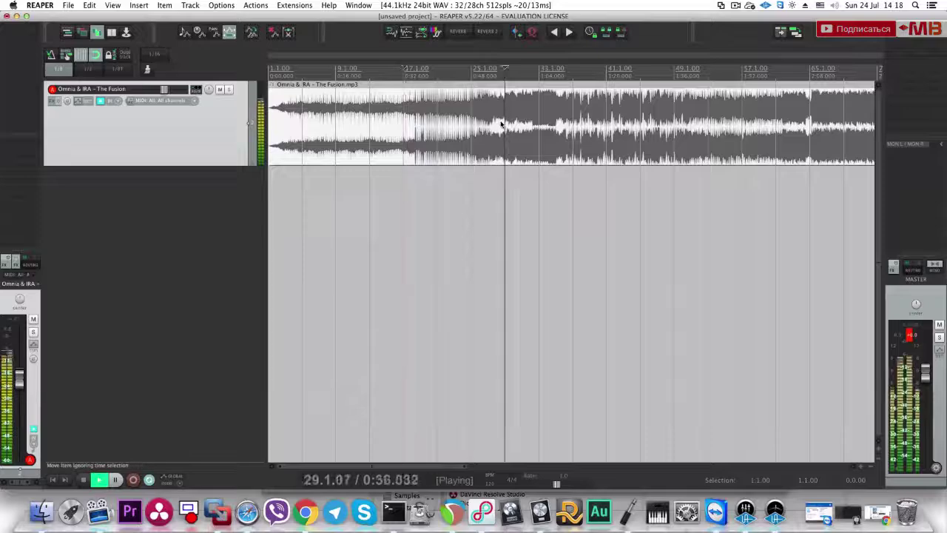
Step: Audition the Omnia & IRA track at several points to locate the beat near bar 65
click(413, 111)
scroll(413, 111, up, 1)
key(space)
click(556, 132)
key(space)
scroll(557, 131, up, 4)
scroll(556, 132, up, 3)
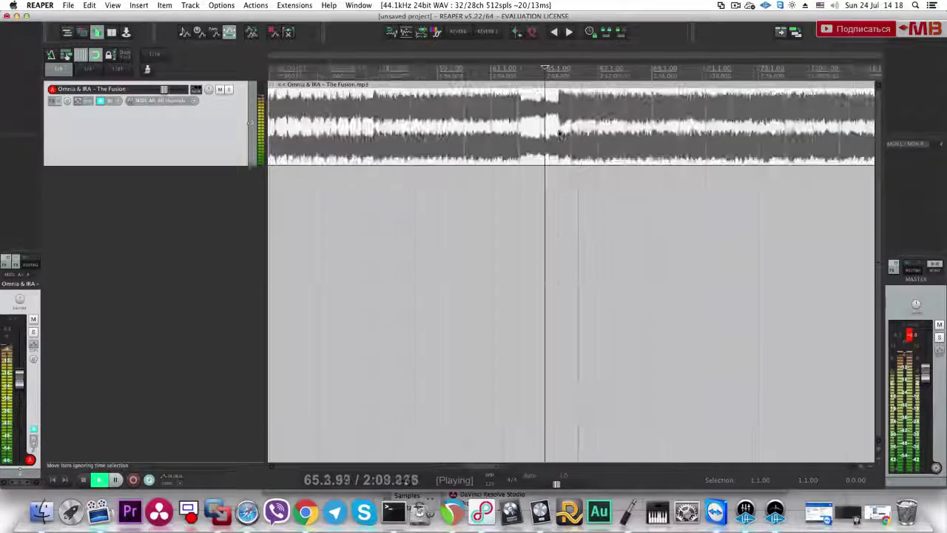
key(space)
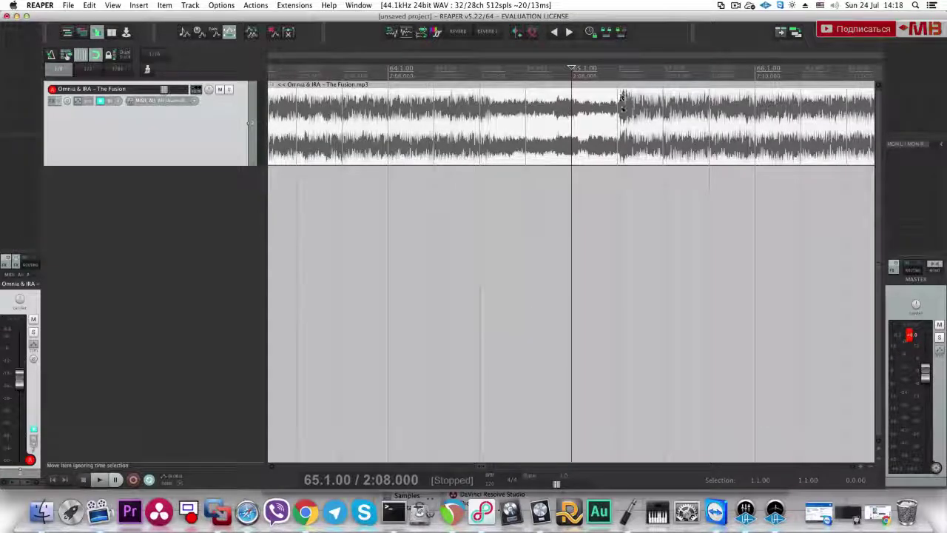
Step: Shift the audio item earlier so the beat's transient lands exactly on bar 65.1.00
drag(612, 122, 573, 122)
key(space)
key(space)
scroll(600, 116, up, 2)
key(space)
key(space)
drag(631, 125, 592, 126)
key(space)
scroll(611, 126, up, 2)
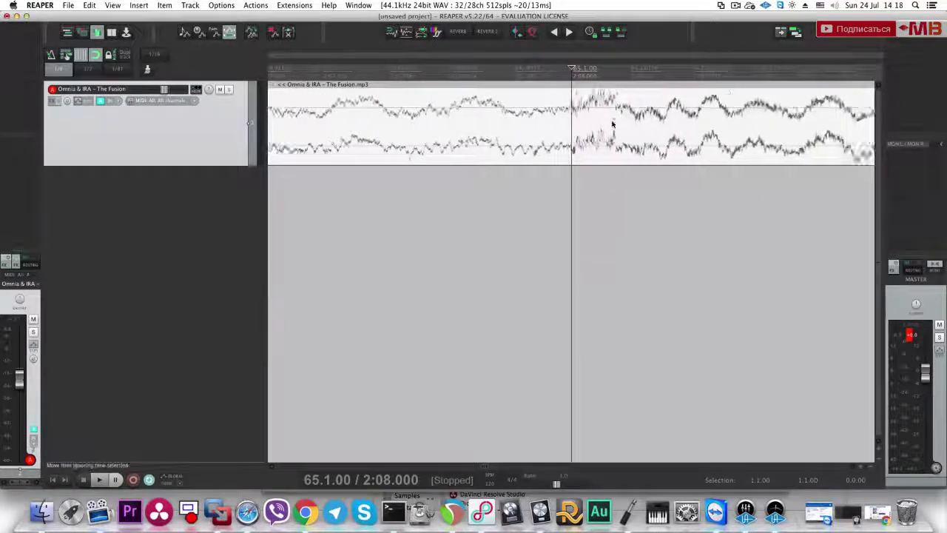
scroll(585, 124, up, 3)
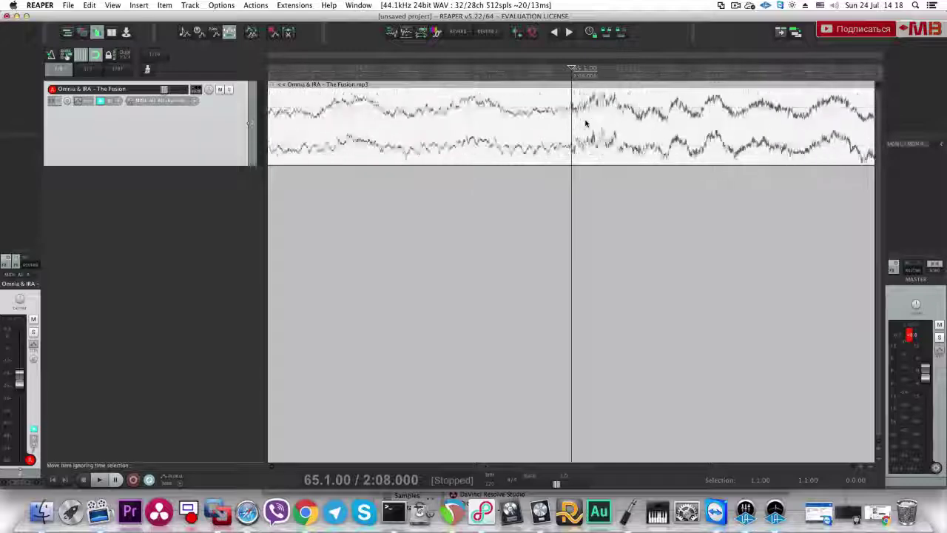
scroll(596, 133, down, 3)
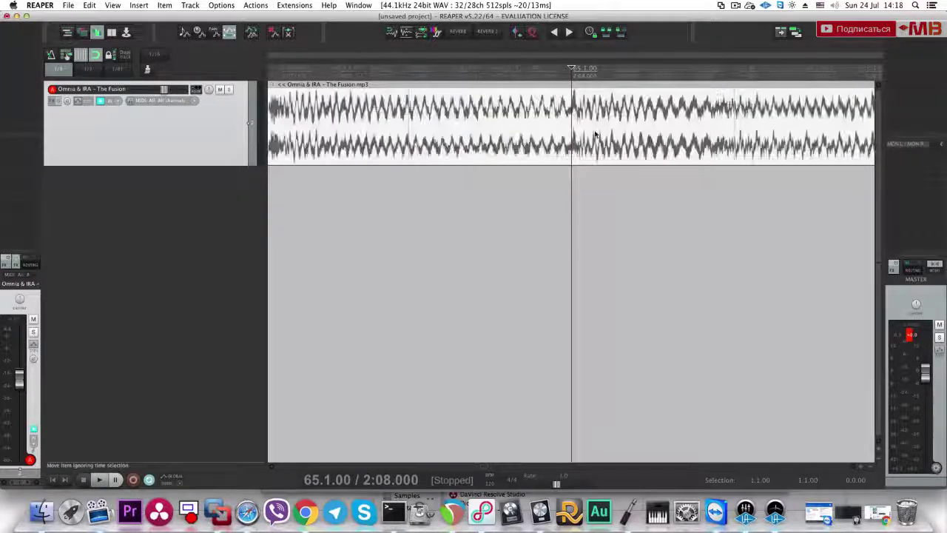
Step: Split the audio item at bar 65 and delete the part before it
key(space)
scroll(585, 140, down, 3)
key(space)
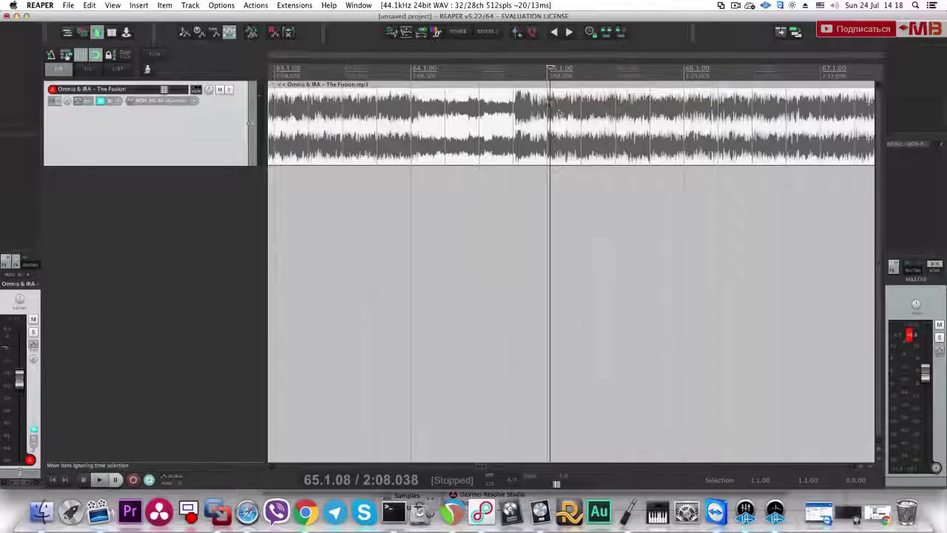
key(s)
click(519, 121)
key(Delete)
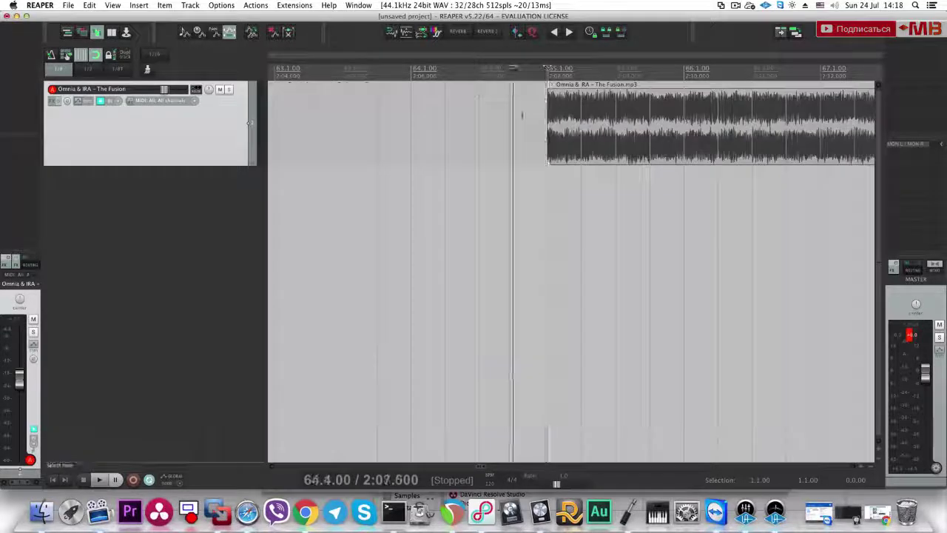
Step: Move the remaining audio item earlier so that it starts at bar 49
click(543, 117)
key(space)
scroll(625, 121, up, 4)
click(625, 121)
key(space)
drag(627, 121, 416, 111)
key(space)
scroll(623, 120, down, 10)
key(space)
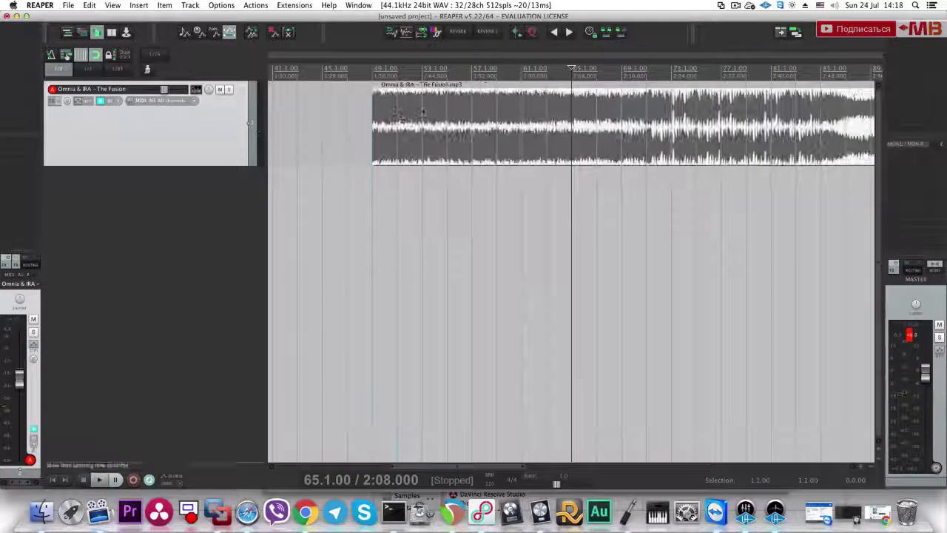
Step: Place the edit cursor at bar 49 and set the project tempo to 130 BPM
click(400, 111)
click(377, 111)
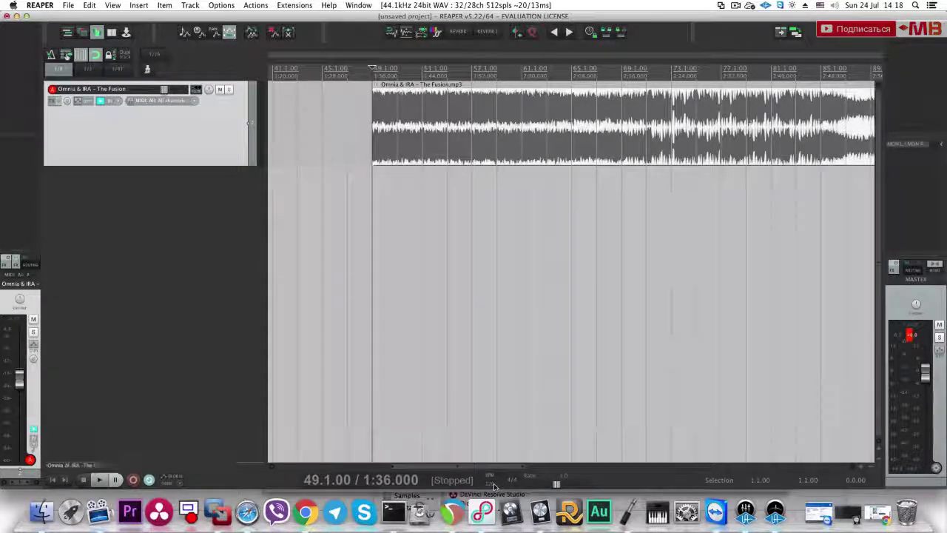
text(130)
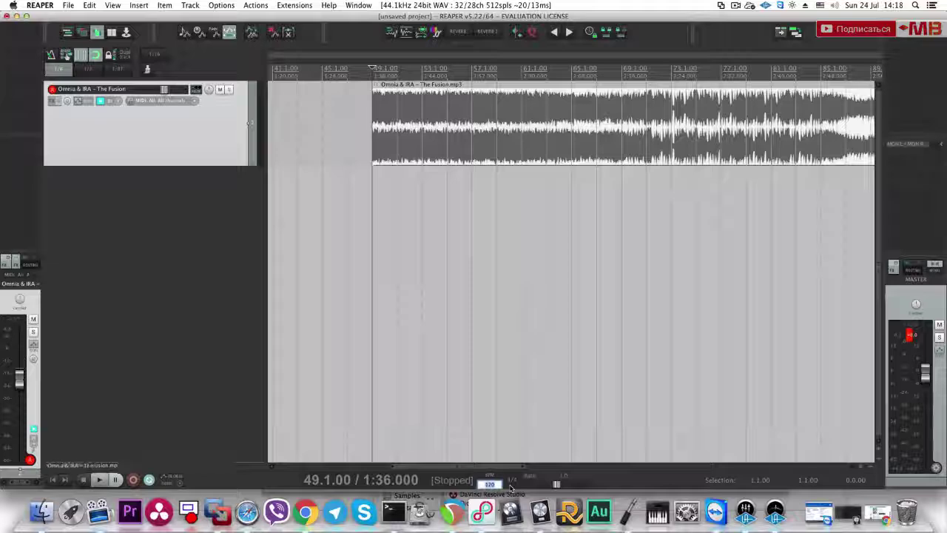
key(Return)
Step: Turn on the metronome and lower the track volume while playing from bar 49
key(c)
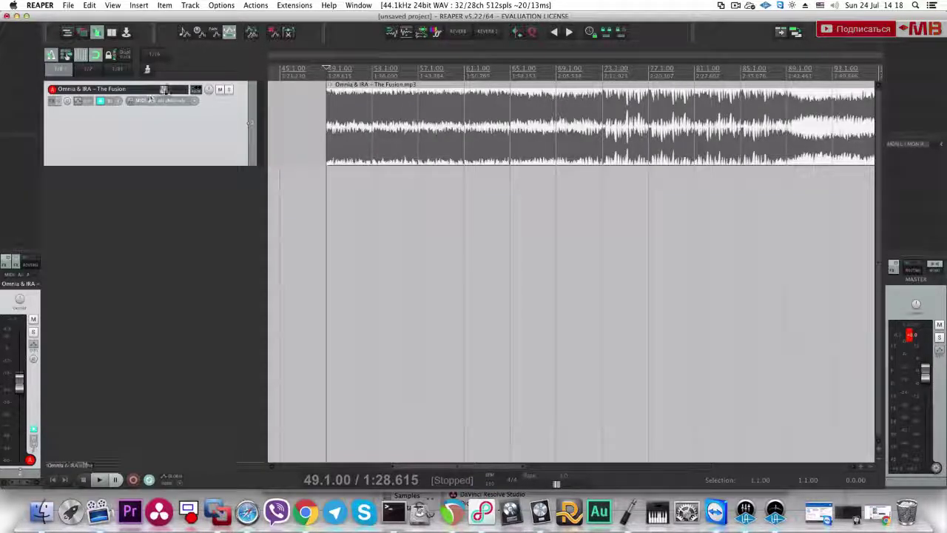
key(space)
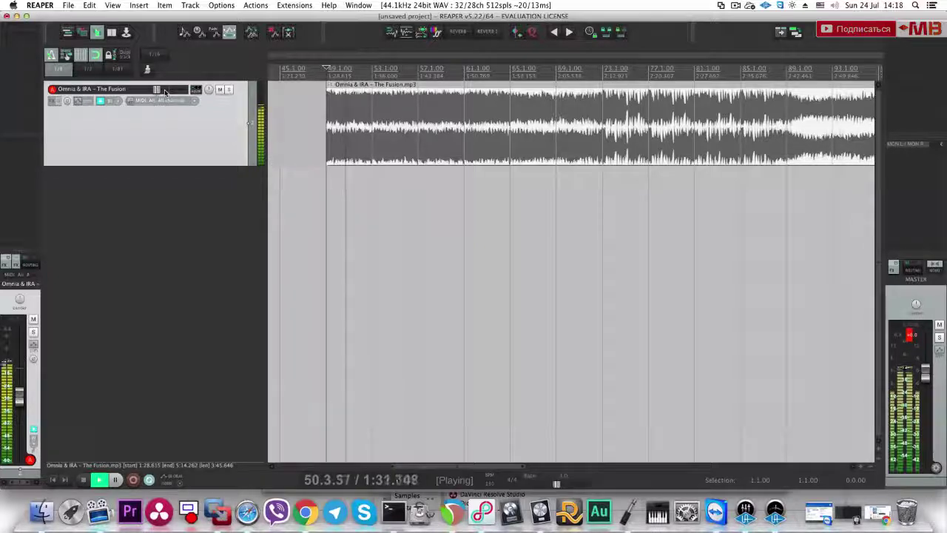
key(space)
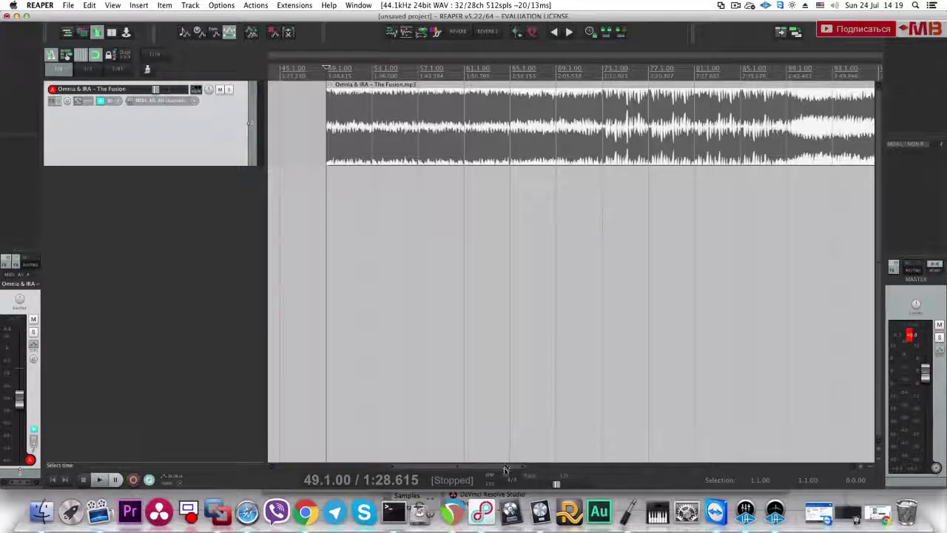
Step: Check the track against the metronome and grid at bars 57, 65, 81 and 97
scroll(368, 167, down, 6)
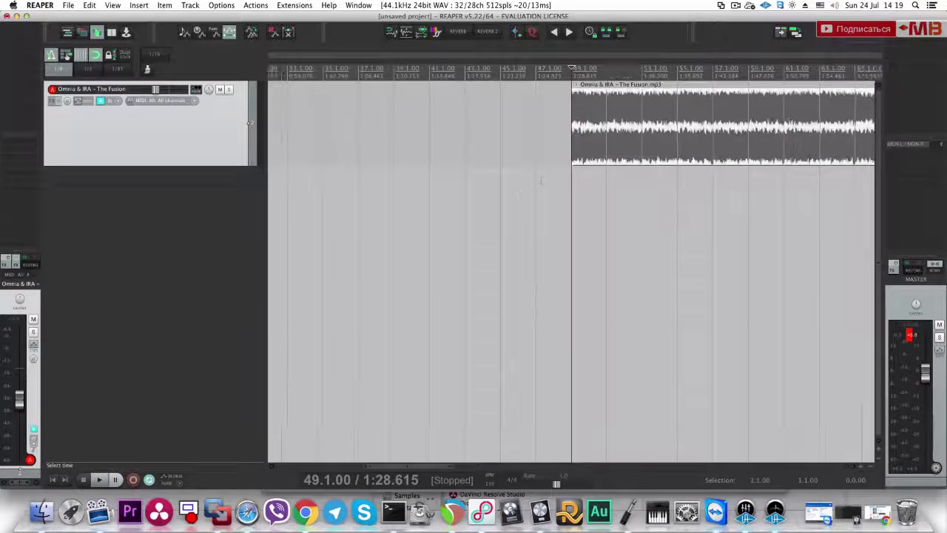
click(455, 148)
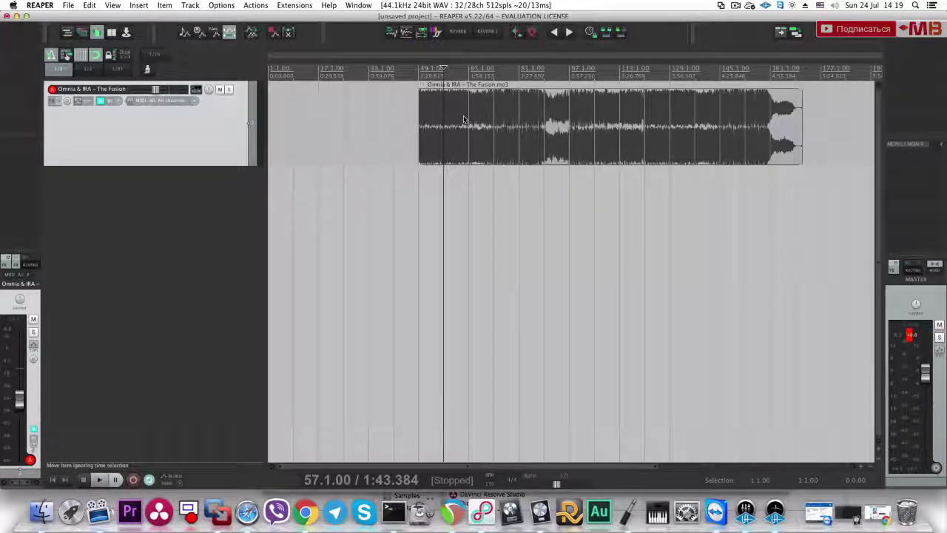
key(space)
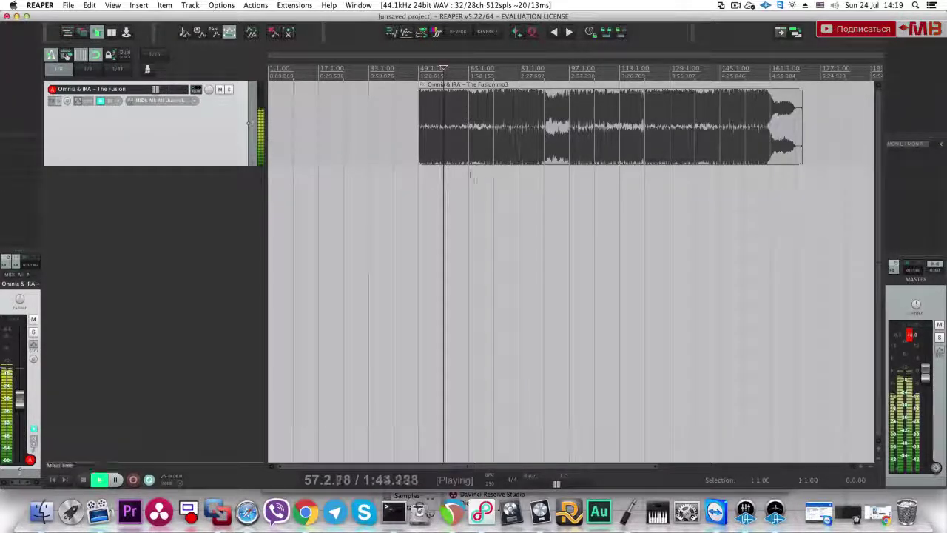
key(space)
click(470, 173)
key(space)
key(space)
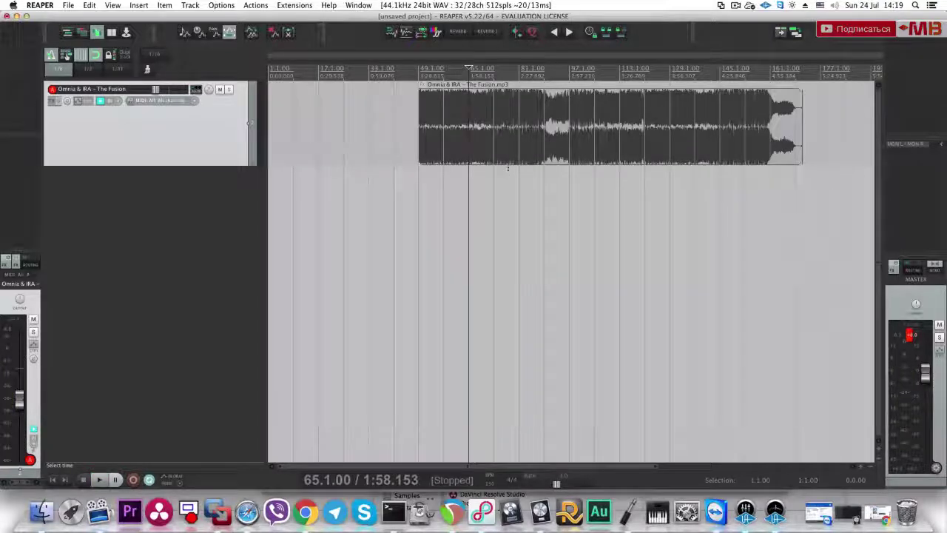
click(509, 169)
click(500, 171)
click(516, 172)
key(Right)
key(Right)
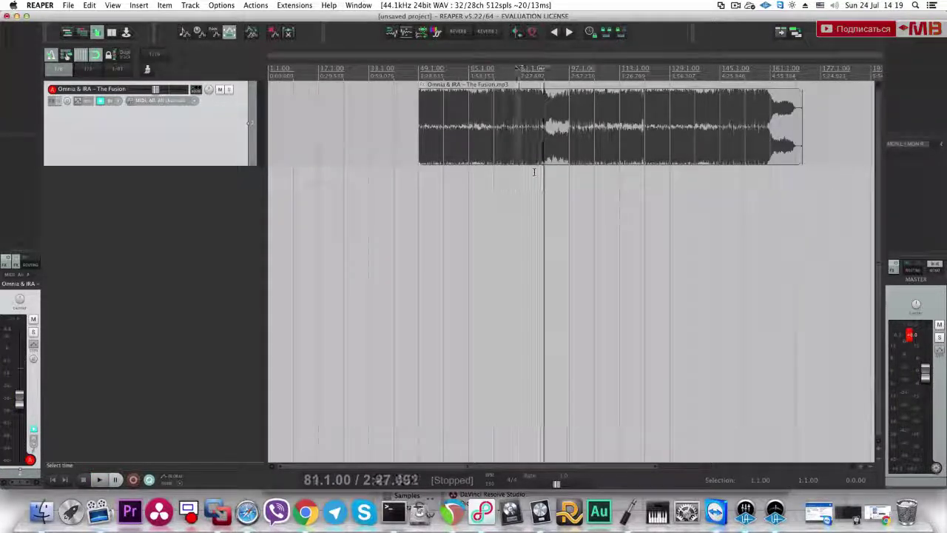
click(494, 174)
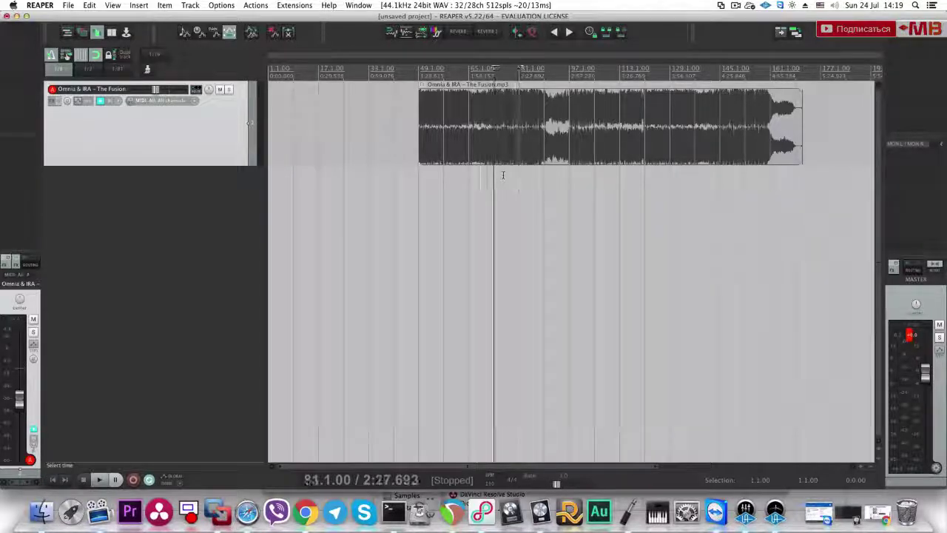
click(571, 181)
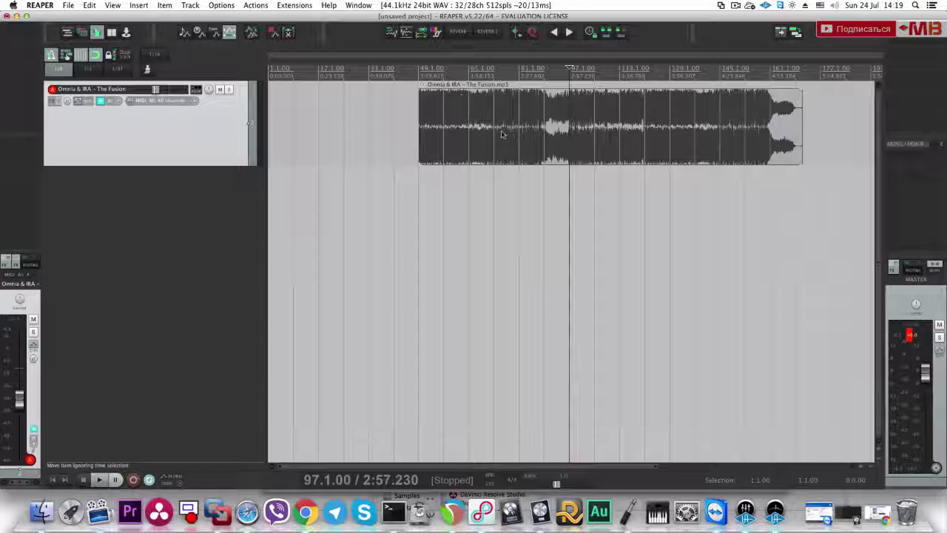
Step: Play from bar 97 and spot-check the beat alignment around bars 121, 153 and 161
key(space)
click(651, 175)
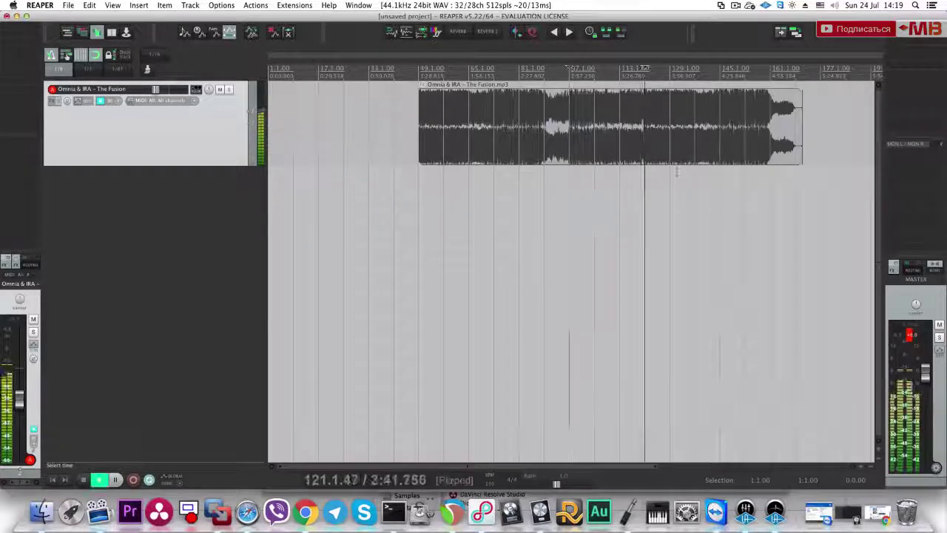
click(698, 175)
click(701, 177)
click(728, 176)
click(748, 176)
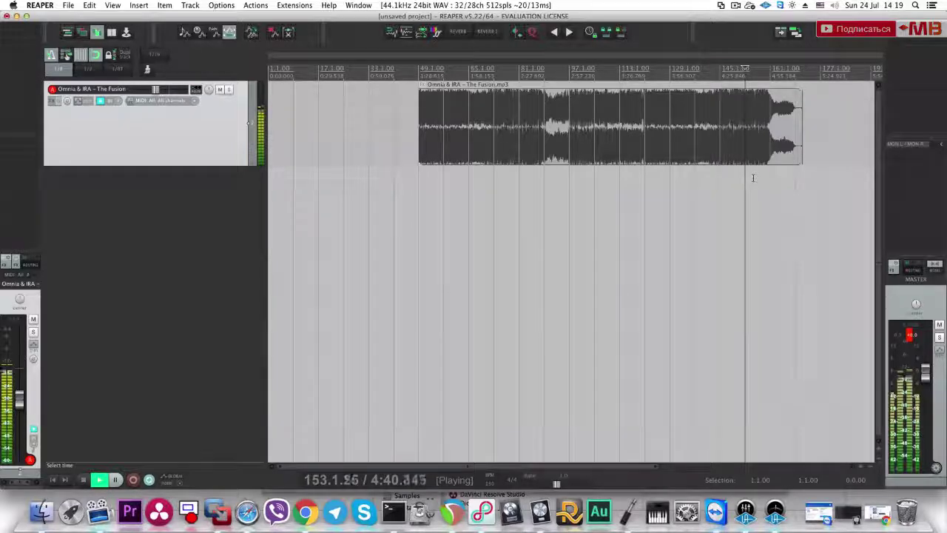
key(space)
click(771, 176)
scroll(774, 174, down, 1)
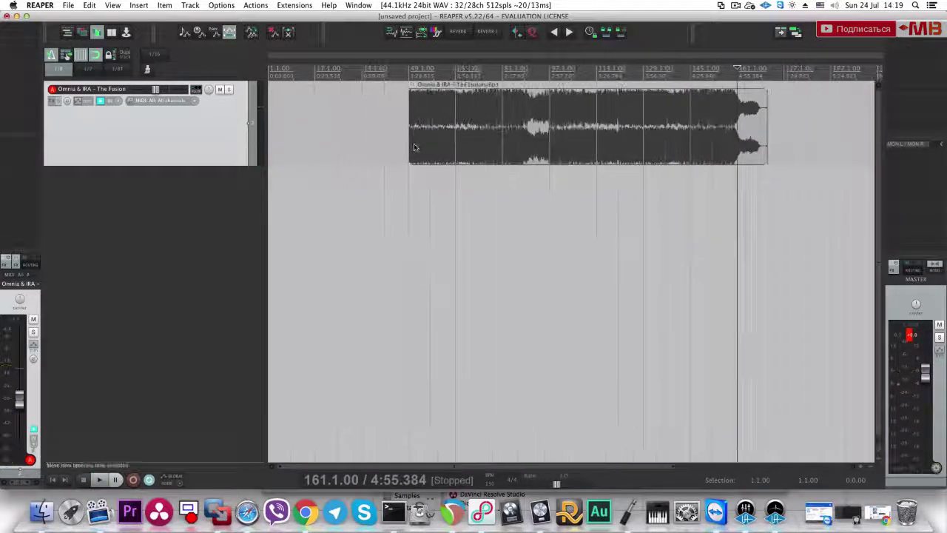
Step: Move the audio item to start at bar 65 and extend its start back to restore the removed opening
click(427, 144)
scroll(427, 144, down, 4)
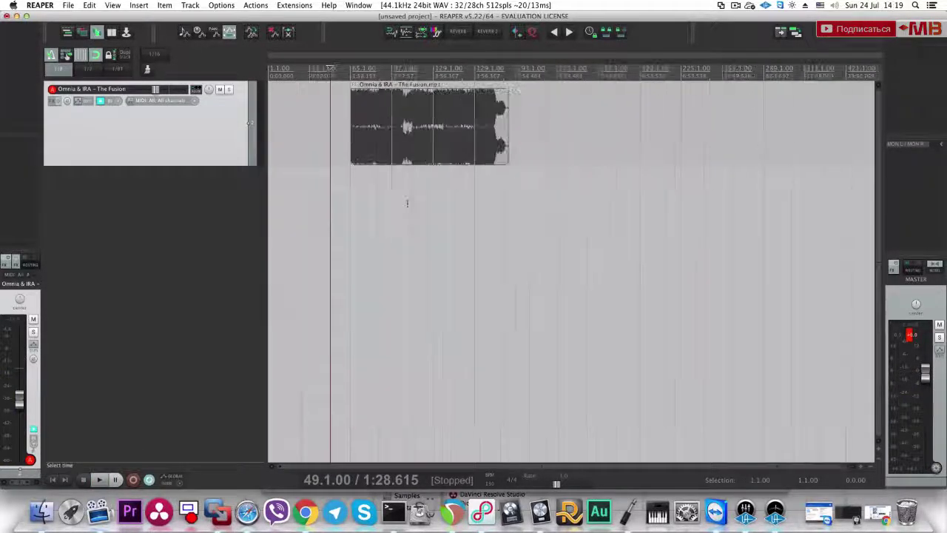
click(359, 144)
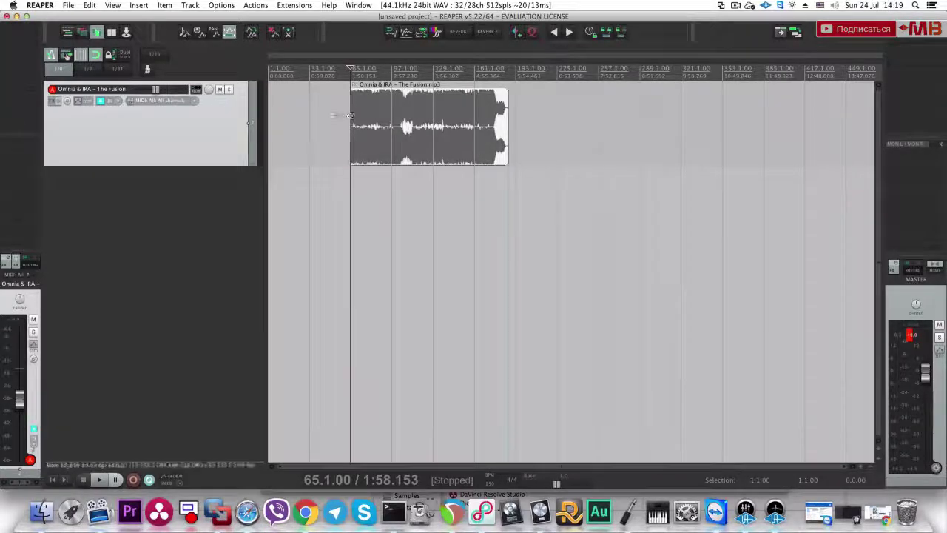
drag(350, 116, 250, 123)
Step: Shift all the audio 32 bars later so the main section starts at bar 97, and extend the start to restore the full intro
key(super+a)
drag(412, 127, 452, 126)
click(310, 135)
mouse_move(309, 135)
mouse_down()
mouse_move(274, 140)
mouse_move(304, 138)
mouse_up()
scroll(318, 131, up, 4)
scroll(378, 138, up, 1)
scroll(443, 171, down, 5)
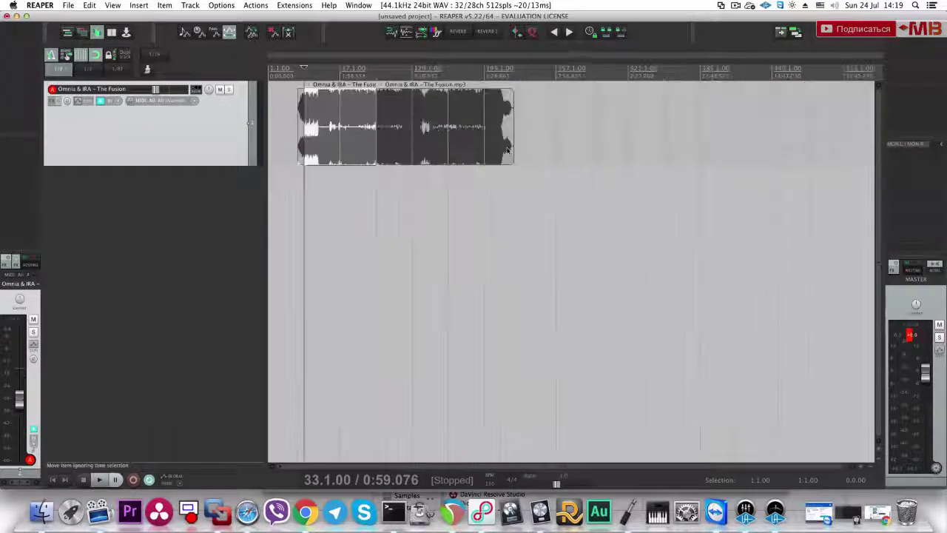
Step: Play from bar 97 with the metronome turned off and raise the track volume to about -6.95 dB
click(380, 170)
scroll(380, 170, up, 5)
key(space)
drag(155, 90, 161, 93)
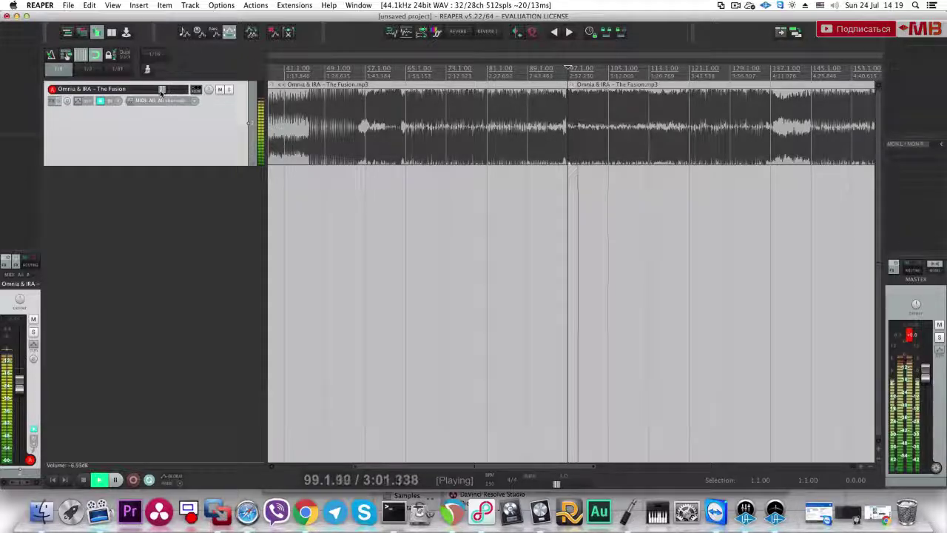
key(space)
scroll(593, 148, down, 3)
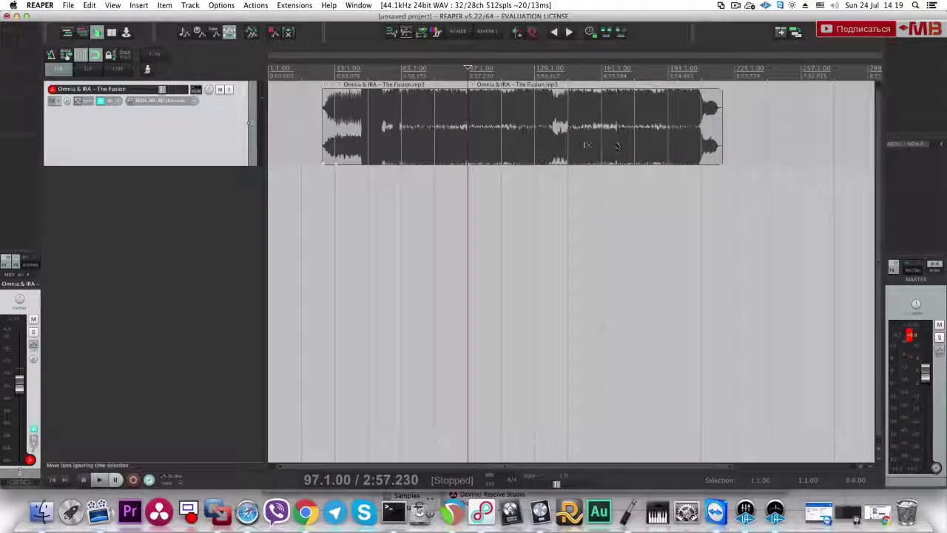
Step: Play the intro from bar 37 and examine the section change at bar 46
click(380, 179)
scroll(389, 180, up, 4)
click(489, 179)
key(space)
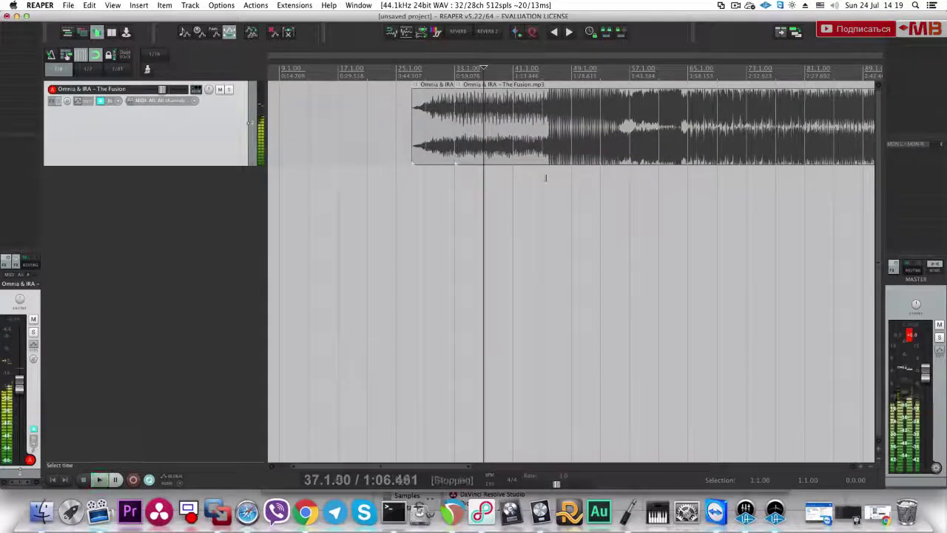
click(543, 178)
scroll(592, 179, up, 3)
key(space)
click(580, 180)
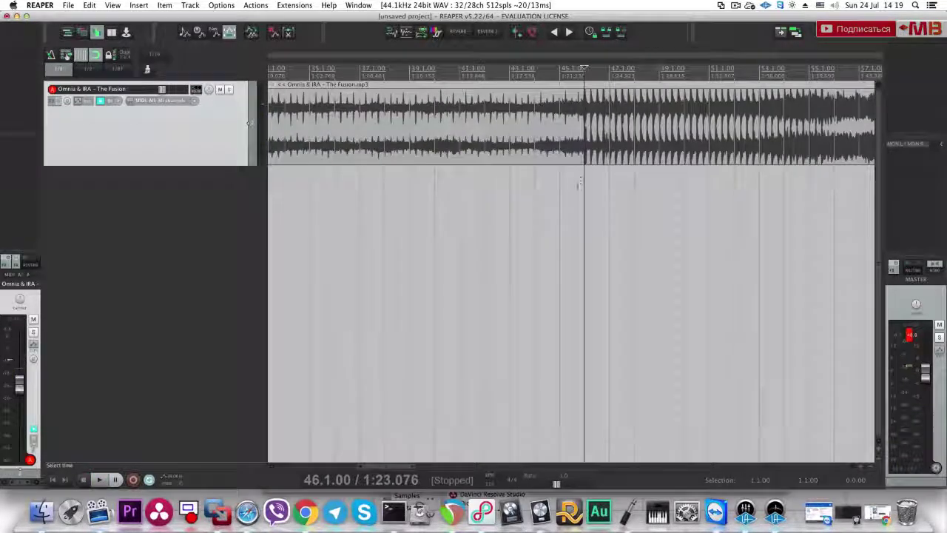
scroll(569, 181, up, 3)
Step: Start saving the project and browse to the WORK folder on the Projects drive
key(super+s)
key(Escape)
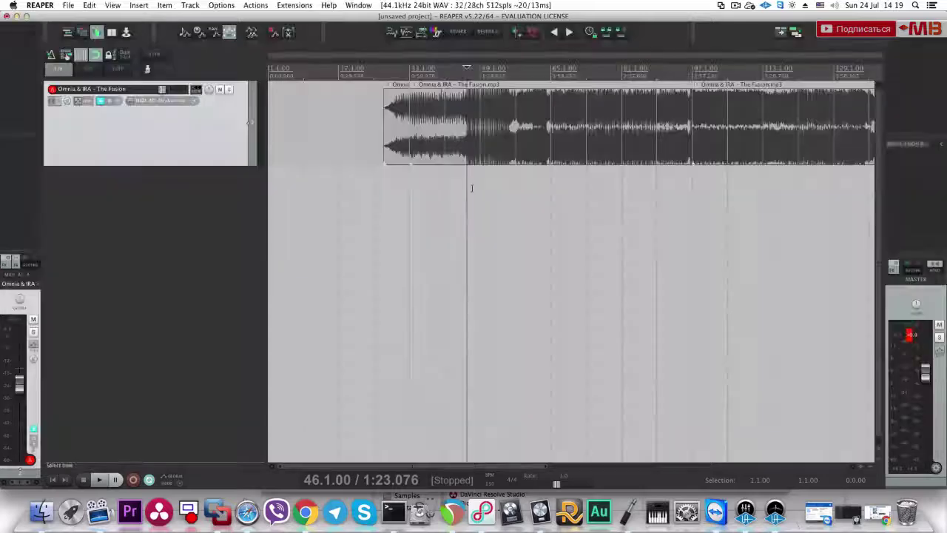
key(super+s)
click(62, 118)
click(51, 140)
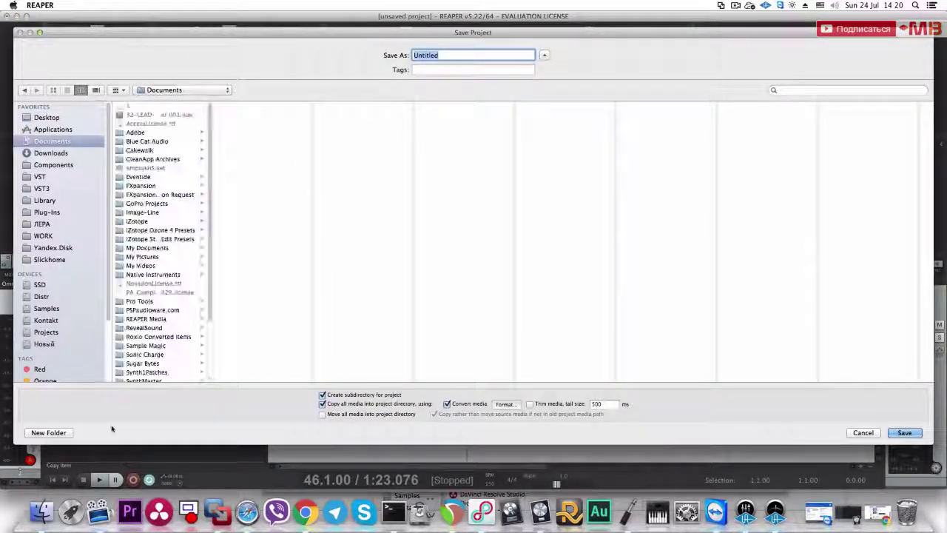
click(63, 116)
click(46, 331)
click(148, 159)
click(135, 151)
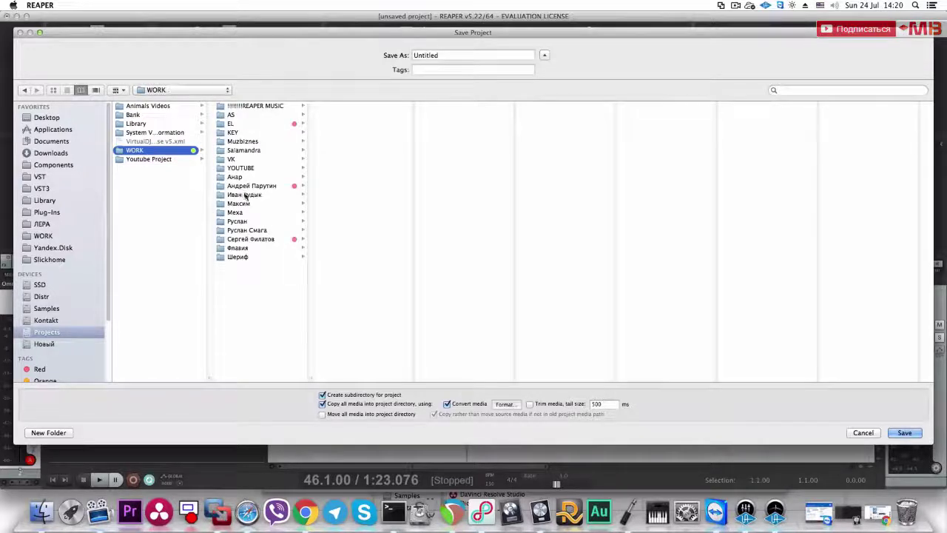
Step: Create a new folder named Omnia inside the Muzbiznes folder
click(243, 142)
click(62, 429)
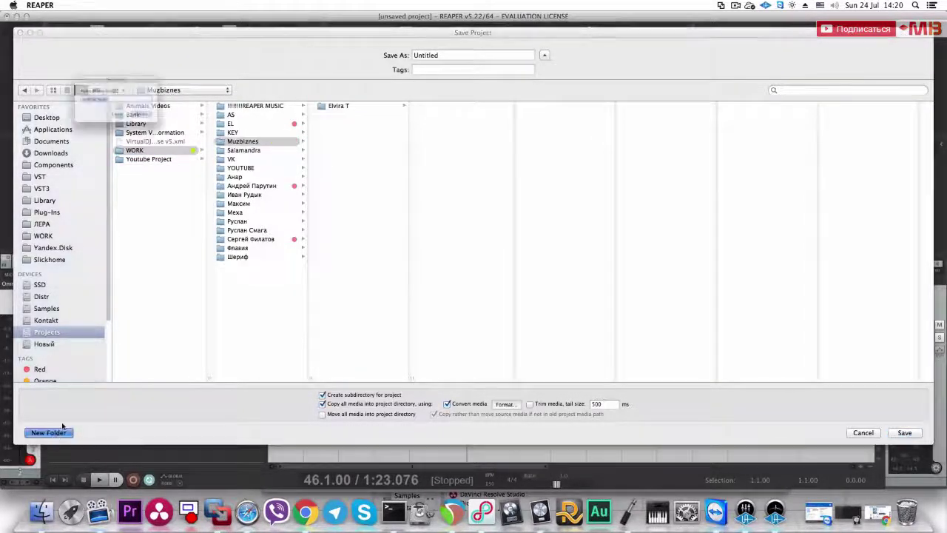
text(The)
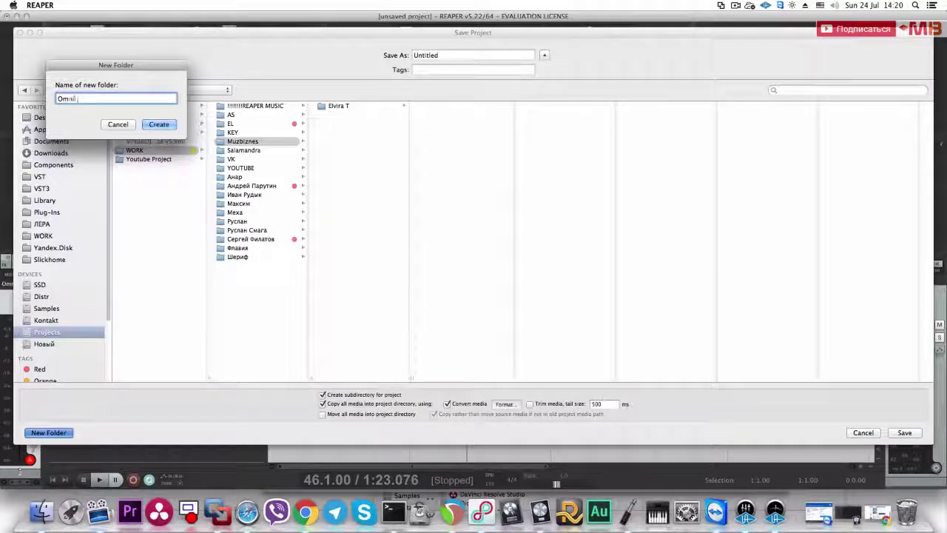
text(nia)
key(Return)
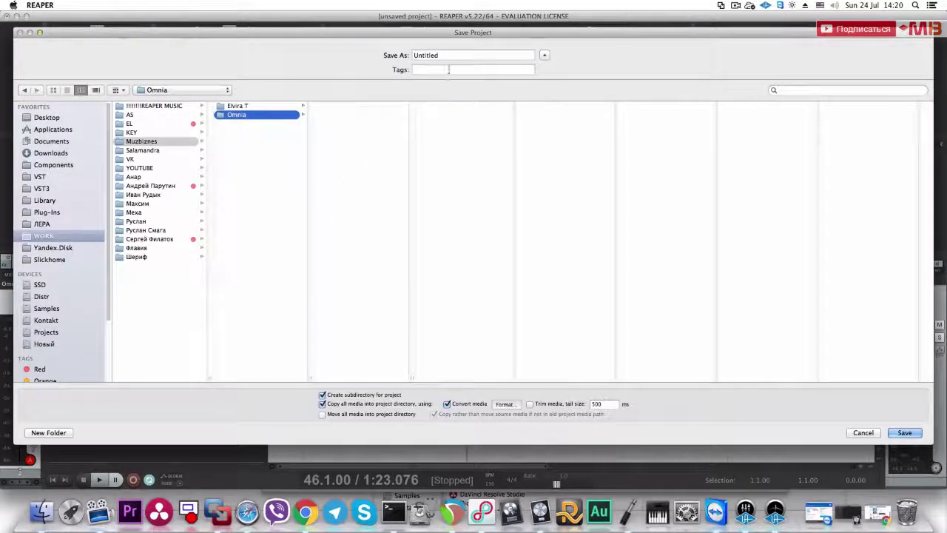
Step: Save the project as Omnia in the new folder, with the project subdirectory and media copying kept on
double_click(453, 57)
text(Omnia)
key(Return)
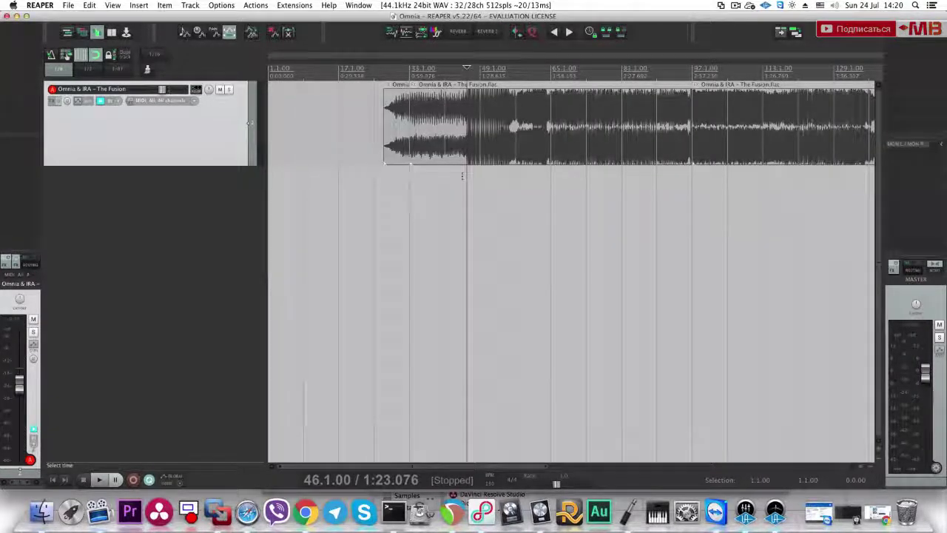
Step: Play the section change from bar 46 and examine its waveform up close
scroll(462, 178, up, 5)
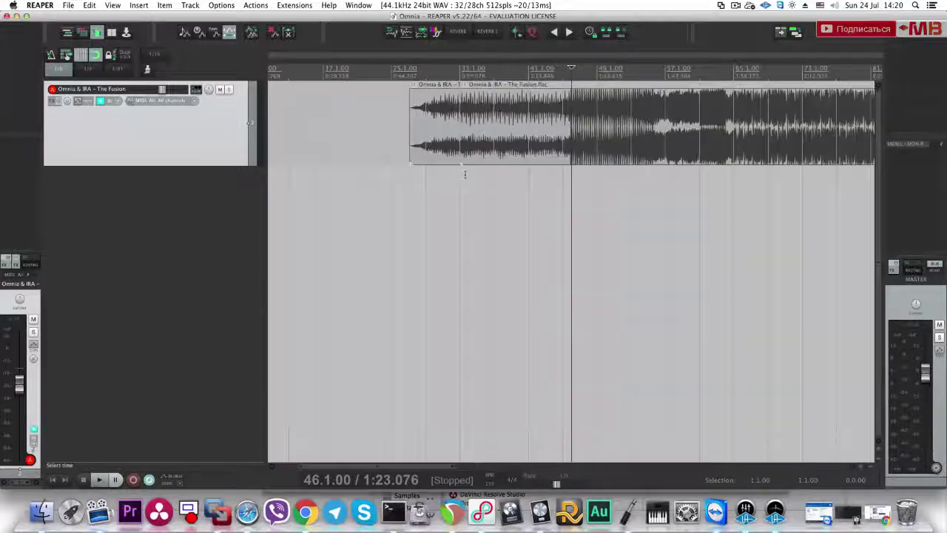
scroll(585, 191, up, 6)
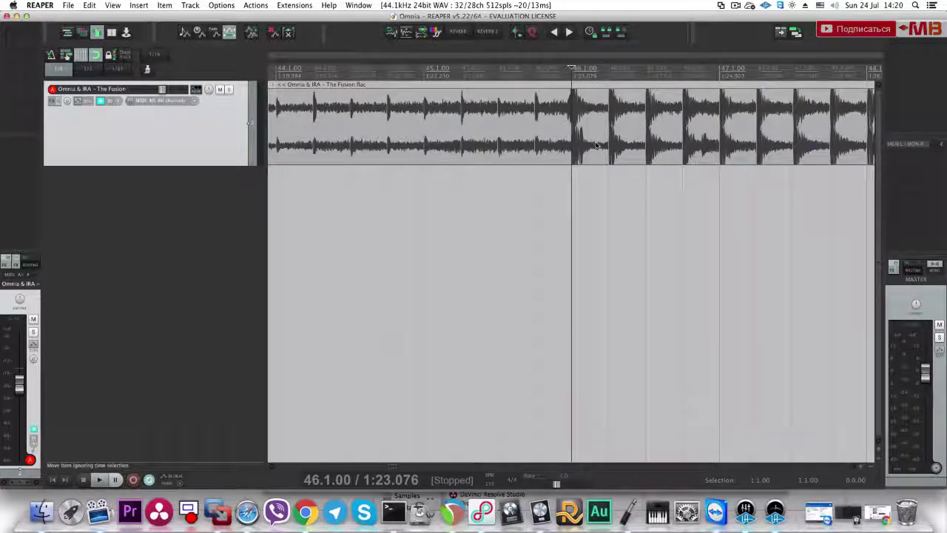
key(space)
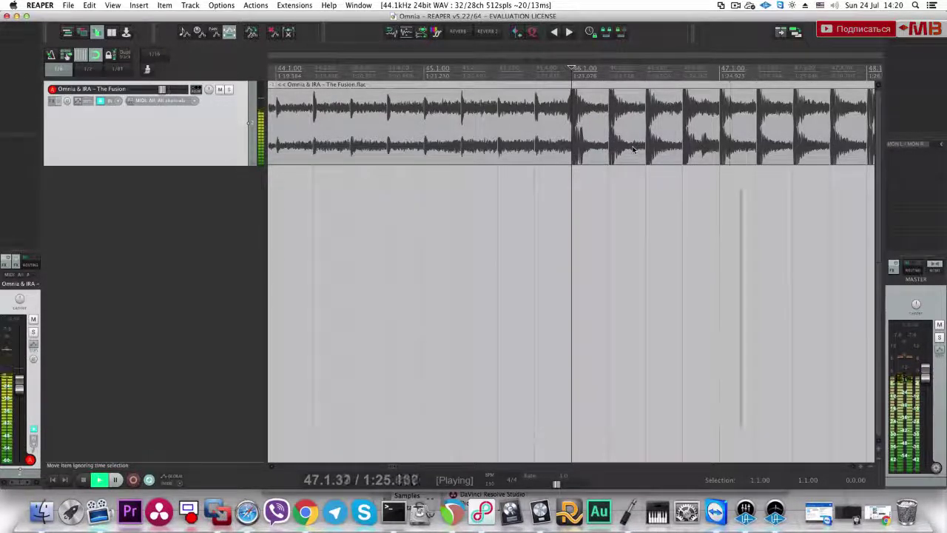
scroll(592, 149, down, 4)
key(space)
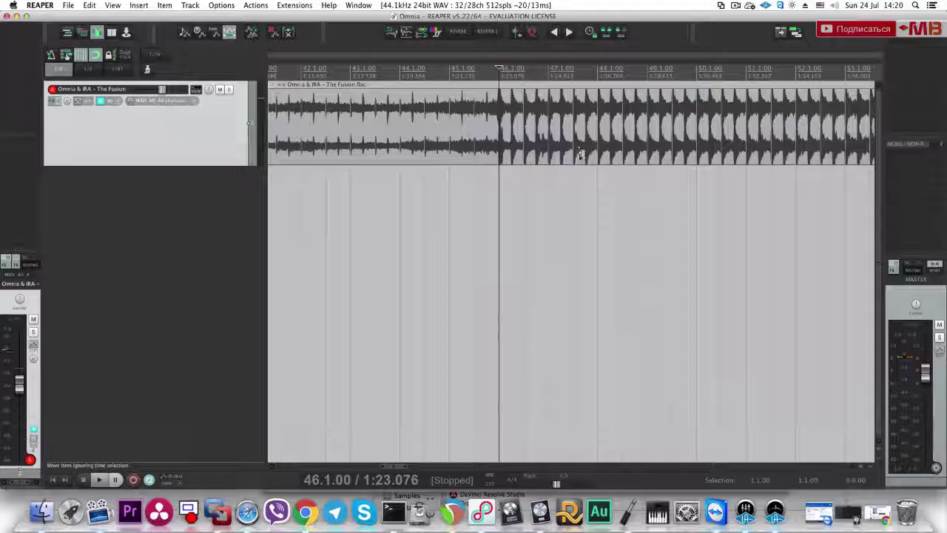
Step: Split out the single kick beat at 47.3 and copy it to a new track below
click(576, 173)
scroll(614, 148, up, 6)
key(s)
click(642, 138)
key(s)
click(600, 154)
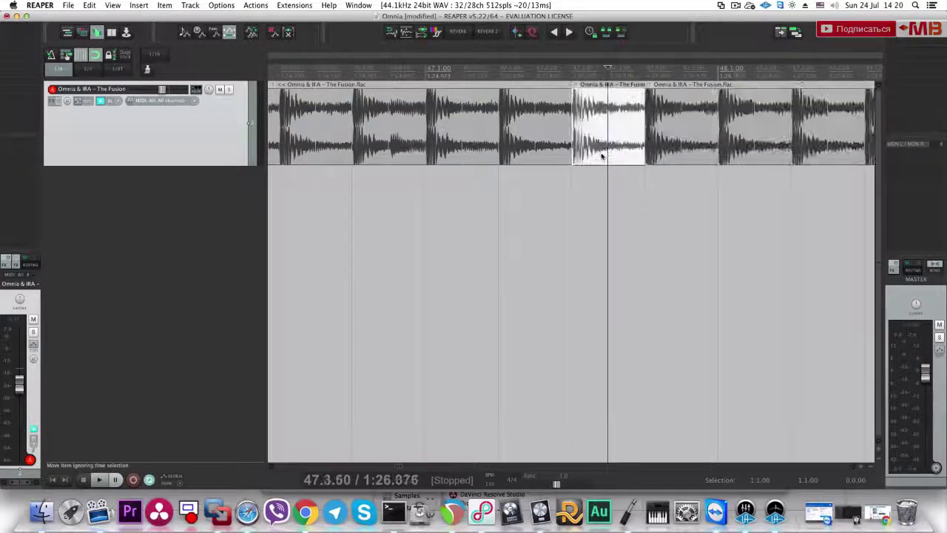
scroll(601, 155, down, 4)
drag(572, 122, 570, 189)
Step: Play short stretches of the intro from bars 45, 44 and 43
scroll(517, 190, down, 3)
click(445, 157)
key(space)
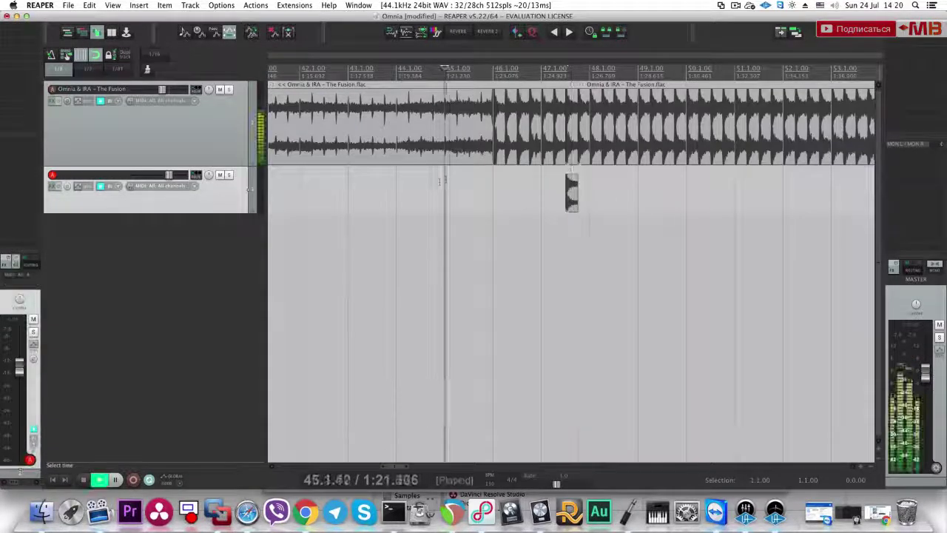
key(space)
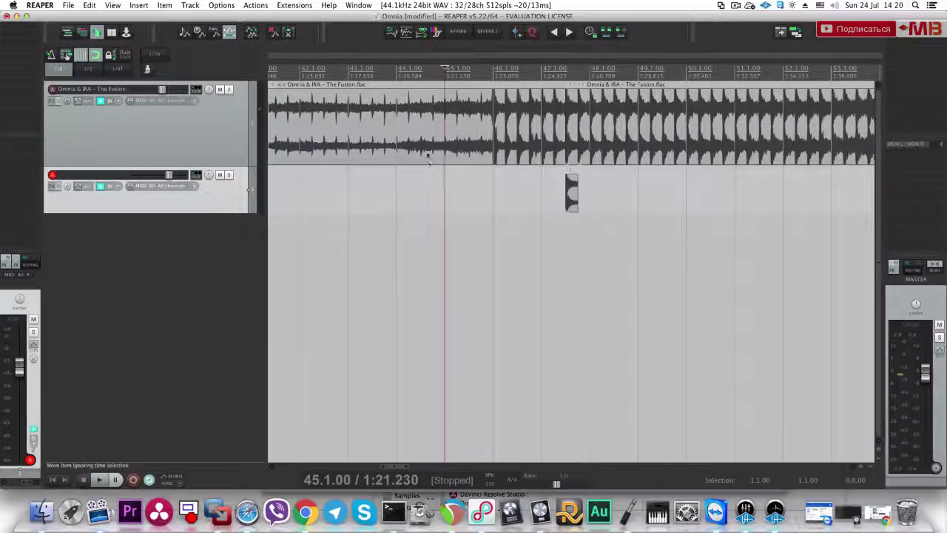
click(397, 183)
key(space)
key(space)
click(352, 182)
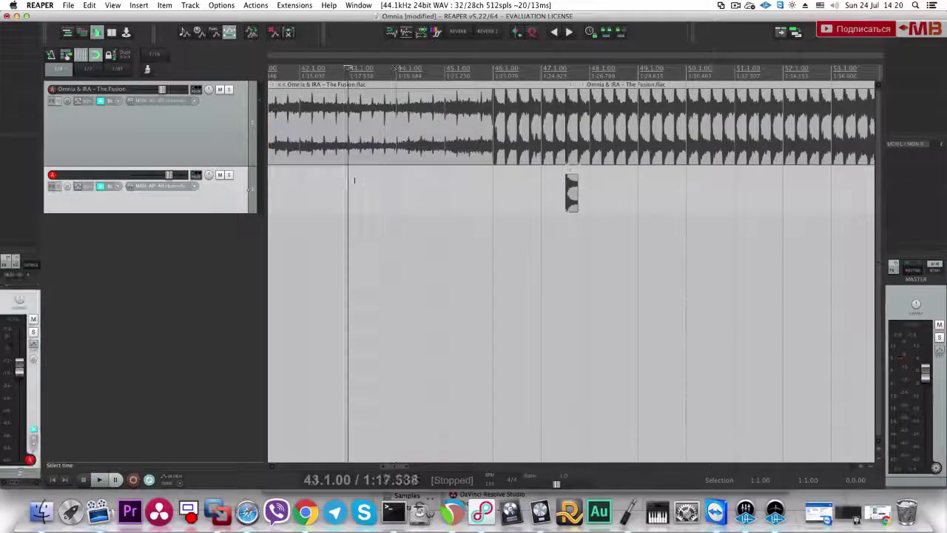
key(space)
key(space)
Step: Select bar 43 to 44, split the intro at both ends and copy that bar to the second track at bar 48
click(399, 173)
drag(399, 173, 350, 174)
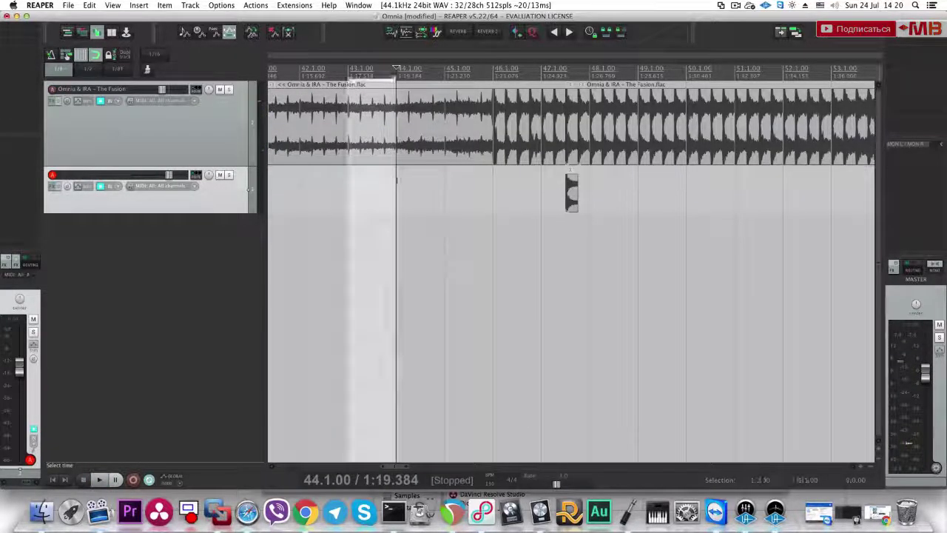
click(350, 135)
key(s)
click(401, 131)
key(s)
click(366, 119)
drag(365, 118, 608, 187)
Step: Line up the copied beat on the second track and the copied bar on a new third track, both starting at bar 45
click(512, 210)
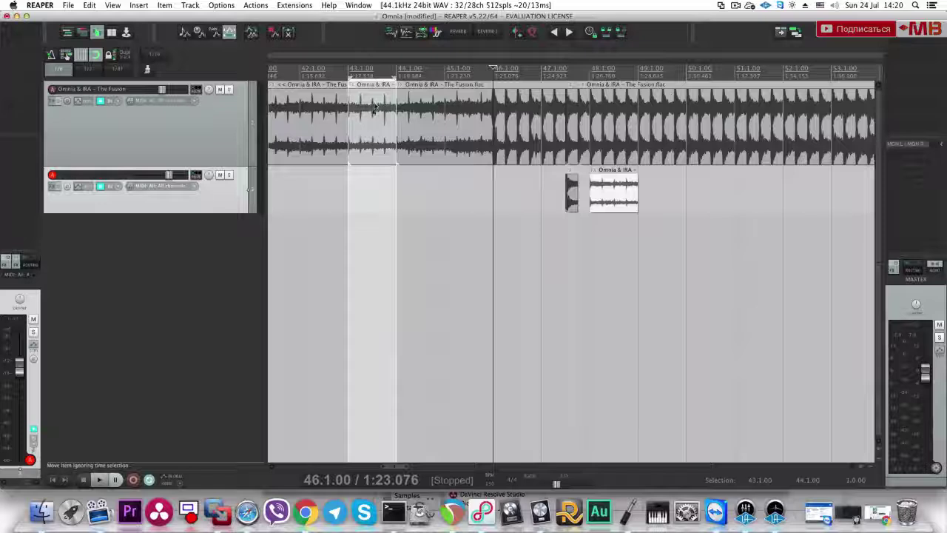
drag(574, 200, 494, 196)
click(438, 200)
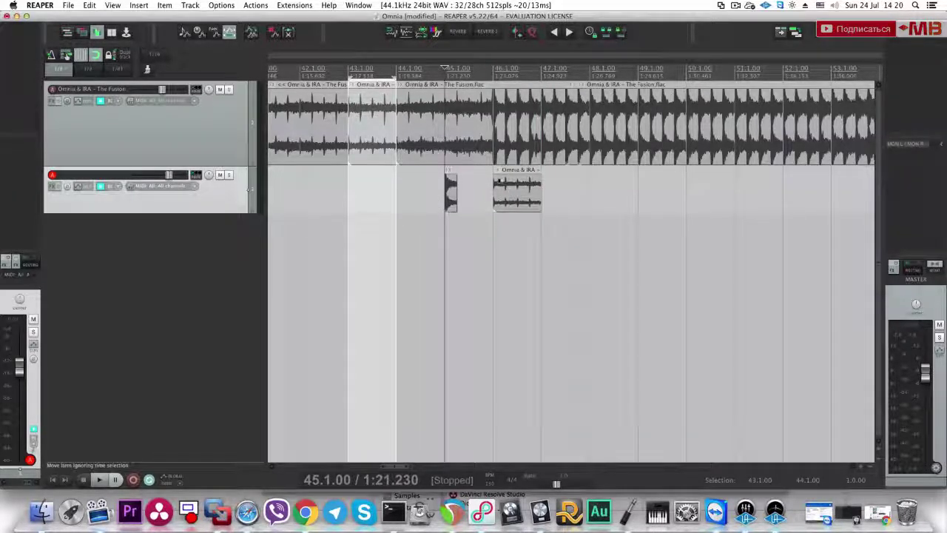
drag(514, 211, 465, 238)
Step: Solo the second and third tracks, clear the time selection and invert the phase of the third track
drag(230, 175, 230, 223)
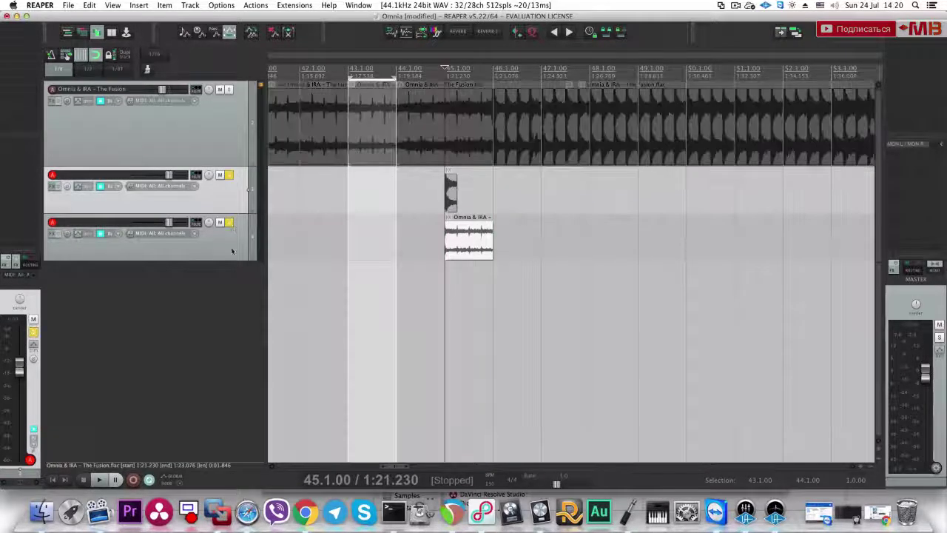
click(233, 251)
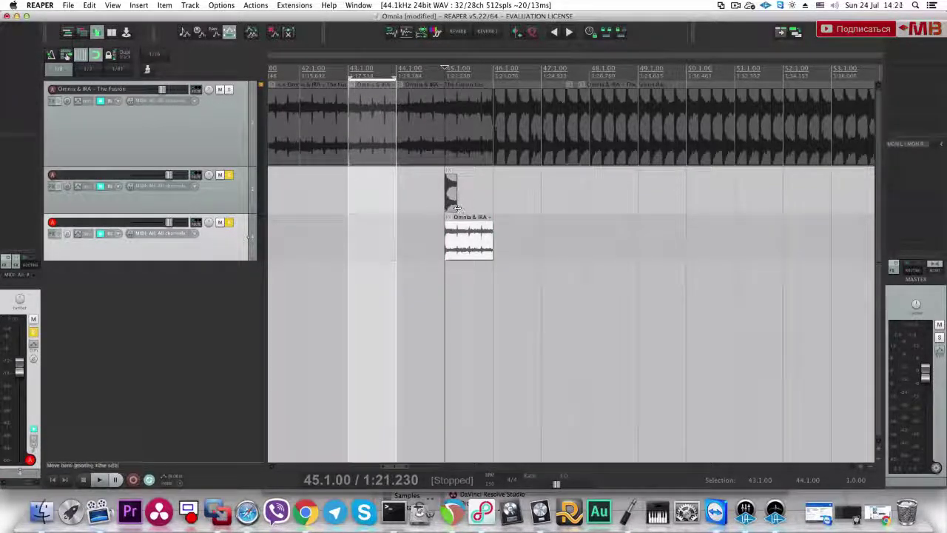
scroll(457, 207, up, 8)
scroll(611, 251, down, 8)
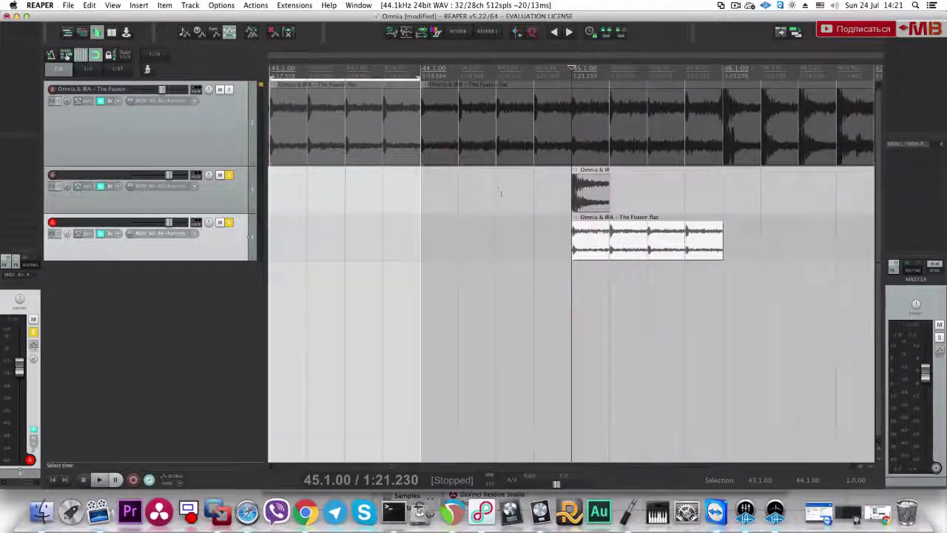
key(Escape)
click(67, 234)
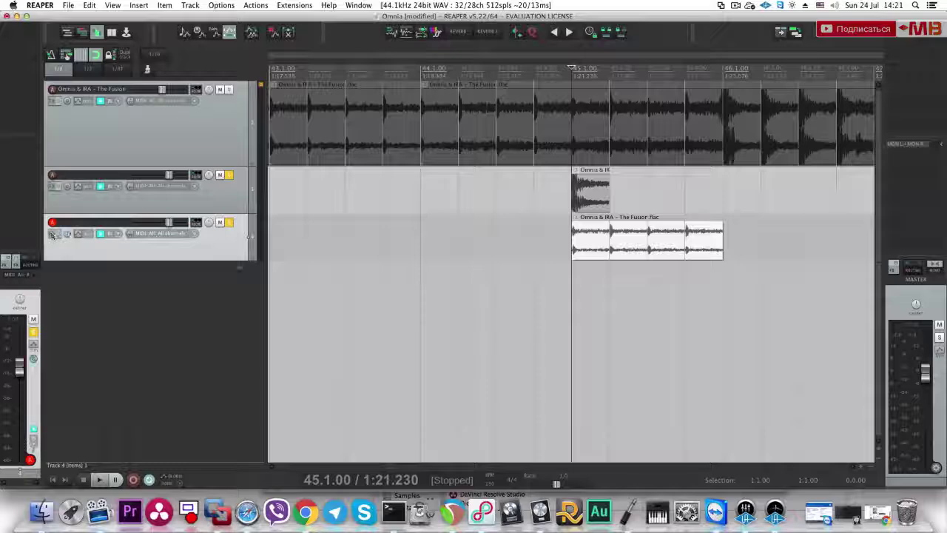
Step: Play the first beat of bar 45 with both copied clips together, and turn off solo on both tracks
drag(574, 276, 613, 276)
key(space)
scroll(600, 272, down, 3)
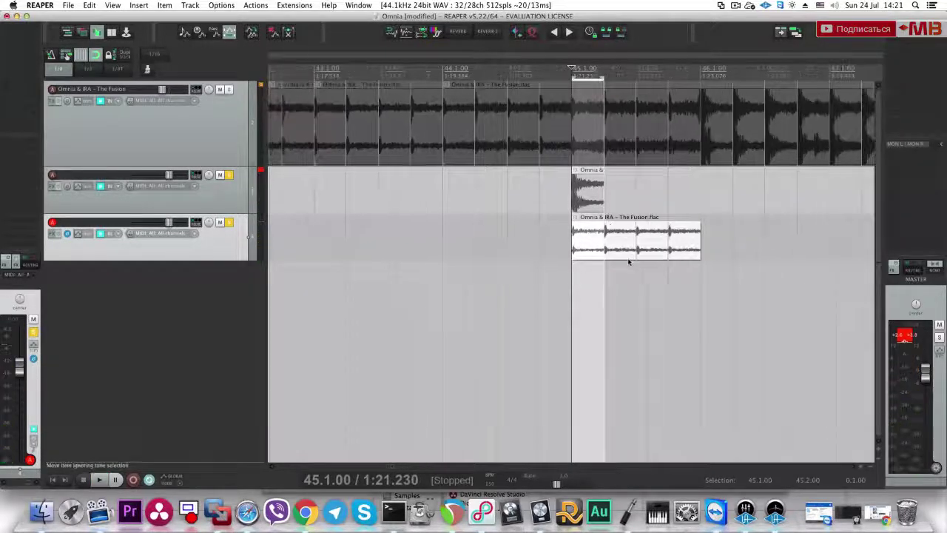
click(231, 222)
click(231, 177)
Step: Move the copied bar to bar 44 on the second track and glue it with the kick beat across 44.1 to 45.2
drag(623, 253, 486, 205)
key(Escape)
click(596, 200)
drag(607, 221, 448, 212)
scroll(606, 209, down, 4)
key(super+g)
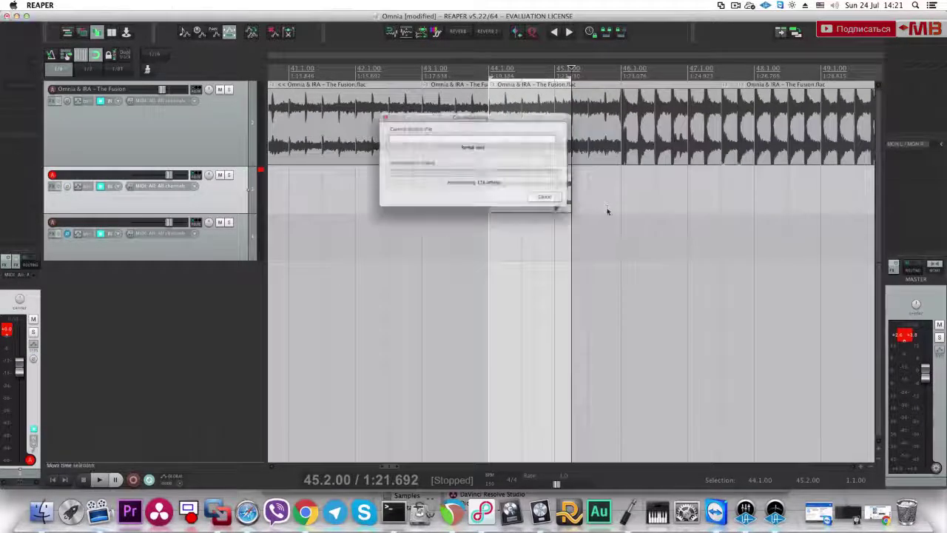
Step: Play the glued clip from bar 44 with its track soloed, and open it in iZotope RX 4
click(546, 188)
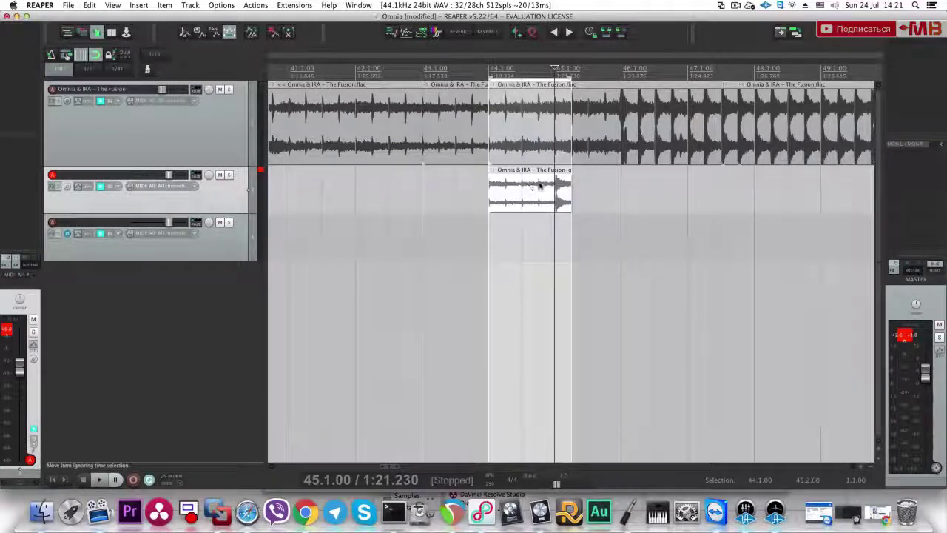
click(523, 187)
click(495, 187)
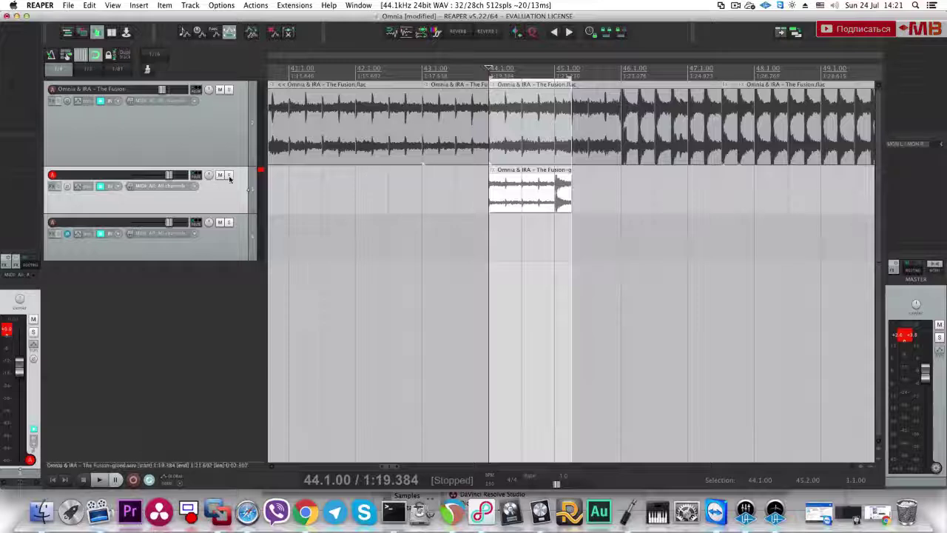
click(229, 176)
key(space)
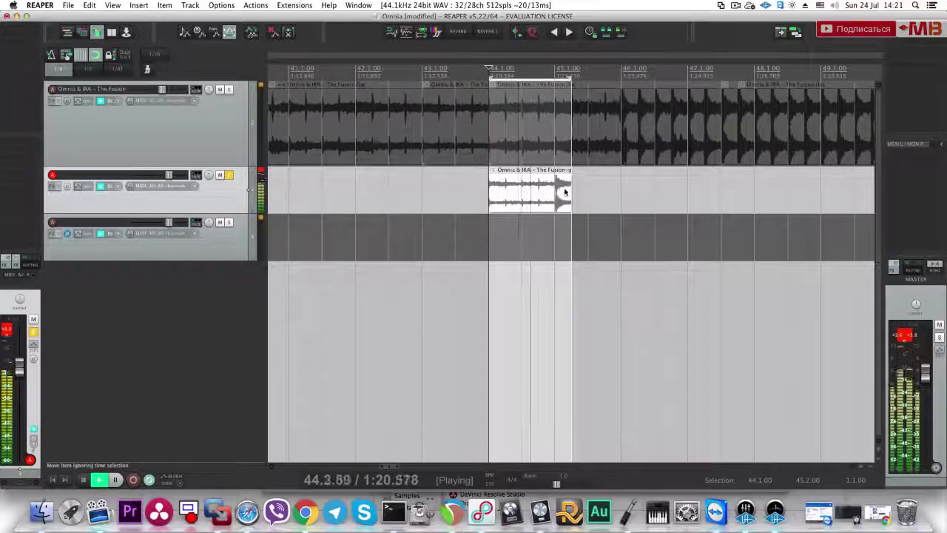
key(space)
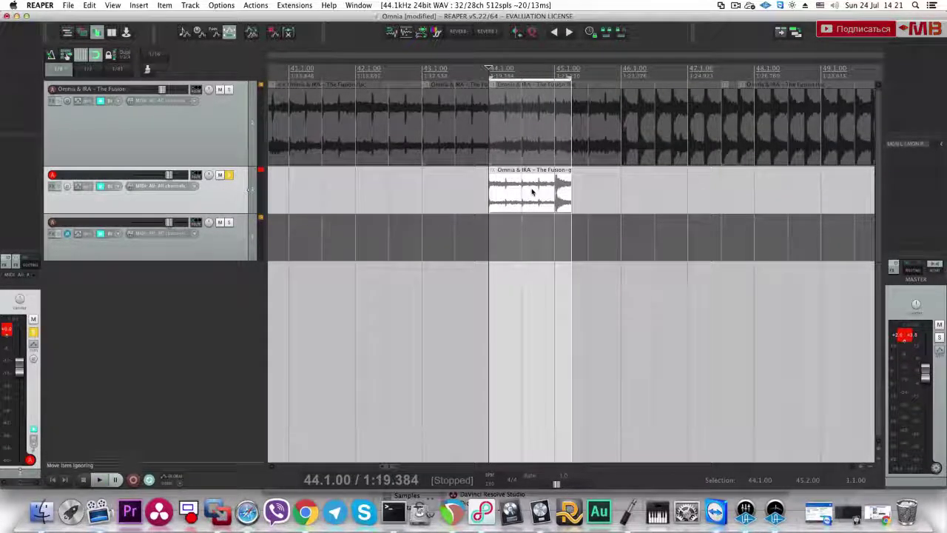
double_click(531, 192)
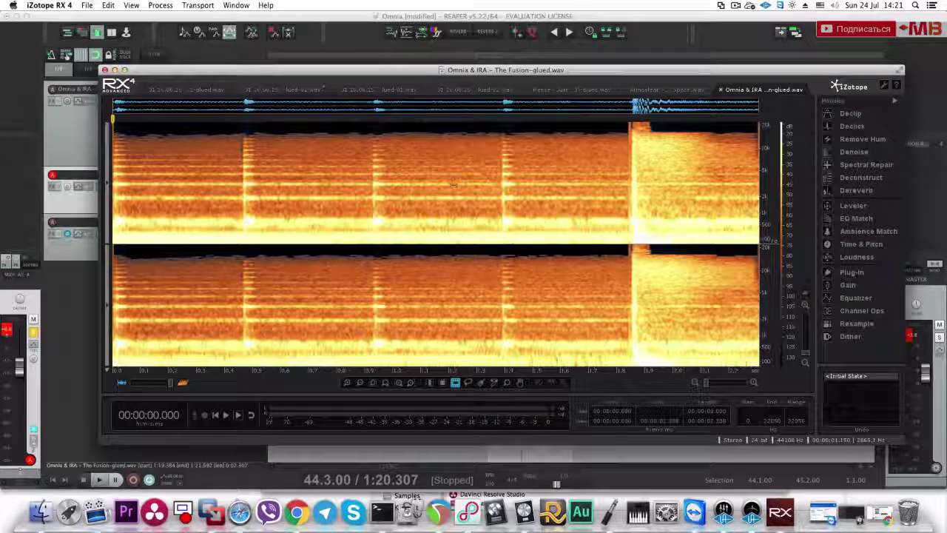
click(587, 176)
click(379, 303)
click(442, 383)
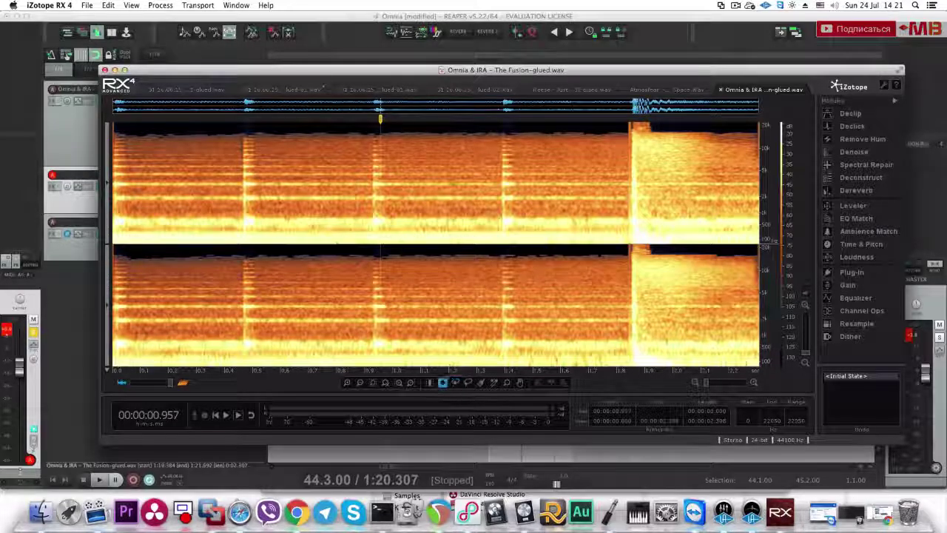
drag(616, 303, 112, 366)
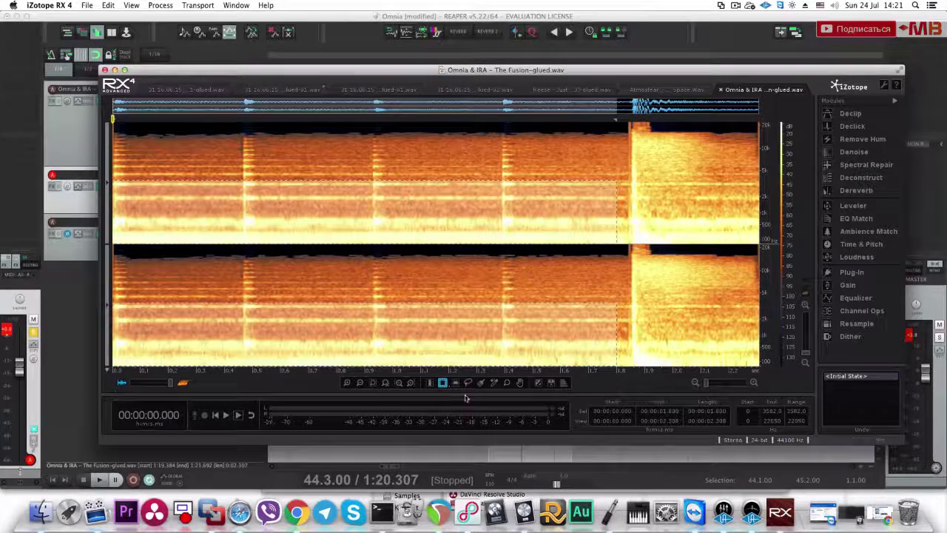
Step: Select the full frequency range from 0 to about 1.785 s, before the kick, and learn it as Denoise's manual noise profile
click(429, 382)
drag(612, 177, 113, 177)
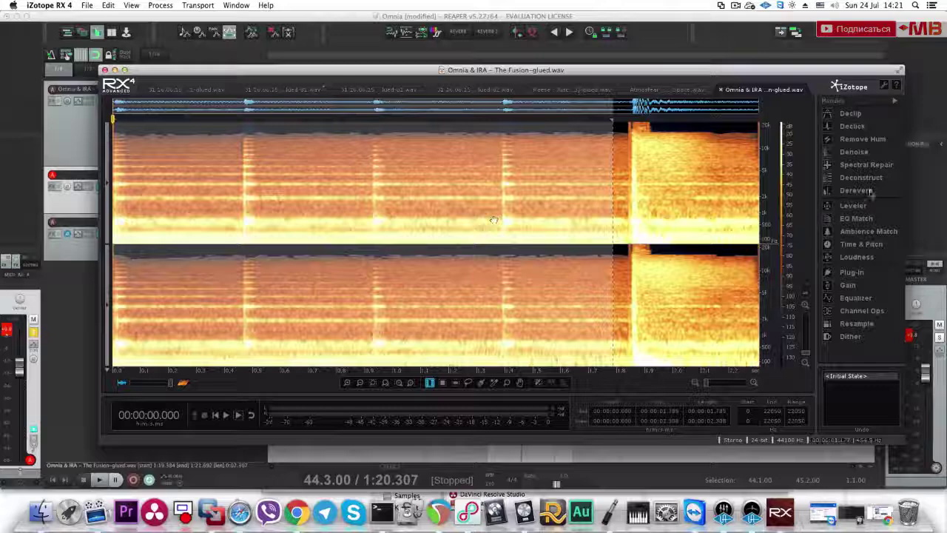
click(854, 152)
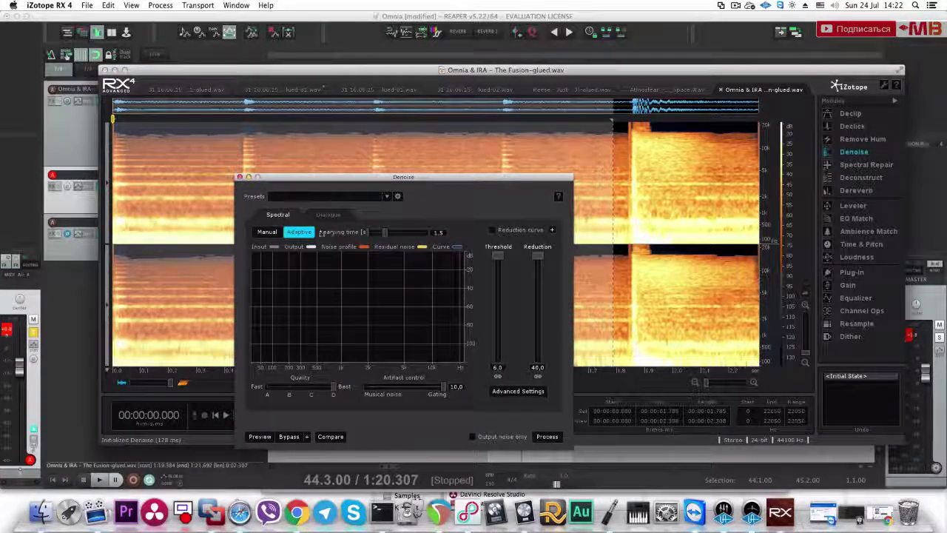
click(267, 232)
click(311, 392)
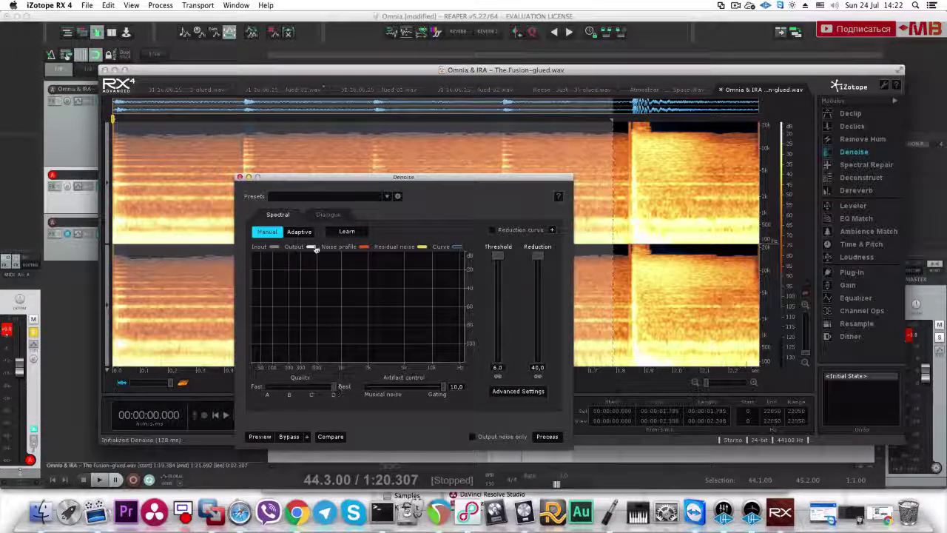
click(345, 231)
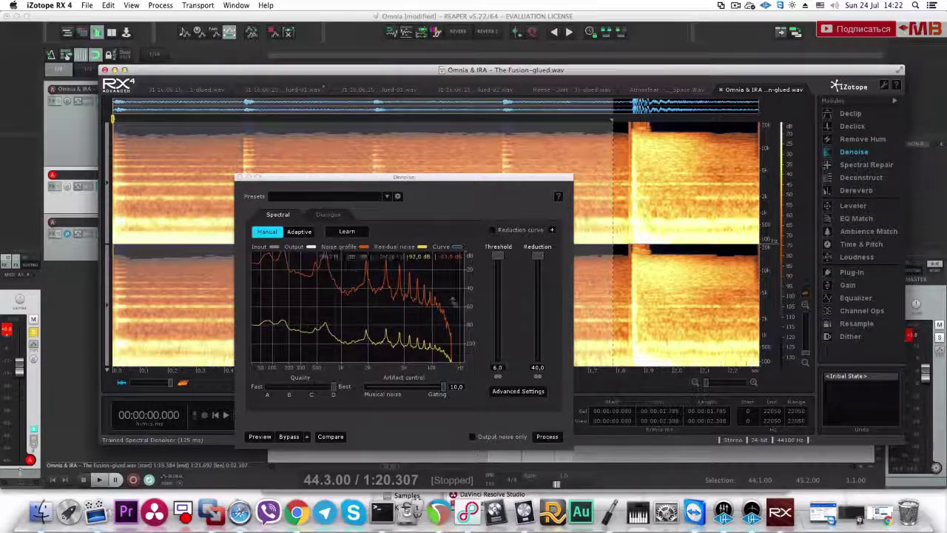
Step: Select the entire glued clip and process it with Denoise using the learned noise profile
click(240, 177)
key(super+a)
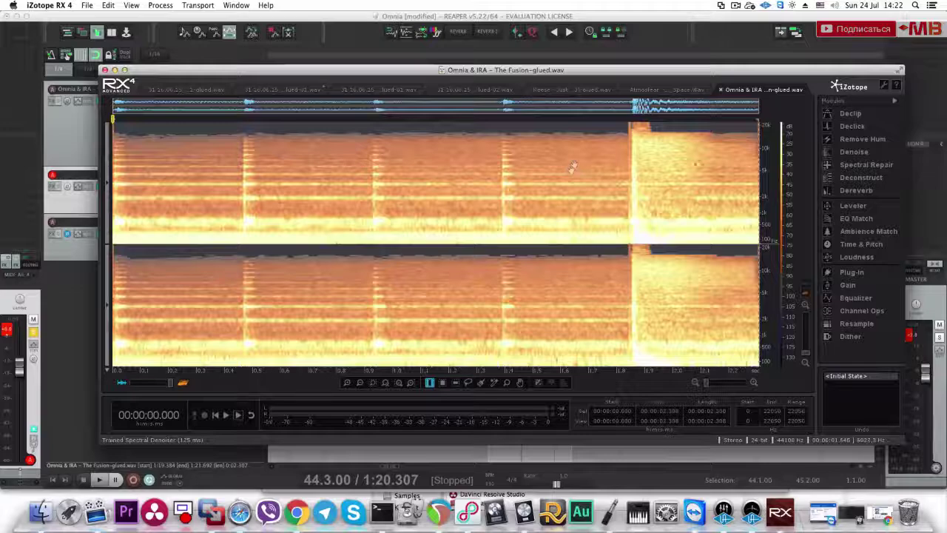
click(851, 152)
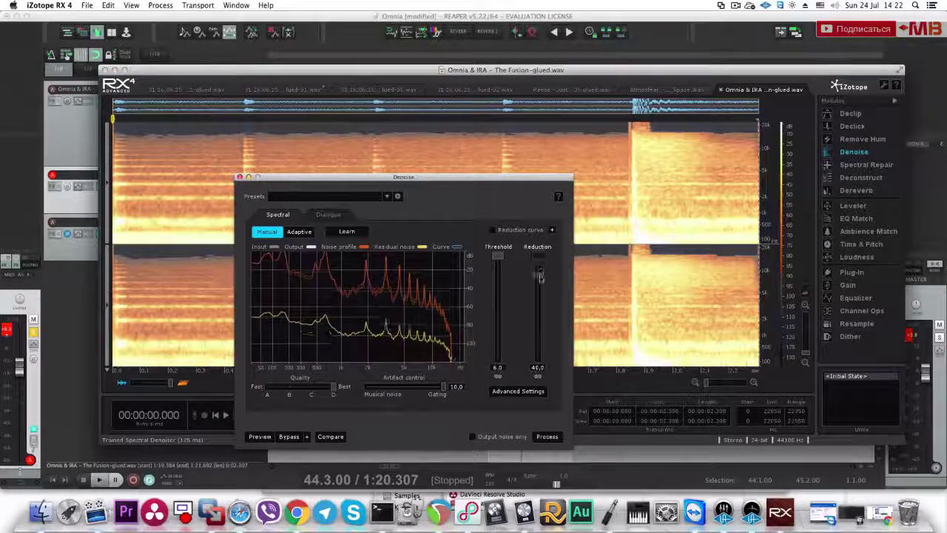
click(546, 436)
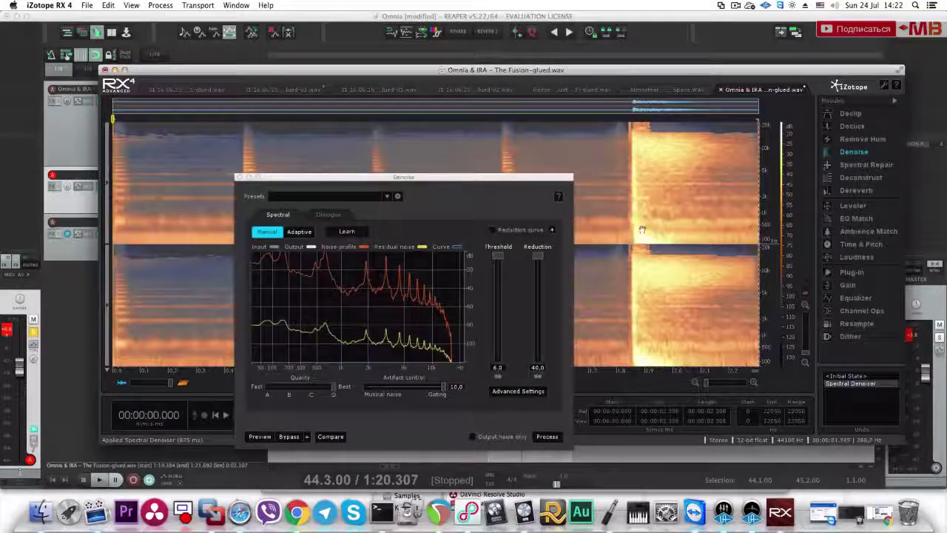
Step: Select 0 to about 1.778 s, the full frequency range before the kick, and learn it as Denoise's noise profile
click(602, 215)
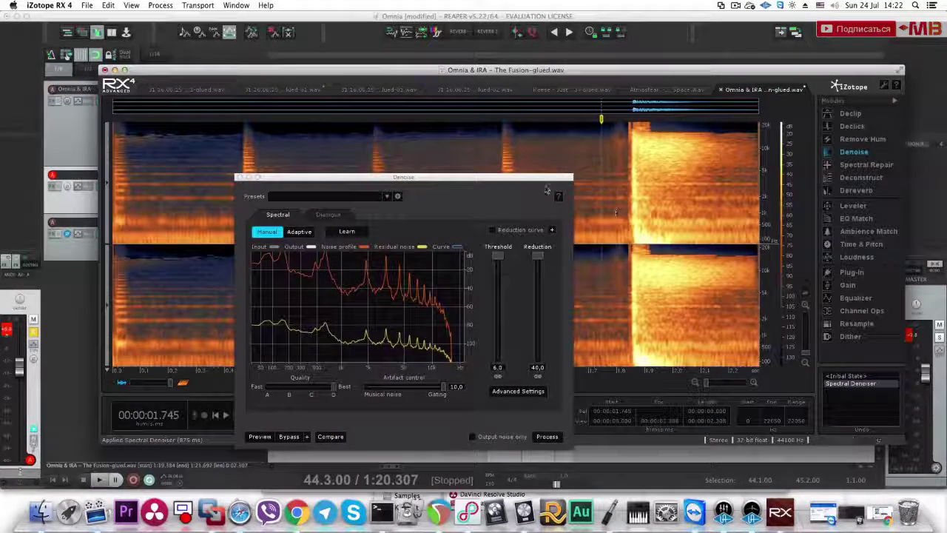
click(238, 178)
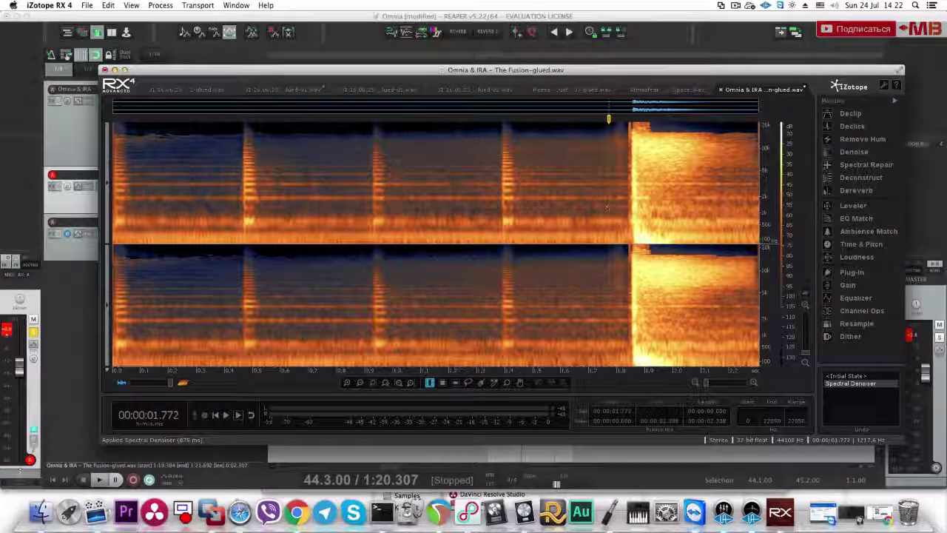
drag(609, 206, 109, 193)
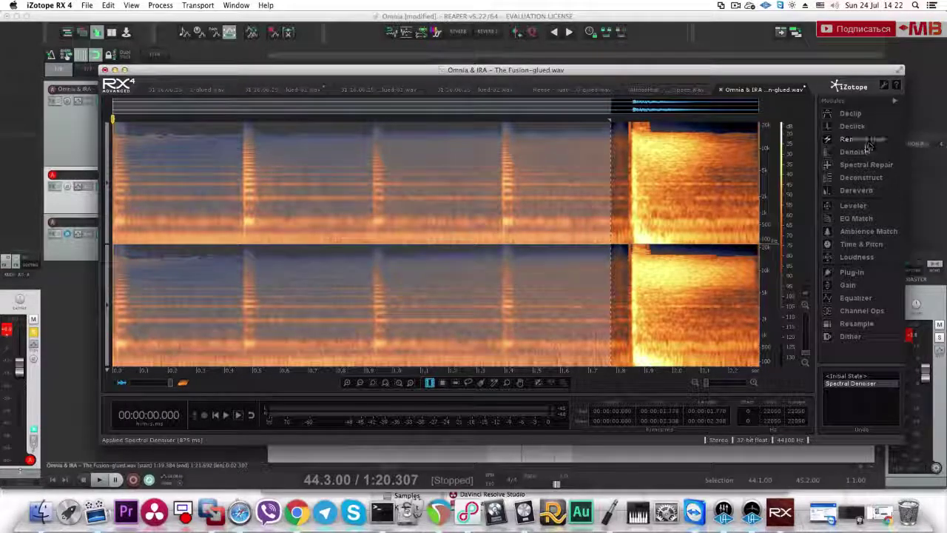
click(853, 151)
key(Return)
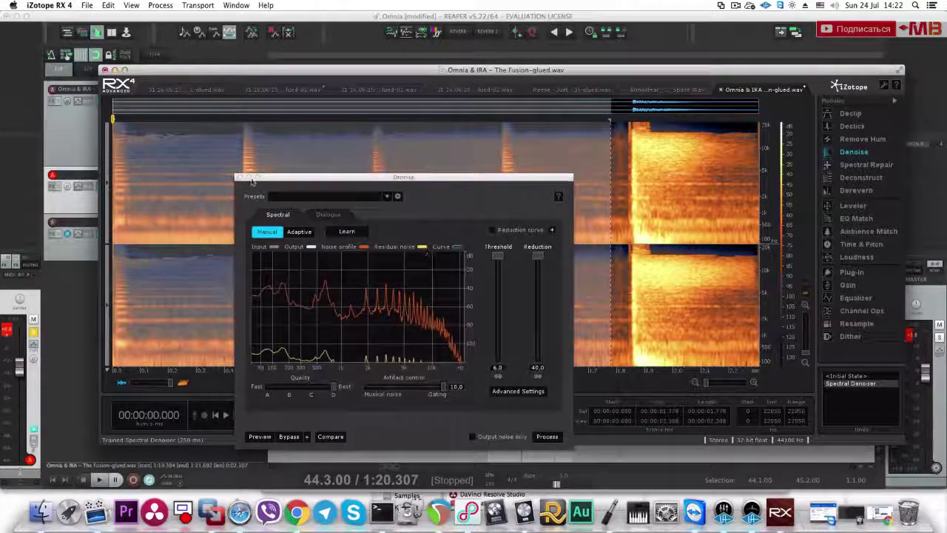
Step: Select the entire clip and process it with Denoise using the newly learned noise profile
click(239, 178)
click(561, 197)
double_click(582, 196)
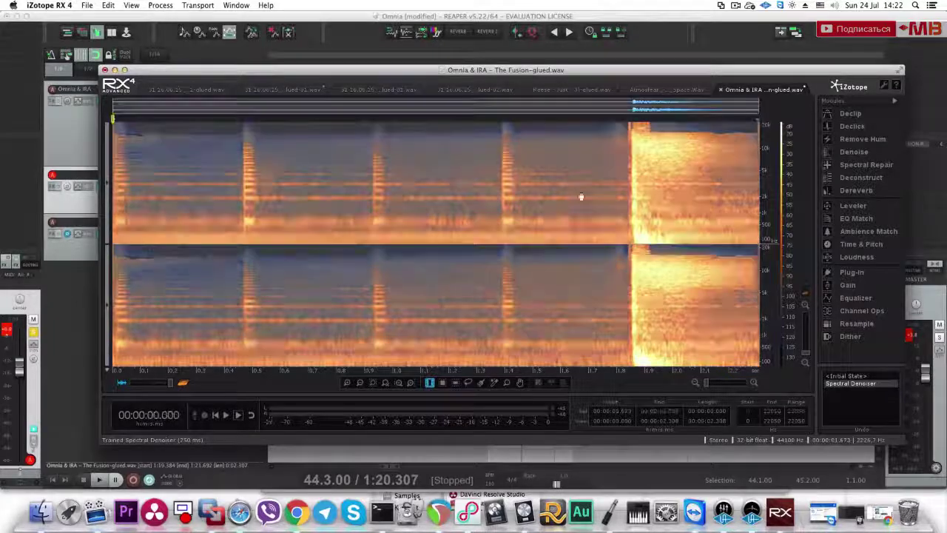
click(866, 151)
key(Return)
click(238, 177)
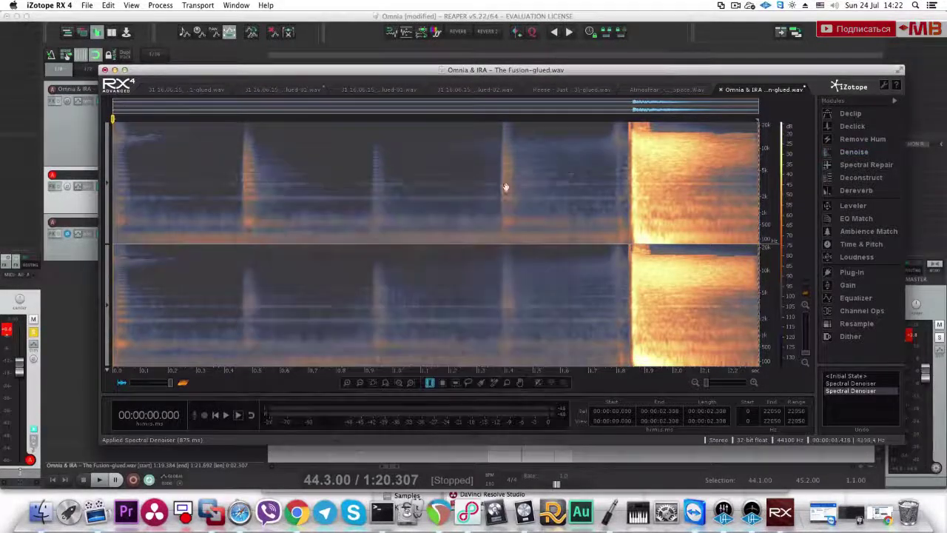
Step: Select about 1.300 to 1.551 s around the last residual hit before the kick and learn it as Denoise's noise profile
click(460, 185)
click(611, 187)
scroll(628, 191, up, 3)
drag(427, 178, 460, 181)
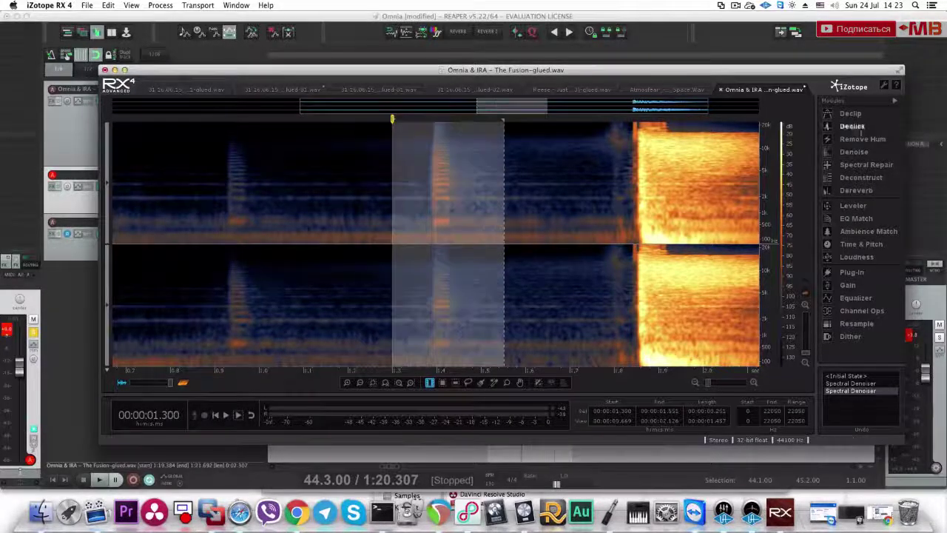
click(853, 152)
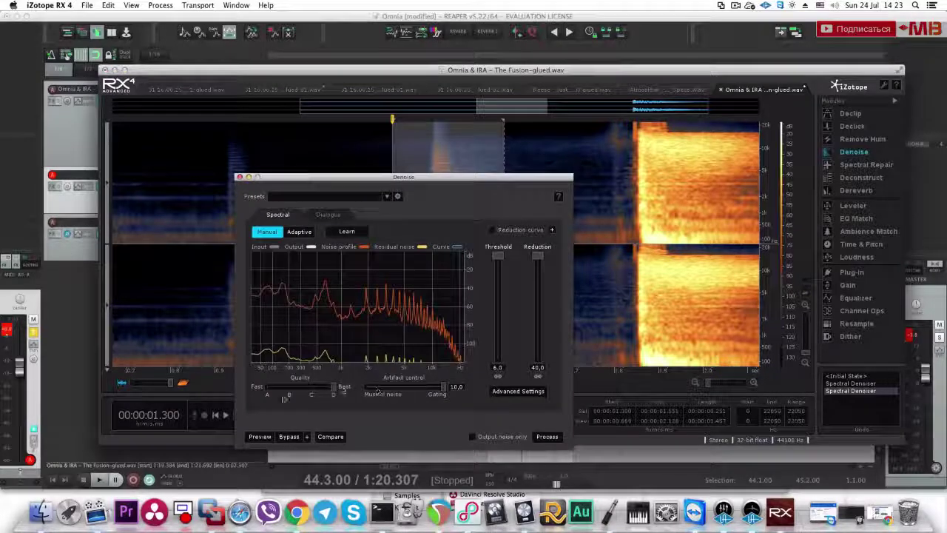
click(349, 231)
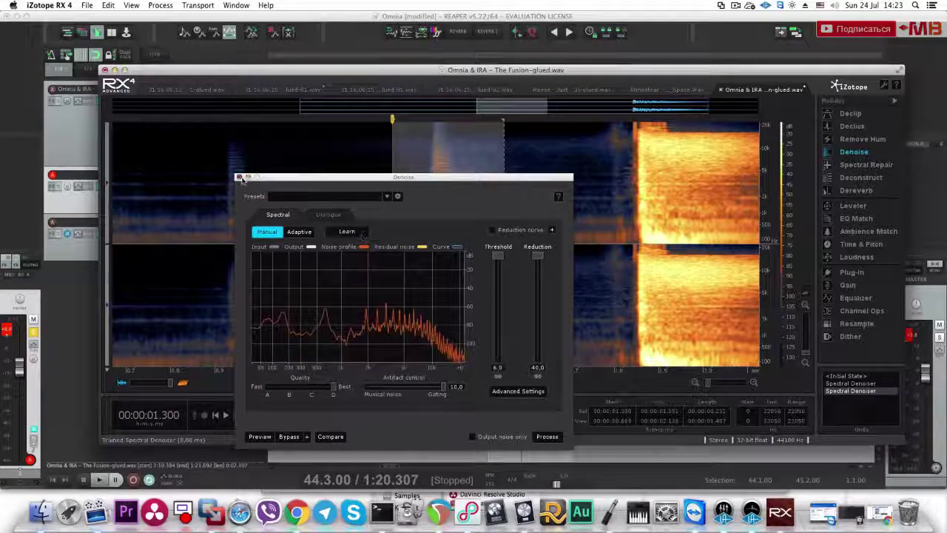
Step: Select the entire clip and process it twice with Denoise using the residual-hit profile
click(239, 178)
double_click(512, 197)
scroll(514, 200, down, 5)
double_click(539, 196)
click(854, 152)
click(546, 436)
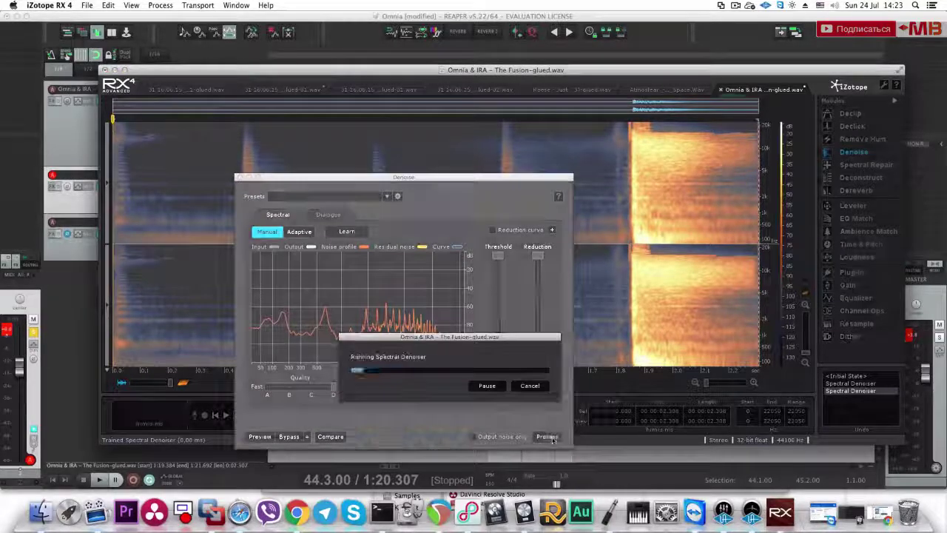
click(548, 436)
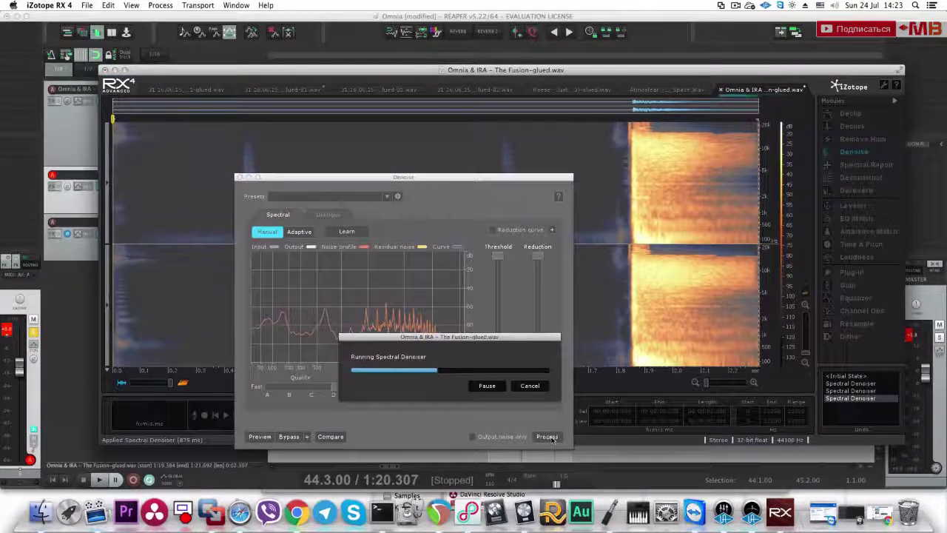
Step: Play the denoised clip from several points before the kick, ending with a playback from 1.6 s
click(601, 284)
key(space)
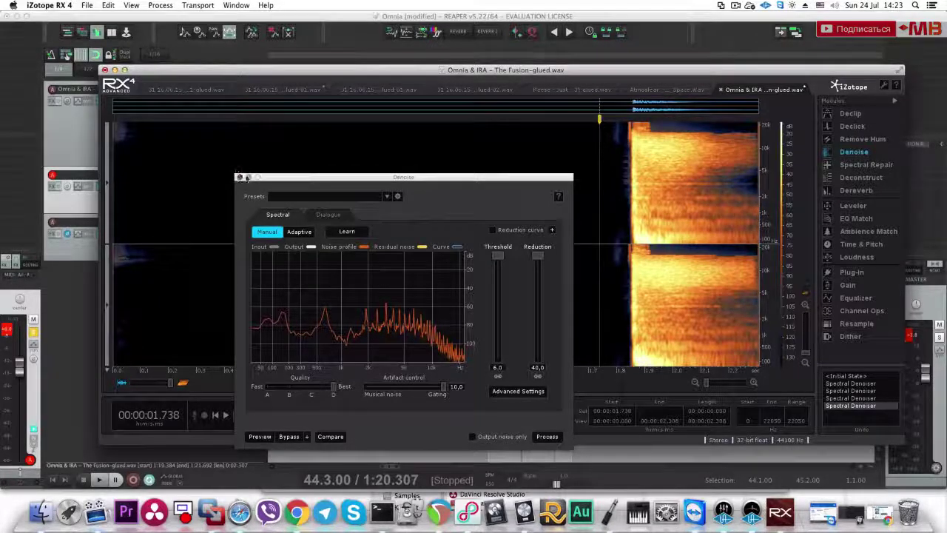
click(240, 177)
click(669, 178)
key(space)
click(613, 176)
key(space)
click(560, 175)
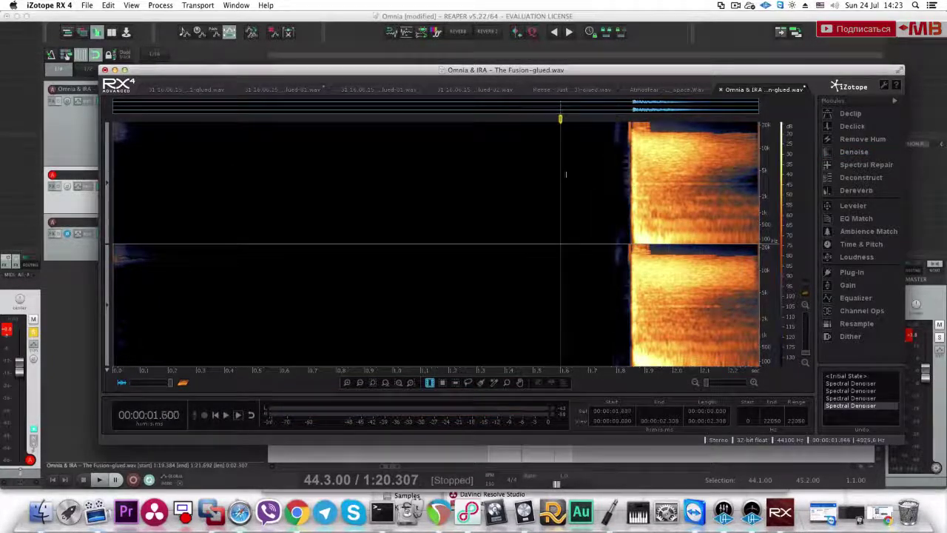
key(space)
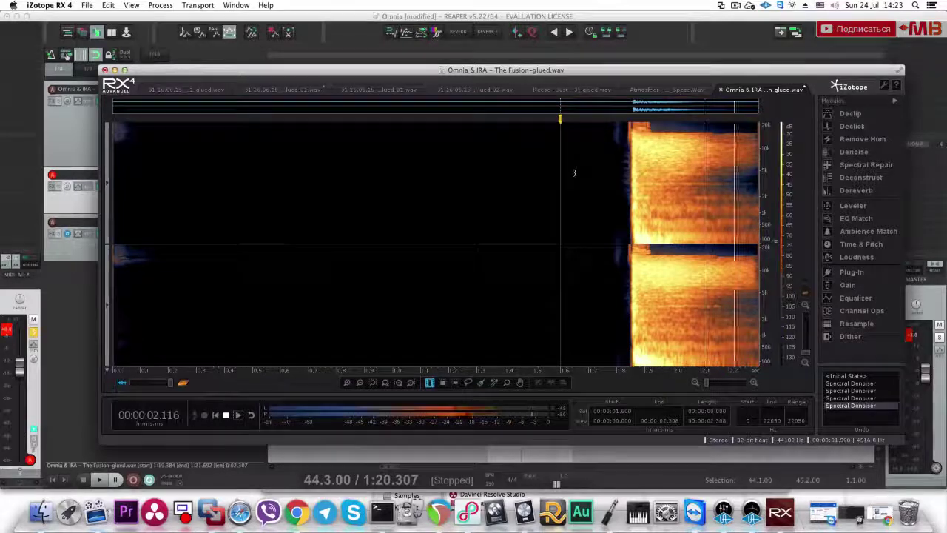
Step: Export the cleaned clip as a 24-bit WAV over Omnia & IRA – The Fusion-glued in the Omnia folder, and close the RX window
click(87, 5)
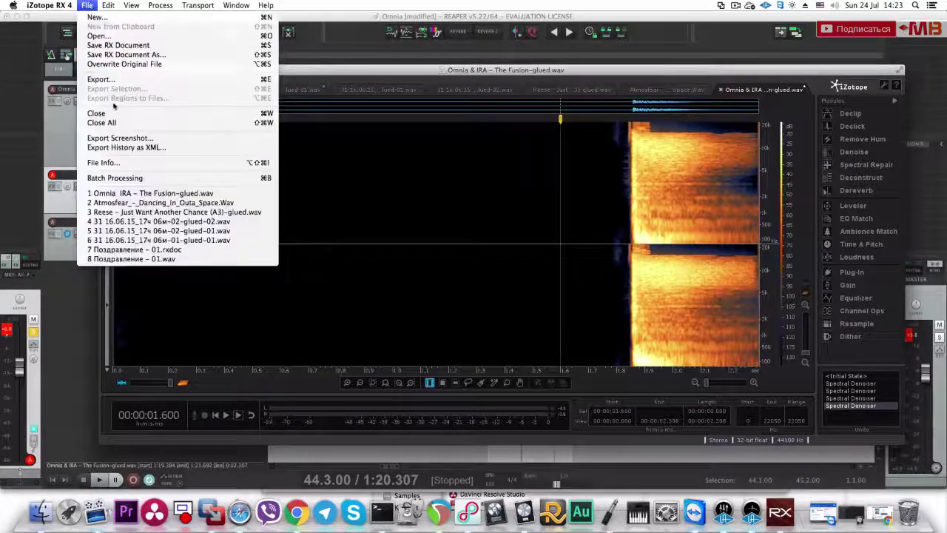
click(109, 77)
click(560, 332)
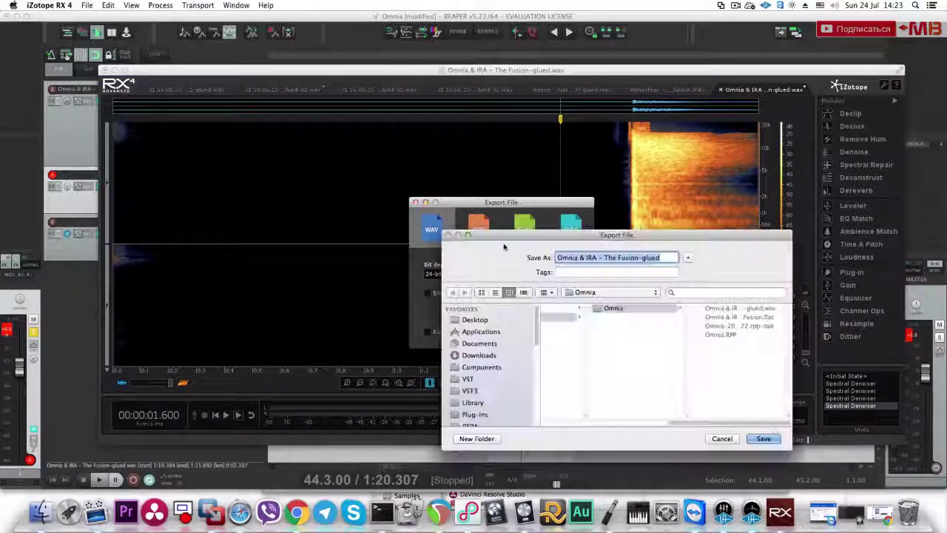
click(763, 438)
click(687, 299)
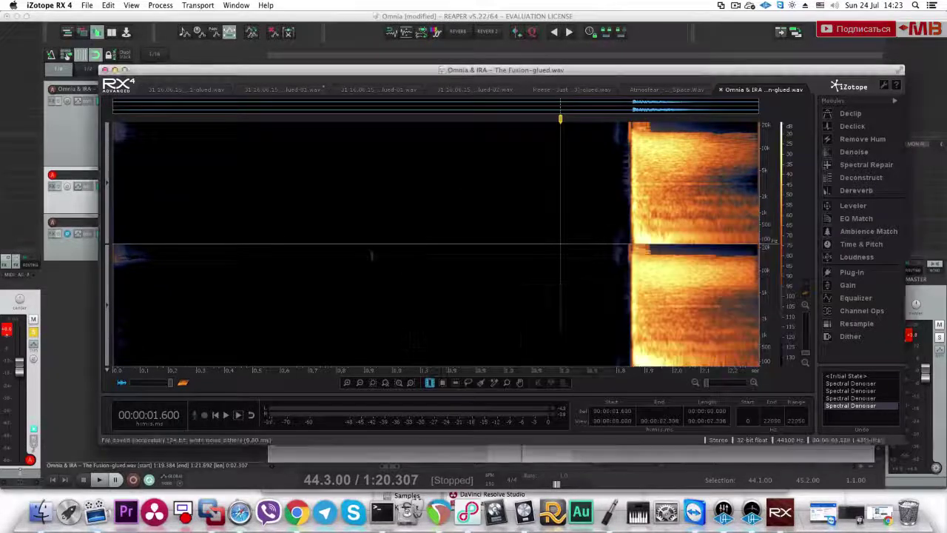
click(105, 70)
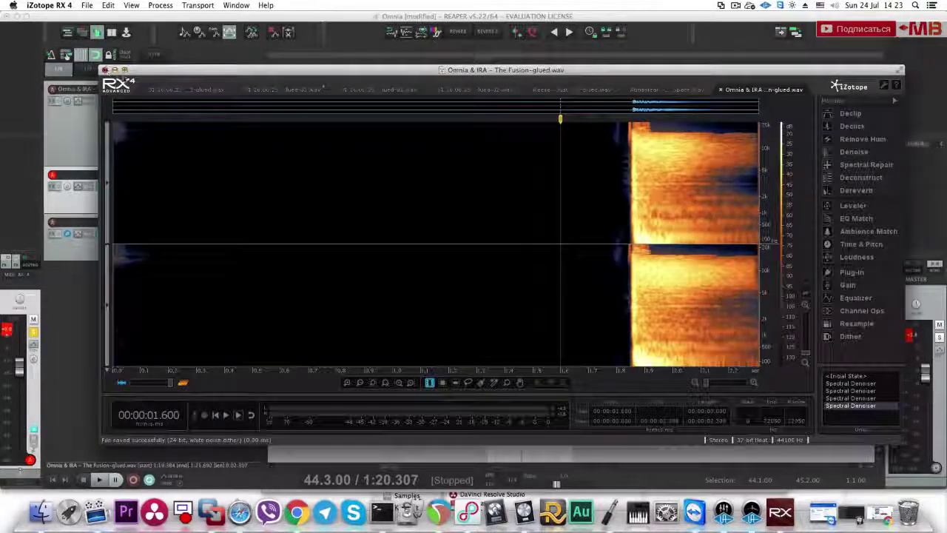
Step: Clear the time selection in REAPER and name the second track "Click"
key(space)
key(space)
click(559, 201)
scroll(561, 205, down, 5)
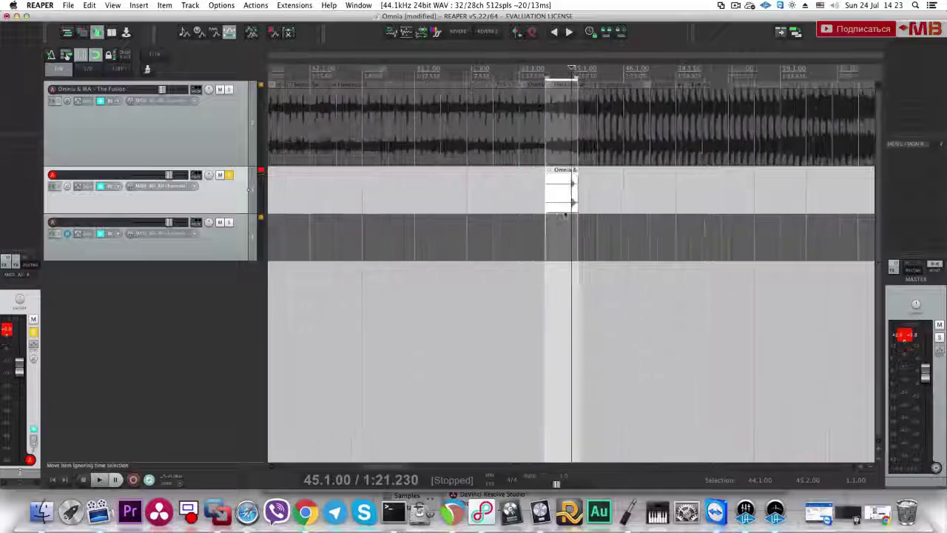
key(Escape)
click(440, 189)
scroll(389, 185, down, 2)
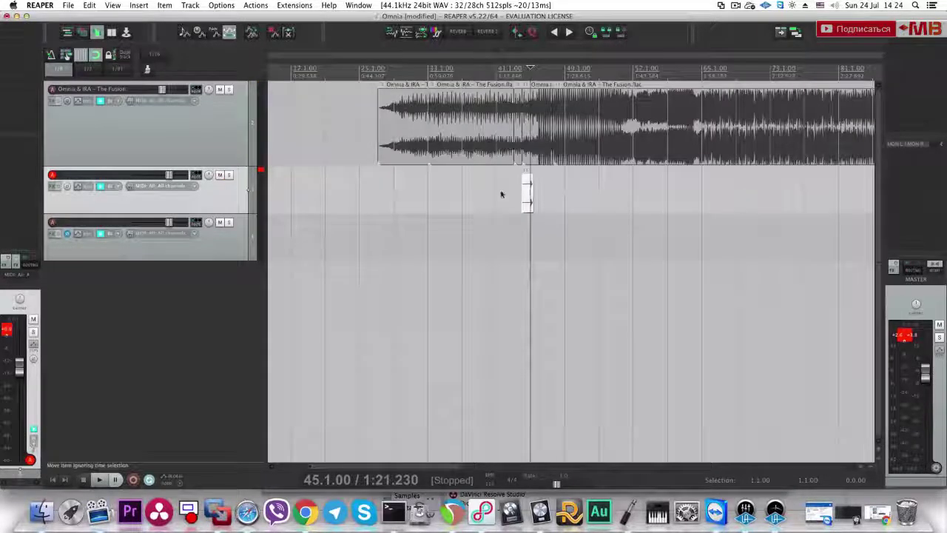
double_click(81, 176)
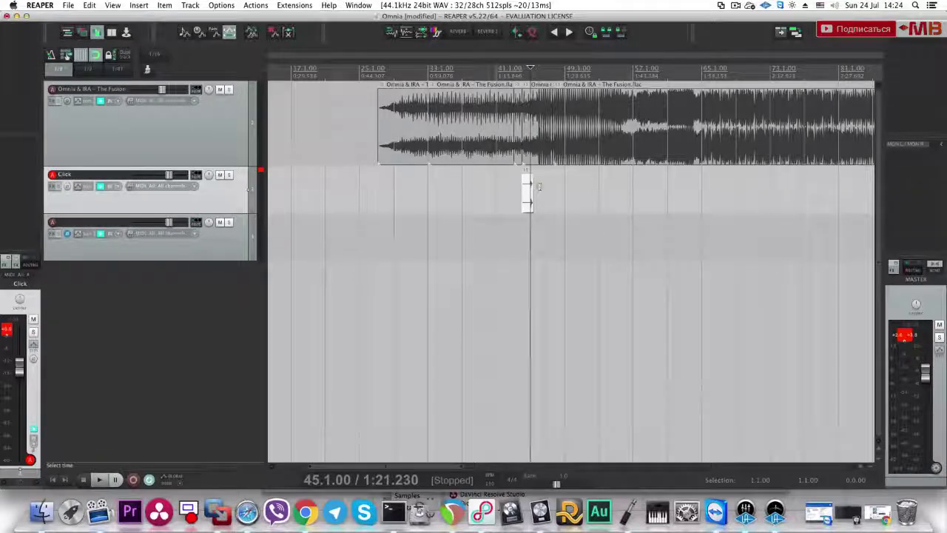
Step: Trim the cleaned clip's start to the kick at 45.1.00 and play it
scroll(533, 192, up, 5)
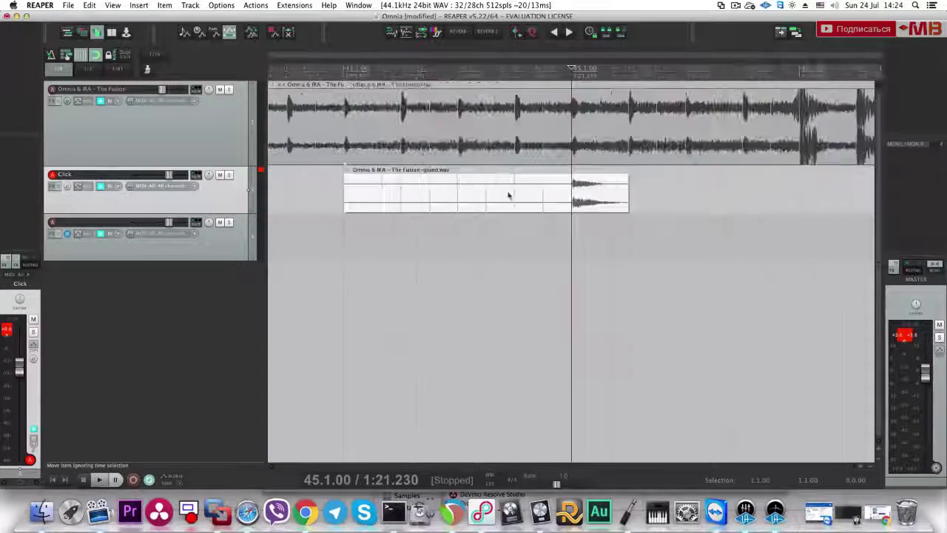
drag(346, 191, 567, 203)
click(558, 202)
key(space)
key(space)
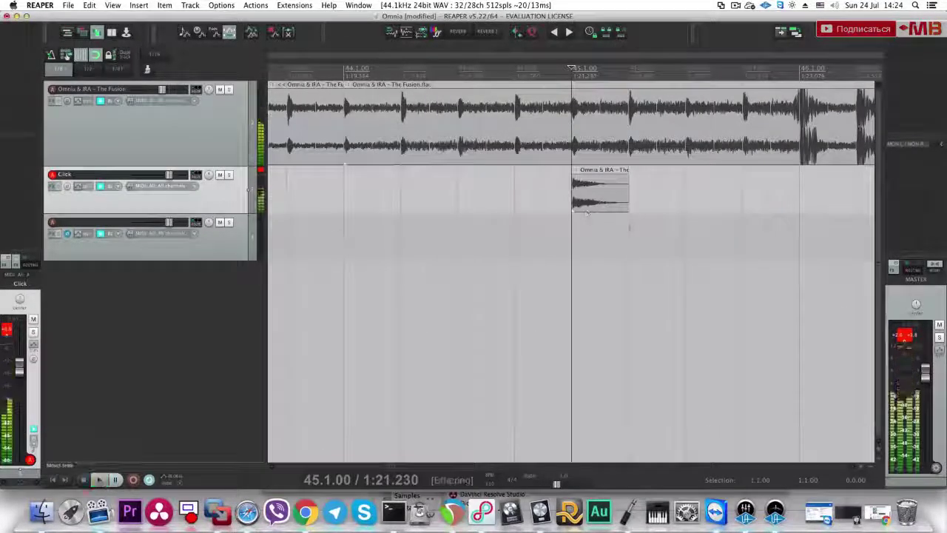
Step: Solo the Click track, play the kick, and set the time selection to 45.1.00–45.2.00
drag(629, 215, 555, 210)
key(space)
key(space)
click(228, 175)
key(space)
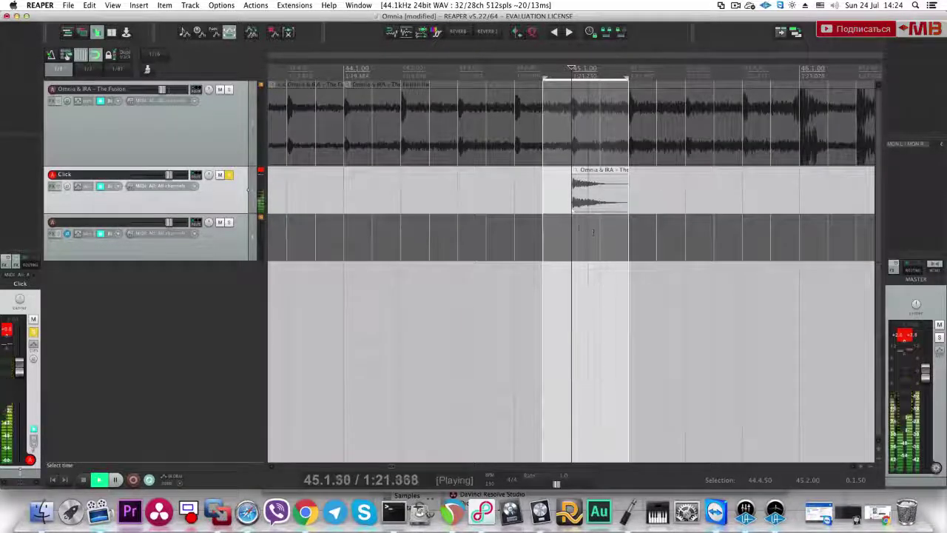
drag(624, 228, 579, 230)
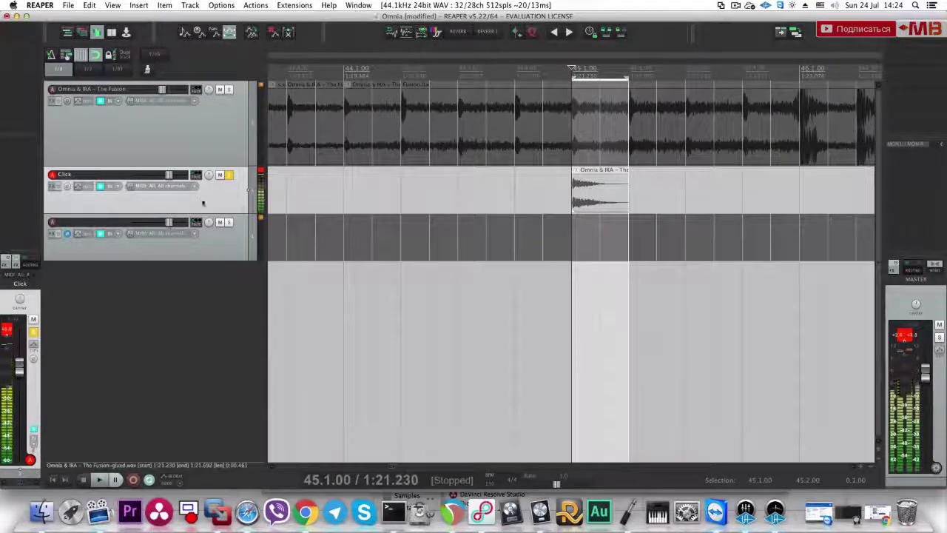
Step: Add the MAutoEqualizer plug-in to the Click track
click(28, 27)
key(space)
drag(156, 146, 227, 170)
key(space)
click(23, 32)
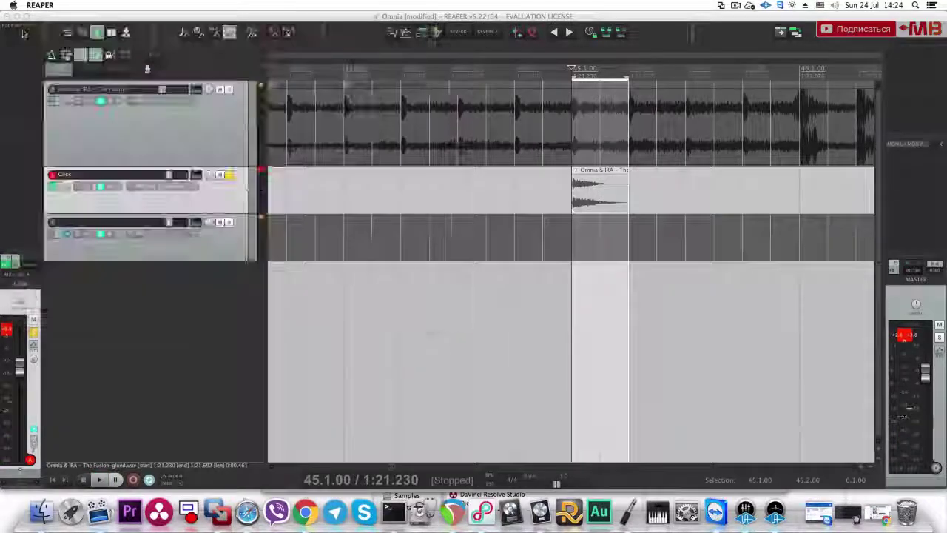
key(f)
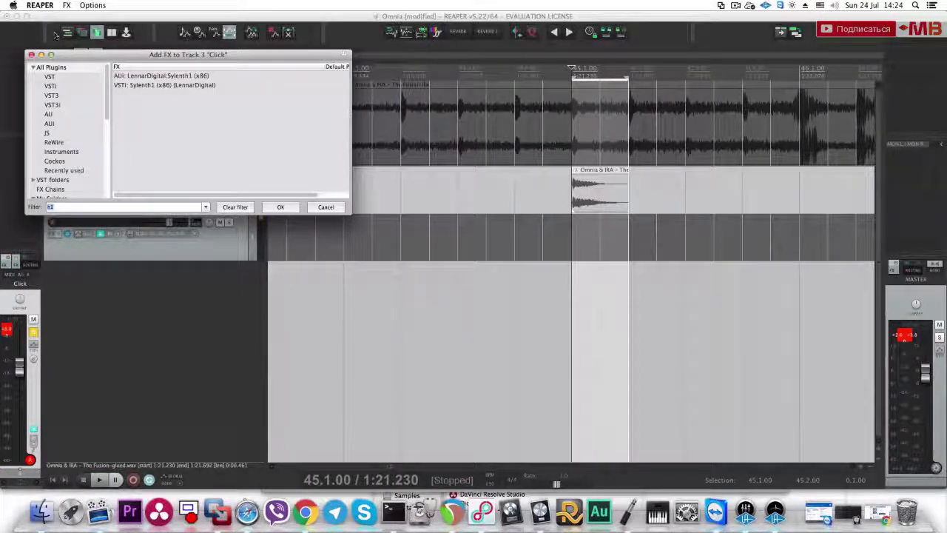
double_click(183, 105)
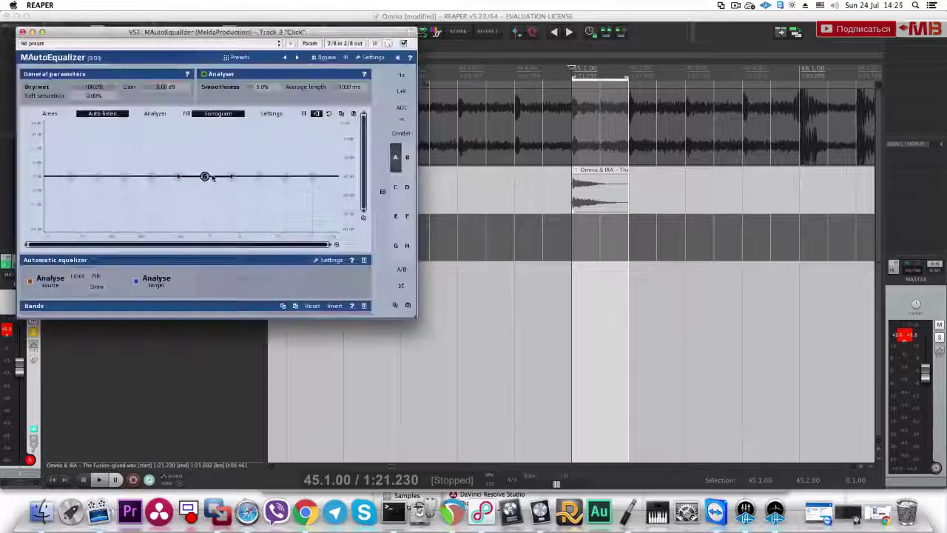
Step: Enlarge the MAutoEqualizer window and play the soloed kick to examine its frequency spectrum
drag(415, 317, 592, 349)
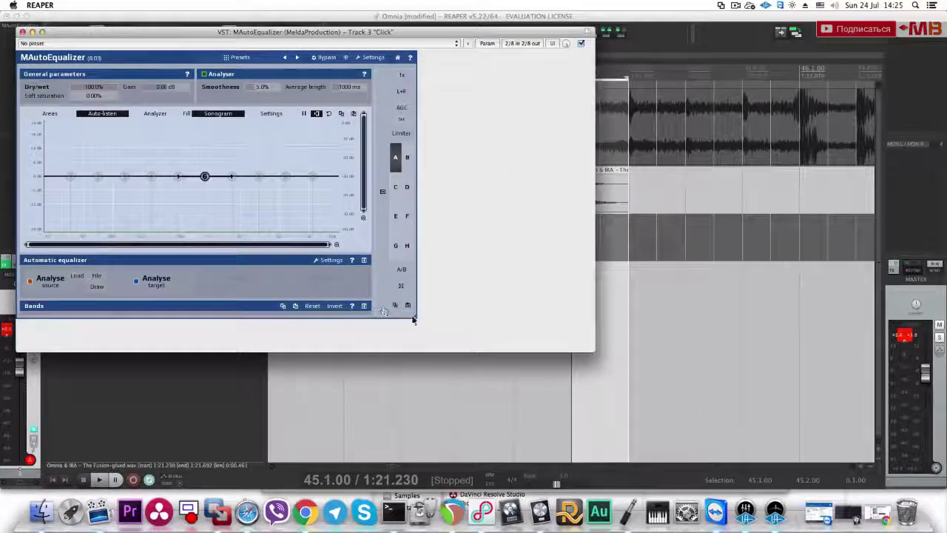
drag(416, 320, 596, 387)
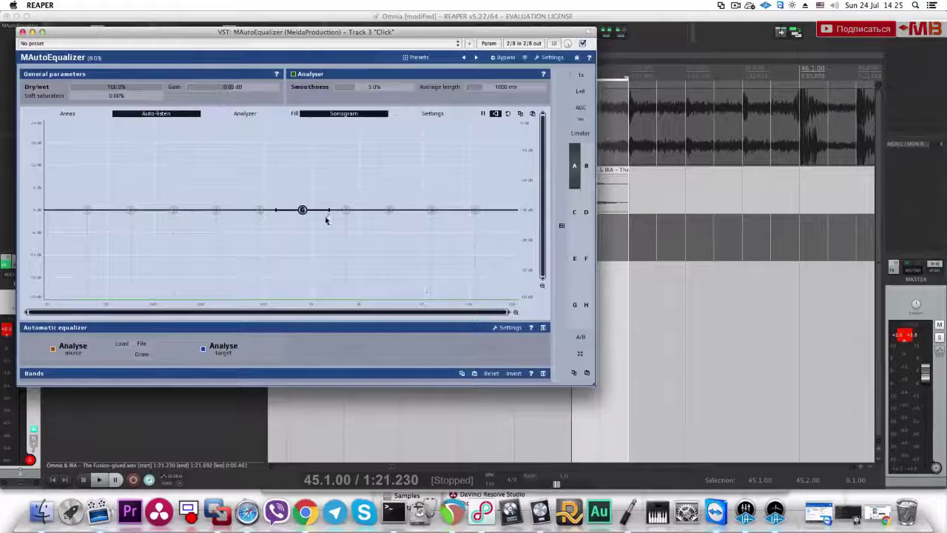
key(space)
key(space)
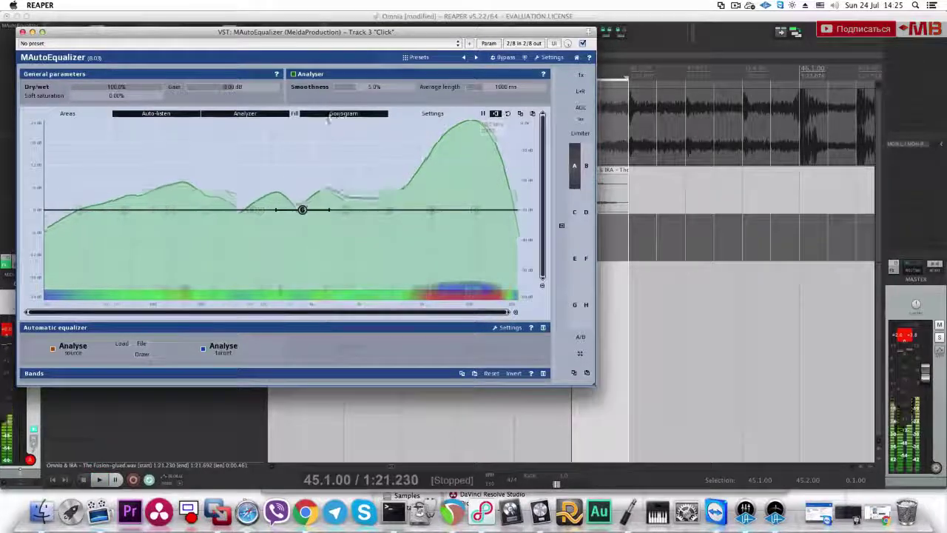
click(263, 115)
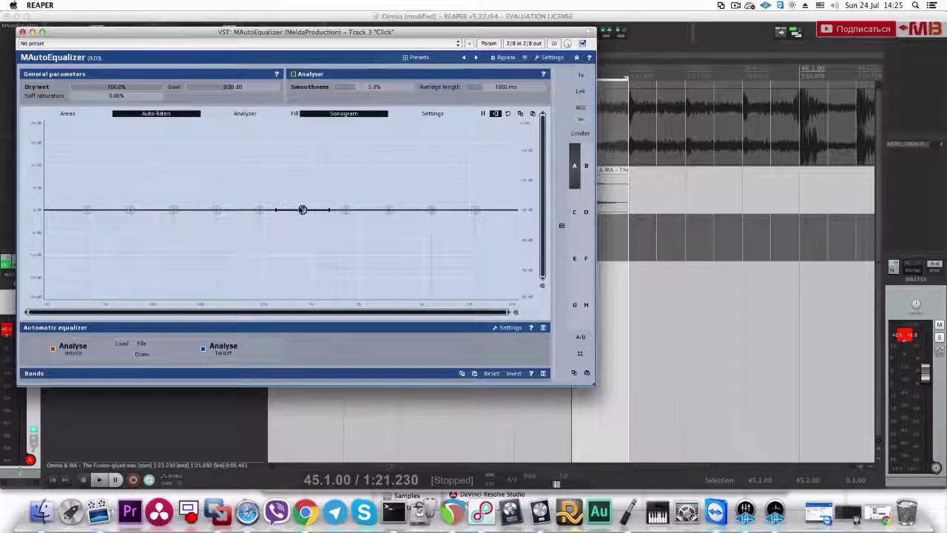
key(space)
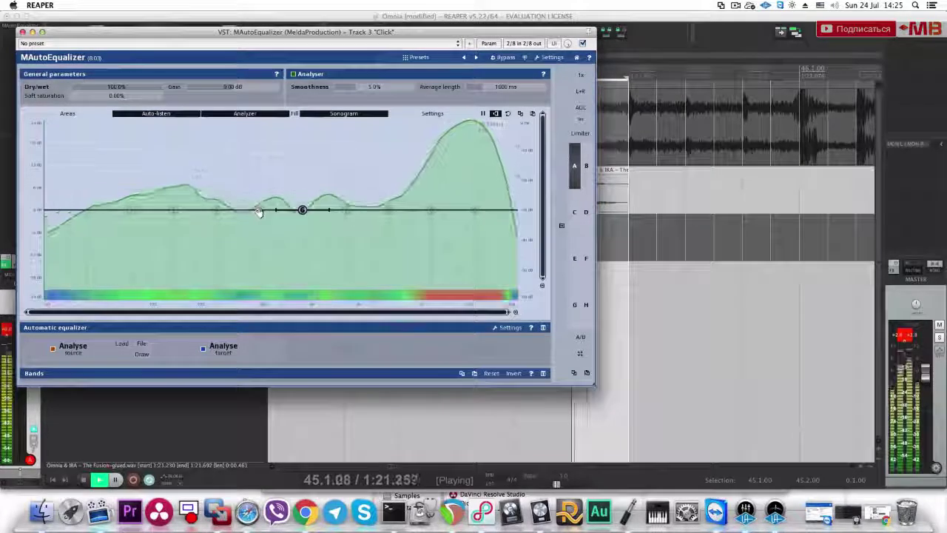
click(259, 115)
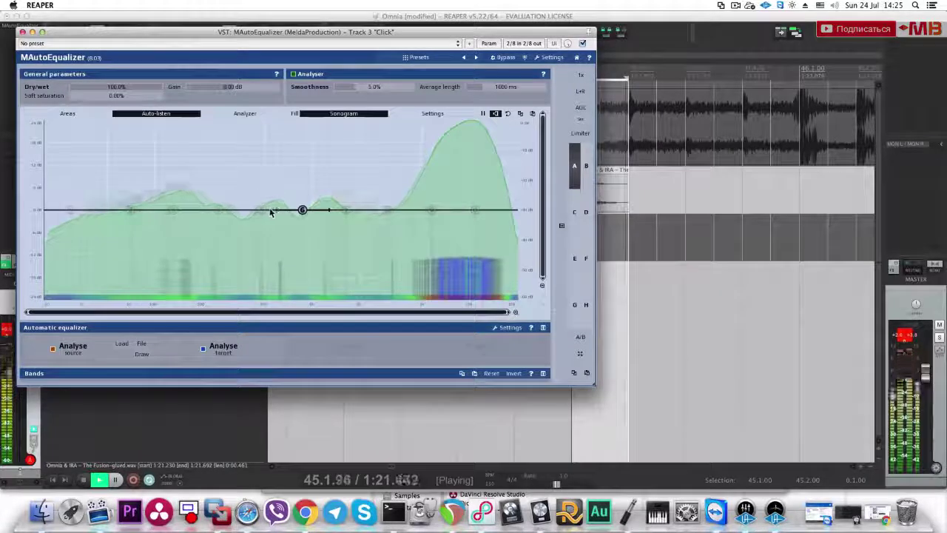
Step: Move equalizer band 6 onto the kick's resonance at about 625 Hz, keeping its gain at 0 dB
drag(302, 210, 242, 215)
scroll(281, 210, up, 5)
scroll(281, 210, up, 5)
scroll(284, 211, up, 5)
scroll(281, 203, up, 8)
scroll(240, 213, down, 2)
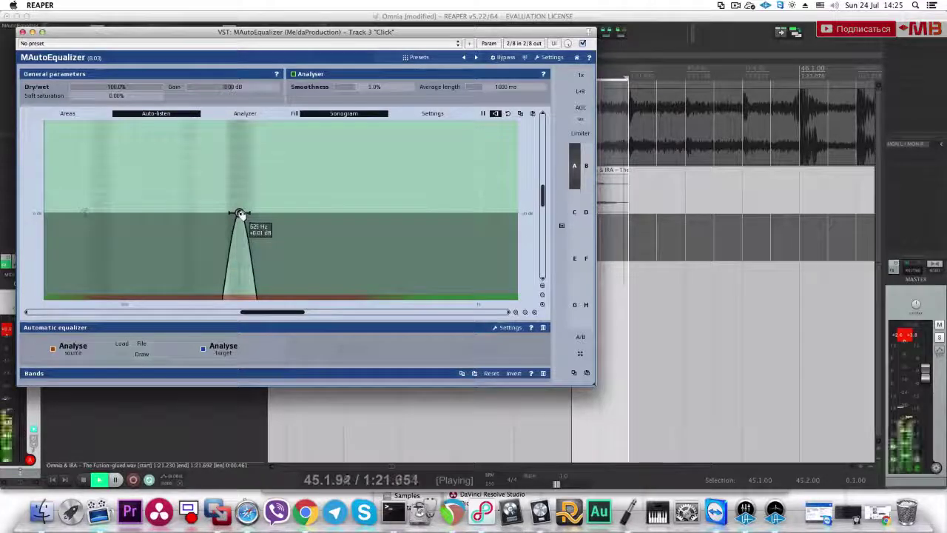
scroll(241, 213, down, 3)
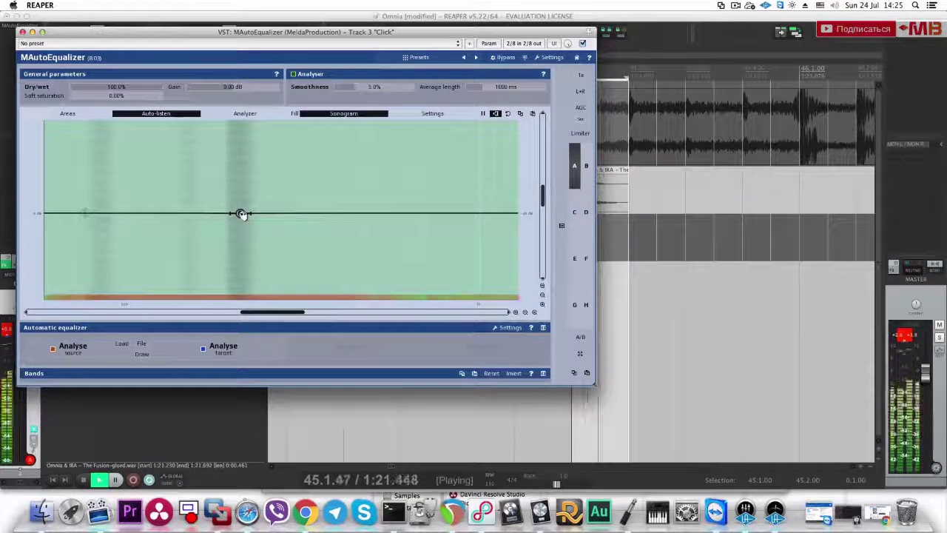
Step: Turn band 6 into a narrow notch about 15 dB deep at about 625 Hz while the kick plays, ending with playback stopped
click(242, 214)
drag(241, 215, 242, 267)
scroll(240, 247, up, 2)
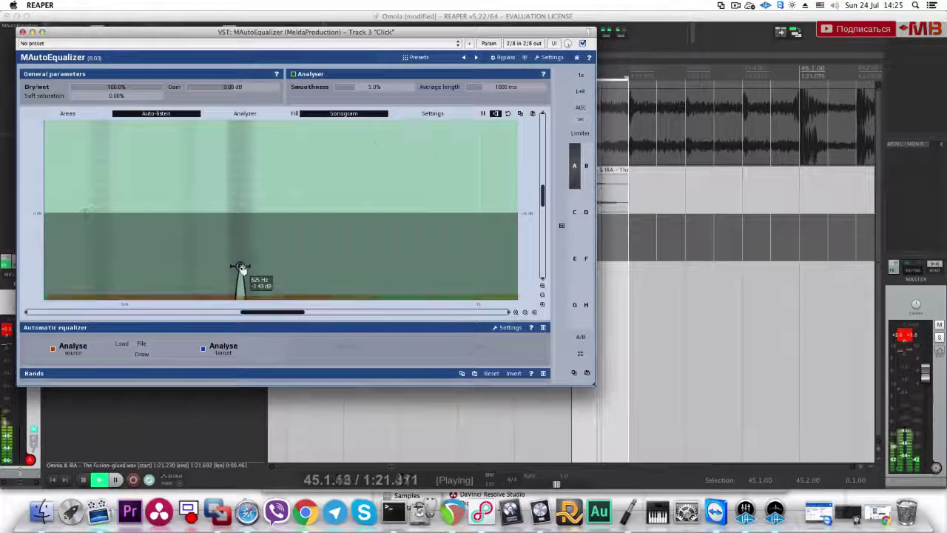
drag(240, 300, 241, 299)
scroll(359, 220, down, 3)
drag(304, 253, 311, 312)
scroll(395, 235, down, 3)
scroll(544, 215, up, 2)
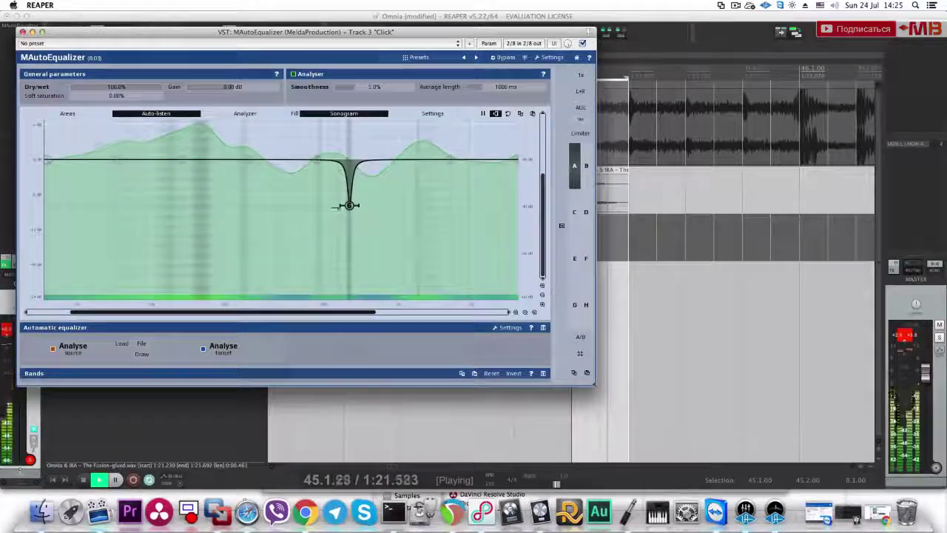
drag(349, 205, 348, 249)
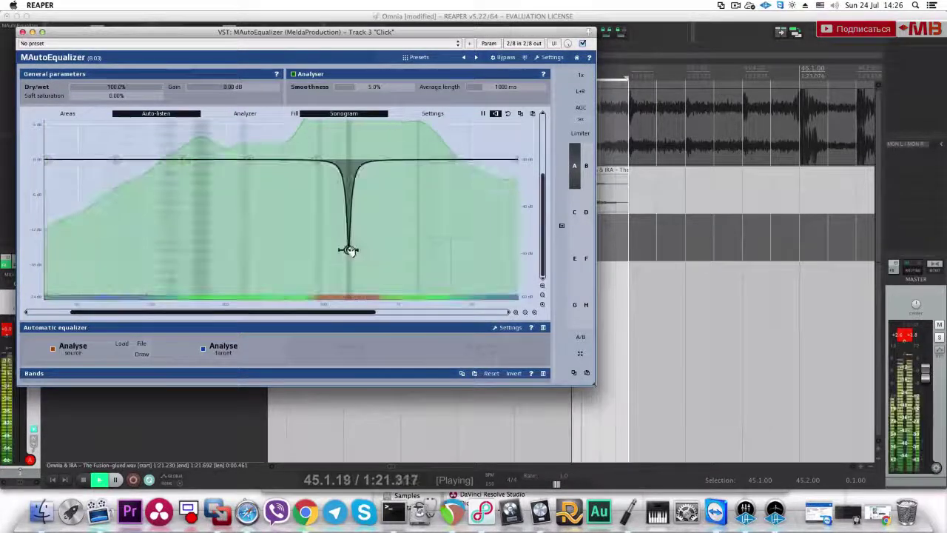
key(space)
Step: Enable band 4, make it a narrow notch about 21 dB deep at 158 Hz, and play the kick to check it
double_click(249, 158)
drag(249, 159, 203, 160)
scroll(200, 158, up, 5)
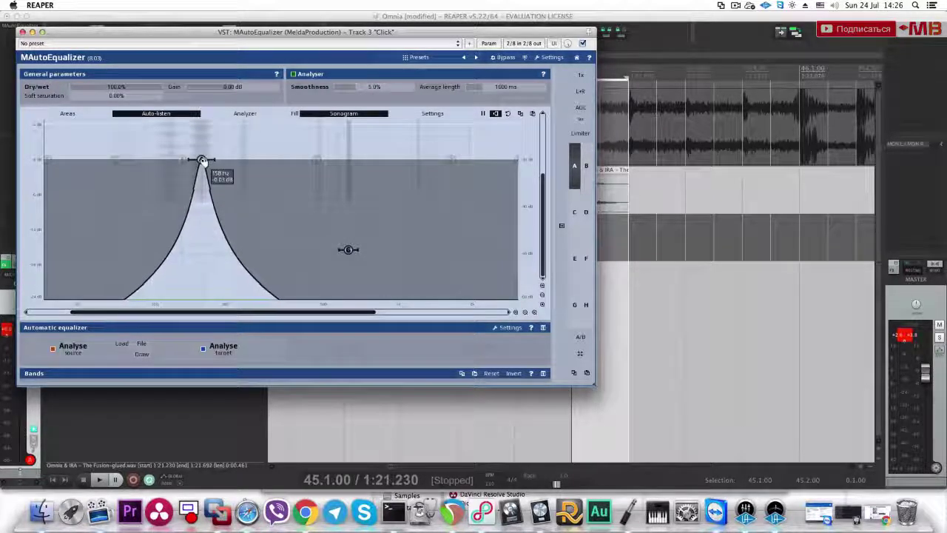
drag(203, 159, 203, 280)
key(space)
key(space)
Step: Add a band 2 notch about 21 dB deep at about 113 Hz and play the kick to check it
drag(116, 163, 155, 164)
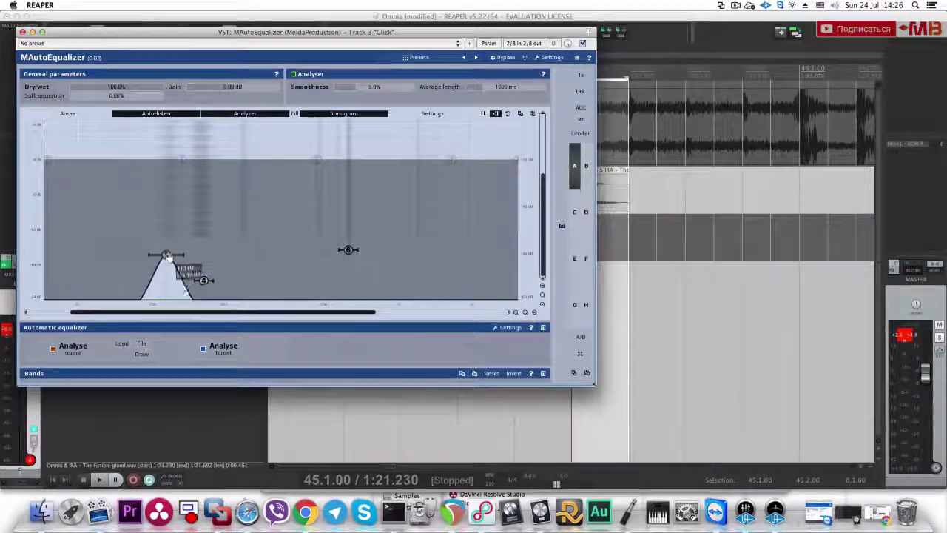
drag(170, 286, 171, 278)
key(space)
key(space)
Step: Enable band 5 as a narrow notch just above 200 Hz, about 21 dB deep like bands 2 and 4
scroll(275, 221, down, 5)
double_click(212, 209)
drag(213, 210, 191, 288)
drag(211, 293, 212, 290)
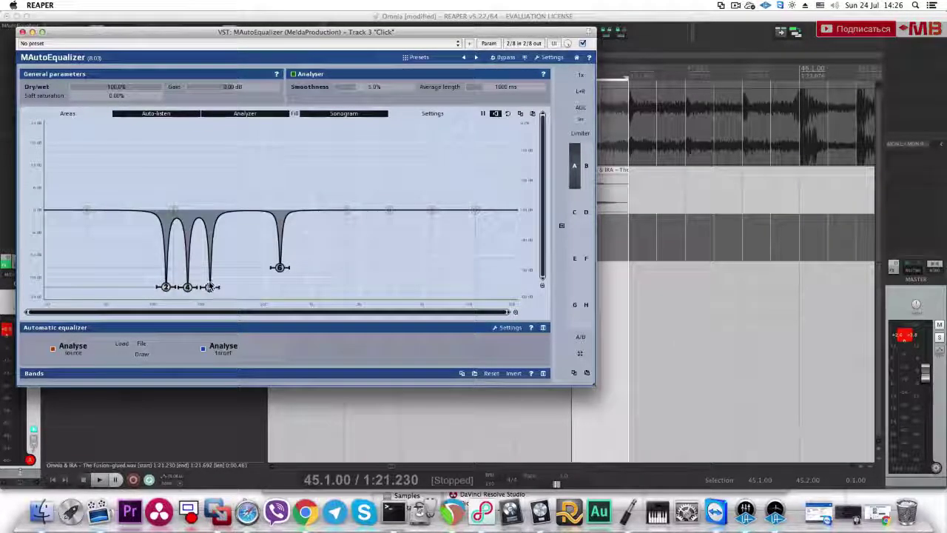
Step: Play the kick with MAutoEqualizer bypassed and enabled to compare the sound with and without the notches
key(space)
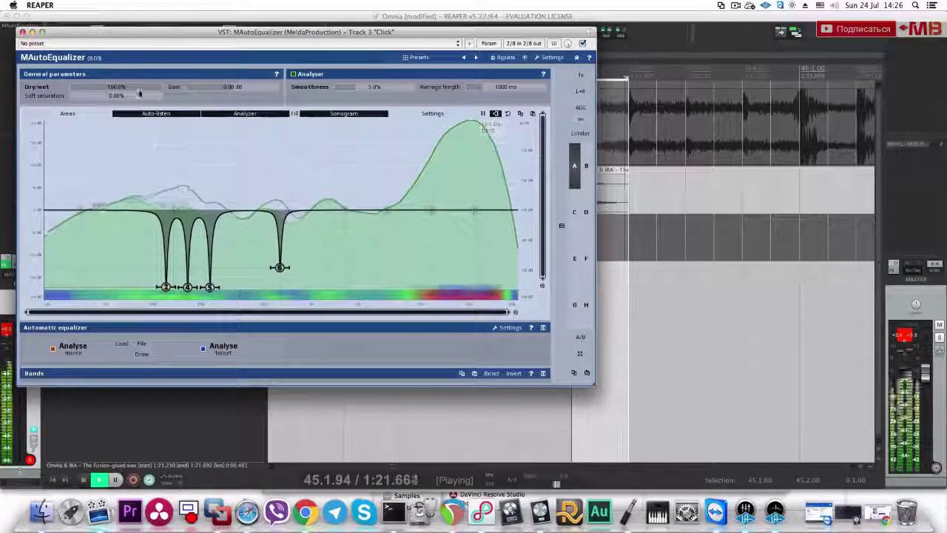
click(582, 44)
key(space)
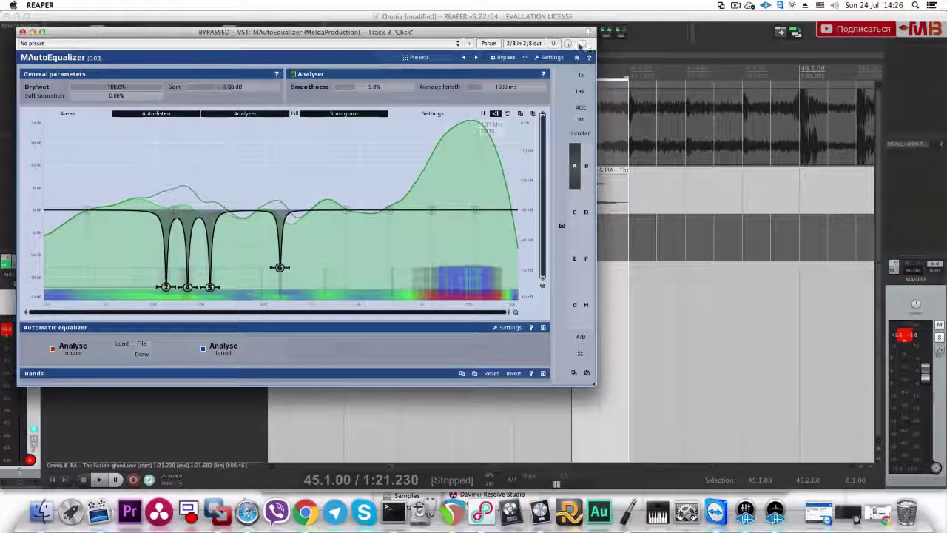
key(space)
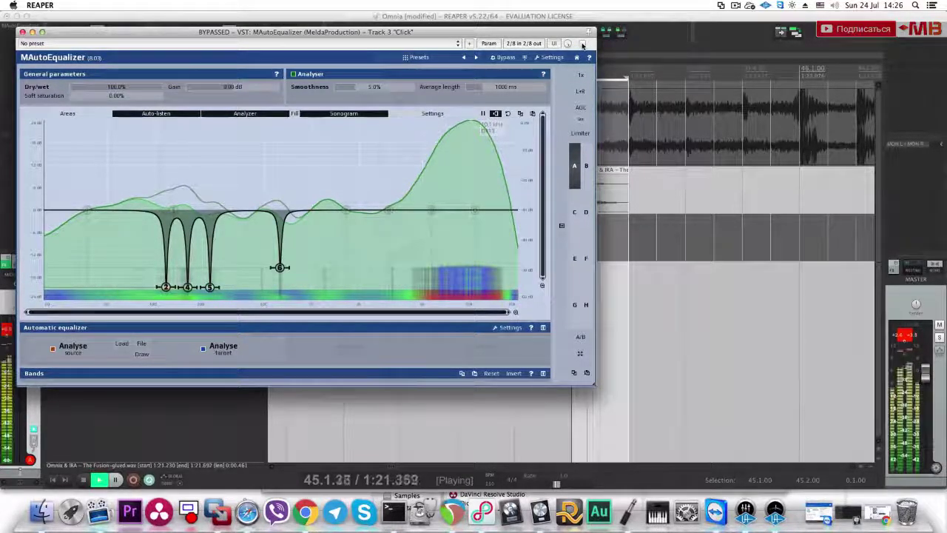
click(583, 43)
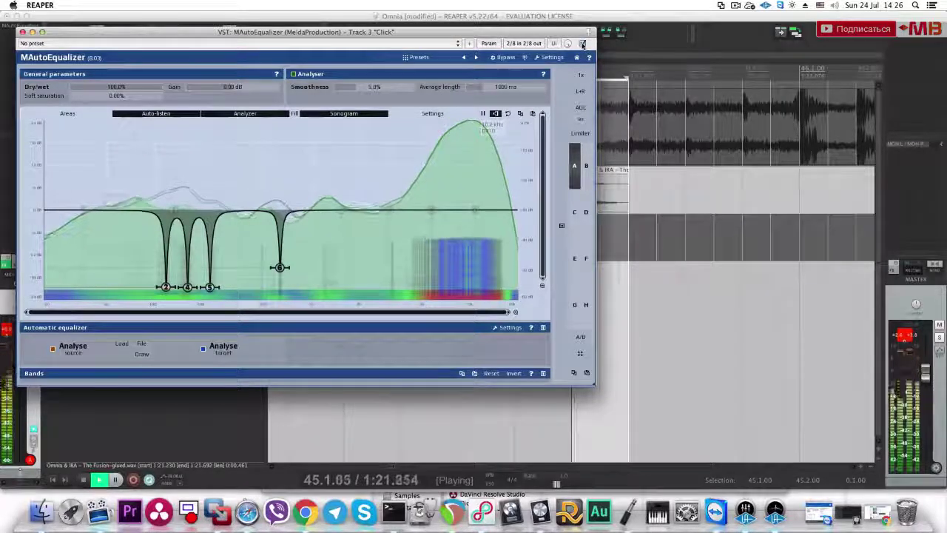
key(space)
Step: Add a narrow band 7 notch just below 500 Hz and deepen it to about 21 dB while the kick plays
scroll(257, 218, up, 3)
scroll(257, 217, up, 1)
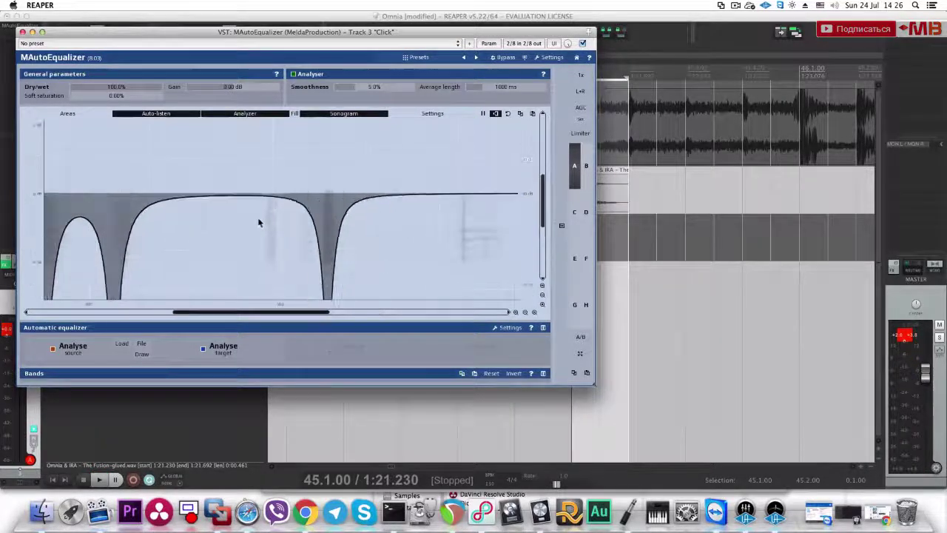
double_click(269, 196)
drag(269, 196, 272, 290)
scroll(395, 214, down, 5)
scroll(318, 179, up, 2)
scroll(296, 176, down, 3)
key(space)
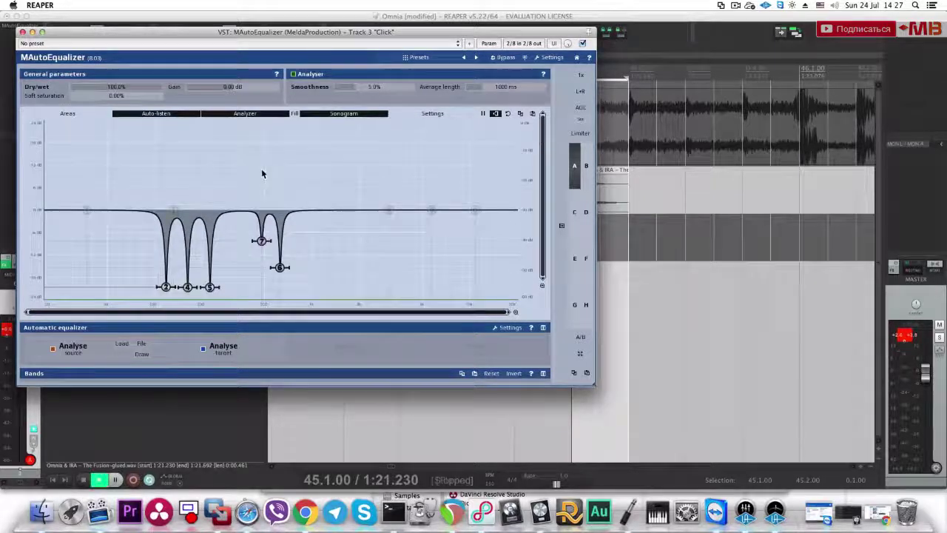
key(space)
drag(261, 241, 260, 287)
Step: Deepen the band 6 notch to about 21 dB, level with the neighbouring notches
scroll(291, 263, up, 3)
scroll(297, 259, up, 3)
scroll(310, 254, down, 1)
scroll(354, 254, down, 3)
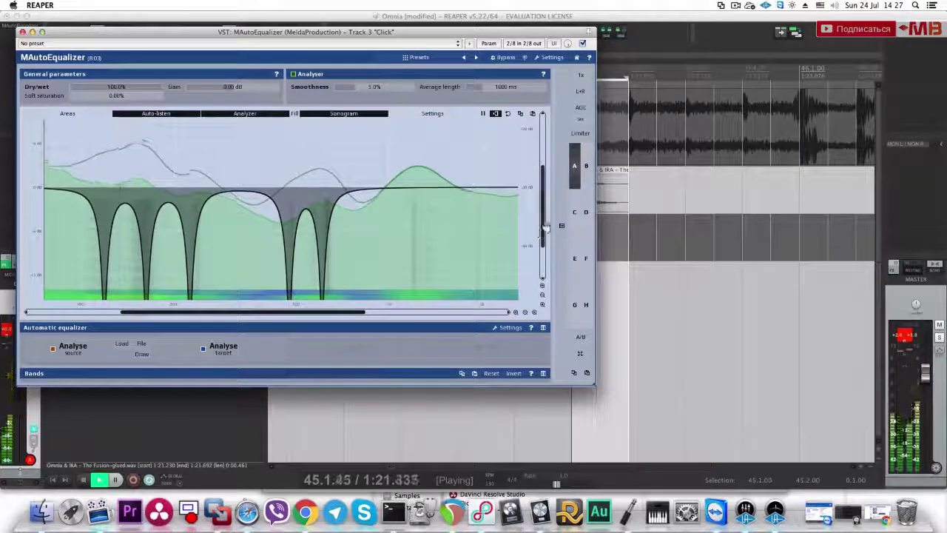
drag(545, 226, 545, 255)
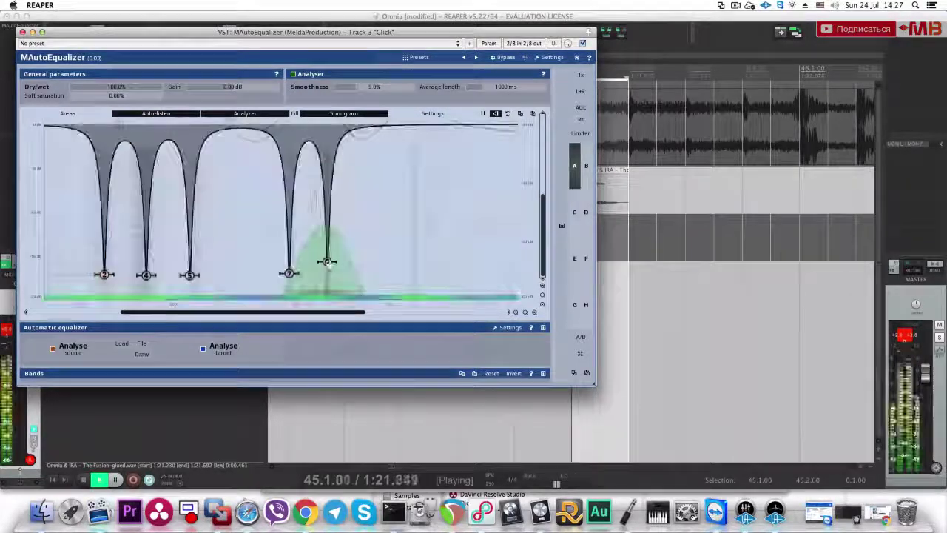
drag(328, 261, 328, 275)
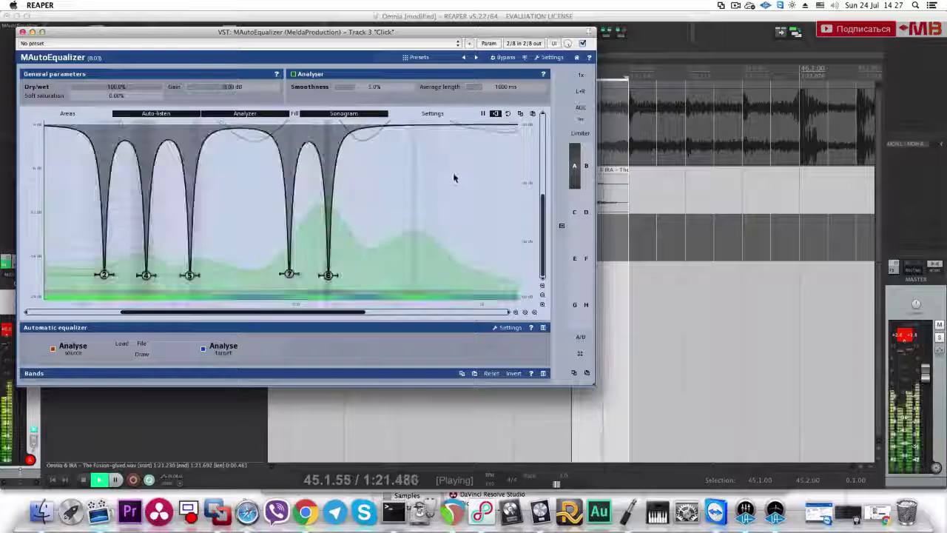
Step: Add a band 8 notch about 21 dB deep on the resonance just above 1 kHz
double_click(416, 126)
drag(416, 126, 415, 276)
scroll(416, 208, up, 10)
scroll(418, 235, up, 10)
scroll(543, 244, down, 2)
Step: Add a narrow band 9 notch at 555 Hz between bands 7 and 6, cutting about 18.5 dB
double_click(441, 279)
mouse_move(441, 279)
mouse_down()
mouse_move(431, 280)
mouse_move(452, 278)
mouse_up()
scroll(439, 278, up, 10)
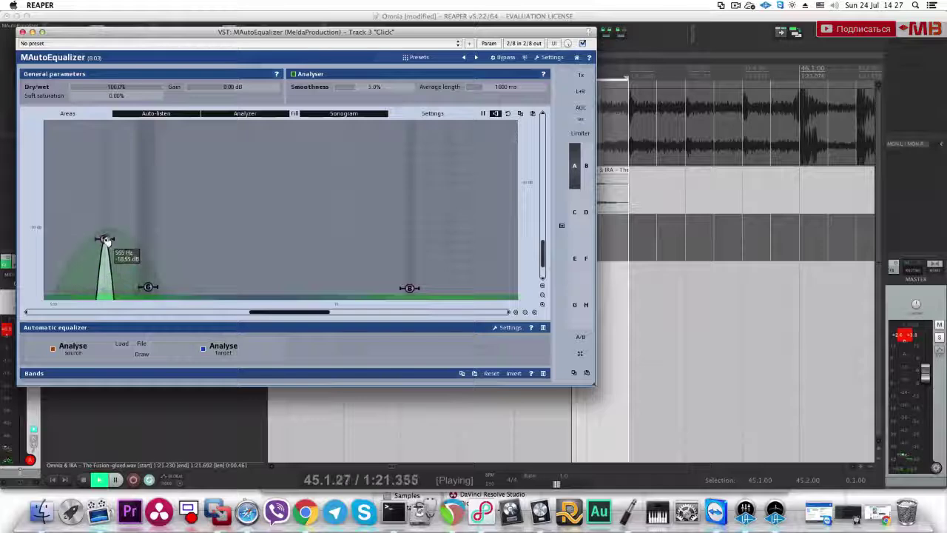
drag(107, 241, 105, 240)
scroll(86, 203, down, 4)
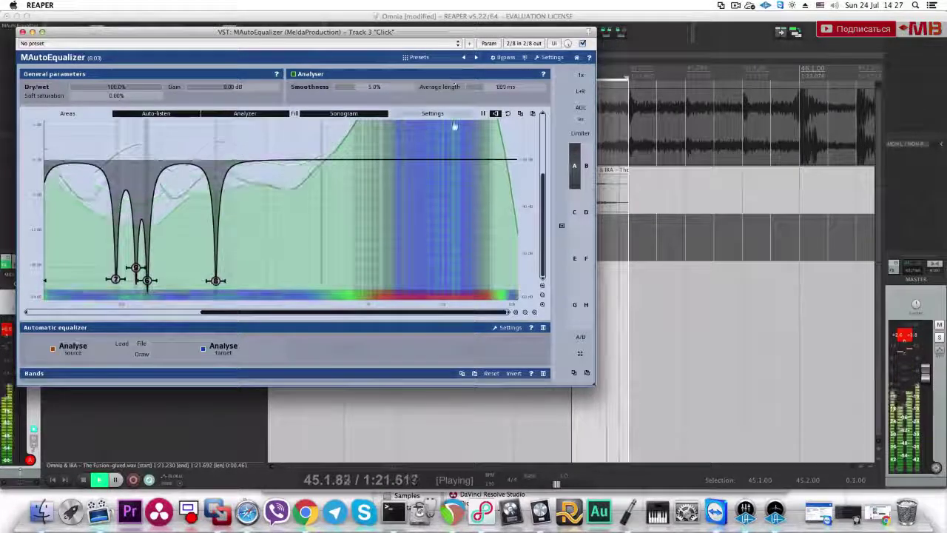
Step: Bypass and re-enable MAutoEqualizer during playback to compare the kick with and without all the notches
scroll(362, 166, down, 2)
click(582, 43)
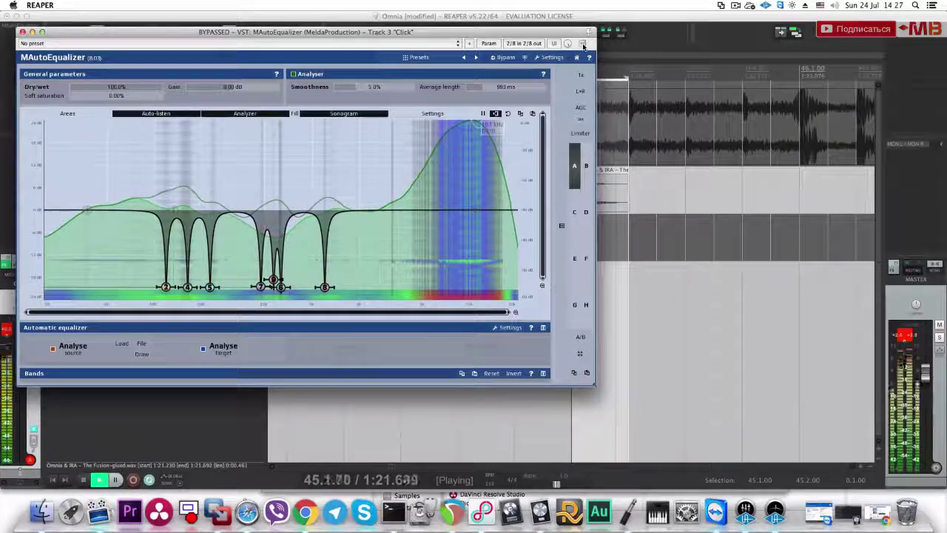
click(582, 44)
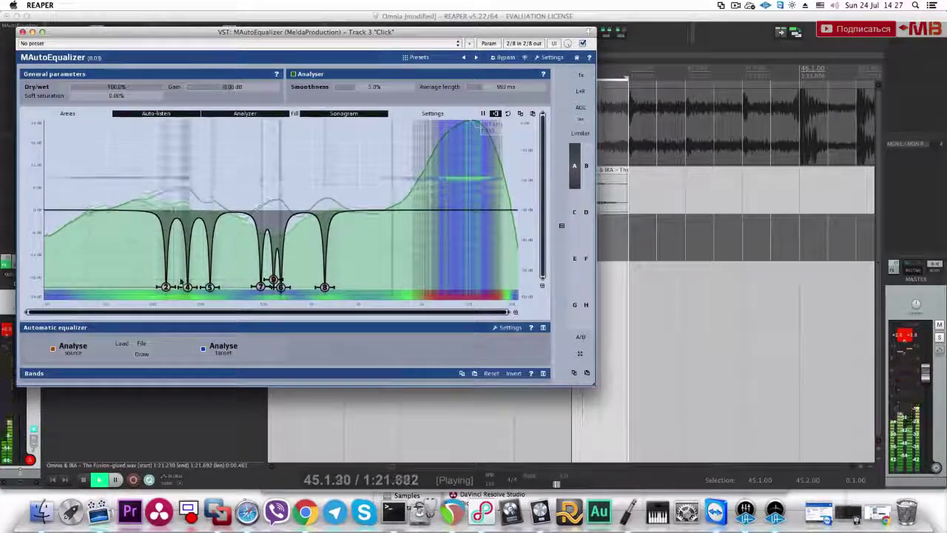
Step: Reset the band 4 notch, recreate it slightly lower in frequency at about 21 dB deep, and stop playback
double_click(188, 287)
double_click(186, 211)
drag(186, 210, 186, 288)
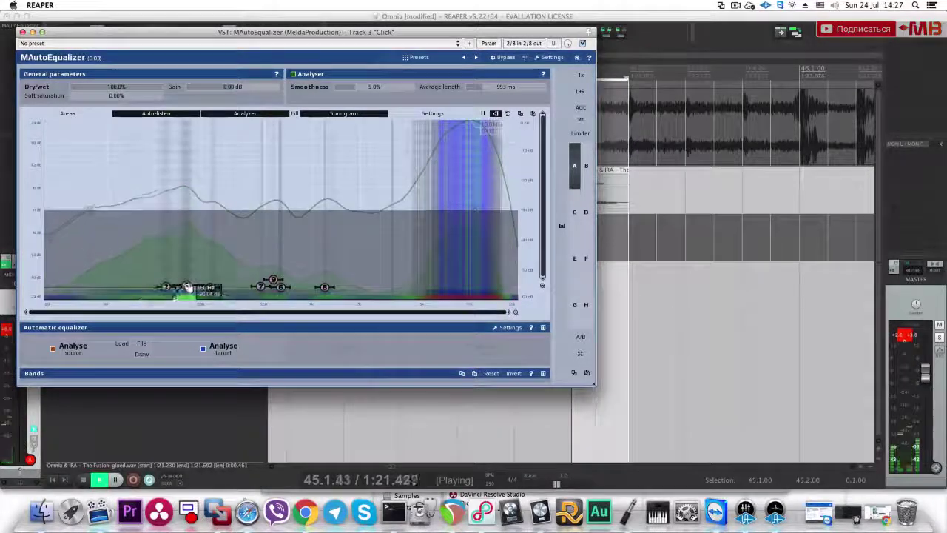
key(space)
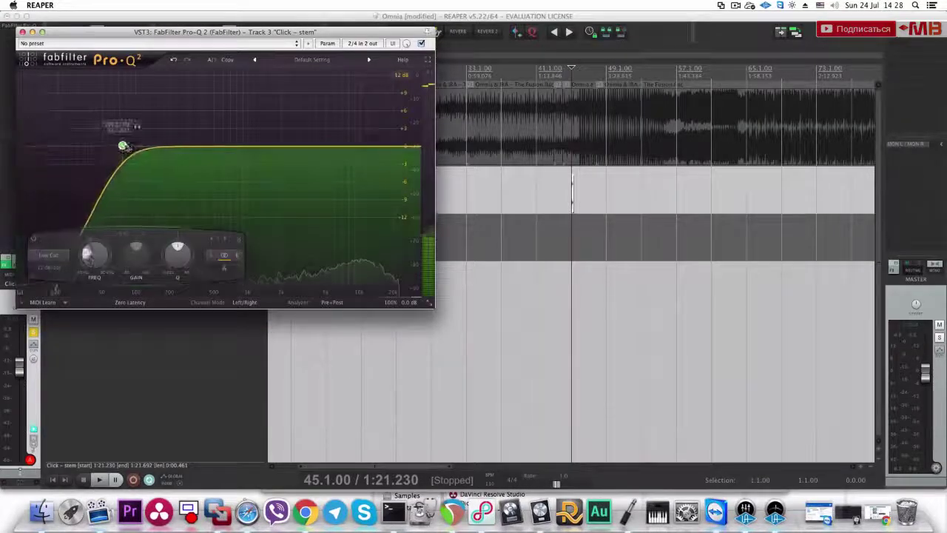
Step: Raise the Pro-Q 2 low cut on the stem track to just below 200 Hz, play the kick, and close the equalizer
drag(122, 146, 157, 148)
key(space)
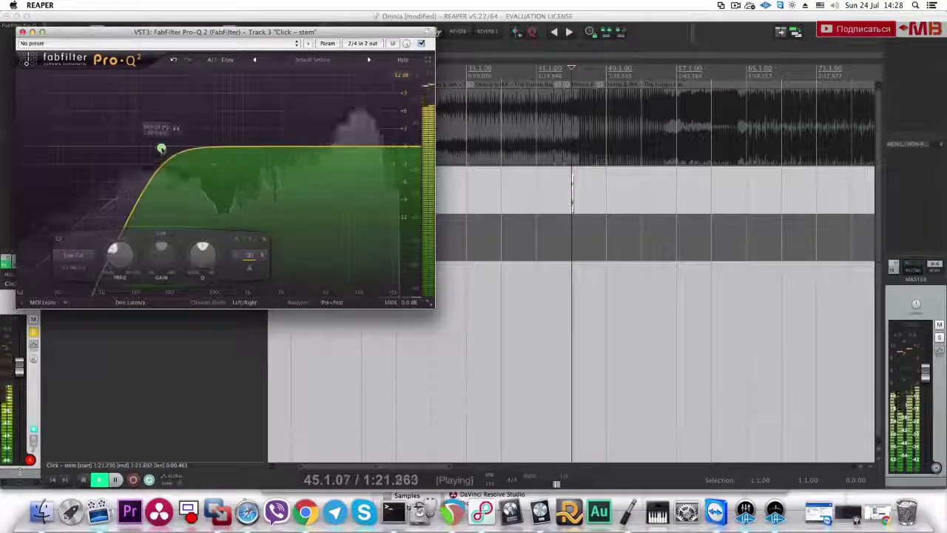
click(22, 33)
key(space)
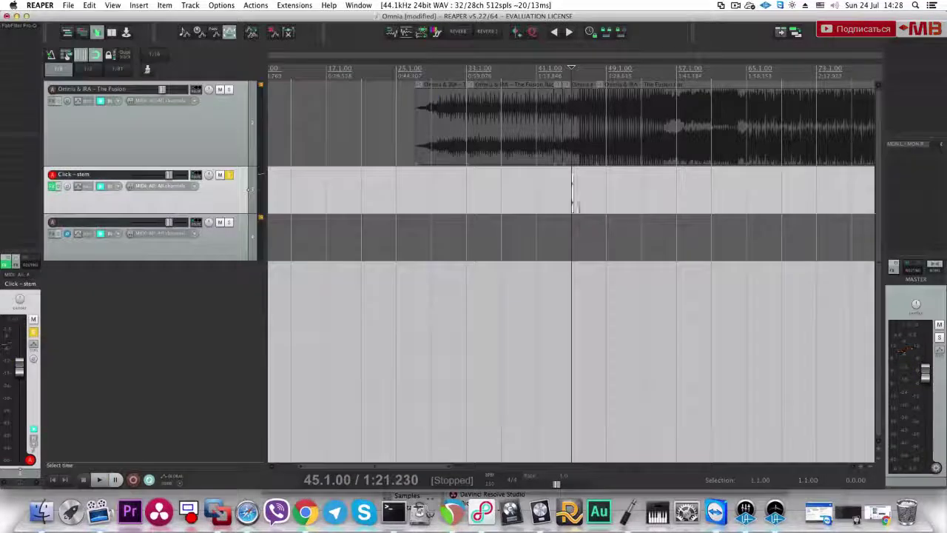
Step: Set the time selection to the kick's beat at 45.1.00 and render the Click – stem track to a new stem track
scroll(581, 205, up, 10)
click(591, 196)
click(591, 196)
scroll(598, 181, down, 5)
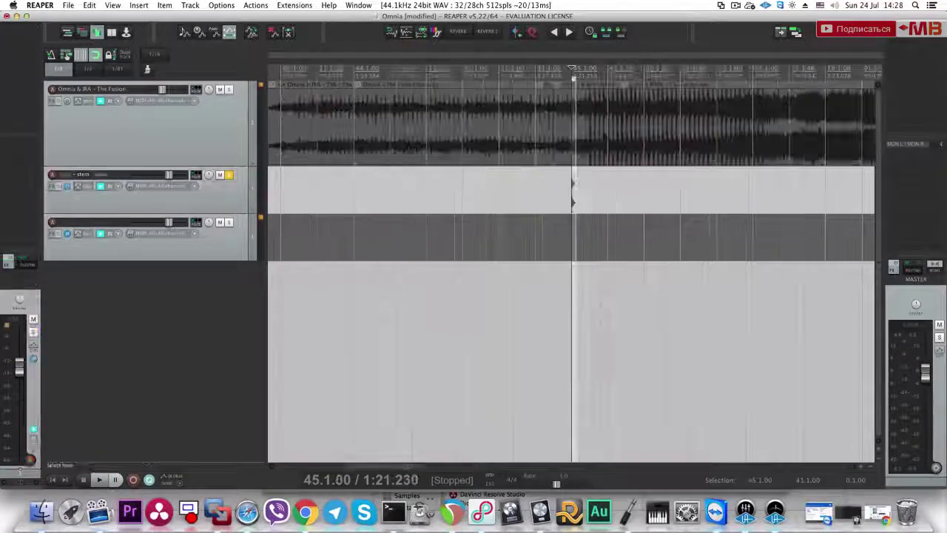
scroll(666, 196, down, 4)
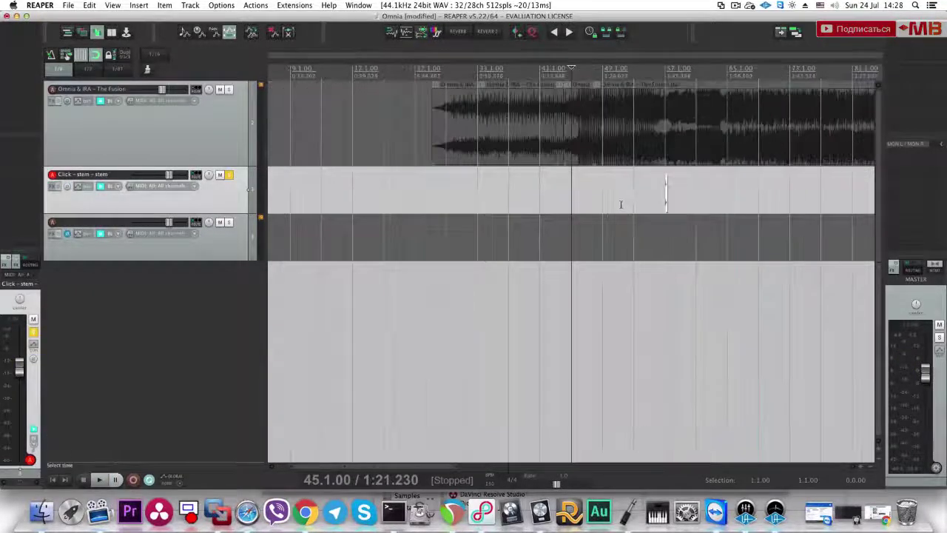
Step: Move the rendered kick item along its track to about bar 75
scroll(416, 191, up, 5)
scroll(740, 189, down, 2)
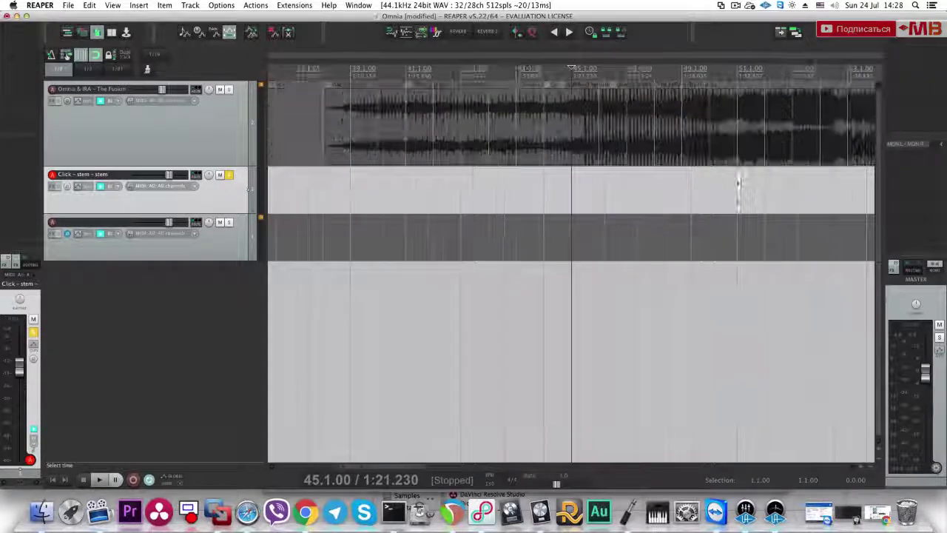
drag(740, 191, 866, 200)
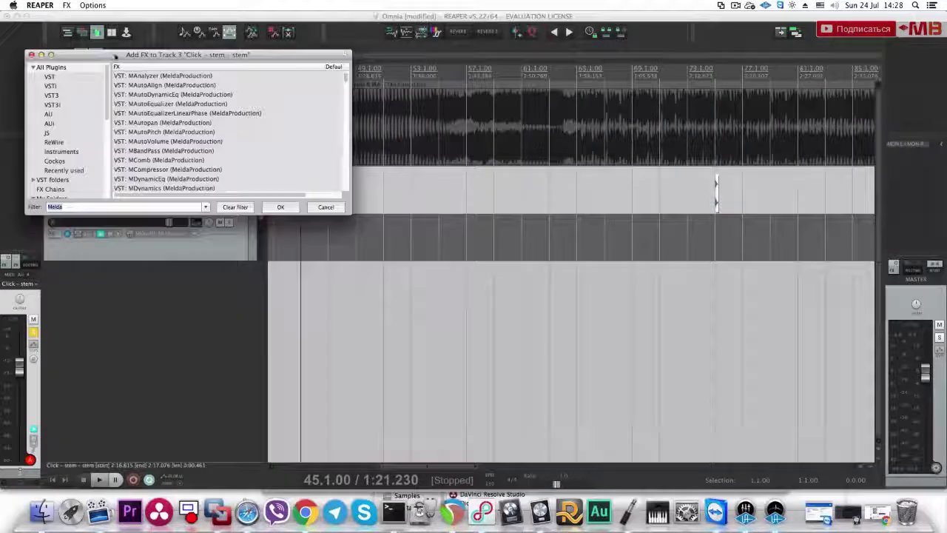
Step: Add ReaSamplOmatic5000 to the Click – stem – stem track and load the rendered kick stem as its sample
text(Omatic)
click(159, 76)
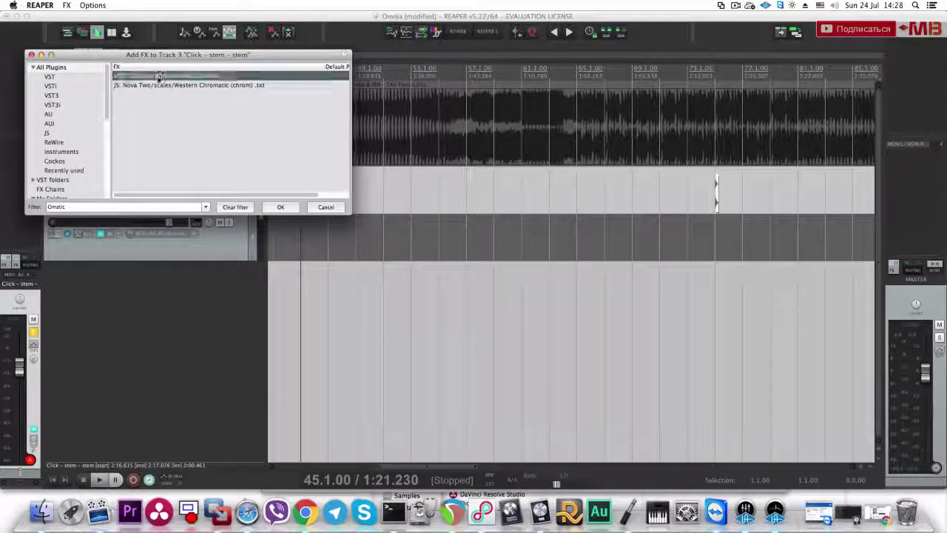
click(289, 208)
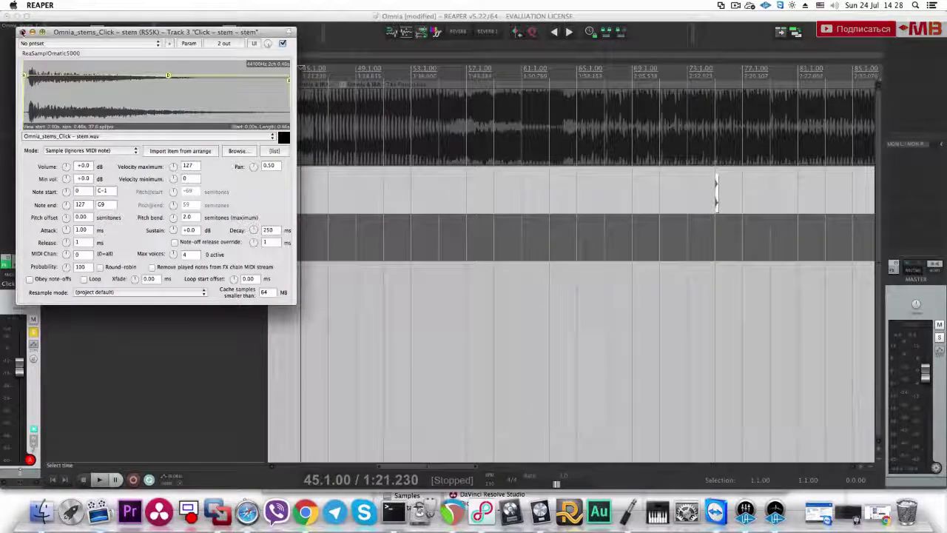
Step: Trim the sample's start to the kick's transient, set the attack to 0 ms, and close the sampler
drag(27, 97, 36, 90)
scroll(28, 93, up, 8)
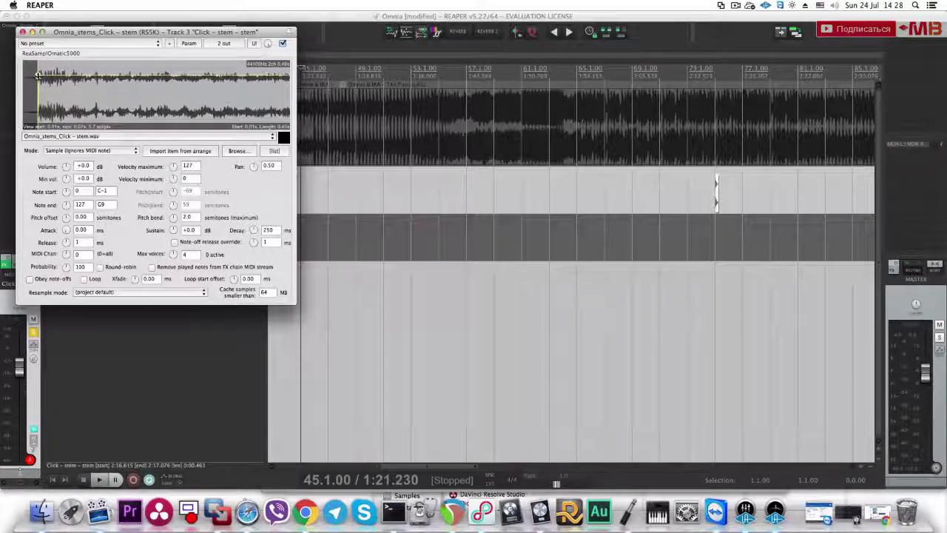
scroll(38, 75, up, 2)
drag(36, 75, 36, 75)
click(22, 32)
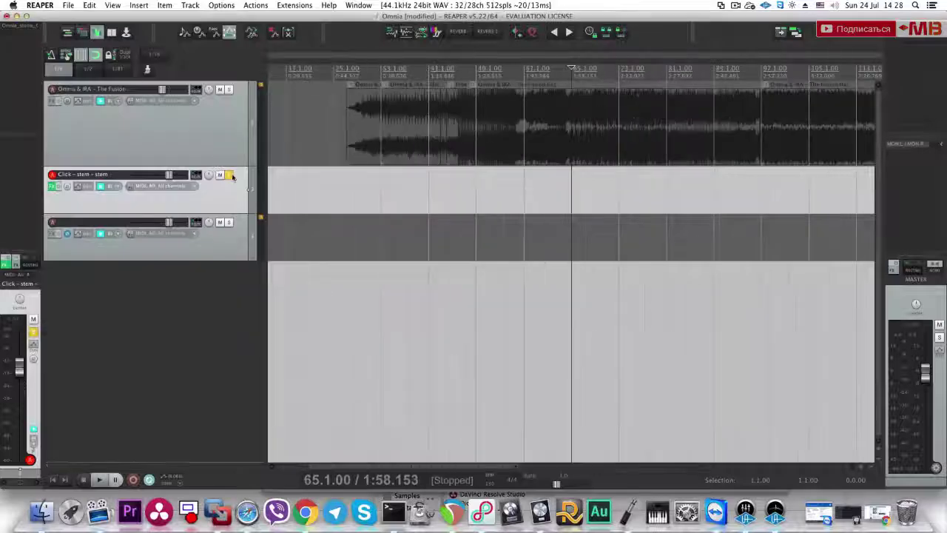
Step: Unsolo the Click – stem – stem track and play the song from shortly before bar 49
click(229, 175)
scroll(471, 189, down, 3)
click(462, 183)
key(space)
scroll(473, 185, up, 4)
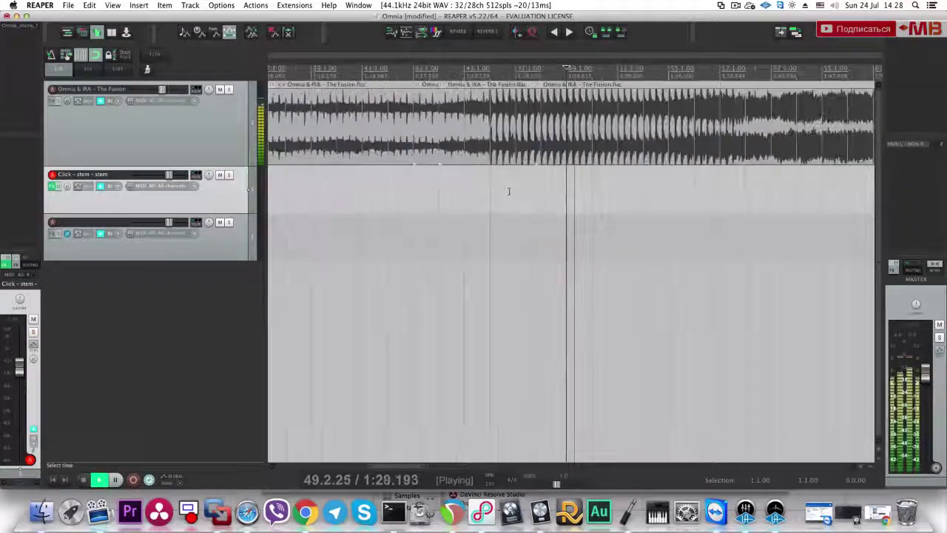
Step: Audition the song from several further positions, ending at 97.1.00
scroll(562, 187, down, 6)
click(588, 186)
click(544, 187)
click(503, 186)
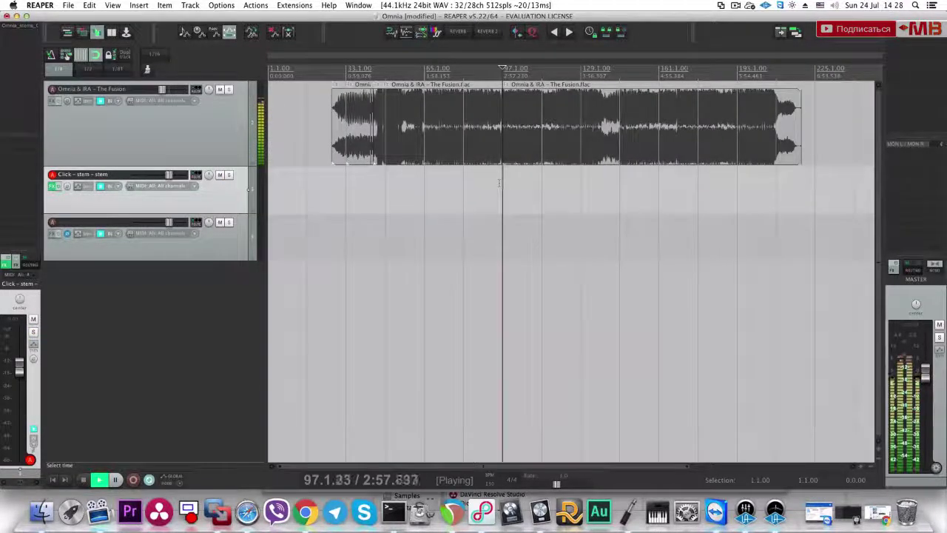
Step: Colour the song item that starts at 97.1.00 red and play from that point
click(526, 136)
key(space)
key(shift+c)
click(457, 267)
click(491, 254)
scroll(581, 223, up, 3)
key(space)
scroll(580, 223, up, 1)
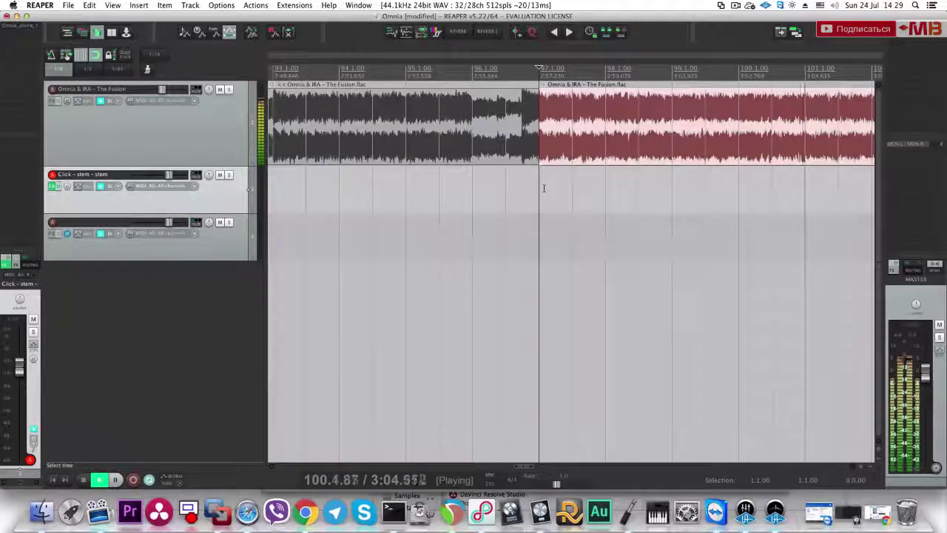
Step: Create a MIDI item at 97.1.00 on the Click – stem – stem track with 1/8 C4 notes at 97.1 and 97.2
mouse_move(544, 188)
mouse_down()
mouse_move(569, 188)
mouse_move(548, 186)
mouse_move(550, 194)
mouse_up()
key(super+z)
double_click(549, 194)
click(151, 358)
drag(151, 360, 247, 360)
scroll(580, 213, up, 5)
scroll(351, 354, down, 6)
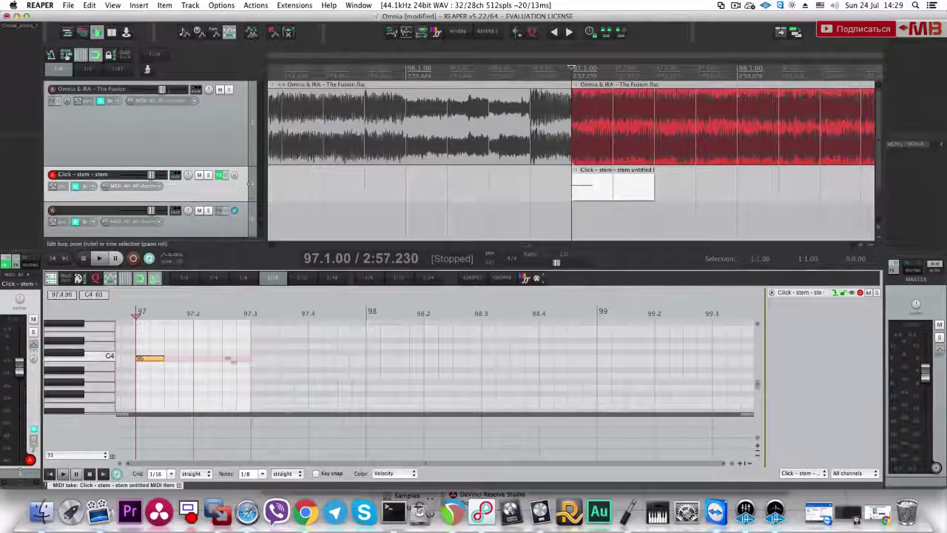
click(202, 360)
Step: Extend the MIDI item to 98.1.00, glue it, and duplicate it up to 99.1.00
drag(652, 193, 735, 194)
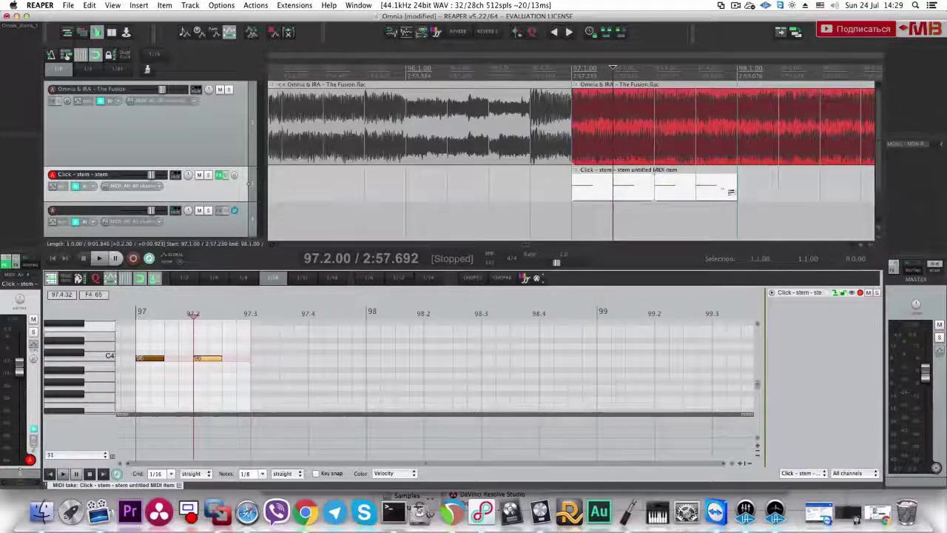
click(688, 194)
key(super+shift+g)
scroll(517, 189, up, 5)
key(space)
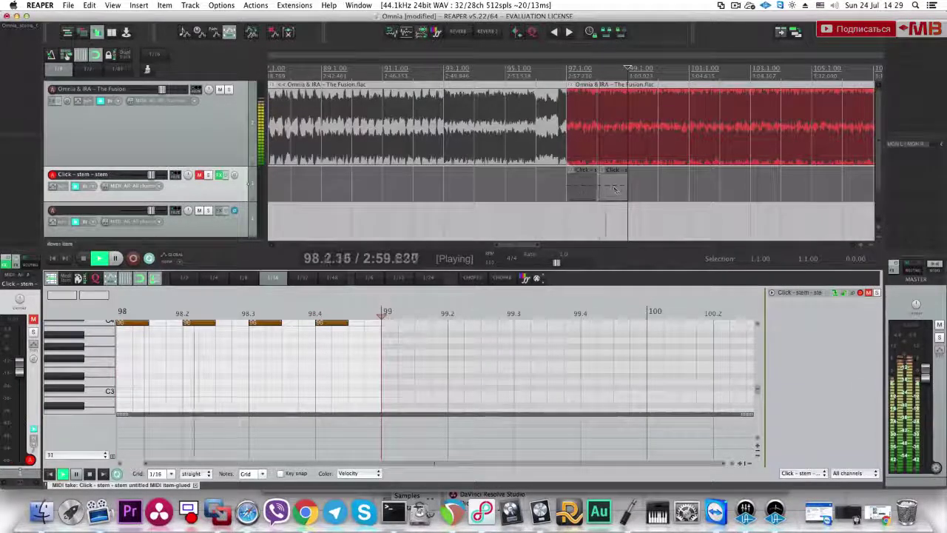
Step: Lower the Click – stem – stem track's volume slightly during playback and mute the track
click(154, 179)
drag(153, 177, 149, 177)
click(209, 176)
scroll(501, 192, down, 3)
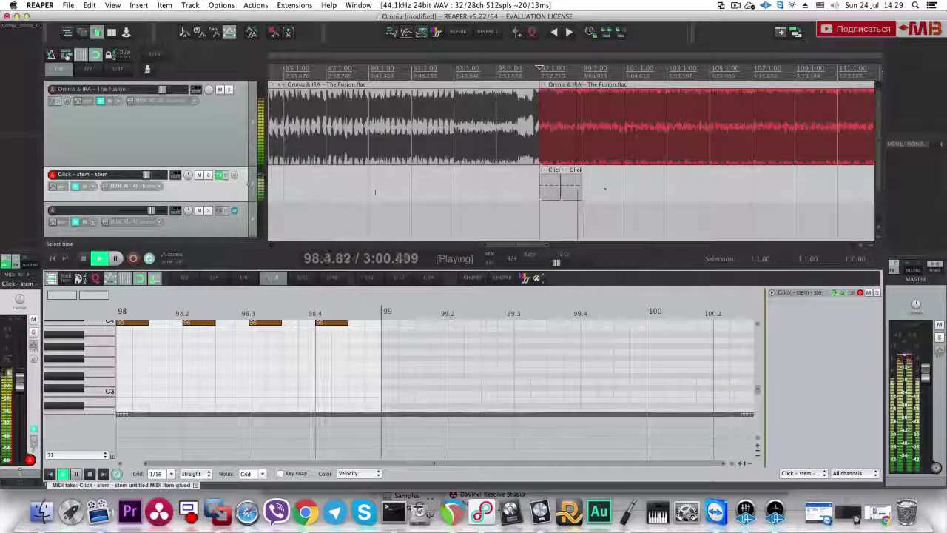
click(200, 175)
Step: Duplicate the one-bar kick items to fill bars 97 to 101 and glue them into one four-bar item
drag(577, 210, 549, 188)
key(super+d)
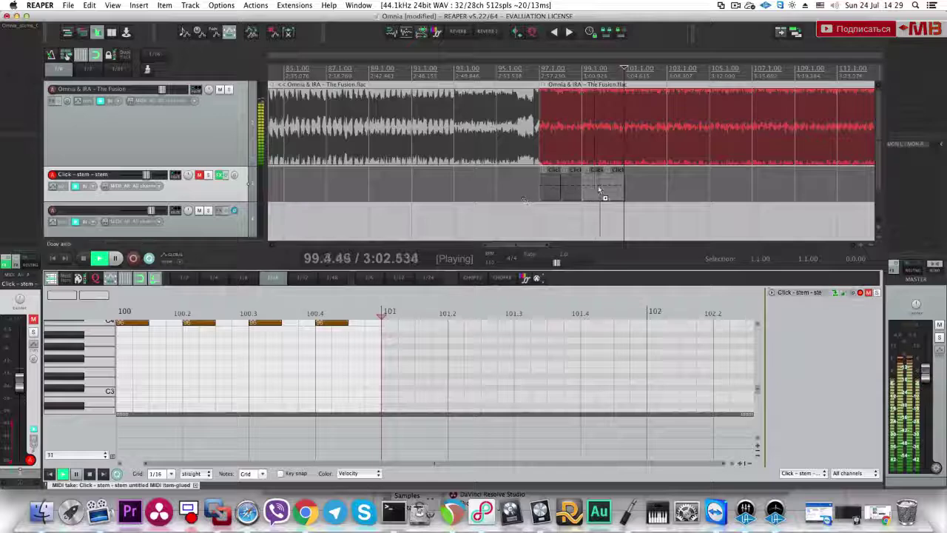
key(super+d)
key(Delete)
drag(616, 232, 555, 194)
key(shift+super+g)
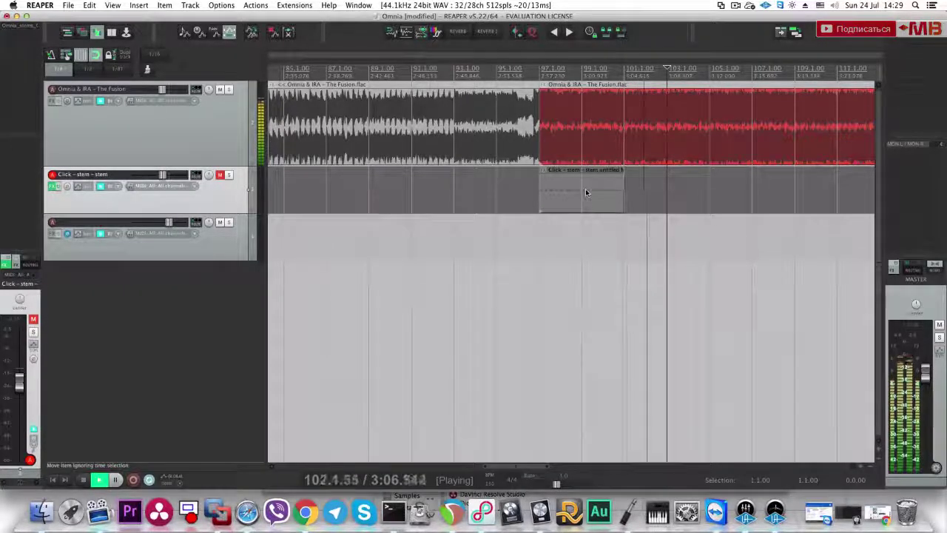
Step: Duplicate the glued four-bar kick item three times up to 113.1.00 and stop with the cursor at 97.1.00
key(ctrl+d)
scroll(585, 211, down, 3)
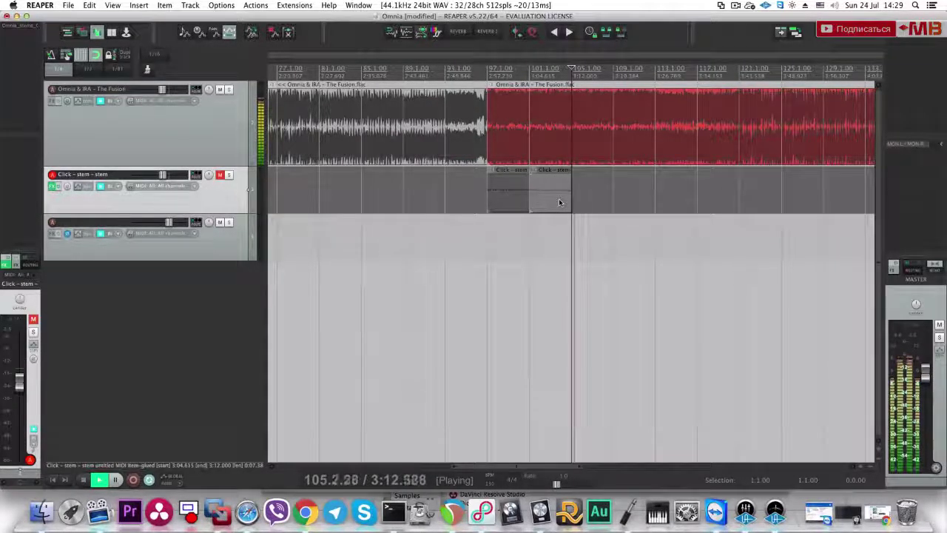
key(ctrl+d)
key(ctrl+d)
click(496, 219)
key(space)
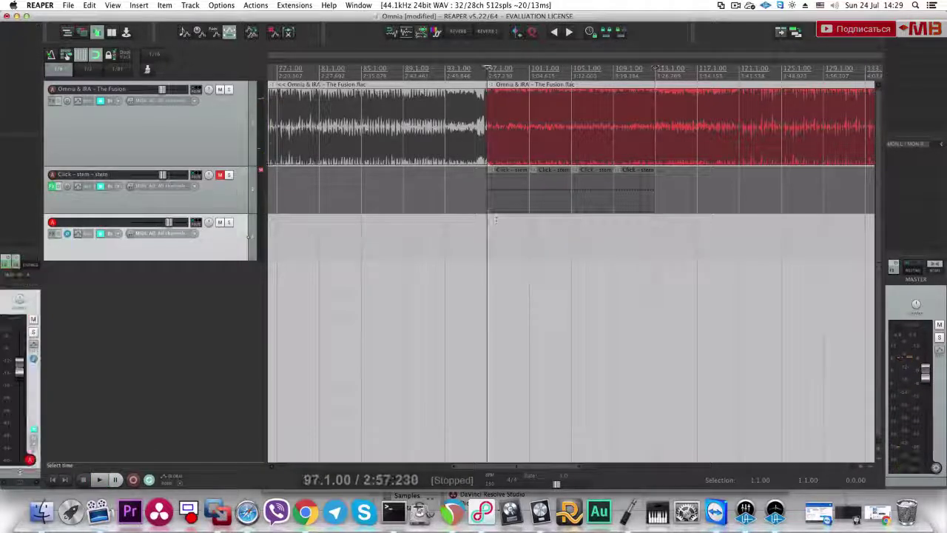
Step: Unmute the Click – stem – stem track, solo the Omnia & IRA – The Fusion track and play it from 65.1.00
click(220, 174)
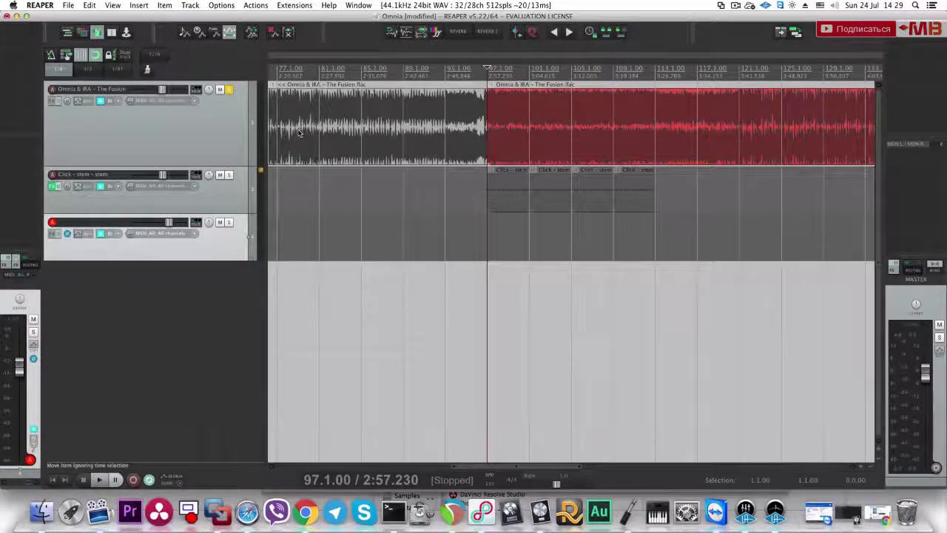
scroll(380, 151, down, 5)
click(464, 174)
key(space)
scroll(463, 175, up, 10)
key(space)
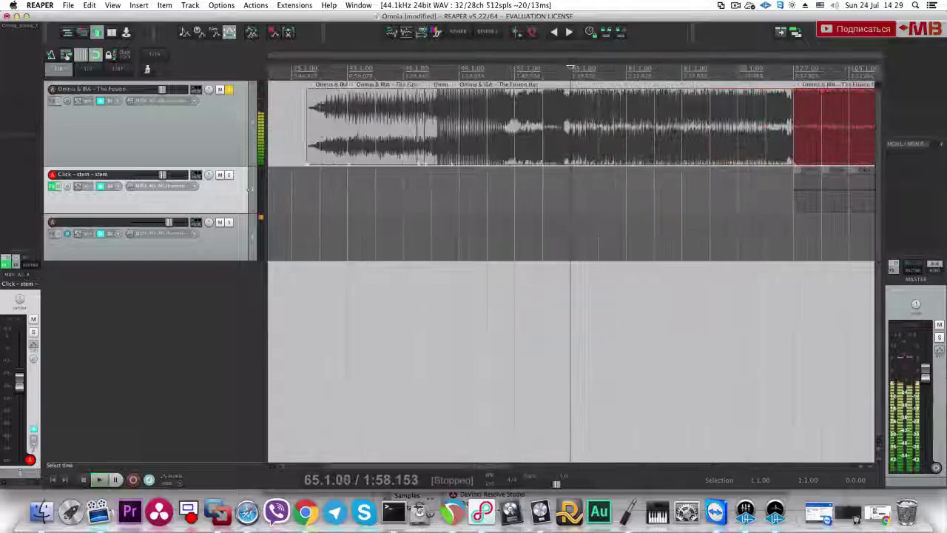
Step: Audition the soloed song from 61.1.00
scroll(593, 179, down, 4)
click(506, 176)
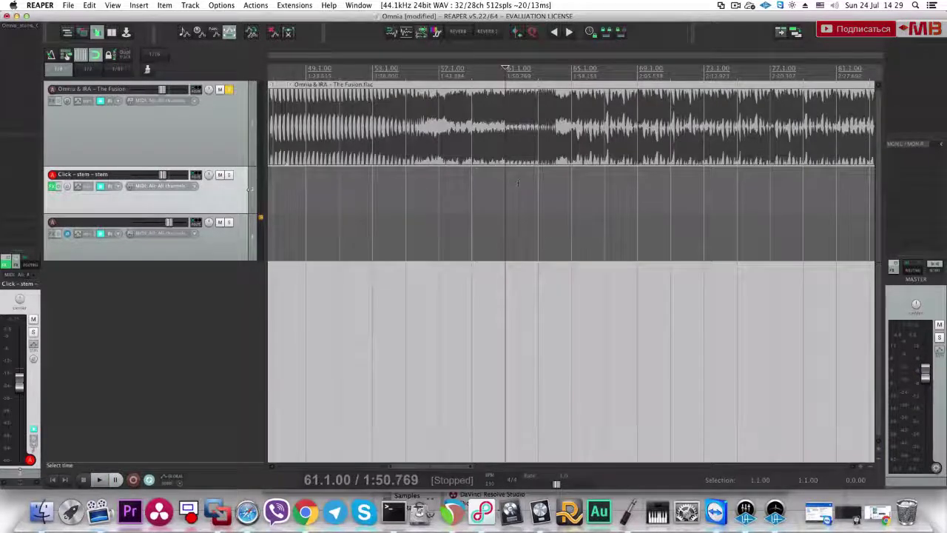
scroll(506, 175, up, 8)
key(space)
key(space)
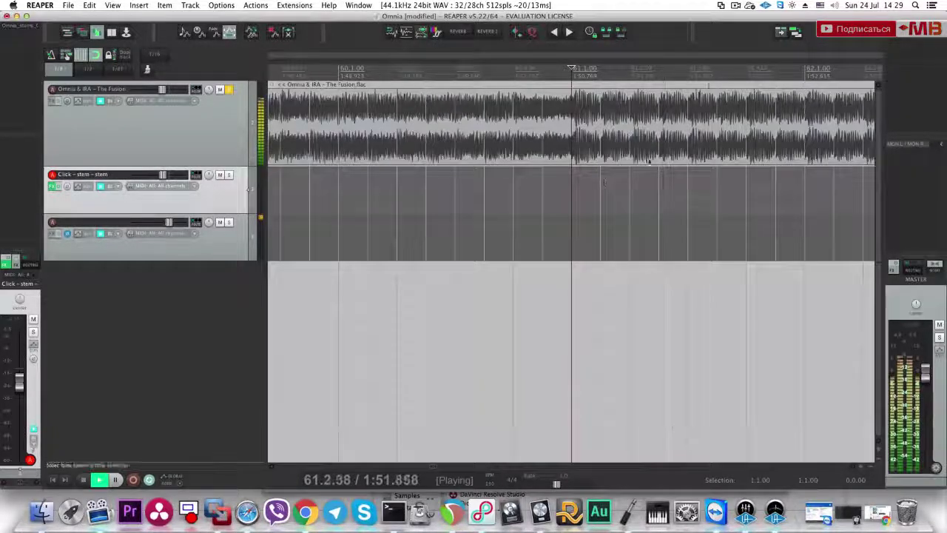
scroll(640, 165, down, 2)
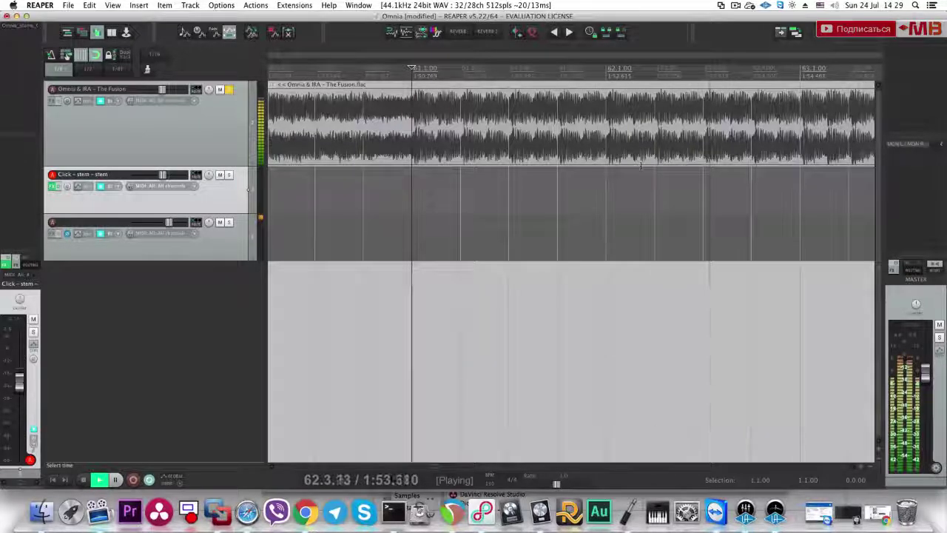
scroll(641, 165, down, 1)
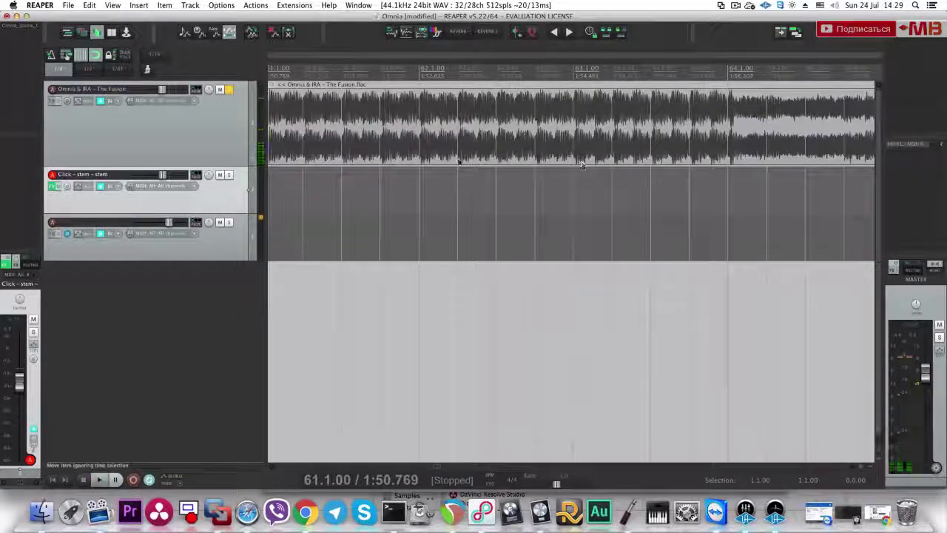
Step: Audition the song from further positions between bars 62 and 65, including 64.3.00
click(443, 132)
key(s)
scroll(658, 172, down, 4)
click(515, 176)
key(space)
click(659, 177)
click(716, 182)
key(space)
scroll(716, 182, down, 4)
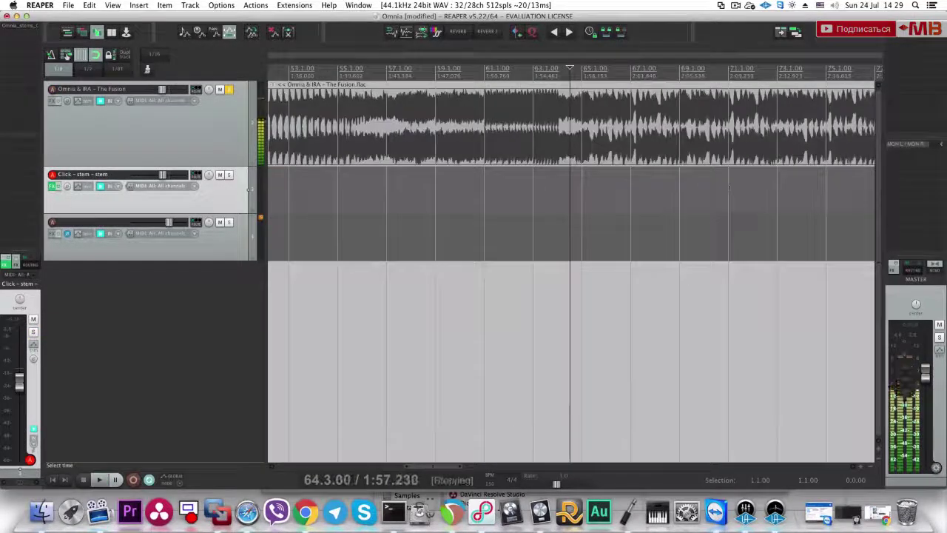
Step: Skip ahead past 85.1.00 and listen to the song around 113.1.00
click(738, 185)
scroll(738, 185, down, 2)
click(623, 189)
scroll(623, 189, down, 2)
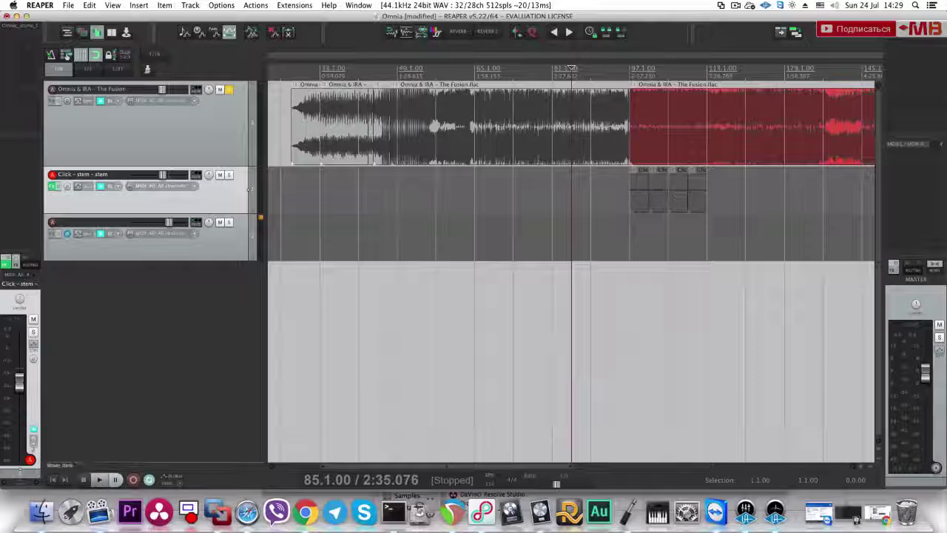
key(space)
scroll(726, 194, up, 5)
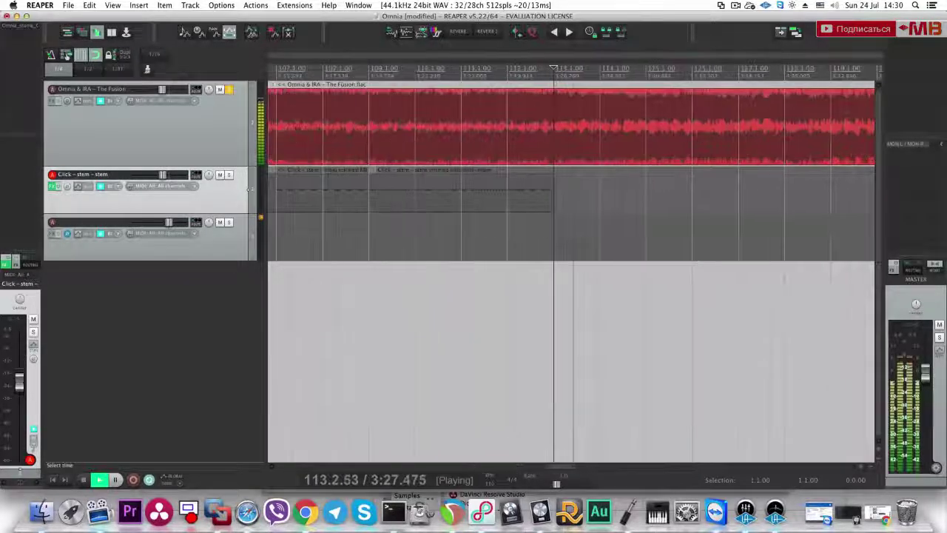
key(space)
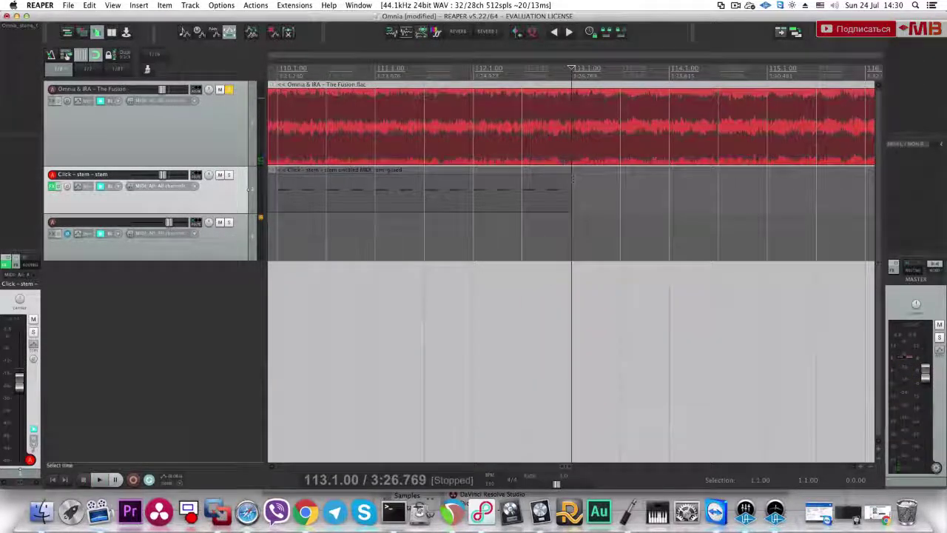
Step: Audition the song from 113.3.00 and from about bar 121, then place the cursor at 124.1.00
scroll(618, 184, down, 4)
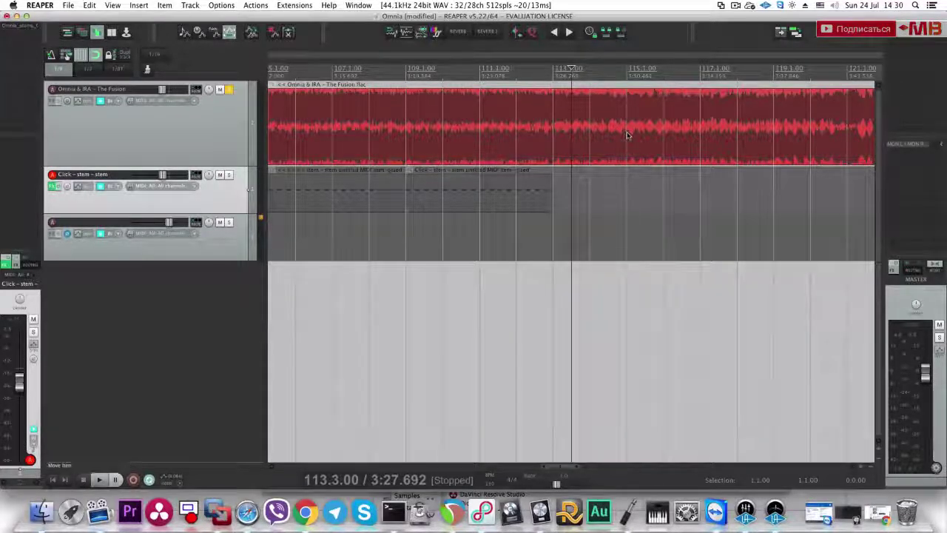
scroll(627, 136, down, 3)
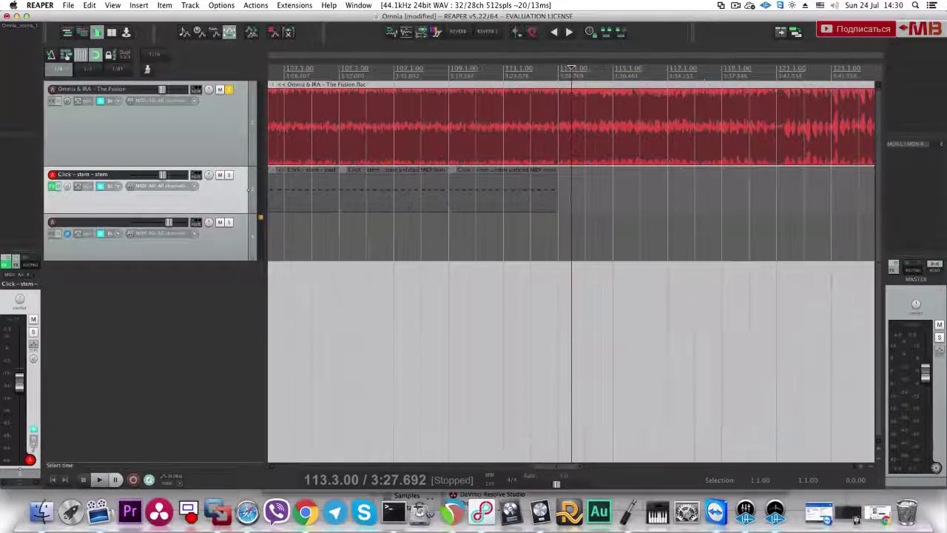
key(space)
click(651, 176)
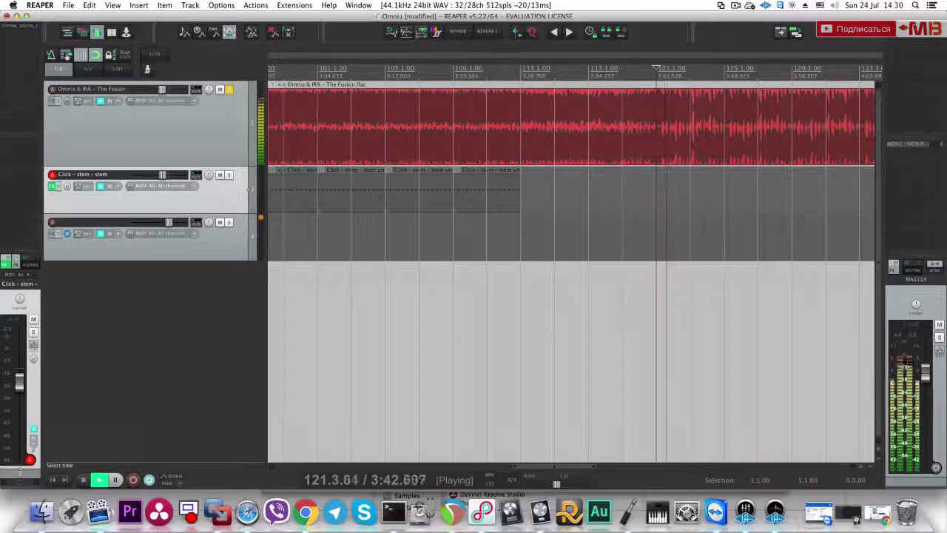
scroll(669, 168, up, 4)
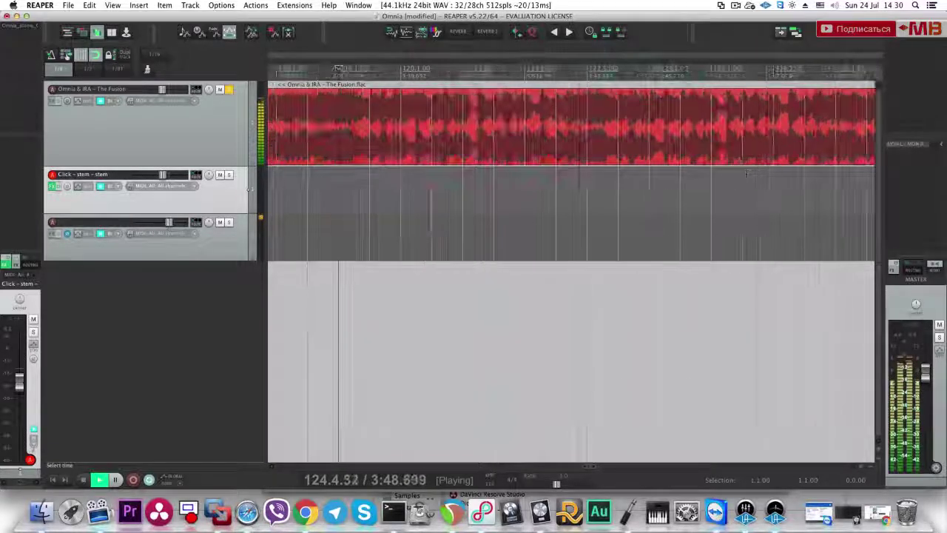
key(space)
click(705, 185)
scroll(705, 185, down, 5)
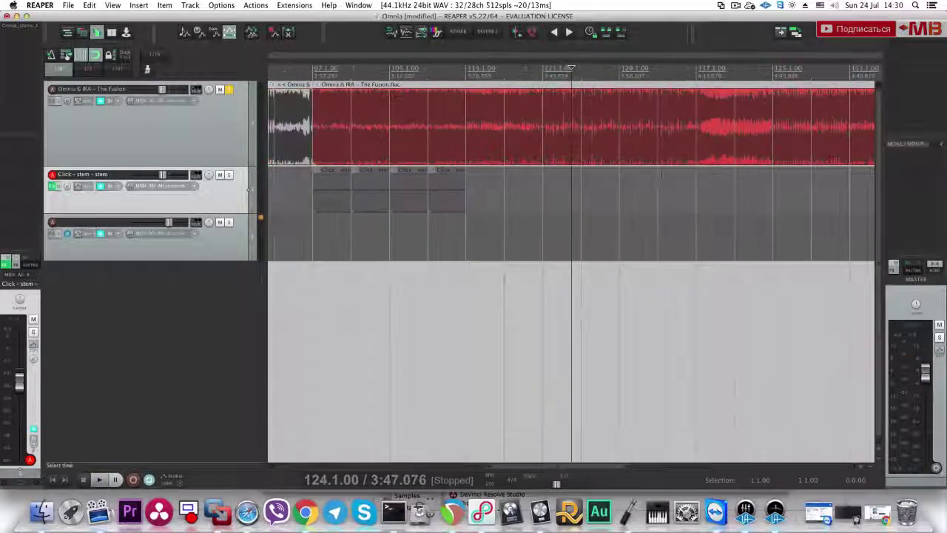
Step: Listen to the song around bars 129, 160 and 169
scroll(612, 179, up, 4)
key(space)
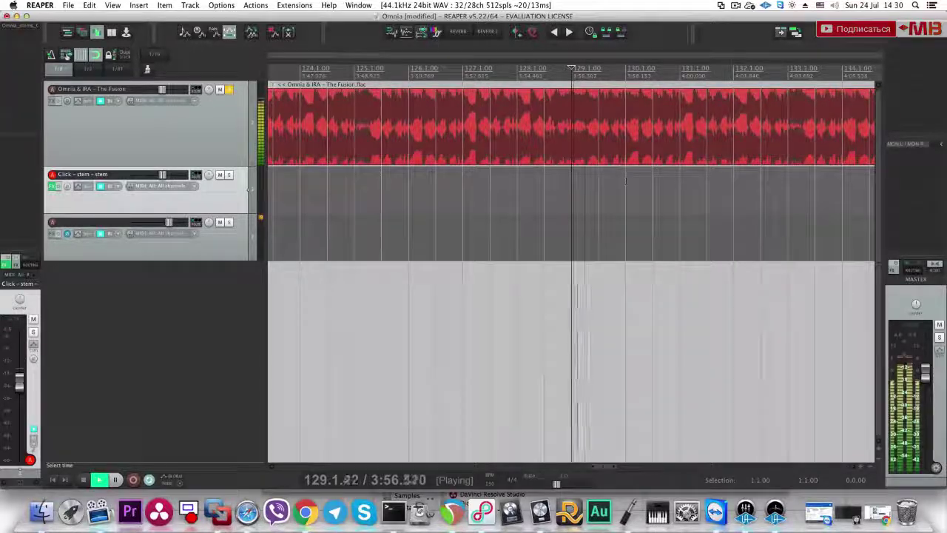
scroll(703, 180, down, 5)
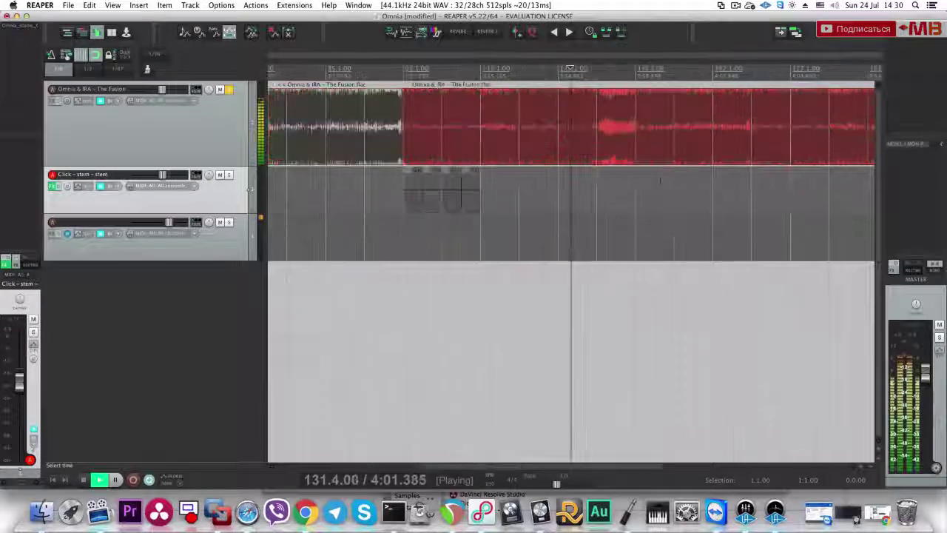
click(642, 180)
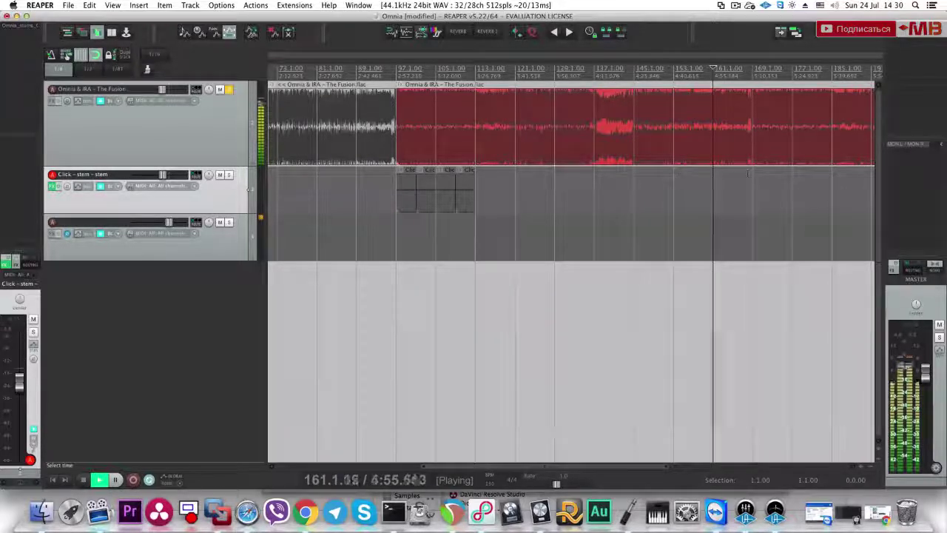
scroll(767, 172, up, 7)
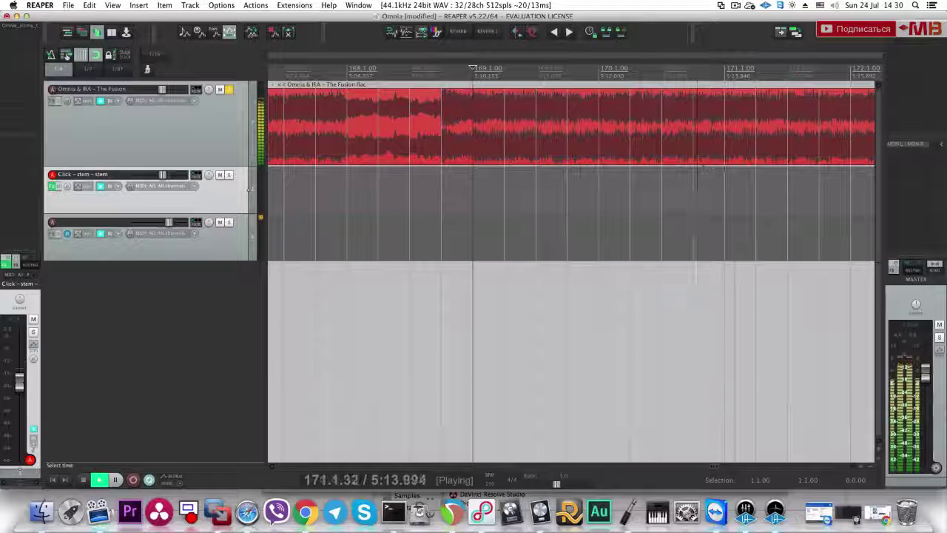
Step: Split the song item at 171.1.00 to cut out a short slice starting there
click(725, 154)
key(s)
click(786, 147)
key(s)
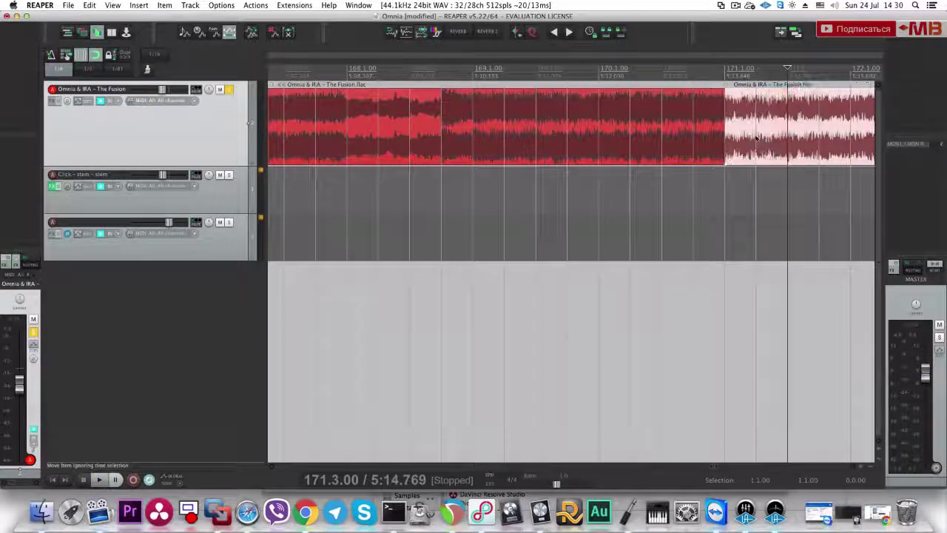
scroll(732, 152, down, 4)
Step: Paste the one-beat song slice at 1.1.00 on a new track below the others, solo that track and play it
drag(576, 154, 231, 282)
scroll(571, 273, down, 10)
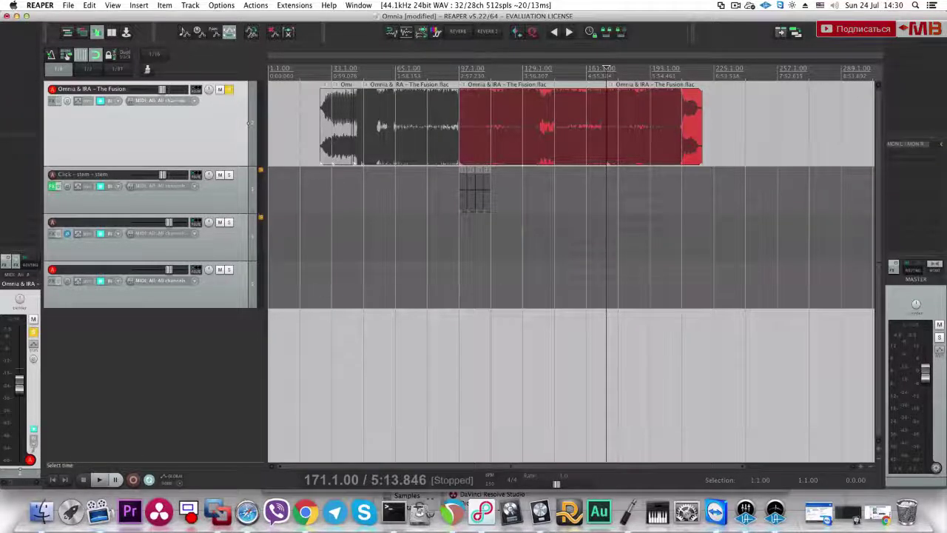
click(278, 281)
scroll(278, 281, up, 12)
key(super+v)
scroll(278, 281, up, 3)
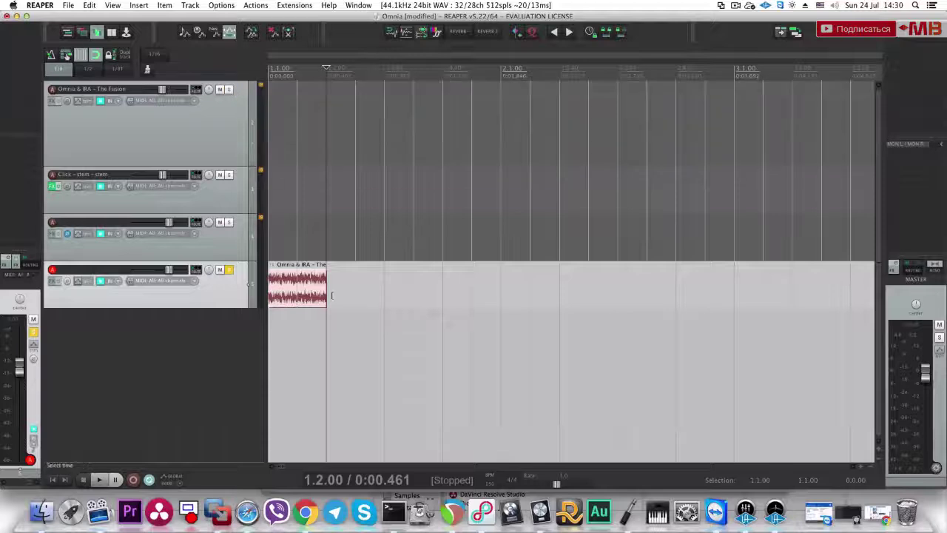
key(space)
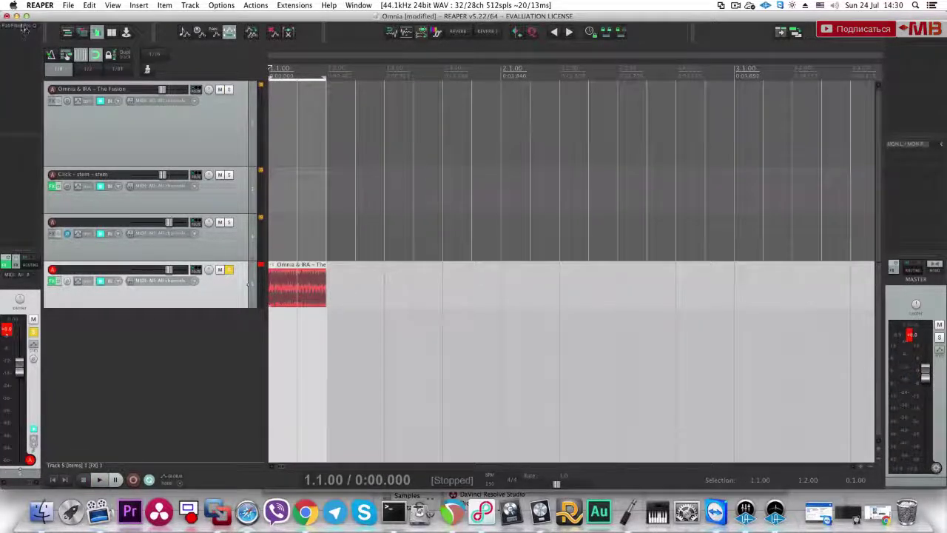
Step: In Pro-Q 2 on the song slice track, add a high-cut band with a 96 dB/oct slope
click(25, 28)
double_click(396, 147)
right_click(396, 146)
mouse_move(446, 166)
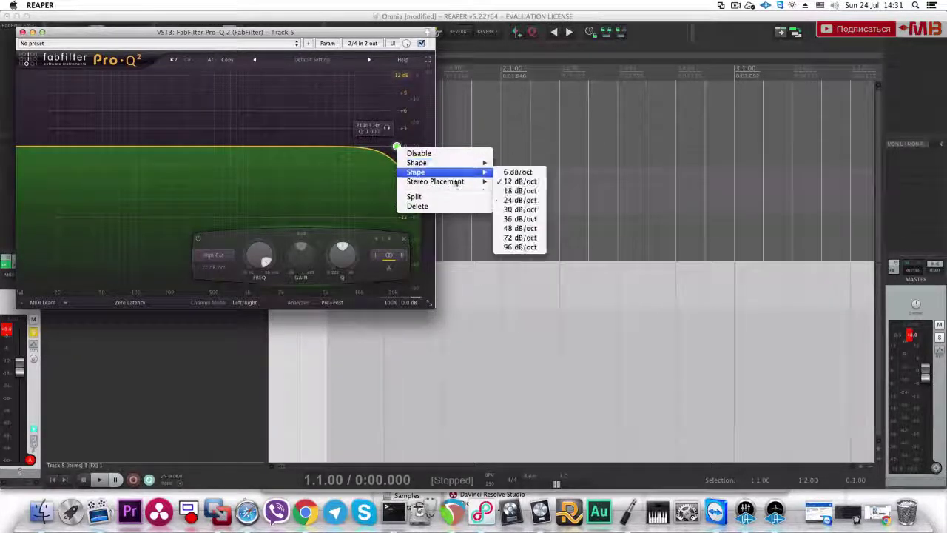
click(531, 249)
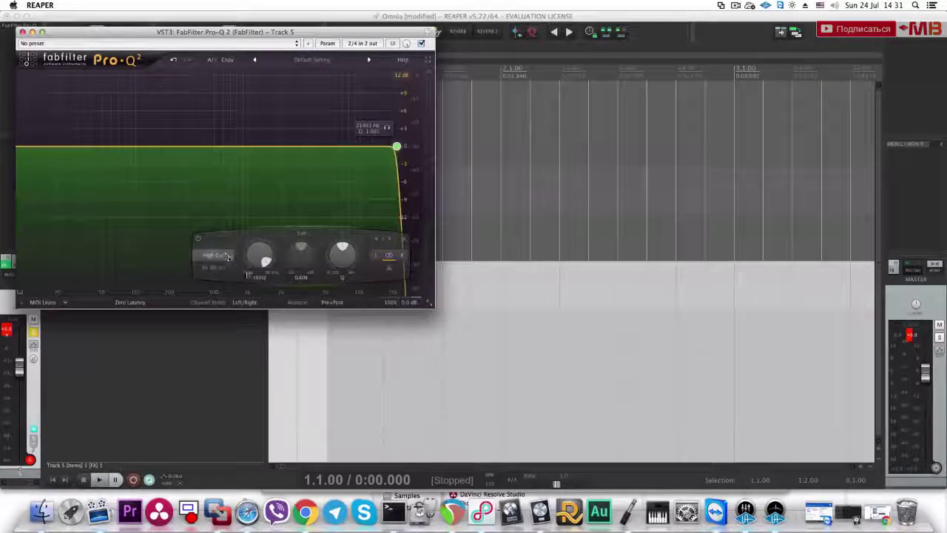
Step: Set Pro-Q 2 to Linear Phase processing with Medium resolution
click(130, 302)
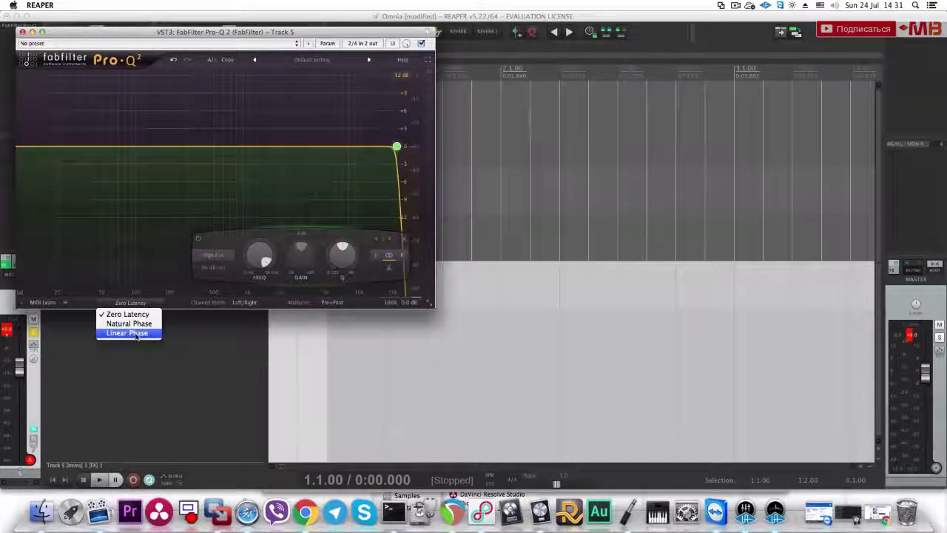
click(136, 335)
click(154, 302)
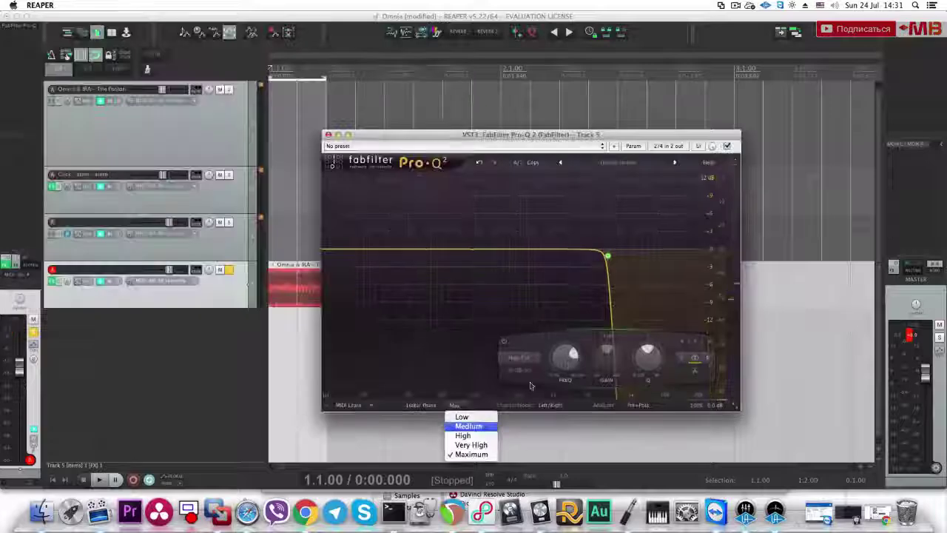
key(Escape)
Step: Lower the high-cut frequency to about 200 Hz while listening to the slice
drag(599, 257, 475, 256)
key(space)
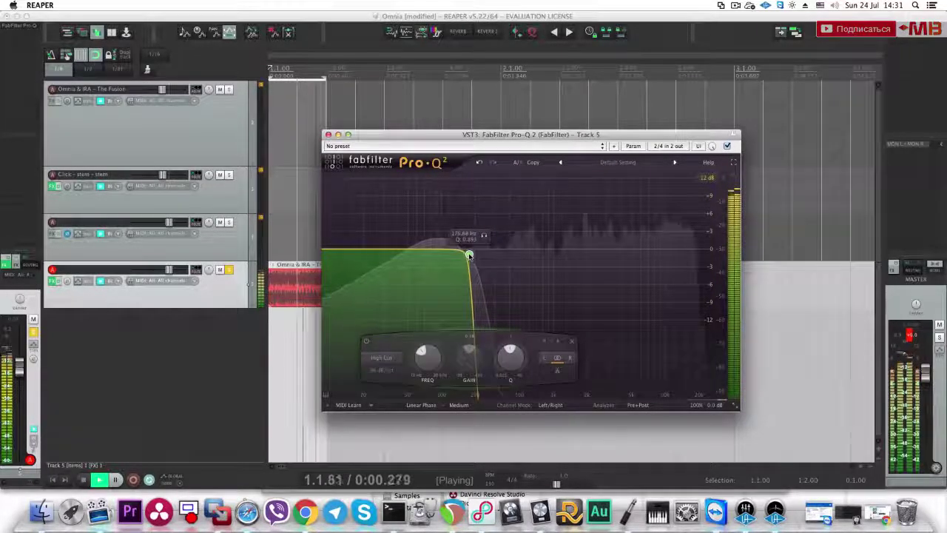
mouse_move(460, 253)
mouse_down()
mouse_move(448, 251)
mouse_move(471, 252)
mouse_up()
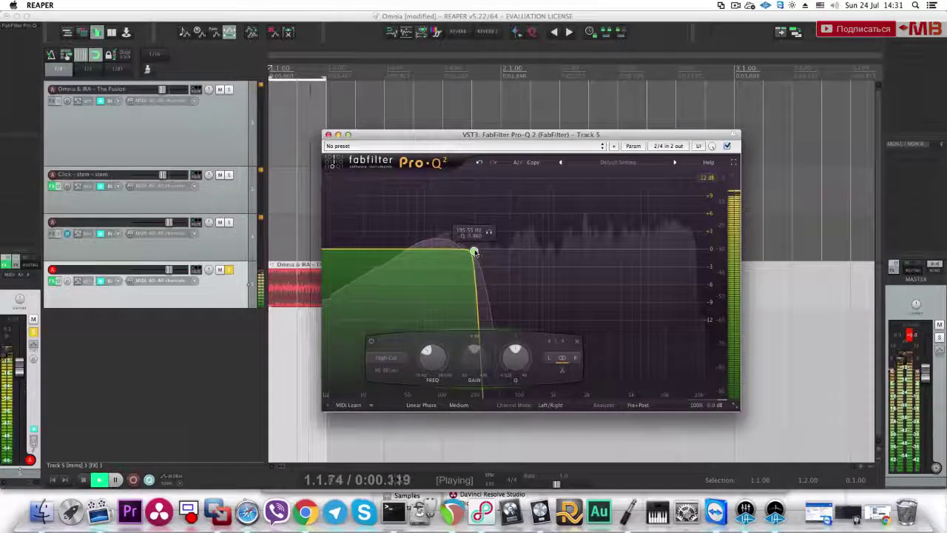
key(space)
Step: Render the low-passed slice to a stereo stem track and name that track SUB
click(207, 289)
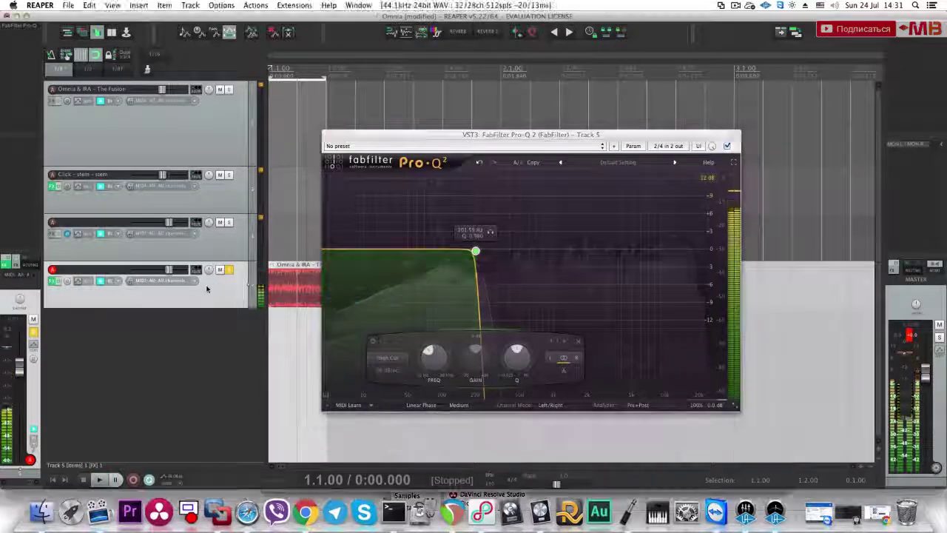
click(328, 135)
click(297, 288)
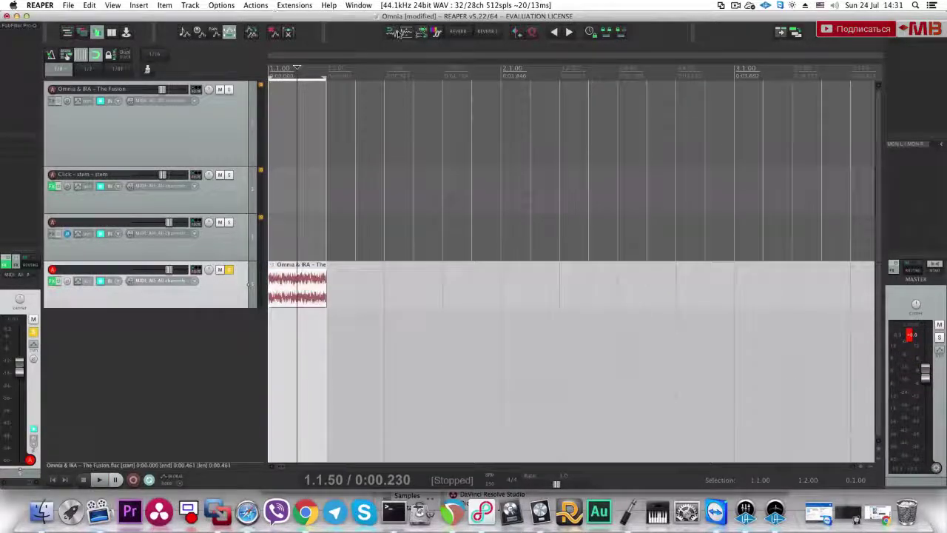
click(420, 34)
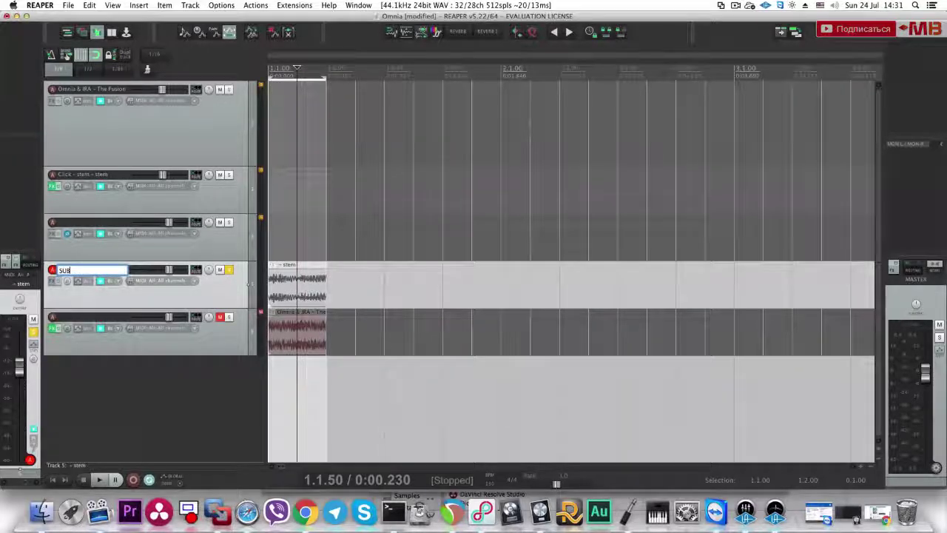
Step: Unmute and solo the source slice track and change the shape of its Pro-Q 2 band from high cut to low cut
click(229, 318)
click(220, 317)
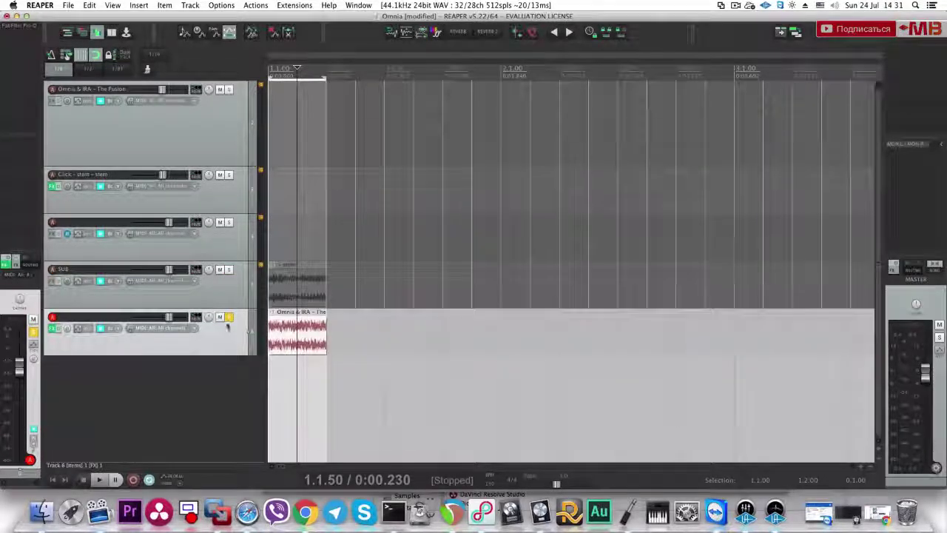
key(f)
right_click(475, 251)
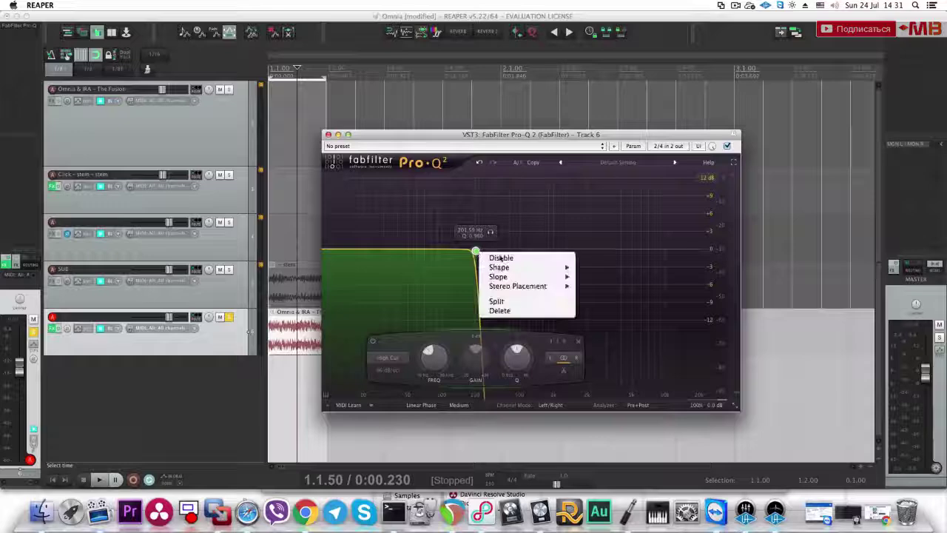
mouse_move(526, 267)
click(617, 285)
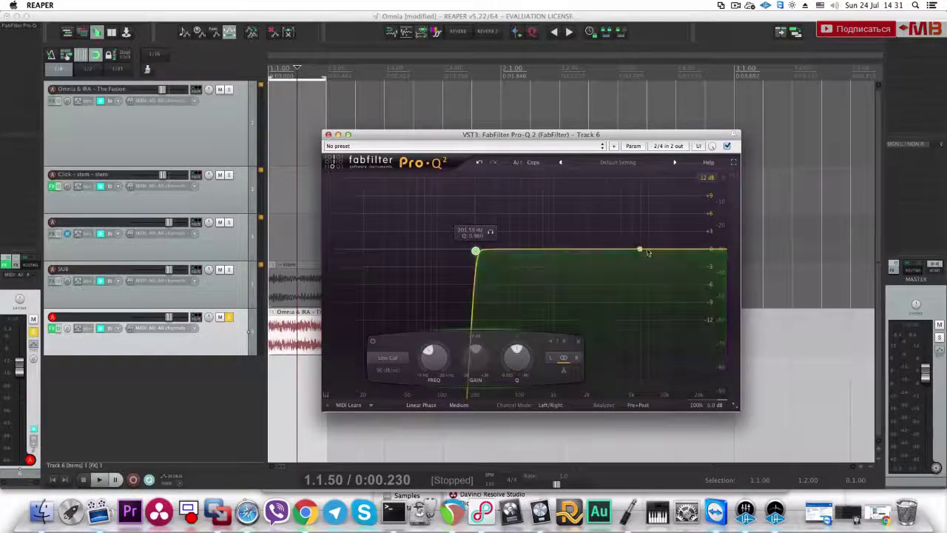
Step: Add a second Pro-Q 2 band as a 96 dB/oct high cut and set it to about 3.8 kHz by ear
click(626, 255)
right_click(625, 257)
mouse_move(664, 279)
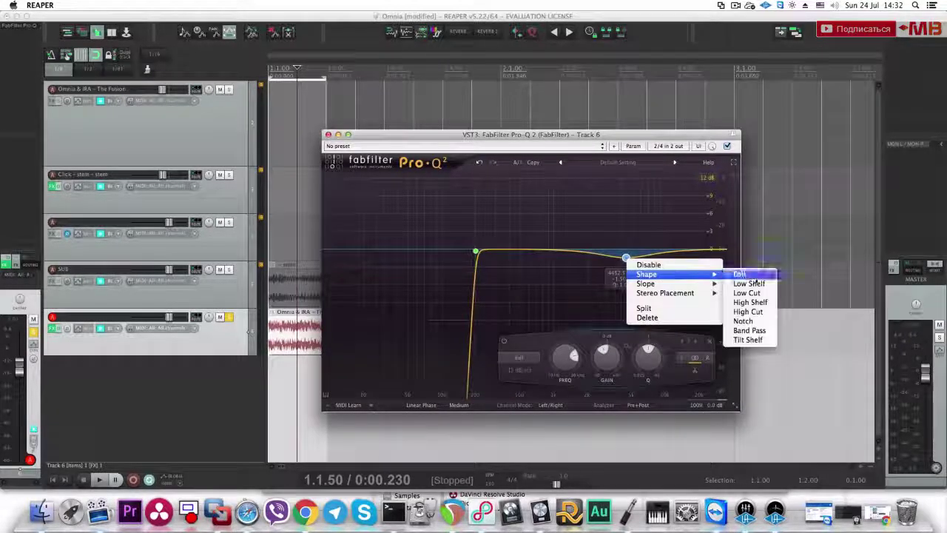
click(749, 312)
right_click(627, 245)
mouse_move(666, 261)
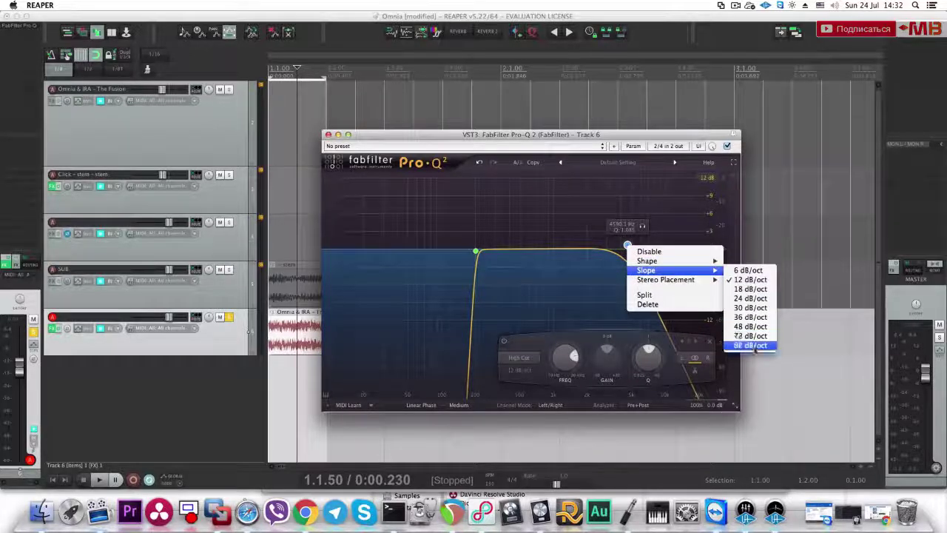
click(751, 348)
key(space)
mouse_move(625, 251)
mouse_down()
mouse_move(587, 253)
mouse_move(621, 255)
mouse_up()
key(space)
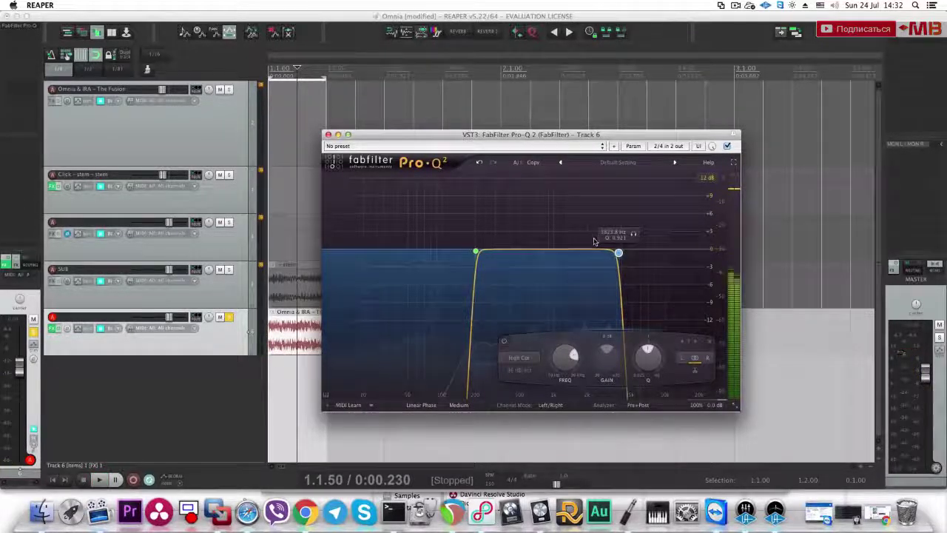
Step: Render the band-limited slice to a stereo stem track and name that track MID
click(329, 135)
key(Home)
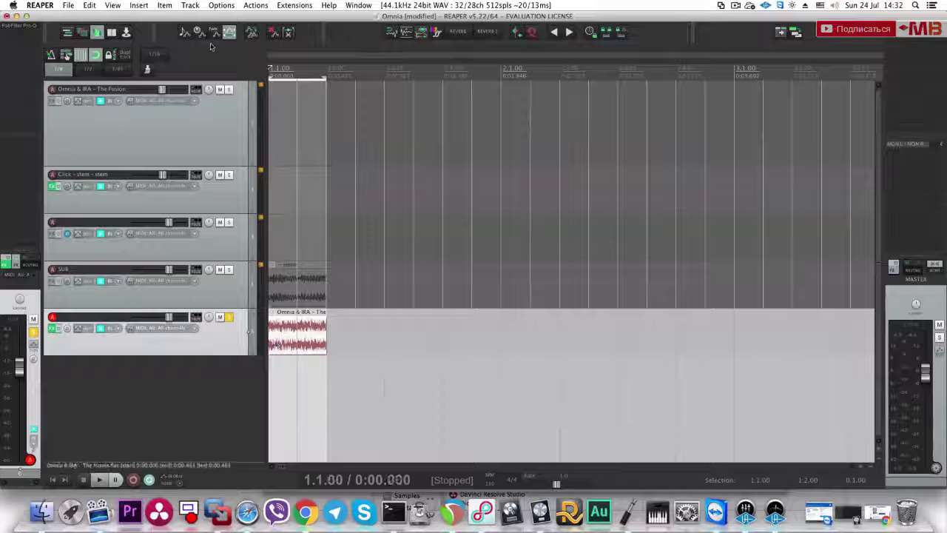
click(422, 34)
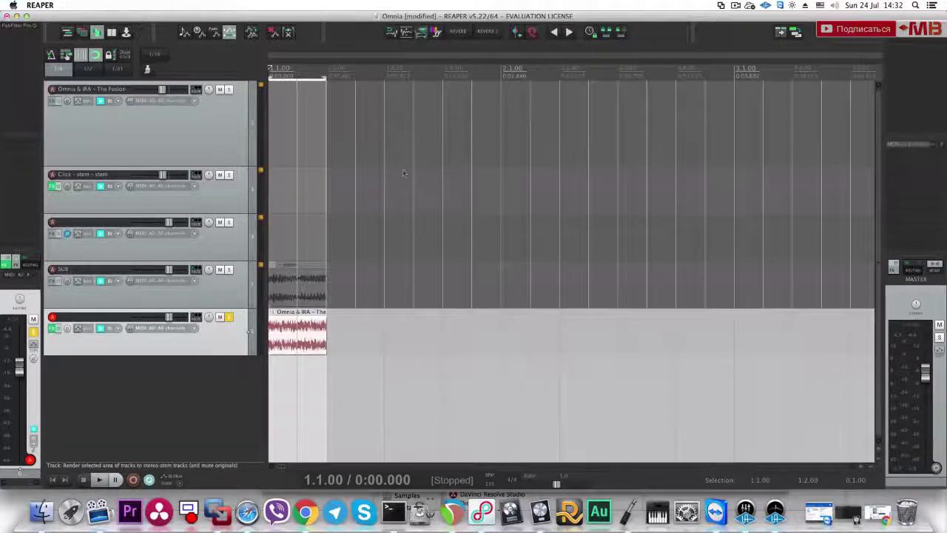
double_click(105, 315)
text(MiD)
key(Return)
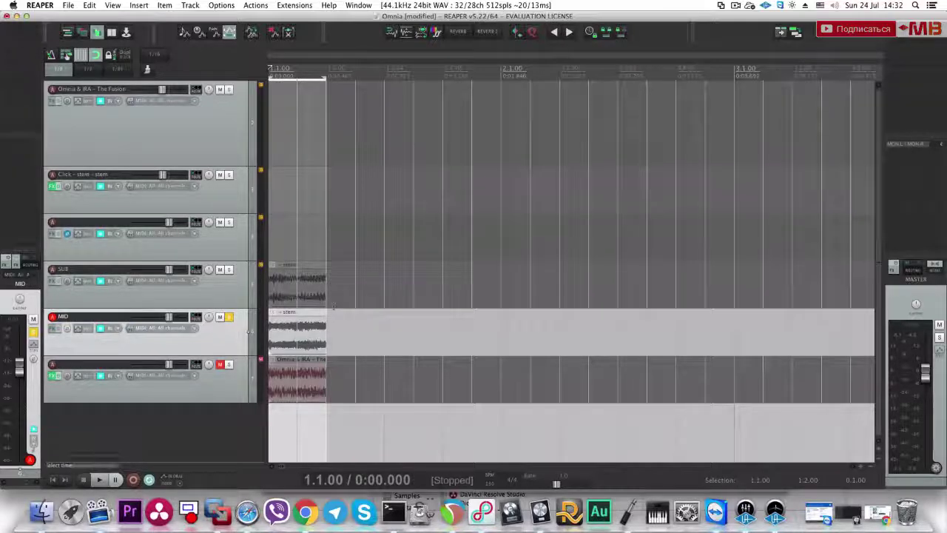
Step: Unmute and solo the source slice track and delete the 200 Hz low-cut band from its Pro-Q 2
scroll(384, 161, down, 1)
scroll(313, 281, down, 4)
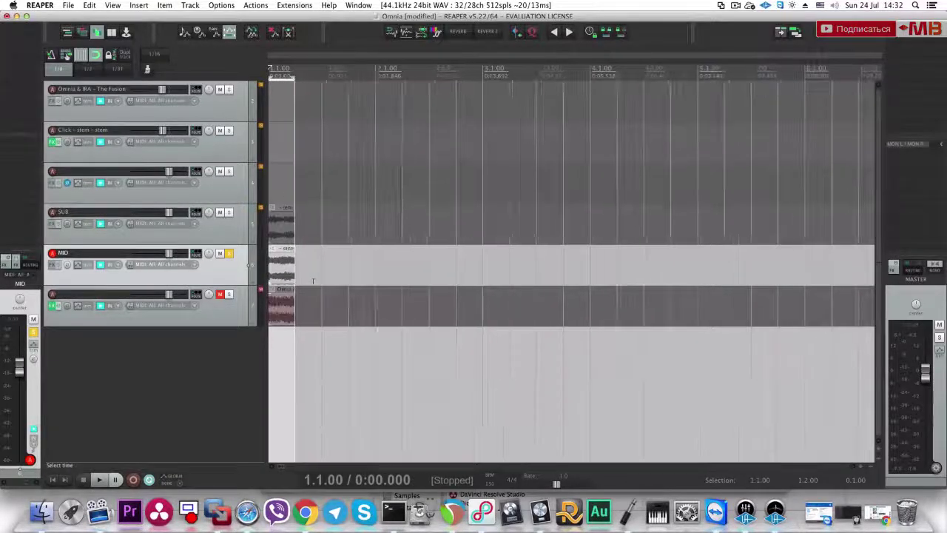
click(229, 254)
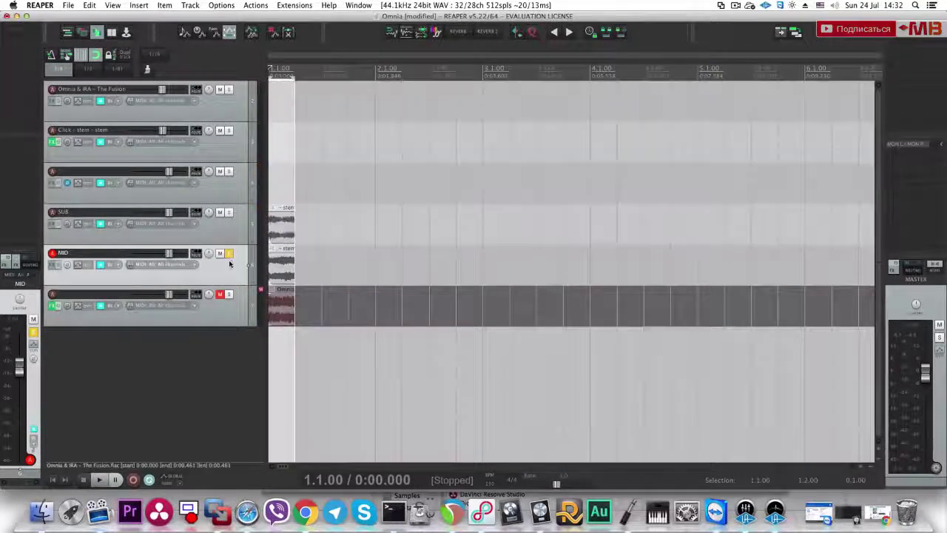
click(230, 295)
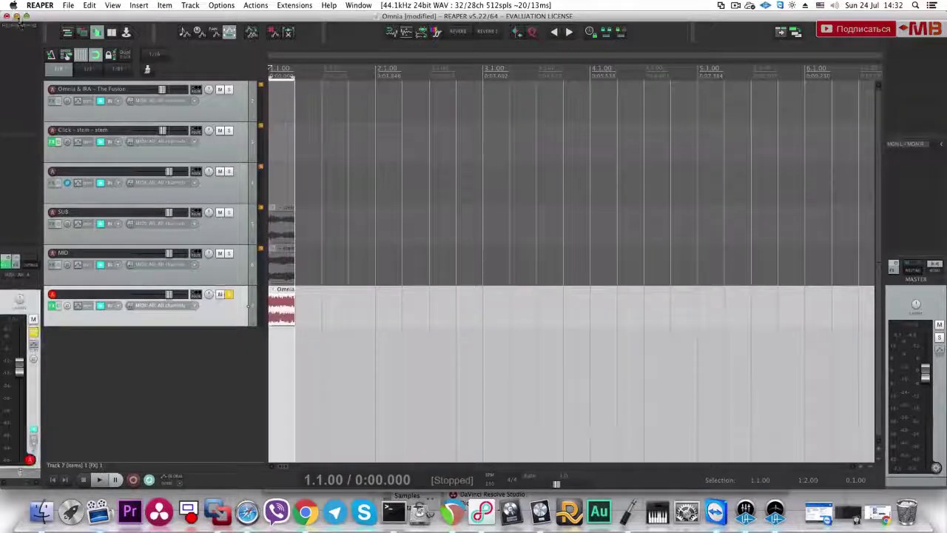
click(20, 26)
right_click(475, 250)
click(508, 311)
Step: Change the remaining high-cut band to low cut and listen to the slice's high frequencies
right_click(618, 253)
mouse_move(651, 272)
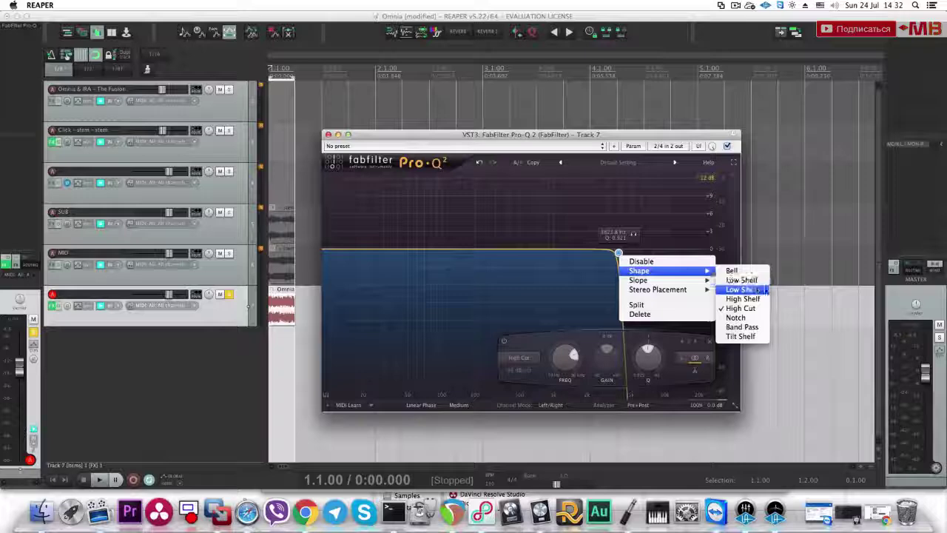
click(740, 289)
key(space)
click(328, 135)
key(space)
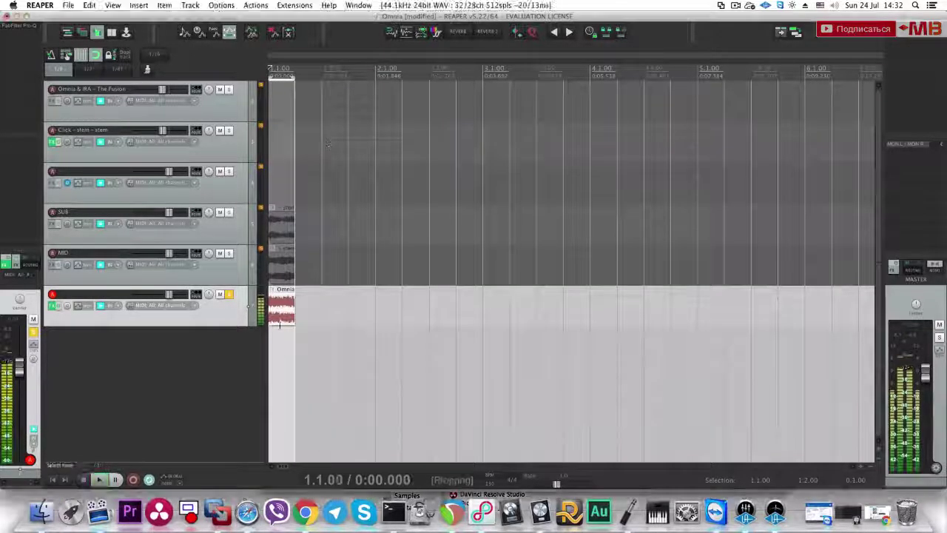
Step: Render the high-passed slice to a stereo stem track, delete the source slice track and unsolo the new stem
click(420, 34)
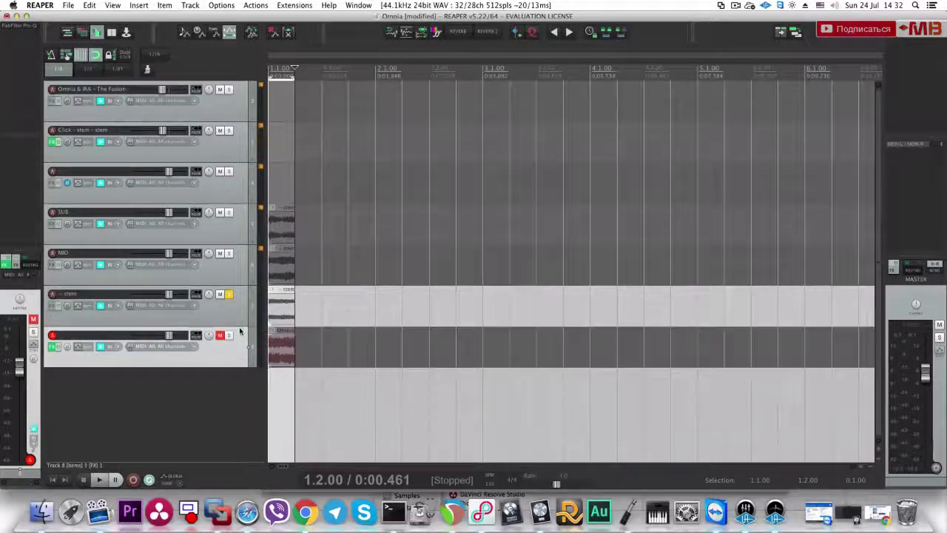
key(Return)
click(249, 308)
click(230, 294)
scroll(289, 313, up, 5)
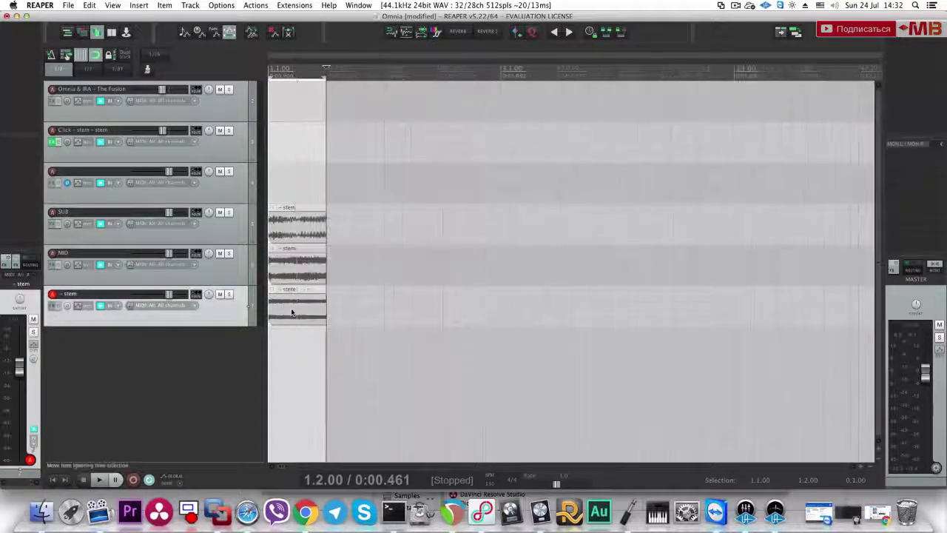
Step: Solo the SUB track, trim its stem to about half a beat with a fade-out over the second half, and listen
click(229, 212)
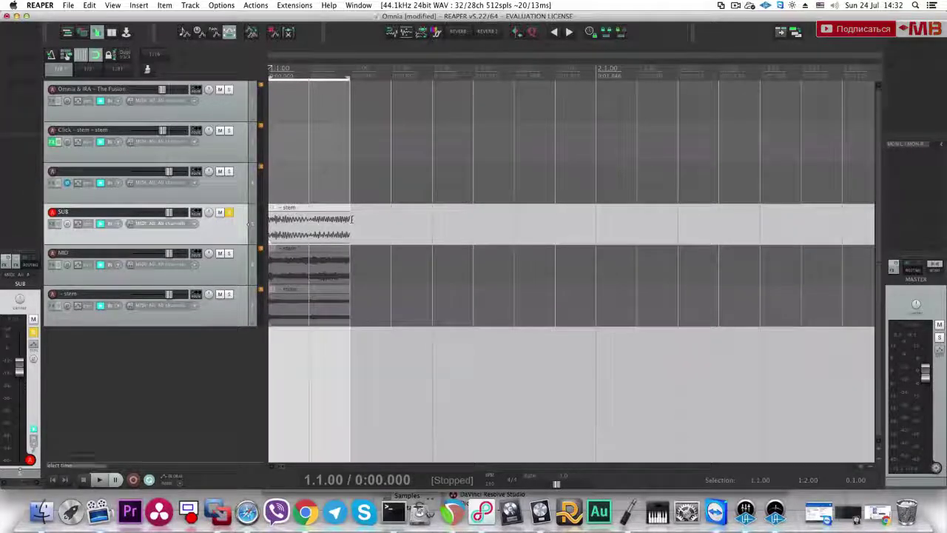
drag(350, 218, 344, 234)
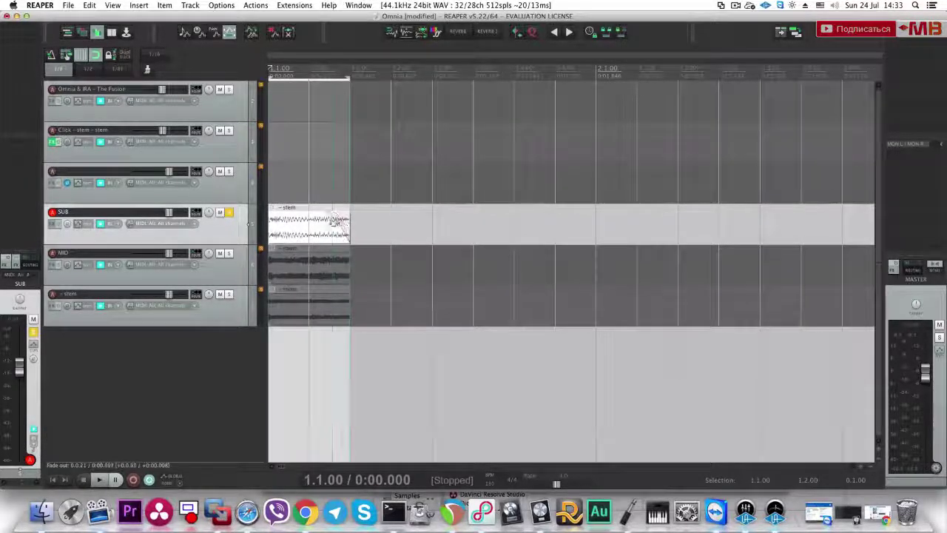
drag(344, 222, 314, 236)
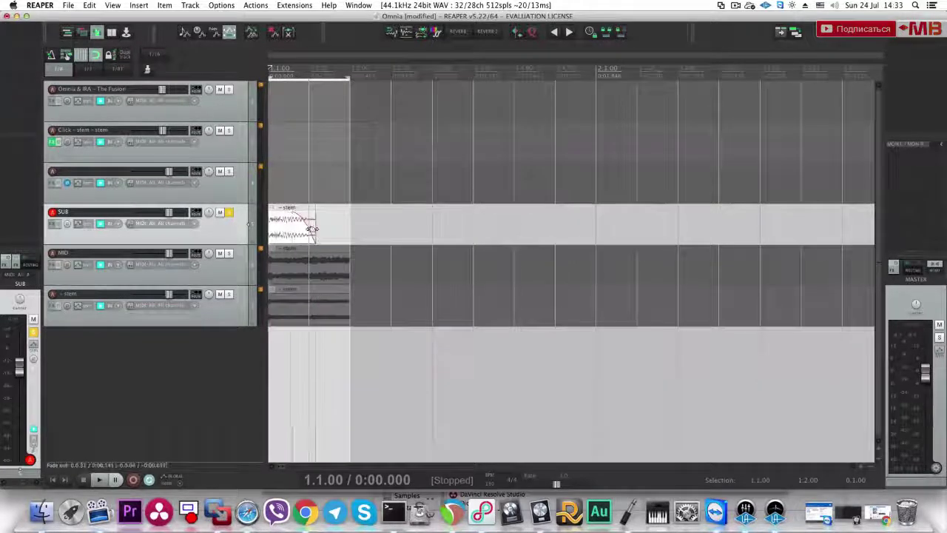
key(space)
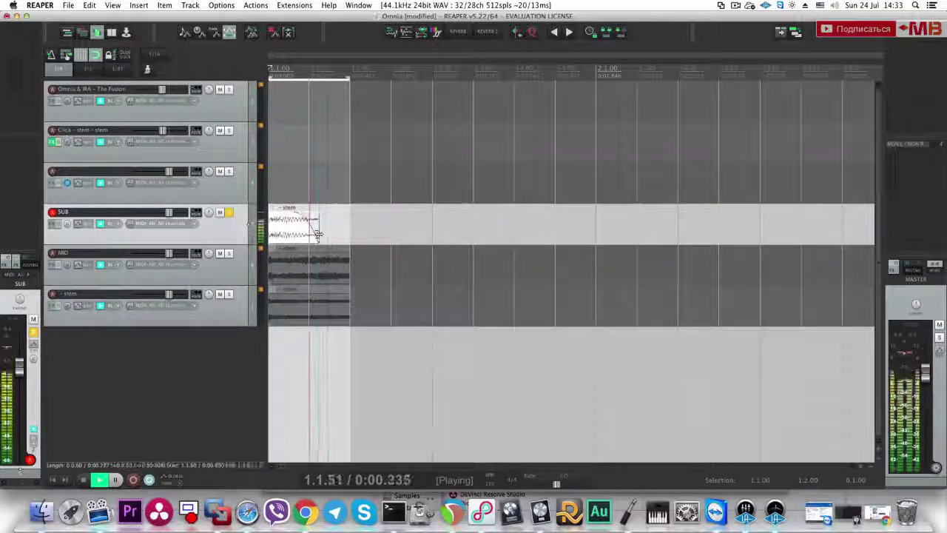
scroll(286, 224, up, 1)
scroll(287, 224, up, 5)
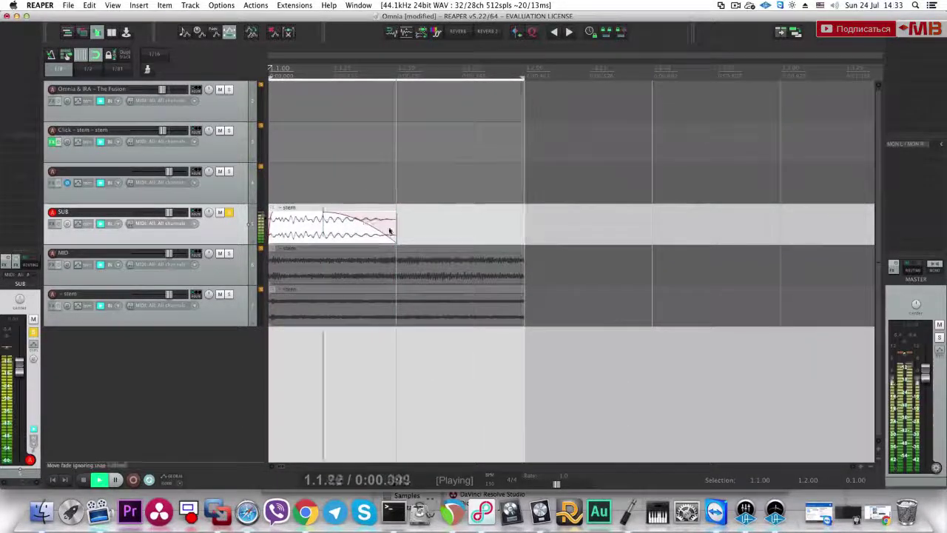
key(space)
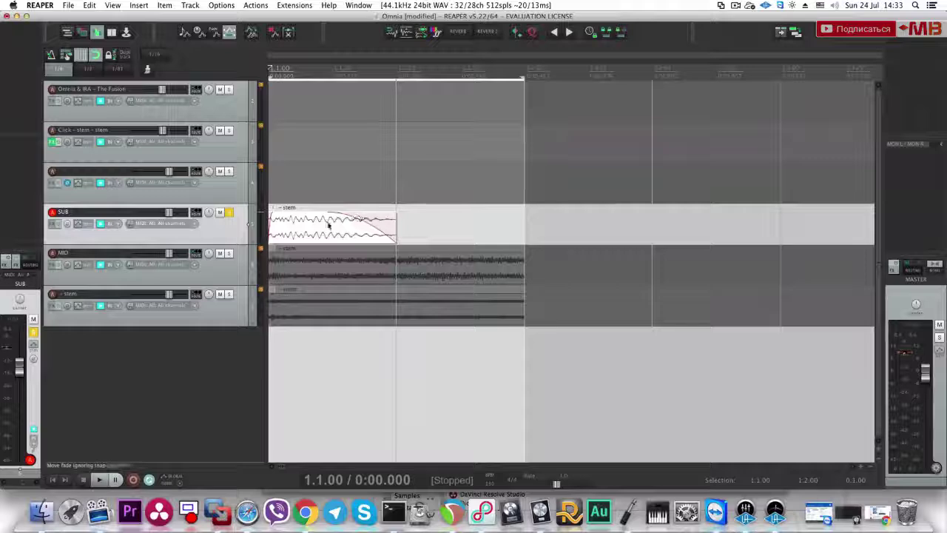
Step: Solo the MID track, trim its stem to about 0.042 s with a fade-out, and listen to it with the SUB
scroll(298, 245, up, 2)
scroll(298, 245, up, 6)
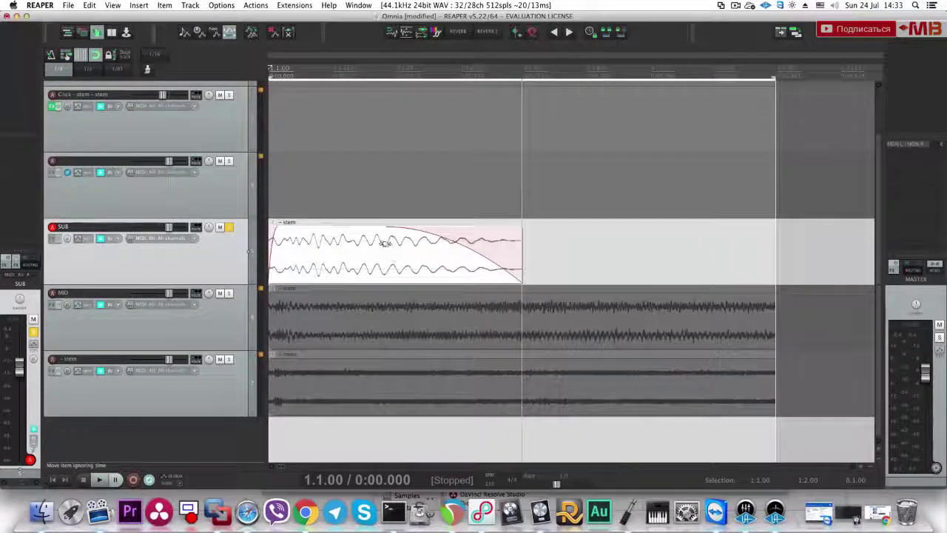
scroll(381, 260, down, 3)
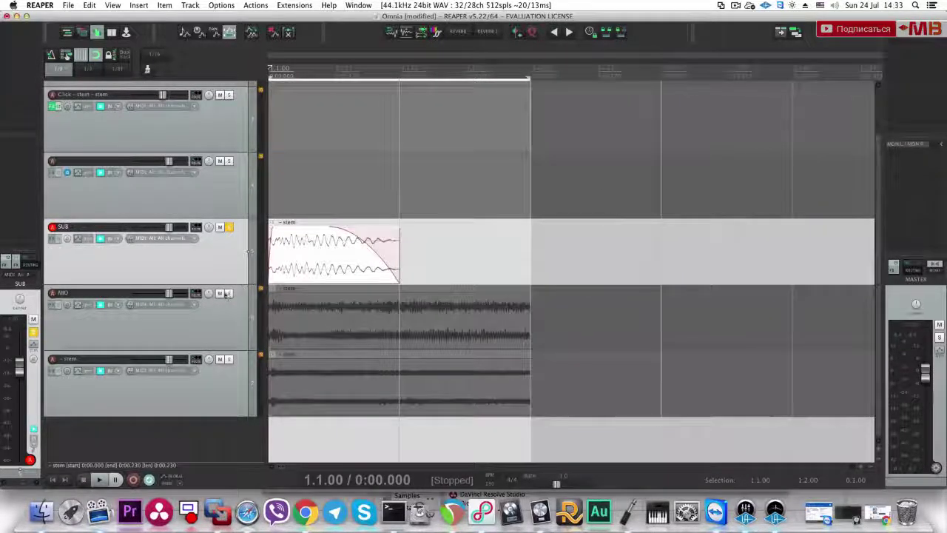
click(530, 322)
drag(530, 322, 306, 311)
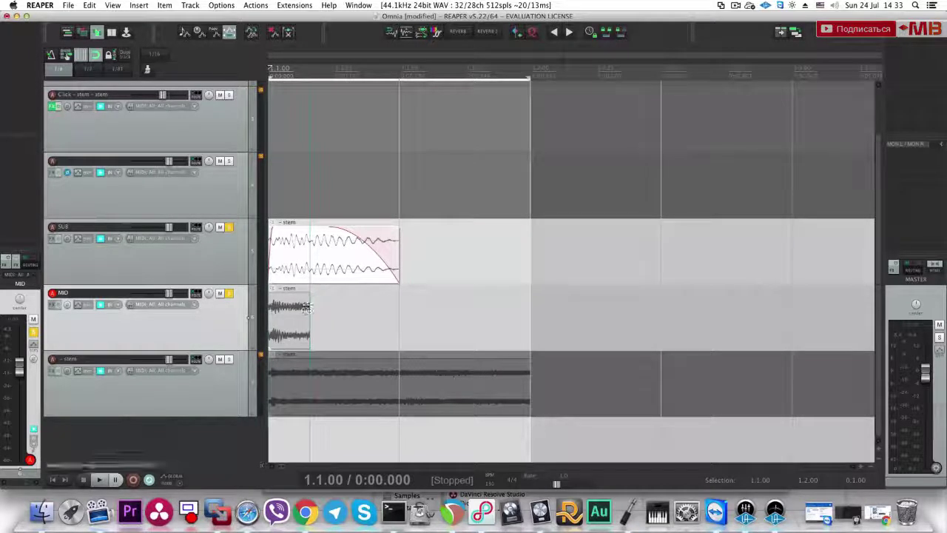
key(space)
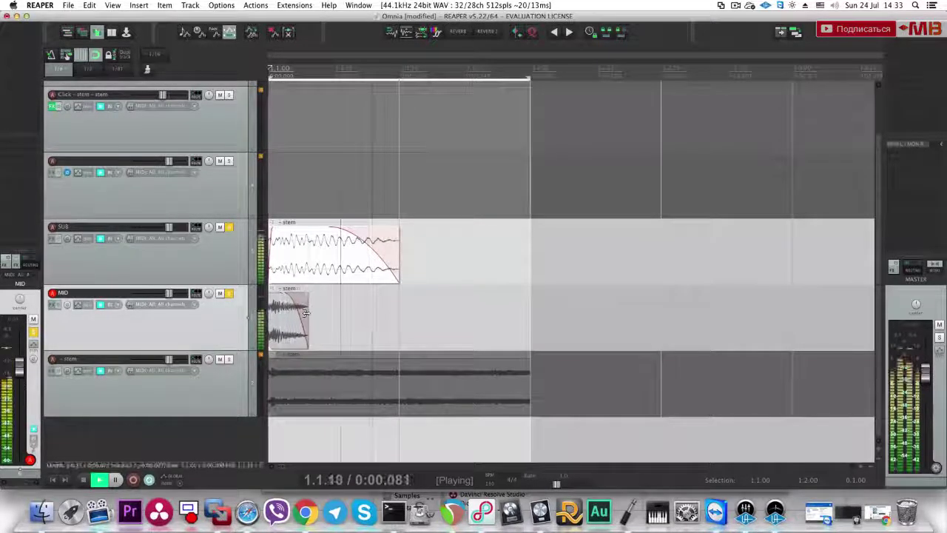
drag(321, 313, 289, 313)
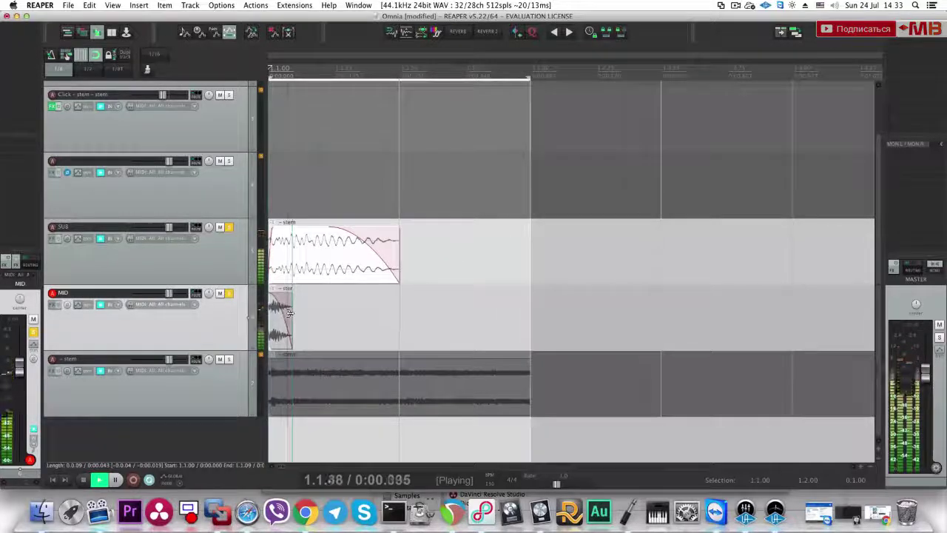
key(space)
Step: Solo the high-frequency stem track, trim its item slightly shorter than the MID stem with a fade-out, and listen
scroll(319, 310, down, 3)
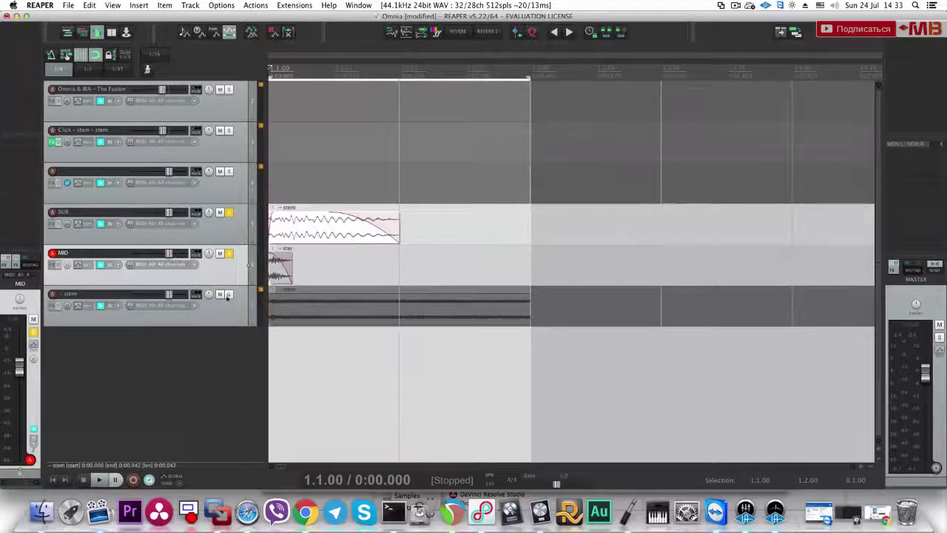
click(227, 295)
drag(529, 310, 282, 312)
key(space)
key(space)
Step: Insert a new track below SUB and load the VSTi Kick – Nicky Romero (Sonic Academy) on it
scroll(370, 294, down, 10)
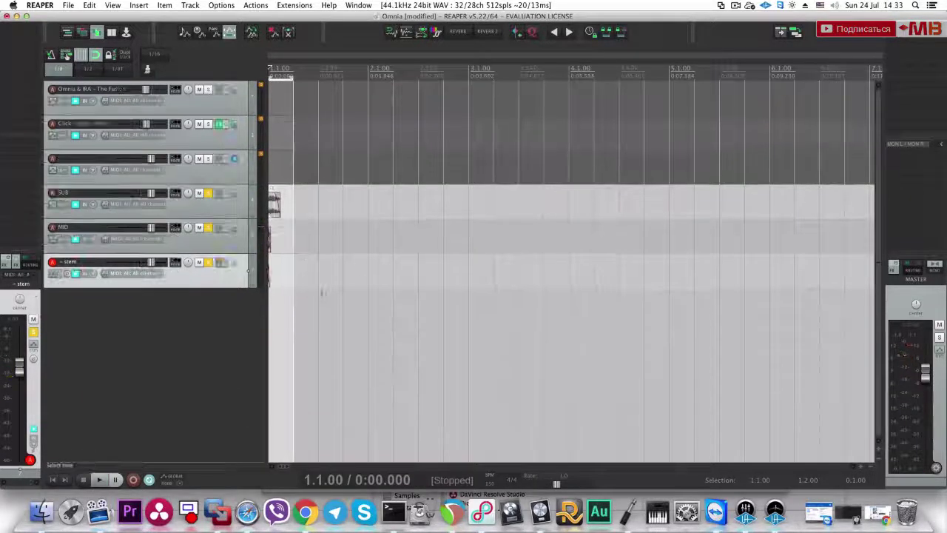
scroll(327, 292, up, 5)
click(226, 213)
key(super+t)
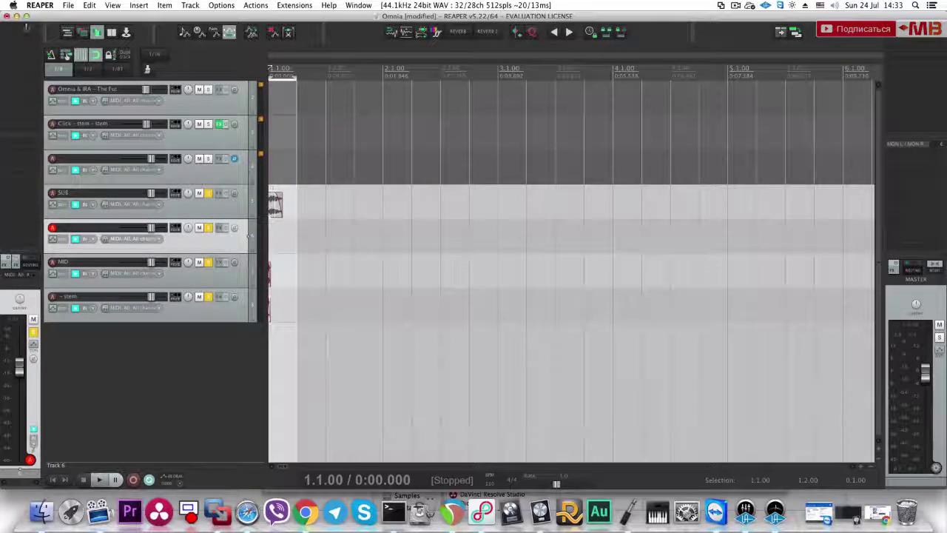
click(28, 30)
text(Romero)
click(193, 104)
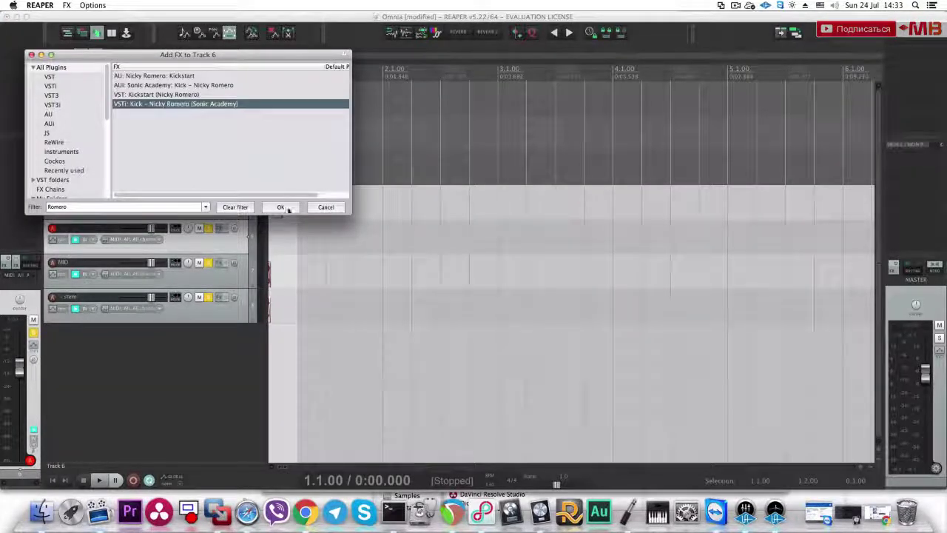
click(284, 207)
drag(202, 219, 201, 220)
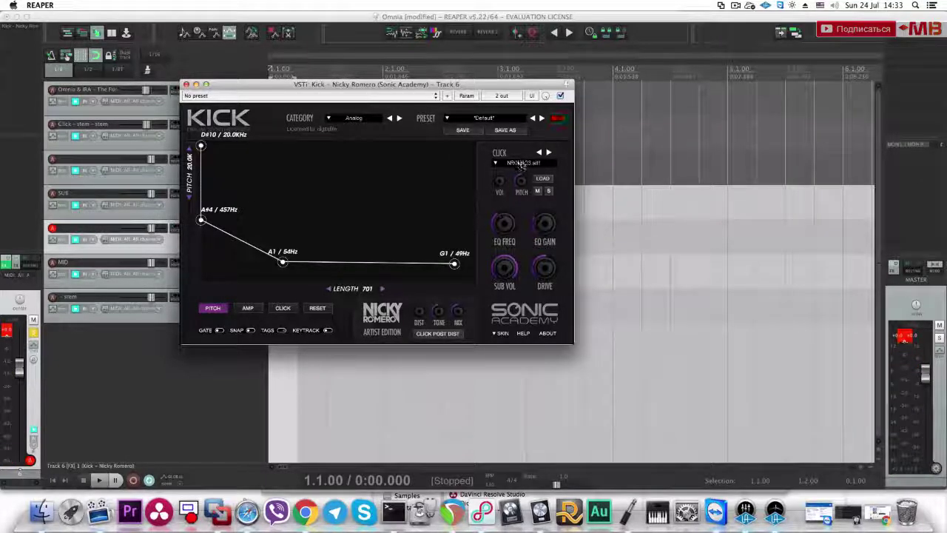
click(186, 85)
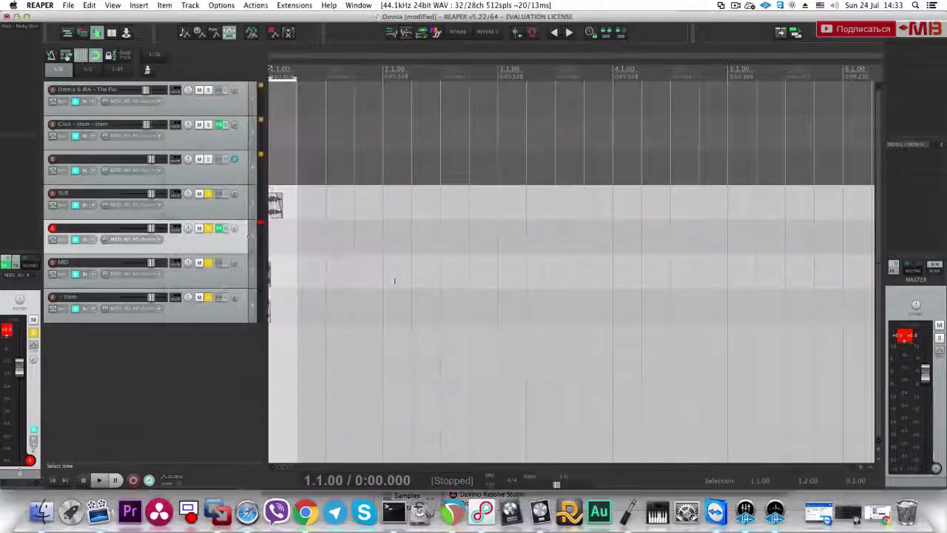
Step: Create a one-beat MIDI item on the new Kick track and enter a half-beat C4 note at its start
mouse_move(281, 242)
mouse_down()
mouse_move(310, 240)
mouse_move(289, 239)
mouse_up()
key(super+z)
double_click(289, 239)
drag(122, 358, 248, 358)
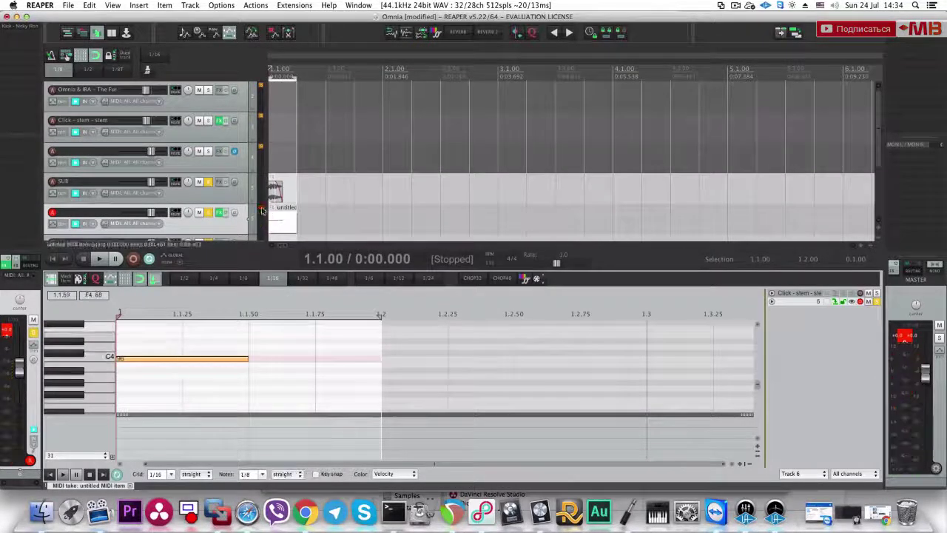
Step: Render the Kick instrument track to a stereo stem and delete the source MIDI track
click(421, 33)
scroll(260, 233, down, 3)
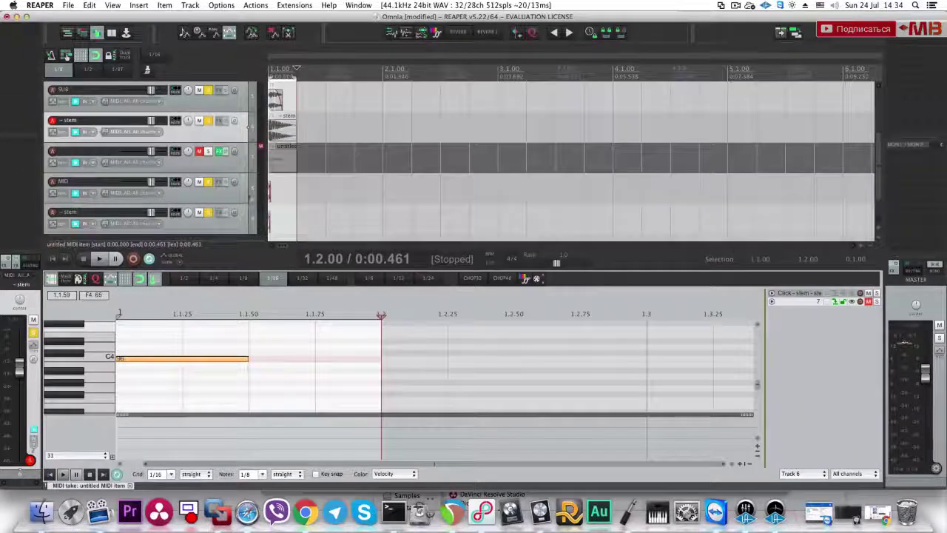
click(240, 170)
key(Delete)
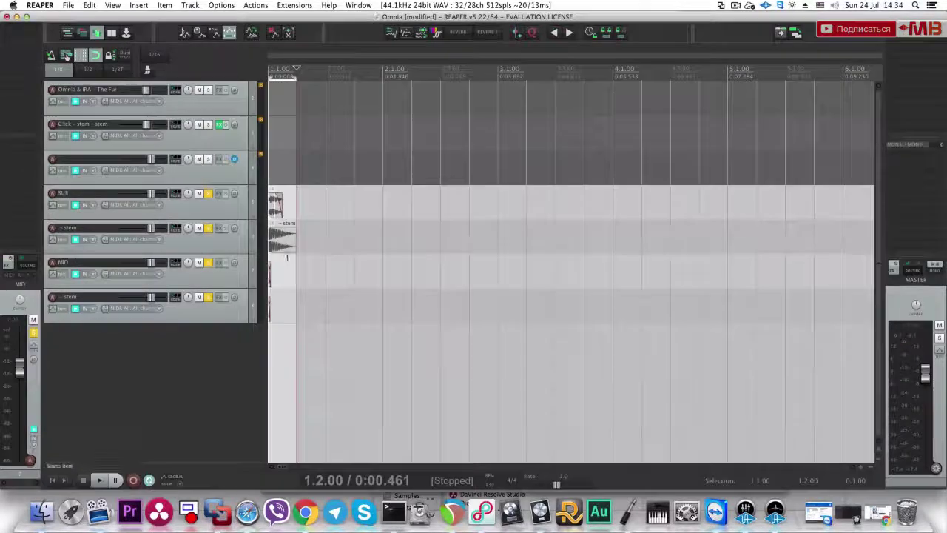
Step: Compare the synthesized kick stem's waveform with the SUB stem and delete the item on the SUB track
click(279, 239)
scroll(278, 239, up, 5)
scroll(412, 253, up, 3)
scroll(365, 234, up, 1)
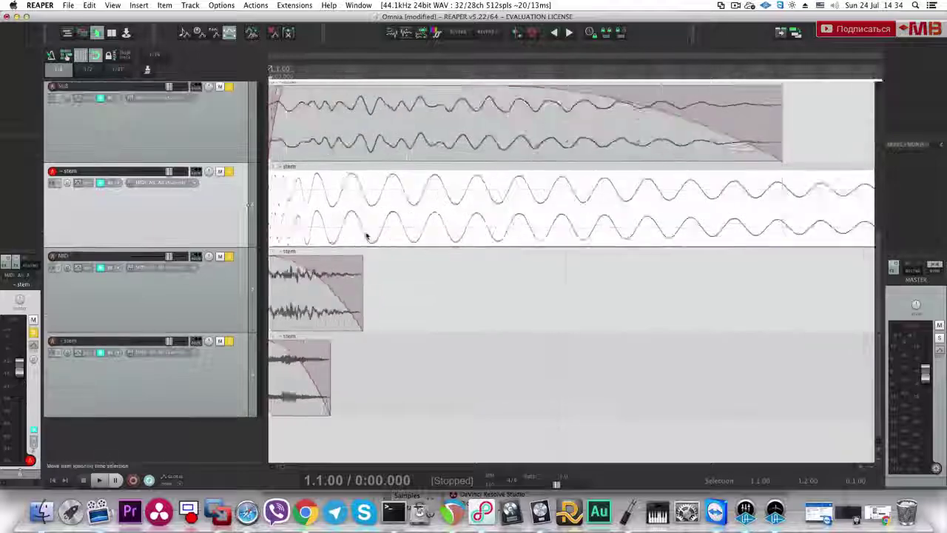
click(395, 145)
scroll(396, 146, down, 5)
scroll(392, 152, down, 2)
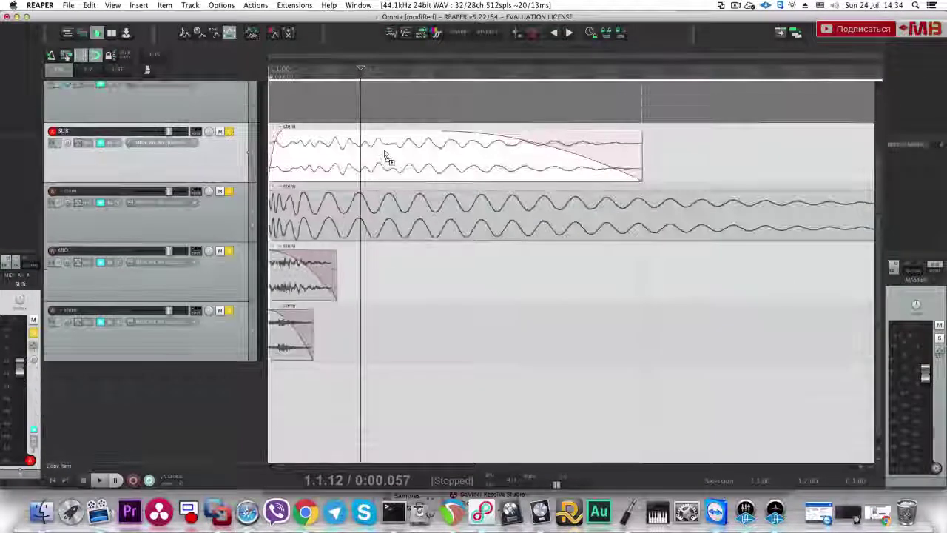
scroll(385, 154, down, 5)
click(307, 221)
key(Delete)
scroll(312, 219, down, 2)
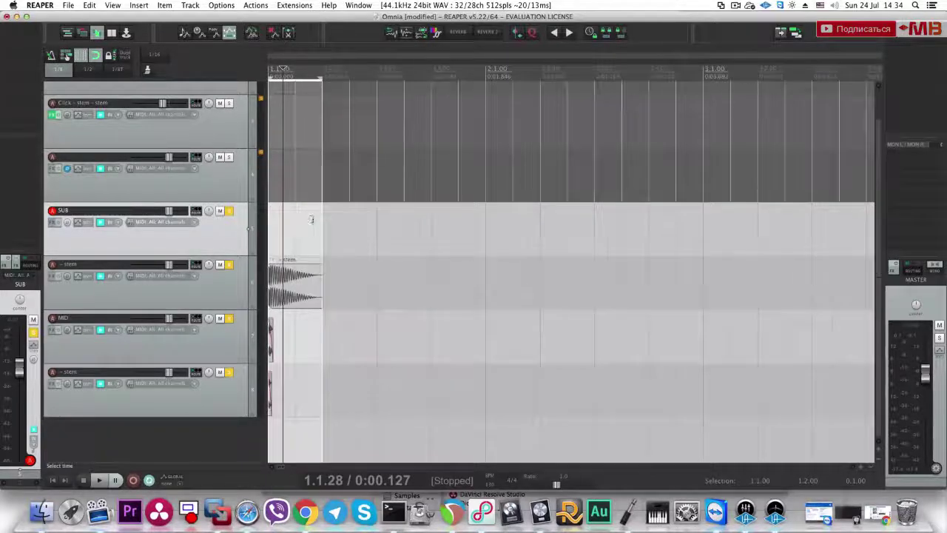
Step: Copy the red song section starting at measure 97 onto the SUB track and align it to the project start
scroll(311, 219, down, 3)
scroll(431, 217, down, 4)
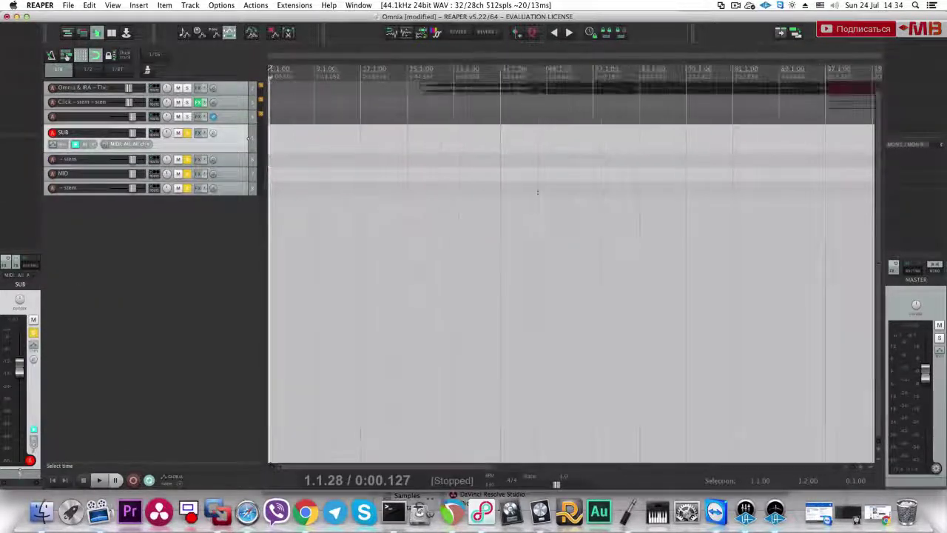
click(577, 91)
click(677, 97)
click(641, 99)
scroll(783, 111, down, 1)
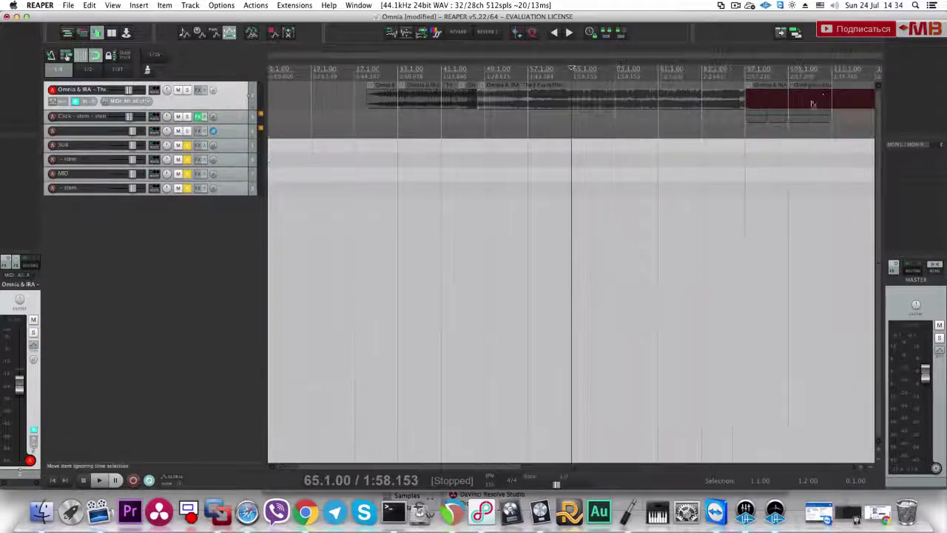
click(788, 99)
drag(787, 99, 302, 148)
click(286, 148)
scroll(401, 148, up, 5)
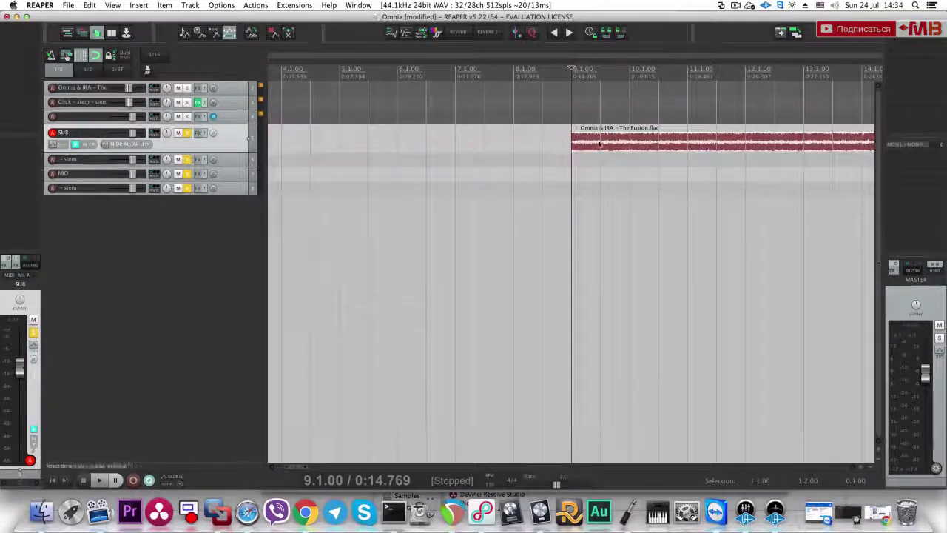
drag(598, 145, 294, 145)
Step: Split the song item on the SUB track at 1.2.00
scroll(270, 158, down, 5)
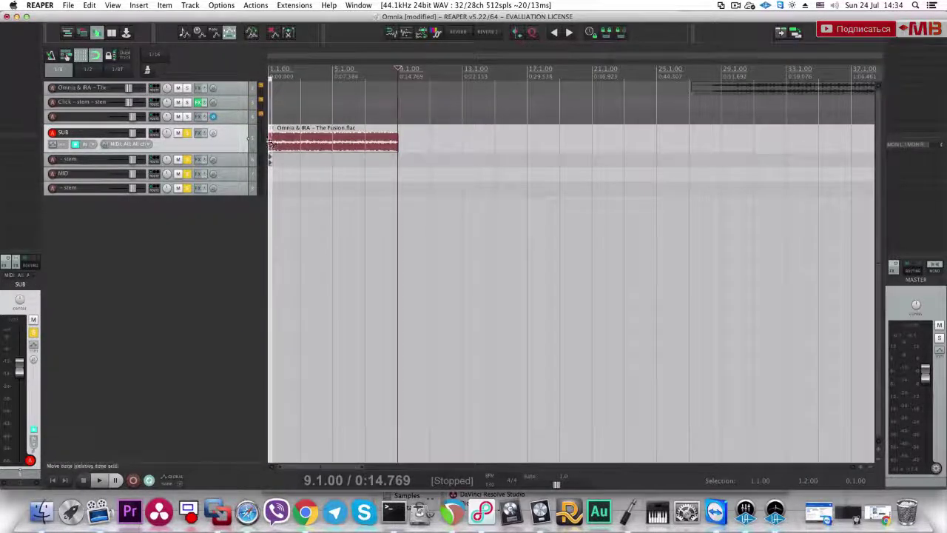
click(272, 145)
scroll(272, 145, up, 10)
click(378, 151)
key(s)
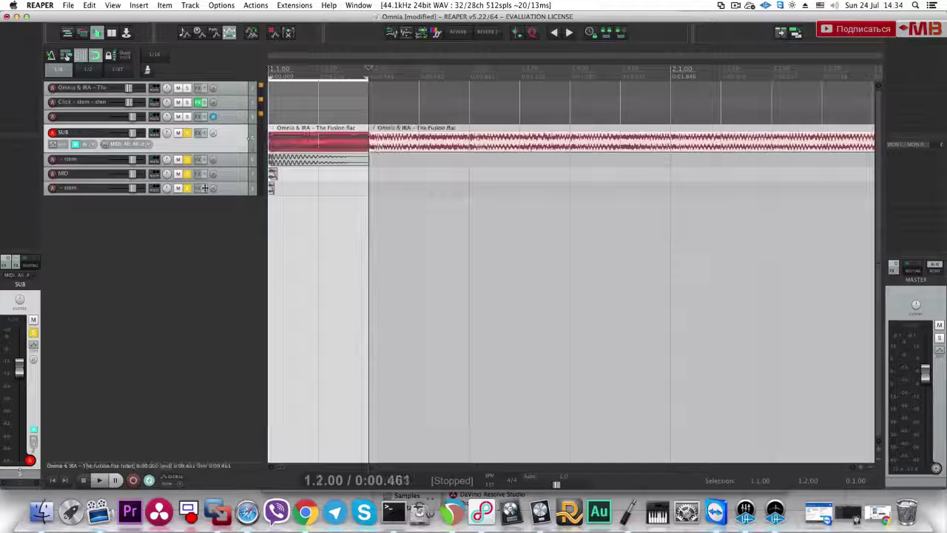
scroll(375, 153, up, 3)
click(285, 156)
key(Delete)
click(403, 156)
key(super+z)
key(super+z)
key(super+z)
Step: Delete the song remainder after the first beat on SUB and add a fade-out over the slice's second half
click(409, 154)
key(Delete)
click(314, 156)
drag(364, 141, 318, 130)
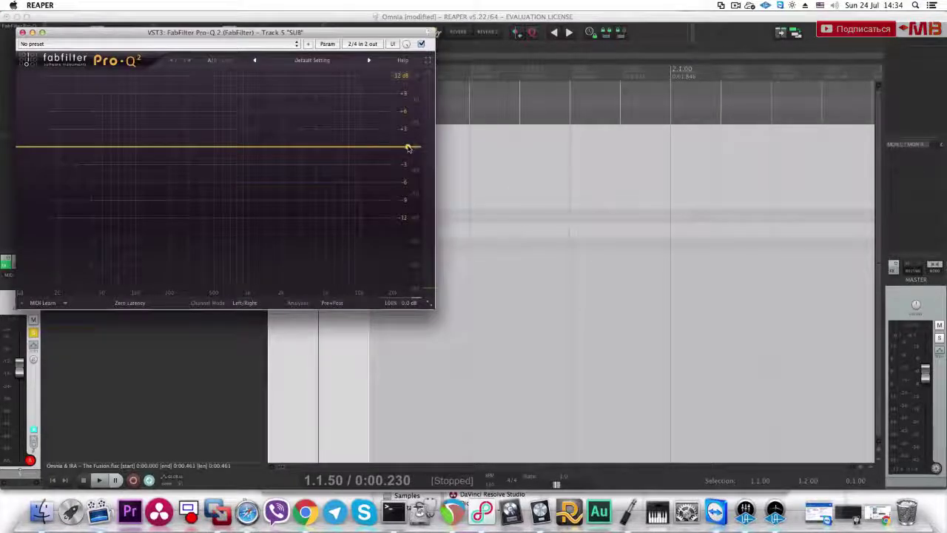
Step: Add a 72 dB/oct high-cut band in the SUB track's Pro-Q 2 and tune it by ear to about 102 Hz
drag(409, 148, 186, 158)
right_click(185, 157)
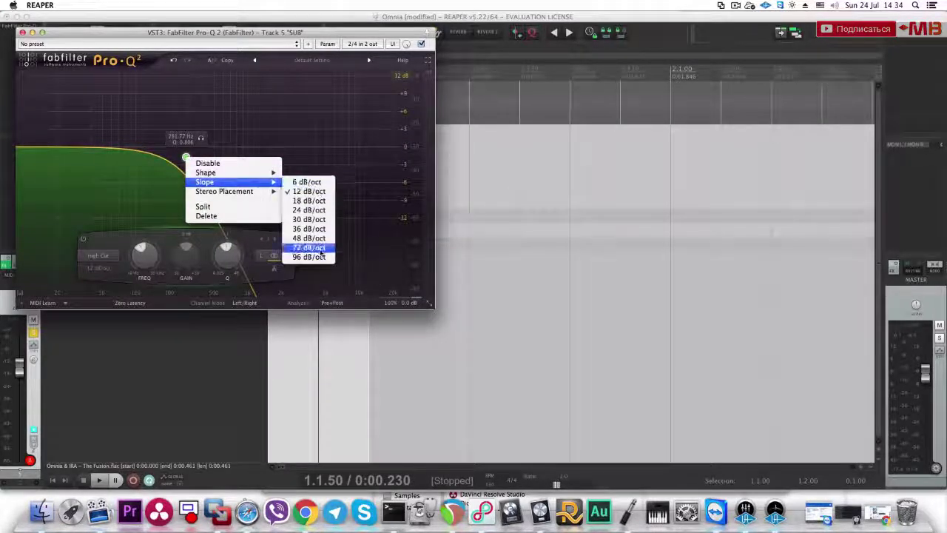
click(310, 250)
drag(185, 157, 131, 153)
key(space)
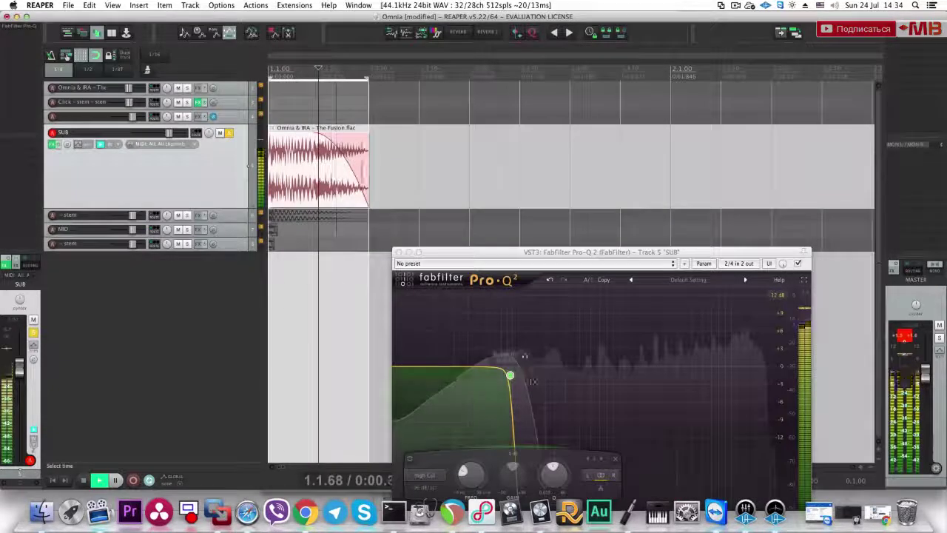
drag(510, 375, 536, 377)
drag(536, 379, 516, 376)
key(space)
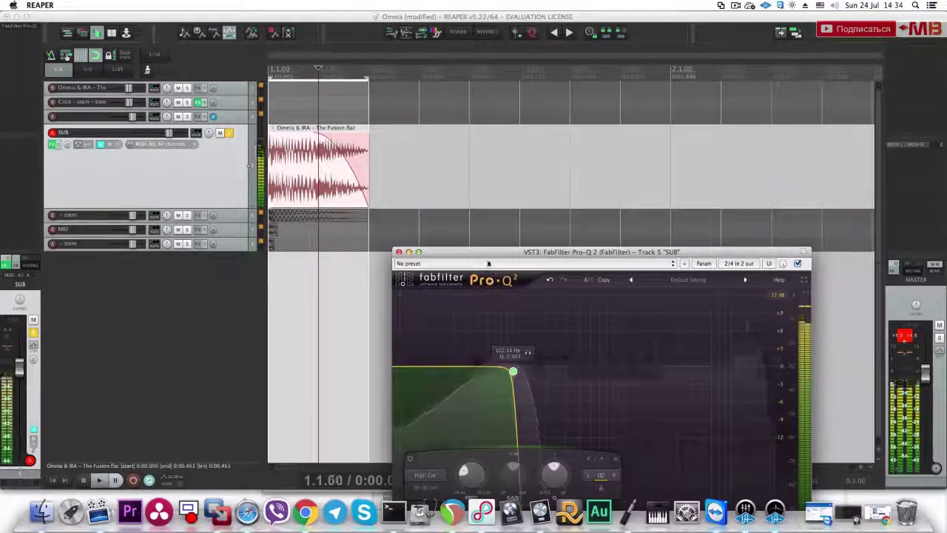
Step: Render the filtered SUB track to a stereo stem and delete the source SUB track
click(196, 180)
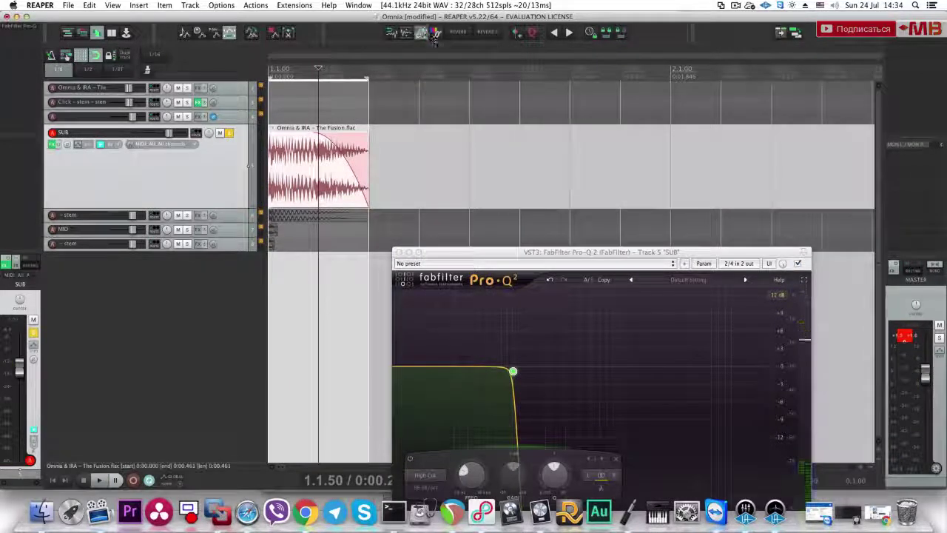
click(423, 34)
click(244, 212)
key(Delete)
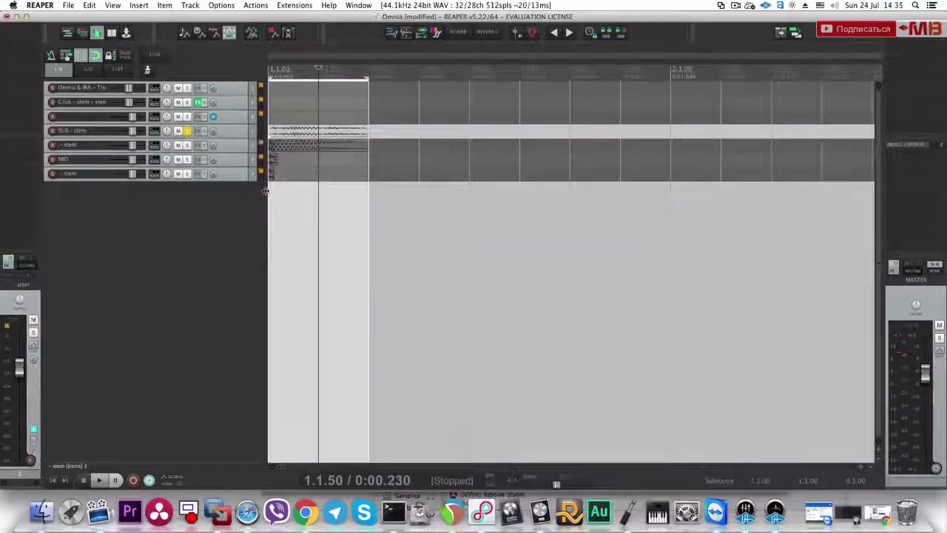
Step: Solo the synthesized kick stem and stretch its wave cycle around 1.1.27 with stretch markers to match the SUB stem's peaks
click(240, 149)
click(187, 148)
scroll(306, 177, up, 5)
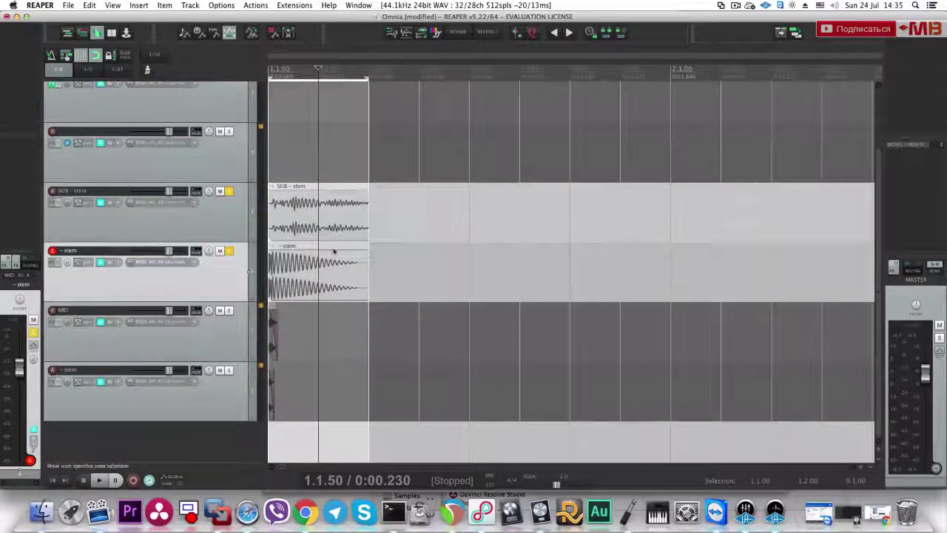
scroll(327, 233, up, 6)
click(408, 268)
scroll(408, 268, up, 4)
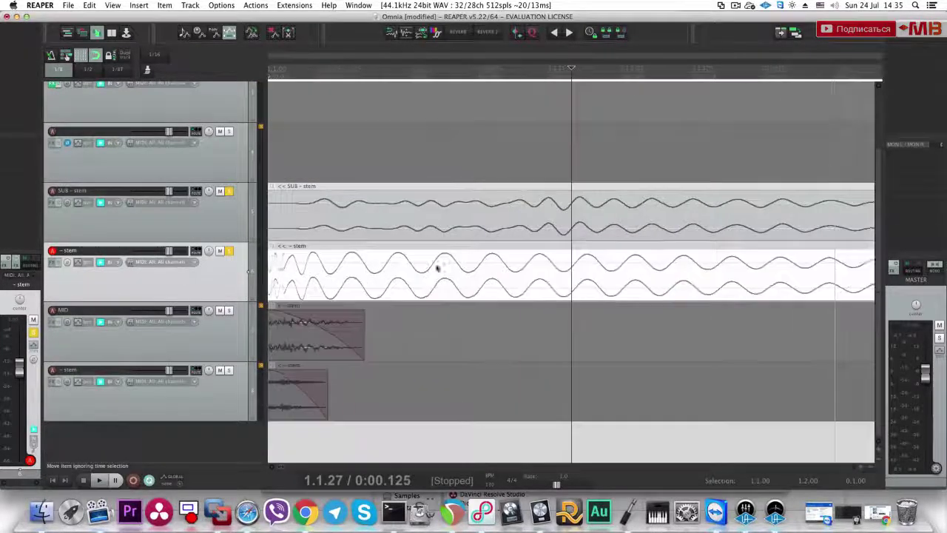
drag(541, 275, 582, 274)
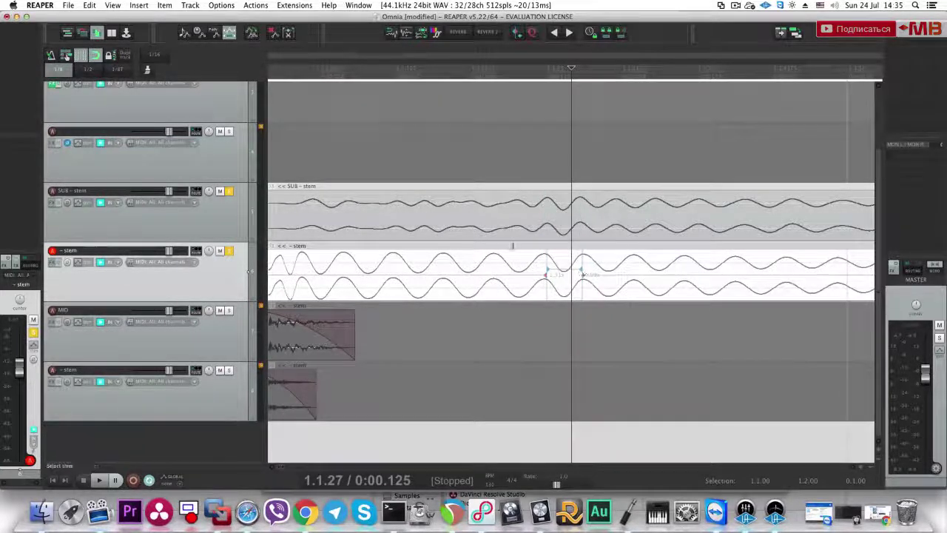
Step: Trim the SUB stem to half a beat with a short fade-out at its end
scroll(517, 270, down, 4)
drag(539, 199, 381, 195)
scroll(377, 266, up, 5)
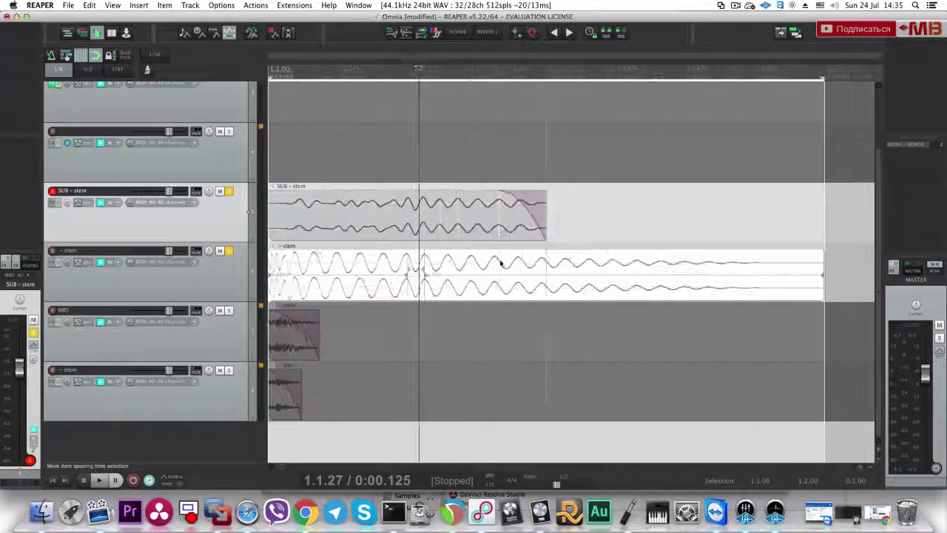
Step: Add further stretch markers on the kick stem's following peaks and align each with the matching SUB stem peak
click(516, 273)
drag(509, 275, 505, 275)
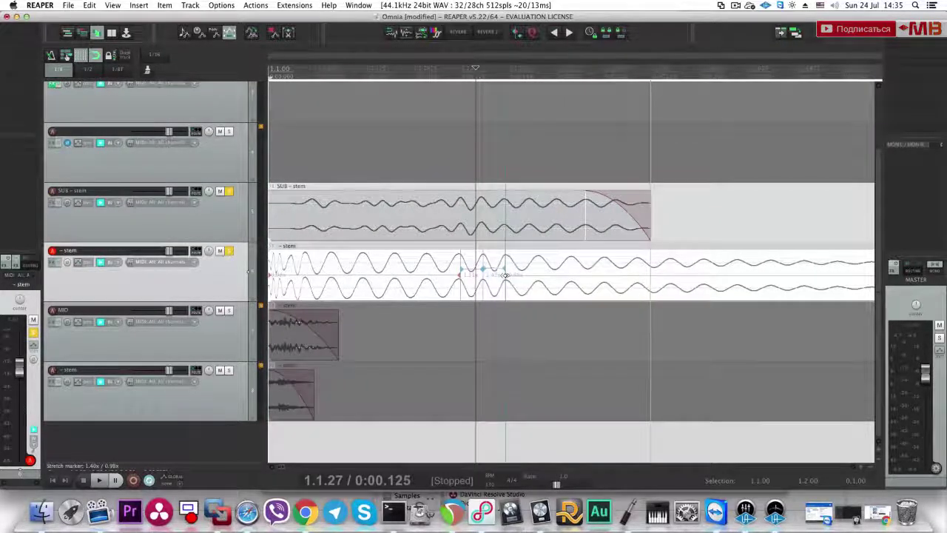
click(530, 274)
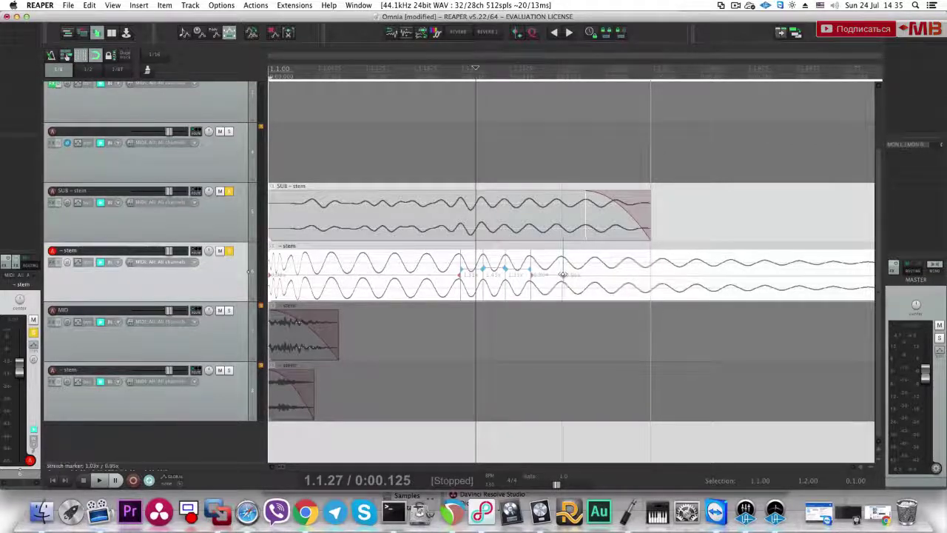
mouse_move(590, 277)
mouse_down()
mouse_move(617, 275)
mouse_move(642, 250)
mouse_move(509, 249)
mouse_up()
Step: Split the kick stem at 1.1.50 and delete the remainder, leaving a fade-out over roughly its last third
click(650, 264)
key(s)
key(Delete)
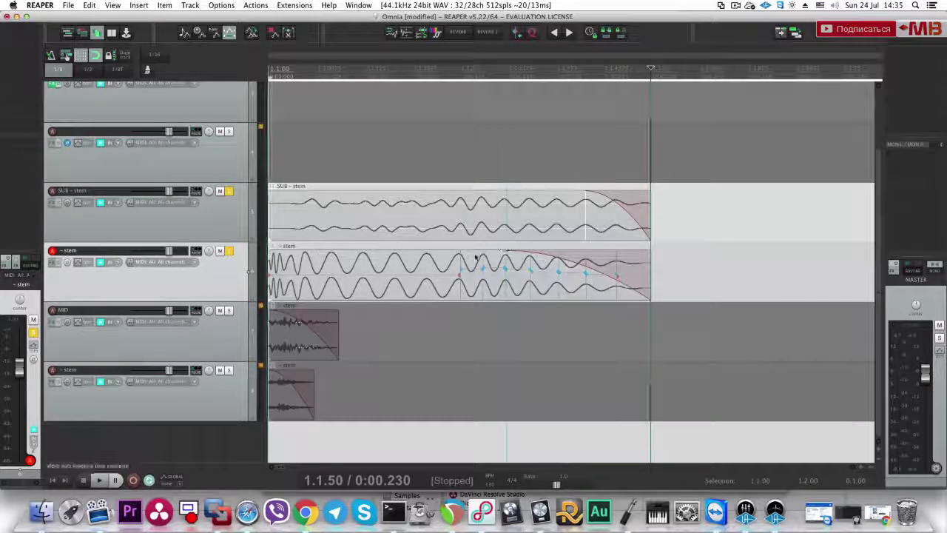
Step: Shift the kick stem's first stretch marker earlier and add a curved fade-in of about 0.032 s at the stem's start
mouse_move(427, 274)
mouse_down()
mouse_move(439, 275)
mouse_move(409, 274)
mouse_up()
drag(273, 257, 318, 257)
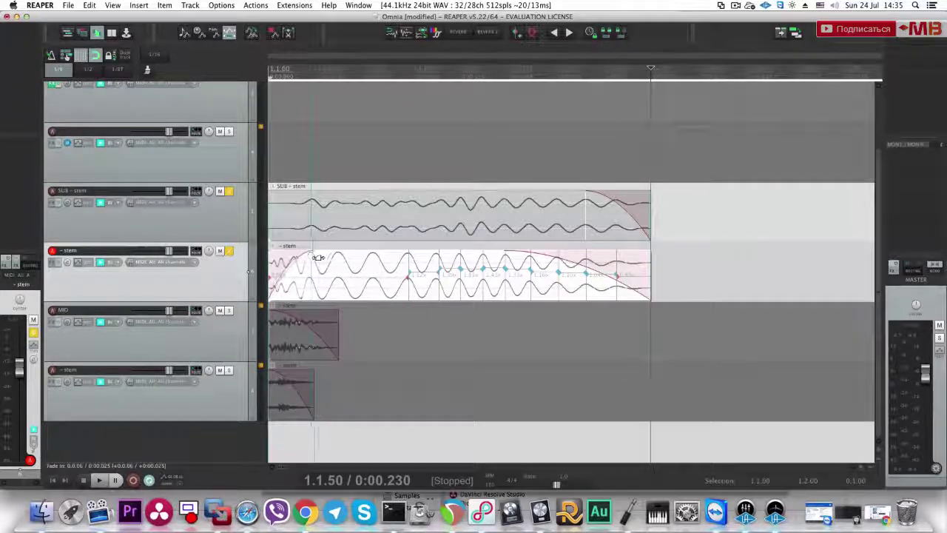
right_click(306, 260)
click(333, 294)
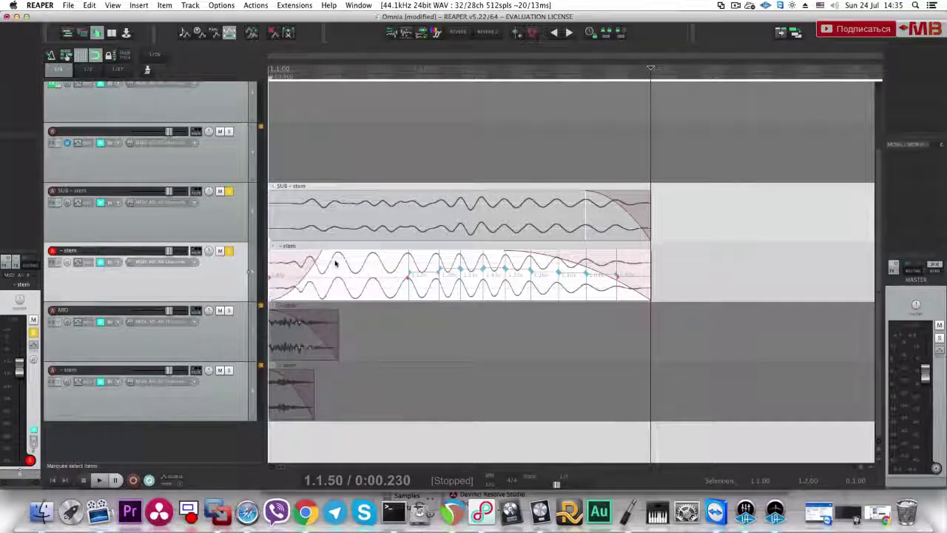
Step: Unsolo the SUB stem and play the reshaped kick stem on its own
key(space)
key(space)
scroll(282, 233, right, 2)
click(231, 193)
key(space)
scroll(316, 263, down, 4)
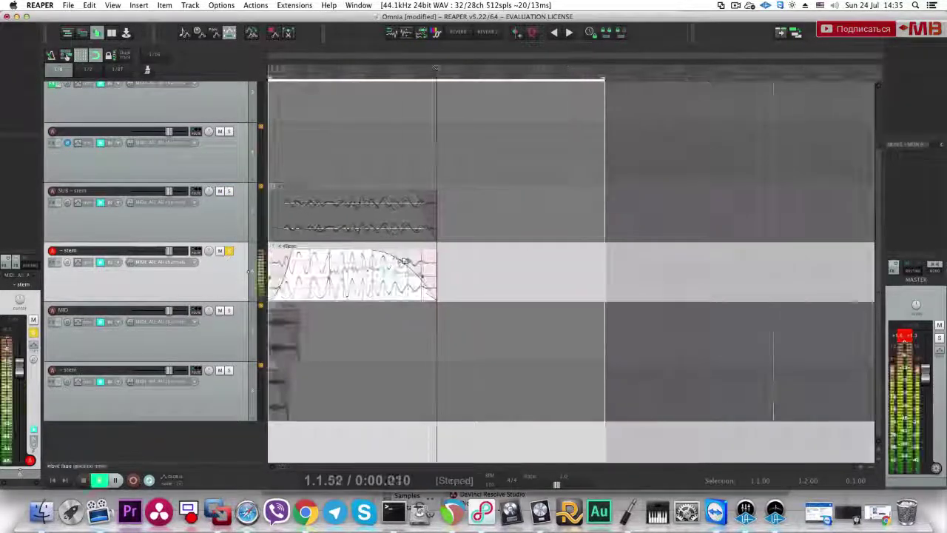
Step: Turn off pitch preservation on rate changes for the kick stem item and play it
double_click(379, 265)
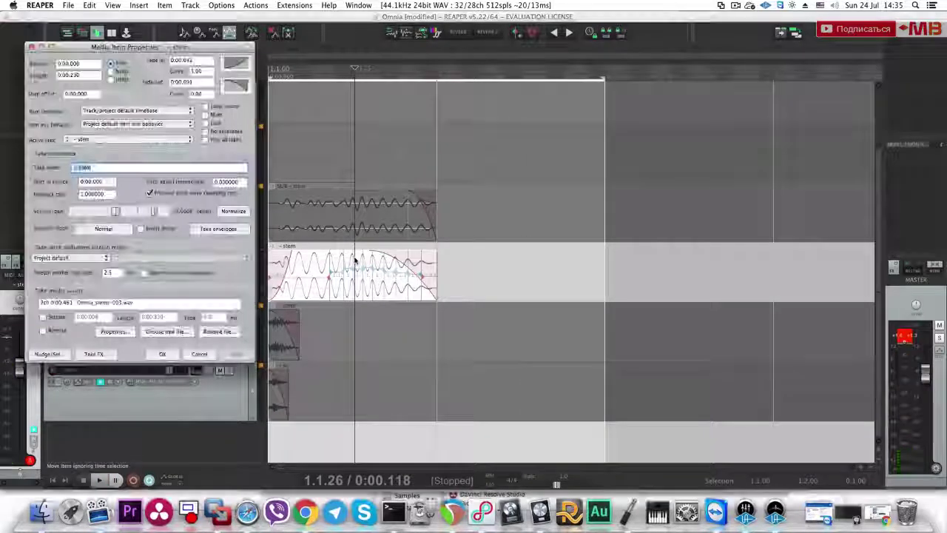
click(151, 194)
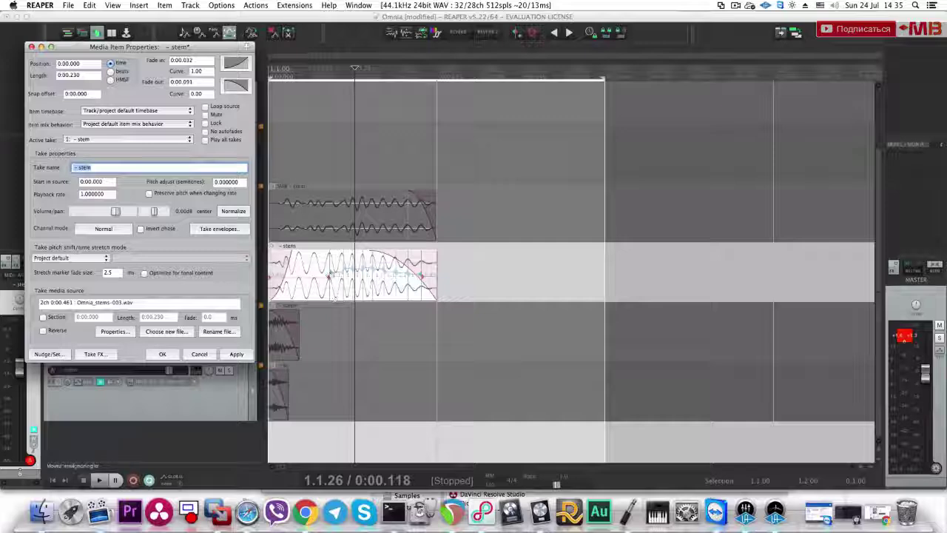
click(163, 354)
key(space)
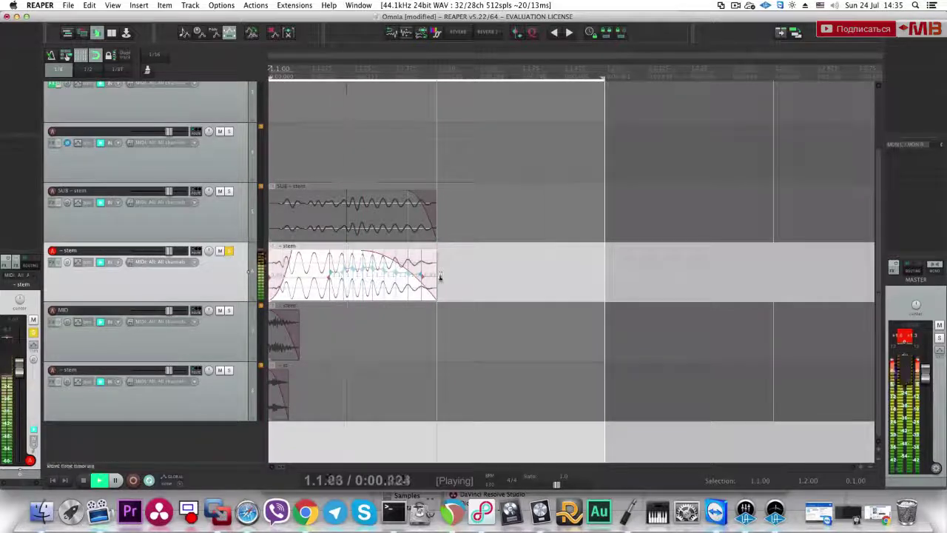
Step: Solo the SUB stem for comparison, thin out the kick stem's stretch markers and shift the wave cycles near its tail
click(244, 200)
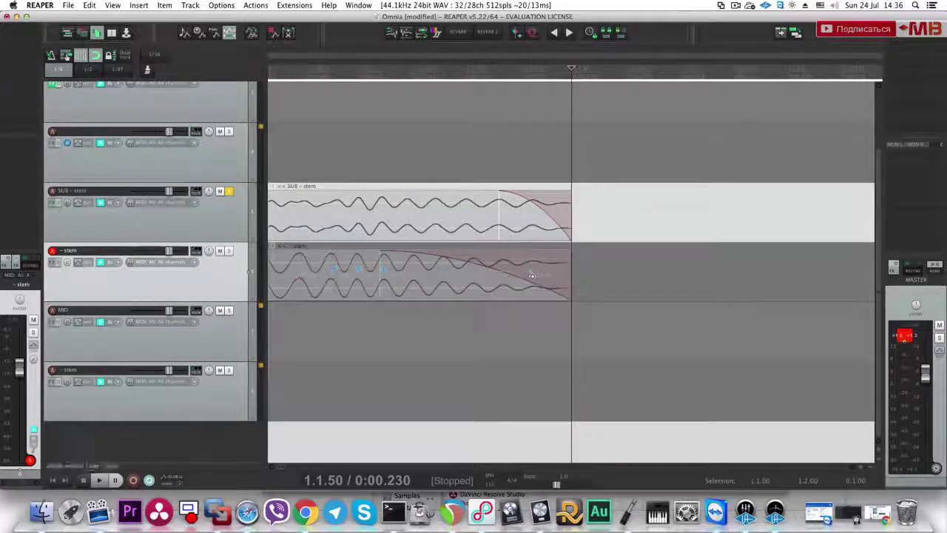
drag(531, 275, 529, 275)
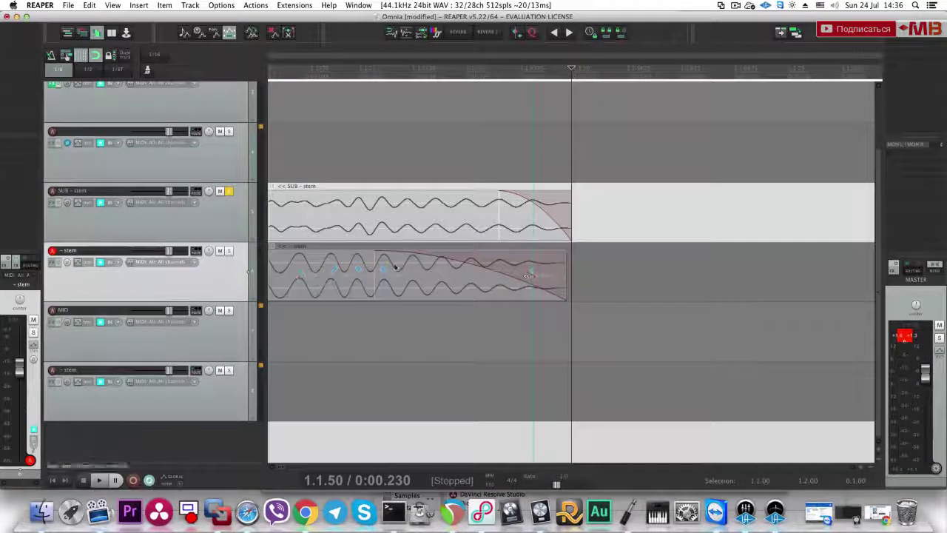
scroll(380, 269, right, 1)
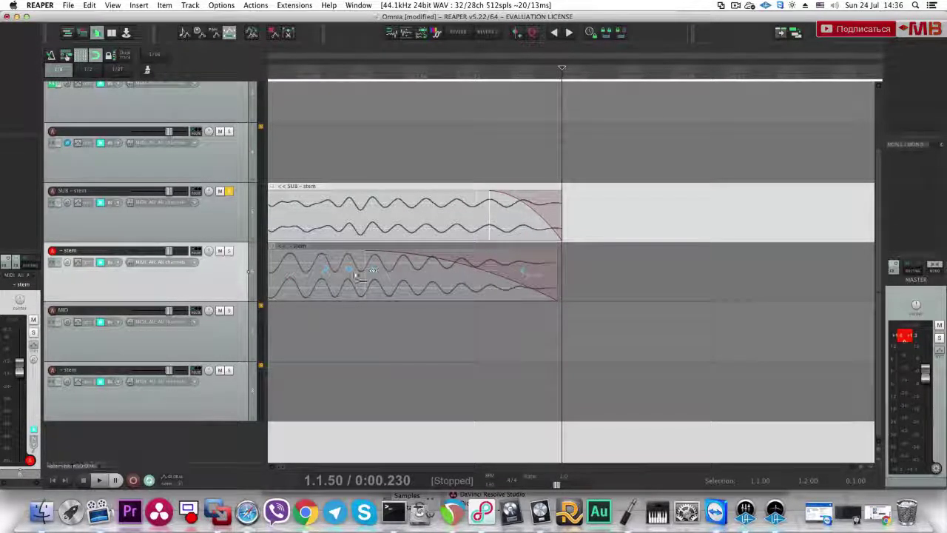
drag(373, 274, 376, 274)
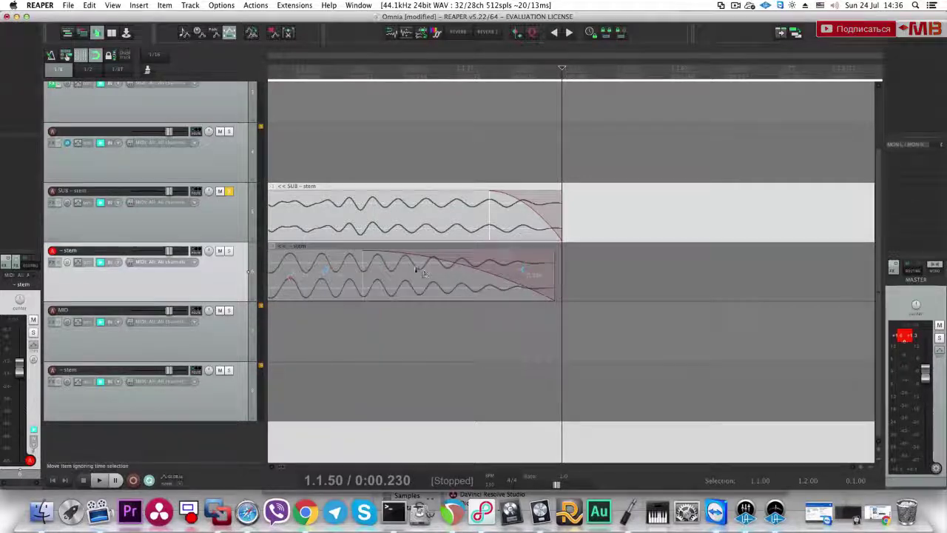
scroll(358, 263, left, 1)
scroll(335, 281, down, 4)
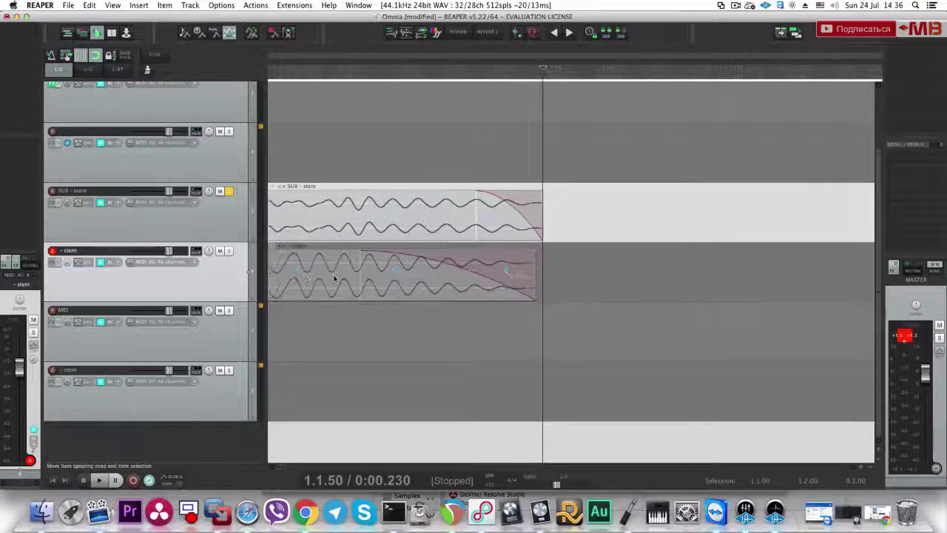
Step: Play the adjusted kick stem alone, and again with the high stem soloed alongside it
click(289, 267)
key(space)
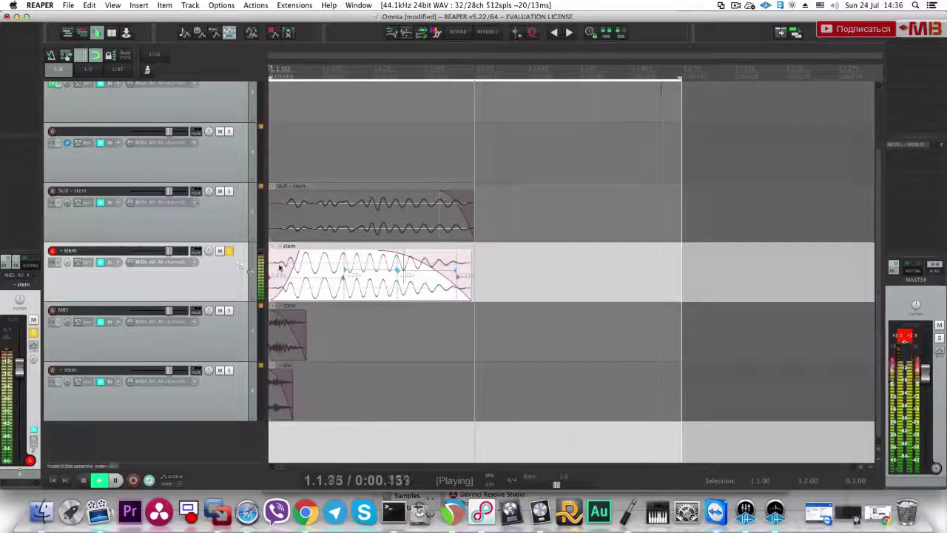
scroll(328, 269, down, 1)
key(space)
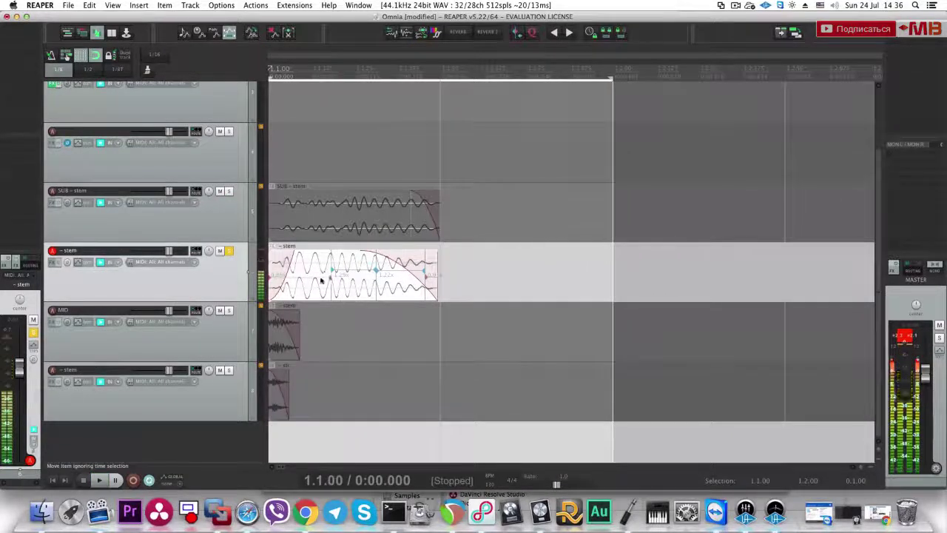
scroll(322, 280, down, 1)
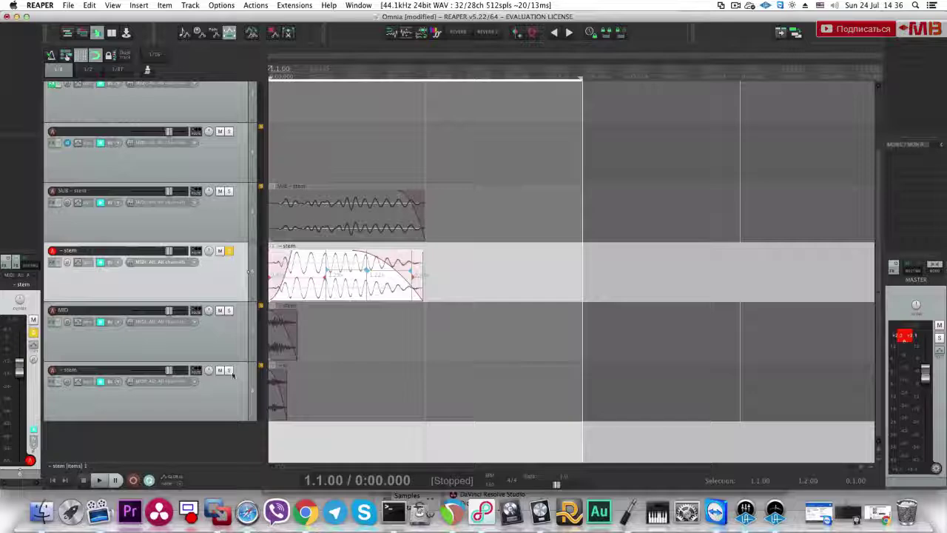
click(234, 385)
key(space)
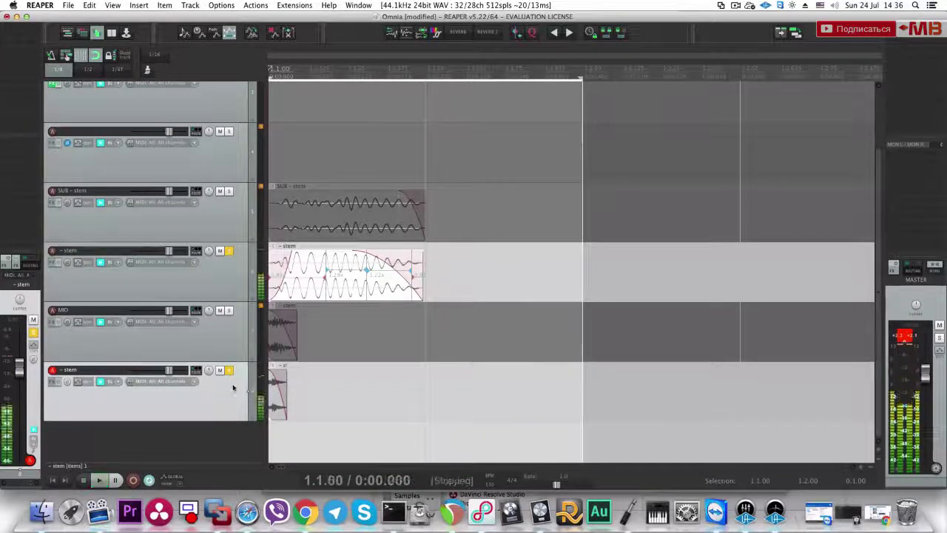
Step: Remove the MID and SUB stem tracks and extend the kick stem's end to half a beat
click(243, 341)
key(Delete)
key(Return)
scroll(360, 313, down, 5)
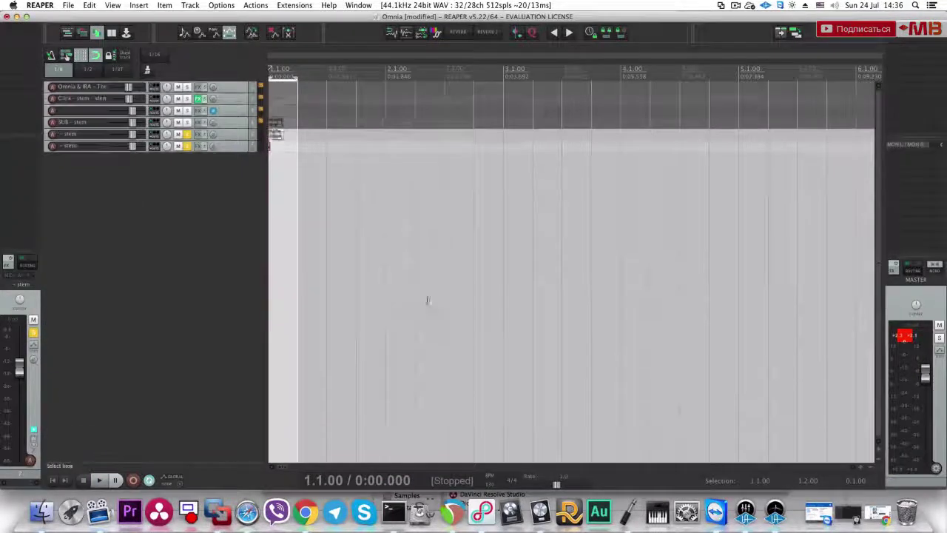
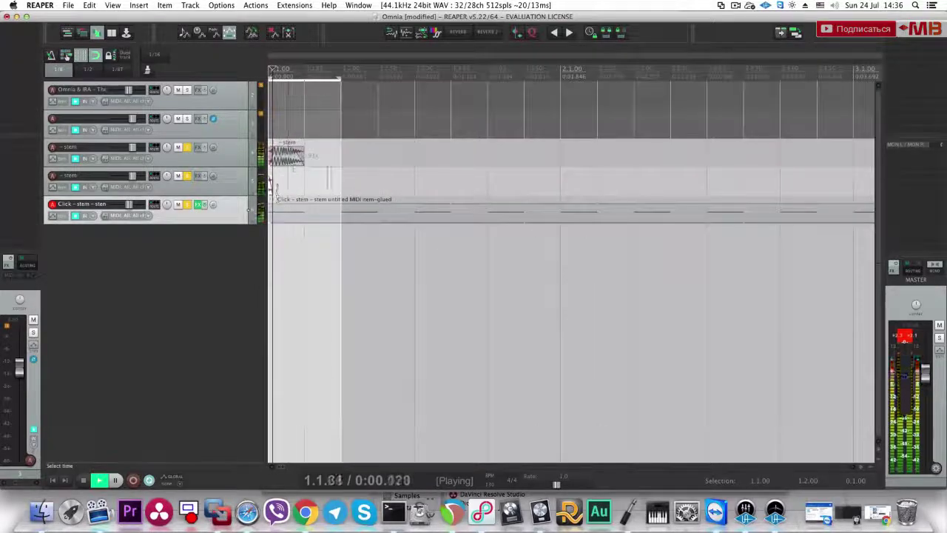
mouse_move(304, 162)
mouse_down()
mouse_move(318, 160)
mouse_move(306, 161)
mouse_up()
scroll(272, 184, up, 4)
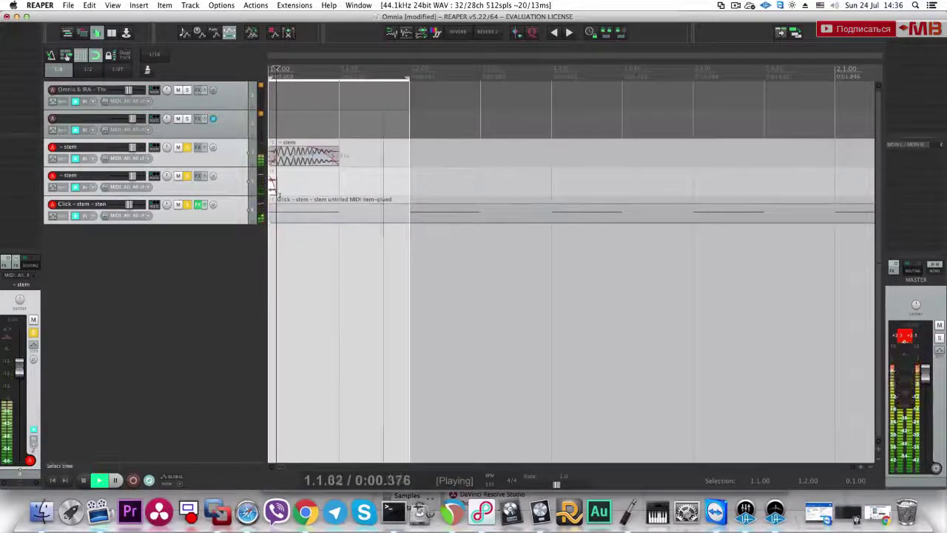
Step: Stop playback, insert a new track below the kick stem and load the VSTi Kick – Nicky Romero on it
key(space)
click(260, 239)
key(super+t)
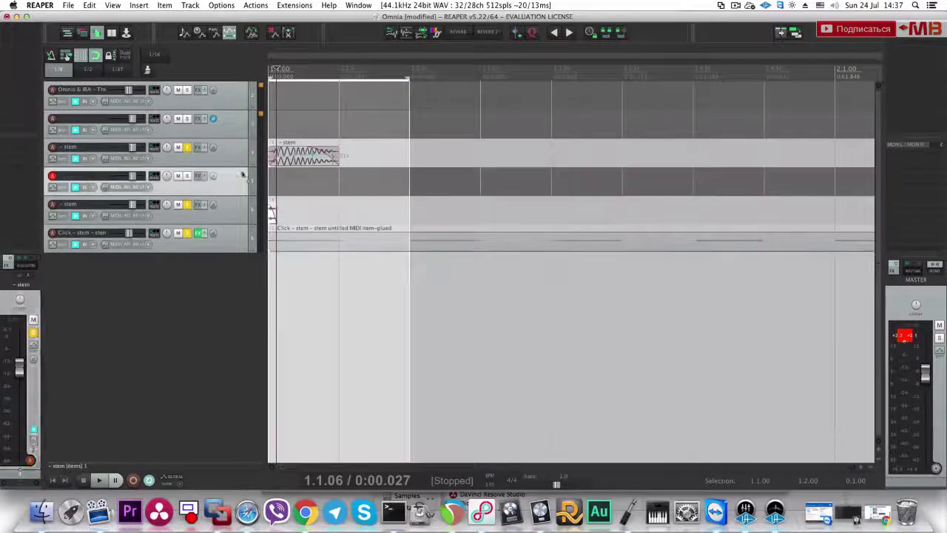
key(f)
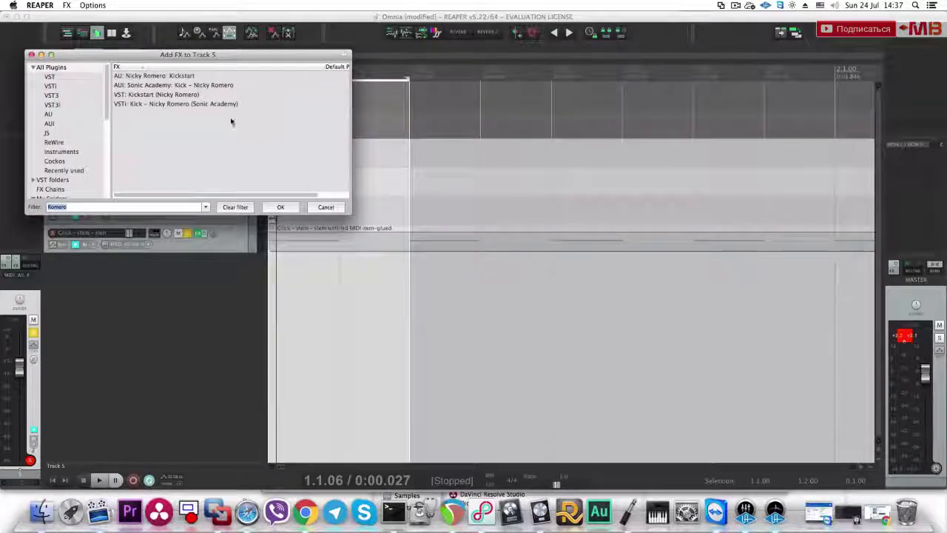
double_click(217, 106)
Step: Choose the Romero category in the Kick synthesizer and load the Romero 02 preset
click(184, 66)
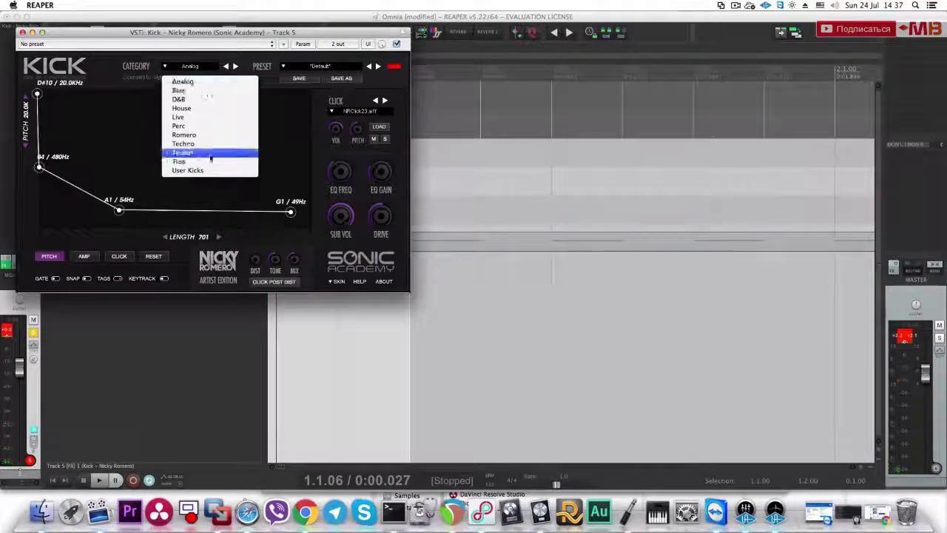
click(208, 136)
click(318, 67)
click(380, 68)
click(378, 66)
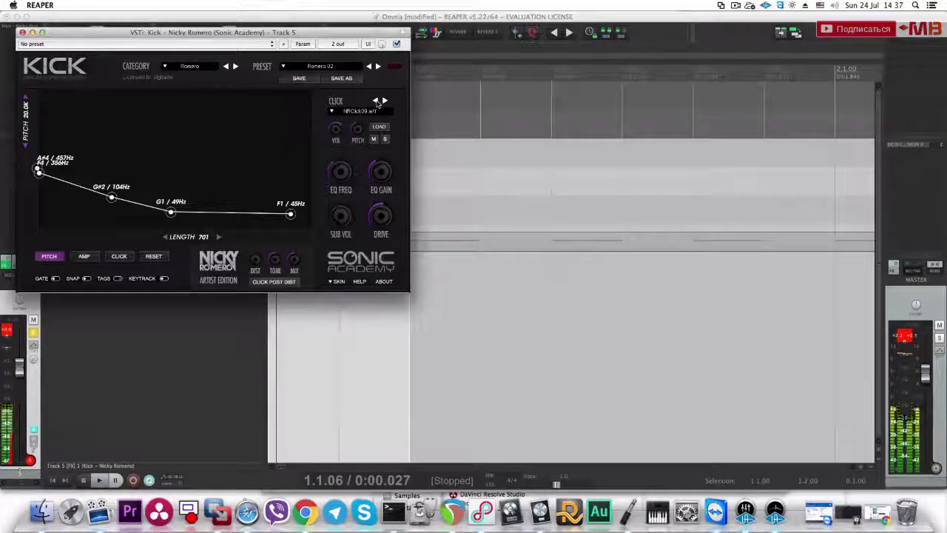
Step: Close the Kick synthesizer, create a half-beat MIDI item with a C4 note on its track and play the layered kick
click(23, 32)
double_click(271, 185)
key(space)
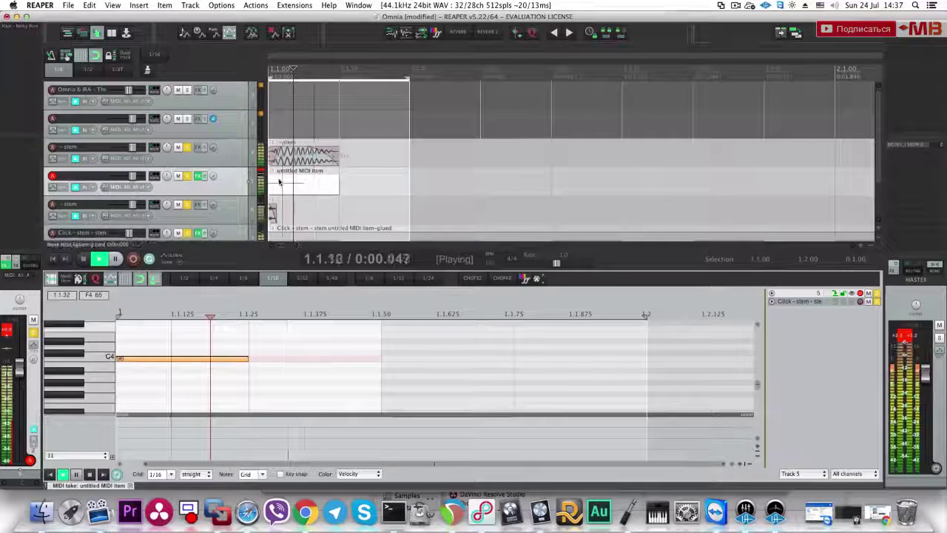
click(228, 156)
key(space)
scroll(312, 170, down, 5)
key(Escape)
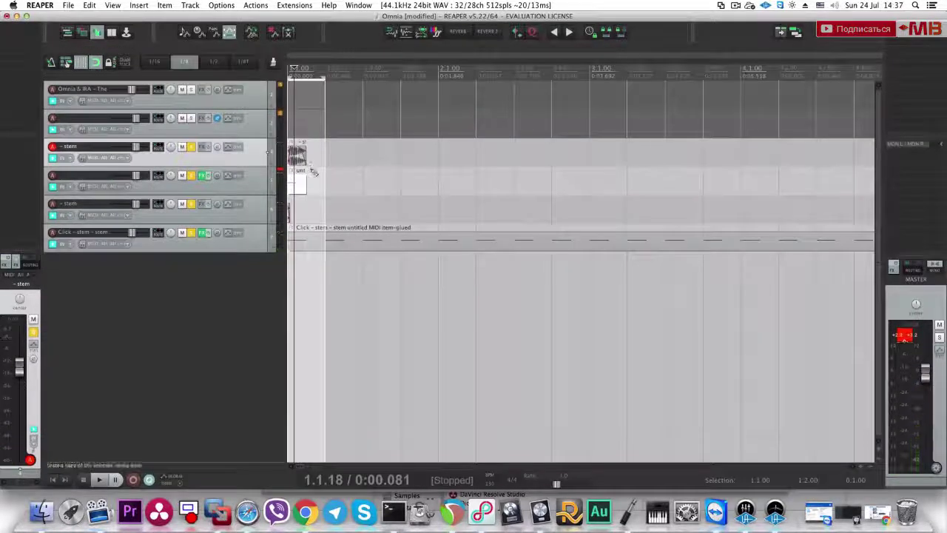
Step: Delete the empty track, both stem tracks and the Kick synthesizer track, keeping only the reference and Click tracks
scroll(321, 179, down, 7)
scroll(381, 165, down, 8)
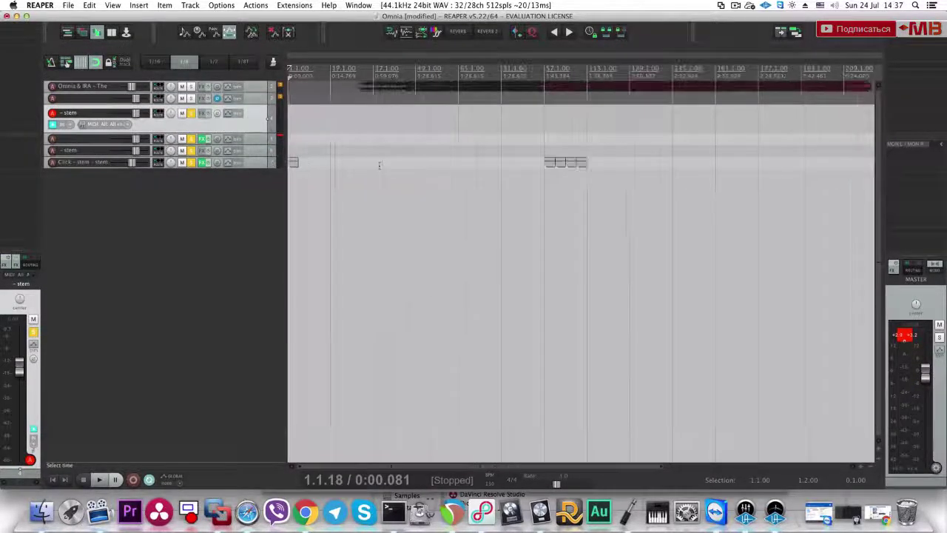
scroll(358, 167, down, 4)
click(256, 153)
click(254, 165)
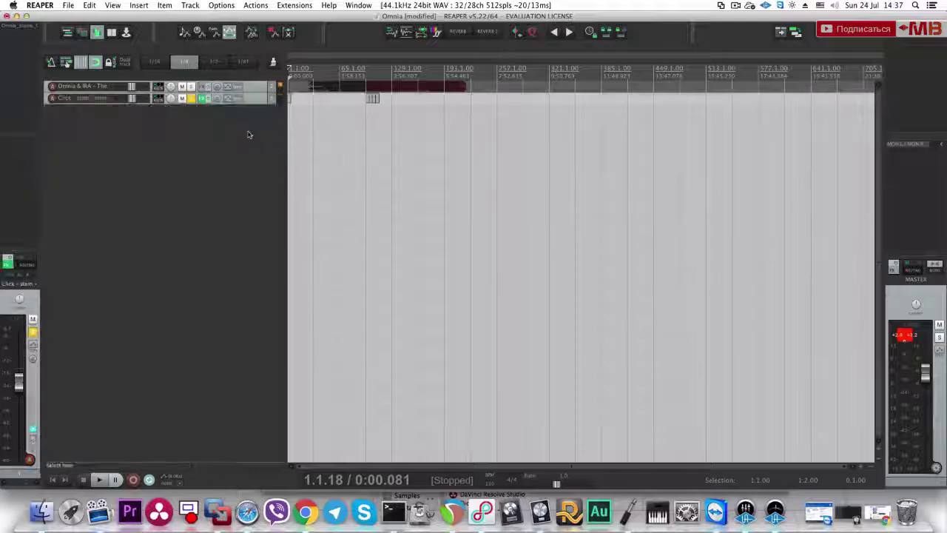
Step: Insert a new track below the Click track, solo it and load Native Instruments Battery 3 on it
key(super+t)
click(191, 114)
key(f)
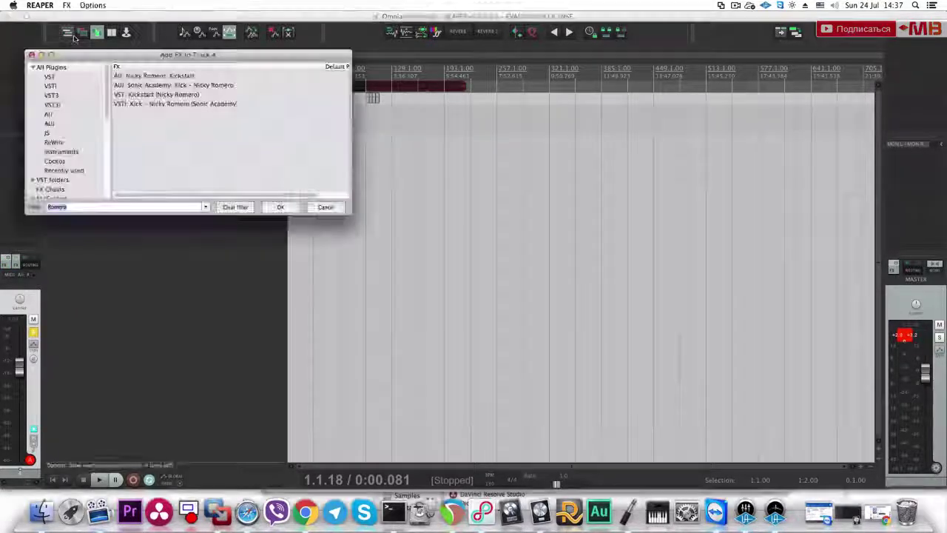
text(Battery)
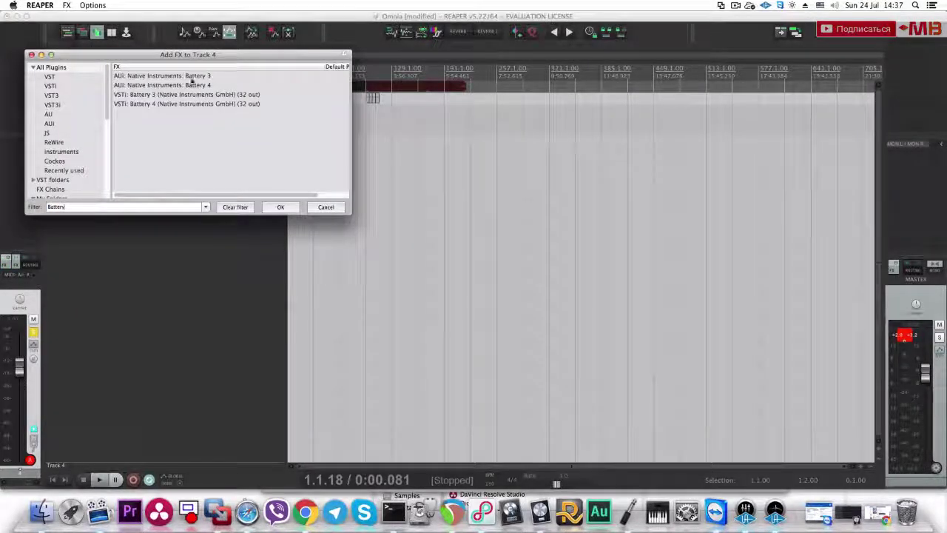
double_click(185, 76)
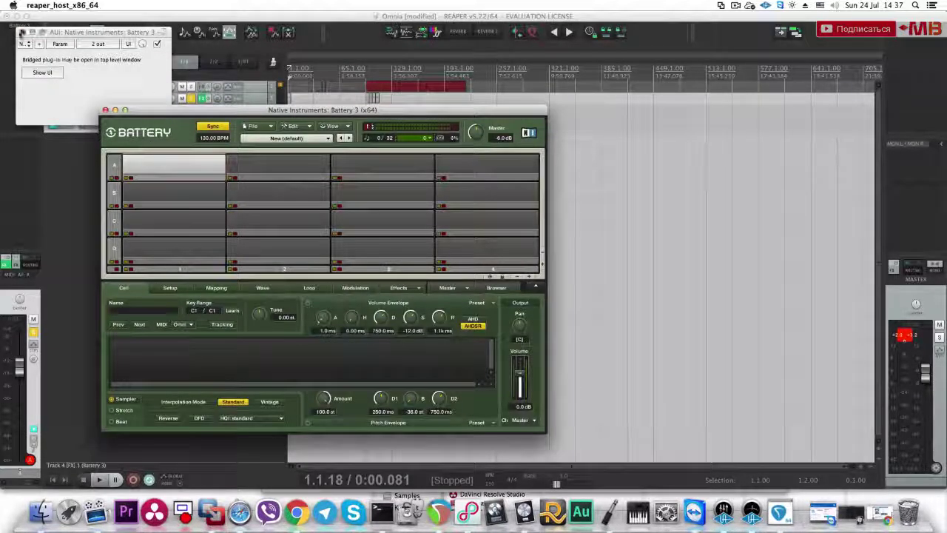
click(22, 32)
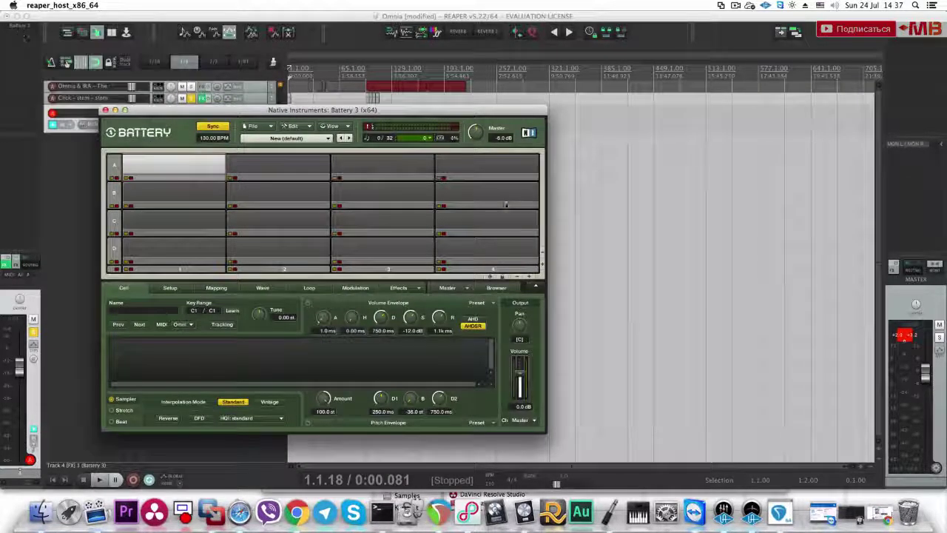
Step: Browse Battery's file browser from the Samples drive to the Craving kick folder inside the Prog drum samples
click(495, 288)
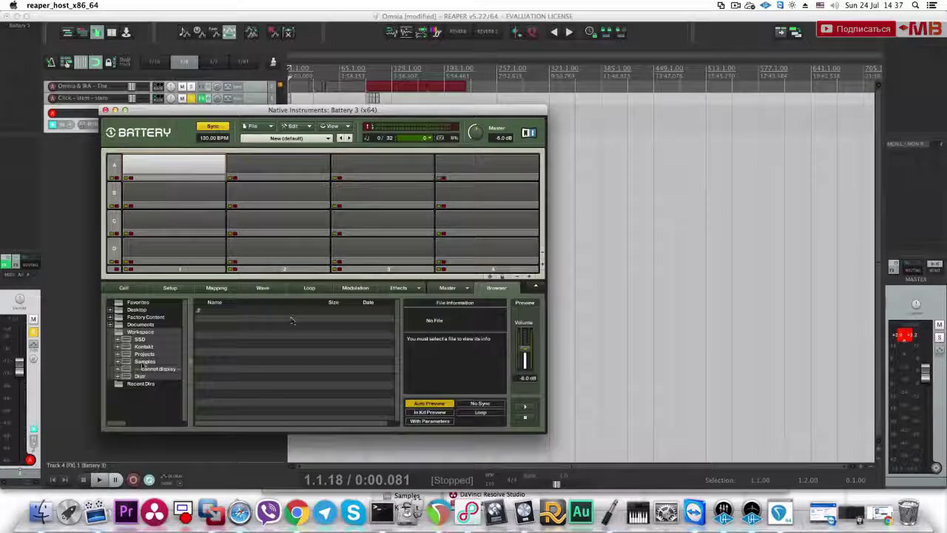
click(118, 361)
scroll(157, 381, down, 5)
click(159, 373)
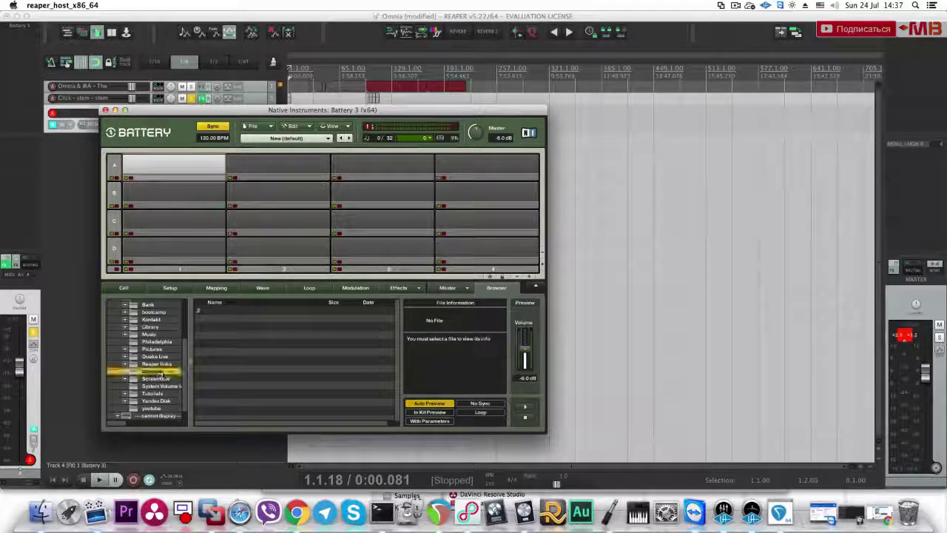
double_click(244, 331)
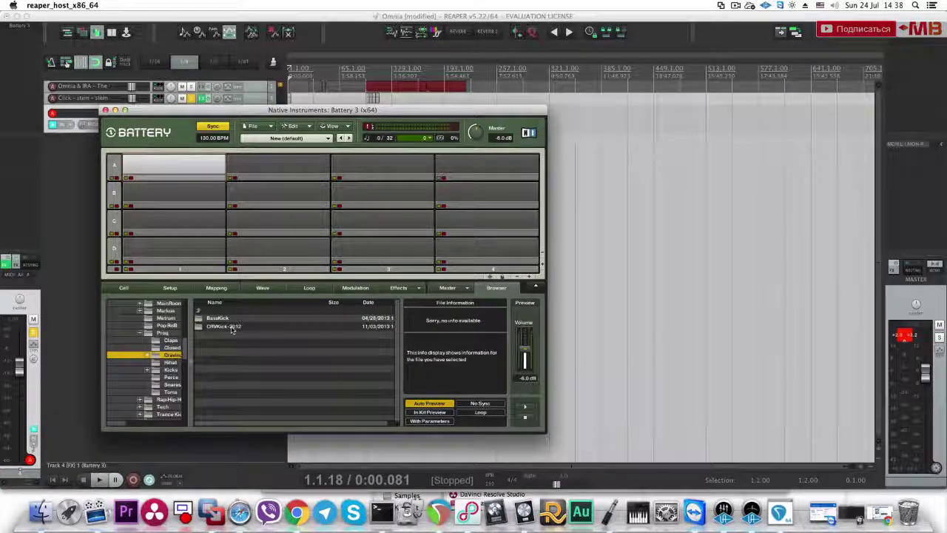
Step: Look into the BassKick folder and return to its parent folder
click(233, 326)
click(227, 319)
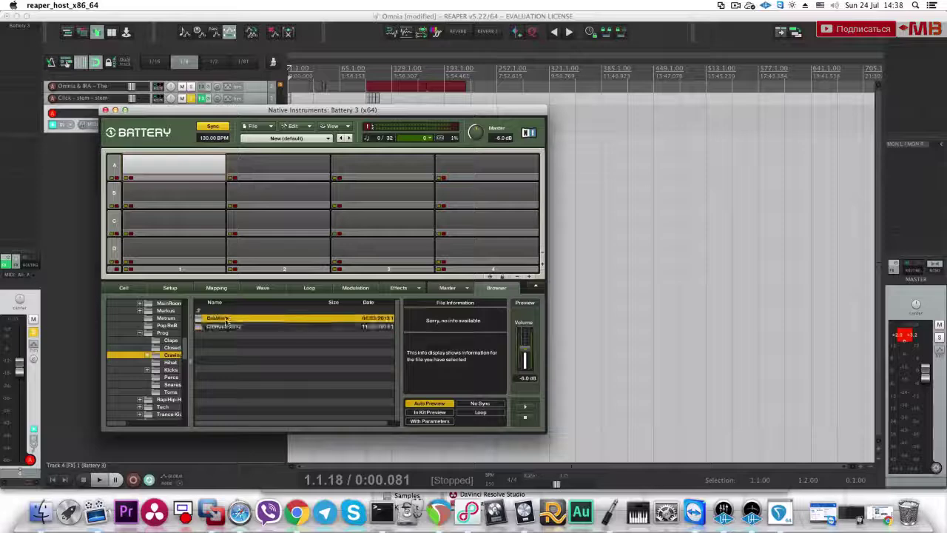
double_click(227, 320)
click(232, 320)
double_click(227, 311)
Step: Open the CRVKick sample folder in Battery's browser and audition its kick samples one after another
double_click(228, 325)
click(229, 319)
click(237, 327)
click(247, 332)
key(Down)
key(Down)
key(Down)
key(Up)
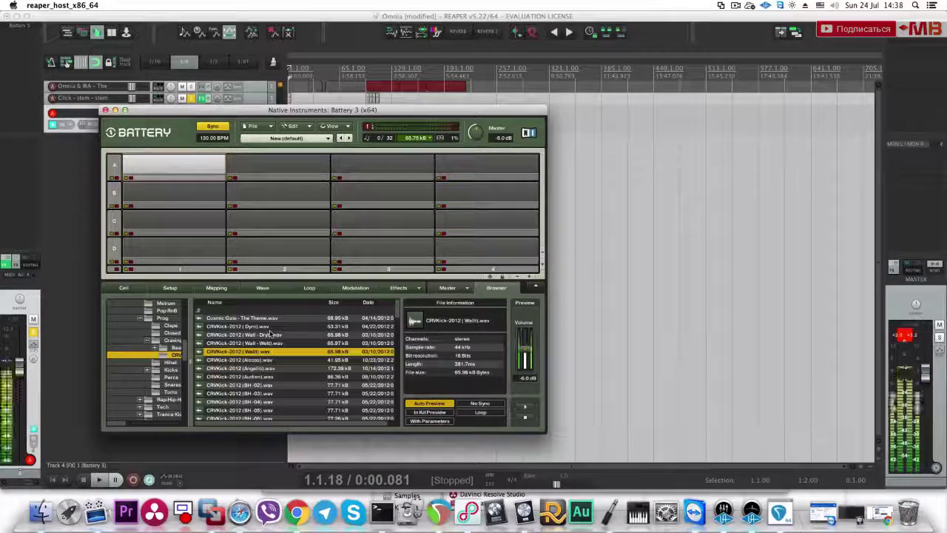
key(Down)
key(Down)
key(Down)
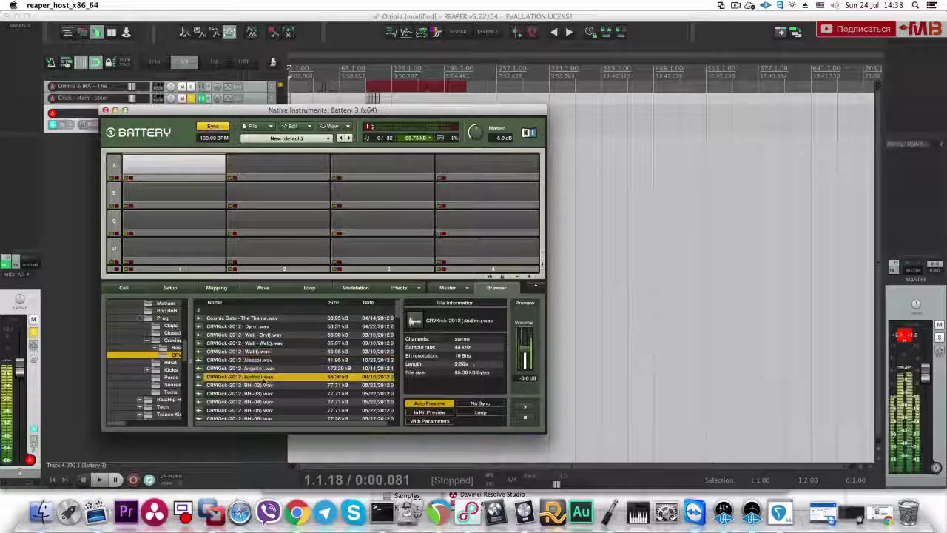
key(Down)
Step: Load Cosmic Gate - The Theme.wav into Battery's first cell and close the plug-in window
click(259, 319)
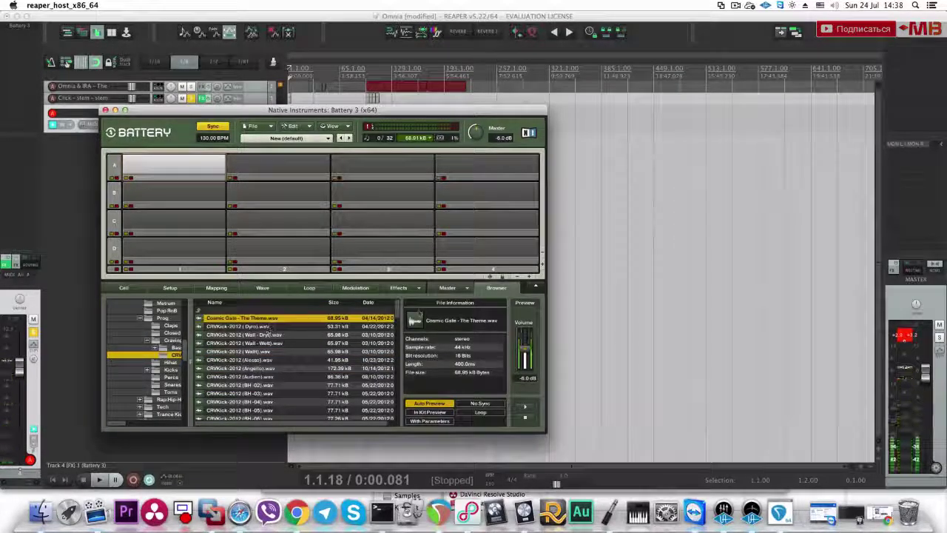
drag(259, 318, 180, 167)
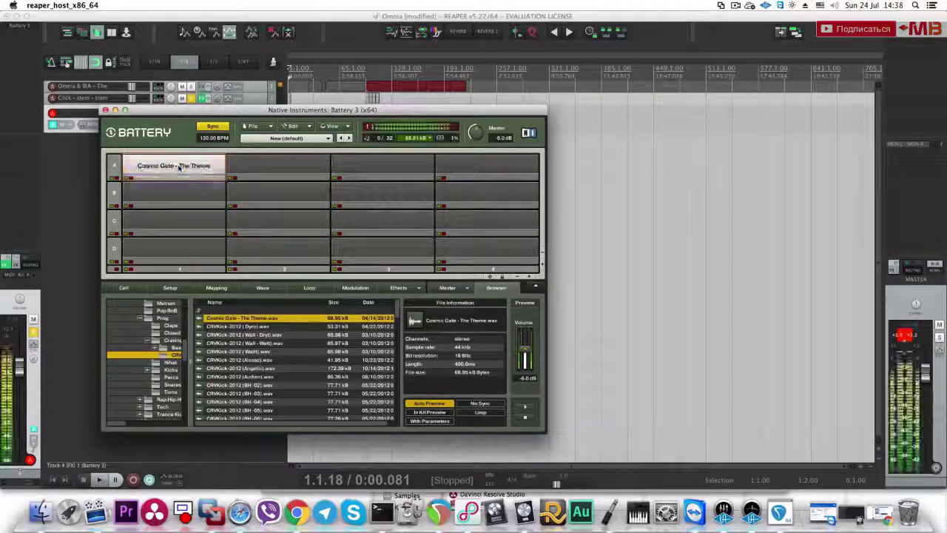
click(106, 110)
click(299, 120)
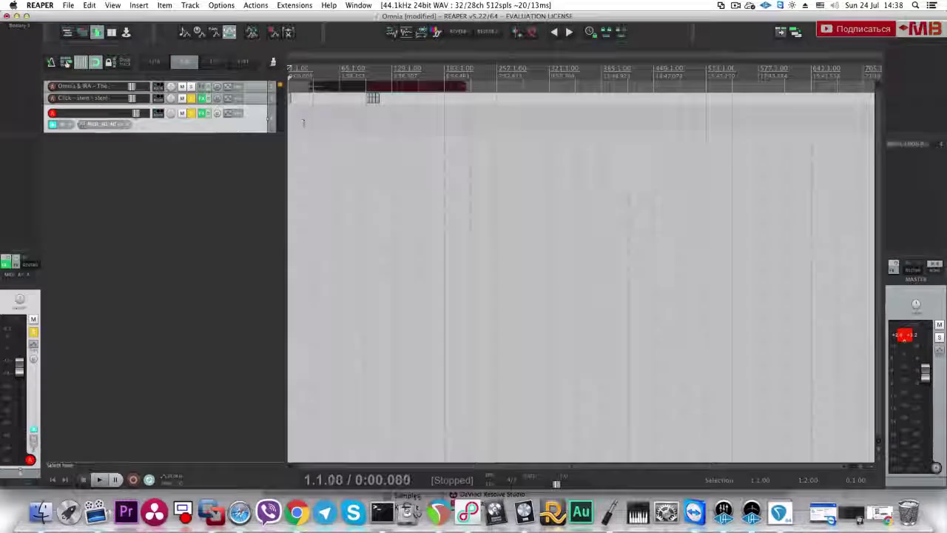
Step: Copy the Click track's MIDI items at bar 97 onto the Battery track, unsolo the Click track and start playback
scroll(321, 125, up, 8)
scroll(576, 121, down, 1)
scroll(576, 121, down, 1)
drag(659, 100, 655, 141)
click(642, 141)
click(191, 98)
key(space)
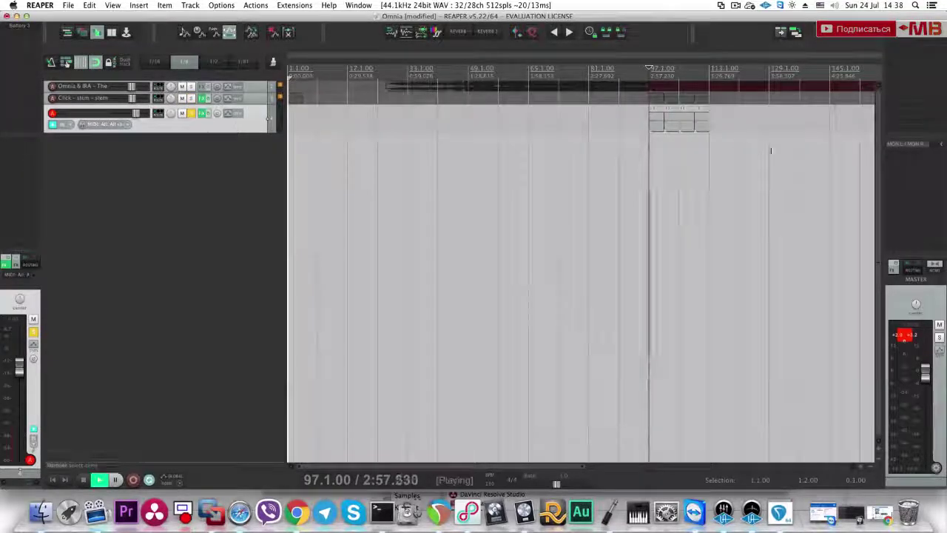
Step: Set the time selection to bars 97 to 113, restart playback and reopen Battery
drag(762, 150, 668, 120)
key(space)
key(space)
key(space)
click(201, 113)
key(space)
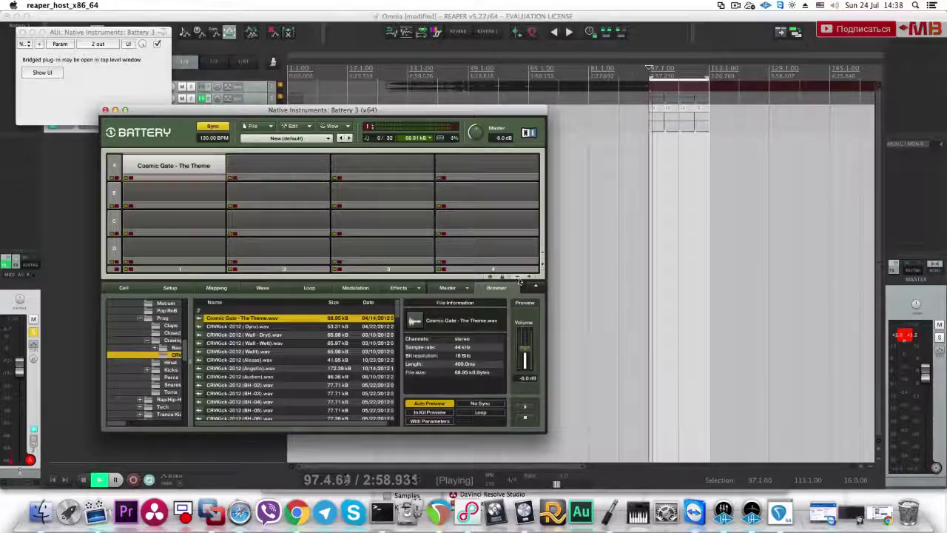
Step: Expand Battery's cell grid to nine columns and move the kick sample to cell B9
click(529, 277)
click(529, 277)
click(530, 276)
click(532, 278)
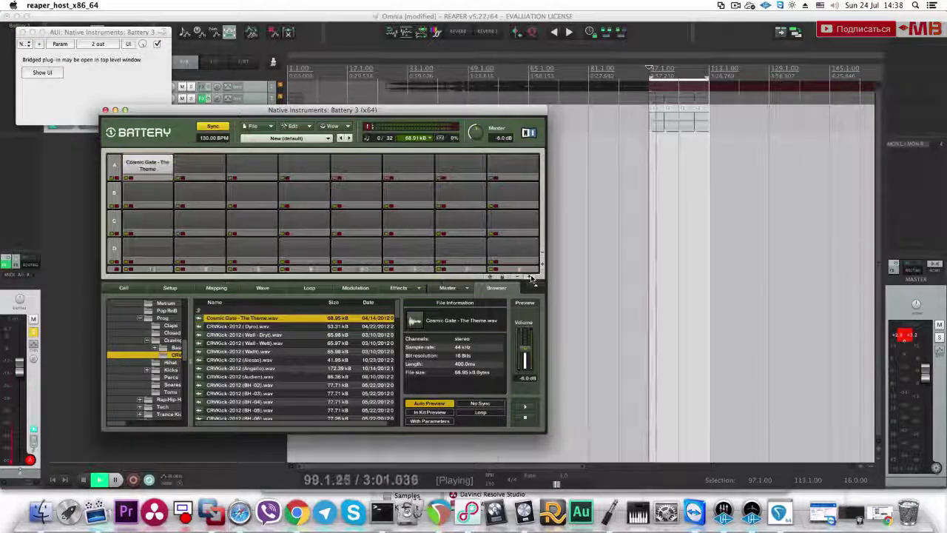
click(532, 278)
drag(481, 200, 515, 194)
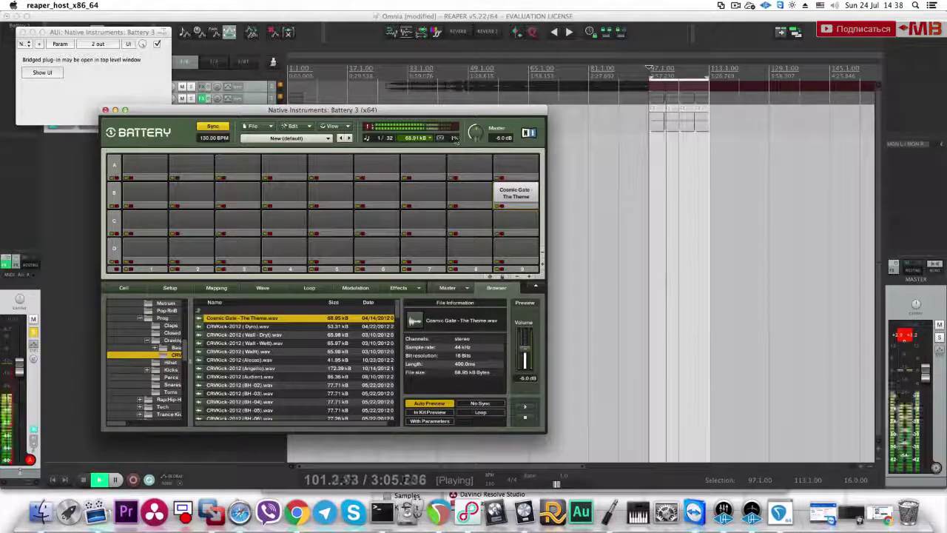
Step: Step through the following samples in the cell to CRVKick-2012 (BH-04) and close the Battery windows
click(124, 287)
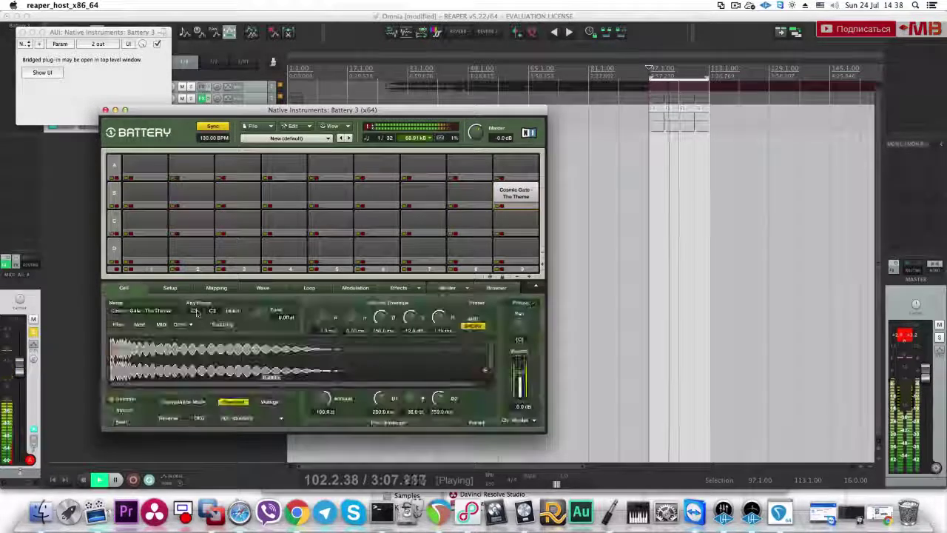
click(140, 324)
click(145, 325)
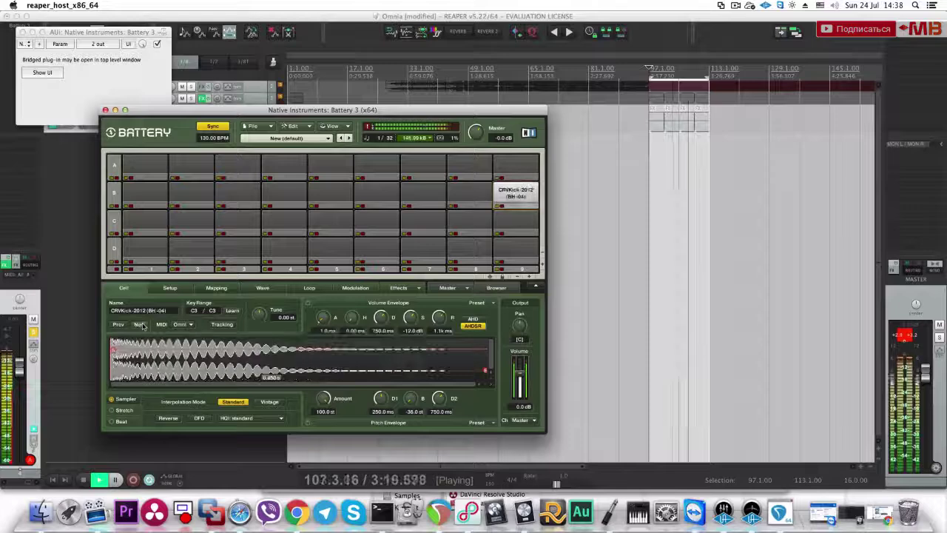
click(105, 110)
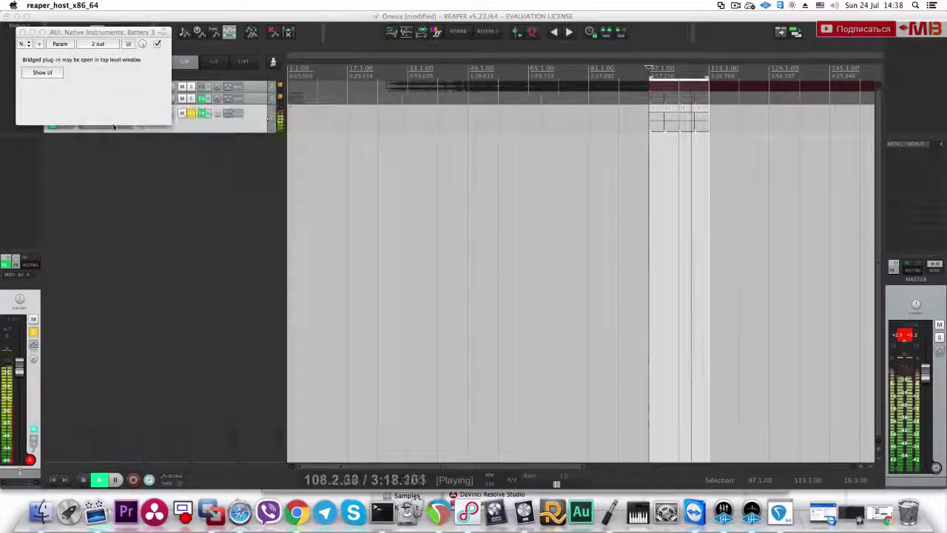
click(22, 32)
Step: Move the Click track directly below the Battery track, at the same level rather than nested
click(658, 154)
click(659, 152)
drag(255, 98, 254, 130)
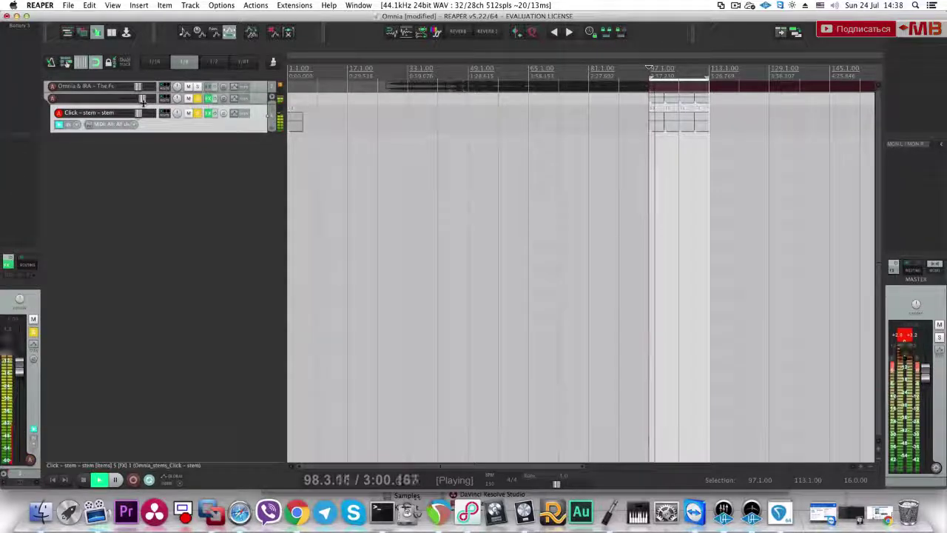
drag(176, 126, 160, 130)
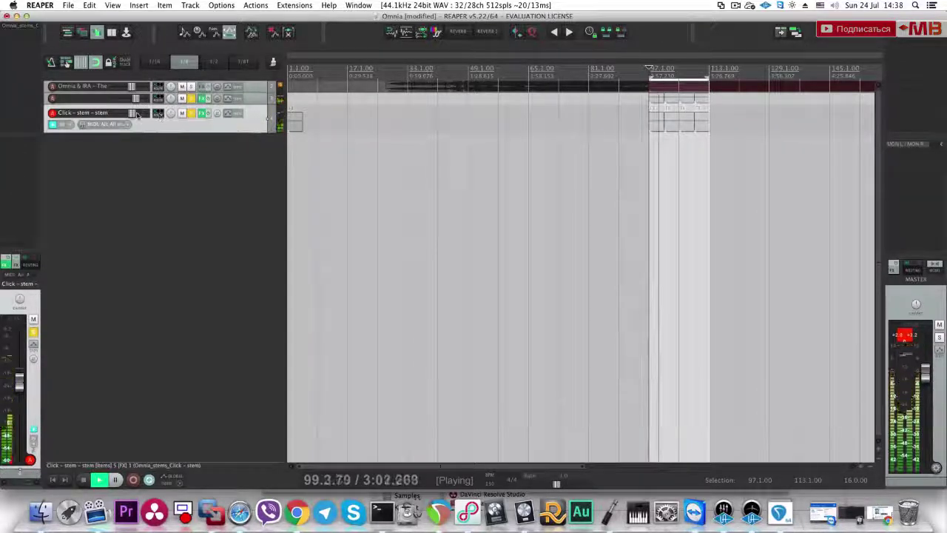
Step: Unsolo the Battery and Click tracks, mute the reference track and toggle its solo to compare it with the kick
click(191, 113)
click(191, 98)
click(183, 87)
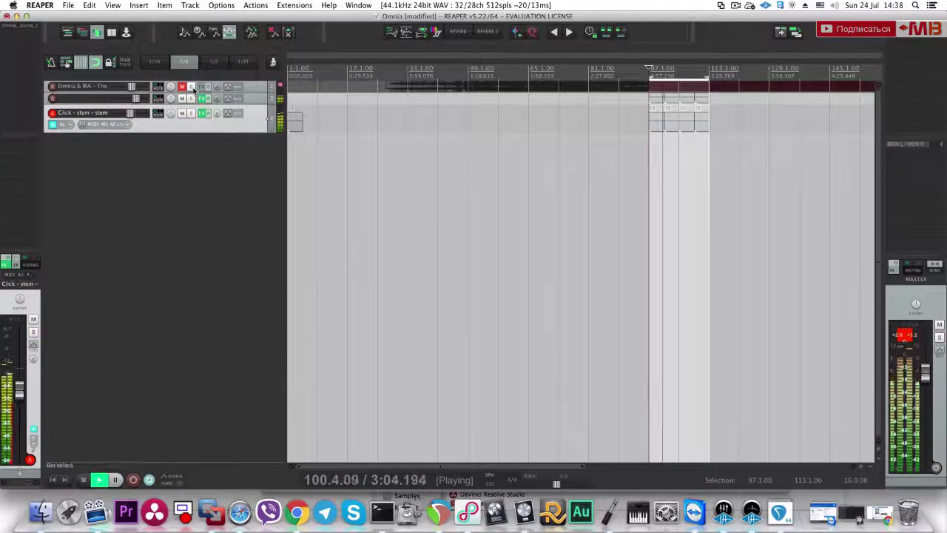
click(192, 88)
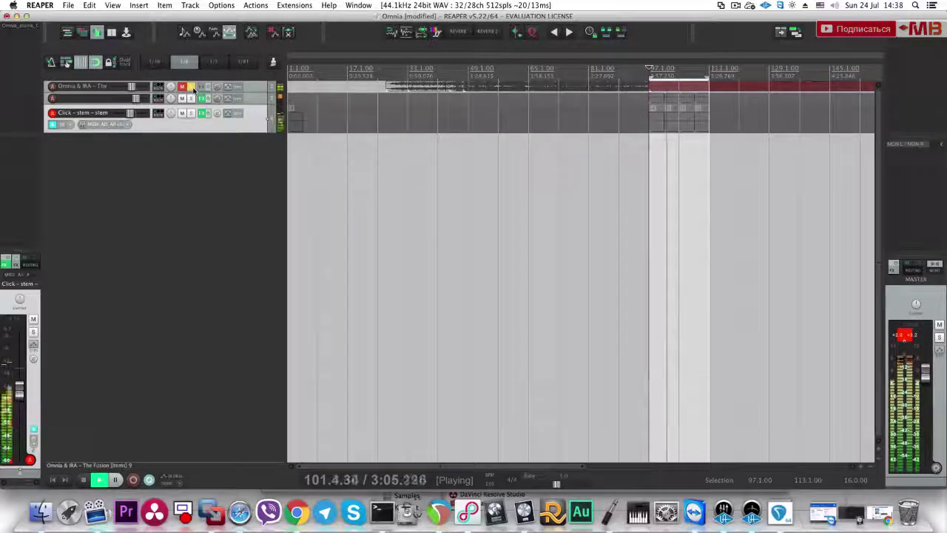
click(192, 86)
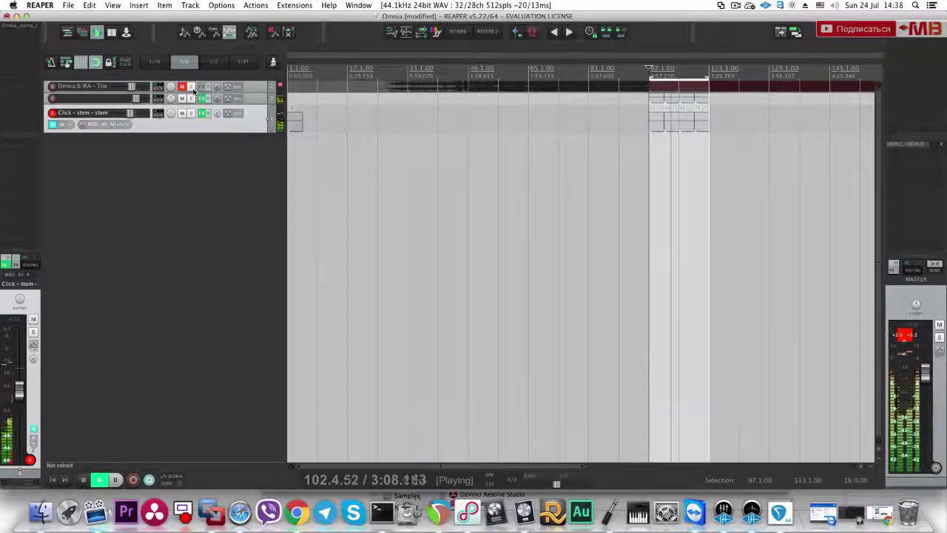
click(191, 86)
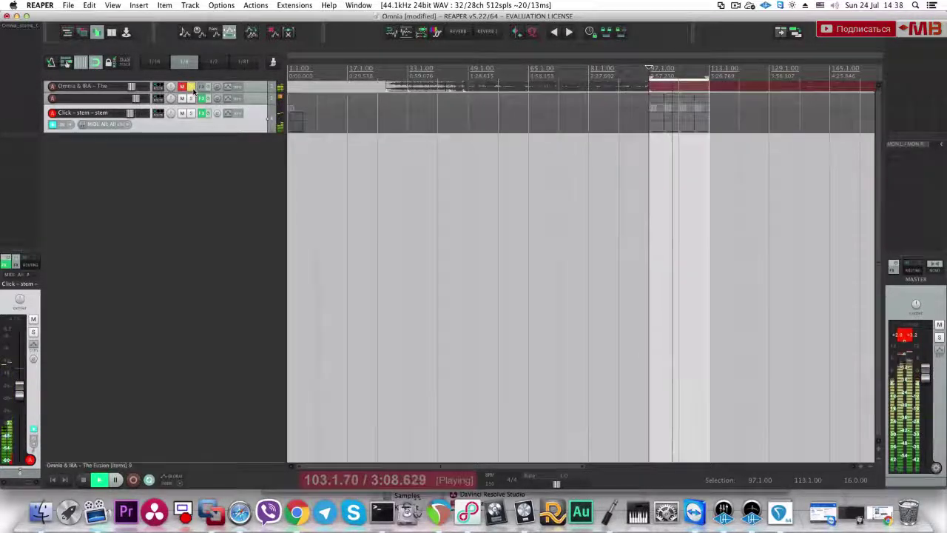
Step: Set the Omnia & IRA – The Fusion reference track's volume to -5 dB and stop playback
right_click(132, 87)
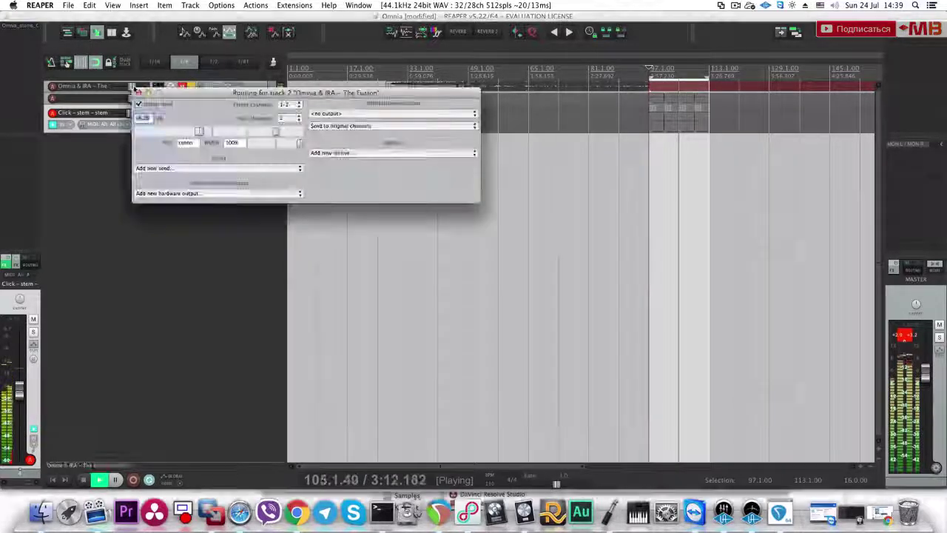
text(-5)
key(Return)
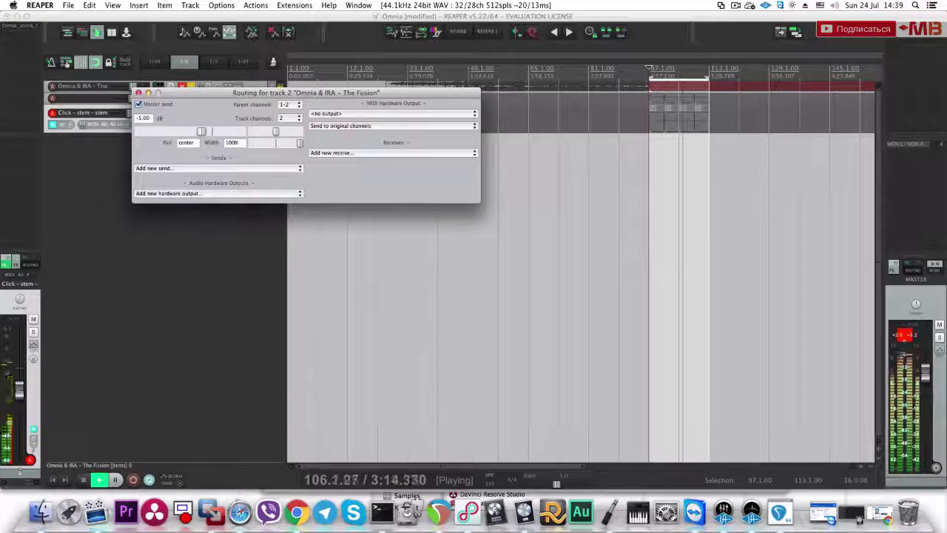
click(139, 92)
key(space)
Step: Insert a track below the reference, make it the folder parent of the kick tracks and name it MASTER
click(255, 90)
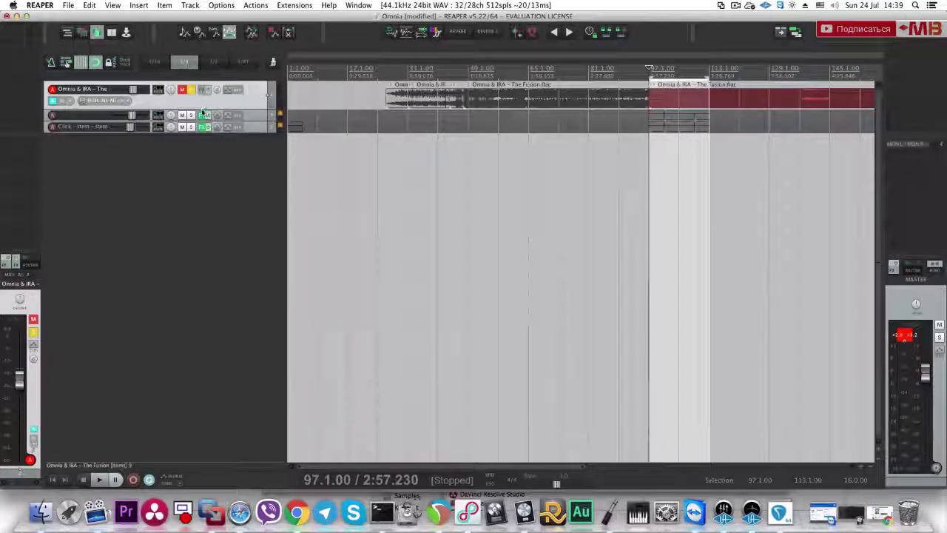
key(super+t)
click(268, 120)
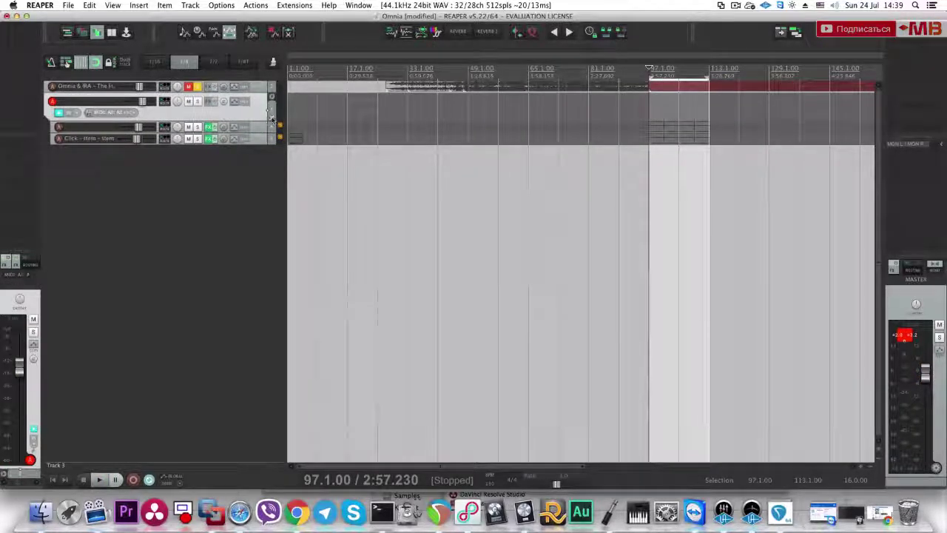
double_click(105, 101)
text(MASTER)
key(Return)
Step: Play the loop and toggle the reference track's solo to compare it with the layered kick
key(space)
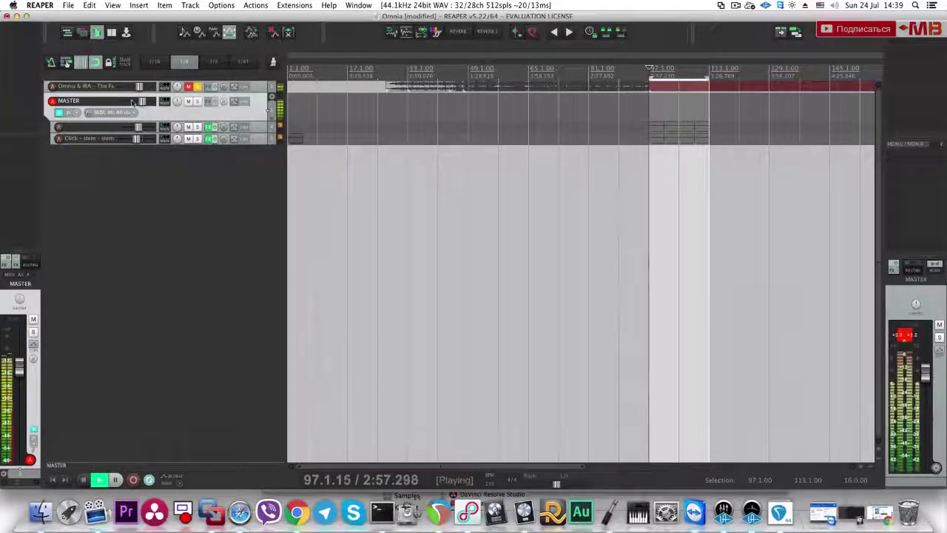
click(198, 87)
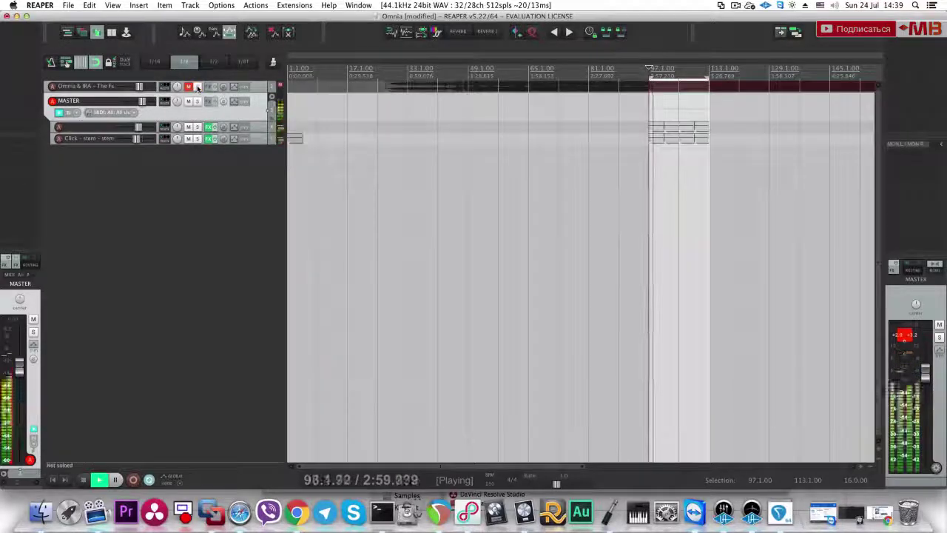
click(198, 87)
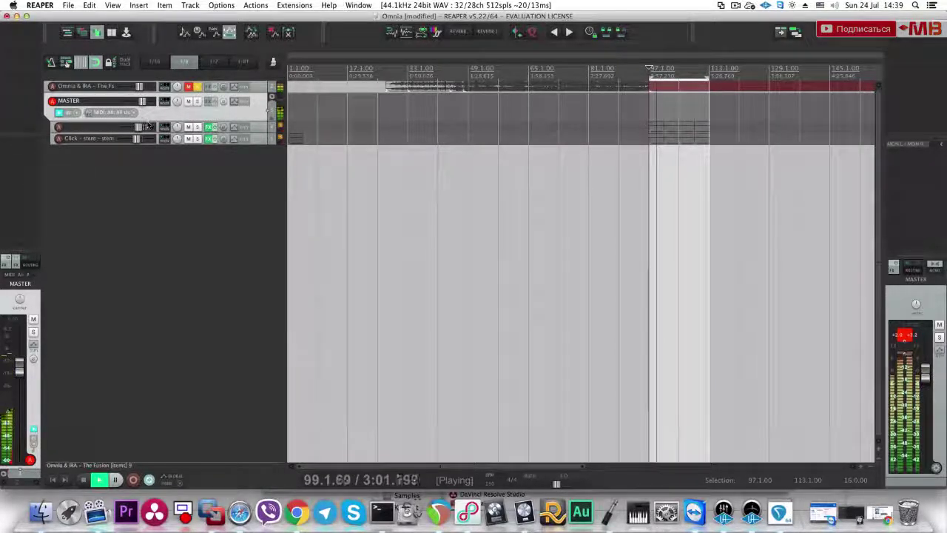
click(197, 87)
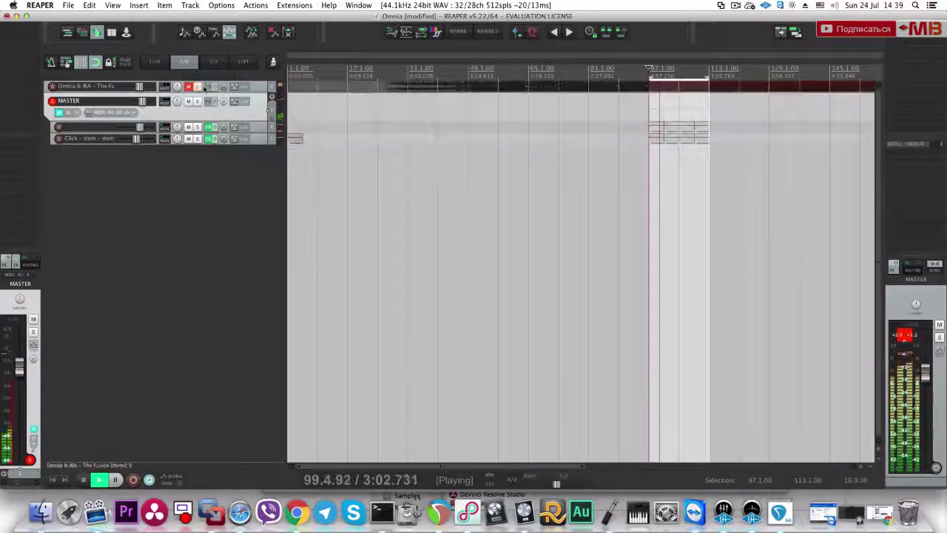
key(space)
Step: Shorten the time selection to bars 97 to 101 and play the Battery and Click layers together in it
click(256, 128)
scroll(300, 157, up, 5)
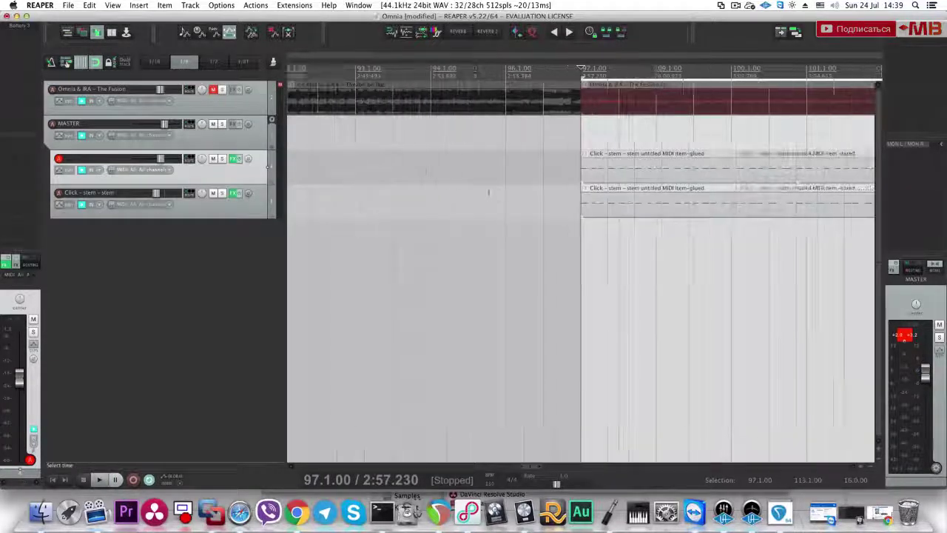
drag(579, 224, 728, 234)
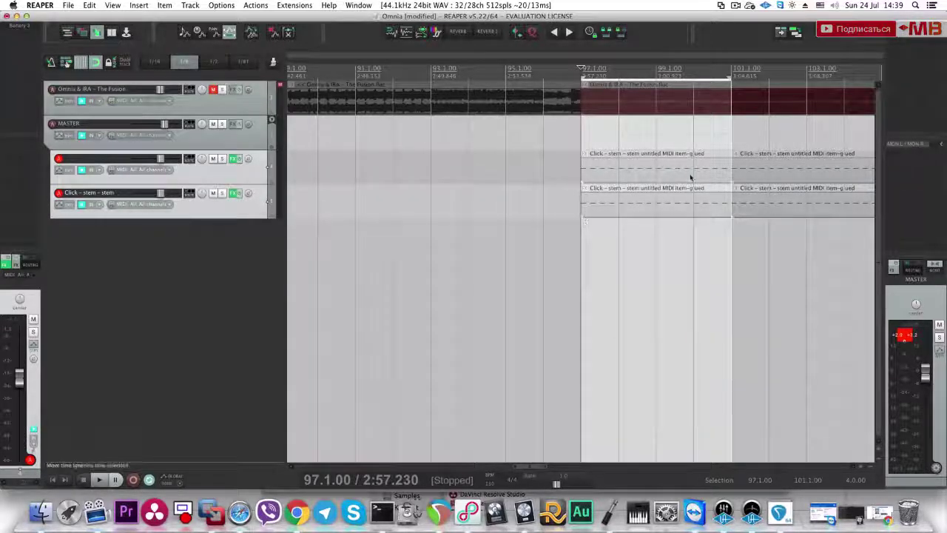
key(space)
click(254, 204)
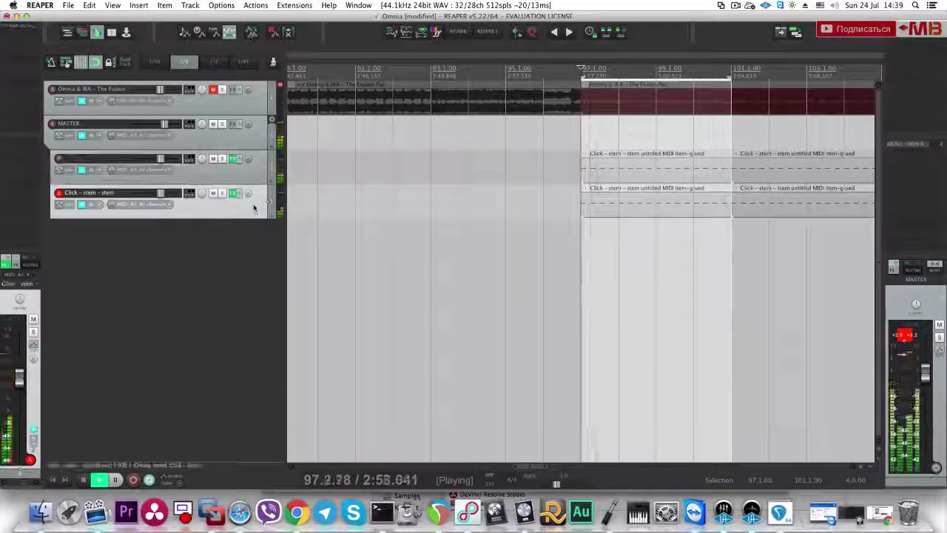
key(space)
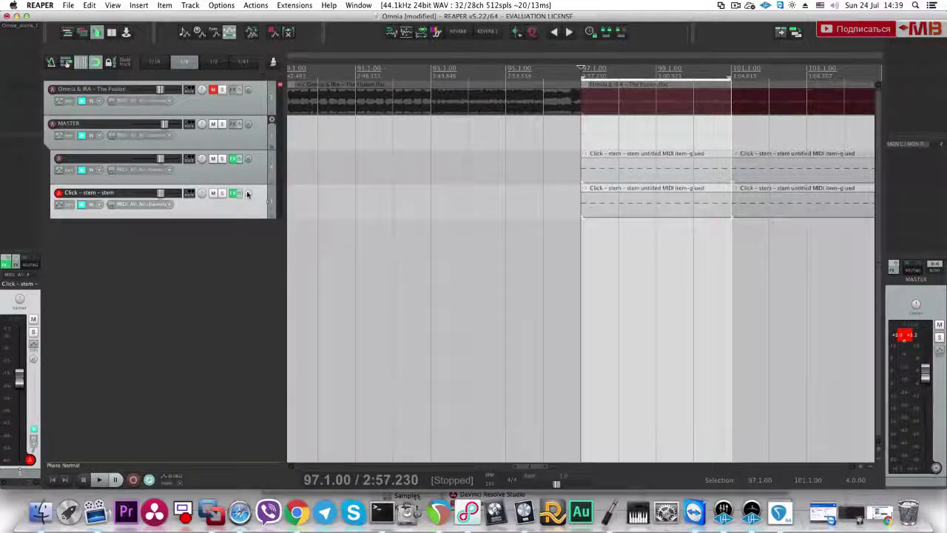
key(space)
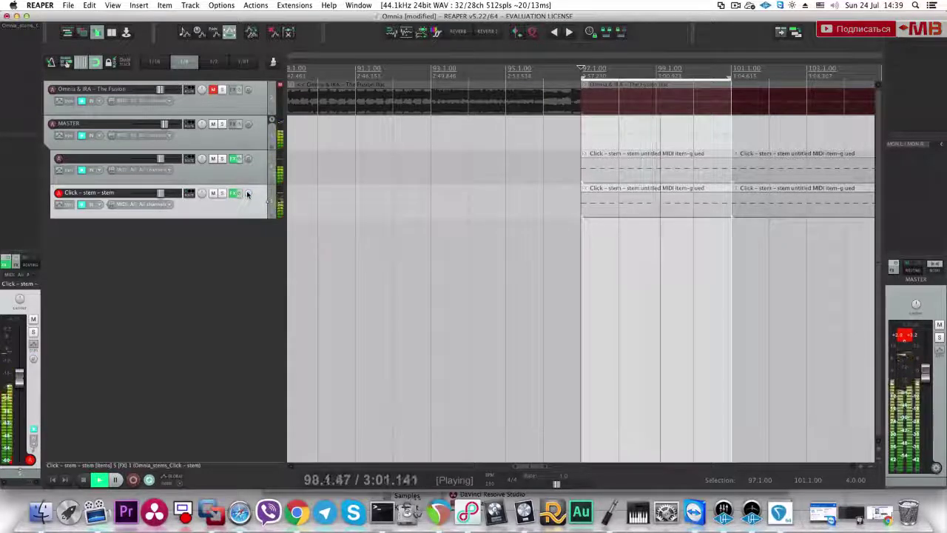
key(space)
Step: Add the ReaEQ effect to the Click – stem track
click(17, 36)
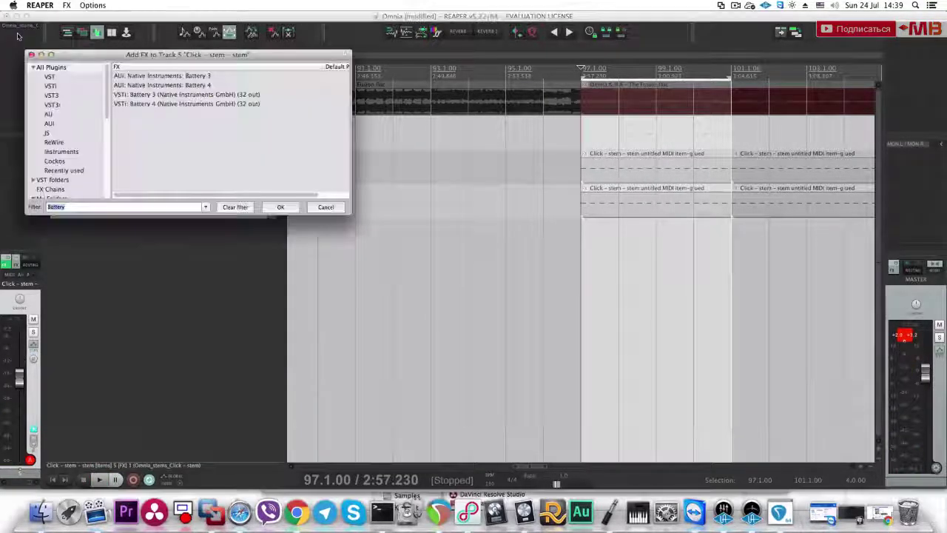
text(Pro)
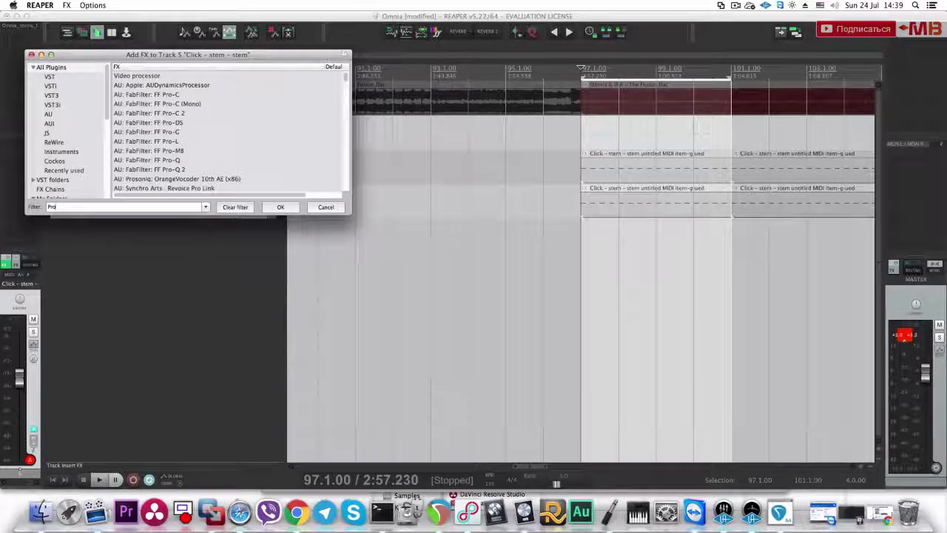
key(BackSpace)
key(BackSpace)
key(BackSpace)
text(Reaeq)
double_click(185, 77)
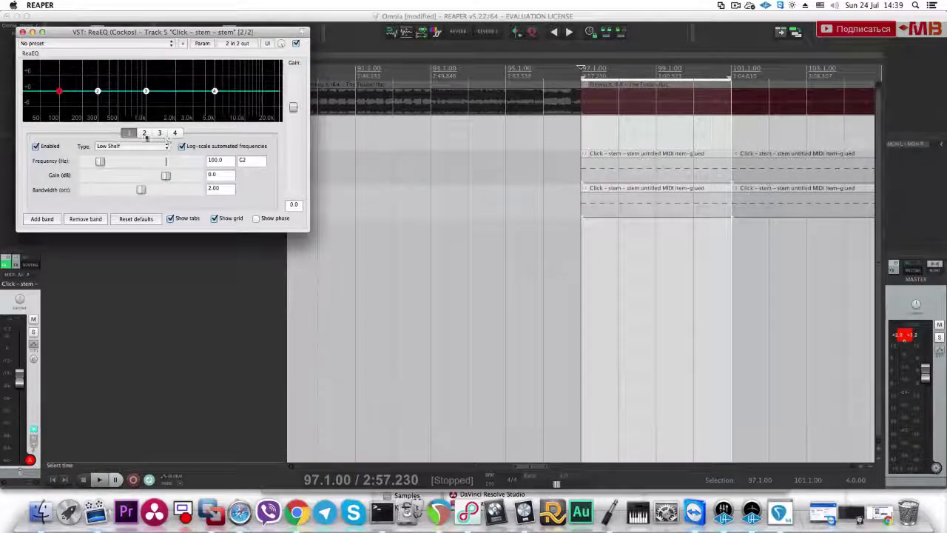
Step: Try an All Pass filter on ReaEQ's first band, sweeping its frequency during playback
click(131, 145)
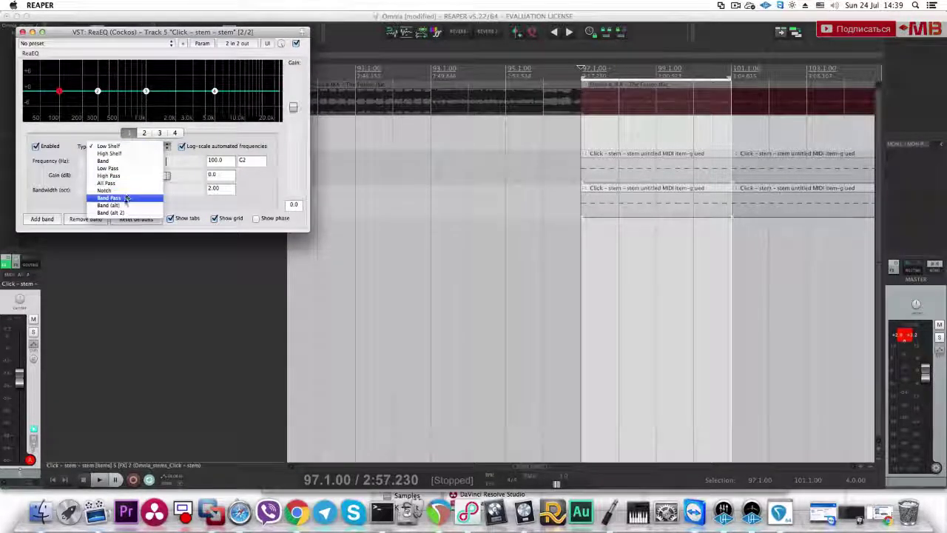
click(107, 183)
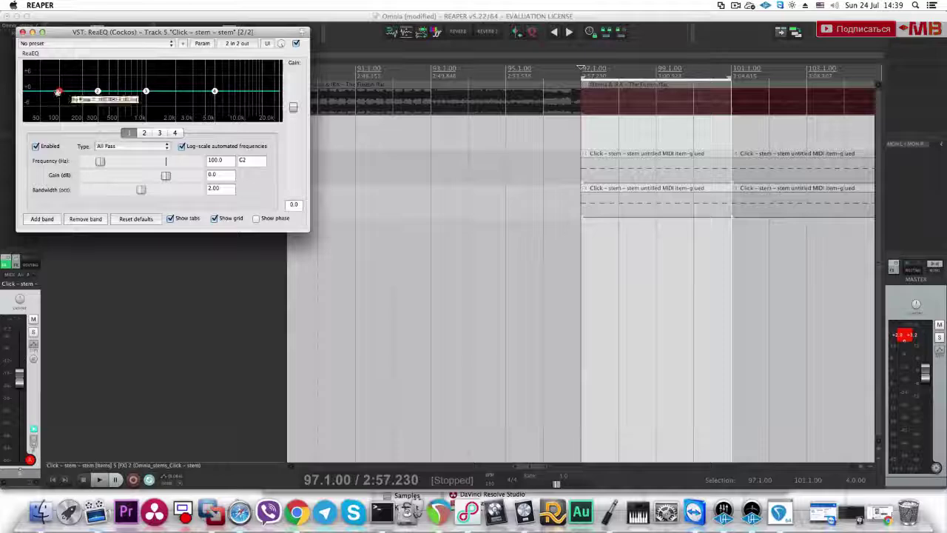
key(space)
drag(33, 91, 172, 93)
click(22, 32)
key(space)
Step: Open the ReaSamplOmatic5000 sampler on the Click – stem track and fine-tune the sample's start point during playback
click(603, 211)
scroll(586, 213, up, 1)
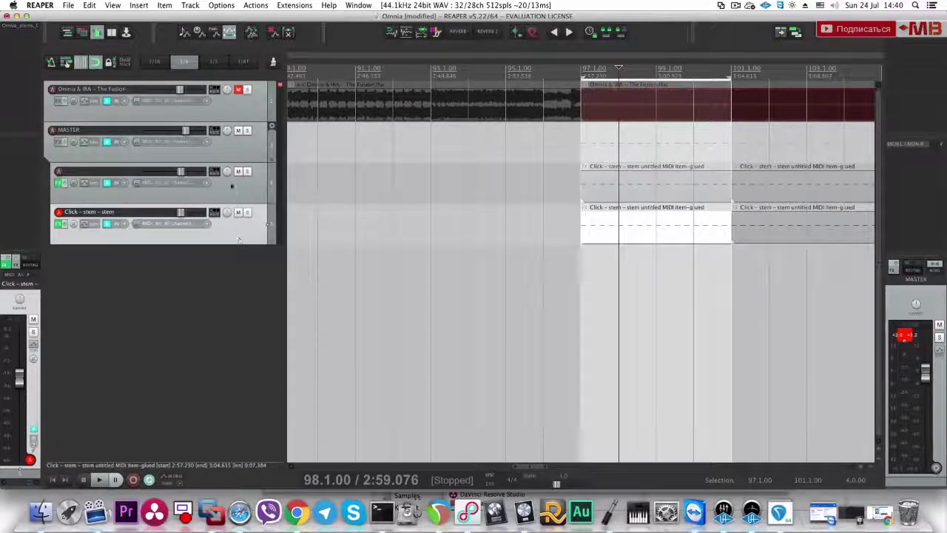
click(185, 191)
click(238, 232)
click(22, 27)
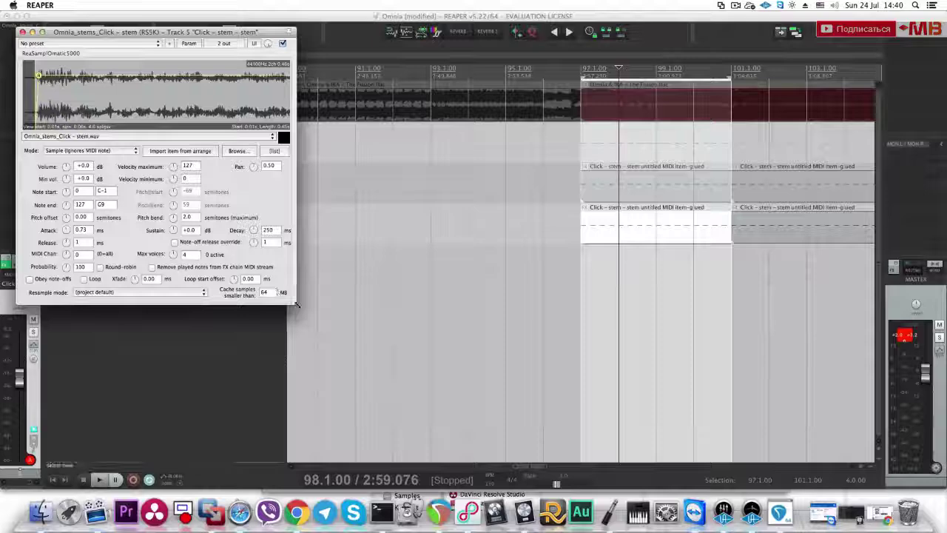
drag(296, 303, 426, 374)
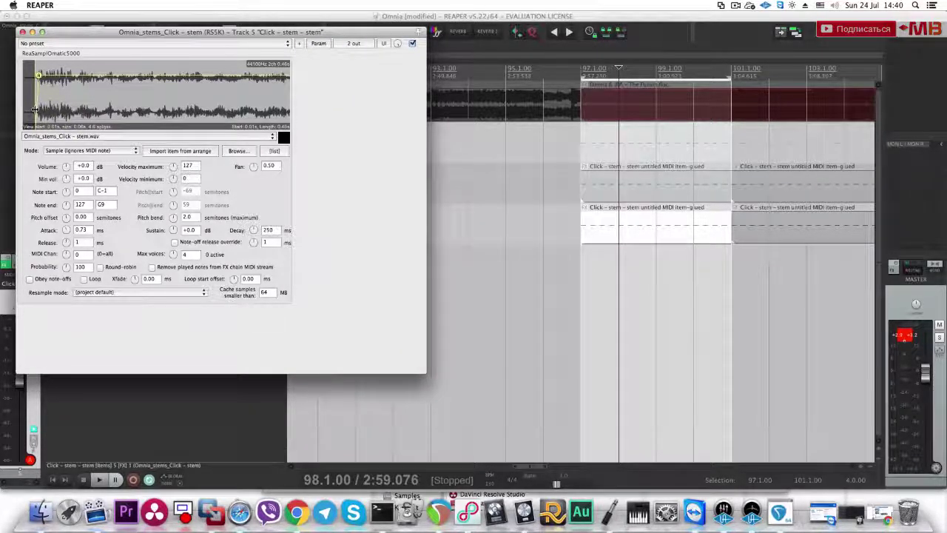
scroll(35, 110, down, 1)
click(589, 270)
key(space)
mouse_move(34, 93)
mouse_down()
mouse_move(47, 93)
mouse_move(34, 92)
mouse_up()
click(22, 32)
key(space)
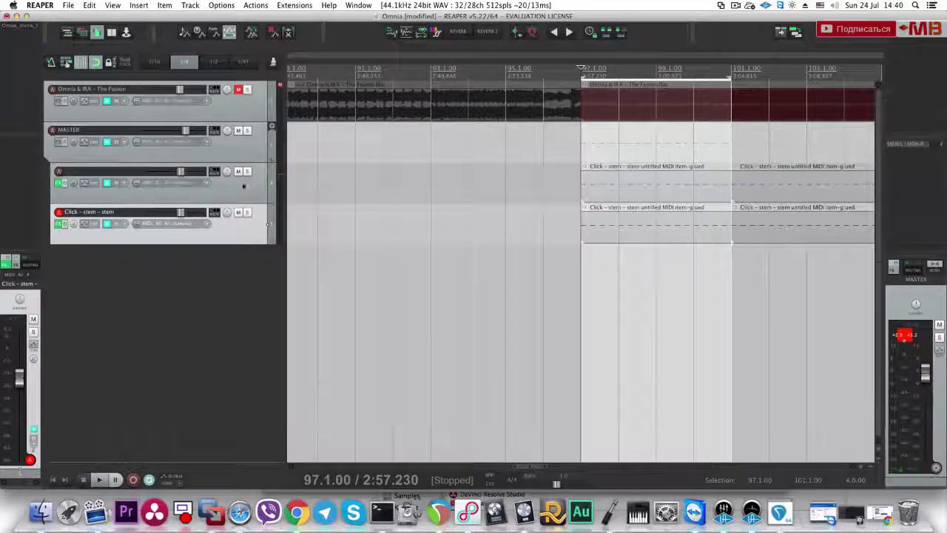
Step: Solo the click track during playback and rename it CLick
click(247, 171)
key(space)
click(247, 213)
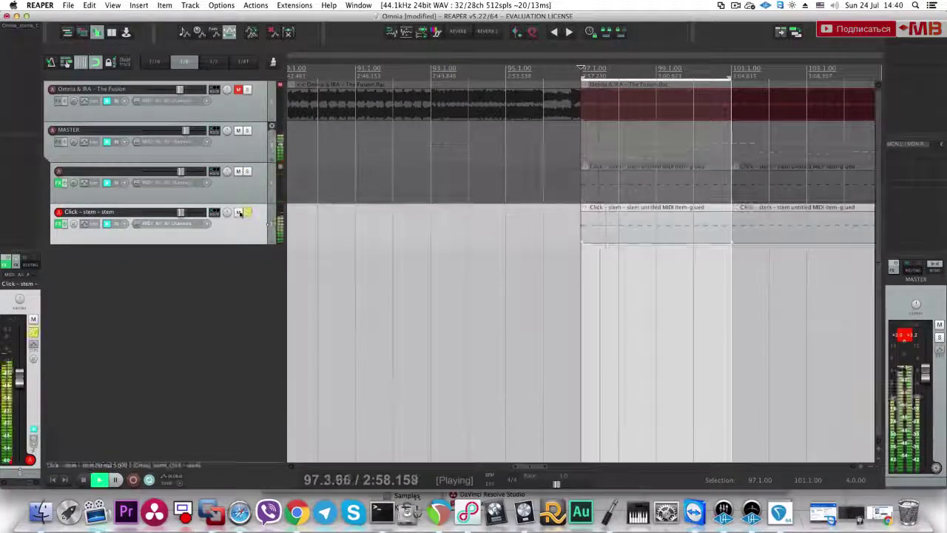
double_click(109, 212)
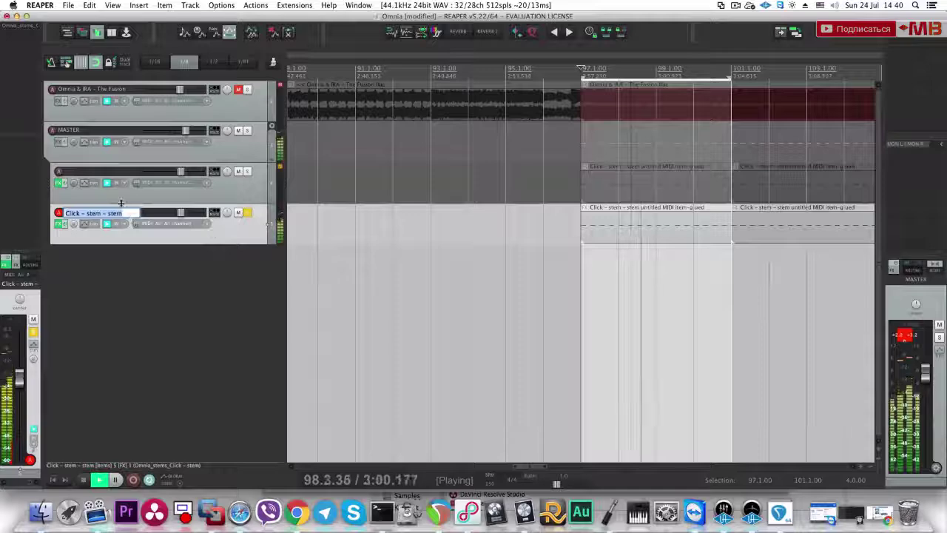
text(CLick)
key(Return)
Step: Stop playback, solo the Battery kick track as well and insert a new track below CLick
key(space)
click(247, 171)
double_click(252, 237)
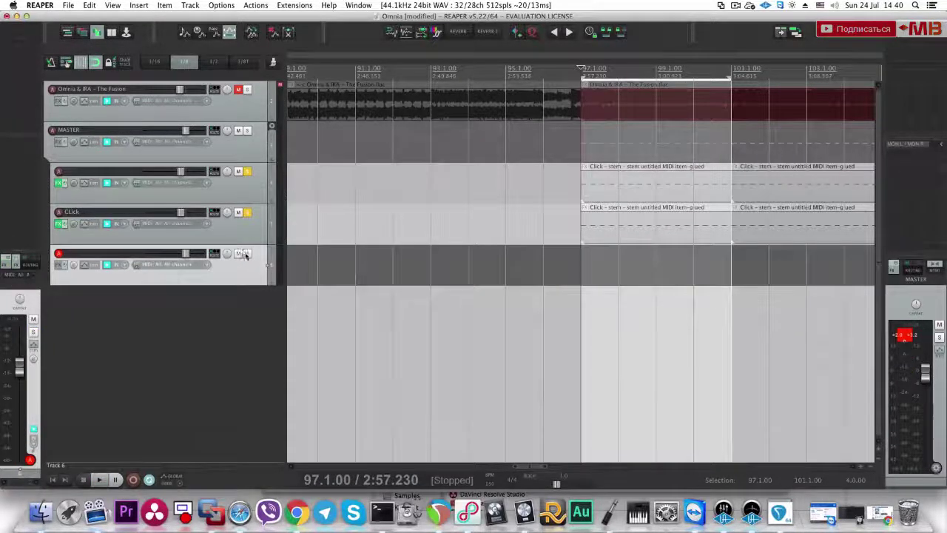
Step: Browse the sample library in the Media Explorer to the folder !MY SORTED KICKS/Prog/Kicks/Nigel Good
key(super+alt+x)
scroll(85, 322, down, 1)
click(102, 319)
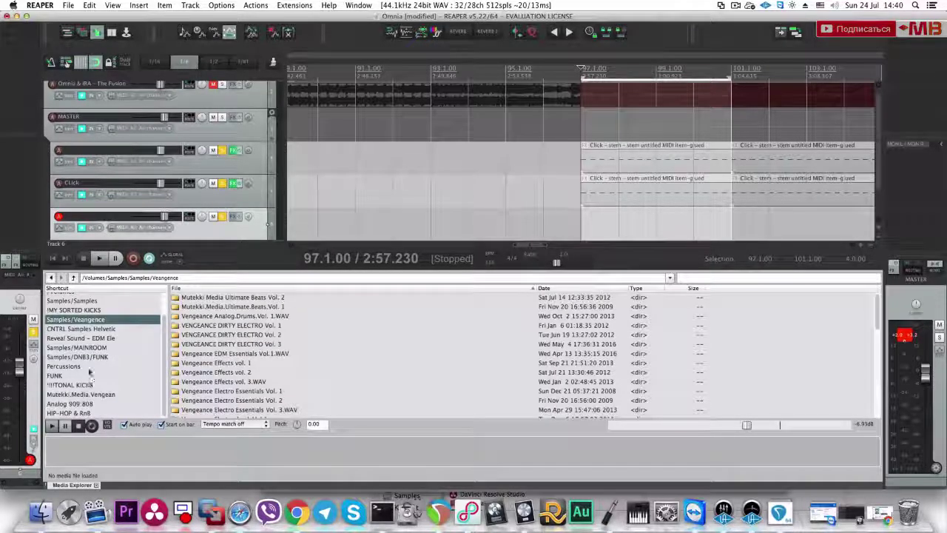
click(87, 385)
click(89, 357)
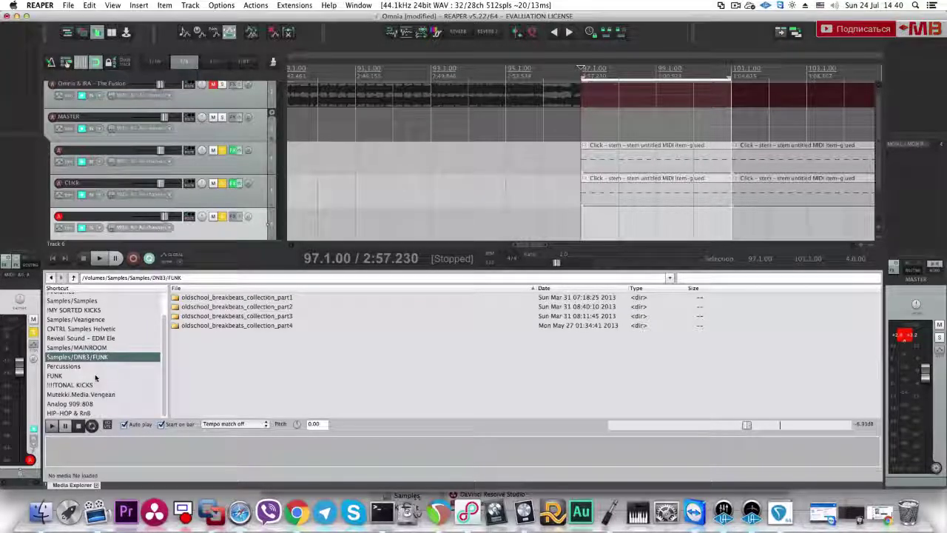
click(87, 310)
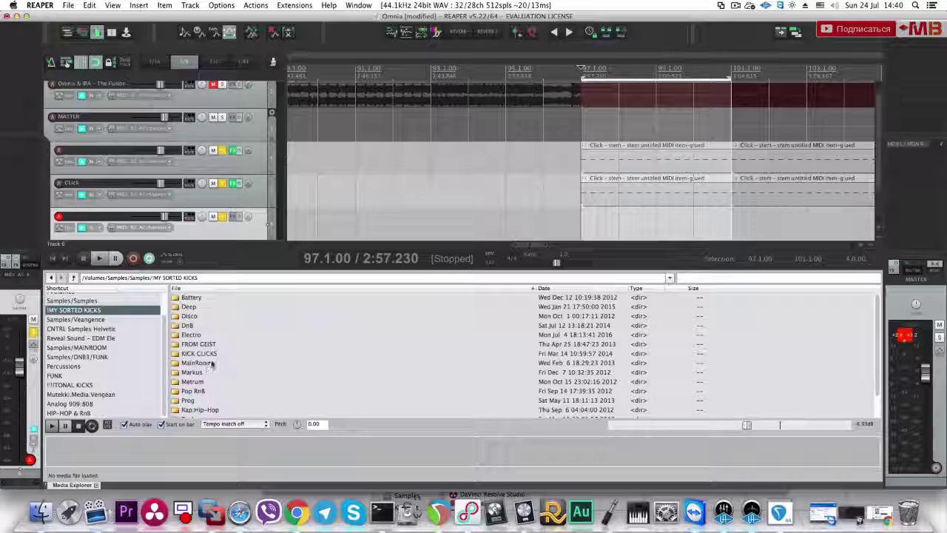
scroll(214, 378, down, 3)
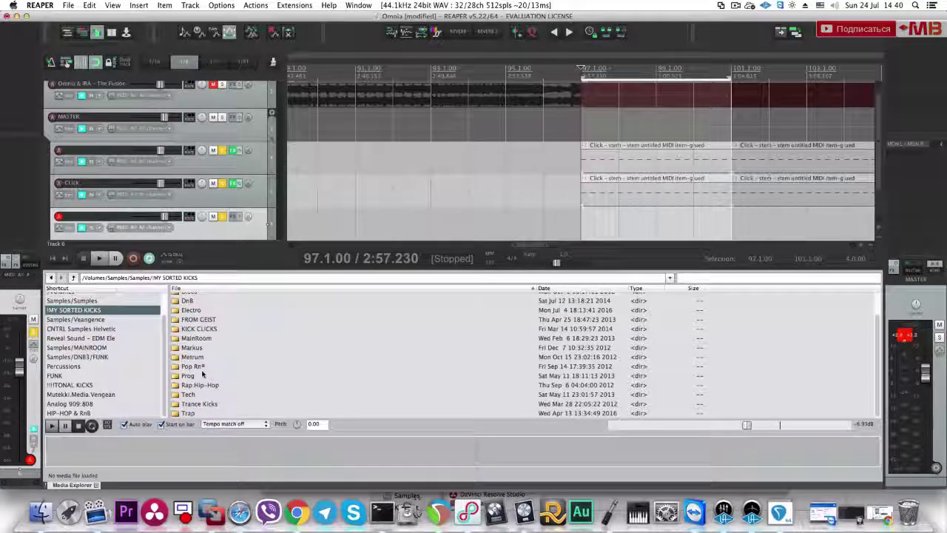
double_click(201, 376)
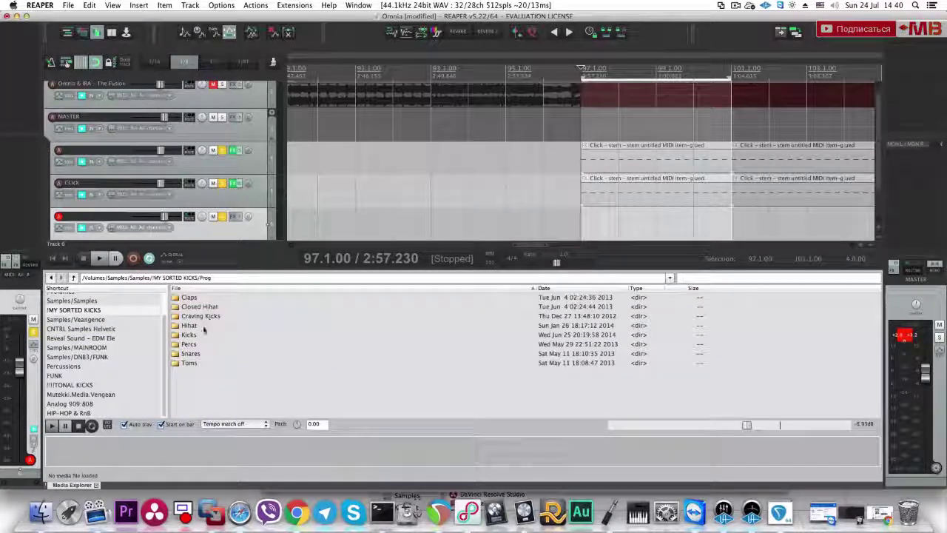
click(198, 335)
double_click(198, 335)
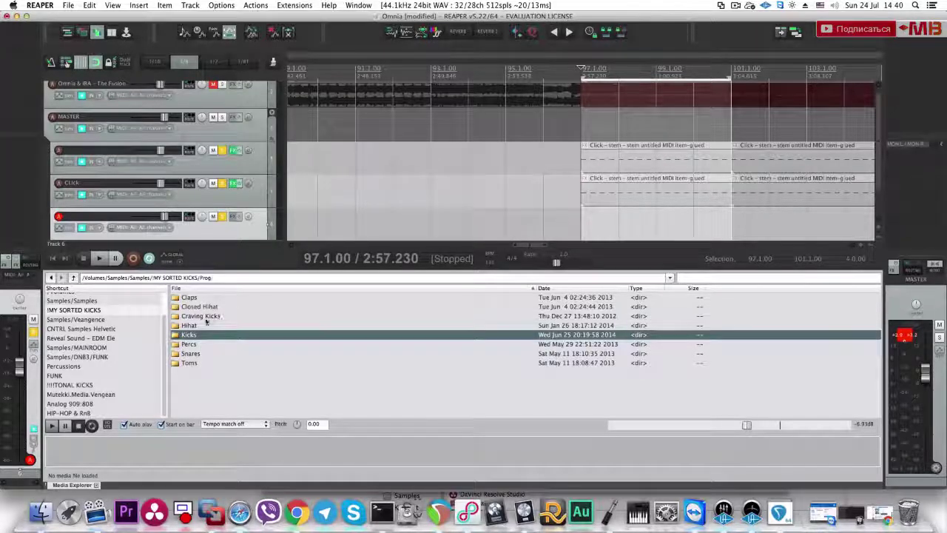
click(205, 300)
double_click(205, 299)
Step: Audition the Nigel Good kicks and place Nigel Kick 2.aif on the new track at bar 97
key(Down)
key(Down)
key(Down)
click(220, 305)
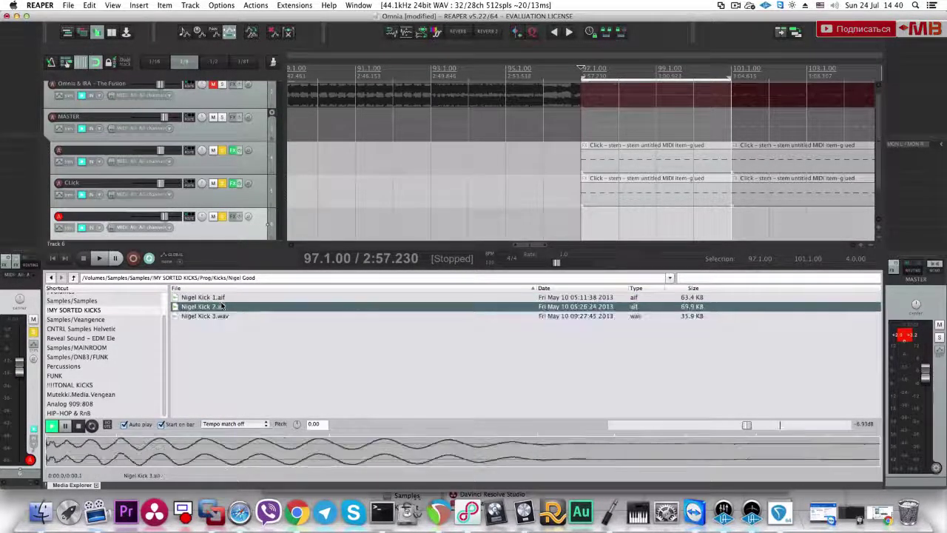
drag(618, 242, 587, 225)
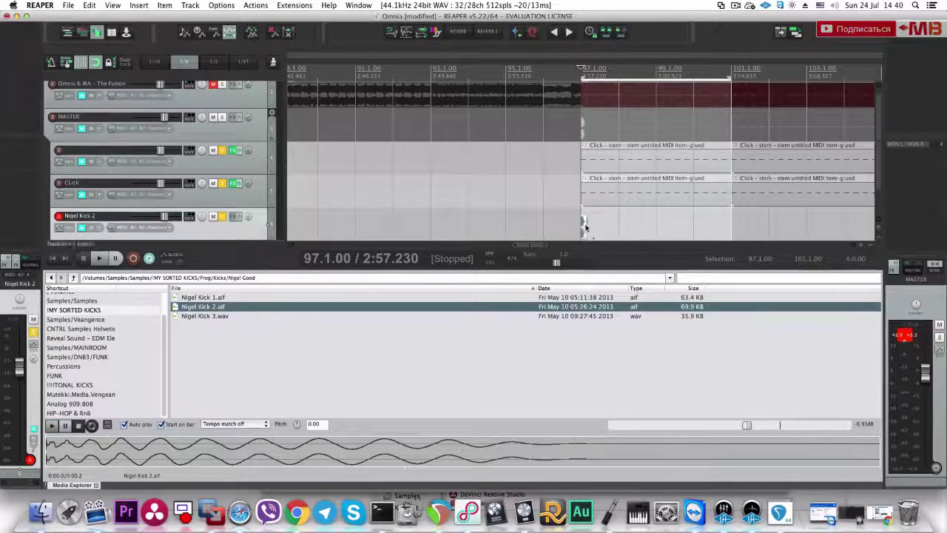
key(super+alt+x)
Step: Solo only the Nigel Kick 2 track and play the sample
scroll(594, 236, up, 5)
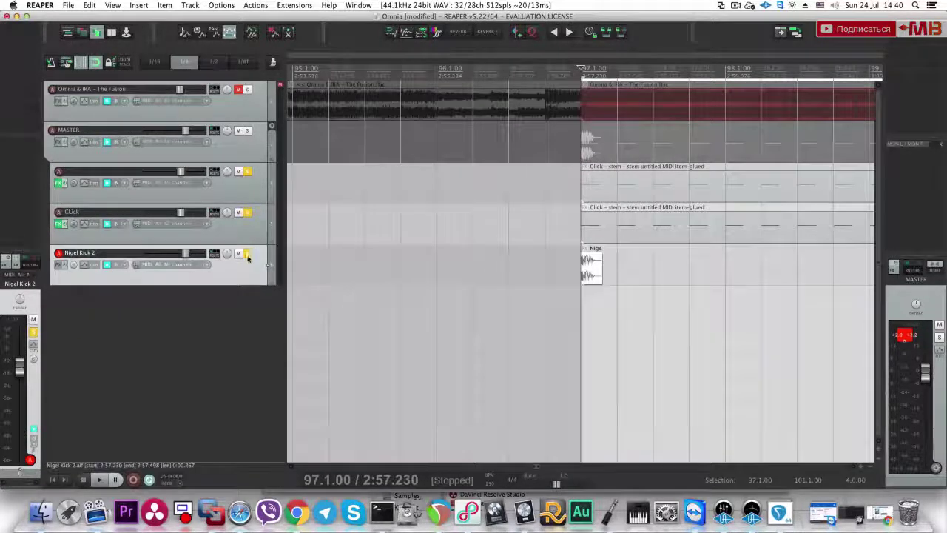
alt+super+click(248, 256)
key(space)
key(space)
key(space)
Step: Copy the Nigel kick onto every beat of bar 97 and glue the four hits into a one-bar item
drag(587, 268, 696, 269)
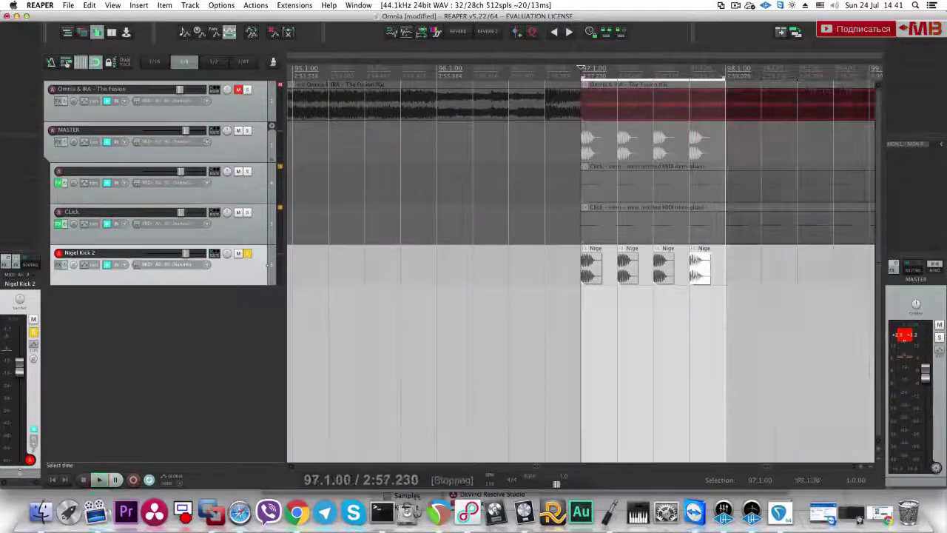
drag(721, 300, 567, 269)
scroll(659, 289, down, 5)
key(super+shift+g)
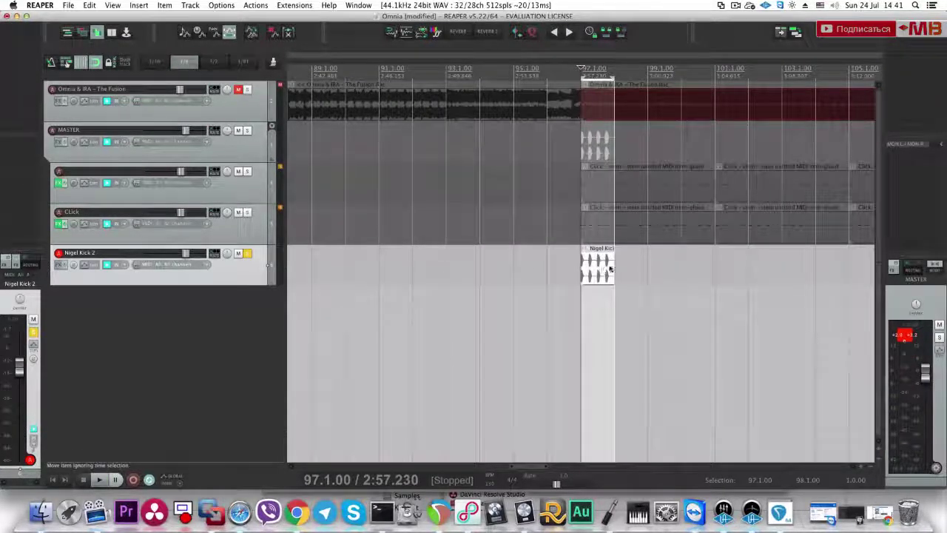
Step: Duplicate the one-bar Nigel kick item three times to fill bars 97 to 101
key(super+d)
key(super+d)
key(super+d)
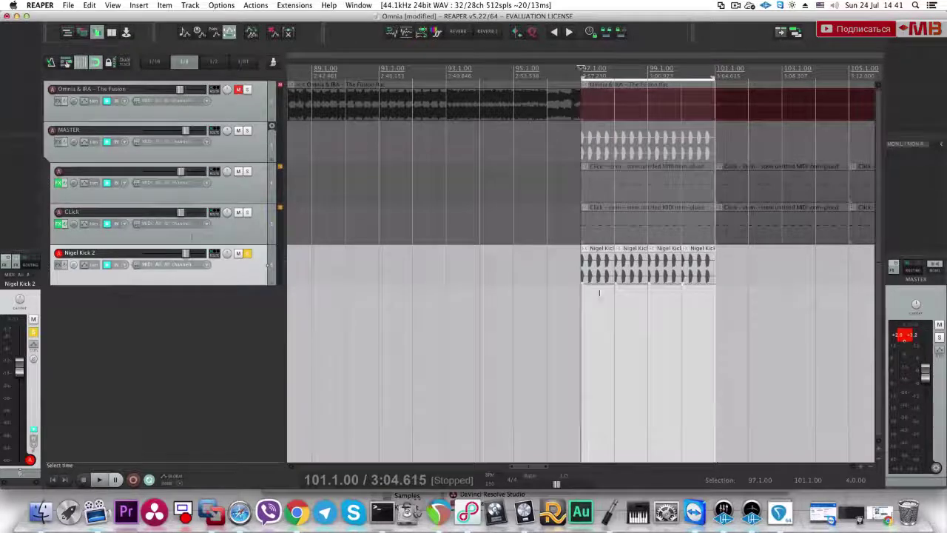
Step: Move the Nigel Kick 2 track above the Battery kick track and solo both to hear them together
click(587, 293)
key(space)
drag(228, 269, 229, 169)
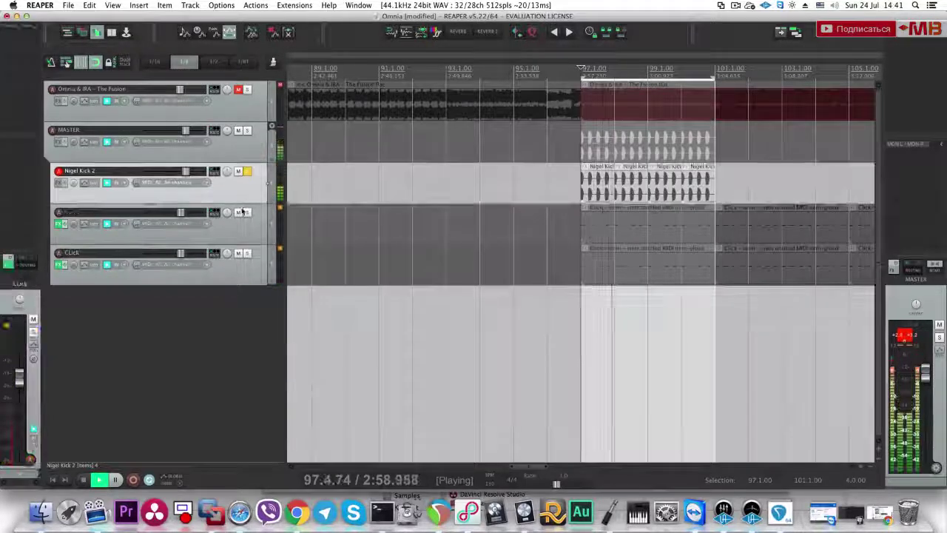
click(247, 212)
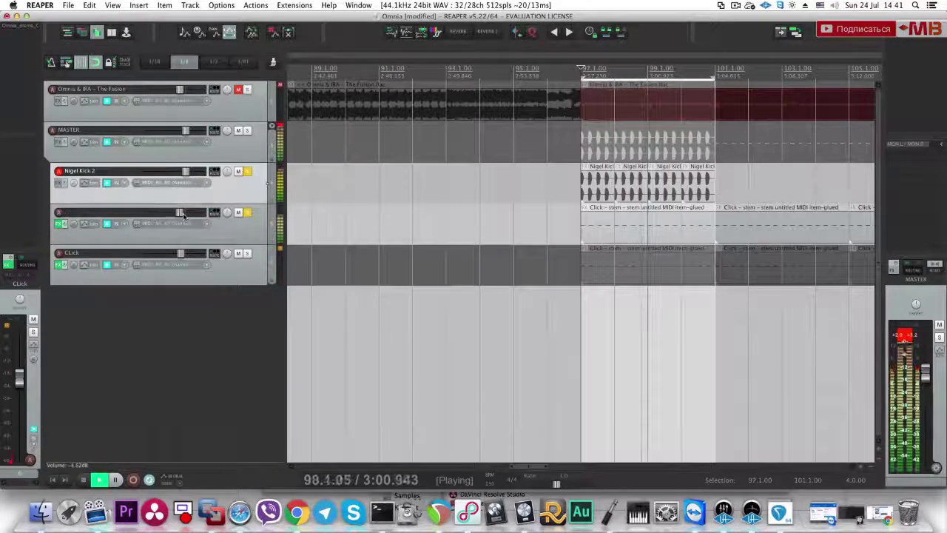
key(space)
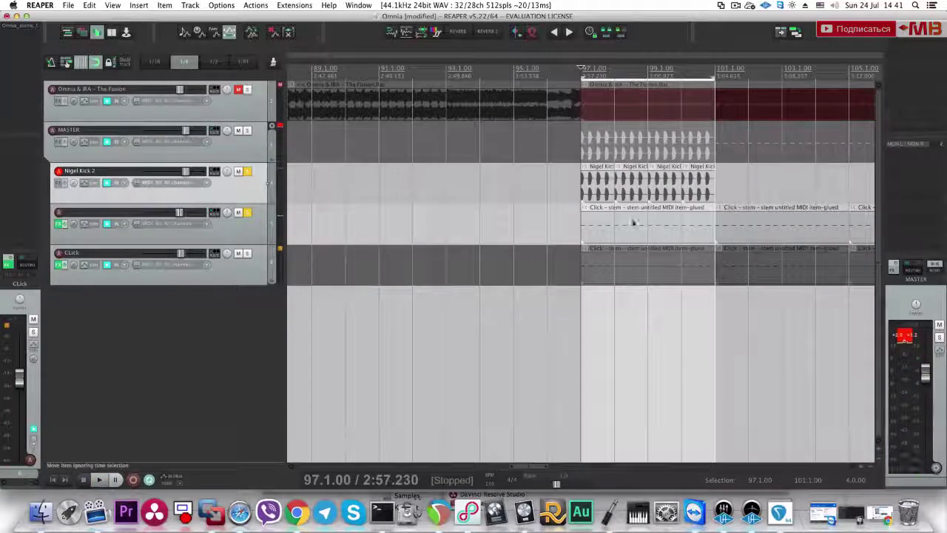
Step: Invert the phase of the Battery kick track and play it together with Nigel Kick 2
click(202, 238)
key(space)
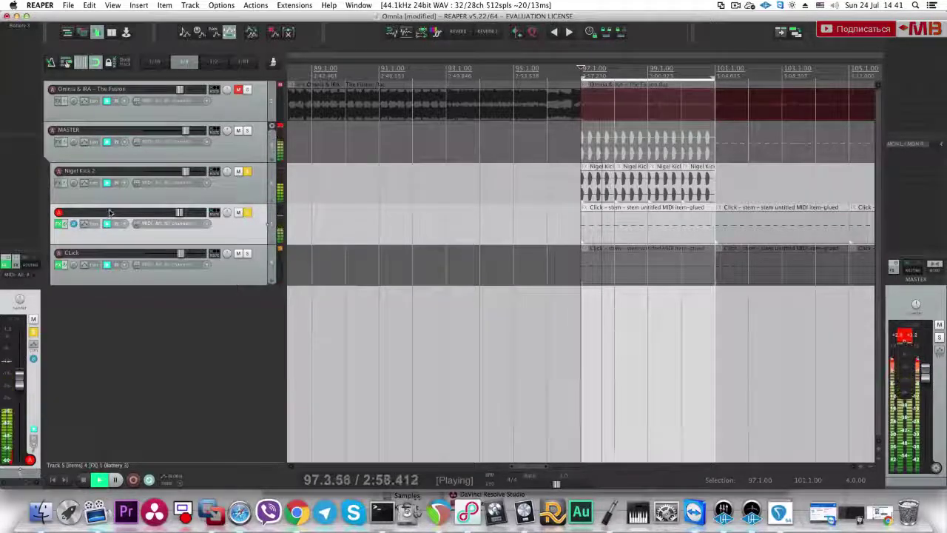
key(space)
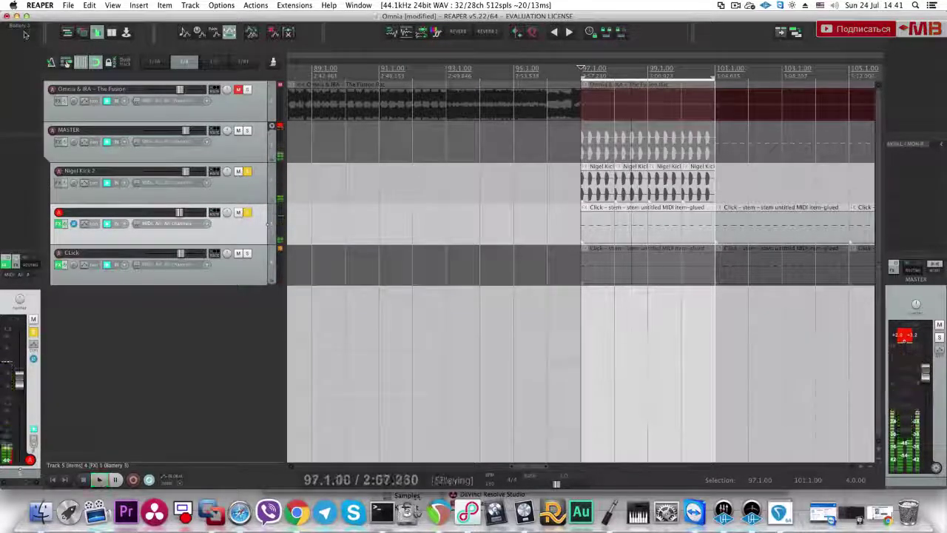
Step: Add ReaEQ to the Battery kick track with its first band as All Pass and the phase curve shown
click(22, 35)
click(273, 207)
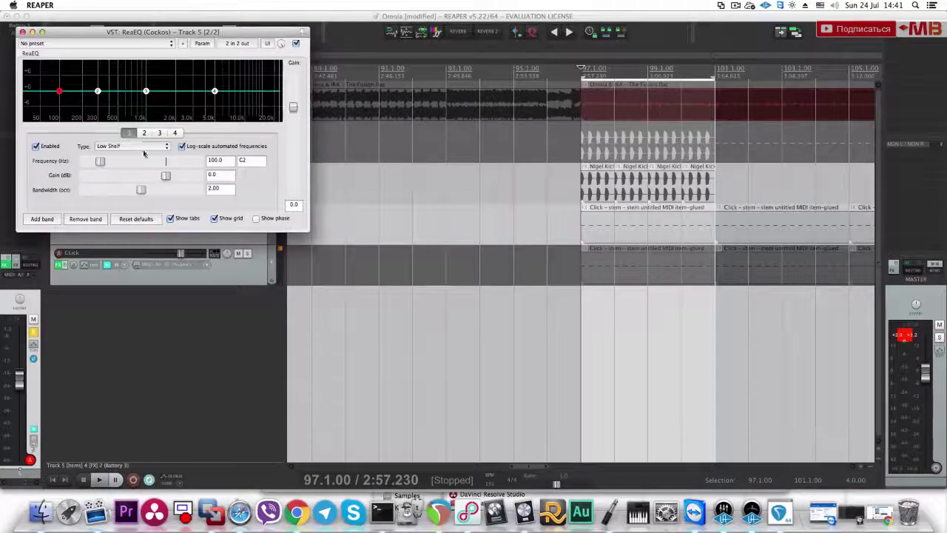
click(145, 147)
click(107, 182)
drag(59, 91, 56, 90)
drag(230, 32, 436, 141)
click(462, 327)
Step: Set the All Pass band to 12.0 dB gain, 4.00 oct bandwidth and a frequency of 43.9 Hz
drag(273, 204, 233, 197)
drag(370, 288, 415, 285)
drag(346, 298, 408, 299)
mouse_move(293, 270)
mouse_down()
mouse_move(317, 271)
mouse_move(298, 270)
mouse_up()
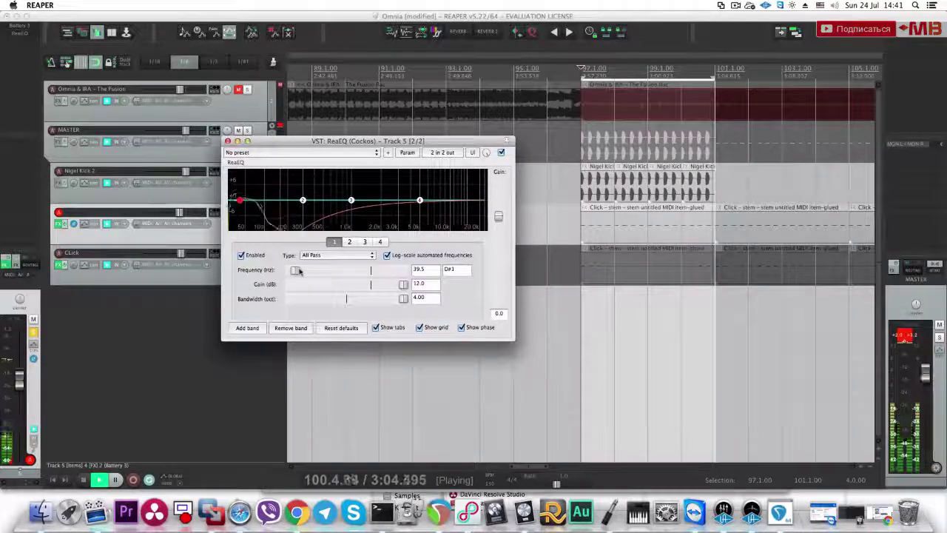
drag(286, 142, 480, 246)
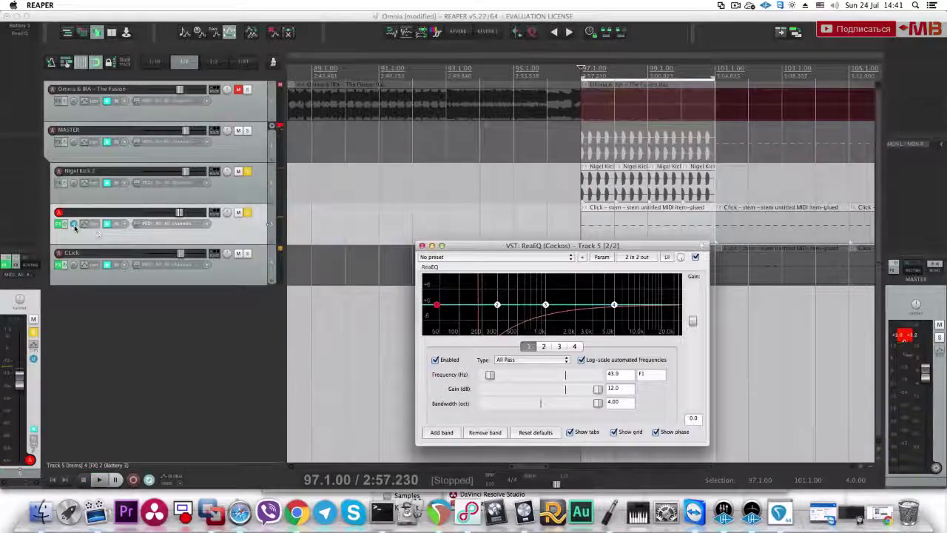
Step: Turn off the Battery kick track's phase inversion and raise the All Pass frequency to 174.0 Hz, comparing with ReaEQ bypassed
click(78, 228)
drag(490, 376, 502, 376)
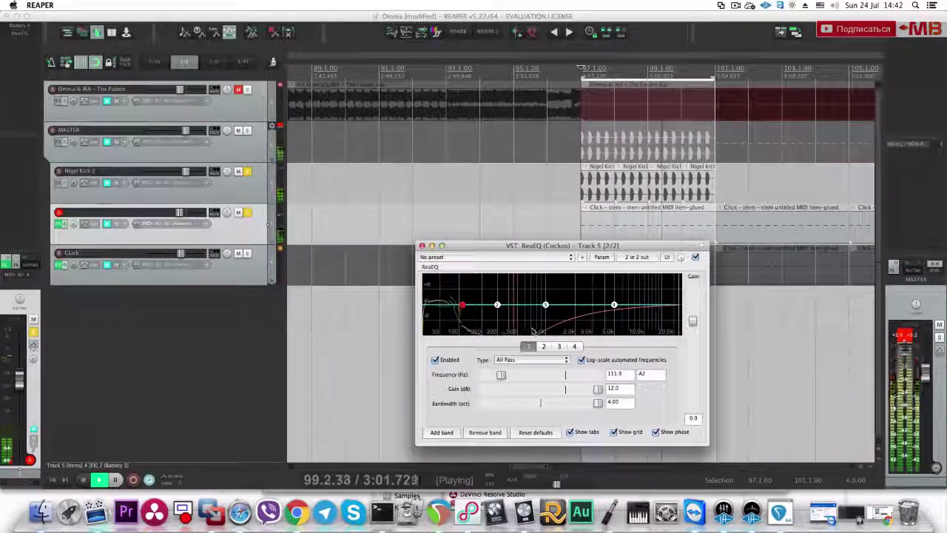
click(695, 258)
click(696, 257)
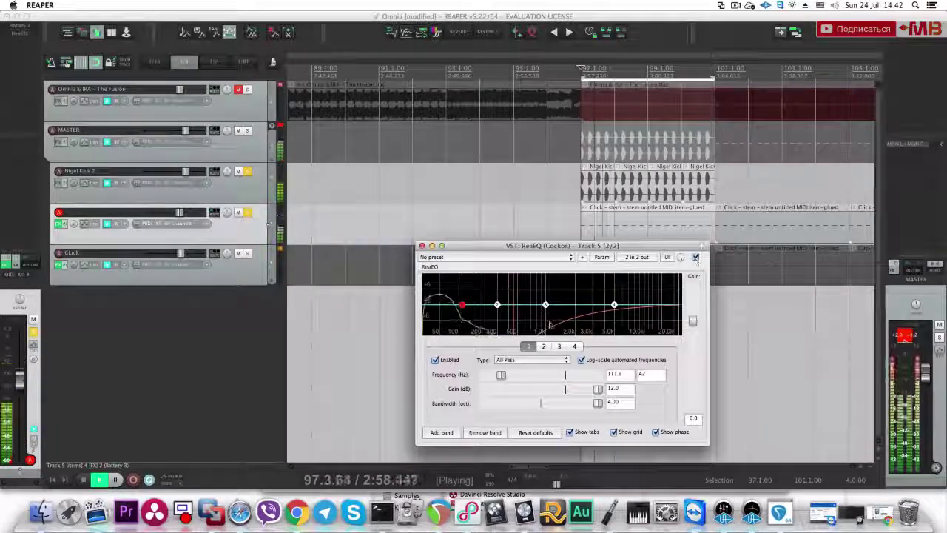
mouse_move(462, 305)
mouse_down()
mouse_move(503, 305)
mouse_move(469, 306)
mouse_up()
key(space)
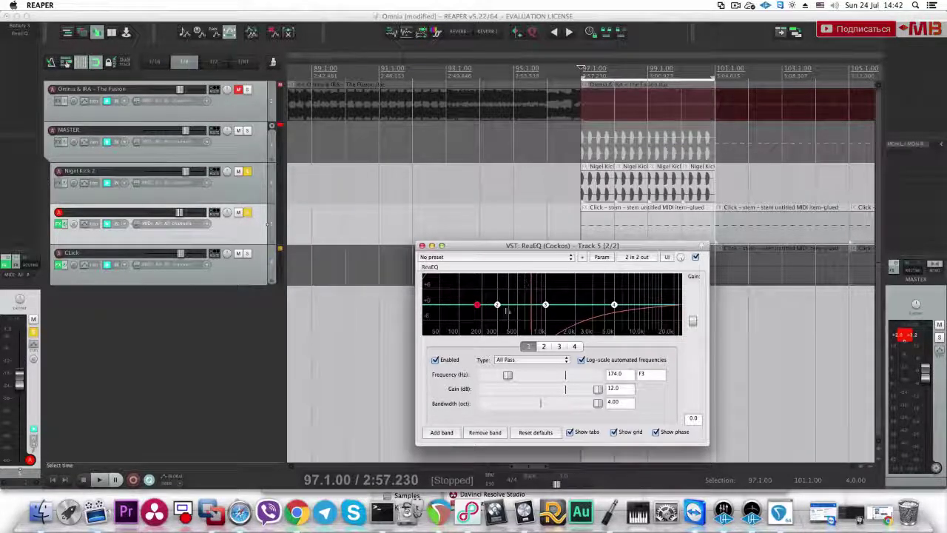
Step: Lower the All Pass frequency to 55.6 Hz during playback, comparing with ReaEQ bypassed, and close the plug-in window
key(space)
drag(477, 306, 441, 305)
click(695, 258)
click(696, 257)
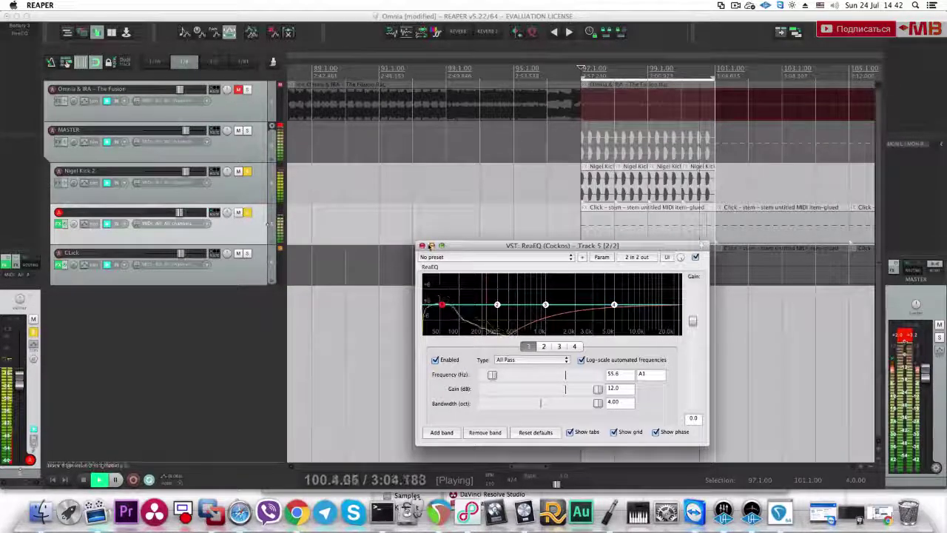
key(space)
click(423, 246)
Step: Solo the CLick track alongside the Battery kick and Nigel Kick 2 and rebalance the click and Battery kick volumes during playback
click(247, 253)
click(250, 268)
key(space)
key(space)
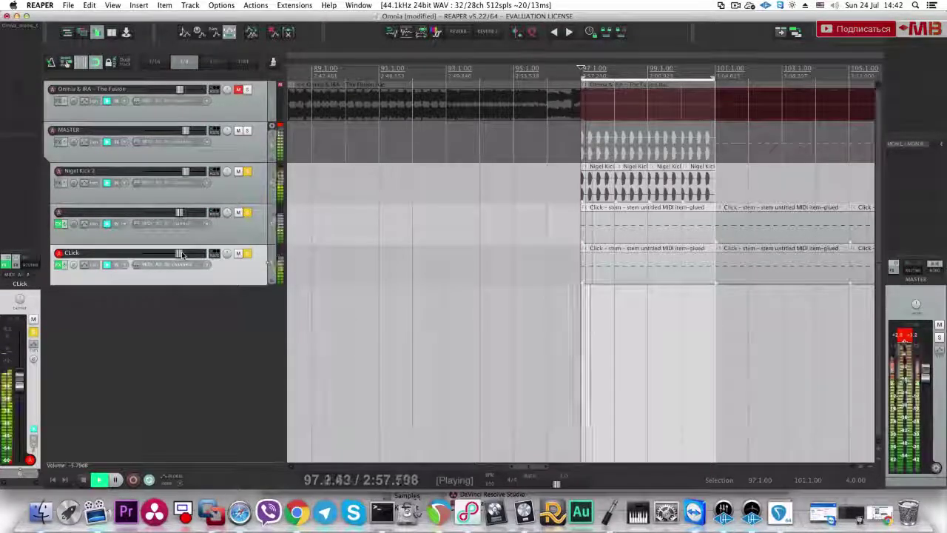
drag(185, 214, 181, 214)
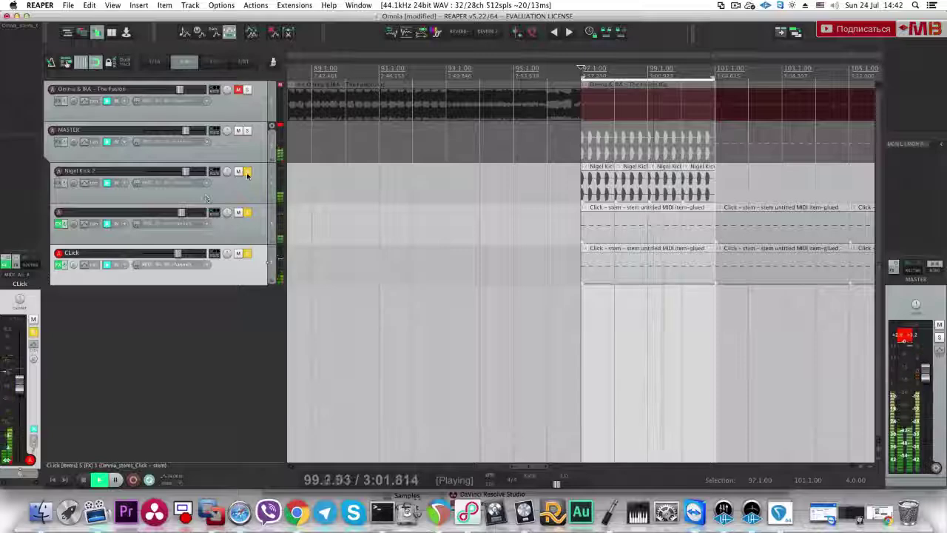
Step: Clear the solos on the kick layers, solo the MASTER folder track and listen to the combined kick
super+click(247, 172)
click(247, 131)
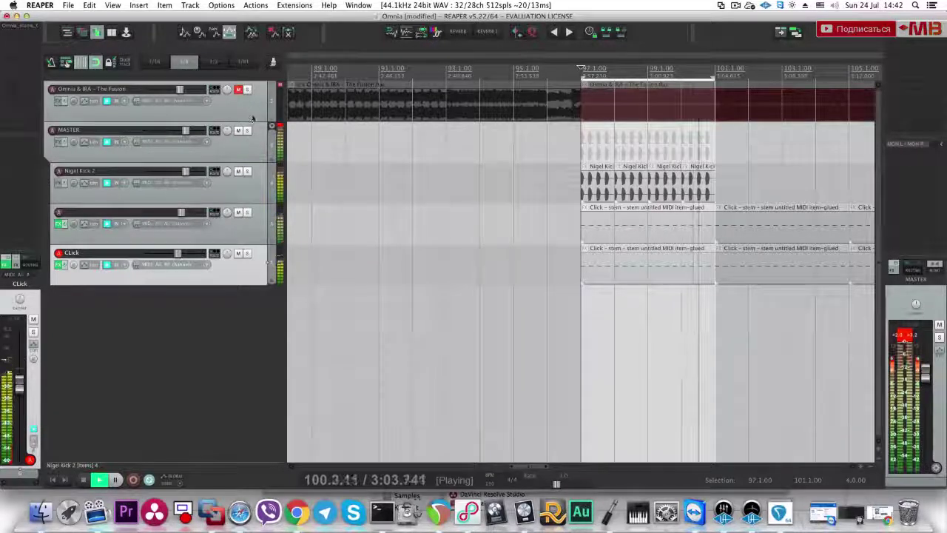
key(space)
Step: Add MMultiBandDynamics to the MASTER track, load its Master - Subbass preset and audition the result
click(59, 141)
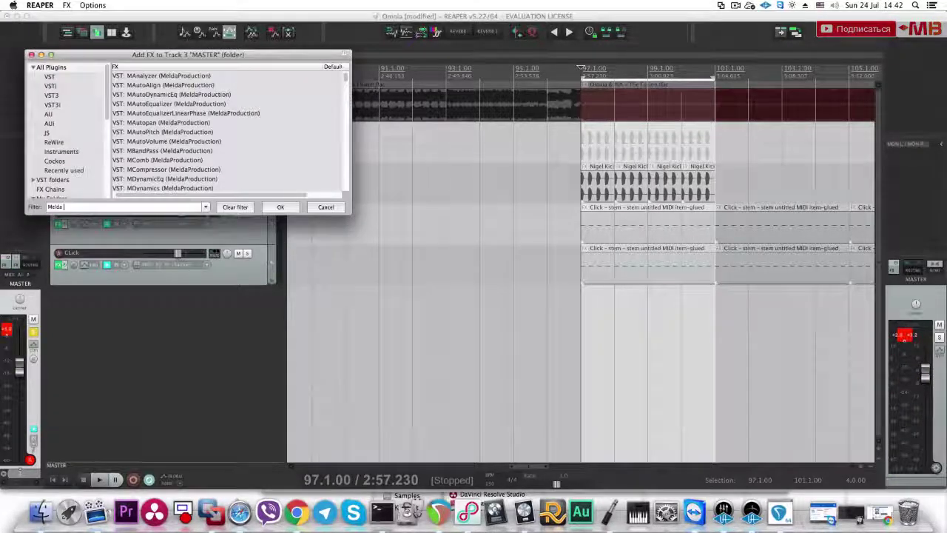
text(Melda Multi)
click(287, 209)
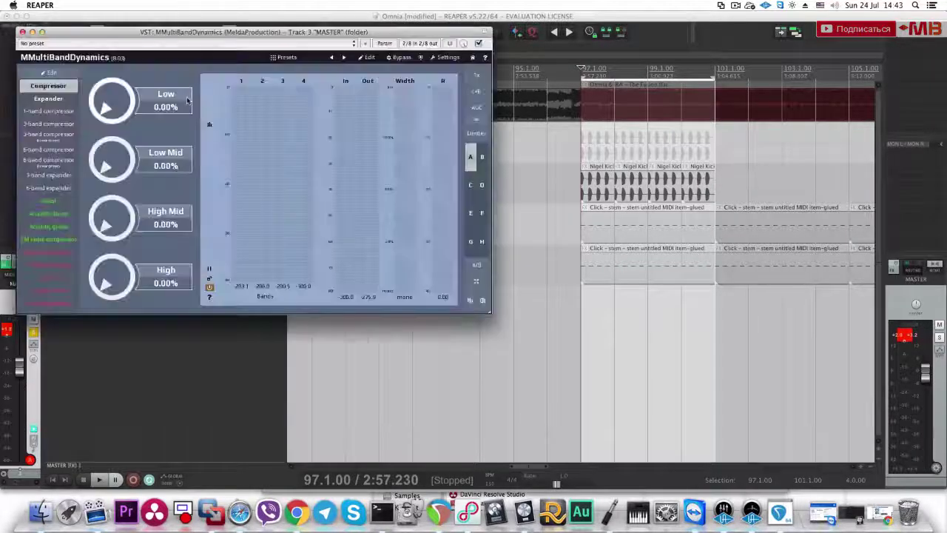
click(293, 59)
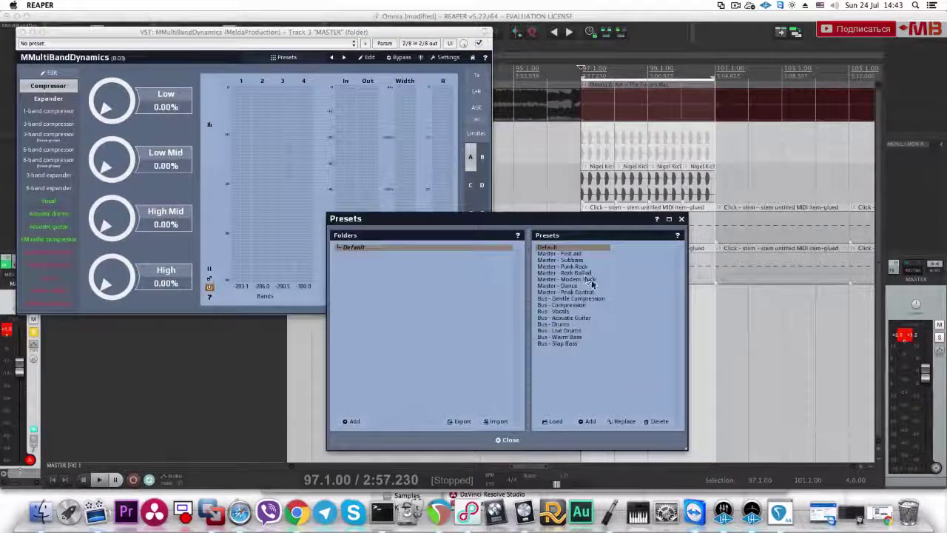
click(570, 261)
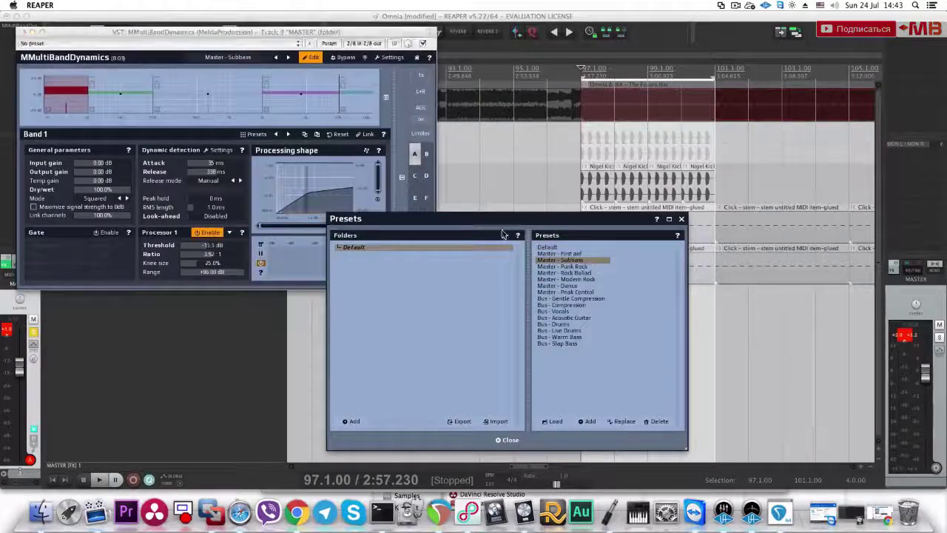
key(space)
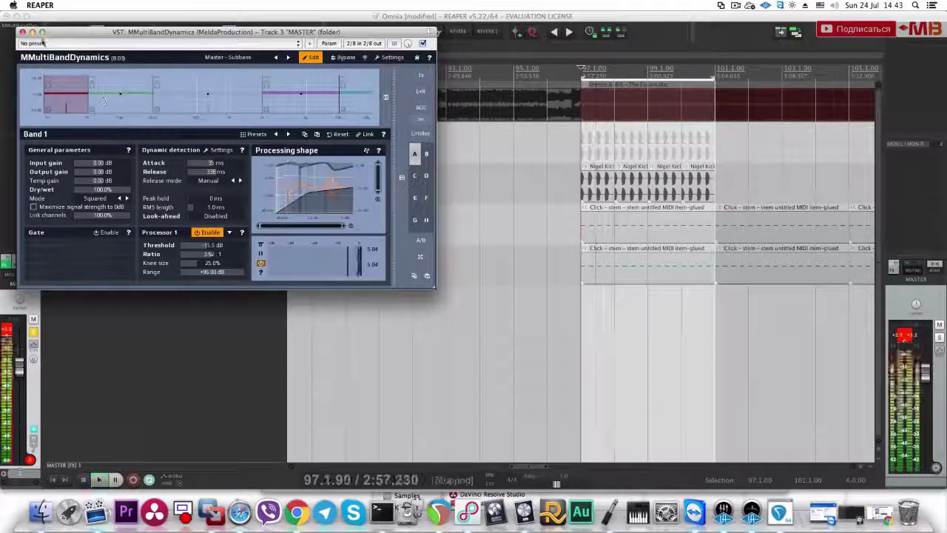
key(space)
click(25, 32)
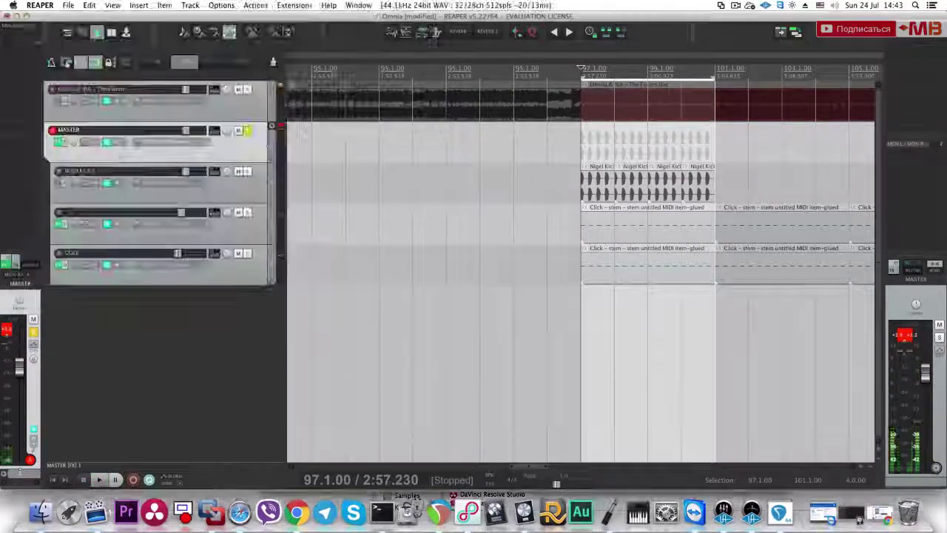
Step: Add the VST Invisible Limiter (A.O.M.) to the MASTER track and play the kick through it
text(v)
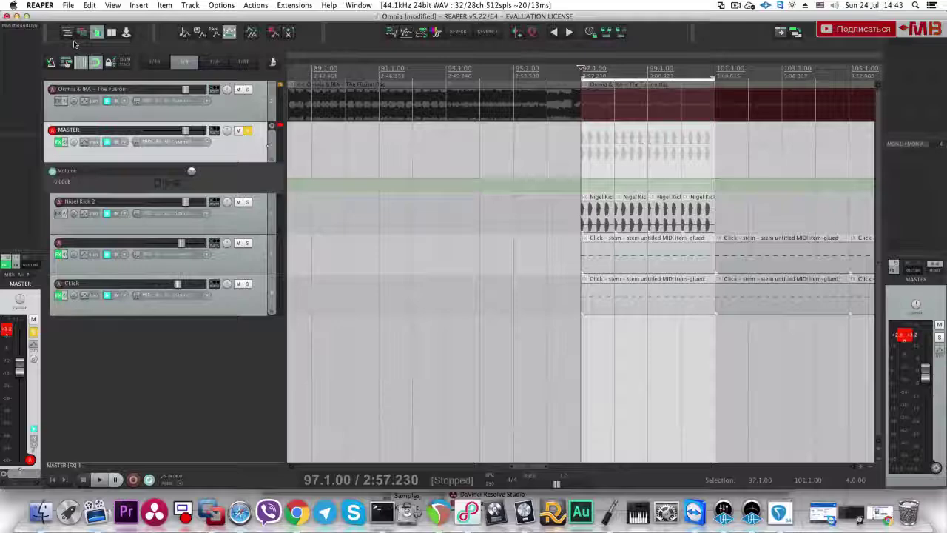
text(vflnvisib)
click(282, 207)
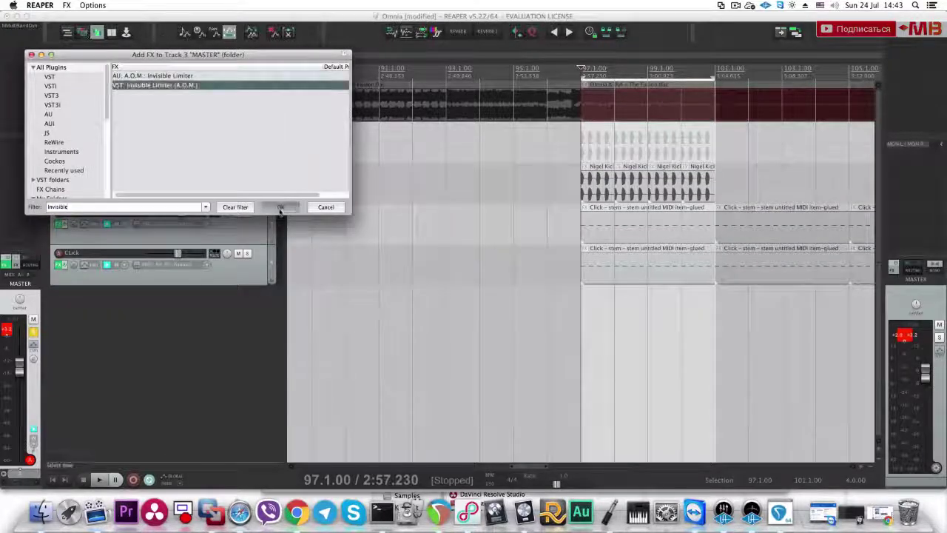
key(space)
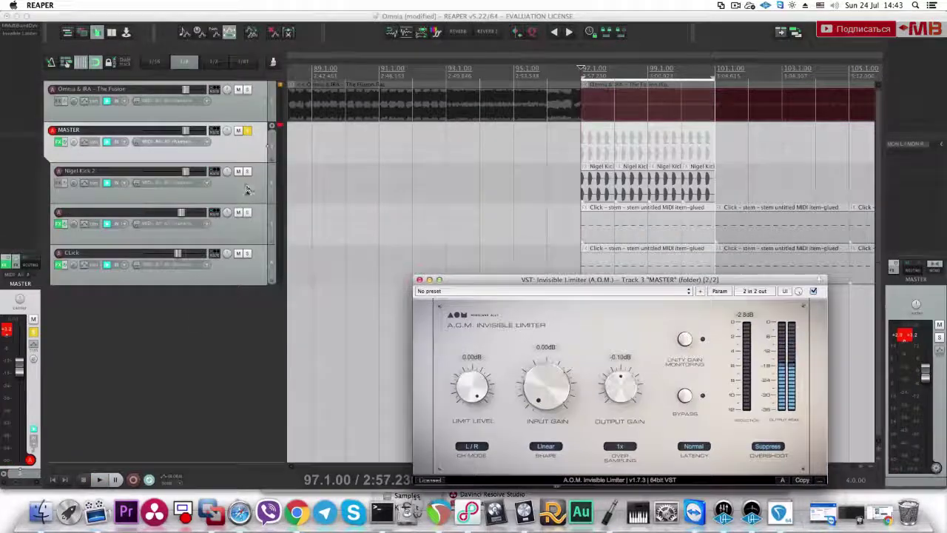
Step: Group the Nigel Kick 2, Battery kick and CLick tracks into a folder track named KICK
click(247, 190)
shift+click(247, 272)
key(super+t)
double_click(111, 172)
text(Kick)
key(Return)
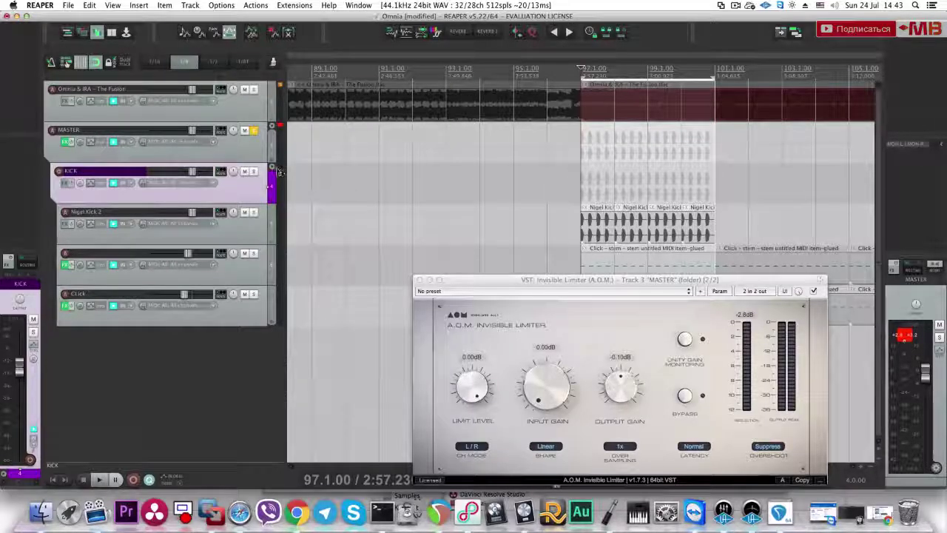
Step: Reduce the KICK folder's child tracks to compact height and lower the folder volume to about -4.3 dB during playback
click(272, 175)
scroll(208, 174, down, 3)
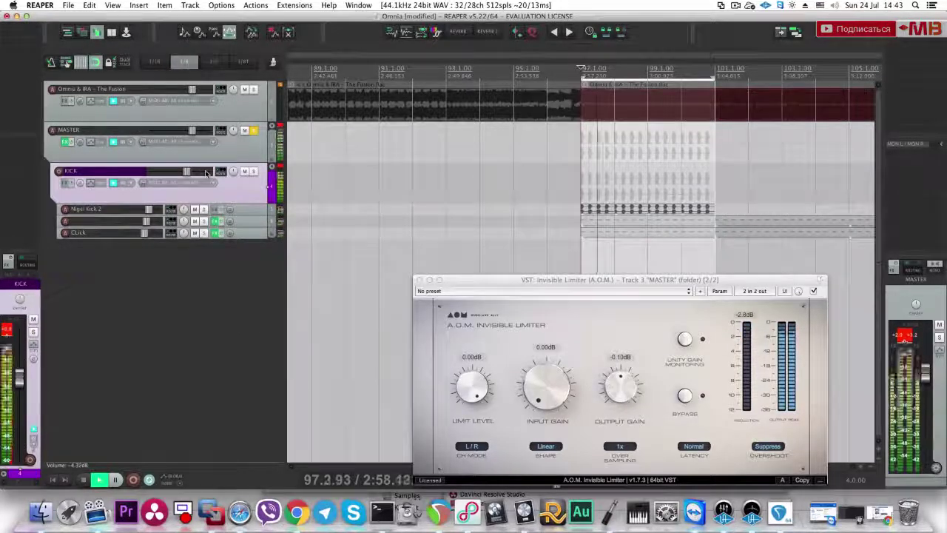
click(280, 167)
click(268, 167)
key(space)
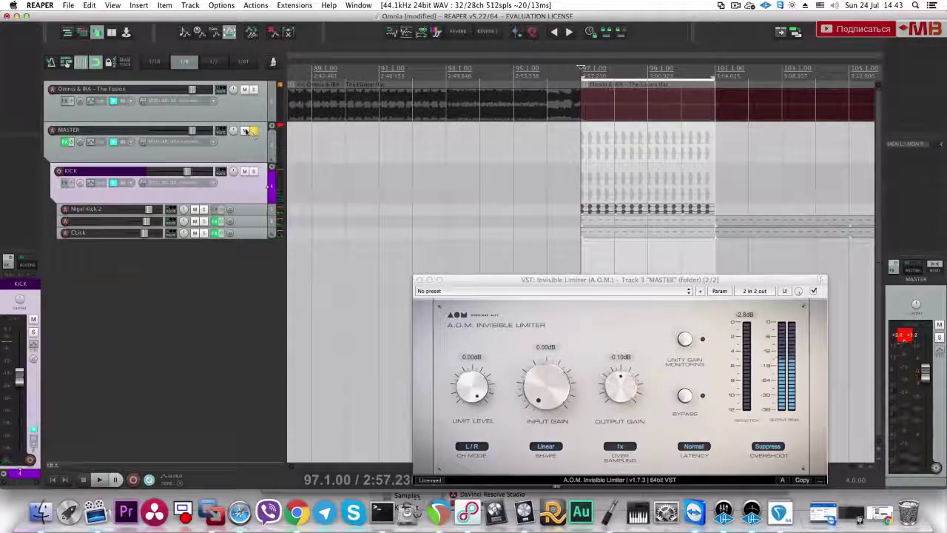
Step: Unsolo MASTER, mute the Omnia & IRA – The Fusion track and compare it with the kick by soloing it during playback
click(245, 131)
click(245, 130)
click(246, 96)
click(245, 89)
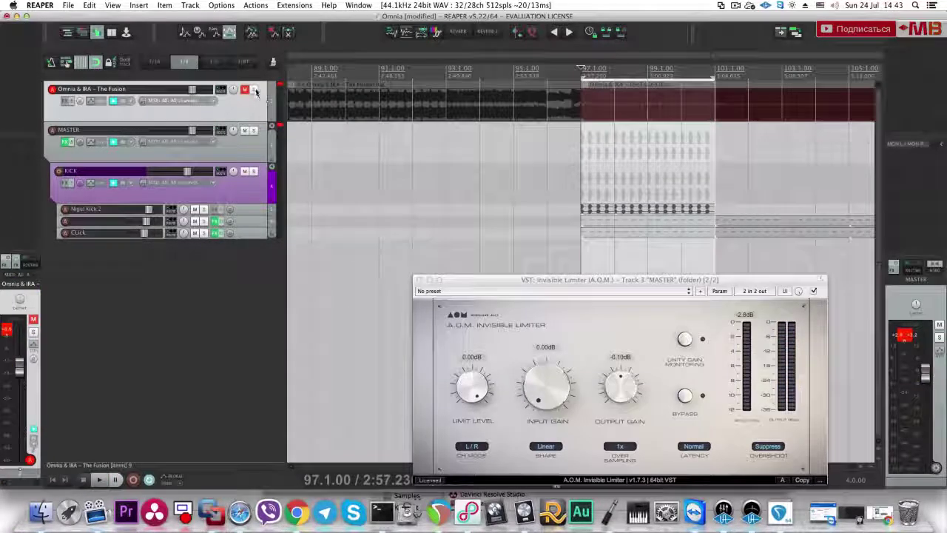
key(space)
click(254, 90)
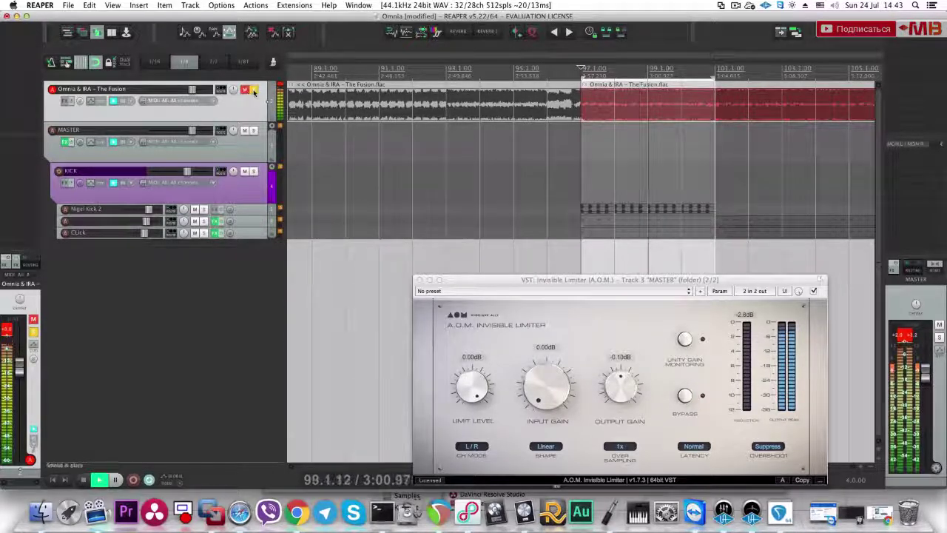
click(254, 90)
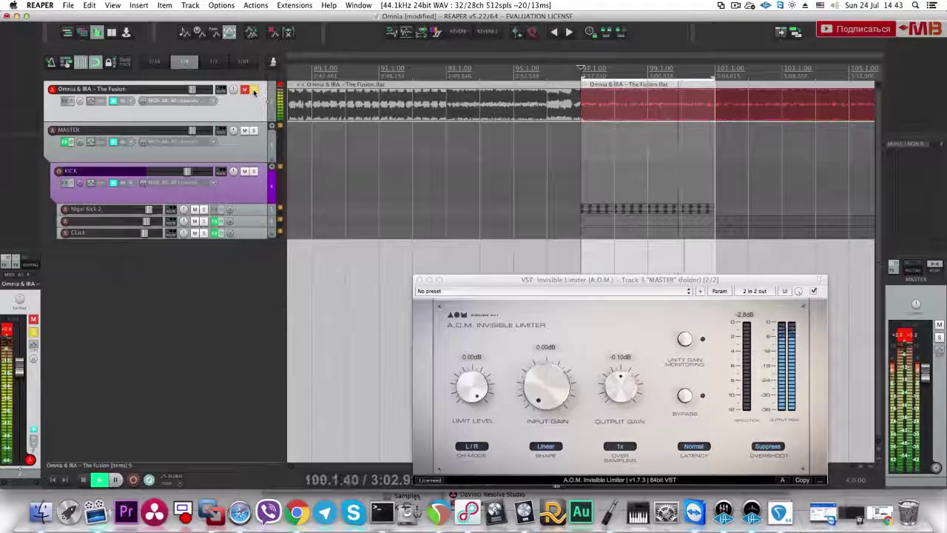
key(space)
Step: Close the Invisible Limiter window and compare the kick with the soloed reference track and the soloed Battery kick
click(221, 200)
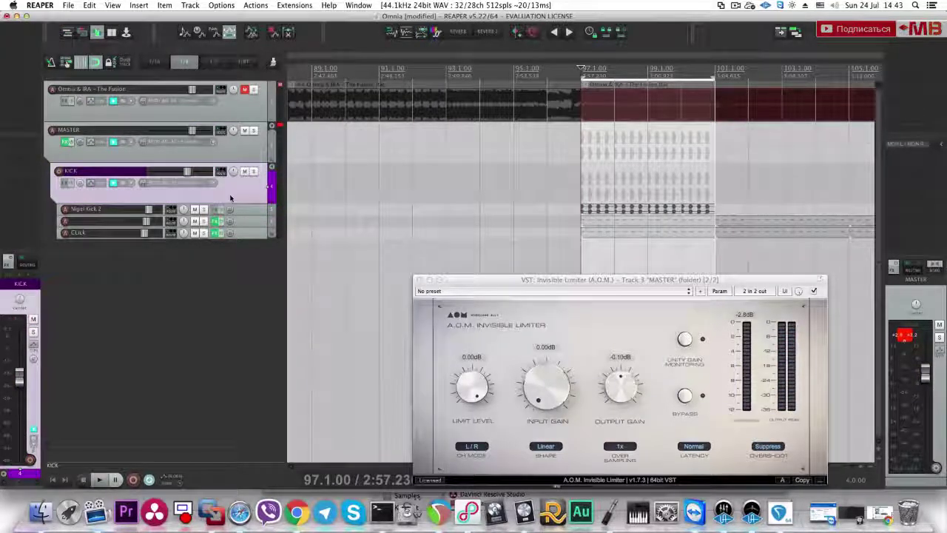
click(420, 280)
click(256, 243)
scroll(256, 242, down, 3)
key(space)
click(251, 129)
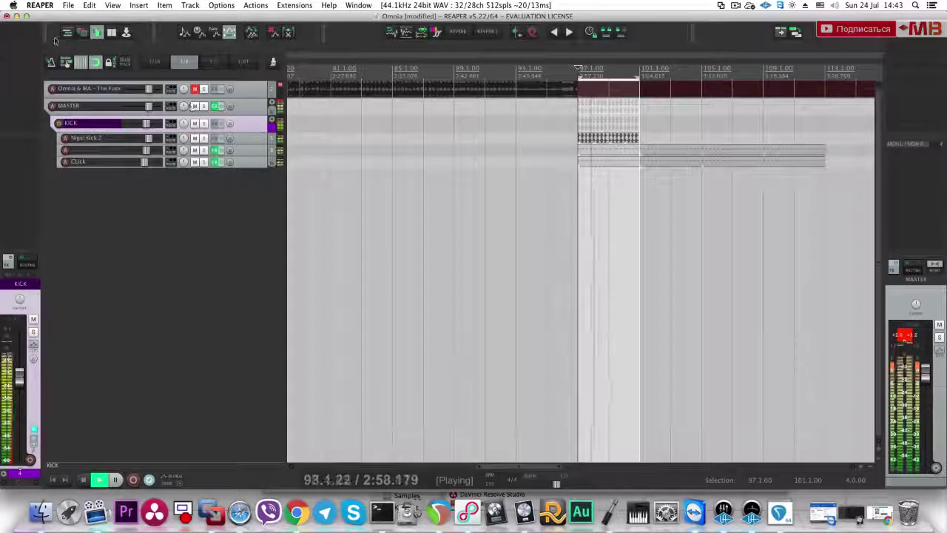
click(204, 89)
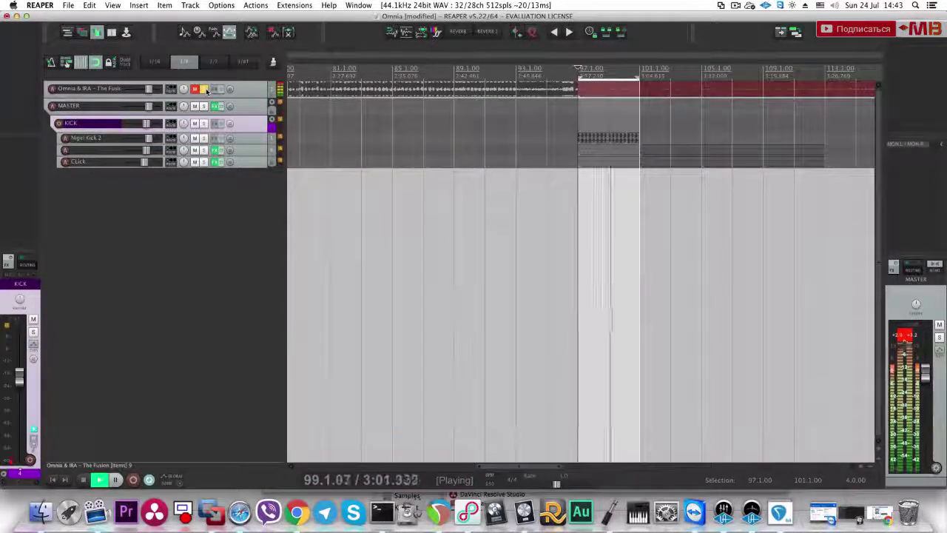
click(204, 89)
click(204, 150)
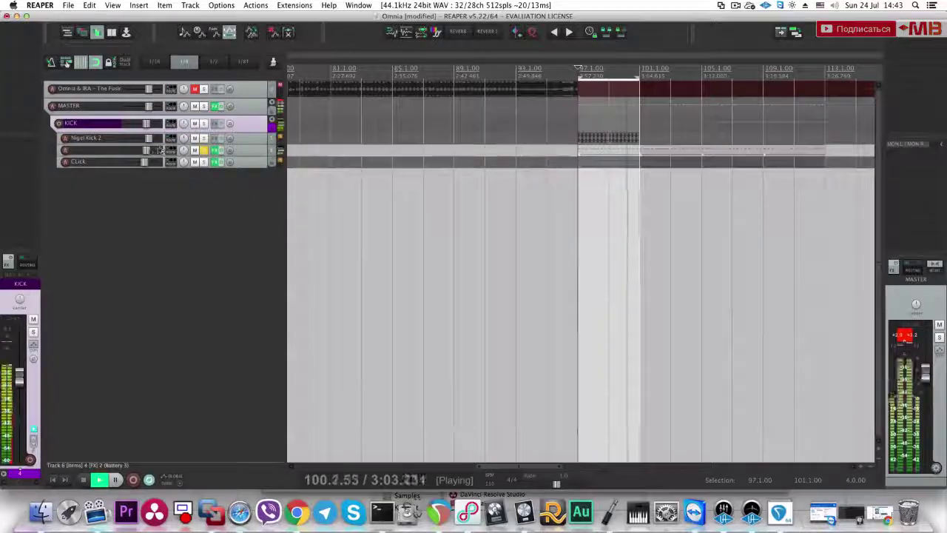
key(space)
Step: Add a new track below CLick and move it into the KICK folder
click(255, 165)
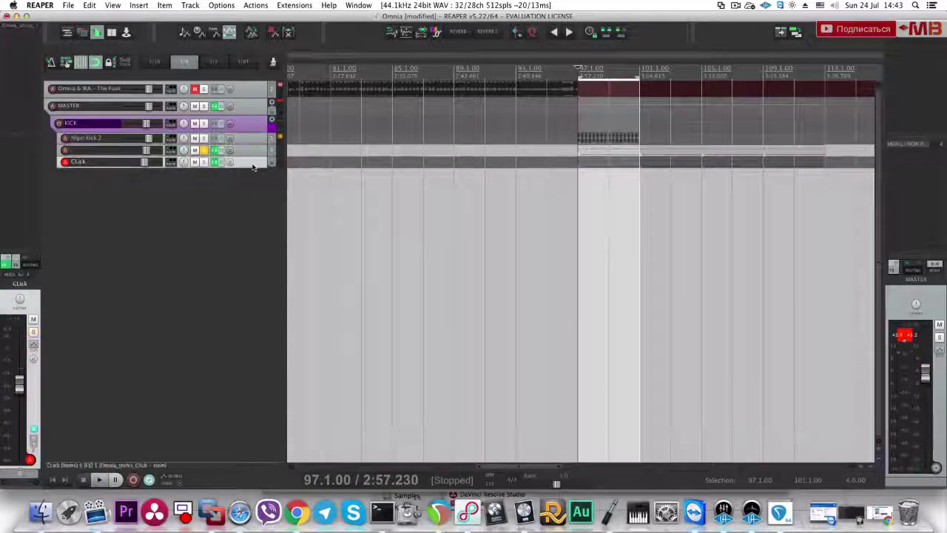
double_click(252, 182)
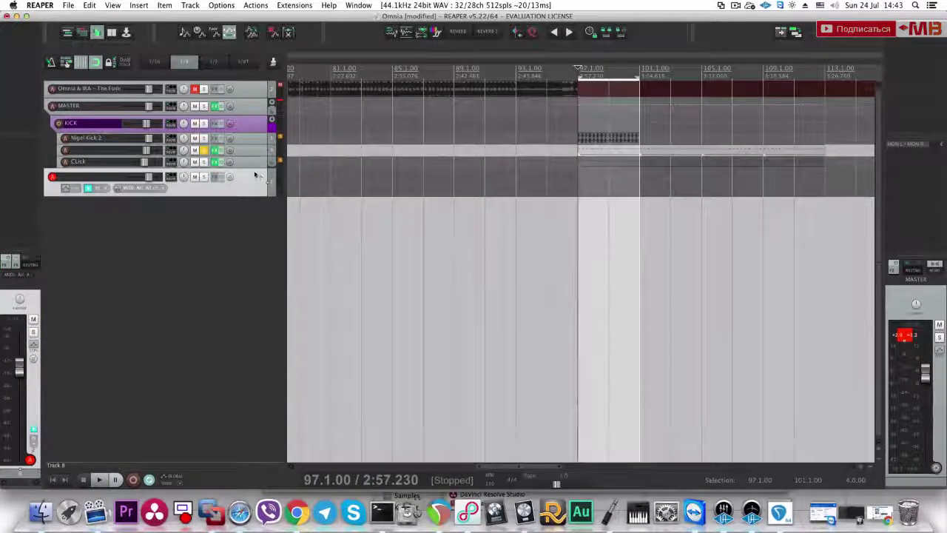
drag(252, 172, 251, 166)
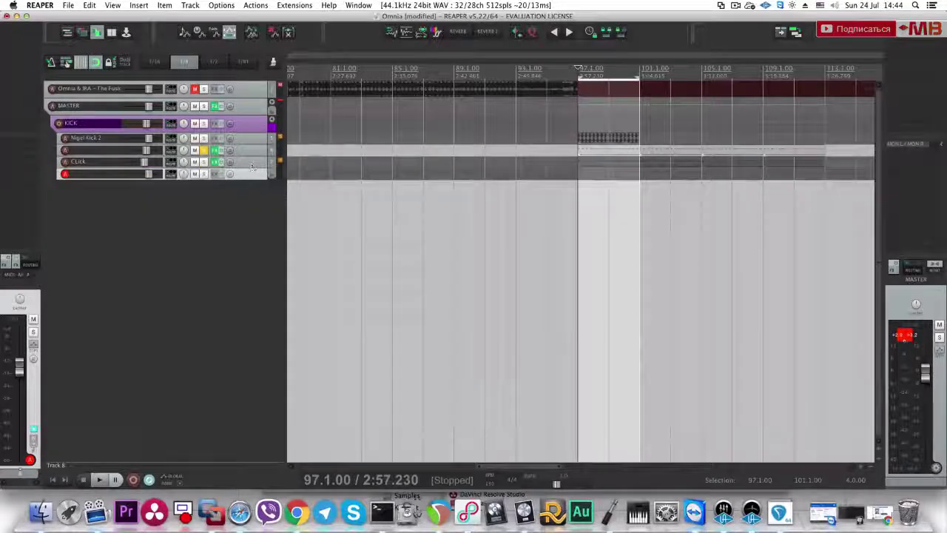
Step: Load the VSTi Kick – Nicky Romero (Sonic Academy) on the new track and close its window
click(216, 174)
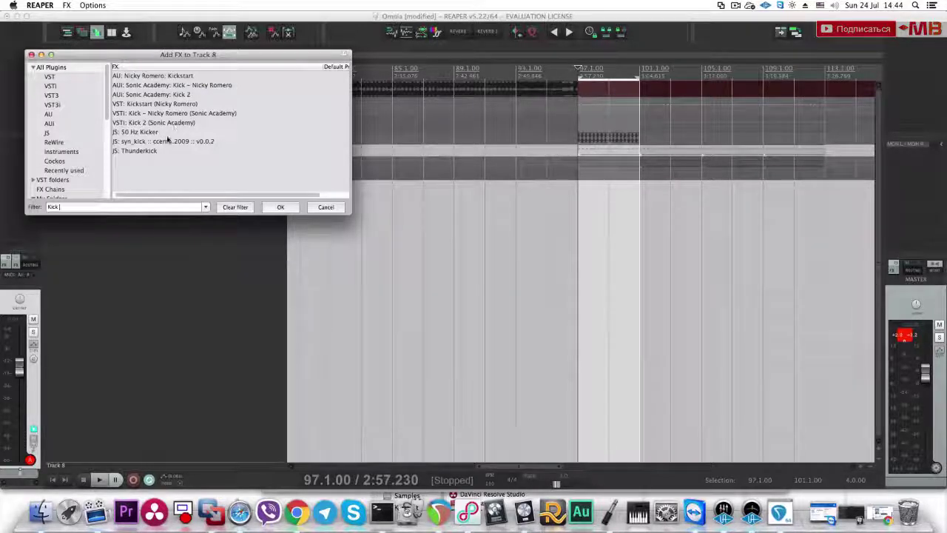
click(191, 95)
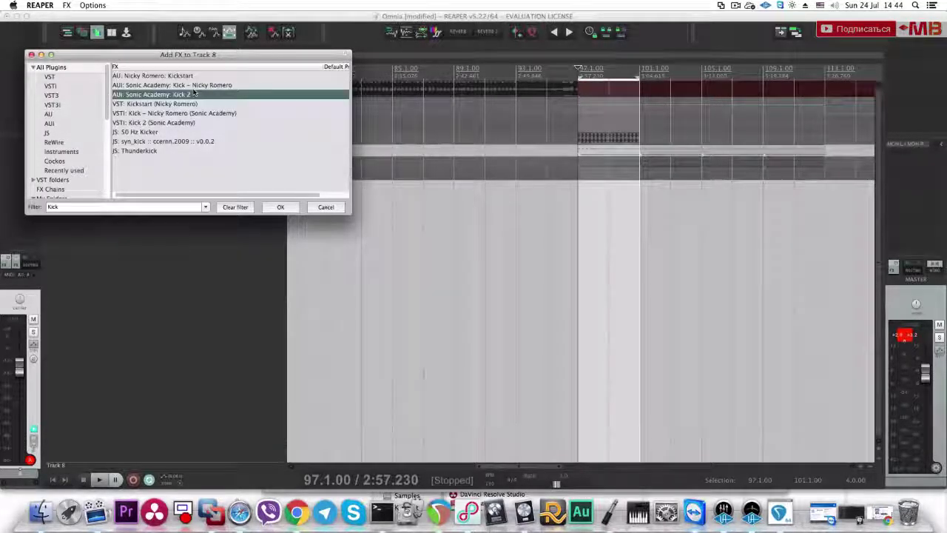
click(194, 86)
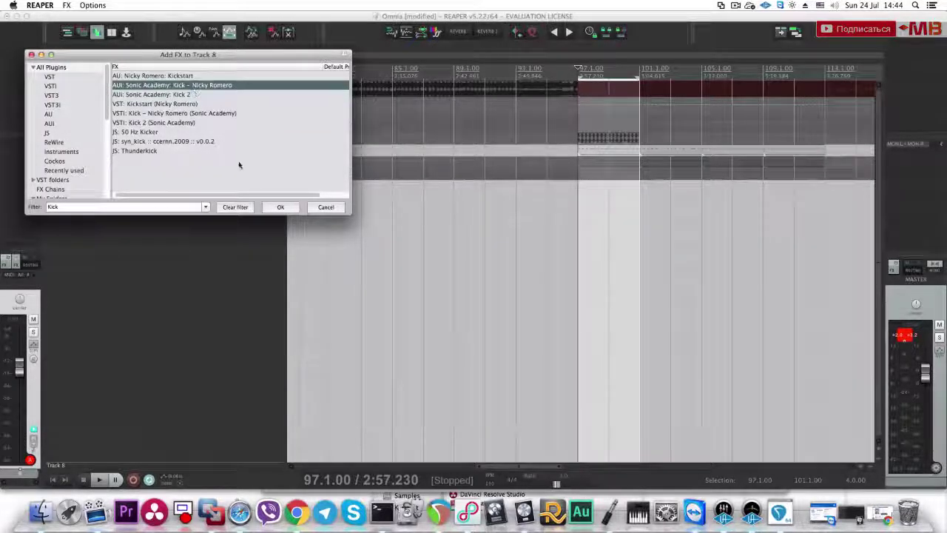
double_click(161, 114)
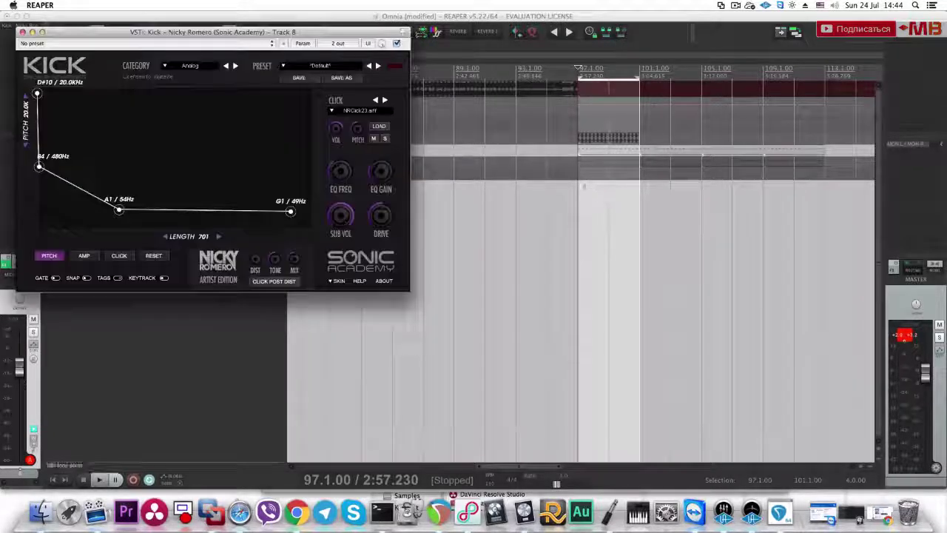
click(22, 32)
Step: Copy the click MIDI item from bar 97 to 101 onto the new track and play that track soloed
click(204, 175)
scroll(437, 208, up, 3)
drag(595, 234, 594, 249)
alt+super+click(204, 245)
key(space)
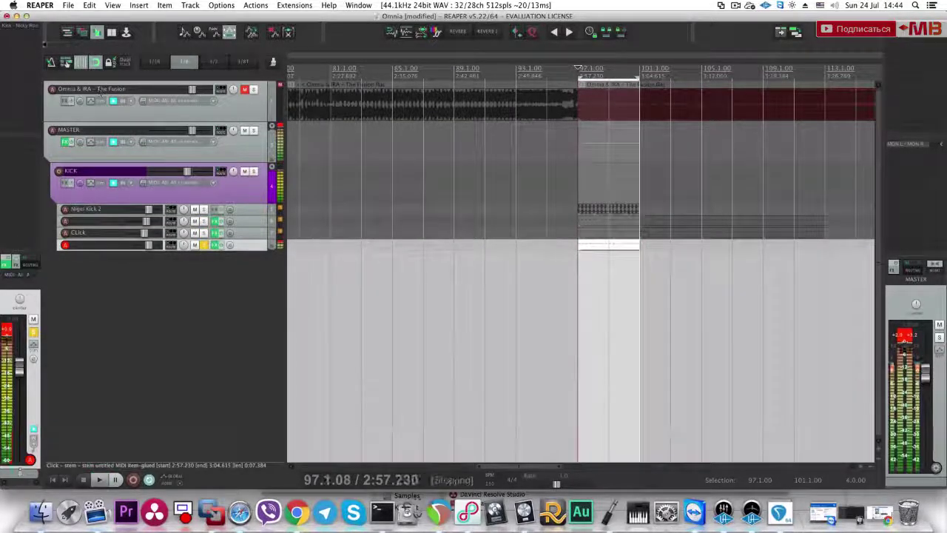
key(space)
Step: Open the Kick – Nicky Romero plug-in below the tracks and listen to Nigel Kick 2 and the Battery kick soloed in turn
click(215, 244)
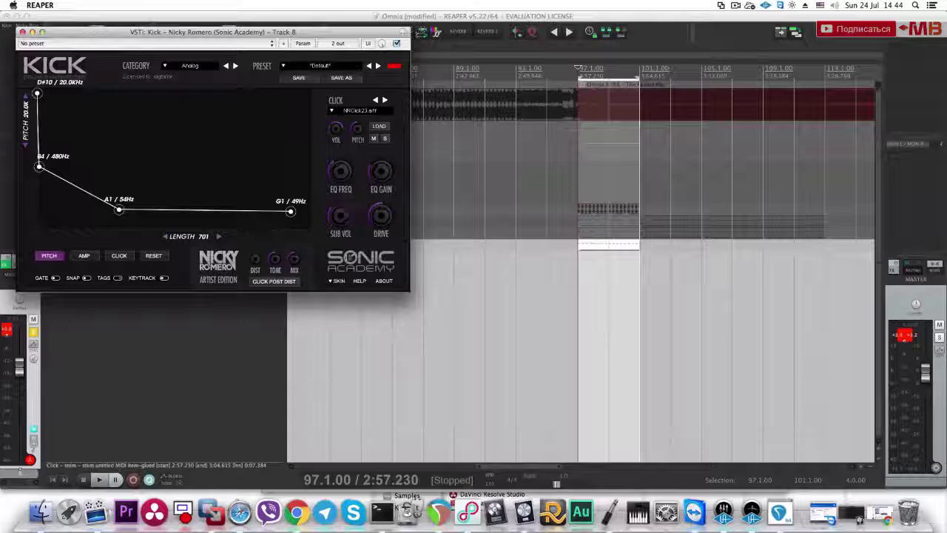
drag(244, 31, 532, 286)
click(204, 210)
key(space)
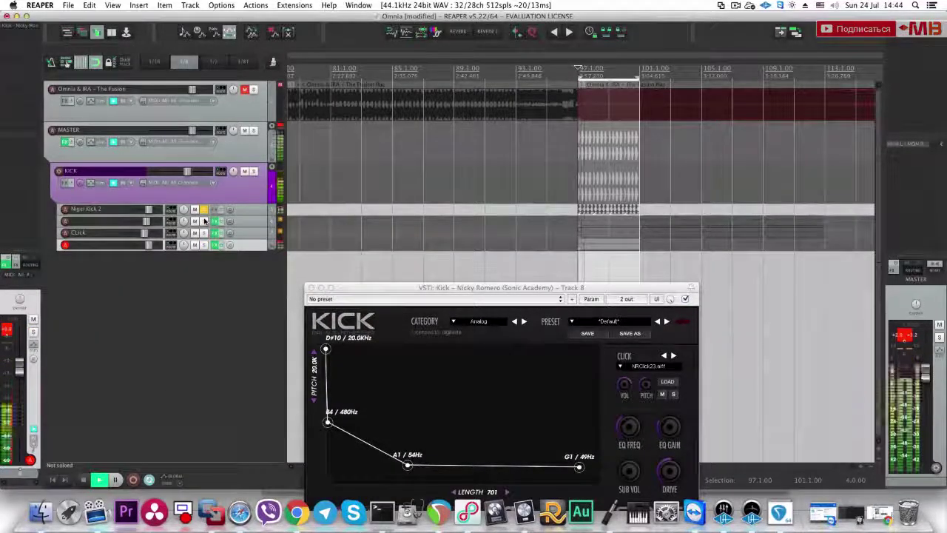
click(204, 221)
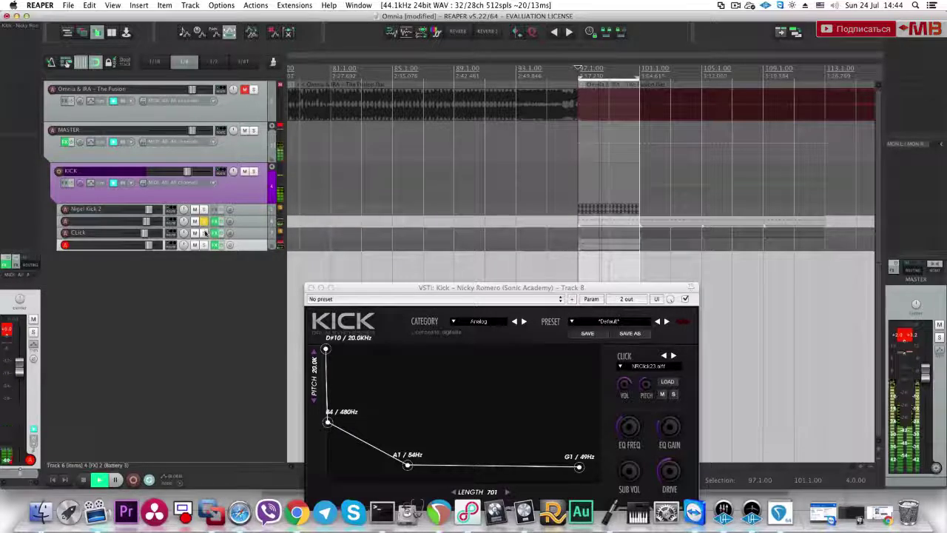
key(space)
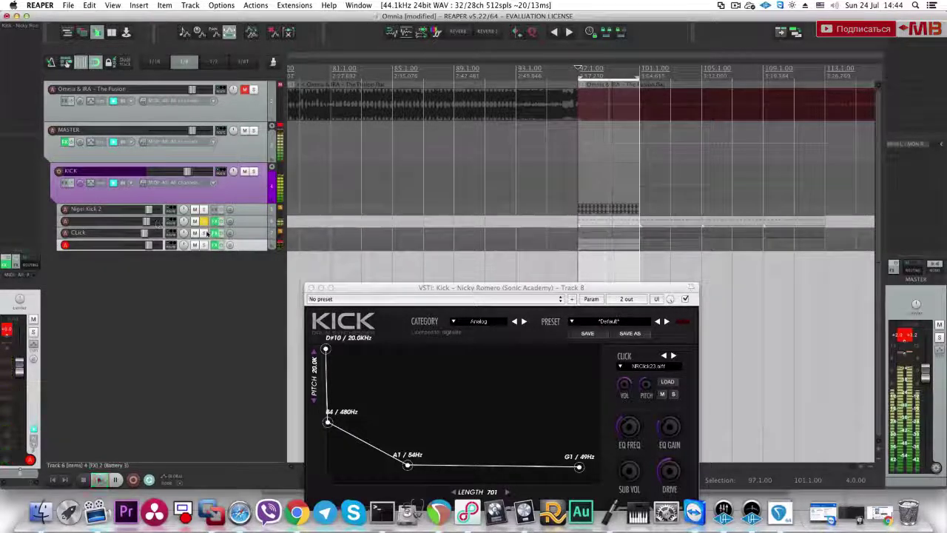
Step: Load the click sample House 01.aiff in the Kick synth and play the loop
drag(396, 289, 100, 77)
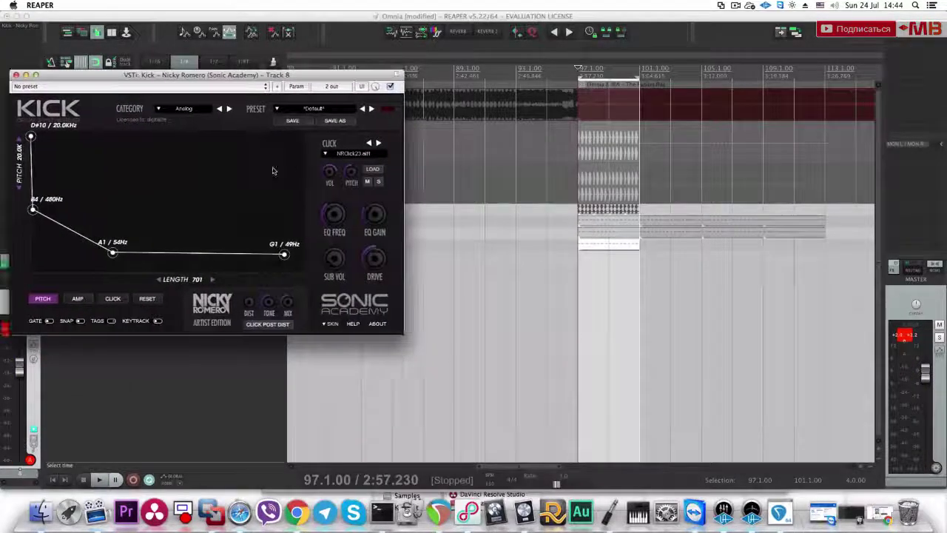
click(372, 155)
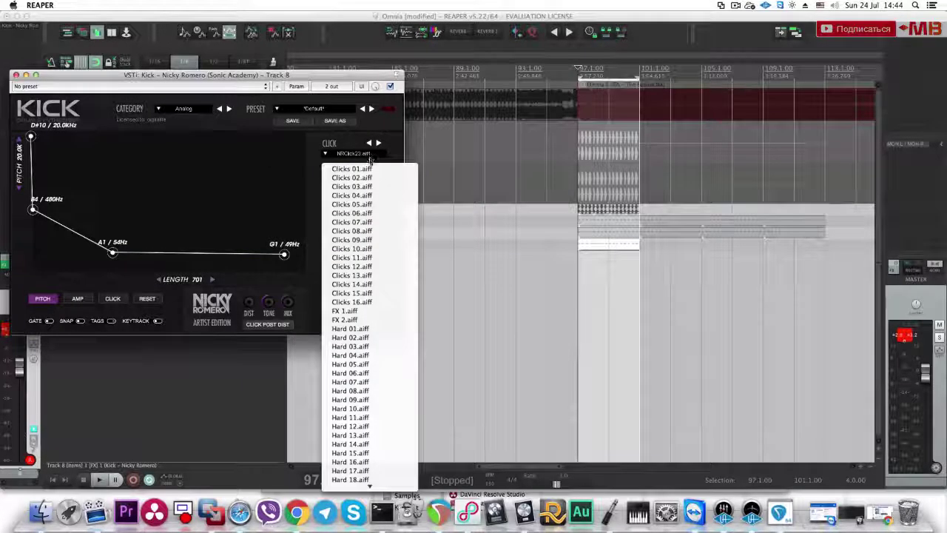
mouse_move(369, 485)
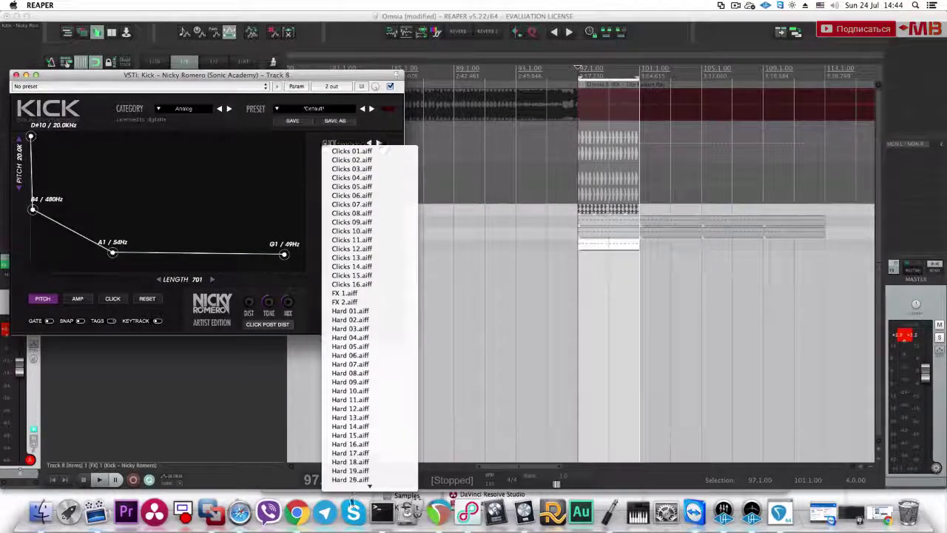
click(363, 196)
key(space)
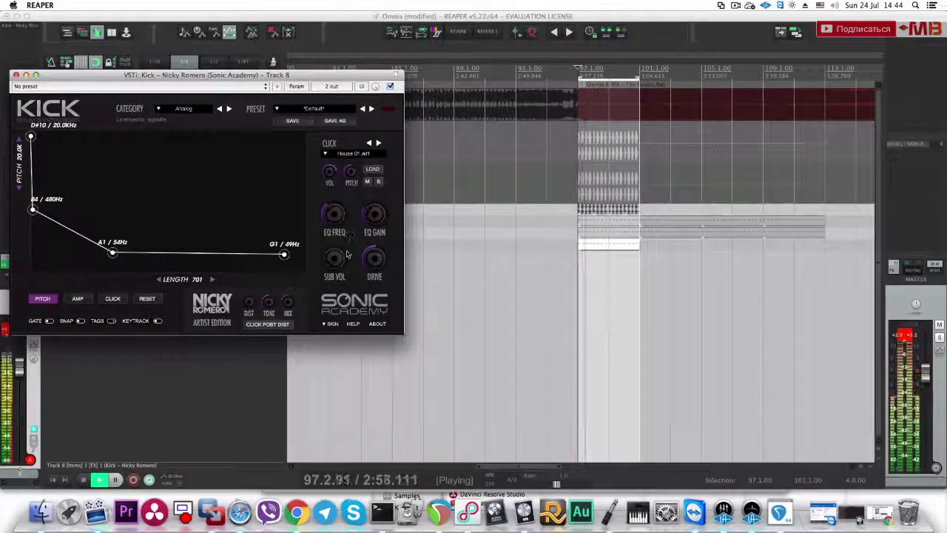
Step: Solo all four layers in the KICK folder together and set the Kick synth track's volume to +4.02 dB
drag(309, 75, 500, 381)
click(146, 248)
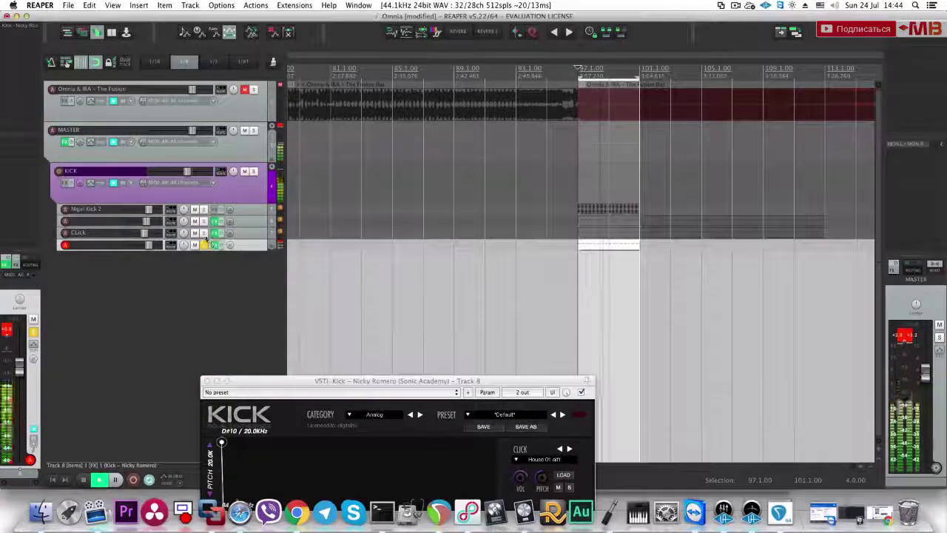
drag(147, 247, 151, 248)
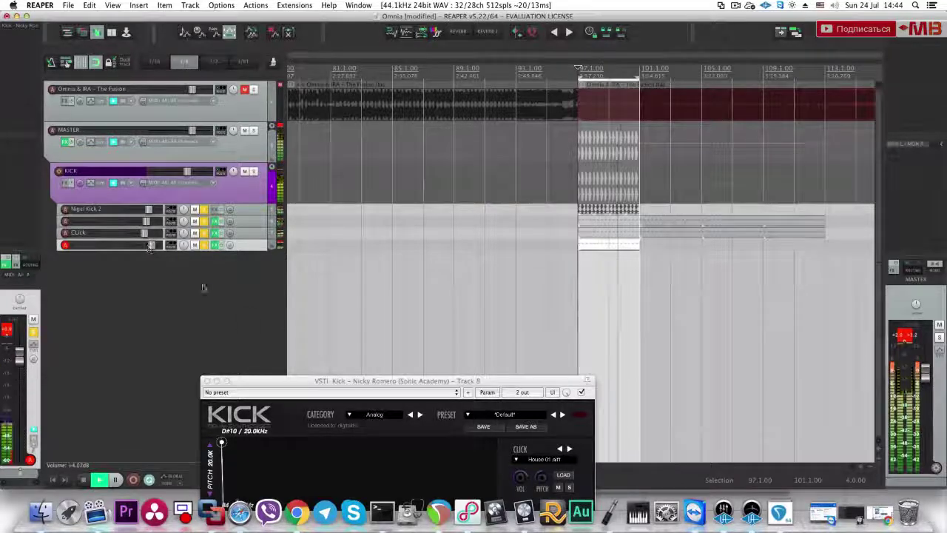
Step: Bring the Kick synth back into full view and switch to the click sample following House 01.aiff
drag(289, 382, 131, 135)
click(411, 202)
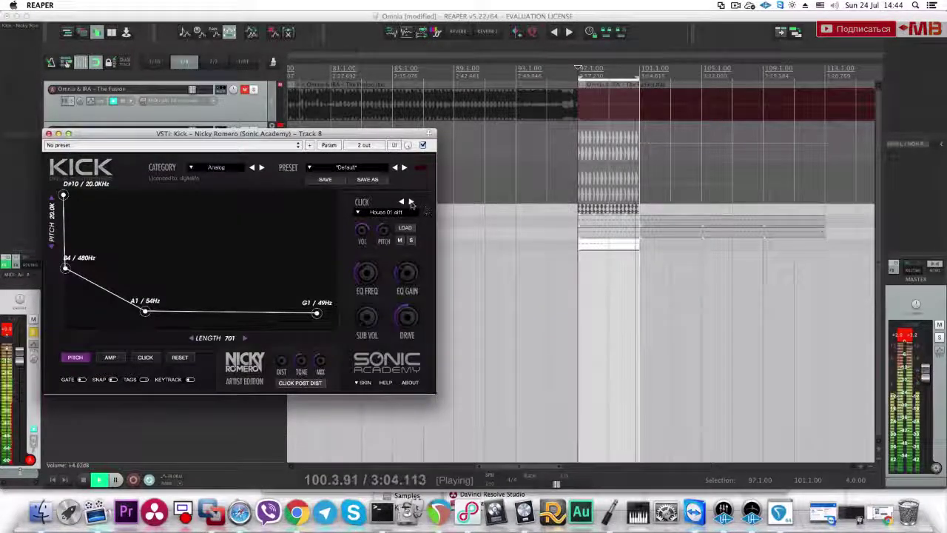
Step: Switch the click sample in the Kick synth to House 03.aiff, close the plugin and stop playback
click(411, 202)
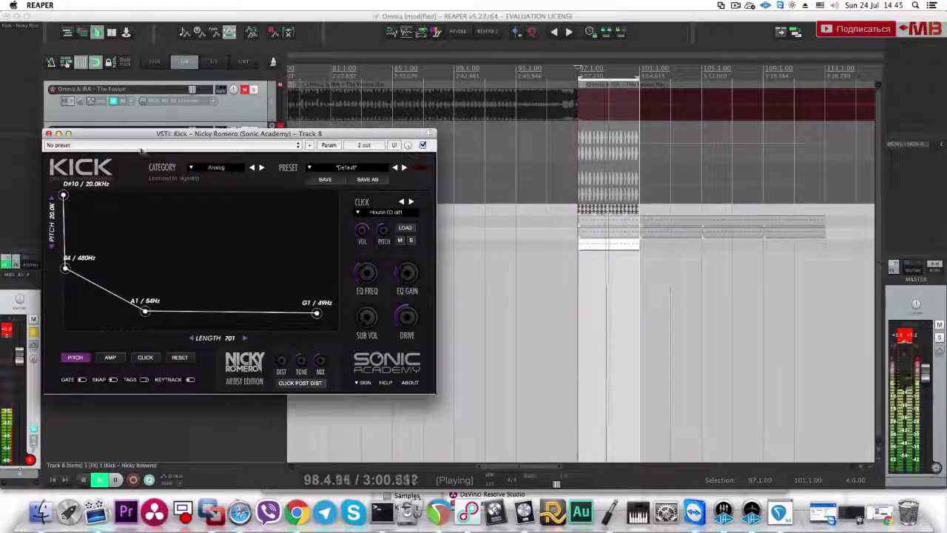
click(48, 134)
key(space)
Step: Enlarge the lowest kick layer track and compare its playback with normal and inverted phase
drag(151, 244, 143, 326)
key(space)
key(space)
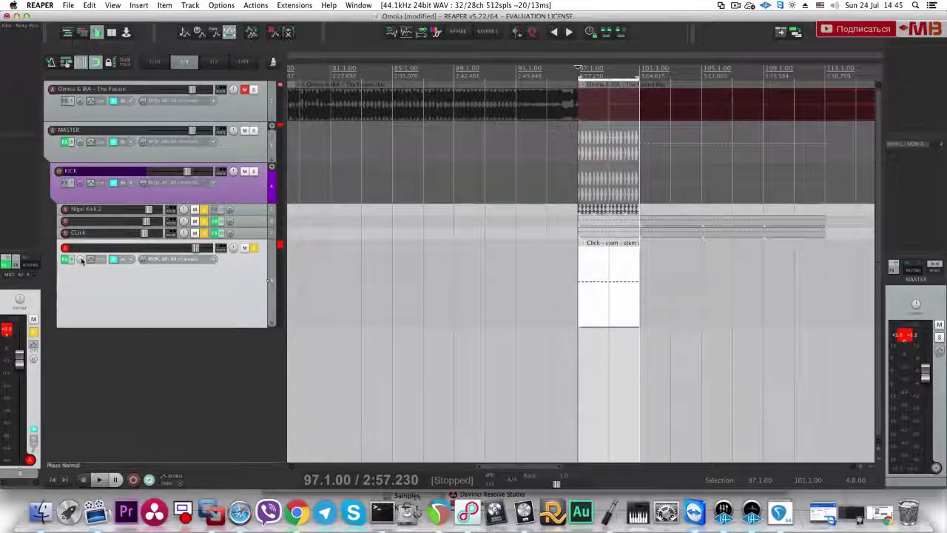
key(space)
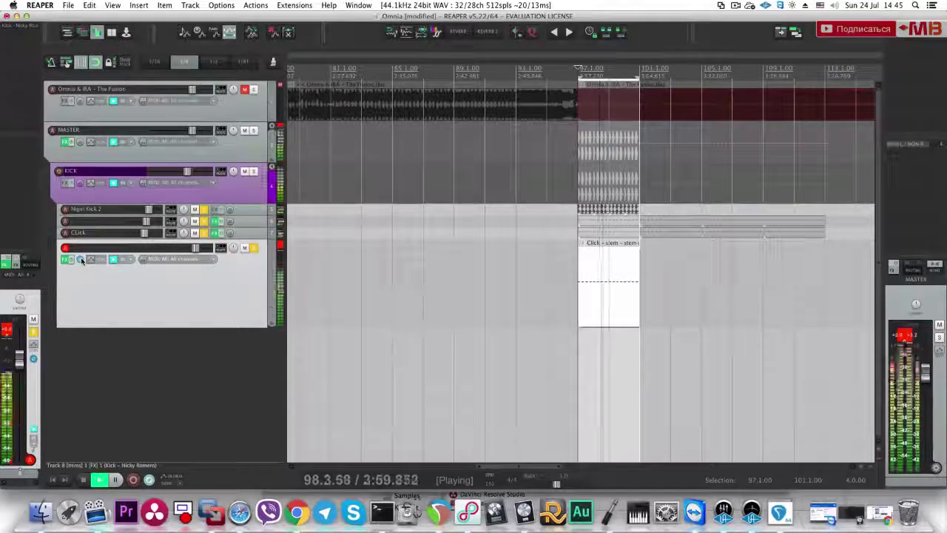
key(space)
click(82, 260)
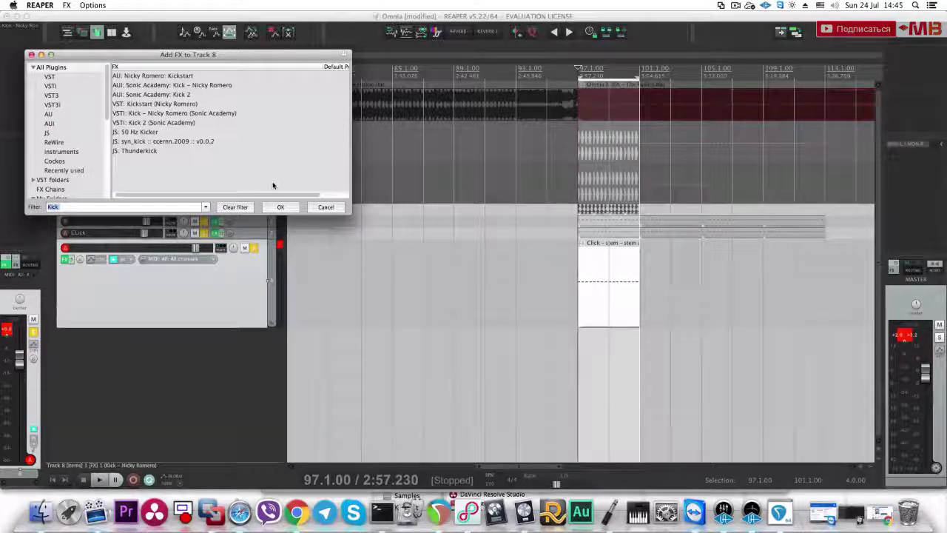
Step: Find ReaEQ in the effect list and add it to the lowest kick layer track
key(BackSpace)
key(BackSpace)
text(Reqeq)
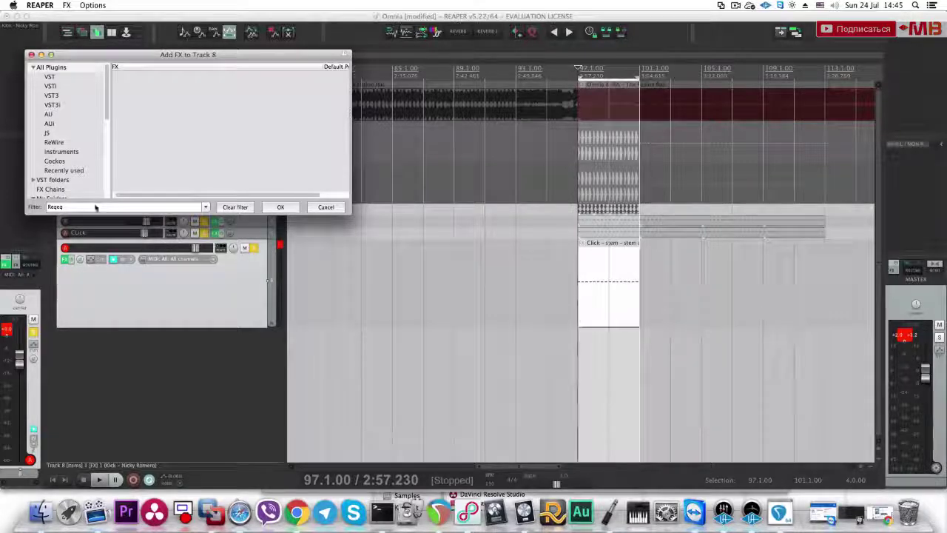
double_click(172, 77)
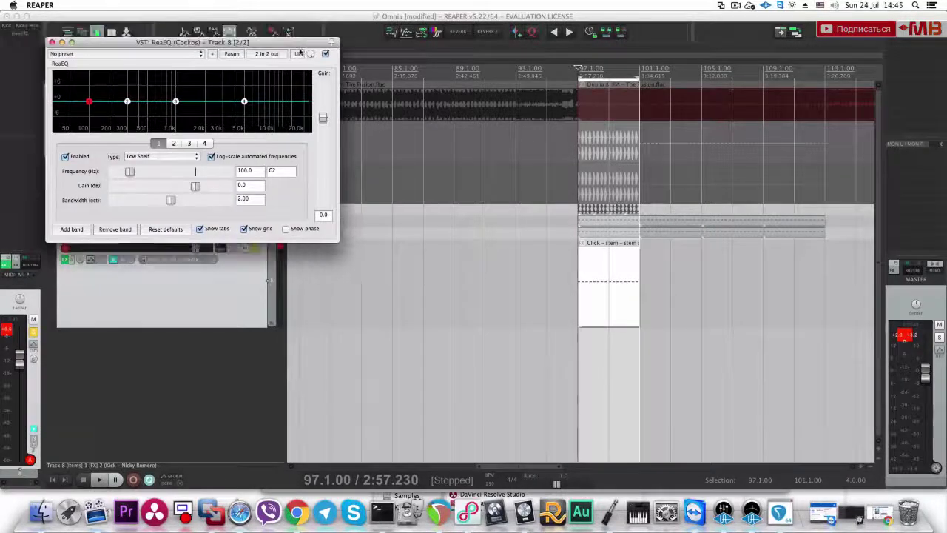
Step: Set ReaEQ's first band to All Pass, show the phase curve and raise the frequency to about 3568 Hz during playback
click(367, 239)
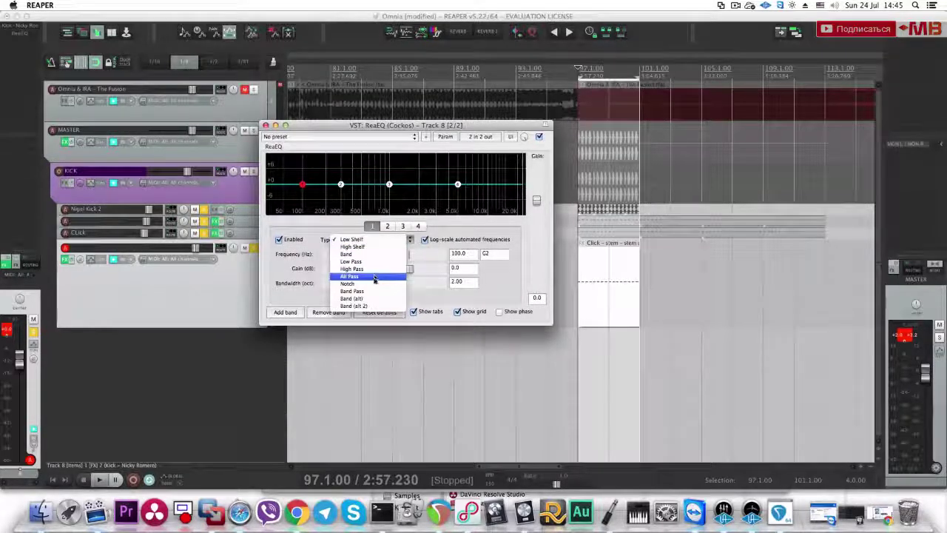
click(349, 276)
click(500, 312)
key(space)
drag(302, 184, 443, 185)
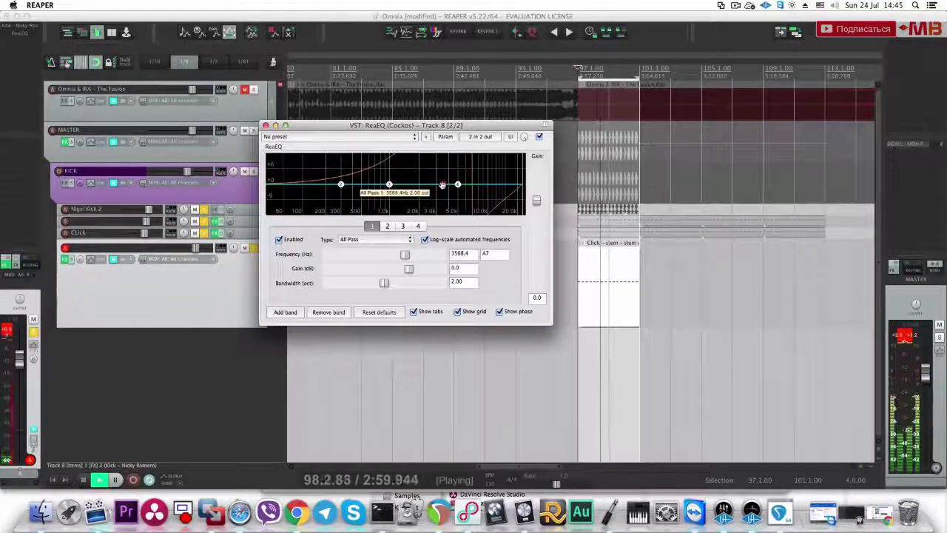
Step: Invert the kick layer track's phase and lower the all-pass frequency to about 315 Hz while comparing playback
click(539, 137)
drag(430, 184, 389, 184)
key(space)
click(80, 259)
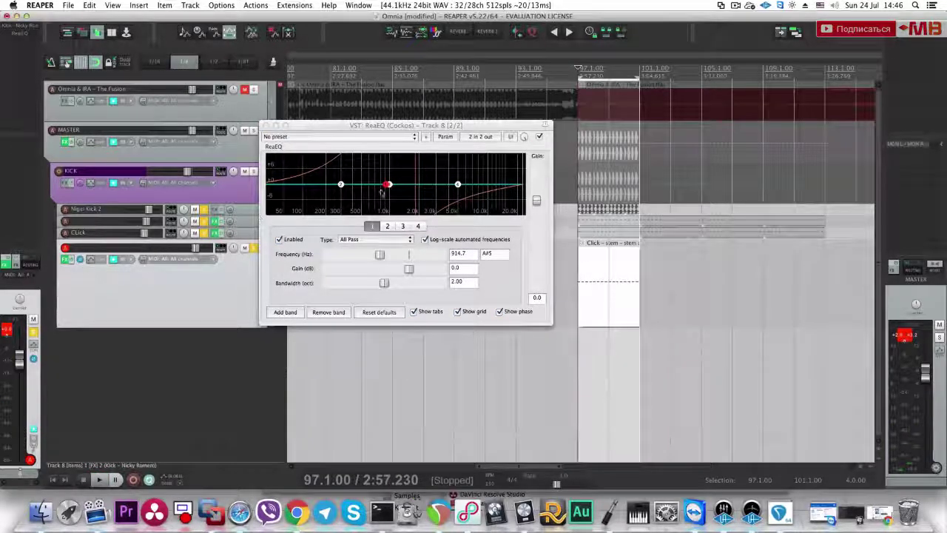
key(space)
drag(385, 184, 341, 184)
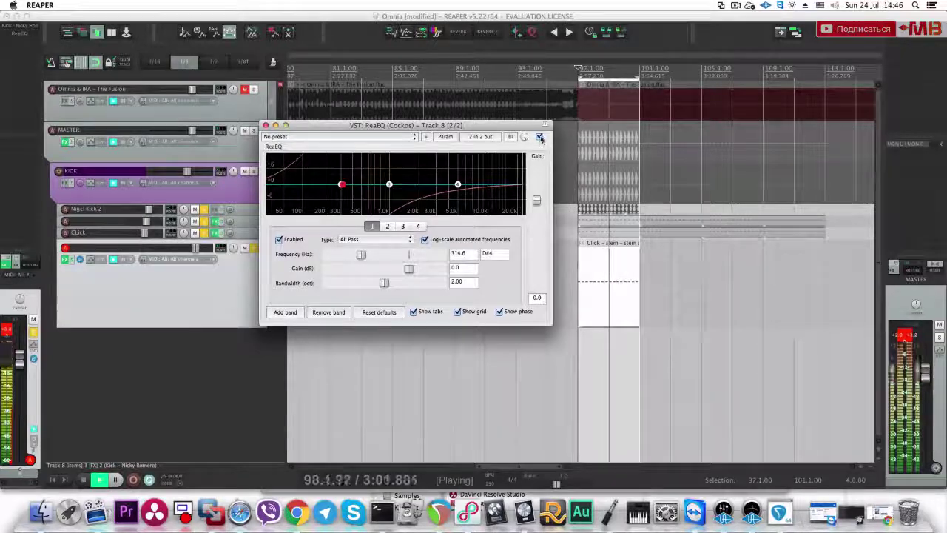
Step: Remove ReaEQ from the lowest kick layer track and return its phase to normal
alt+click(8, 35)
key(space)
click(81, 259)
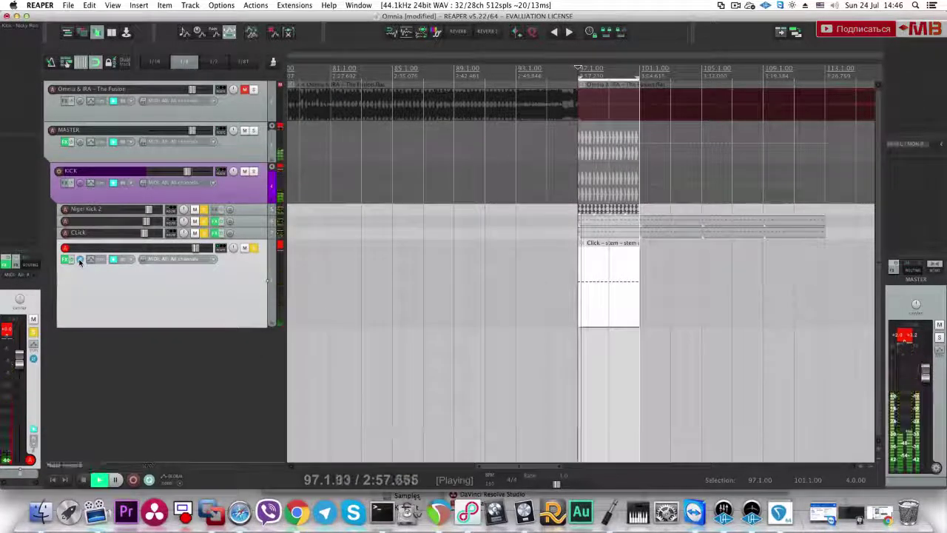
key(space)
Step: Lower the lowest kick layer's volume slightly during playback and shrink the height of all tracks
drag(193, 248, 186, 249)
key(space)
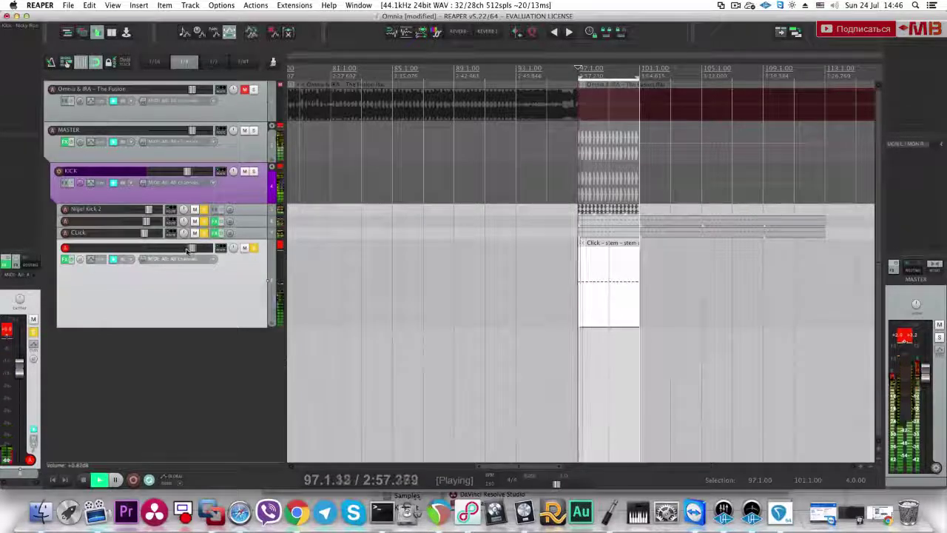
click(214, 365)
scroll(245, 245, down, 5)
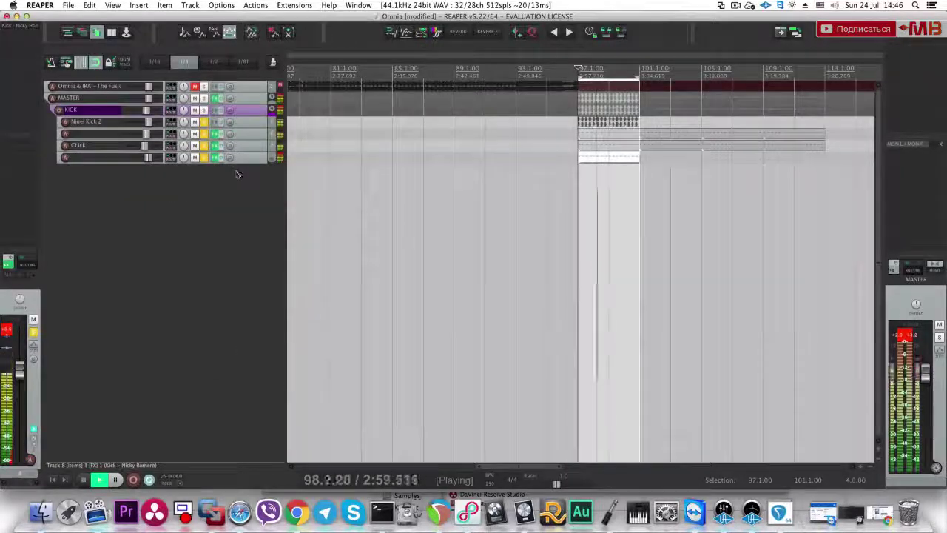
Step: Rename the CLick track in the KICK folder as HI
click(250, 149)
double_click(108, 148)
text(HI)
key(Return)
key(space)
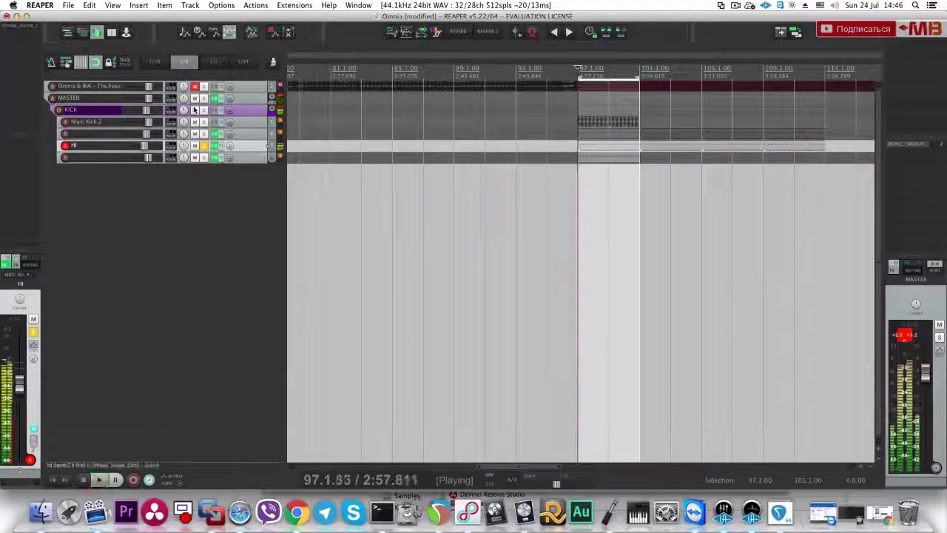
Step: Clear the solo on the kick layers and compare the KICK folder with the soloed Omnia & IRA reference track
key(space)
click(204, 146)
click(205, 111)
key(space)
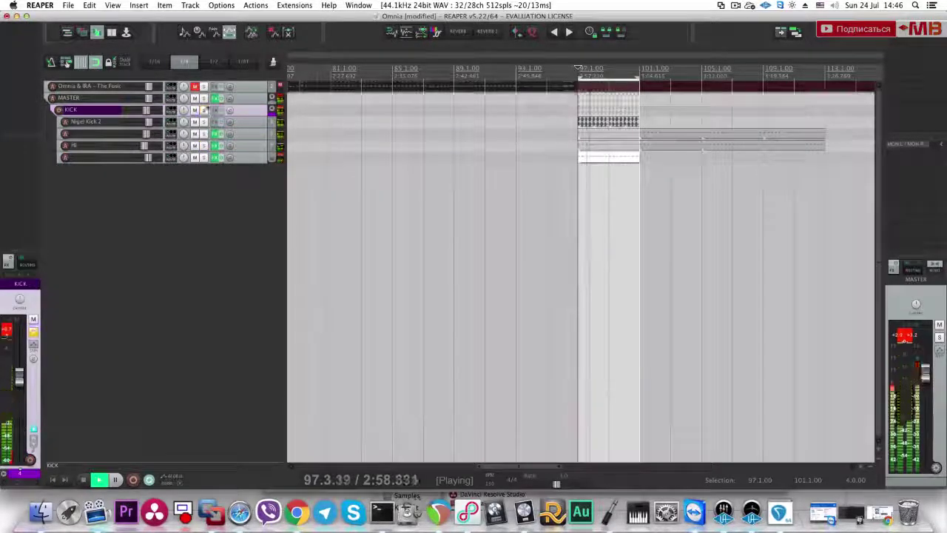
click(204, 86)
click(205, 87)
key(space)
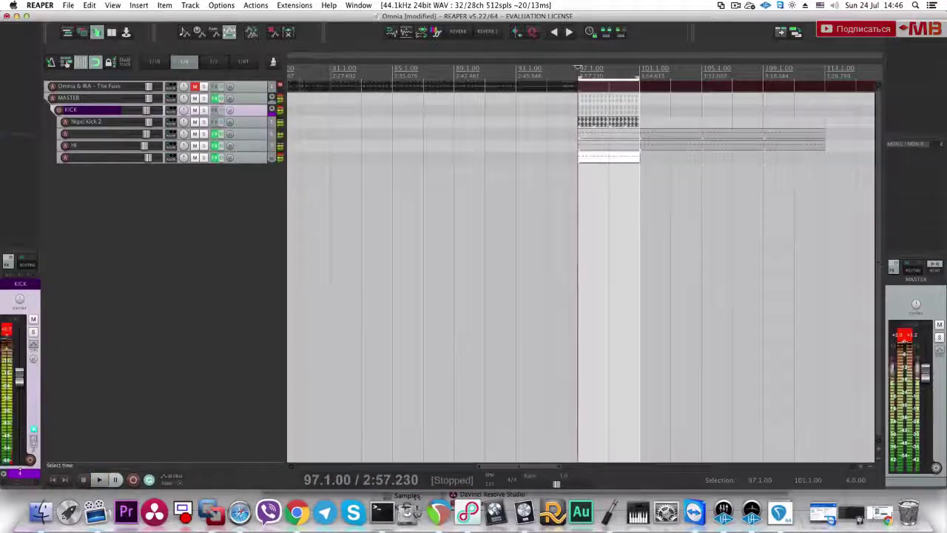
Step: Duplicate the selected kick layer items three times so they extend to bar 113
key(super+d)
key(super+d)
key(super+d)
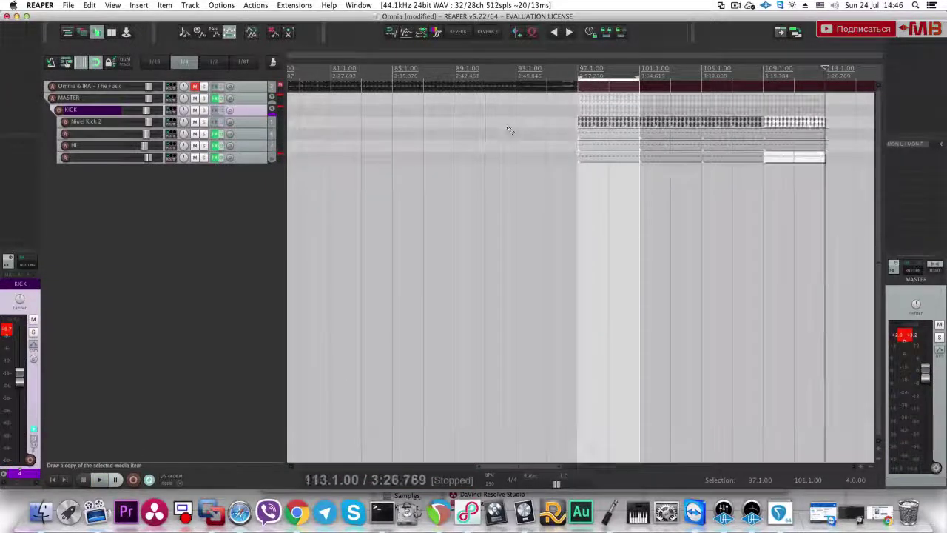
Step: Clear the time selection, audition the soloed Omnia & IRA reference from bar 97, save the project and unsolo the reference
scroll(550, 131, down, 3)
click(554, 132)
key(space)
click(205, 86)
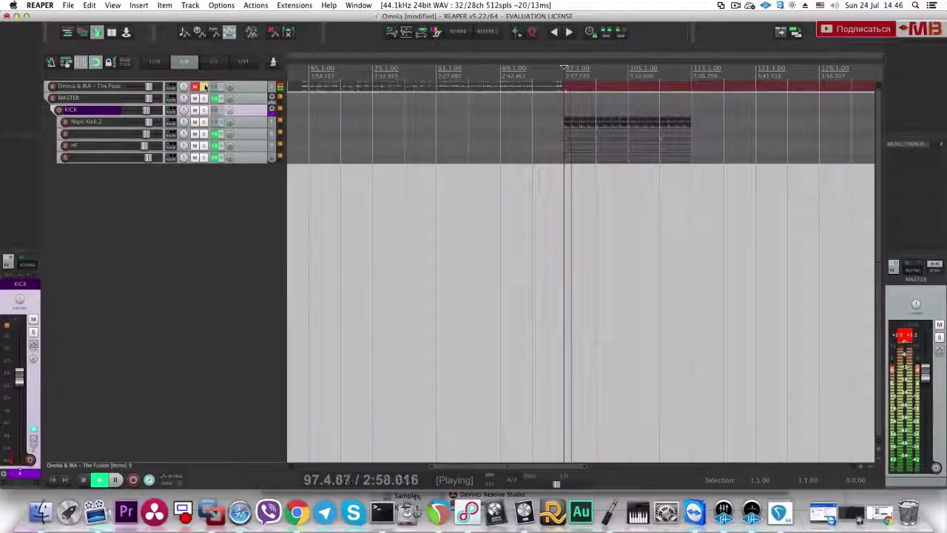
key(super+s)
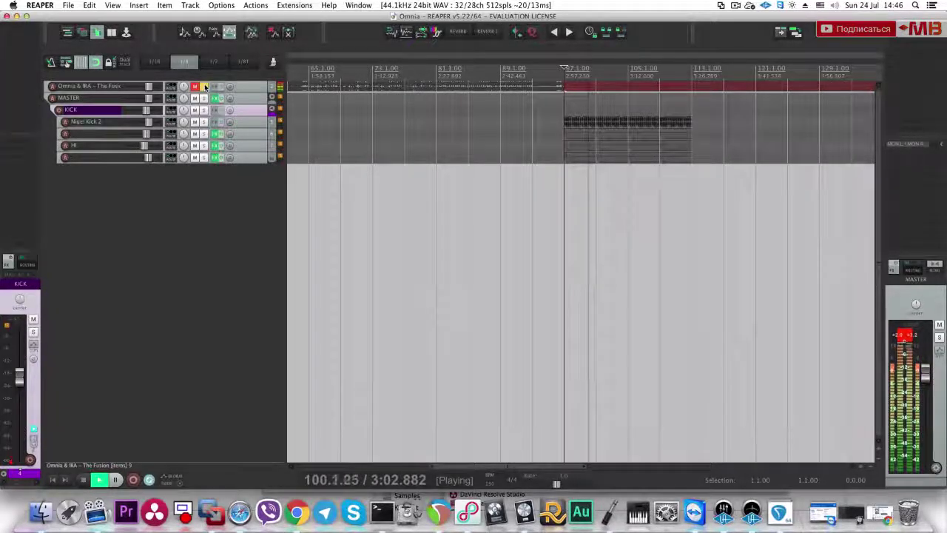
click(205, 87)
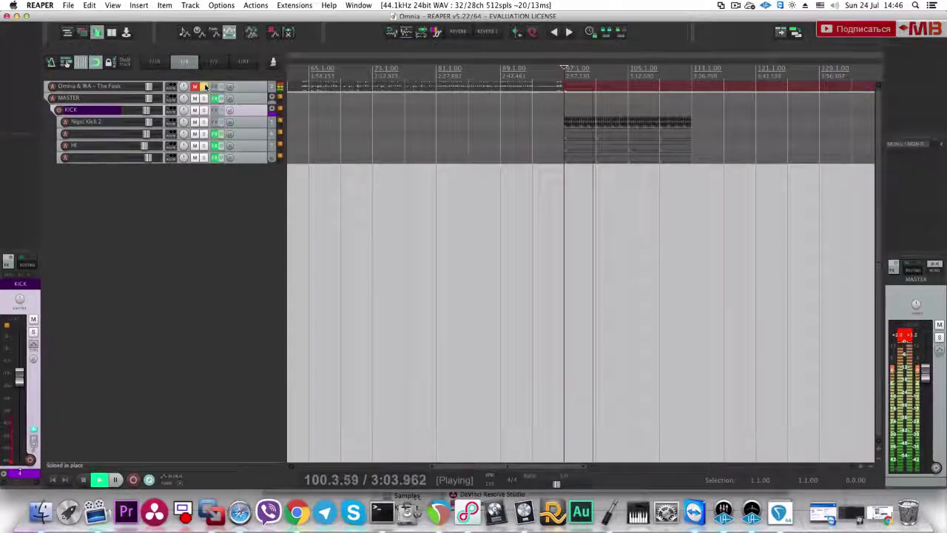
key(space)
click(206, 86)
Step: Add a new track inside the MASTER folder below KICK and name it Synth
double_click(217, 204)
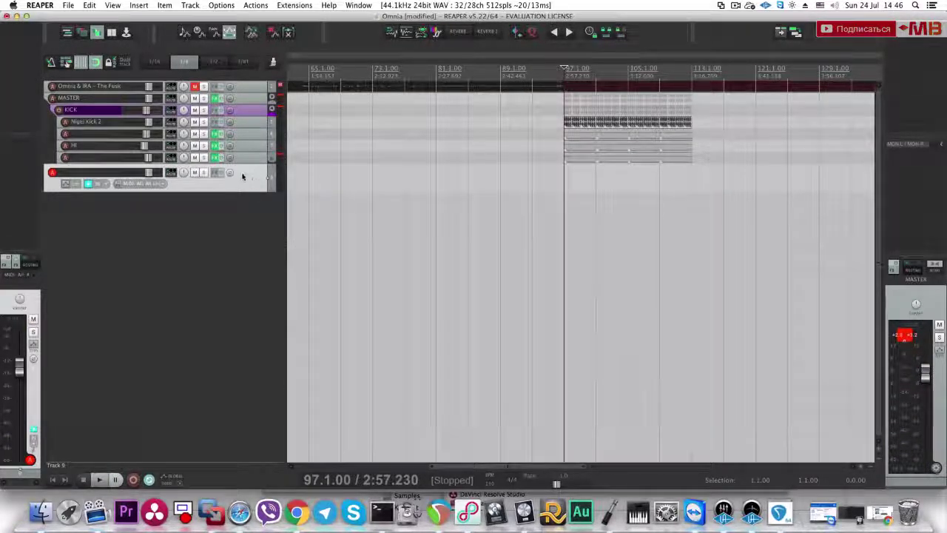
drag(244, 181, 246, 145)
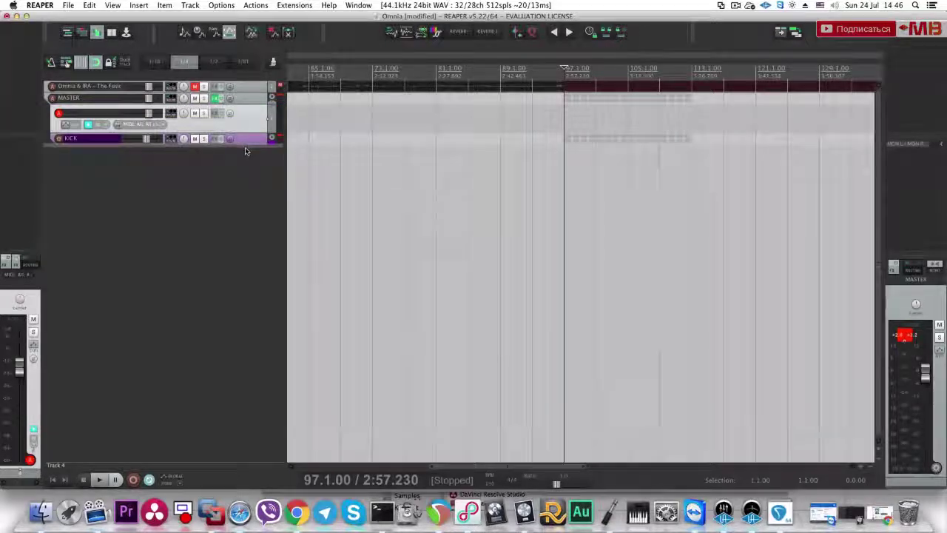
double_click(92, 125)
text(Synth)
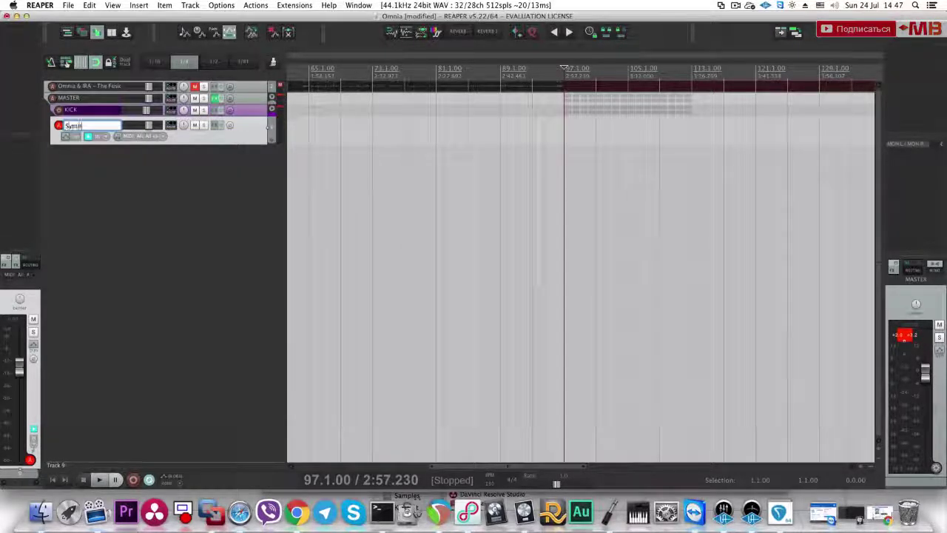
key(Return)
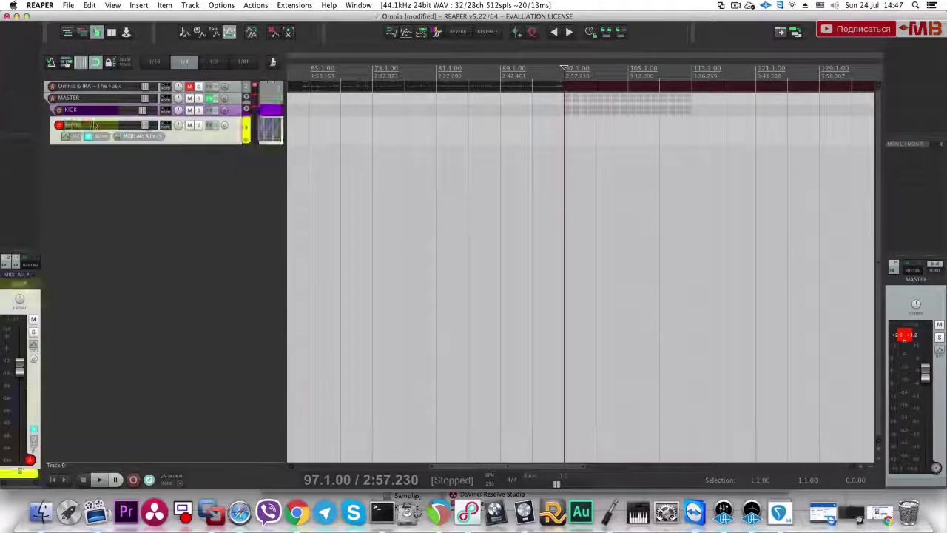
Step: Add the AUi version of LennarDigital Sylenth1 (x86) to the Synth track
click(22, 27)
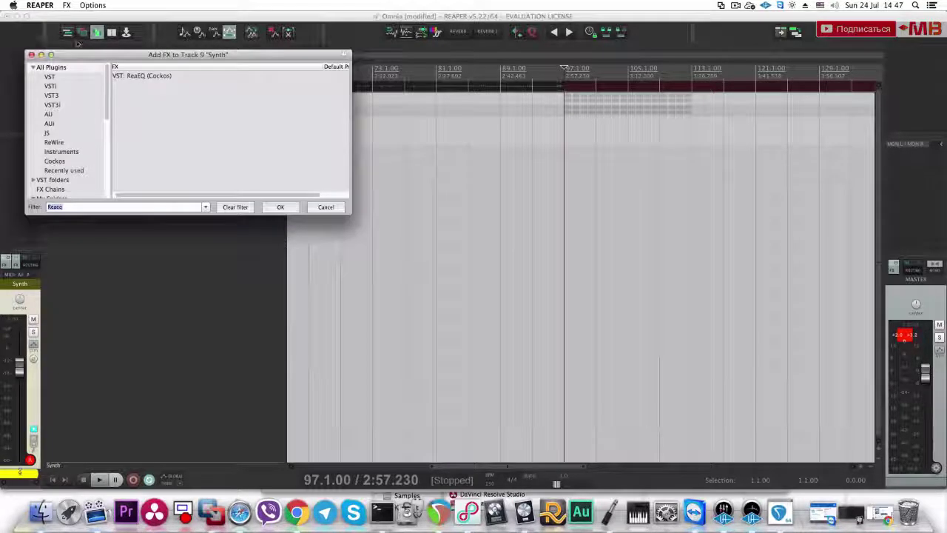
text(Synth1)
key(BackSpace)
key(BackSpace)
key(BackSpace)
text(le)
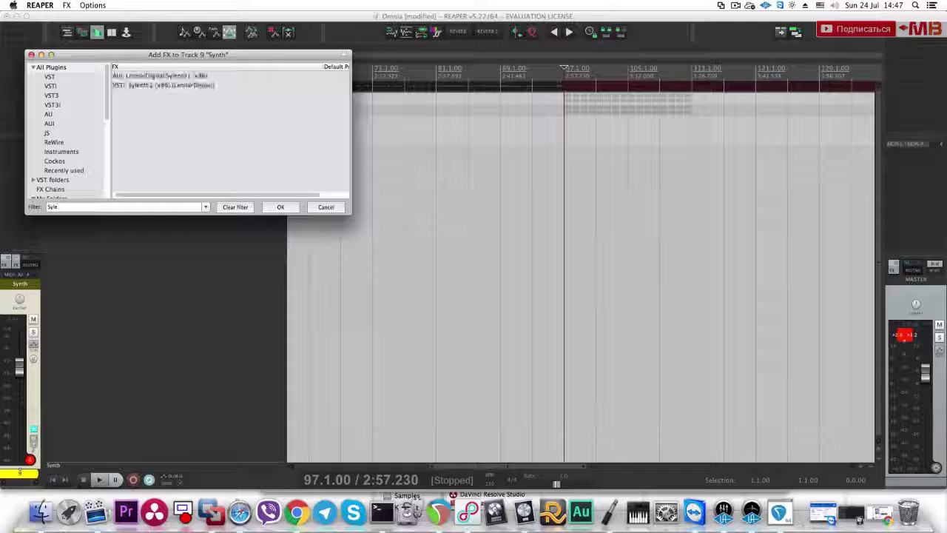
click(170, 77)
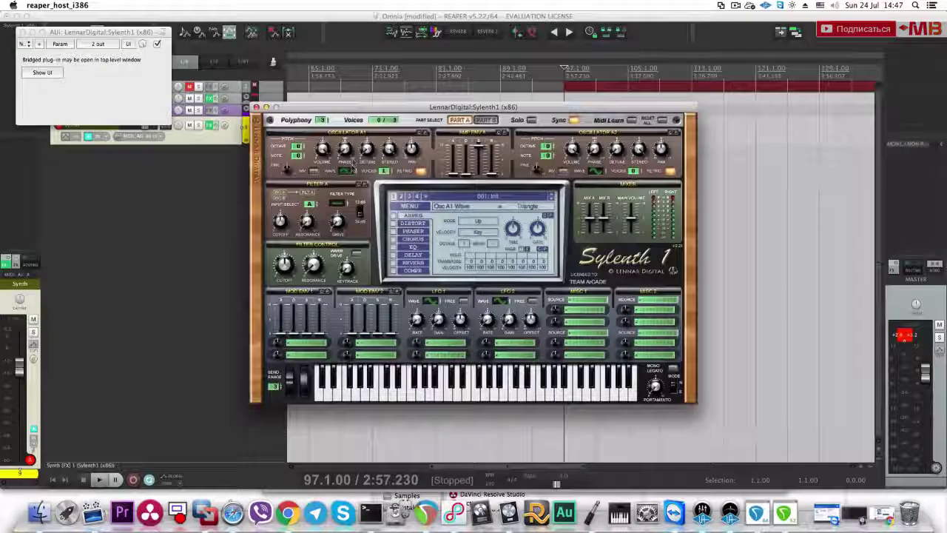
Step: Try the HPulse and QPulse waves on oscillator A1 and compare the sound with the soloed reference track
click(349, 171)
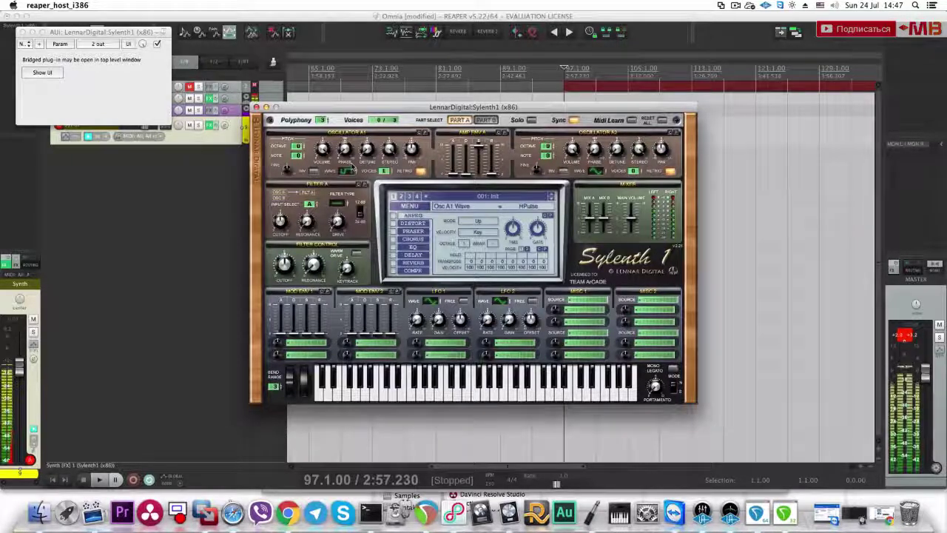
click(356, 170)
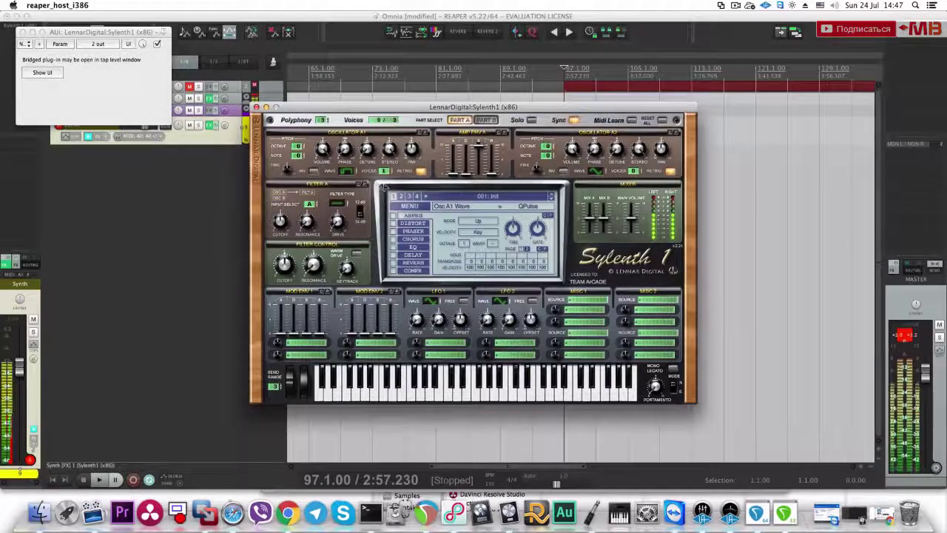
click(205, 86)
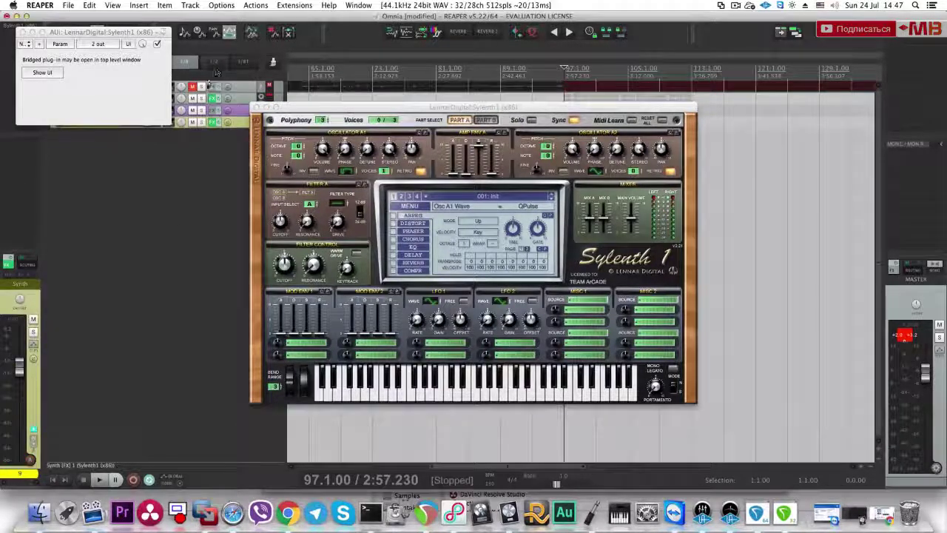
key(space)
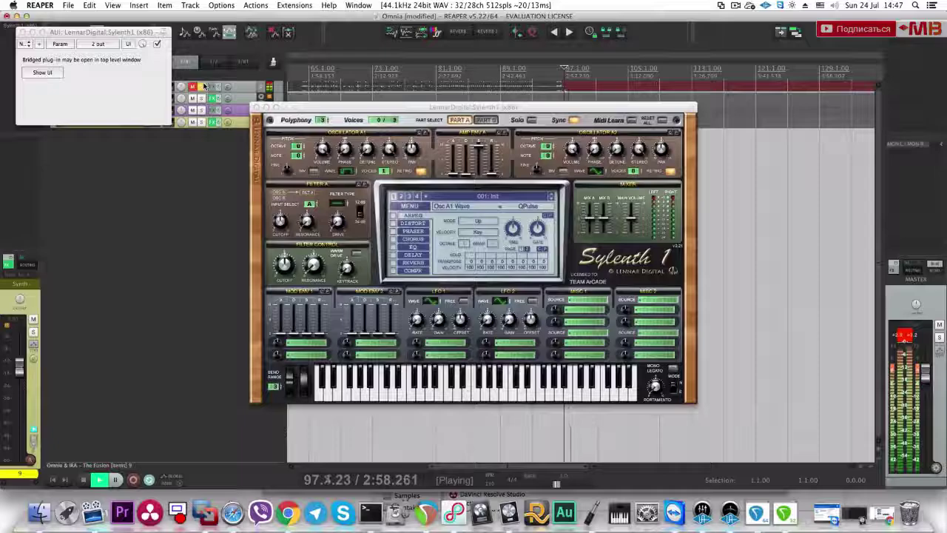
key(space)
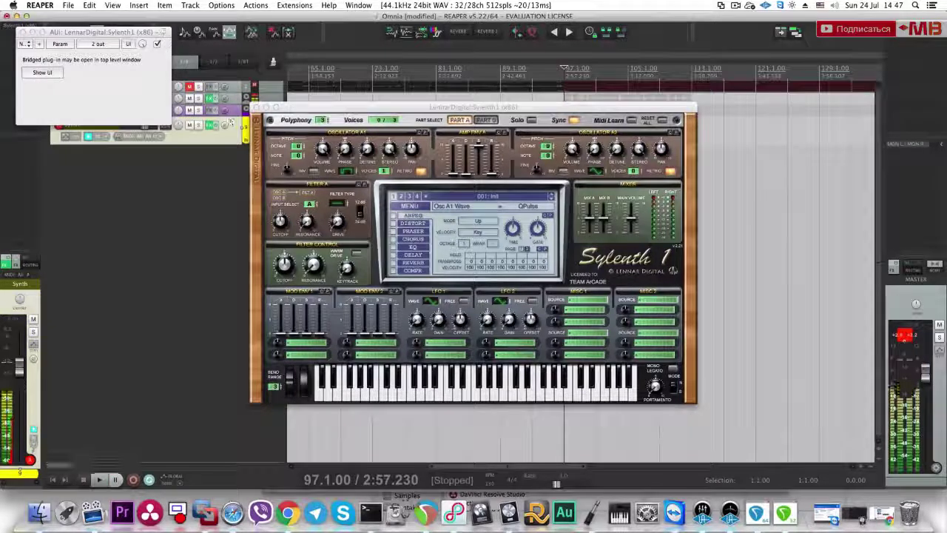
Step: Set oscillator A1's wave to HPulse and play the soloed Omnia & IRA reference track for comparison
click(346, 170)
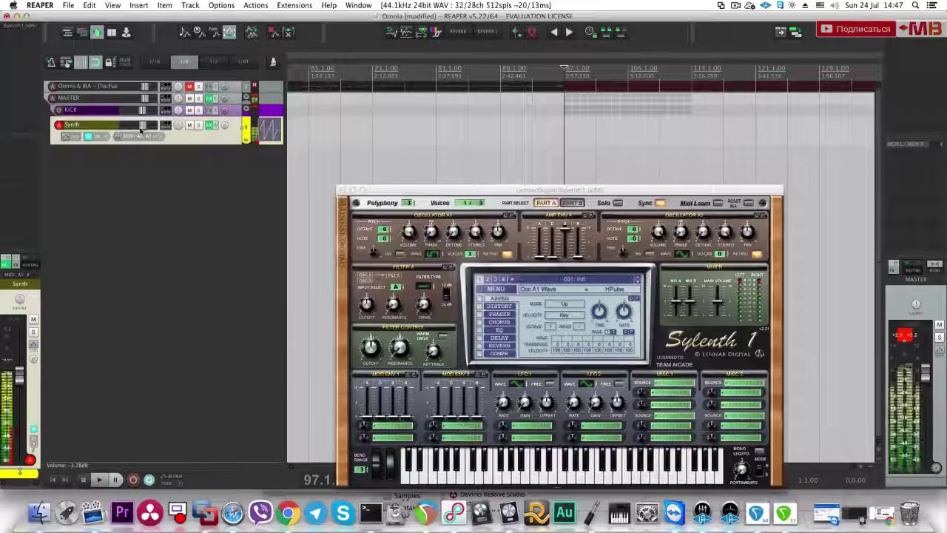
key(space)
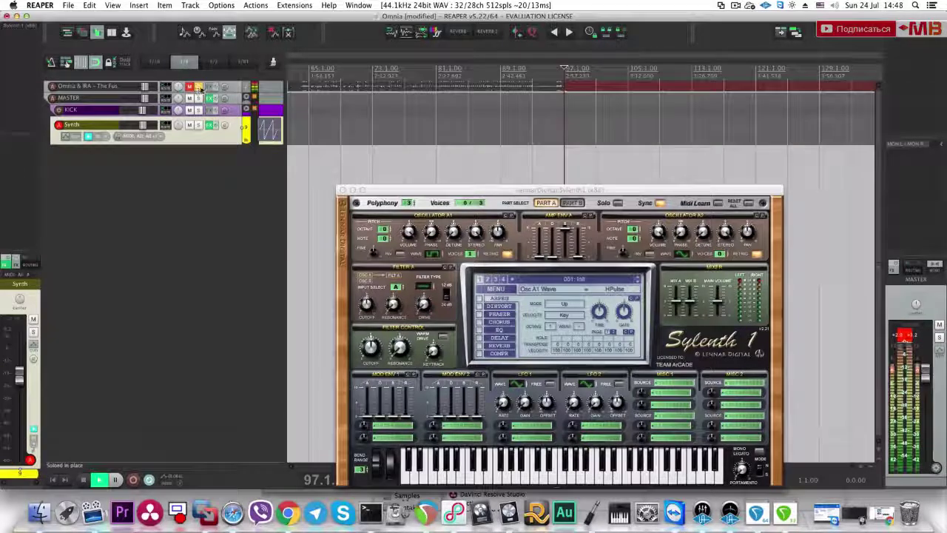
click(198, 87)
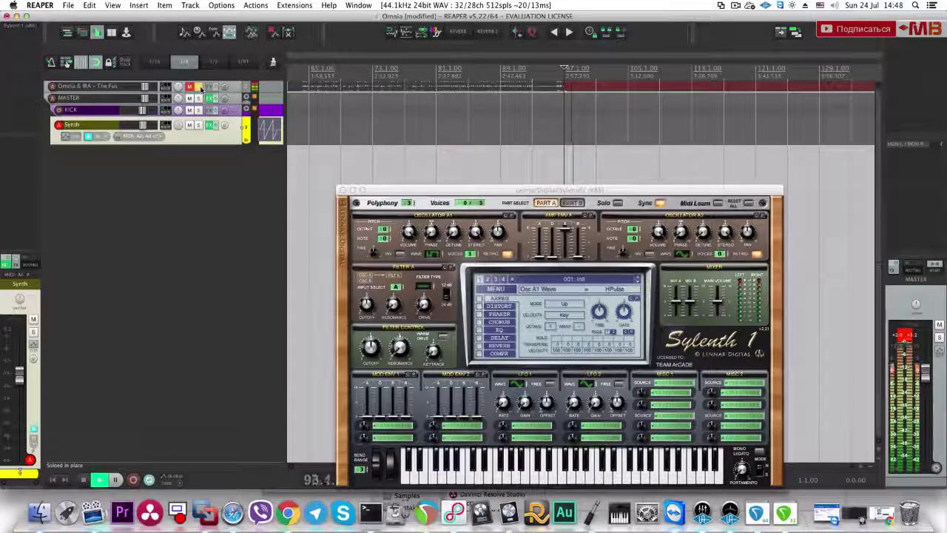
Step: Set oscillator A2 to one voice of oscillator A1's wave at volume 9.67, and set oscillator A1's phase to 48 deg
key(space)
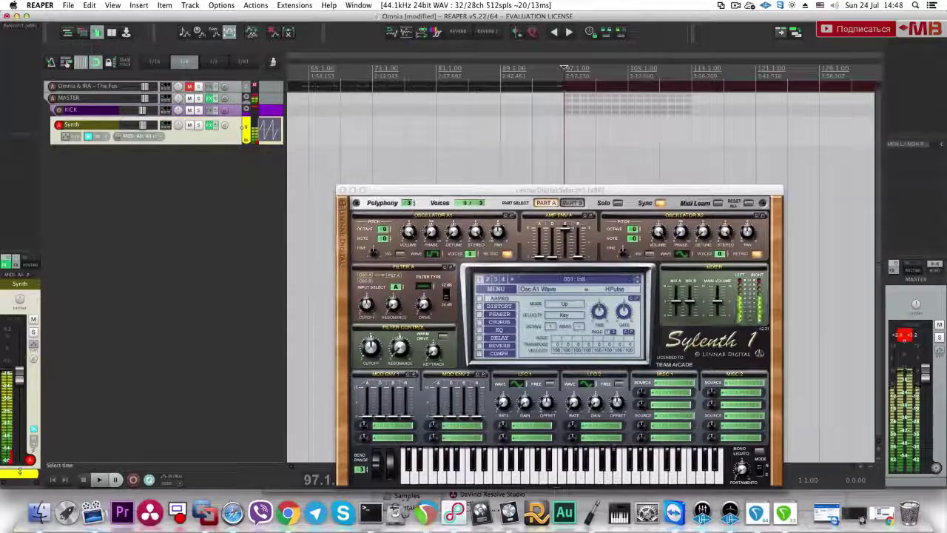
click(441, 251)
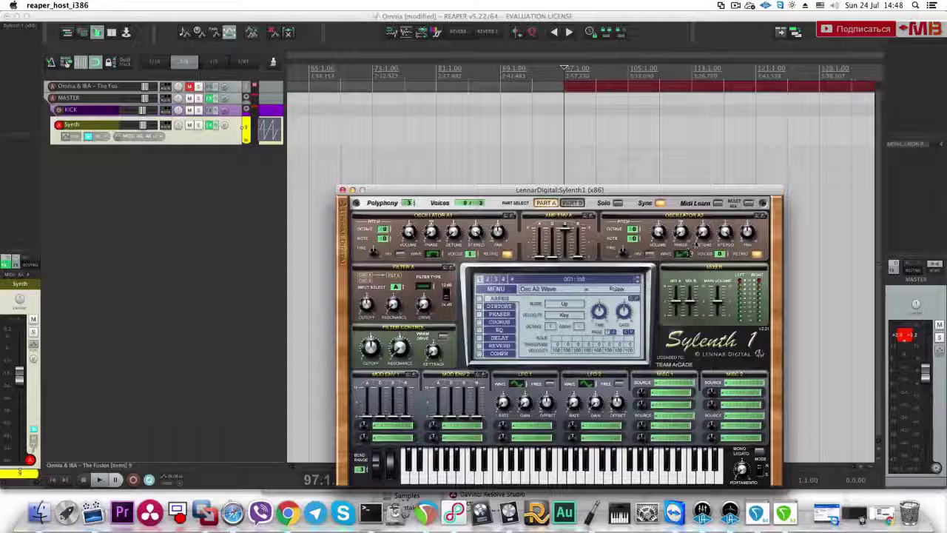
click(687, 254)
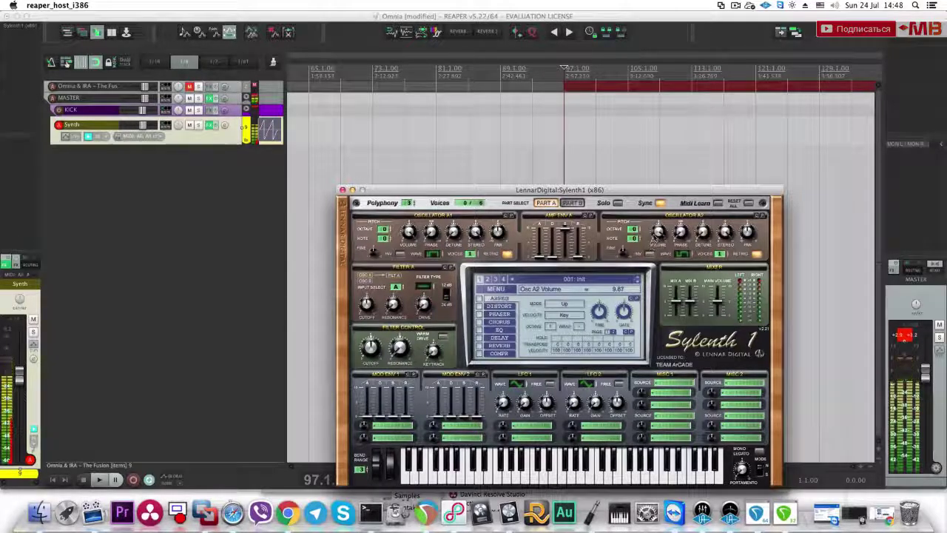
mouse_move(436, 235)
mouse_down()
mouse_move(452, 185)
mouse_move(448, 233)
mouse_up()
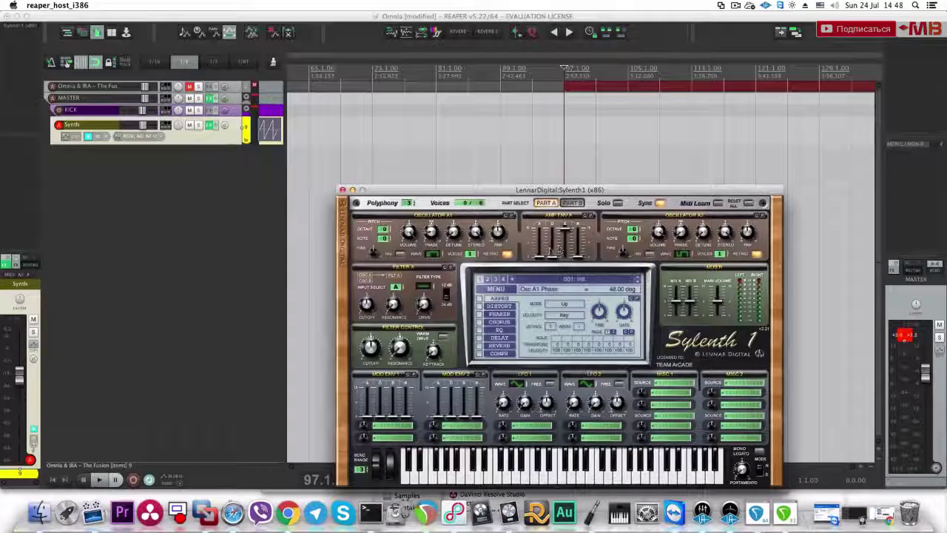
Step: Assign Pitch A as LFO 1's first destination and play the soloed Omnia & IRA reference track for comparison
drag(482, 190, 424, 66)
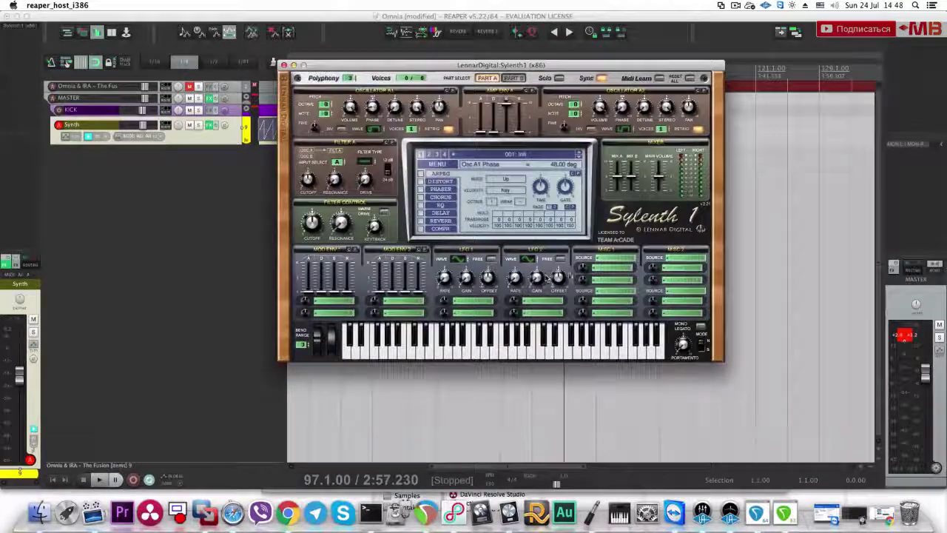
click(470, 302)
click(475, 284)
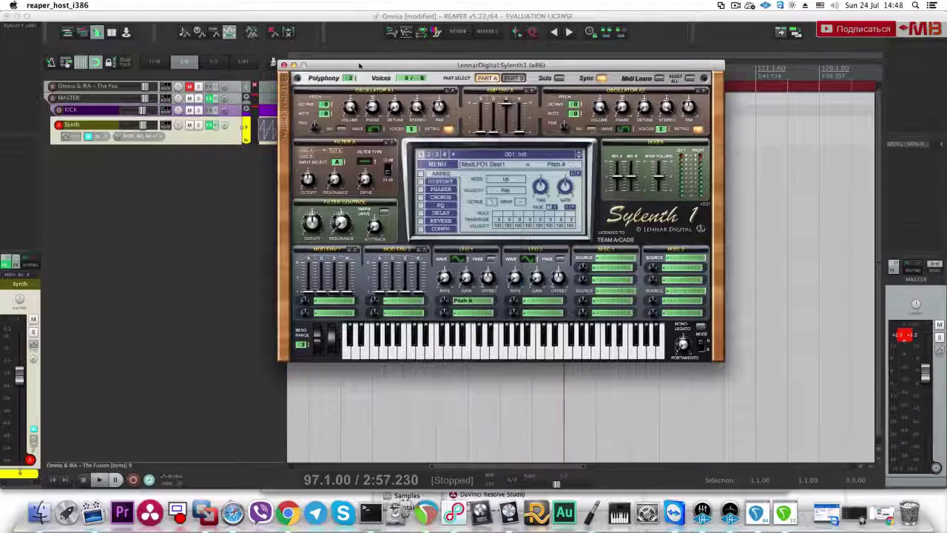
drag(488, 65, 488, 206)
click(198, 86)
key(space)
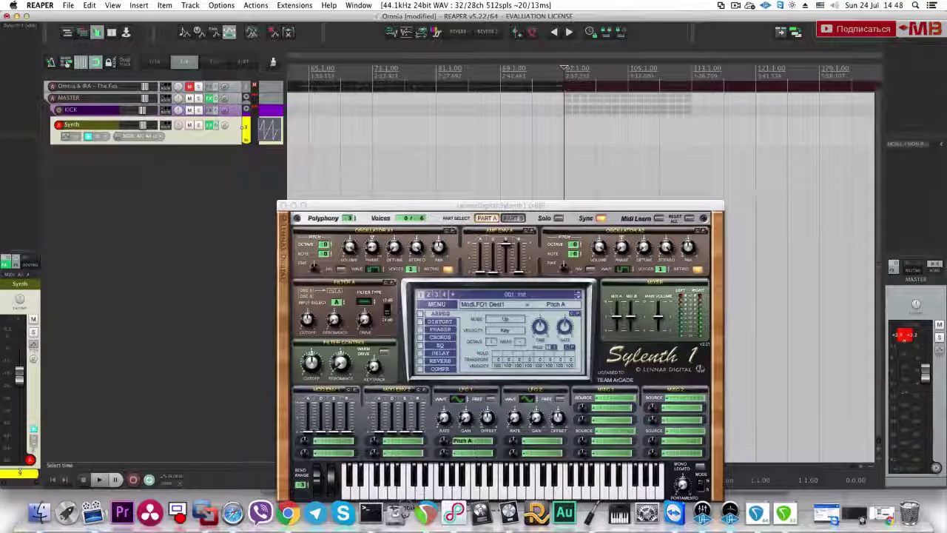
Step: Set LFO 1's gain to 5.29, rate to 1/16D and Pitch A amount to 0.38, and oscillator A1's phase to 75.43 deg
click(465, 418)
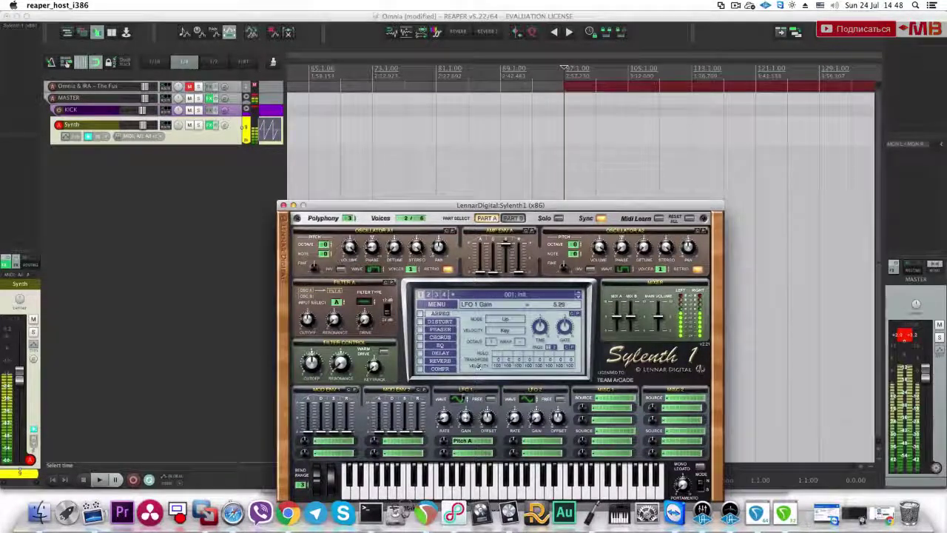
drag(445, 441, 460, 385)
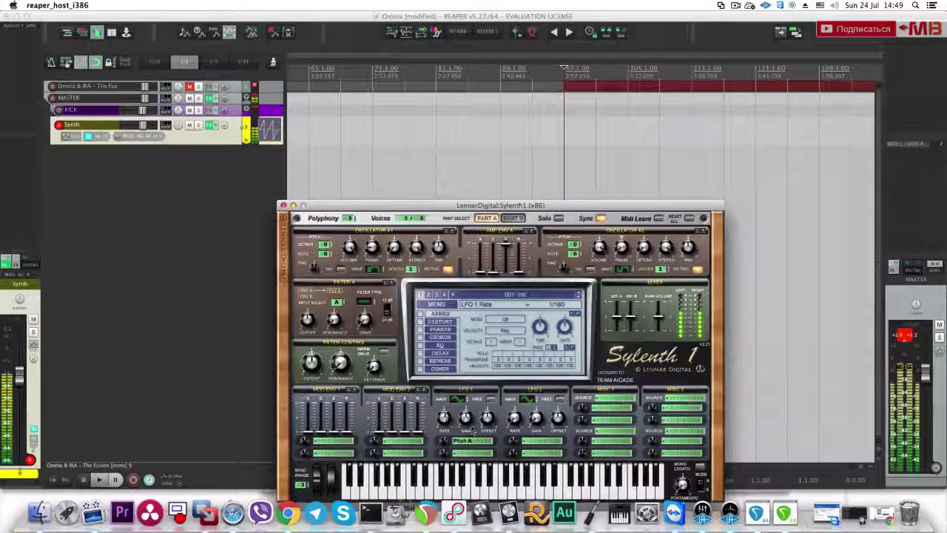
drag(470, 442, 448, 450)
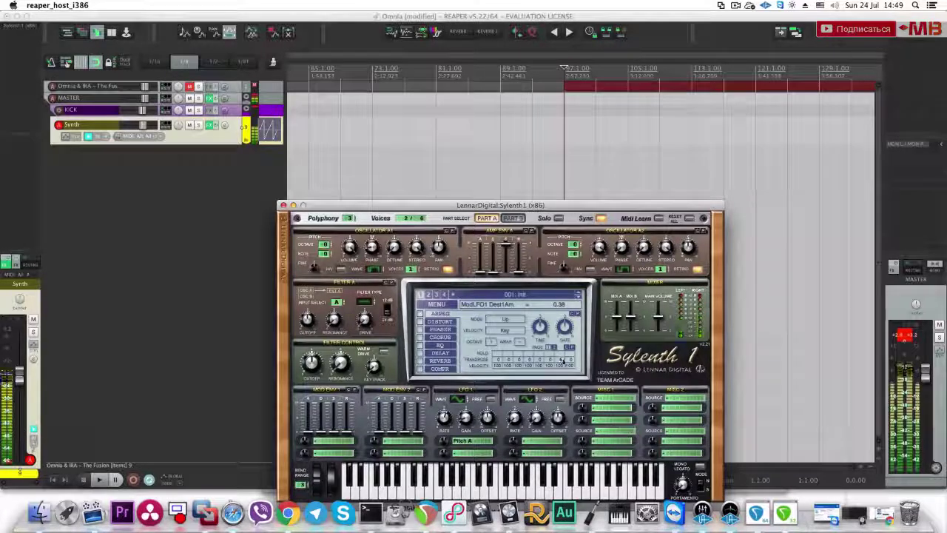
drag(375, 248, 377, 250)
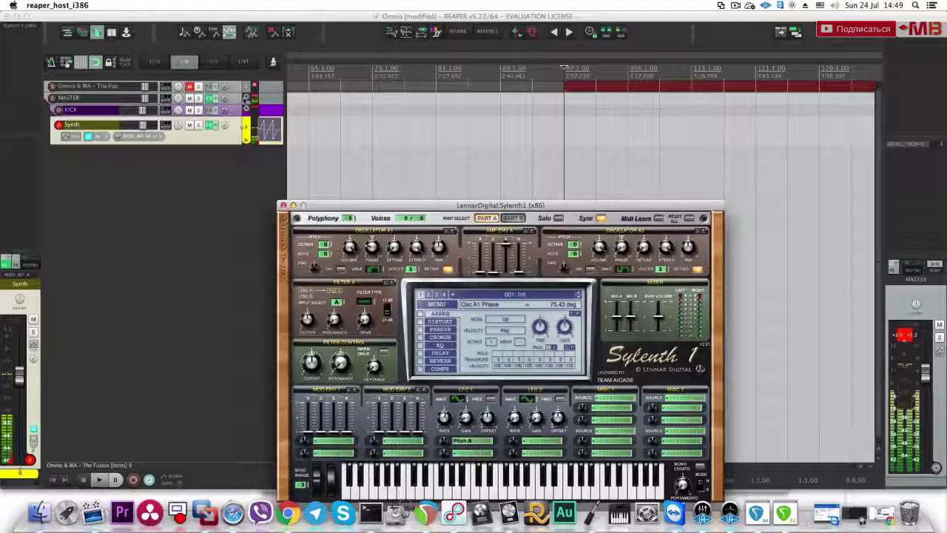
Step: Play the soloed Omnia & IRA reference, also solo the Synth track, and compare the two sounds
click(194, 87)
key(space)
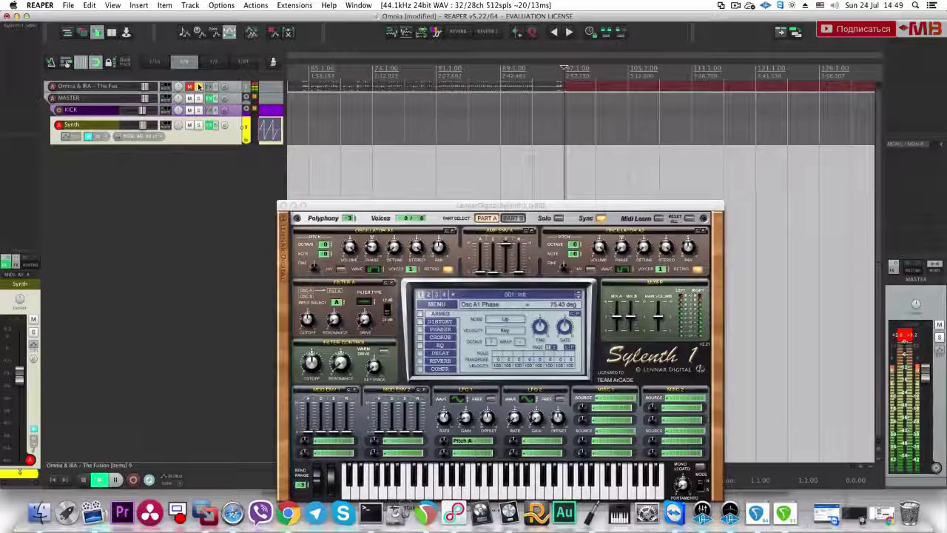
click(199, 124)
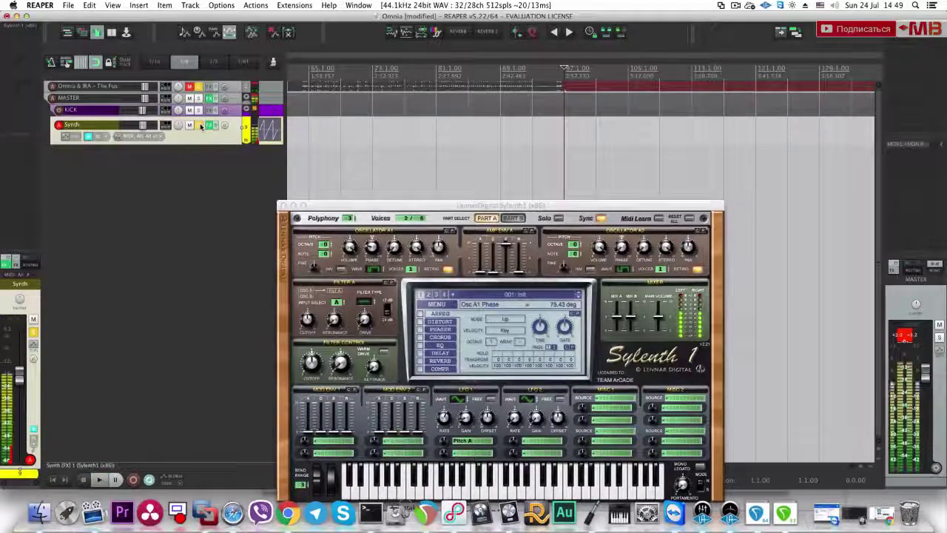
key(space)
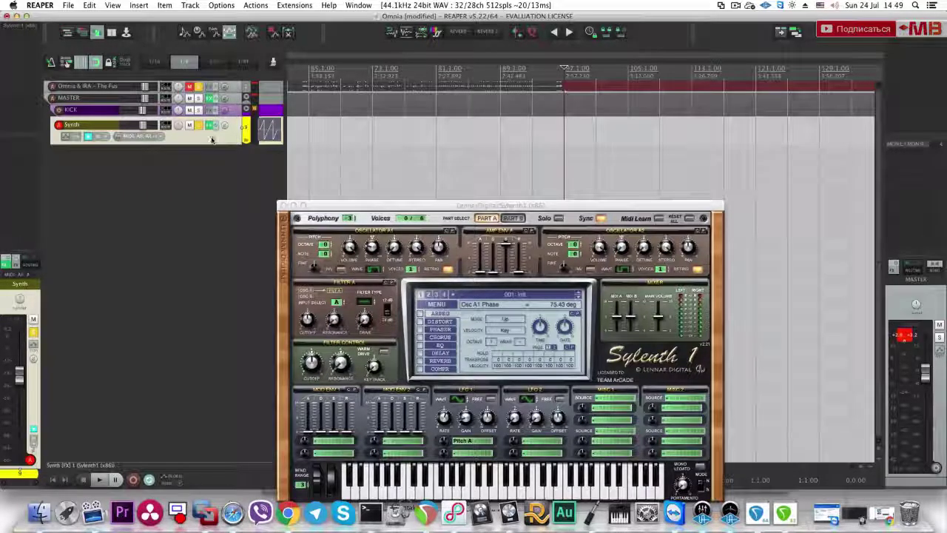
Step: Add the TAL Chorus LX VST effect to the Synth track
click(213, 139)
text(Chorus)
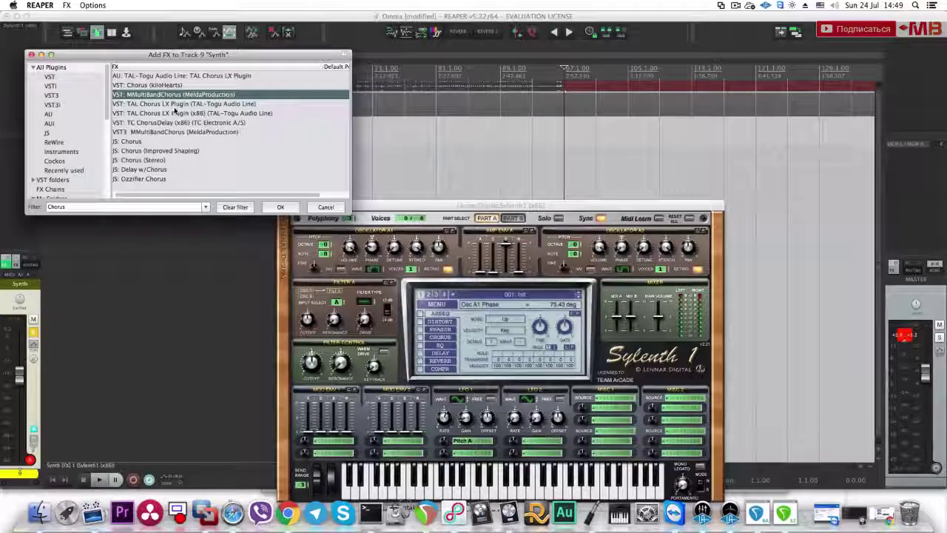
click(178, 104)
click(284, 208)
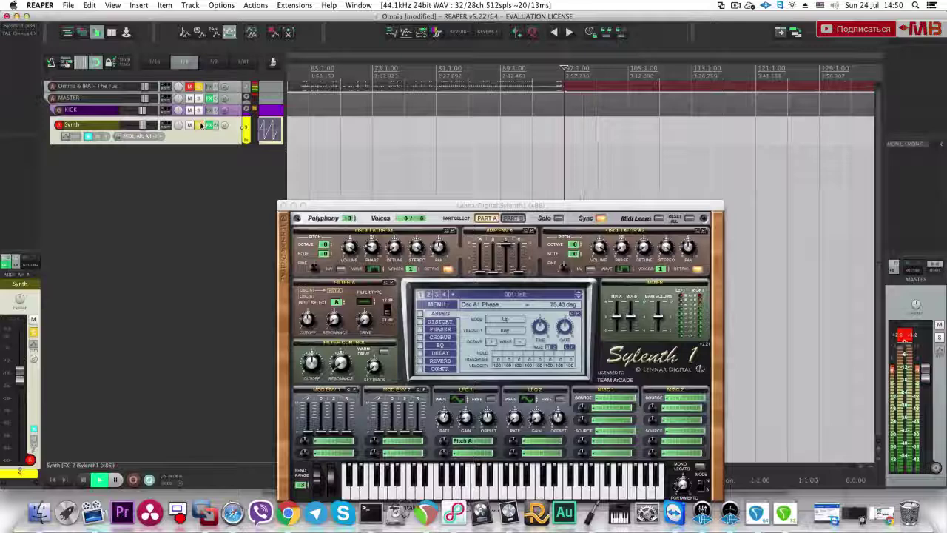
Step: Clear the track solos and add FabFilter Pro-Q 2 to the Synth track with a low cut at about 400 Hz
click(200, 125)
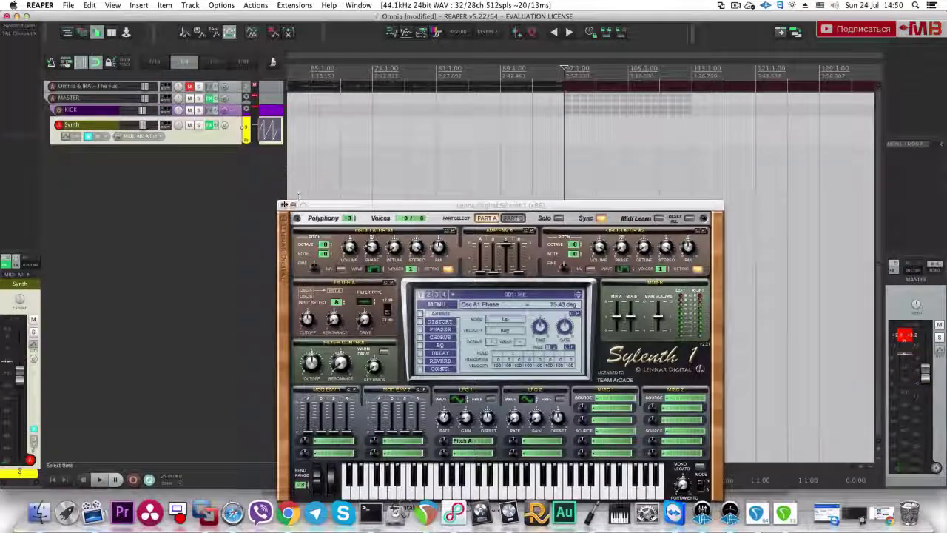
click(12, 42)
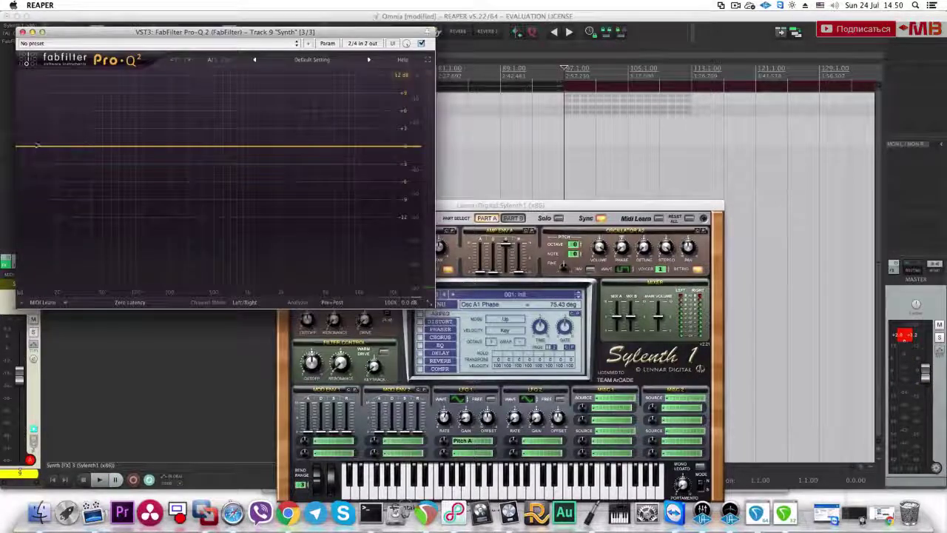
drag(32, 146, 226, 169)
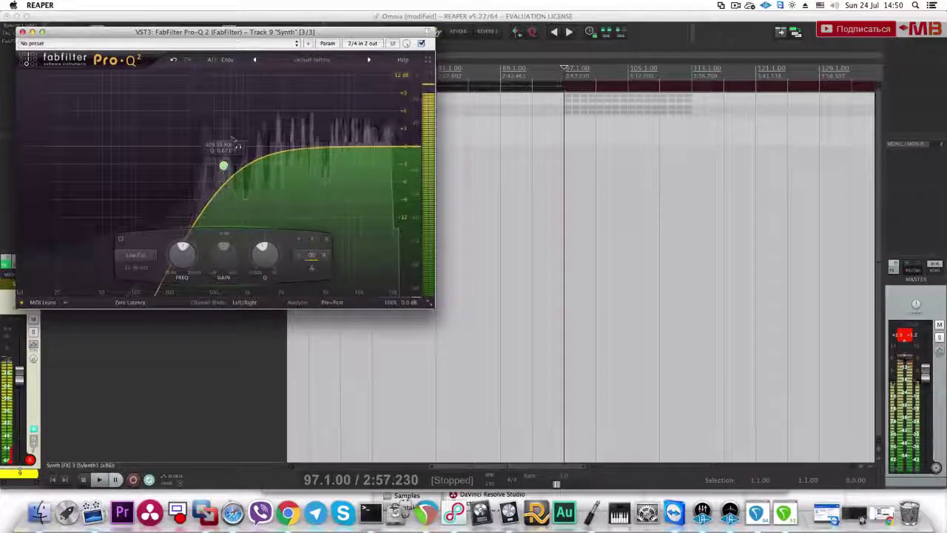
click(22, 32)
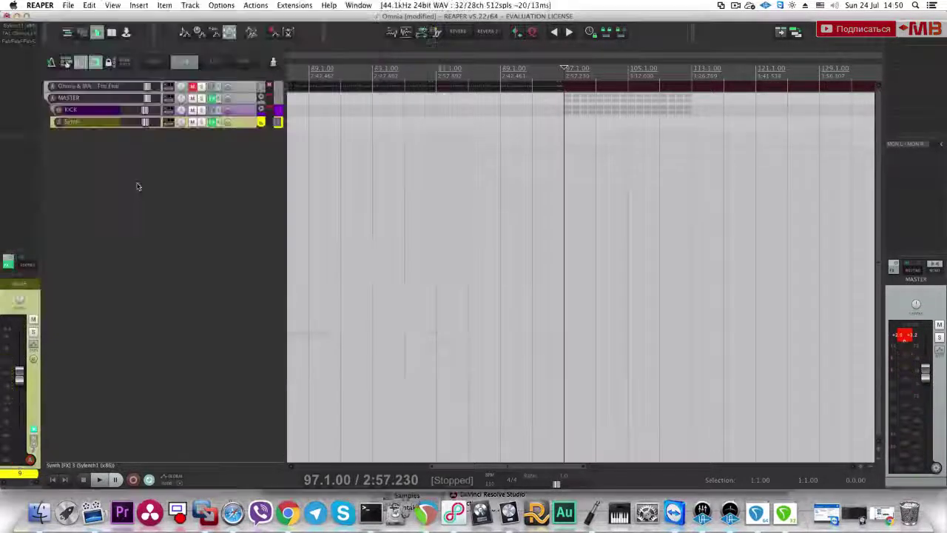
Step: Add a Spire synth on a new track below Synth and load the Fusion preset from the factory2 bank
double_click(190, 141)
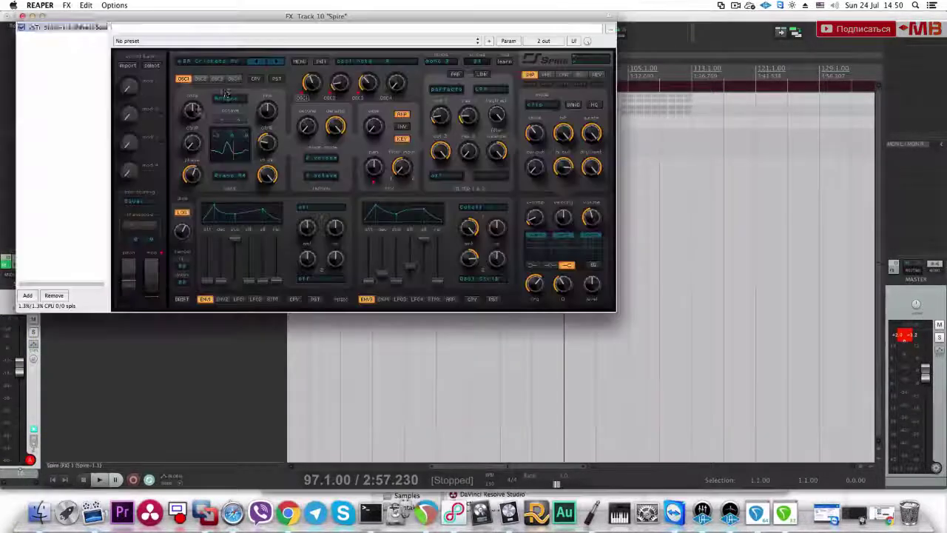
click(299, 60)
mouse_move(331, 74)
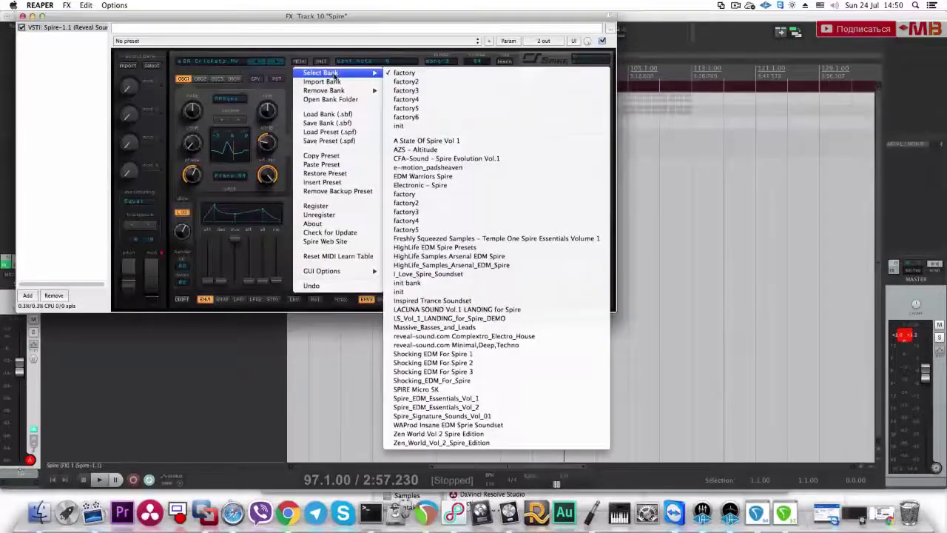
click(415, 83)
click(219, 62)
scroll(255, 318, down, 10)
click(267, 324)
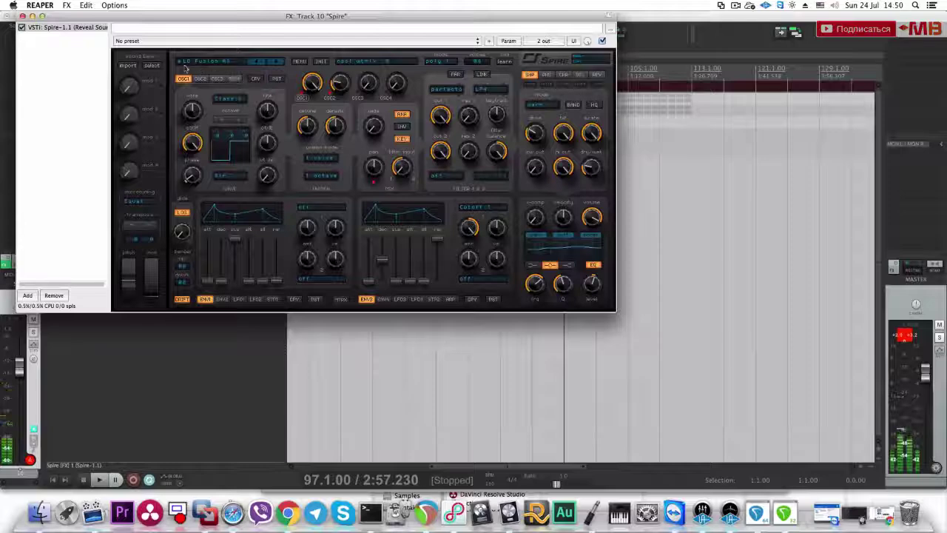
click(22, 16)
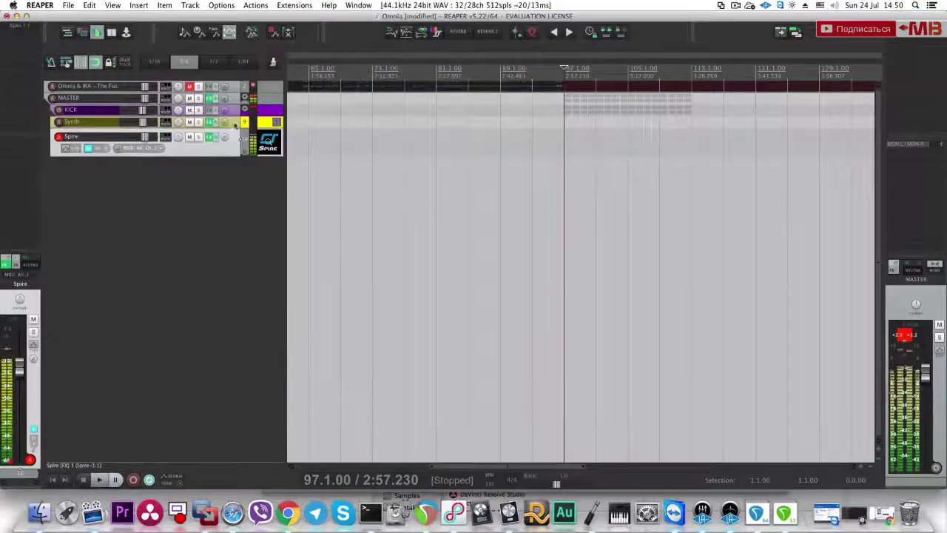
Step: Reopen Sylenth1 on the Synth track and set oscillator A1's phase to 77.14 deg
click(237, 126)
click(23, 27)
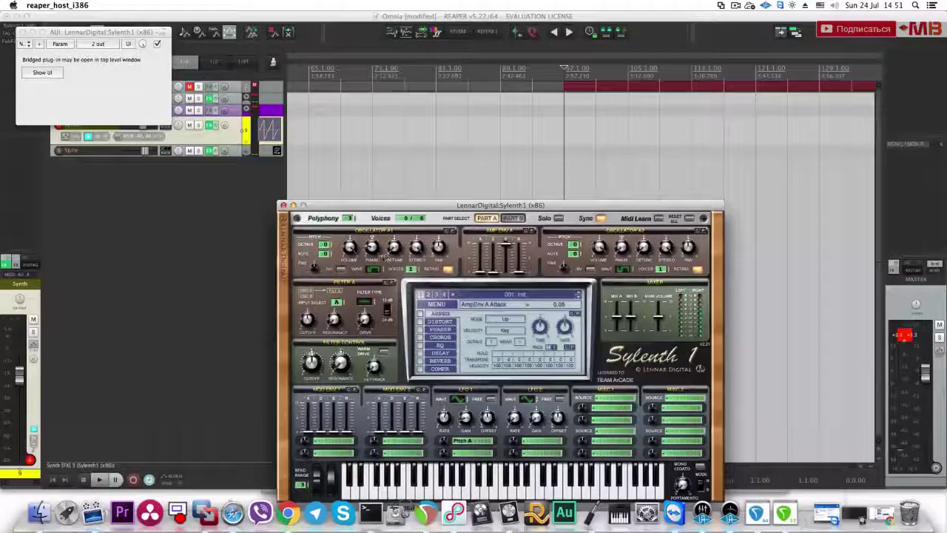
mouse_move(376, 268)
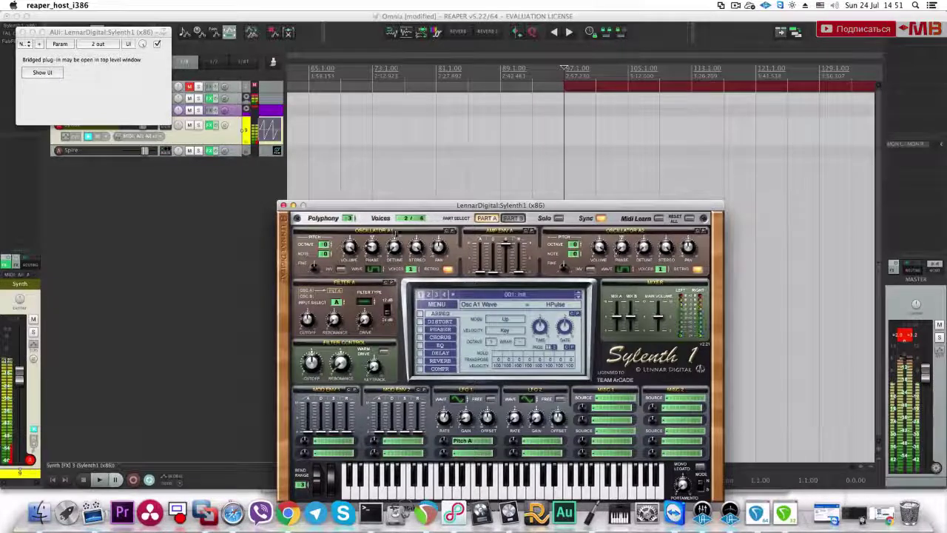
mouse_move(375, 250)
mouse_down()
mouse_move(381, 222)
mouse_move(371, 244)
mouse_up()
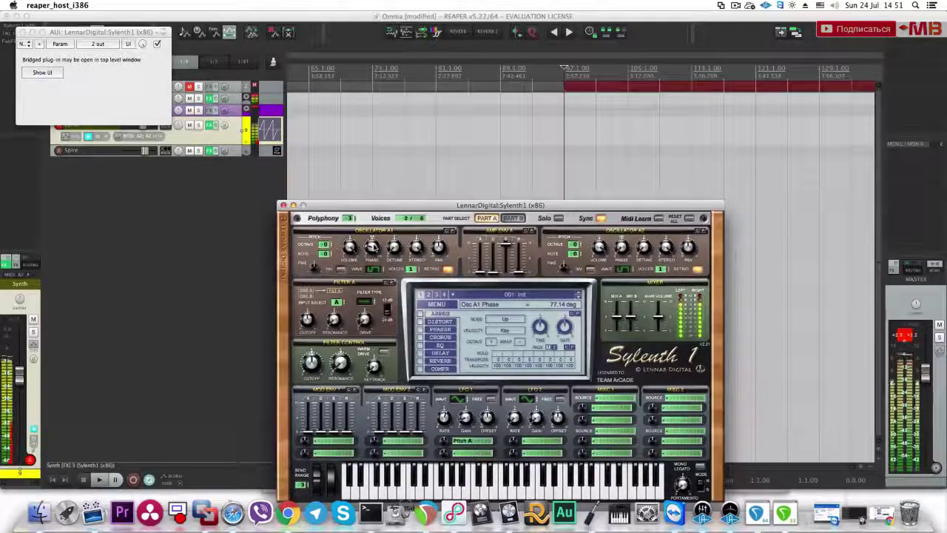
click(23, 33)
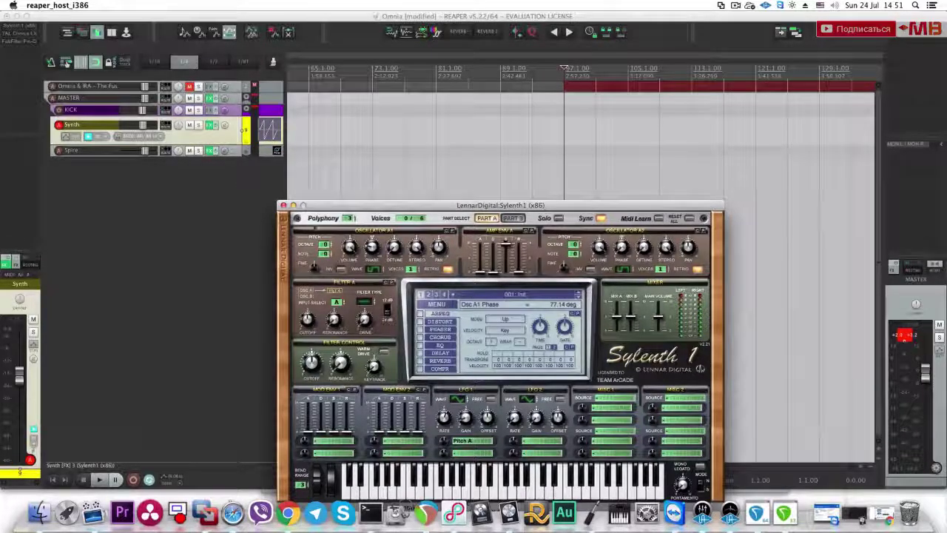
Step: Switch between the Synth and Spire tracks to compare their sounds
click(247, 154)
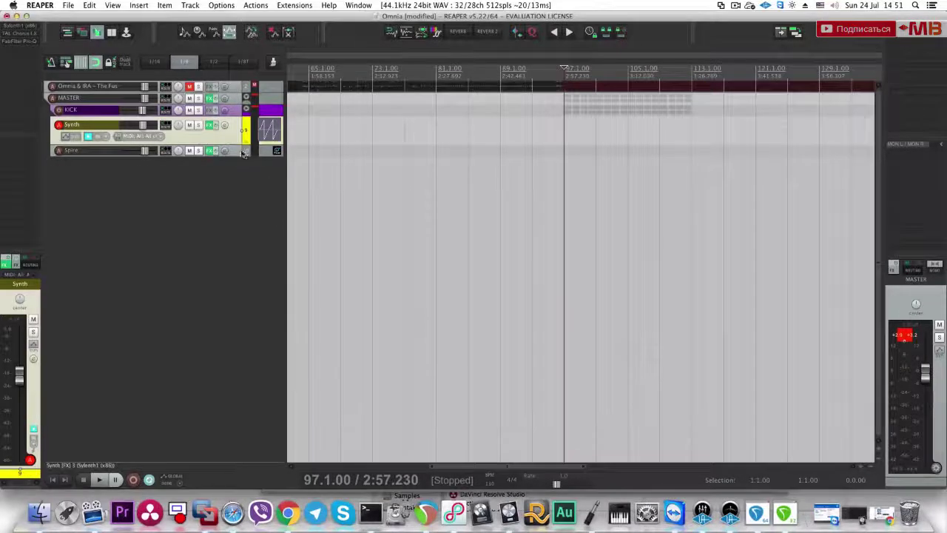
click(243, 124)
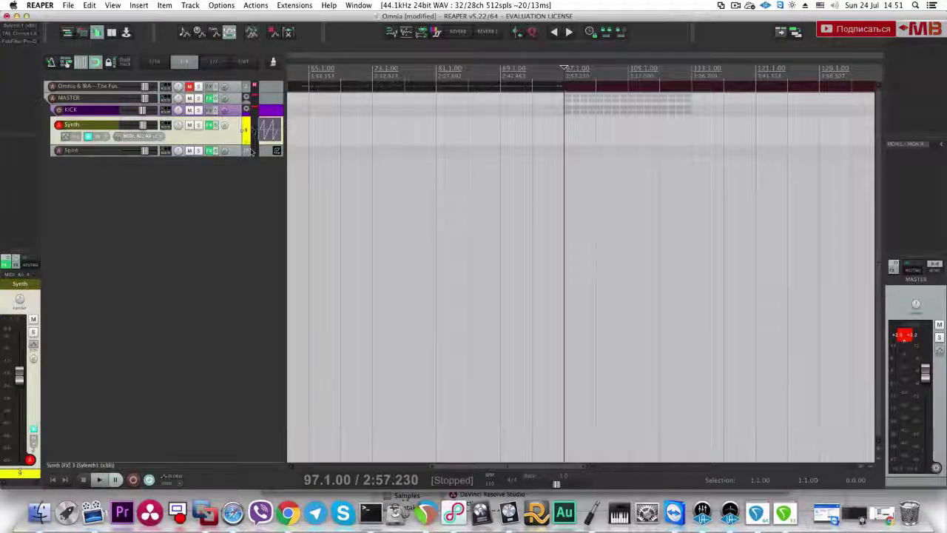
click(241, 150)
click(23, 27)
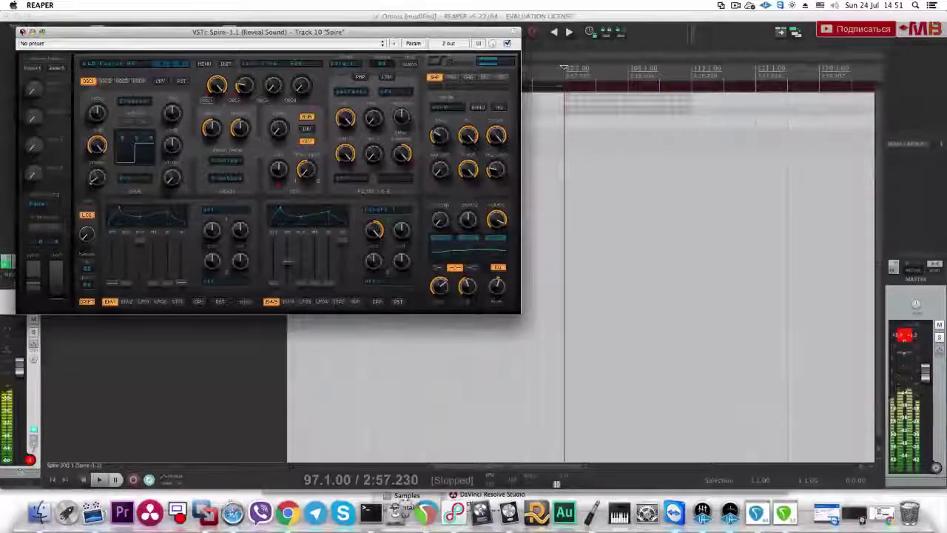
click(23, 32)
click(242, 125)
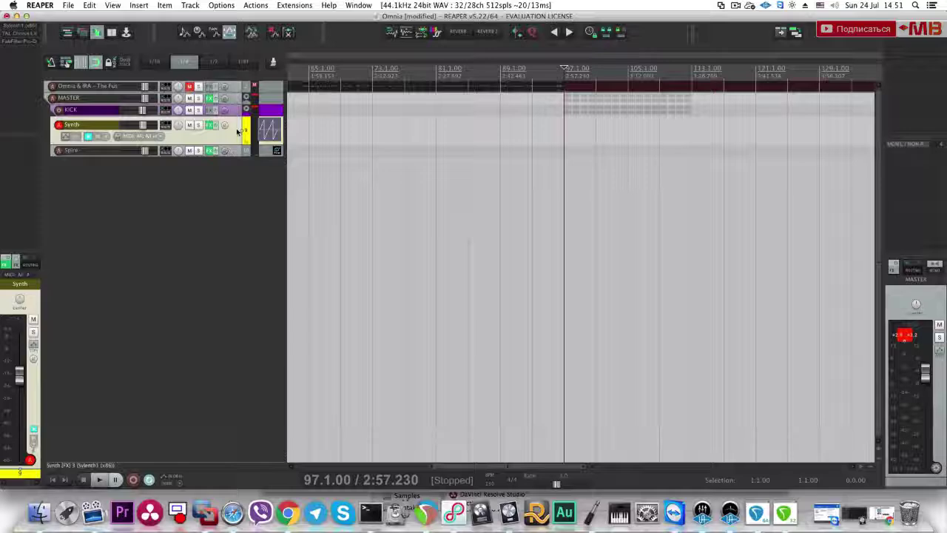
click(227, 150)
Step: Insert a new track between KICK and the existing Synth track and name it Synth
right_click(241, 127)
click(261, 131)
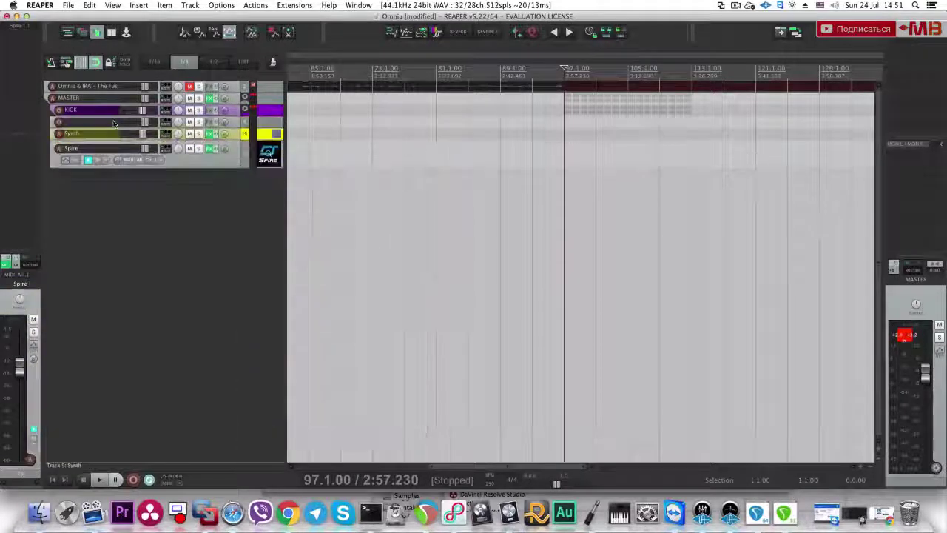
double_click(111, 122)
text(Synth)
key(Return)
Step: Place the Synth and Spire tracks inside the new Synth folder and add a track between them named FX REVERB
double_click(214, 165)
drag(214, 164, 189, 148)
double_click(102, 151)
text(FX miVERB)
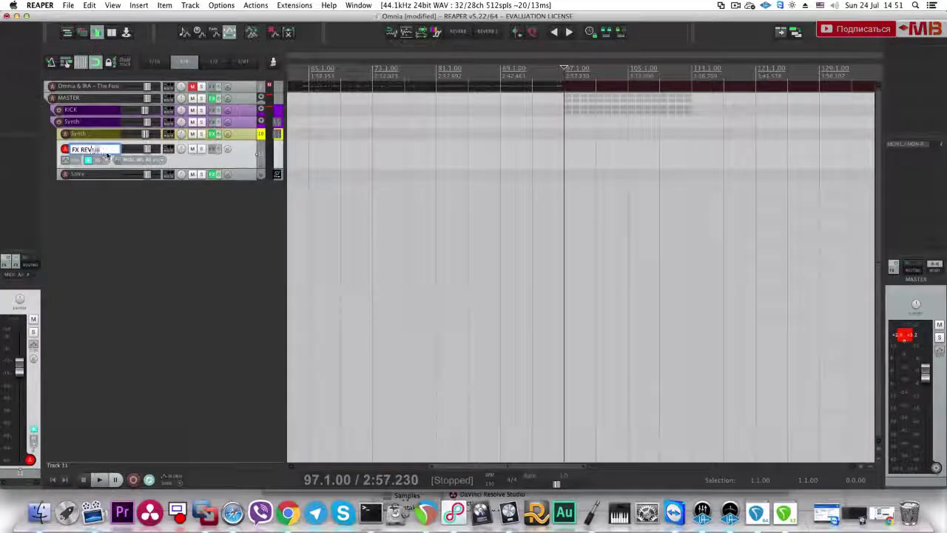
key(Return)
Step: Create a send from the Sylenth1 Synth track to the FX REVERB track
drag(165, 134, 176, 153)
click(295, 136)
click(301, 148)
click(173, 92)
Step: Add the VST ValhallaShimmer (x86) reverb to the FX REVERB track
click(209, 149)
text(Squ)
key(BackSpace)
key(BackSpace)
text(him)
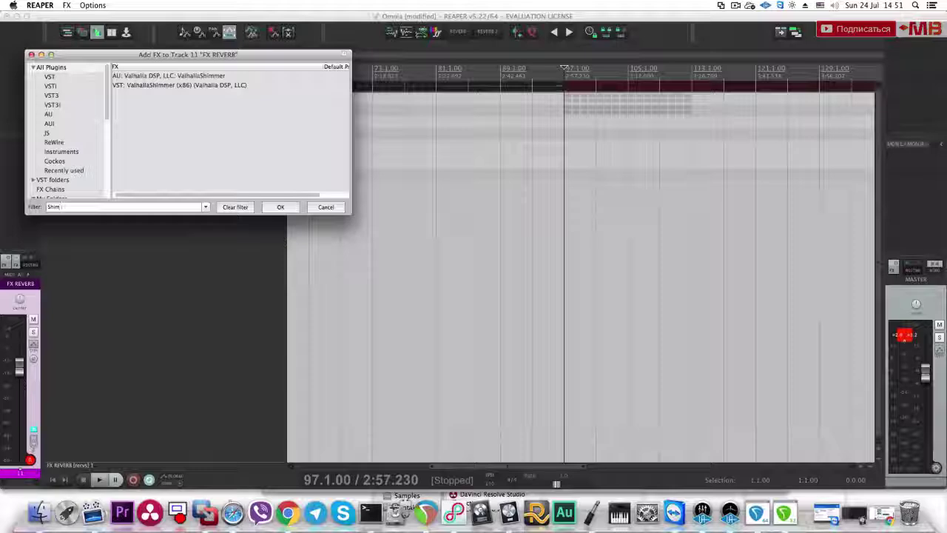
click(206, 86)
click(281, 207)
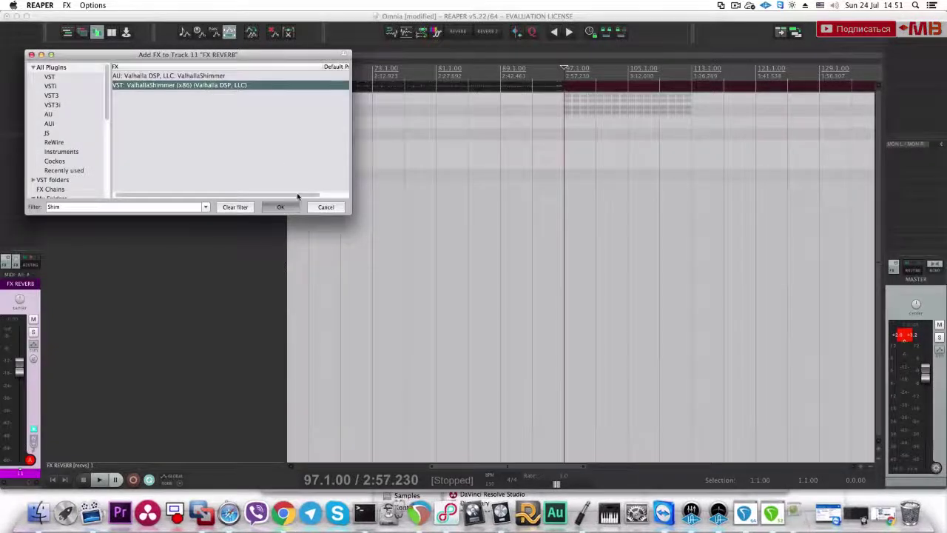
Step: With the Synth track active, set ValhallaShimmer's reverb mode to bigStereo, low cut to 420 and size to 0.24
click(256, 143)
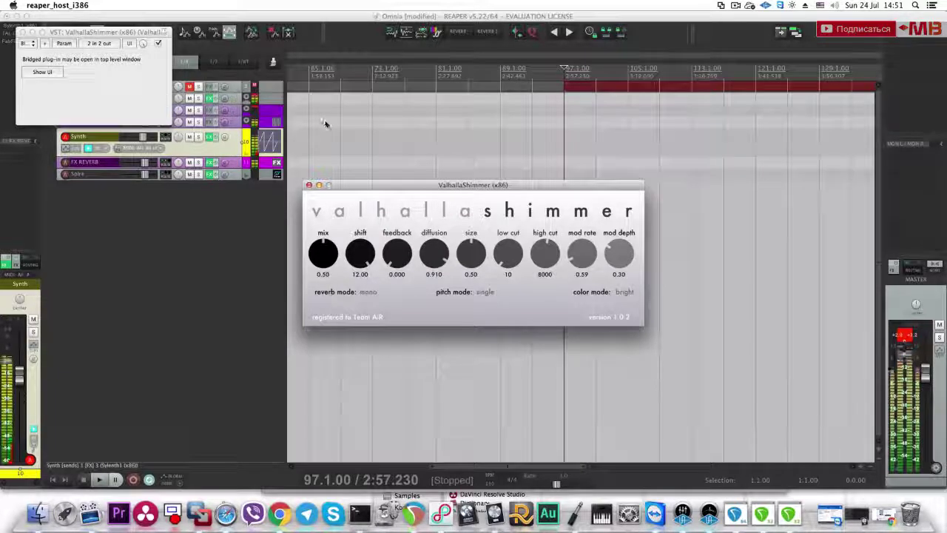
click(365, 294)
click(398, 312)
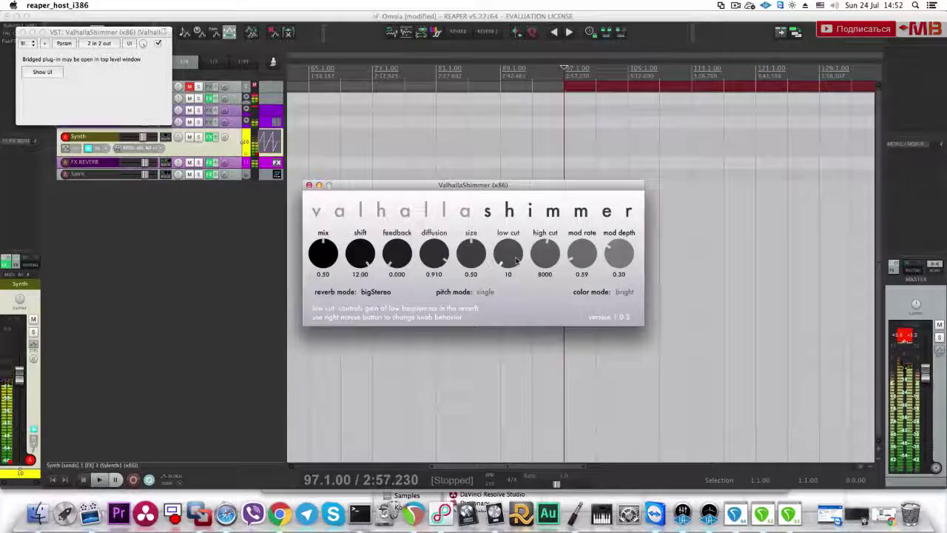
drag(510, 255, 477, 273)
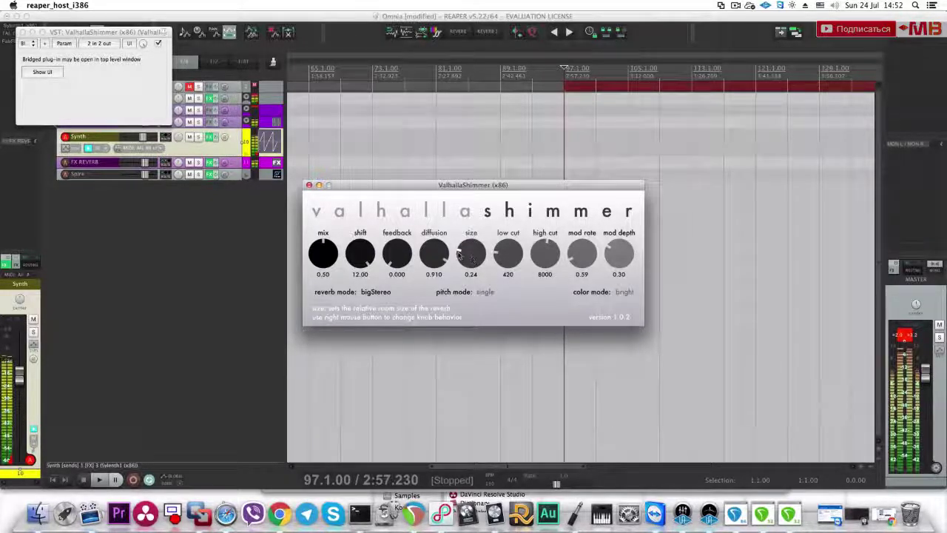
Step: Set ValhallaShimmer's mix to 1.00 and the Synth track's send to FX REVERB to about -7.22 dB
drag(323, 254, 324, 89)
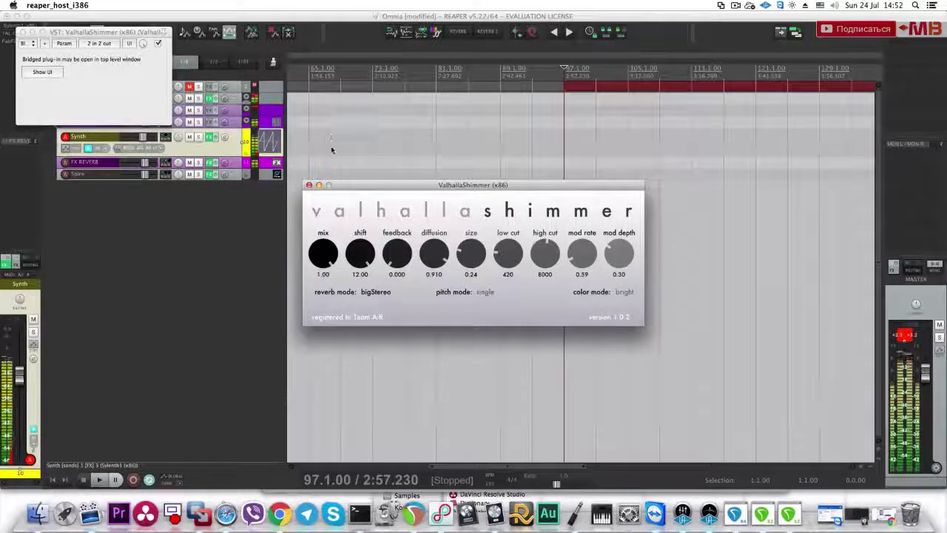
click(23, 32)
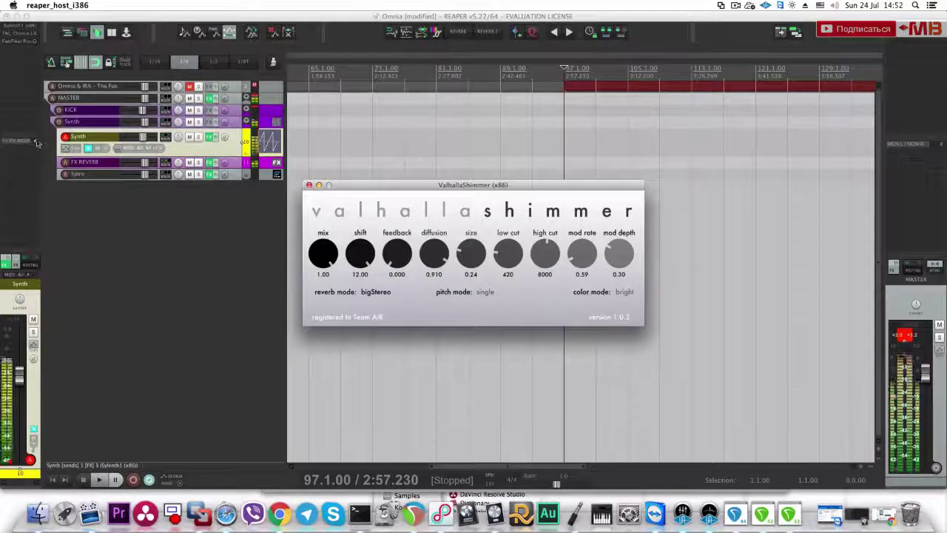
drag(35, 141, 34, 134)
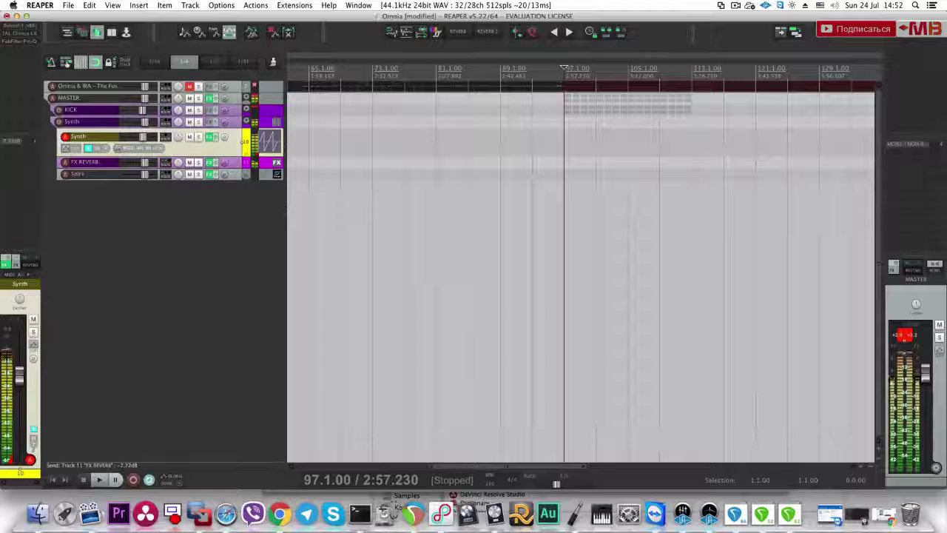
Step: Compare the Spire sound with the original song by playing the reference track soloed from bar 97
click(238, 176)
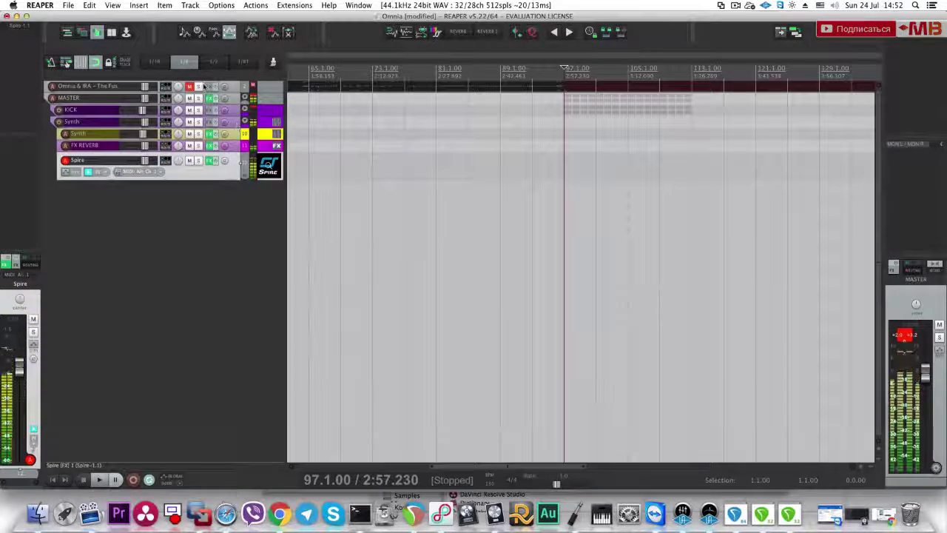
click(198, 86)
key(space)
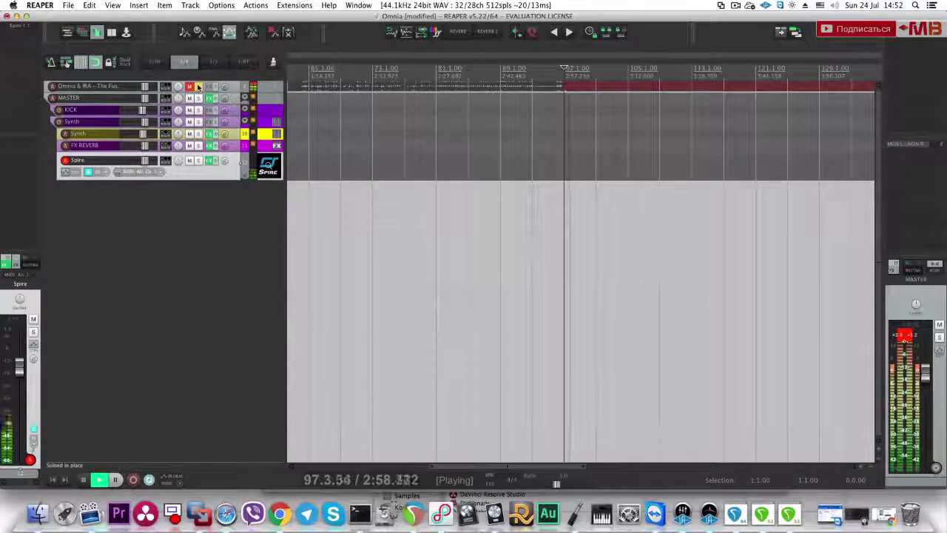
click(198, 87)
key(space)
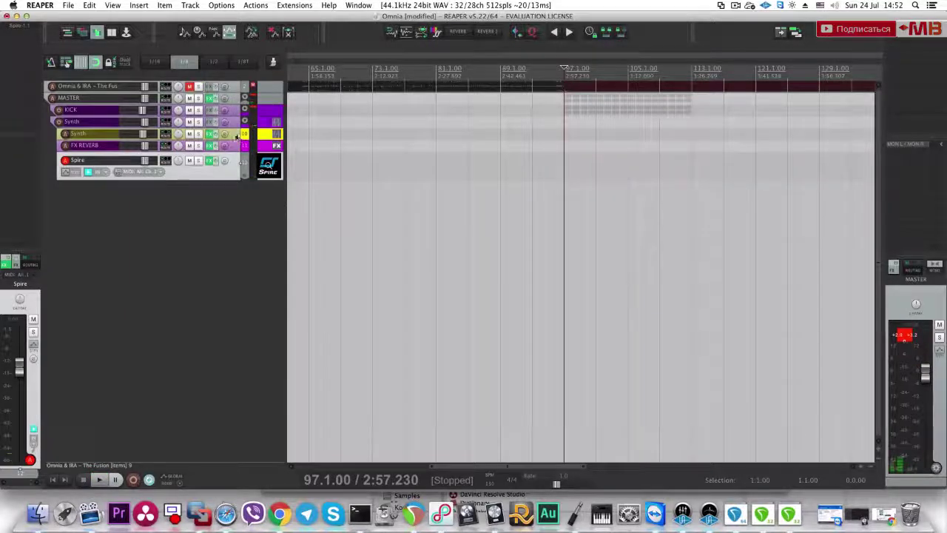
Step: Add the H-Delay Stereo (Waves) plug-in to the Sylenth1 Synth track
click(238, 135)
click(25, 54)
text(H Delay)
click(176, 105)
key(Return)
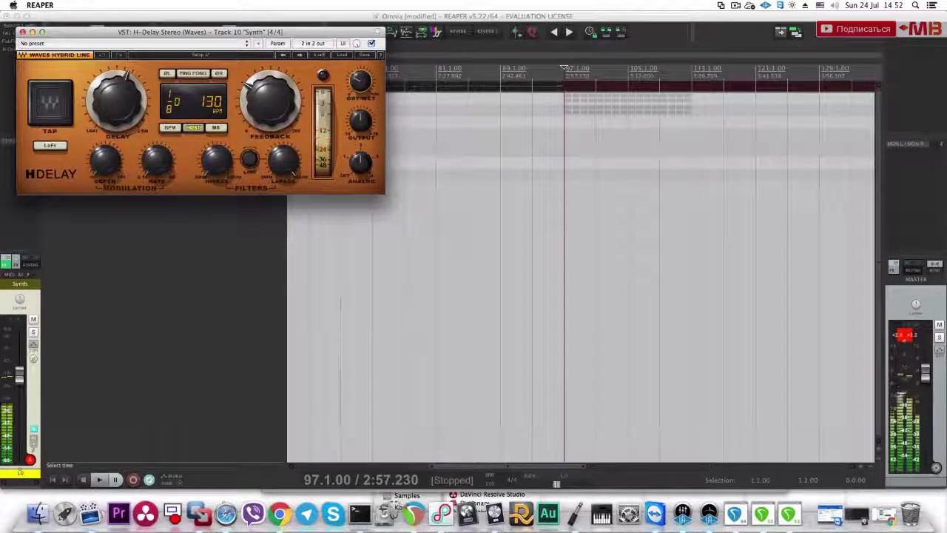
Step: Enable ping-pong in H-Delay, raise its high-pass, lower its low-pass and set the delay time to 1/4
click(193, 73)
drag(220, 150, 218, 143)
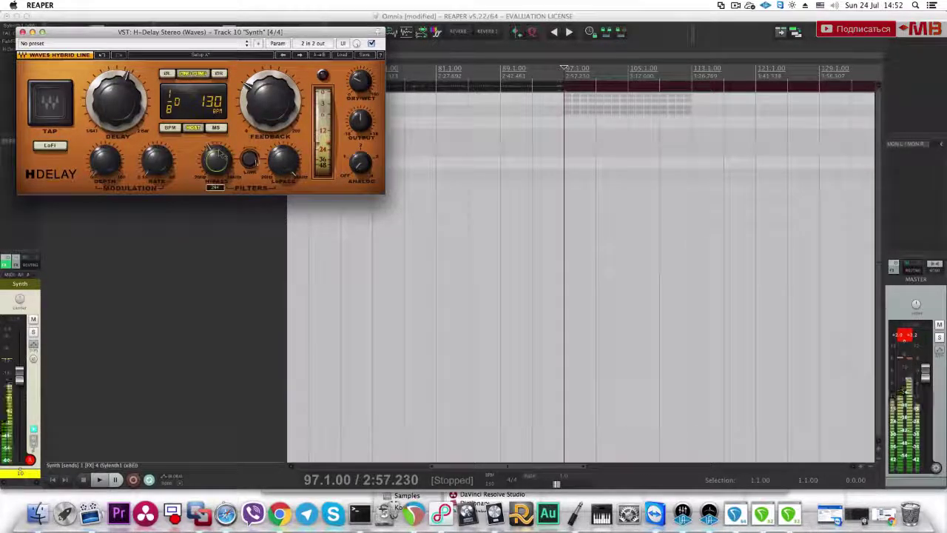
drag(283, 154, 272, 151)
drag(124, 108, 122, 110)
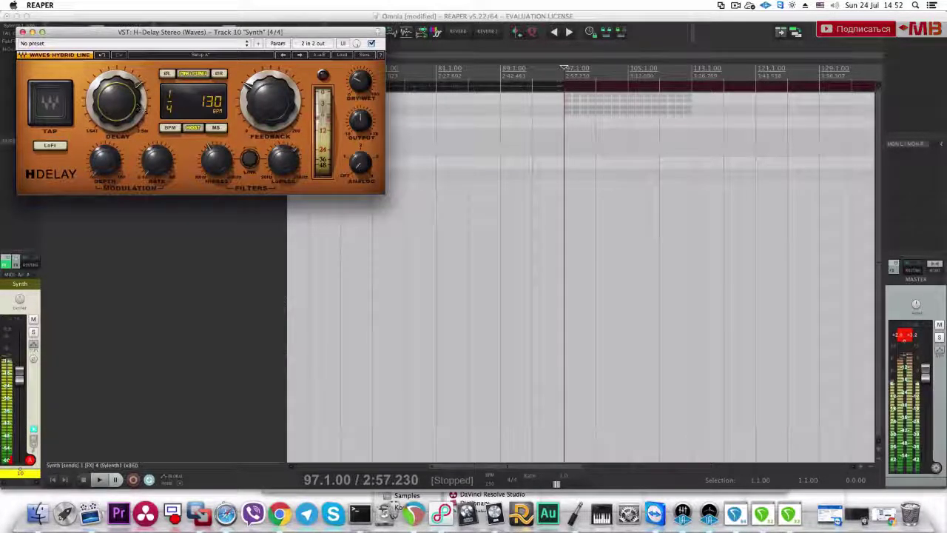
click(22, 32)
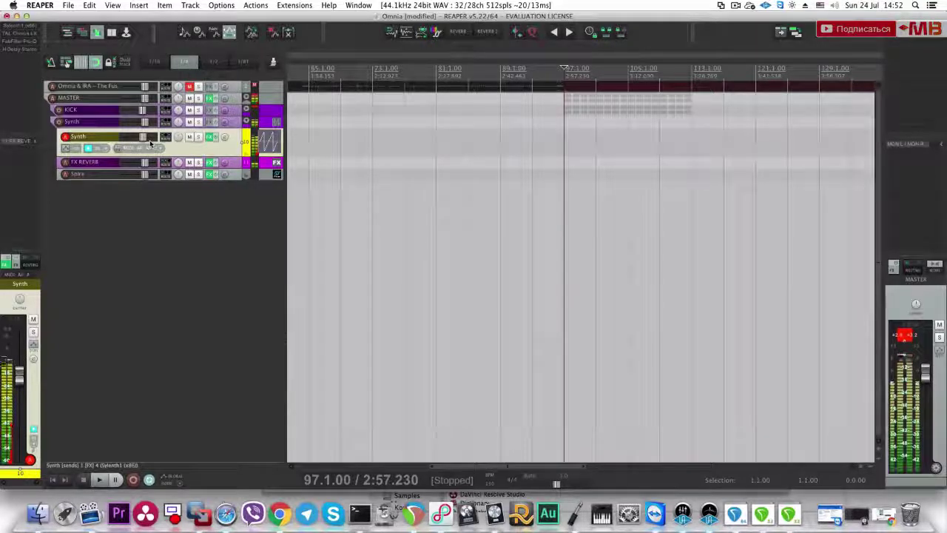
Step: Raise the Sylenth1 Synth track's send to FX REVERB to about -5.94 dB
drag(35, 140, 35, 138)
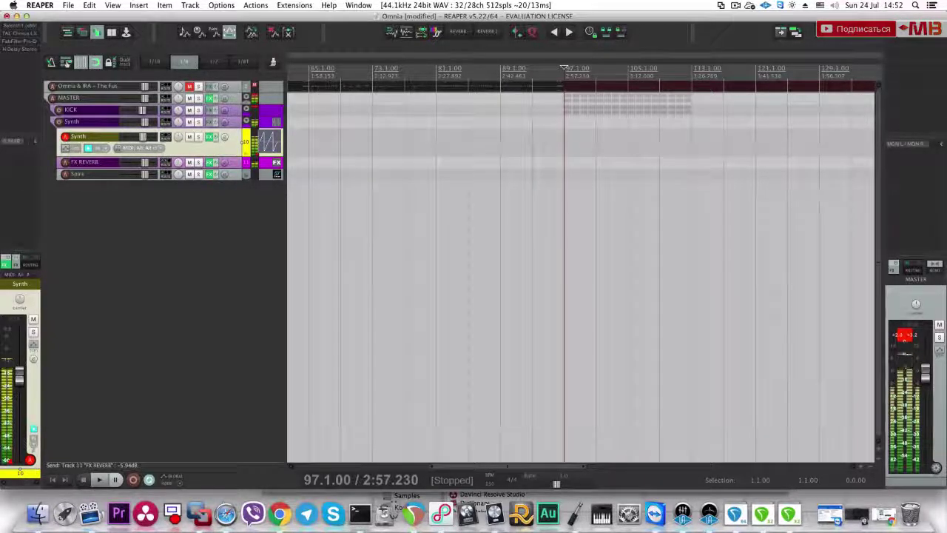
Step: Insert a new track below Spire and create sends from it to both the Spire and Sylenth1 Synth tracks
scroll(20, 471, up, 1)
double_click(194, 186)
drag(247, 176, 247, 166)
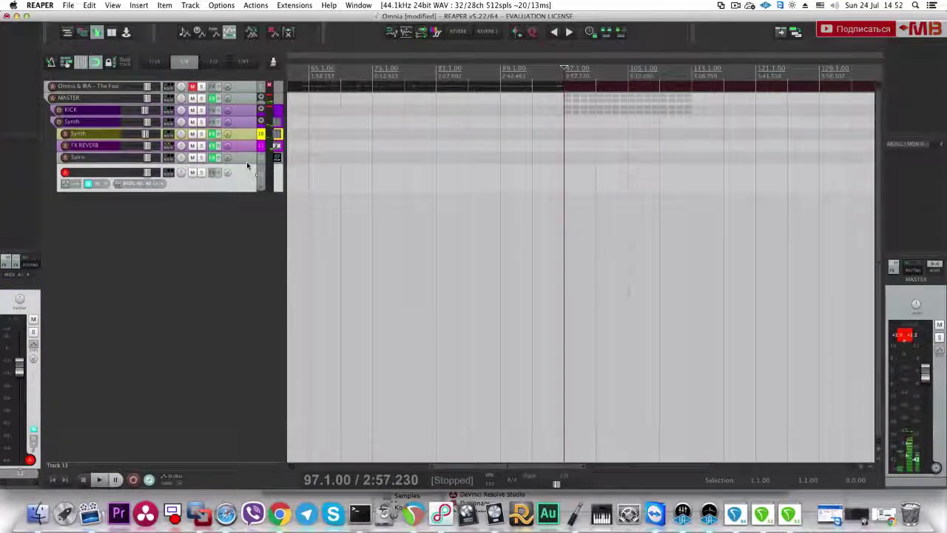
drag(170, 172, 172, 138)
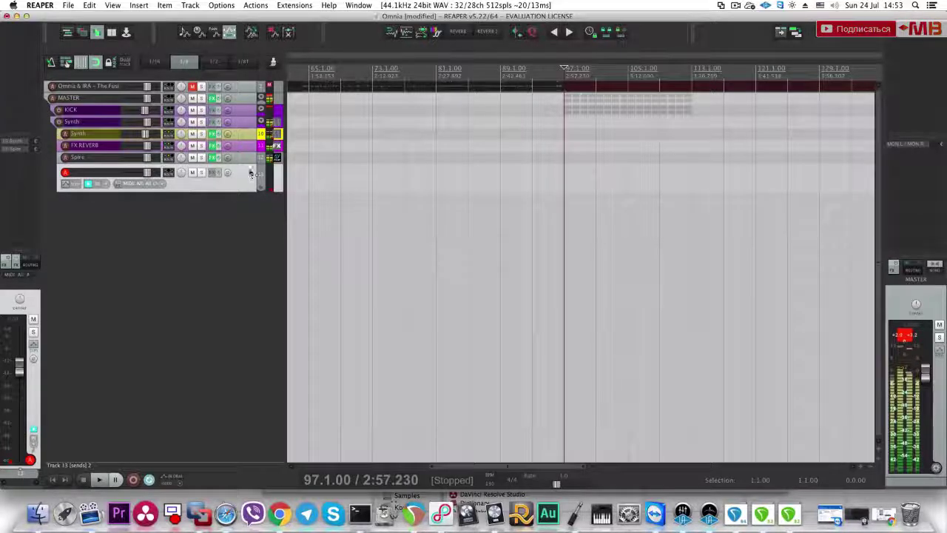
Step: Name the new track below Spire MIDI
double_click(95, 174)
text(MIDI)
key(Return)
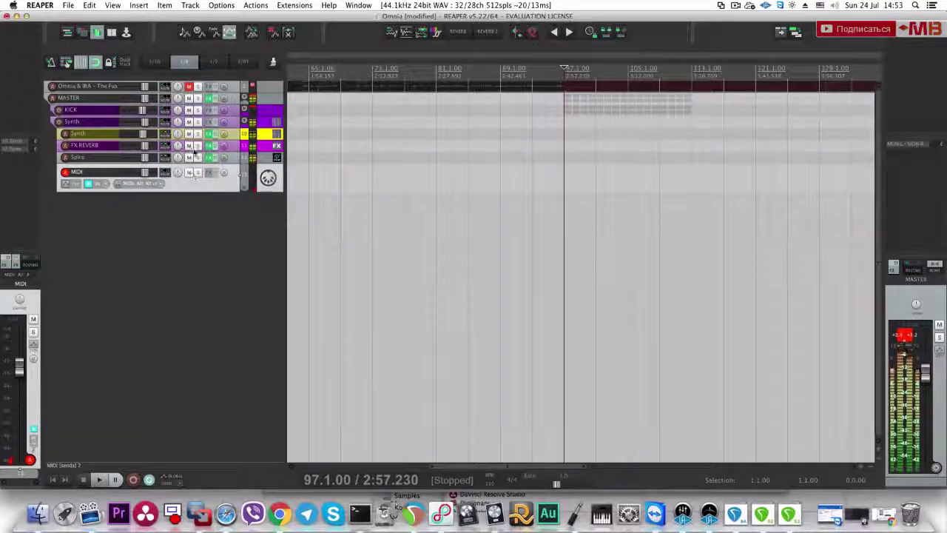
Step: Solo the Spire track to audition its sound on its own
click(197, 148)
click(198, 158)
click(198, 150)
click(199, 148)
click(238, 175)
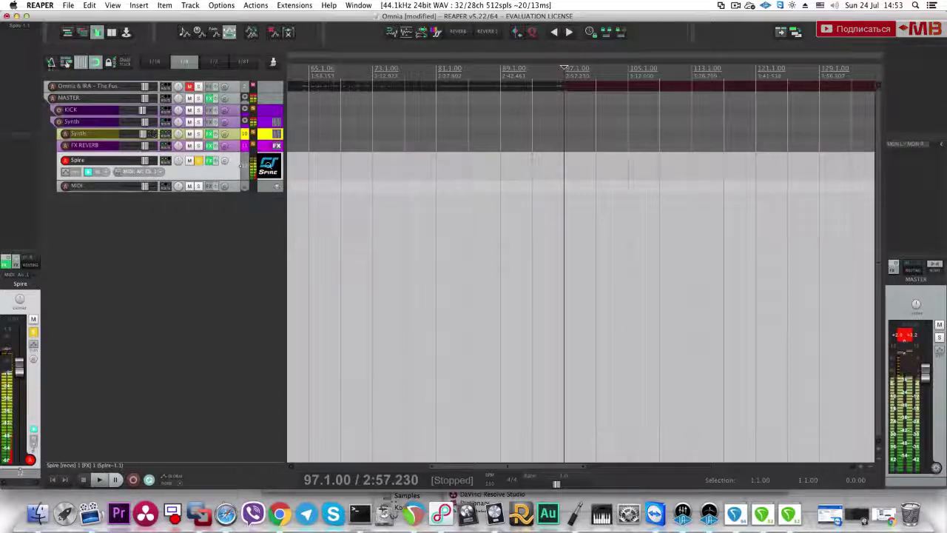
click(32, 41)
key(Escape)
Step: Solo the Sylenth1 Synth track instead of Spire and remove H-Delay from its effects
click(199, 135)
click(198, 160)
click(237, 134)
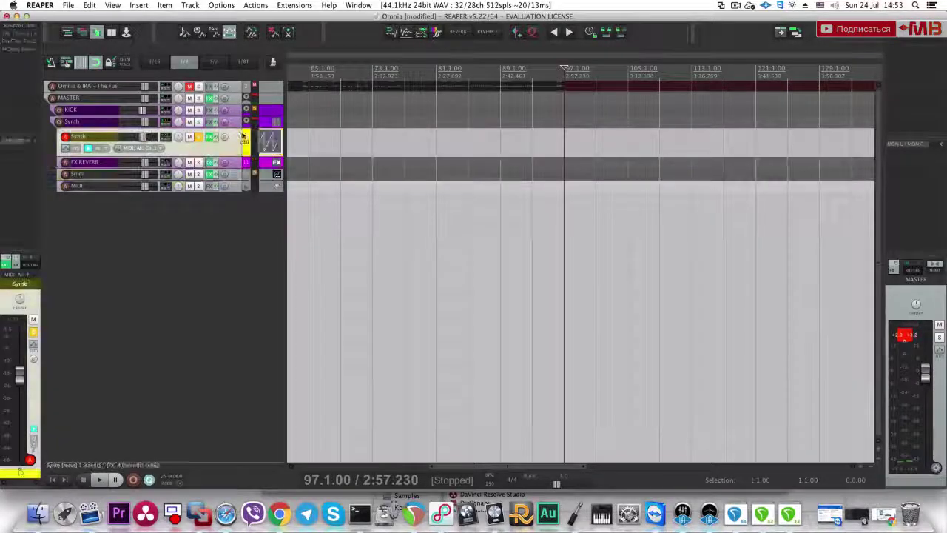
alt+click(25, 50)
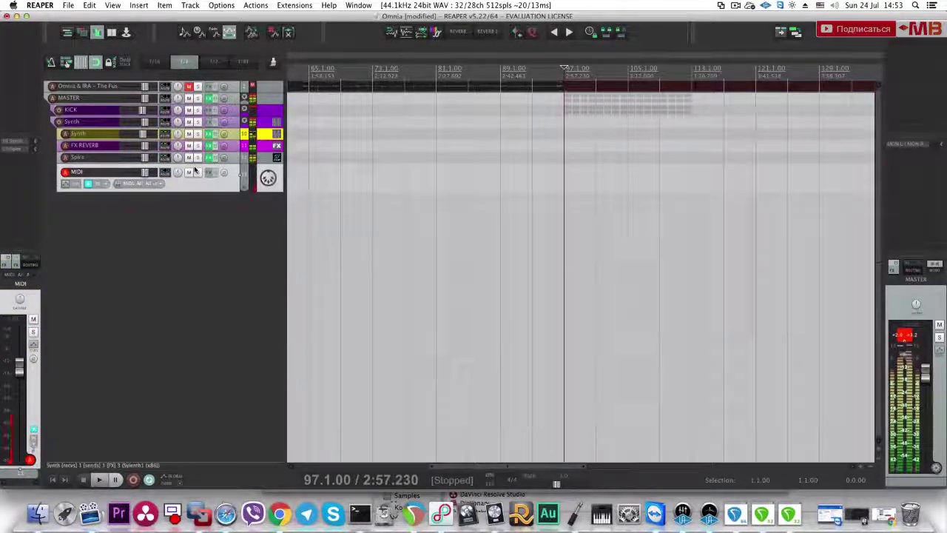
Step: Solo the Spire track and add the VST Center Stereo (Waves) plug-in to it
click(198, 158)
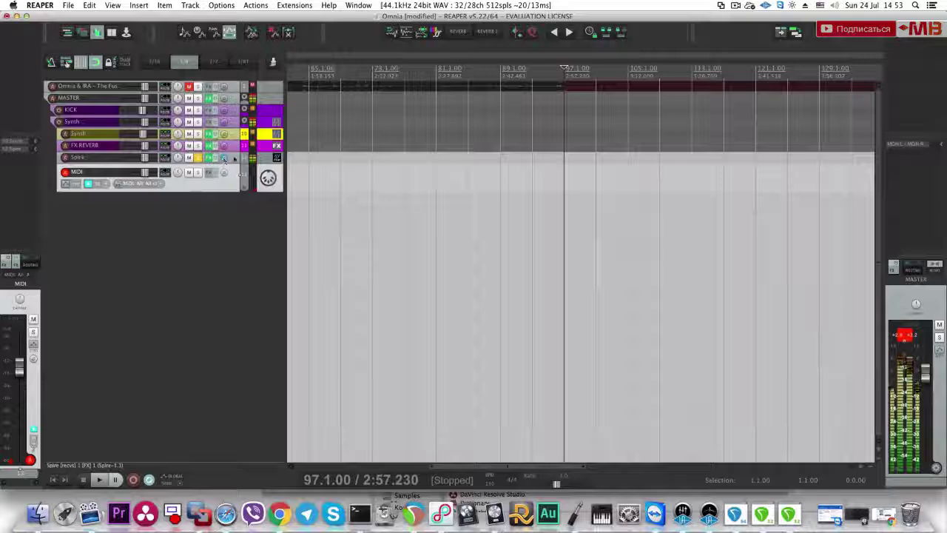
click(232, 159)
click(30, 39)
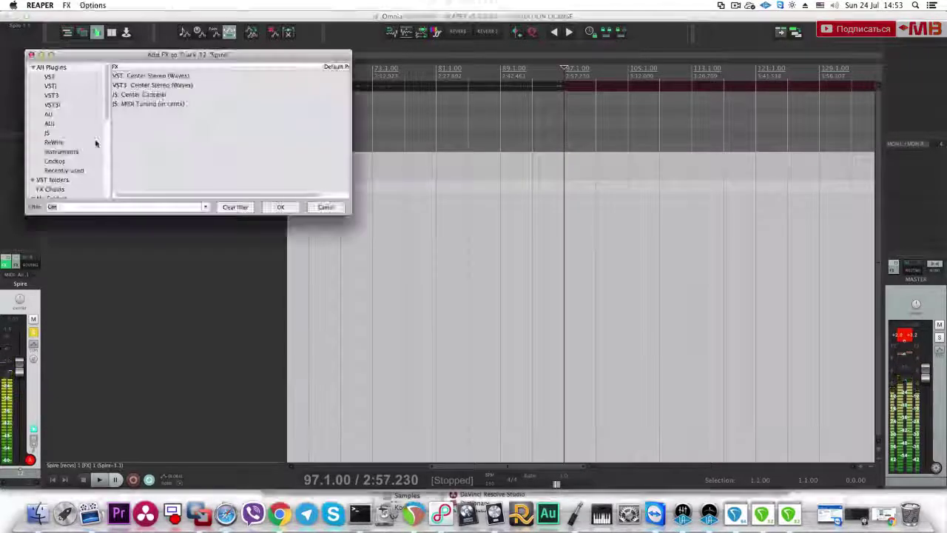
scroll(68, 181, down, 10)
text(CaCenter)
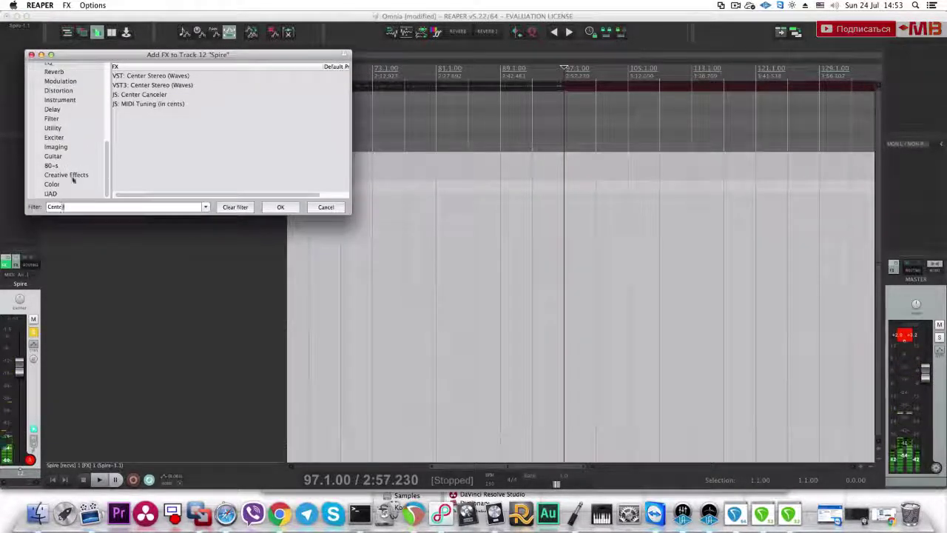
click(156, 86)
click(176, 76)
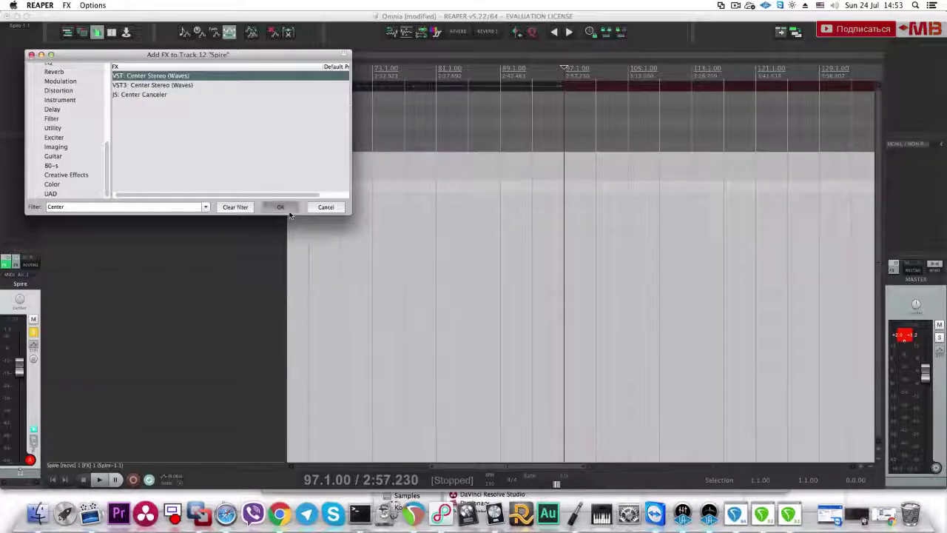
click(281, 207)
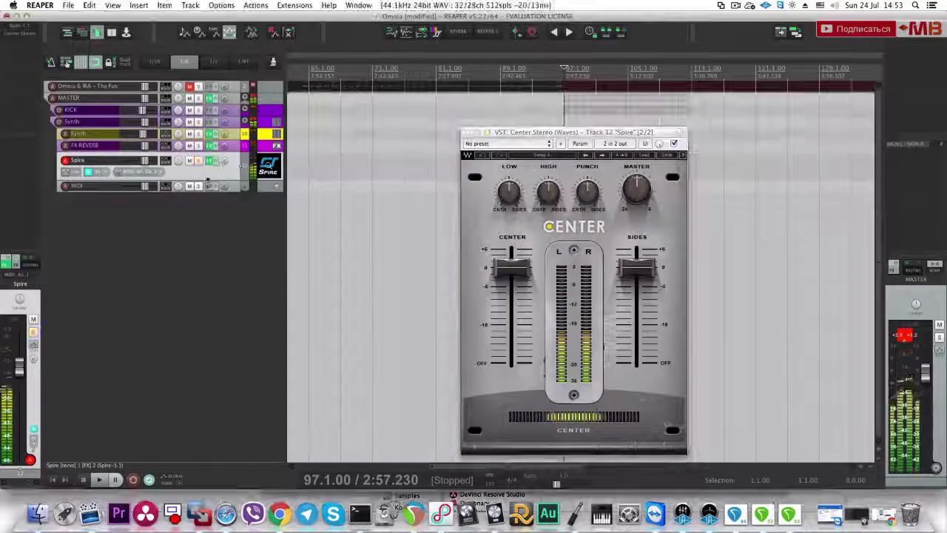
Step: With the MIDI track feeding both synths, lower the Center level in Spire's Center plug-in to about -6 dB
click(230, 186)
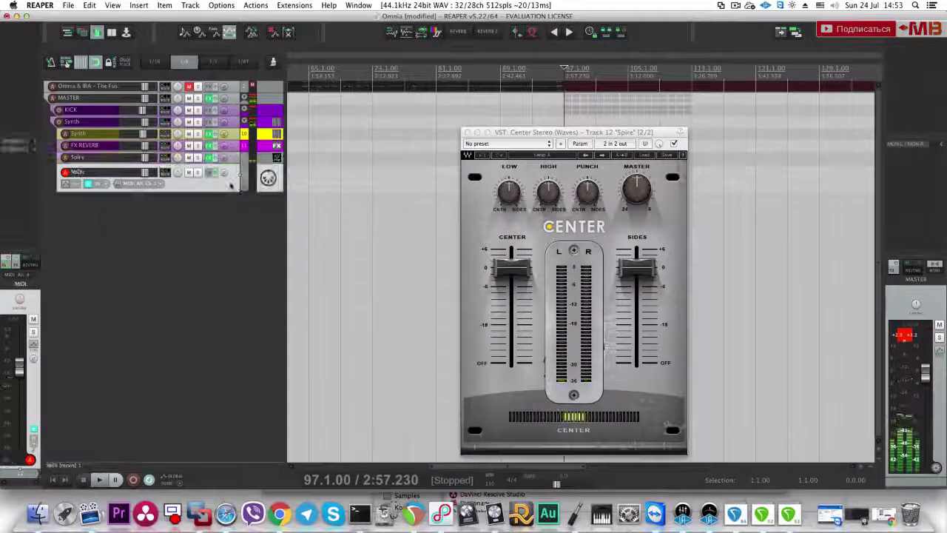
drag(517, 270, 511, 362)
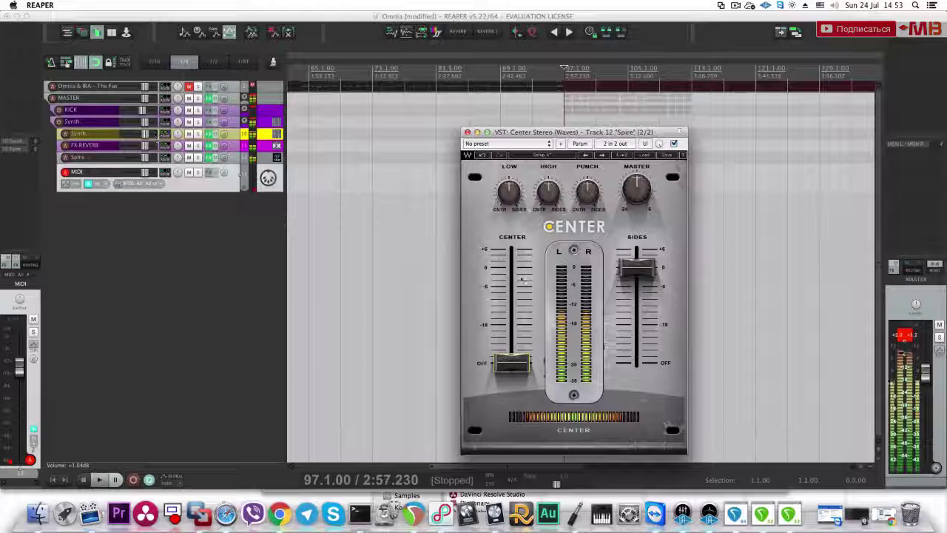
drag(510, 362, 510, 298)
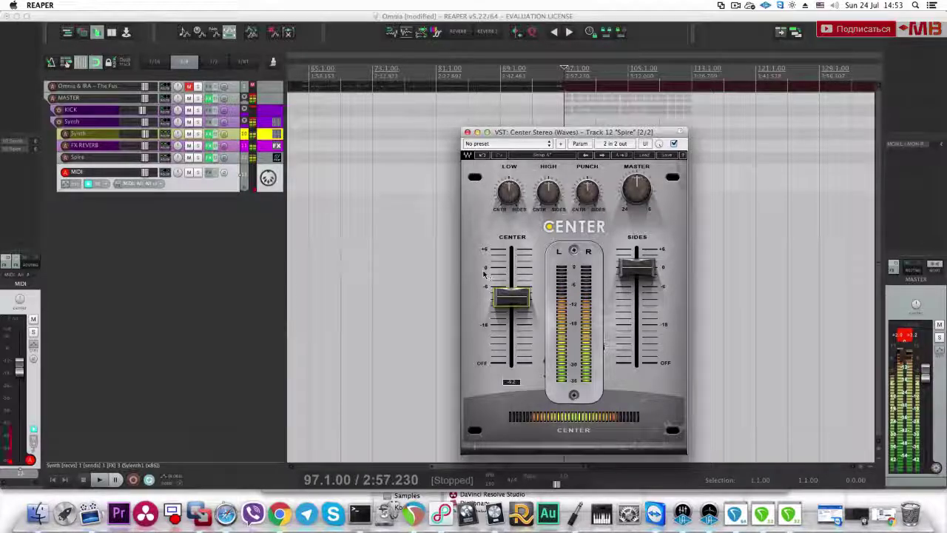
drag(510, 298, 510, 285)
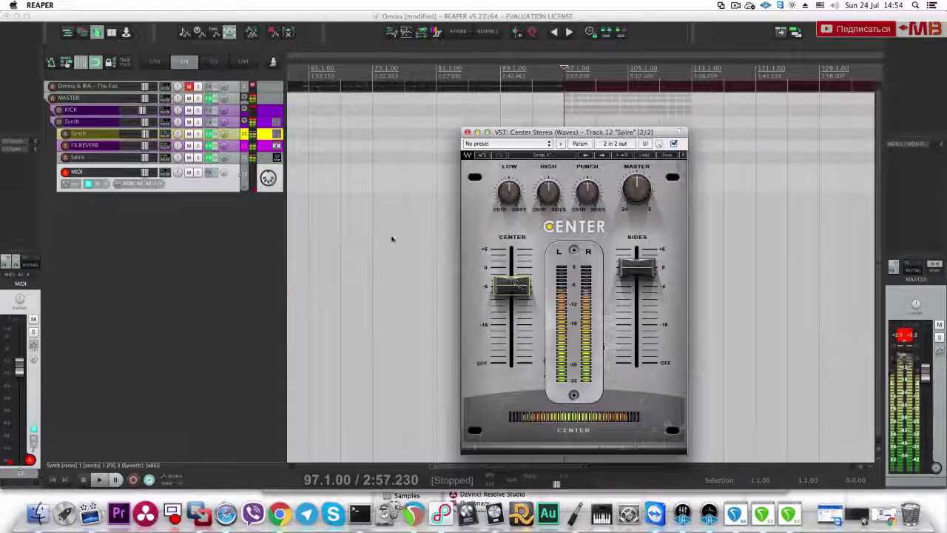
Step: Move the Spire track above the Sylenth1 Synth track and mute the Synth and FX REVERB tracks
click(236, 158)
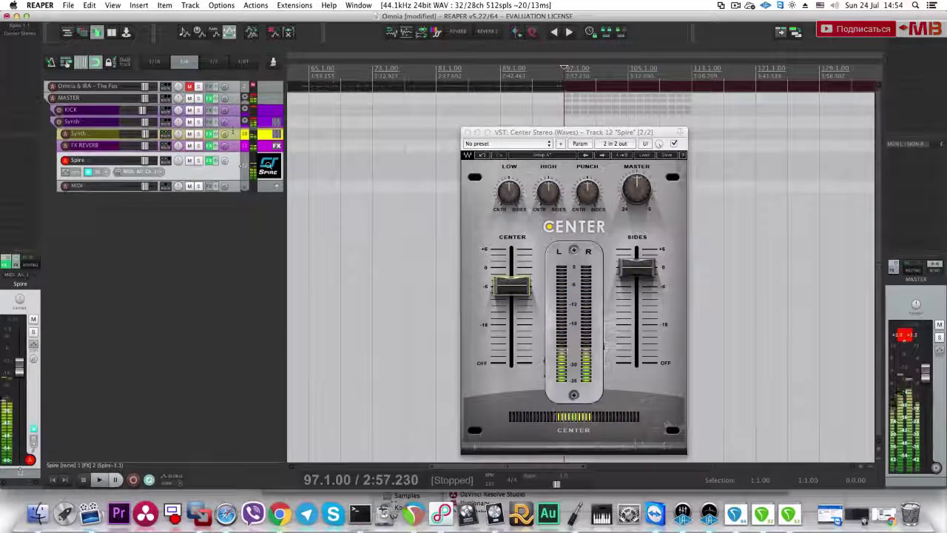
drag(237, 162, 235, 129)
drag(189, 162, 191, 193)
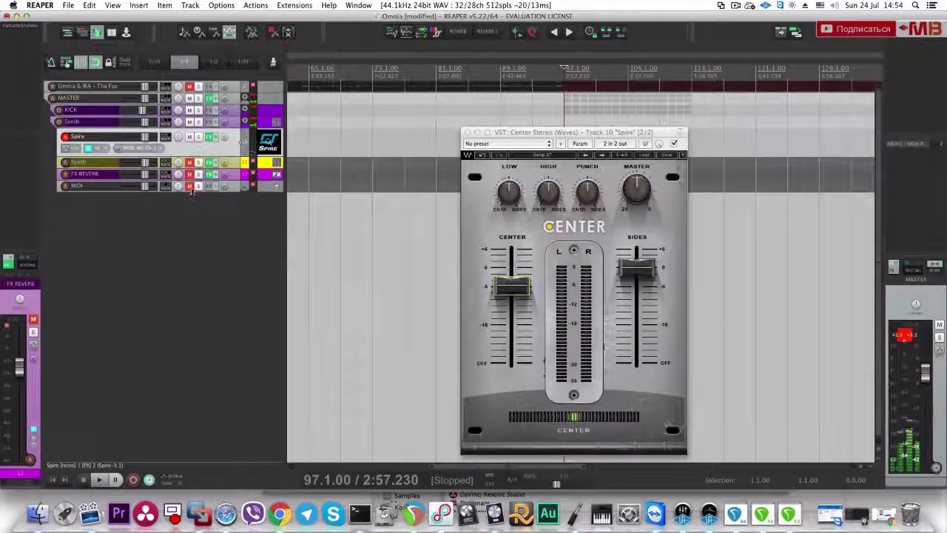
click(172, 185)
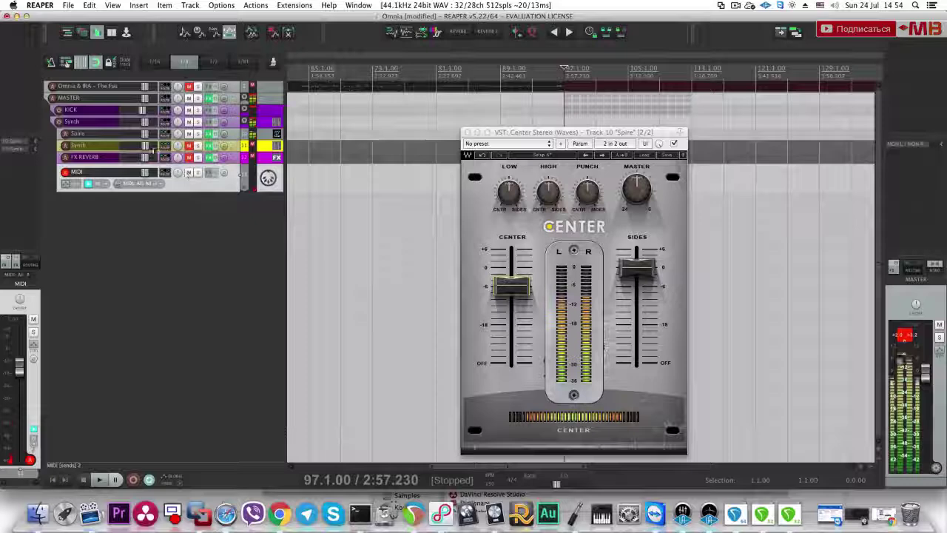
click(111, 134)
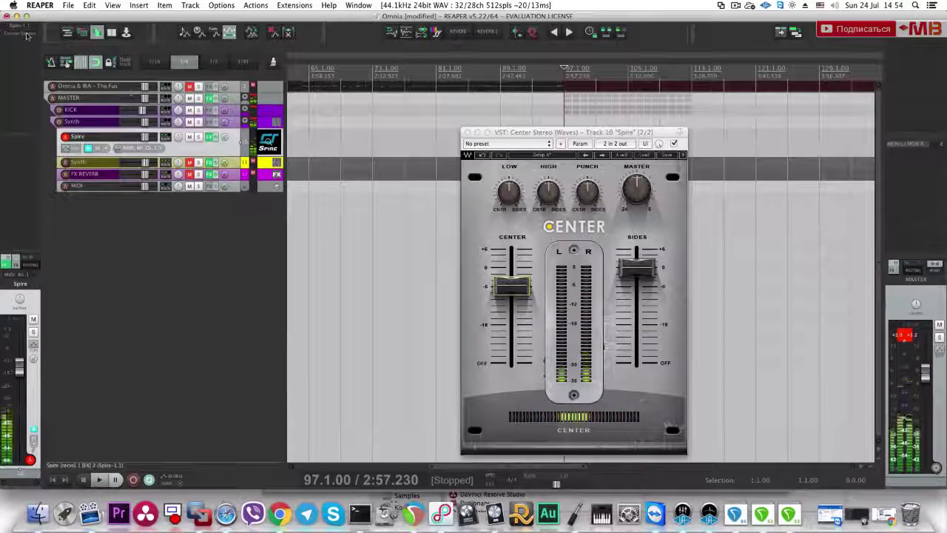
Step: Close Spire's Center plug-in and unmute the Synth and FX REVERB tracks
click(467, 132)
click(234, 185)
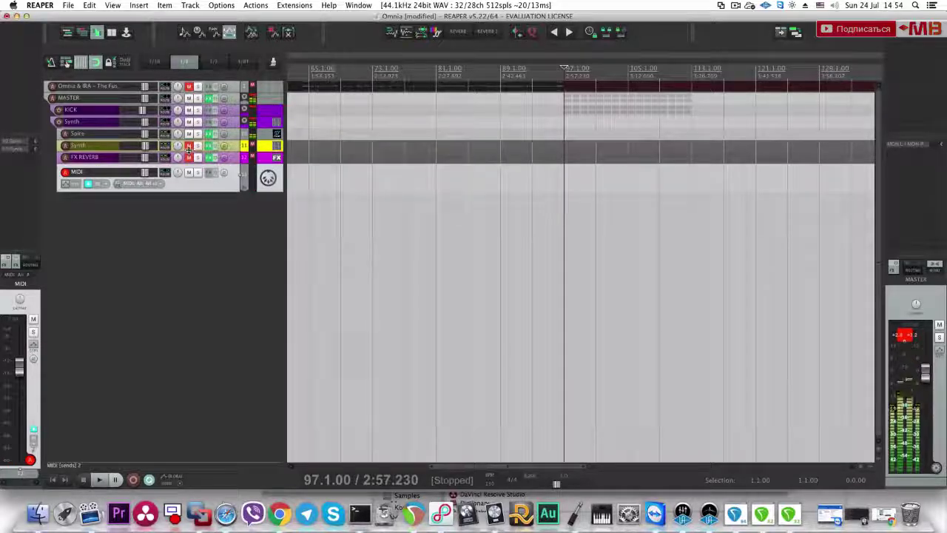
click(223, 151)
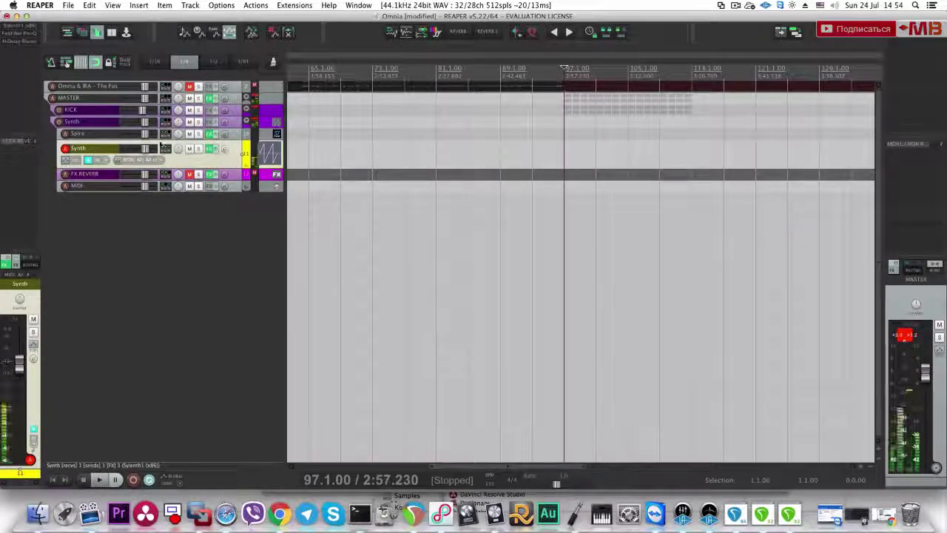
click(190, 174)
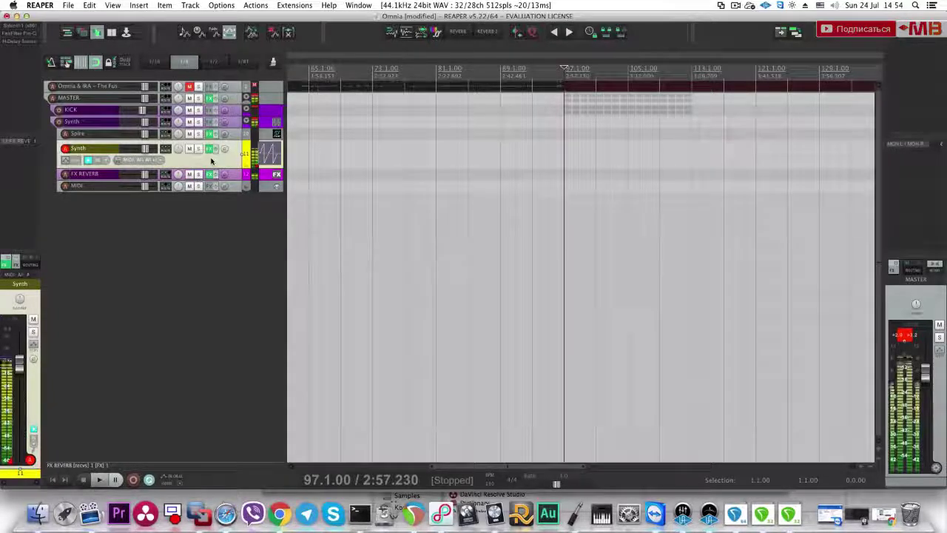
Step: In the Synth track's Pro-Q 2, set the low cut to about 473 Hz, dip the upper highs and pull down the high shelf
click(224, 185)
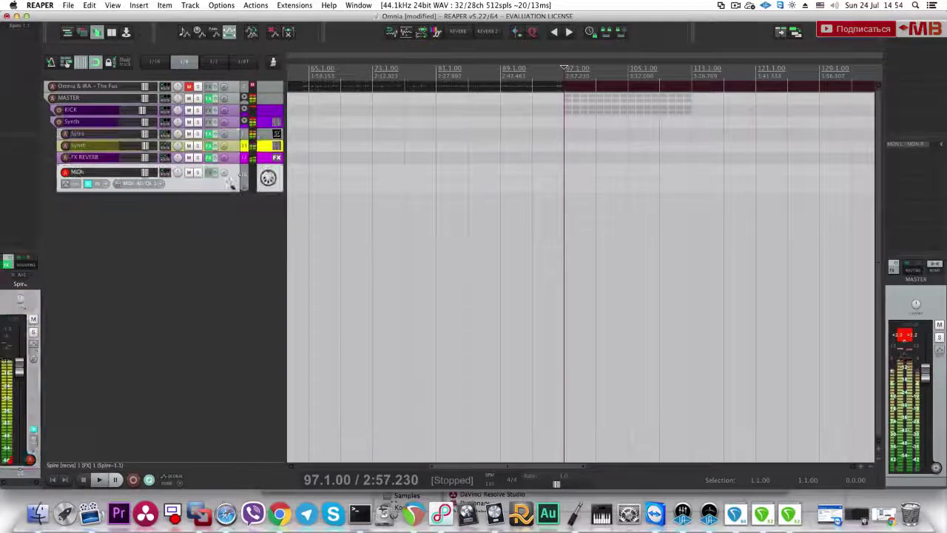
click(228, 146)
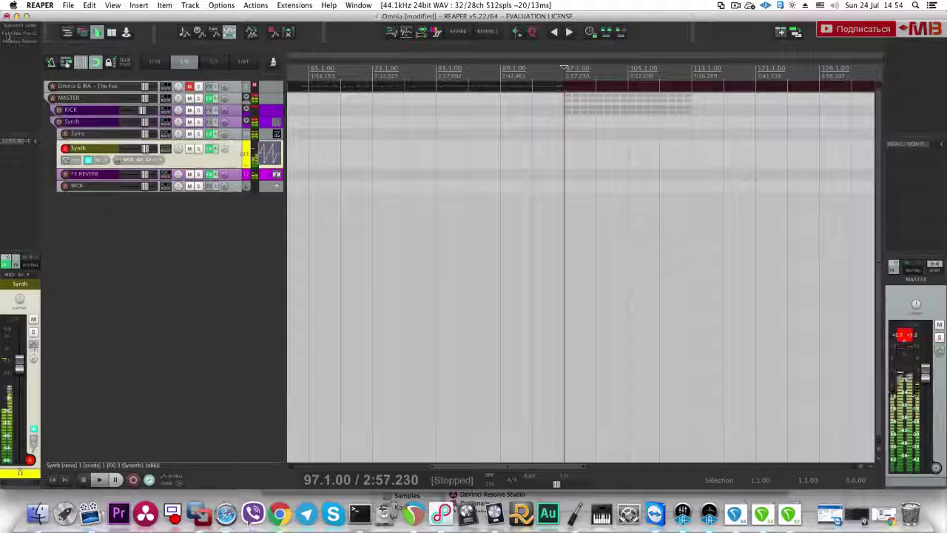
click(24, 36)
mouse_move(322, 148)
mouse_down()
mouse_move(324, 170)
mouse_move(360, 184)
mouse_up()
drag(223, 165, 211, 153)
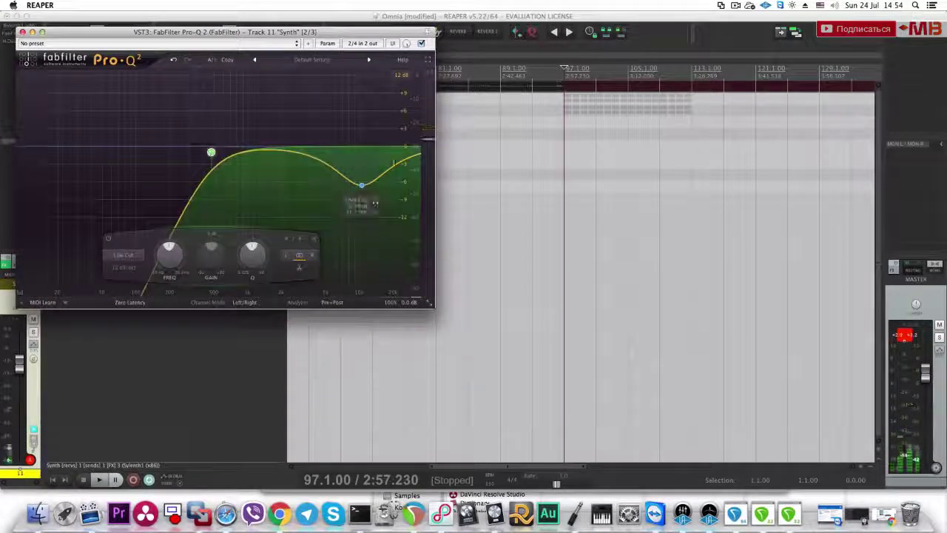
drag(415, 156, 397, 154)
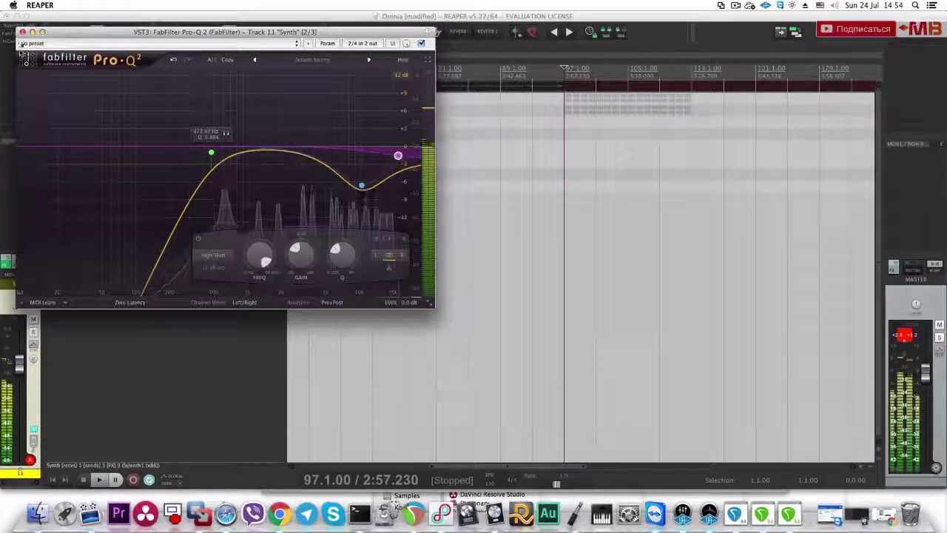
click(23, 33)
Step: With the MIDI track record-armed, change the Synth Pro-Q 2 high shelf to a High Cut near 12.7 kHz and lower Synth to about -17.5 dB
click(92, 186)
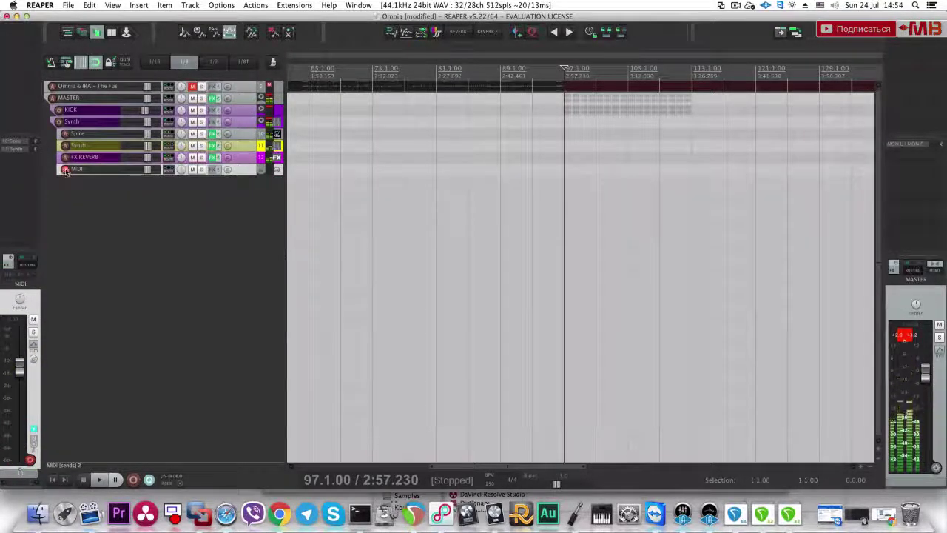
click(222, 147)
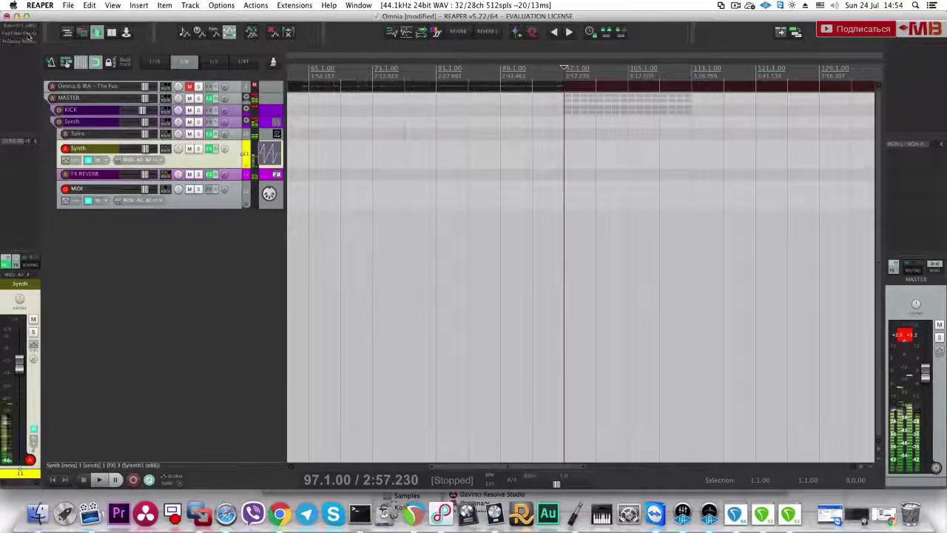
click(28, 35)
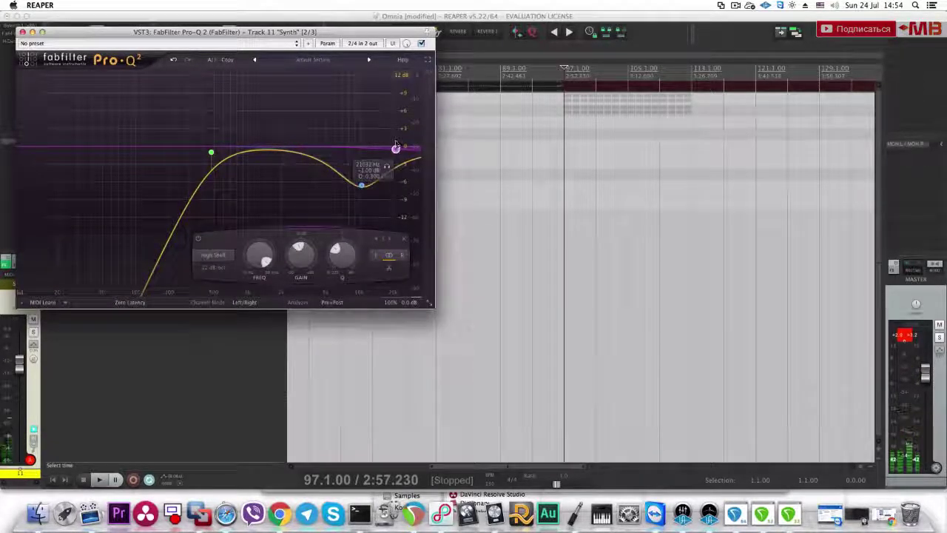
right_click(398, 155)
mouse_move(414, 161)
click(514, 200)
drag(395, 208, 340, 188)
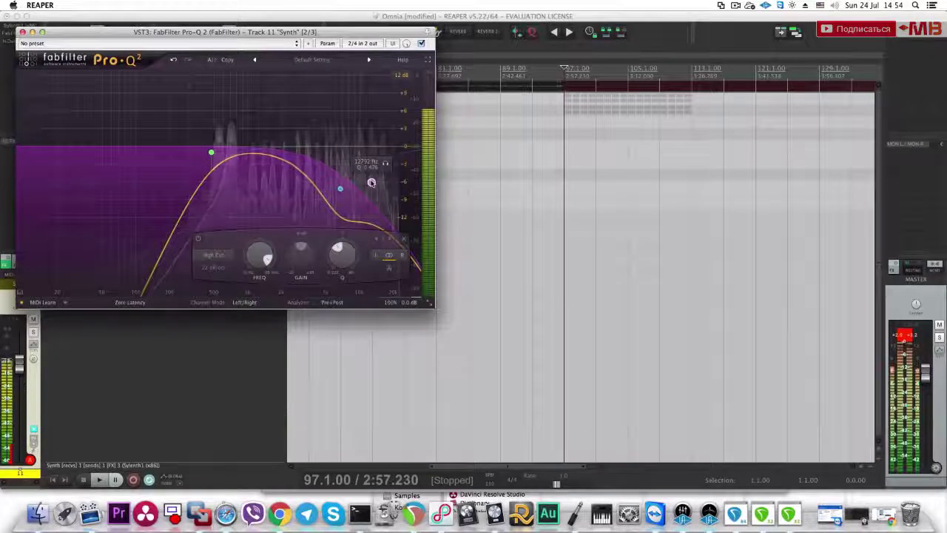
key(Escape)
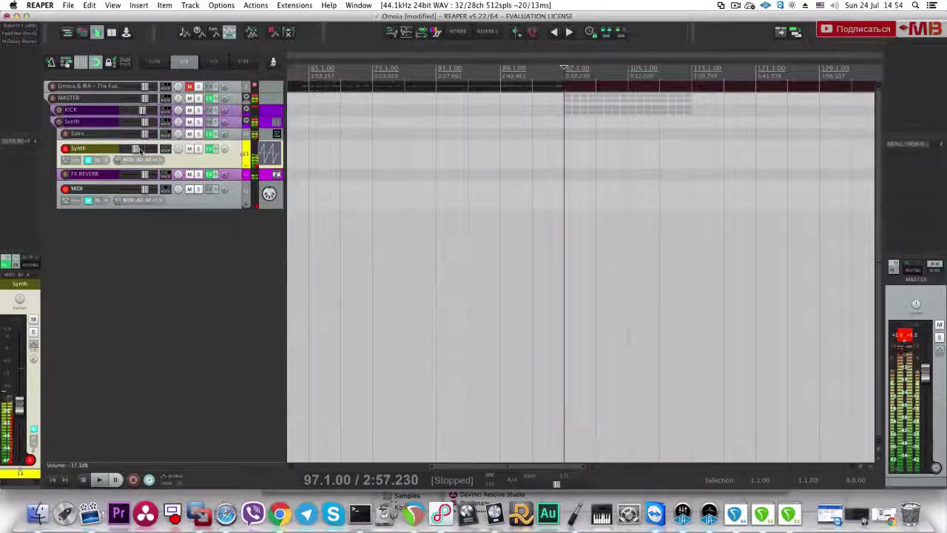
Step: Solo the Spire track and mute the built-in effects inside the Spire synth
click(234, 134)
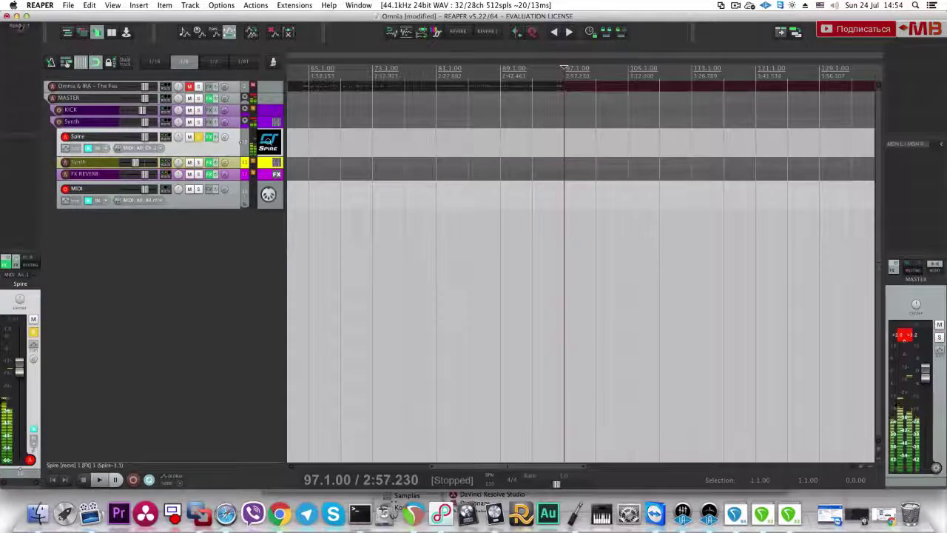
click(20, 28)
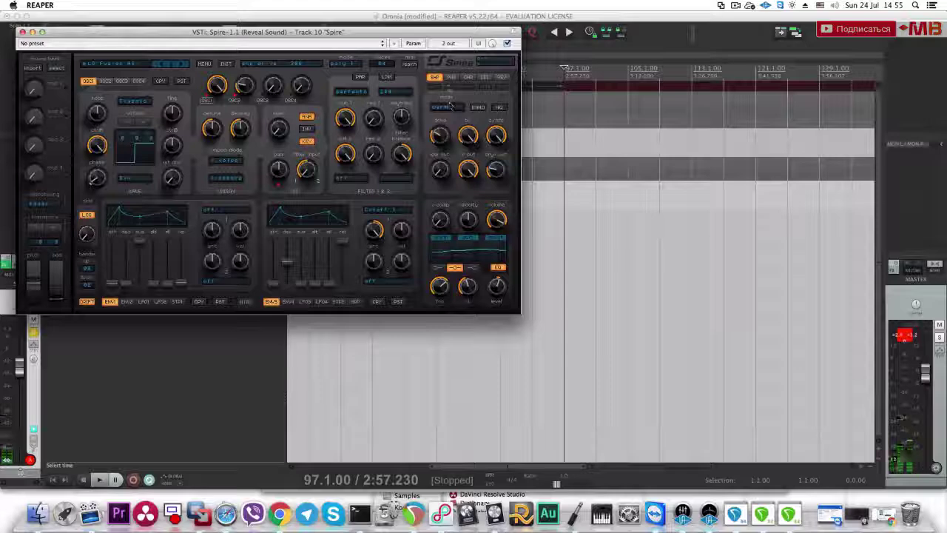
click(503, 87)
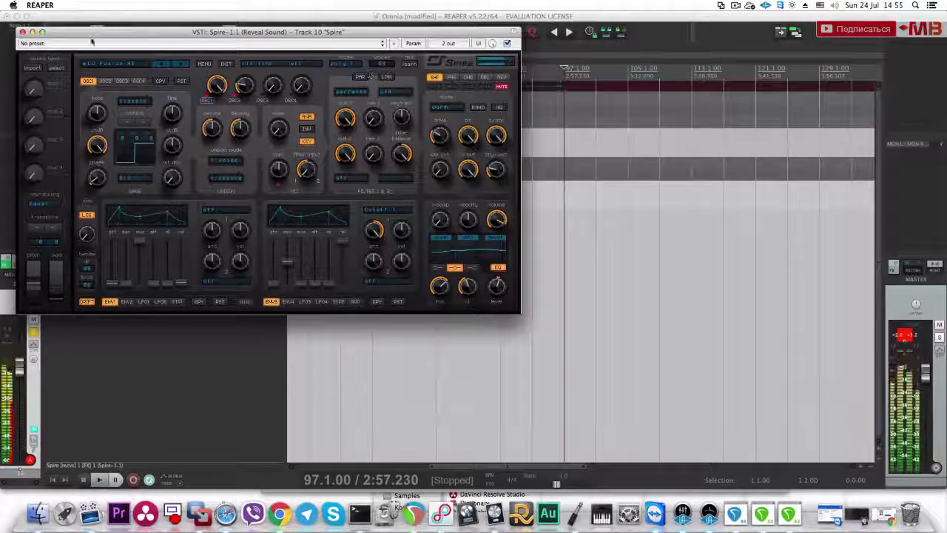
click(23, 33)
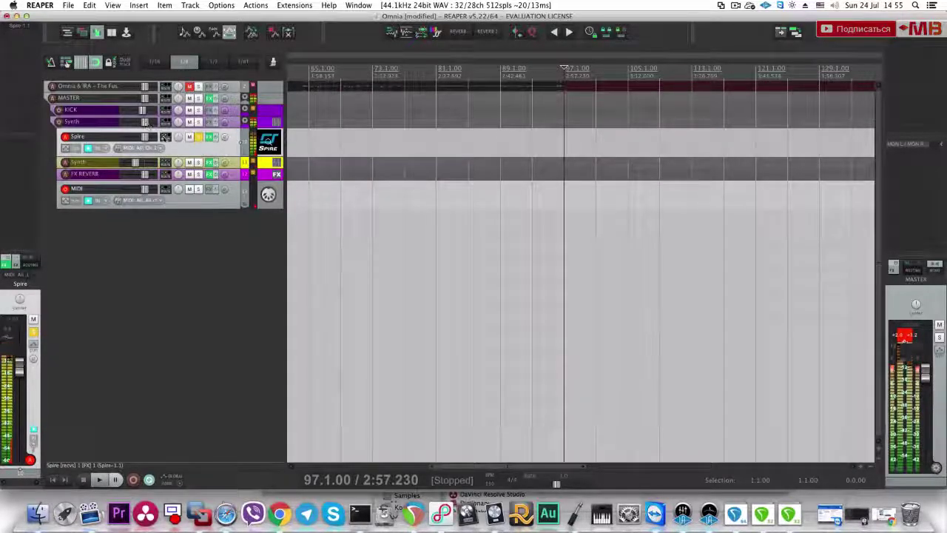
Step: Send the Spire track to FX REVERB at about -10.4 dB and unsolo Spire
click(178, 176)
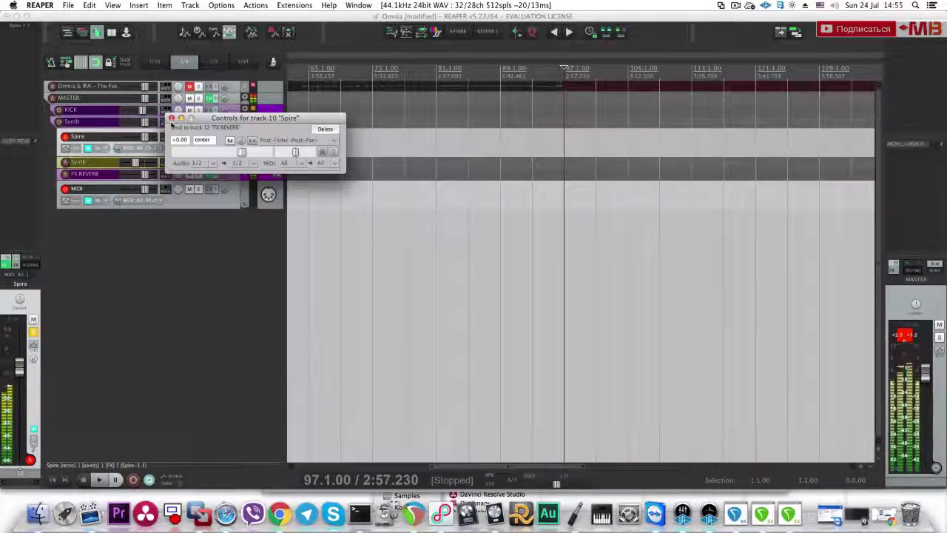
click(172, 118)
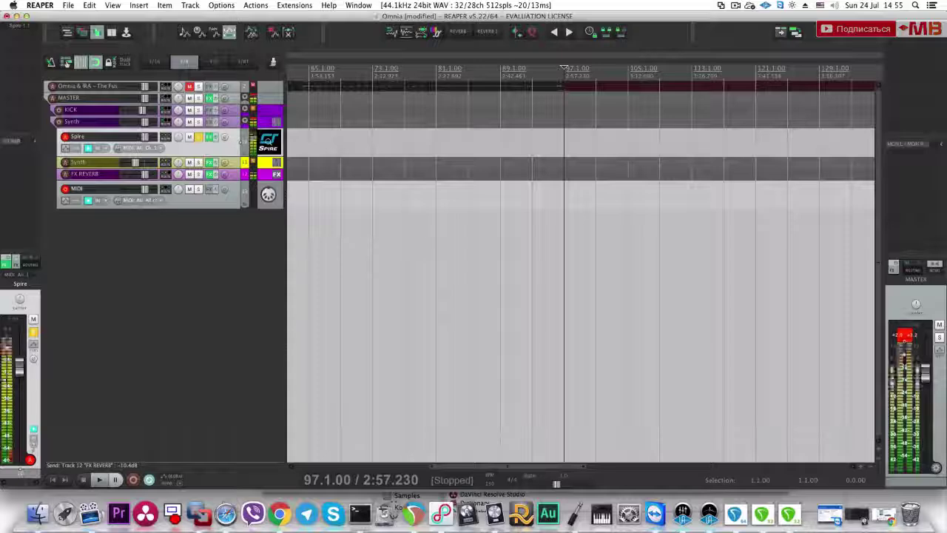
click(199, 138)
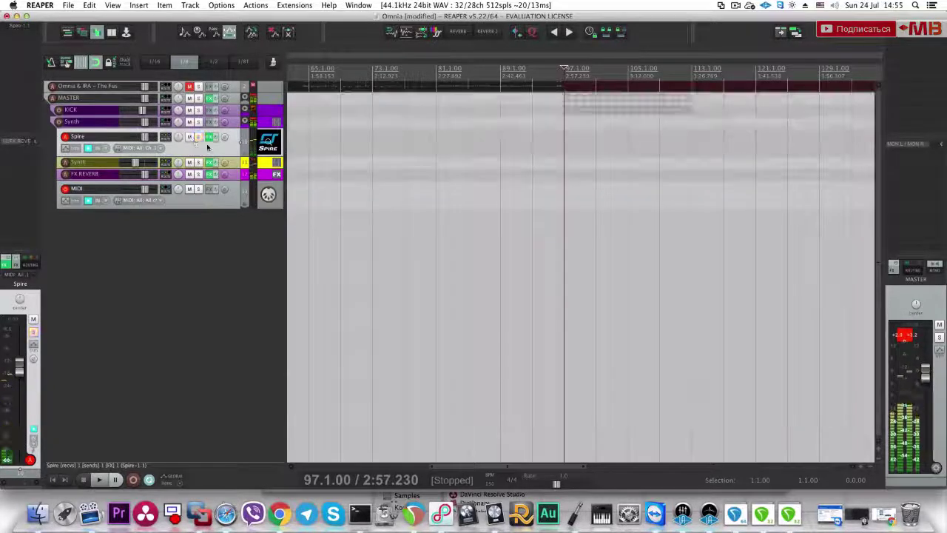
Step: Select the MIDI track and listen to the soloed Omnia & IRA reference track from bar 97
click(242, 199)
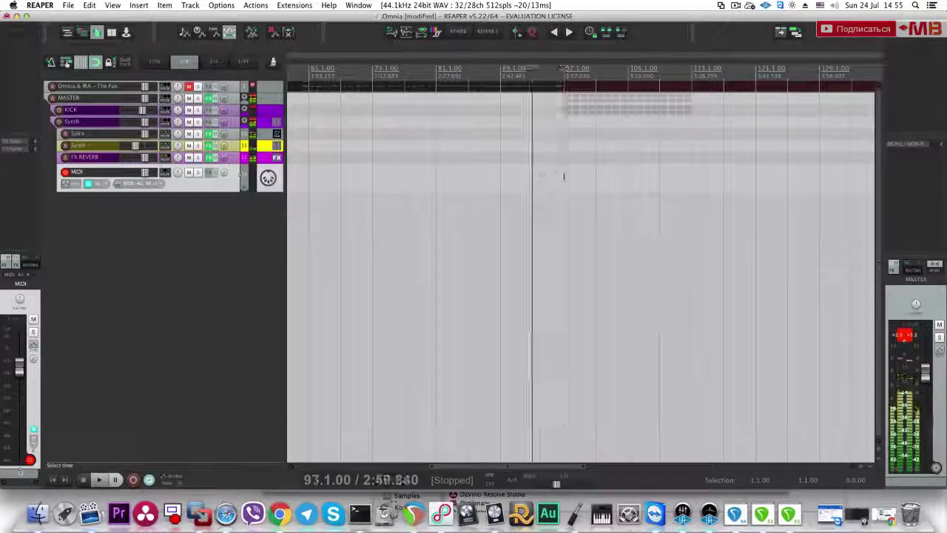
click(199, 86)
key(space)
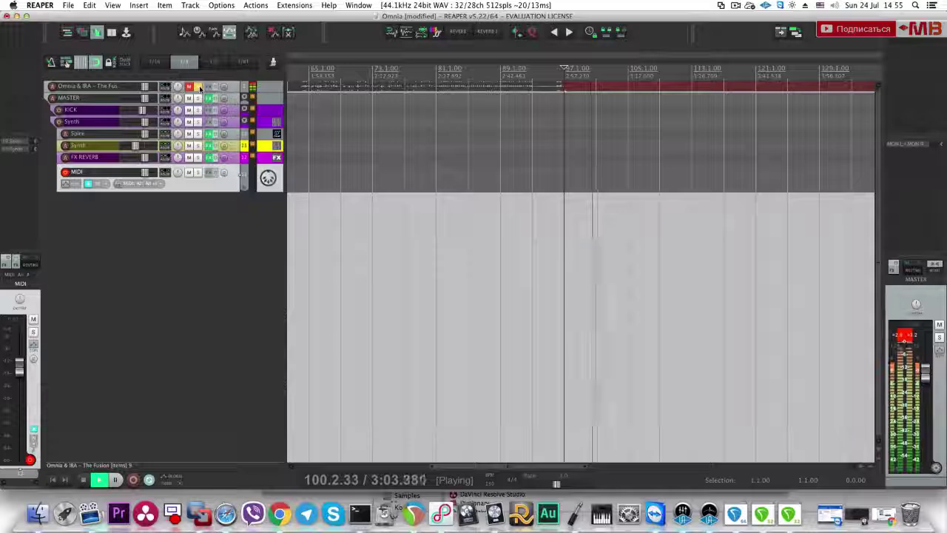
key(space)
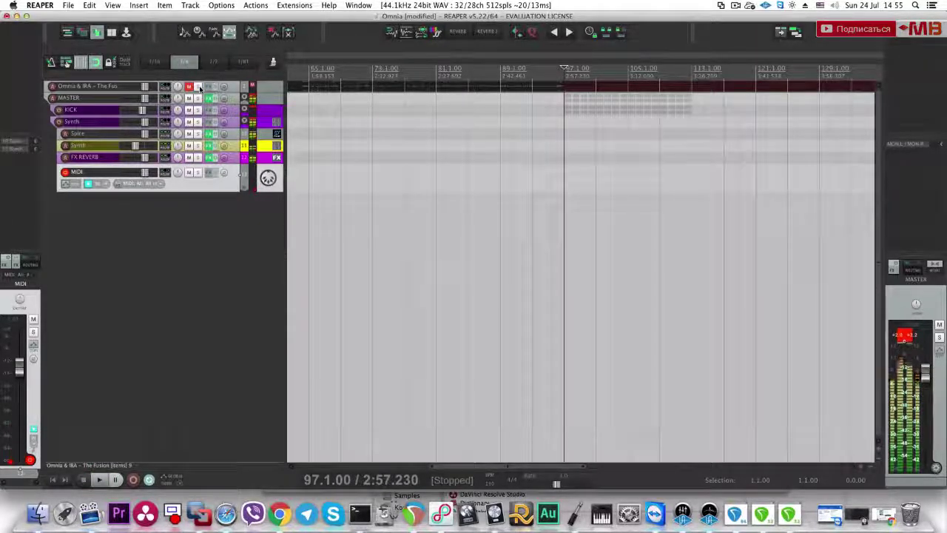
Step: Play the project from bar 93, turn on the metronome and move the playback start to bar 96
click(535, 174)
scroll(628, 166, up, 1)
key(space)
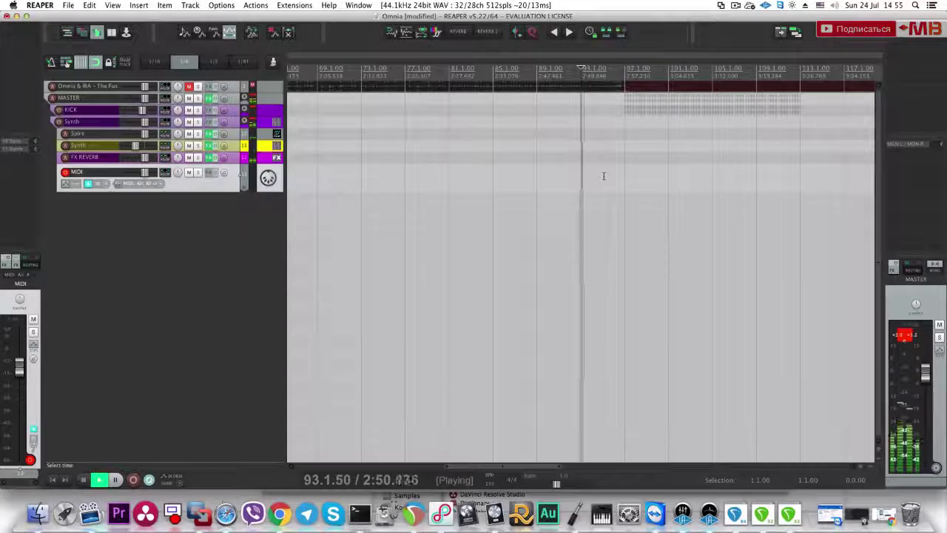
scroll(623, 175, up, 3)
key(space)
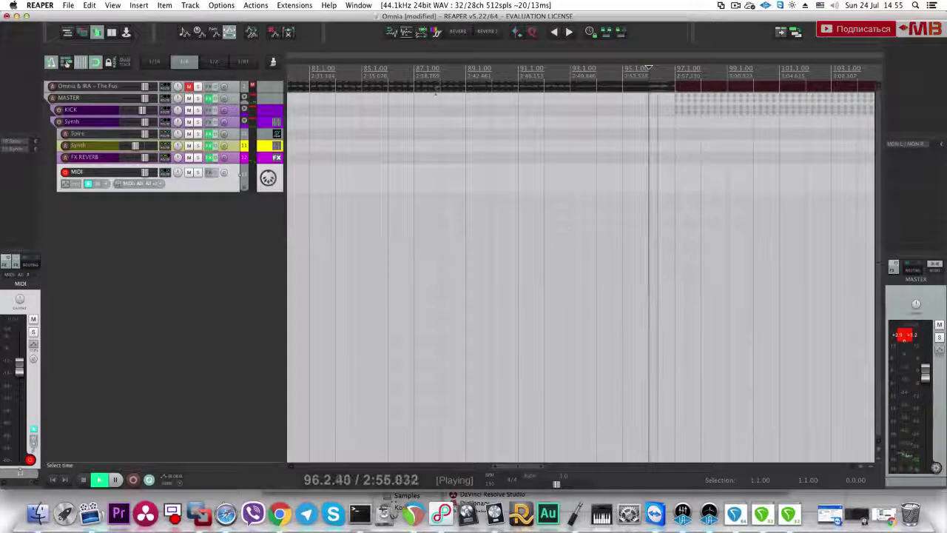
key(space)
Step: Unmute the Omnia & IRA reference track and replay it with the synths from bar 96
click(189, 87)
key(space)
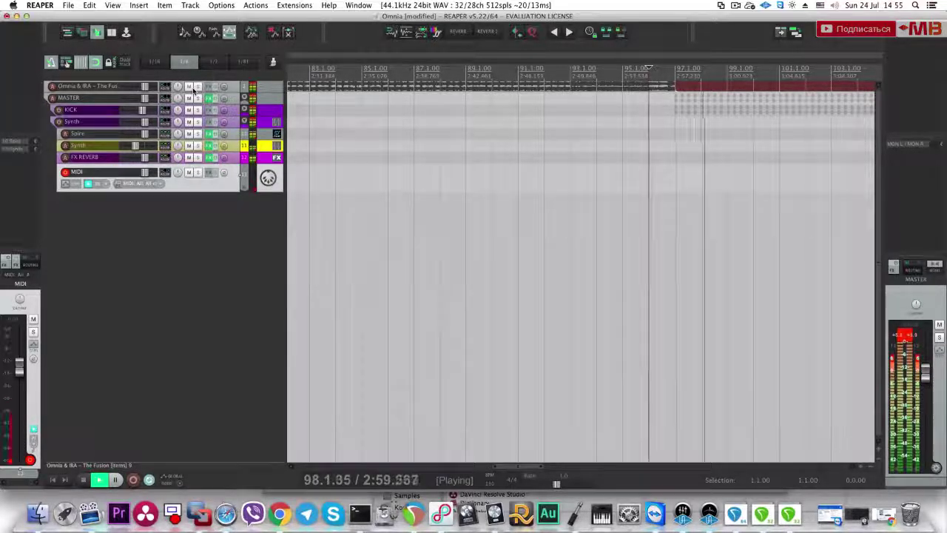
key(space)
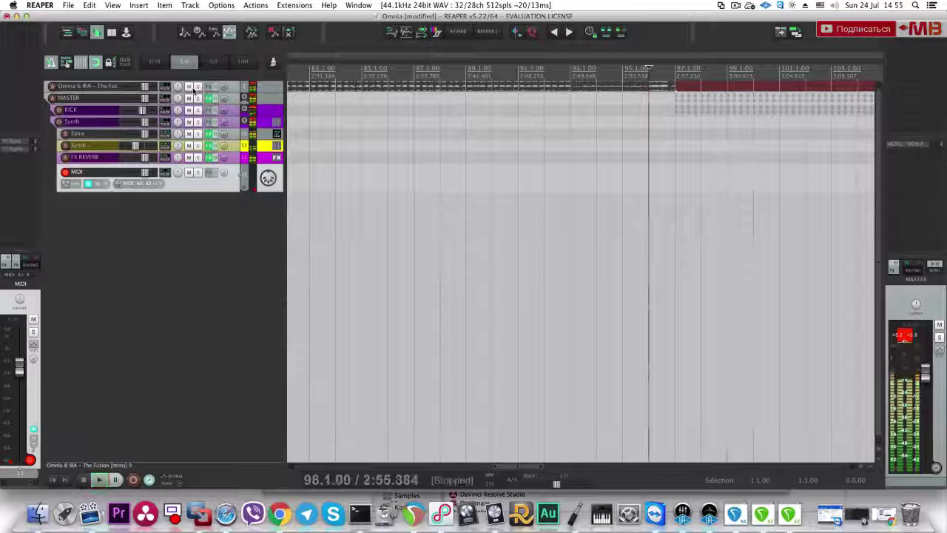
key(space)
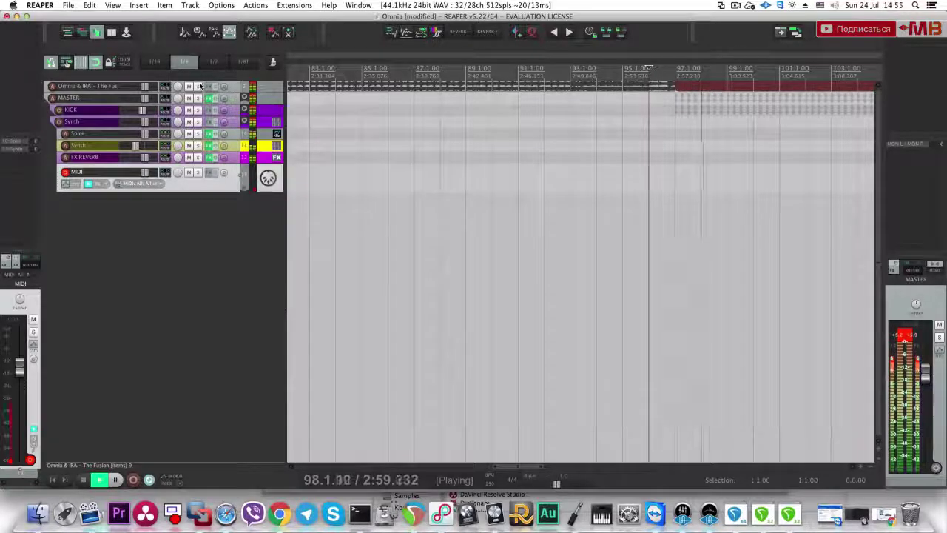
key(space)
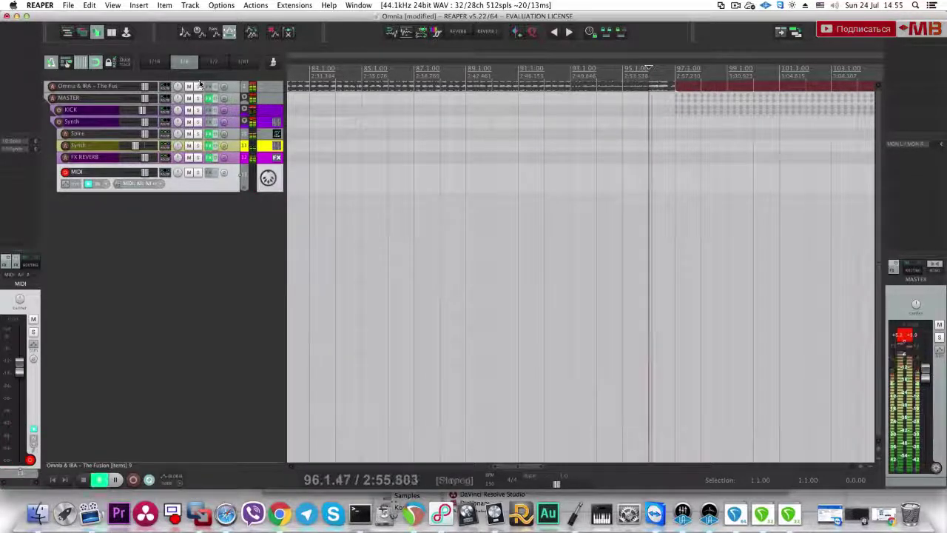
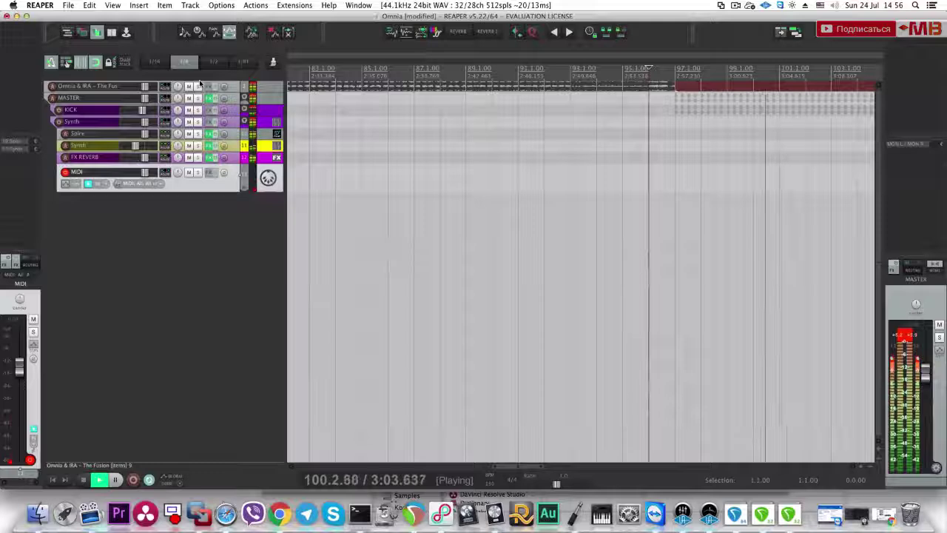
key(space)
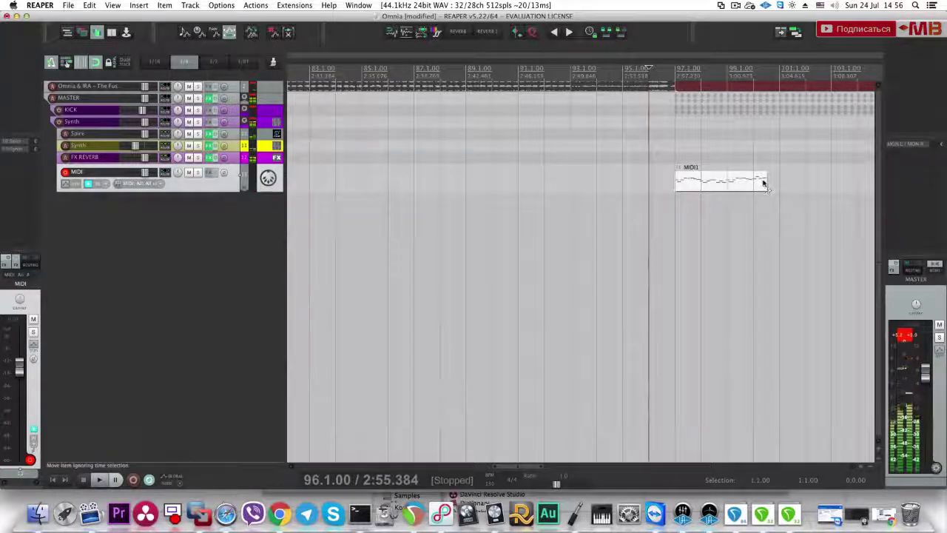
Step: Play from bar 100 with the MIDI track muted and extend the MIDI1 item's end to bar 101
click(754, 185)
scroll(755, 185, up, 4)
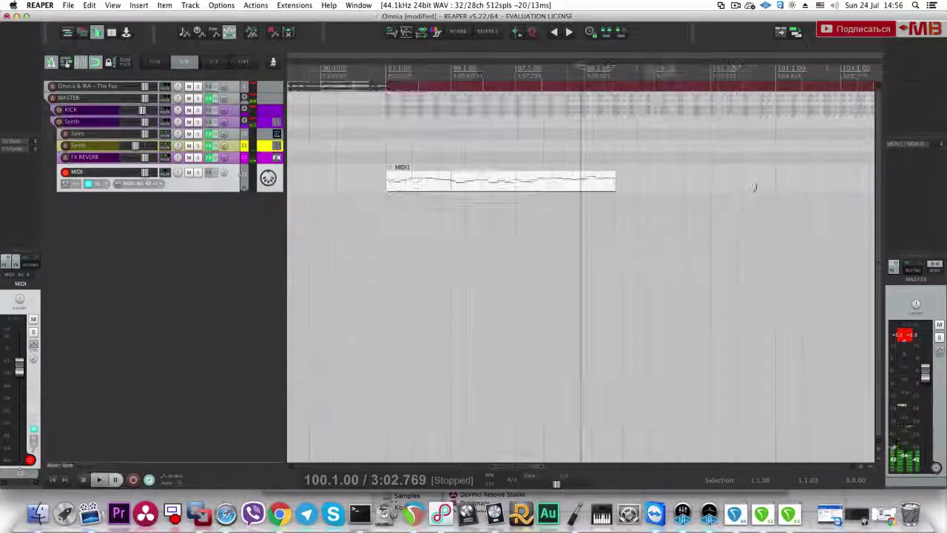
key(space)
click(190, 173)
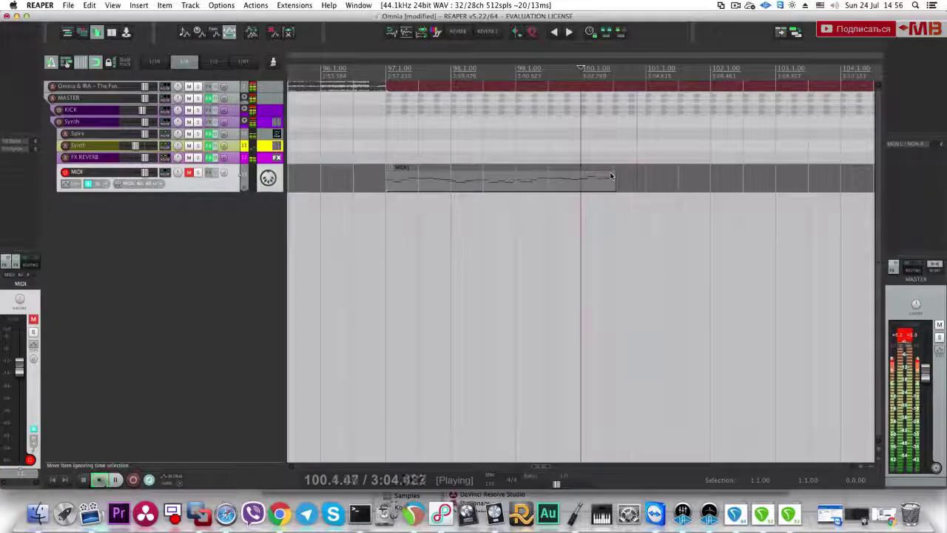
drag(615, 184, 645, 185)
key(space)
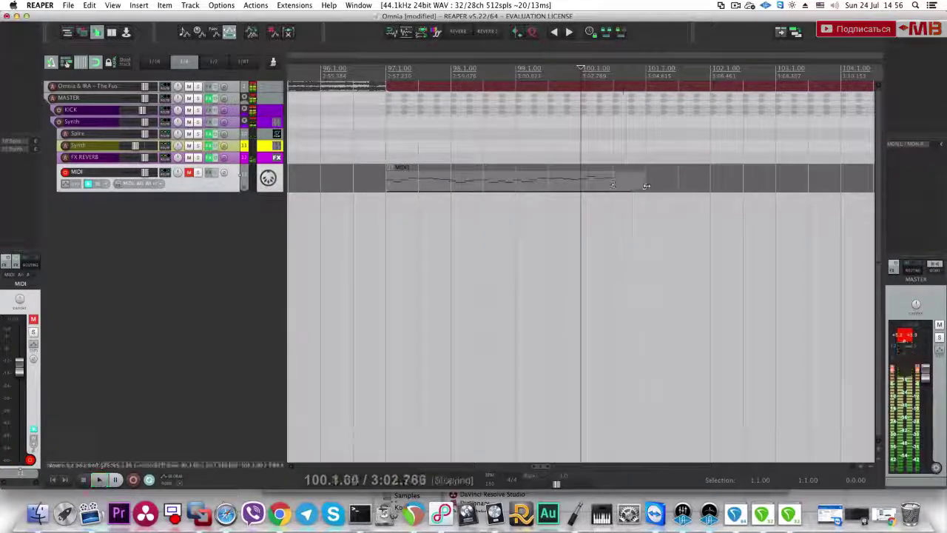
Step: Open MIDI1 in the MIDI editor, add a 1/8 note a sixteenth after beat 100.3 and play back from 100.3
double_click(619, 182)
scroll(375, 362, down, 3)
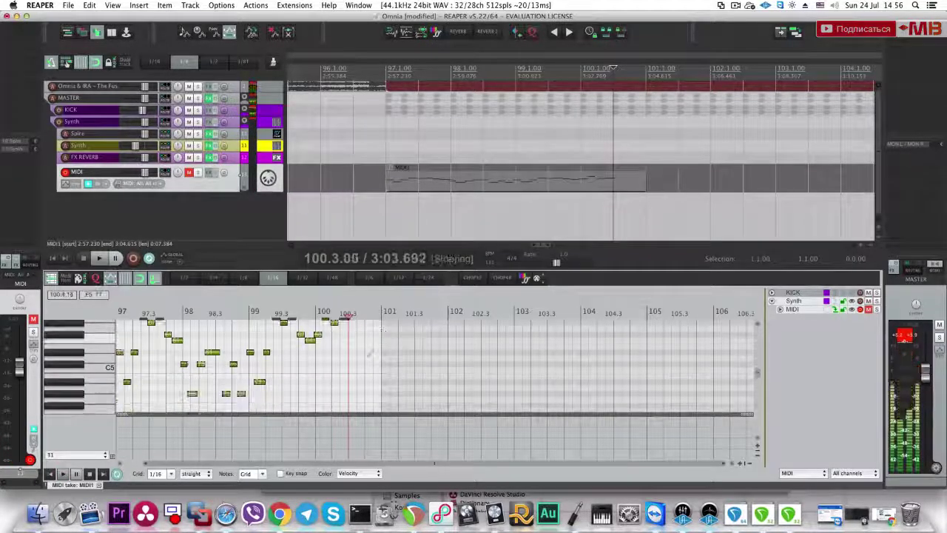
drag(355, 365, 363, 365)
scroll(369, 364, up, 5)
key(space)
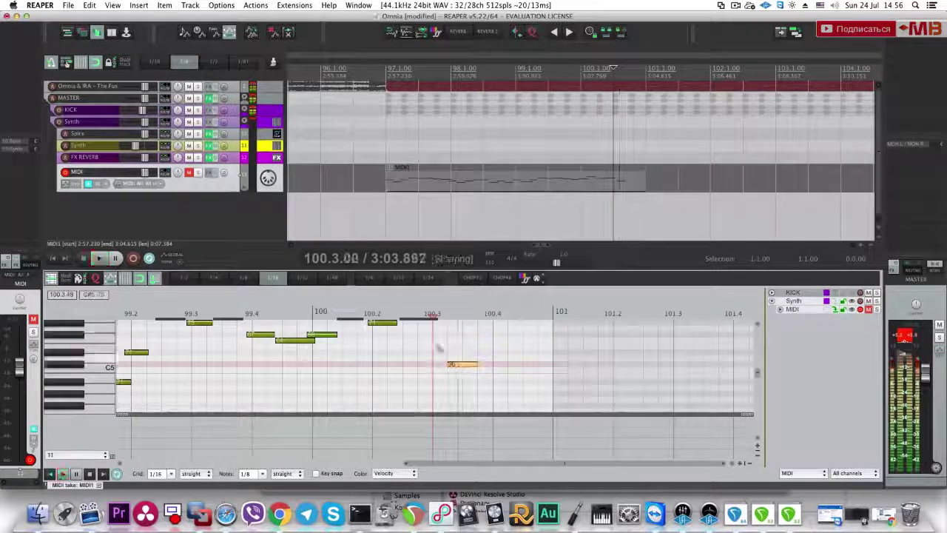
Step: Move the last note down to just above C3, an eighth after beat 100.3, and add a 1/8 note near C4 at 100.4
key(space)
click(189, 172)
key(space)
key(space)
drag(456, 368, 470, 395)
key(space)
key(space)
click(499, 328)
Step: Mute the MIDI track and audition the ending repeatedly from 100.3 against the new notes
click(190, 173)
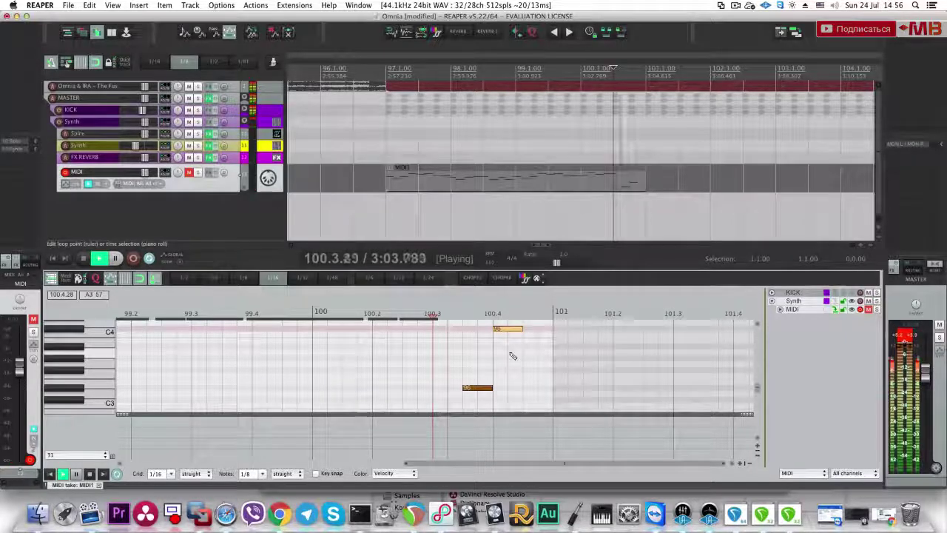
key(space)
key(space)
key(space)
scroll(451, 397, down, 1)
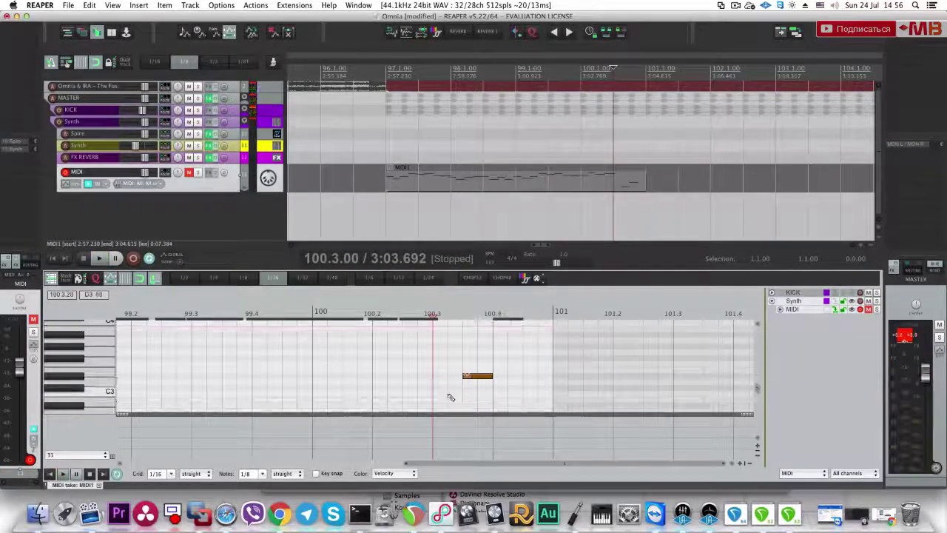
key(space)
key(space)
scroll(503, 332, up, 1)
click(503, 334)
key(space)
key(space)
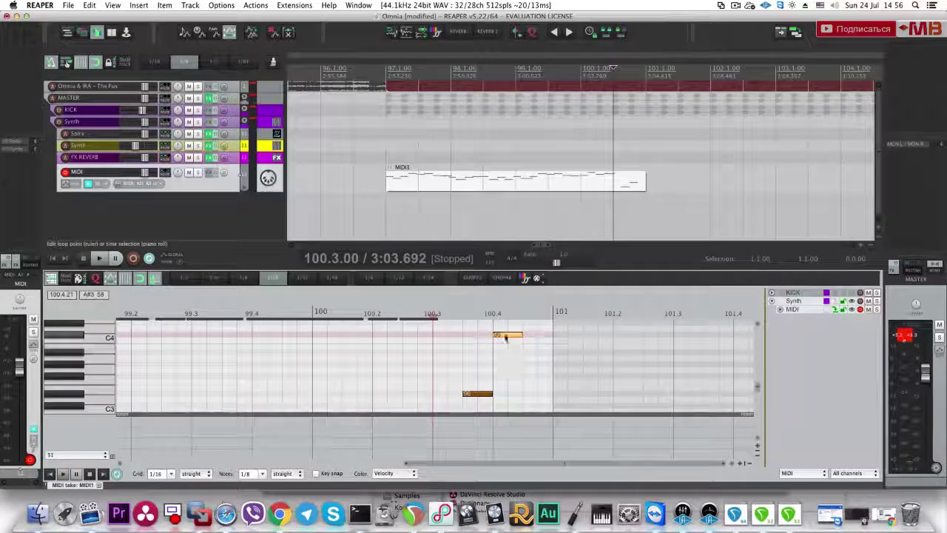
Step: Raise the note at 100.4 to around C5 and add a higher 1/8 note an eighth after it
scroll(510, 339, up, 2)
drag(510, 367, 540, 332)
scroll(509, 333, up, 2)
scroll(507, 331, up, 2)
click(529, 335)
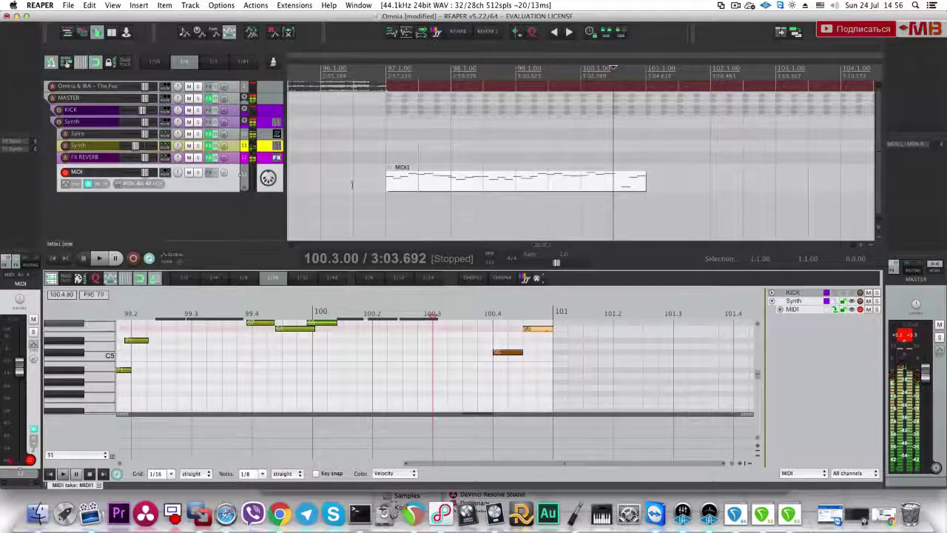
Step: Replay MIDI1 from 100.3 with the MIDI track unmuted and muted to compare its ending with the reference
click(391, 185)
click(603, 184)
key(space)
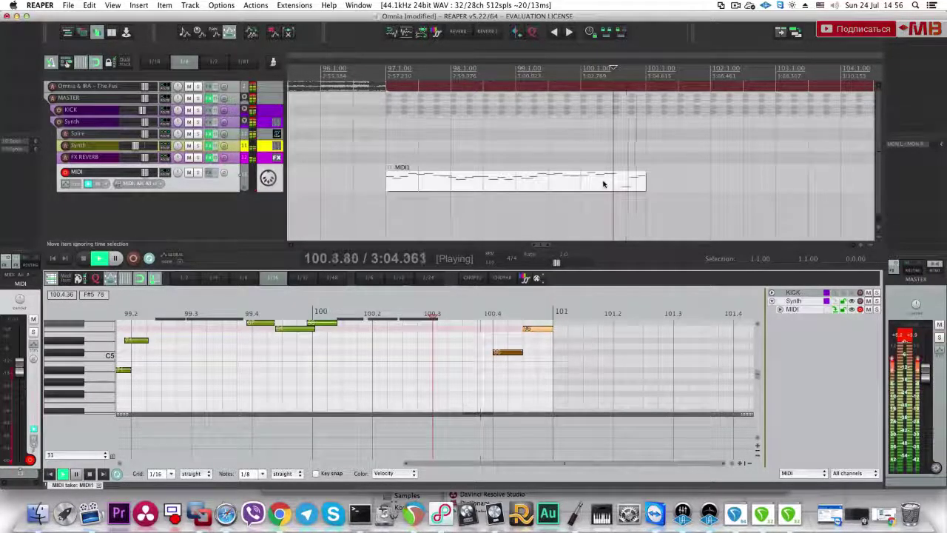
click(189, 172)
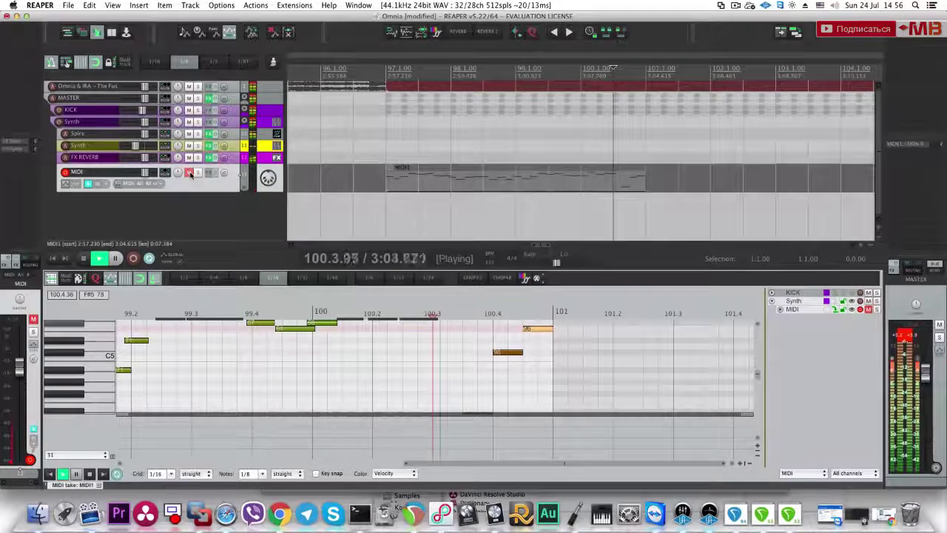
key(space)
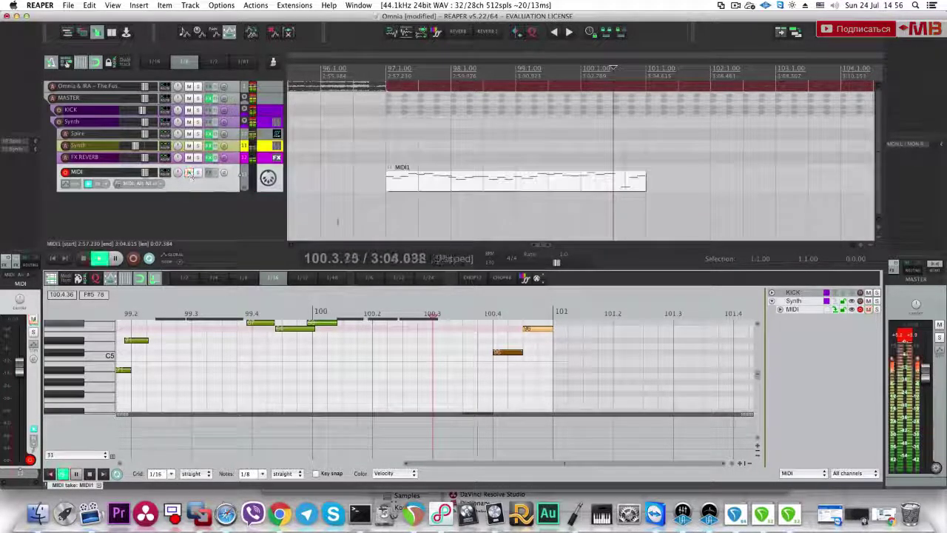
key(space)
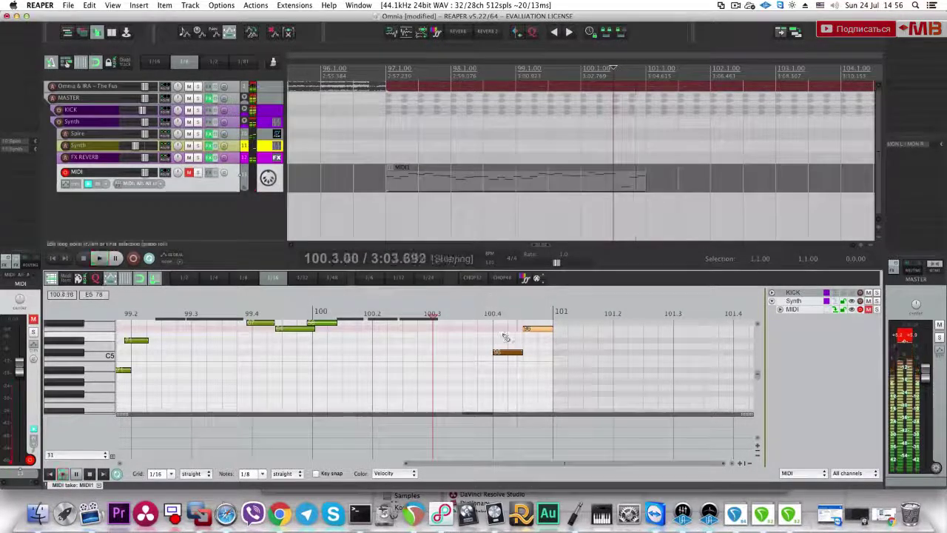
Step: Listen to the project from bars 93 and 91 with the MIDI track muted
scroll(614, 185, down, 3)
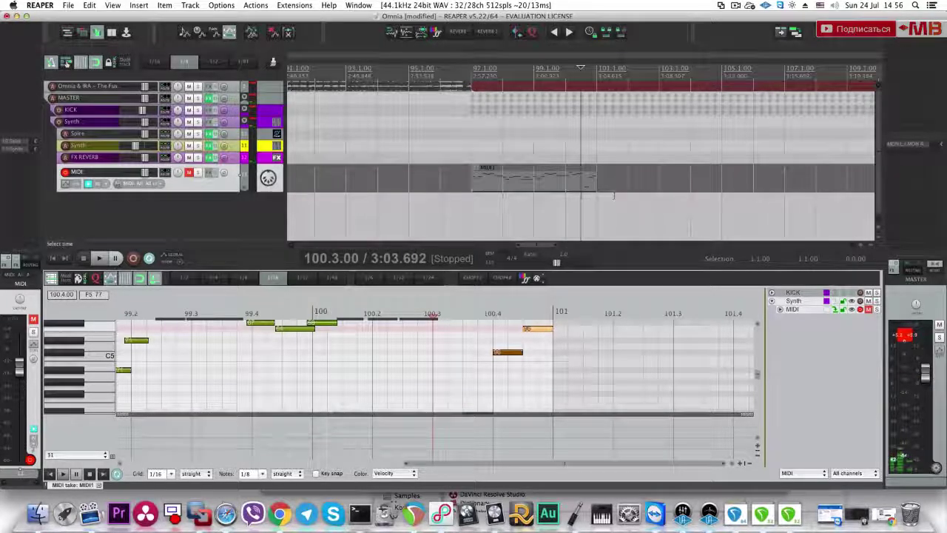
click(402, 160)
click(344, 68)
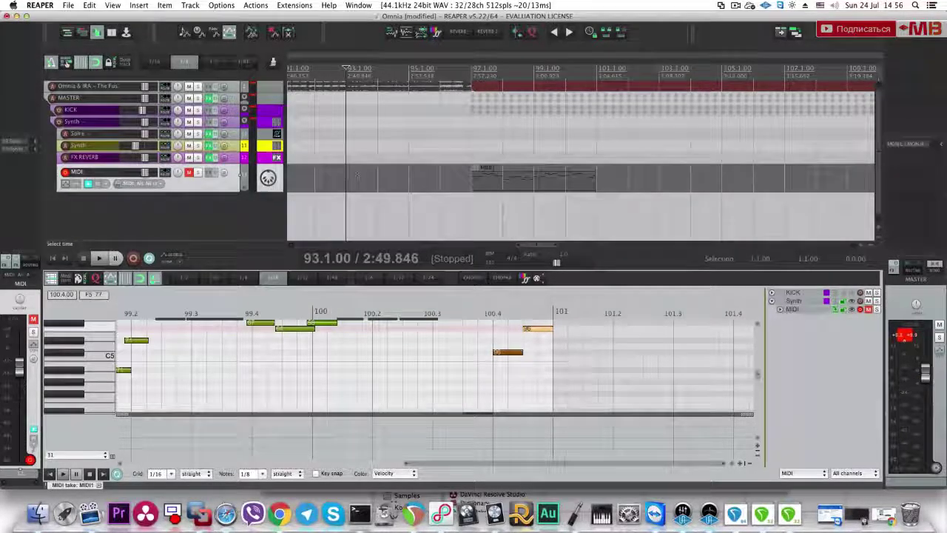
key(space)
scroll(411, 176, down, 2)
click(493, 174)
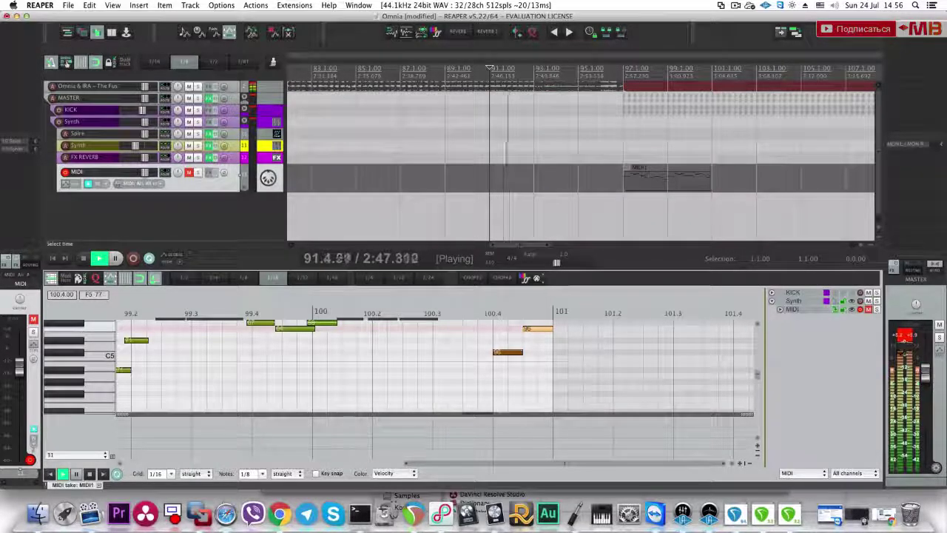
key(space)
Step: Select the Omnia & IRA reference track and replay it from bar 92
click(523, 95)
click(522, 87)
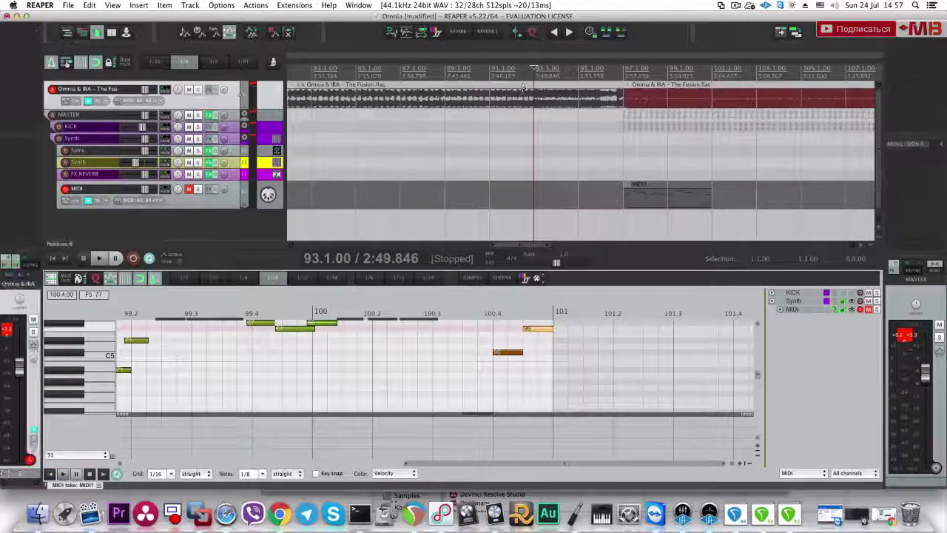
scroll(502, 97, up, 3)
click(529, 99)
key(space)
key(space)
key(space)
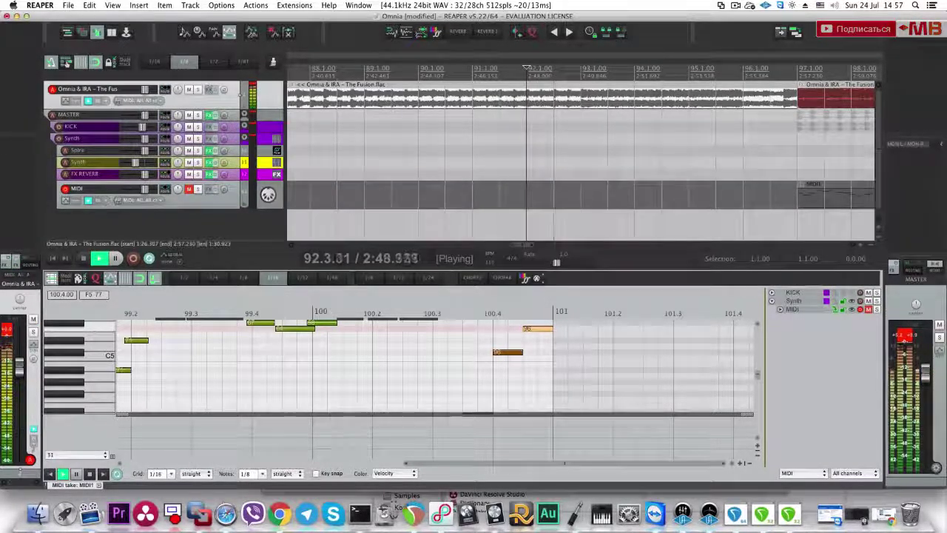
key(space)
Step: Enlarge the MIDI editor, raise the note an eighth after 100.3 to just above C4 and add a 1/8 note above C3 at 100.3
scroll(701, 172, down, 4)
click(753, 198)
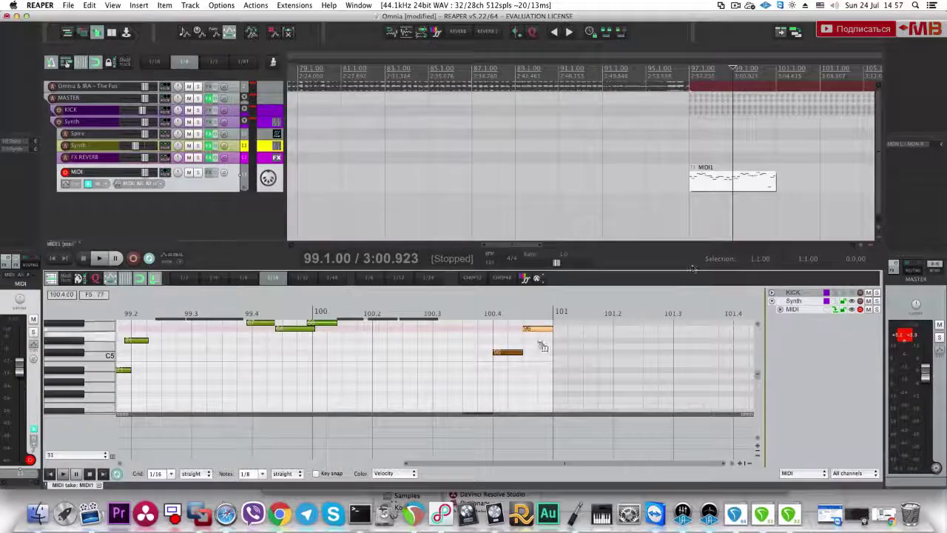
scroll(547, 344, up, 3)
drag(551, 270, 552, 122)
mouse_move(476, 367)
mouse_down()
mouse_move(472, 286)
mouse_move(470, 295)
mouse_up()
click(440, 358)
drag(440, 359, 449, 363)
key(space)
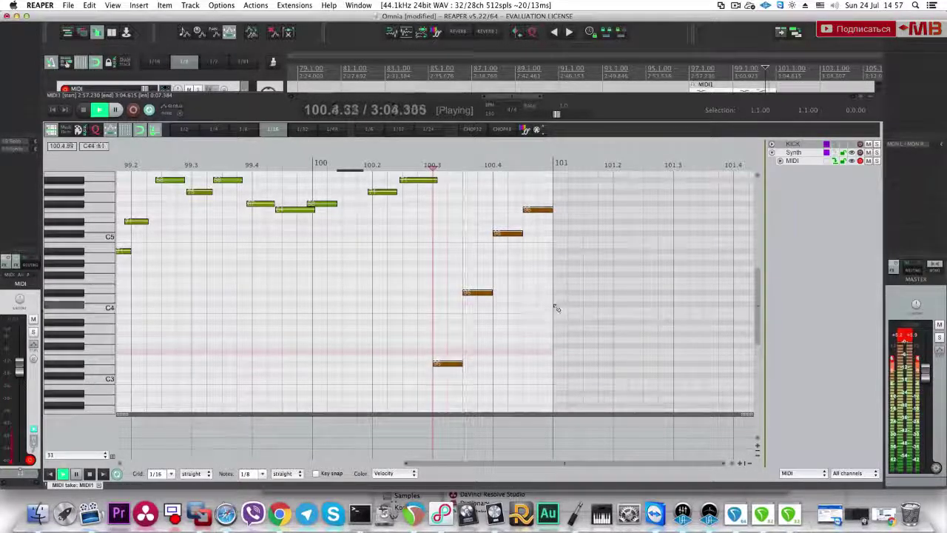
Step: Quantize the position and note end of all MIDI1 notes to a straight 1/8 grid at 100% strength
key(space)
key(Escape)
scroll(682, 178, right, 5)
double_click(552, 182)
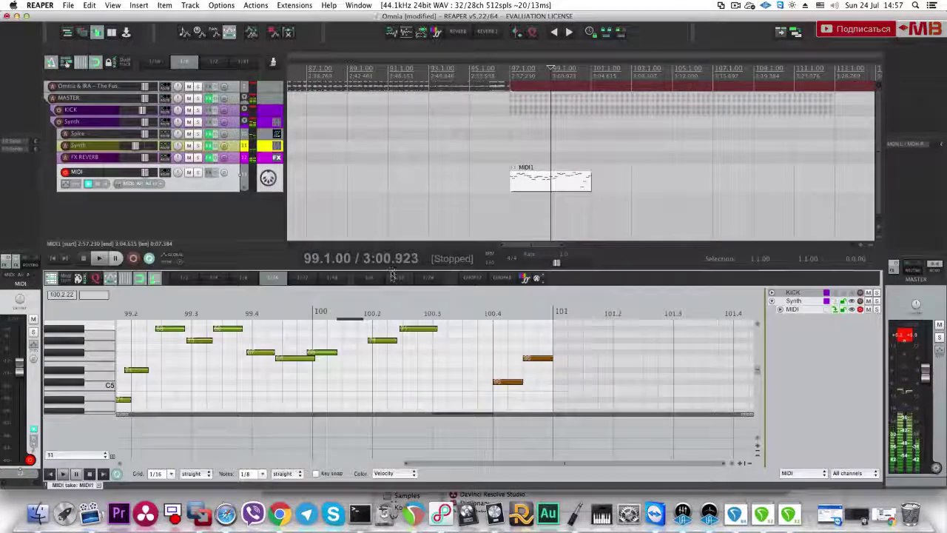
drag(392, 275, 410, 120)
click(304, 255)
key(super+a)
key(q)
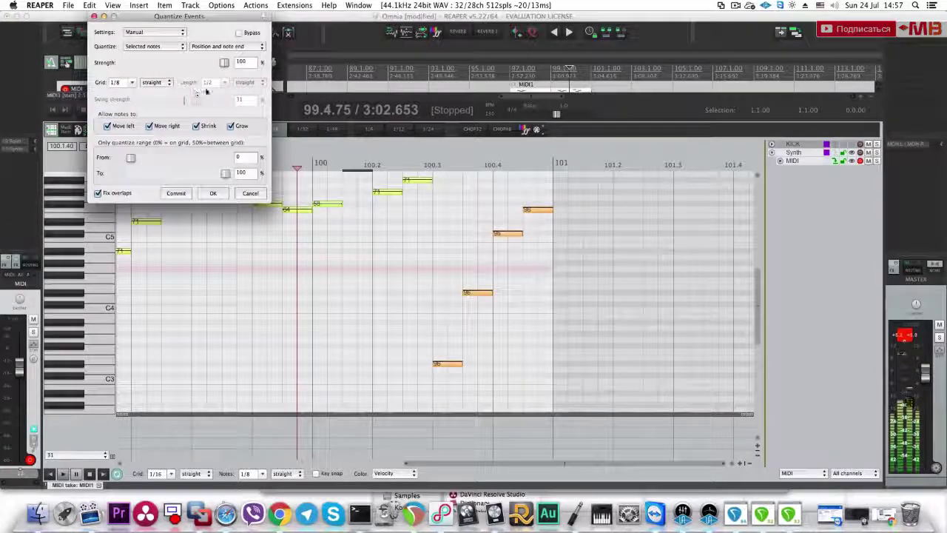
click(213, 193)
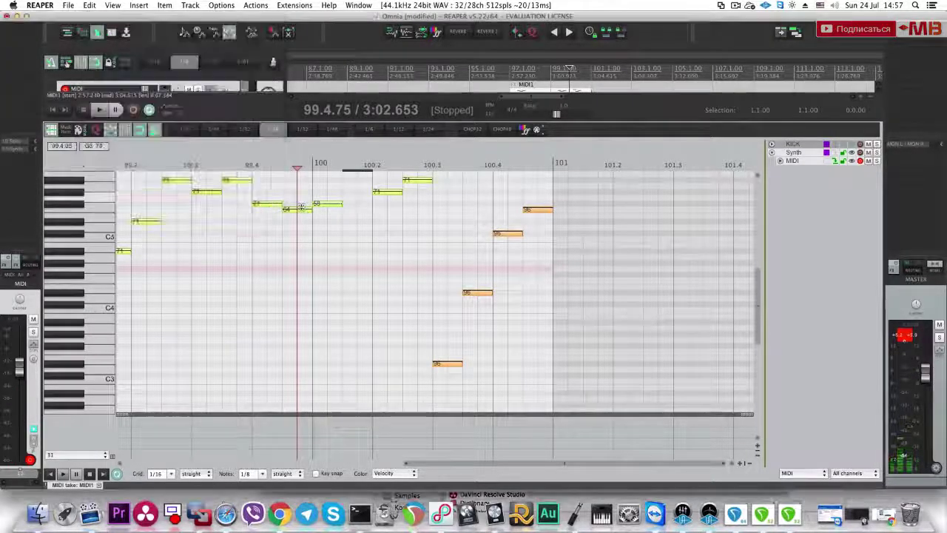
Step: Play the quantized melody from bar 98 in the MIDI editor
scroll(239, 235, down, 5)
click(239, 235)
scroll(239, 234, up, 4)
key(space)
scroll(381, 237, down, 3)
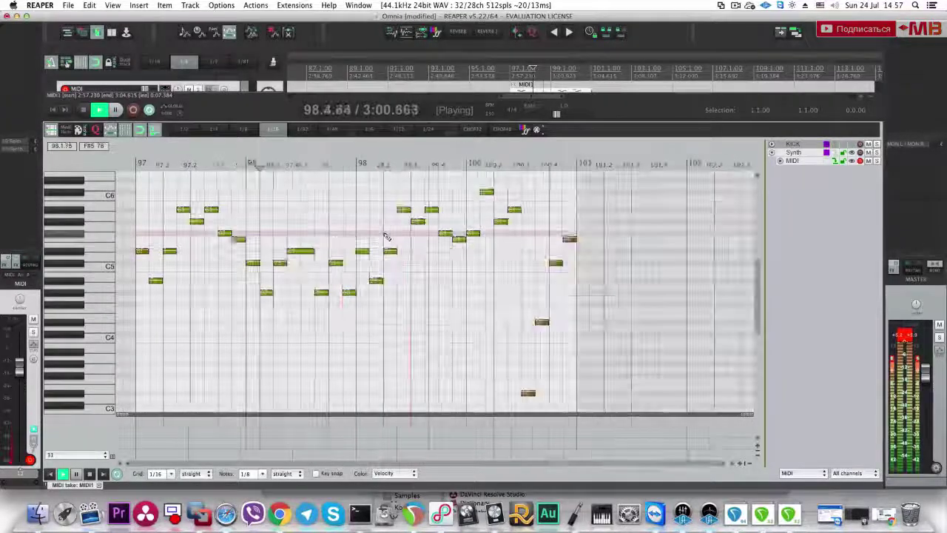
key(space)
Step: Move the note at the start of bar 99 down to just above C4 and close the MIDI editor
drag(363, 250, 361, 356)
key(super+z)
drag(360, 252, 356, 329)
key(Escape)
Step: Play the MIDI1 item in the arrangement and mute the Omnia & IRA reference track
click(522, 183)
key(space)
click(569, 194)
key(space)
click(188, 97)
key(space)
Step: Duplicate the MIDI1 item three times so the melody fills bars 97 to 113
key(ctrl+d)
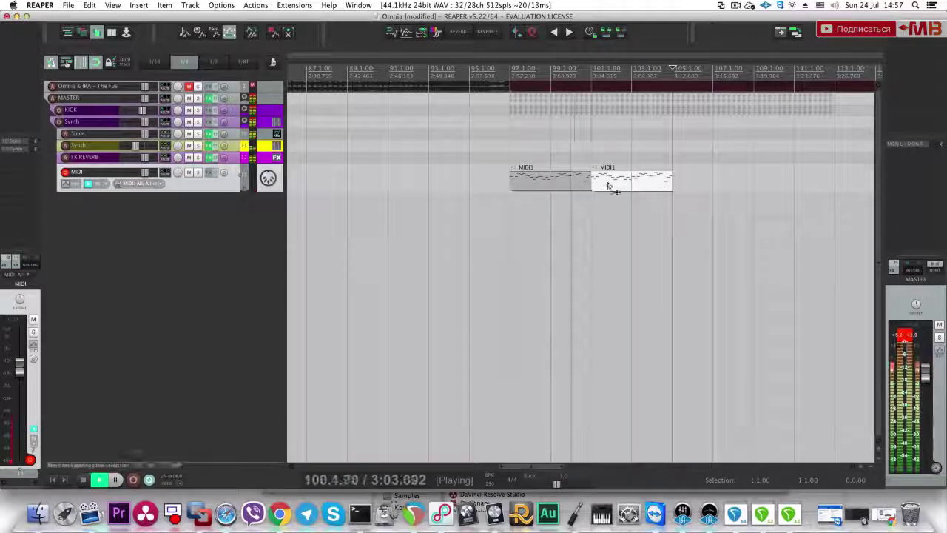
key(super+d)
scroll(636, 191, down, 2)
scroll(637, 192, down, 1)
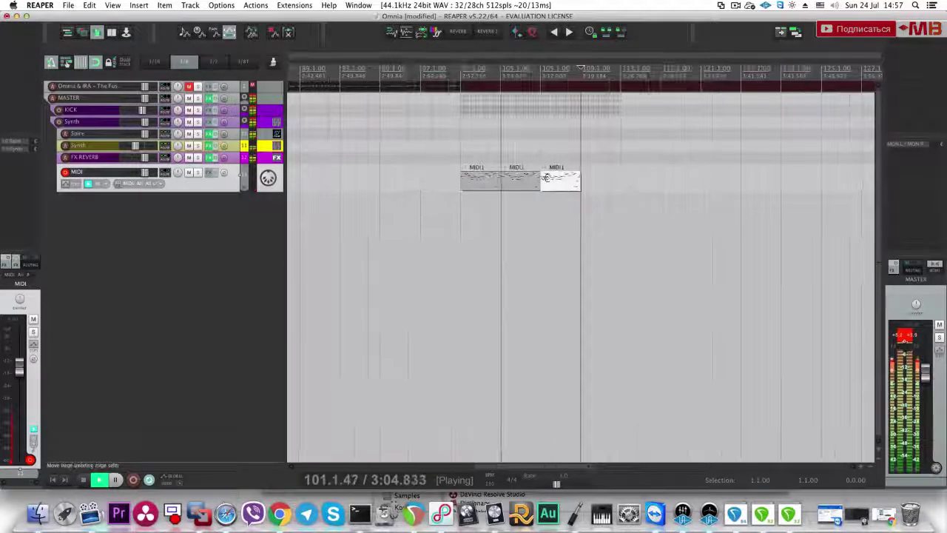
key(ctrl+d)
Step: Solo the Omnia & IRA reference track briefly to compare it with the synths, and stop playback
click(198, 87)
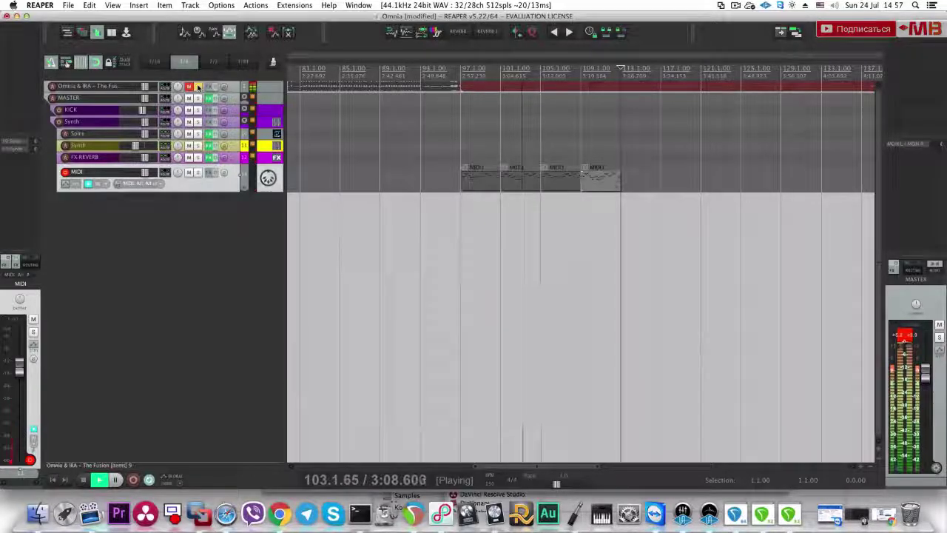
click(197, 87)
key(space)
key(space)
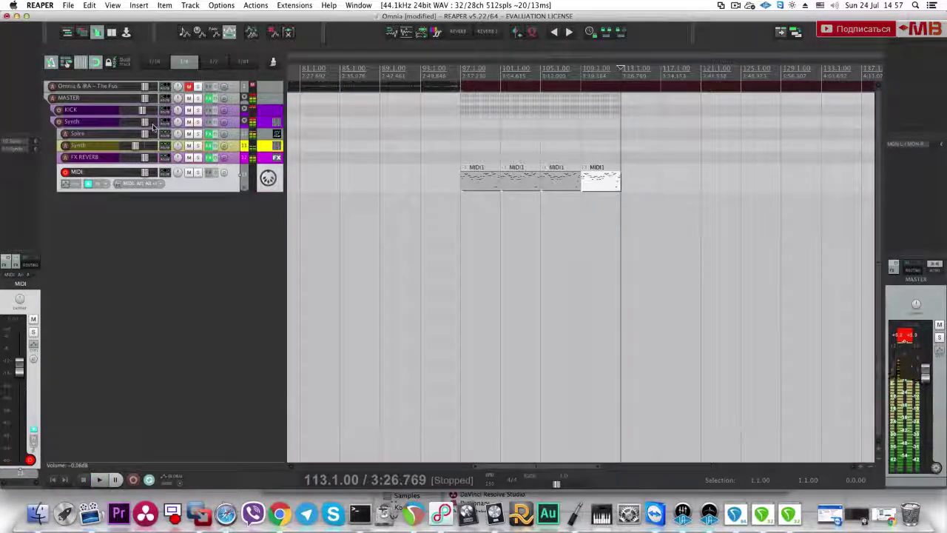
Step: Adjust the EQ bands in the Synth folder's FabFilter Pro-Q while playing the melody
click(278, 122)
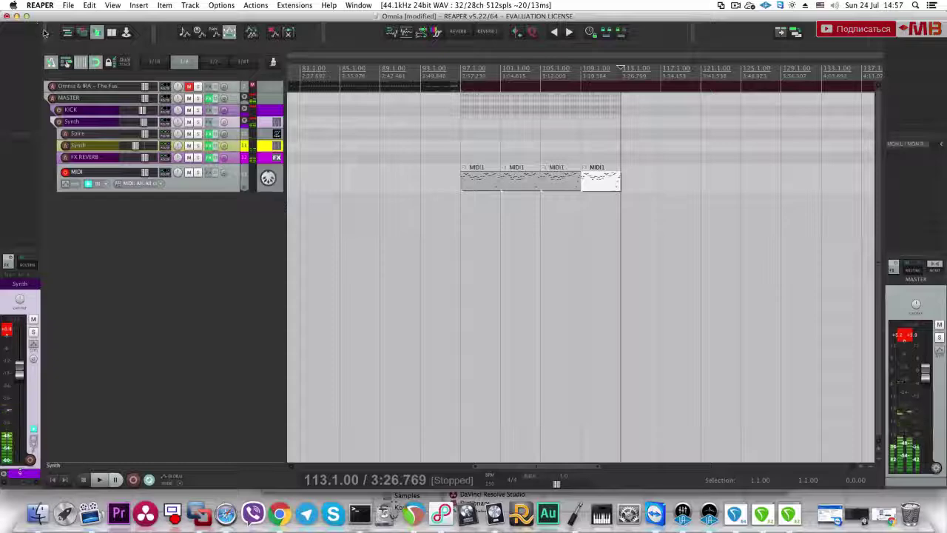
click(20, 26)
drag(29, 146, 211, 152)
key(space)
key(space)
drag(351, 146, 339, 164)
click(358, 182)
drag(406, 148, 397, 150)
drag(211, 151, 216, 161)
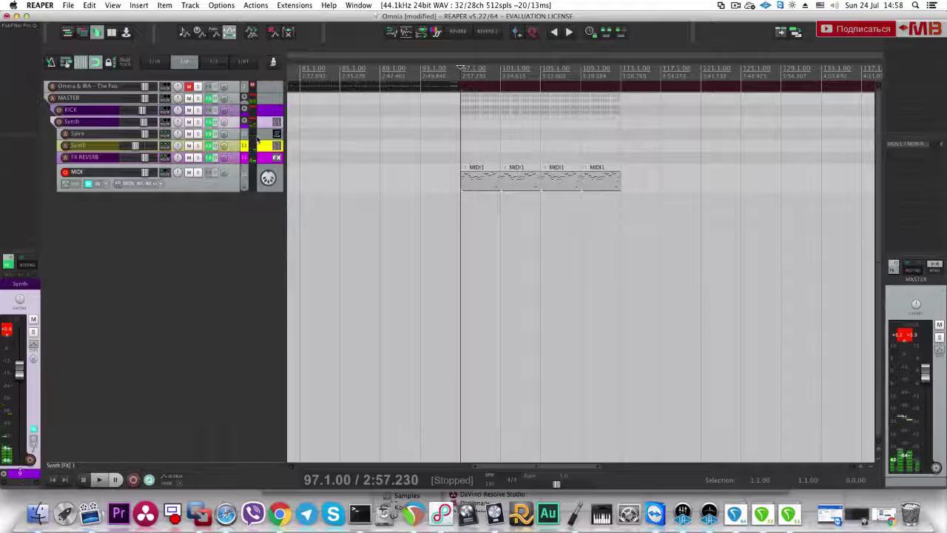
Step: Raise the starting point of the High Band curve in the Synth folder's VolumeShaper4 to soften its ducking
key(space)
click(19, 33)
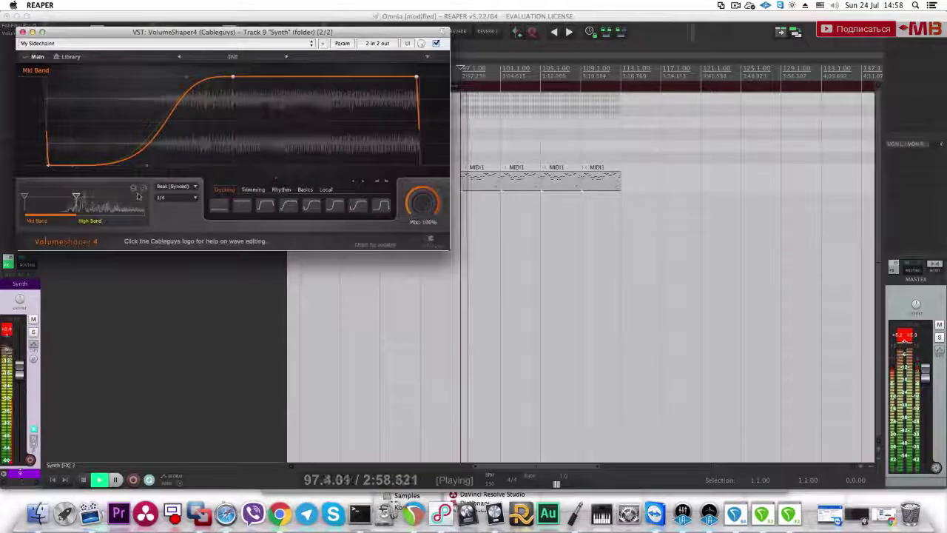
click(119, 207)
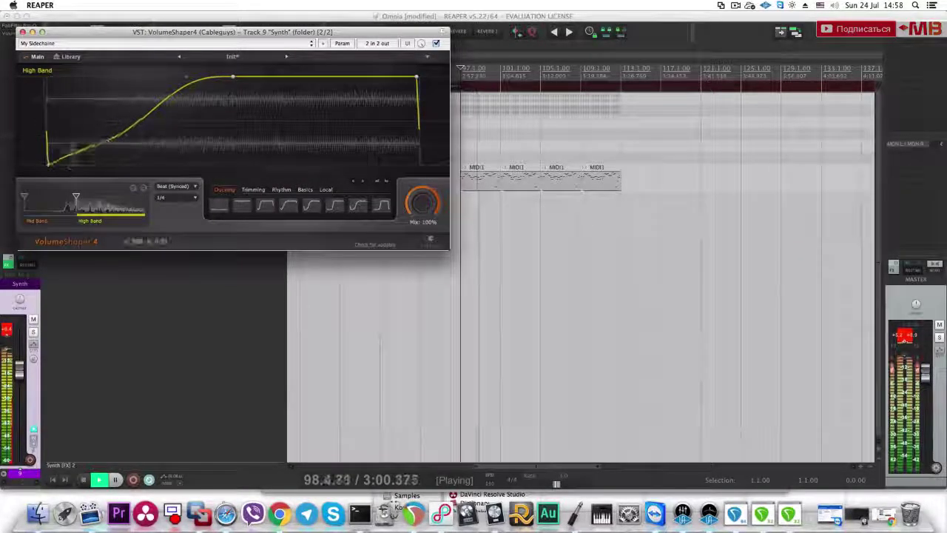
drag(47, 164, 47, 140)
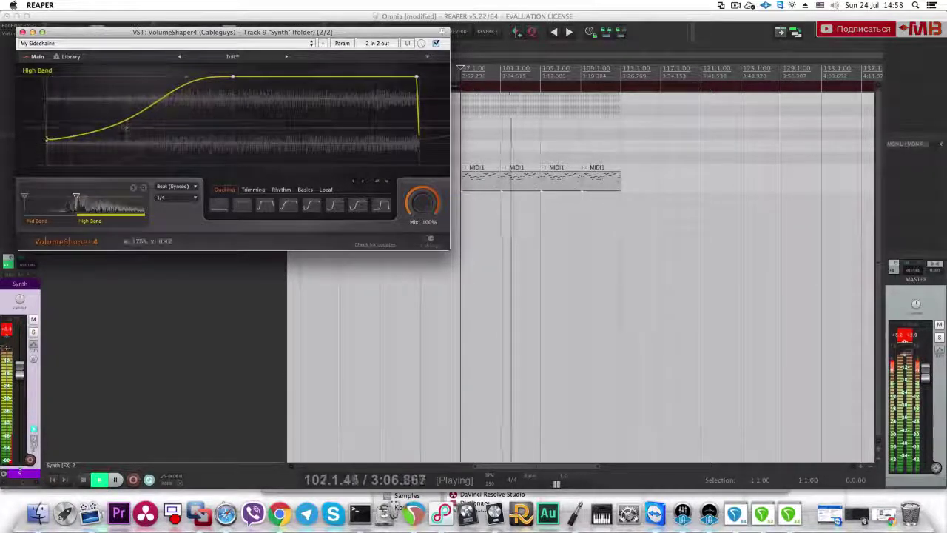
click(22, 32)
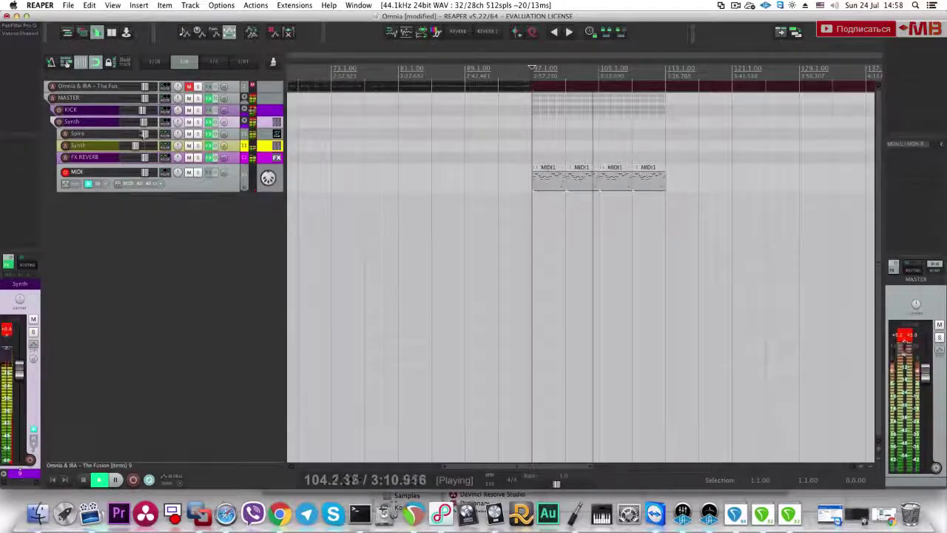
Step: Switch the Omnia & IRA reference track's solo on and off twice during playback to compare the mixes
click(198, 87)
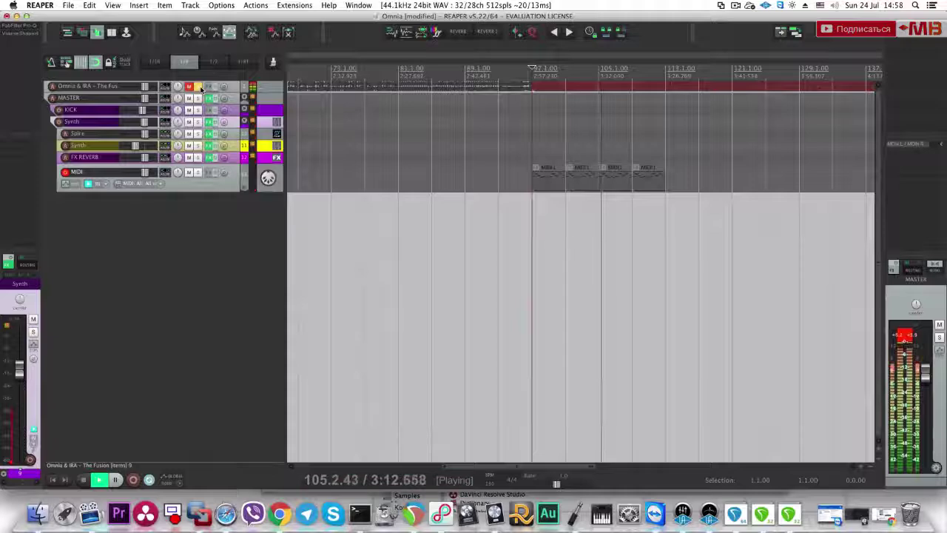
click(198, 86)
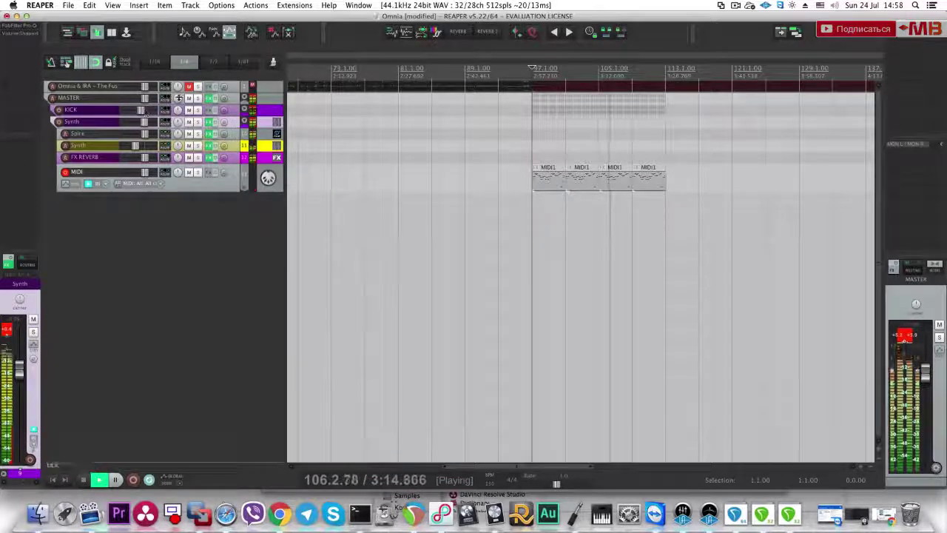
click(198, 86)
click(198, 87)
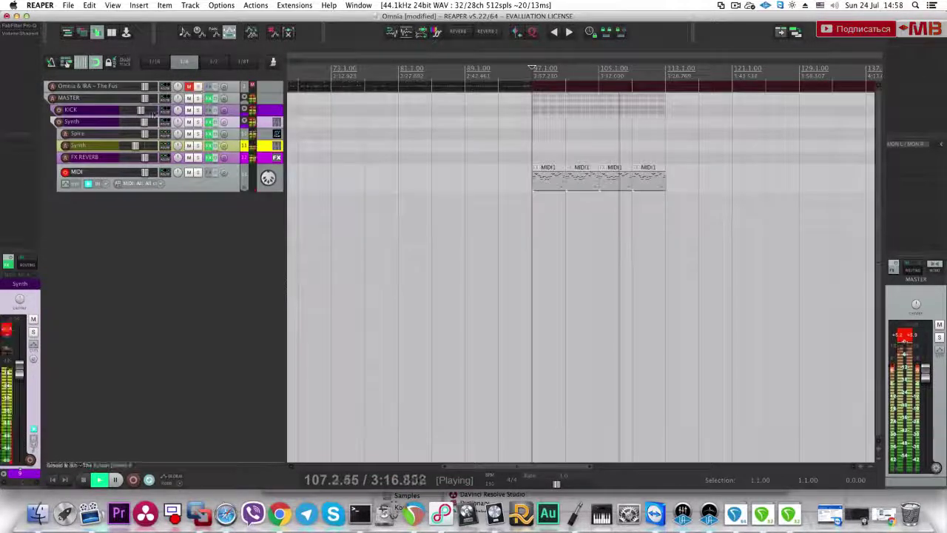
Step: Expand the KICK folder and solo its last track and the unnamed track below Nigel Kick 2
click(244, 112)
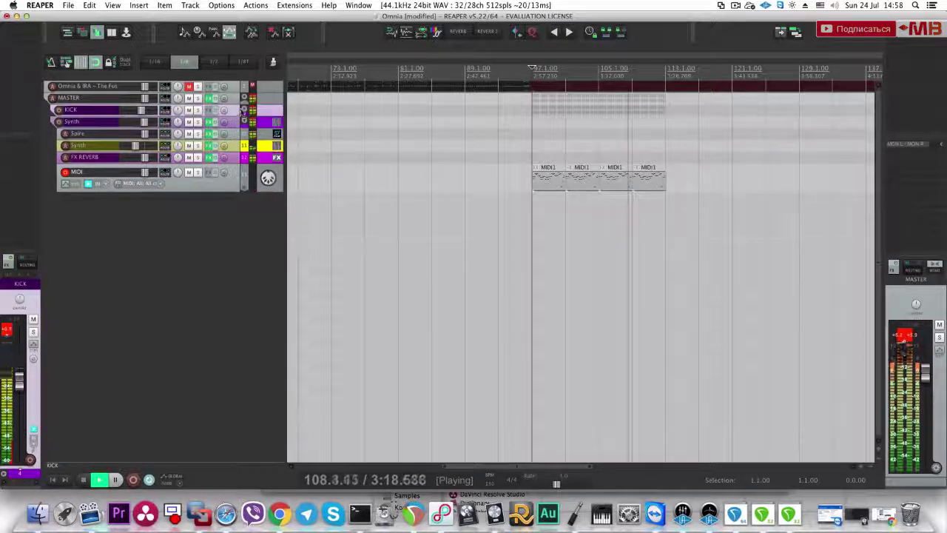
click(243, 111)
click(198, 158)
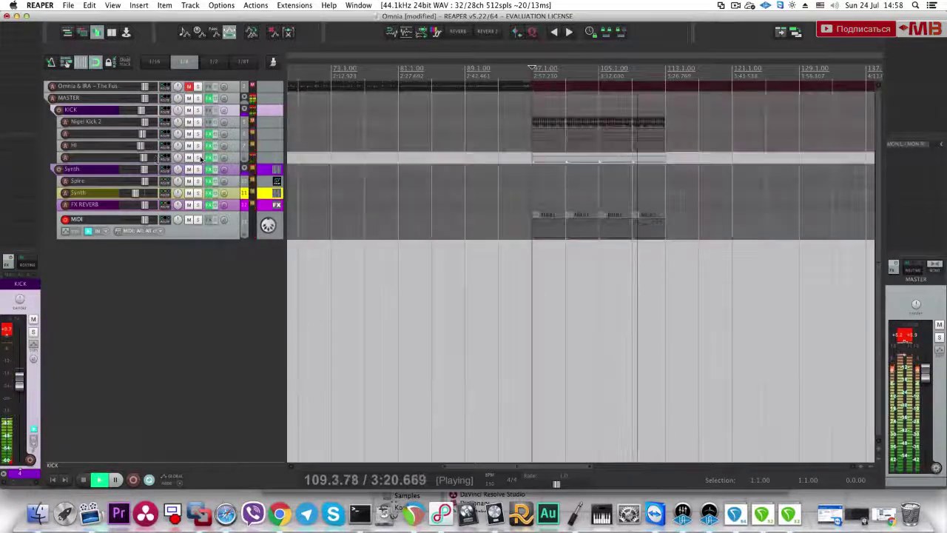
click(198, 133)
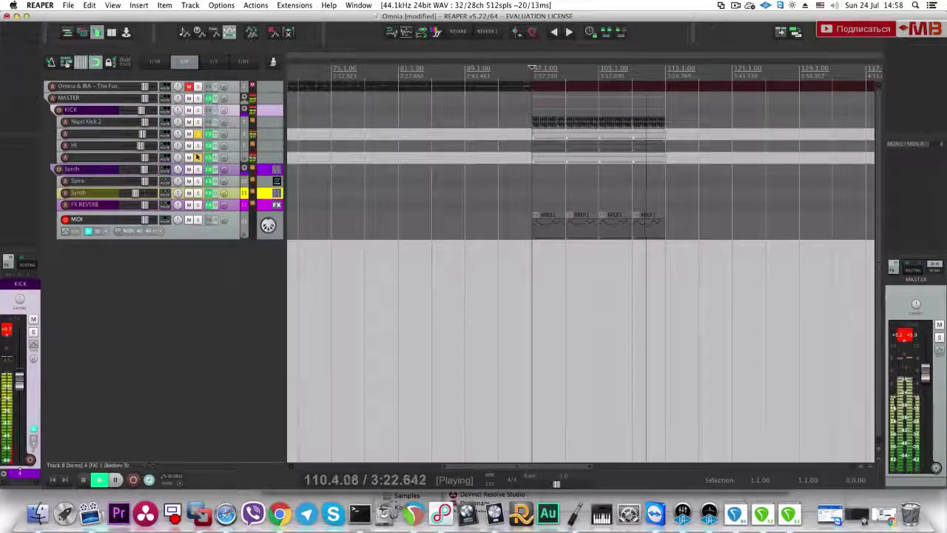
Step: Solo only the HI track in the KICK folder, set its volume to about -5.28 dB, and clear its solo
click(198, 158)
click(197, 146)
click(198, 134)
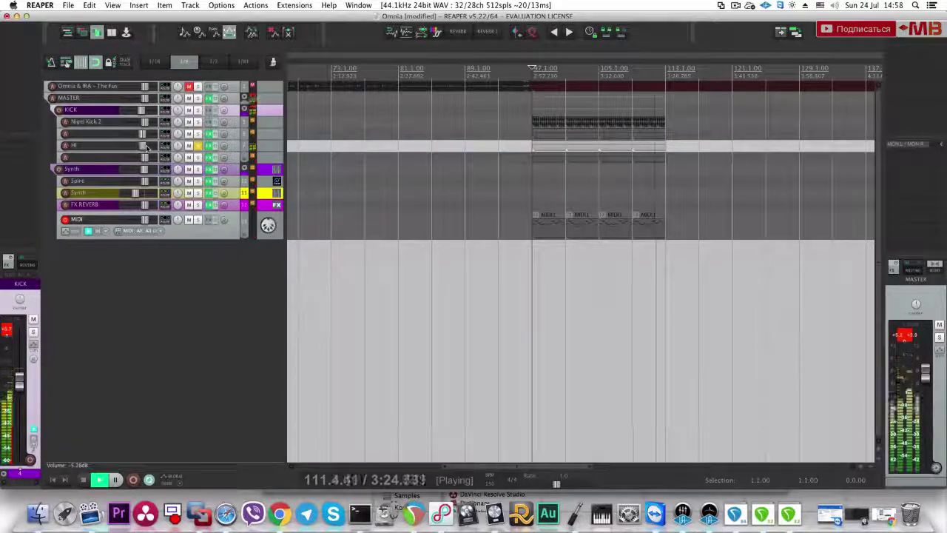
click(198, 145)
Step: Compare the Omnia & IRA reference with the full mix by toggling its solo during playback, with the Spire track selected
click(198, 86)
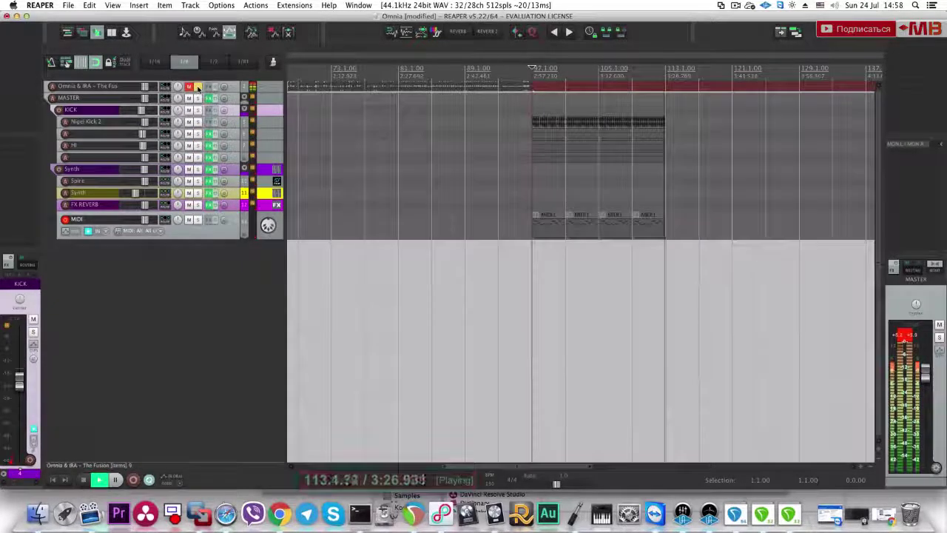
click(197, 87)
click(197, 87)
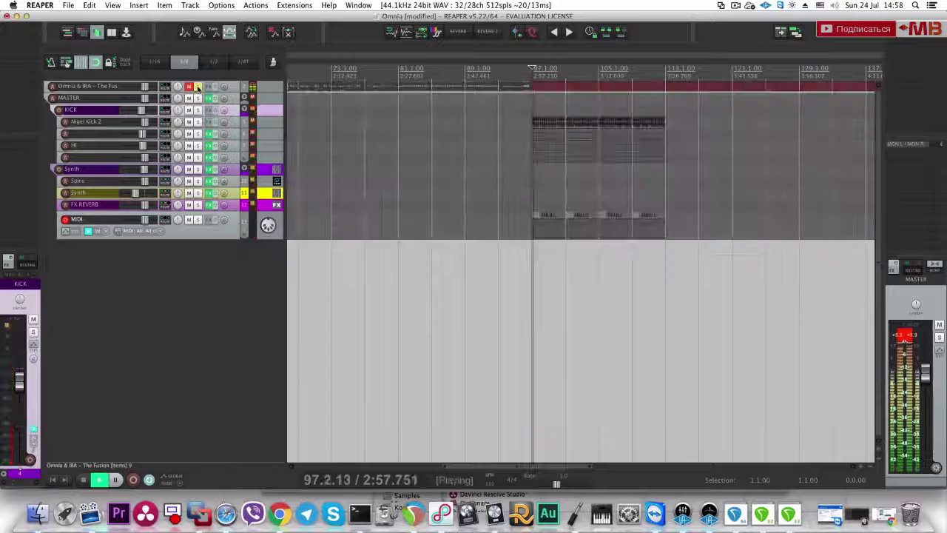
click(197, 87)
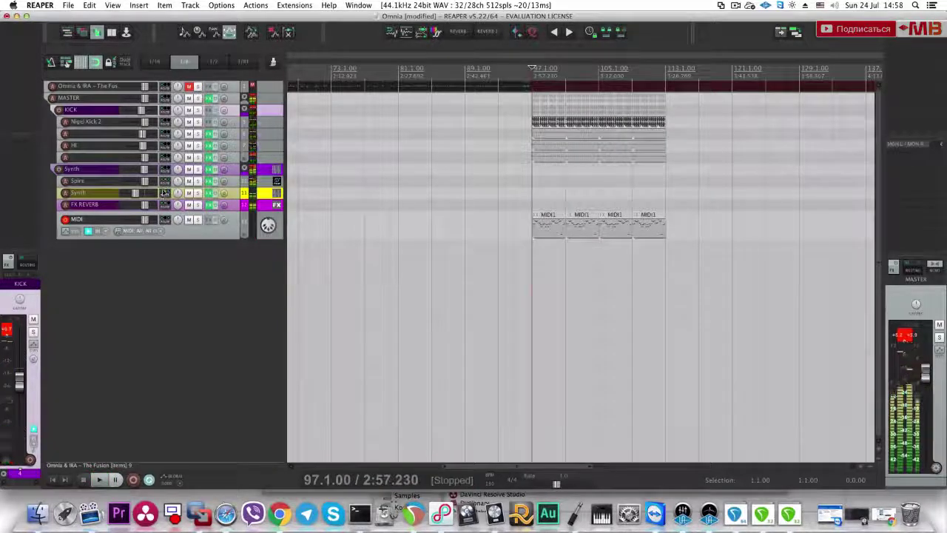
click(216, 185)
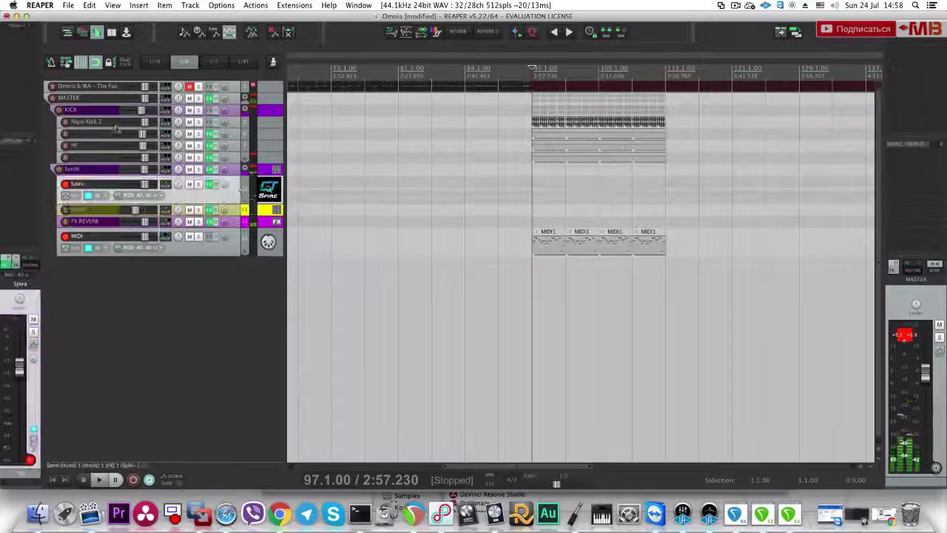
key(space)
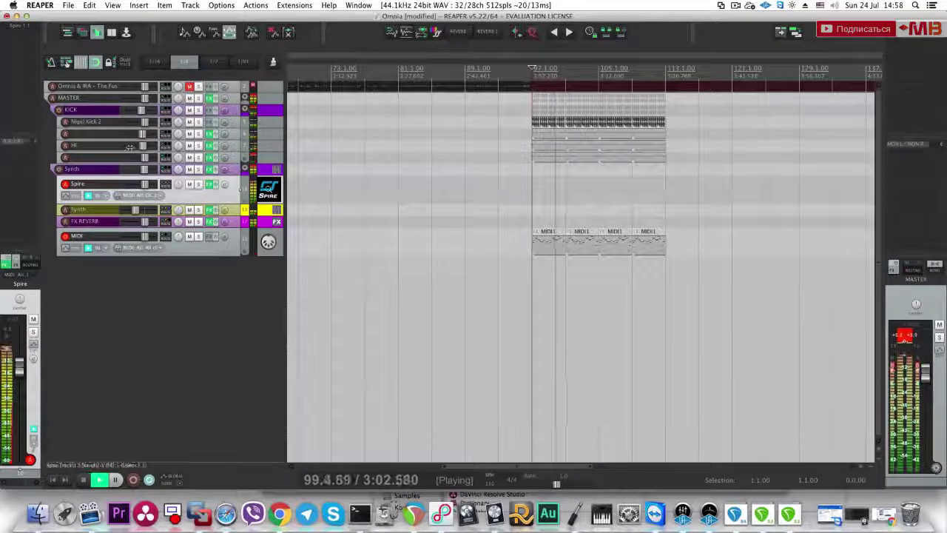
click(198, 86)
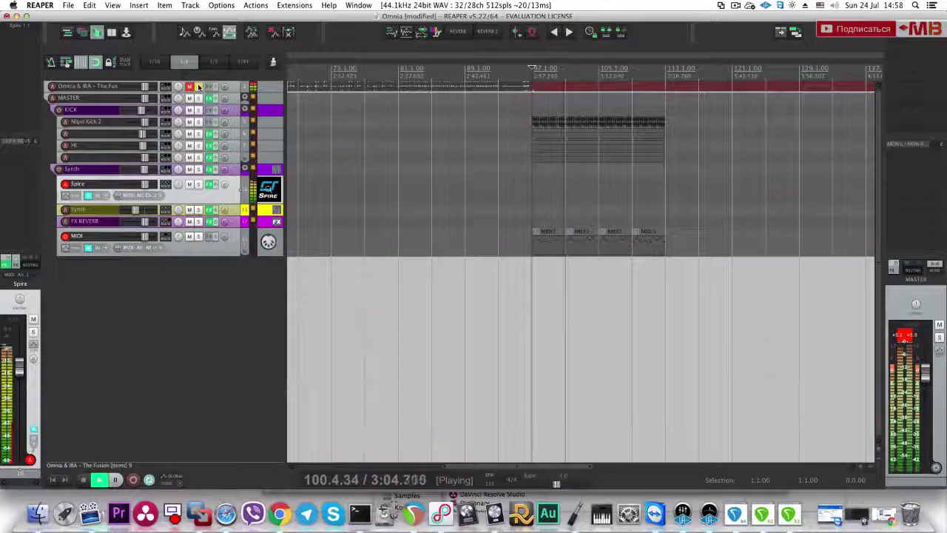
click(198, 87)
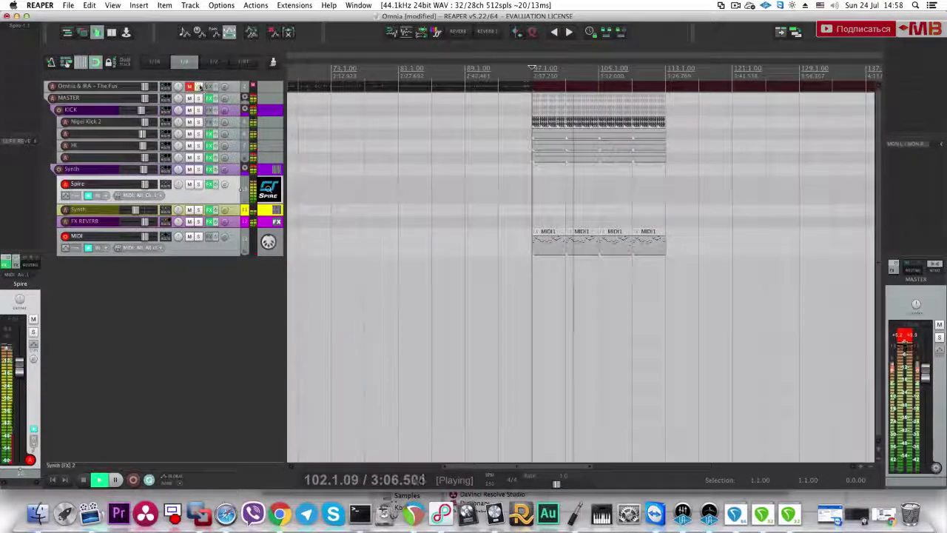
click(198, 87)
Step: Duplicate the KICK folder and MIDI track items from bars 97–113 so the copies run from bar 113 to bar 129
click(195, 287)
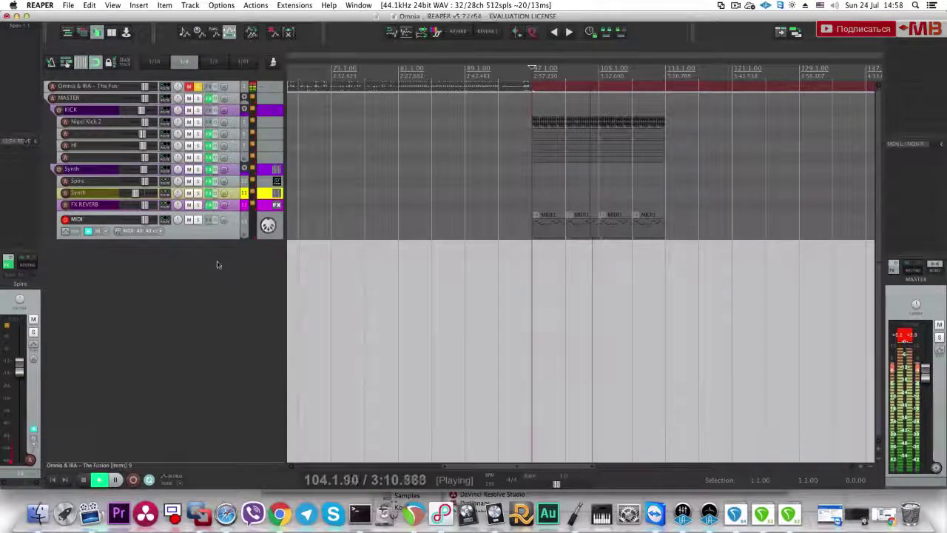
drag(234, 234, 230, 269)
scroll(478, 249, down, 3)
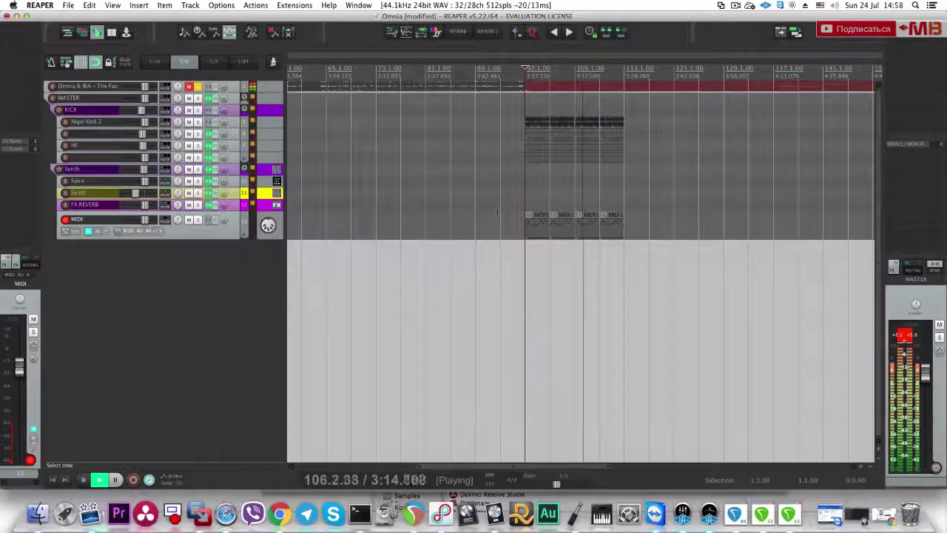
drag(631, 242, 615, 148)
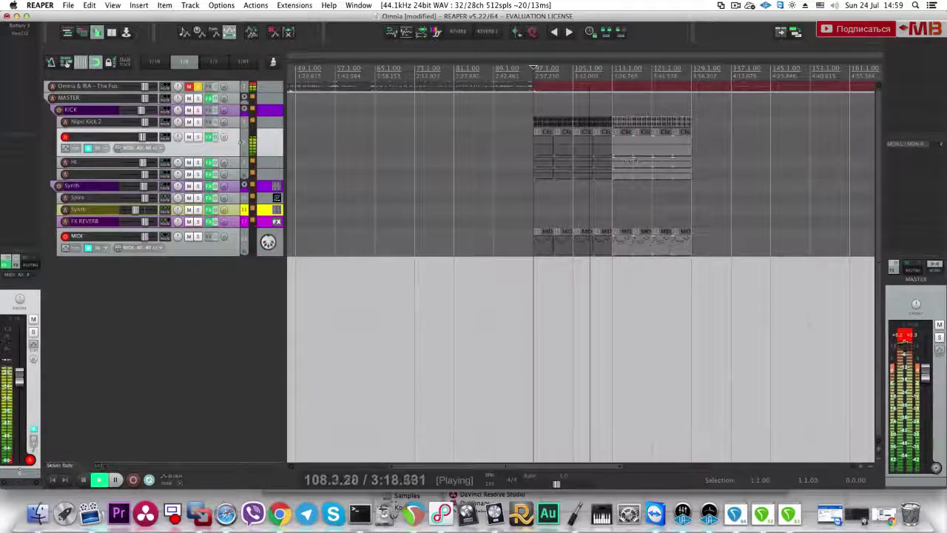
drag(704, 259, 617, 118)
scroll(617, 120, up, 5)
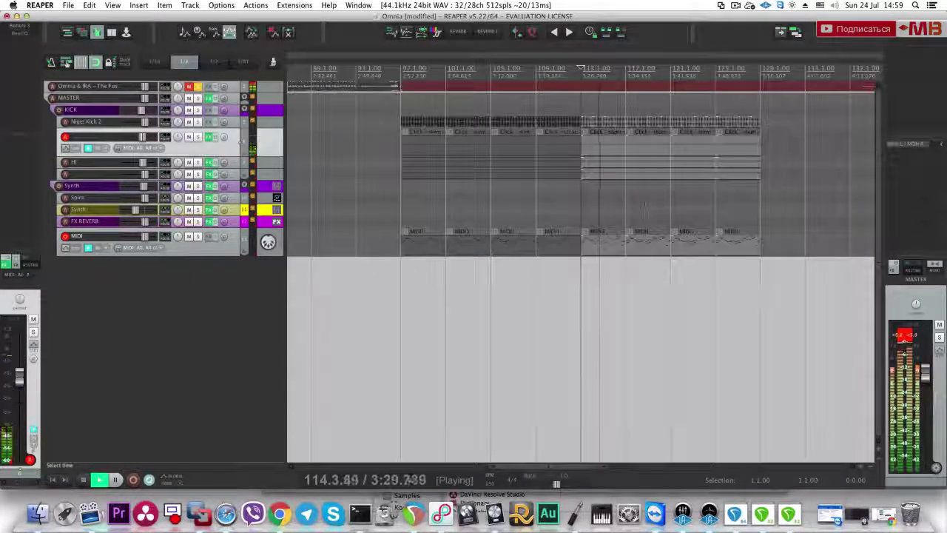
scroll(634, 201, down, 2)
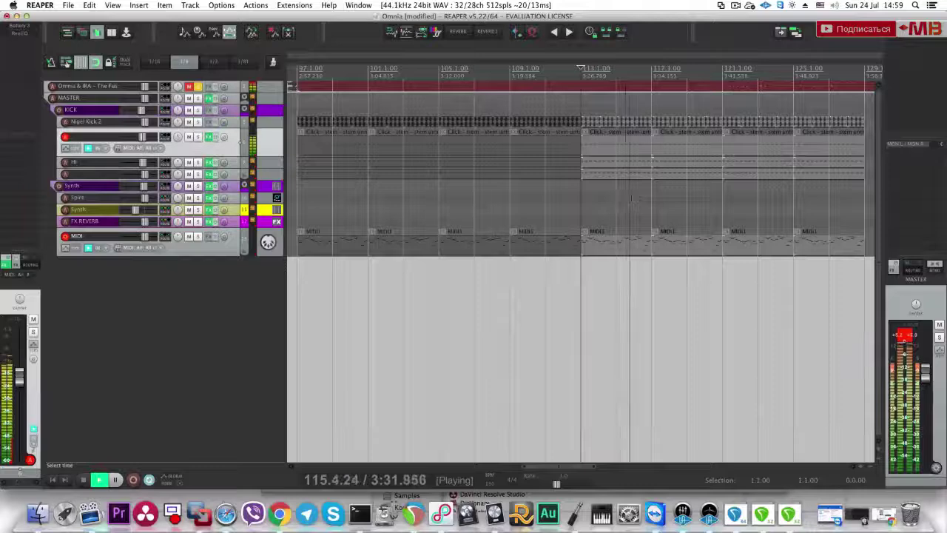
scroll(629, 198, down, 1)
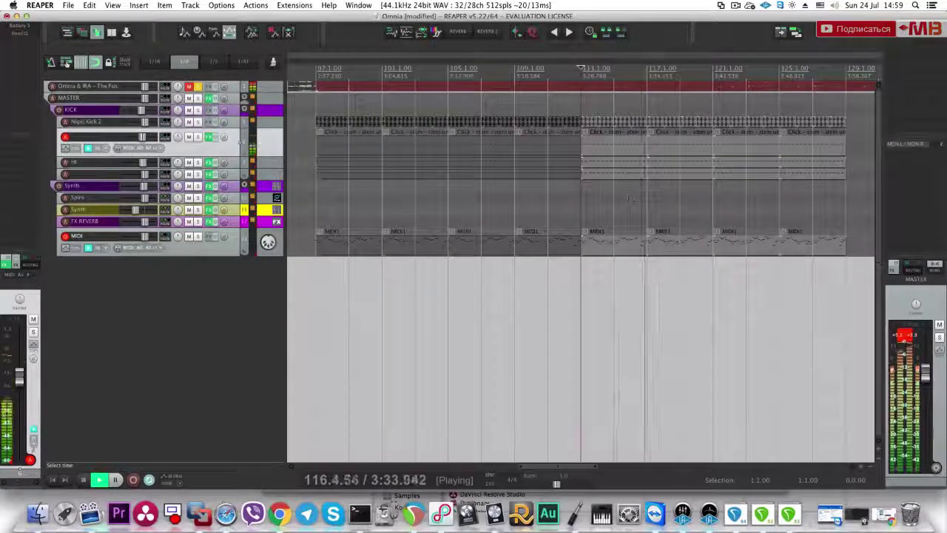
Step: Restart playback of the soloed reference at bar 97 and stop it with the MIDI track selected
key(space)
click(319, 272)
key(space)
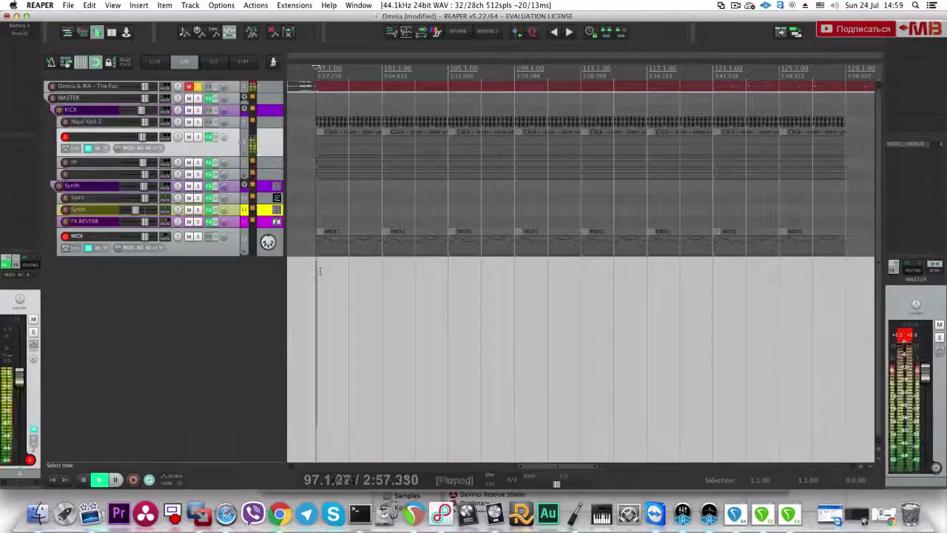
click(231, 293)
click(230, 233)
key(space)
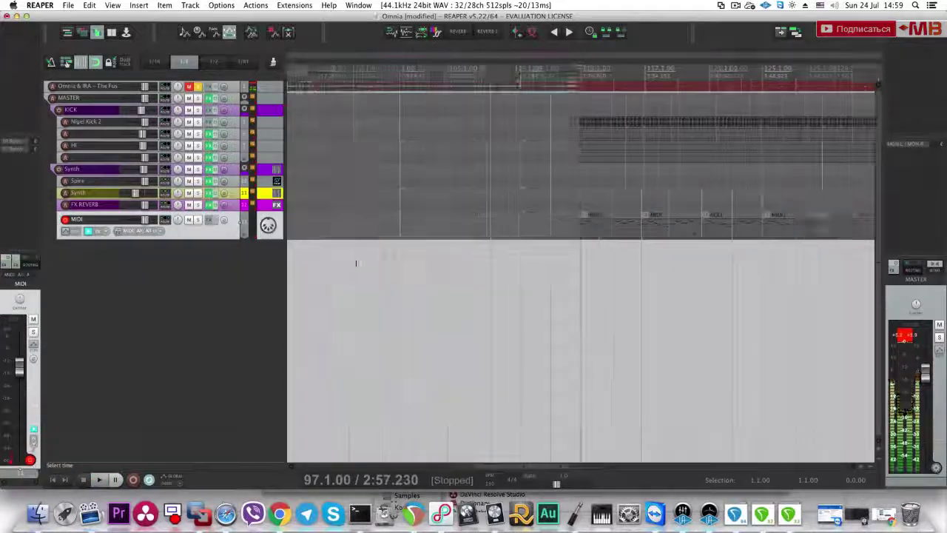
Step: Listen to the soloed reference from several points after bar 113, ending with bar 117, and turn off its solo
click(769, 261)
scroll(769, 261, down, 2)
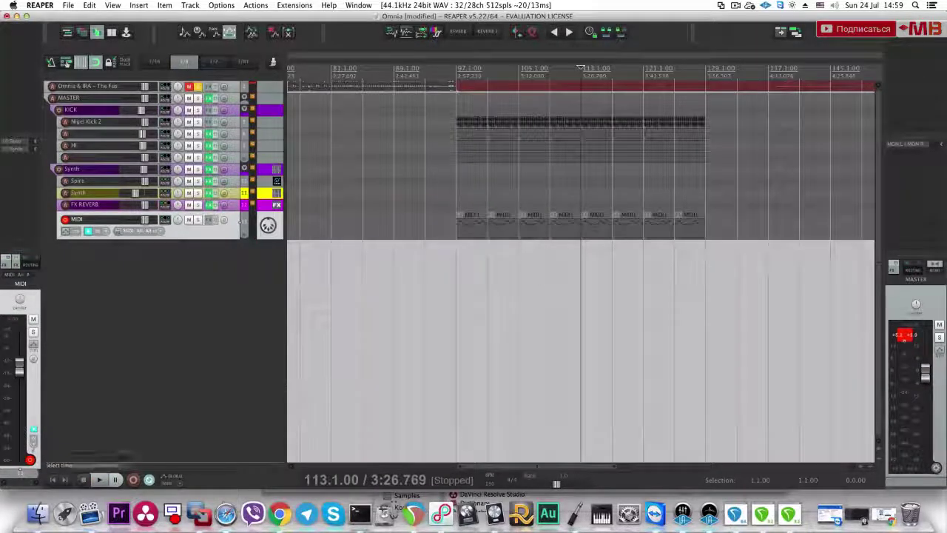
click(675, 250)
key(space)
click(612, 255)
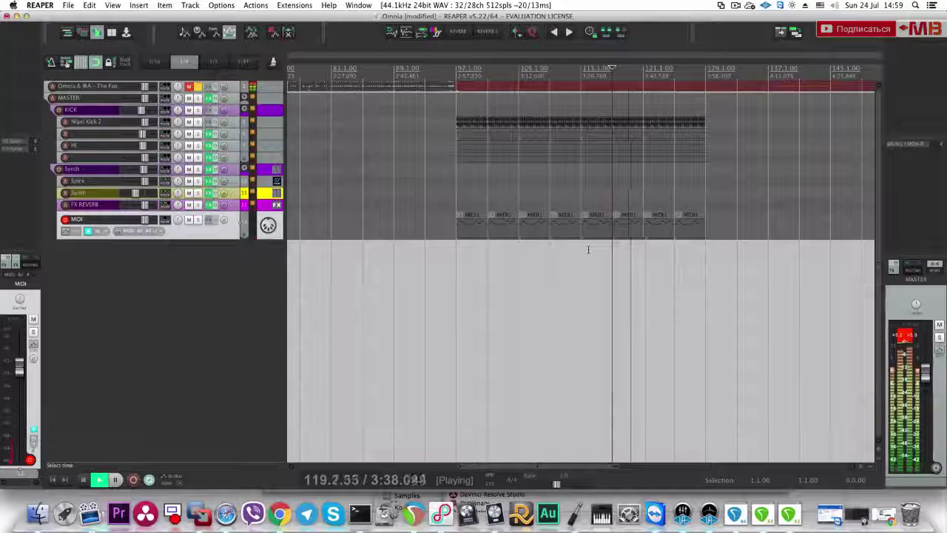
click(197, 89)
click(196, 89)
key(space)
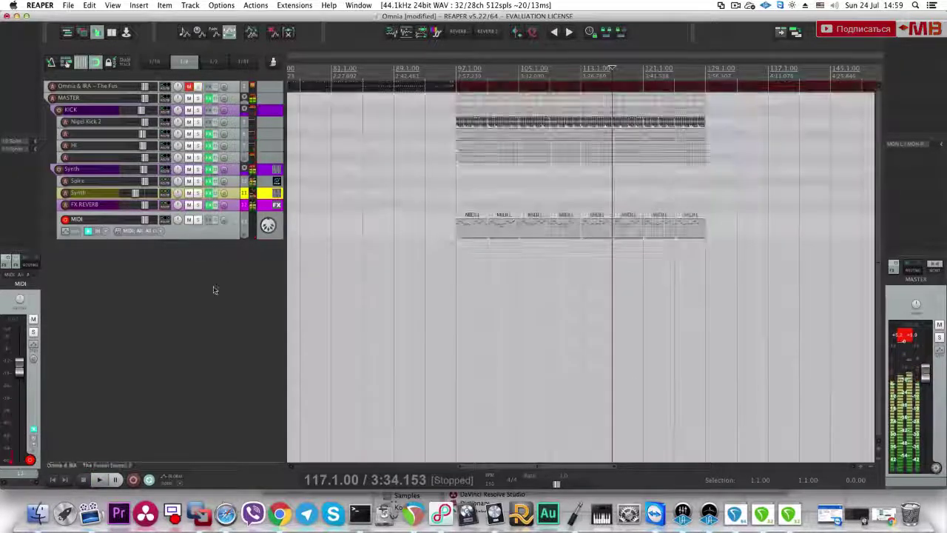
Step: Add a new empty track below the MIDI track and select it
double_click(213, 292)
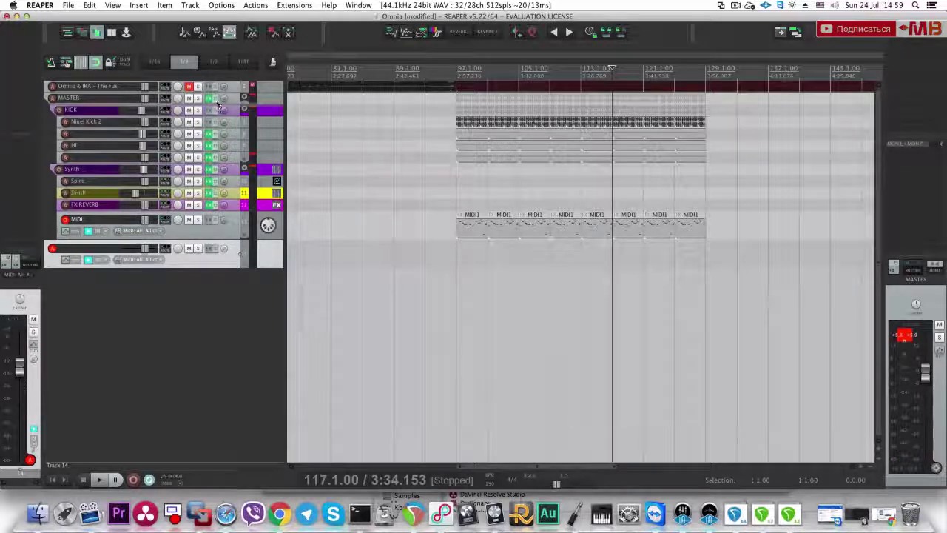
click(244, 235)
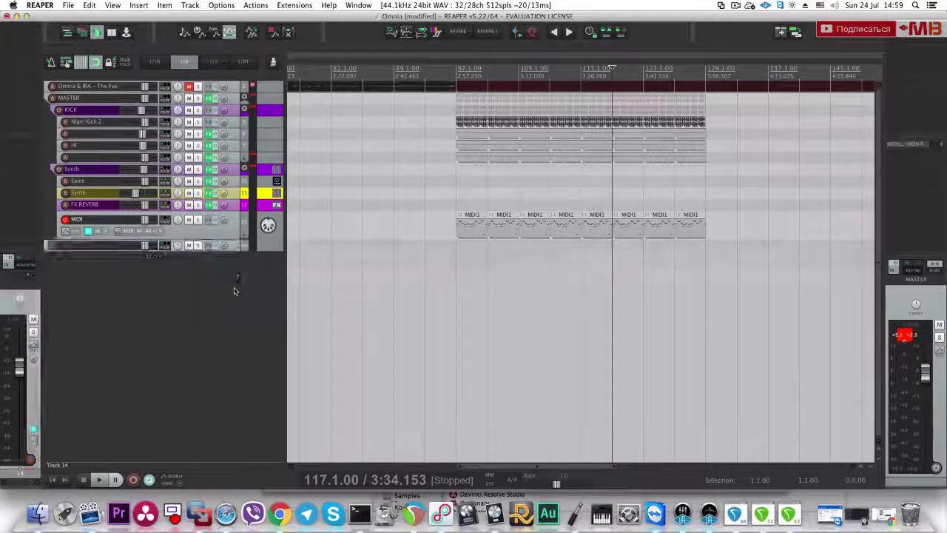
click(235, 248)
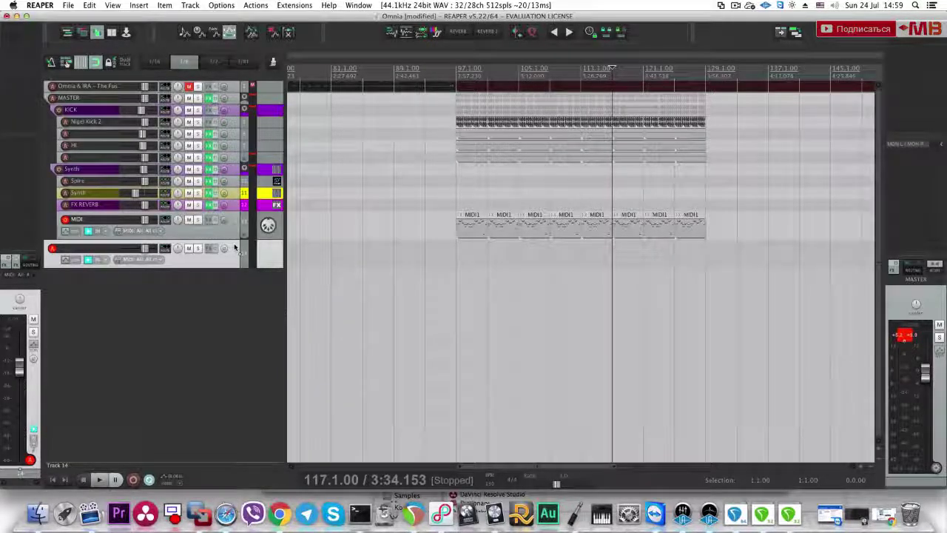
Step: Listen to the opening of the soloed Omnia & IRA reference from bar 97
click(460, 206)
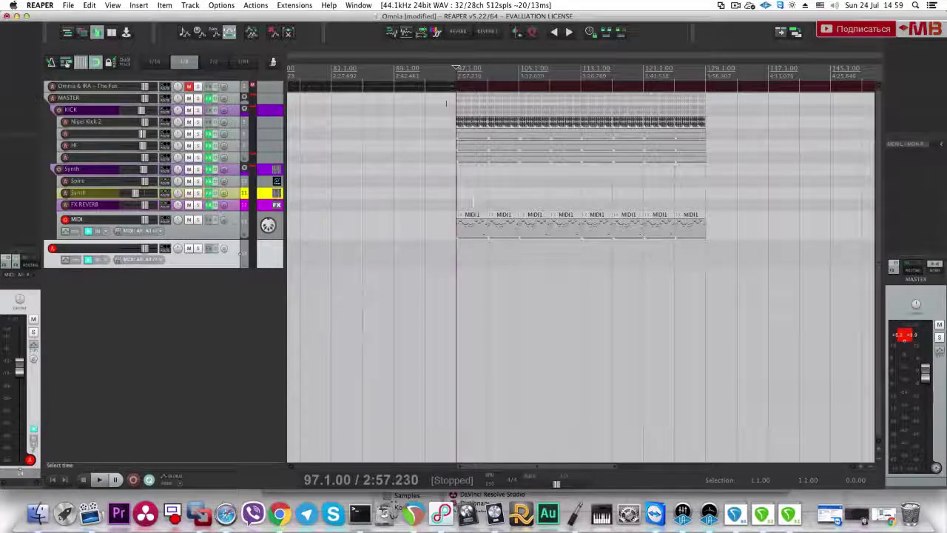
key(space)
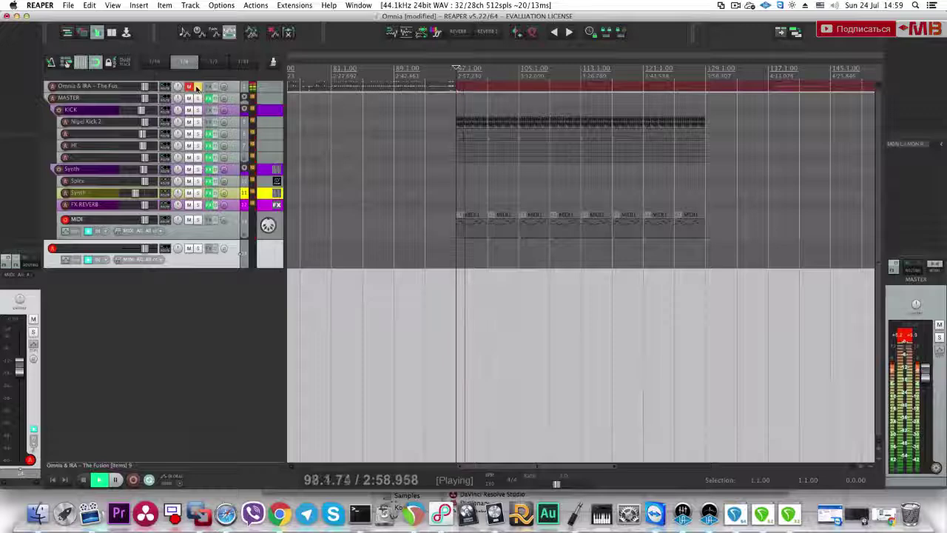
key(space)
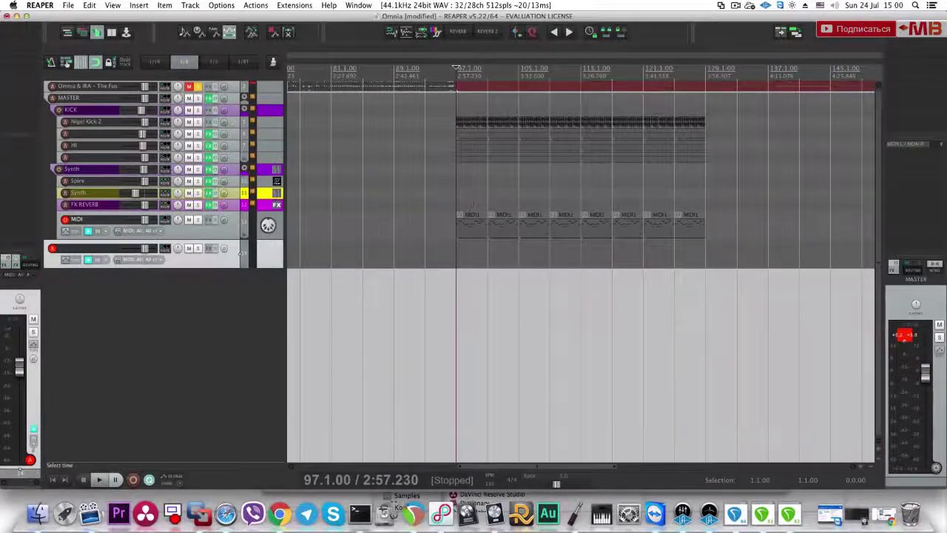
click(465, 181)
click(478, 171)
click(463, 171)
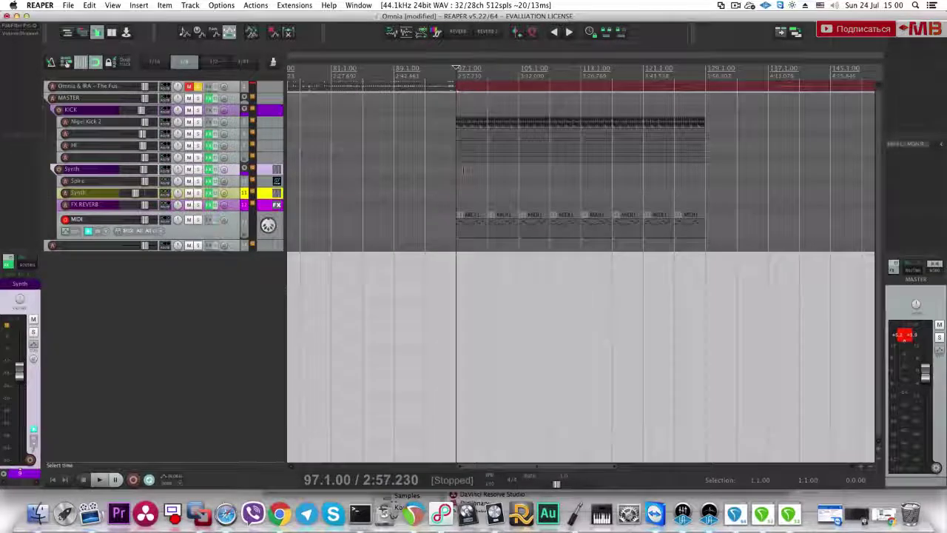
scroll(463, 171, down, 1)
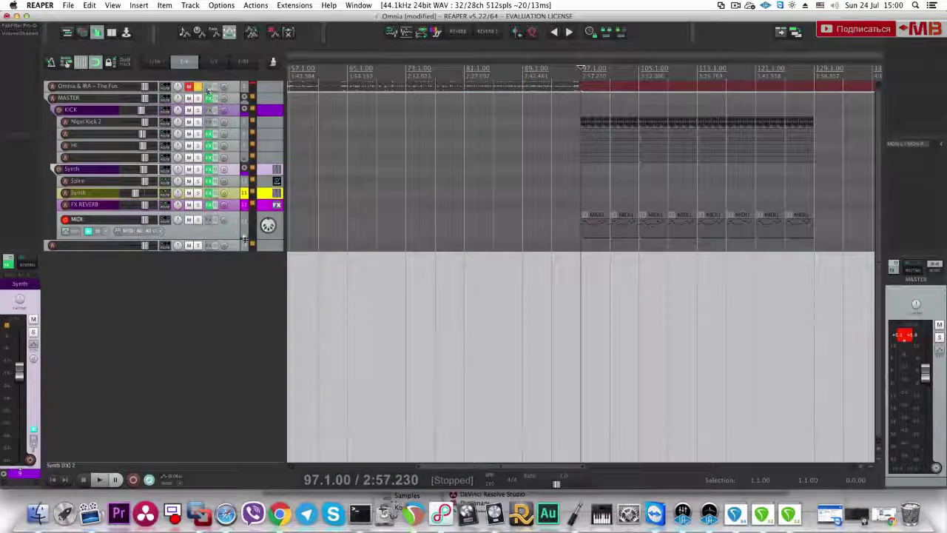
Step: Reselect the new bottom track and play from bar 97, toggling the reference's solo and leaving it off to compare mixes
click(268, 244)
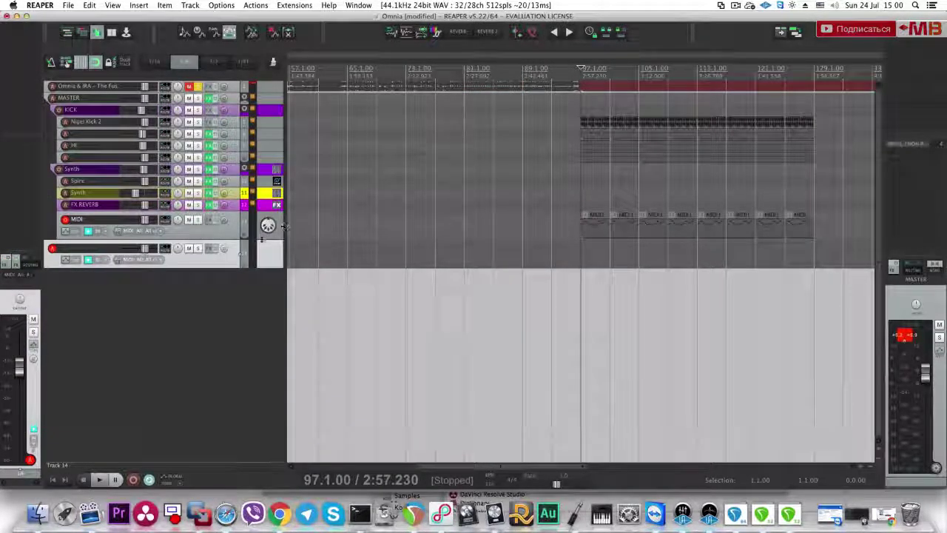
click(196, 87)
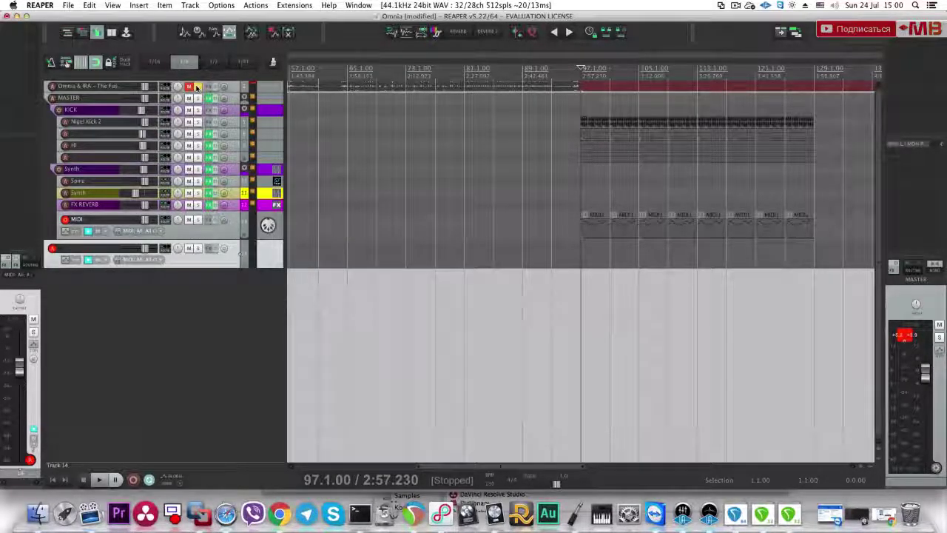
click(197, 87)
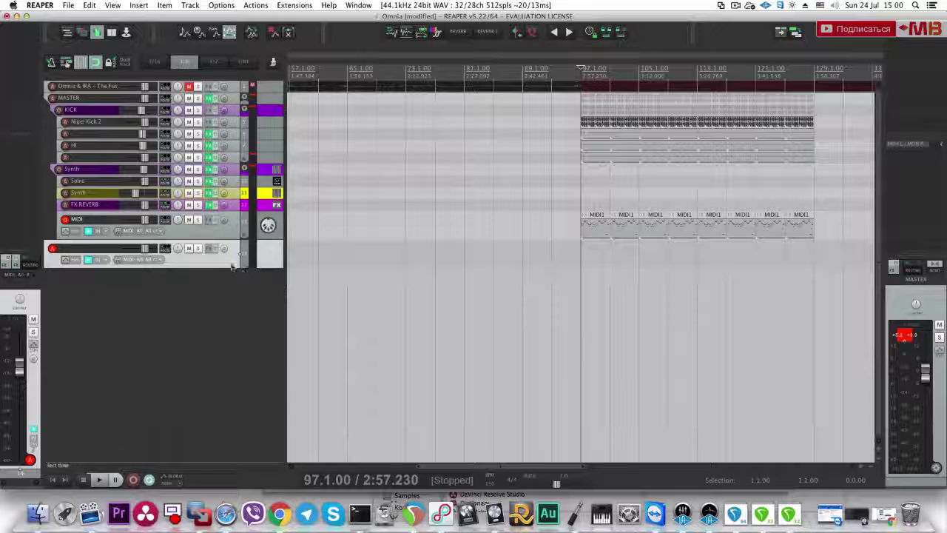
key(space)
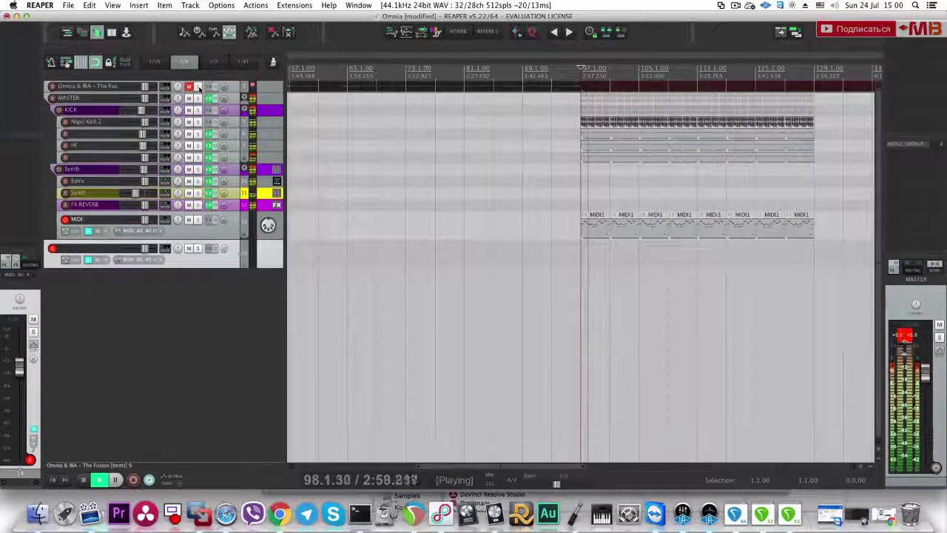
click(197, 87)
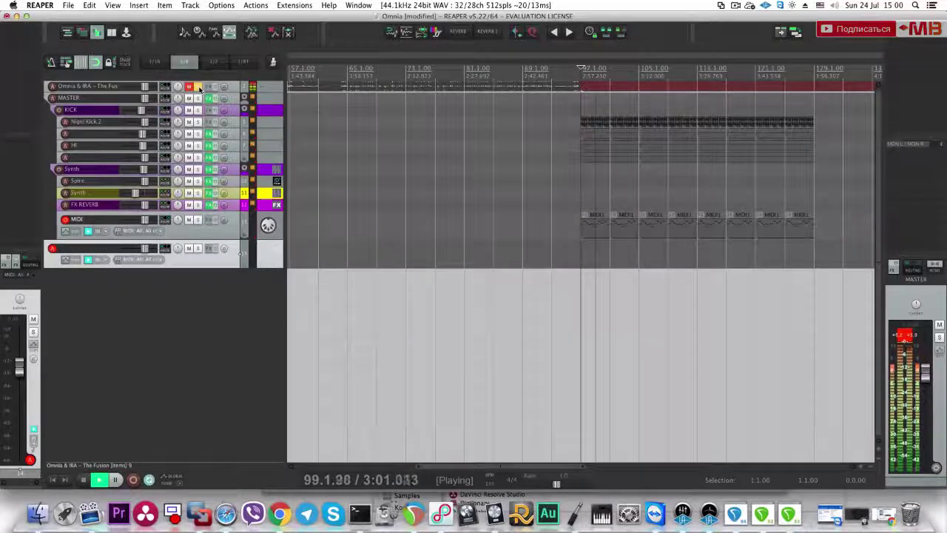
click(197, 86)
key(space)
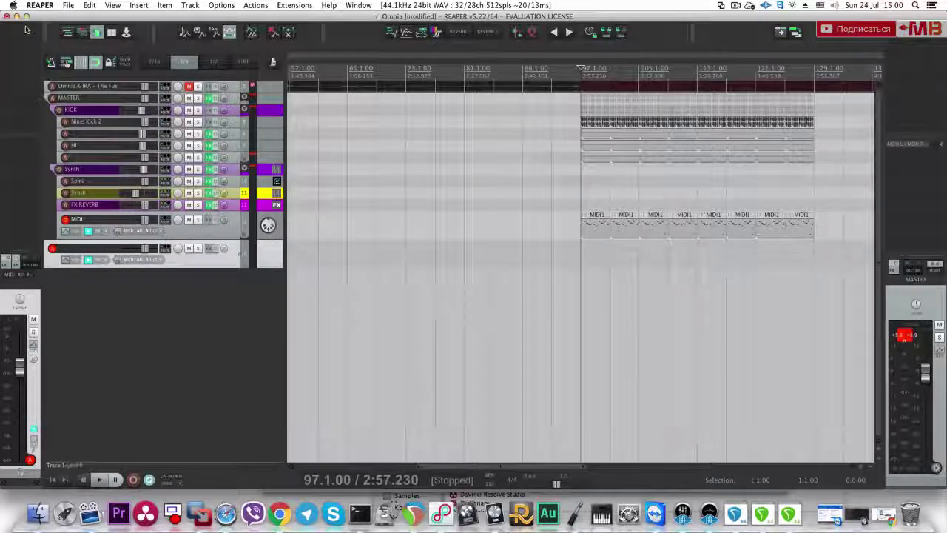
Step: Load Serum on the new bottom track, close its plug-in window, and disarm the MIDI track
click(21, 30)
click(30, 54)
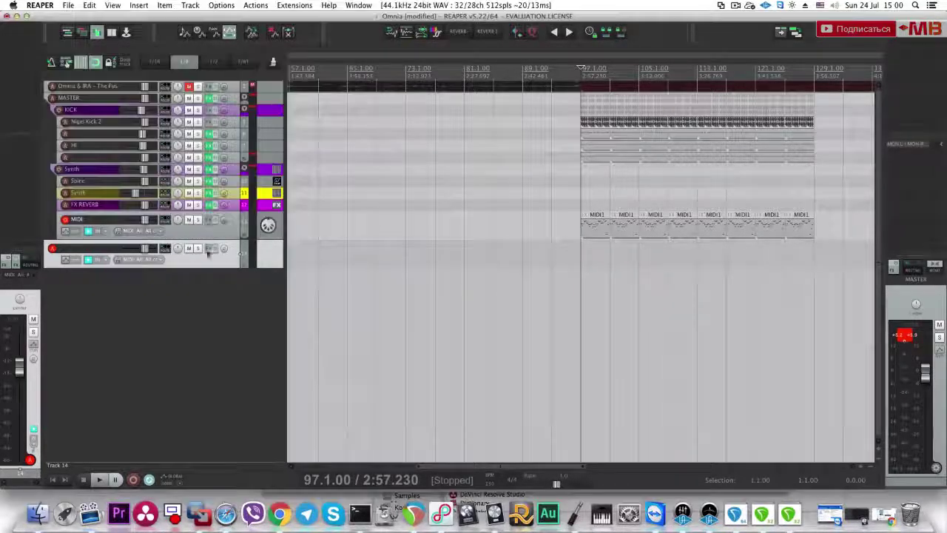
mouse_move(225, 253)
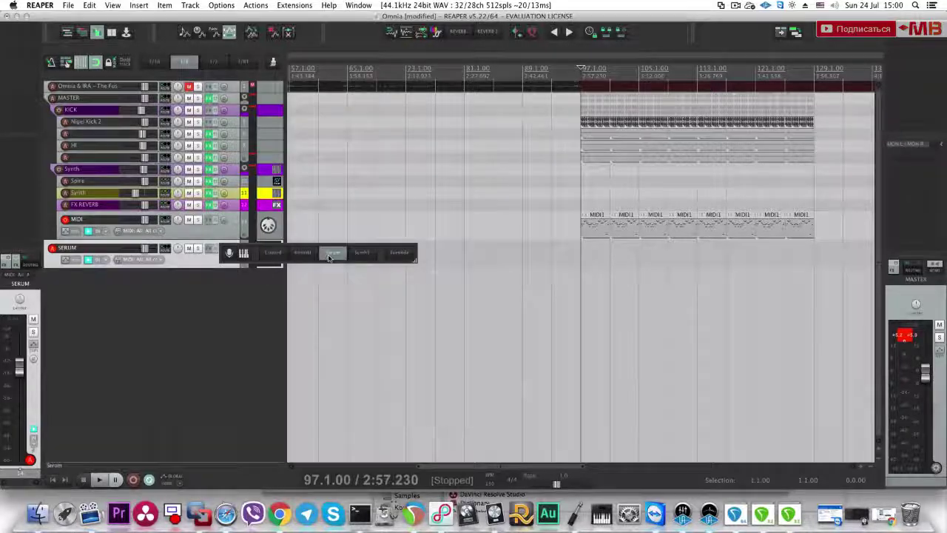
click(330, 254)
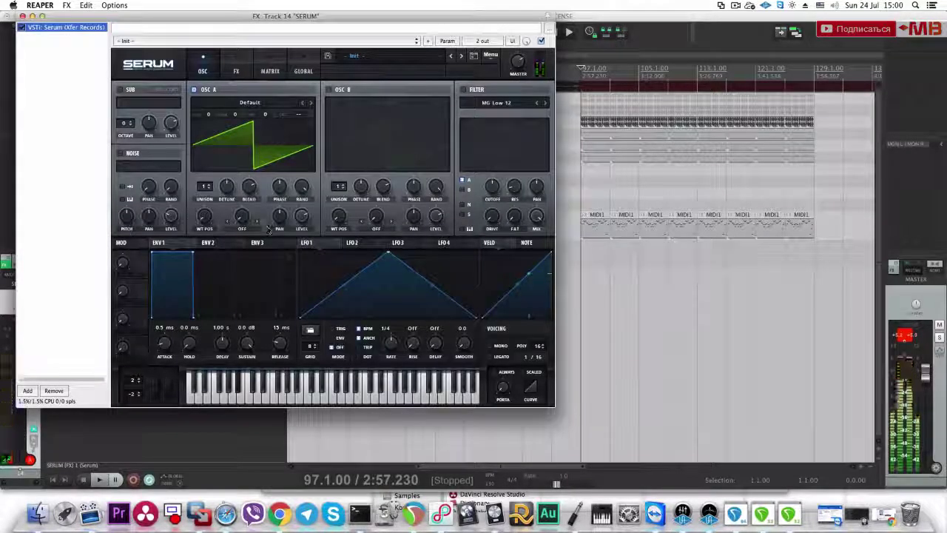
click(22, 16)
click(65, 219)
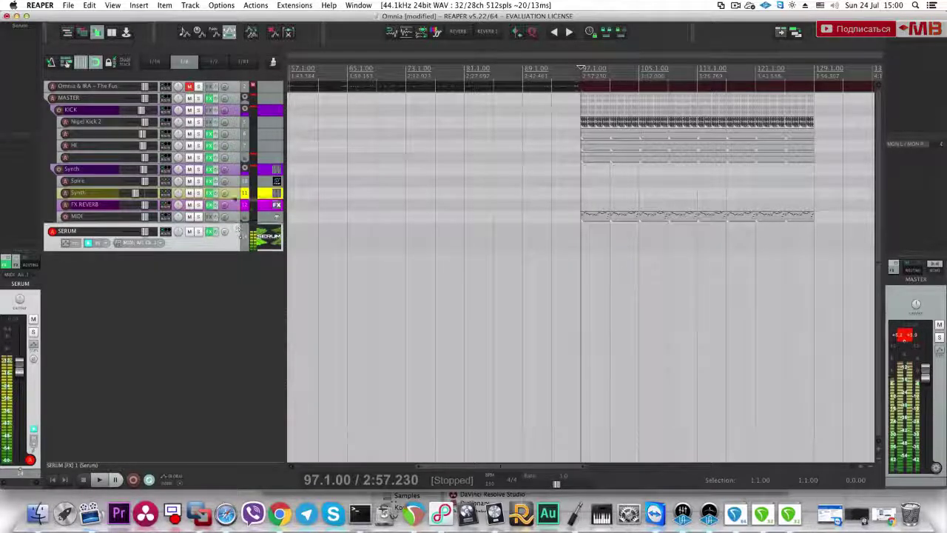
Step: Place the SERUM track inside the MASTER folder, directly below the Synth folder and its tracks
mouse_move(232, 169)
mouse_down()
mouse_move(236, 179)
mouse_move(238, 166)
mouse_up()
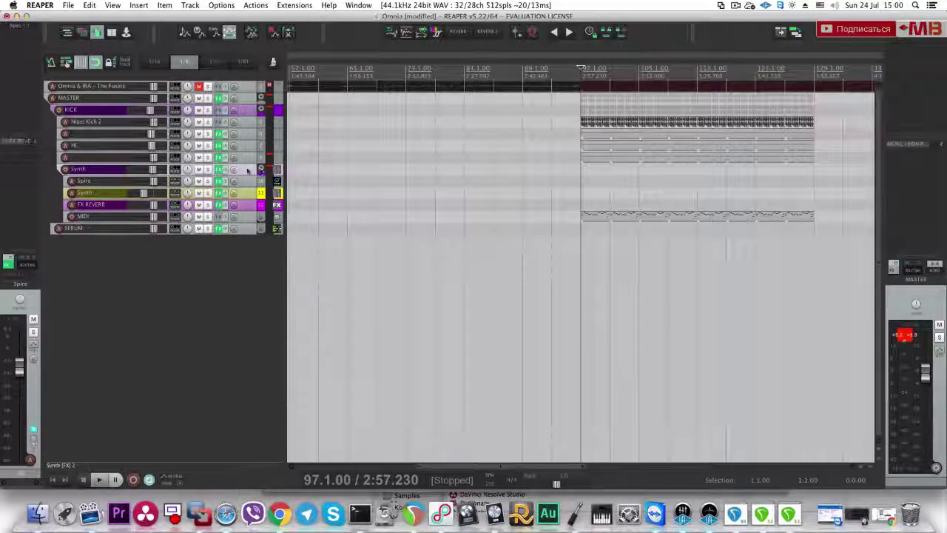
key(super+z)
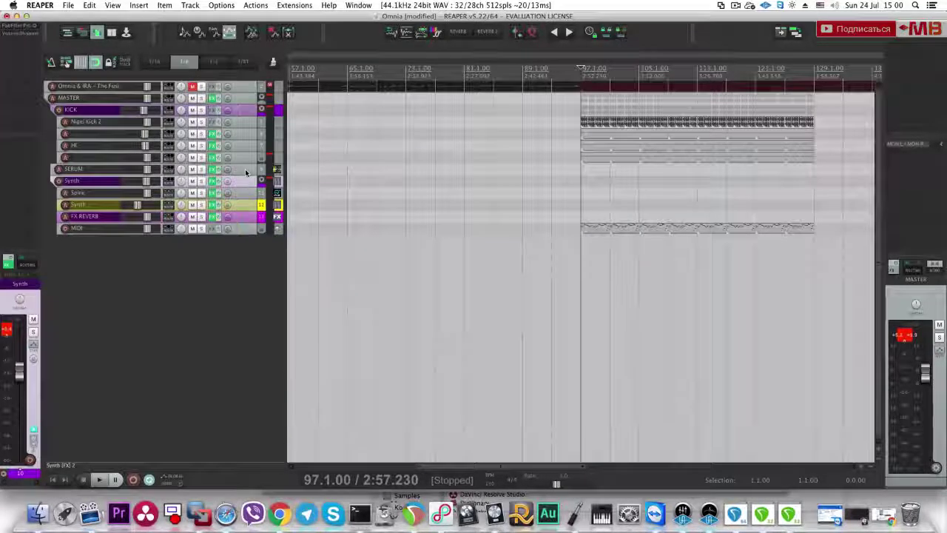
key(super+z)
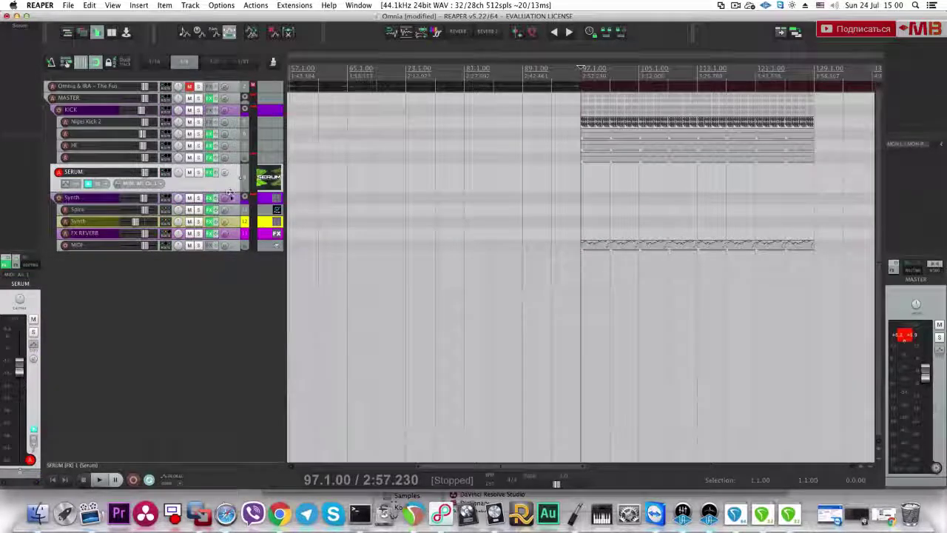
key(super+z)
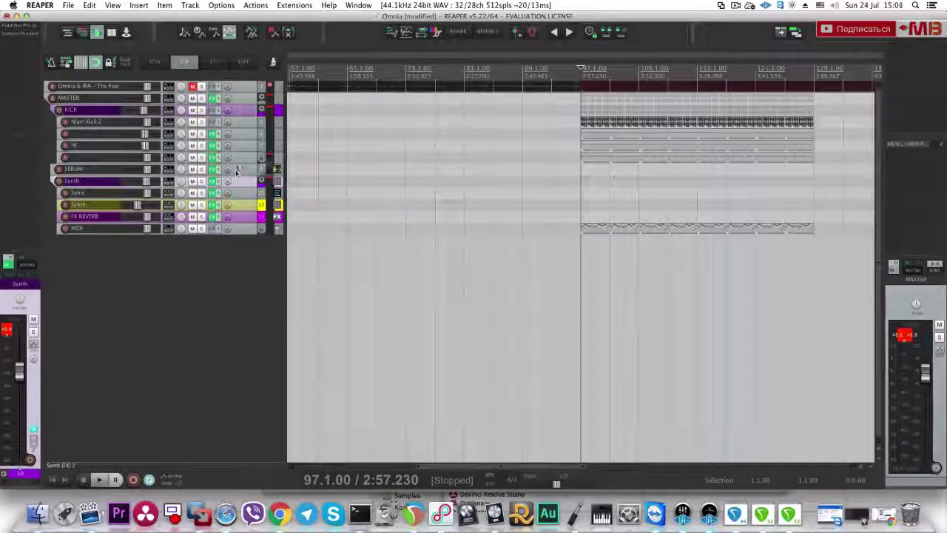
key(super+z)
Step: Add two empty tracks below the SERUM track, reselect SERUM, and save the project
click(236, 230)
key(super+t)
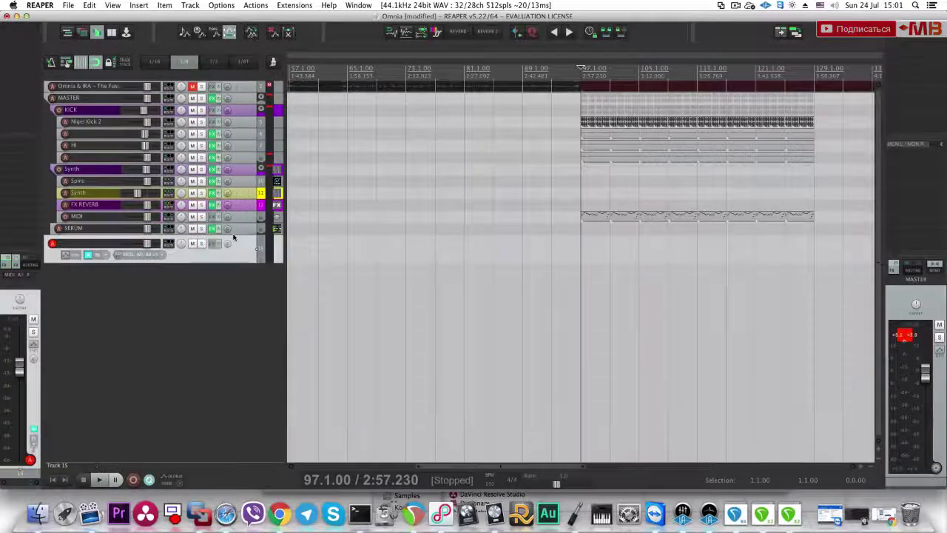
click(237, 231)
click(241, 257)
key(super+t)
click(239, 233)
key(super+s)
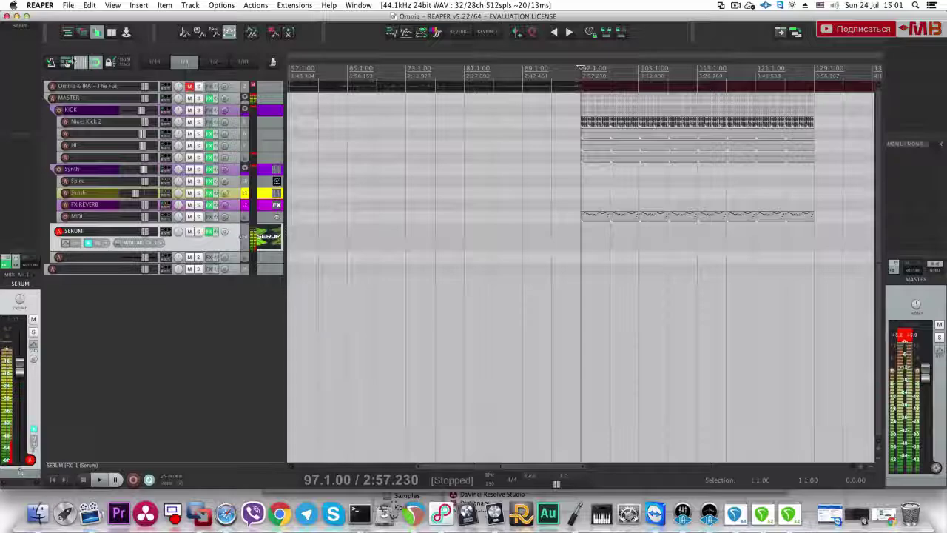
Step: Open the Serum plug-in, move its window clear of the track list, and select the Synth folder track
click(210, 232)
drag(183, 33, 253, 355)
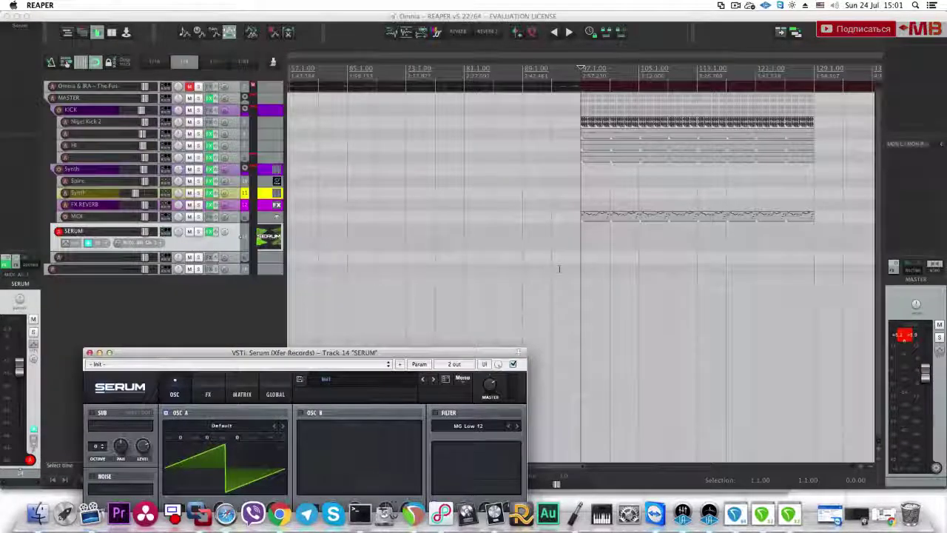
click(587, 245)
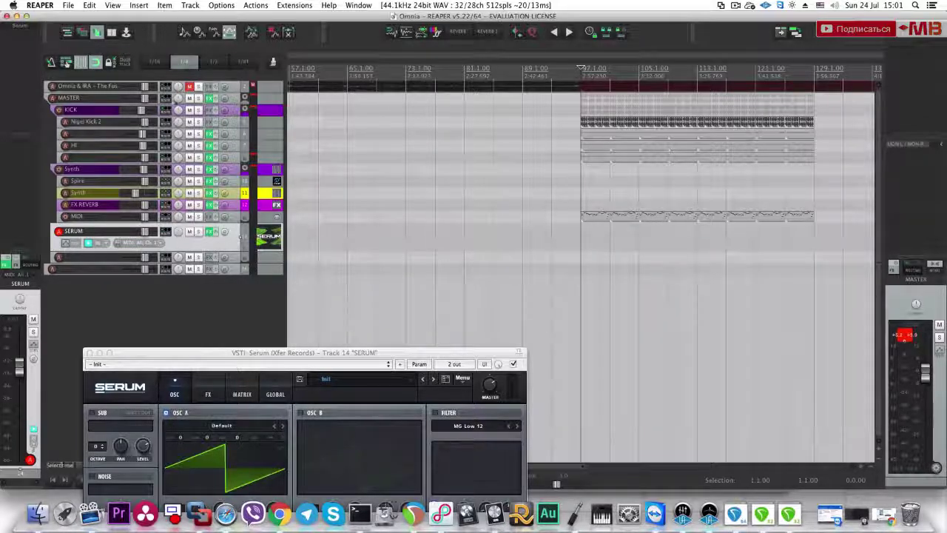
click(270, 169)
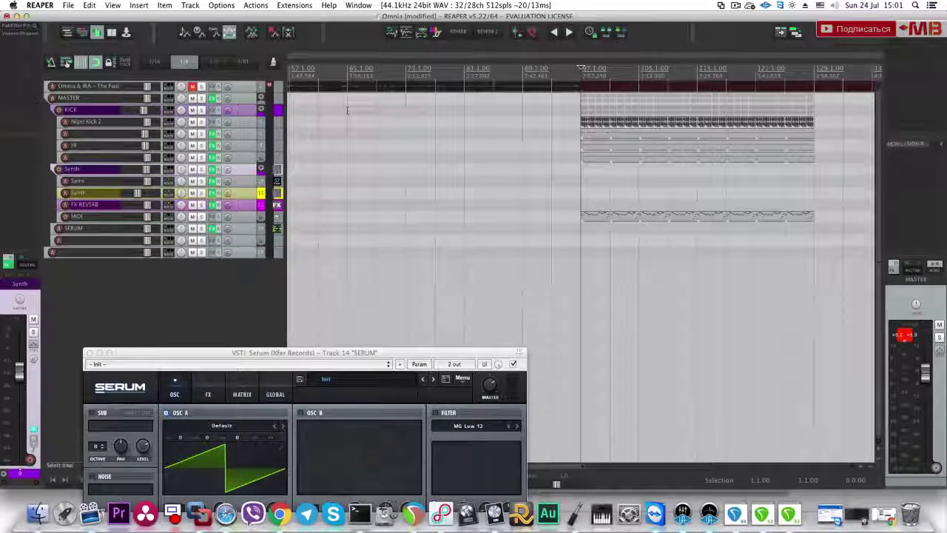
Step: Compare playback from bar 97 with the soloed reference, and set the MASTER track's Invisible Limiter input gain to 0.99 dB
key(space)
click(202, 87)
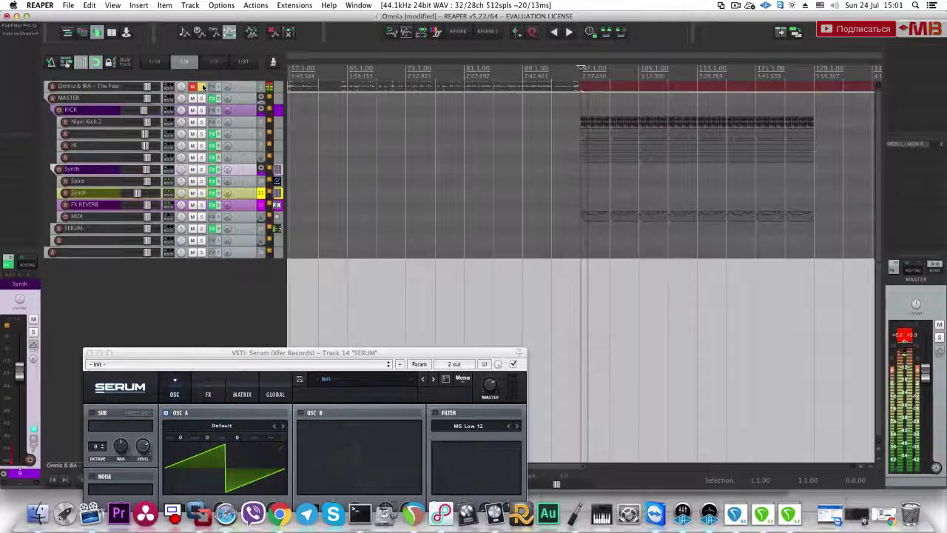
click(239, 98)
click(26, 34)
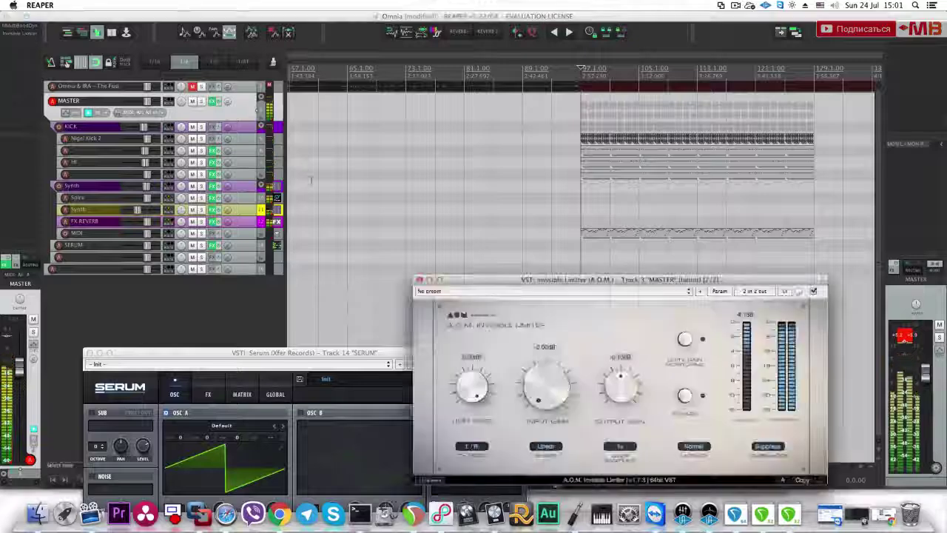
drag(558, 385, 557, 382)
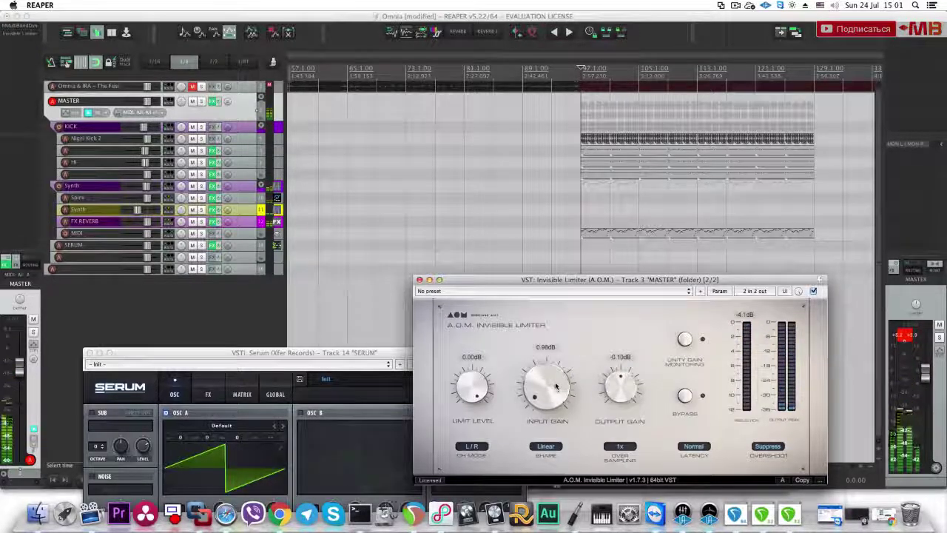
click(420, 280)
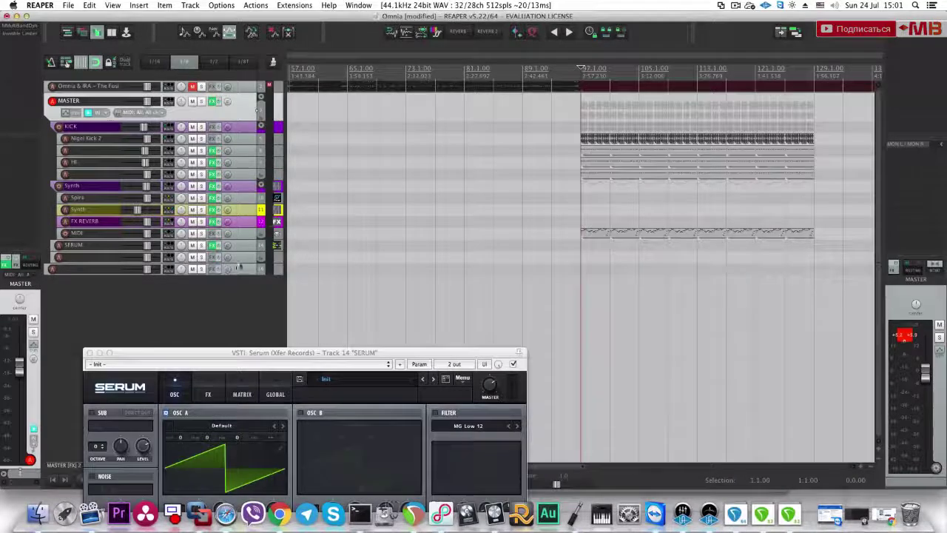
Step: Reselect the SERUM track and bring its full Serum window into view
click(249, 259)
click(247, 231)
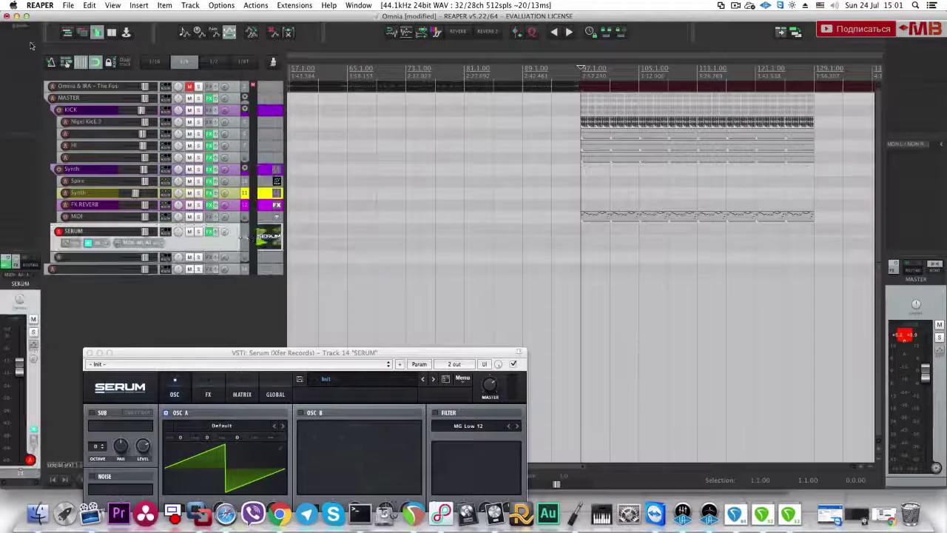
click(24, 27)
click(23, 27)
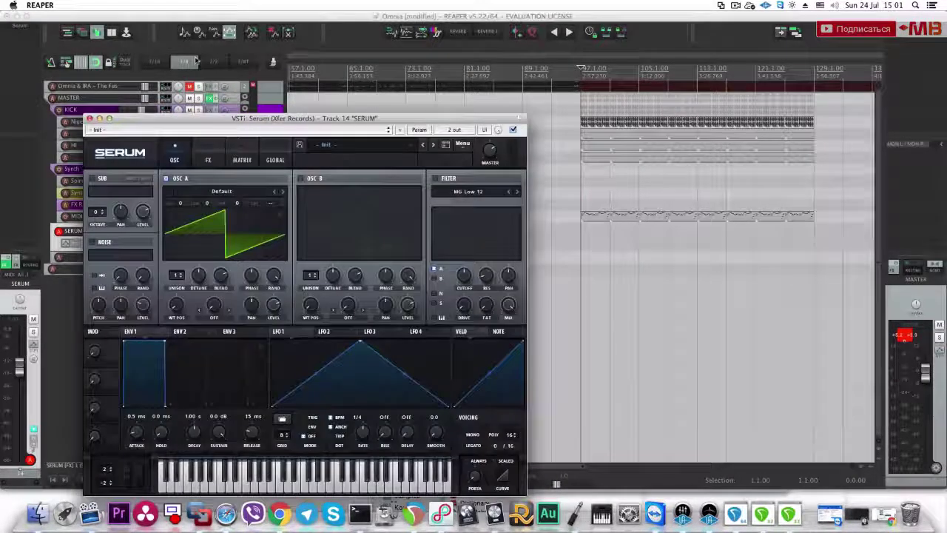
drag(255, 119, 260, 92)
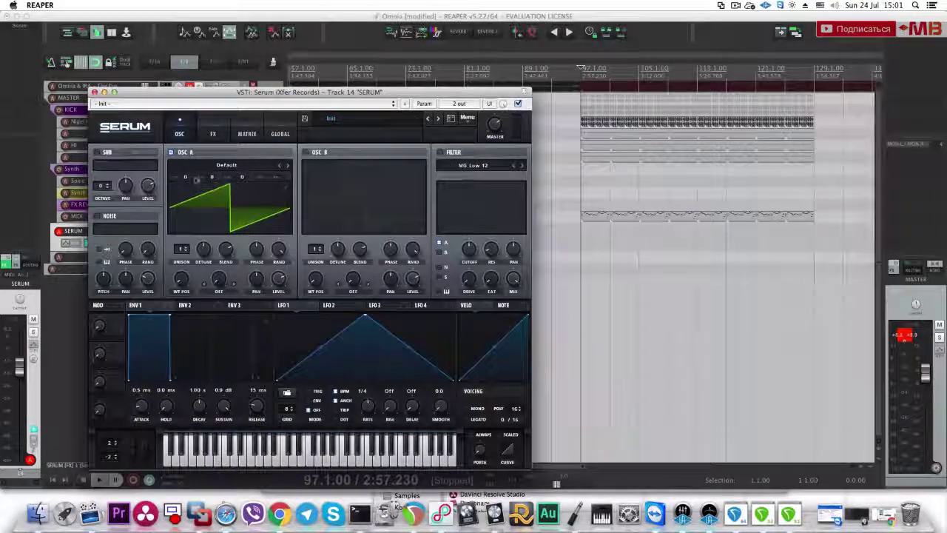
Step: Give Serum's oscillator A two unison voices, and enable the MG Low 24 filter with a lowered cutoff
click(185, 249)
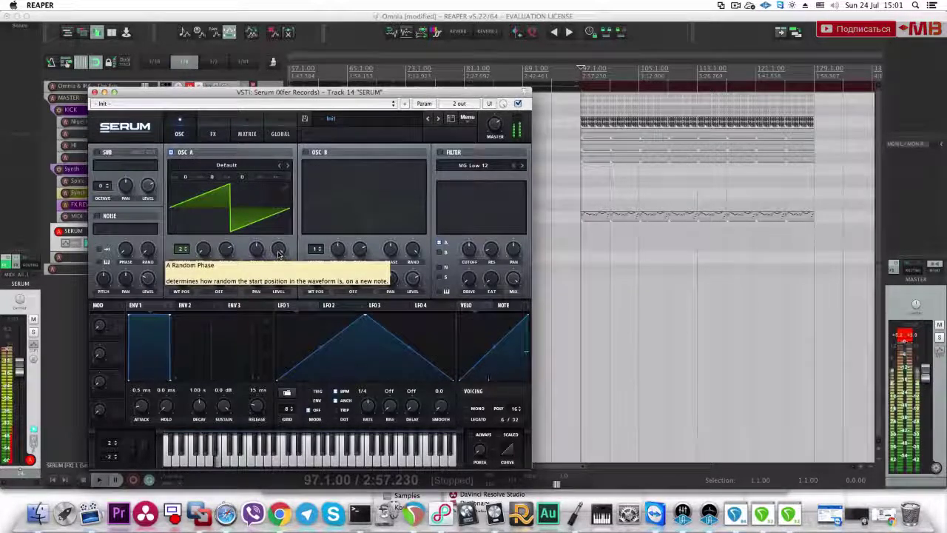
click(522, 165)
drag(469, 252, 469, 250)
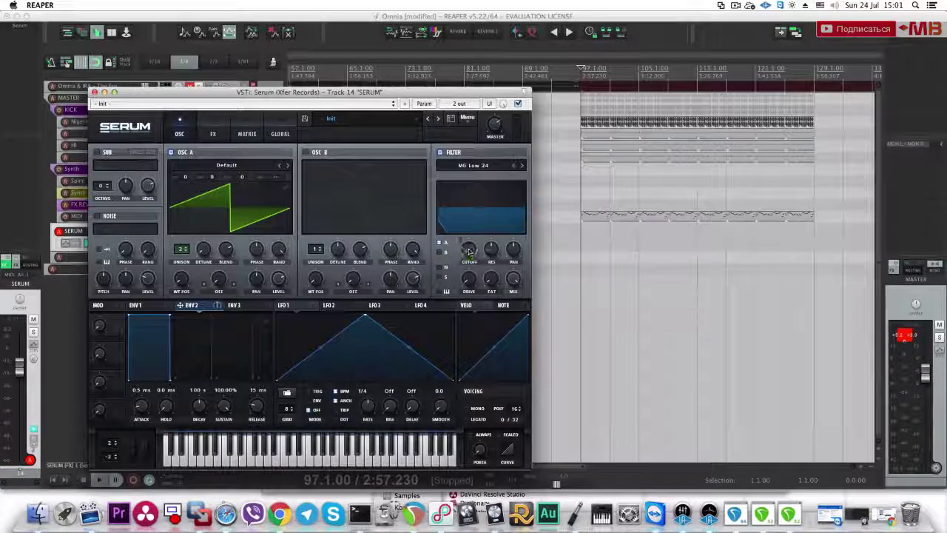
Step: Modulate the filter cutoff with Envelope 2 using 0% sustain, 1.05 s decay and 324 ms release, adjust the cutoff, and close Serum
drag(170, 315, 172, 418)
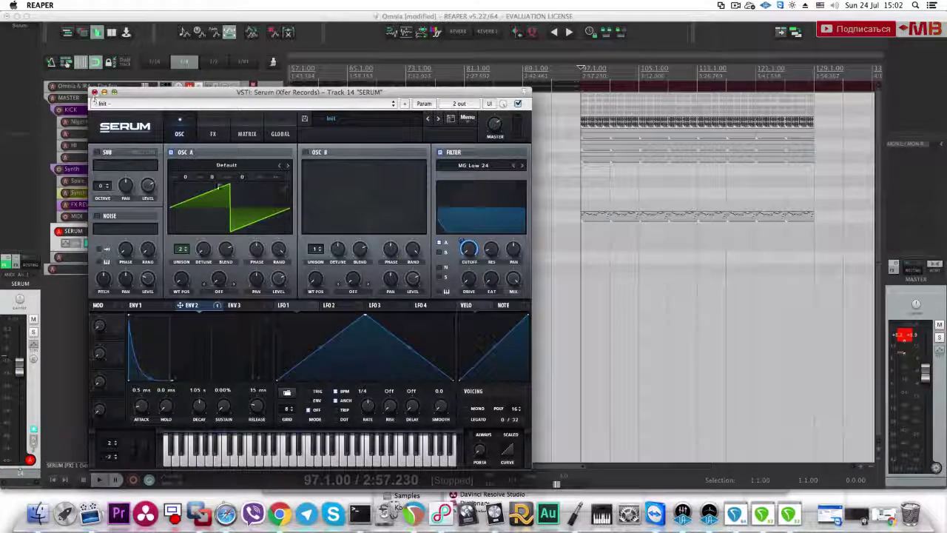
click(147, 306)
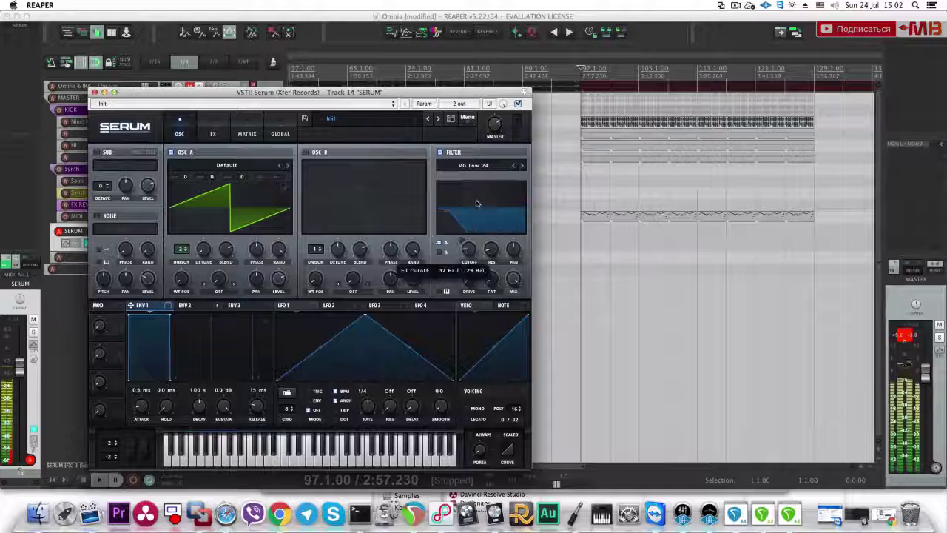
mouse_move(259, 407)
mouse_down()
mouse_move(266, 382)
mouse_move(257, 399)
mouse_up()
click(194, 306)
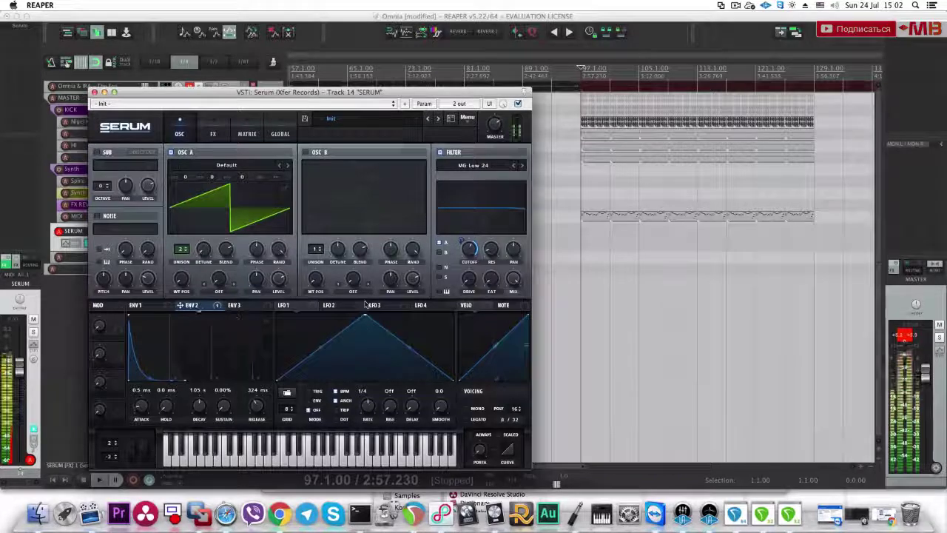
mouse_move(469, 251)
mouse_down()
mouse_move(450, 268)
mouse_move(460, 243)
mouse_up()
click(94, 92)
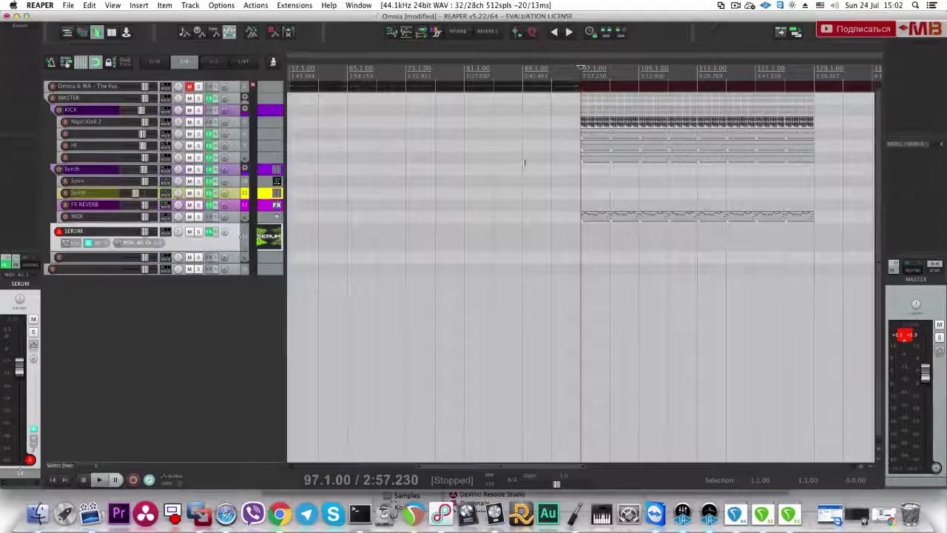
Step: Unmute and solo the Omnia & IRA reference with the whole arrangement in view
scroll(474, 192, down, 3)
click(655, 242)
click(461, 215)
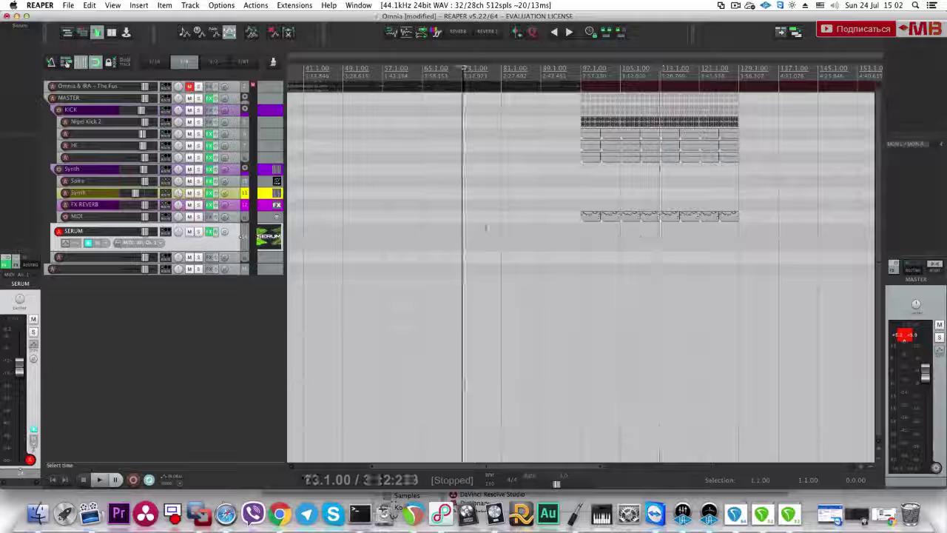
scroll(414, 193, down, 3)
click(190, 87)
click(198, 87)
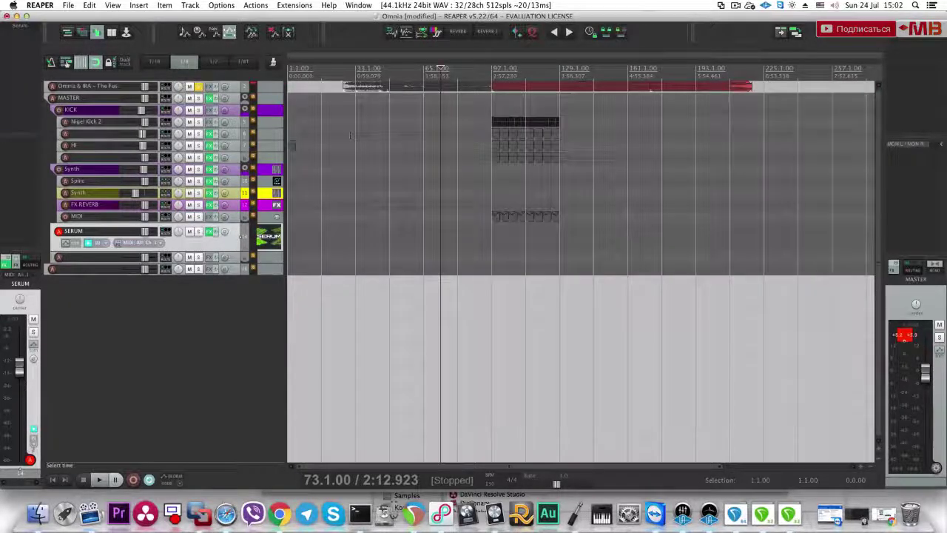
Step: Listen to the soloed reference from bars 33, 49, 65, 81 and 89
click(358, 135)
key(space)
click(392, 134)
click(426, 134)
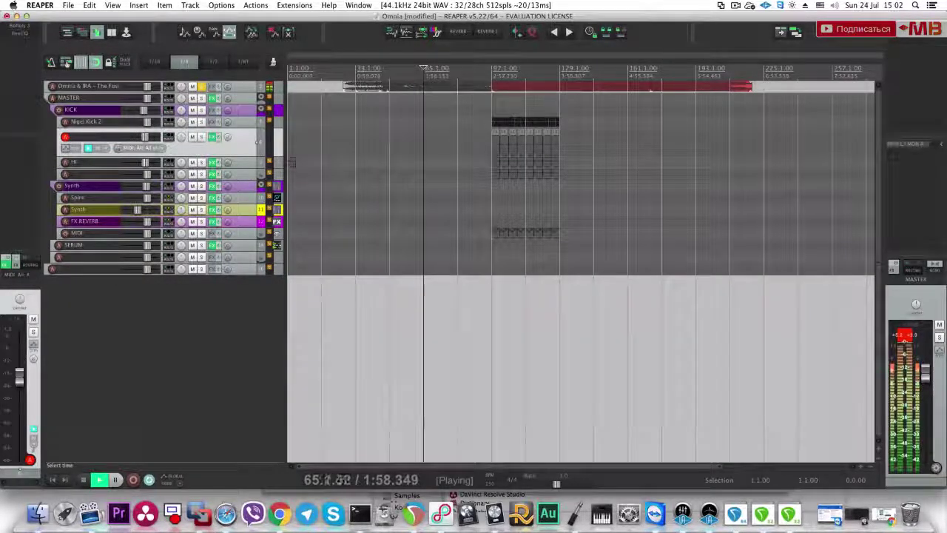
scroll(423, 68, up, 2)
click(531, 68)
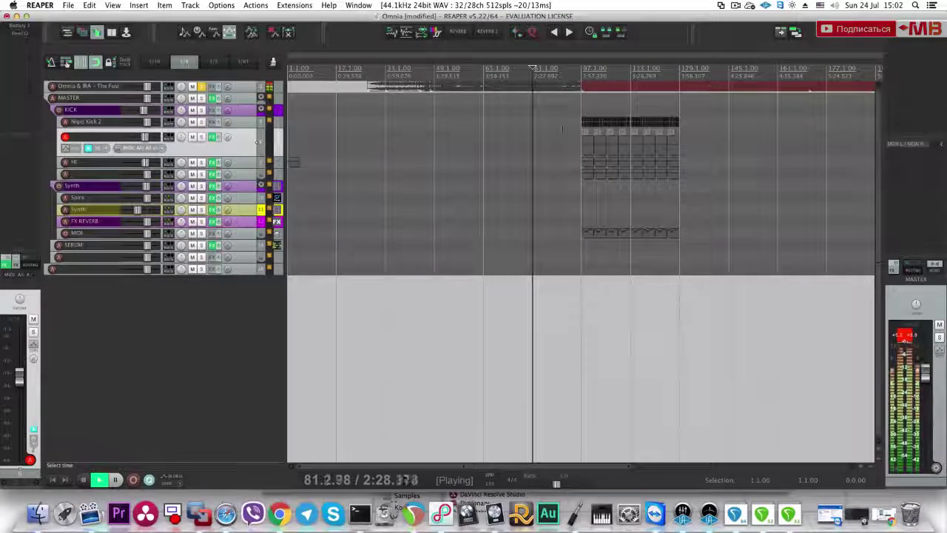
scroll(534, 137, up, 3)
click(628, 145)
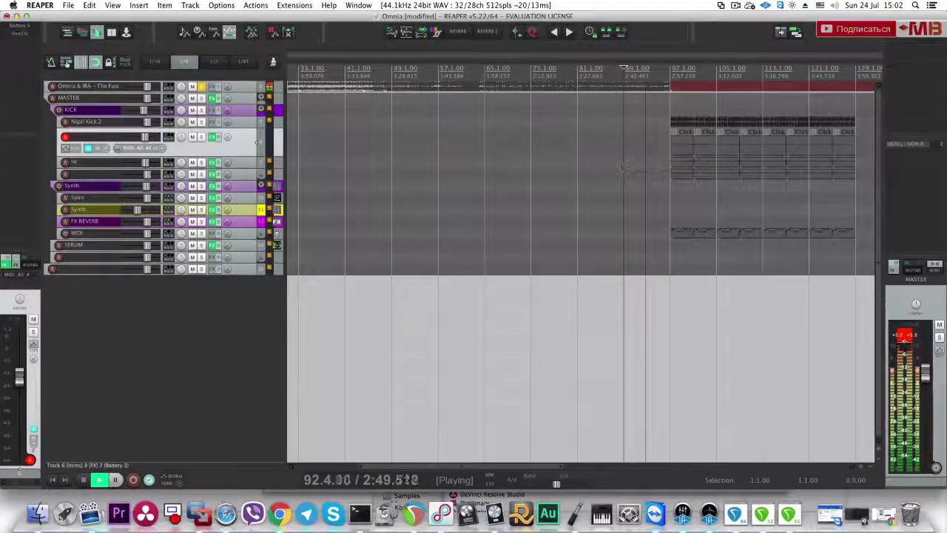
Step: Set a time selection over bars 89 to 97, stop playback, and select the bottom empty track
drag(624, 170, 663, 173)
key(space)
click(227, 271)
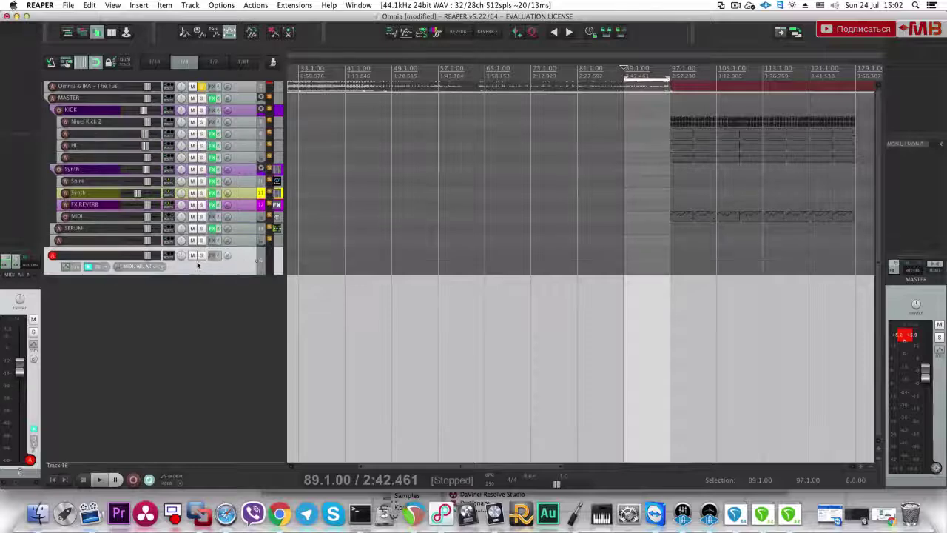
Step: Try soloing the bottom track, switch that solo to the SERUM track, and play from bar 89 alongside the reference
click(202, 255)
key(space)
key(space)
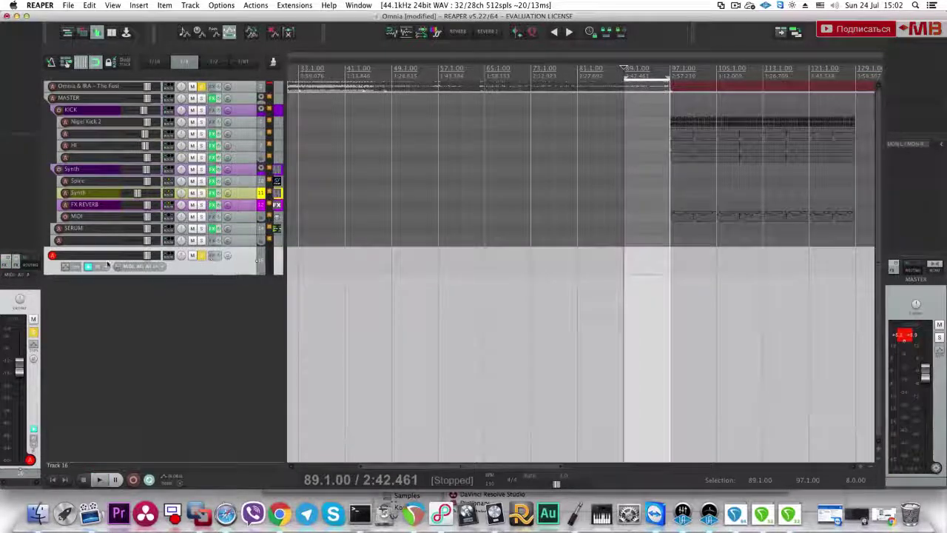
click(202, 228)
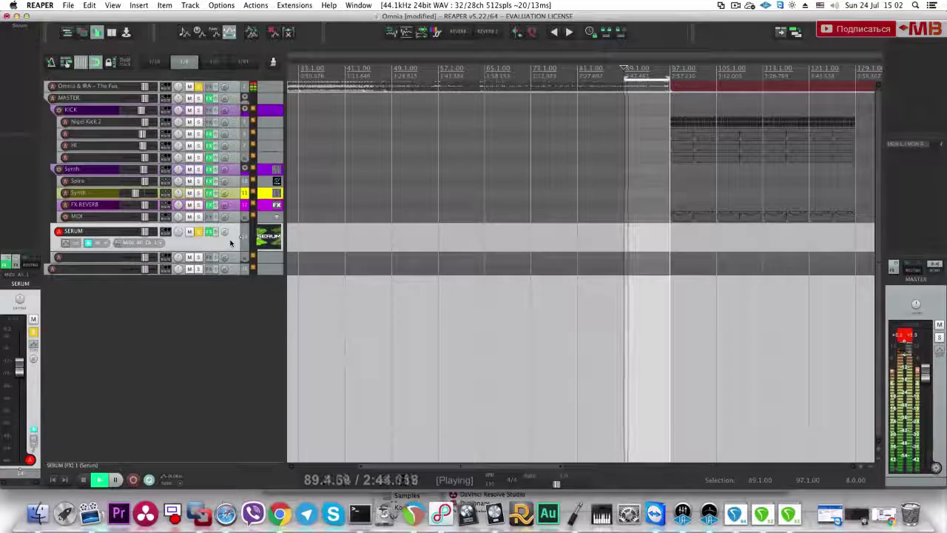
key(space)
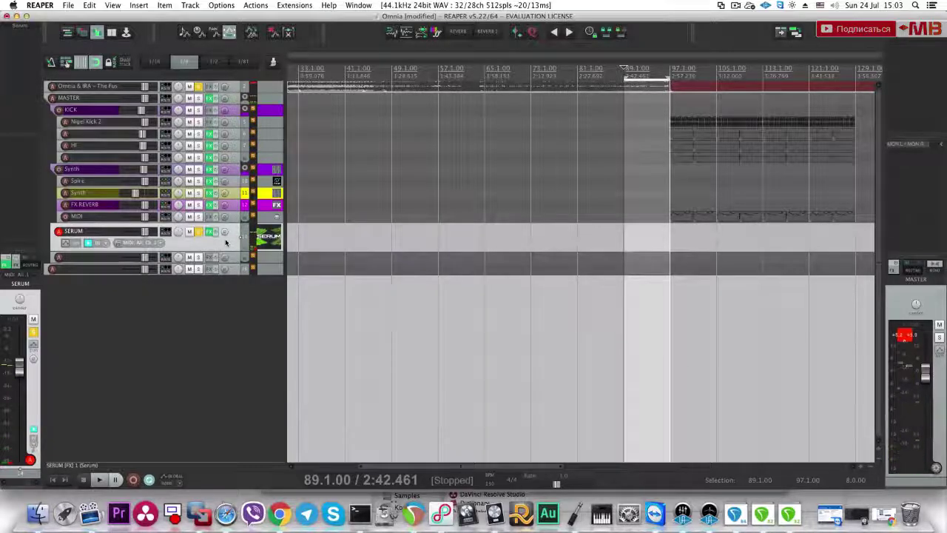
Step: Capture the chord part played on the SERUM track as a MIDI item over bars 89 to 93 and open it for editing
scroll(617, 234, up, 3)
click(547, 240)
key(space)
scroll(597, 239, up, 2)
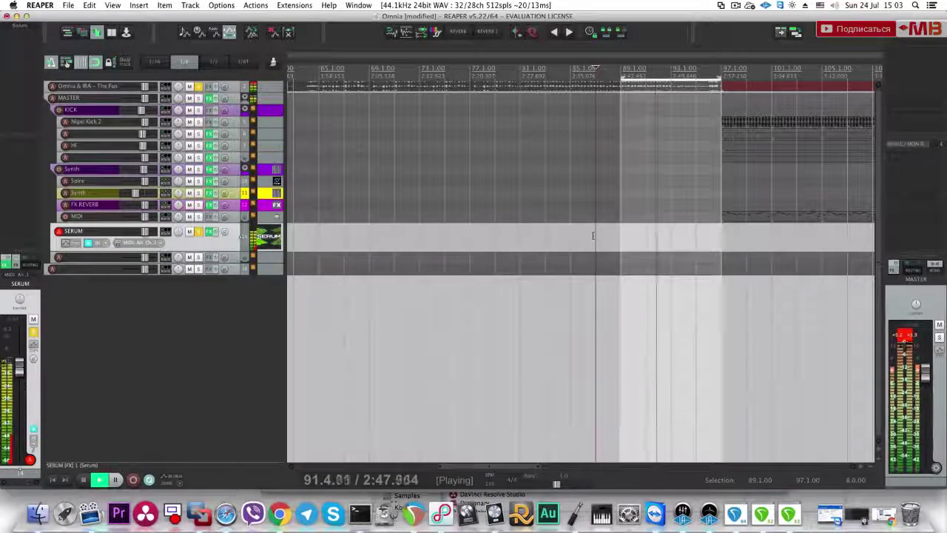
key(space)
key(super+z)
double_click(657, 244)
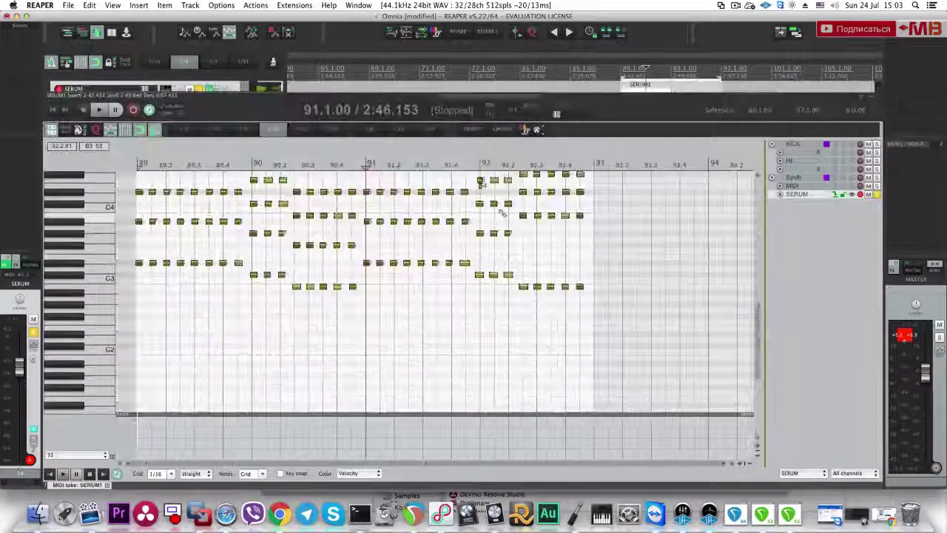
Step: Quantize the SERUM1 notes to the 1/16 grid, slightly shorten their lengths, and close the MIDI editor
scroll(268, 233, up, 3)
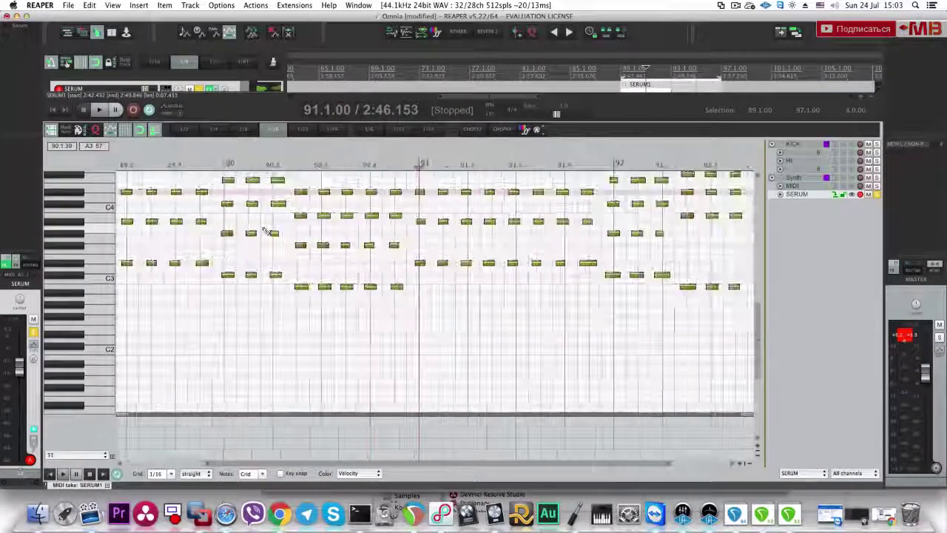
key(q)
click(251, 193)
key(shift+q)
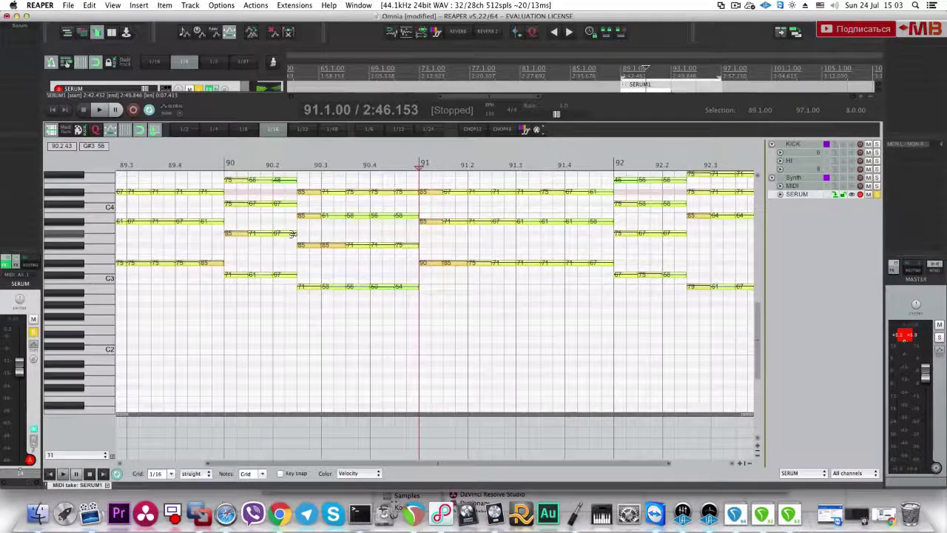
drag(294, 234, 283, 234)
key(space)
key(space)
key(Escape)
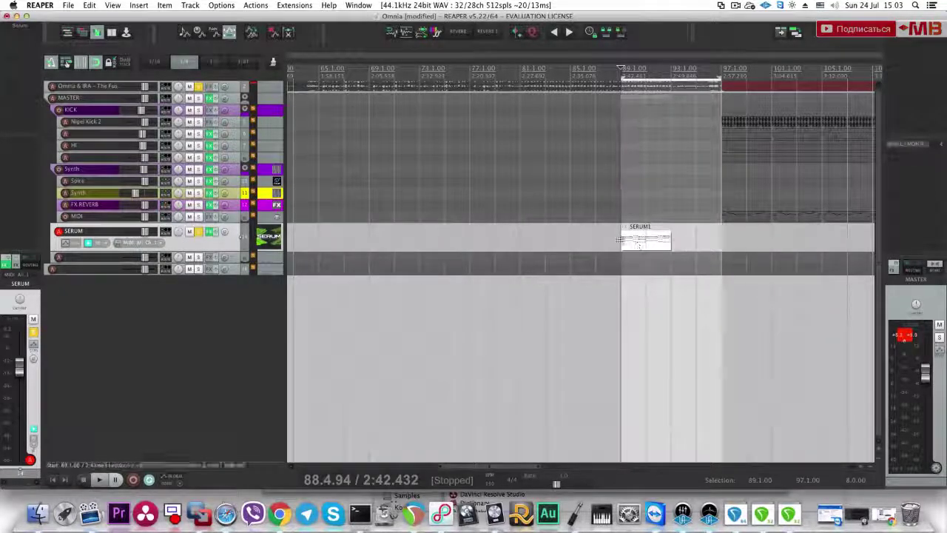
Step: Duplicate the SERUM1 item so the two copies fill bars 89 to 97, and save the project
key(ctrl+d)
drag(619, 244, 618, 242)
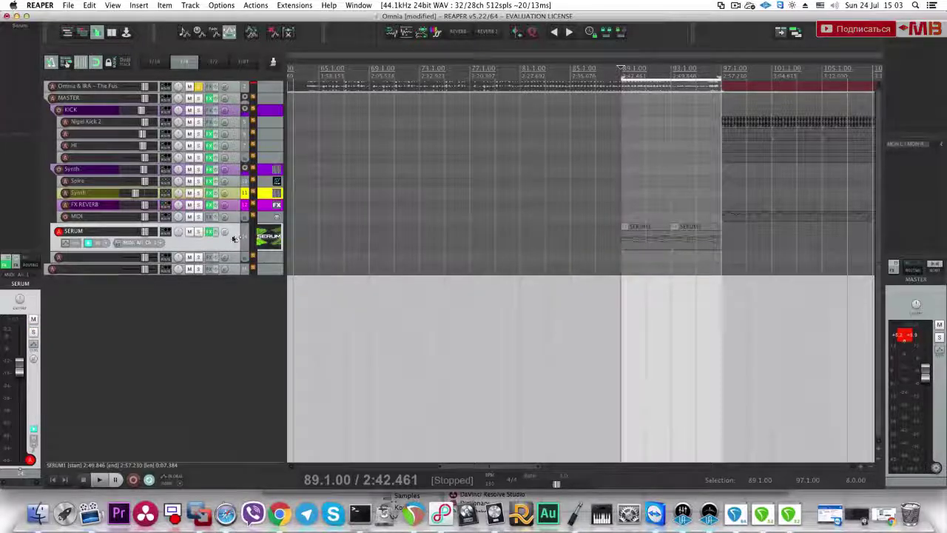
key(super+s)
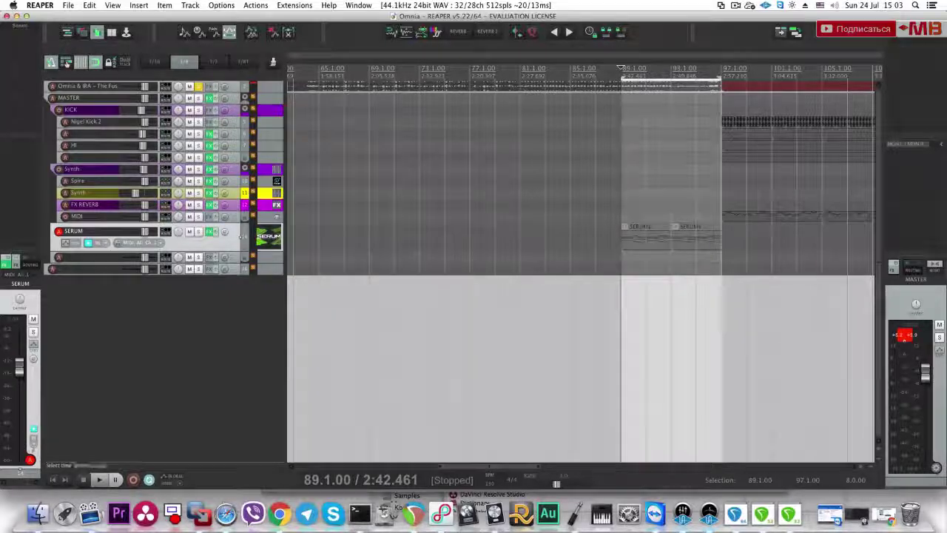
Step: Play from bar 89, solo the SERUM track alongside the reference, and stop playback
key(space)
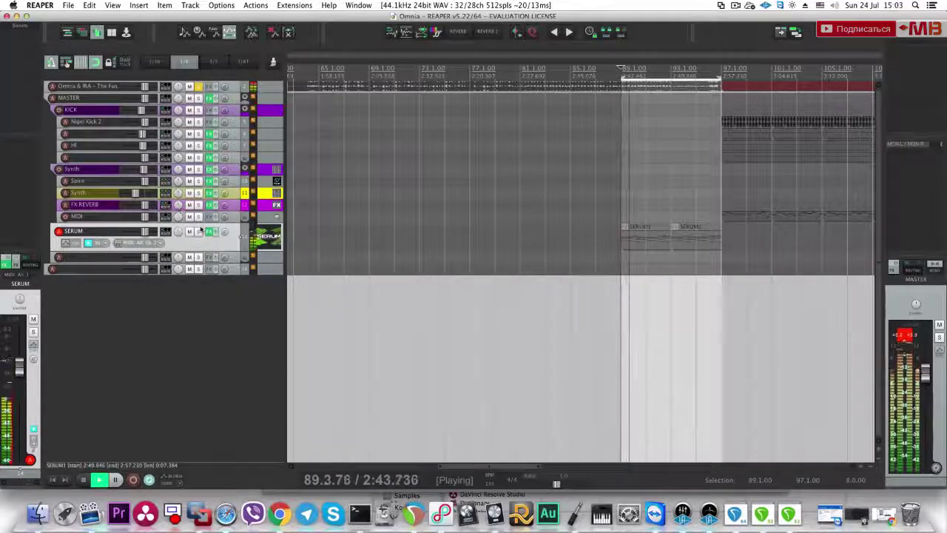
click(198, 233)
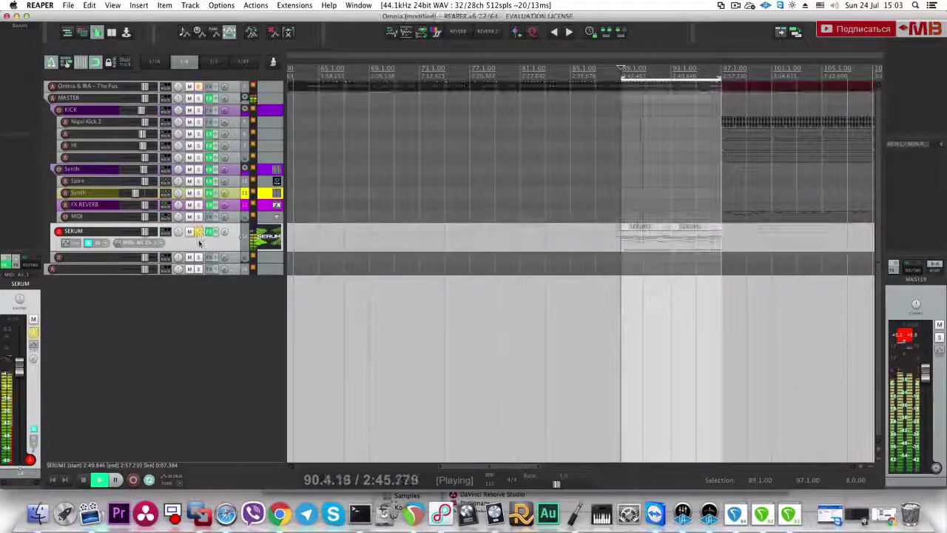
key(space)
Step: Set Serum's Env 2 modulation of the filter cutoff to about 59 while listening from bar 89, and close the synth
click(210, 232)
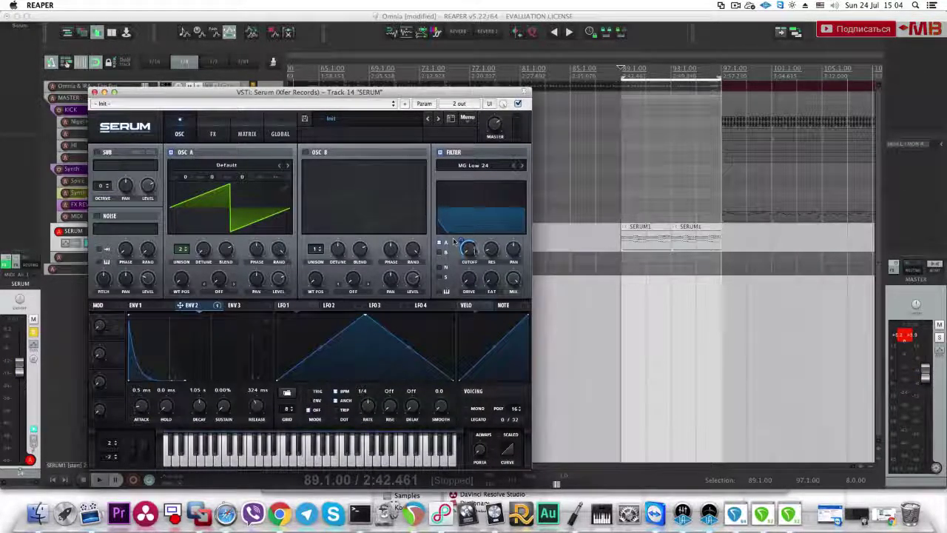
mouse_move(460, 242)
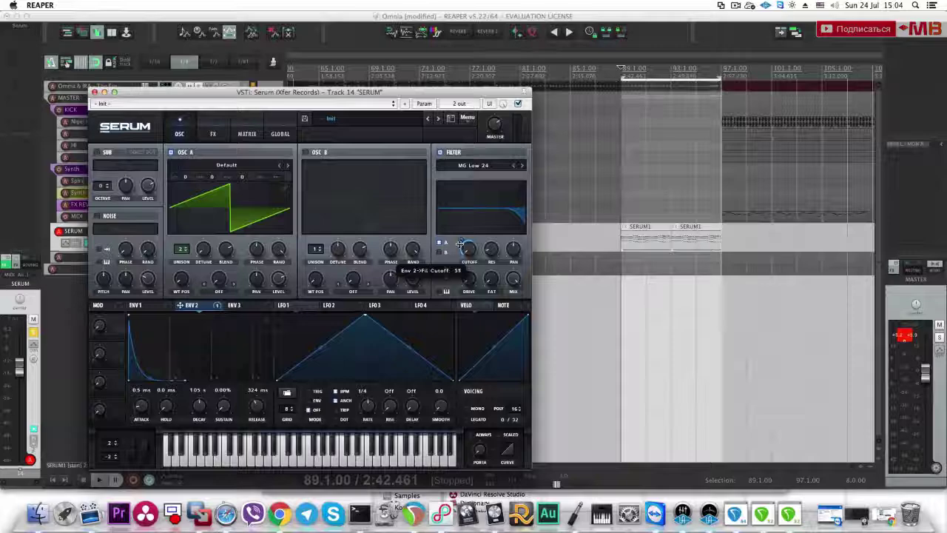
key(space)
drag(460, 242, 460, 244)
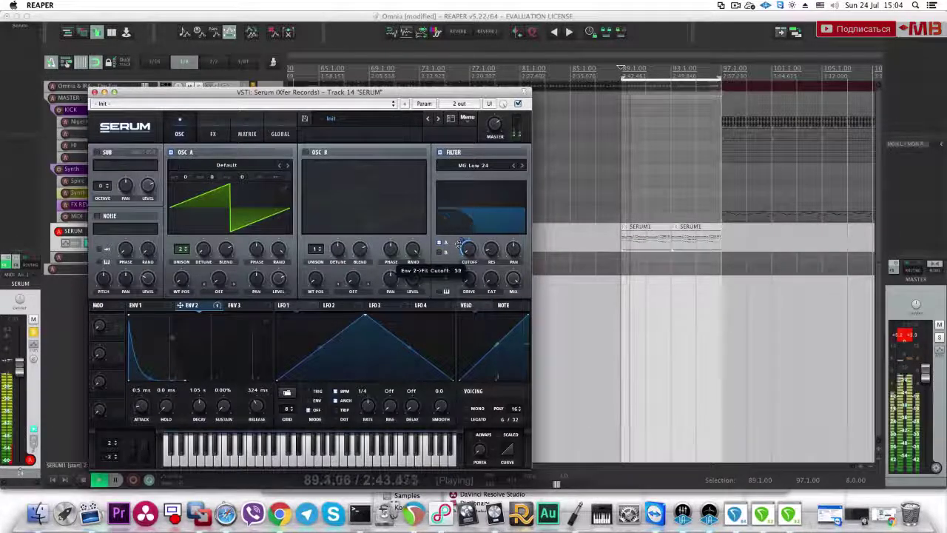
drag(289, 94, 463, 191)
click(269, 191)
key(space)
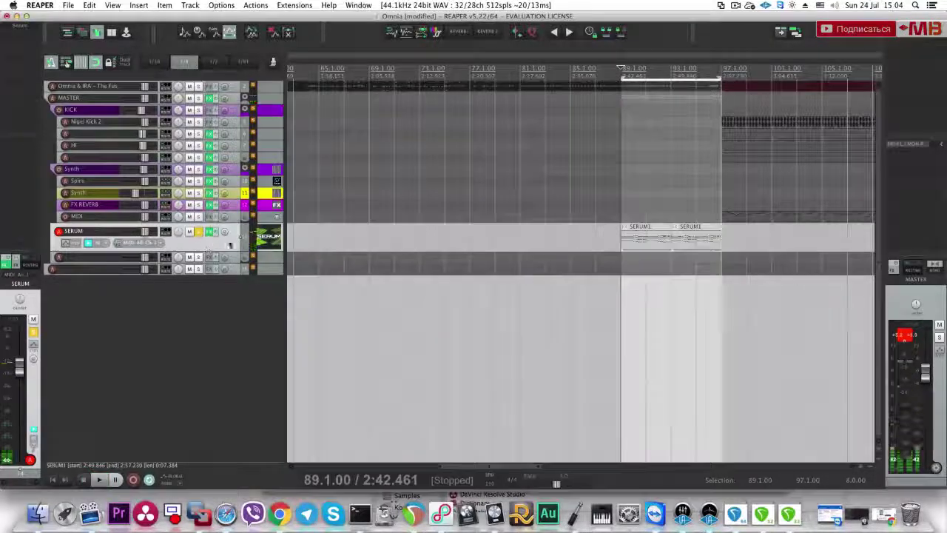
Step: Reshape the SERUM track's VolumeShaper curve during playback, raising its starting point and softening the upper bend of the rise
click(21, 34)
drag(76, 200, 145, 198)
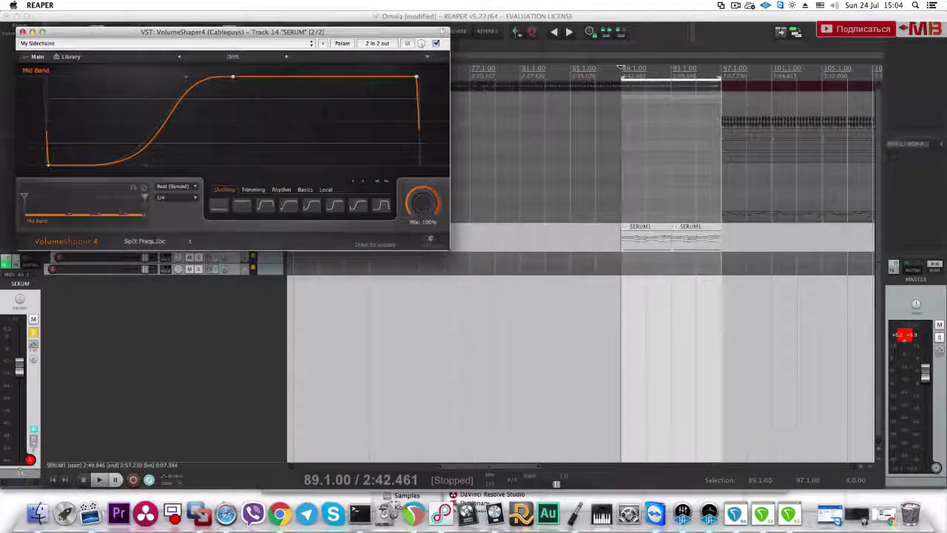
key(space)
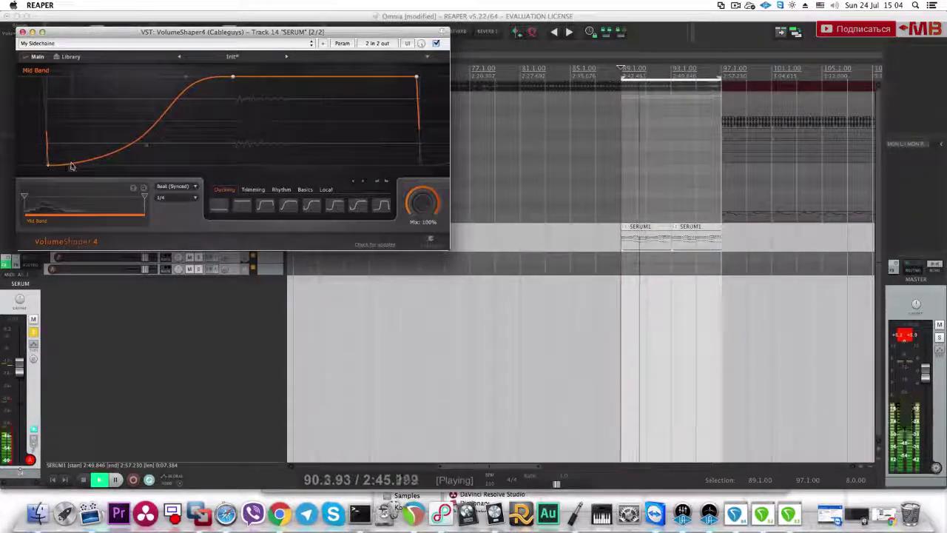
drag(48, 164, 48, 155)
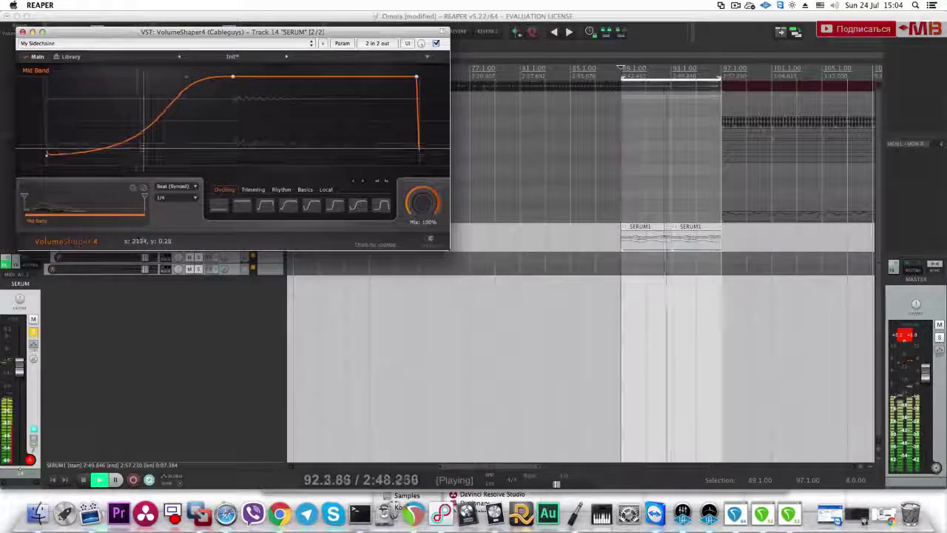
drag(187, 77, 196, 108)
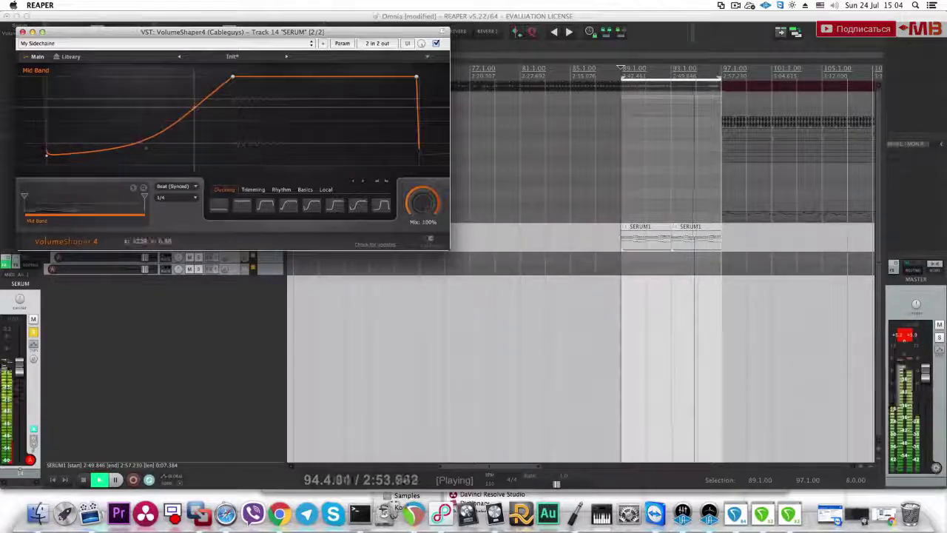
click(22, 32)
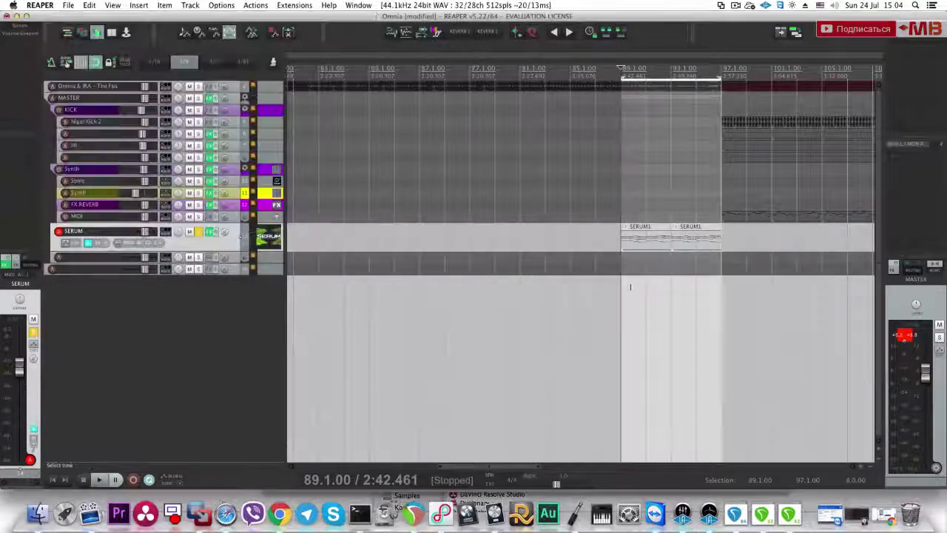
key(space)
Step: Add Maserati GTi Stereo to the SERUM track ahead of VolumeShaper and load its Full Reset preset
click(20, 42)
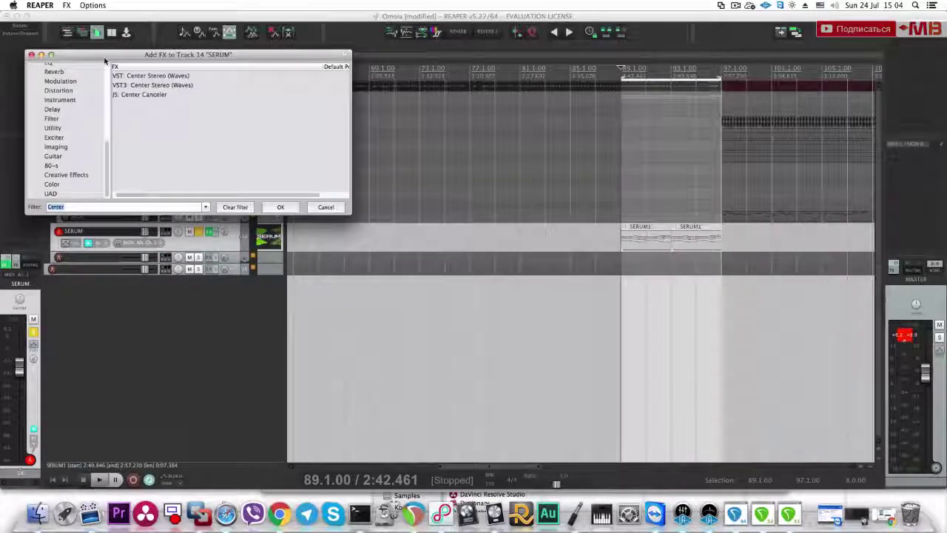
text(Mider)
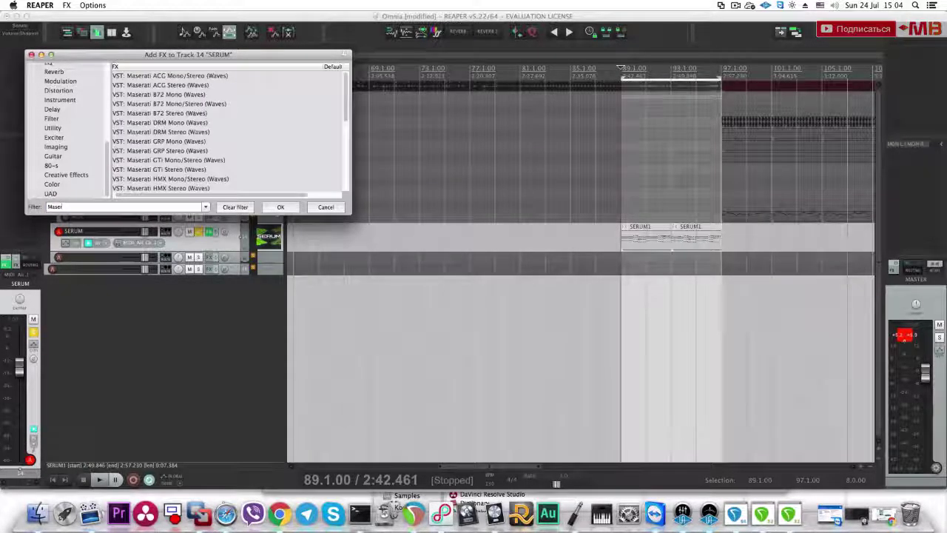
click(181, 169)
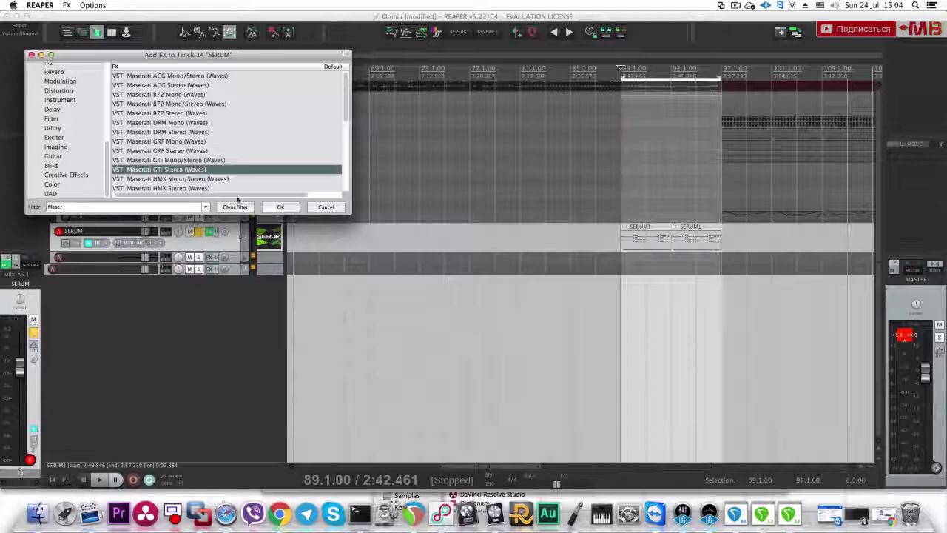
click(281, 207)
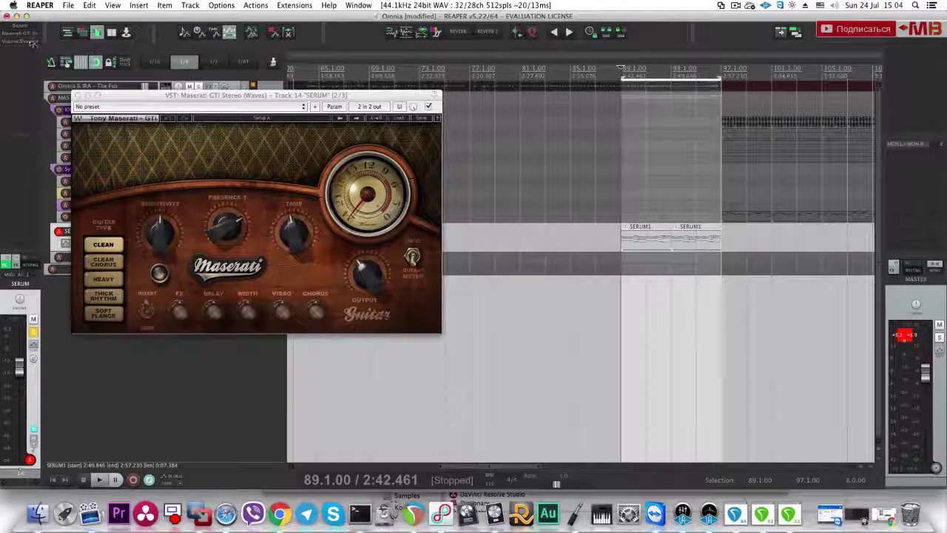
click(359, 117)
drag(362, 97, 682, 307)
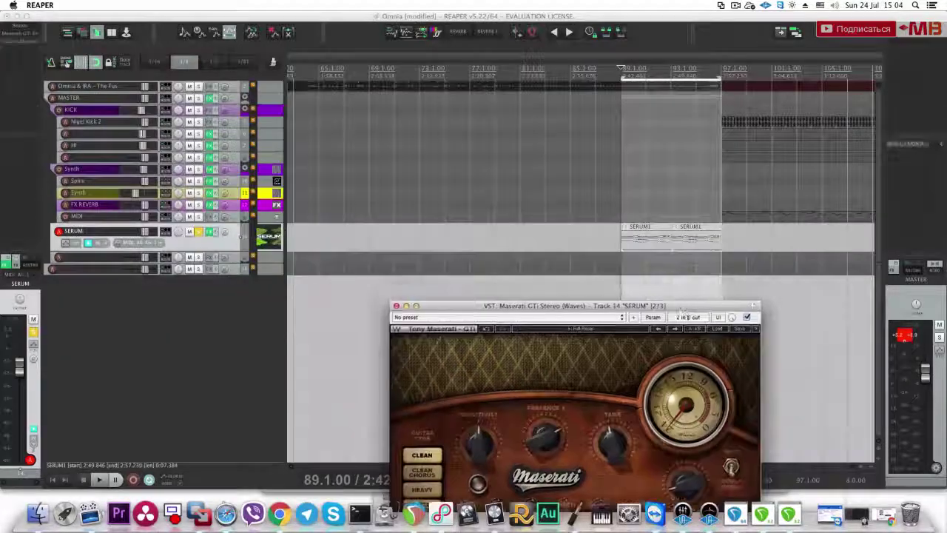
Step: Adjust the Maserati GTi presence while playing the SERUM part from bar 89, close the effect, and listen again
click(623, 243)
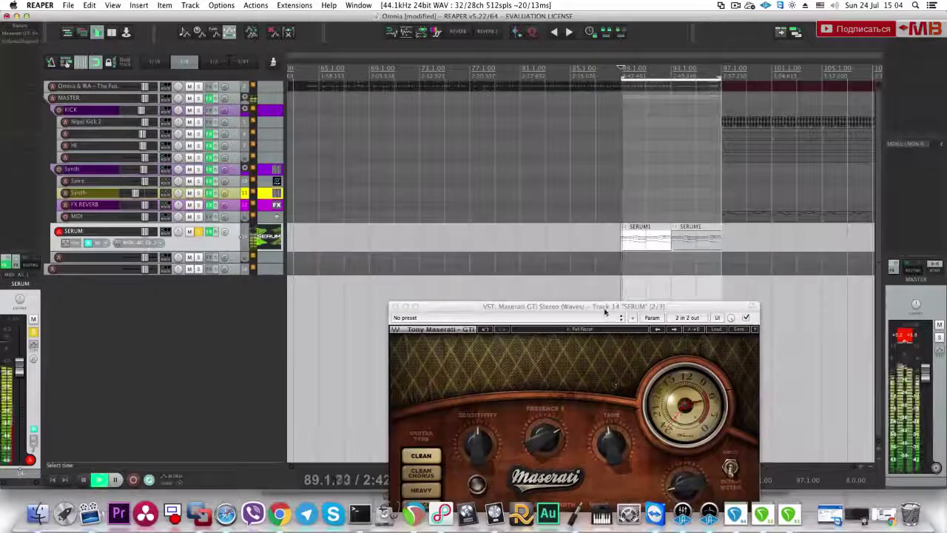
drag(744, 317, 732, 252)
key(space)
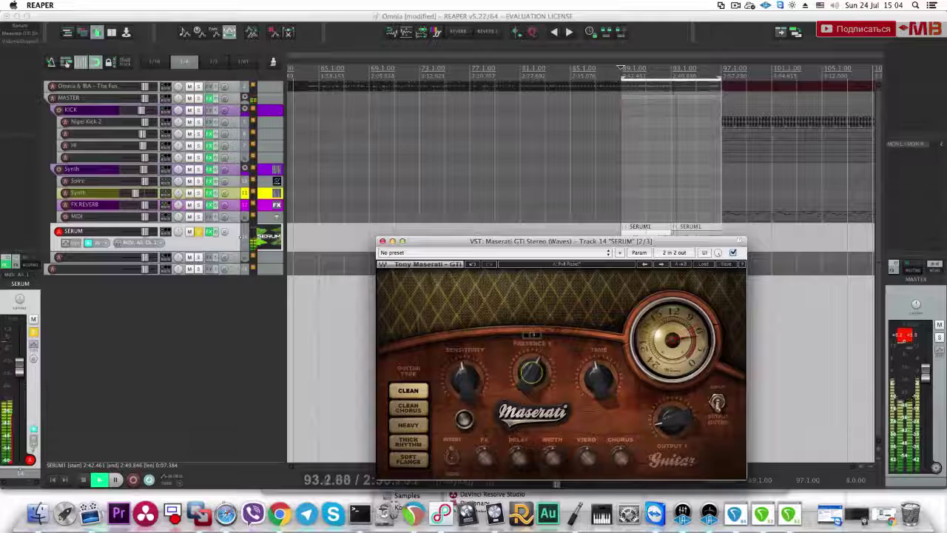
key(space)
click(382, 241)
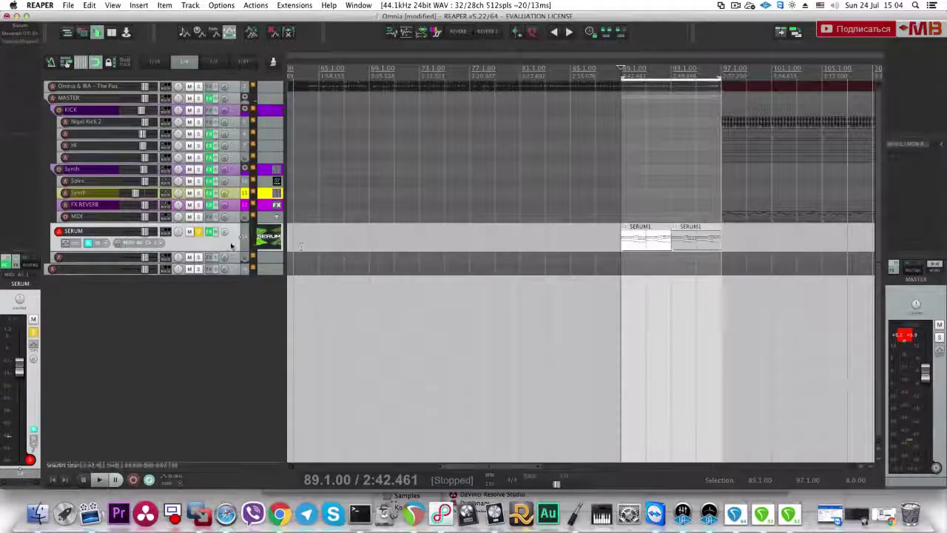
key(space)
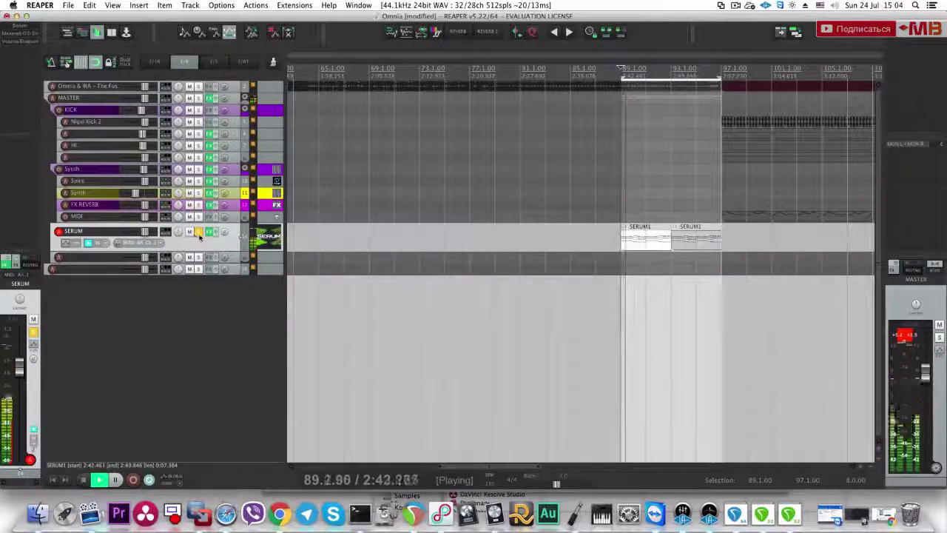
key(space)
Step: Add the AU version of ValhallaShimmer to the SERUM track and look through its factory presets
click(24, 53)
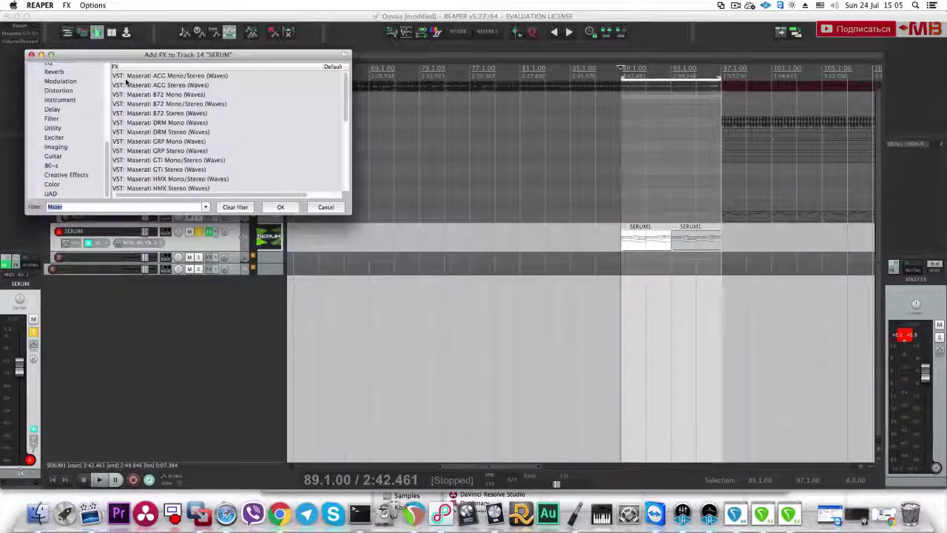
text(Shimmer)
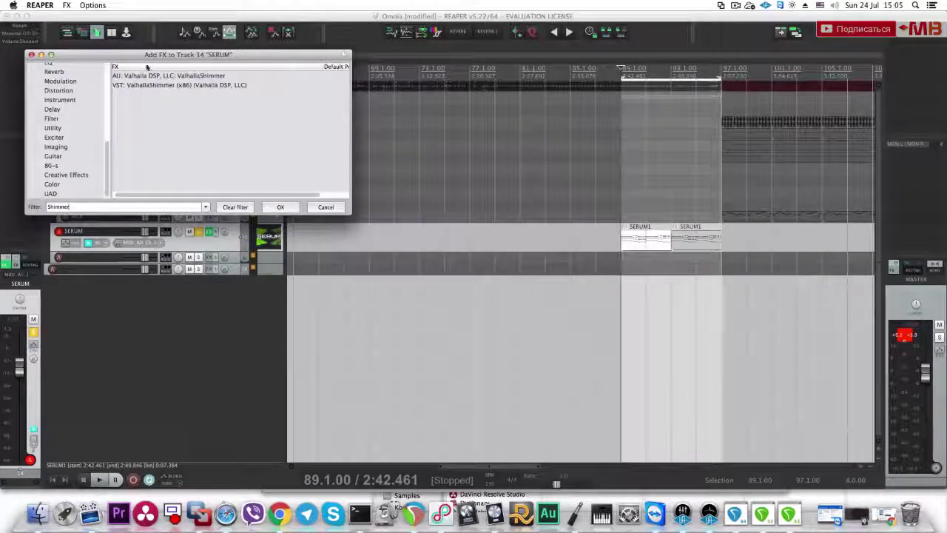
click(163, 76)
click(280, 207)
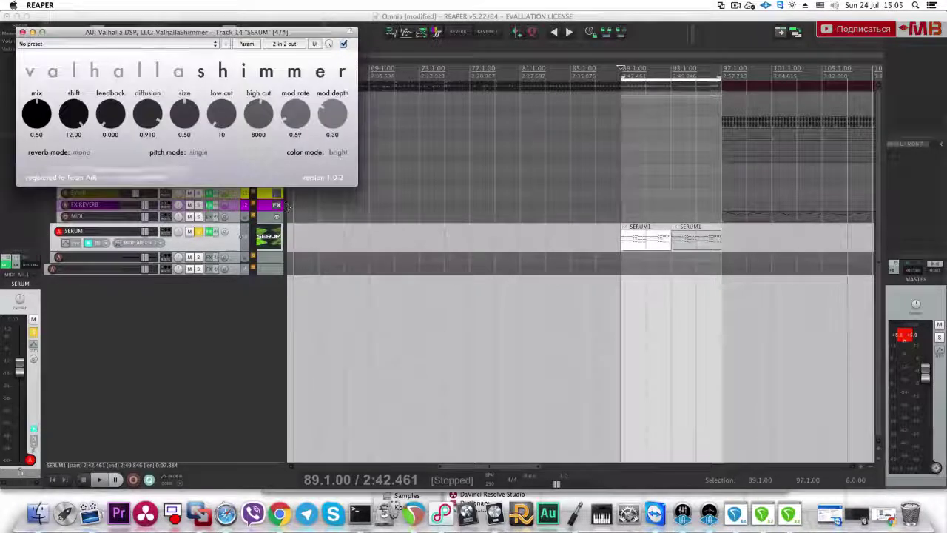
click(166, 44)
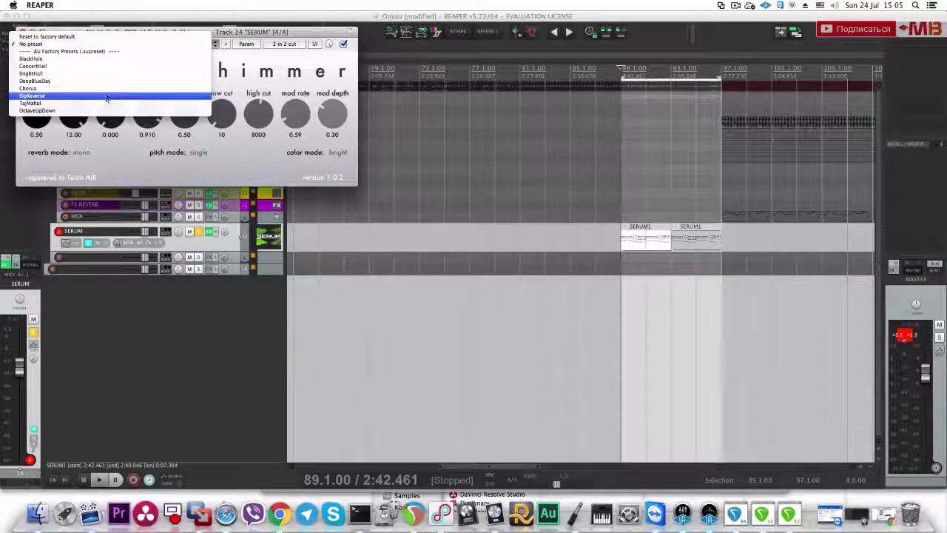
click(187, 168)
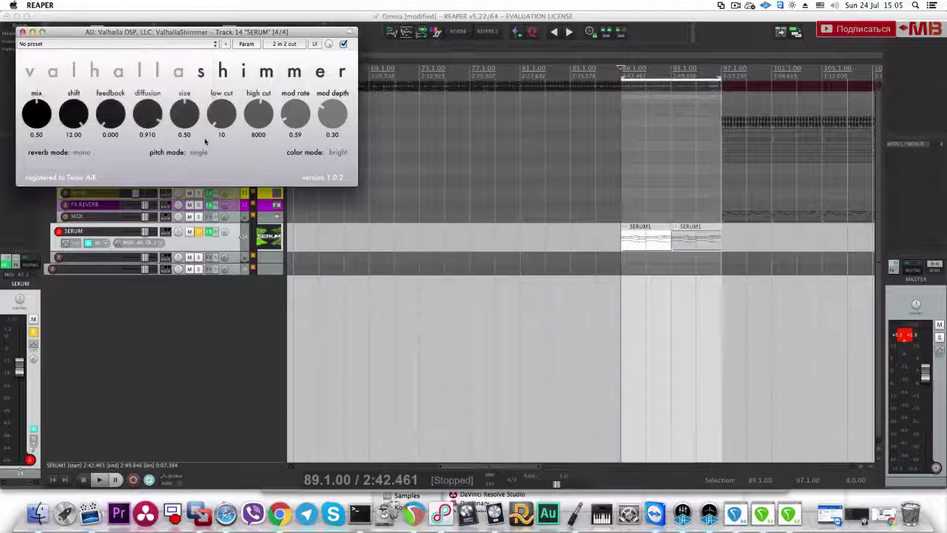
Step: Try ValhallaShimmer with a size of 0.07 and a lower mix during playback, and remove it from the SERUM track
drag(185, 115, 186, 122)
key(space)
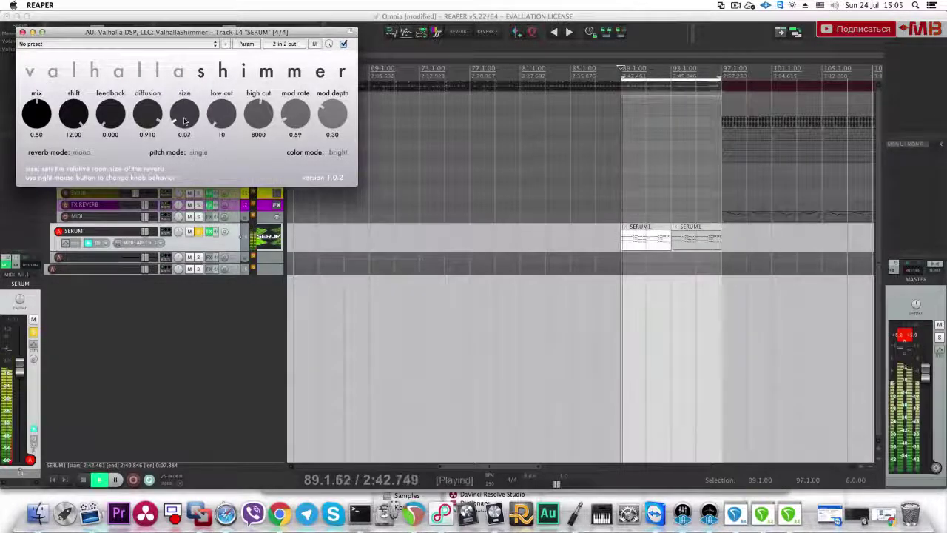
drag(35, 115, 33, 139)
key(space)
click(22, 32)
alt+click(29, 51)
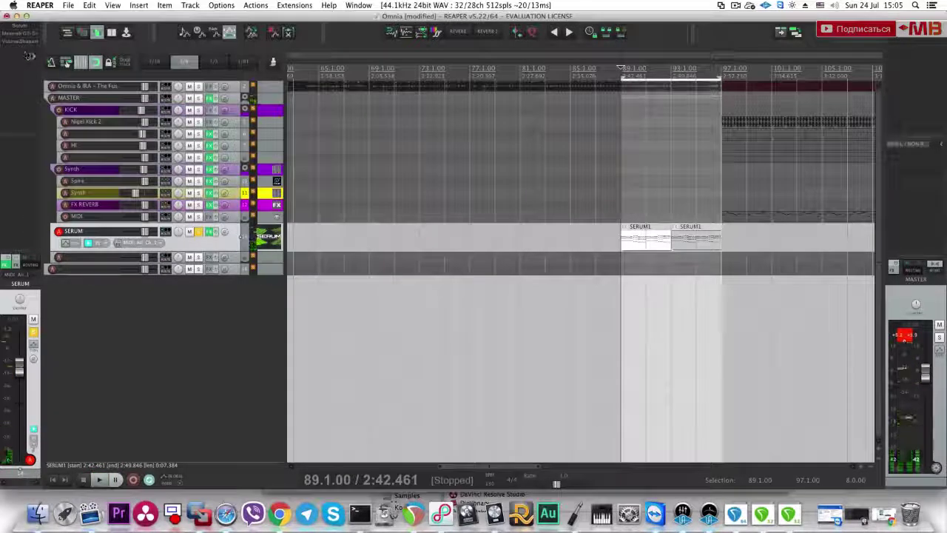
Step: Listen to the SERUM part from bar 89 without the shimmer reverb
click(31, 52)
click(31, 55)
key(space)
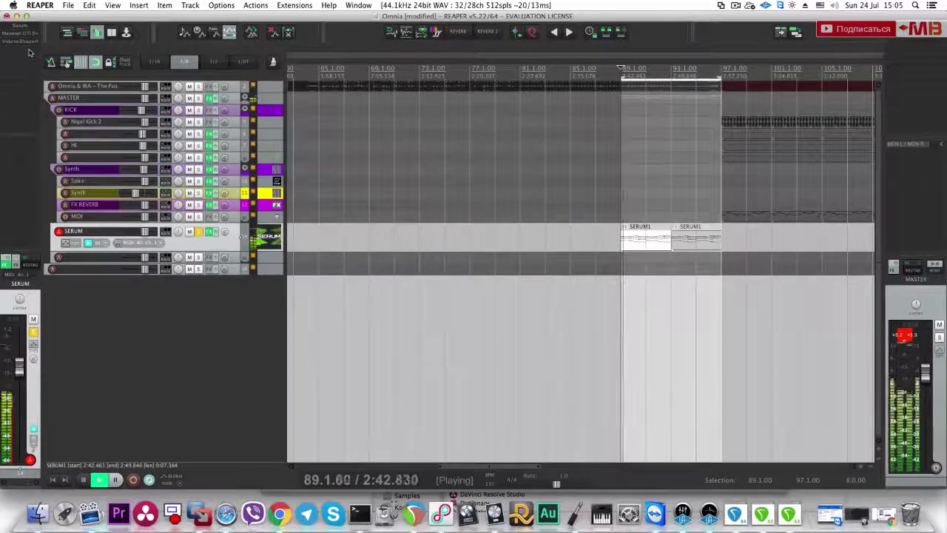
Step: Add TAL Reverb 4 to the SERUM track, try it during playback from bar 89, and close it
click(32, 55)
text(VTal Reve)
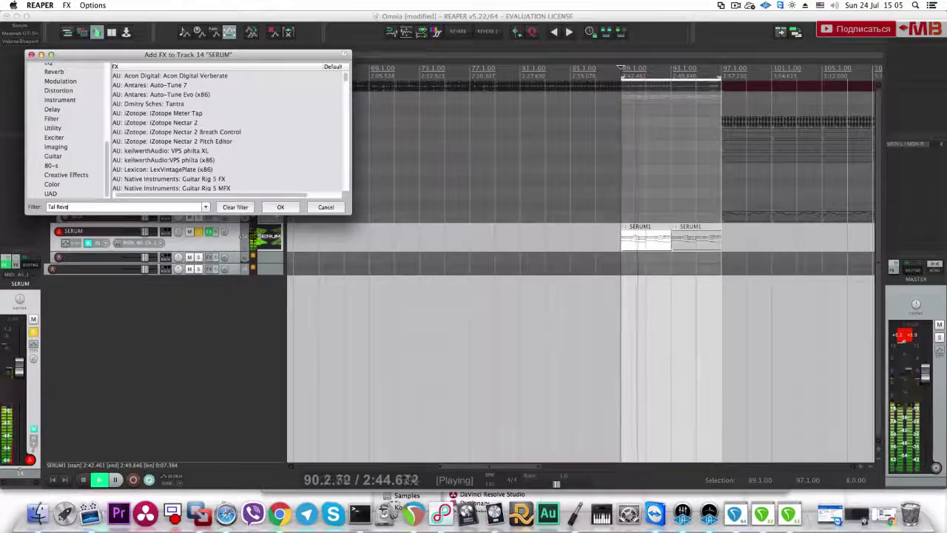
double_click(151, 85)
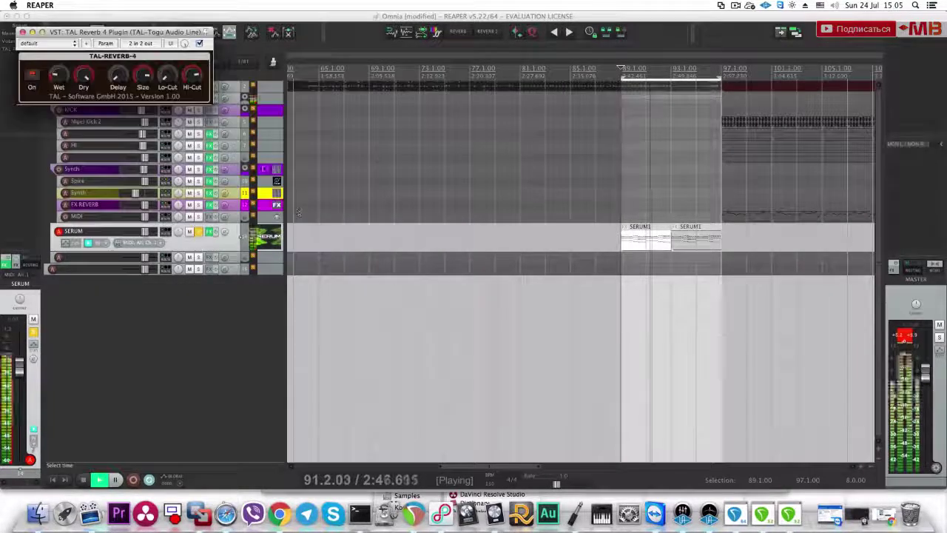
drag(112, 33, 214, 100)
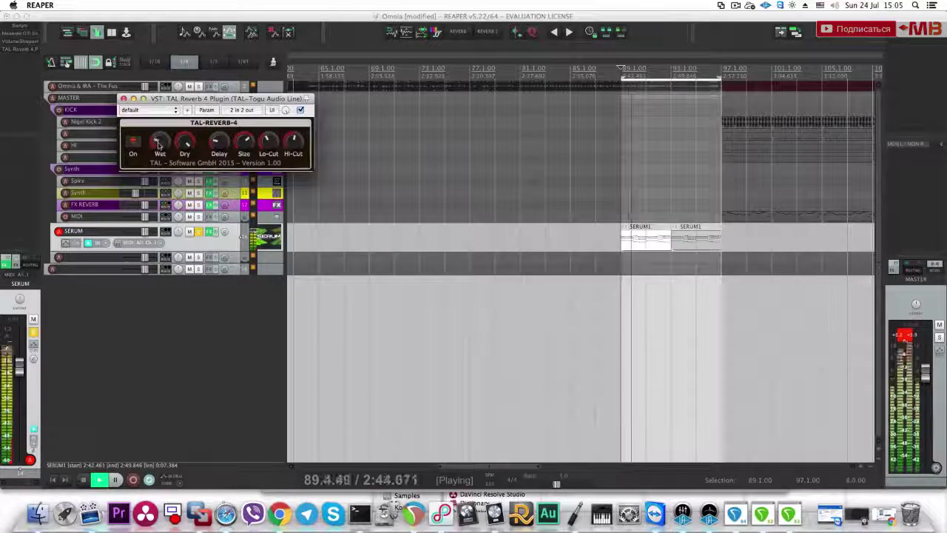
click(124, 98)
click(181, 286)
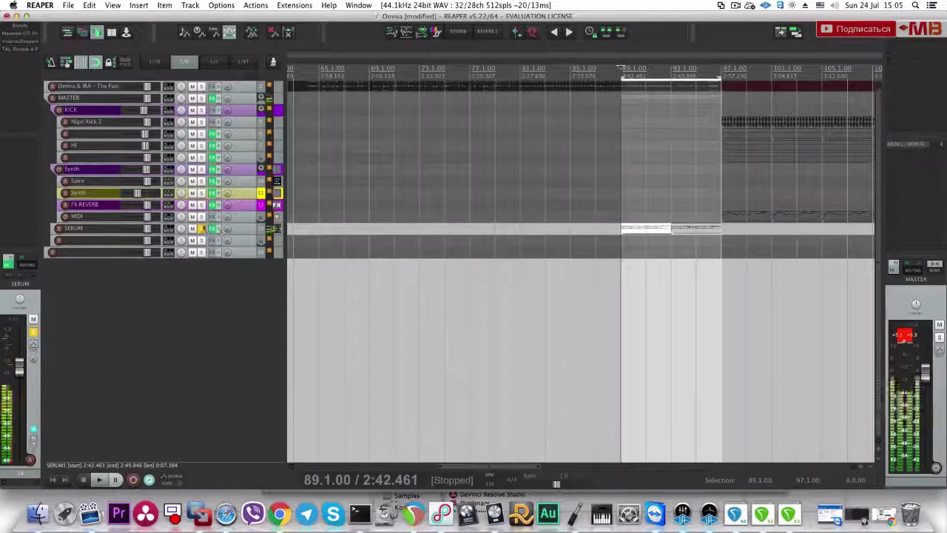
Step: Solo the Omnia & IRA reference briefly from bar 89 to compare it with the SERUM part
key(space)
scroll(649, 228, down, 2)
key(space)
click(201, 88)
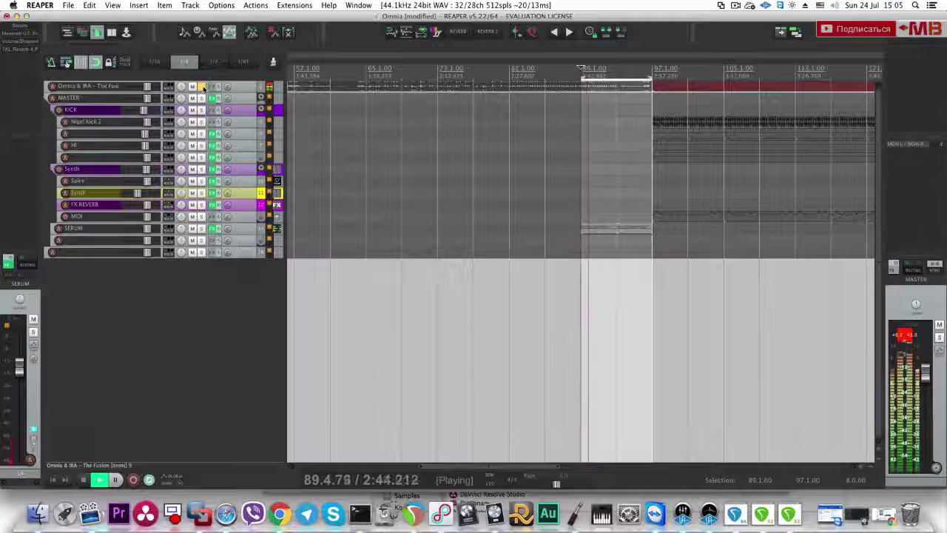
click(202, 87)
key(space)
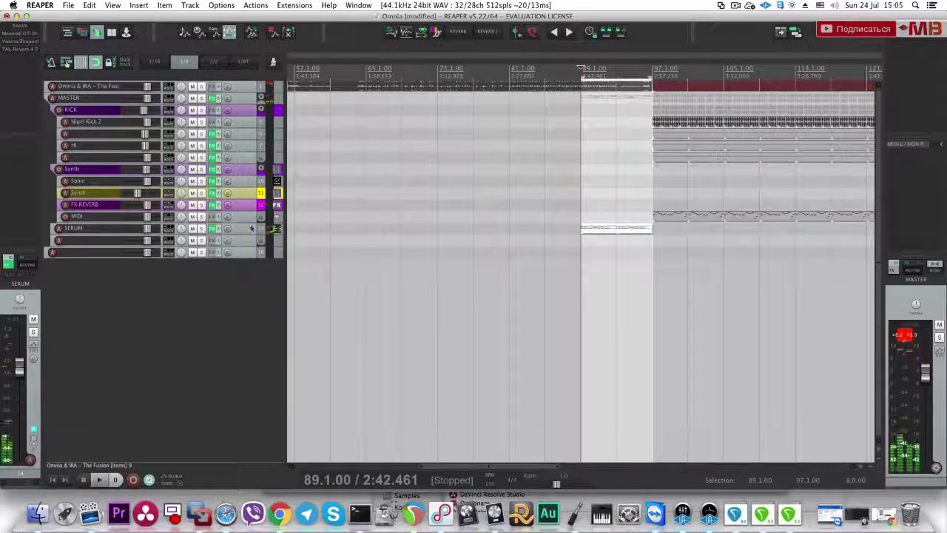
Step: Reopen TAL Reverb 4 on the soloed SERUM track, adjust its delay, size and low cut during playback, and close it
click(253, 229)
click(198, 232)
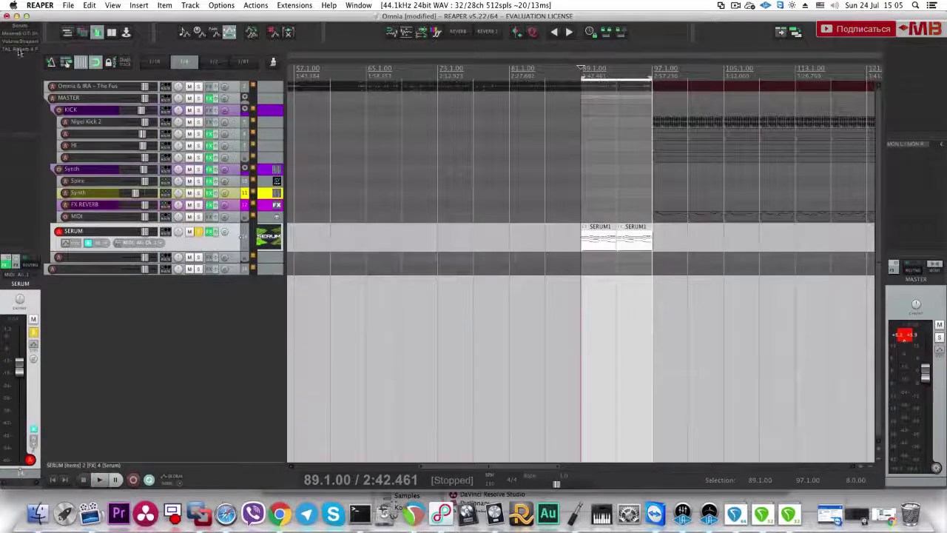
click(19, 49)
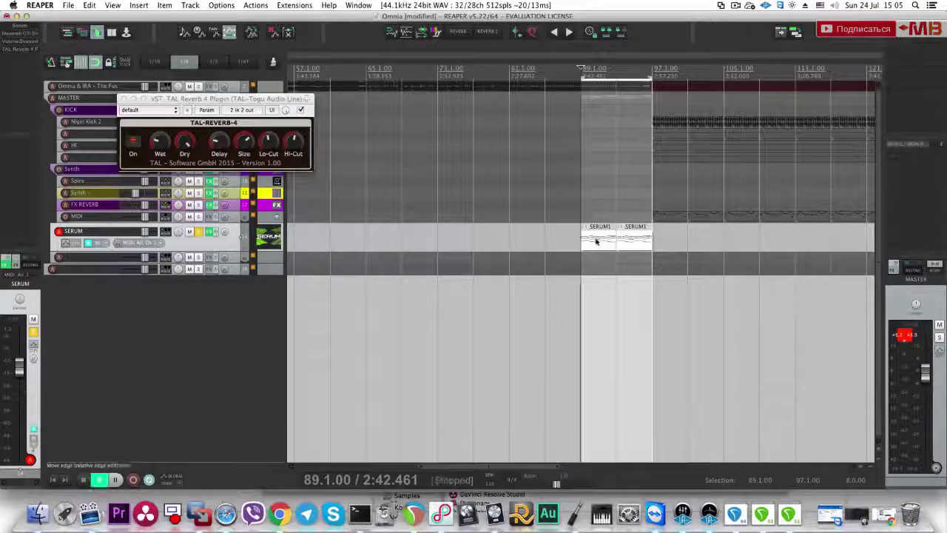
key(space)
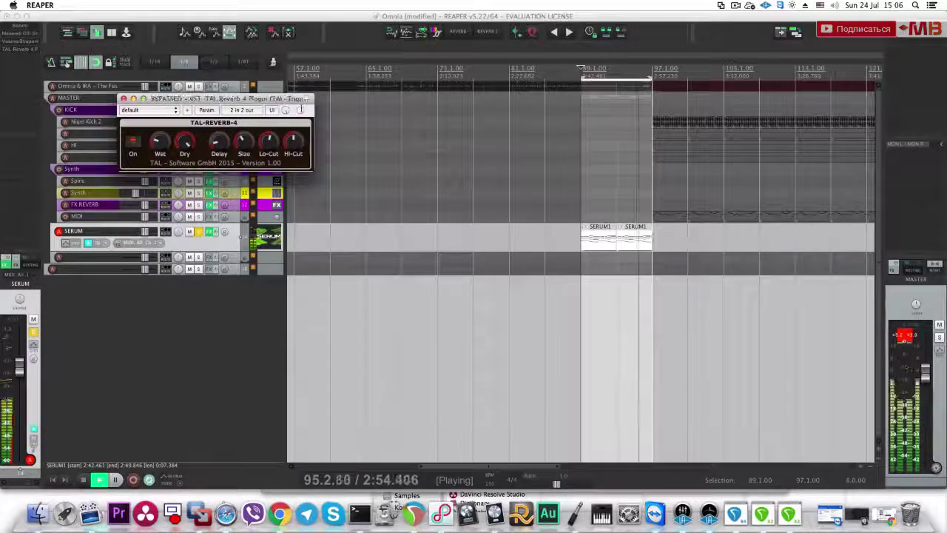
click(124, 98)
key(space)
Step: Move the SERUM items to start at bar 97 and add the VST version of Waves H-Delay Stereo to the track
scroll(625, 243, down, 3)
click(625, 243)
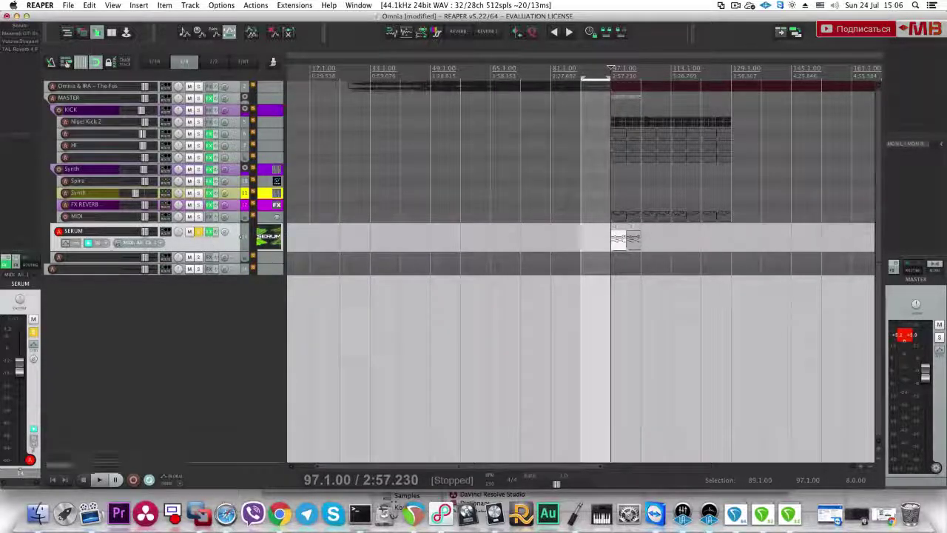
click(22, 58)
text(HH dela)
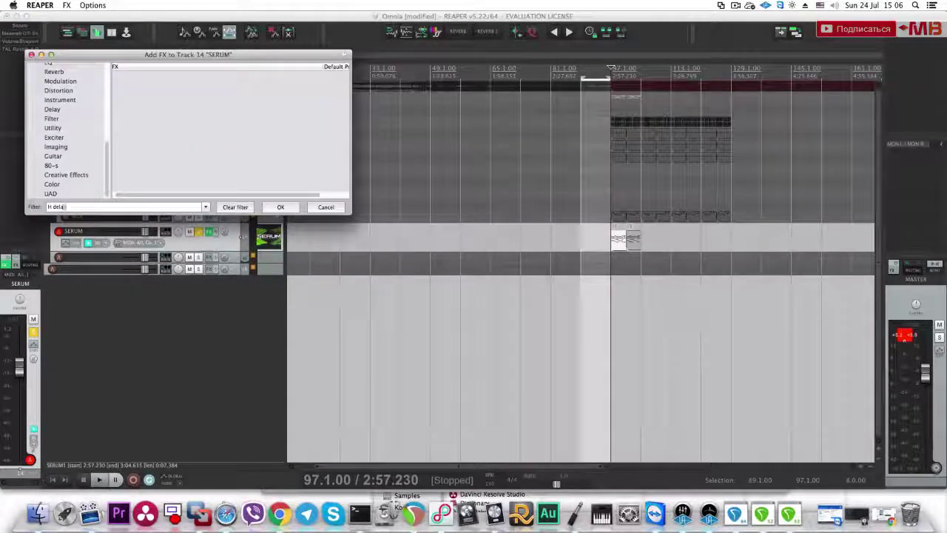
text(y)
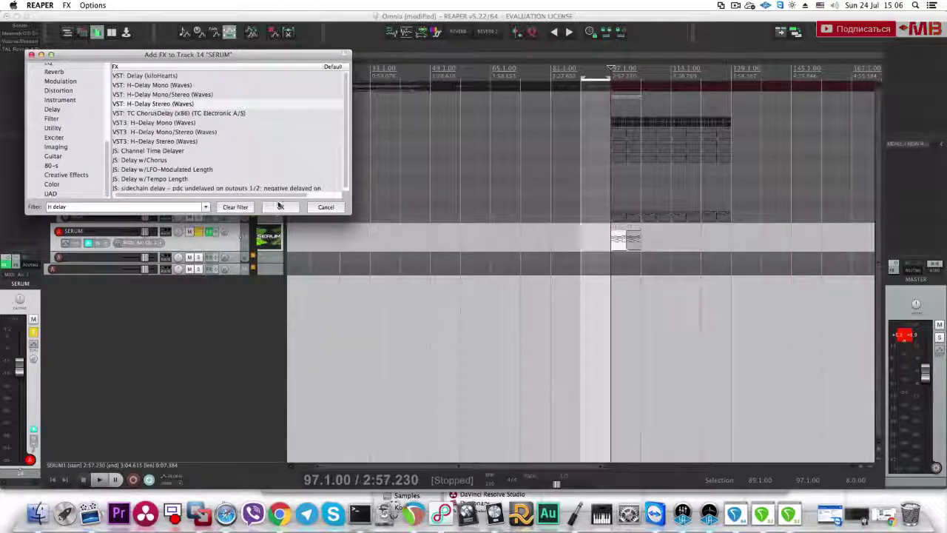
click(280, 207)
Step: Set H-Delay to ping-pong with a 1/4 delay time, and adjust its high-pass and low-pass filters during playback
key(space)
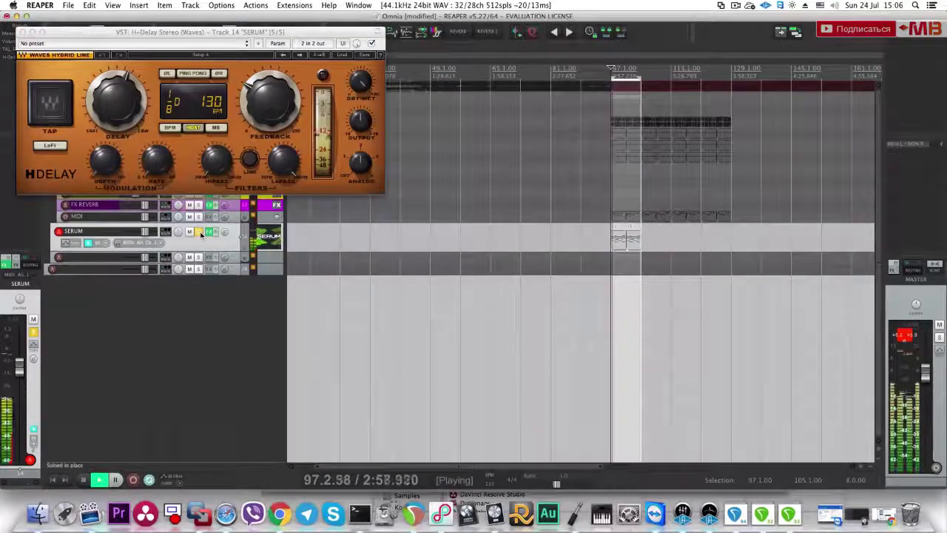
drag(362, 166, 362, 184)
click(193, 73)
drag(118, 104, 118, 88)
drag(223, 164, 222, 148)
drag(286, 159, 287, 172)
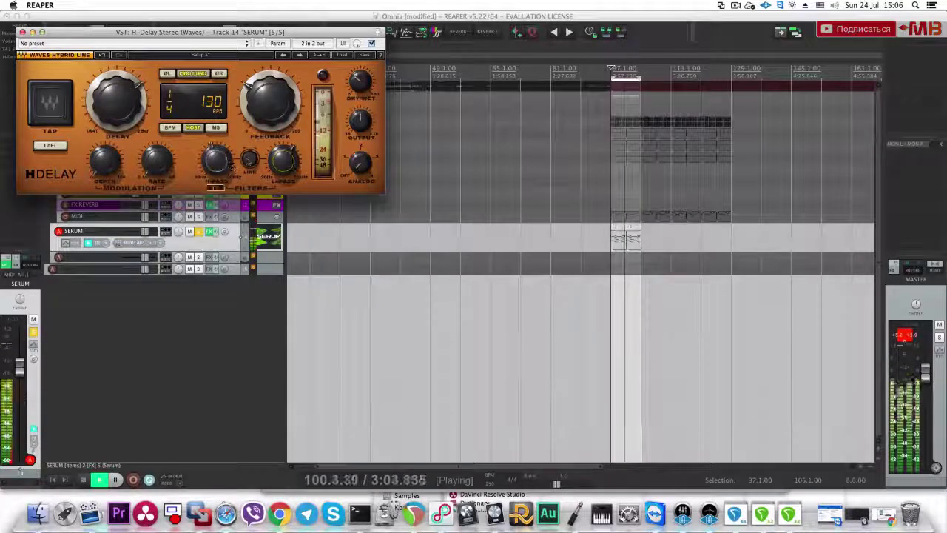
Step: Place H-Delay ahead of TAL Reverb 4 in the SERUM track's effect chain
drag(154, 31, 294, 110)
mouse_move(29, 57)
mouse_down()
mouse_move(28, 49)
mouse_move(30, 64)
mouse_up()
click(506, 166)
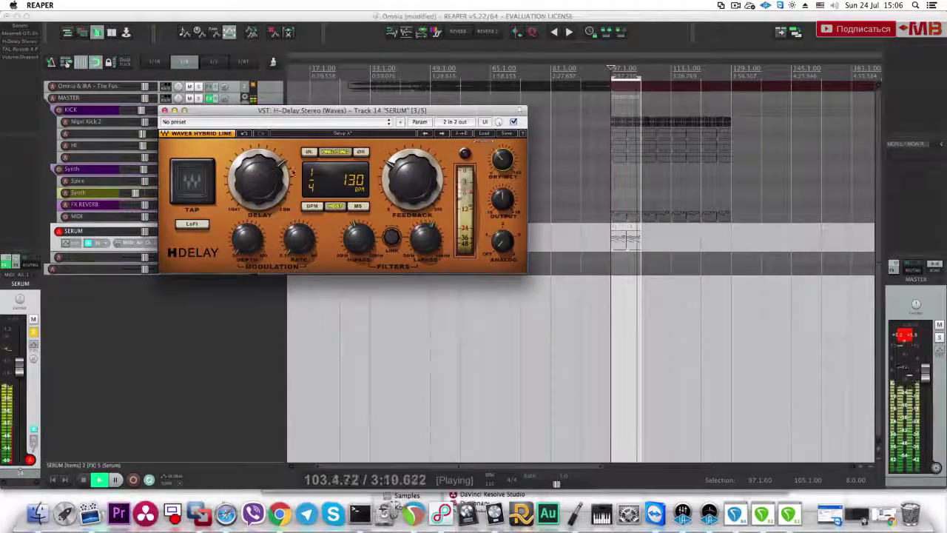
Step: Try H-Delay times of 1/4 T and 1/2 T during playback, and return to 1/4
scroll(272, 175, up, 1)
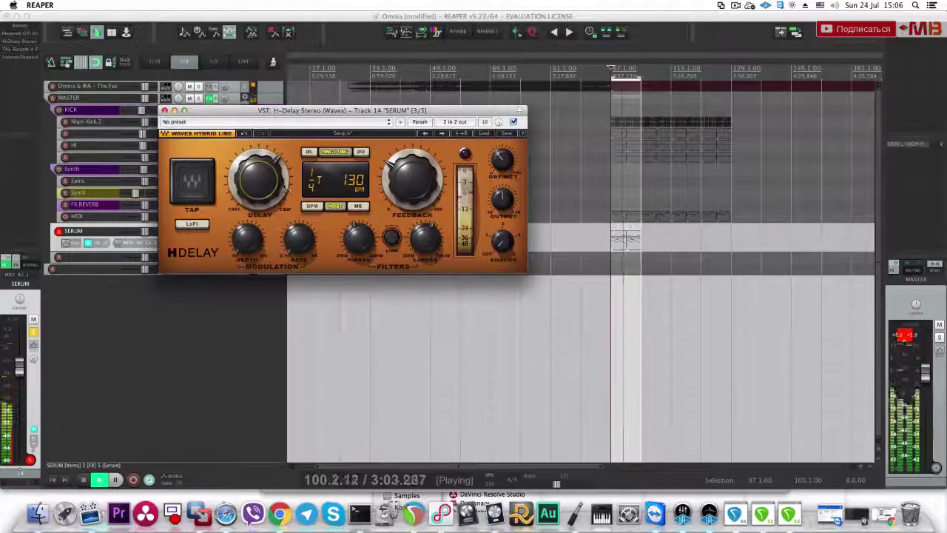
scroll(283, 185, down, 1)
scroll(284, 185, down, 1)
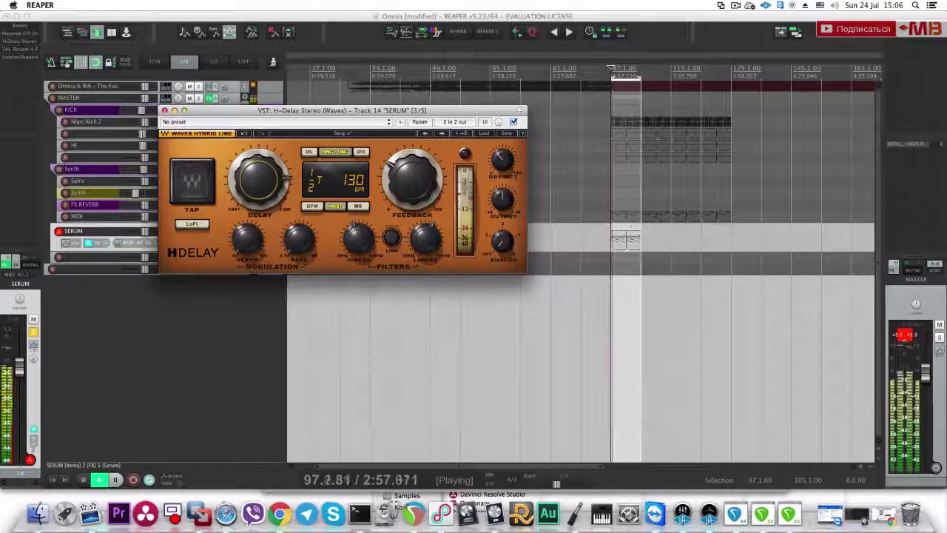
key(space)
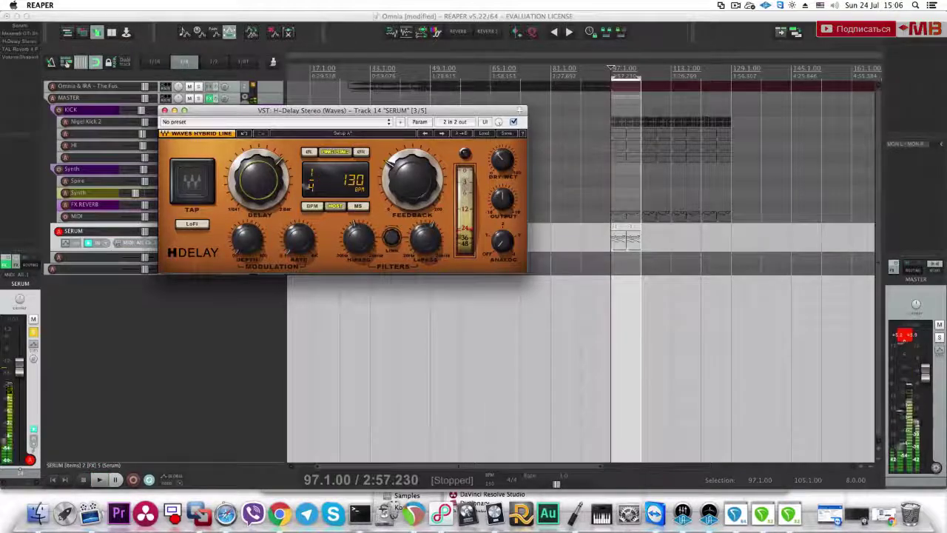
Step: Fine-tune H-Delay's output and dry/wet mix, listen from bar 97, and close the effect
drag(504, 200, 504, 197)
drag(504, 165, 503, 164)
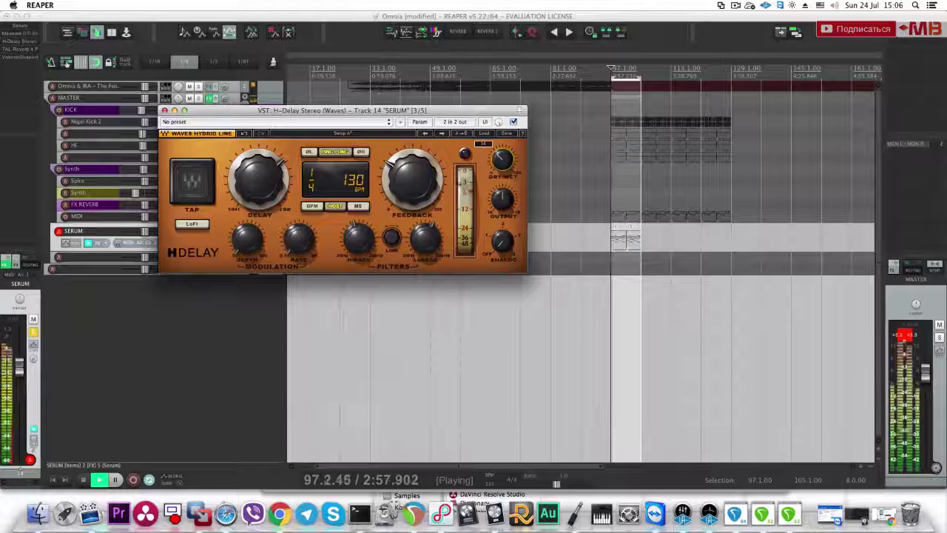
key(space)
key(space)
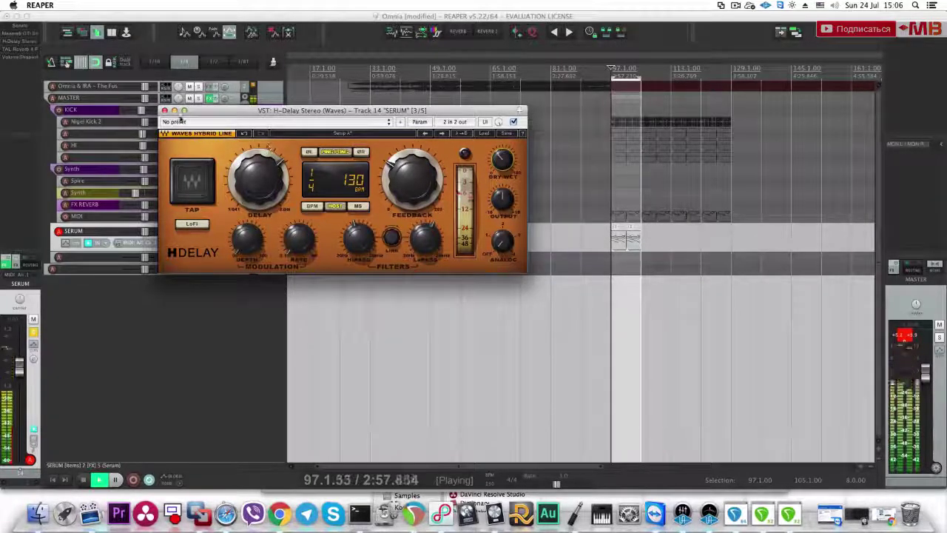
key(Escape)
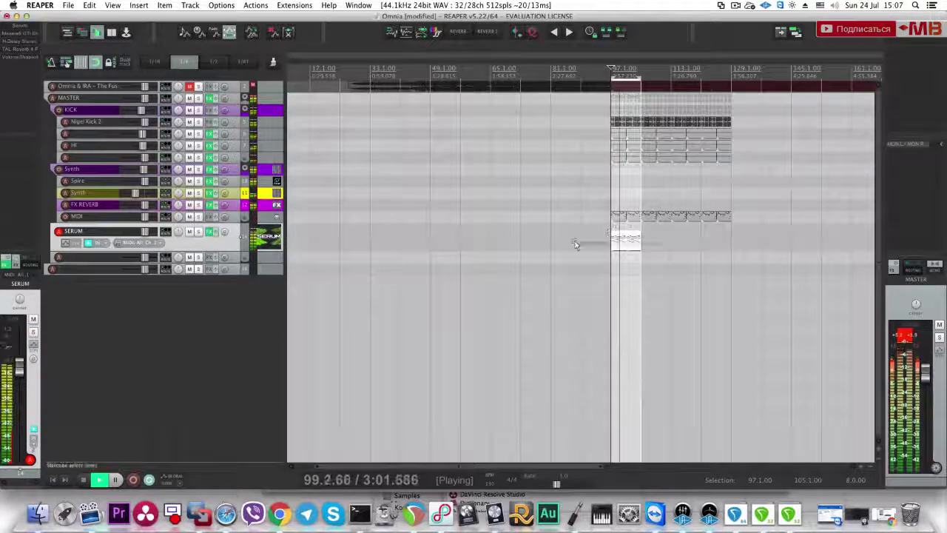
Step: Duplicate the SERUM items from bar 97 through to bar 129 and clear the time selection
key(ctrl+d)
key(ctrl+d)
key(ctrl+d)
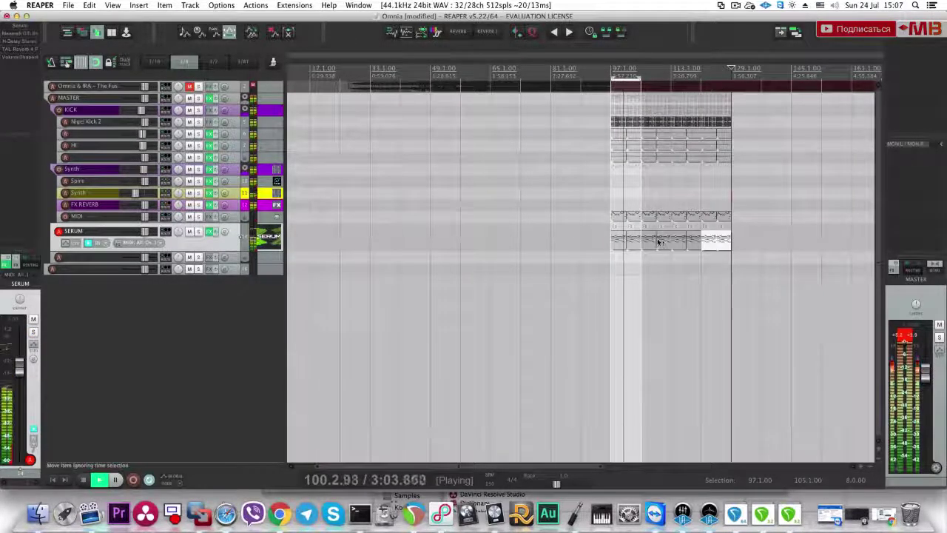
key(Escape)
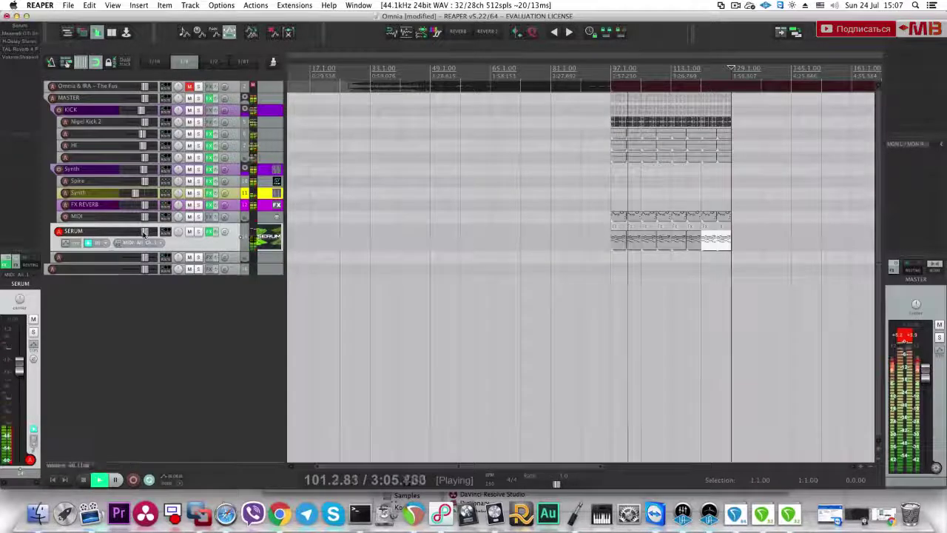
Step: Solo the Omnia & IRA reference briefly to compare it with the arrangement, and save the project
click(197, 87)
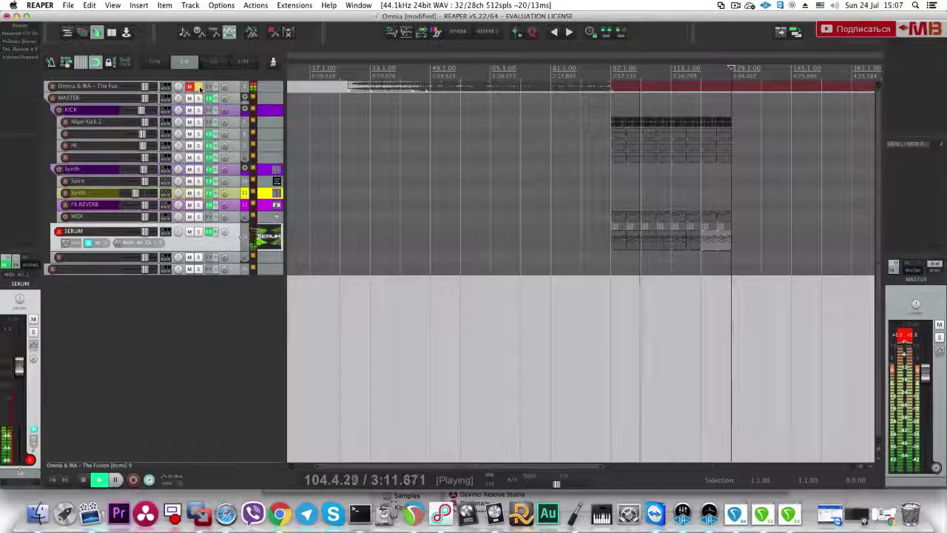
click(200, 88)
click(205, 306)
key(super+s)
Step: Extend the MIDI and SERUM items back to bar 65 and compare that section with the soloed reference
scroll(370, 280, down, 2)
key(space)
drag(685, 245, 461, 221)
key(space)
click(202, 87)
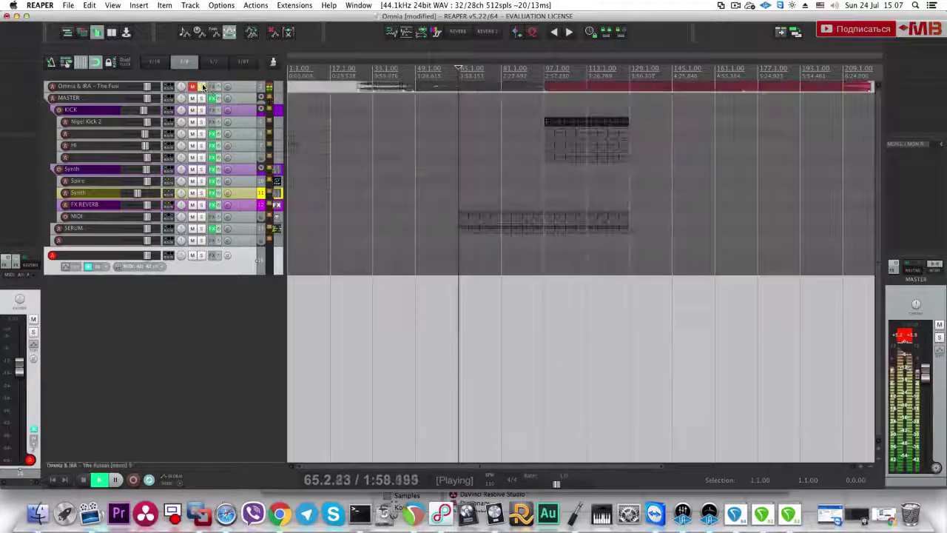
click(201, 87)
Step: Remove the MIDI and SERUM items between bars 65 and 81, and set the time selection to bars 81 to 97
drag(461, 231, 510, 233)
key(super+z)
key(super+z)
key(space)
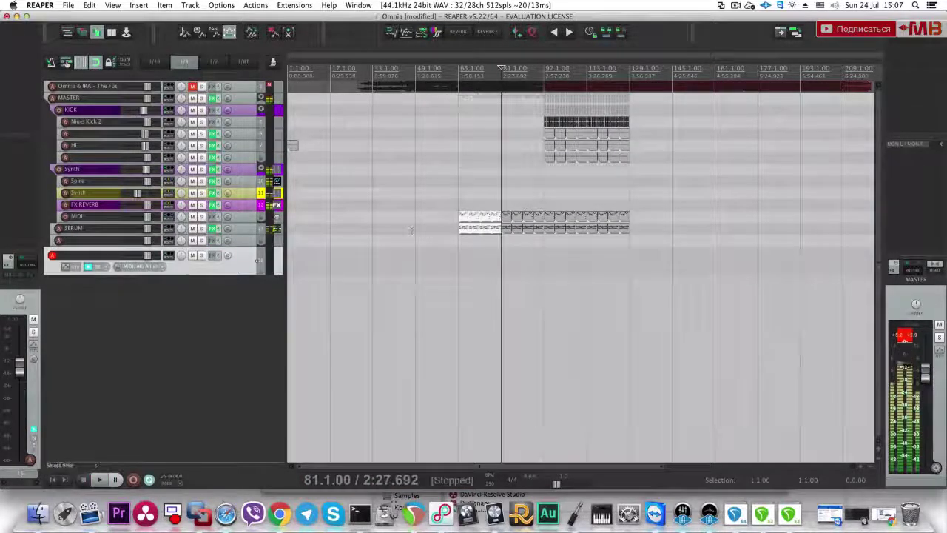
click(502, 242)
key(space)
drag(532, 244, 502, 230)
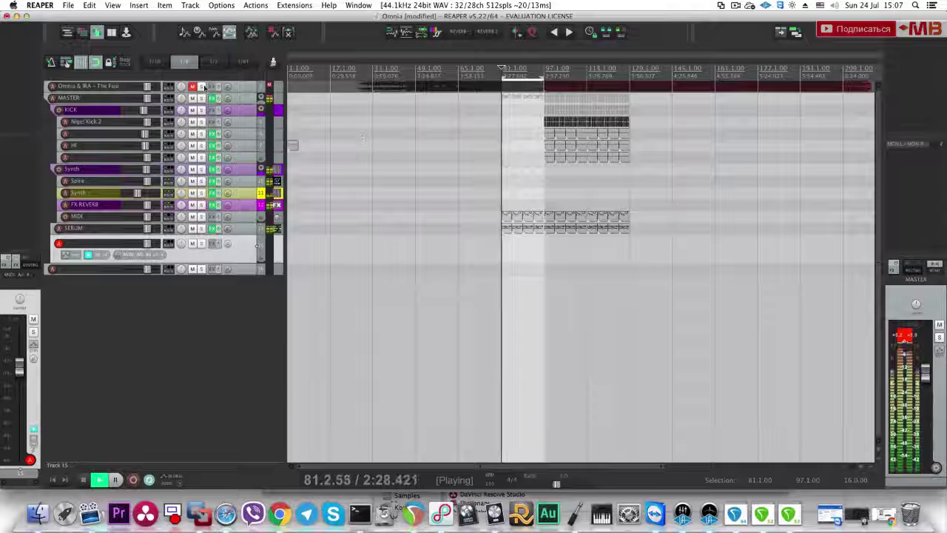
Step: Solo the Omnia & IRA reference and listen to bars 81 to 97 while checking the Spire and Synth tracks
click(202, 87)
scroll(458, 185, up, 5)
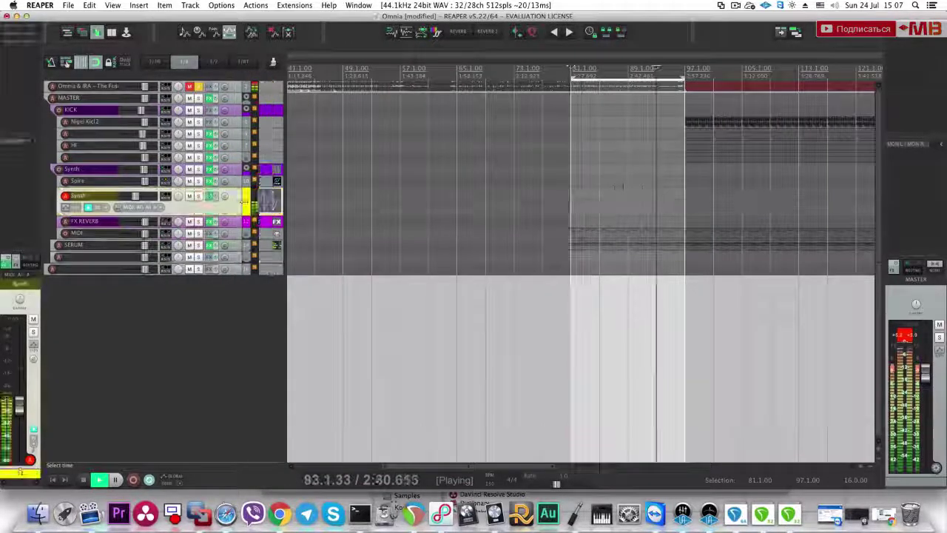
click(242, 183)
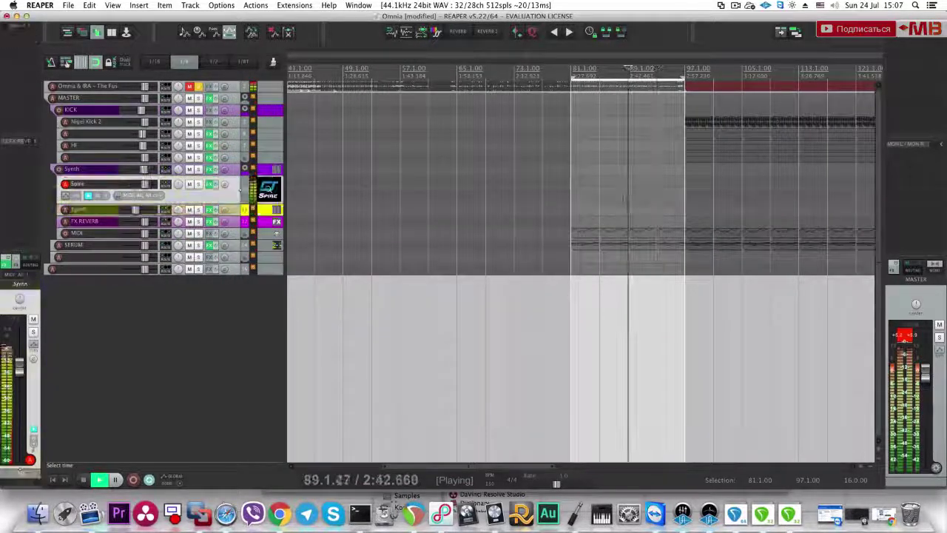
click(660, 211)
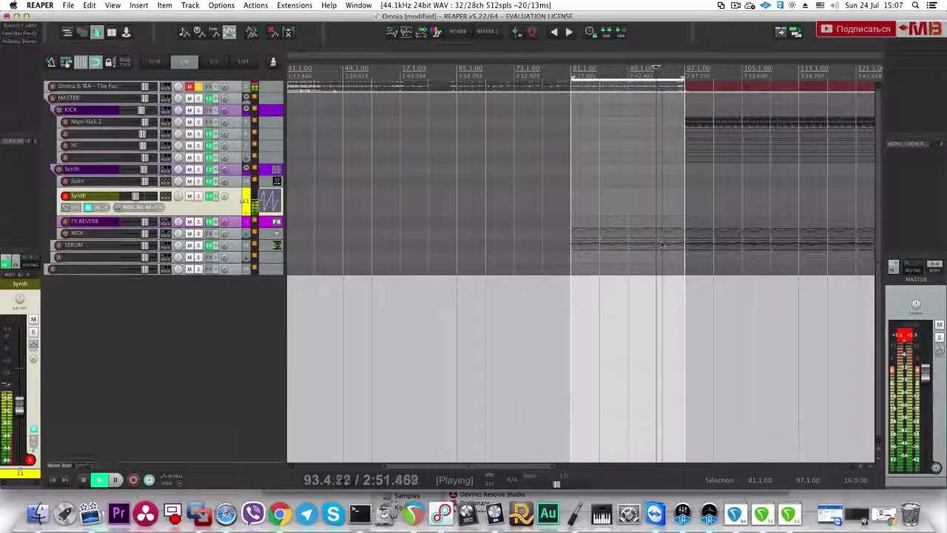
scroll(656, 233, down, 1)
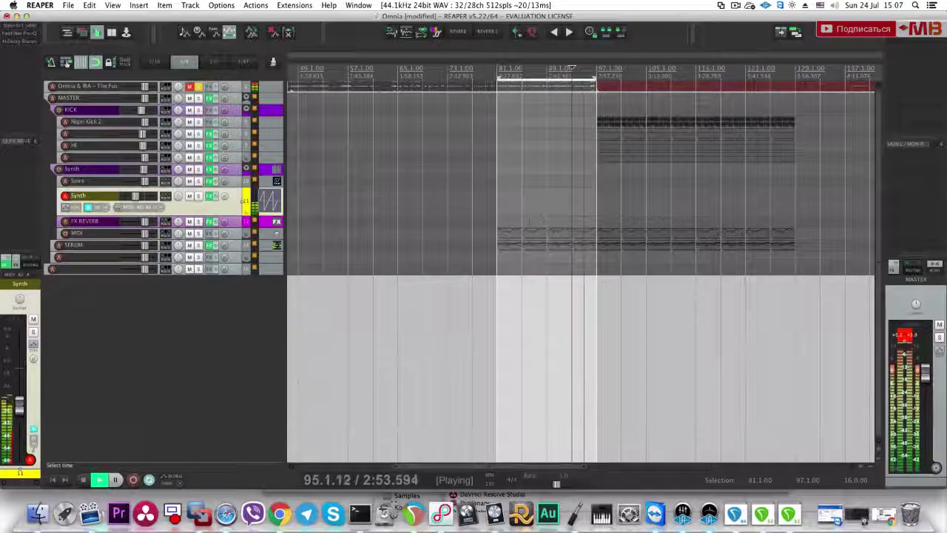
Step: Remove the MIDI items between bars 81 and 89, unsolo the reference, and play from bar 97
drag(500, 231, 549, 232)
click(606, 258)
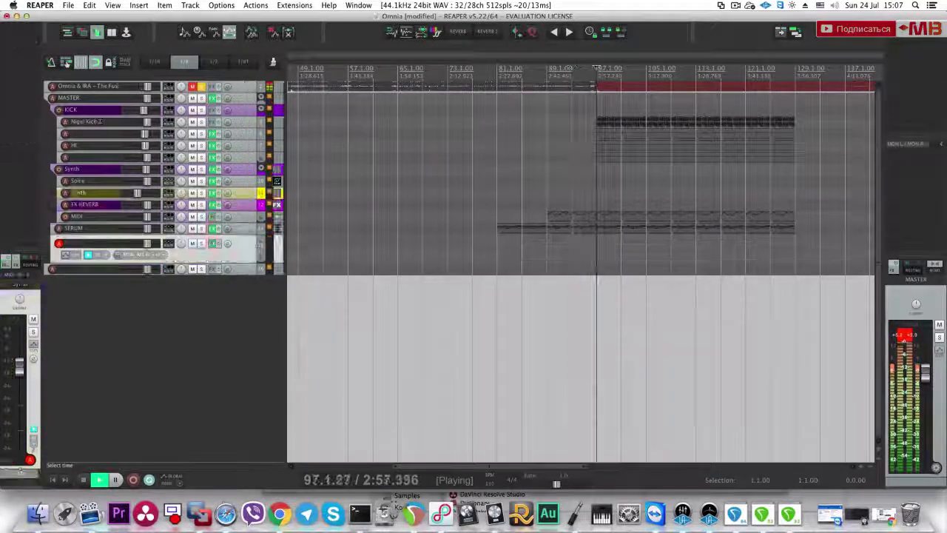
click(201, 88)
key(space)
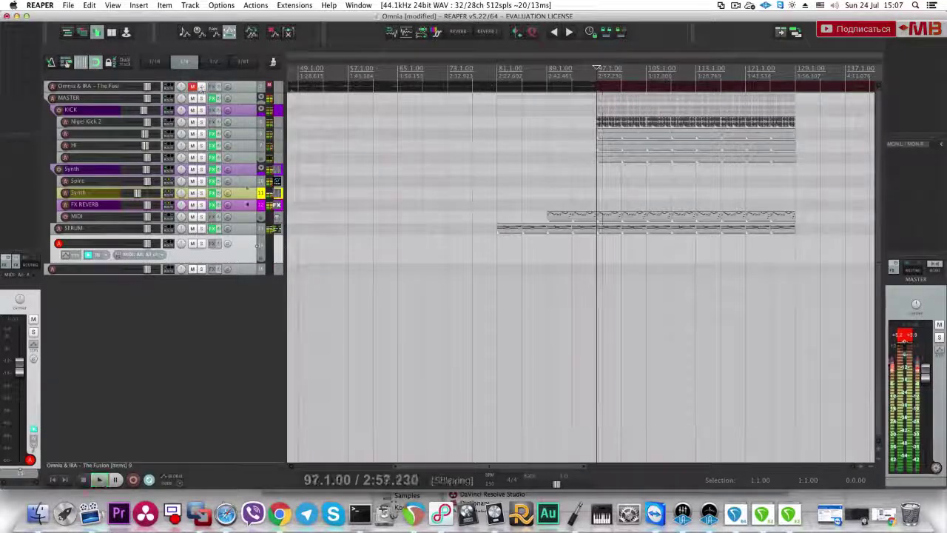
Step: Select the Synth folder track to check its effects, and solo the reference to compare from bar 97
click(247, 170)
click(28, 37)
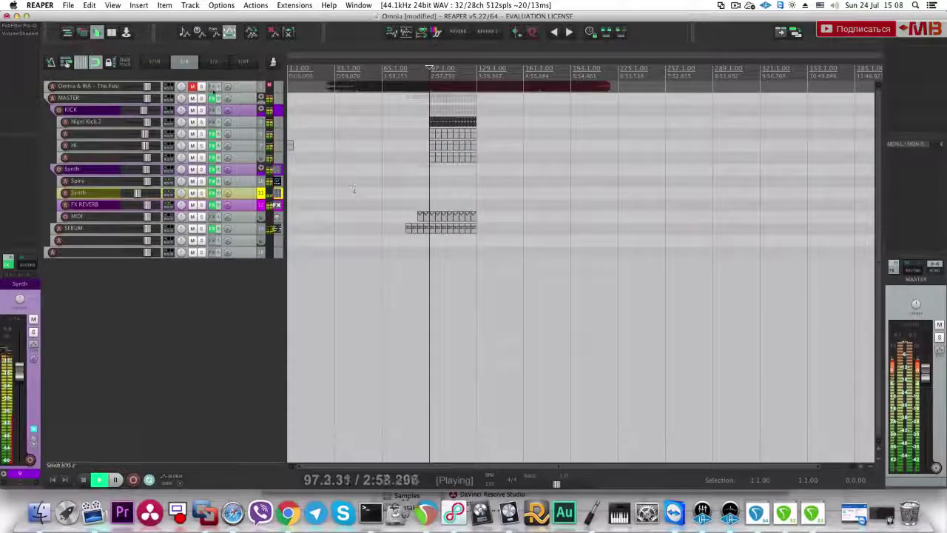
click(202, 87)
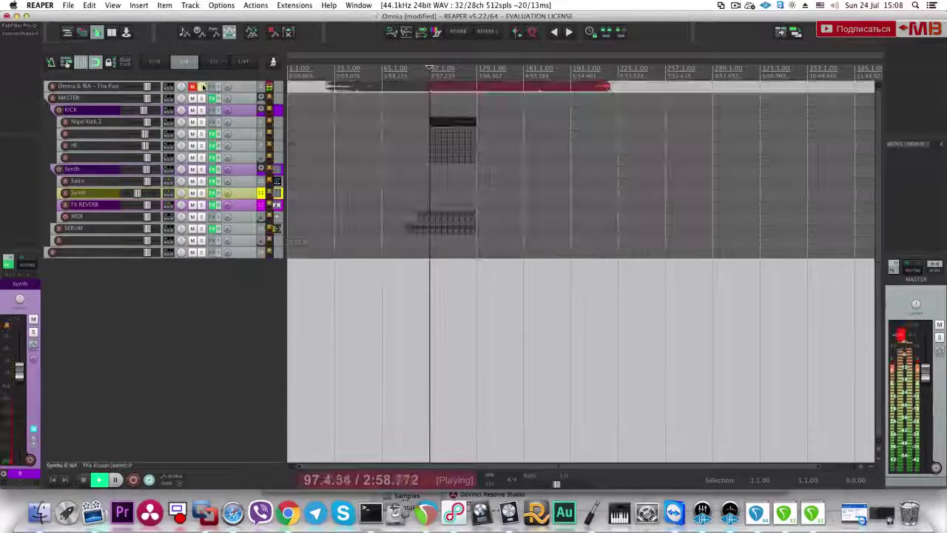
Step: Compare the mix with the Omnia & IRA reference from bar 97, leaving the reference unsoloed
click(202, 87)
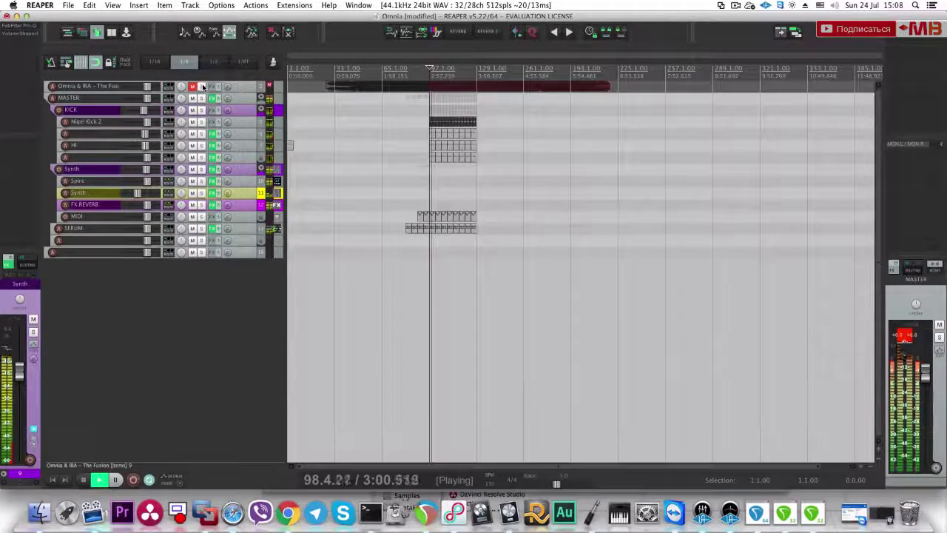
key(space)
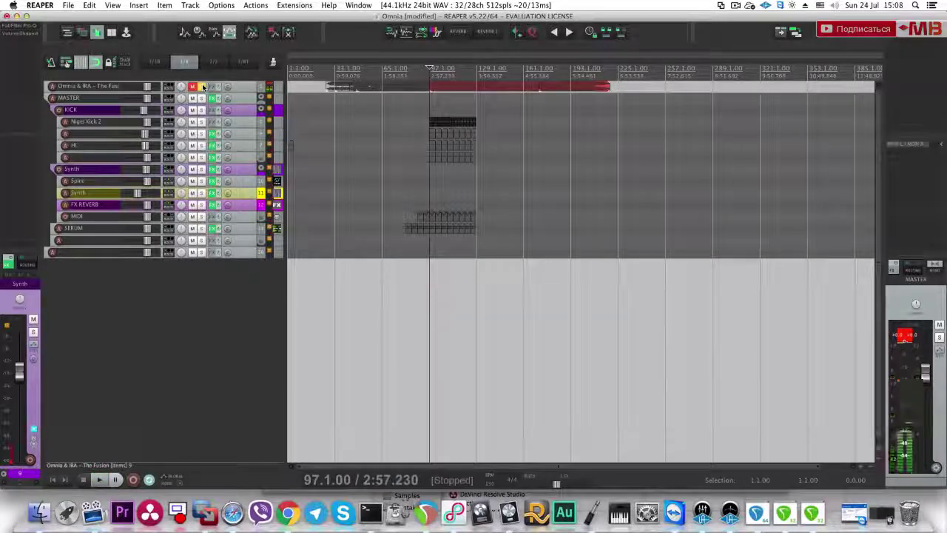
click(203, 86)
Step: Add an empty track after the KICK group, and open the Veangence sample folder in the Media Explorer
click(249, 160)
key(super+t)
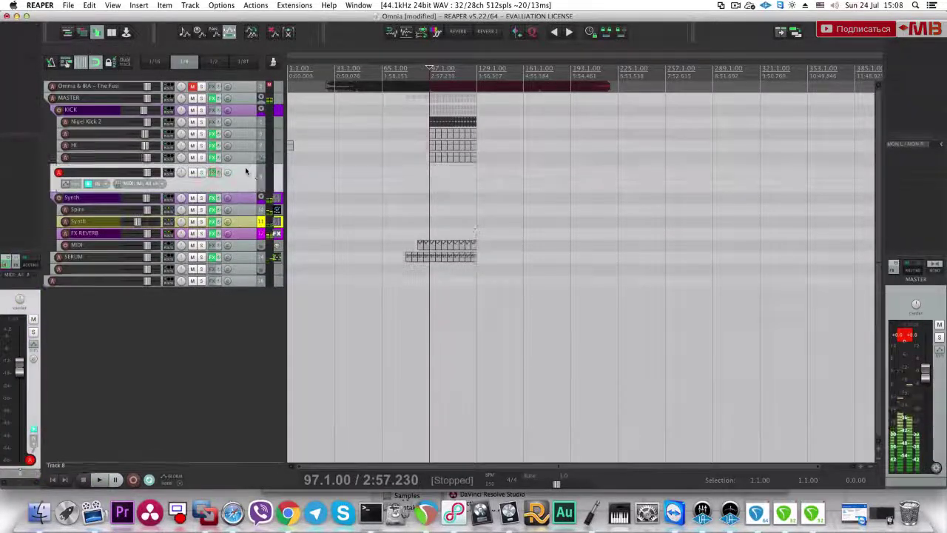
key(super+alt+x)
click(96, 324)
scroll(270, 357, down, 5)
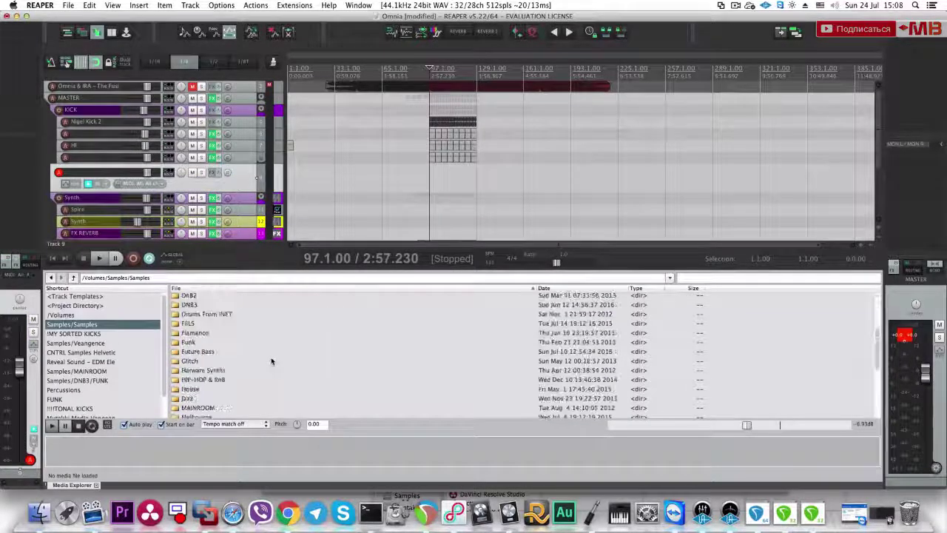
scroll(213, 407, down, 4)
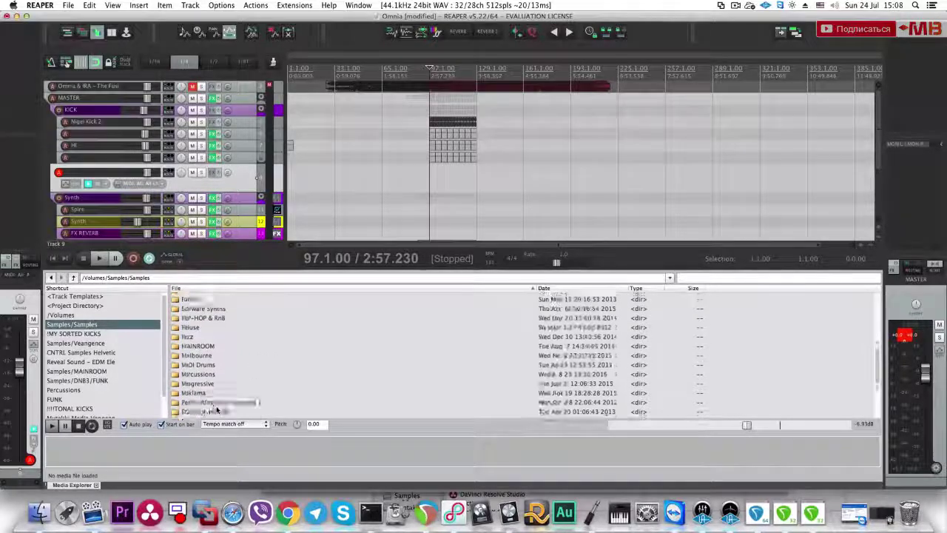
double_click(215, 394)
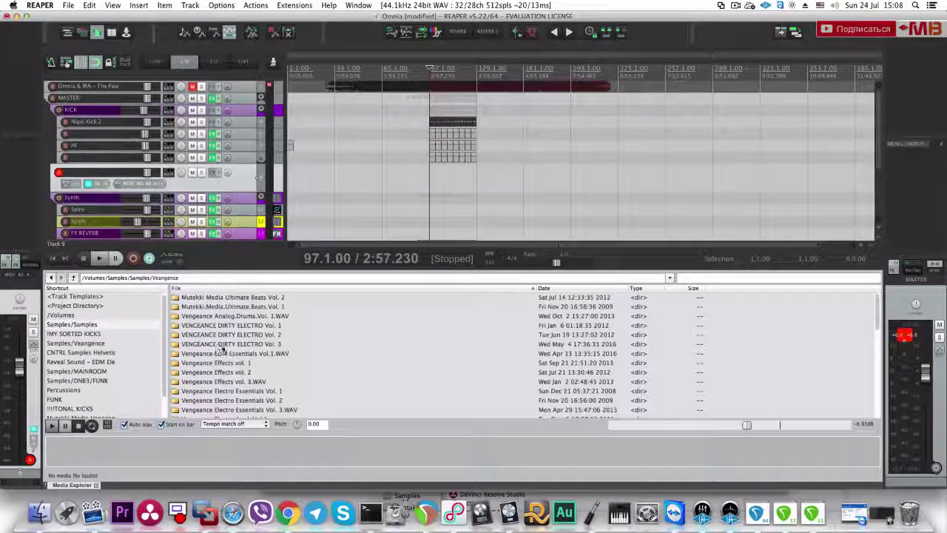
Step: Open the VES2 Claps & Snares folder inside Vengeance Electroshock Vol.2
scroll(245, 373, down, 1)
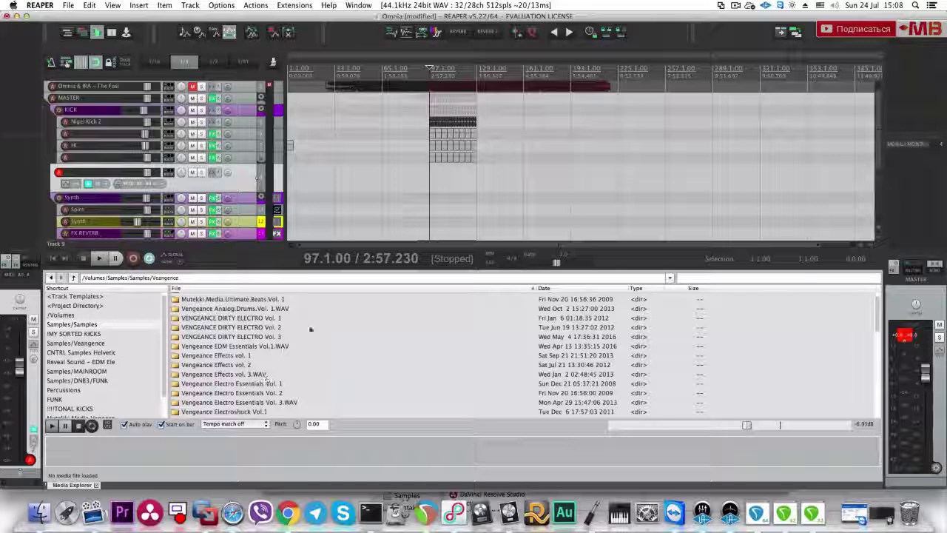
scroll(271, 385, down, 2)
scroll(270, 378, down, 3)
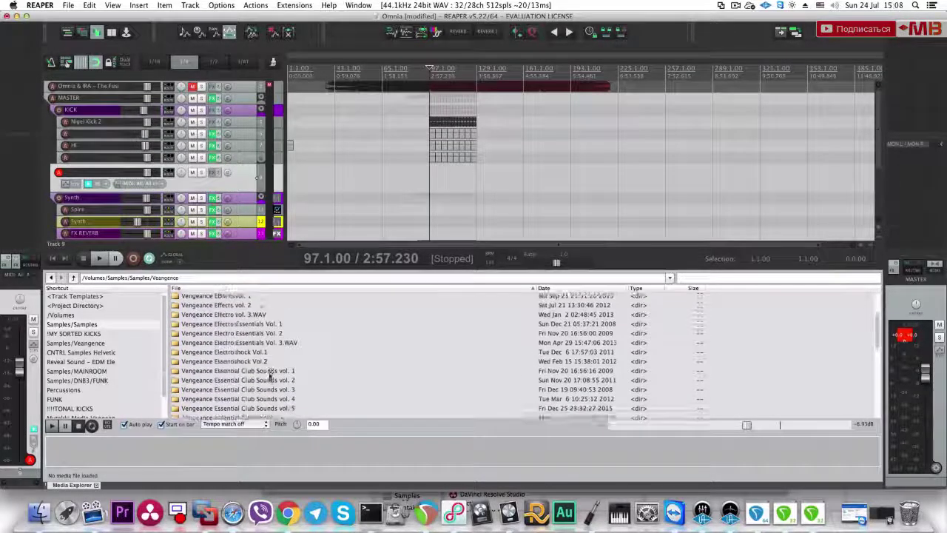
scroll(326, 388, down, 1)
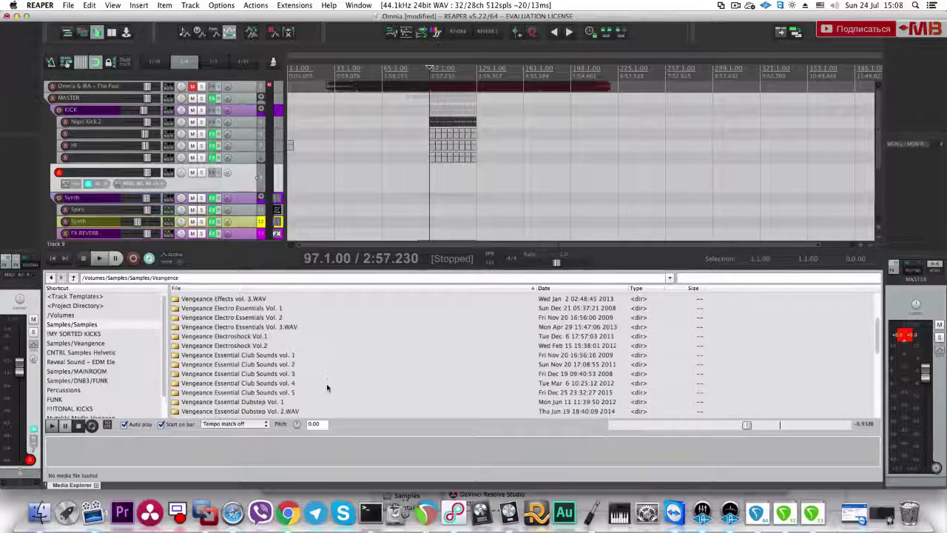
click(251, 345)
double_click(251, 345)
double_click(238, 318)
Step: Audition the first VES2 Claps & Snares samples through 005.wav
click(239, 298)
click(246, 307)
click(269, 316)
key(Down)
key(Down)
key(Down)
key(Down)
key(Down)
Step: Solo the Omnia & IRA reference and play it from bar 33 and from bar 65
click(337, 159)
click(201, 87)
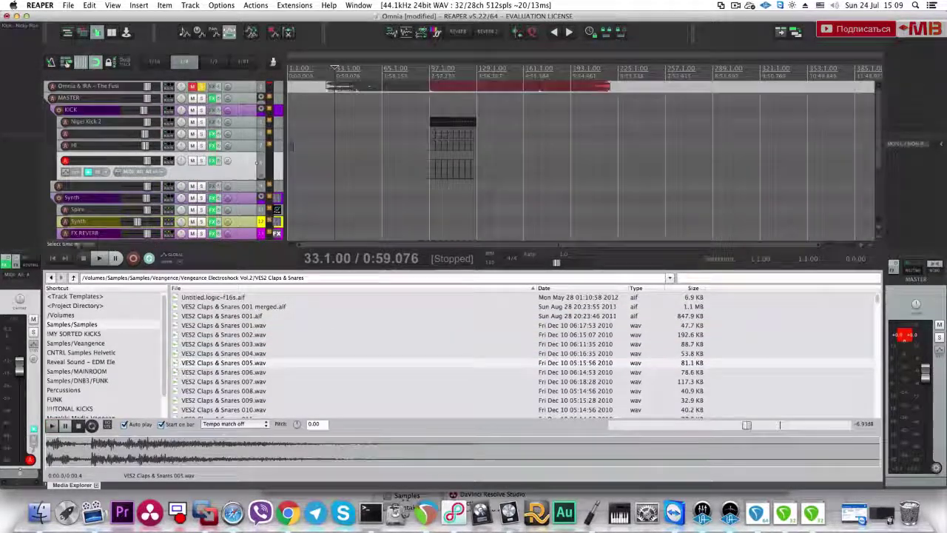
scroll(473, 163, up, 4)
key(space)
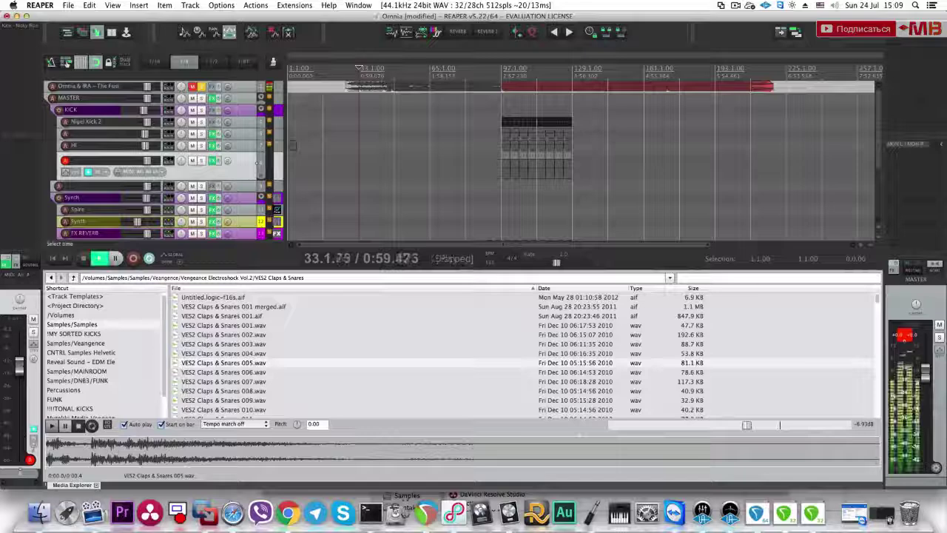
click(394, 110)
click(429, 110)
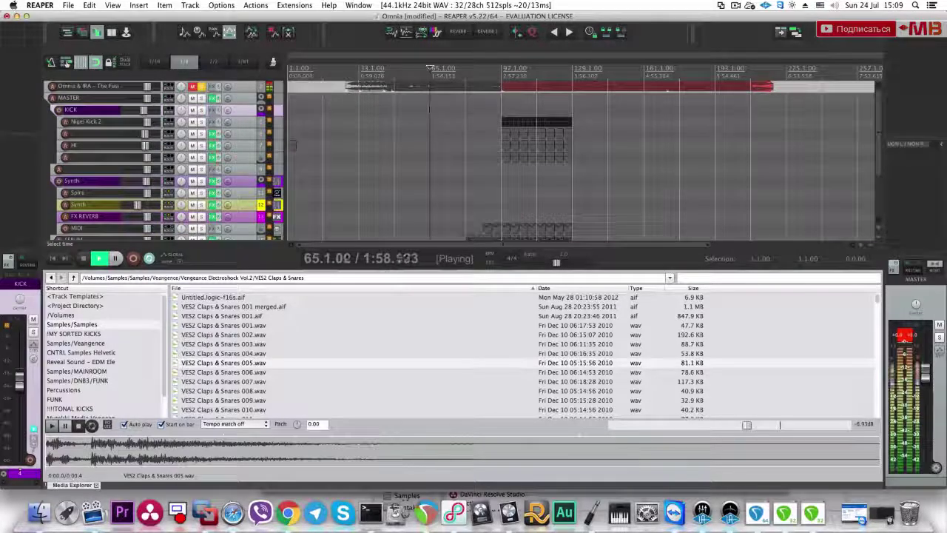
Step: Listen to the soloed reference between bars 65 and 89 for its clap sound, stopping at bar 81
scroll(407, 118, up, 6)
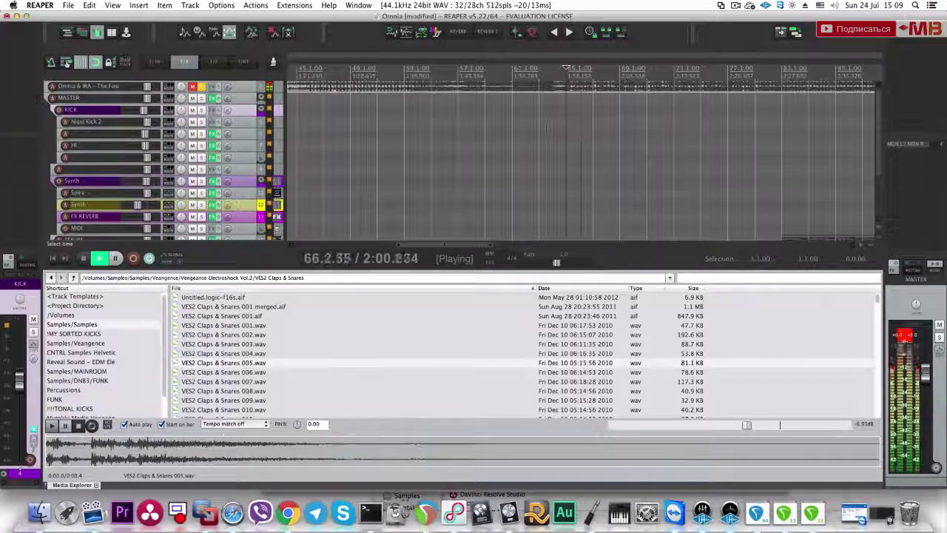
click(620, 110)
click(645, 109)
scroll(640, 111, down, 5)
click(603, 117)
click(654, 115)
click(682, 115)
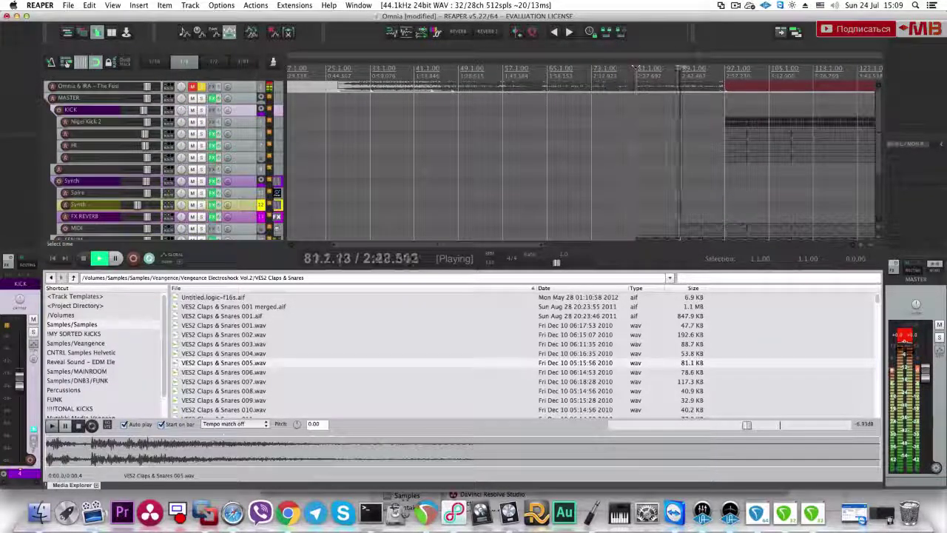
scroll(684, 113, up, 8)
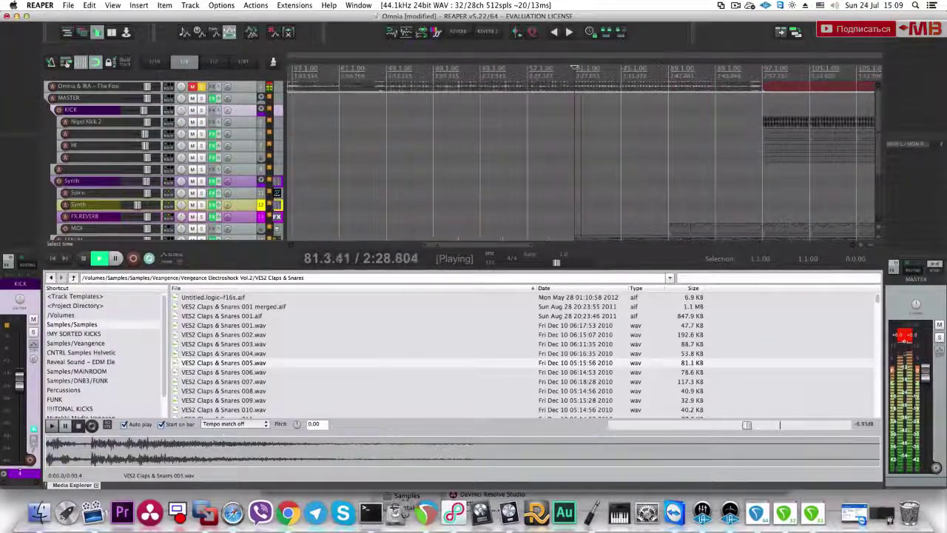
key(space)
Step: Add a soloed track beneath the reference, and clear the reference audio between 81.3 and 82.1
click(254, 88)
key(super+t)
click(194, 102)
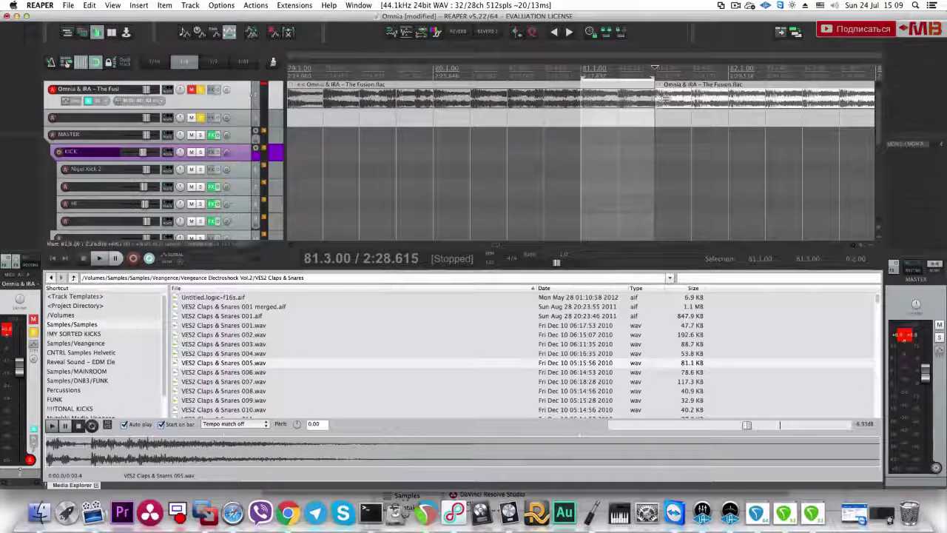
drag(657, 98, 728, 98)
Step: Set the time selection from 81.1 to 82.1 and play it with the new track selected
drag(571, 114, 729, 115)
click(261, 118)
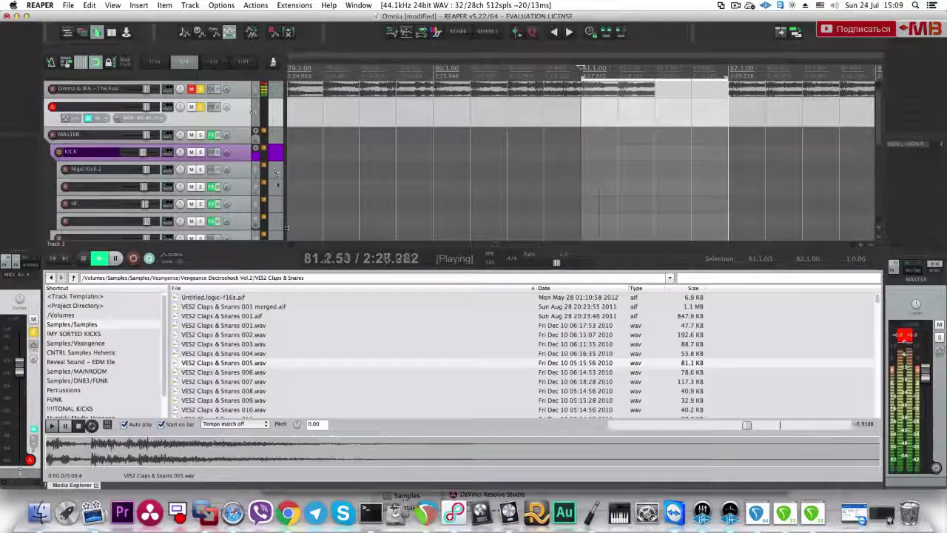
key(space)
Step: Audition the VES2 Claps & Snares samples from 006.wav to 010.wav
click(288, 372)
key(Down)
scroll(288, 328, down, 1)
key(Down)
key(Down)
key(Down)
scroll(289, 327, down, 1)
key(Down)
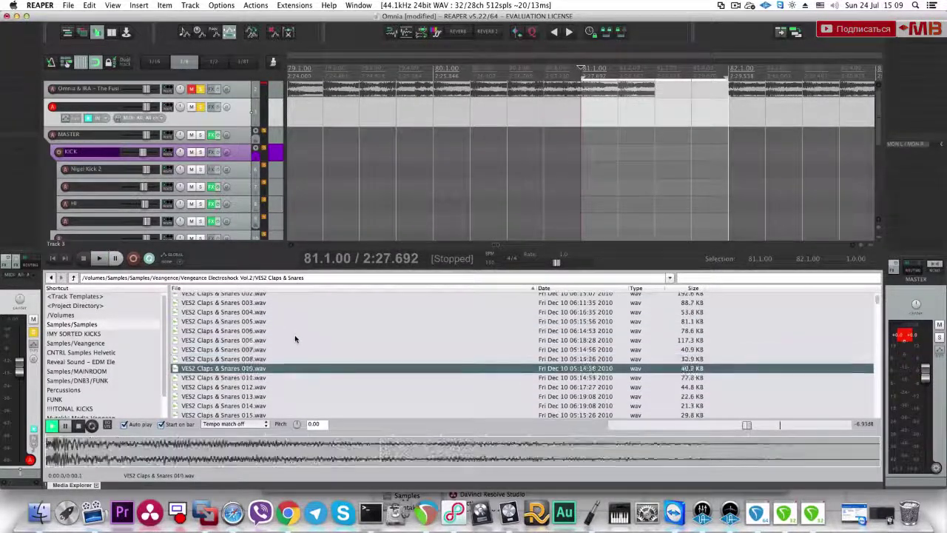
Step: Audition samples near the end of the VES2 Claps & Snares folder for a matching clap
scroll(289, 328, down, 5)
drag(877, 302, 869, 427)
click(359, 402)
key(Up)
key(Up)
key(Up)
scroll(238, 336, up, 1)
Step: Try VES2 Claps & Snares 391.wav at 81.3 on the new track and play bar 81
click(238, 336)
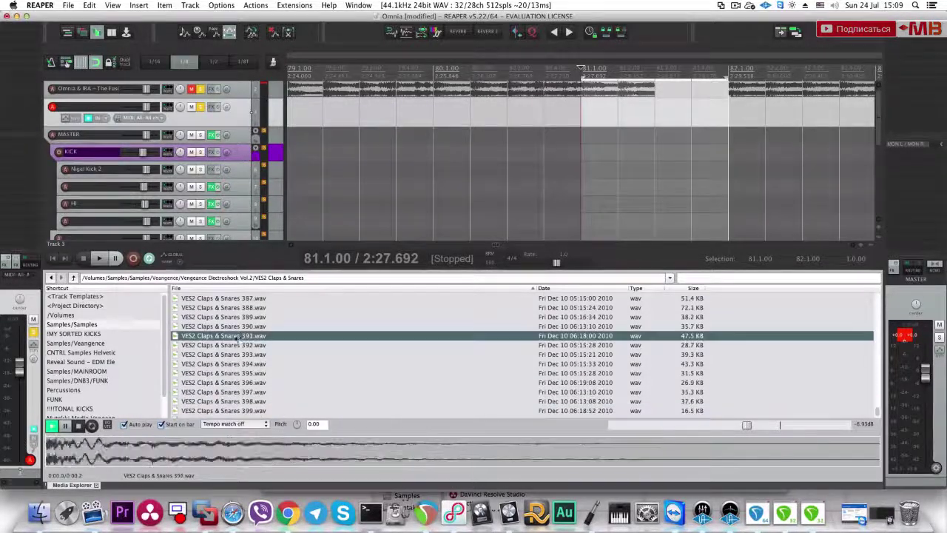
drag(667, 118, 666, 117)
key(space)
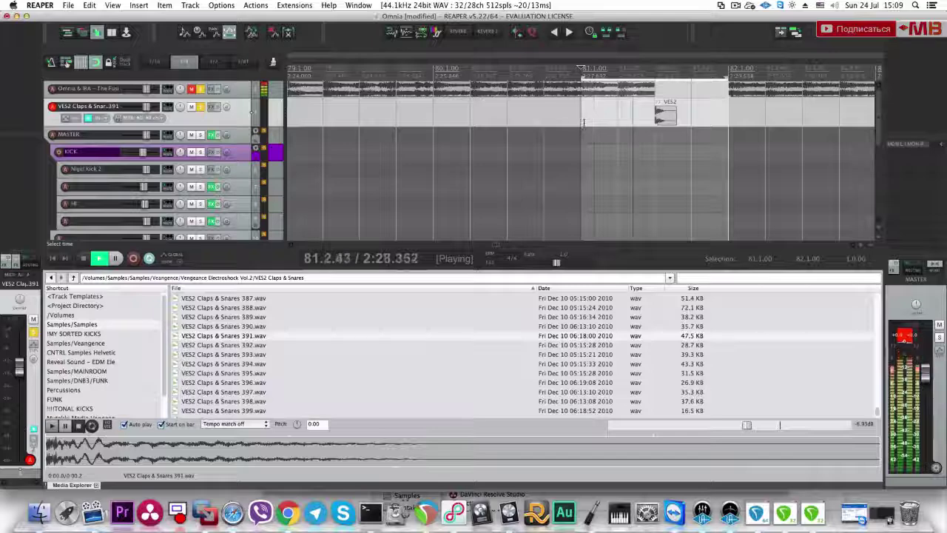
key(space)
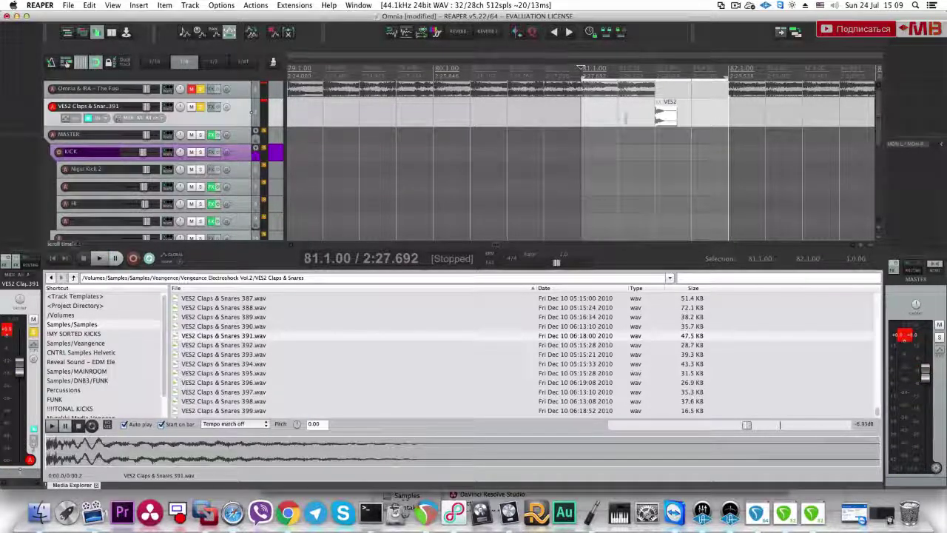
Step: Set the time selection from 81.2 to 81.4 and replace the clap at 81.3 with VES2 Claps & Snares 390.wav
drag(628, 118, 692, 118)
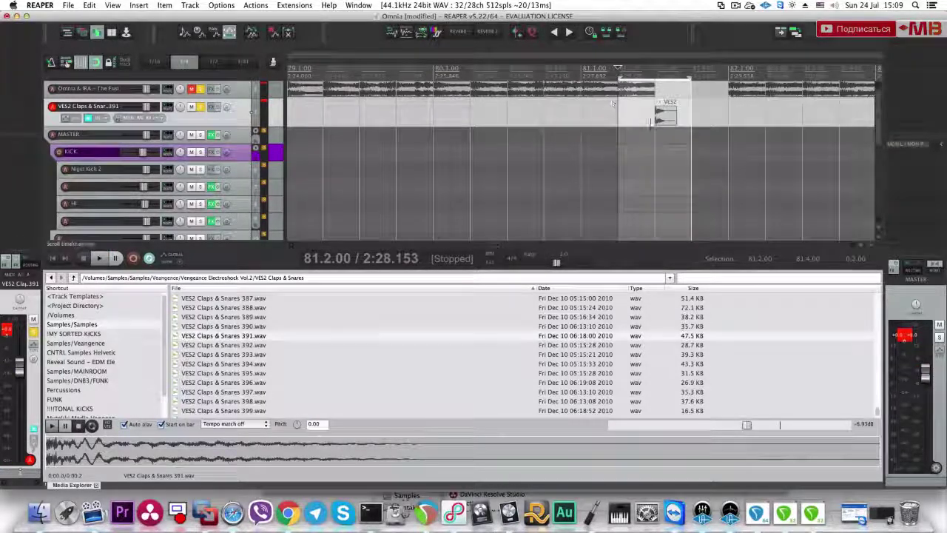
click(258, 327)
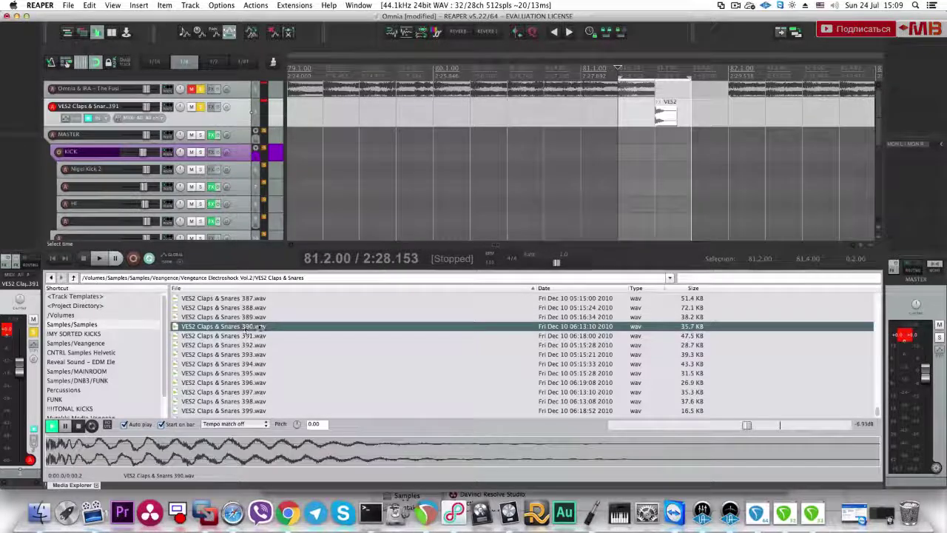
key(super+z)
drag(241, 328, 658, 114)
Step: Listen to the clap against the reference from 81.2 and 80.4 while lowering the clap track's volume
key(space)
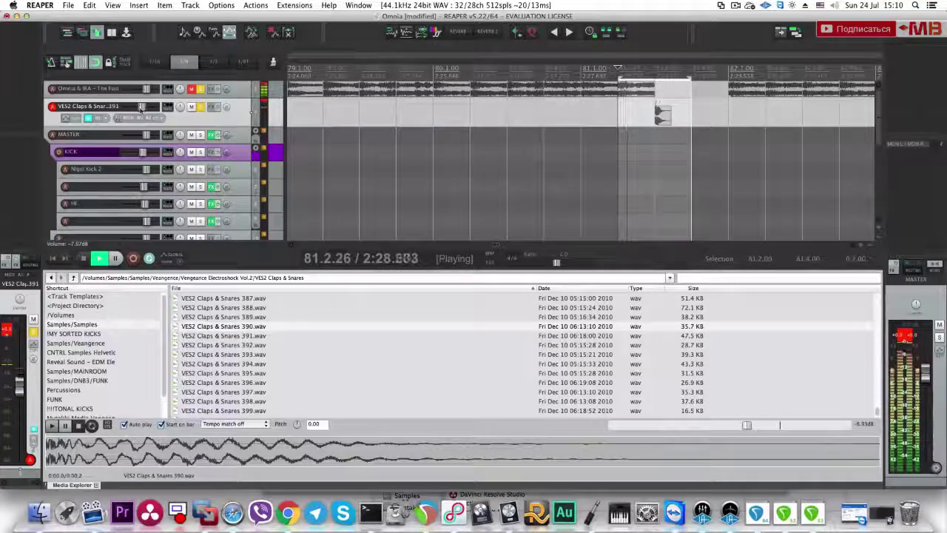
click(600, 102)
click(545, 105)
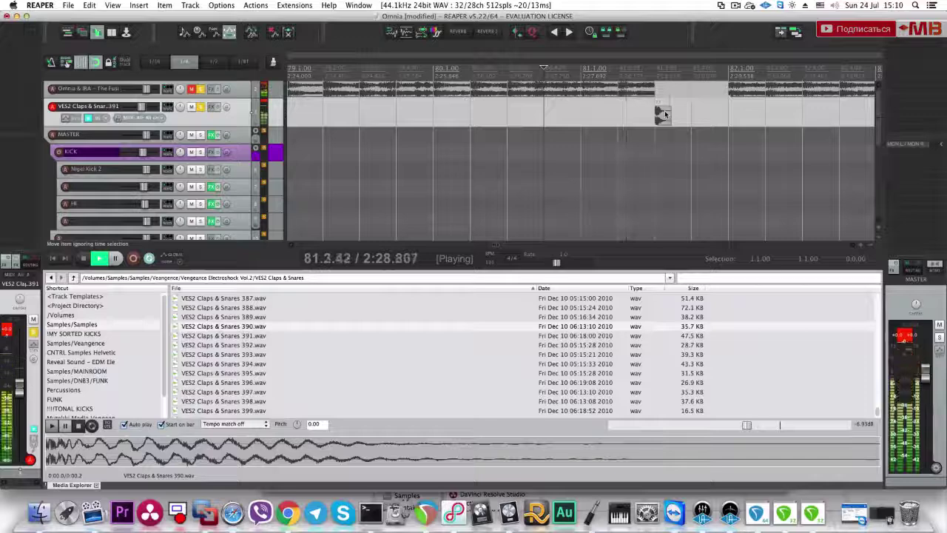
key(space)
Step: Add FabFilter Pro-Q 2 to the clap track and make a bell cut around 560 Hz
key(q)
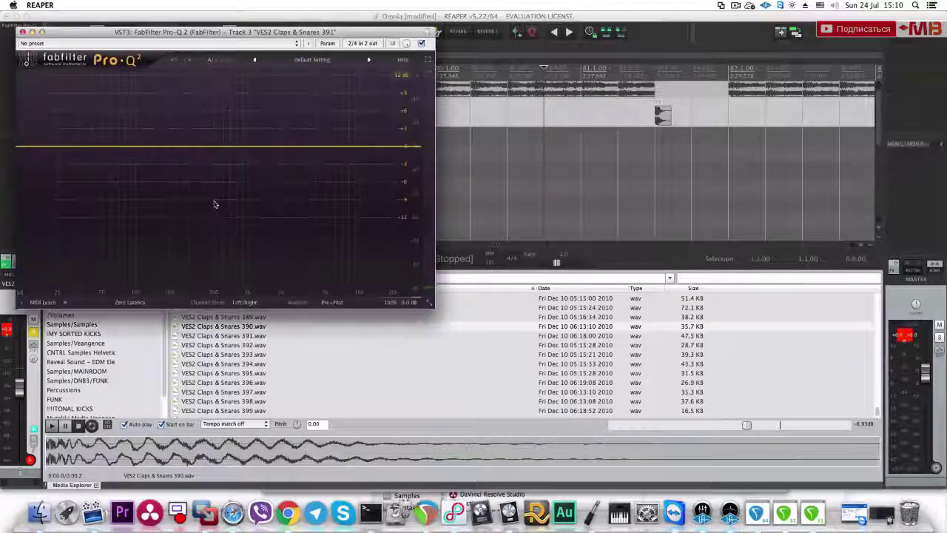
drag(196, 149, 222, 168)
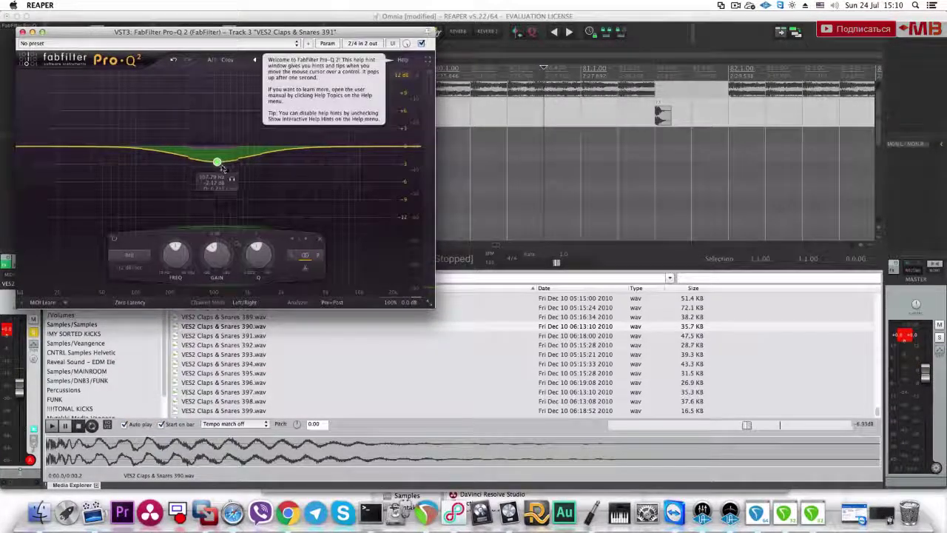
click(62, 147)
right_click(61, 147)
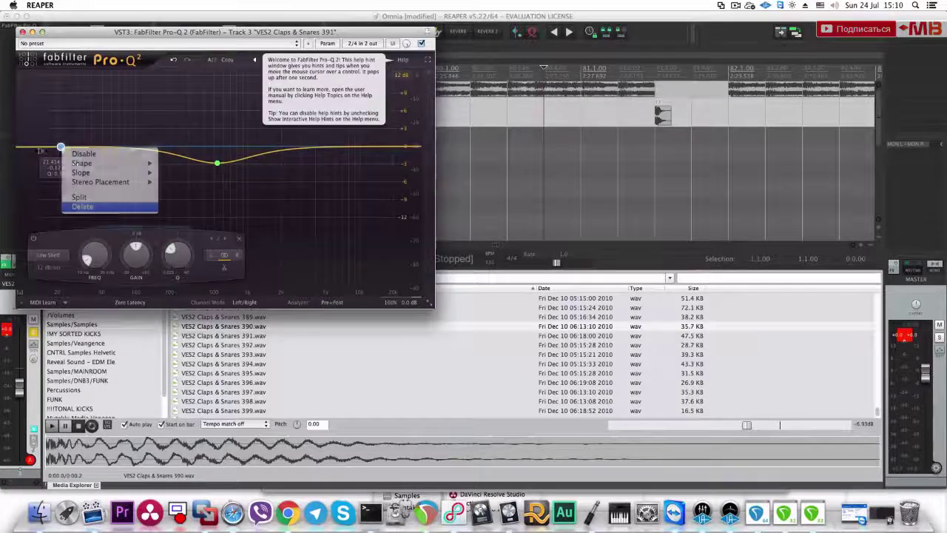
click(79, 206)
Step: Add a low-cut band at about 193 Hz to the clap's EQ, play the result, and close the EQ
click(38, 147)
drag(38, 146, 167, 152)
key(space)
key(space)
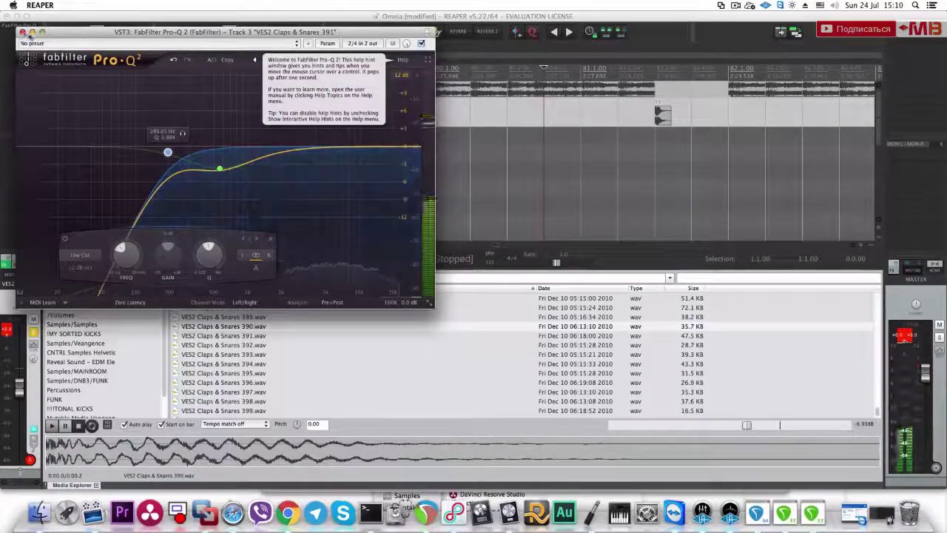
click(23, 31)
Step: Set the clap track's volume to about -4.4 dB and its EQ bell to about -3.75 dB at 562 Hz
drag(135, 108, 144, 109)
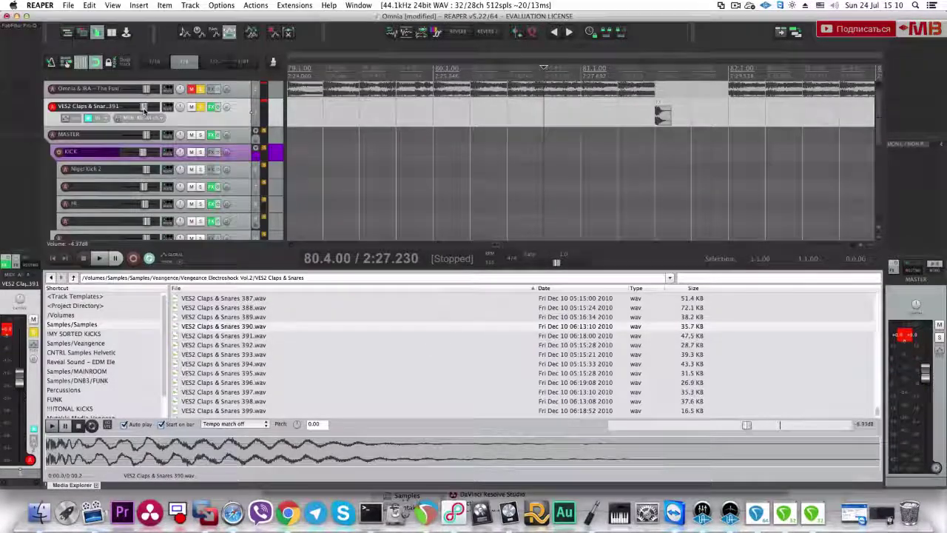
click(585, 111)
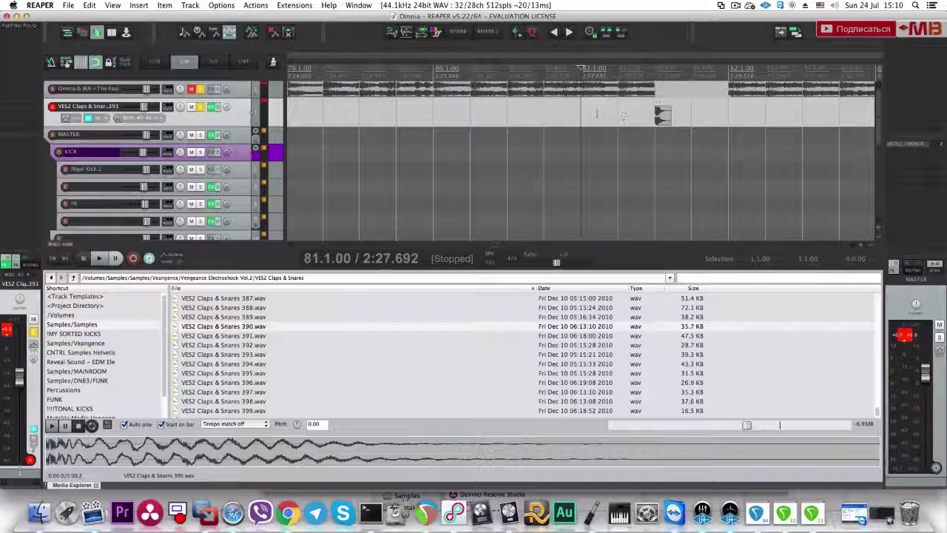
click(212, 106)
drag(219, 146, 219, 172)
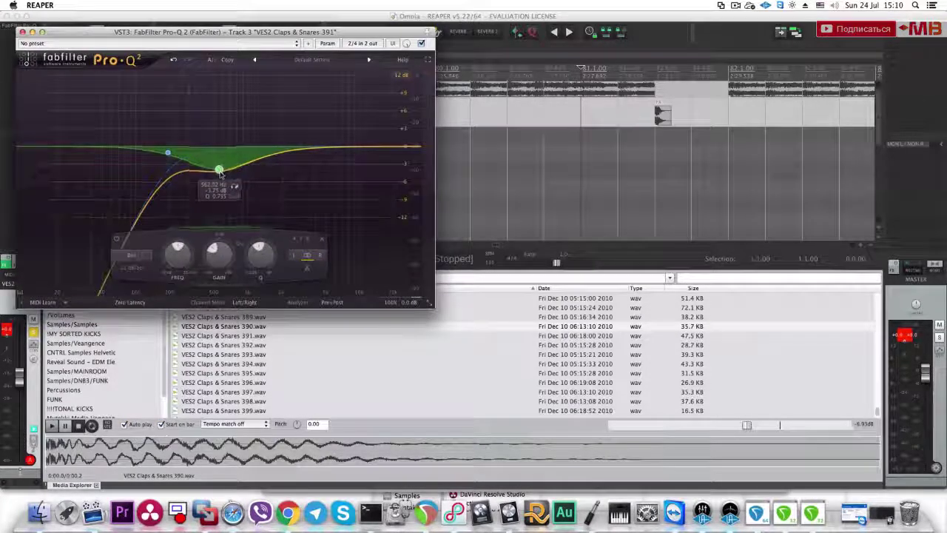
Step: Move the clap item to 81.2 beneath the reference audio
click(571, 110)
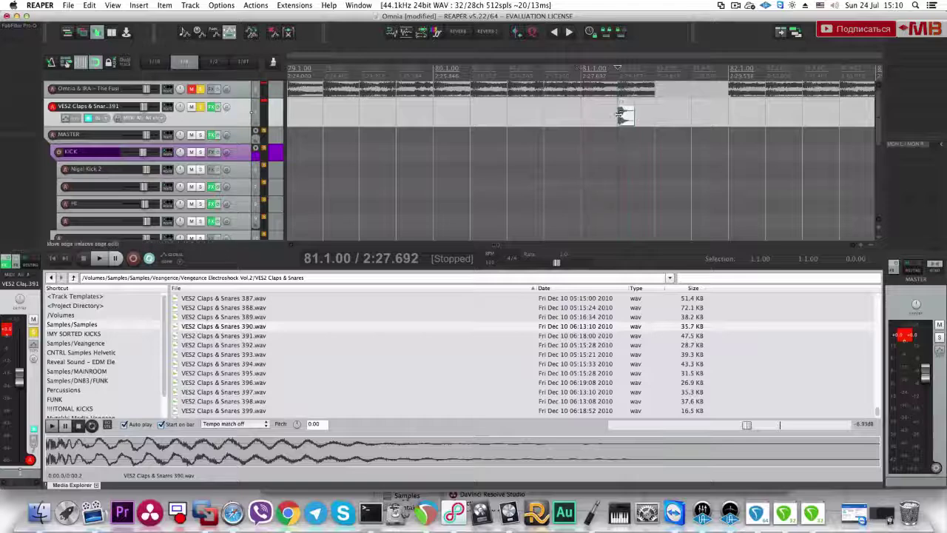
click(624, 117)
scroll(624, 117, up, 4)
drag(603, 120, 735, 121)
click(598, 120)
key(space)
key(space)
key(super+z)
Step: Compare the clap's waveform with the reference's hit at 81.2 and play from the clap's start
scroll(594, 120, up, 3)
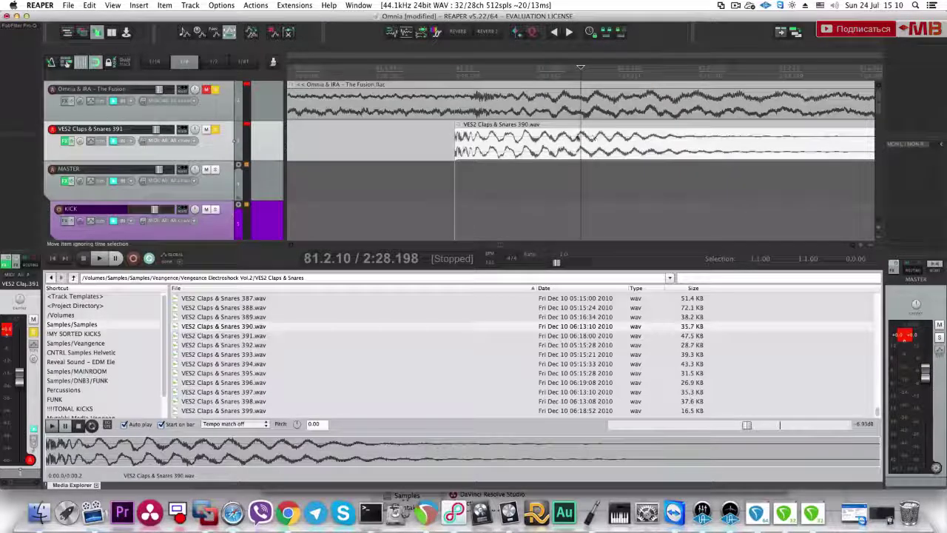
click(473, 144)
key(space)
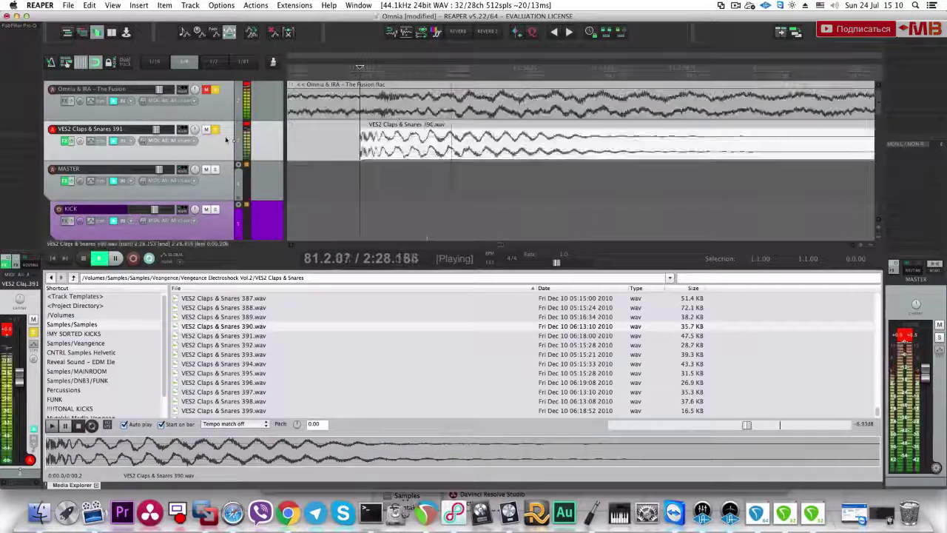
Step: Solo the clap track and extend the end of the reference audio item to 82.1
key(space)
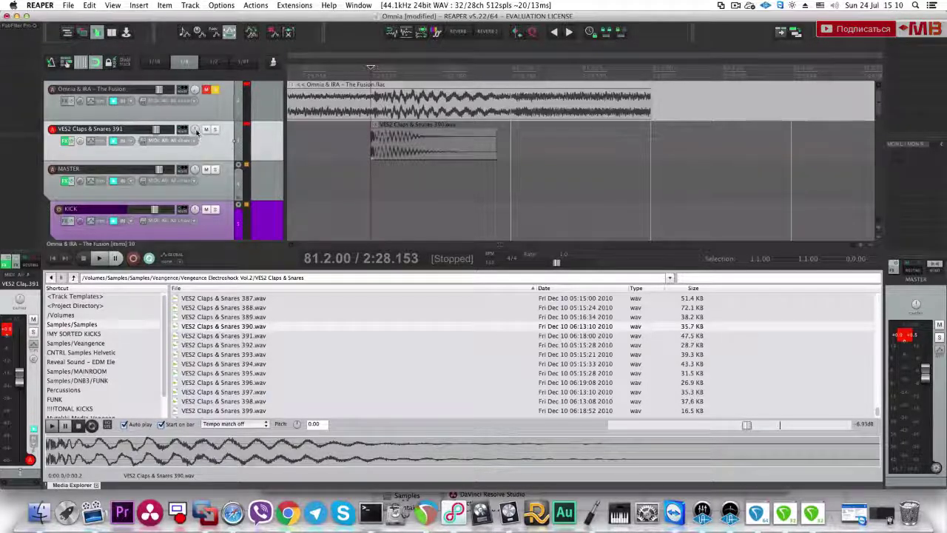
click(215, 131)
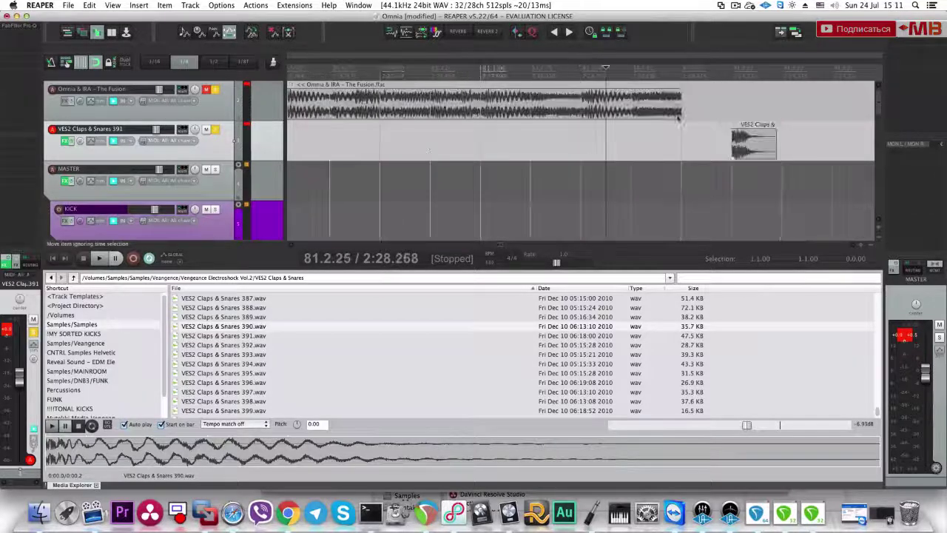
click(719, 119)
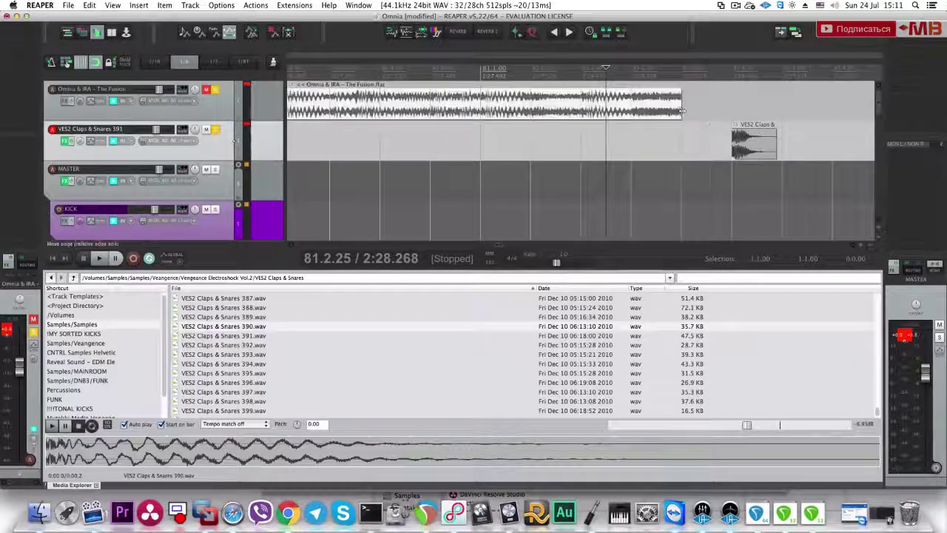
scroll(654, 112, down, 5)
drag(656, 112, 664, 116)
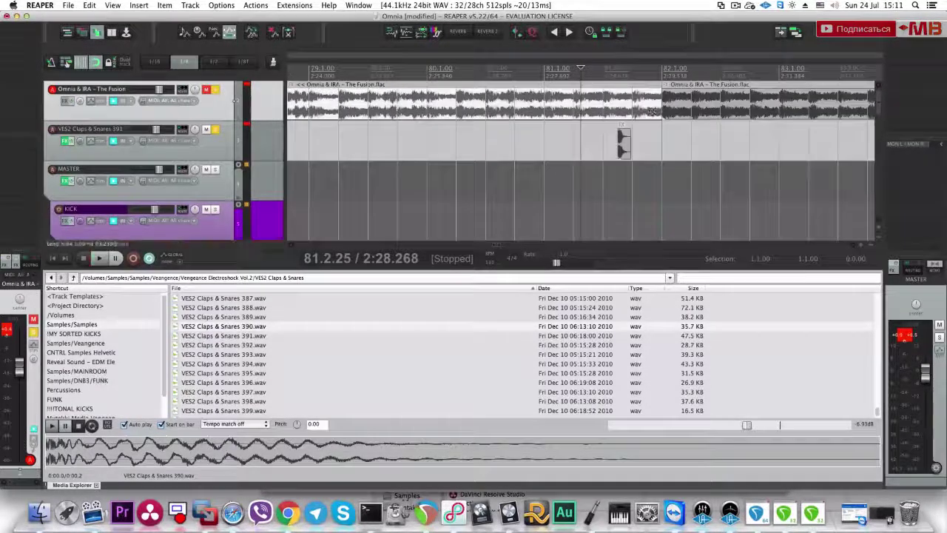
Step: Play the soloed clap, reduce its EQ bell's cut to about -2 dB, and close the EQ
click(515, 141)
key(space)
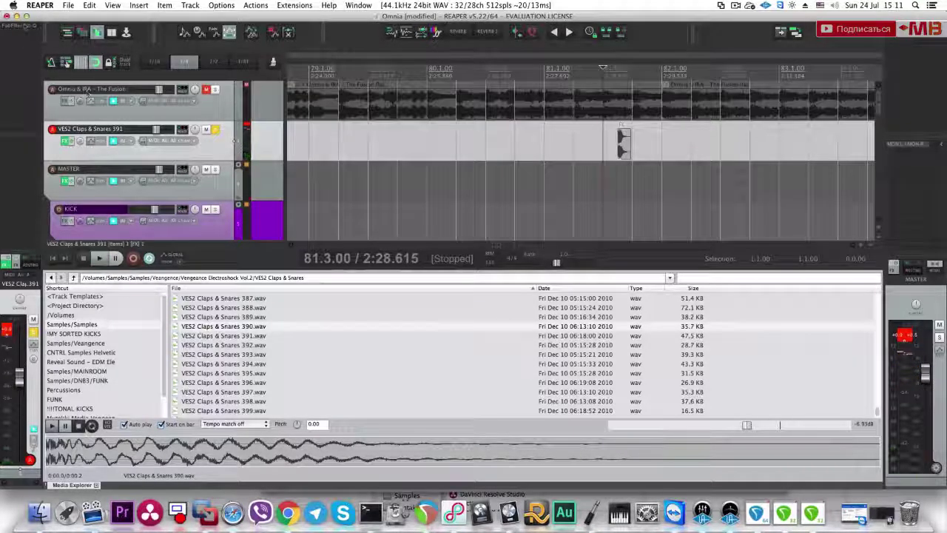
click(26, 27)
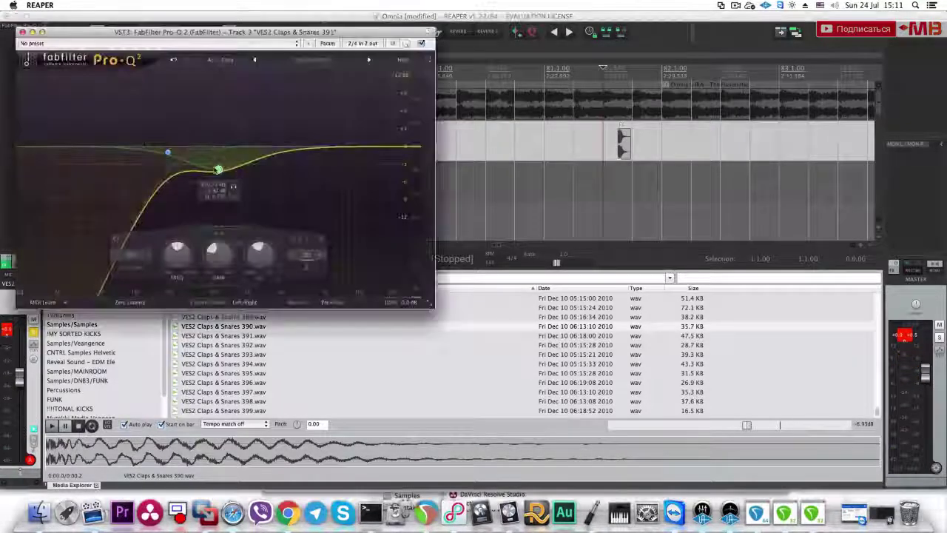
click(218, 159)
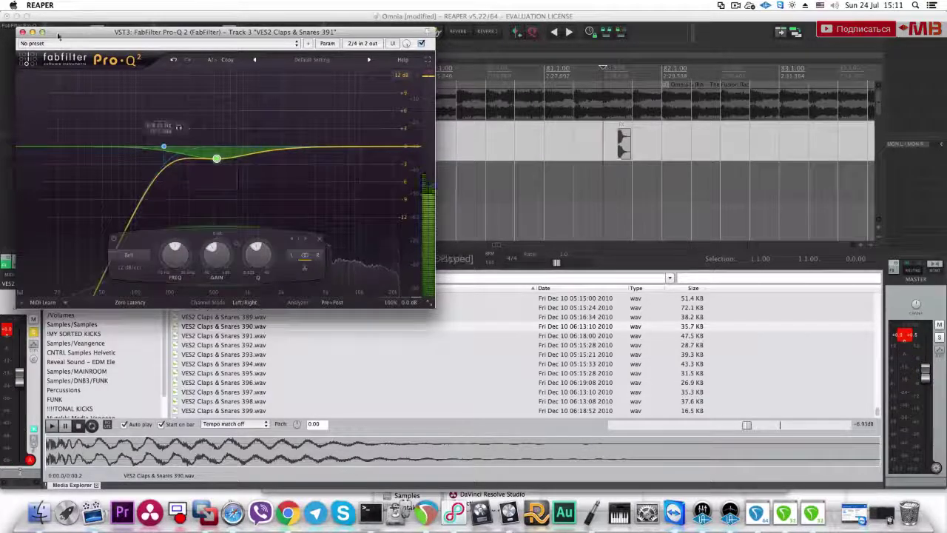
click(22, 32)
Step: Delete the VES2 Claps & Snares 391 track
scroll(518, 193, down, 10)
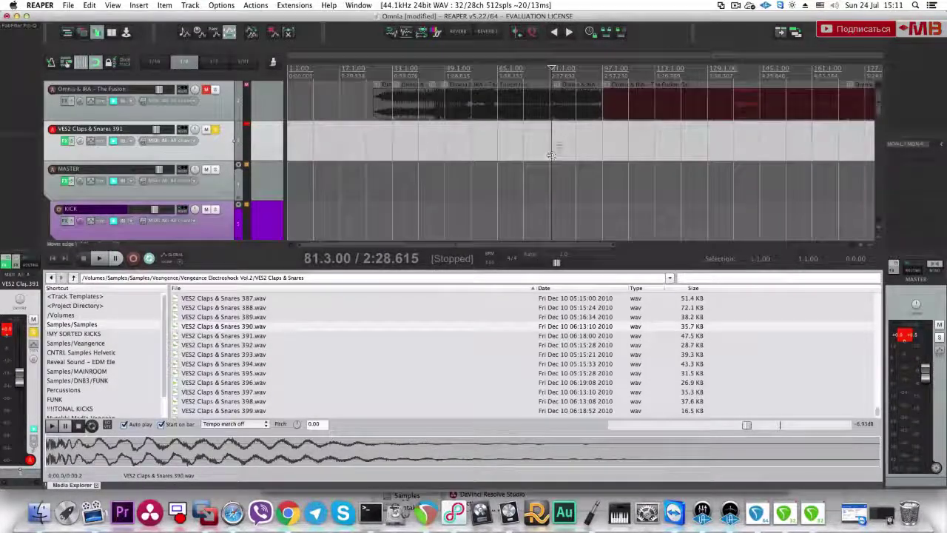
scroll(419, 148, down, 5)
scroll(419, 148, down, 3)
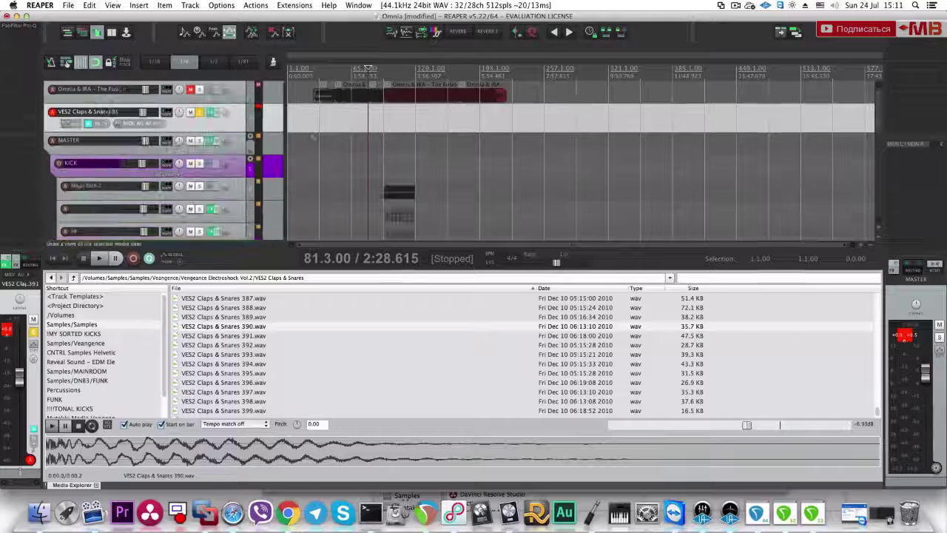
key(Delete)
key(Return)
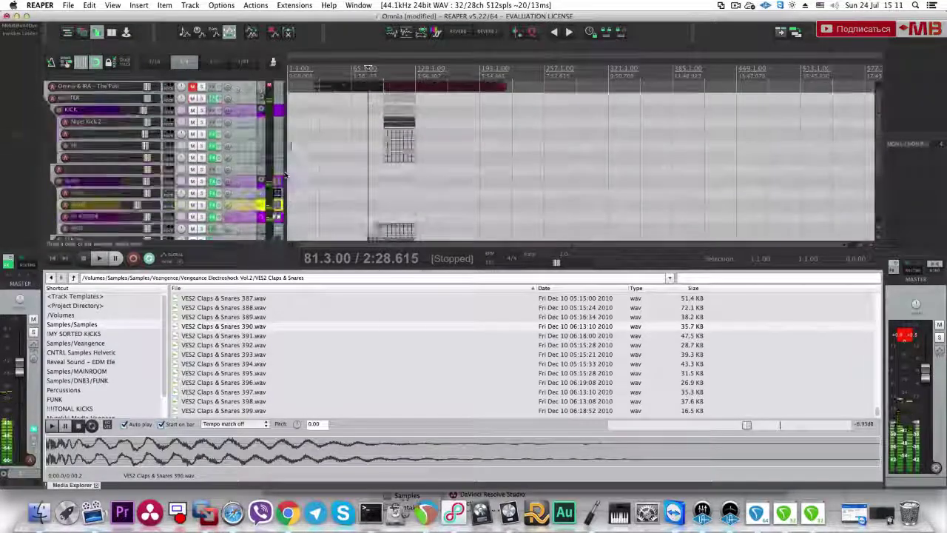
Step: Place the edit cursor at 33.1 and reopen the Omnia.RPP project from the recent projects
click(317, 180)
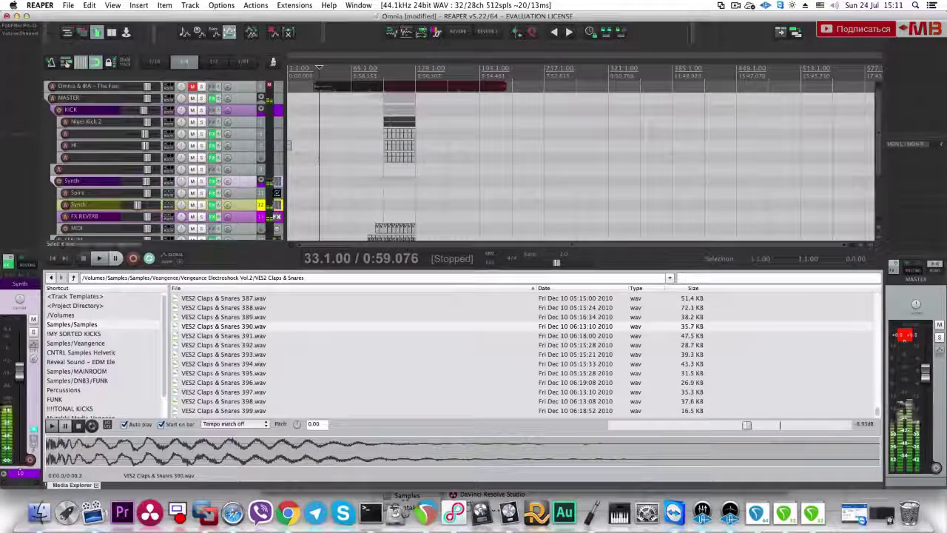
click(40, 5)
mouse_move(68, 5)
mouse_move(111, 73)
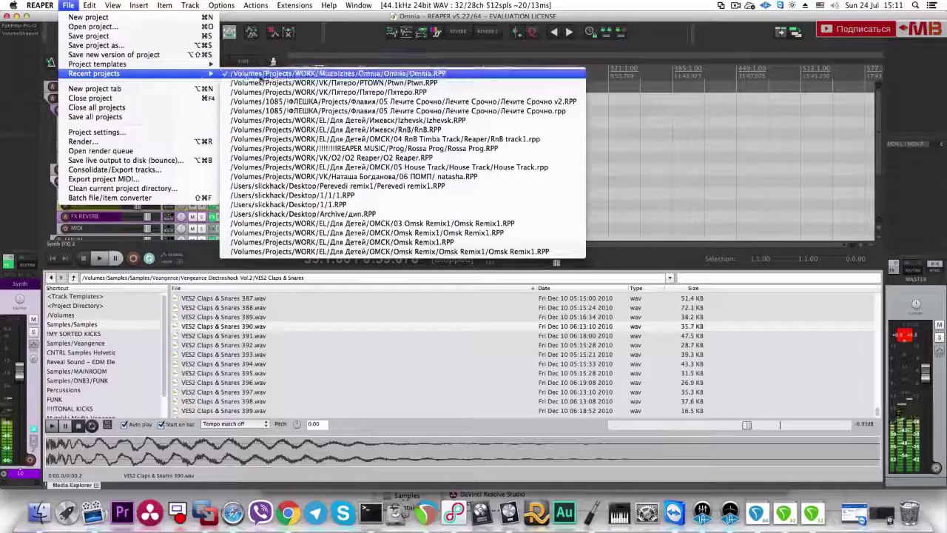
click(272, 74)
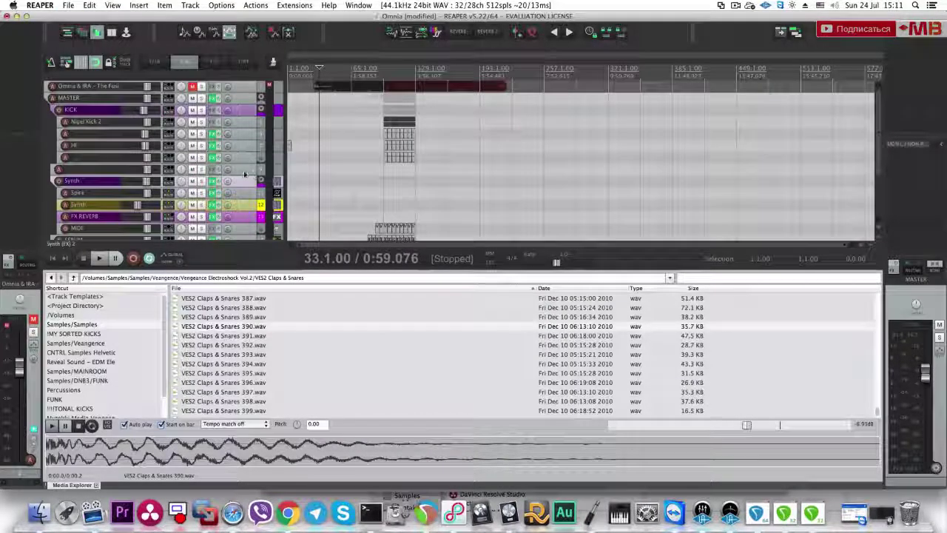
Step: Insert a new track below the last track of the KICK group and place the edit cursor at 97.1
click(242, 159)
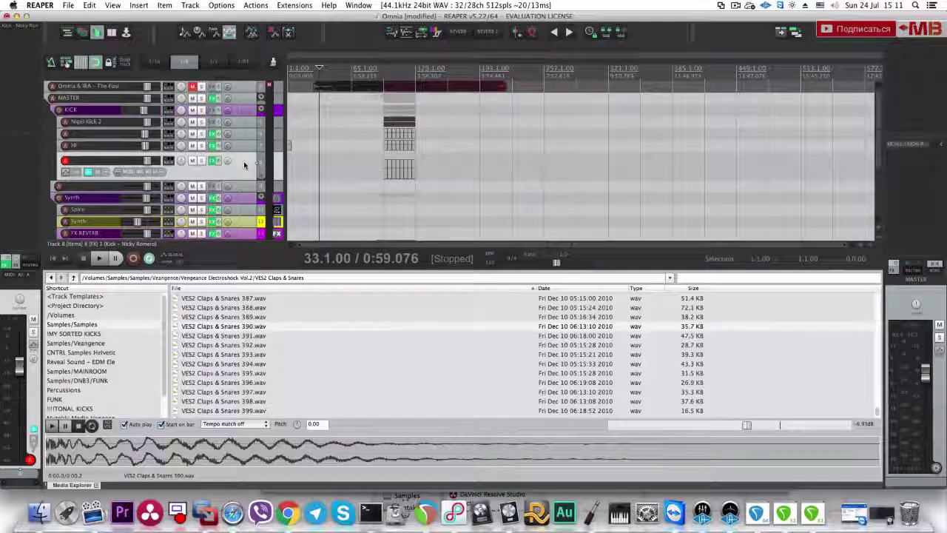
key(super+t)
click(386, 178)
scroll(385, 178, up, 8)
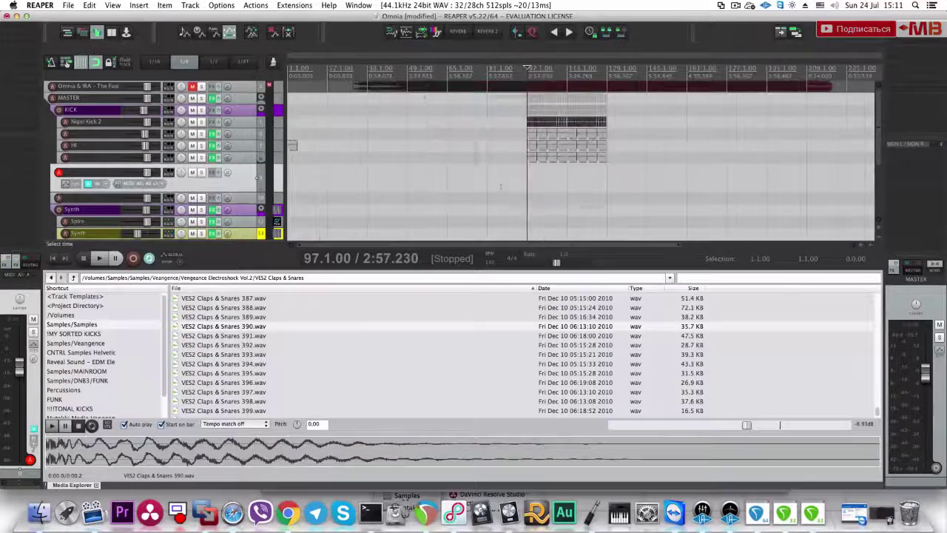
scroll(569, 199, up, 5)
Step: Place the VES2 Claps & Snares 390.wav clap at 97.2 on the new track and copy it to 97.4
click(583, 190)
scroll(574, 182, up, 4)
super+click(577, 185)
drag(578, 189, 755, 183)
Step: Duplicate the one-bar clap pattern starting at 97.1 repeatedly until it fills the section up to 129.1
click(558, 180)
scroll(604, 178, down, 1)
scroll(632, 192, down, 6)
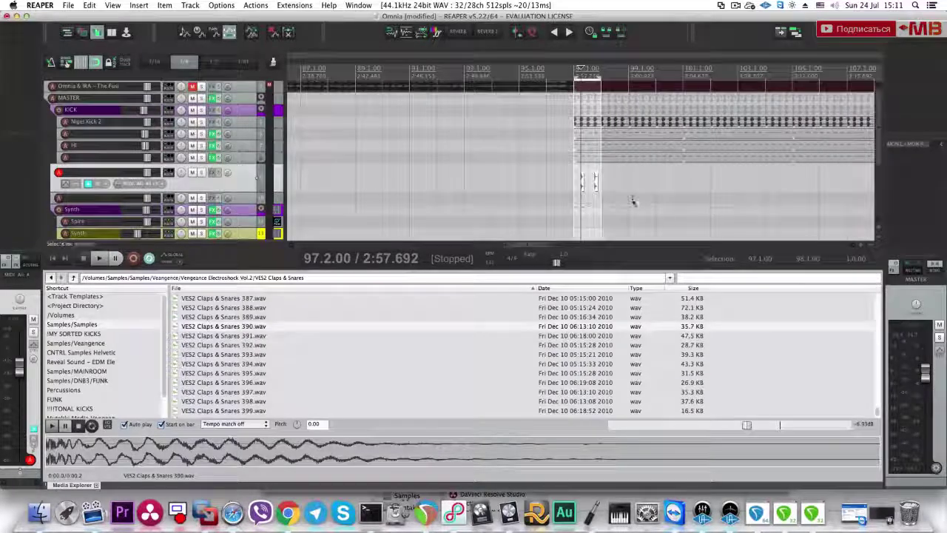
key(super+d)
key(super+d)
key(super+d)
key(super+d)
scroll(635, 201, down, 5)
key(super+d)
key(super+d)
key(super+d)
key(super+d)
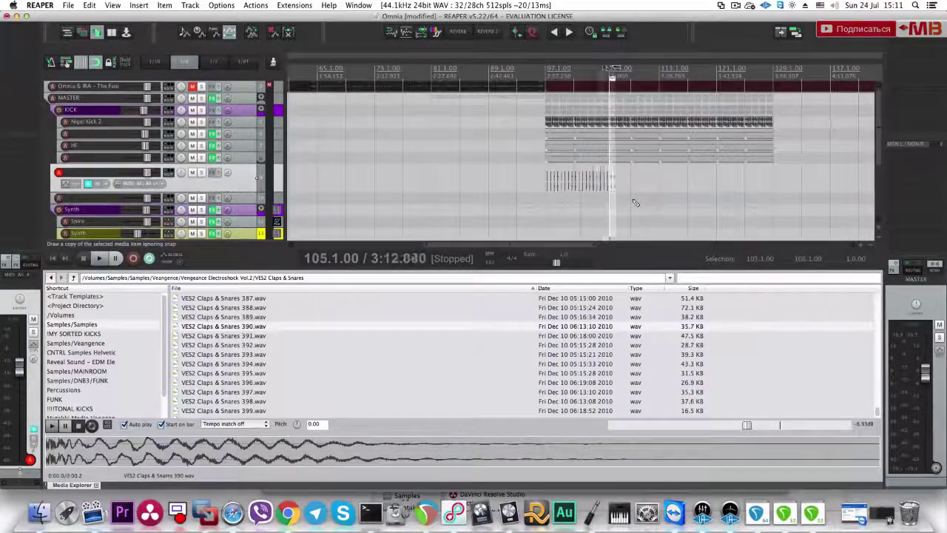
key(super+d)
key(super+d)
key(super+d)
key(super+d)
key(super+d)
key(super+d)
key(super+d)
key(super+d)
key(super+d)
key(super+d)
key(super+d)
key(super+d)
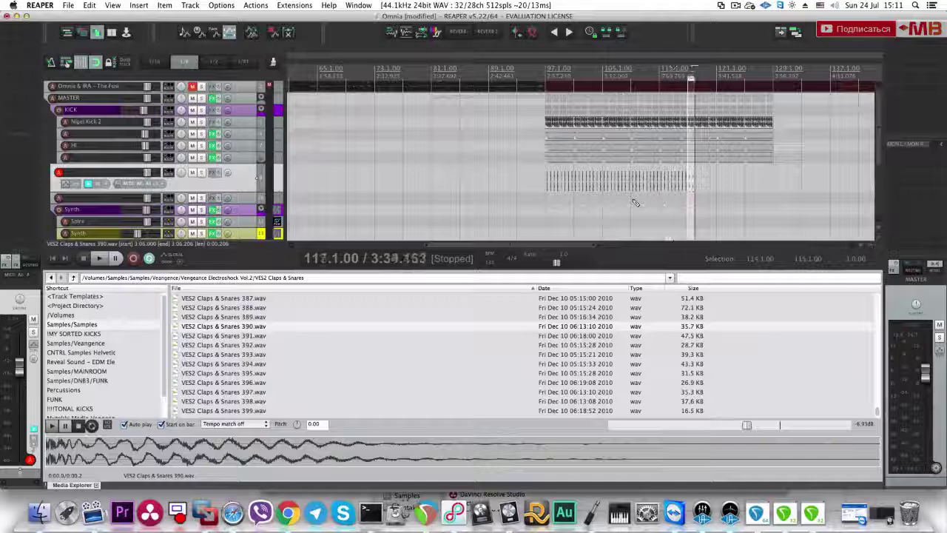
key(super+d)
key(super+d)
key(super+d)
key(super+d)
key(super+d)
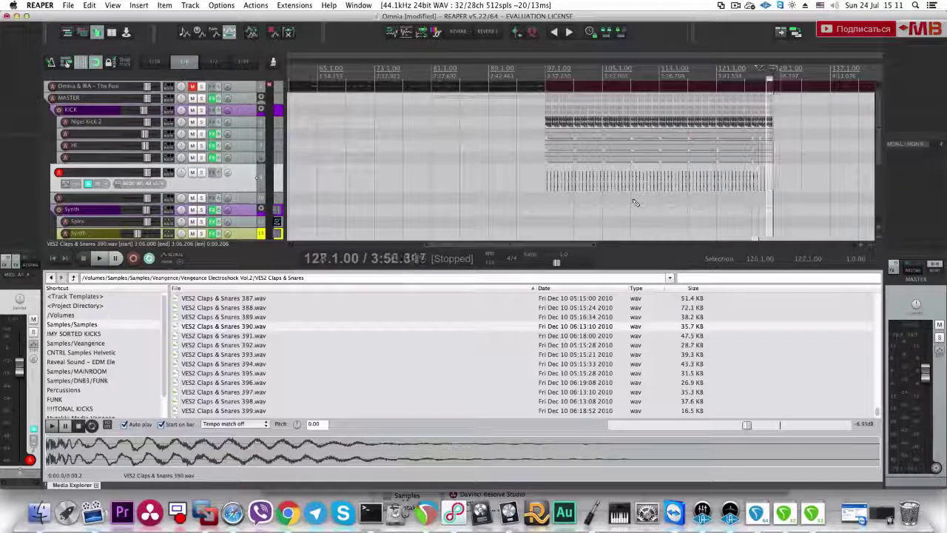
Step: Extend the time selection over the whole clap pattern from 97.1 to 129.1, leave the track unsoloed, and save the project
click(201, 173)
key(super+s)
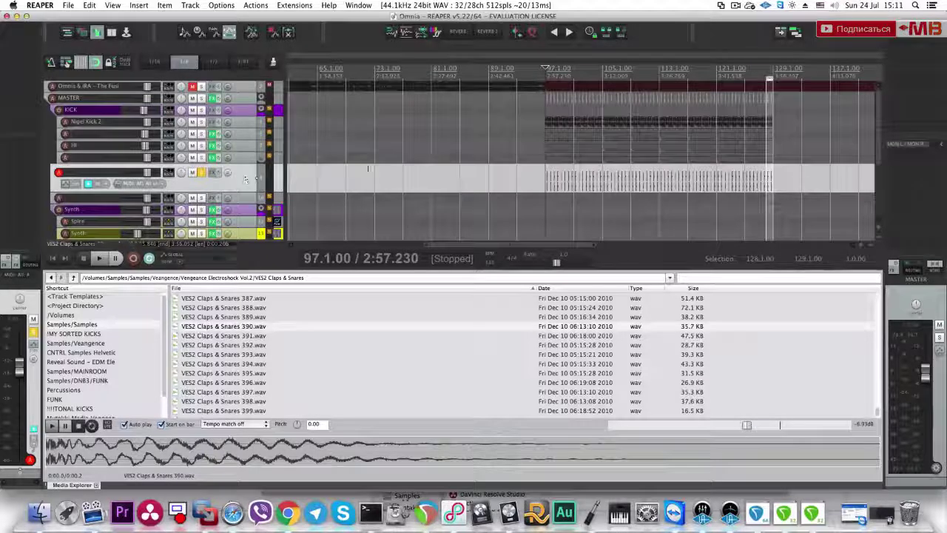
shift+click(545, 175)
key(t)
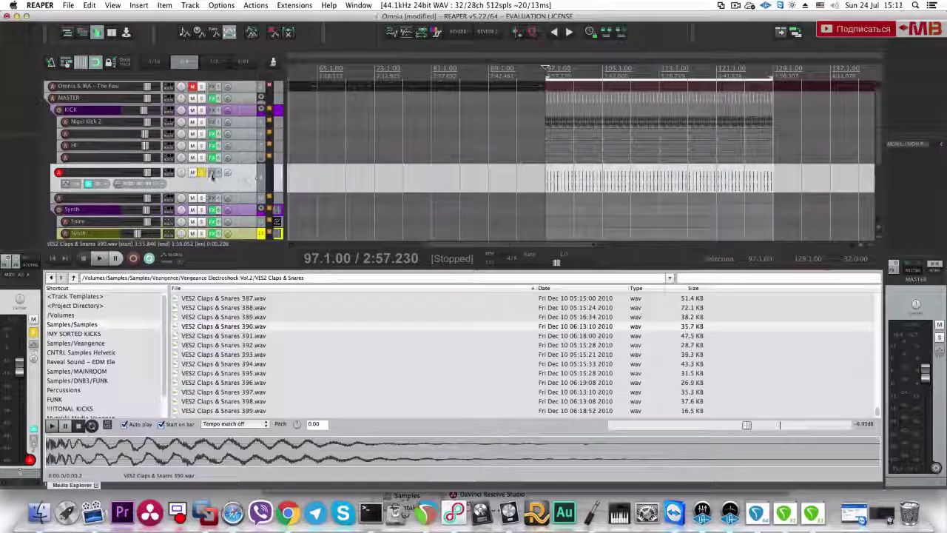
click(203, 176)
key(super+s)
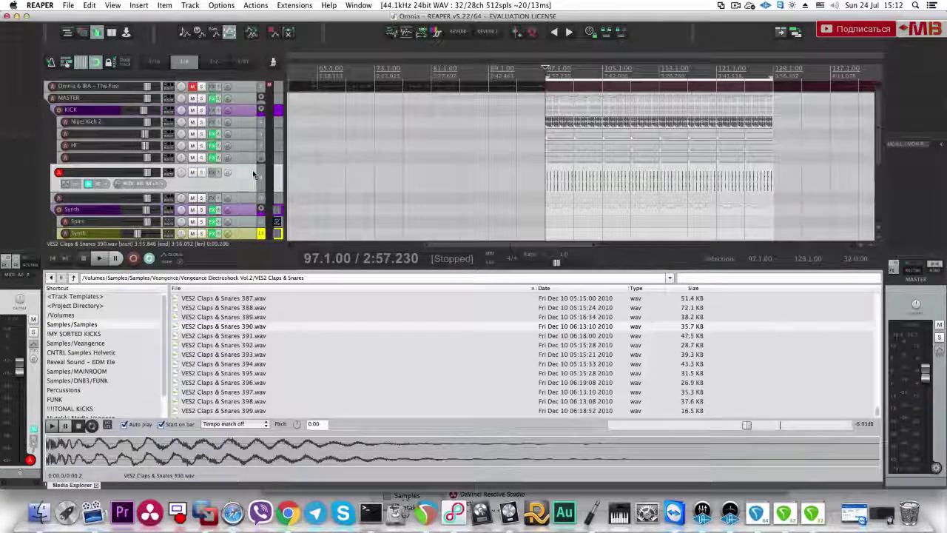
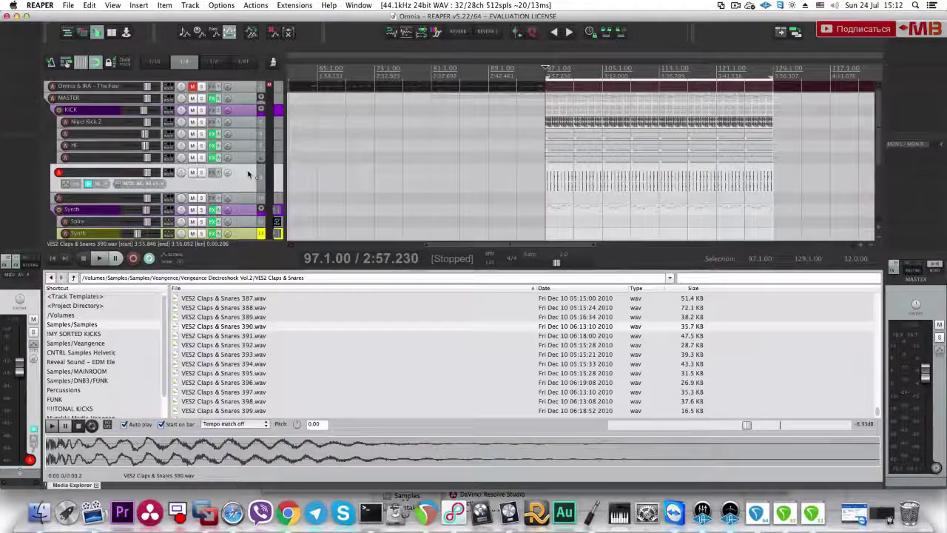
Step: Insert another track below the clap track and audition the VES2 Claps & Snares samples from 389 back to 385
key(super+t)
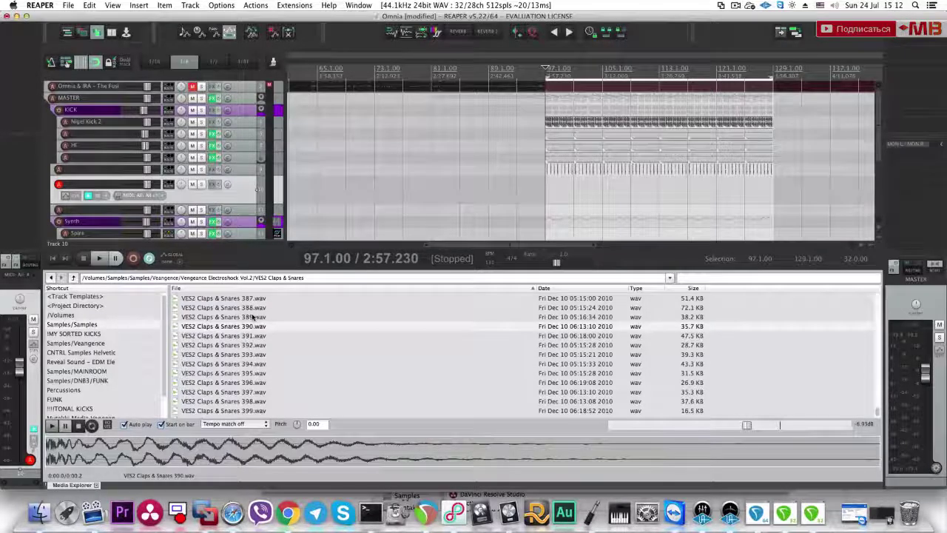
click(254, 317)
scroll(270, 319, up, 2)
click(260, 331)
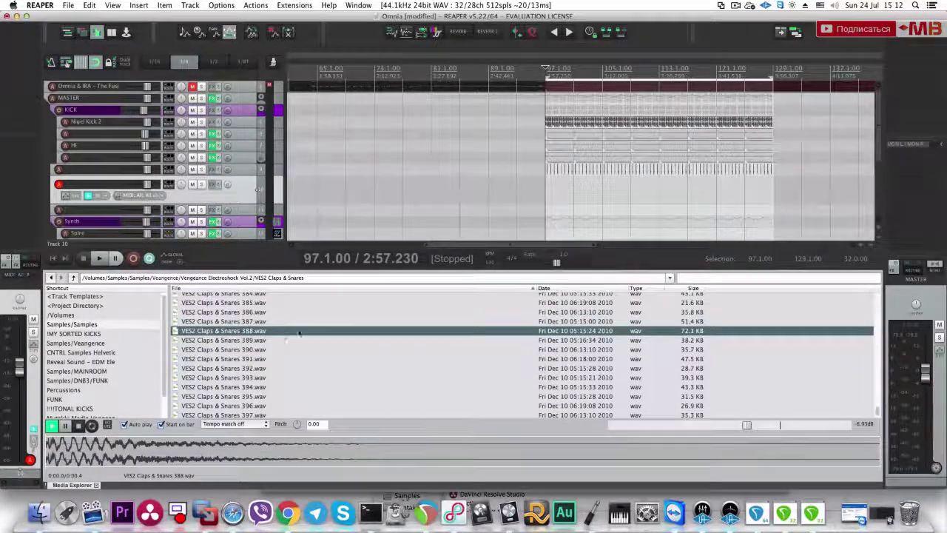
key(Up)
key(Up)
key(Up)
Step: Place VES2 Claps & Snares 386.wav on the new track at 97.2, beneath the first clap
scroll(277, 331, up, 2)
click(251, 339)
drag(252, 338, 784, 194)
Step: Solo both clap tracks and play the layered claps from 97.2 several times
click(202, 170)
key(space)
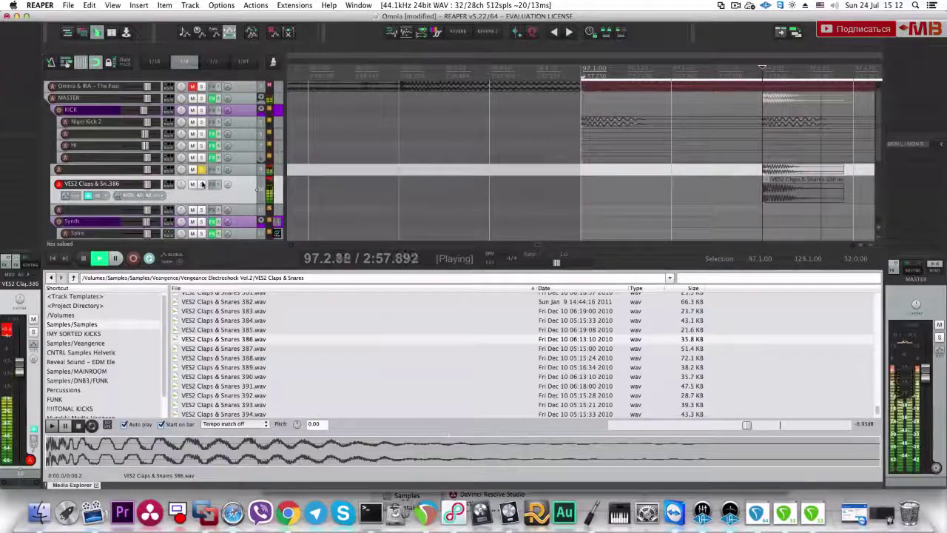
click(202, 184)
key(space)
key(space)
key(space)
key(space)
key(space)
Step: Select the 386 clap item and compare its waveform with the 390 clap's on the track above
scroll(636, 207, up, 5)
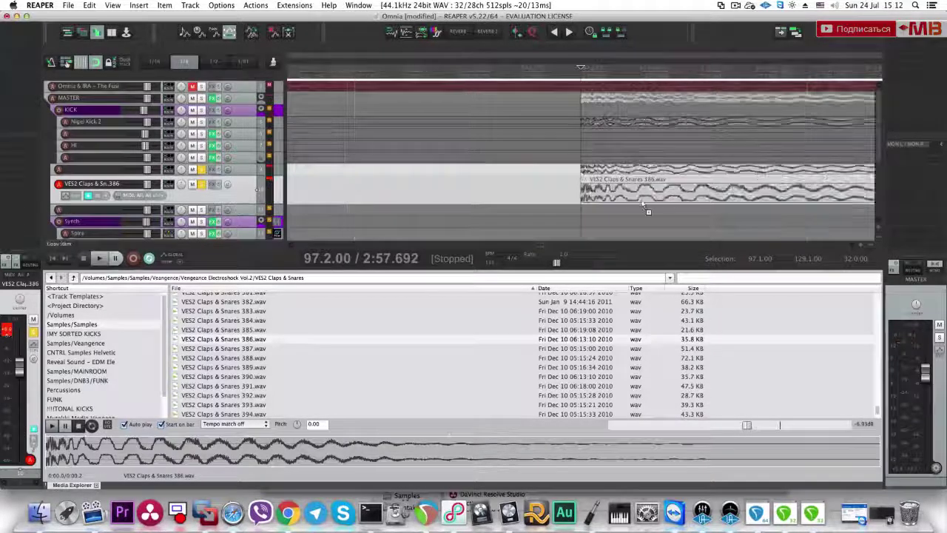
scroll(653, 205, up, 1)
click(645, 198)
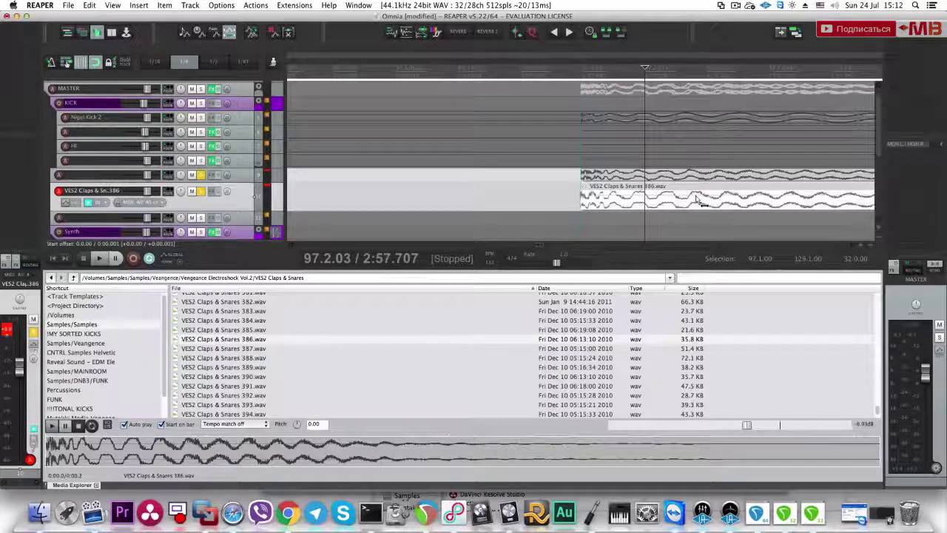
scroll(688, 197, down, 1)
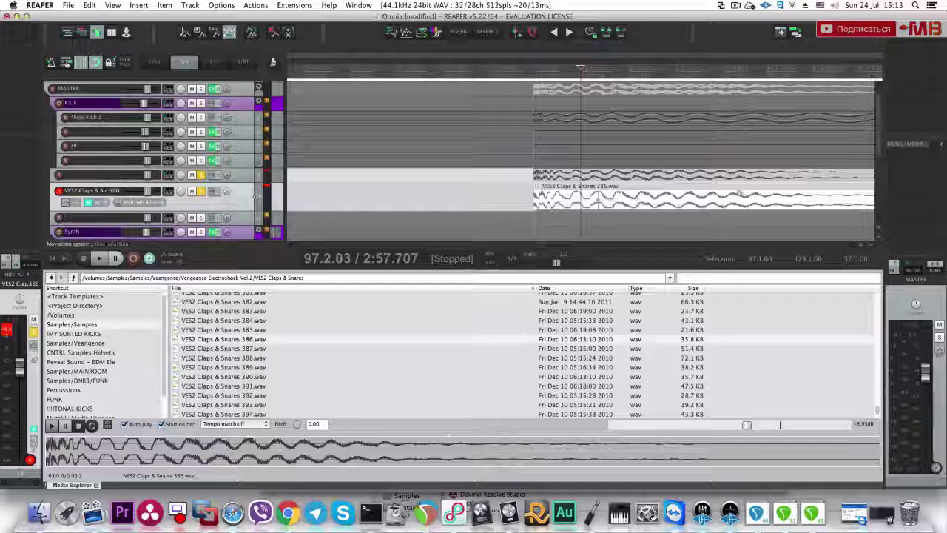
Step: Trim the end of the VES2 Claps & Snares 386.wav item to a length of about 0.199 s and check its item properties
drag(798, 198, 684, 203)
click(830, 201)
scroll(822, 204, down, 3)
drag(755, 203, 582, 204)
scroll(583, 204, down, 3)
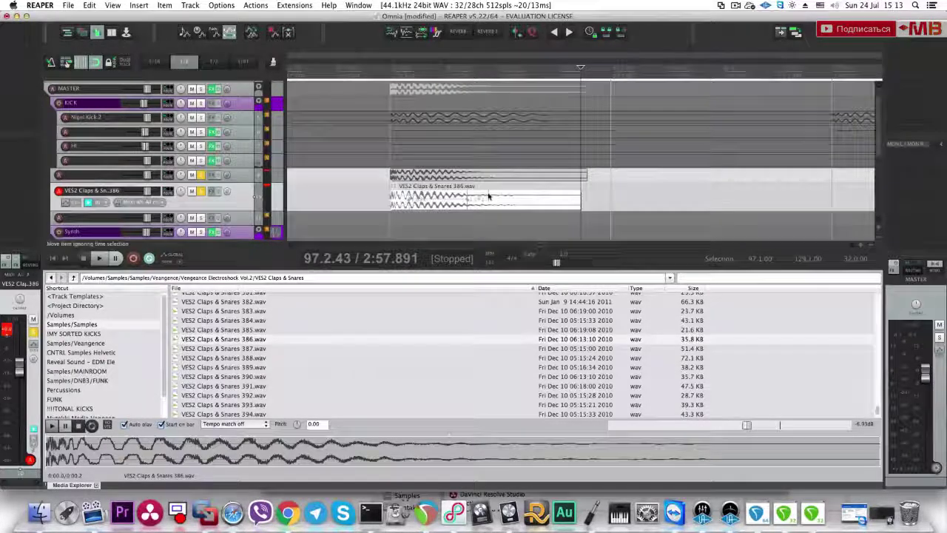
double_click(489, 200)
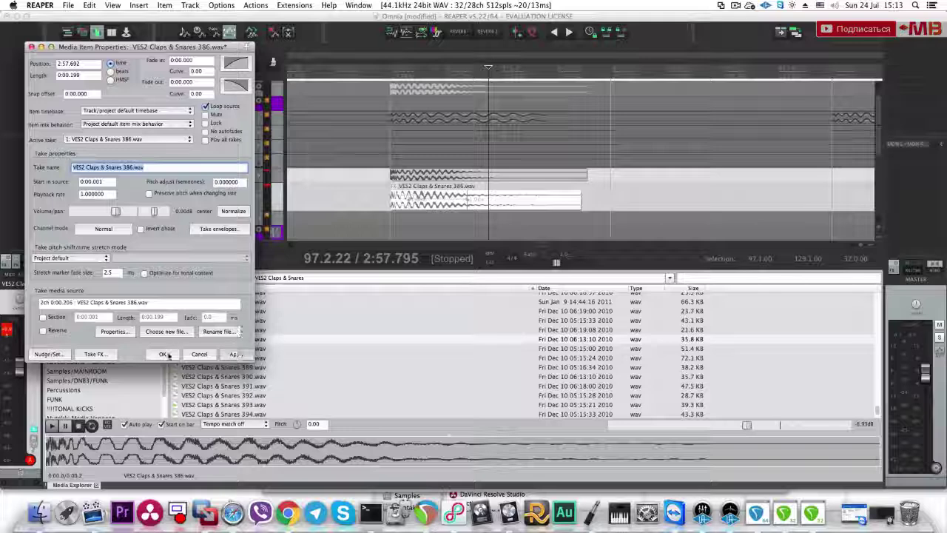
click(176, 353)
Step: Play the 386 clap at 97.2.00 with and without the clap track above it, and clear the track solos
click(364, 186)
key(space)
click(194, 175)
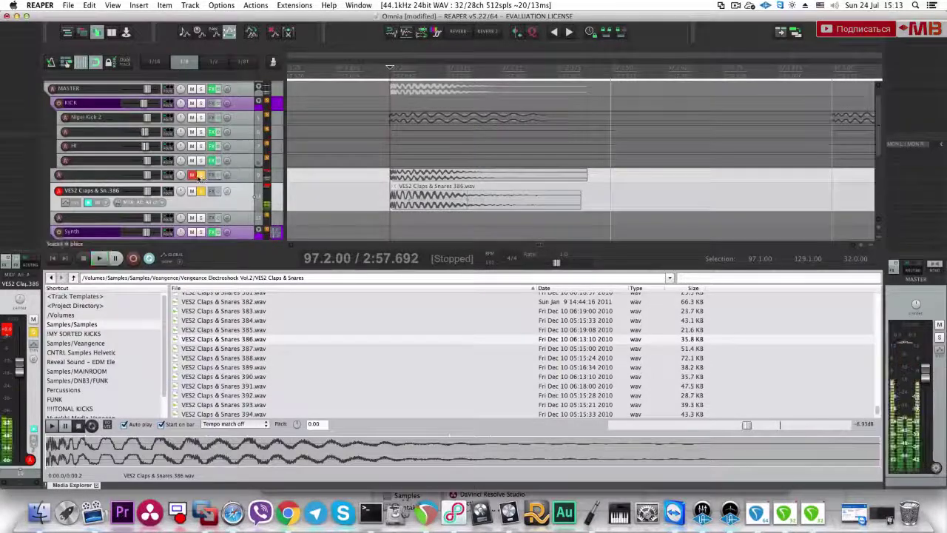
key(space)
key(space)
key(space)
click(194, 175)
click(201, 191)
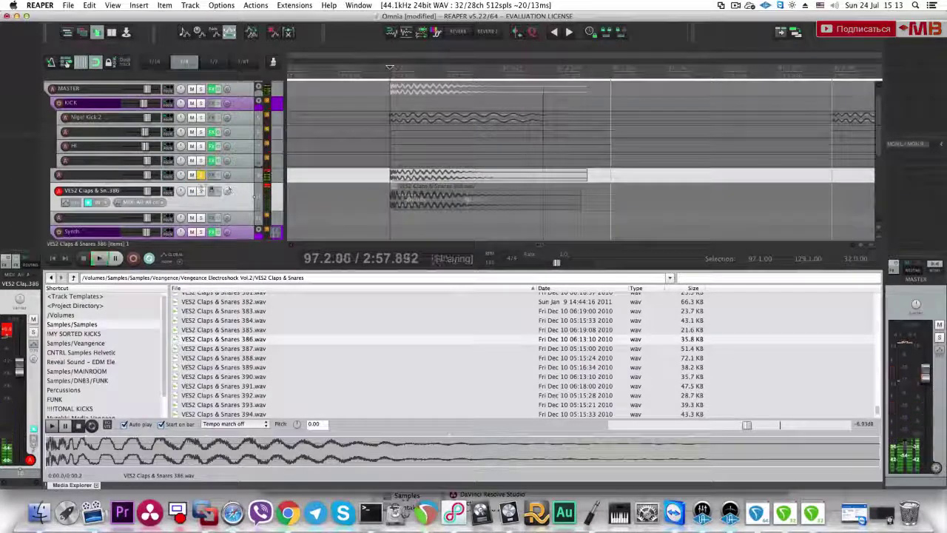
Step: Select a half-bar time range around the 386 clap and duplicate the clap repeatedly until it fills bars 97 to 129
scroll(569, 198, down, 3)
scroll(570, 197, down, 2)
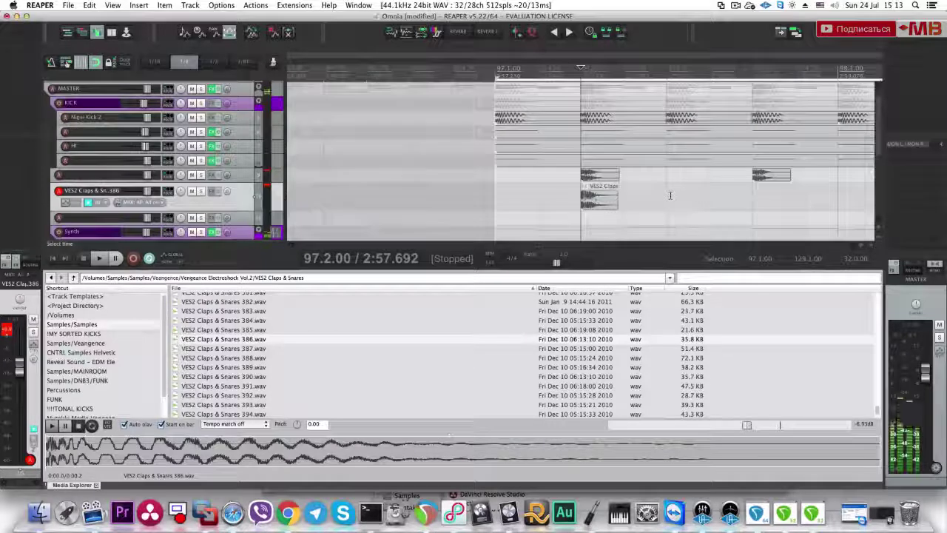
scroll(676, 196, down, 2)
drag(637, 196, 527, 197)
scroll(651, 208, down, 3)
key(shift+super+d)
key(shift+super+d)
key(shift+super+d)
key(shift+super+d)
key(shift+super+d)
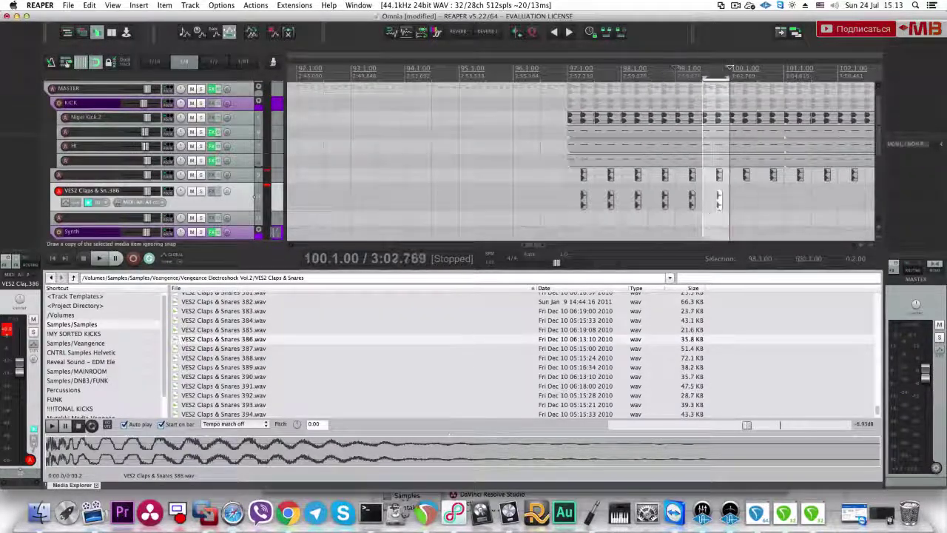
scroll(656, 210, down, 2)
key(ctrl+d)
key(ctrl+d)
key(ctrl+d)
key(ctrl+d)
key(ctrl+d)
key(ctrl+d)
key(ctrl+d)
key(ctrl+d)
key(ctrl+d)
key(ctrl+d)
key(ctrl+d)
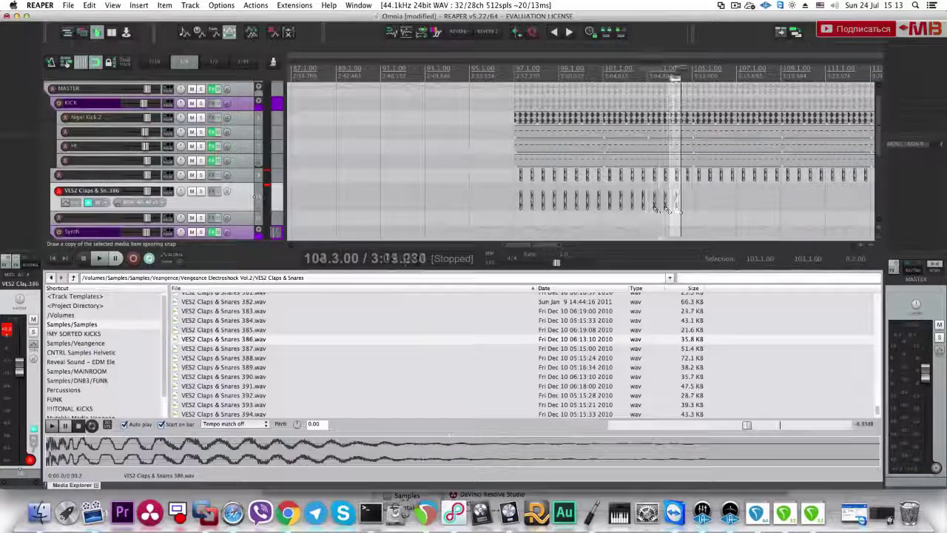
scroll(655, 210, right, 3)
key(ctrl+d)
key(ctrl+d)
key(ctrl+d)
key(ctrl+d)
key(ctrl+d)
key(ctrl+d)
key(ctrl+d)
key(ctrl+d)
key(ctrl+d)
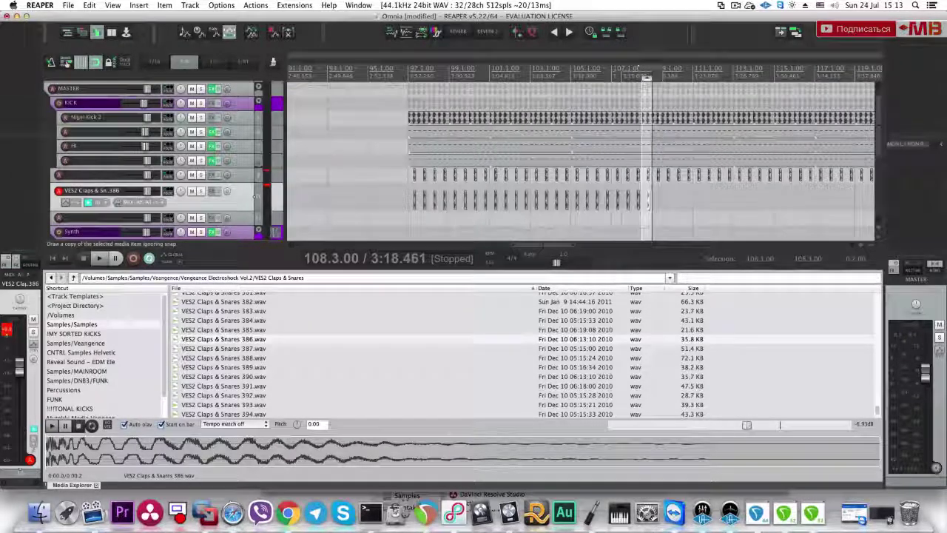
key(ctrl+d)
key(ctrl+d)
key(ctrl+d)
scroll(658, 210, down, 3)
key(ctrl+d)
key(ctrl+d)
key(ctrl+d)
key(ctrl+d)
key(ctrl+d)
key(ctrl+d)
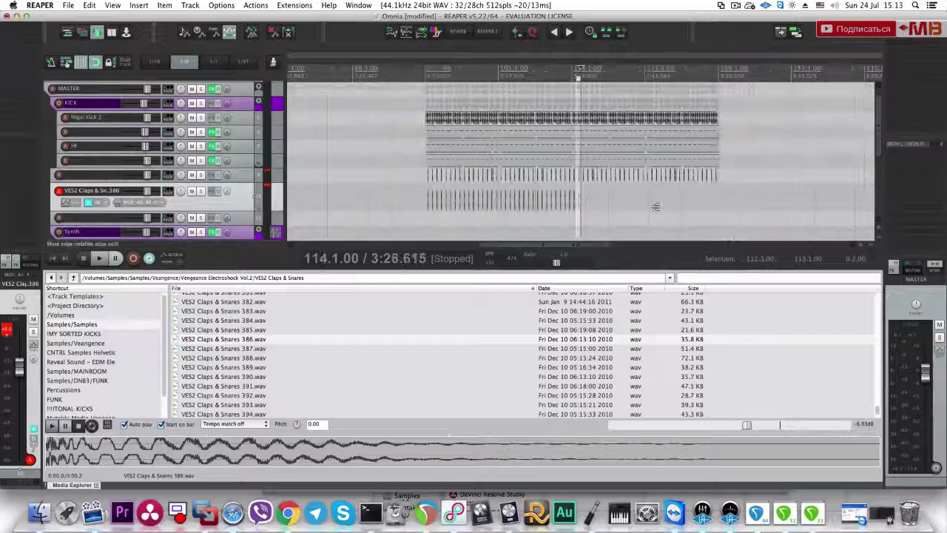
key(ctrl+d)
key(ctrl+d)
key(ctrl+d)
key(ctrl+d)
key(ctrl+d)
key(ctrl+d)
key(ctrl+d)
key(ctrl+d)
key(ctrl+d)
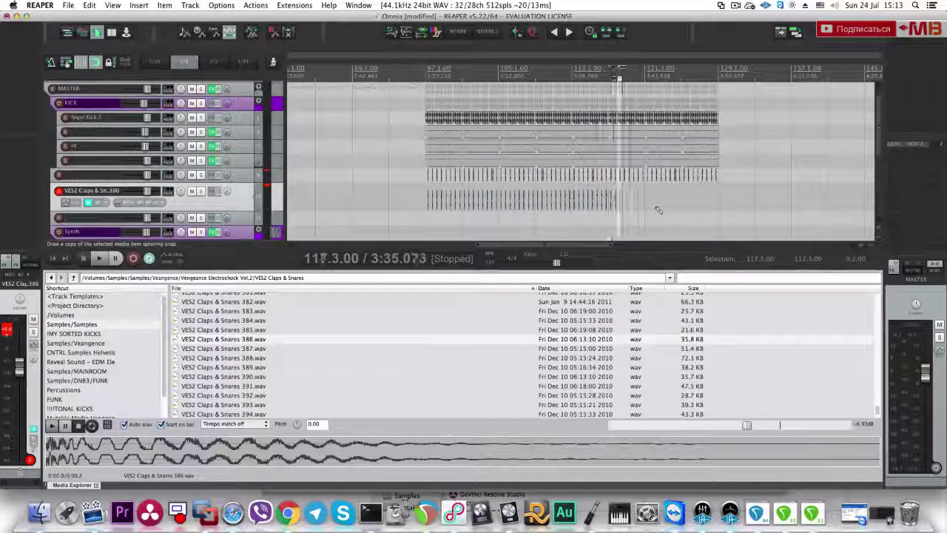
key(ctrl+d)
key(ctrl+d)
key(ctrl+d)
key(ctrl+d)
key(ctrl+d)
key(ctrl+d)
key(ctrl+d)
key(ctrl+d)
key(ctrl+d)
key(ctrl+d)
key(ctrl+d)
key(ctrl+d)
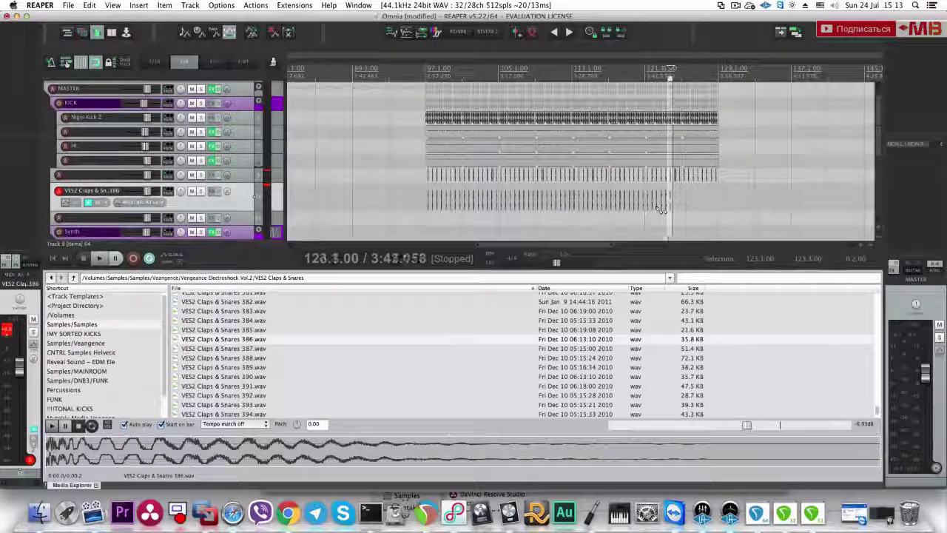
key(ctrl+d)
key(ctrl+d)
key(ctrl+d)
key(ctrl+d)
key(ctrl+d)
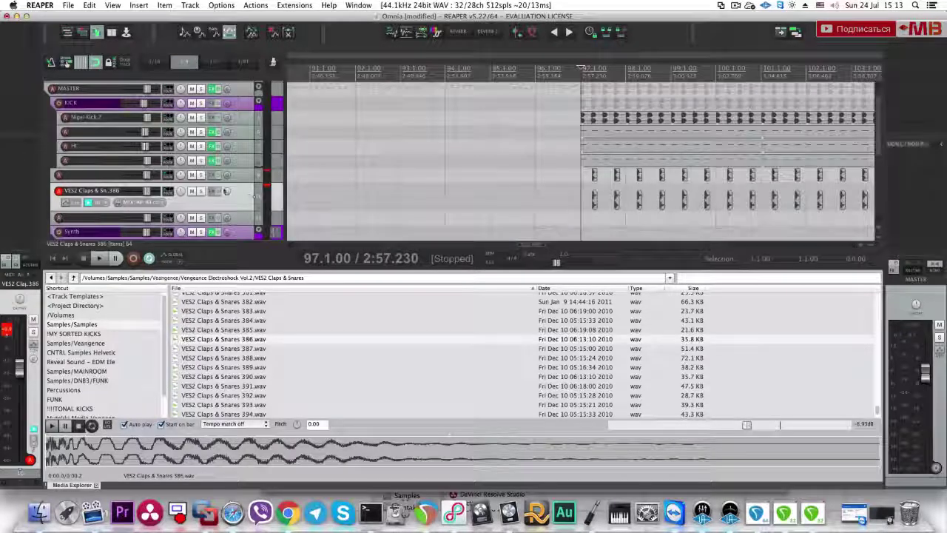
Step: Solo both clap tracks and play them together from 97.1.00
click(197, 177)
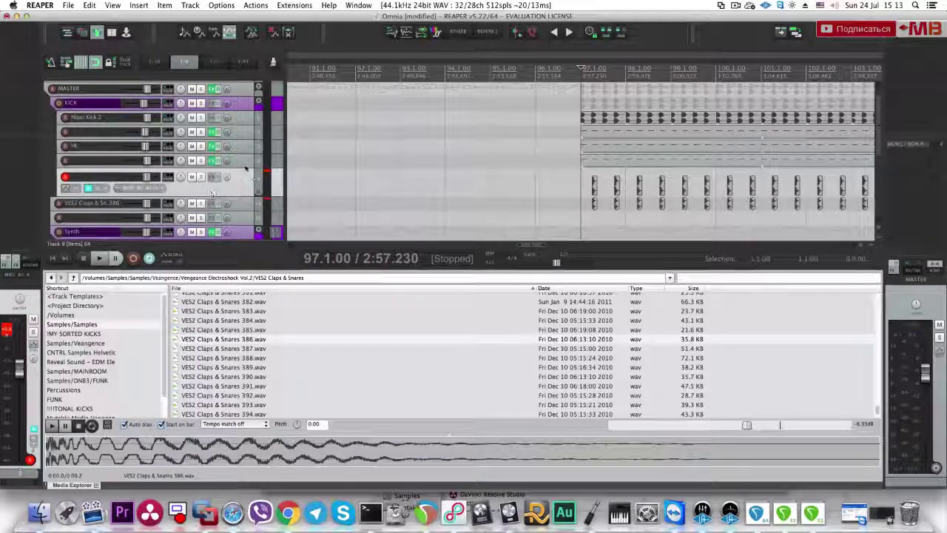
click(245, 164)
click(239, 185)
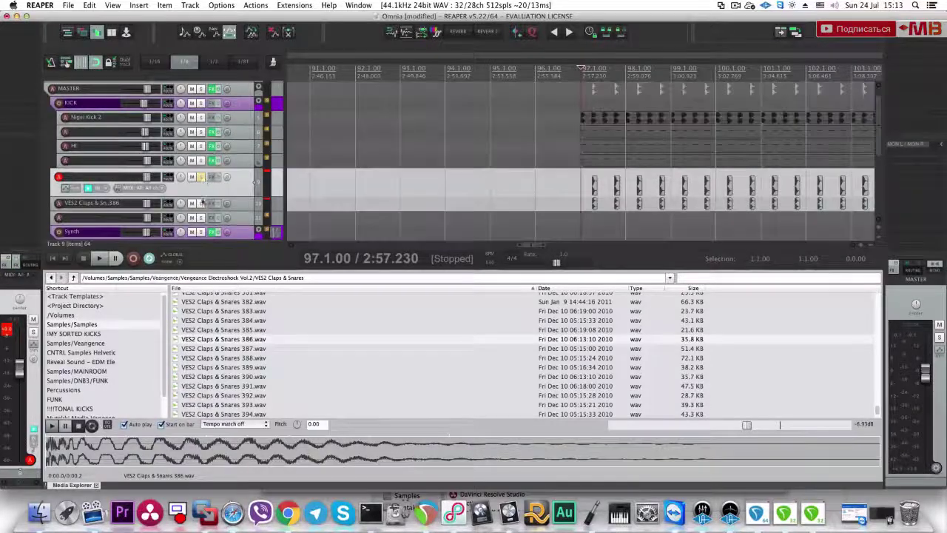
scroll(617, 195, up, 2)
scroll(617, 195, up, 2)
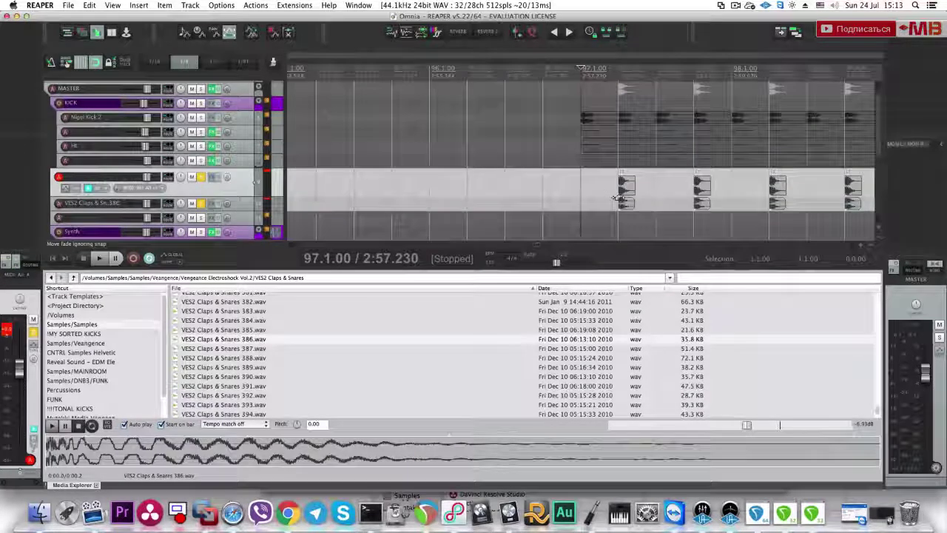
key(space)
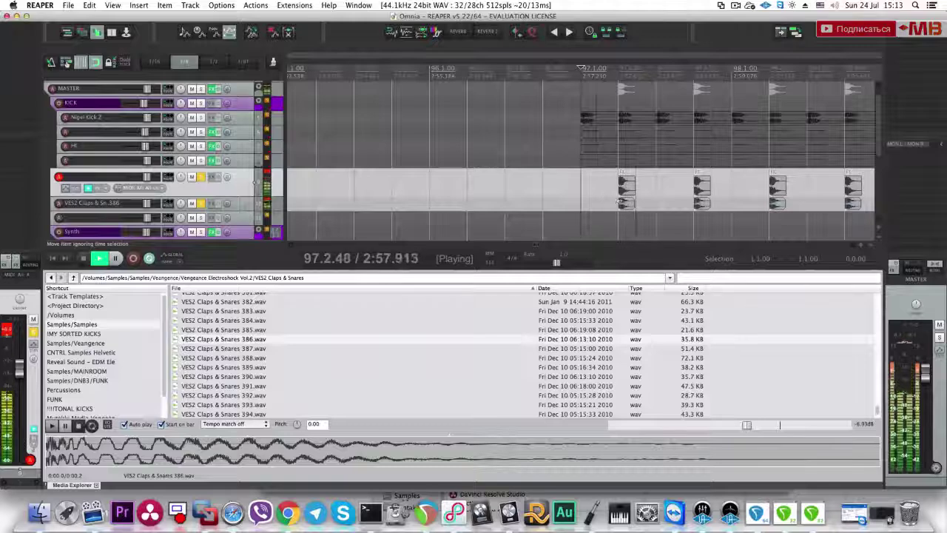
key(space)
key(space)
Step: Compare the waveforms of the 390 and 386 claps at 97.2.00 up close and play them layered
click(622, 199)
scroll(622, 200, up, 5)
scroll(631, 201, up, 3)
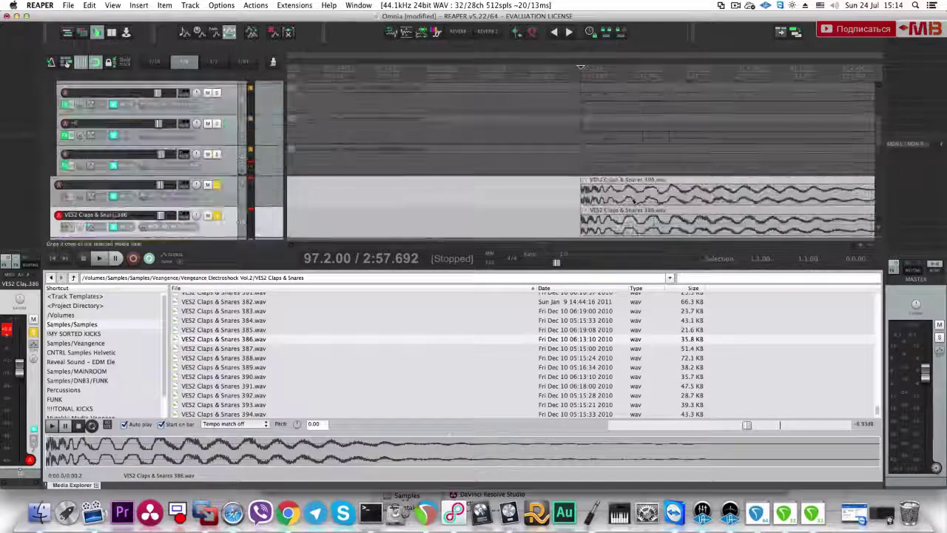
scroll(633, 199, right, 3)
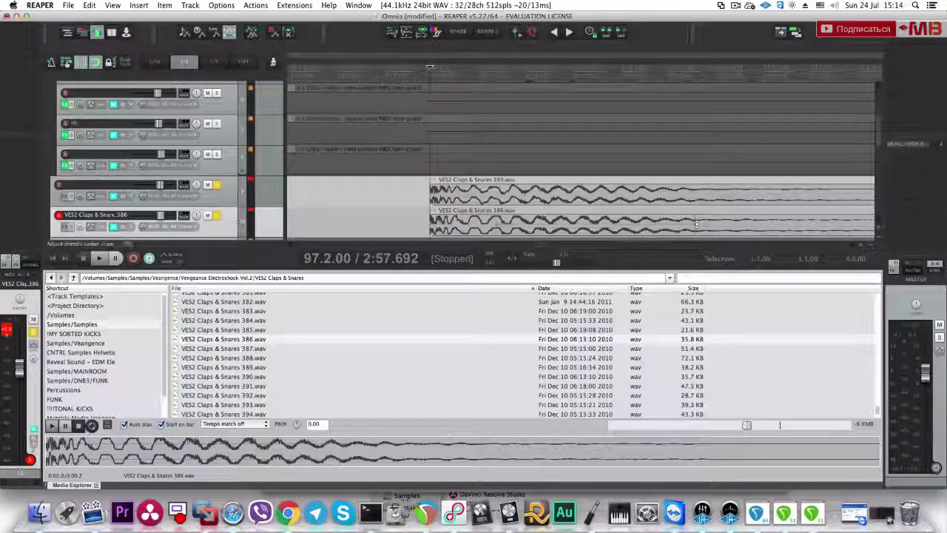
key(space)
key(space)
key(space)
key(space)
Step: Replace the VES2 Claps & Snares 386 track with an empty track below the remaining clap track and solo it
scroll(717, 214, down, 5)
scroll(710, 212, down, 5)
click(222, 232)
key(Delete)
key(Return)
click(272, 190)
click(268, 221)
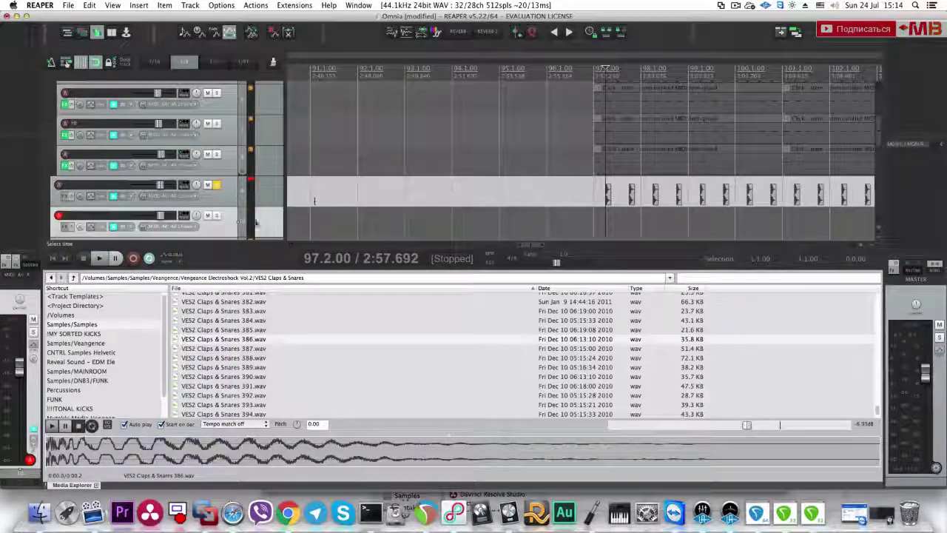
click(215, 215)
Step: Audition the samples in the VES2 Claps & Snares folder one by one, going back up the list to VES2 Claps & Snares 351.wav
click(257, 332)
key(Up)
key(Up)
key(Up)
key(Up)
key(Up)
key(Up)
key(Up)
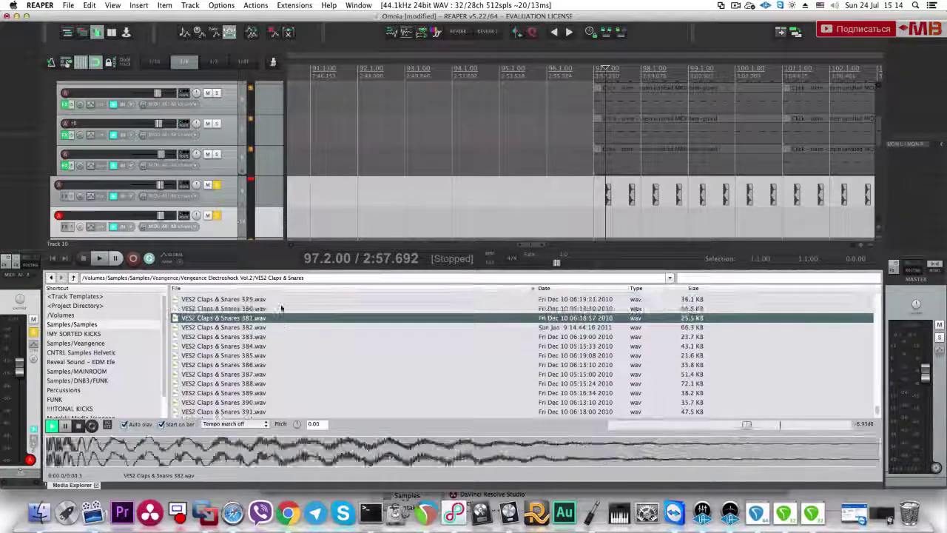
key(Up)
key(Up)
key(Up)
key(Up)
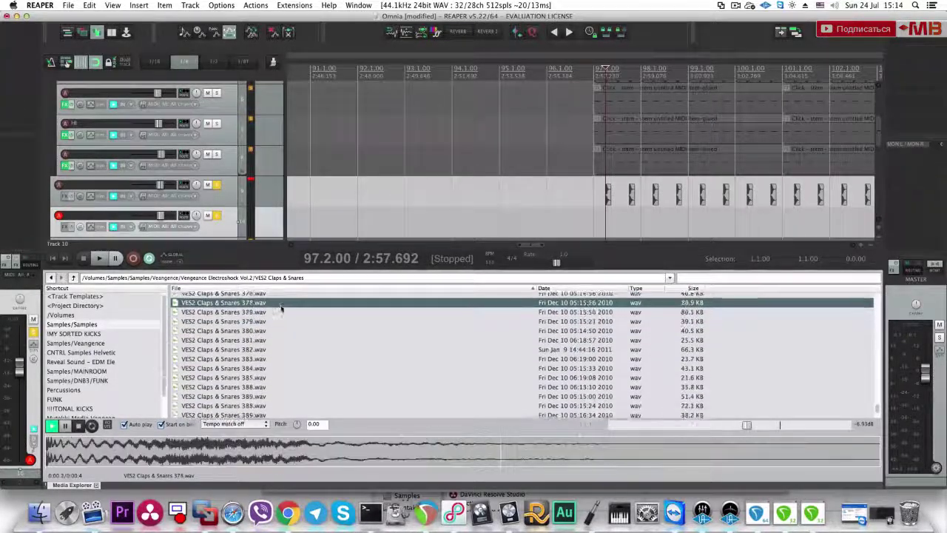
key(Up)
key(Up)
key(Up)
key(Up)
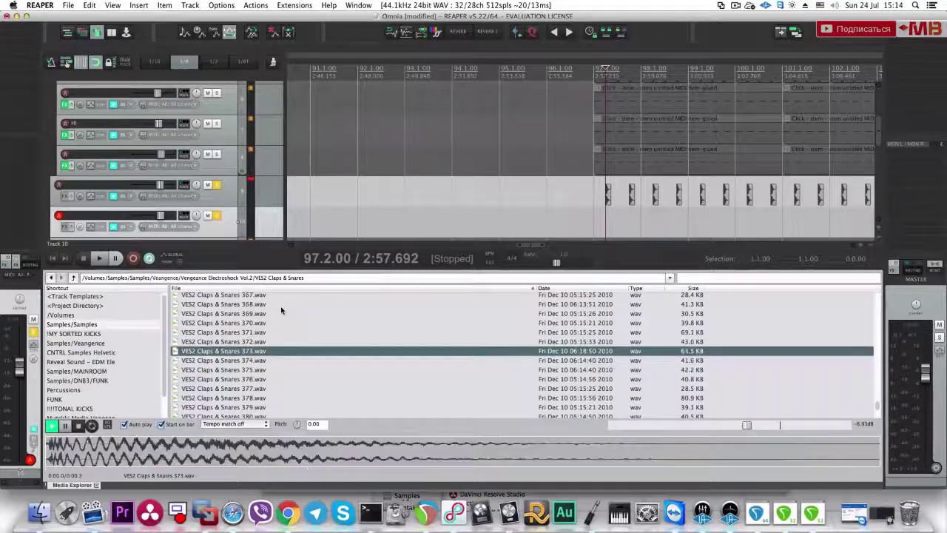
key(Up)
key(Up)
key(Up)
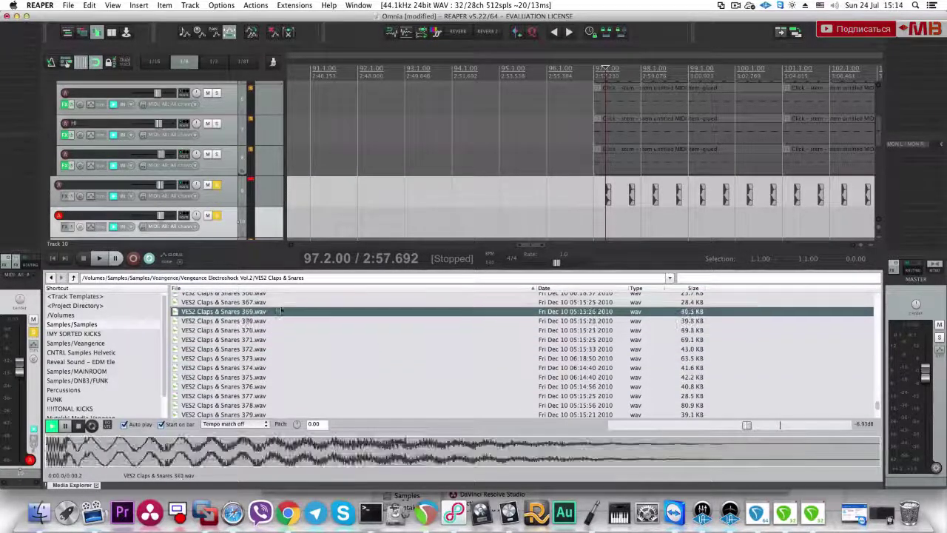
key(Up)
key(Up)
key(Up)
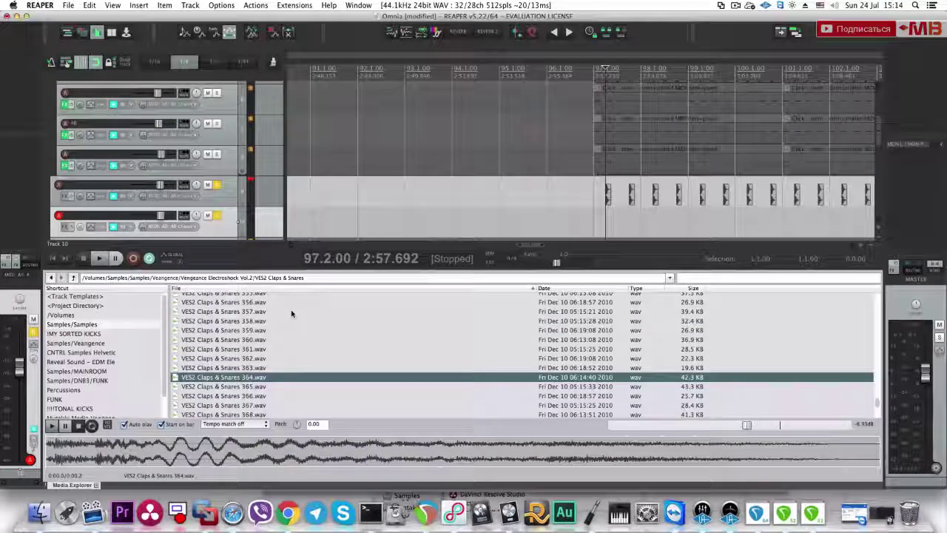
key(Up)
key(Up)
key(Up)
key(Up)
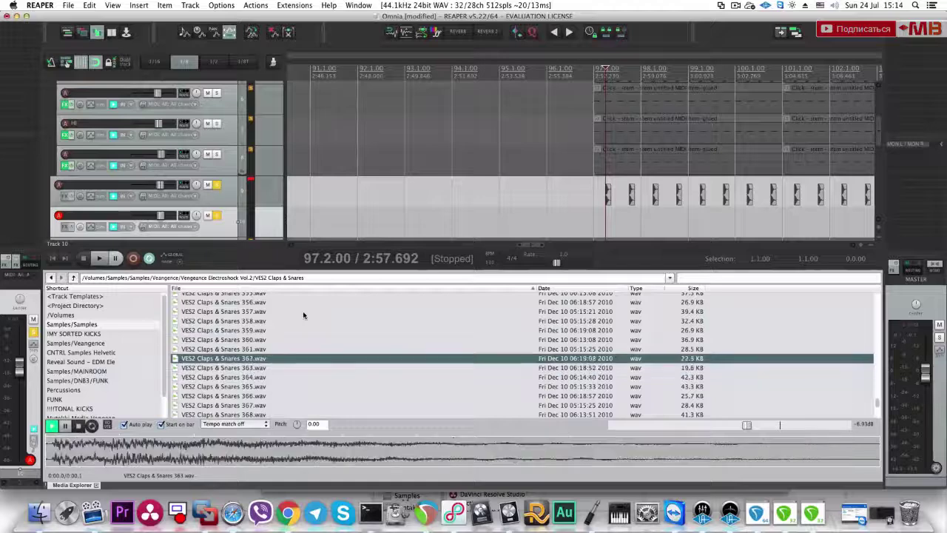
key(Up)
key(Up)
key(Up)
key(Up)
key(Up)
key(Up)
key(Up)
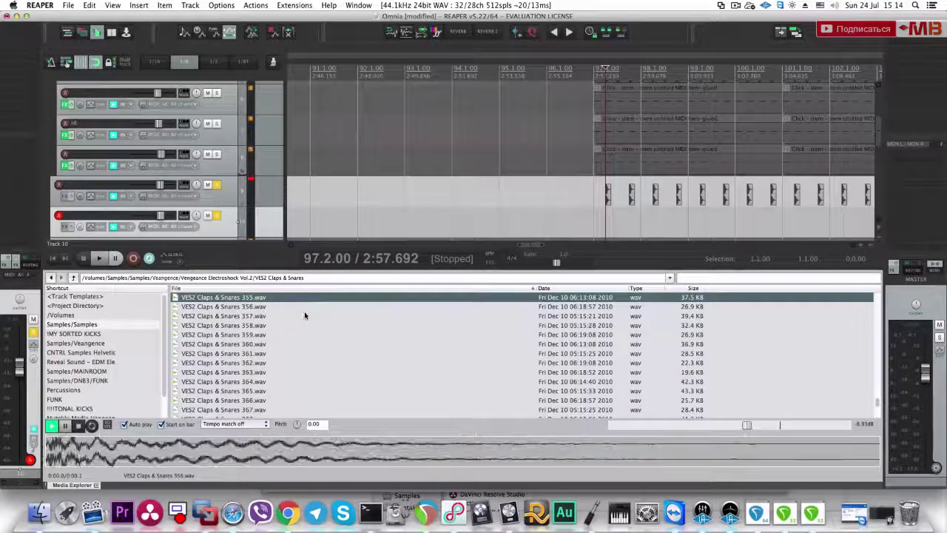
key(Up)
key(Up)
key(Up)
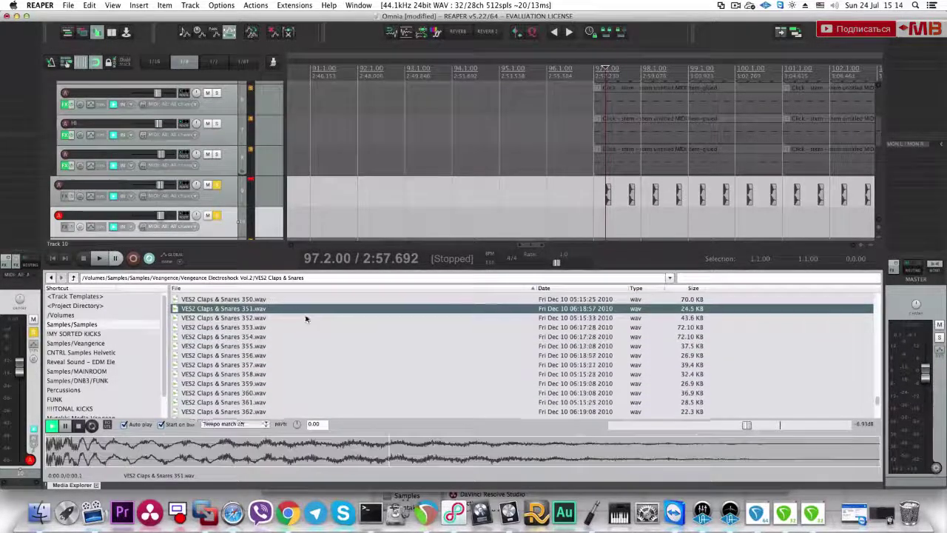
Step: Place the edit cursor at 97.1.00 and clear all track solos
click(592, 68)
key(super+alt+x)
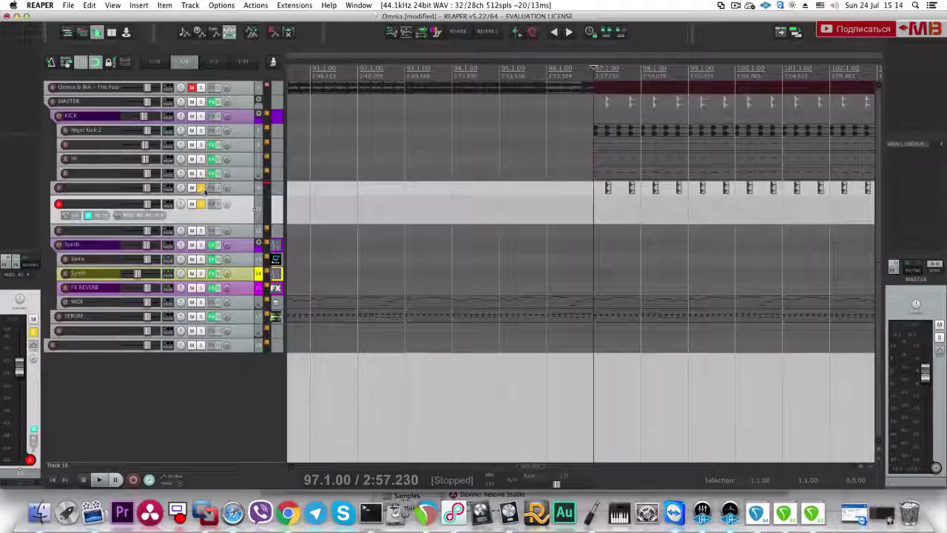
super+click(201, 188)
scroll(581, 239, down, 2)
Step: Browse the sample pack folders inside the Veangence directory and close the media explorer
key(super+alt+x)
scroll(283, 333, down, 10)
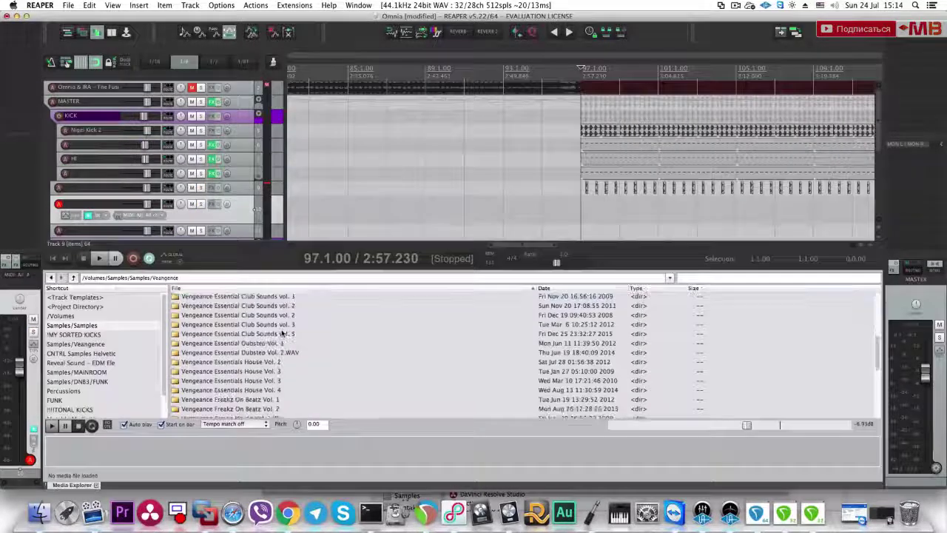
scroll(284, 333, up, 10)
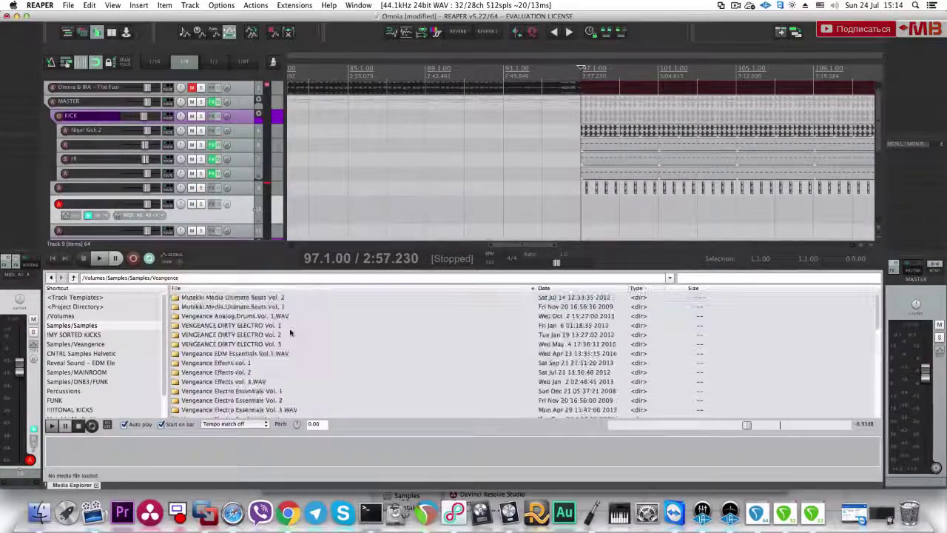
key(super+alt+x)
Step: Play the mix from 97.1.00 and compare it with the soloed Omnia & IRA reference track
key(space)
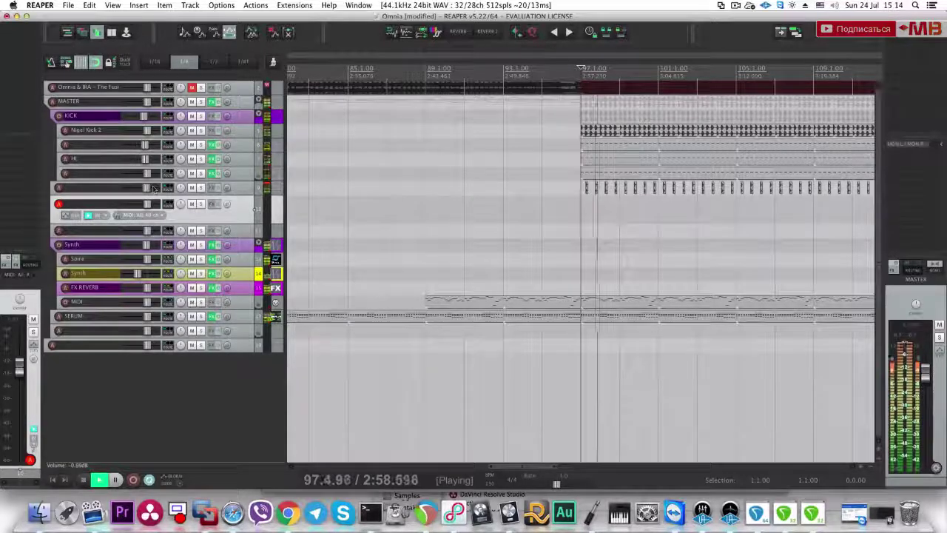
click(202, 88)
key(space)
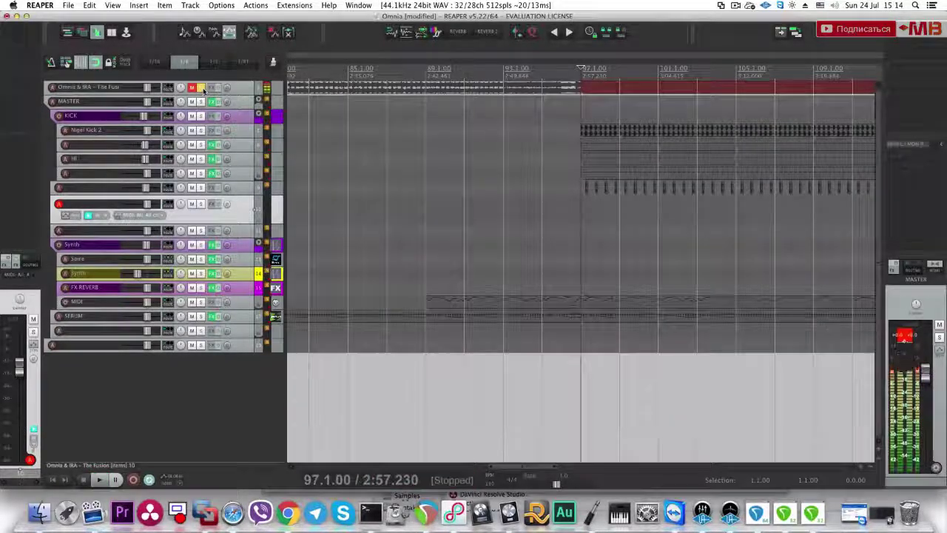
Step: Solo the KICK group with its child tracks and the clap track, and set a time selection from 97.2.00 to 97.3.00
click(239, 190)
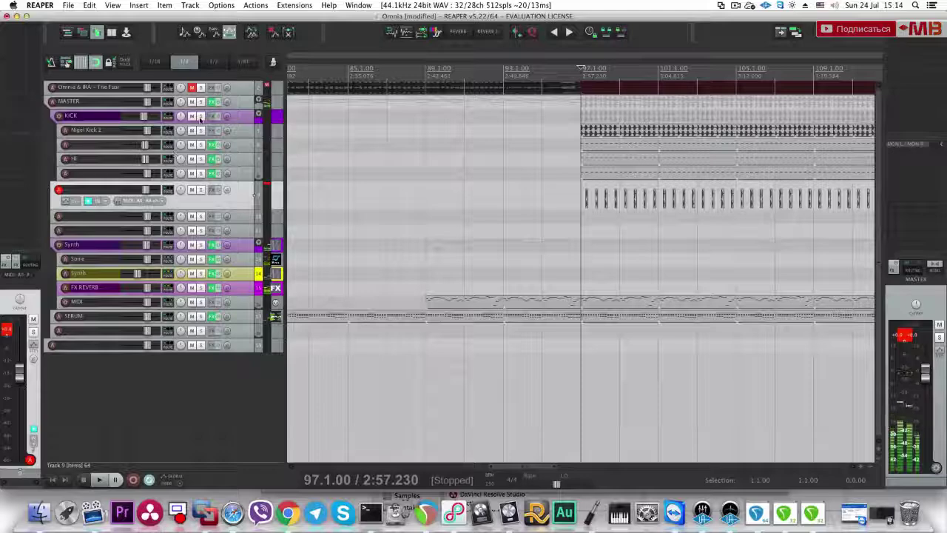
drag(201, 116, 200, 189)
scroll(552, 319, up, 6)
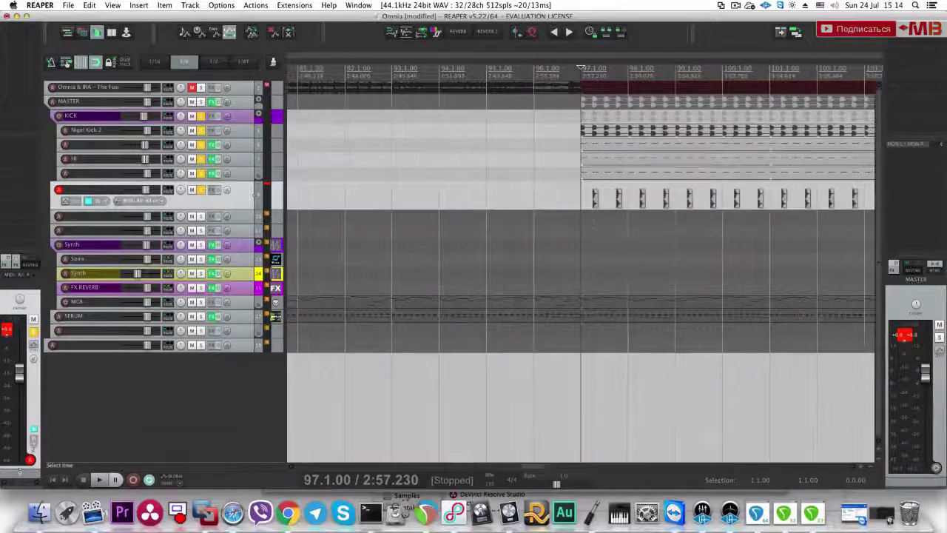
drag(637, 222, 693, 222)
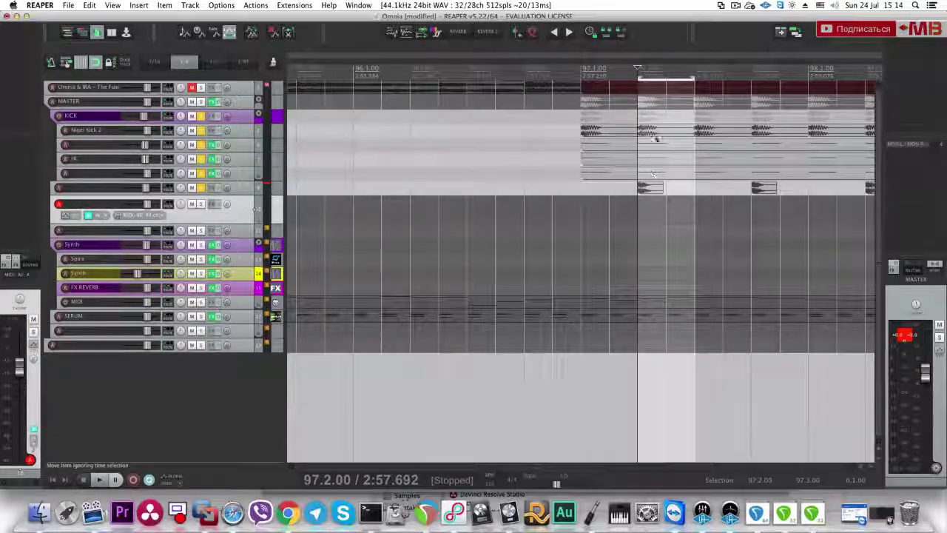
Step: Play the soloed kick with the clap track, invert the clap track's phase, and inspect the clap waveform at 97.2.00
click(239, 193)
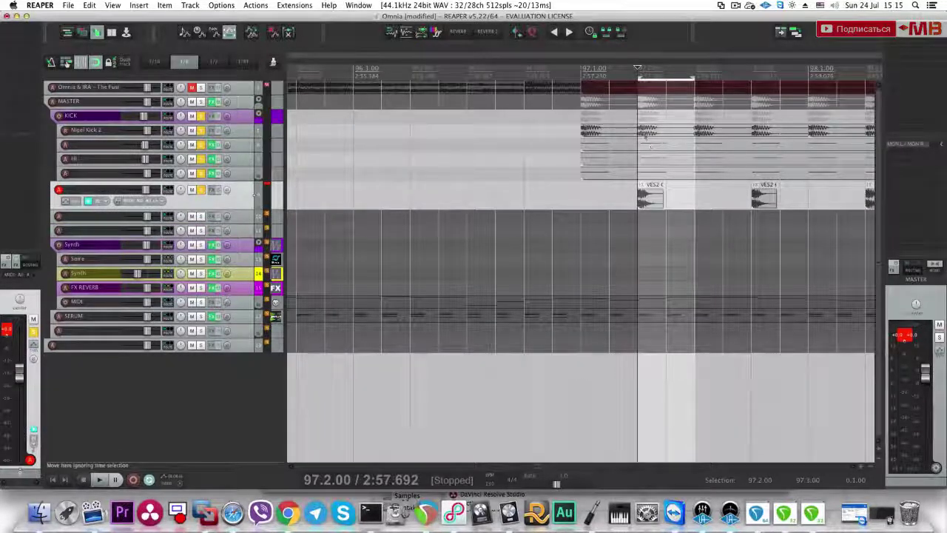
key(space)
click(227, 191)
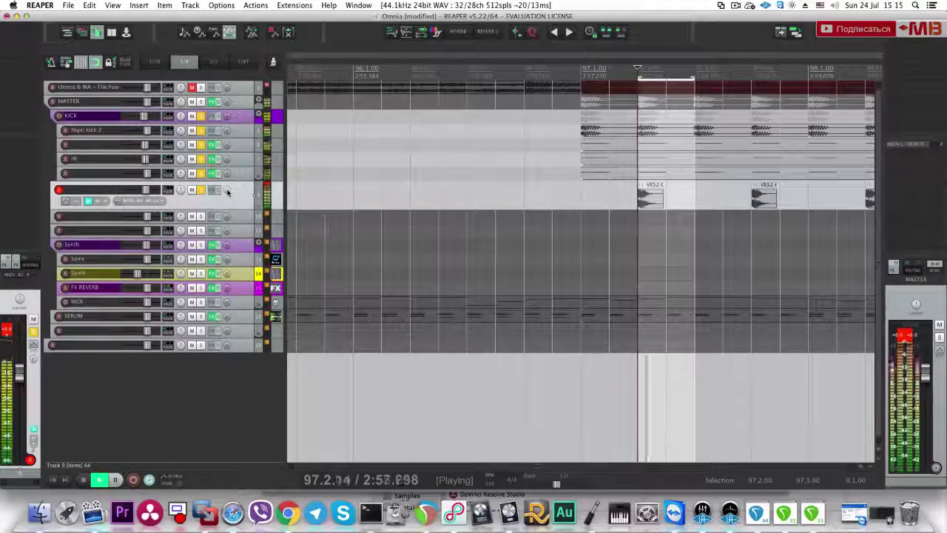
scroll(648, 205, up, 8)
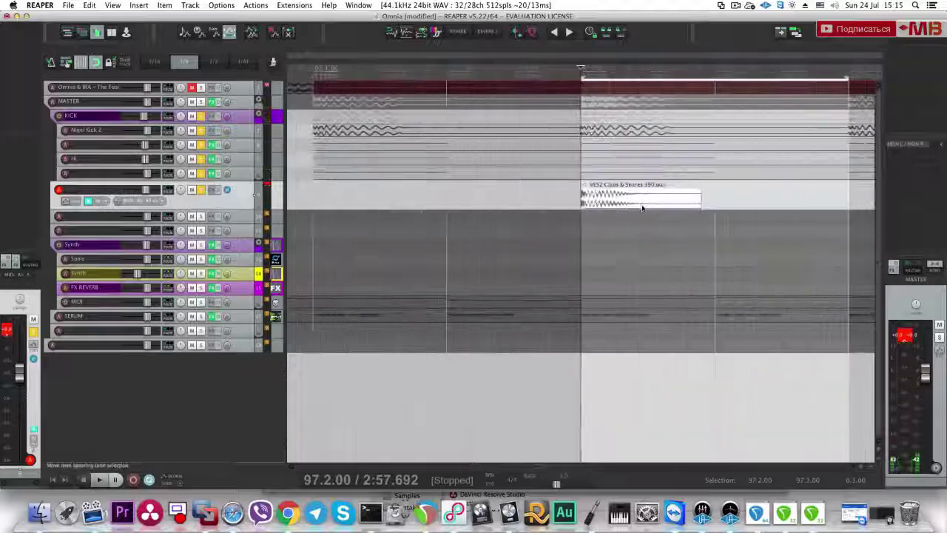
scroll(629, 209, up, 3)
scroll(595, 200, up, 2)
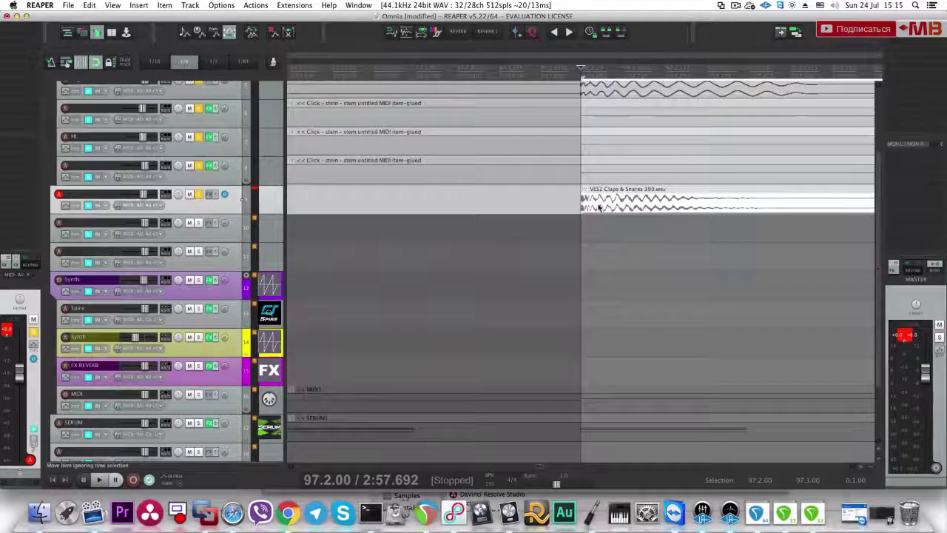
scroll(622, 207, up, 2)
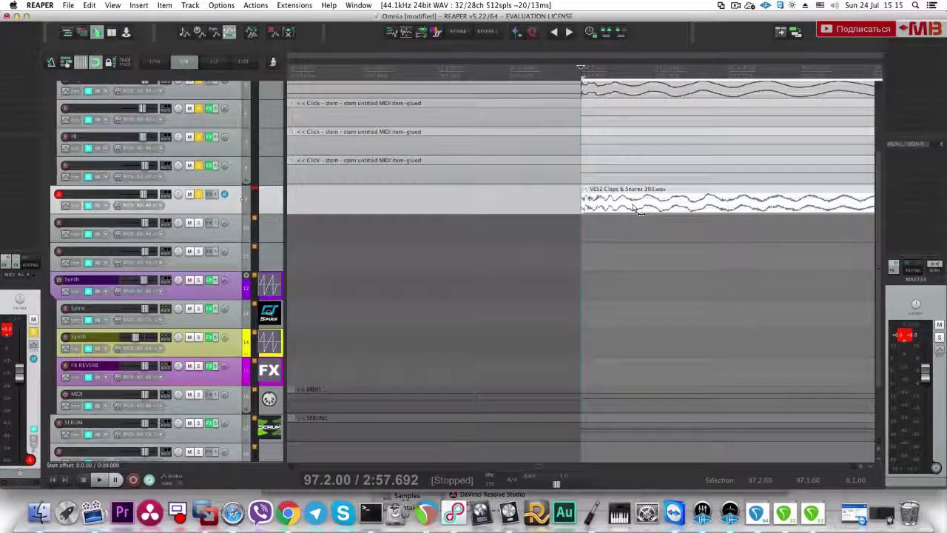
Step: Compare the clap track's normal and inverted phase against the kick by looping 97.2.00 to 97.3.00
key(space)
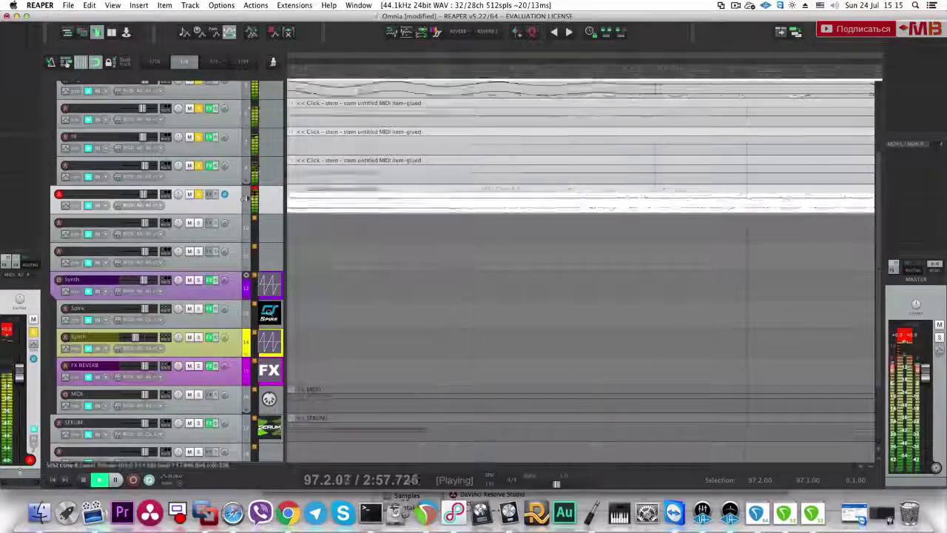
key(space)
scroll(704, 208, down, 2)
key(space)
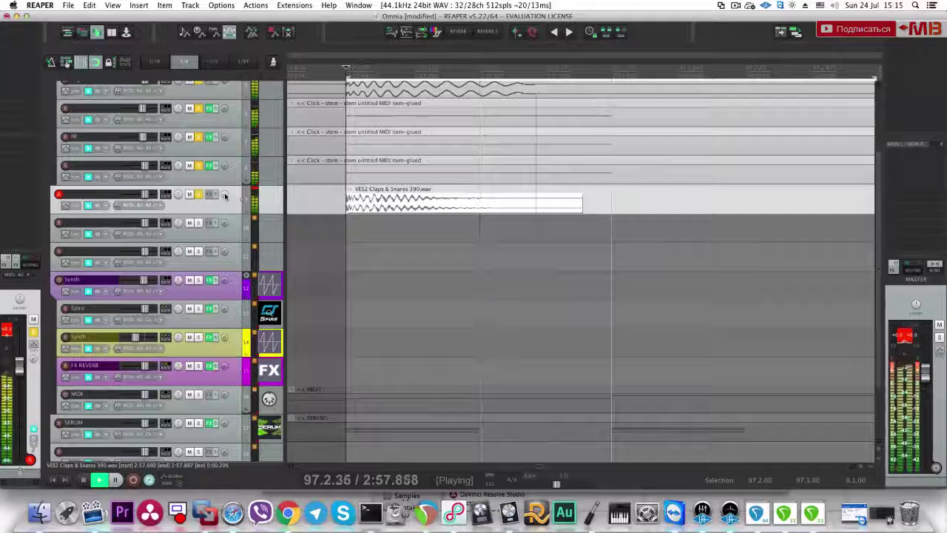
key(space)
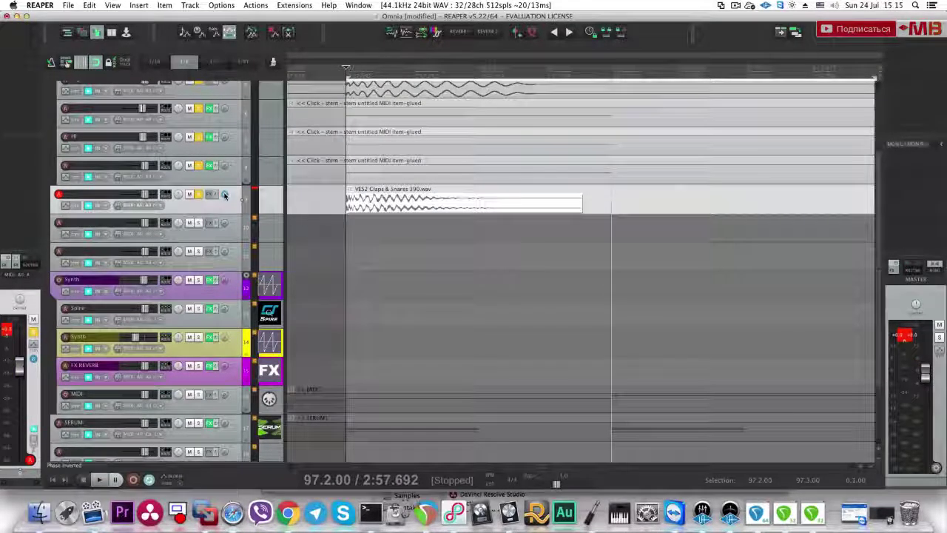
key(space)
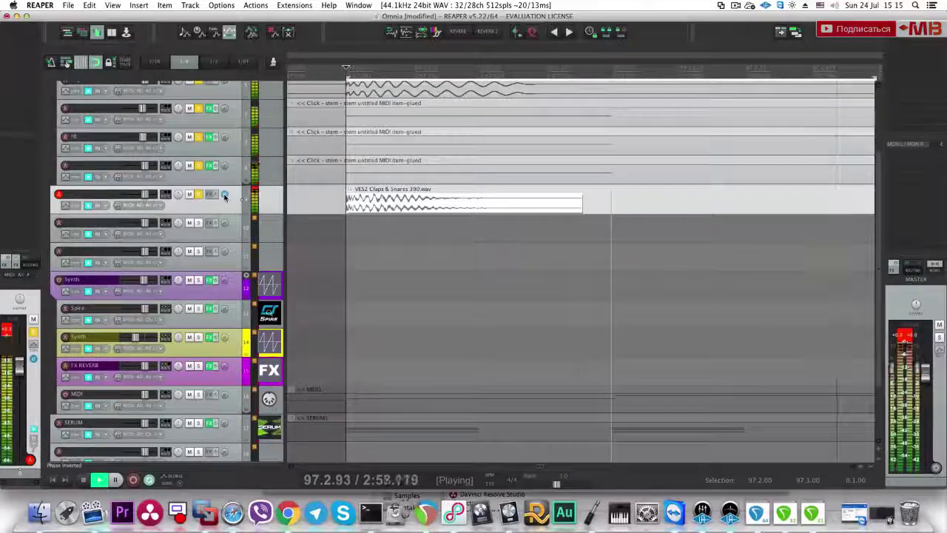
click(225, 195)
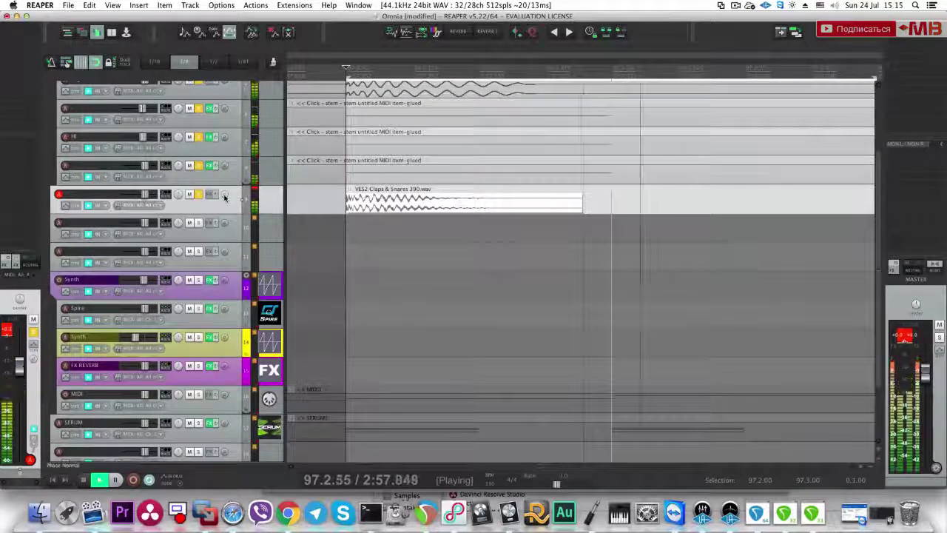
key(space)
click(225, 196)
Step: Examine the start of the clap waveform against the kick and set the clap track's phase to inverted
click(377, 205)
scroll(377, 205, up, 5)
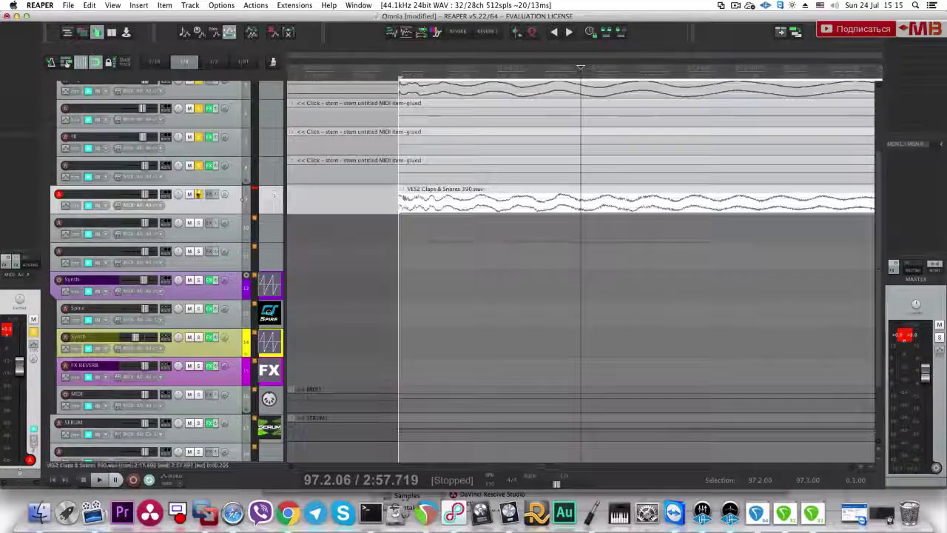
click(225, 196)
Step: Play the kick and clap tracks from 96.4.00 without a time selection and lower the clap track's volume to about -2.3 dB
scroll(414, 207, down, 10)
click(545, 217)
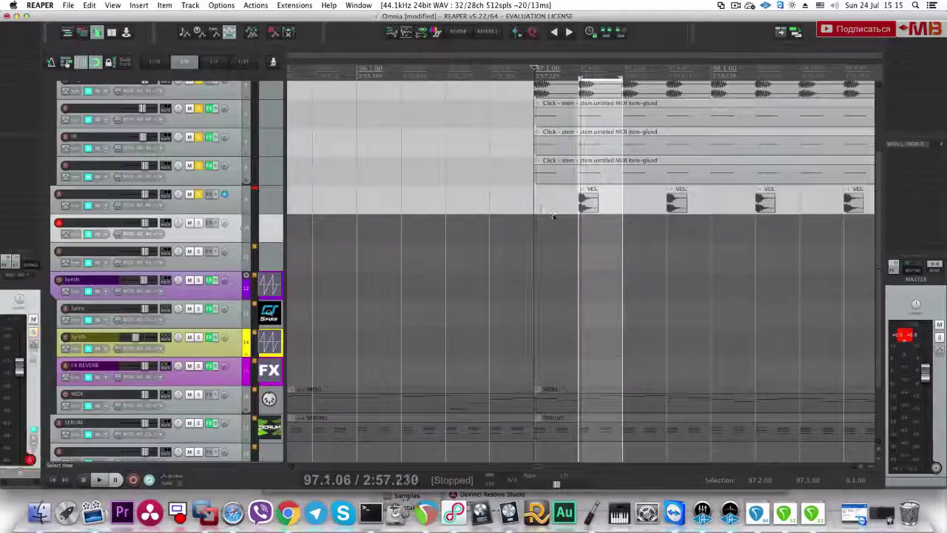
click(472, 195)
key(space)
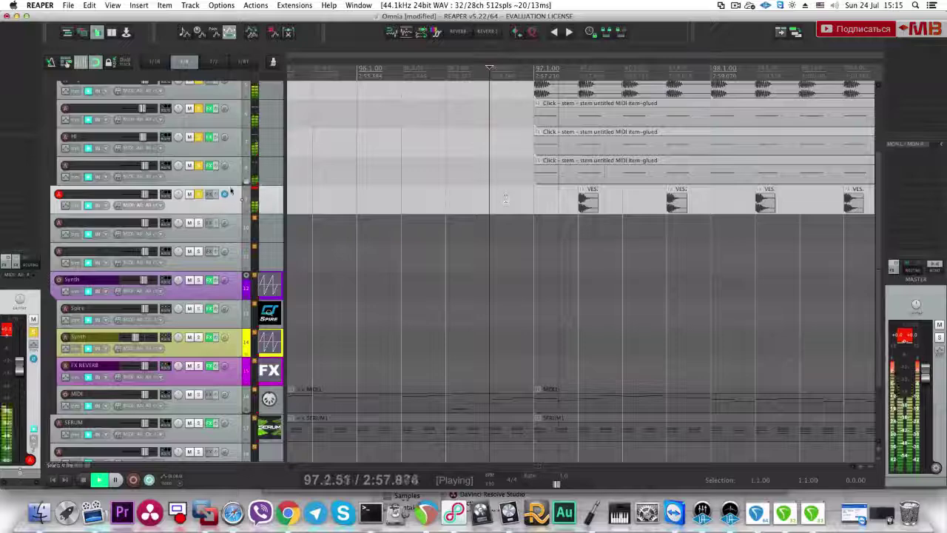
scroll(156, 145, down, 2)
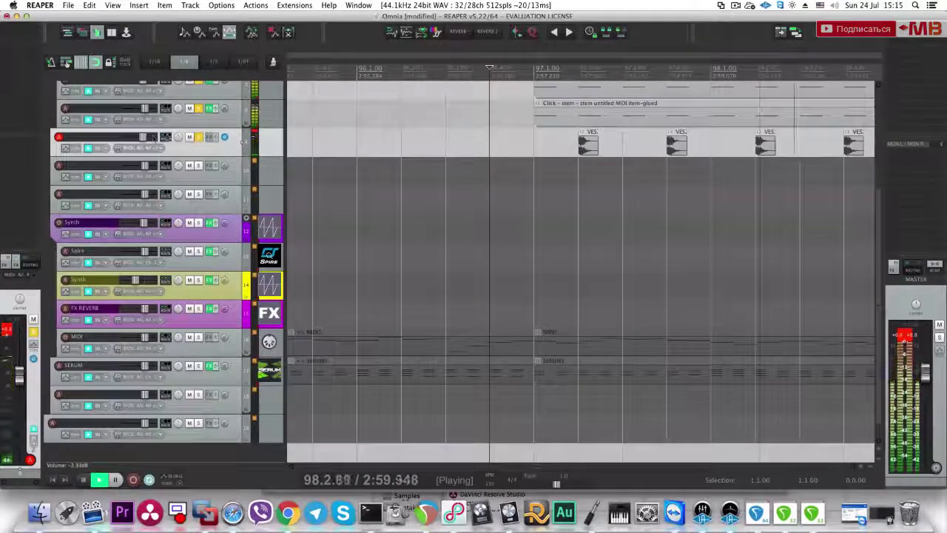
click(225, 138)
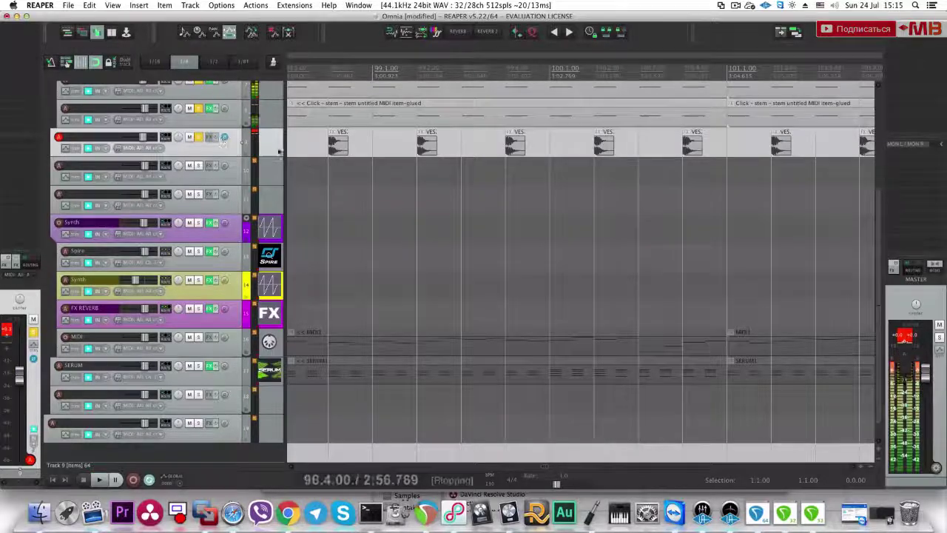
Step: Add the UBK-1 (Kush Audio) plug-in from the Color category to the clap track
scroll(509, 197, down, 5)
scroll(509, 196, down, 2)
scroll(509, 198, down, 5)
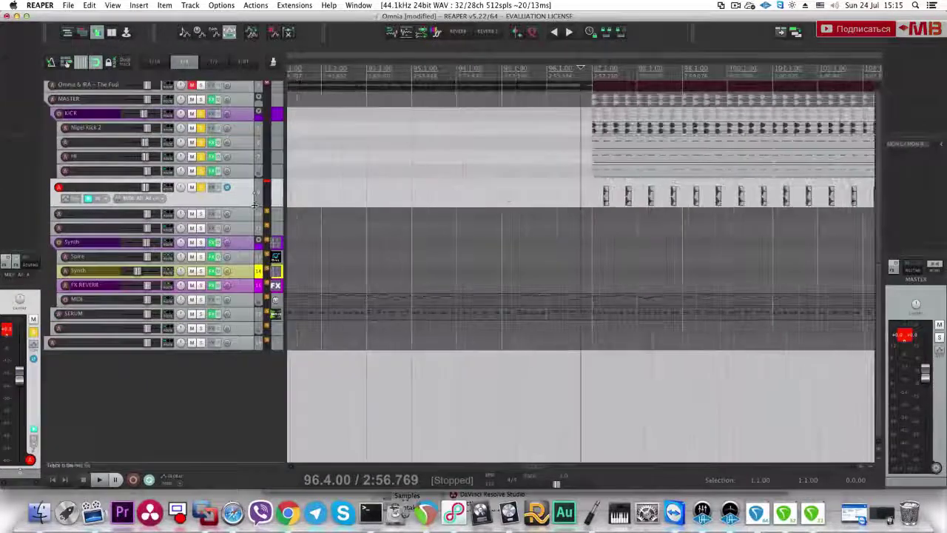
click(213, 187)
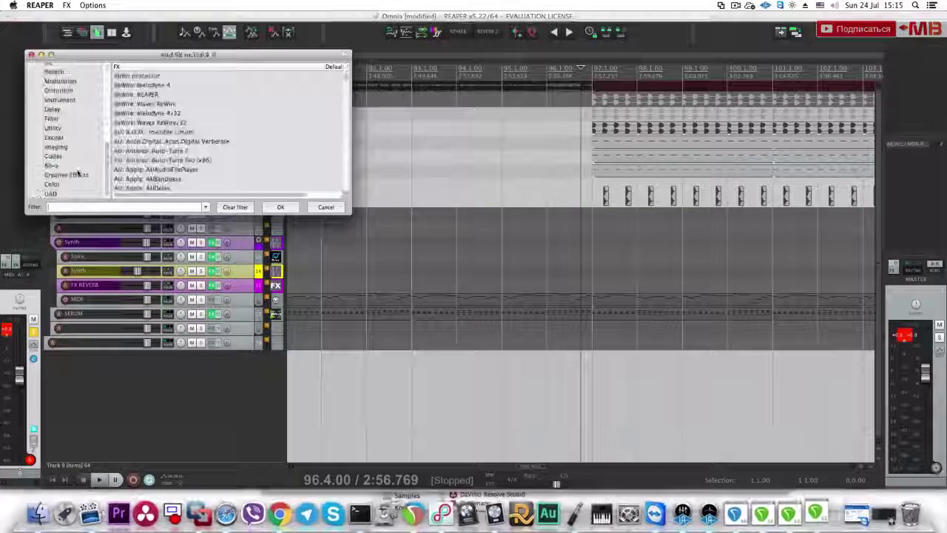
click(63, 184)
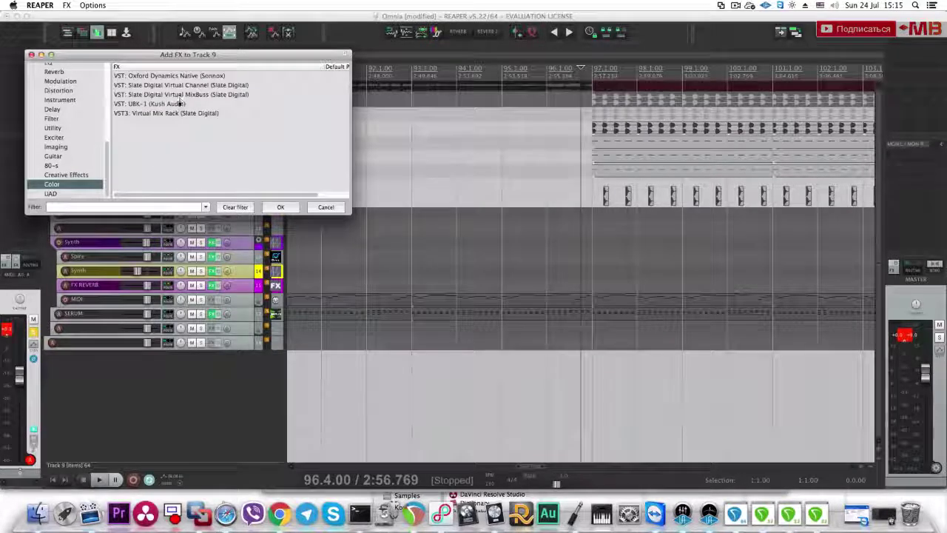
click(180, 103)
click(281, 208)
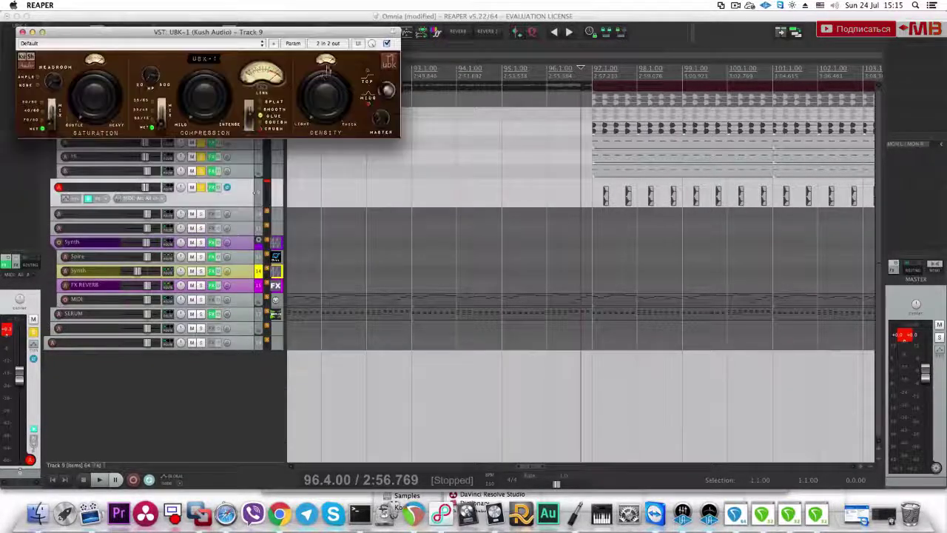
Step: Solo only the clap track and loop 97.2.00 to 97.2.50 while adjusting the UBK-1 compression and comparing it with bypass
alt+super+click(202, 188)
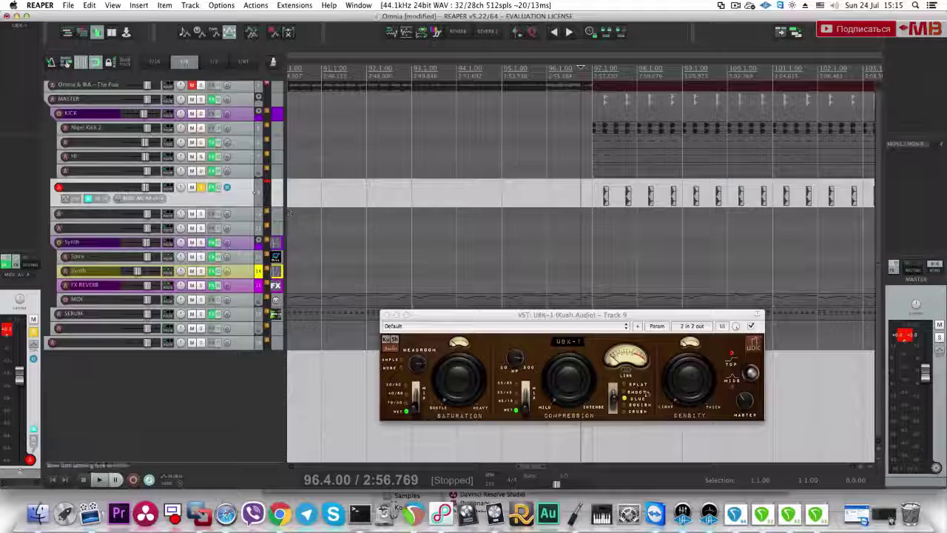
key(space)
key(space)
scroll(592, 248, up, 10)
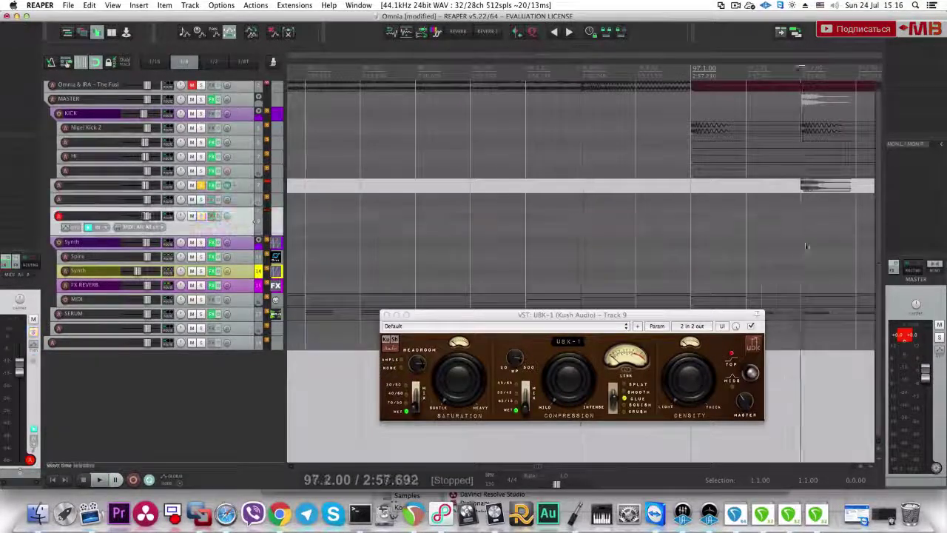
scroll(806, 246, up, 5)
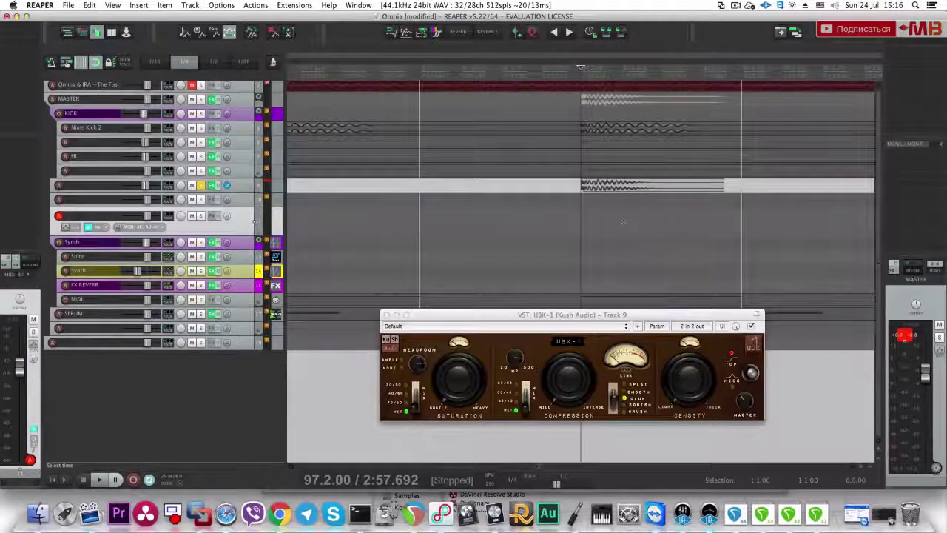
drag(742, 235, 608, 215)
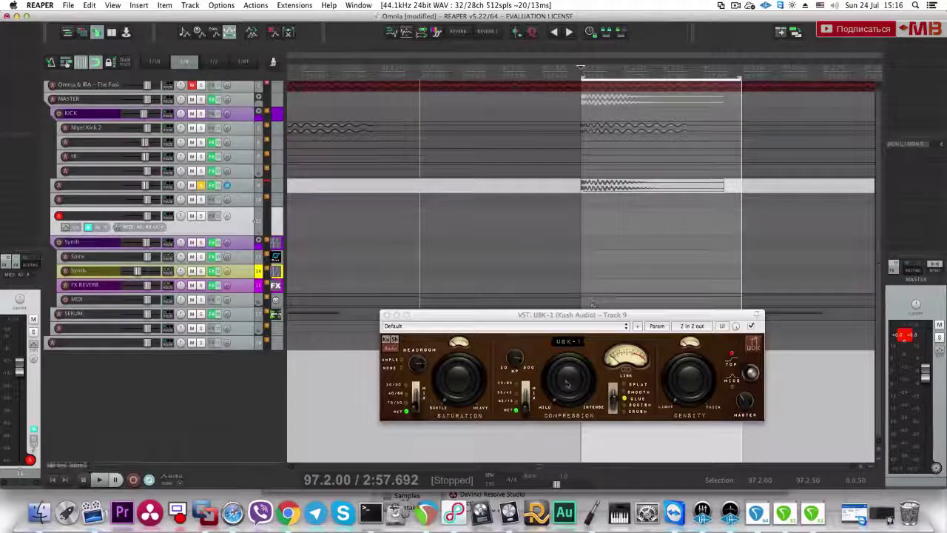
key(space)
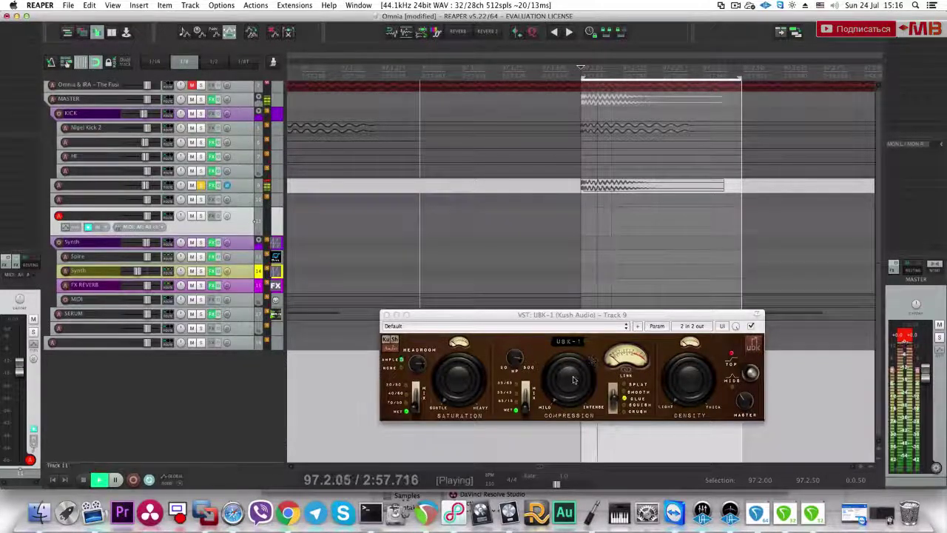
click(591, 315)
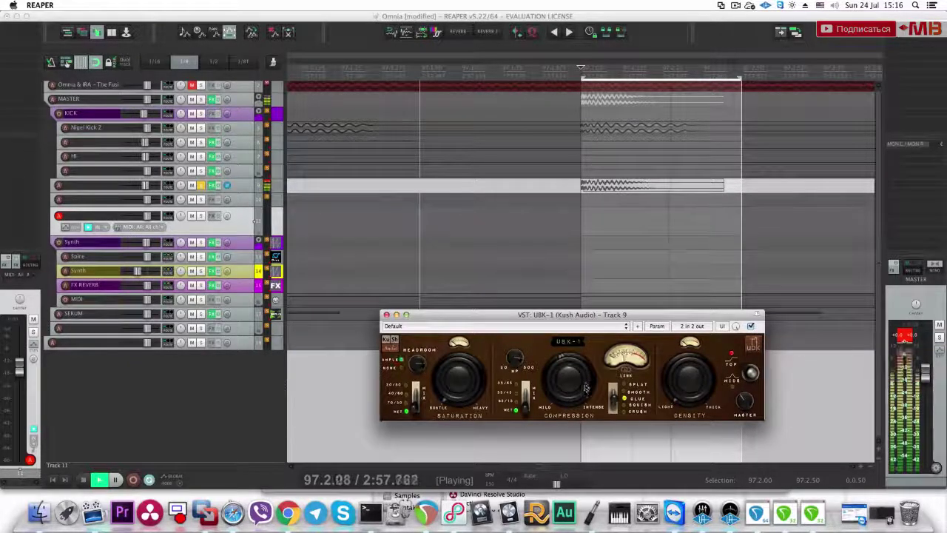
click(751, 326)
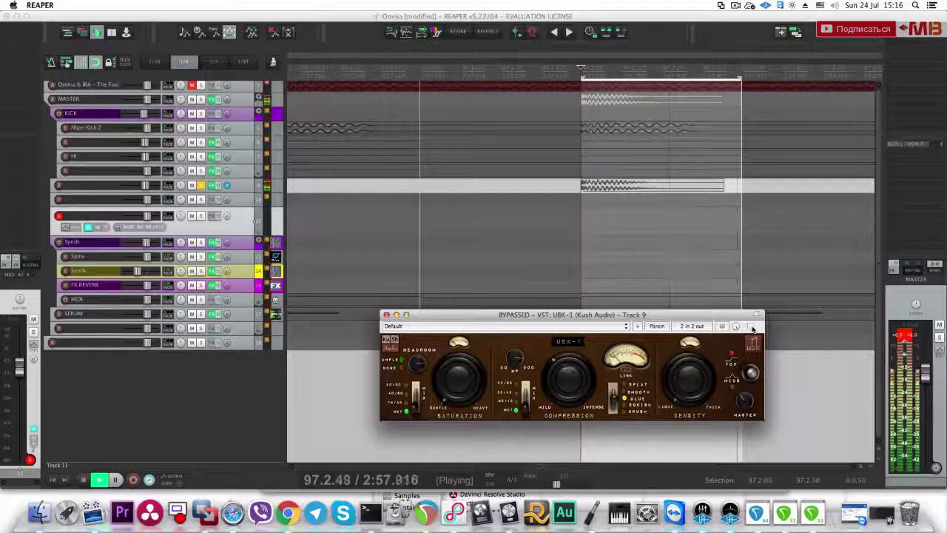
Step: Set the time selection from 97.2.00 to 97.3.00 and select the clap item with the UBK-1 plug-in open
key(space)
key(Escape)
scroll(578, 224, down, 1)
drag(511, 201, 812, 204)
click(583, 200)
click(256, 189)
click(28, 28)
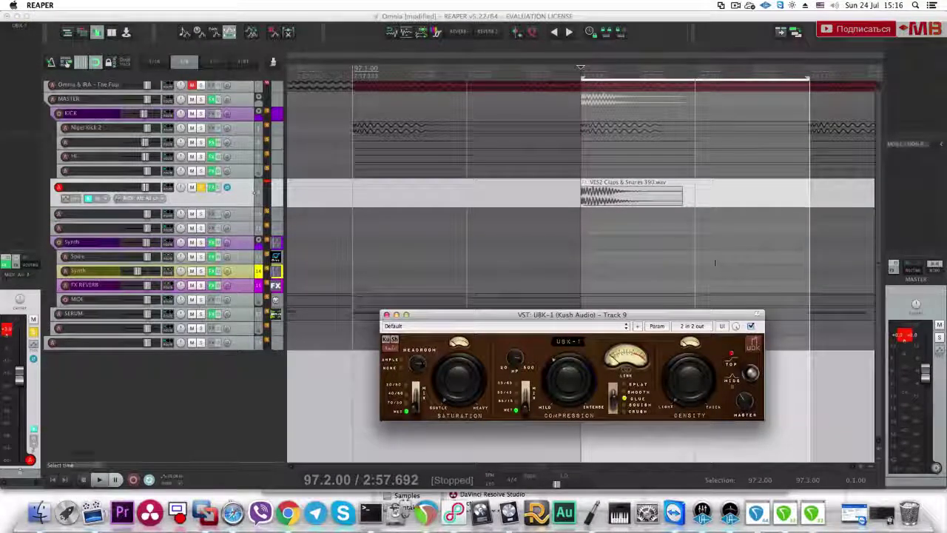
click(594, 203)
Step: Loop the clap, set the UBK-1 compression mode to Smooth, and compare the processed sound with bypass
key(space)
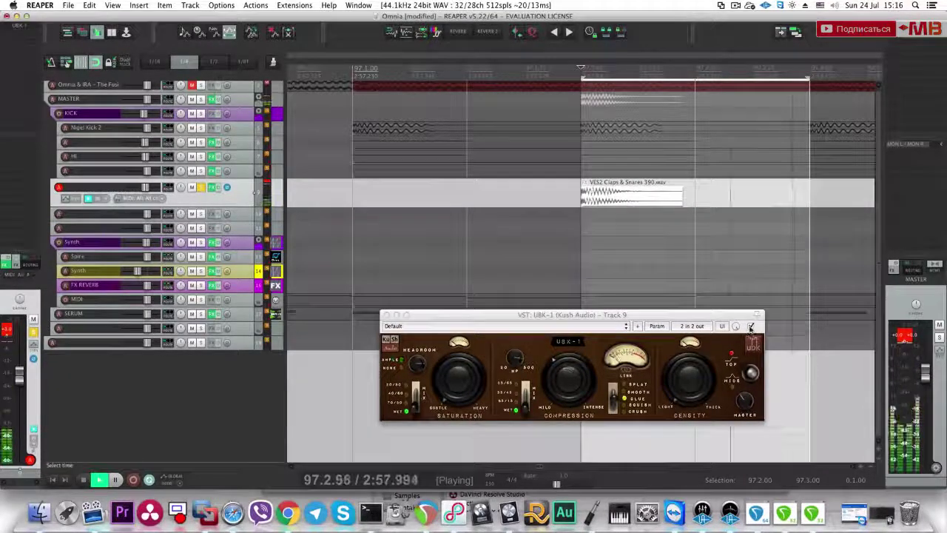
click(750, 326)
click(750, 327)
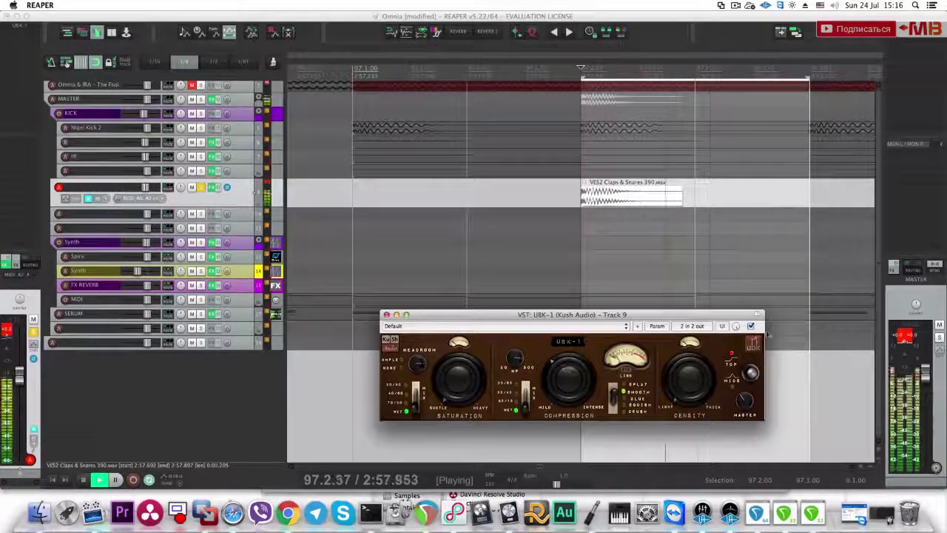
click(750, 326)
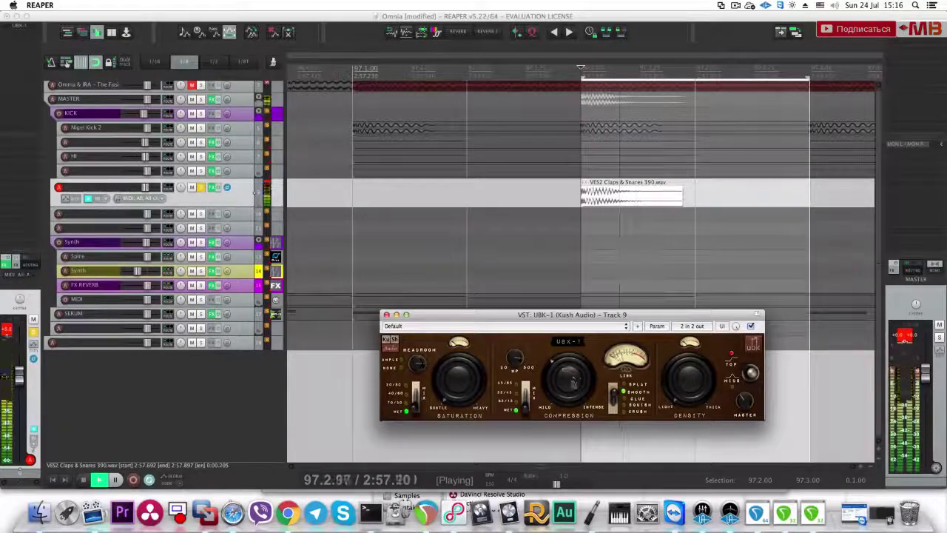
click(751, 326)
click(751, 326)
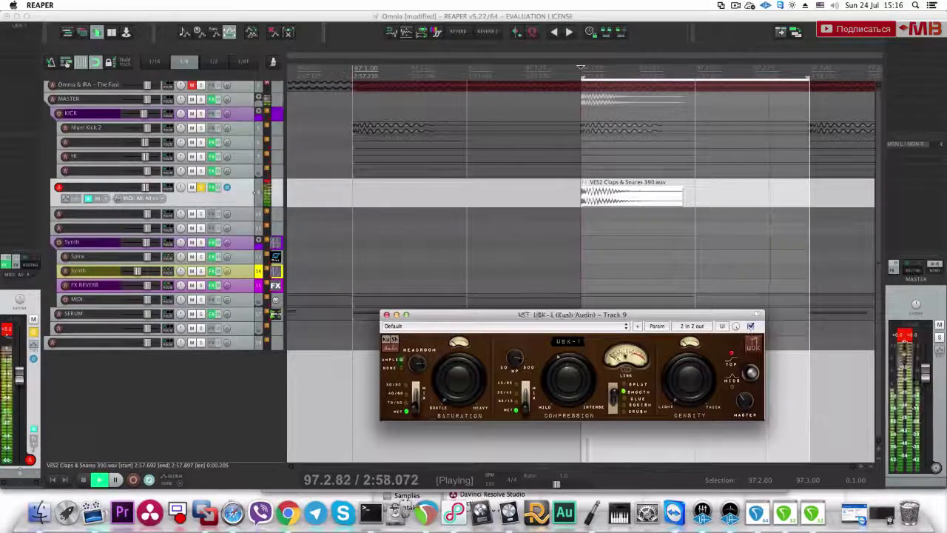
click(751, 326)
Step: Stop playback, clear the time selection and track solos, and place the edit cursor at 97.1.00
key(space)
scroll(566, 216, down, 5)
key(Escape)
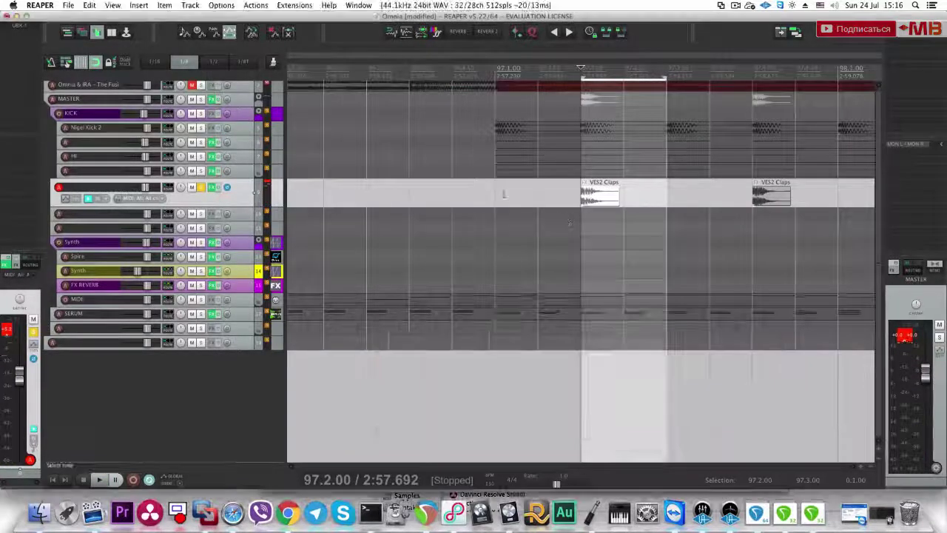
click(506, 194)
scroll(543, 205, down, 10)
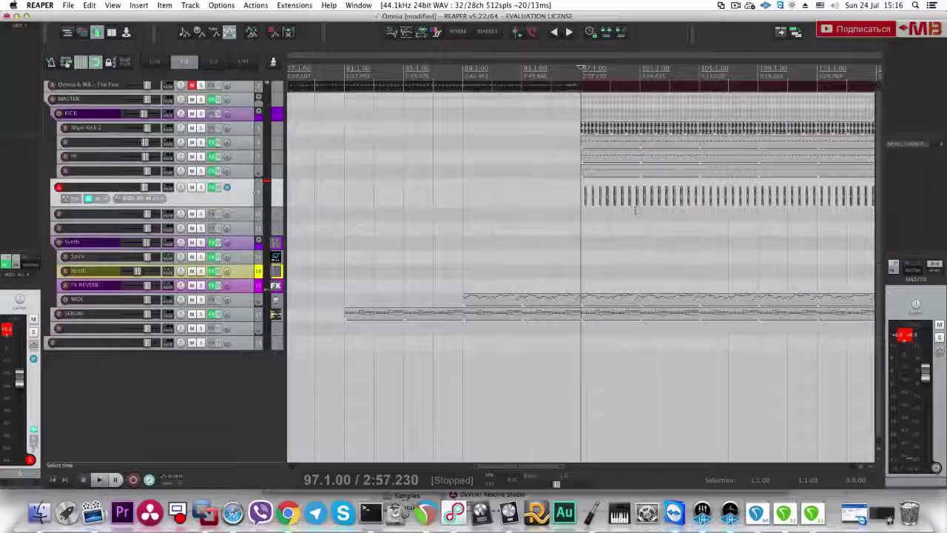
Step: Play the full mix, lower the clap track's volume to about -5 dB, and compare it with the soloed Omnia & IRA reference track
key(space)
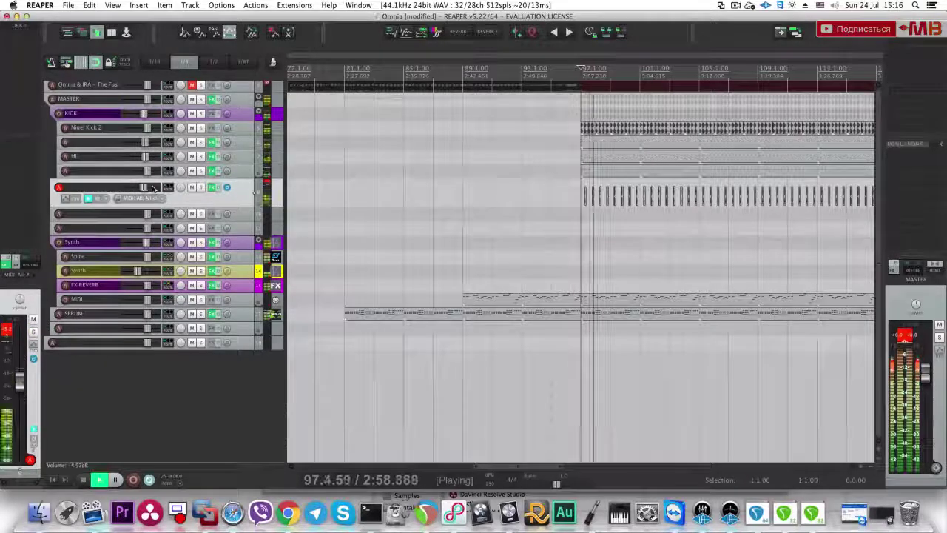
click(200, 86)
click(200, 86)
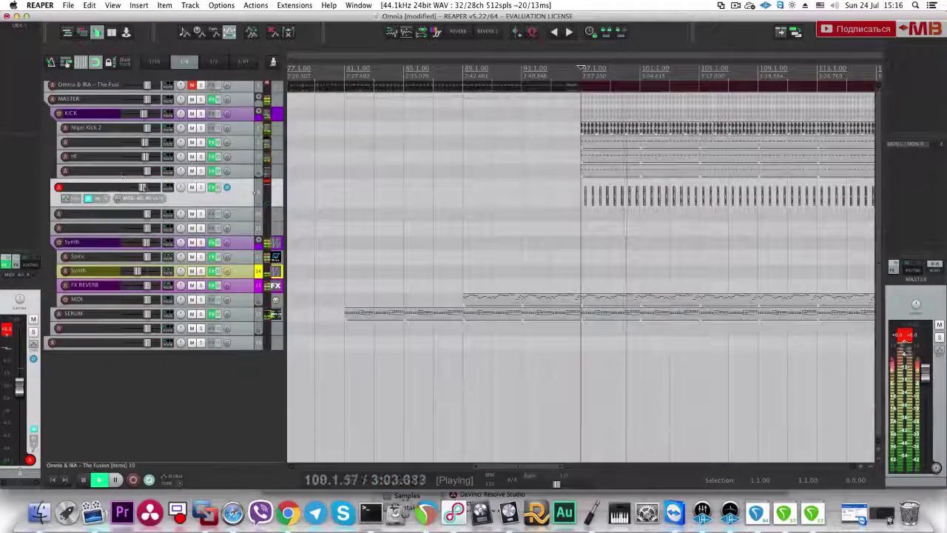
Step: Lower the clap track's volume slightly more, compare the mix with the soloed Omnia & IRA reference track, and save the project
scroll(145, 188, down, 2)
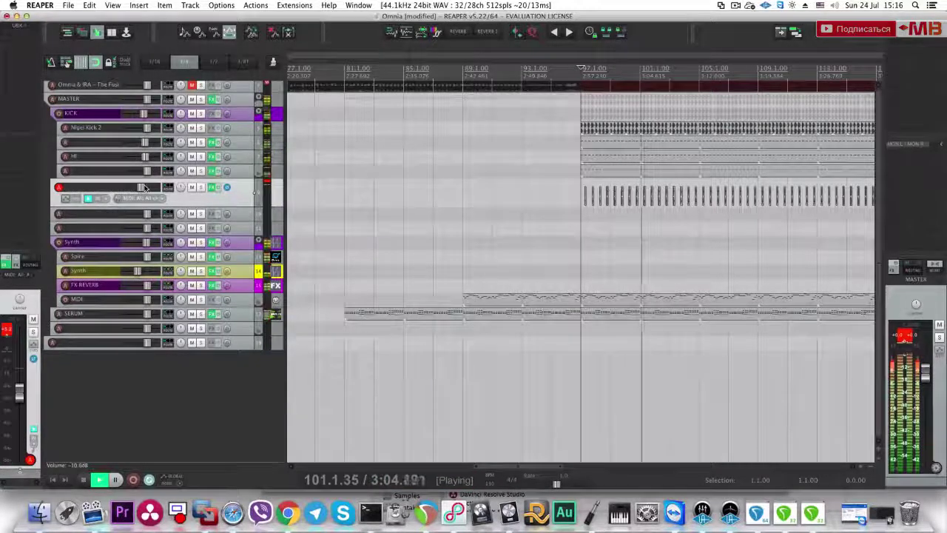
click(200, 86)
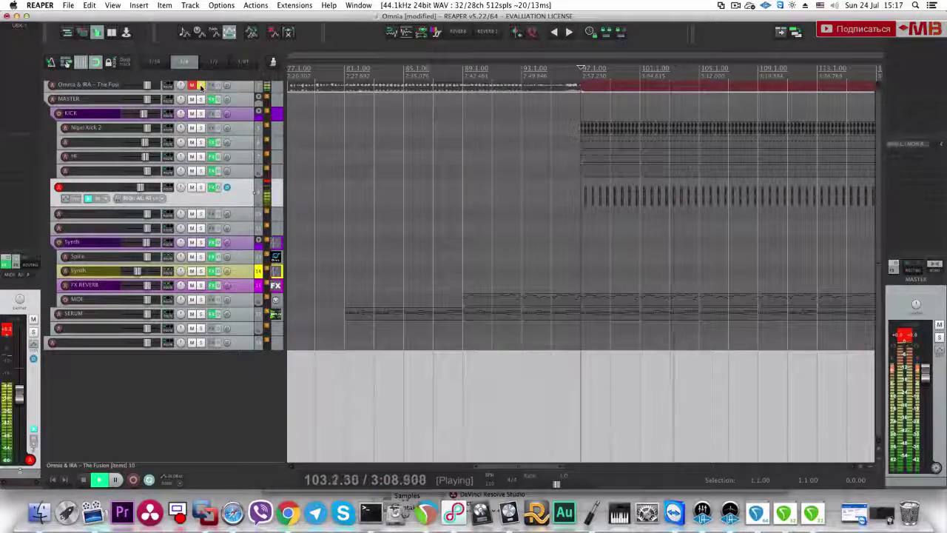
click(200, 85)
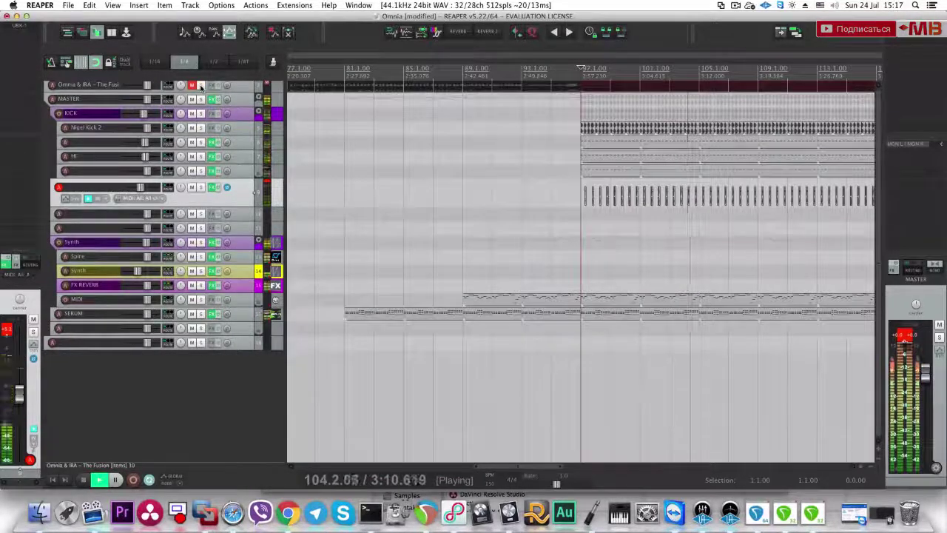
key(super+s)
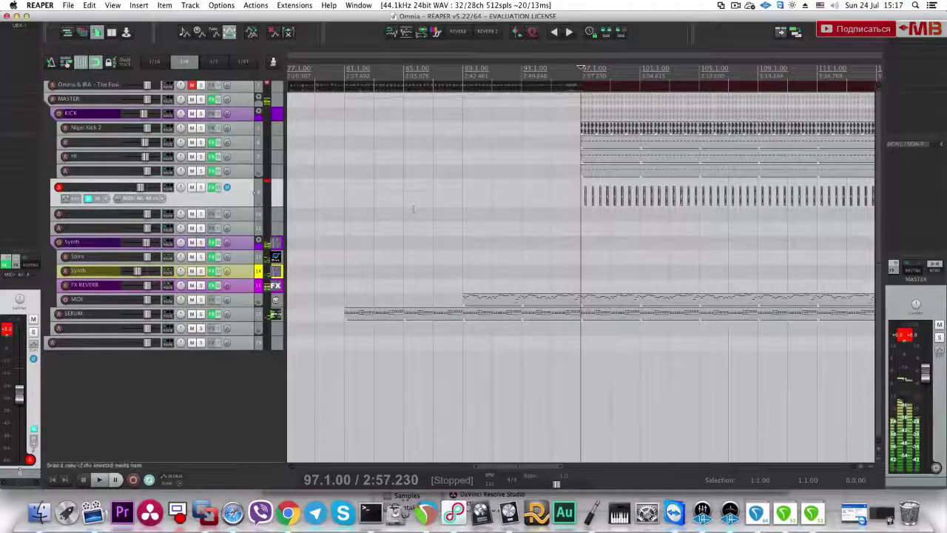
Step: Add a track below the clap and browse the sample library to Best Service - Drums Overkill/Snares/Snare 1980s-Style 01 Samples
key(super+t)
key(super+alt+x)
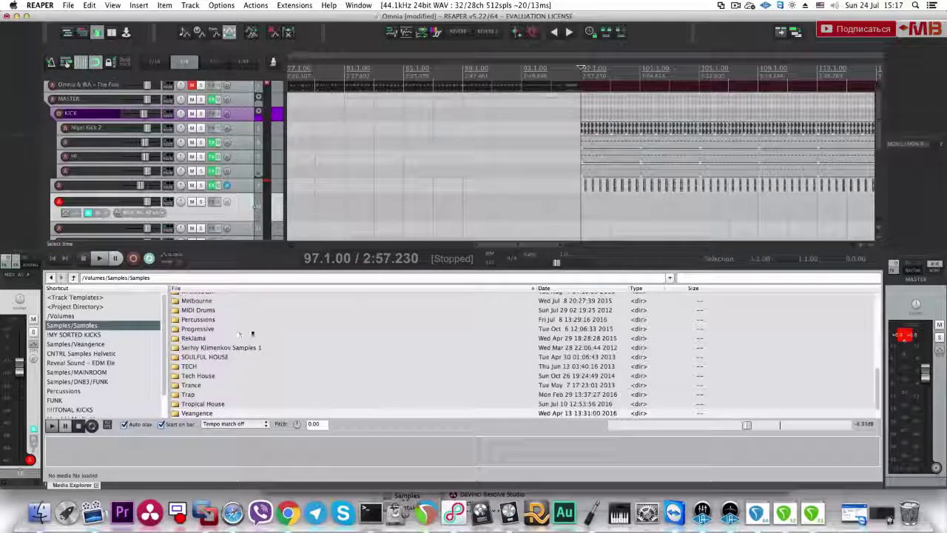
scroll(240, 344, up, 10)
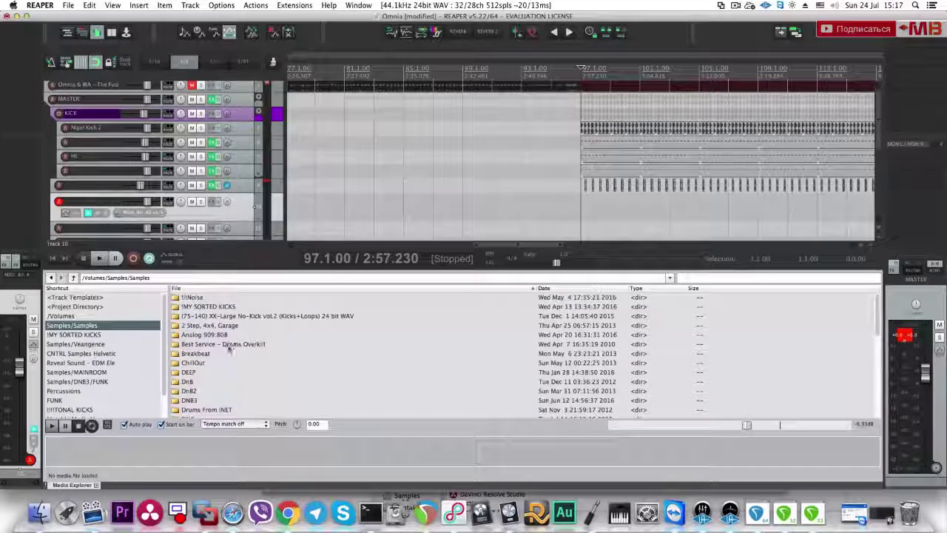
scroll(226, 336, down, 3)
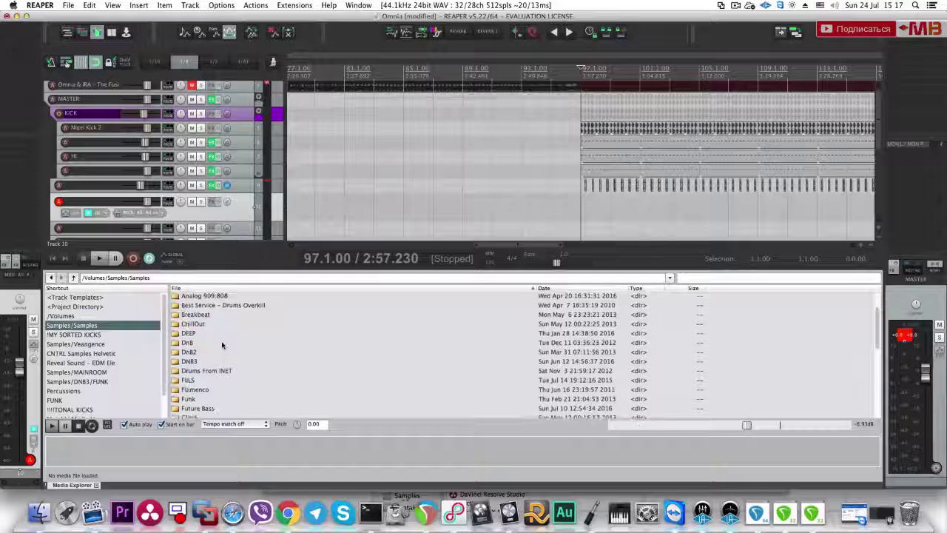
click(219, 310)
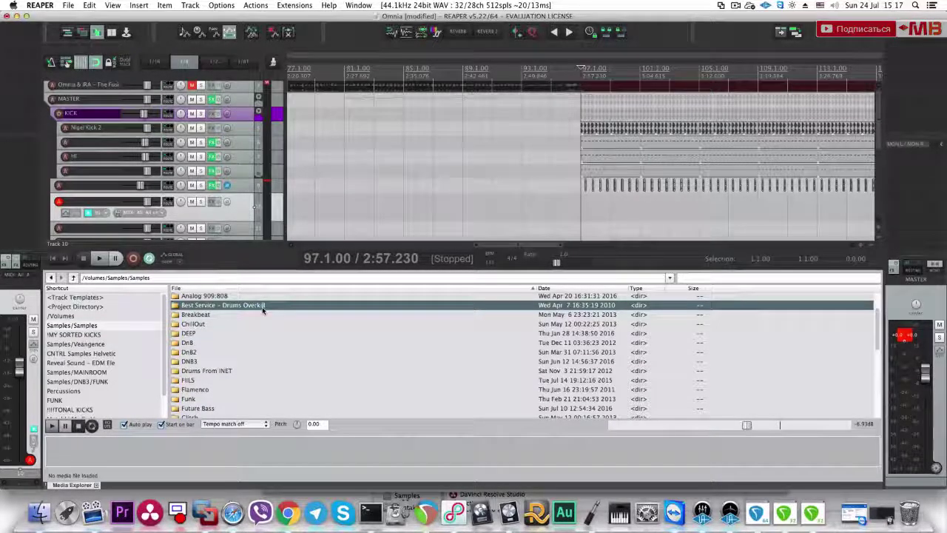
double_click(220, 310)
click(193, 381)
double_click(192, 381)
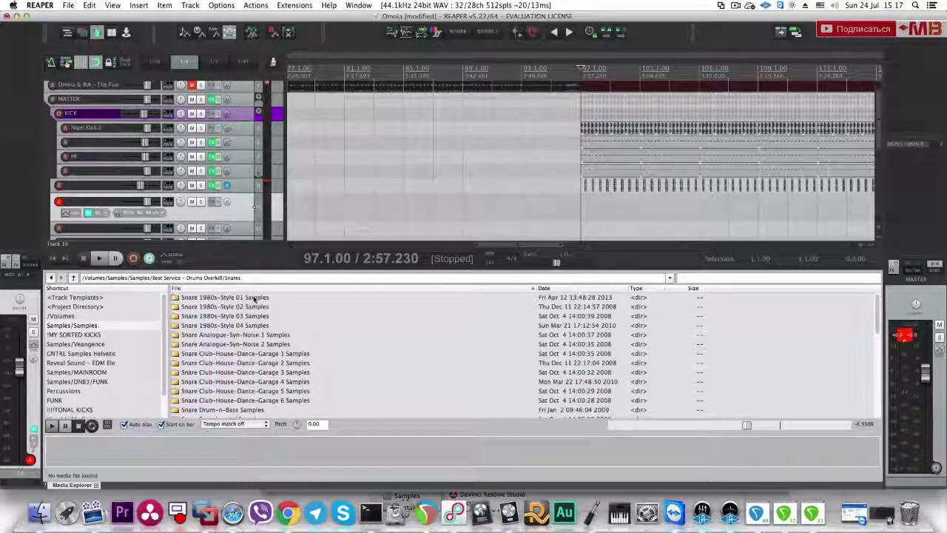
double_click(253, 298)
Step: Audition the snare samples and place SNARE_0006.wav on the new track at 97.2.00, under the first clap
click(227, 316)
key(Down)
key(Down)
key(Down)
key(Down)
key(Down)
key(Down)
key(Up)
key(Up)
drag(207, 365, 722, 205)
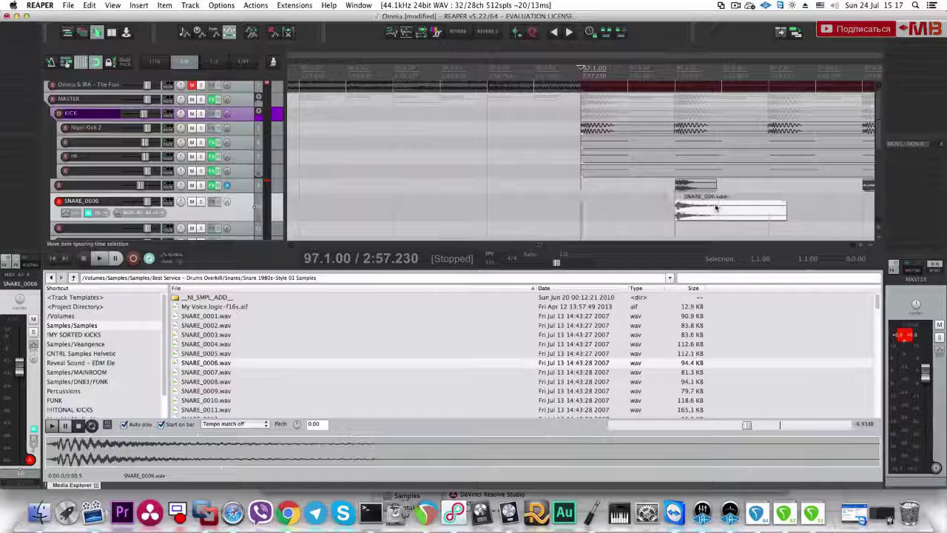
Step: Play the start of bar 97, switching the SNARE_0006 track's solo on and off to check the snare
key(space)
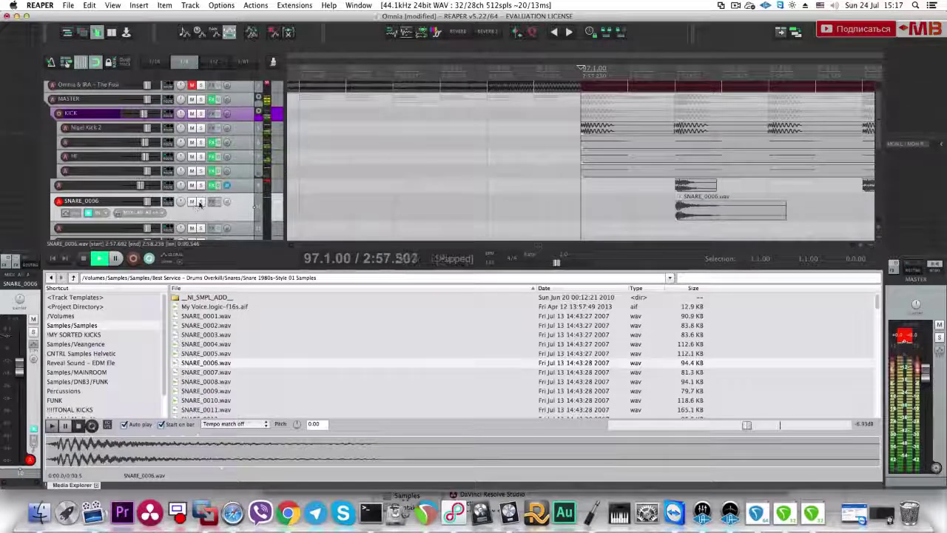
click(200, 201)
key(space)
click(200, 202)
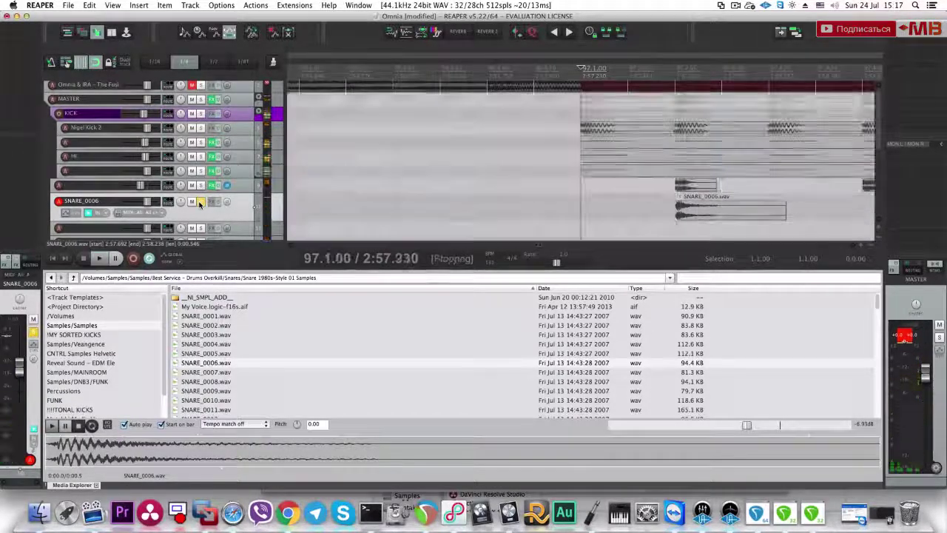
Step: Add a stretch marker to the snare item at 97.2.04 to line its waveform up with the clap, and play it back
click(682, 212)
scroll(665, 212, up, 5)
scroll(665, 213, up, 3)
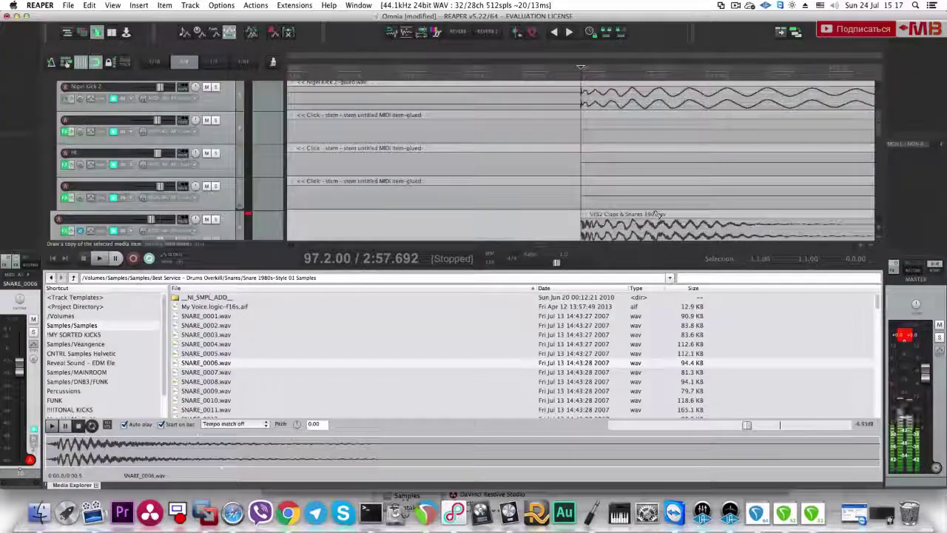
scroll(636, 193, up, 3)
mouse_move(631, 189)
mouse_down()
mouse_move(611, 187)
mouse_move(623, 190)
mouse_up()
drag(495, 182, 596, 187)
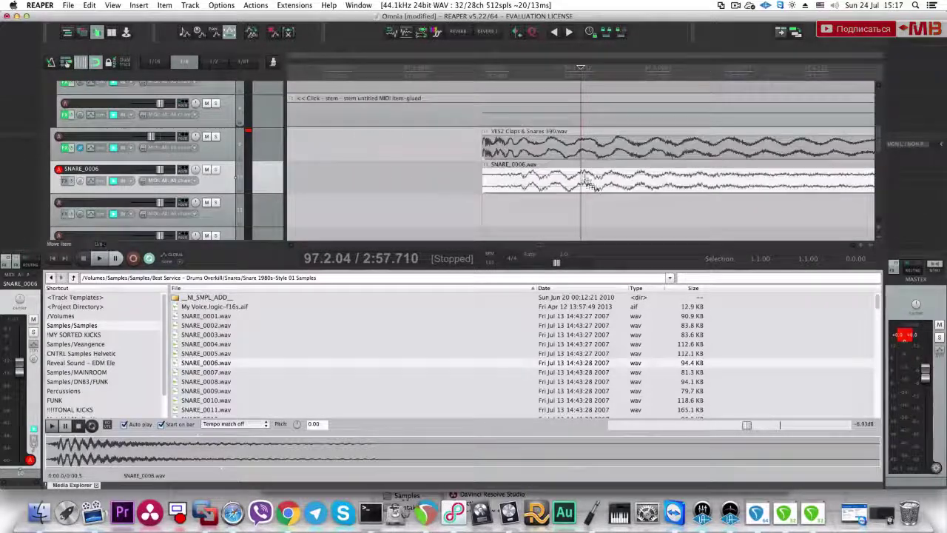
scroll(737, 186, right, 1)
scroll(726, 194, up, 1)
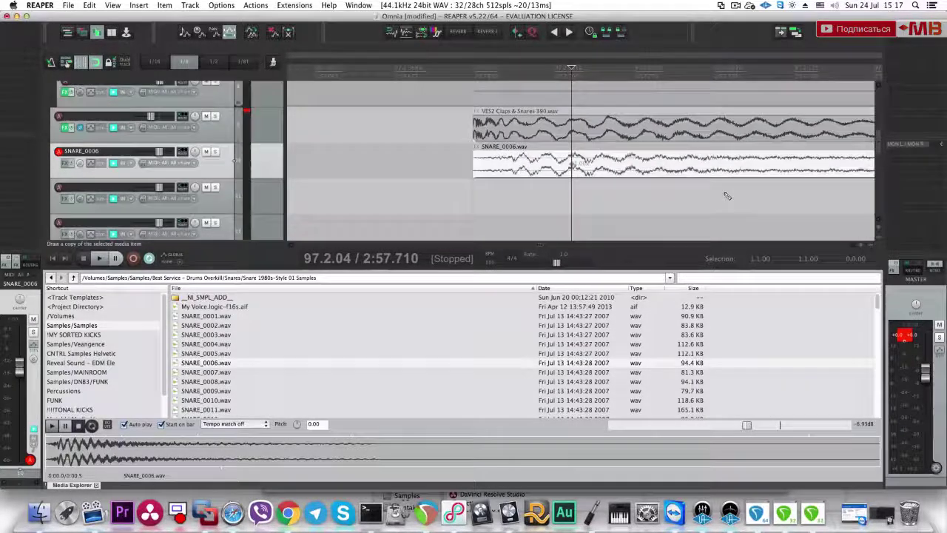
scroll(751, 175, up, 2)
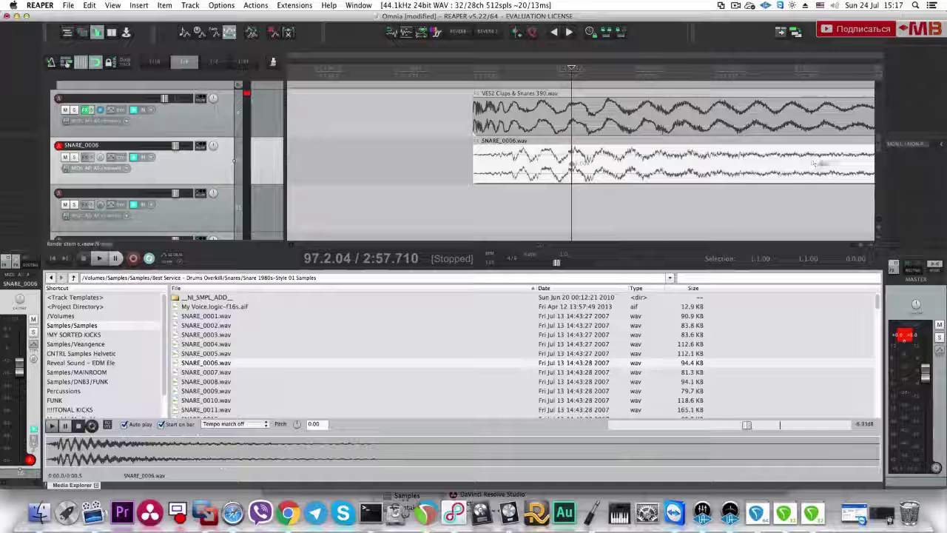
scroll(813, 178, down, 2)
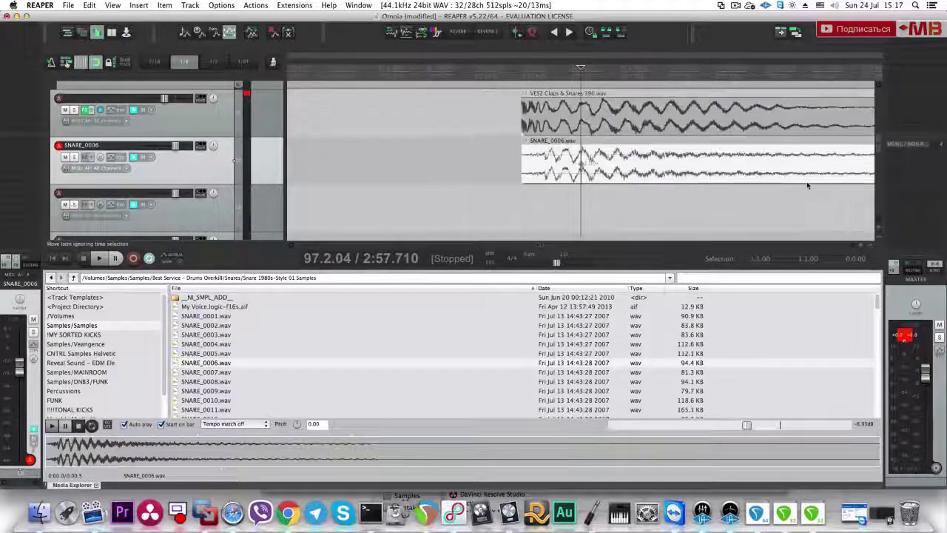
scroll(802, 176, down, 1)
drag(823, 163, 817, 163)
key(space)
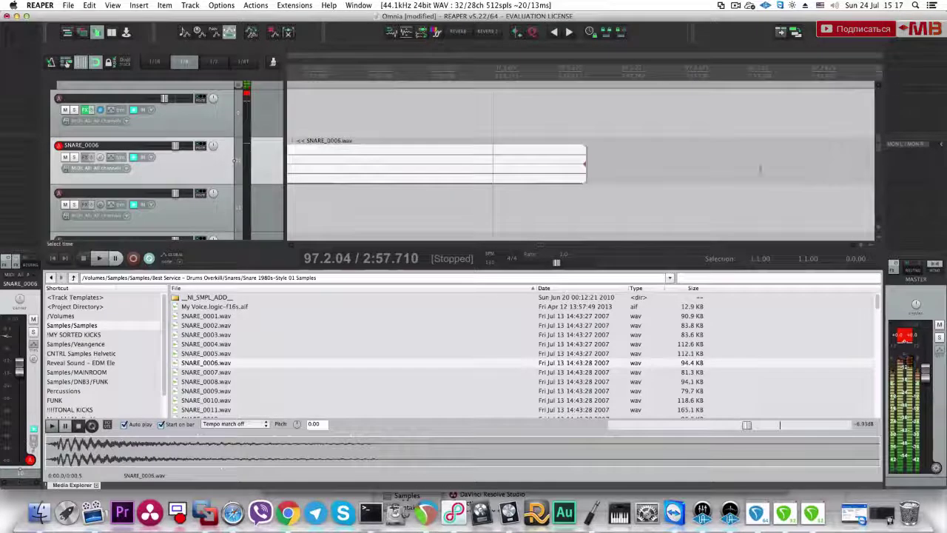
key(space)
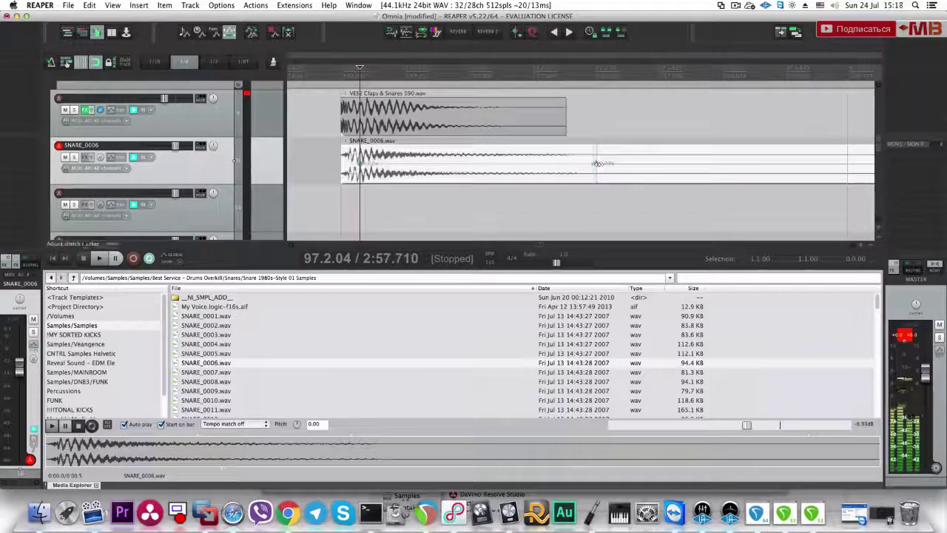
Step: Add a stretch marker to the snare item at 97.2.07 and shift it slightly later to follow the clap's waveform
click(377, 169)
scroll(379, 168, up, 3)
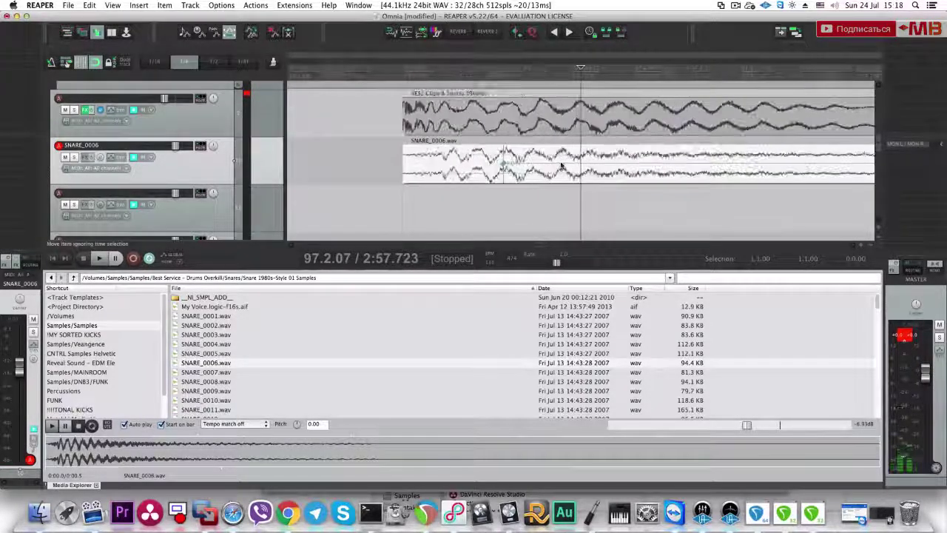
scroll(564, 183, up, 3)
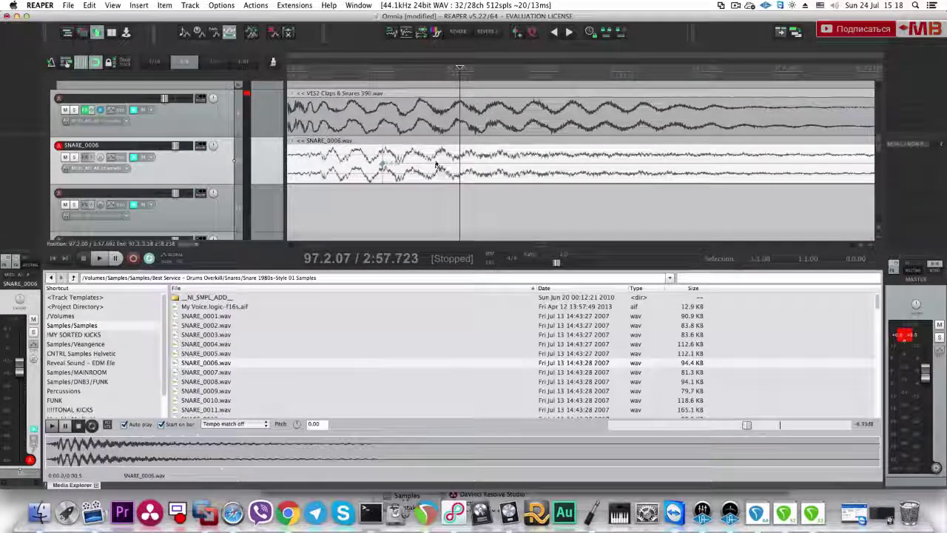
key(shift+w)
drag(470, 164, 494, 164)
scroll(496, 164, down, 1)
Step: Trim the end of the snare item to the clap's length and give it a curved fade-out
scroll(497, 164, down, 8)
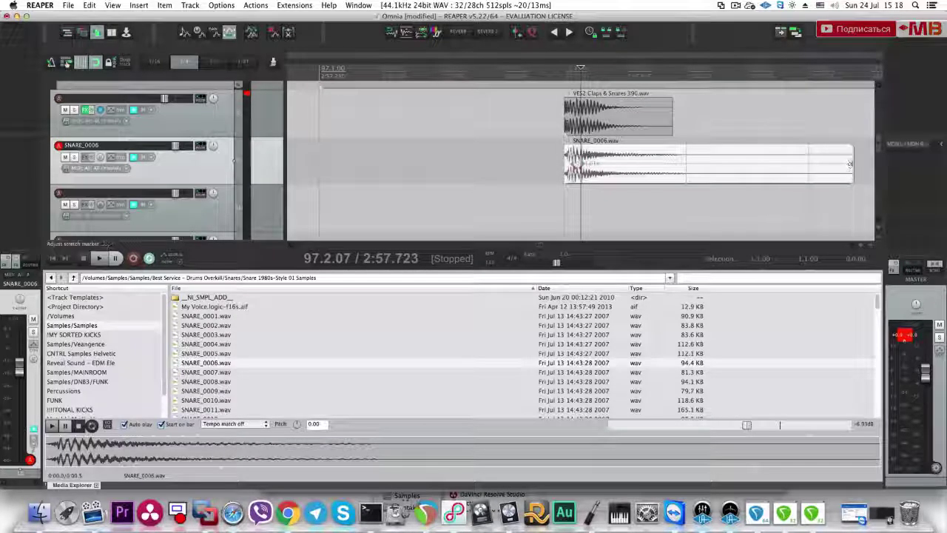
drag(854, 167, 729, 169)
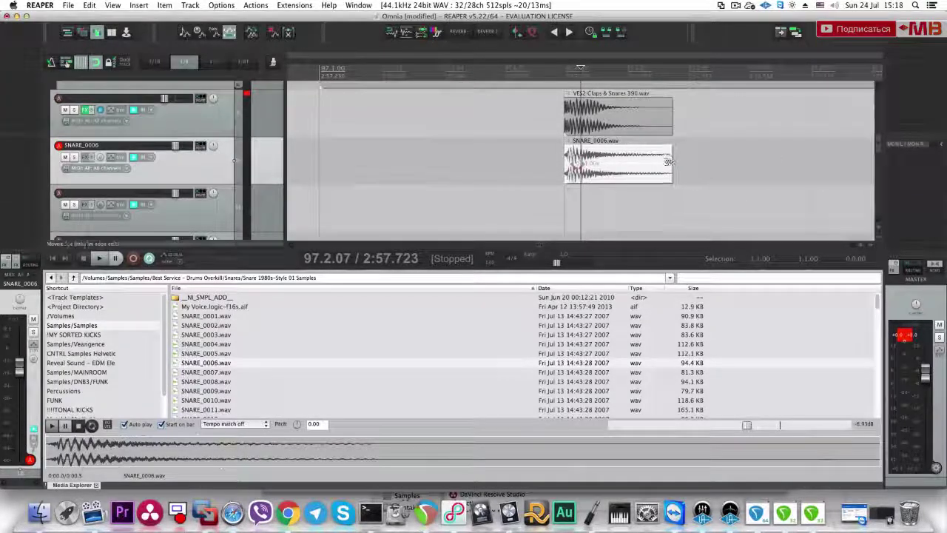
drag(669, 149, 671, 167)
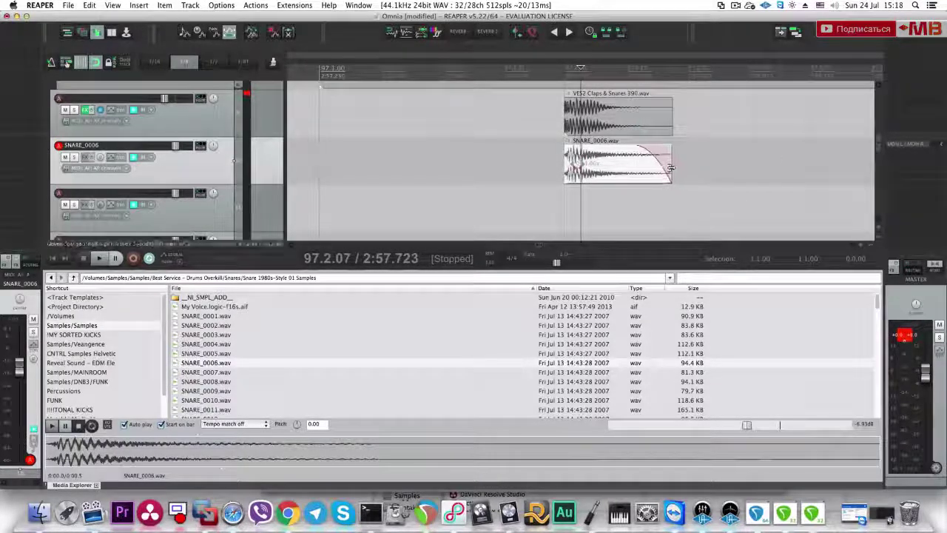
Step: Play from 97.2.00 and lower the SNARE_0006 track's volume to balance it with the clap
click(619, 183)
scroll(642, 185, up, 8)
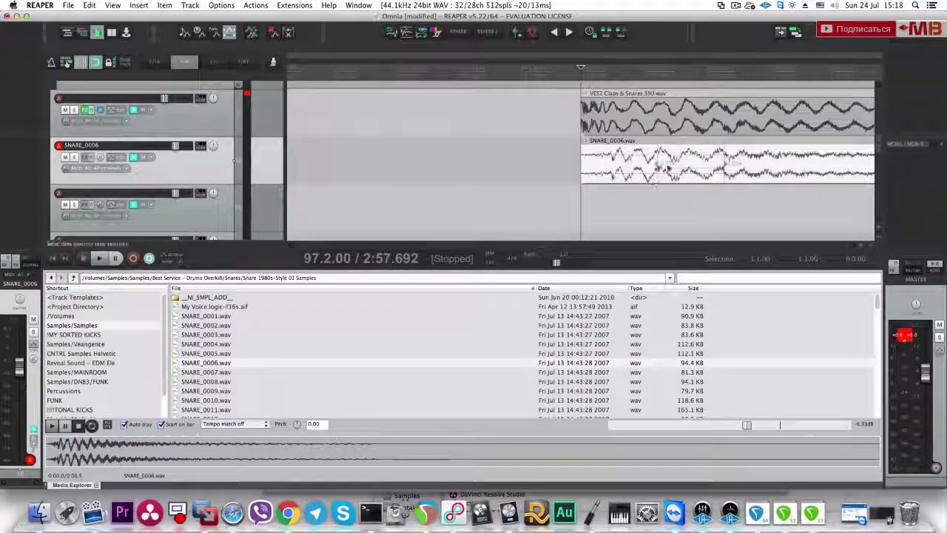
scroll(628, 178, down, 3)
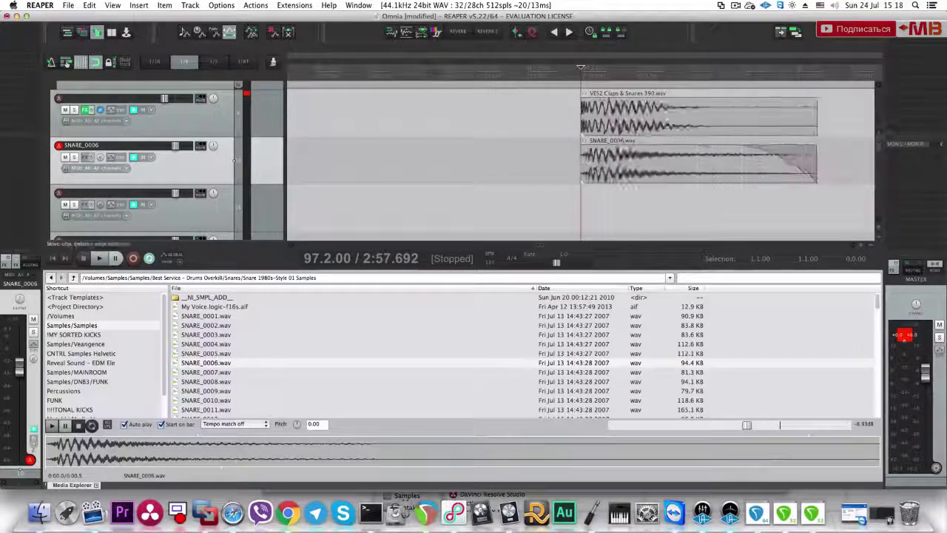
scroll(608, 174, down, 2)
key(space)
scroll(436, 150, down, 3)
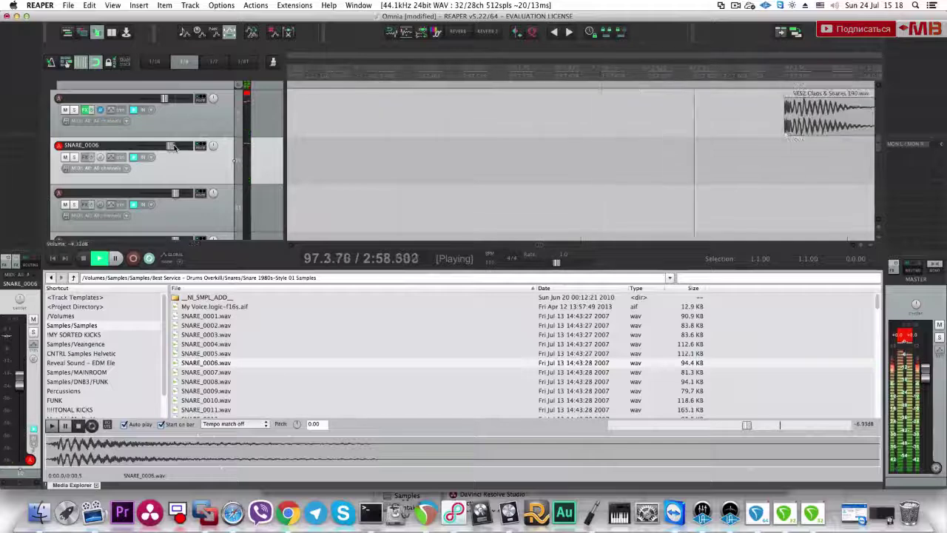
scroll(435, 150, down, 2)
Step: Place the snare under the clap at 97.4.00 and play from 97.1.00 to compare the layered and plain claps
click(433, 150)
key(space)
mouse_move(529, 151)
mouse_down()
mouse_move(594, 164)
mouse_move(670, 163)
mouse_move(524, 162)
mouse_up()
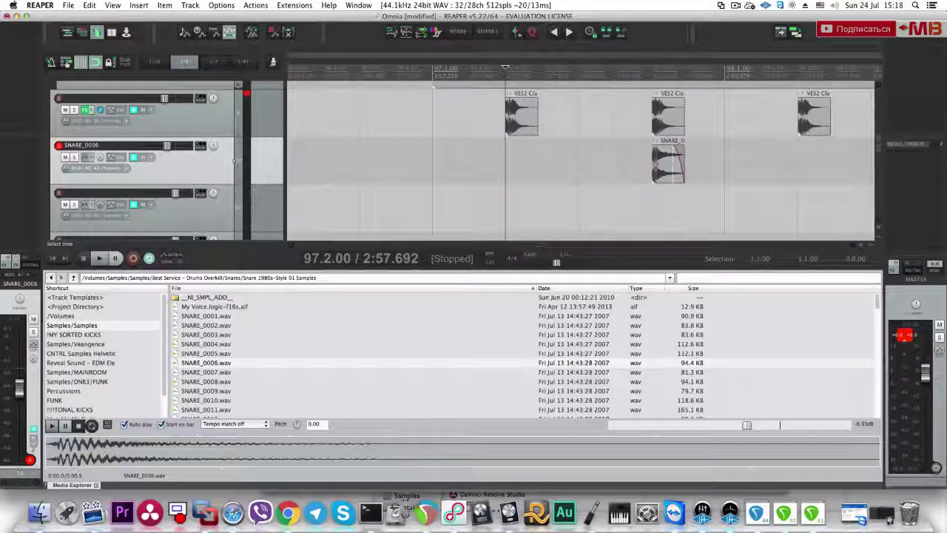
key(space)
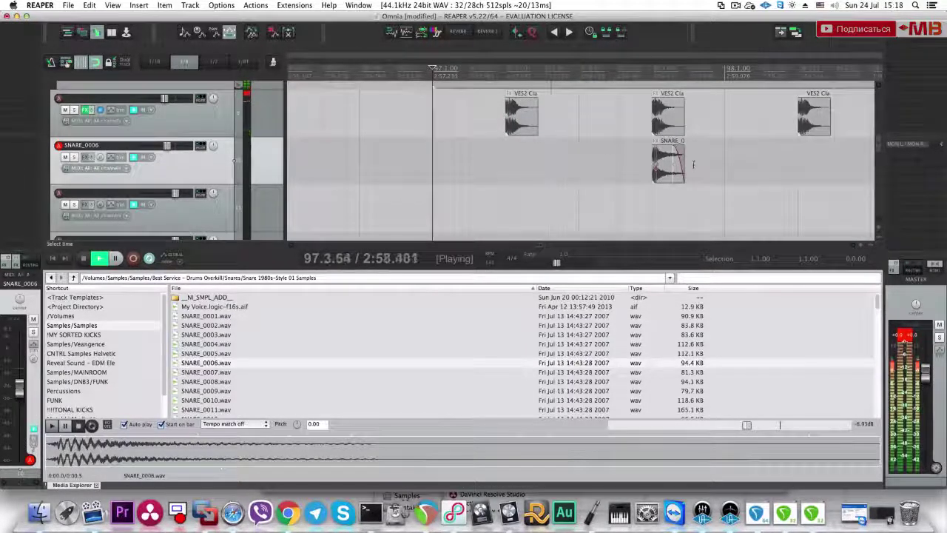
key(space)
Step: Copy the snare along the claps, keeping hits at 97.2.00 and 97.4.00 and deleting the one at 98.2.00
drag(661, 156, 799, 158)
scroll(796, 158, down, 8)
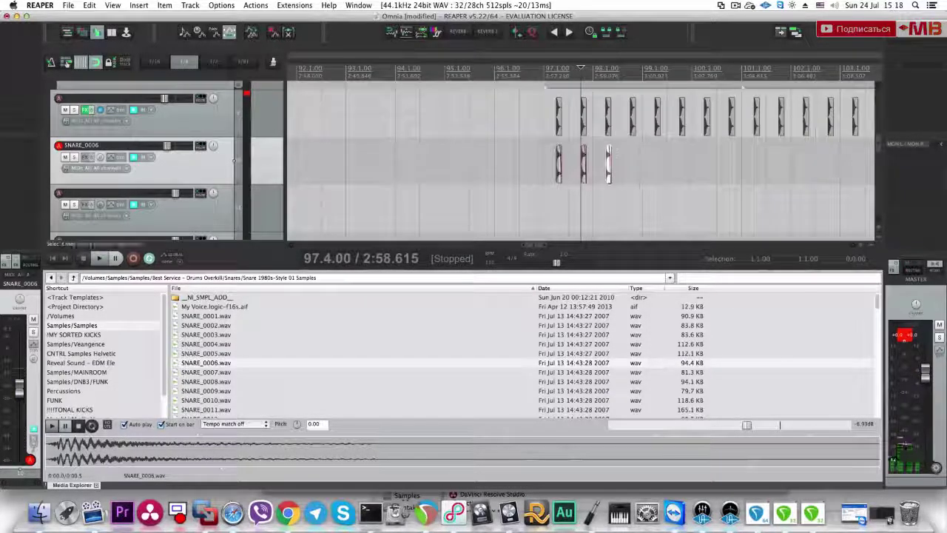
key(Delete)
Step: Select the two snare hits of bar 97 and duplicate them repeatedly up to 129.1.00
drag(595, 156, 546, 171)
scroll(573, 174, down, 5)
key(super+d)
key(super+d)
key(super+d)
key(super+d)
key(super+d)
key(super+d)
key(super+d)
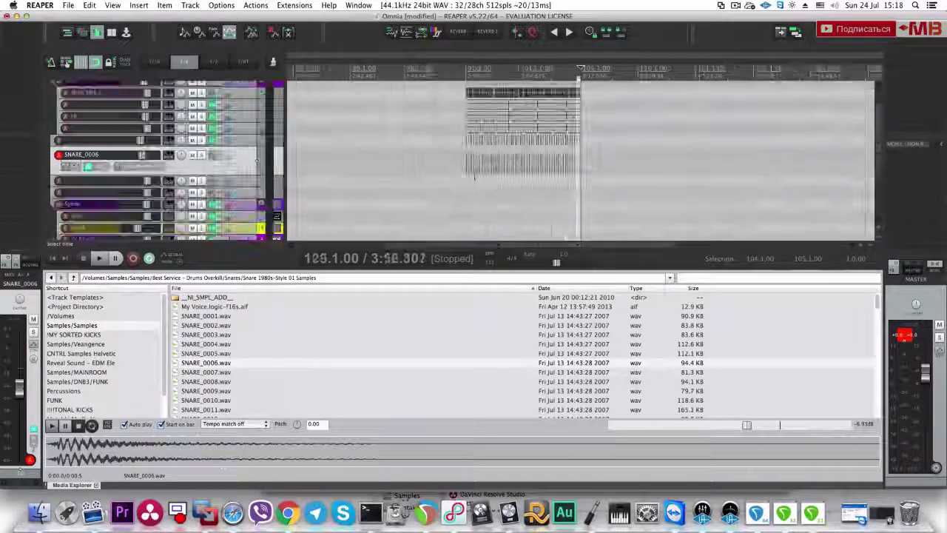
Step: Close the sample browser, play the full mix from 97.1.00, and compare it with the soloed Omnia & IRA reference track
click(472, 179)
key(alt+super+x)
key(space)
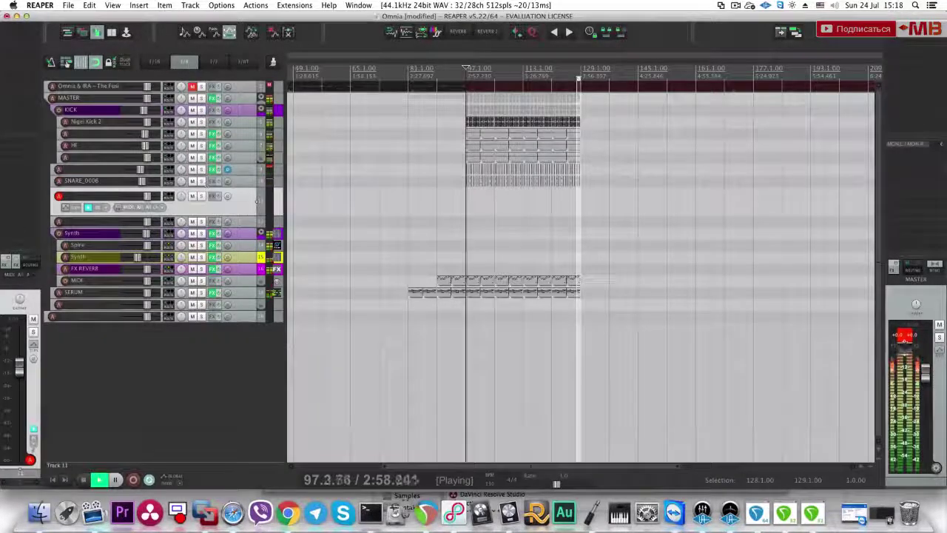
click(202, 86)
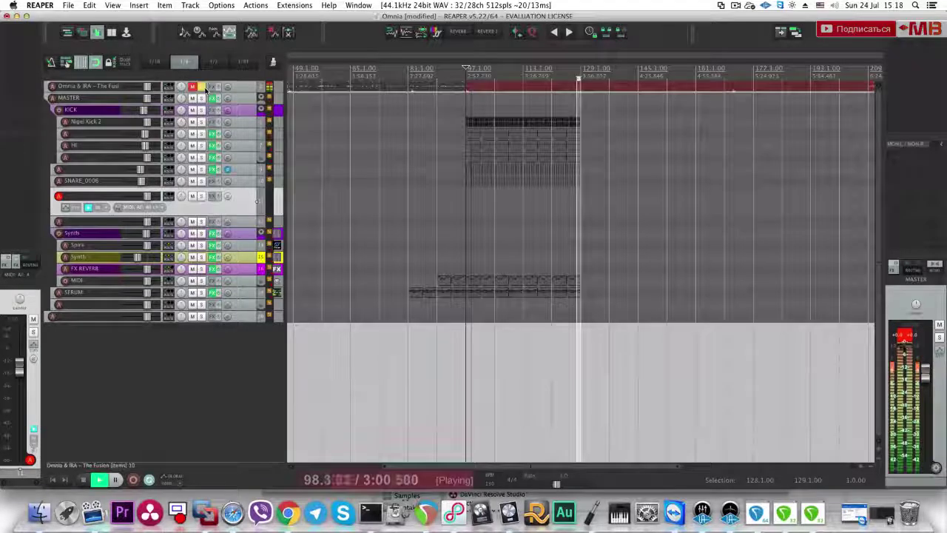
click(202, 87)
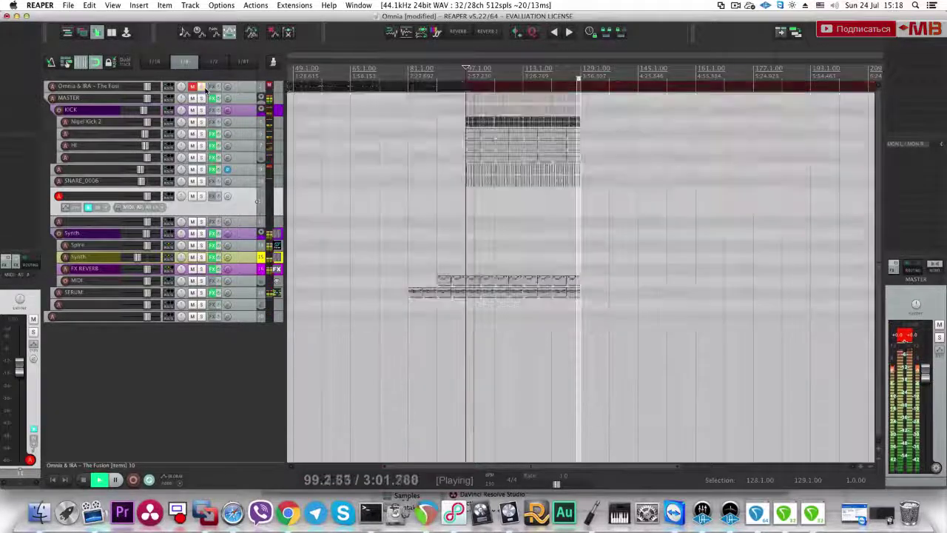
key(space)
Step: Group the clap and SNARE_0006 tracks in a new folder track named SNARE and solo the folder
right_click(242, 169)
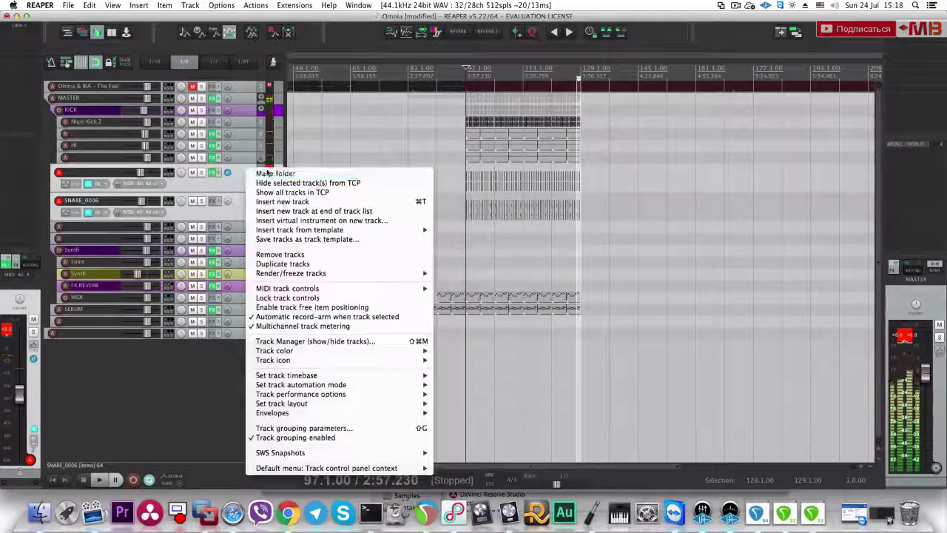
click(247, 172)
click(202, 169)
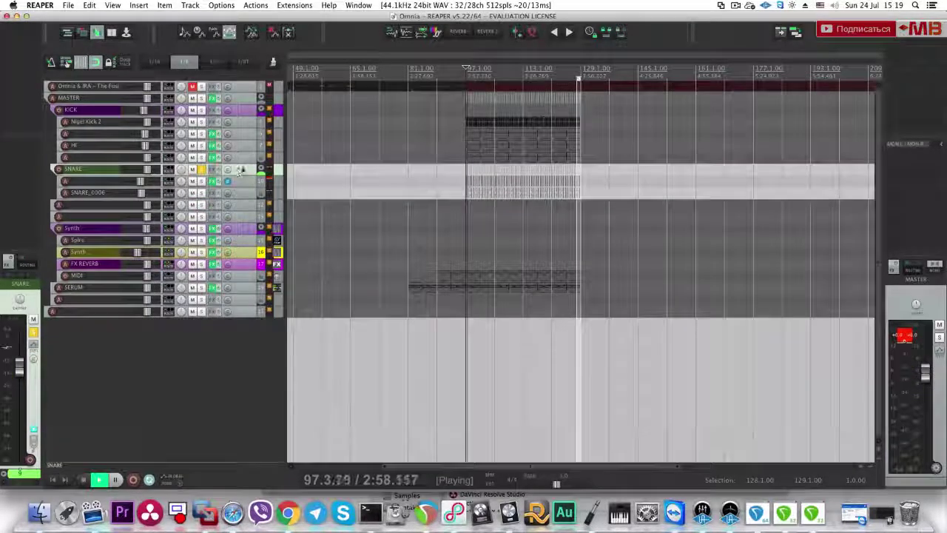
Step: Add FabFilter Pro-Q 2 to the SNARE folder with a low cut around 60 Hz and a dip of about 2 dB near 190 Hz
click(406, 32)
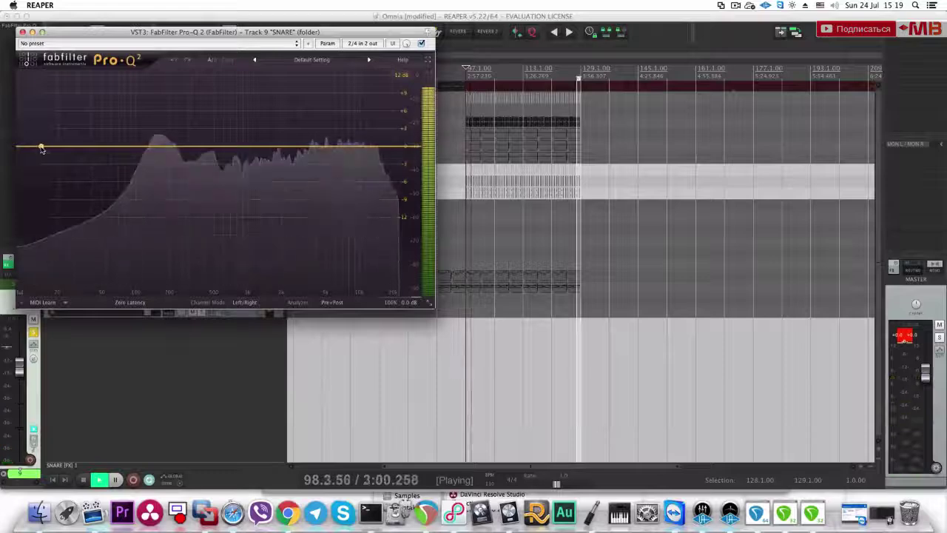
double_click(43, 148)
drag(45, 150, 96, 161)
drag(169, 148, 172, 159)
drag(96, 162, 53, 155)
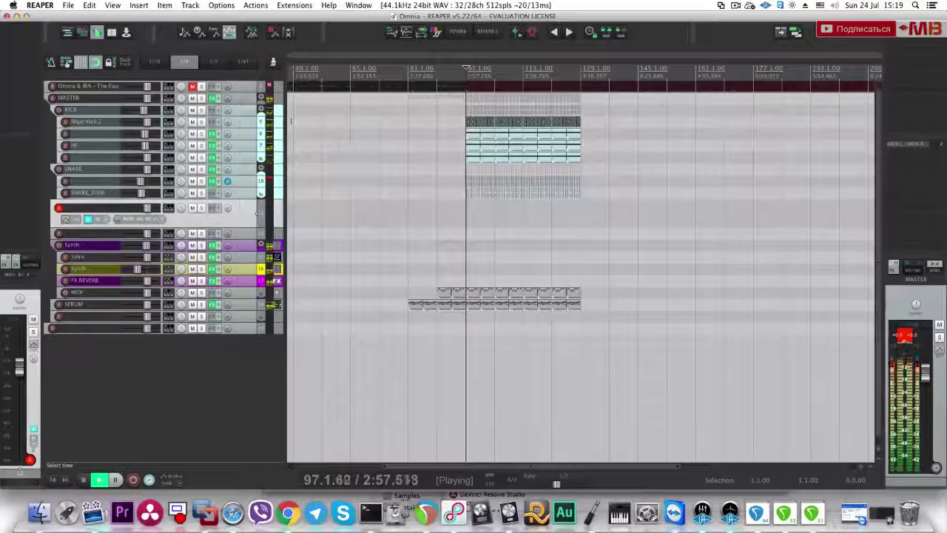
Step: Compare the full mix with the soloed Omnia & IRA reference track, and stop playback
click(202, 86)
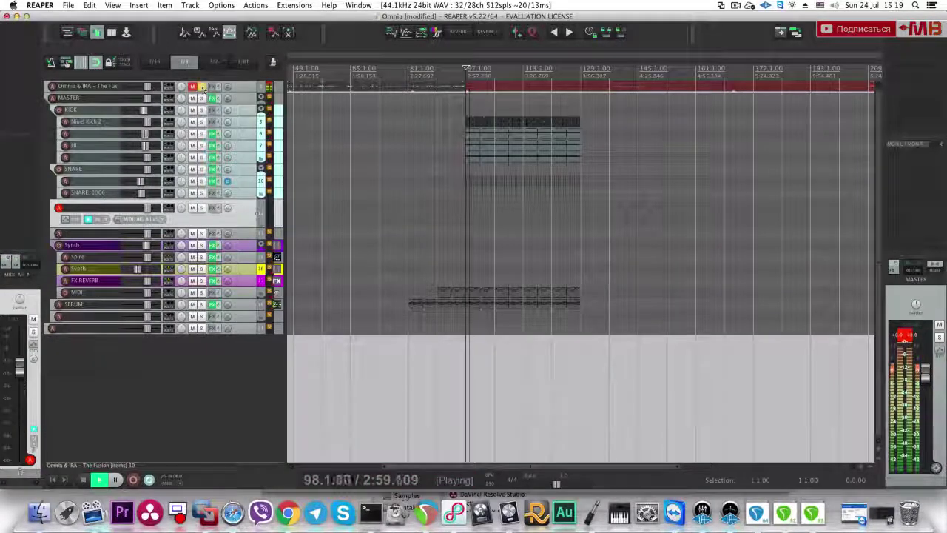
click(435, 153)
key(space)
click(202, 87)
Step: Solo the SNARE folder and add the VST TAL Reverb 4 plugin to it
click(202, 187)
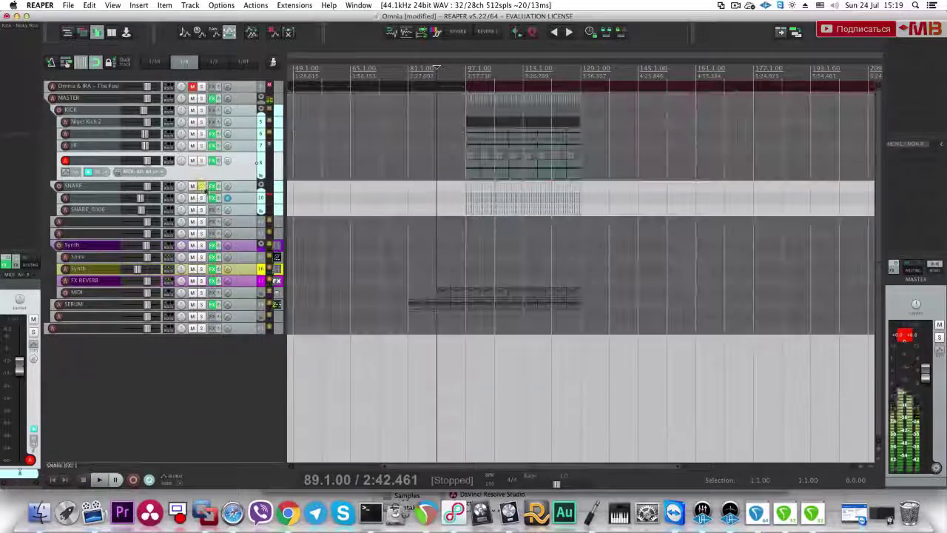
click(252, 186)
key(space)
click(459, 170)
click(20, 36)
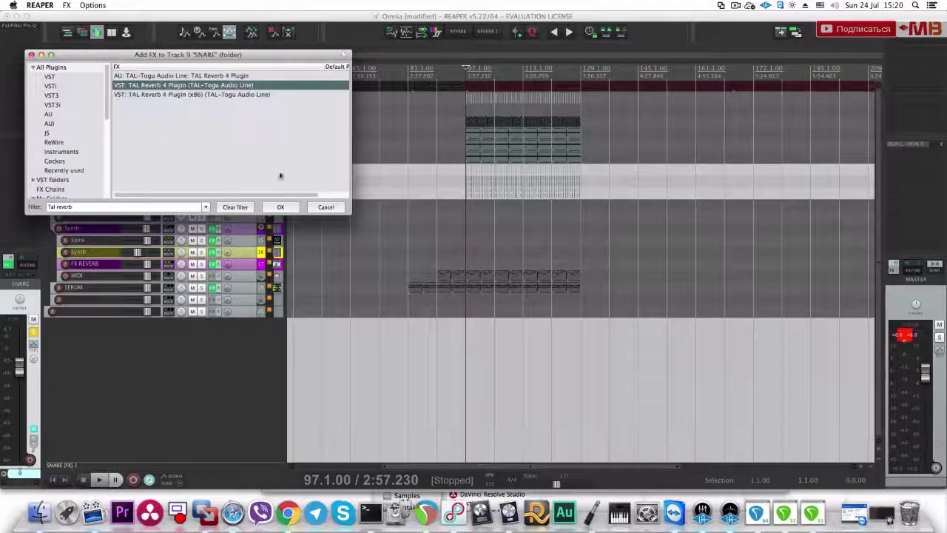
click(283, 207)
Step: Play from 97.1.00, adjust the reverb's wet level, size, low cut and high cut, and unsolo the SNARE folder
click(469, 210)
key(space)
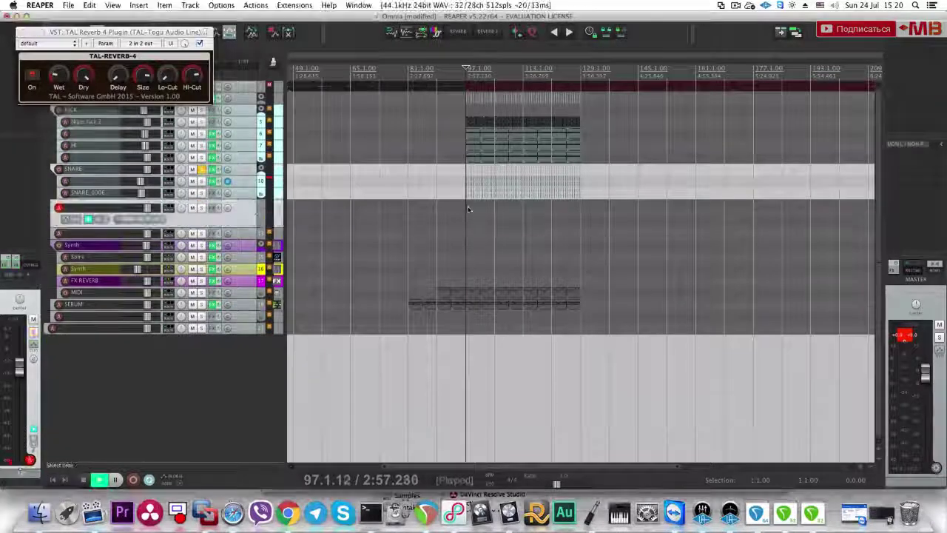
drag(60, 74, 61, 67)
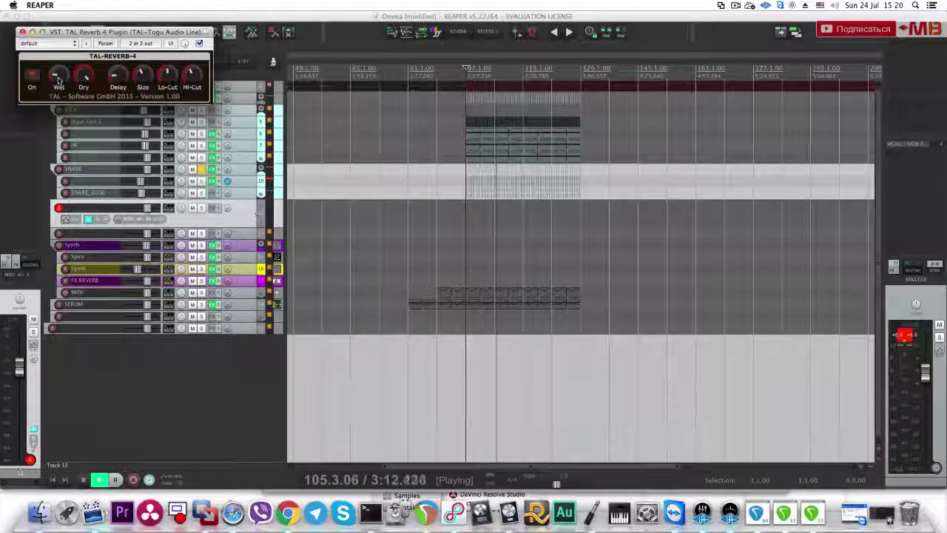
click(22, 32)
click(201, 171)
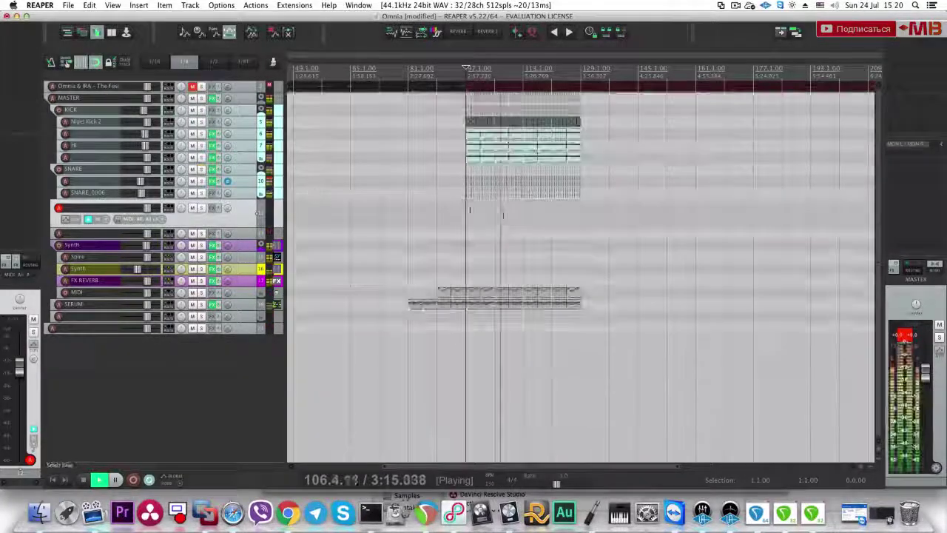
click(201, 374)
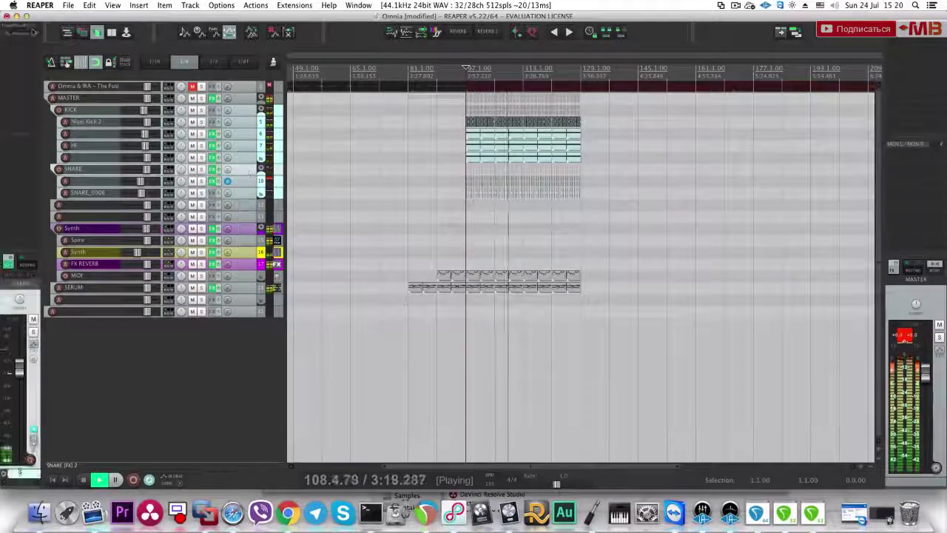
Step: In the SNARE folder's Pro-Q 2, add a broad boost of about 3 dB near 6 kHz and raise the low cut to about 80 Hz
click(29, 27)
drag(338, 147, 335, 130)
scroll(336, 139, down, 5)
scroll(335, 131, up, 3)
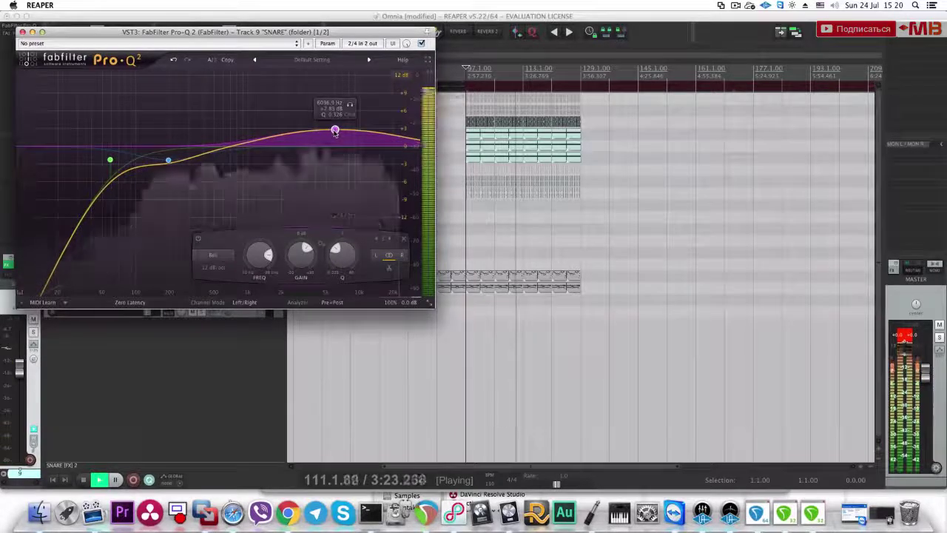
click(168, 161)
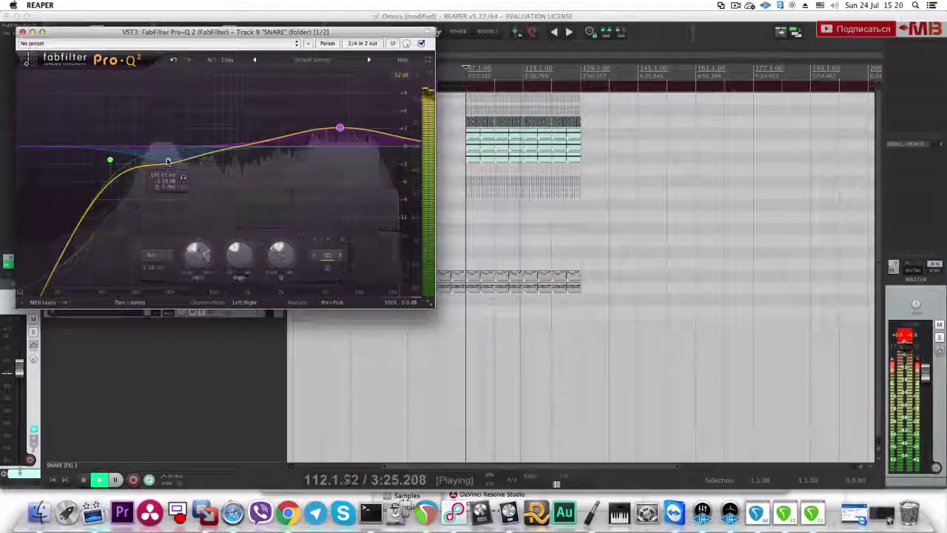
drag(109, 160, 127, 160)
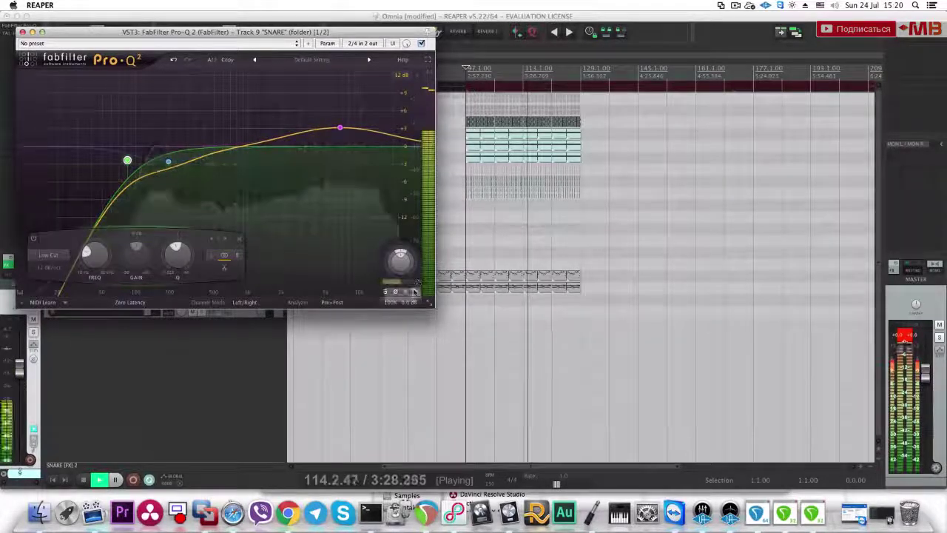
click(23, 32)
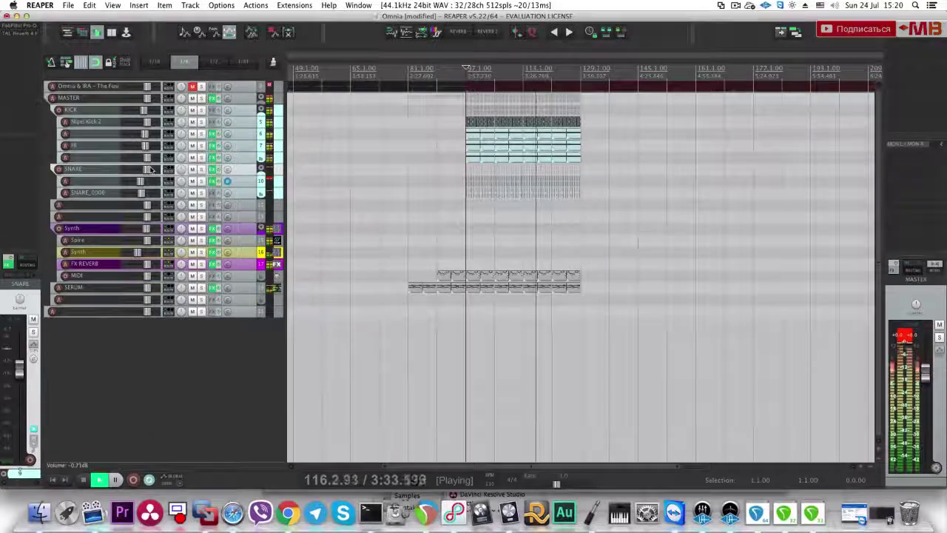
Step: Lower the SNARE folder's volume slightly and compare the mix from 97.1.00 with the soloed reference track
key(space)
key(space)
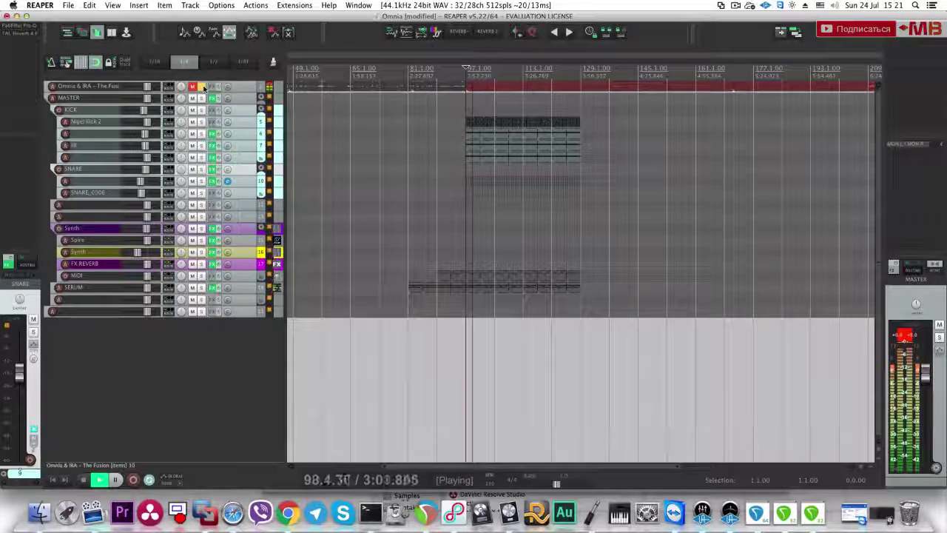
key(space)
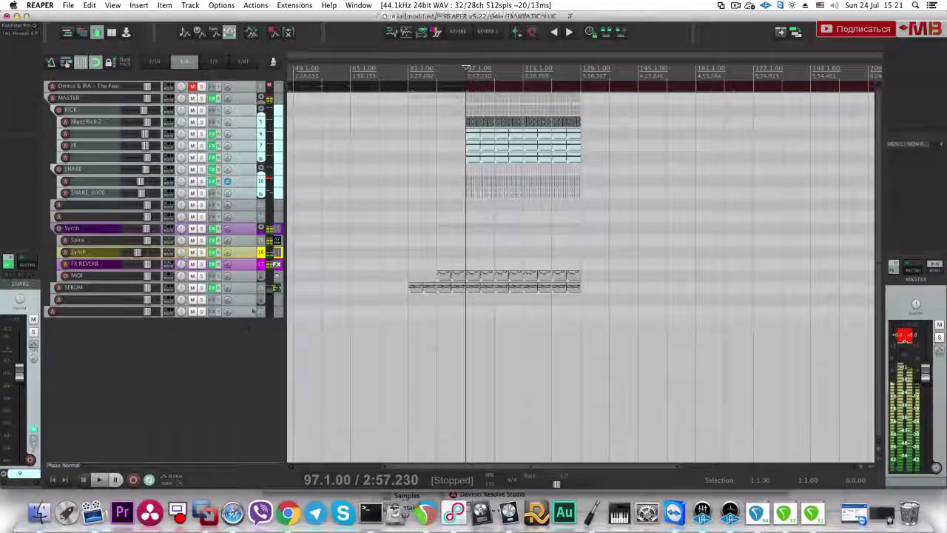
Step: Delete one of the empty tracks below SERUM, select the remaining one, and save the project
click(243, 300)
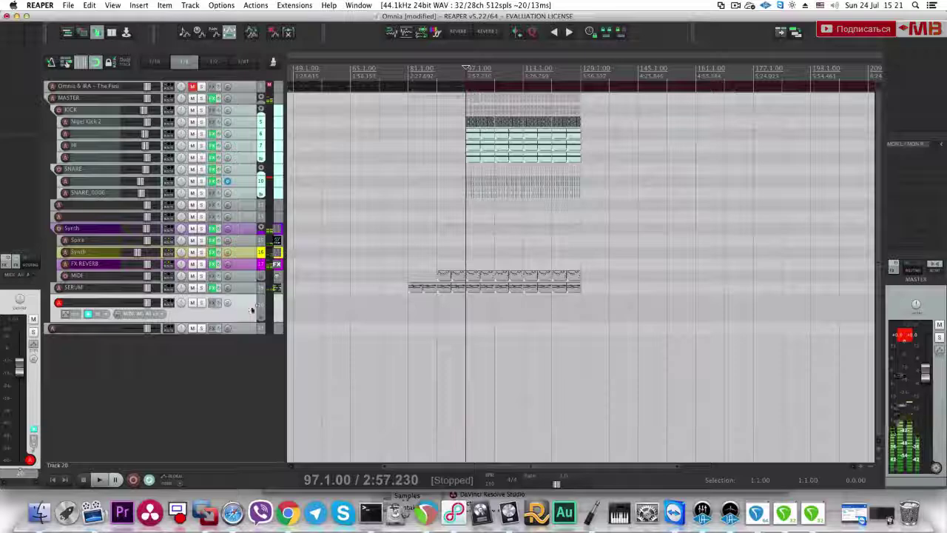
key(Delete)
click(249, 304)
drag(248, 303, 252, 304)
key(super+s)
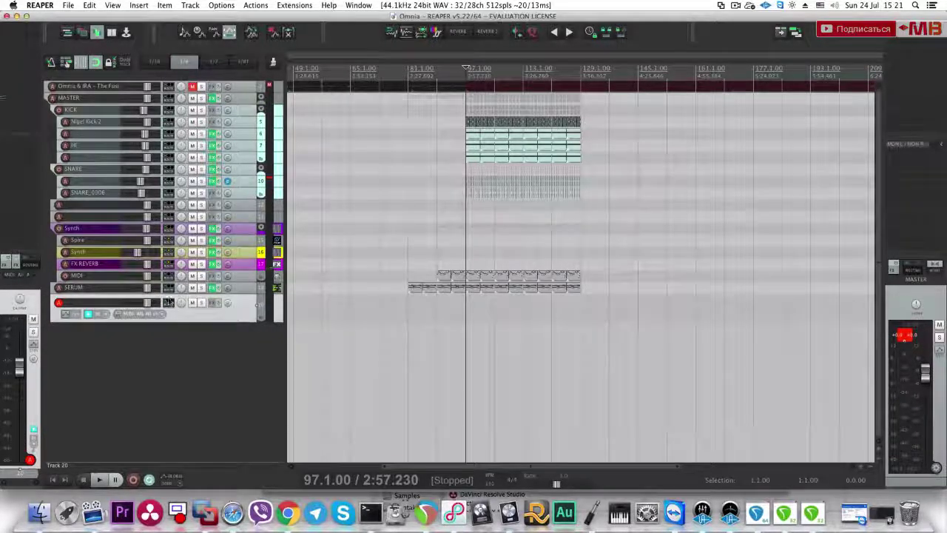
Step: Add the Spectrasonics Trilian instrument to the empty track 20
key(f)
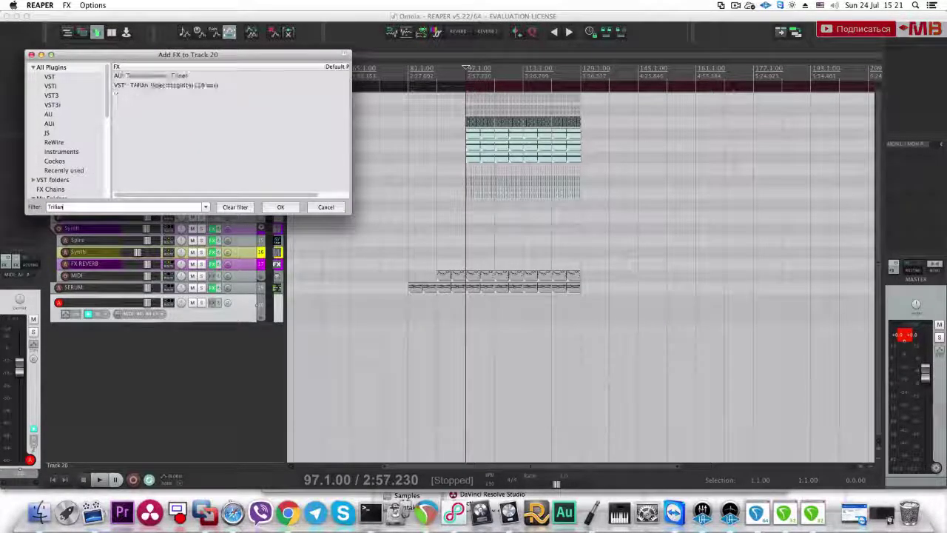
click(208, 85)
click(285, 210)
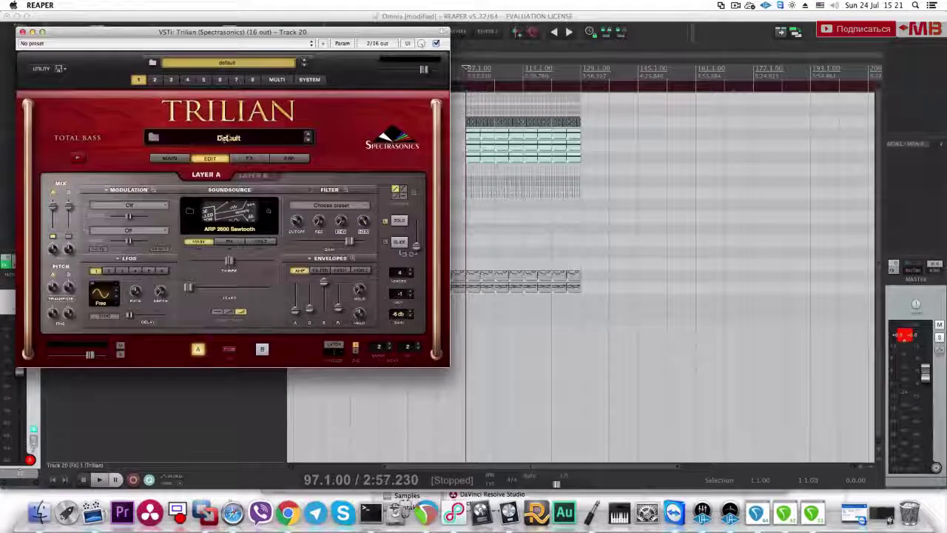
Step: Open Trilian's patch browser and filter the patches to the Synth Bass category and Analog Classics type
click(225, 139)
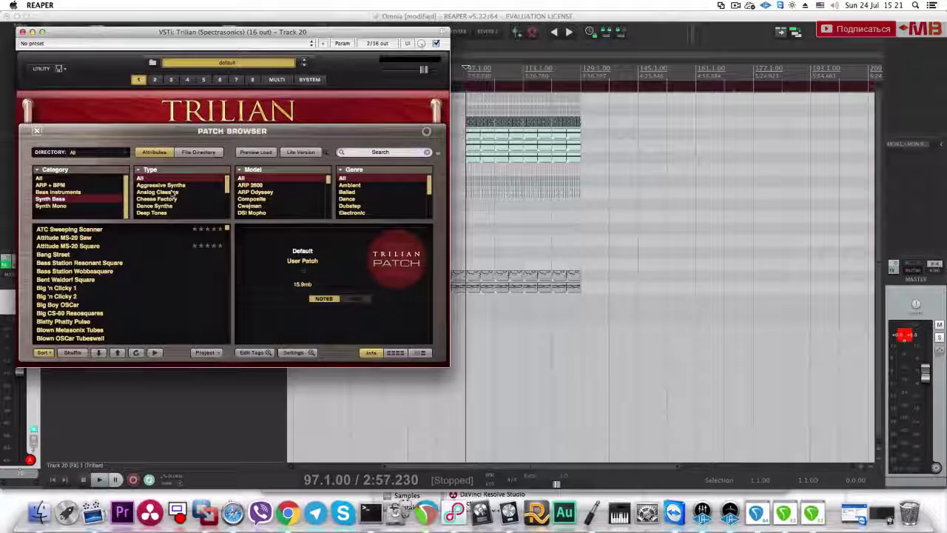
drag(165, 35, 351, 105)
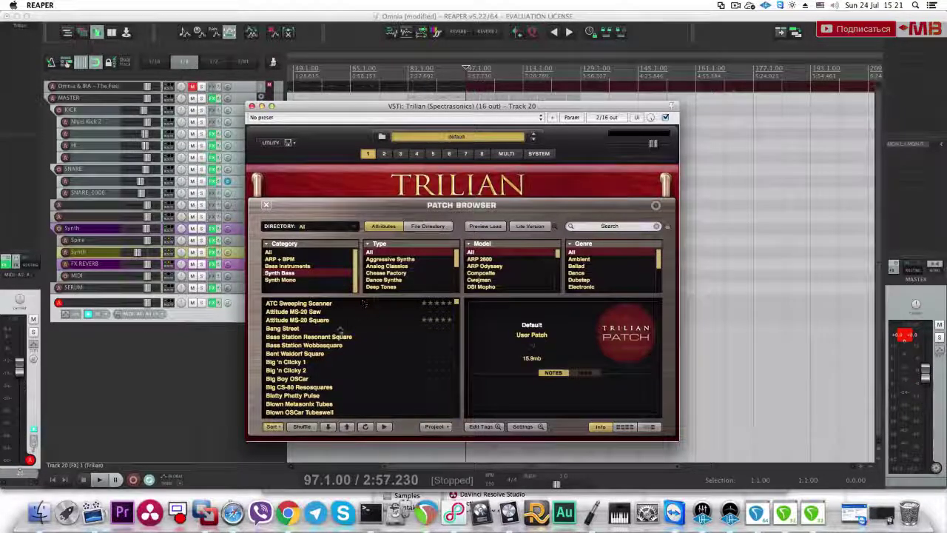
scroll(404, 275, down, 3)
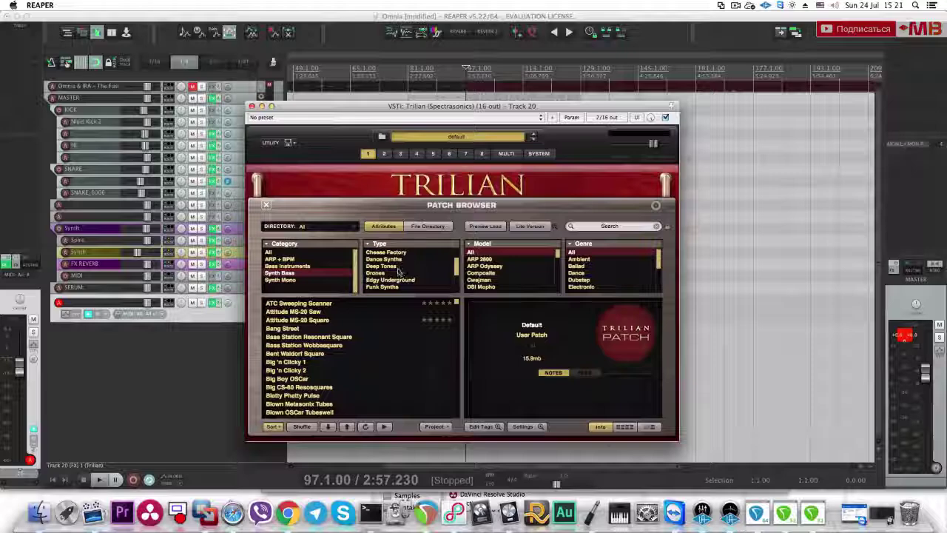
scroll(404, 273, up, 3)
click(401, 266)
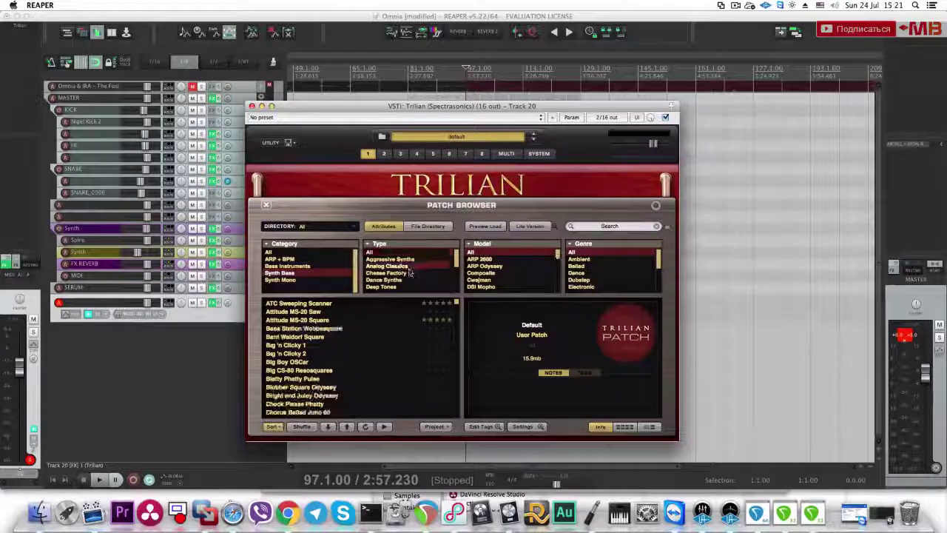
Step: Audition the Analog Classics bass patches one by one from ATC Sweeping Scanner to Chorus Ballad Juno 60
click(315, 303)
key(Down)
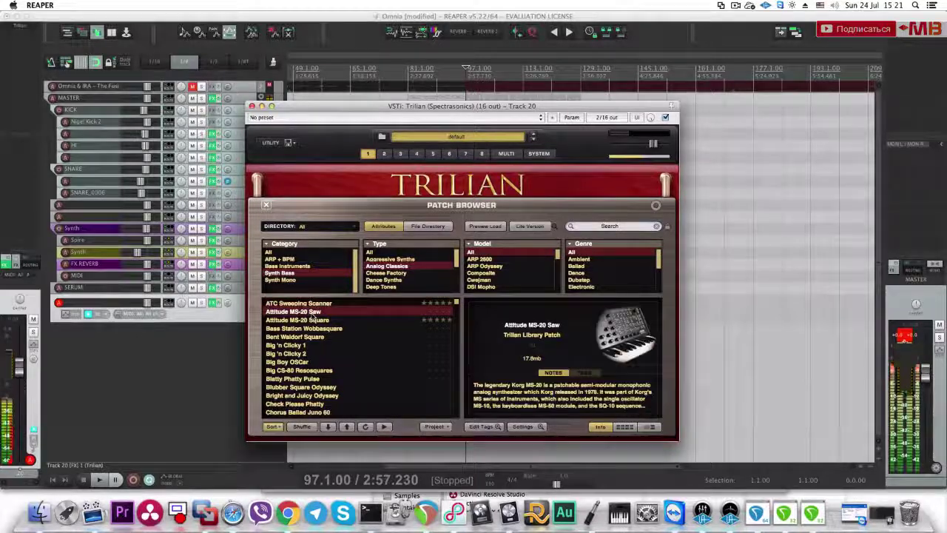
key(Down)
key(Down)
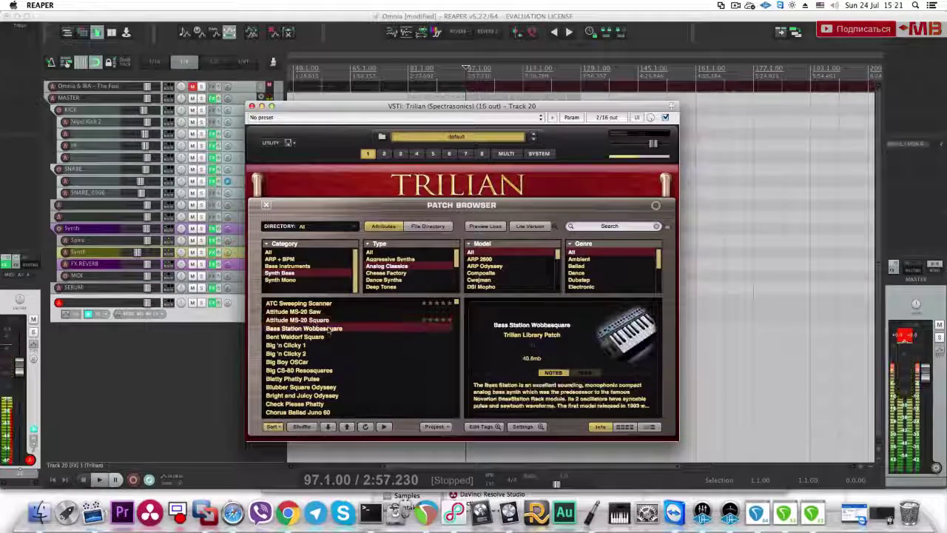
key(Down)
key(Down)
key(Down)
key(Down)
key(Down)
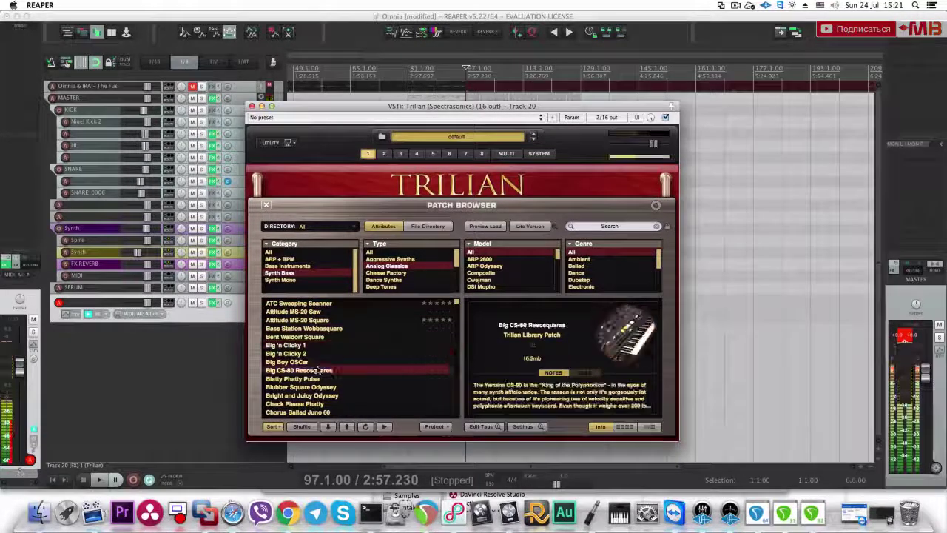
key(Down)
key(Down)
key(Down)
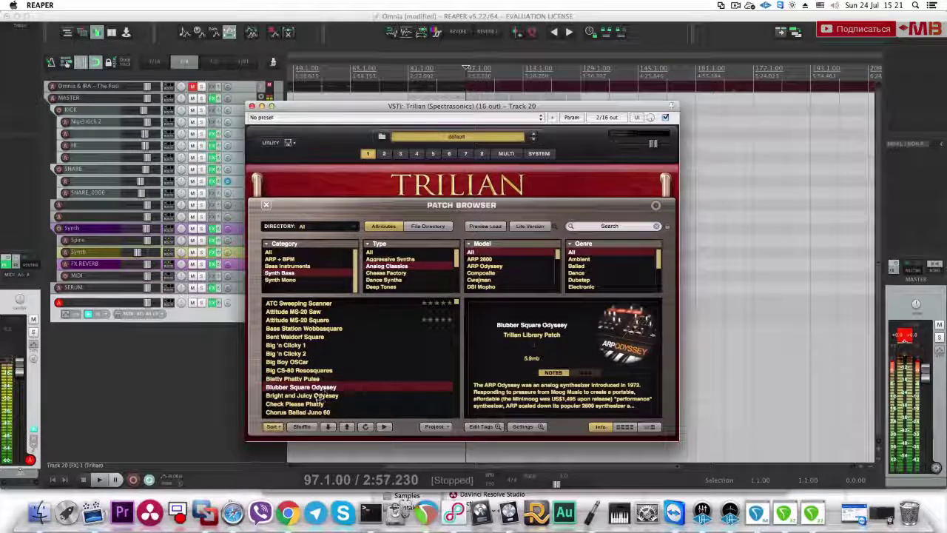
key(Down)
key(Down)
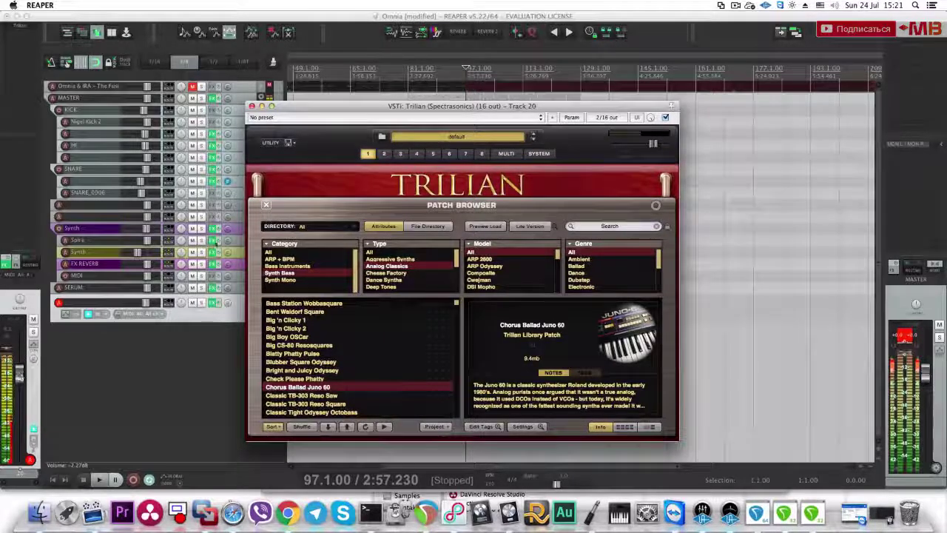
Step: Close Trilian and listen to the soloed reference track from 97.1.00 to check its bass sound
click(252, 106)
key(space)
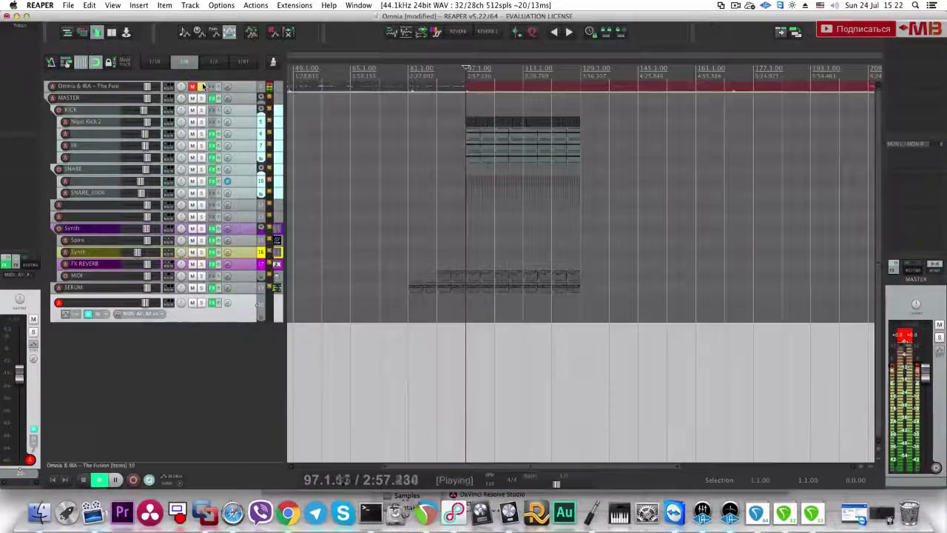
key(space)
Step: Reopen Trilian, audition the patches from Classic TB-303 Reso Saw onward, and load Clickin' n' Grinnin'
click(32, 27)
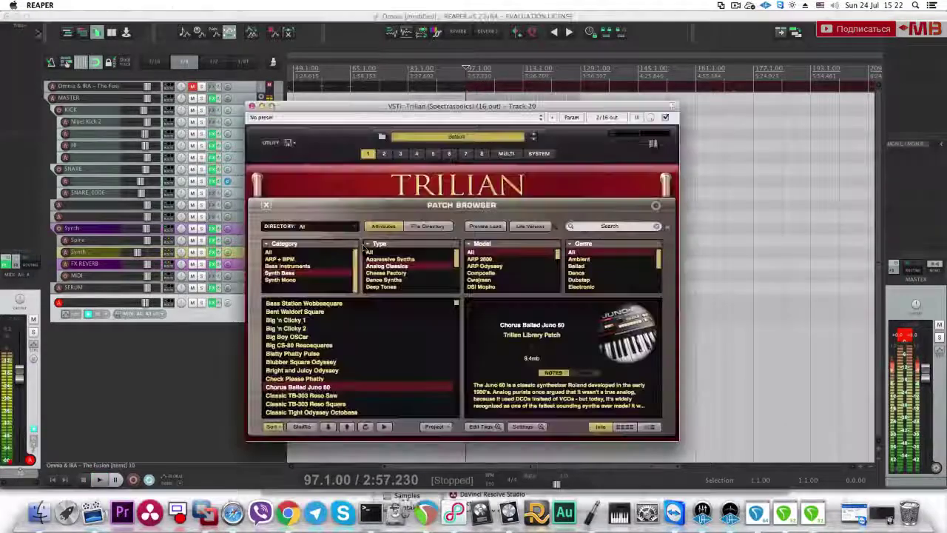
click(338, 396)
click(338, 405)
click(339, 413)
scroll(341, 414, down, 2)
click(330, 404)
click(330, 397)
key(Down)
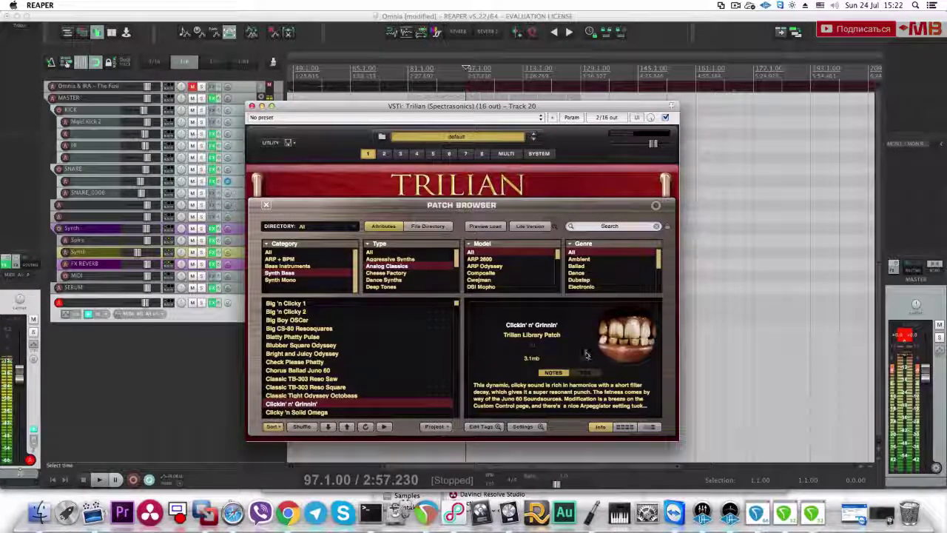
Step: Audition the Trilian patches from Clicky 'n Solid Omega onward, load Clicky Deep Minimoog, and close the instrument window
click(267, 205)
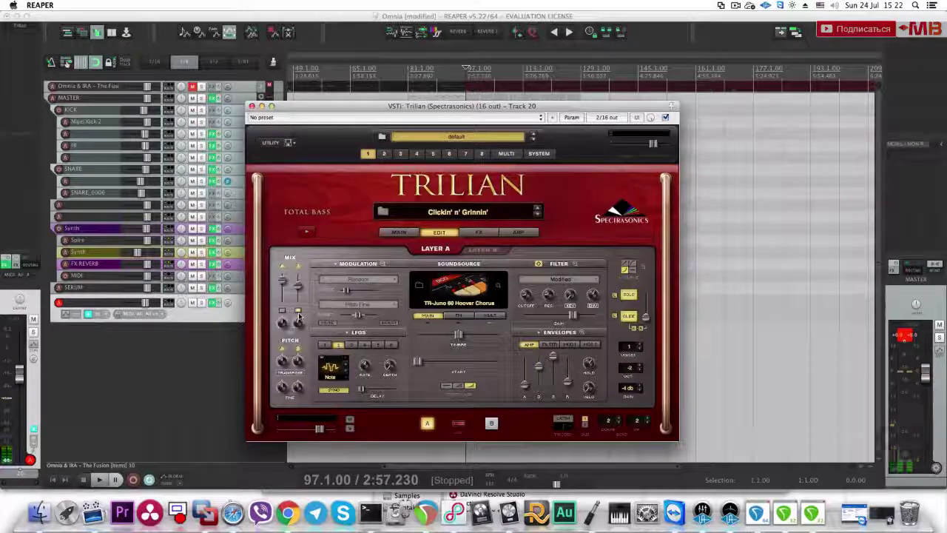
click(398, 232)
click(444, 212)
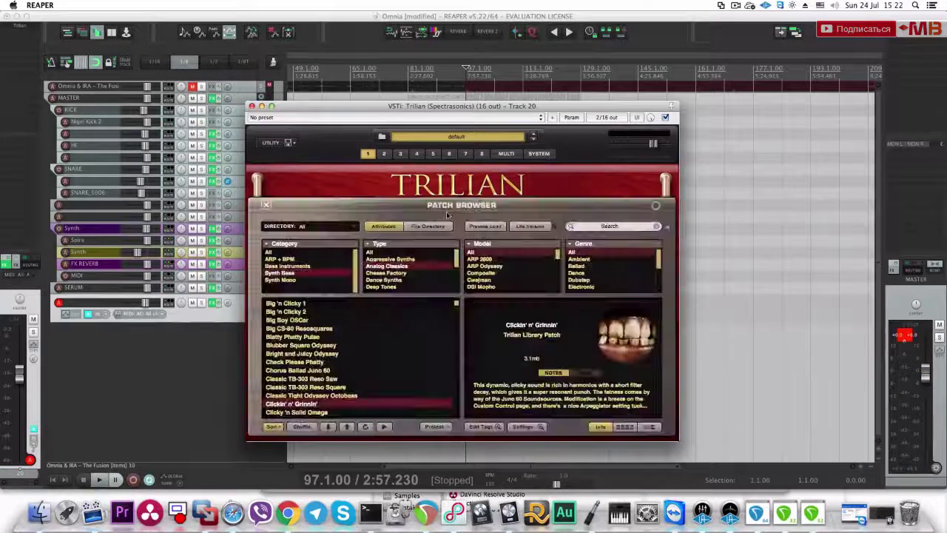
click(324, 387)
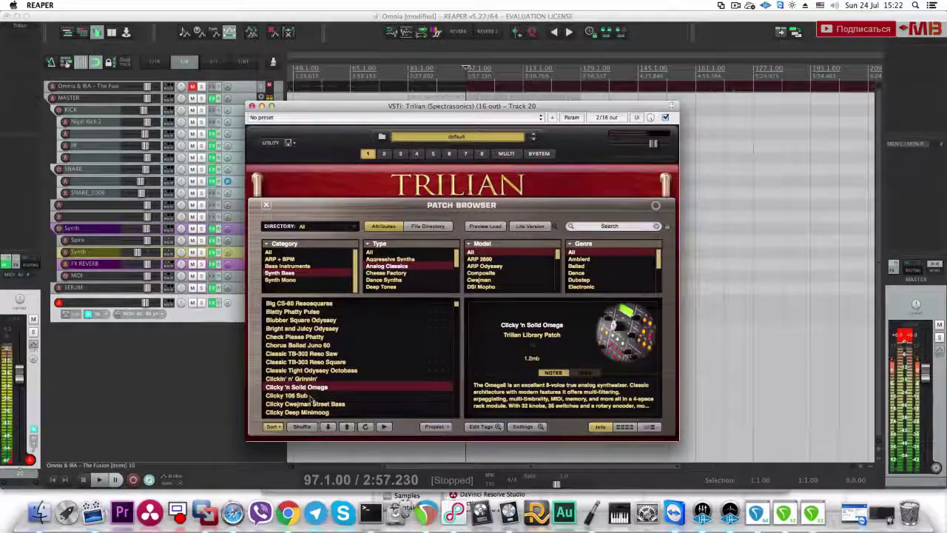
click(324, 395)
click(323, 403)
click(322, 412)
click(324, 396)
click(317, 389)
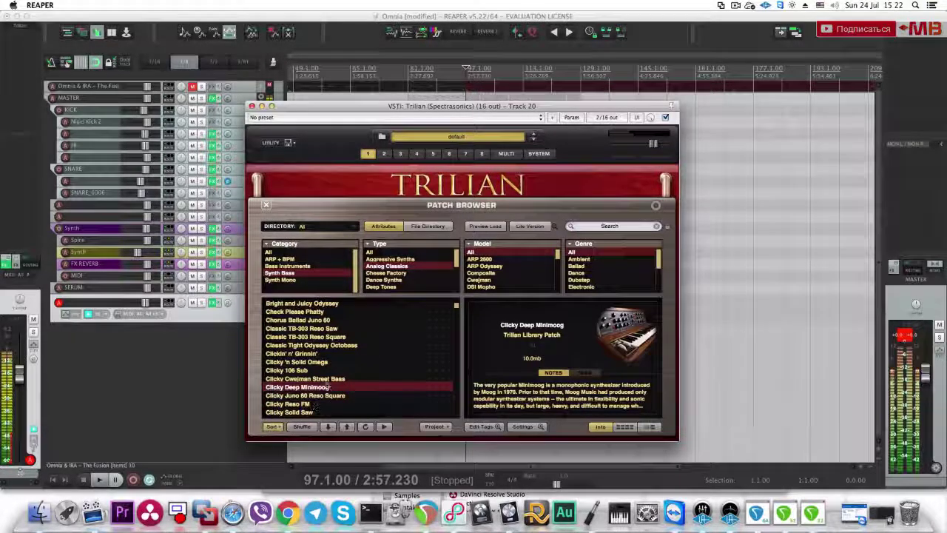
click(266, 205)
mouse_move(528, 292)
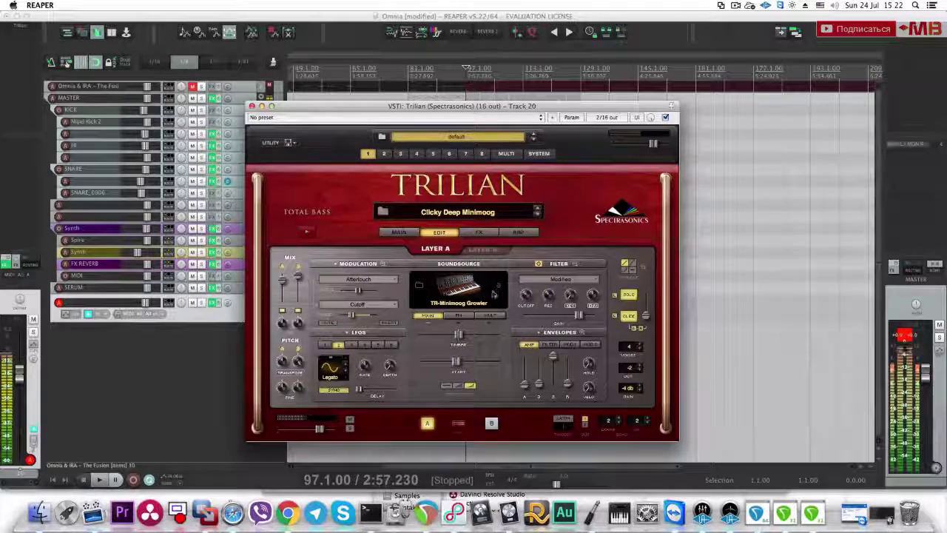
click(252, 106)
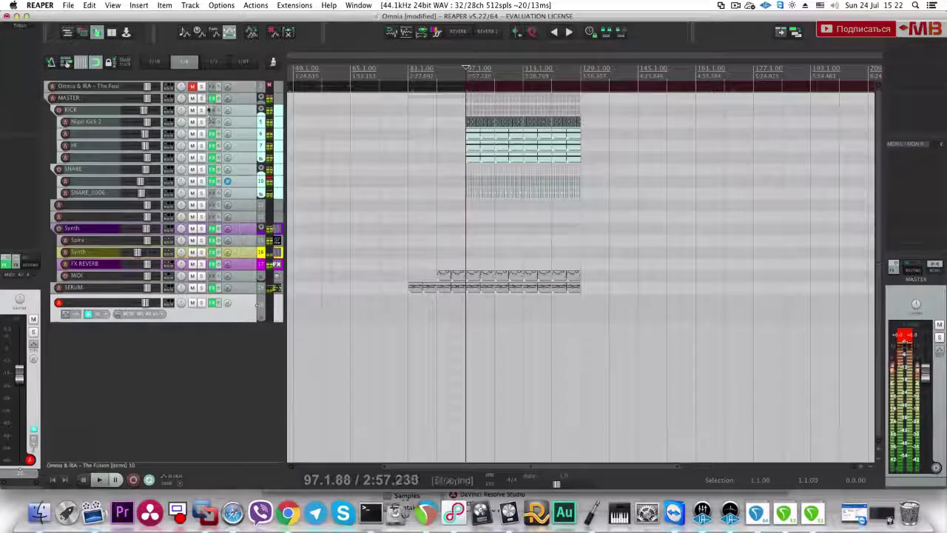
Step: Solo the reference track and listen to its bass line from 97.1.00
key(space)
key(space)
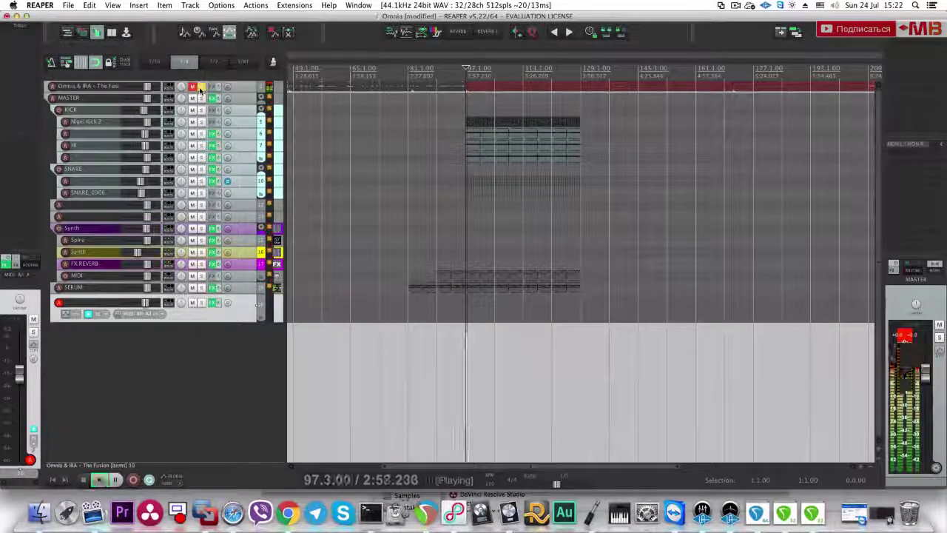
click(201, 88)
scroll(517, 316, up, 2)
key(space)
key(space)
key(space)
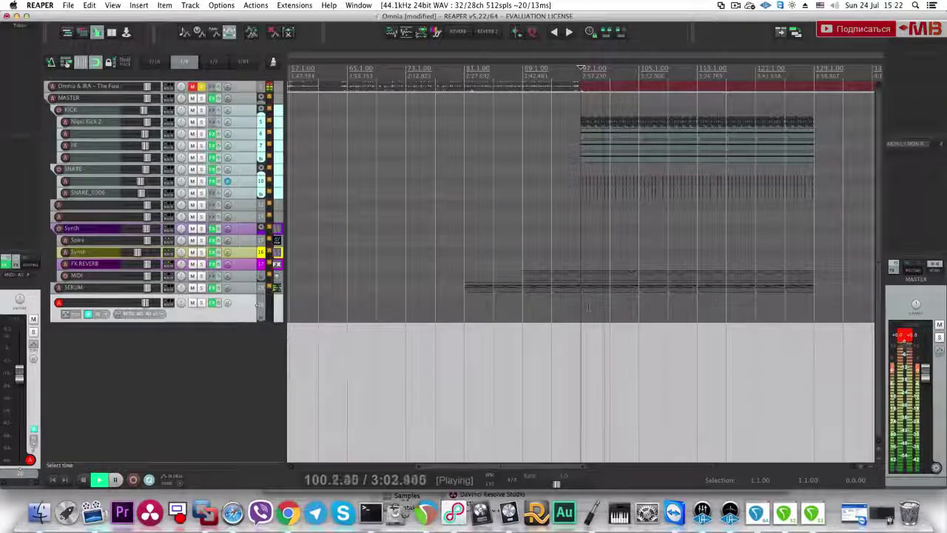
Step: Create a four-bar MIDI item at 97.1.00 on the soloed Trilian track with a one-bar opening note in bar 97
double_click(592, 309)
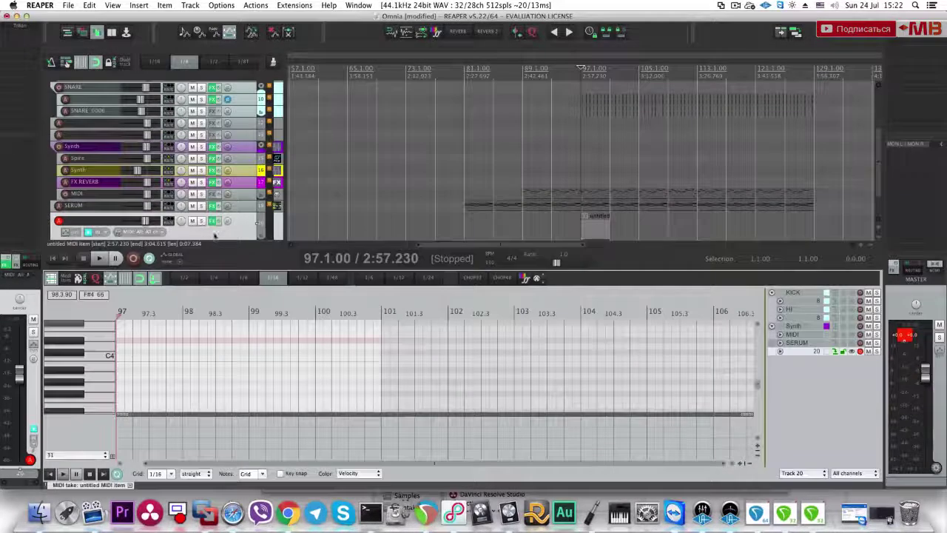
click(122, 369)
drag(148, 369, 137, 350)
scroll(137, 350, up, 6)
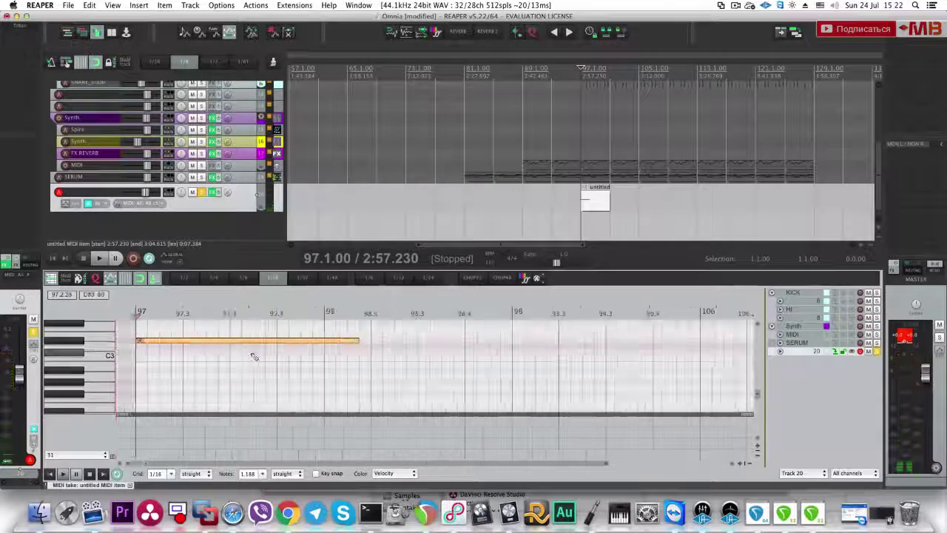
drag(358, 340, 323, 342)
scroll(327, 362, down, 1)
scroll(328, 362, down, 3)
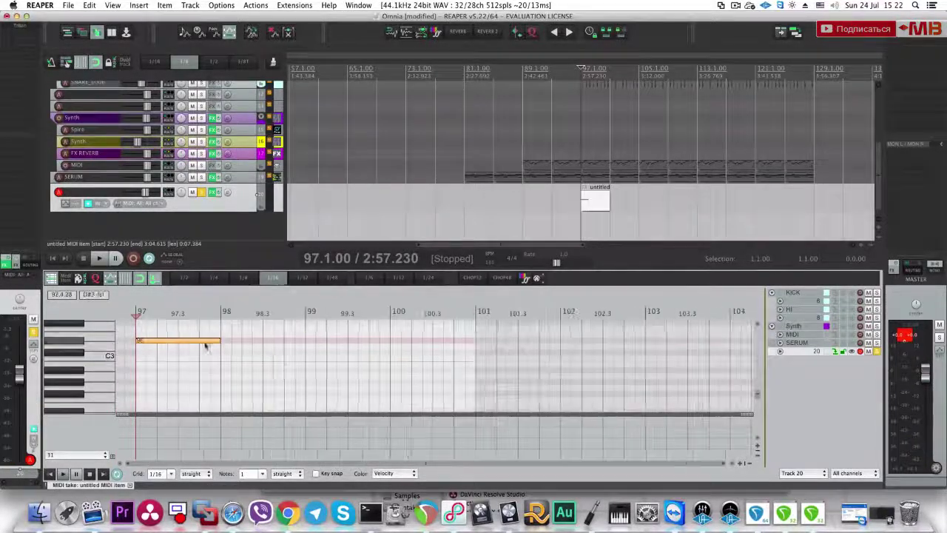
key(space)
Step: Fill bar 98 with two higher bass notes, the second lower than the first, and play the phrase back
mouse_move(218, 340)
mouse_down()
mouse_move(262, 344)
mouse_move(219, 344)
mouse_move(257, 332)
mouse_move(235, 326)
mouse_move(247, 325)
mouse_up()
key(space)
key(space)
scroll(268, 349, up, 4)
key(space)
mouse_move(387, 337)
mouse_down()
mouse_move(498, 337)
mouse_move(389, 329)
mouse_up()
key(space)
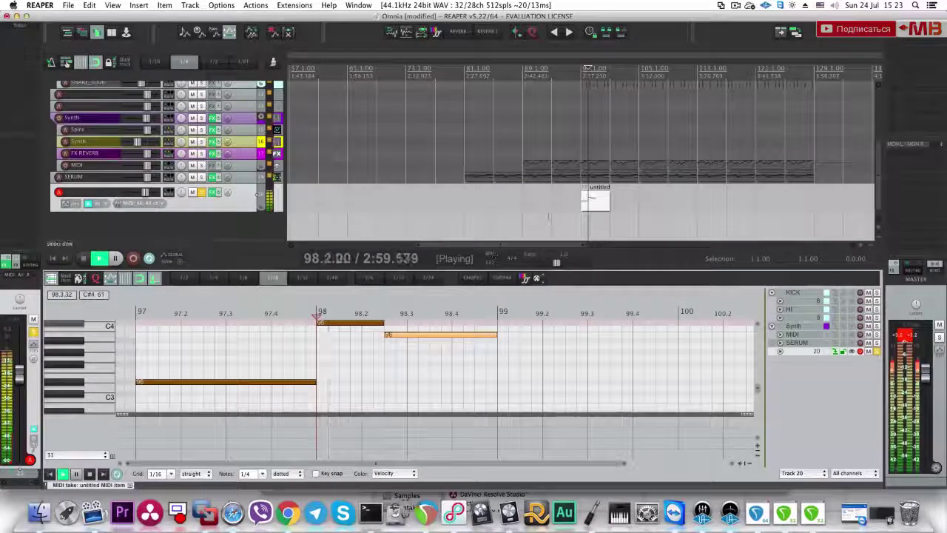
Step: Shorten the bass MIDI item to two bars and duplicate it end to end up to bar 113
click(600, 203)
scroll(600, 204, up, 8)
key(space)
drag(580, 204, 417, 205)
click(387, 204)
scroll(480, 211, down, 4)
key(super+d)
scroll(582, 216, down, 4)
key(super+d)
key(super+d)
key(super+d)
key(super+d)
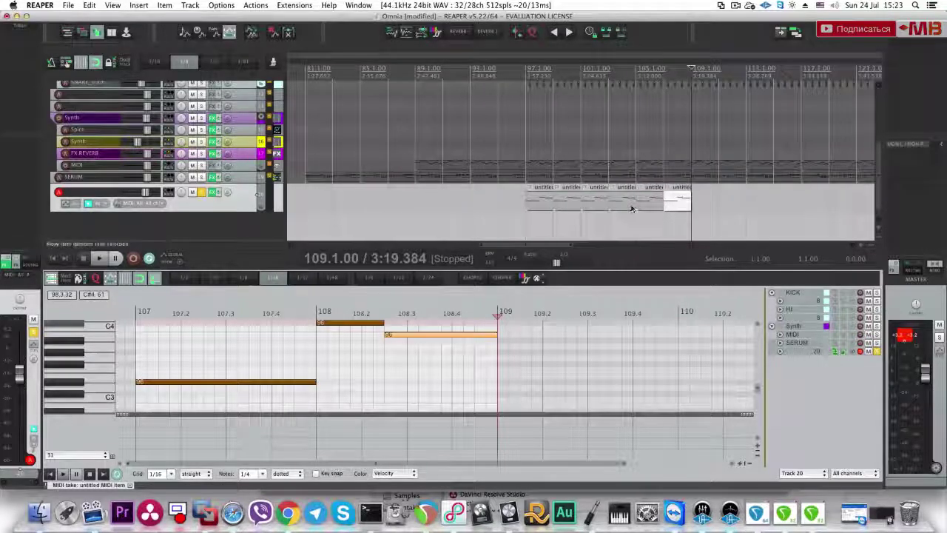
scroll(630, 210, down, 5)
key(super+d)
key(super+d)
Step: Glue the repeated bass items starting at 97.1.00 into longer items and play them back
click(538, 220)
key(space)
key(space)
drag(539, 205, 592, 206)
key(super+shift+g)
key(Delete)
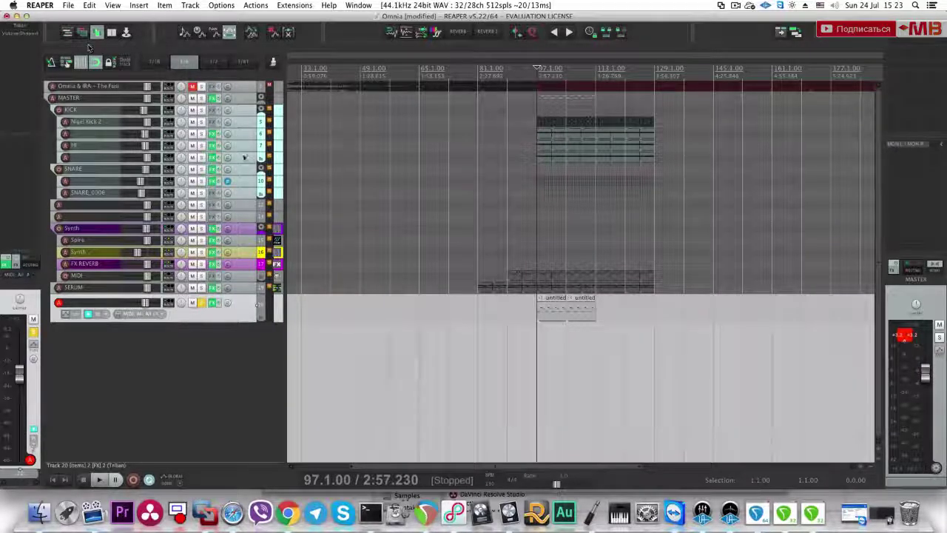
key(space)
key(space)
Step: In the bass track's VolumeShaper 4, delay the mid-band curve's rise and extend the Mid Band across the full frequency range
click(212, 303)
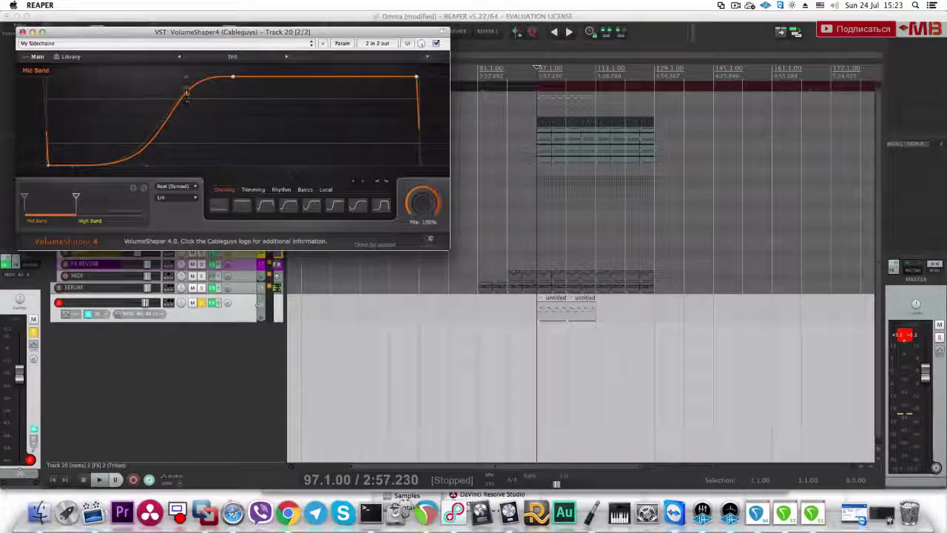
drag(186, 78, 197, 154)
key(space)
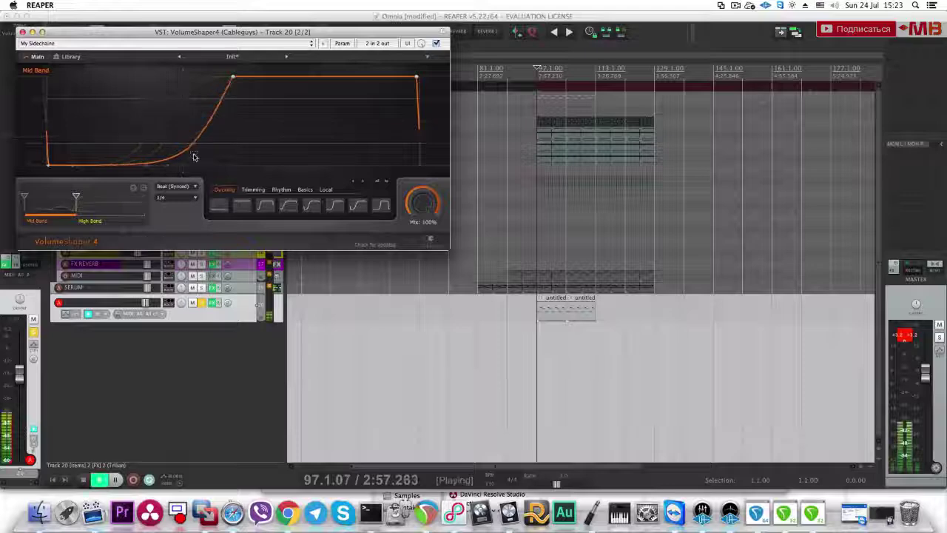
click(87, 199)
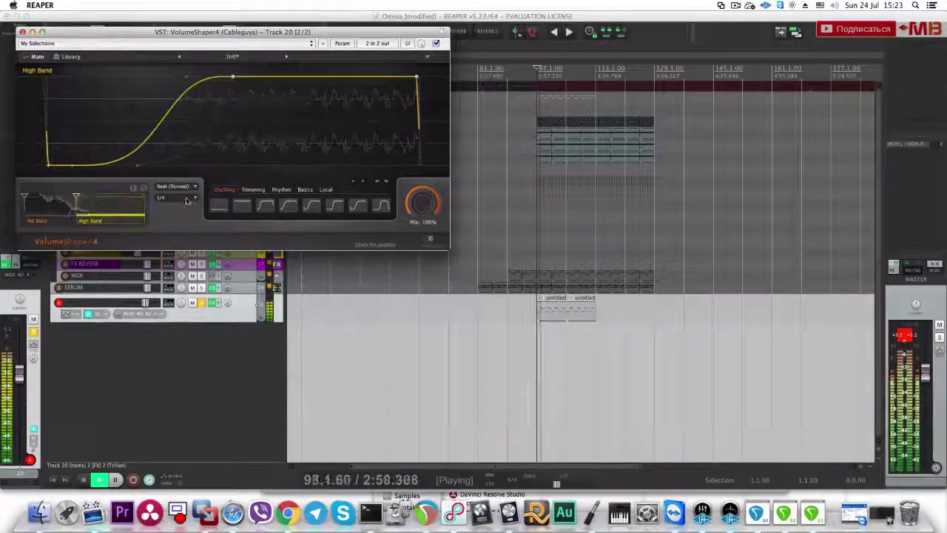
drag(76, 197, 166, 198)
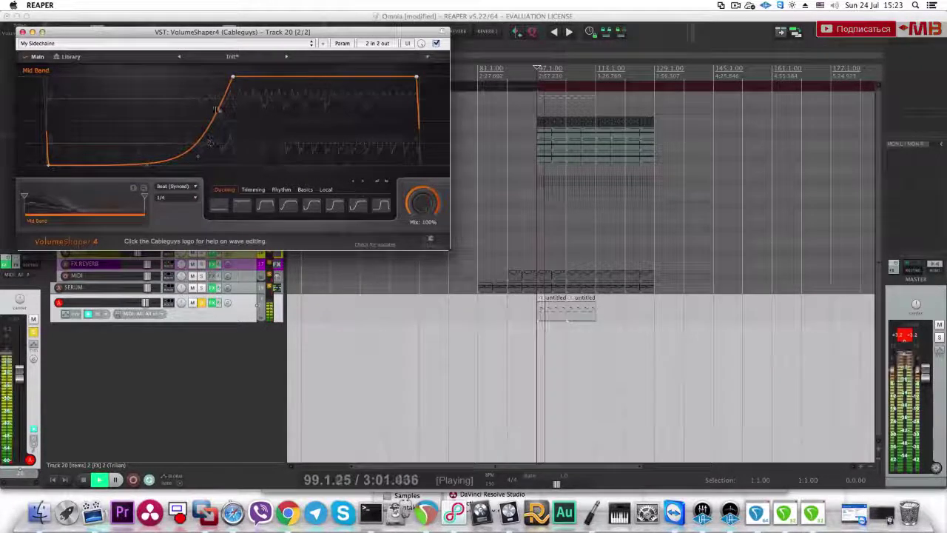
click(22, 32)
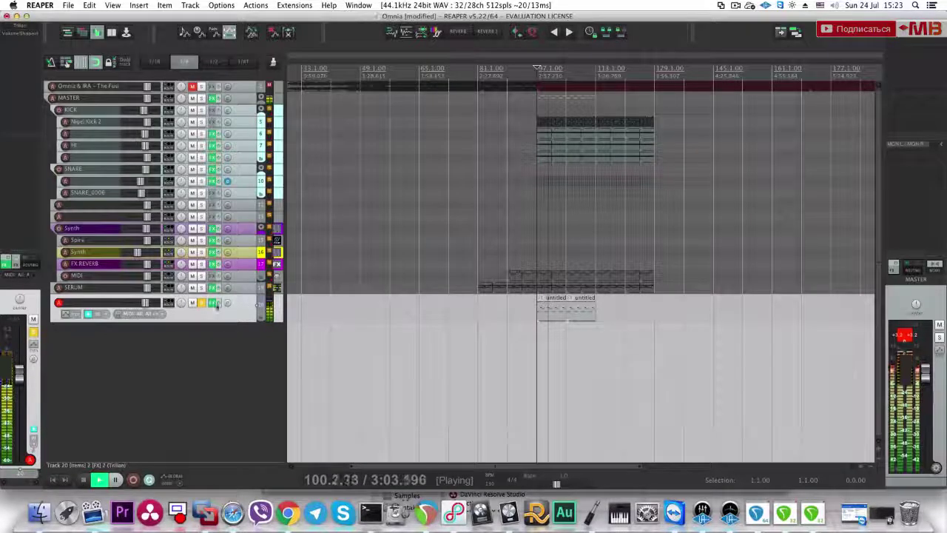
Step: Duplicate the bass items through bar 129 and compare the mix with the reference track by toggling its solo
key(space)
click(540, 311)
key(ctrl+d)
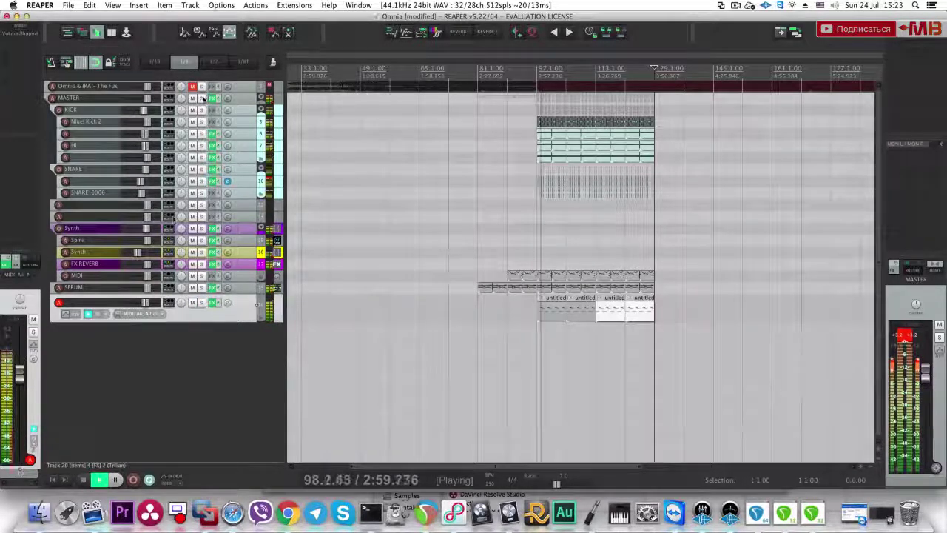
click(201, 86)
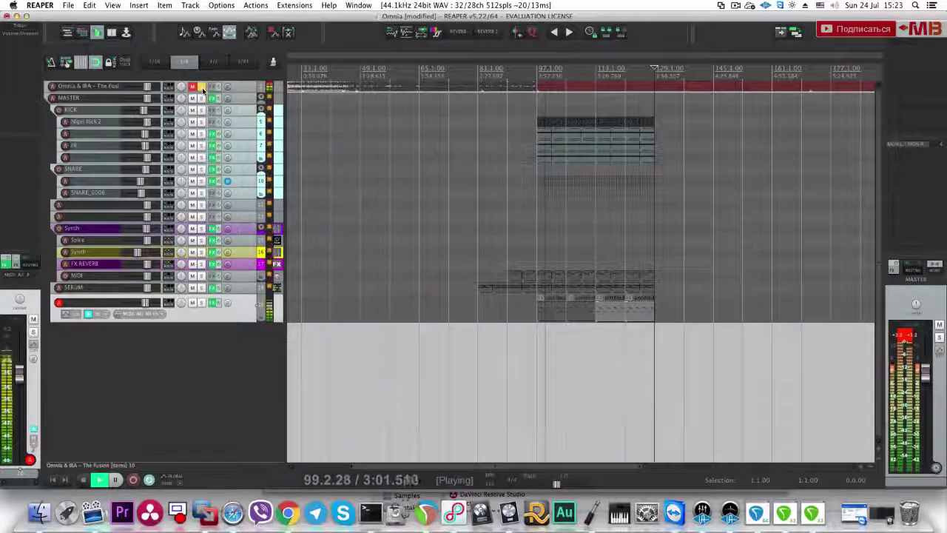
click(202, 87)
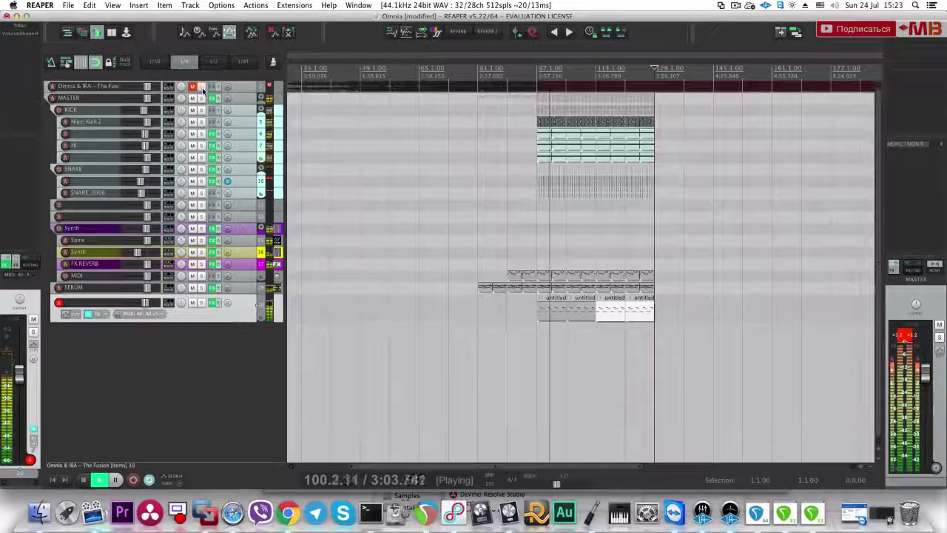
click(202, 88)
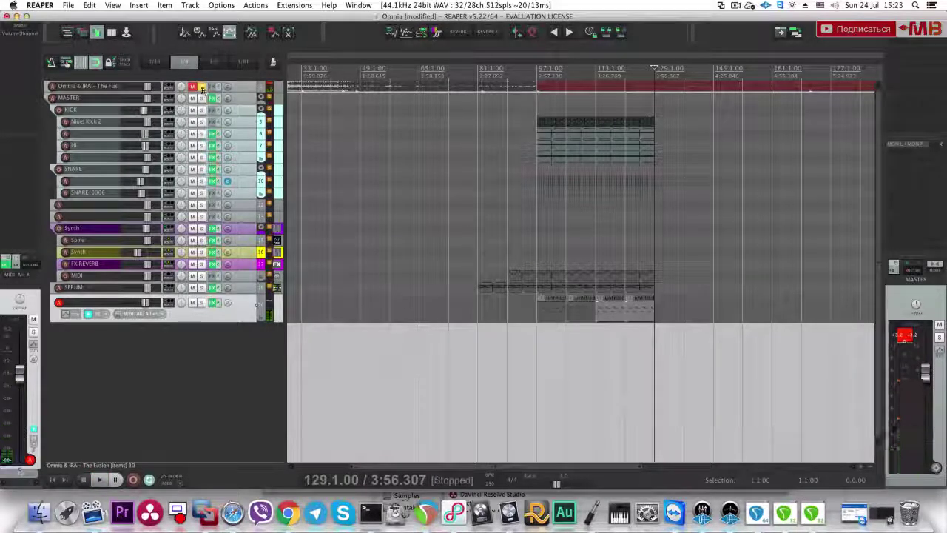
click(202, 88)
Step: Solo the bass track and lift the lower part of its VolumeShaper 4 ducking curve for a more gradual rise
click(200, 302)
click(34, 35)
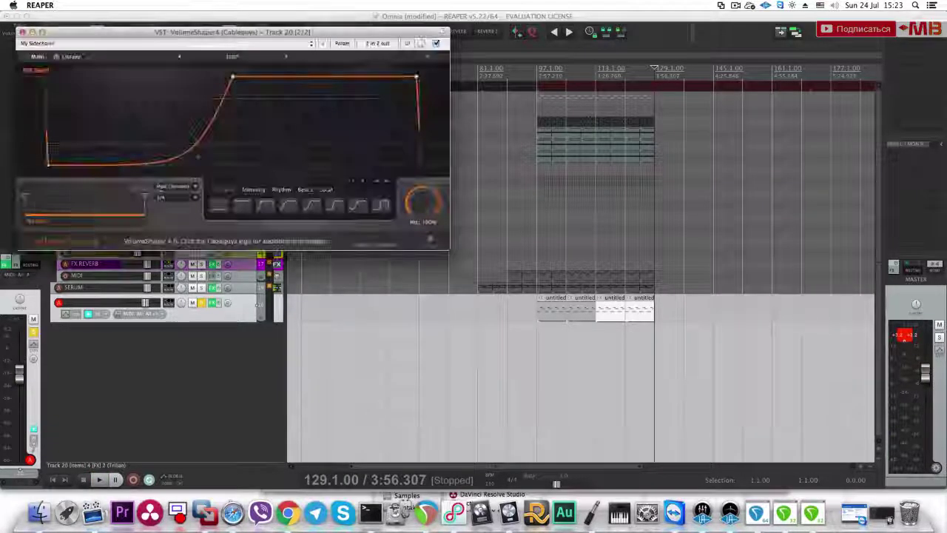
drag(146, 167, 138, 147)
key(space)
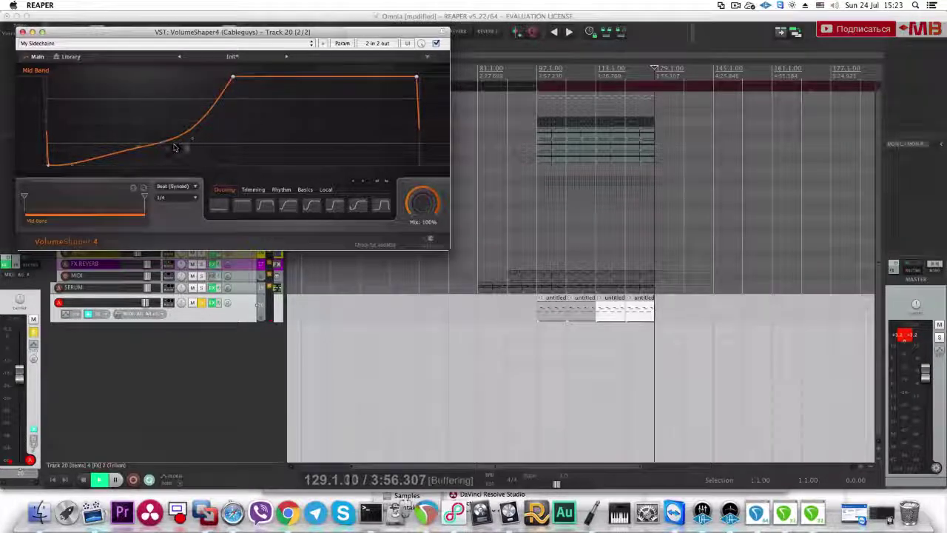
click(519, 333)
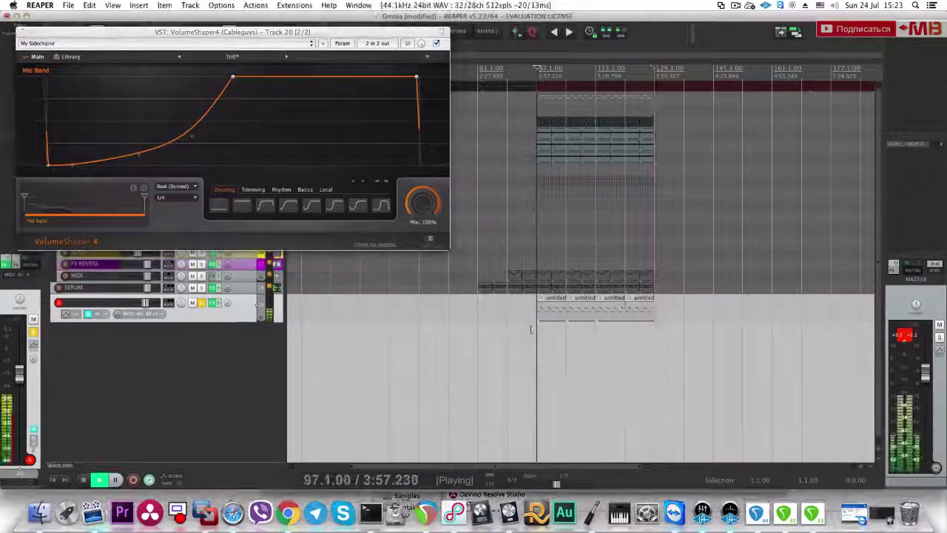
key(space)
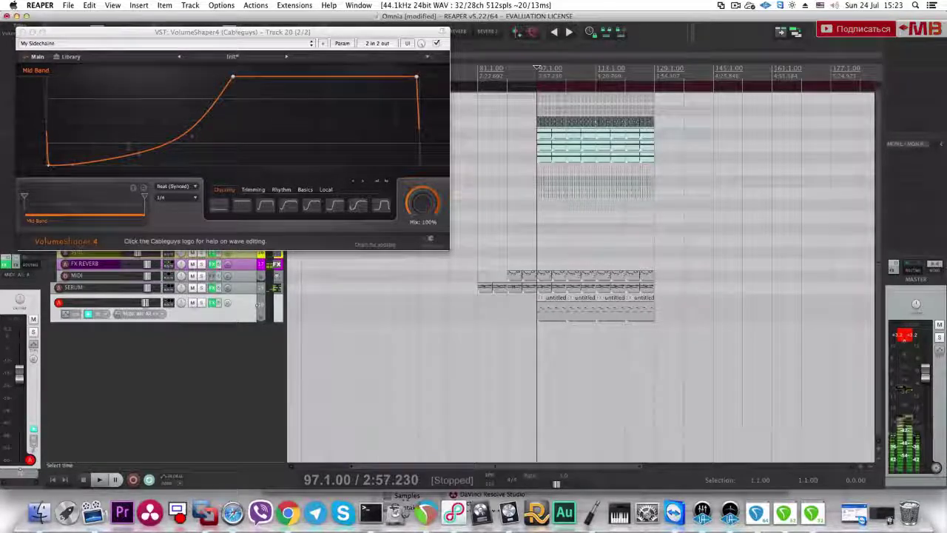
Step: Raise the start point of the bass ducking curve slightly during full-mix playback, close VolumeShaper 4, and save the project
key(space)
click(51, 168)
drag(52, 167, 49, 161)
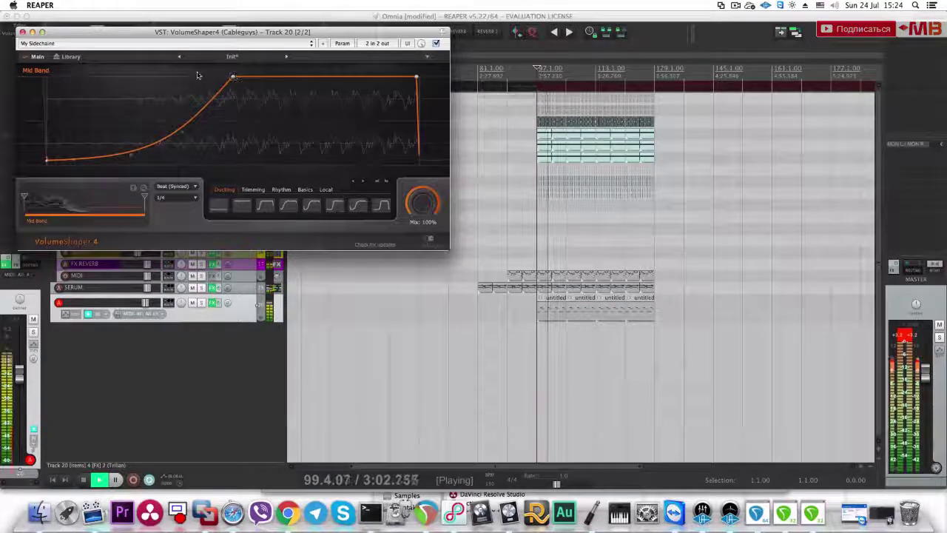
click(22, 32)
key(space)
key(super+s)
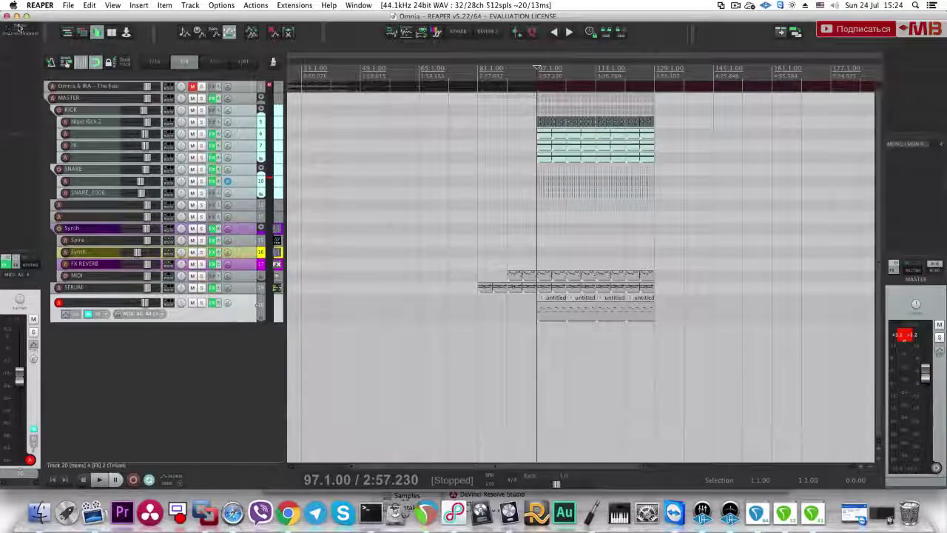
key(space)
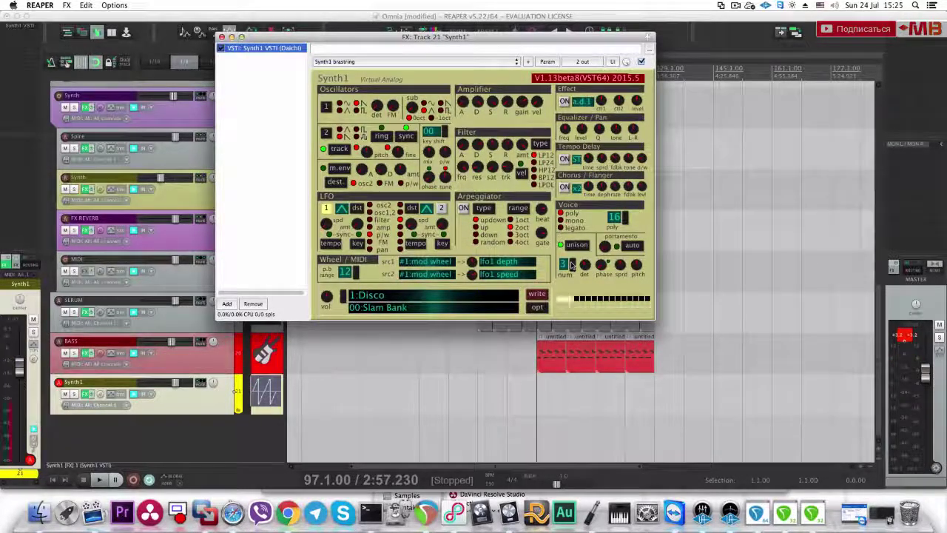
Step: Set Synth1's unison voice count to 4 and adjust the oscillator detune and filter settings on the new track
click(571, 265)
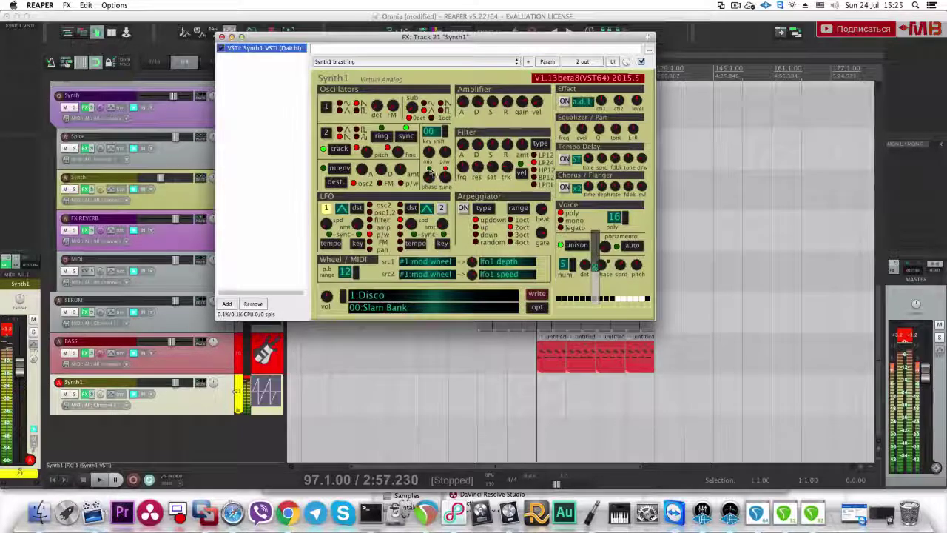
drag(571, 266, 575, 272)
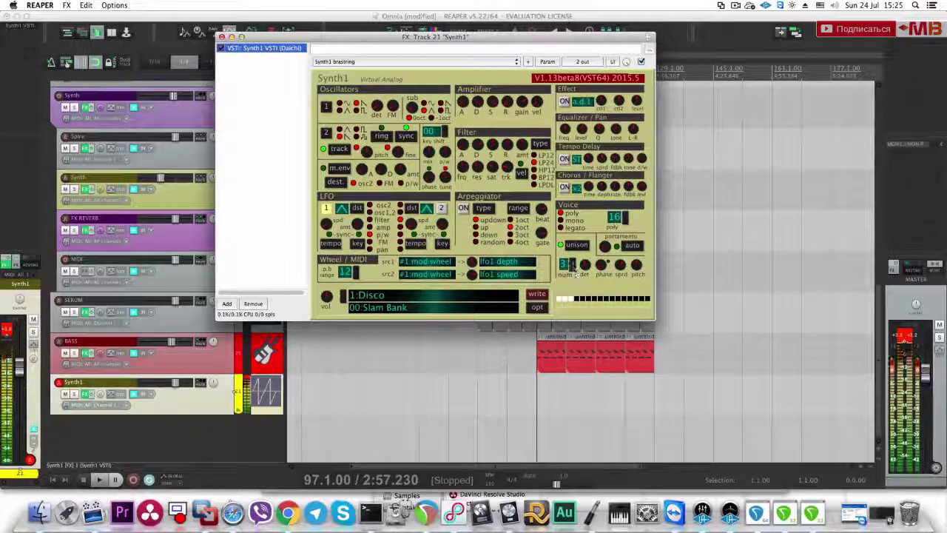
drag(387, 111, 394, 131)
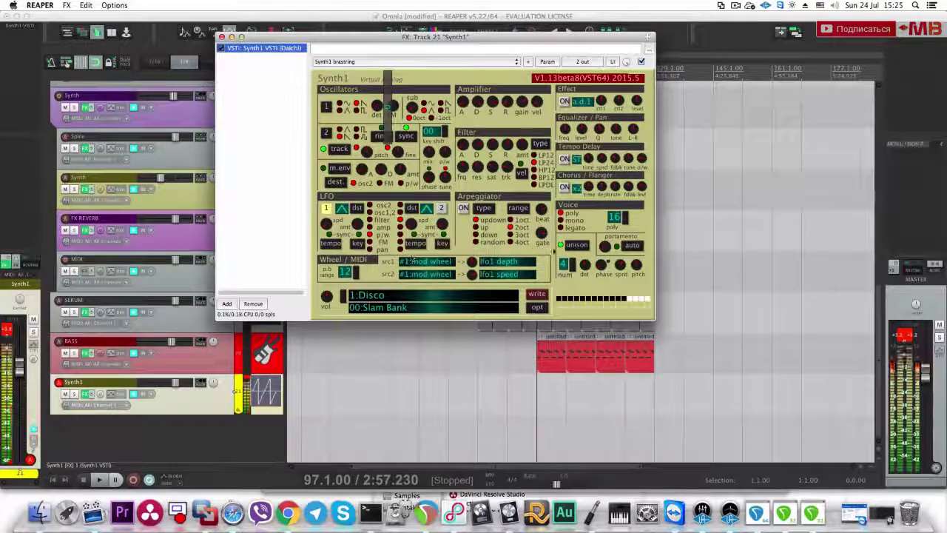
drag(464, 168, 490, 170)
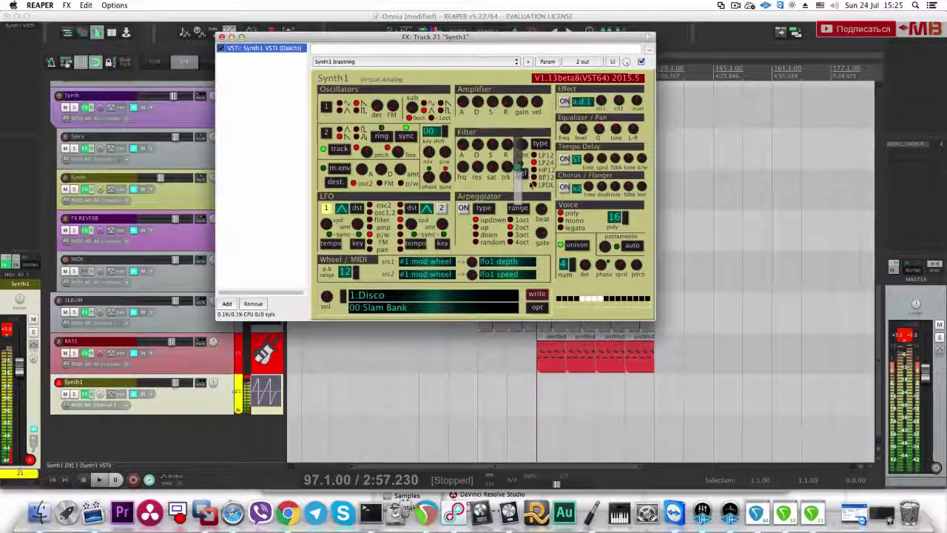
key(space)
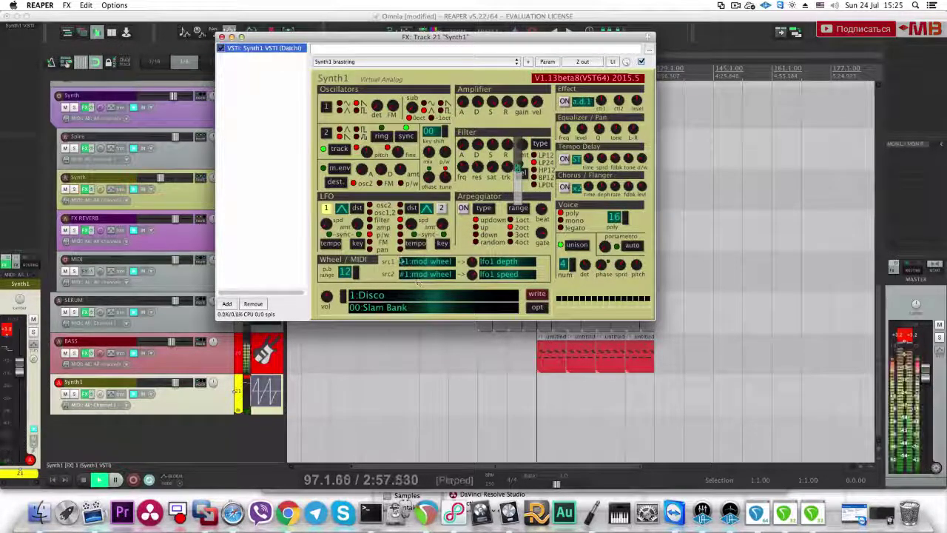
Step: Close the Synth1 plug-in and compare the full mix with the reference track by toggling the reference's solo during playback
click(222, 37)
key(space)
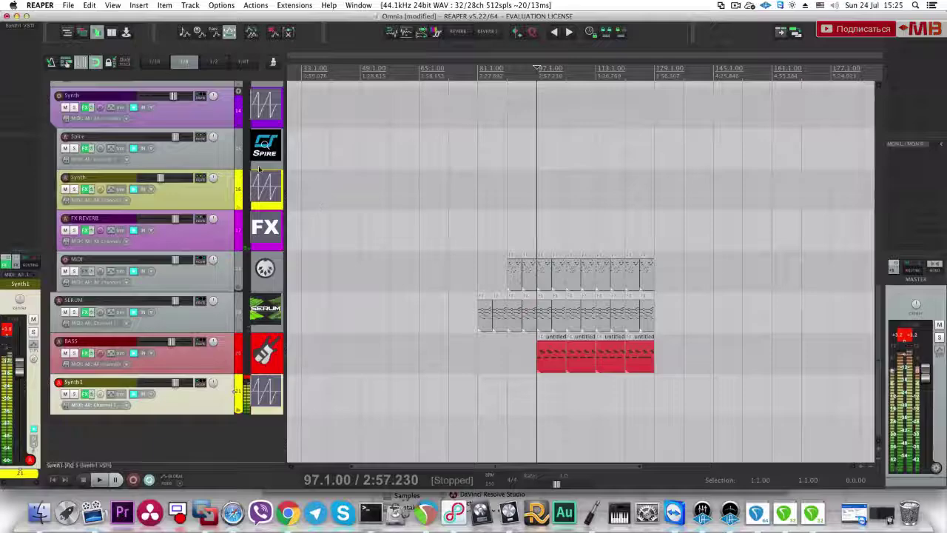
scroll(320, 207, up, 10)
scroll(261, 184, down, 5)
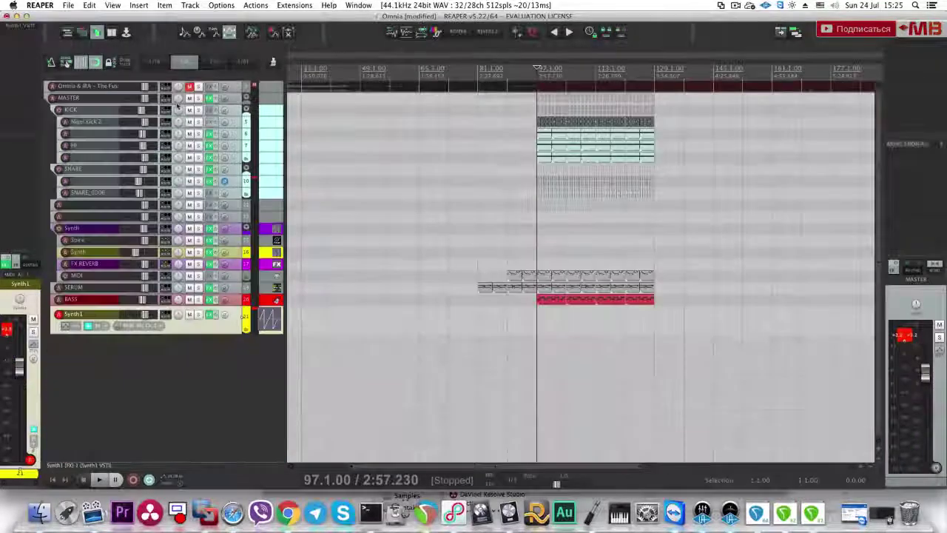
key(space)
click(200, 88)
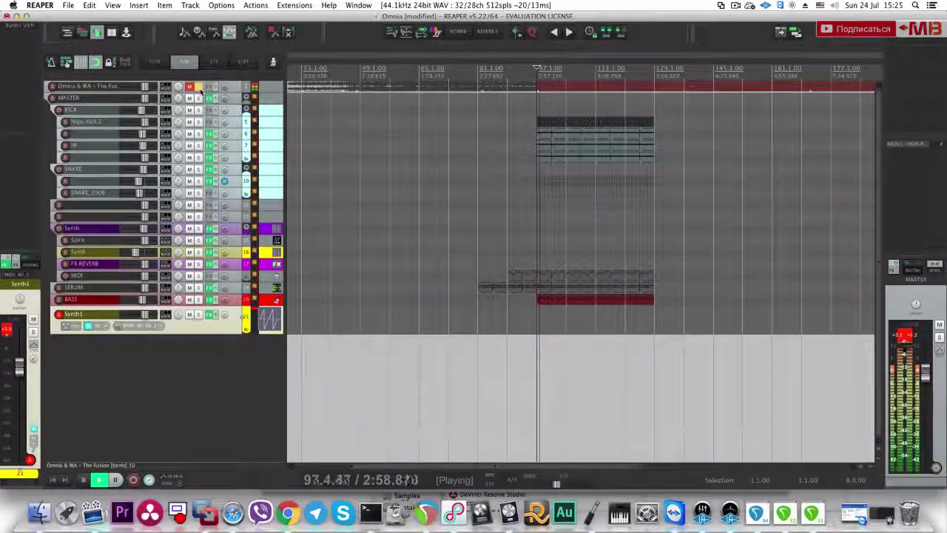
click(198, 87)
Step: Copy the bass items onto the Synth1 track across bars 97 to 129, solo that track, and save the project
scroll(600, 353, up, 3)
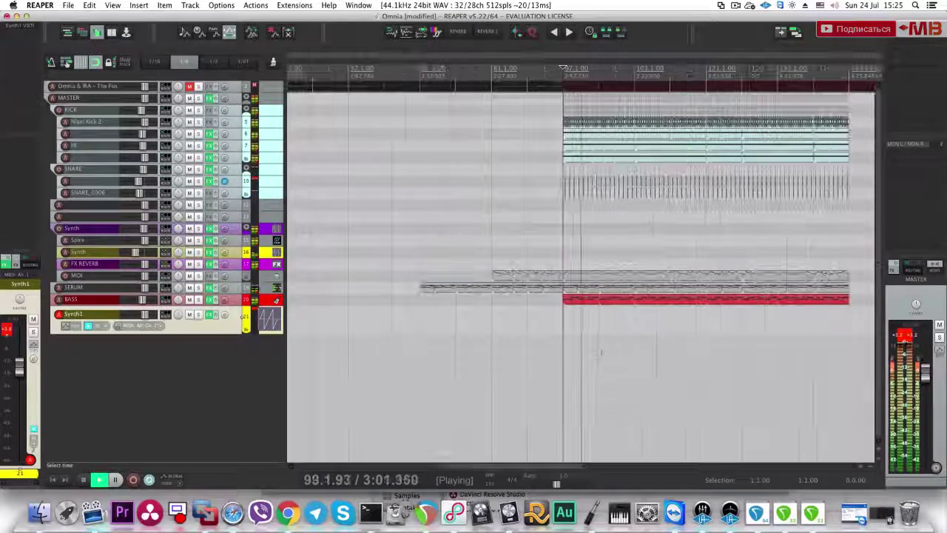
scroll(600, 353, down, 5)
drag(638, 327, 489, 330)
click(228, 341)
key(space)
click(198, 315)
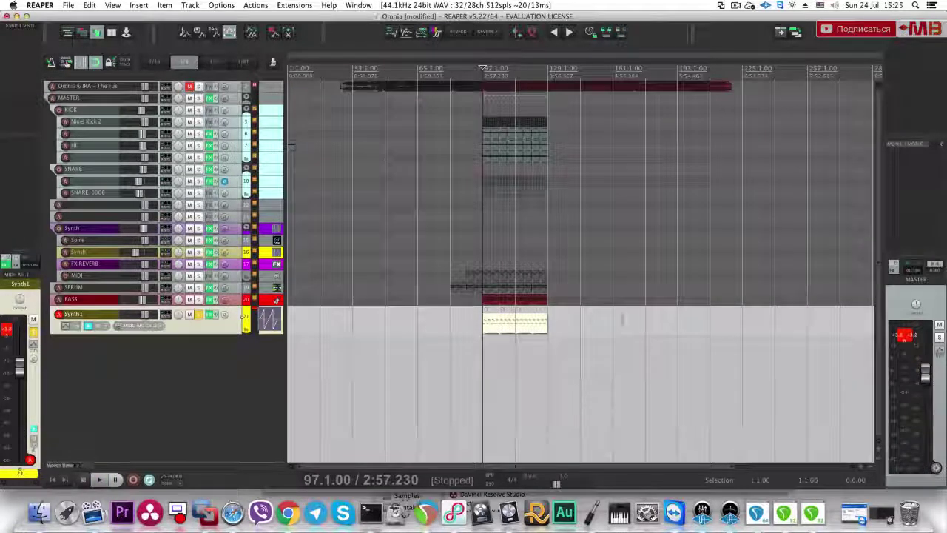
key(super+s)
Step: Set Synth1's key shift to -24, audition the result, and lower the Synth1 track's volume slightly
click(25, 28)
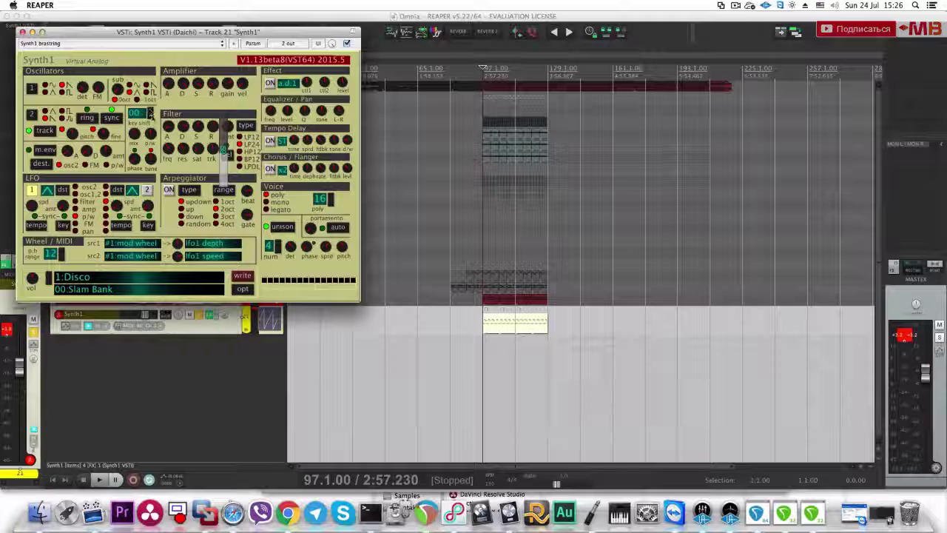
key(space)
key(space)
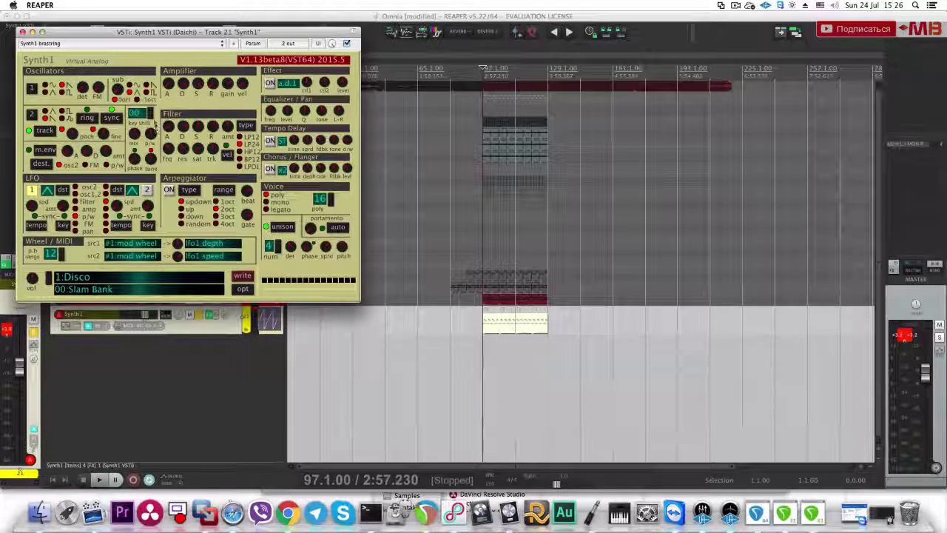
click(151, 118)
click(151, 118)
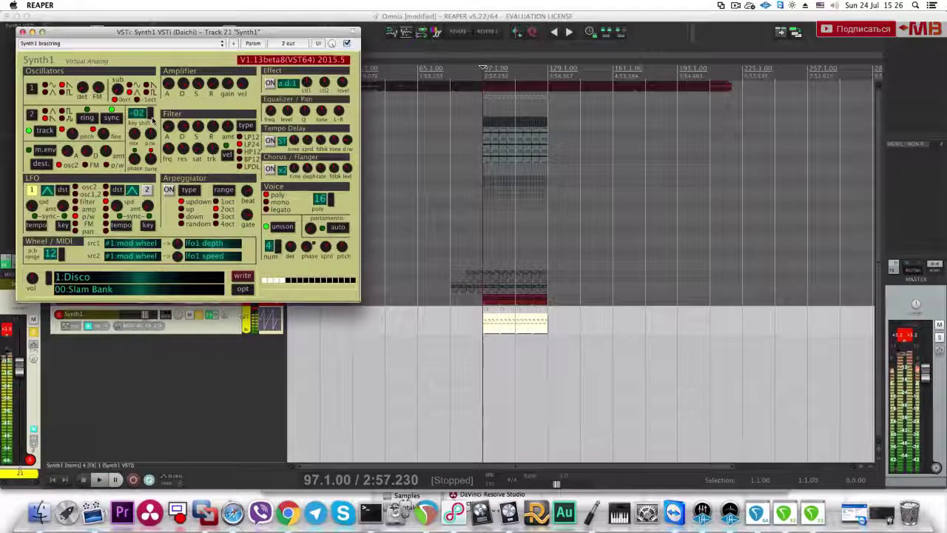
click(152, 118)
click(152, 118)
click(152, 118)
click(152, 119)
click(151, 118)
click(151, 119)
click(151, 119)
click(152, 118)
click(151, 113)
click(152, 112)
click(152, 118)
click(152, 118)
click(151, 118)
key(space)
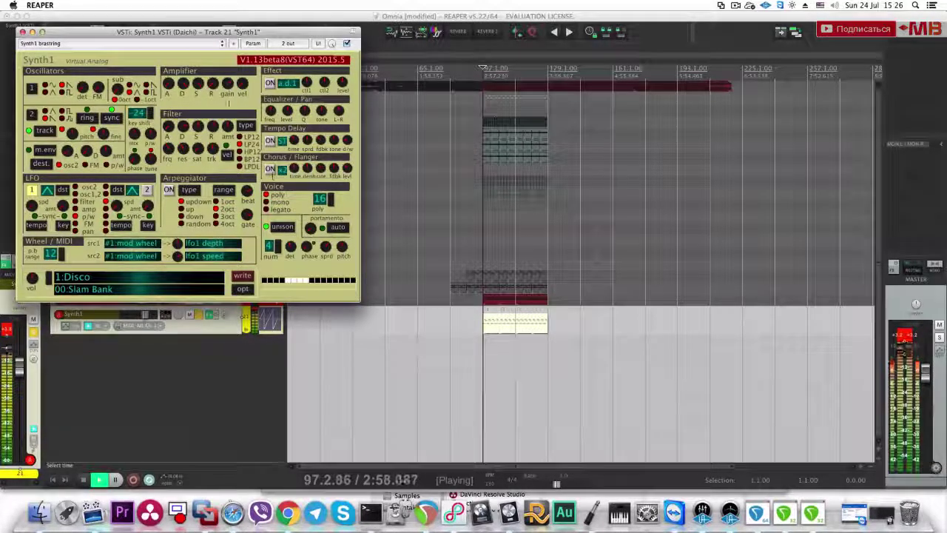
click(151, 316)
key(space)
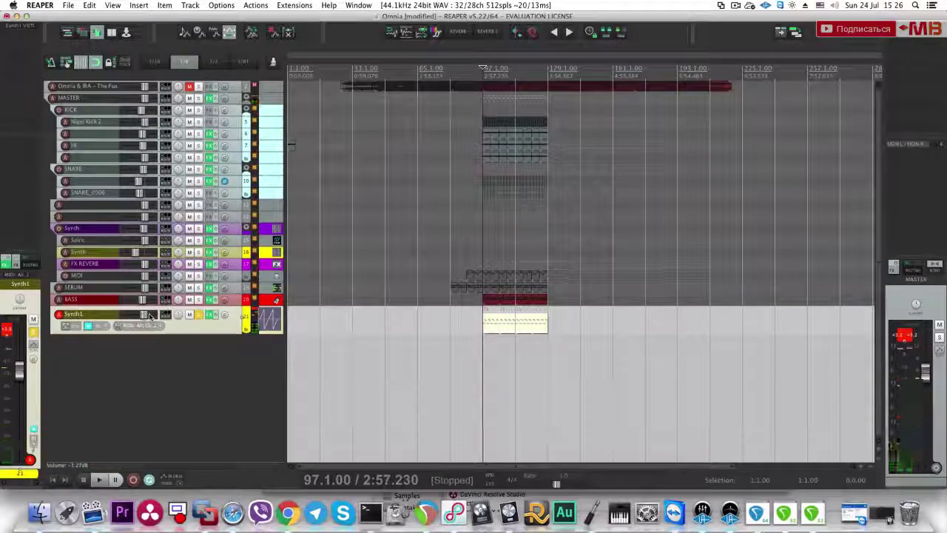
Step: Shape the Synth1 track in Pro-Q 2 with a low cut near 55 Hz, a 3 dB low boost, mid and upper-mid dips, and a high cut
click(21, 32)
drag(46, 147, 106, 133)
drag(166, 148, 172, 130)
drag(232, 148, 251, 159)
drag(317, 147, 321, 160)
drag(391, 149, 321, 166)
drag(253, 159, 264, 160)
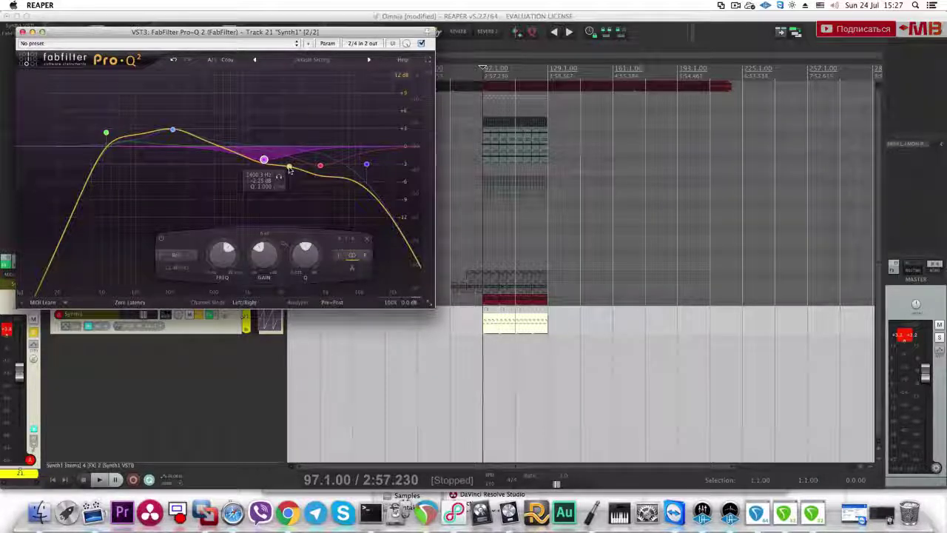
drag(320, 167, 364, 168)
click(22, 32)
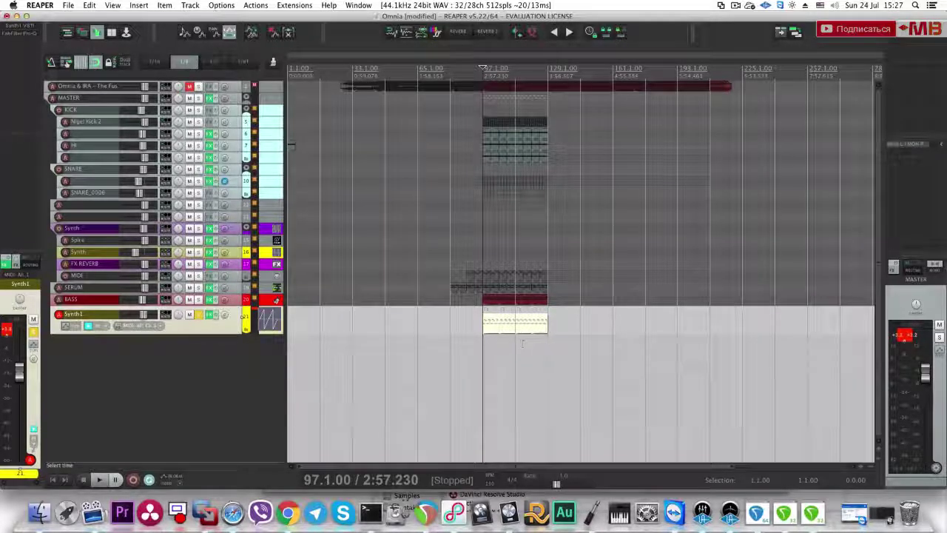
Step: Refine the Synth1 equalizer by raising the low-cut frequency and deepening the mid and upper-mid cuts at slightly lower frequencies
key(space)
click(19, 33)
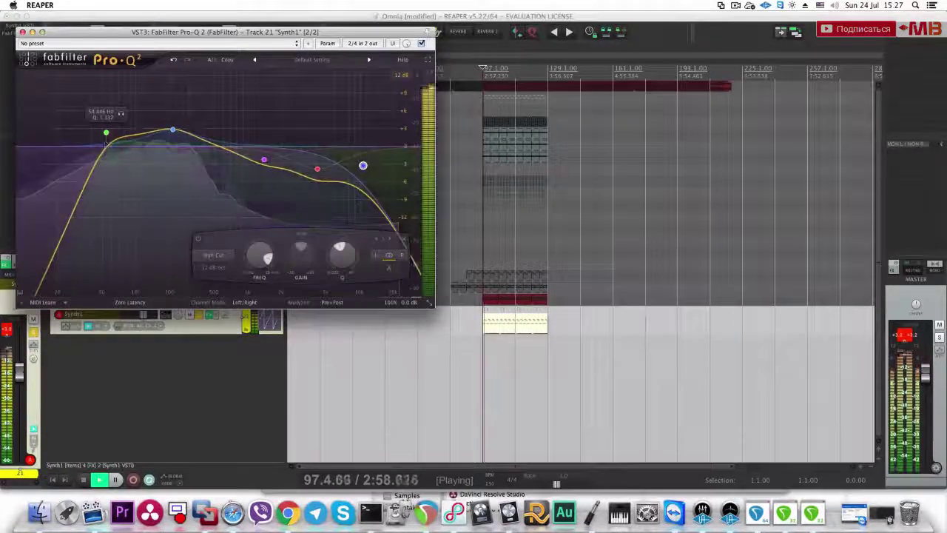
drag(107, 132, 116, 139)
key(space)
drag(264, 159, 252, 172)
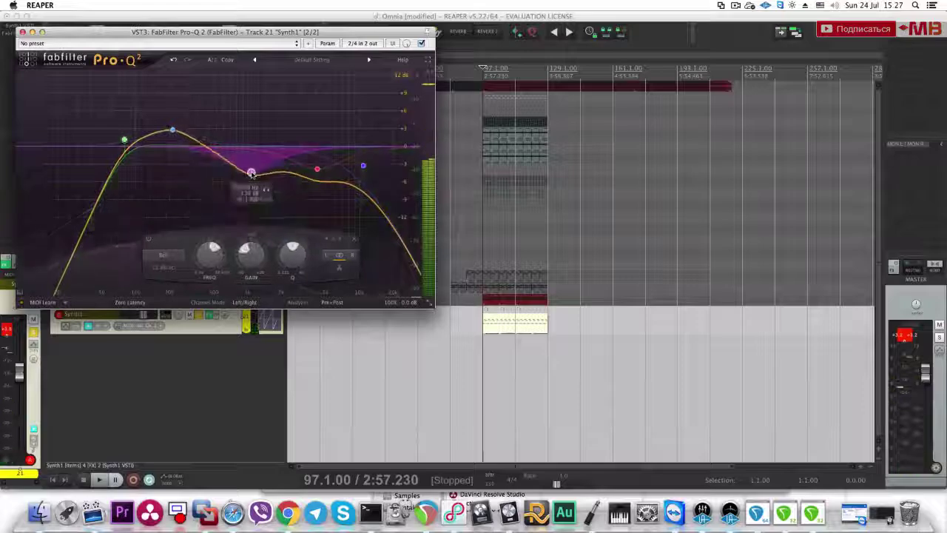
drag(317, 170, 308, 180)
key(Escape)
Step: Group the BASS and Synth1 tracks into a new folder track and move VolumeShaper 4 from BASS onto the folder
right_click(236, 302)
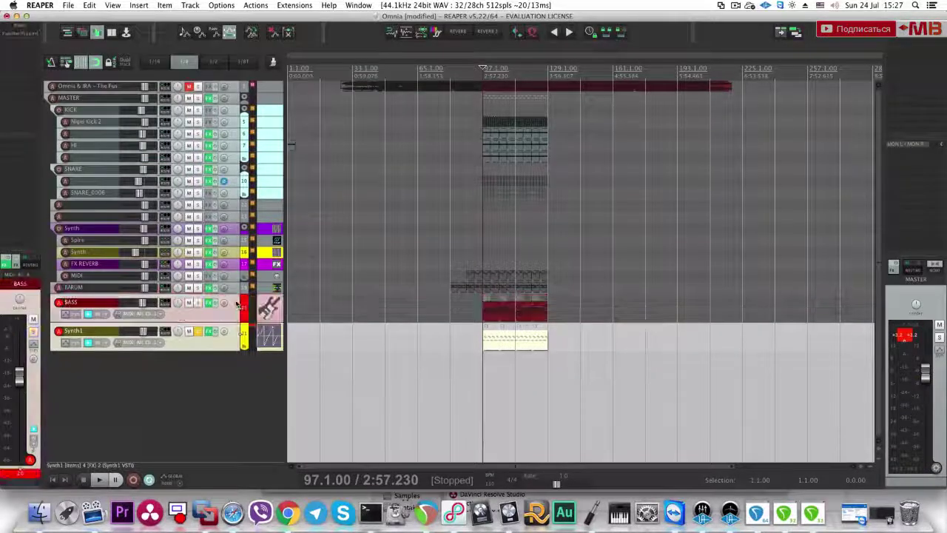
click(266, 191)
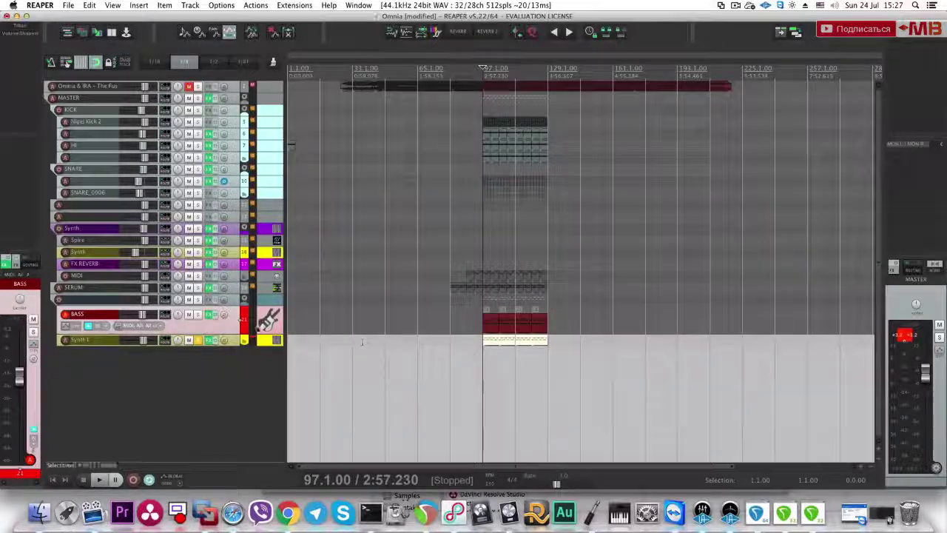
click(276, 340)
key(super+m)
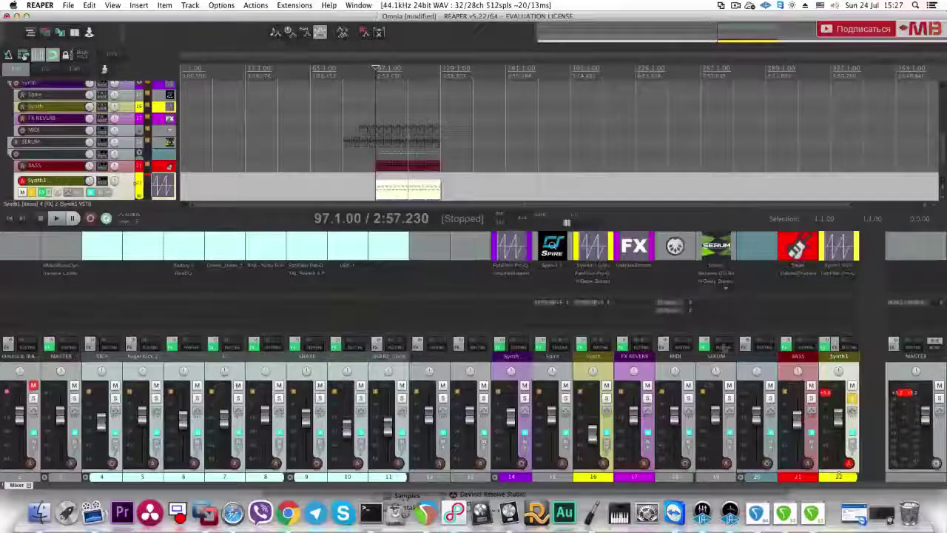
key(super+m)
Step: Balance the Synth1 and BASS track volumes by soloing them separately and together during playback, and clear both solos
key(space)
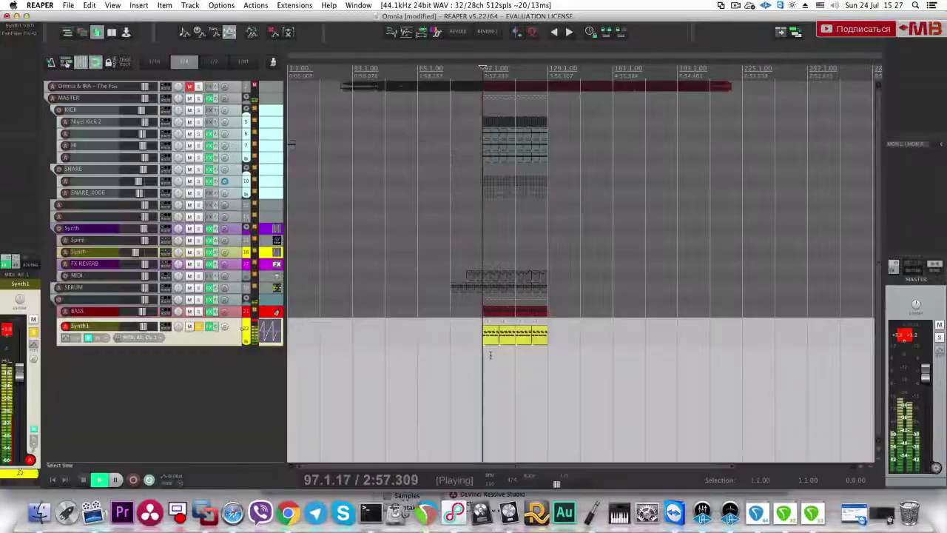
click(199, 312)
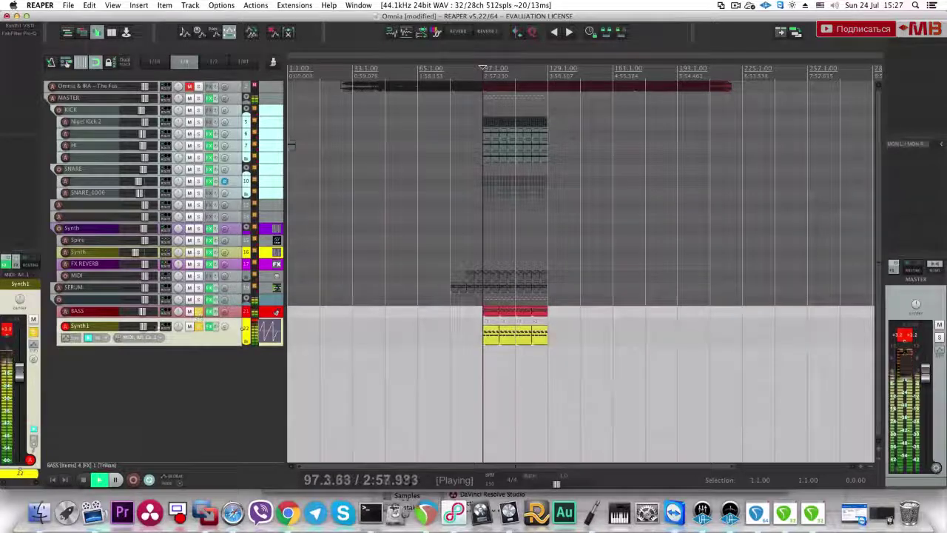
click(198, 327)
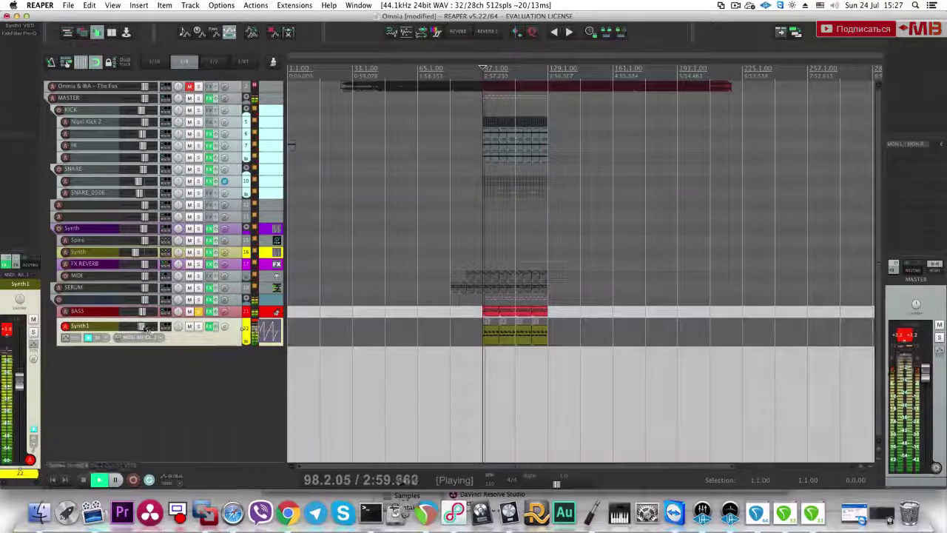
click(197, 327)
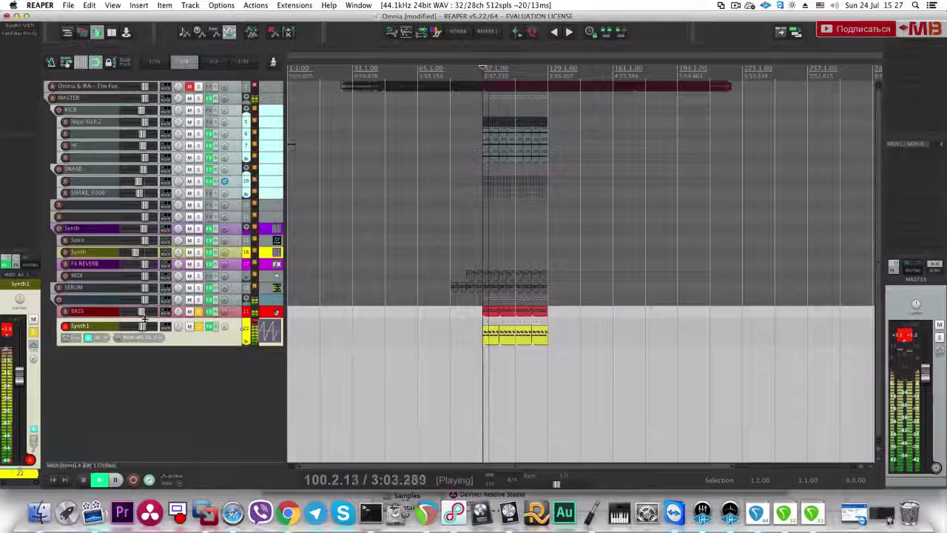
drag(198, 312, 199, 326)
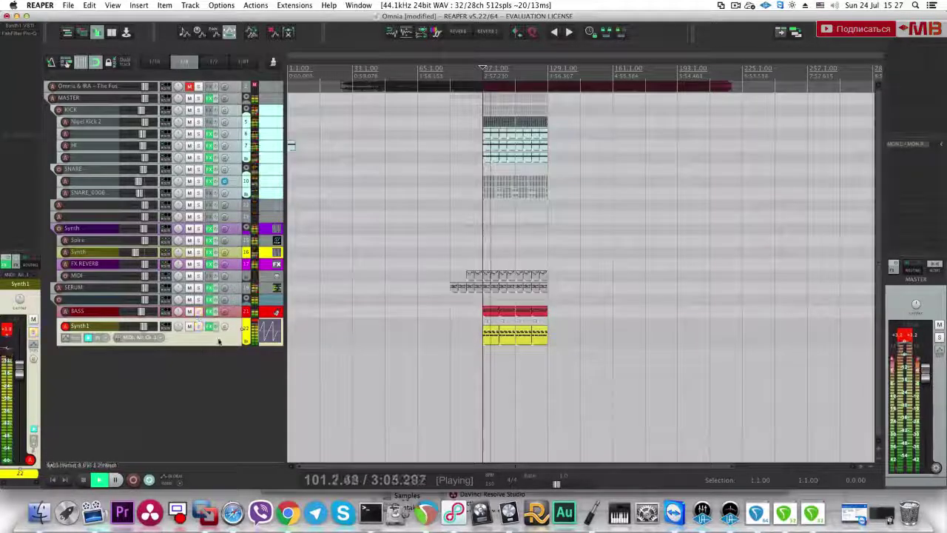
Step: Adjust the bass folder track's volume in the full mix and compare it with the reference by toggling the reference's solo
click(239, 302)
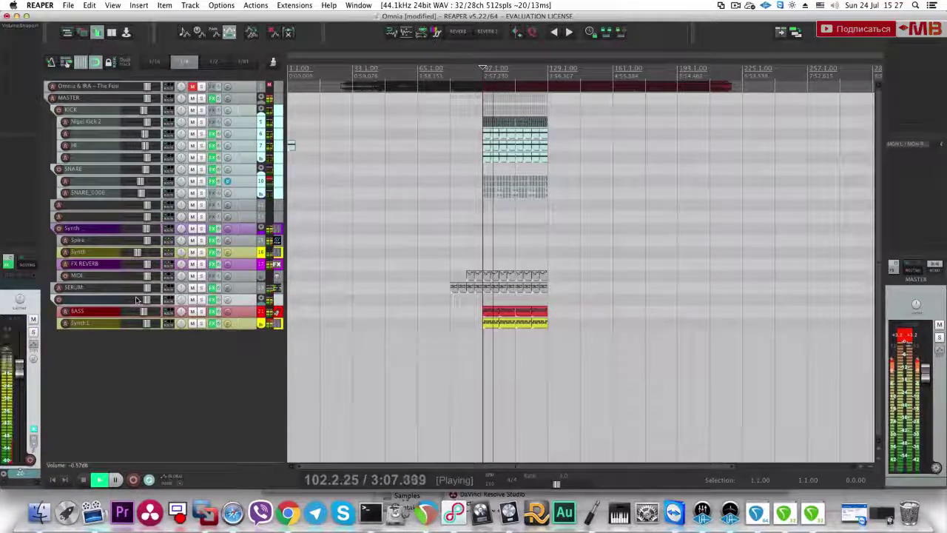
click(201, 88)
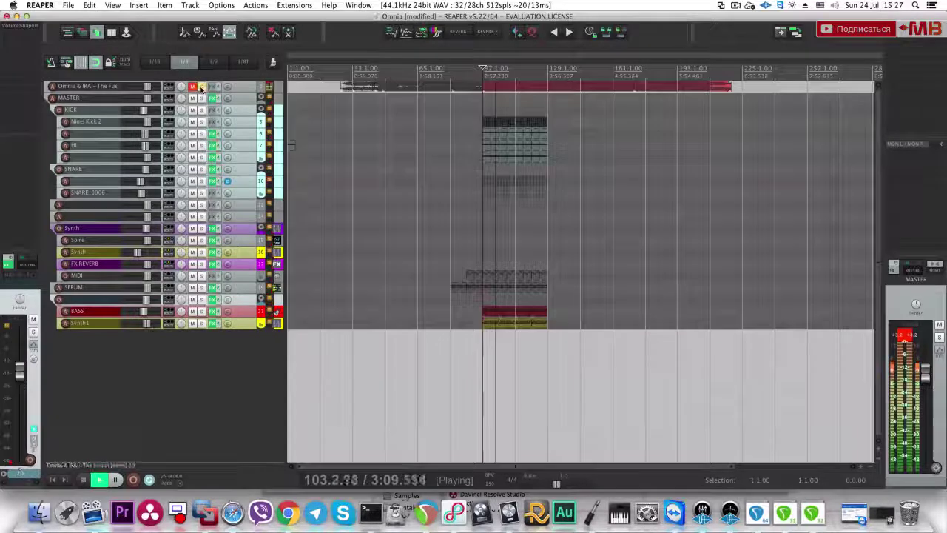
key(space)
click(201, 87)
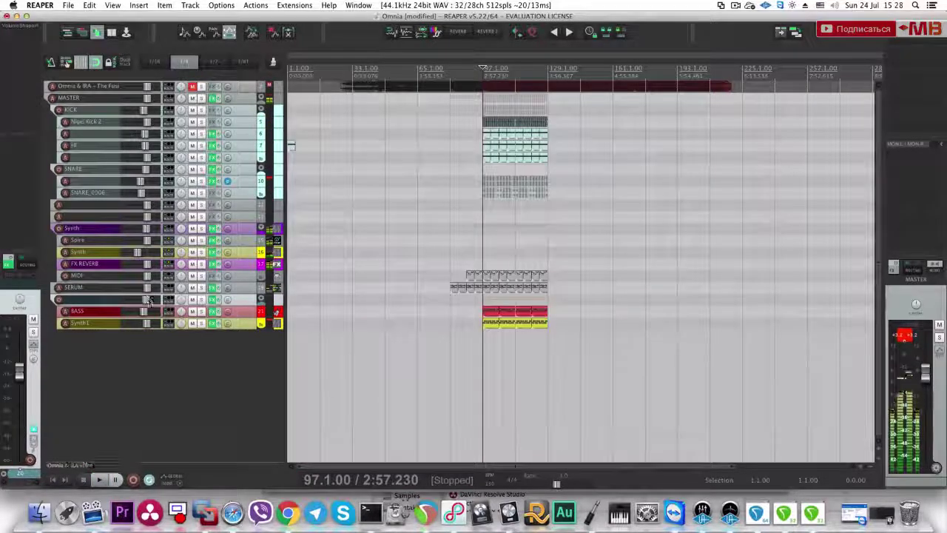
Step: Select bars 97 to 129, remove the newly inserted empty track, and save the project with the cursor at bar 97
drag(485, 331, 547, 331)
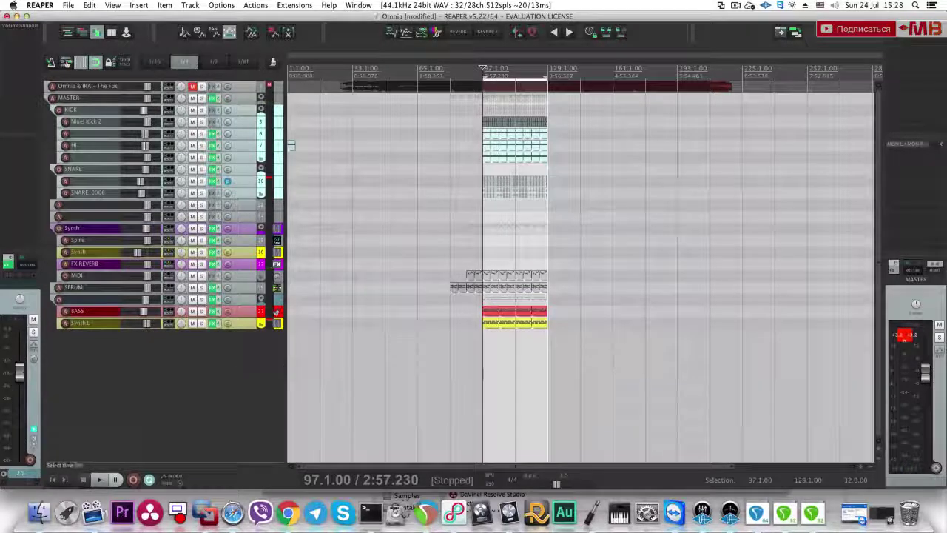
double_click(226, 355)
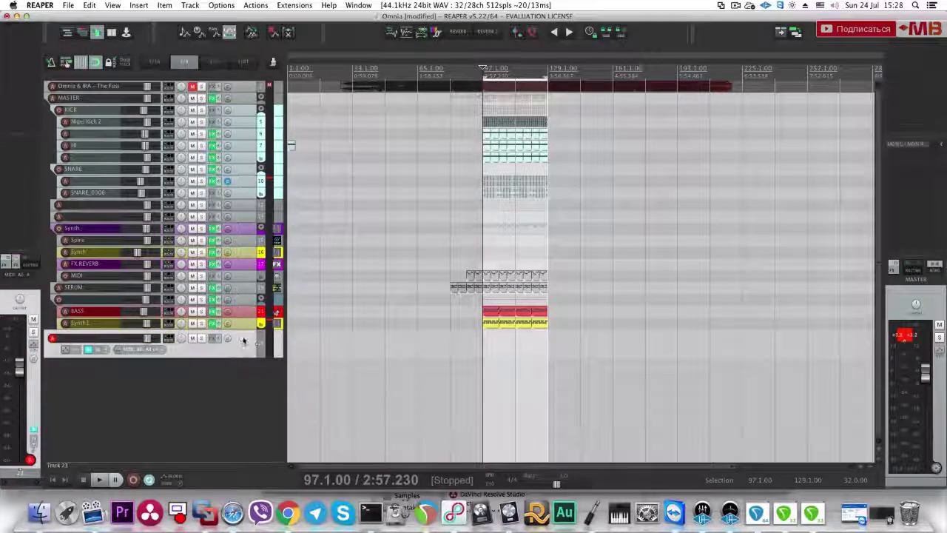
key(Delete)
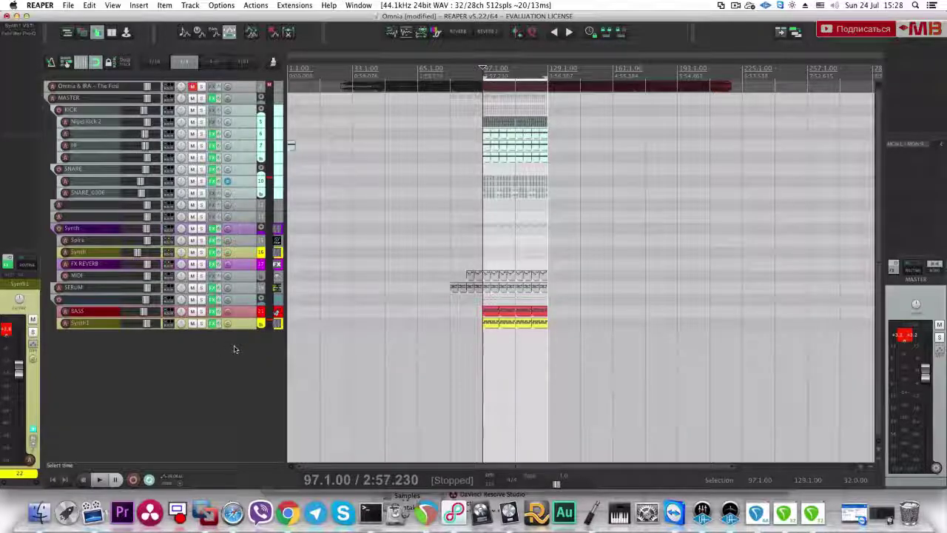
key(super+s)
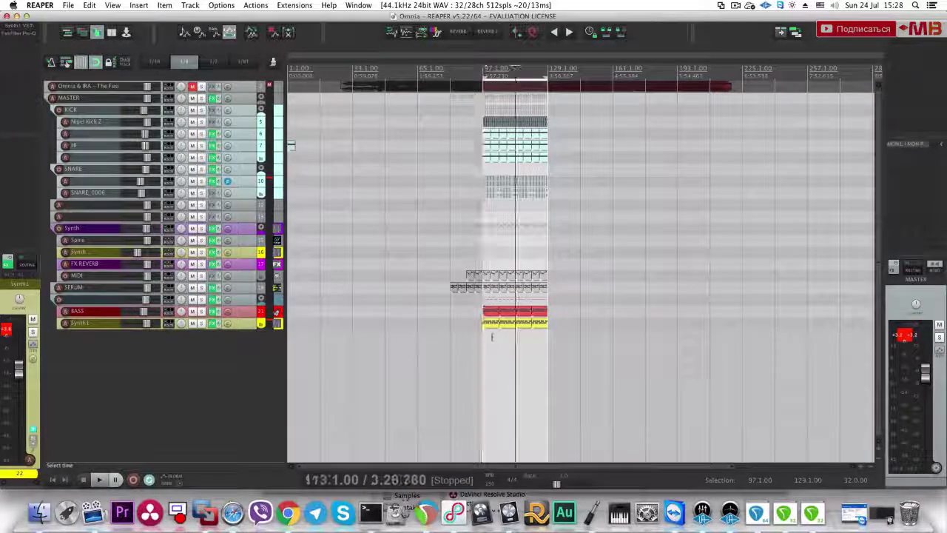
click(485, 336)
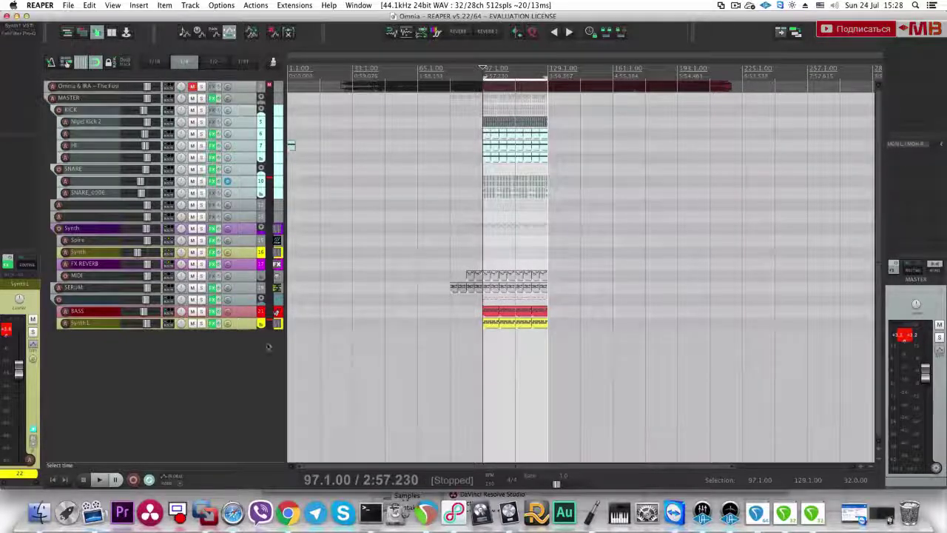
Step: Solo the reference track, mark bars 65 to 97, and listen to its earlier sections from bar 49 and bar 33
scroll(469, 334, down, 1)
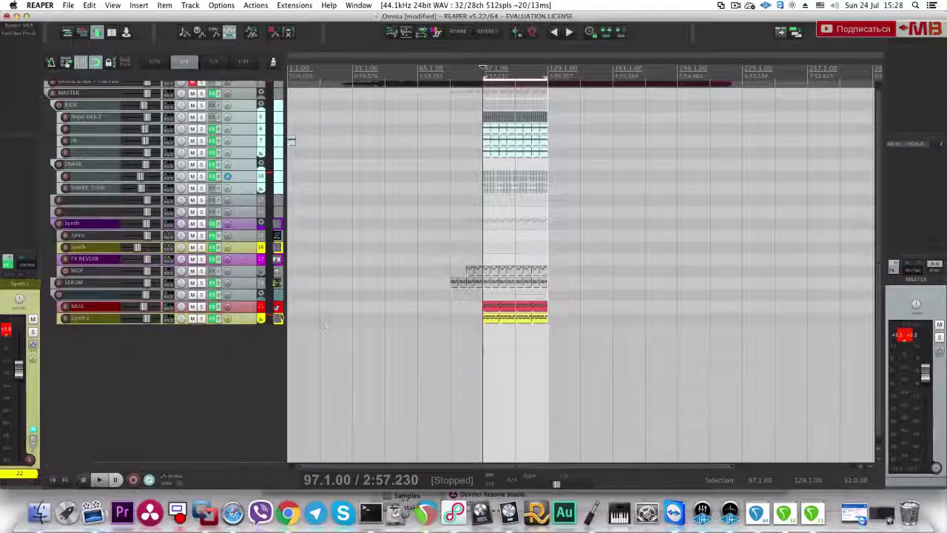
scroll(202, 111, up, 1)
click(201, 87)
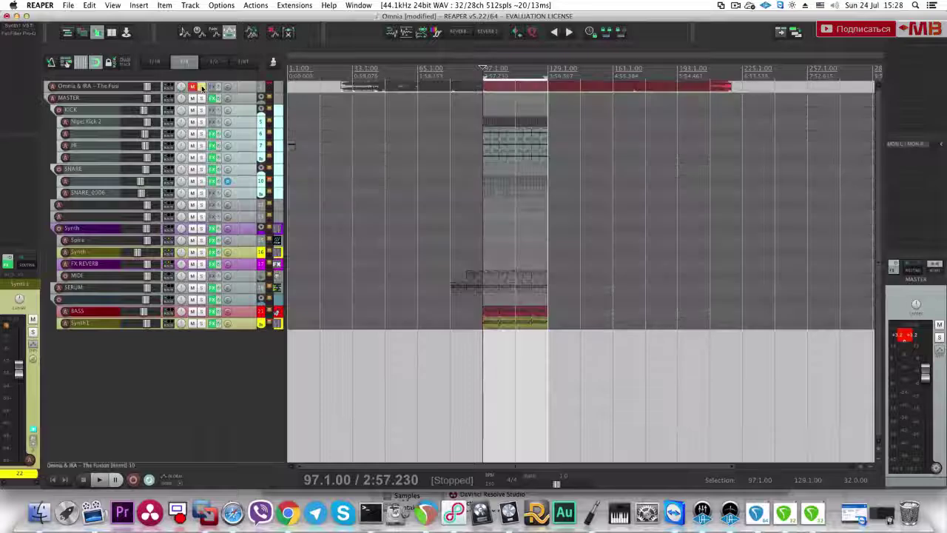
drag(418, 111, 482, 111)
click(384, 109)
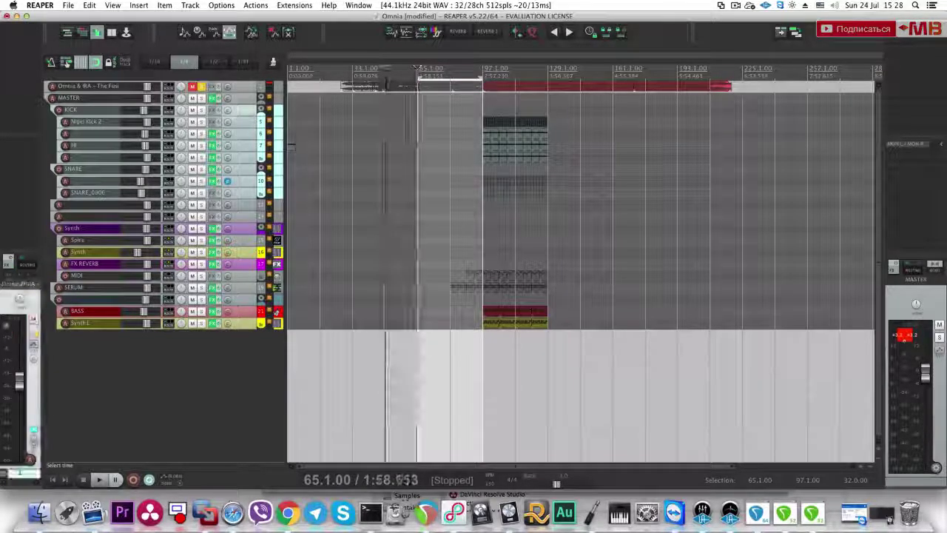
key(space)
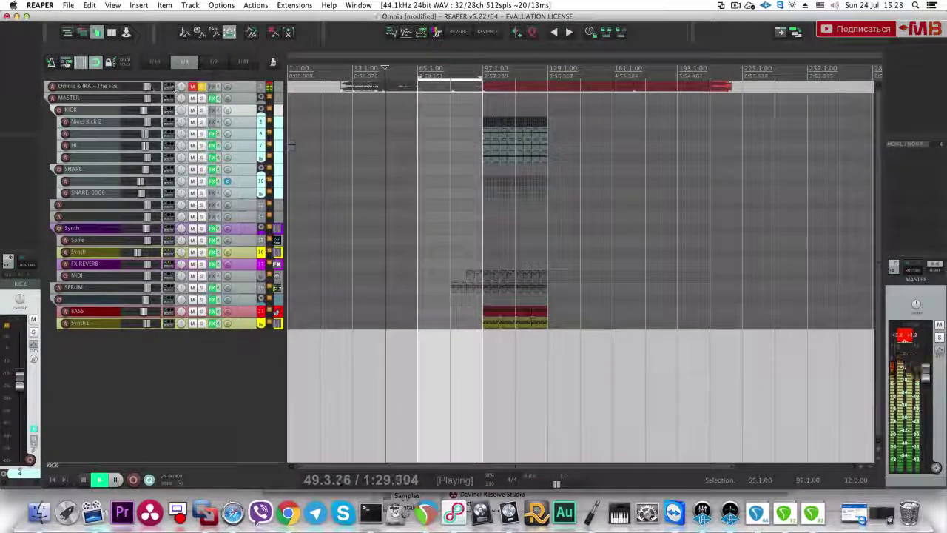
click(362, 96)
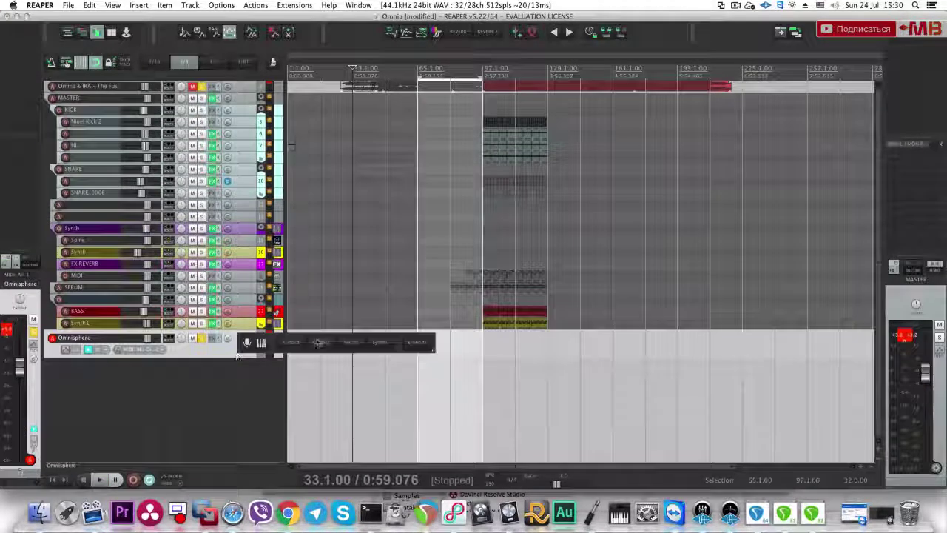
Step: Load Serum on the new instrument track in place of Omnisphere and move its FX window over the arrangement
click(350, 343)
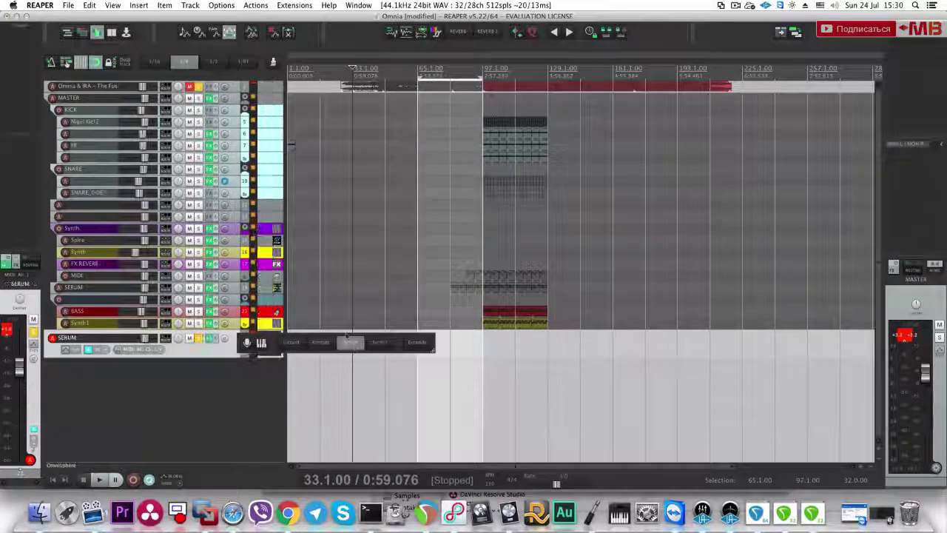
key(space)
drag(225, 17, 318, 89)
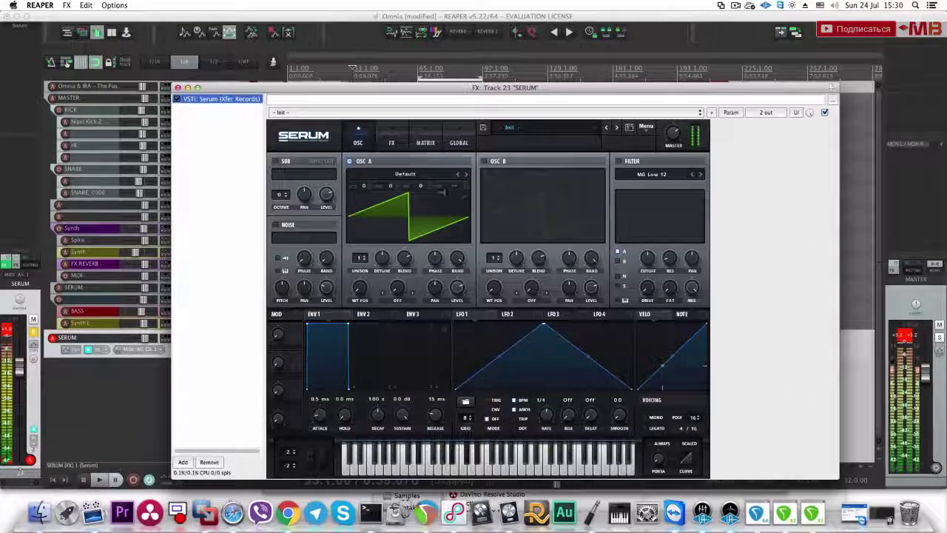
Step: Audition the Adventure Kid wavetables one by one in Serum's oscillator A and settle on altosax
click(466, 175)
click(466, 174)
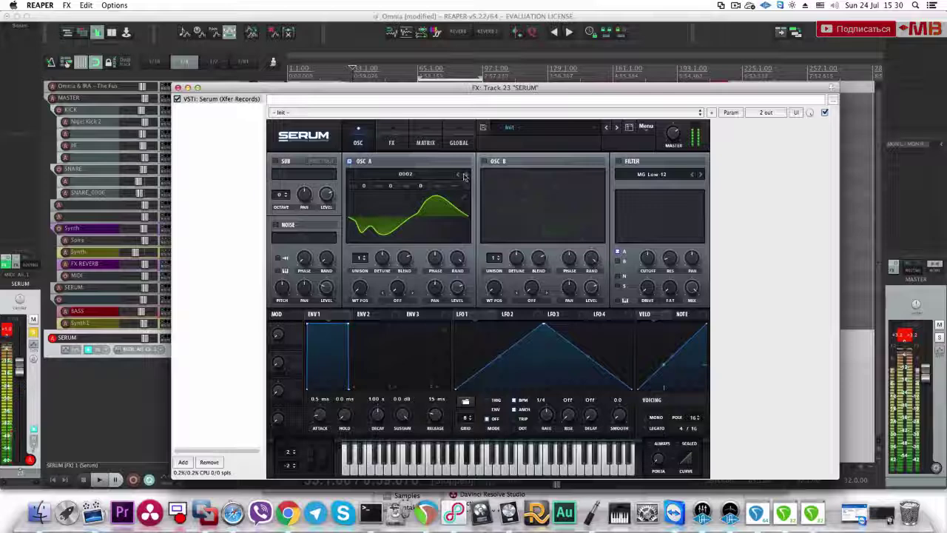
click(466, 175)
click(466, 175)
click(466, 174)
click(466, 175)
click(466, 175)
click(466, 175)
click(466, 174)
click(426, 175)
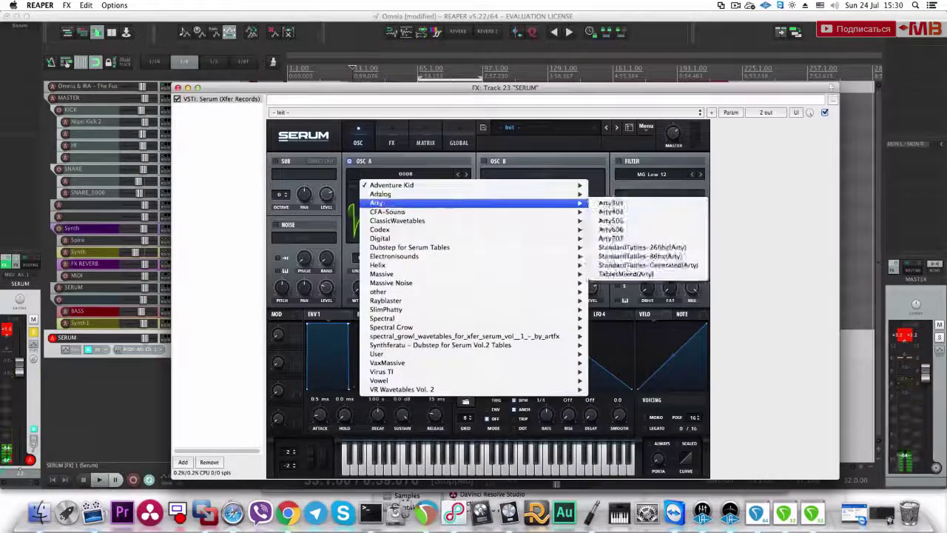
click(466, 176)
click(466, 176)
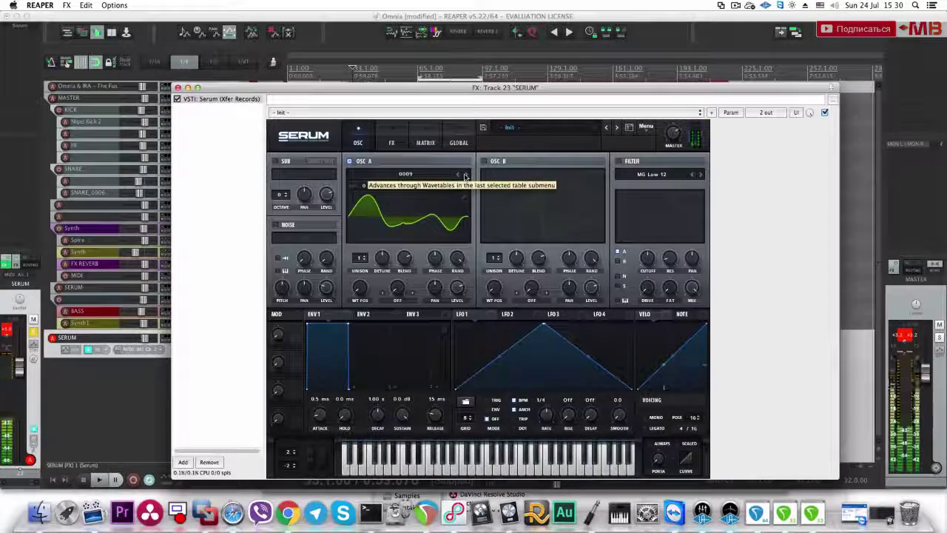
click(466, 175)
click(465, 175)
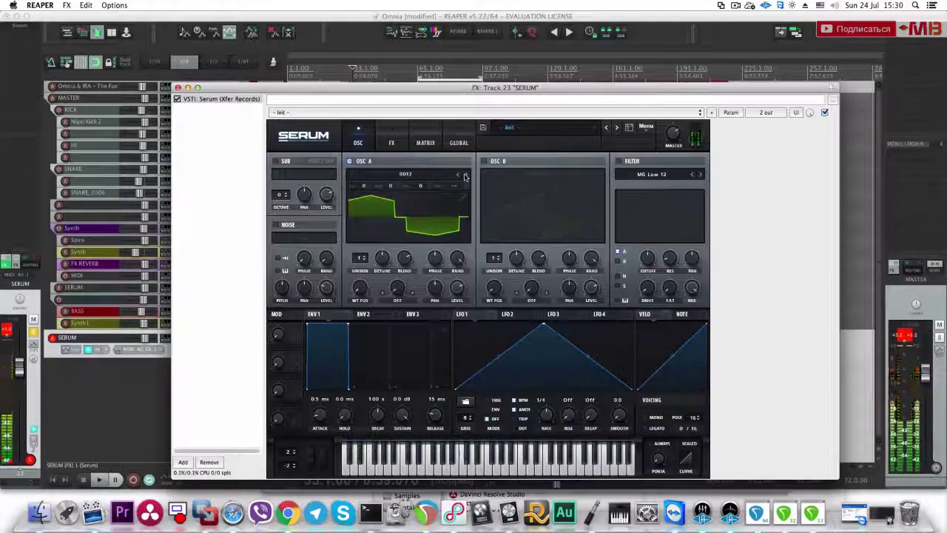
click(465, 175)
click(466, 175)
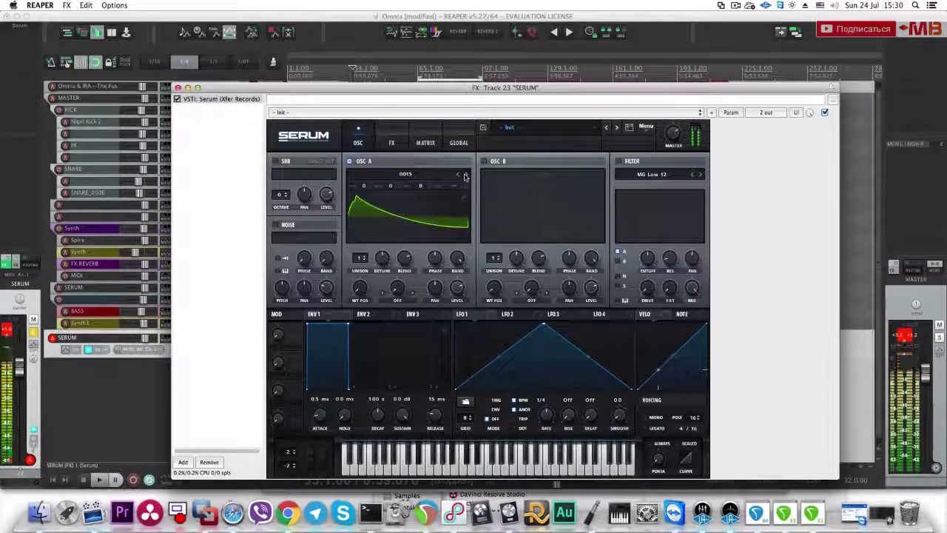
click(465, 176)
click(465, 175)
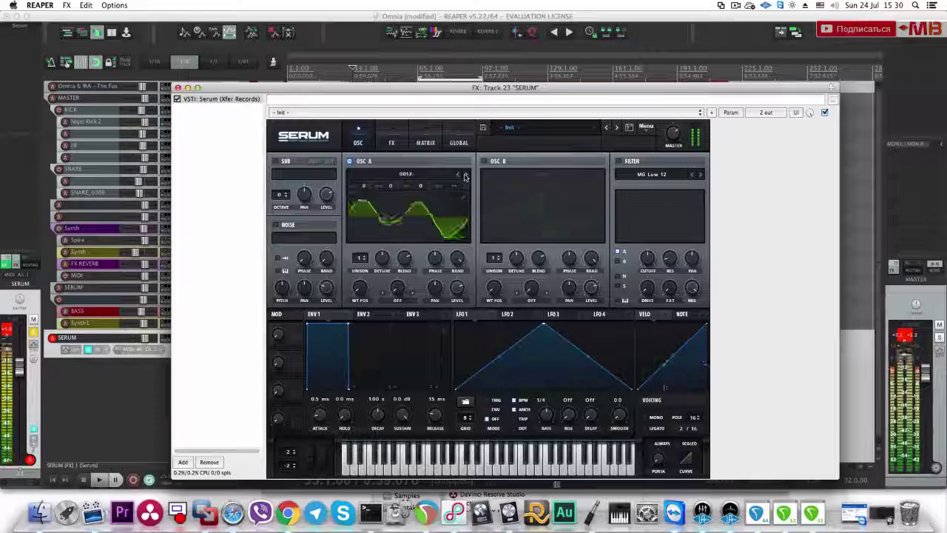
click(466, 175)
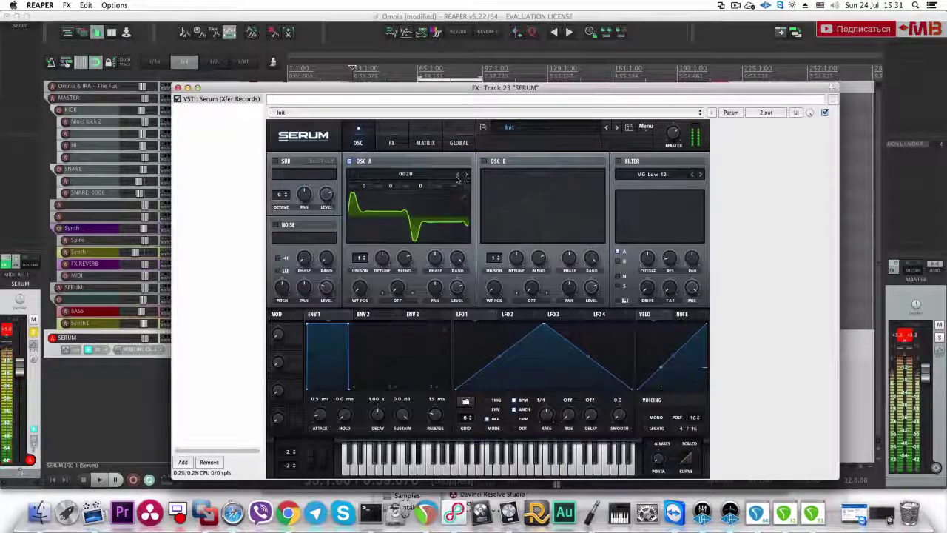
Step: Set oscillator A's unison to 4 voices and adjust its wavetable position by ear
drag(361, 258, 383, 289)
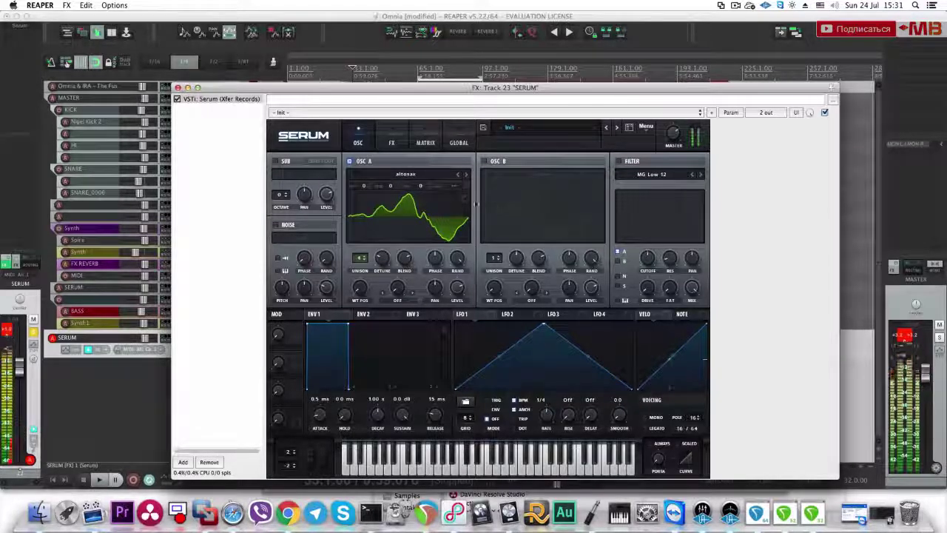
drag(360, 289, 361, 286)
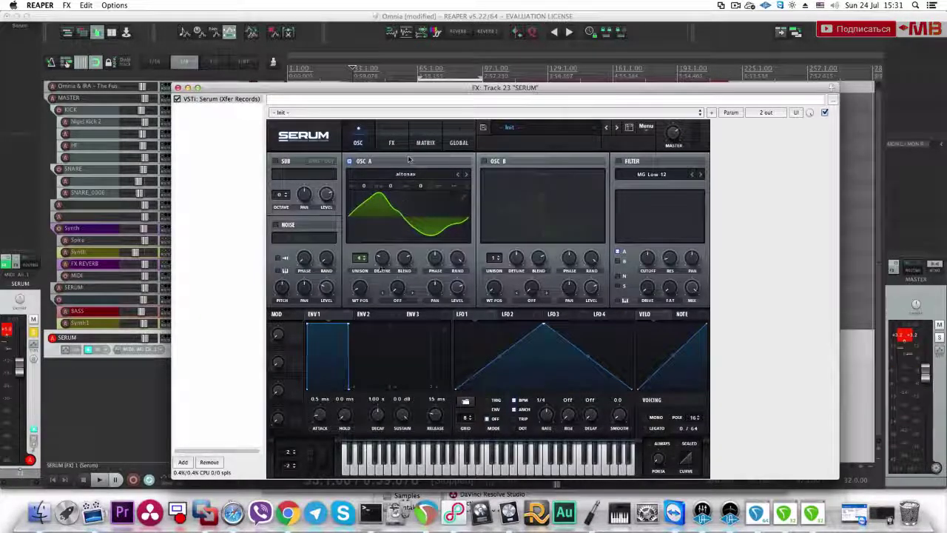
Step: Apply a crossfade morph to the altosax wavetable in Serum's wavetable editor and close the editor
click(464, 189)
click(288, 415)
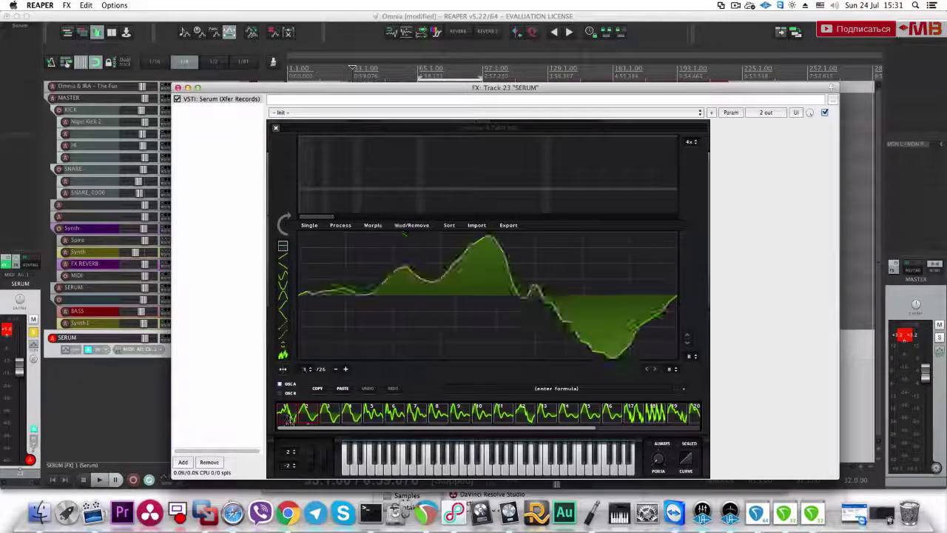
click(372, 225)
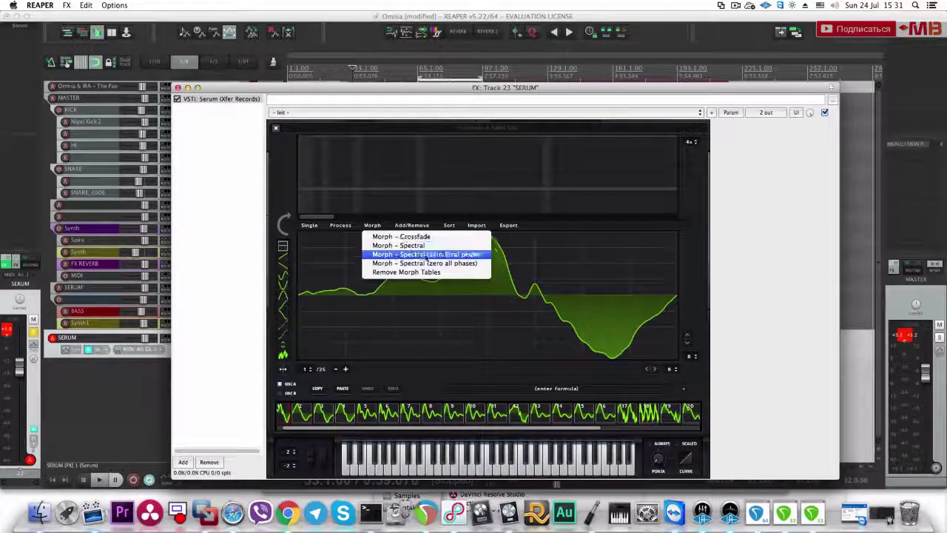
click(426, 238)
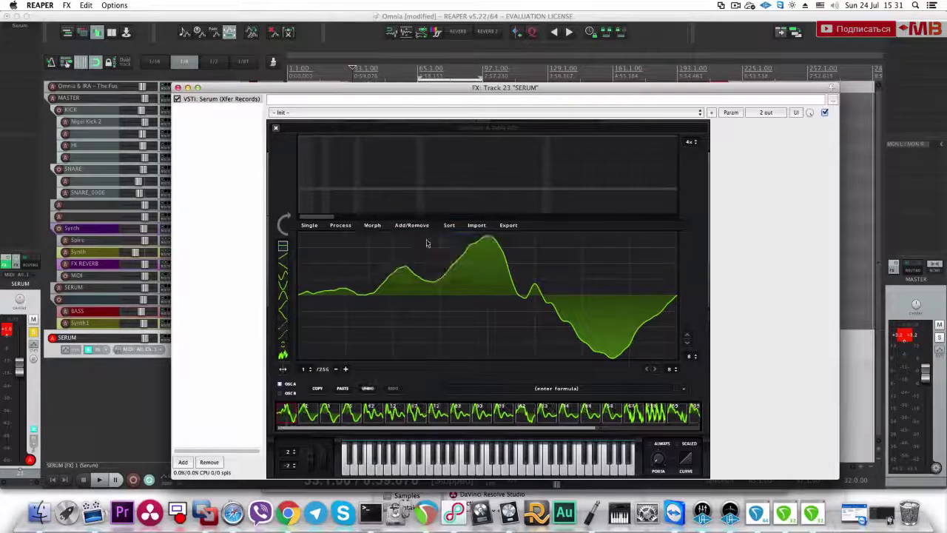
click(374, 226)
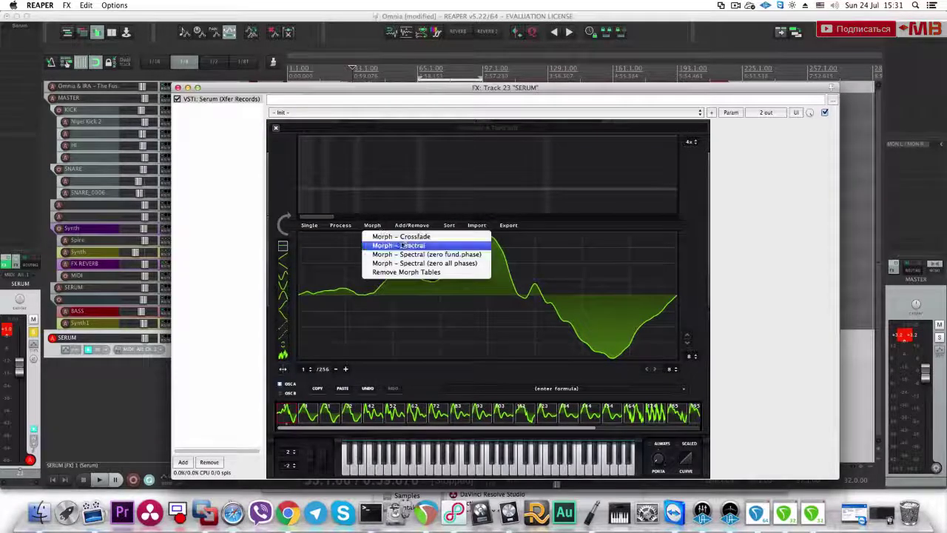
click(275, 129)
Step: Adjust oscillator A's wavetable position and modulate it with LFO 1 at a rate of 2 bars
drag(363, 290, 366, 286)
scroll(365, 287, up, 6)
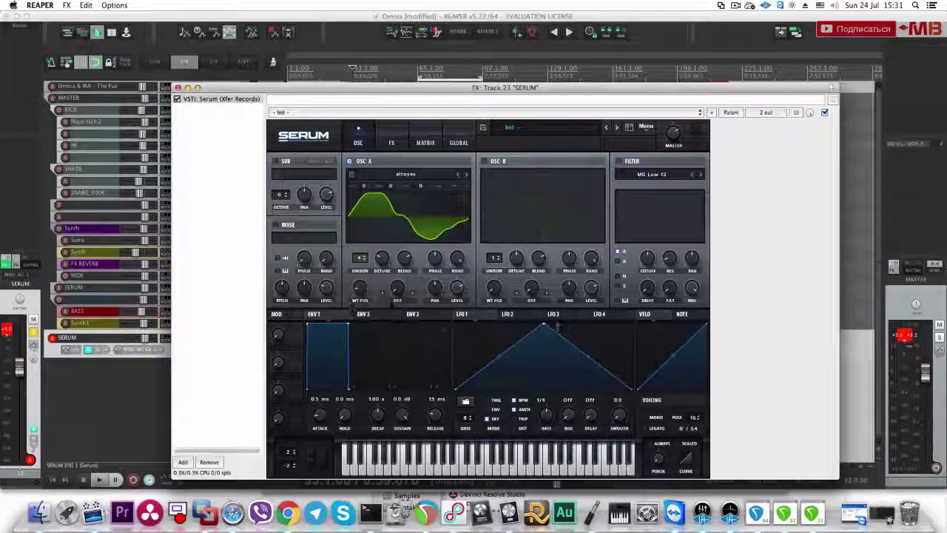
drag(458, 314, 347, 325)
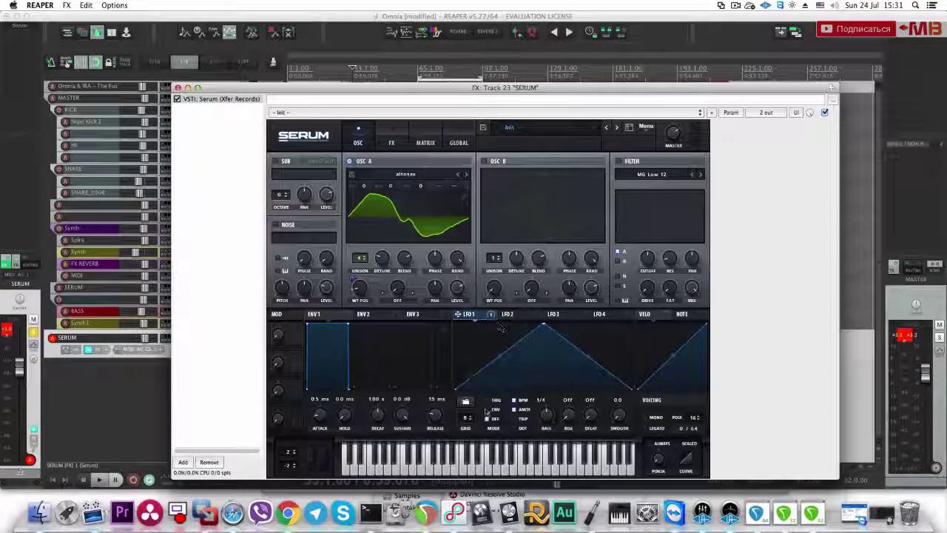
drag(547, 413, 548, 418)
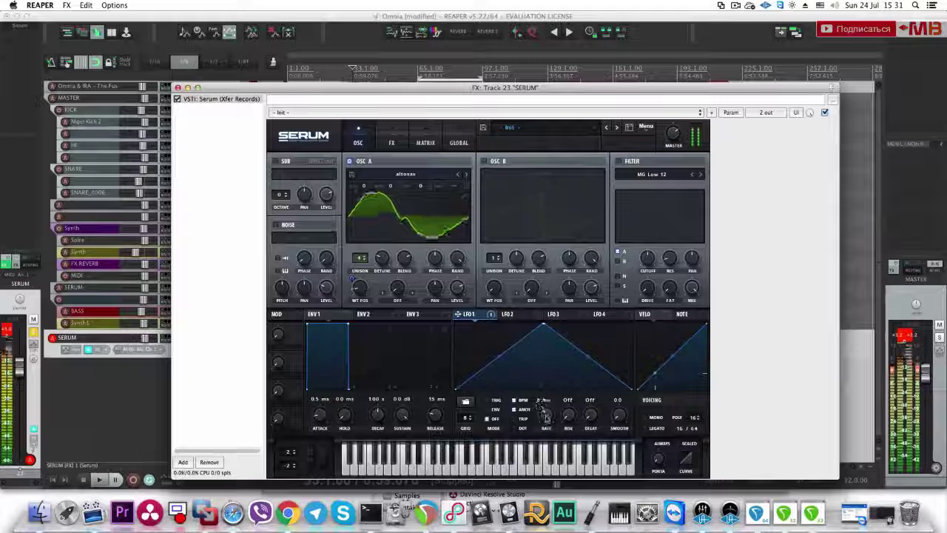
right_click(358, 289)
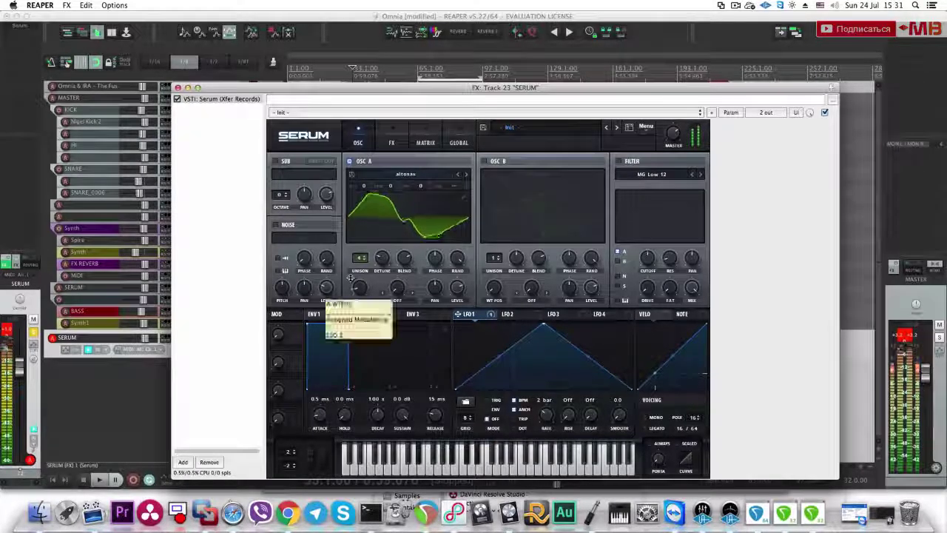
click(355, 321)
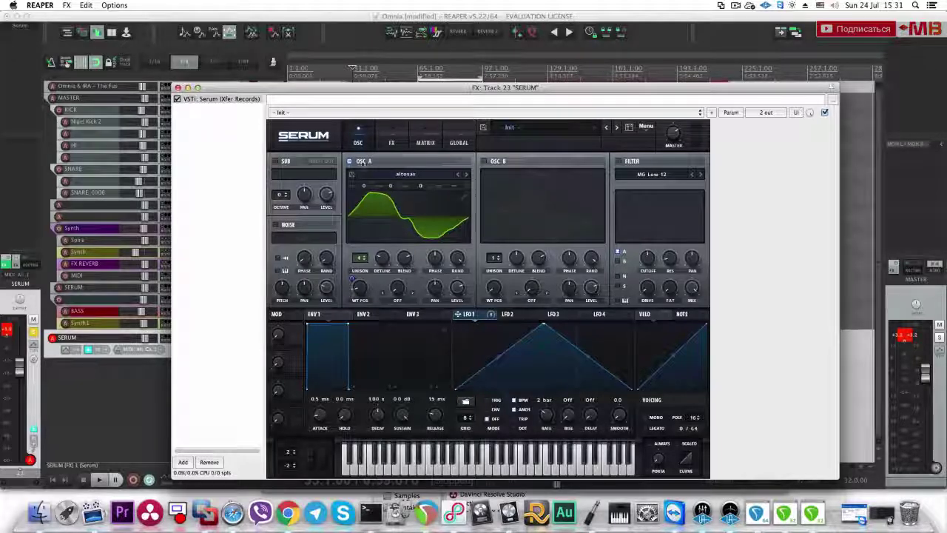
Step: Close the Serum window and listen to the reference track from bar 33 with the SERUM track's solo off
click(178, 87)
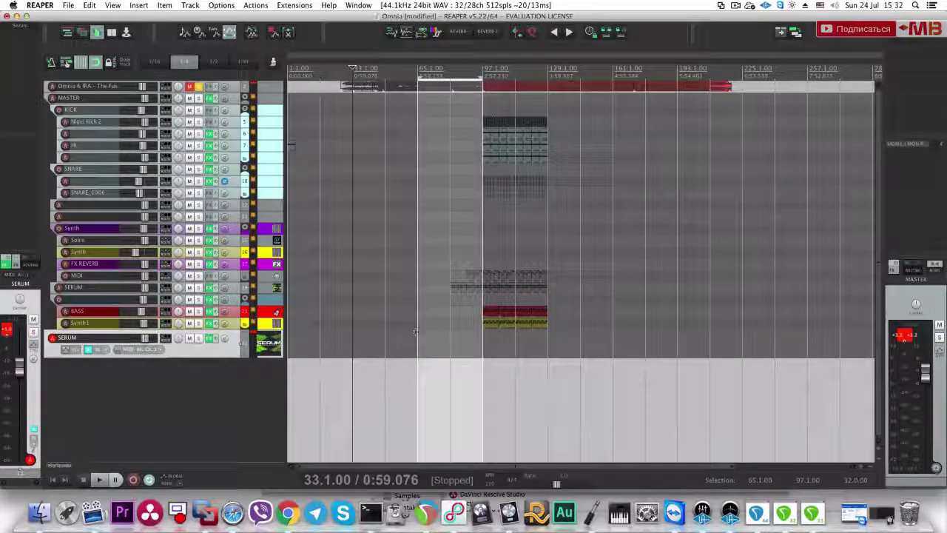
click(419, 72)
key(space)
key(space)
click(359, 337)
key(space)
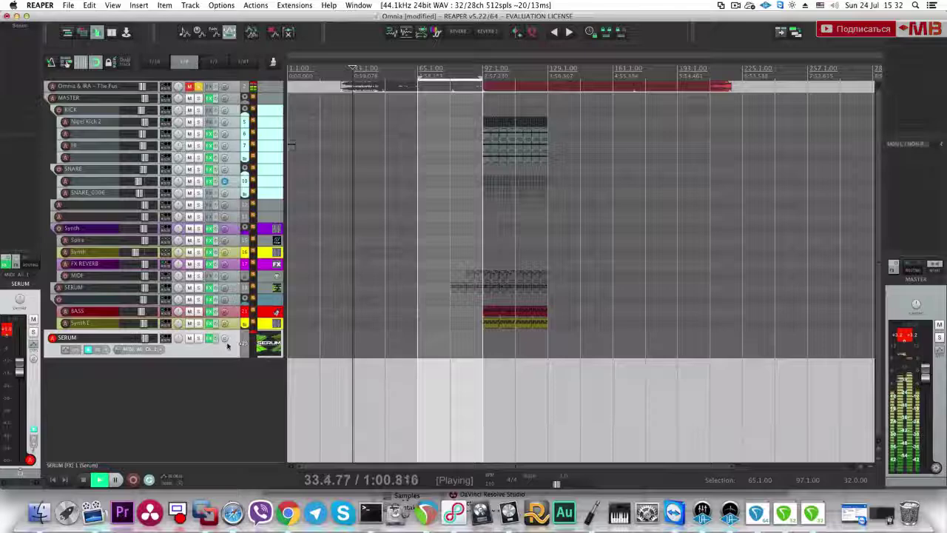
key(space)
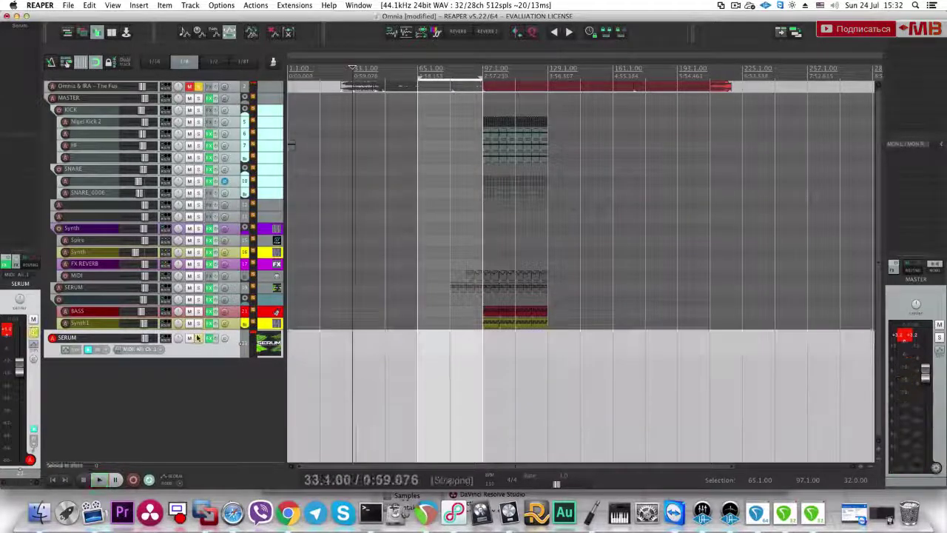
Step: Reopen Serum, raise oscillator A's unison to 7 voices, and add a chorus with an adjusted rate and a mix of about 76%
click(209, 338)
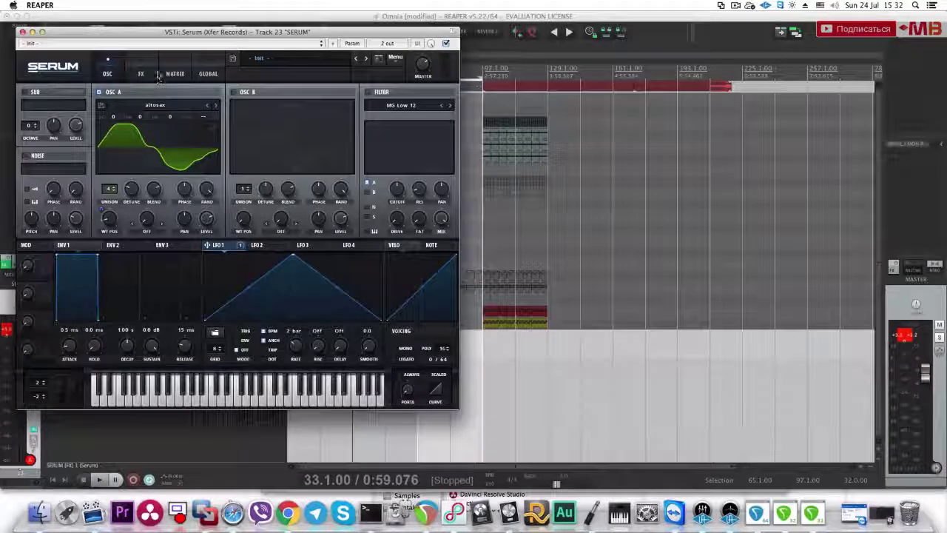
mouse_move(118, 189)
mouse_down()
mouse_move(118, 178)
mouse_move(138, 184)
mouse_up()
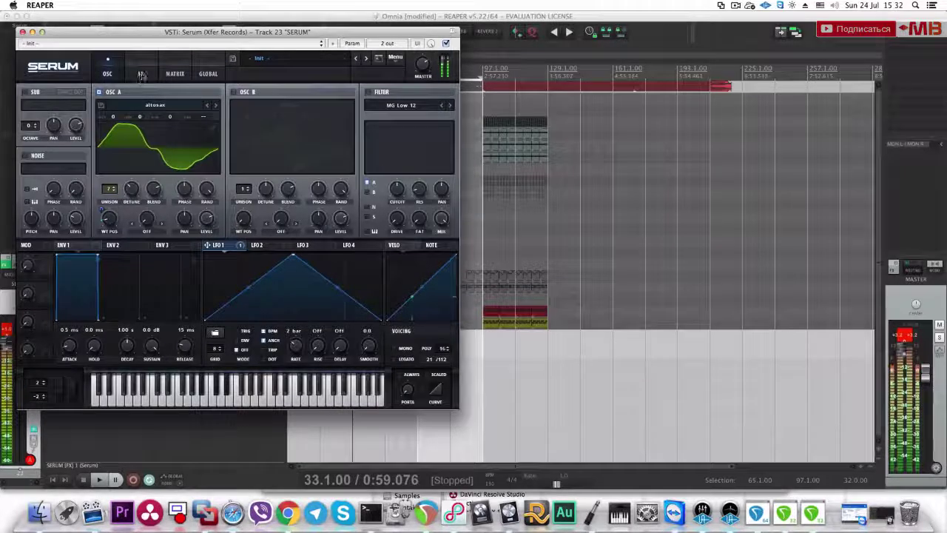
click(141, 73)
click(48, 152)
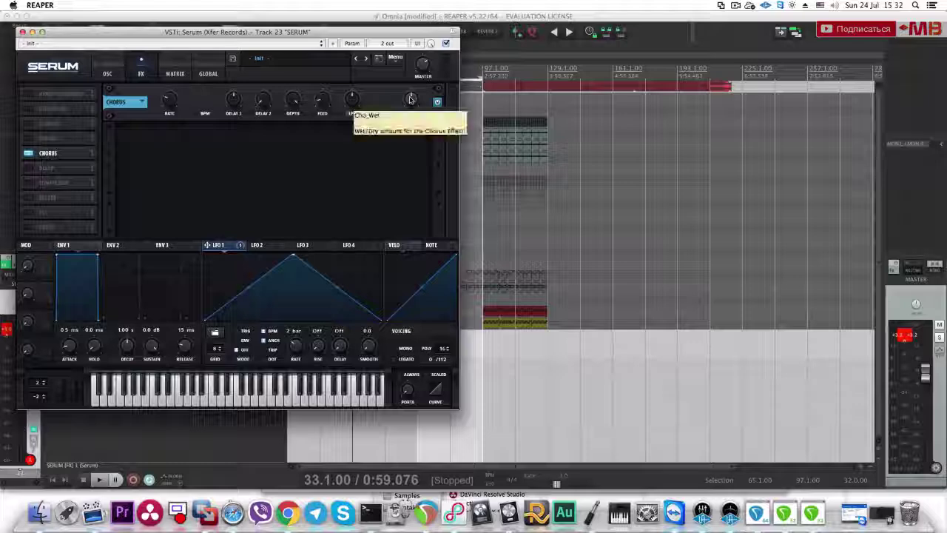
drag(411, 99, 424, 49)
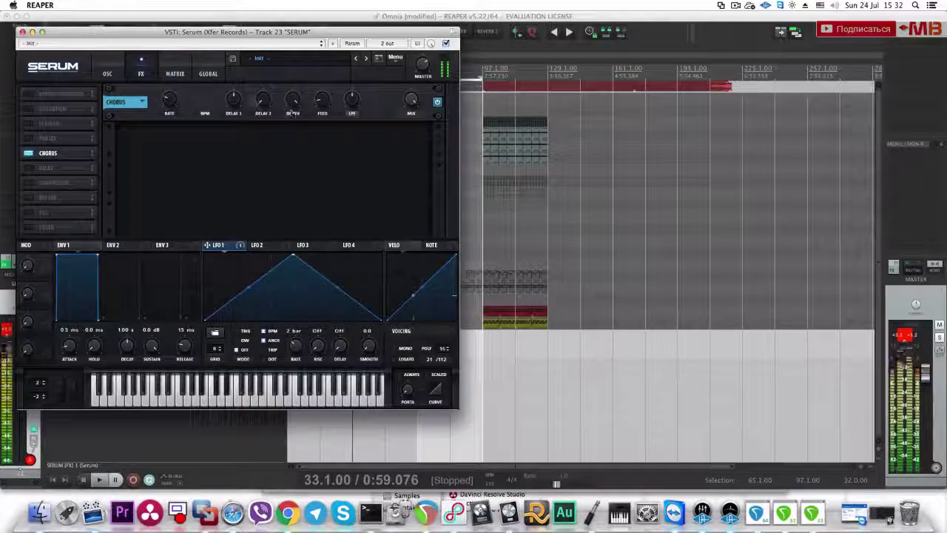
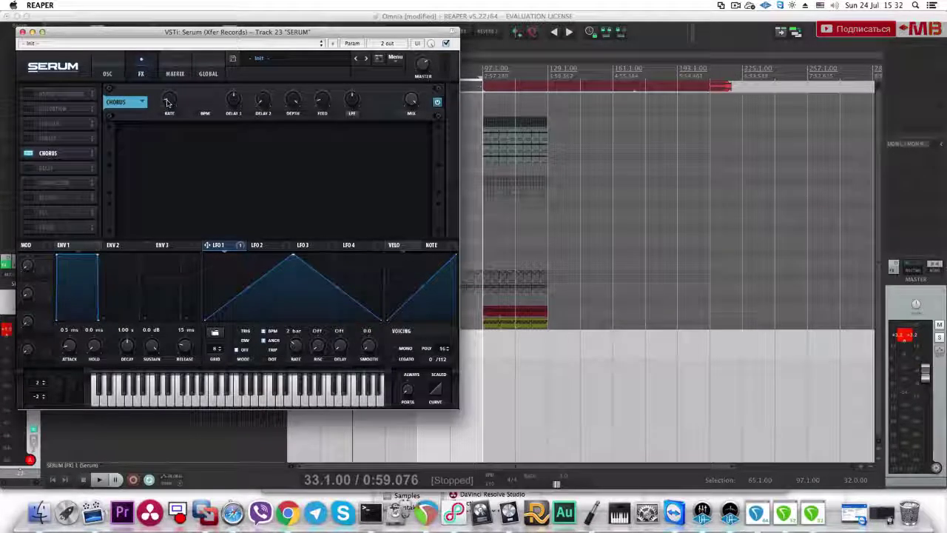
mouse_move(169, 102)
mouse_down()
mouse_move(176, 46)
mouse_move(169, 99)
mouse_up()
drag(416, 110, 407, 125)
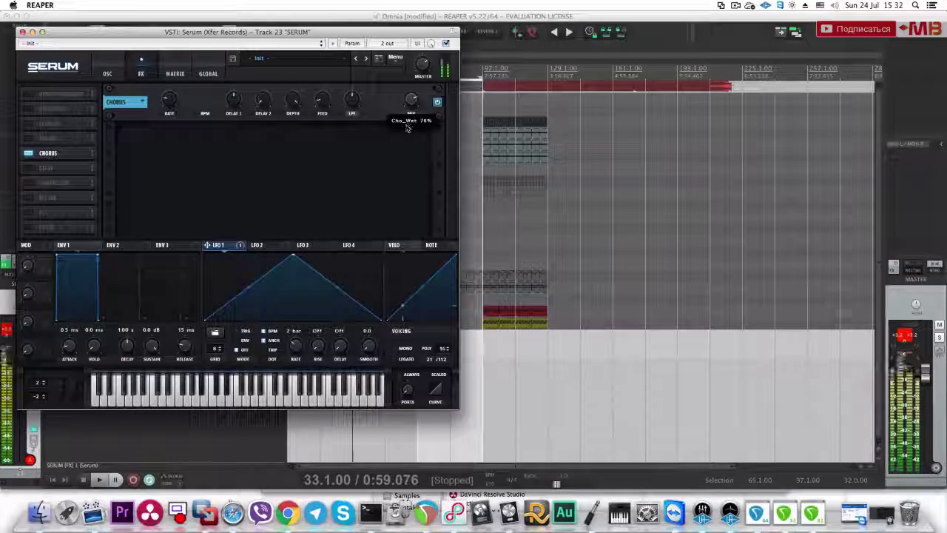
Step: Enable Serum's filter, switch it to MG Low 24, and tune its cutoff and resonance by ear
click(108, 74)
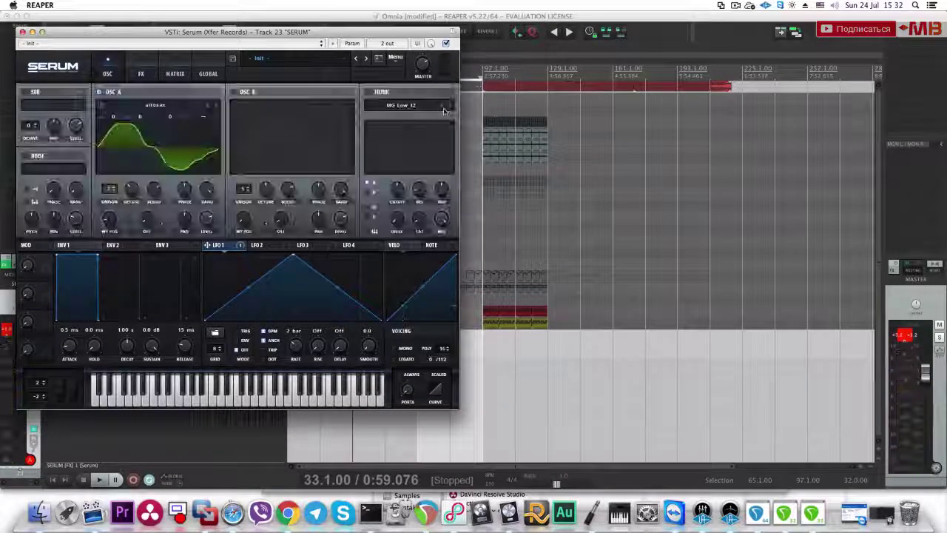
drag(398, 190, 425, 185)
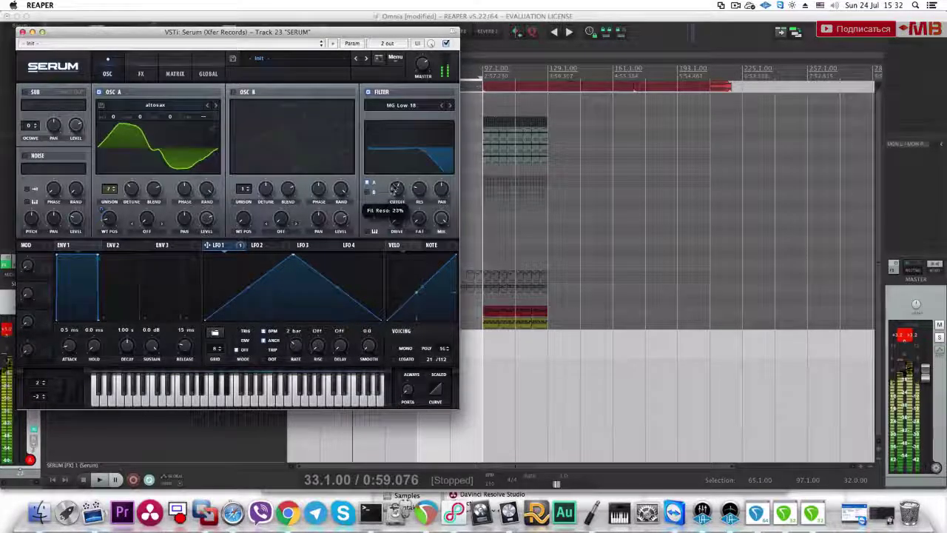
click(450, 105)
drag(398, 189, 413, 178)
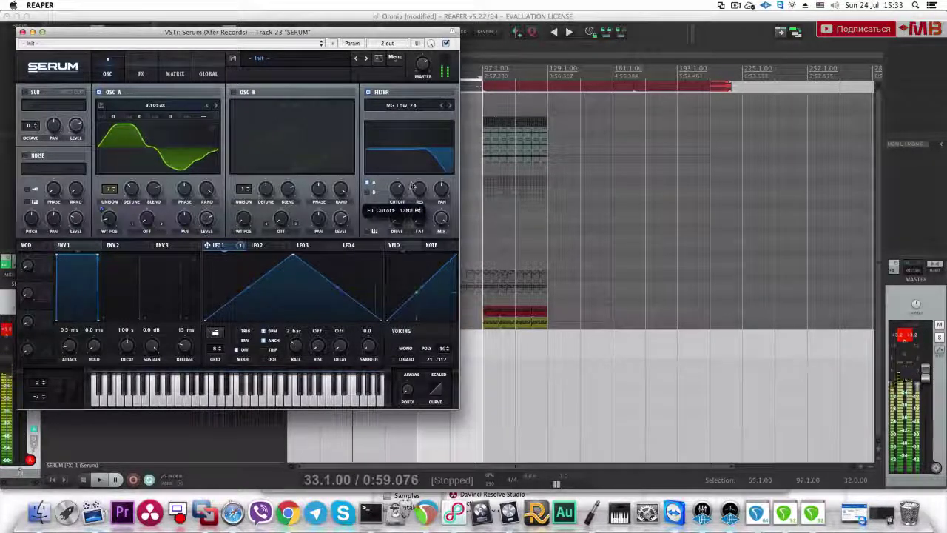
Step: Move the Serum window clear of the track list and listen to the playback from bar 33 and bar 97
drag(237, 32, 616, 211)
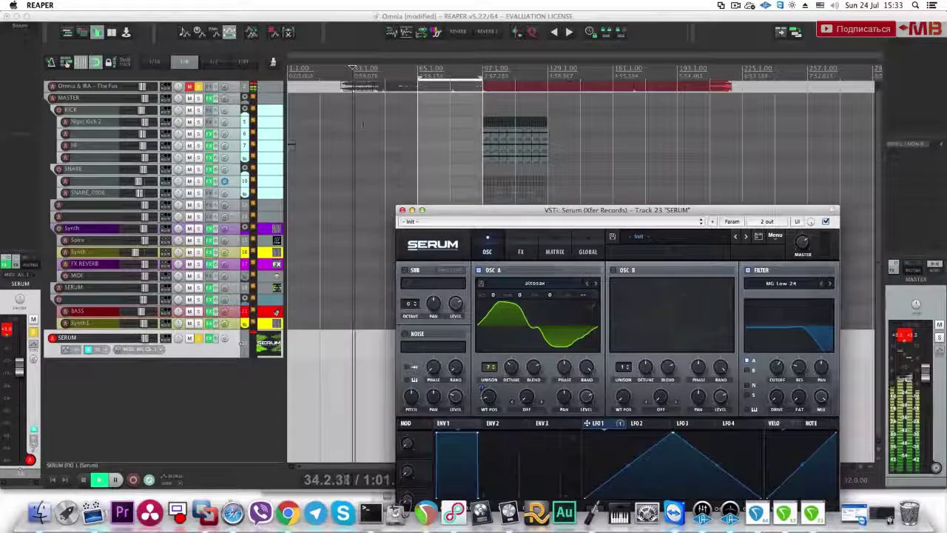
key(space)
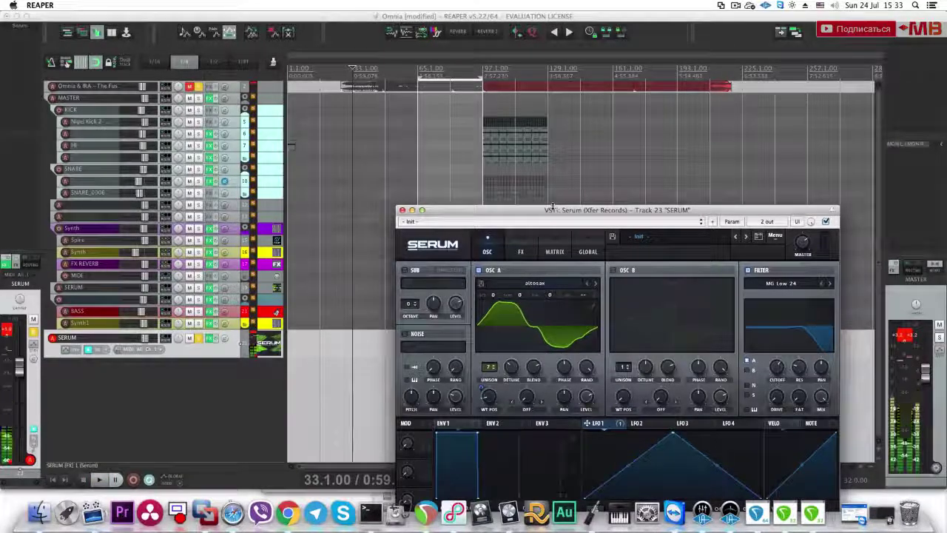
click(418, 137)
key(space)
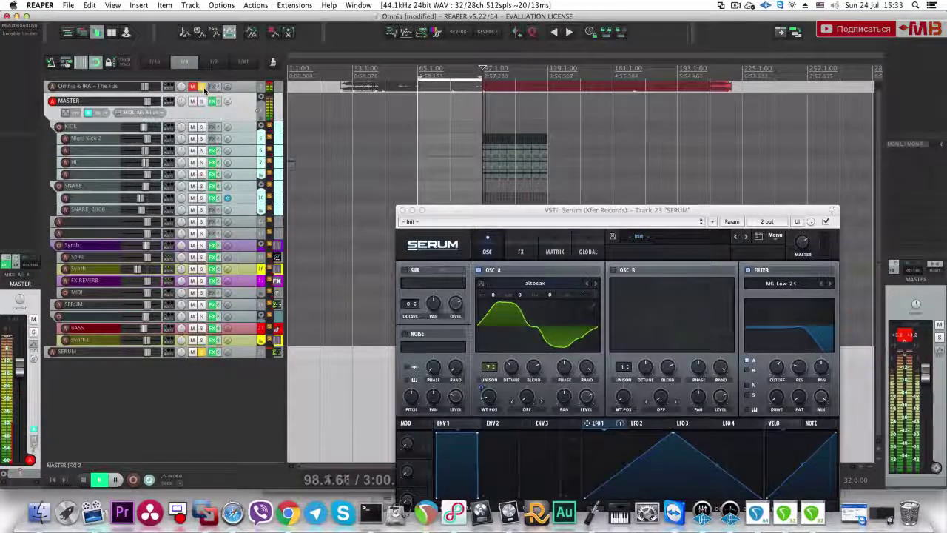
Step: Stop playback, select the separate SERUM track, reduce the chorus mix in its Serum, and close the plugin
key(space)
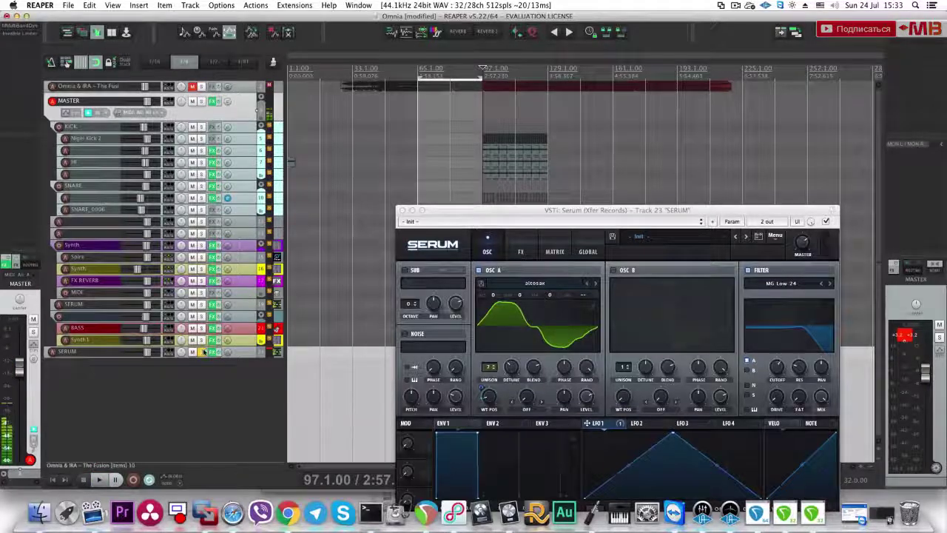
click(246, 351)
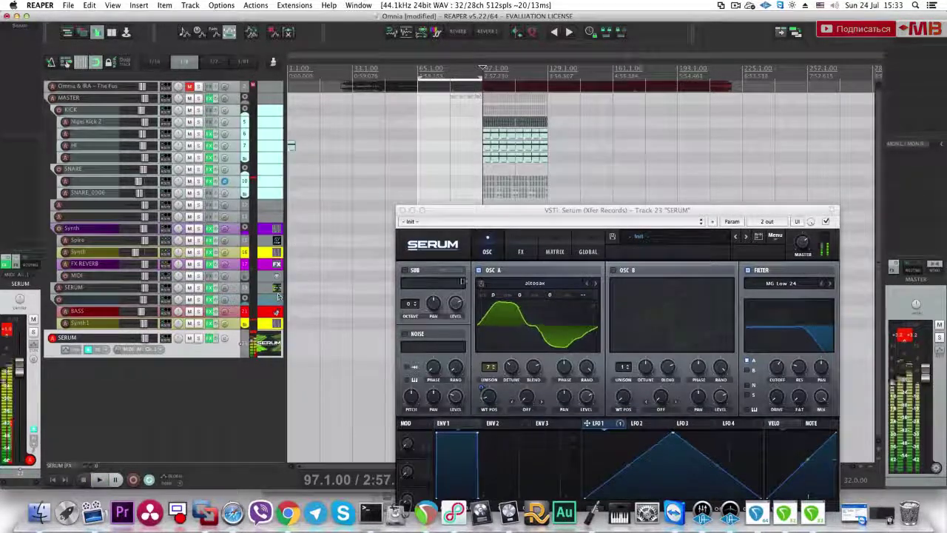
drag(518, 211, 469, 118)
click(471, 159)
click(505, 159)
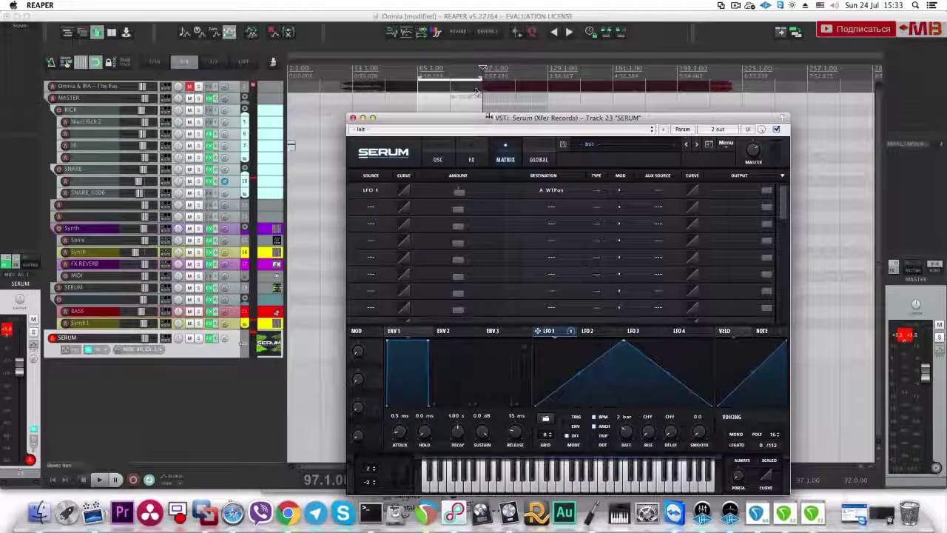
click(438, 159)
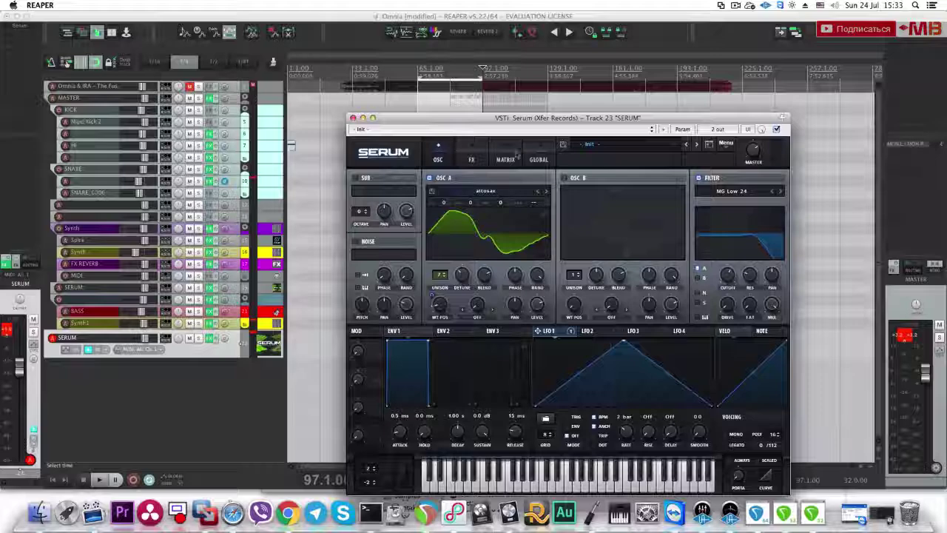
click(471, 159)
mouse_move(740, 199)
mouse_move(499, 193)
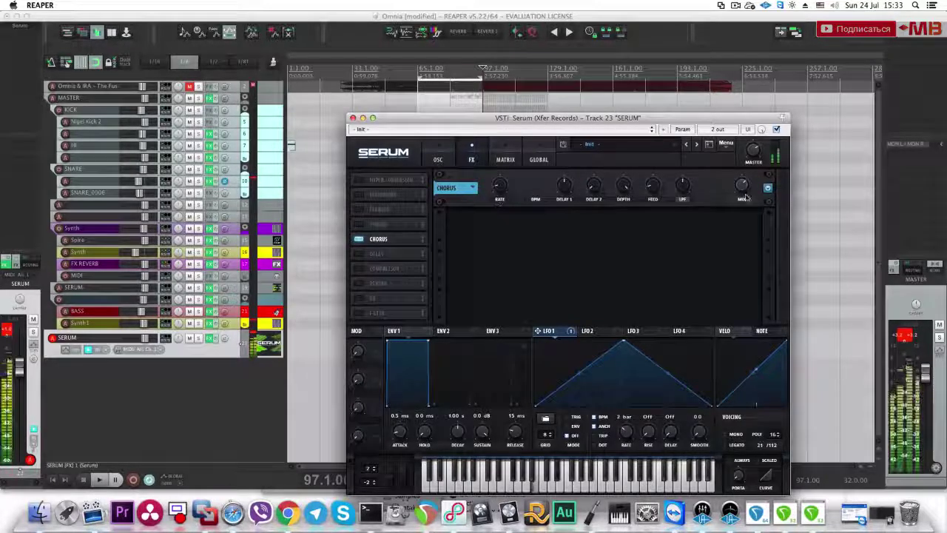
drag(741, 189, 744, 225)
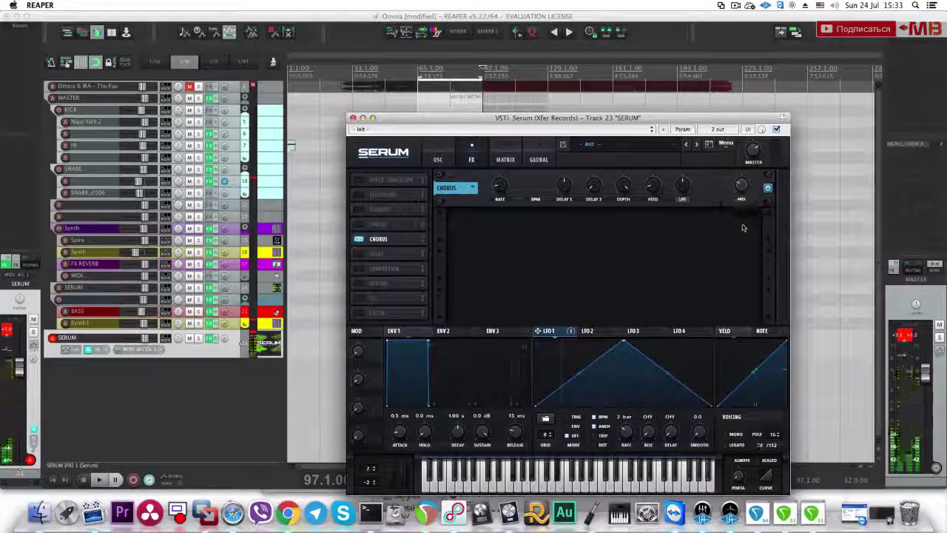
click(352, 119)
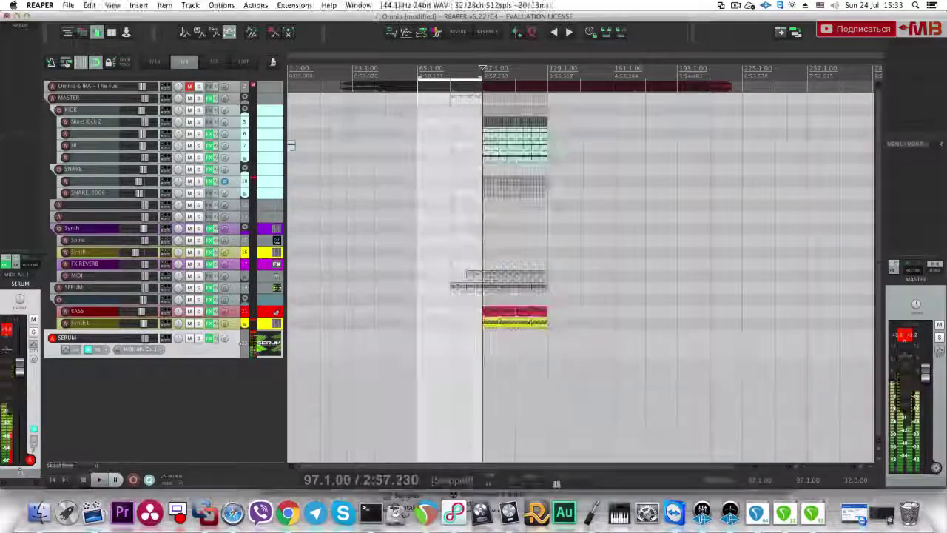
Step: Solo the reference track and listen to it from bar 81
click(481, 237)
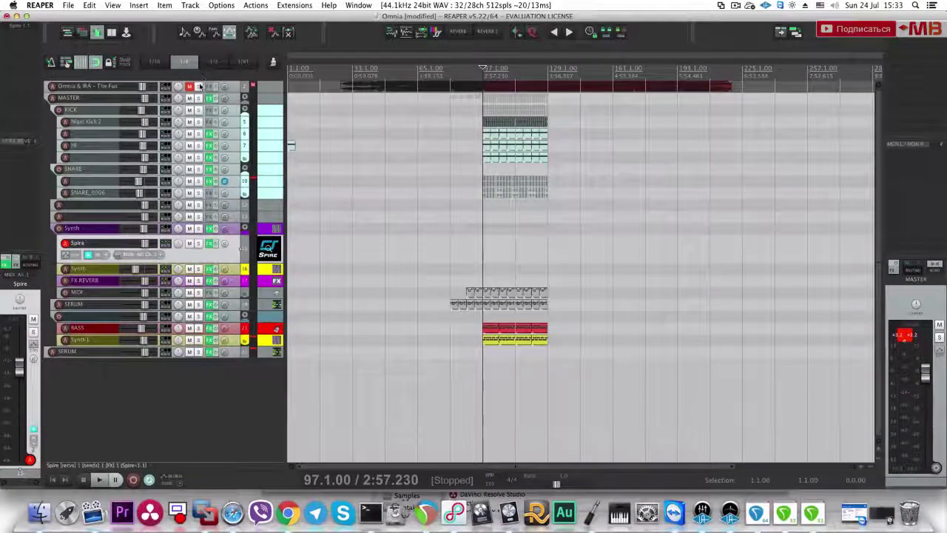
click(198, 86)
key(space)
click(451, 123)
click(417, 68)
click(451, 126)
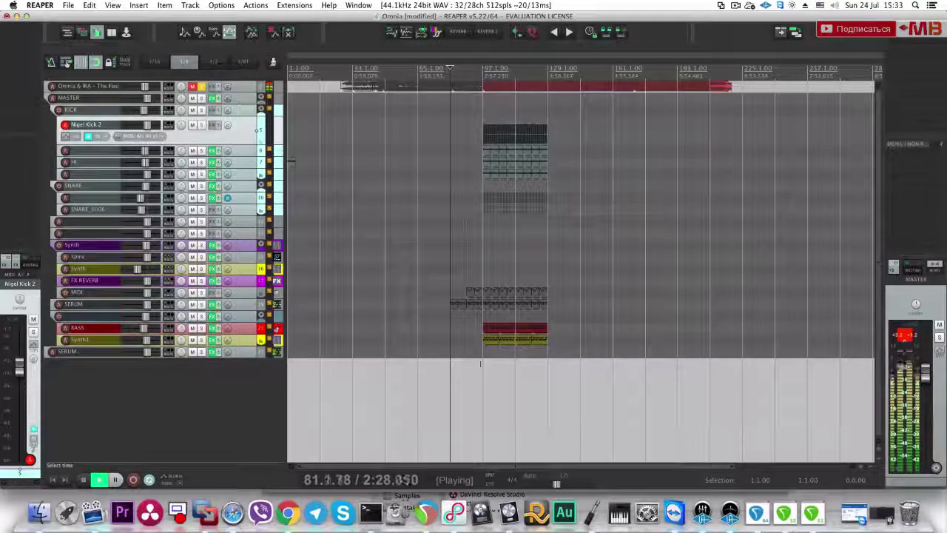
Step: Select the separate SERUM track, set a time selection from bar 81 to bar 97, and stop playback
click(244, 352)
scroll(450, 296, up, 2)
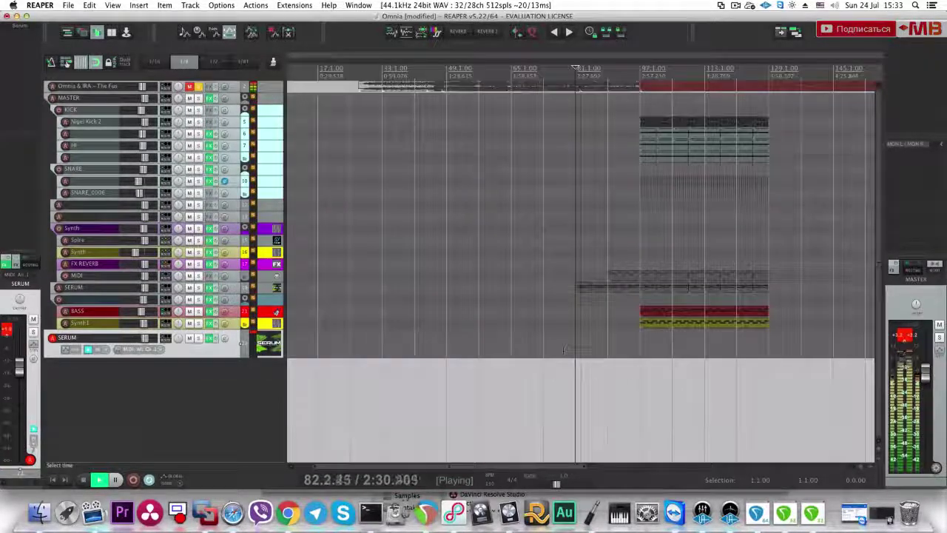
drag(576, 348, 631, 341)
key(space)
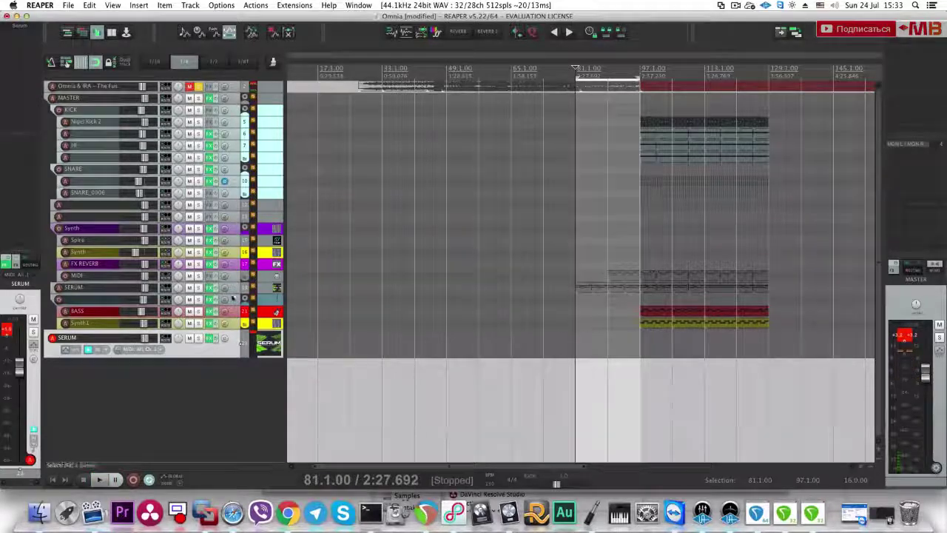
Step: Solo the SERUM track that holds the chord items and move the separate SERUM track directly beneath it
click(199, 287)
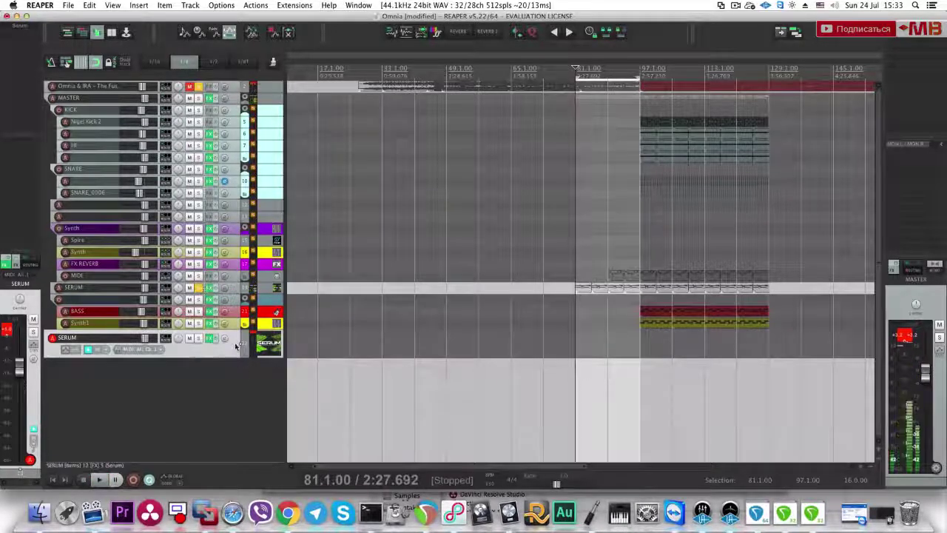
drag(236, 346, 234, 286)
Step: Color the SERUM track that holds the chord items yellow and rename it Chords Serum
click(436, 32)
click(491, 254)
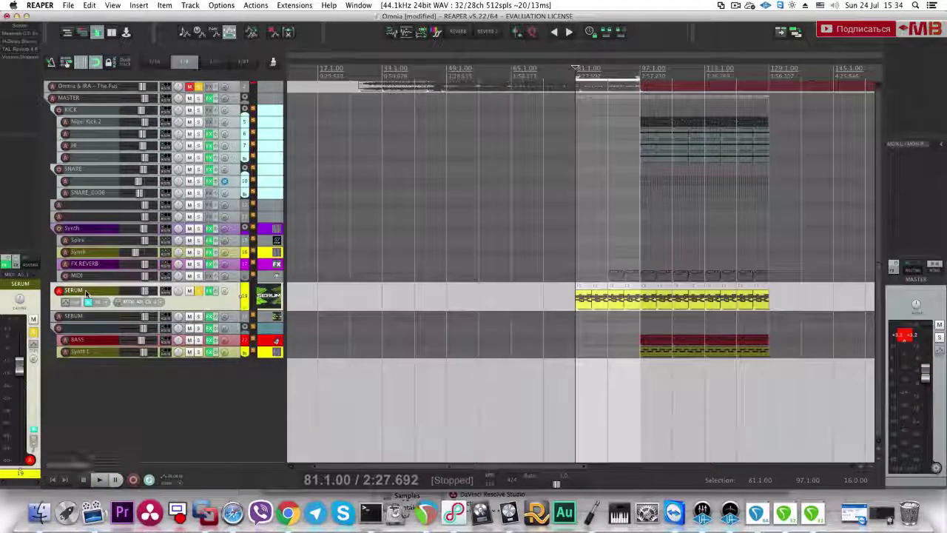
double_click(87, 292)
text(Chords Serum)
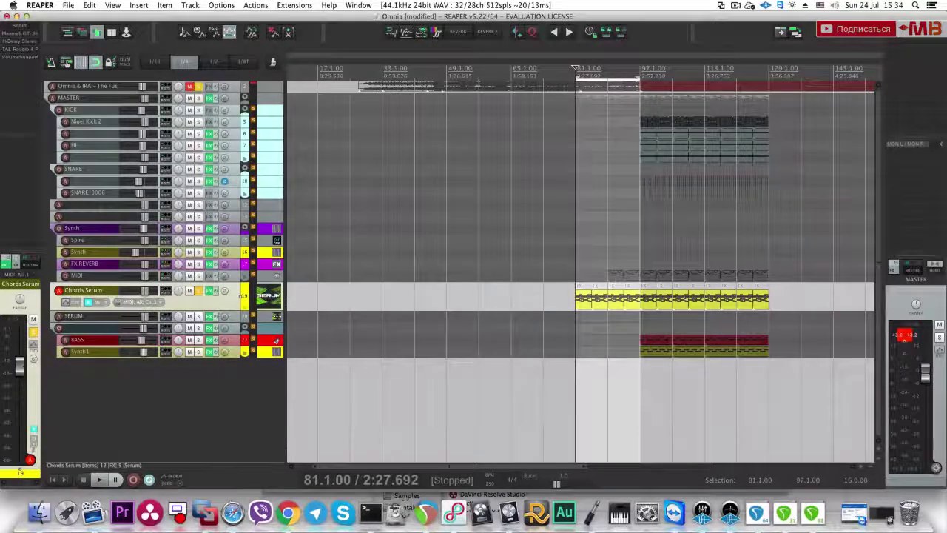
Step: Rename the track below Chords Serum as SERUM PAD and color it turquoise
key(Tab)
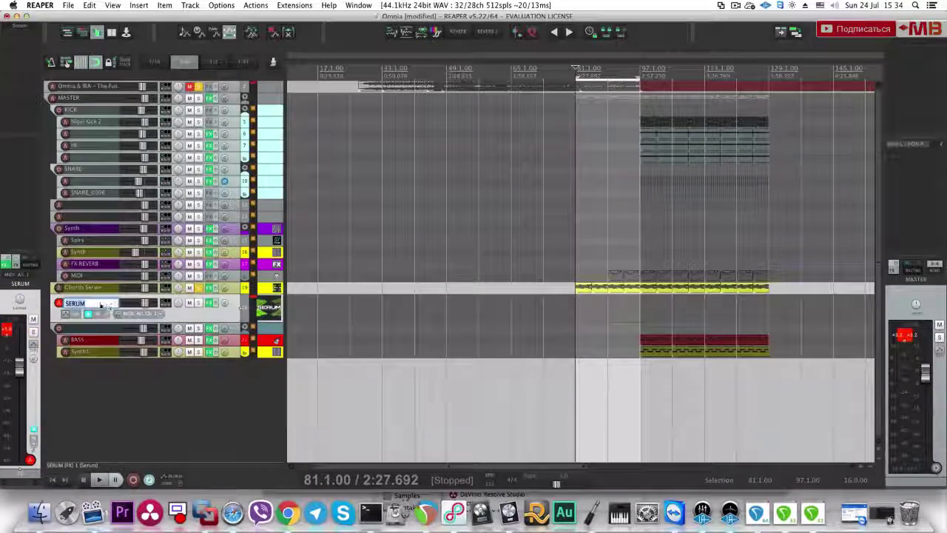
text(PAD)
key(Return)
key(c)
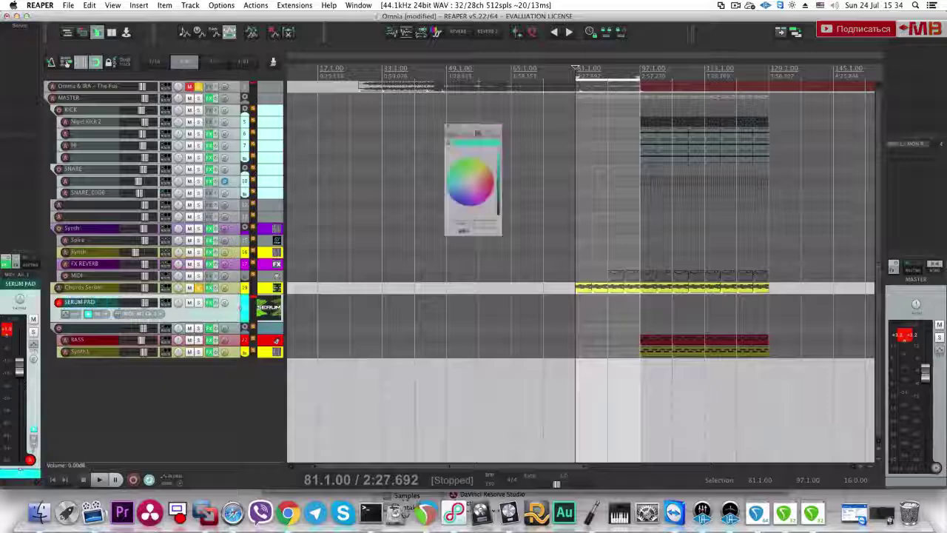
key(Return)
Step: Copy the Chords Serum items from bars 81 to 97 onto SERUM PAD and play that track soloed
drag(586, 302, 584, 326)
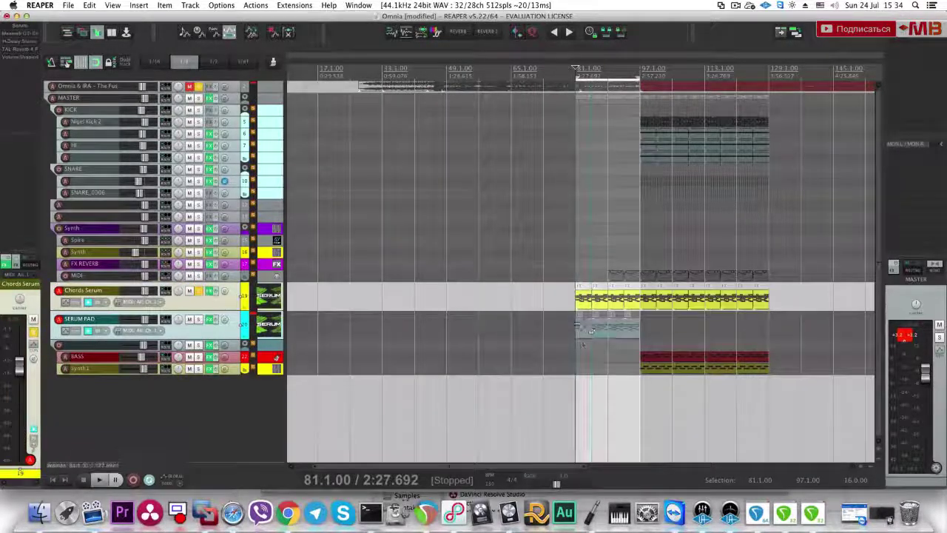
click(584, 325)
alt+super+click(199, 302)
key(space)
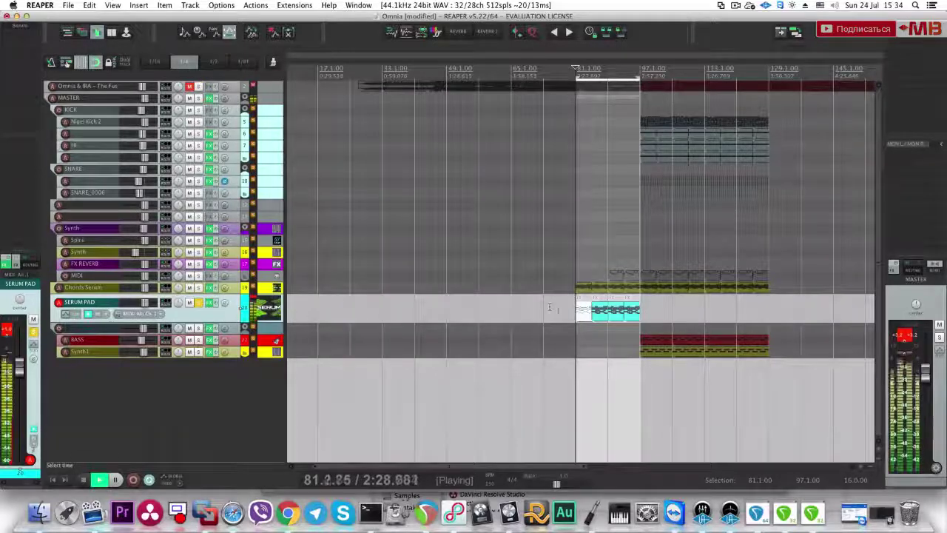
Step: Delete the copied SERUM PAD items after the first one, keeping only the item at bar 81
click(604, 311)
key(Delete)
drag(651, 320, 618, 305)
key(Delete)
Step: Edit the SERUM PAD item's MIDI so its repeated chord notes become long sustained notes across bars 81 to 85
double_click(582, 311)
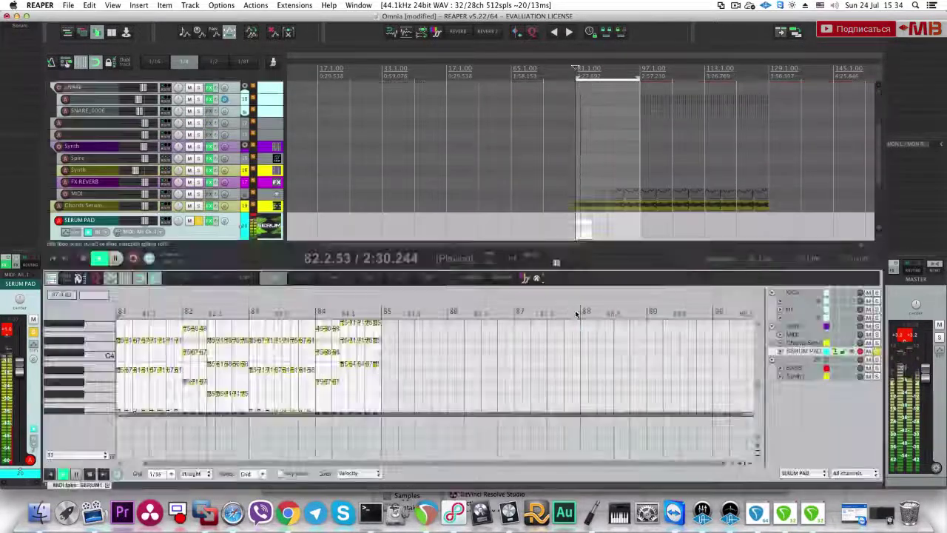
key(space)
drag(342, 271, 333, 169)
scroll(255, 267, up, 5)
scroll(255, 267, down, 2)
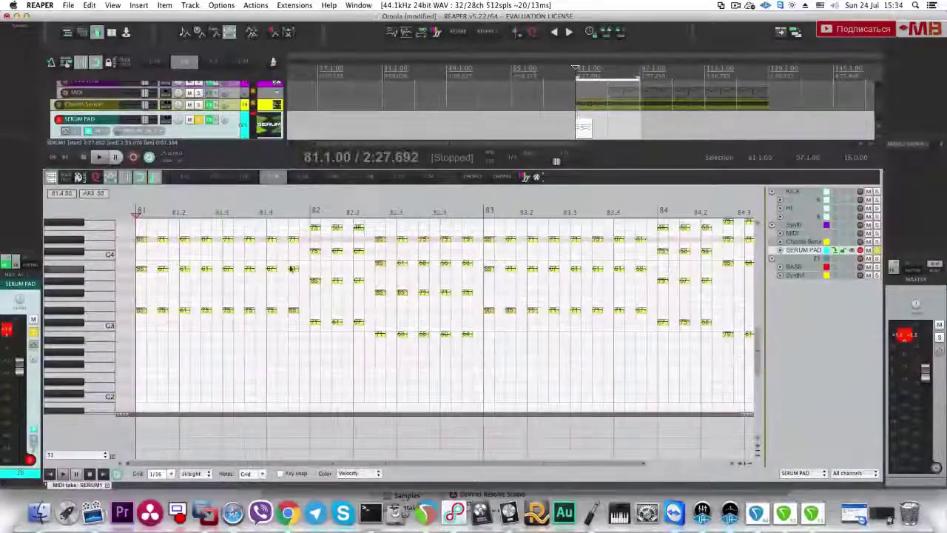
drag(300, 234, 124, 350)
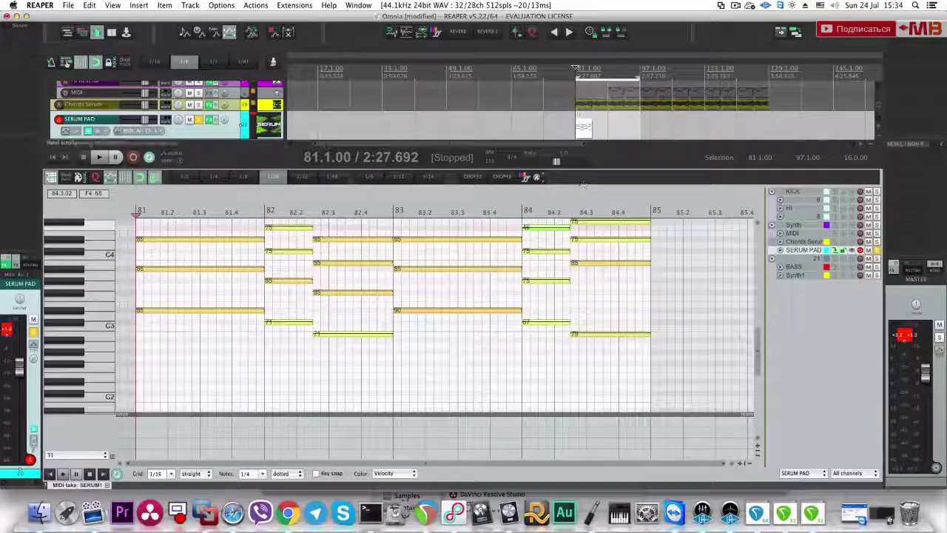
Step: Play the sustained pad chords and duplicate their item until it fills bars 81 to 97
key(space)
scroll(581, 126, up, 3)
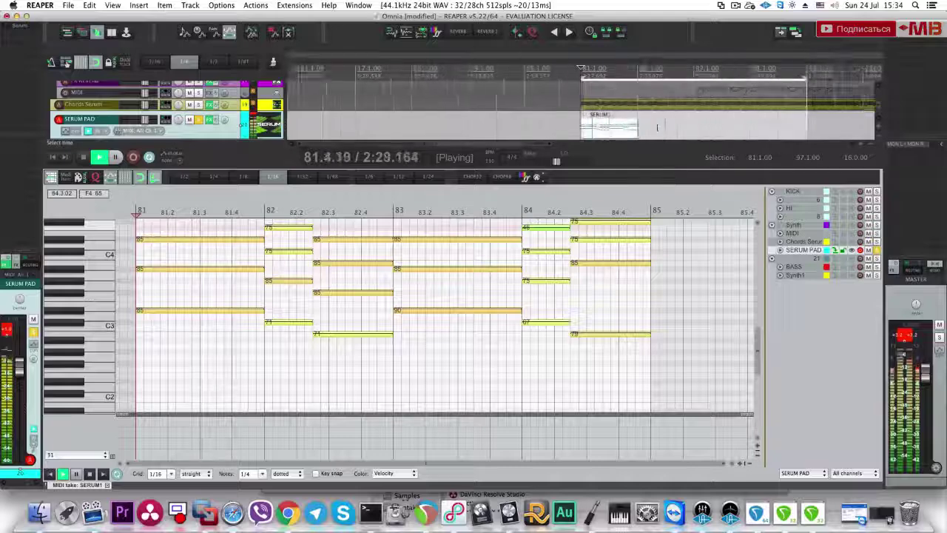
scroll(651, 128, up, 1)
key(super+d)
key(Escape)
scroll(621, 185, down, 3)
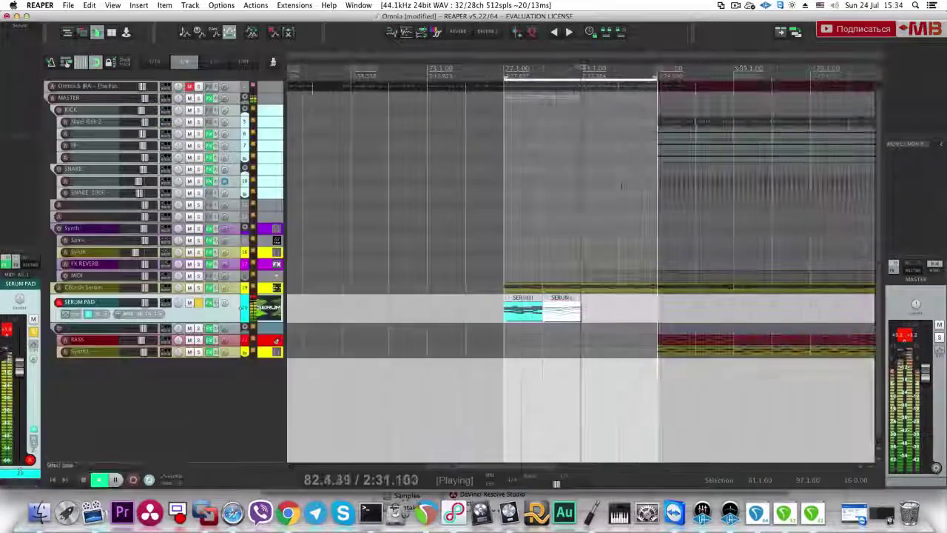
drag(594, 313, 480, 315)
key(super+d)
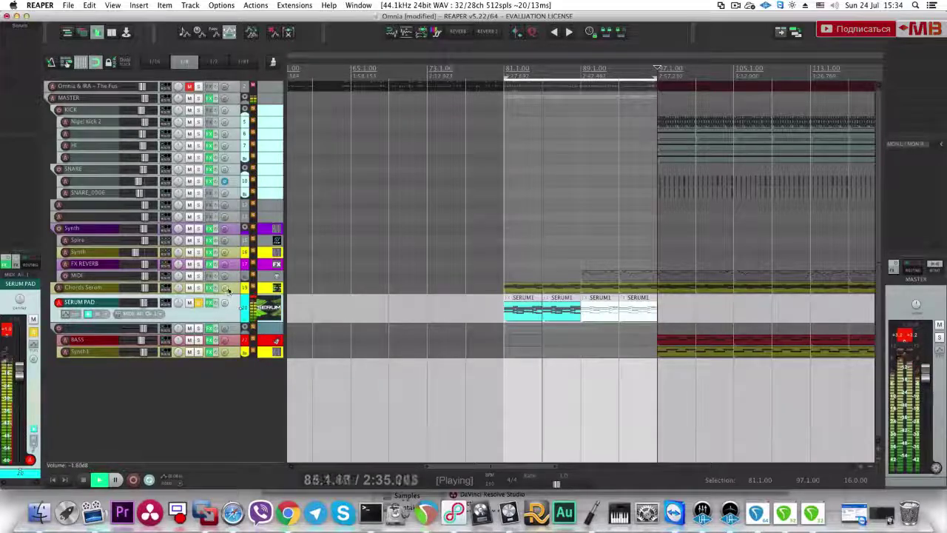
Step: Add the VolumeShaper effect after Serum on the SERUM PAD track and play the pad from bar 81
click(115, 288)
key(space)
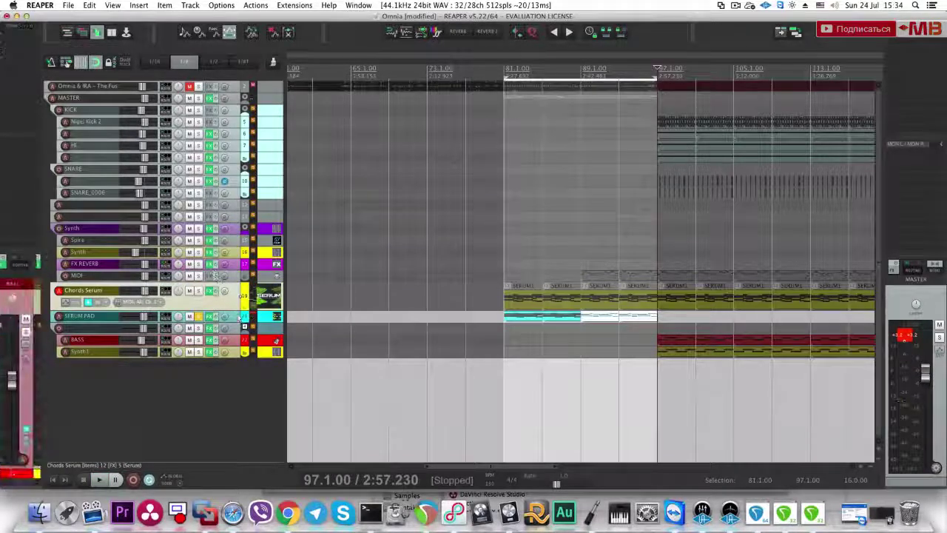
click(104, 316)
key(space)
click(513, 311)
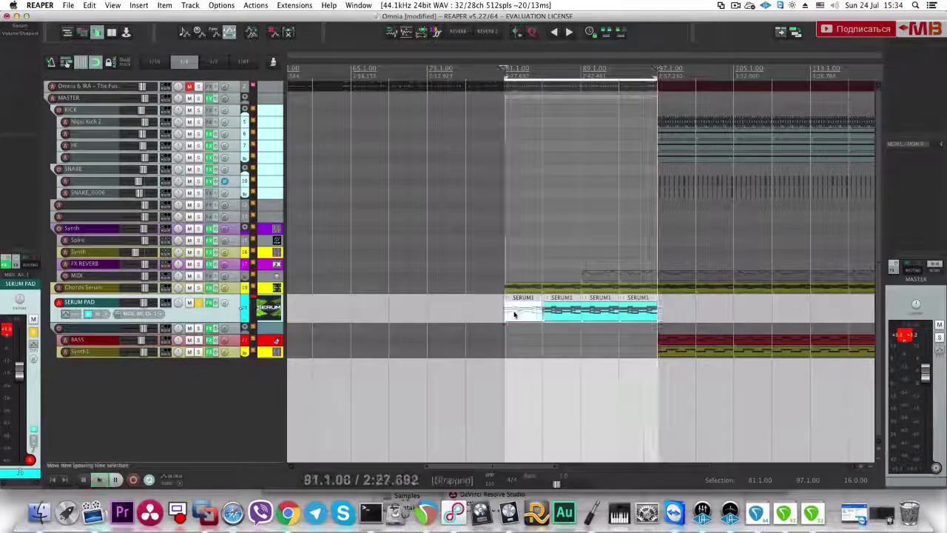
Step: Lengthen envelope 1's release to about 1.10 s in the SERUM PAD track's Serum and close the plugin
click(27, 26)
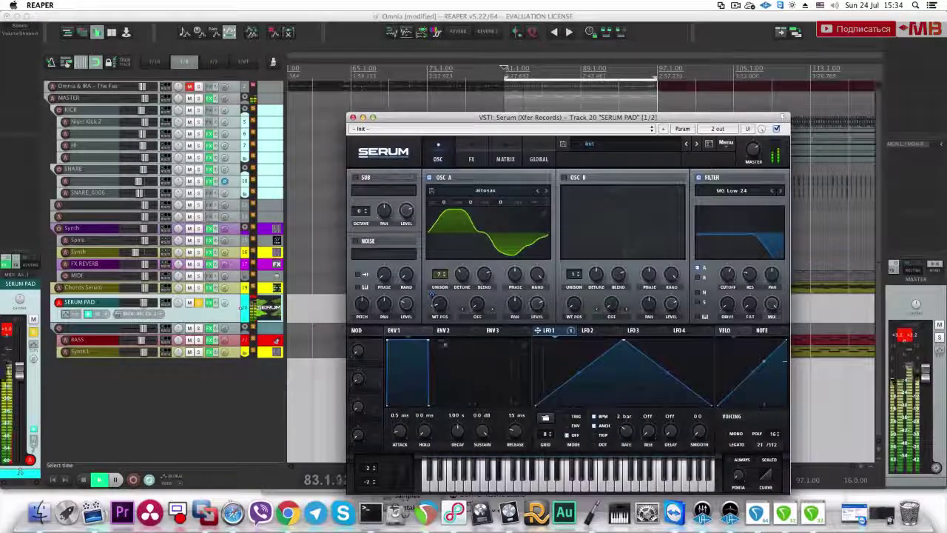
drag(434, 407, 460, 408)
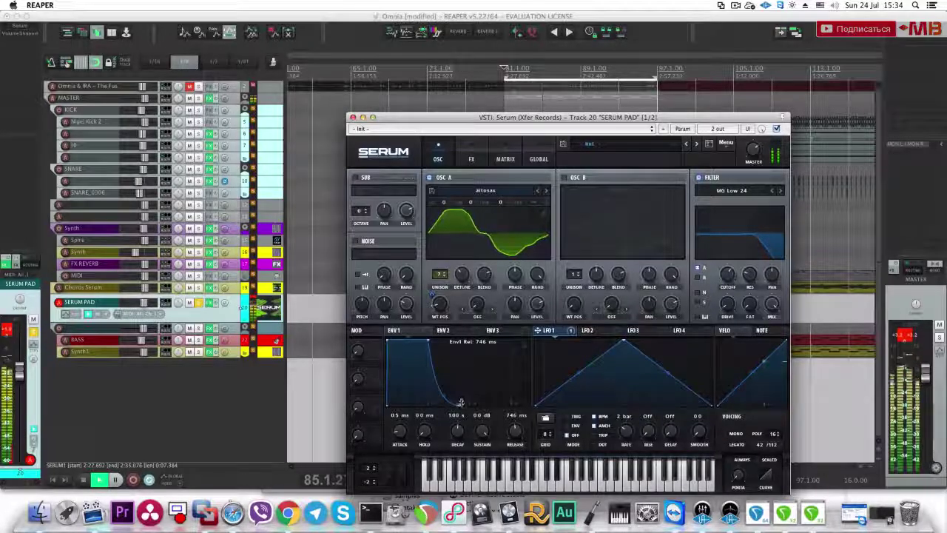
mouse_move(465, 402)
mouse_down()
mouse_move(455, 401)
mouse_move(474, 404)
mouse_up()
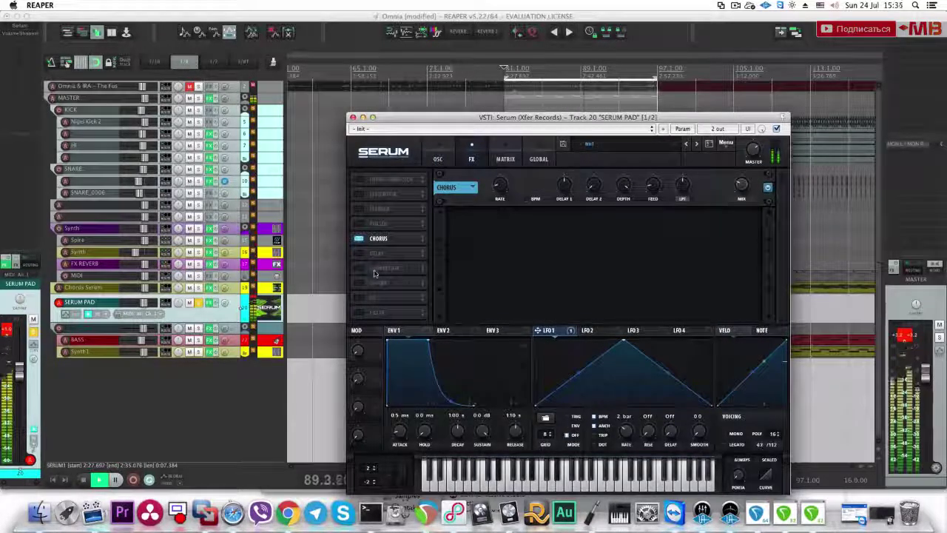
click(353, 118)
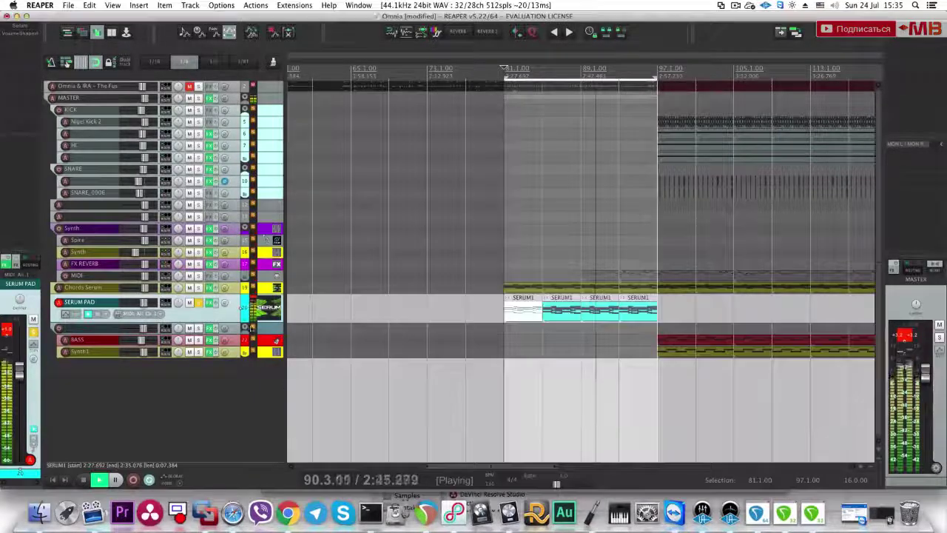
Step: Add ValhallaShimmer to the SERUM PAD track and play the pad from bar 81 with the reverb
key(space)
click(30, 41)
text(shimm)
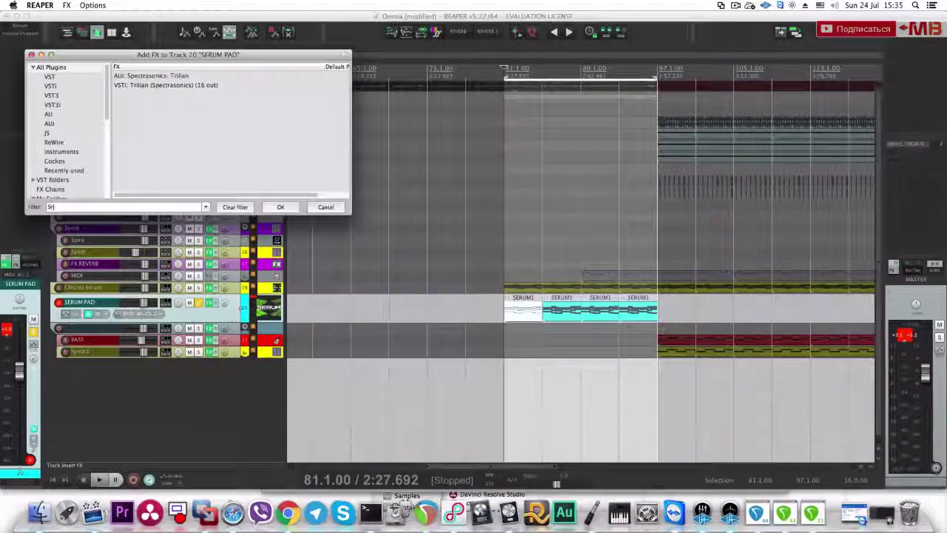
key(Return)
drag(447, 156, 408, 147)
click(509, 302)
key(space)
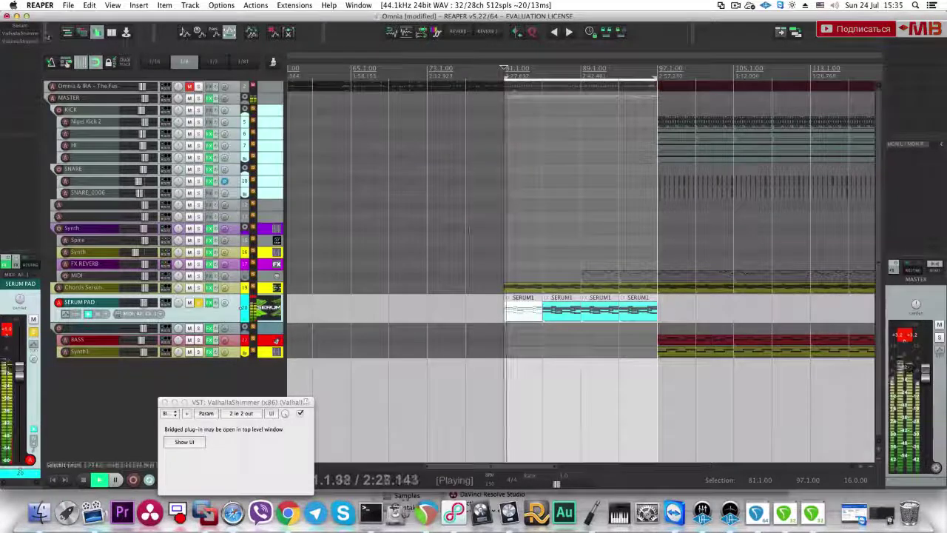
Step: Stop playback and set ValhallaShimmer's low cut to 1030 and its high cut to about 5380
key(space)
click(30, 35)
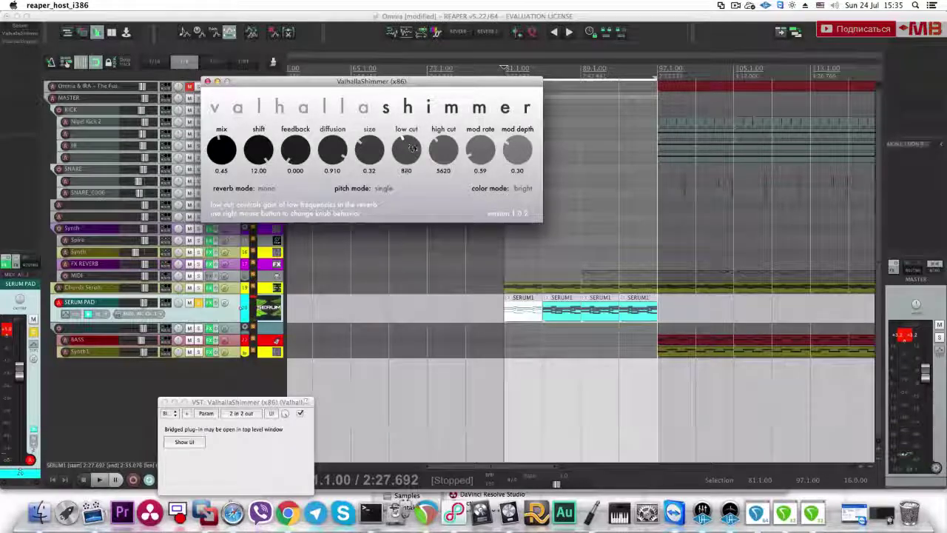
drag(412, 154, 416, 150)
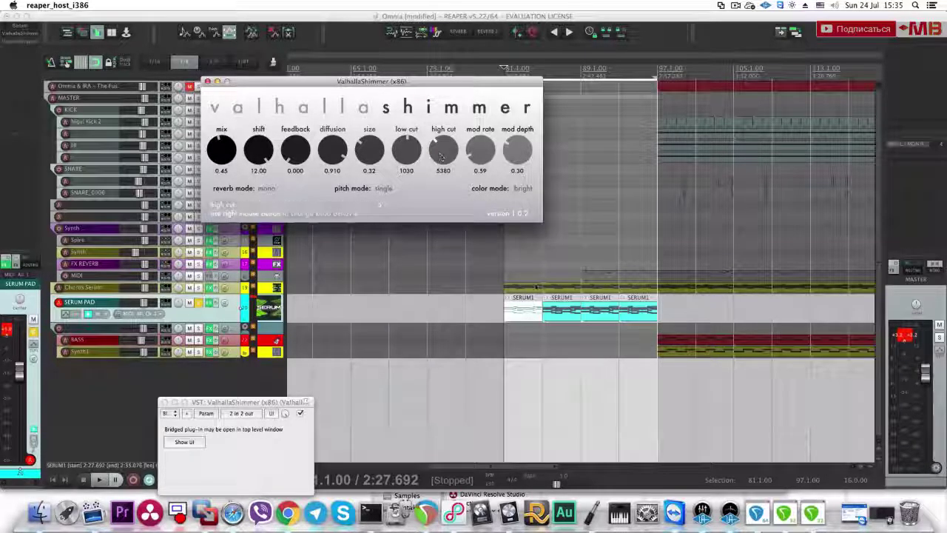
click(510, 303)
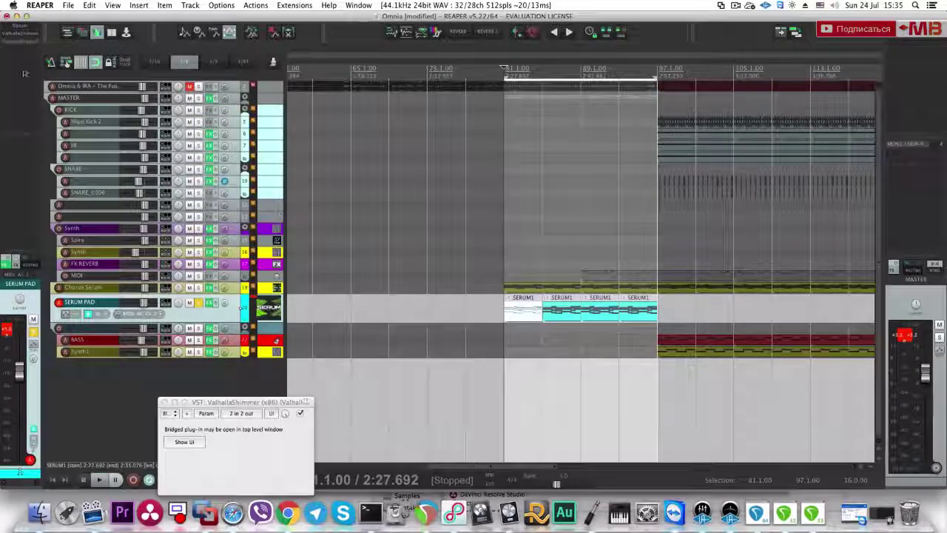
Step: Play the pad from bar 81 and fine-tune ValhallaShimmer's mix, closing the reverb's interface when done
key(space)
click(8, 42)
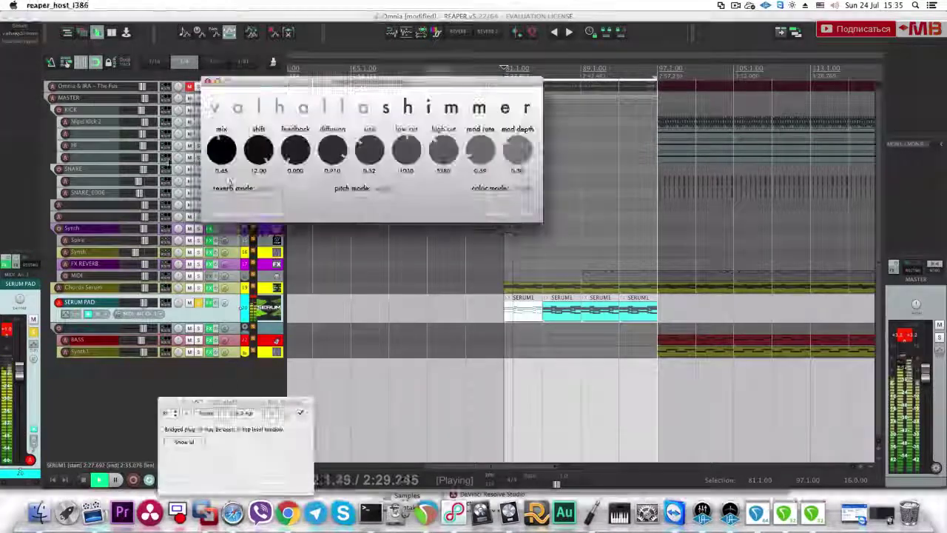
drag(222, 150, 224, 145)
click(158, 66)
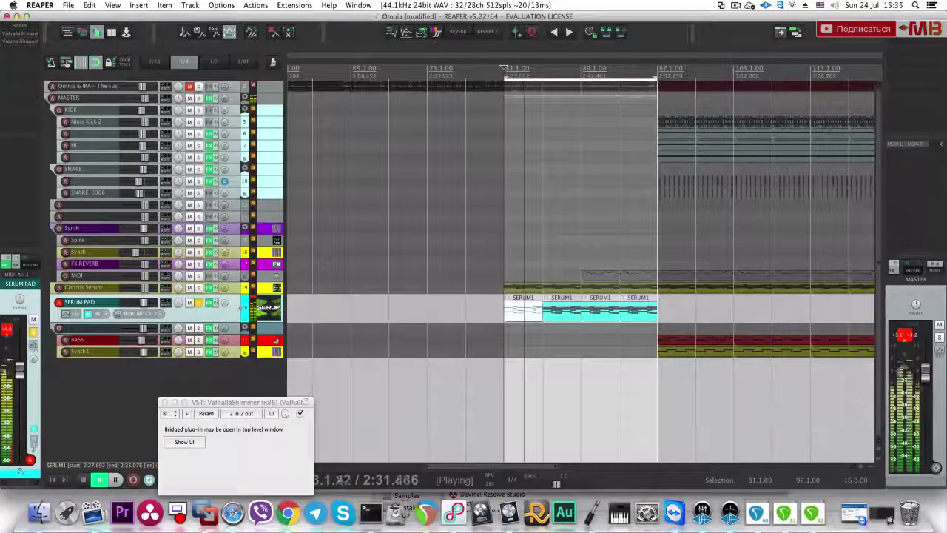
Step: Unsolo SERUM PAD, compare the full mix with the soloed reference track from bar 81, and stop playback
click(199, 303)
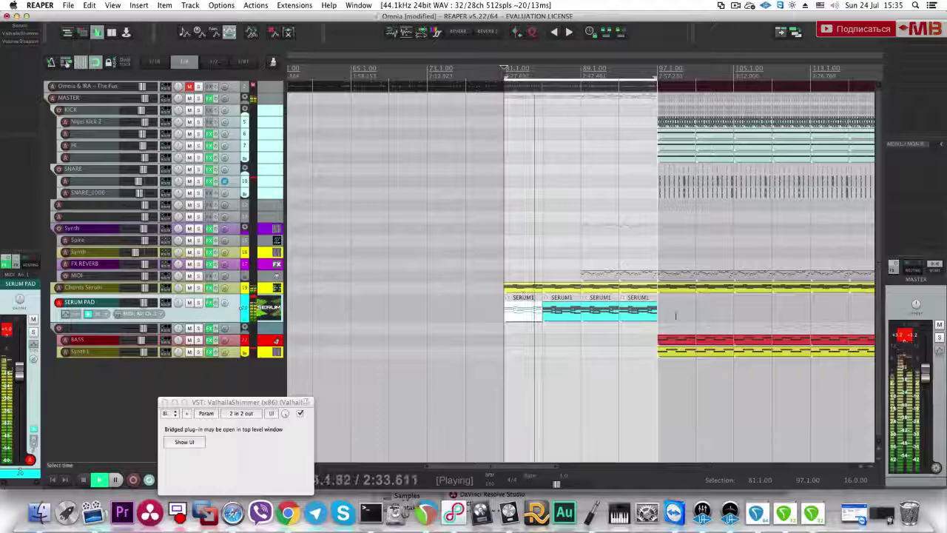
drag(662, 322, 534, 313)
scroll(535, 313, down, 4)
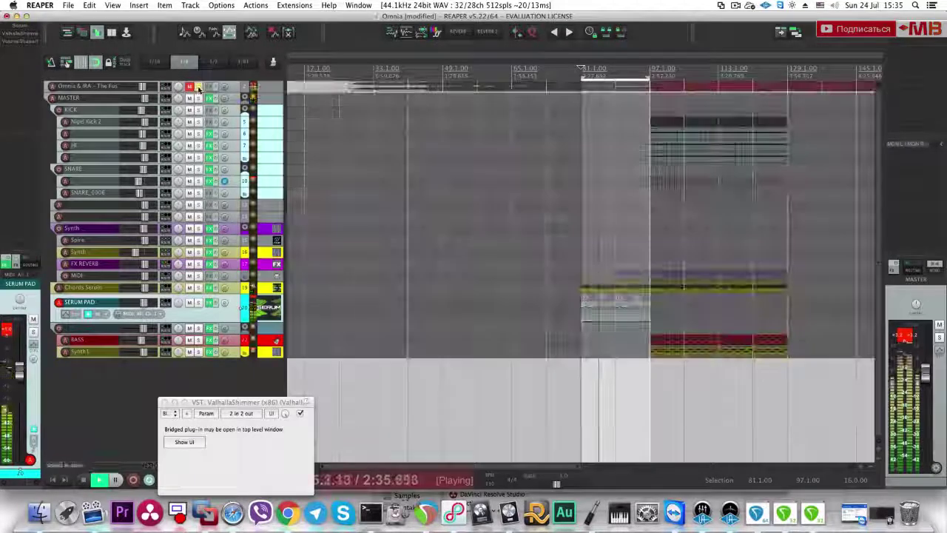
key(space)
Step: Open Serum on the soloed SERUM PAD track and adjust its filter cutoff to about 715 Hz
click(21, 26)
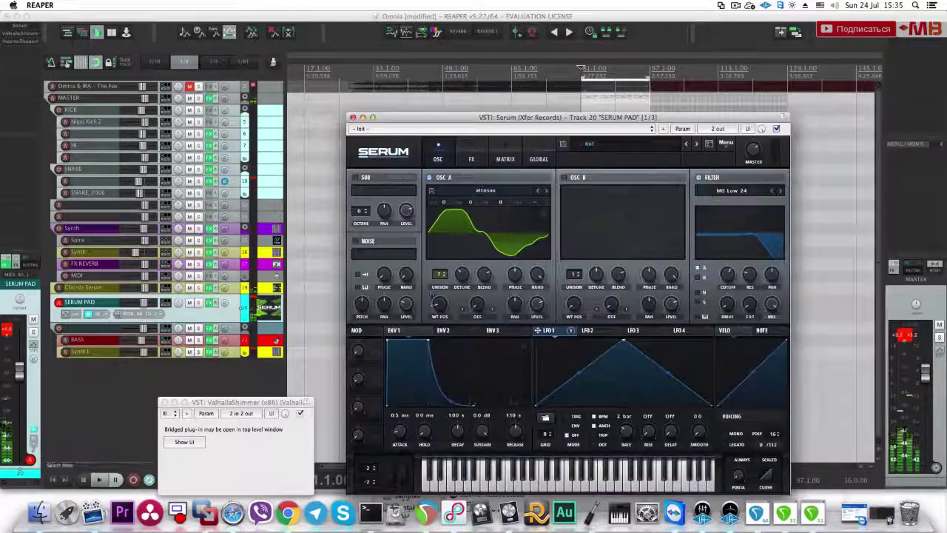
mouse_move(730, 275)
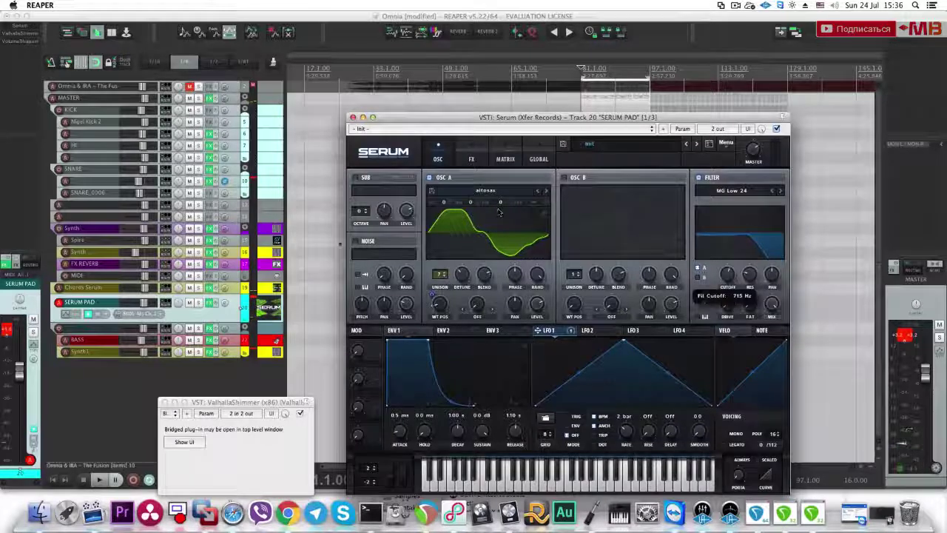
click(201, 304)
click(727, 275)
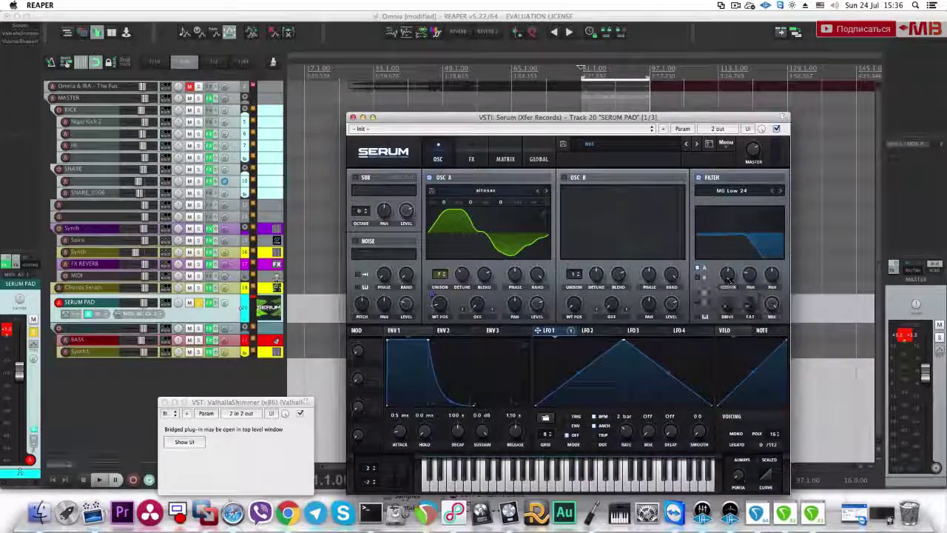
click(195, 302)
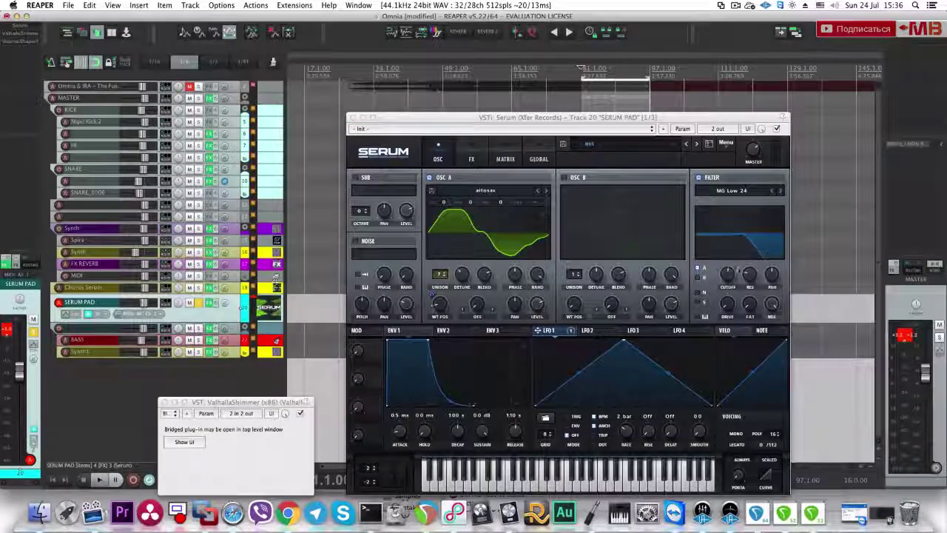
click(728, 275)
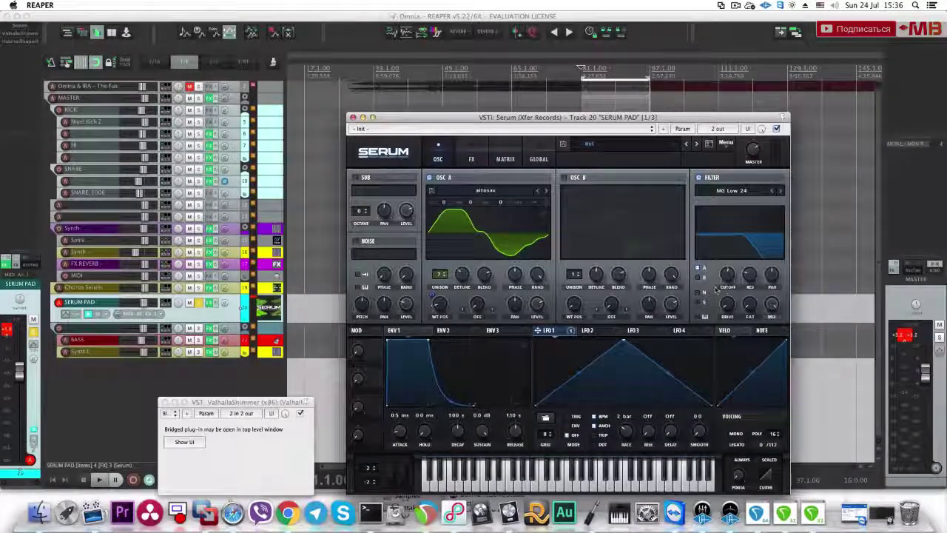
click(231, 305)
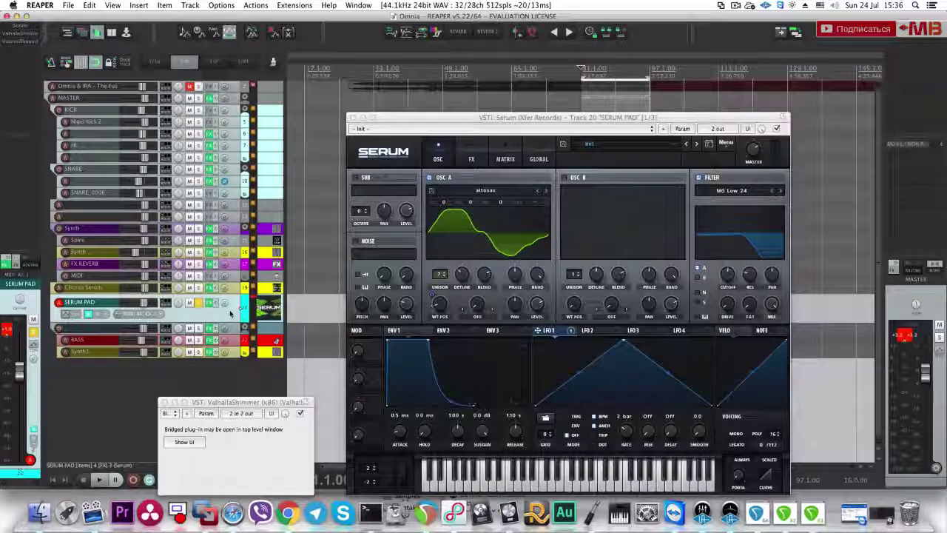
Step: Move the Serum window clear of the pad items, fine-tune the filter resonance and switch the filter type to MG Low 18
drag(370, 119, 169, 53)
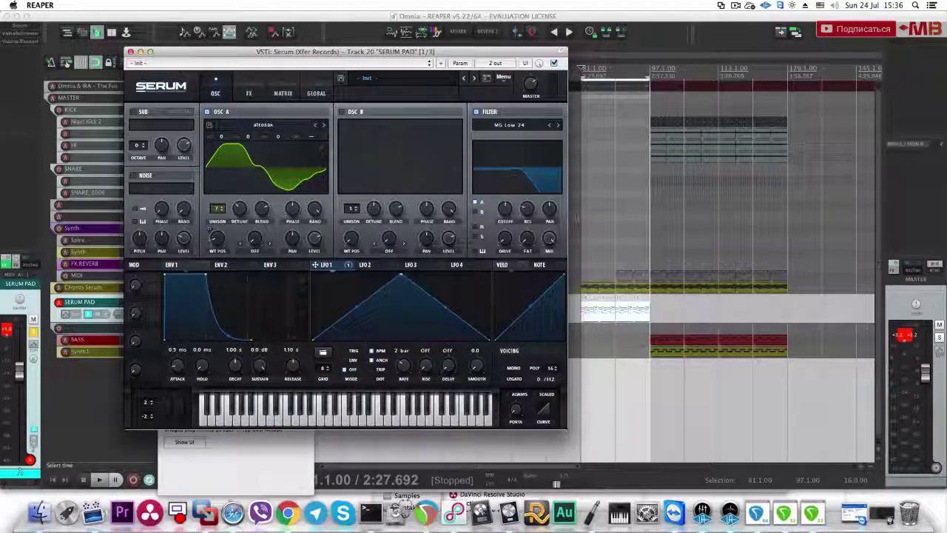
mouse_move(527, 212)
mouse_move(526, 212)
mouse_down()
mouse_move(526, 225)
mouse_move(526, 213)
mouse_up()
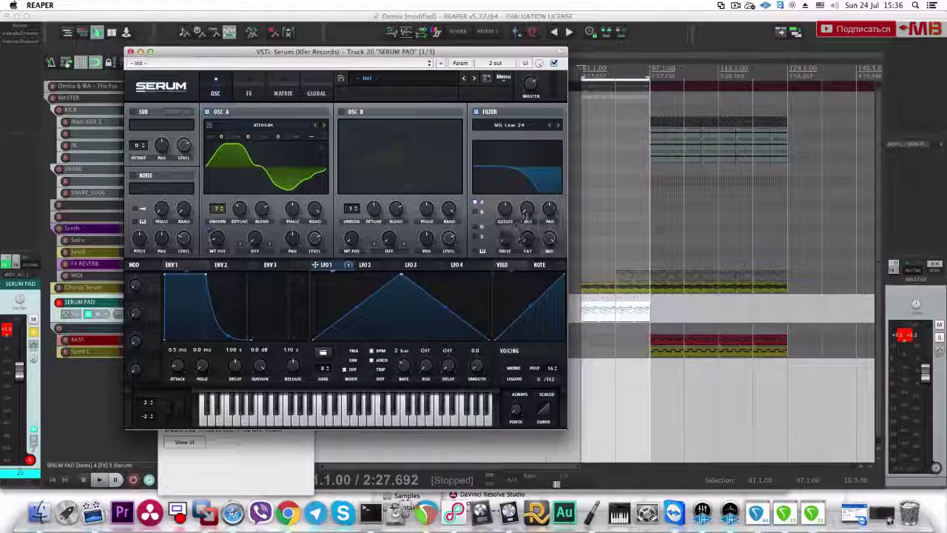
click(549, 125)
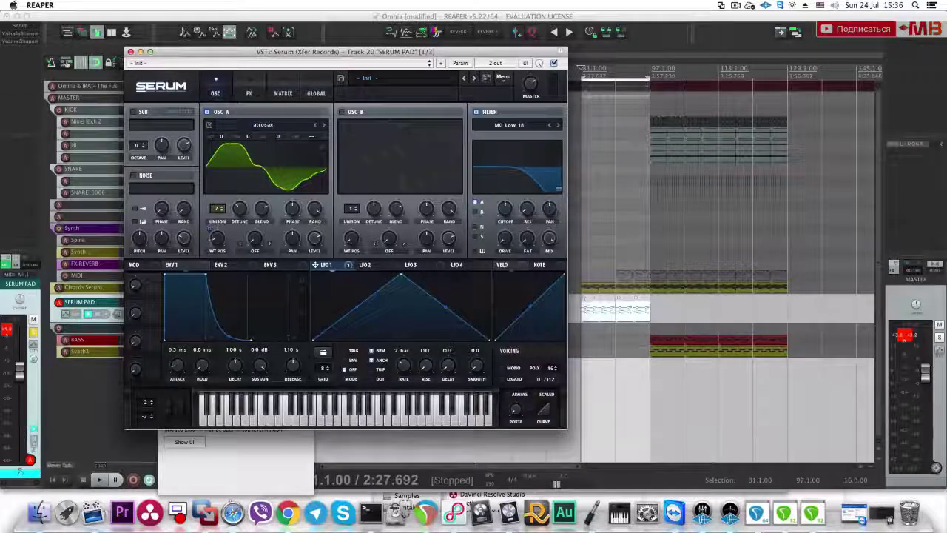
click(549, 125)
click(558, 125)
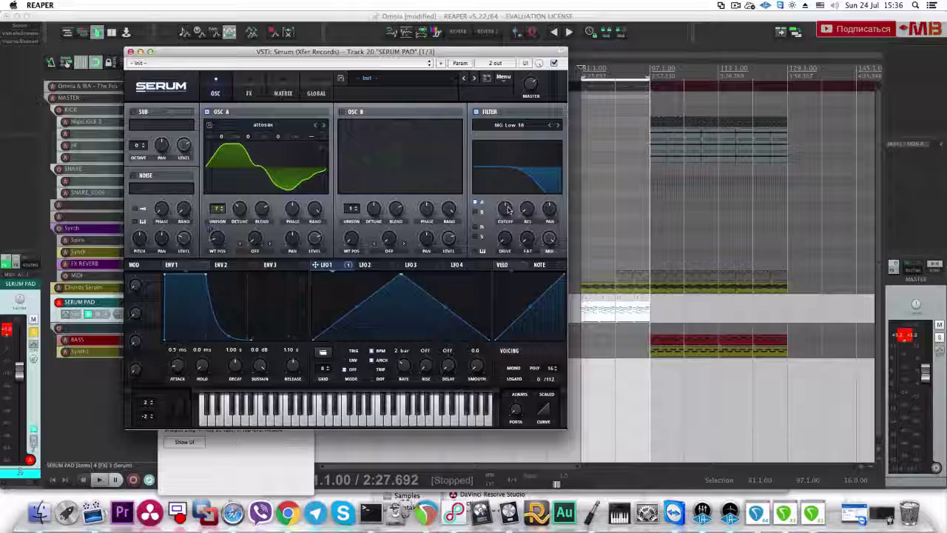
Step: Close the Serum window with the first pad item selected and save the project
click(585, 312)
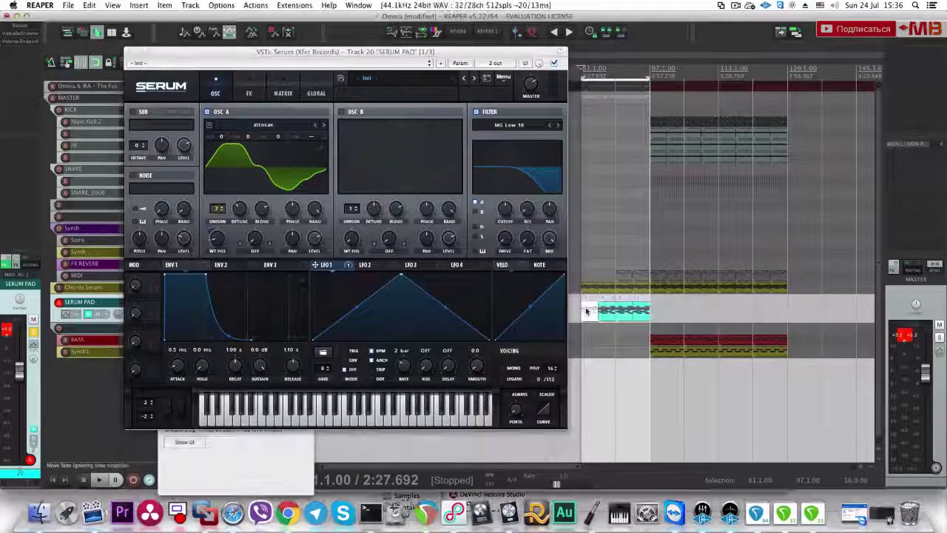
click(130, 52)
key(super+s)
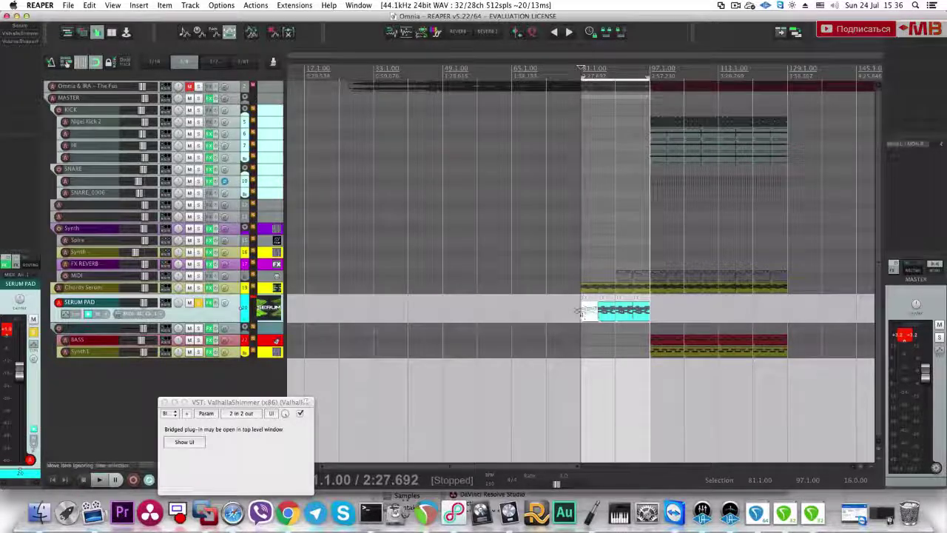
Step: Play from bar 81 with SERUM PAD unsoloed and compare it against the soloed reference track
key(space)
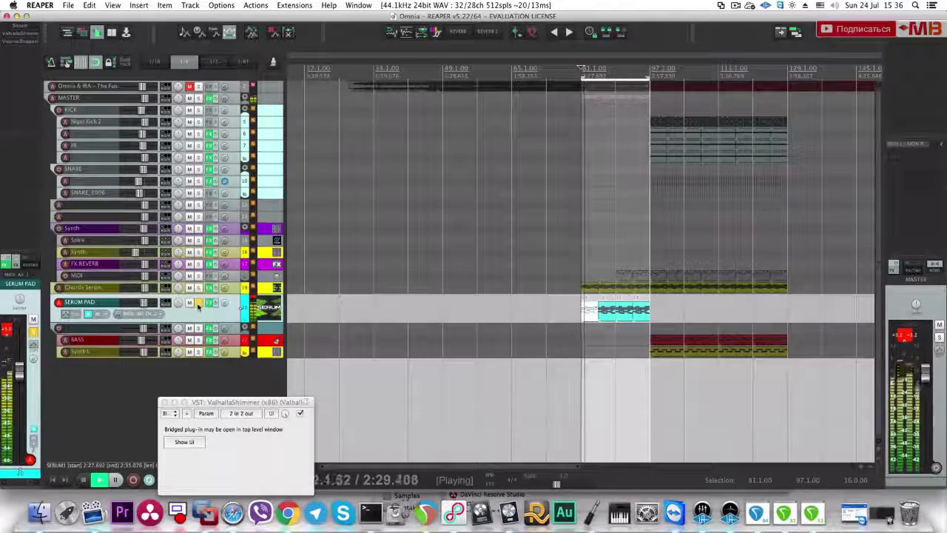
click(198, 302)
click(198, 87)
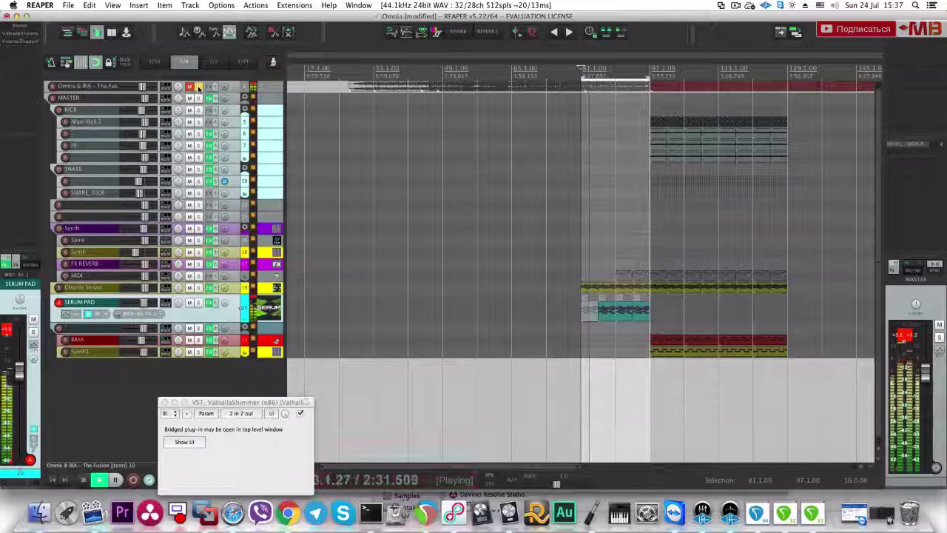
key(space)
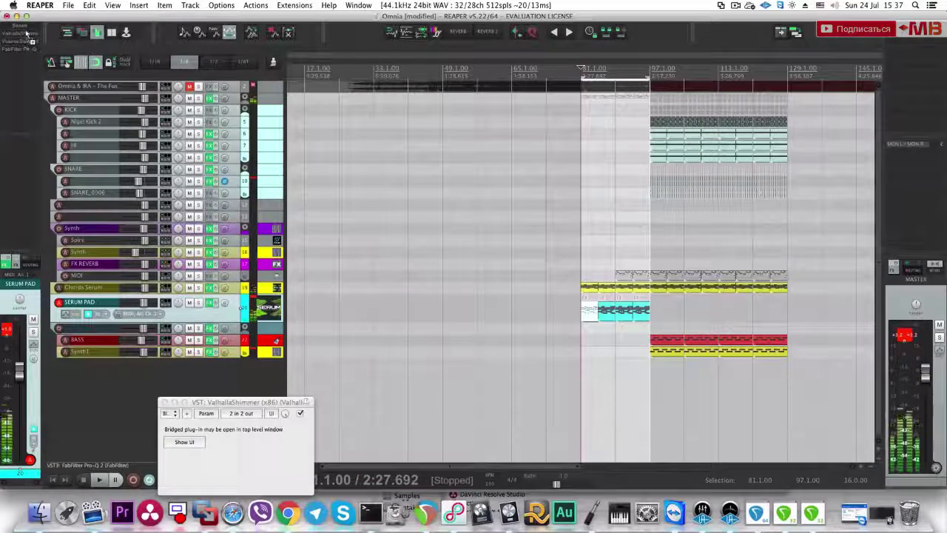
Step: Use FabFilter Pro-Q 2 after Serum to low-cut the pad at about 82 Hz and dip the low mids by about 6 dB
click(25, 49)
key(space)
drag(193, 169, 173, 182)
drag(34, 146, 125, 146)
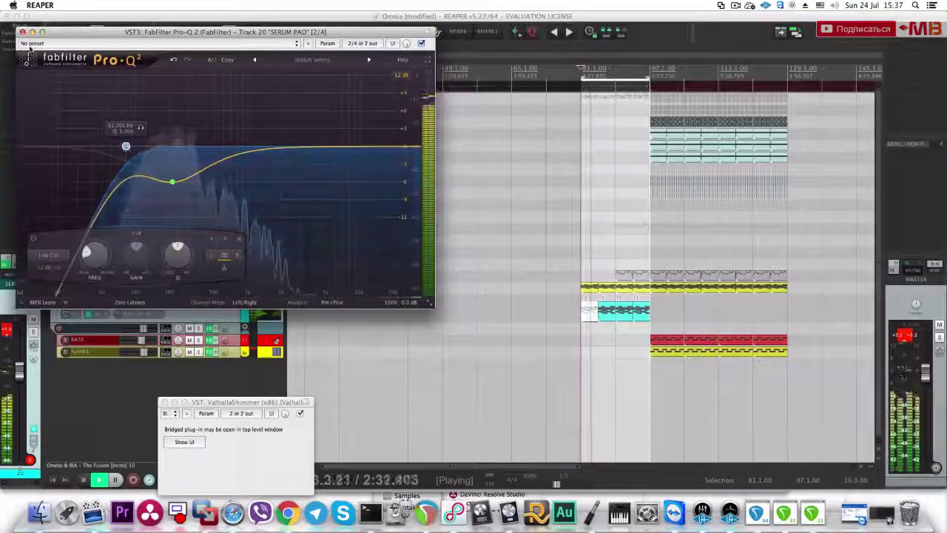
click(23, 32)
Step: Duplicate the pad items twice to fill SERUM PAD up to bar 129, clear the time selection and place the cursor at bar 97
key(super+d)
key(super+d)
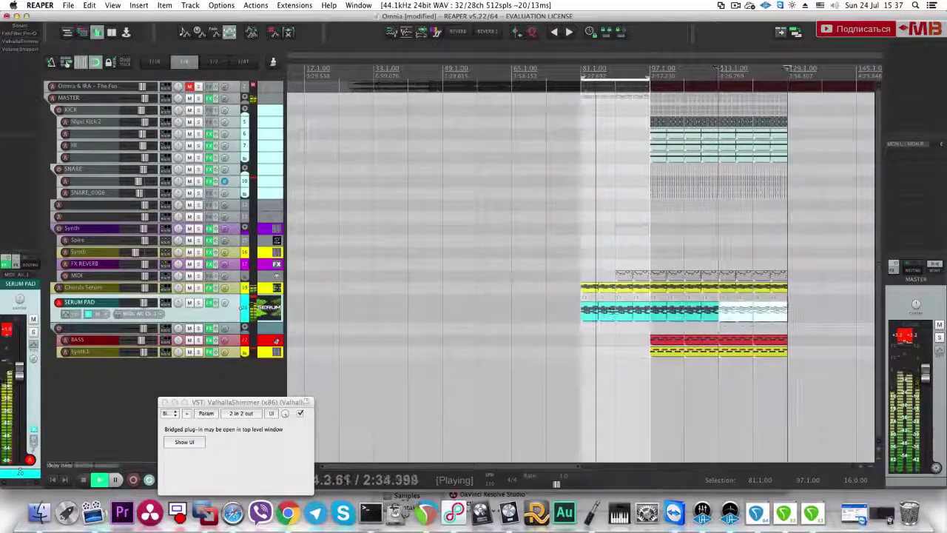
key(Escape)
click(653, 307)
Step: Play from bar 97 and alternate between the full mix and the soloed reference track to compare them
key(space)
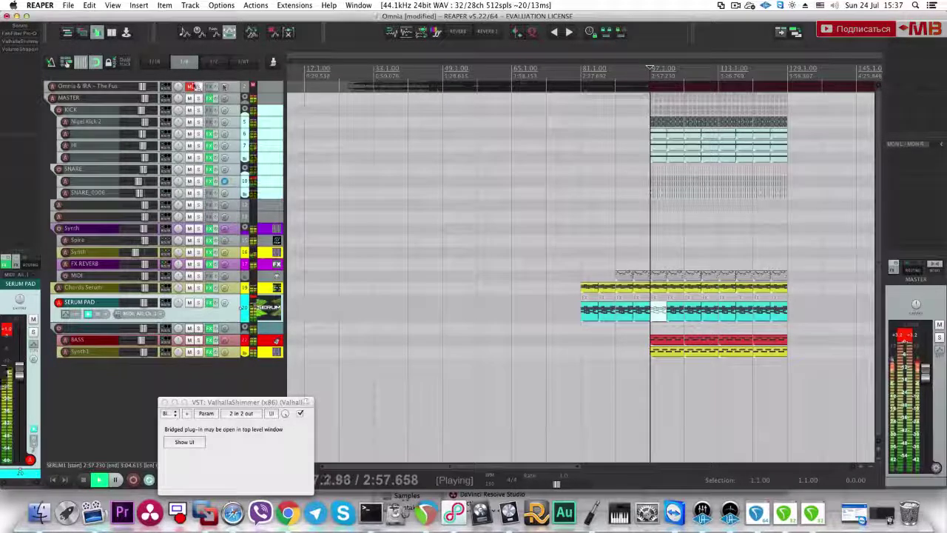
click(198, 86)
click(198, 87)
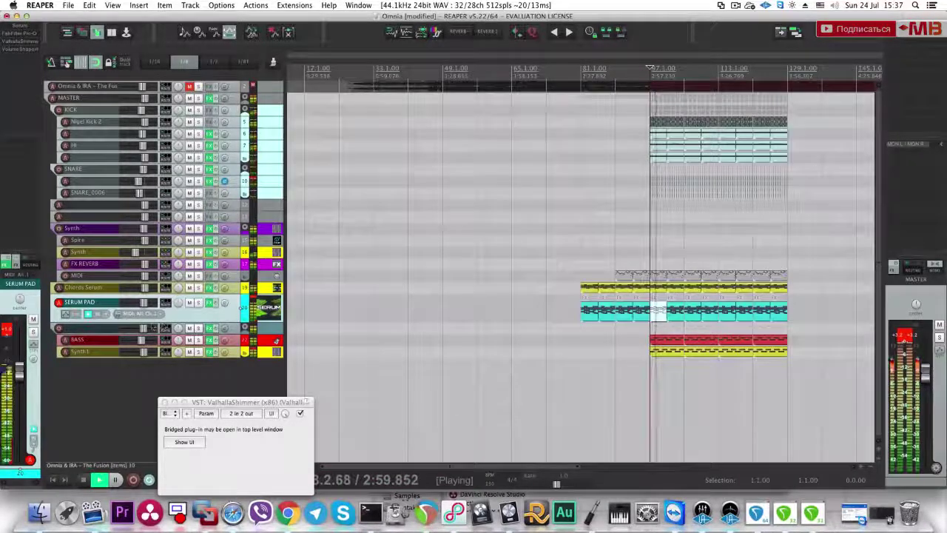
click(199, 86)
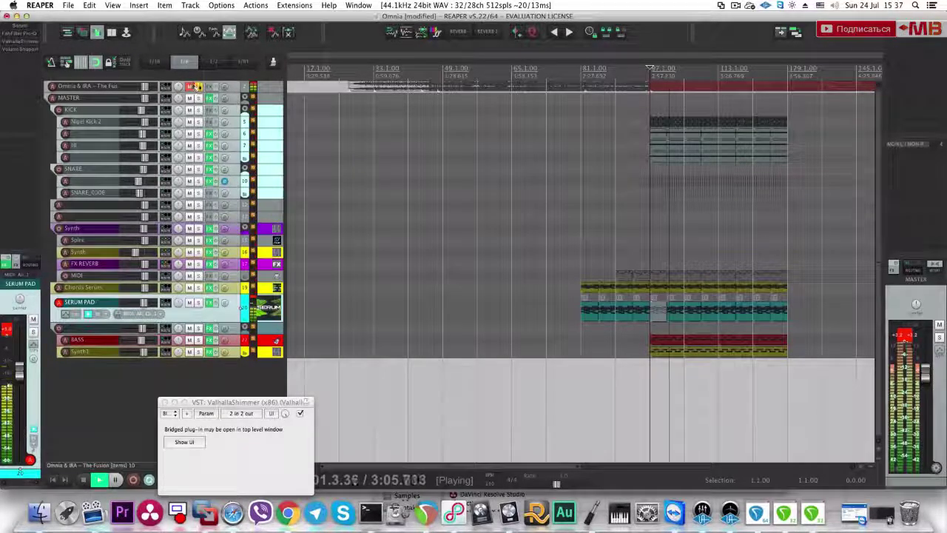
click(198, 86)
click(198, 86)
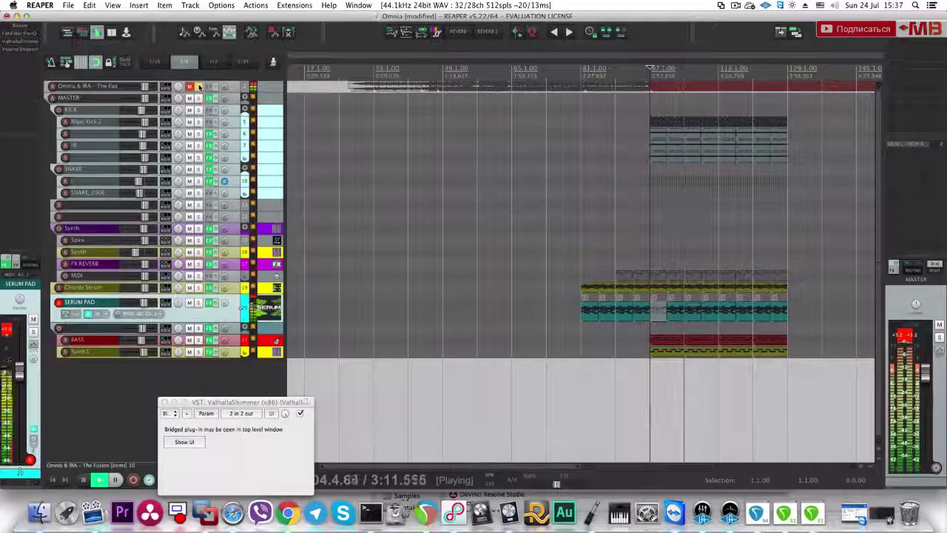
click(198, 86)
Step: Stop playback, lower the SERUM PAD track's volume slightly and briefly check the mix from bar 97
key(space)
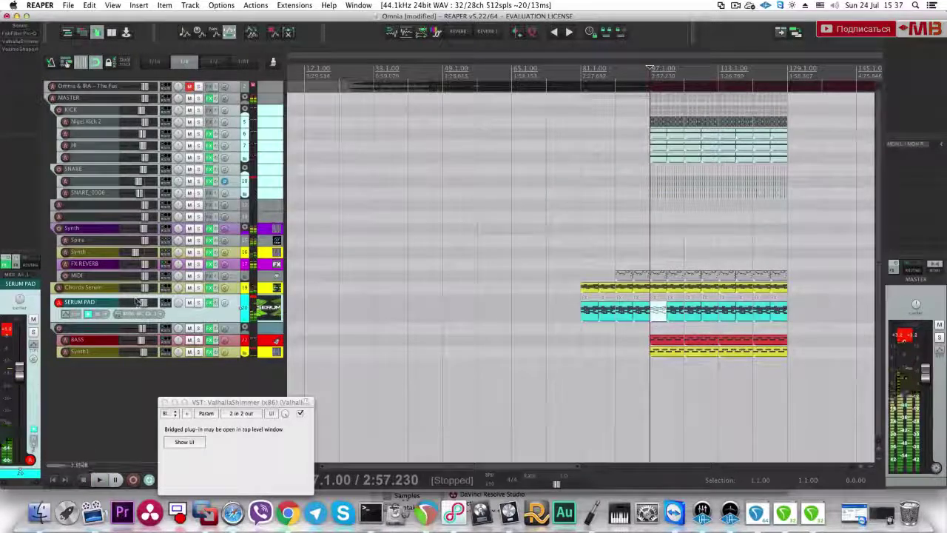
click(98, 480)
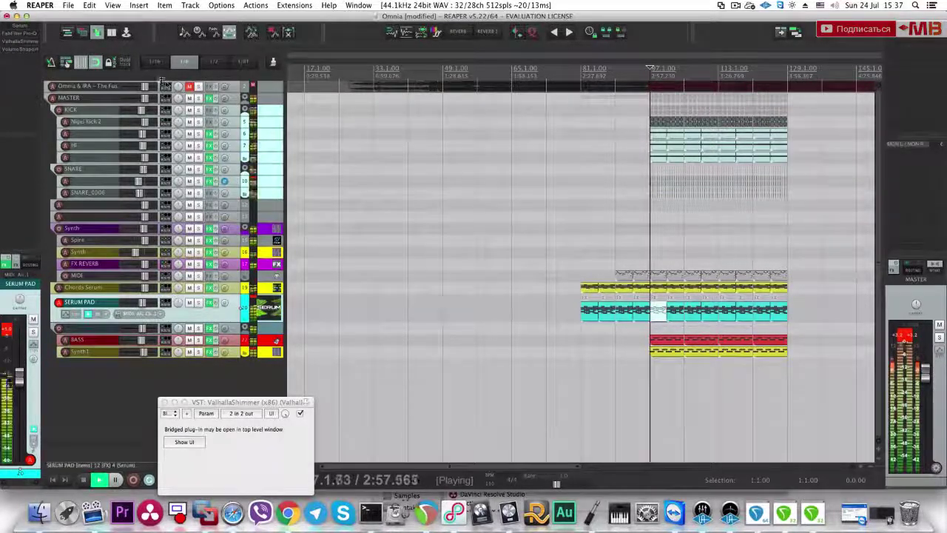
key(space)
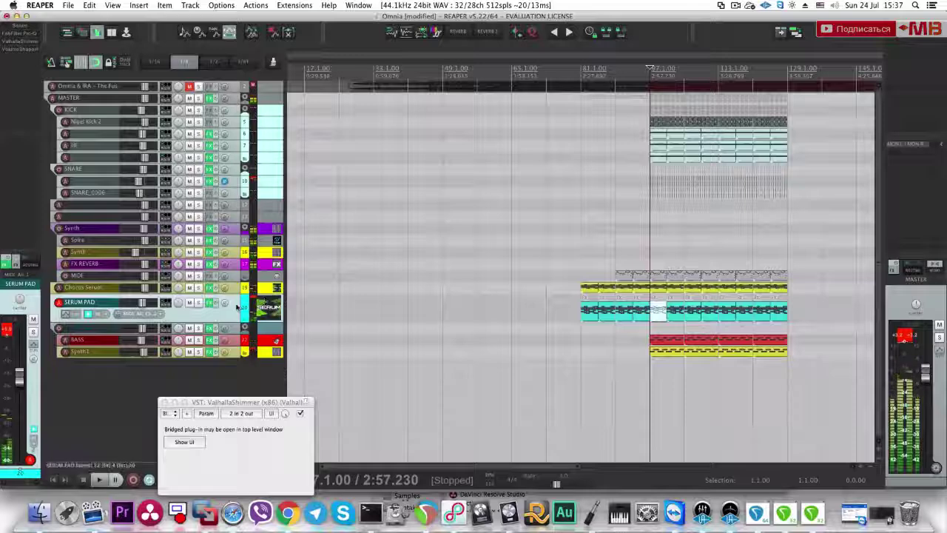
Step: Insert a new track below SERUM PAD, save the project and copy the pad's MIDI items from bars 97 to 129 onto it
key(super+t)
key(super+s)
click(661, 302)
drag(661, 301, 658, 323)
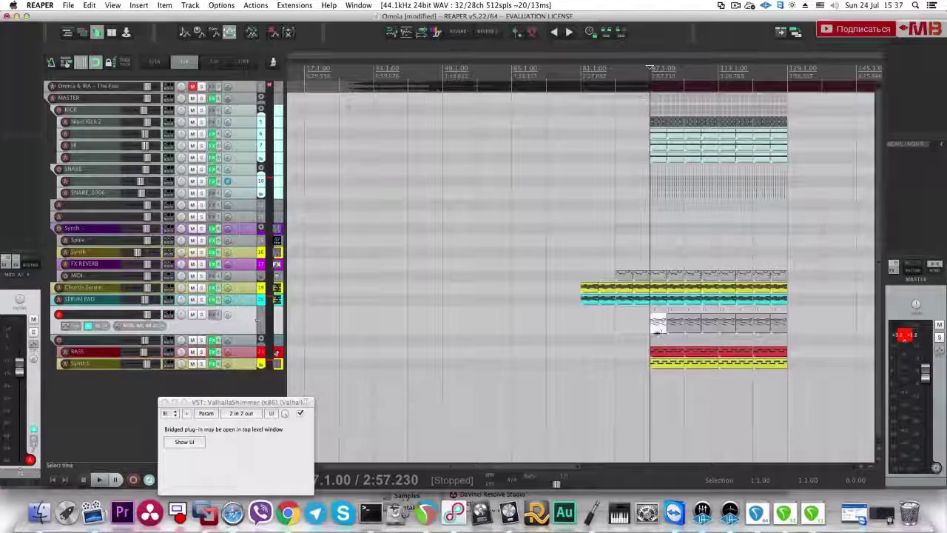
Step: Solo the new track below SERUM PAD and set the time selection to bars 97 to 129
click(202, 315)
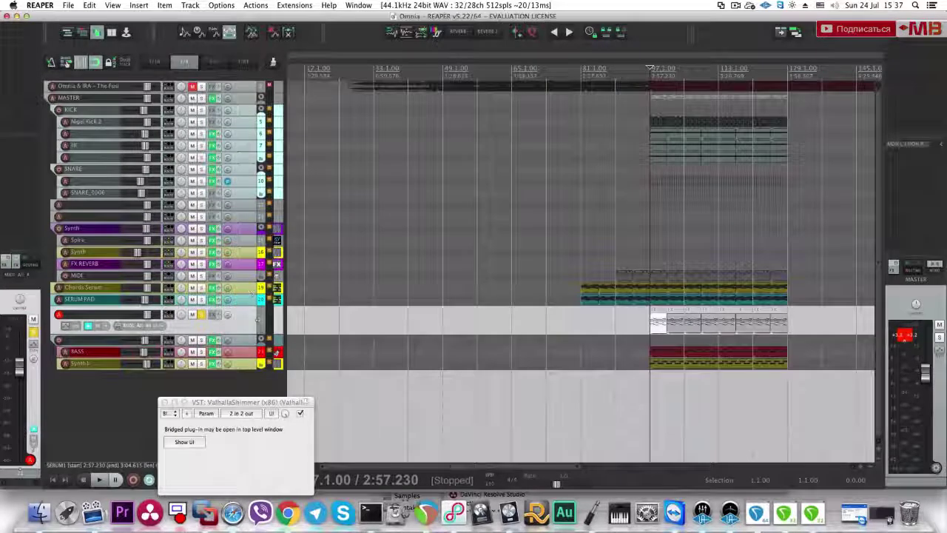
click(212, 316)
key(Escape)
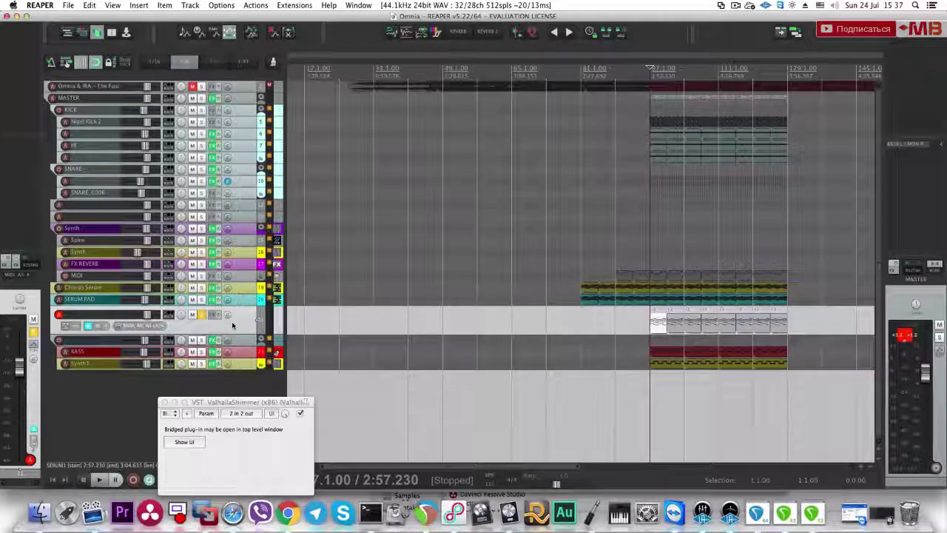
drag(650, 342, 788, 341)
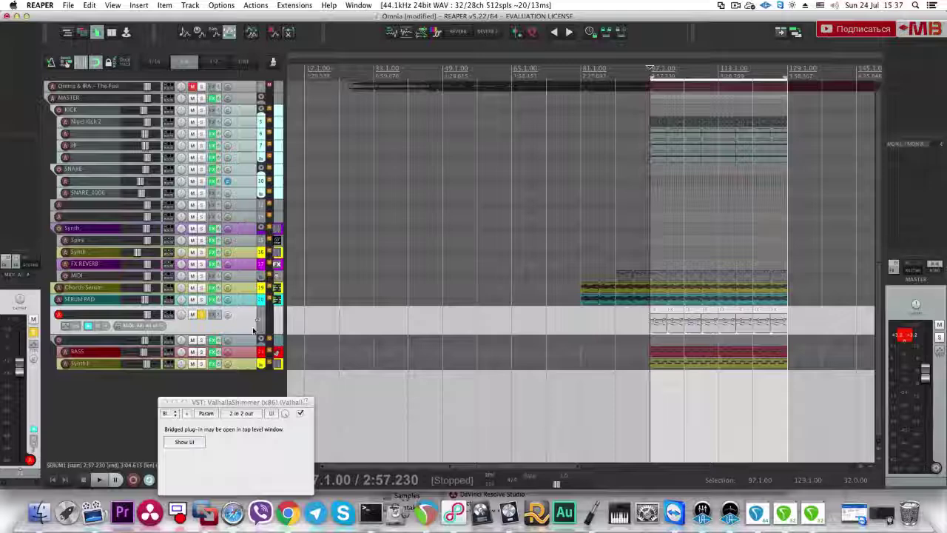
Step: Solo the reference track, listen to it from bar 97, then stop playback and return to the full mix
alt+super+click(197, 87)
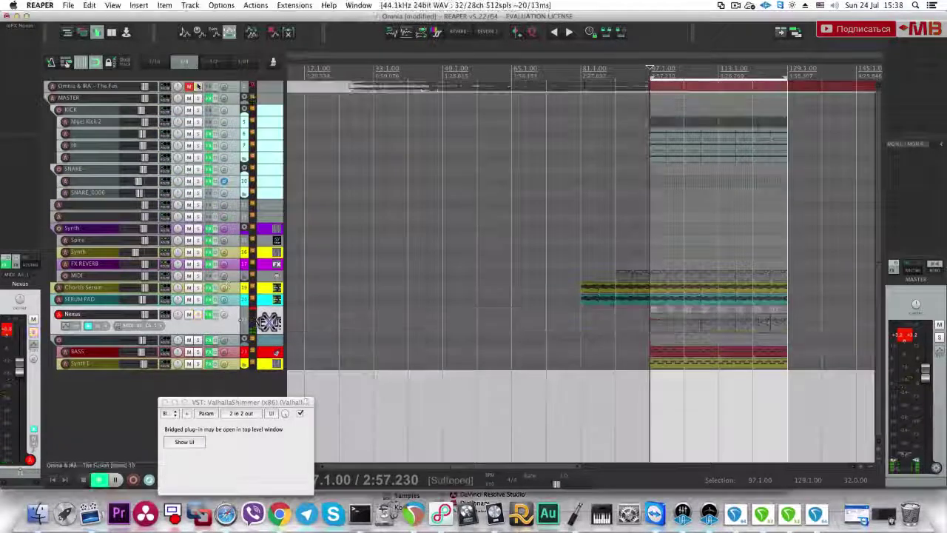
key(space)
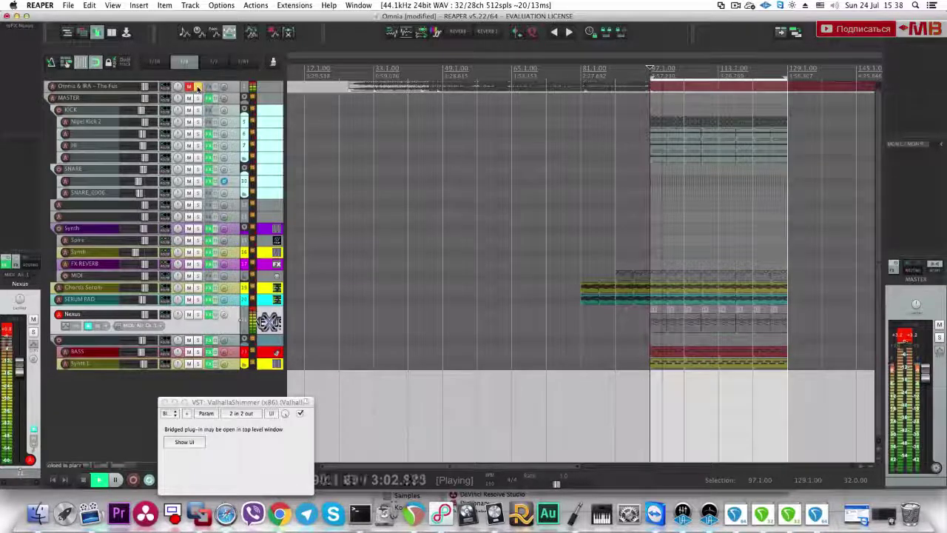
key(space)
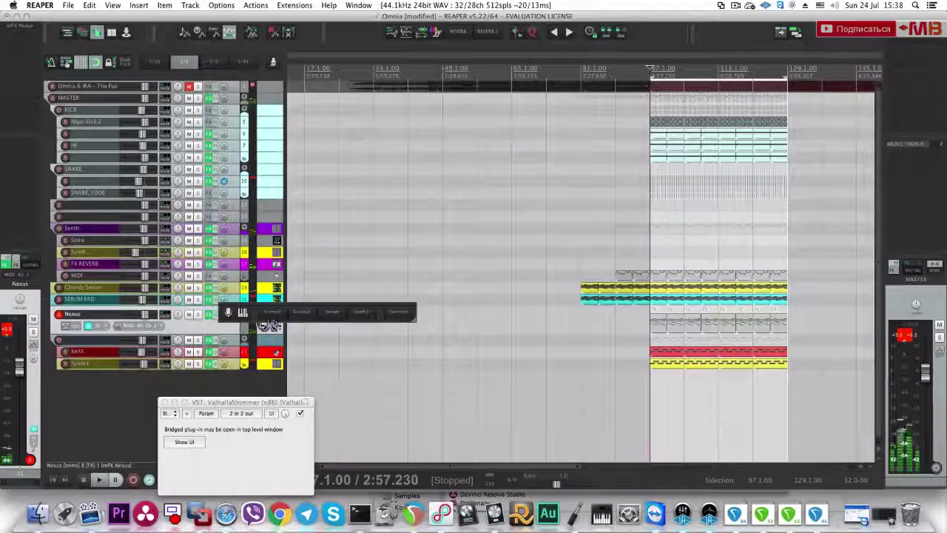
Step: Load Synth1 in place of Nexus on the layer track below SERUM PAD and enable unison with 4 voices
click(355, 313)
click(374, 242)
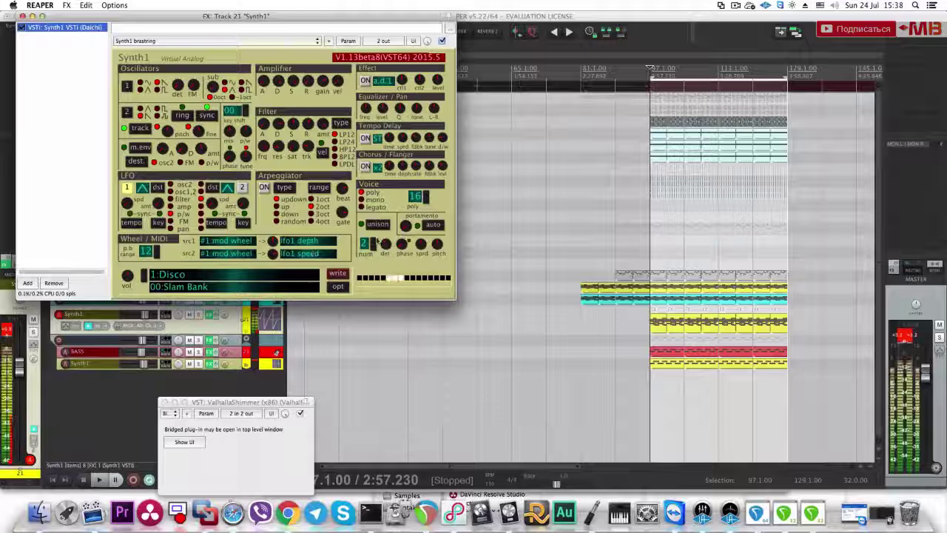
click(373, 241)
click(375, 225)
Step: Shape the Synth1 sound by adjusting its unison spread and phase, output volume and first oscillator's detune
drag(422, 246, 440, 153)
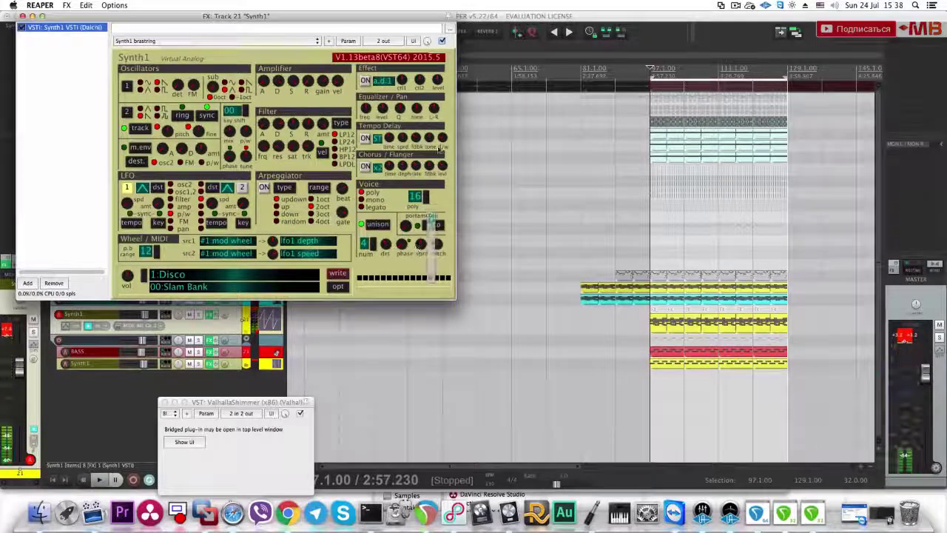
drag(130, 276, 138, 287)
drag(384, 246, 405, 242)
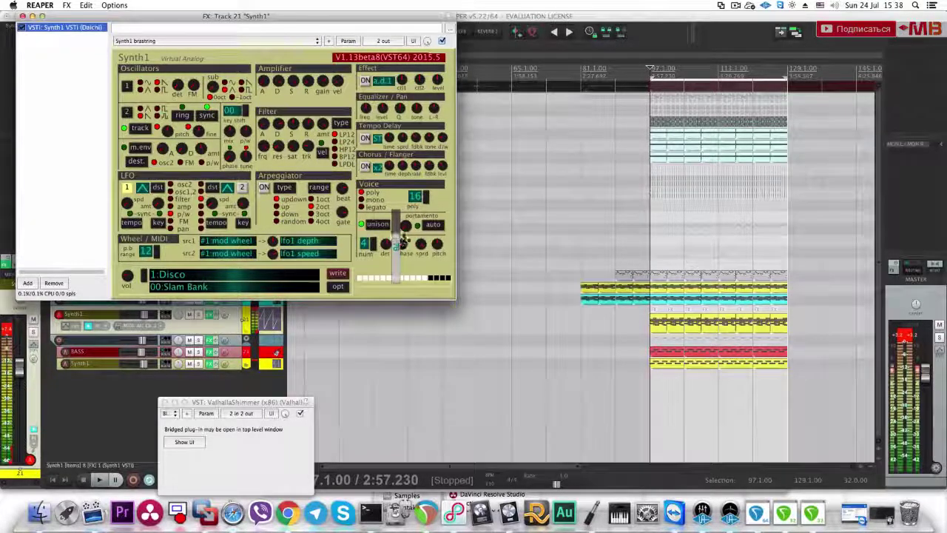
drag(179, 87, 198, 99)
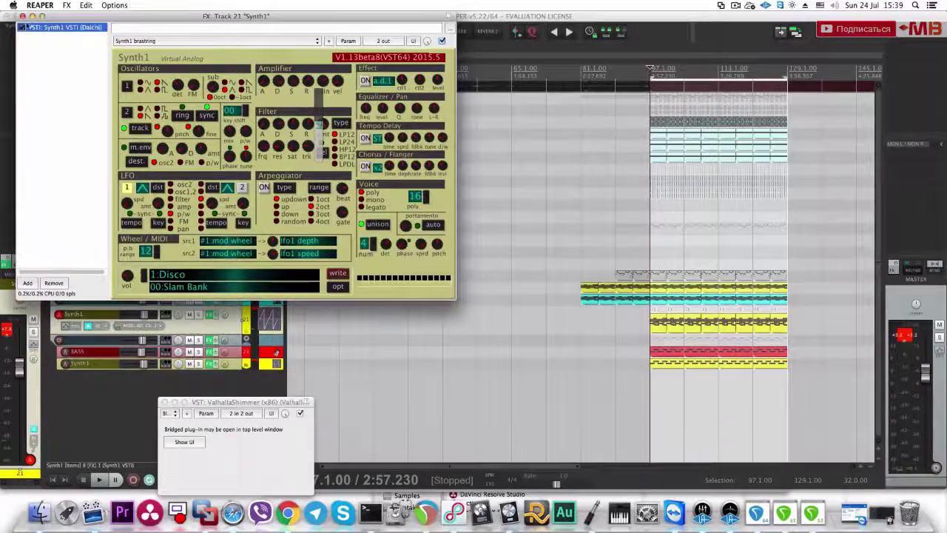
click(22, 16)
Step: Adjust the new Synth1 track's volume, solo it and refine its unison phase during playback from bar 97
click(315, 315)
key(space)
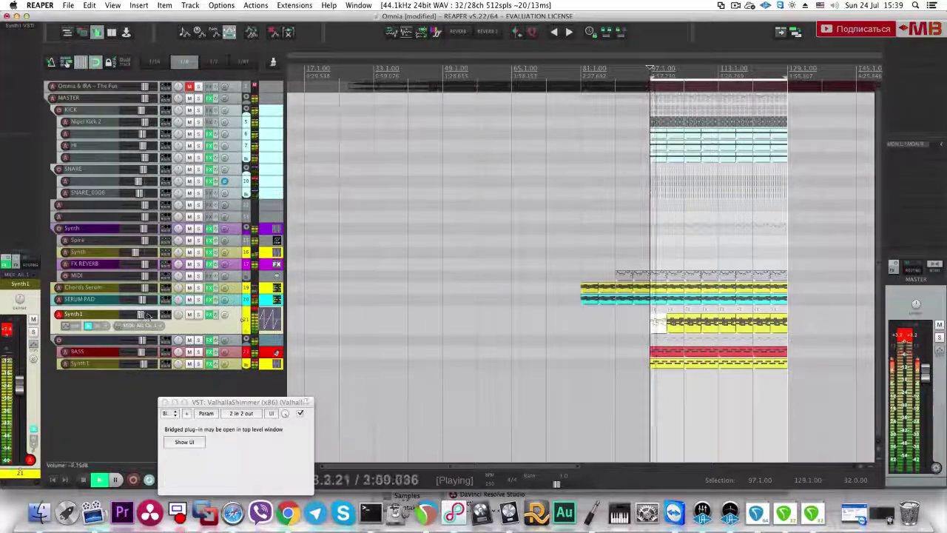
click(198, 317)
click(21, 34)
key(Escape)
click(22, 26)
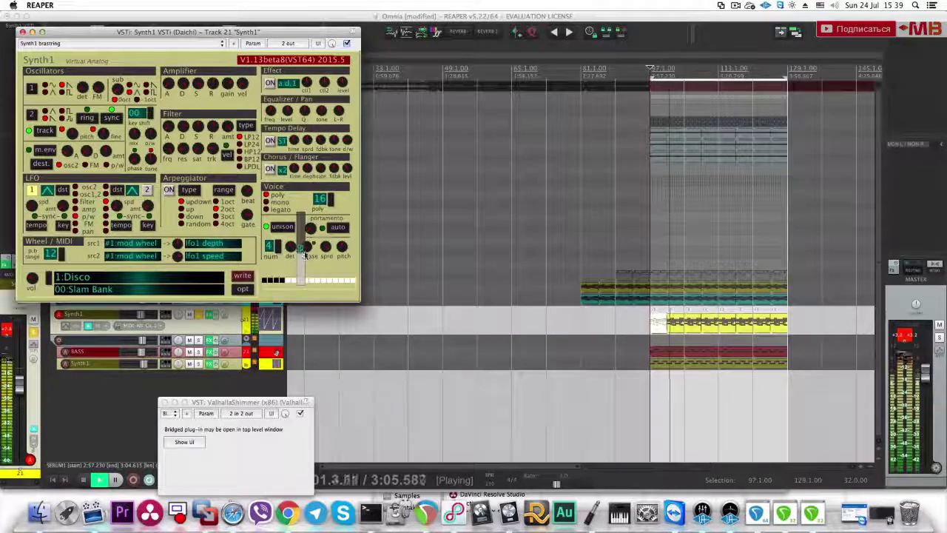
click(24, 32)
key(space)
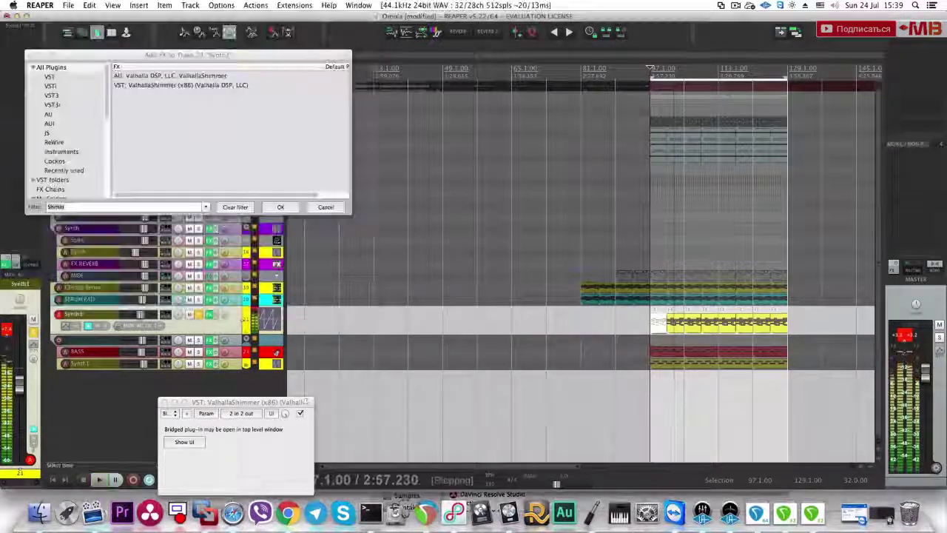
Step: Add the ValhallaShimmer reverb to the soloed Synth1 layer and listen briefly from bar 97
click(234, 302)
click(28, 56)
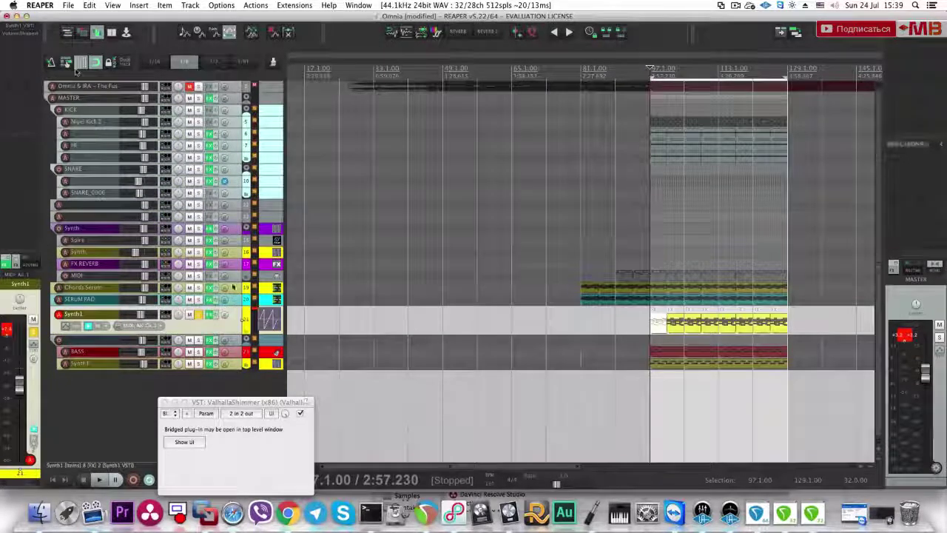
key(space)
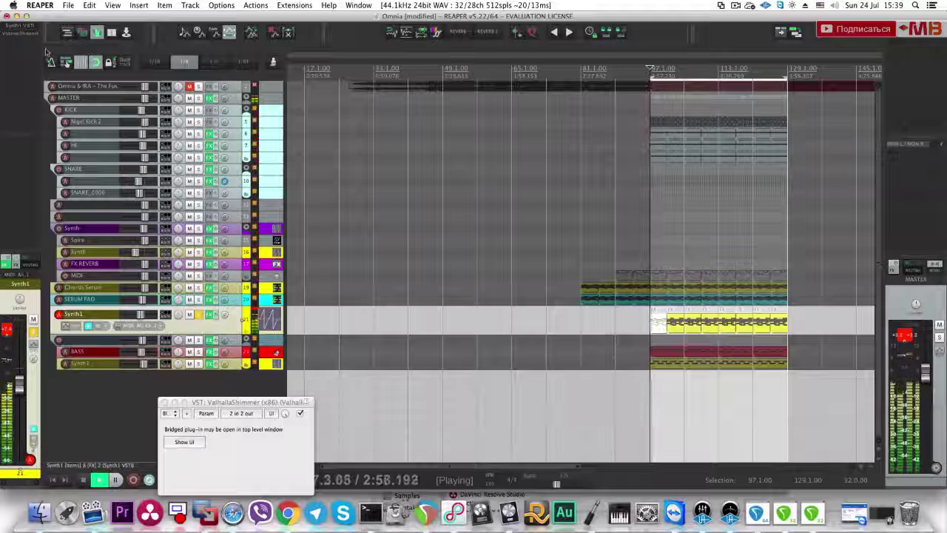
key(space)
Step: Add Waves Center Stereo to the Synth1 layer, lower its center level, and return to the full mix
text(fCenter)
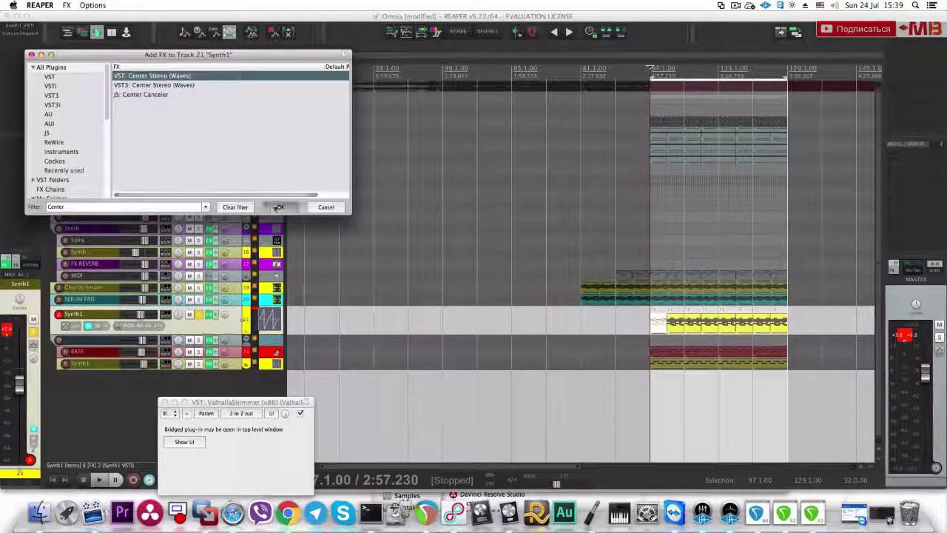
key(Return)
drag(72, 169, 68, 193)
key(space)
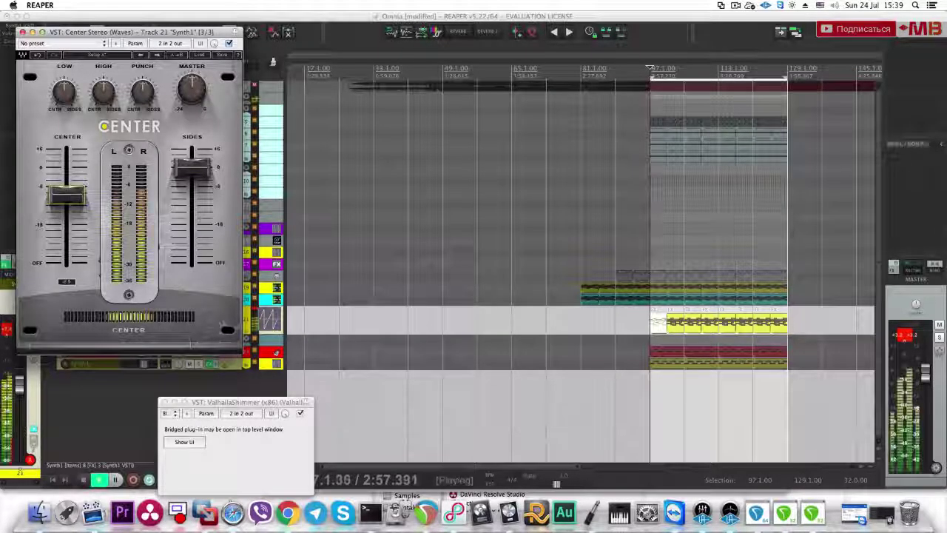
click(23, 32)
key(space)
click(198, 315)
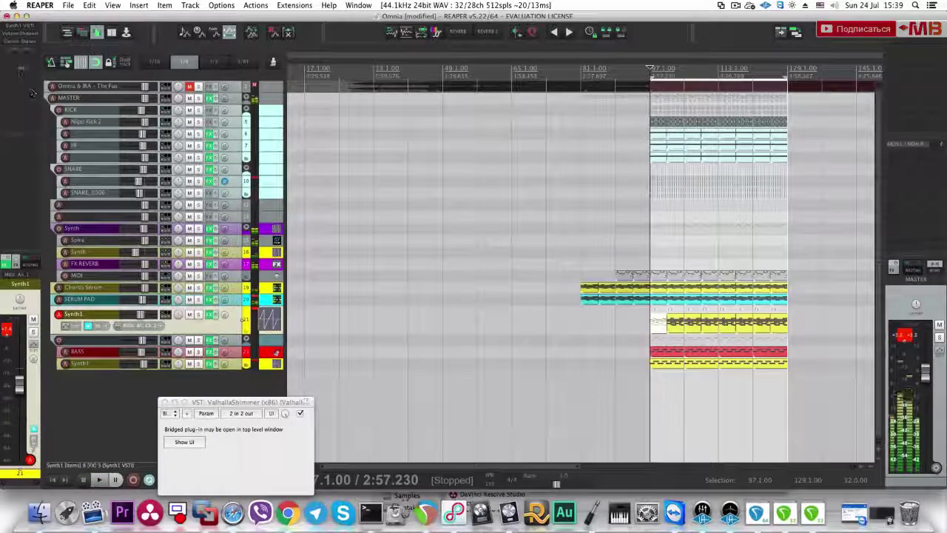
Step: Equalize the Synth1 layer with FabFilter Pro-Q 2, using a low cut and a broad high-frequency boost
drag(22, 49, 25, 35)
click(24, 33)
key(space)
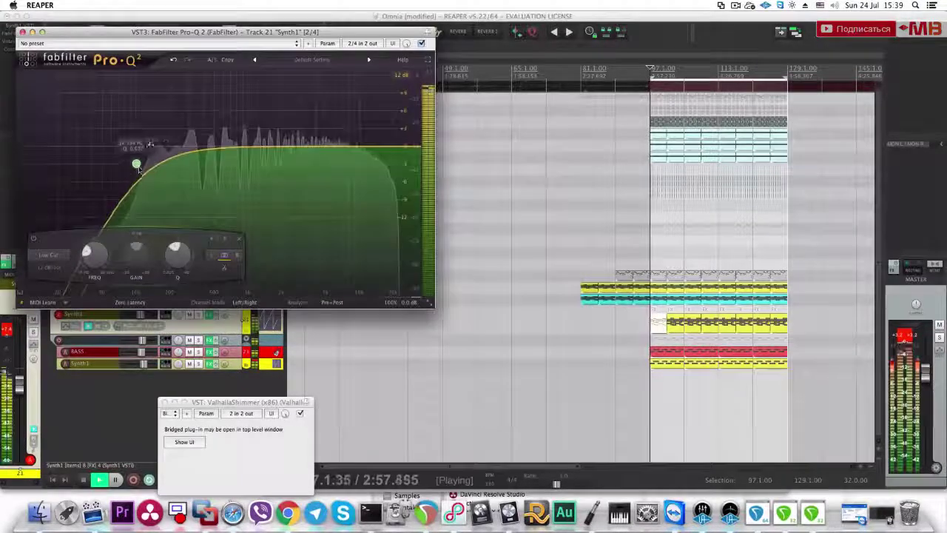
drag(341, 139, 351, 104)
scroll(351, 104, down, 2)
drag(222, 31, 229, 196)
Step: Compare the full mix with the soloed reference track from bar 97, then stop playback
click(199, 86)
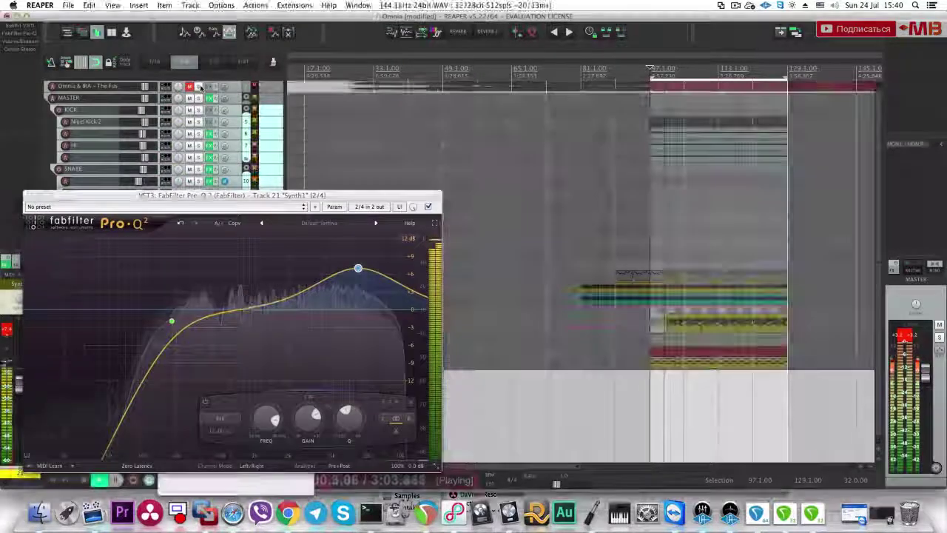
click(198, 87)
click(30, 195)
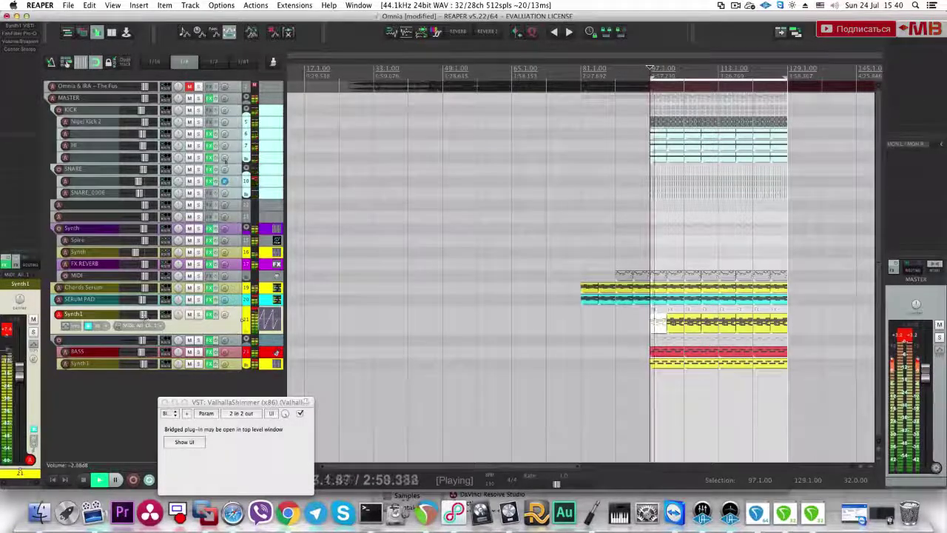
click(199, 87)
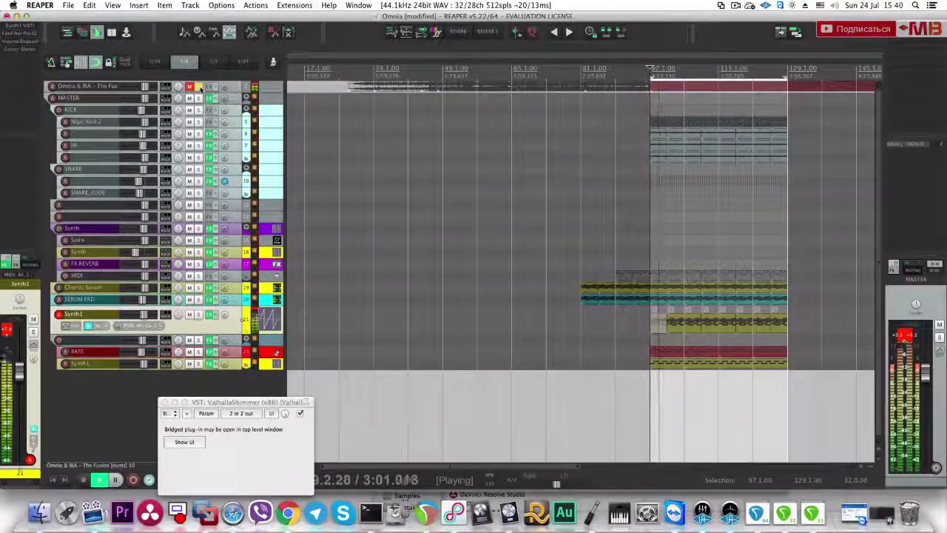
click(198, 88)
key(space)
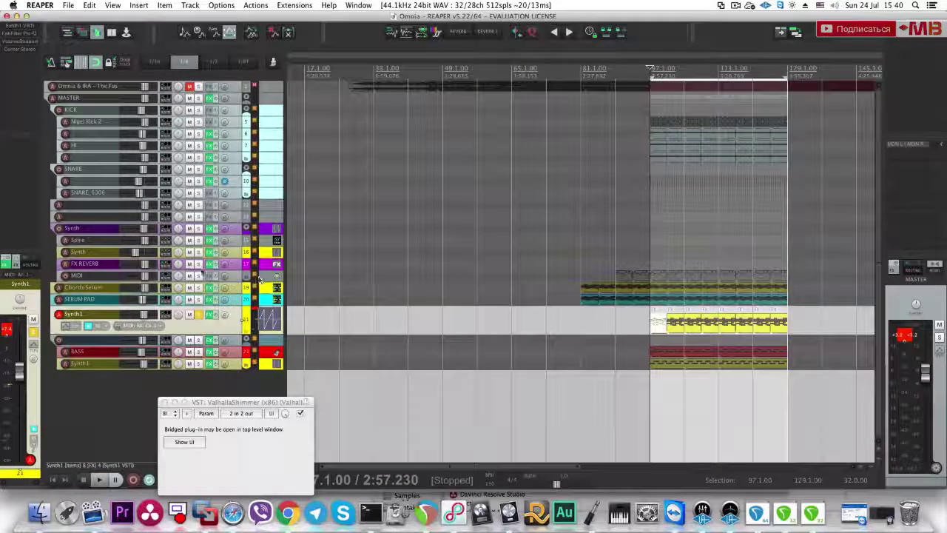
Step: Add Eventide Blackhole directly after Synth1 in the layer's effects chain, with mix 59 and size 47
click(263, 299)
key(Down)
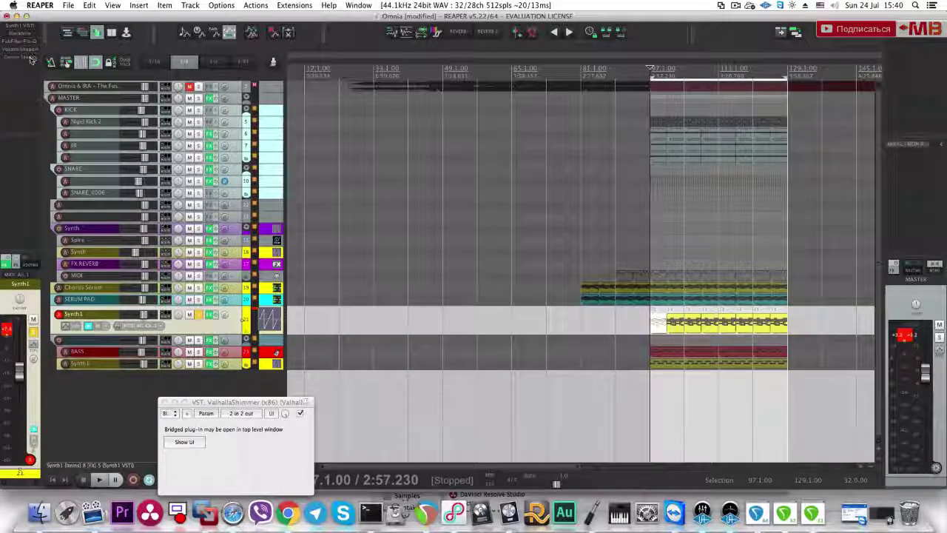
click(29, 57)
key(space)
drag(63, 133, 66, 117)
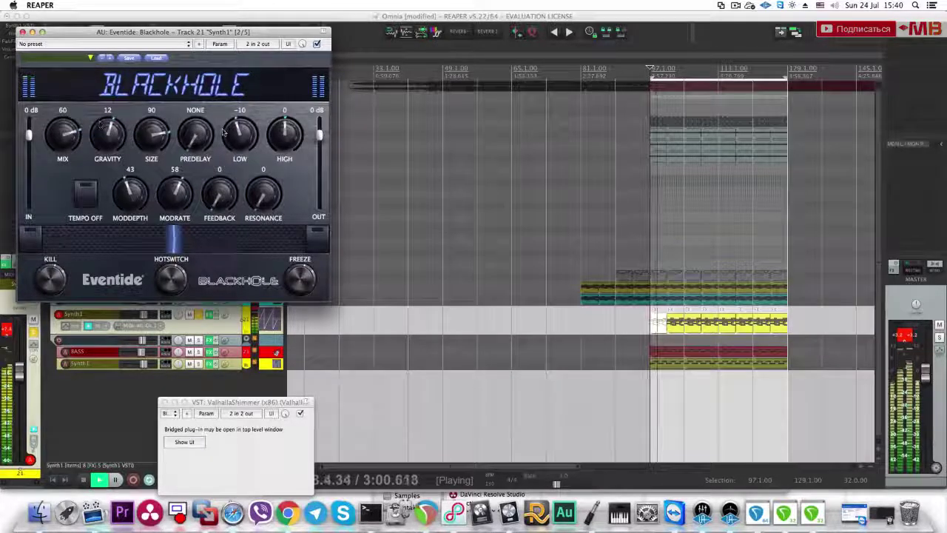
drag(157, 137, 154, 148)
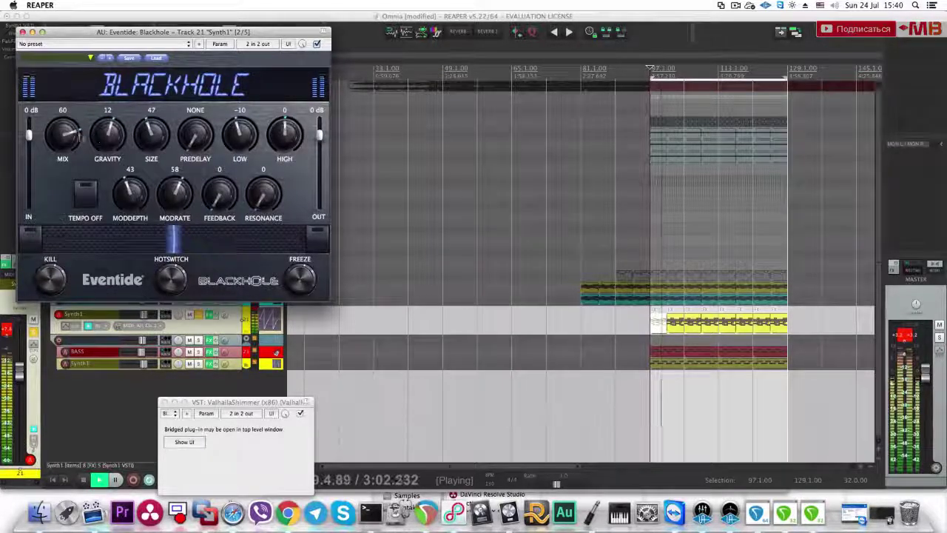
drag(75, 137, 74, 139)
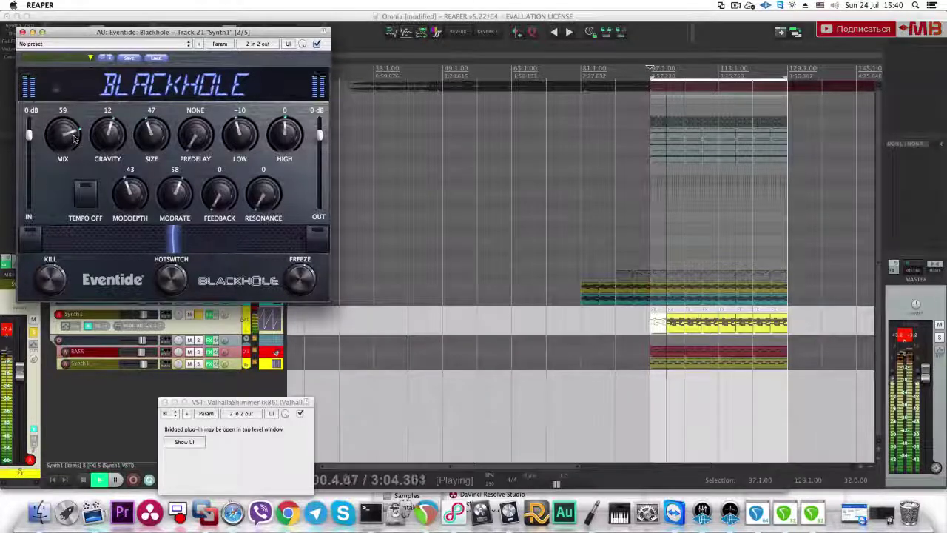
click(22, 33)
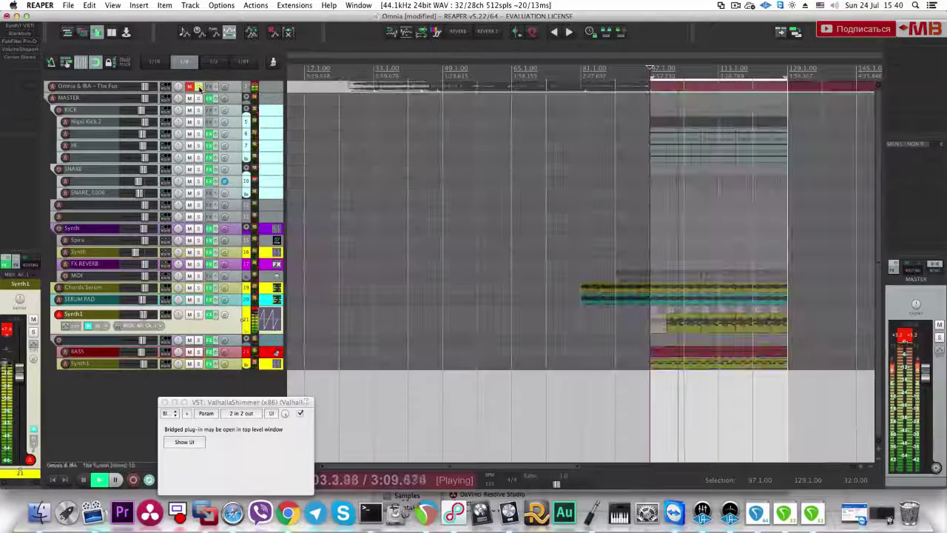
Step: Briefly solo the reference track against the reverberated mix, then stop playback
click(198, 87)
click(198, 86)
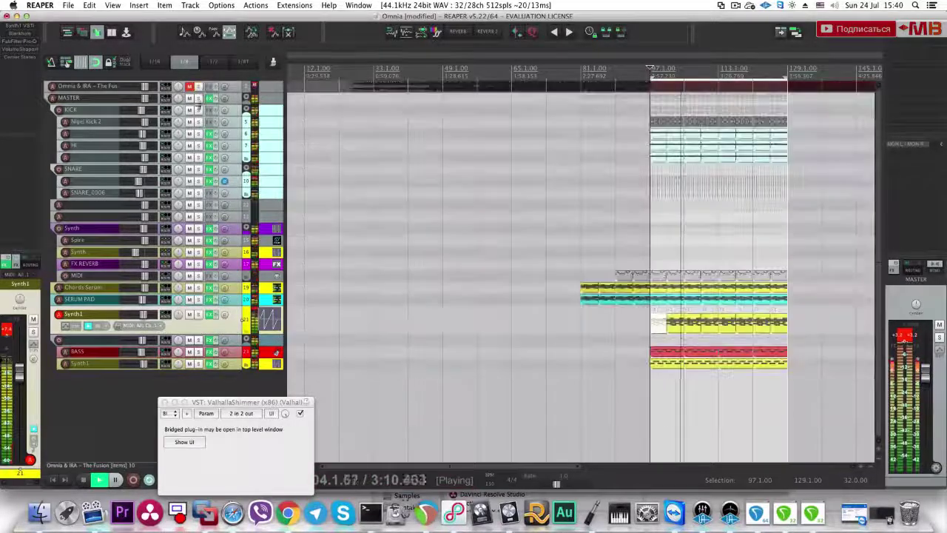
key(space)
Step: Solo the Synth folder track and insert Eventide Blackhole into its effects chain
click(199, 228)
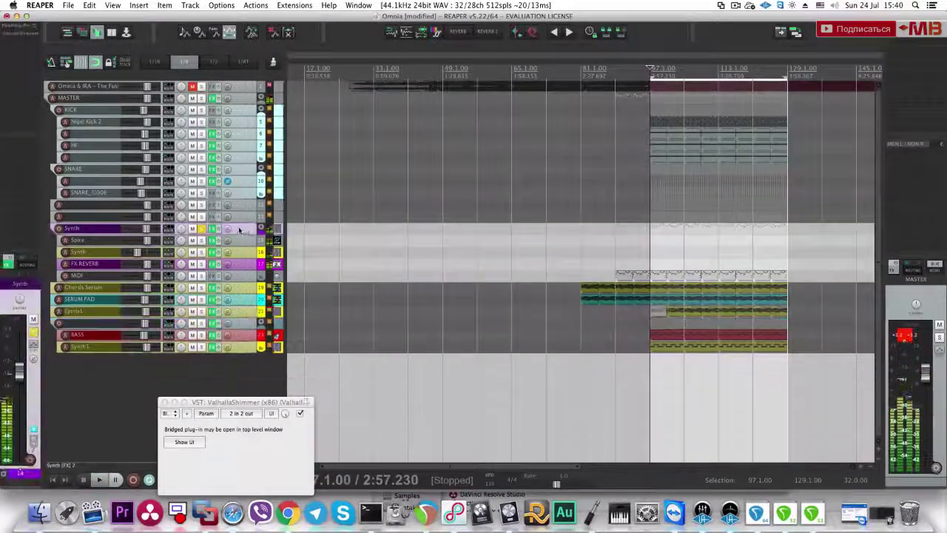
click(209, 228)
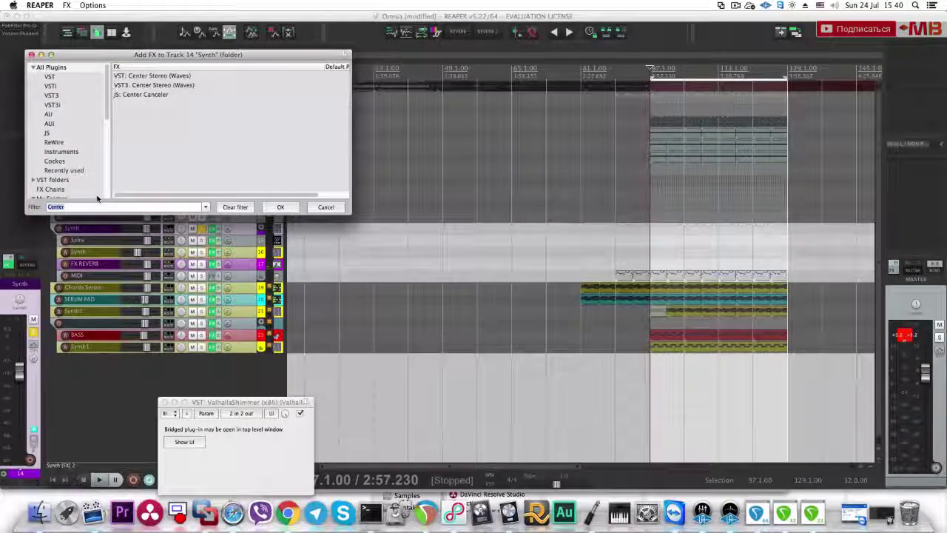
key(Escape)
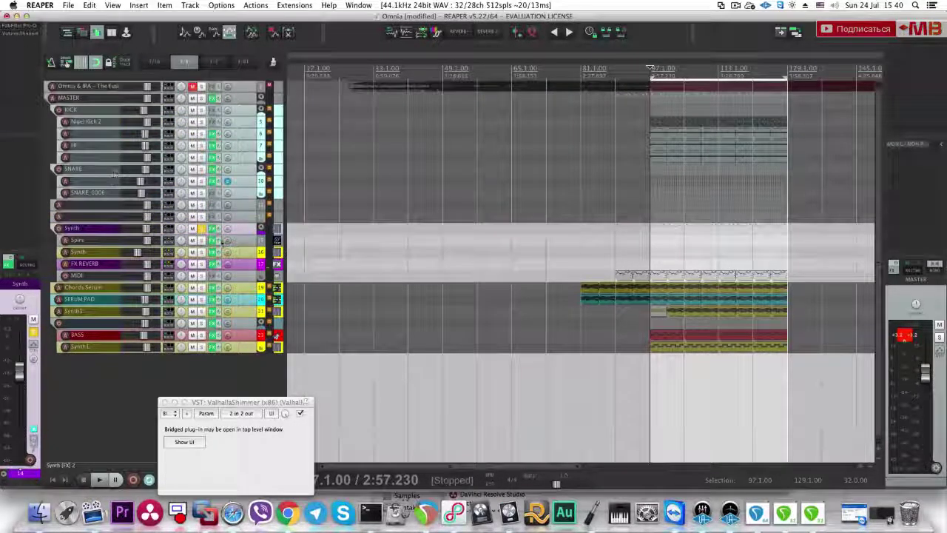
key(t)
click(420, 219)
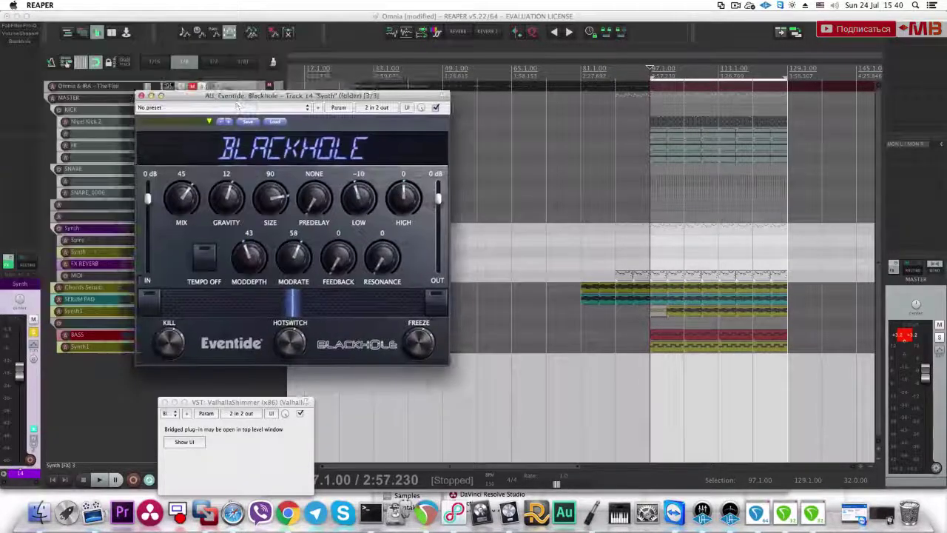
Step: Set the Synth folder's Blackhole mix to 49 while listening to it soloed and in the full mix
drag(181, 196, 201, 172)
key(space)
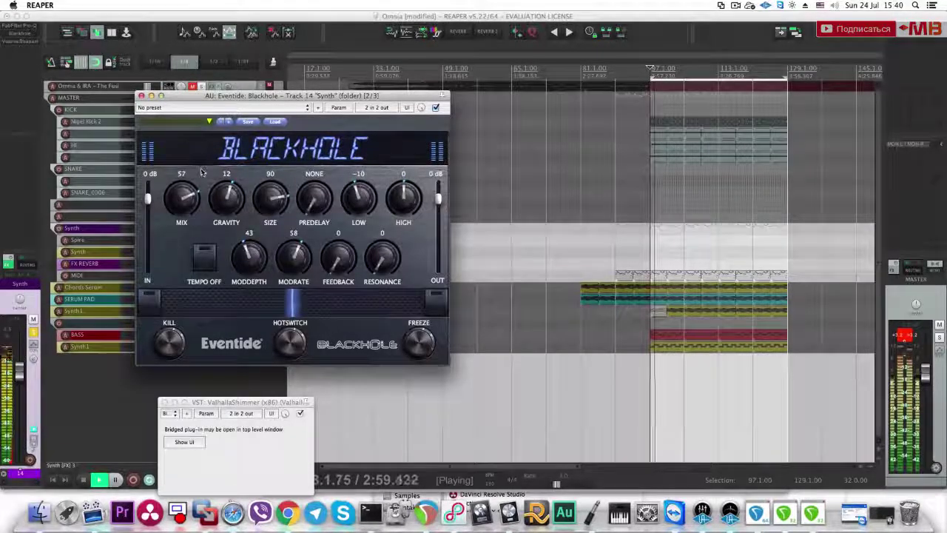
click(142, 95)
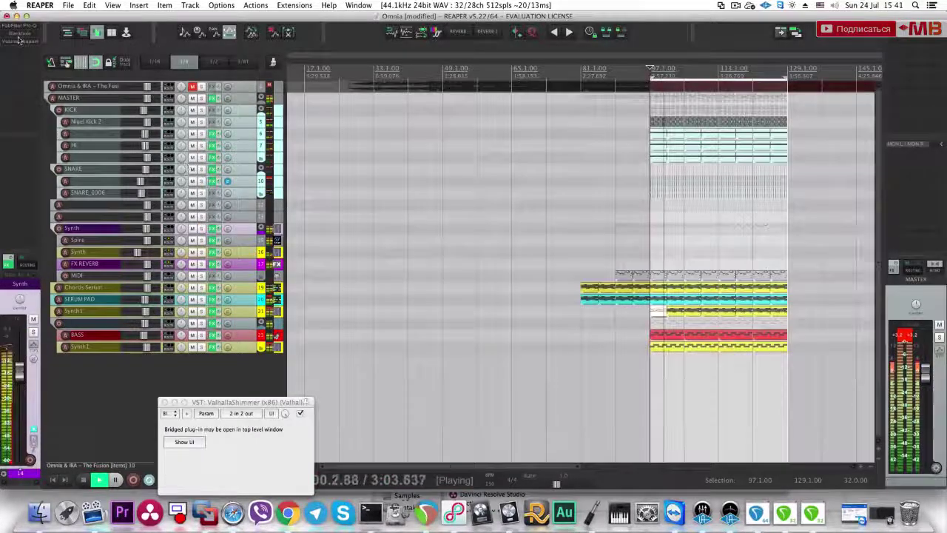
click(19, 34)
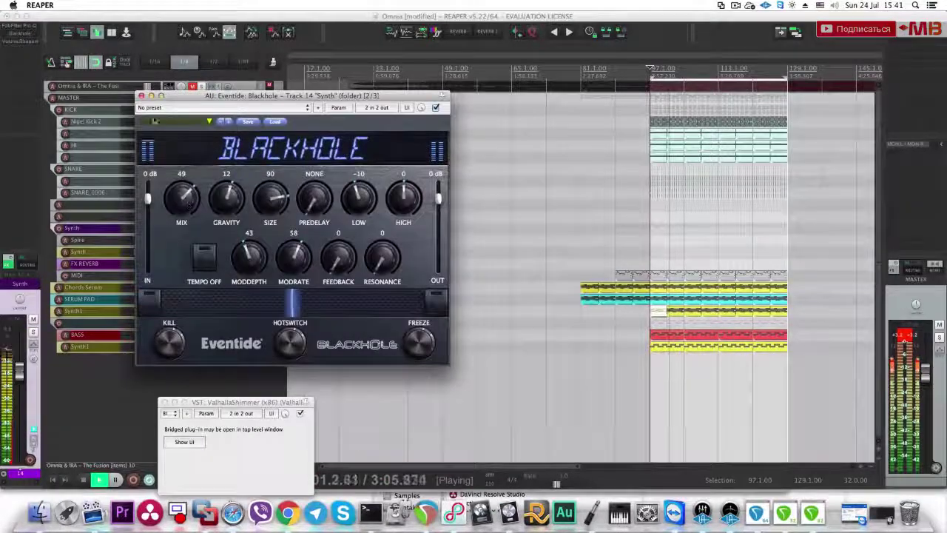
click(141, 95)
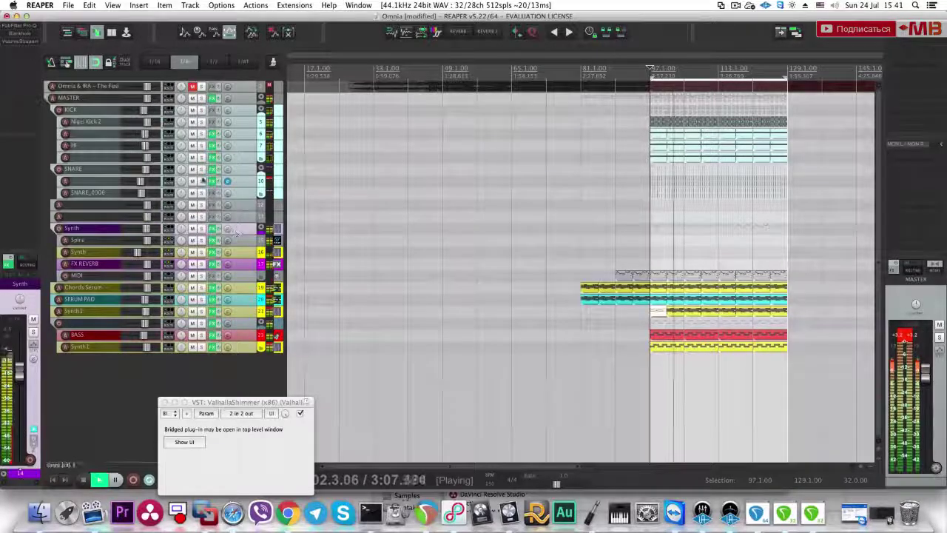
Step: Lower the Synth folder's Pro-Q 2 low cut to about 212 Hz with a Q of about 0.52
click(213, 228)
drag(196, 162, 181, 167)
right_click(181, 166)
mouse_move(240, 186)
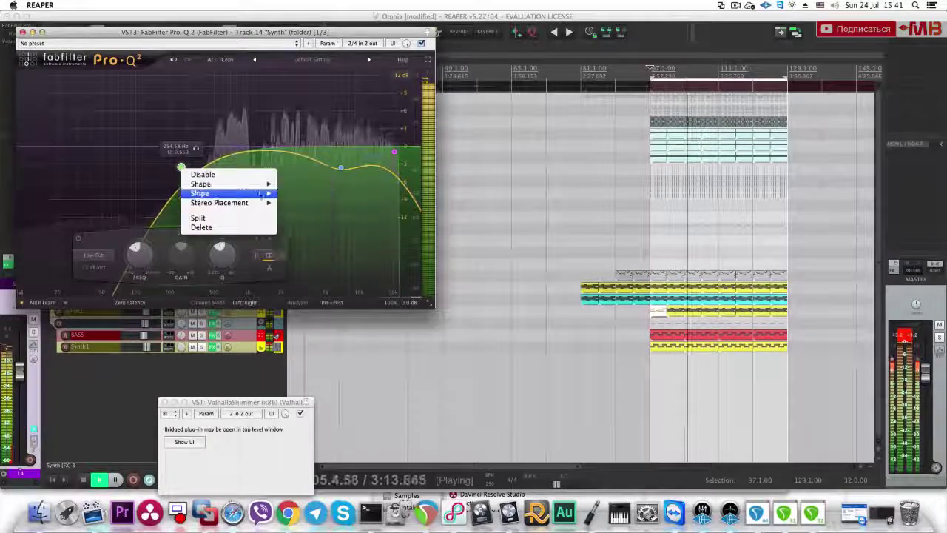
click(301, 204)
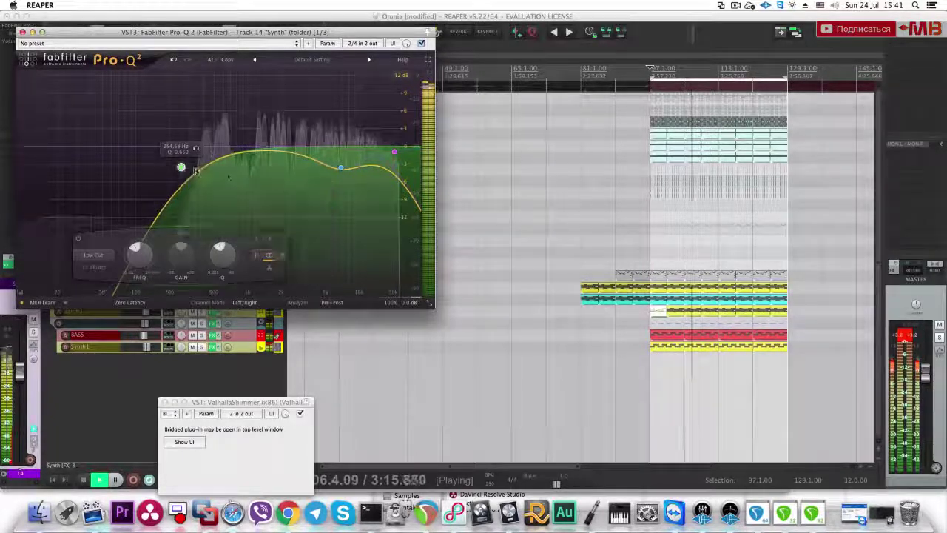
drag(181, 168, 172, 177)
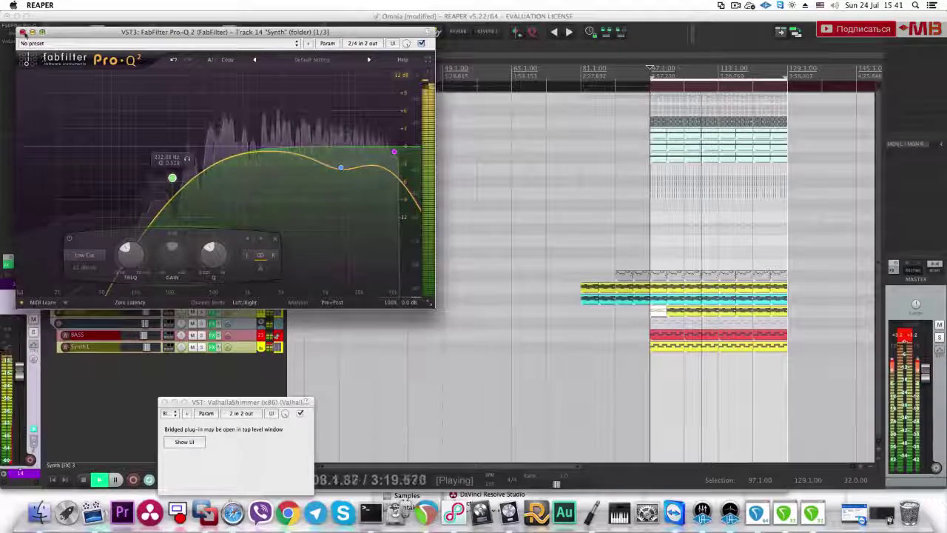
click(23, 32)
click(205, 88)
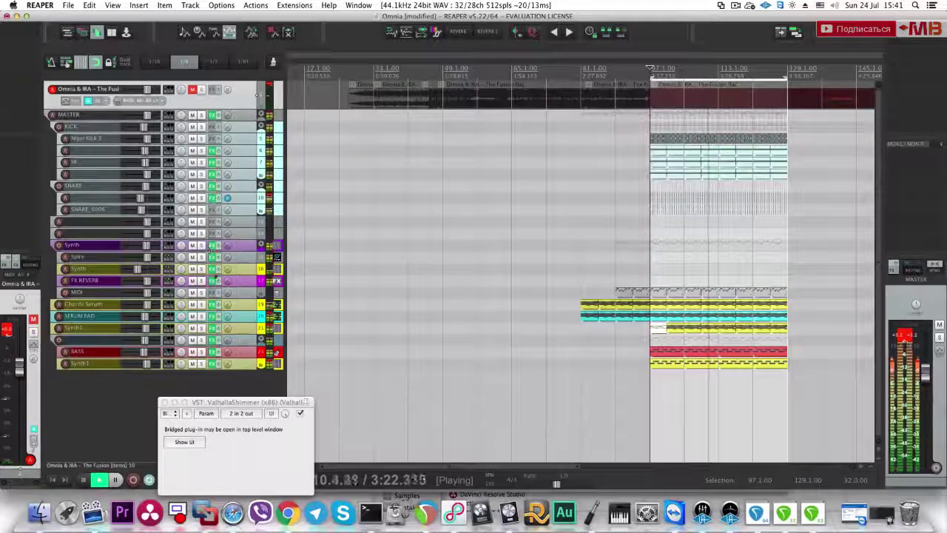
Step: Solo the Synth folder track and set its Blackhole mix to 35
click(201, 245)
key(space)
click(25, 34)
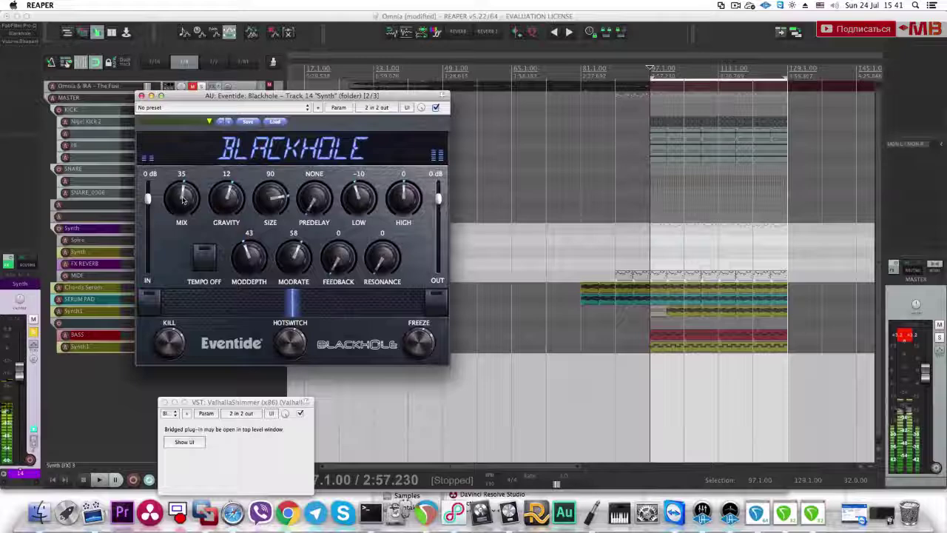
click(141, 96)
Step: Check the High Band curve in the Synth folder's VolumeShaper 4 during soloed playback, then end the solo
click(20, 42)
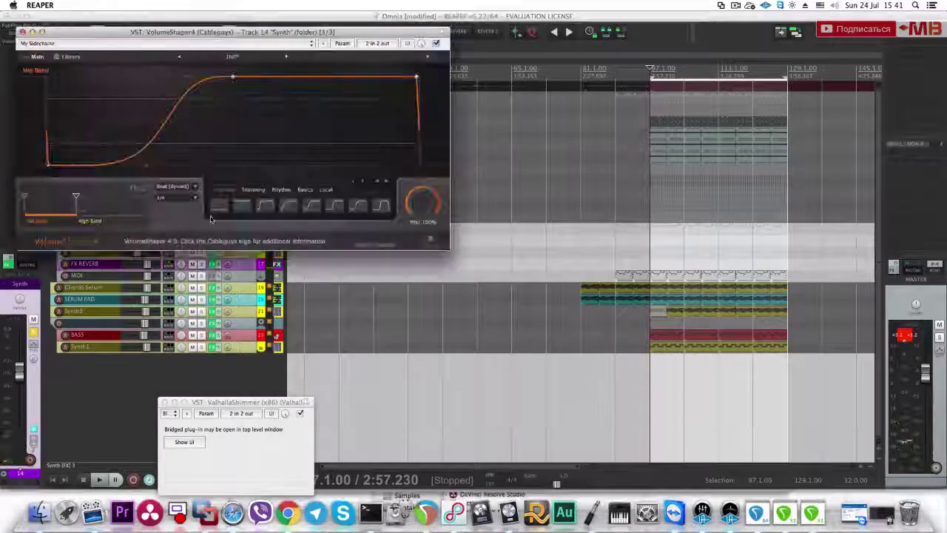
click(104, 213)
key(space)
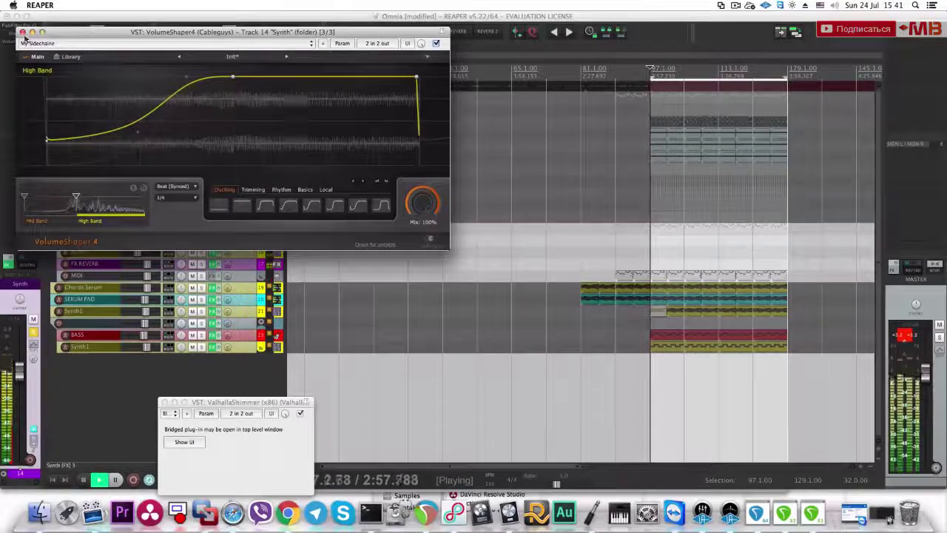
click(23, 31)
click(201, 228)
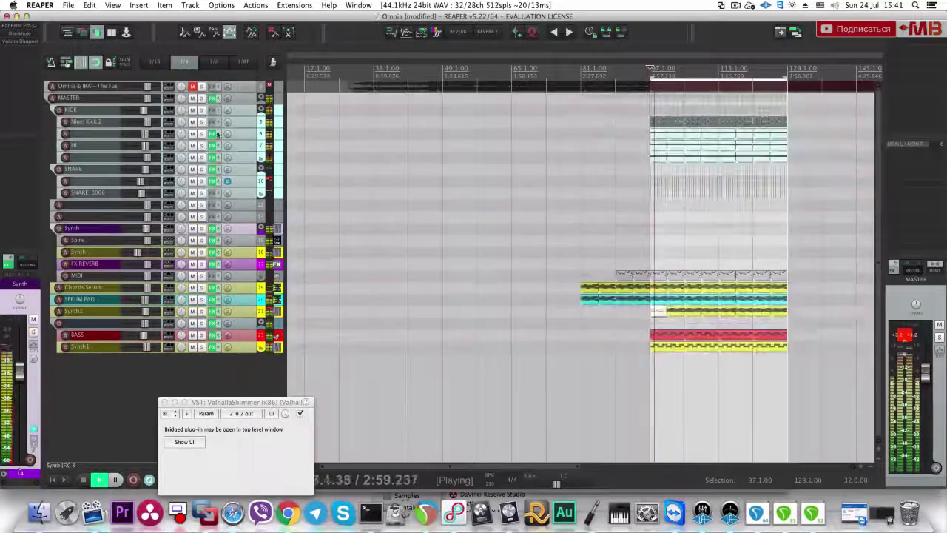
Step: Briefly solo the reference track to compare it with the full mix, then stop playback
click(201, 87)
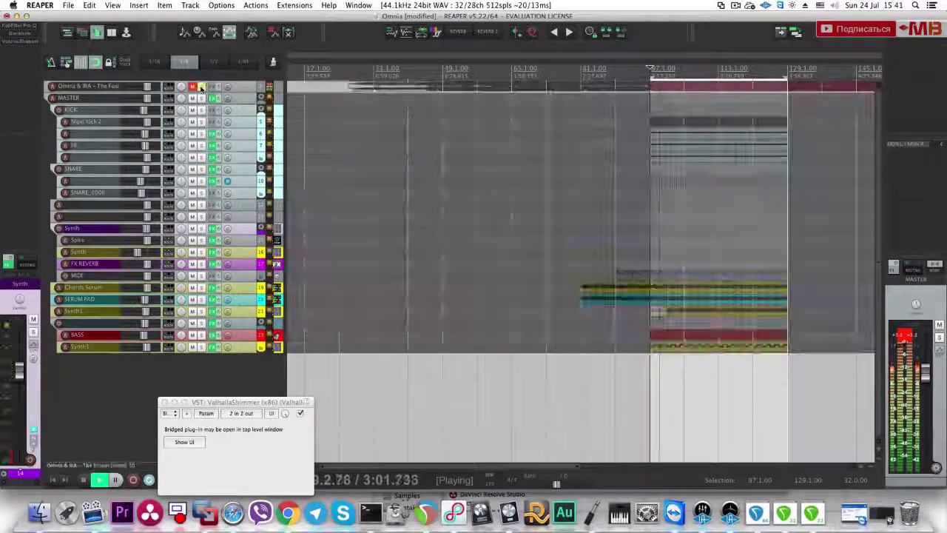
click(200, 87)
key(space)
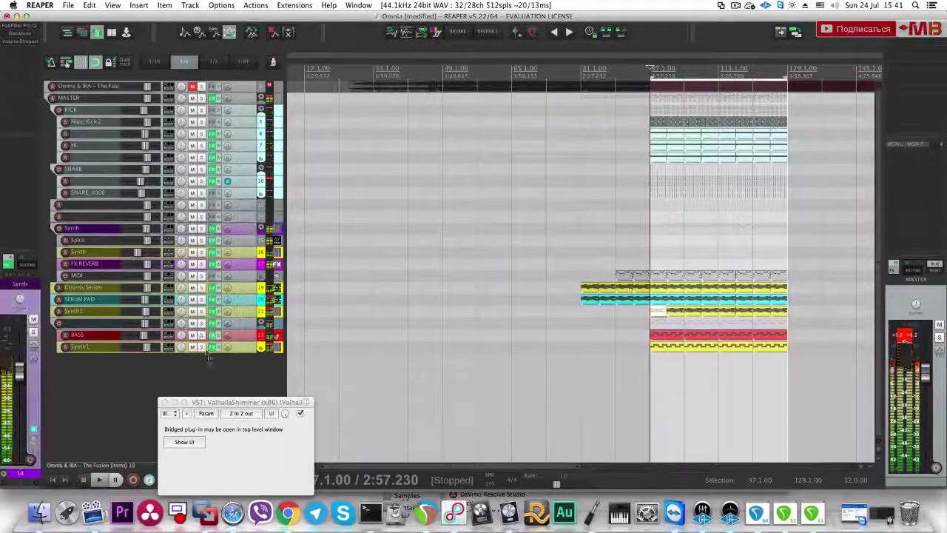
Step: Solo the Synth1 track directly below the BASS track
click(202, 335)
click(199, 338)
click(199, 361)
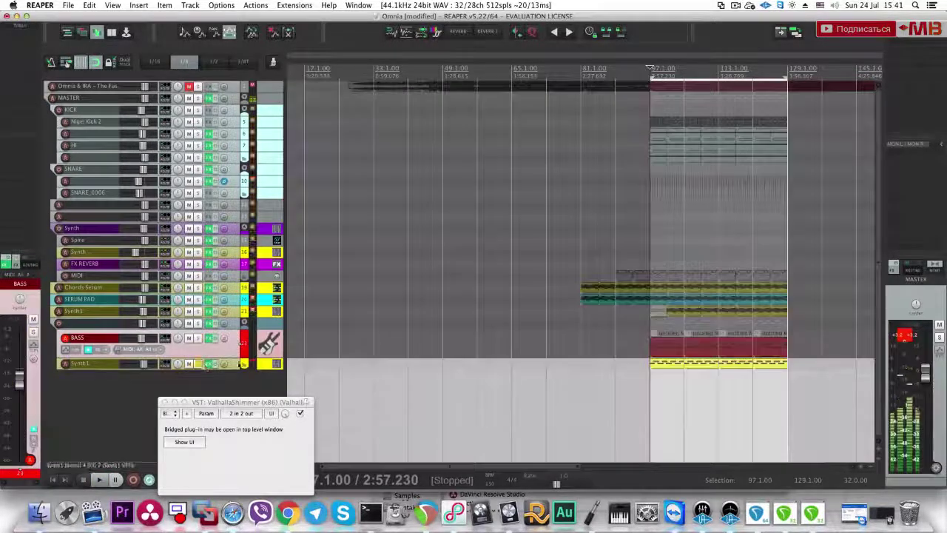
Step: Close the floating ValhallaShimmer window and save the Omnia project
key(super+s)
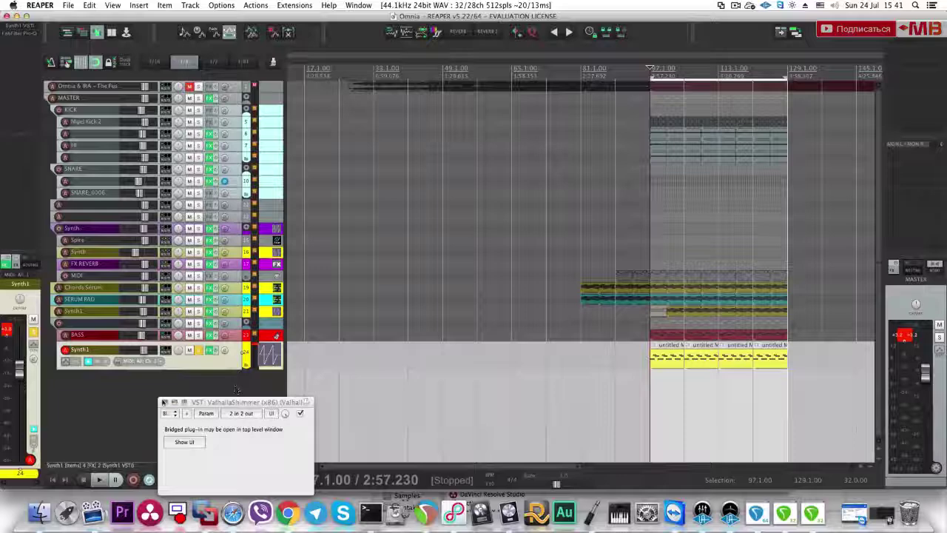
click(164, 402)
key(super+s)
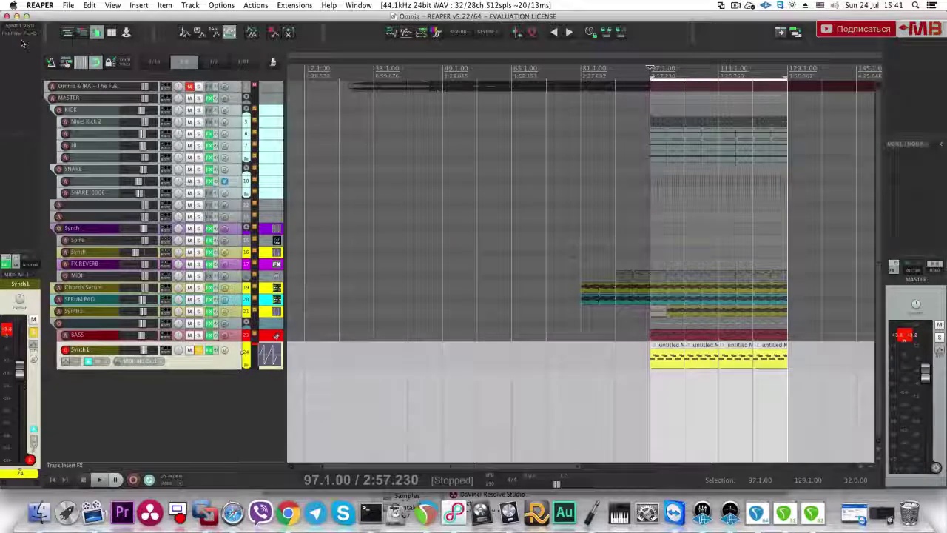
Step: Listen to the lower Synth1 and BASS tracks soloed in turn, then stop with Synth1 selected
key(space)
key(space)
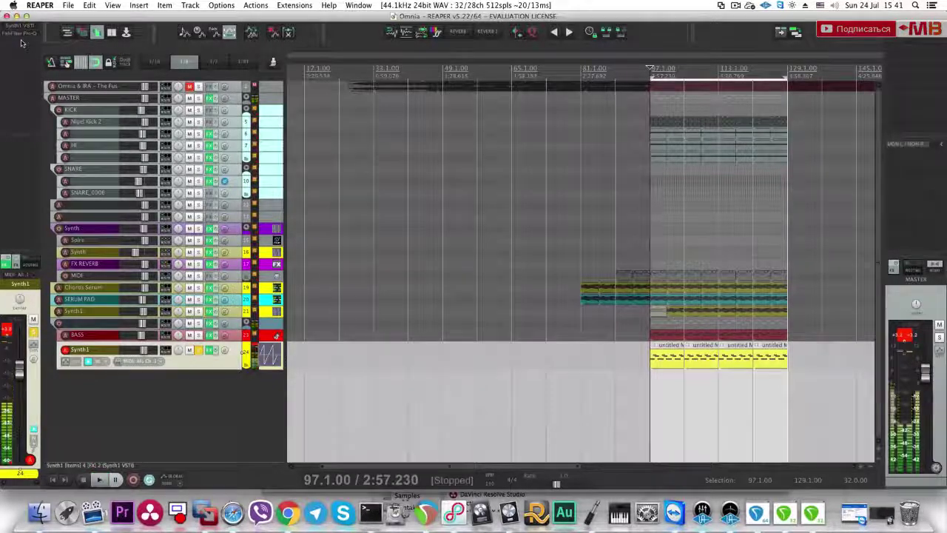
key(space)
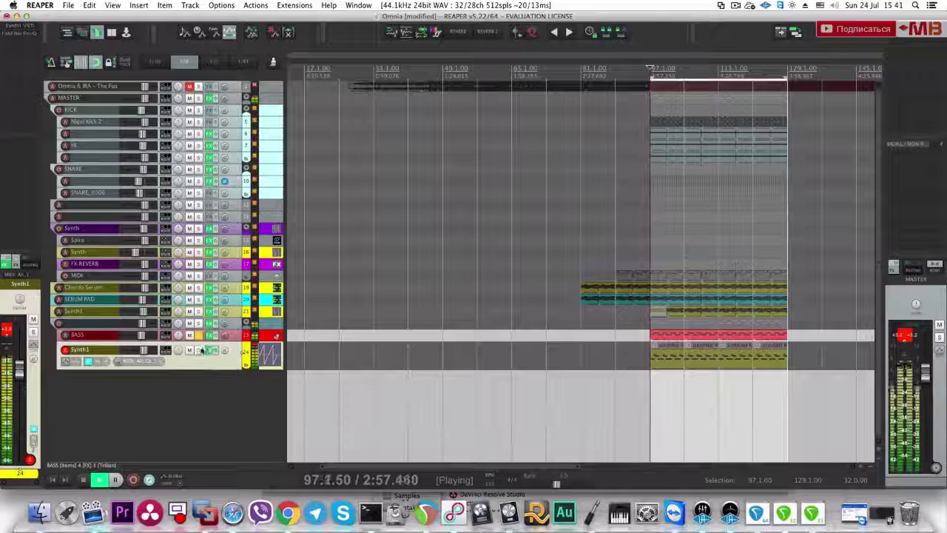
key(Up)
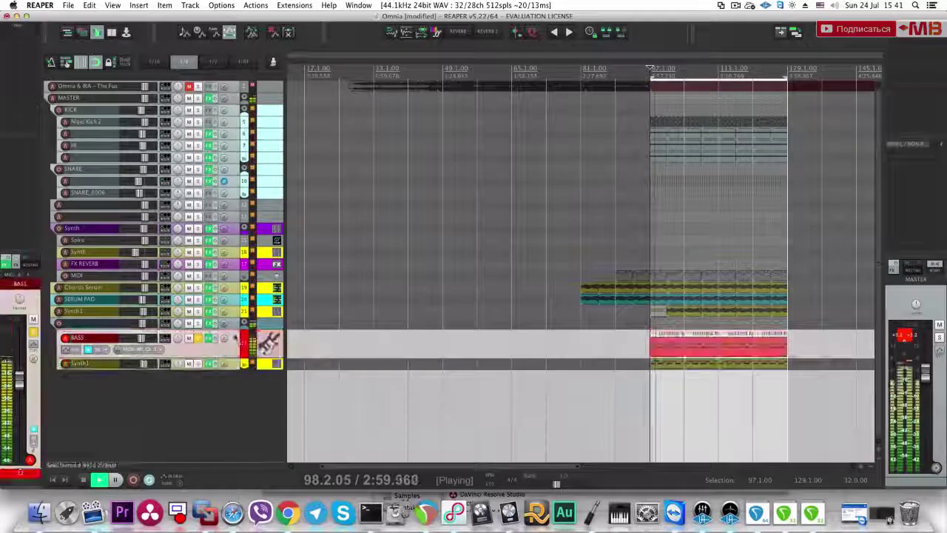
click(231, 365)
key(space)
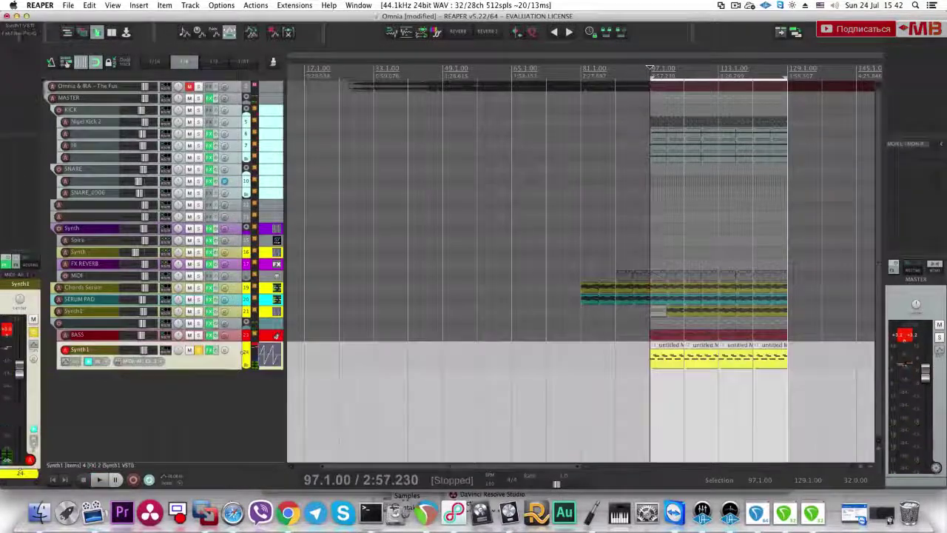
Step: Raise the unison spread in the lower Synth1 track's instrument during soloed playback
click(209, 350)
key(space)
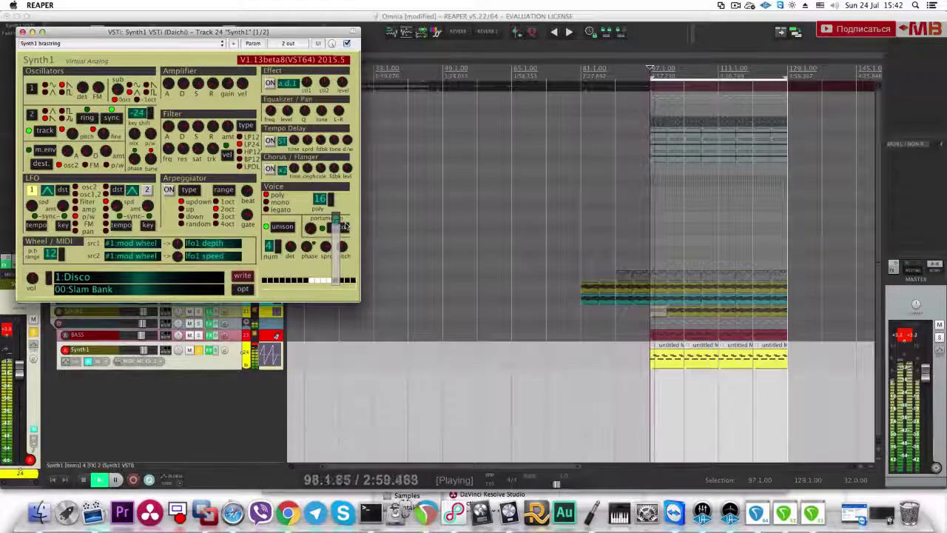
click(23, 34)
key(space)
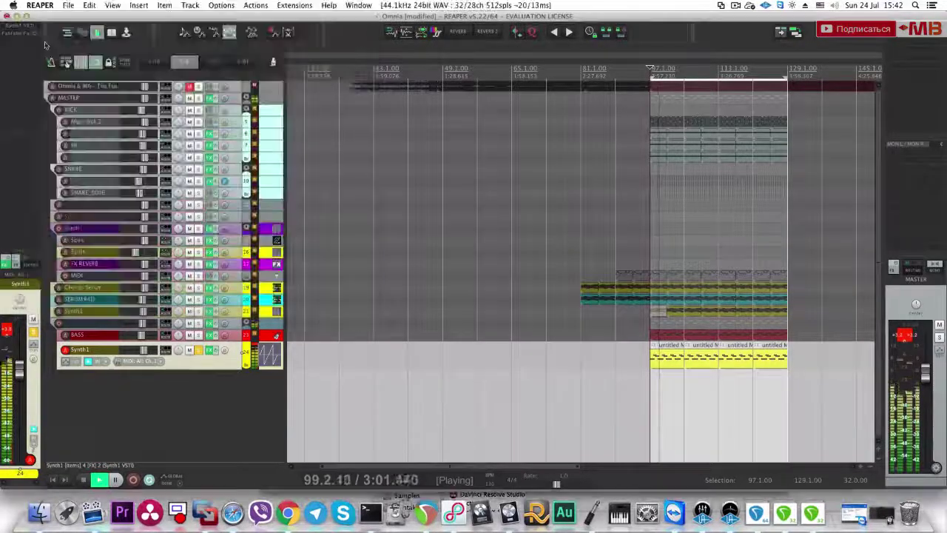
Step: Insert Waves Center Stereo before Pro-Q on the lower Synth1 track and reduce its Center level to about -5
click(25, 42)
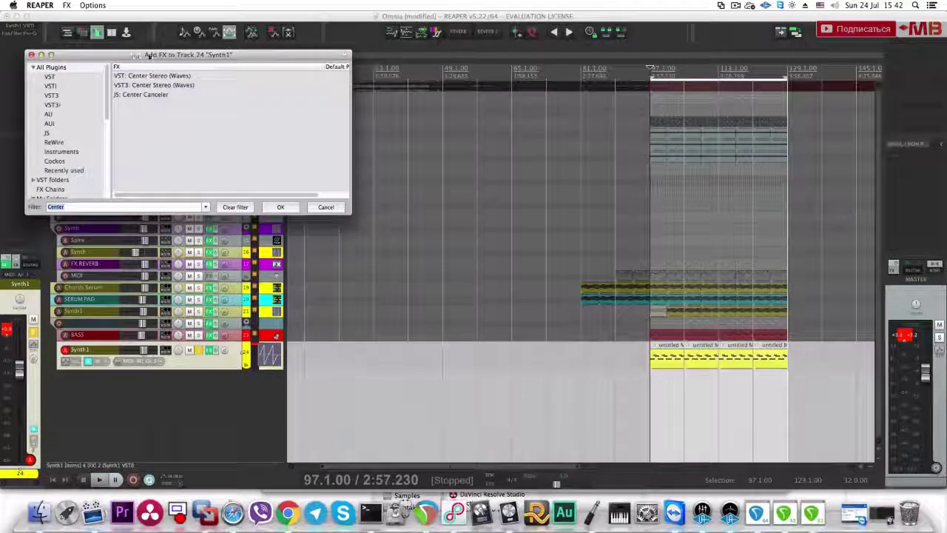
double_click(148, 75)
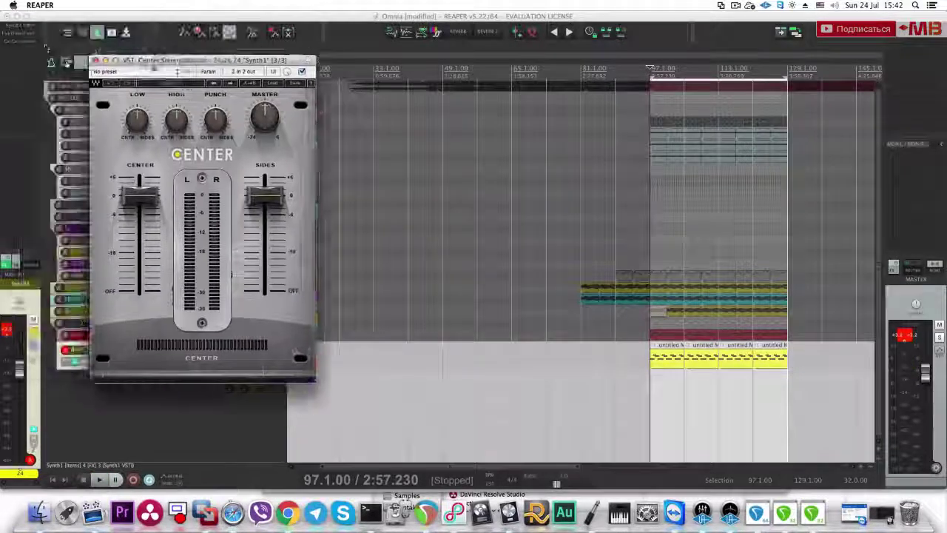
drag(31, 35, 30, 32)
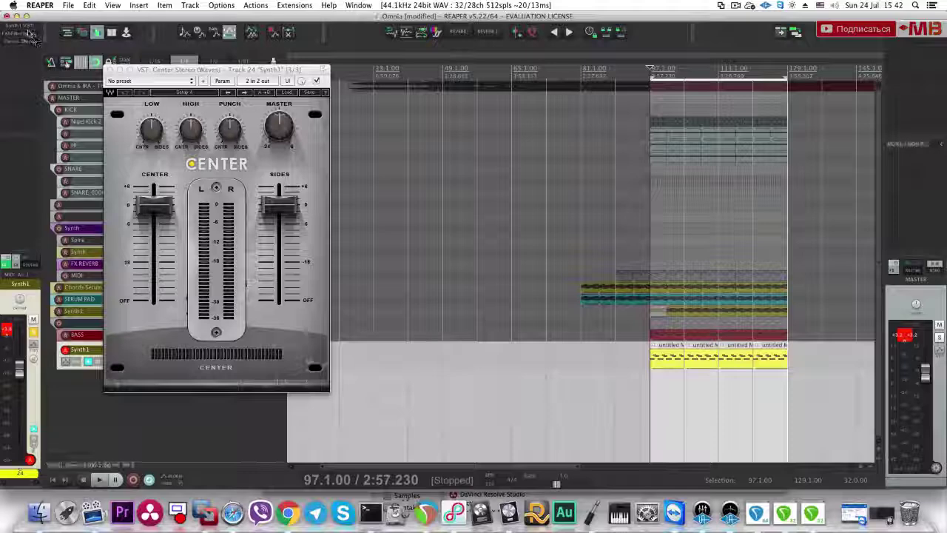
drag(154, 206, 155, 222)
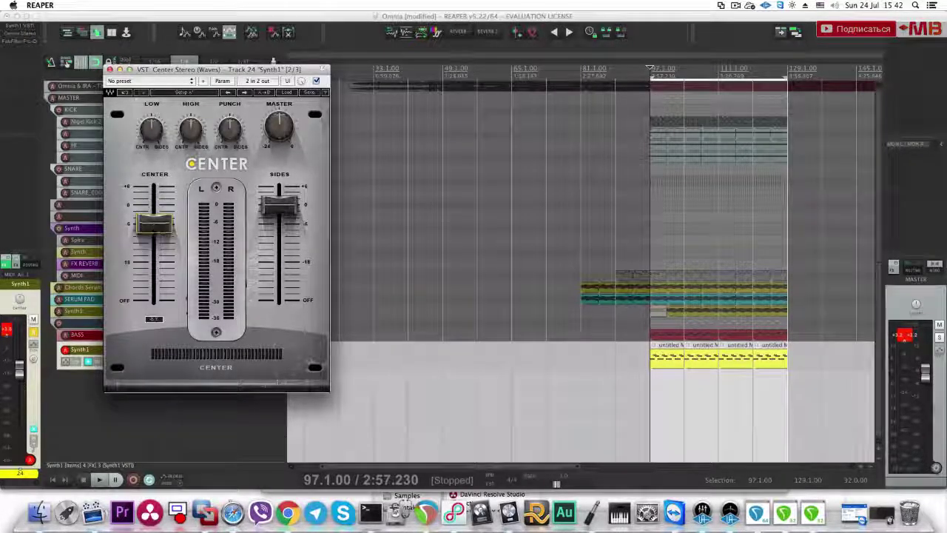
click(110, 70)
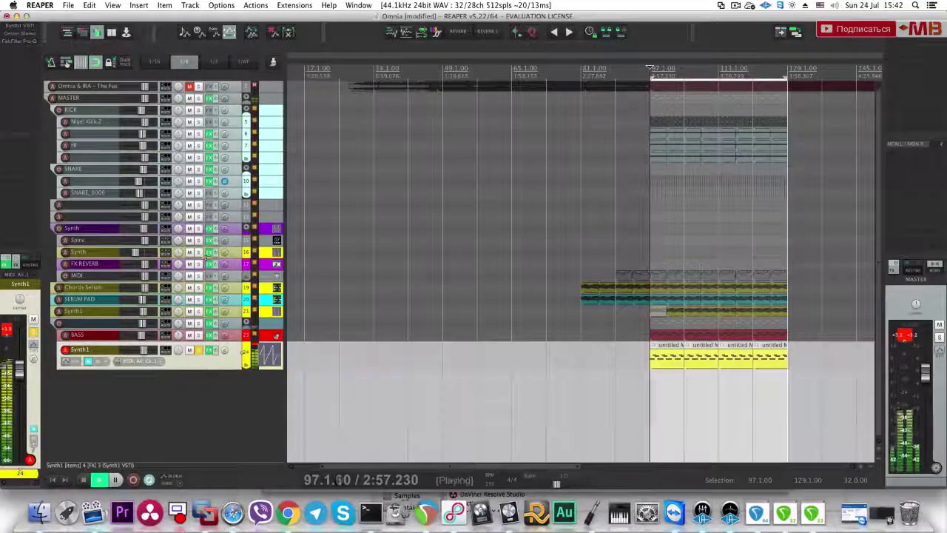
Step: Audition the BASS track and the upper Synth1 track soloed, and check the upper Synth1's Center Stereo settings
click(193, 336)
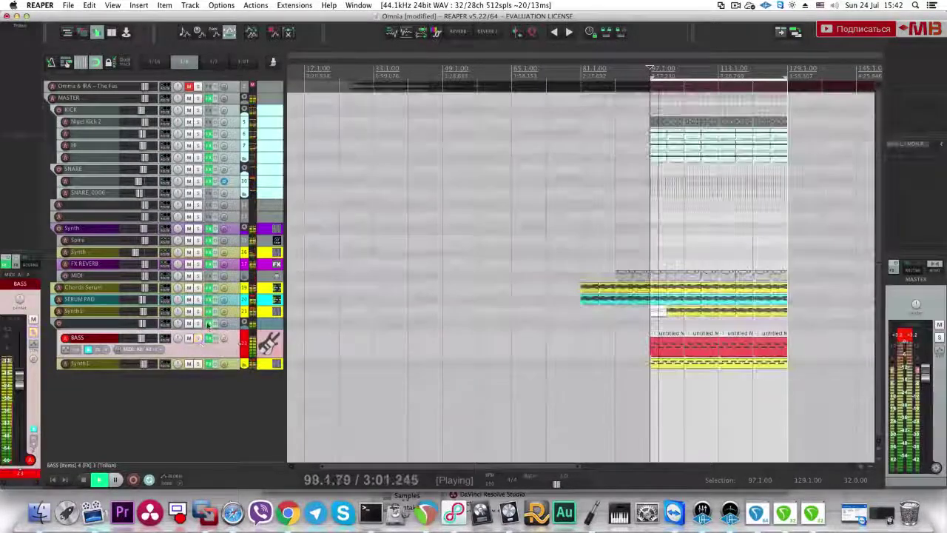
click(198, 324)
click(198, 323)
click(197, 311)
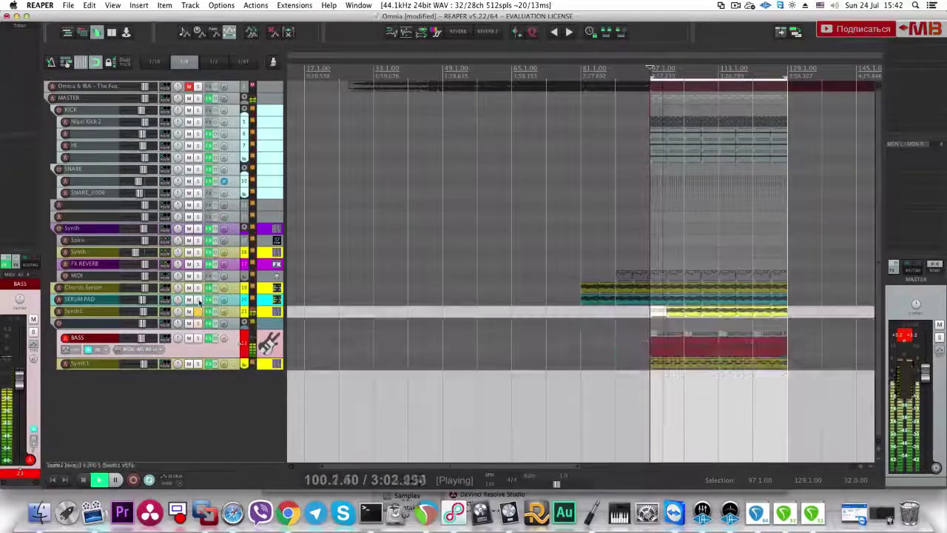
key(space)
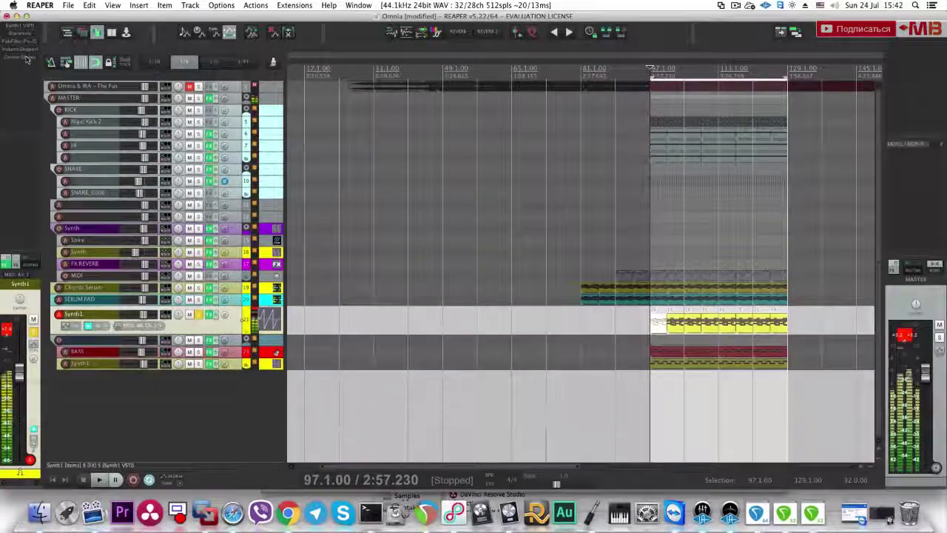
click(26, 59)
click(23, 32)
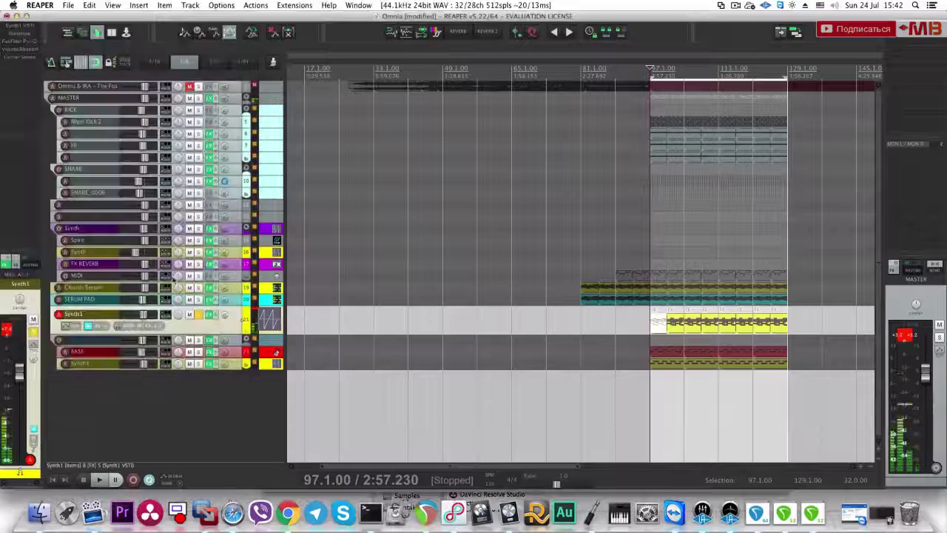
Step: Solo the SERUM PAD track and add Waves Center Stereo with its Center level lowered to about -5
key(Up)
key(space)
key(space)
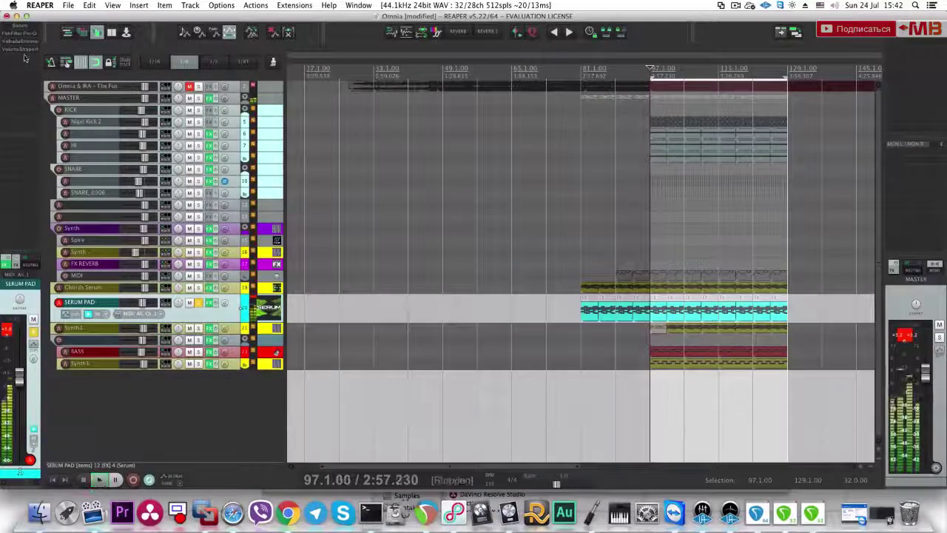
click(26, 58)
click(164, 85)
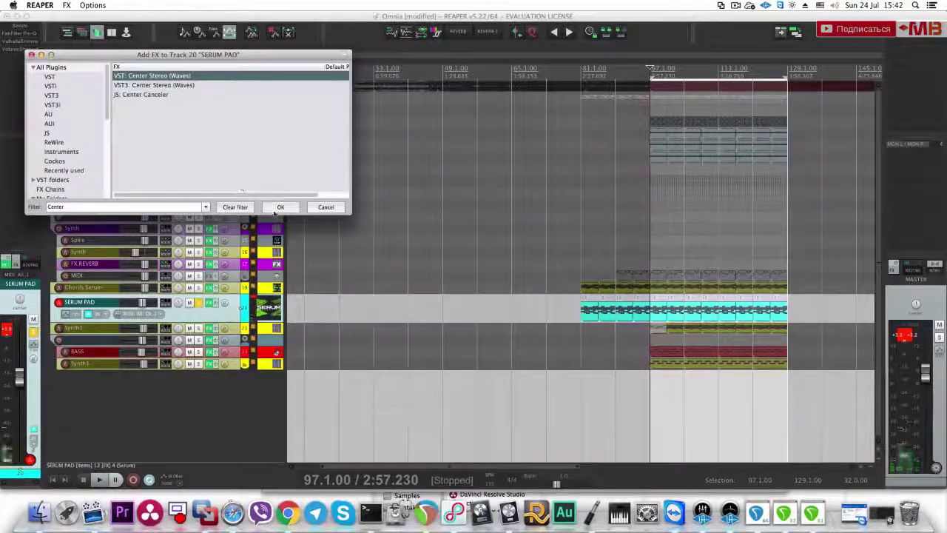
key(Return)
key(space)
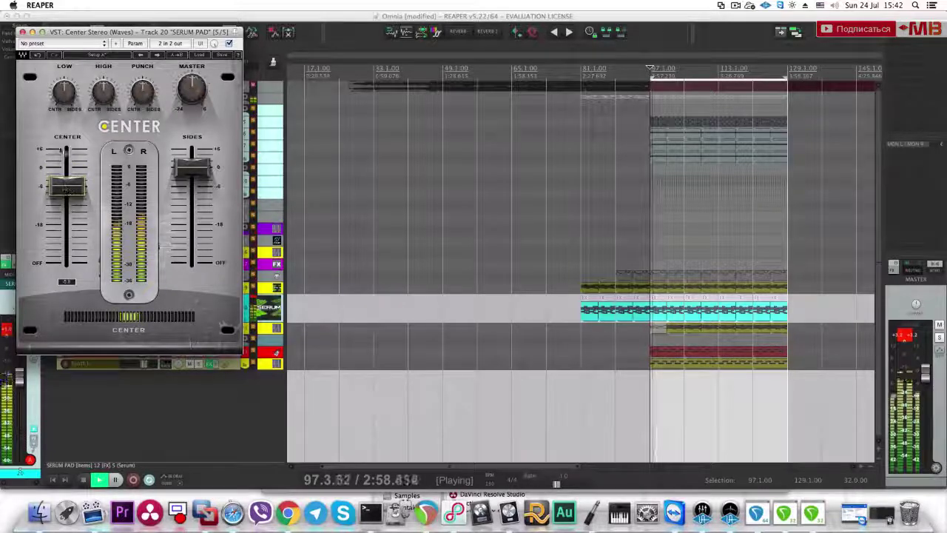
click(23, 32)
Step: Audition the Chords Serum and MIDI tracks soloed in turn, then return to the full mix
click(200, 288)
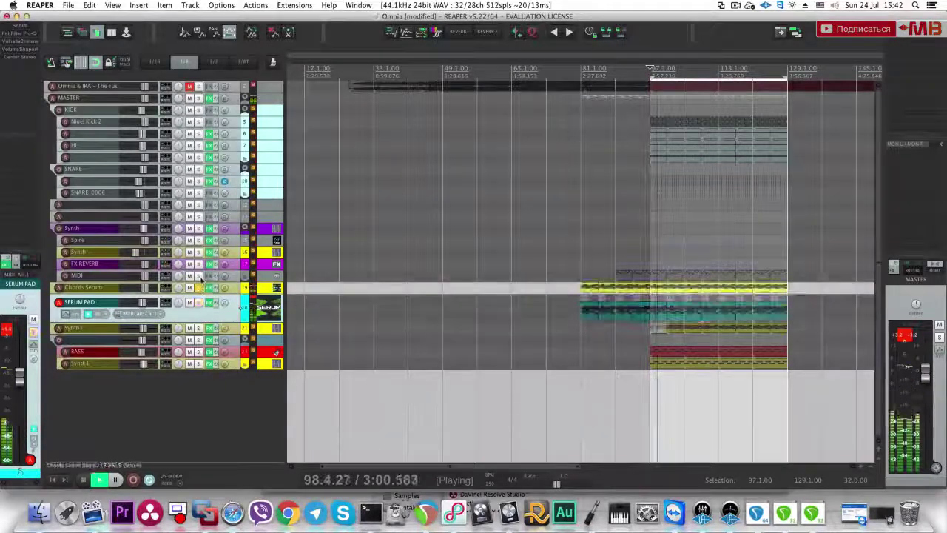
click(201, 277)
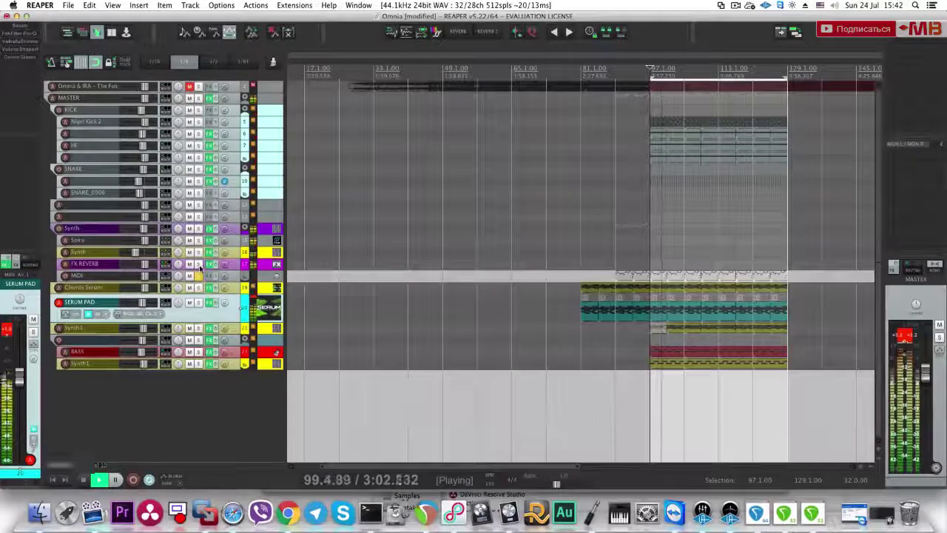
click(198, 274)
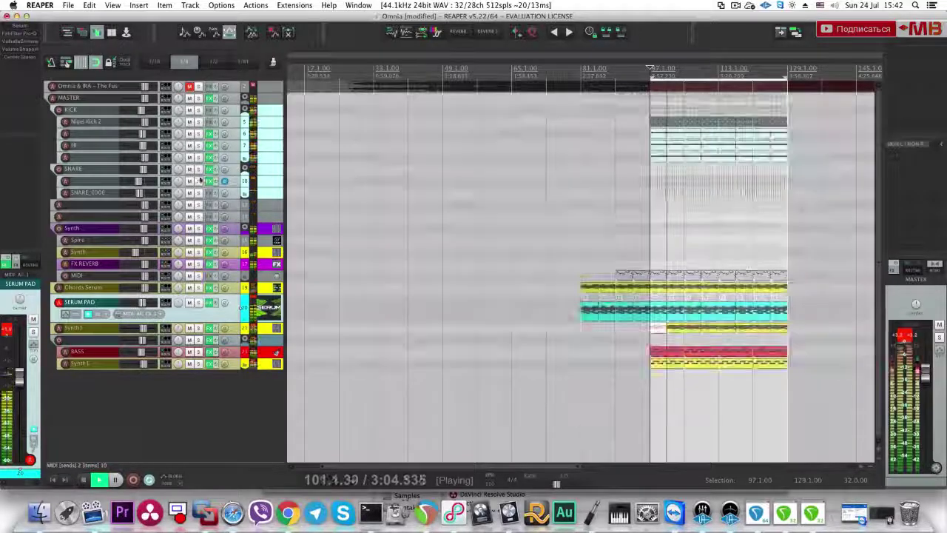
Step: Compare the full mix with the Omnia & IRA reference track by toggling the reference's solo during playback
click(199, 88)
click(200, 87)
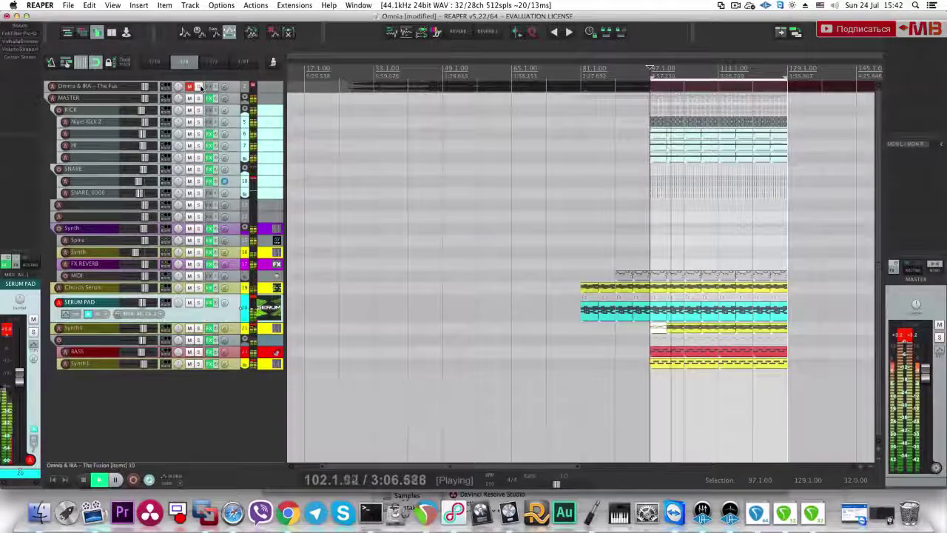
click(200, 87)
click(200, 87)
key(space)
key(space)
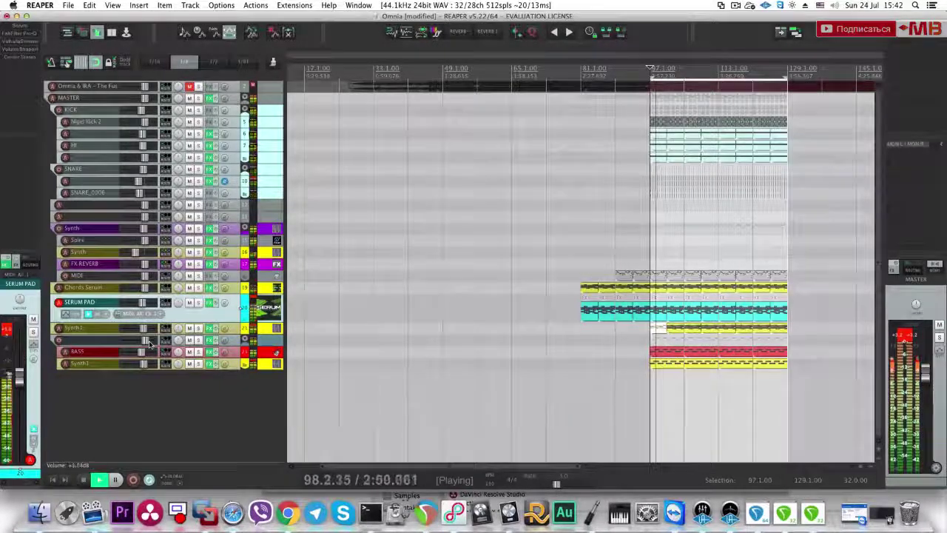
Step: Nudge the BASS track's volume and compare the mix with the soloed reference track again
drag(144, 353, 144, 352)
click(199, 87)
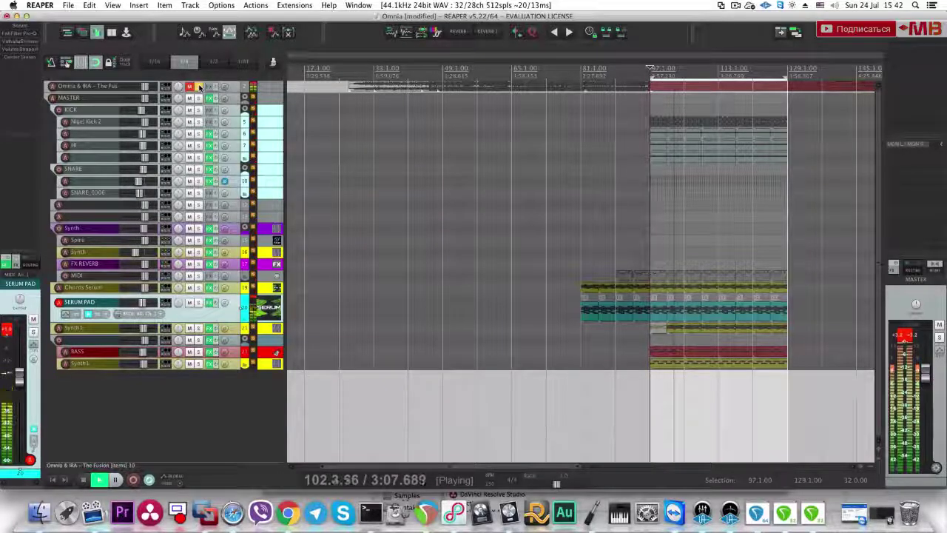
click(198, 86)
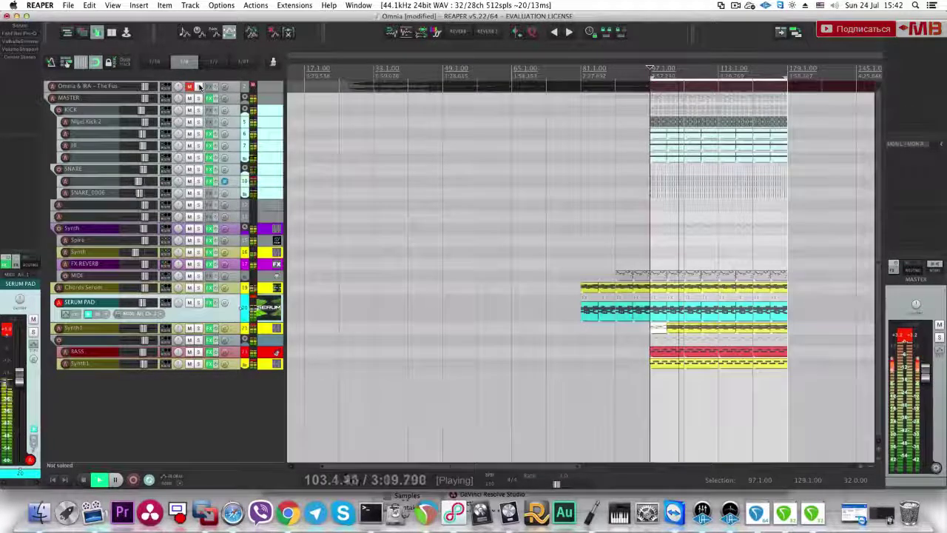
click(198, 87)
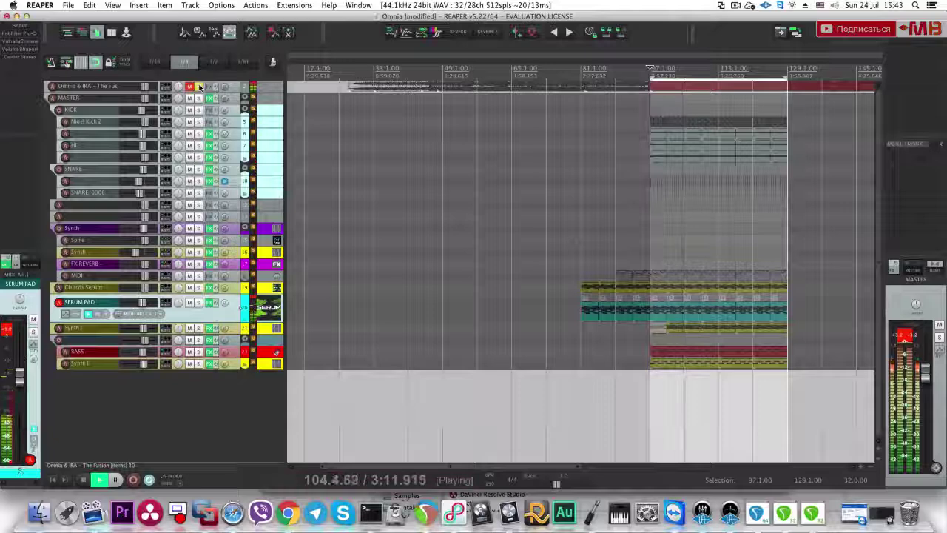
click(198, 87)
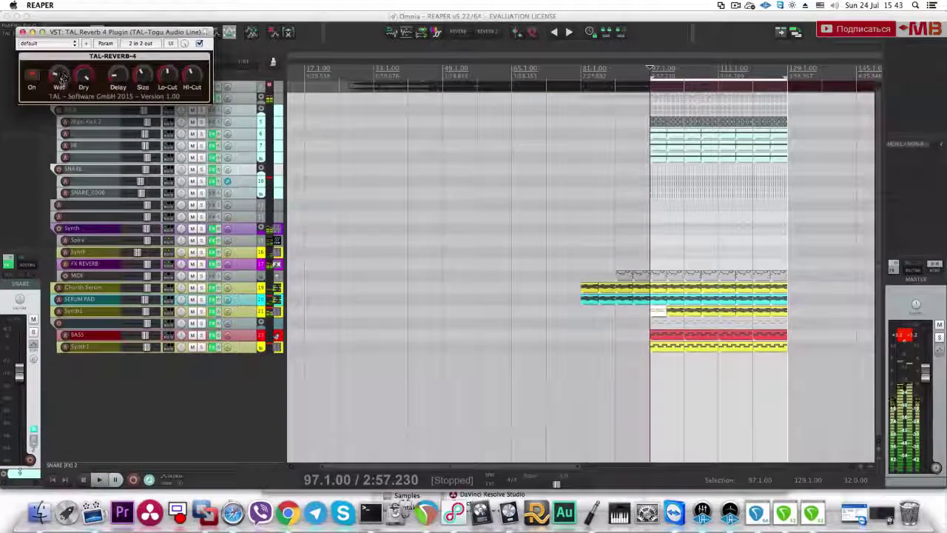
Step: Close the SNARE track's TAL Reverb 4 window, solo the reference track and play it from bar 33
click(23, 31)
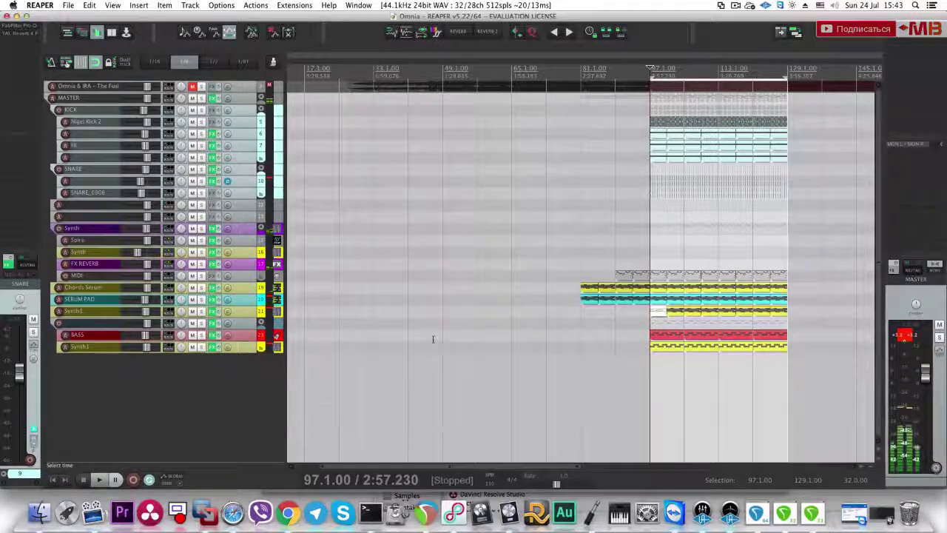
scroll(433, 338, down, 1)
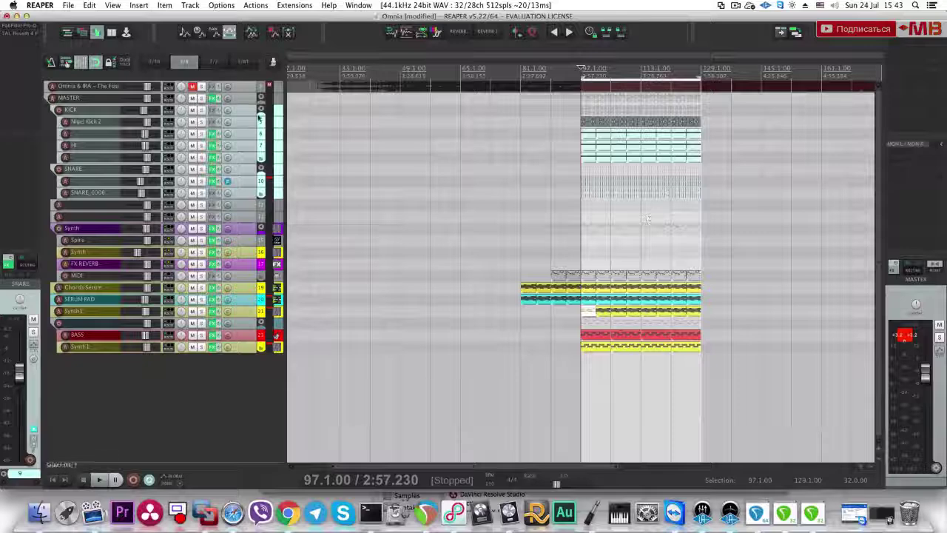
click(201, 87)
scroll(420, 87, down, 5)
click(340, 110)
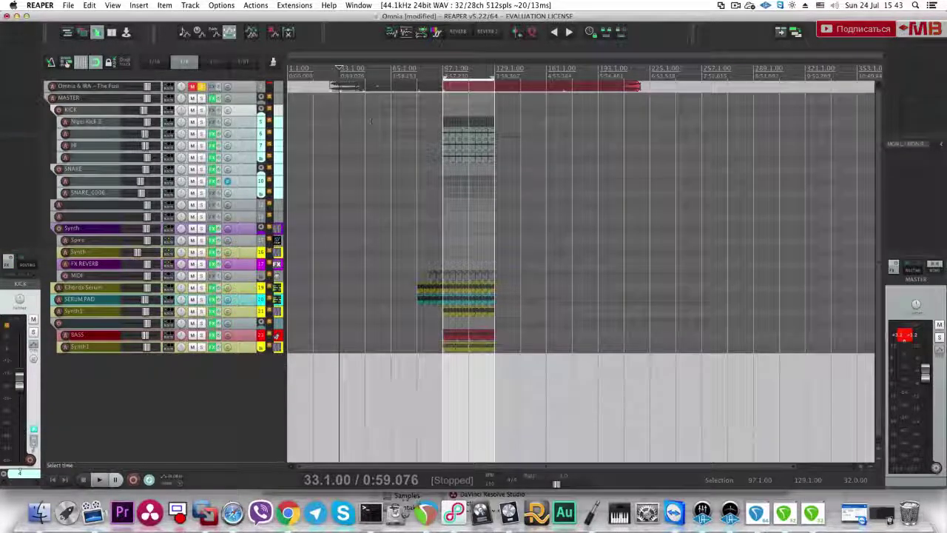
key(space)
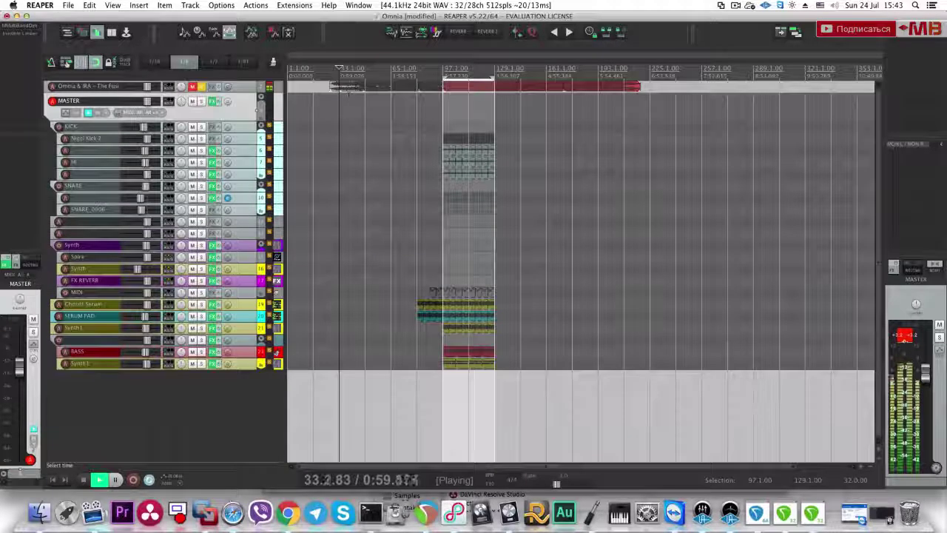
Step: Listen to the reference track from bars 65, 81 and 97, and set the play position to bar 81
key(space)
click(393, 90)
key(space)
click(419, 91)
click(443, 96)
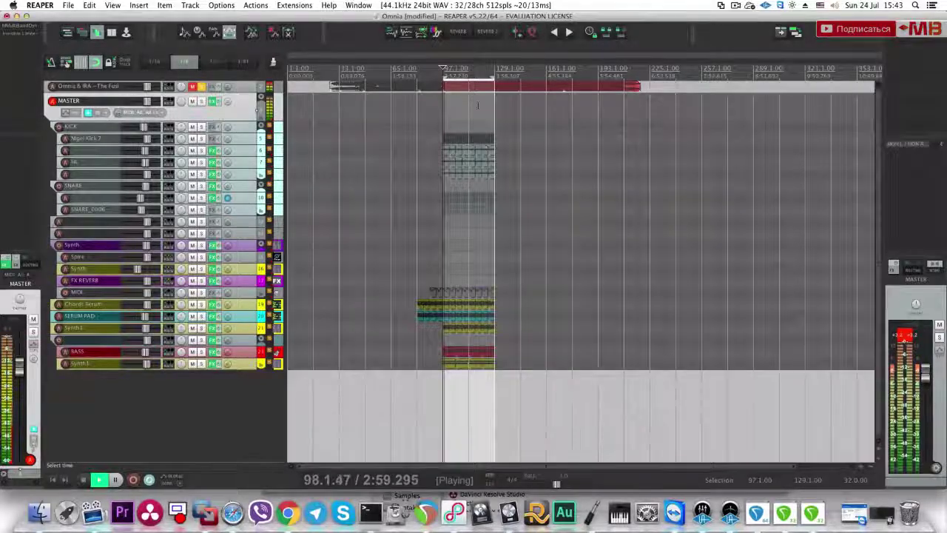
scroll(448, 98, up, 4)
scroll(624, 114, up, 2)
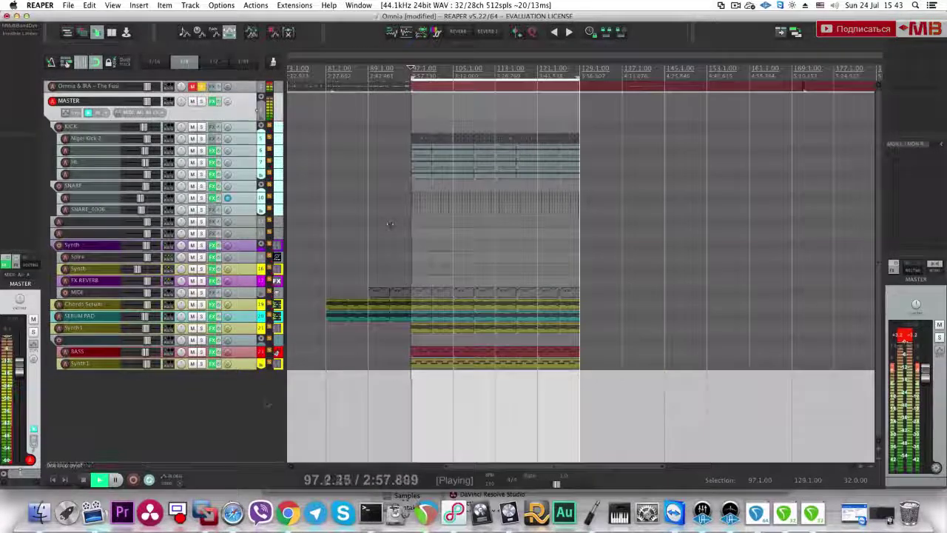
click(273, 397)
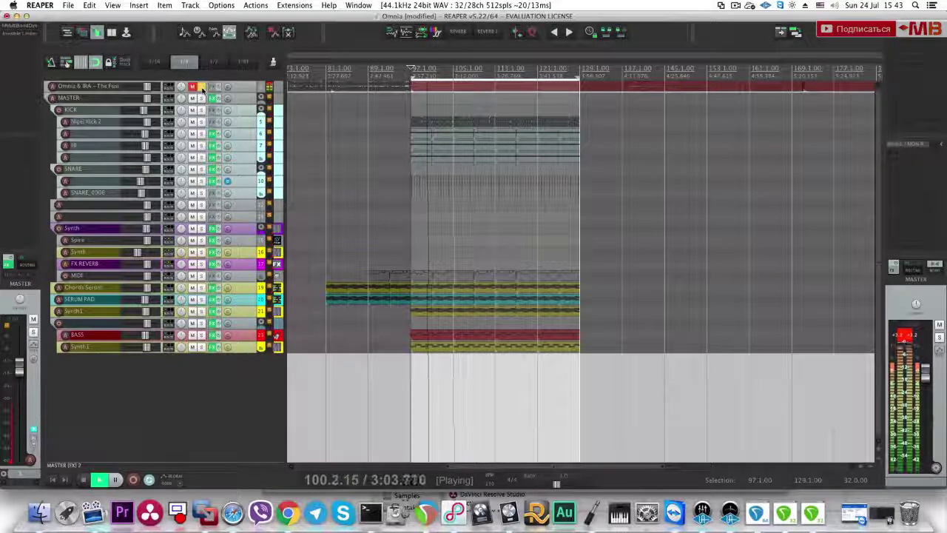
click(343, 102)
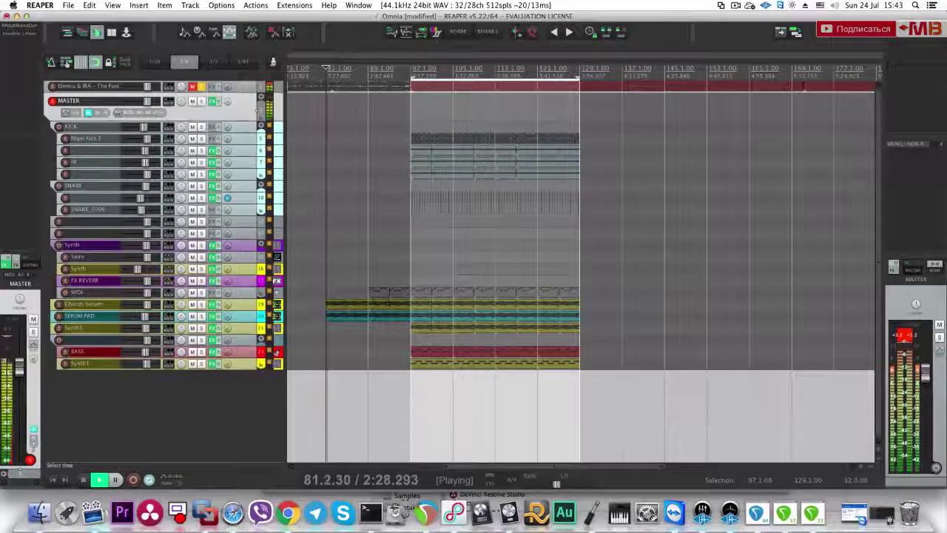
key(space)
Step: Preview SNARE_0001.wav from the Snare 1980s-Style 01 Samples folder and insert it on a new track at bar 81
double_click(257, 400)
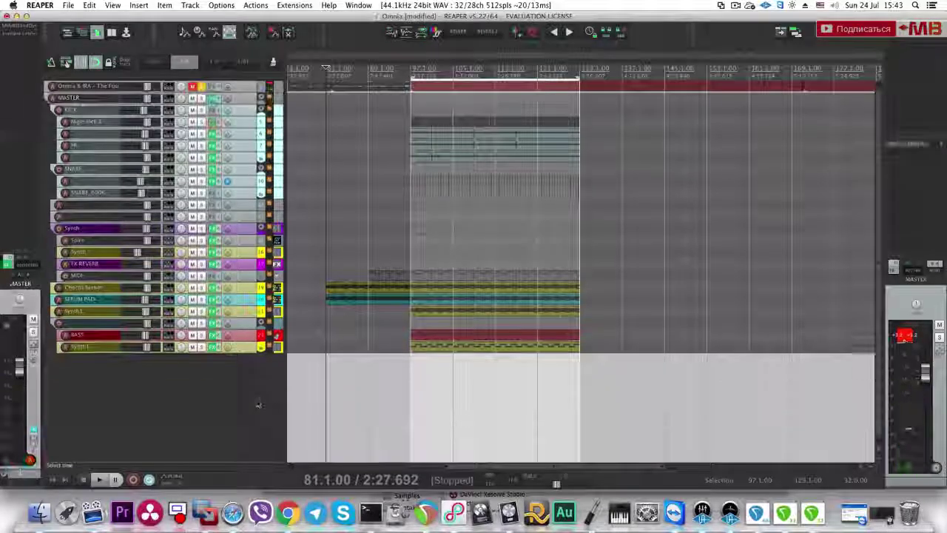
key(super+alt+x)
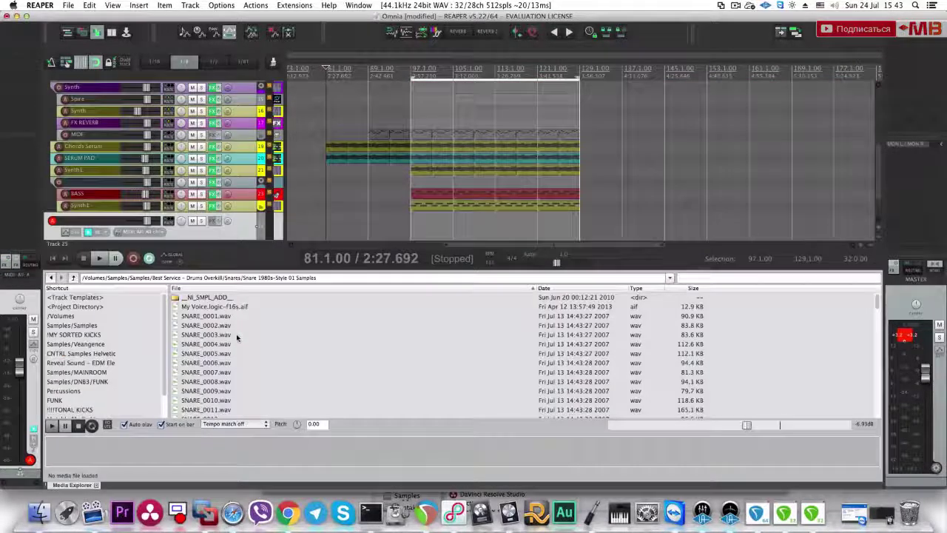
scroll(241, 230, down, 5)
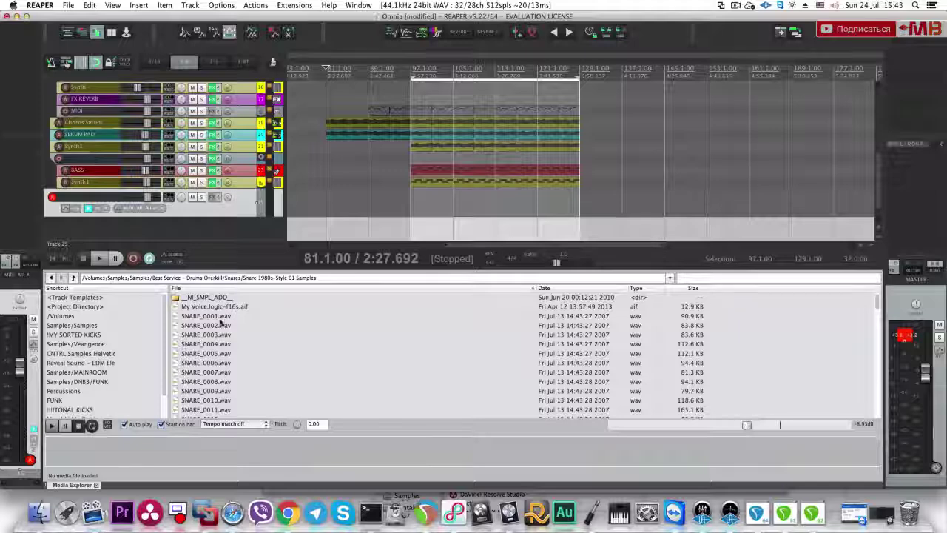
click(218, 316)
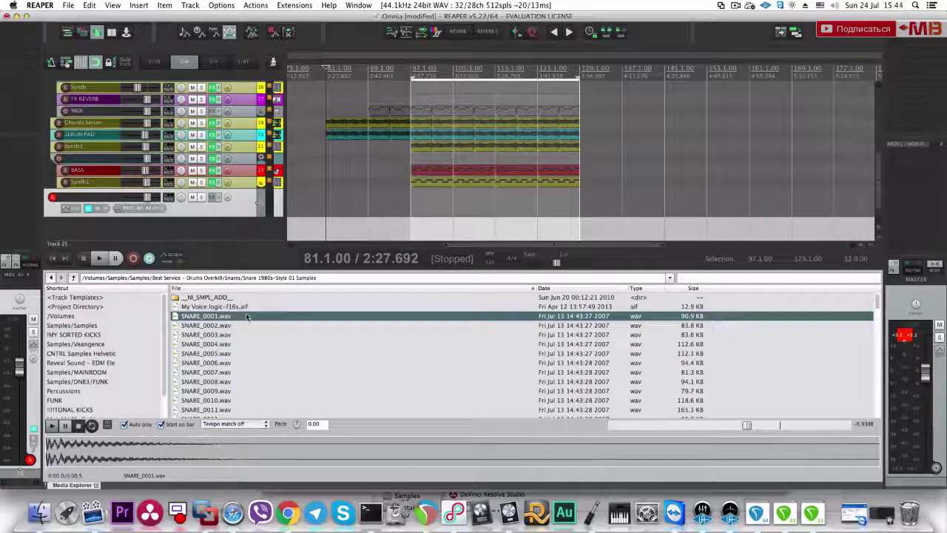
drag(273, 318, 332, 222)
key(super+alt+x)
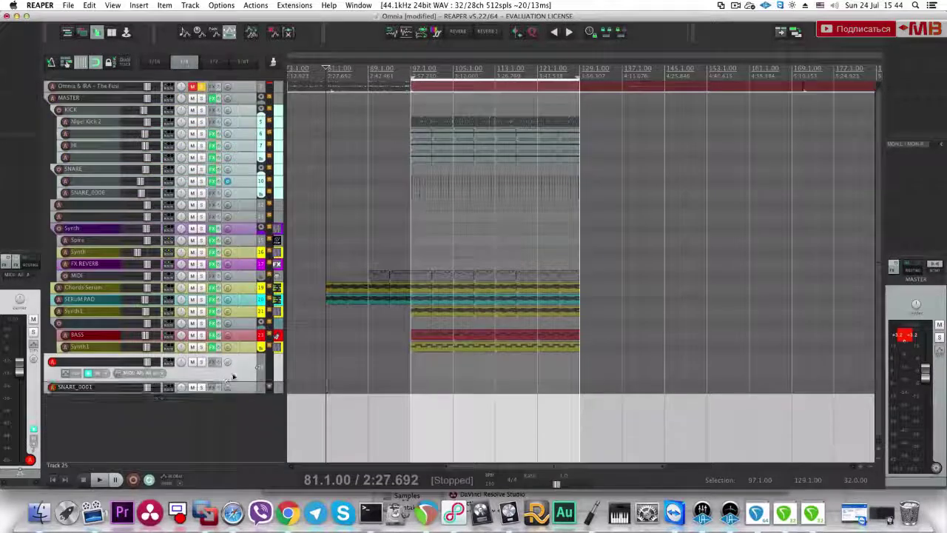
Step: Play the reference from bar 81 and align the SNARE_0001 sample with its snare hit at 81.3.00
key(space)
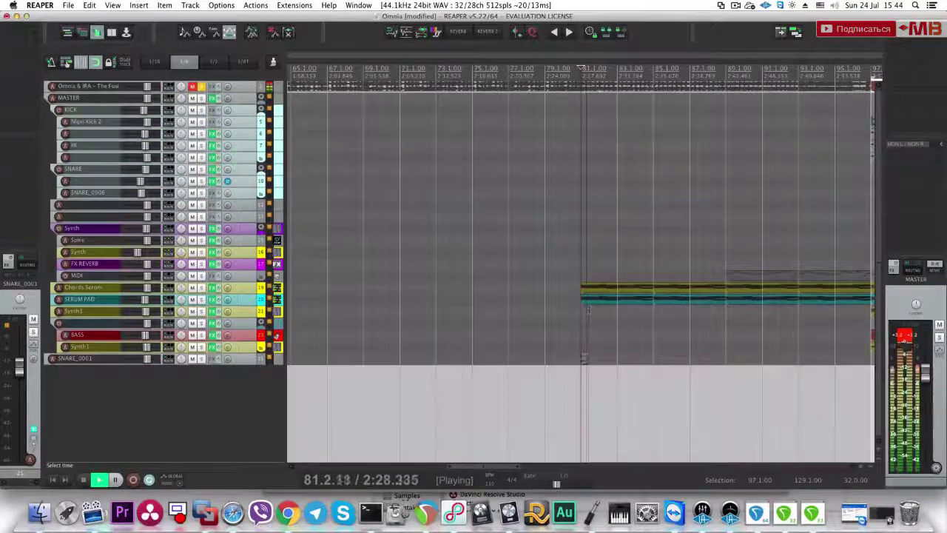
scroll(535, 334, up, 5)
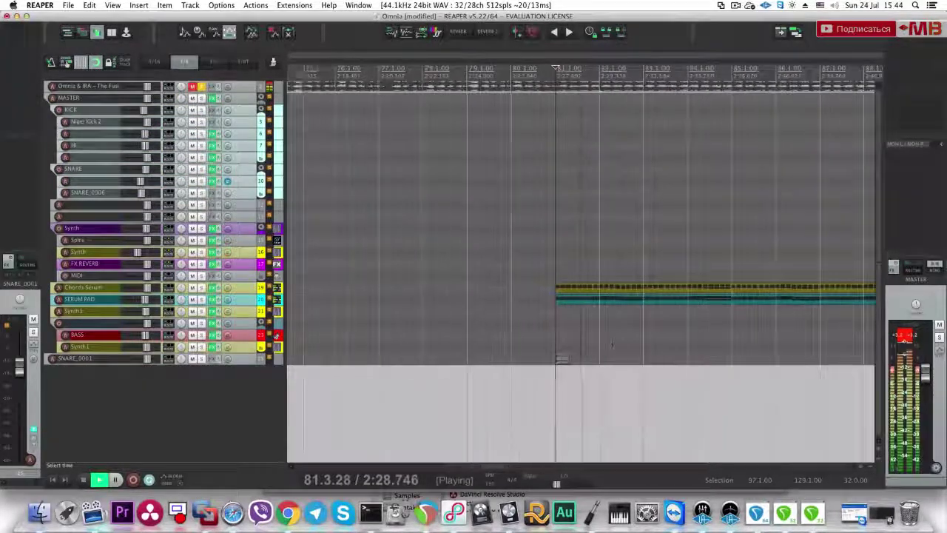
click(246, 360)
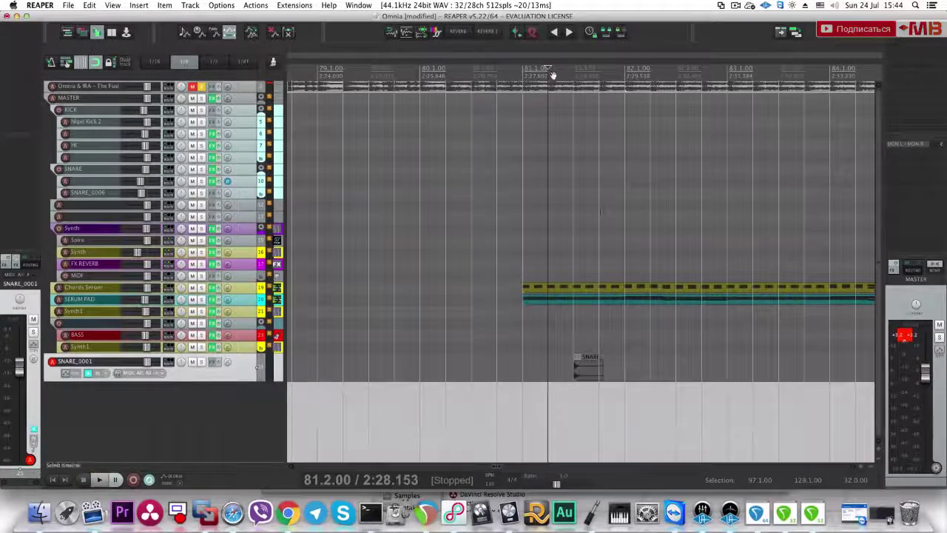
Step: Split the reference clip at 81.3.00 and open a one-beat gap in it up to 81.4.00
click(574, 88)
key(s)
key(super+z)
click(577, 104)
key(s)
drag(576, 103, 599, 104)
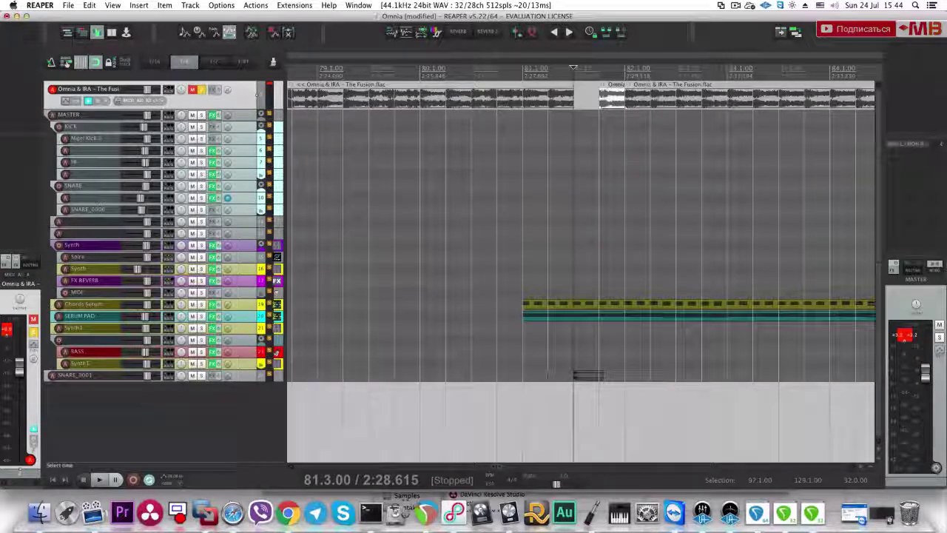
Step: Solo the SNARE_0001 track and audition the sample with a time selection from 81.2.00 to 81.4.00
drag(556, 372, 620, 373)
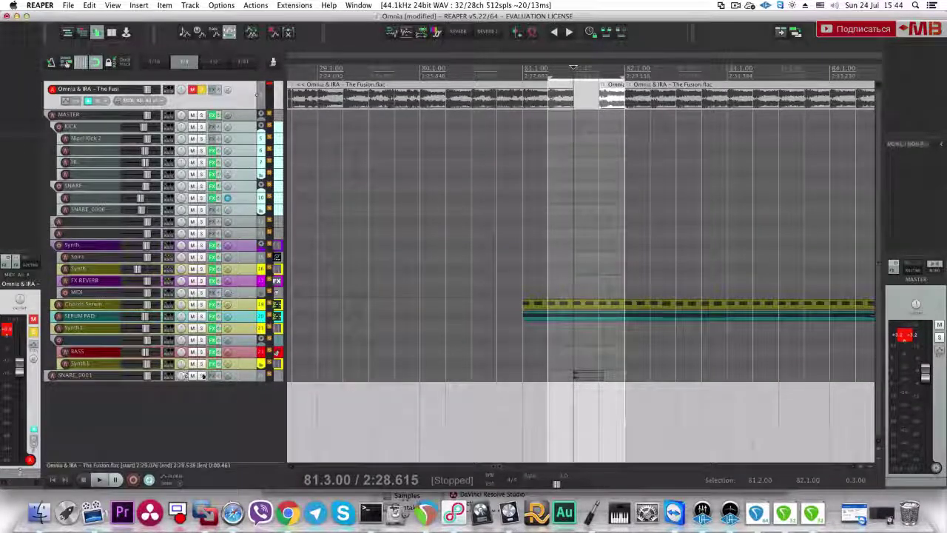
key(space)
drag(549, 391, 588, 392)
key(space)
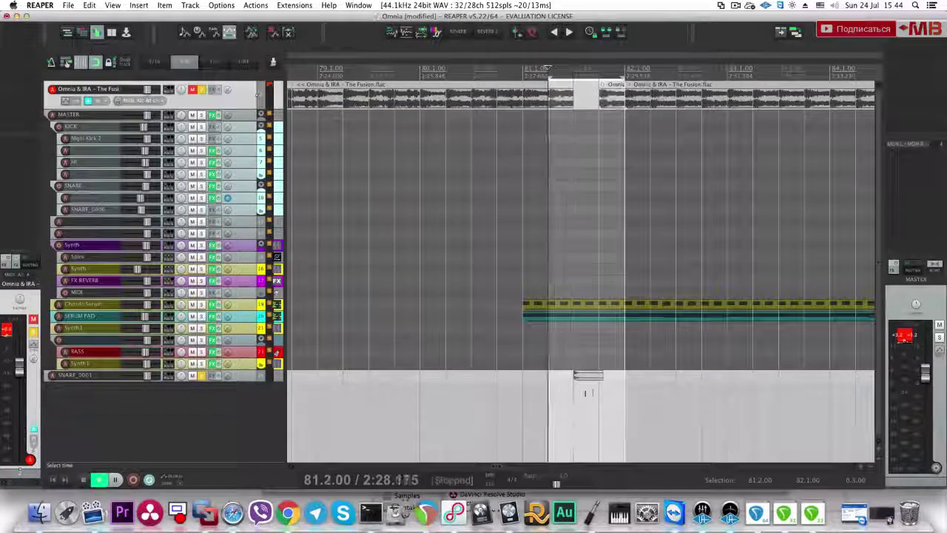
key(space)
Step: Add FabFilter Pro-Q 2 to the SNARE_0001 track, create a low cut band and raise its frequency while auditioning
click(250, 376)
key(q)
double_click(30, 145)
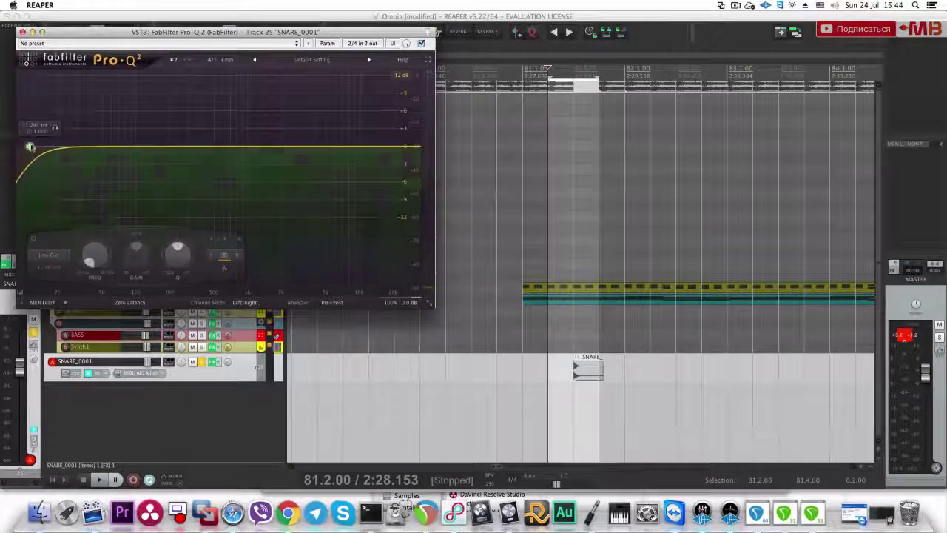
drag(29, 146, 184, 148)
key(space)
key(space)
Step: Add a high cut band at about 1.6 kHz and a bell boost between the two cuts in the snare's equalizer
double_click(408, 147)
drag(408, 146, 293, 147)
key(space)
drag(184, 148, 263, 111)
drag(212, 147, 271, 144)
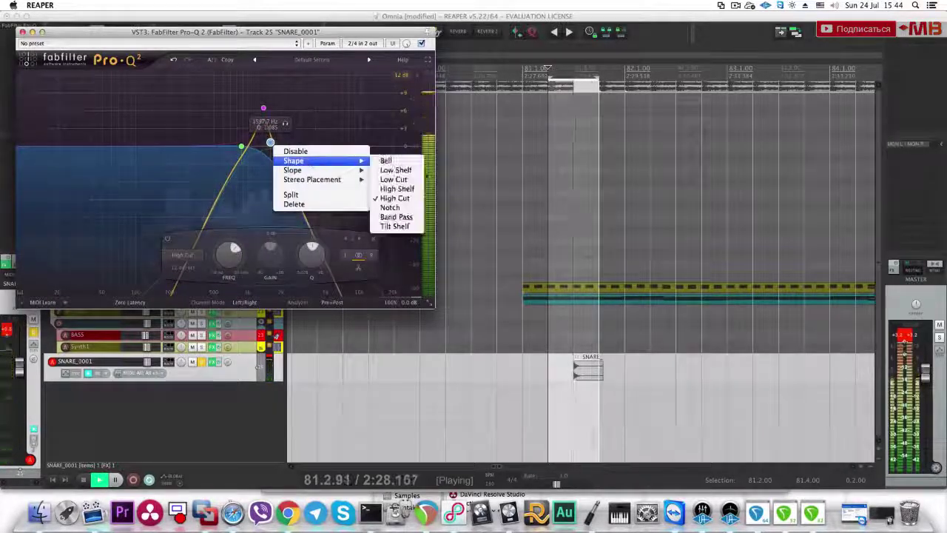
Step: Steepen the slopes of the high cut and low cut bands and raise the bell's gain to about +10.6 dB
click(393, 245)
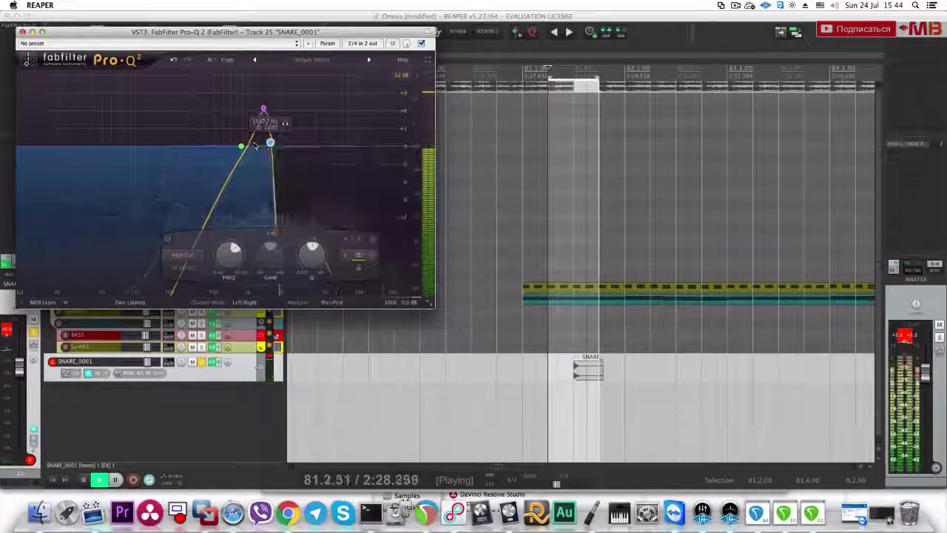
key(space)
right_click(242, 147)
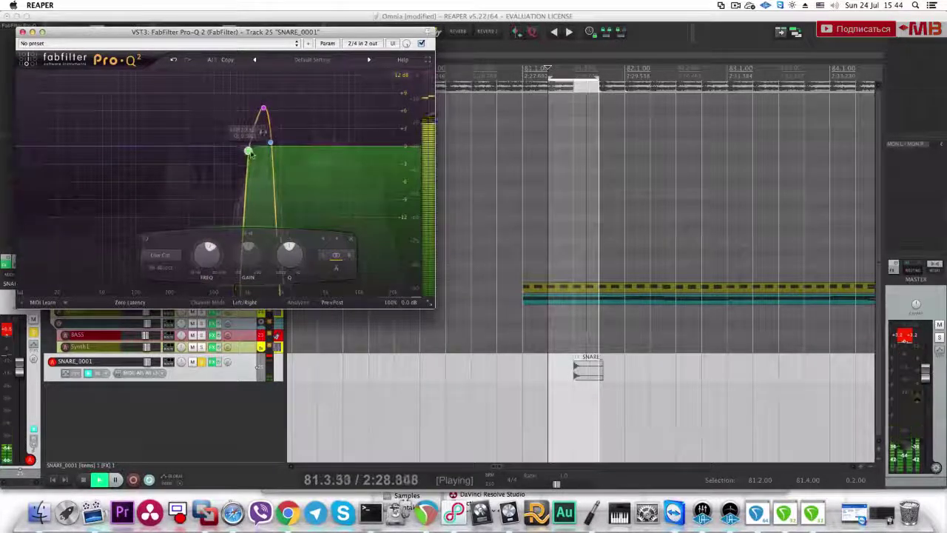
drag(252, 155, 254, 155)
drag(264, 111, 263, 85)
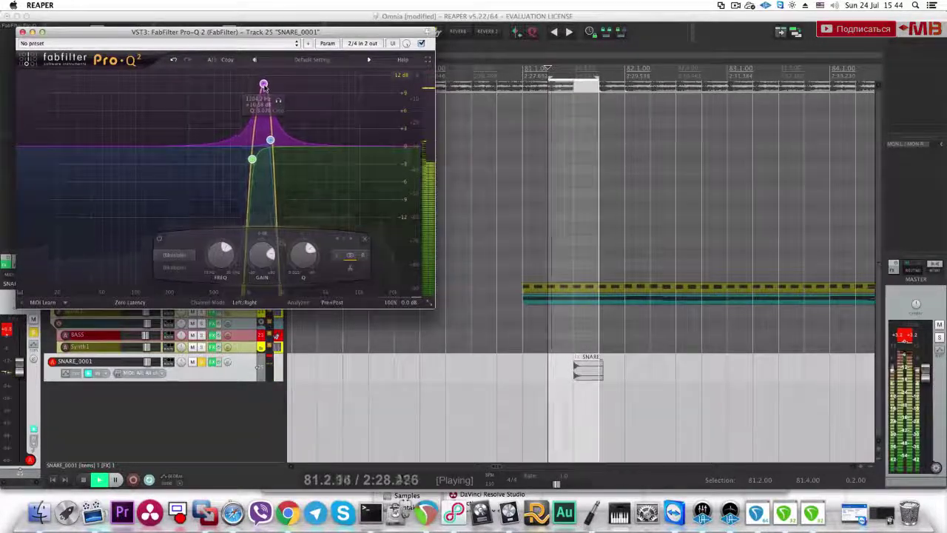
Step: Clear the time selection and widen the snare's passband, with the low cut at about 895 Hz and the high cut at about 1768 Hz
click(536, 358)
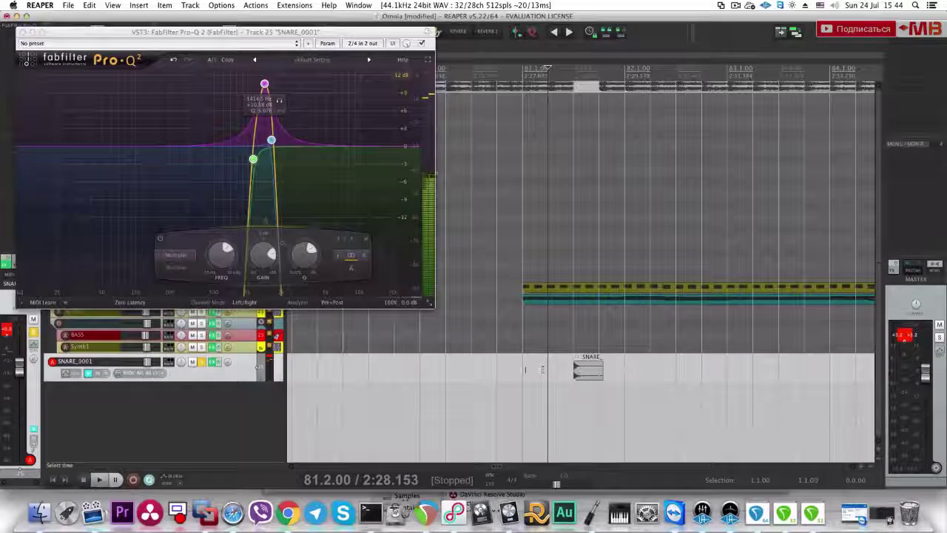
key(space)
key(space)
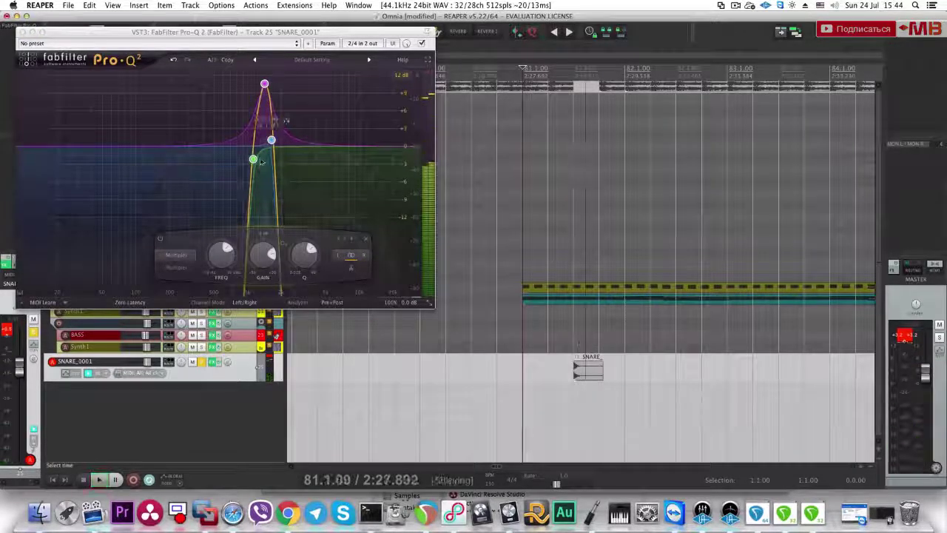
click(254, 163)
drag(252, 160, 243, 159)
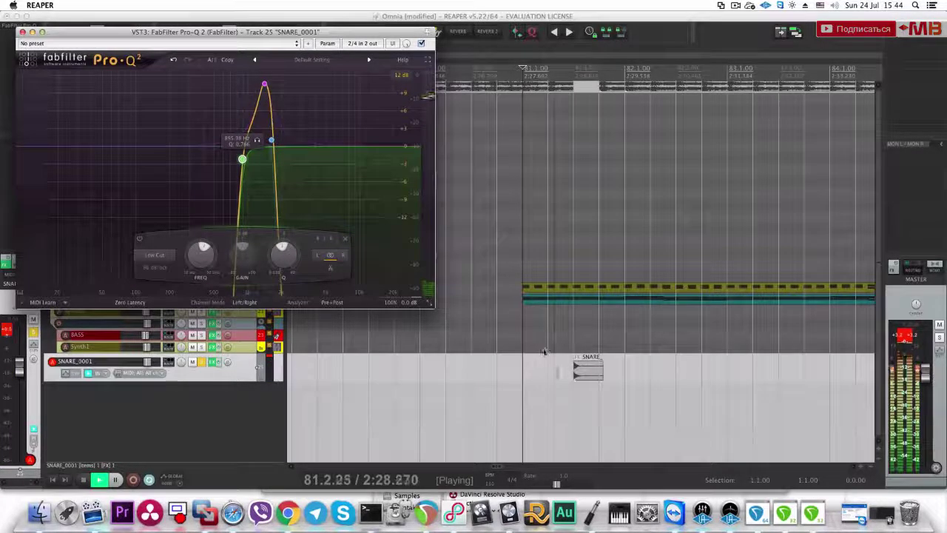
click(273, 141)
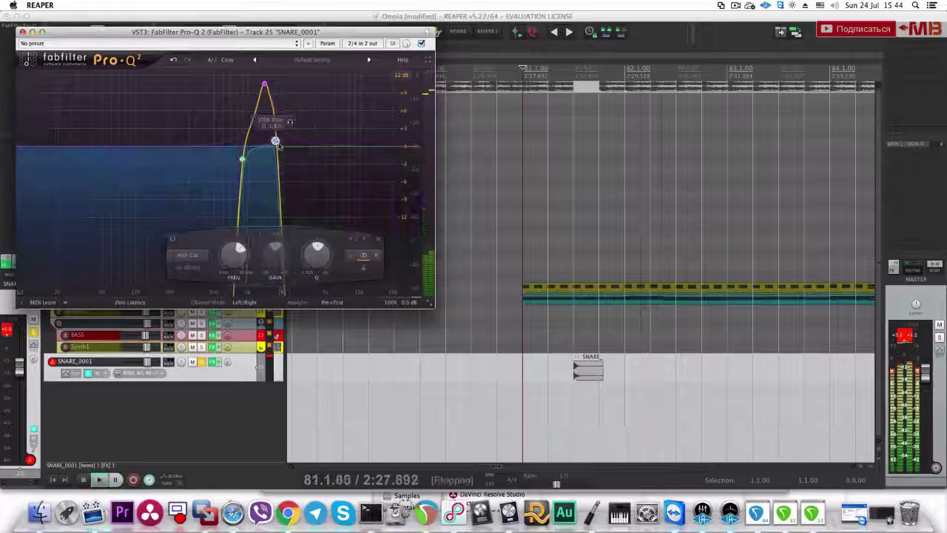
key(space)
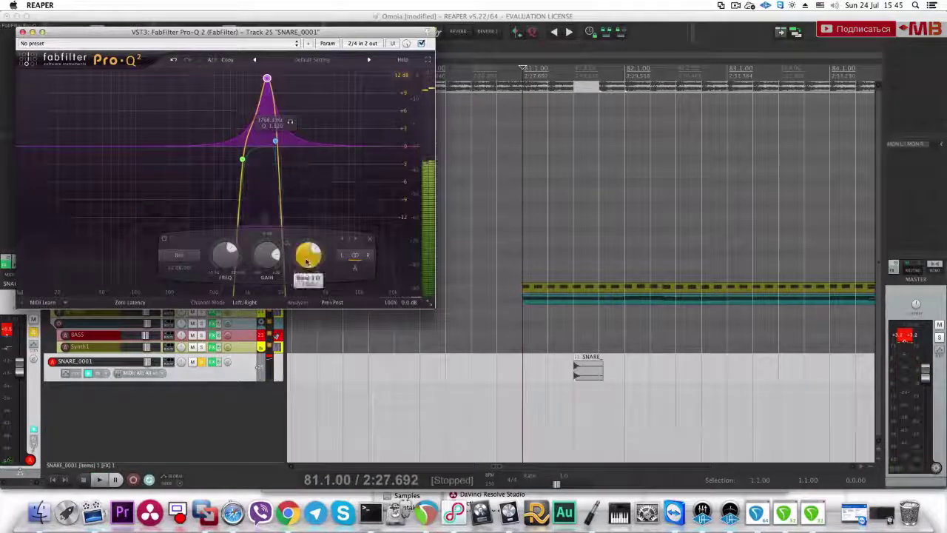
Step: Narrow the snare equalizer's bell and set it to about 1488 Hz with a gain of about +16 dB, auditioning the sound
drag(304, 272, 311, 239)
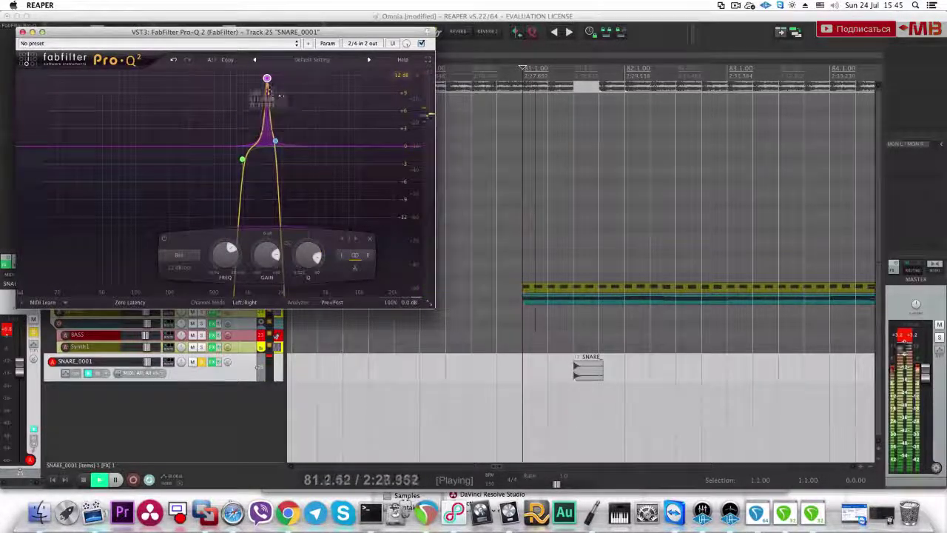
key(space)
drag(267, 79, 271, 67)
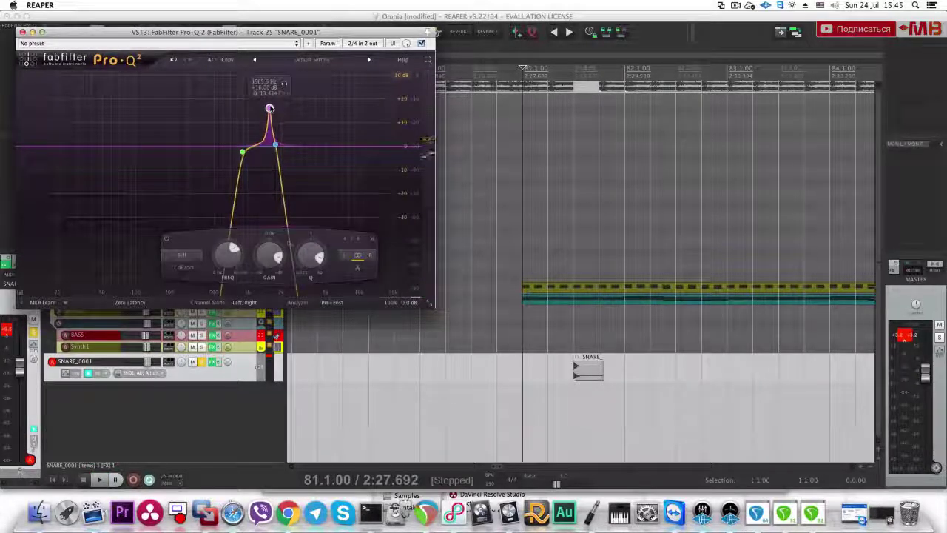
key(space)
drag(270, 108, 268, 109)
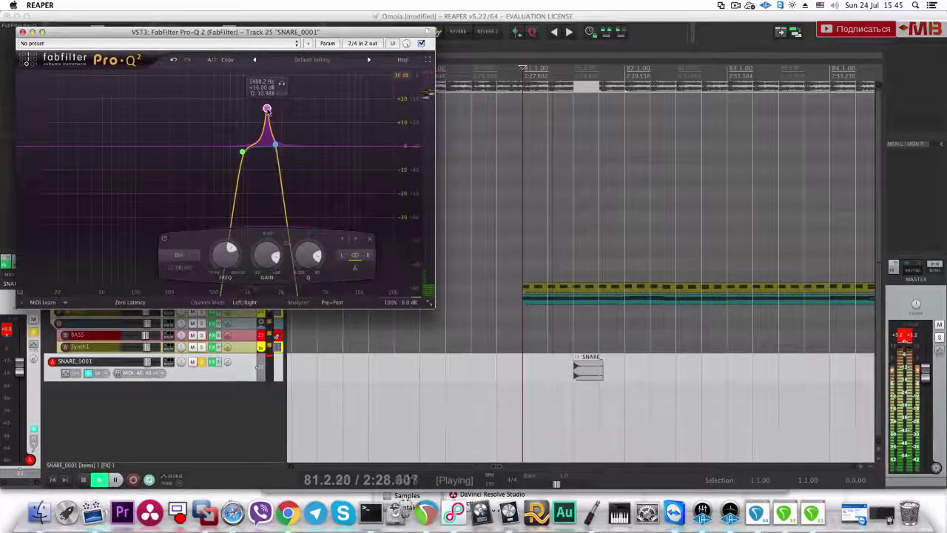
Step: Lower the high cut to about 1597 Hz and move the bell to about 1400 Hz at +18.5 dB, checking by ear
click(275, 145)
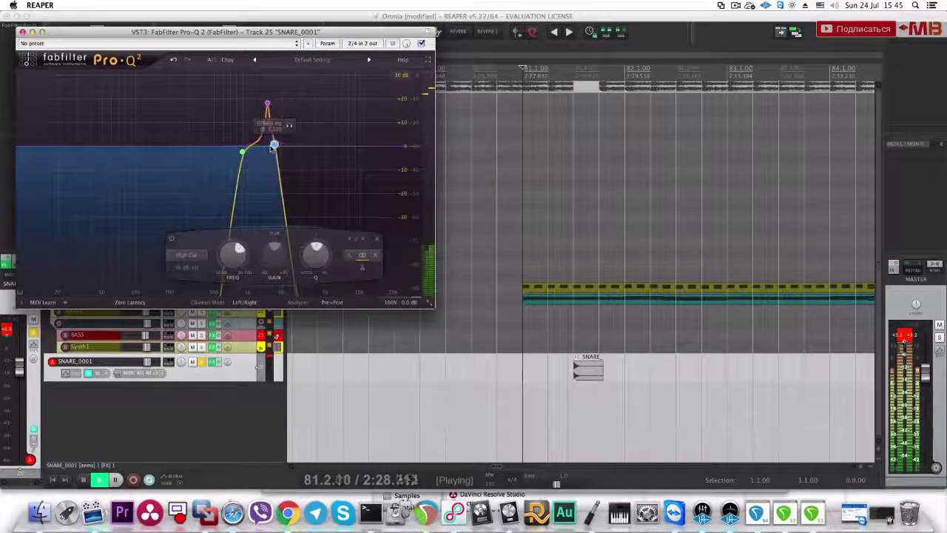
drag(272, 145, 271, 146)
key(space)
super+click(268, 102)
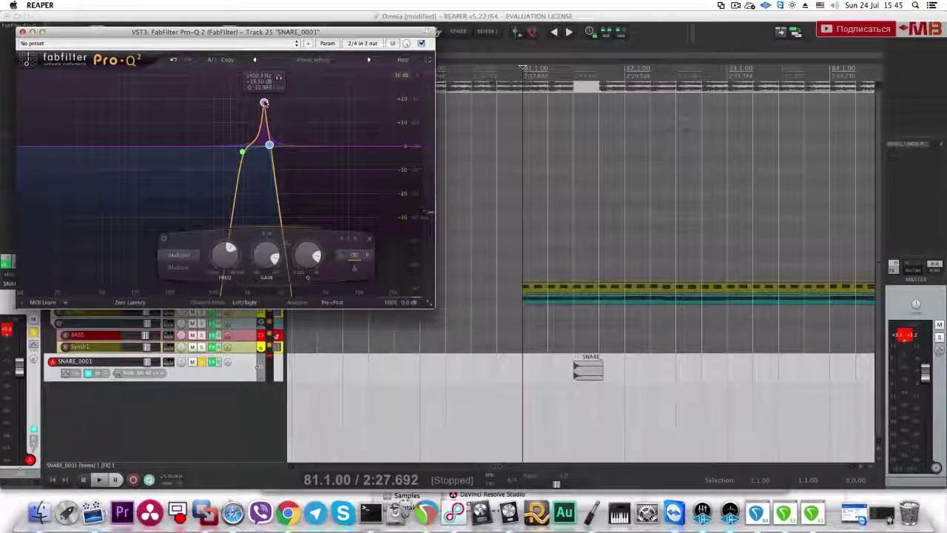
key(space)
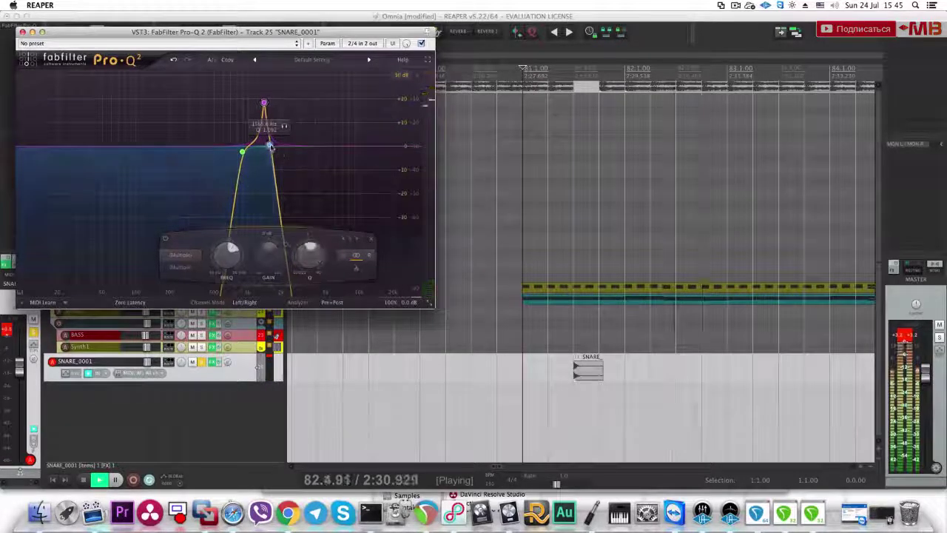
key(space)
key(space)
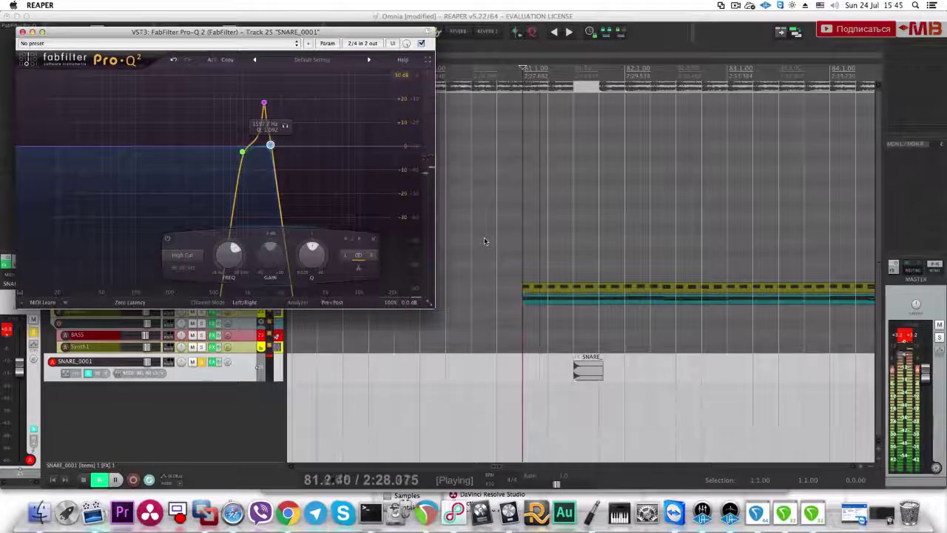
key(space)
click(272, 146)
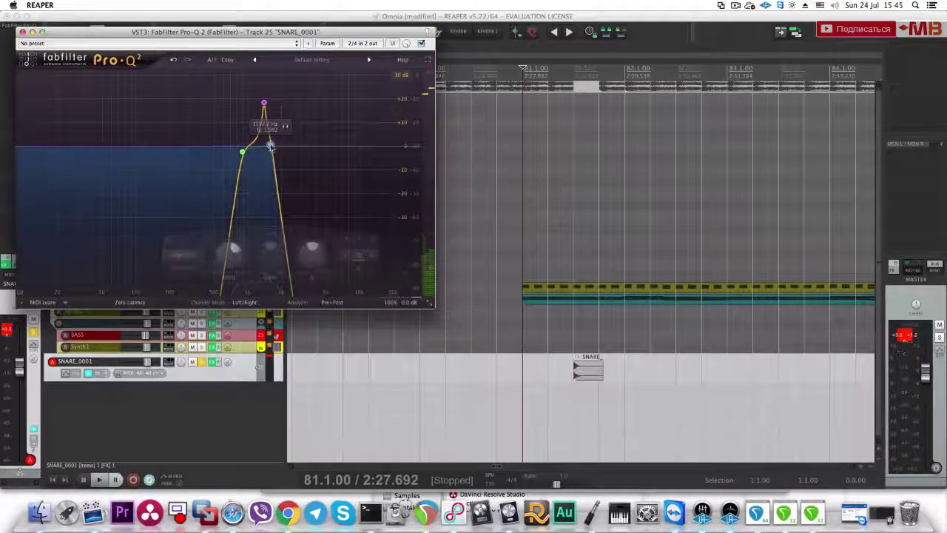
Step: Widen the bell band slightly by lowering its Q while auditioning the snare
click(264, 103)
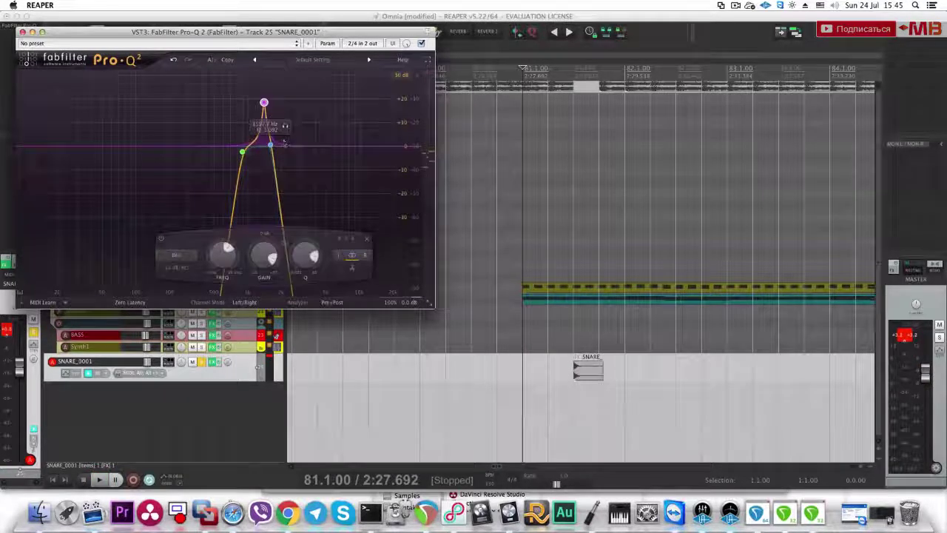
scroll(311, 257, down, 1)
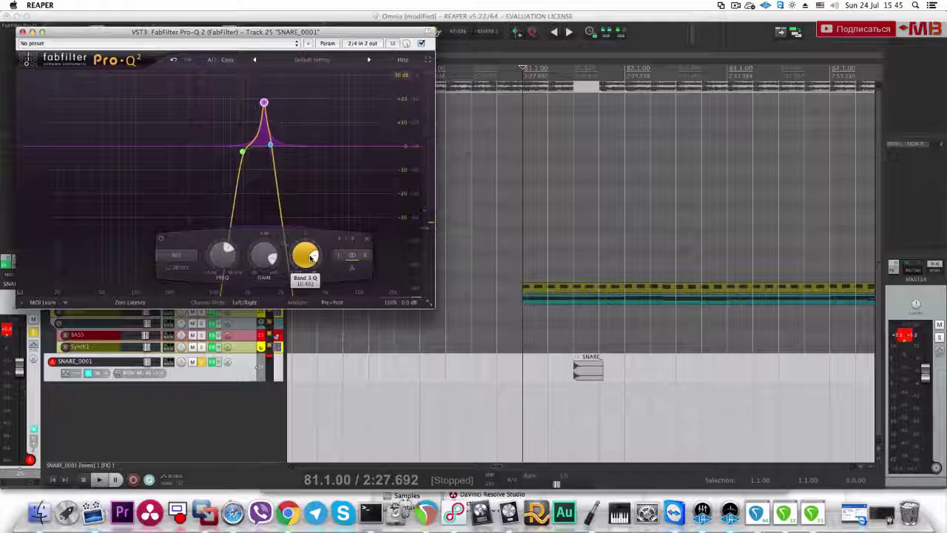
key(space)
scroll(310, 257, down, 1)
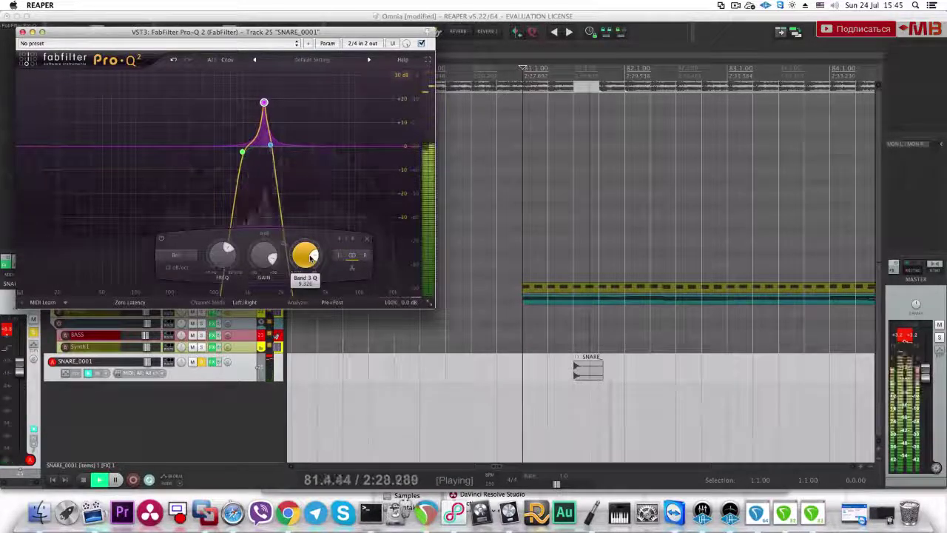
scroll(311, 256, down, 1)
scroll(311, 257, down, 2)
key(space)
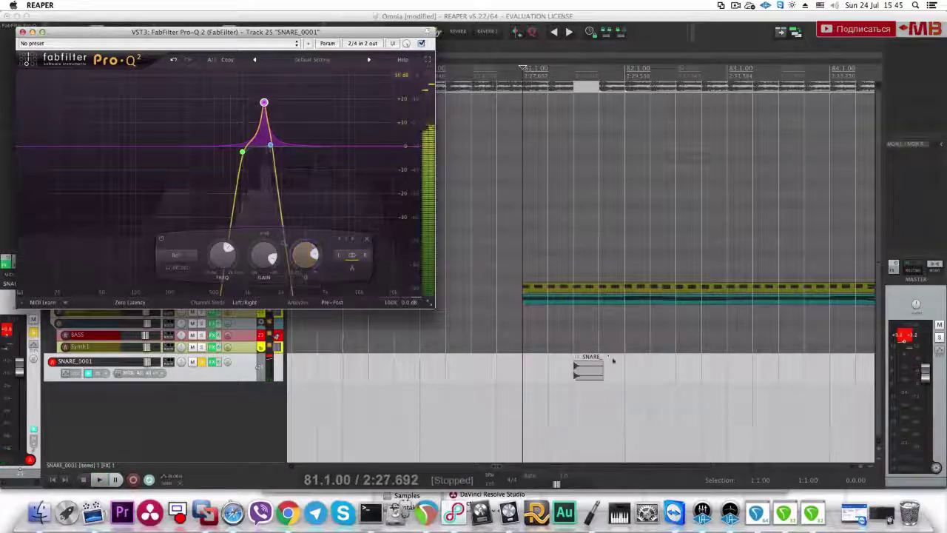
Step: Render the equalized snare item to a stem track over its own time range and delete the original SNARE_0001 track
click(599, 371)
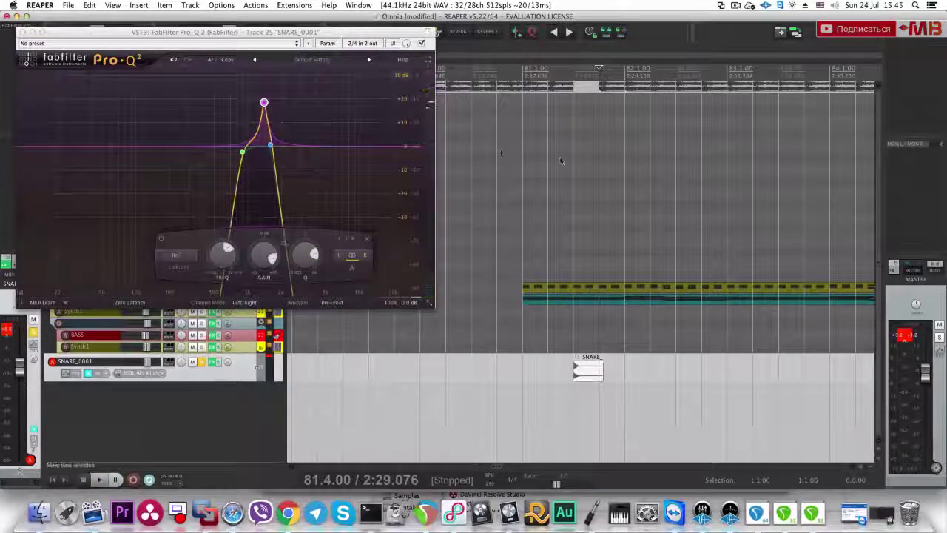
key(p)
key(super+w)
click(422, 32)
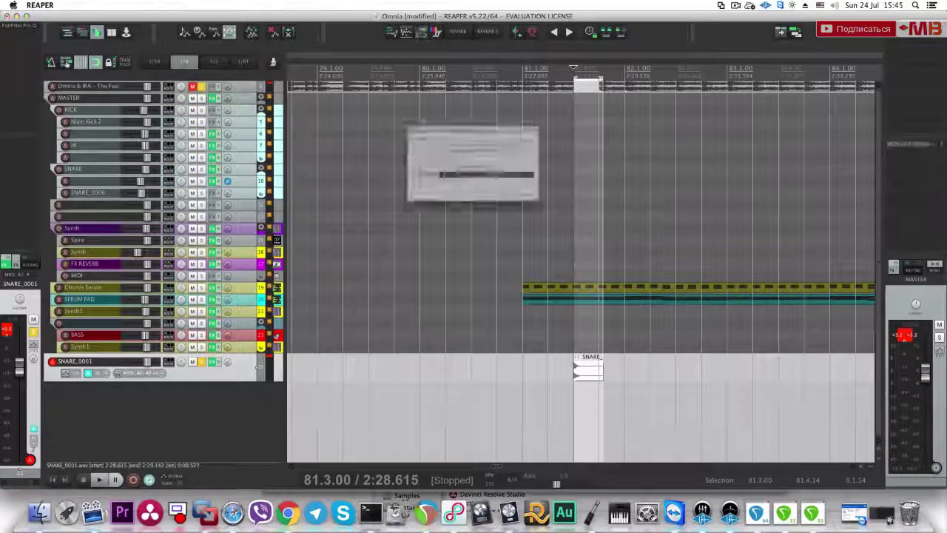
click(241, 389)
key(Delete)
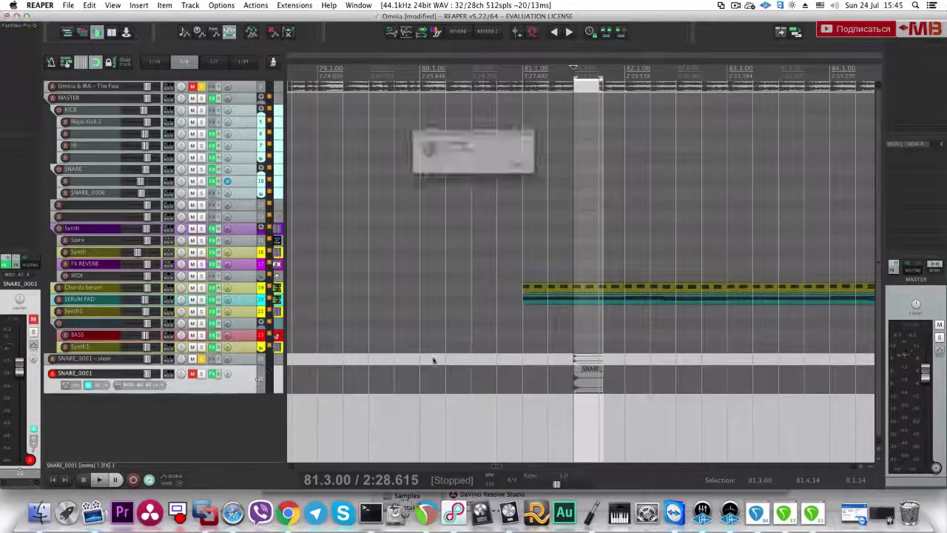
key(Return)
Step: Clear the time selection and audition the rendered snare stem with the reference from position 79.3
click(524, 385)
click(256, 360)
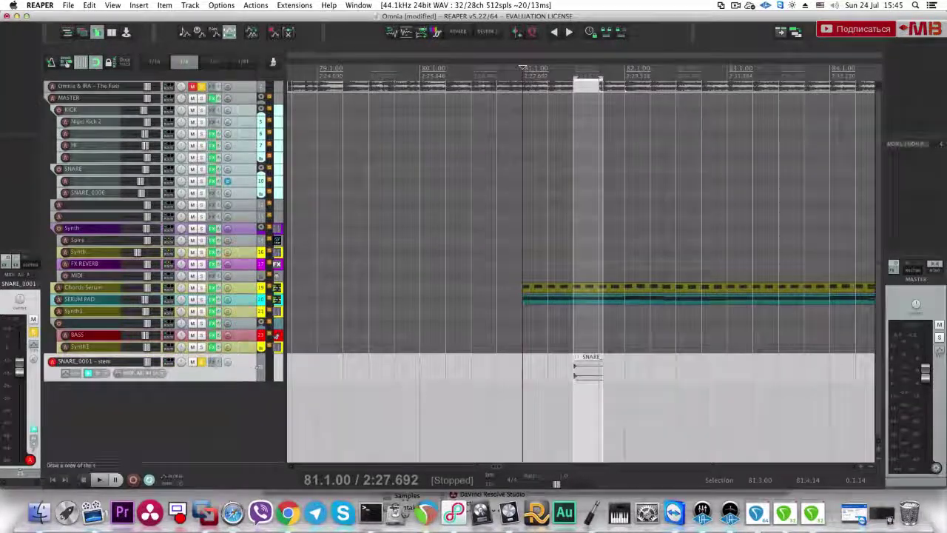
scroll(513, 397, up, 2)
scroll(547, 407, down, 2)
click(472, 416)
key(space)
key(space)
click(524, 414)
click(475, 411)
scroll(478, 411, down, 2)
click(508, 414)
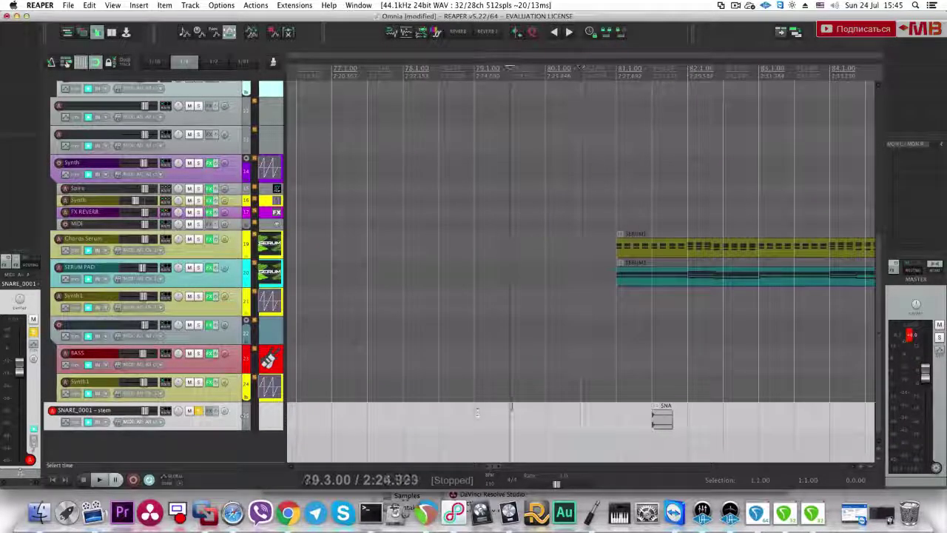
key(space)
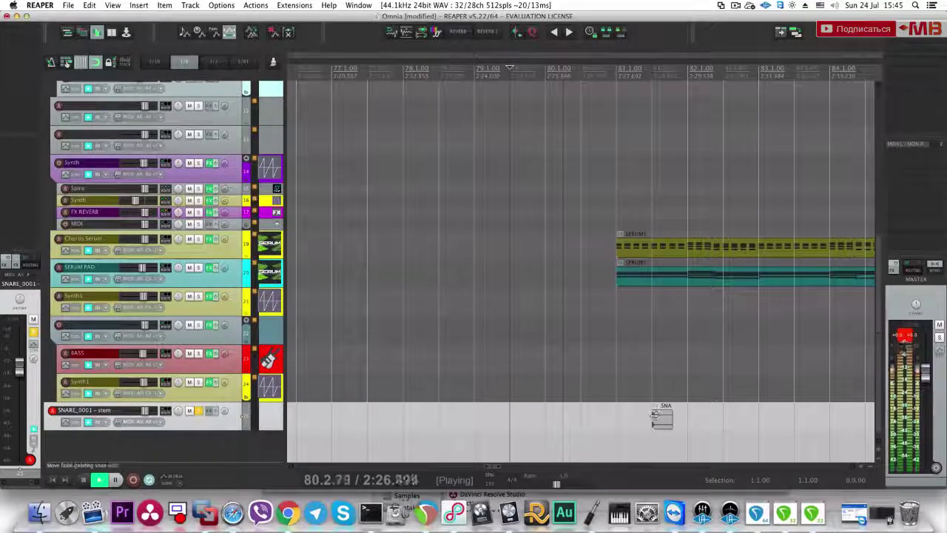
key(space)
Step: Move the snare stem item to bar 80, shorten it and place a copy on beat 80.2
drag(662, 419, 549, 418)
key(space)
scroll(640, 424, up, 2)
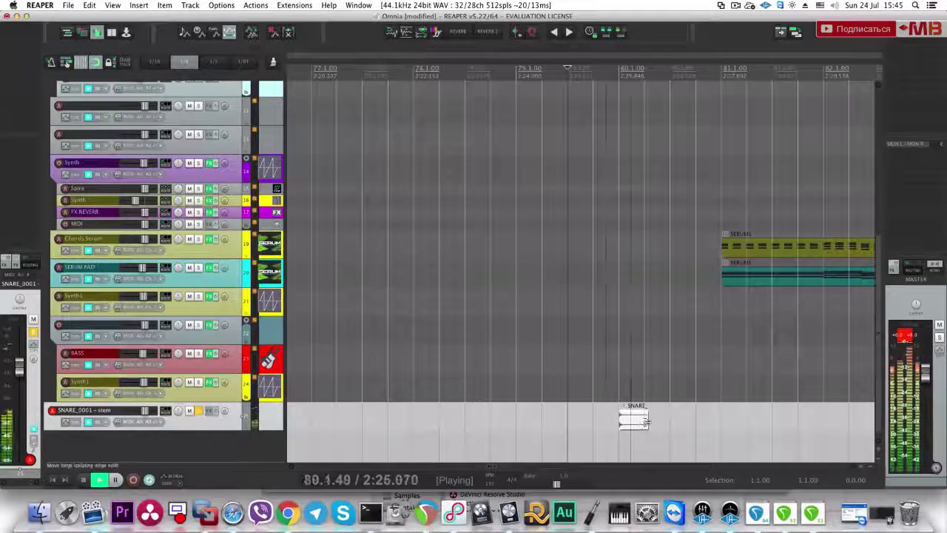
mouse_move(646, 420)
mouse_down()
mouse_move(632, 420)
mouse_move(656, 427)
mouse_up()
key(space)
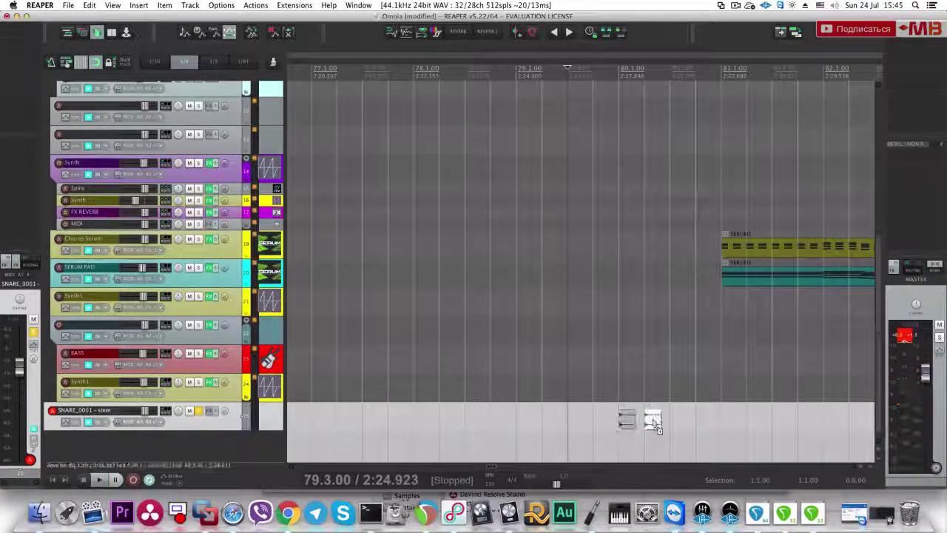
Step: Audition the two snares, add a third copy on beat 80.3 and play the pattern from bar 80
click(622, 419)
key(space)
click(653, 423)
key(space)
drag(654, 423, 678, 422)
key(space)
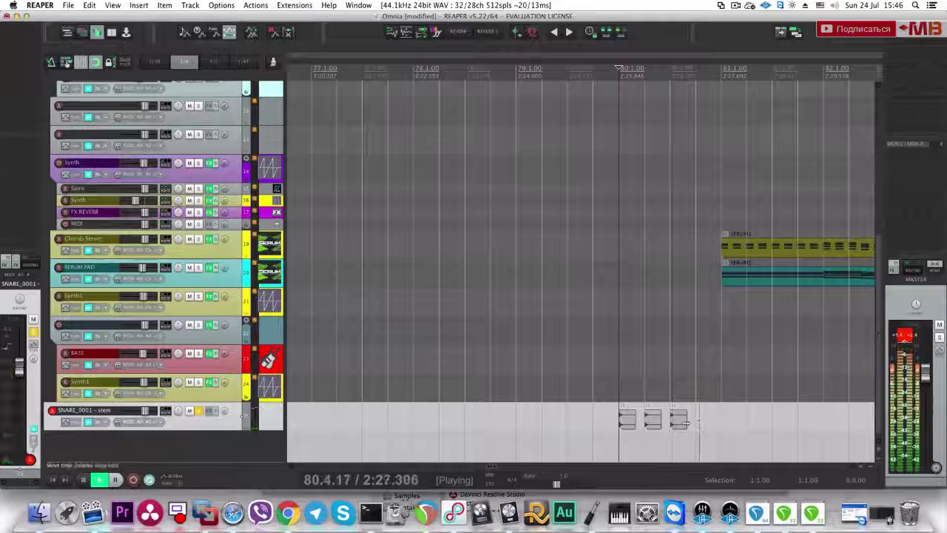
key(space)
Step: Add snare copies at 80.3.75 and 80.4.50 and trim all five items to an eighth-note length
click(678, 421)
scroll(679, 420, up, 5)
drag(630, 421, 850, 425)
scroll(709, 422, up, 2)
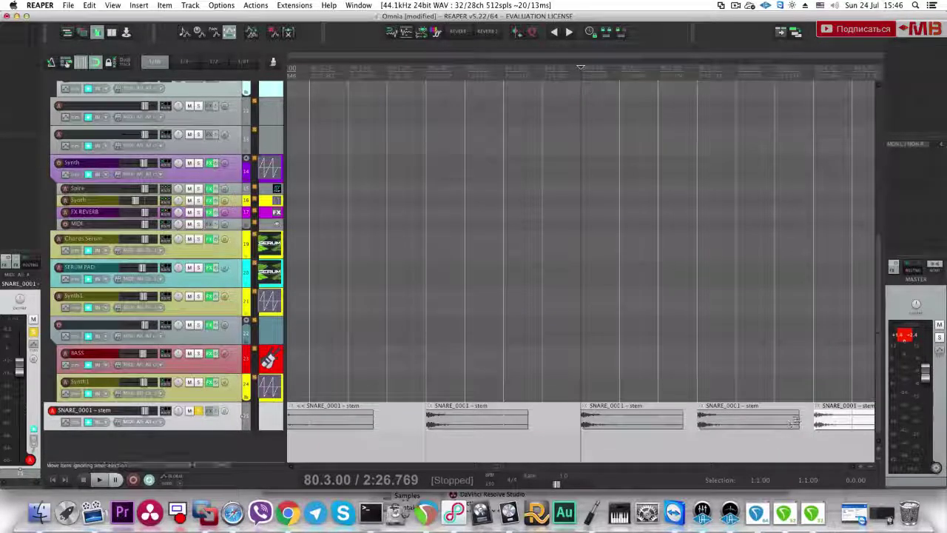
scroll(794, 421, down, 4)
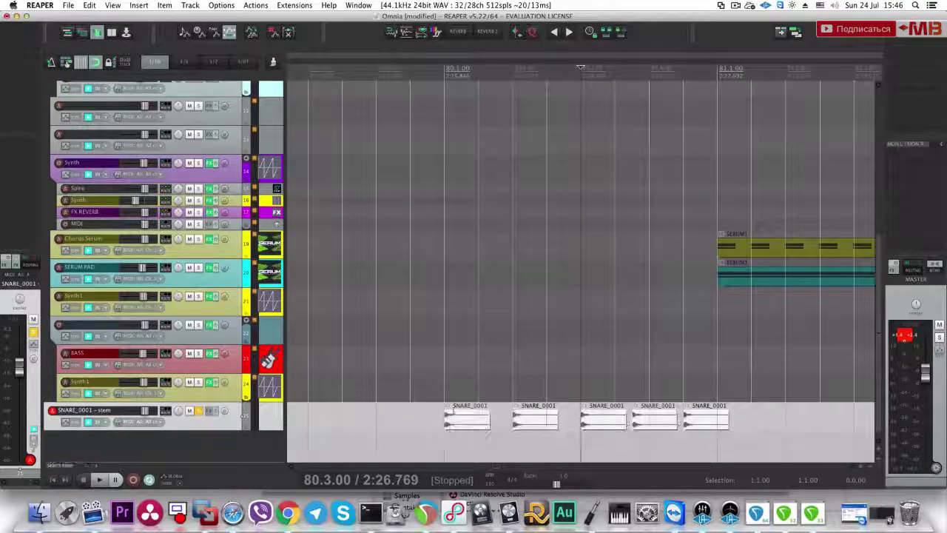
drag(490, 419, 479, 421)
Step: Shift the last snare item one sixteenth note earlier, to 80.4.25
click(704, 423)
scroll(703, 422, up, 5)
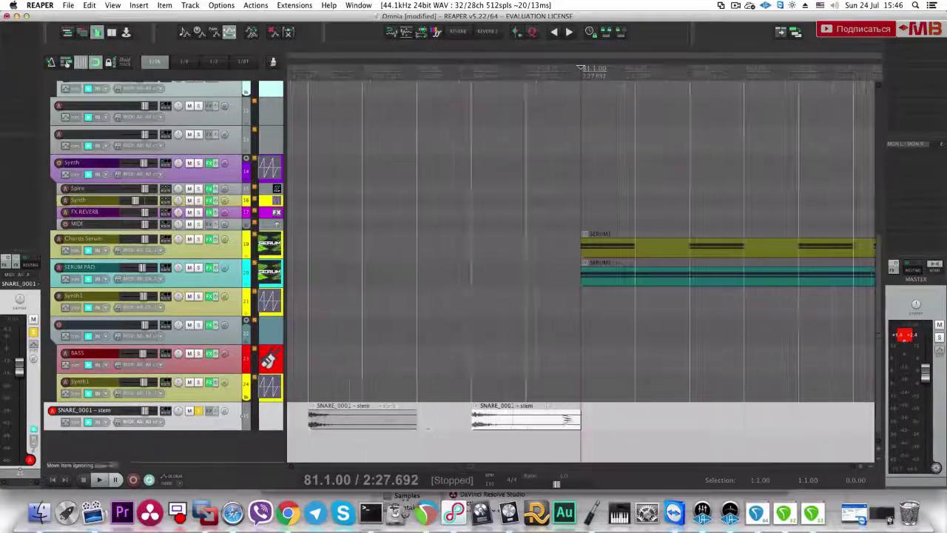
click(512, 427)
scroll(510, 424, up, 2)
scroll(538, 419, down, 4)
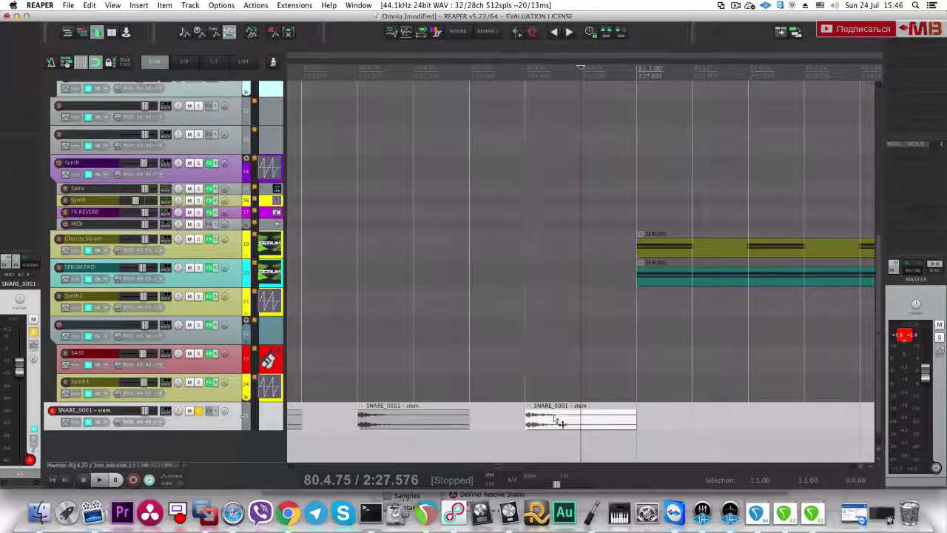
scroll(483, 430, down, 1)
Step: Set the time selection to bar 80, lower the snare stem's volume slightly and play the pattern
drag(373, 441, 594, 429)
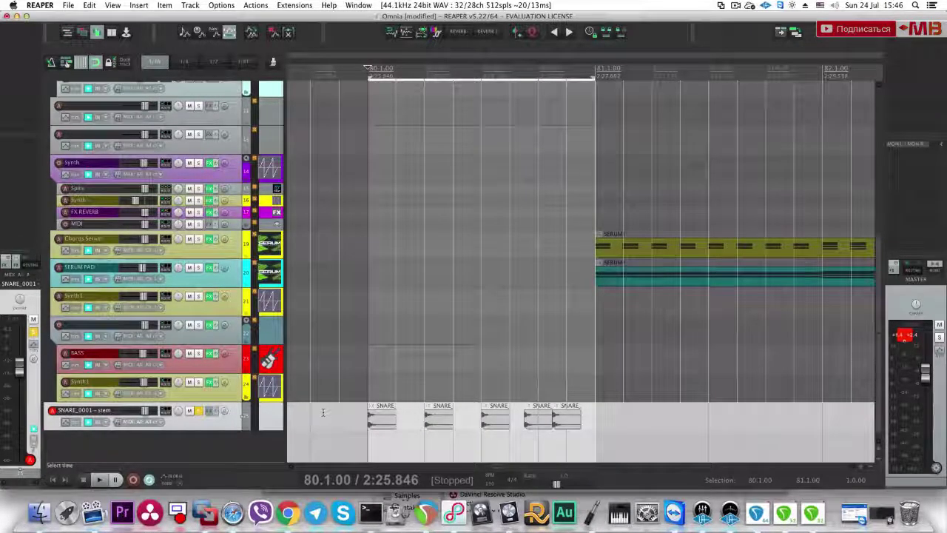
drag(150, 412, 151, 412)
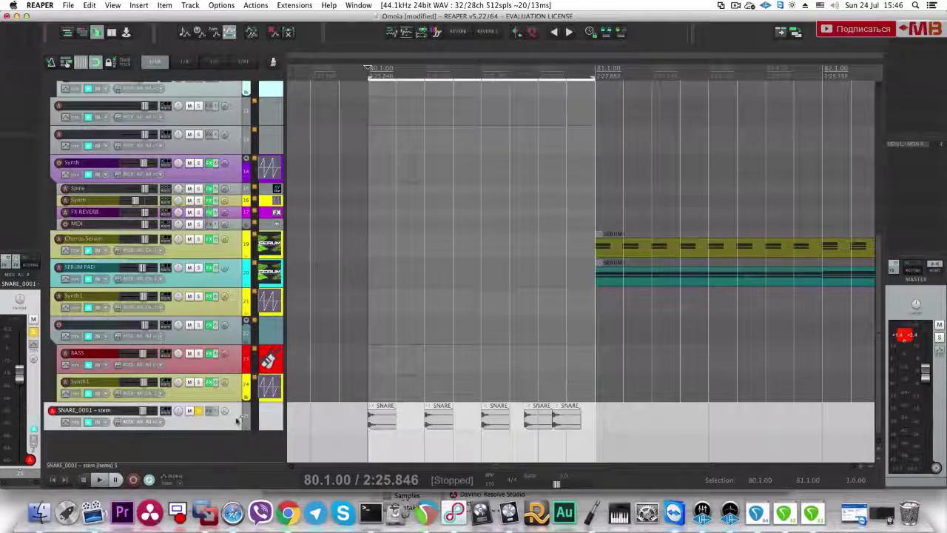
key(space)
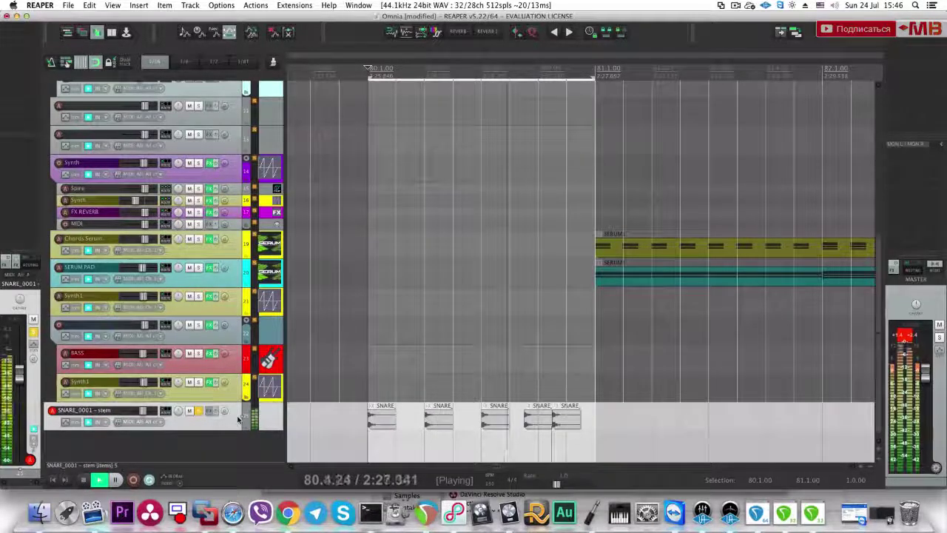
key(space)
Step: Move the last snare item one sixteenth note later, to 80.4.50, and replay the pattern from bar 80
click(567, 420)
scroll(562, 420, up, 3)
drag(568, 420, 602, 420)
click(495, 420)
scroll(511, 426, down, 4)
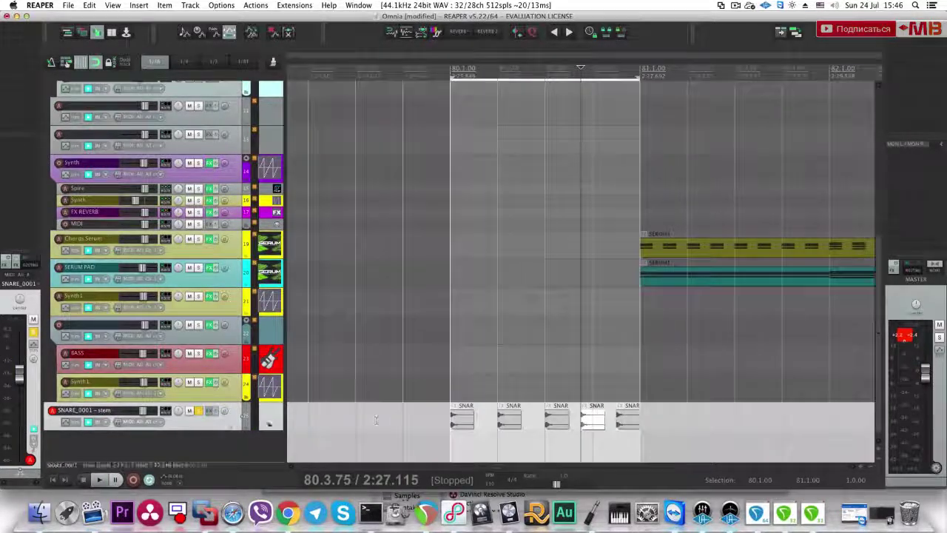
click(451, 441)
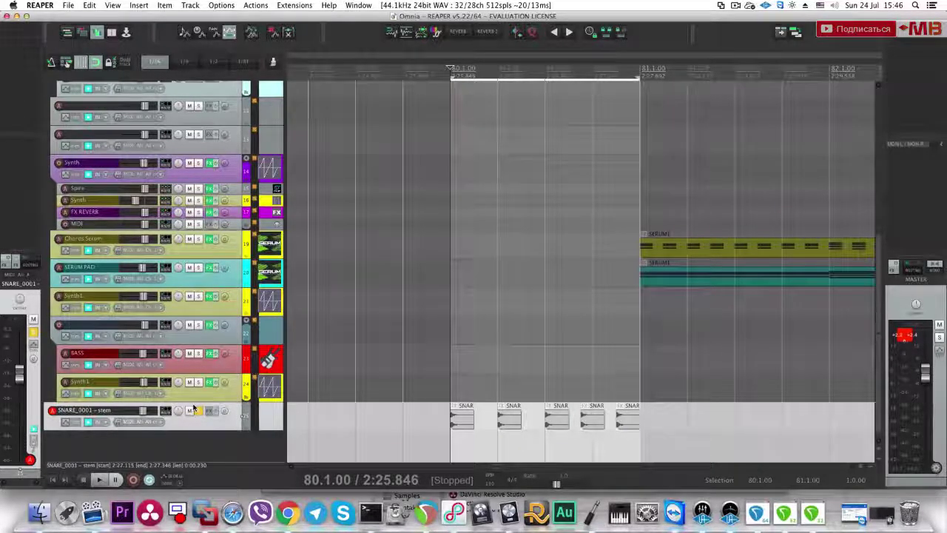
key(space)
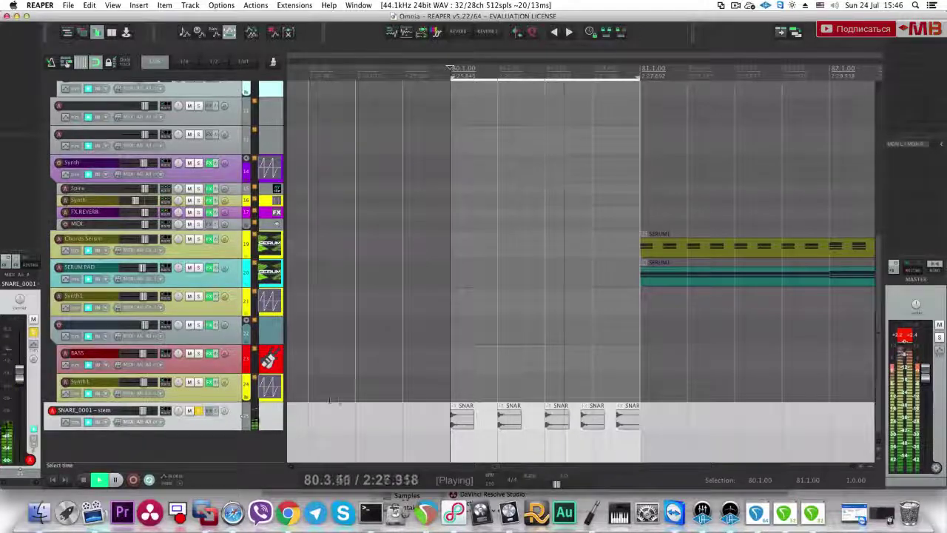
Step: Unsolo and mute the snare stem track and play bar 80 of the reference alone
click(197, 410)
click(190, 411)
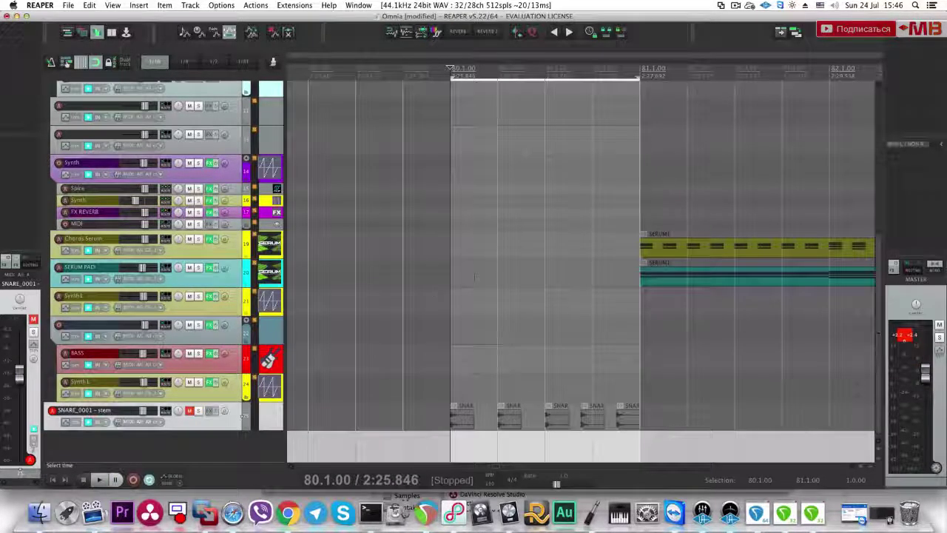
key(space)
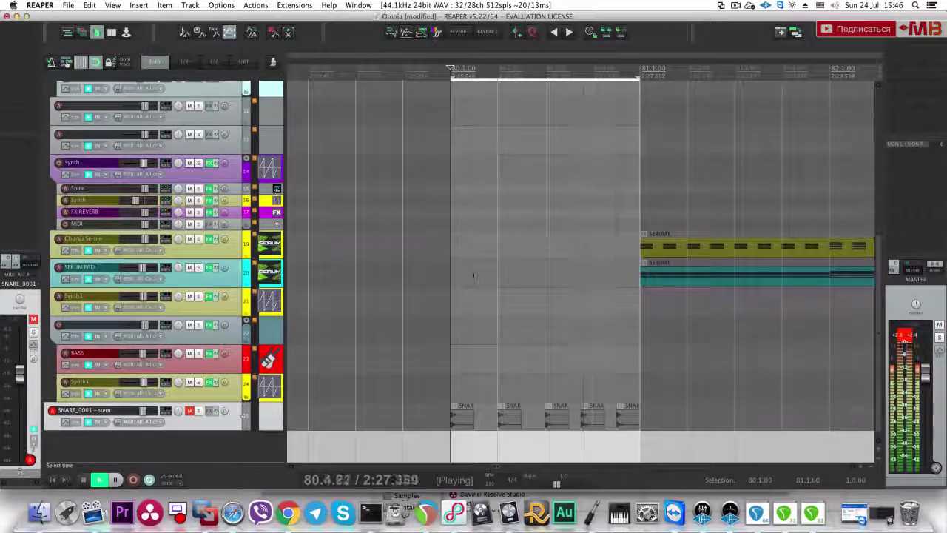
key(space)
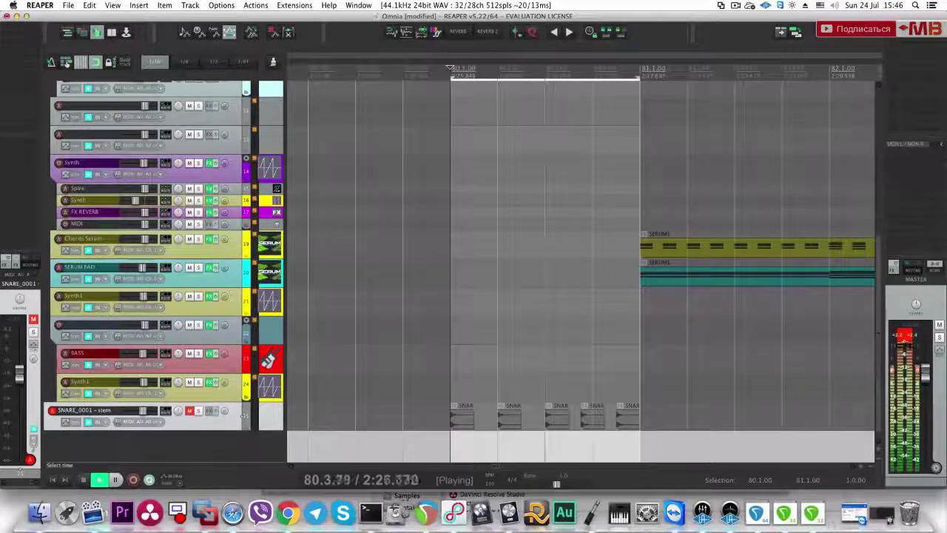
key(space)
key(space)
key(space)
scroll(460, 419, up, 3)
scroll(387, 396, up, 2)
scroll(387, 395, down, 2)
scroll(387, 395, down, 2)
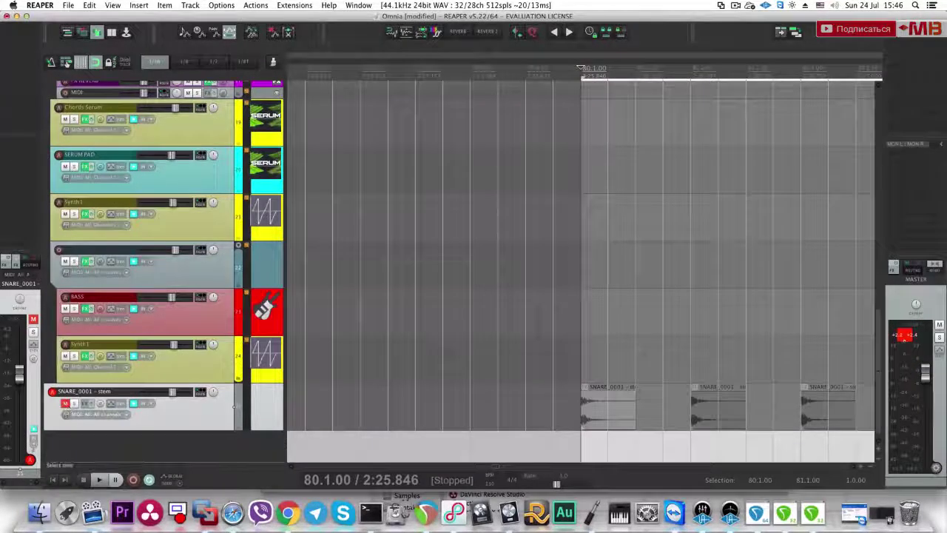
Step: Pan the first snare item in bar 80 to the left with its pan envelope and play the bar
scroll(308, 428, down, 5)
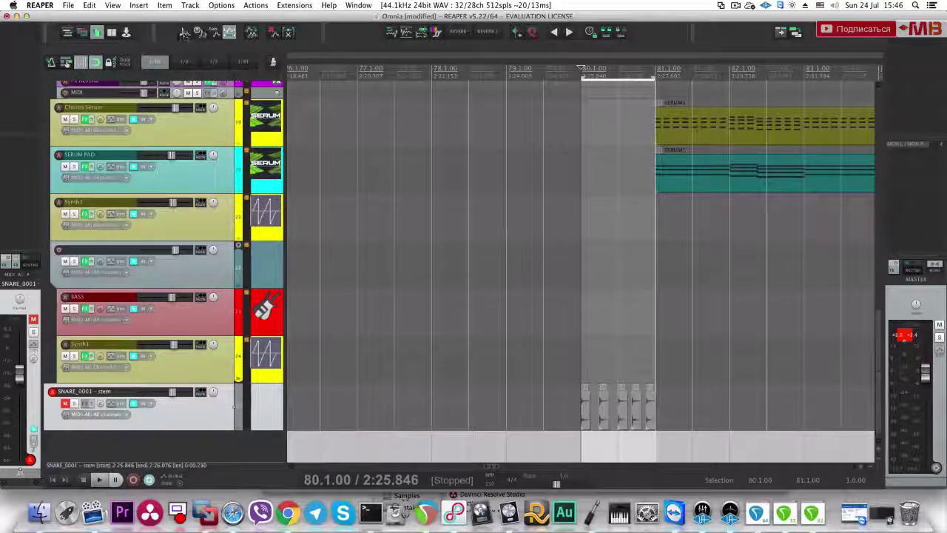
scroll(590, 396, up, 5)
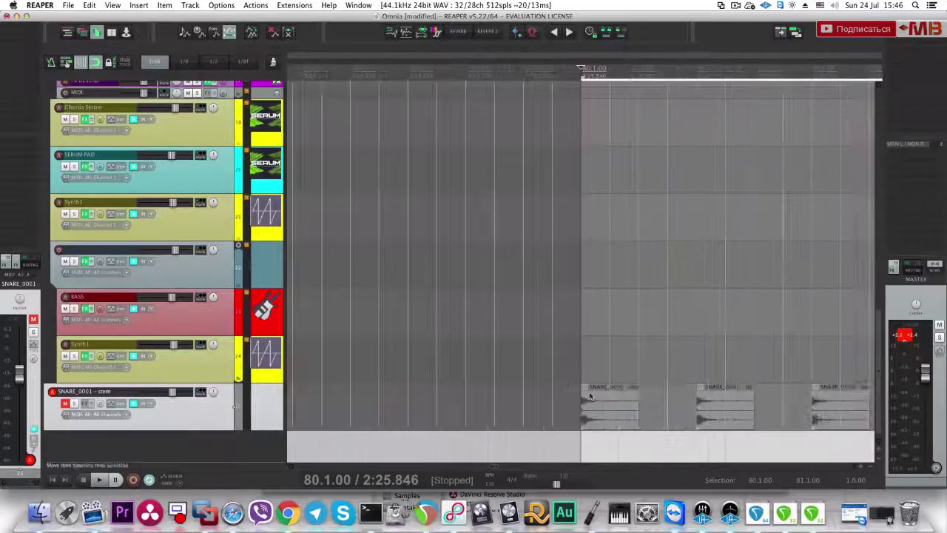
click(601, 408)
drag(601, 406, 602, 398)
key(space)
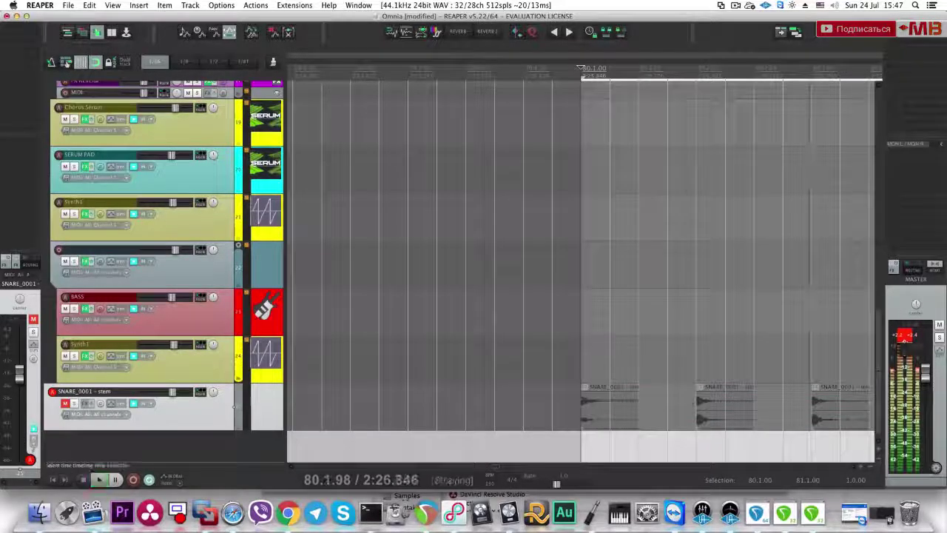
key(space)
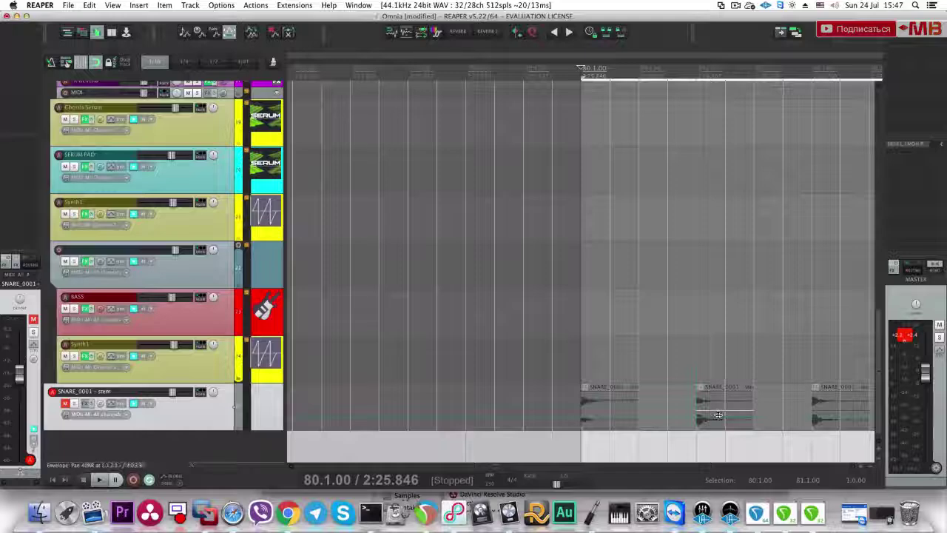
Step: Pan the second and third snare items to the right with their pan envelopes, playing the bar between adjustments
key(space)
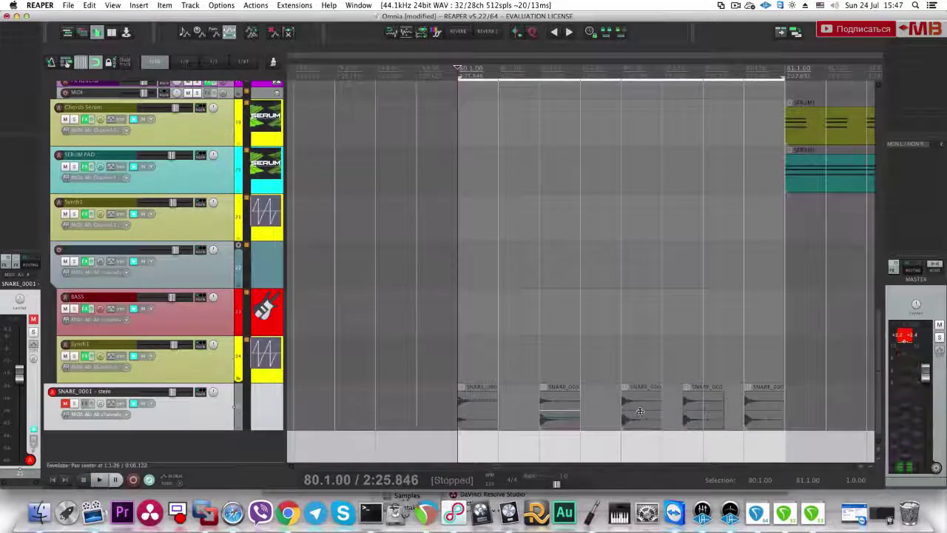
click(639, 411)
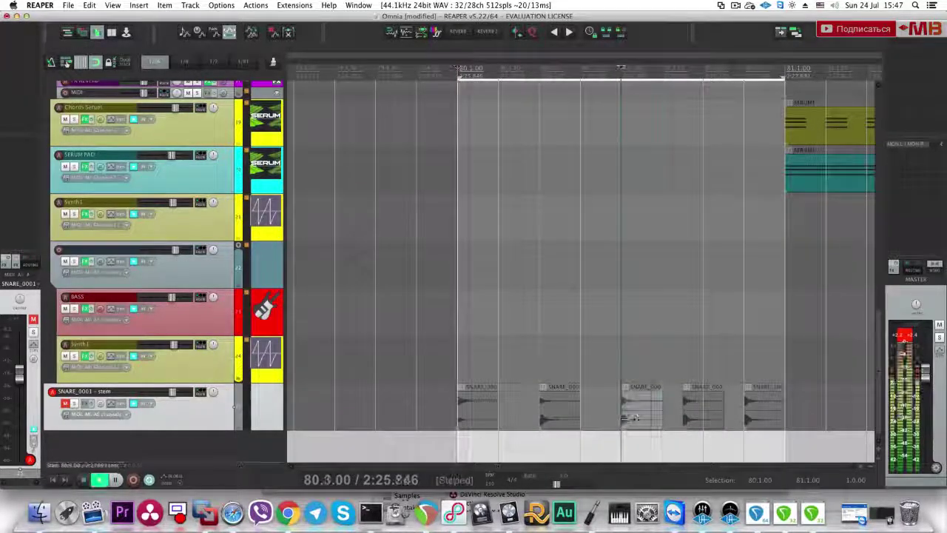
key(space)
drag(637, 410, 637, 413)
click(549, 421)
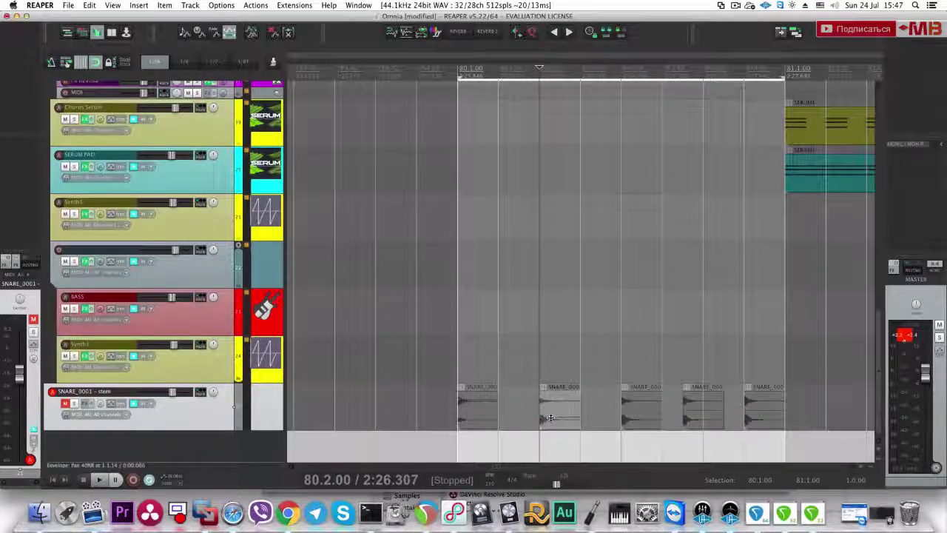
key(space)
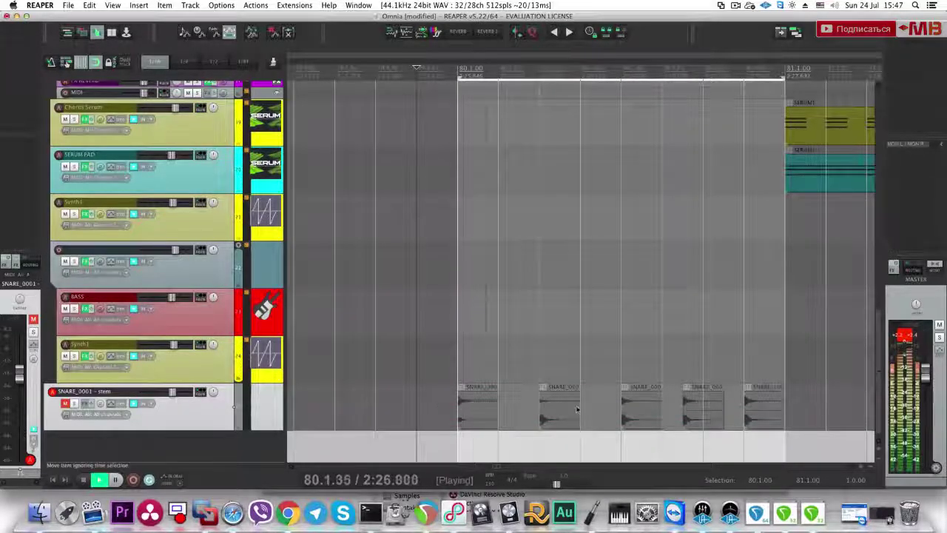
key(space)
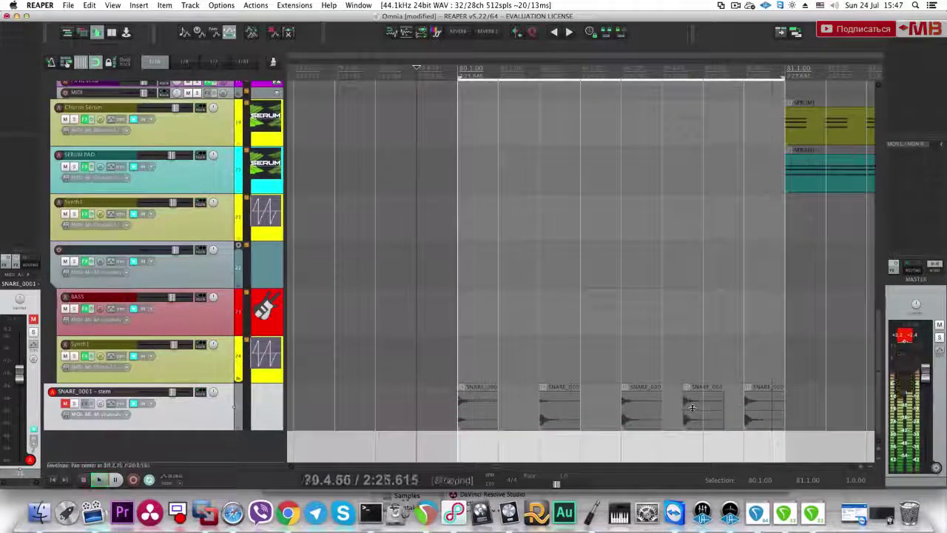
Step: Solo the SNARE_0001 stem track and play the panned pattern in bar 80
scroll(755, 414, down, 5)
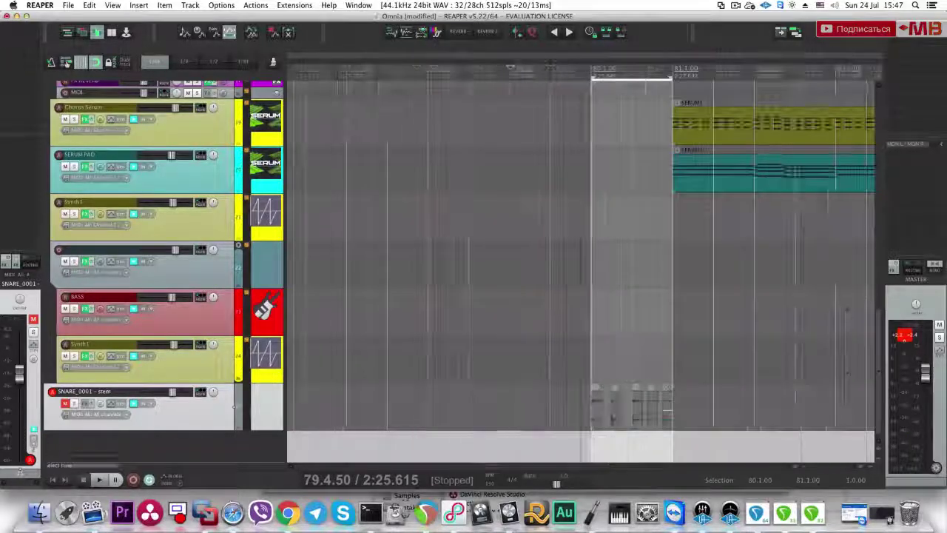
click(74, 403)
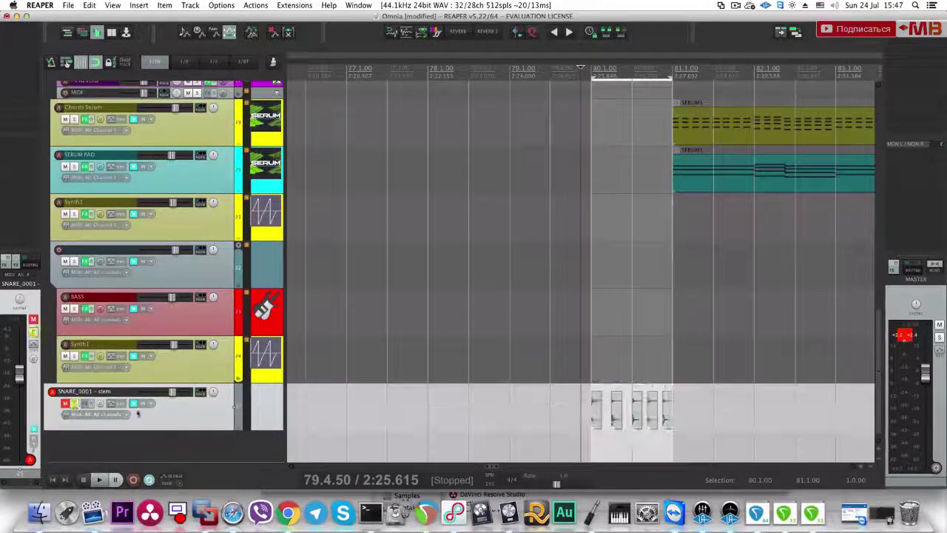
key(space)
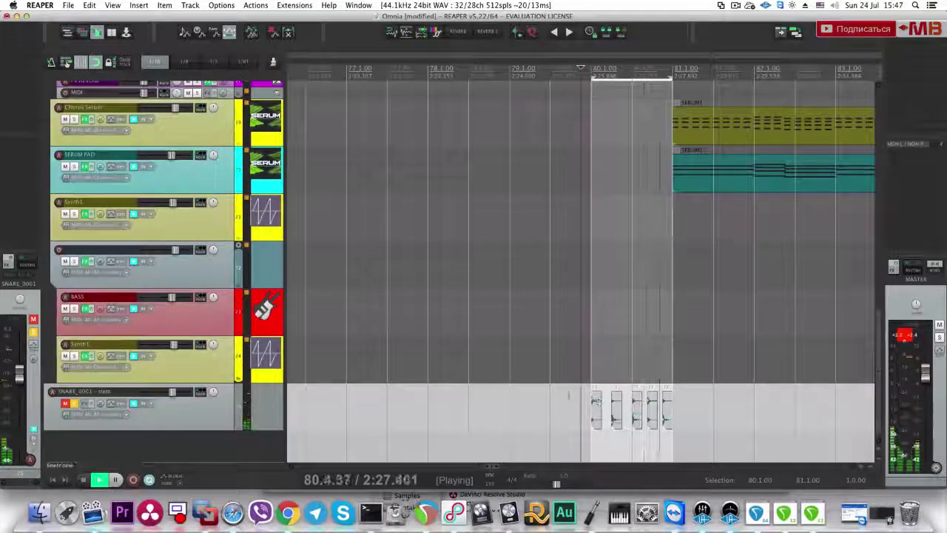
key(space)
click(84, 403)
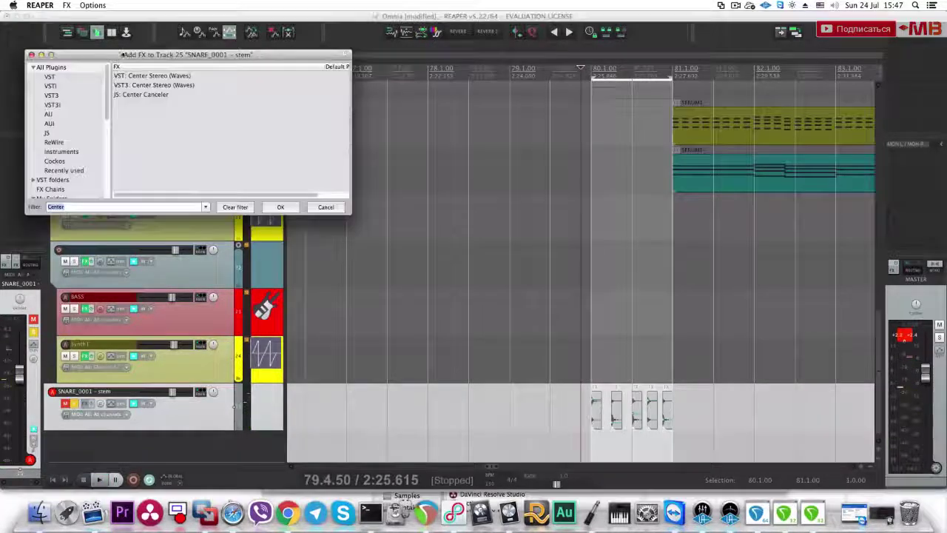
key(Escape)
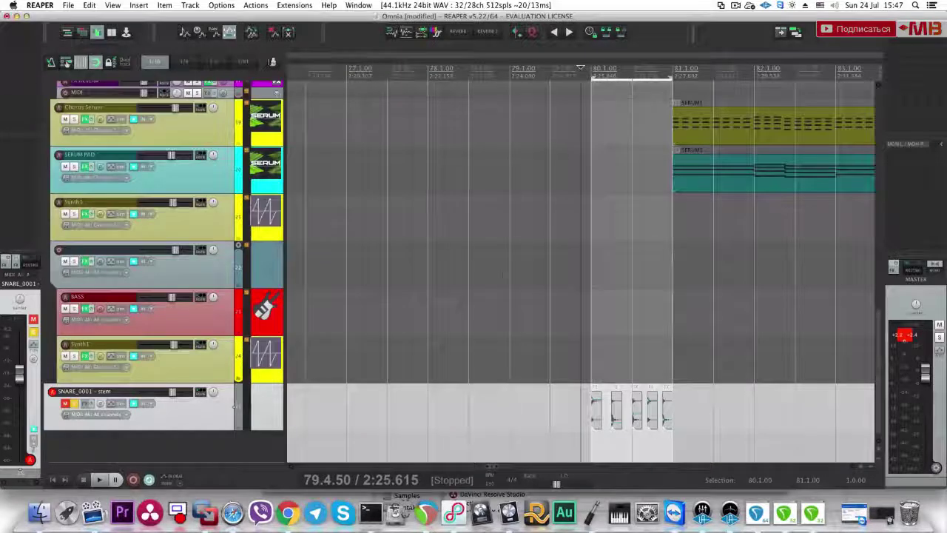
Step: Try a short fade-in on the first snare item, play it and undo the last change
scroll(670, 402, up, 6)
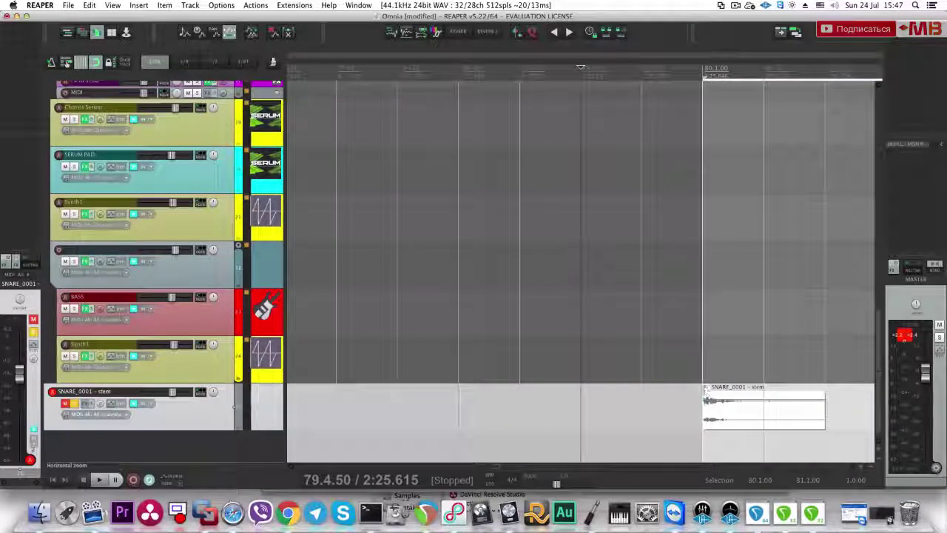
drag(703, 390, 710, 392)
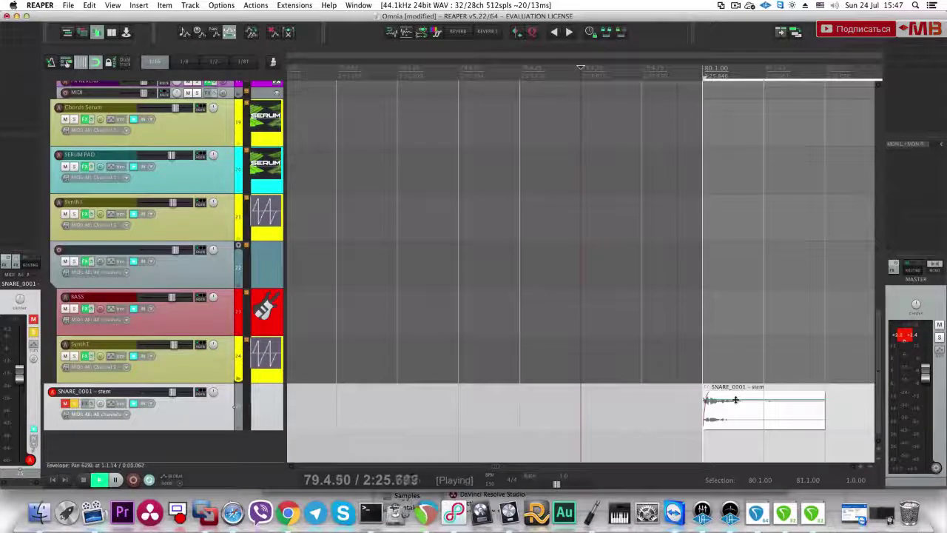
key(space)
scroll(706, 399, down, 4)
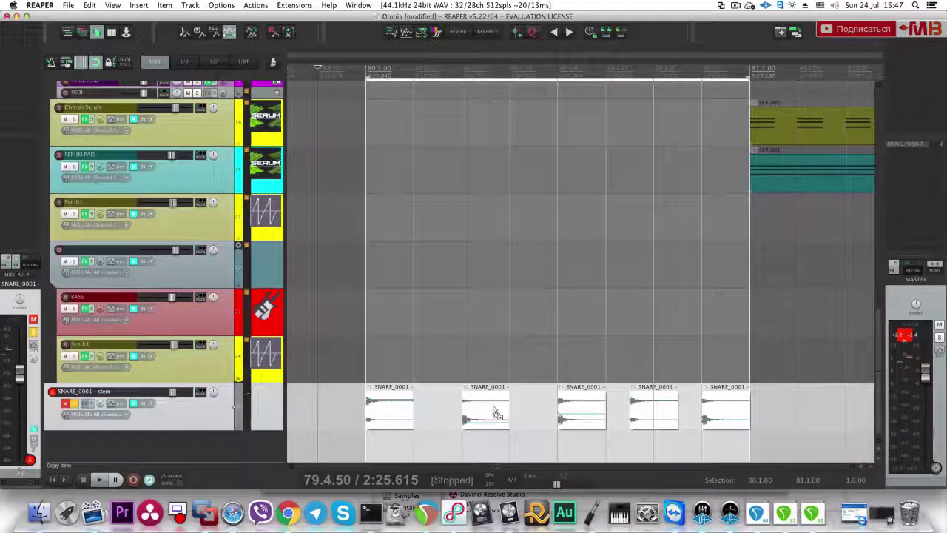
key(super+z)
Step: Select all five snare items, give them a short fade-in and play the pattern
drag(763, 404, 418, 420)
drag(764, 413, 372, 398)
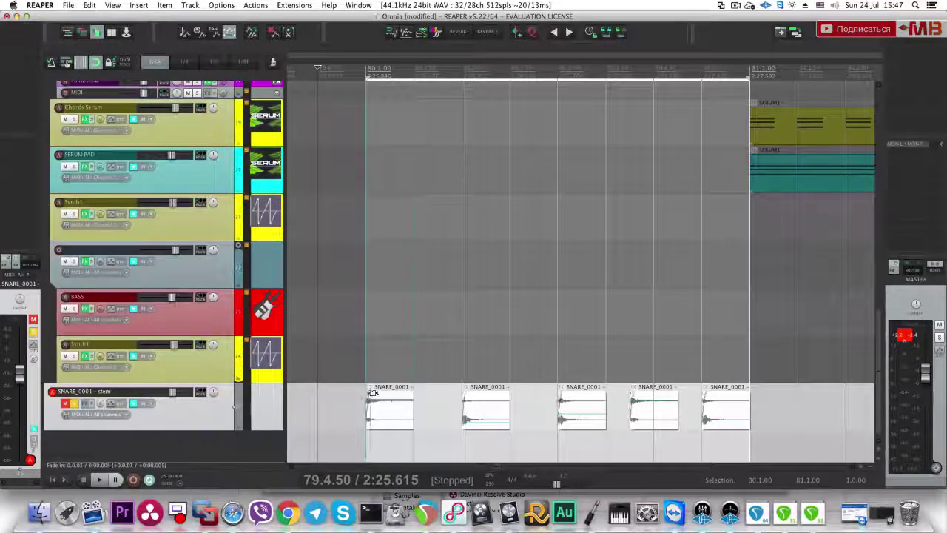
key(space)
scroll(444, 408, down, 5)
scroll(466, 411, down, 5)
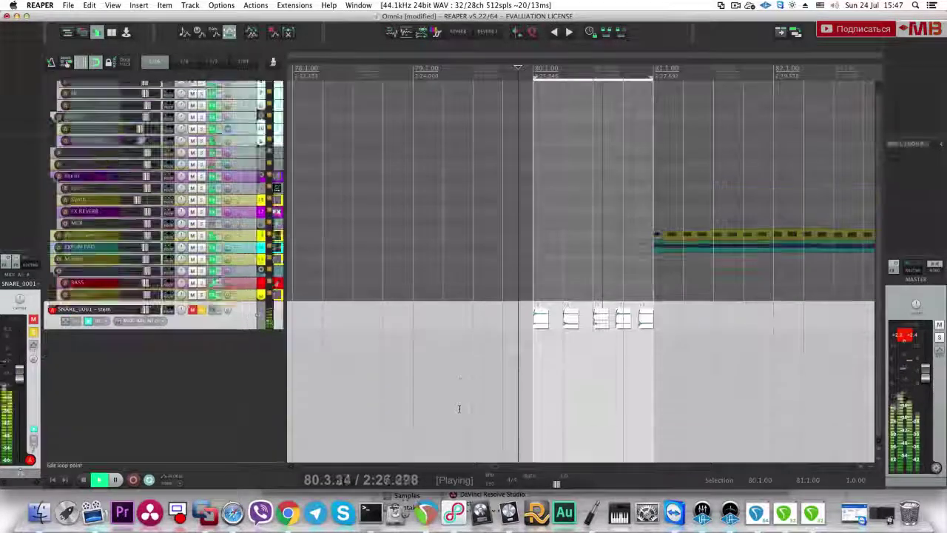
scroll(466, 407, down, 4)
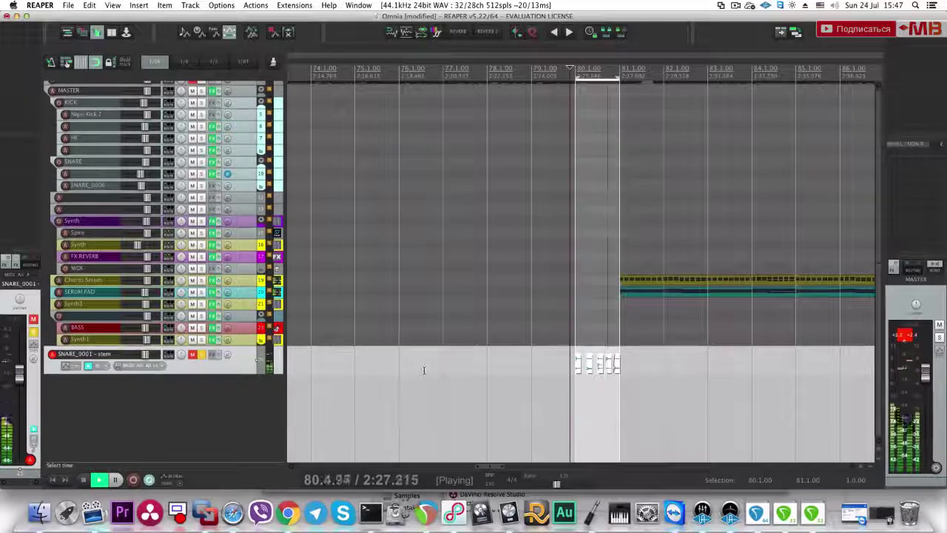
key(Escape)
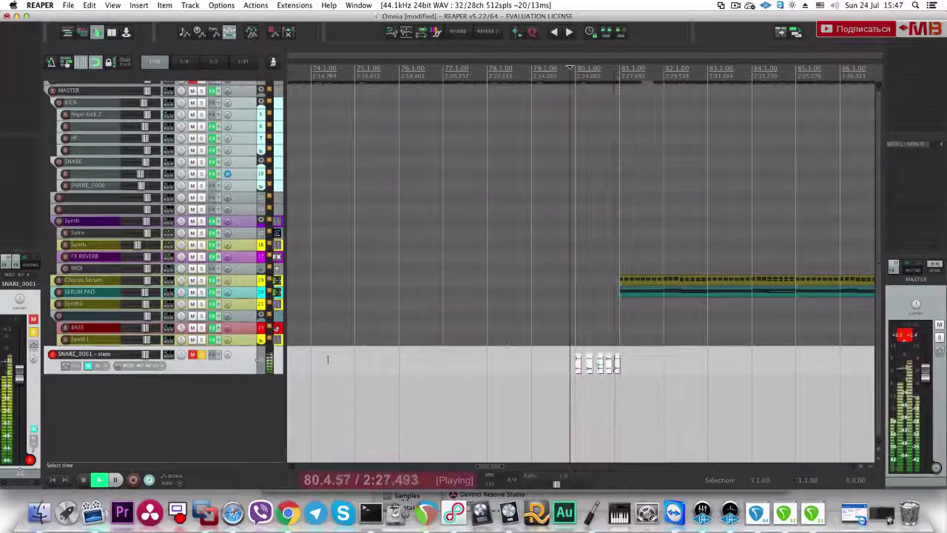
key(space)
Step: Unmute the snare stem track and cut 5.42 dB at about 1272 Hz with Q 4.325 using FabFilter Pro-Q 2
click(193, 355)
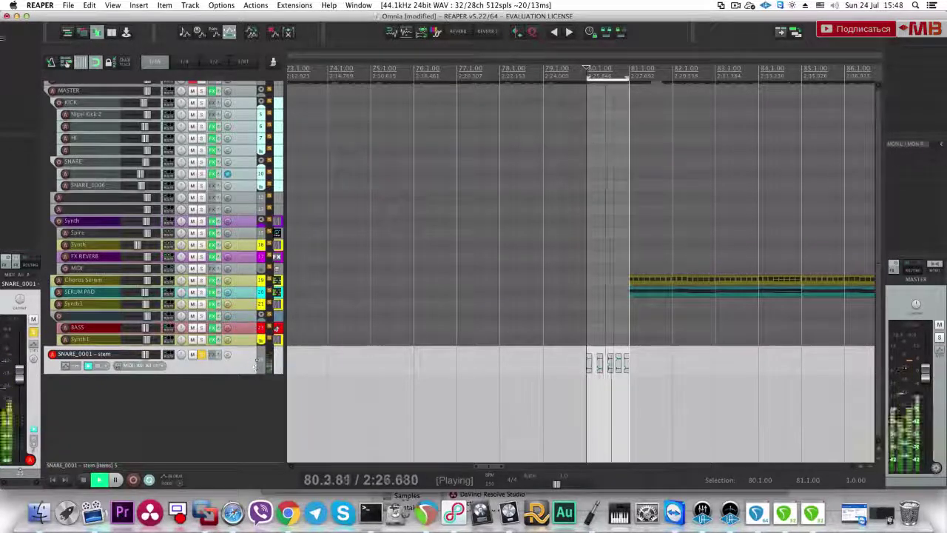
click(21, 27)
drag(267, 147, 262, 179)
scroll(265, 170, up, 5)
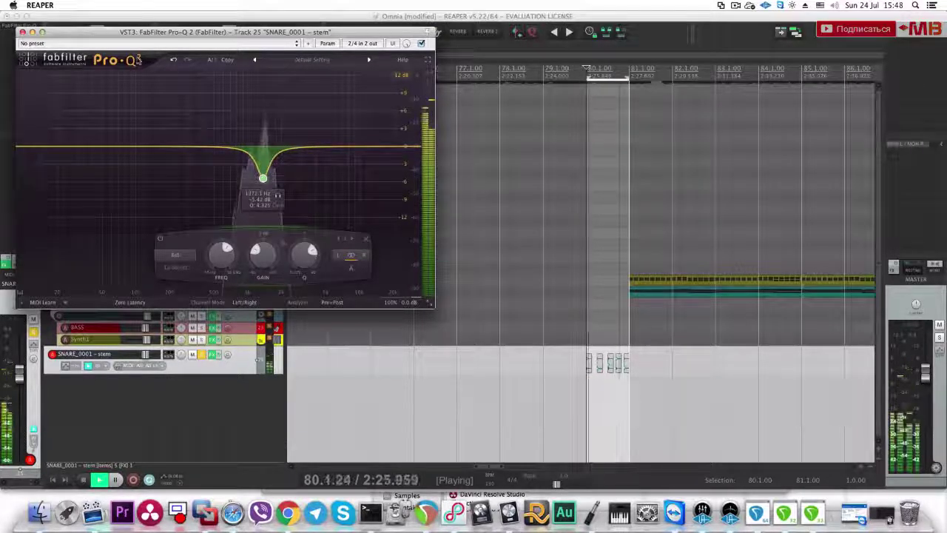
click(22, 32)
key(space)
Step: Move the five-item snare pattern from bar 80 to the start of bar 97
scroll(600, 343, down, 2)
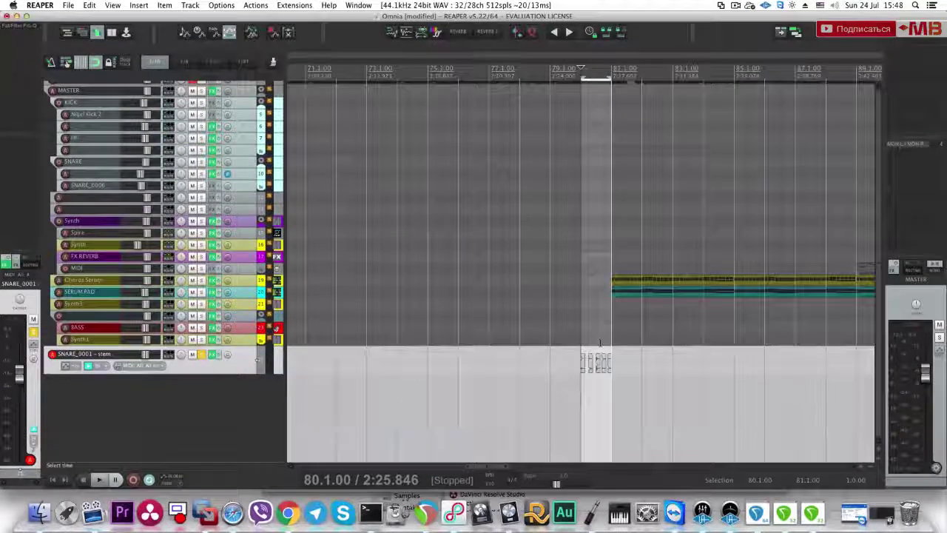
scroll(603, 362, down, 1)
drag(595, 364, 723, 383)
key(super+shift+g)
scroll(707, 373, down, 2)
Step: Duplicate the one-bar snare pattern repeatedly to fill the section from bar 97 up to bar 129
key(super+d)
key(ctrl+d)
key(ctrl+d)
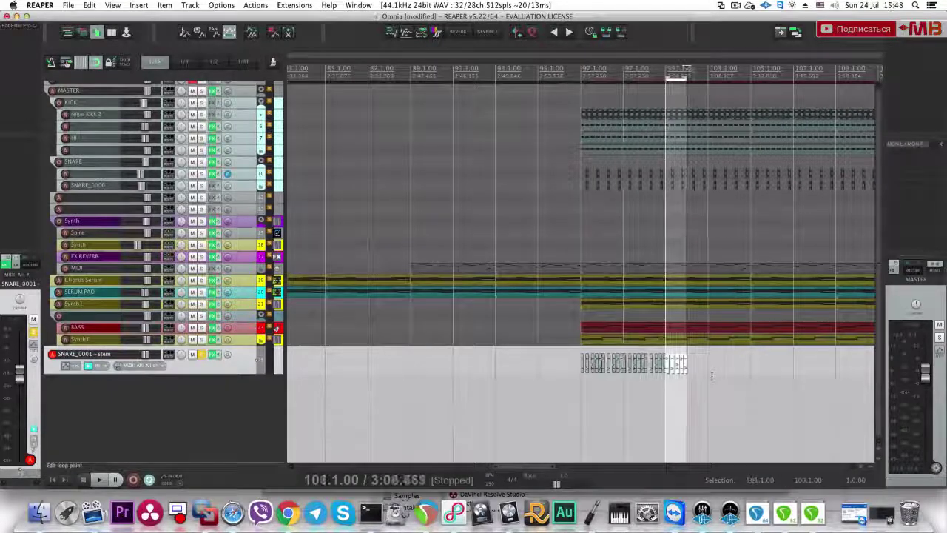
scroll(708, 377, down, 1)
key(ctrl+d)
key(ctrl+d)
key(ctrl+d)
key(ctrl+d)
key(ctrl+d)
key(ctrl+d)
key(ctrl+d)
key(ctrl+d)
key(ctrl+d)
key(ctrl+d)
key(ctrl+d)
key(ctrl+d)
key(ctrl+d)
key(ctrl+d)
key(ctrl+d)
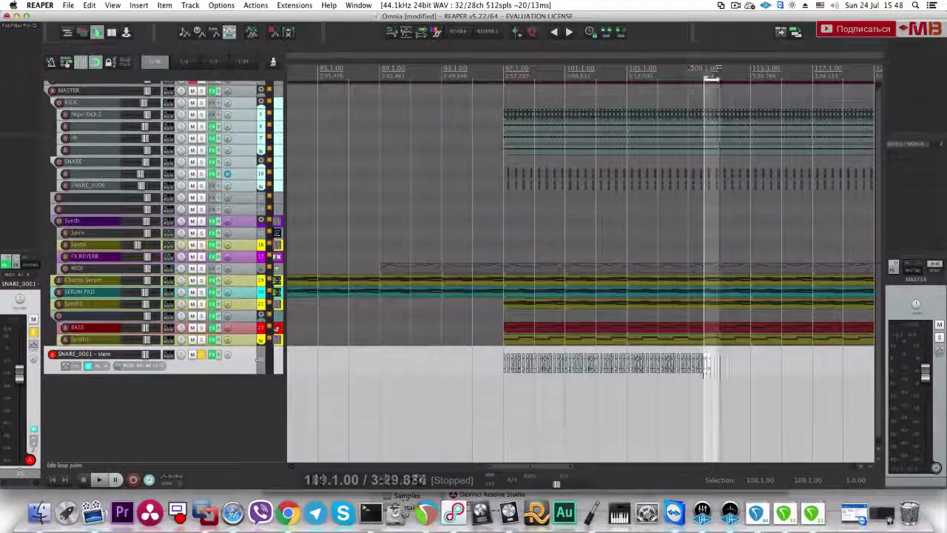
key(ctrl+d)
scroll(702, 374, down, 1)
key(super+d)
key(super+d)
key(super+d)
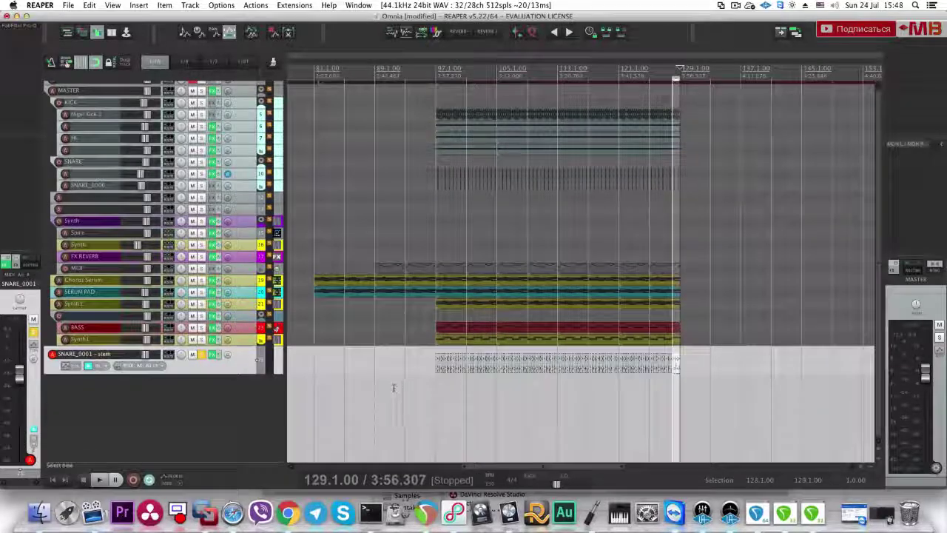
Step: Move the SNARE_0001 stem track directly below SNARE_0006, saving the project before and after the move
click(446, 392)
key(super+s)
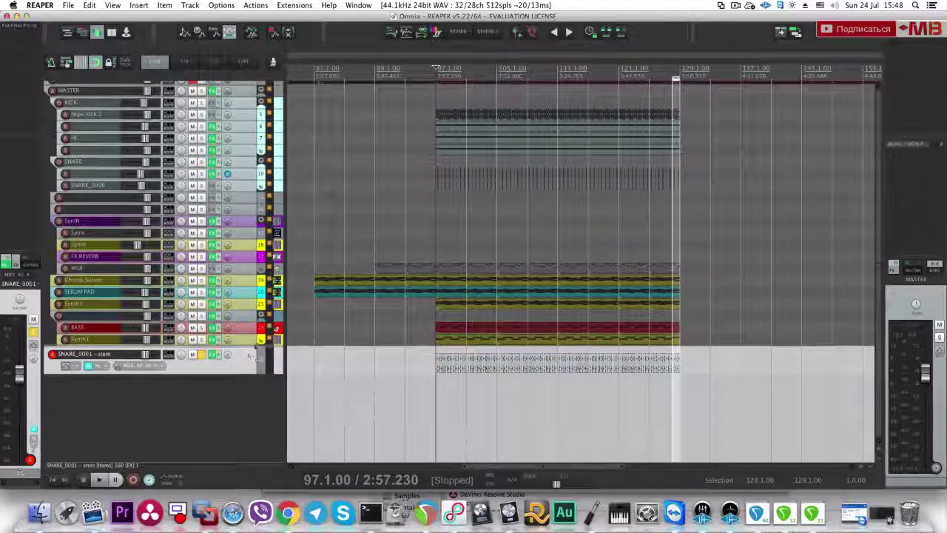
drag(235, 194, 235, 195)
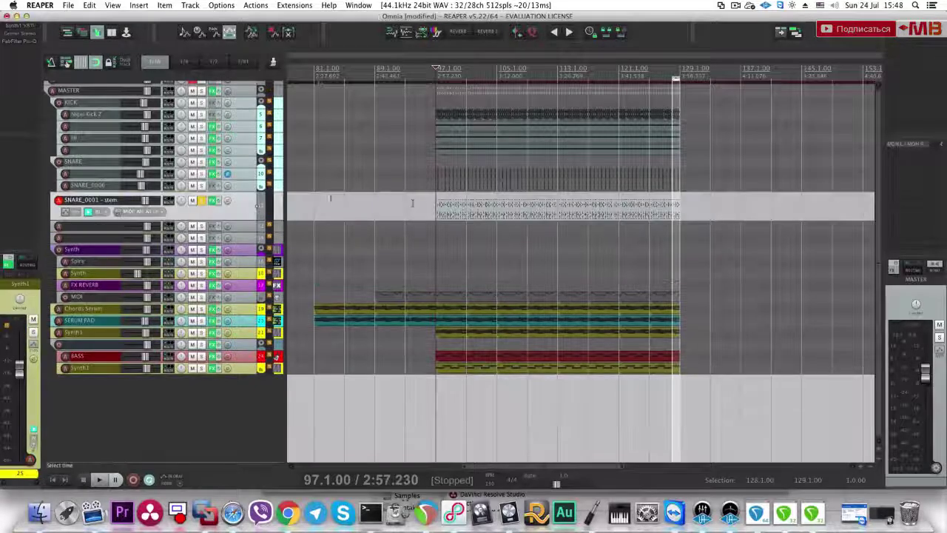
scroll(389, 209, up, 3)
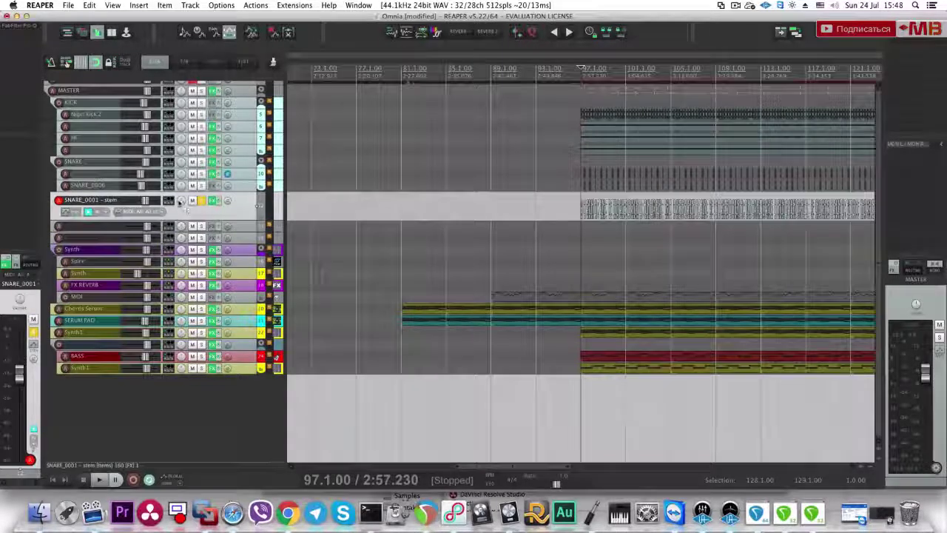
key(ctrl+s)
scroll(367, 214, down, 3)
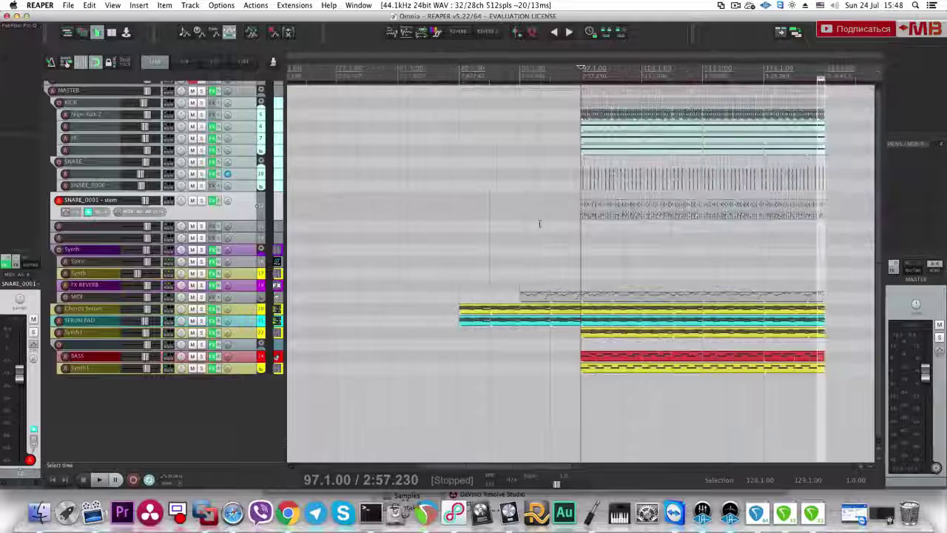
Step: Clear the time selection, solo the tracks from KICK through the SNARE_0001 stem and play from bar 97
key(Escape)
drag(201, 200, 200, 103)
key(space)
scroll(399, 215, up, 4)
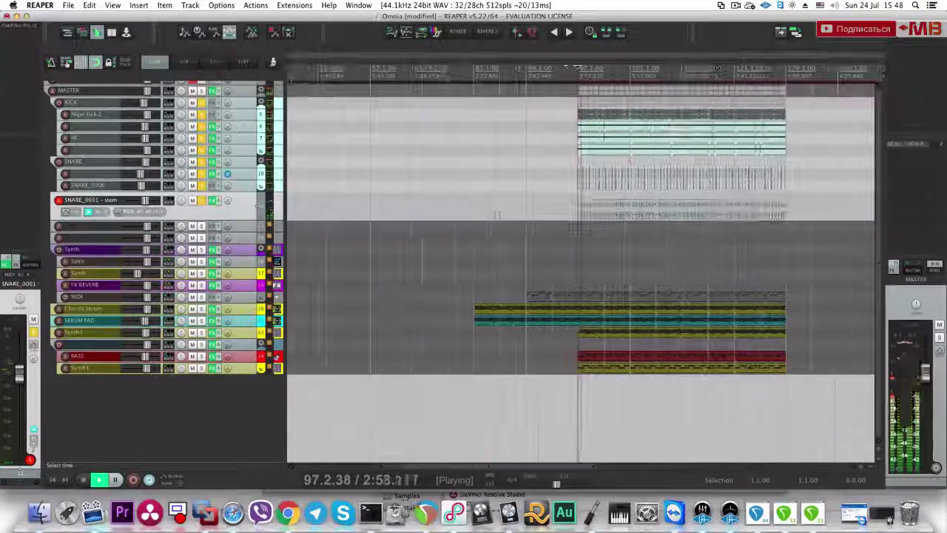
scroll(399, 214, down, 3)
scroll(201, 107, up, 1)
Step: Clear the drum solos, solo the Omnia & IRA reference and play it from several points before bar 97
super+click(202, 97)
click(202, 86)
click(550, 135)
click(523, 138)
click(497, 140)
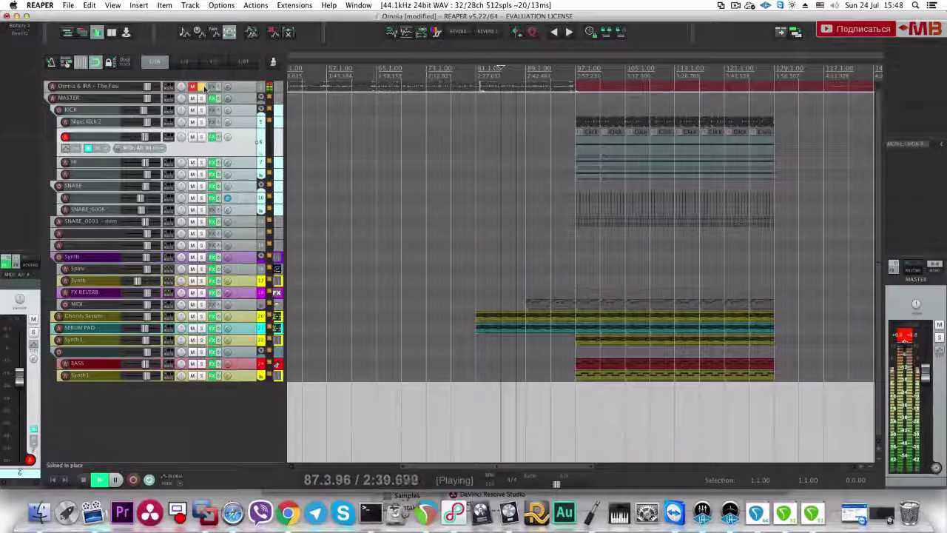
key(space)
Step: Unsolo the reference, play the mix from bar 97 and solo the SNARE_0001 stem track during playback
click(202, 87)
click(572, 185)
key(space)
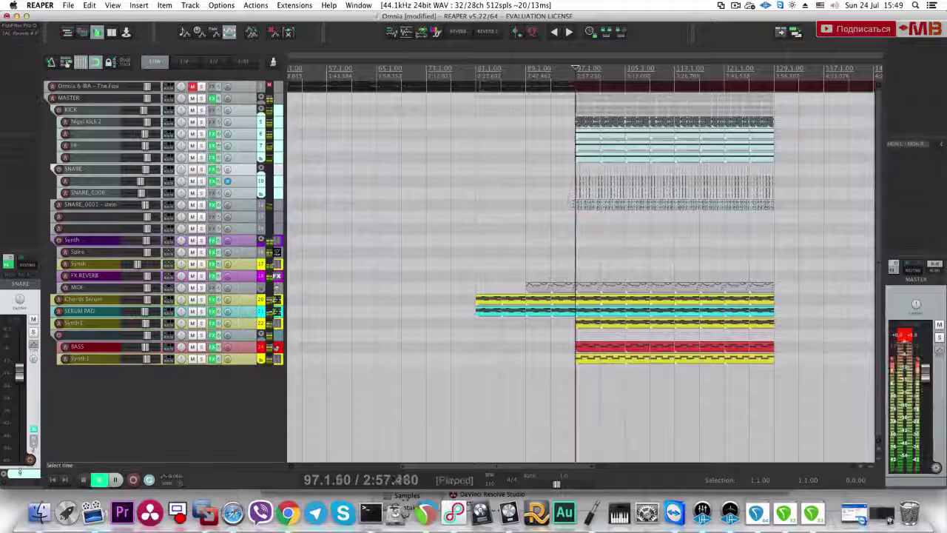
click(201, 205)
click(252, 207)
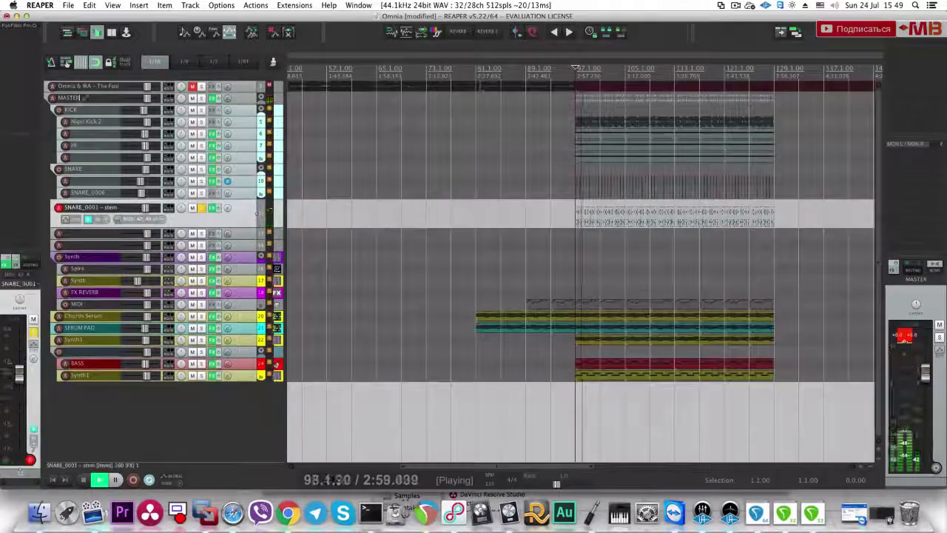
Step: Add Softube TSAR-1R Reverb to the SNARE_0001 stem, shorten its reverb time to about 0.48 s and reduce the reverb mix
click(31, 46)
text(Tr)
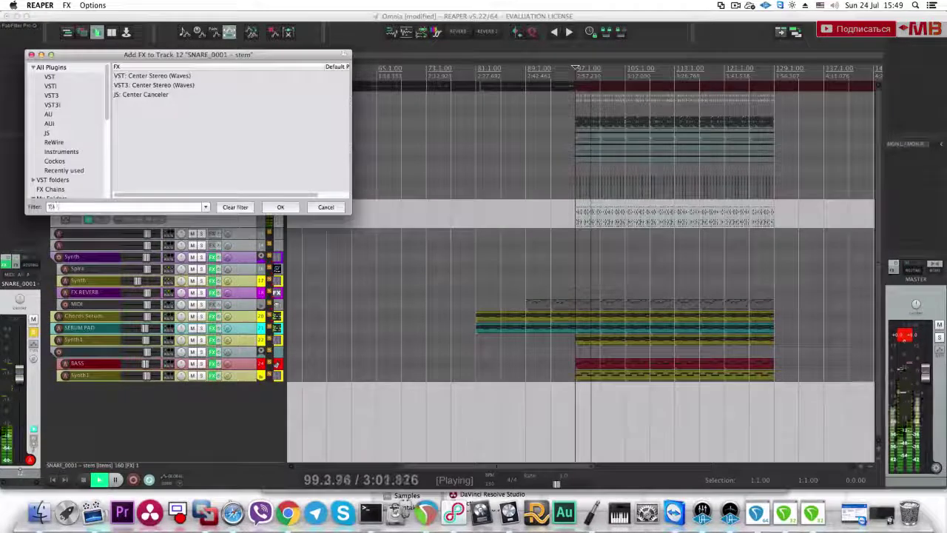
click(170, 104)
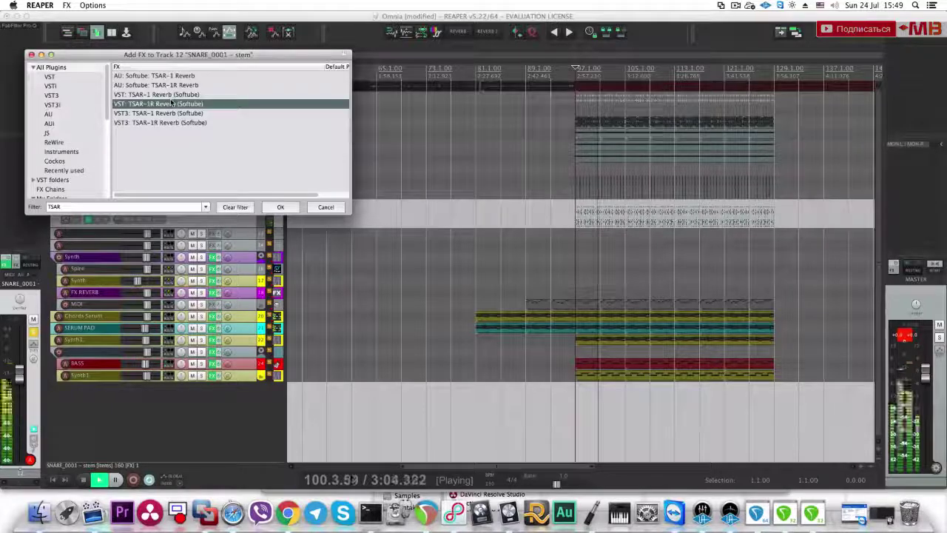
click(280, 206)
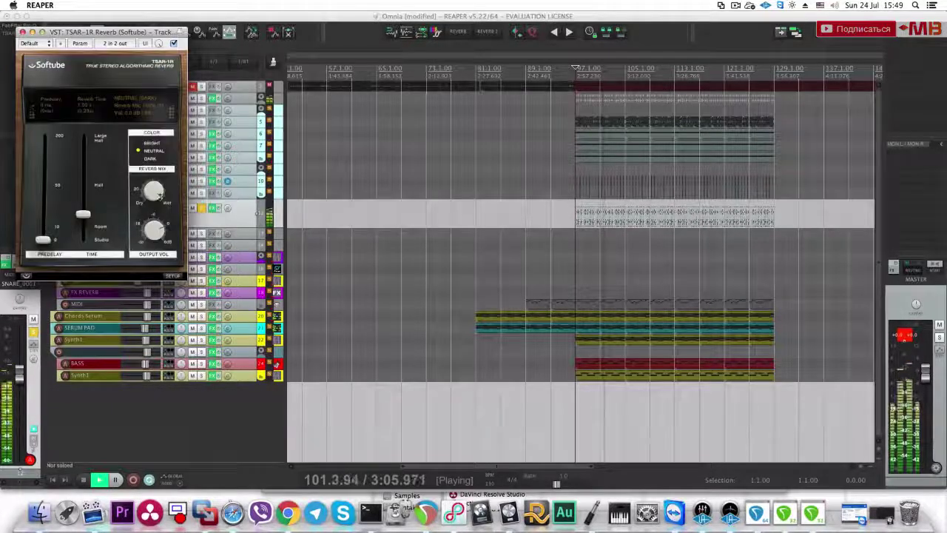
drag(83, 214, 83, 234)
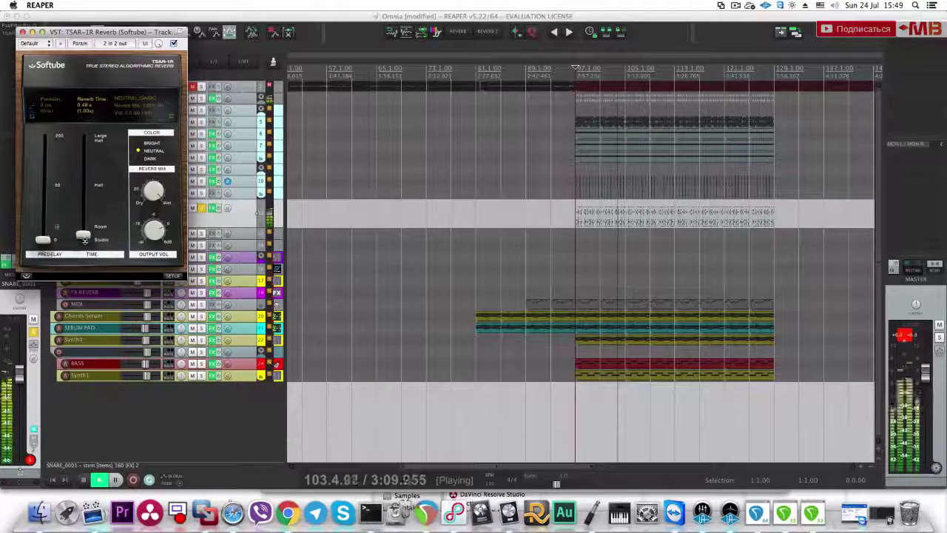
drag(153, 209, 154, 217)
click(22, 32)
Step: In the stem's Pro-Q 2, widen and deepen the 1.4 kHz cut to about -12 dB and add a broad high-frequency boost of about 7 dB
click(19, 25)
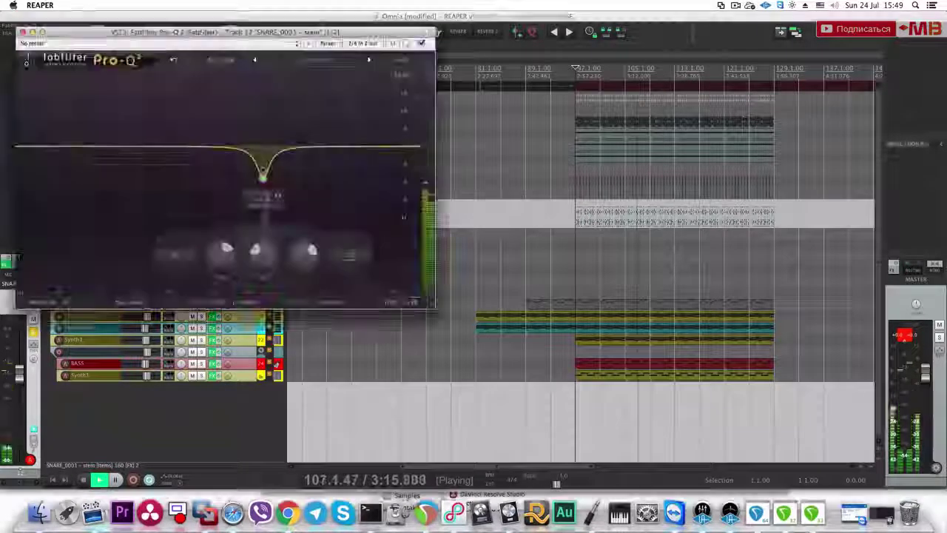
drag(262, 178, 264, 206)
scroll(263, 194, down, 3)
drag(329, 157, 339, 105)
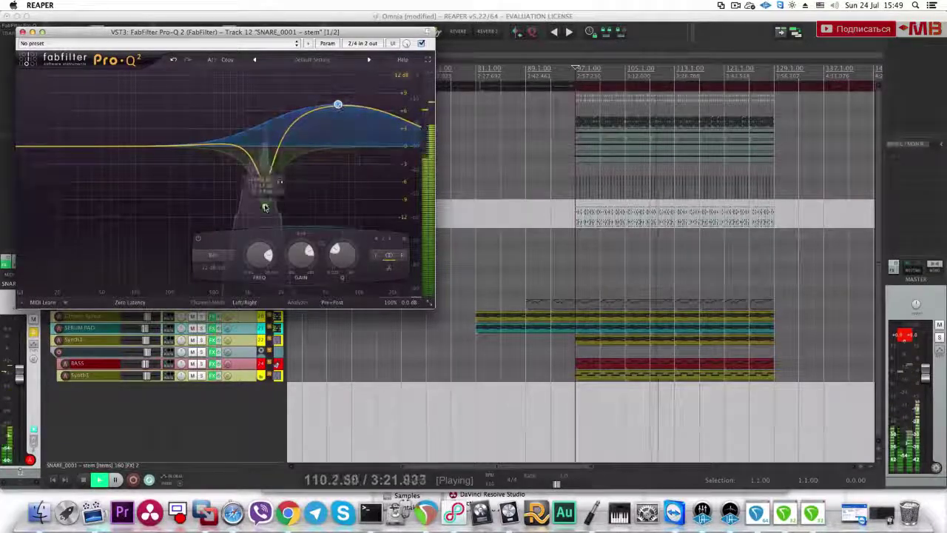
drag(265, 207, 264, 219)
scroll(264, 220, down, 8)
scroll(264, 220, up, 3)
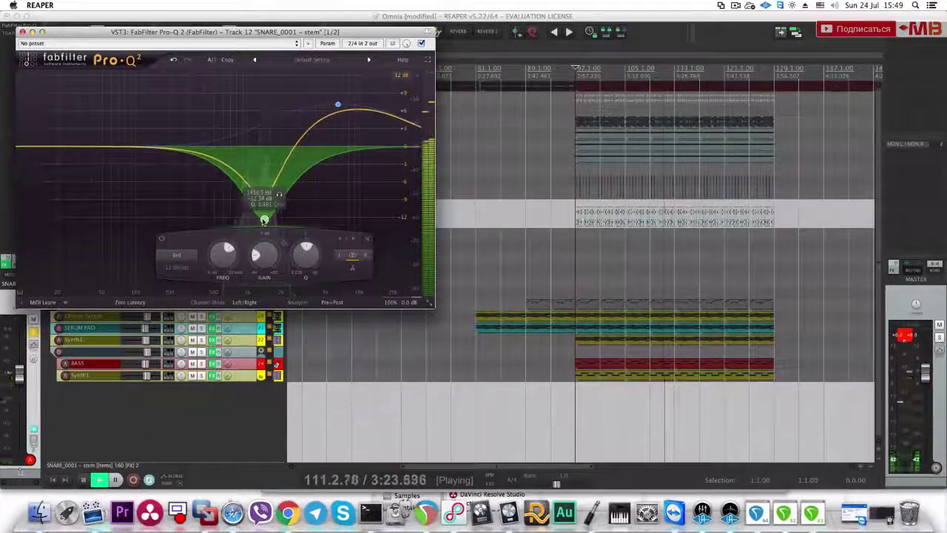
click(23, 32)
Step: Play the full mix from bar 97, raise the SNARE_0001 stem's volume to about +0.3 dB and stop playback
key(space)
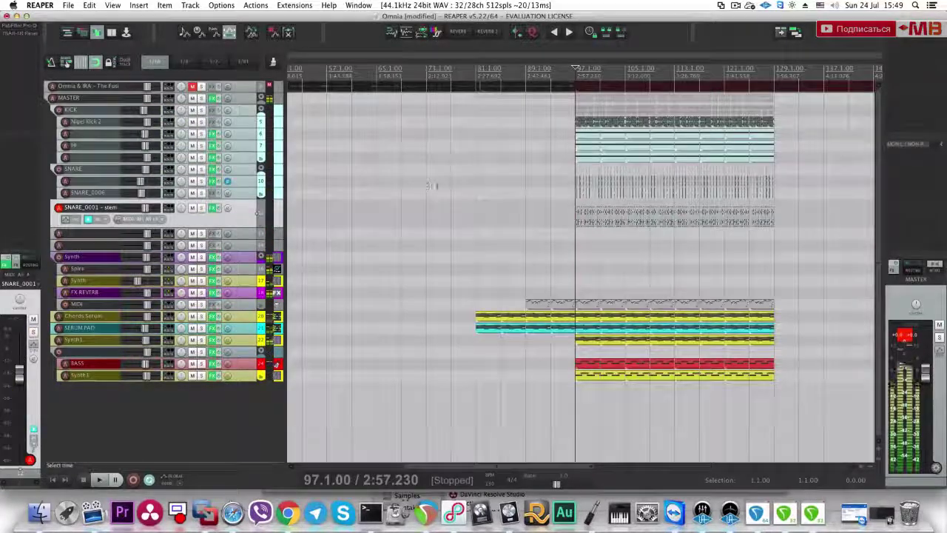
key(space)
drag(145, 208, 147, 210)
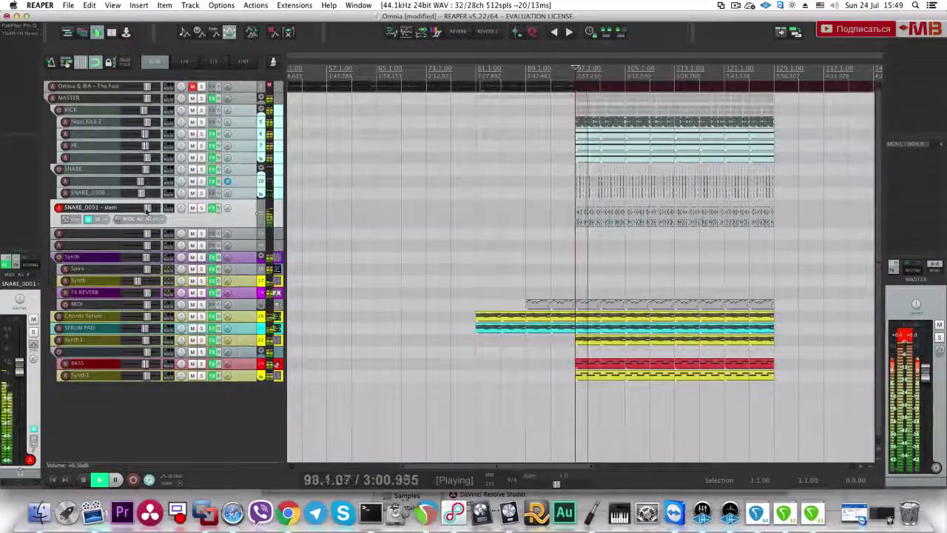
click(212, 405)
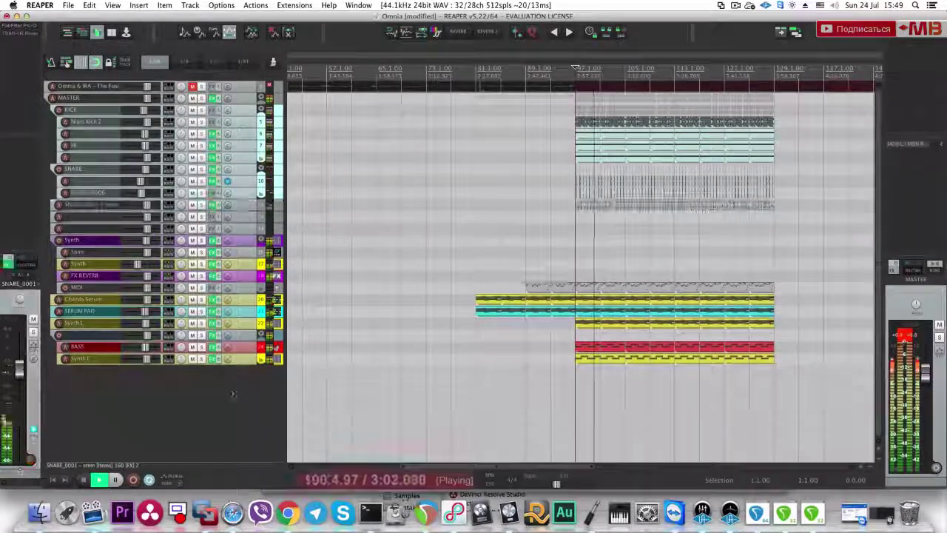
key(space)
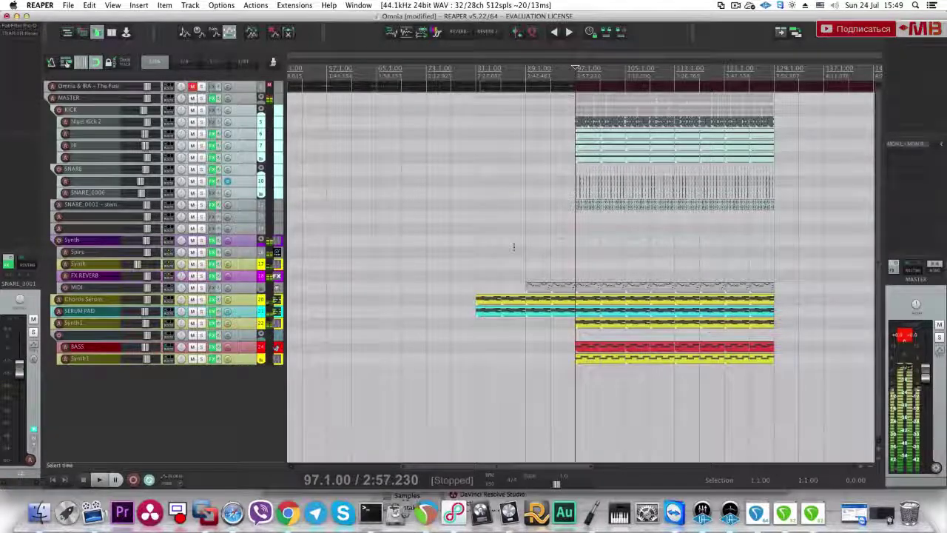
Step: Replay from bar 97, compare against the soloed Omnia & IRA reference and lower the SNARE_0001 stem's volume to about -1 dB
click(511, 249)
key(space)
click(571, 239)
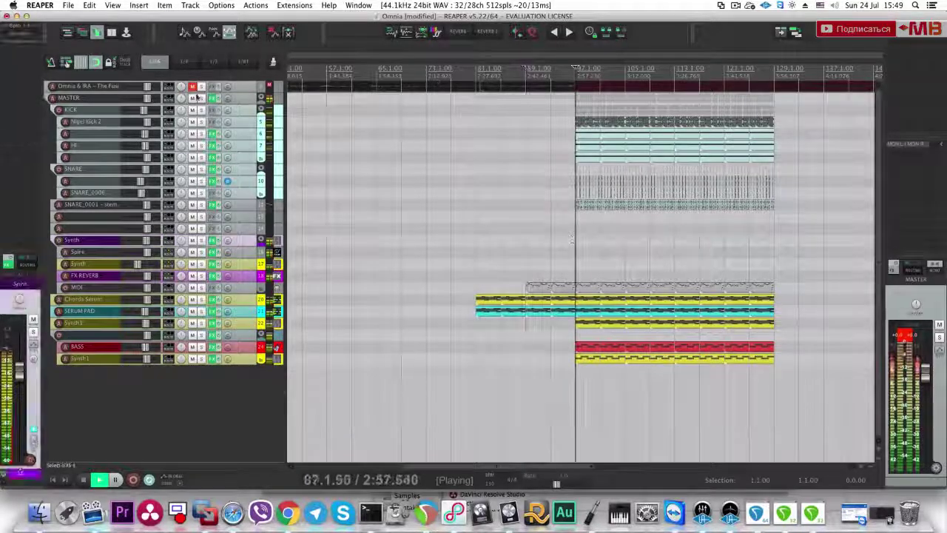
click(200, 87)
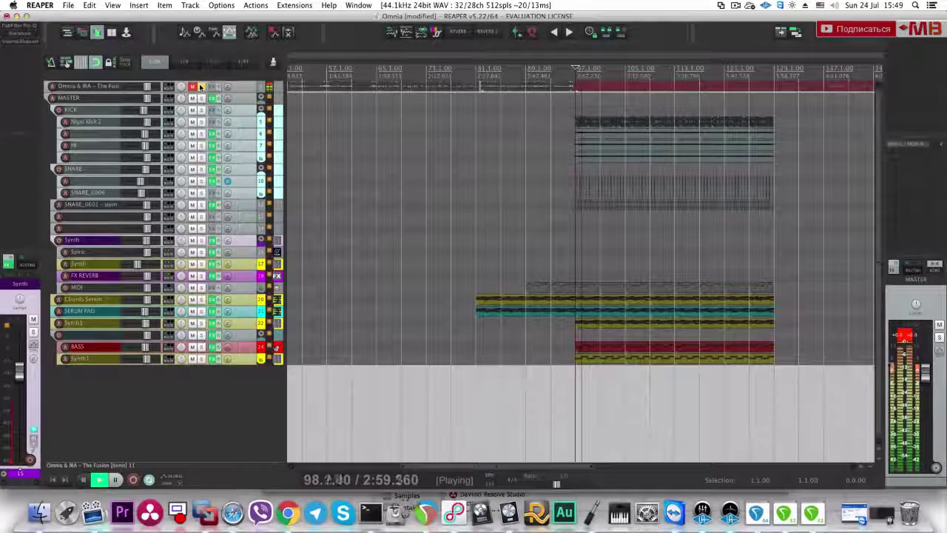
click(200, 87)
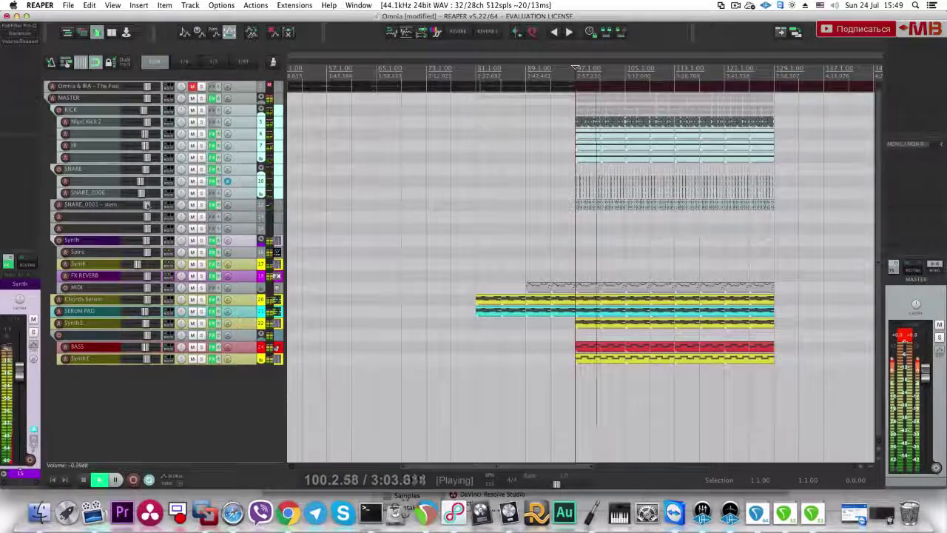
Step: Stop playback, save the project and place the edit cursor back at bar 97
key(space)
click(243, 396)
click(397, 348)
click(435, 327)
key(super+s)
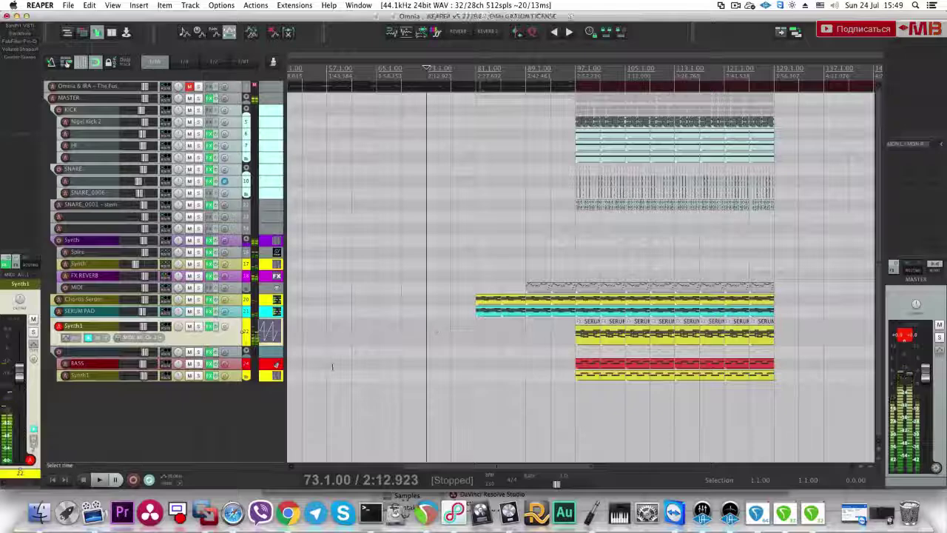
click(527, 341)
click(566, 334)
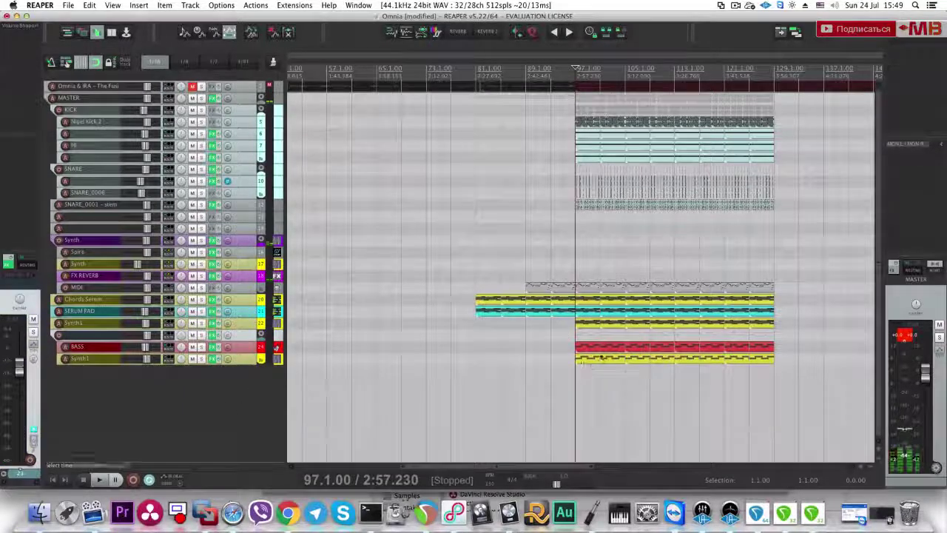
Step: Lower the SNARE folder track's volume, playing from bar 97 and switching between the mix and the soloed reference
click(133, 169)
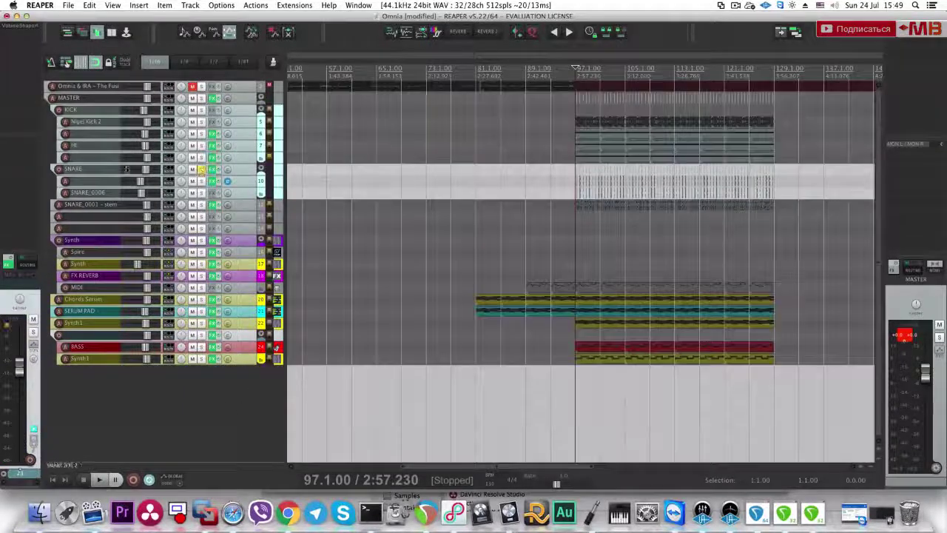
drag(146, 169, 144, 169)
key(space)
click(201, 169)
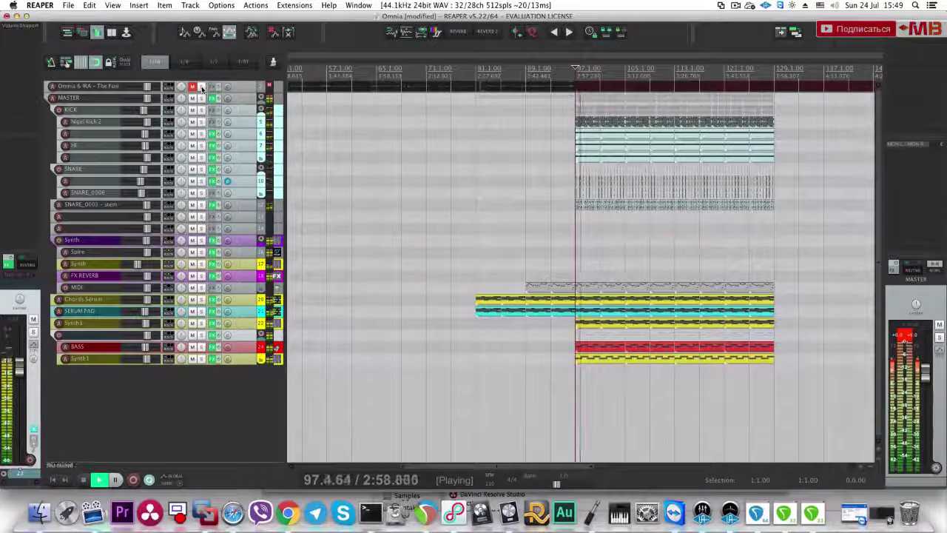
click(201, 88)
click(201, 88)
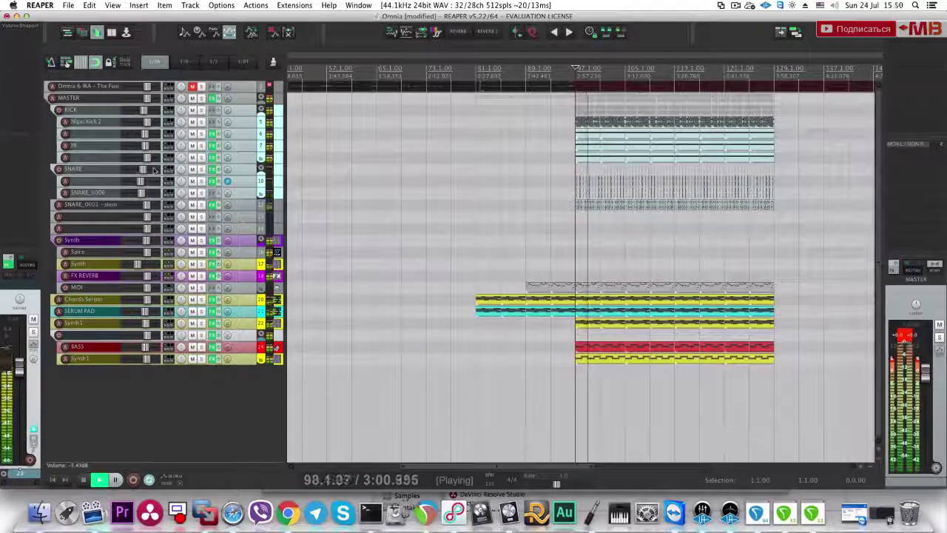
click(202, 87)
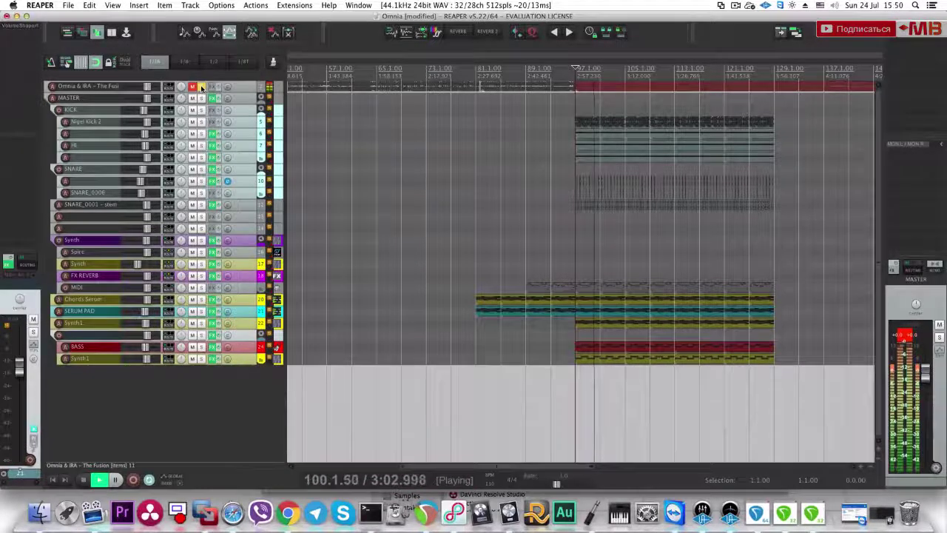
click(201, 87)
key(space)
Step: Solo the Synth1 track below BASS, reduce its Pro-Q 2 cuts near 1 kHz and 3.4 kHz by about 3 dB and play it
click(201, 359)
click(241, 359)
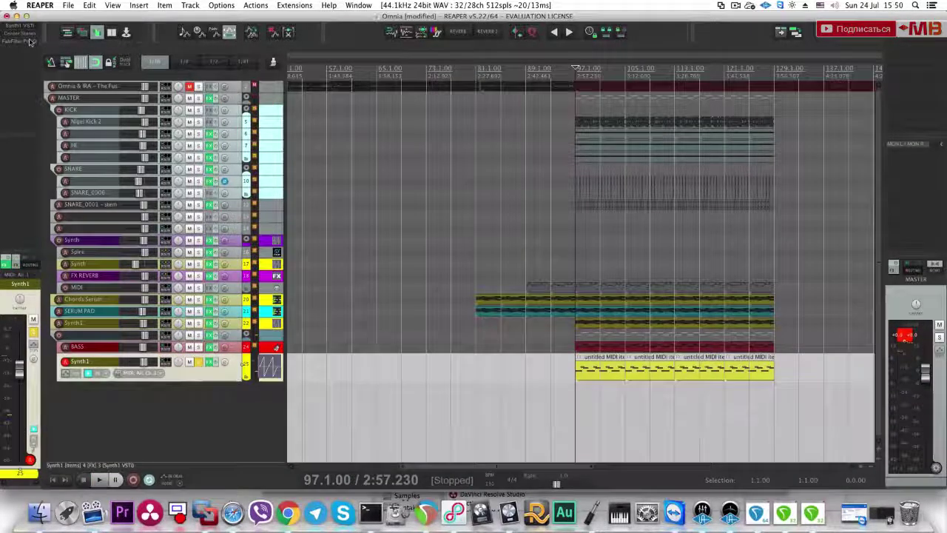
double_click(30, 41)
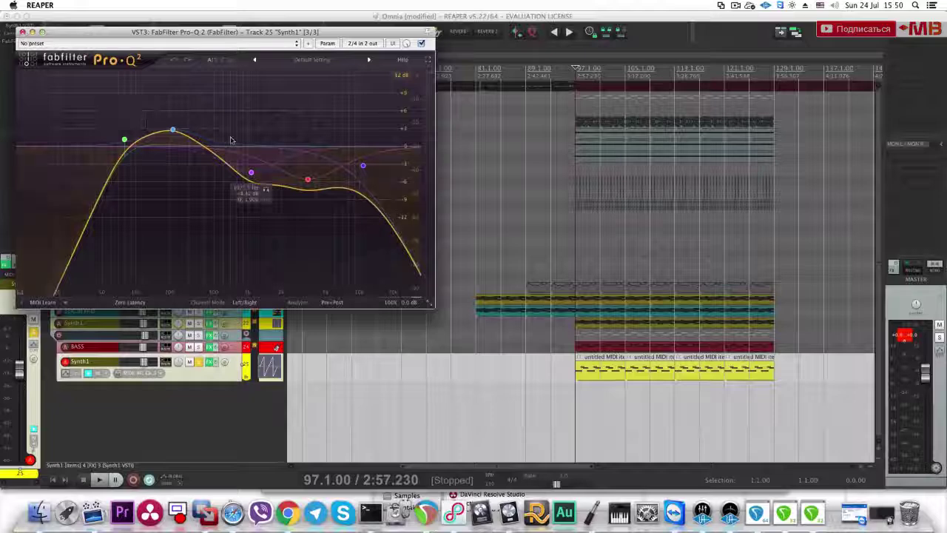
click(252, 173)
super+click(308, 179)
drag(309, 179, 308, 162)
key(space)
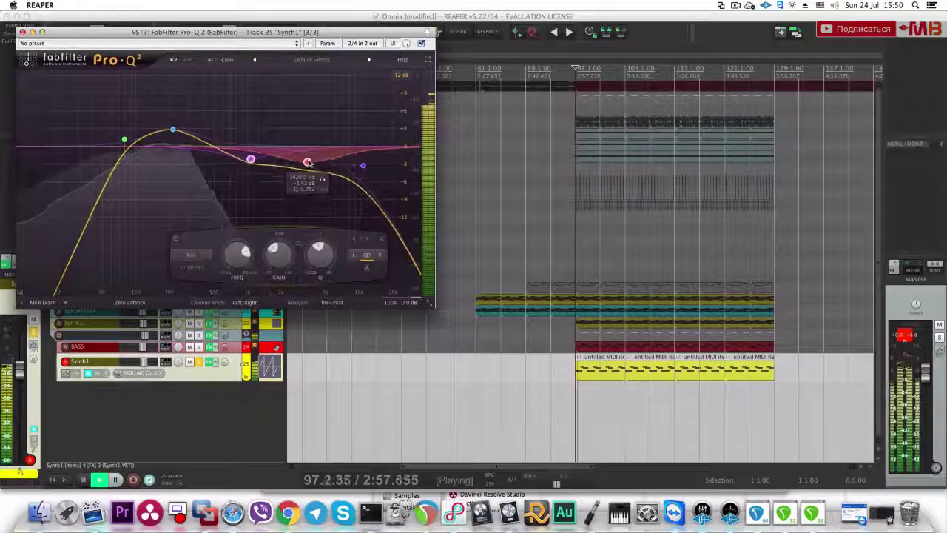
Step: Move Synth1's EQ boost to about 422 Hz at +5 dB and raise the low cut to about 89.5 Hz
drag(173, 135, 204, 119)
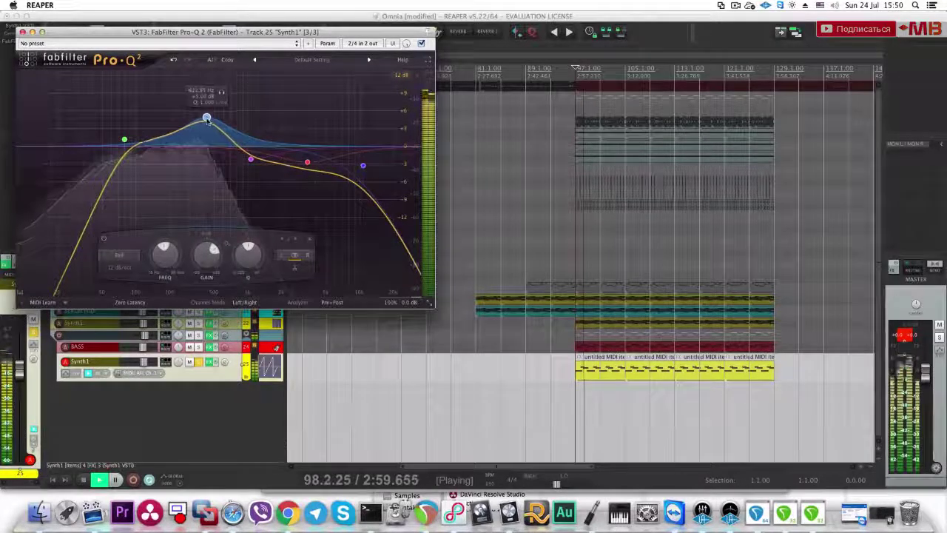
drag(124, 139, 130, 143)
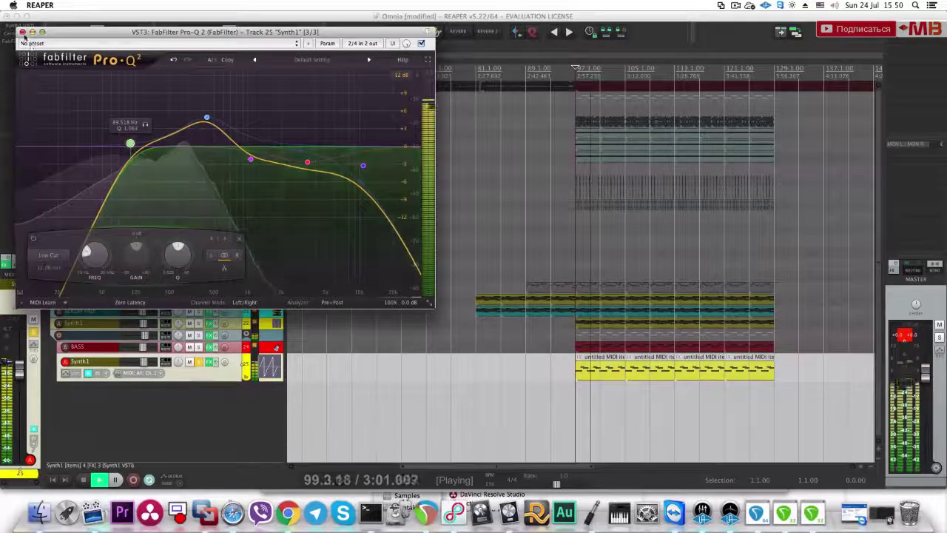
click(23, 32)
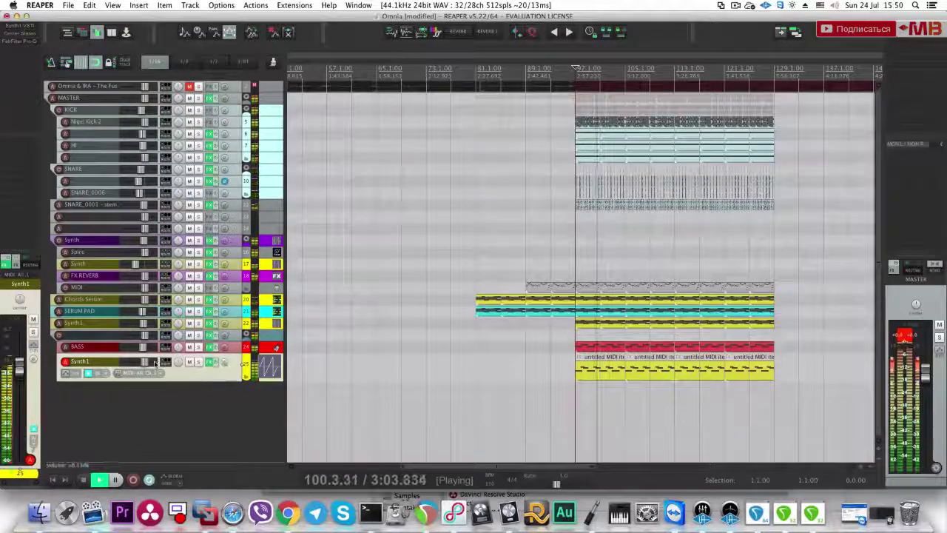
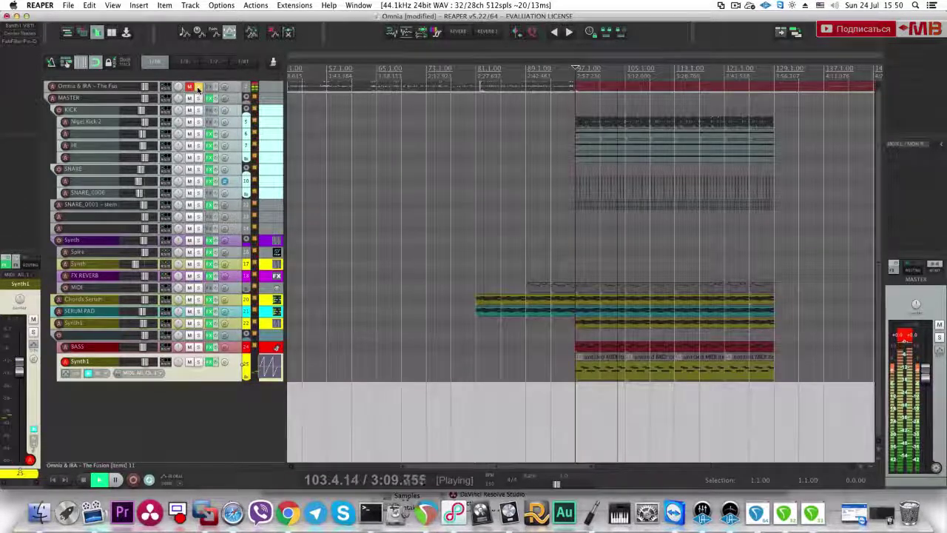
Step: Unsolo the reference, set the unnamed track below Nigel Kick 2 to about -0.94 dB while soloed, and Nigel Kick 2 to about -0.38 dB
click(198, 88)
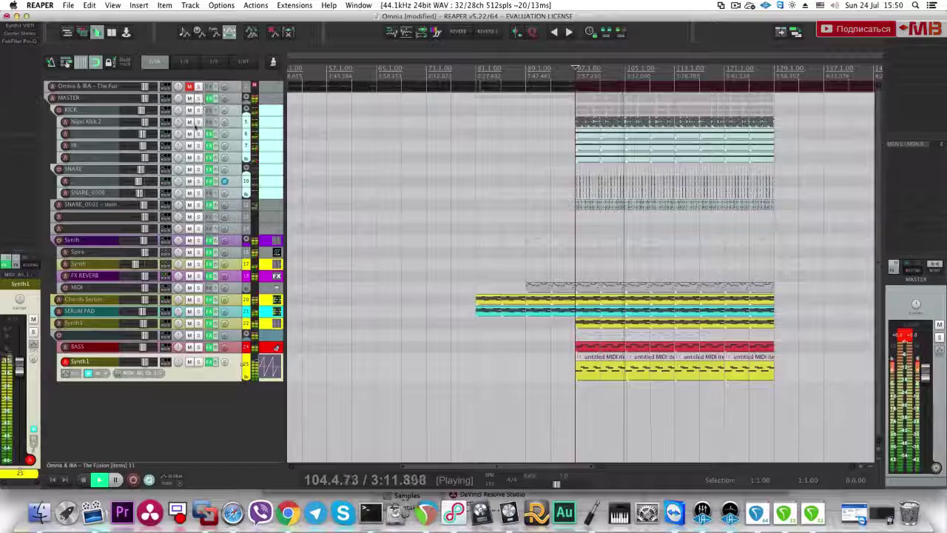
click(199, 134)
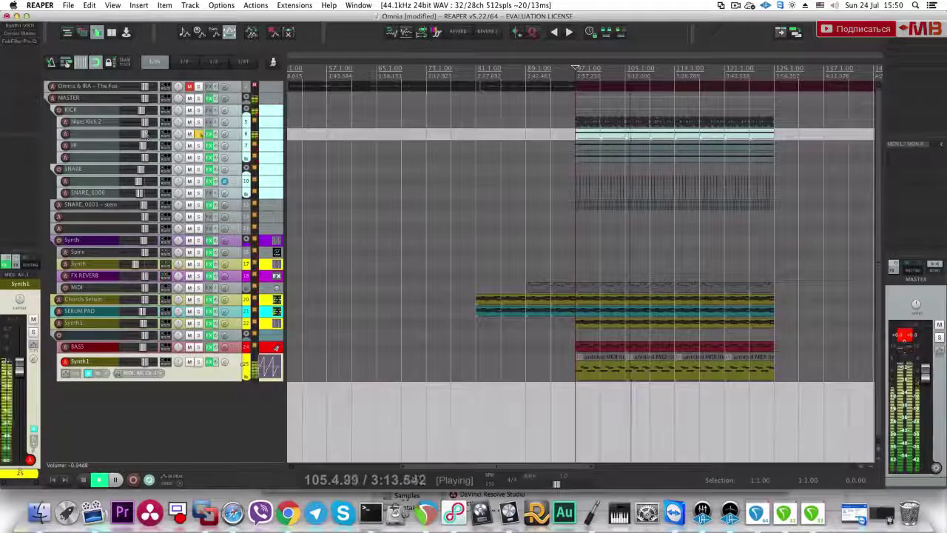
click(198, 134)
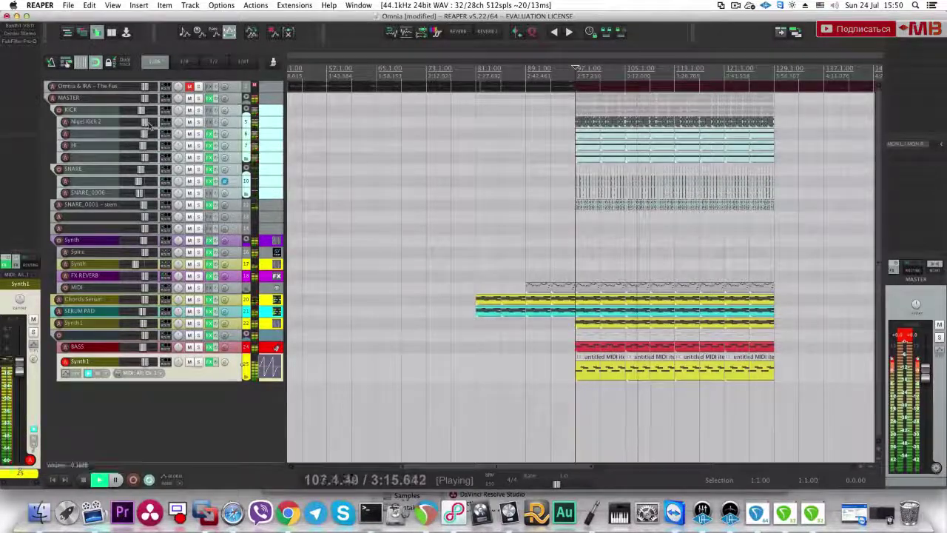
Step: Alternate playback between the soloed Omnia & IRA reference and the full mix to compare their balance
click(198, 88)
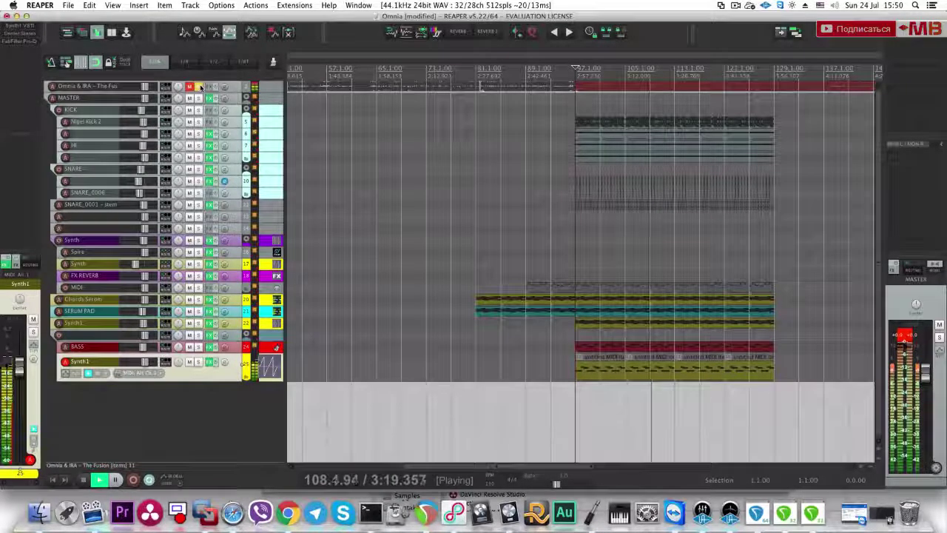
click(198, 87)
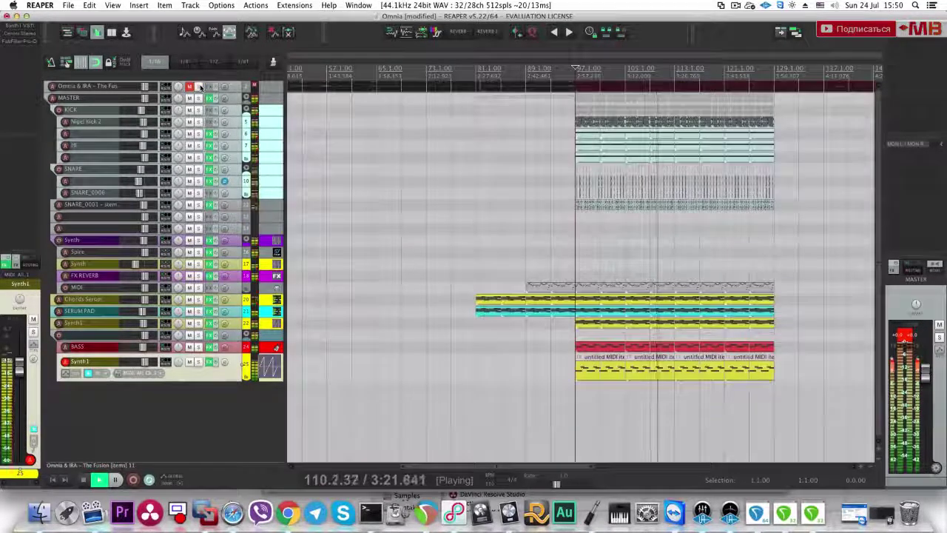
click(199, 88)
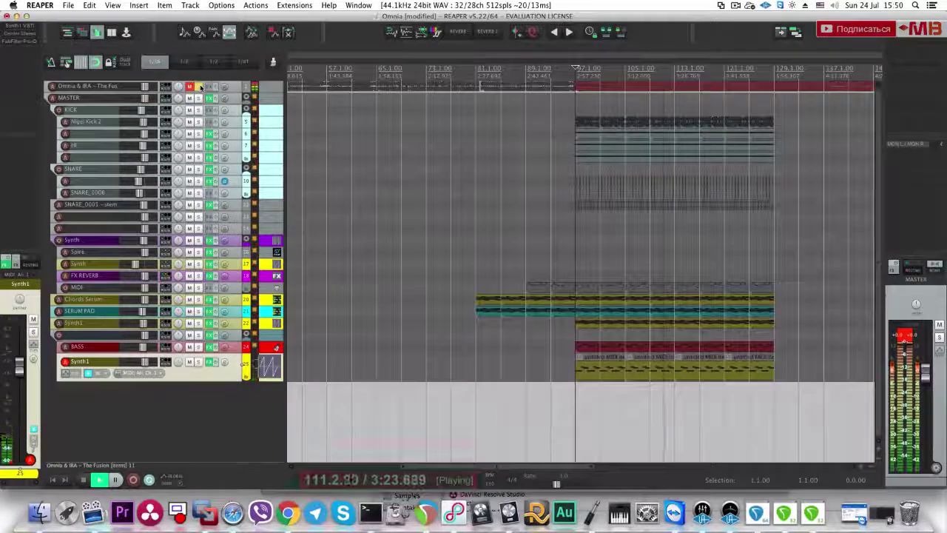
click(199, 88)
Step: Solo the HI track, lower its volume during playback, unsolo it and stop
click(199, 145)
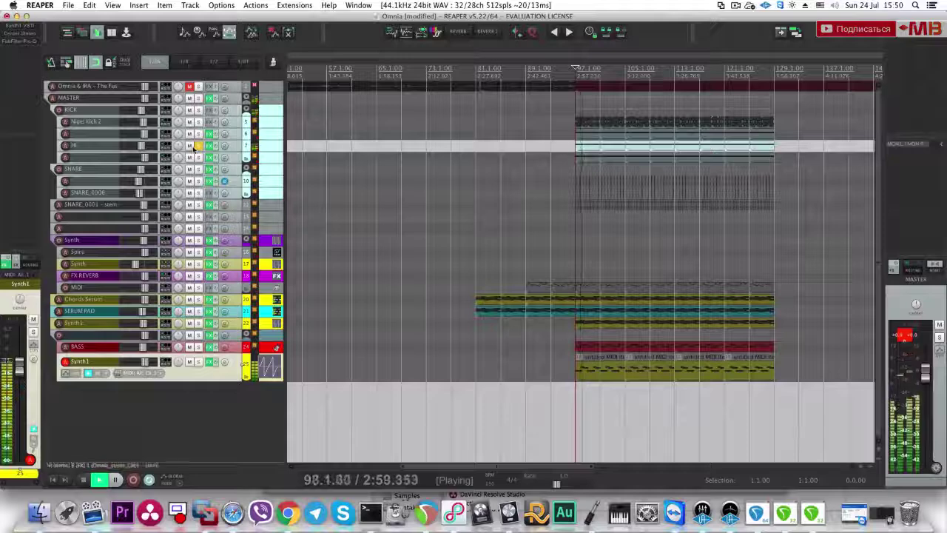
click(198, 146)
key(space)
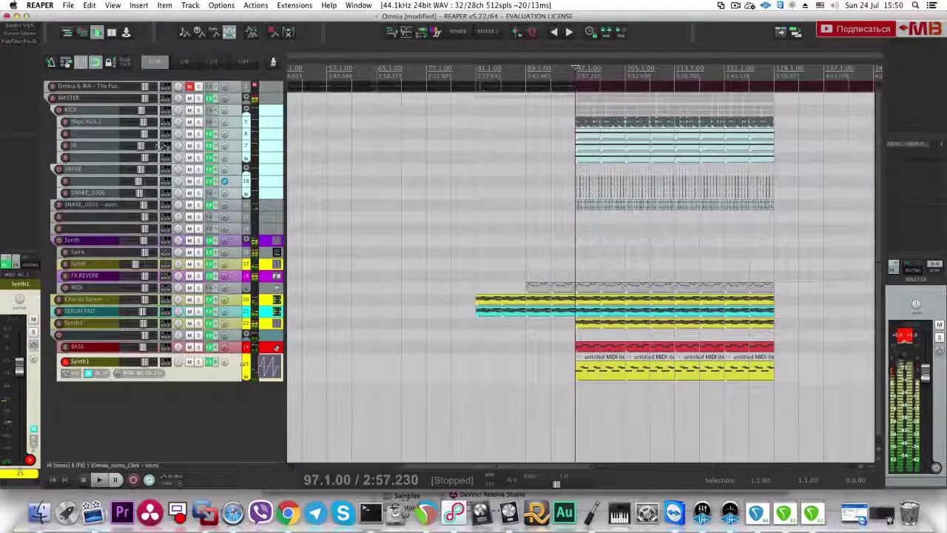
Step: Save the Omnia project and select the MASTER track
click(352, 239)
click(574, 222)
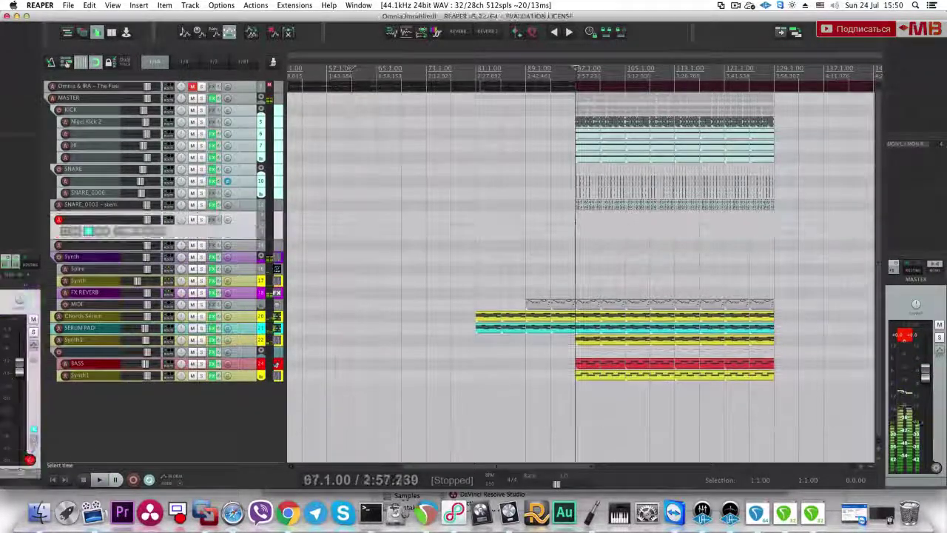
click(251, 396)
key(ctrl+s)
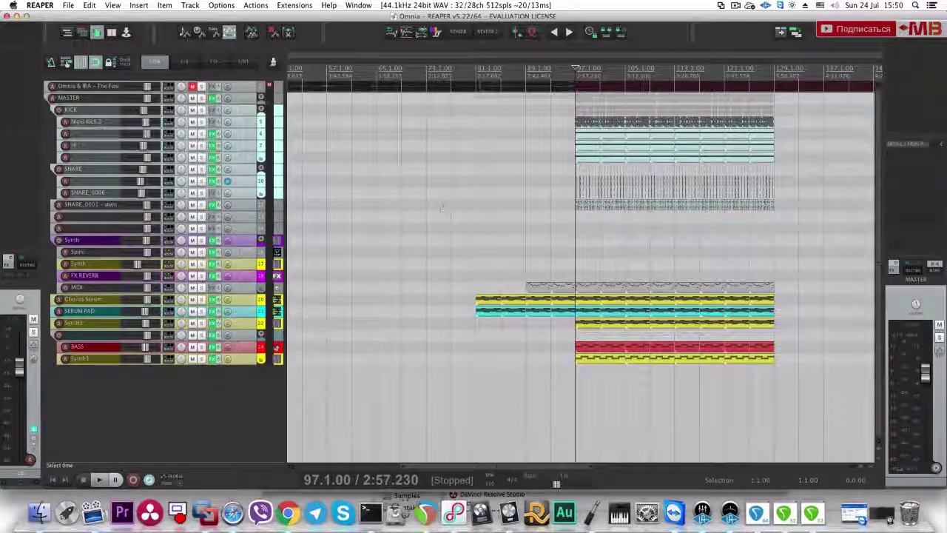
click(148, 99)
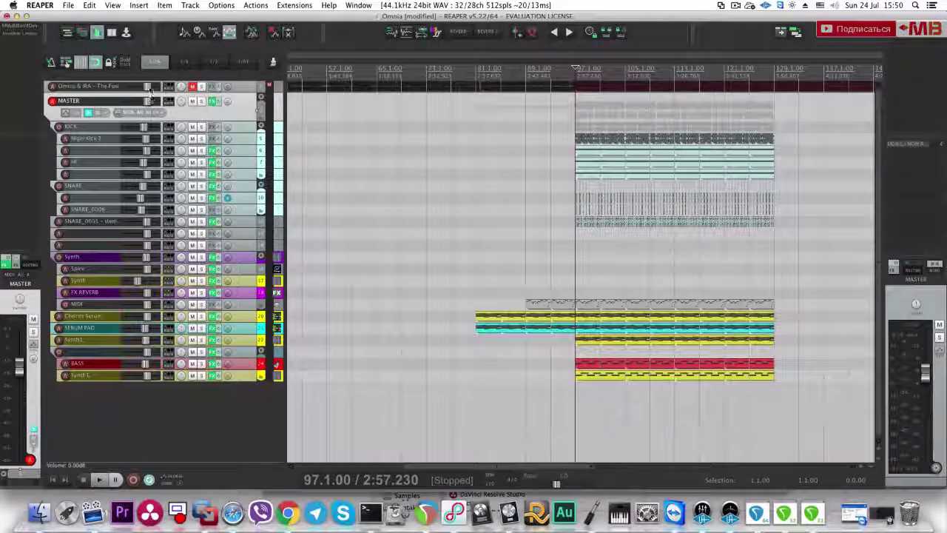
key(super+s)
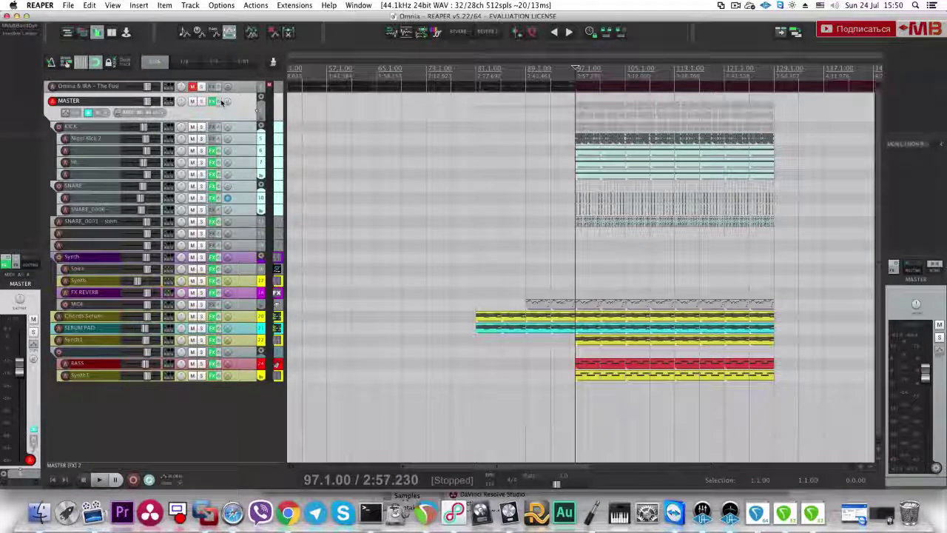
Step: Play the mix from bar 97 and examine the MMultiBandDynamics plug-in on the MASTER track
key(space)
shift+click(30, 27)
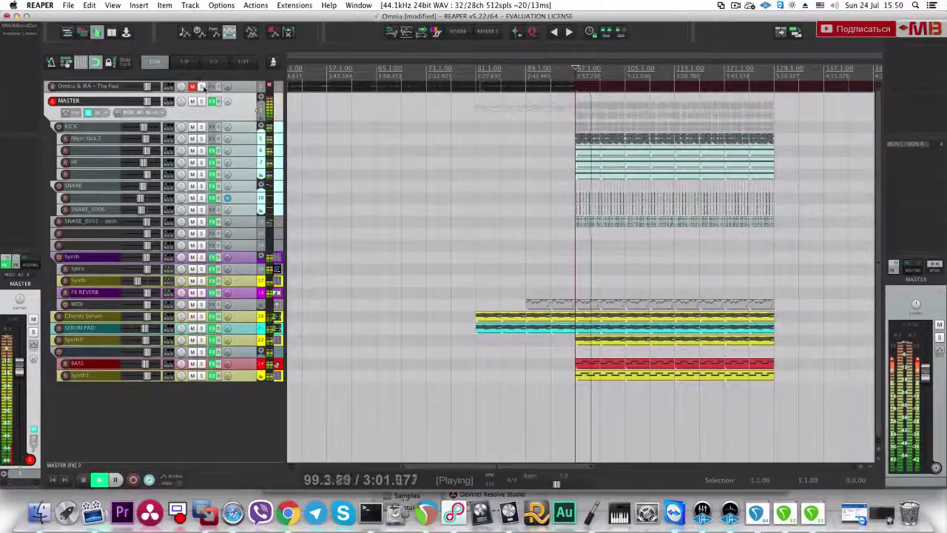
key(space)
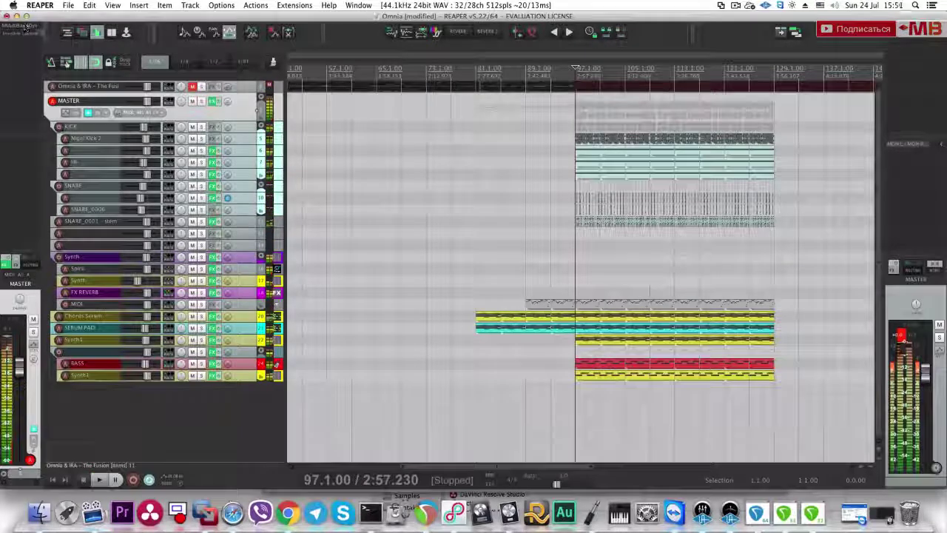
click(20, 25)
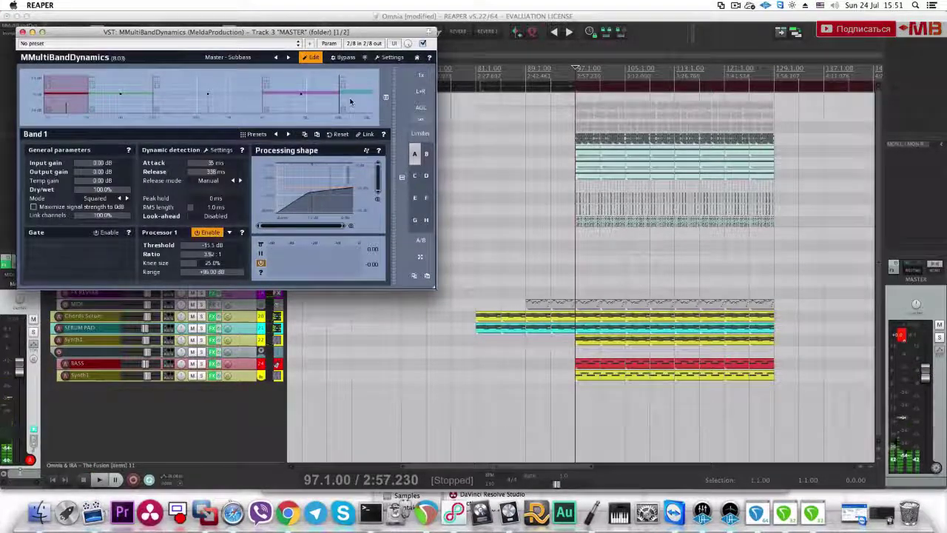
click(23, 33)
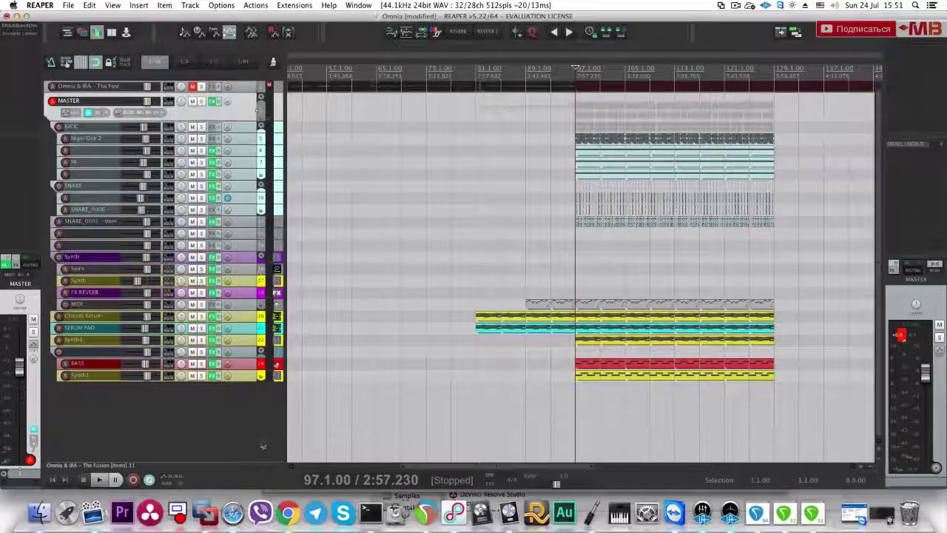
scroll(201, 100, down, 1)
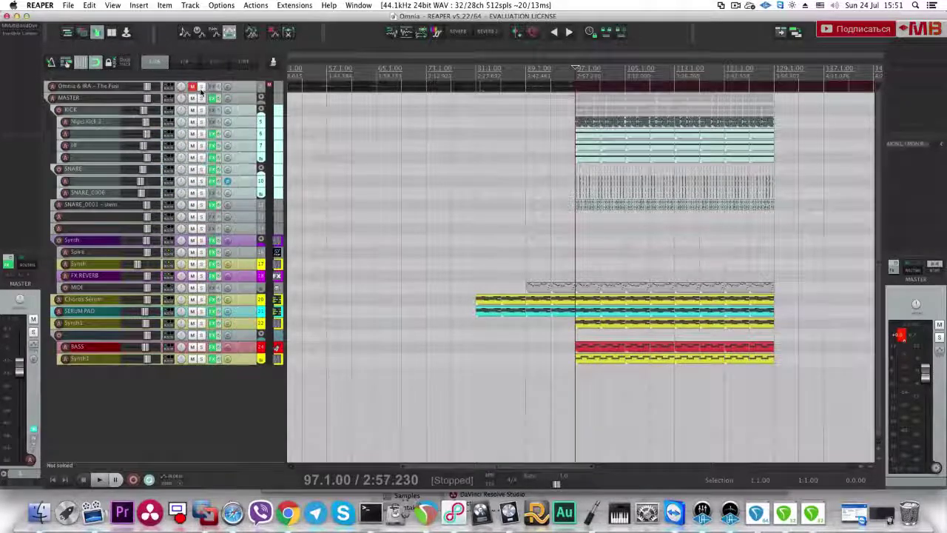
scroll(201, 90, up, 1)
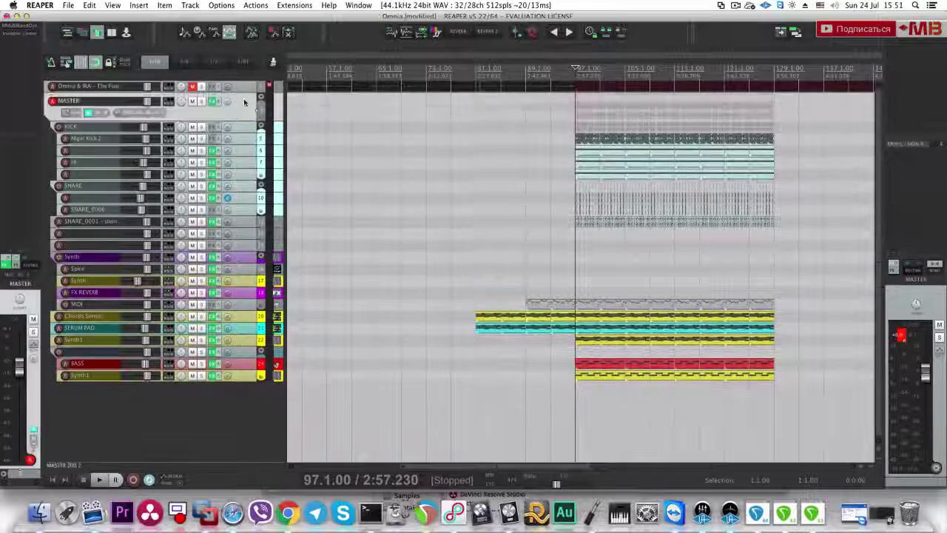
click(212, 114)
key(space)
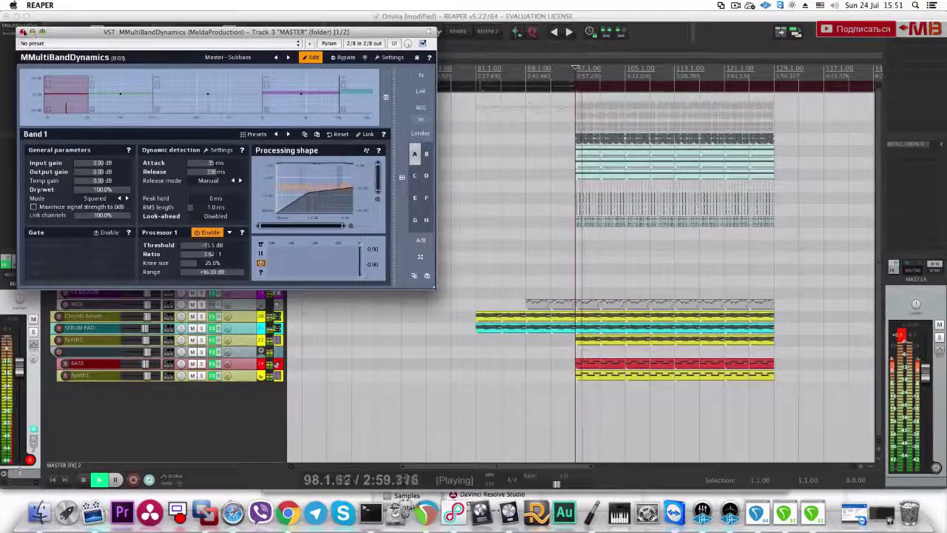
click(23, 32)
Step: Switch the solo on the Omnia & IRA track on and off during playback to compare it with the mix, stop, and leave it unsoloed
click(202, 89)
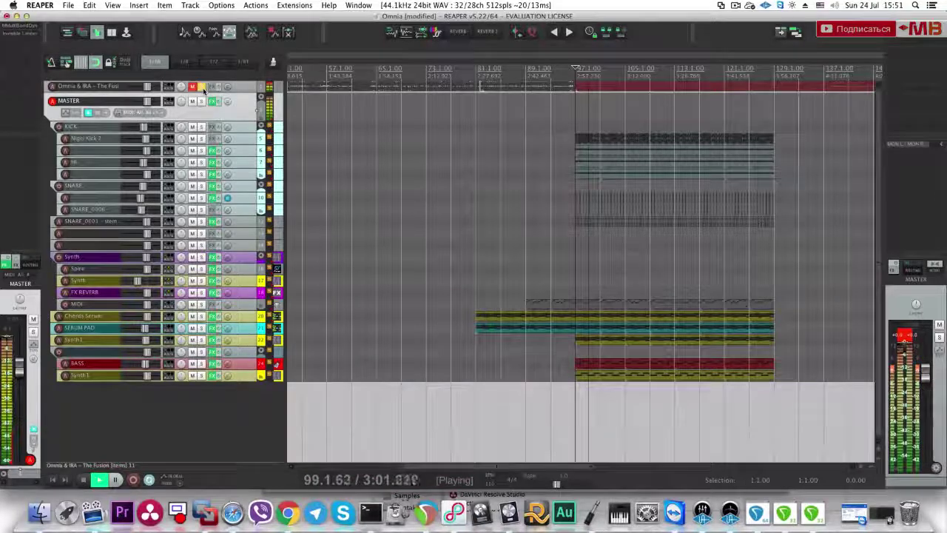
click(203, 87)
click(202, 88)
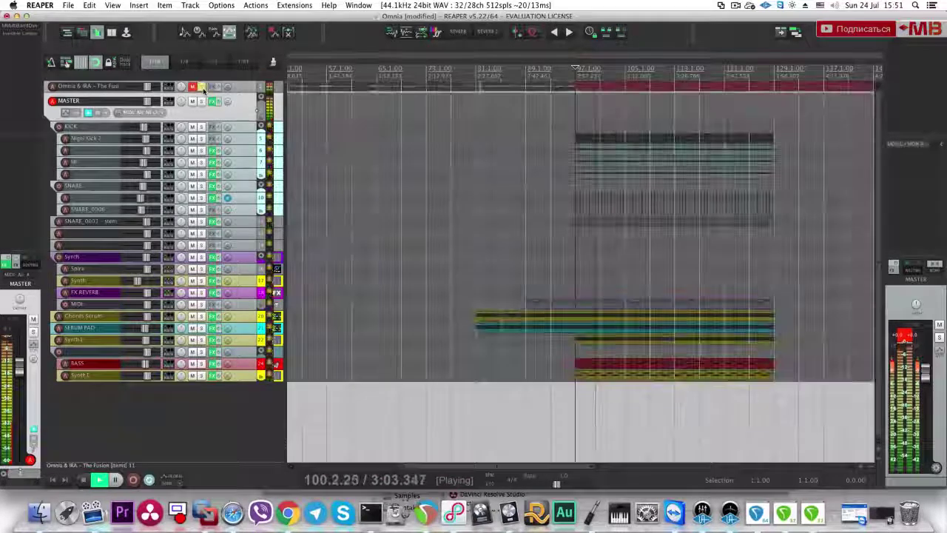
click(203, 88)
click(244, 88)
key(space)
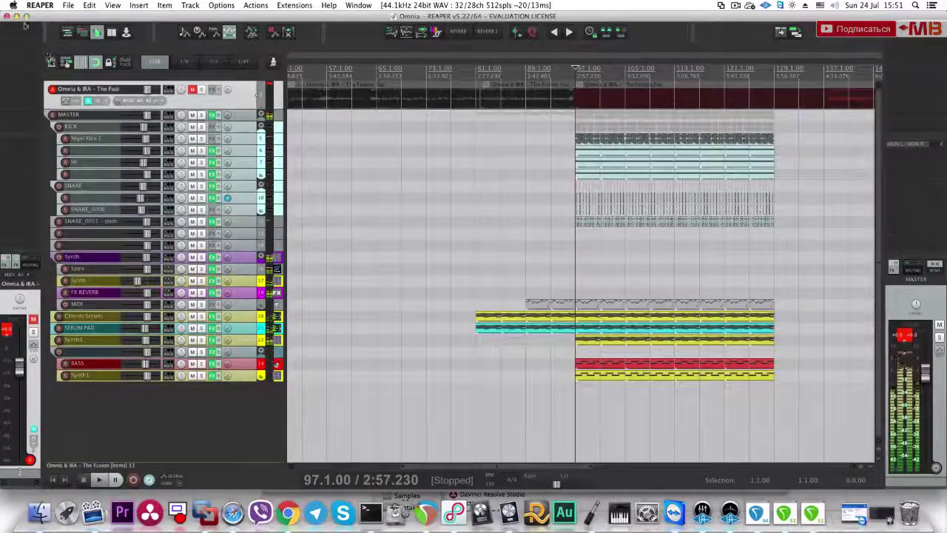
Step: Try adding SoundShifter Pitch Stereo to the Omnia & IRA reference track with a transpose of -10 cents
click(213, 89)
text(Sound Shifter)
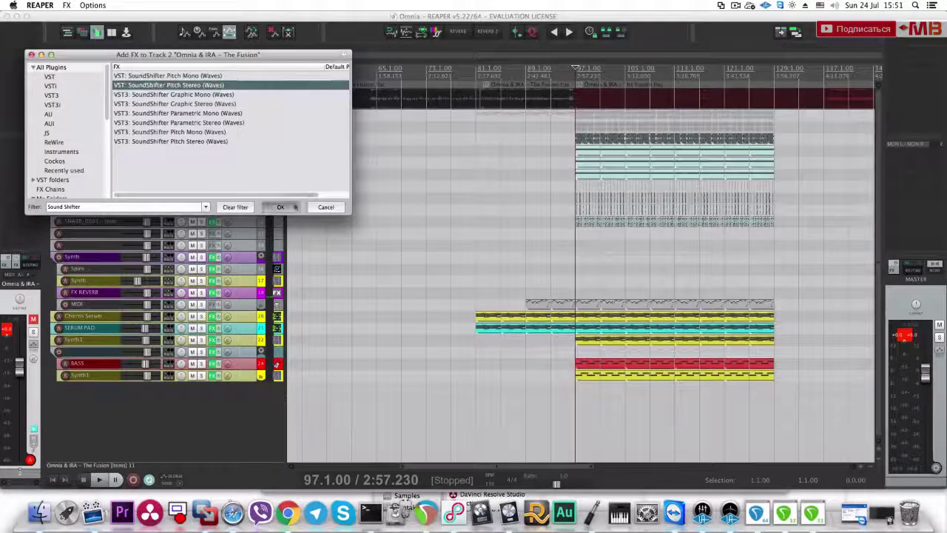
click(280, 208)
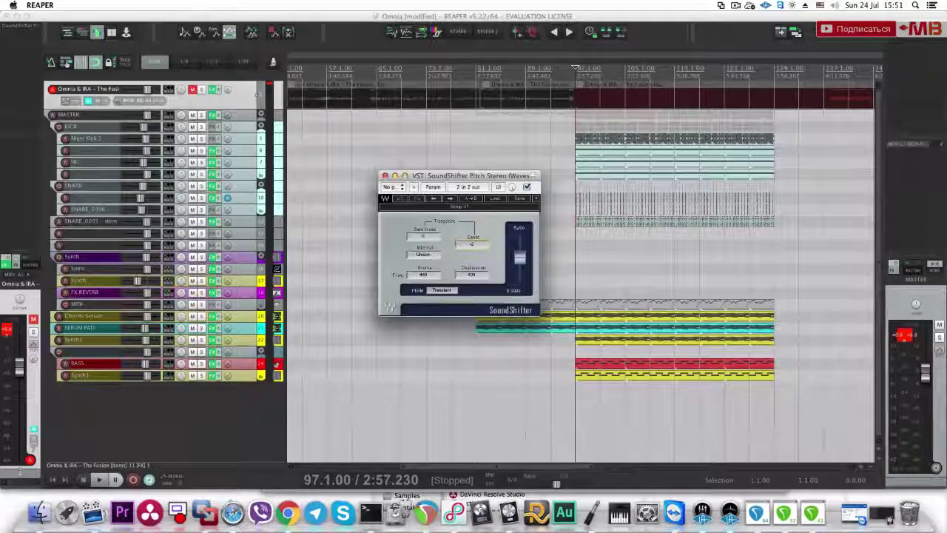
drag(478, 244, 470, 209)
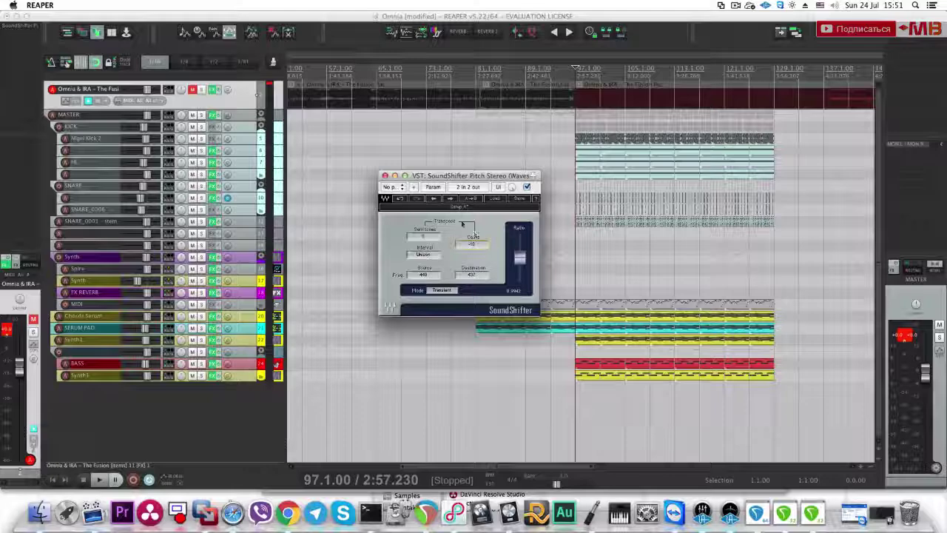
Step: Play from bar 97 and compare the soloed, pitch-shifted reference with the full mix
click(329, 100)
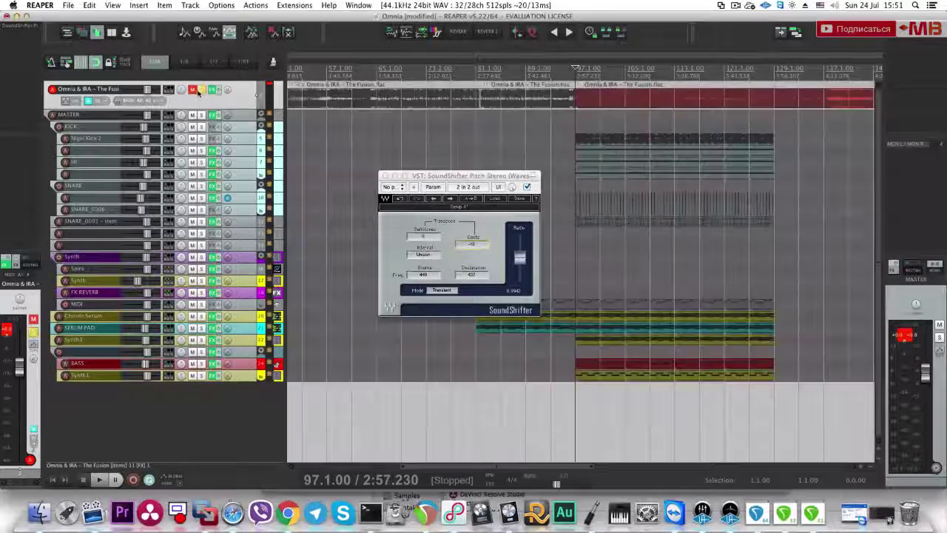
key(space)
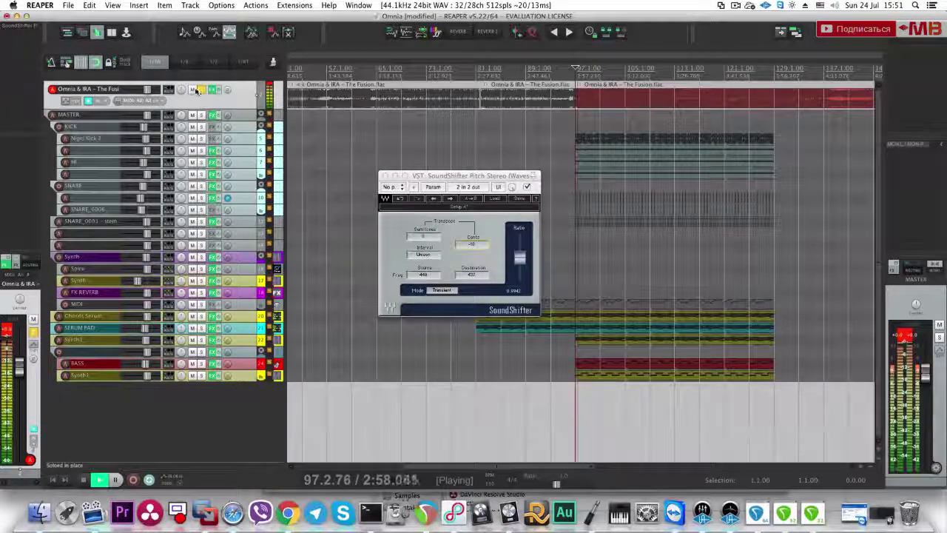
click(201, 90)
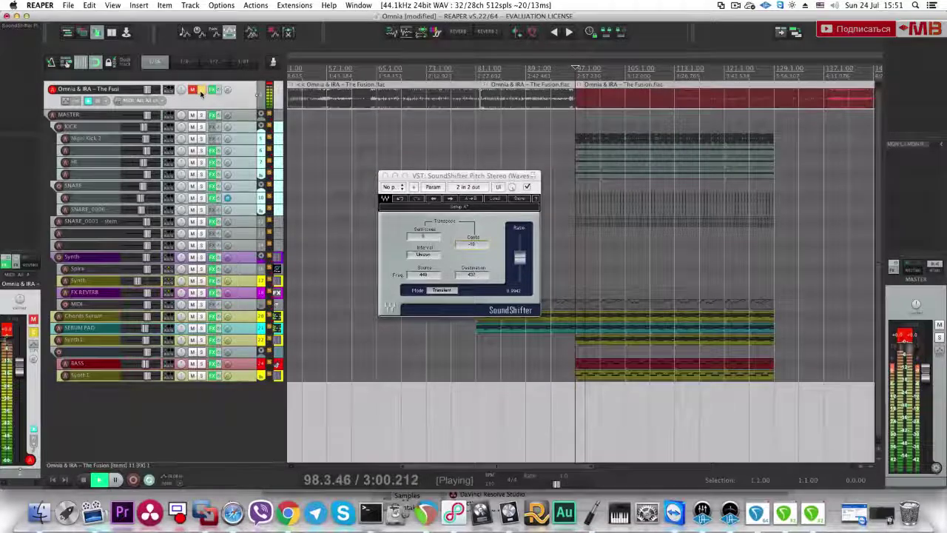
click(201, 91)
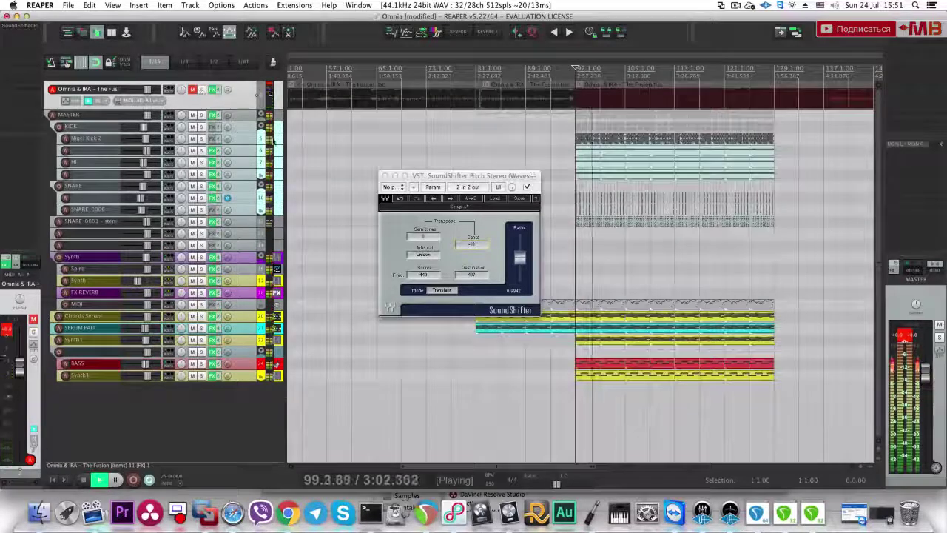
Step: Try SoundShifter at -20 cents on the soloed reference, stop playback and remove the plug-in from the track
click(475, 245)
drag(472, 244, 472, 253)
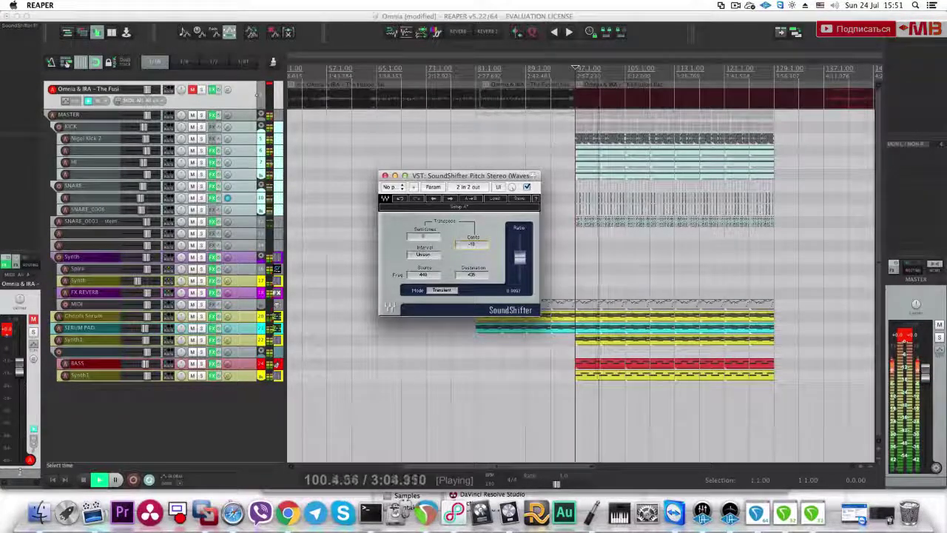
click(201, 89)
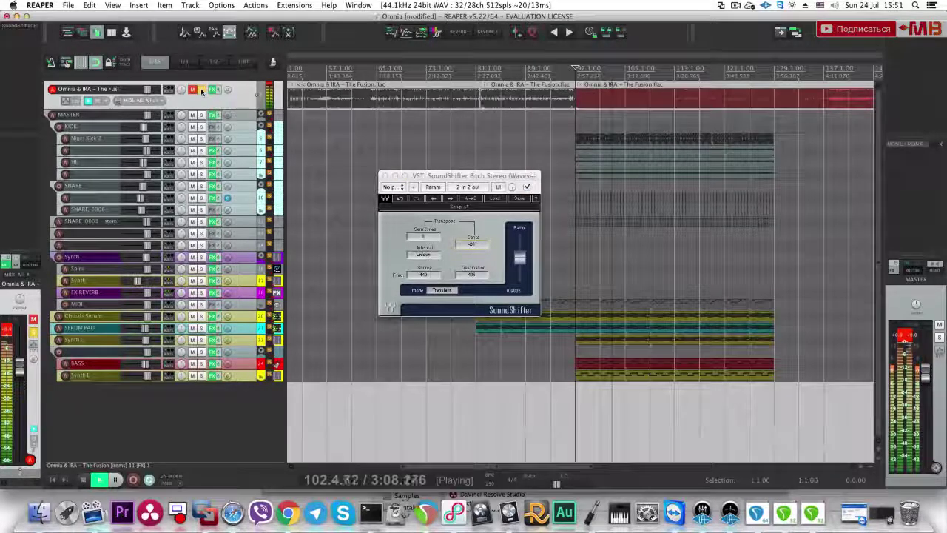
key(space)
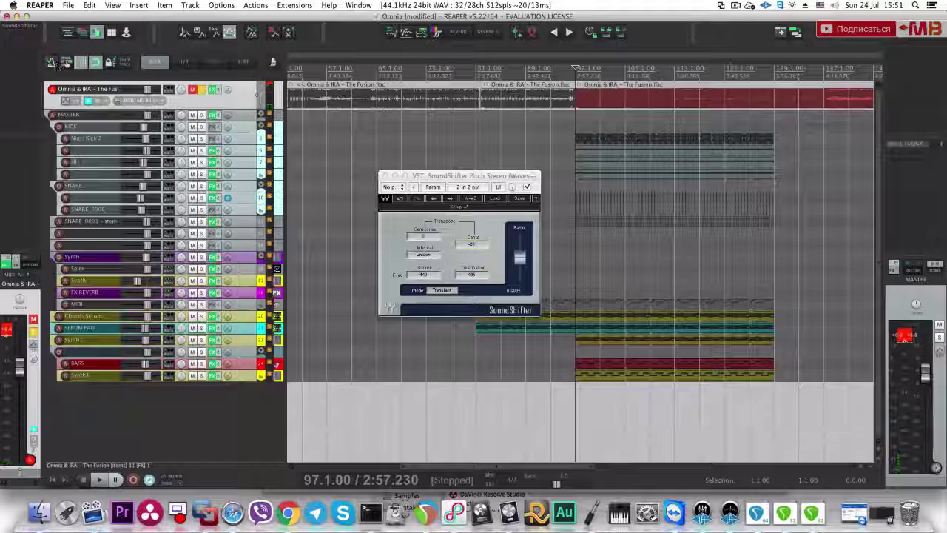
alt+click(212, 90)
Step: Lower the pitch of the selected Omnia & IRA reference items by 0.20 semitones
scroll(473, 222, down, 10)
scroll(554, 116, up, 8)
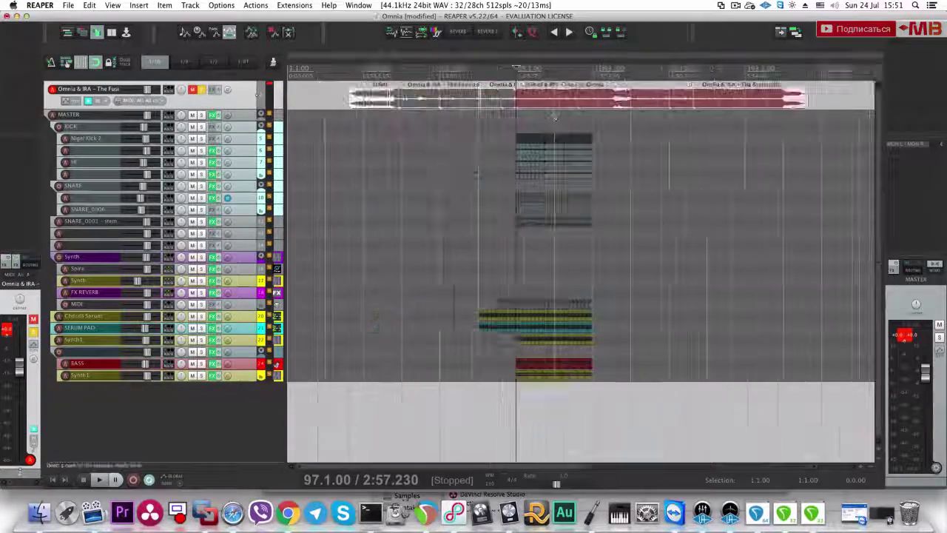
scroll(555, 131, up, 5)
scroll(590, 163, up, 5)
scroll(590, 162, up, 8)
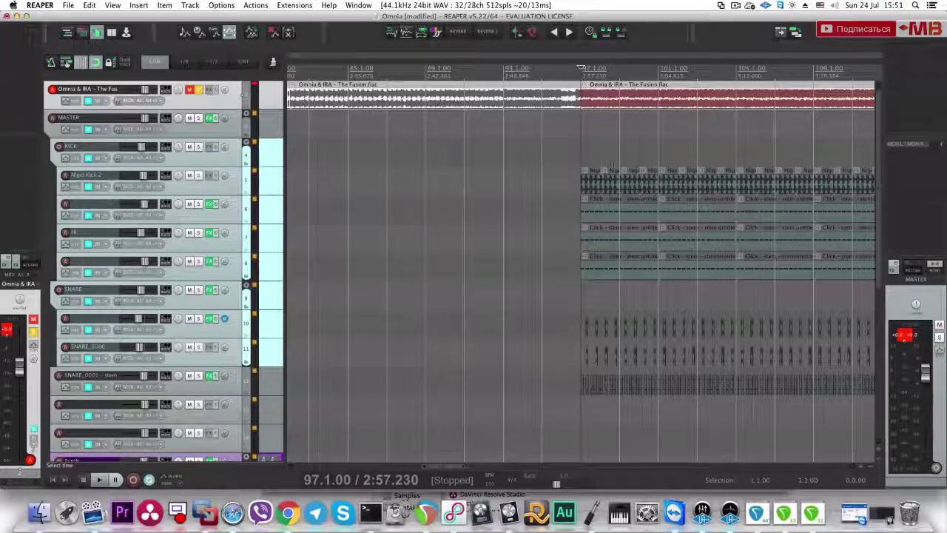
key(shift+7)
key(shift+7)
key(shift+7)
key(shift+7)
key(shift+7)
key(shift+7)
key(shift+7)
key(shift+7)
key(shift+7)
key(shift+7)
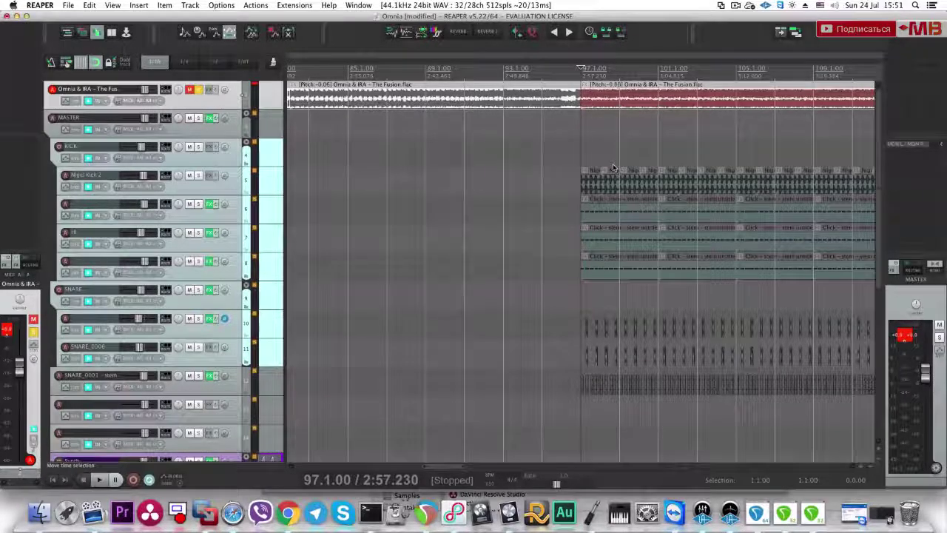
key(KP_2)
key(KP_2)
key(KP_2)
key(KP_2)
key(KP_2)
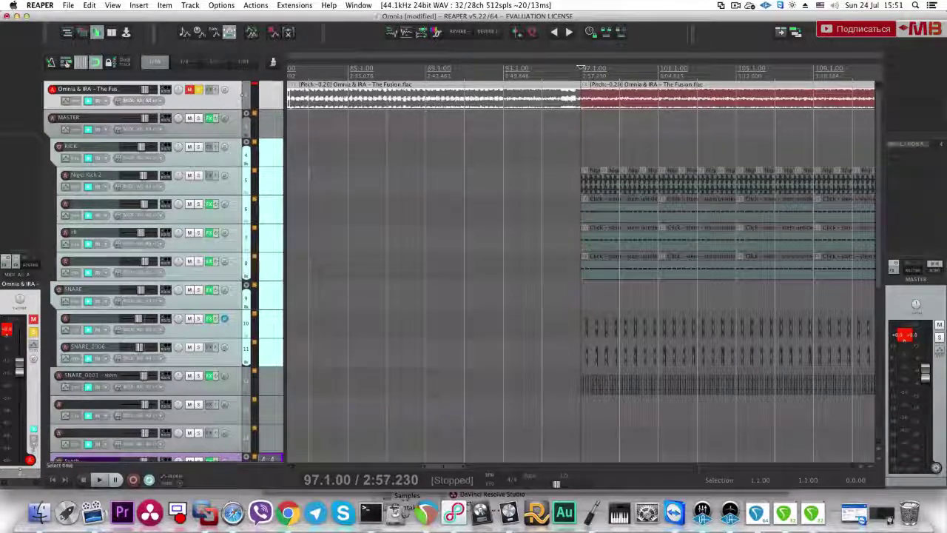
Step: Set the pitch shift mode of the selected reference items to élastique 3.1.4 Pro in their item properties
right_click(625, 102)
click(653, 125)
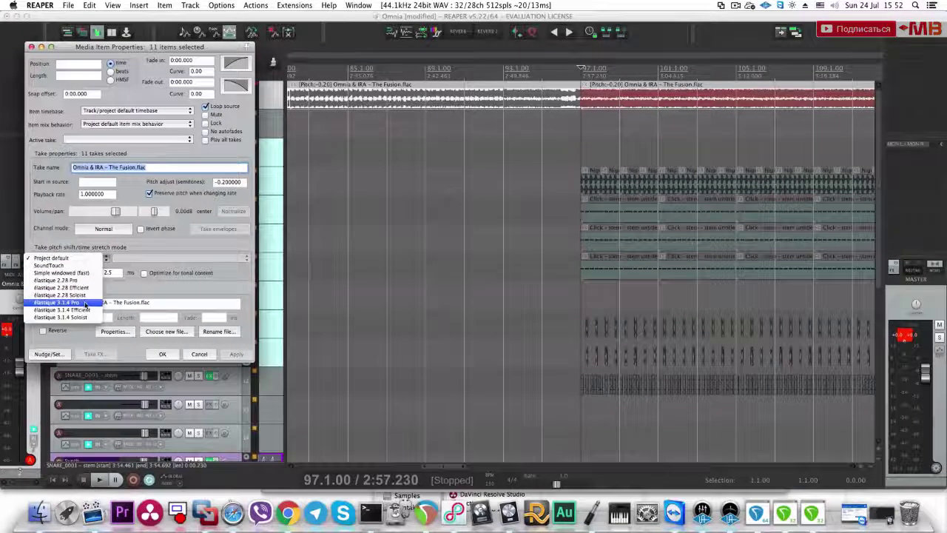
key(Return)
Step: Play from bar 97 and alternate between the retuned, soloed reference and the full mix to compare their tuning
key(space)
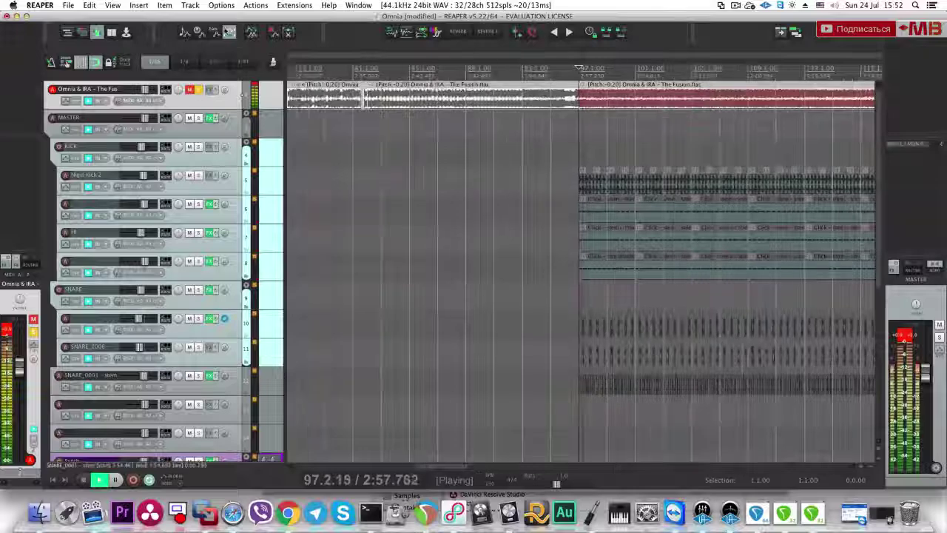
click(198, 90)
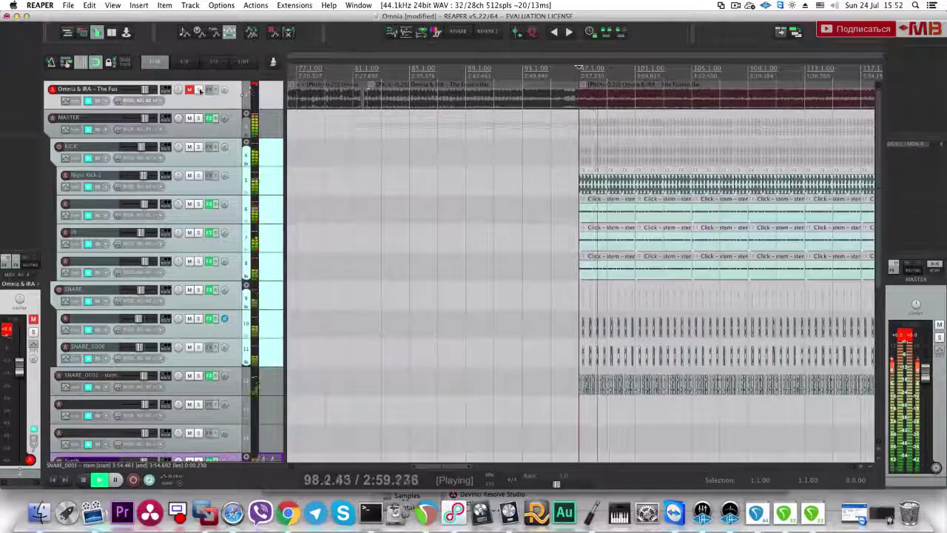
click(200, 90)
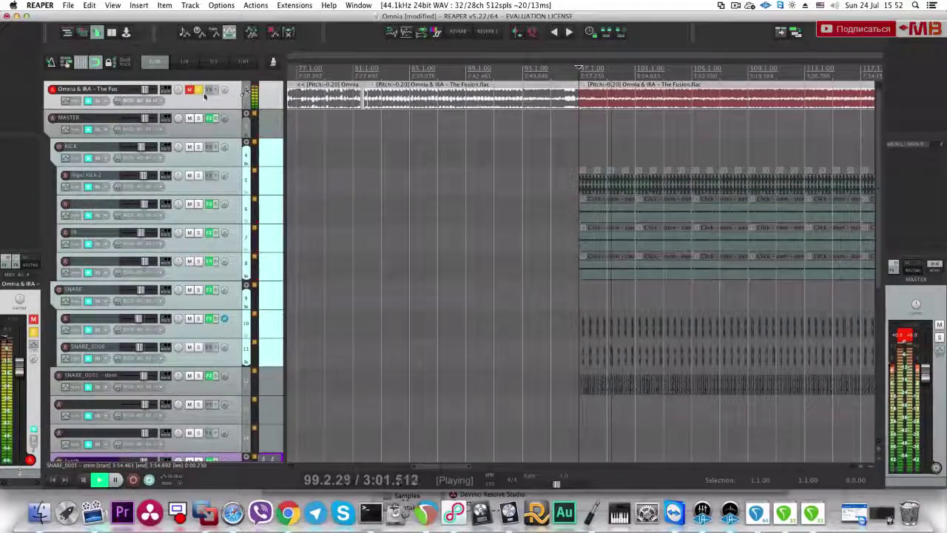
click(198, 90)
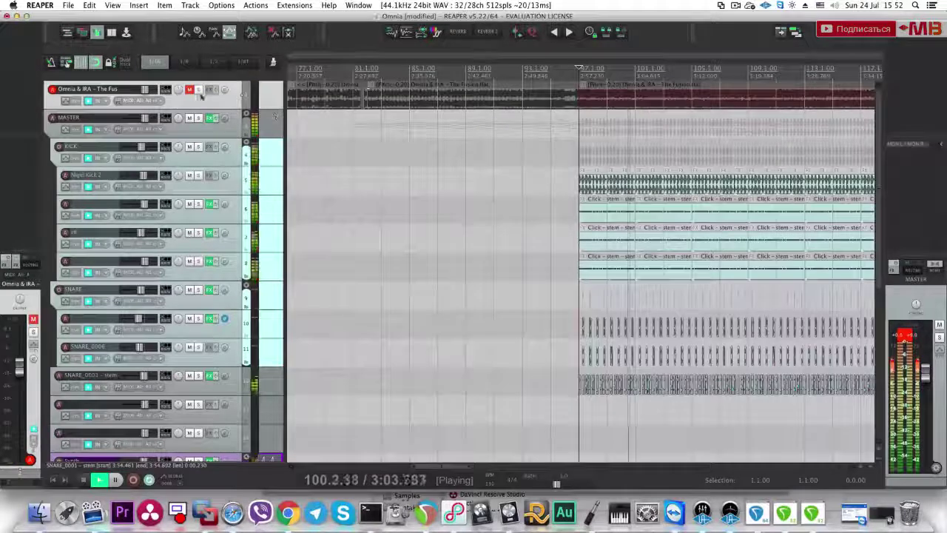
click(198, 89)
key(space)
Step: Play around bars 99 to 101 and alternate between the soloed reference and the full mix to compare the bass transition
click(609, 127)
scroll(622, 142, down, 3)
scroll(629, 148, down, 5)
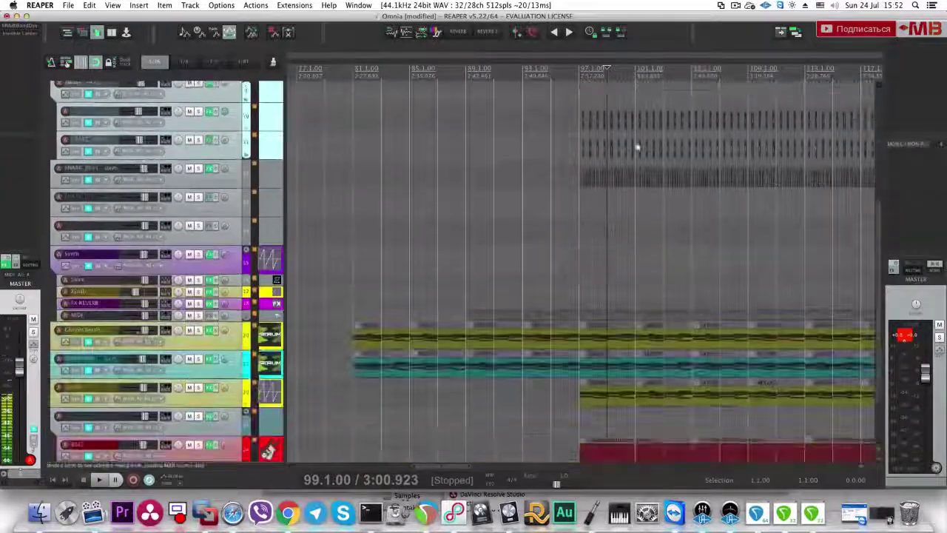
key(space)
scroll(586, 252, up, 3)
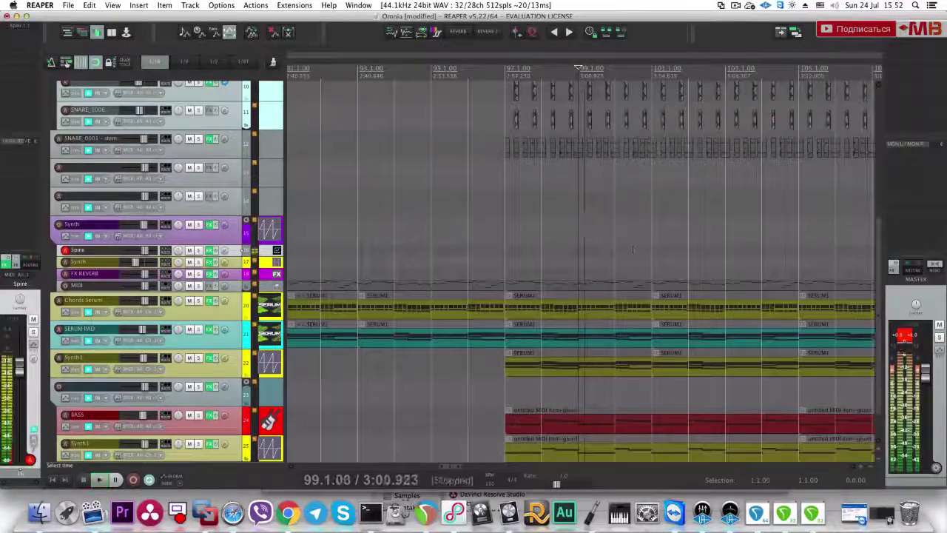
scroll(562, 229, up, 8)
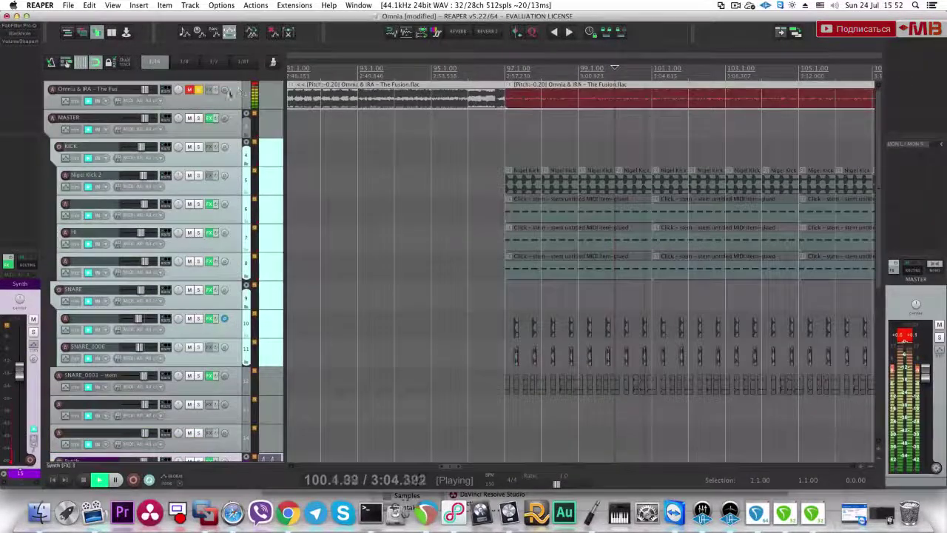
scroll(585, 254, down, 8)
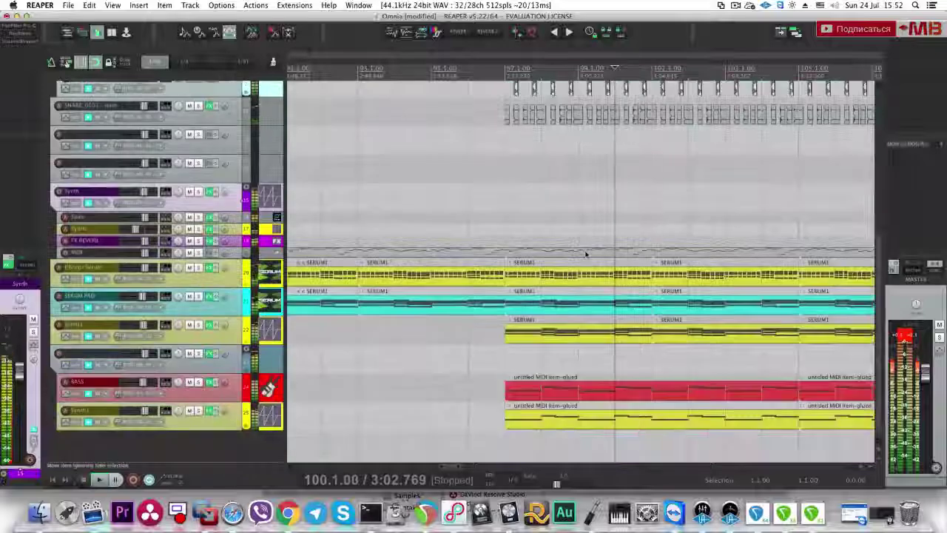
key(space)
scroll(654, 374, up, 4)
scroll(654, 372, down, 3)
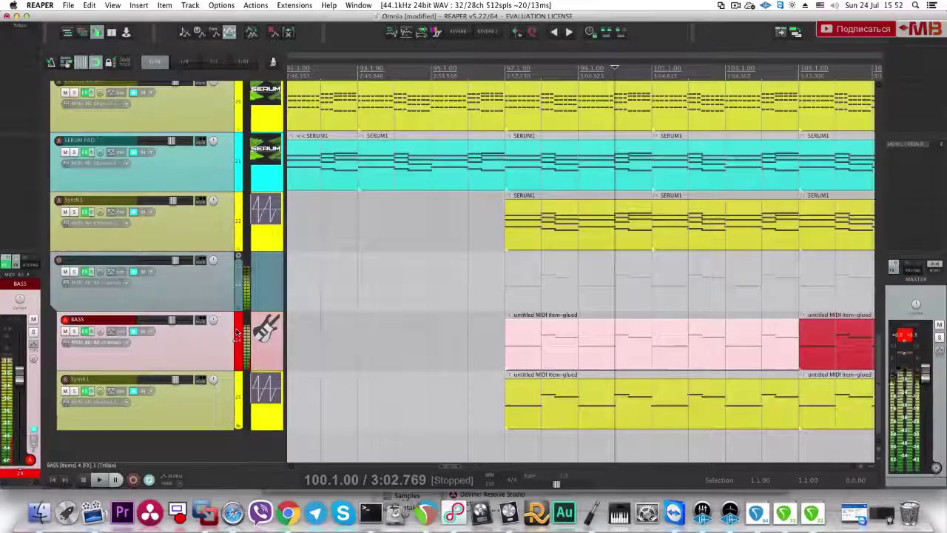
Step: Lower the glide amount slightly in the Trilian instrument on the BASS track and close the plug-in
click(23, 27)
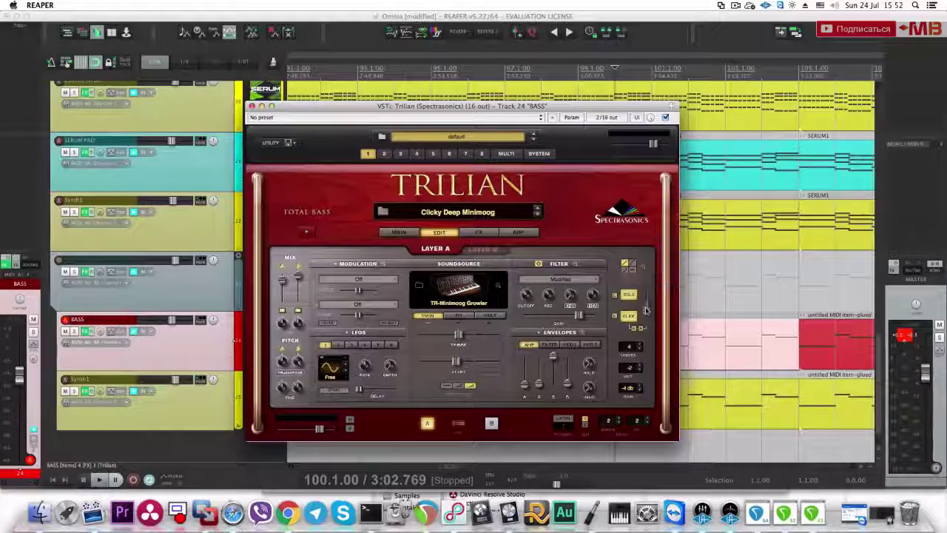
drag(644, 309, 645, 315)
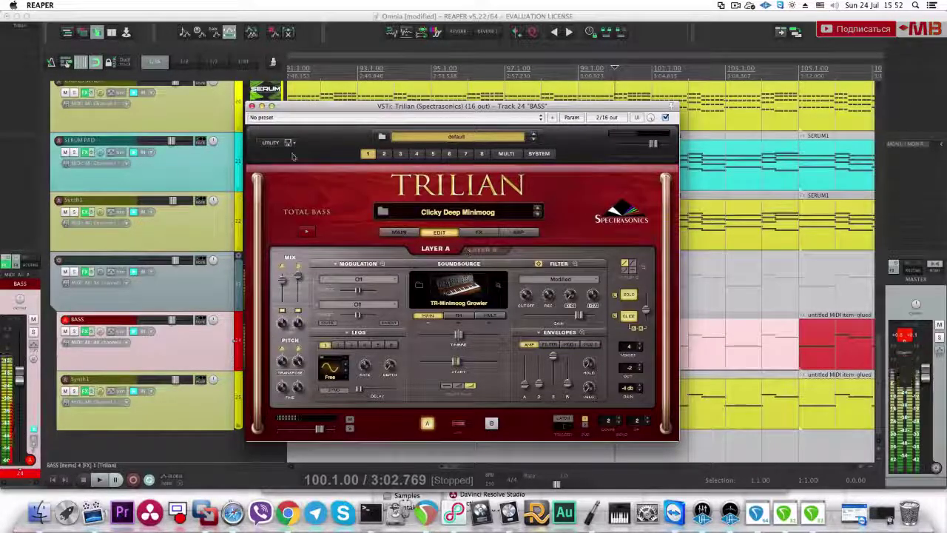
click(253, 105)
Step: Compare the soloed reference with the full mix from bar 100 to hear the bass movement into bar 101
scroll(529, 251, up, 15)
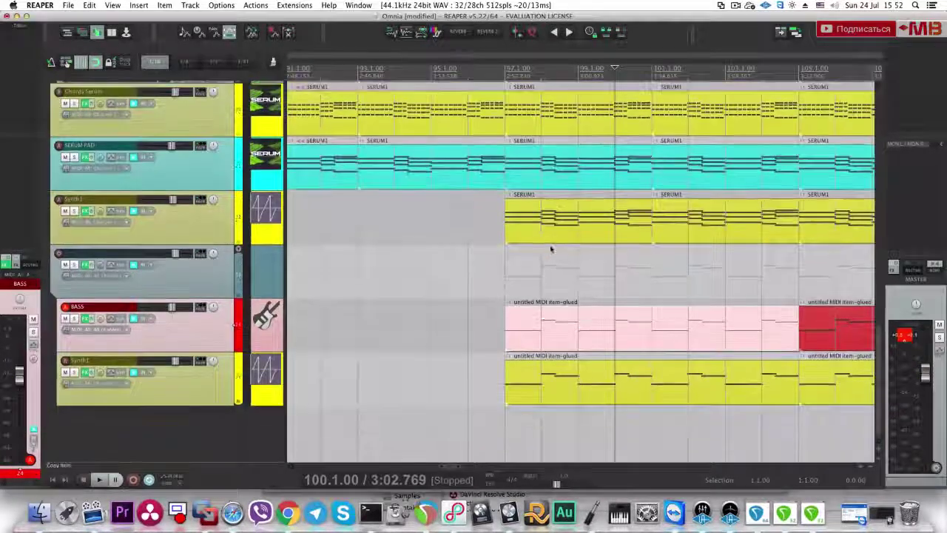
key(grave)
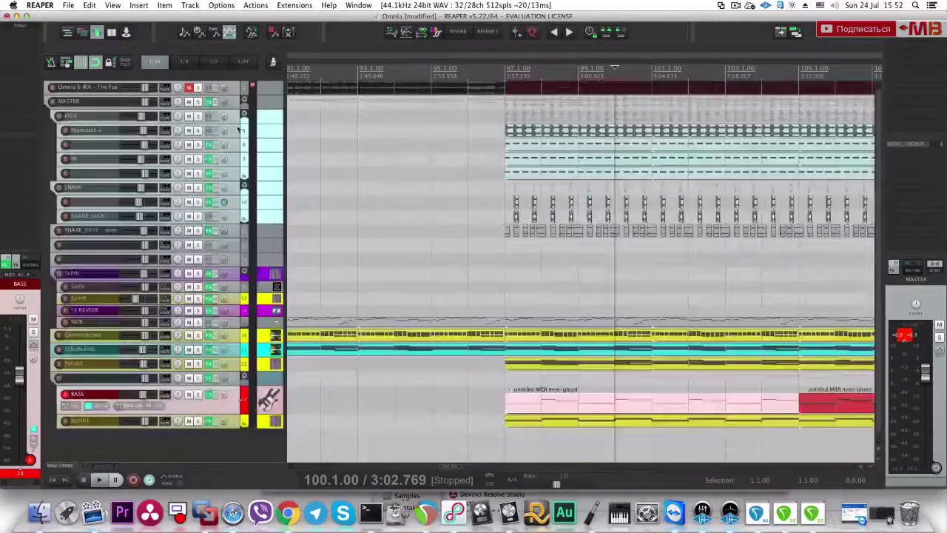
click(197, 88)
key(space)
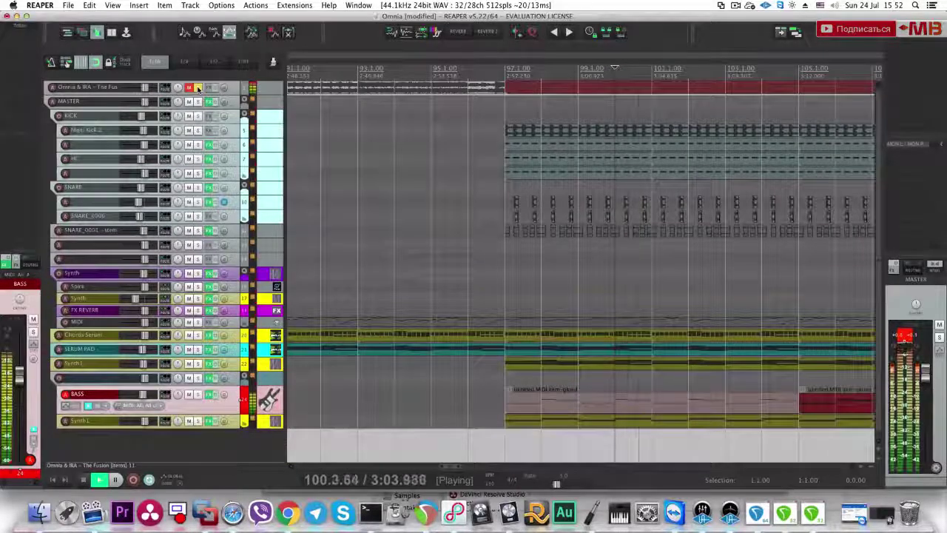
key(space)
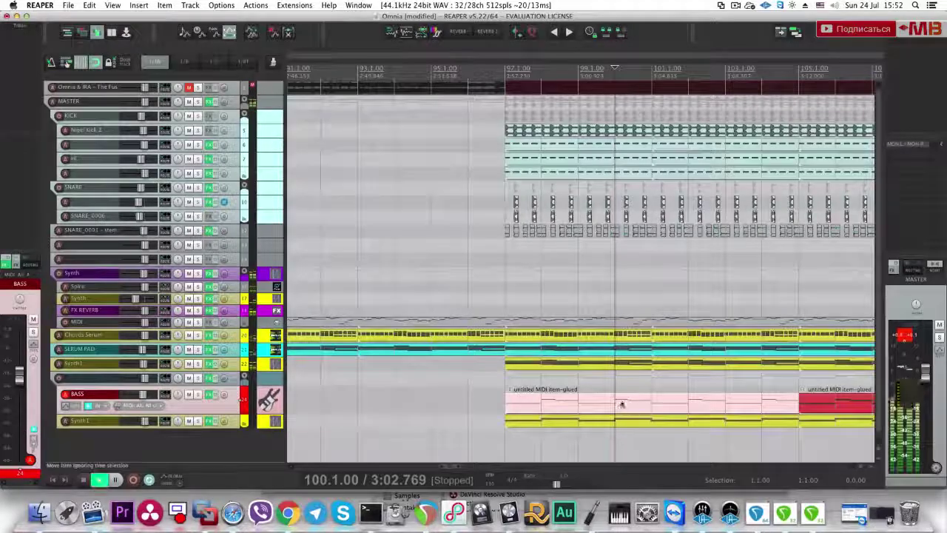
key(space)
Step: Insert a short eighth-length E3 note just before bar 101 in the first BASS MIDI item and close the editor
double_click(625, 405)
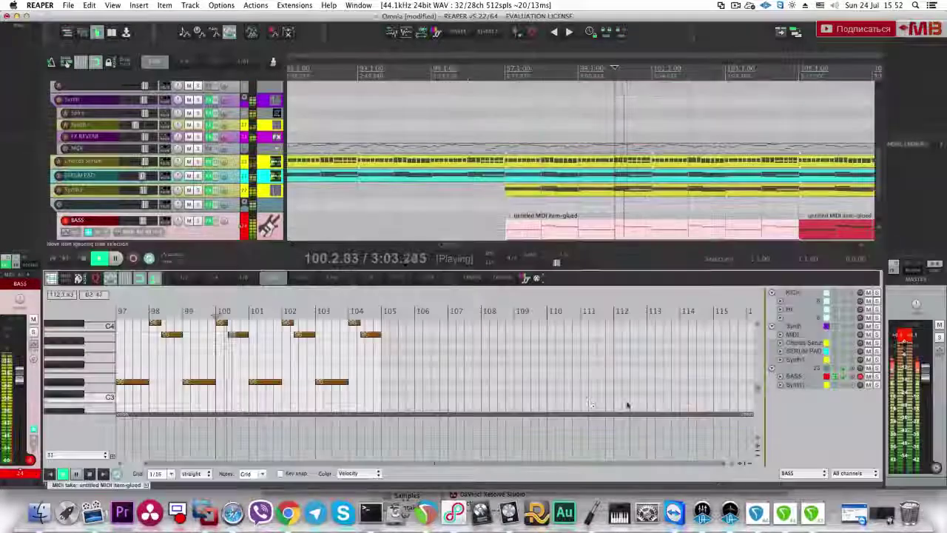
scroll(366, 369, up, 5)
key(space)
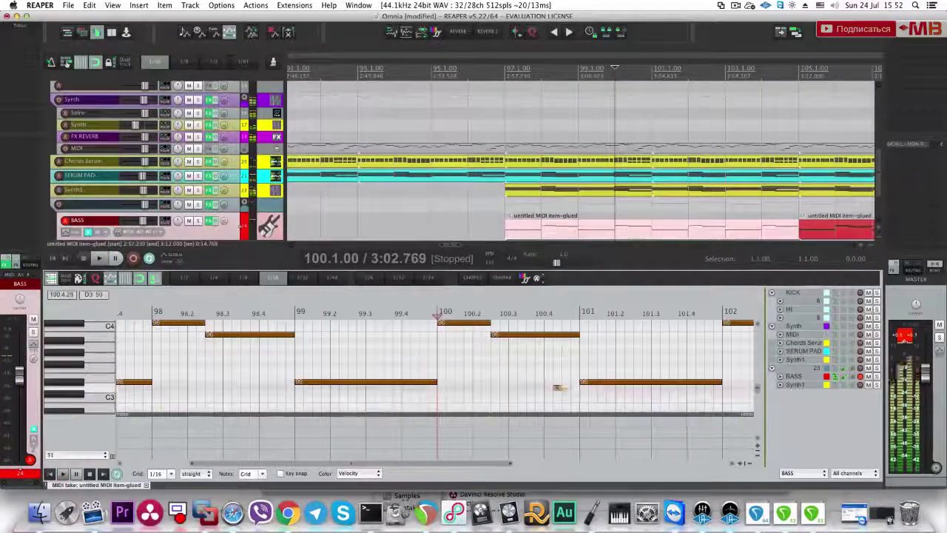
drag(576, 388, 566, 382)
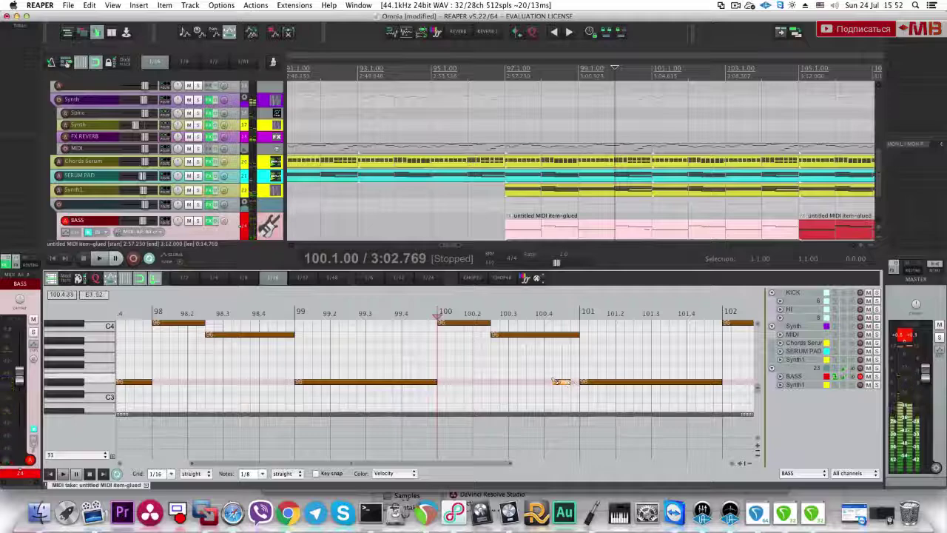
click(503, 363)
key(Escape)
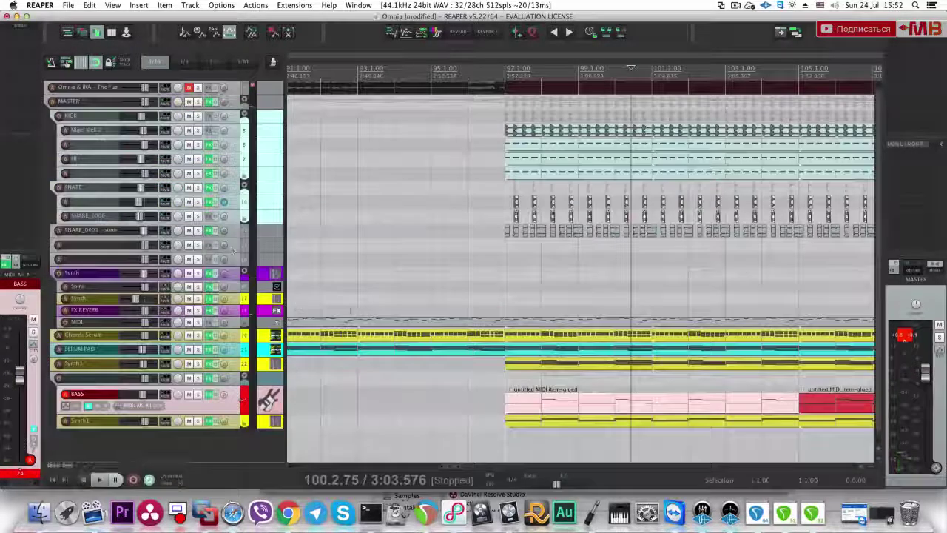
Step: Audition the soloed BASS and Synth1 bass layer, and insert a dotted-eighth E3 note just before bar 101 in the Synth1 MIDI item
key(space)
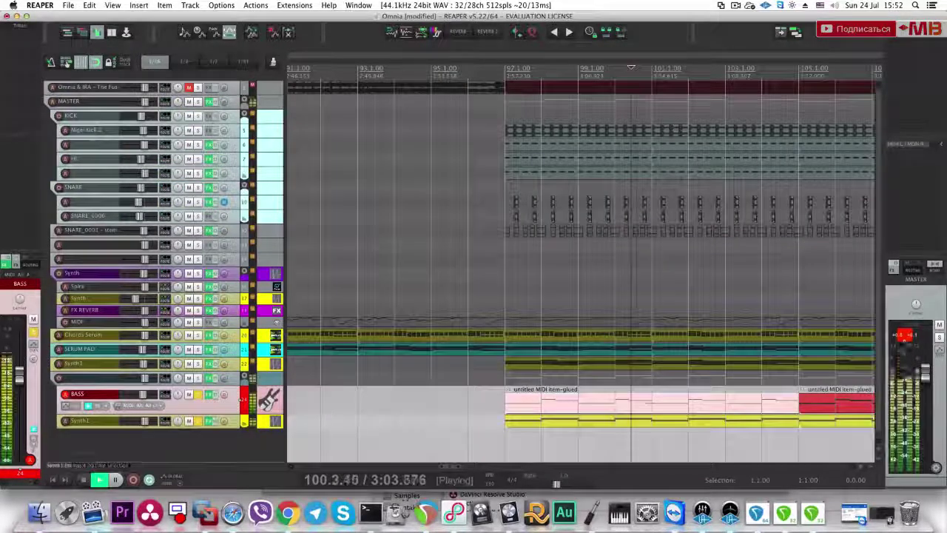
key(space)
double_click(625, 422)
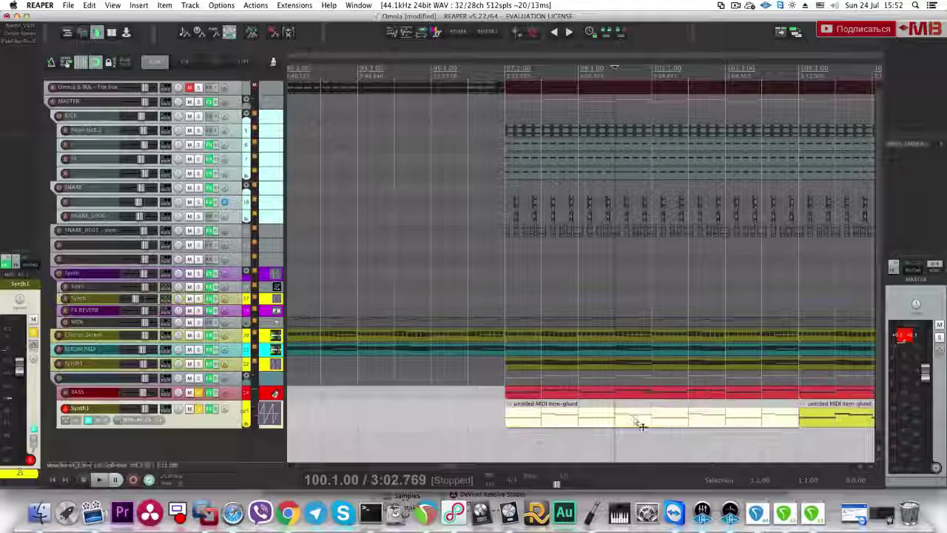
scroll(429, 361, up, 4)
key(space)
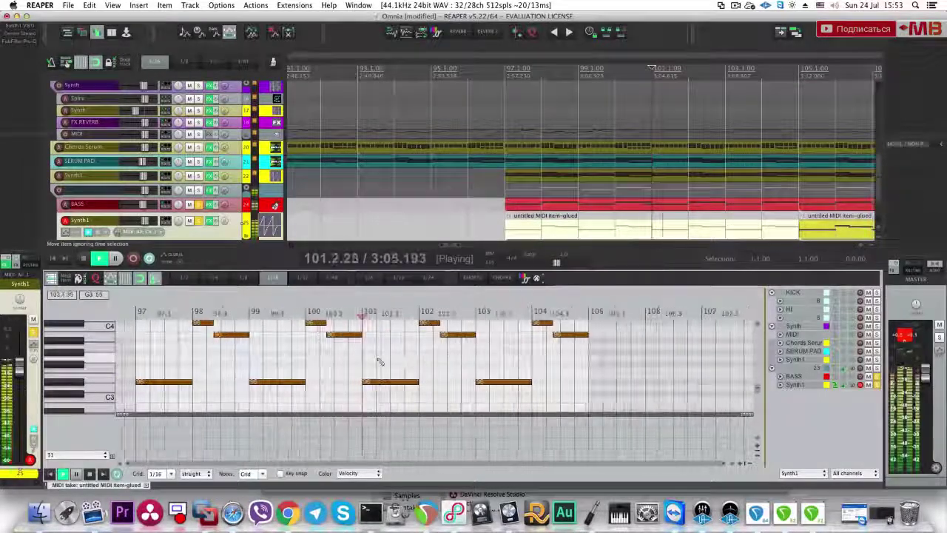
scroll(367, 366, up, 4)
key(space)
mouse_move(448, 383)
mouse_down()
mouse_move(469, 382)
mouse_move(451, 380)
mouse_up()
key(space)
scroll(584, 226, up, 5)
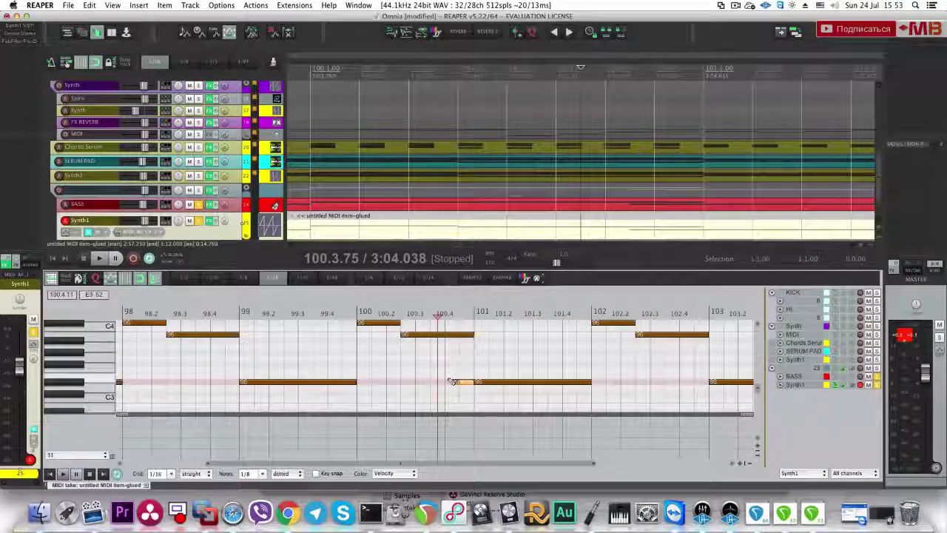
click(447, 382)
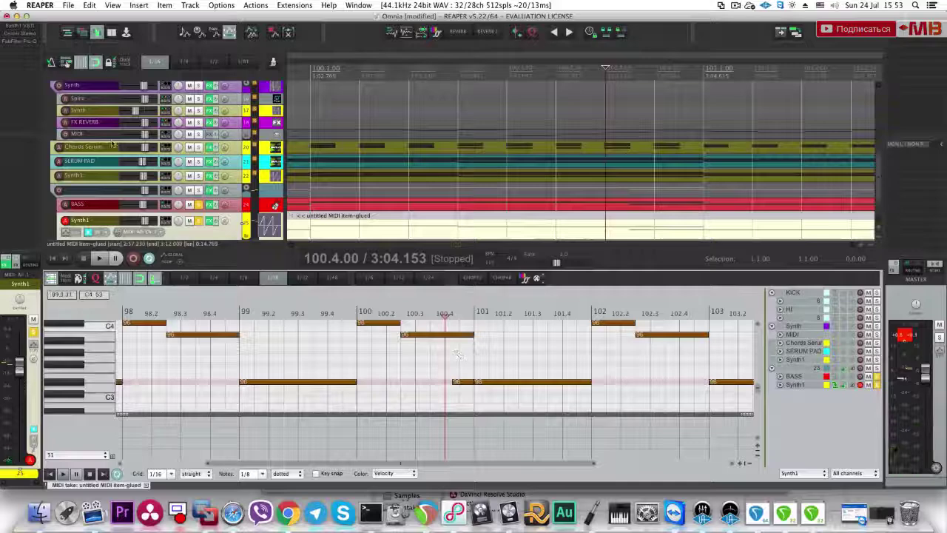
Step: Set the bass layer's Synth1 instrument to mono voice mode and adjust its portamento amount
key(space)
key(space)
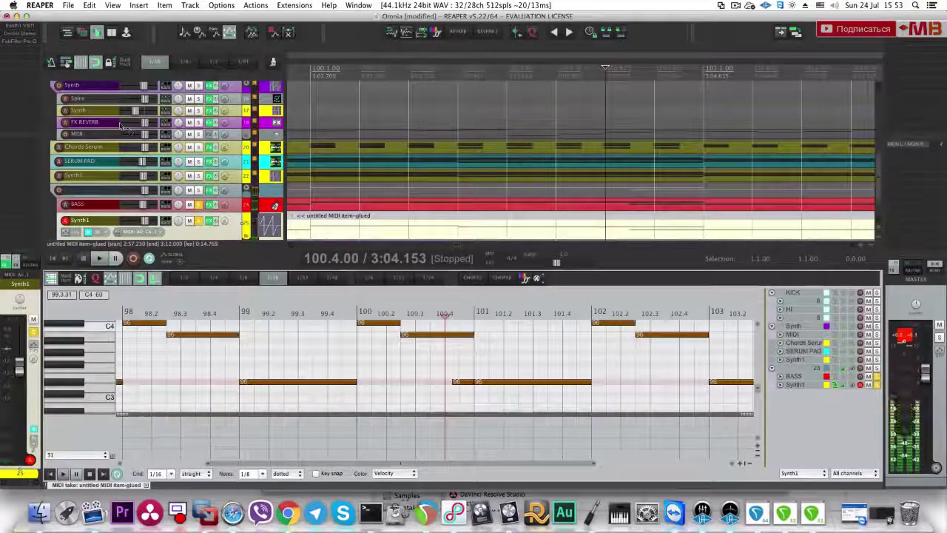
click(22, 27)
click(278, 204)
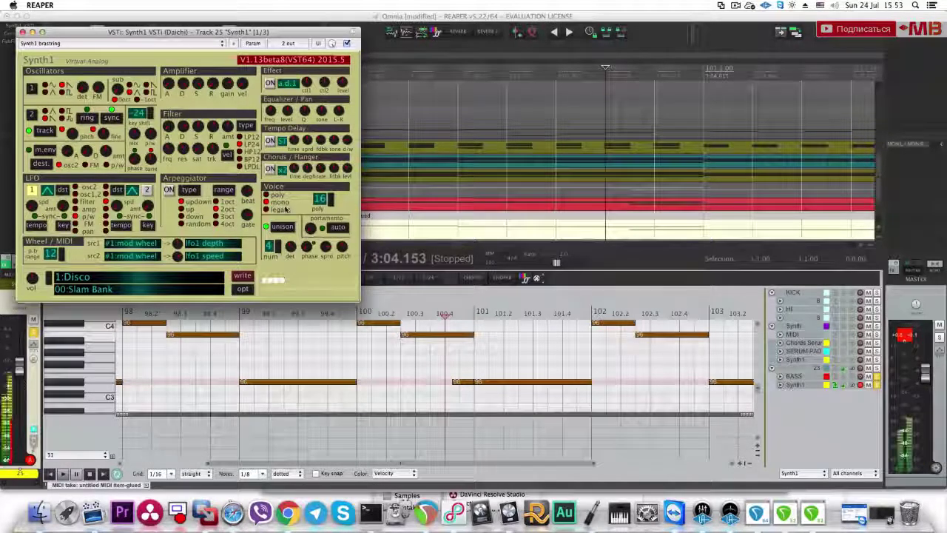
mouse_move(312, 228)
mouse_down()
mouse_move(346, 238)
mouse_move(320, 226)
mouse_up()
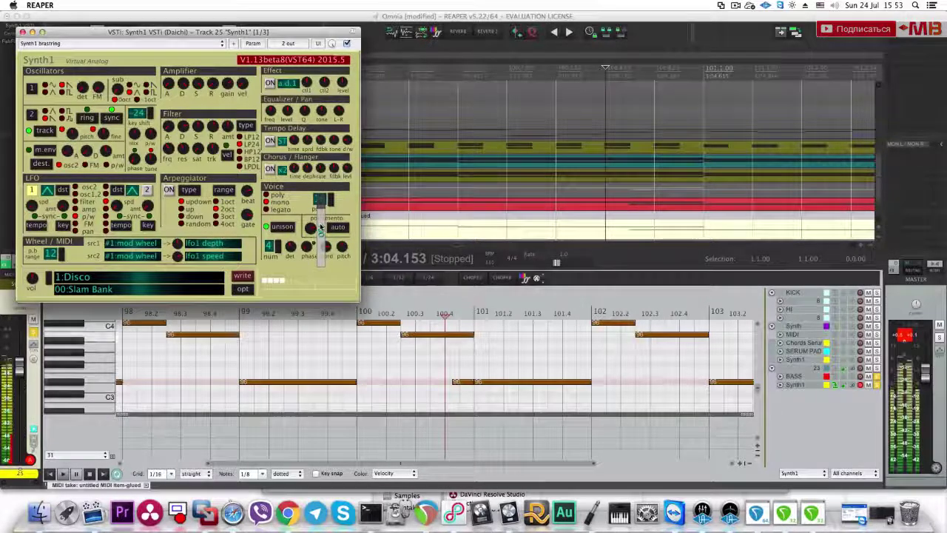
Step: Audition the Synth1 portamento with repeated short playbacks of the transition into bar 101 and close the plug-in
key(space)
key(space)
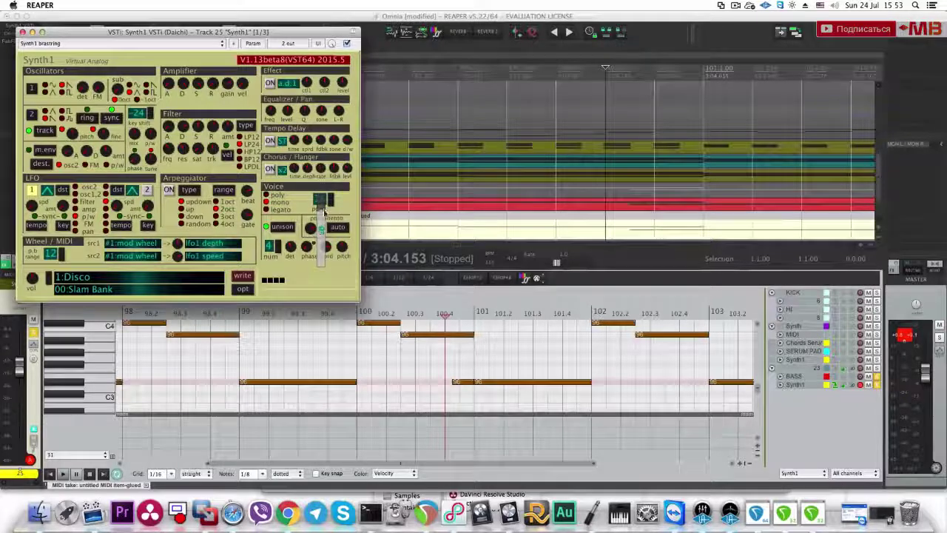
key(space)
key(space)
key(space)
key(space)
key(space)
key(space)
key(space)
key(space)
key(space)
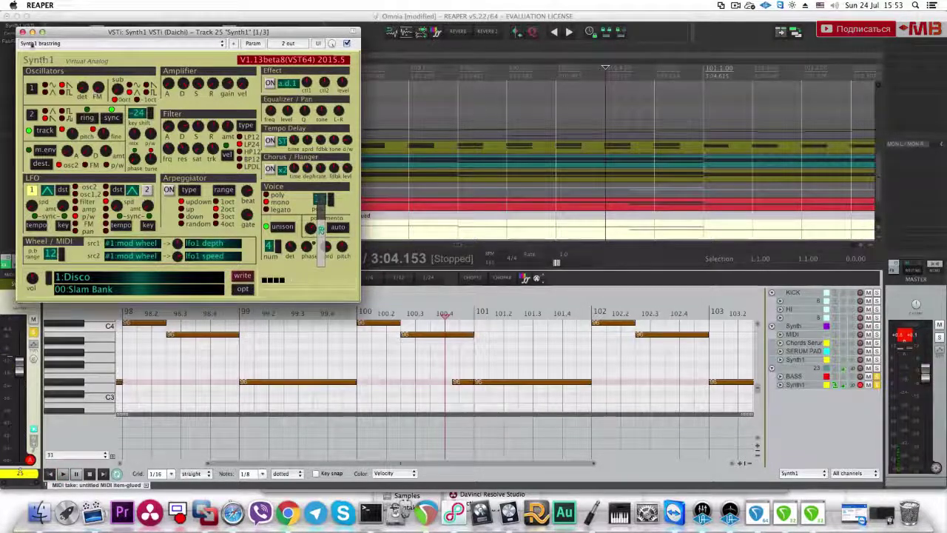
click(23, 32)
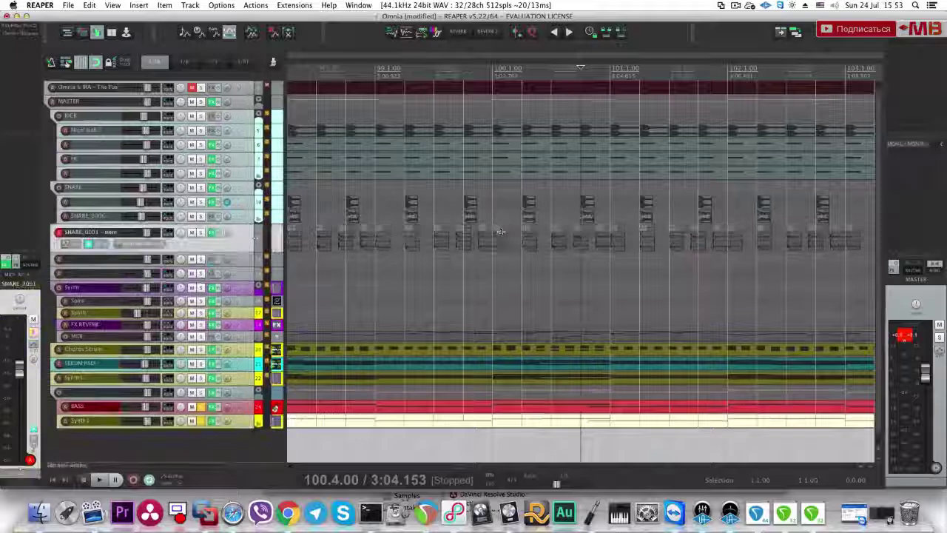
Step: Clear all track solos and play the full mix from bar 97
click(497, 227)
super+click(201, 409)
click(406, 432)
click(382, 433)
key(space)
scroll(499, 407, down, 3)
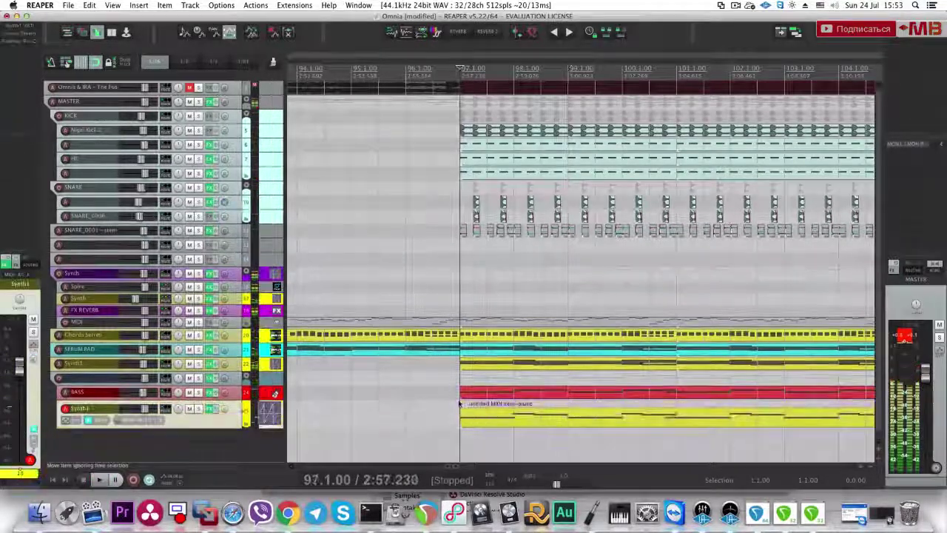
Step: Shorten all notes in the first Synth1 bass item slightly at their ends and audition them with the track soloed
double_click(507, 417)
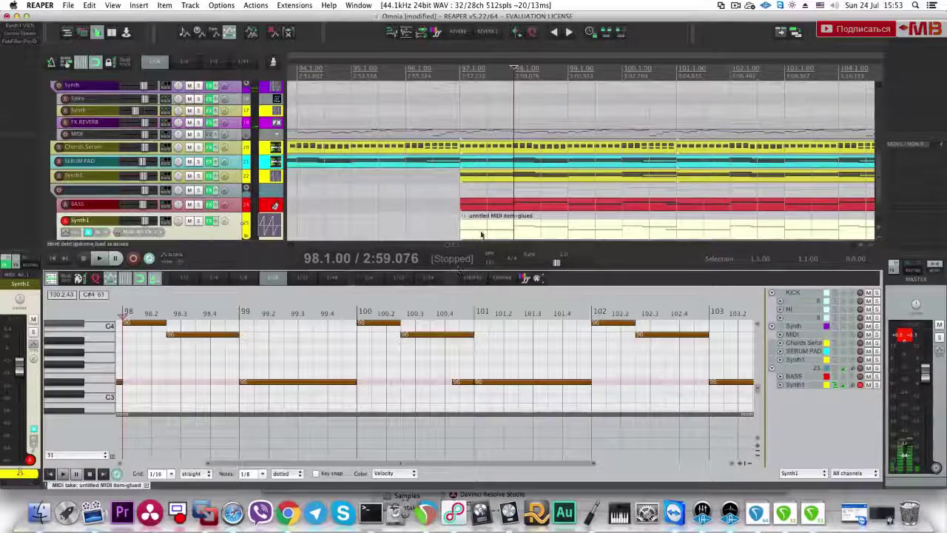
click(483, 346)
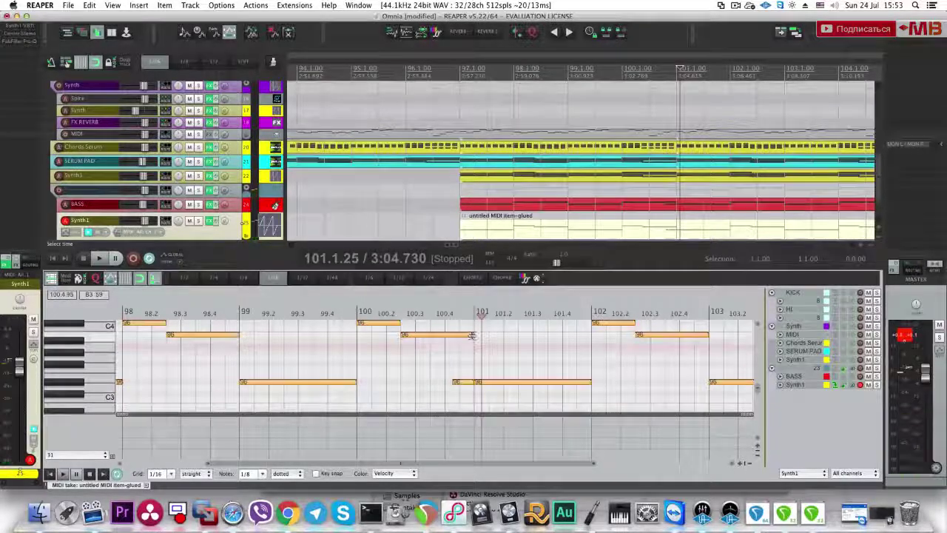
click(471, 351)
key(super+a)
click(338, 337)
key(space)
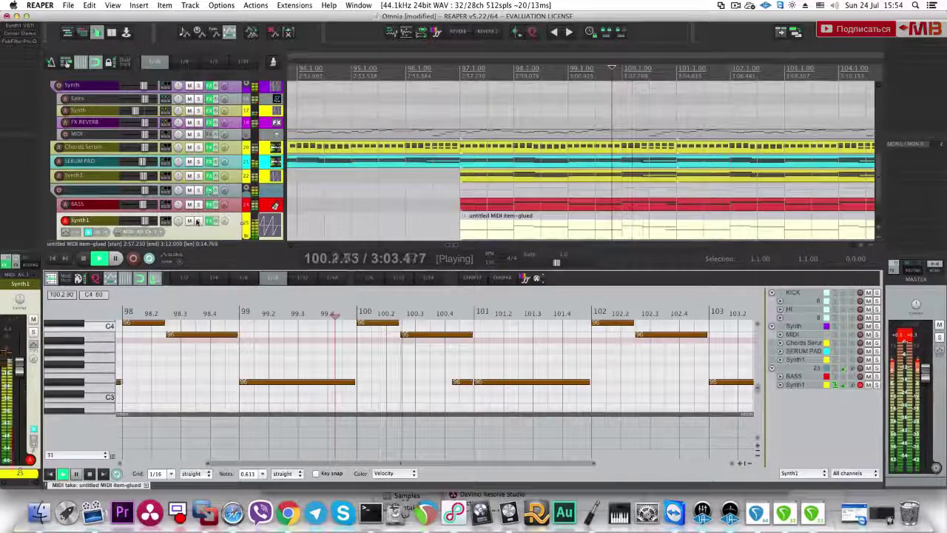
click(199, 220)
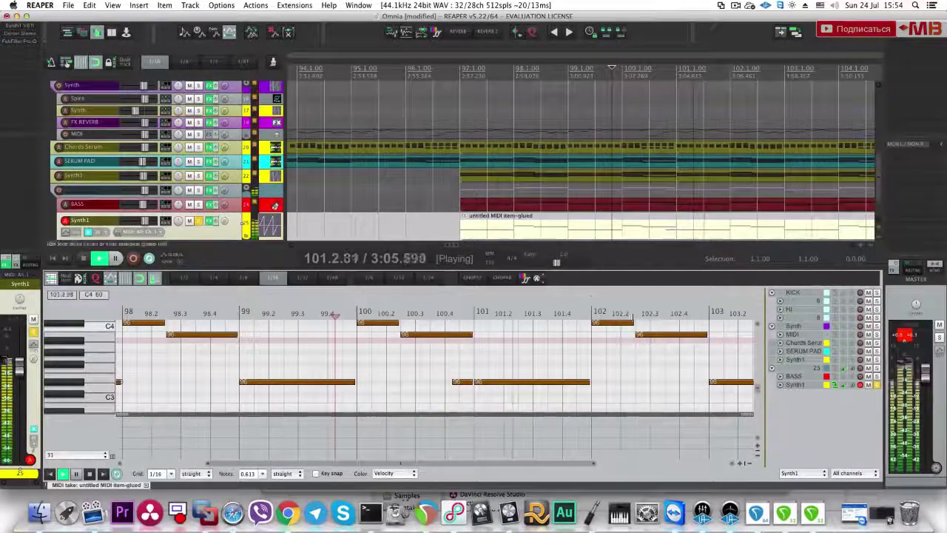
key(space)
Step: Lengthen the selected Synth1 notes slightly to leave only a tiny gap before bar 101, and close the MIDI editor
scroll(517, 357, up, 1)
click(509, 358)
scroll(504, 359, up, 5)
scroll(505, 359, up, 5)
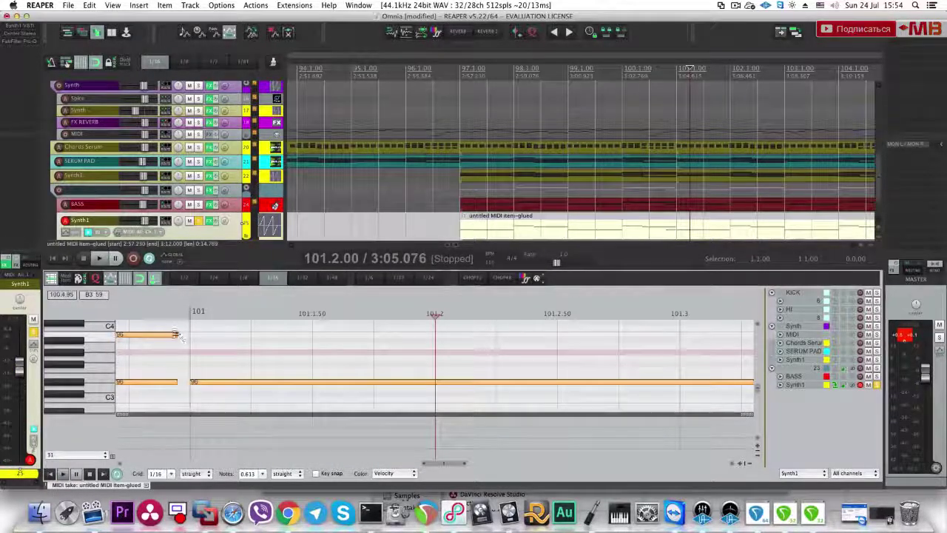
drag(177, 337, 183, 340)
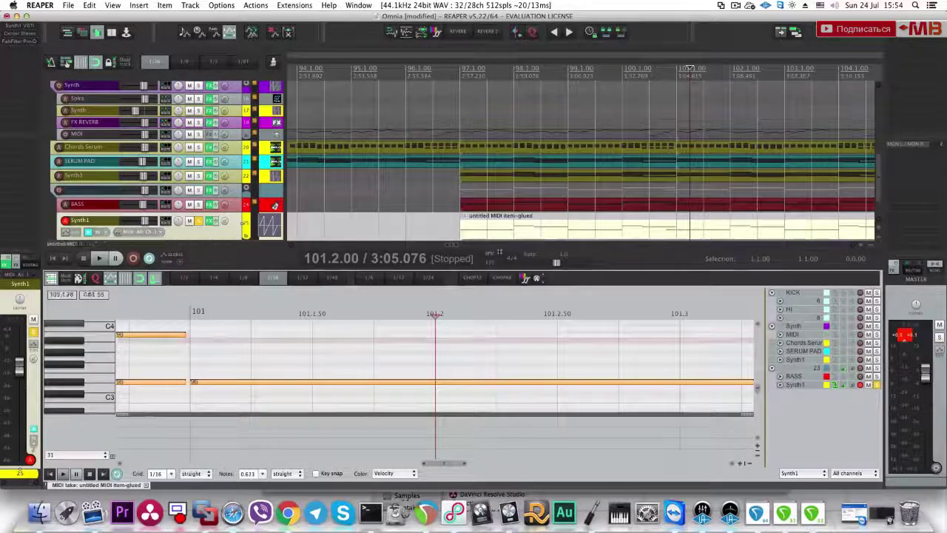
scroll(482, 228, down, 4)
click(482, 227)
key(Escape)
scroll(481, 228, down, 4)
click(691, 409)
drag(681, 385, 780, 435)
scroll(757, 423, down, 4)
drag(711, 443, 563, 403)
key(Delete)
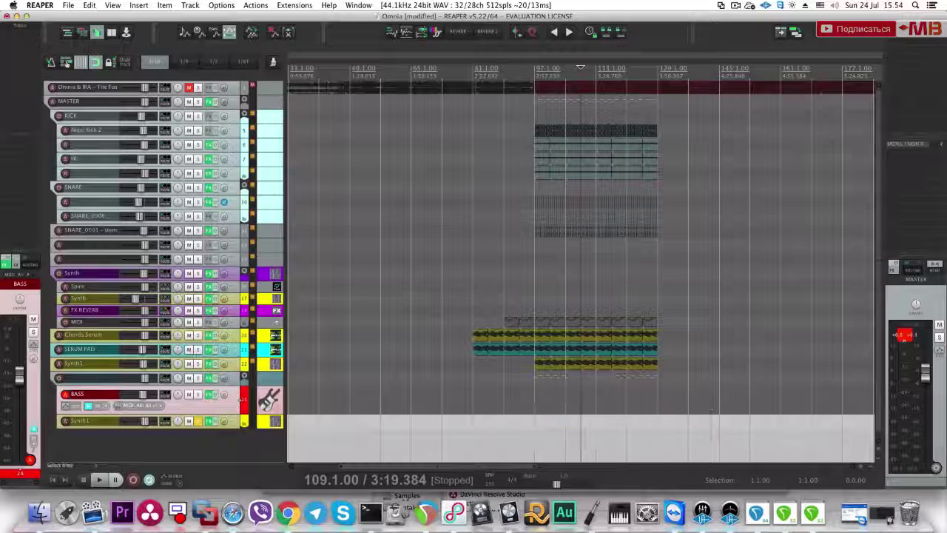
key(super+z)
Step: Delete the BASS and Synth1 items after the first ones and fill the section up to bar 129 with duplicates of the first items
drag(711, 397, 549, 404)
key(Delete)
key(super+d)
key(super+d)
key(super+d)
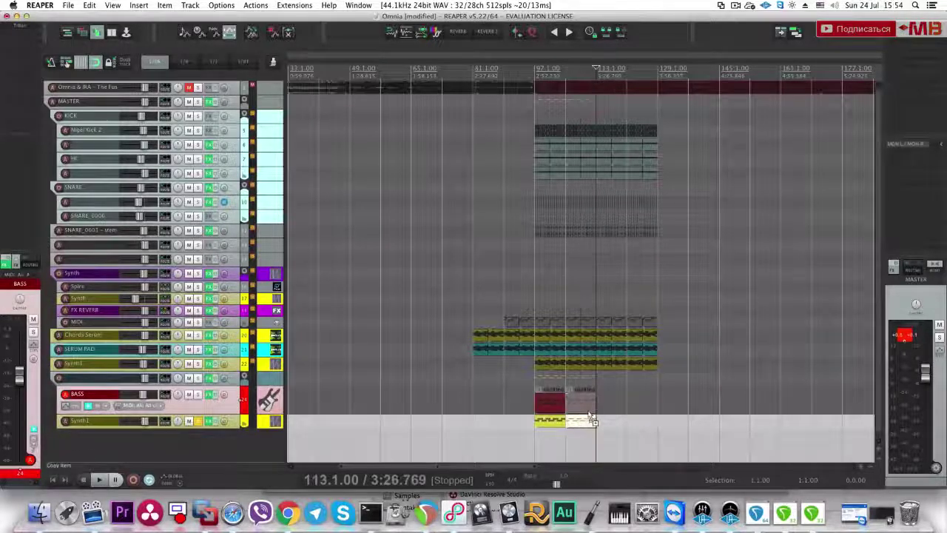
click(535, 433)
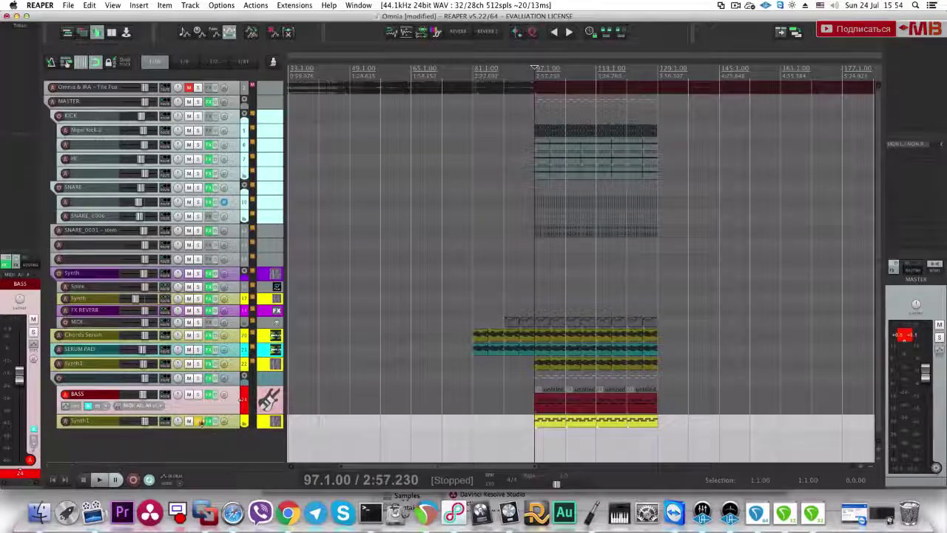
Step: Unsolo the Synth1 bass track and save the project
click(197, 421)
click(240, 437)
key(super+s)
Step: Compare the full mix with the Omnia & IRA reference from bar 97 by switching the reference solo during playback
scroll(518, 393, down, 2)
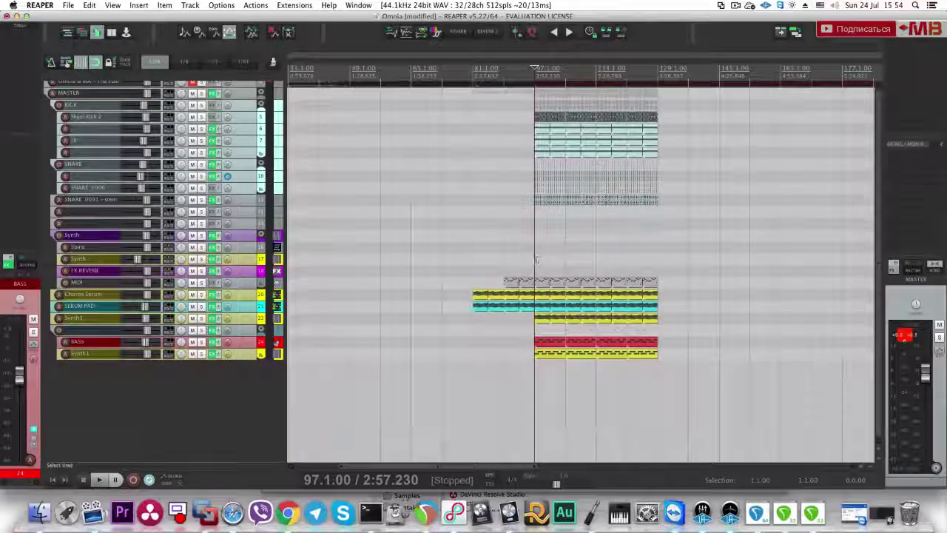
scroll(620, 273, left, 3)
scroll(620, 272, down, 3)
scroll(584, 259, down, 2)
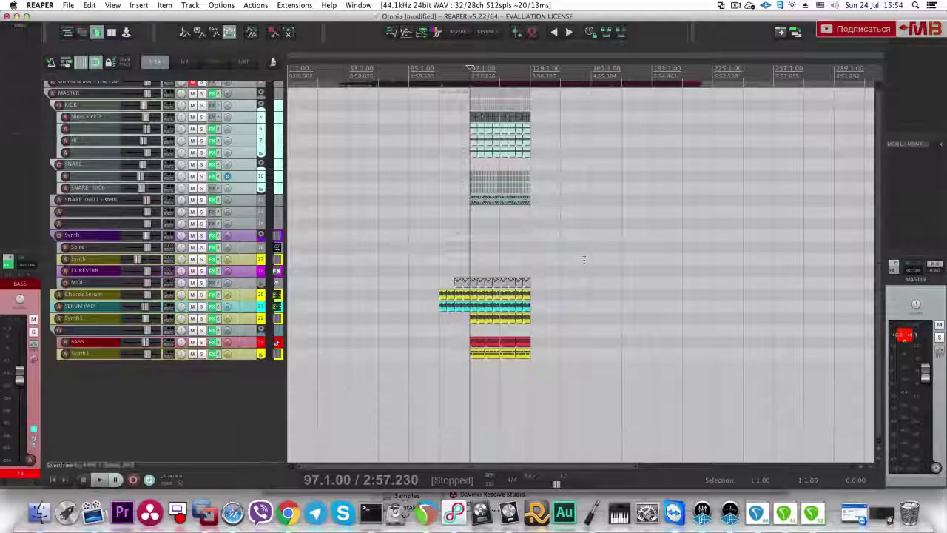
scroll(203, 89, up, 1)
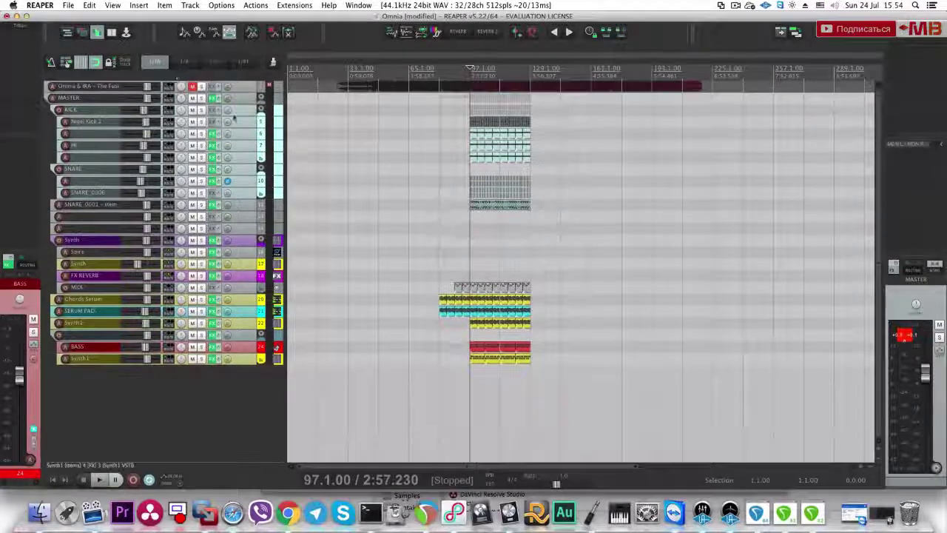
click(201, 86)
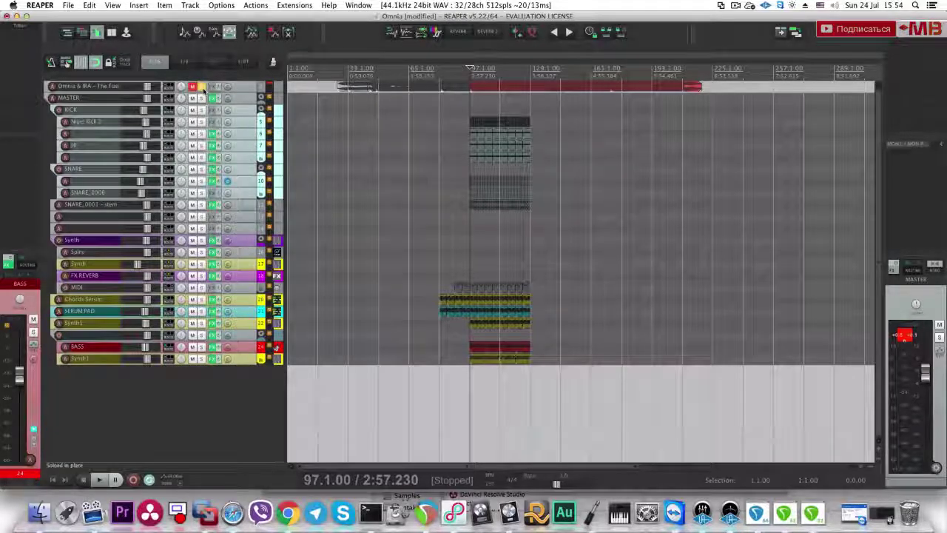
key(space)
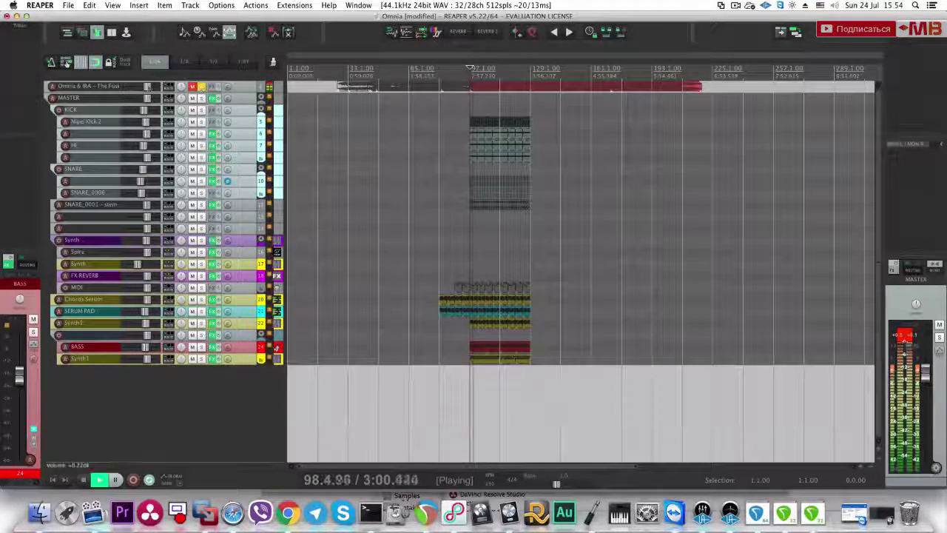
click(201, 87)
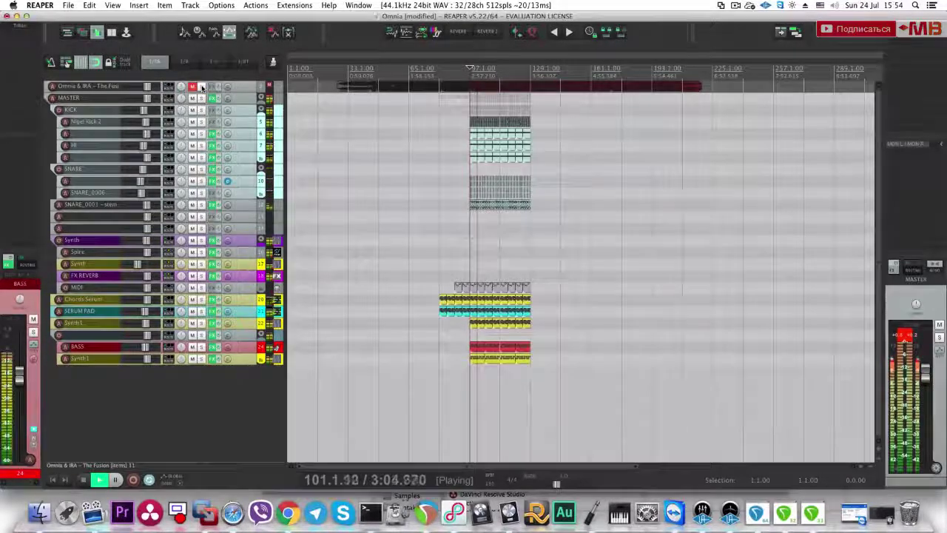
click(201, 86)
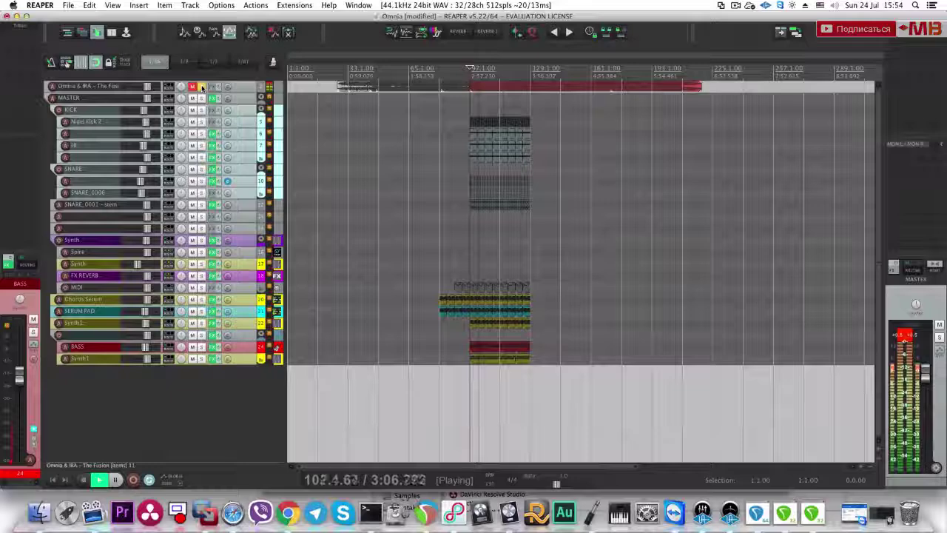
click(201, 87)
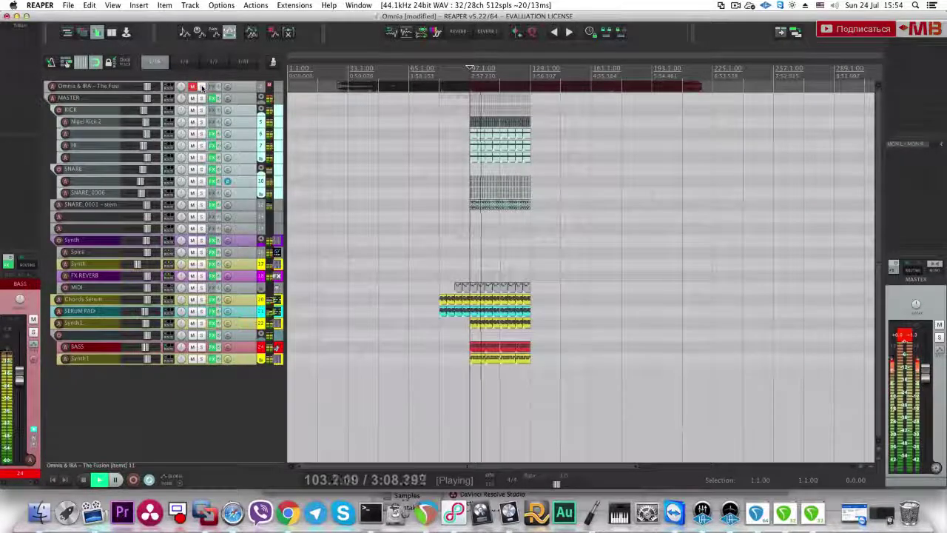
click(202, 87)
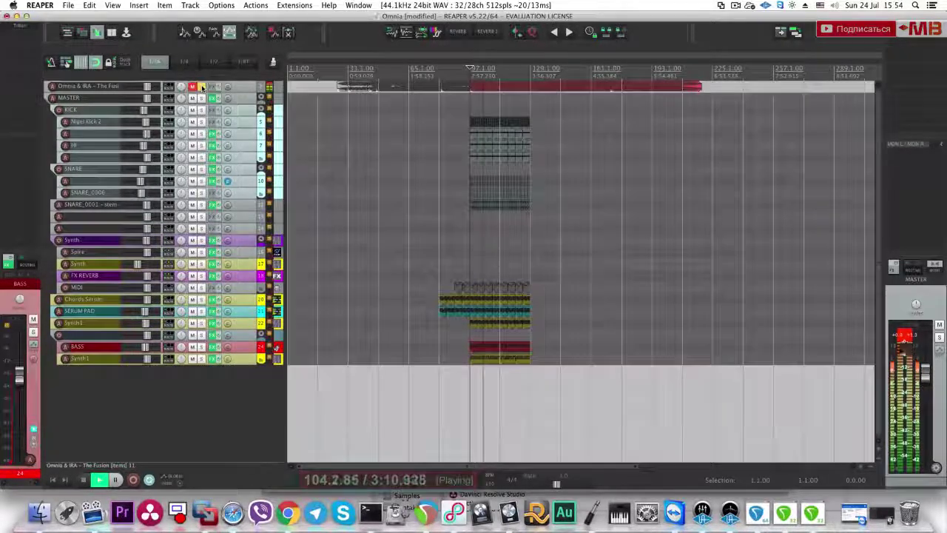
click(201, 87)
key(space)
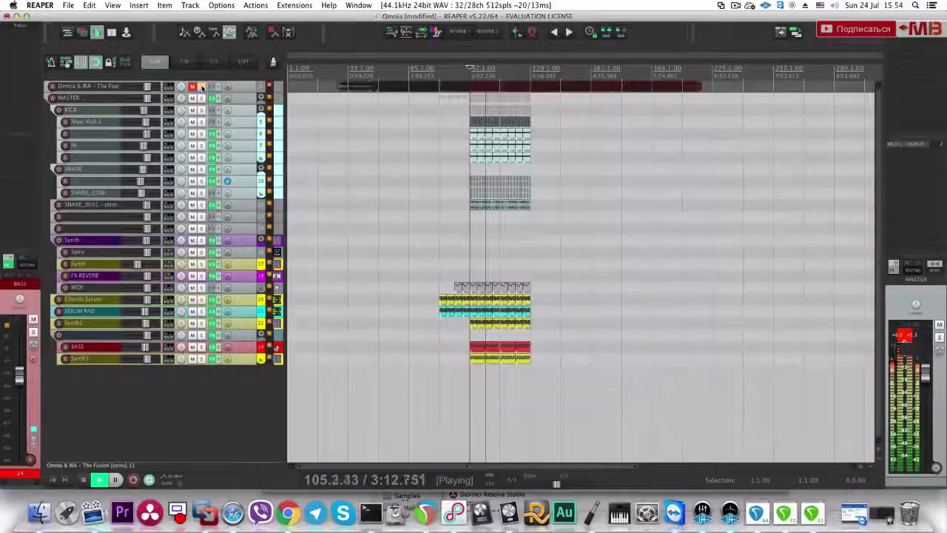
Step: Select the SNARE_0001 – stem track and audition it soloed from bar 97
right_click(221, 395)
click(154, 409)
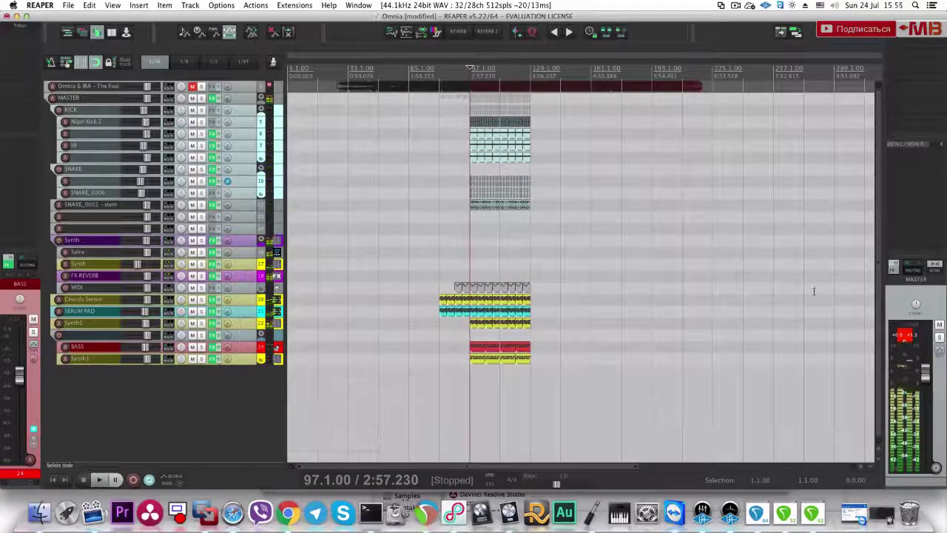
click(248, 99)
click(31, 27)
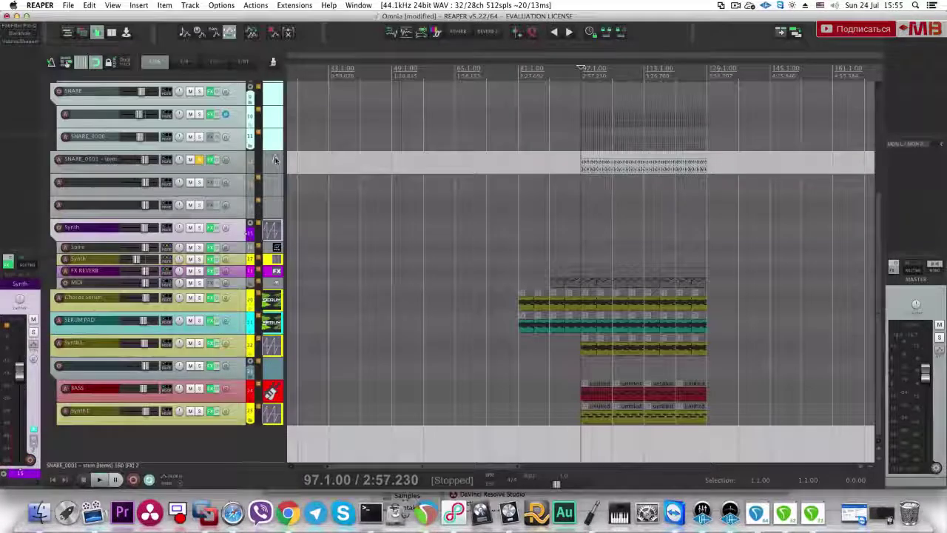
key(space)
click(235, 163)
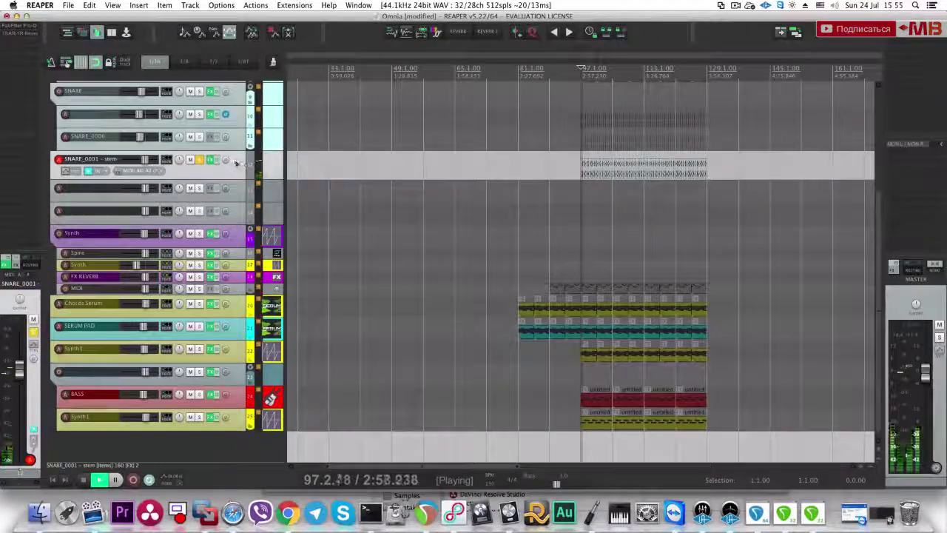
key(space)
Step: Add the Waves H-Delay Stereo effect to the SNARE_0001 – stem track and audition it from bar 97
click(21, 42)
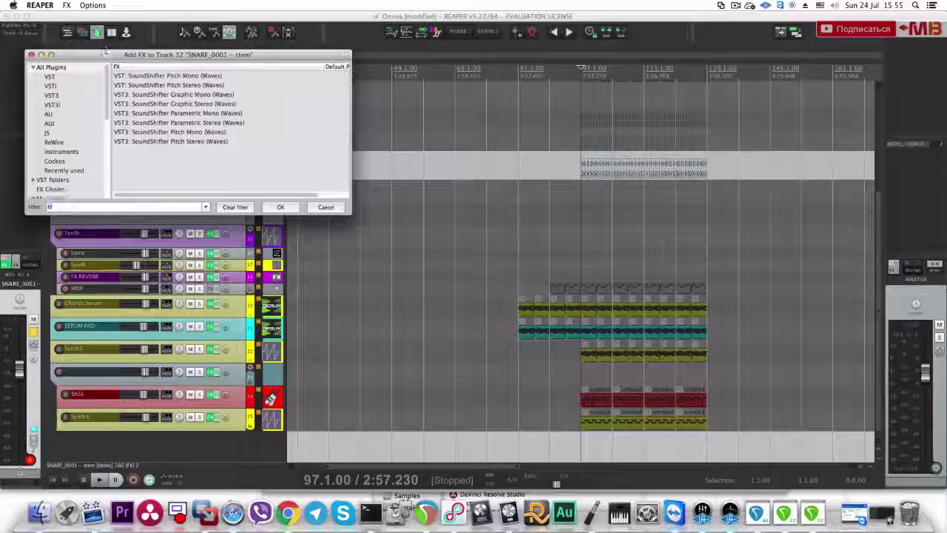
text(H delay)
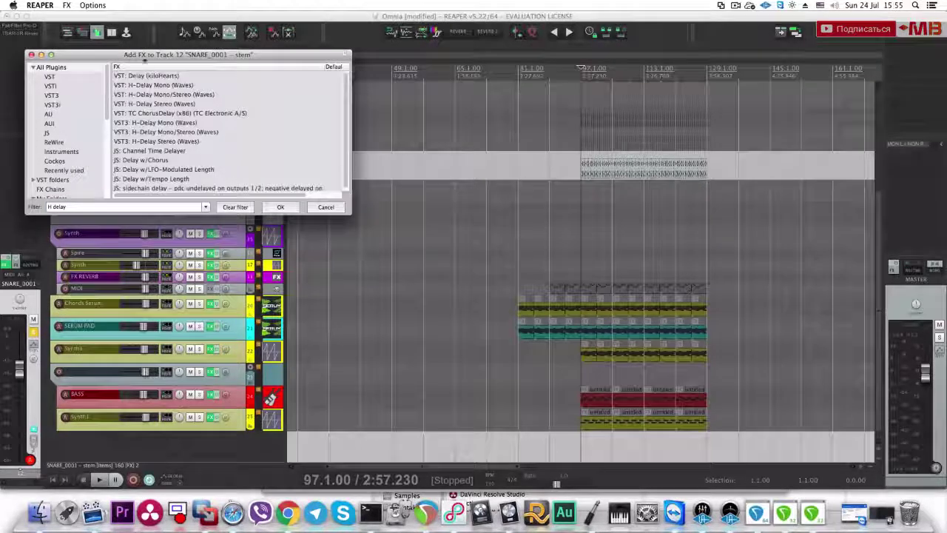
double_click(154, 104)
drag(364, 84, 355, 95)
drag(305, 34, 397, 54)
click(584, 187)
key(space)
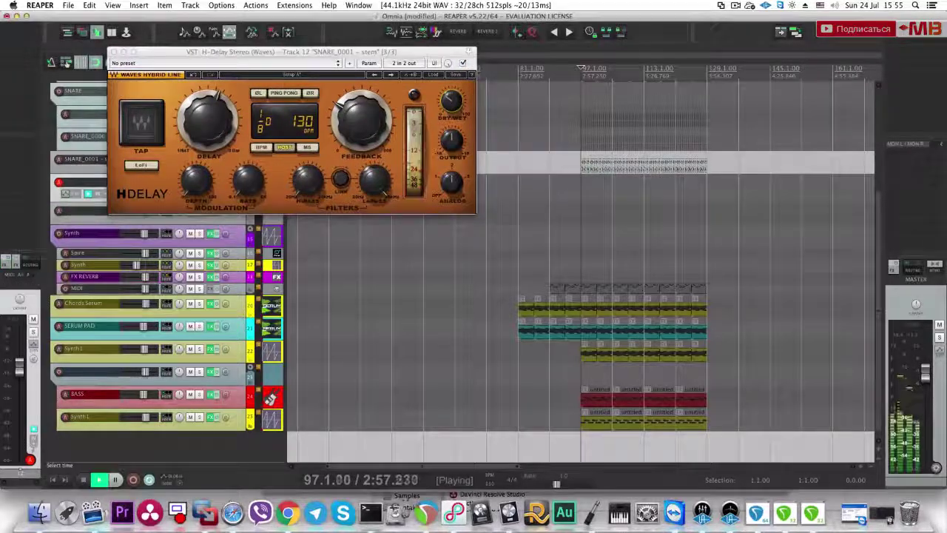
key(space)
Step: Switch H-Delay to ping-pong, set the delay to 1/4, adjust both filters, and audition the snare
click(284, 93)
drag(202, 128, 204, 114)
drag(376, 181, 376, 192)
drag(308, 182, 307, 169)
drag(376, 182, 376, 191)
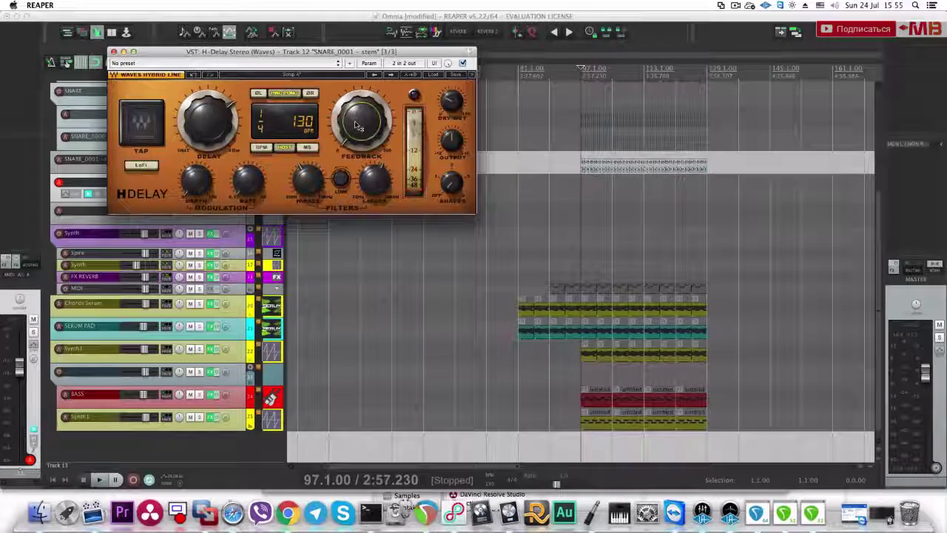
mouse_move(371, 126)
key(space)
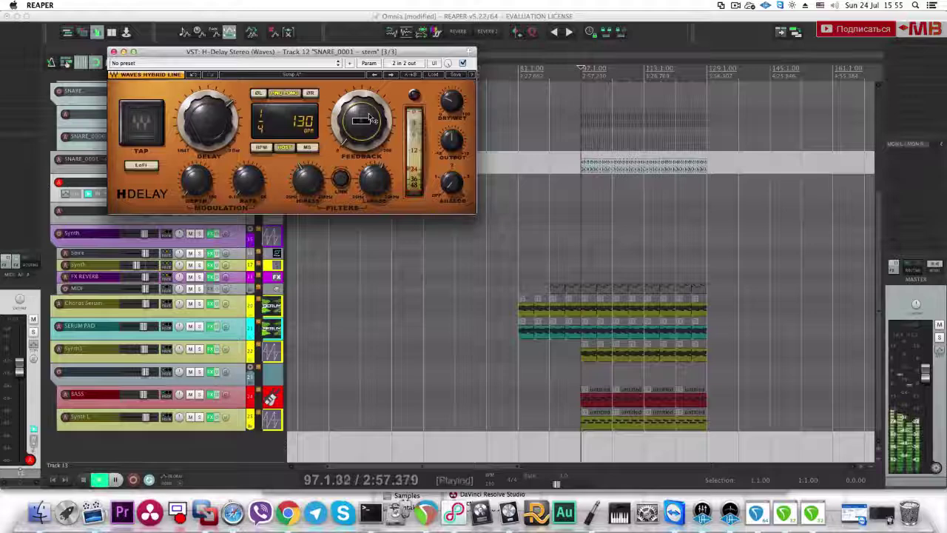
key(space)
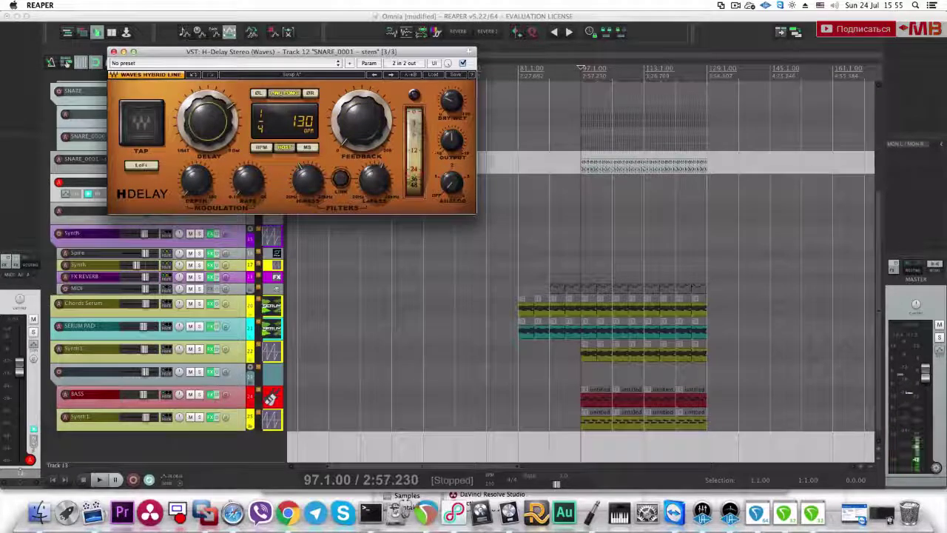
Step: Audition different H-Delay times with short playbacks and set the delay to 1/8
key(space)
drag(234, 111, 237, 119)
key(space)
key(space)
key(space)
scroll(237, 116, down, 2)
scroll(212, 119, down, 2)
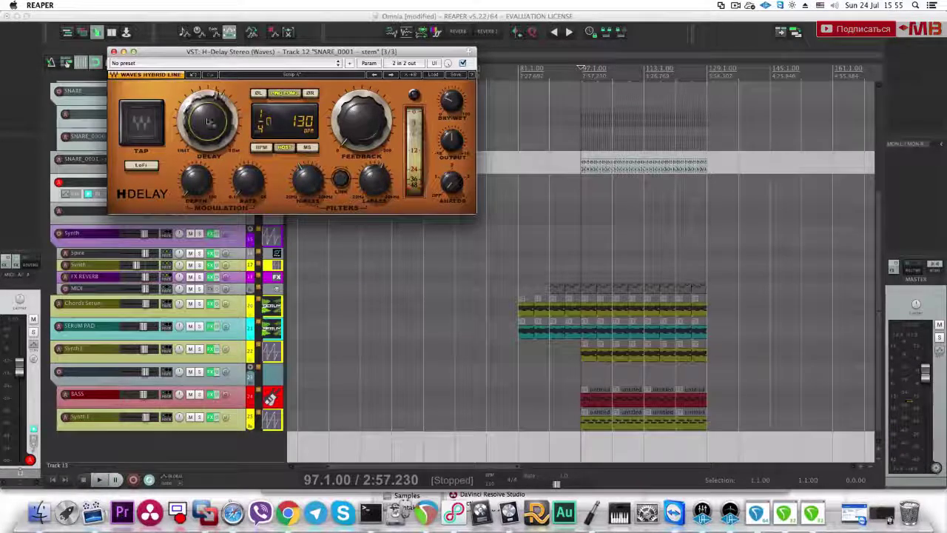
key(space)
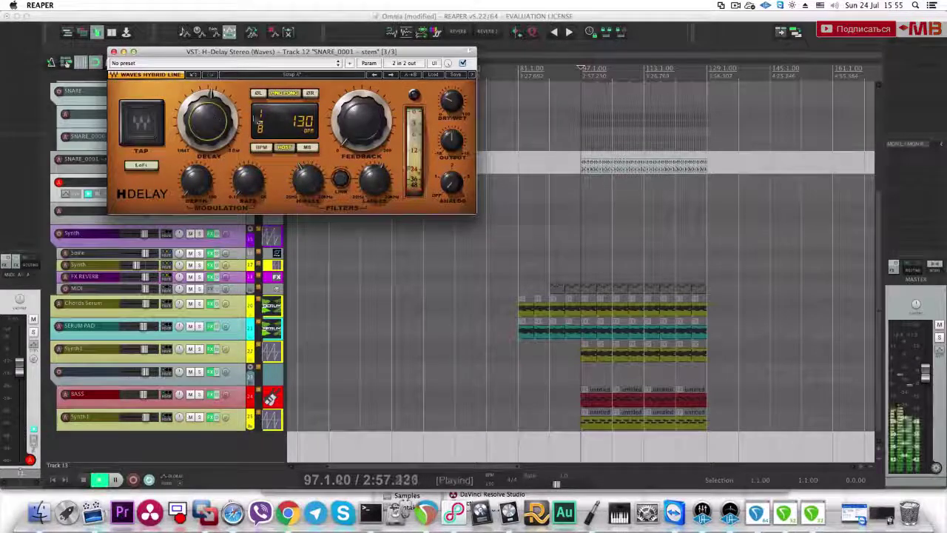
key(space)
Step: Fine-tune the H-Delay high-pass and low-pass filters, audition the soloed snare, and close the plug-in
drag(374, 180, 374, 184)
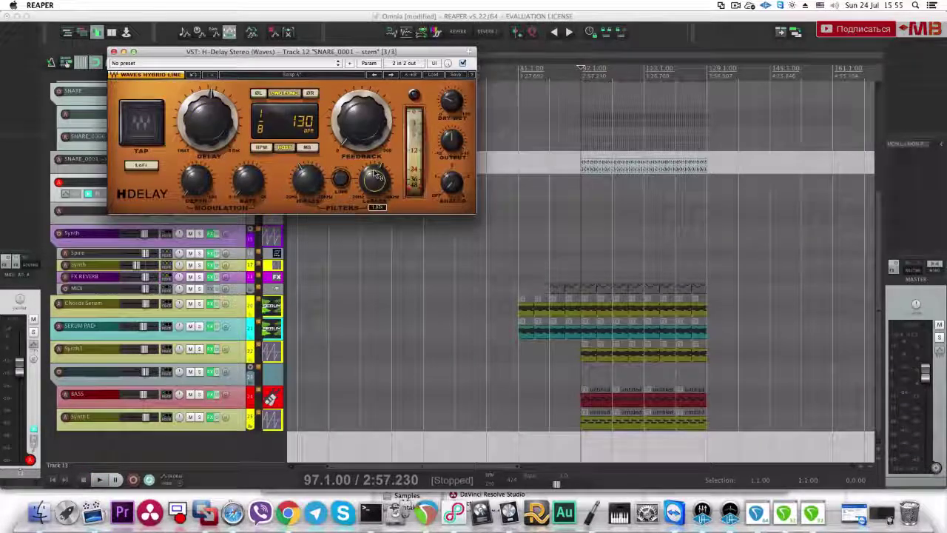
mouse_move(305, 181)
drag(308, 183, 310, 181)
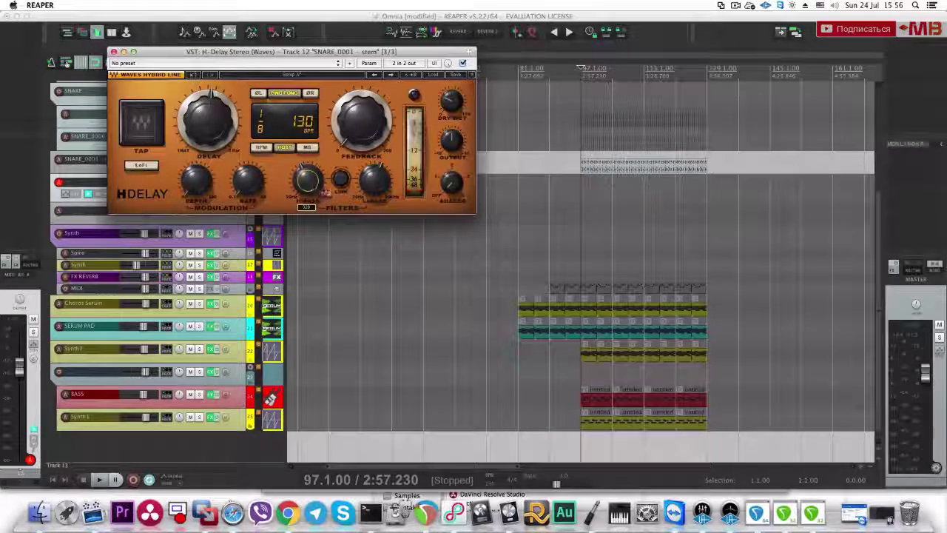
drag(374, 179, 371, 182)
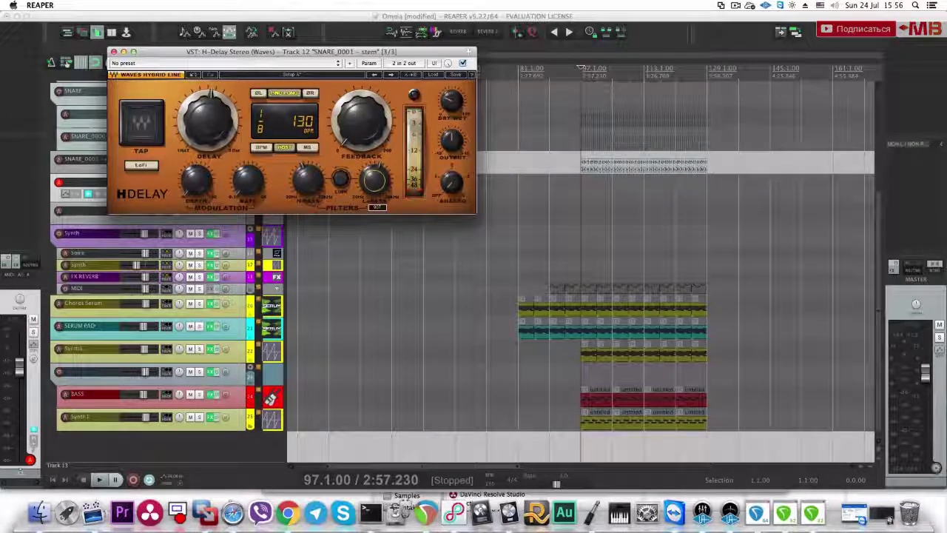
click(576, 165)
scroll(576, 165, up, 5)
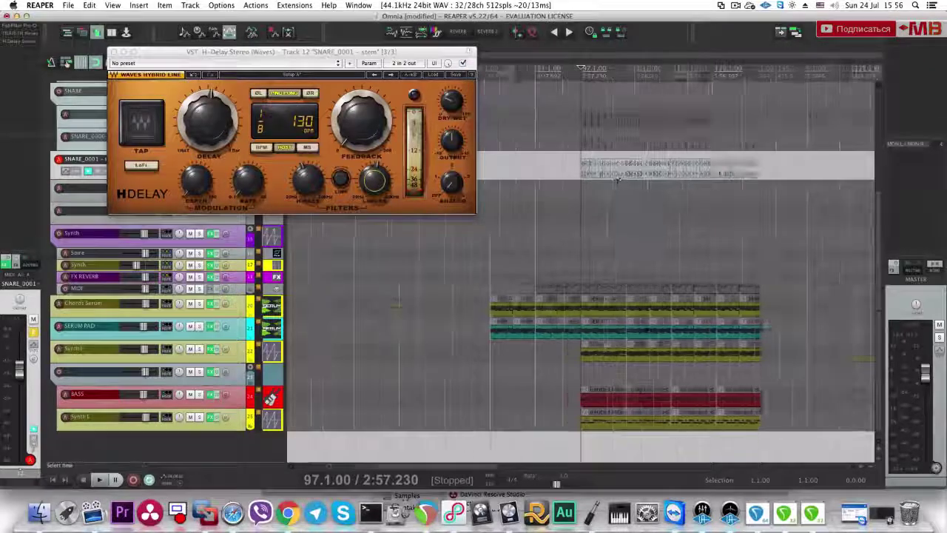
mouse_move(362, 181)
drag(299, 186, 305, 190)
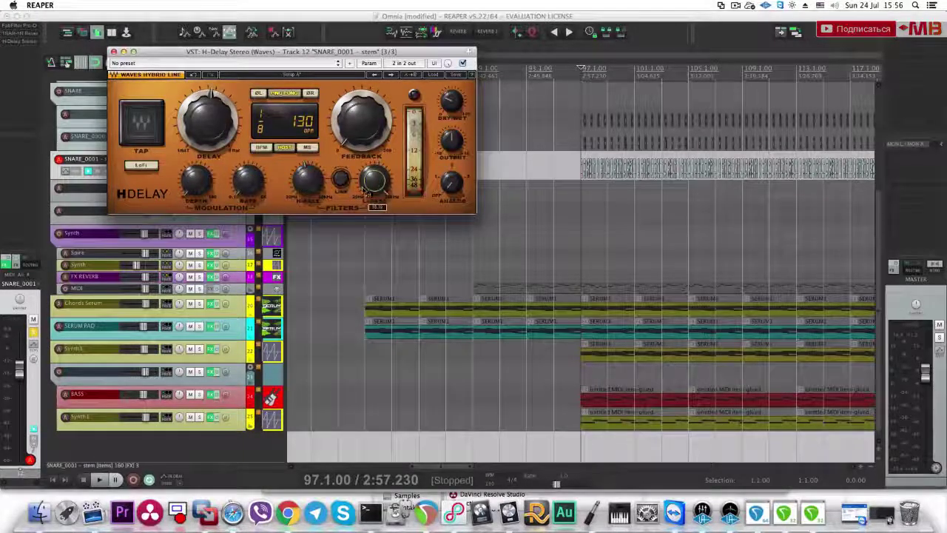
key(space)
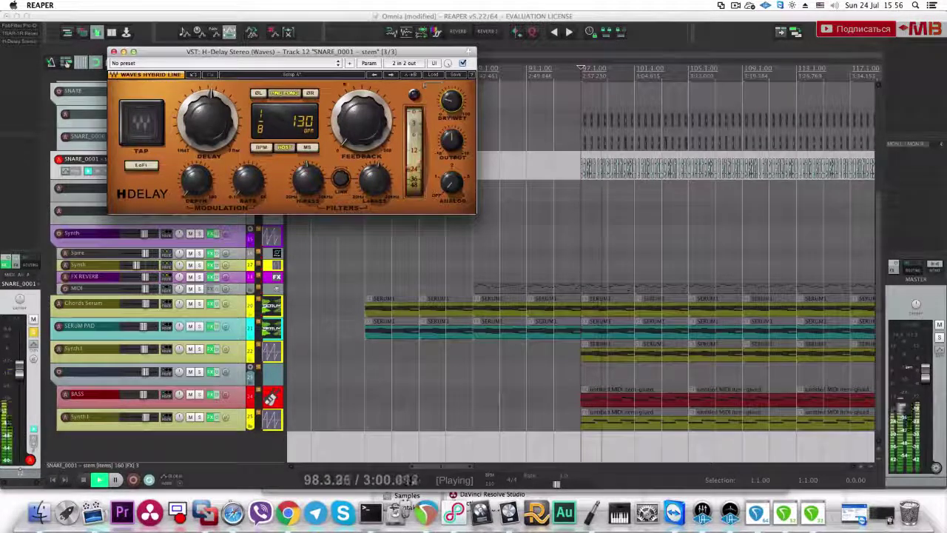
click(112, 52)
key(space)
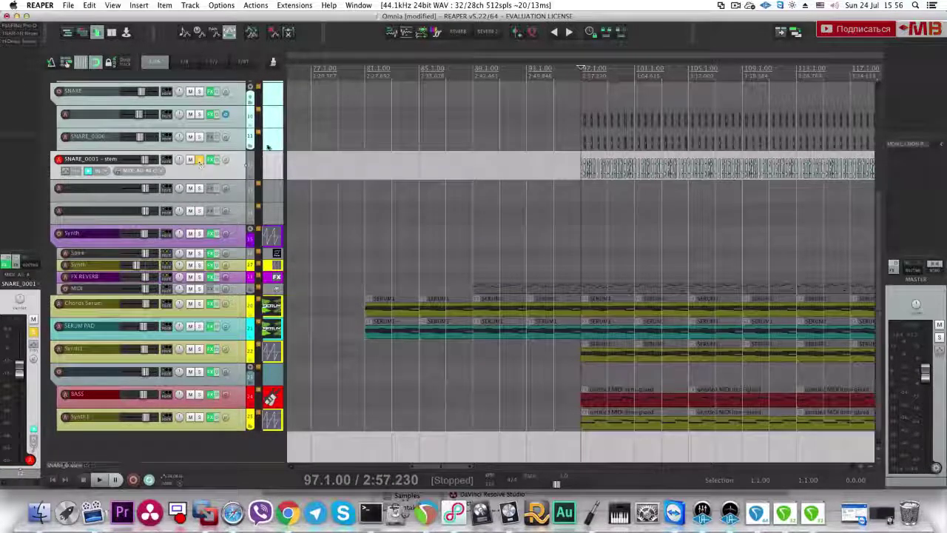
Step: Raise the snare's TSAR-1R reverb time to about 0.96 s during playback and close the plug-in
click(17, 34)
key(space)
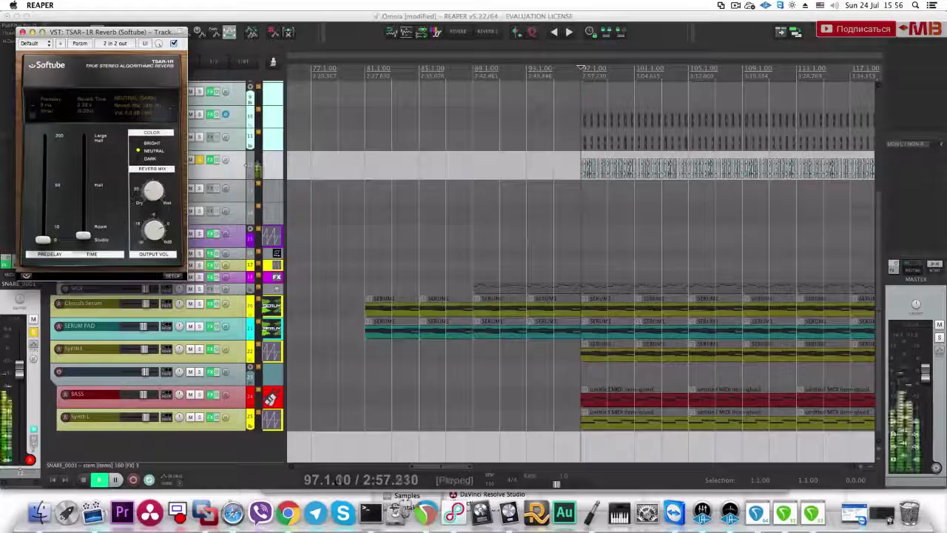
drag(83, 235, 89, 225)
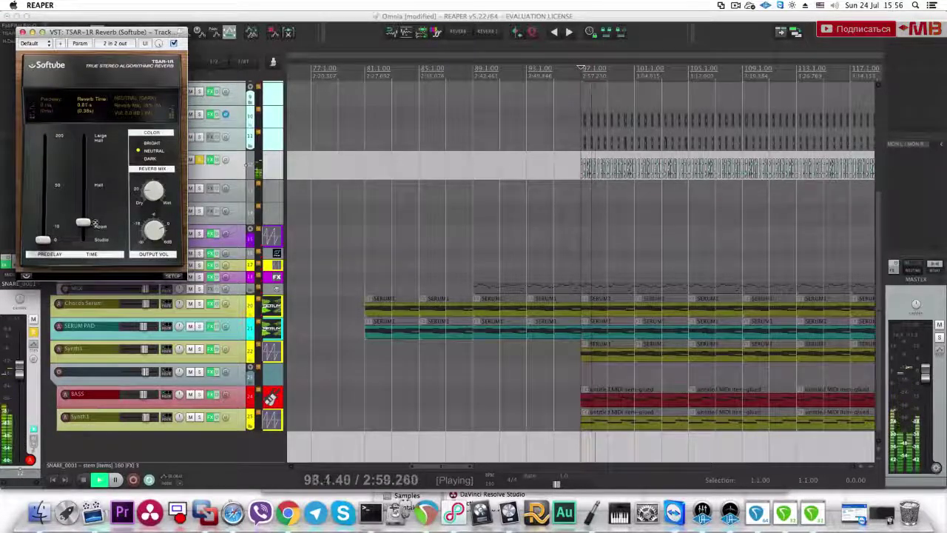
drag(90, 215, 90, 213)
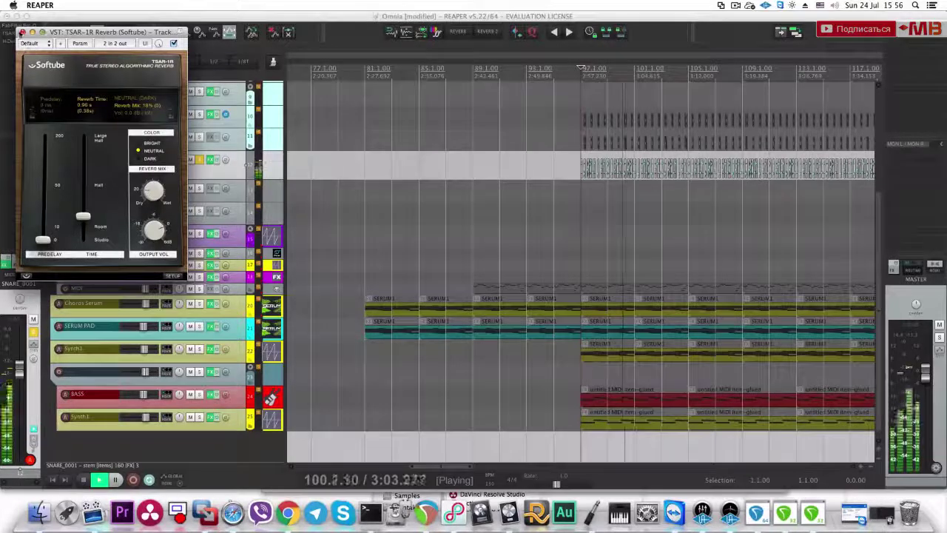
click(22, 32)
Step: Unsolo the snare stem and compare the full mix with the soloed Omnia & IRA reference during playback
click(199, 160)
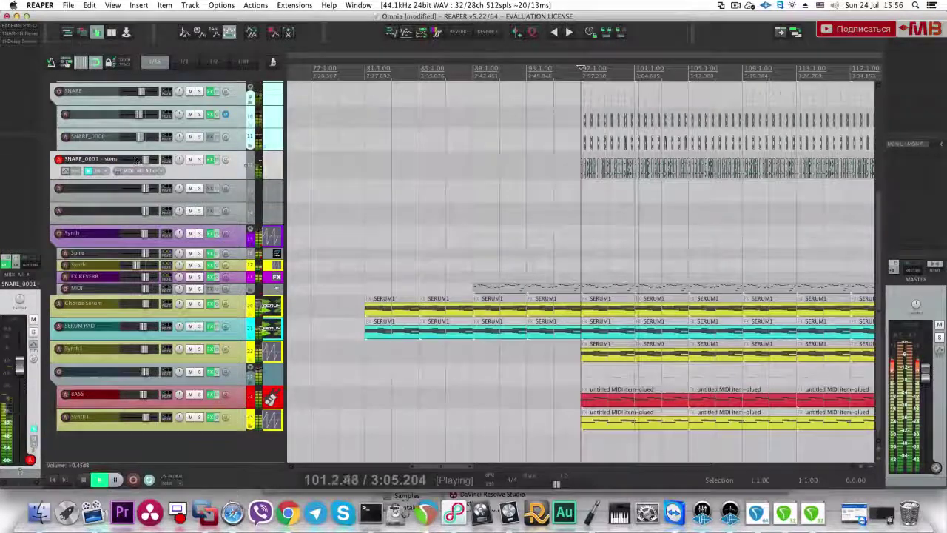
scroll(514, 169, down, 6)
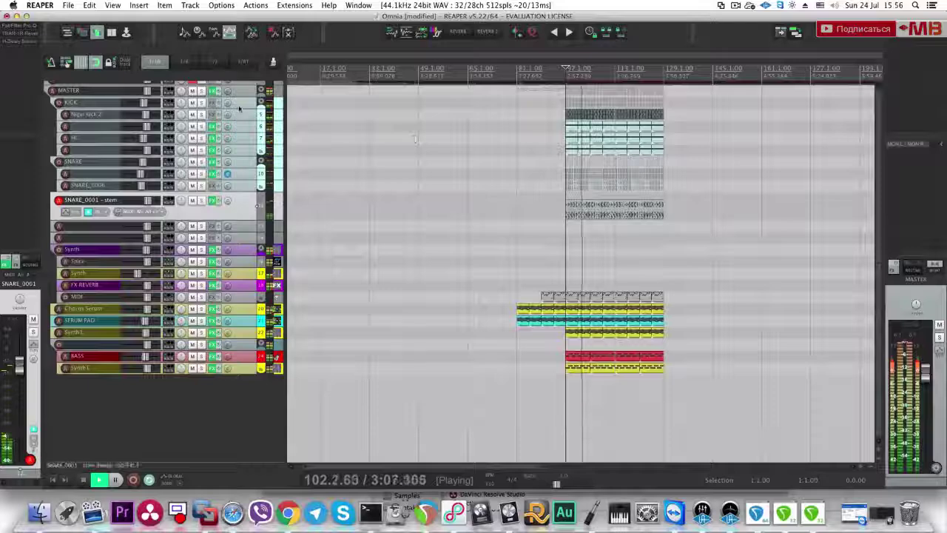
scroll(238, 106, up, 2)
click(201, 86)
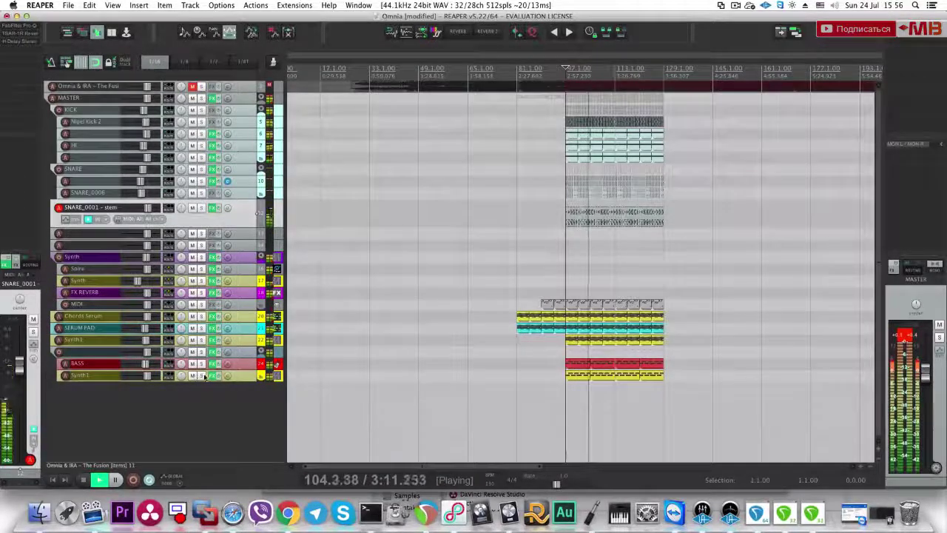
Step: Solo the lowest Synth1 track and, in its Pro-Q 2, raise the low-cut frequency and boost around 654 Hz by about 4.2 dB
click(202, 376)
key(space)
click(21, 42)
key(space)
drag(133, 145, 152, 149)
drag(208, 119, 229, 125)
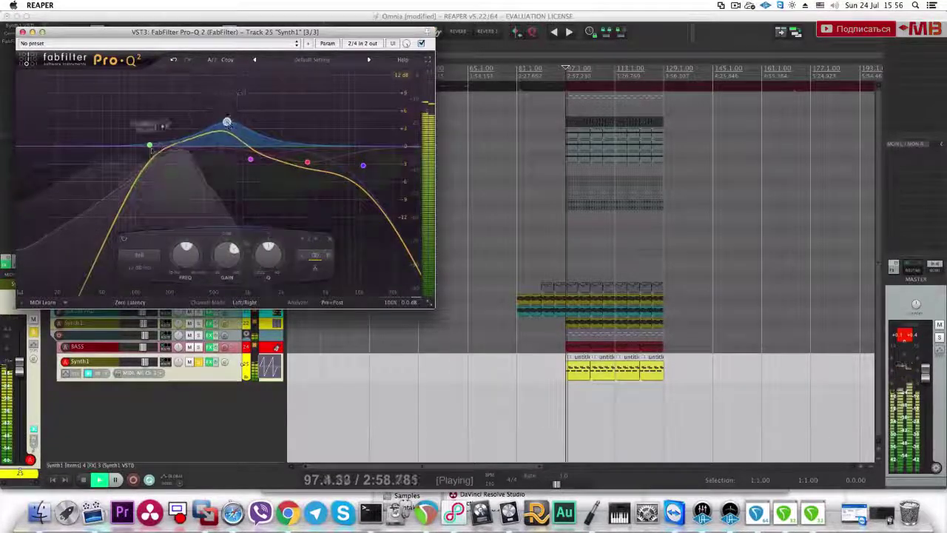
drag(150, 146, 153, 146)
click(22, 32)
Step: Check the lowest Synth1 track's instrument settings, stop playback, unsolo the track, and save the project
click(25, 26)
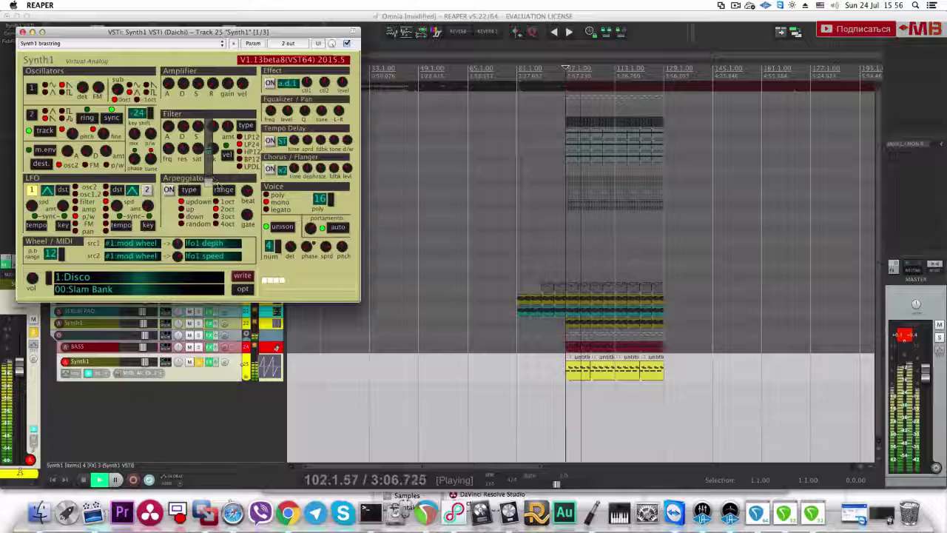
click(23, 33)
key(space)
drag(207, 381, 208, 363)
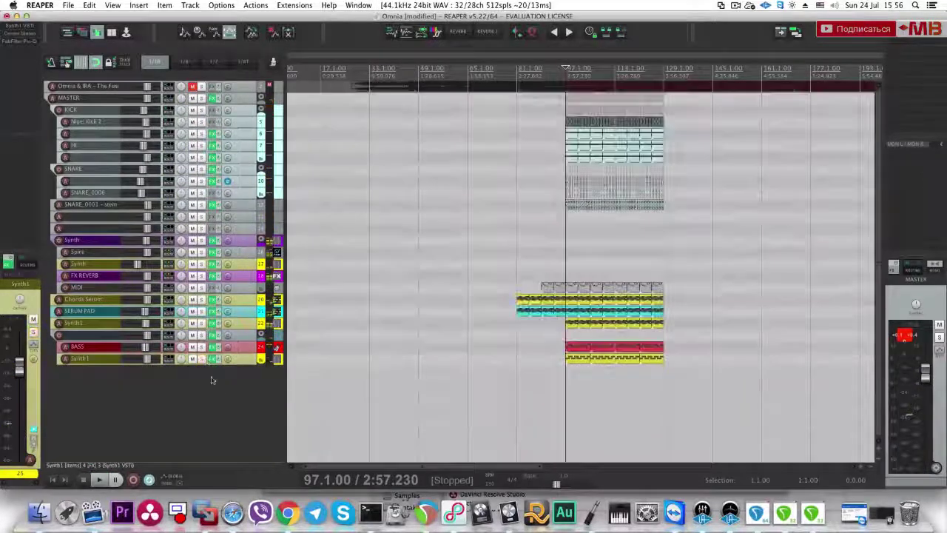
key(super+s)
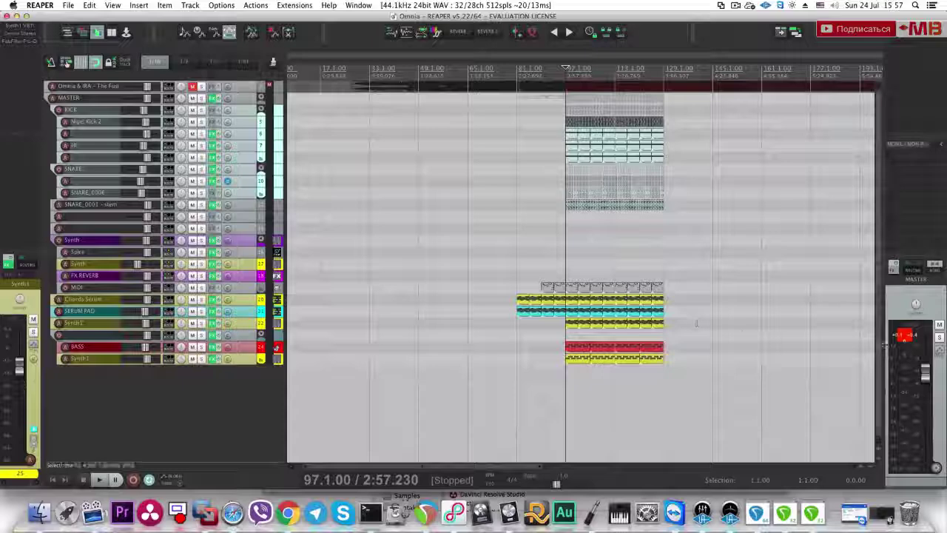
Step: Make a time selection from bar 97 to bar 129 and place the edit cursor at bar 97
click(579, 235)
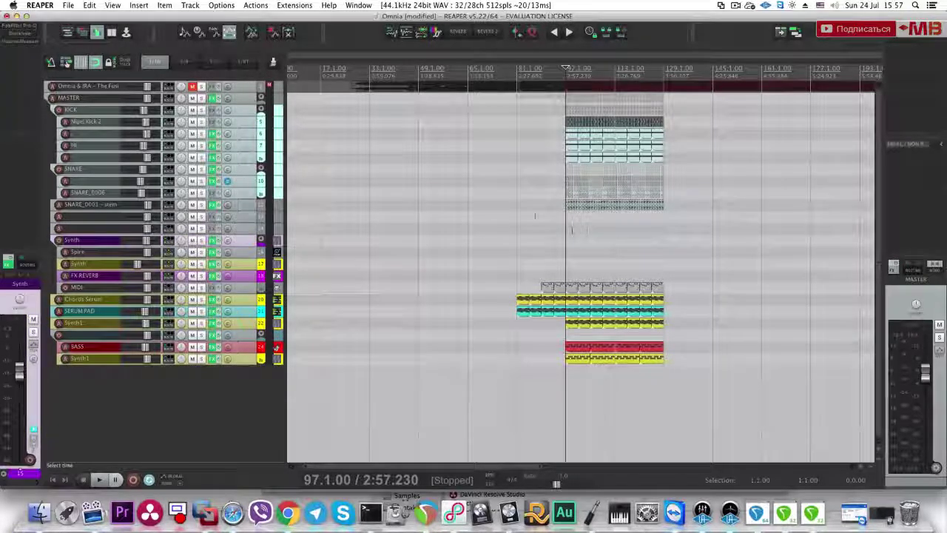
click(525, 215)
click(589, 249)
click(518, 236)
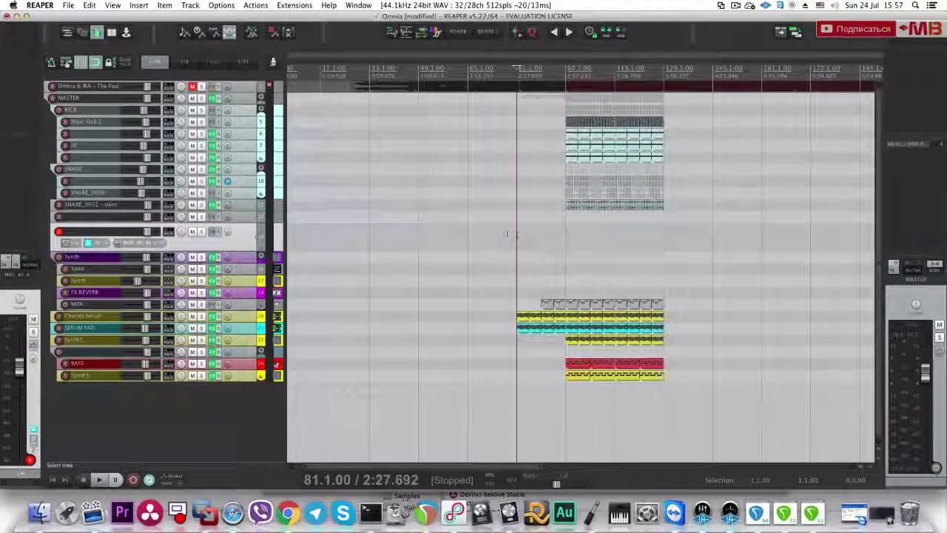
click(575, 239)
drag(570, 388, 662, 377)
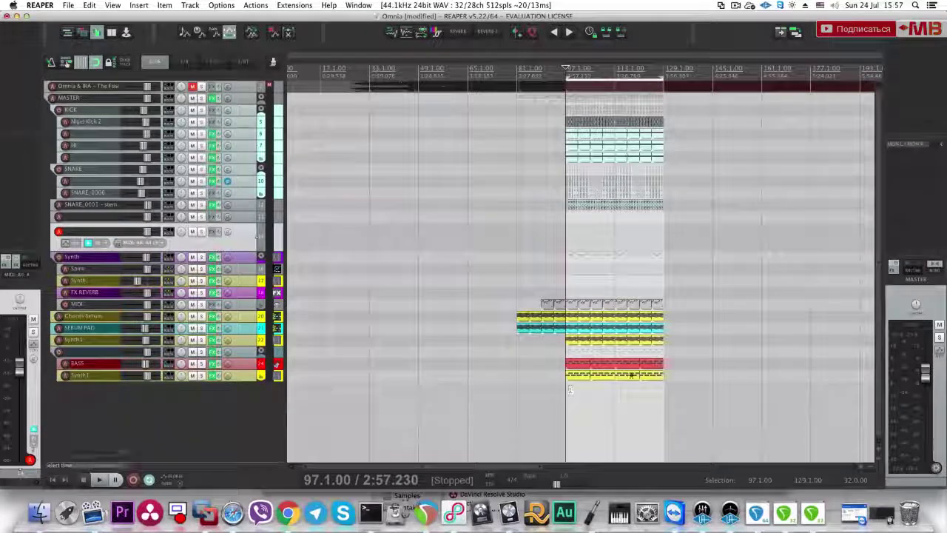
scroll(627, 375, up, 4)
scroll(636, 371, down, 2)
click(658, 404)
click(585, 389)
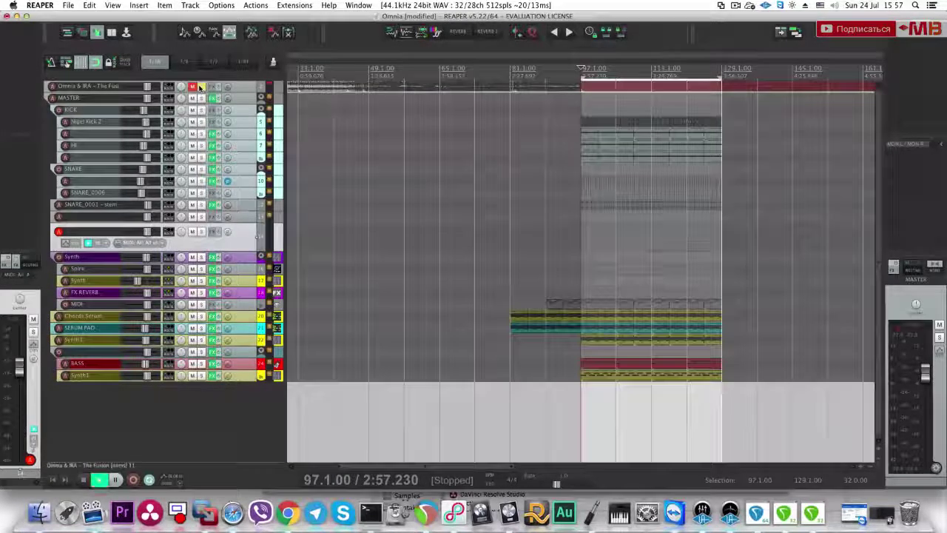
Step: Play from bar 97 and alternate between the soloed reference track and the full mix
key(space)
key(space)
key(space)
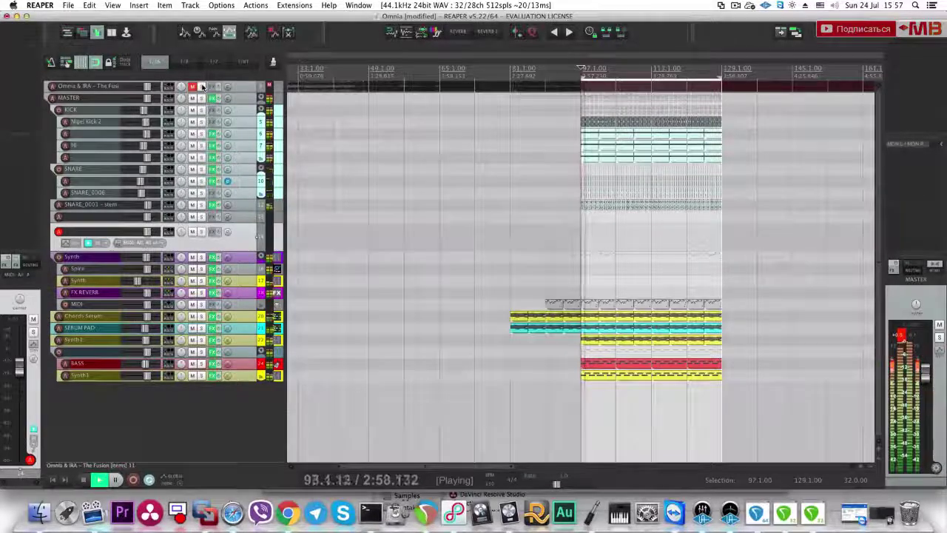
click(202, 87)
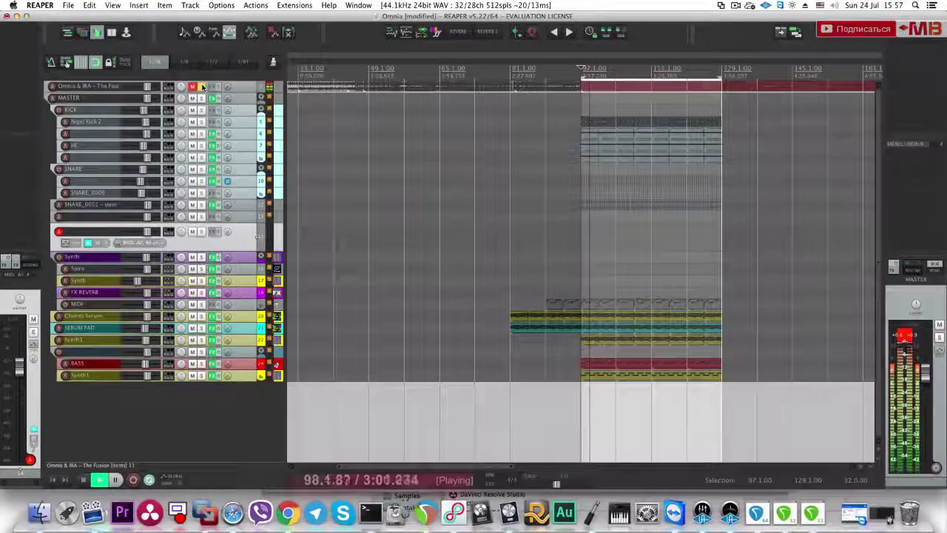
click(202, 86)
Step: Solo the lowest Synth1 track, raise its Pro-Q 2 boost to about 6 dB at a lower frequency, and readjust the low cut
click(202, 376)
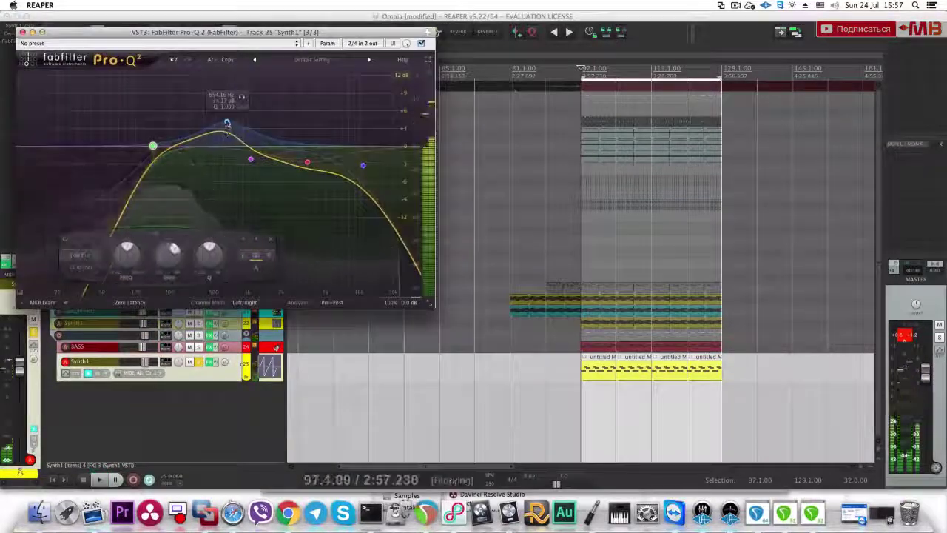
drag(227, 124, 226, 114)
key(space)
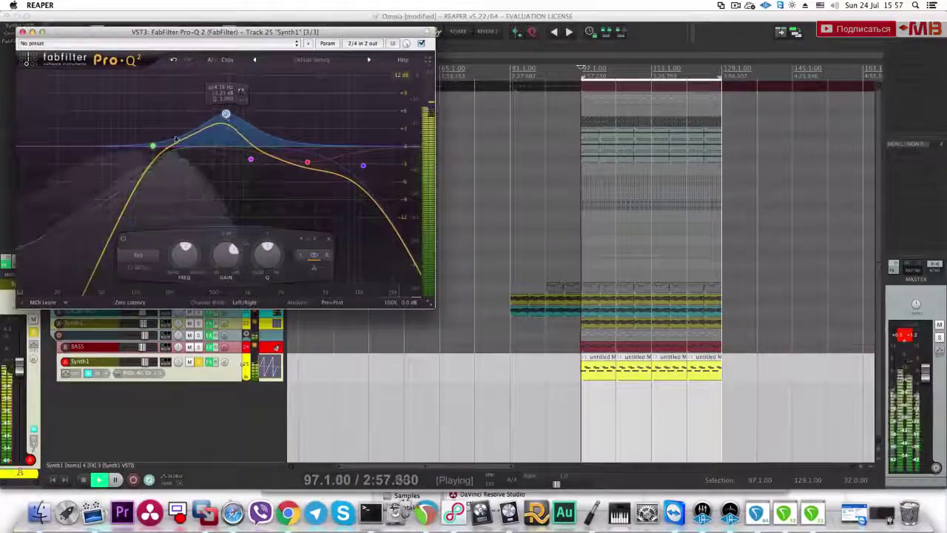
drag(153, 145, 161, 152)
drag(225, 115, 219, 105)
drag(161, 152, 150, 154)
drag(219, 106, 187, 105)
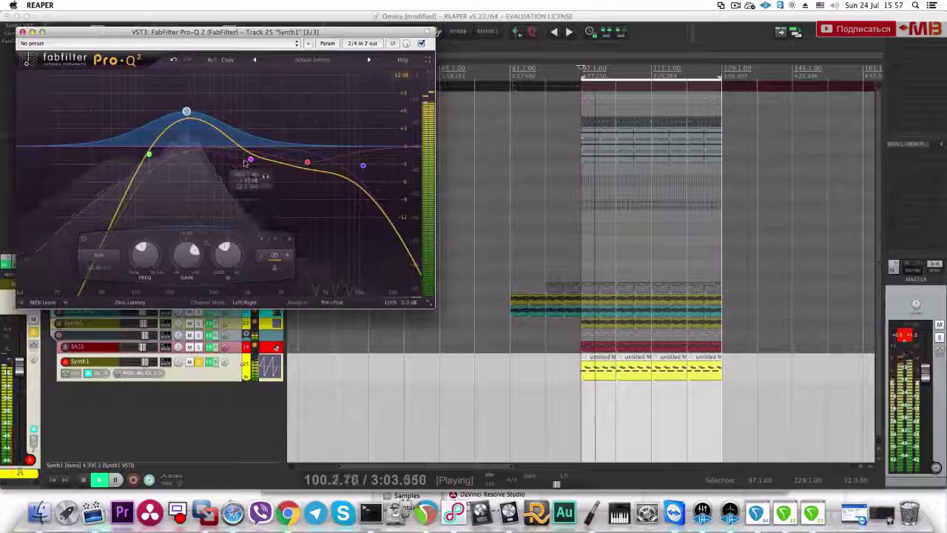
Step: Deepen the two midrange cuts in the Synth1 EQ, close the plug-in, stop playback, and unsolo the track
drag(250, 160, 241, 162)
drag(307, 162, 306, 167)
drag(241, 161, 241, 166)
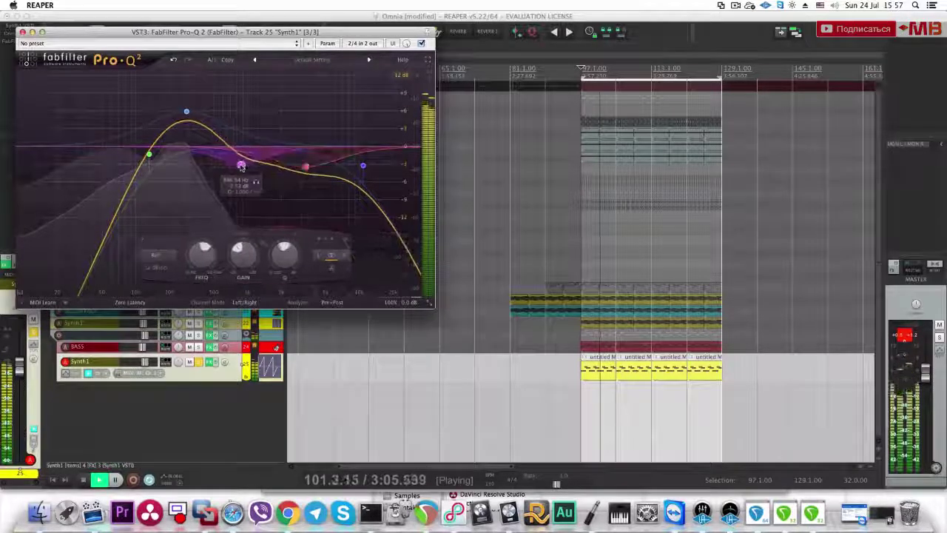
click(22, 32)
key(space)
click(199, 362)
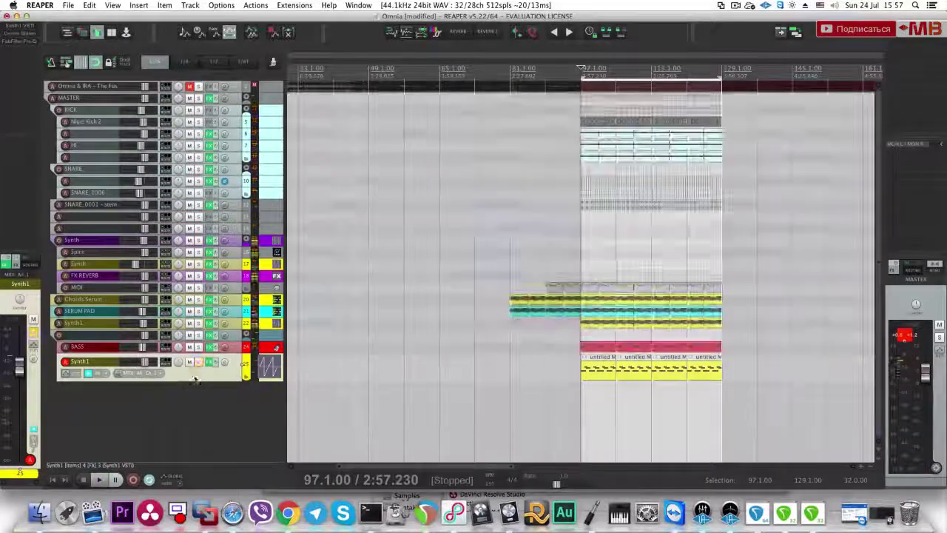
Step: Play the section from bar 97, compare the reference with the revised mix, and stop after auditioning the full arrangement
click(195, 400)
click(583, 229)
key(space)
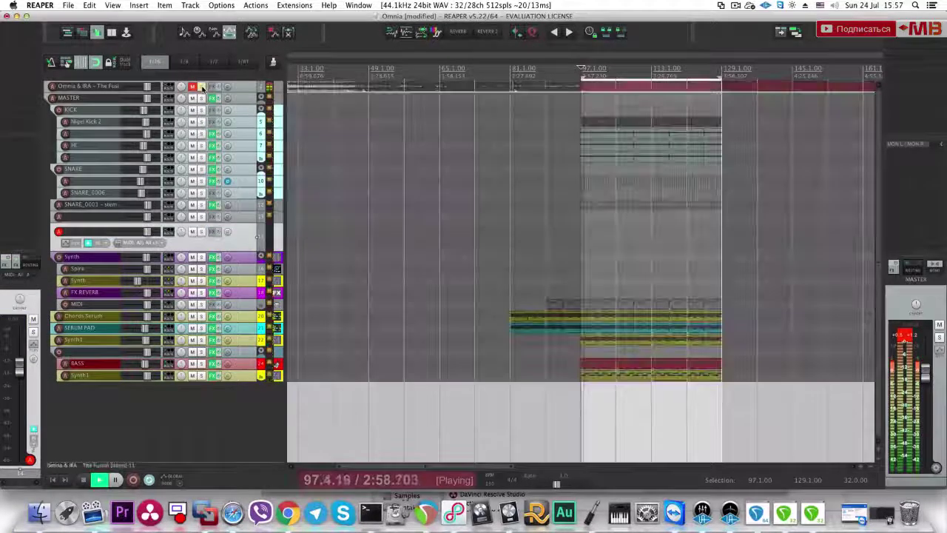
click(202, 87)
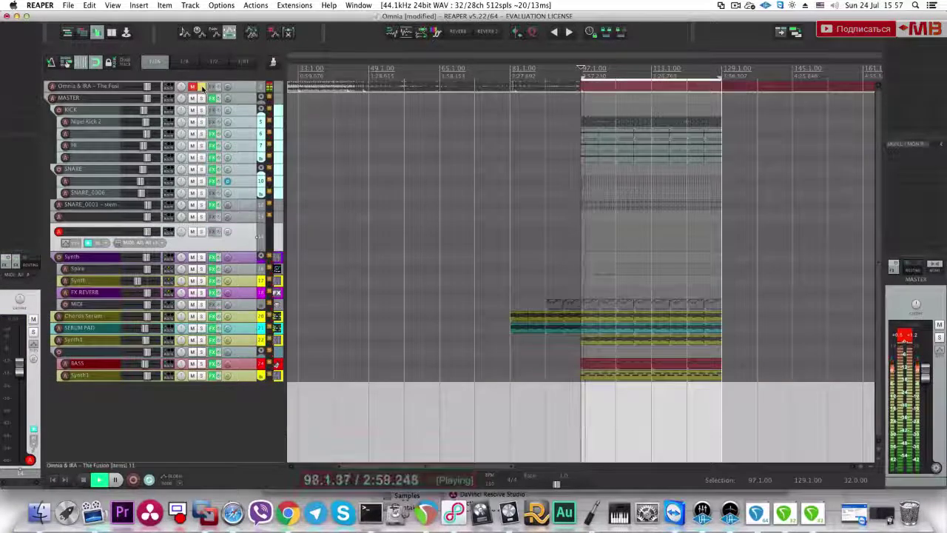
click(202, 87)
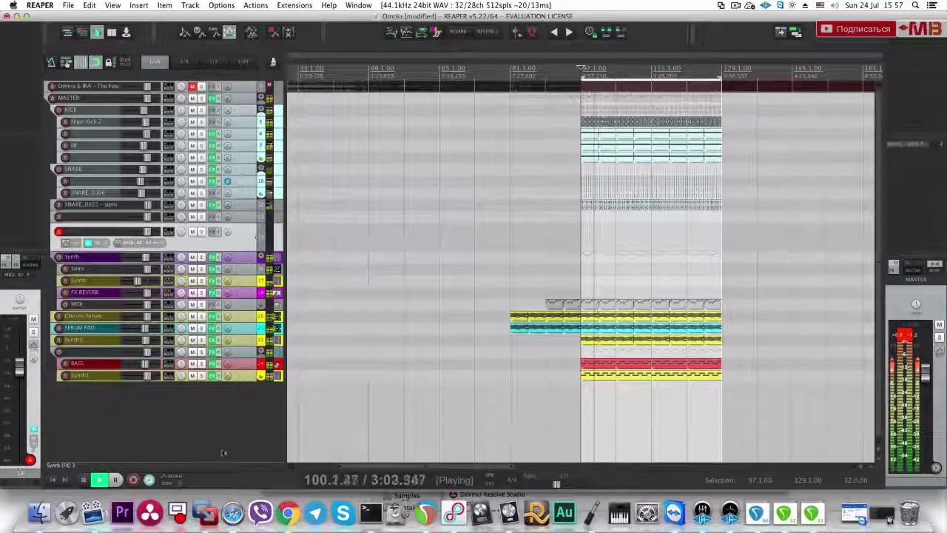
click(227, 394)
scroll(664, 323, up, 5)
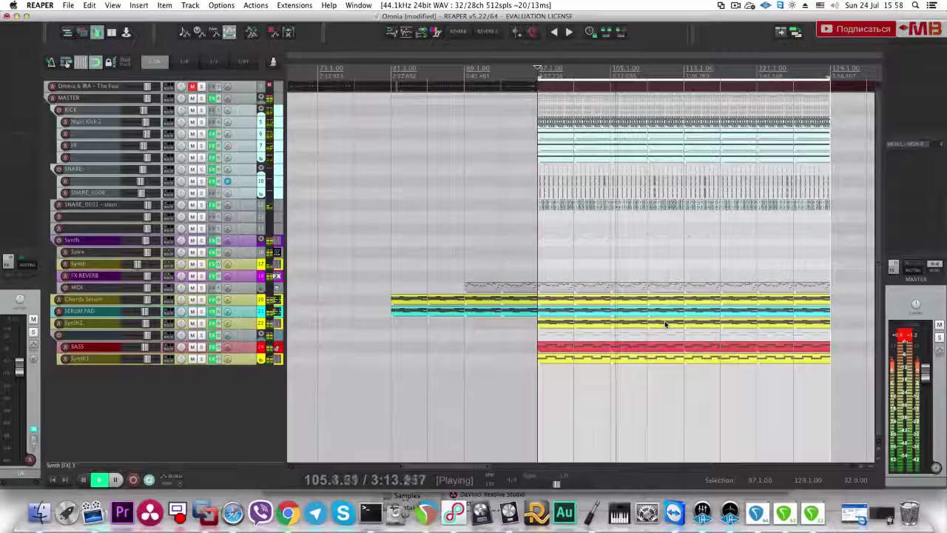
key(space)
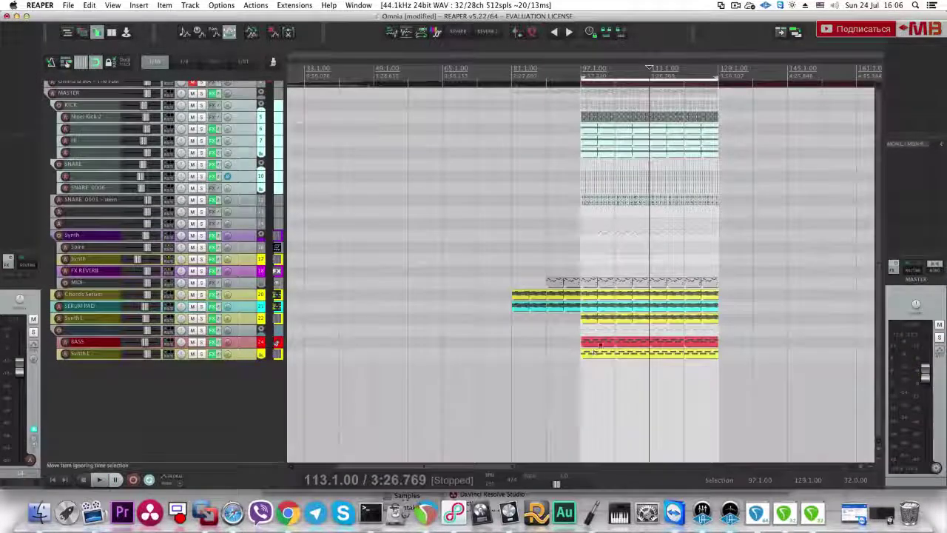
click(611, 237)
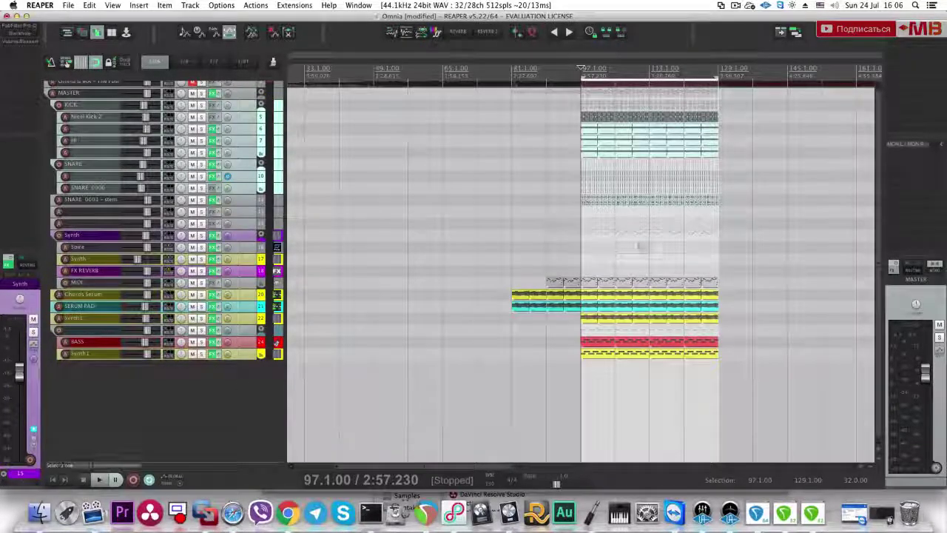
click(649, 232)
click(609, 230)
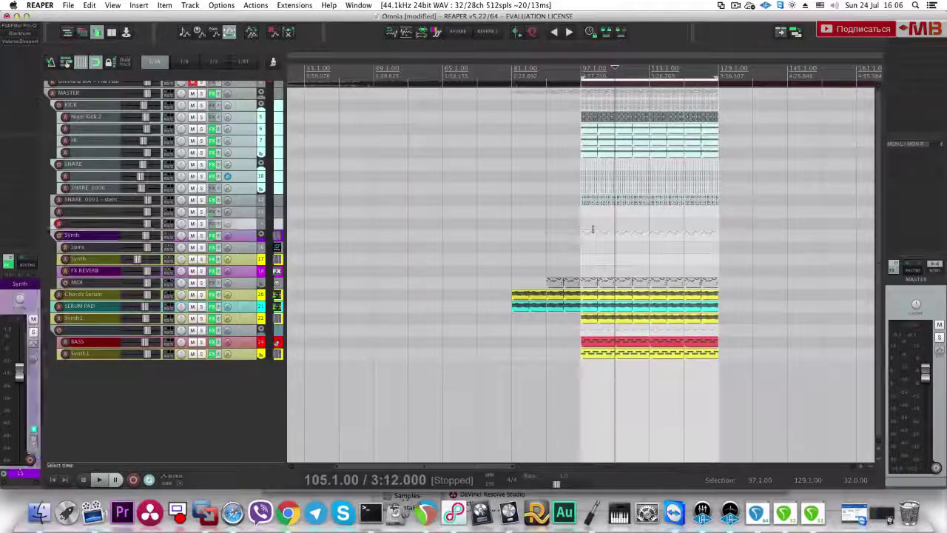
click(593, 229)
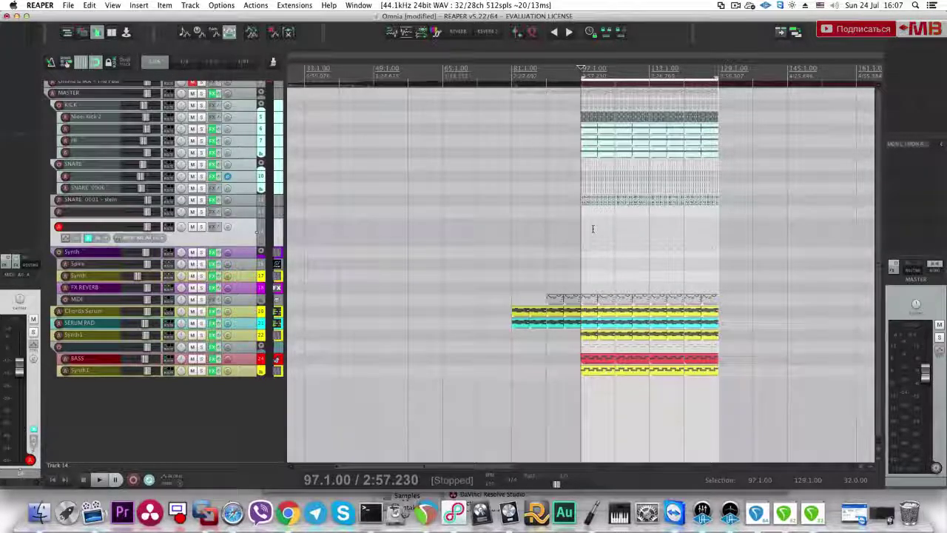
click(642, 232)
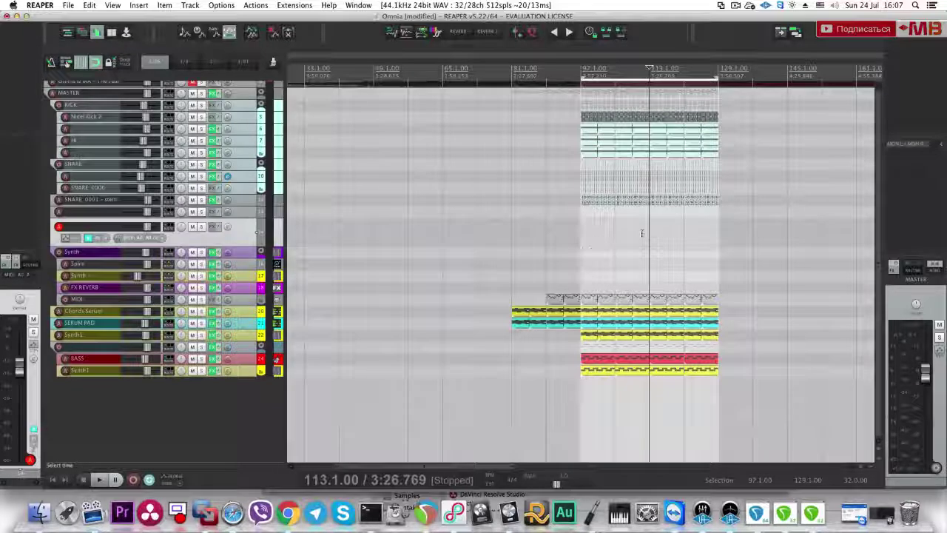
click(585, 385)
scroll(444, 382, down, 1)
click(250, 394)
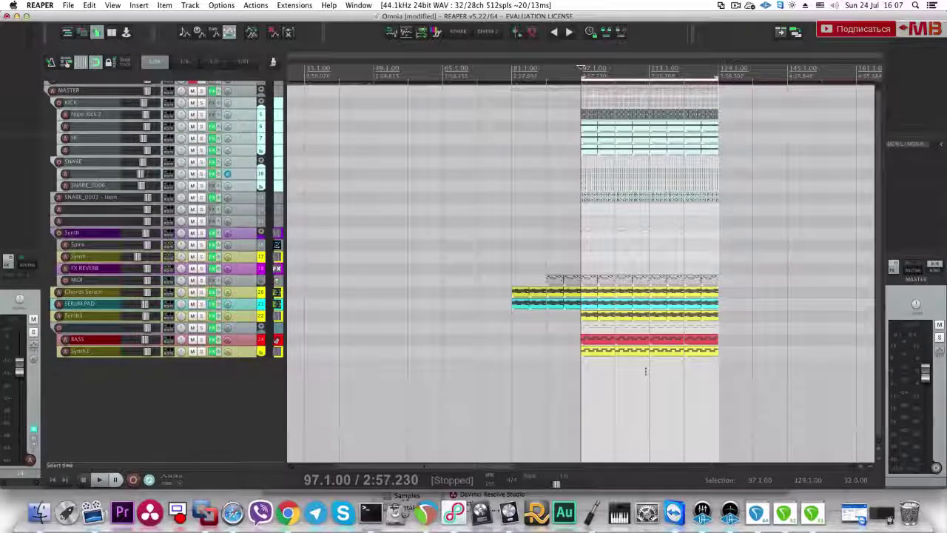
click(646, 371)
scroll(646, 372, right, 1)
click(648, 371)
click(593, 373)
click(603, 373)
click(580, 370)
Step: Return the edit cursor to bar 97 and repeatedly switch between the soloed reference and the full mix during playback
click(552, 372)
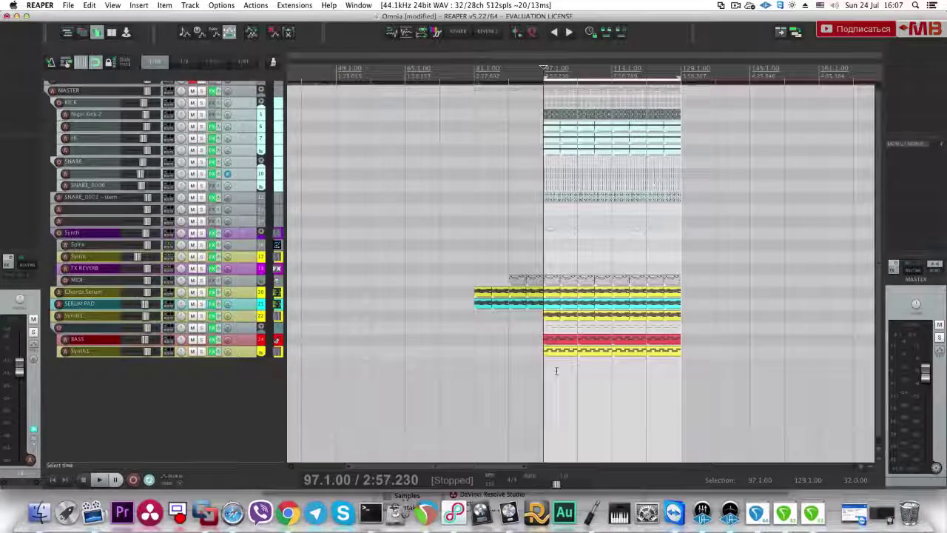
scroll(576, 366, up, 1)
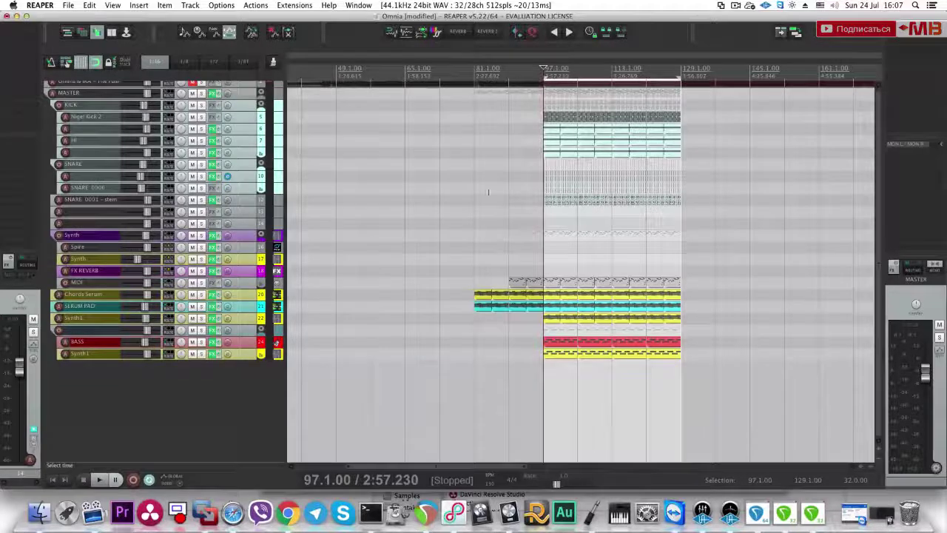
scroll(294, 205, up, 1)
click(201, 86)
key(space)
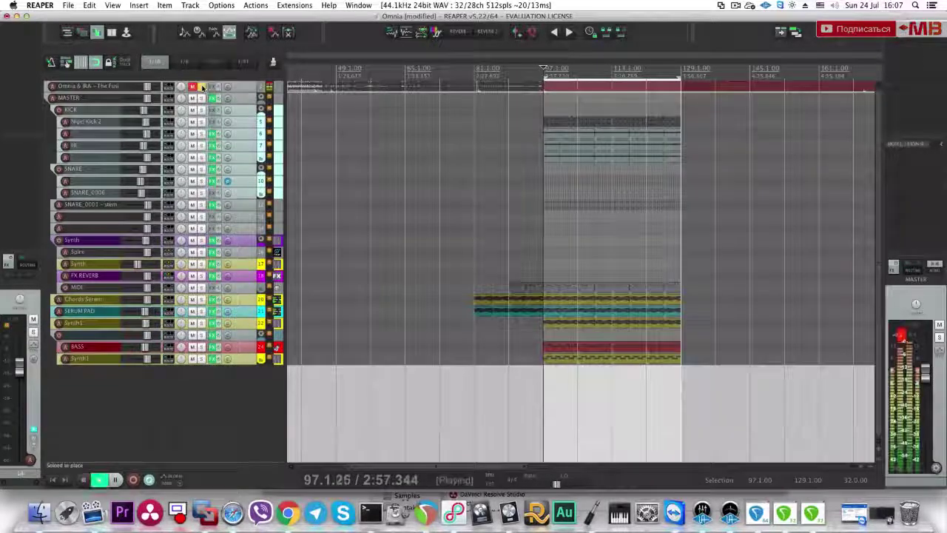
click(201, 86)
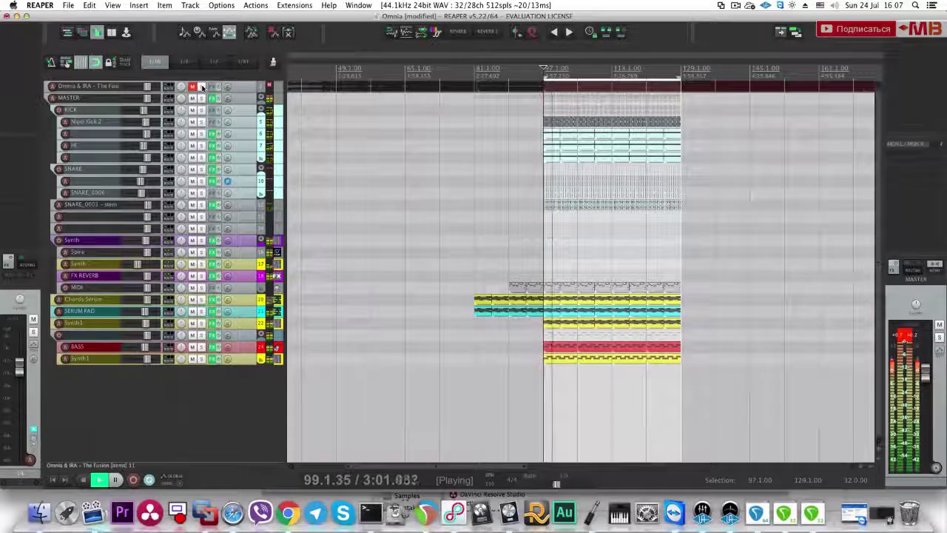
click(201, 87)
click(201, 87)
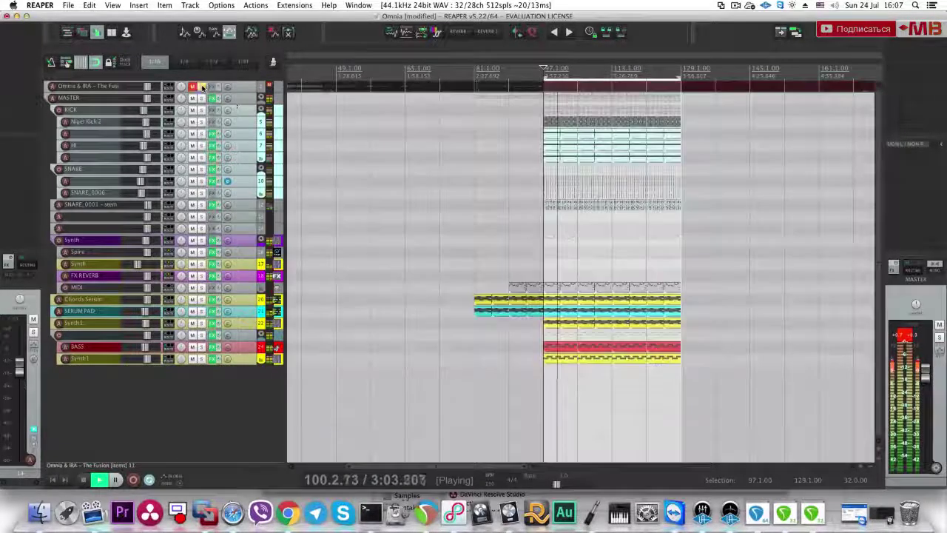
click(202, 87)
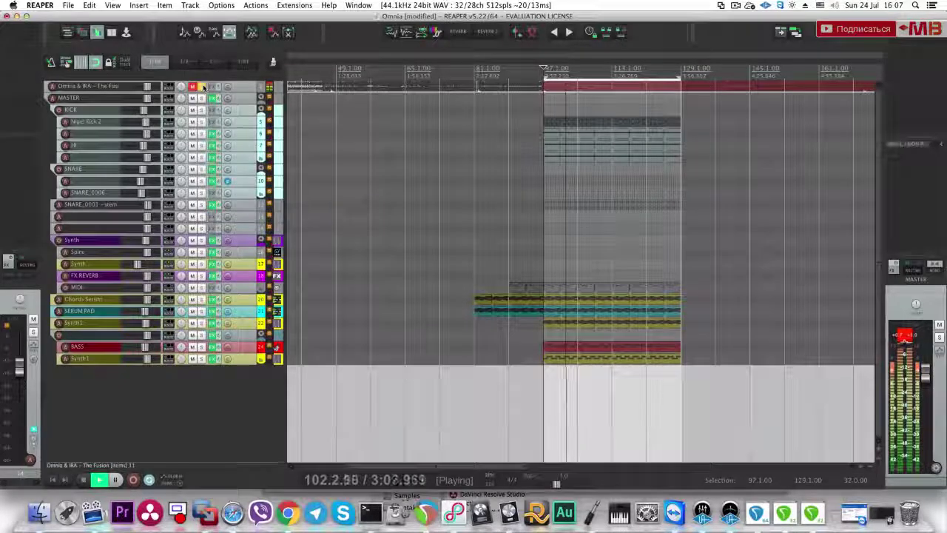
click(203, 87)
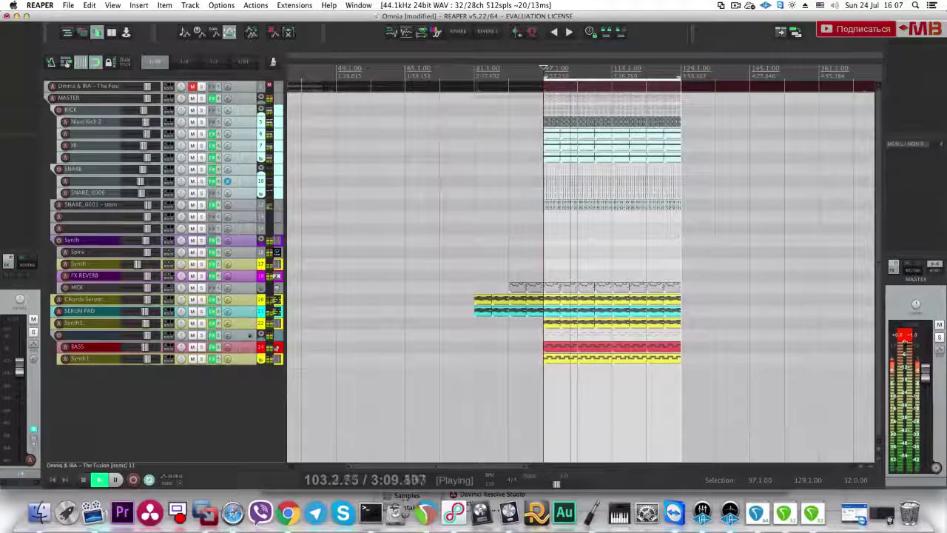
Step: Compare the soloed reference with the mix, stop playback, move the edit cursor to bar 113, and reset the master peak indicator
click(202, 87)
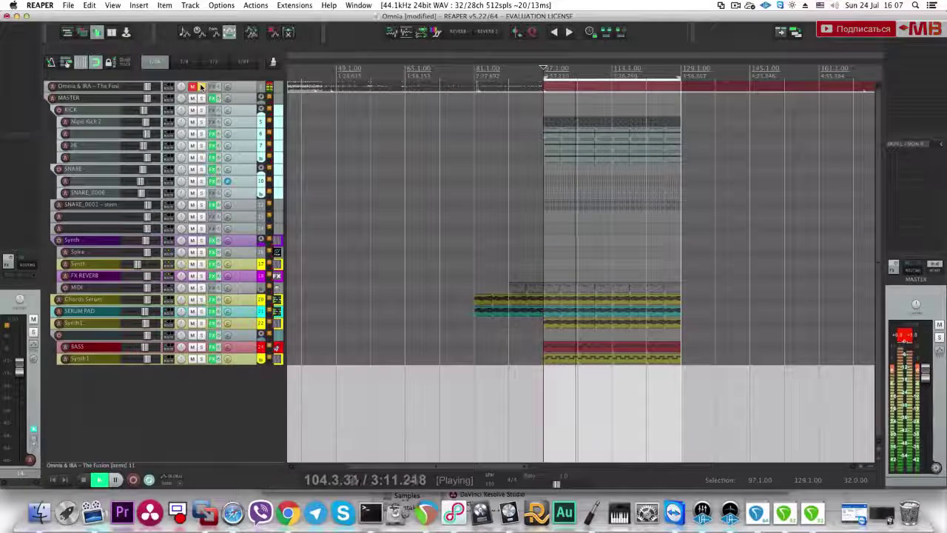
key(space)
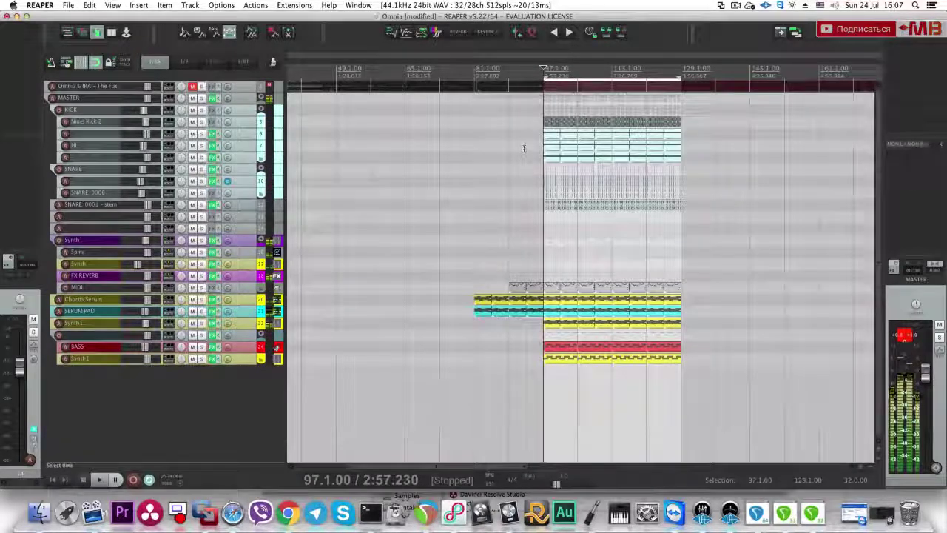
click(603, 228)
click(596, 230)
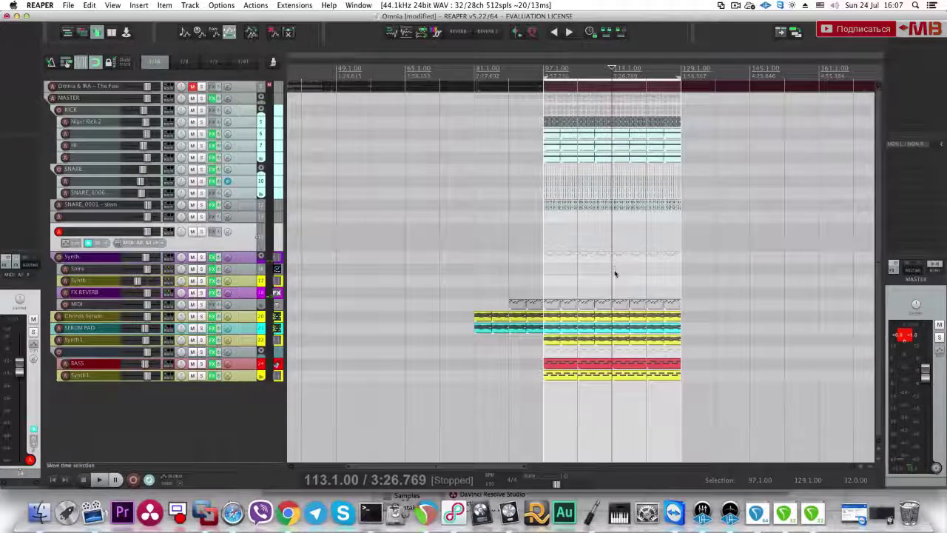
scroll(613, 271, right, 5)
click(201, 87)
click(200, 86)
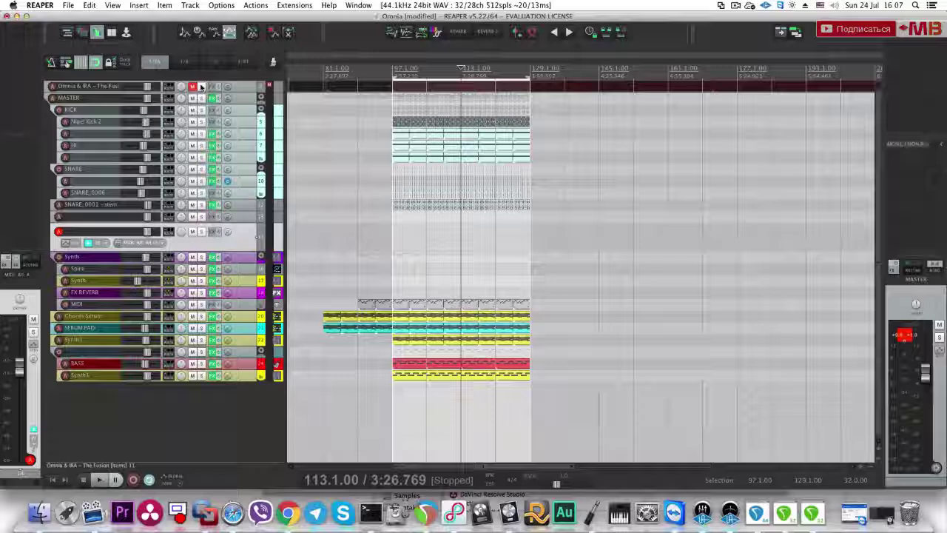
click(900, 340)
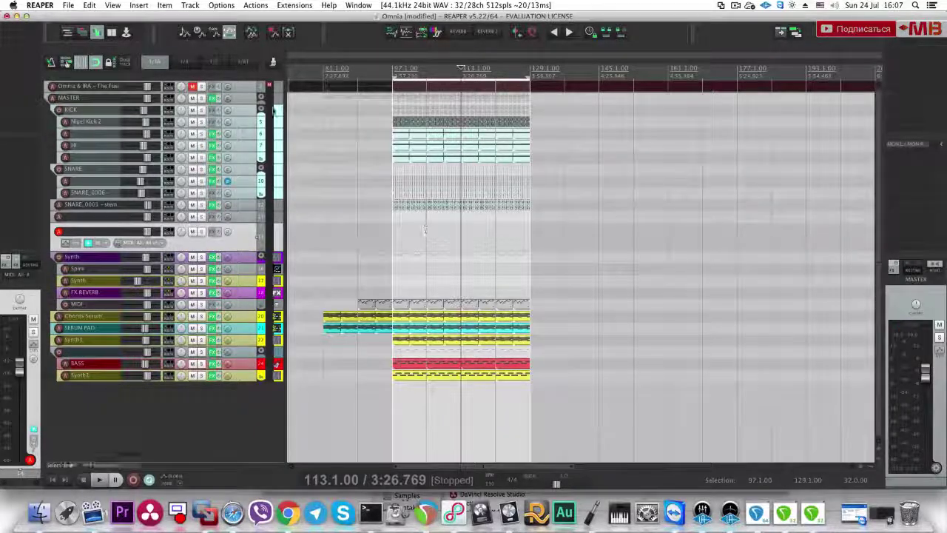
Step: Try the VST Magic AB plug-in on the MASTER folder track, remove it, and close the Invisible Limiter window
click(71, 98)
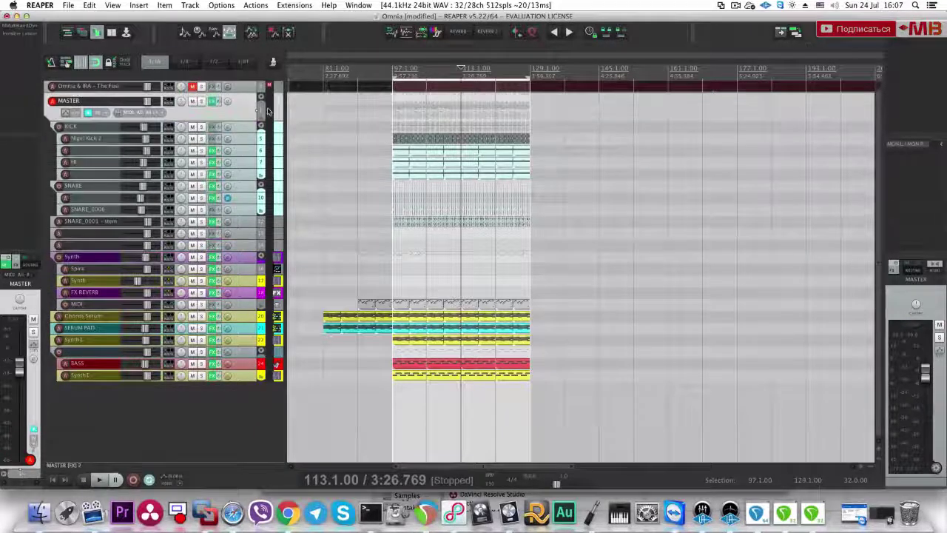
double_click(33, 41)
text(MAgic AB)
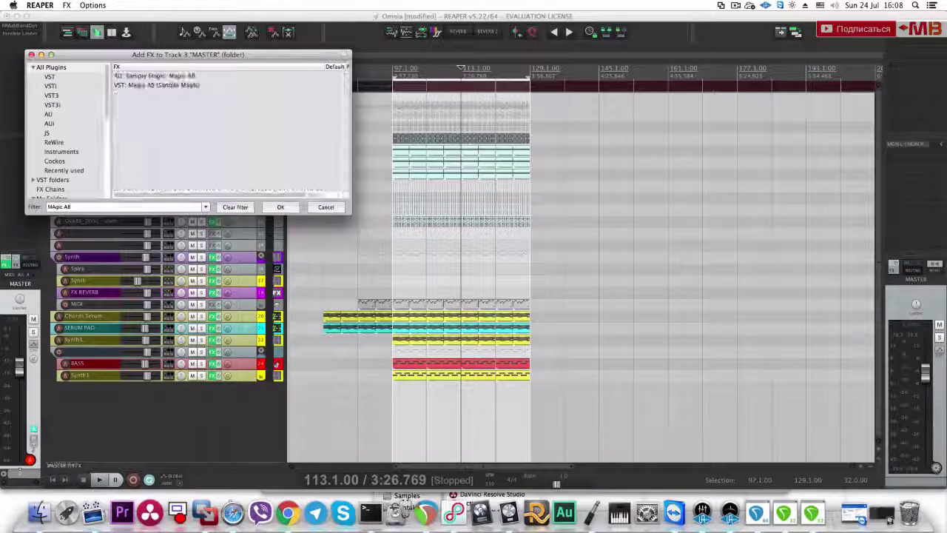
click(170, 85)
click(280, 207)
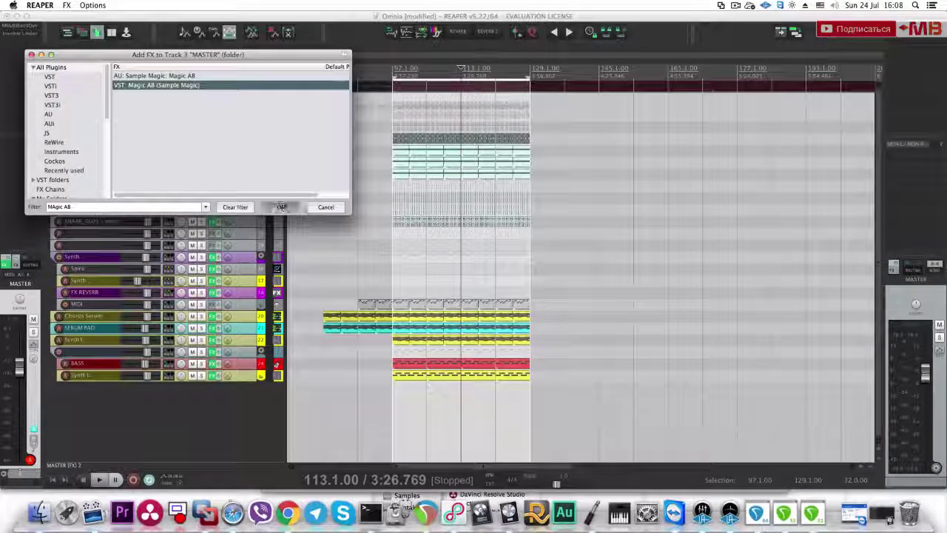
key(space)
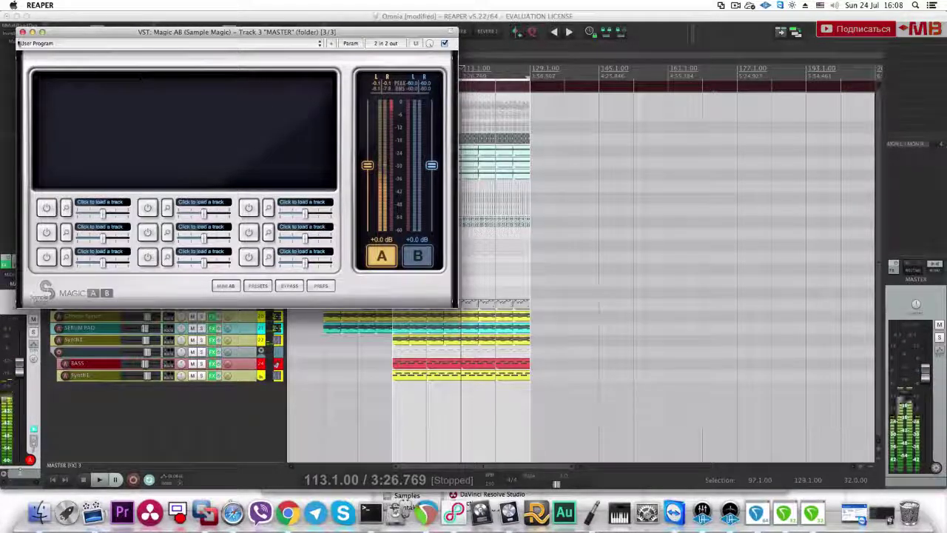
click(23, 32)
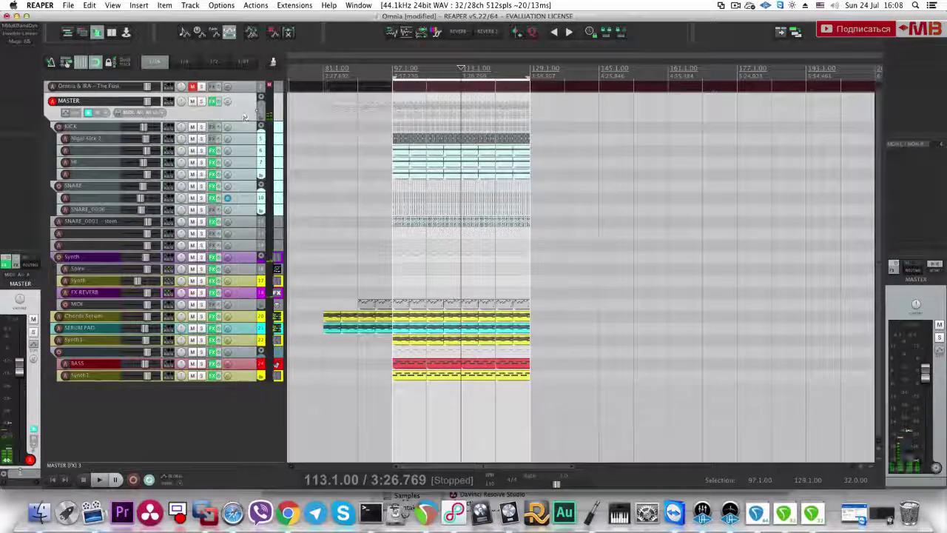
click(34, 35)
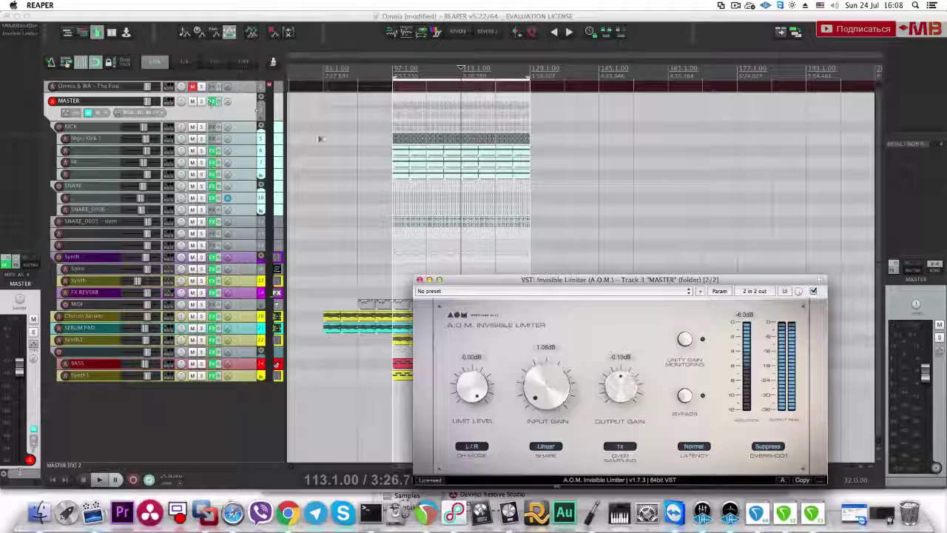
click(394, 254)
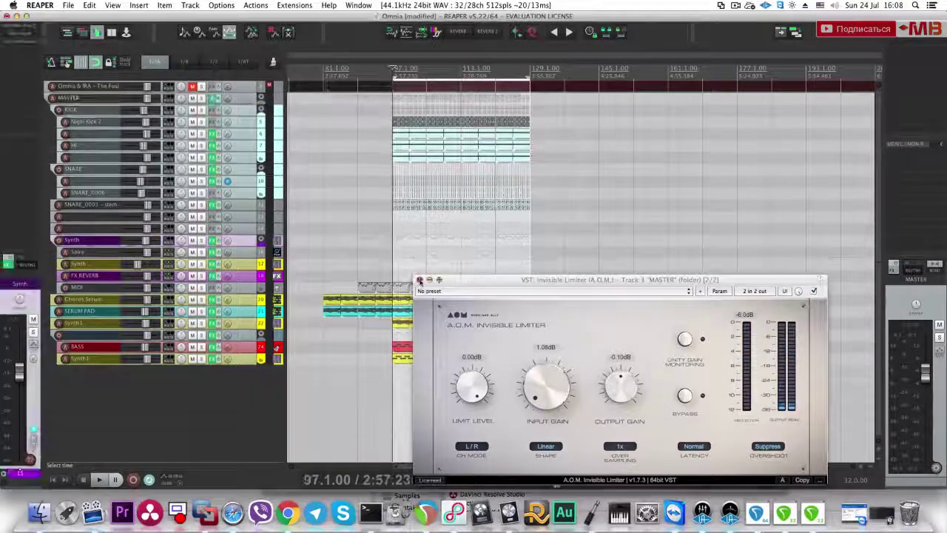
click(421, 279)
Step: Clear the time selection and select all arrangement items between bars 97 and 129
click(430, 230)
click(455, 229)
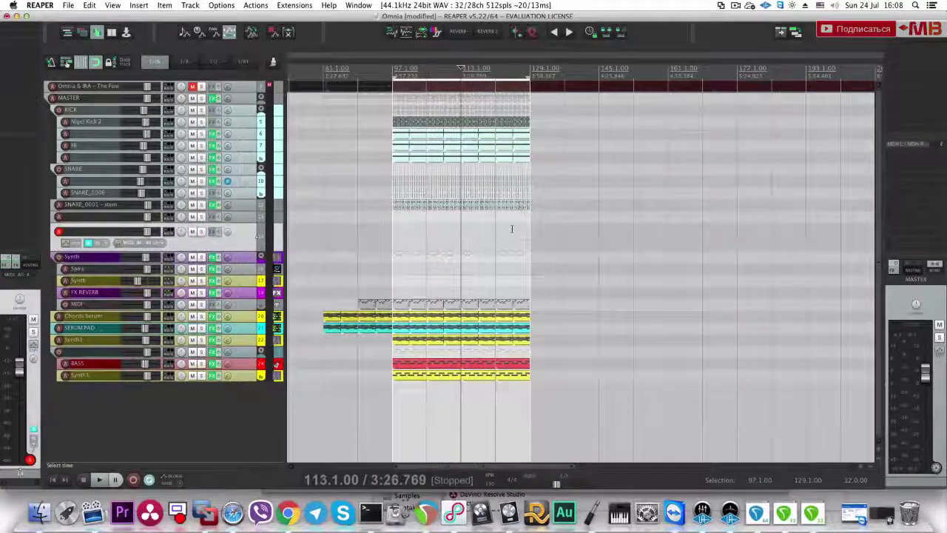
key(Escape)
click(499, 233)
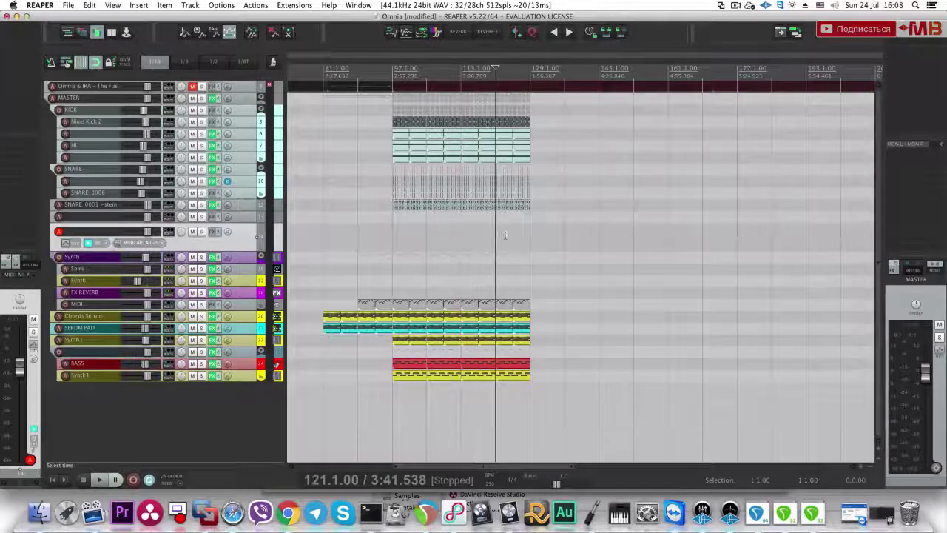
scroll(503, 234, down, 1)
drag(661, 400, 497, 102)
scroll(613, 172, right, 1)
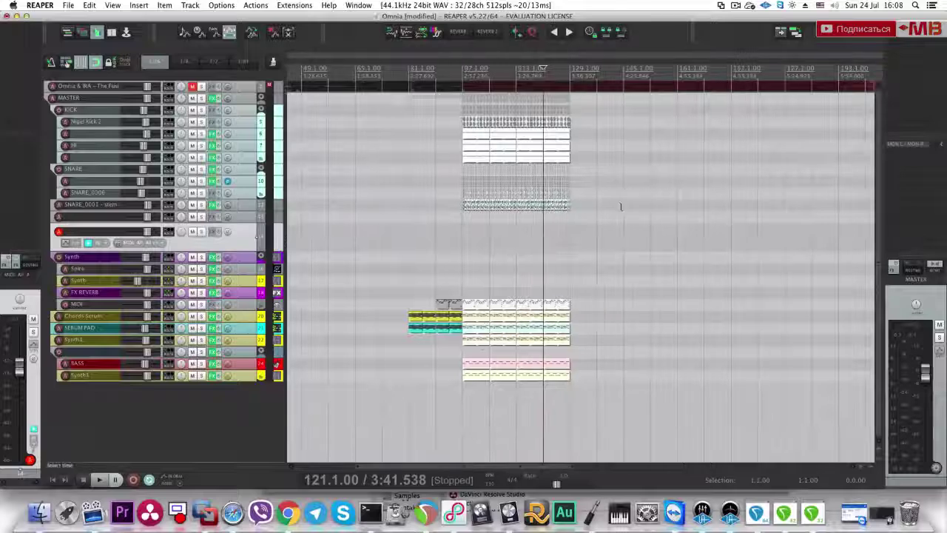
Step: Solo the Omnia & IRA reference and play it from bar 145
click(634, 156)
click(201, 87)
key(space)
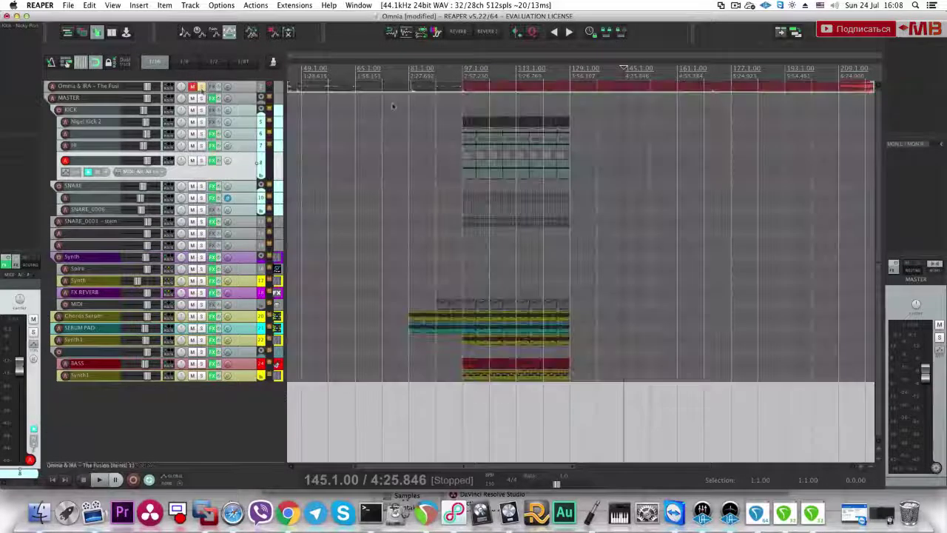
click(580, 112)
click(598, 115)
click(625, 122)
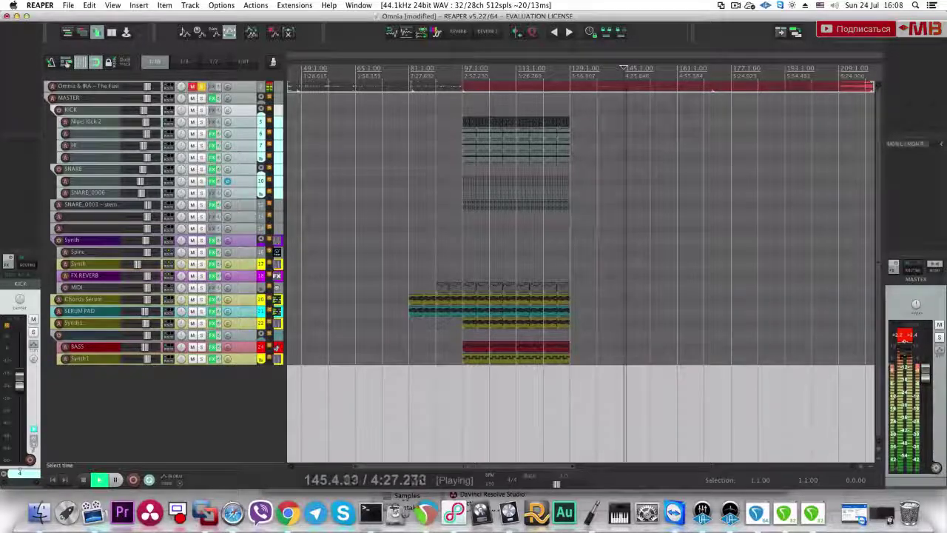
Step: Duplicate the arrangement items from bars 97–129 to bar 137, and play the reference from there
drag(605, 372, 465, 119)
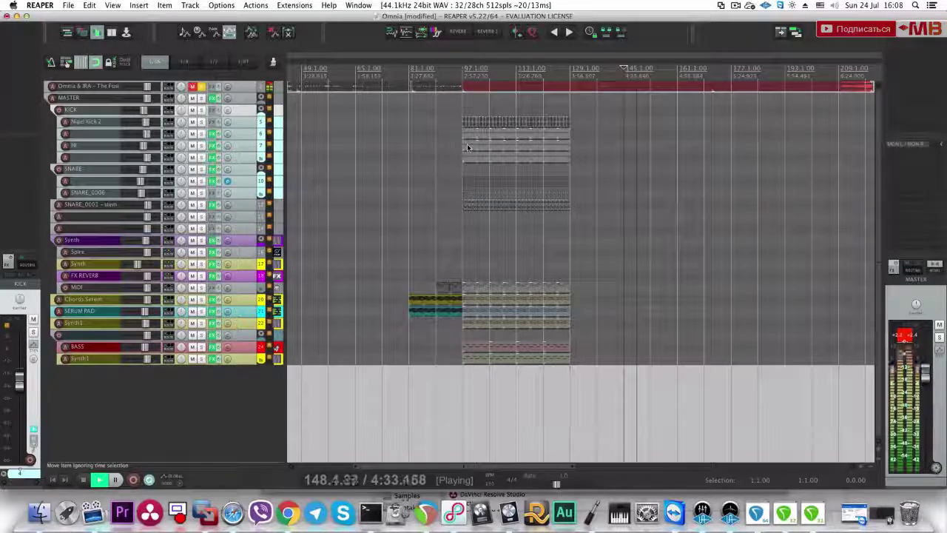
key(space)
drag(466, 148, 615, 152)
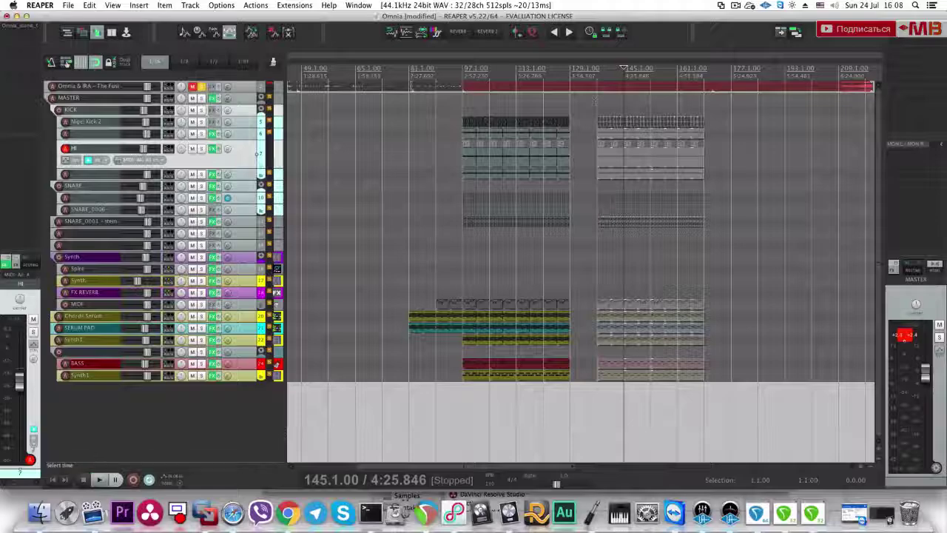
click(604, 104)
key(space)
Step: Move the duplicated arrangement items to start at bar 145, and stop playback
drag(732, 134, 601, 369)
scroll(621, 362, up, 7)
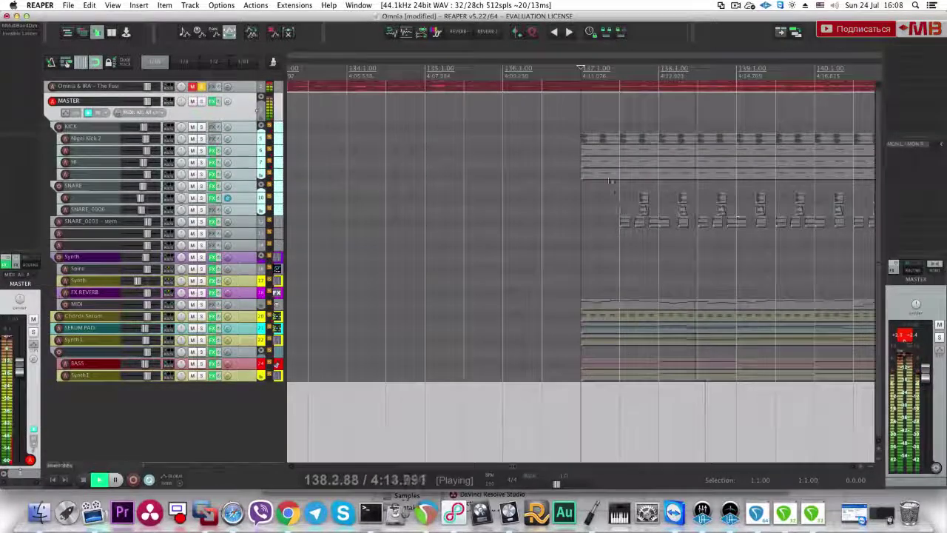
scroll(591, 176, down, 2)
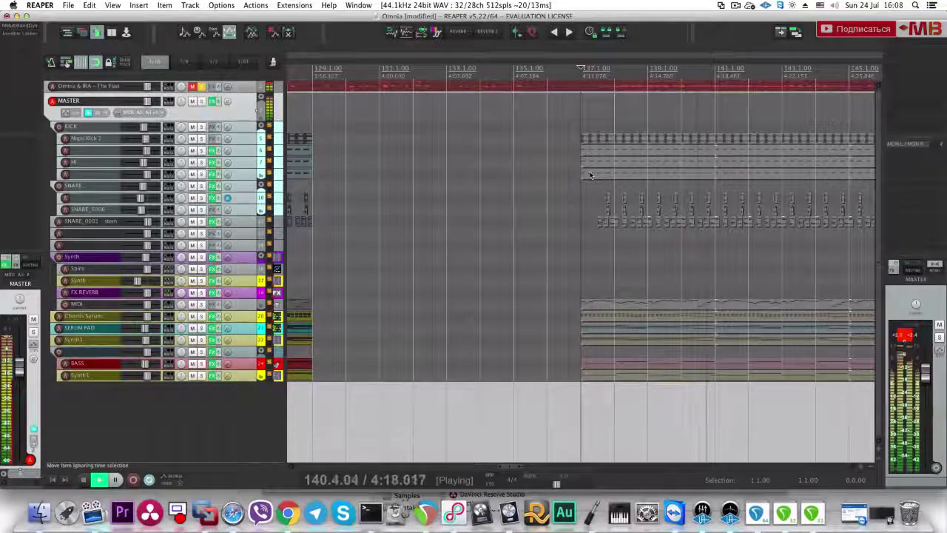
scroll(595, 178, down, 3)
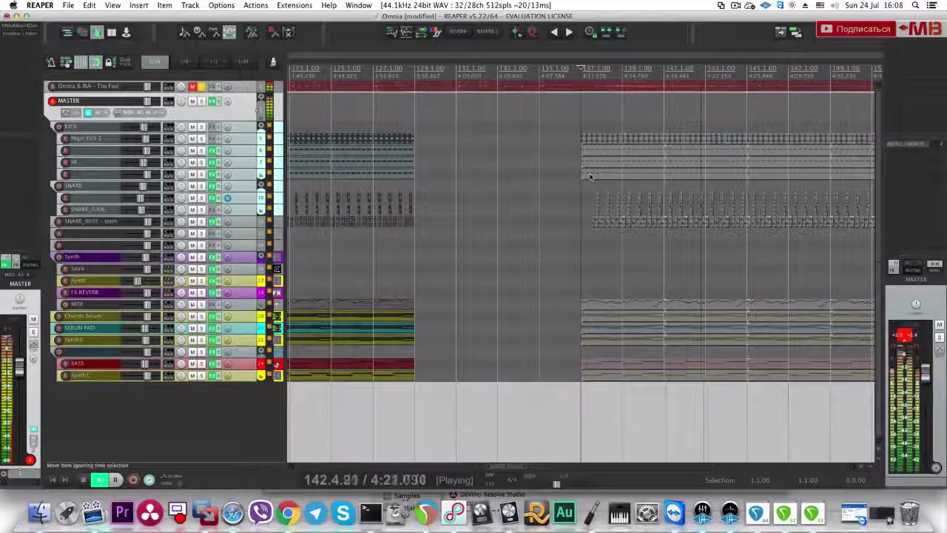
drag(593, 172, 762, 173)
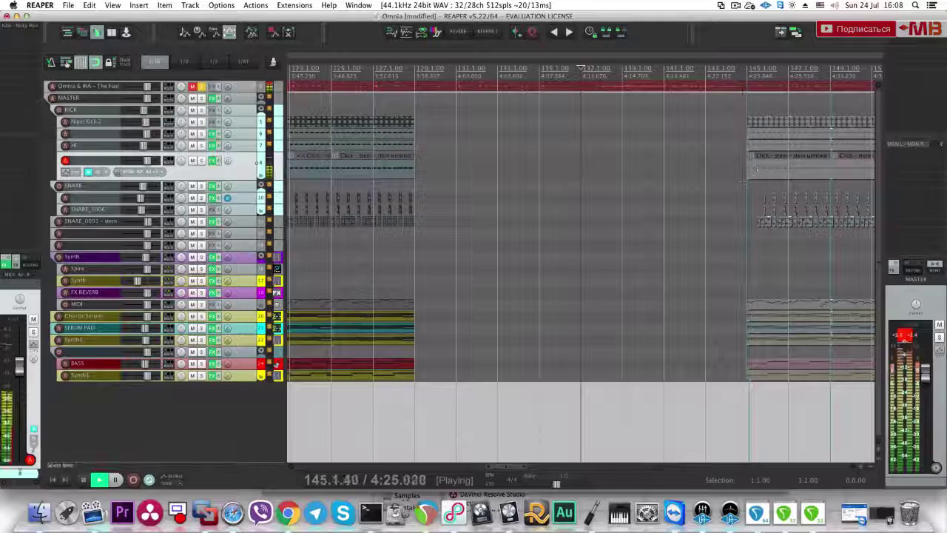
scroll(441, 208, down, 4)
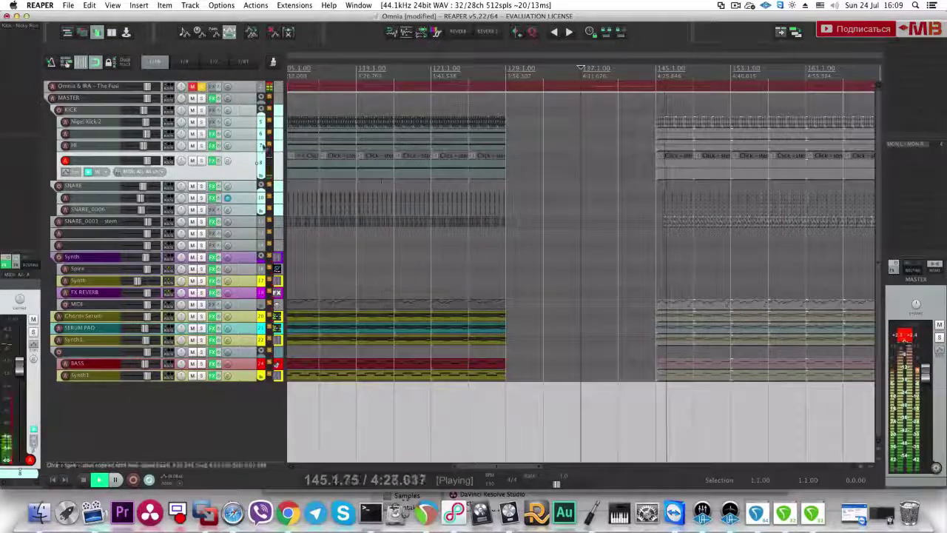
key(space)
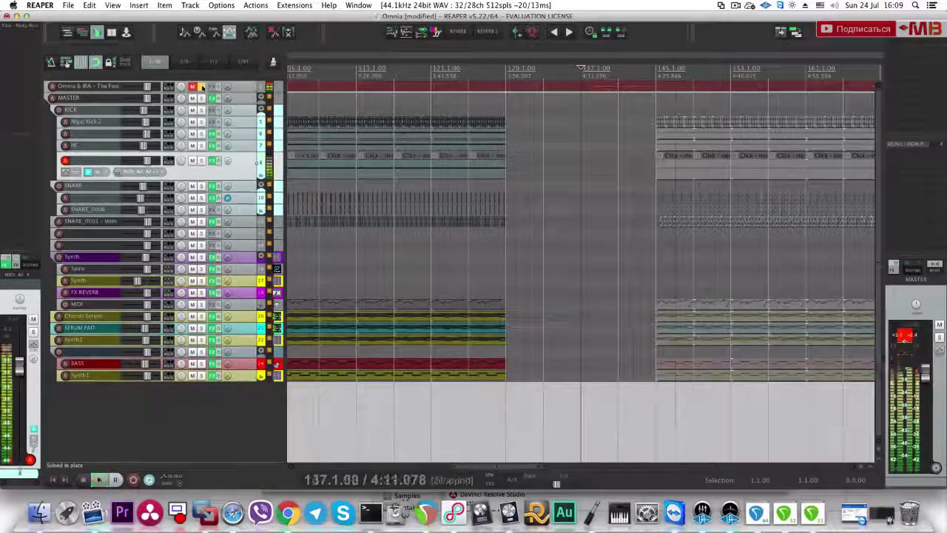
Step: Unsolo the reference, set the edit cursor to bar 145, and briefly audition the unnamed track below Nigel Kick 2 in solo
click(203, 87)
click(660, 189)
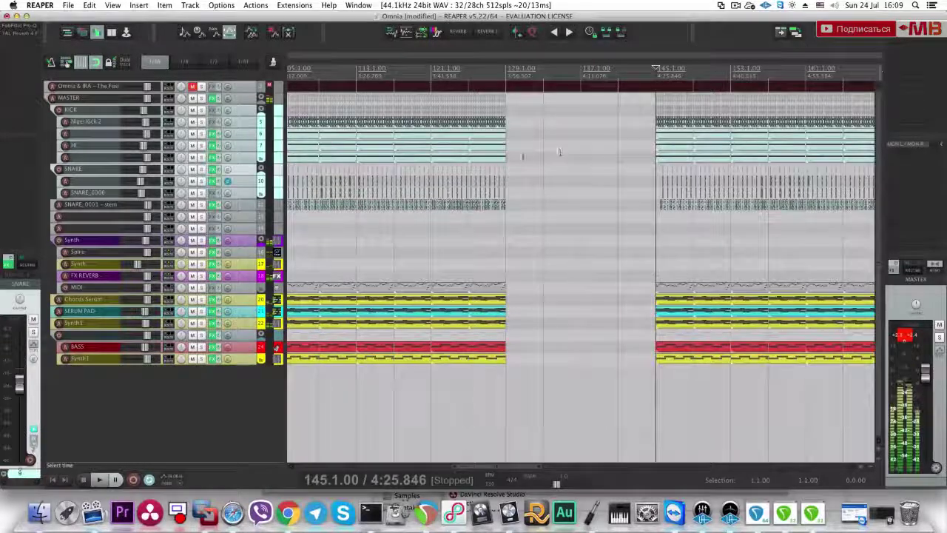
click(201, 133)
key(space)
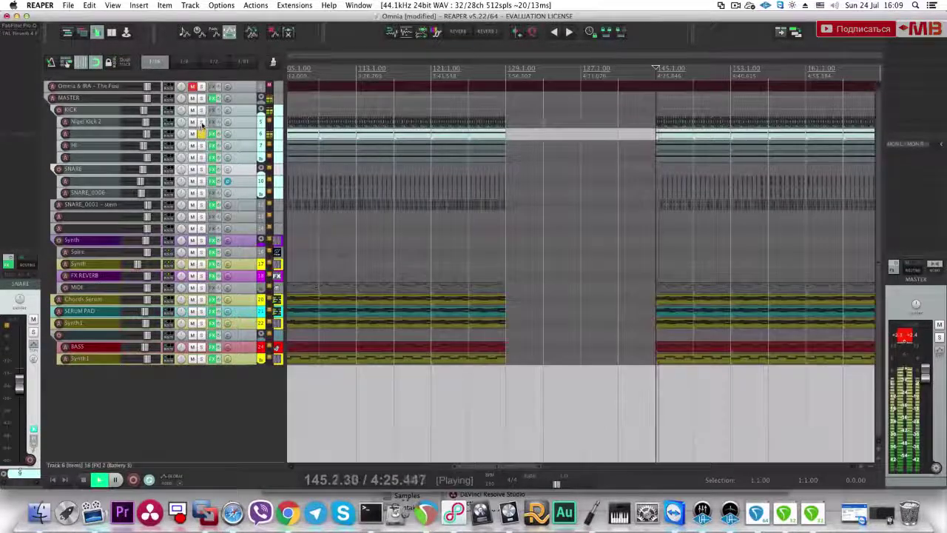
key(space)
click(201, 132)
Step: Delete the duplicated items on the MIDI track in the section starting at bar 145
scroll(638, 251, down, 4)
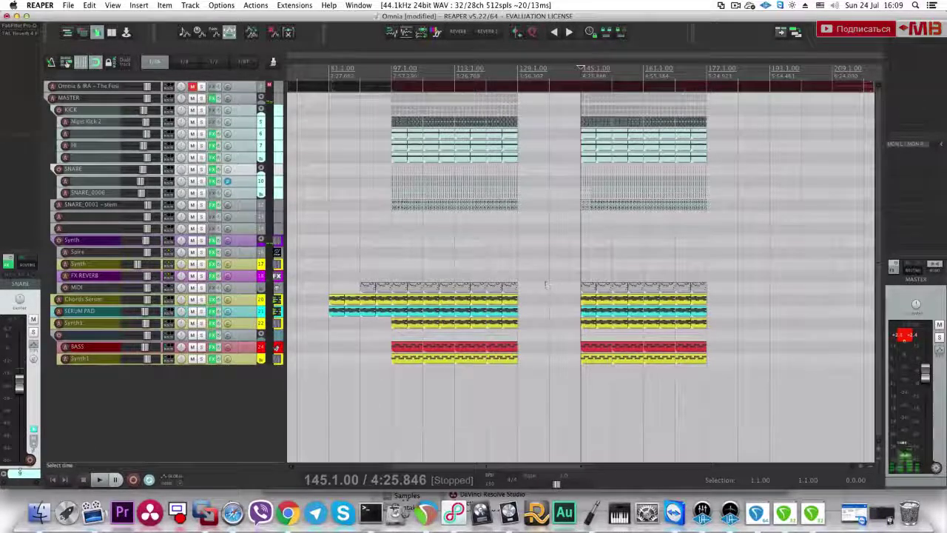
key(Delete)
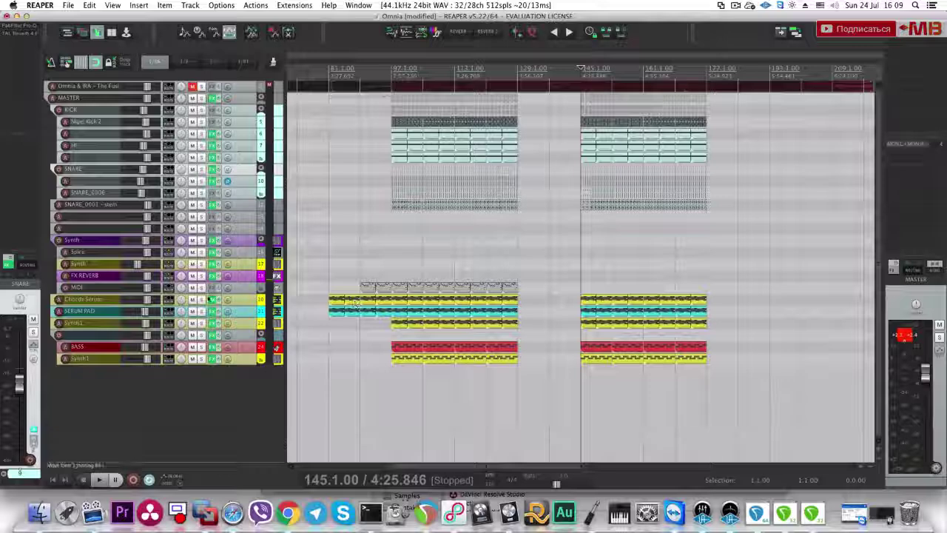
Step: Audition Chords Serum, SERUM PAD and the upper Synth1 in solo from bar 145, and mute that Synth1 track
click(202, 301)
key(space)
click(203, 312)
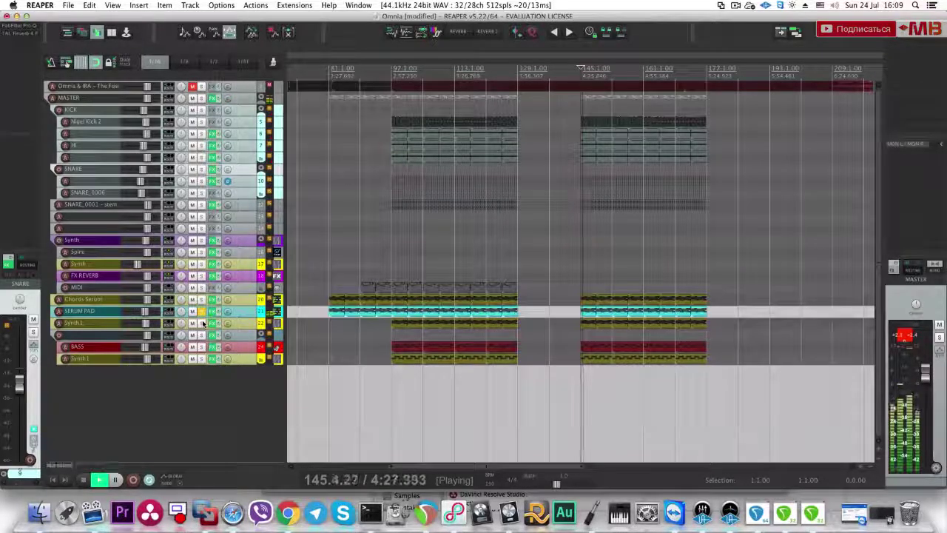
click(202, 323)
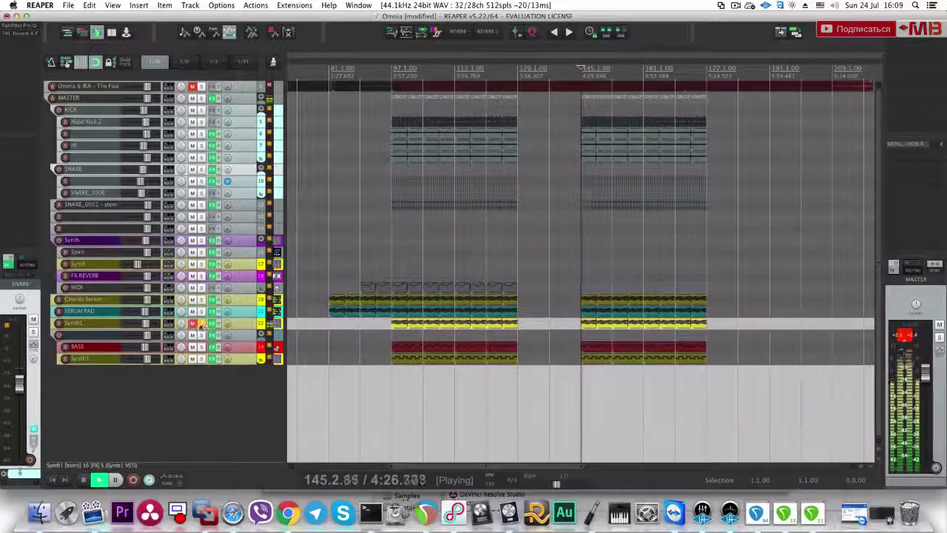
click(201, 324)
click(191, 323)
key(space)
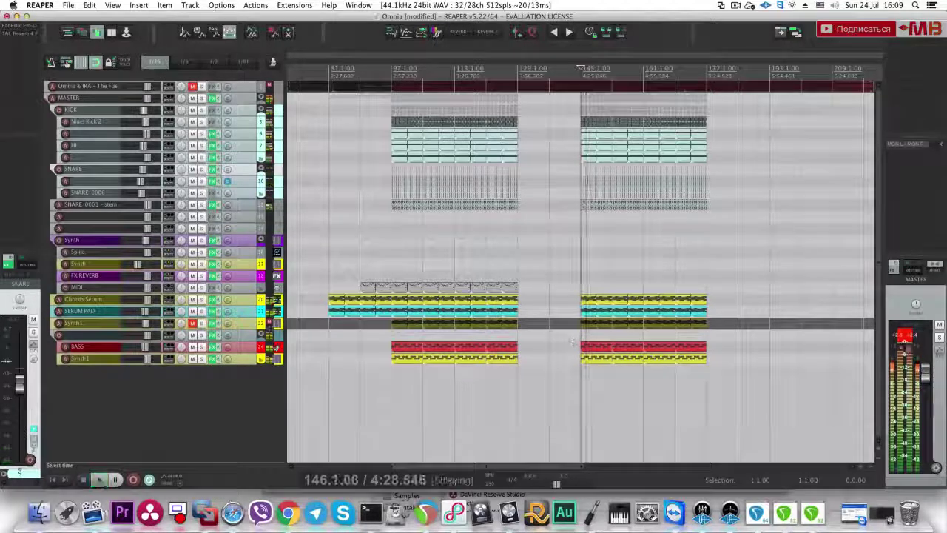
Step: Mute the bass folder, and remove the duplicated Synth1 and bass items between bars 145 and 161
click(192, 335)
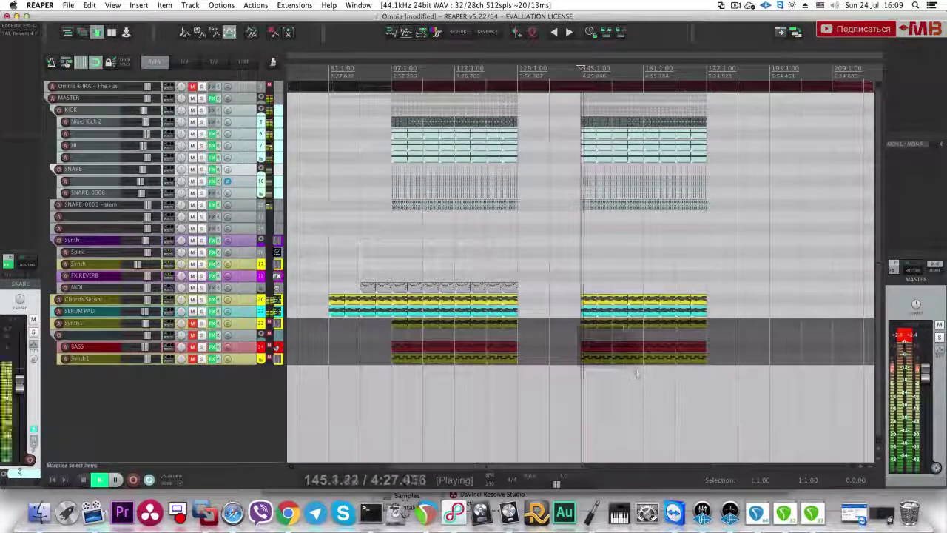
scroll(593, 221, up, 4)
key(space)
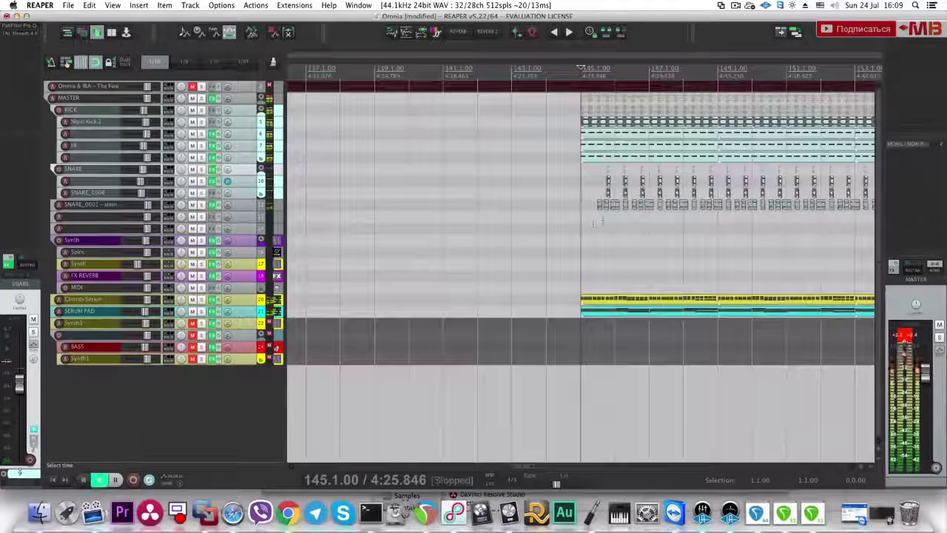
scroll(592, 221, down, 3)
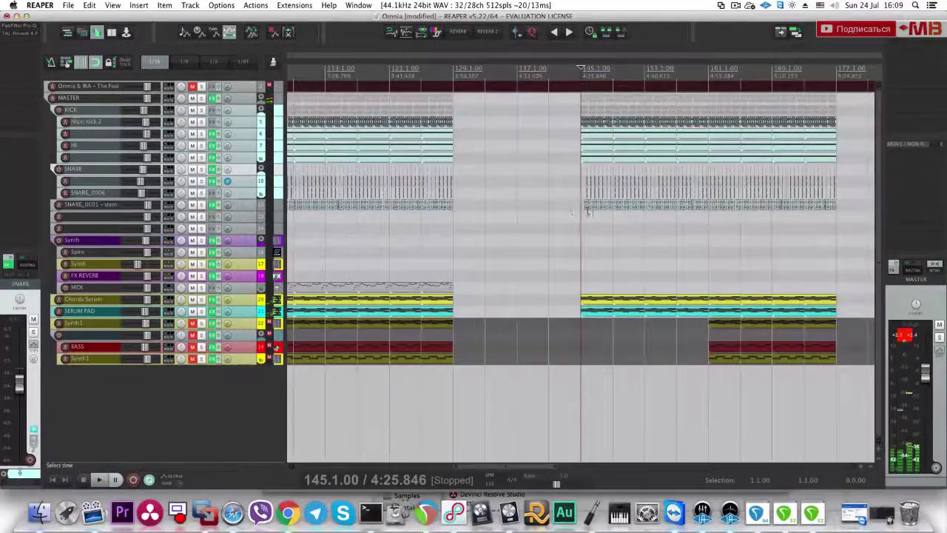
Step: Audition from bar 145 and replace the first two bars of snare items there with a copy of the following two bars
scroll(593, 221, up, 4)
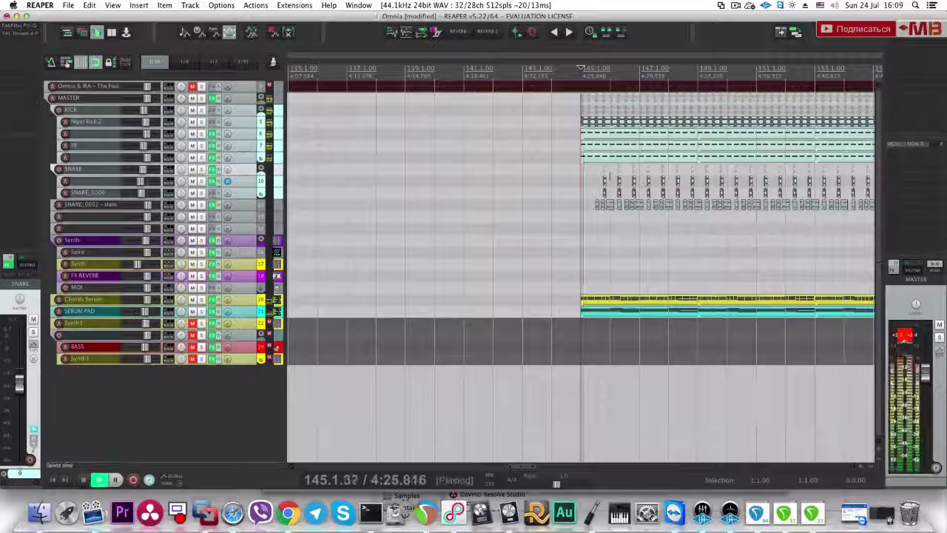
key(space)
scroll(648, 180, up, 4)
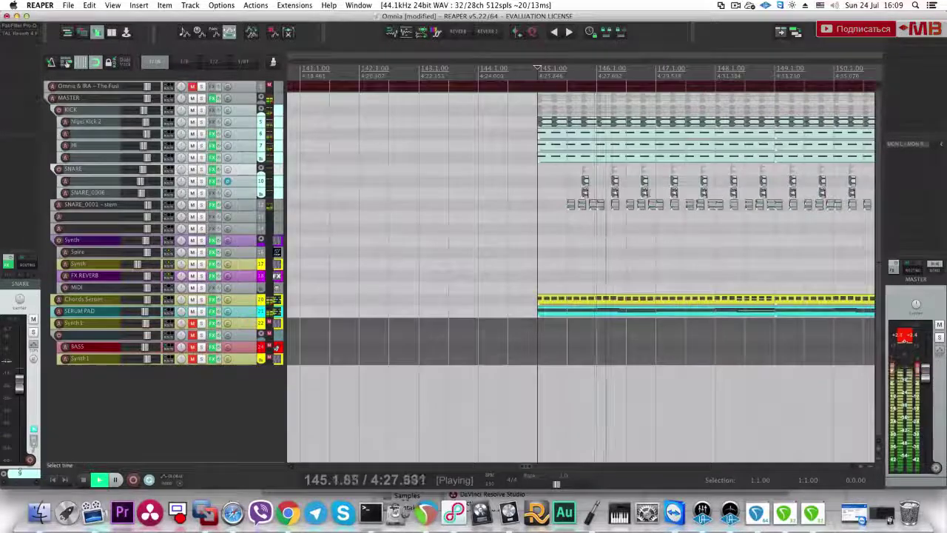
key(space)
drag(643, 222, 764, 178)
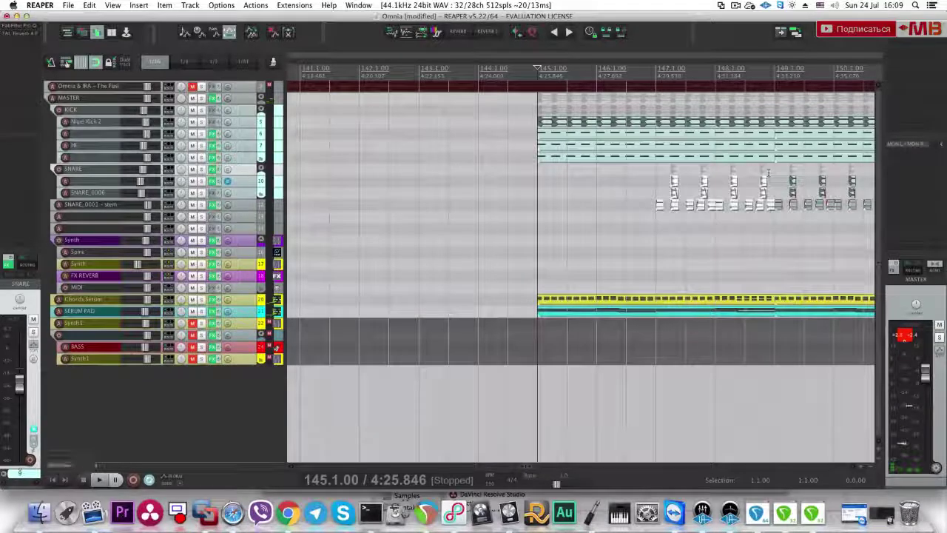
drag(661, 211, 534, 212)
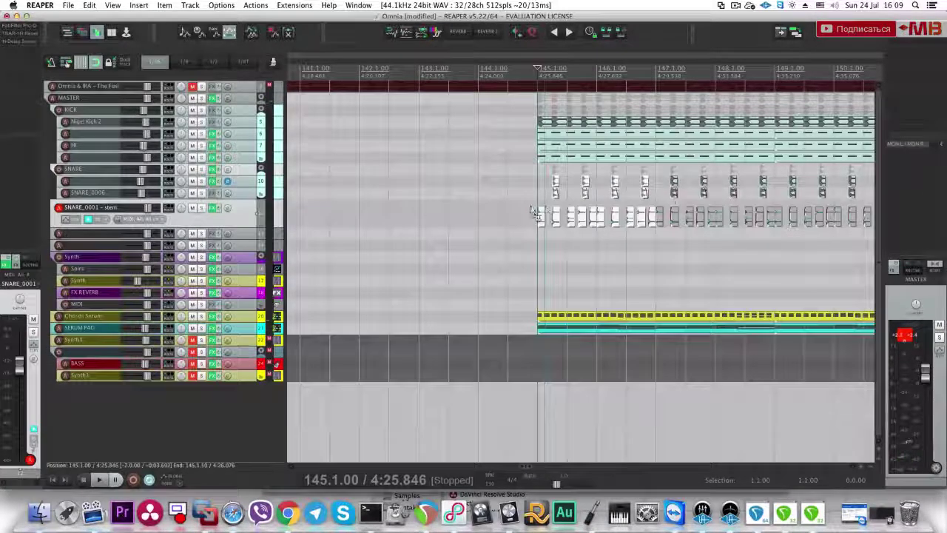
Step: Play from bar 145, compare the section with the Omnia & IRA reference in solo, and unsolo the reference
key(space)
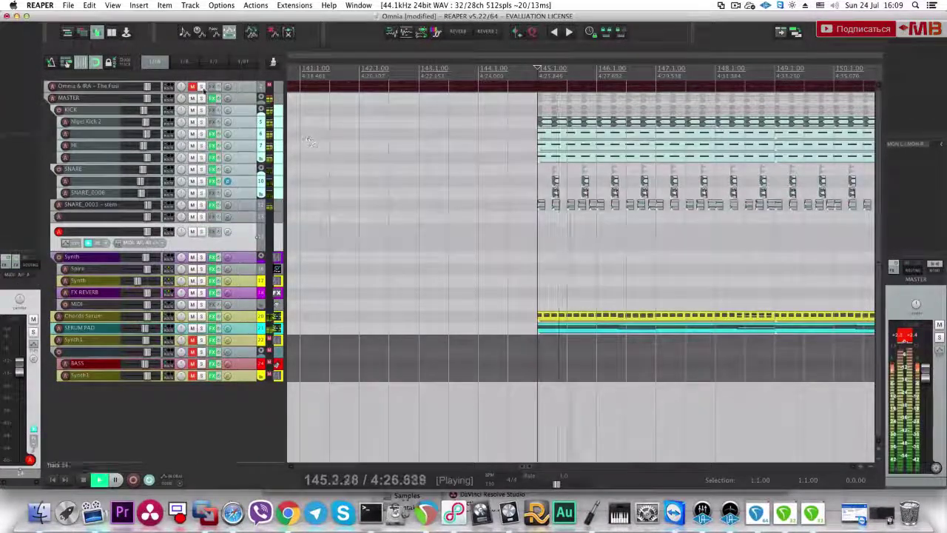
click(202, 88)
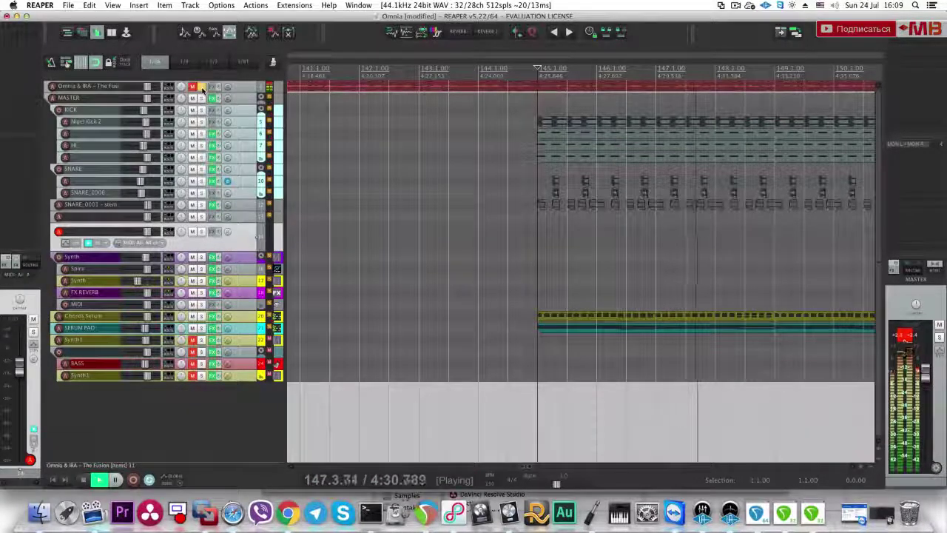
key(space)
click(202, 88)
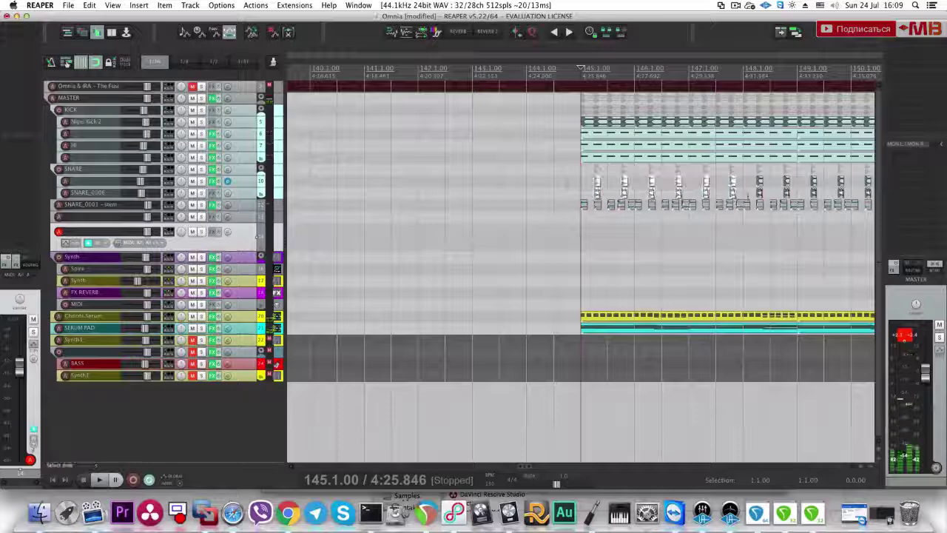
Step: Remove the snare folder and SNARE_0001 - stem items between bars 145 and 151, and set the time selection to that range
scroll(561, 175, down, 5)
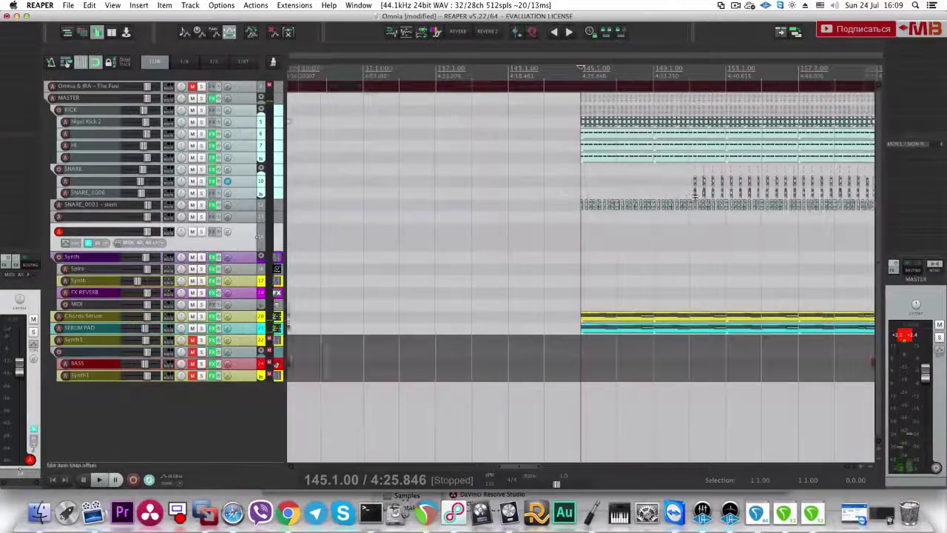
scroll(696, 193, down, 6)
key(space)
scroll(665, 207, up, 5)
drag(665, 209, 577, 211)
click(202, 87)
click(202, 87)
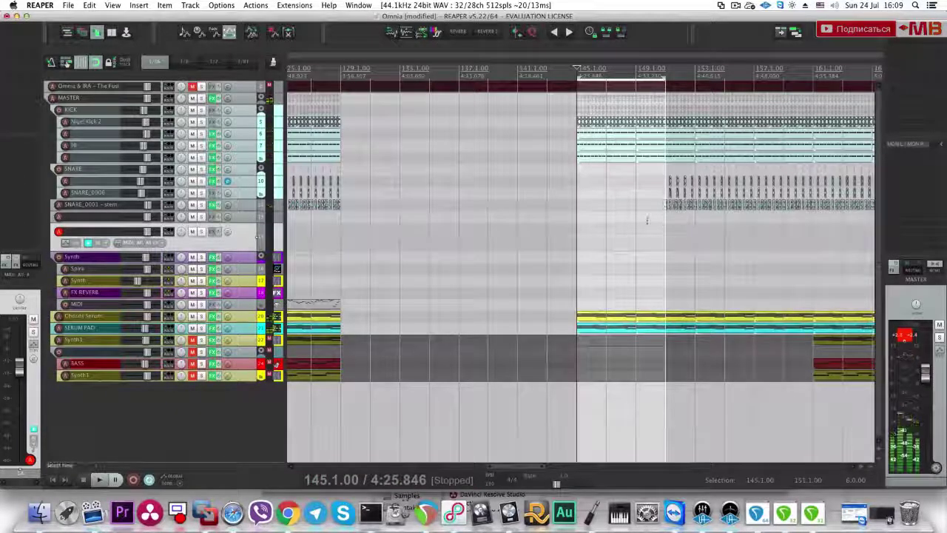
Step: Enlarge the tracks and audition the unnamed track below Nigel Kick 2 in solo from bar 145
click(592, 193)
scroll(592, 195, up, 3)
scroll(588, 193, up, 3)
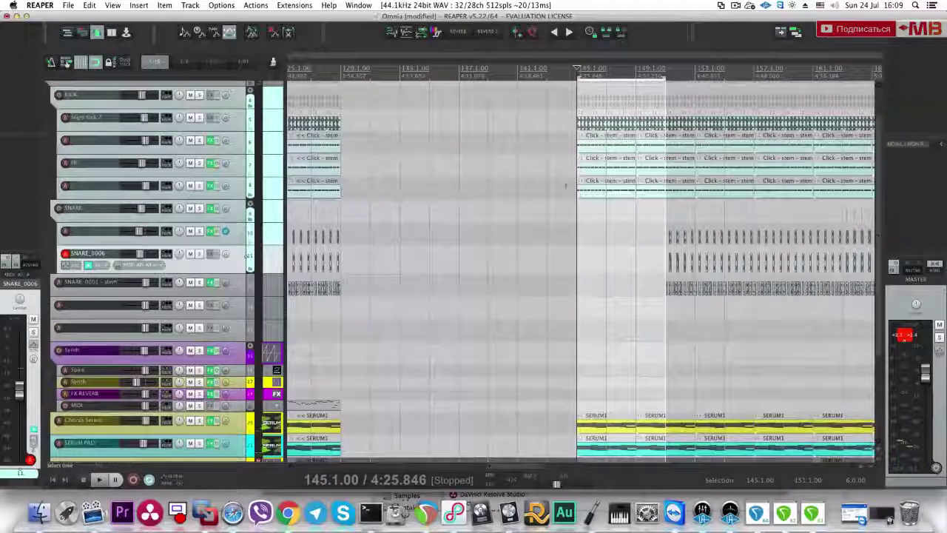
scroll(565, 187, up, 3)
ctrl+scroll(598, 190, up, 2)
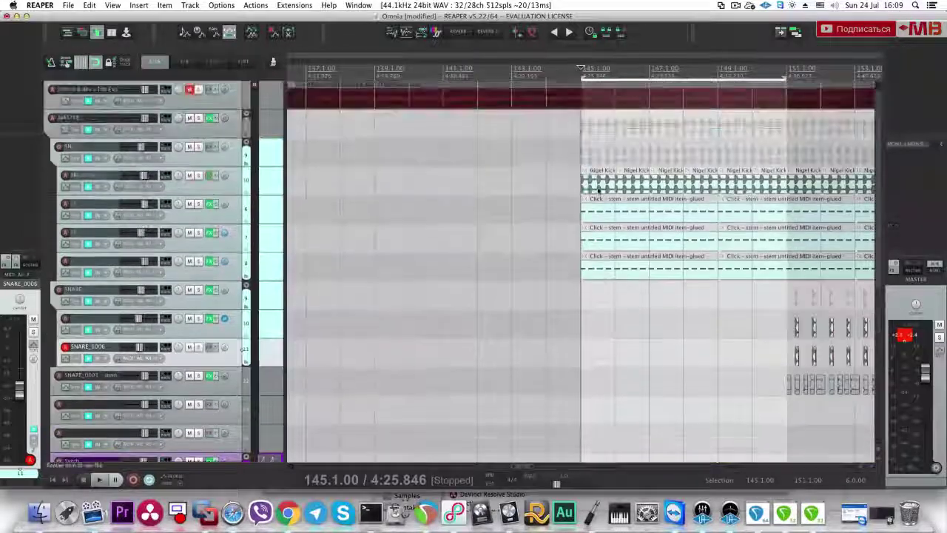
ctrl+scroll(598, 190, up, 2)
click(227, 180)
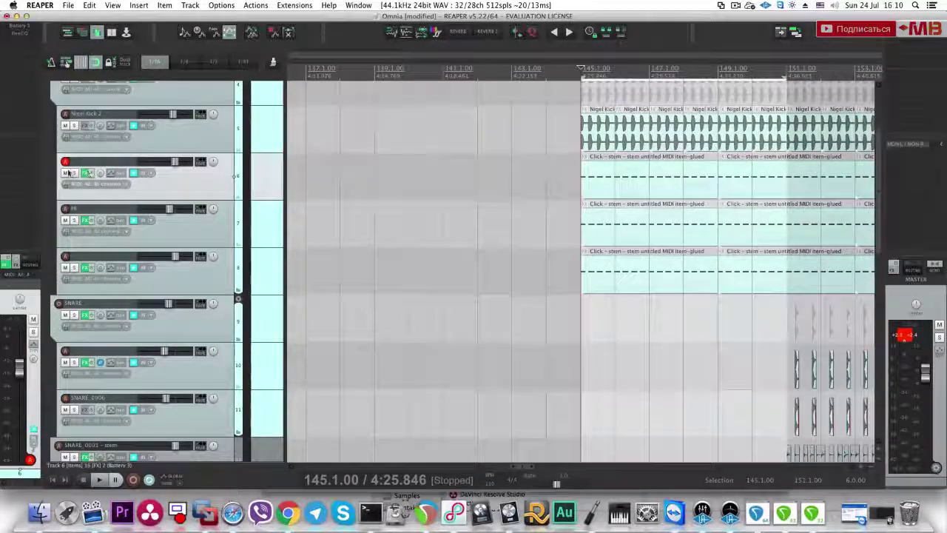
key(space)
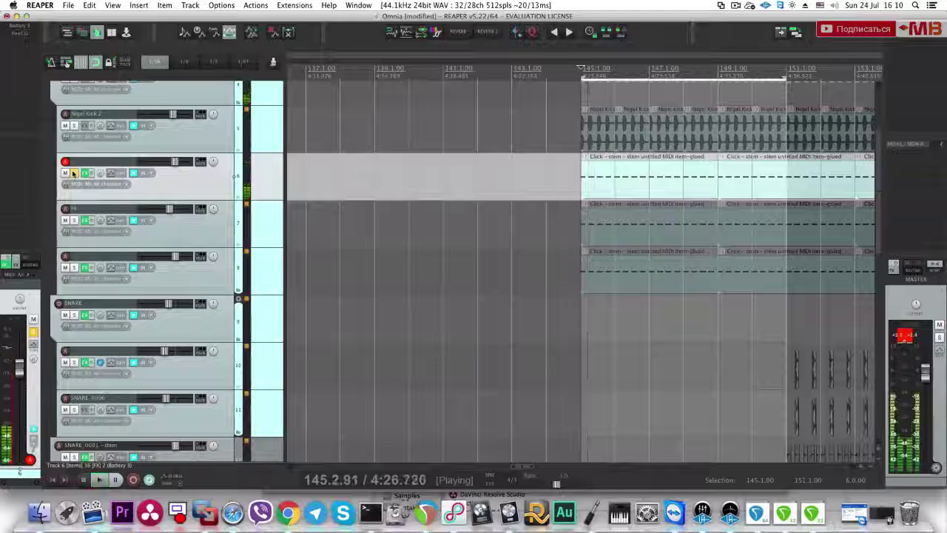
key(space)
Step: Mute the unnamed track below Nigel Kick 2 and listen from bar 145, toggling the mutes of HI and the track beneath it
click(65, 172)
key(space)
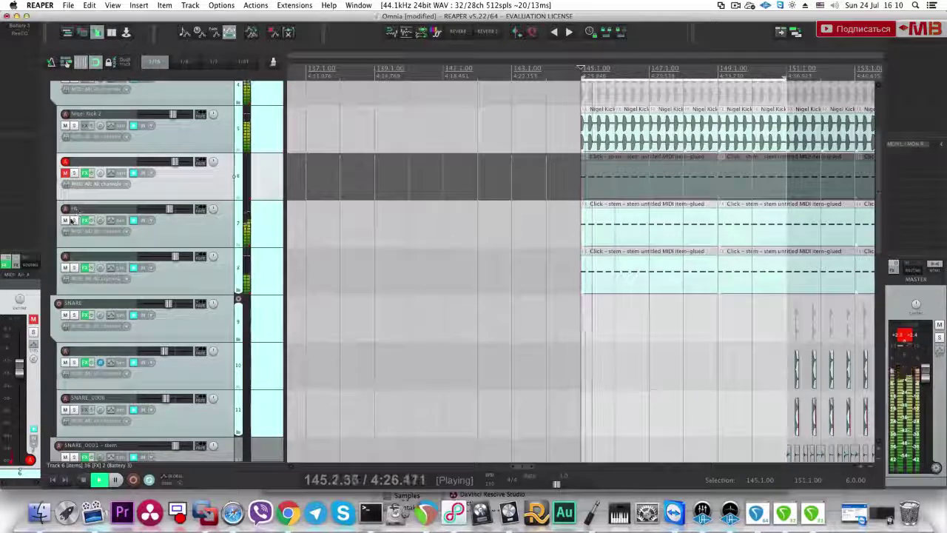
click(65, 219)
click(65, 267)
click(65, 220)
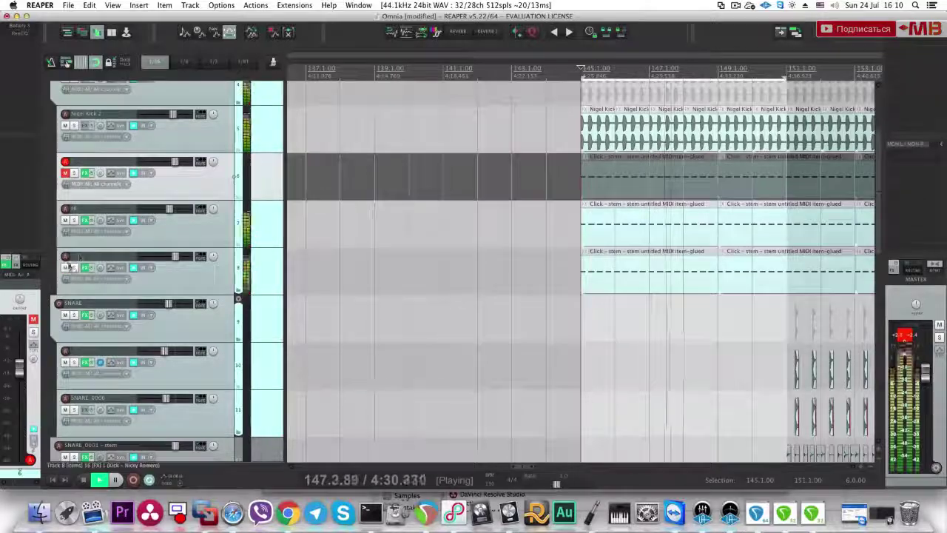
scroll(433, 180, down, 2)
key(space)
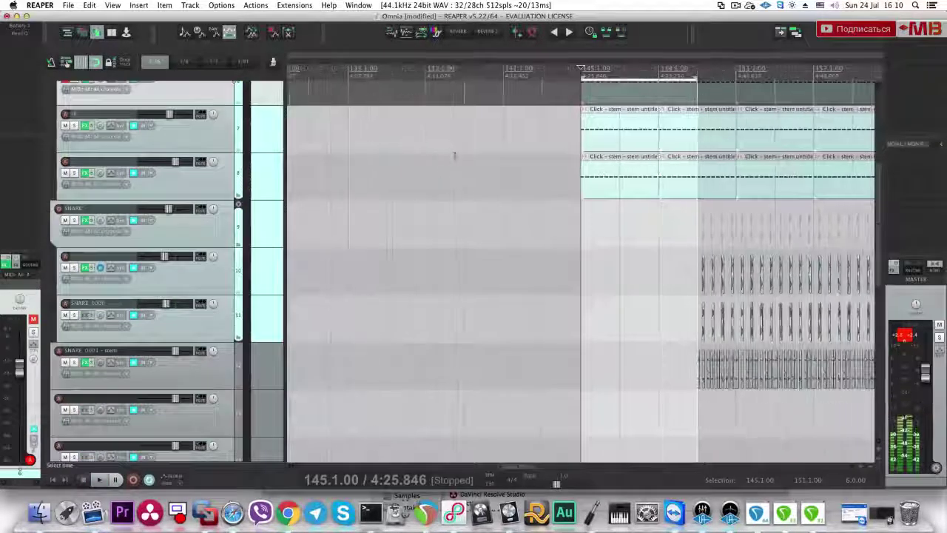
Step: Delete the click items between bars 145 and 153 on the unnamed track below Nigel Kick 2
scroll(454, 155, up, 5)
key(Delete)
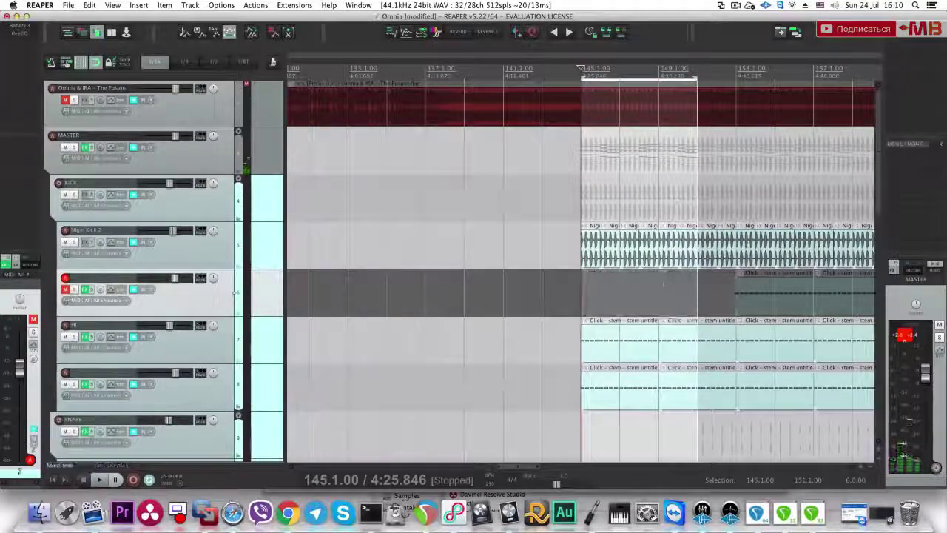
key(super+z)
click(700, 294)
key(s)
drag(545, 294, 679, 305)
key(Delete)
click(716, 298)
key(Delete)
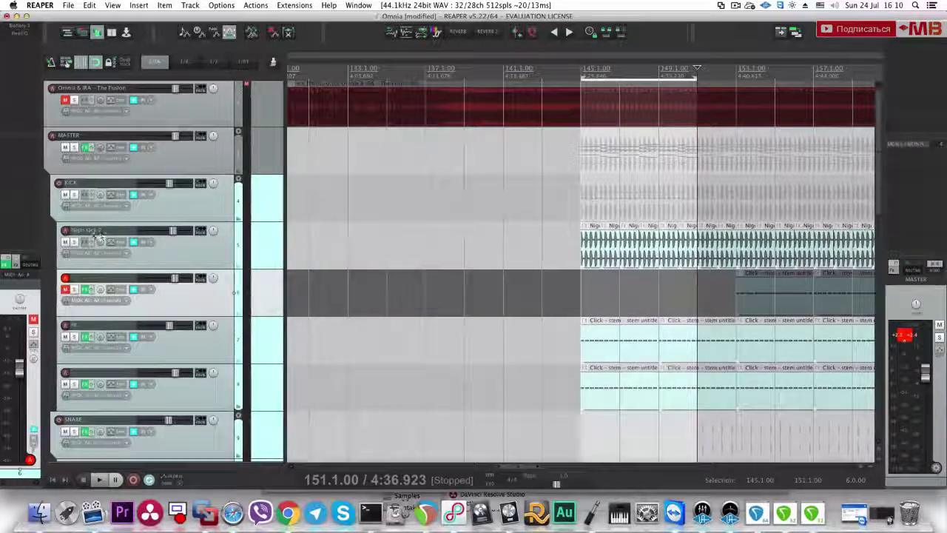
Step: Audition the section from bar 145 with Nigel Kick 2 muted, and unmute it together with the track below
click(75, 241)
click(72, 243)
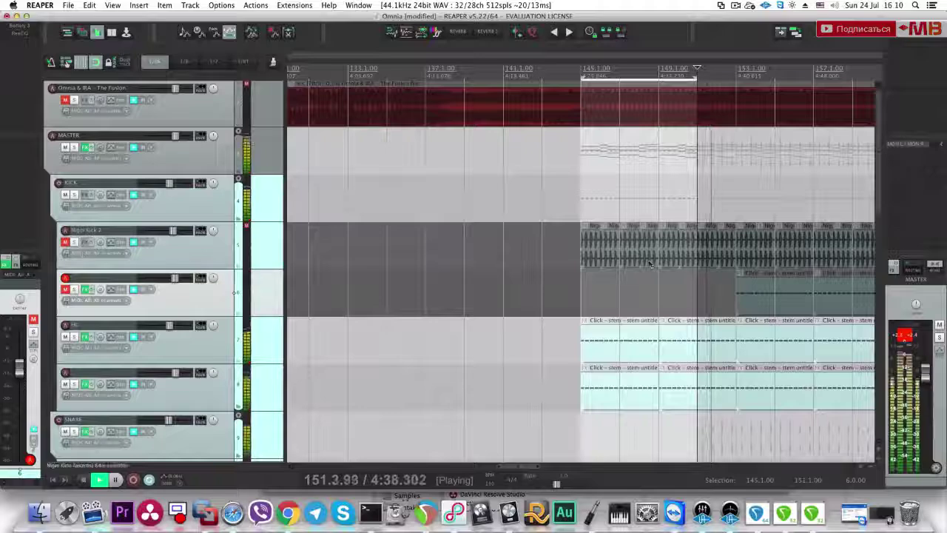
key(space)
key(space)
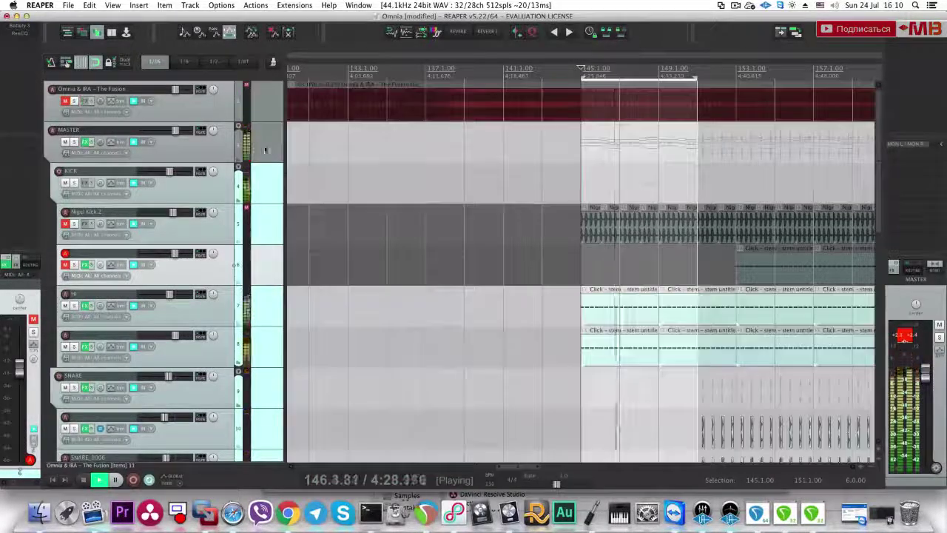
key(space)
drag(64, 224, 66, 265)
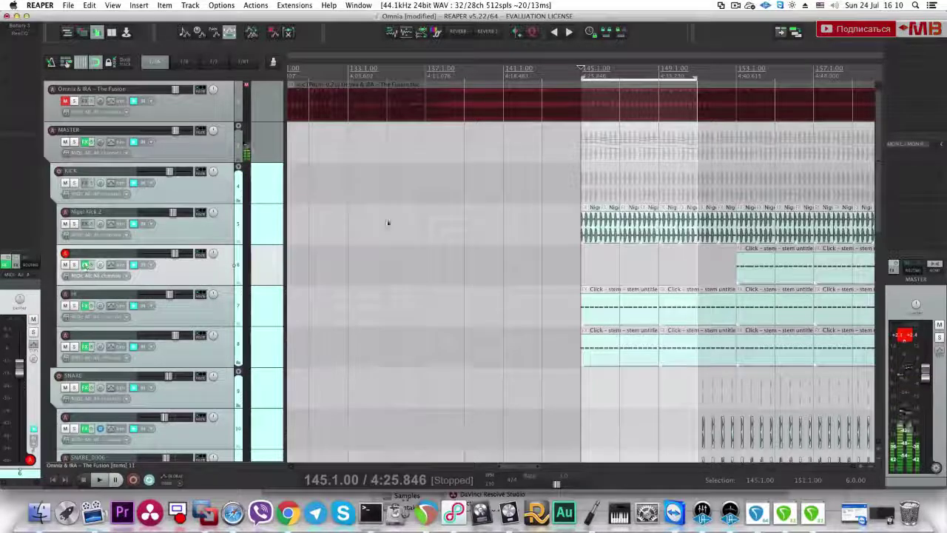
Step: Delete the Nigel Kick 2 items between bars 146 and 151, keeping the one-bar item at bar 145
click(608, 223)
scroll(635, 225, up, 2)
drag(683, 262, 568, 234)
key(Delete)
click(543, 235)
Step: Split the bar 145 kick item at beats 2, 3 and 4, and shorten all four kicks with a fade-out
scroll(585, 235, up, 5)
click(642, 233)
key(s)
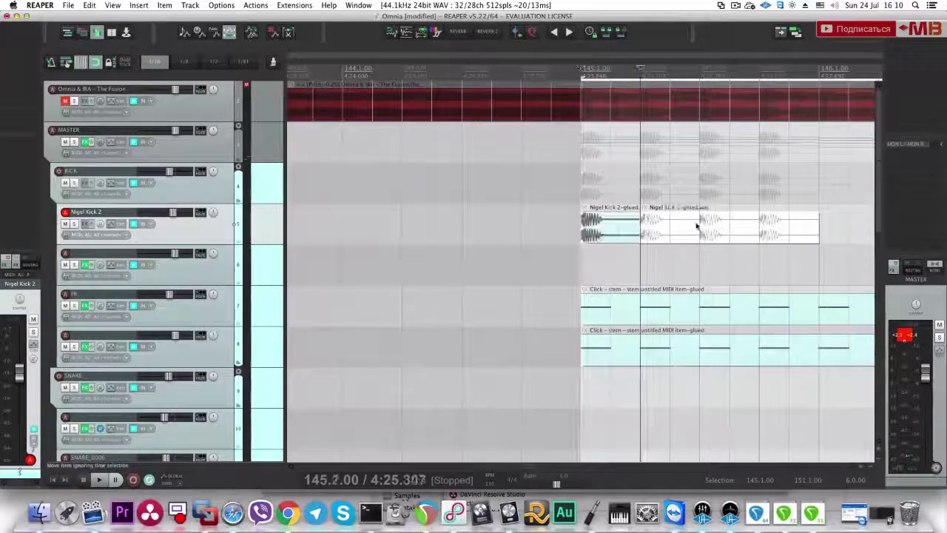
click(699, 227)
key(s)
click(762, 229)
key(s)
drag(802, 256, 471, 224)
scroll(637, 234, up, 4)
scroll(474, 224, down, 4)
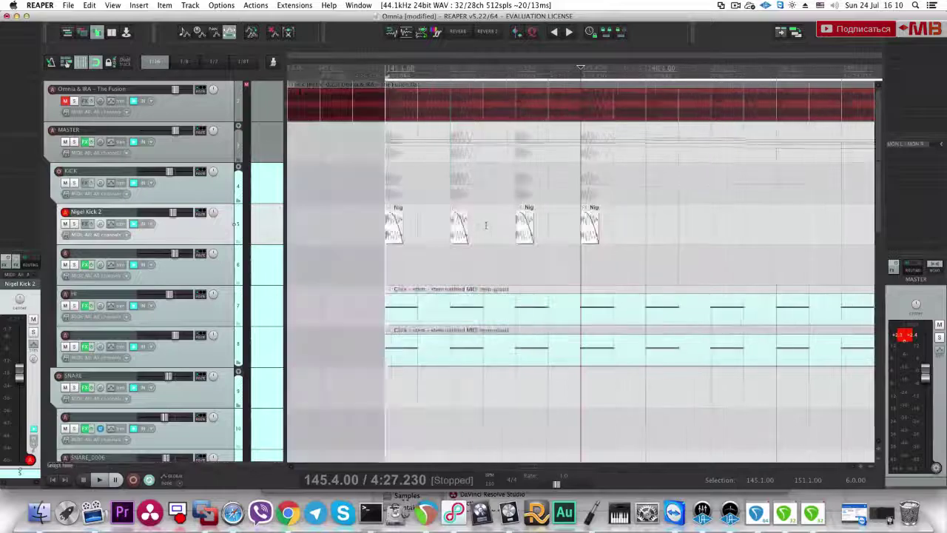
Step: Audition the shortened kicks with Nigel Kick 2 in solo, trim them slightly shorter, and unsolo the track
click(74, 224)
key(space)
key(space)
drag(418, 231, 415, 232)
key(space)
key(space)
click(407, 233)
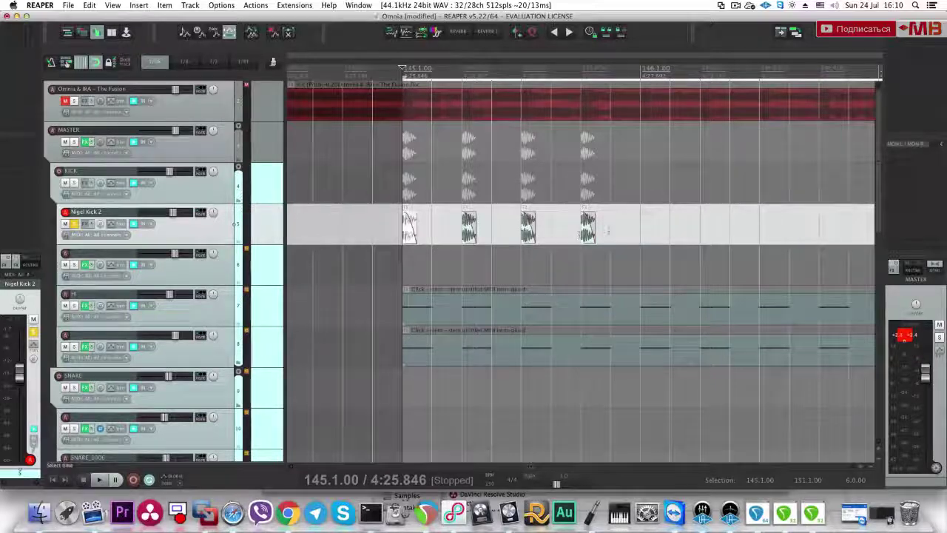
key(Escape)
scroll(611, 233, down, 2)
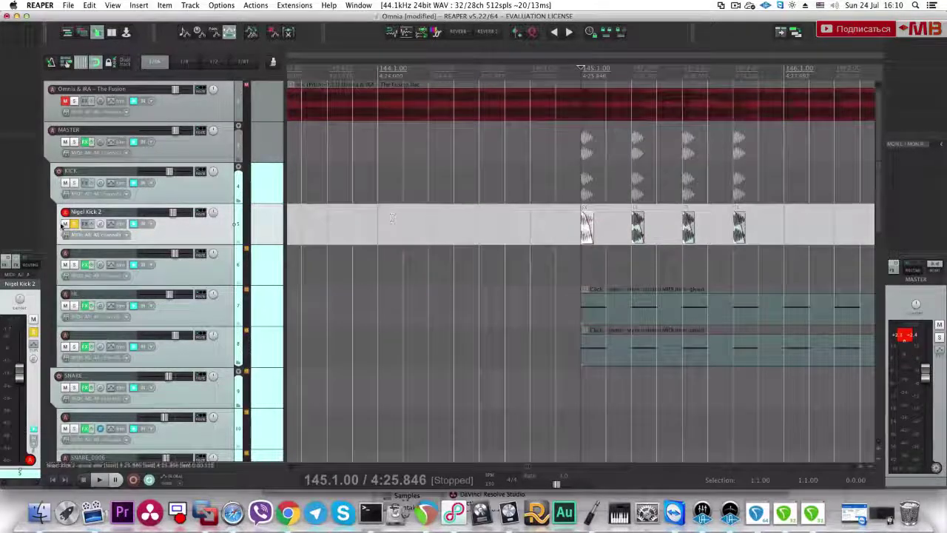
click(74, 224)
Step: Select the four short kicks of bar 145 with a one-bar time selection and duplicate them up to bar 151
scroll(693, 229, down, 2)
drag(715, 230, 582, 237)
scroll(609, 227, up, 5)
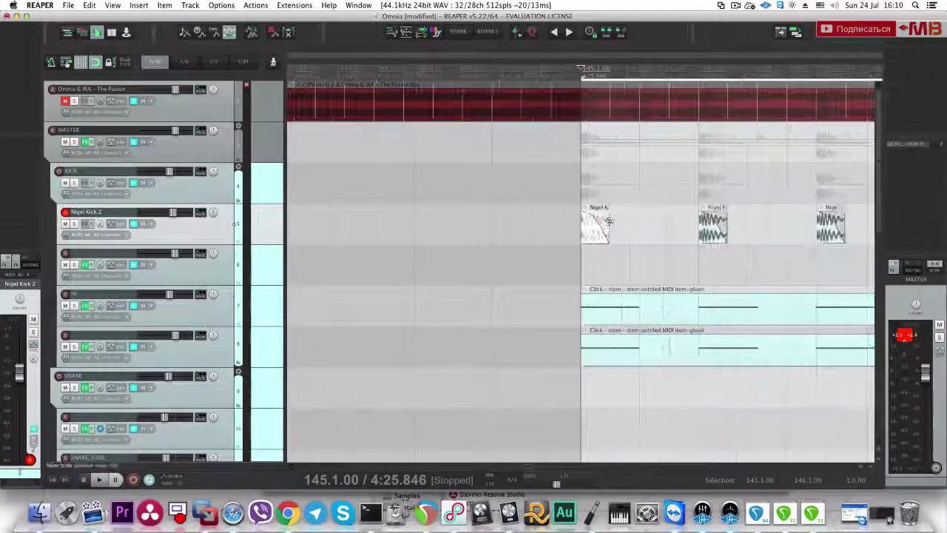
scroll(608, 221, down, 4)
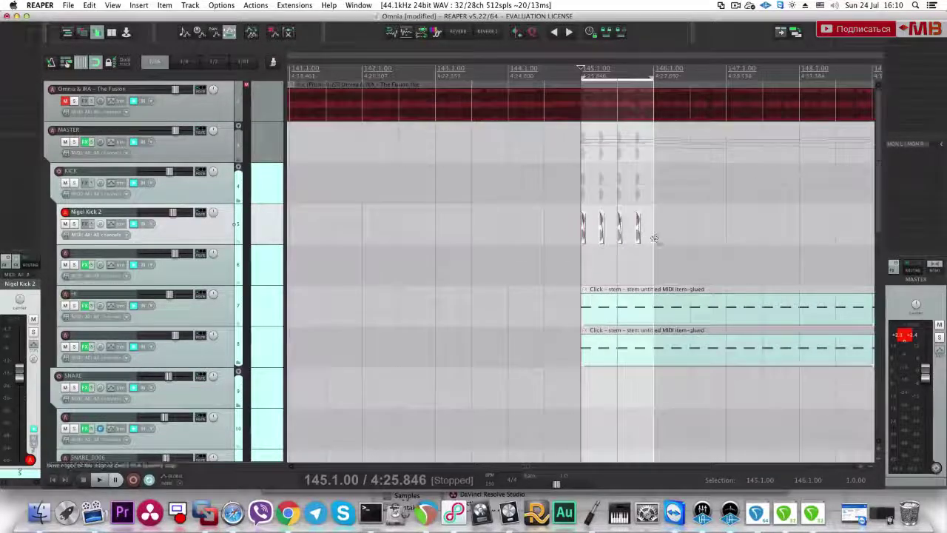
key(super+d)
key(super+d)
key(super+d)
key(super+d)
scroll(644, 233, down, 3)
key(super+d)
Step: Delete the remaining full-length Nigel Kick 2 items between bars 151 and 153
click(672, 229)
key(Delete)
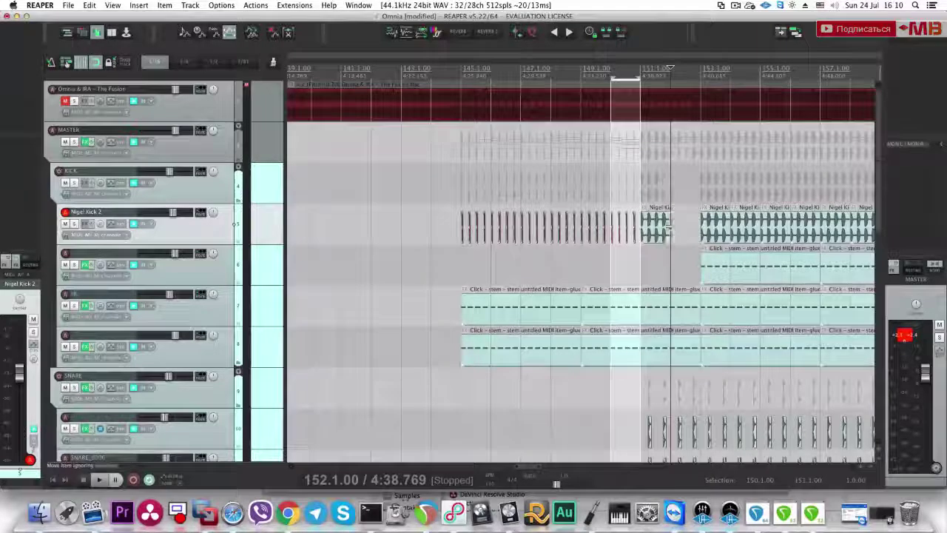
click(667, 228)
key(Delete)
scroll(662, 229, down, 2)
Step: Play the reduced section from bar 145 and compare it with the reference in solo, clearing the time selection
click(398, 193)
key(space)
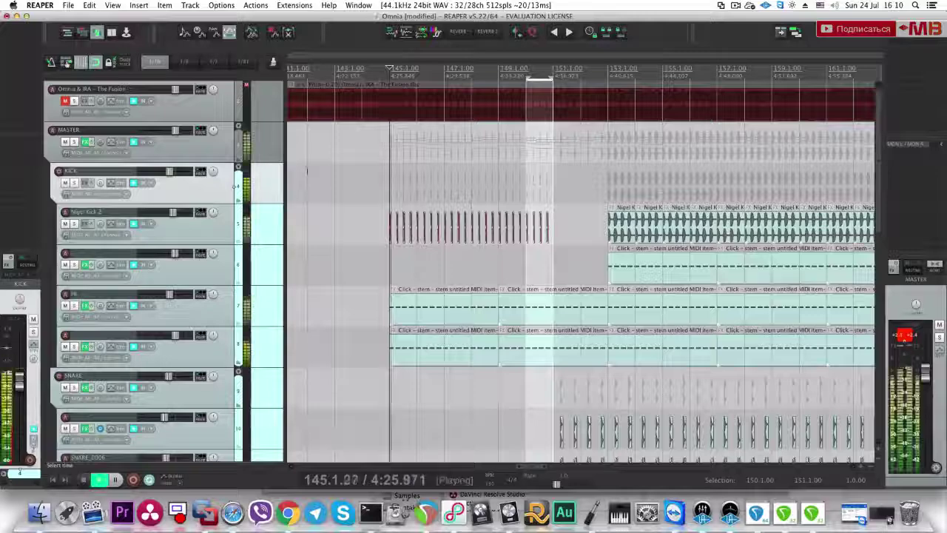
click(75, 100)
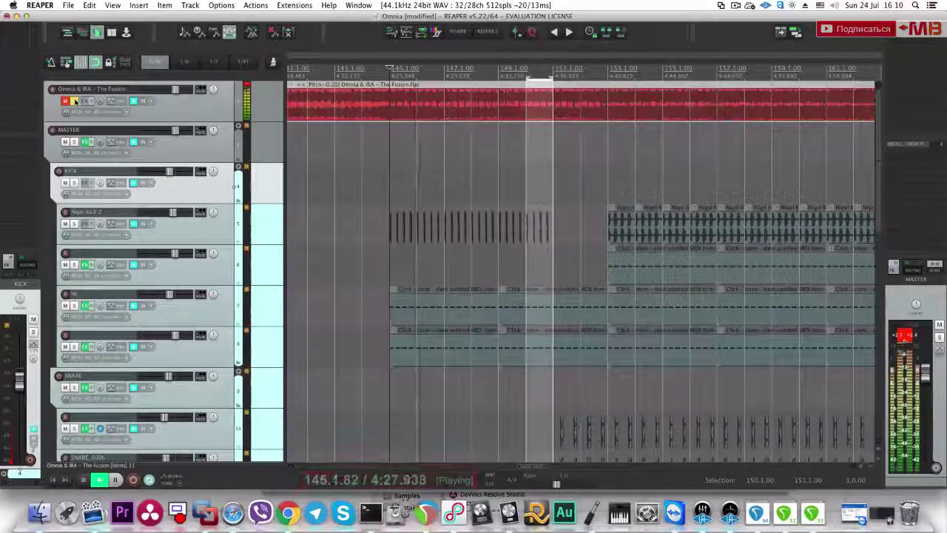
key(Escape)
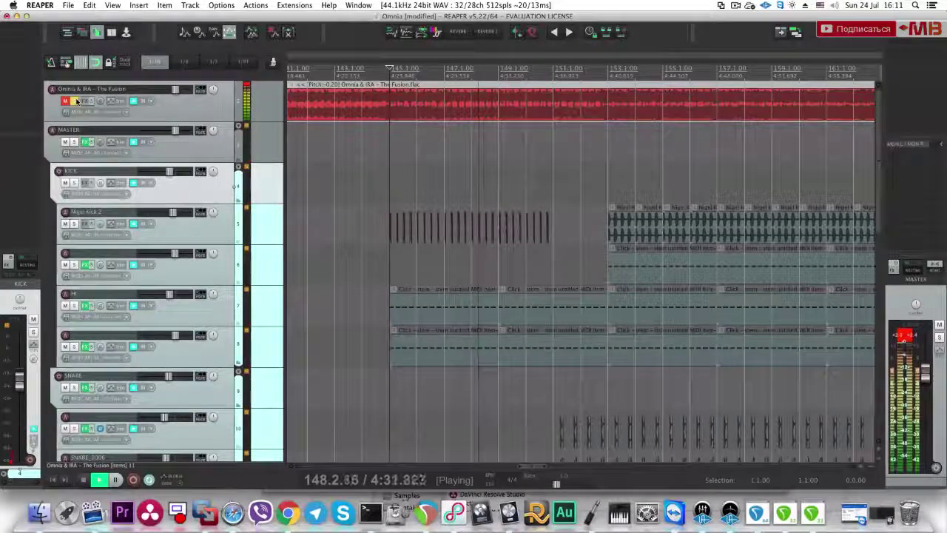
click(74, 100)
key(space)
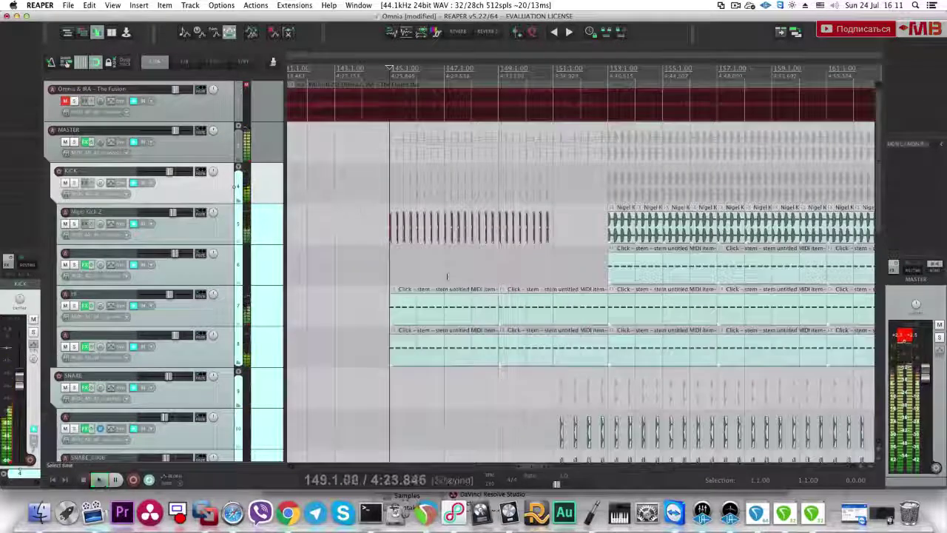
Step: Delete the remaining click items from bar 153 onward on the unnamed track below Nigel Kick 2
scroll(478, 278, down, 3)
scroll(510, 270, down, 4)
scroll(577, 263, up, 4)
scroll(651, 268, up, 3)
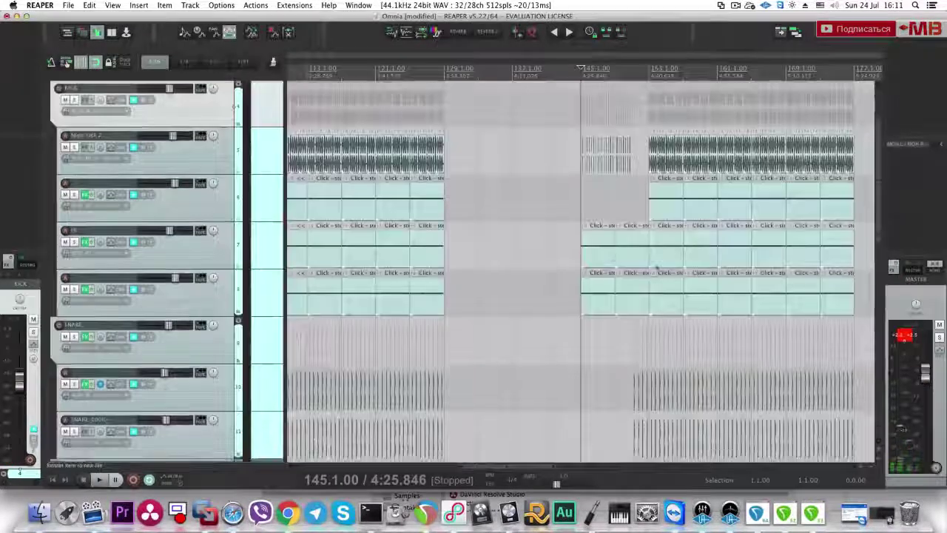
scroll(677, 258, down, 3)
drag(804, 211, 622, 177)
key(Delete)
Step: Play the reduced section from bar 145 and solo the Chords Serum track to hear it on its own
click(579, 210)
key(space)
scroll(533, 231, up, 4)
scroll(451, 260, down, 5)
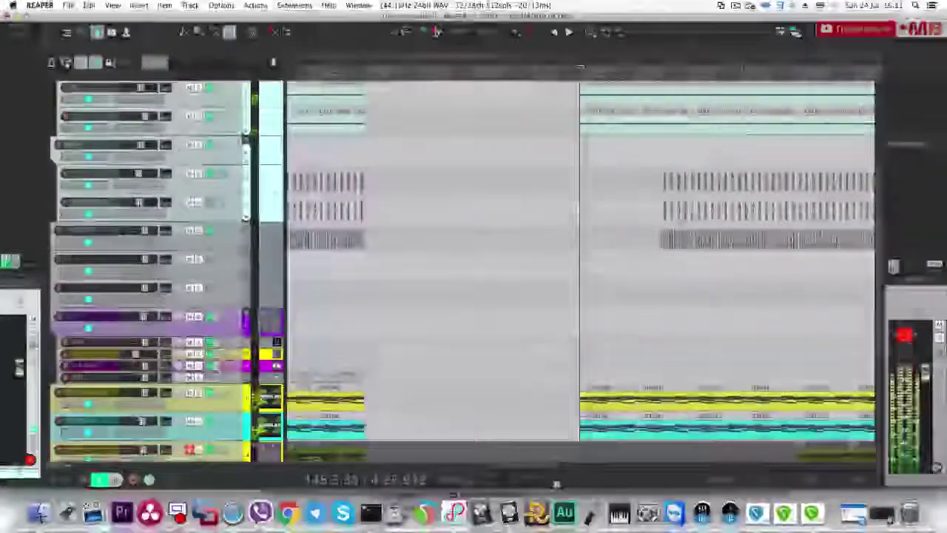
click(198, 272)
click(200, 284)
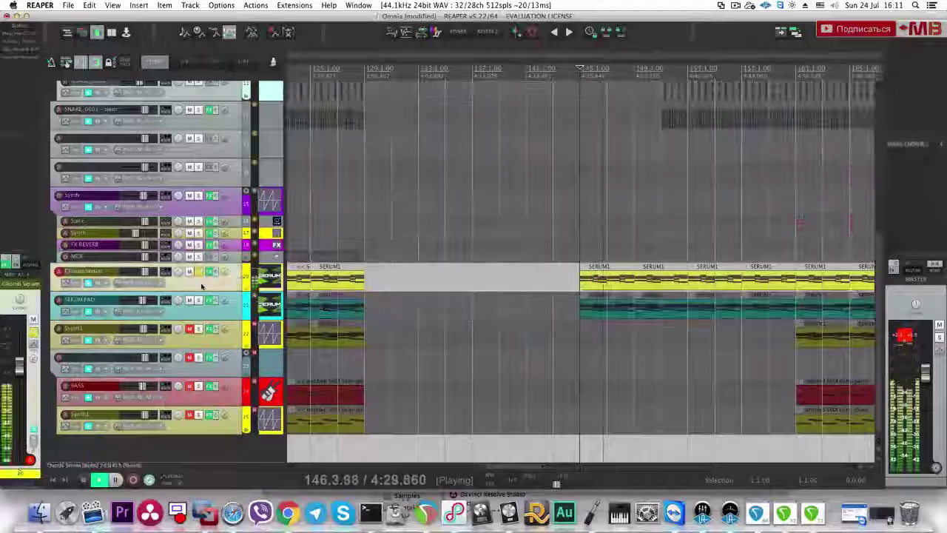
Step: Try automating the VolumeShaper4 wet level on Chords Serum, lowering it to the minimum from bar 145, and play the result
key(space)
click(16, 57)
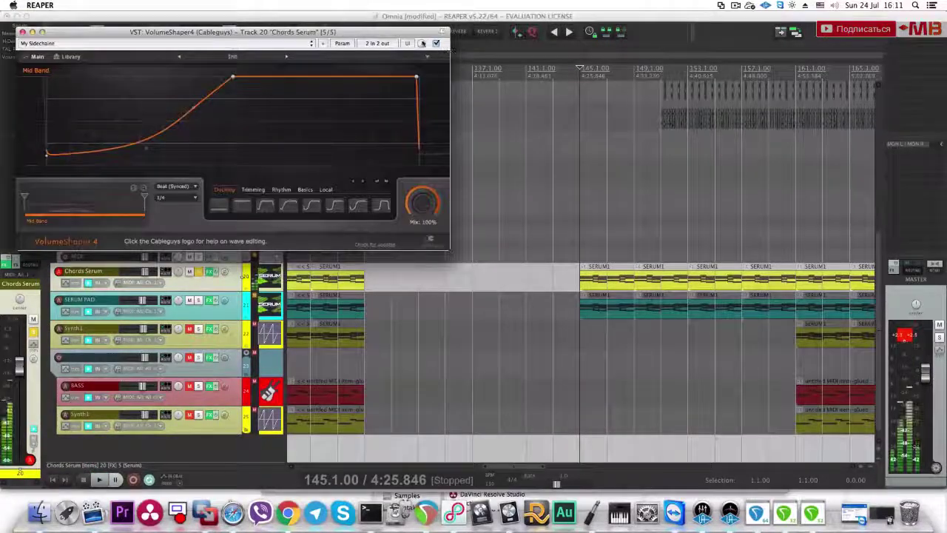
click(22, 32)
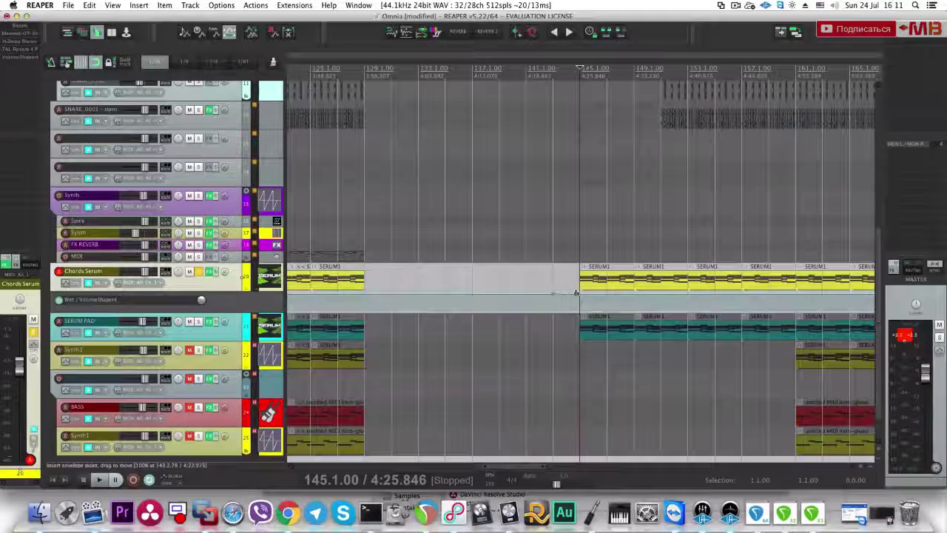
drag(631, 293, 632, 314)
key(space)
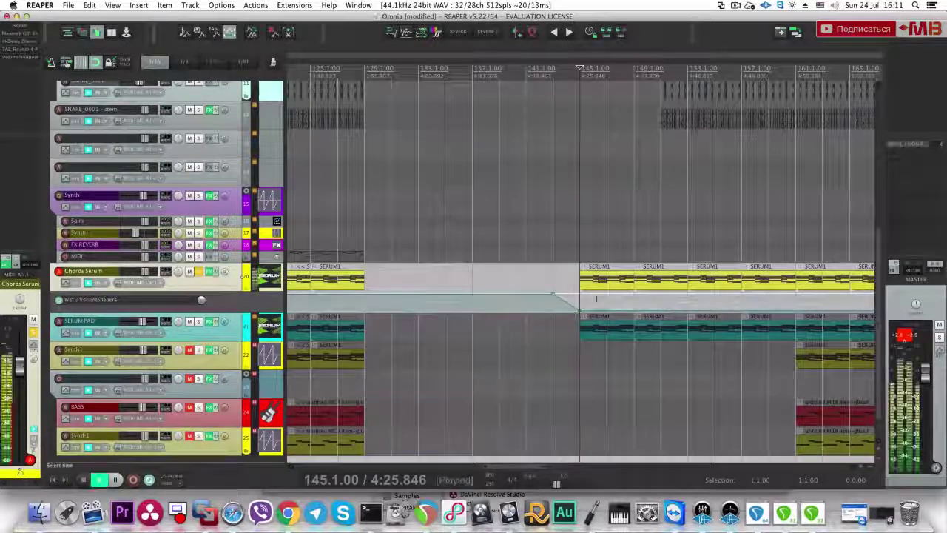
scroll(419, 216, up, 3)
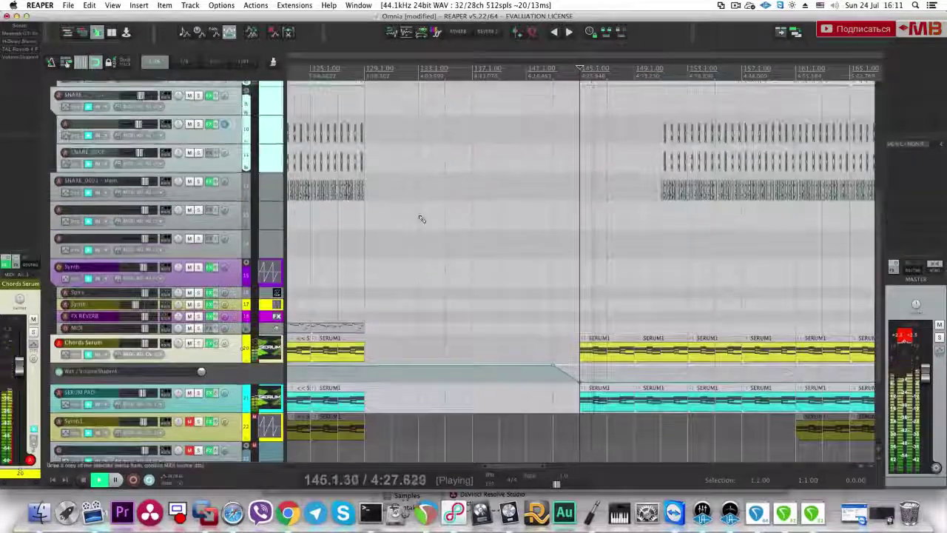
scroll(423, 218, up, 5)
key(space)
Step: Compare with the Omnia & IRA reference in solo and undo the VolumeShaper4 wet automation on Chords Serum
click(193, 87)
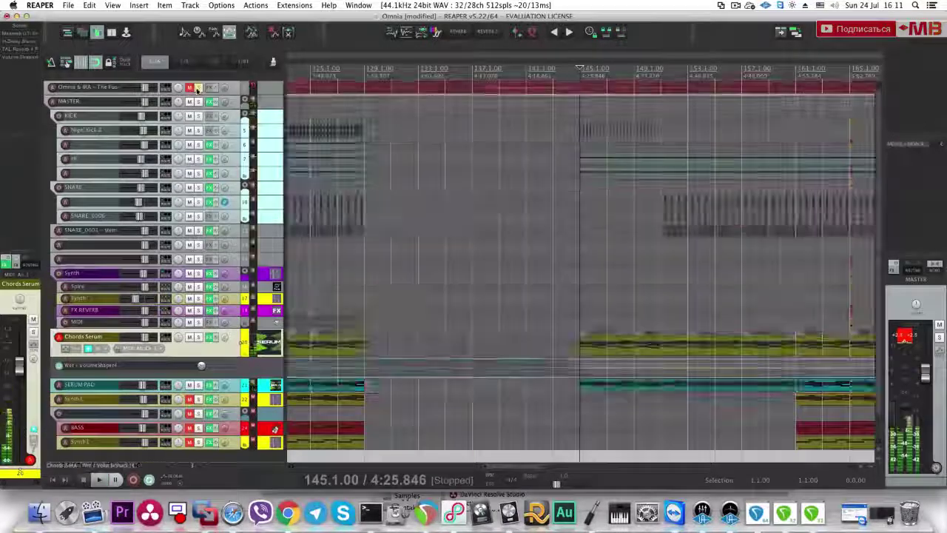
key(space)
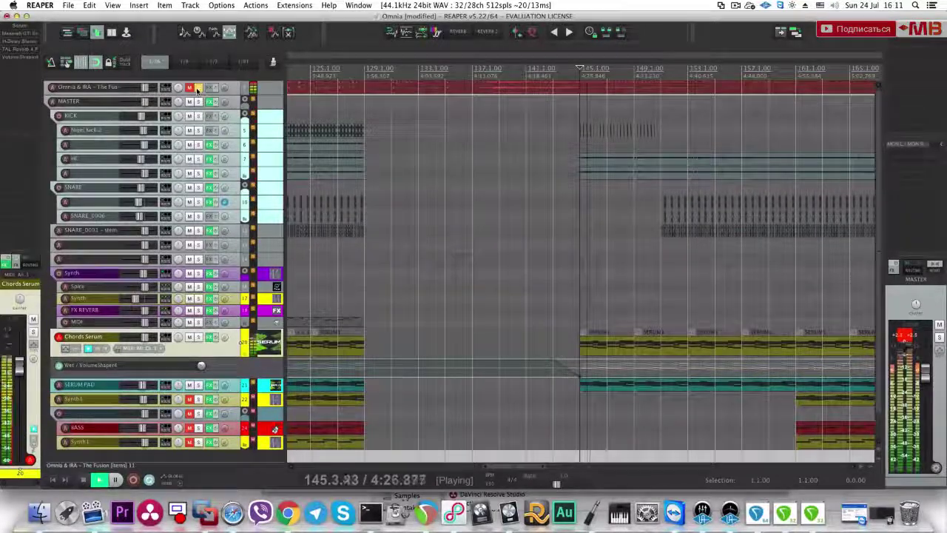
click(198, 88)
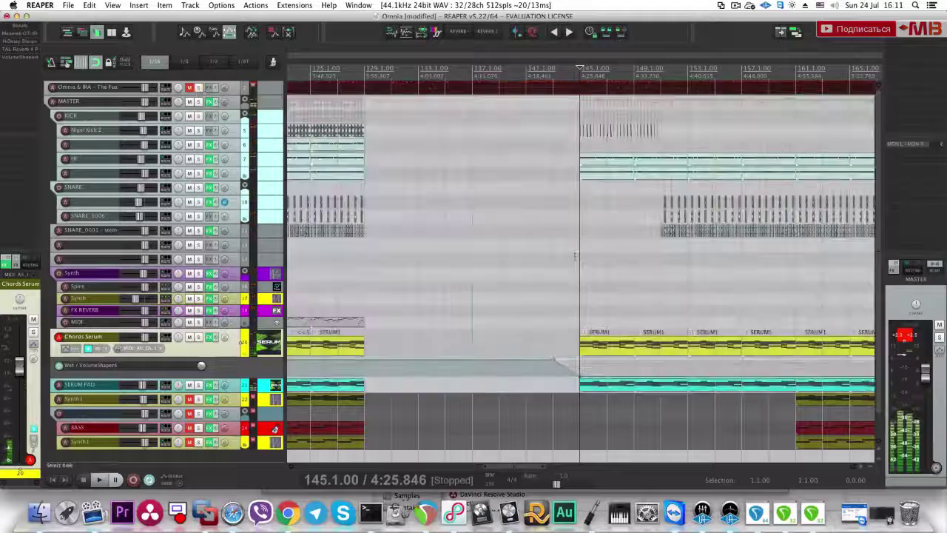
key(super+z)
key(super+z)
key(super+z)
key(super+z)
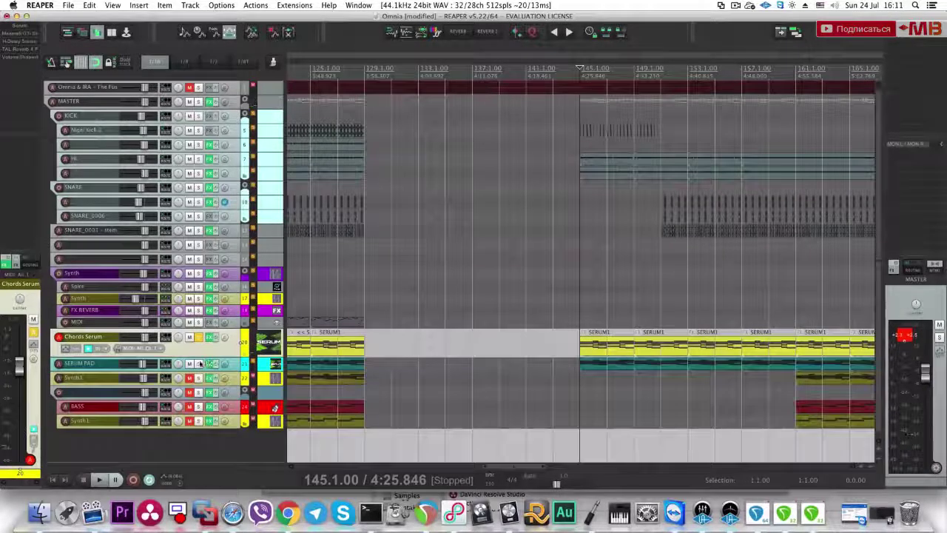
Step: Try lowering the VolumeShaper4 wet envelope on the soloed SERUM PAD track from bar 145, and undo the change
click(199, 363)
key(space)
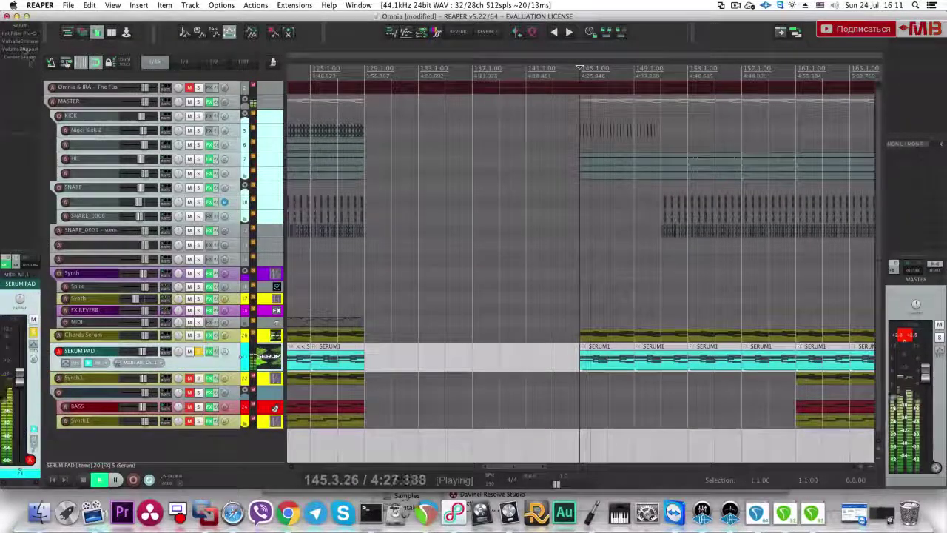
click(22, 49)
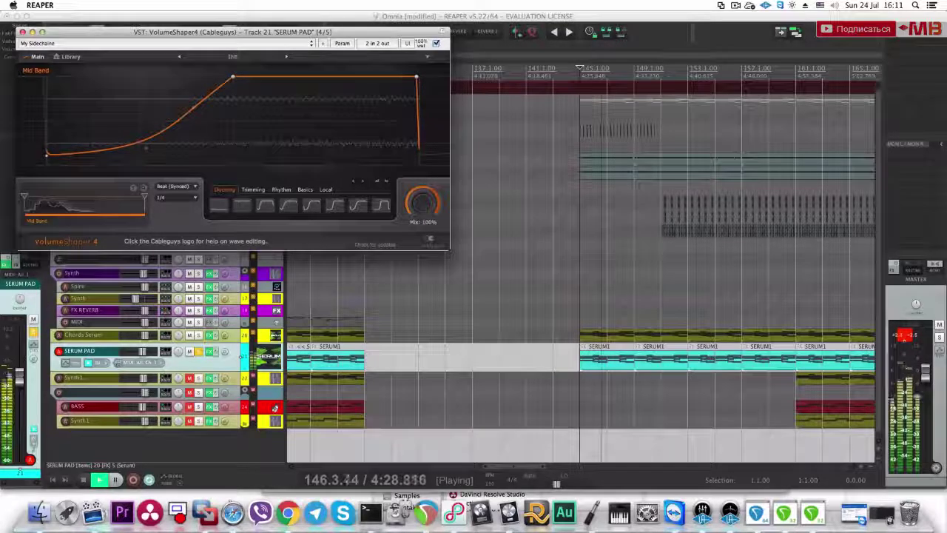
click(23, 32)
key(e)
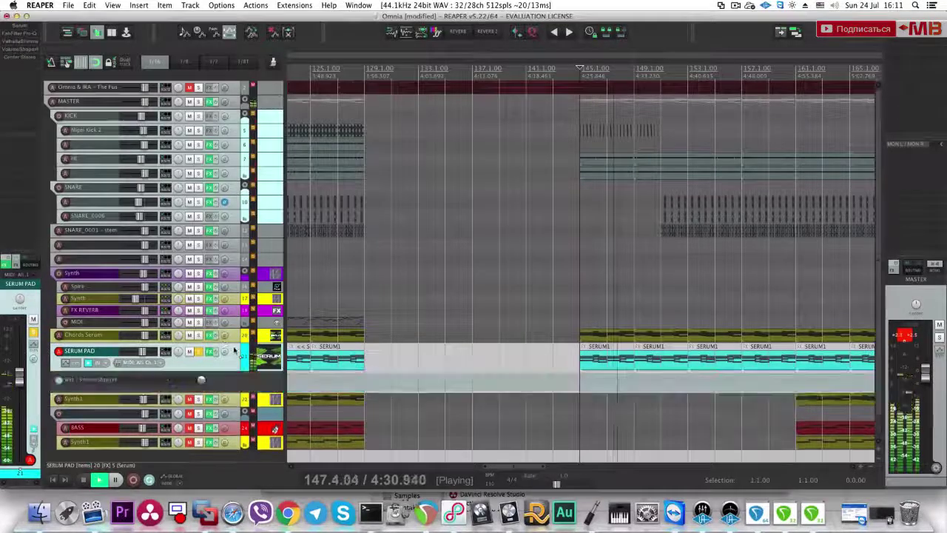
click(553, 374)
drag(580, 375, 593, 414)
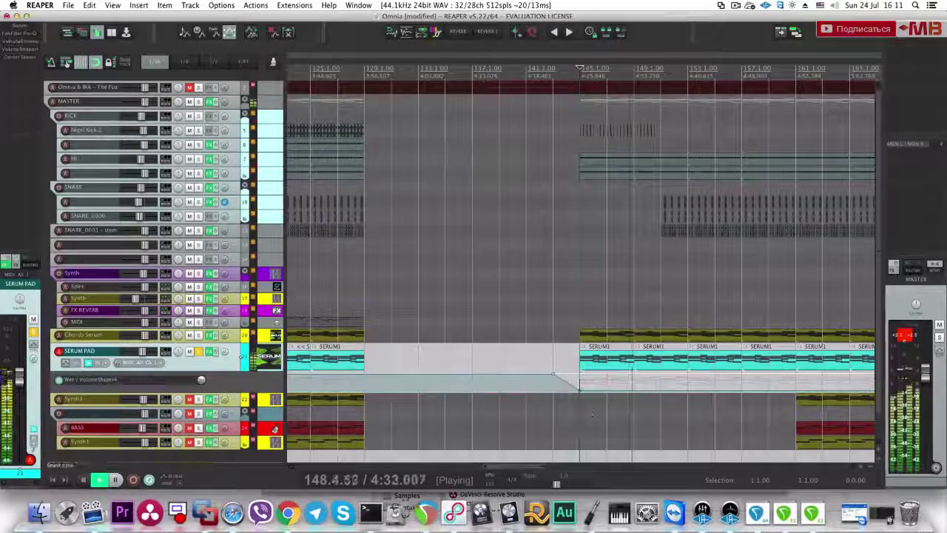
click(198, 352)
key(super+z)
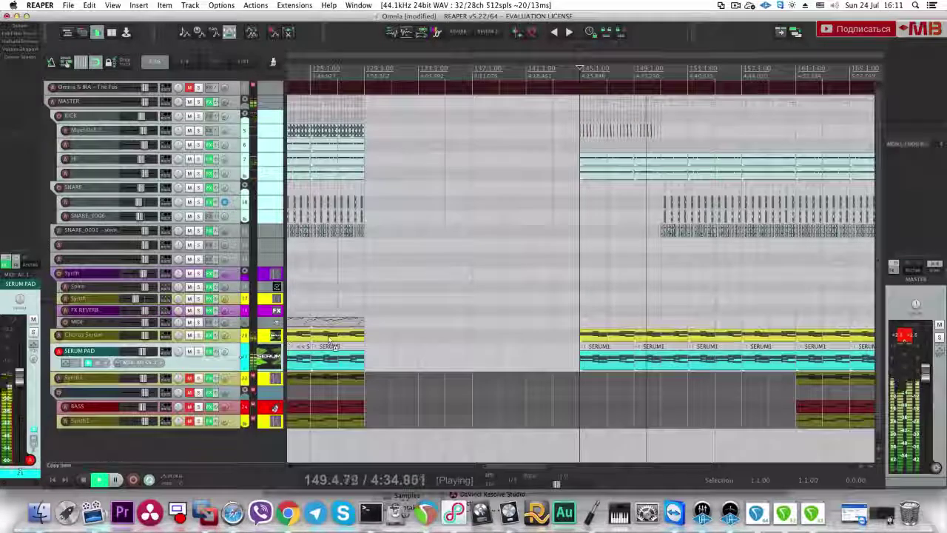
Step: Replay the section from bar 145 and compare the full mix with the Omnia & IRA reference in solo
scroll(329, 339, down, 2)
key(space)
key(space)
scroll(240, 321, up, 1)
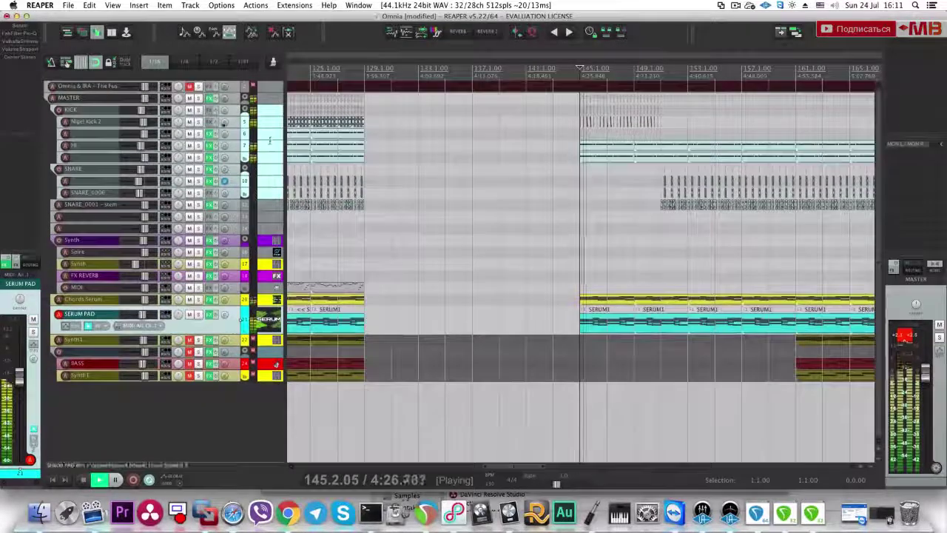
click(199, 85)
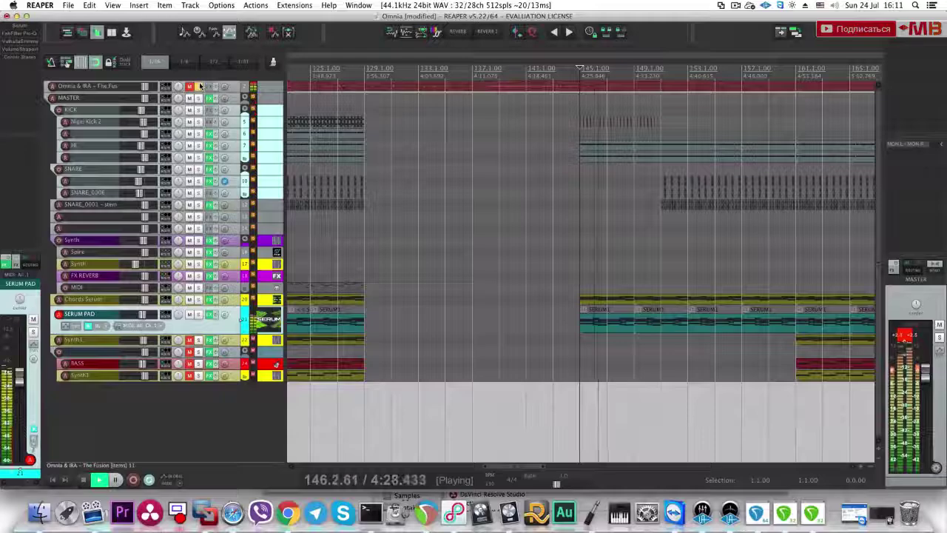
click(199, 86)
Step: Set the Envelope 2 decay in the Serum instrument on Chords Serum to 1.35 s while the section plays
click(199, 299)
click(231, 301)
key(space)
click(24, 25)
key(space)
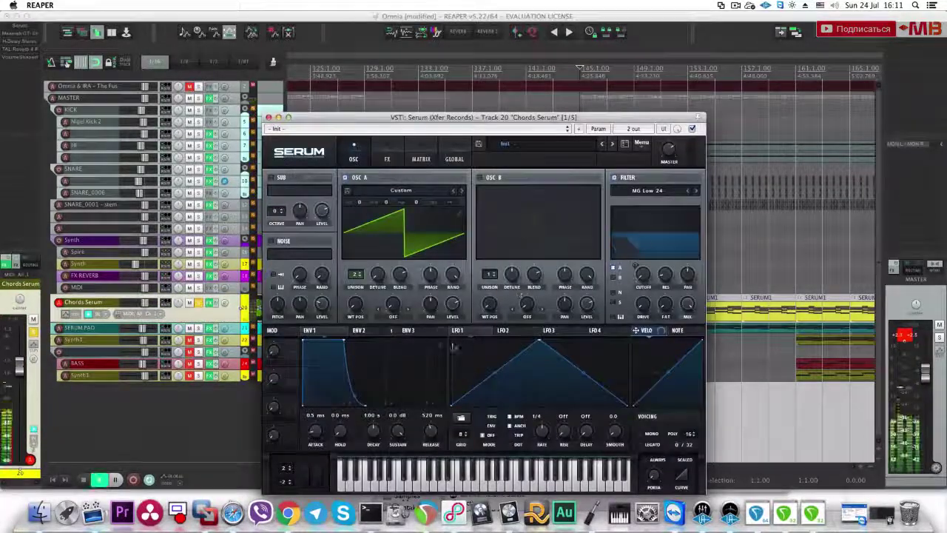
click(396, 332)
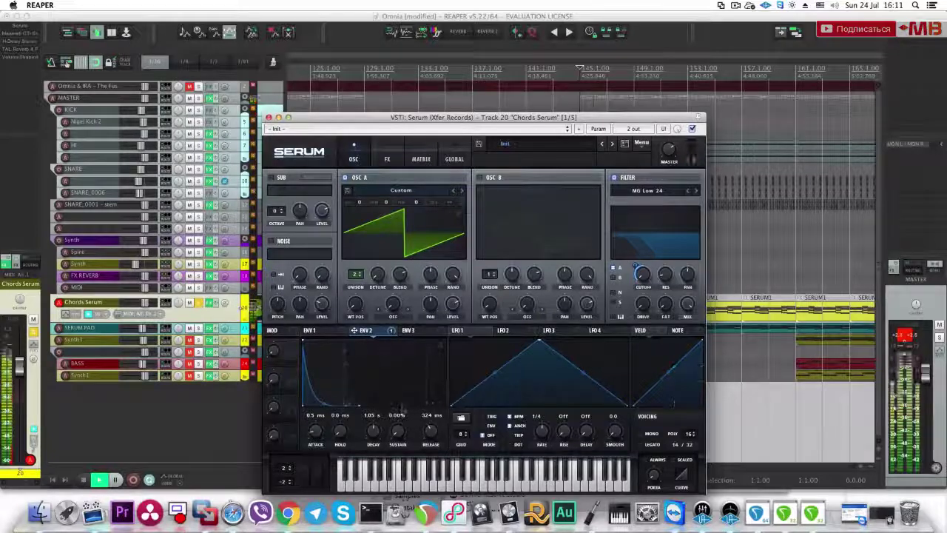
drag(373, 436, 373, 436)
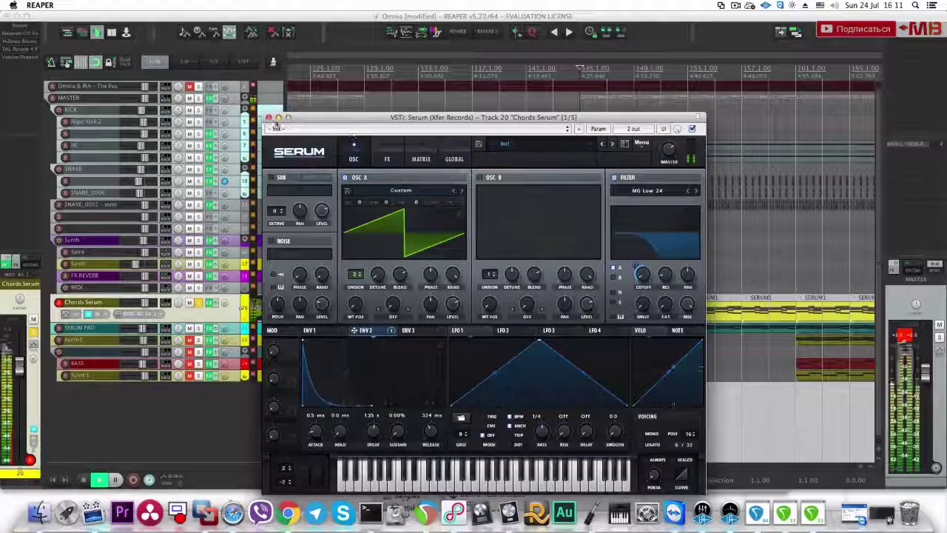
click(268, 117)
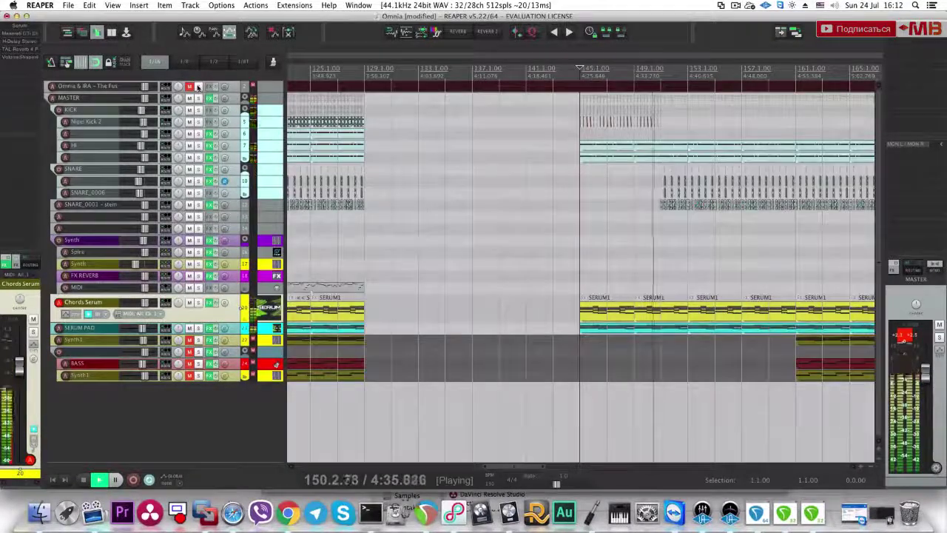
Step: Compare the adjusted chords with the soloed Omnia & IRA reference and stop playback
click(198, 87)
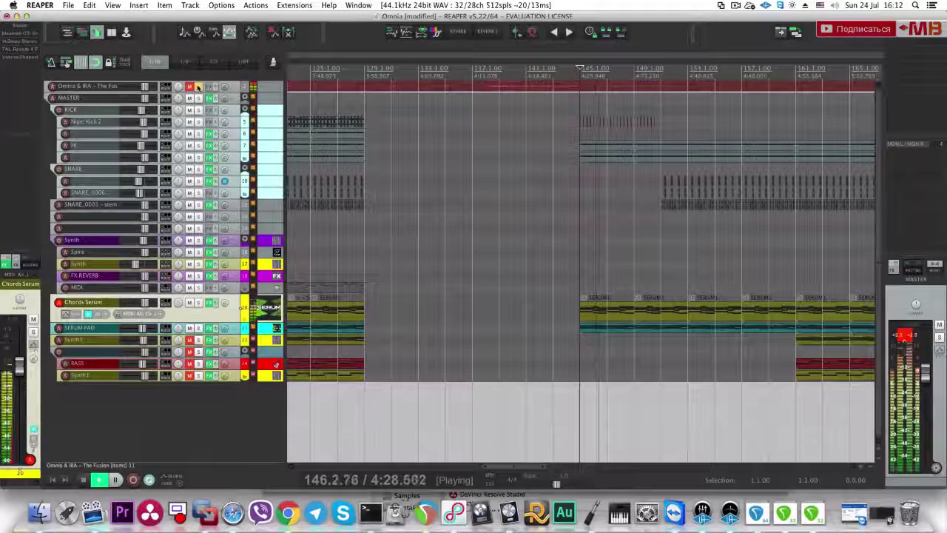
click(197, 87)
key(space)
Step: Unmute all the tracks below SERUM PAD, from the upper Synth1 through BASS to the lower Synth1
click(266, 331)
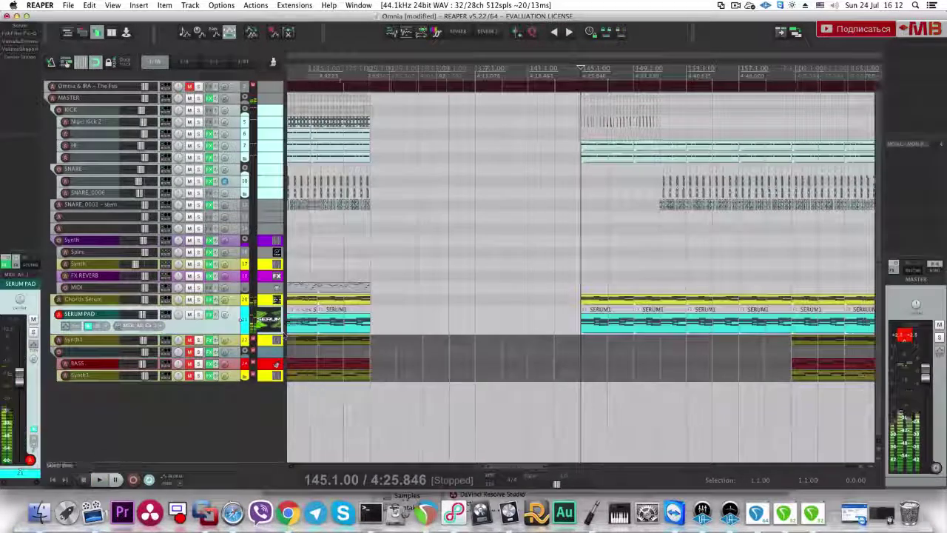
scroll(265, 330, down, 5)
drag(190, 340, 192, 376)
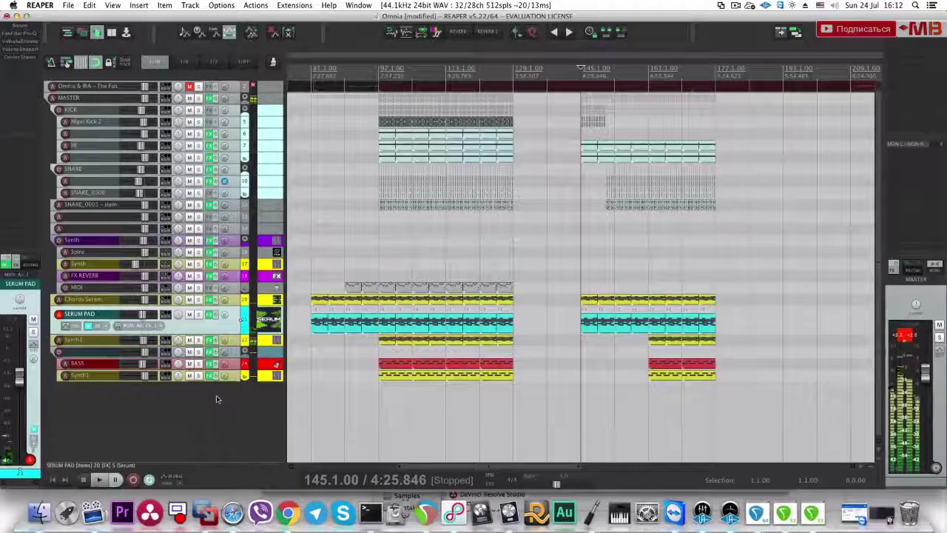
Step: Add a new track, place it directly below the upper Synth1 track and name it BASS
double_click(270, 385)
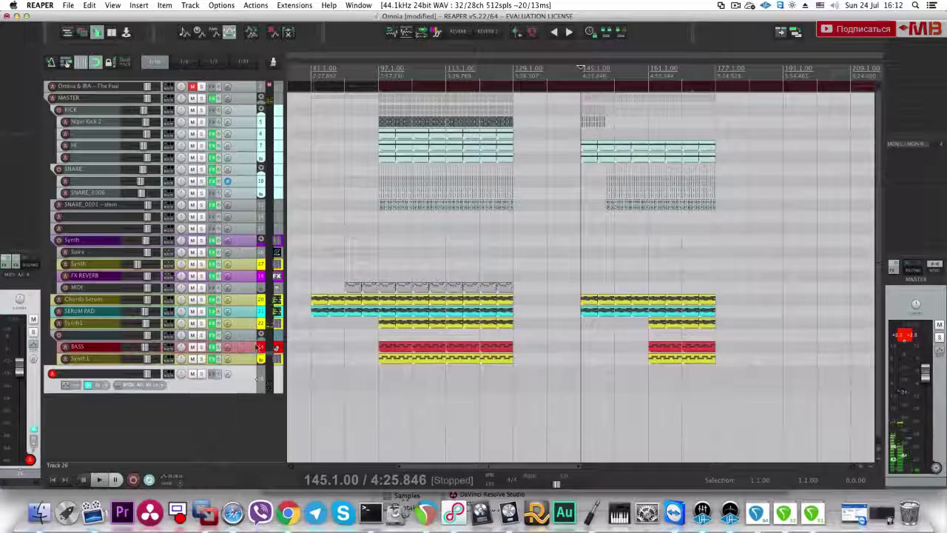
drag(240, 376, 231, 335)
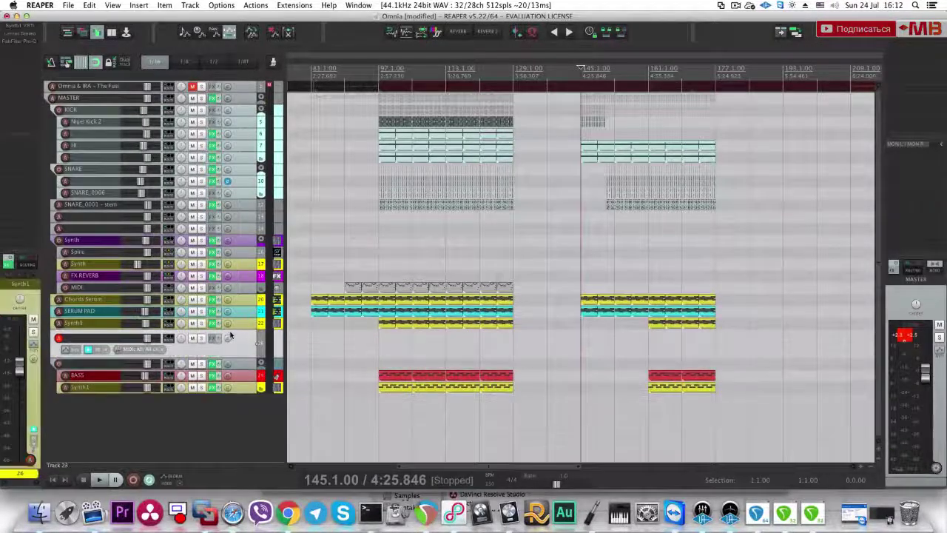
double_click(94, 339)
text(BASS)
key(Return)
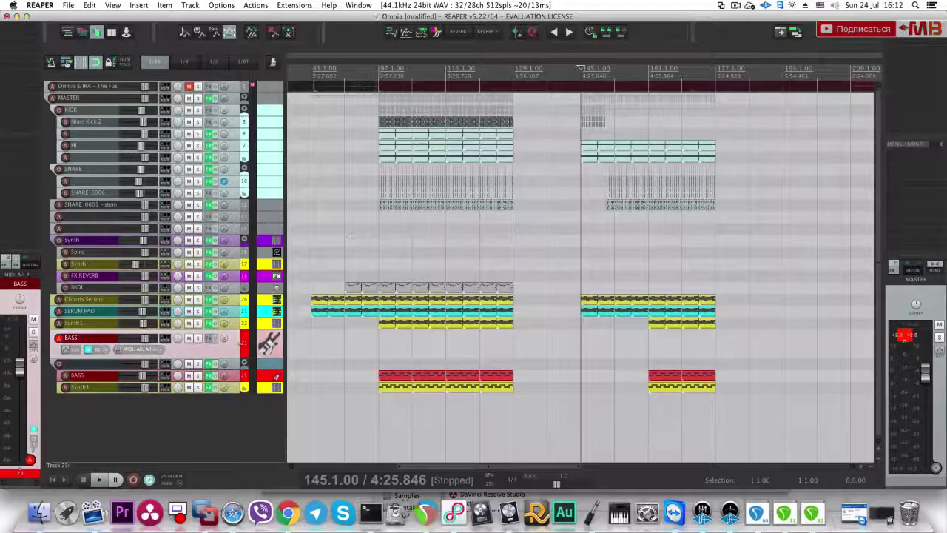
Step: Load Synth1 on the new track, enable unison with 4 voices and the LP24 filter, and briefly play the section
key(f)
click(358, 347)
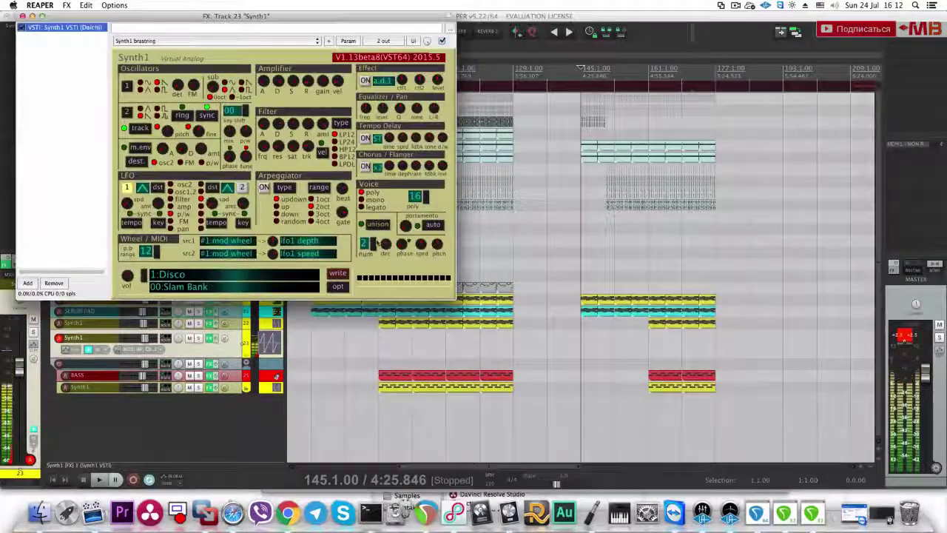
click(376, 243)
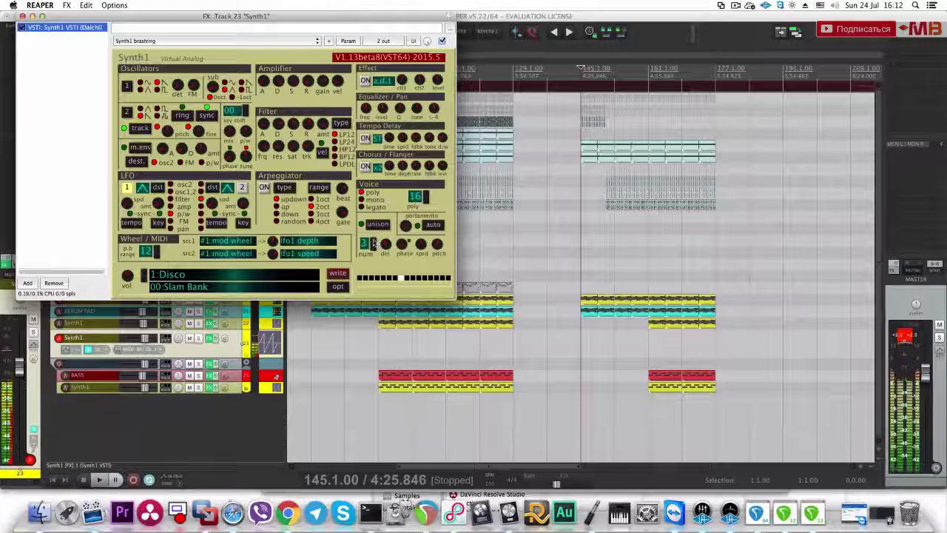
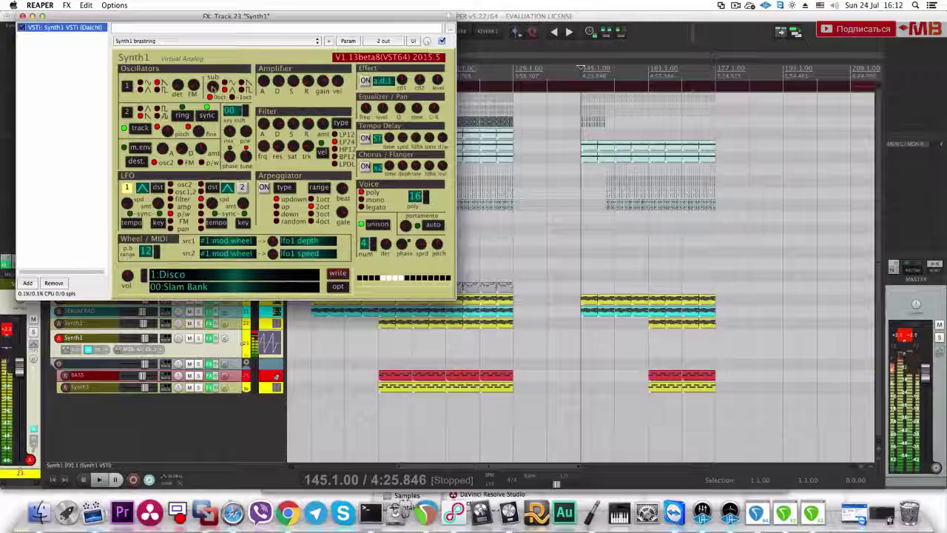
key(space)
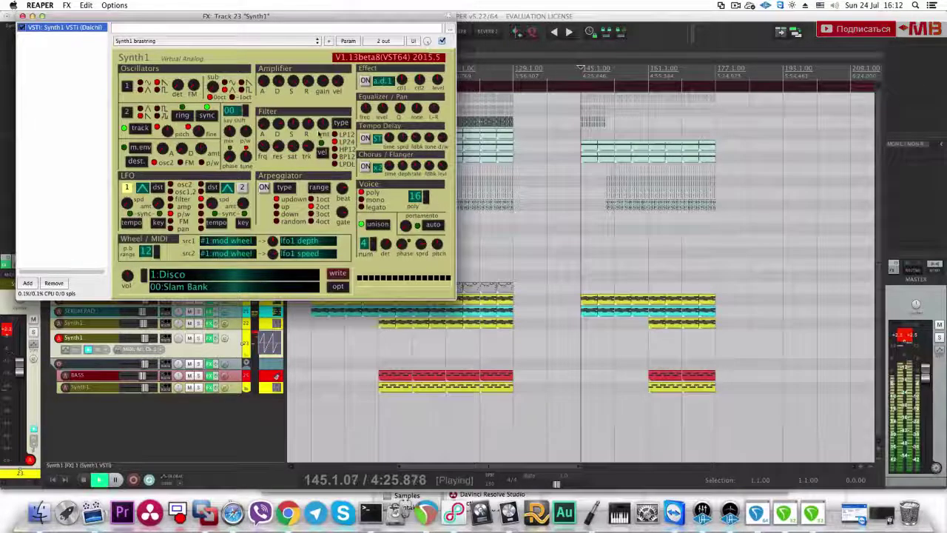
click(22, 16)
key(space)
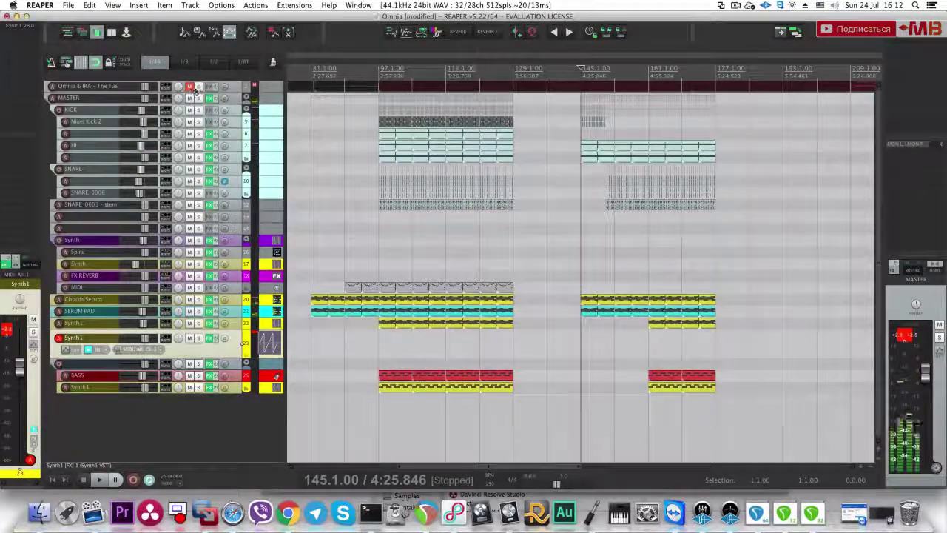
Step: Save the project and play the Omnia & IRA reference in solo from bar 145
click(198, 87)
key(super+s)
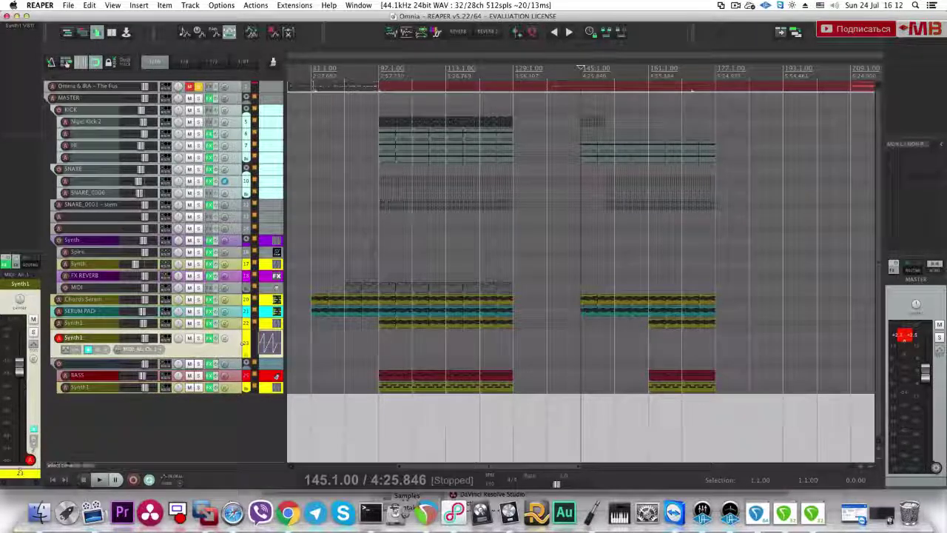
key(space)
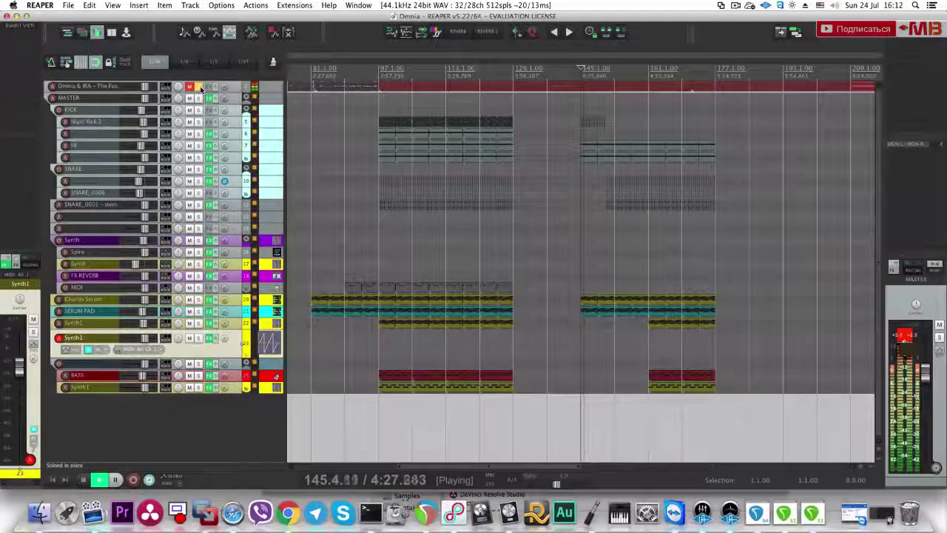
Step: Take the Omnia & IRA reference track out of solo and place the edit cursor at bar 143
key(space)
click(199, 88)
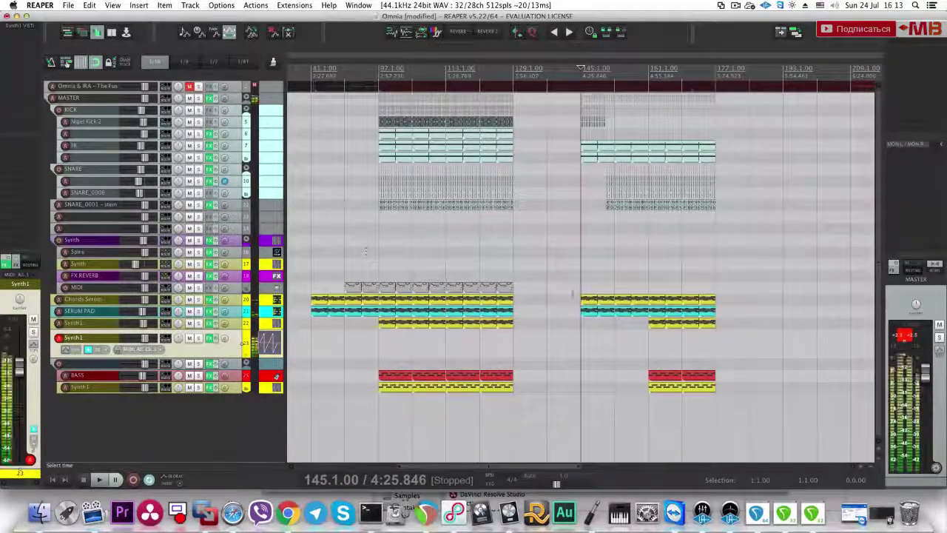
key(space)
scroll(590, 348, up, 5)
click(529, 346)
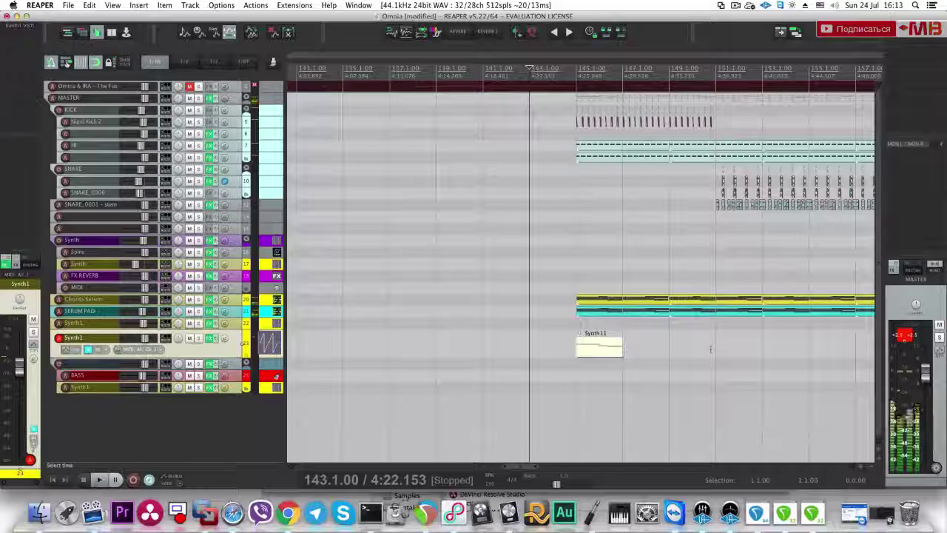
Step: Check the MIDI notes of the two-bar Synth1 clip at bar 145 and duplicate the clip seven times up to bar 161
double_click(602, 351)
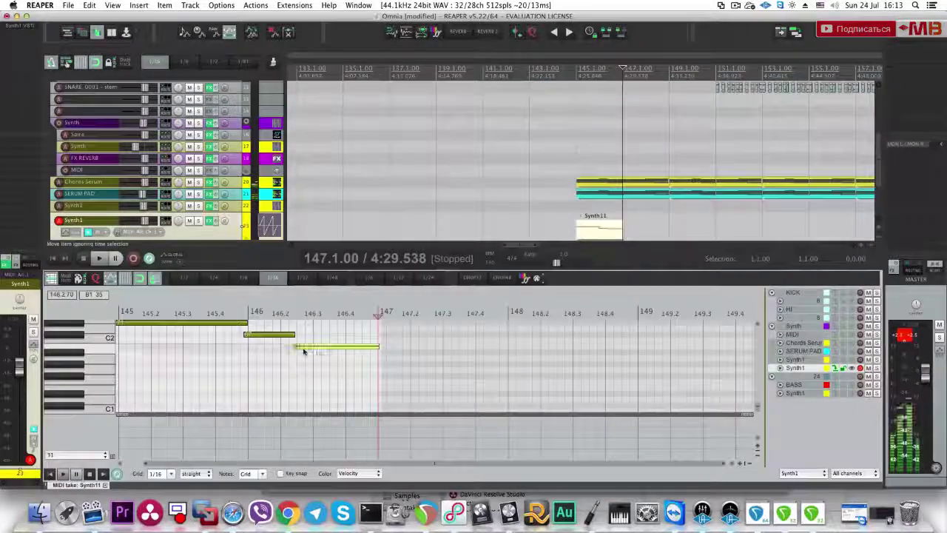
key(Escape)
drag(577, 343, 629, 353)
scroll(648, 339, down, 4)
key(super+d)
key(super+d)
key(super+d)
key(super+d)
key(super+d)
key(super+d)
key(super+d)
Step: Colour the Synth1 track and its new clips orange-red and turn off the track's phase inversion
key(c)
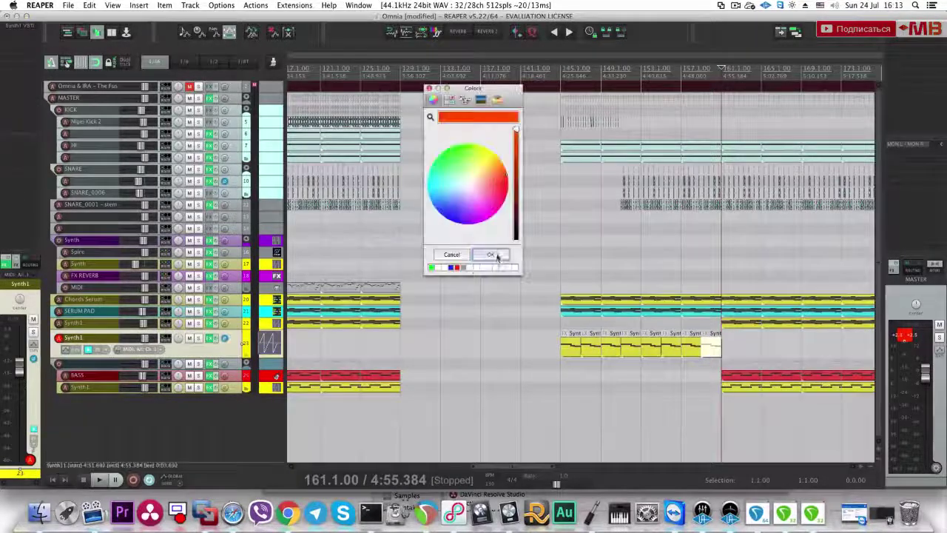
click(497, 254)
click(225, 338)
Step: Solo the orange-red Synth1 track and play its clips from bar 145
click(198, 338)
key(space)
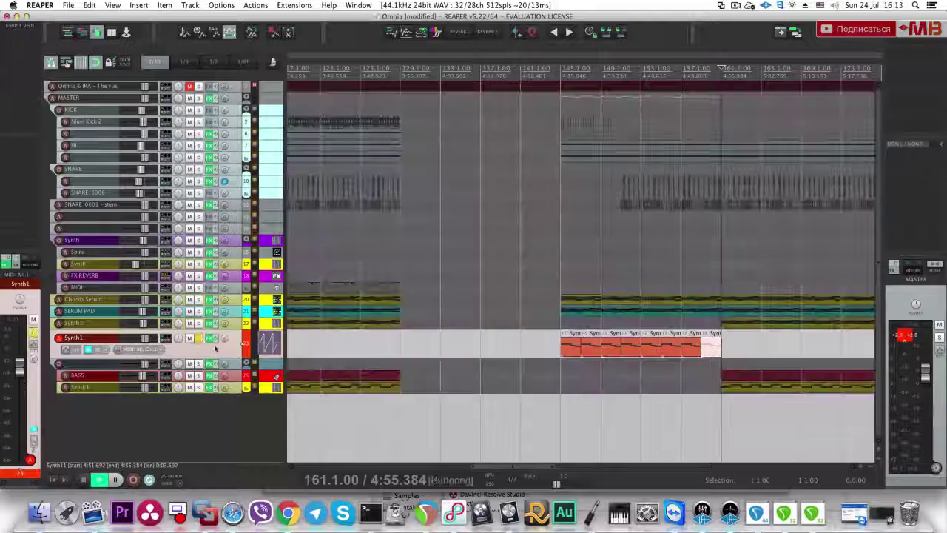
key(space)
click(555, 344)
key(space)
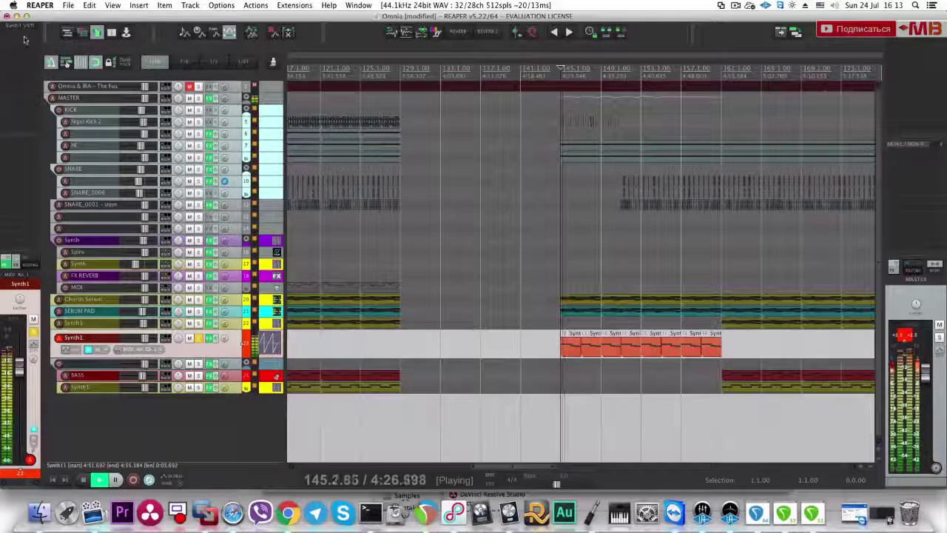
Step: Apply a low cut at about 72 Hz to the soloed Synth1 track with FabFilter Pro-Q 2
click(11, 33)
drag(50, 147, 117, 173)
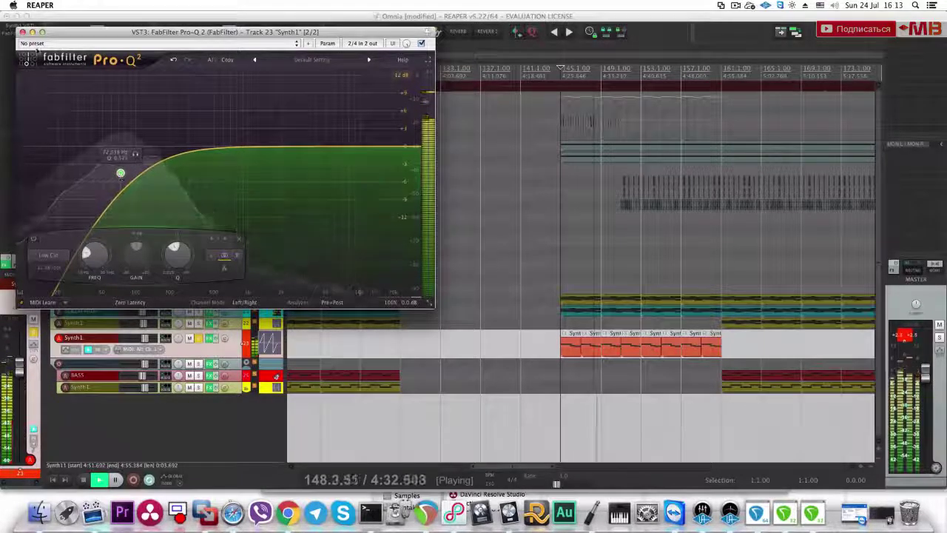
click(22, 32)
Step: Unsolo the Synth1 track and compare the mix from bar 145 with the soloed reference track
key(space)
click(198, 338)
key(space)
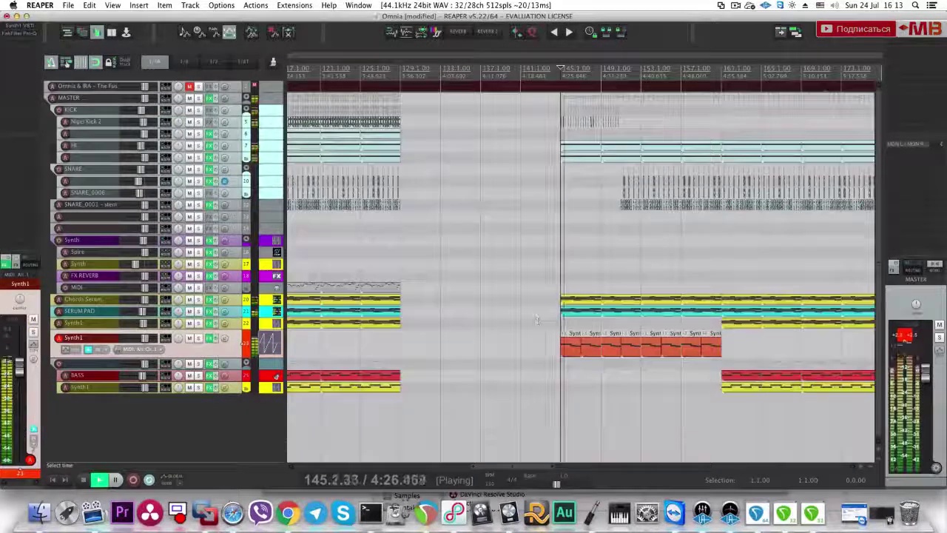
click(198, 87)
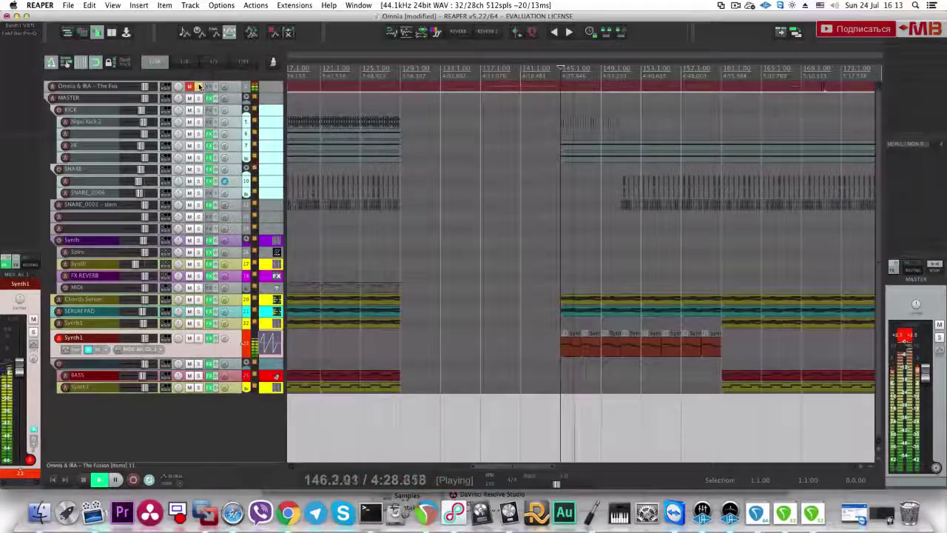
key(space)
click(198, 87)
Step: Copy the VolumeShaper effect from the yellow Synth1 track to the orange-red Synth1 track
click(95, 323)
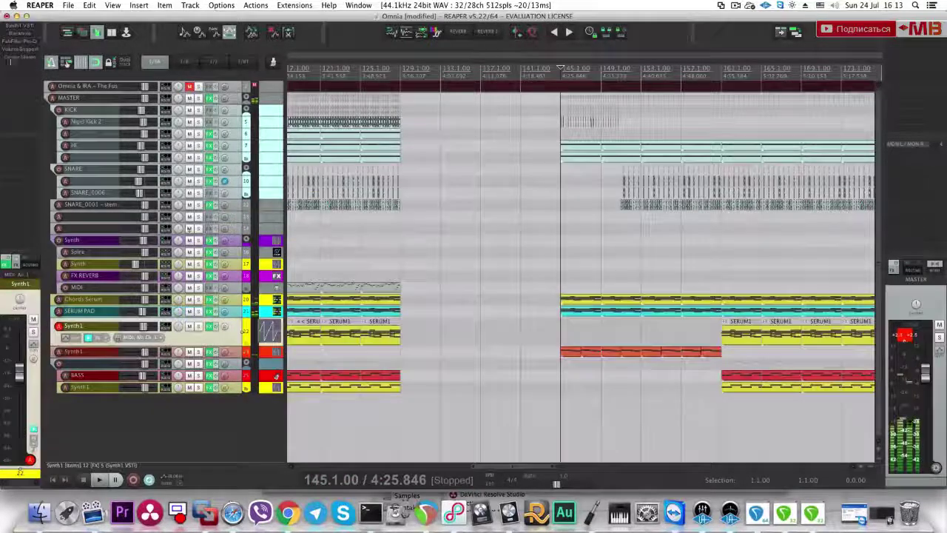
drag(29, 57, 252, 304)
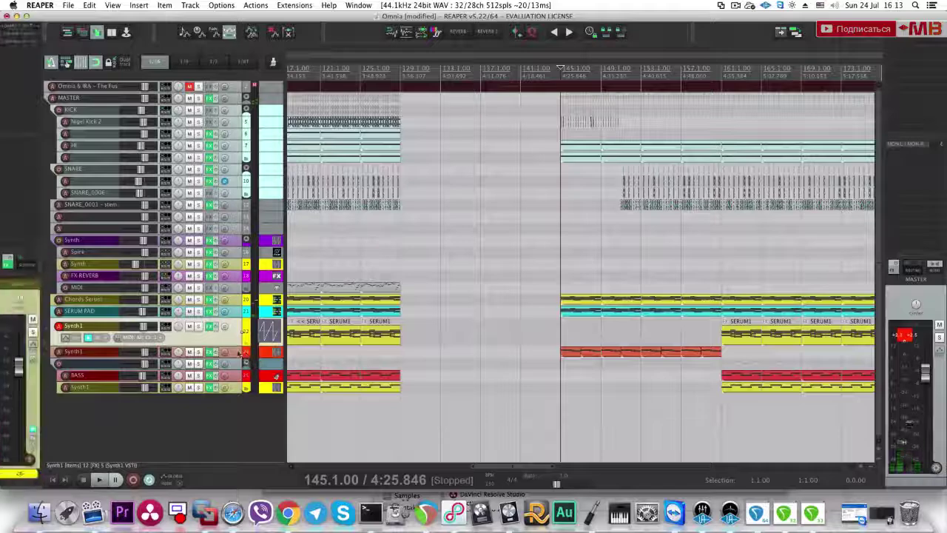
click(148, 352)
Step: Play the mix from bar 145, switching the reference track's solo on and off to compare the two
key(space)
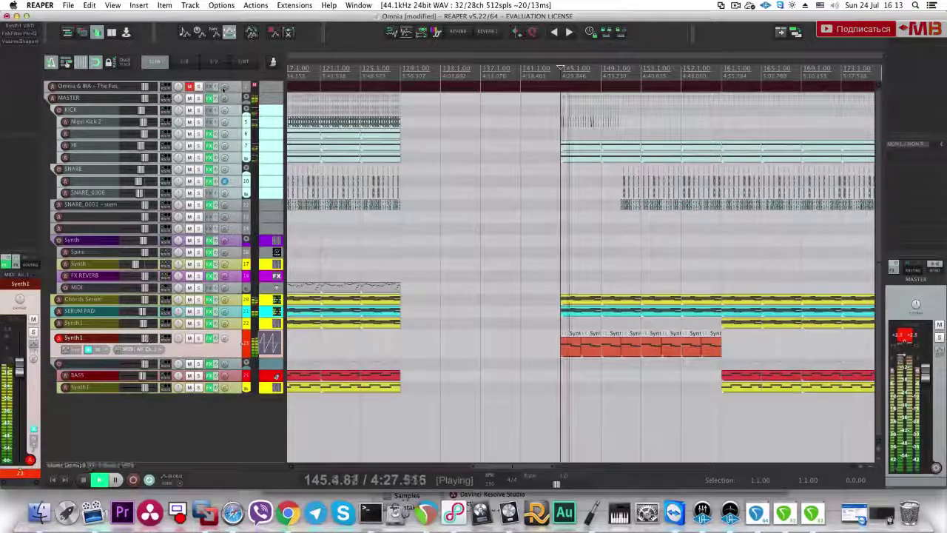
click(199, 87)
click(199, 86)
click(198, 87)
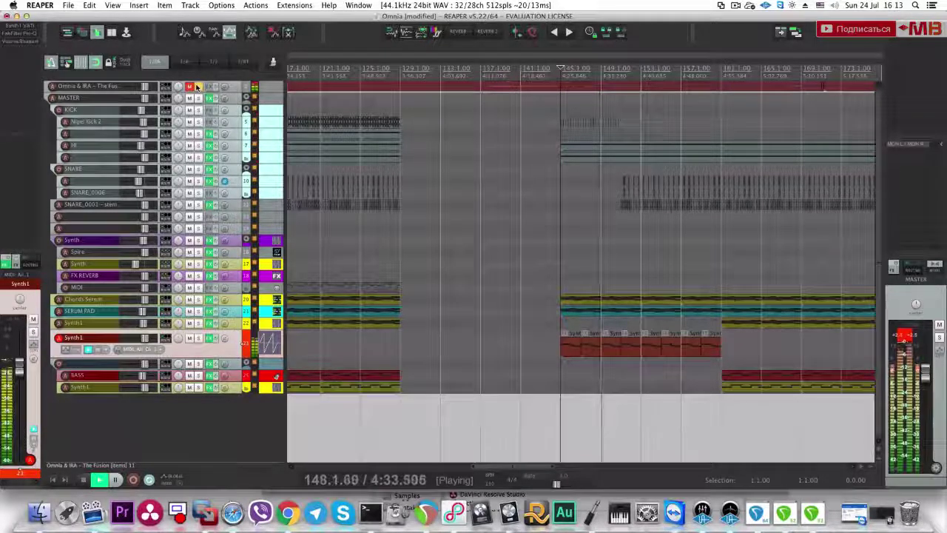
click(198, 88)
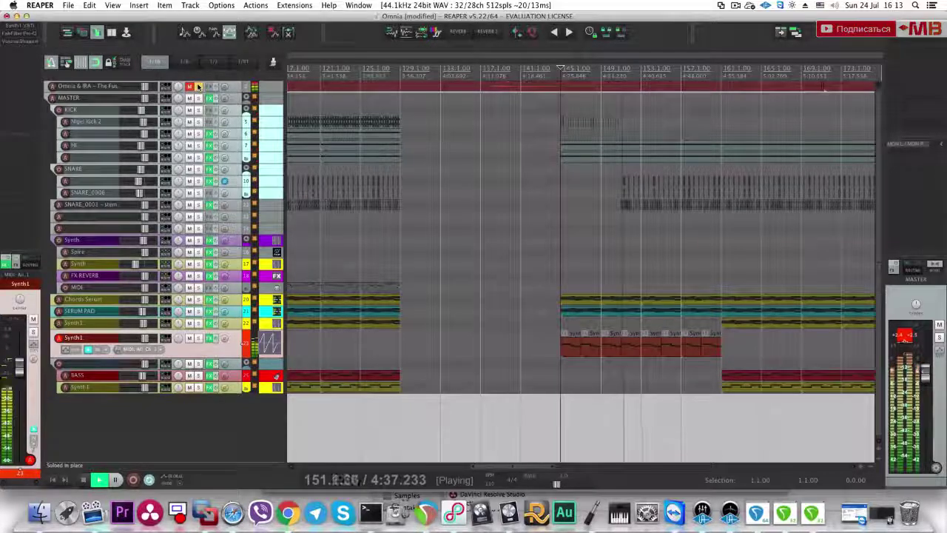
Step: Delete the snare clips in bars 151 to 153 and extend the kick pattern over them by duplicating the preceding two bars
scroll(598, 180, up, 3)
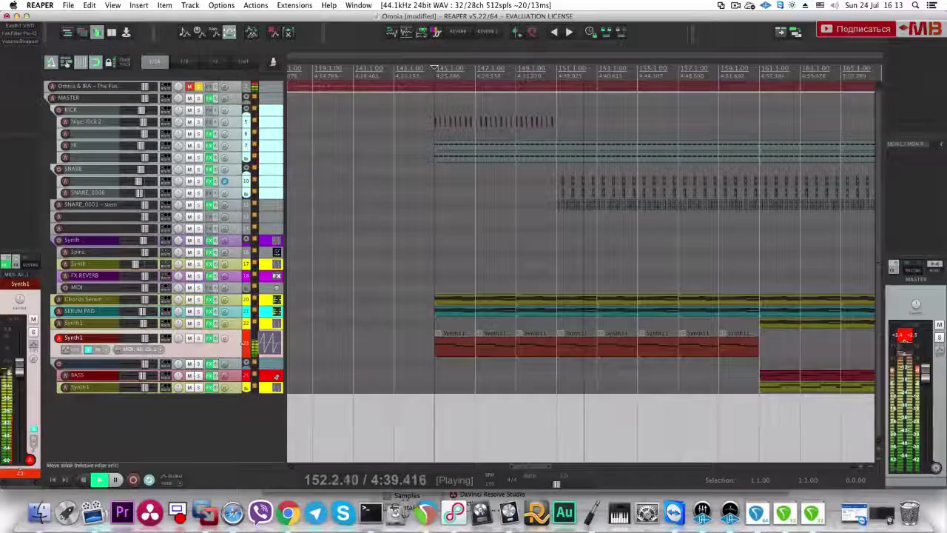
drag(560, 177, 596, 215)
key(Delete)
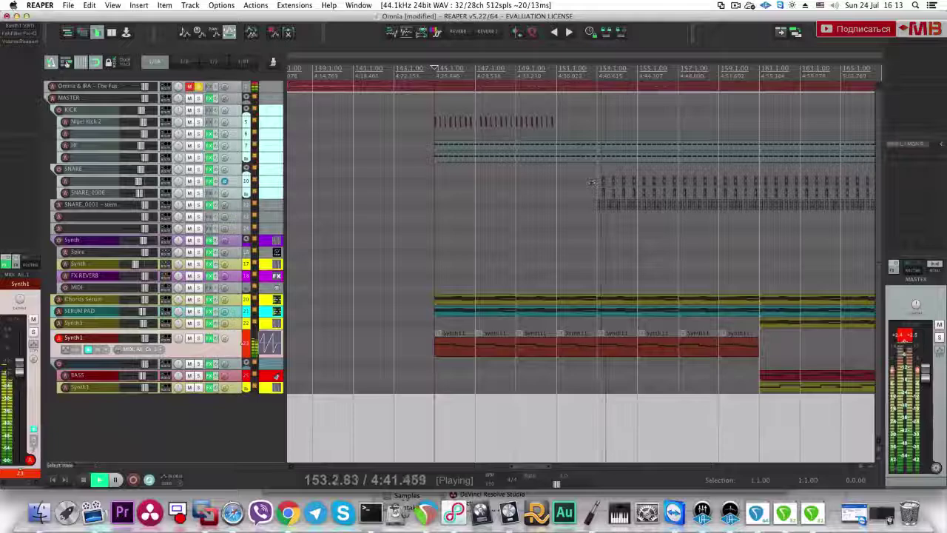
drag(560, 115, 519, 133)
key(super+d)
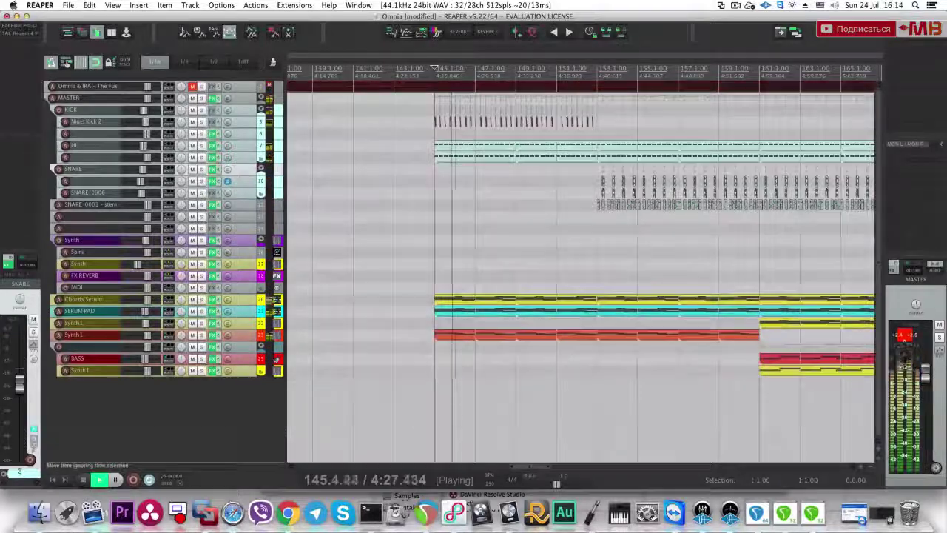
Step: Audition the SERUM PAD and Chords Serum tracks in solo from bar 145
click(201, 312)
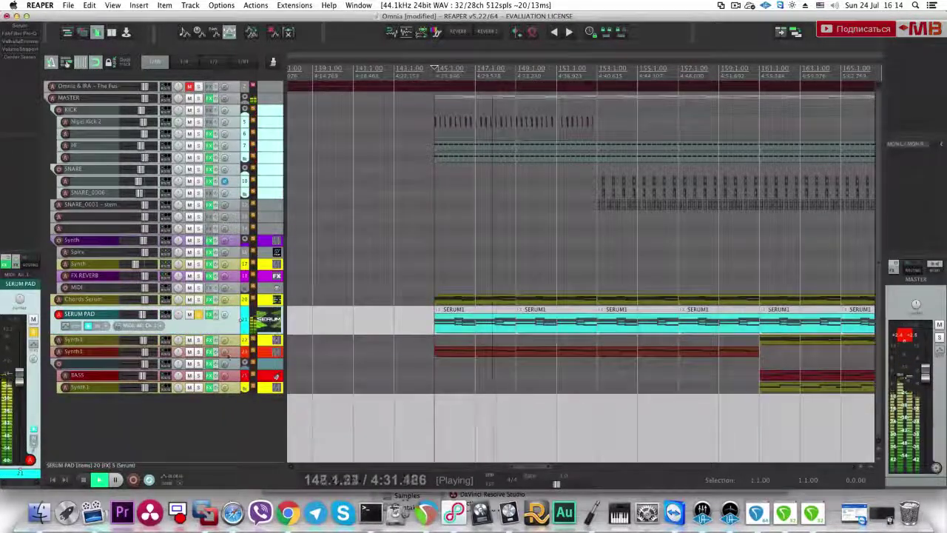
click(199, 340)
key(space)
click(201, 299)
click(205, 301)
key(space)
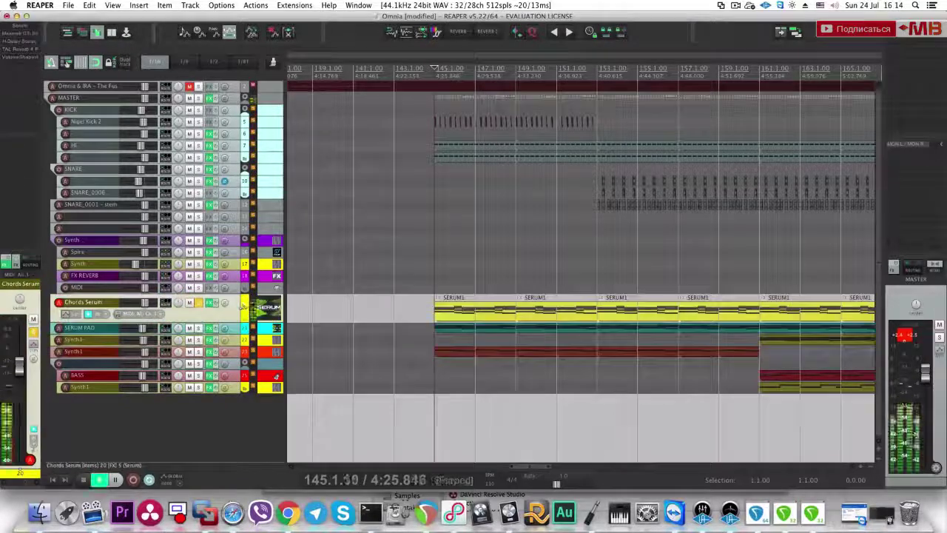
Step: Add the VST effect Decimort 2 from D16 Group to the Chords Serum track
click(27, 68)
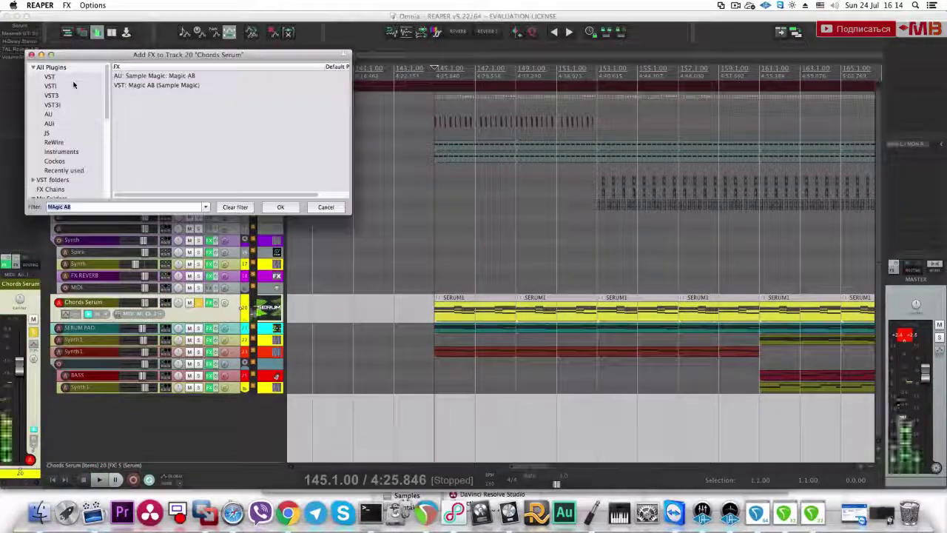
text(D16)
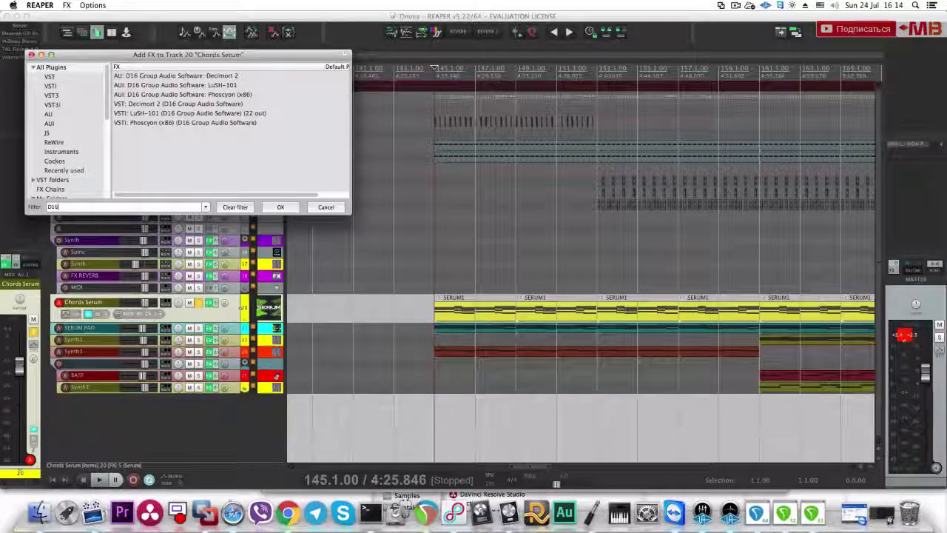
click(244, 104)
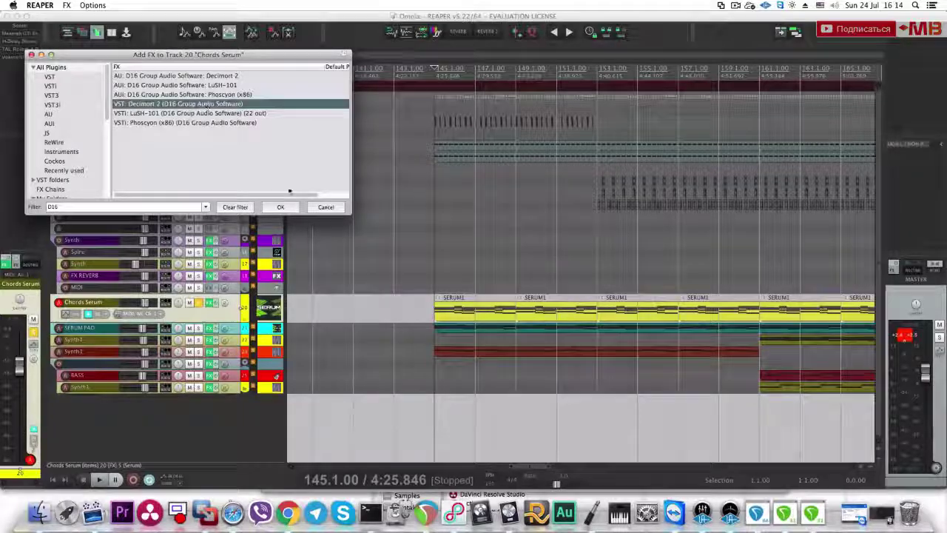
click(282, 206)
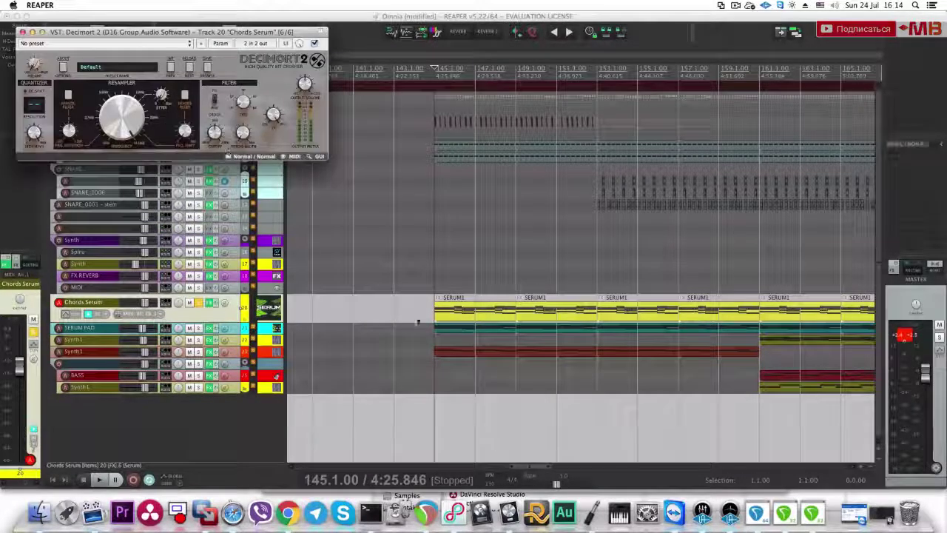
Step: Lower the resampler frequency in Decimort 2 while the chords play from bar 145
click(440, 311)
key(space)
click(130, 146)
drag(130, 146, 112, 129)
click(23, 33)
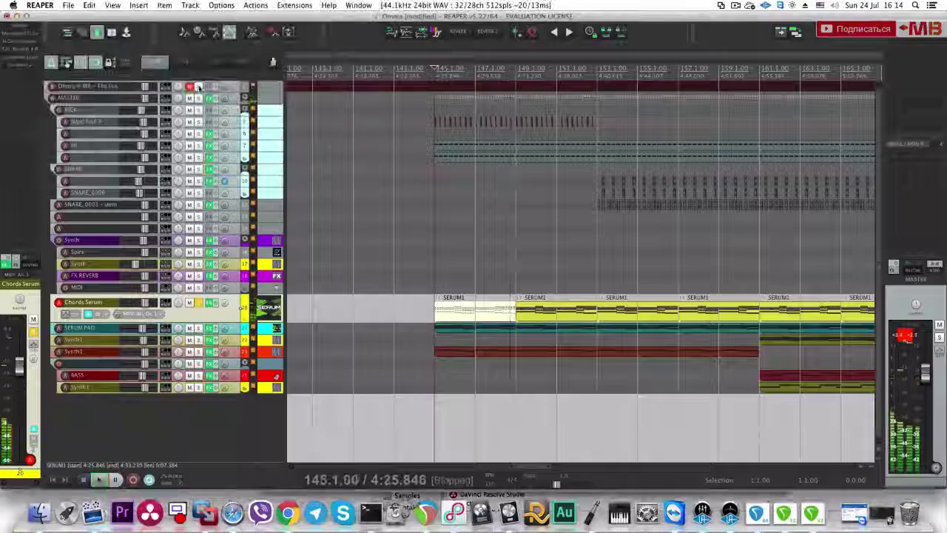
Step: Listen to the soloed reference track from bar 145 and in the break around bar 139
click(393, 263)
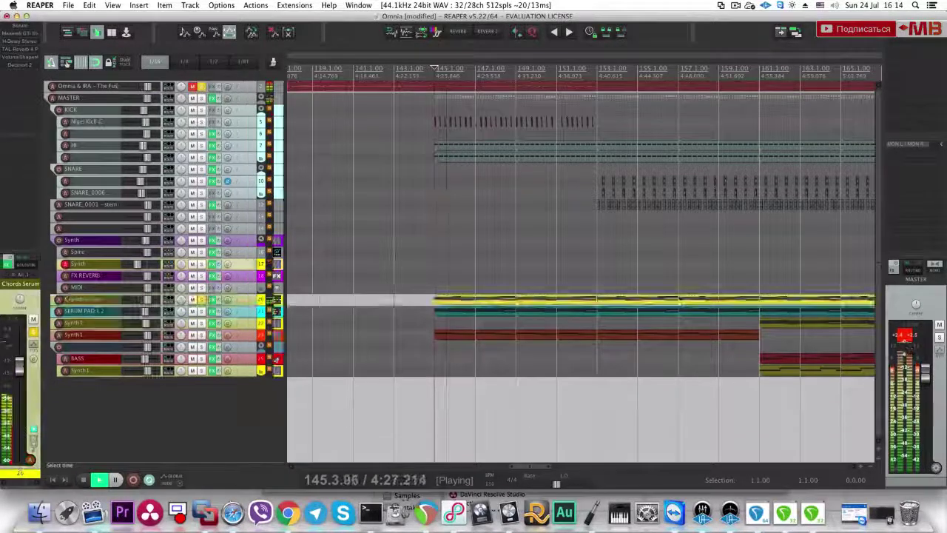
click(354, 263)
scroll(354, 265, down, 1)
click(541, 277)
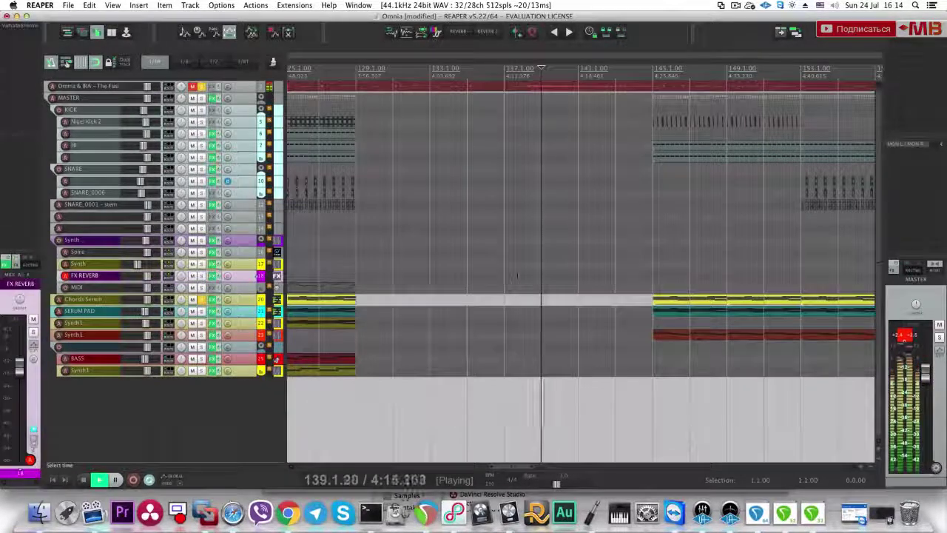
click(505, 285)
click(541, 276)
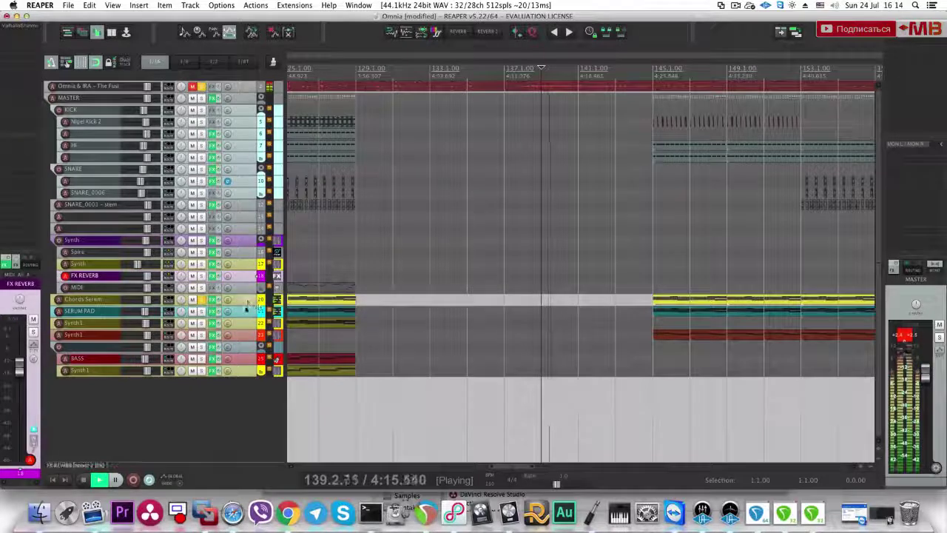
Step: Select the Chords Serum track and play it with the reference track from about bar 143 and from bar 145
click(241, 302)
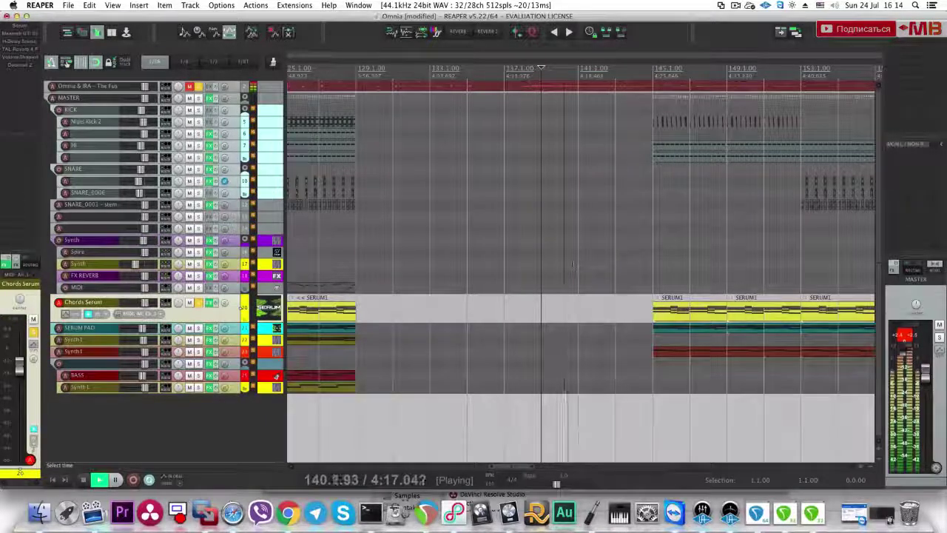
key(space)
click(618, 307)
key(space)
key(space)
click(652, 309)
key(space)
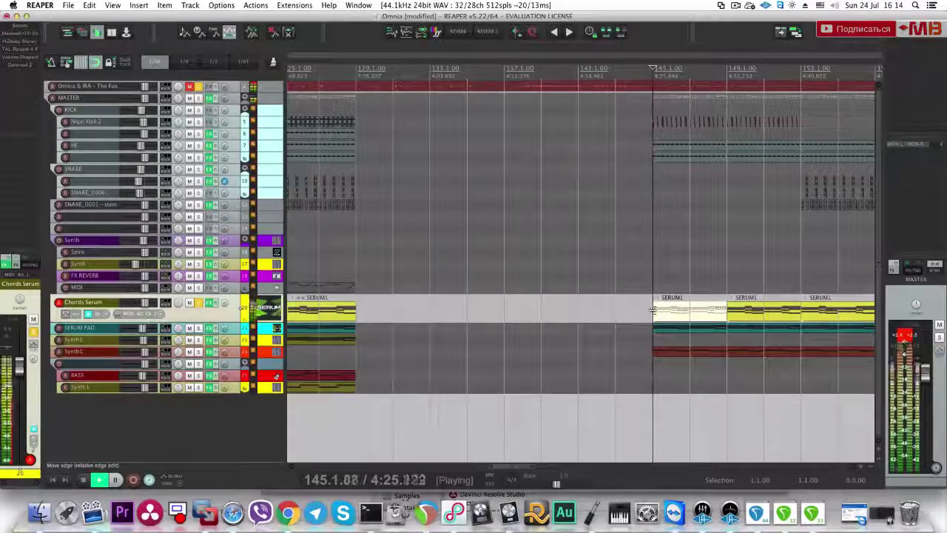
Step: Solo the Chords Serum track exclusively, taking the reference track out of solo
scroll(470, 287, down, 3)
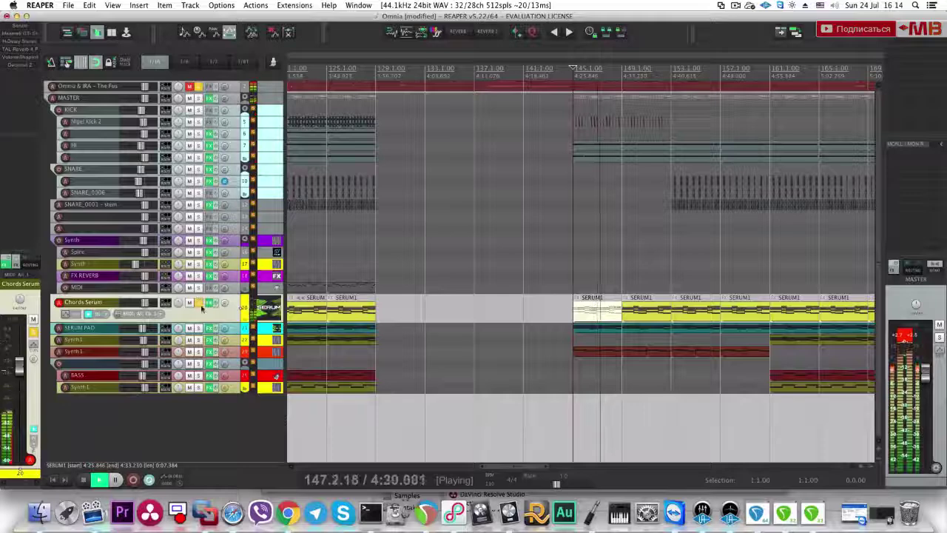
click(201, 304)
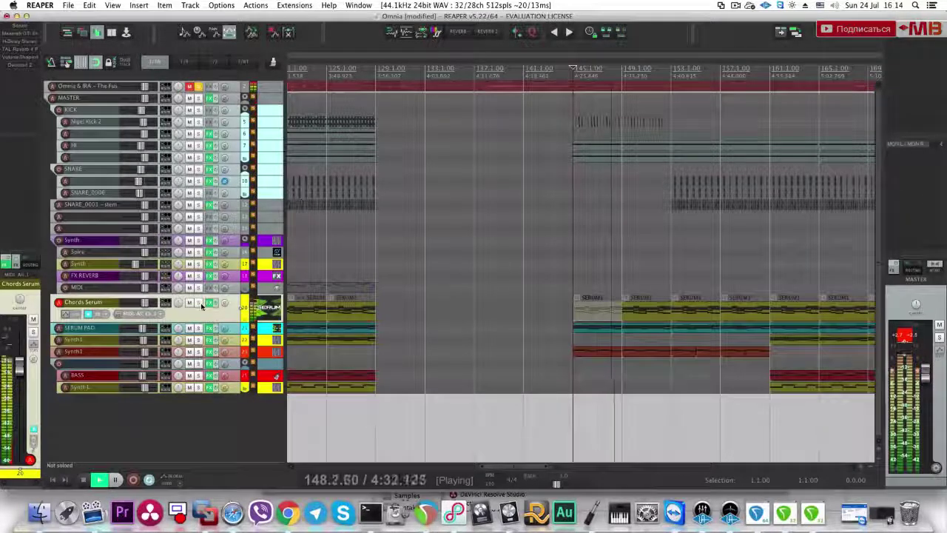
alt+super+click(201, 304)
key(space)
Step: Set the Decimort 2 resampler frequency on the Chords Serum track to 12841 Hz while listening from bar 145
click(20, 65)
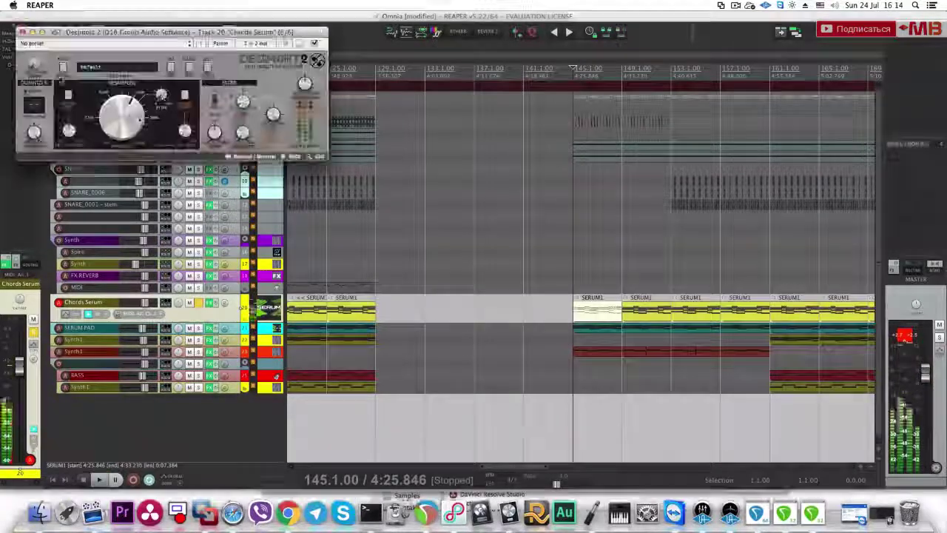
key(space)
drag(120, 106, 121, 108)
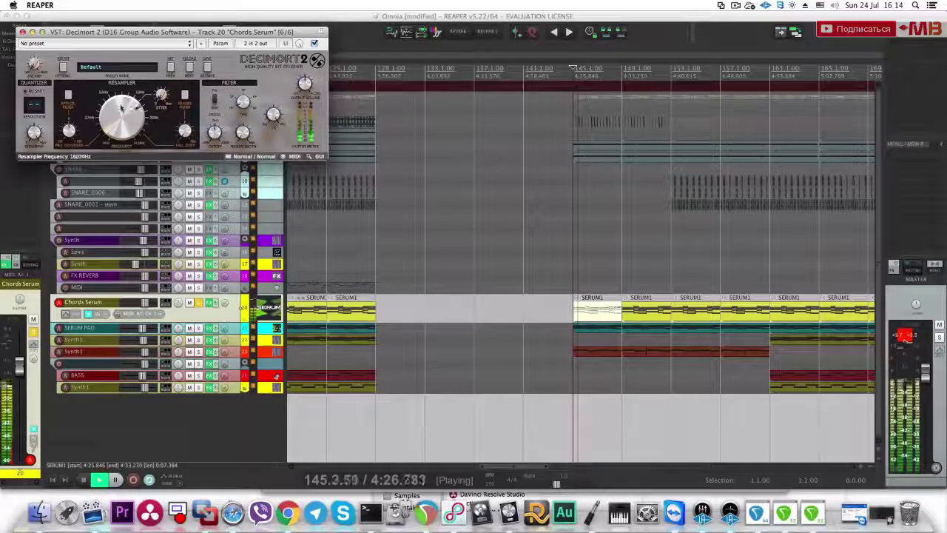
scroll(122, 109, down, 1)
scroll(122, 108, down, 2)
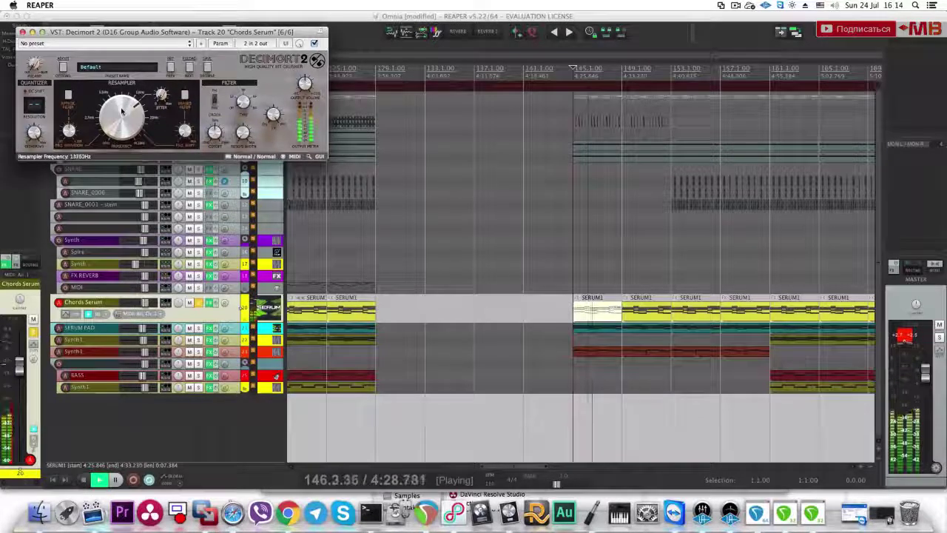
scroll(122, 109, down, 3)
key(space)
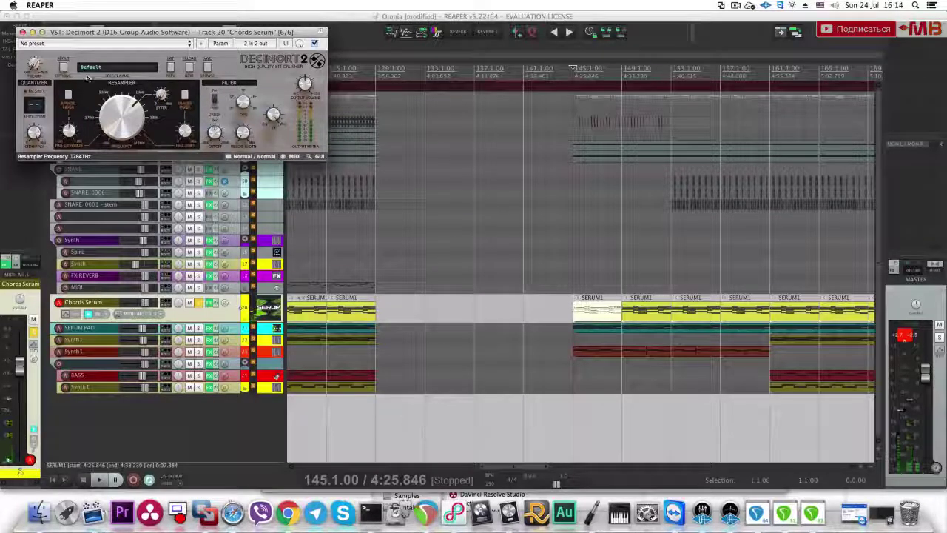
Step: Listen to Chords Serum from bar 145, take it out of solo and close its Decimort 2 window
click(23, 33)
click(30, 73)
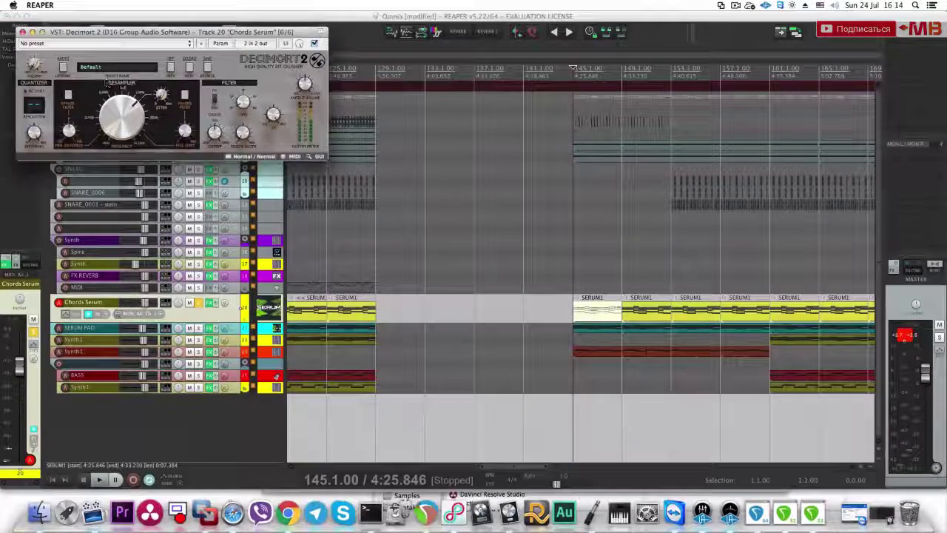
key(space)
scroll(134, 116, down, 1)
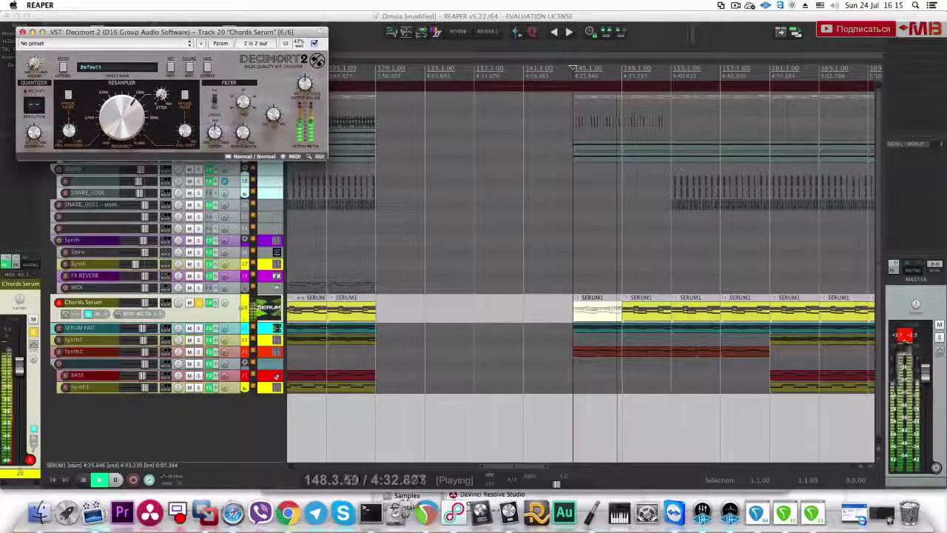
click(196, 302)
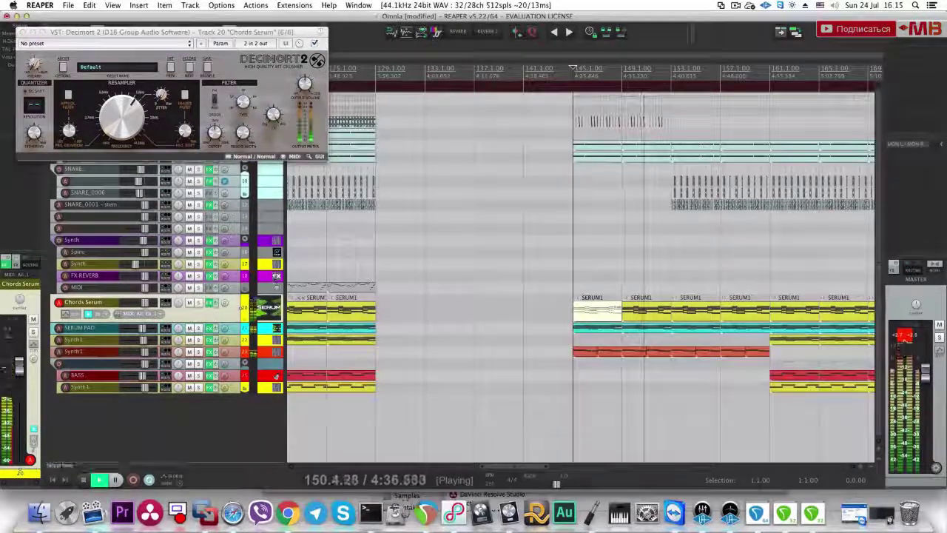
click(23, 33)
Step: Delete the Nigel Kick 2 hits from bar 151 onward
scroll(698, 193, up, 2)
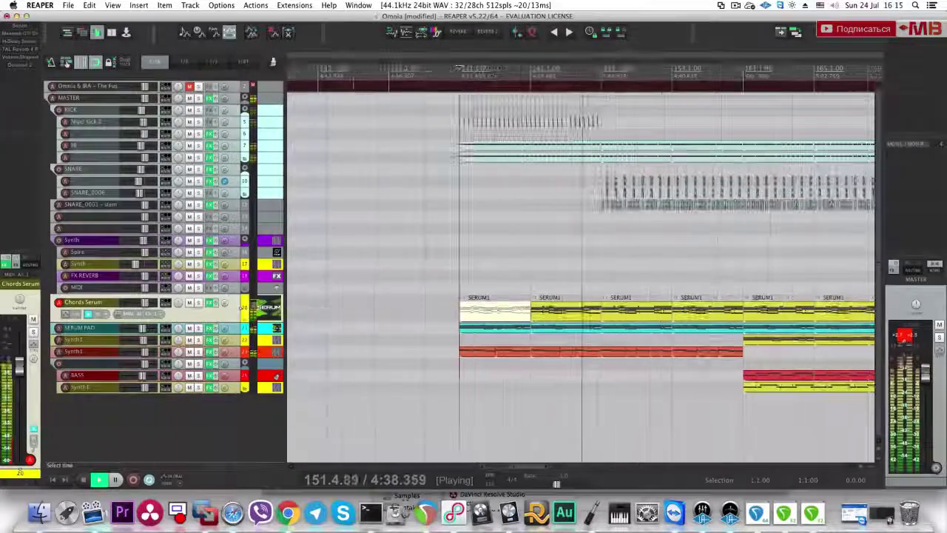
key(space)
scroll(698, 193, up, 2)
scroll(631, 177, up, 2)
click(653, 104)
key(space)
scroll(653, 104, up, 3)
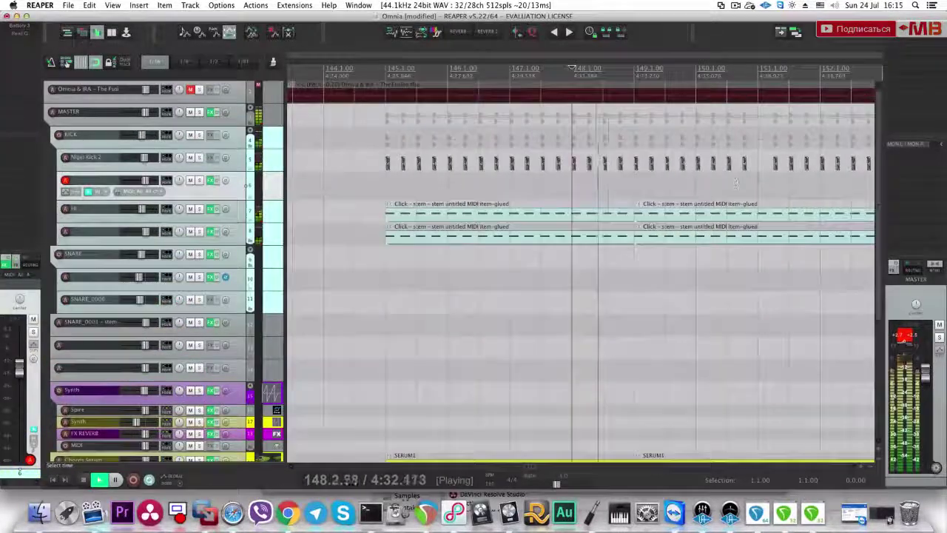
scroll(733, 187, down, 2)
drag(760, 183, 684, 164)
key(Delete)
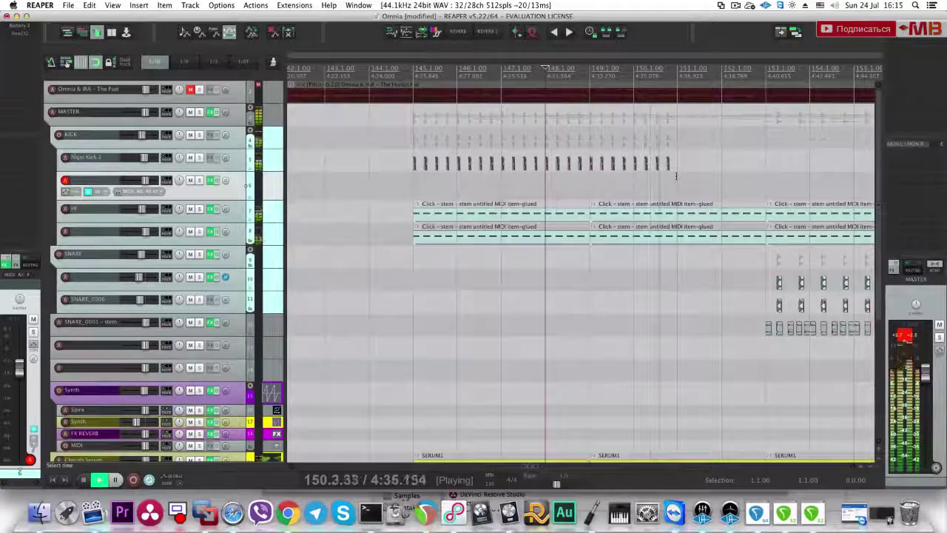
Step: Delete the remaining kick hits after bar 149 and the click clips between bars 149 and 161 on HI and the track below it
key(space)
click(670, 212)
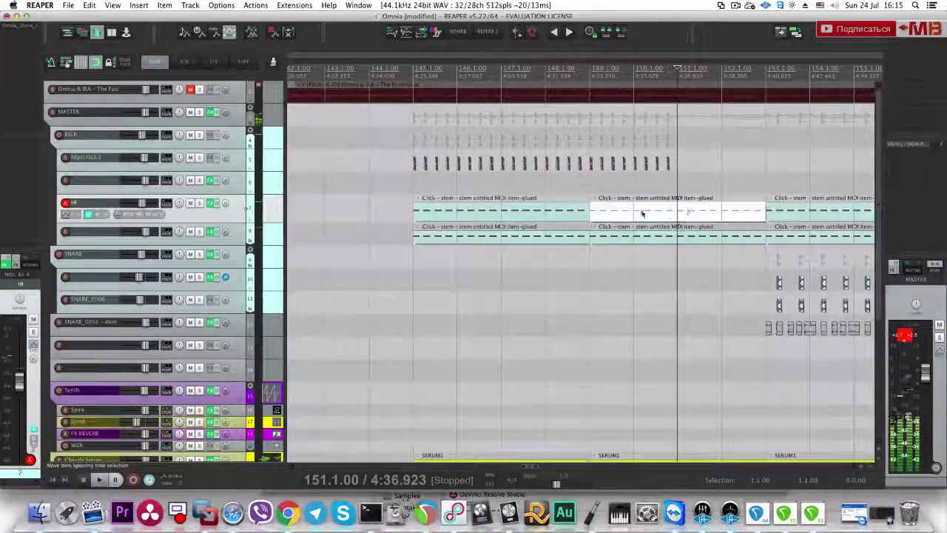
click(422, 212)
key(space)
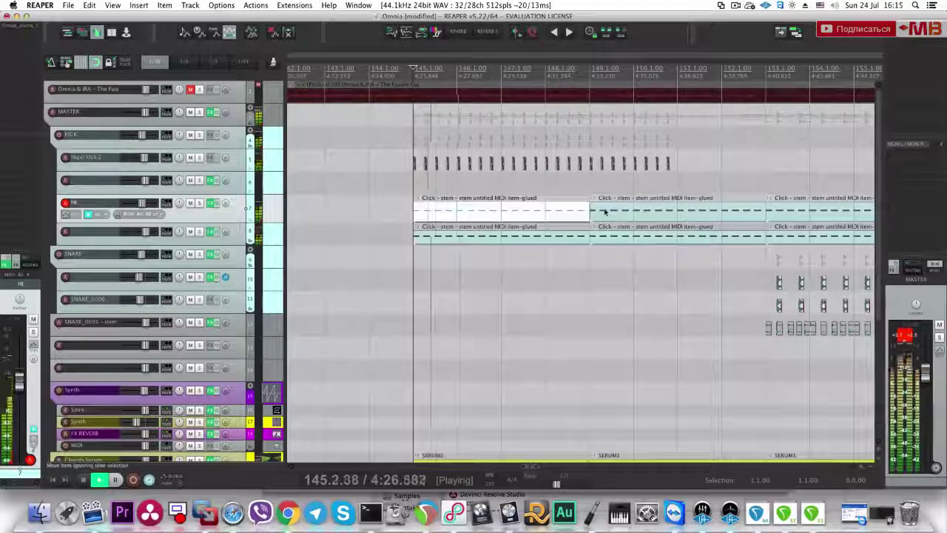
click(604, 210)
shift+click(608, 232)
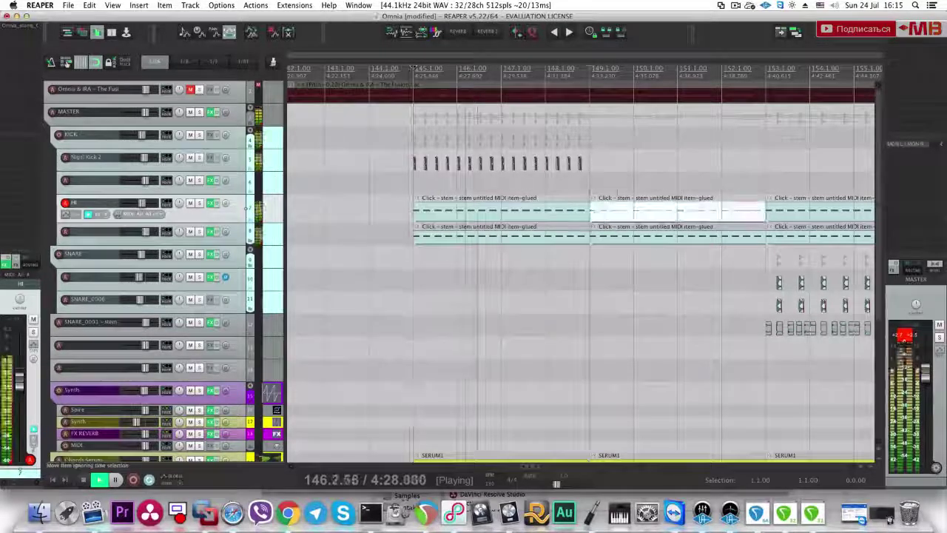
key(Delete)
scroll(682, 235, down, 5)
drag(614, 212, 688, 221)
key(Delete)
drag(612, 230, 682, 239)
key(Delete)
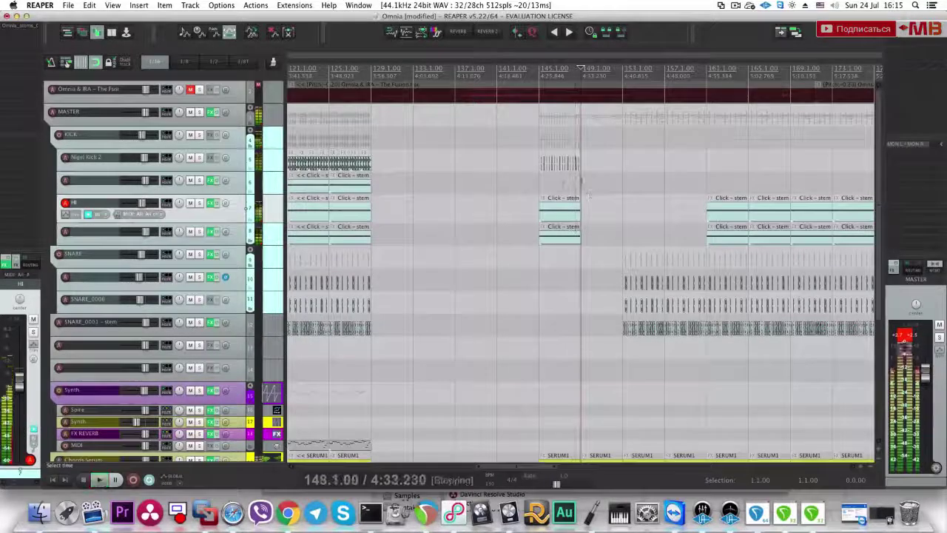
Step: Duplicate the kick hits and click clips of bars 145–149 twice, filling the section up to bar 157
drag(589, 194, 524, 228)
key(space)
key(super+d)
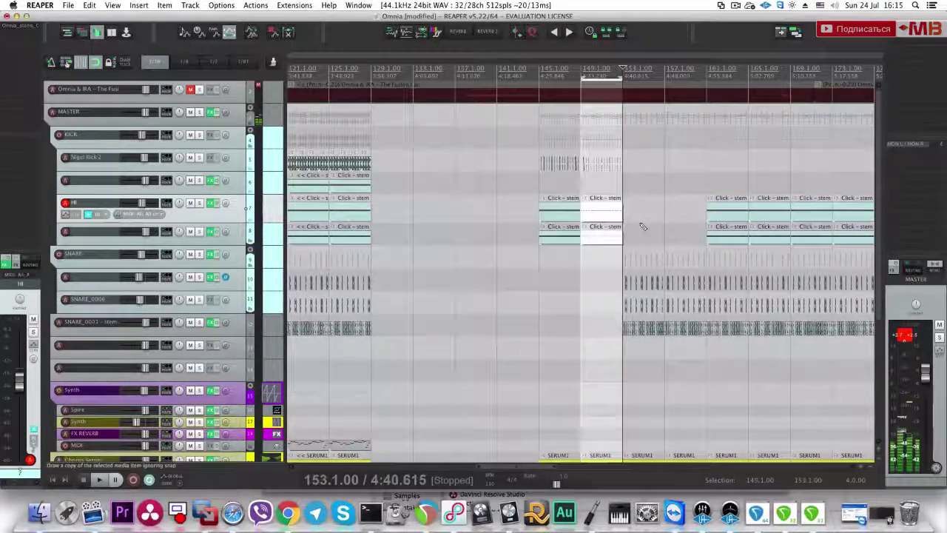
key(super+d)
scroll(704, 220, down, 3)
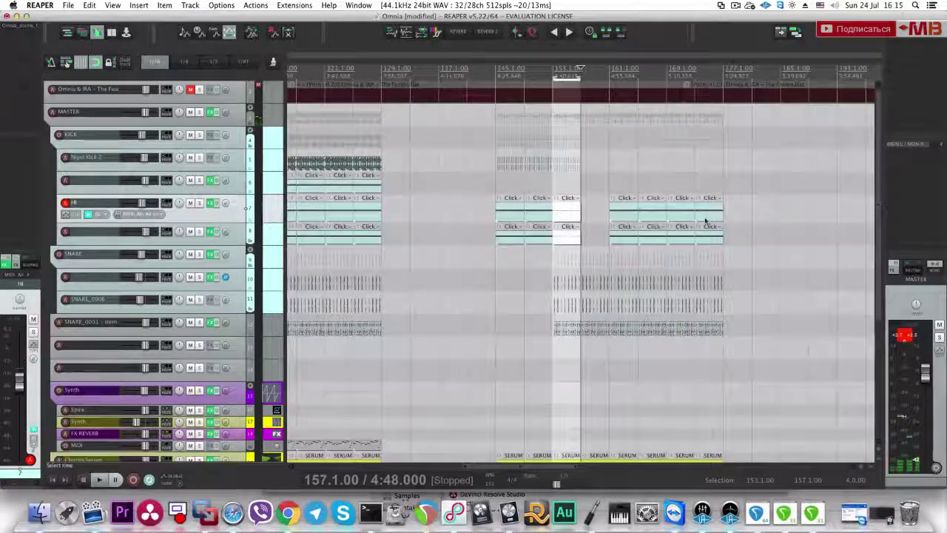
Step: Clear the click clips from bar 161 onward and the snare hits between bars 153 and 157
click(508, 235)
key(space)
scroll(648, 268, up, 3)
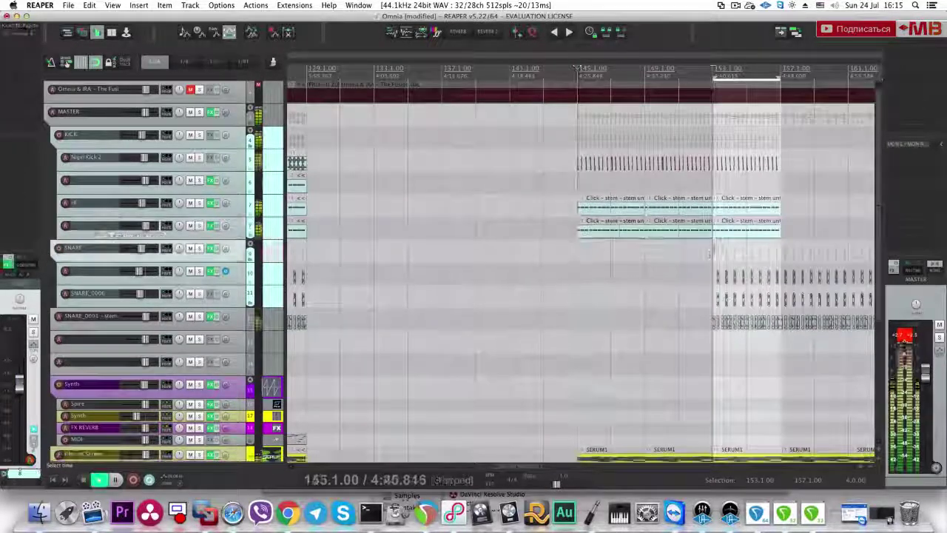
key(space)
key(space)
drag(568, 268, 634, 342)
Step: Play the drums from bar 145 and compare them with the soloed Omnia & IRA reference track
click(478, 263)
key(space)
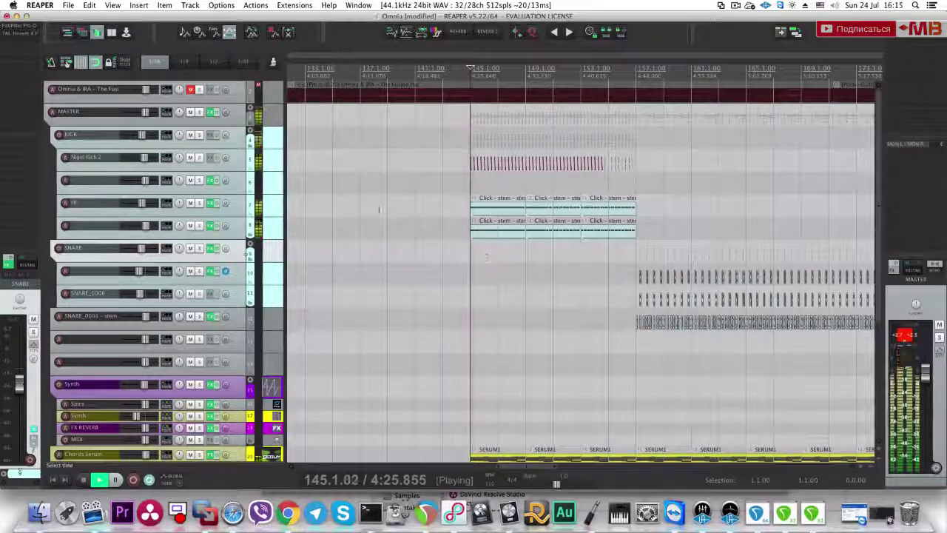
click(198, 90)
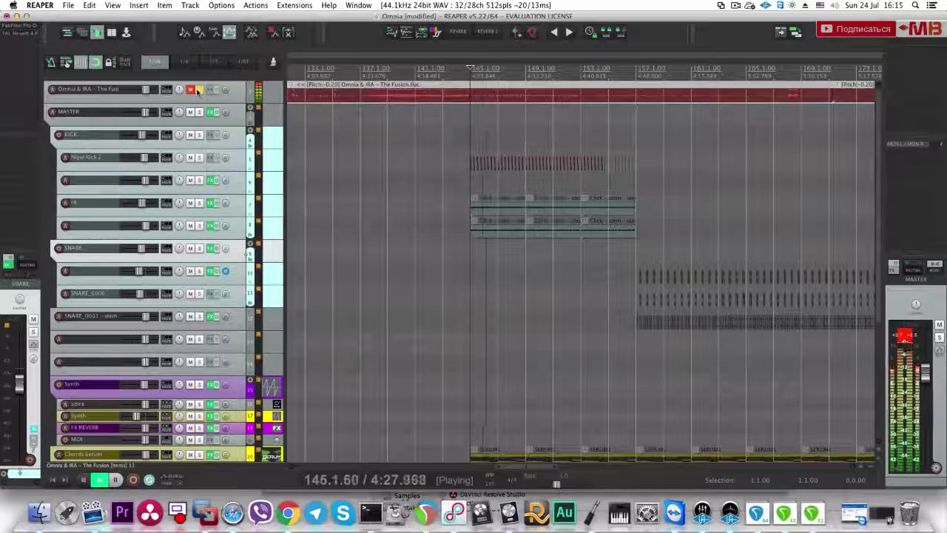
click(199, 90)
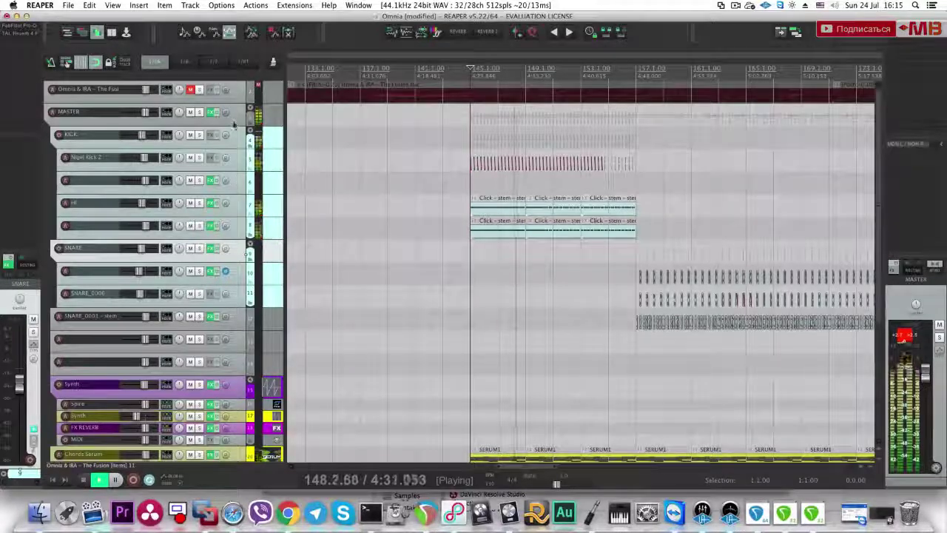
click(198, 90)
click(198, 90)
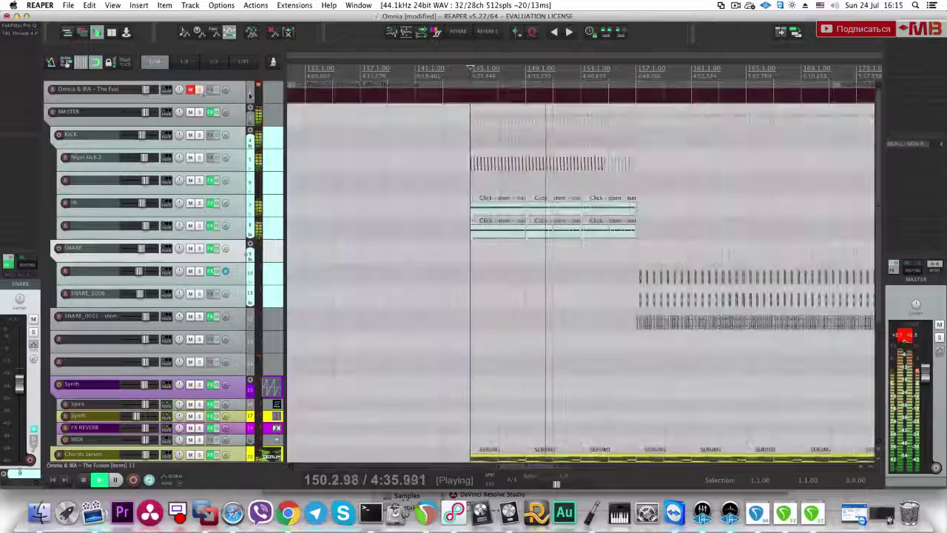
key(space)
Step: Copy the click clip from the unnamed track below Nigel Kick 2 to bars 145–157 of the same track
scroll(475, 186, down, 4)
click(425, 191)
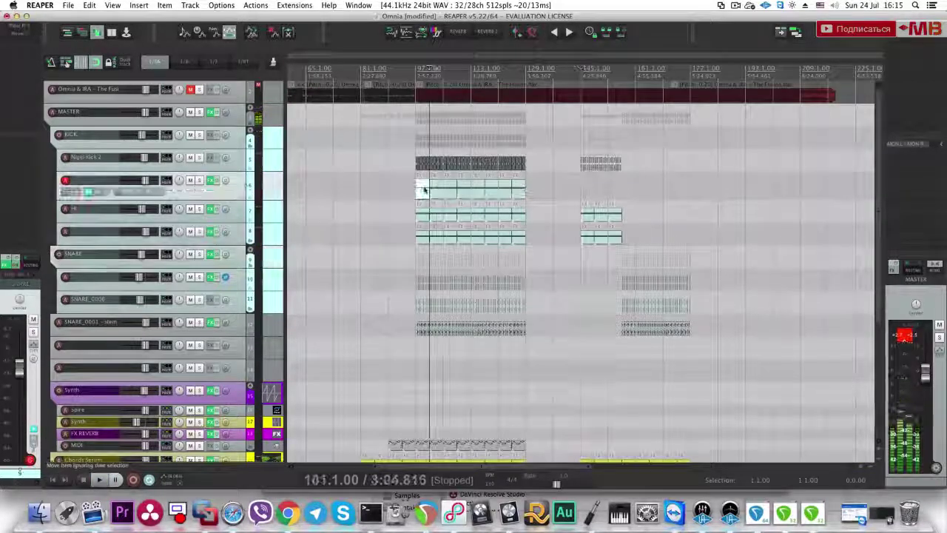
scroll(591, 192, up, 5)
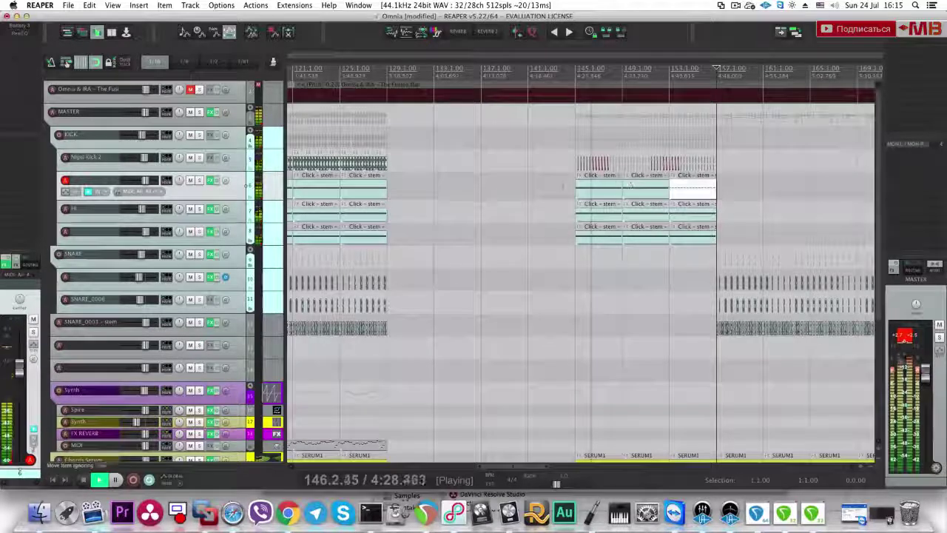
Step: Replay the section from bar 145 with the added click clips, switching the reference track's solo on and off to compare
click(574, 187)
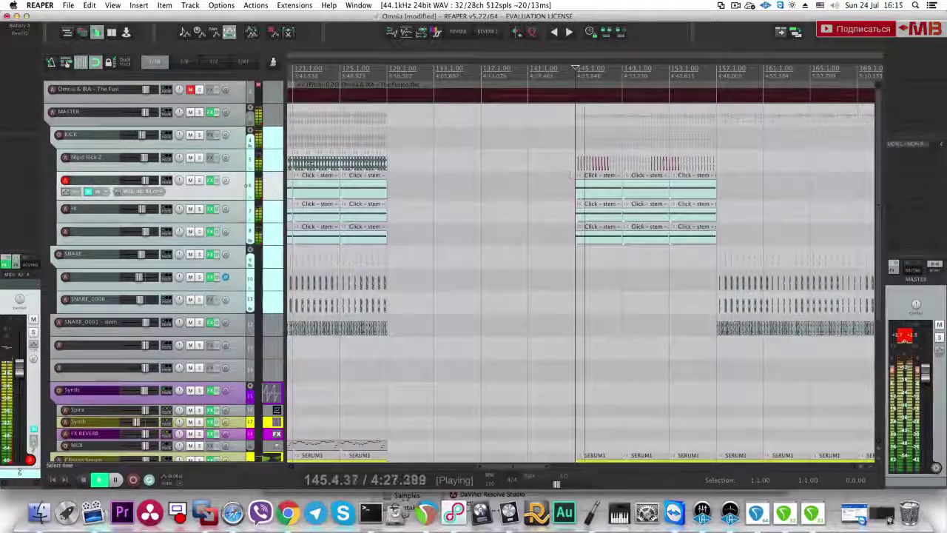
click(199, 89)
click(199, 90)
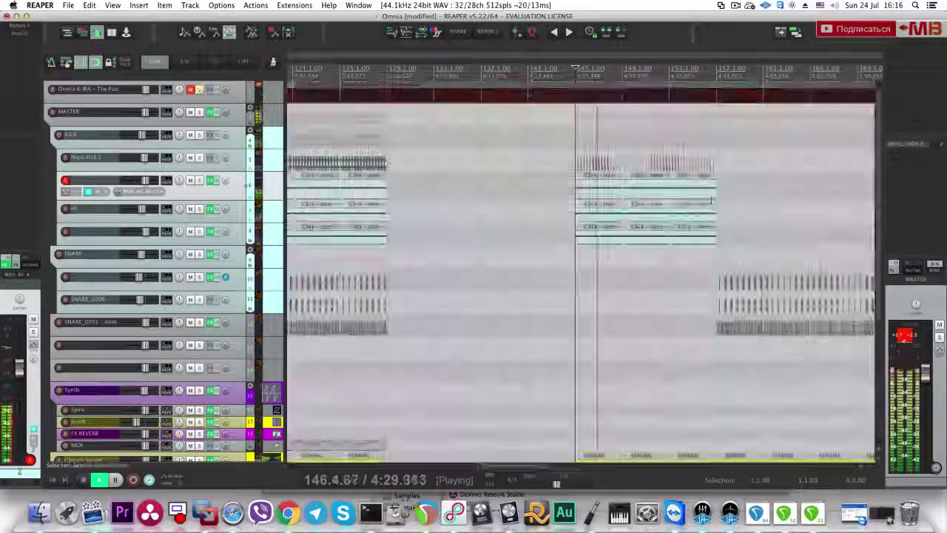
scroll(711, 199, down, 2)
key(space)
click(702, 211)
scroll(668, 235, down, 1)
scroll(577, 248, down, 2)
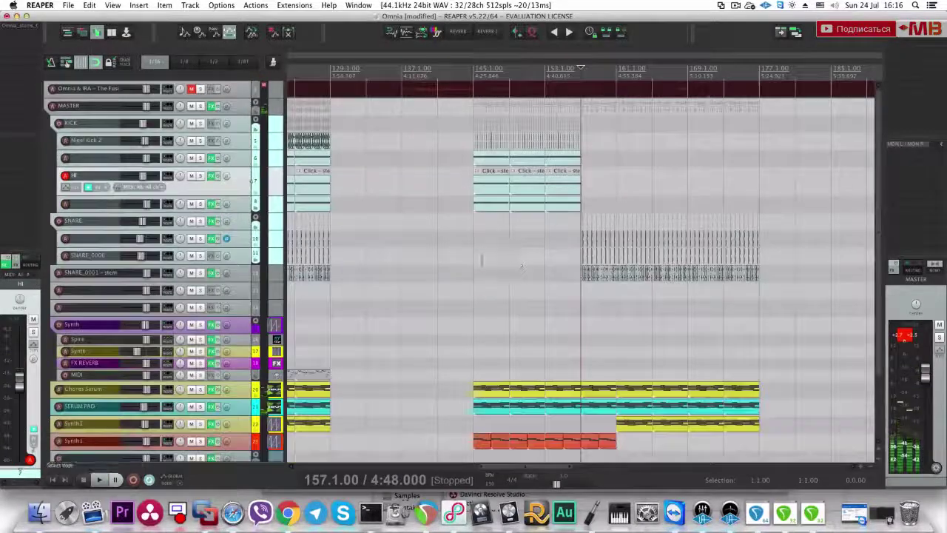
click(481, 259)
scroll(481, 259, down, 2)
scroll(523, 125, down, 1)
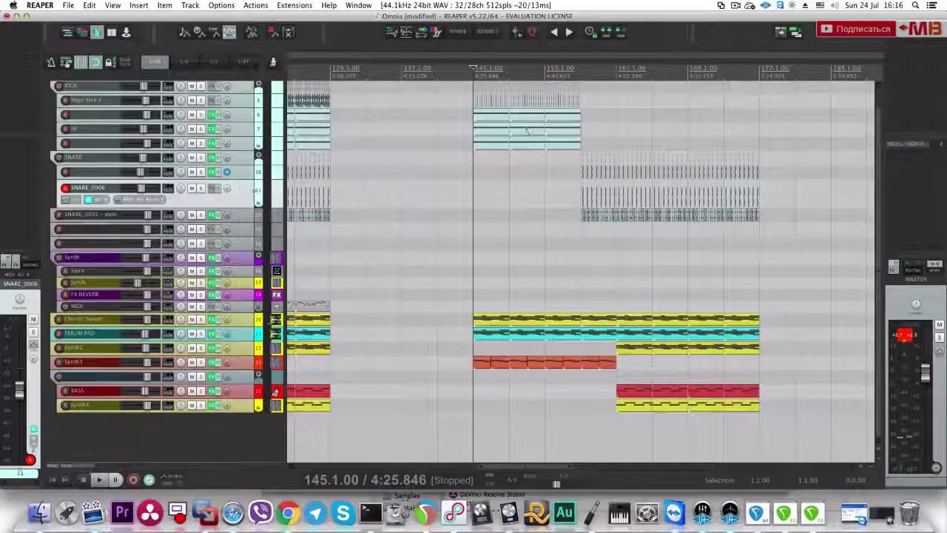
key(space)
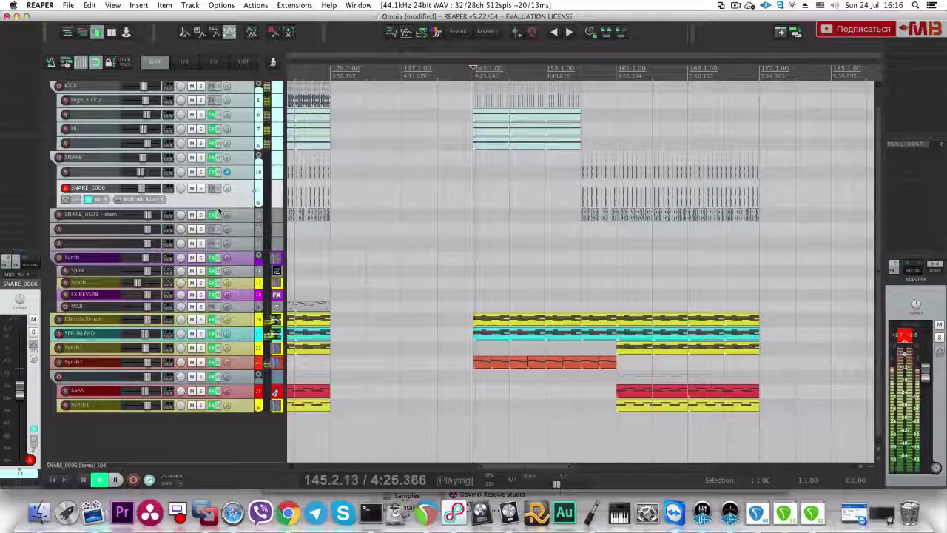
scroll(220, 190, up, 1)
click(192, 87)
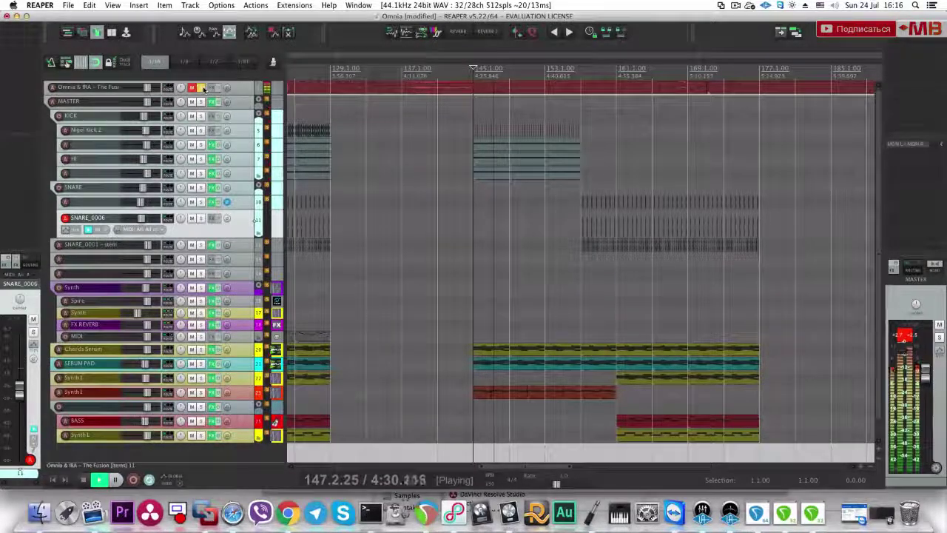
key(space)
click(201, 88)
scroll(247, 370, down, 1)
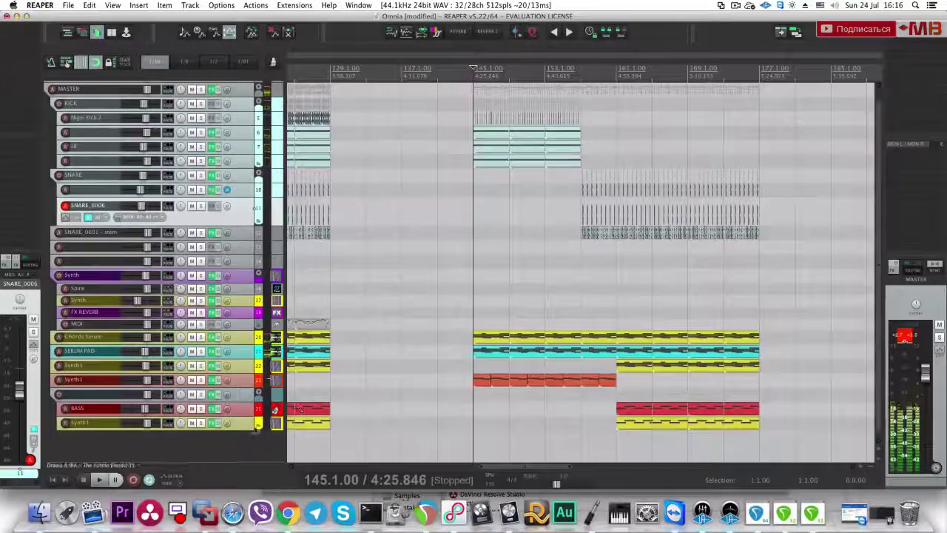
Step: Add a new track below the last Synth1 track and open the Samples/Voice folder in the Media Explorer
double_click(253, 441)
key(alt+super+x)
scroll(139, 387, down, 3)
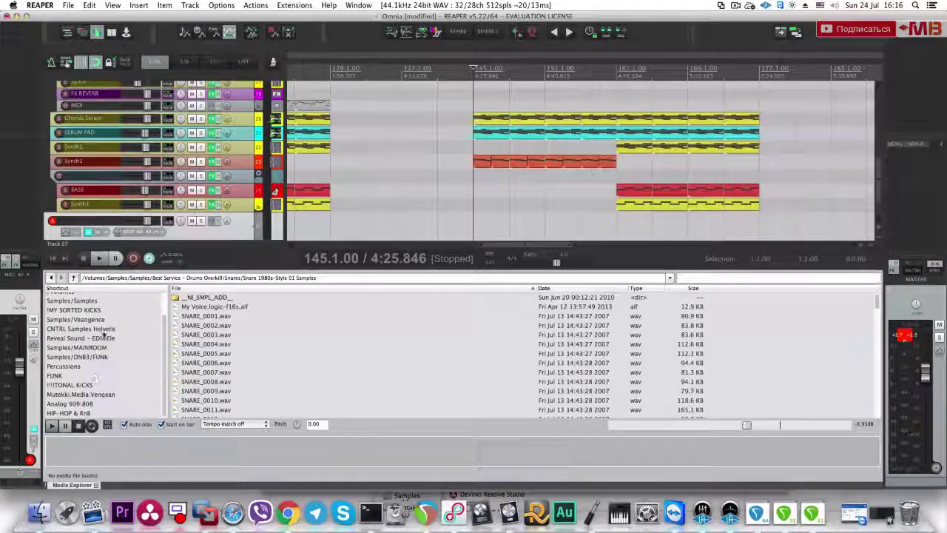
click(83, 301)
scroll(249, 356, down, 8)
double_click(209, 404)
key(Return)
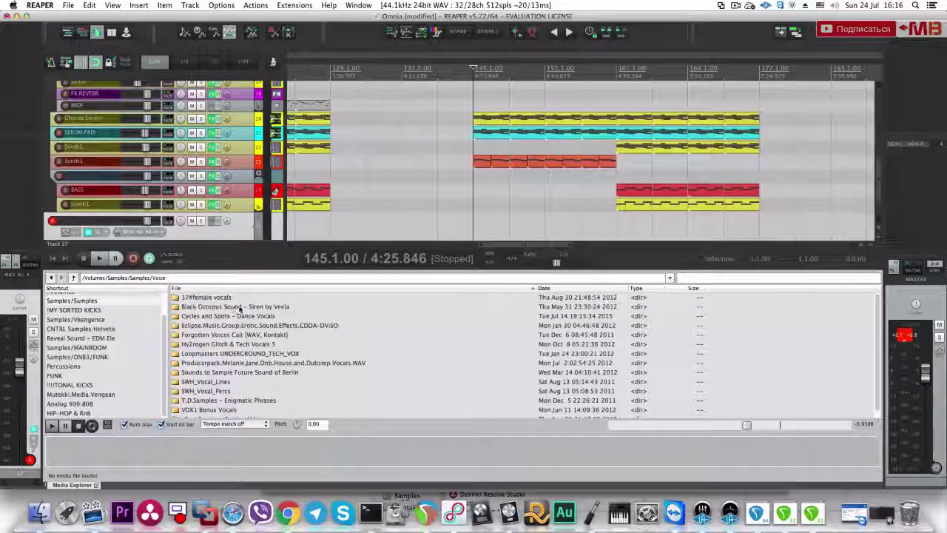
Step: Insert Siren_CEbDDb_128bpm_Adlib1.wav from Siren by Veela's CEbDDb folder on the new track at bar 145 and close the Media Explorer
double_click(219, 305)
double_click(211, 298)
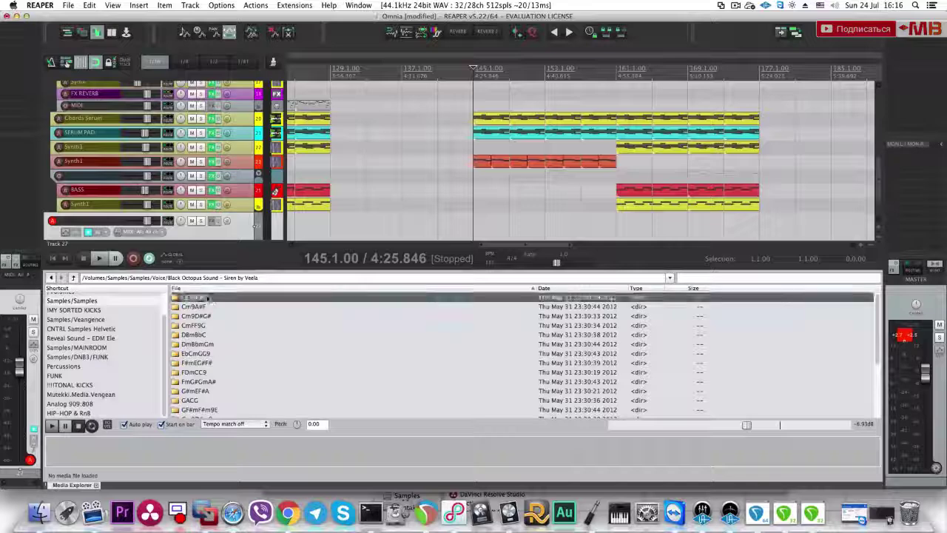
click(210, 298)
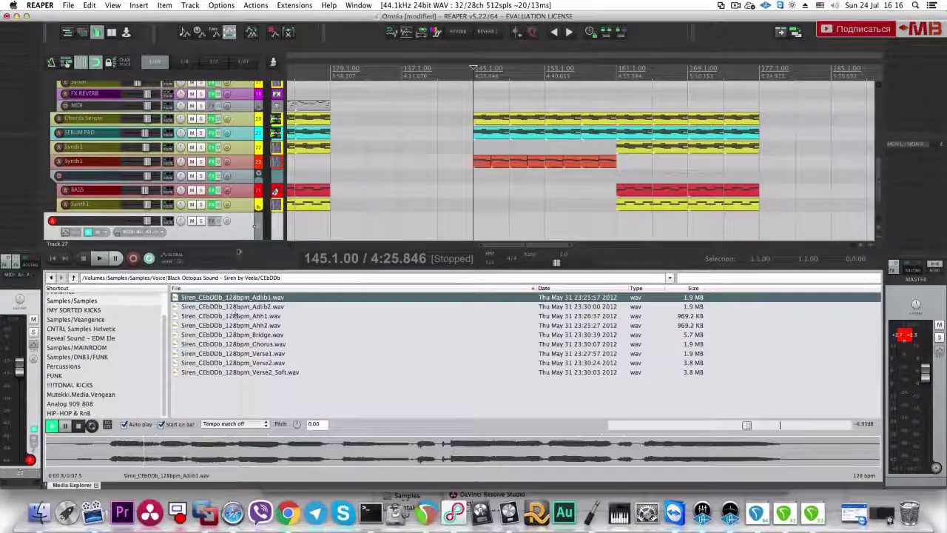
scroll(241, 241, down, 2)
drag(232, 296, 471, 204)
key(alt+super+x)
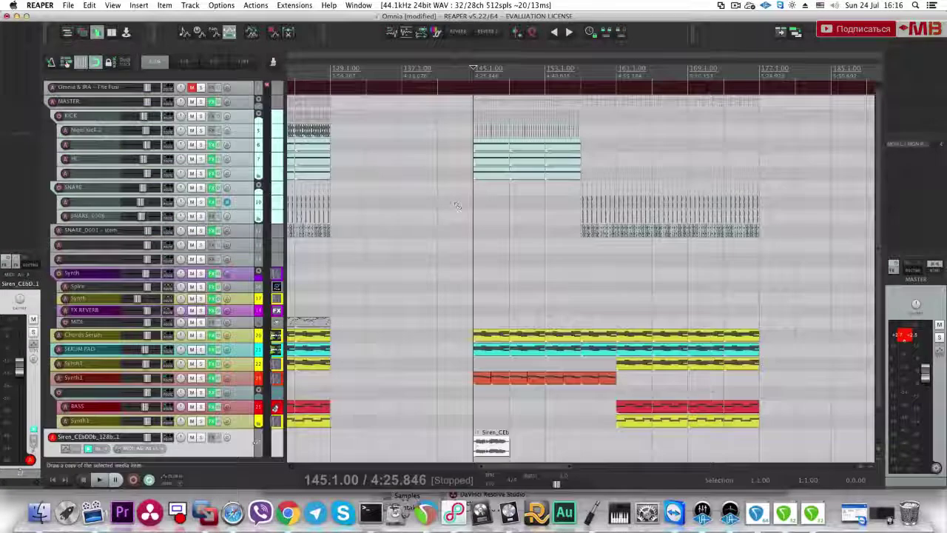
Step: Play the inserted vocal in the mix from bar 145 and compare it with the soloed reference track
key(space)
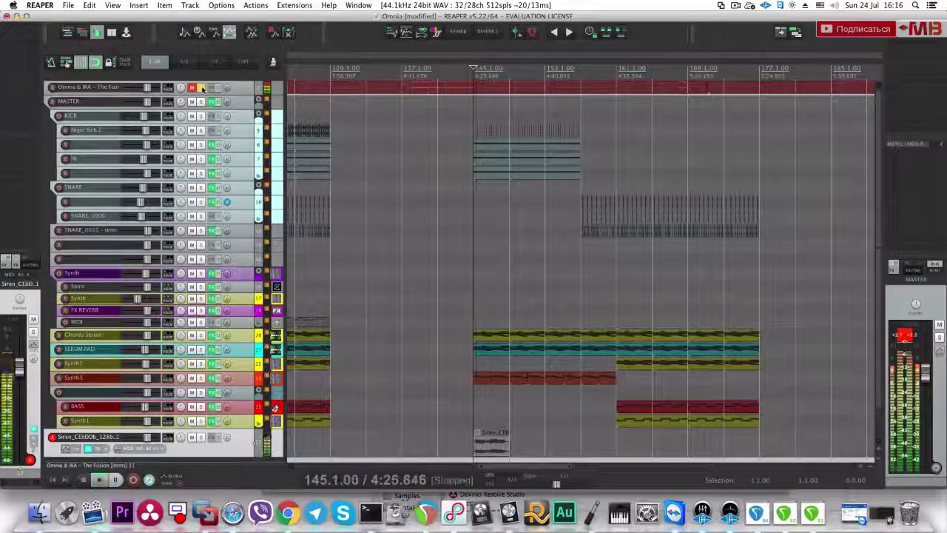
click(202, 88)
key(space)
key(space)
key(space)
Step: Solo the vocal track and slip the Adlib1 sample's audio earlier inside its clip starting at bar 145
click(201, 437)
scroll(582, 450, up, 4)
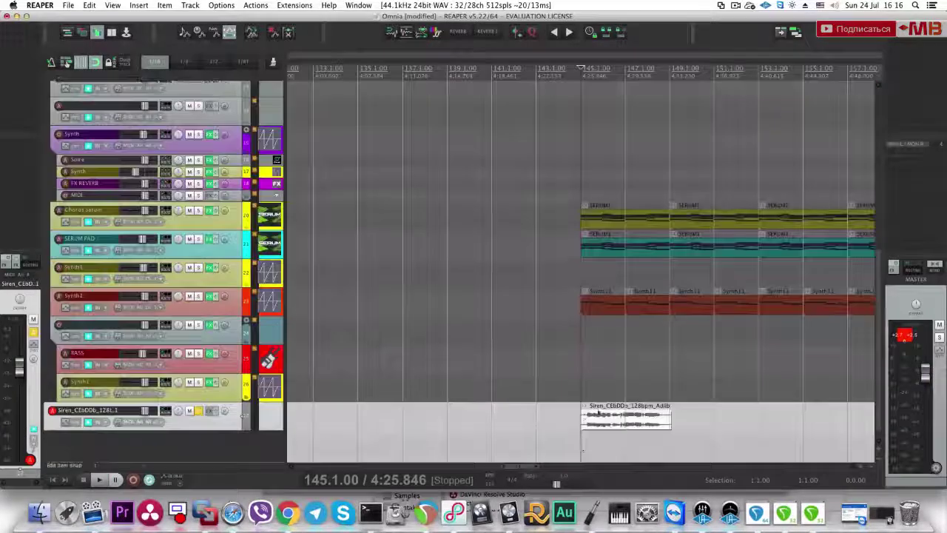
scroll(601, 416, up, 5)
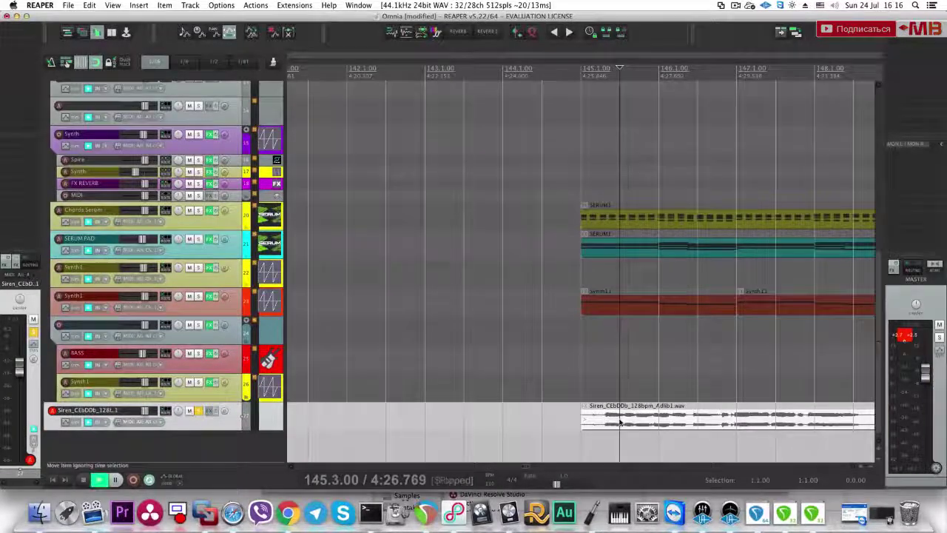
drag(666, 422, 601, 429)
key(space)
key(space)
click(592, 430)
scroll(593, 430, up, 5)
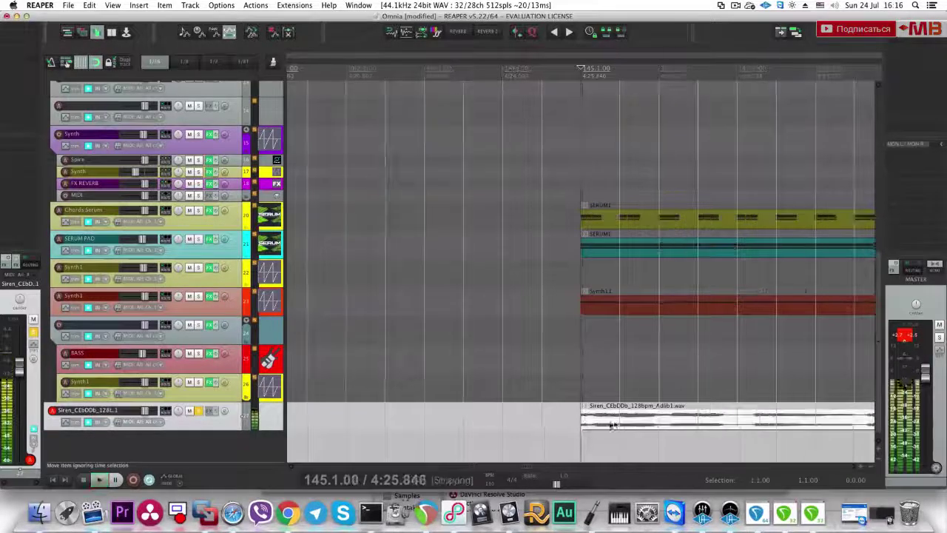
Step: Audition the phrases in the vocal sample and slip its audio further so a chosen phrase starts at bar 145
key(space)
click(735, 421)
key(space)
scroll(728, 429, down, 1)
key(space)
click(655, 425)
key(space)
key(space)
drag(663, 423, 588, 424)
Step: Cut a half-beat vocal piece at bar 145 and place the remaining clip at 145.3.00
key(s)
click(643, 419)
key(Delete)
click(438, 420)
key(s)
click(382, 418)
key(space)
key(space)
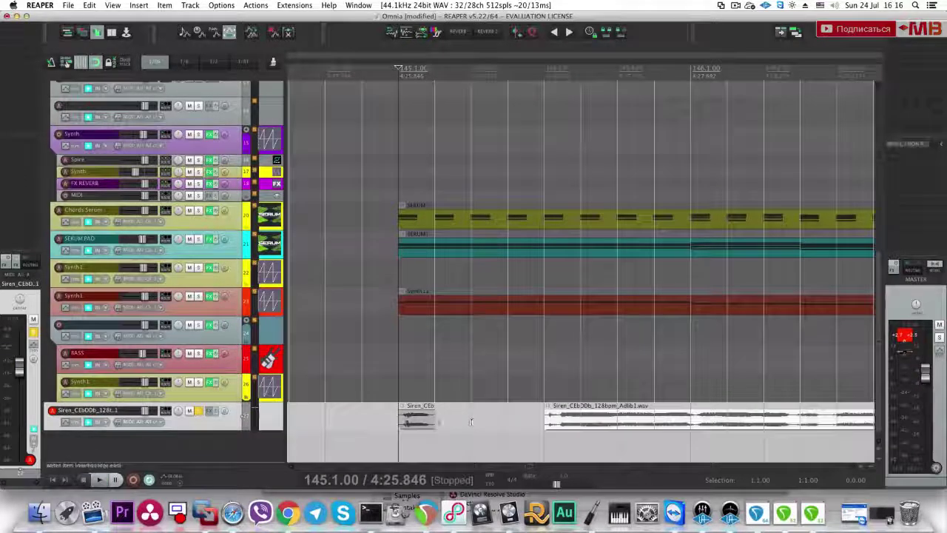
Step: Compare the cut vocal with the soloed reference track and move the remaining clip half a beat earlier
click(386, 420)
key(space)
key(space)
scroll(484, 421, down, 5)
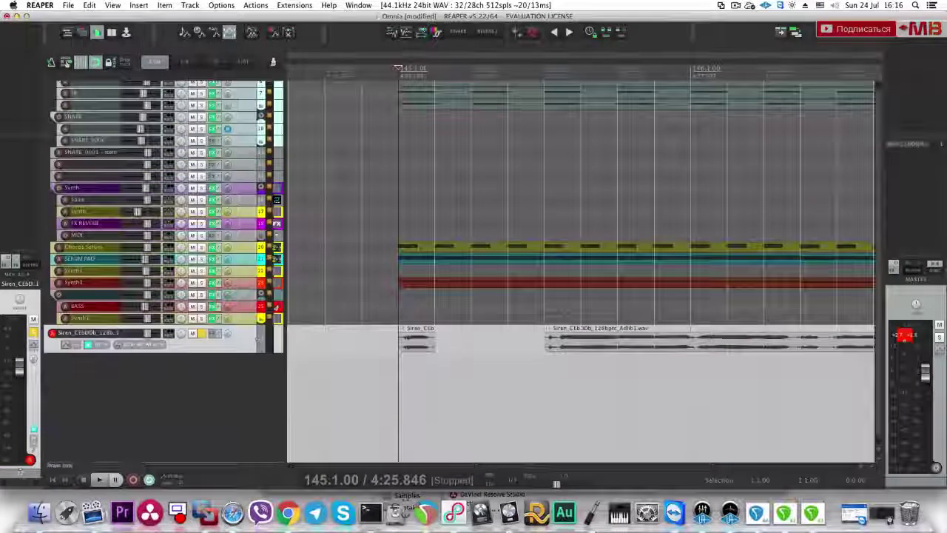
scroll(406, 281, up, 2)
click(201, 87)
key(space)
key(space)
drag(582, 402, 545, 404)
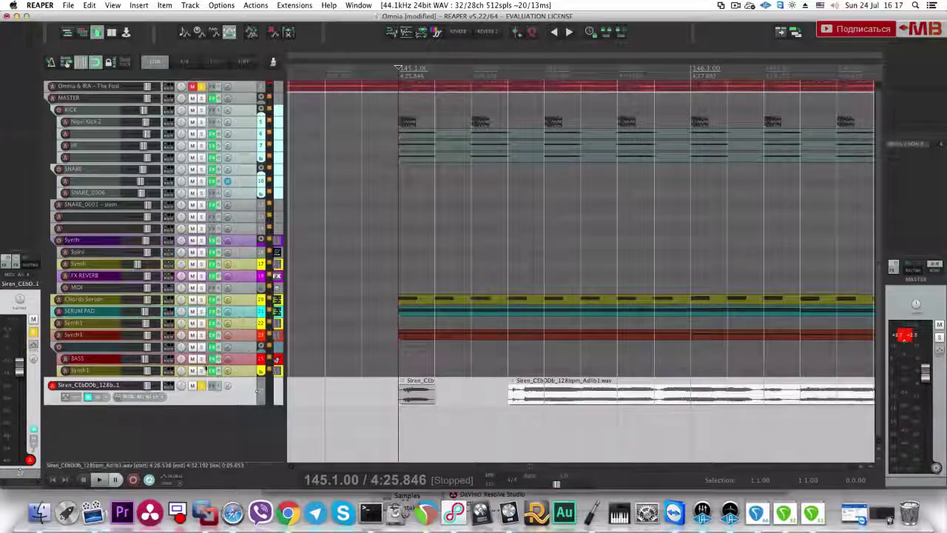
click(200, 87)
Step: Slip the remaining clip's audio, split off a short second vocal piece, and leave the remainder starting at 145.4.00
drag(555, 398, 526, 399)
key(space)
key(space)
click(556, 398)
key(s)
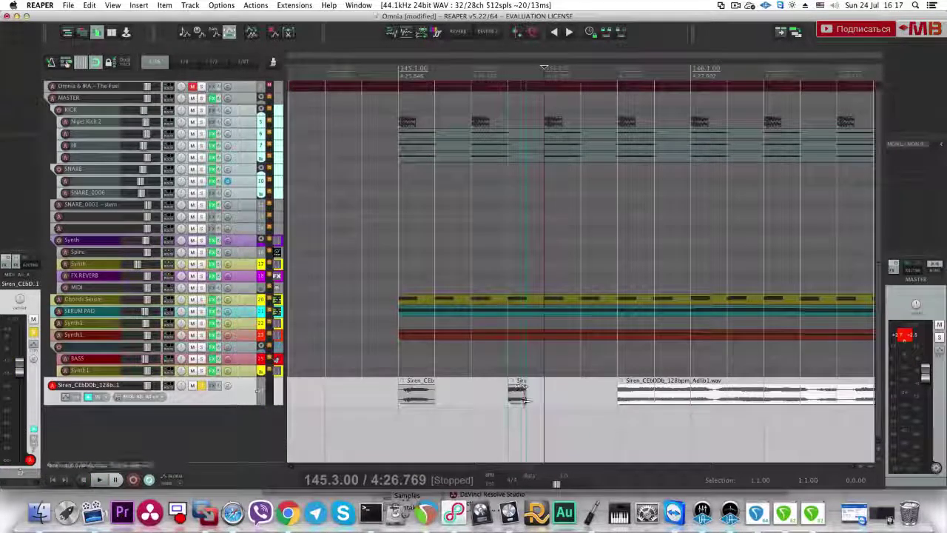
Step: Lengthen the second vocal piece to end at 145.3.00 and replay the pieces from bar 145
click(394, 409)
key(space)
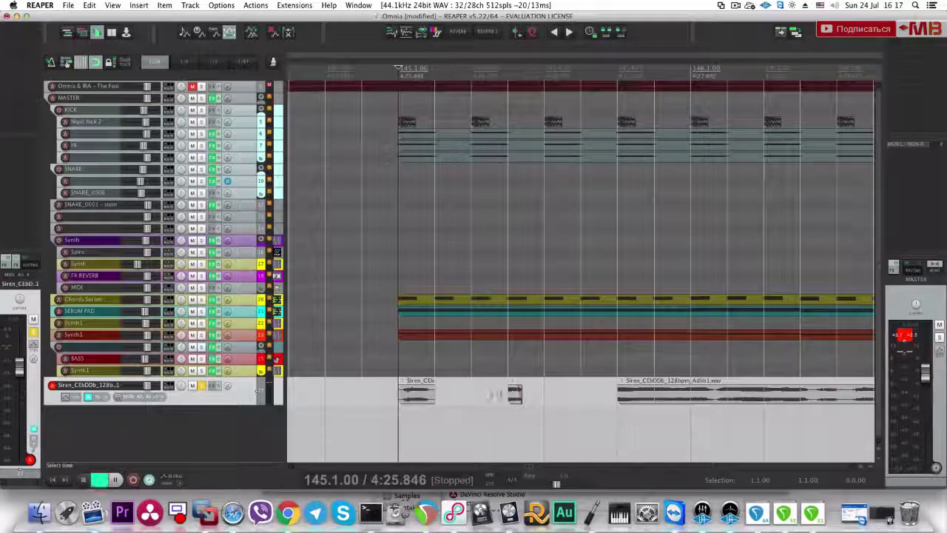
key(space)
mouse_move(522, 393)
mouse_down()
mouse_move(545, 395)
mouse_move(538, 389)
mouse_up()
key(space)
key(space)
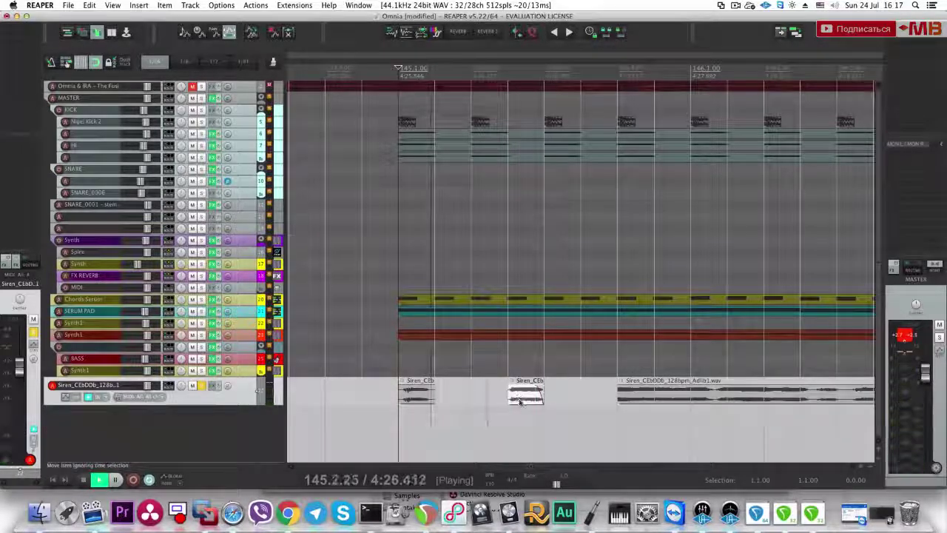
key(space)
Step: Listen through the remaining long vocal clip and replay the short vocal pieces from bar 145
scroll(639, 398, down, 4)
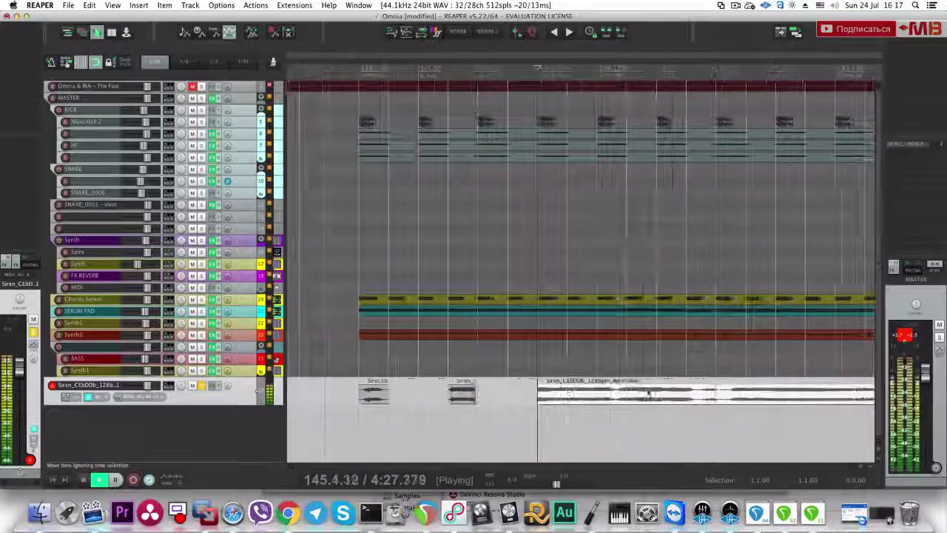
scroll(639, 397, down, 2)
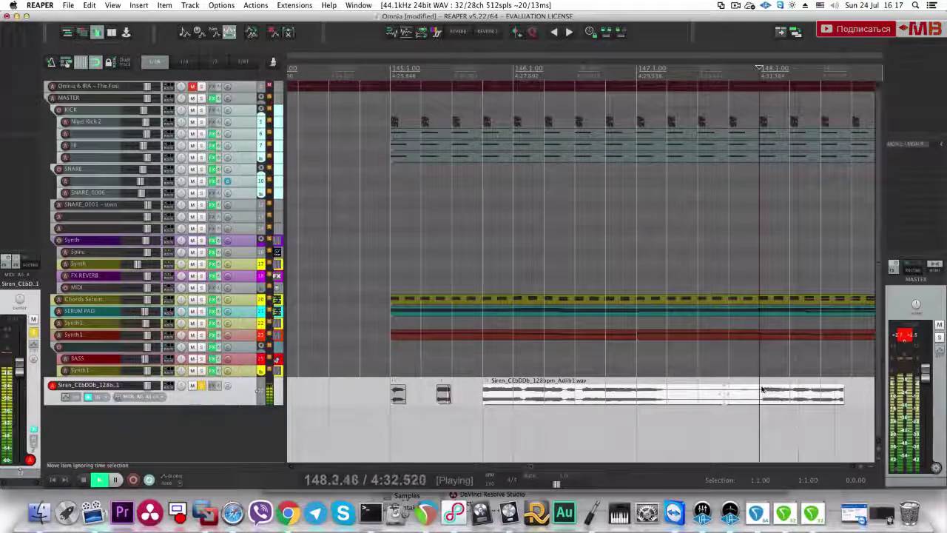
key(space)
click(399, 397)
key(space)
key(space)
key(space)
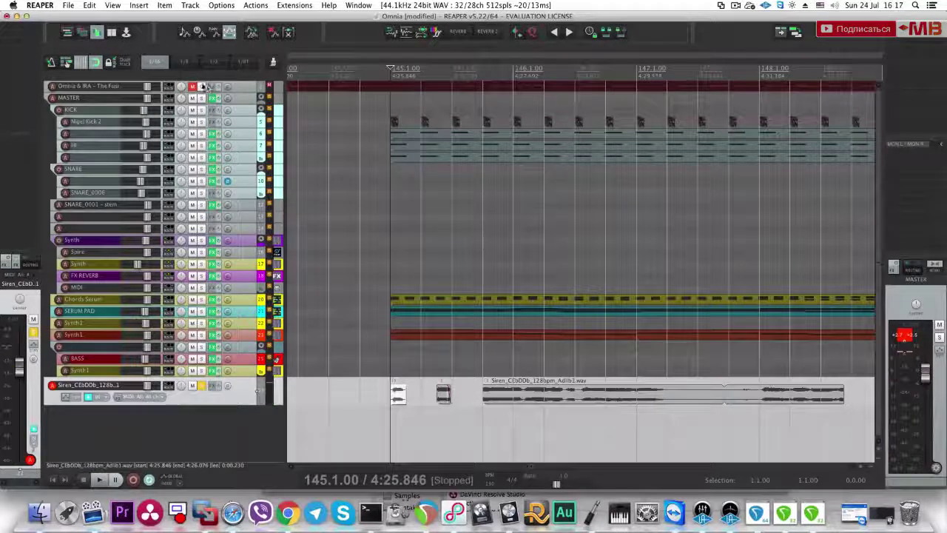
Step: Play the soloed reference track from bar 145, then listen to the full mix from 145.4.00
click(203, 86)
key(space)
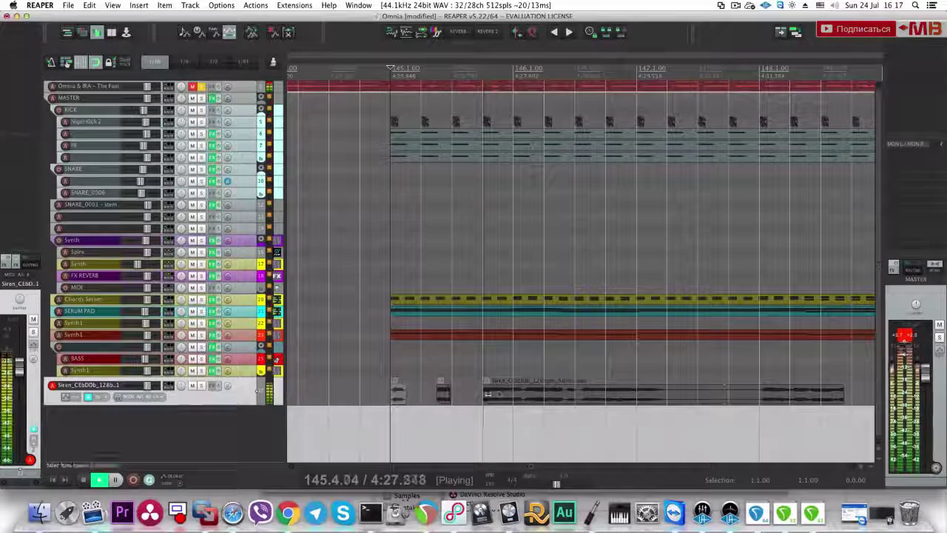
click(490, 394)
key(space)
click(202, 86)
key(space)
key(space)
Step: Slip the audio inside the long vocal clip at 145.4.00, checking it against the full mix
drag(521, 393, 479, 394)
key(space)
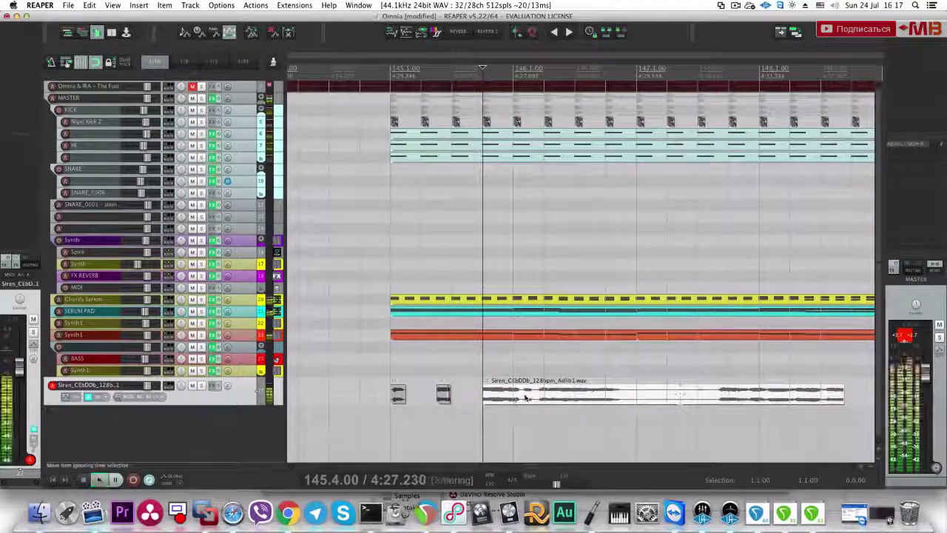
key(space)
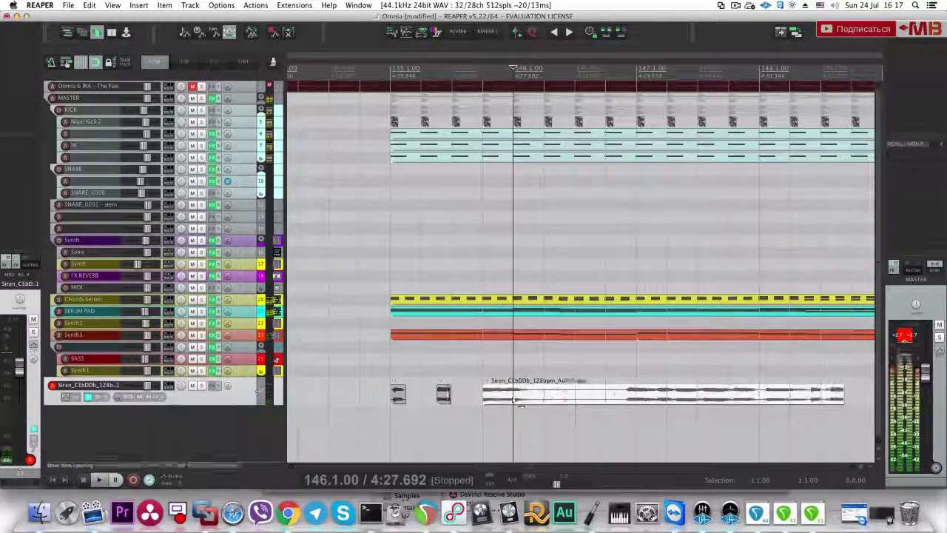
key(space)
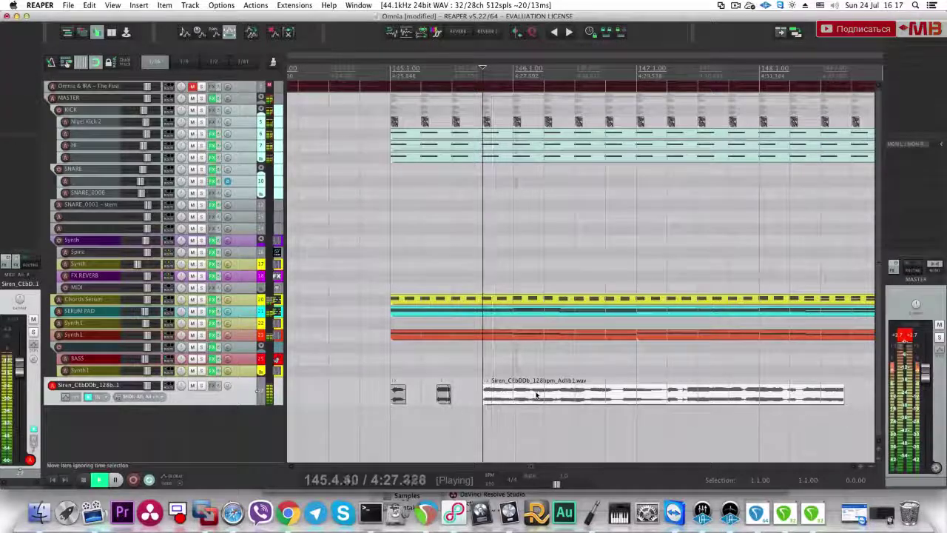
key(space)
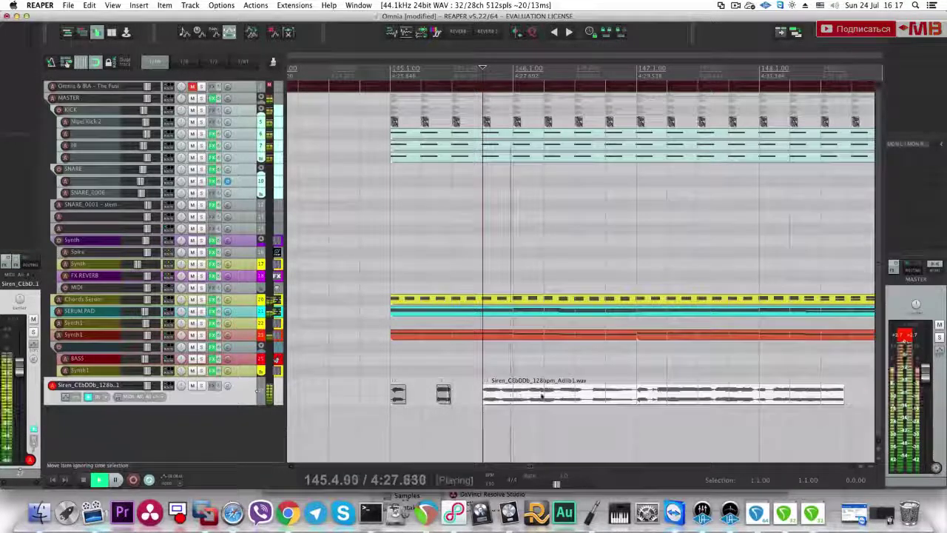
key(space)
Step: Compare the spot at 145.4.00 with the soloed reference, then solo the vocal track and audition its long clip
click(203, 87)
key(space)
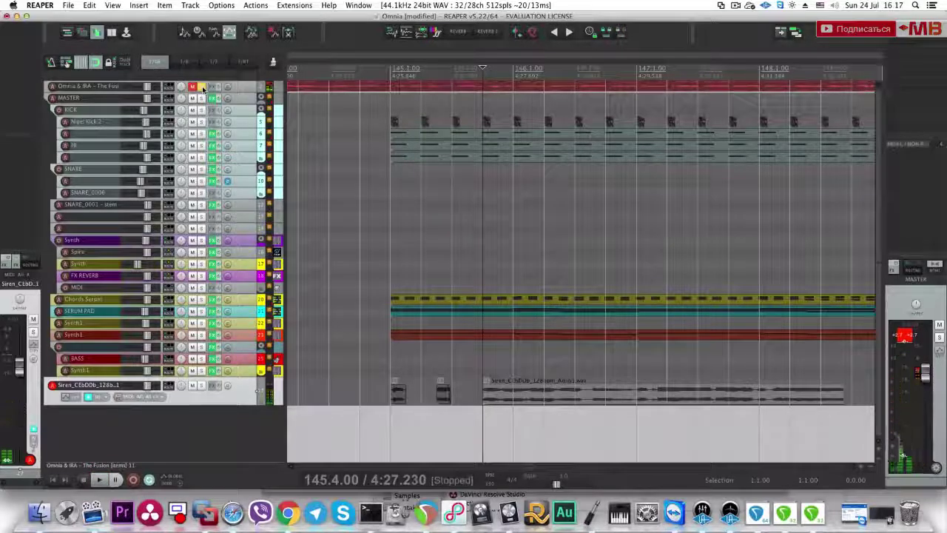
click(202, 87)
click(202, 385)
click(523, 397)
key(space)
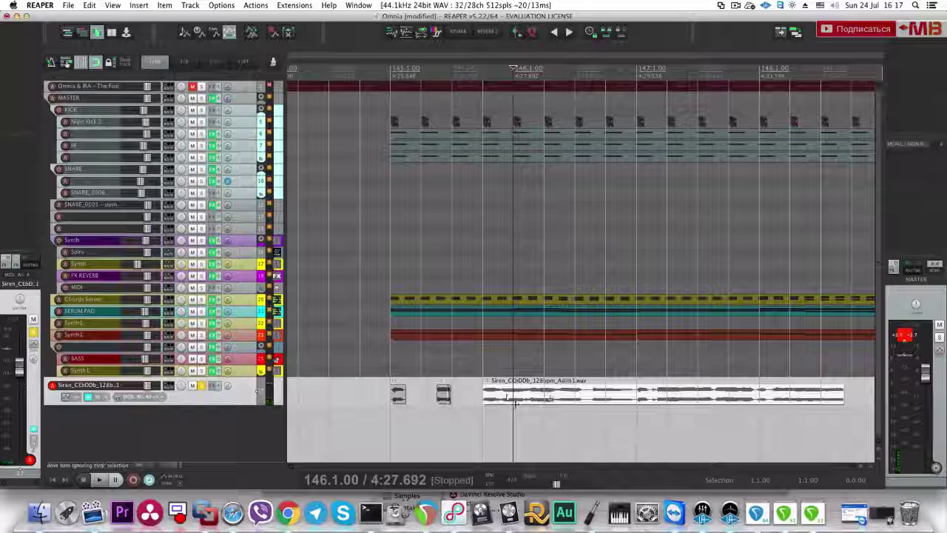
click(495, 398)
key(space)
key(space)
Step: Slip the long clip's audio again and split off a third vocal piece about one beat long at 145.4.00
drag(540, 397, 585, 397)
key(space)
key(space)
key(s)
click(499, 397)
Step: Raise the third vocal piece by two semitones, to a playback rate of 1.122, and check it by ear
scroll(498, 396, up, 2)
key(shift+0)
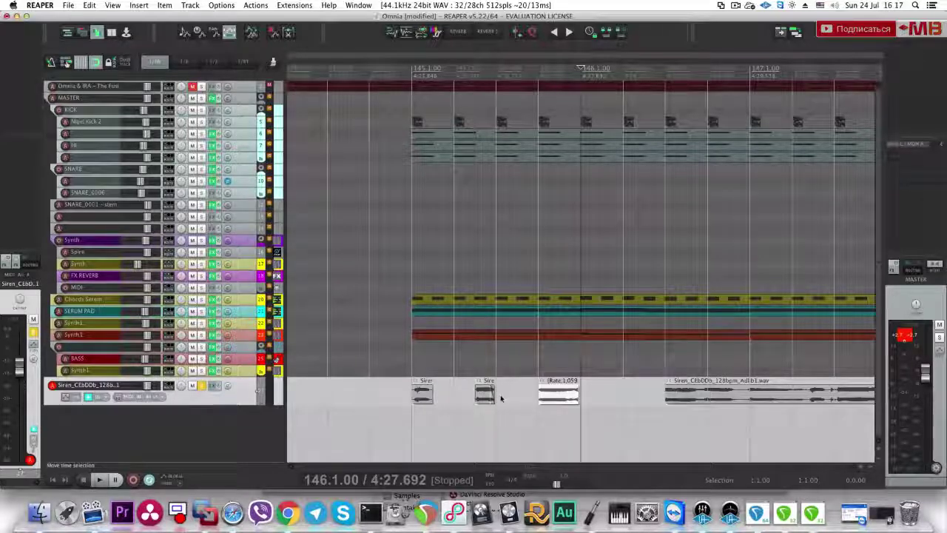
click(485, 397)
key(space)
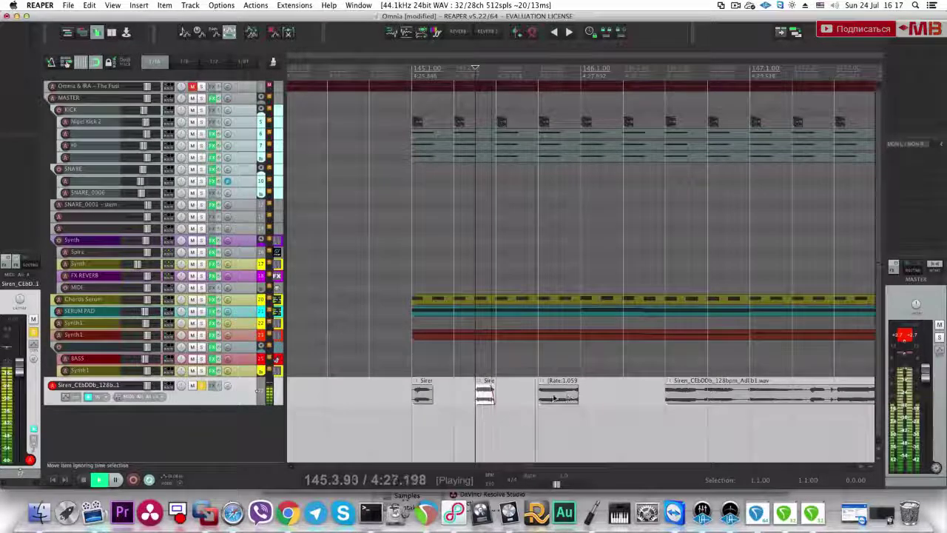
key(space)
click(557, 397)
key(shift+0)
Step: Shorten the third vocal piece to end at 145.4.25 with a fade-out and audition it from 145.4.00
scroll(542, 400, up, 3)
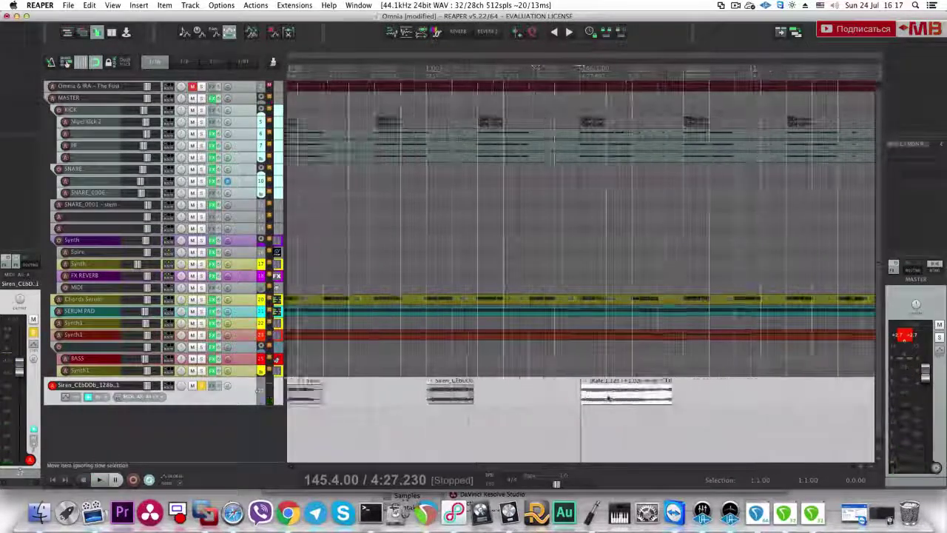
drag(676, 397, 596, 395)
key(space)
key(space)
key(space)
key(space)
click(597, 397)
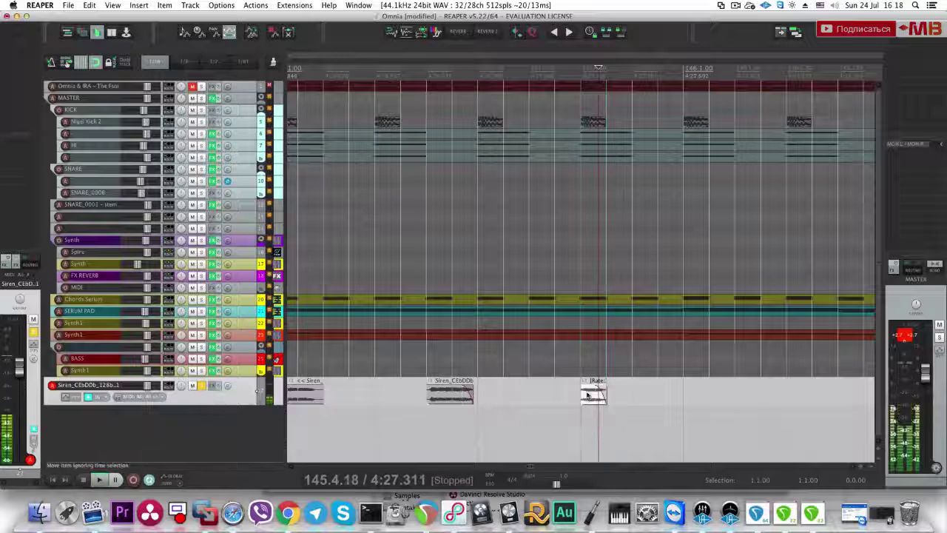
click(581, 397)
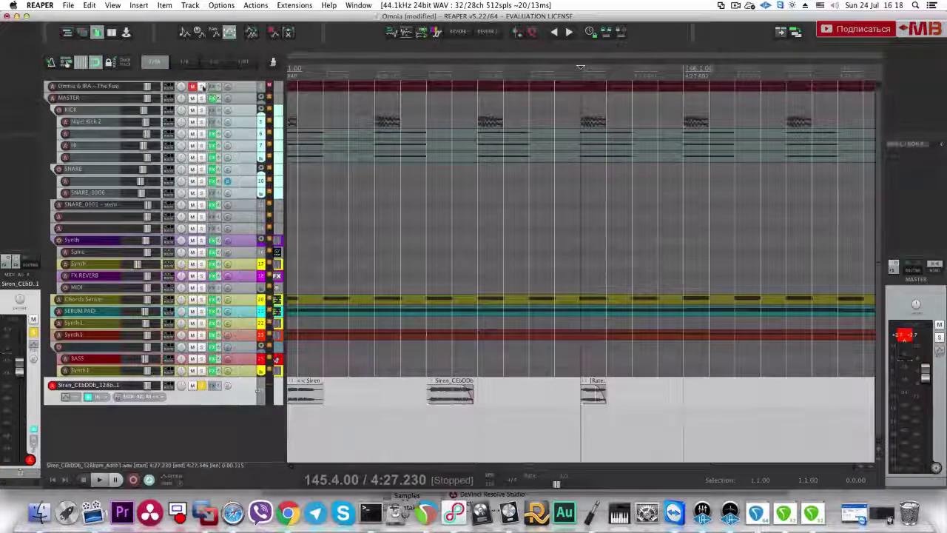
Step: Audition the third vocal piece and the leftover long clip at 146.3.00
key(space)
key(space)
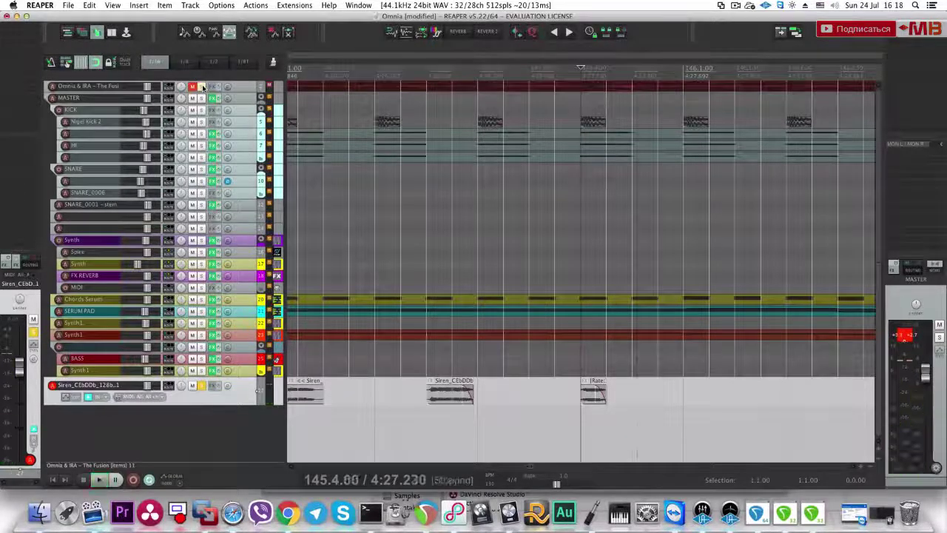
scroll(756, 406, down, 3)
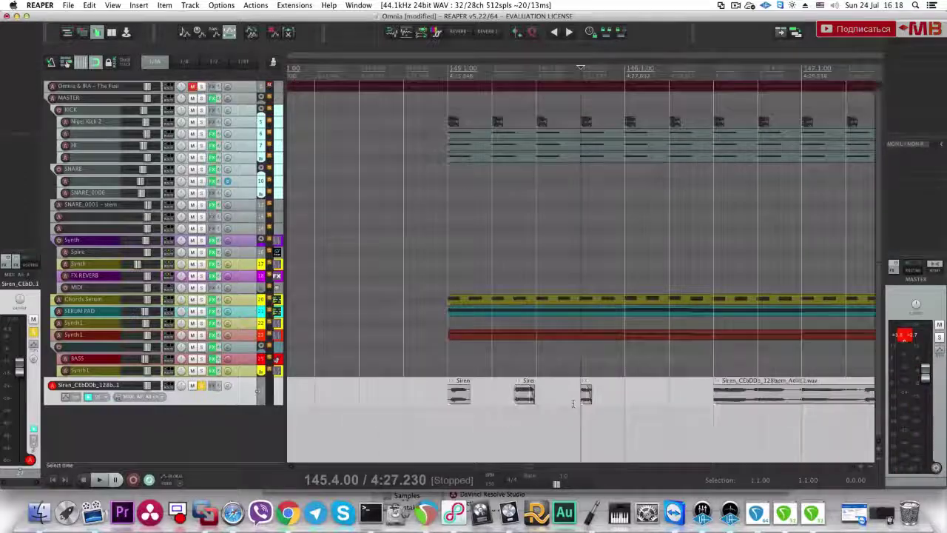
click(756, 405)
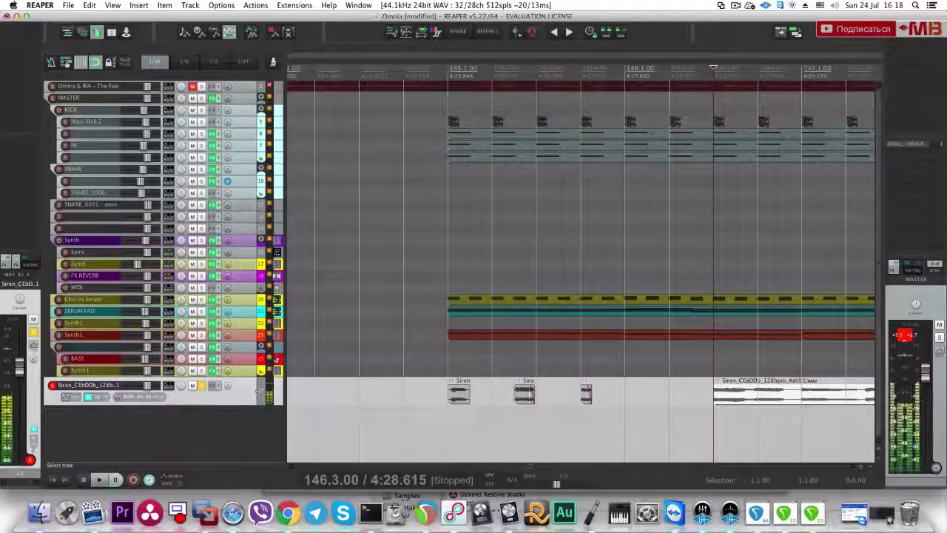
click(583, 410)
key(space)
scroll(584, 405, up, 5)
key(space)
Step: Compare the third vocal piece at 145.4.00 with the soloed reference track
click(566, 396)
key(space)
click(204, 86)
key(space)
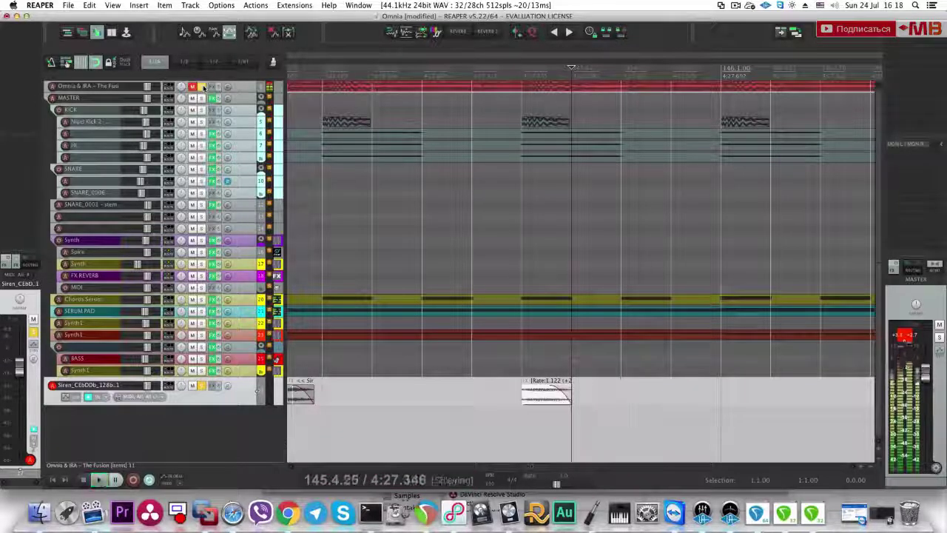
key(space)
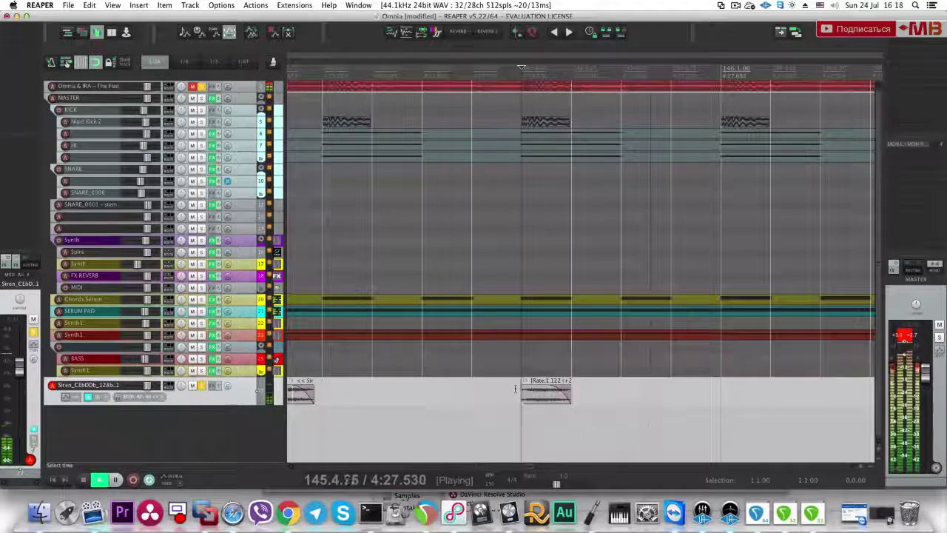
click(199, 386)
key(space)
key(space)
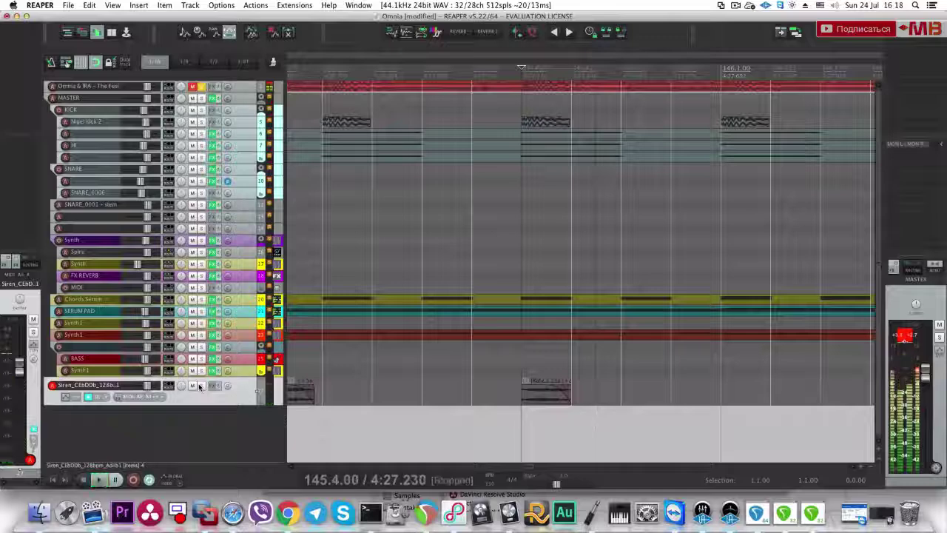
Step: Solo the vocal track again, check the leftover long Adlib1 clip against the reference, and delete it
click(199, 386)
scroll(550, 390, down, 6)
click(684, 392)
key(space)
key(space)
click(201, 87)
key(space)
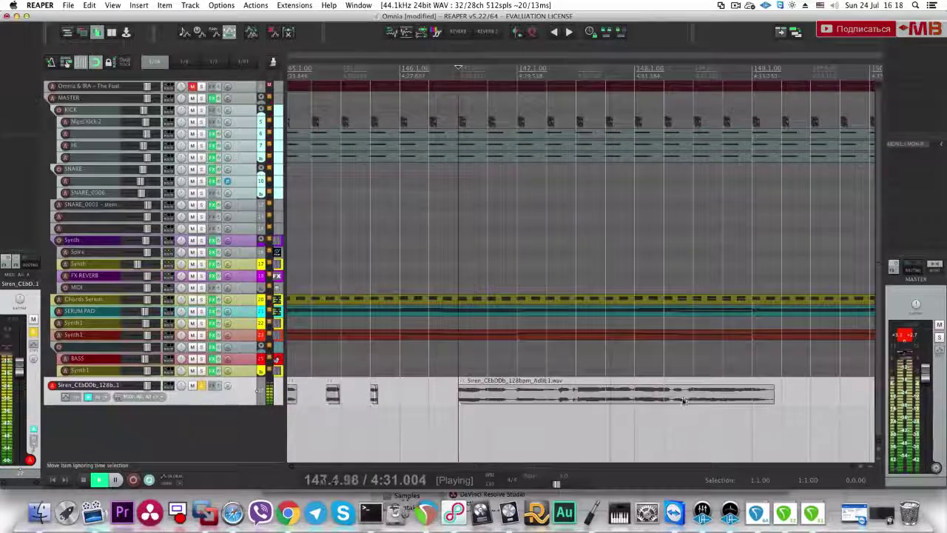
click(564, 402)
key(Delete)
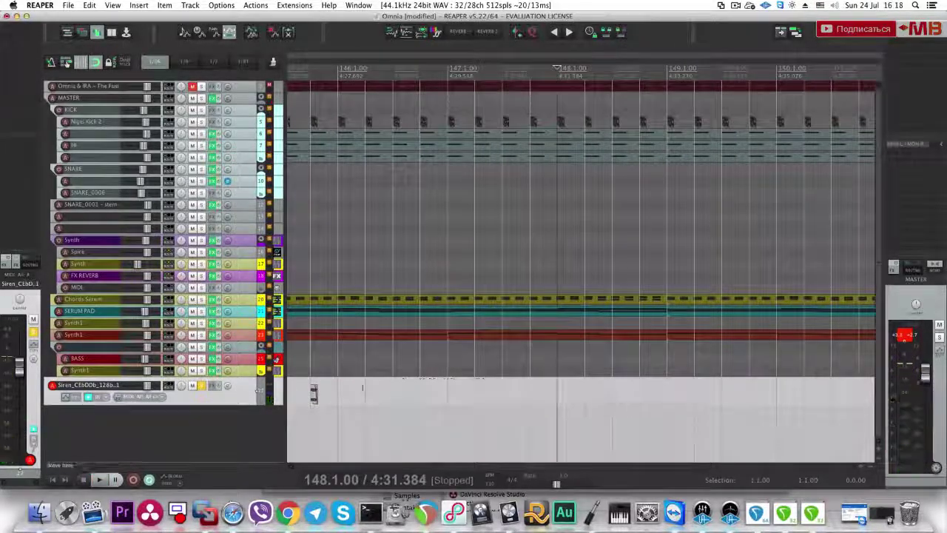
Step: Preview the Ahh samples in the Media Explorer and insert Siren_CEbDDb_128bpm_Ahh1.wav on the vocal track at 146.3.00
scroll(374, 387, down, 4)
key(alt+super+x)
click(248, 307)
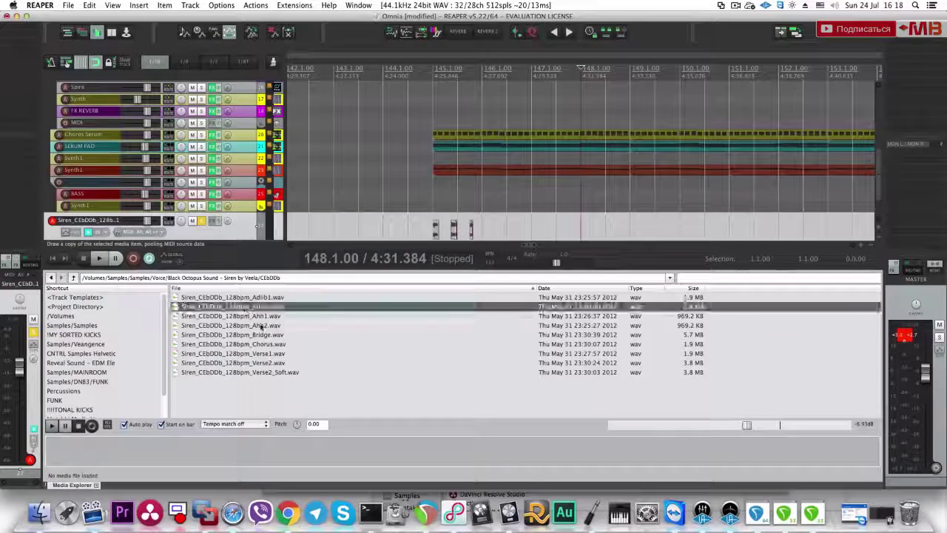
click(259, 317)
scroll(252, 225, down, 3)
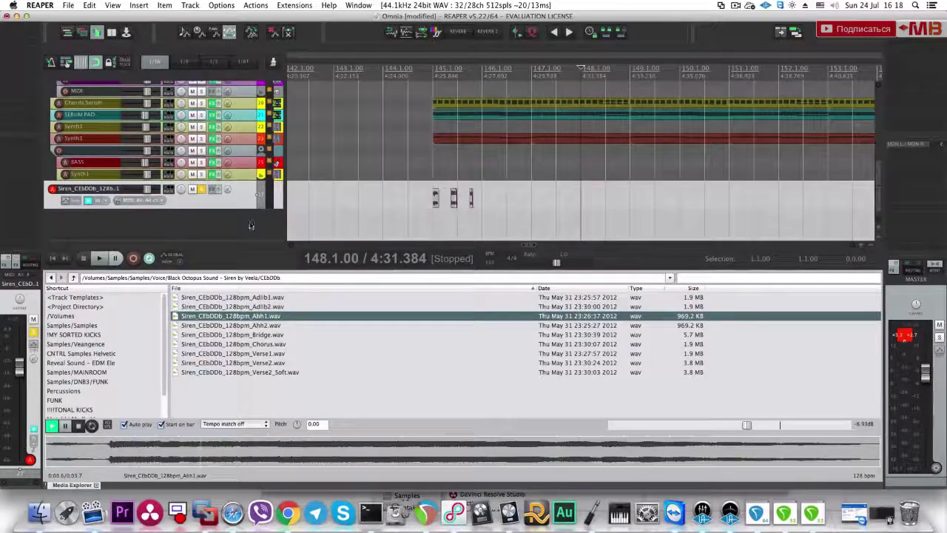
click(267, 326)
drag(266, 317, 507, 196)
click(482, 208)
Step: Close the Media Explorer and play the vocal track from 145.3.00
key(alt+super+x)
click(458, 416)
key(space)
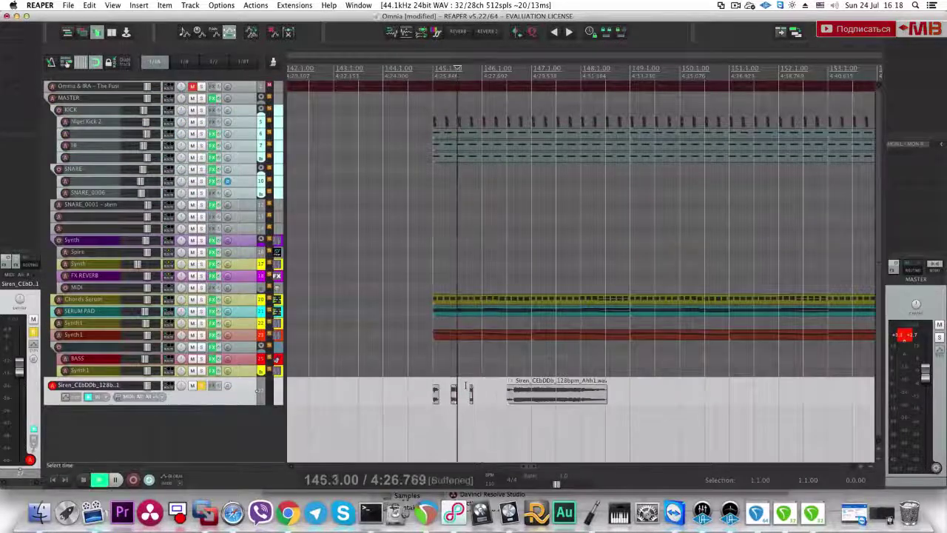
Step: Move the long Ahh1 clip on the vocal track to start at 146.1.00
scroll(462, 415, up, 5)
key(space)
key(space)
scroll(716, 406, up, 2)
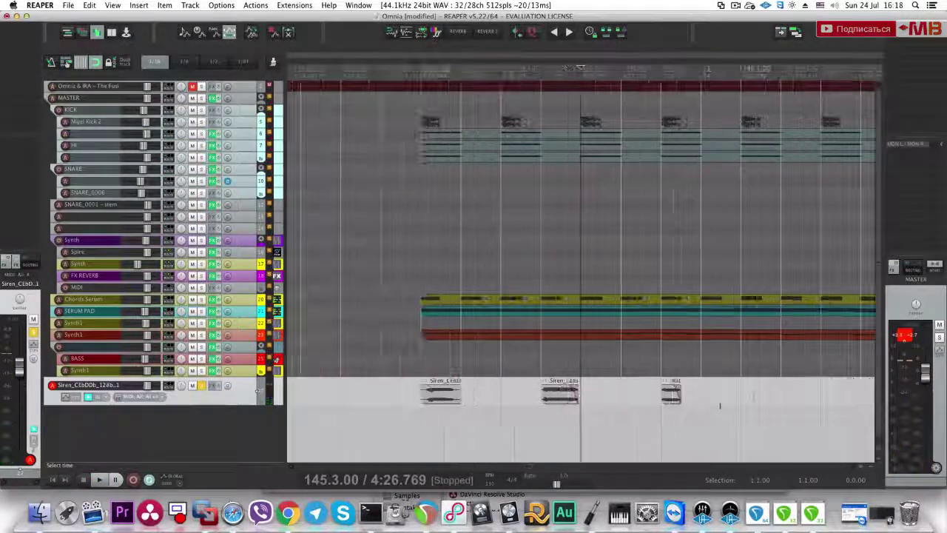
scroll(718, 404, down, 5)
drag(718, 400, 643, 393)
click(645, 393)
Step: Split the Ahh1 clip at 146.1.50 after auditioning it, and move the long remainder to 146.2.00
key(space)
key(space)
scroll(663, 396, up, 1)
scroll(633, 397, up, 1)
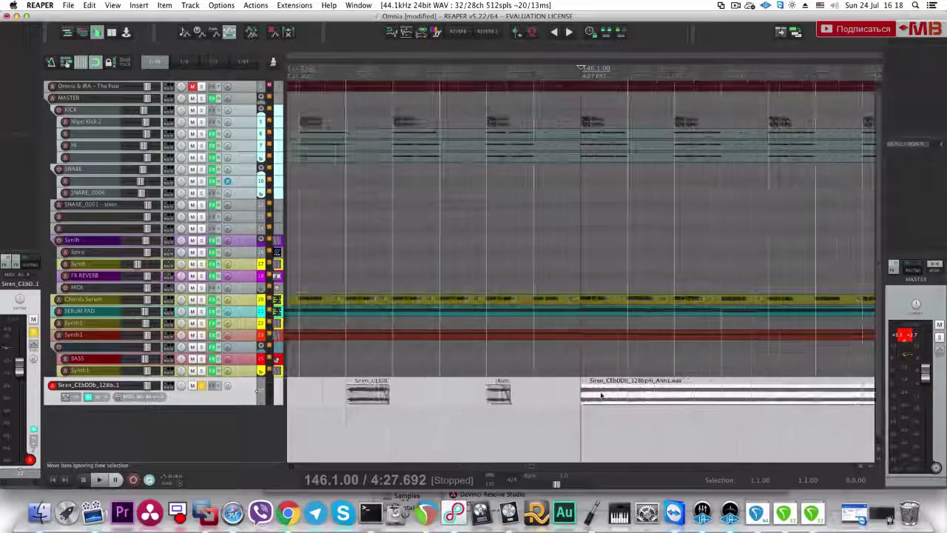
key(space)
key(space)
click(628, 394)
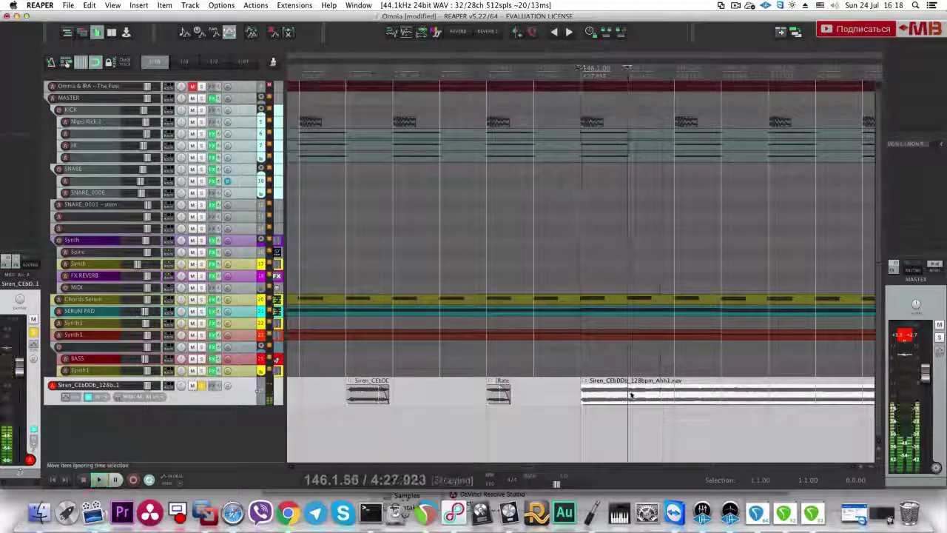
key(s)
drag(646, 397, 692, 397)
Step: Trim the Ahh1 piece at 146.1.00 to end at 146.1.25 and adjust its playback rate while auditioning it
click(600, 400)
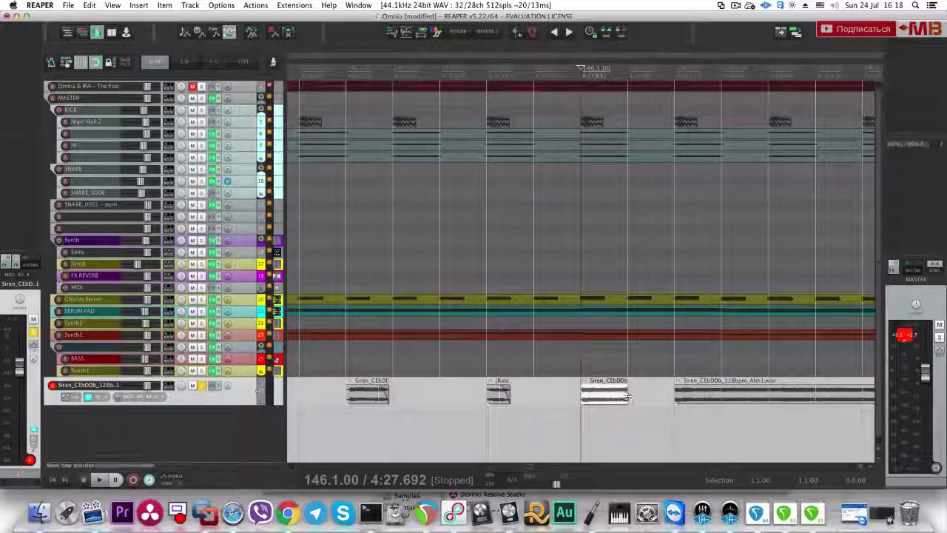
drag(626, 395, 602, 395)
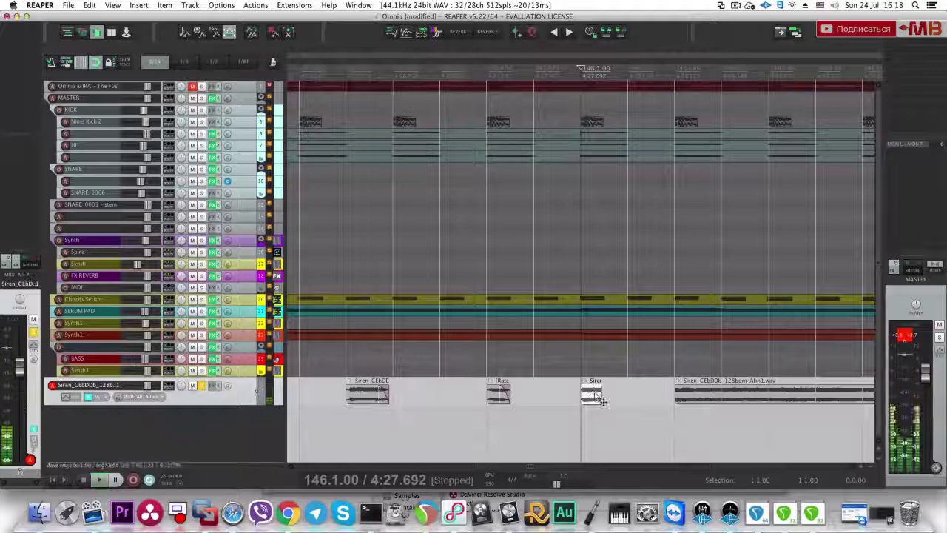
key(space)
key(space)
key(space)
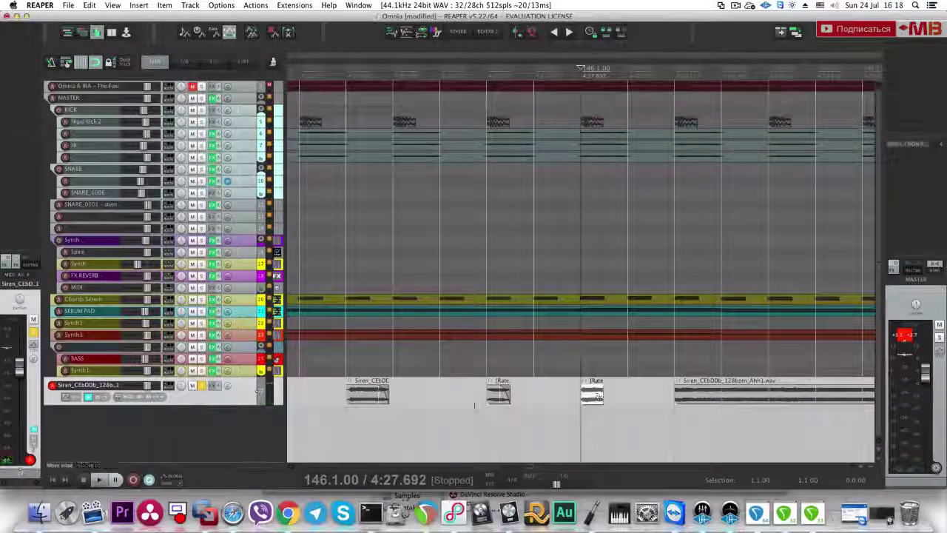
Step: Move the short Ahh1 piece to 145.4.50 and play the vocal track from 145.4.00
click(493, 437)
scroll(590, 396, up, 5)
scroll(615, 393, down, 4)
drag(688, 394, 638, 394)
key(space)
key(space)
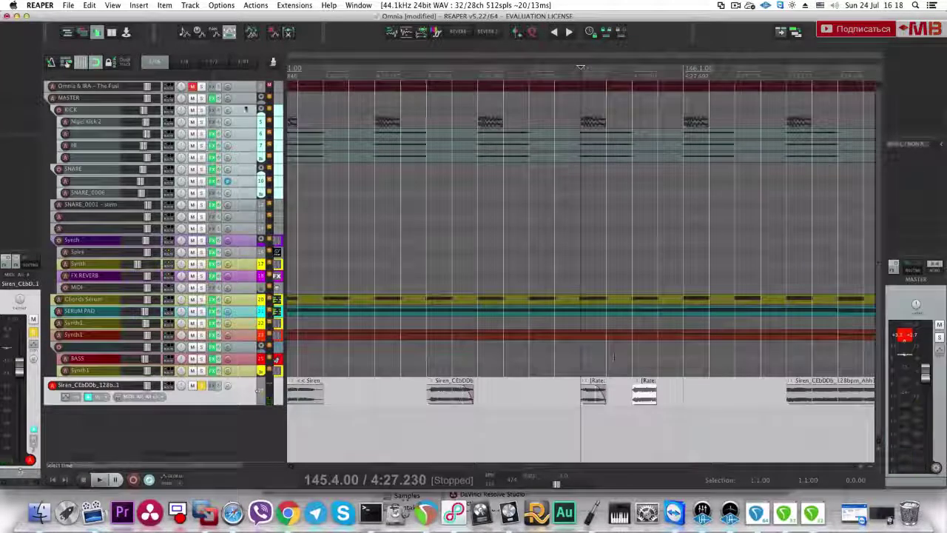
Step: Compare the vocal pieces from 145.4.00 with the soloed reference track, then solo the vocal track again
key(space)
click(200, 87)
key(space)
key(space)
key(space)
click(200, 385)
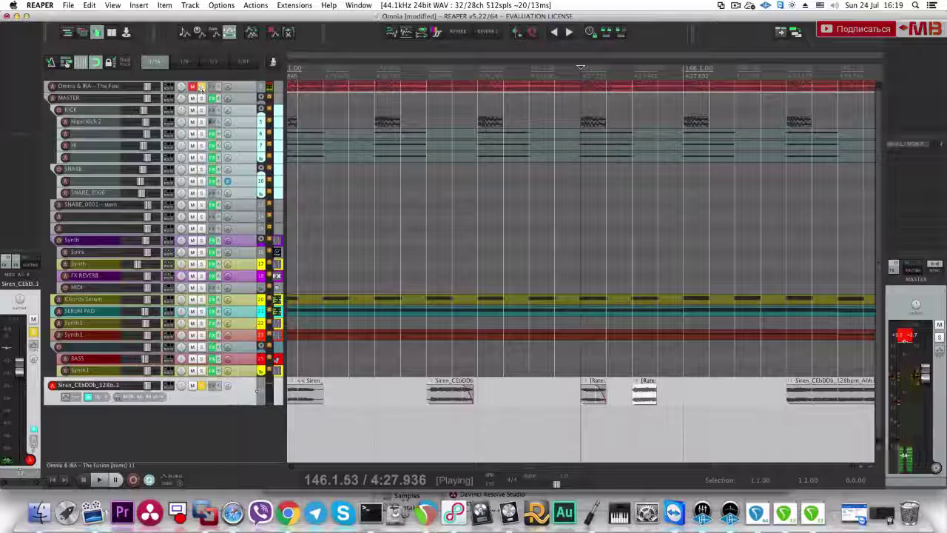
click(201, 385)
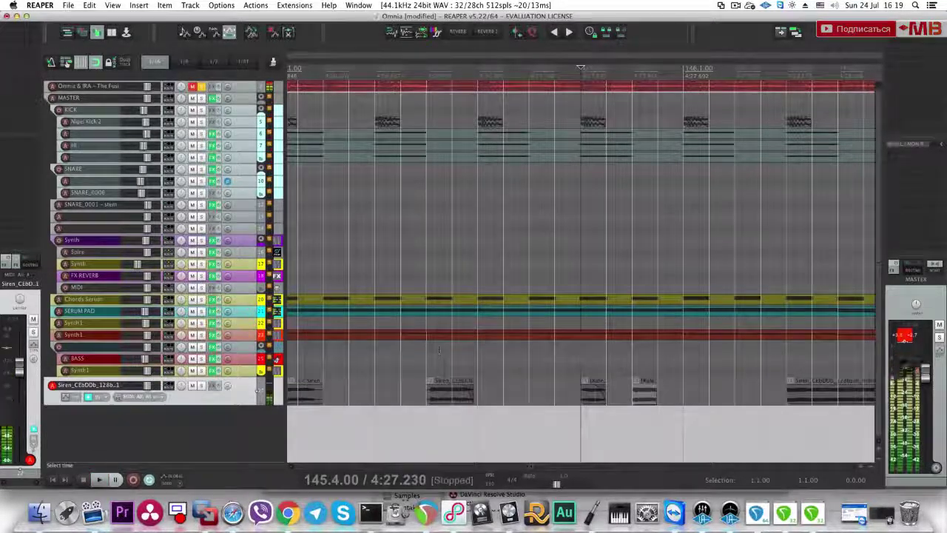
click(200, 385)
key(space)
key(space)
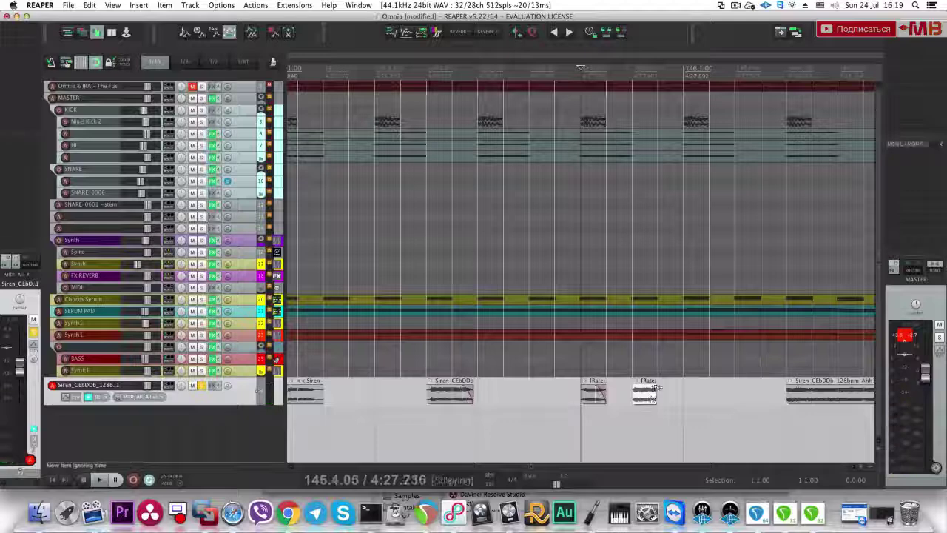
Step: Duplicate the short Ahh1 piece to 145.4.75, extend it to 146.1.25 and set its playback rate to 0.891
drag(645, 397, 708, 399)
click(674, 399)
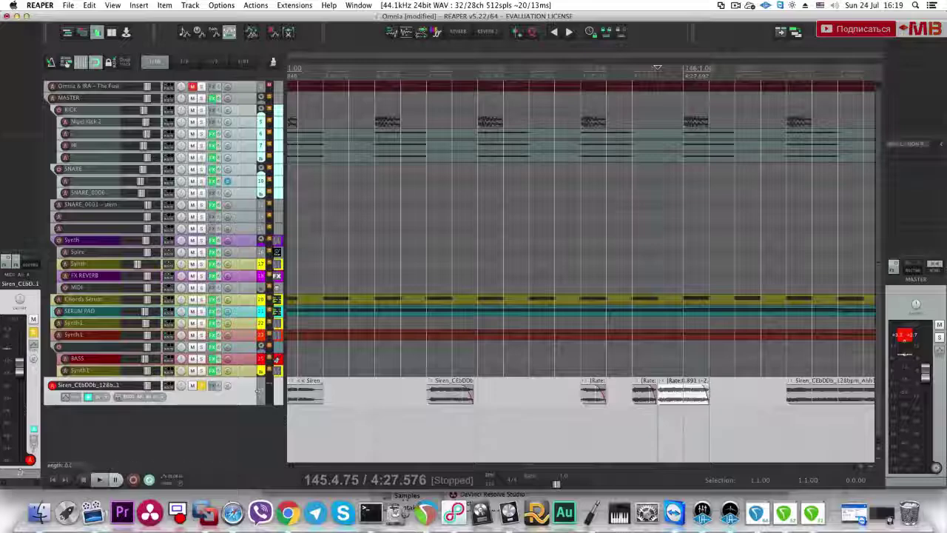
click(686, 398)
key(space)
key(space)
Step: Audition the two neighbouring Ahh1 pieces and extend the one at 145.4.75 to end at 146.1.50
click(647, 396)
key(space)
key(space)
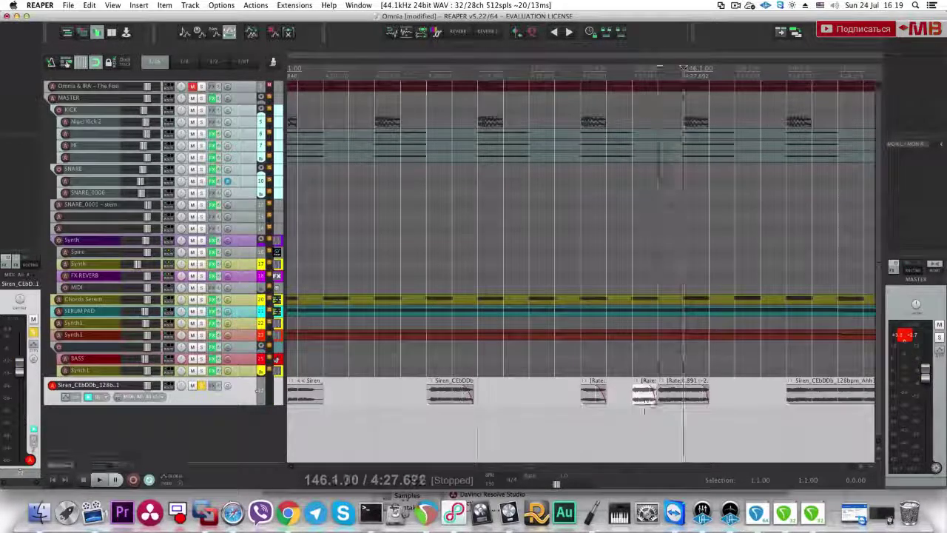
key(space)
key(space)
key(space)
click(689, 399)
scroll(708, 401, down, 3)
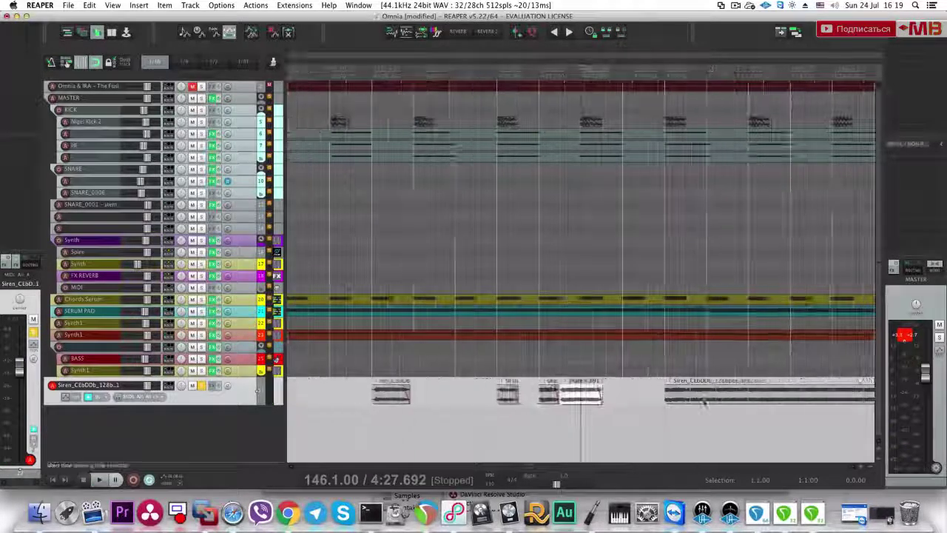
drag(601, 398, 618, 398)
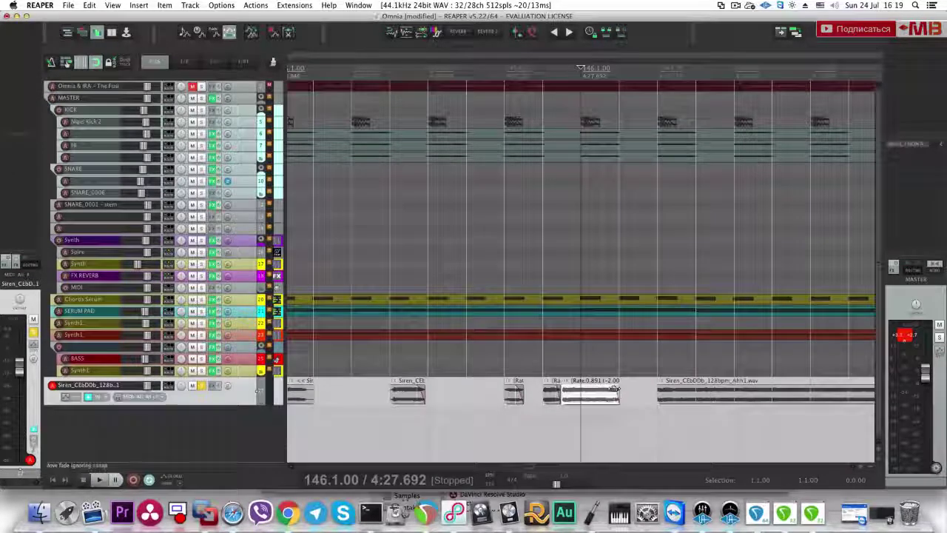
Step: Add the ReaPitch effect to the short Ahh1 piece at 145.4.50
click(519, 401)
key(space)
key(space)
click(548, 402)
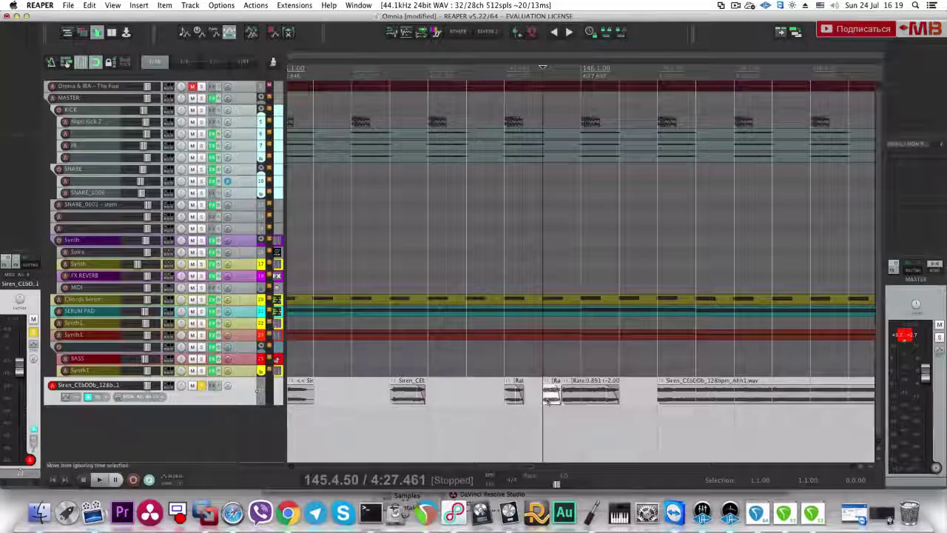
scroll(569, 390, up, 5)
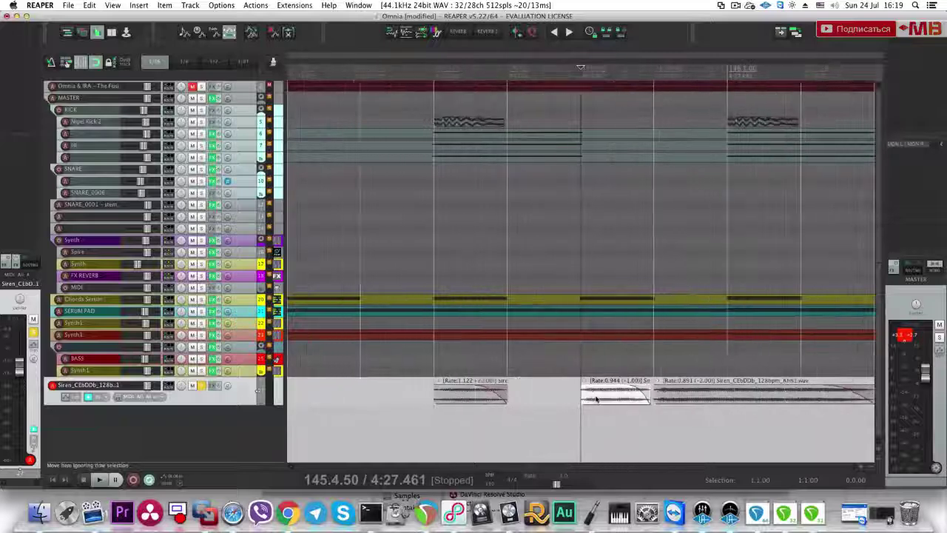
key(shift+e)
text(Reapitch)
double_click(213, 77)
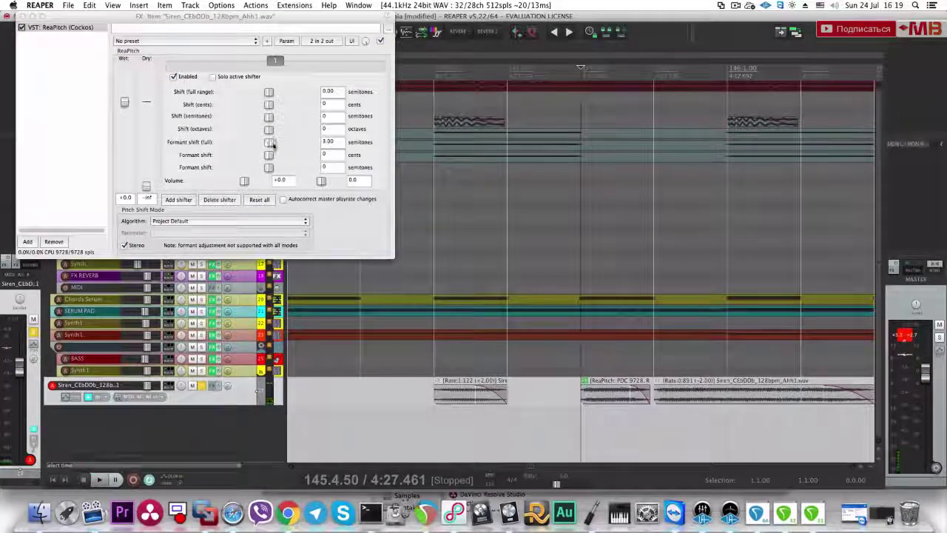
Step: Set ReaPitch's full formant shift to 2.35 semitones and its algorithm to élastique 3.1.4 Pro
drag(268, 142, 273, 145)
click(223, 220)
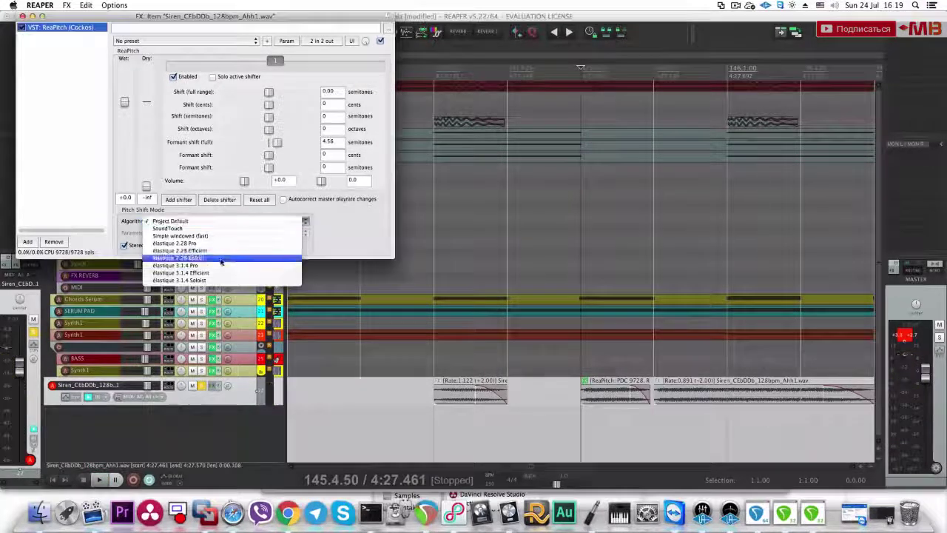
click(267, 265)
scroll(281, 148, down, 3)
key(space)
Step: Copy the ReaPitch effect to the Ahh1 piece at 145.4.75 and play the phrase from 145.4.00
drag(59, 28, 695, 401)
click(605, 412)
key(space)
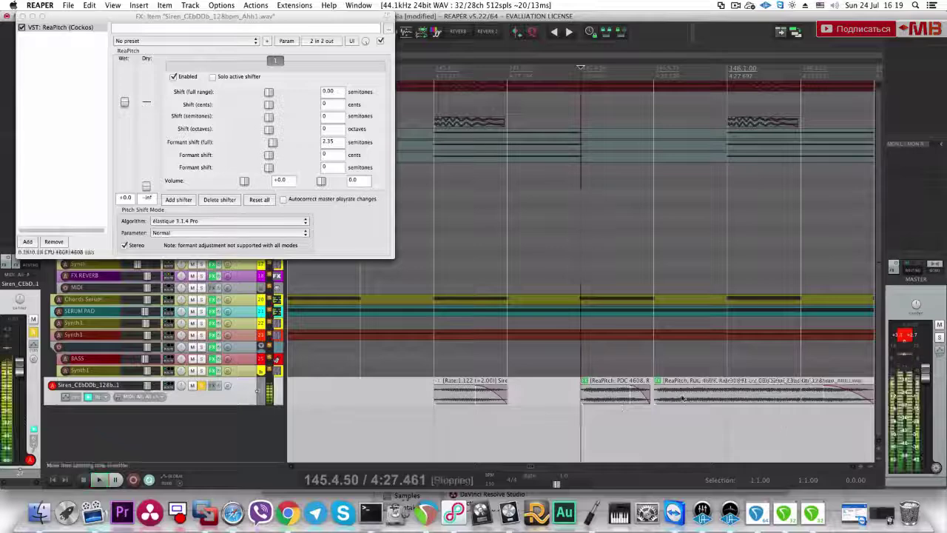
click(465, 419)
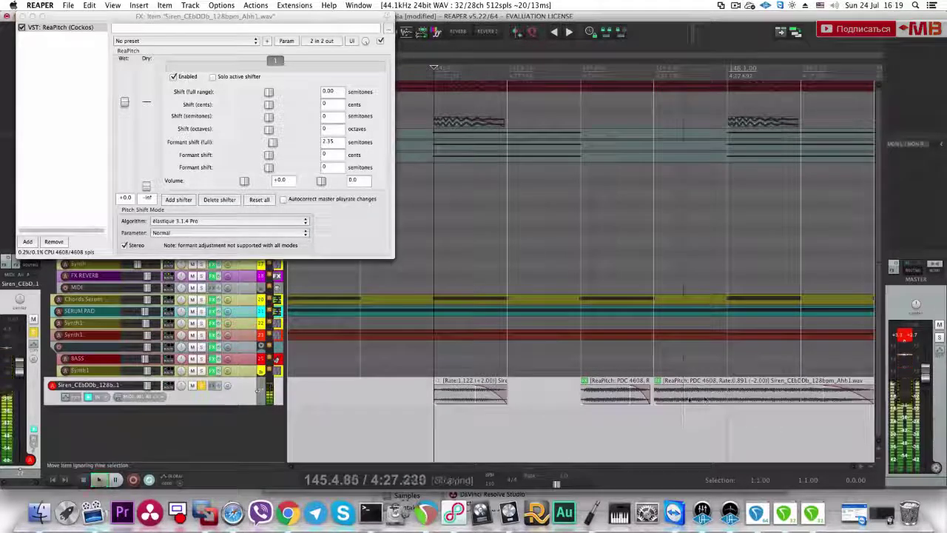
key(space)
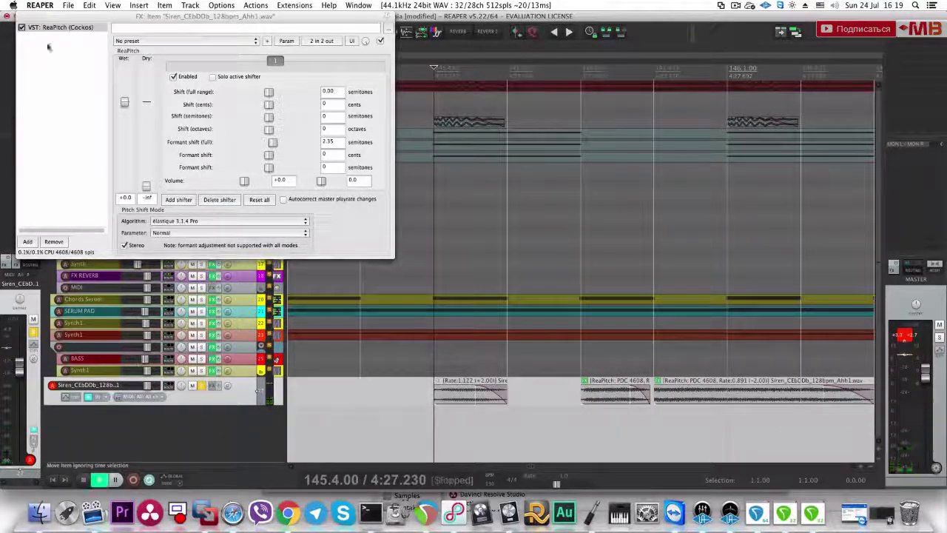
Step: Close the effect window and solo the reference track to compare the phrase from 145.4.00
click(22, 15)
click(201, 87)
key(space)
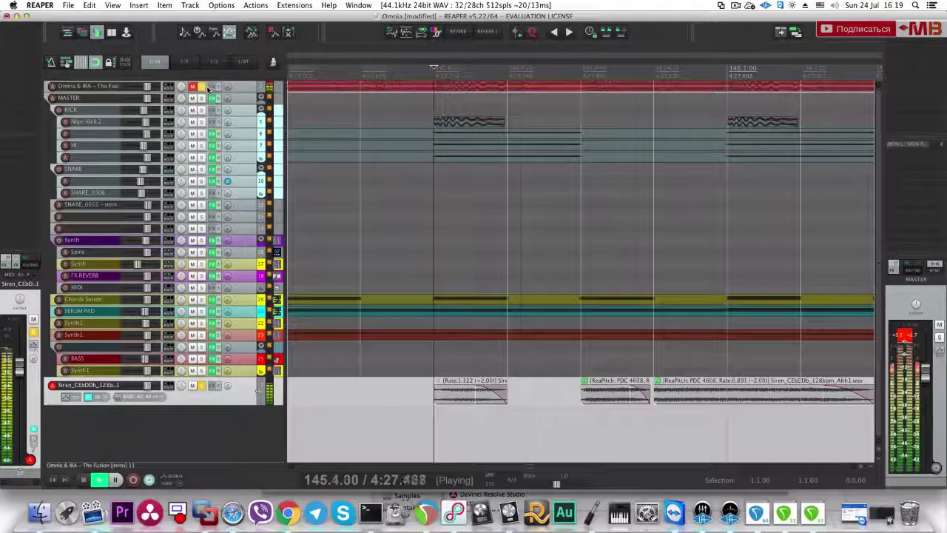
Step: Apply the same ReaPitch settings to the Adlib1 piece at 145.4.00 and play from 145.2.50
scroll(348, 412, down, 3)
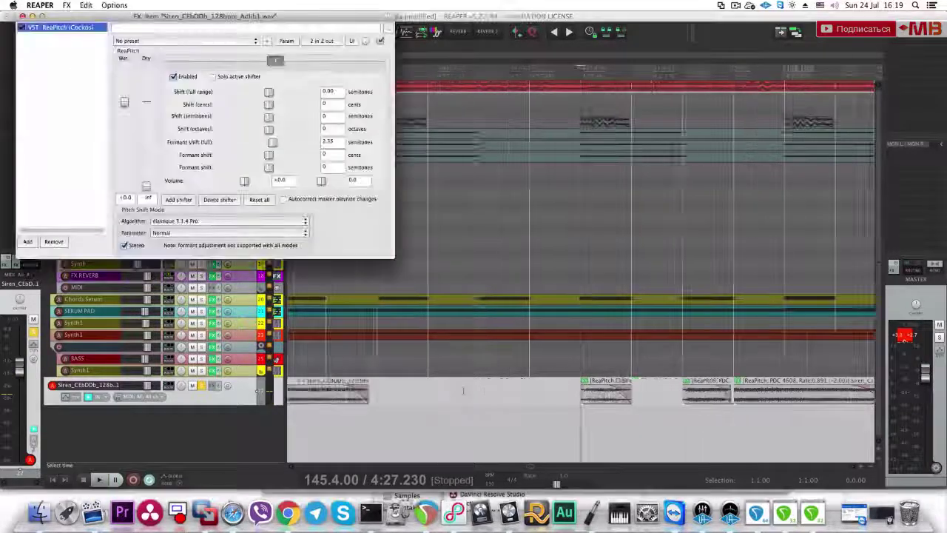
click(358, 412)
key(space)
scroll(358, 413, down, 2)
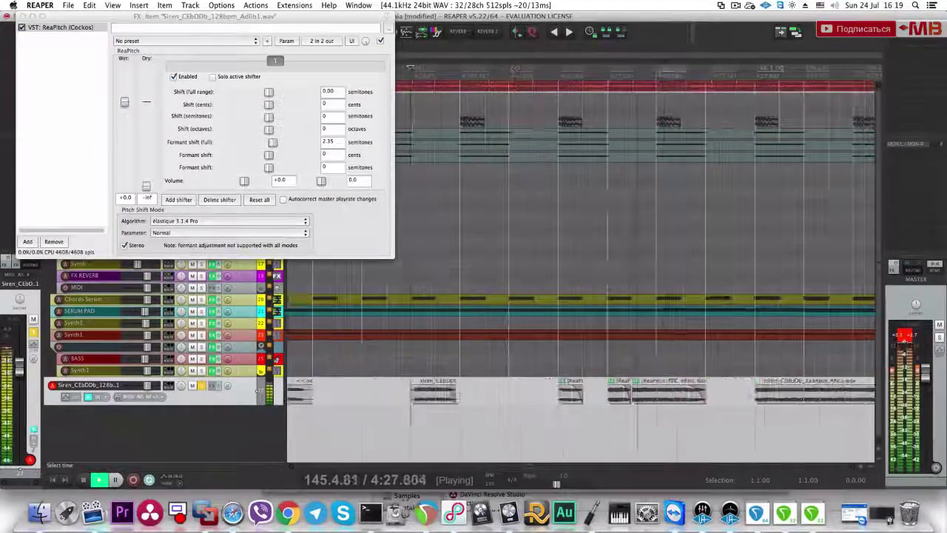
click(21, 16)
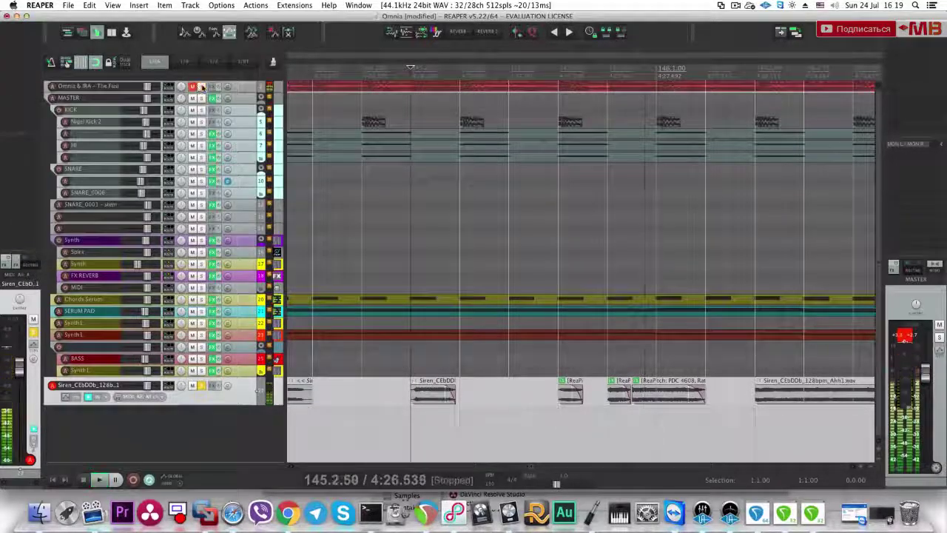
Step: Compare the vocal phrase from 145.2.50 with the soloed reference, checking the reference again from 146.1.00
key(space)
scroll(517, 259, down, 2)
key(space)
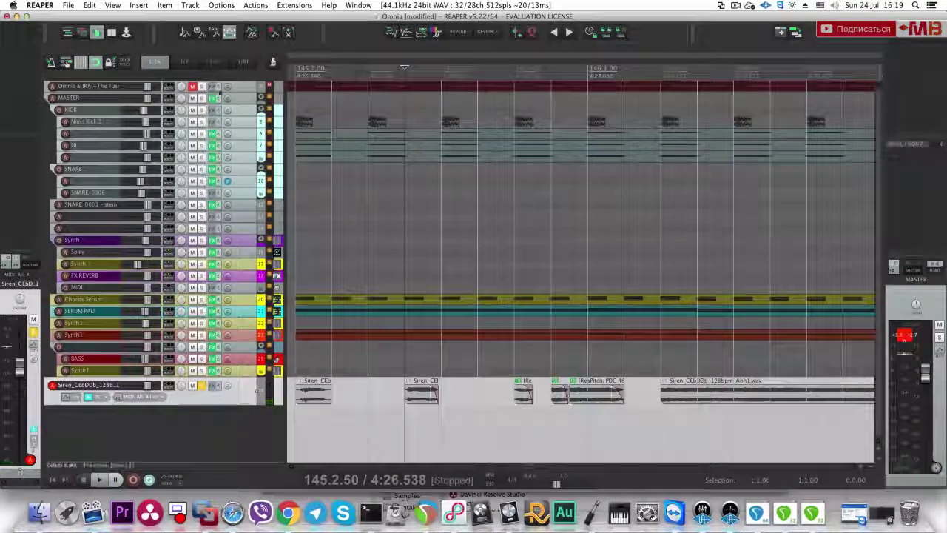
key(space)
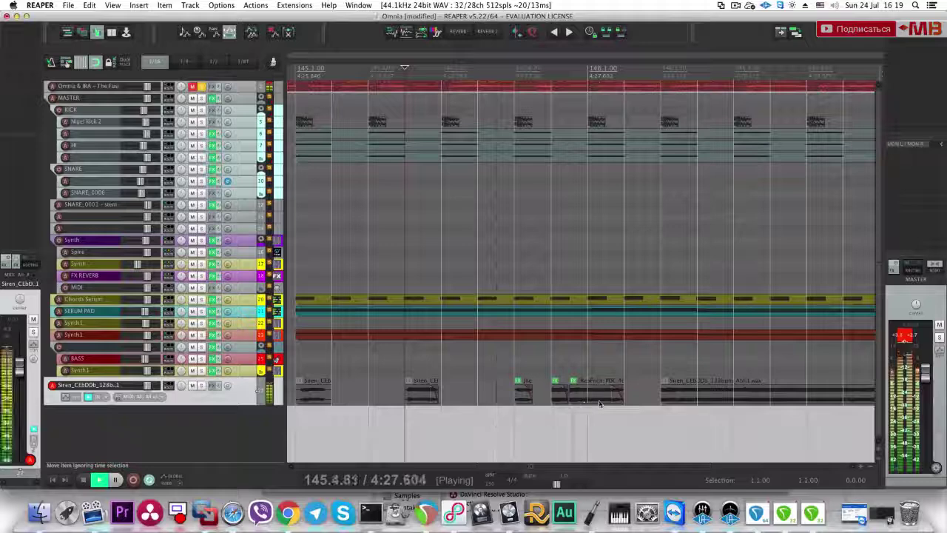
click(599, 403)
key(space)
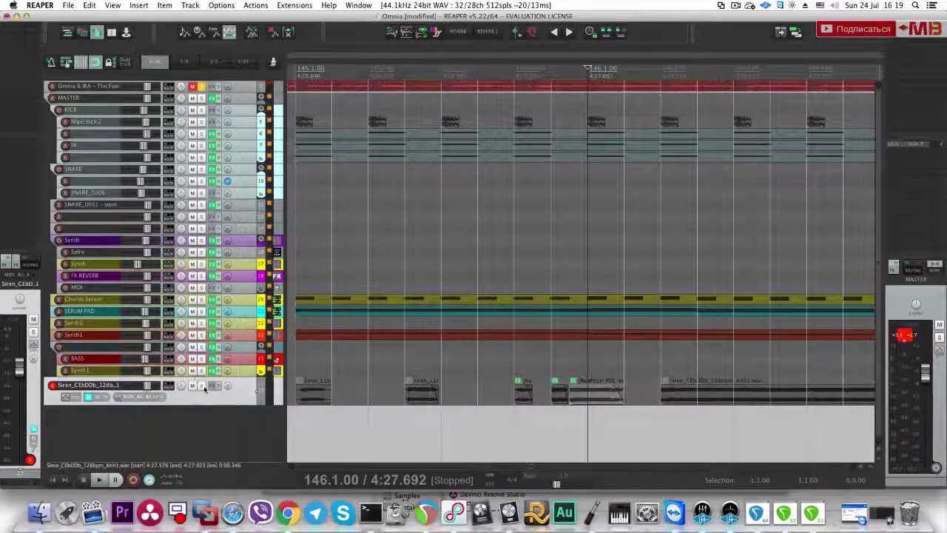
Step: Solo the vocal track again and shorten the Ahh1 piece at 145.4.75 to end just past 146.1.25, auditioning from 145.4.50
click(202, 386)
click(568, 411)
key(space)
key(space)
drag(623, 397, 583, 400)
key(space)
click(564, 414)
key(space)
key(space)
click(600, 399)
click(559, 411)
key(space)
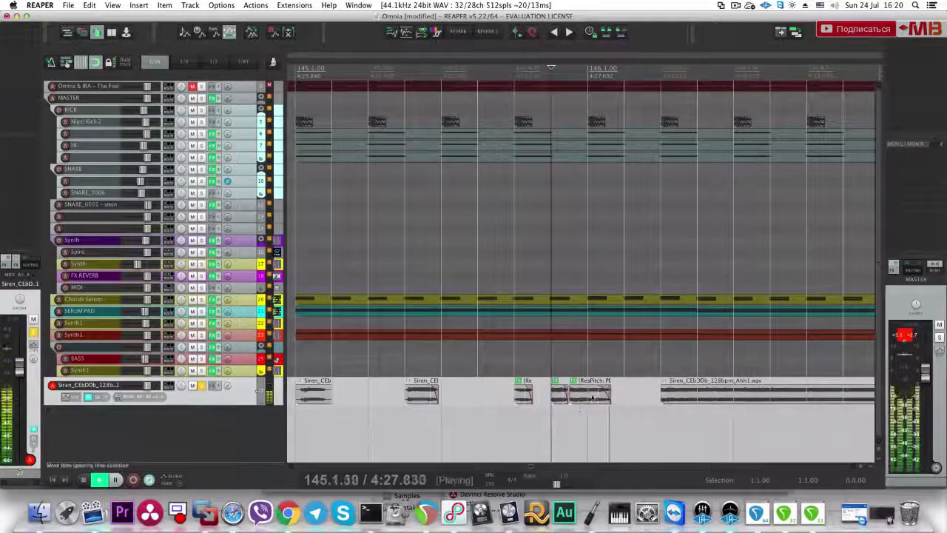
key(space)
Step: Shift the audio start inside the Ahh1 piece at 145.4.75, remove its ReaPitch effect and audition it
click(585, 400)
key(space)
key(space)
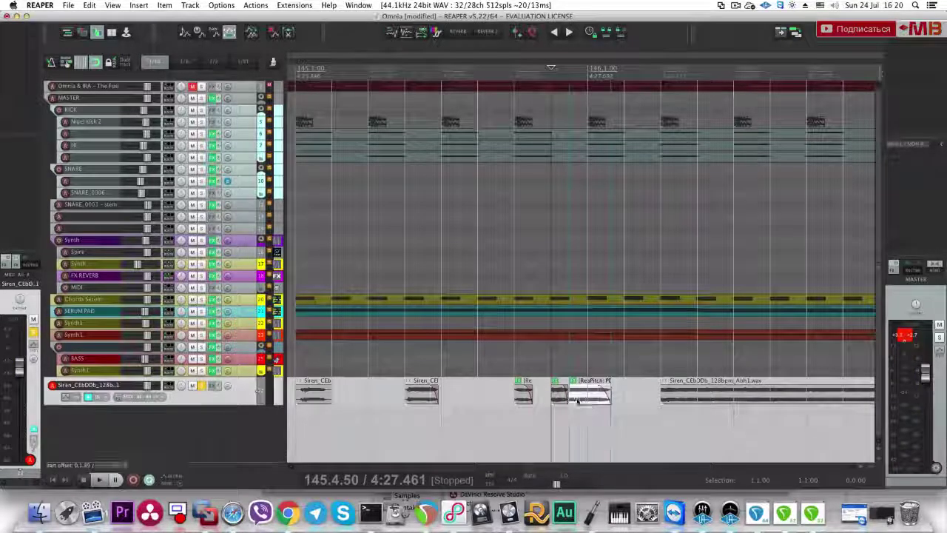
key(space)
scroll(620, 404, up, 2)
key(space)
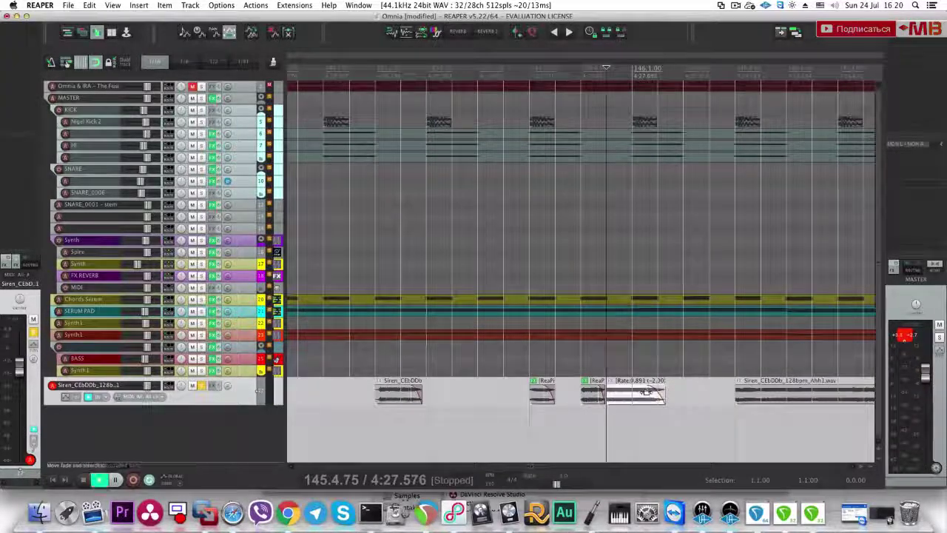
key(space)
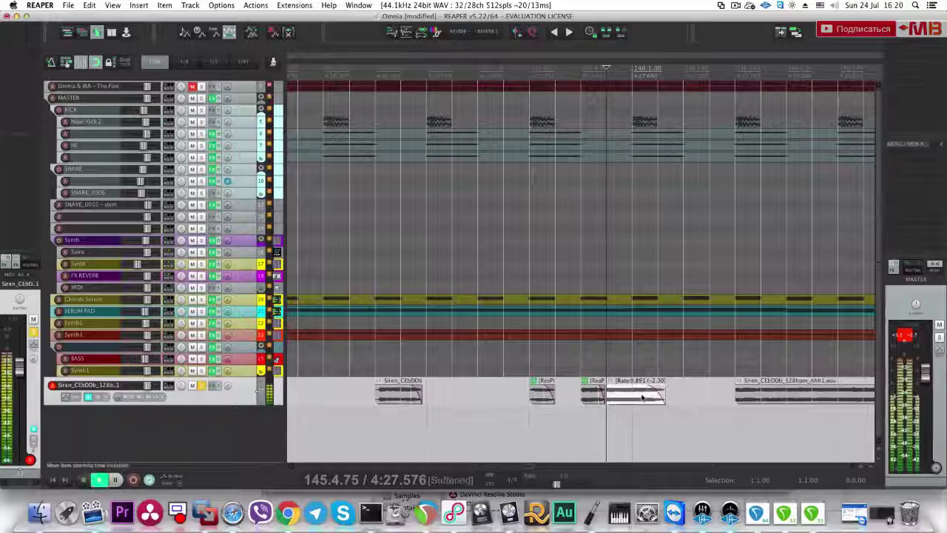
Step: Lower the Ahh1 piece at 145.4.75 by five semitones to a playback rate of 0.667, auditioning the change
key(shift+9)
key(shift+9)
key(space)
key(space)
key(shift+9)
key(shift+9)
key(shift+9)
key(space)
key(space)
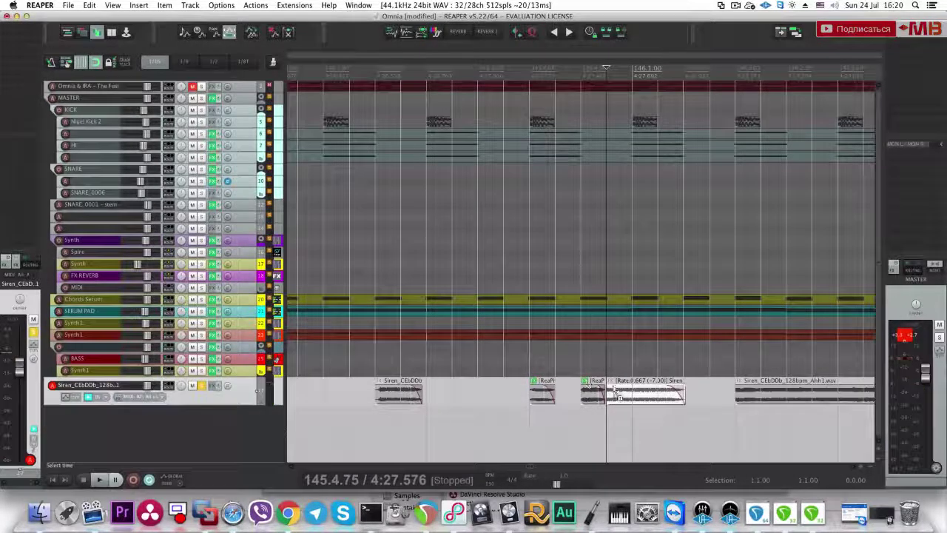
Step: Add ReaPitch to the Ahh1 piece at 145.4.75, set its full formant shift to 8.40 semitones and play from 145.4.00
key(shift+e)
click(610, 381)
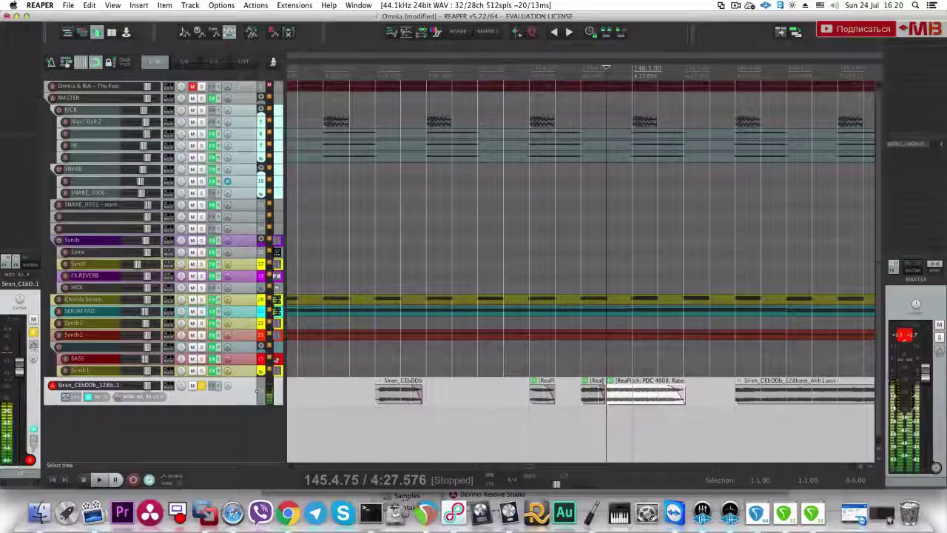
key(shift+e)
key(space)
drag(274, 144, 288, 146)
click(520, 422)
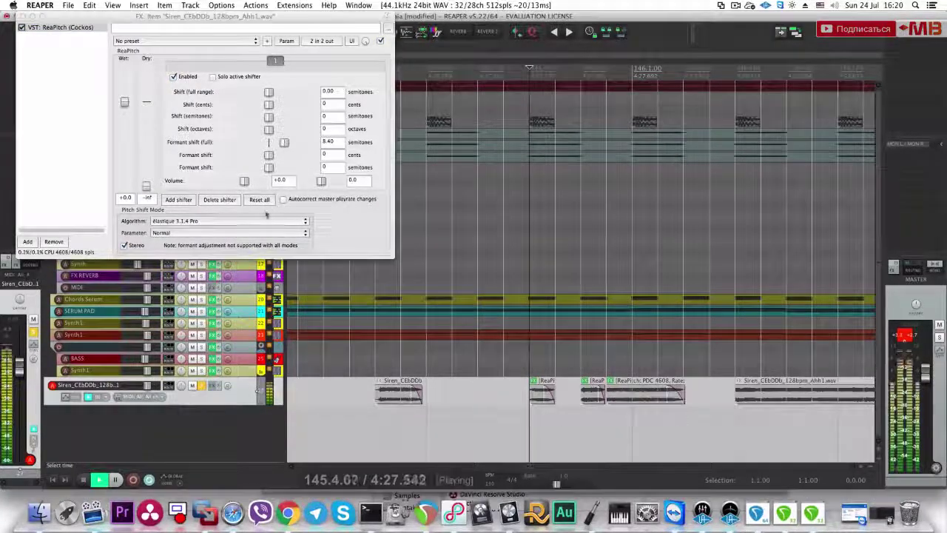
Step: Try the élastique 3.1.4 Soloist algorithm in ReaPitch on the Ahh1 piece, with a full formant shift of 9.36 semitones
click(229, 221)
click(229, 220)
key(space)
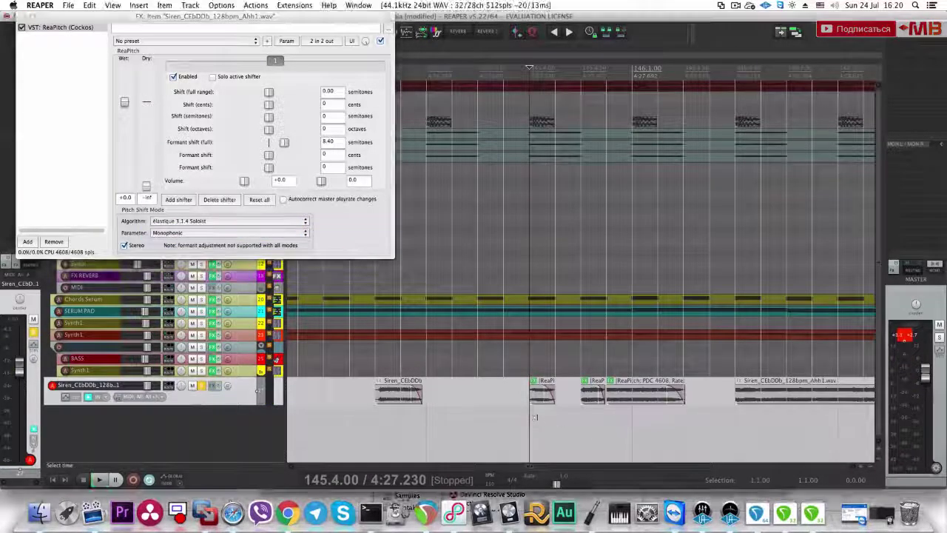
mouse_move(284, 142)
mouse_down()
mouse_move(242, 144)
mouse_move(284, 143)
mouse_up()
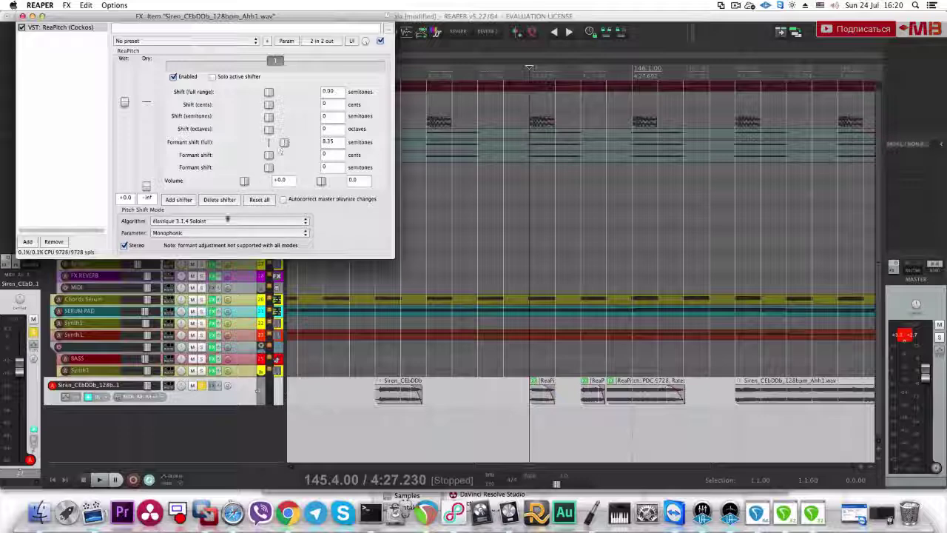
click(216, 221)
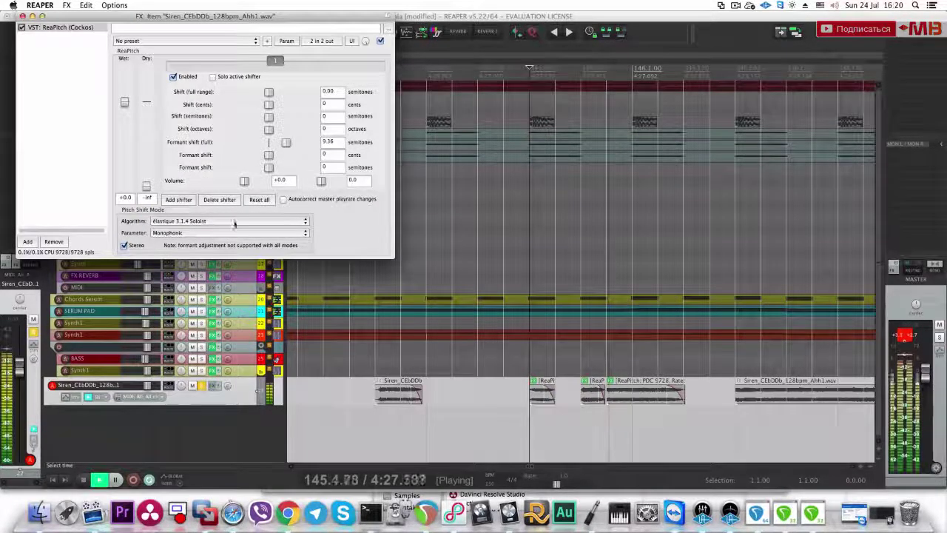
click(216, 206)
Step: Audition the Ahh1 piece at 145.4.75, reduce its full formant shift slightly and close ReaPitch
key(space)
key(space)
key(space)
drag(287, 143, 282, 146)
click(22, 16)
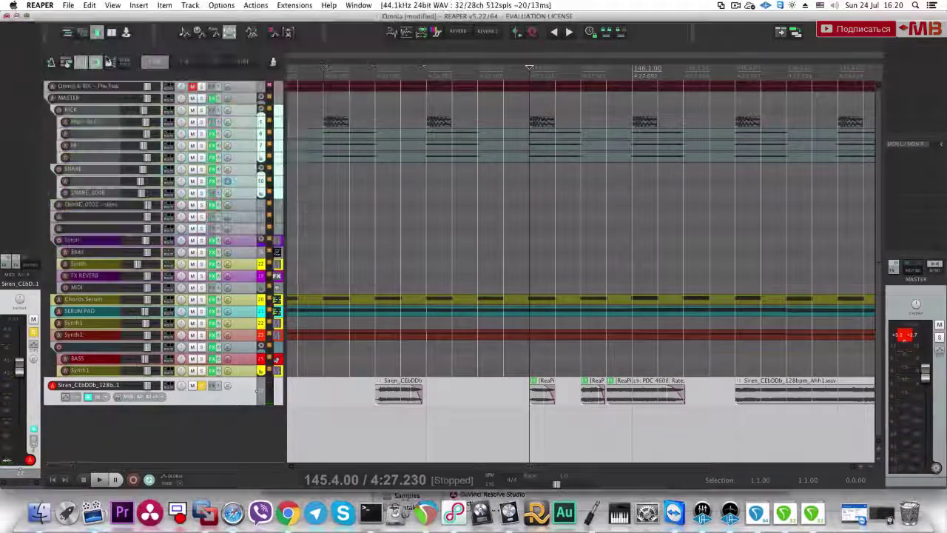
Step: Move the last, uncut Ahh1 item to start at 146.2.50 and audition it with the full mix
scroll(494, 274, down, 4)
key(space)
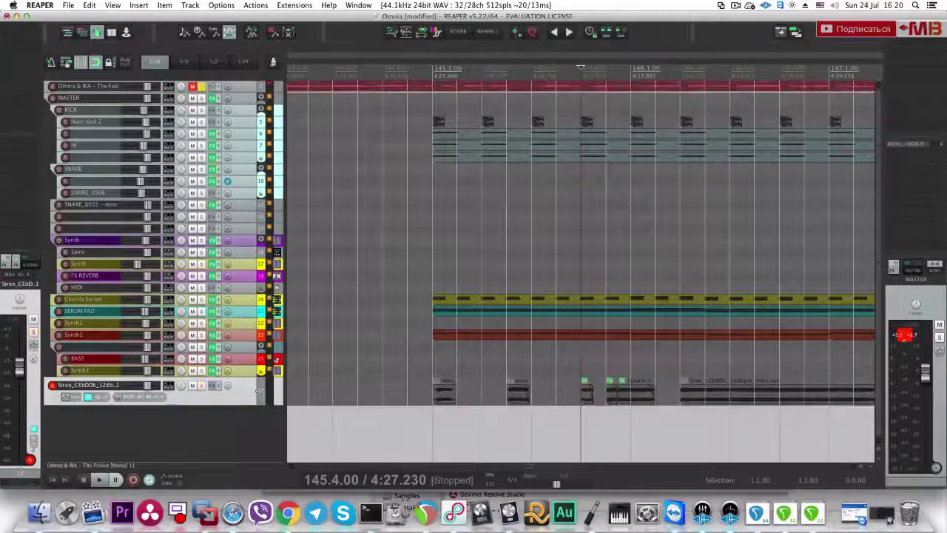
drag(712, 397, 732, 397)
click(711, 374)
key(alt+F6)
key(space)
key(space)
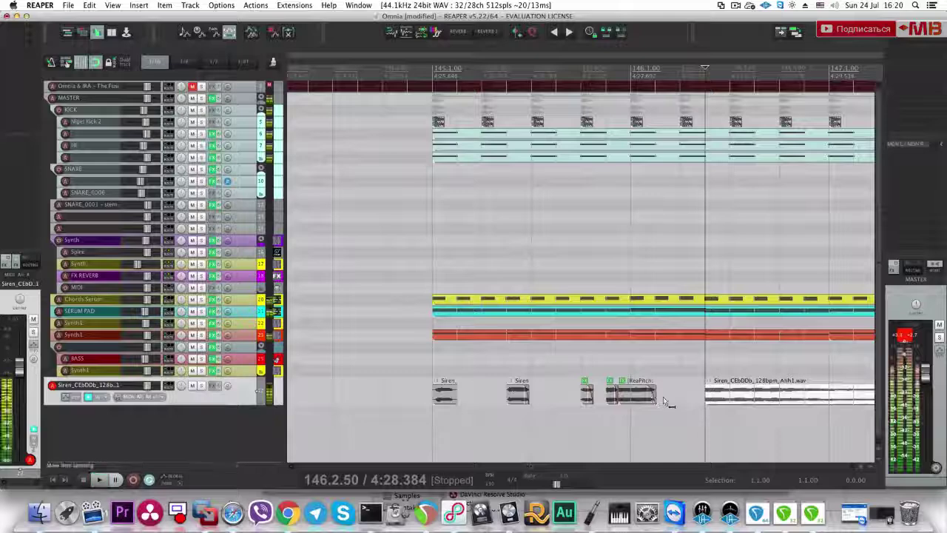
key(space)
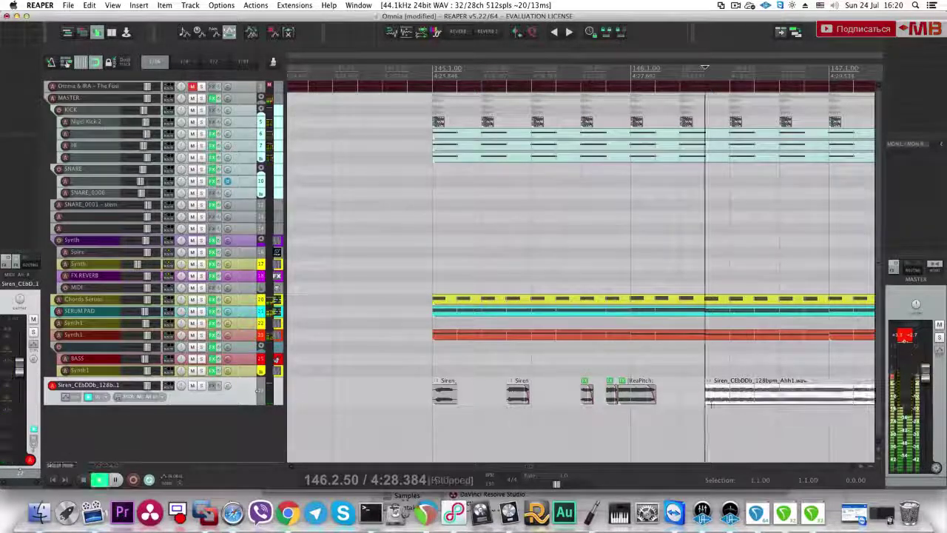
scroll(633, 401, down, 3)
key(space)
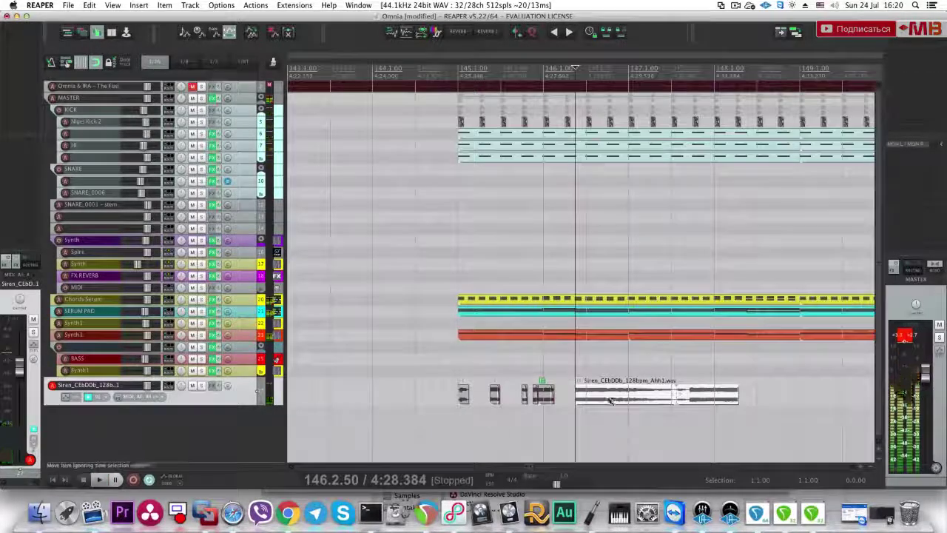
Step: Lower the Ahh1 item at 146.2.50 by nine semitones to a playback rate of 0.595, auditioning the change
key(shift+9)
key(shift+9)
key(shift+9)
key(shift+9)
key(shift+9)
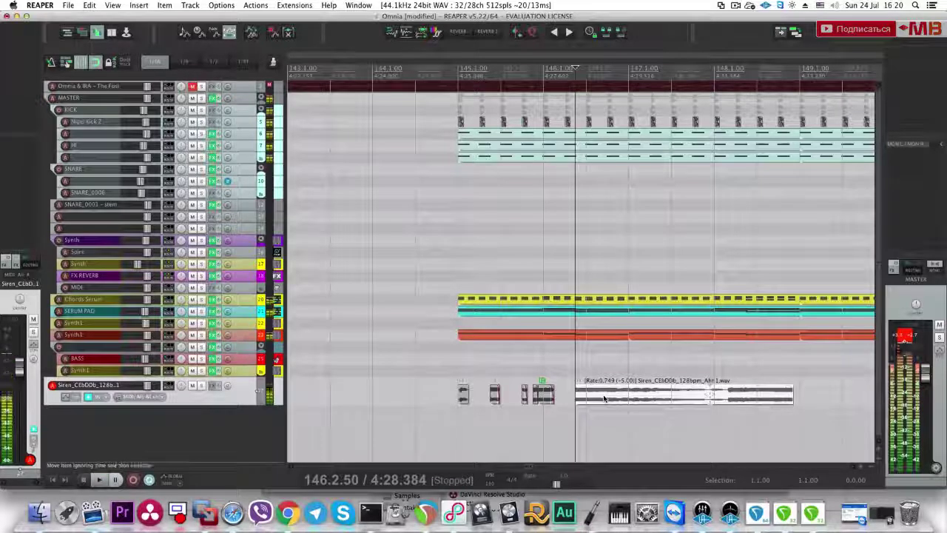
key(shift+9)
key(shift+9)
key(shift+9)
key(space)
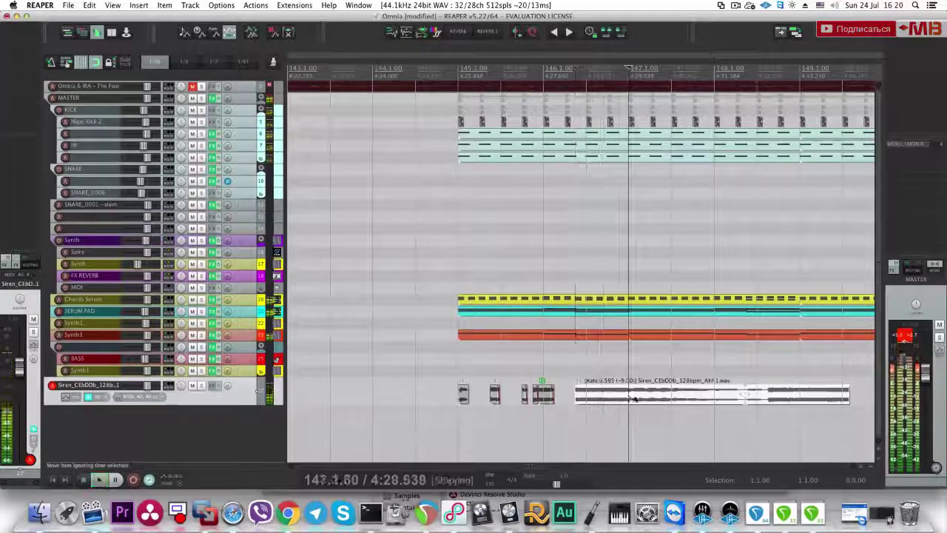
Step: Split the Ahh1 item at 147.1.00 and delete everything after the cut
key(s)
key(Delete)
click(610, 398)
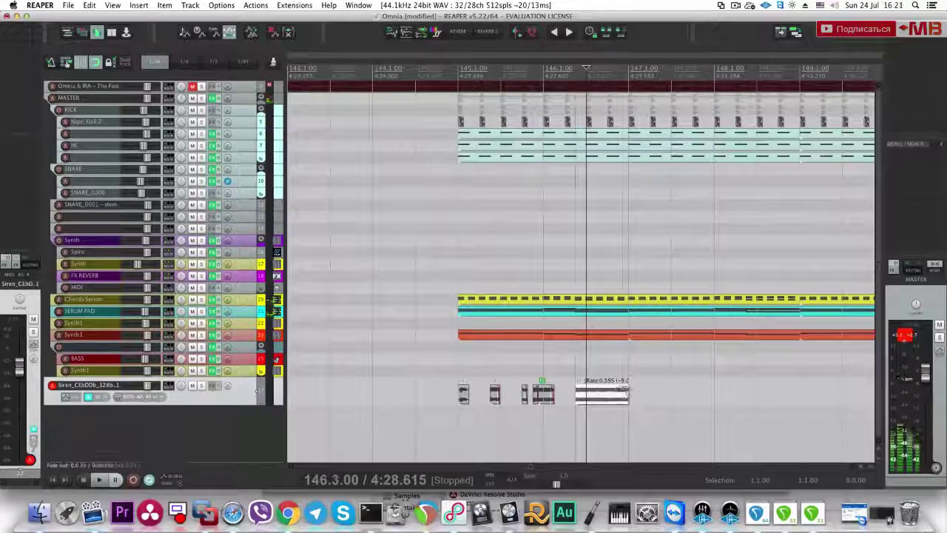
Step: Solo the Omnia & IRA reference track and listen to it from 146.2.50
click(580, 392)
click(200, 87)
key(space)
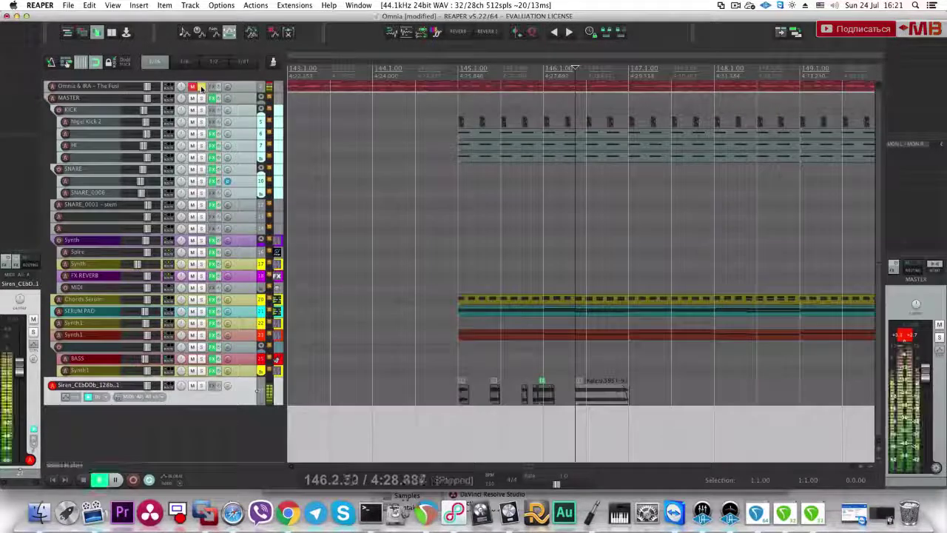
scroll(505, 358, up, 2)
key(space)
key(space)
key(space)
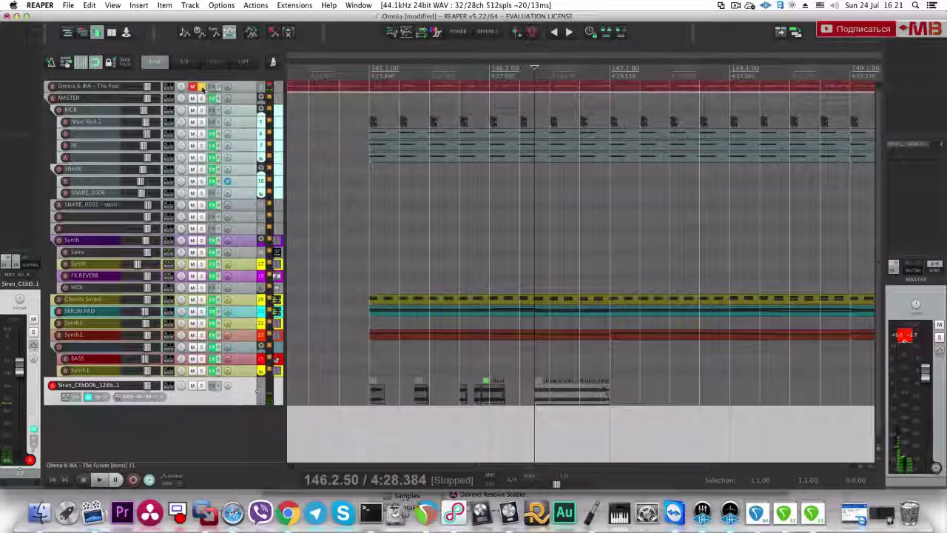
Step: Switch the solo from the reference to the vocal track and delete the Ahh1 piece at 146.2.50
click(200, 88)
key(space)
key(space)
click(202, 387)
click(543, 393)
key(Delete)
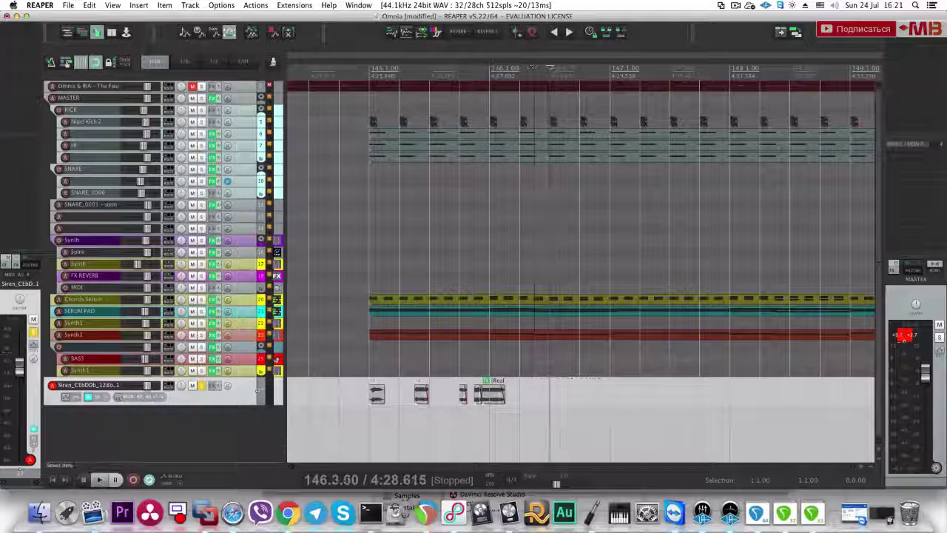
Step: Browse the CEbDDb sample folder and preview its Bridge, Verse1, Verse2_Soft and Ahh2 vocals
key(super+alt+x)
click(273, 353)
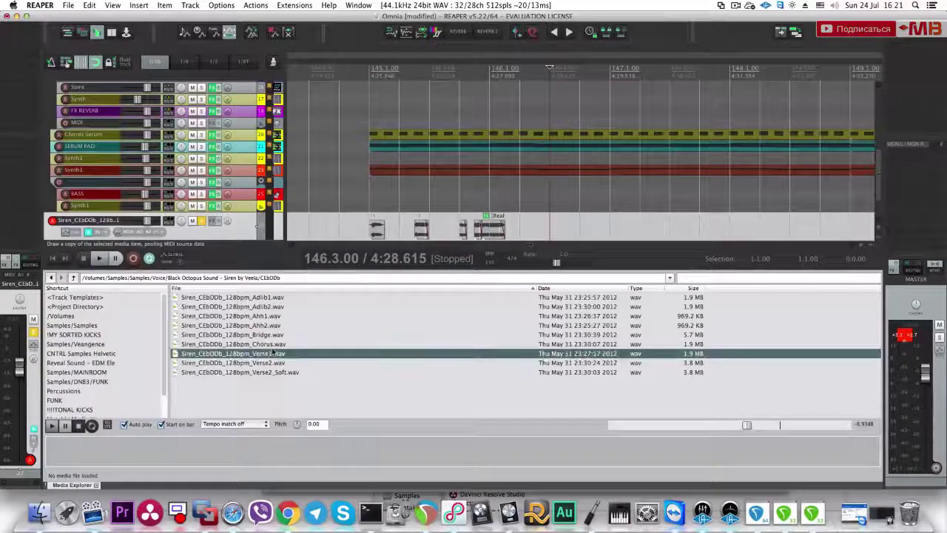
click(275, 334)
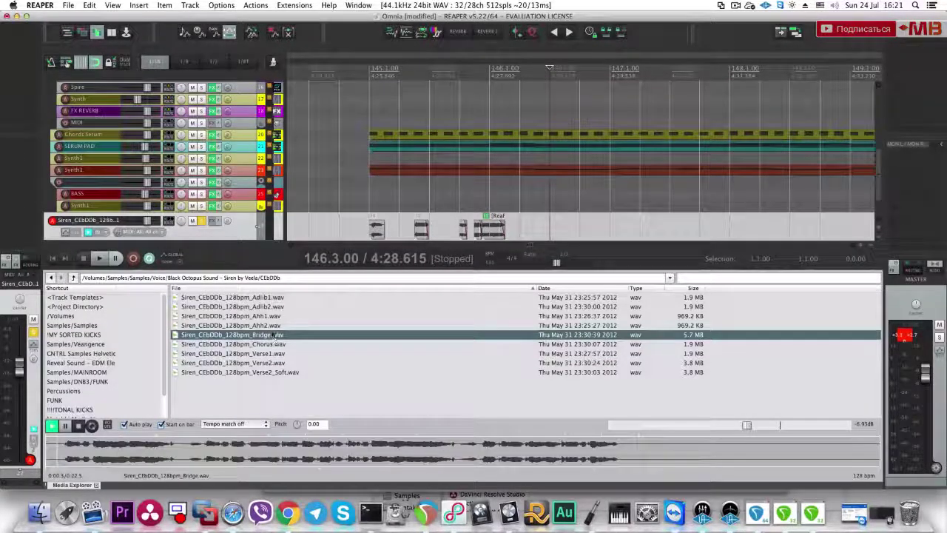
click(285, 353)
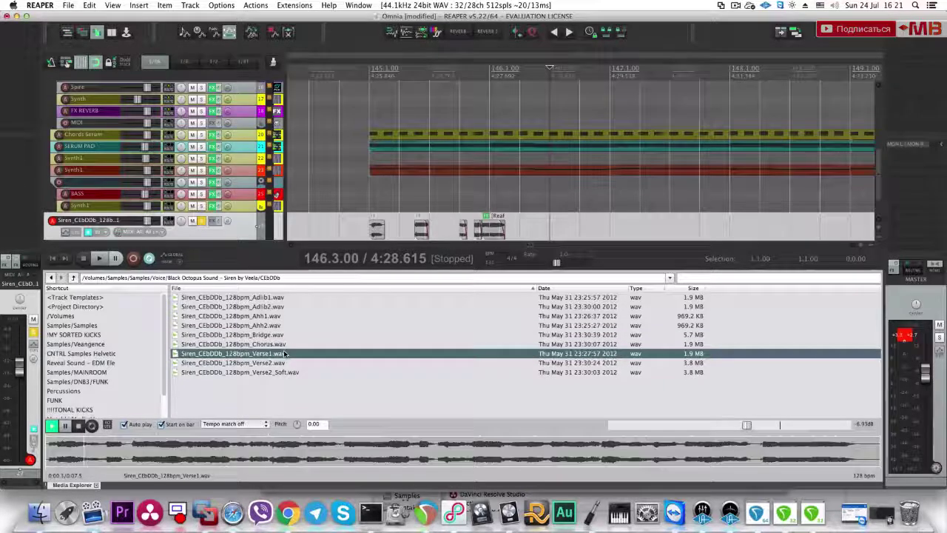
key(Down)
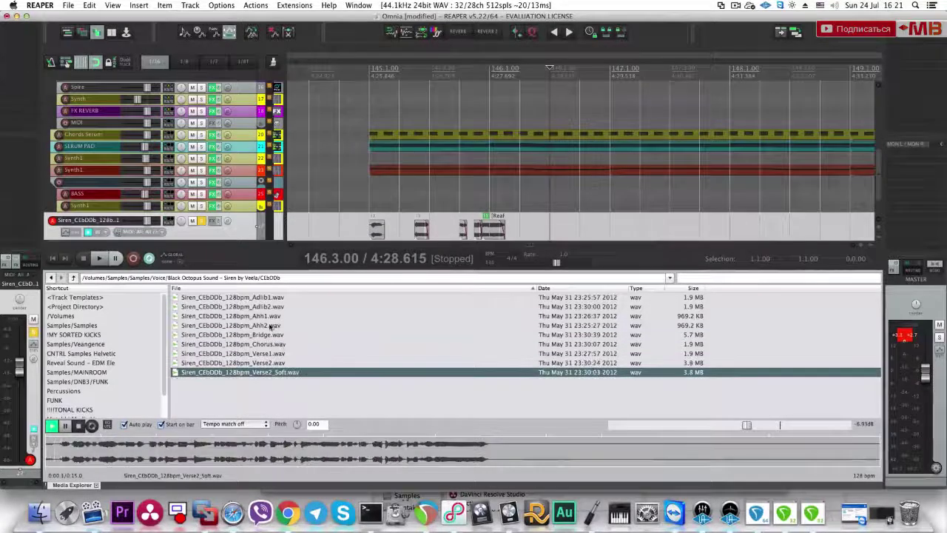
click(281, 326)
key(BackSpace)
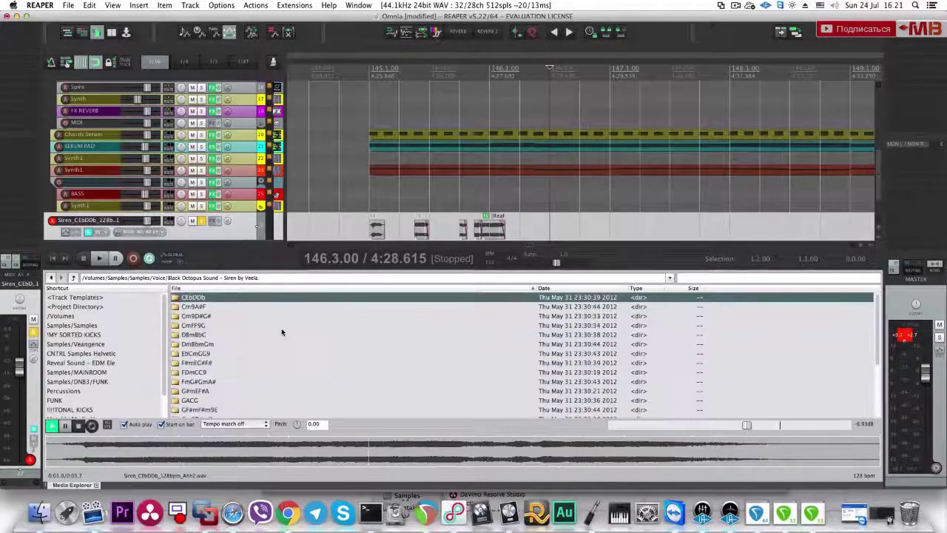
key(Return)
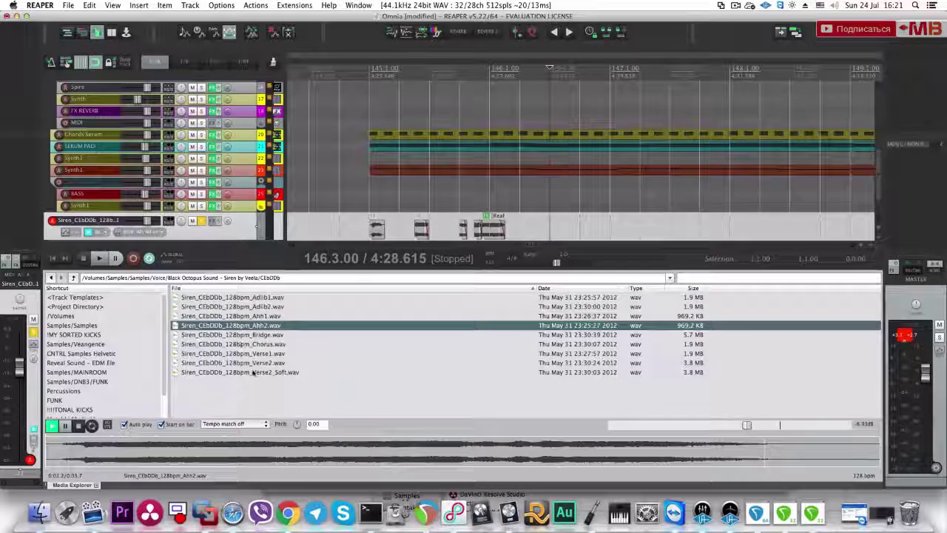
Step: Find Siren_Cm9A#F_128bpm_Drive_Away.wav in the Cm9A#F folder and place it on the vocal track at 146.2.00
key(BackSpace)
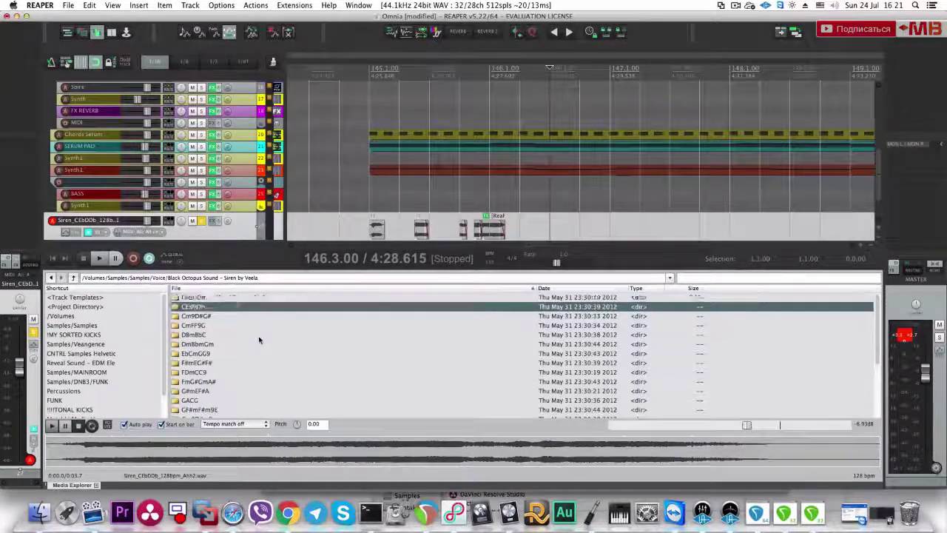
key(Down)
key(Return)
click(259, 335)
key(Down)
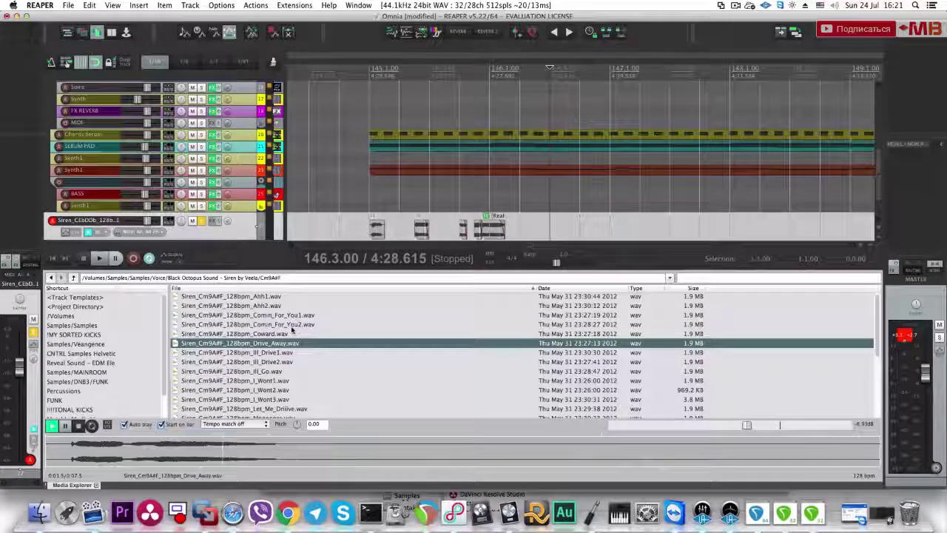
drag(236, 346, 526, 233)
key(super+alt+x)
drag(566, 396, 497, 407)
Step: Audition the Drive_Away item against the soloed reference and move it to start at 146.2.50
click(480, 419)
key(space)
scroll(480, 420, up, 2)
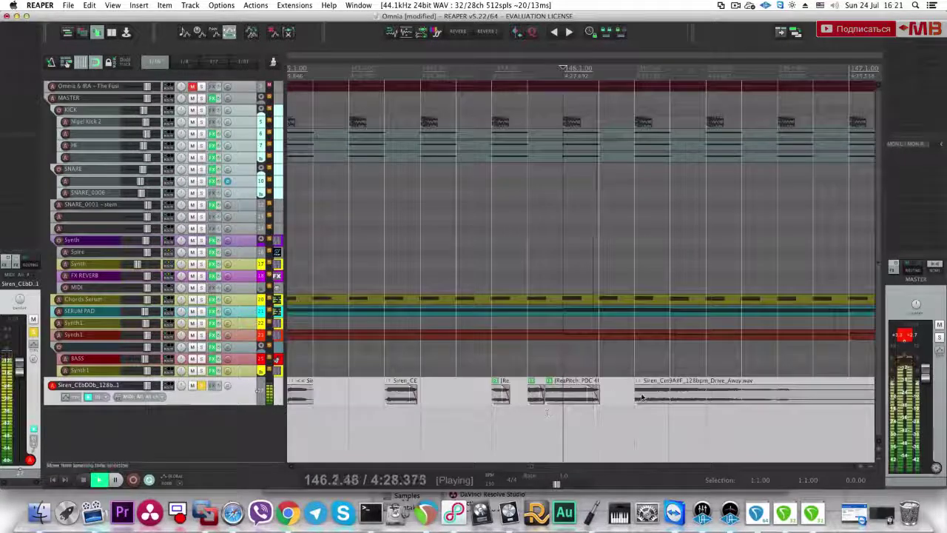
key(space)
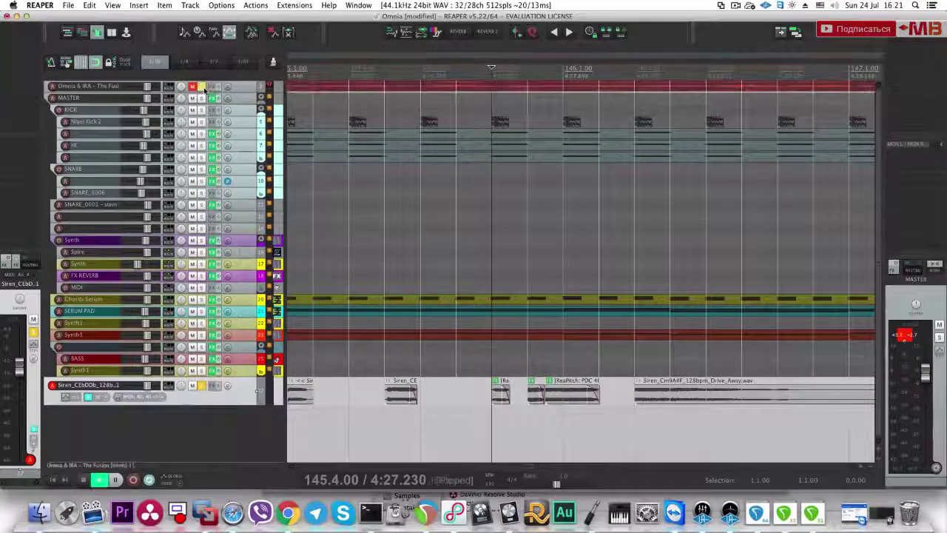
key(space)
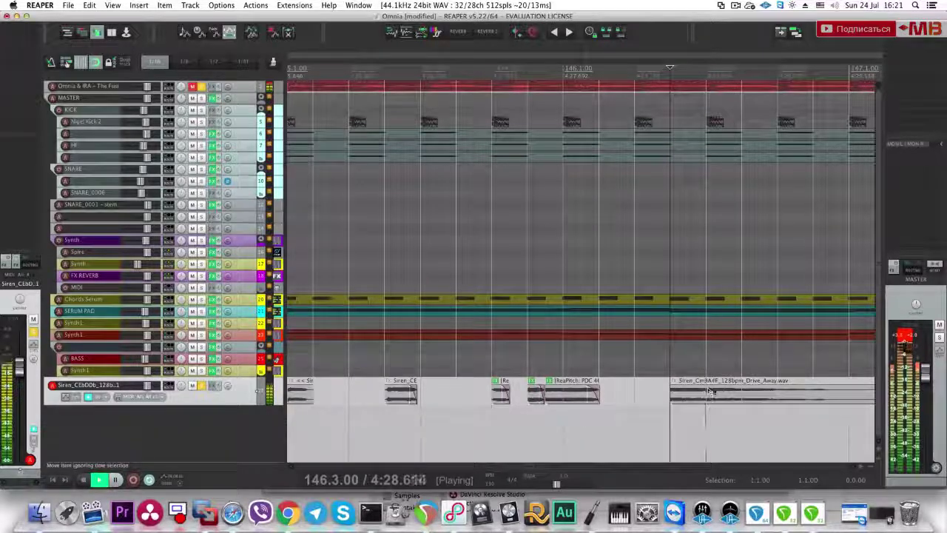
key(space)
Step: Unsolo the reference, cut the Drive_Away item off at 147.1.00 and audition what is left from 146.2.50
click(756, 400)
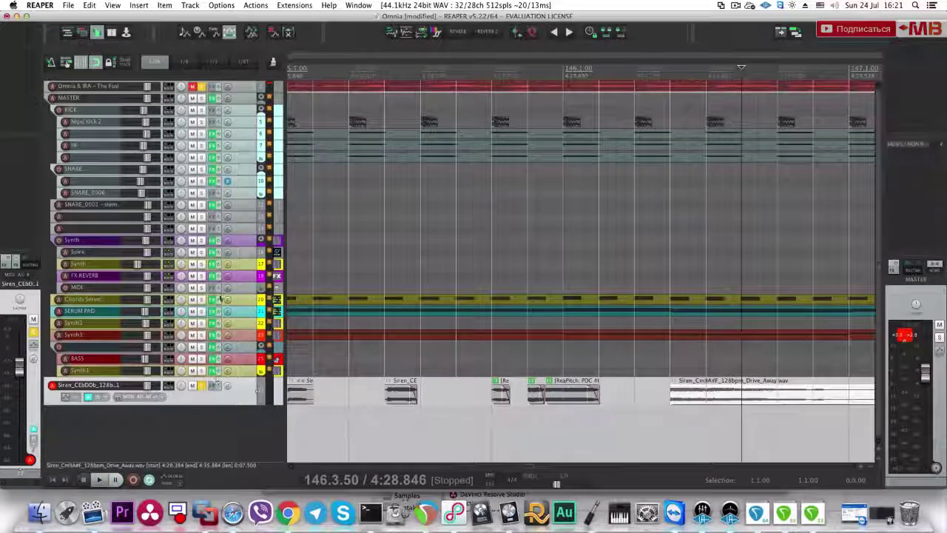
click(202, 86)
click(640, 429)
key(space)
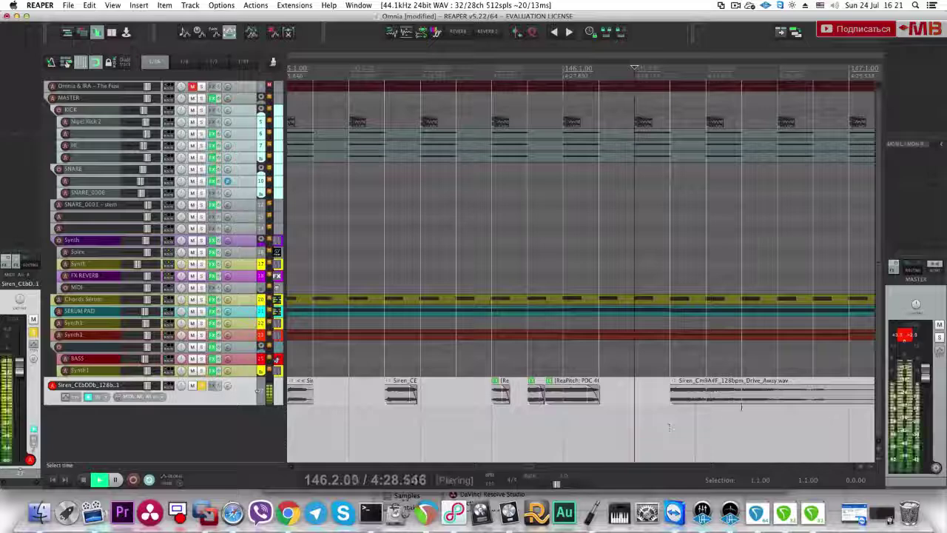
key(space)
key(s)
key(Delete)
click(813, 399)
click(671, 429)
key(space)
key(space)
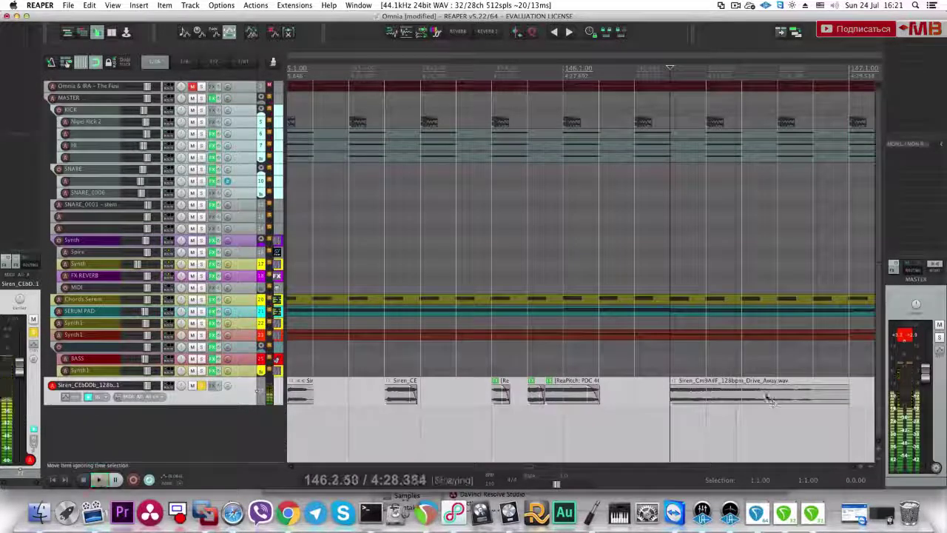
Step: Shift the audio start inside the Drive_Away piece at 146.2.50, auditioning the change
click(702, 397)
click(672, 428)
key(space)
key(space)
scroll(641, 416, up, 4)
click(684, 402)
key(space)
key(space)
Step: Glue the Drive_Away piece and, in Melodyne, raise its second note to Db 4
key(shift+super+g)
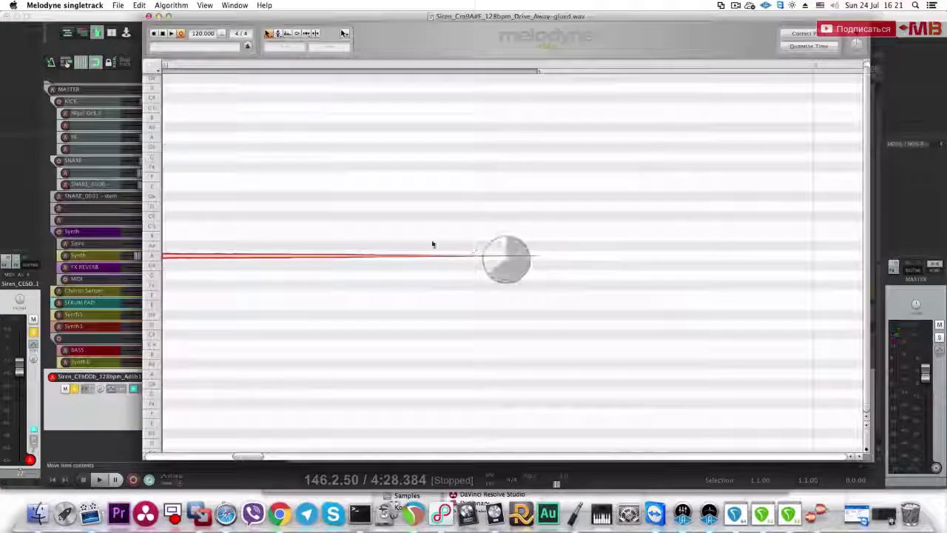
right_click(338, 178)
click(352, 242)
drag(340, 315, 341, 281)
key(space)
key(space)
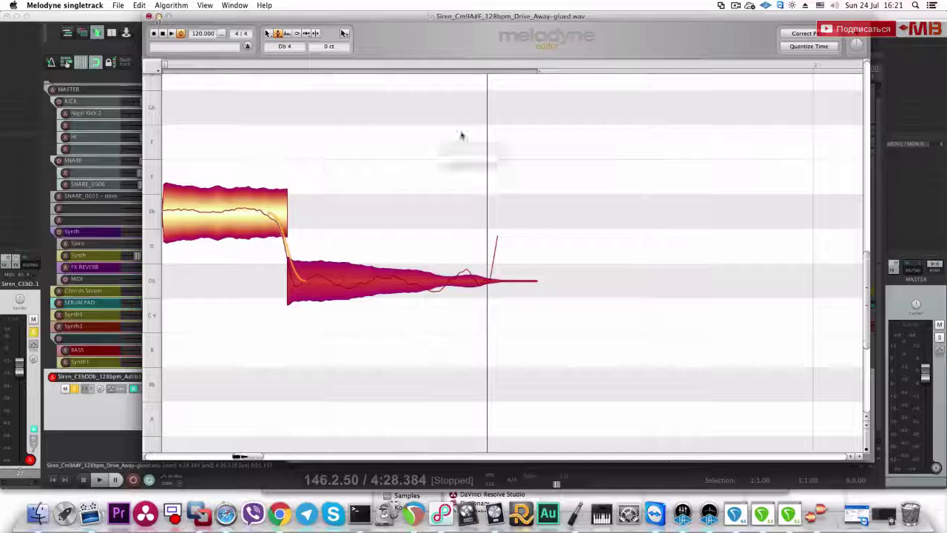
Step: Save the pitch edit, return to REAPER and play the glued Drive_Away piece from 146.2.50
click(563, 174)
click(668, 407)
key(space)
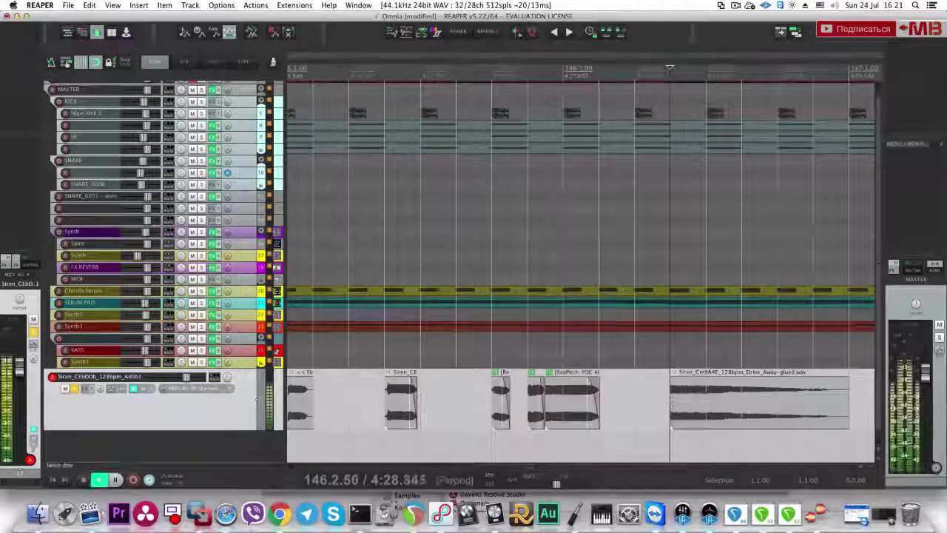
key(space)
Step: Compare with the soloed reference from 146.2.50 and shorten the glued Drive_Away piece to end at 146.3.00
scroll(200, 101, down, 2)
click(203, 83)
key(space)
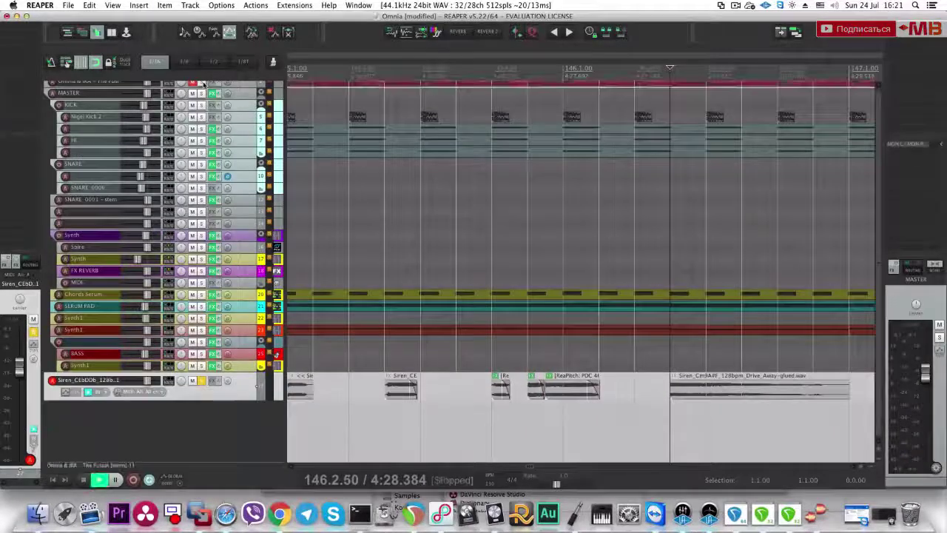
key(space)
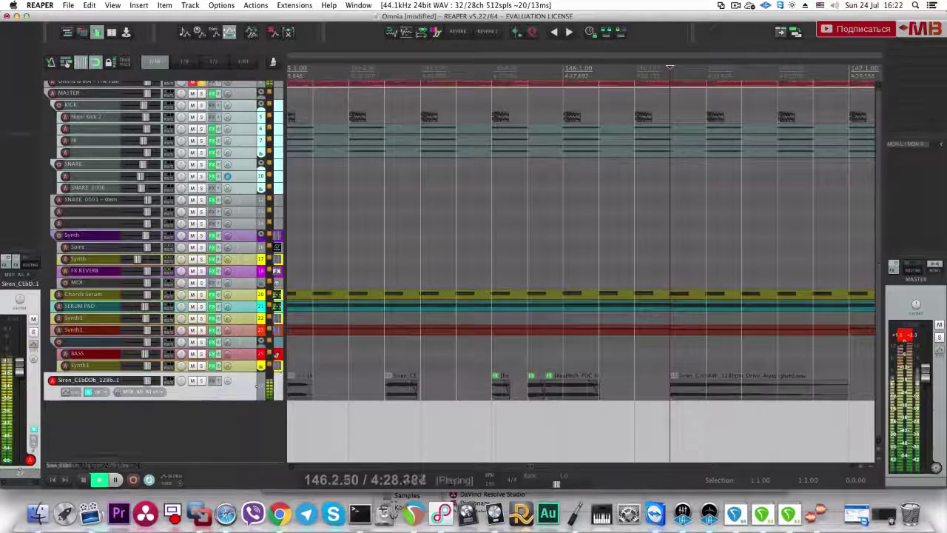
key(space)
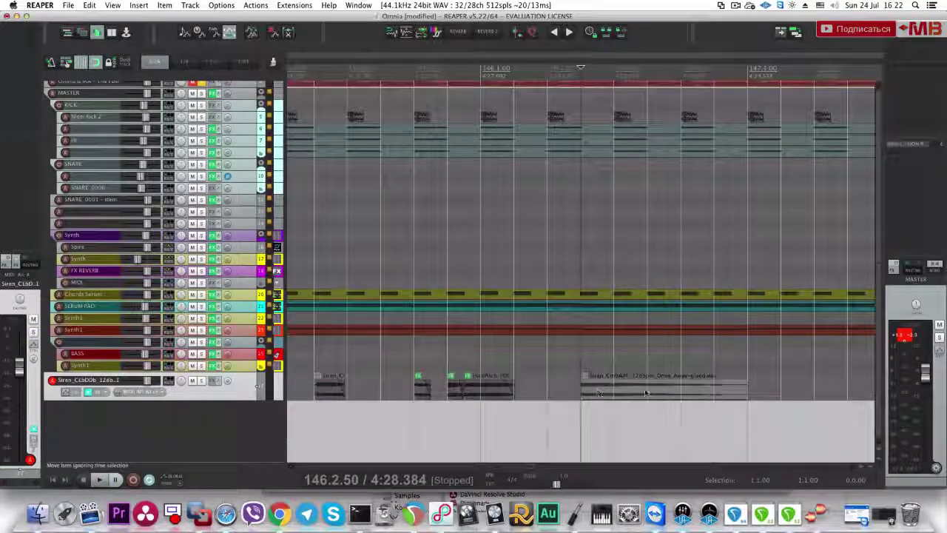
key(space)
drag(744, 393, 614, 383)
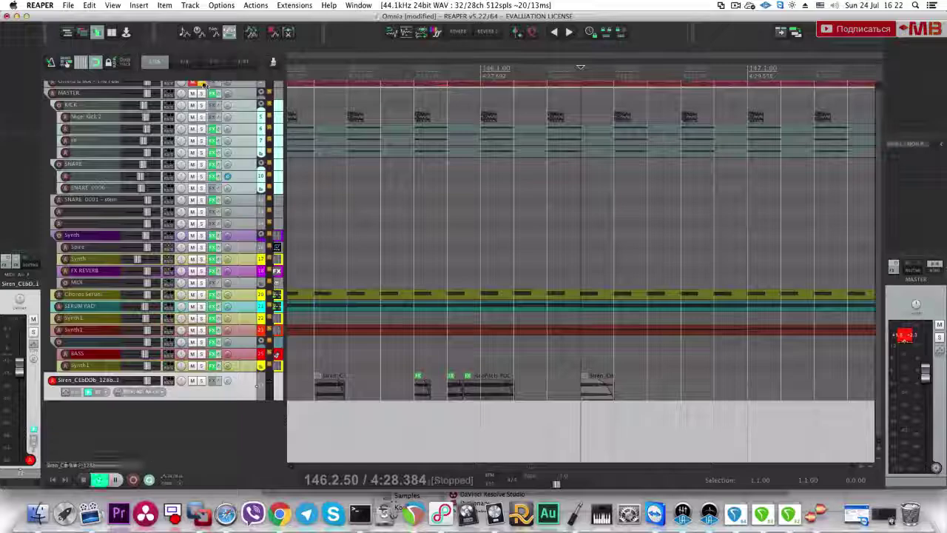
Step: Compare the glued Drive_Away piece with the reference and adjust its end to just past 146.3.00
key(space)
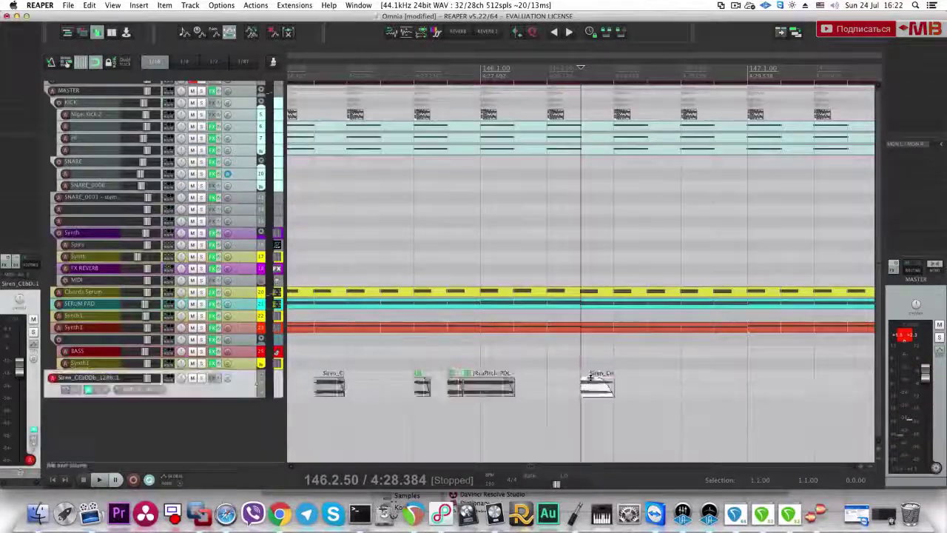
key(space)
drag(635, 388, 625, 388)
key(space)
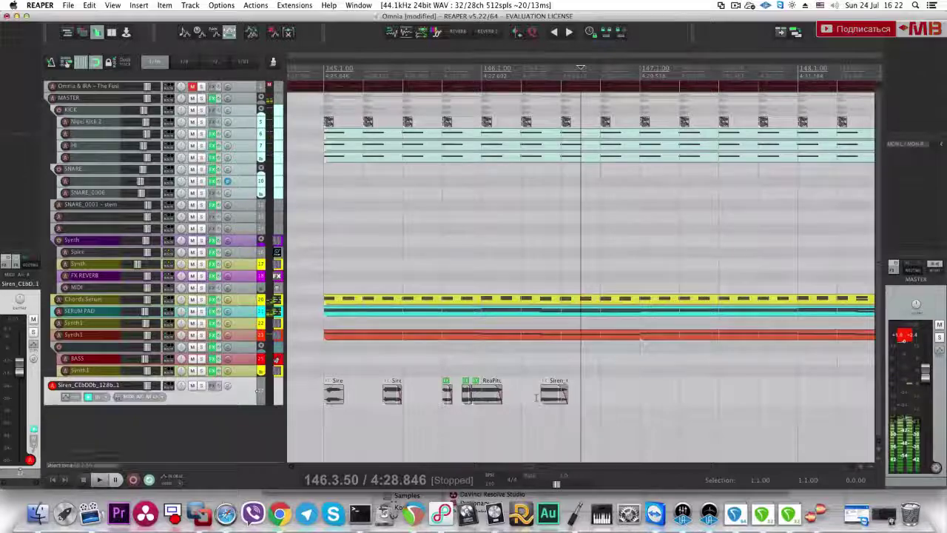
click(554, 395)
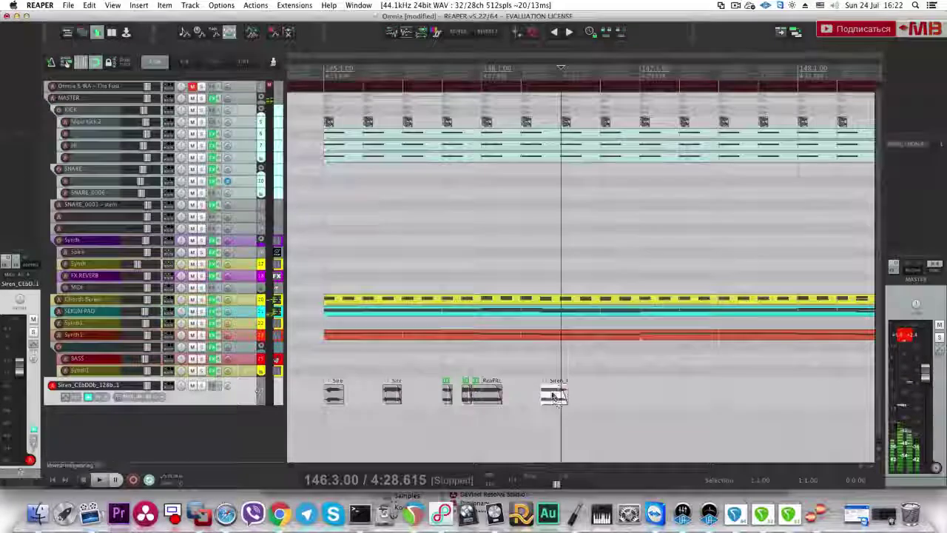
Step: Audition samples in the Cm9A#F folder and insert Siren_Cm9A#F_128bpm_Ill_Drive2.wav on the Siren track at 146.4.00
key(super+alt+x)
key(Down)
key(Down)
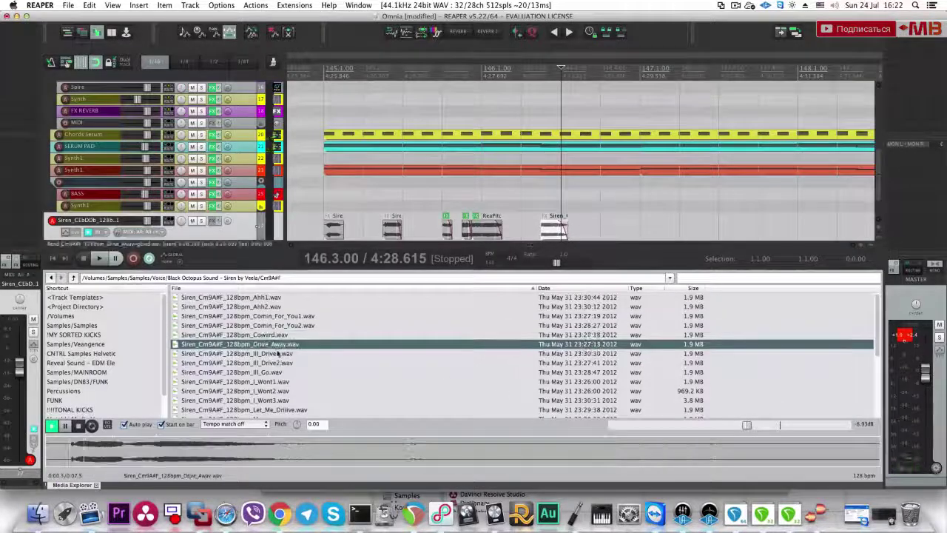
key(Down)
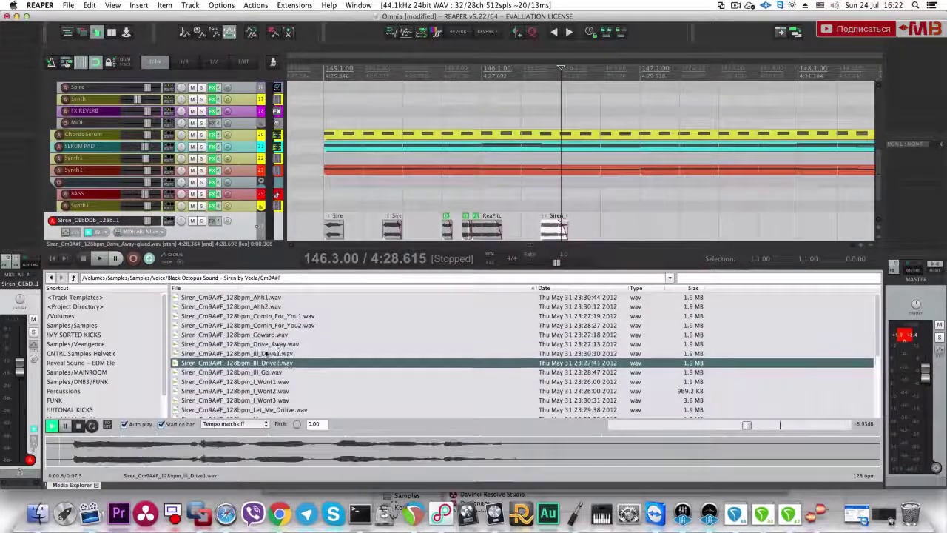
scroll(235, 222, down, 3)
drag(260, 363, 603, 192)
Step: Shift the audio start inside the Ill_Drive2 item, split it at 147.1.00 and delete the remainder
key(space)
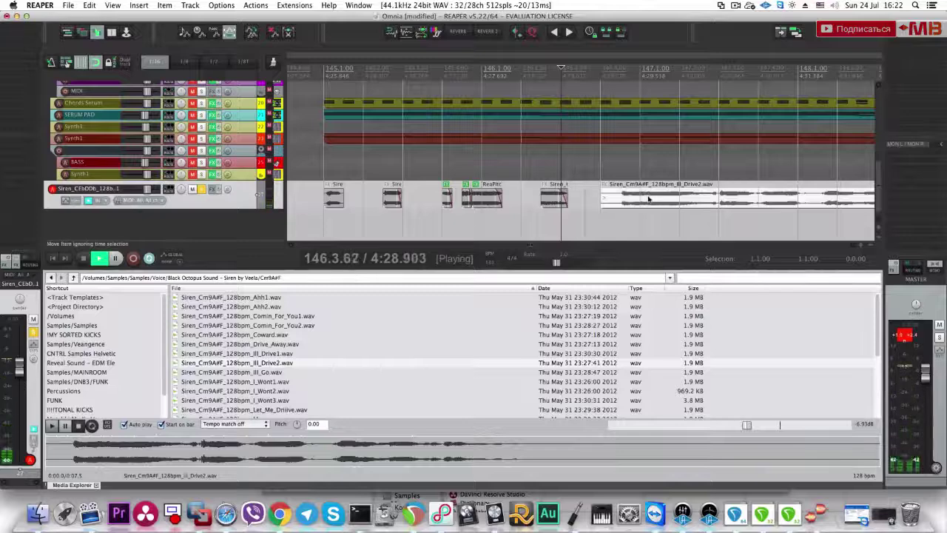
key(space)
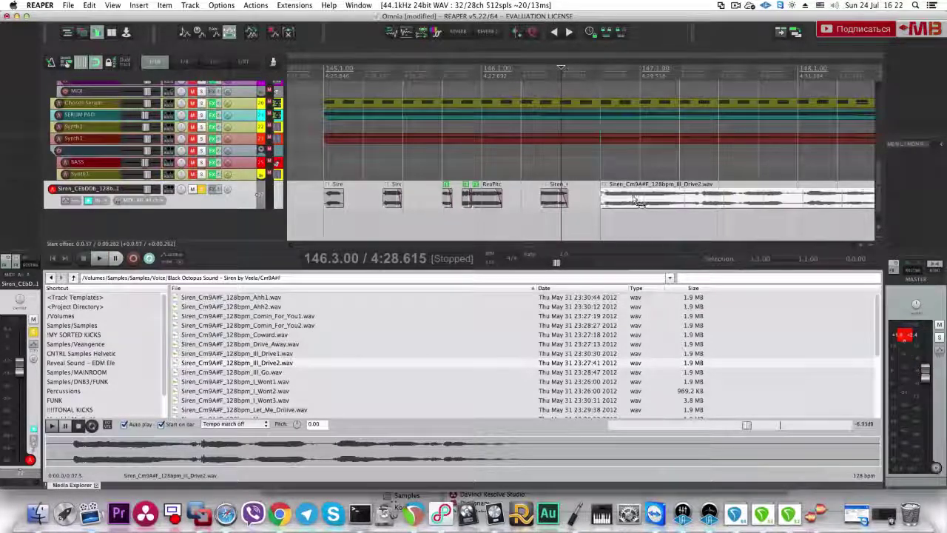
key(space)
key(space)
click(642, 198)
key(s)
click(617, 199)
click(648, 201)
key(Delete)
Step: Slide the audio inside the Ill_Drive2 piece at 146.4.00 to refine where the word starts, auditioning the change
click(608, 201)
scroll(608, 200, up, 5)
key(space)
drag(608, 199, 579, 201)
key(space)
key(space)
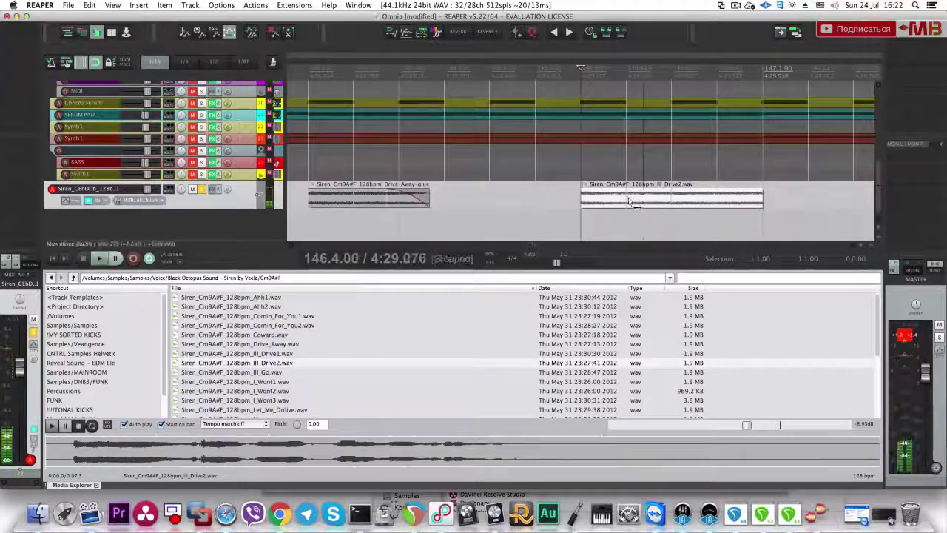
key(space)
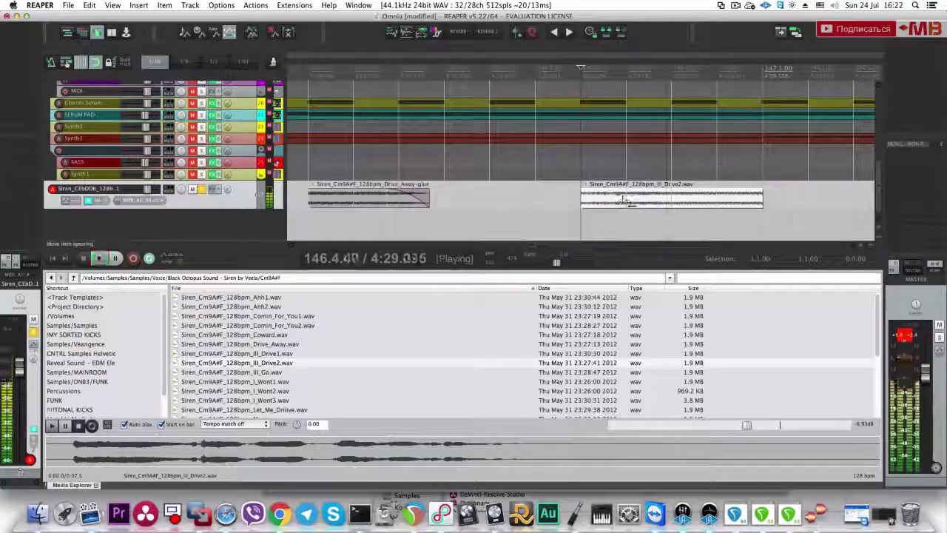
key(space)
Step: Trim the Ill_Drive2 piece to a slice shorter than a quarter beat at 146.4.00 and fine-tune its rate and pitch
drag(761, 202, 597, 194)
click(597, 196)
drag(626, 198, 630, 198)
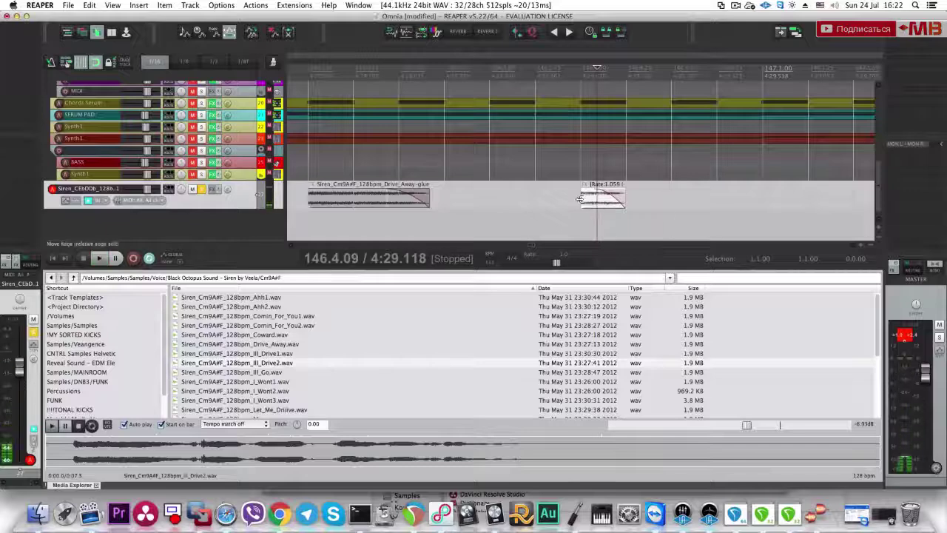
key(space)
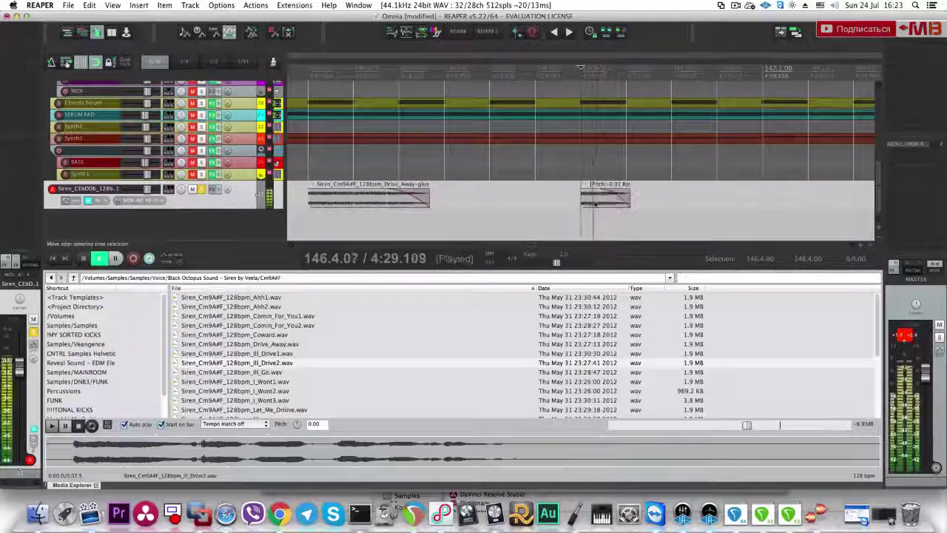
key(space)
drag(629, 199, 612, 199)
key(space)
key(space)
key(space)
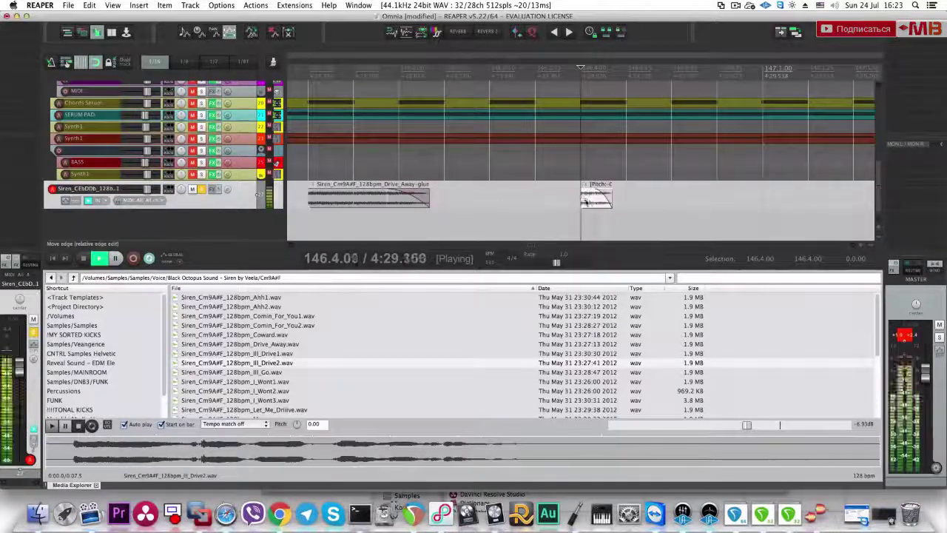
Step: Copy the Ill_Drive2 slice to 146.4.25, 146.4.50 and 146.4.75 and play the four repeats
drag(590, 202, 686, 205)
click(569, 199)
key(space)
key(ctrl+d)
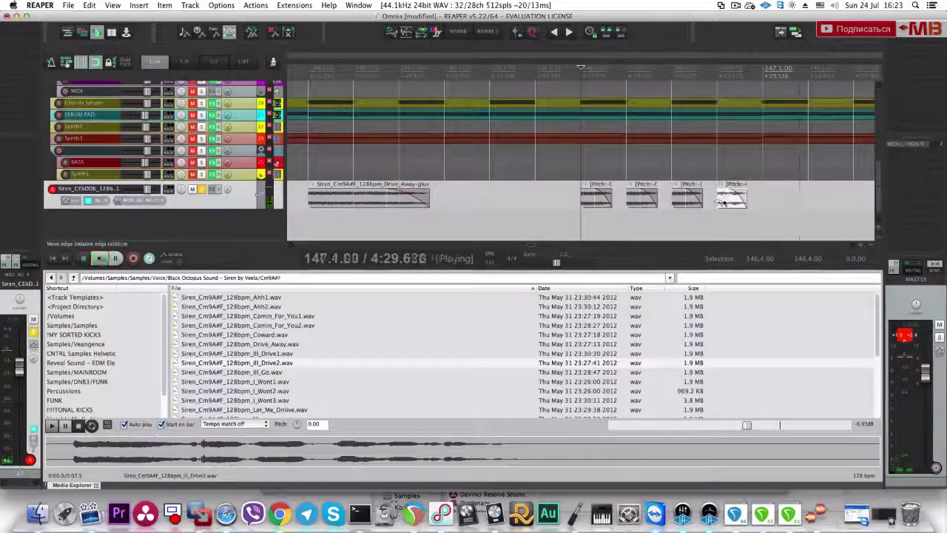
click(610, 198)
key(space)
Step: Select the four Ill_Drive2 slices, lengthen them together to nearly fill their quarter beats and play them
drag(764, 216, 618, 198)
key(space)
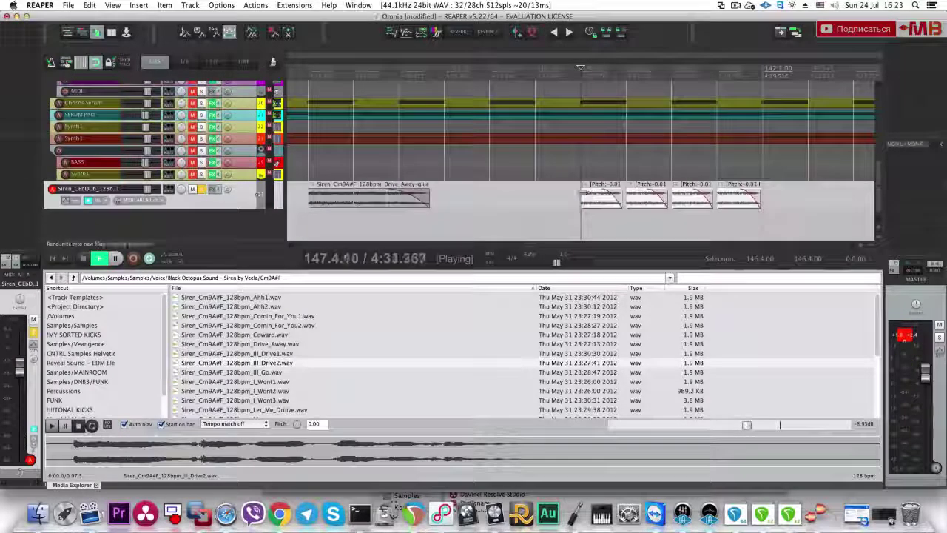
scroll(603, 205, down, 3)
key(space)
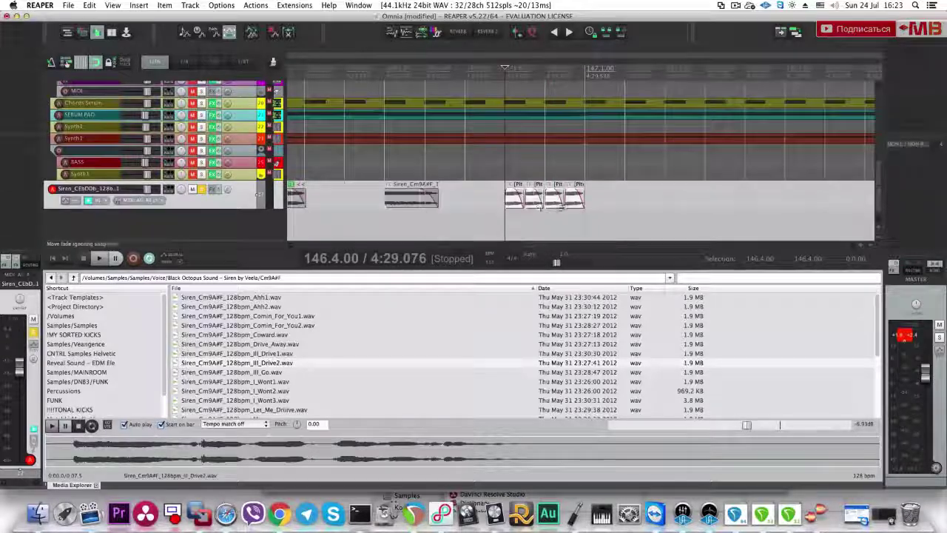
key(space)
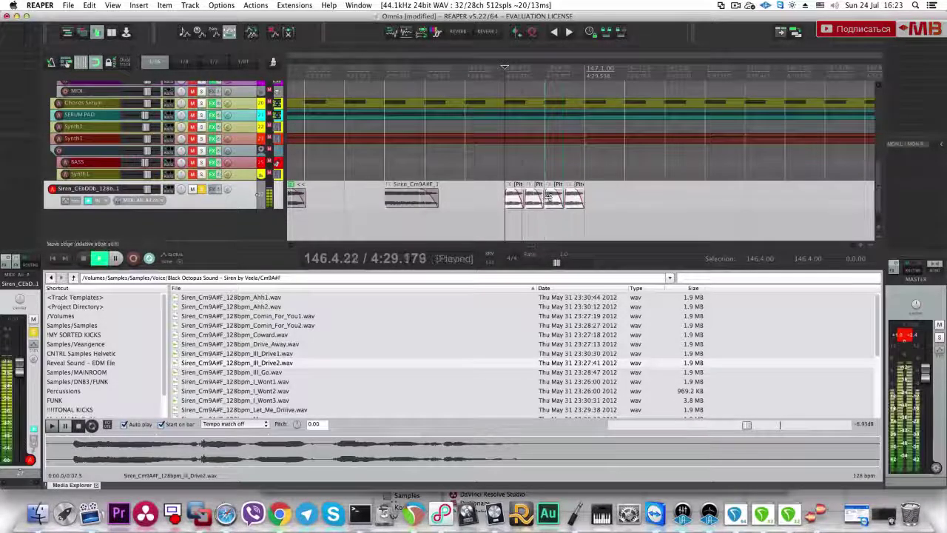
Step: Shift the audio start inside the four Ill_Drive2 slices and trim their ends slightly, auditioning from 146.4.00
key(space)
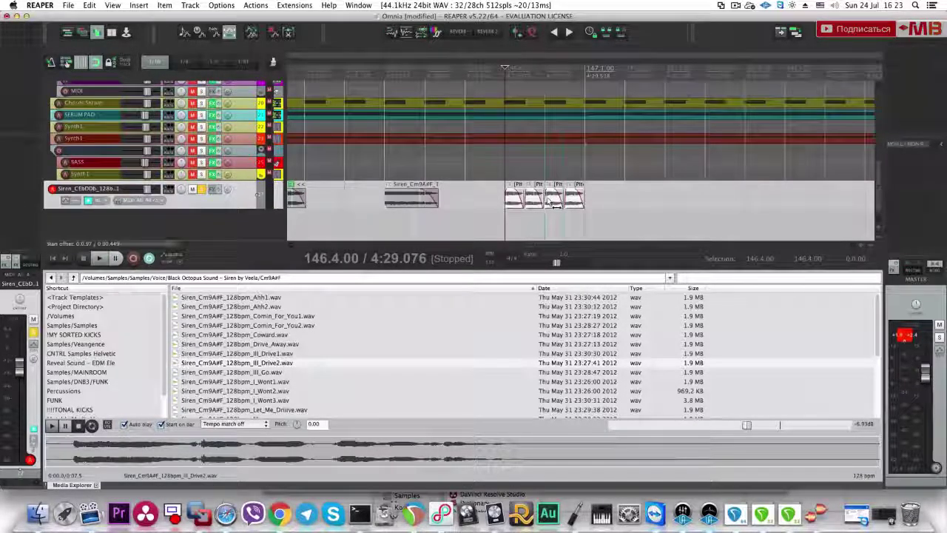
key(space)
key(space)
drag(582, 204, 579, 203)
key(space)
key(space)
key(space)
Step: Play the vocal chops from 146.1.00 and compare them with the soloed Omnia & IRA reference, also from 145.1.00
scroll(506, 215, down, 3)
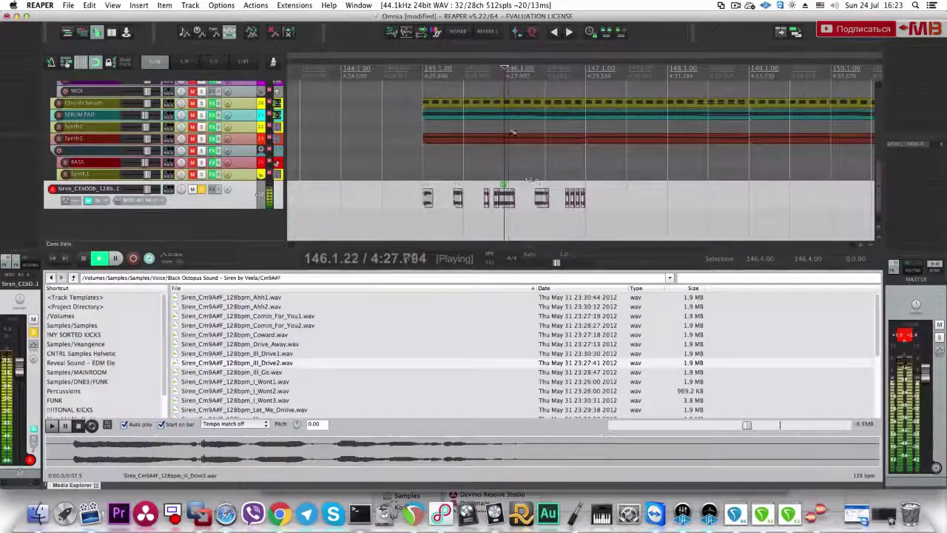
scroll(532, 180, down, 1)
key(space)
scroll(216, 109, up, 6)
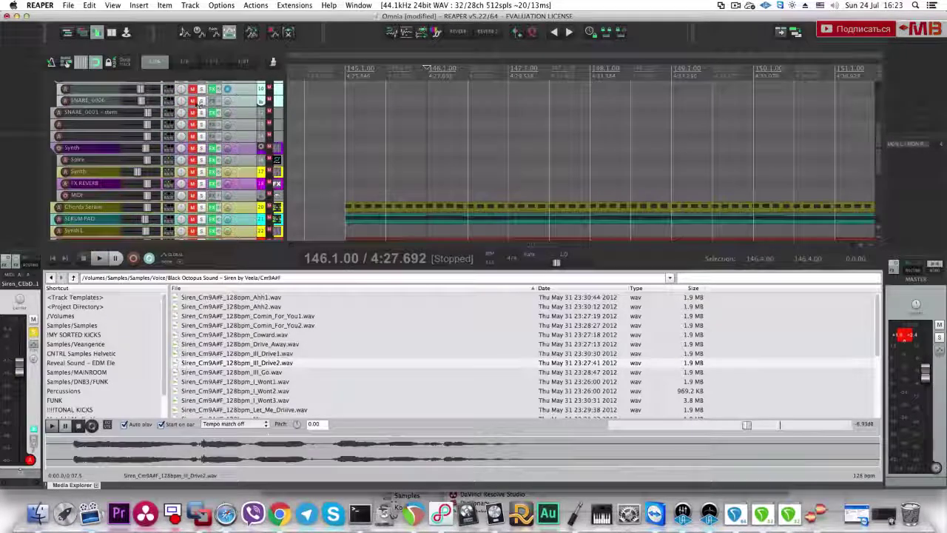
key(space)
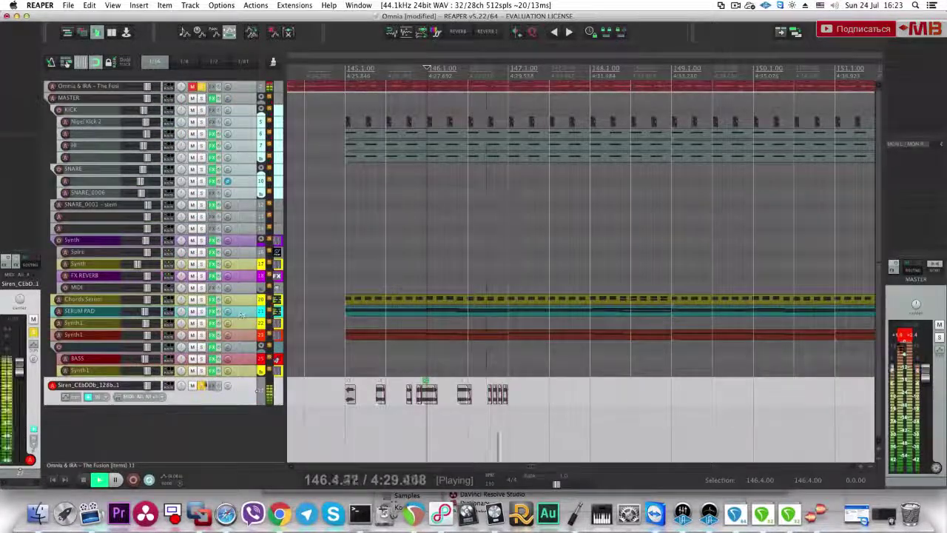
click(202, 385)
key(space)
key(space)
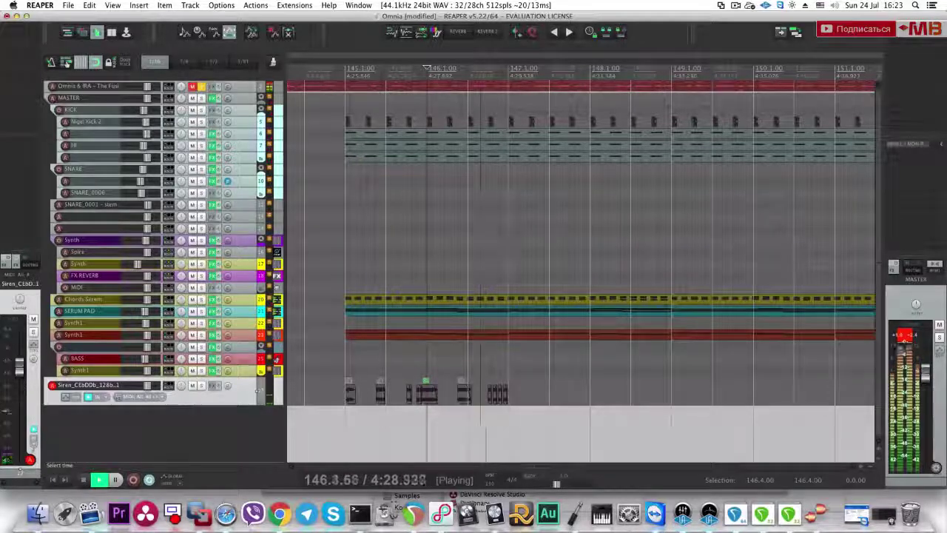
click(346, 239)
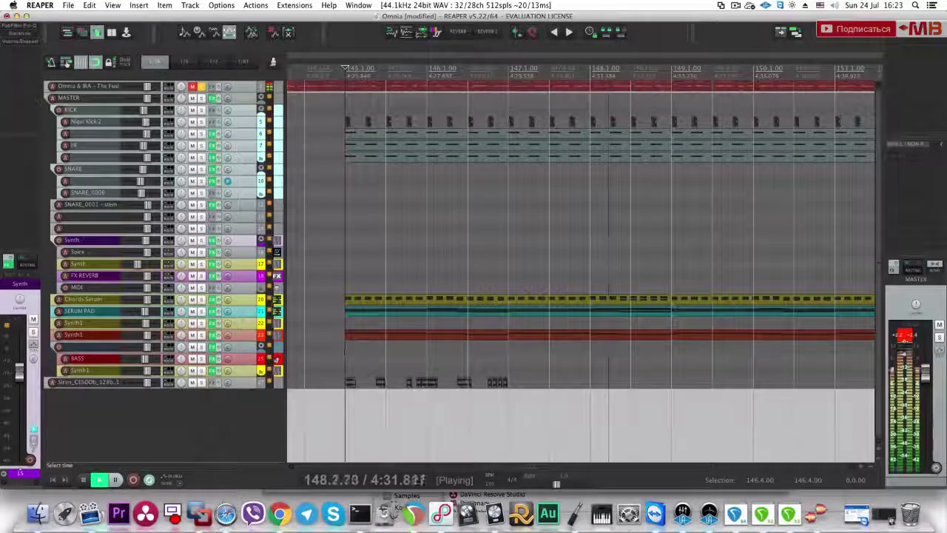
Step: Duplicate the Siren vocal pieces of bars 145 and 146 so the copies start at 147.1.00
key(space)
drag(346, 354, 509, 370)
key(super+d)
key(Escape)
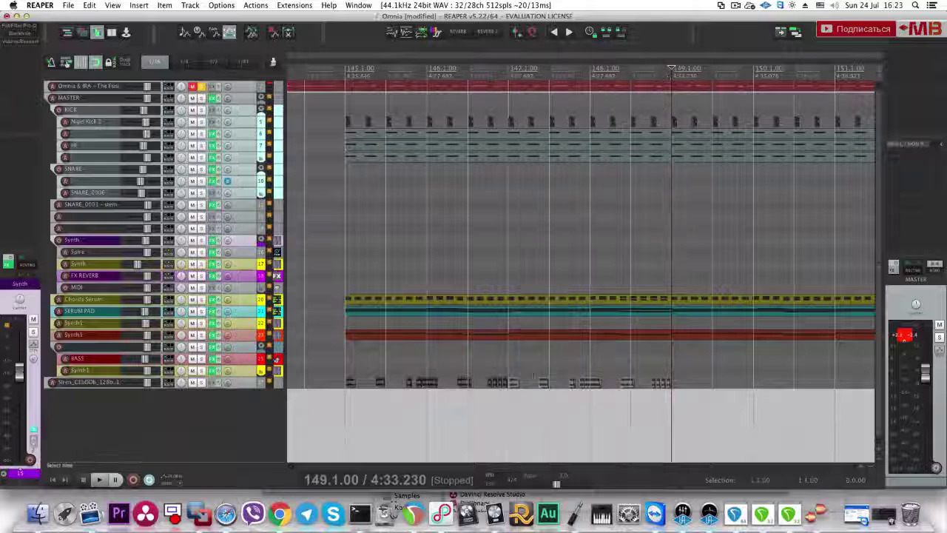
Step: Listen to the reference from 147.1.00 and delete the copied vocal pieces that follow the first one at 147.1.00
click(508, 373)
key(space)
drag(539, 368, 634, 390)
key(Delete)
click(630, 391)
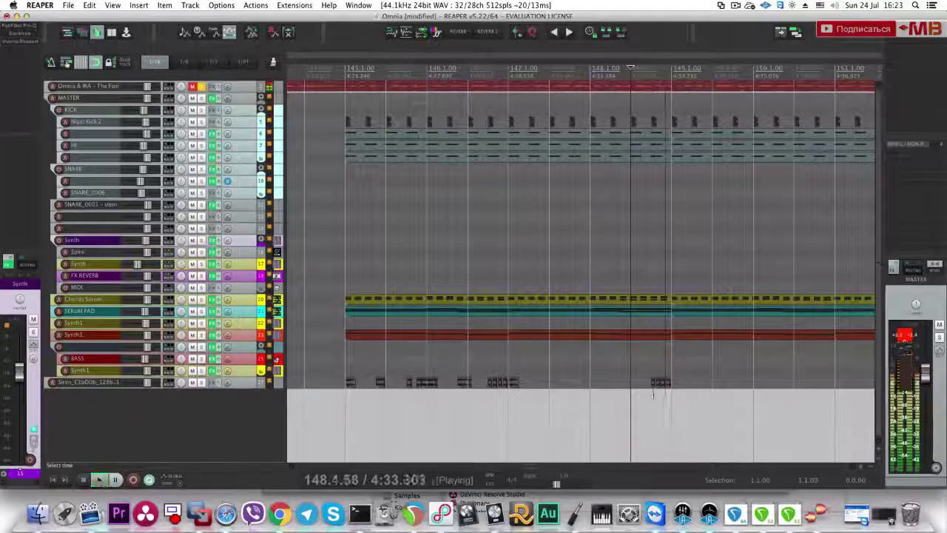
click(653, 392)
scroll(655, 394, up, 2)
key(space)
scroll(566, 393, down, 3)
Step: Solo the Siren vocal track and adjust a band in FabFilter Pro-Q while auditioning the vocals
click(431, 394)
click(201, 383)
key(space)
key(space)
click(21, 26)
key(space)
key(space)
drag(47, 146, 200, 151)
key(space)
Step: Add the VST CLA Effects Stereo (Waves) plug-in to the Siren vocal track
click(22, 32)
click(22, 33)
text(R)
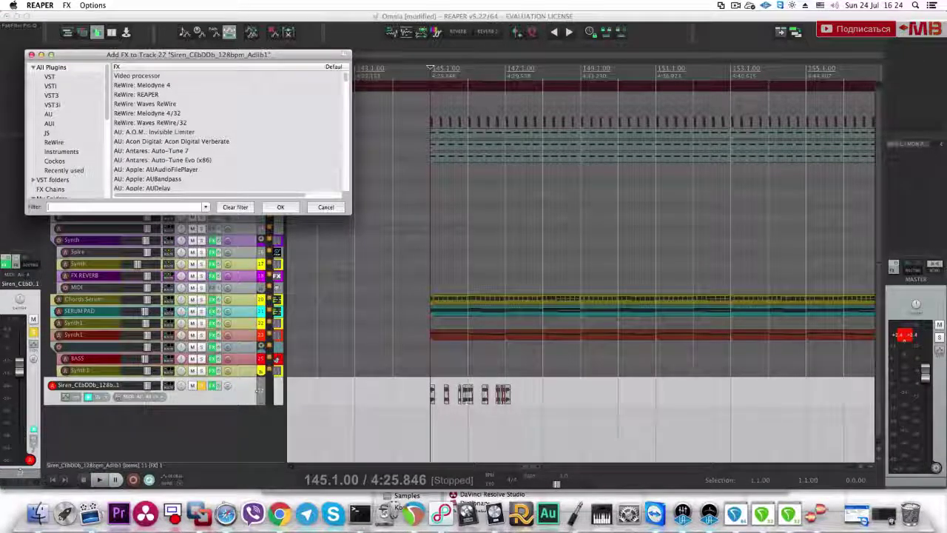
text(CLA Effect)
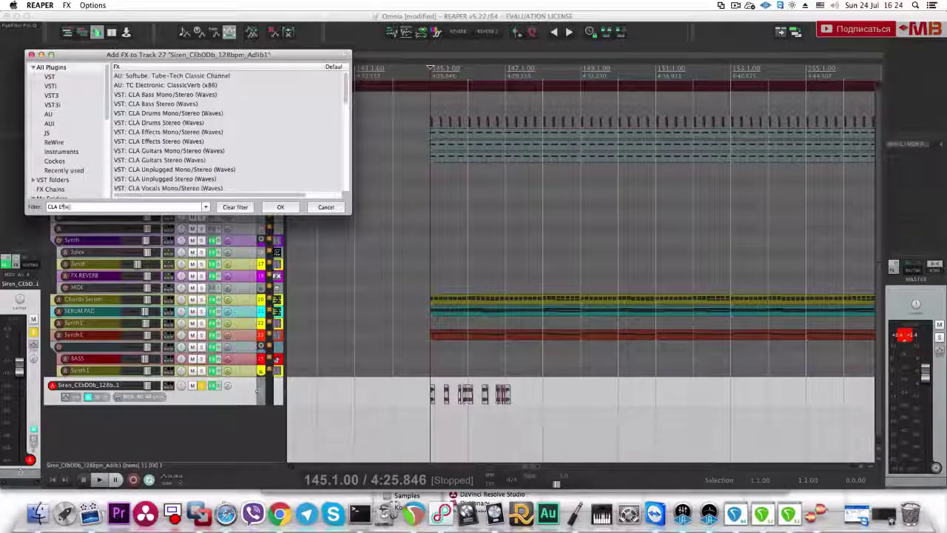
click(167, 86)
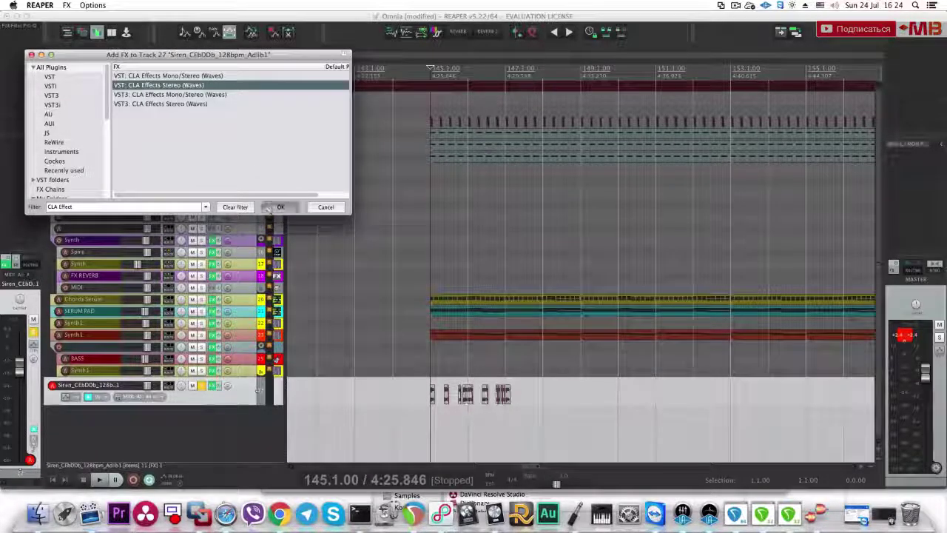
click(271, 207)
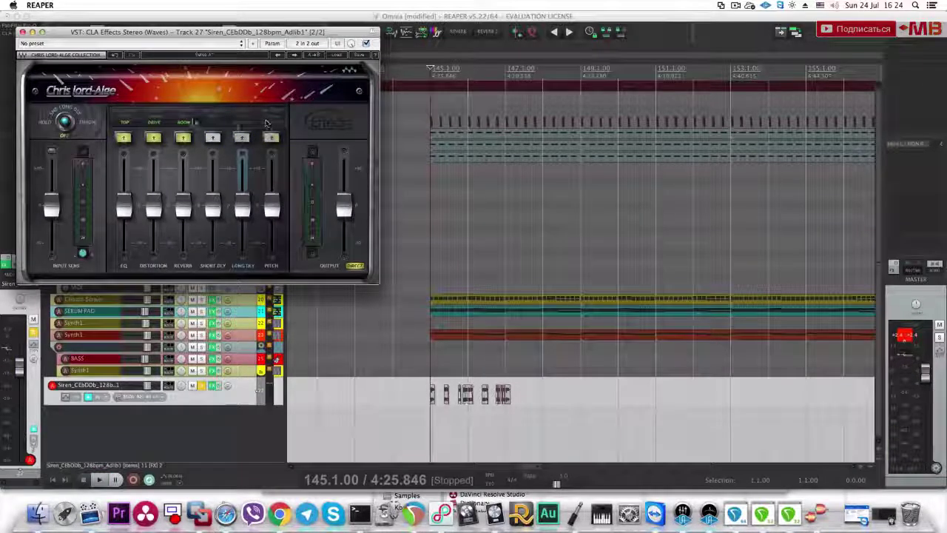
Step: Mute all CLA Effects sections except EQ, set the EQ mode to Filter and raise its level during playback
key(space)
drag(128, 185, 124, 222)
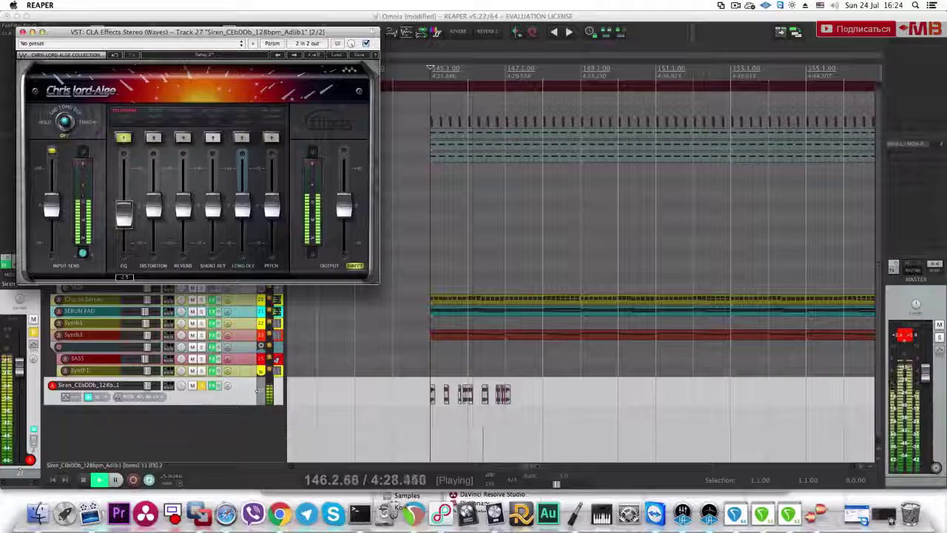
key(space)
key(space)
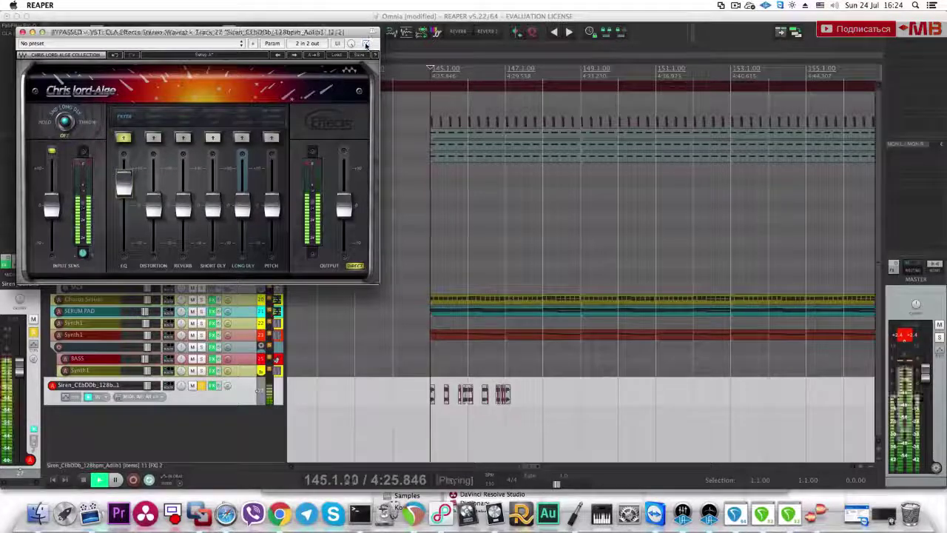
Step: Lower and mute the distortion in CLA Effects, enable the reverb and short delay, and adjust the short delay's mode and level
click(166, 126)
drag(154, 204, 191, 202)
click(156, 121)
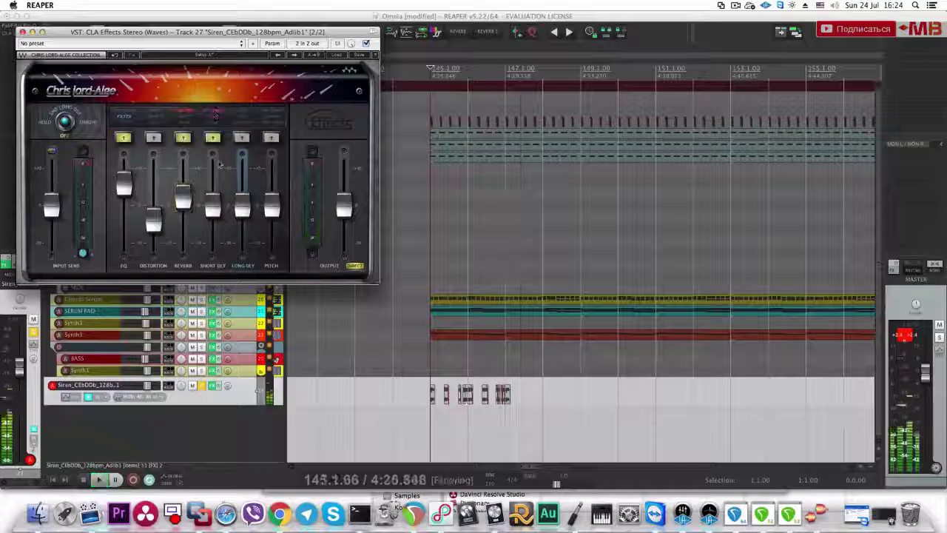
click(216, 120)
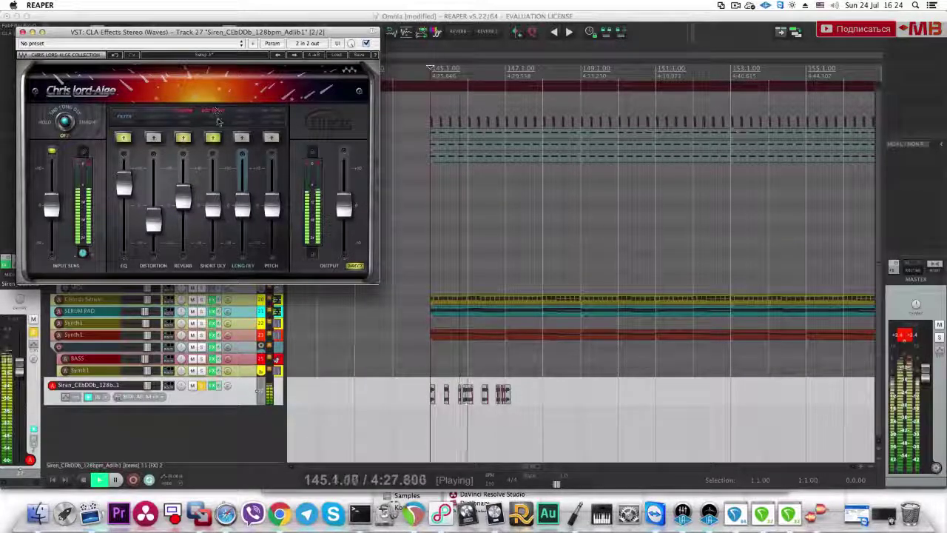
drag(216, 210, 215, 214)
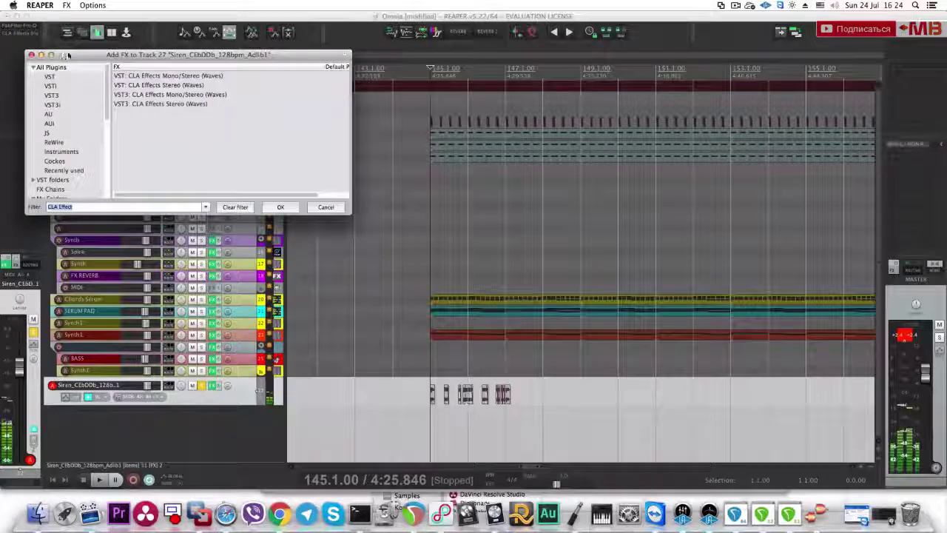
Step: Add the VST RVox Stereo (Waves) plug-in to the Siren vocal track and set its compression to -12.5 during playback
text(r)
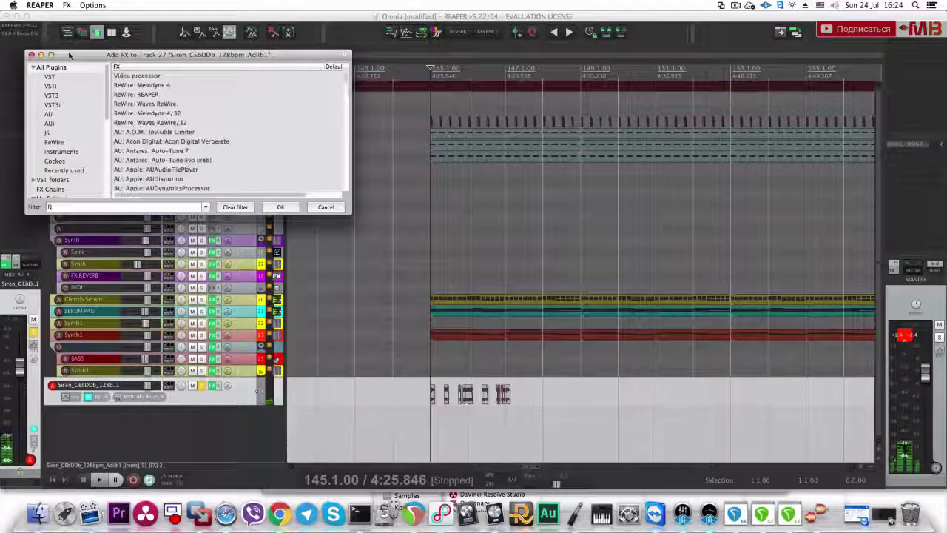
text(v)
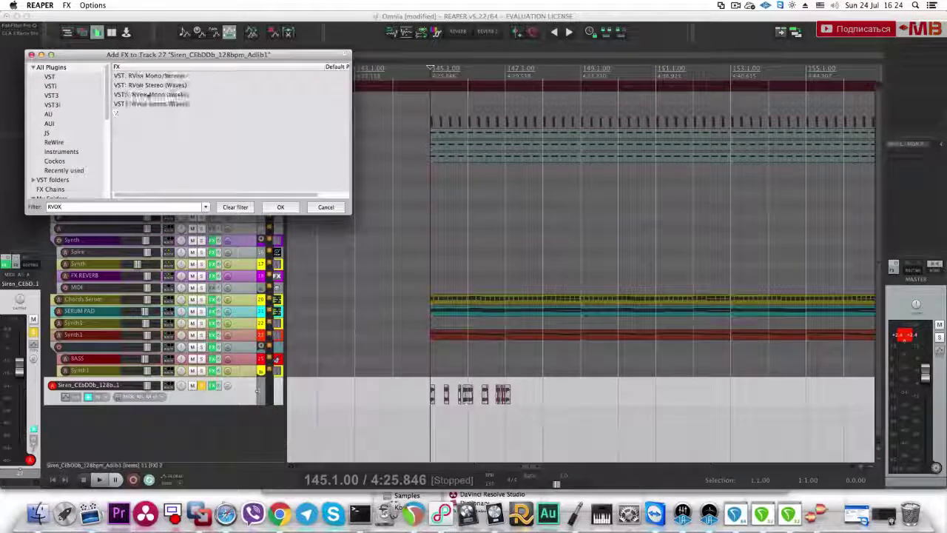
click(171, 88)
click(279, 208)
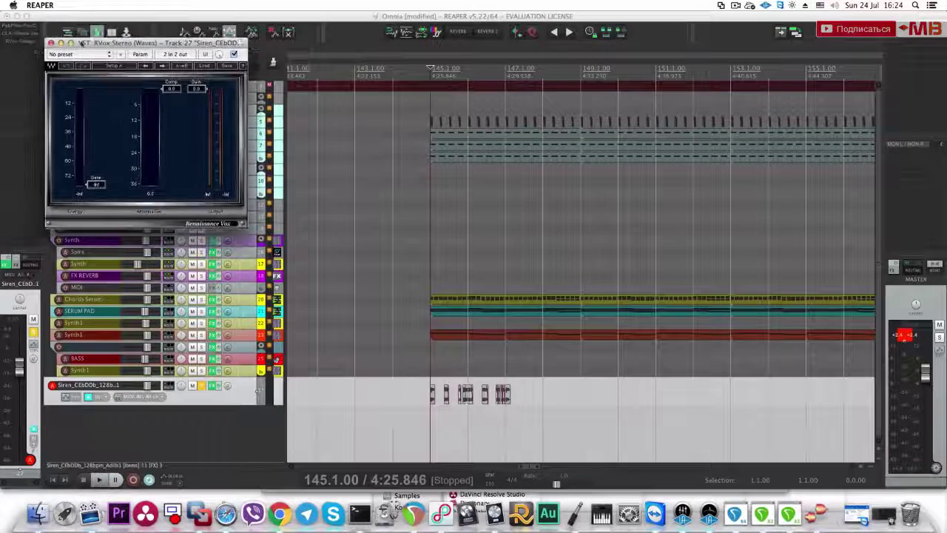
key(space)
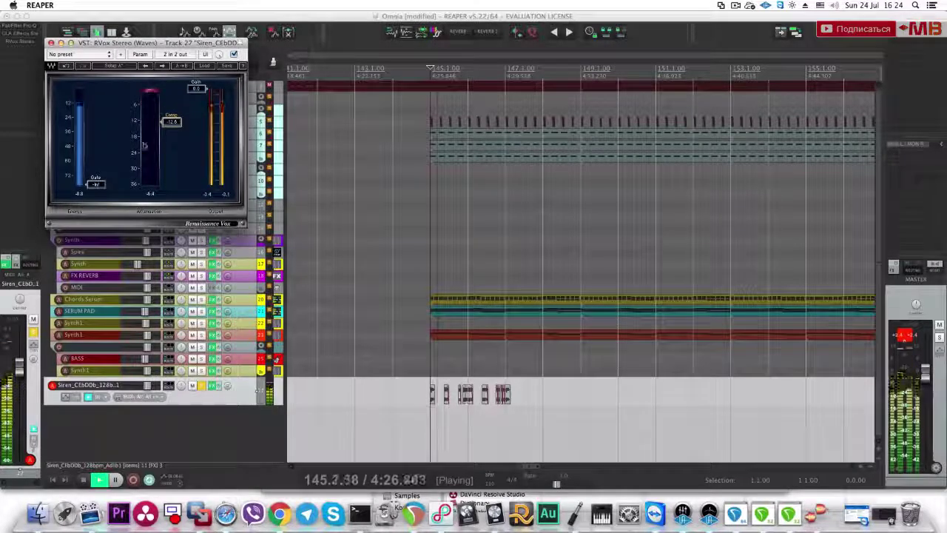
click(51, 43)
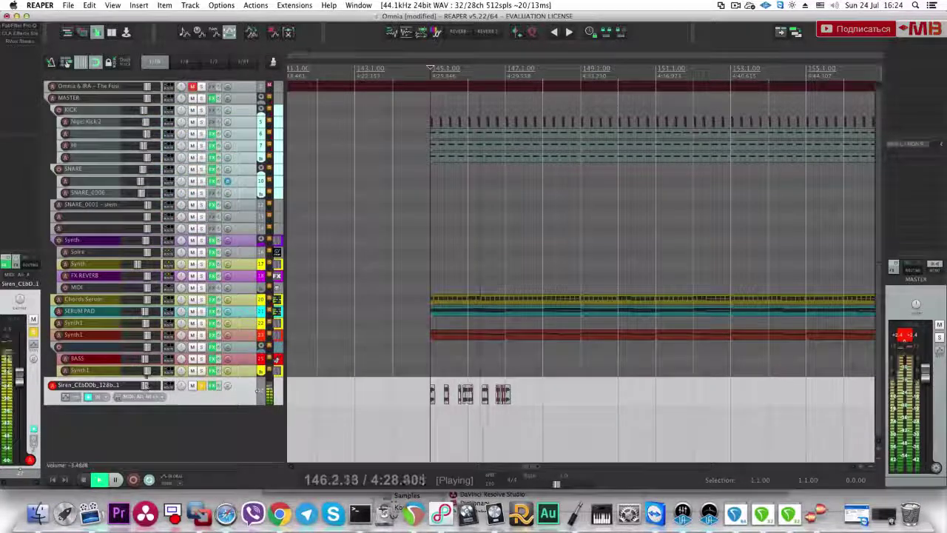
Step: Add ValhallaShimmer to the Siren vocal track and reduce its size to 0.29 while the vocals play
key(space)
click(16, 47)
text(shim)
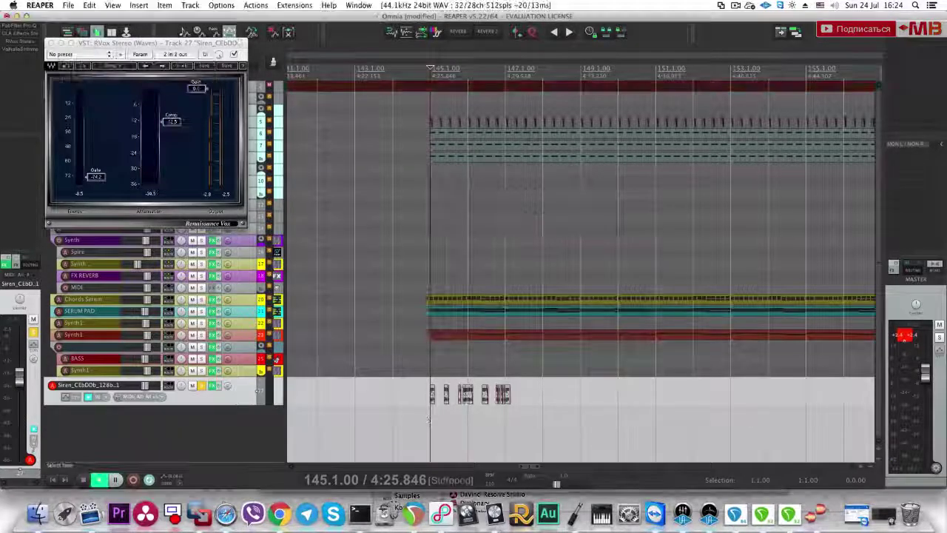
key(space)
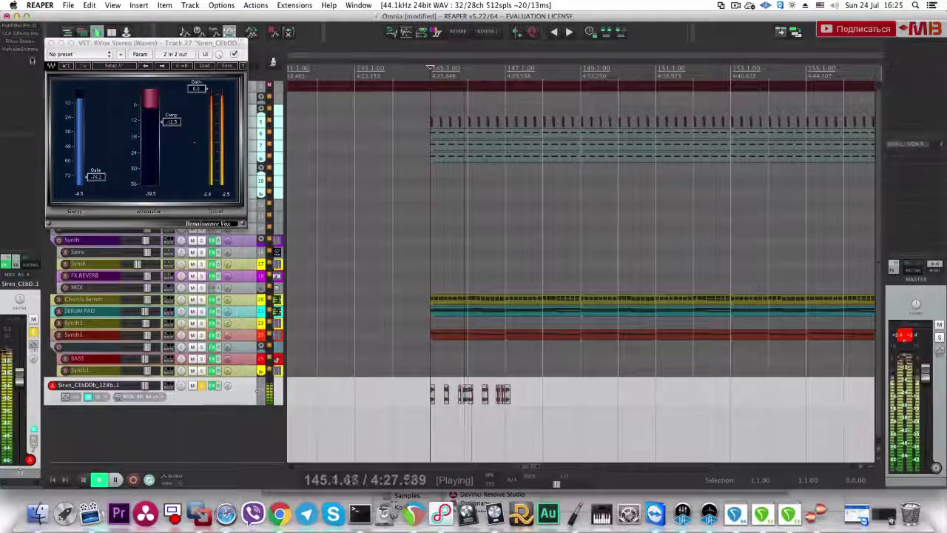
click(30, 50)
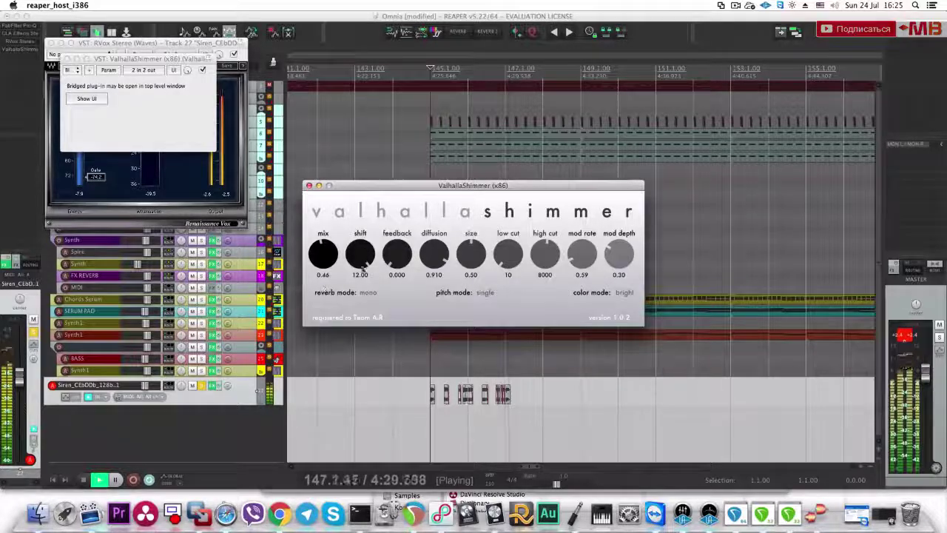
drag(466, 253, 457, 280)
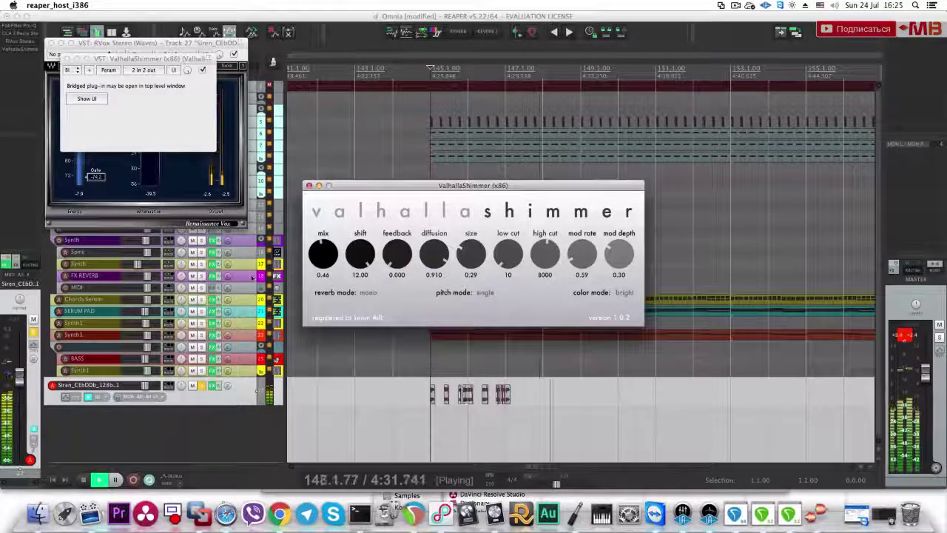
click(466, 346)
key(space)
Step: Unsolo the Siren vocals, close the plug-in windows and compare the full mix with the soloed Omnia & IRA reference
click(201, 386)
key(space)
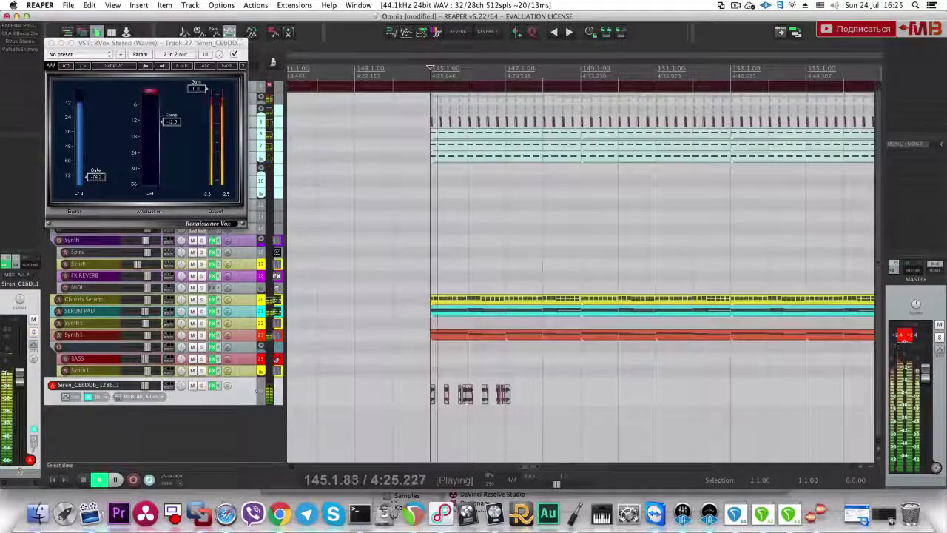
click(52, 43)
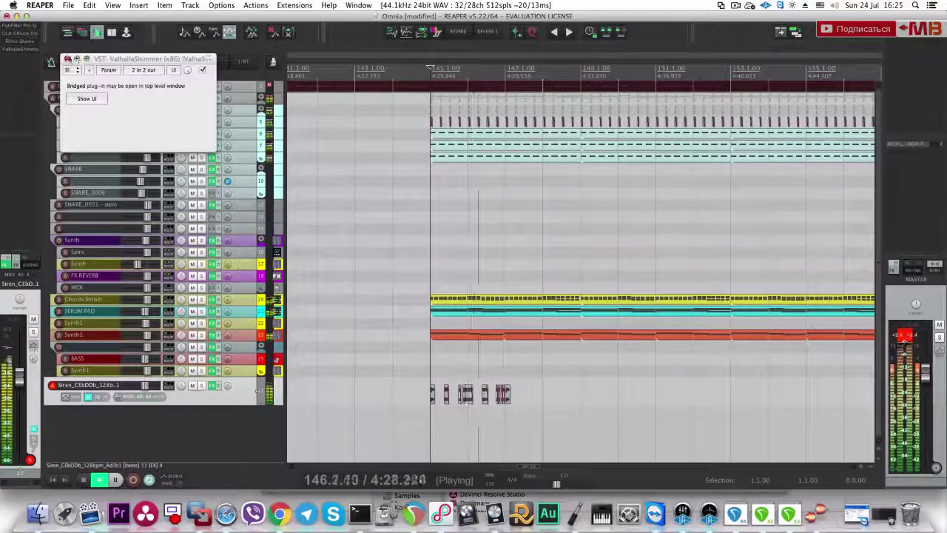
click(67, 58)
click(202, 87)
key(space)
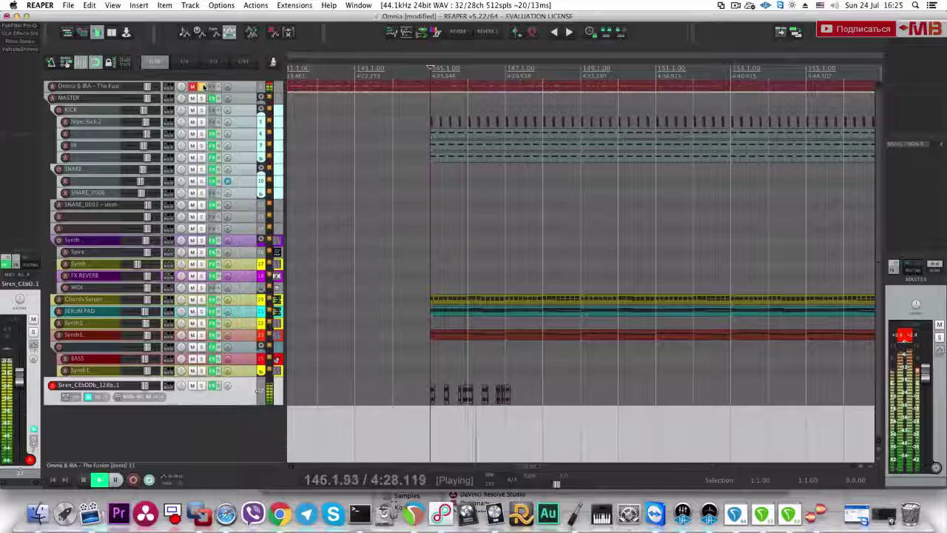
Step: Remove CLA Effects from the Siren vocal track and adjust the remaining vocal effects during playback
key(space)
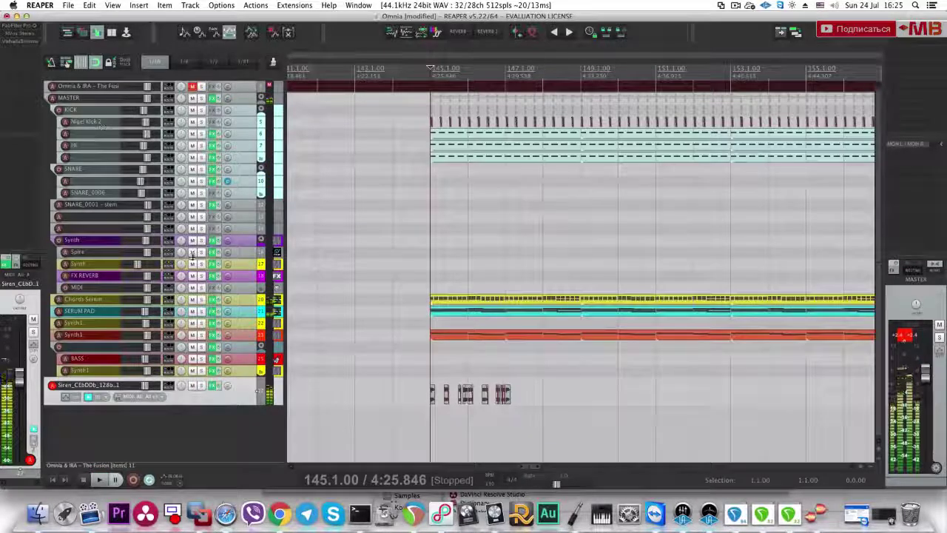
key(space)
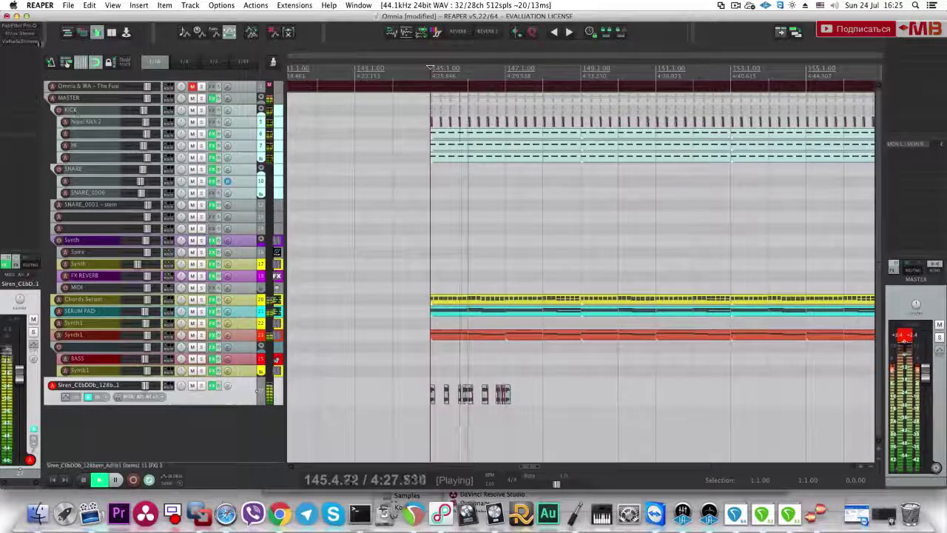
click(213, 385)
drag(197, 151, 207, 163)
drag(328, 146, 337, 121)
key(space)
click(22, 32)
scroll(506, 387, up, 2)
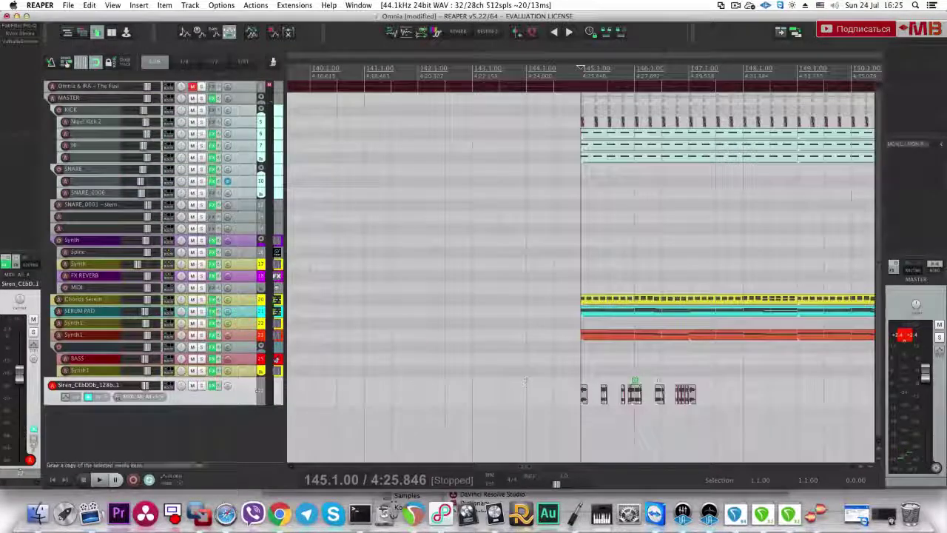
Step: Solo the Omnia & IRA reference track and replay its section from bar 145, then unsolo it
click(202, 86)
key(space)
key(space)
key(space)
click(202, 86)
Step: Audition the Siren Cm9A#F vocal samples and insert Siren_Cm9A#F_128bpm_Comin_For_You2.wav on a new track at bar 144
key(super+alt+x)
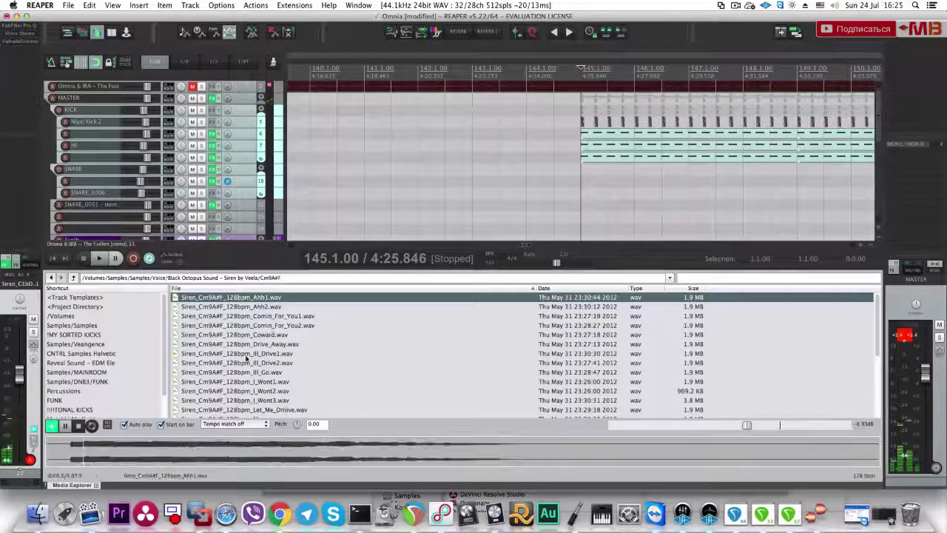
click(252, 306)
click(256, 315)
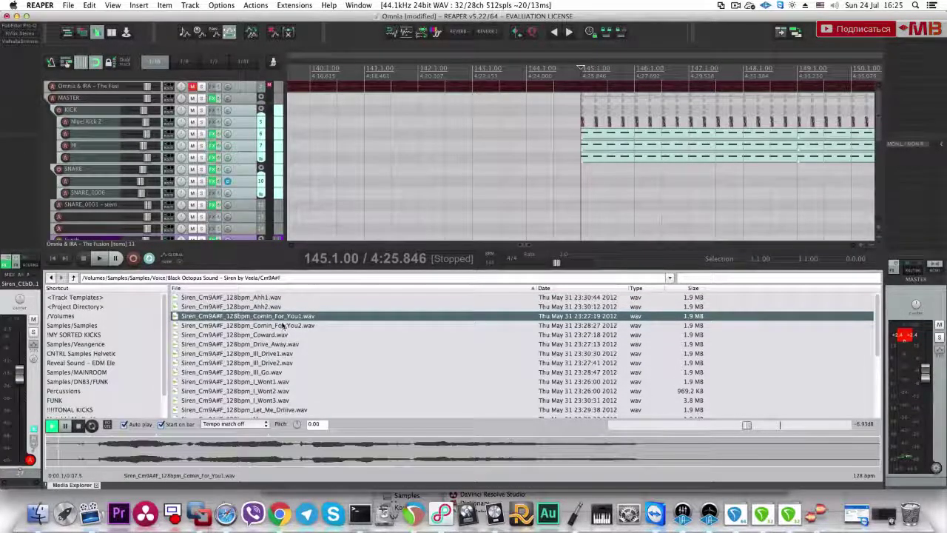
click(281, 325)
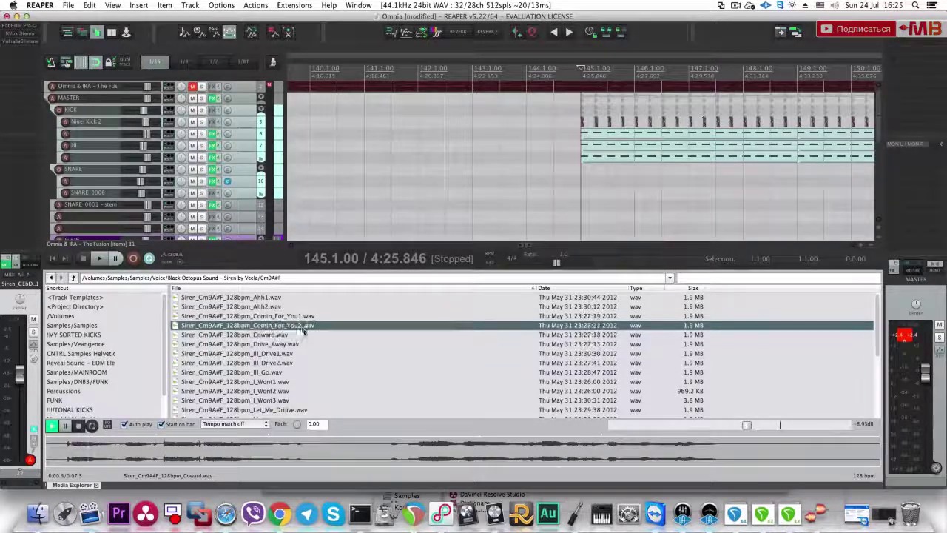
double_click(282, 326)
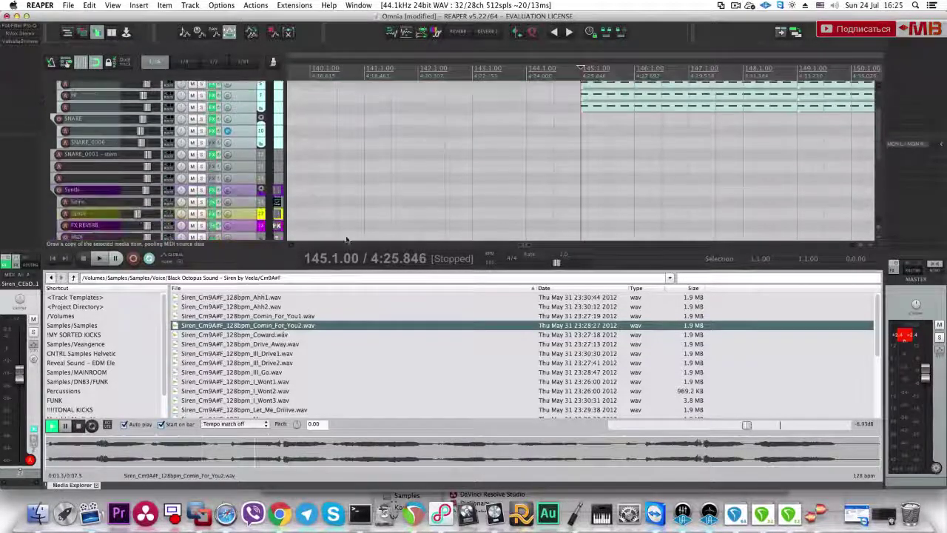
drag(327, 328, 578, 222)
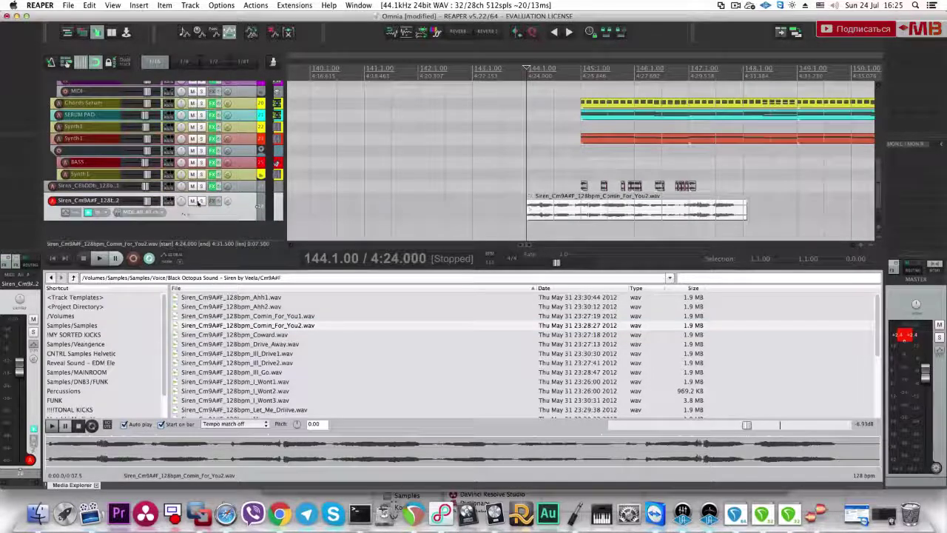
Step: Solo the new sample track, cut a short fragment from the Comin_For_You2 sample while auditioning it and delete the rest
click(201, 200)
key(space)
scroll(562, 219, up, 4)
key(space)
drag(569, 214, 679, 200)
key(space)
key(space)
click(609, 210)
key(s)
key(Delete)
Step: Place the fragment at bar 145 on the first Siren vocal track and trim its end while auditioning the soloed vocals
click(672, 186)
key(space)
key(space)
click(671, 195)
key(space)
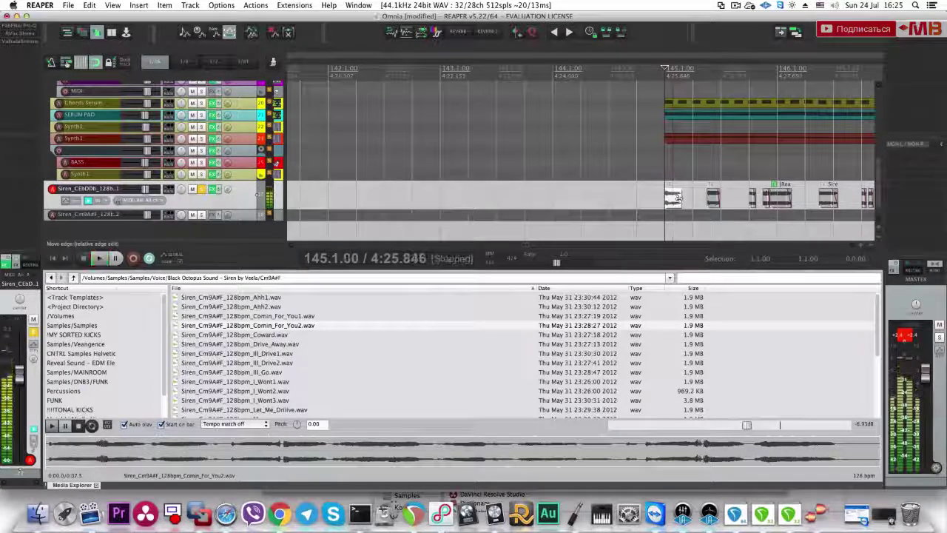
scroll(675, 201, up, 4)
key(space)
key(space)
drag(596, 200, 593, 200)
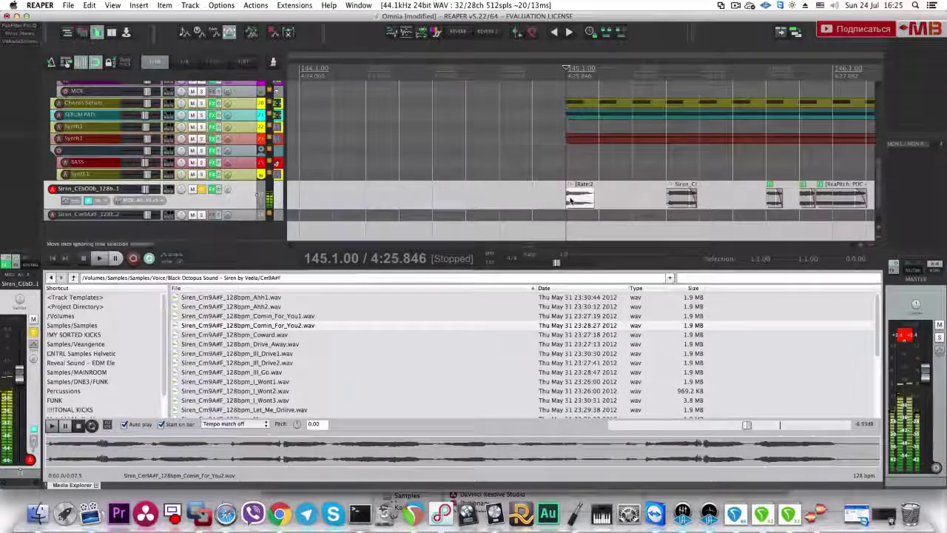
Step: Close the Media Explorer and compare the soloed Siren vocals with the Omnia & IRA reference from bar 145
key(alt+super+x)
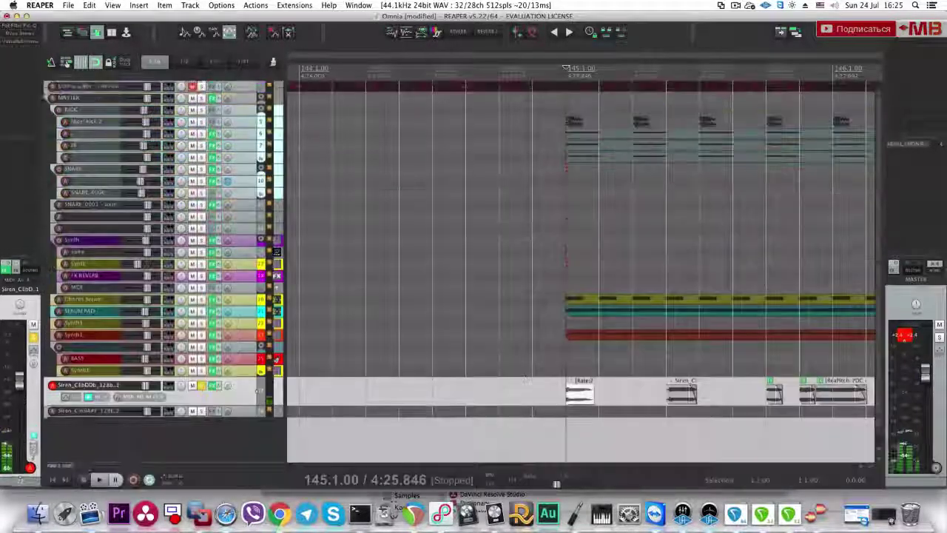
key(space)
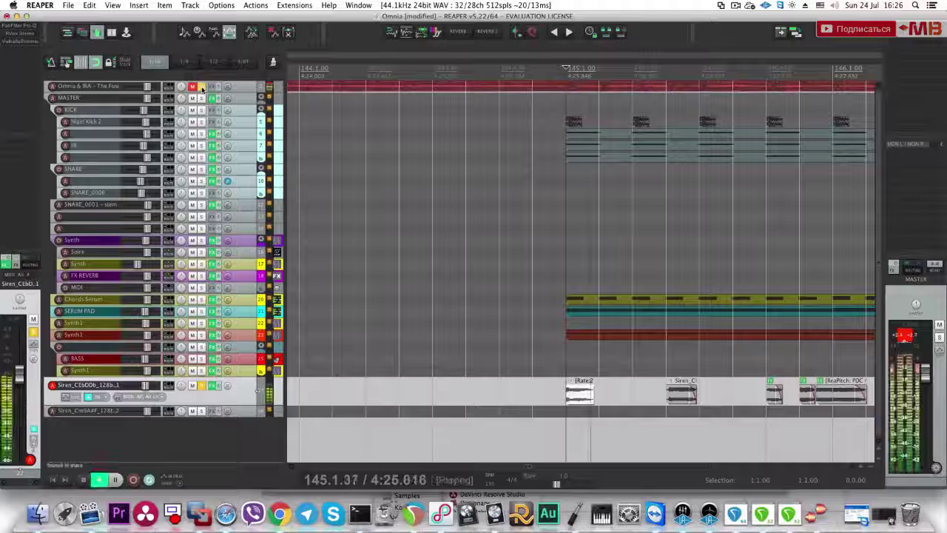
click(203, 385)
key(space)
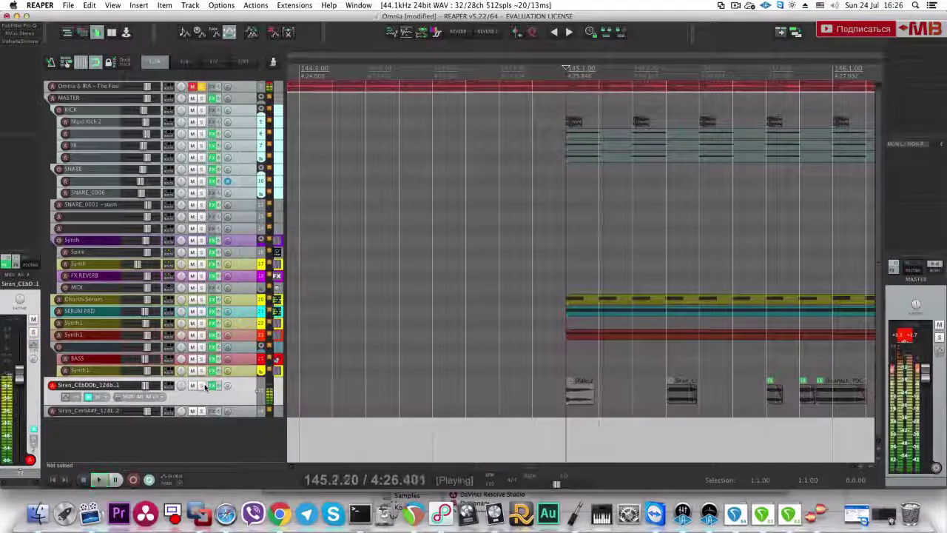
click(202, 385)
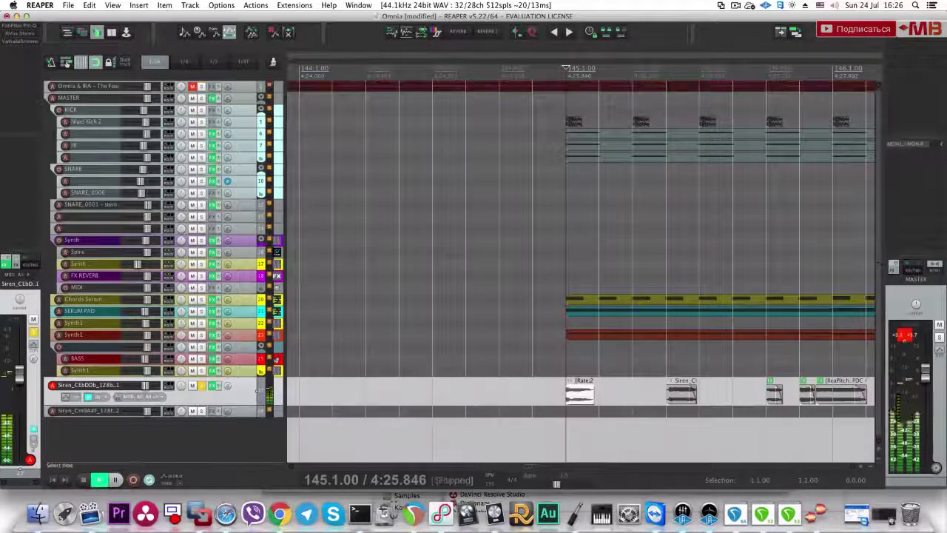
Step: Extend the vocal fragment at bar 145 to about 0.3 s, glue it and audition the result
drag(593, 398, 607, 396)
key(space)
key(space)
key(space)
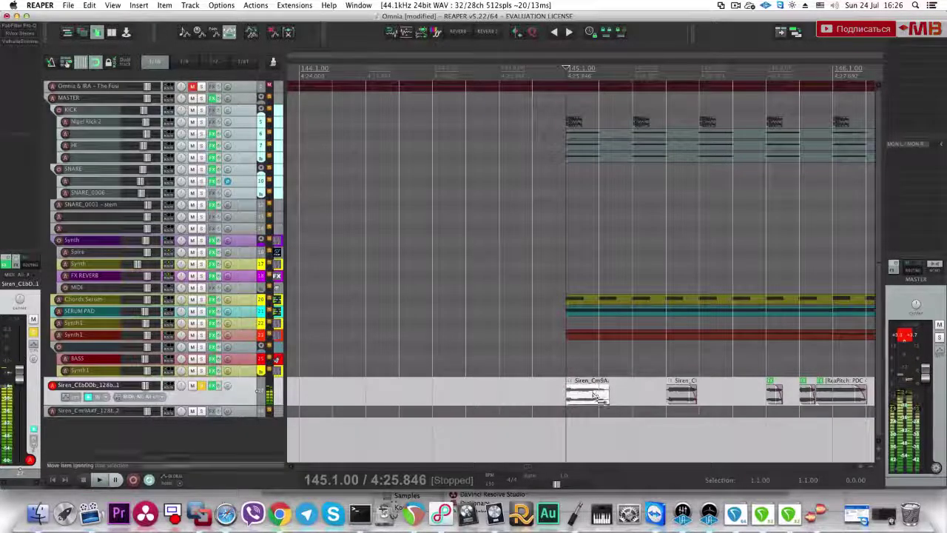
double_click(596, 398)
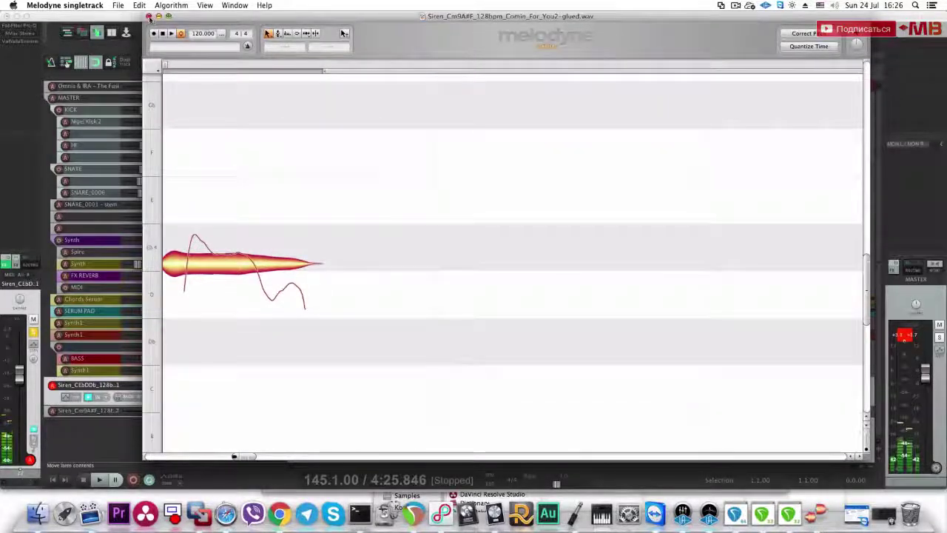
click(149, 15)
right_click(820, 511)
right_click(820, 510)
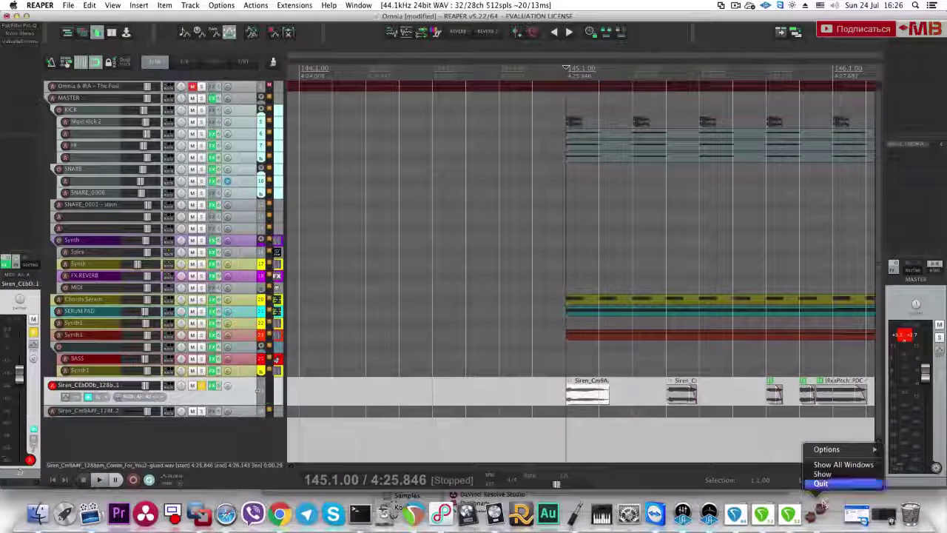
click(820, 483)
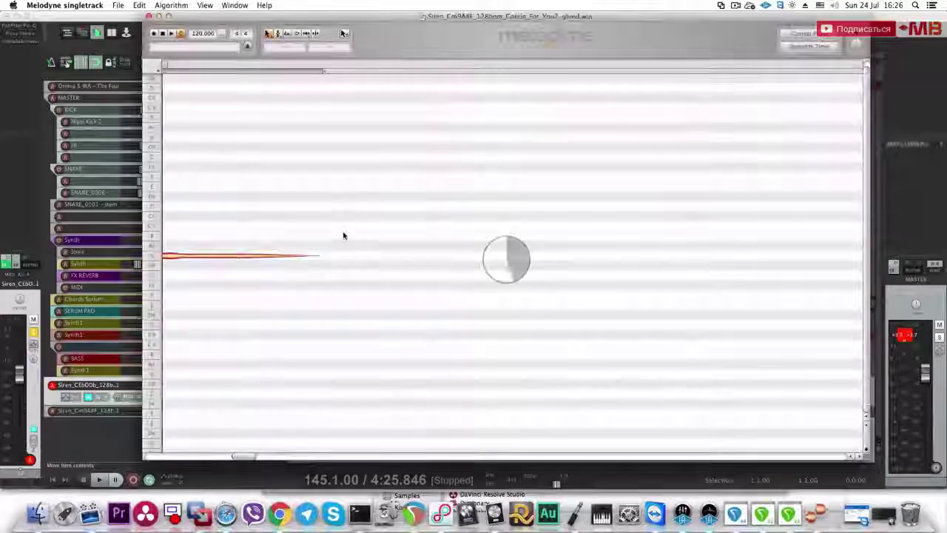
Step: Open the glued fragment in Melodyne, split its note in two, tune both parts to Eb 4 and play it back
right_click(297, 230)
click(306, 230)
right_click(254, 245)
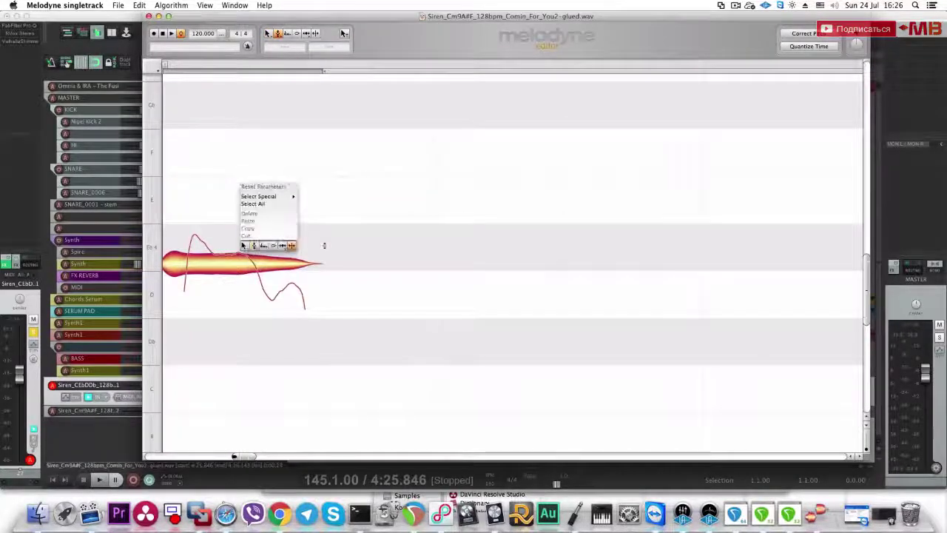
click(290, 245)
click(254, 260)
click(201, 260)
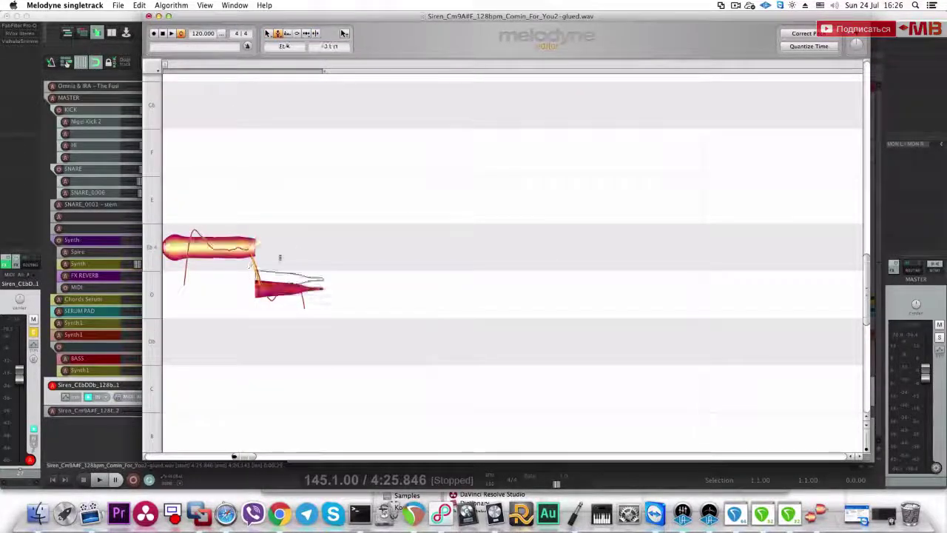
click(252, 246)
scroll(222, 222, left, 2)
double_click(178, 70)
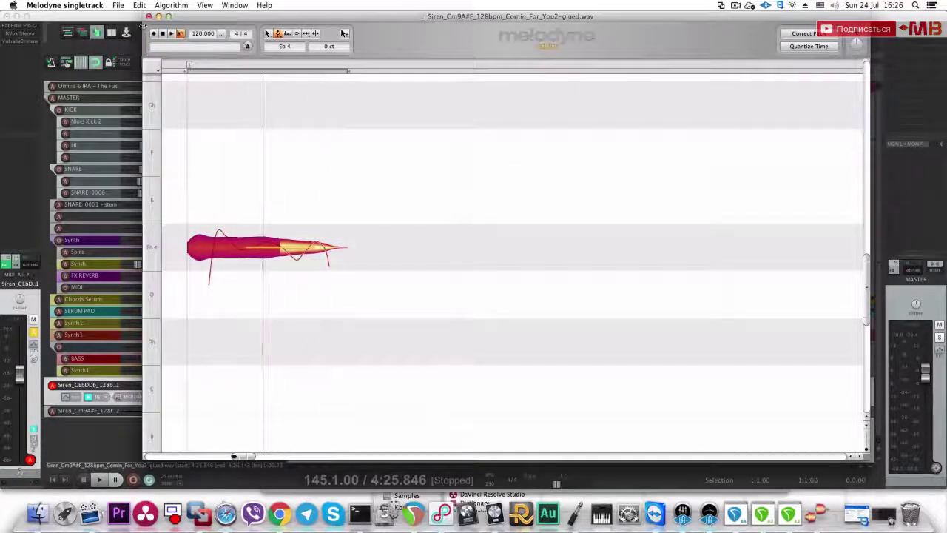
Step: Close the Melodyne editor, return to REAPER and play the soloed vocals from bar 145
key(super+w)
click(553, 174)
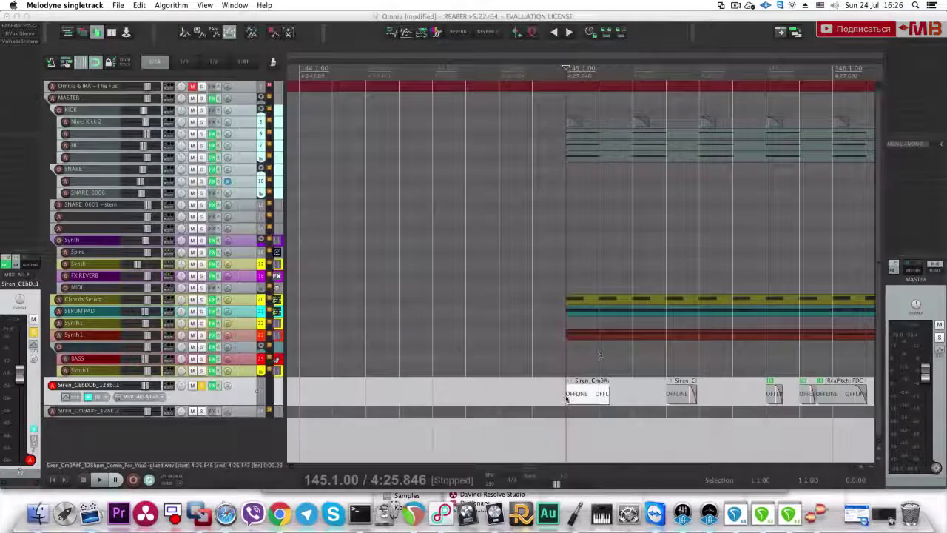
click(569, 394)
key(space)
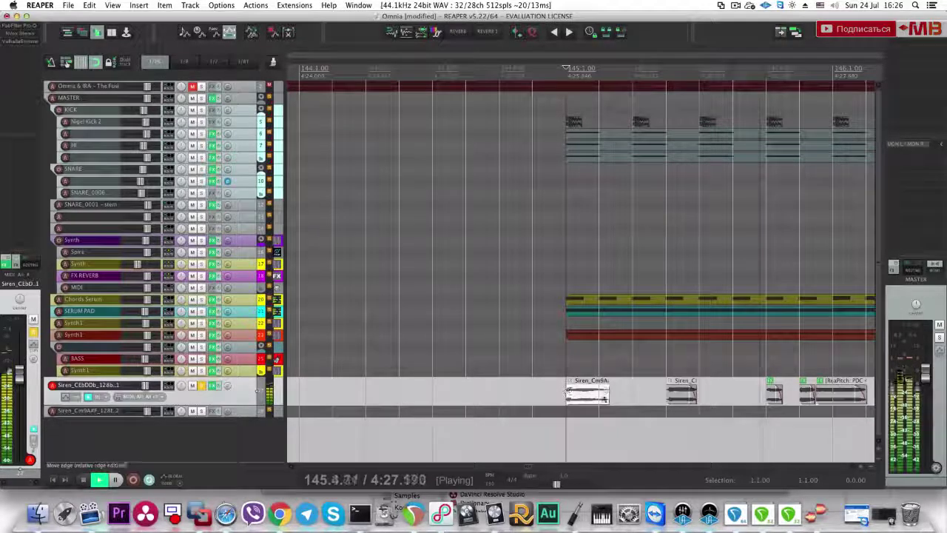
Step: Play the Siren vocals, solo the Omnia & IRA reference as well and audition it with and without the vocals from bar 145
scroll(580, 315, down, 4)
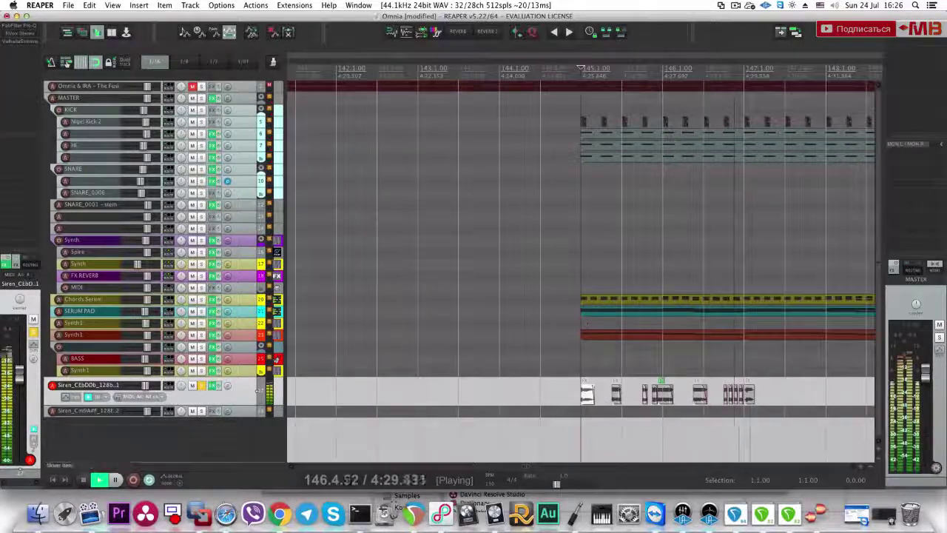
key(space)
scroll(276, 93, up, 1)
click(201, 86)
key(space)
key(space)
key(space)
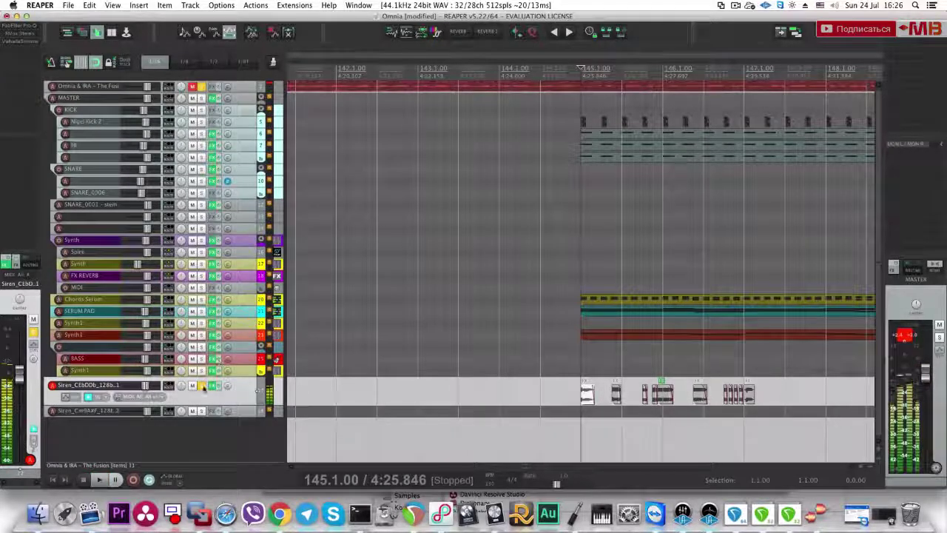
click(202, 386)
key(space)
key(space)
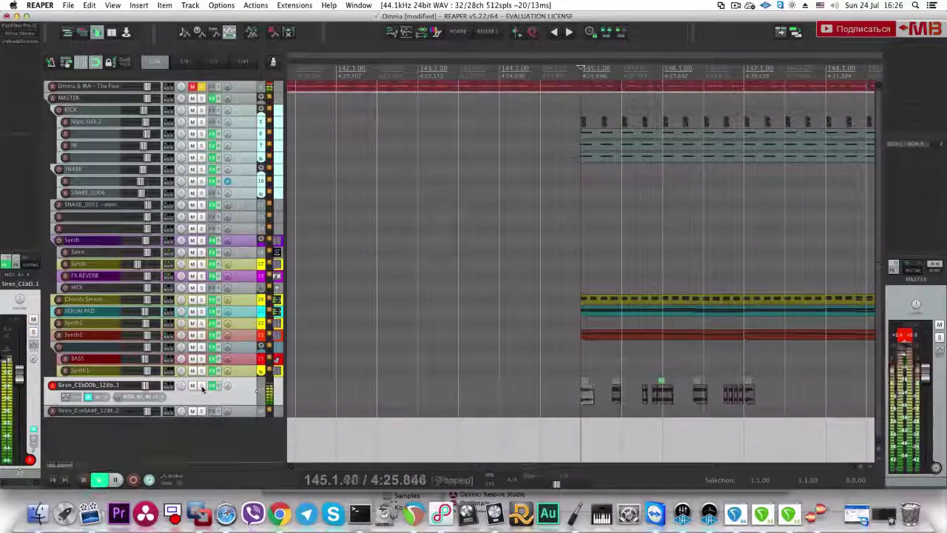
Step: Switch the solo from the Omnia & IRA reference back to the Siren vocals and play from bar 145
click(200, 87)
key(space)
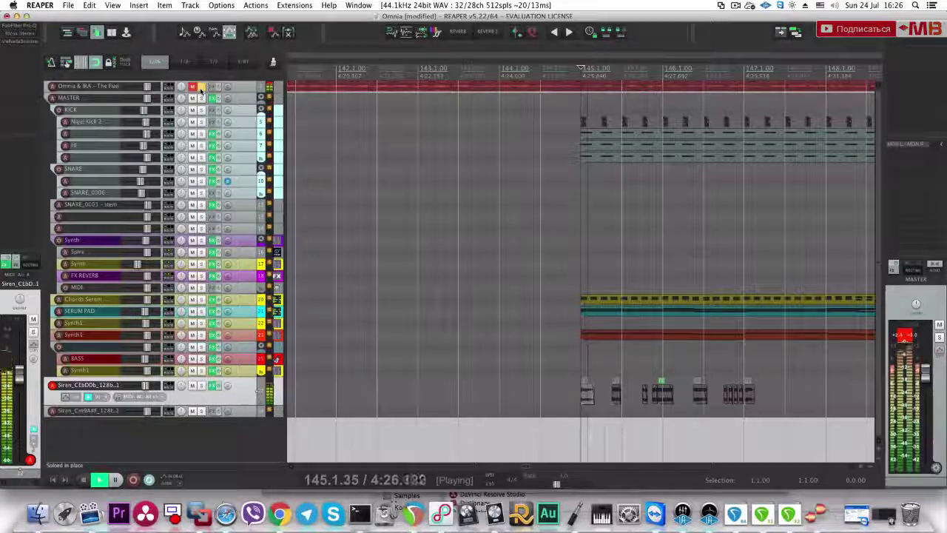
key(space)
click(200, 87)
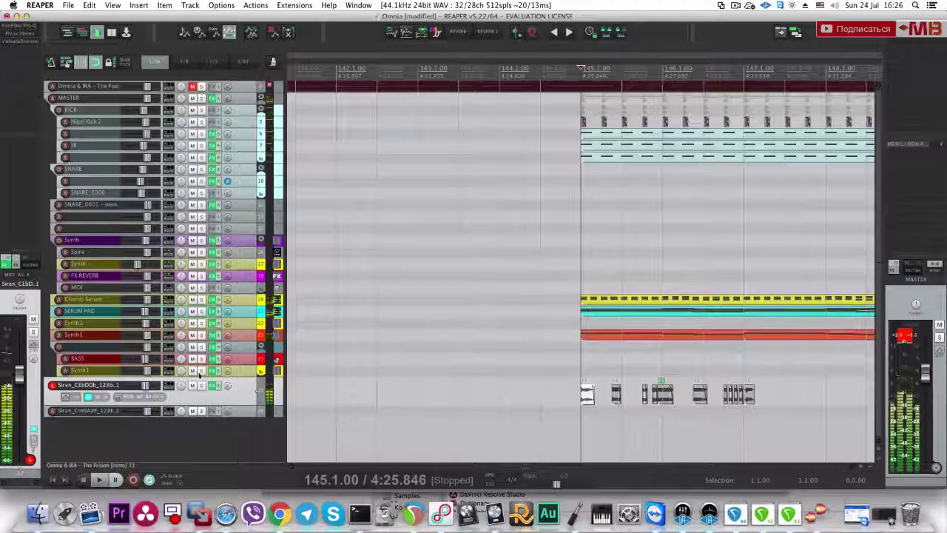
click(201, 385)
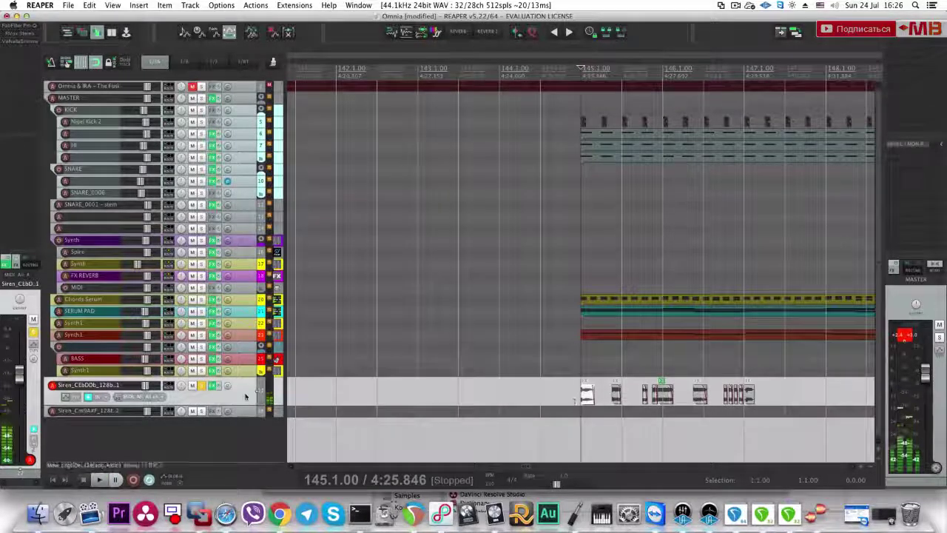
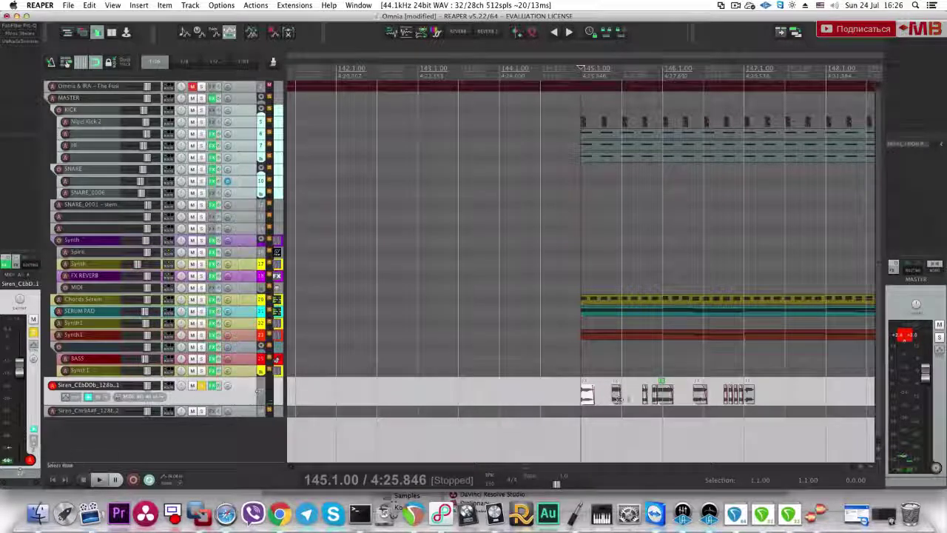
key(space)
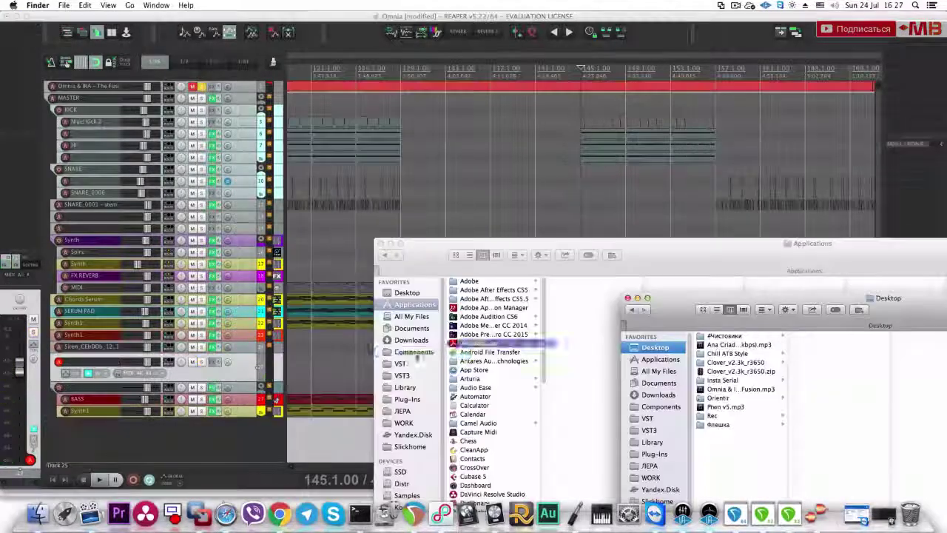
Step: Import the Ana Criado "No One Home" acapella MP3 onto the empty track at bar 125, solo the track exclusively and audition it
drag(453, 344, 356, 367)
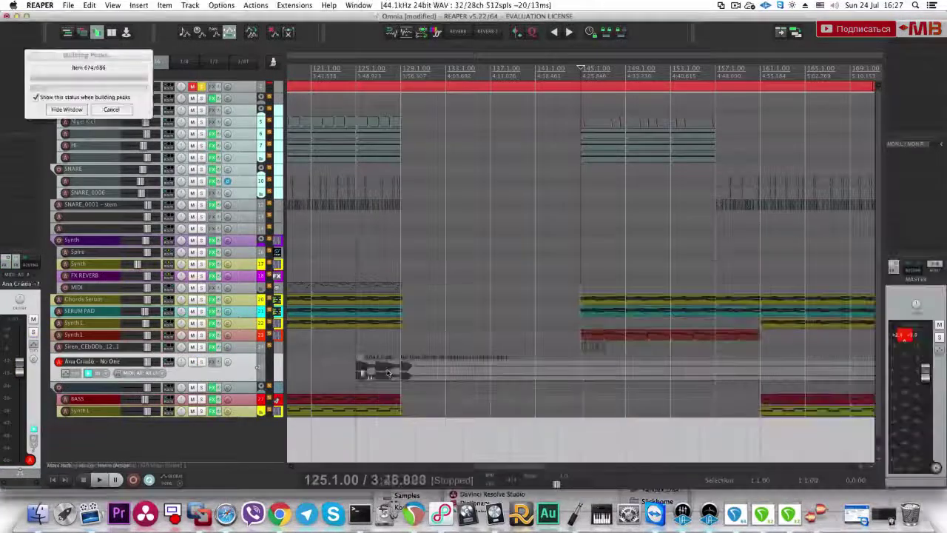
alt+super+click(201, 363)
key(space)
key(space)
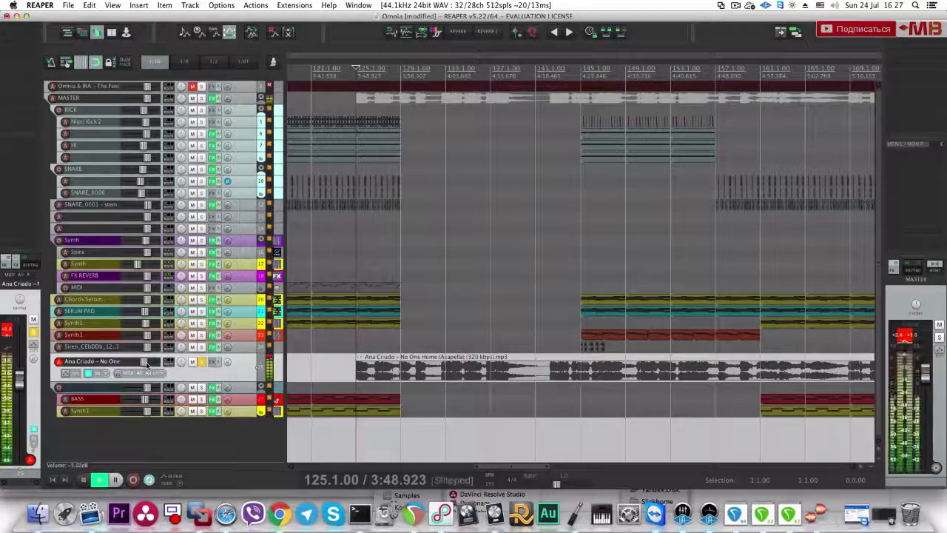
Step: Move the acapella to start at bar 145 and play its beginning
drag(358, 370, 582, 370)
scroll(582, 370, up, 5)
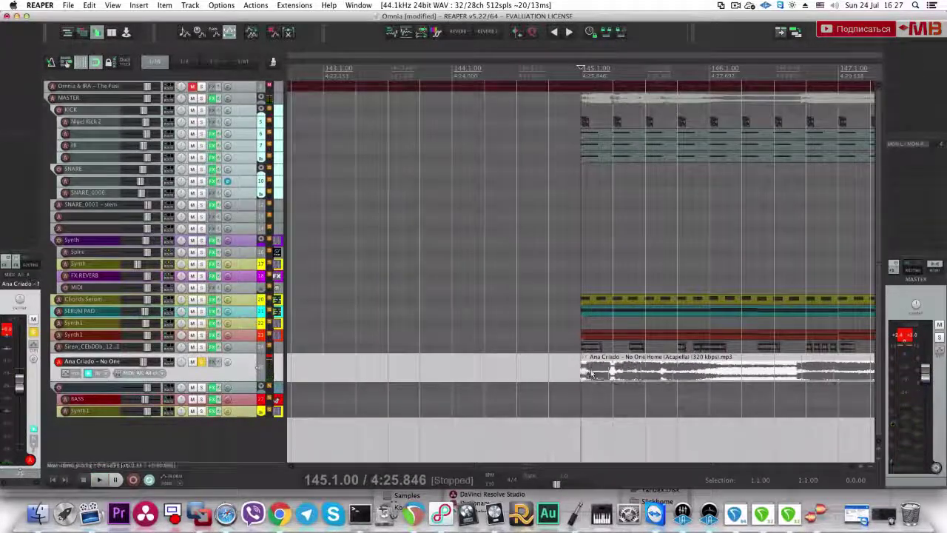
key(space)
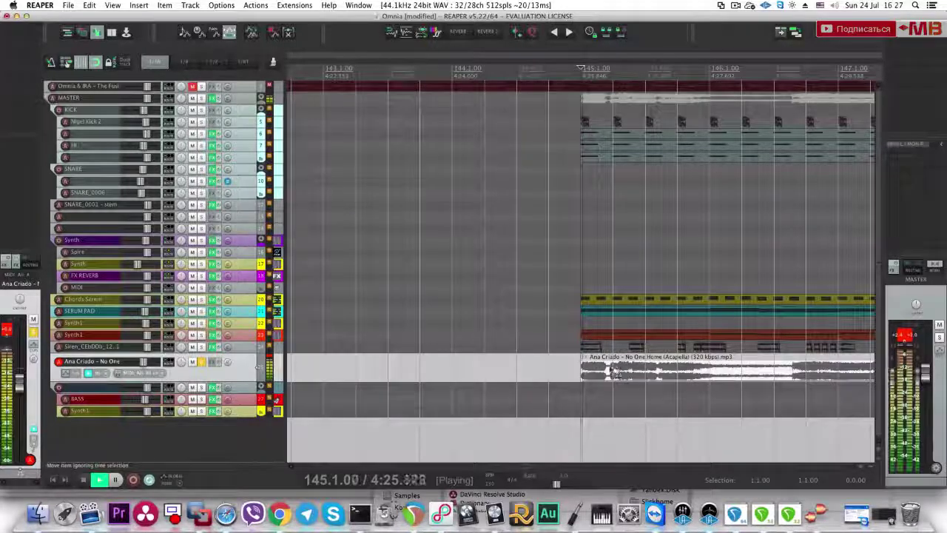
key(space)
Step: Split the acapella's opening sound off at bar 145, move the remainder to 145.4, shorten the opening fragment and audition it
click(614, 369)
key(s)
drag(616, 370, 681, 371)
click(606, 373)
drag(612, 374, 617, 374)
key(space)
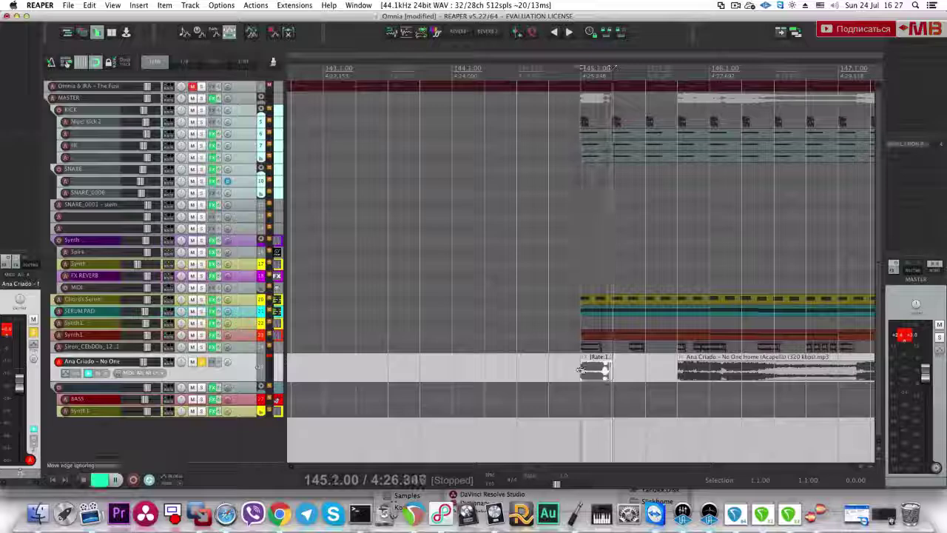
key(space)
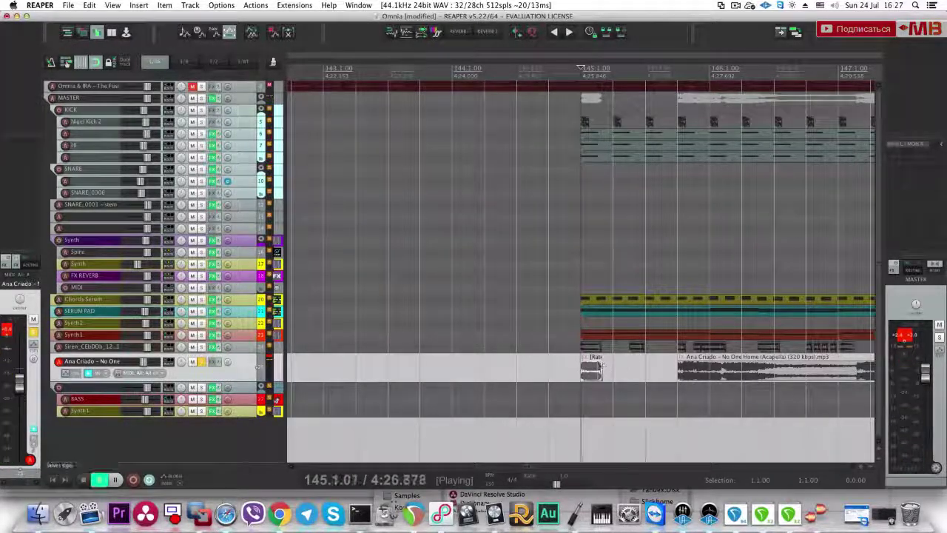
key(space)
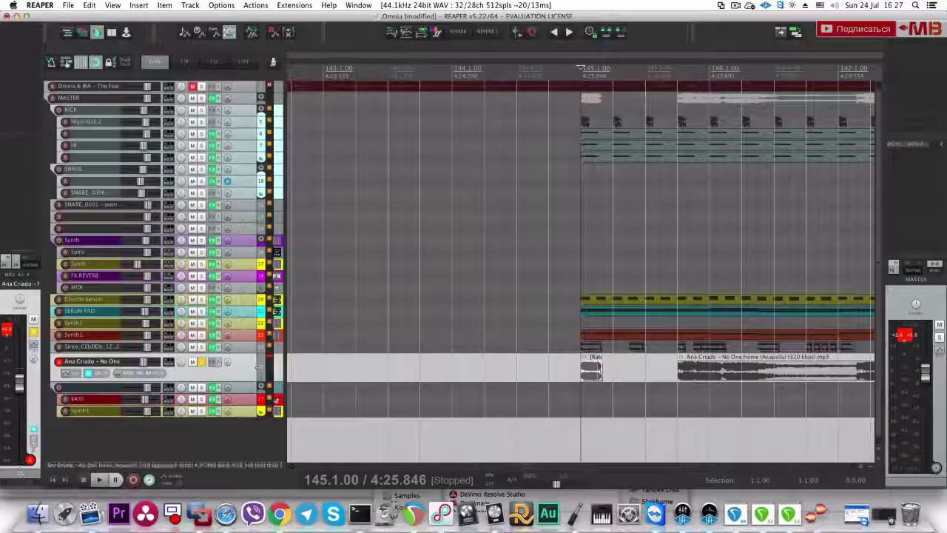
Step: Compare the soloed Omnia & IRA reference from bar 145 with the soloed acapella track
click(201, 86)
key(space)
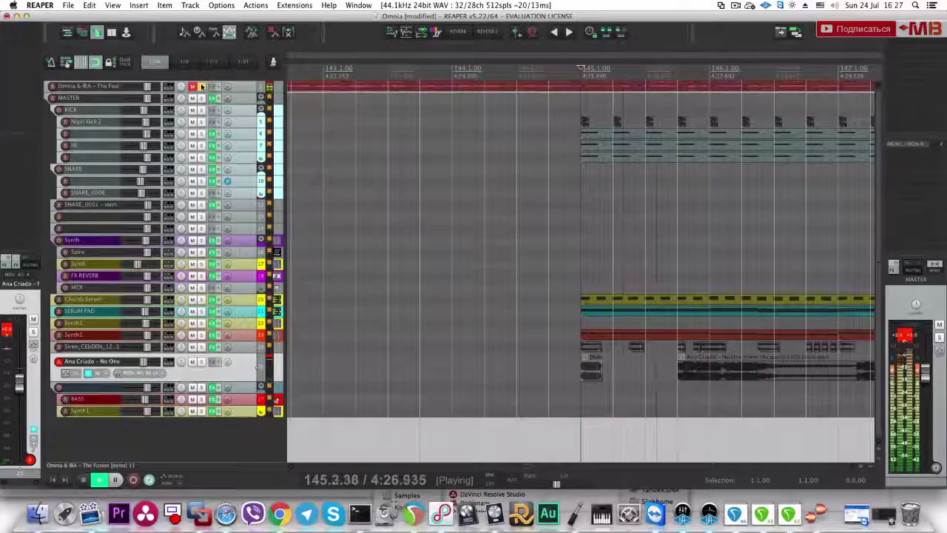
key(space)
click(201, 361)
key(space)
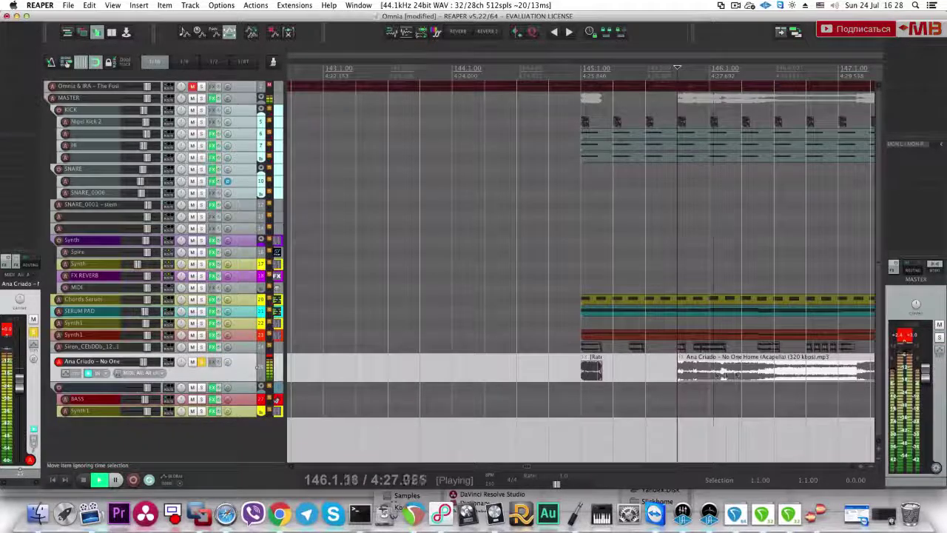
Step: Move the remaining acapella to bar 147 and listen through it to about bar 150
scroll(704, 374, down, 3)
click(593, 375)
drag(555, 371, 620, 372)
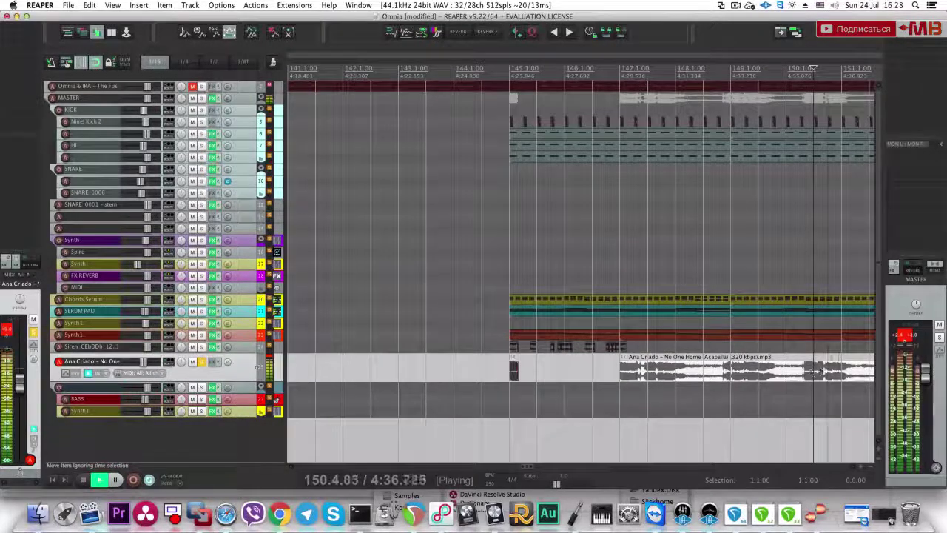
scroll(817, 370, down, 6)
key(space)
scroll(732, 379, up, 6)
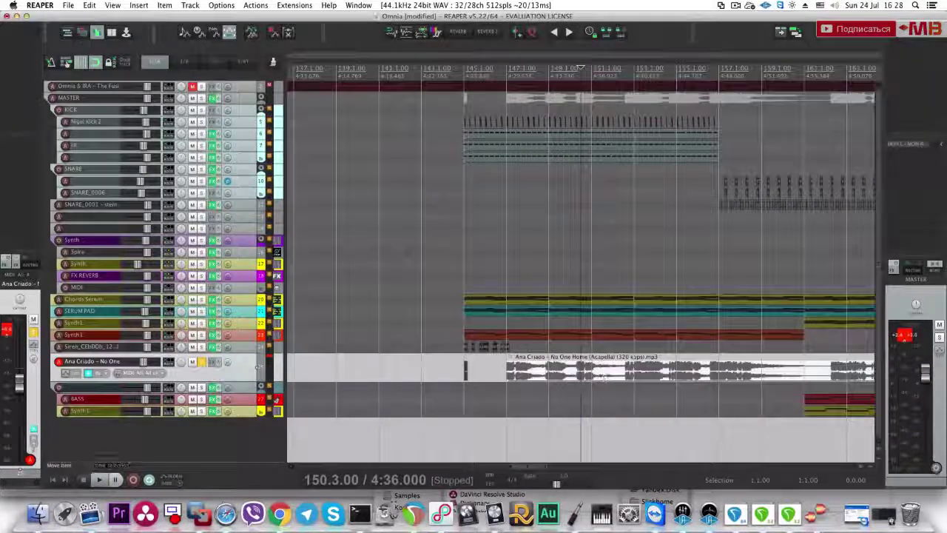
Step: Play the acapella fragment at bar 145, solo the Omnia & IRA reference for comparison and play from bar 147
click(505, 370)
click(462, 367)
key(space)
click(202, 87)
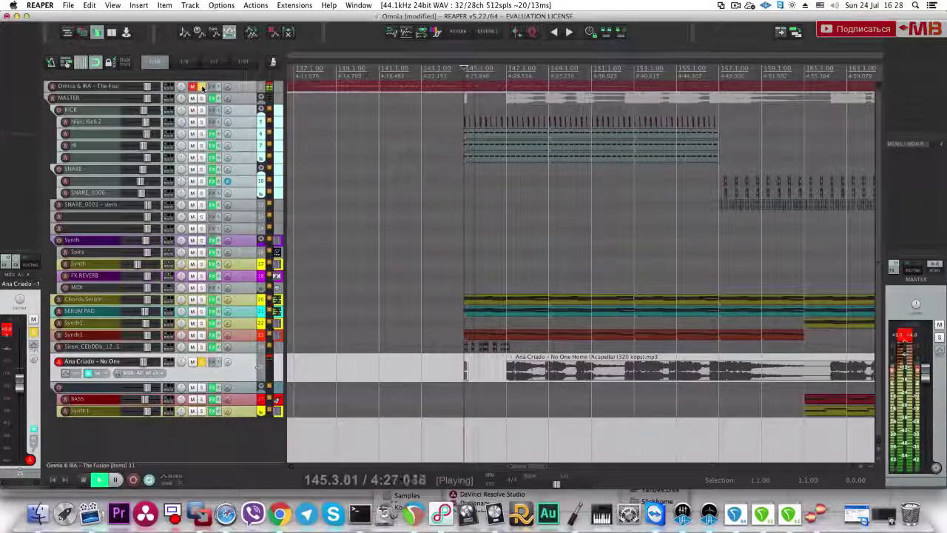
key(space)
click(507, 369)
key(space)
key(space)
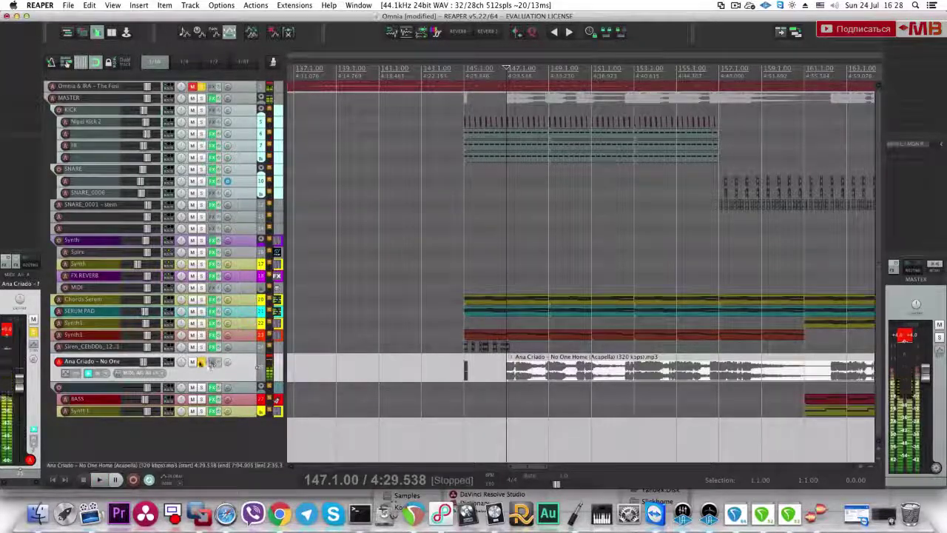
Step: Switch the solo to the acapella track and audition passages of the remaining acapella from bars 147 and 148
click(202, 363)
key(space)
drag(531, 376, 535, 376)
key(space)
key(space)
scroll(536, 375, up, 1)
scroll(608, 371, up, 2)
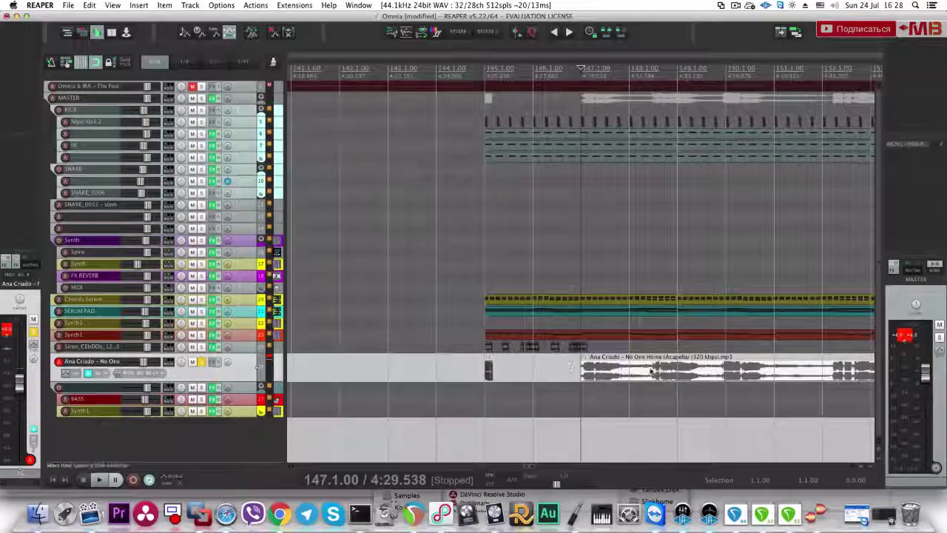
click(629, 371)
key(space)
Step: Move the remaining acapella closer to the fragment at bar 145 and audition different passages of it
drag(582, 370, 525, 371)
click(677, 371)
key(space)
key(space)
click(507, 370)
scroll(508, 370, up, 2)
key(space)
key(space)
Step: Place the remaining acapella at 145.2.50 and audition its start
drag(661, 376, 629, 378)
scroll(629, 377, up, 4)
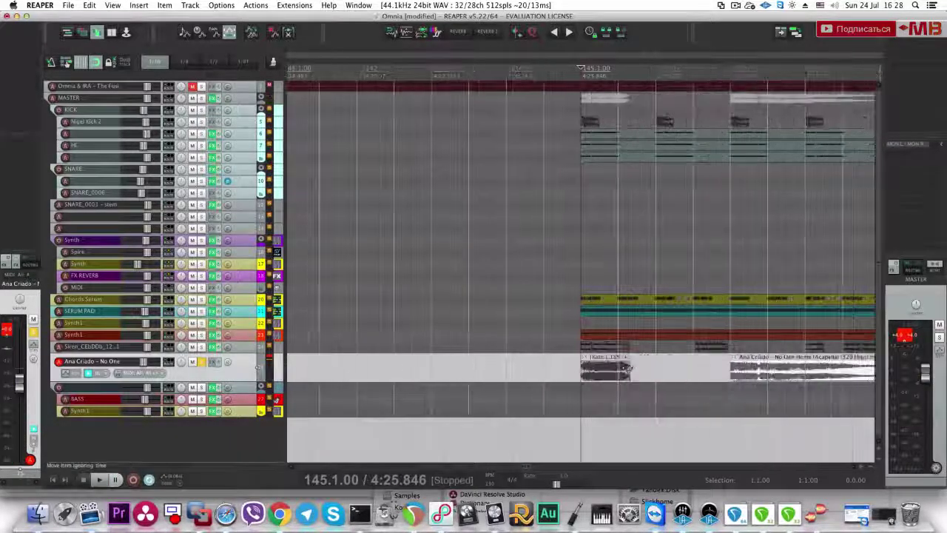
drag(744, 374, 708, 373)
click(708, 373)
key(space)
key(space)
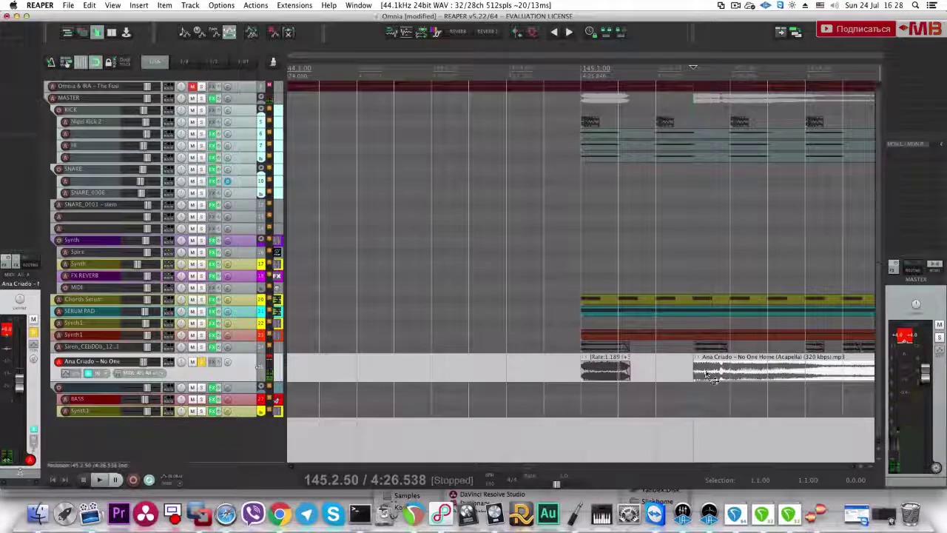
Step: Raise the remaining acapella's playback rate to 1.189 (+3 semitones) and audition it from 145.2.50
key(shift+9)
key(shift+9)
key(equal)
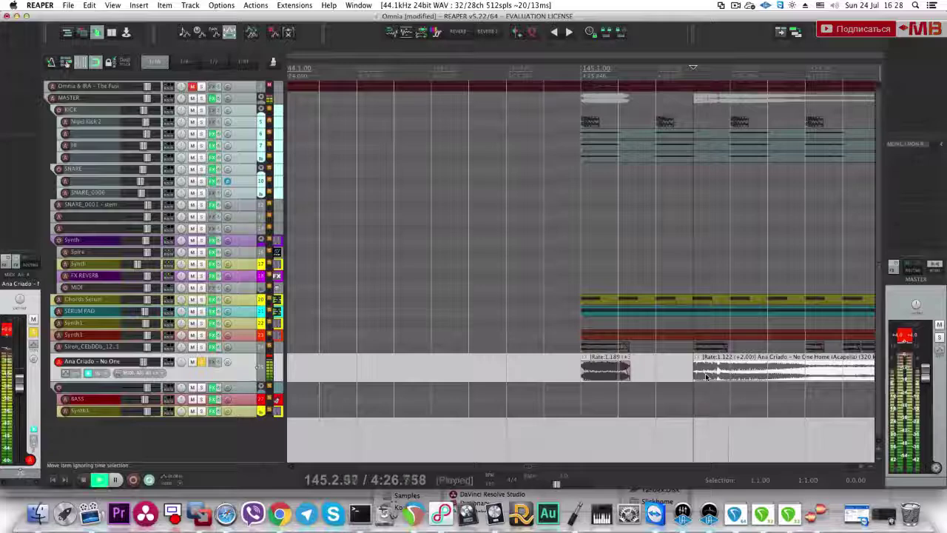
key(space)
key(space)
key(space)
Step: Split a second short fragment off at 145.2.50, move the remainder to 145.3.50, adjust the fragment's end and play from bar 145
click(734, 375)
key(s)
drag(747, 375, 785, 374)
mouse_move(730, 364)
mouse_down()
mouse_move(720, 364)
mouse_move(723, 375)
mouse_up()
click(579, 370)
key(space)
key(space)
key(space)
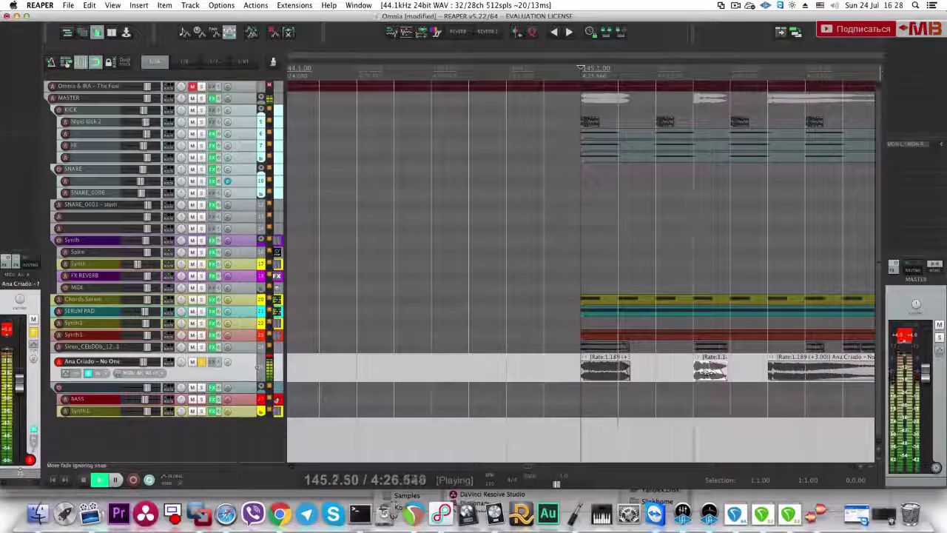
Step: Adjust the fade-out of the fragment at 145.2.50, audition it and place the remaining acapella at 145.4.00
key(space)
key(space)
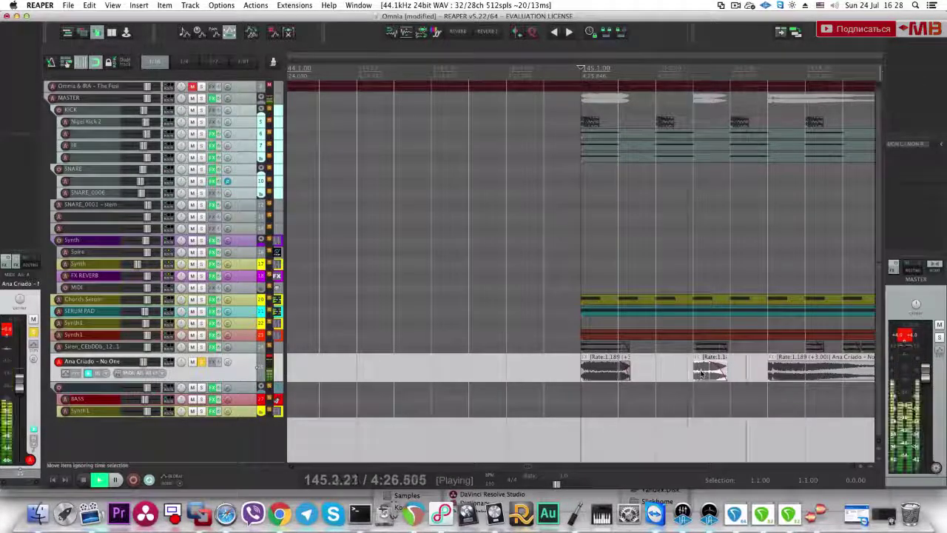
mouse_move(726, 370)
mouse_down()
mouse_move(735, 369)
mouse_move(712, 371)
mouse_up()
key(space)
scroll(716, 372, down, 4)
click(672, 376)
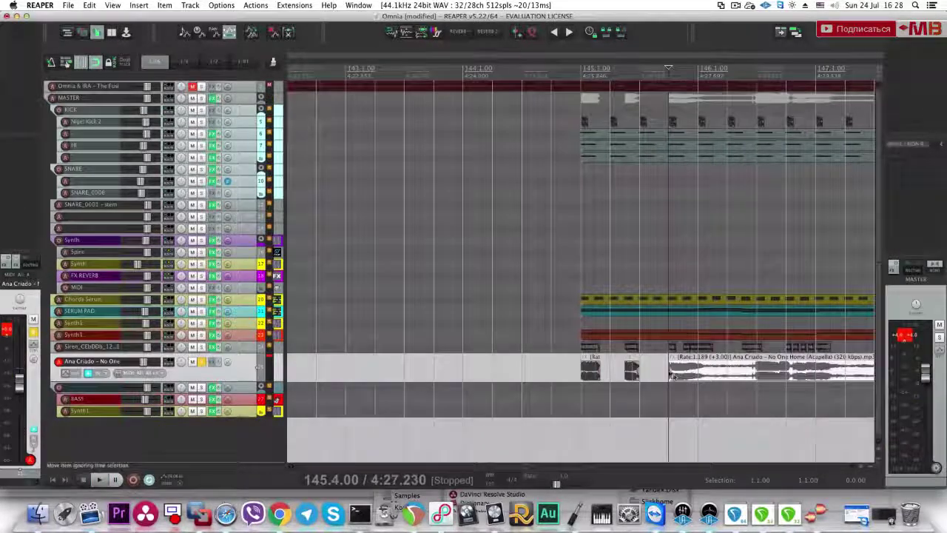
Step: Compare the soloed Omnia & IRA reference with the soloed remaining acapella from 145.4.00
click(194, 88)
key(space)
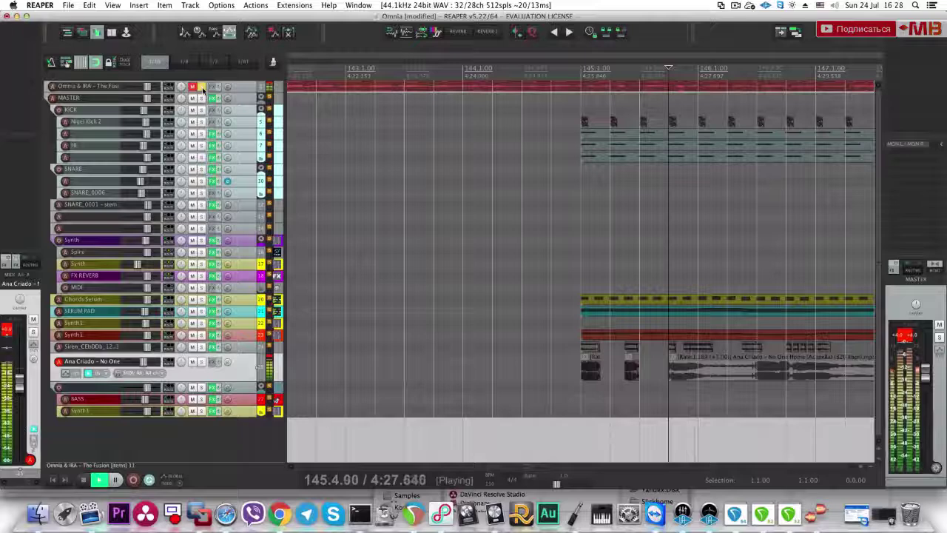
click(203, 88)
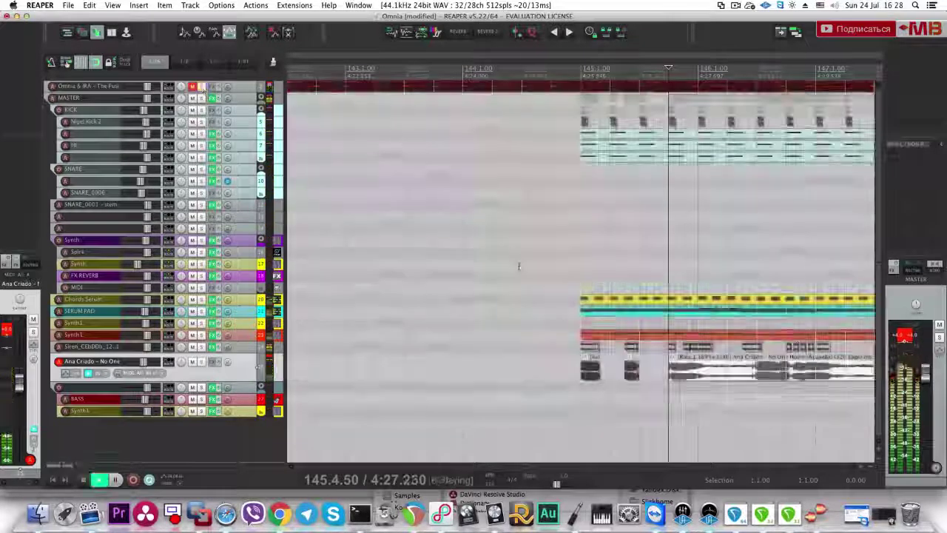
key(space)
click(202, 362)
key(space)
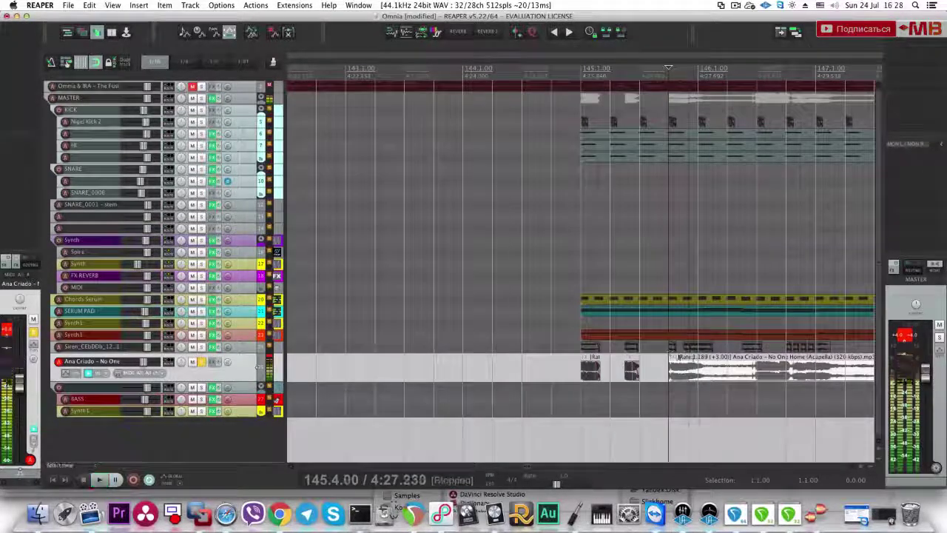
key(space)
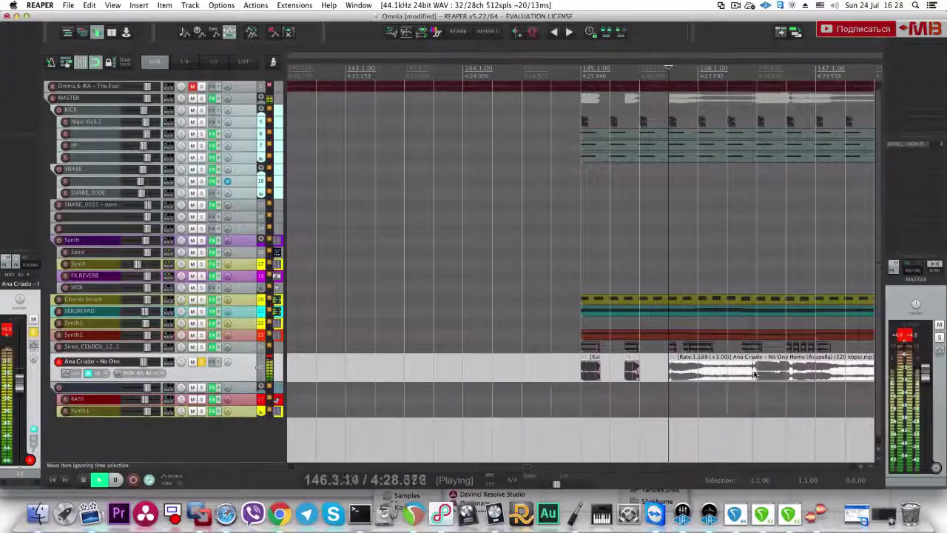
key(space)
Step: Move the remaining acapella to about 146.3, mute the Siren track and audition the acapella with the full mix
drag(502, 369, 561, 369)
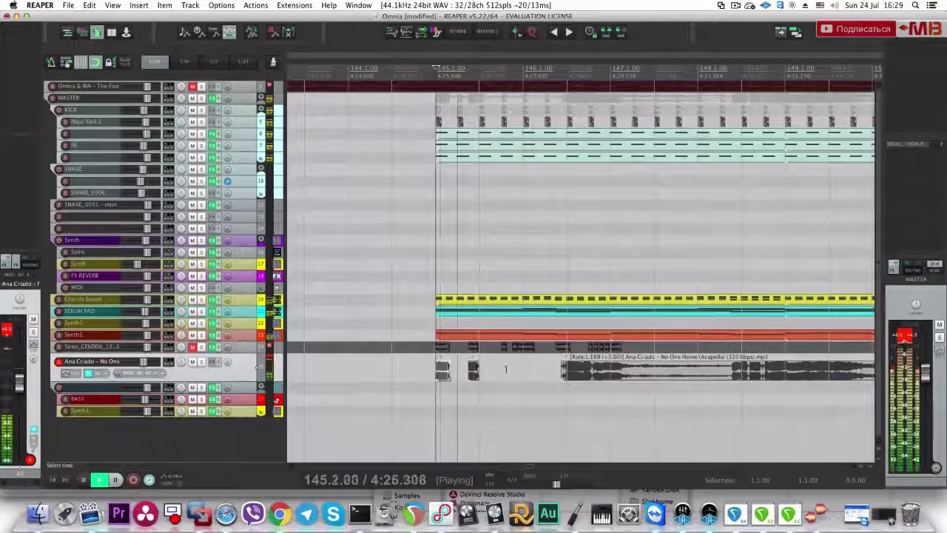
click(567, 389)
key(space)
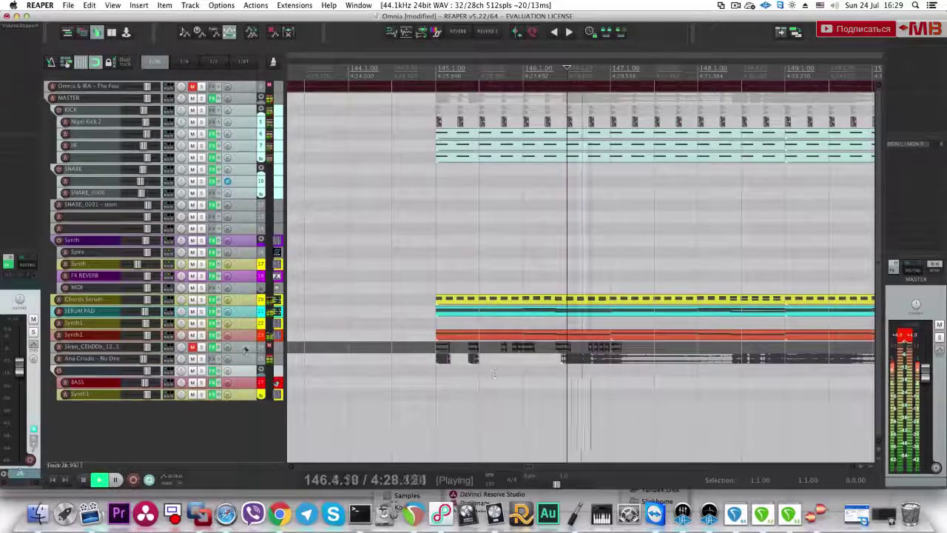
click(524, 363)
key(space)
click(740, 394)
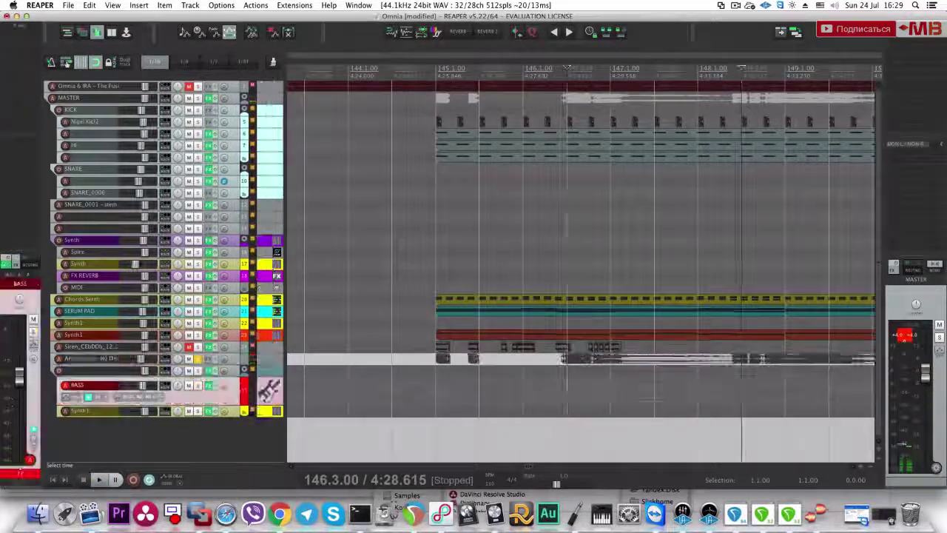
Step: Audition the mix from 146.3 and slip the remaining acapella's contents so its phrase near 148.3 starts at 146.3
click(566, 371)
key(space)
scroll(567, 371, up, 4)
scroll(689, 374, down, 4)
scroll(690, 374, down, 3)
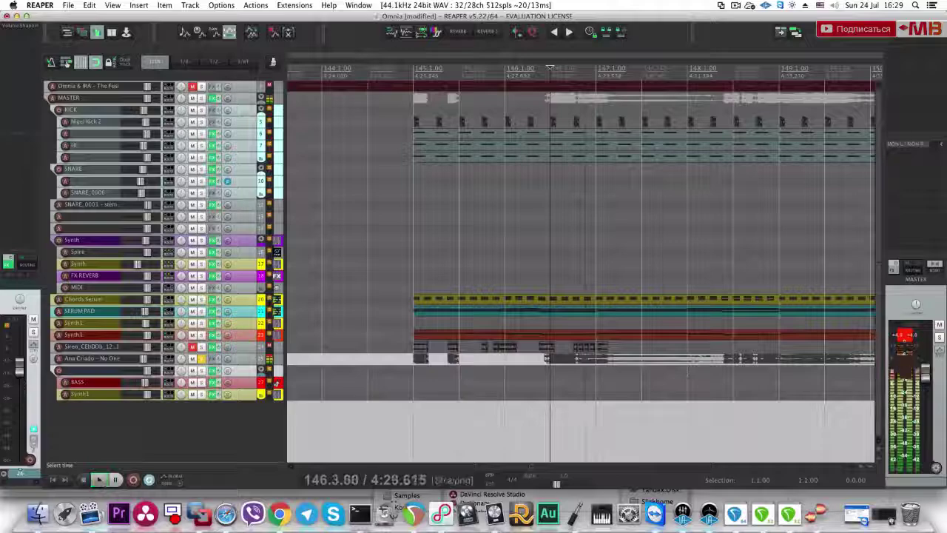
key(space)
click(566, 366)
drag(566, 366, 503, 367)
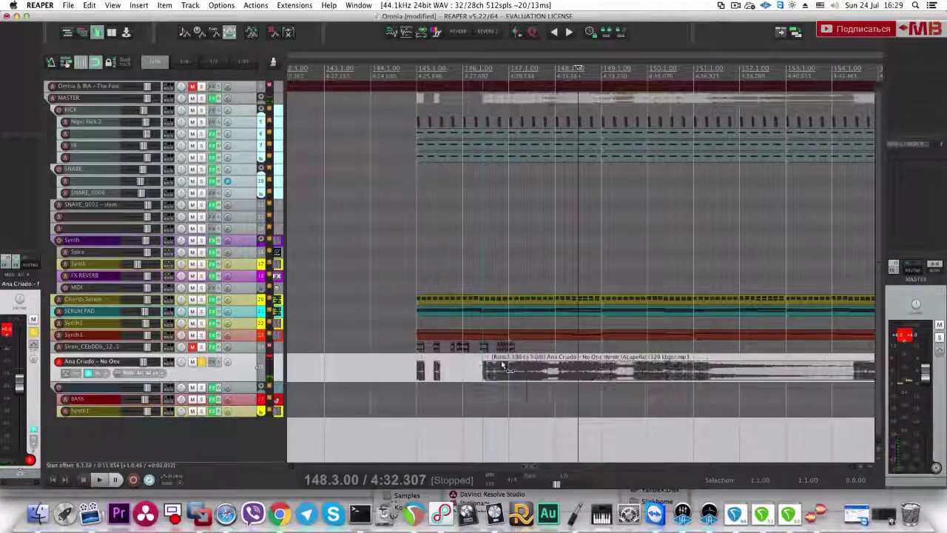
Step: Move the remaining acapella to 146.1.00 and audition it
scroll(506, 374, up, 2)
drag(618, 369, 589, 369)
click(548, 369)
key(space)
scroll(548, 369, up, 3)
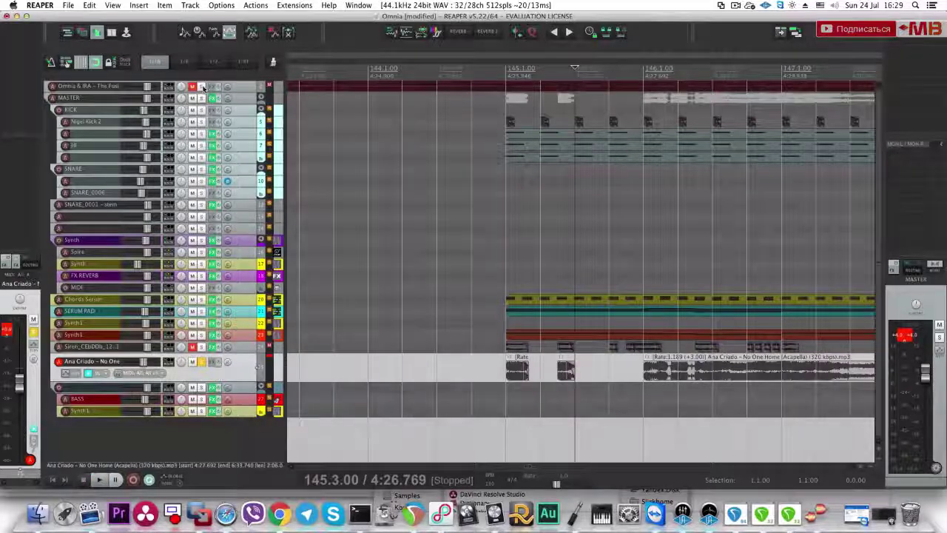
Step: Listen to the soloed Omnia & IRA reference from 145.3 and return both solos to off
click(201, 87)
key(space)
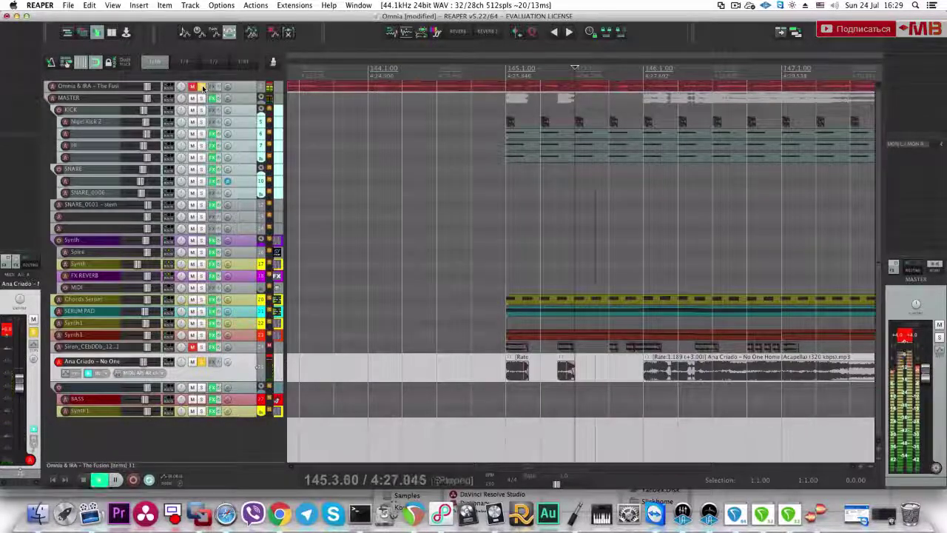
key(space)
click(202, 87)
click(202, 362)
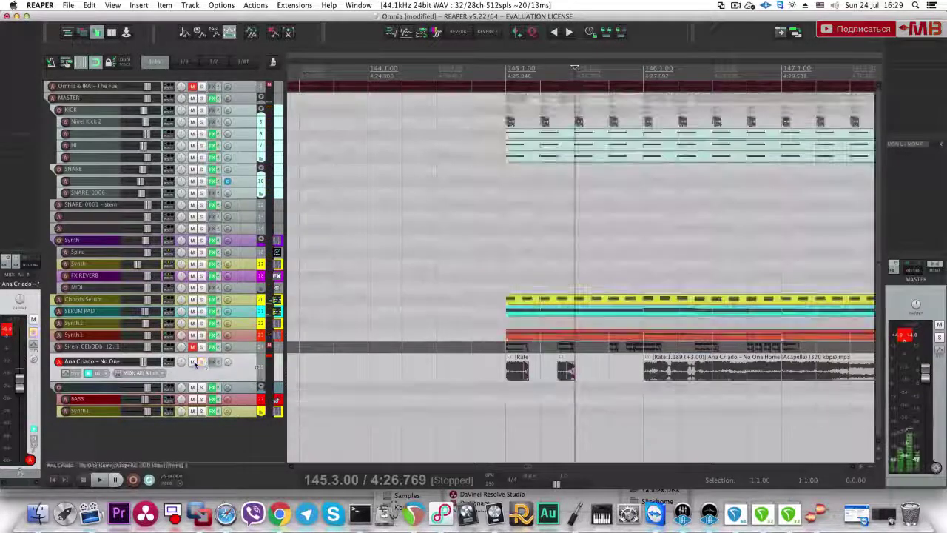
Step: Solo the Ana Criado track and listen to the remaining acapella from 146.1
click(193, 362)
scroll(194, 362, down, 1)
click(201, 362)
click(193, 361)
scroll(620, 370, down, 2)
click(628, 370)
key(space)
scroll(625, 370, down, 3)
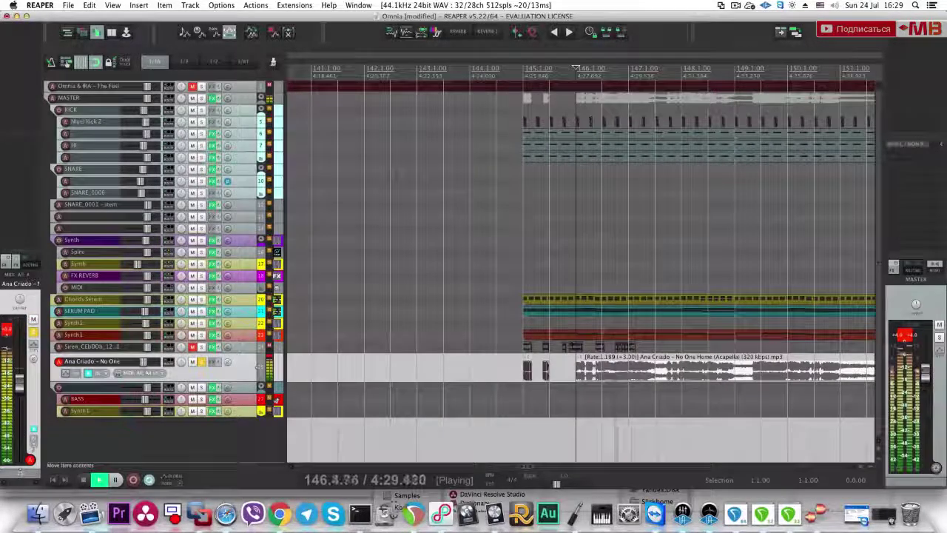
scroll(670, 375, left, 1)
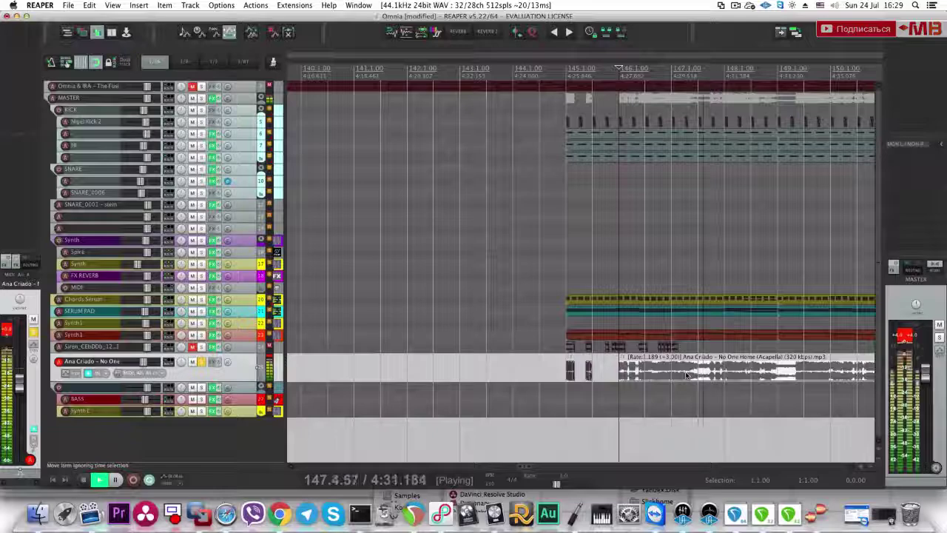
scroll(685, 375, down, 1)
key(minus)
key(space)
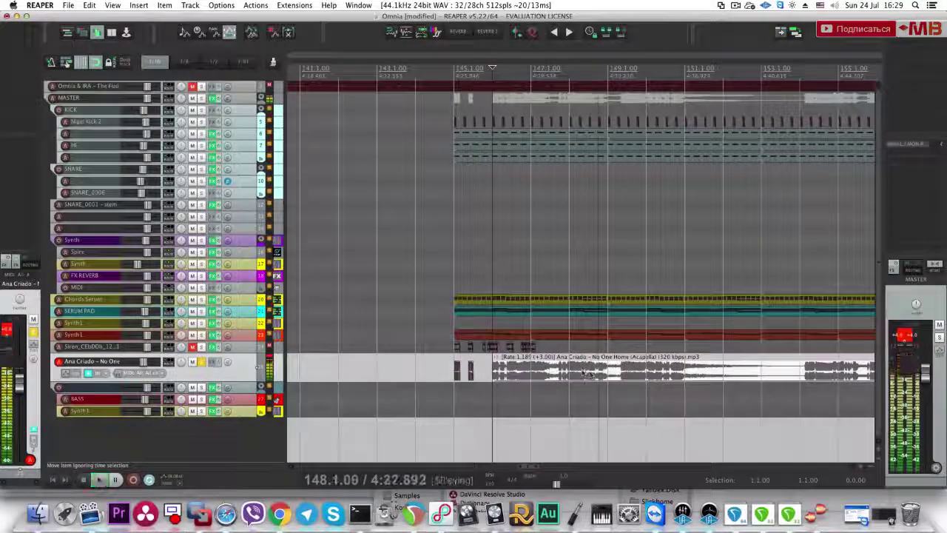
Step: Shift the remaining acapella earlier to start just after 145.4 and compare it with the soloed reference
drag(582, 374, 516, 374)
scroll(497, 373, up, 5)
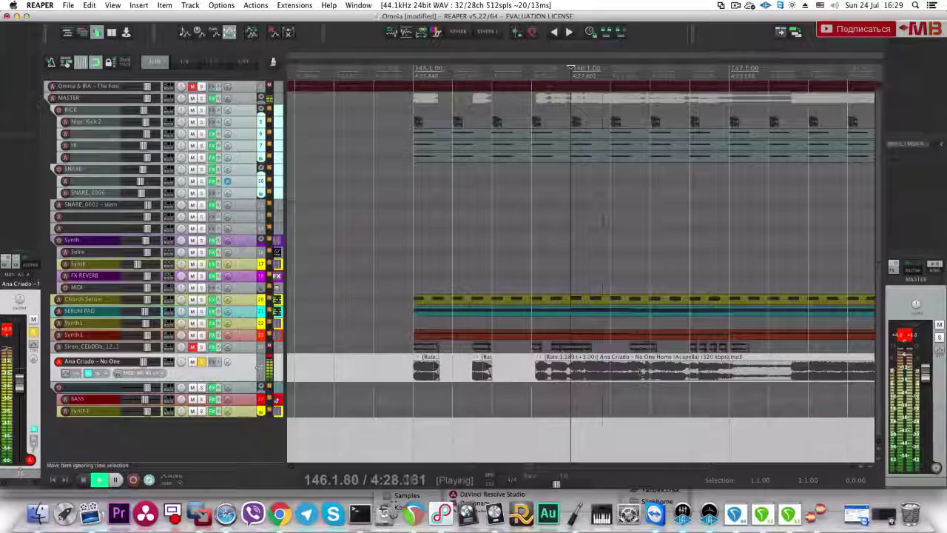
key(space)
click(546, 376)
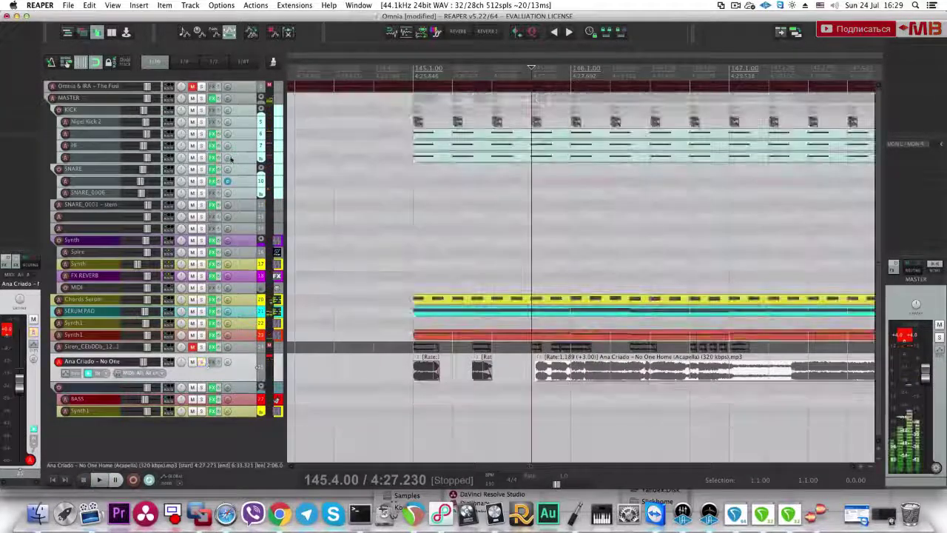
key(space)
key(space)
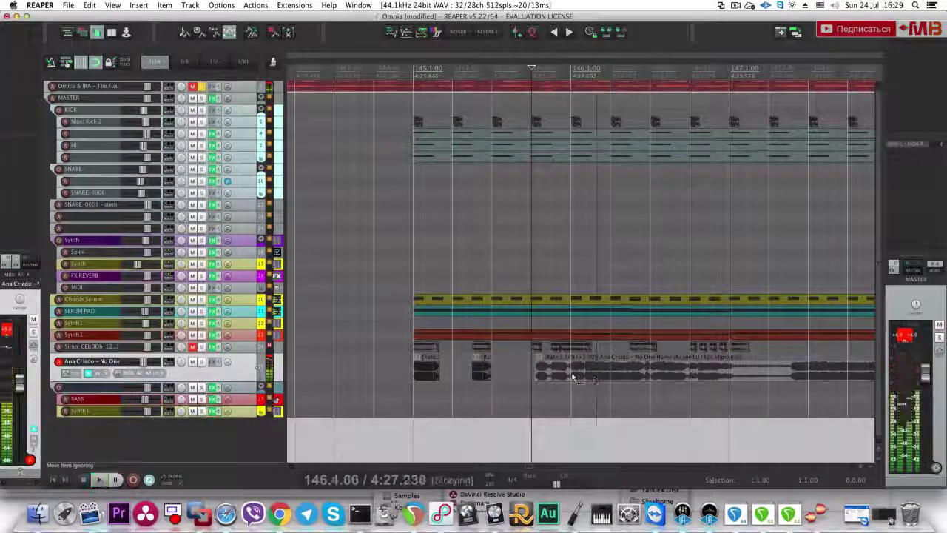
Step: Split the acapella at 146.1.00, delete the short piece before it and audition the soloed acapella
click(574, 372)
key(s)
click(551, 375)
key(Delete)
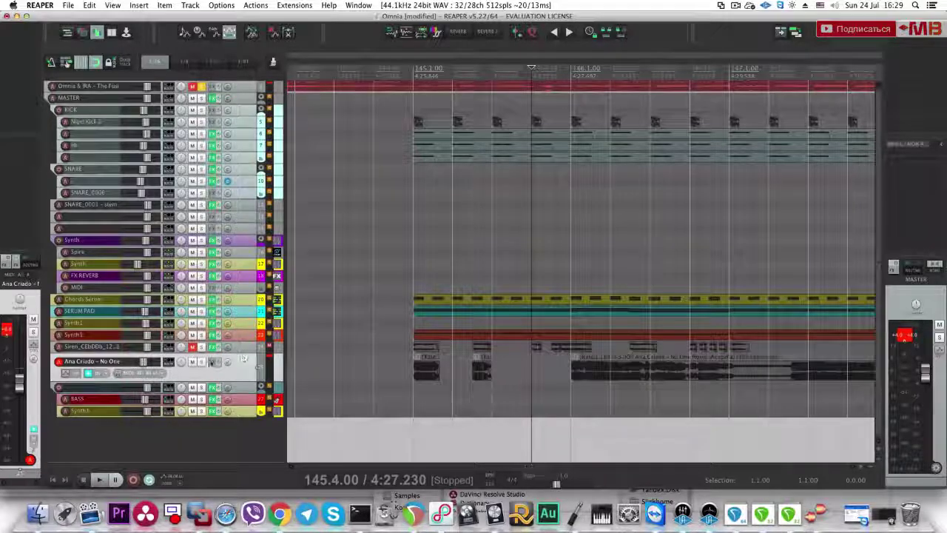
click(459, 367)
key(space)
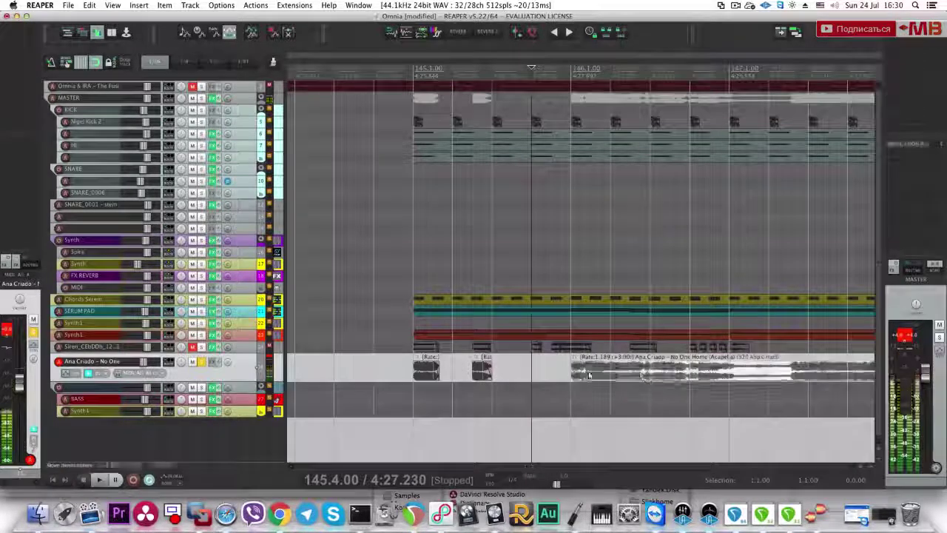
Step: Slip the contents of the acapella item at 146.1 to a later phrase and audition it repeatedly from its start
click(685, 372)
drag(684, 372, 589, 374)
key(space)
key(space)
click(585, 374)
key(space)
key(space)
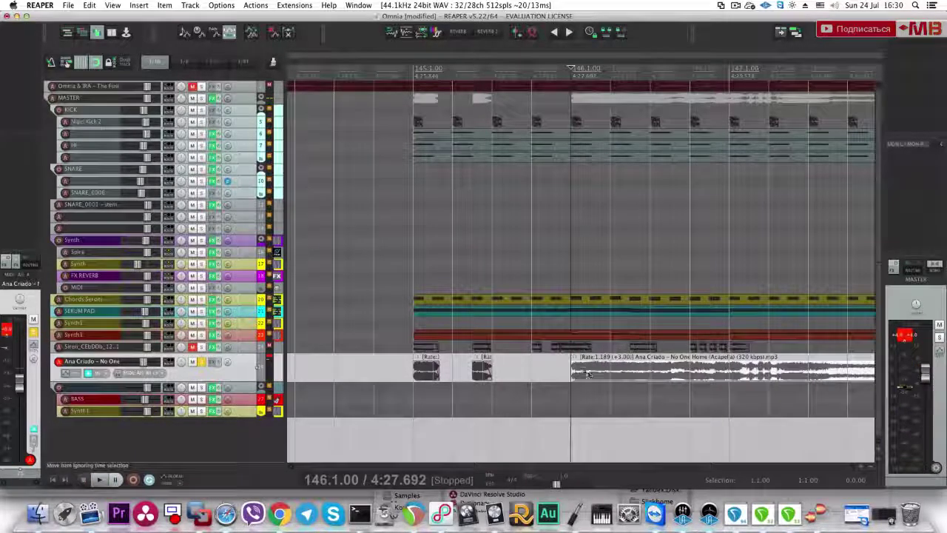
key(space)
key(space)
key(space)
Step: Split the acapella at 146.2.00, shorten the fragment at 146.1 to about 0.55 beat and shift the remainder past 146.3
click(610, 369)
key(s)
drag(613, 370, 591, 371)
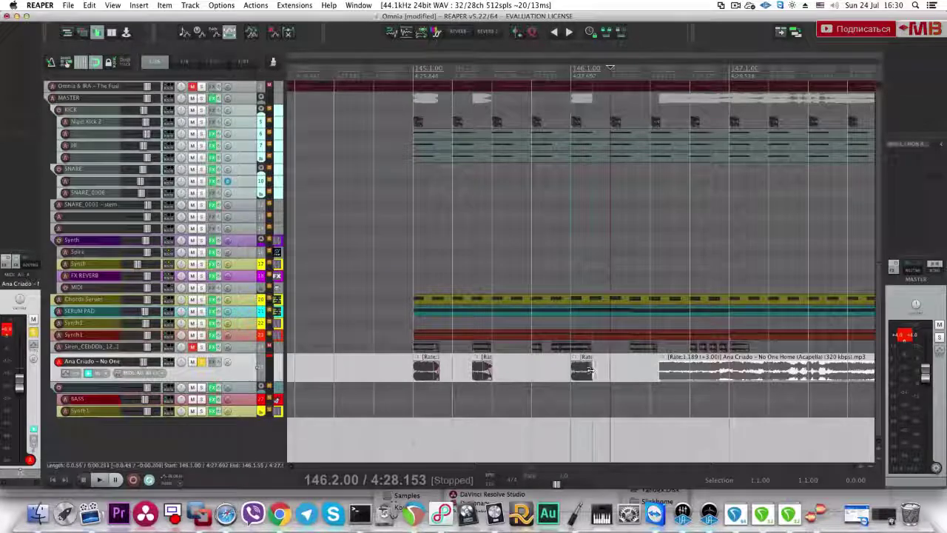
Step: Switch the solo from the acapella to the Omnia & IRA reference and listen from 146.1
click(578, 371)
click(203, 361)
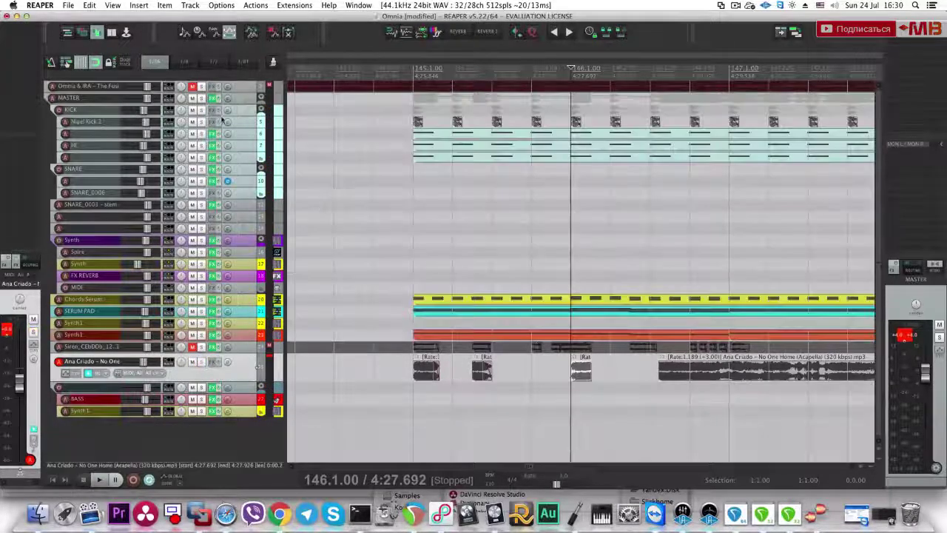
click(201, 87)
key(space)
key(space)
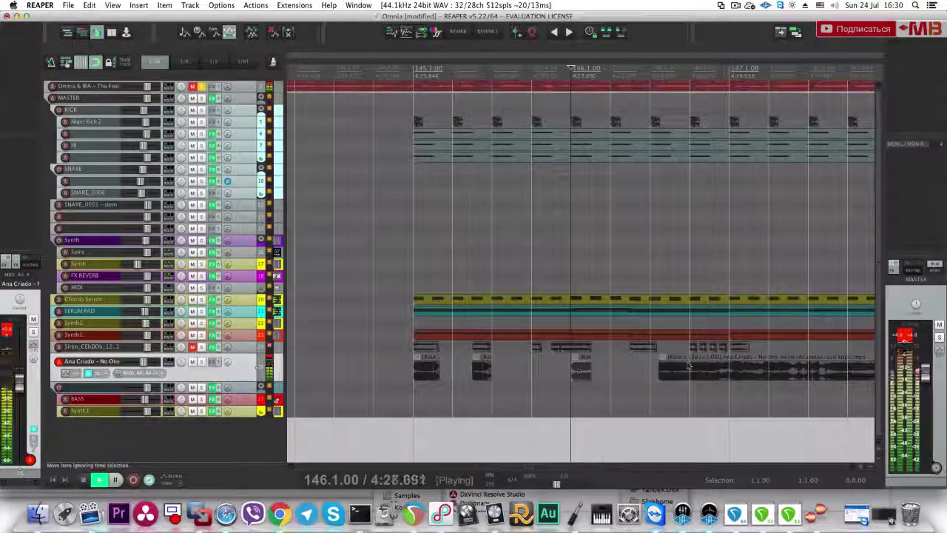
Step: Move the remaining acapella to 147.1.00 and the short fragment from 146.1 to 146.2.50
drag(688, 365, 765, 371)
key(space)
drag(580, 372, 653, 370)
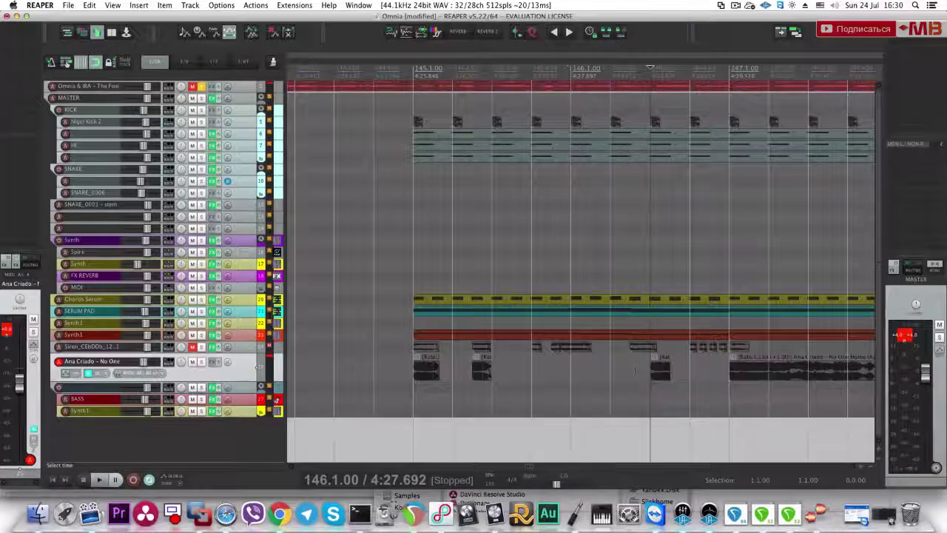
click(650, 369)
scroll(650, 369, up, 3)
drag(586, 371, 536, 372)
click(534, 372)
Step: Listen to the reference from 146.2.50, take it off solo and play the full mix from there
key(space)
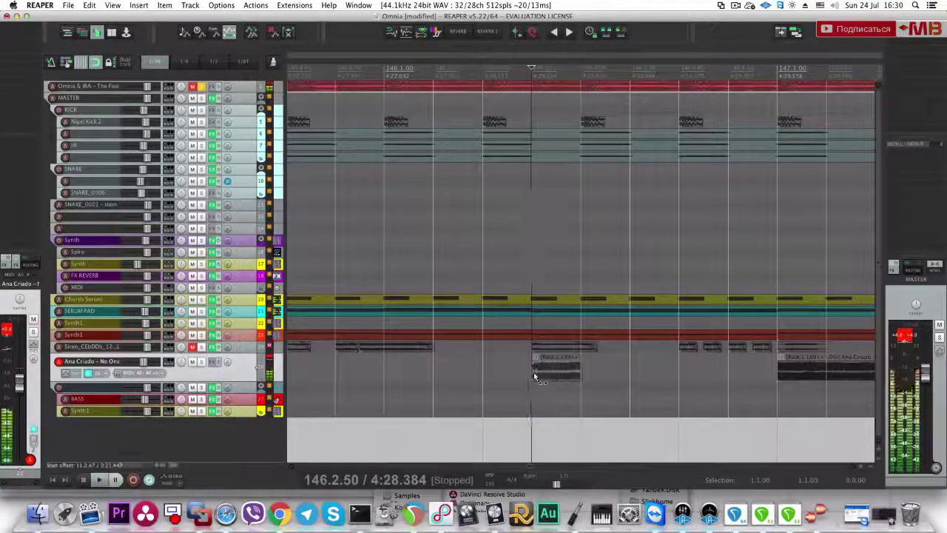
click(200, 87)
key(space)
key(space)
key(grave)
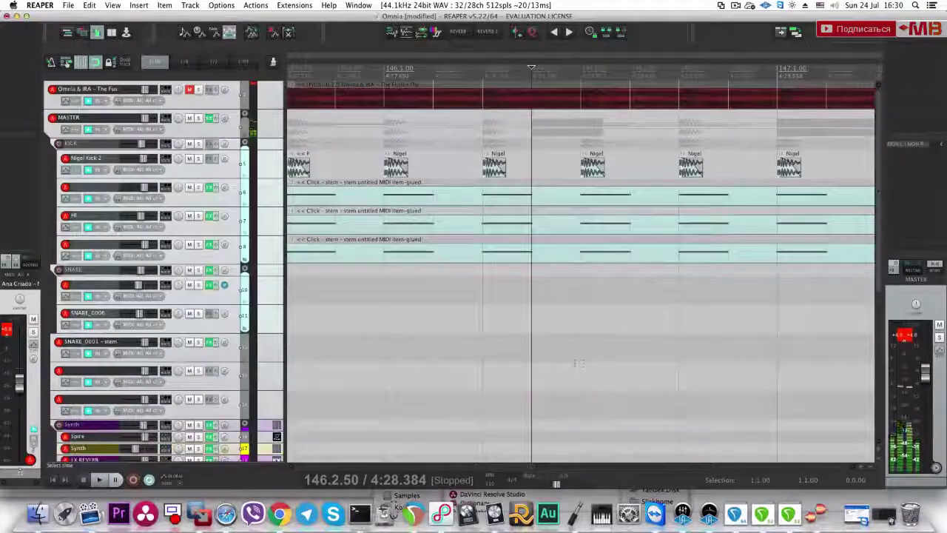
scroll(534, 372, down, 4)
scroll(525, 369, down, 4)
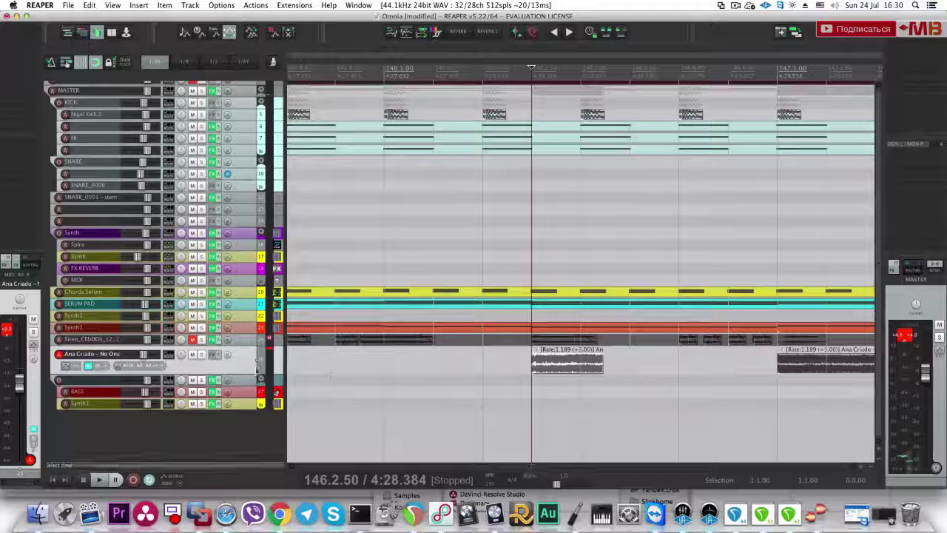
Step: Solo the acapella, lower the 146.2.50 fragment's rate to 1.059 and shorten it to 146.3 with a fade-out
click(201, 355)
click(200, 355)
click(200, 356)
key(shift+9)
key(space)
key(space)
key(shift+9)
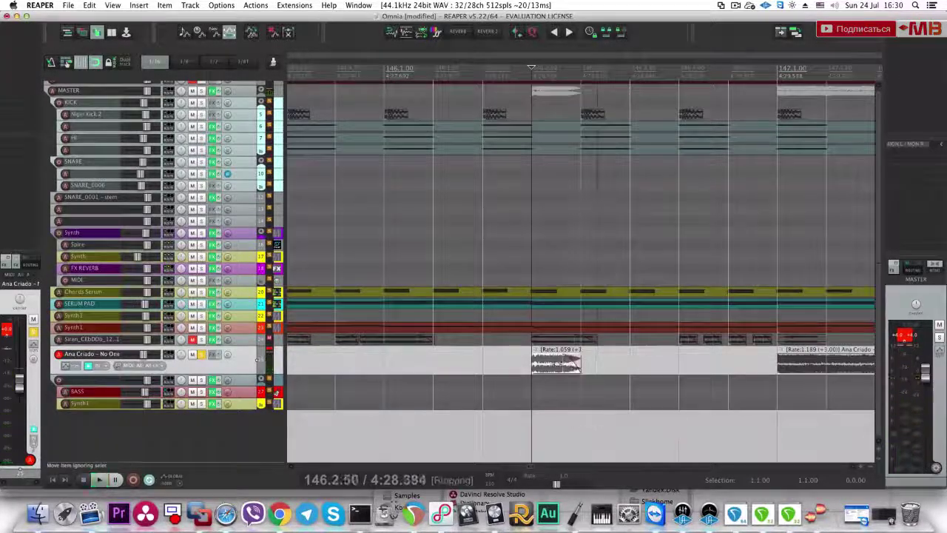
Step: Take the acapella off solo and compare the soloed reference with the full mix from 146.2.50
scroll(525, 352, down, 5)
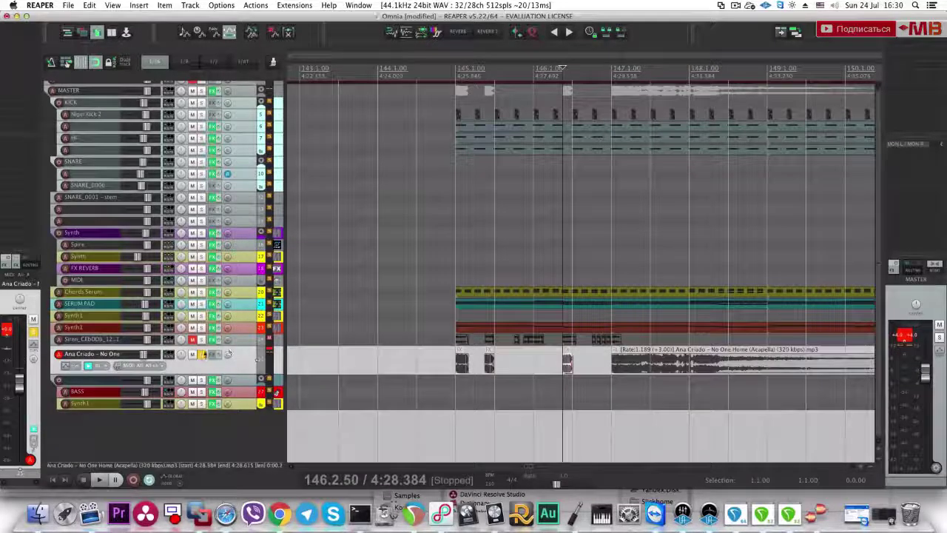
click(202, 354)
scroll(338, 186, up, 1)
click(202, 87)
key(space)
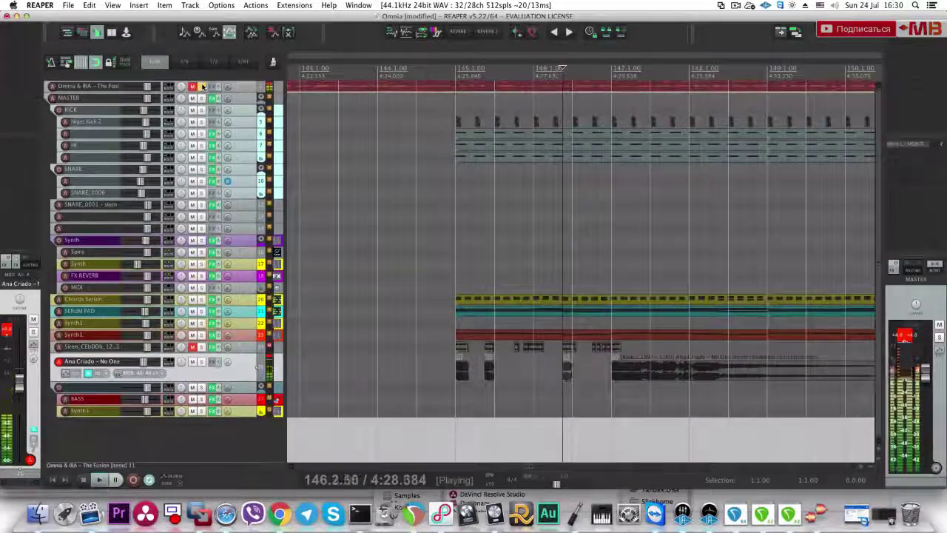
click(203, 86)
key(space)
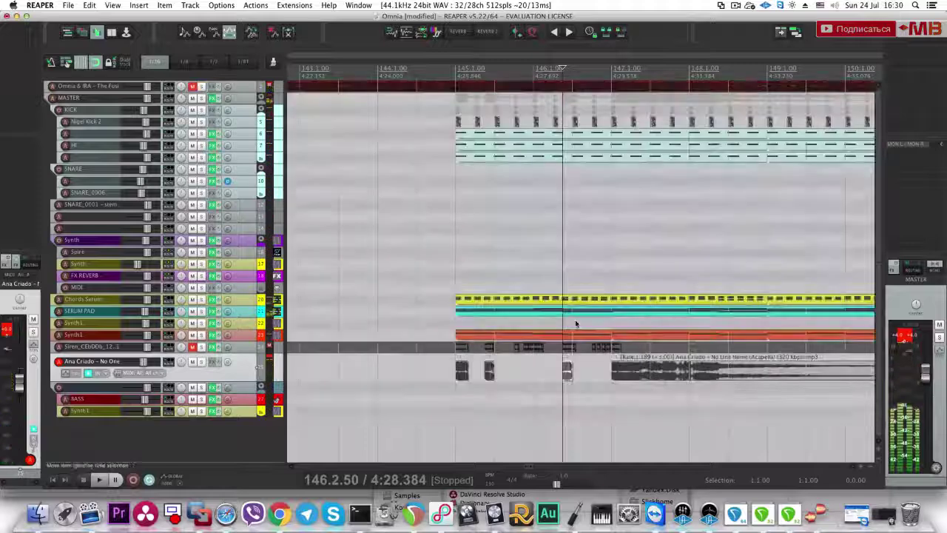
Step: Move the acapella fragments at 146.2.50 and 145.1.00 onto the Siren track, auditioning from 145.1
key(space)
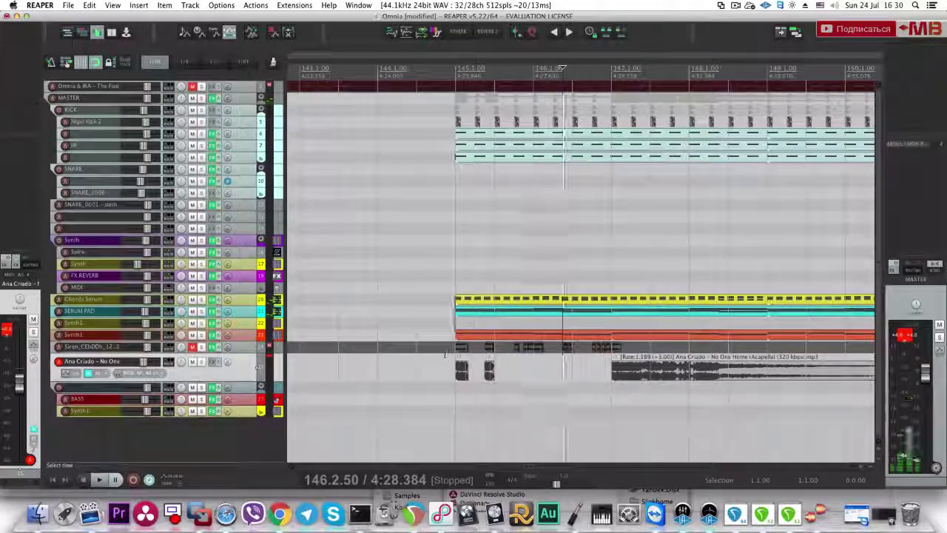
click(456, 360)
key(space)
key(space)
click(464, 359)
key(Delete)
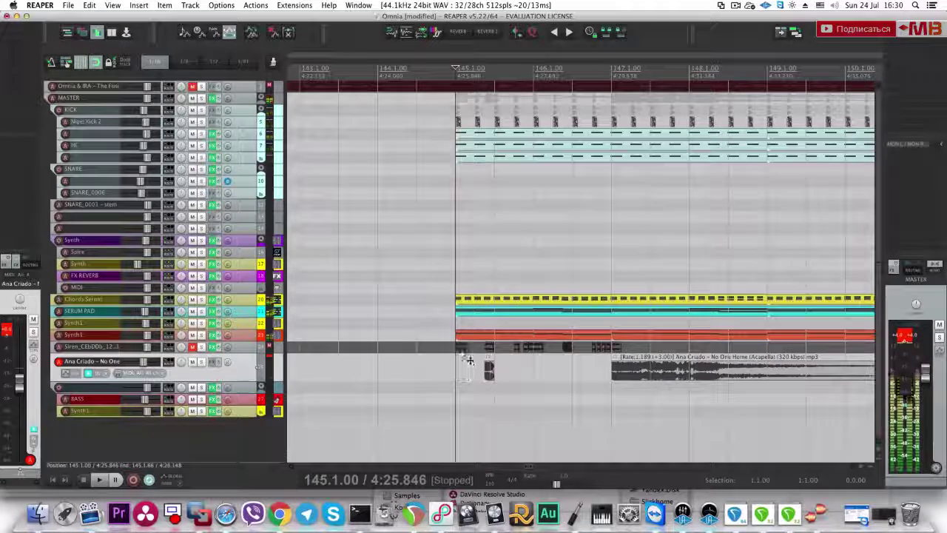
Step: Mute the Ana Criado track, unmute the Siren track and play the mix from 145.1
click(257, 366)
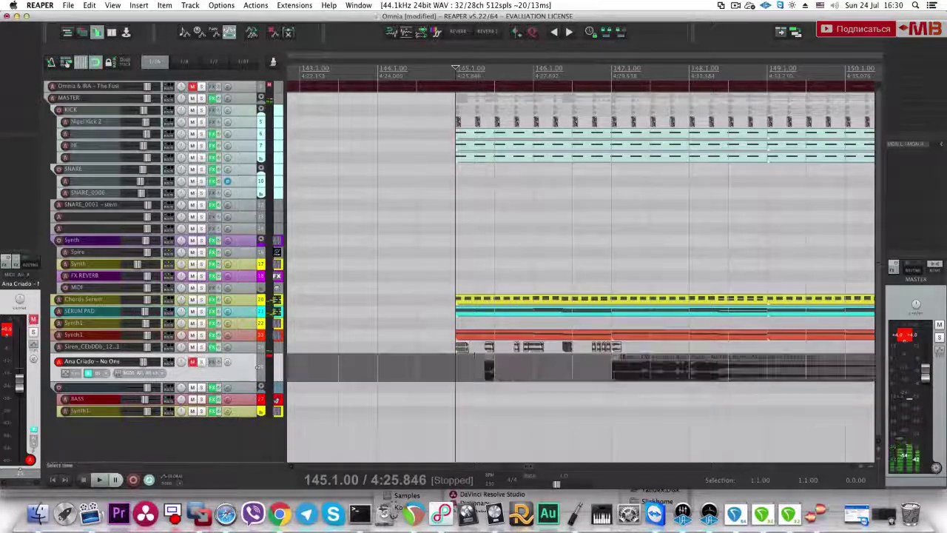
key(space)
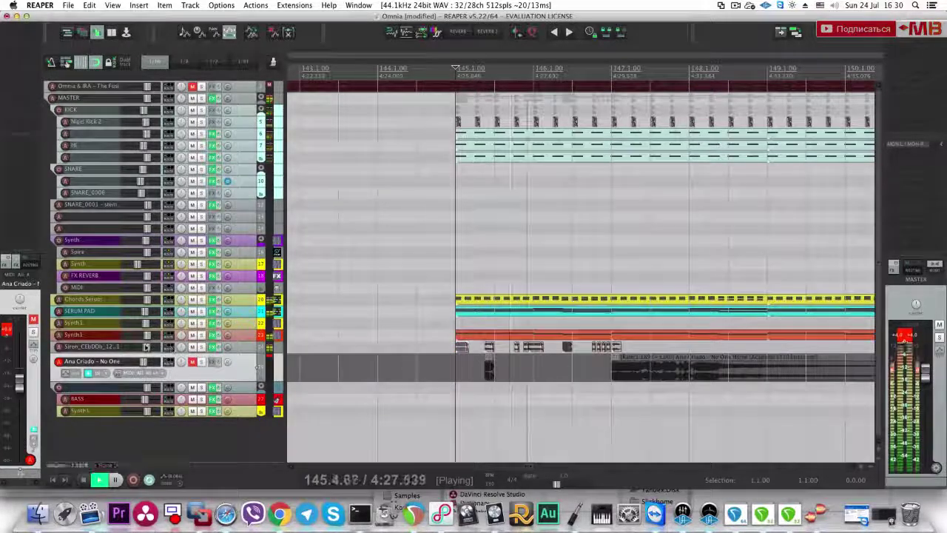
key(space)
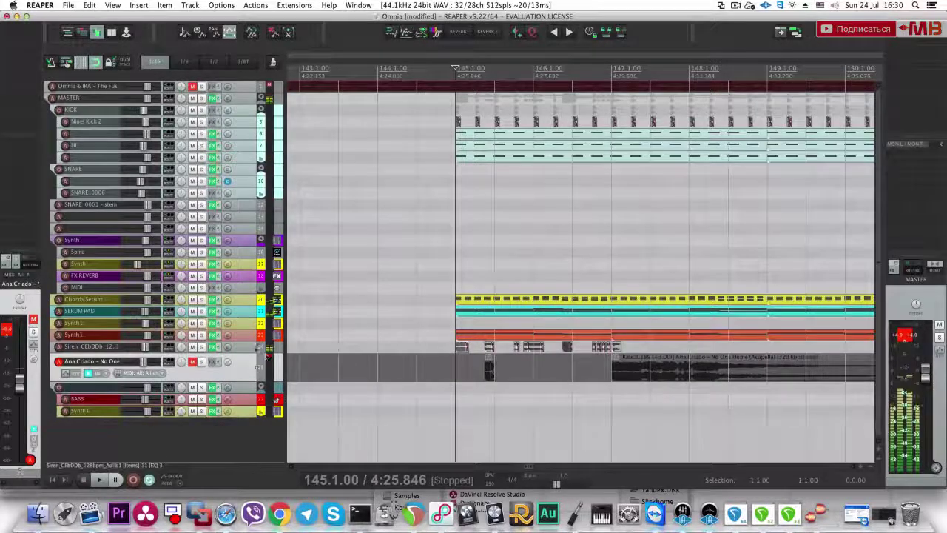
Step: Set the Siren track's ValhallaShimmer mix to 0.29 and high cut to 6730, and audition the vocals from 145.1
click(260, 348)
drag(339, 256, 327, 265)
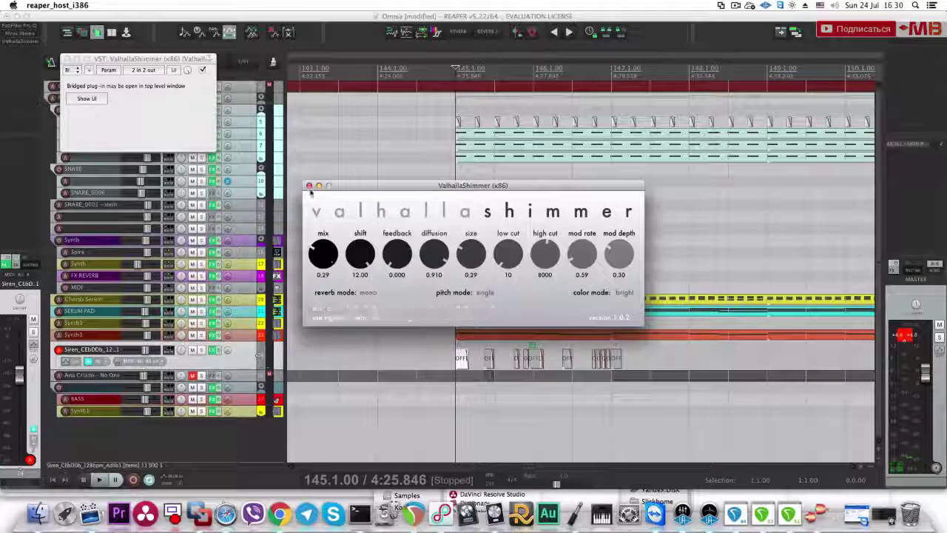
drag(544, 254, 543, 262)
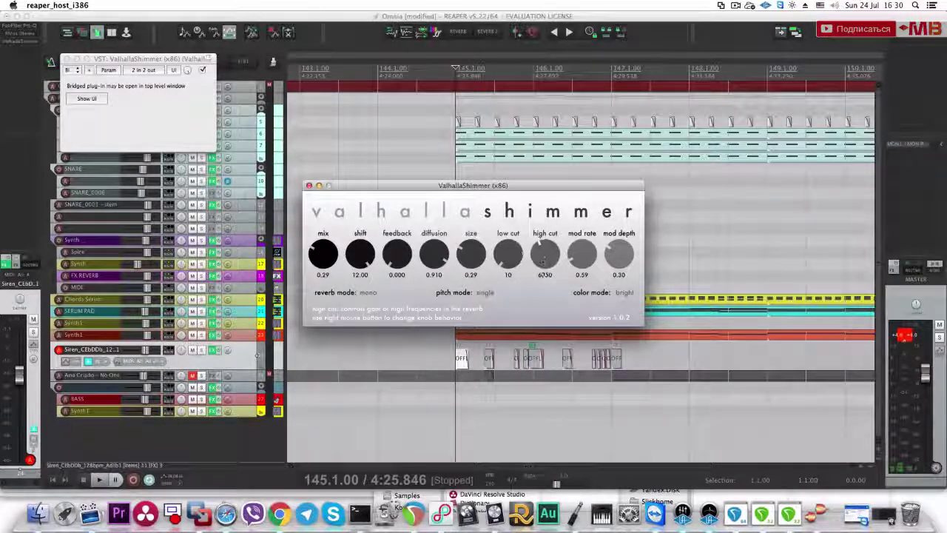
click(309, 185)
key(space)
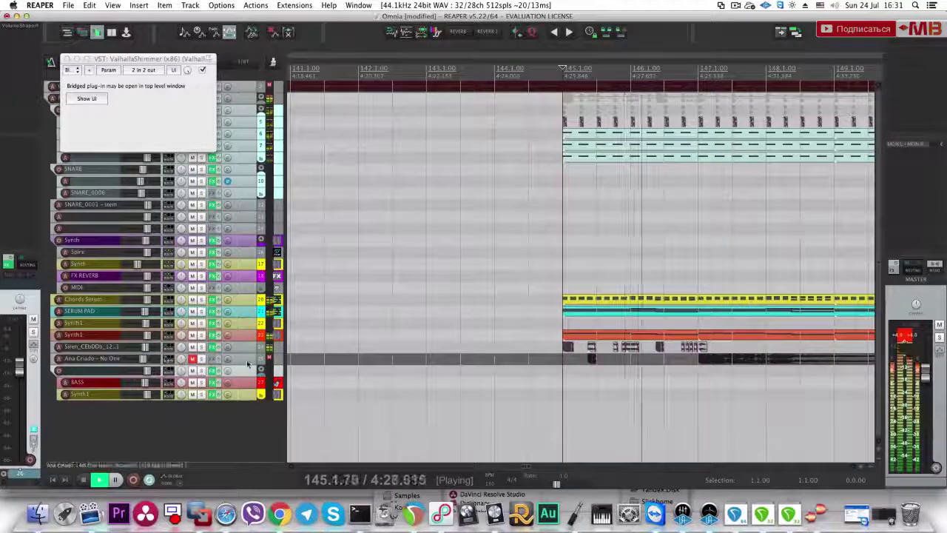
drag(152, 364, 255, 413)
key(space)
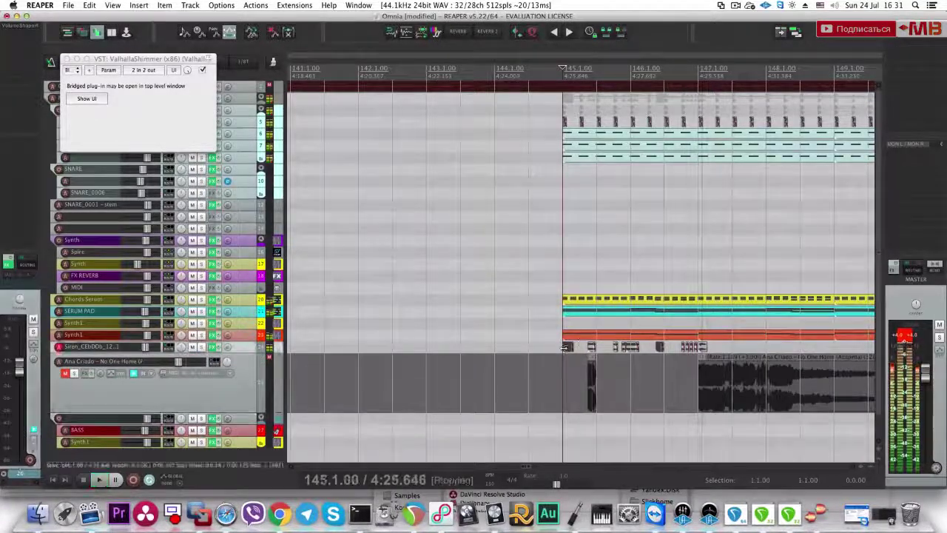
scroll(629, 364, up, 5)
scroll(608, 368, up, 3)
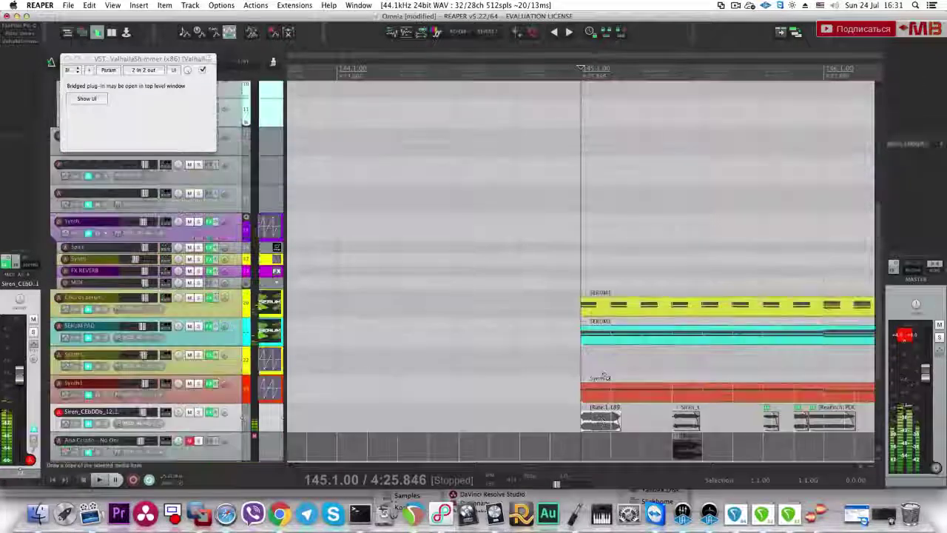
Step: Lower the volume of the acapella fragments at 145.1.00 and 146.2.50 while auditioning the mix from 145.1
drag(601, 412, 601, 419)
key(space)
scroll(600, 419, down, 2)
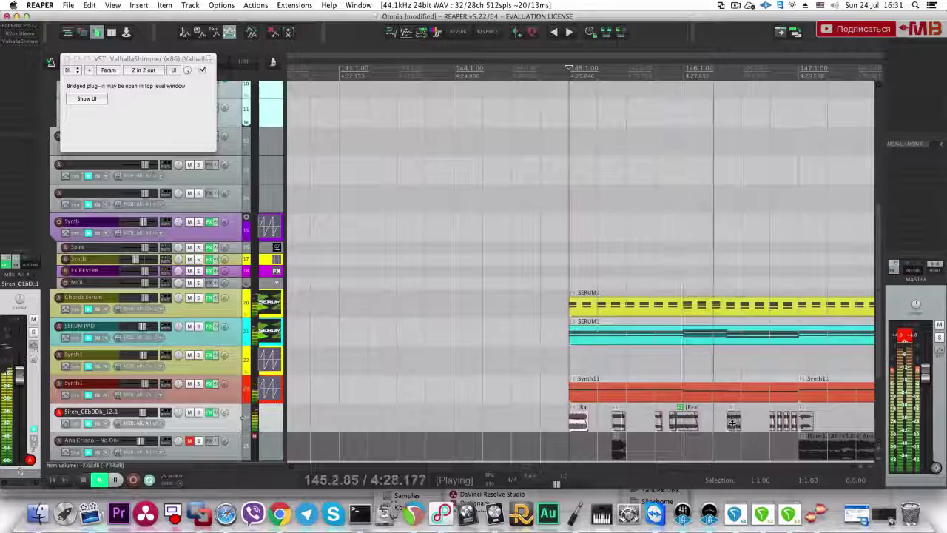
key(space)
scroll(735, 422, down, 2)
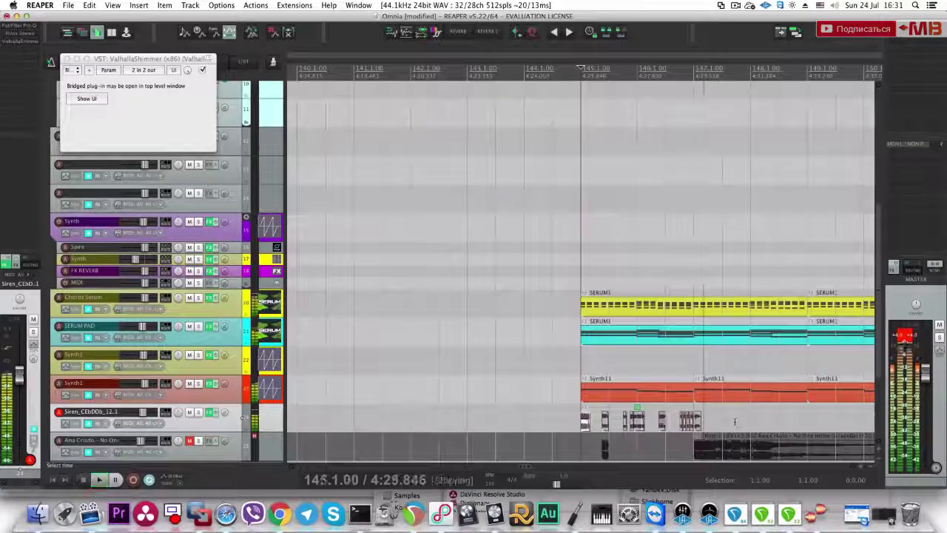
Step: Close the ValhallaShimmer window and compare the soloed Omnia & IRA reference with the mix from 147.1
click(693, 423)
scroll(462, 210, up, 5)
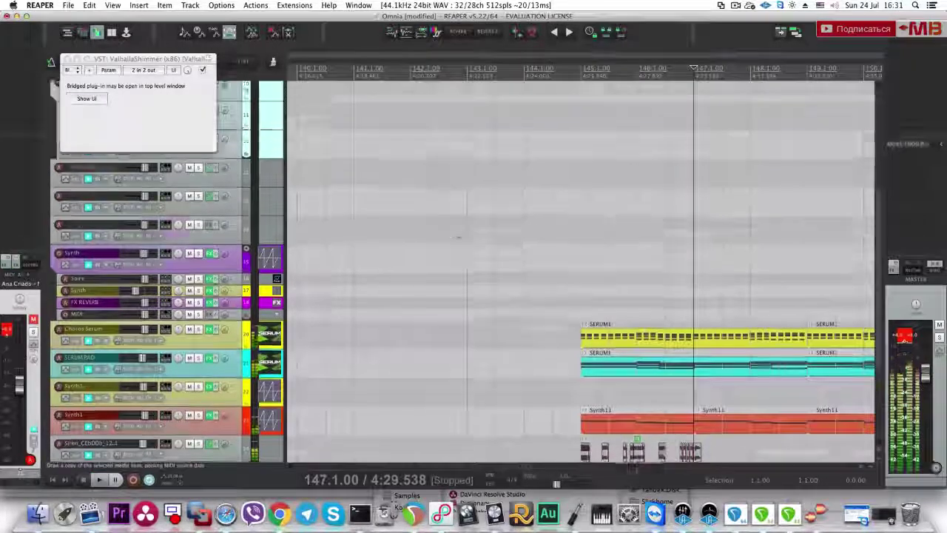
scroll(471, 213, down, 5)
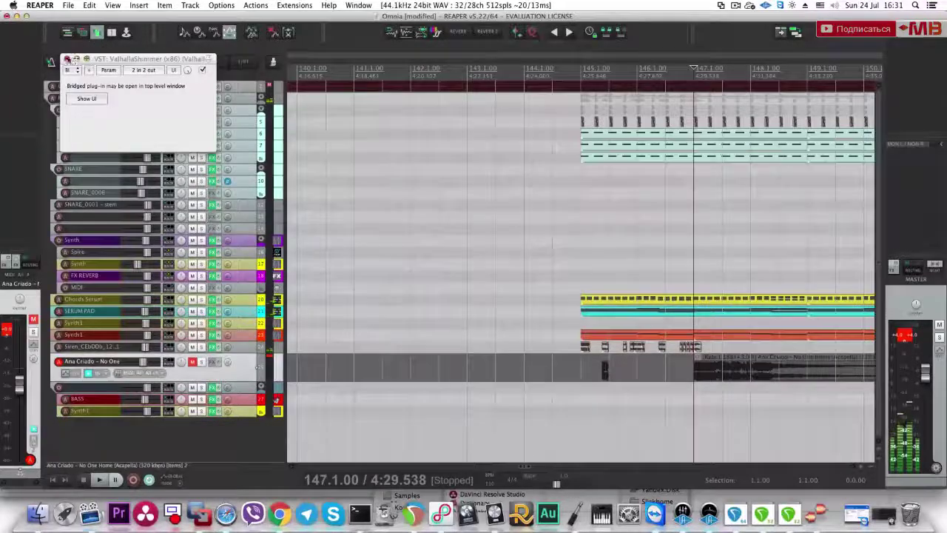
click(68, 58)
click(201, 87)
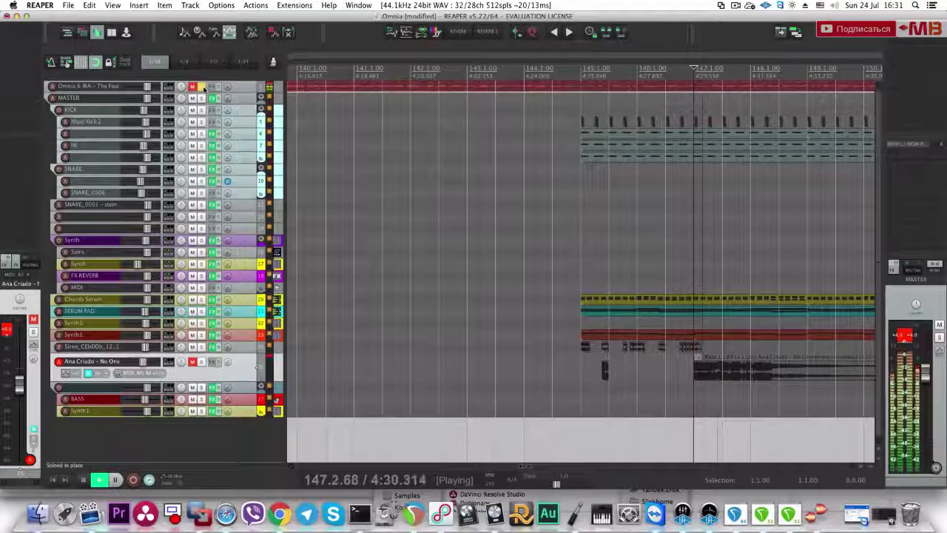
key(space)
key(space)
key(space)
click(202, 87)
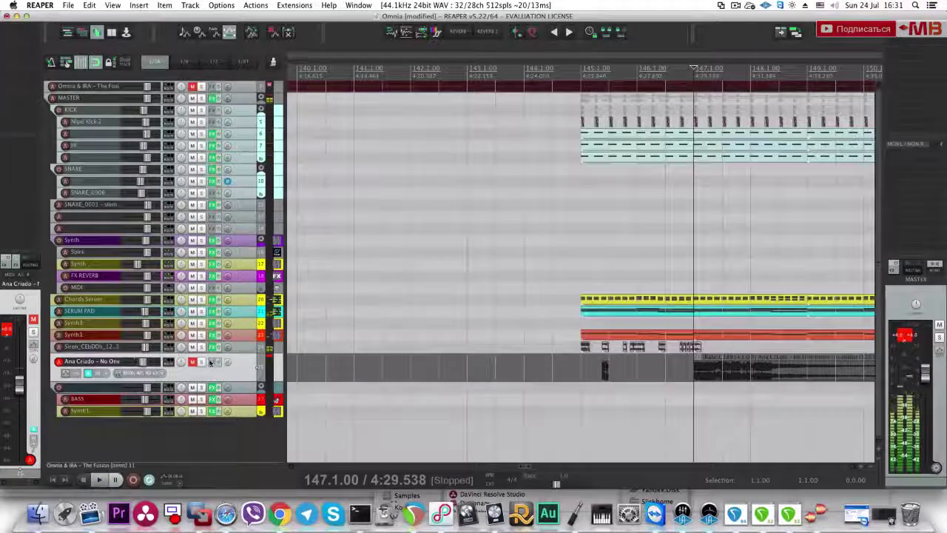
Step: Solo the Ana Criado track and audition its acapella from 147.1
click(202, 361)
key(space)
scroll(581, 296, up, 4)
scroll(580, 295, down, 2)
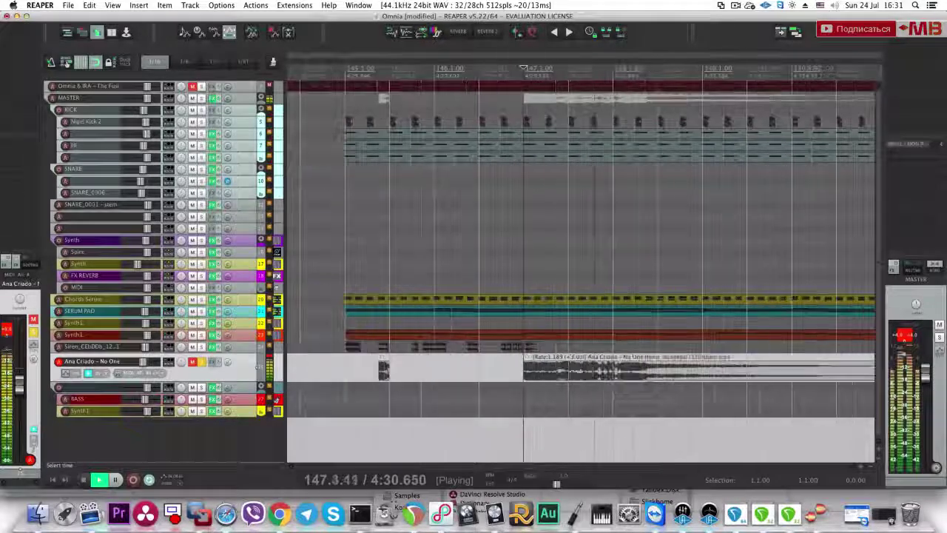
click(431, 375)
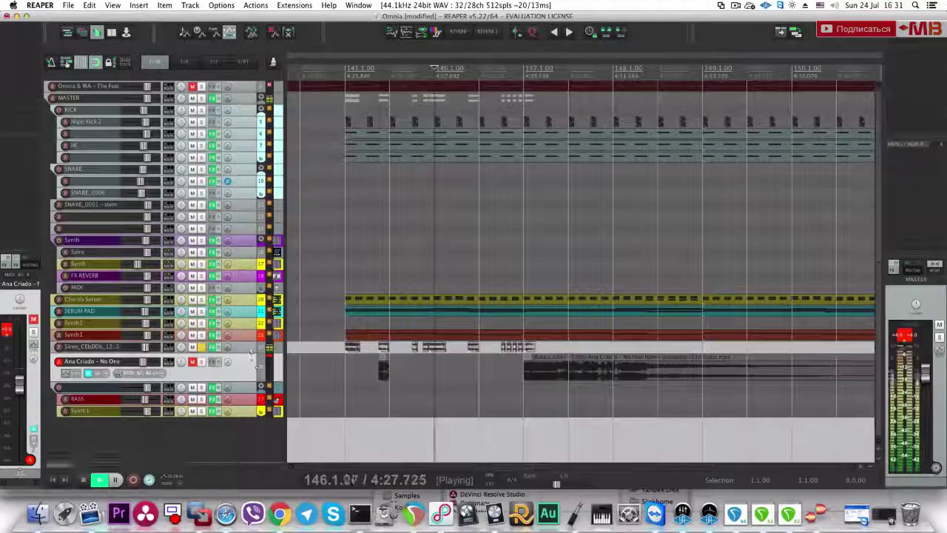
Step: Copy the Siren track's 146.2.50 fragment over the one at 147.1.00 and audition the soloed vocals from 145.1
key(space)
click(478, 347)
click(529, 361)
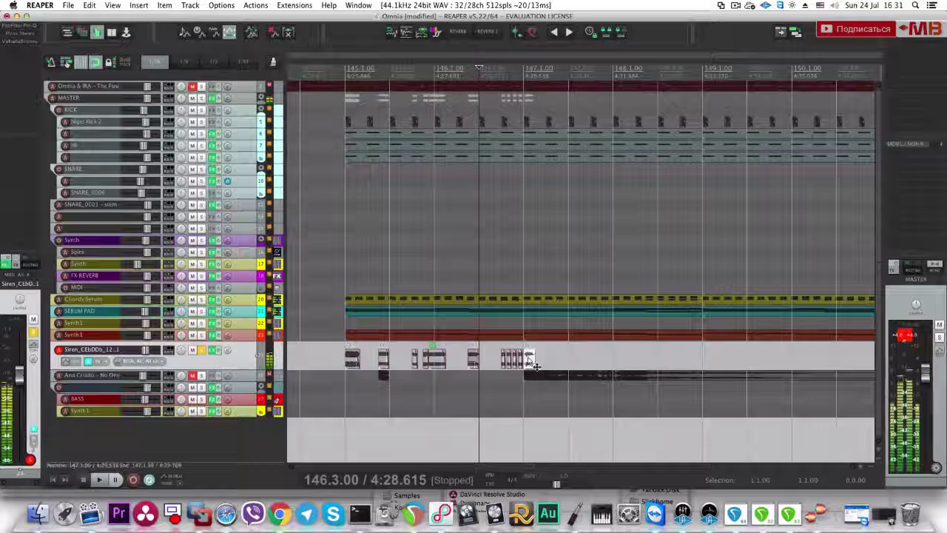
click(471, 356)
drag(472, 358, 531, 362)
click(345, 359)
key(space)
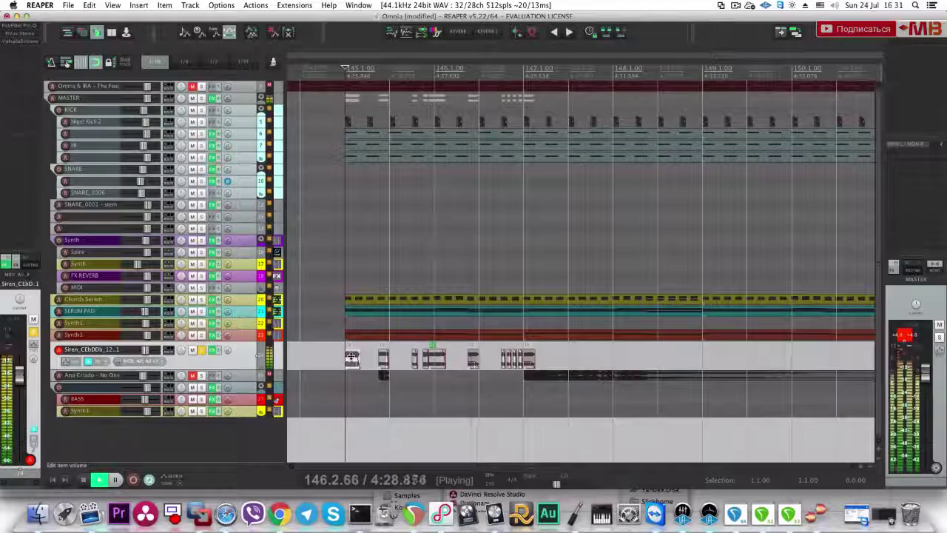
Step: Shift the remaining Ana Criado acapella to 147.3.00 and move its 145.2.50 fragment onto the Siren track
click(569, 376)
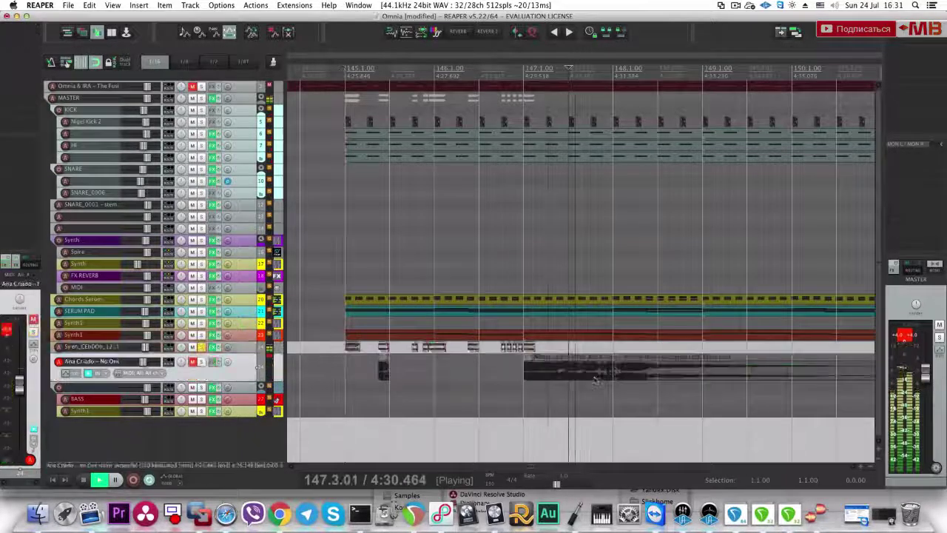
drag(623, 379, 668, 378)
key(space)
click(346, 373)
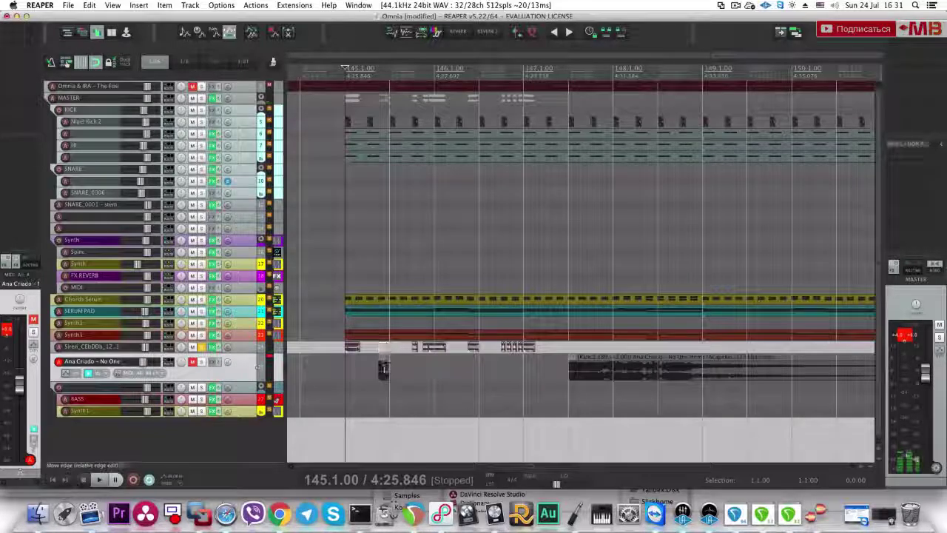
key(space)
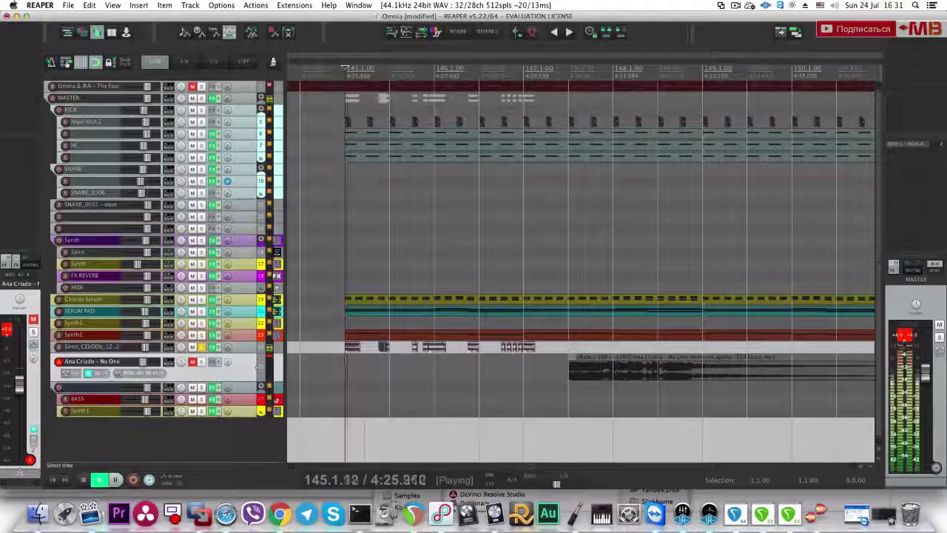
Step: Audition the Siren track's vocal sequence from 145.1 and examine the acapella fragment at 145.2.50
scroll(384, 350, up, 3)
scroll(389, 427, down, 5)
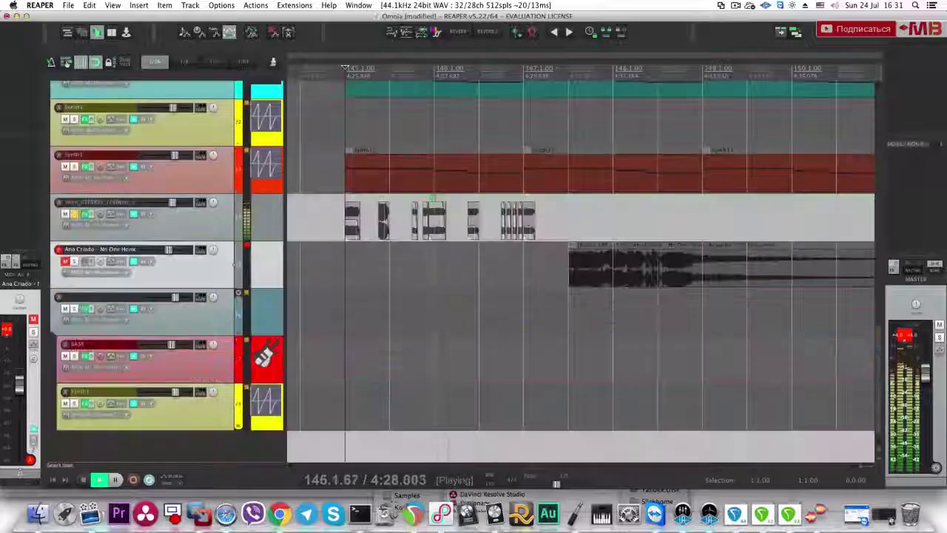
click(385, 223)
scroll(387, 224, up, 5)
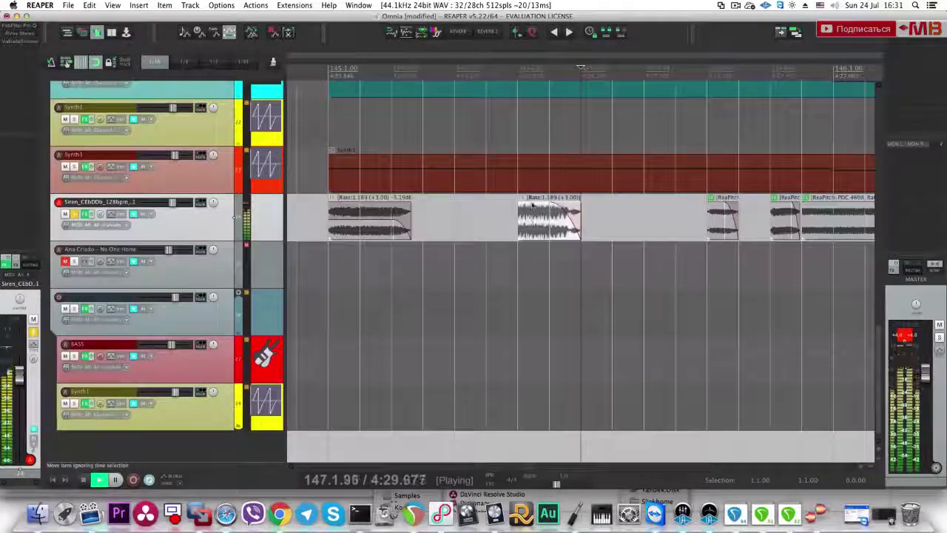
key(space)
Step: Solo the Ana Criado track and listen through its acapella at several points from 149.1 onwards
scroll(581, 221, down, 4)
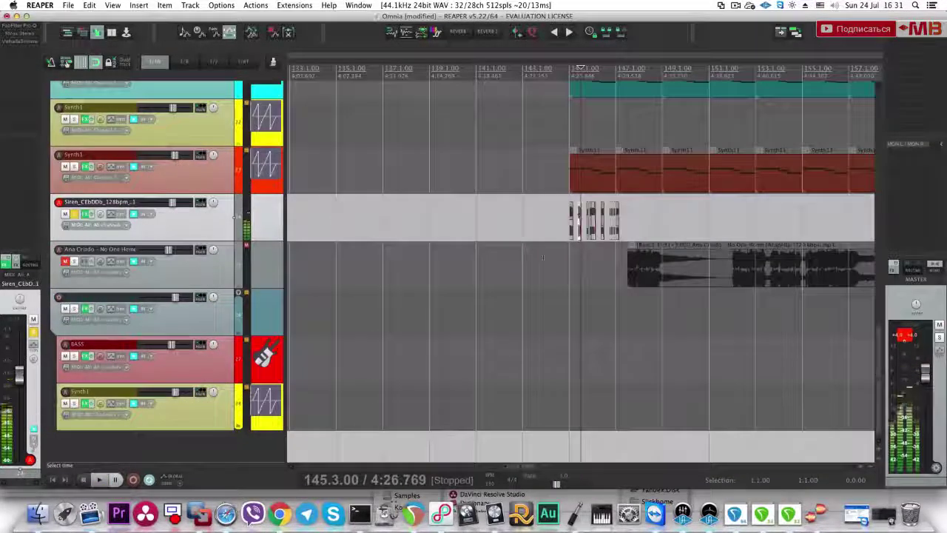
click(570, 265)
scroll(570, 265, down, 3)
click(662, 345)
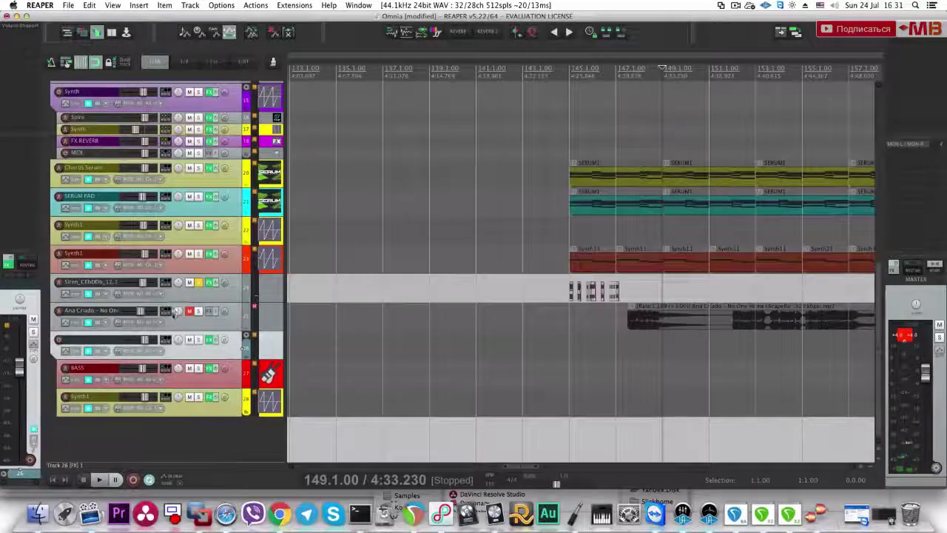
click(197, 311)
click(757, 323)
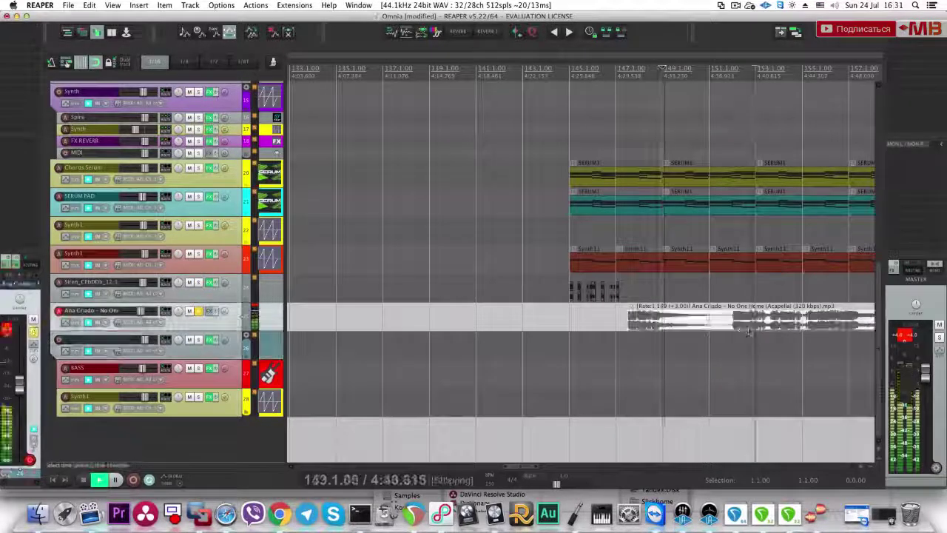
scroll(758, 323, down, 3)
click(662, 325)
scroll(643, 326, down, 2)
click(653, 327)
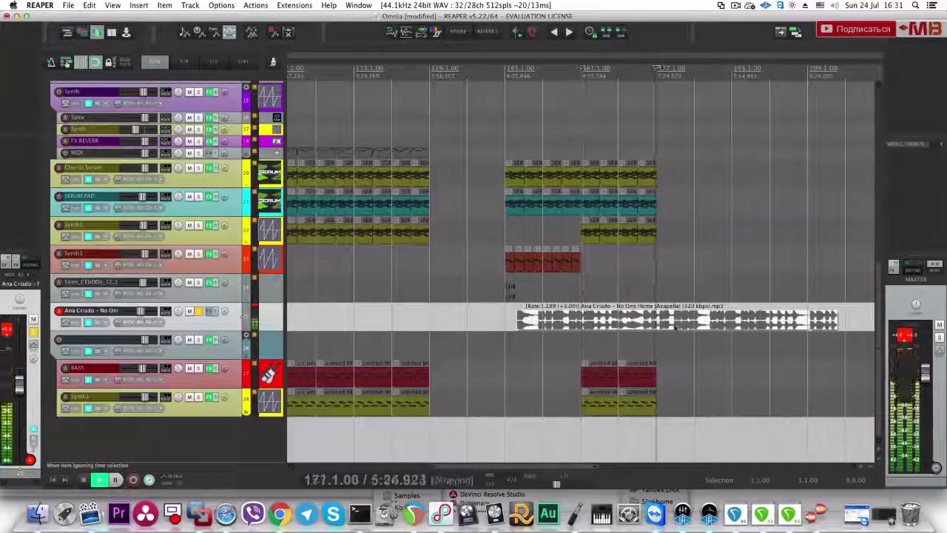
scroll(652, 327, down, 1)
click(592, 324)
key(space)
Step: Delete the Ana Criado acapella track from the project
click(548, 324)
click(506, 327)
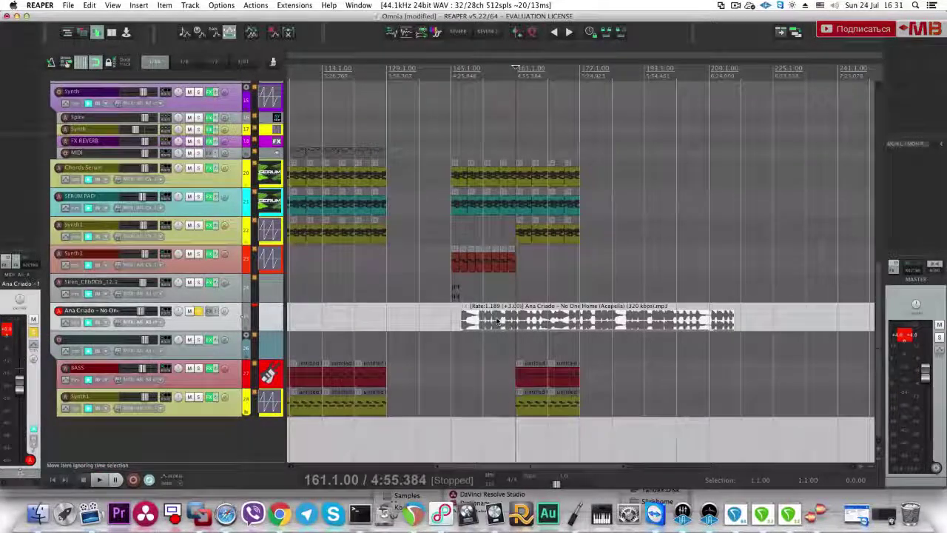
click(483, 325)
key(Delete)
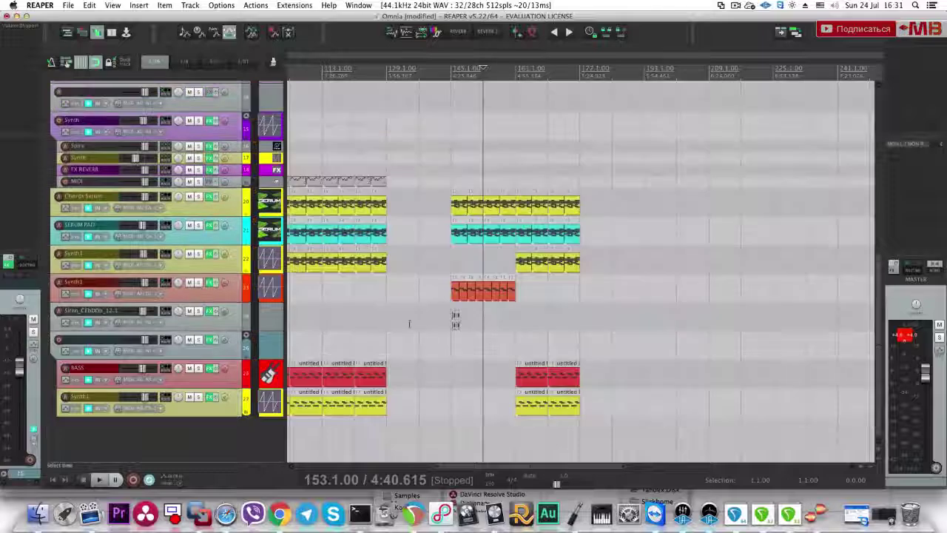
Step: Replace the Siren track with a soloed track holding the Cathy Burton Hearts Connected acapella from the Desktop folder, placed at 129.1.00
click(280, 513)
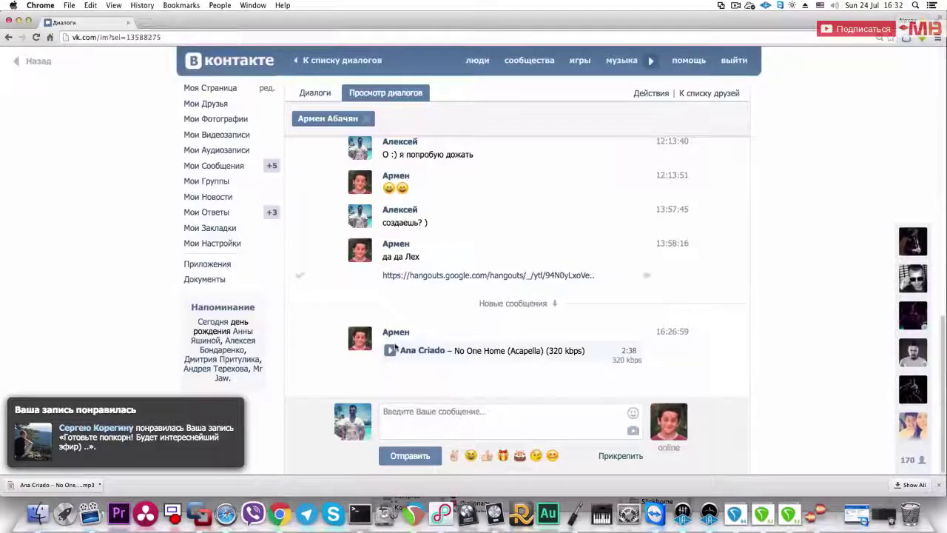
key(super+h)
click(740, 356)
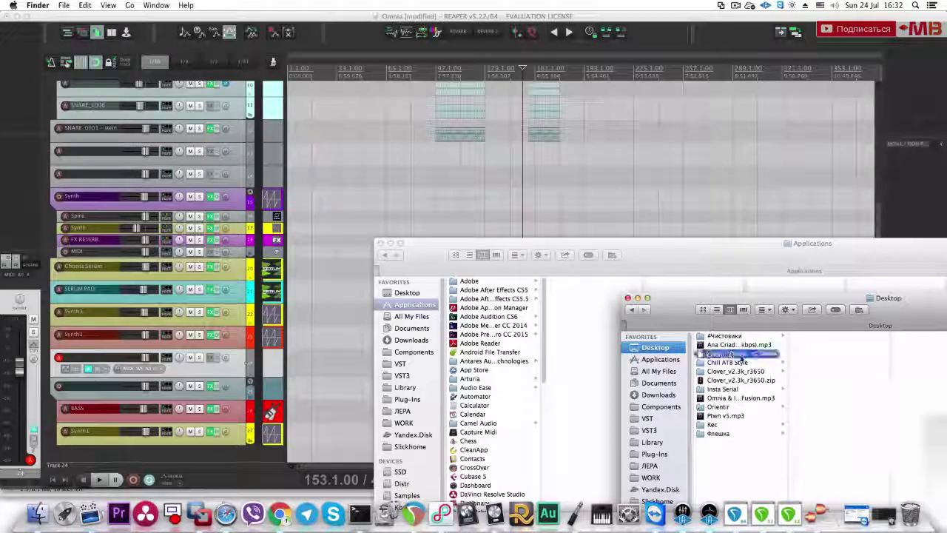
click(381, 243)
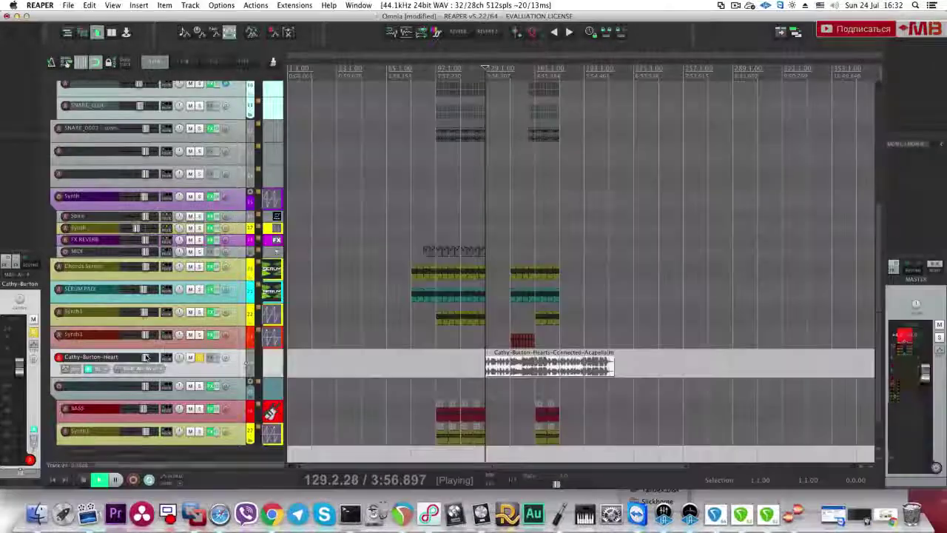
Step: Lower the Cathy Burton track's volume to about -5.3 dB and move its acapella to start at 145.1.00
drag(146, 357, 144, 357)
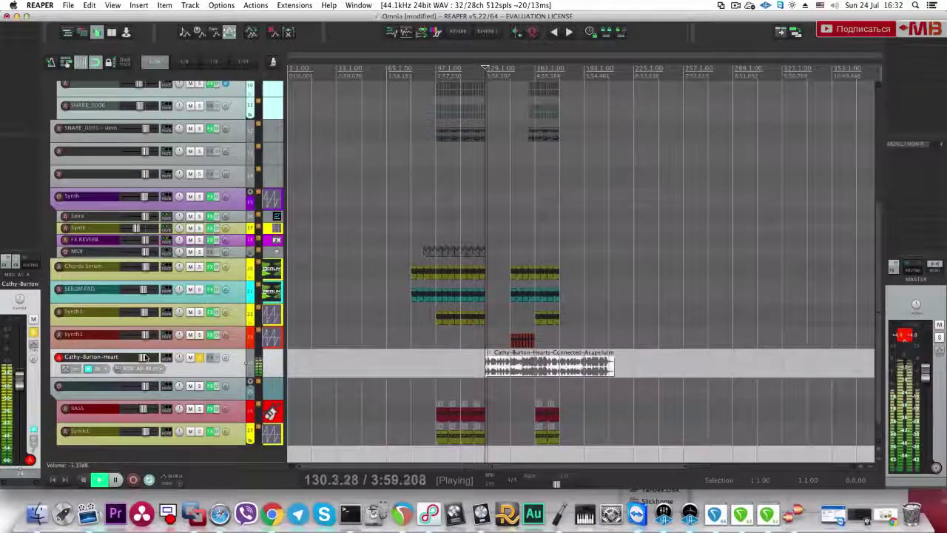
key(space)
click(513, 363)
scroll(518, 364, up, 5)
drag(577, 363, 635, 363)
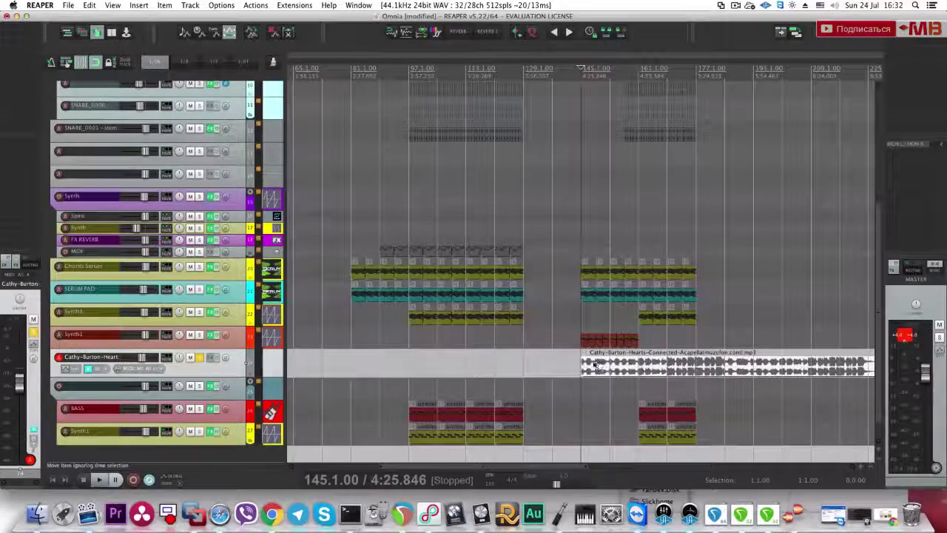
key(space)
Step: Trim the acapella's start, split it at 146.1.00 and move the remainder to 149.1.00
scroll(635, 364, up, 10)
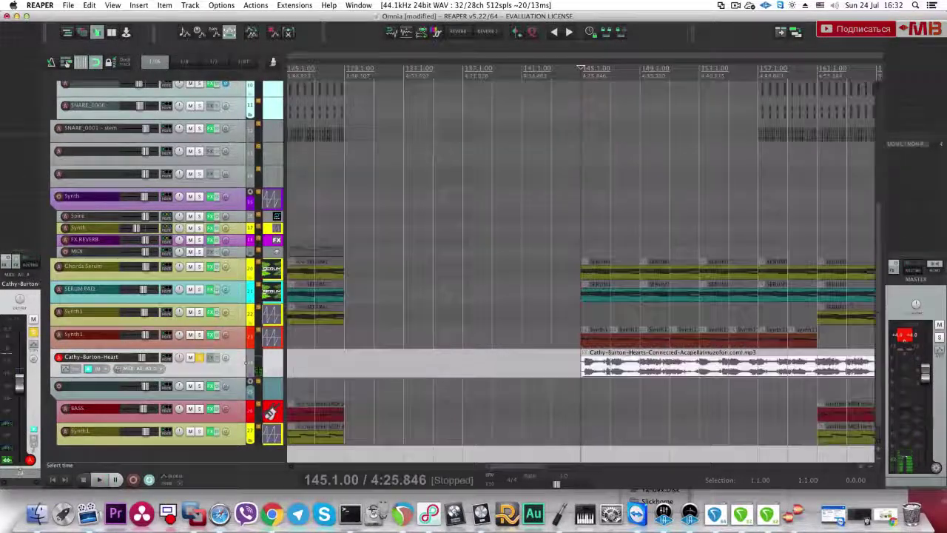
drag(621, 364, 611, 364)
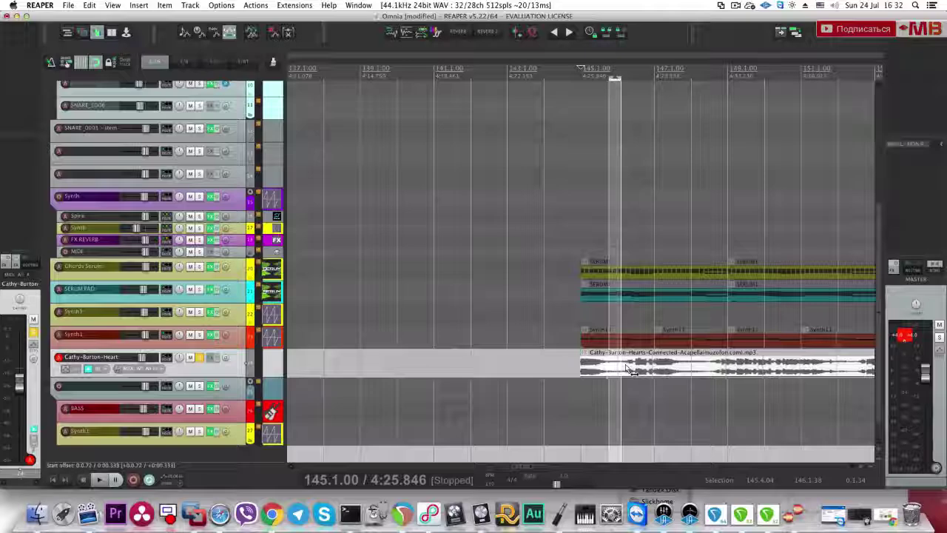
click(628, 369)
key(s)
drag(629, 370, 739, 369)
click(606, 370)
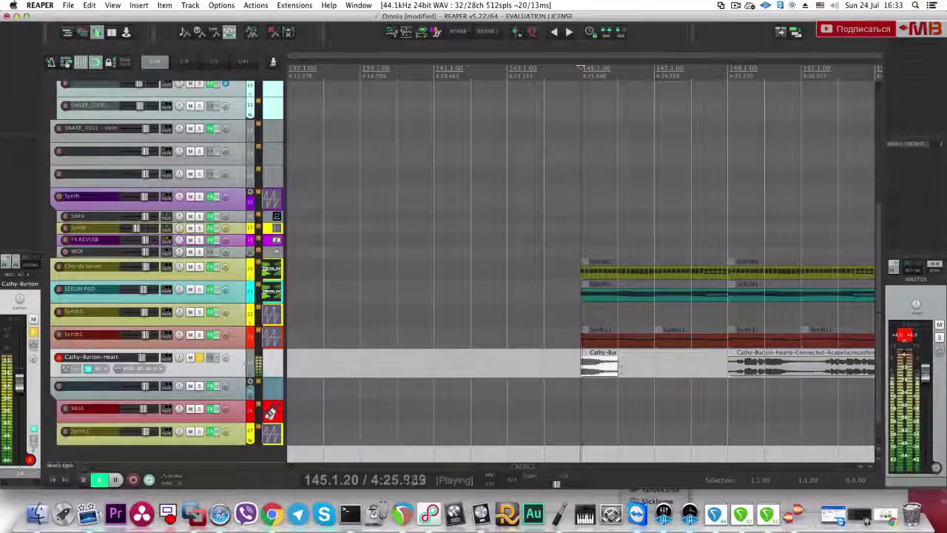
Step: Compare the opening Cathy Burton fragment with the soloed Omnia & IRA reference from 145.1
click(202, 357)
scroll(372, 249, up, 5)
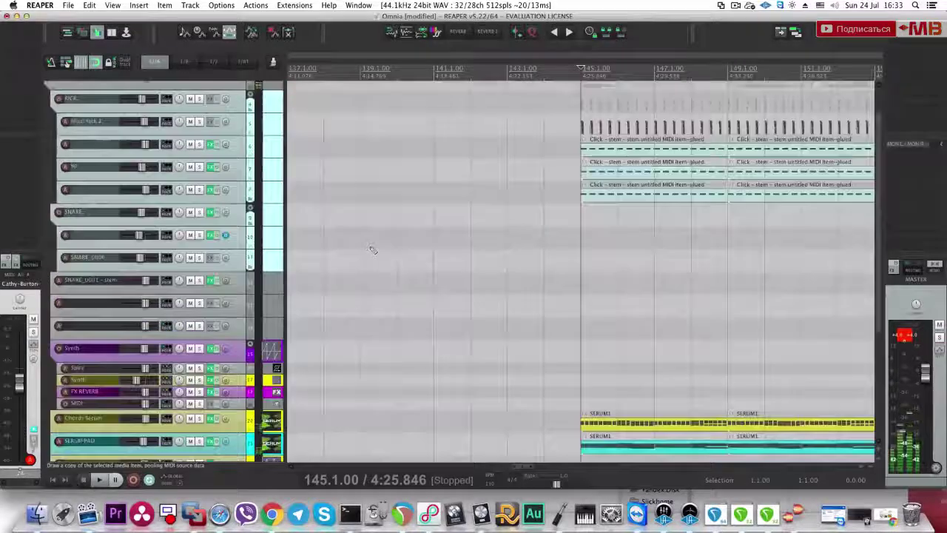
scroll(372, 249, down, 3)
click(204, 88)
key(space)
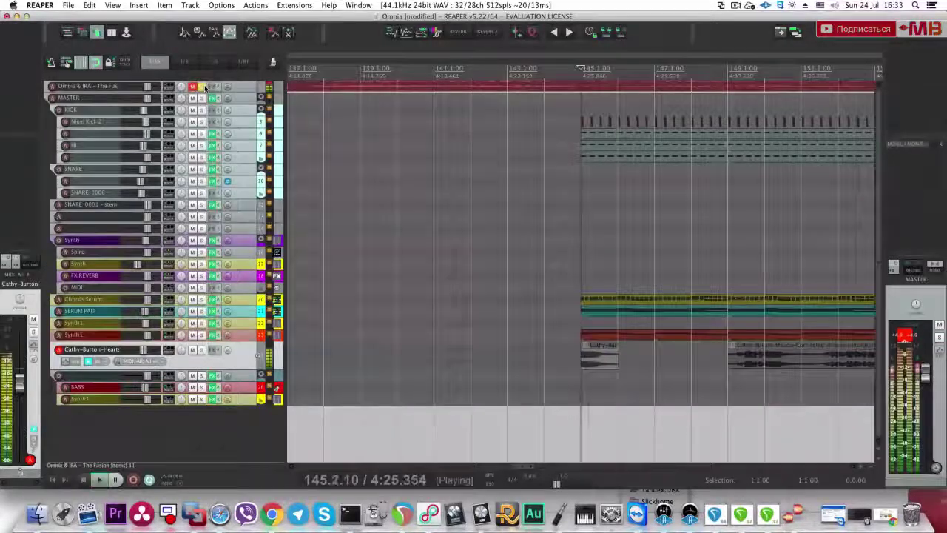
key(space)
click(204, 87)
click(202, 352)
key(space)
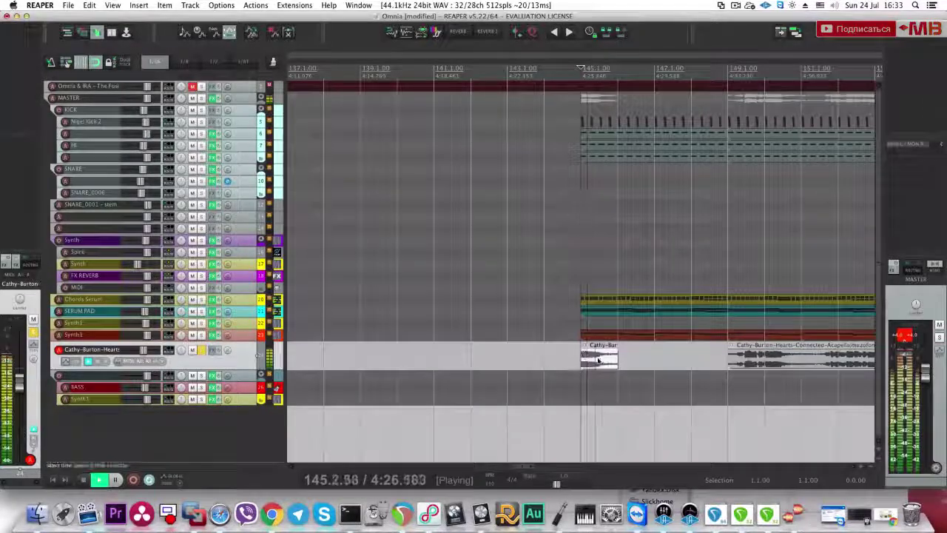
Step: Stop playback and undo the move that placed the acapella's remainder at 149.1.00
key(space)
key(super+z)
key(super+z)
key(super+z)
key(super+z)
key(super+z)
key(super+z)
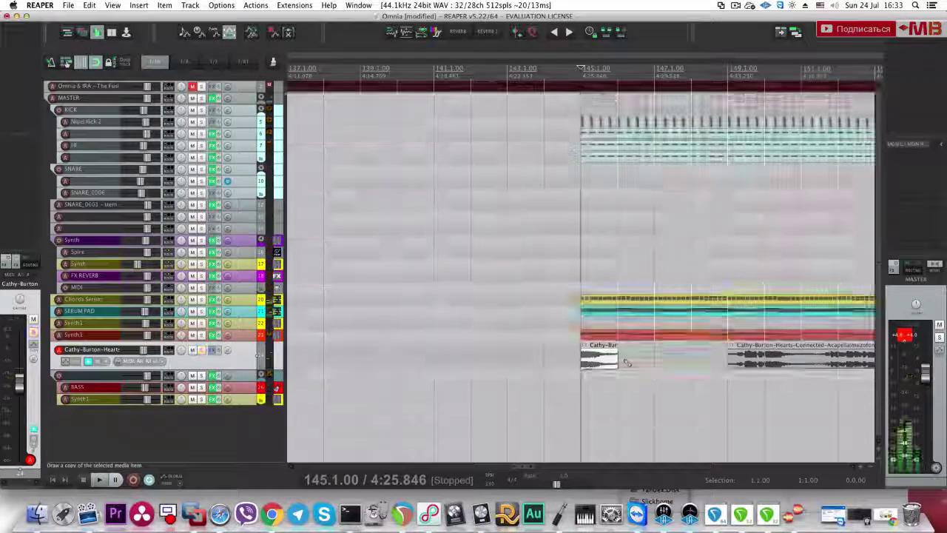
Step: Move the acapella's remainder to 148.1.00 and stretch the opening fragment to a 0.94 rate
click(620, 362)
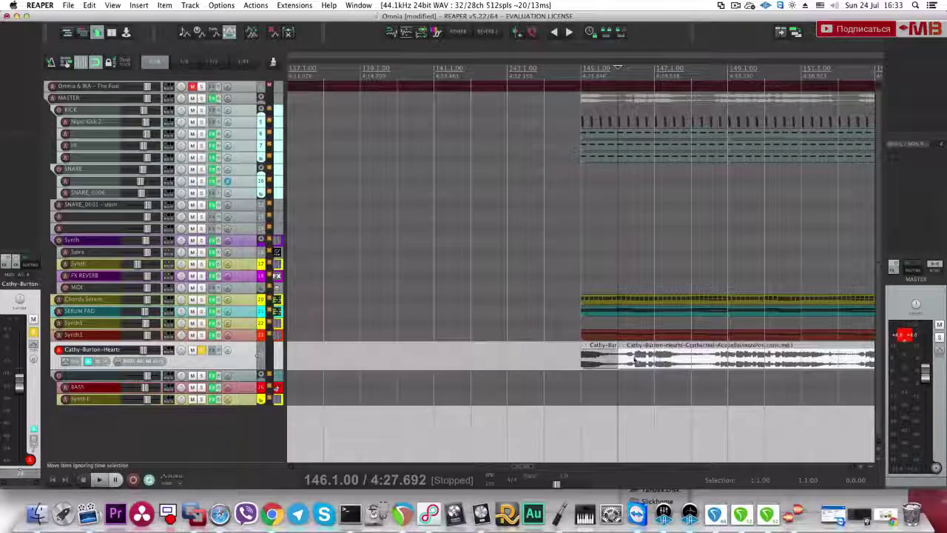
key(super+shift+z)
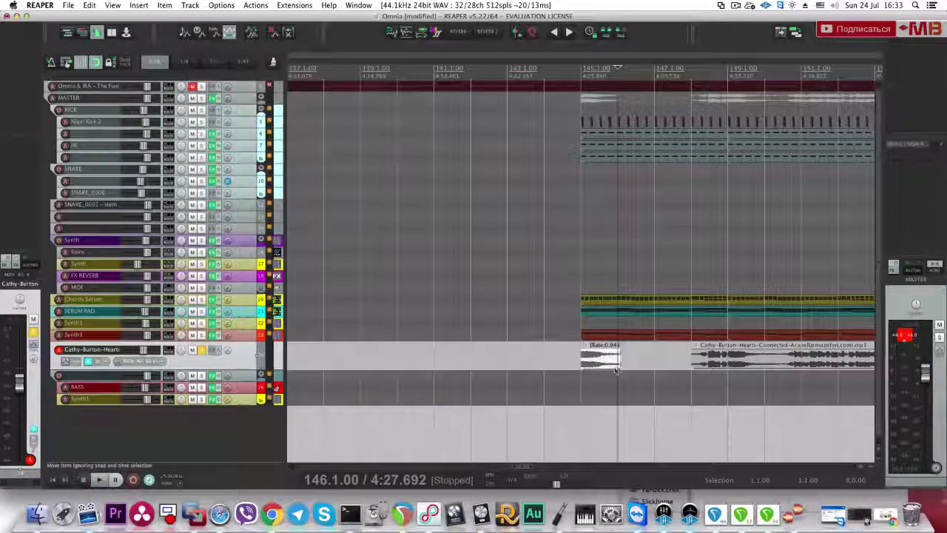
Step: Lower the opening acapella fragment by 3 semitones to a 0.841 rate and audition it from 145.1.00
click(582, 361)
key(space)
key(space)
click(618, 361)
key(space)
Step: Try shortening the end of the opening fragment to about half a bar, audition it, and undo the trims
drag(620, 360, 591, 361)
click(582, 360)
key(space)
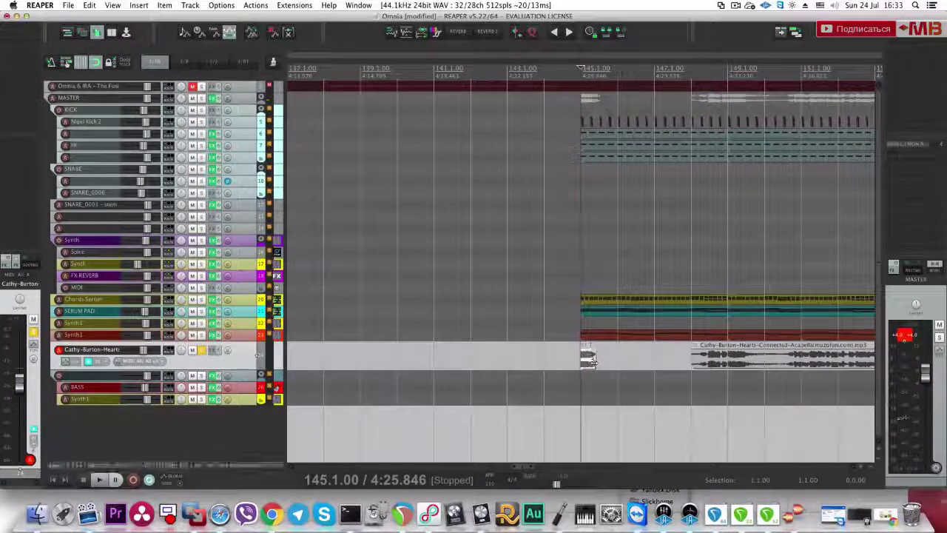
scroll(596, 360, up, 3)
key(space)
drag(602, 362, 594, 355)
key(space)
key(super+z)
key(super+z)
key(super+z)
Step: Split the opening fragment at 145.2.00, extend the second piece earlier to crossfade with the first, and audition the join
scroll(600, 361, up, 3)
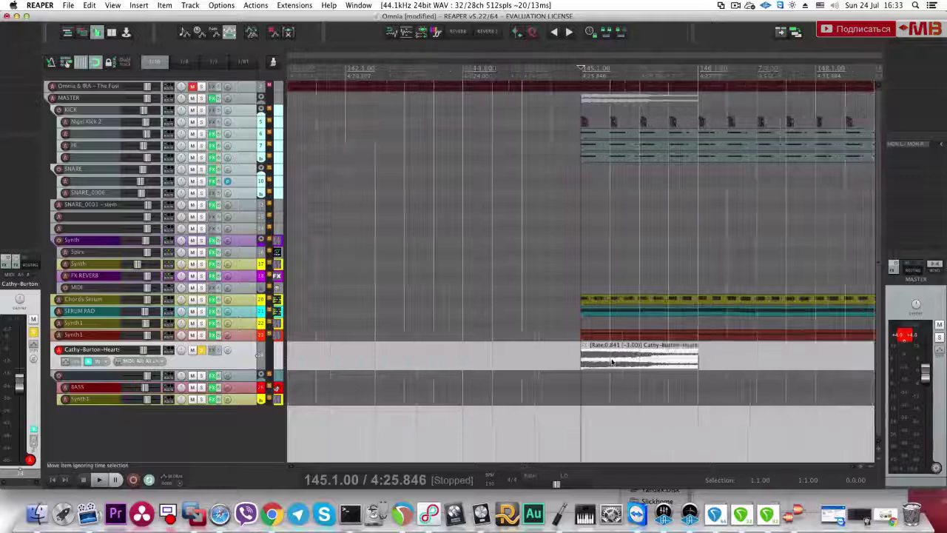
click(614, 362)
key(s)
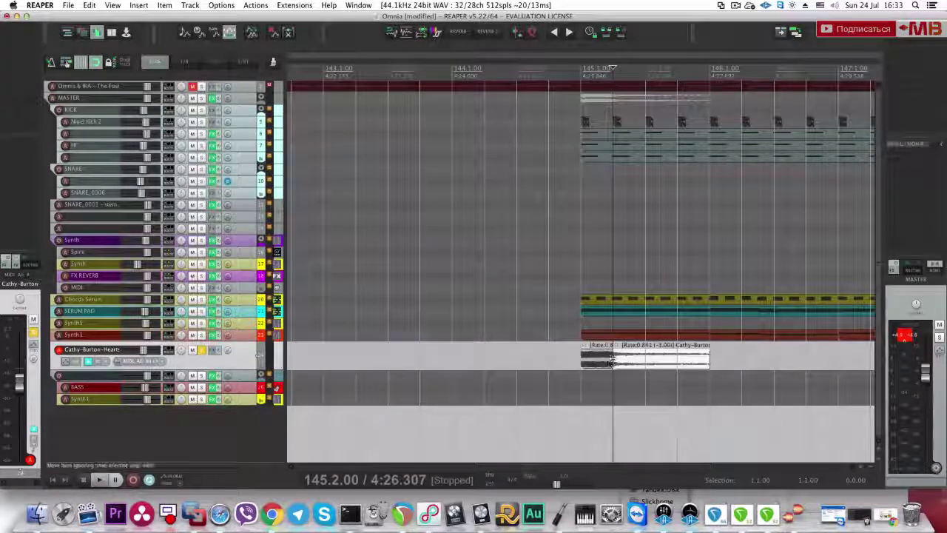
key(z)
key(z)
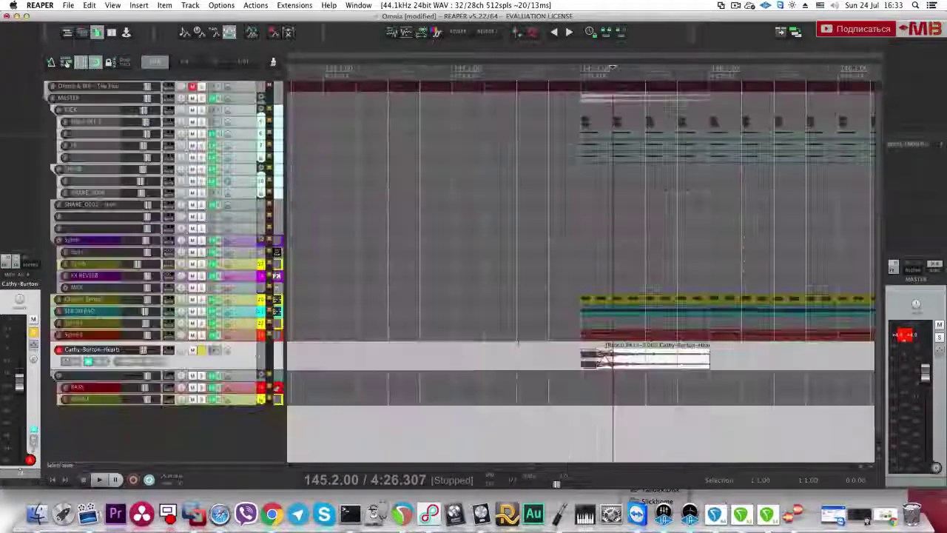
drag(601, 359, 624, 362)
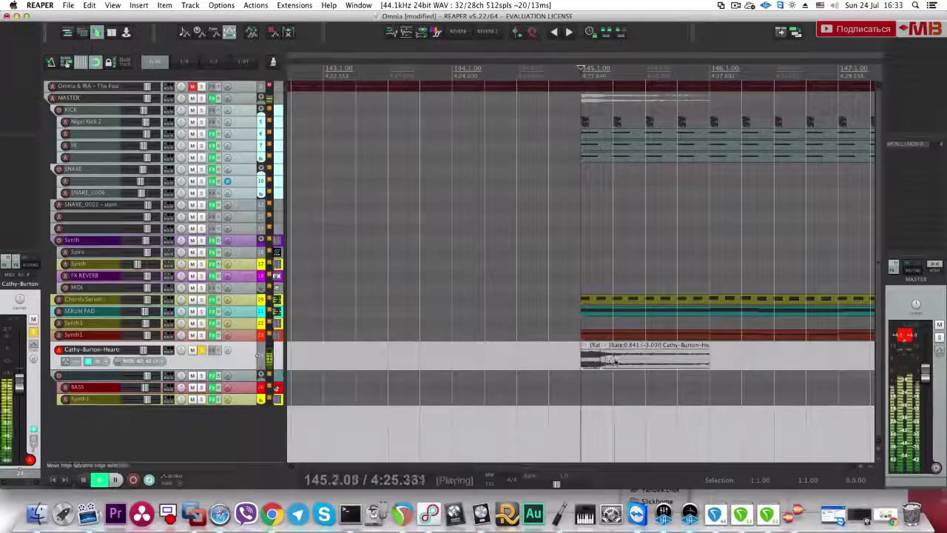
key(space)
key(space)
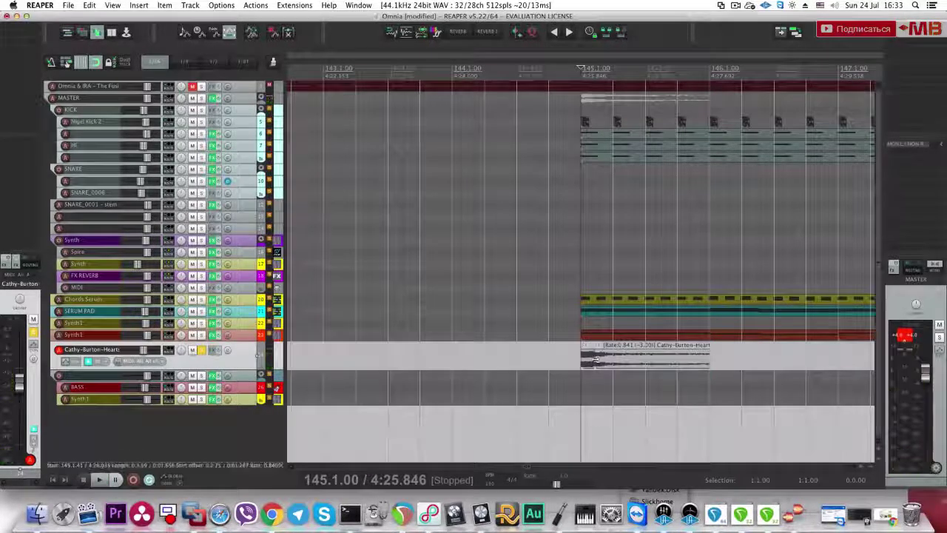
key(space)
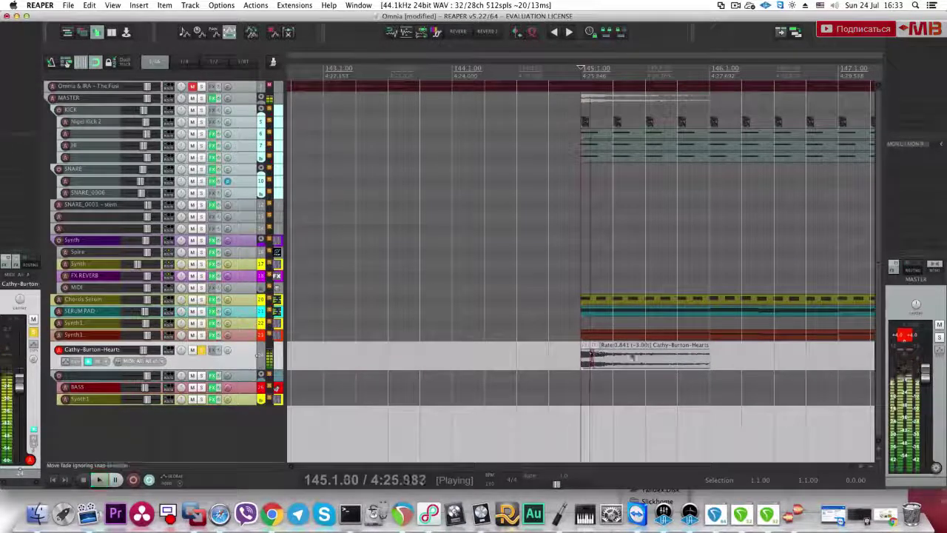
key(space)
Step: Shorten the second opening piece to end near 145.2.00 with a fade-out and audition it
drag(674, 362, 613, 349)
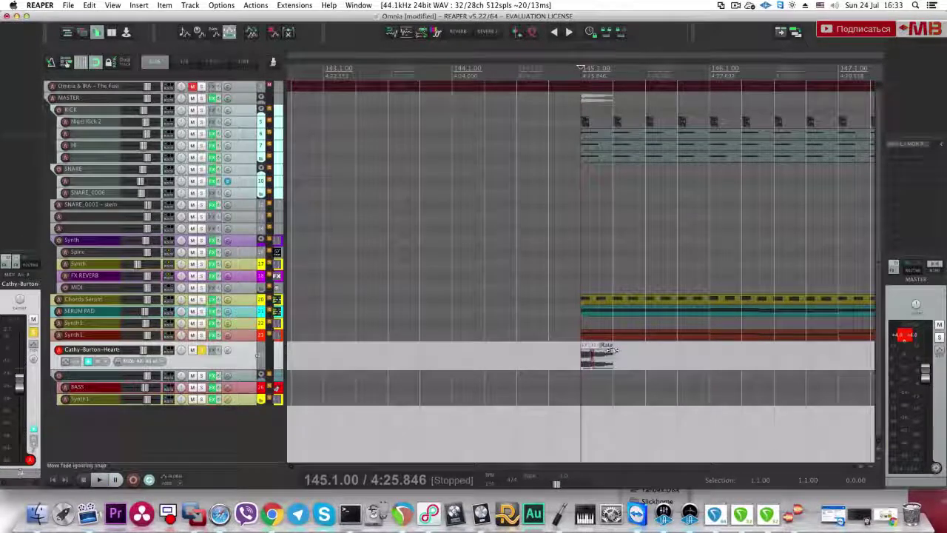
key(space)
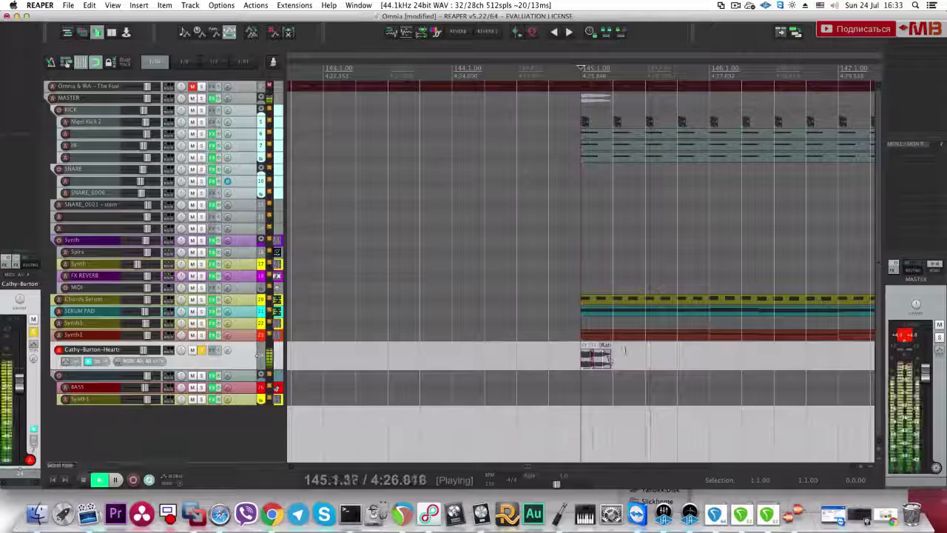
key(space)
scroll(608, 360, down, 3)
Step: Compare the shortened opening with the soloed Omnia & IRA reference from 145.1.00, then unsolo the reference
key(space)
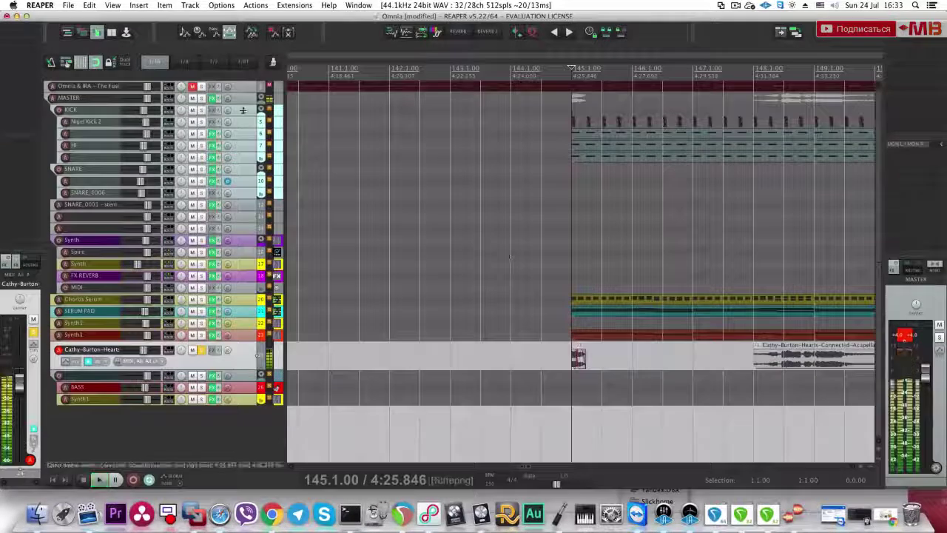
click(201, 87)
key(space)
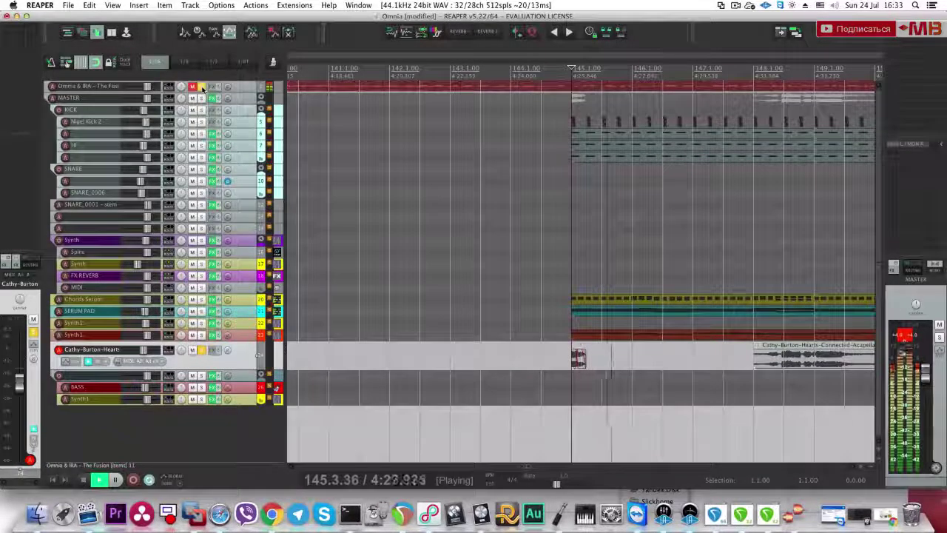
click(203, 88)
key(space)
Step: Move the acapella's remainder to 145.3.00 and audition its start
drag(766, 362, 615, 360)
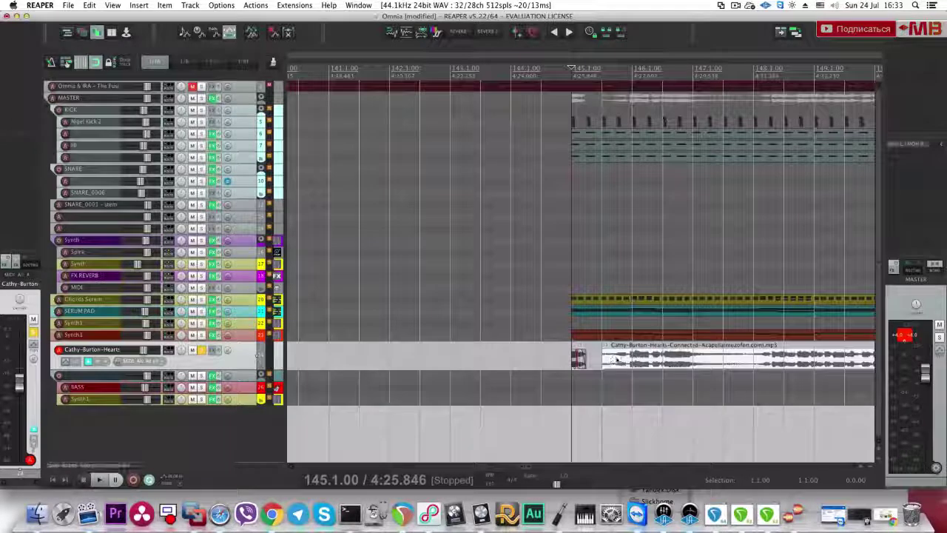
key(space)
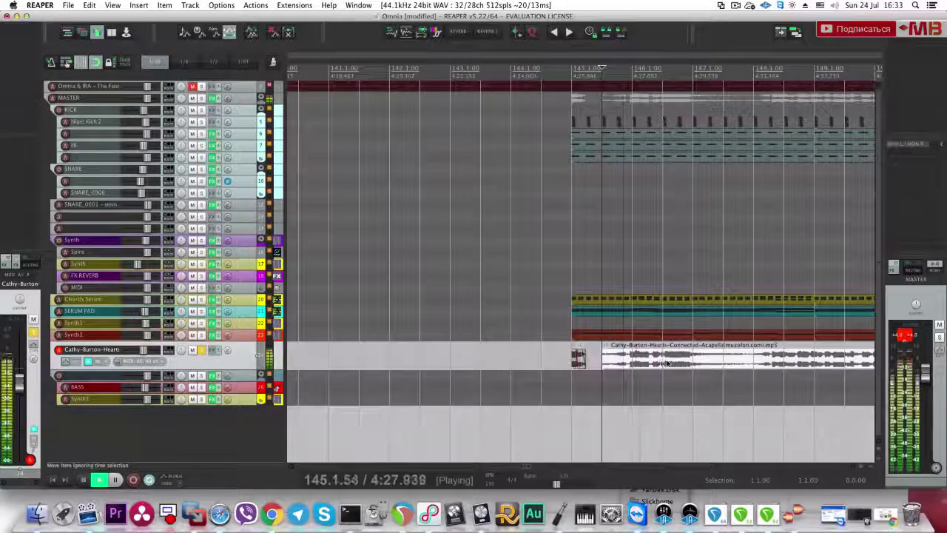
key(space)
key(space)
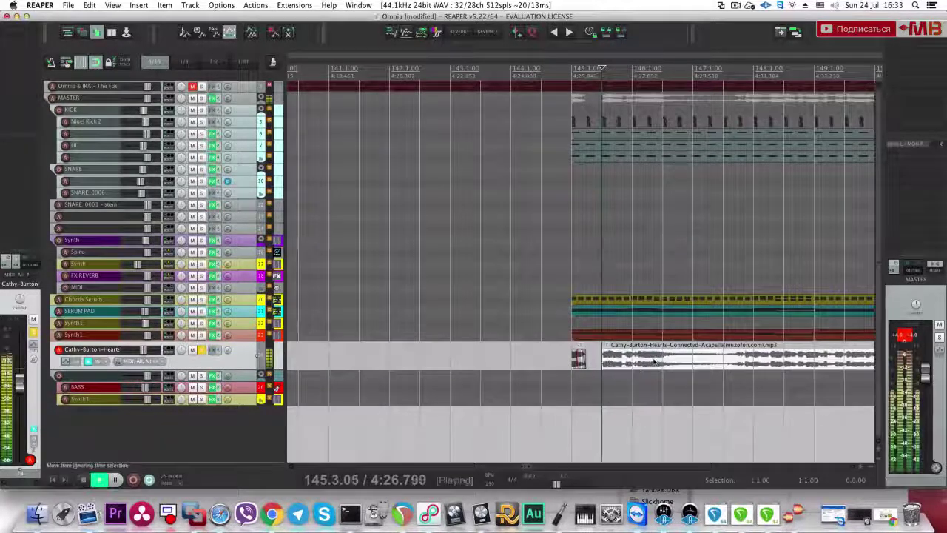
Step: Shift the audio inside the remainder earlier so a later part of the phrase starts at 145.3.00, and audition it
mouse_move(628, 363)
mouse_down()
mouse_move(611, 366)
mouse_move(635, 362)
mouse_move(625, 363)
mouse_up()
key(space)
key(space)
key(space)
key(space)
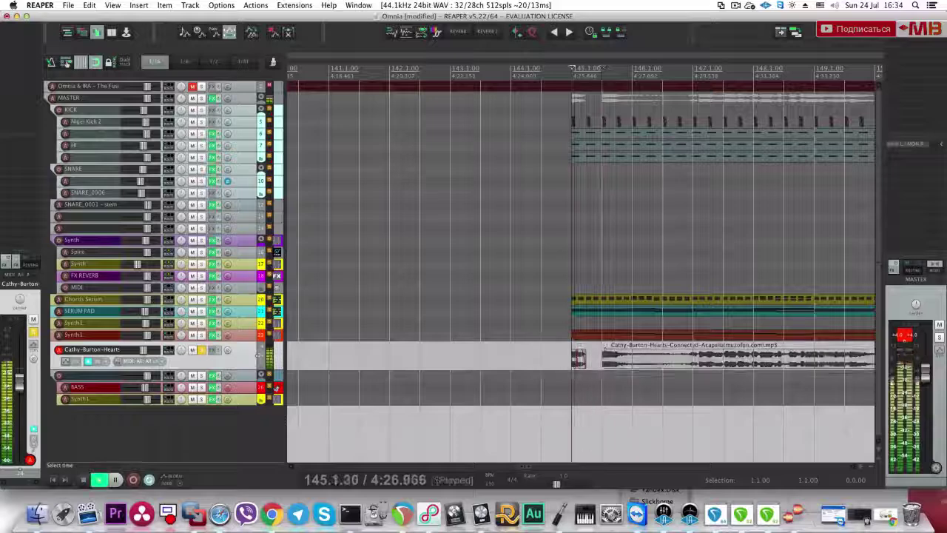
key(space)
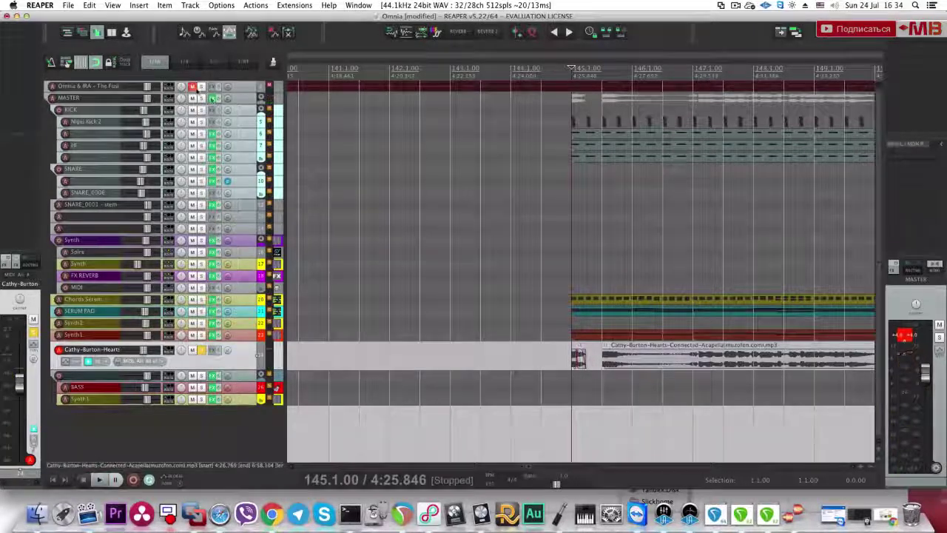
Step: Unmute the Omnia & IRA reference for a comparison, mute it again and move the remainder to 145.2.50
click(194, 87)
key(space)
key(space)
scroll(696, 358, up, 4)
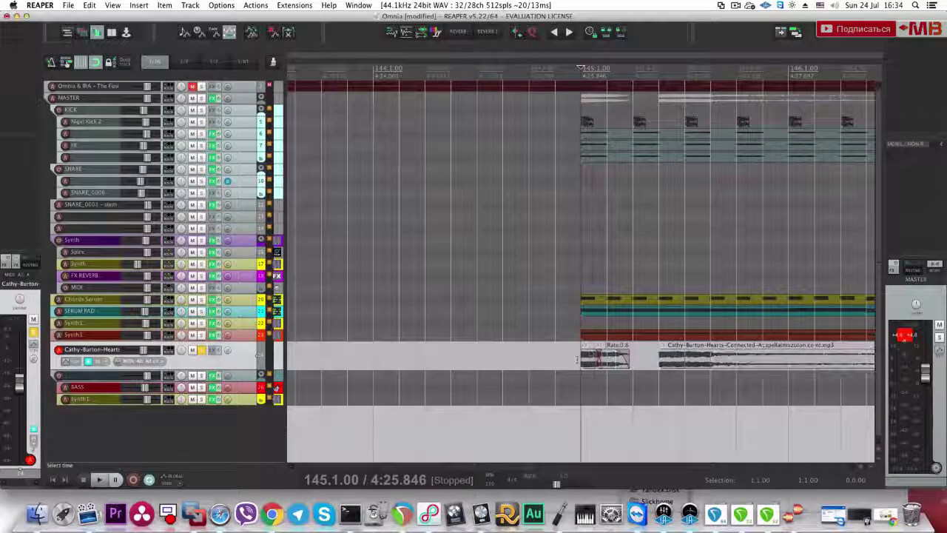
Step: Lower the remainder by 2 semitones to a 0.891 rate and audition it
key(space)
key(space)
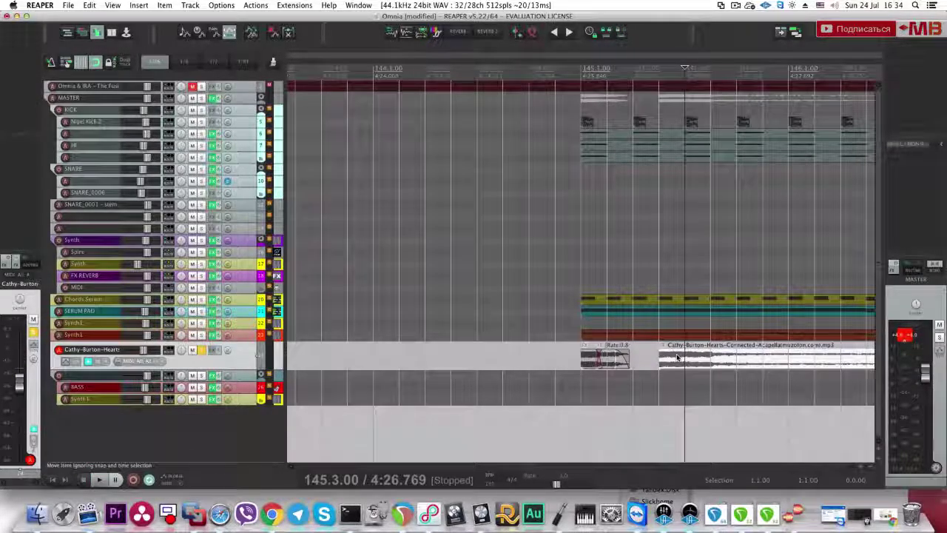
key(shift+9)
click(665, 366)
key(space)
key(space)
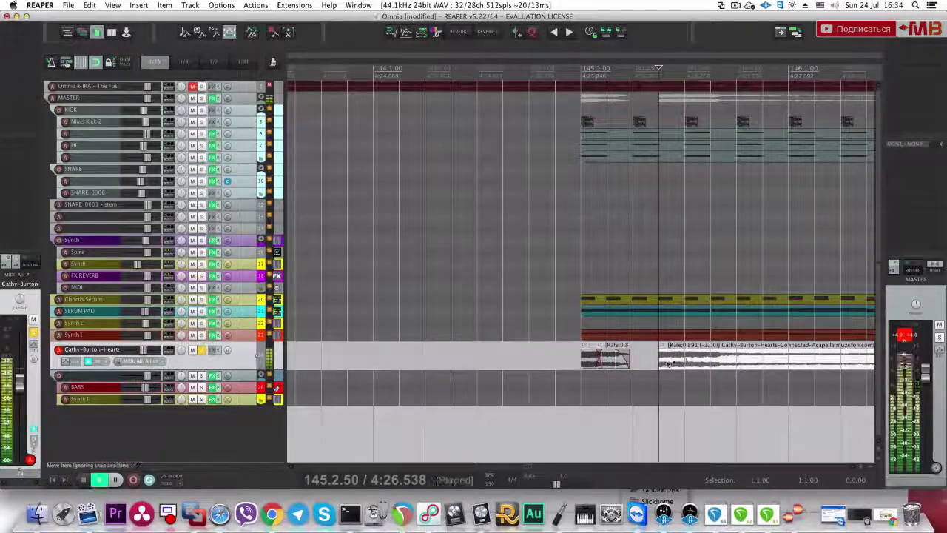
Step: Split the remainder near 145.3.00, move the later part to 145.4.50, audition the short piece and undo its last trim
click(691, 360)
key(space)
key(space)
key(s)
drag(693, 359, 770, 359)
key(shift+9)
click(687, 364)
drag(681, 360, 677, 359)
key(space)
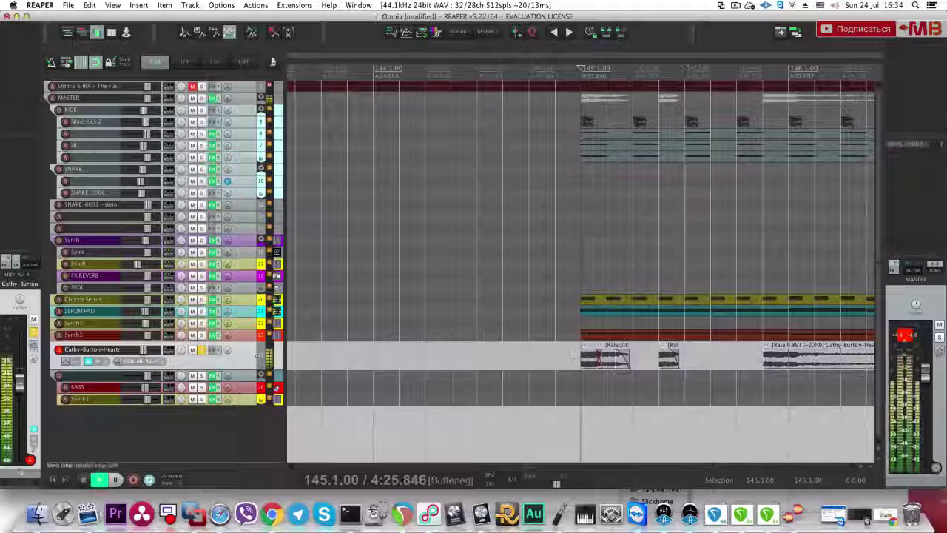
key(space)
key(super+z)
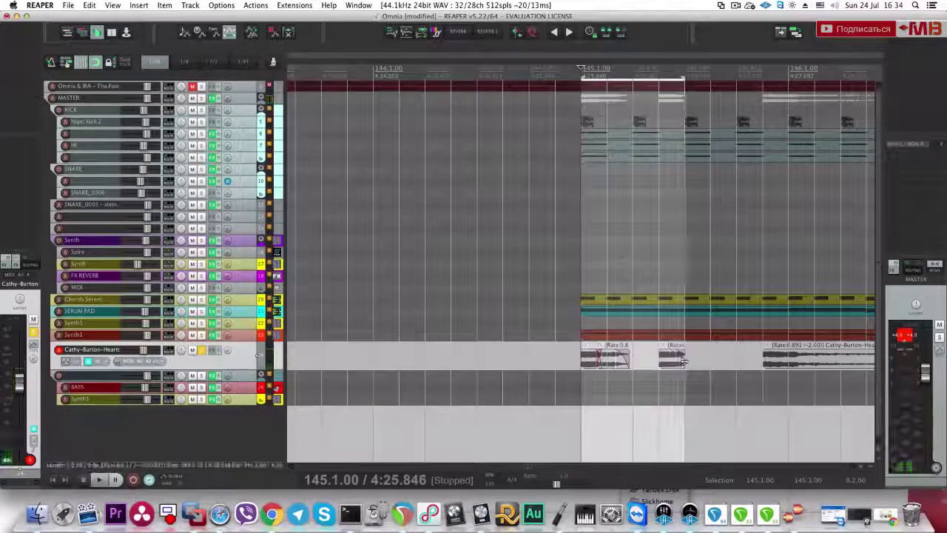
key(space)
Step: Delete the short split piece, bring the remainder back to 145.2.50 and audition it
mouse_move(670, 362)
mouse_down()
mouse_move(690, 359)
mouse_move(653, 361)
mouse_move(710, 353)
mouse_move(659, 360)
mouse_up()
click(677, 361)
key(Delete)
click(687, 363)
key(space)
key(Escape)
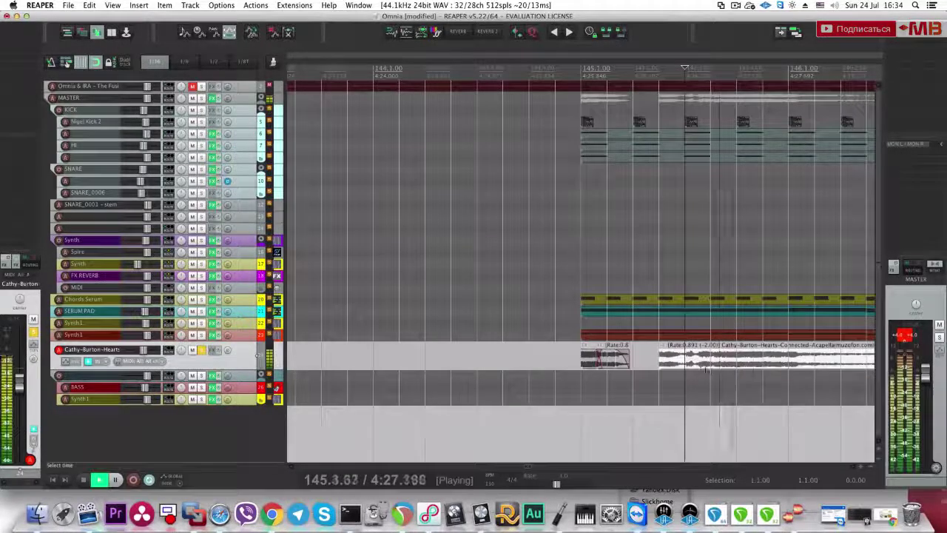
Step: Audition the remainder for the next usable phrase and split it at 148.1.00
scroll(704, 367, down, 4)
key(space)
click(724, 366)
key(space)
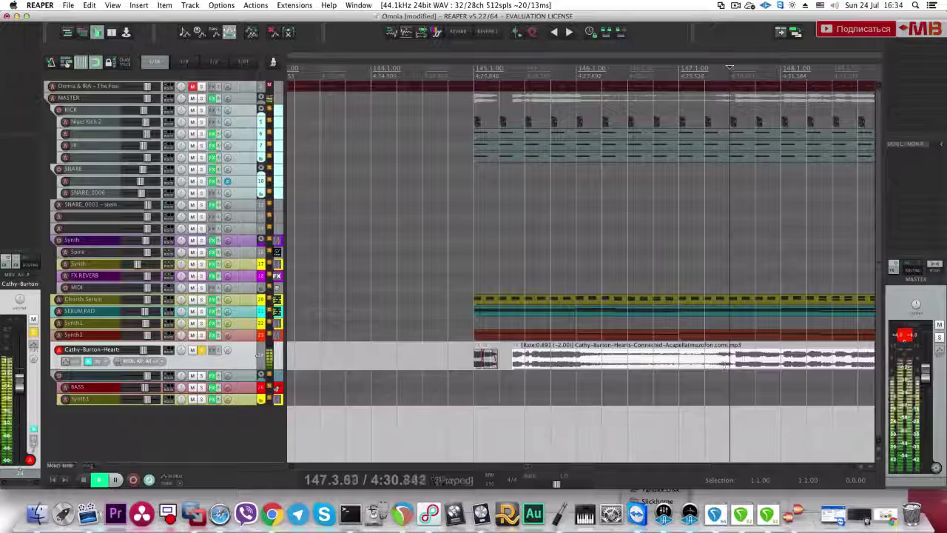
key(space)
click(597, 358)
key(space)
key(s)
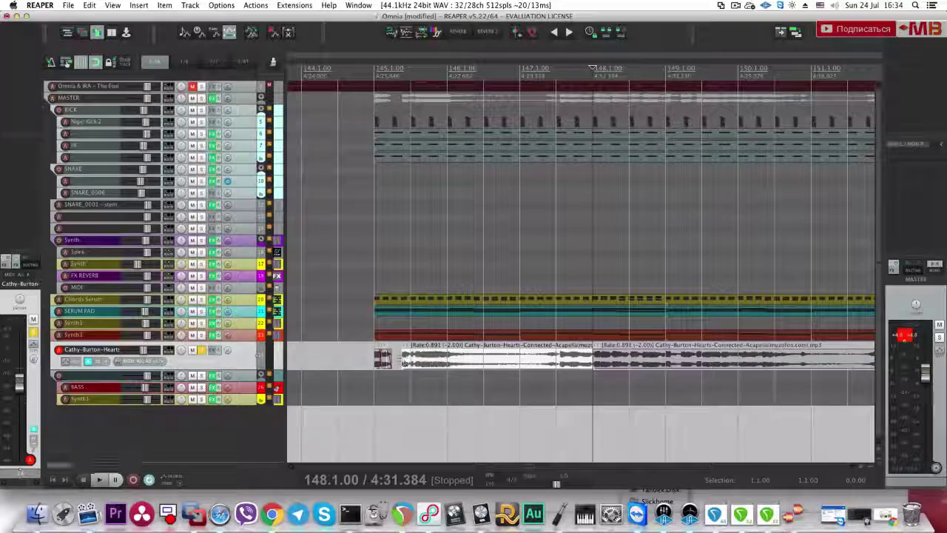
Step: Delete the acapella piece before 148.1.00 and move the later part up behind the opening fragments
click(380, 359)
key(space)
click(449, 362)
key(space)
key(Delete)
drag(608, 361, 413, 361)
Step: Audition the new sequence from 145.1.00 and move the remainder to 145.2.50
click(380, 361)
key(space)
scroll(666, 360, up, 5)
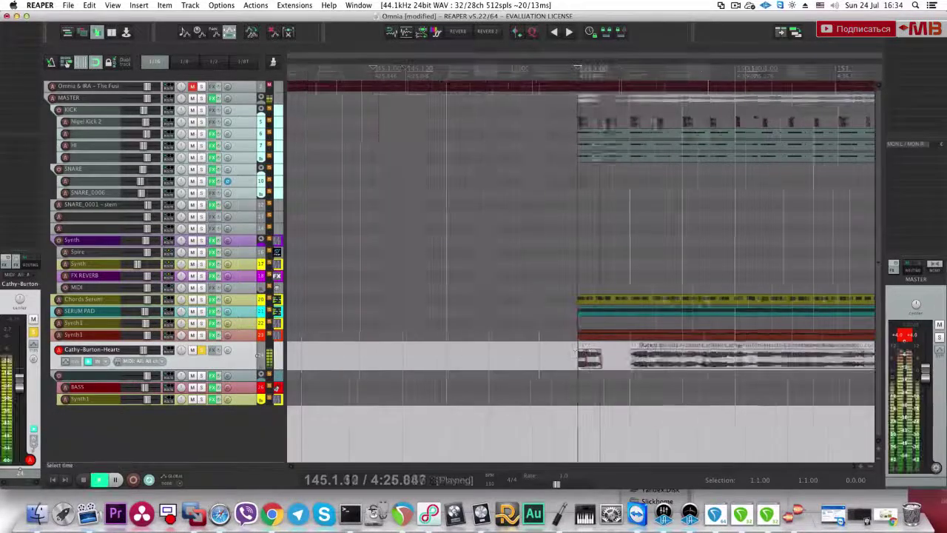
key(space)
scroll(679, 361, up, 3)
drag(819, 361, 770, 361)
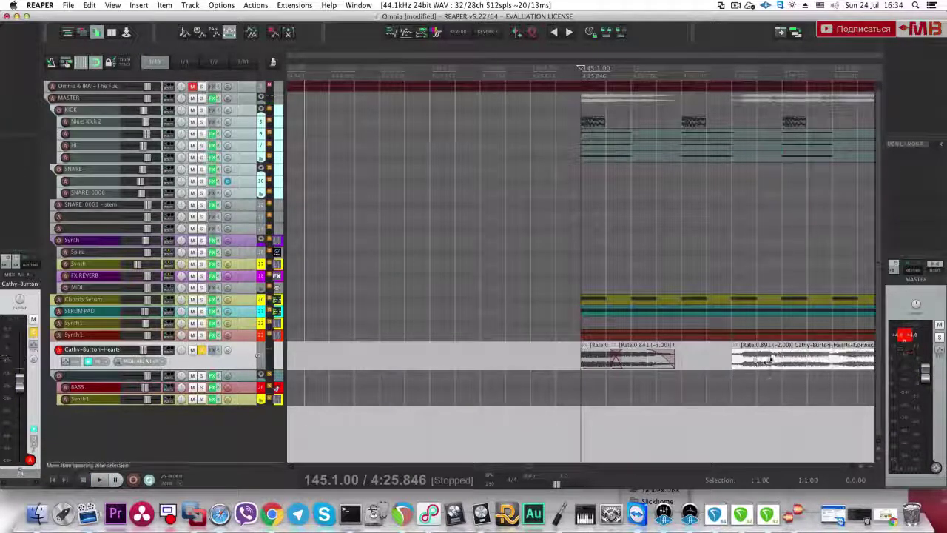
Step: Trim the beginning of the remainder, move its new start back to 145.2.50 and audition it from 145.1.00
click(753, 366)
key(space)
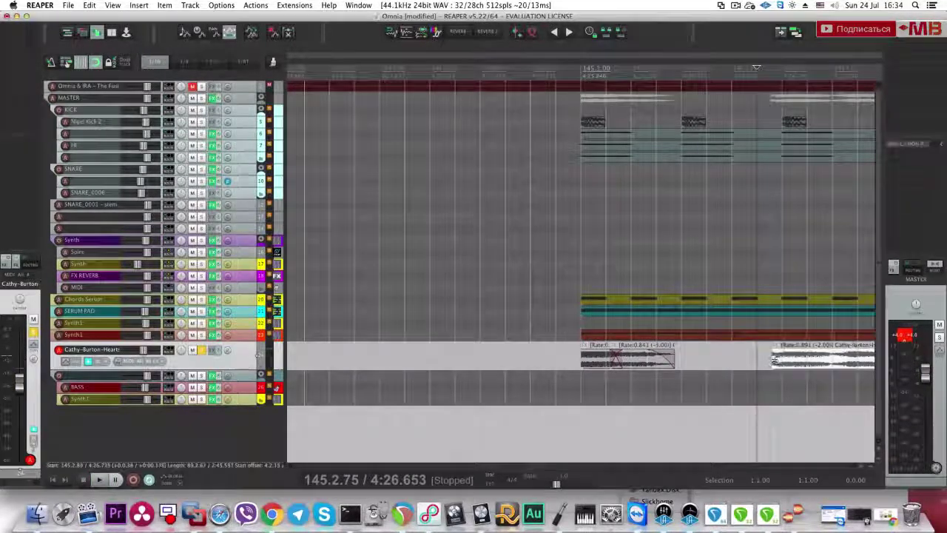
key(space)
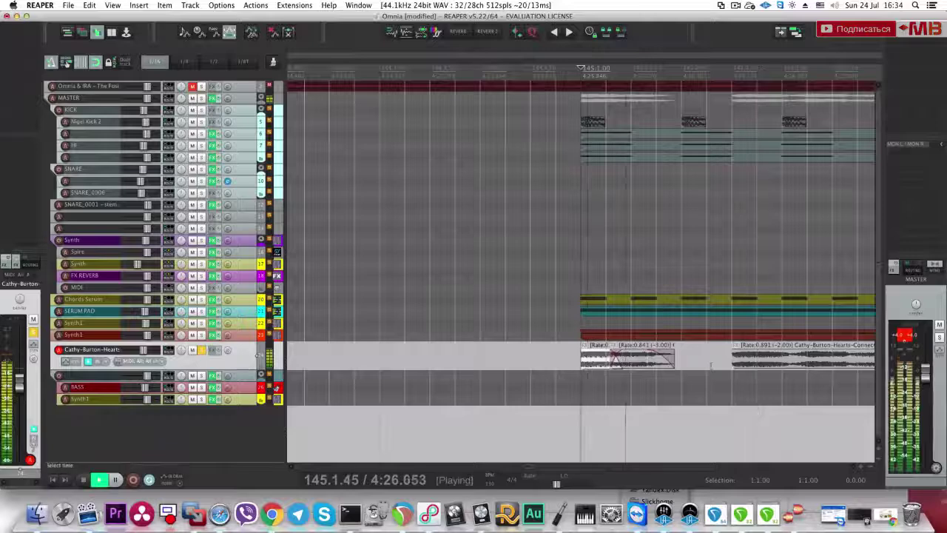
key(space)
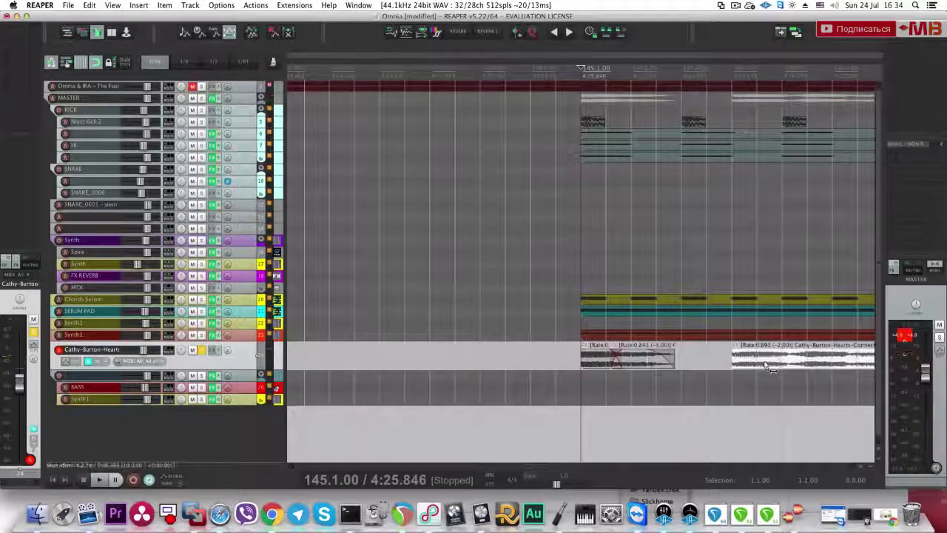
Step: Try the remainder at different pitches, including a 0.944 rate, then return it to its original rate and audition it
click(756, 362)
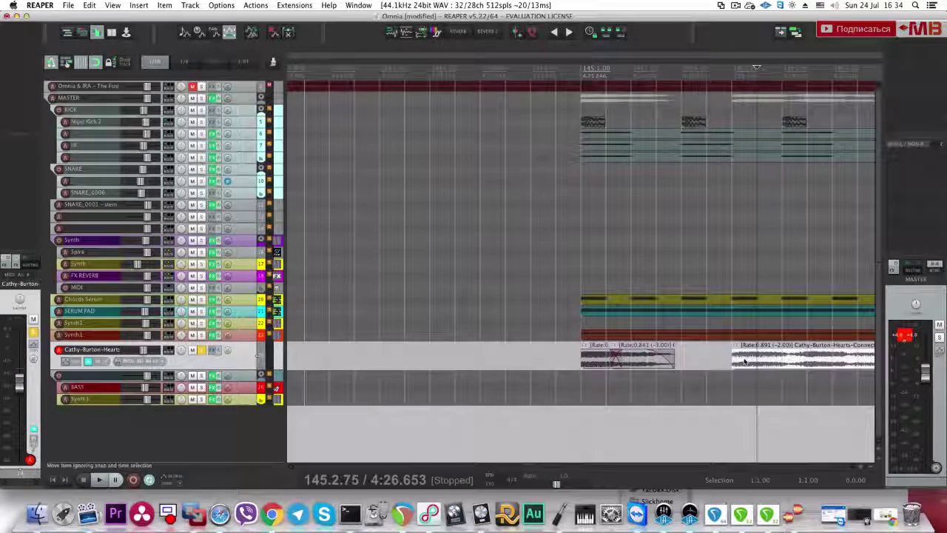
key(shift+0)
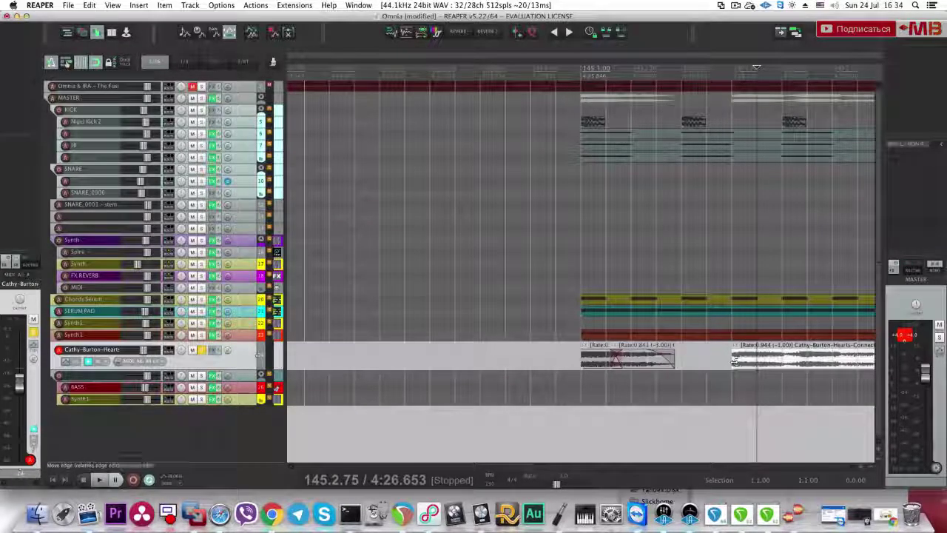
key(shift+9)
key(plus)
key(plus)
key(plus)
click(735, 363)
key(space)
Step: Split the remainder at 145.3.00 and delete everything after the split
click(779, 359)
key(s)
key(Delete)
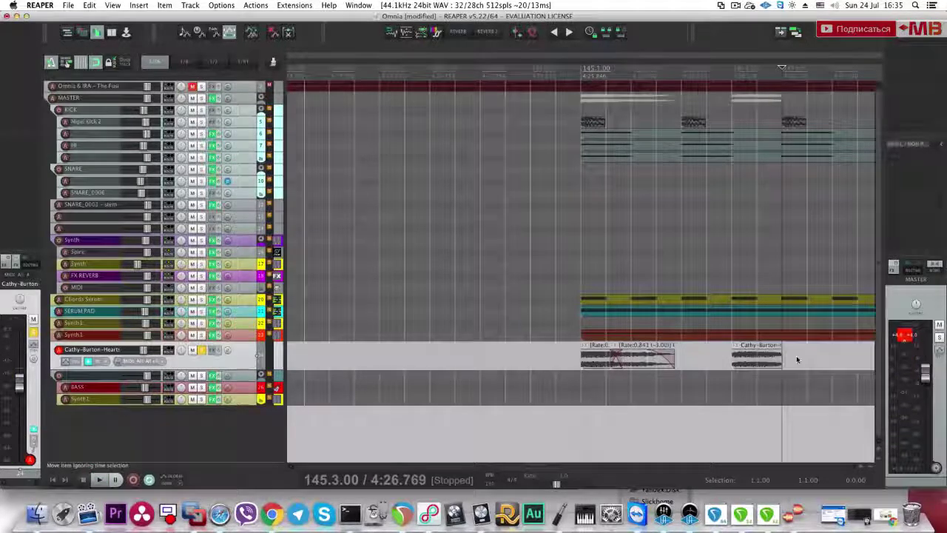
Step: Undo the last edit, shorten the end of the vocal snippet at 145.2.5, and play the vocal from 145.1
key(super+z)
mouse_move(784, 360)
mouse_down()
mouse_move(828, 361)
mouse_move(753, 352)
mouse_move(795, 359)
mouse_move(768, 362)
mouse_up()
click(579, 358)
key(space)
click(583, 359)
key(space)
key(space)
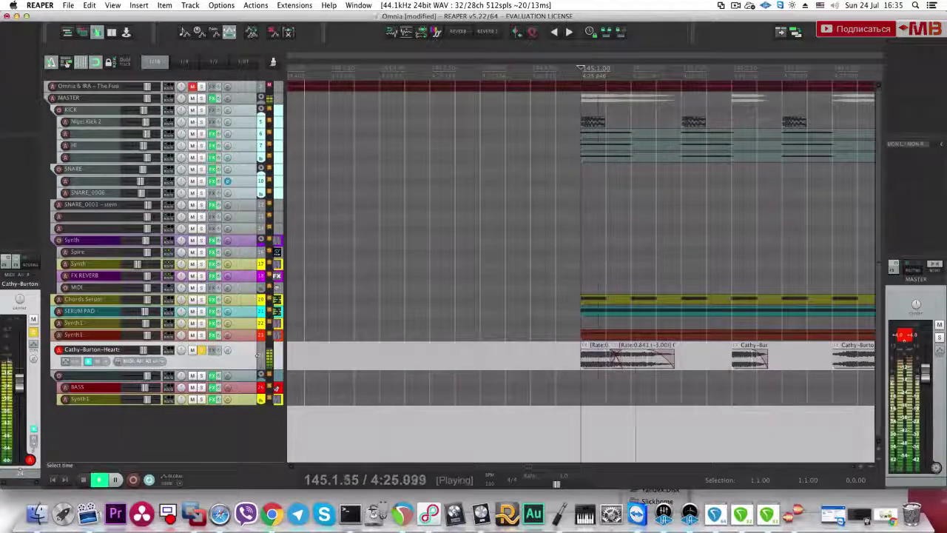
scroll(739, 366, down, 5)
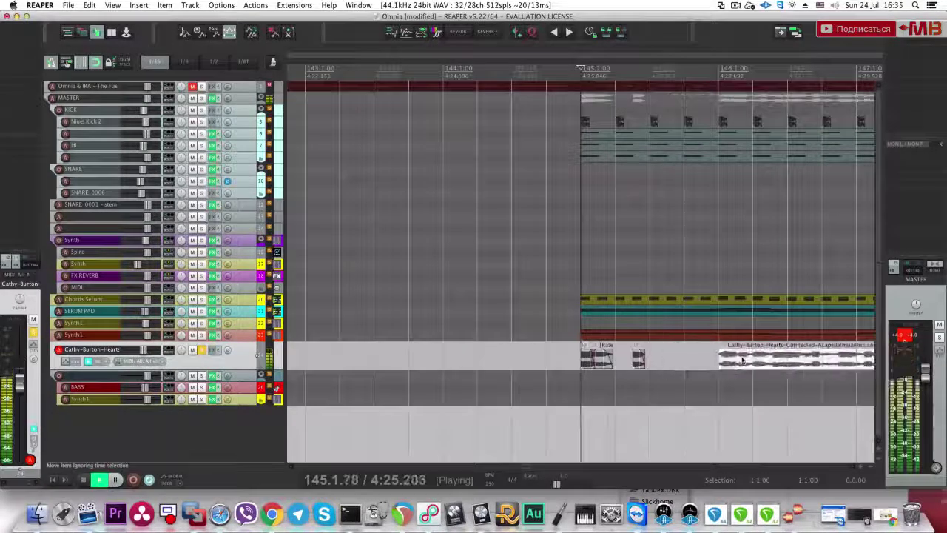
Step: Solo the Omnia reference track and listen to its melody in bar 145
click(201, 89)
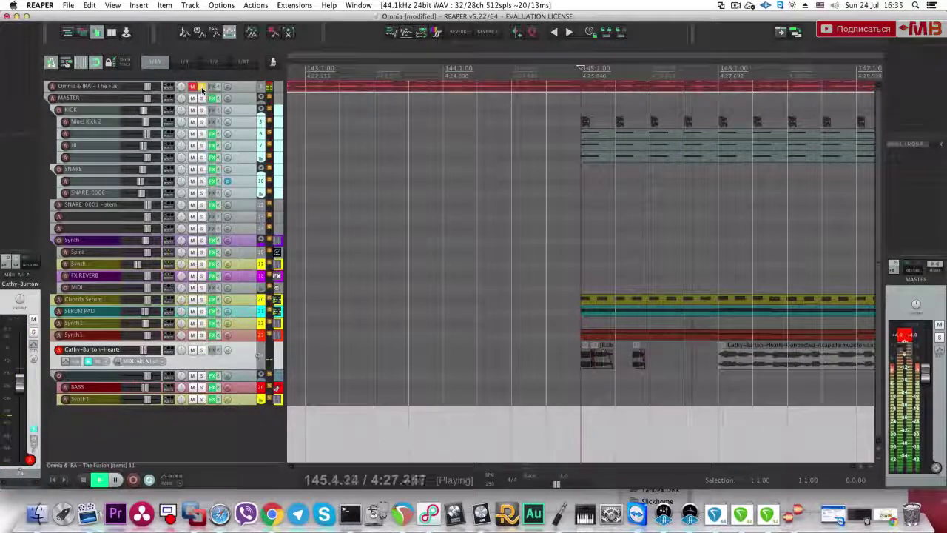
key(space)
click(717, 338)
click(684, 338)
Step: Return solo to the vocal track and play the long acapella clip from 146.1 to find the next usable phrase
click(193, 350)
click(717, 372)
key(space)
scroll(750, 370, down, 4)
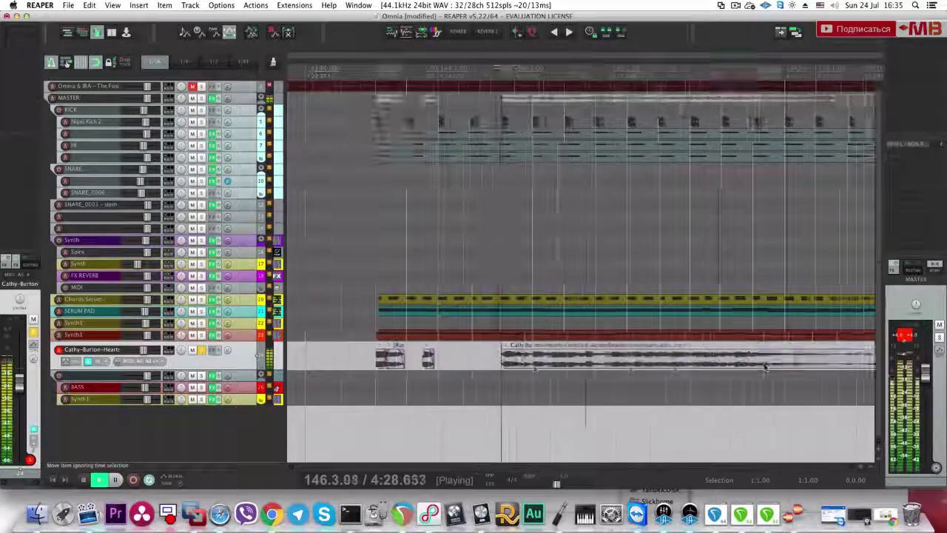
scroll(684, 368, down, 1)
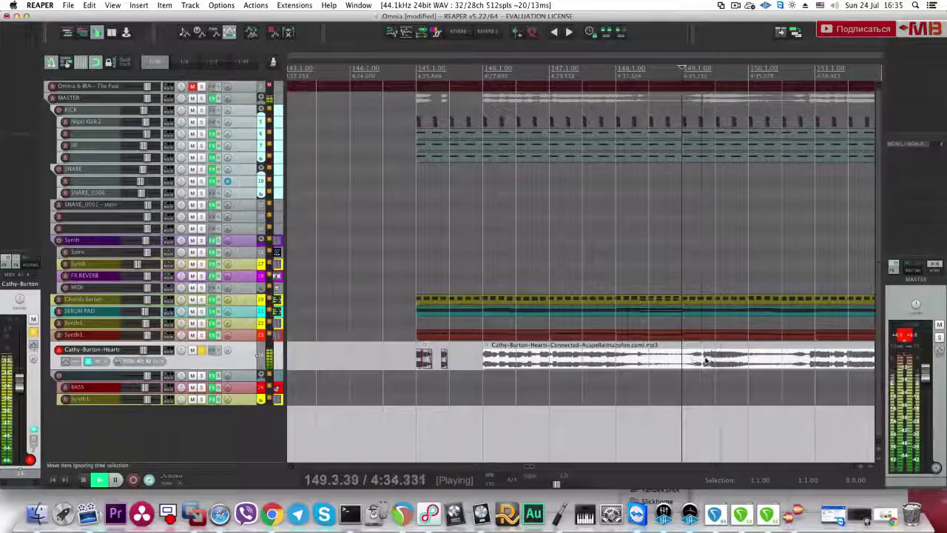
key(space)
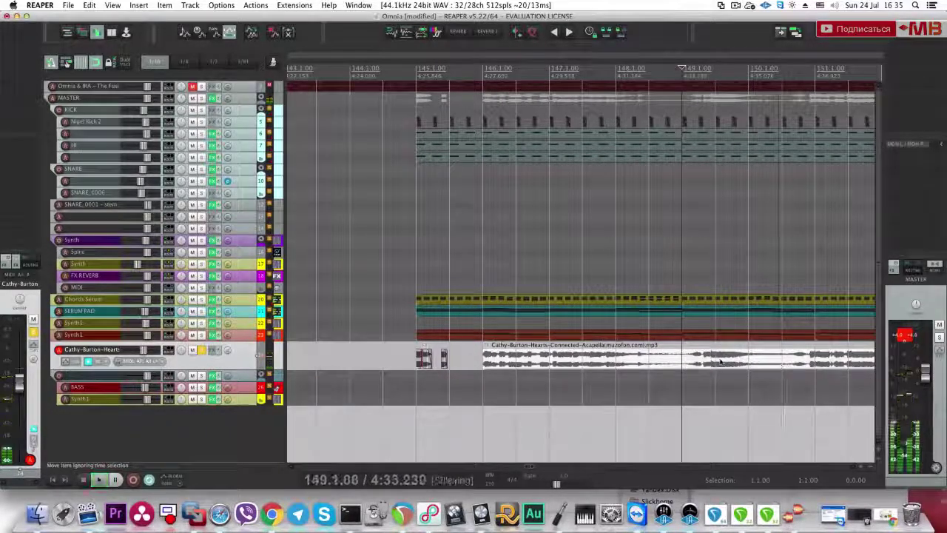
Step: Split the long acapella clip near 149.3 and delete the part before the split
key(s)
click(651, 359)
click(539, 361)
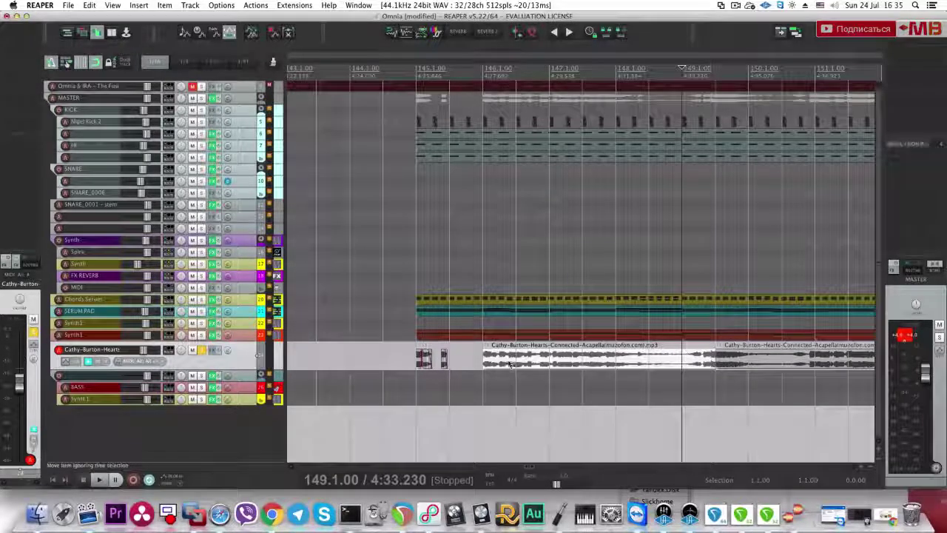
key(Delete)
Step: Move the remaining acapella clip to start at 146.1 and lower its pitch by one semitone
key(space)
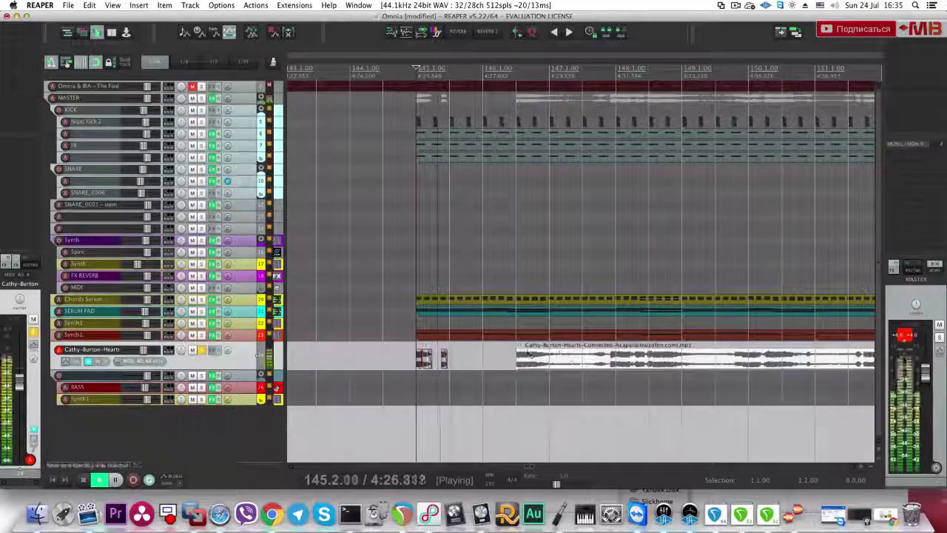
scroll(747, 362, up, 3)
drag(851, 368, 763, 361)
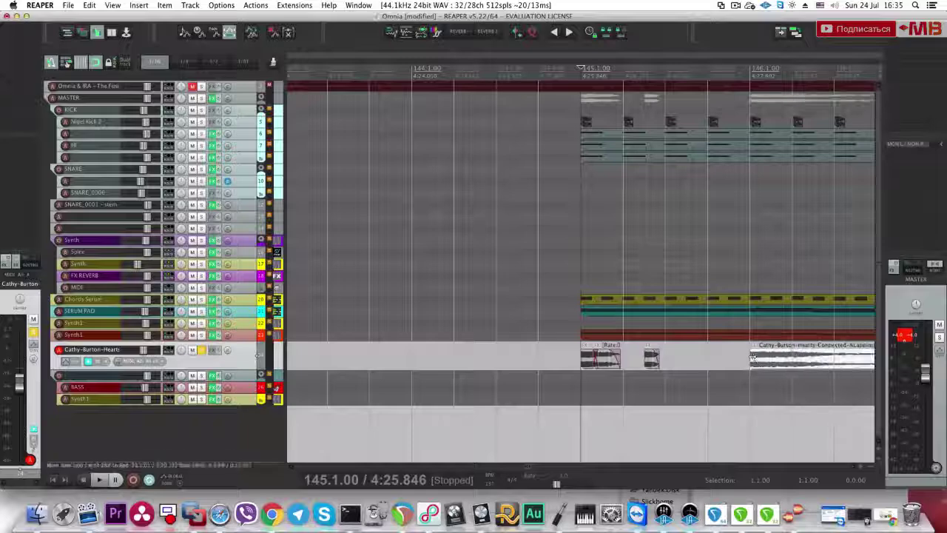
key(space)
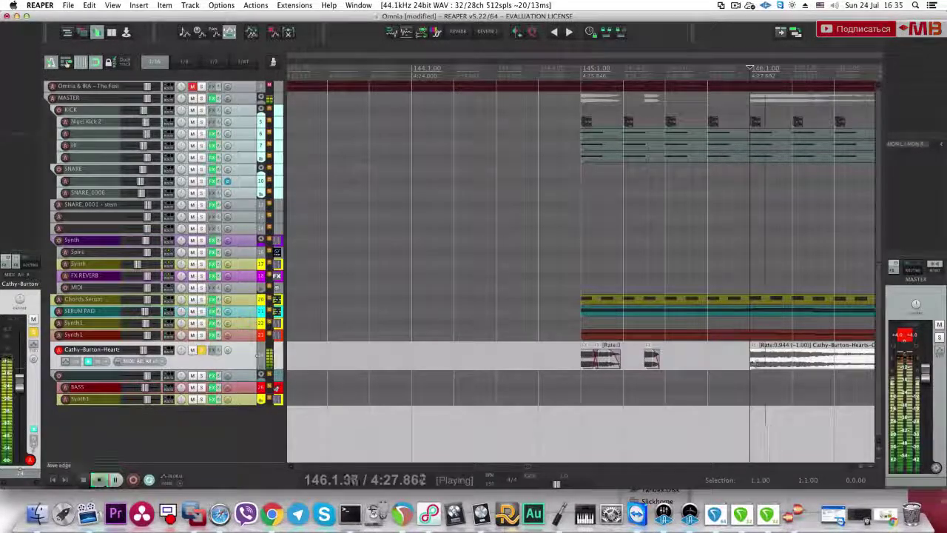
Step: Solo the reference track, unsolo the vocal, and play from 146.1 to compare the pitch
click(196, 87)
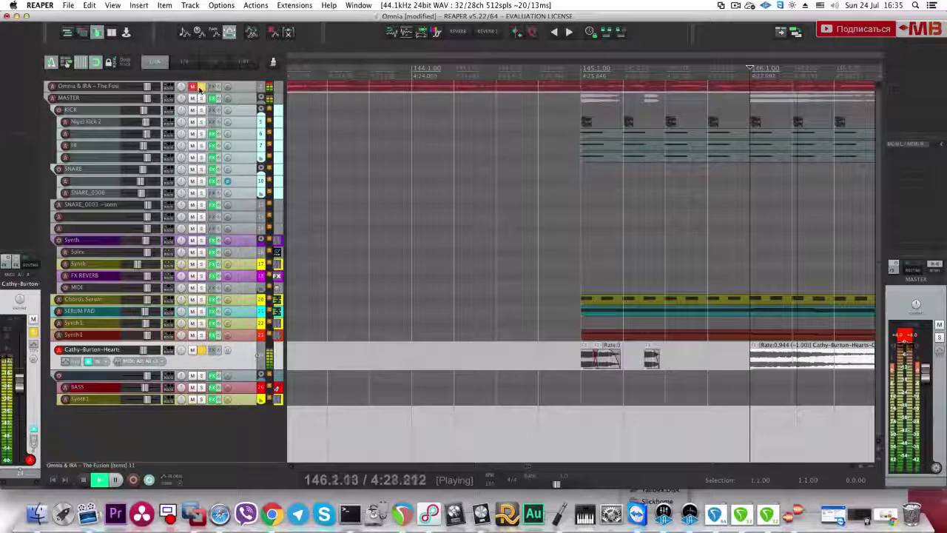
key(space)
click(202, 350)
key(space)
key(space)
Step: Split the vocal clip at 146.2 and trim its first piece to a short snippet, auditioning it against the reference
click(792, 363)
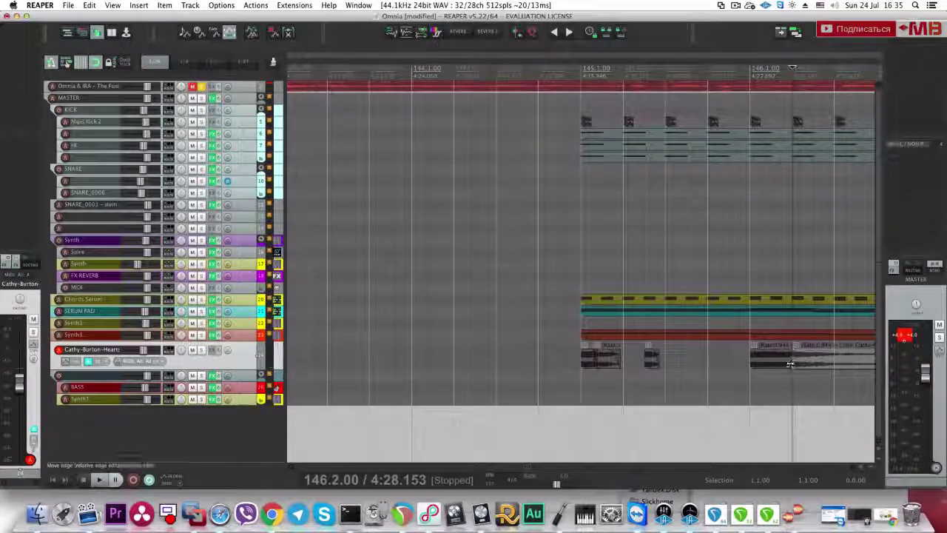
drag(790, 363, 758, 355)
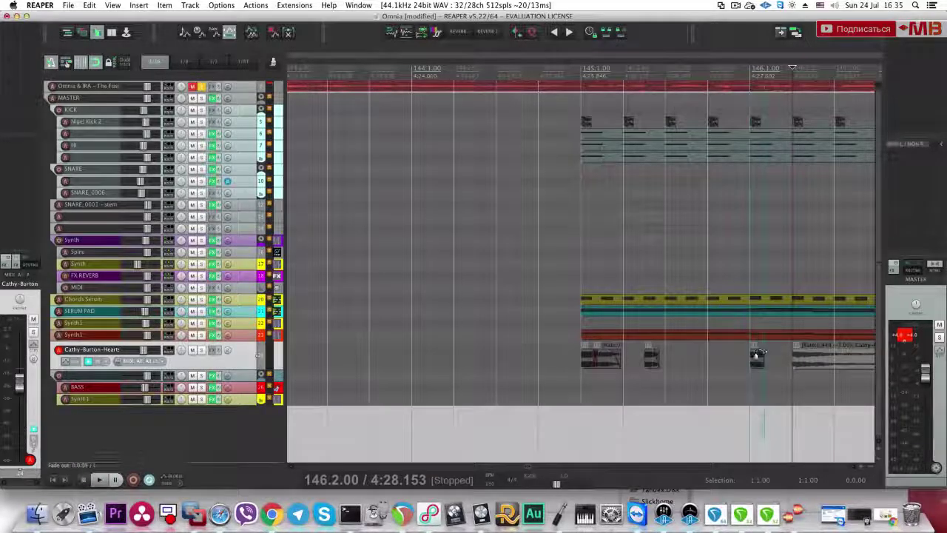
click(751, 358)
key(space)
key(space)
click(201, 351)
key(space)
key(space)
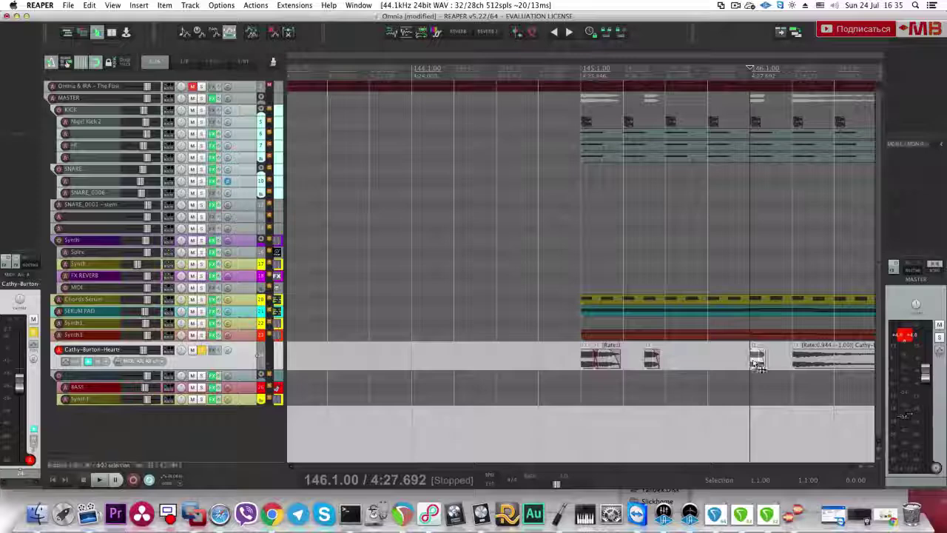
Step: Cut a second short vocal snippet placed at 146.2 and move the rest of the clip to 146.4
click(800, 366)
drag(799, 367, 870, 359)
click(792, 357)
key(s)
mouse_move(761, 362)
mouse_down()
mouse_move(736, 362)
mouse_move(771, 355)
mouse_up()
click(768, 376)
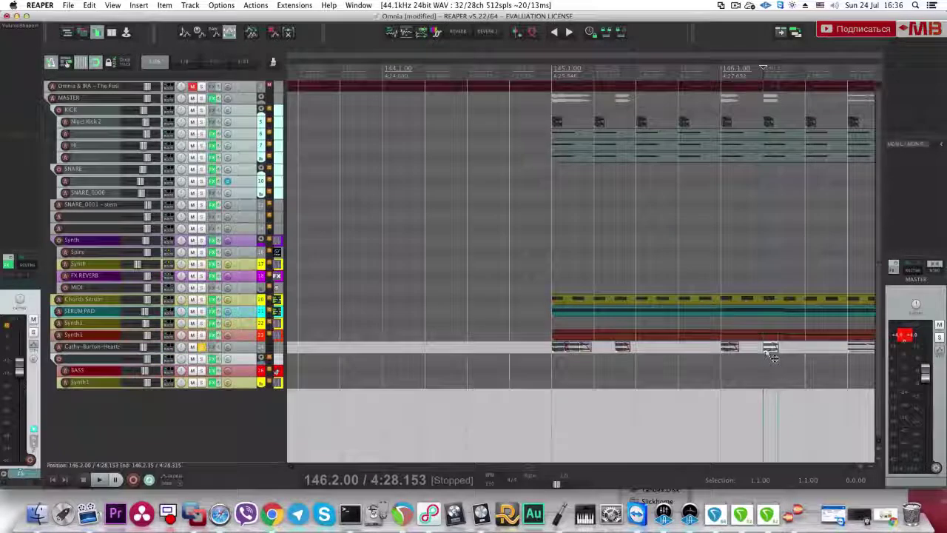
Step: Play the vocal from 145.1 and extend the snippet at 146.2 so it ends at 146.3
click(555, 360)
key(space)
scroll(636, 365, up, 5)
scroll(636, 363, down, 5)
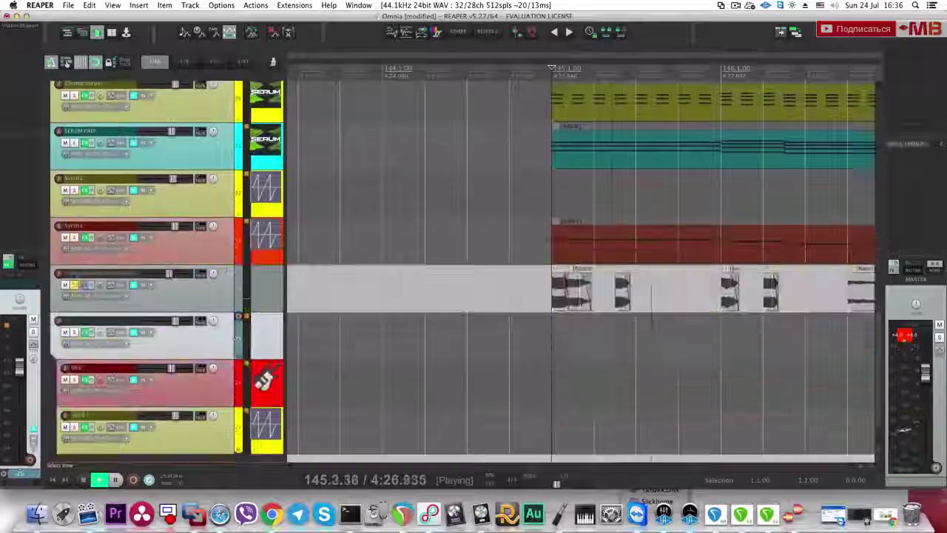
drag(776, 305, 804, 306)
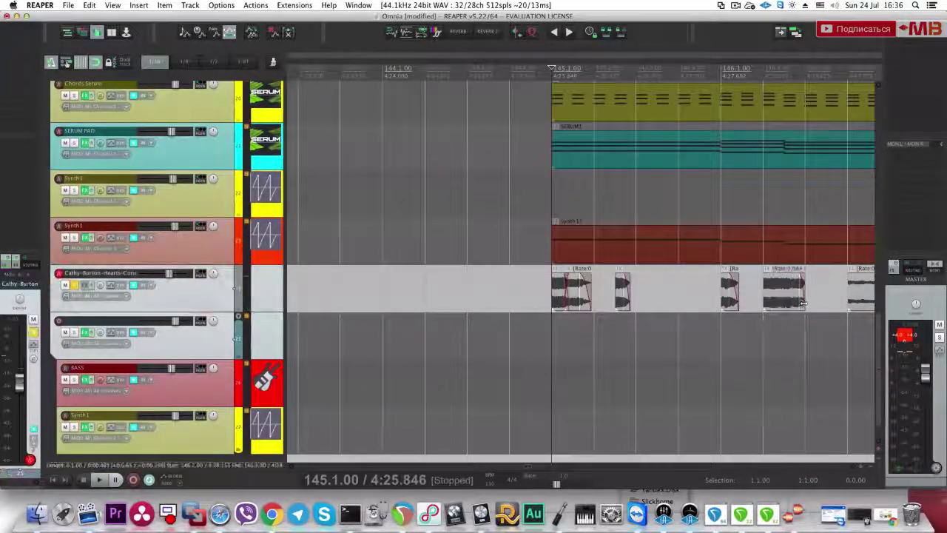
key(space)
scroll(770, 310, up, 2)
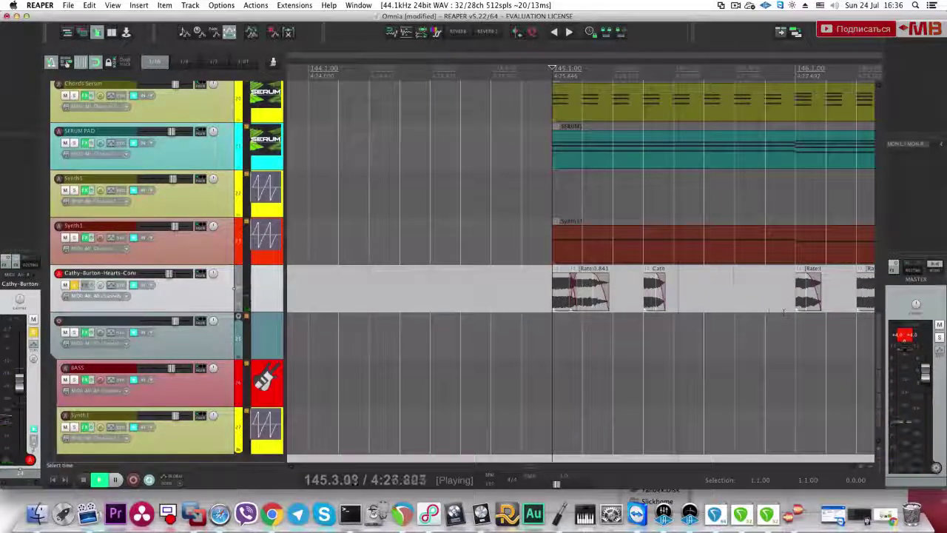
Step: Lengthen the vocal snippet at 146.1 to about half a beat
click(815, 304)
key(space)
drag(820, 304, 826, 304)
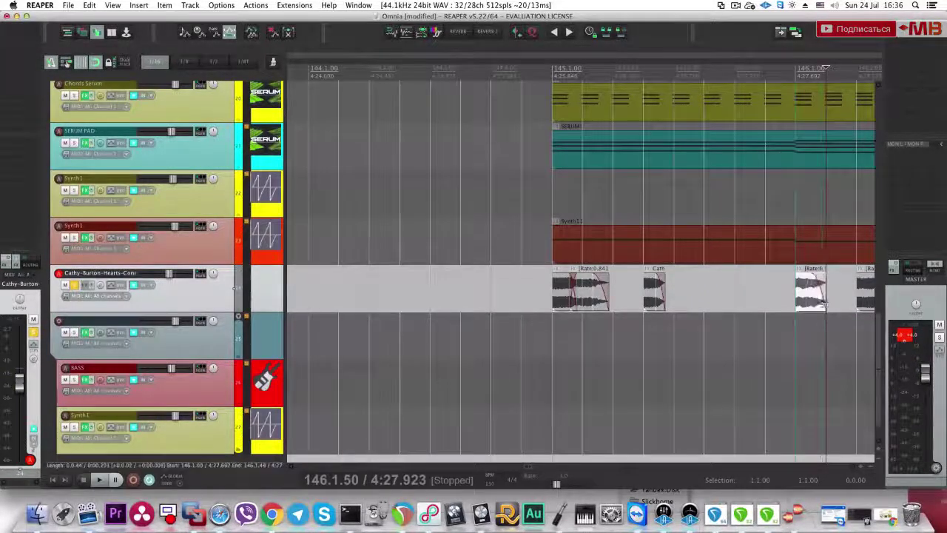
click(797, 319)
scroll(777, 304, right, 3)
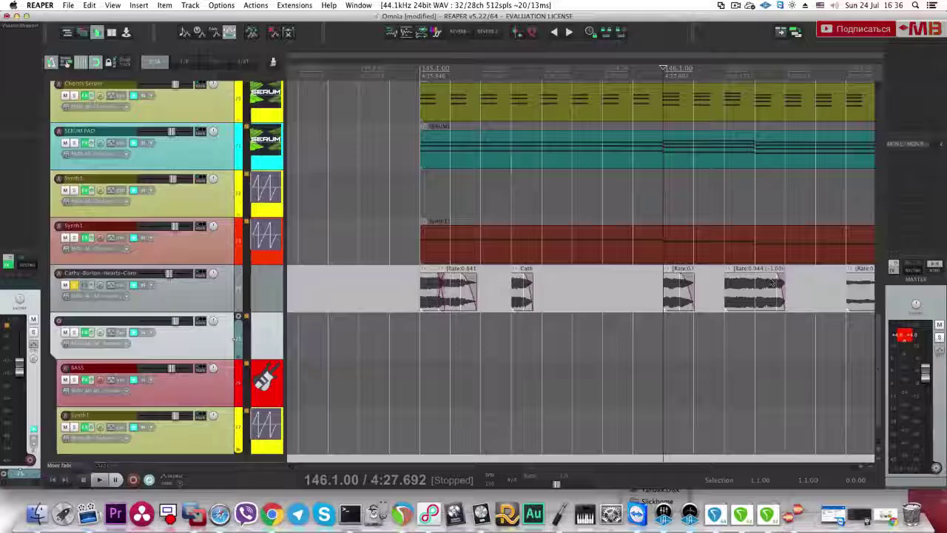
scroll(215, 118, up, 3)
scroll(215, 117, down, 5)
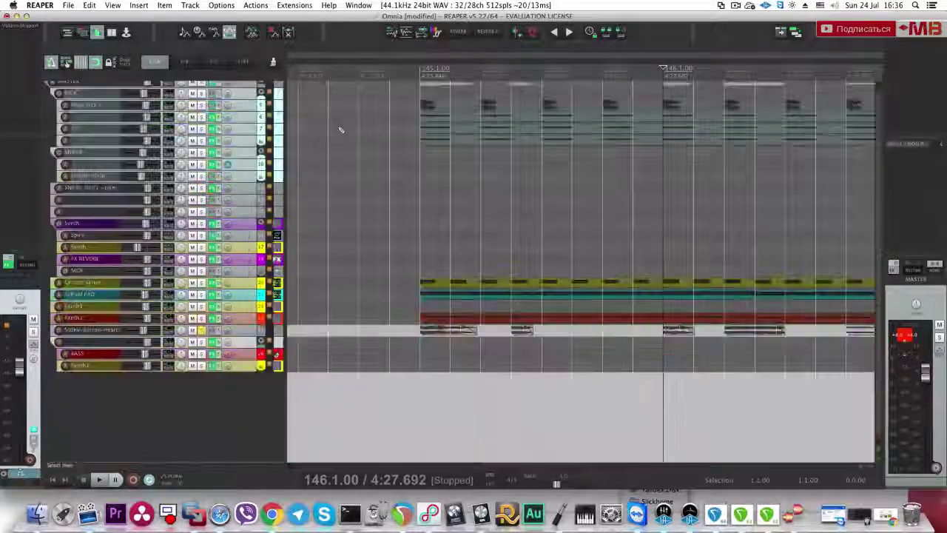
Step: Solo the reference track, unsolo the vocal, and listen from 146.1 to check the phrase timing
scroll(213, 122, up, 1)
click(201, 88)
key(space)
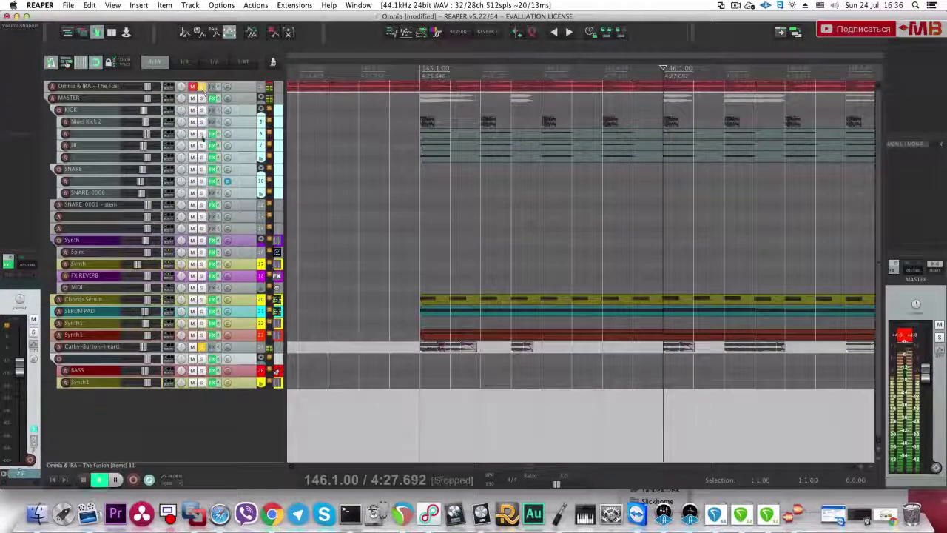
click(202, 347)
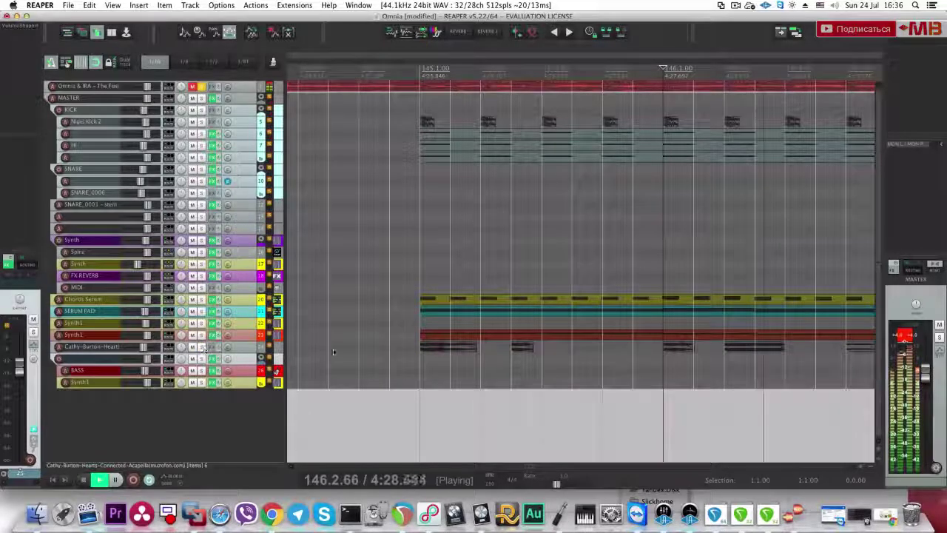
key(space)
Step: Move the second bar-146 vocal snippet to 146.2.5 and return solo from the reference to the vocal track
click(752, 348)
drag(747, 355, 776, 362)
click(679, 376)
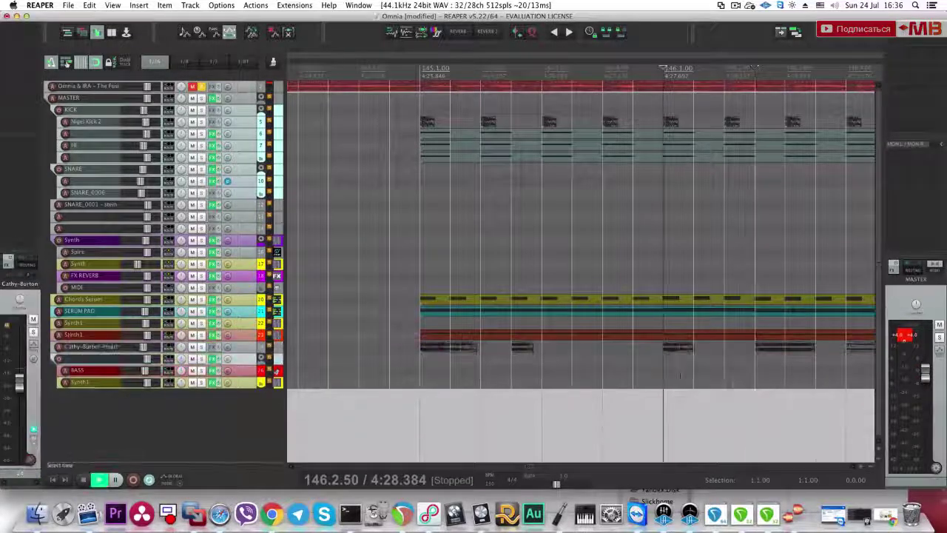
key(space)
key(space)
click(201, 87)
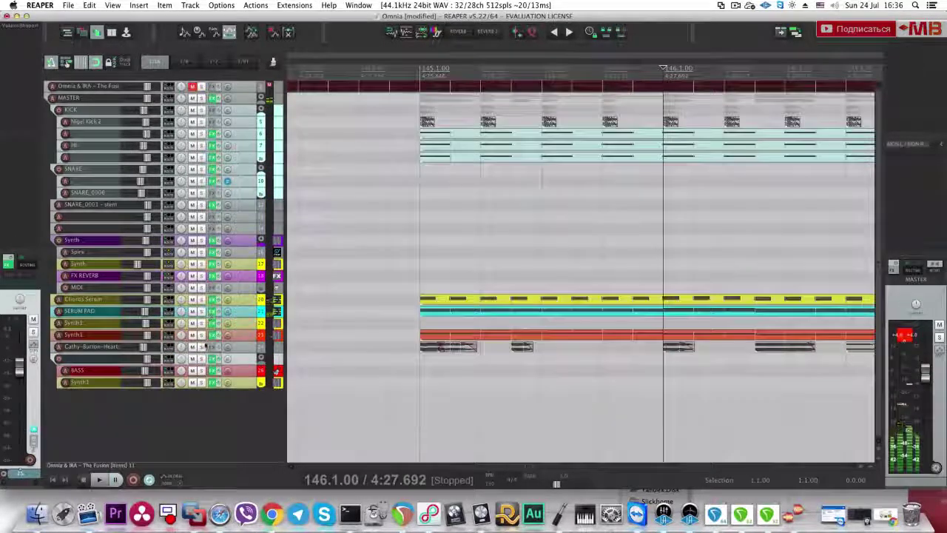
click(201, 347)
key(space)
Step: Try shorter versions of both bar-146 vocal snippets with the second one at 146.2, playing them from 146.1
drag(681, 348, 738, 383)
drag(789, 363, 678, 360)
click(739, 375)
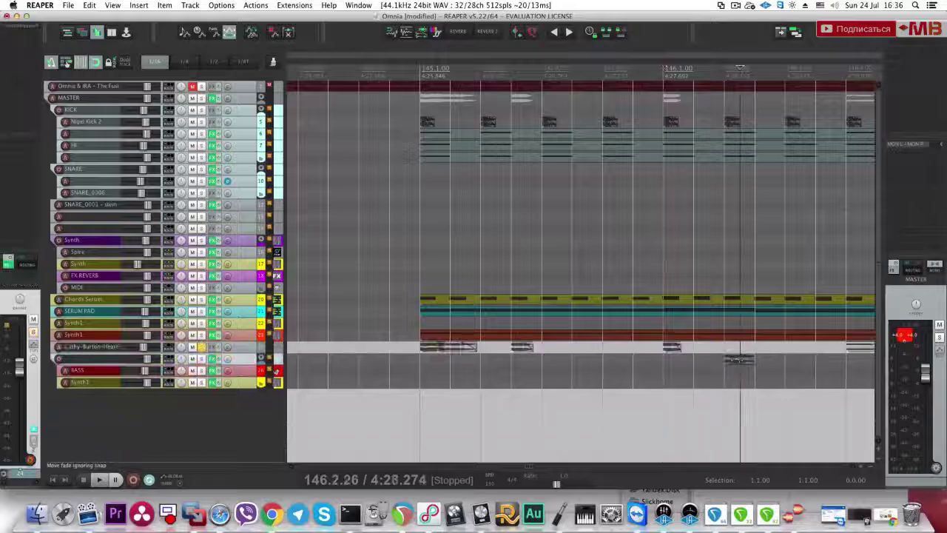
drag(740, 369, 740, 347)
click(664, 386)
key(space)
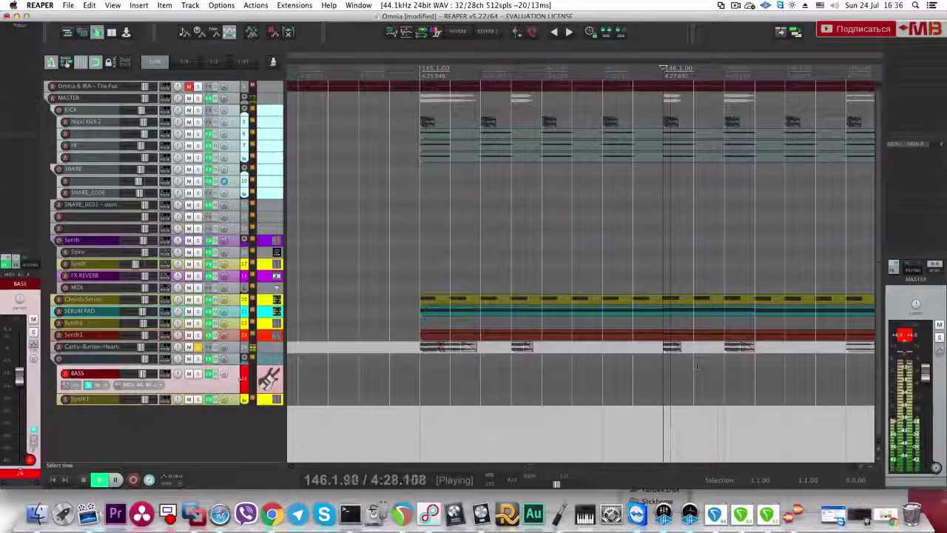
Step: Place the second bar-146 snippet at 146.2.5 ending at 146.3.5, and extend the one at 146.1 to half a beat
click(749, 349)
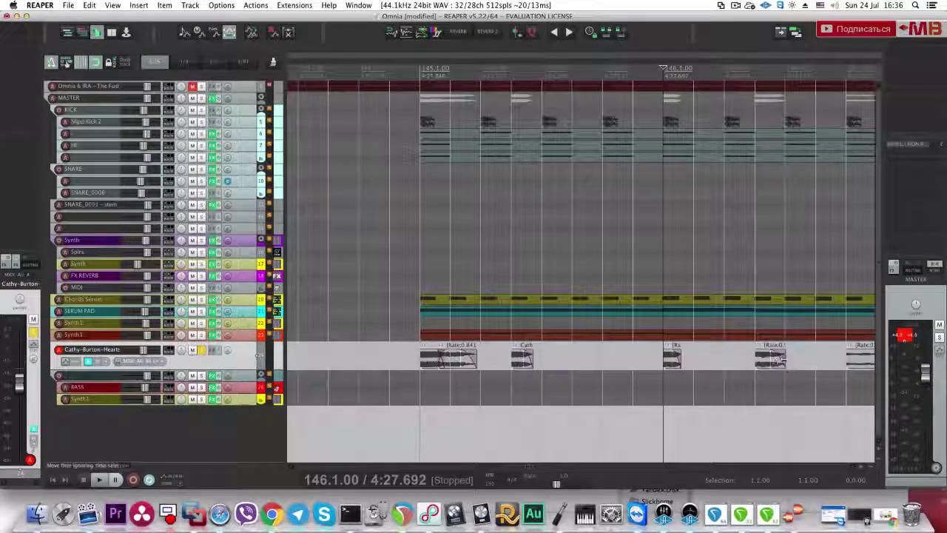
drag(785, 360, 815, 362)
click(672, 360)
key(space)
key(space)
drag(680, 359, 693, 360)
Step: Lower the pitch of the vocal snippet at 146.2.5 by two semitones to -3.00 and audition it
click(634, 359)
key(space)
click(776, 364)
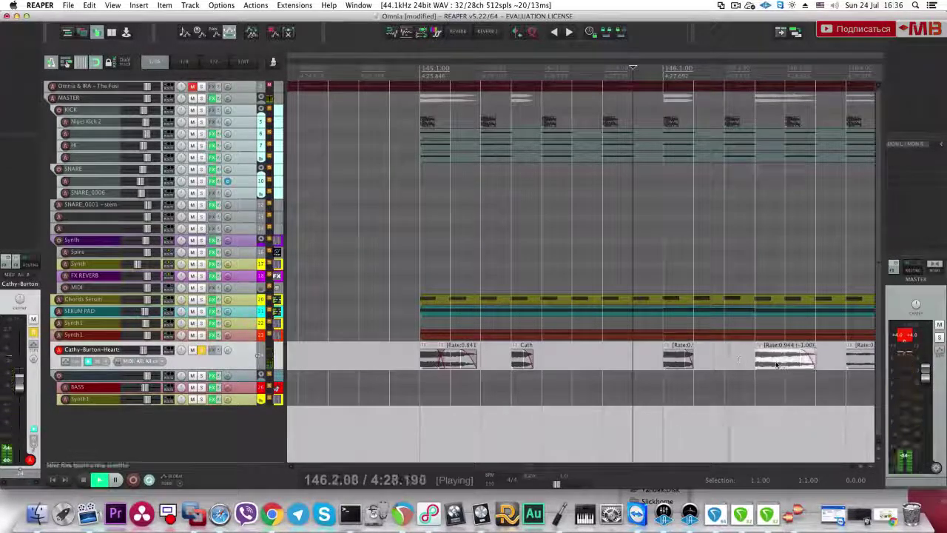
key(shift+9)
key(shift+9)
click(749, 361)
key(space)
key(space)
Step: Play the vocal sequence from 145.1 and move the long remaining acapella clip to start at 147.1
click(423, 362)
key(space)
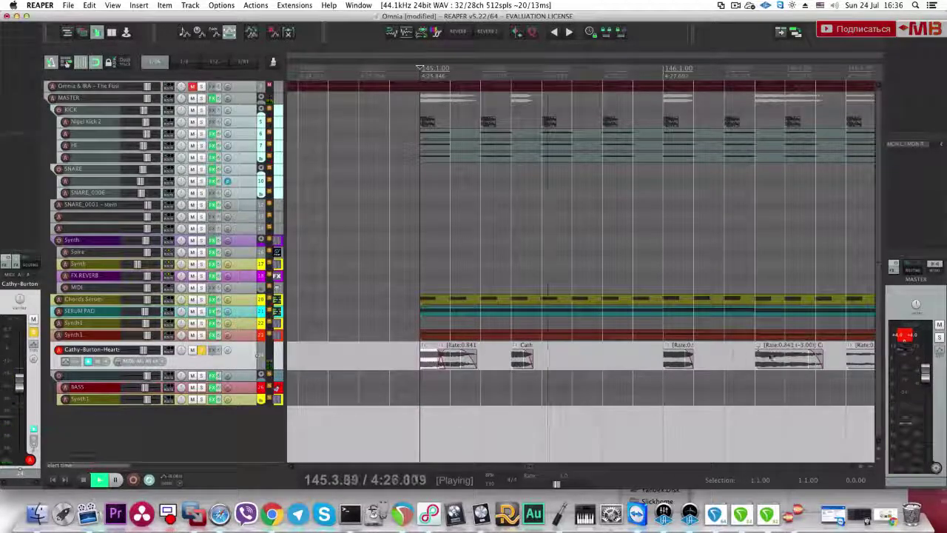
scroll(802, 369, down, 3)
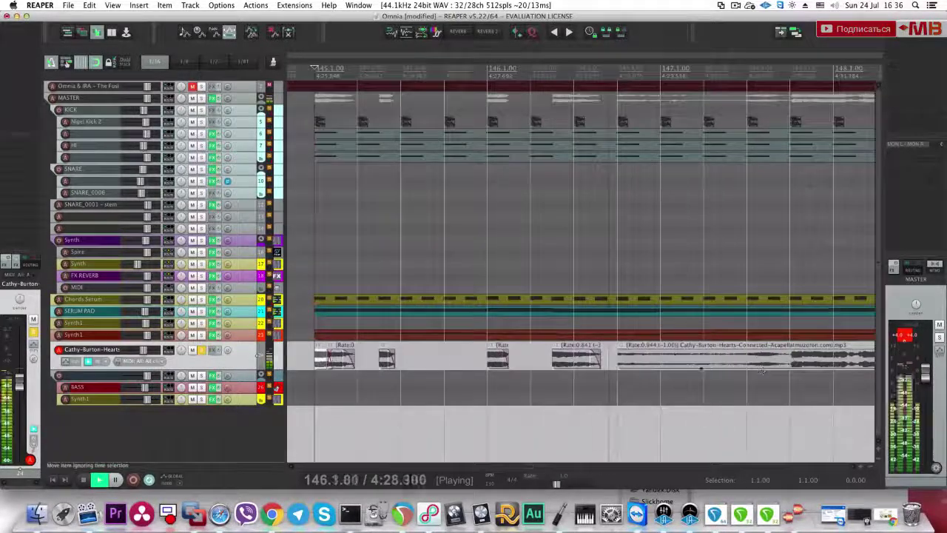
key(space)
click(639, 364)
drag(651, 363, 695, 361)
scroll(621, 359, down, 3)
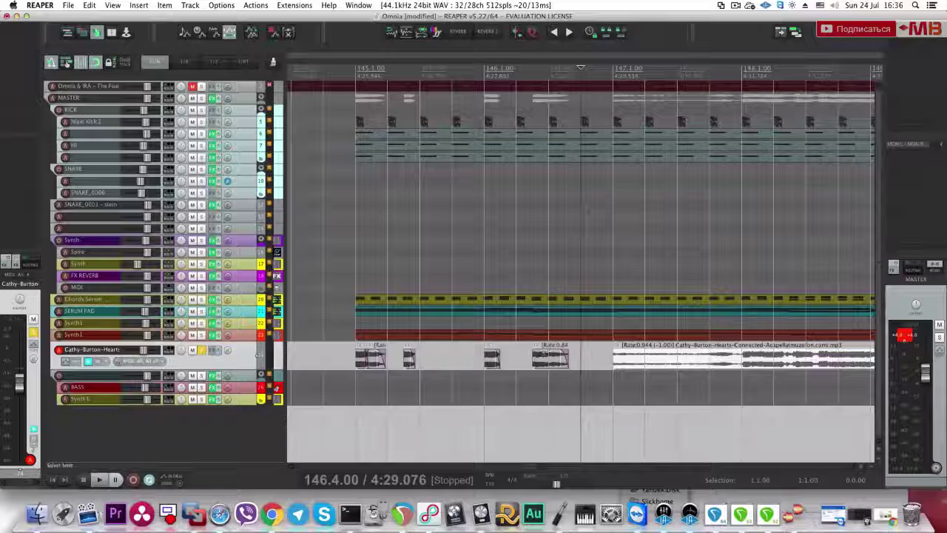
Step: Unsolo the vocal, solo the reference track, and replay it from around 145.4 to hear its melody
click(199, 351)
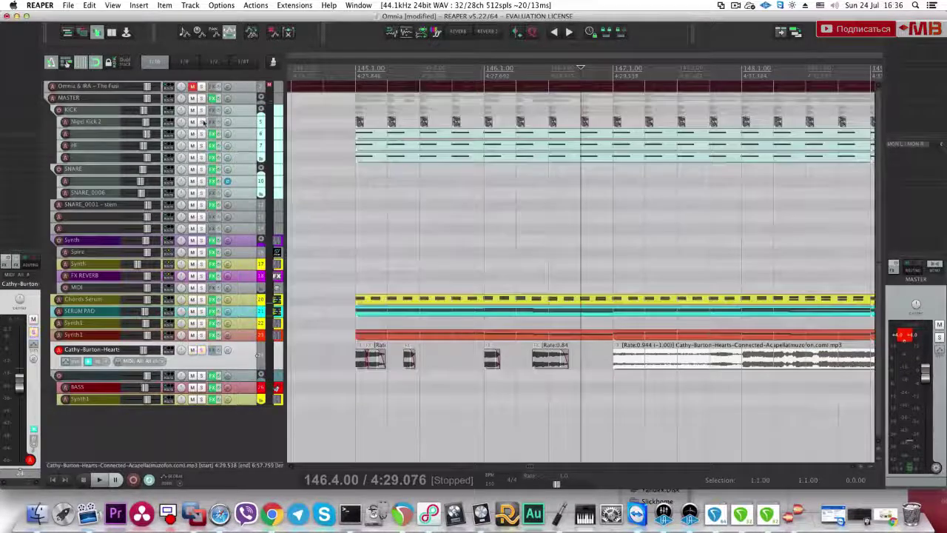
click(201, 87)
key(space)
key(space)
click(454, 367)
key(space)
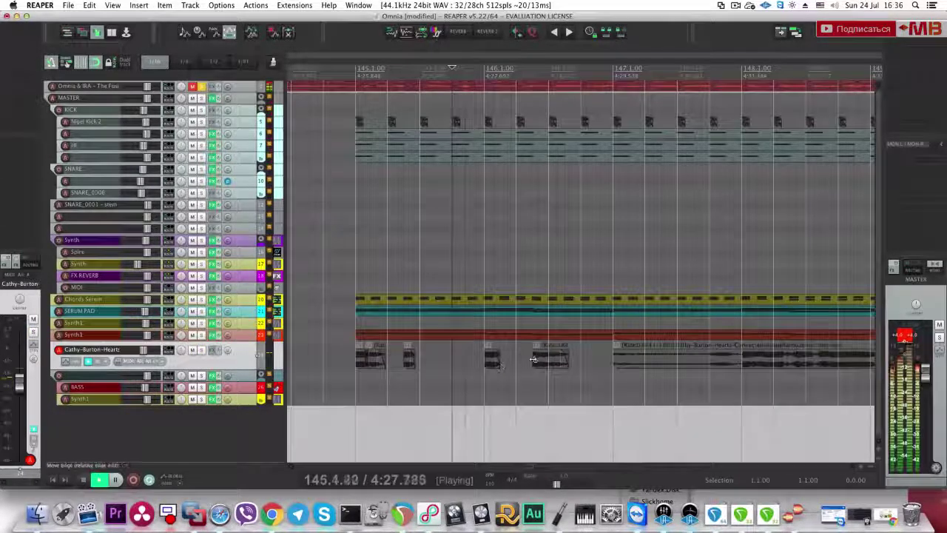
key(space)
key(space)
scroll(619, 364, left, 3)
scroll(618, 363, up, 1)
key(space)
scroll(618, 364, left, 1)
scroll(619, 364, up, 1)
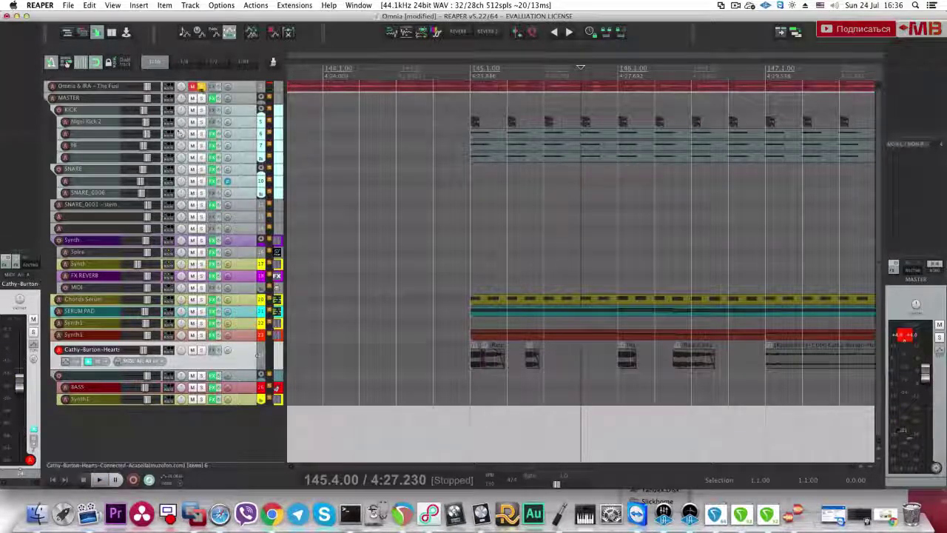
Step: Copy the vocal snippet from 146.1 to 145.4.75 and audition the phrase leading into bar 146
scroll(714, 366, up, 3)
key(space)
key(space)
click(714, 365)
drag(714, 365, 688, 363)
key(space)
key(space)
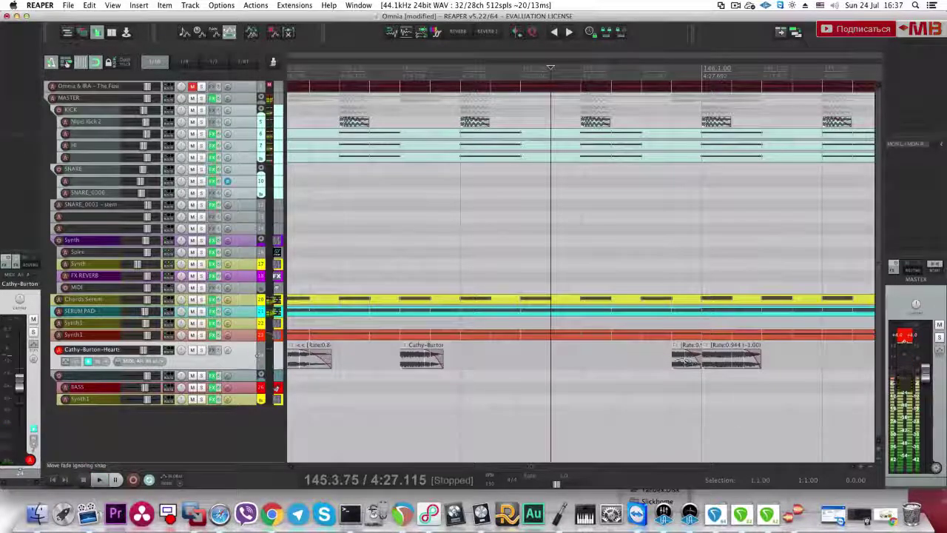
Step: Shorten the snippet at 145.4.75 so it ends just before 146.1, auditioning the trim from 145.3.75
key(space)
key(space)
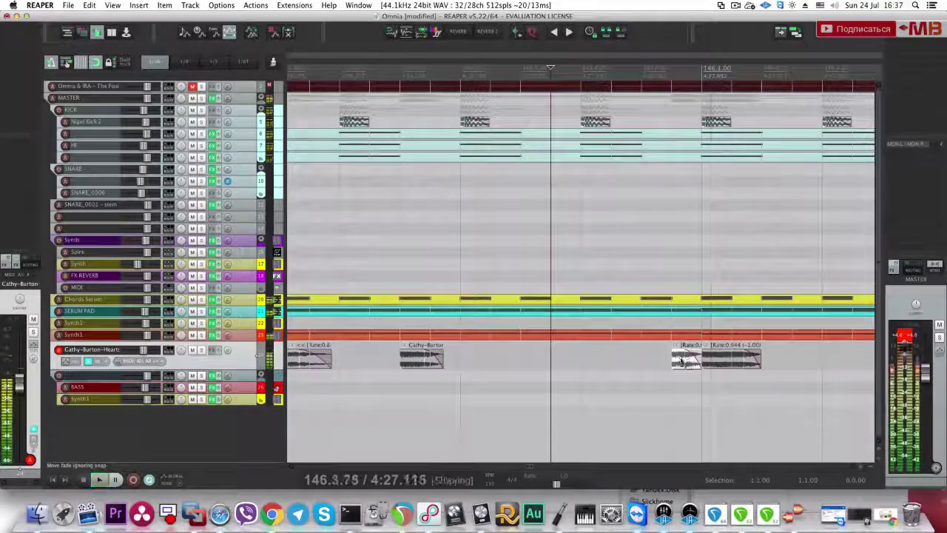
drag(697, 364, 683, 361)
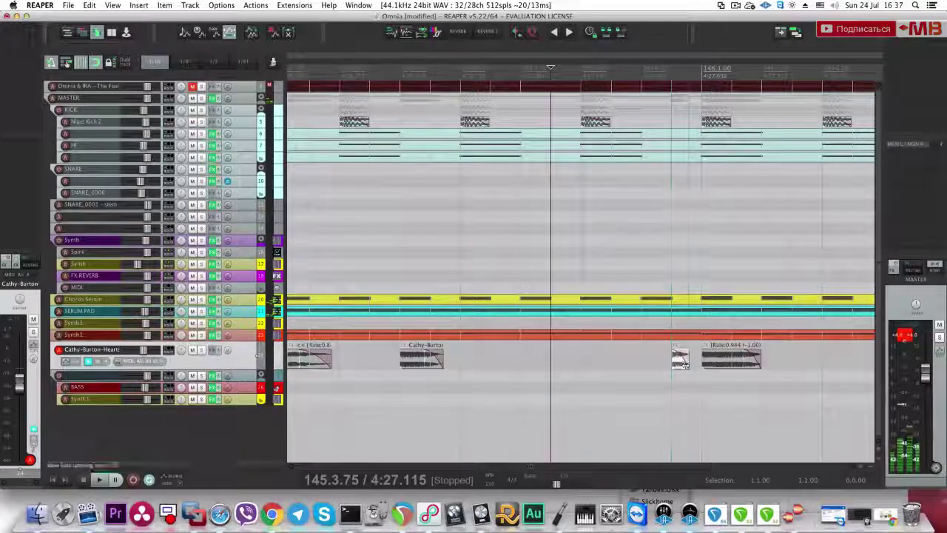
key(space)
key(space)
key(space)
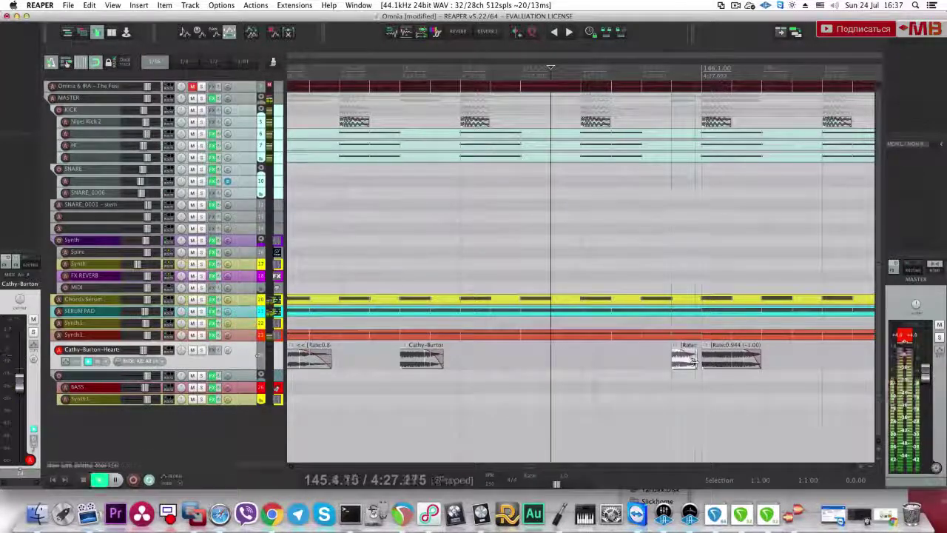
Step: Compare the vocal phrase from 145.3.75 with the soloed reference track
key(space)
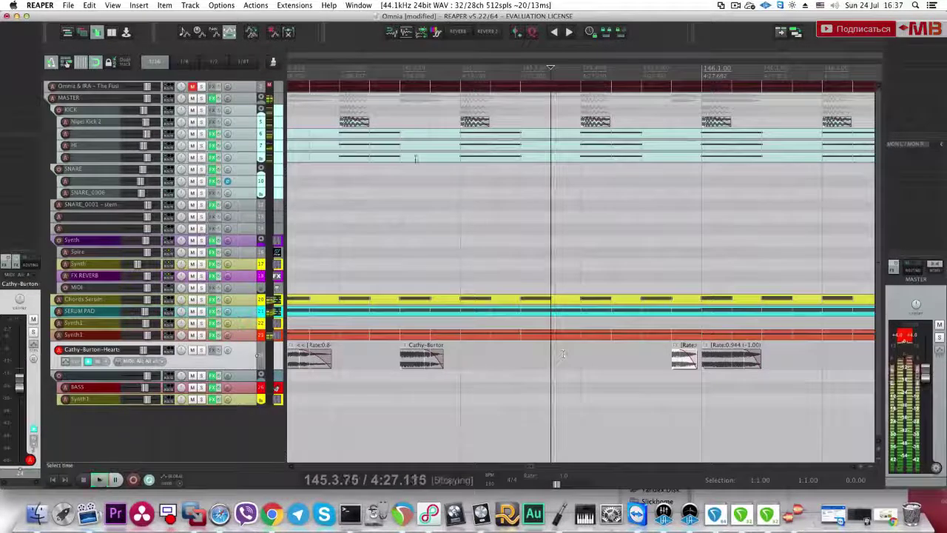
key(space)
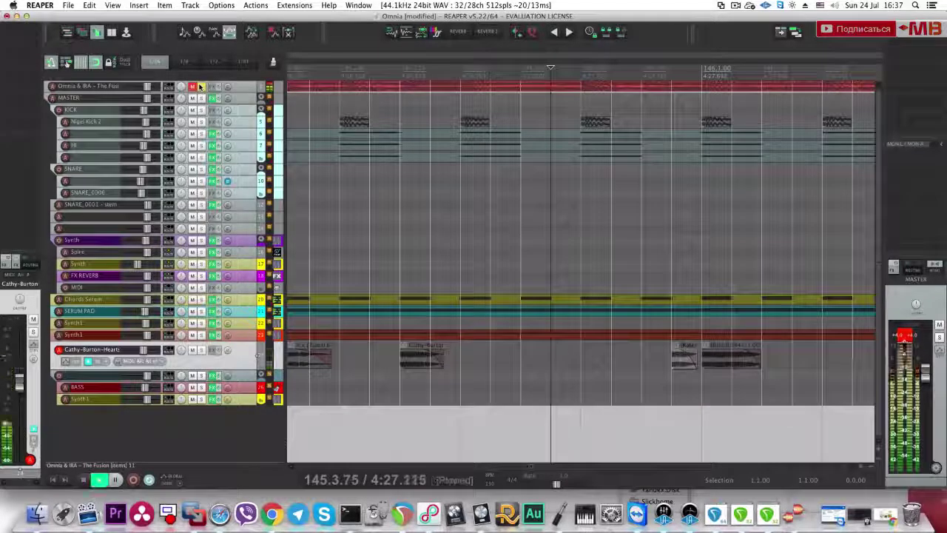
key(space)
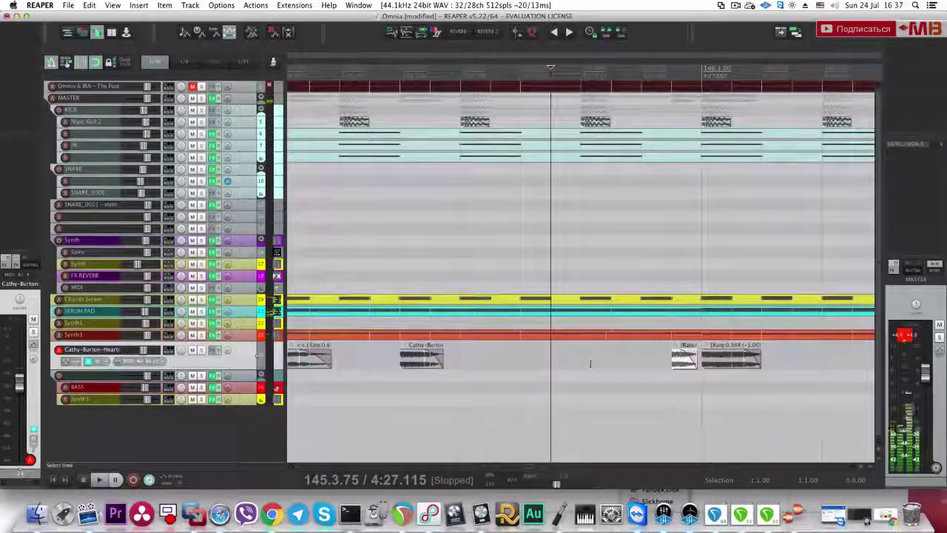
Step: Copy the vocal snippet from 146.1 to 145.4.00 and audition the phrase repeatedly
click(591, 363)
drag(728, 364, 613, 358)
key(space)
key(space)
key(space)
key(space)
key(space)
key(space)
key(space)
key(space)
key(space)
key(space)
Step: Copy the snippet at 145.4.00 to 145.4.50, raise the copy's pitch by one semitone to +0.01, and audition it
drag(620, 363, 648, 357)
key(shift+0)
scroll(666, 359, up, 3)
click(706, 361)
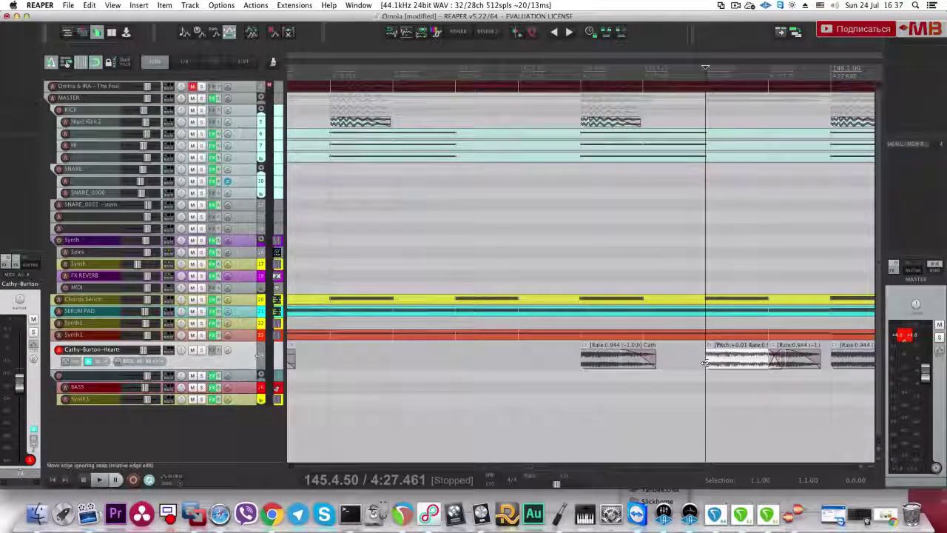
key(space)
key(space)
key(space)
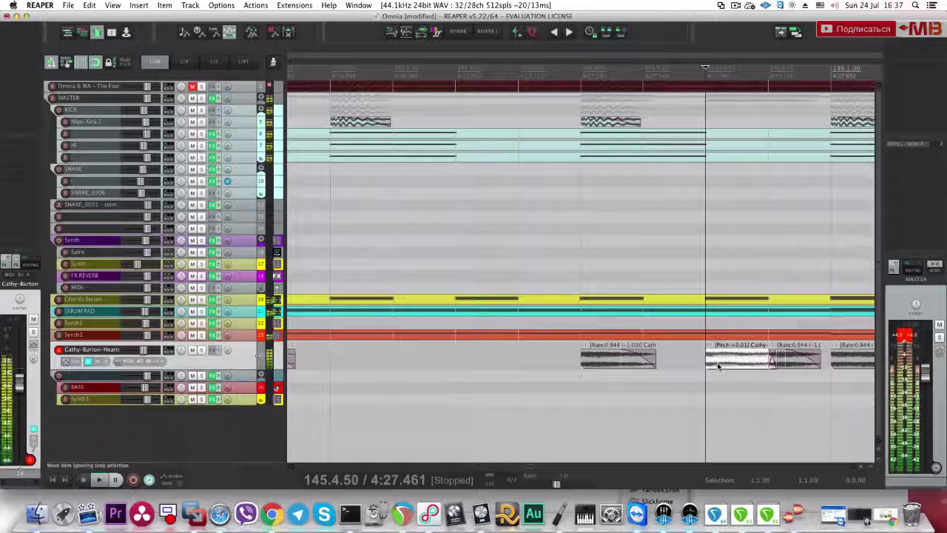
Step: Trim the snippet at 145.4.50 to end just before 145.4.75 and fade out its end
click(752, 362)
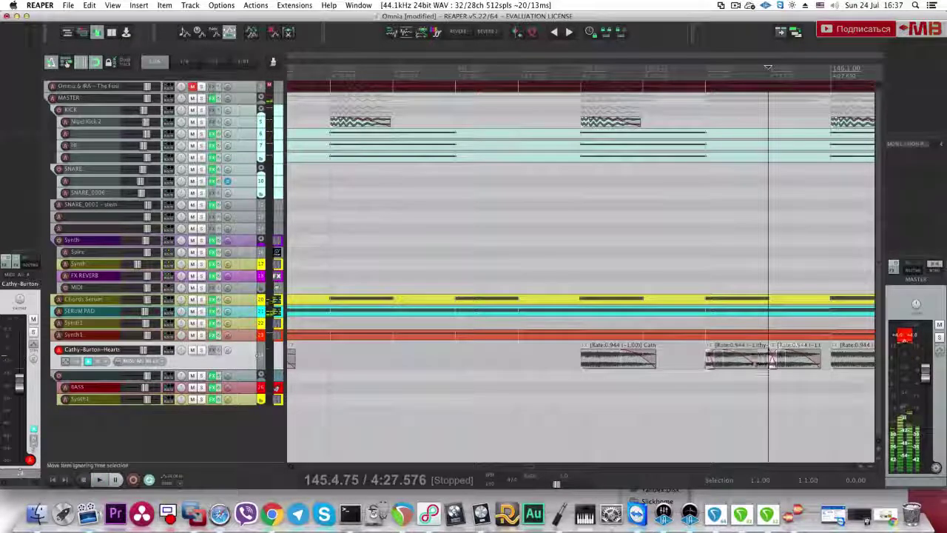
key(s)
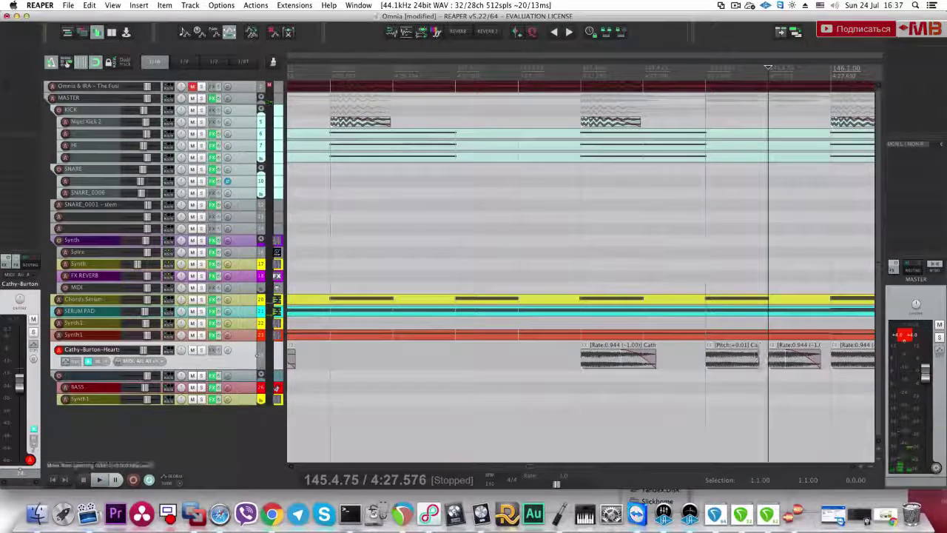
drag(756, 352, 776, 366)
key(space)
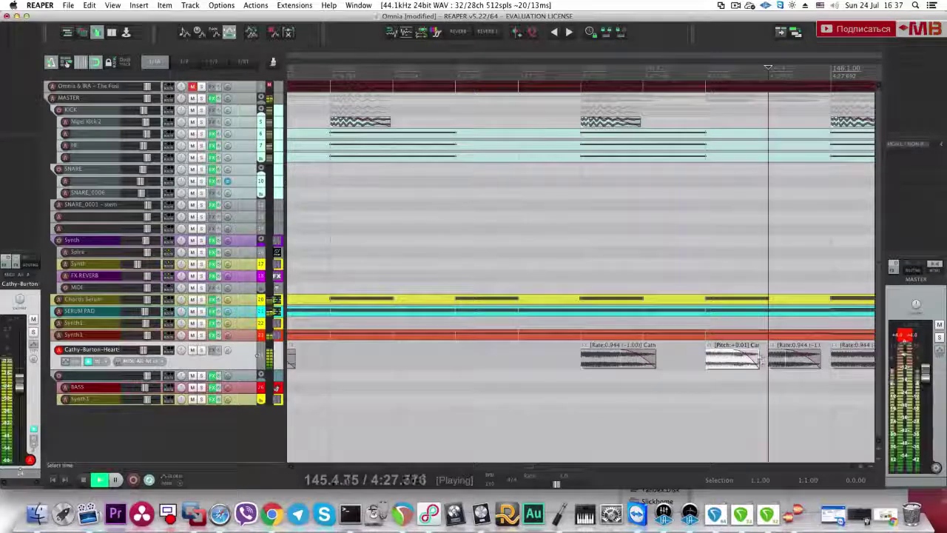
key(space)
Step: Play the vocal sequence from 145.3 and again from 145.1 to check the phrasing
scroll(563, 368, down, 3)
key(space)
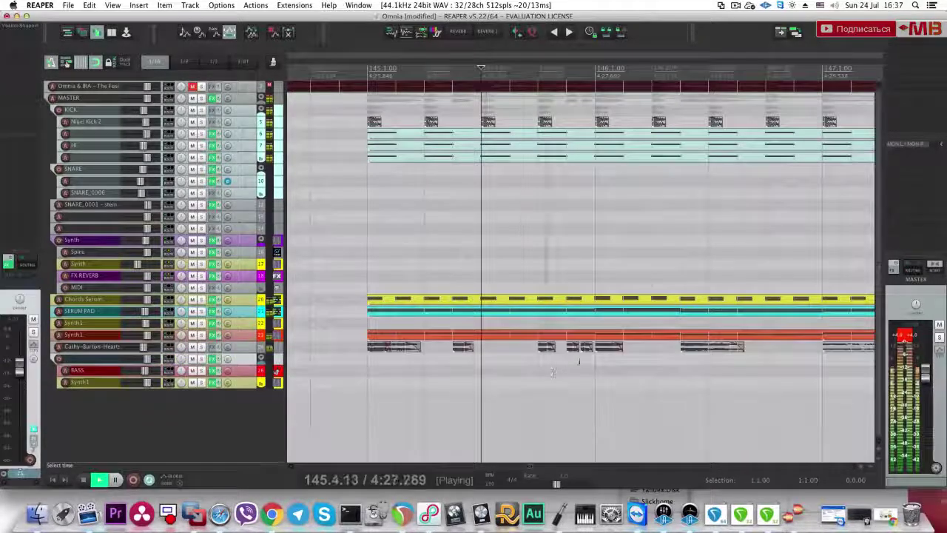
scroll(637, 364, down, 4)
key(space)
click(402, 361)
key(space)
key(space)
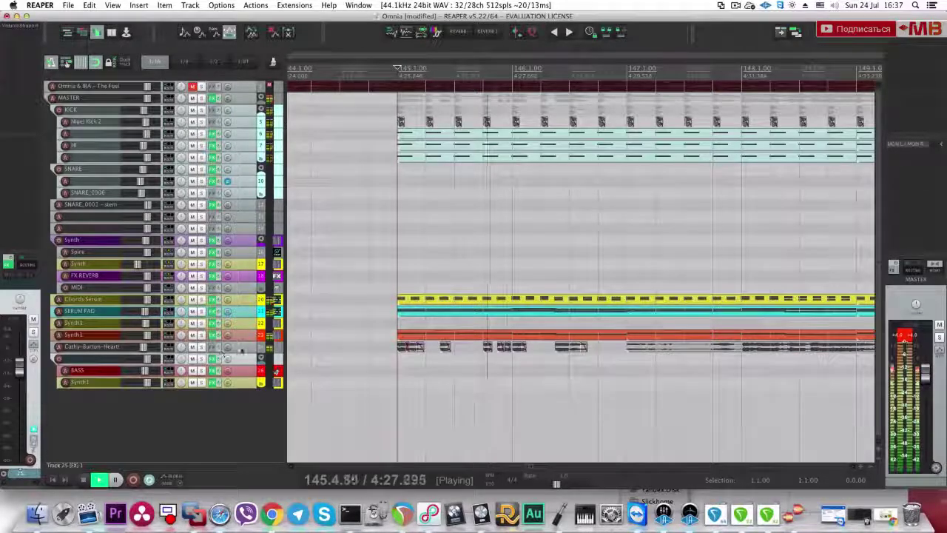
click(326, 343)
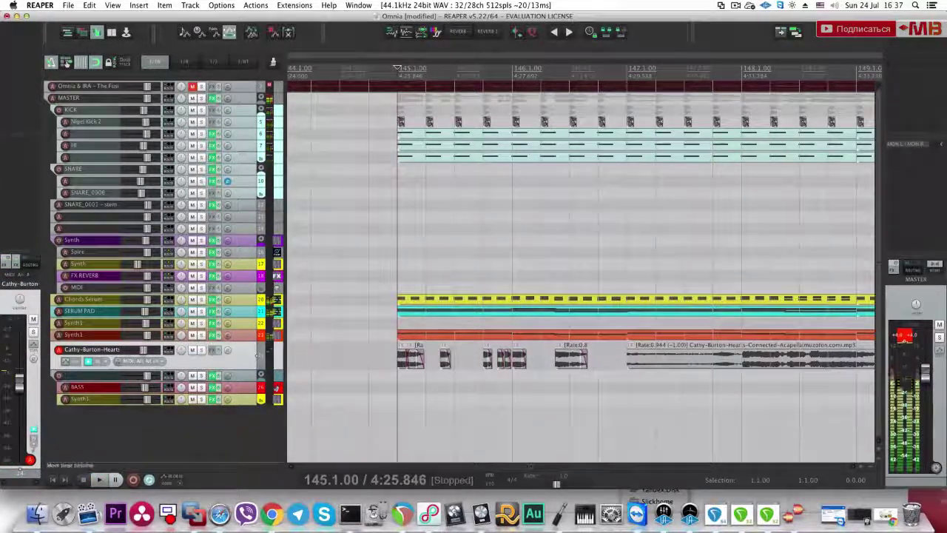
Step: Solo the reference track and play it from 146.4.00 to hear the next part of its melody
click(598, 375)
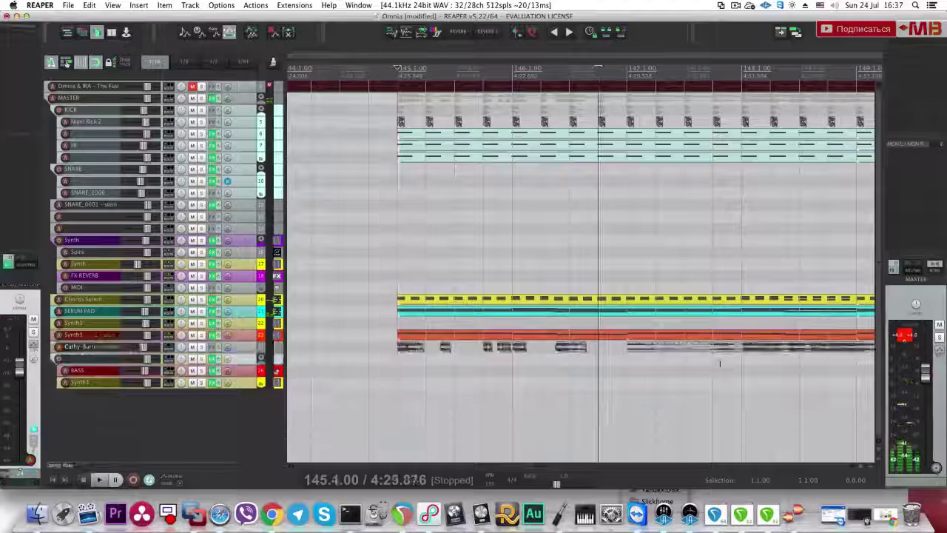
scroll(598, 359, down, 4)
scroll(592, 348, up, 1)
scroll(419, 121, up, 3)
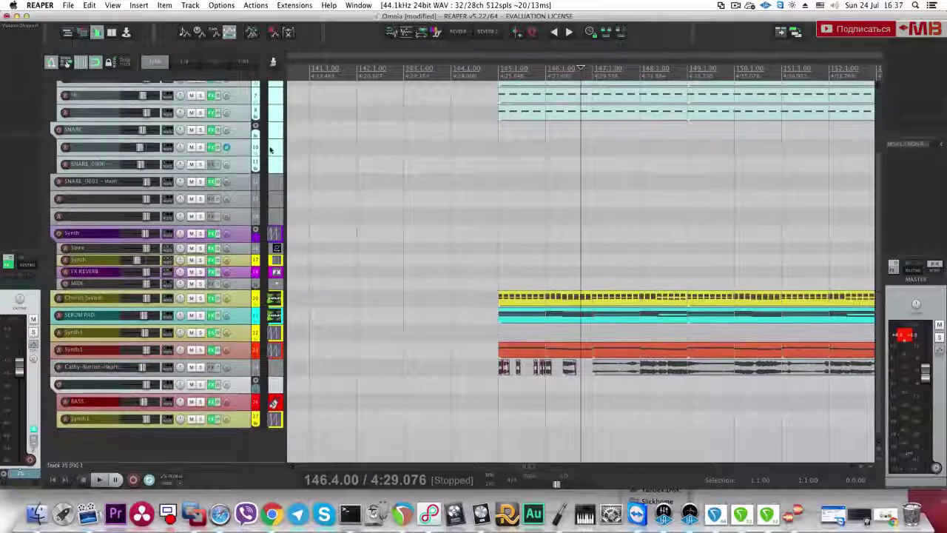
key(space)
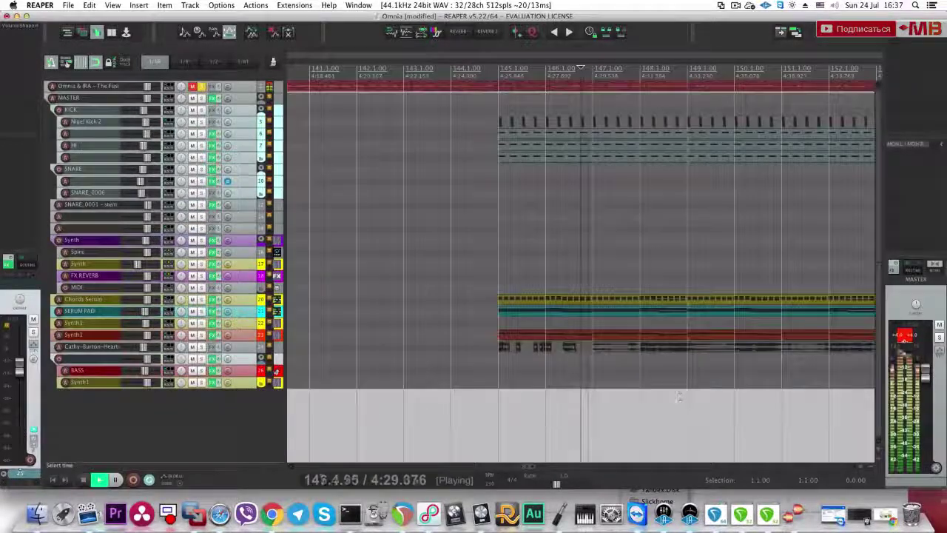
Step: Delete the long remaining acapella clip that starts at 147.1
scroll(511, 340, up, 5)
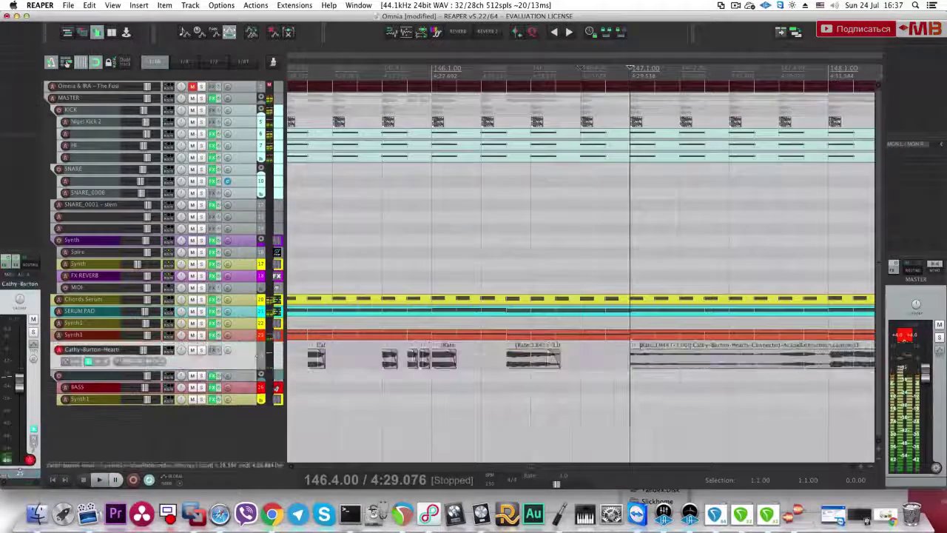
click(652, 359)
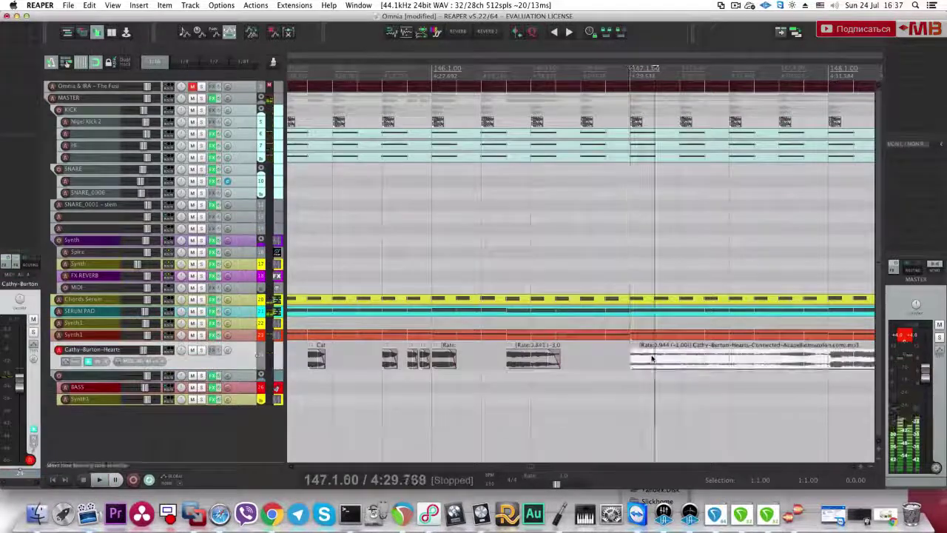
key(Delete)
Step: Try a copy of the 146.1 vocal snippet at 146.4.00 and audition it
click(437, 363)
drag(438, 360, 588, 358)
click(588, 359)
key(space)
key(space)
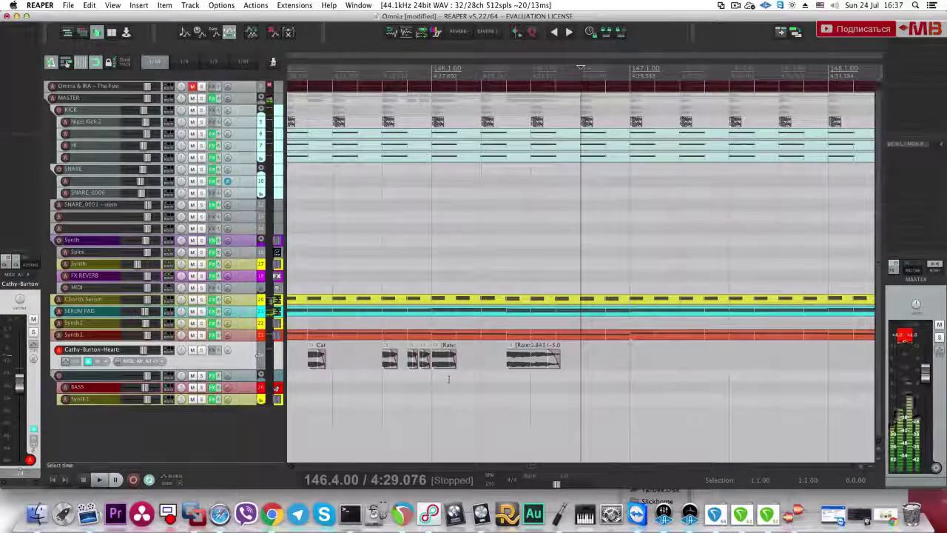
Step: Copy the two opening vocal snippets from 145.1 to 147.1 and play the sequence from 145.1
scroll(448, 379, down, 3)
click(358, 375)
click(354, 349)
key(space)
click(258, 354)
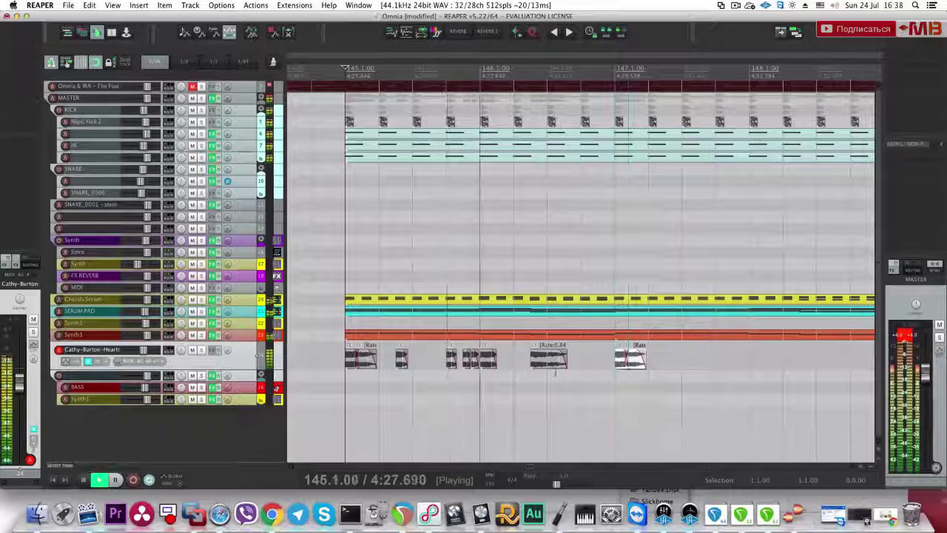
key(space)
Step: Copy the vocal snippet from 146.2.5 to 146.4.00 and enlarge the vocal track's height to show its waveforms
drag(555, 363, 605, 370)
key(super+z)
click(546, 361)
drag(546, 361, 595, 348)
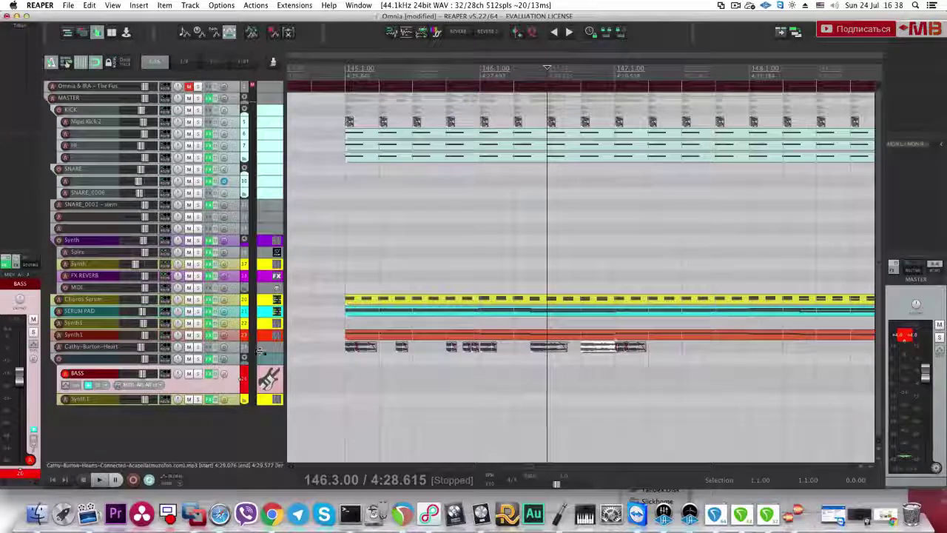
drag(259, 352, 262, 423)
click(585, 400)
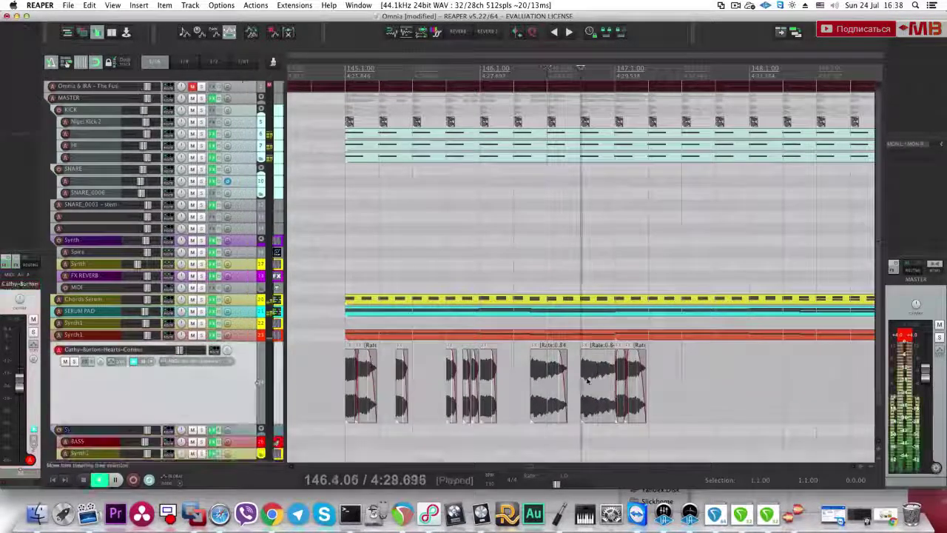
Step: Split the snippet at 146.4.00 in half at 146.4.50 and delete its second half
scroll(610, 406, up, 3)
click(624, 403)
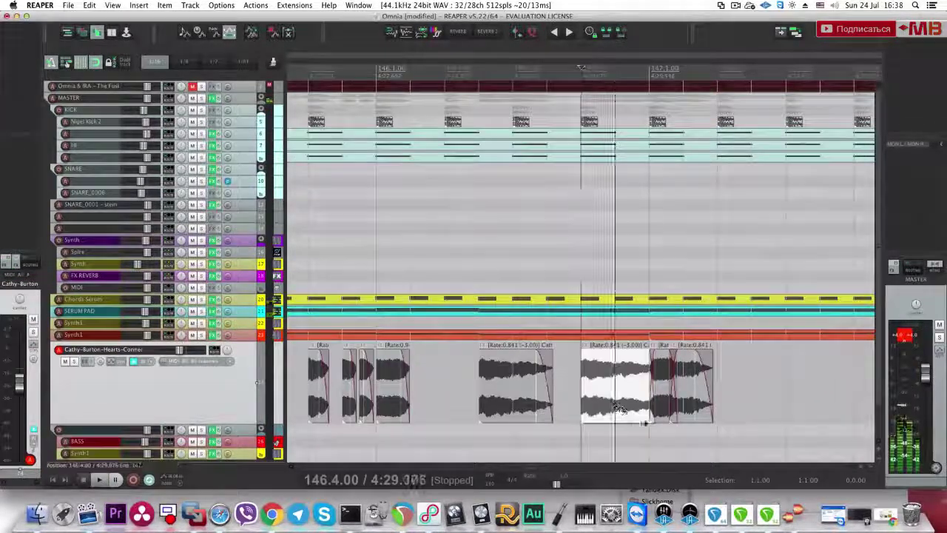
key(s)
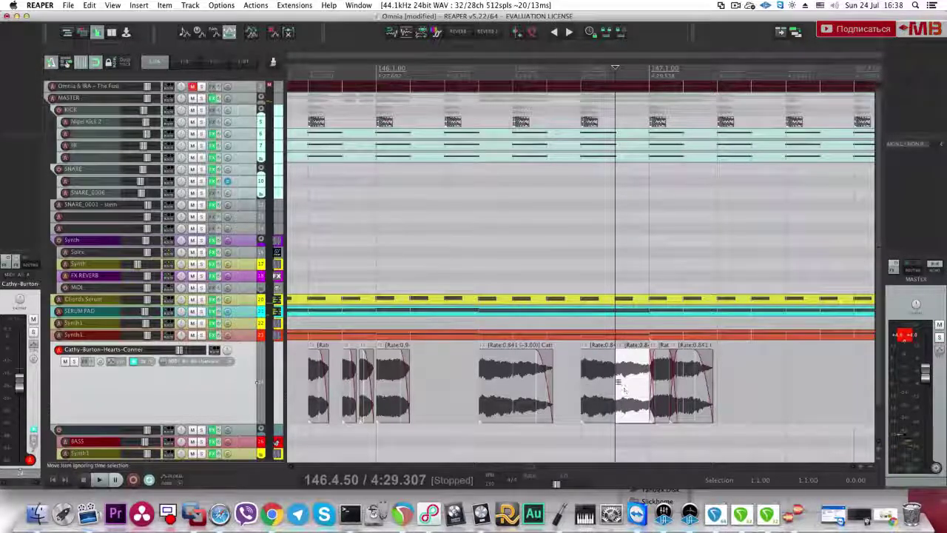
key(Delete)
Step: Trim the remaining snippet at 146.4.00 to just under a quarter of a beat and fade out its end
click(611, 387)
drag(568, 389, 562, 378)
click(573, 387)
key(space)
key(space)
mouse_move(605, 378)
mouse_down()
mouse_move(561, 376)
mouse_move(566, 387)
mouse_move(596, 382)
mouse_up()
scroll(594, 382, up, 6)
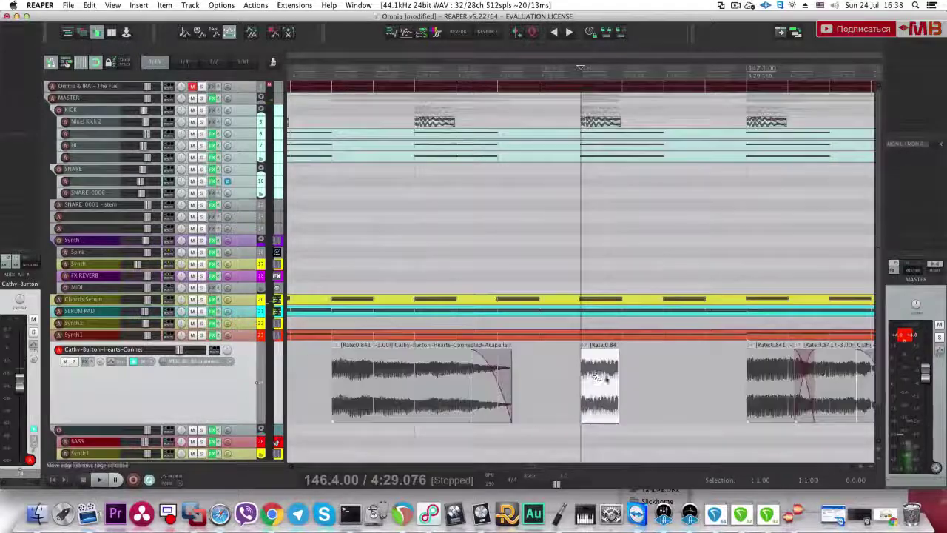
drag(672, 393, 653, 394)
scroll(571, 395, down, 2)
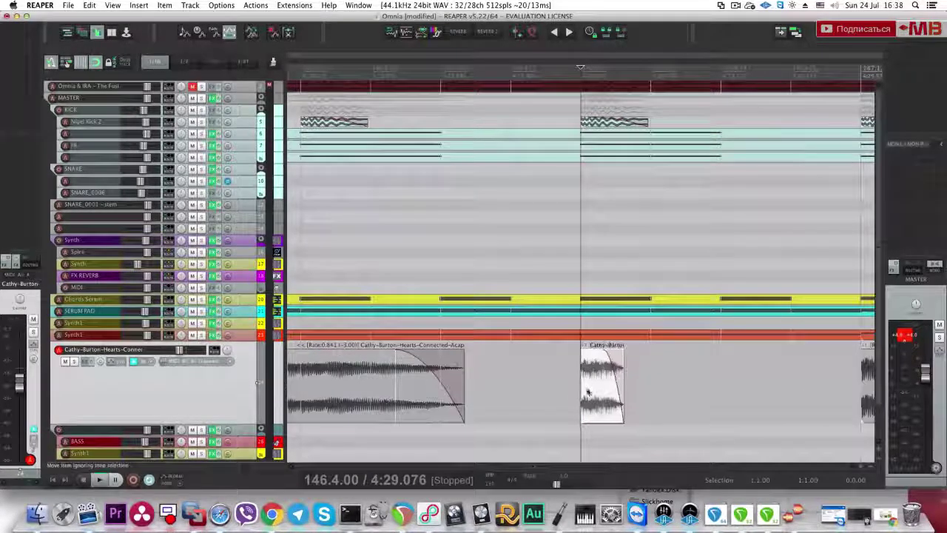
drag(629, 390, 642, 389)
scroll(643, 389, down, 3)
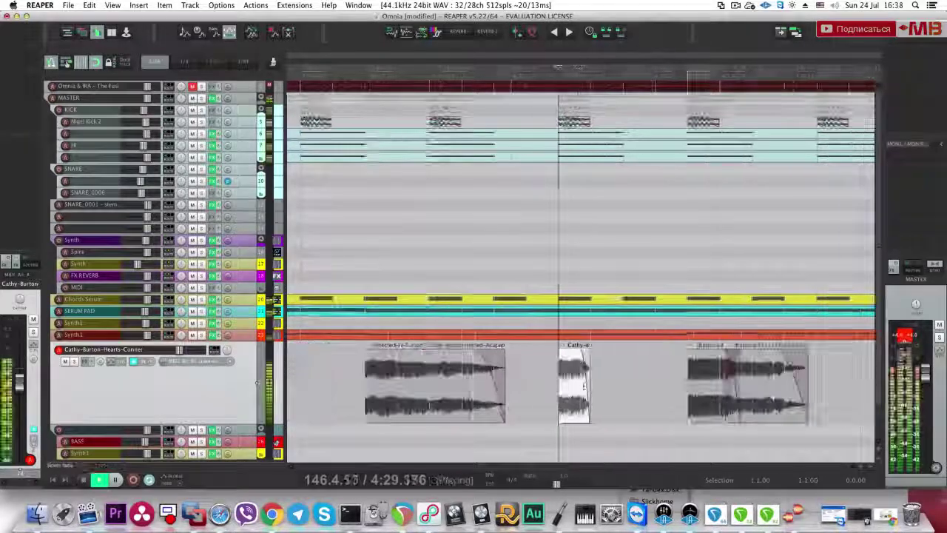
Step: Copy the short snippet from 146.4.00 to 146.4.25, 146.4.50 and 146.4.75, and audition the repeats
drag(569, 379, 684, 377)
click(547, 378)
key(space)
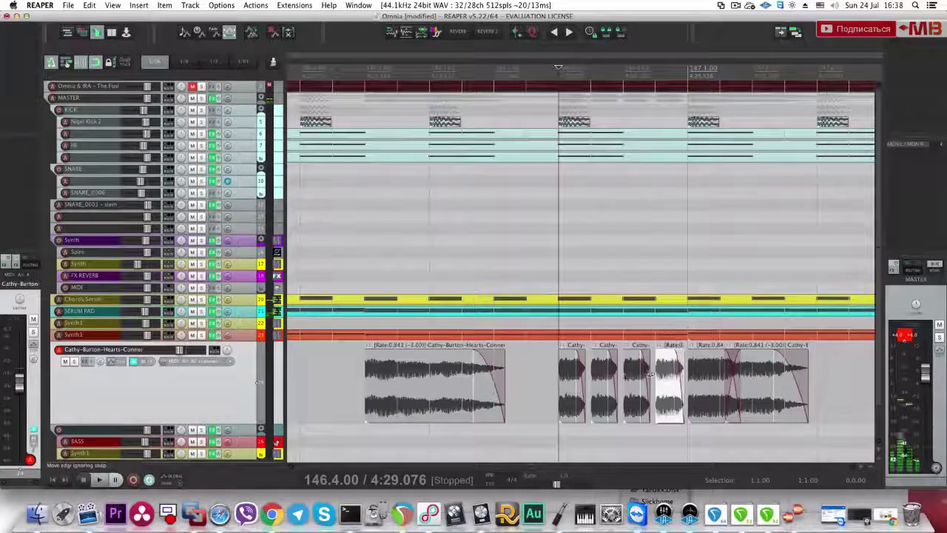
click(571, 382)
key(space)
key(space)
Step: Play the soloed reference track from 146.4.00, then unsolo it and replay the vocal repeats for comparison
key(space)
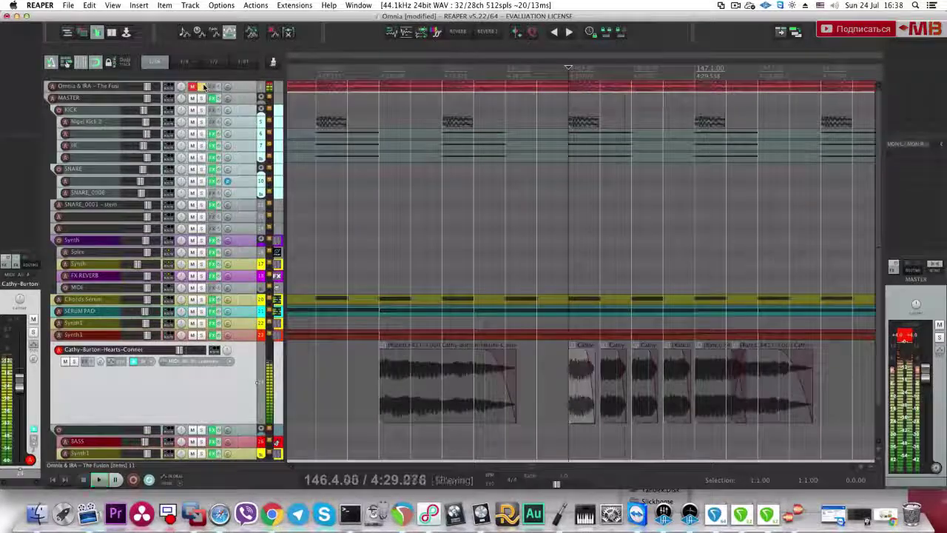
key(space)
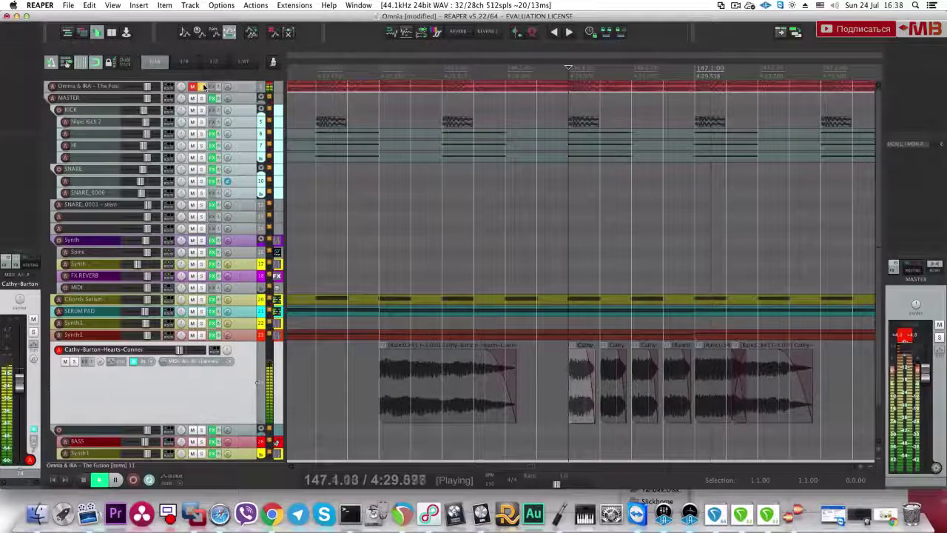
click(203, 87)
key(space)
key(space)
key(space)
Step: Replace the two snippets at 147.1 with a copy of the 146.2.5 vocal snippet and audition from 146.2.5
drag(816, 431, 703, 404)
key(Delete)
scroll(670, 405, down, 4)
click(507, 429)
drag(509, 420, 642, 422)
key(space)
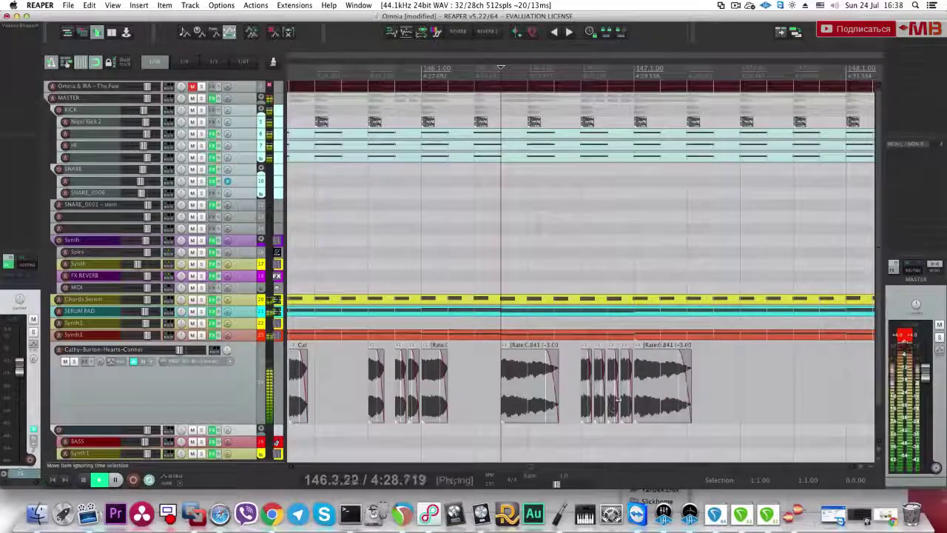
key(space)
Step: Solo the reference track and replay it from 146.2.50 to compare the phrasing
click(202, 87)
key(space)
key(space)
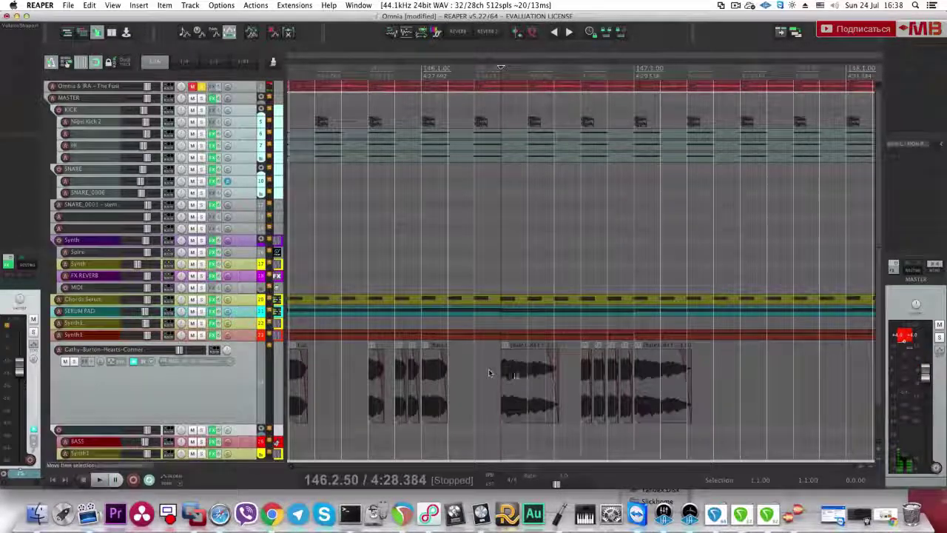
scroll(533, 384, up, 4)
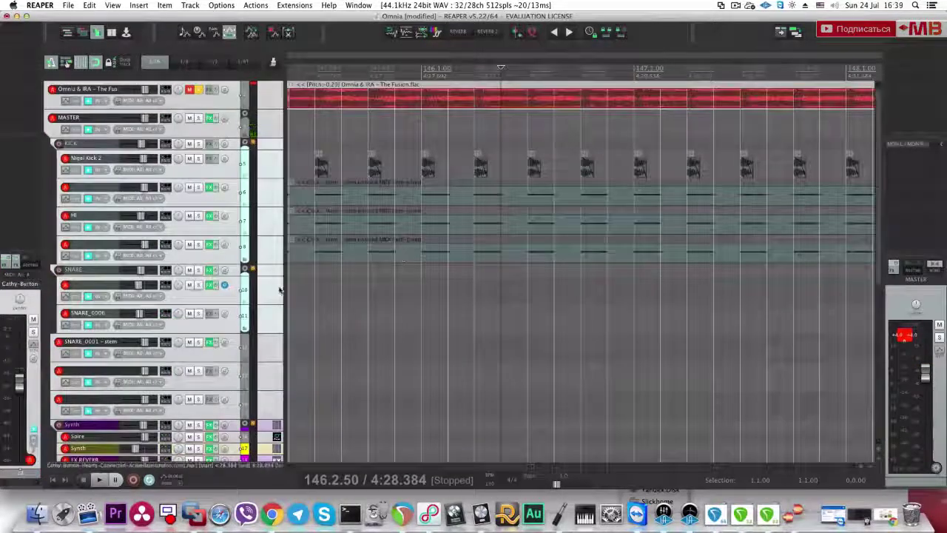
Step: Shorten the vocal snippet at 146.2.50 by trimming its end, and replay from that position
scroll(505, 334, down, 4)
scroll(506, 334, down, 2)
click(529, 362)
drag(559, 369, 538, 369)
click(491, 360)
key(space)
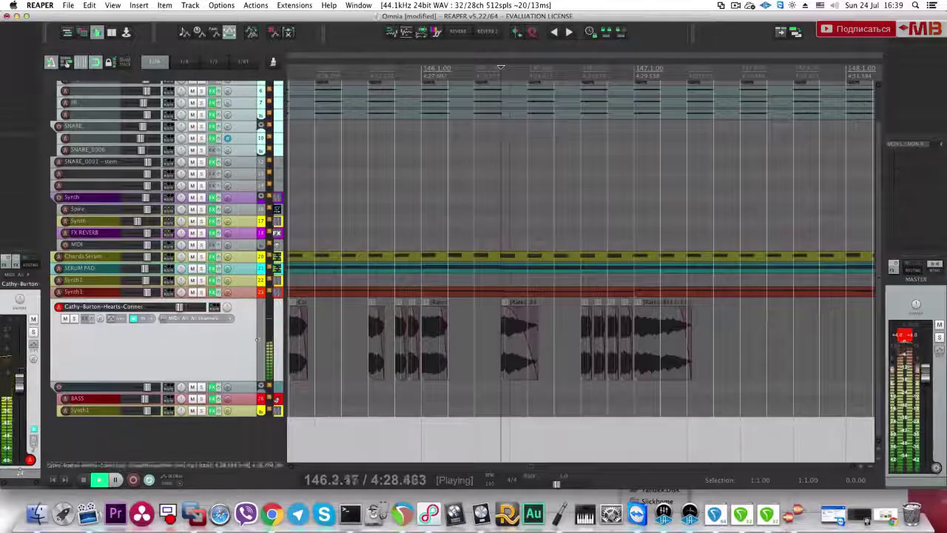
key(space)
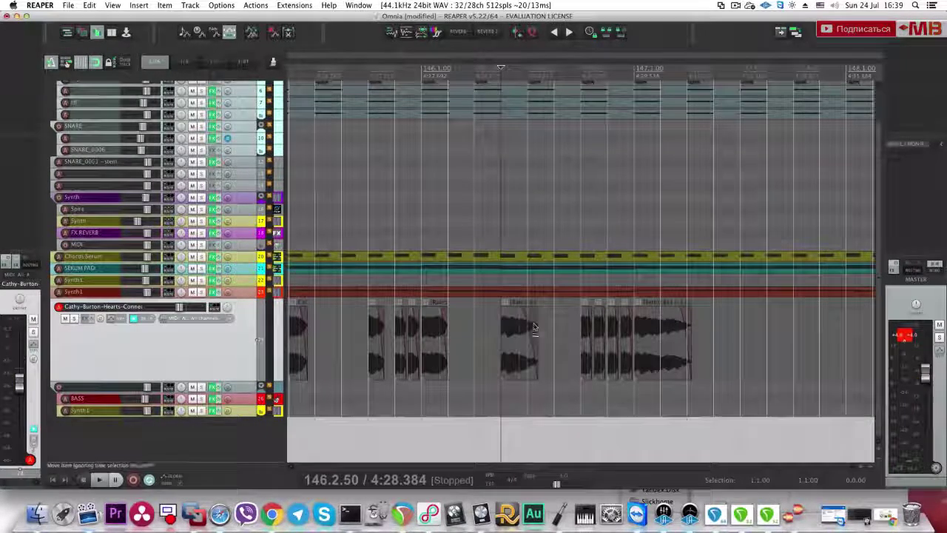
Step: Play the soloed reference track from 146.2.50, then unsolo it and replay the vocal snippets for comparison
key(space)
scroll(395, 254, down, 3)
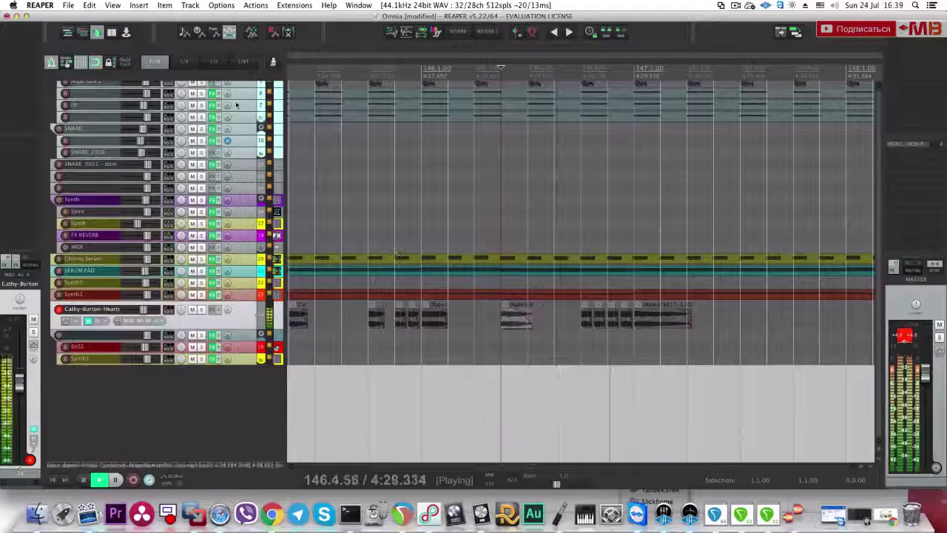
key(space)
scroll(231, 111, up, 3)
click(201, 87)
key(space)
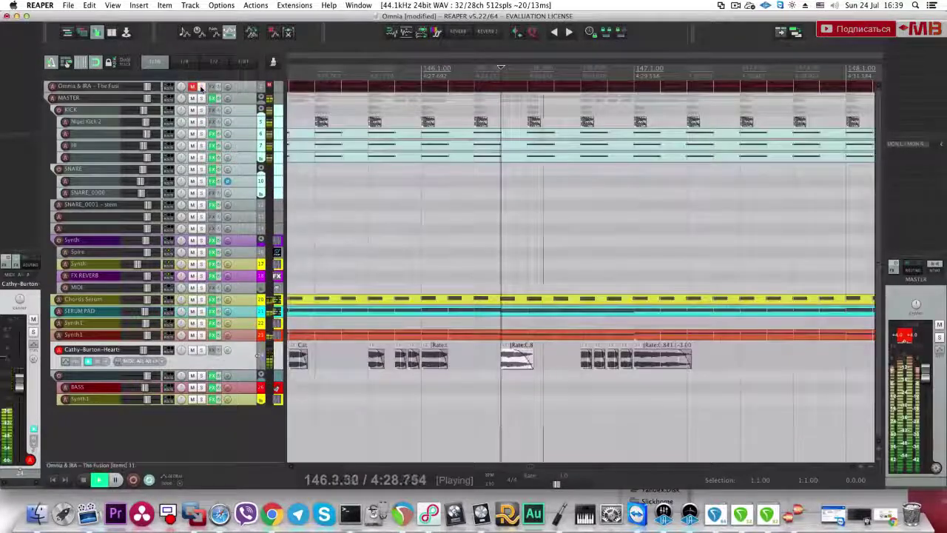
scroll(531, 357, up, 3)
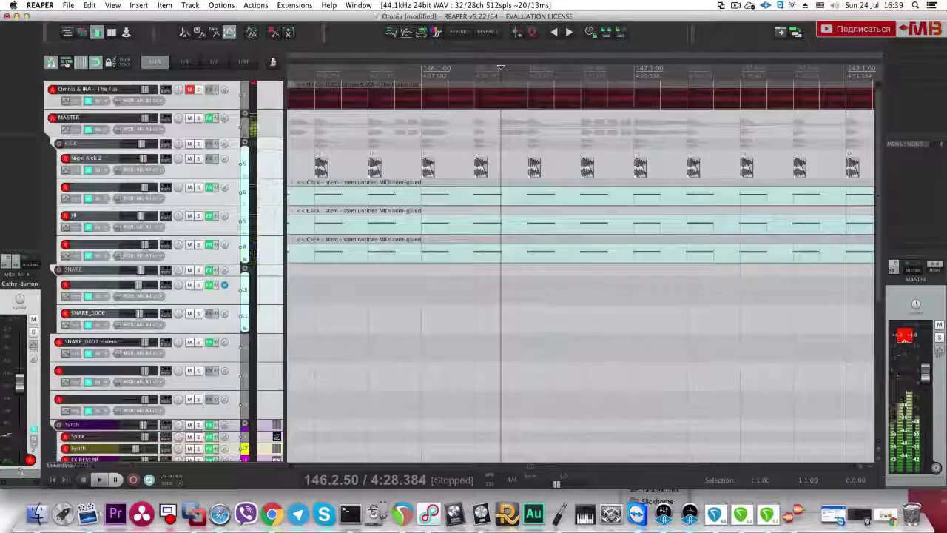
Step: Trim the end of the 146.2.50 vocal snippet slightly further and replay the vocals from 145.1.00
scroll(222, 359, down, 5)
click(519, 384)
scroll(519, 386, down, 3)
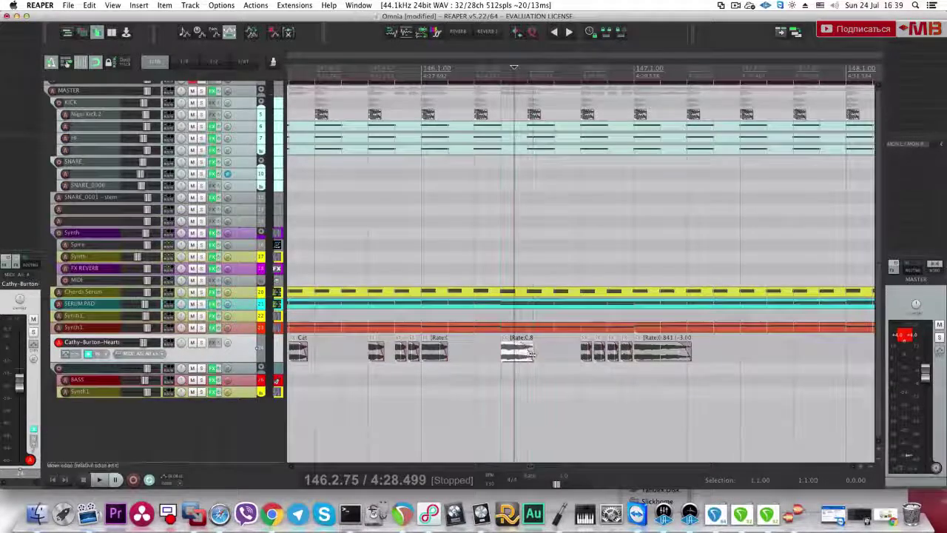
drag(532, 349, 525, 349)
click(393, 379)
scroll(393, 370, down, 10)
key(space)
key(space)
click(563, 357)
scroll(576, 356, down, 2)
key(space)
key(space)
Step: Solo the reference track, play it from 145.1.00 to compare, and unsolo it
click(327, 340)
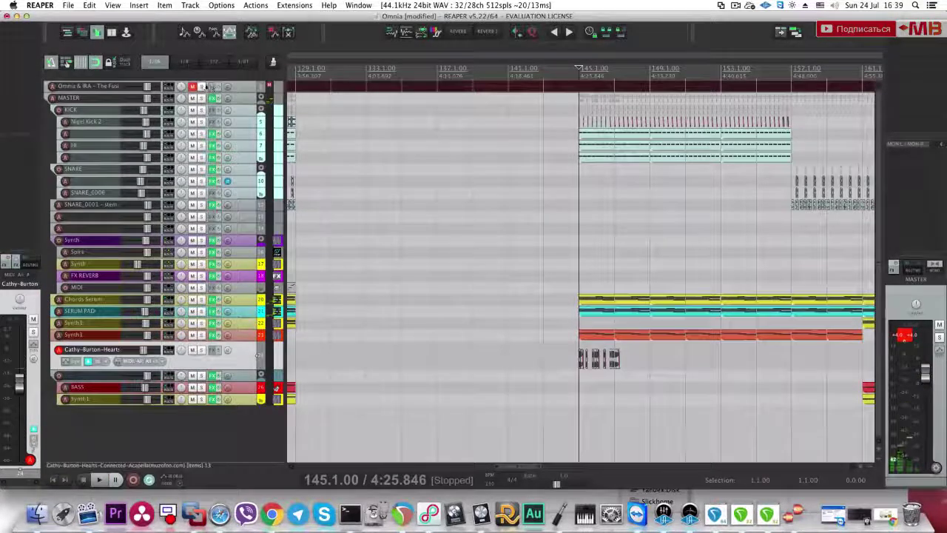
click(202, 86)
key(space)
key(space)
click(203, 86)
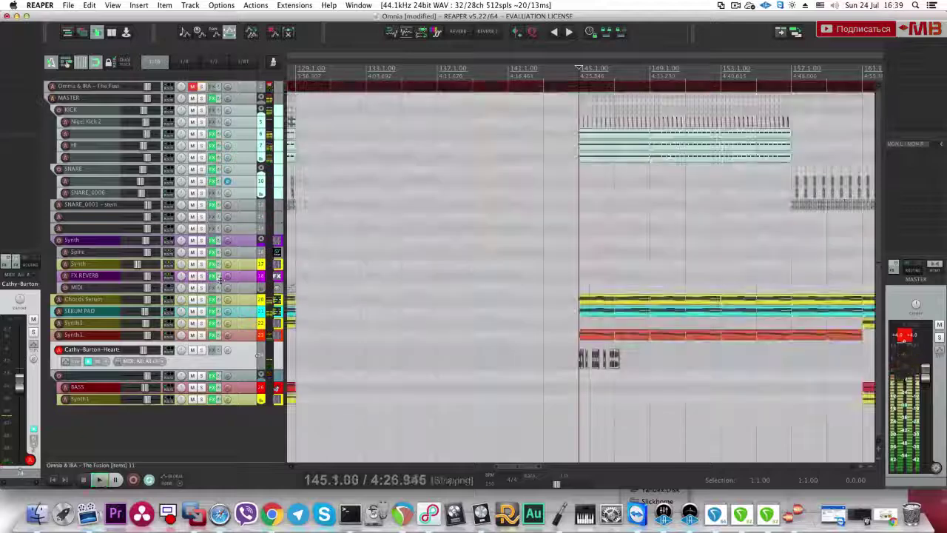
Step: Solo the acapella track and add the H-Delay Stereo (Waves) plug-in to it
click(202, 350)
click(213, 349)
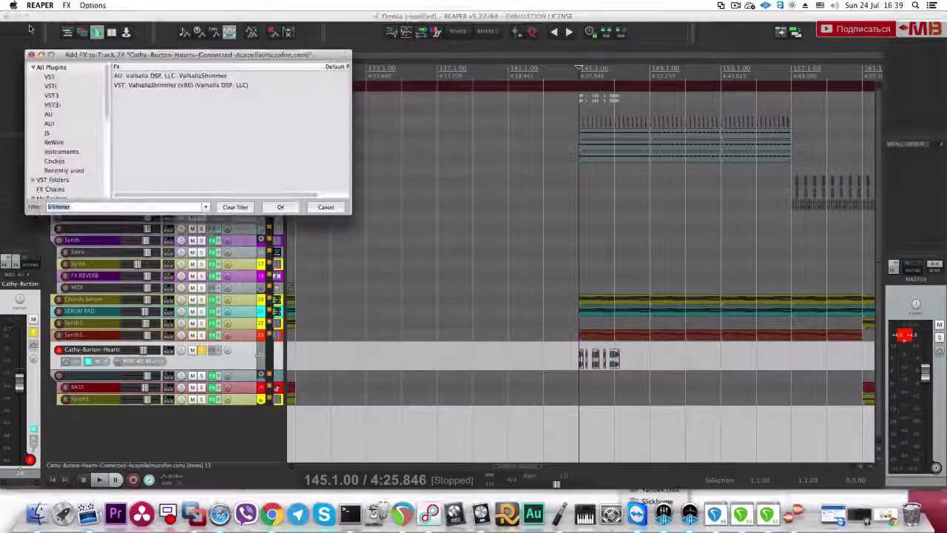
text(h)
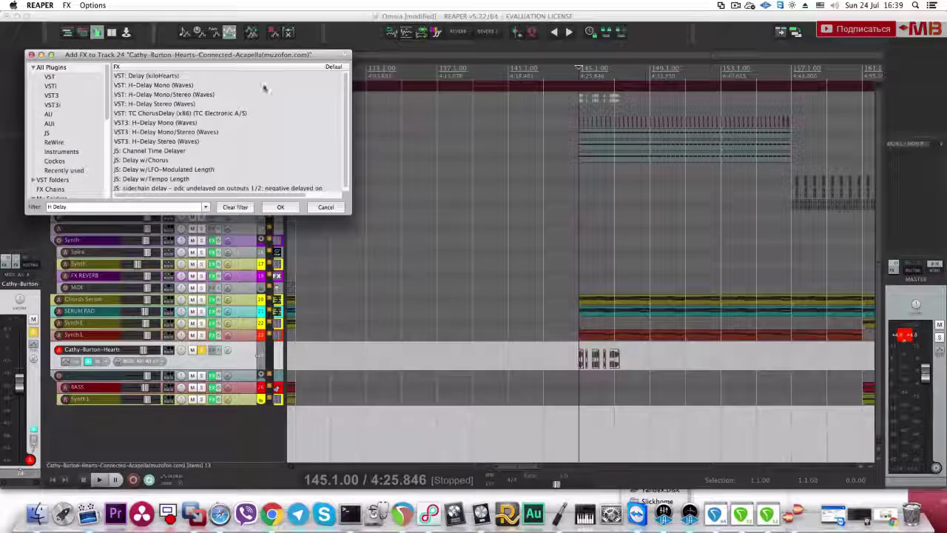
double_click(207, 104)
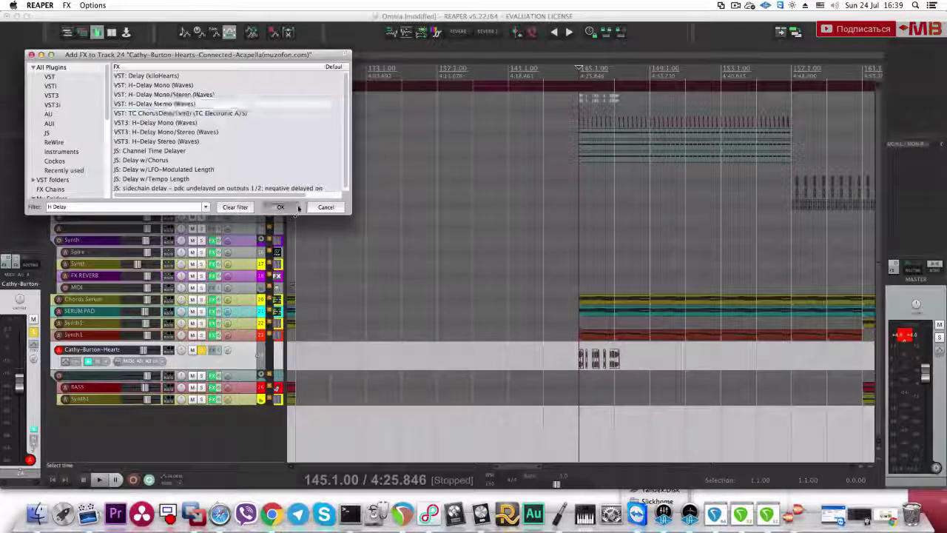
click(282, 207)
Step: Switch H-Delay to ping pong mode, set its feedback to 9, and audition the vocals from 145.1.00
key(space)
key(space)
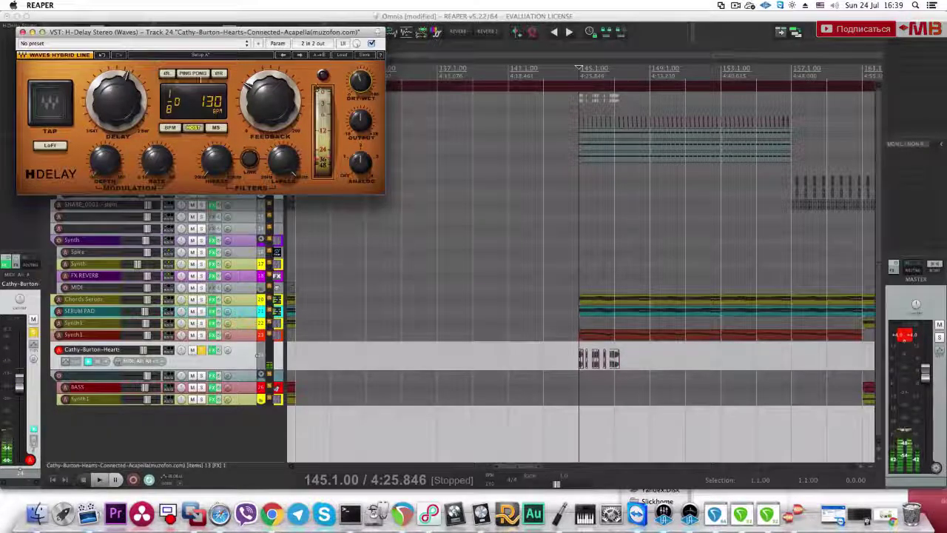
click(193, 74)
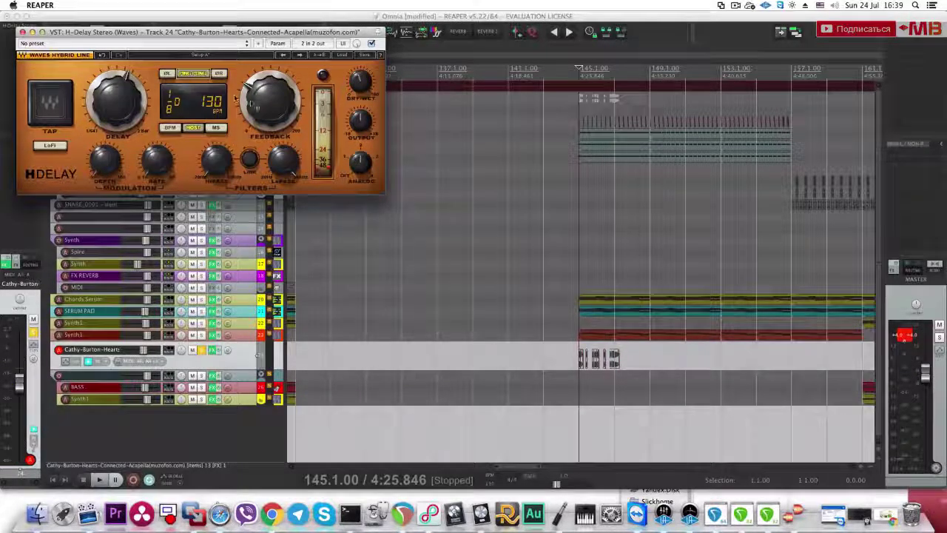
key(space)
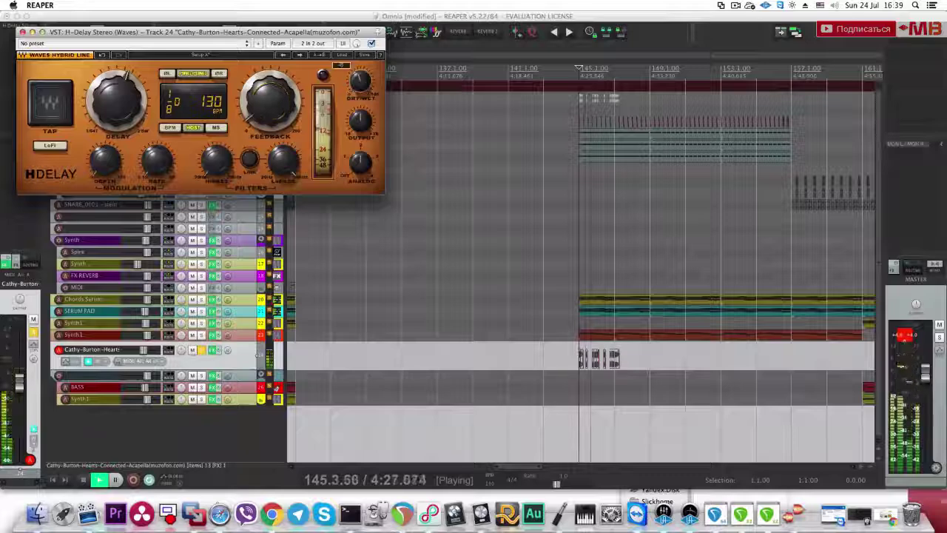
key(space)
click(344, 43)
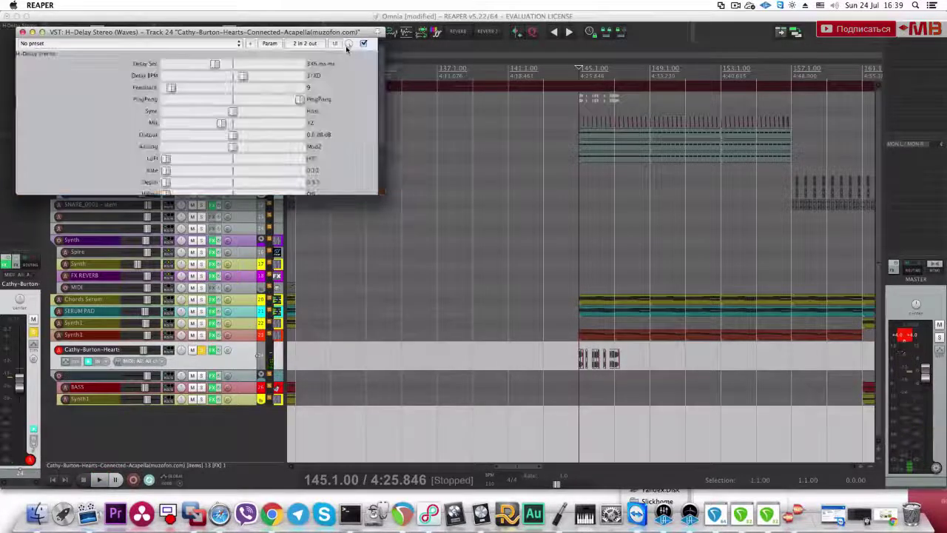
click(341, 44)
click(309, 44)
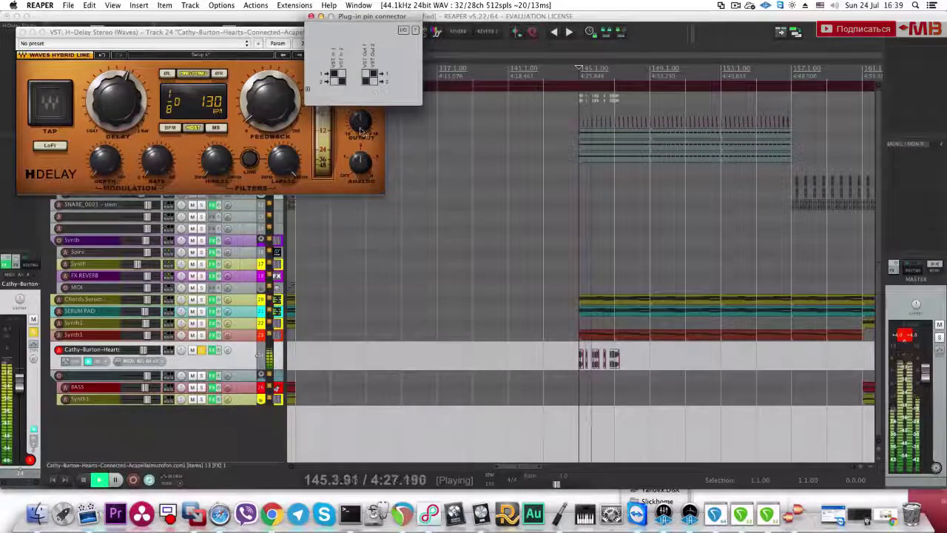
click(312, 16)
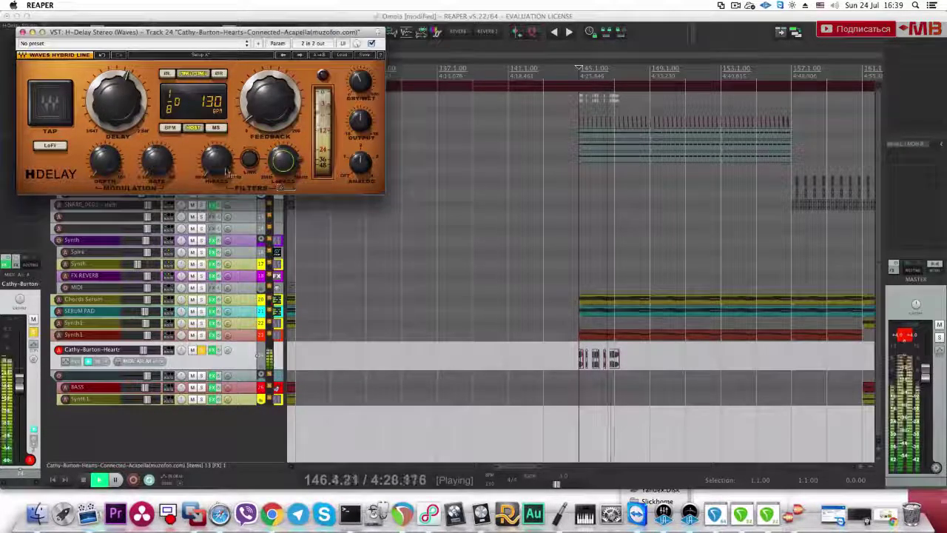
Step: Replay the delayed vocals from 145.1.00 and close the H-Delay window
key(space)
key(space)
key(space)
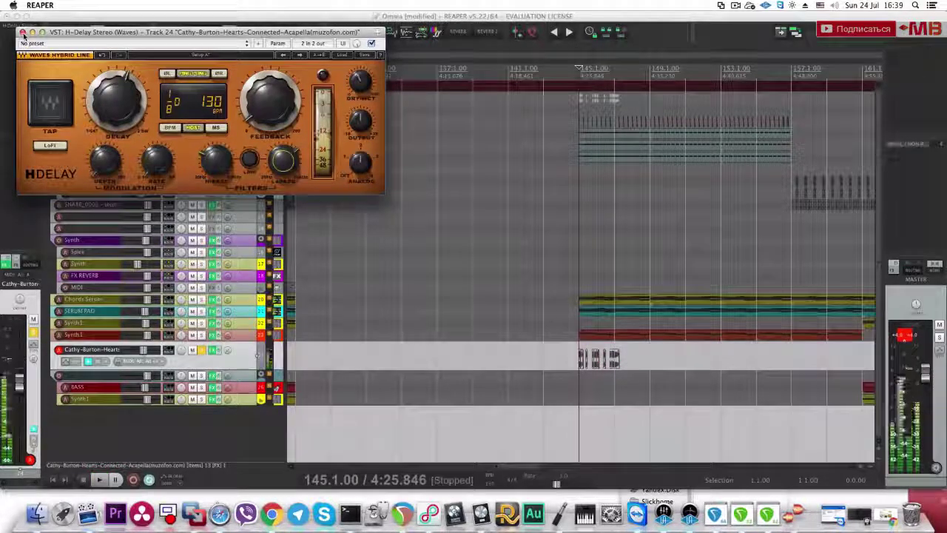
click(22, 33)
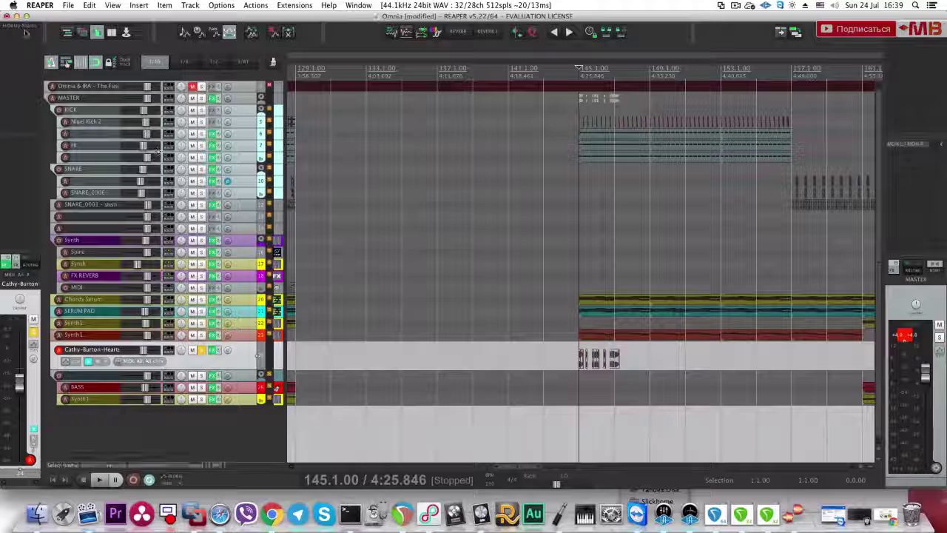
Step: Add the ReaPitch (Cockos) plug-in to the acapella track and move its window clear of the effects list
click(25, 33)
text(Reasitch)
click(173, 70)
double_click(172, 76)
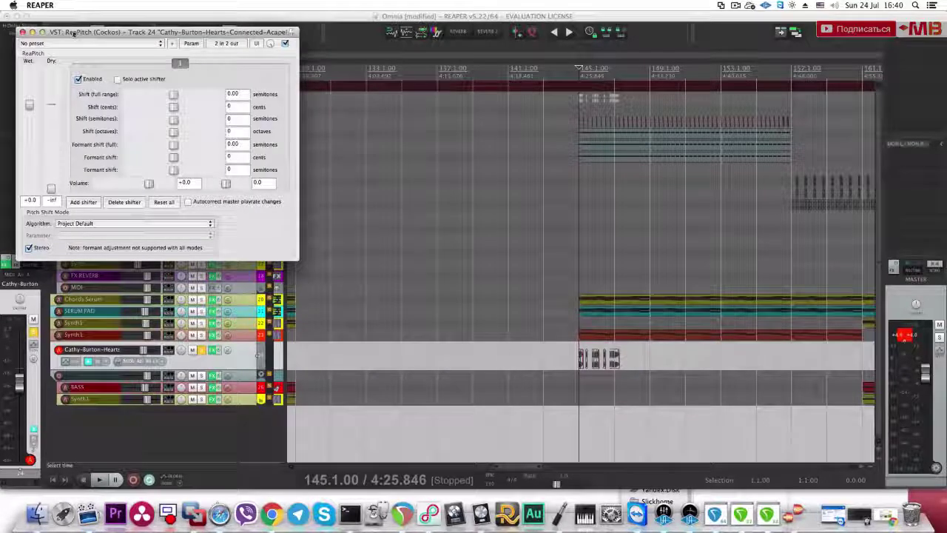
drag(61, 31, 74, 77)
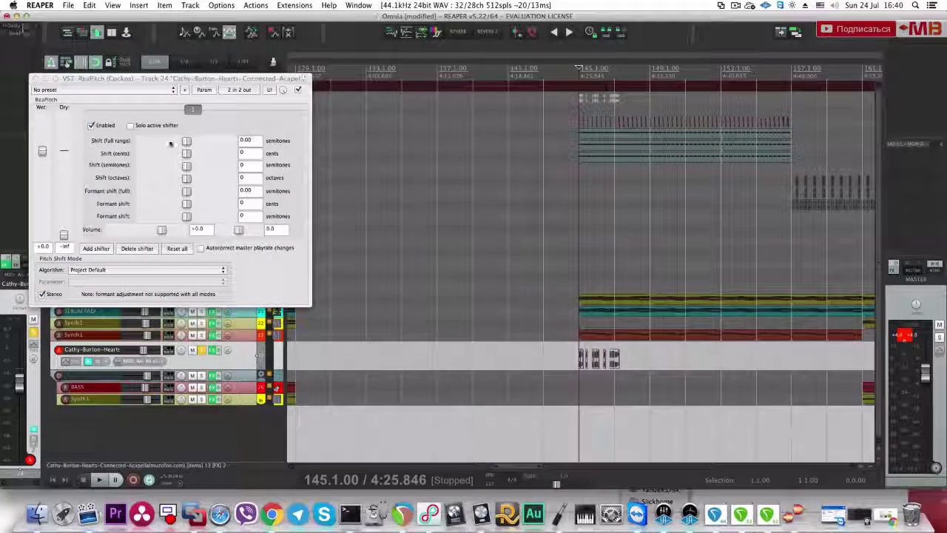
Step: Set ReaPitch's algorithm to élastique 3.1.4 Soloist and raise the full formant shift to 12.53 semitones while auditioning the vocals
key(space)
drag(193, 191, 194, 193)
click(176, 270)
click(156, 332)
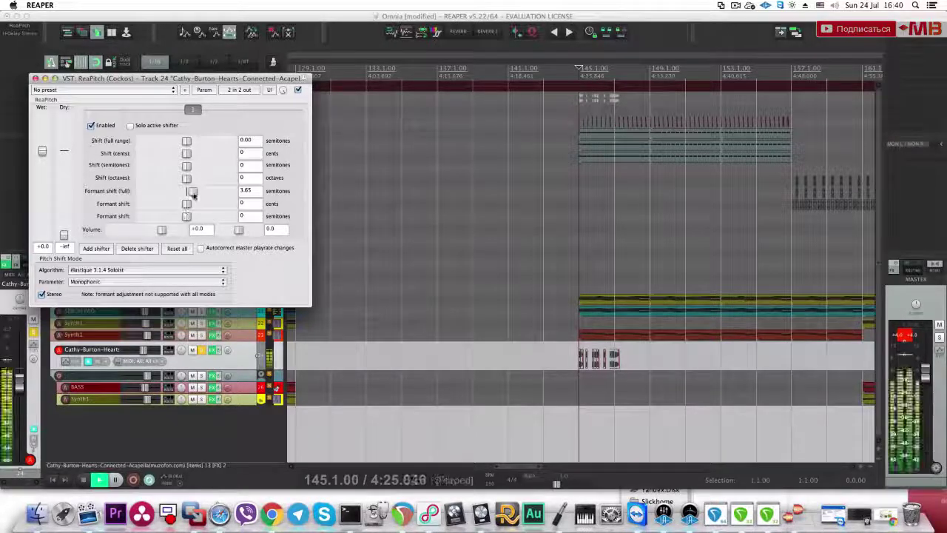
drag(200, 193, 203, 194)
key(space)
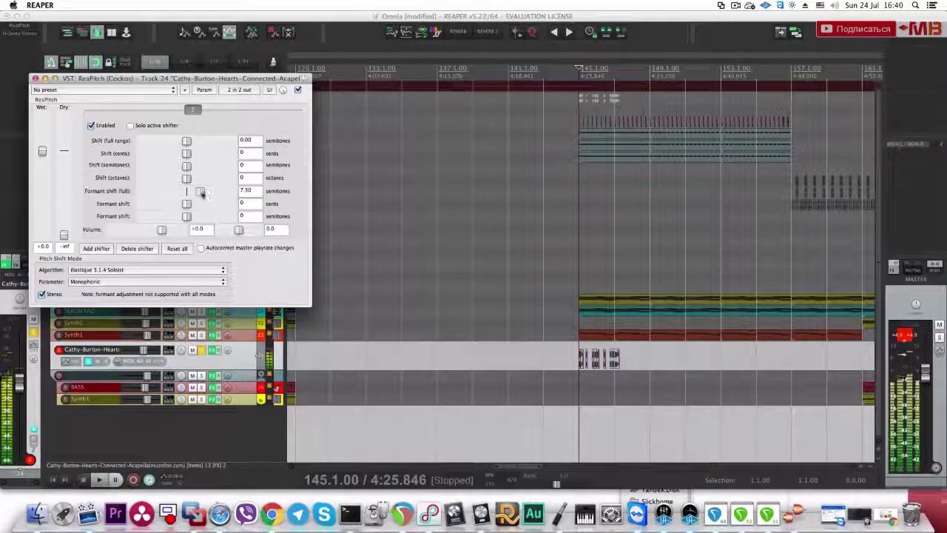
click(235, 360)
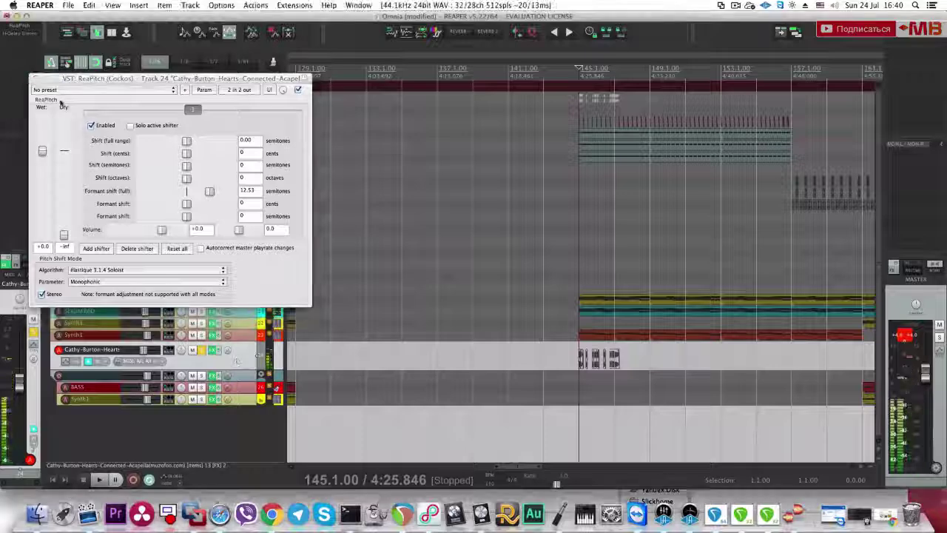
Step: Change ReaPitch's algorithm to élastique 3.1.4 Pro, lower the full formant shift to 2.50 semitones, and close its window
click(24, 27)
click(23, 27)
click(198, 270)
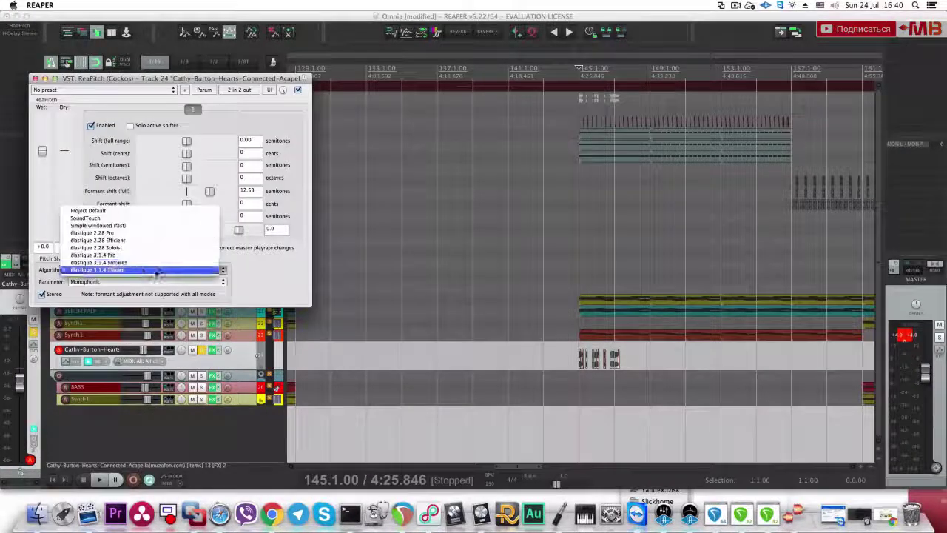
click(146, 255)
key(space)
drag(204, 190, 193, 191)
key(space)
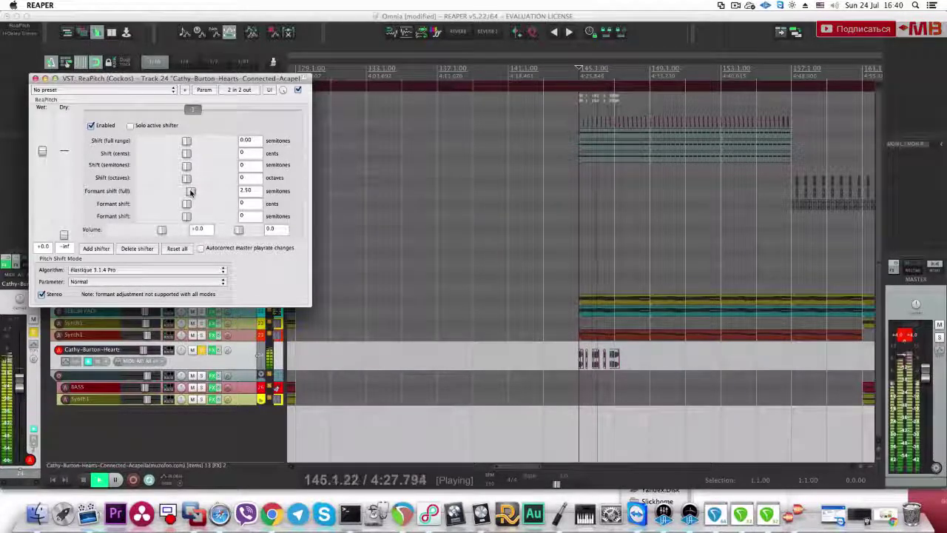
click(36, 79)
key(space)
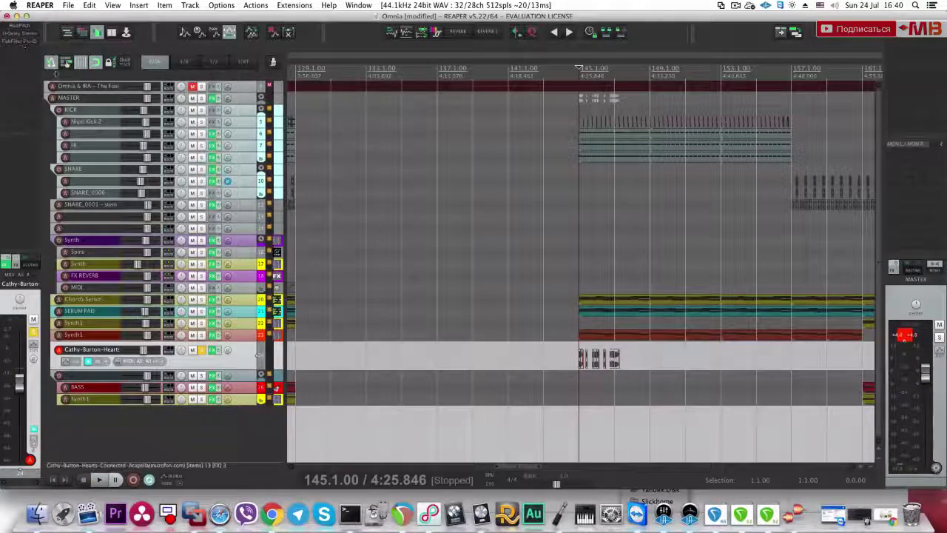
Step: Open FabFilter Pro-Q on the acapella track, move its EQ band up in frequency, and audition the vocals
click(24, 42)
drag(40, 147, 196, 164)
key(space)
click(22, 32)
key(space)
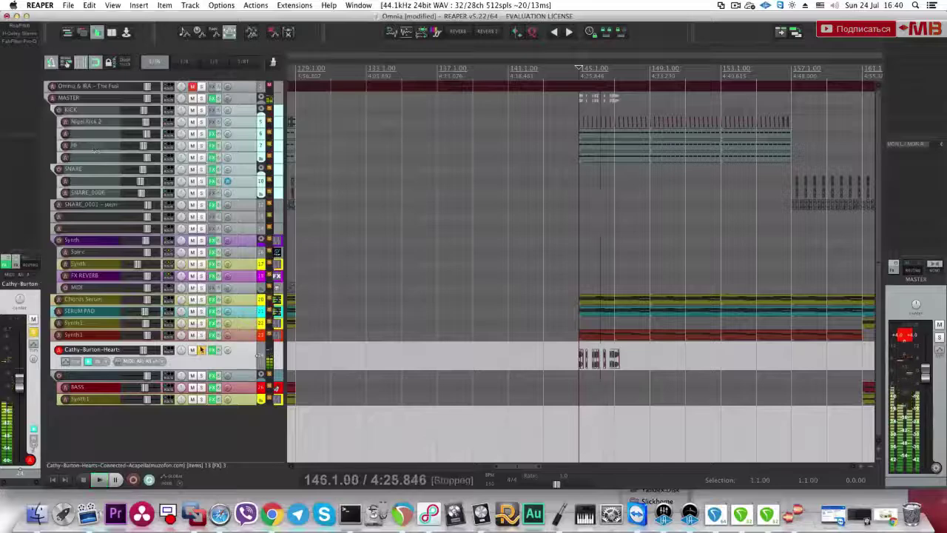
Step: Unsolo the acapella track and play the full mix from 145.1.00
click(200, 348)
key(space)
key(space)
Step: Solo the reference track and play it from 145.1.00, then unsolo it and replay the mix
click(202, 86)
key(space)
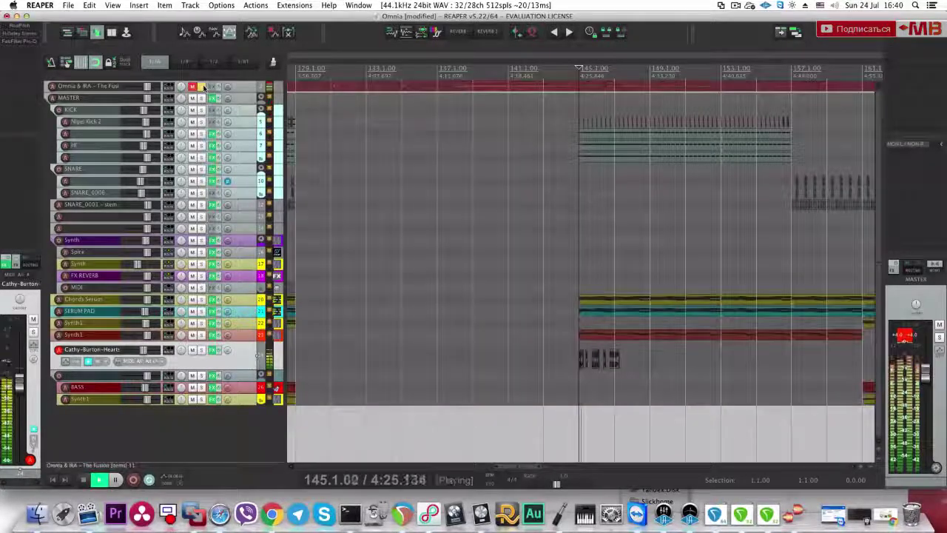
key(space)
key(space)
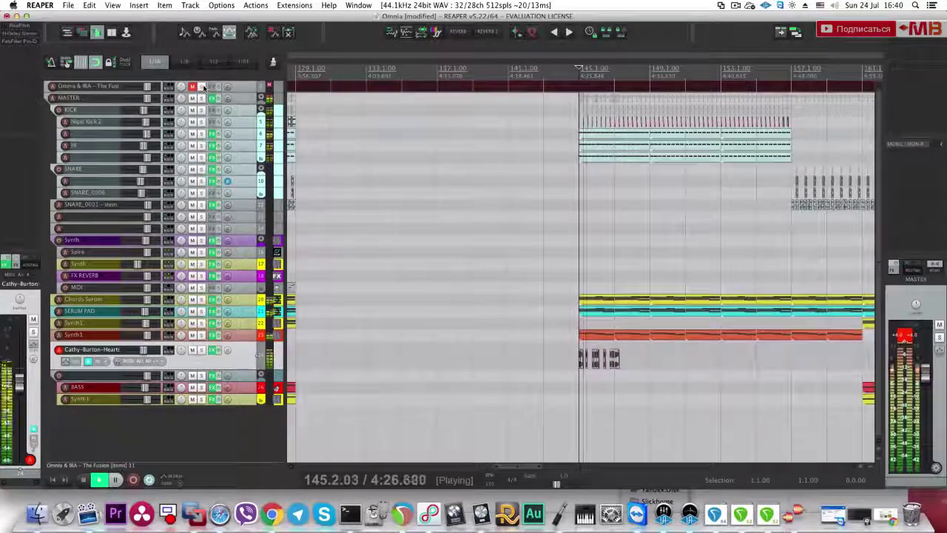
key(space)
Step: Remove ReaPitch from the acapella track's effects and replay the mix from 145.1.00
scroll(621, 381, up, 4)
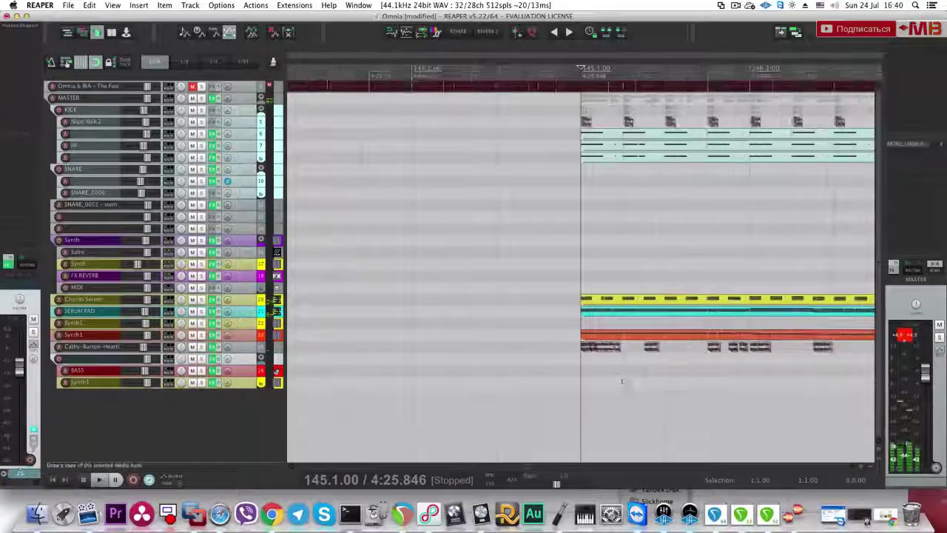
scroll(623, 384, up, 4)
scroll(244, 189, down, 4)
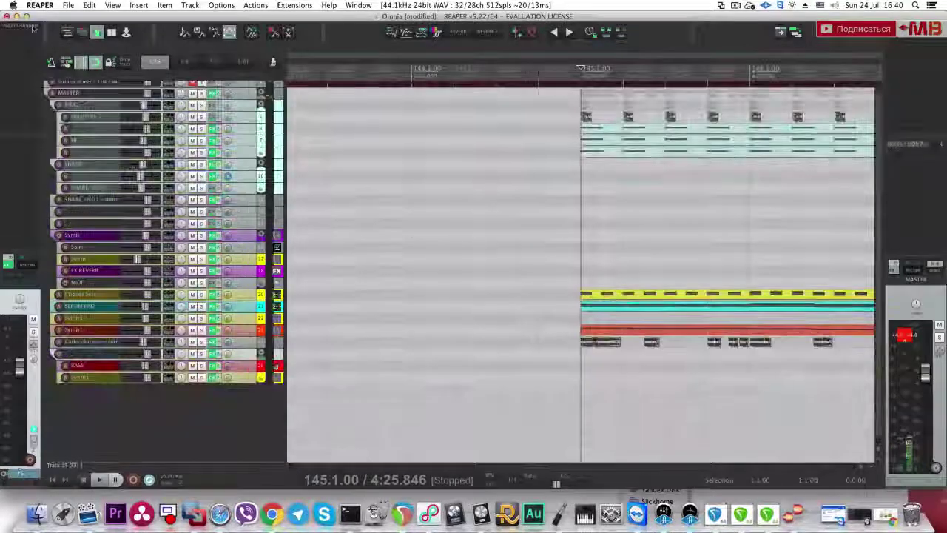
click(247, 345)
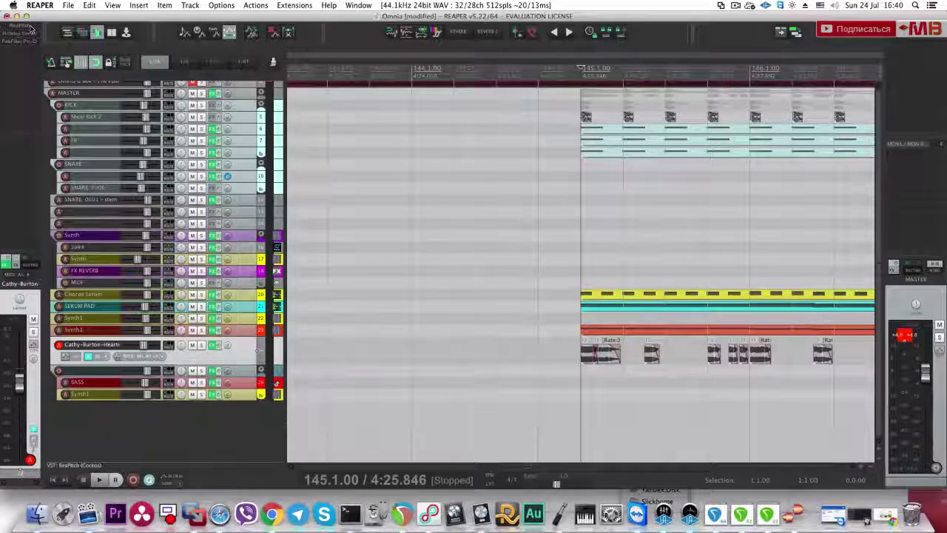
key(space)
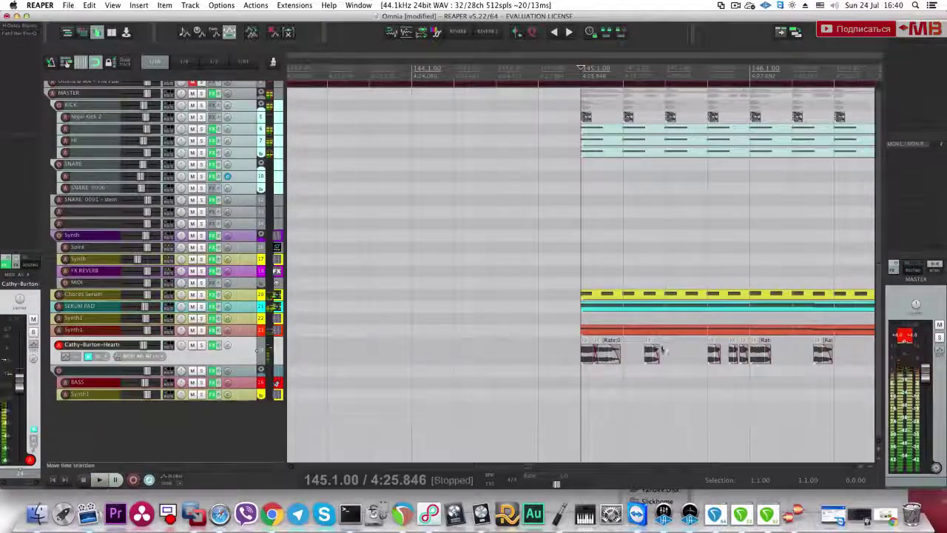
Step: Audition the vocal snippets in the mix from 145.3.00 and again from 145.2.00
click(665, 362)
key(space)
key(space)
click(624, 360)
key(space)
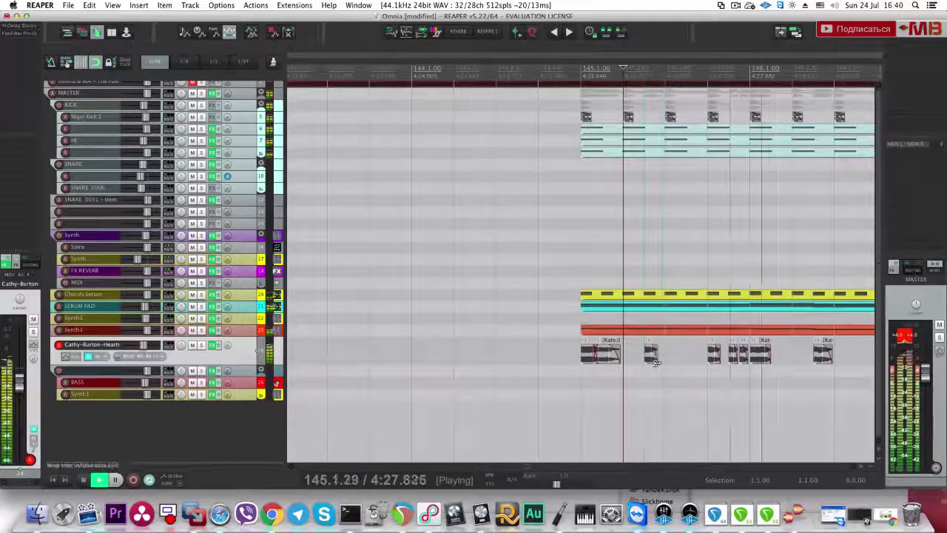
Step: Replay the full mix from 145.1.00 to check how the chopped vocal snippets sit
key(space)
click(597, 362)
key(space)
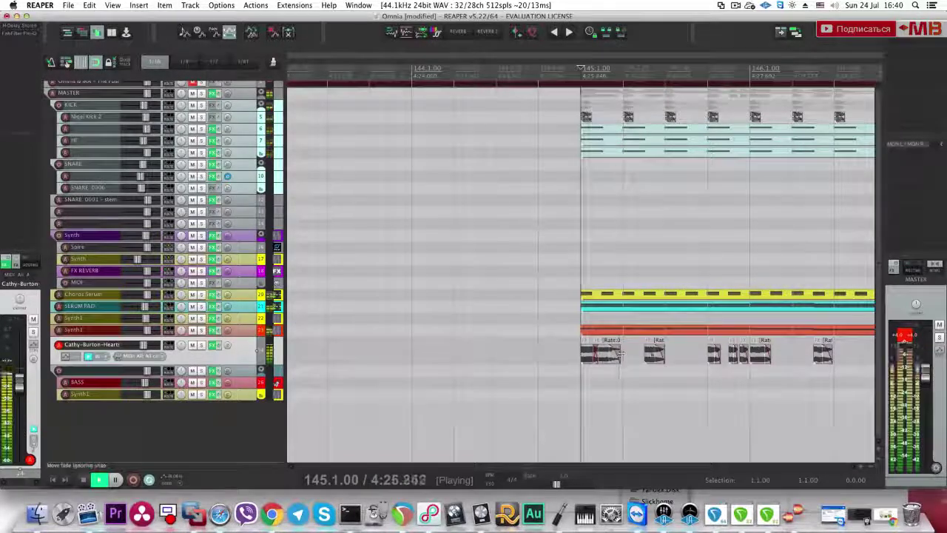
key(space)
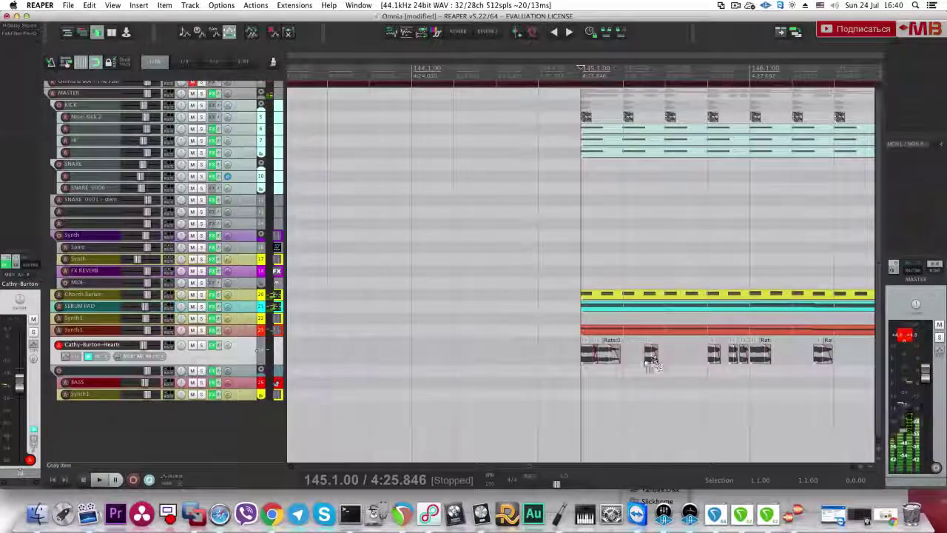
key(space)
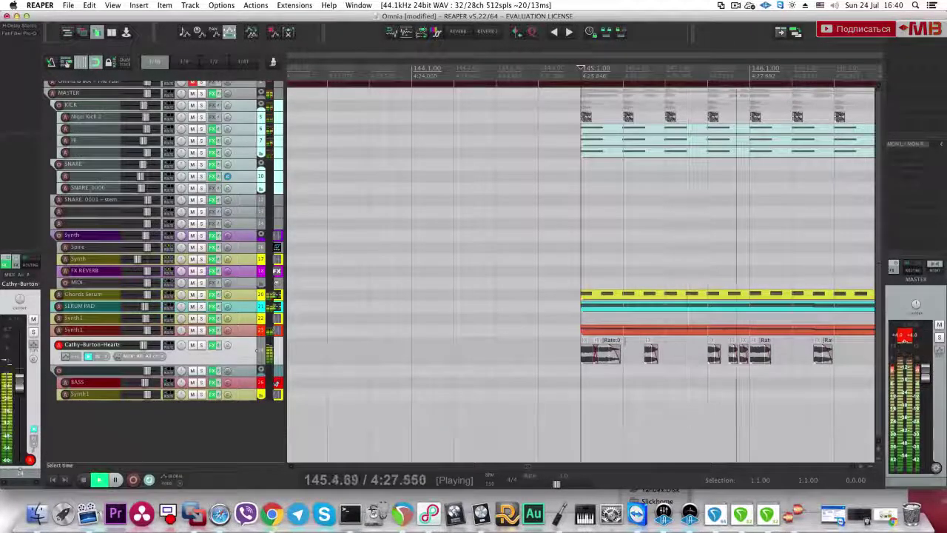
key(space)
Step: Add the VST ValhallaShimmer (x86) reverb to the acapella track's effects
click(13, 40)
text(hShimmer)
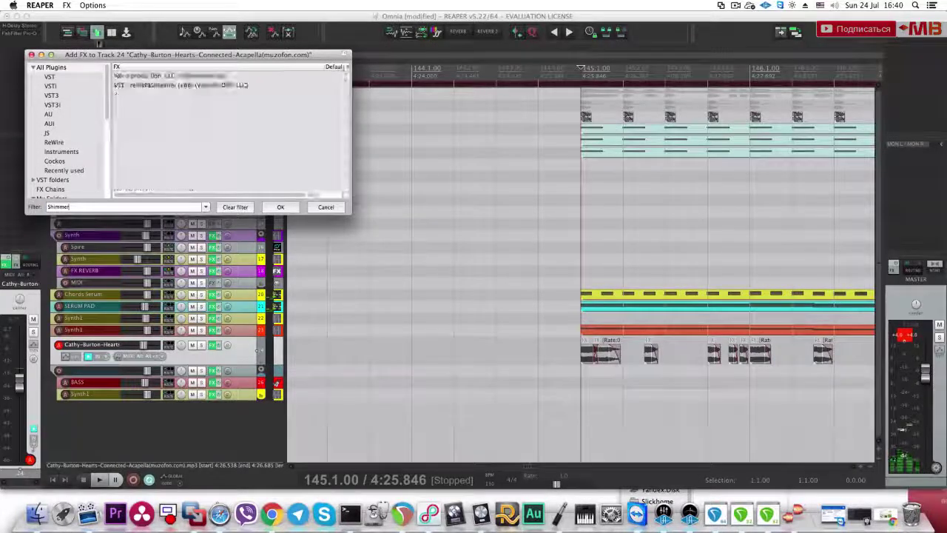
click(189, 85)
click(280, 207)
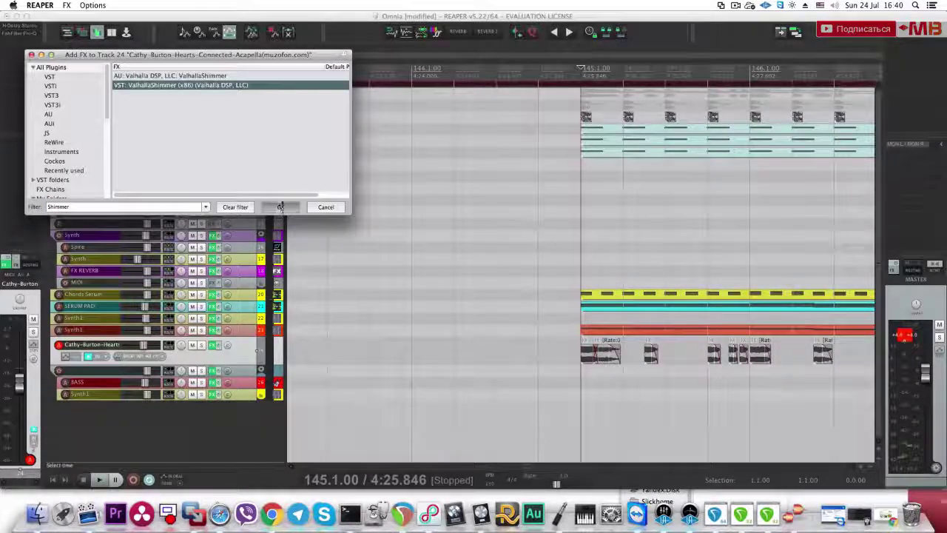
Step: Adjust the ValhallaShimmer reverb while the mix plays from 145.1.00, then close its window
click(583, 377)
key(space)
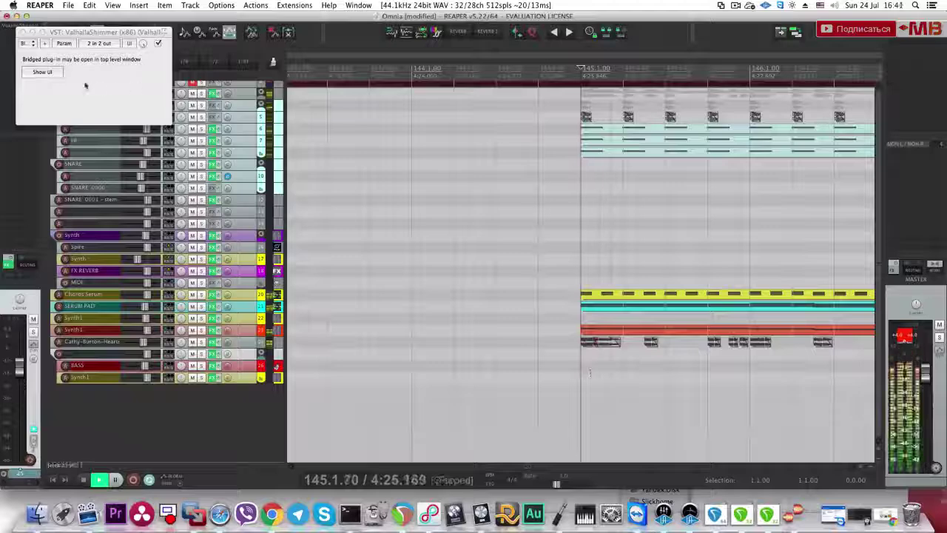
click(98, 120)
drag(323, 259, 323, 281)
click(309, 187)
scroll(408, 219, down, 5)
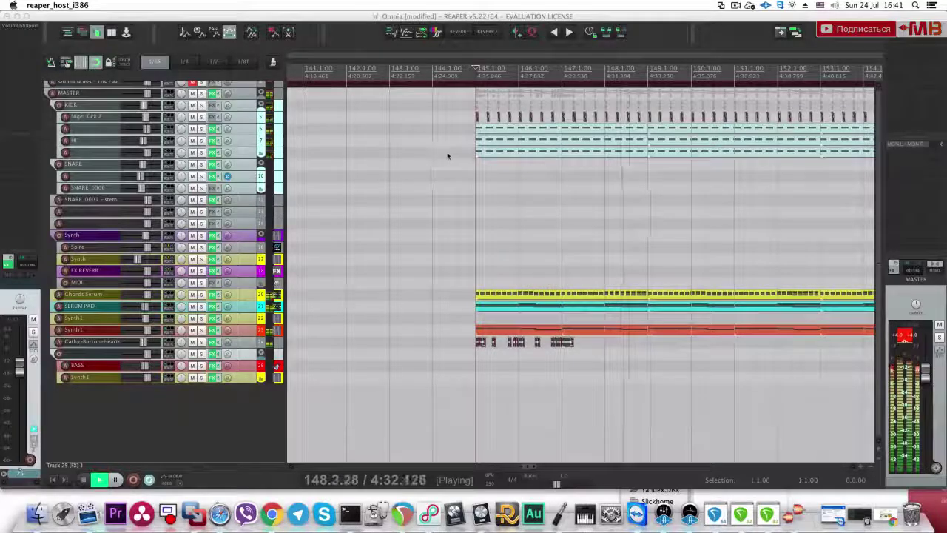
Step: Compare the reference track with the mix by playing both from 145.1.00, toggling the reference track's solo
click(475, 189)
key(space)
key(space)
click(201, 87)
key(space)
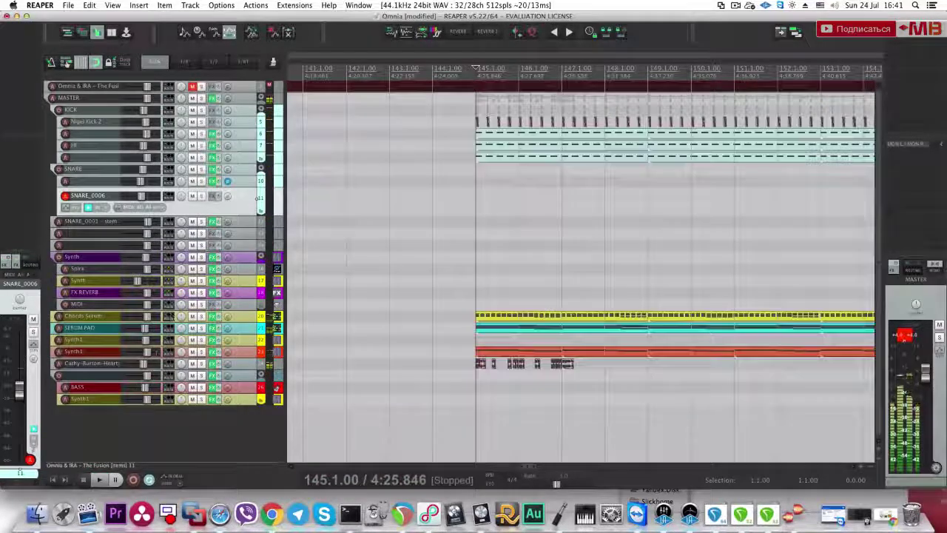
key(space)
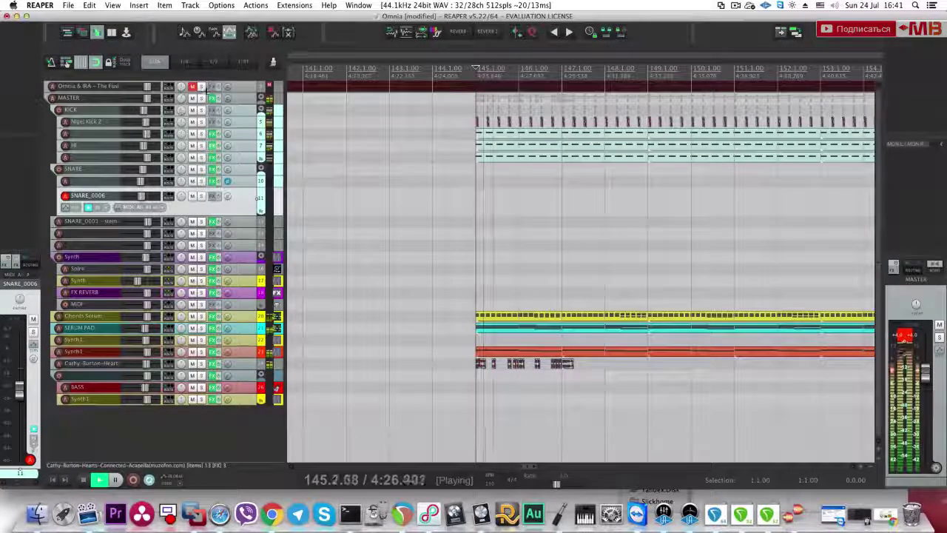
click(203, 87)
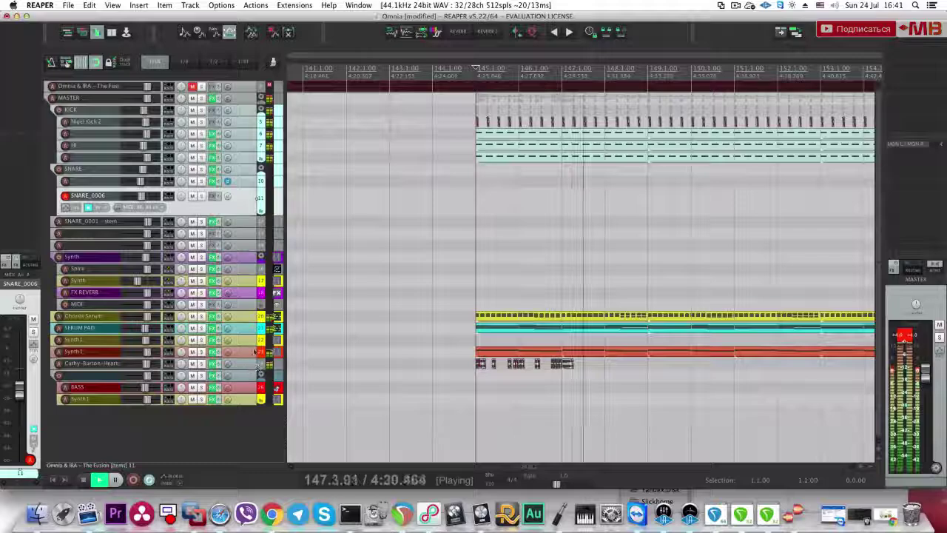
Step: Move the low-cut point of the acapella track's FabFilter Pro-Q 2 to about 470 Hz and close the plug-in
click(255, 364)
click(34, 35)
drag(194, 163, 212, 147)
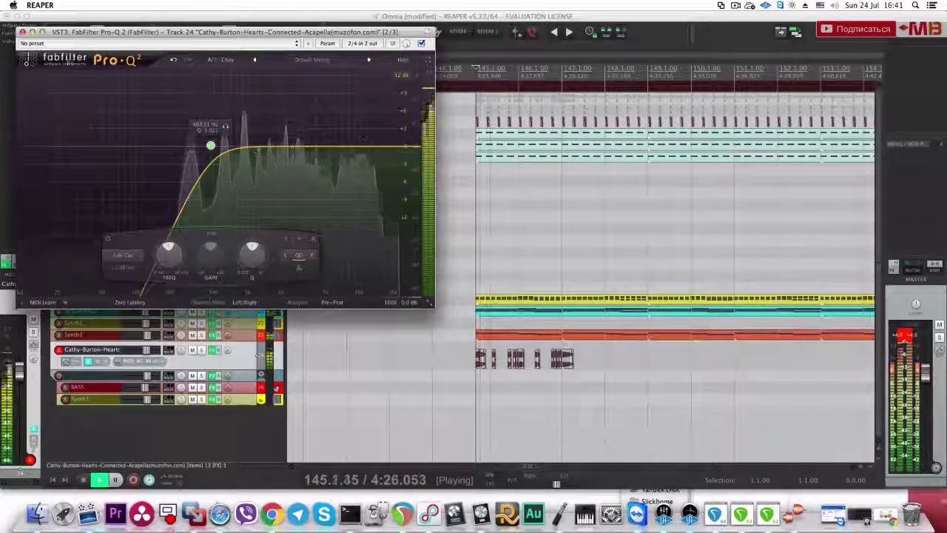
click(22, 31)
Step: Solo the reference track briefly during playback, then unsolo it and continue listening to the mix
click(202, 86)
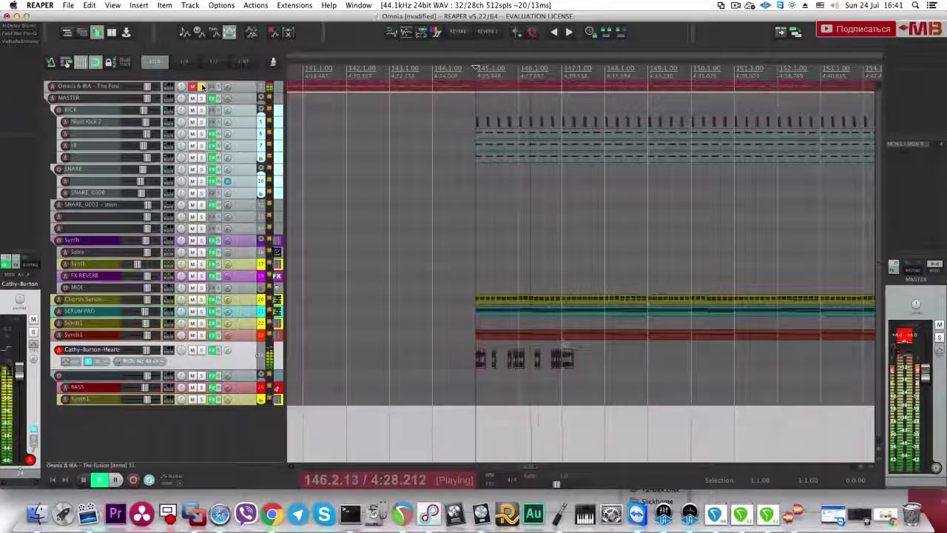
click(201, 86)
scroll(484, 266, down, 2)
scroll(485, 266, down, 3)
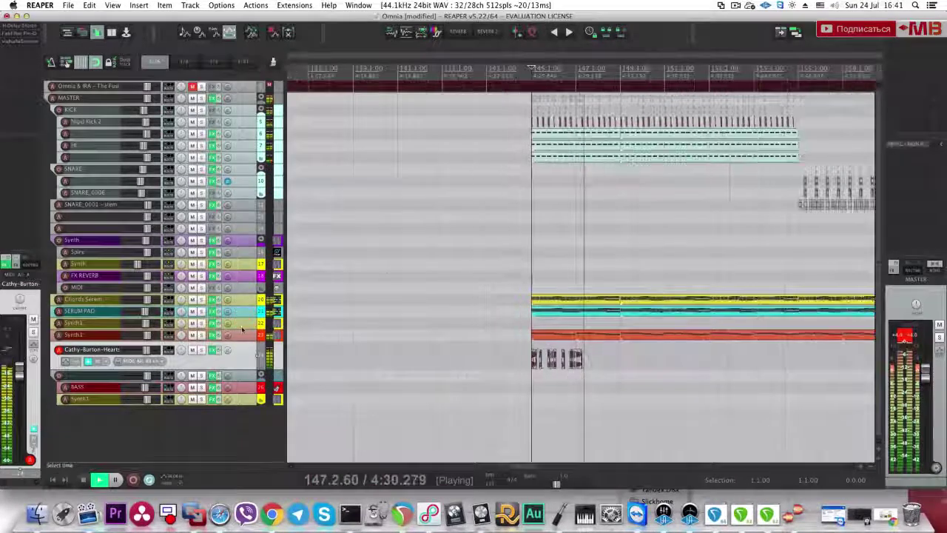
Step: Listen to the SERUM PAD track in solo during playback, then unsolo it
click(478, 317)
scroll(412, 246, down, 3)
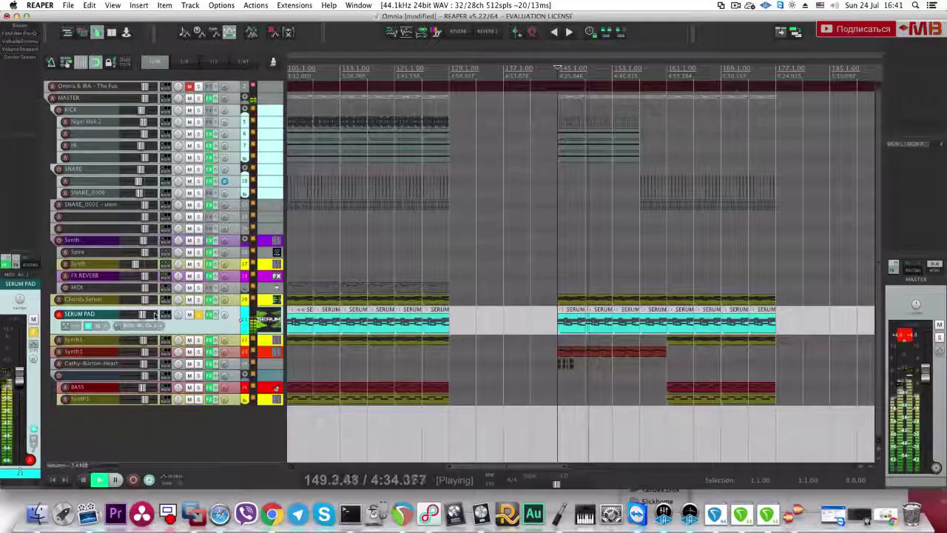
click(198, 315)
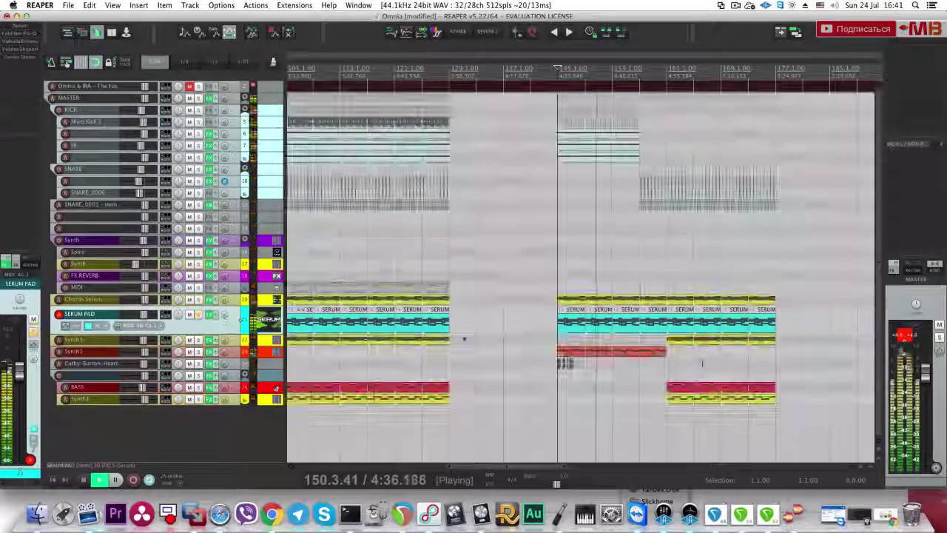
Step: Copy the yellow Synth1 track's items from bars 161–177 into bars 145–161 and play the result
click(724, 344)
key(space)
drag(687, 344, 581, 344)
key(space)
Step: Automate the soloed yellow Synth1 track's filter frequency to ramp down from bar 141 to 145, then unsolo the track
click(198, 325)
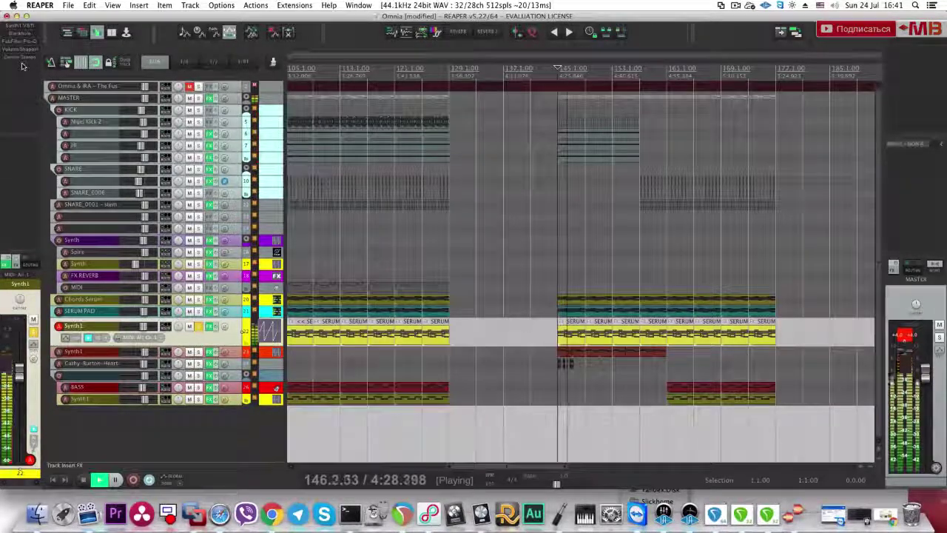
double_click(29, 27)
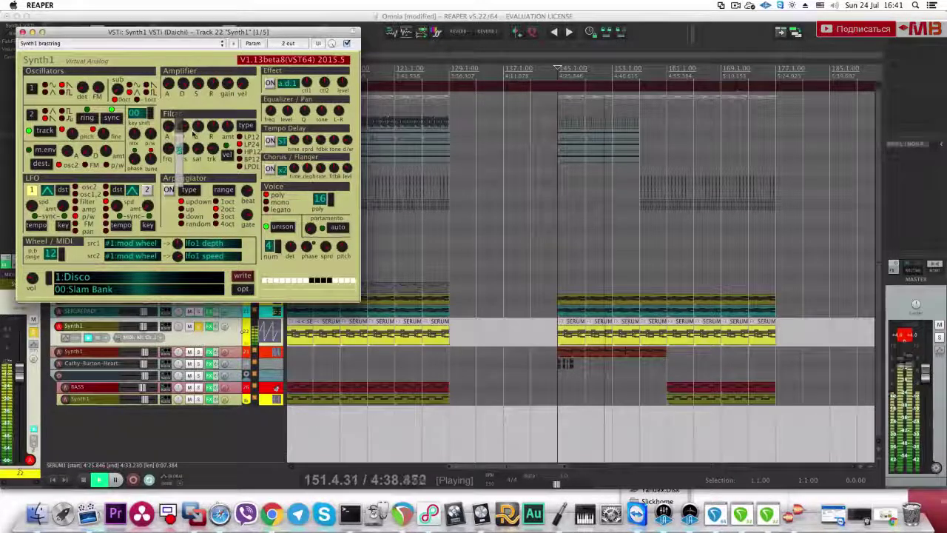
click(23, 32)
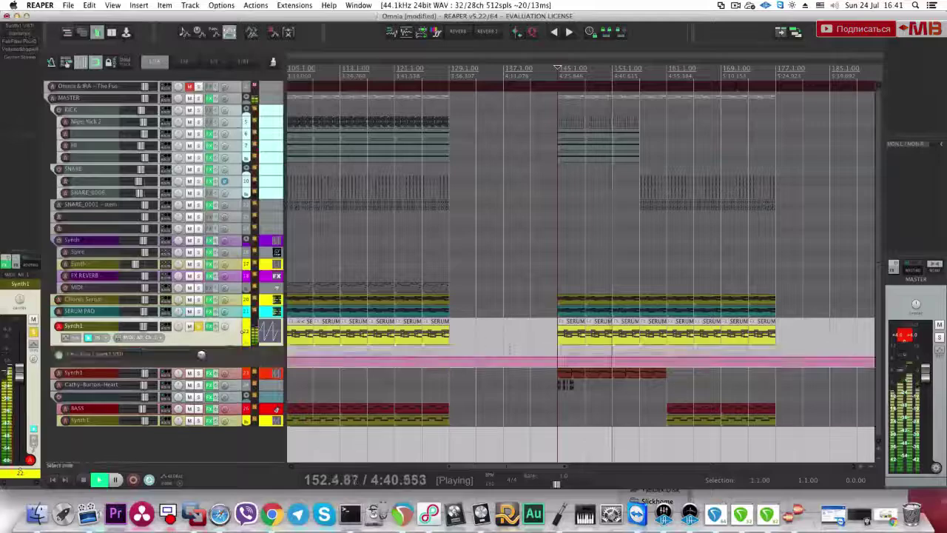
mouse_move(558, 349)
mouse_down()
mouse_move(560, 359)
mouse_move(572, 357)
mouse_up()
click(201, 329)
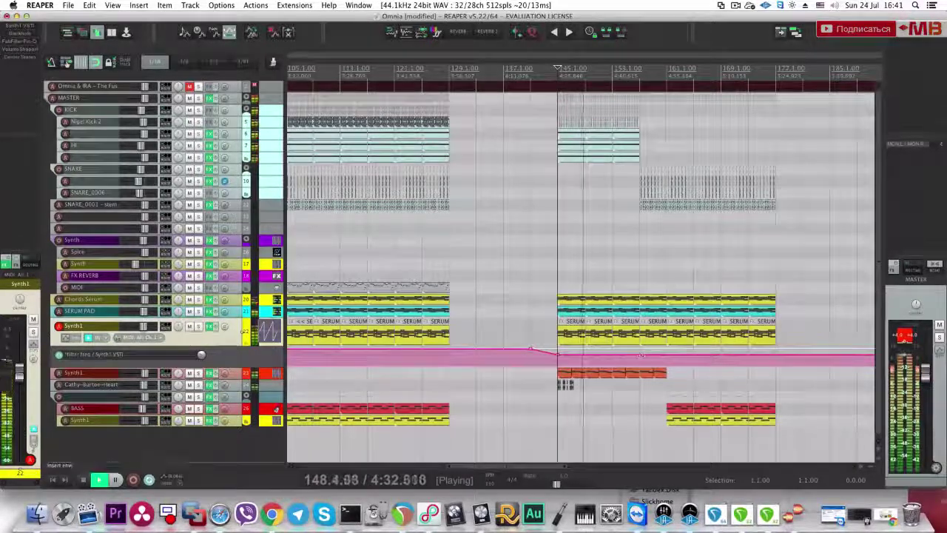
Step: Switch to the soloed reference track and back to the mix to compare the filtered synth section
click(198, 86)
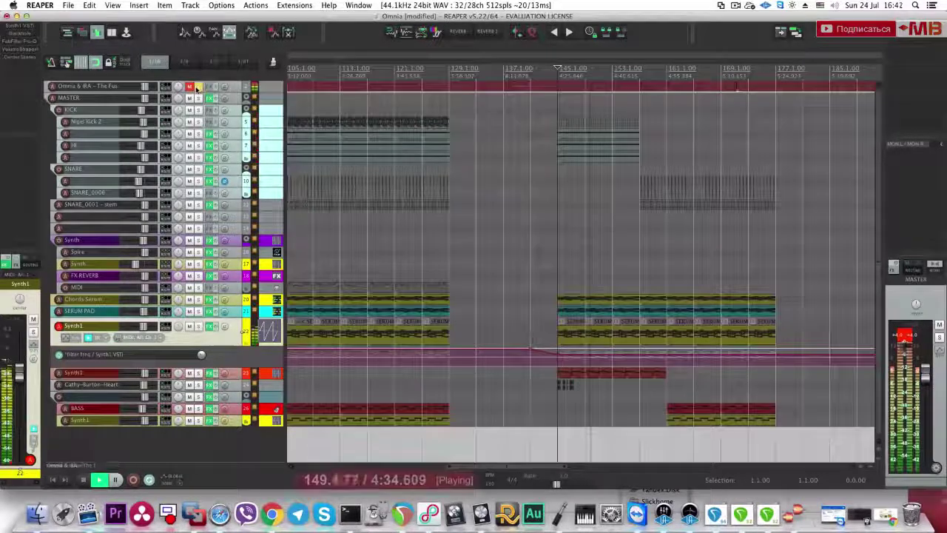
click(197, 88)
scroll(679, 355, up, 3)
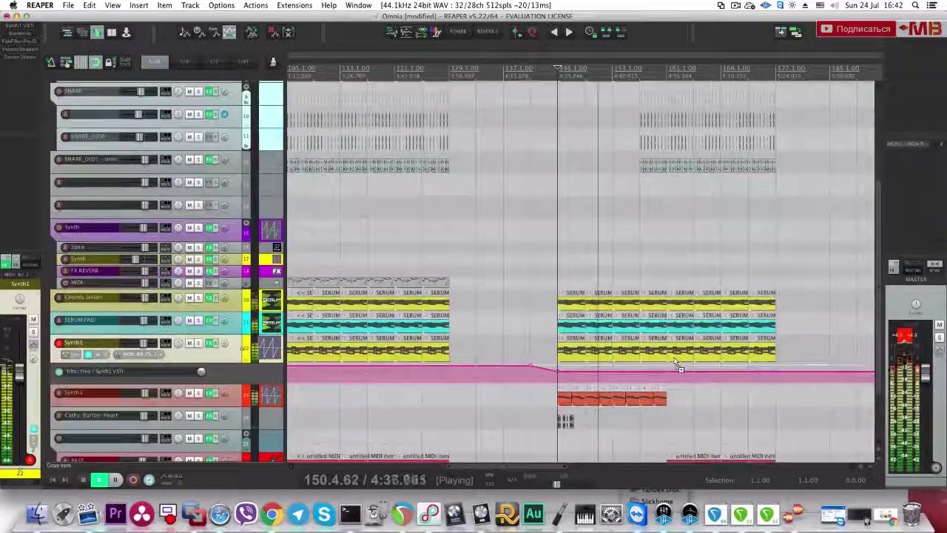
scroll(176, 87, down, 3)
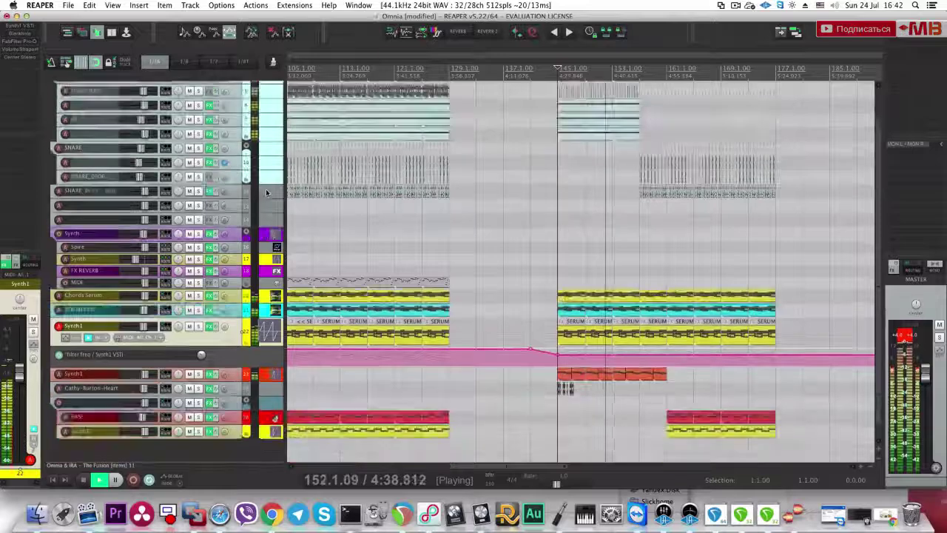
Step: Solo the reference track and delete the snare items in bars 157–177 and the bass items in bars 161–177
click(198, 87)
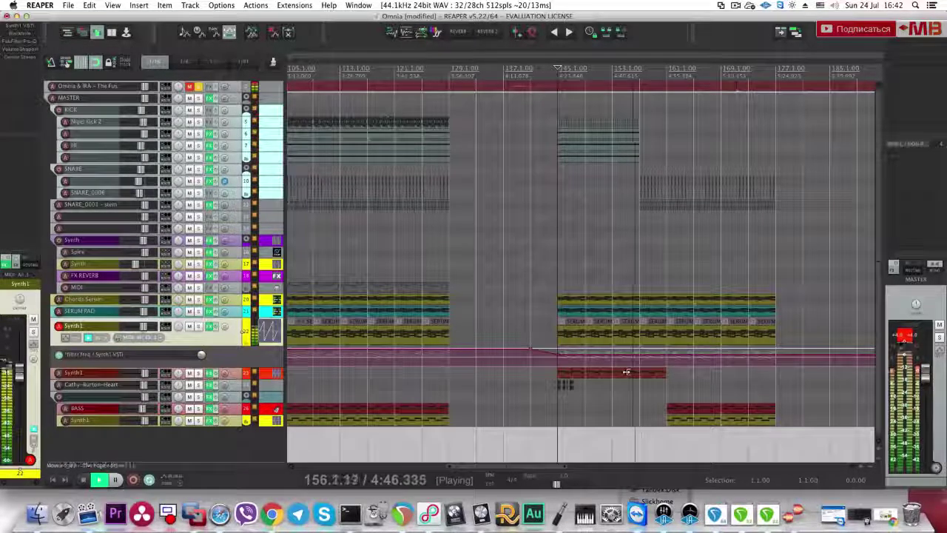
click(663, 378)
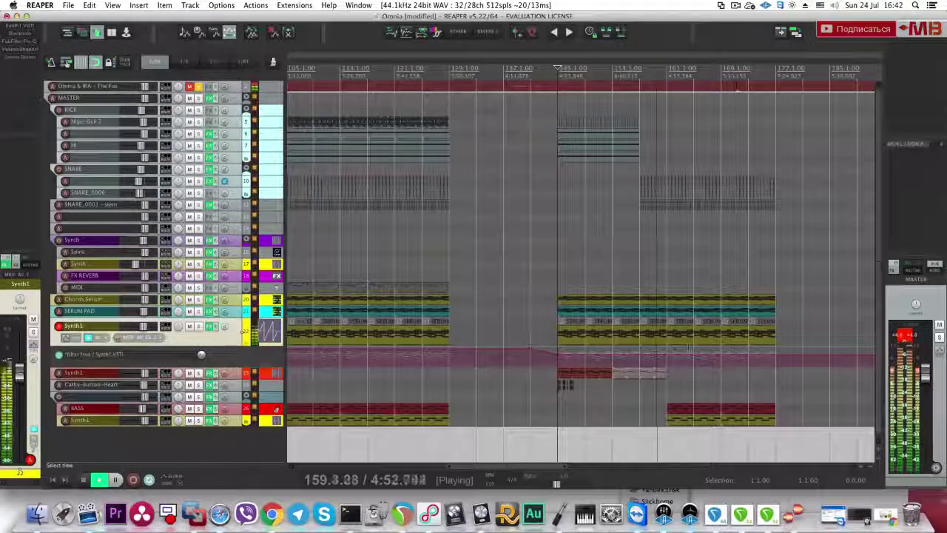
click(643, 178)
key(Delete)
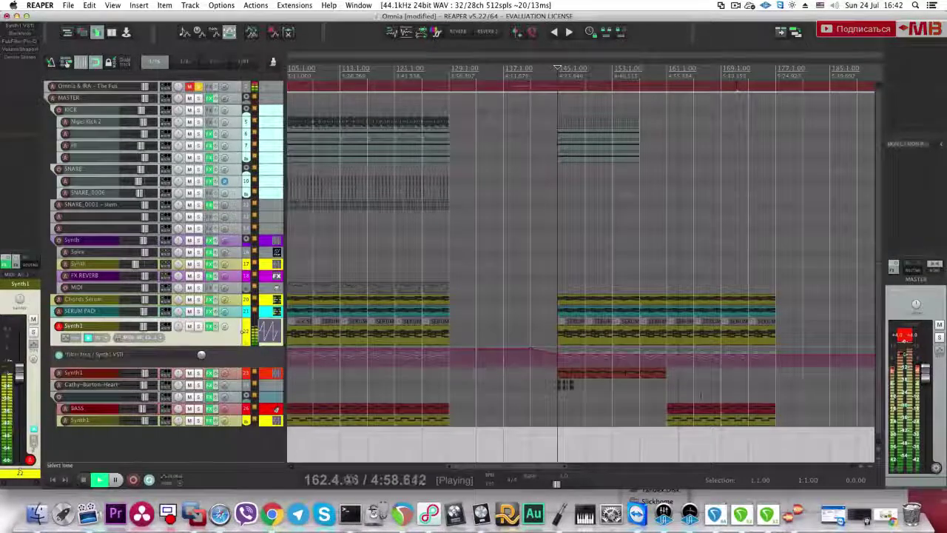
click(755, 422)
key(Delete)
Step: Play the reference track from 157.1.00, place the edit cursor at 161.1.00, then unsolo the reference and save the project
key(space)
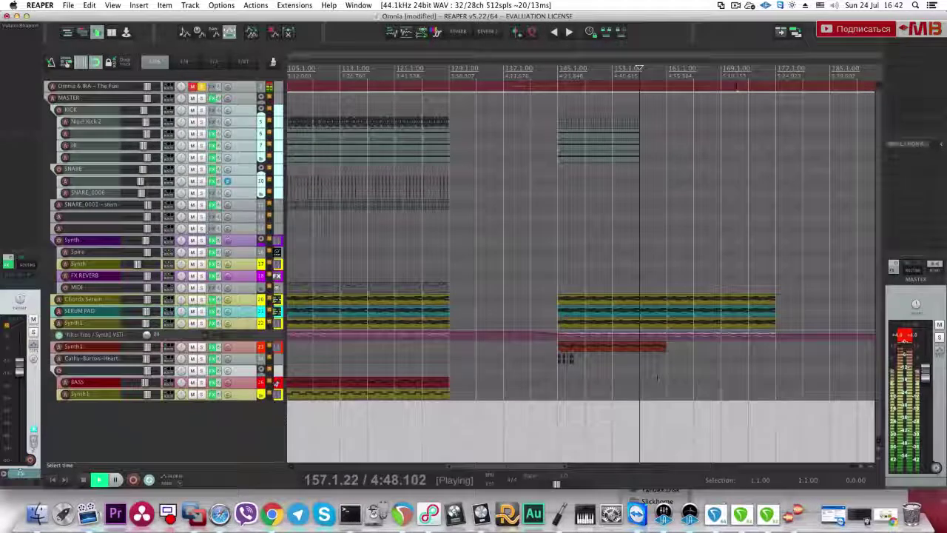
key(space)
click(665, 373)
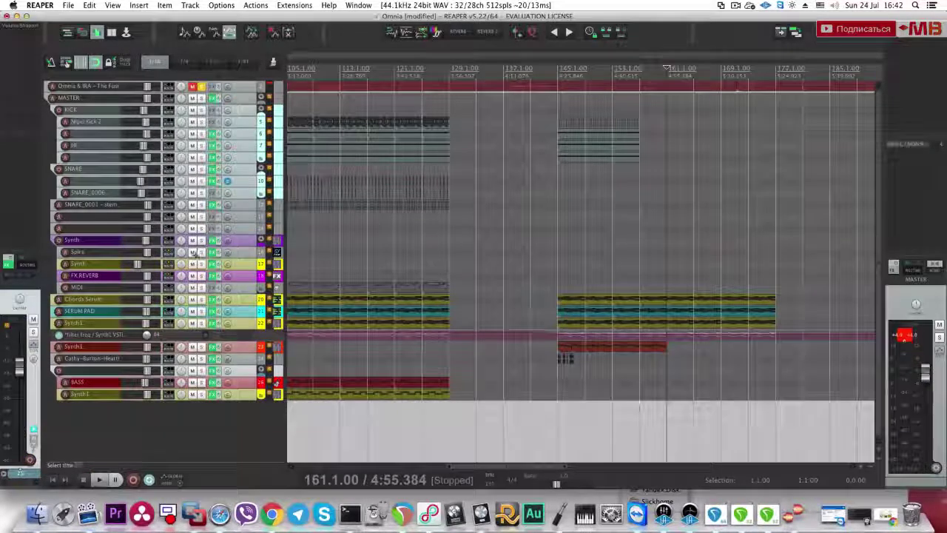
click(202, 87)
key(super+s)
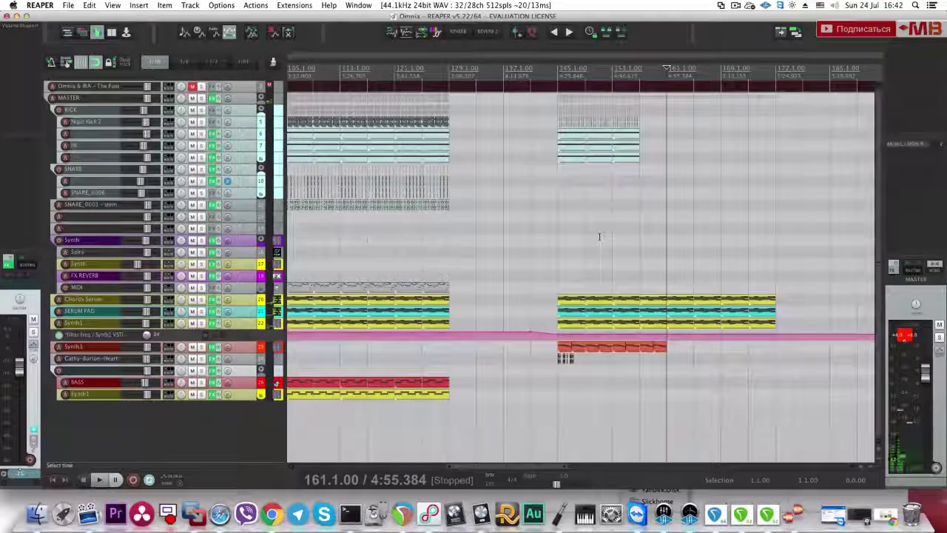
Step: Solo the reference track and audition its sections from 181.1.00, 185.1.00 and again from 177.1.00
click(728, 253)
click(749, 276)
scroll(749, 275, down, 1)
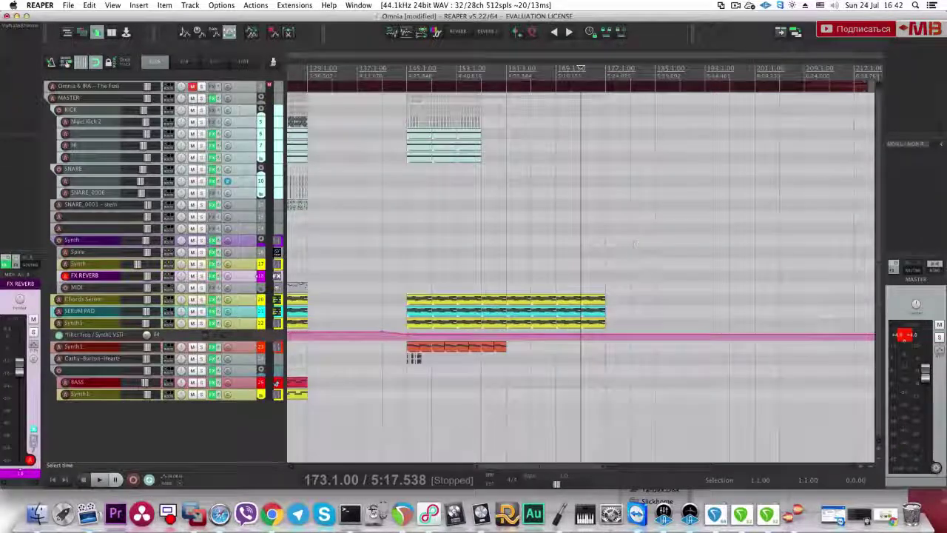
click(609, 242)
click(203, 88)
key(space)
click(628, 160)
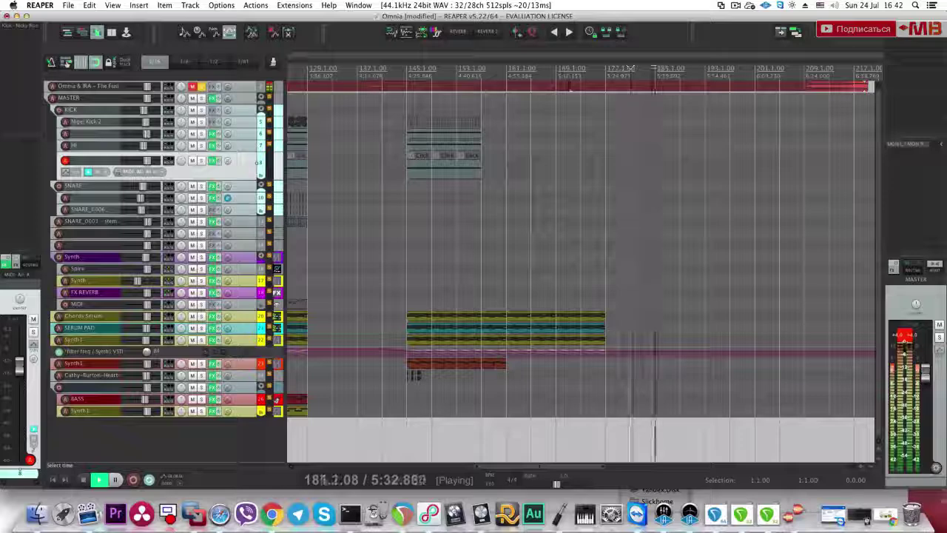
key(Up)
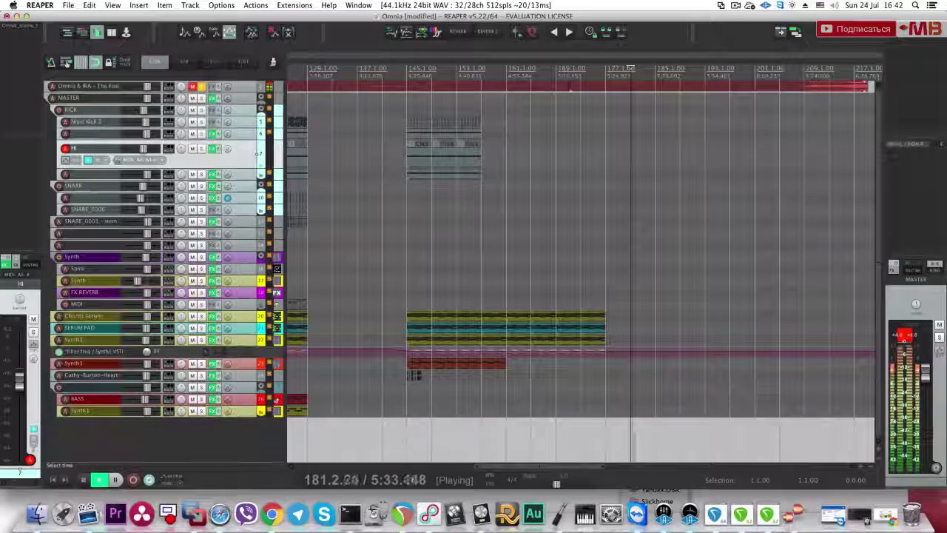
click(653, 140)
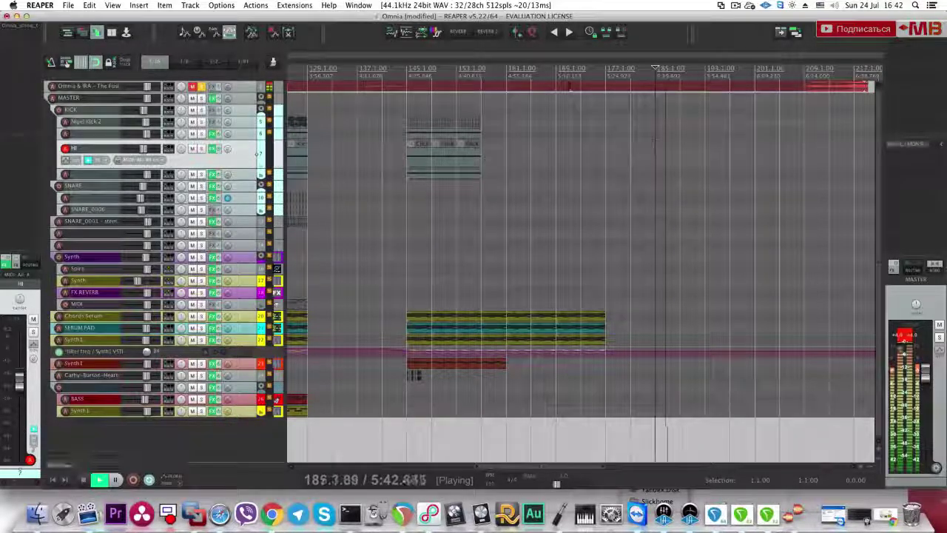
click(614, 202)
Step: Create a region over bars 97–129 and copy it with its contents to bars 177–209
scroll(613, 202, down, 1)
scroll(613, 202, down, 2)
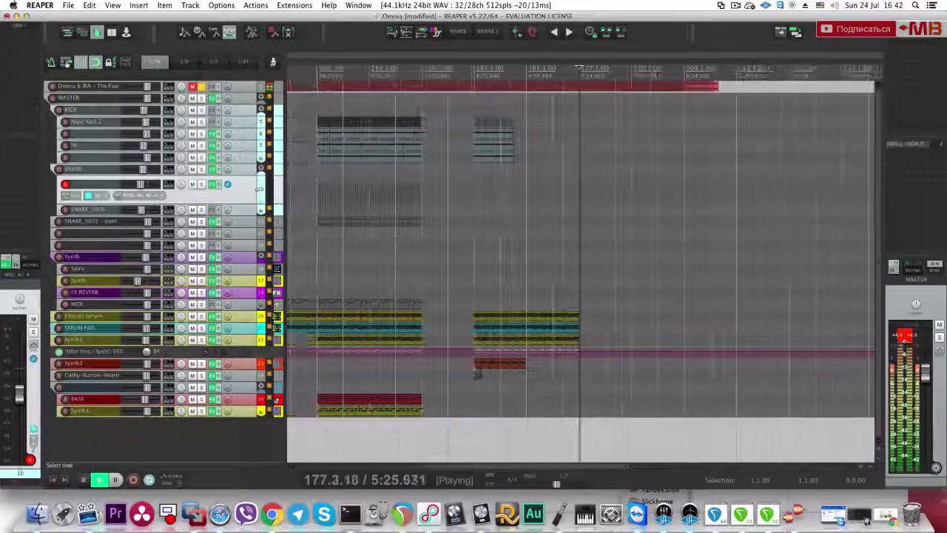
key(space)
drag(317, 76, 422, 76)
key(shift+r)
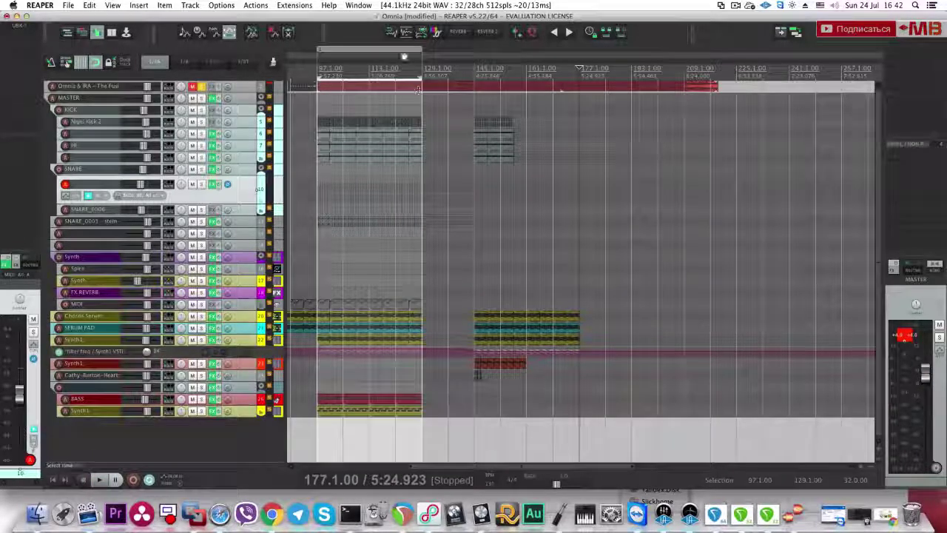
drag(573, 67, 684, 102)
Step: Play briefly from 177.1.00, unsolo the reference track and save the project
key(space)
key(space)
click(202, 89)
key(super+s)
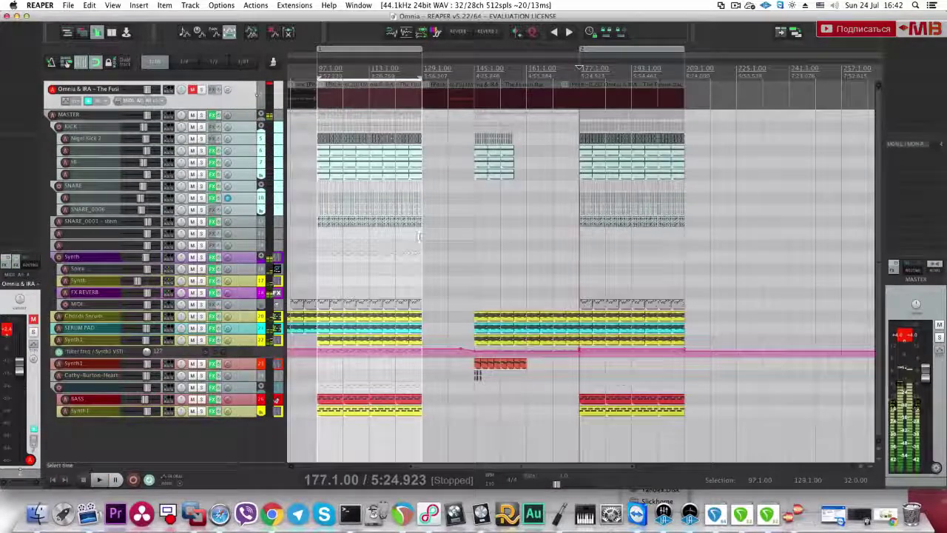
Step: Shape the Synth1 filter frequency envelope into a curved rise leading up to bar 177 and start playback from 177.1.00
scroll(594, 279, up, 3)
scroll(599, 342, up, 3)
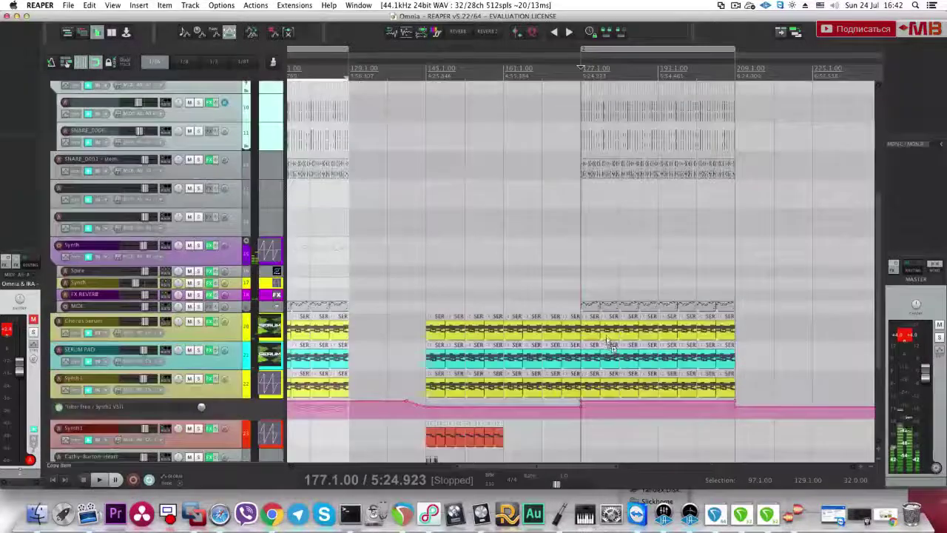
scroll(591, 351, down, 1)
click(555, 423)
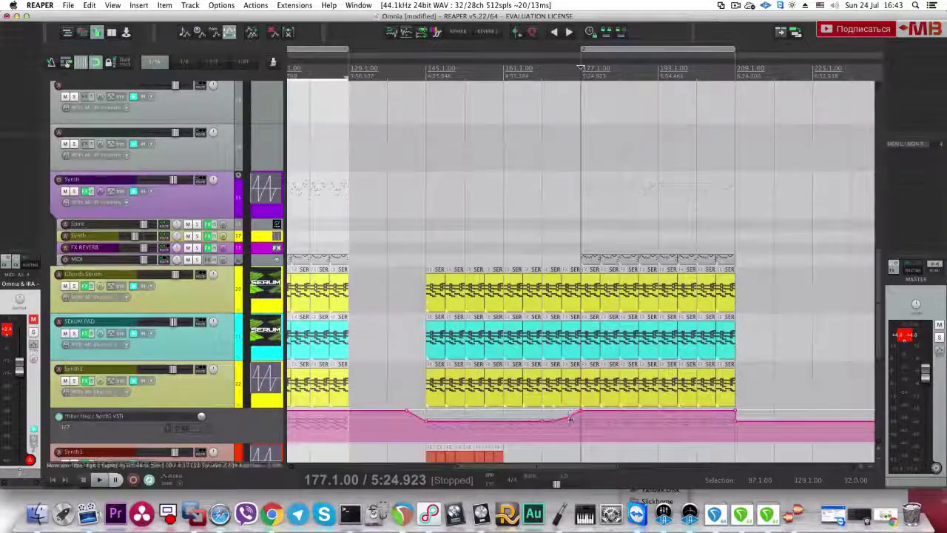
key(space)
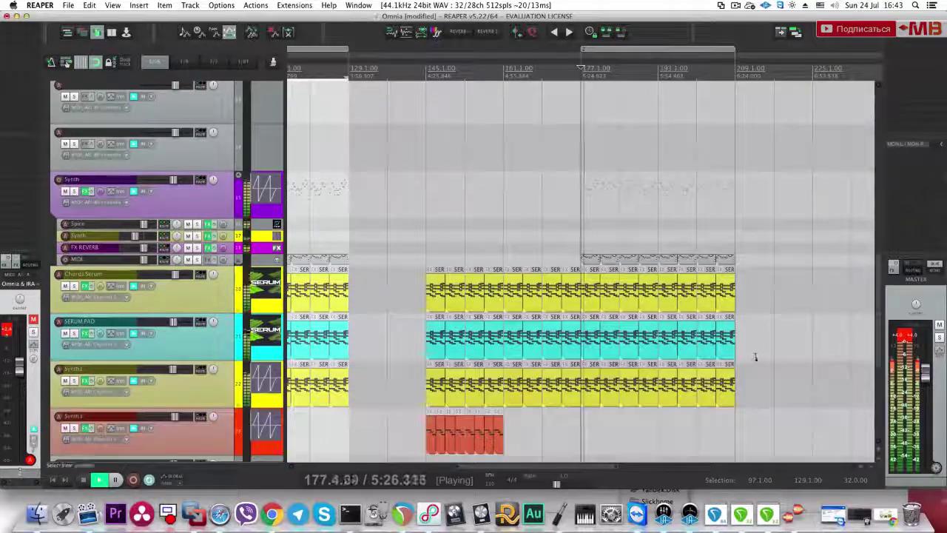
Step: Show the hidden envelopes and raise the SERUM PAD VolumeShaper wet and Synth1 filter levels after bar 209 to their pre-209 levels
key(v)
scroll(759, 376, down, 2)
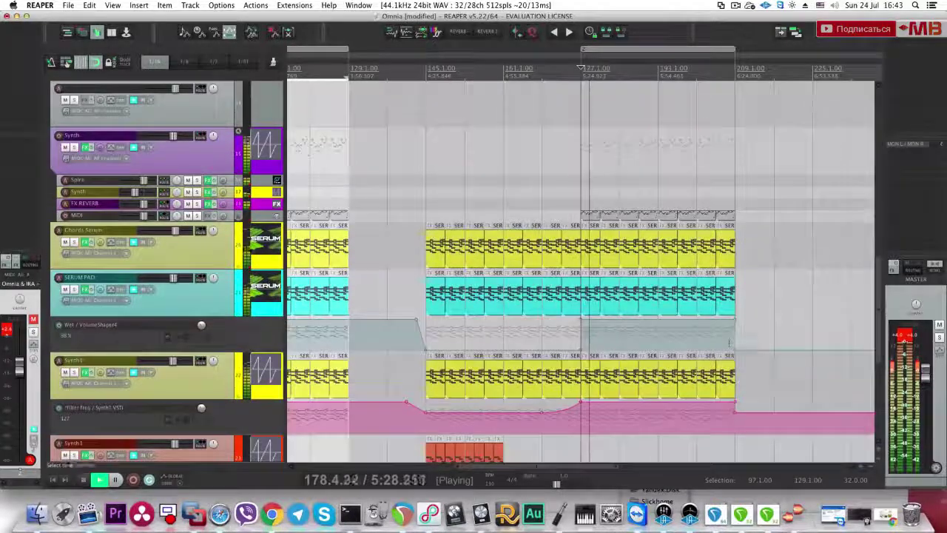
drag(746, 414, 753, 402)
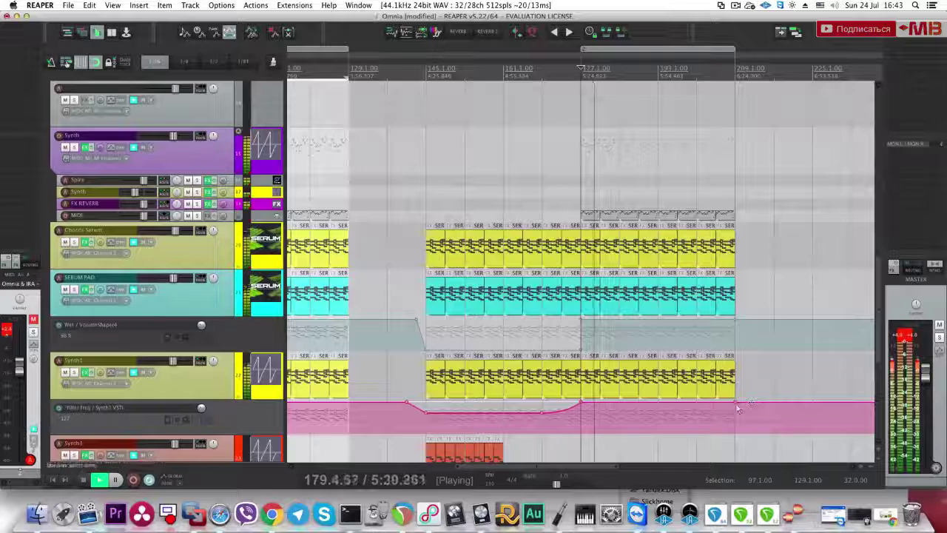
scroll(673, 301, down, 8)
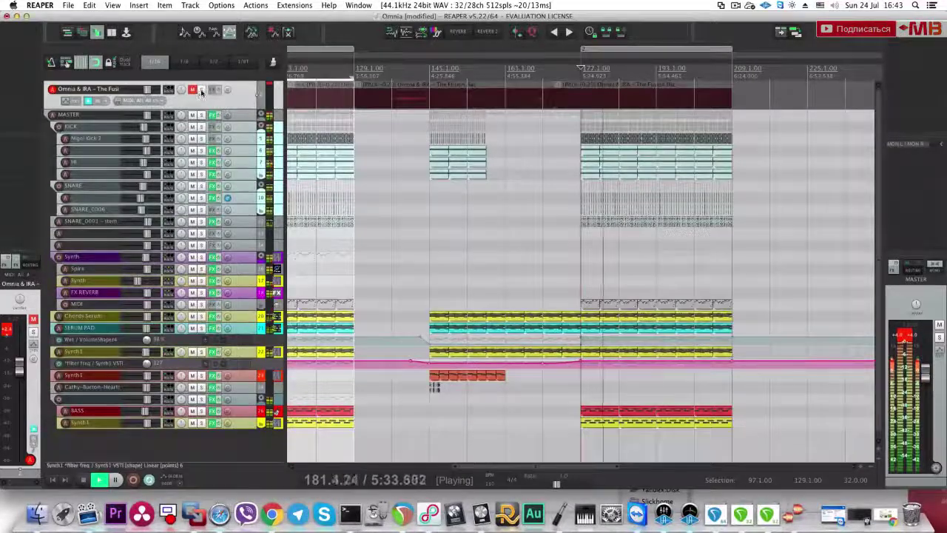
Step: Solo the reference track to hear its section around bar 184, then unsolo it and play the project from 185.1.00
click(201, 89)
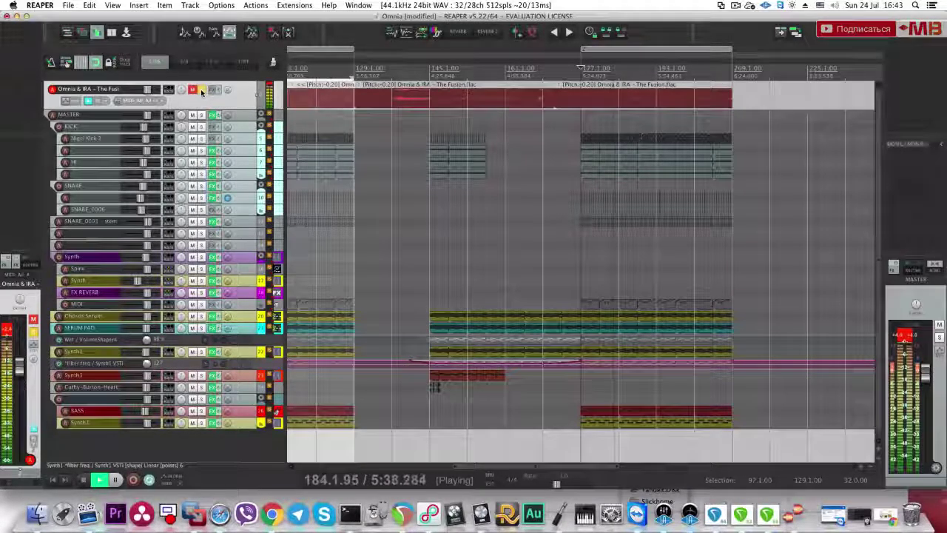
key(super+h)
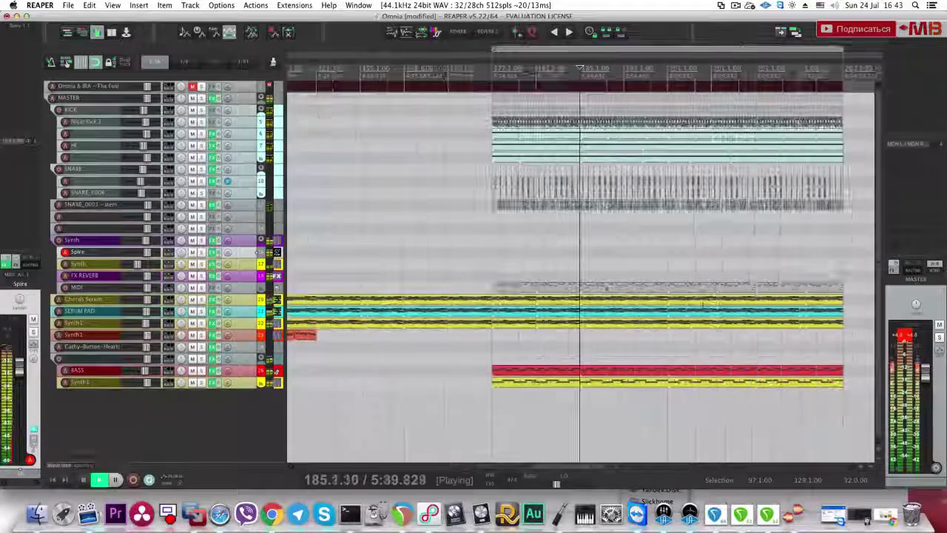
key(space)
Step: Cut the MIDI track's melody at bar 185 and delete the rest of it up to bar 209
scroll(626, 293, up, 3)
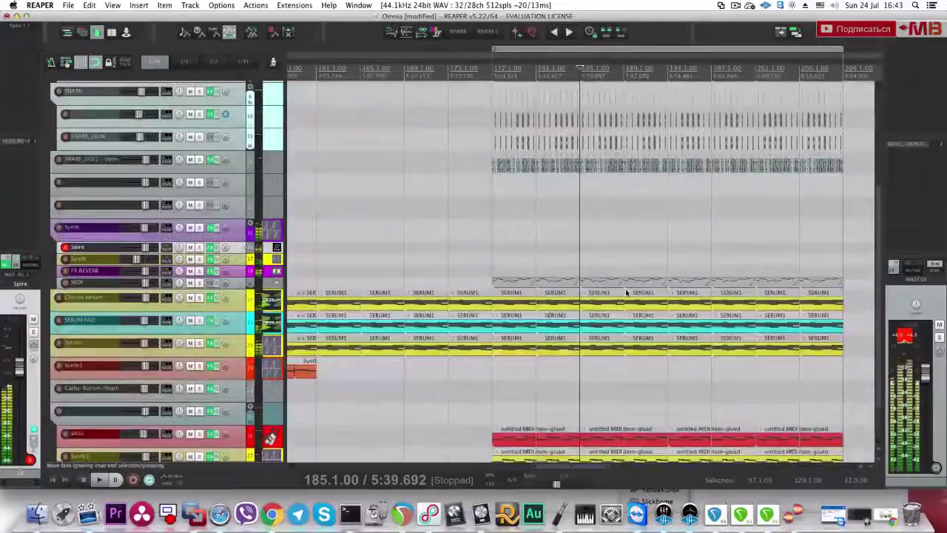
scroll(626, 292, up, 8)
scroll(627, 292, up, 3)
scroll(625, 292, up, 4)
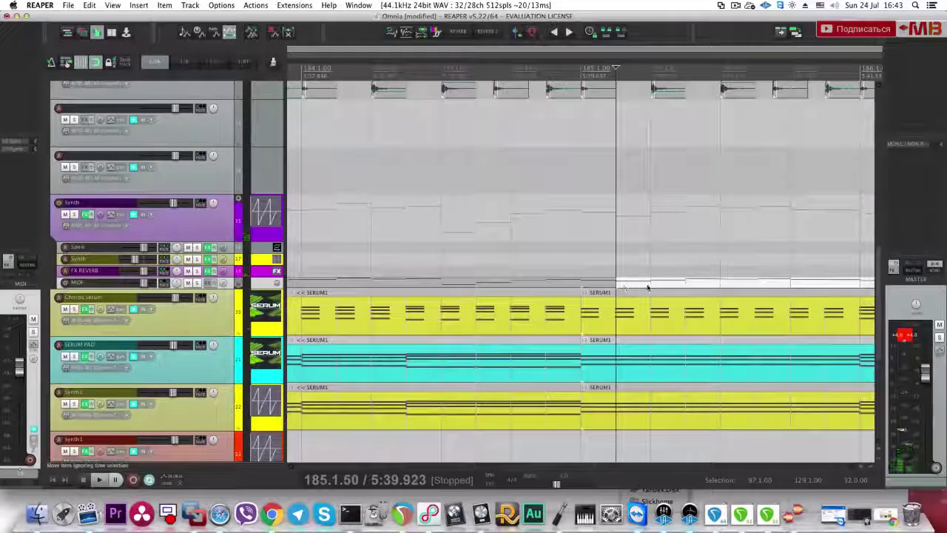
scroll(606, 285, down, 5)
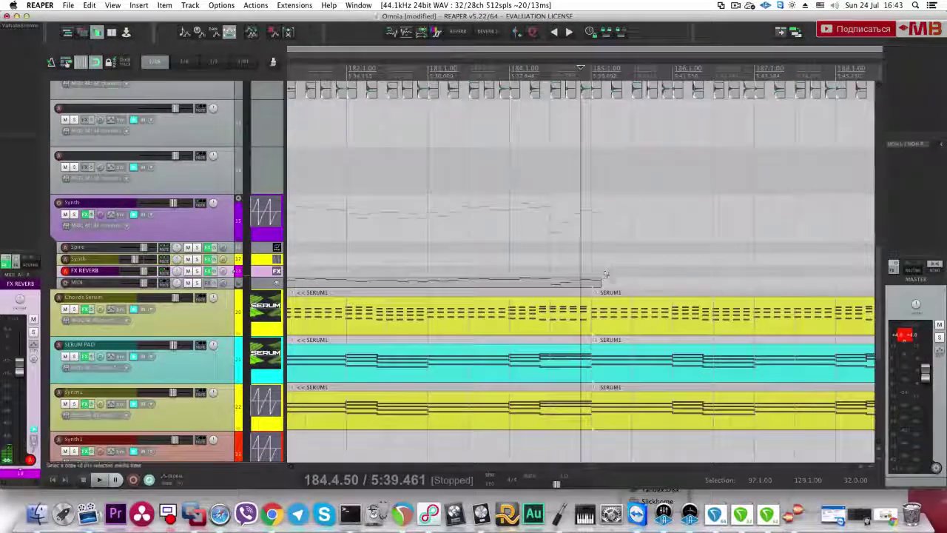
scroll(596, 277, down, 5)
key(space)
scroll(657, 318, down, 3)
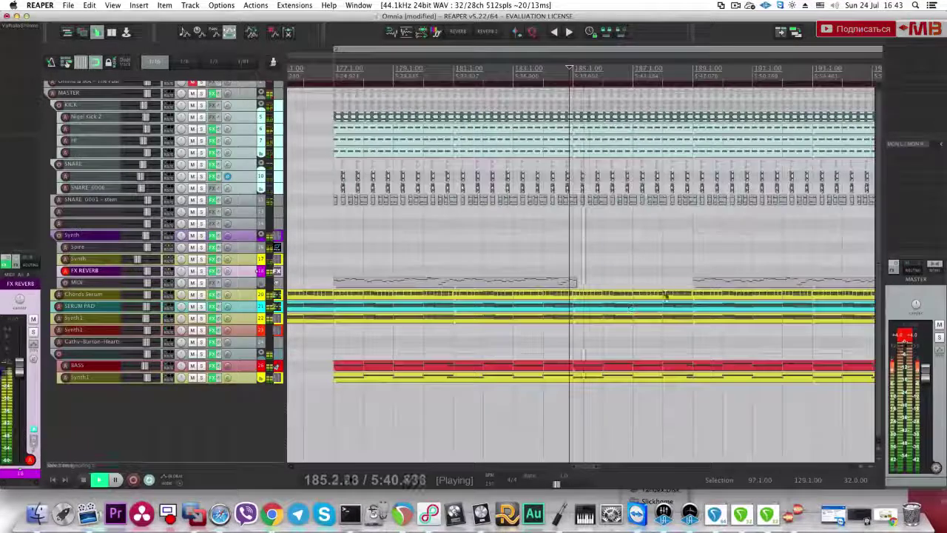
scroll(728, 283, down, 3)
scroll(773, 280, down, 3)
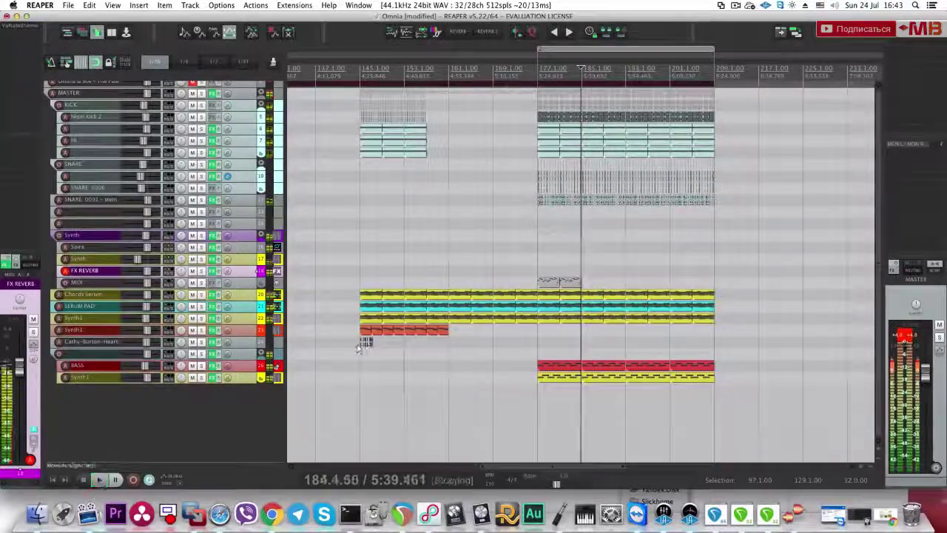
Step: Paste a copy of the chopped vocal phrase at 185.1.00 on its track and play from 183.1.00
click(583, 341)
scroll(583, 344, up, 3)
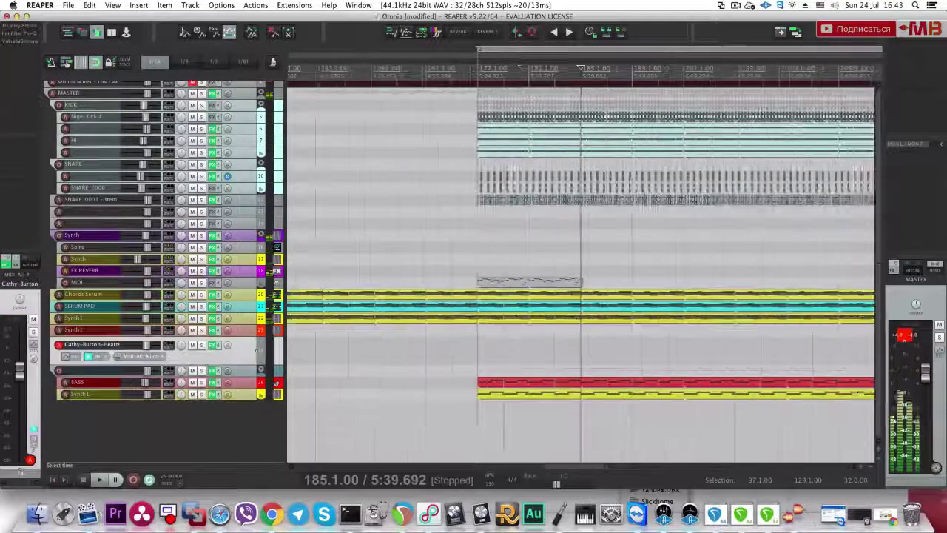
scroll(585, 345, up, 3)
key(super+v)
click(518, 345)
key(space)
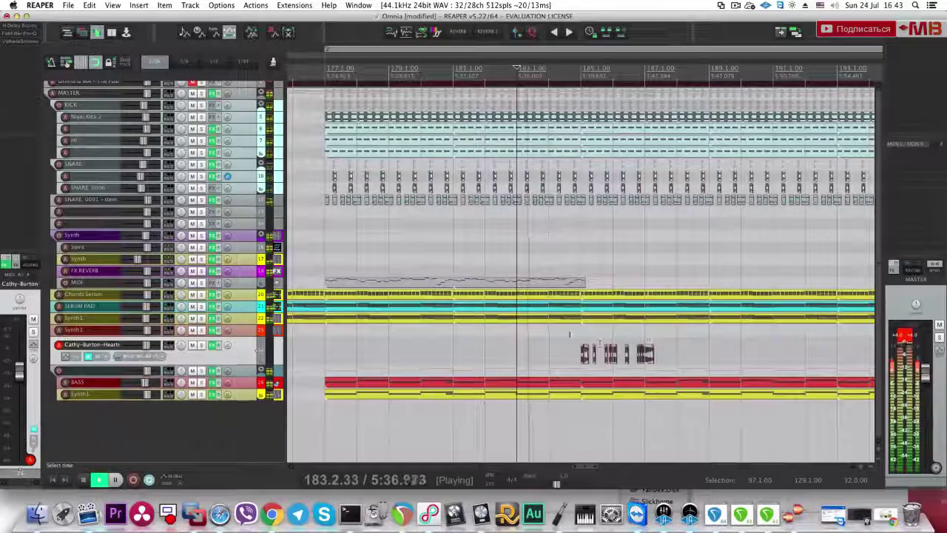
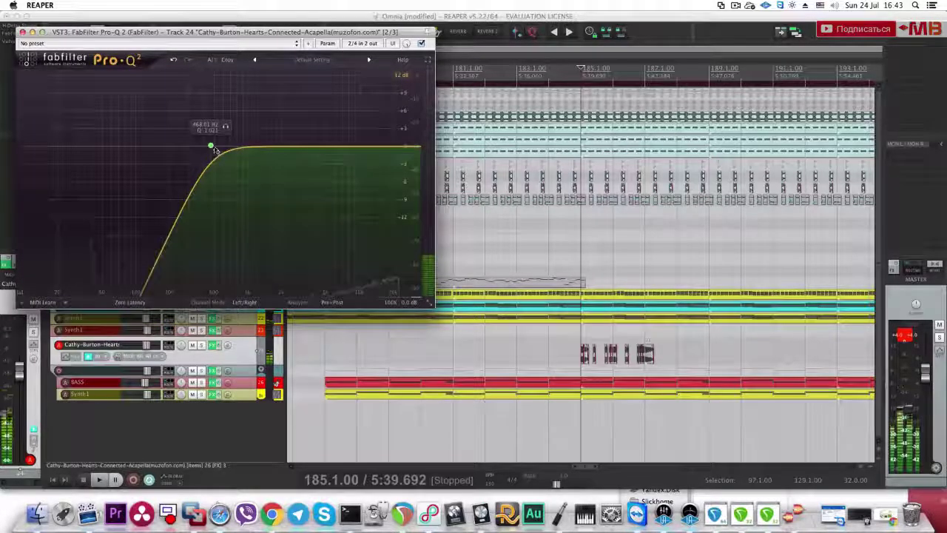
Step: Raise the vocal track's Pro-Q 2 low-cut frequency to about 731 Hz, close the equalizer and save the project
drag(215, 150, 233, 147)
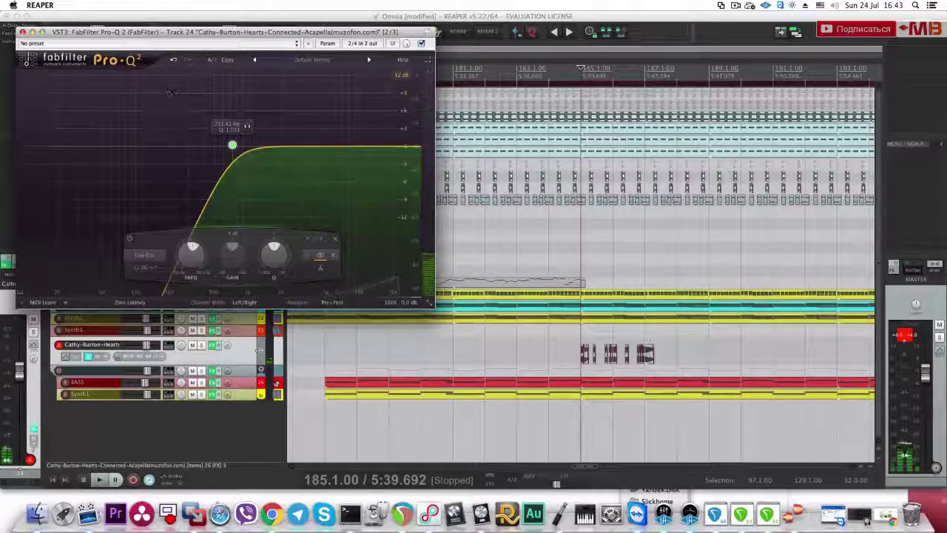
click(23, 32)
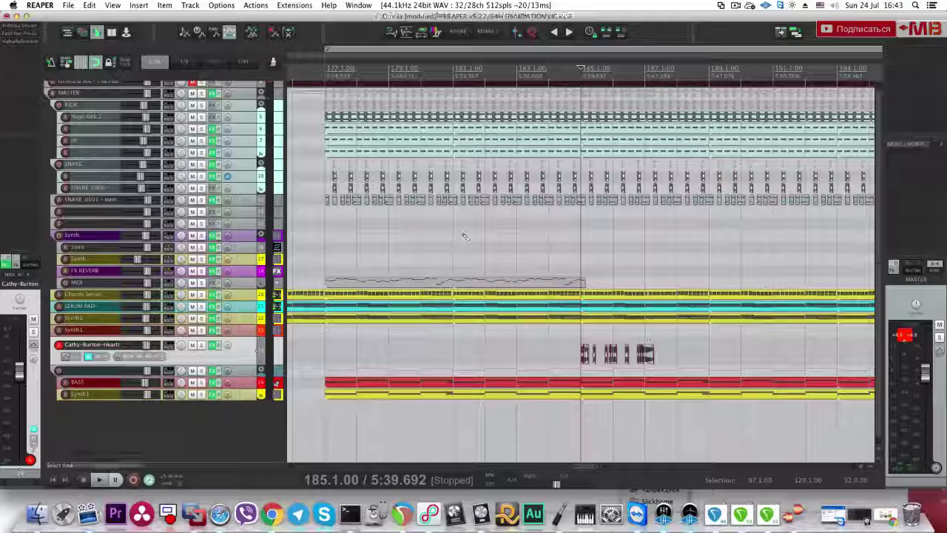
key(super+s)
Step: Play from 185.1.00 and compare the vocal section with the soloed reference track, then stop and unsolo the reference
scroll(205, 88, up, 1)
key(space)
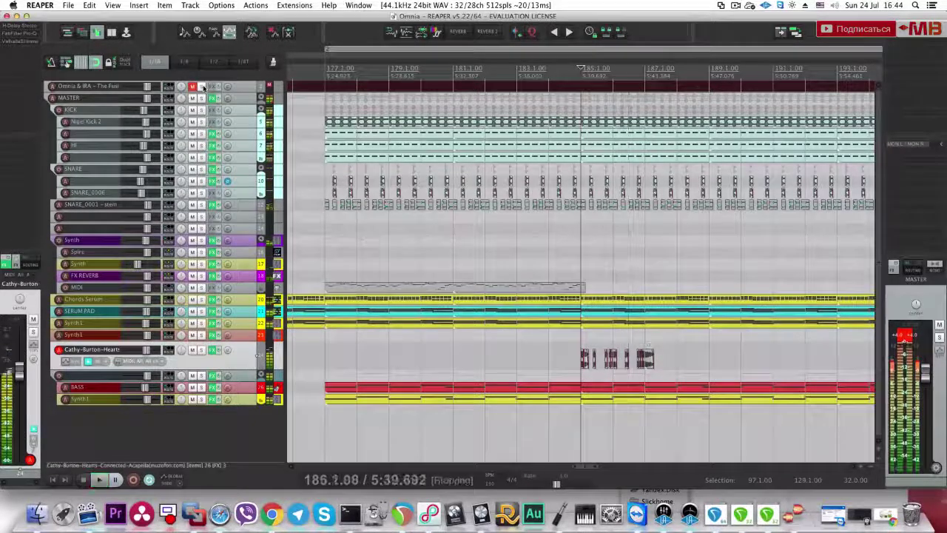
click(203, 87)
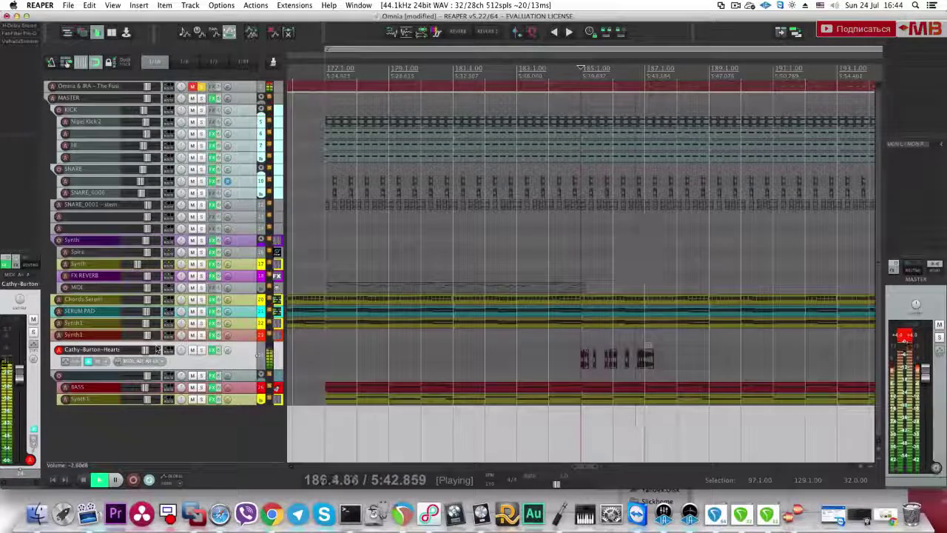
key(space)
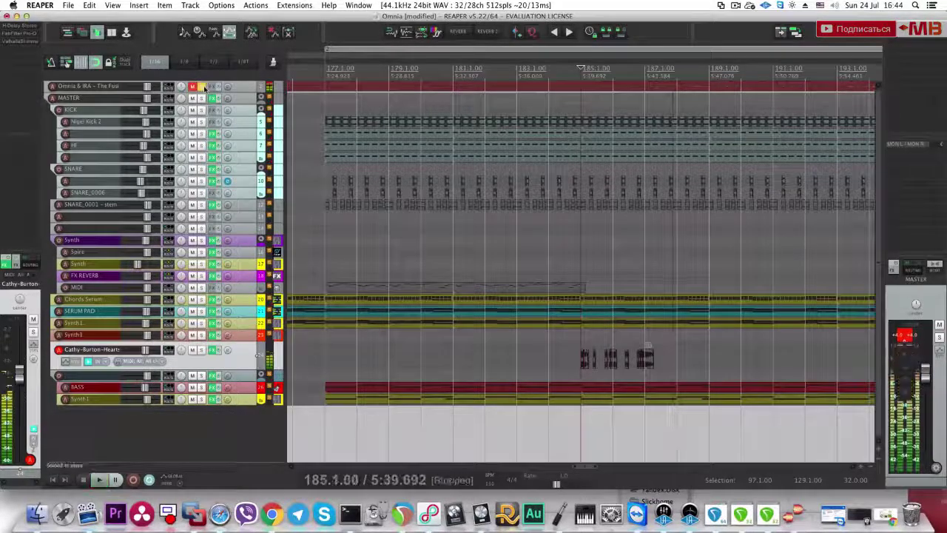
click(203, 87)
Step: Solo the vocal track, adjust its H-Delay feedback during playback from 185.1.00, close the delay and save the project
click(202, 350)
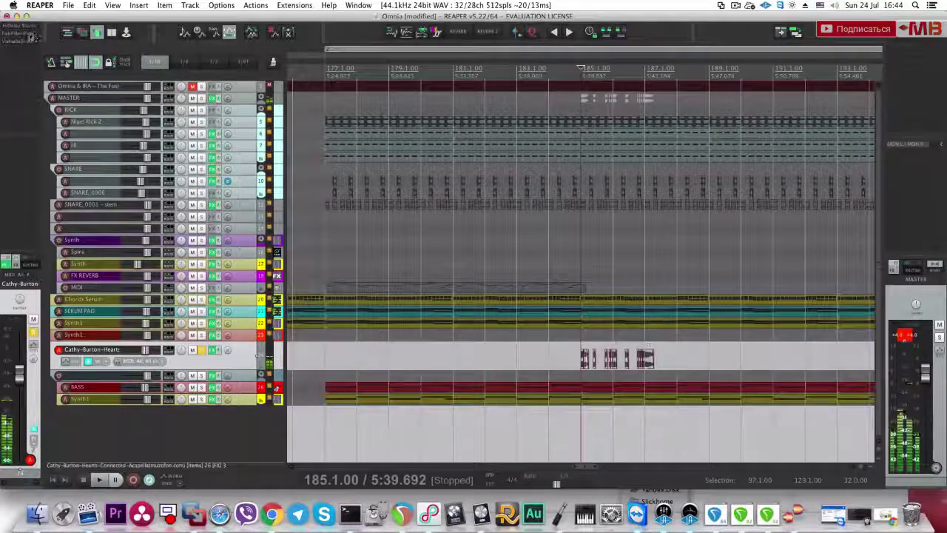
key(space)
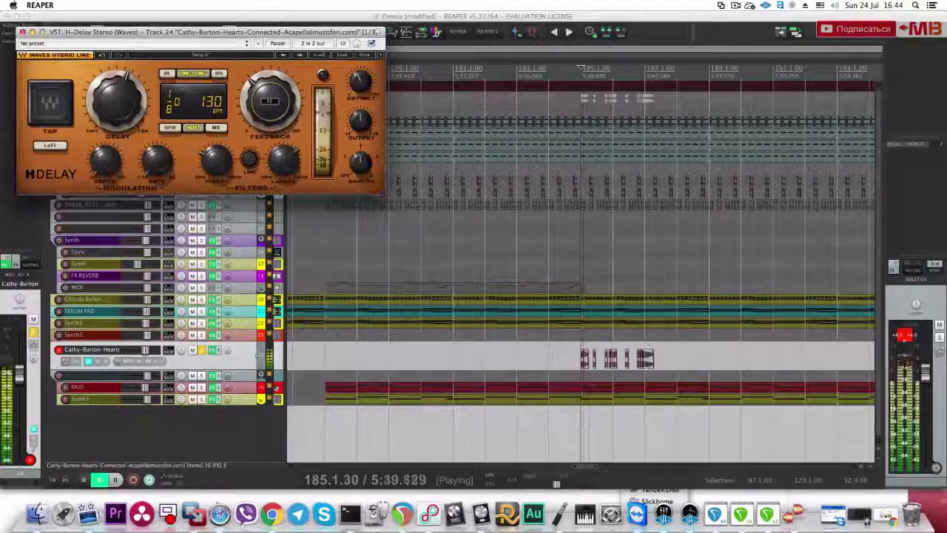
drag(265, 105, 262, 117)
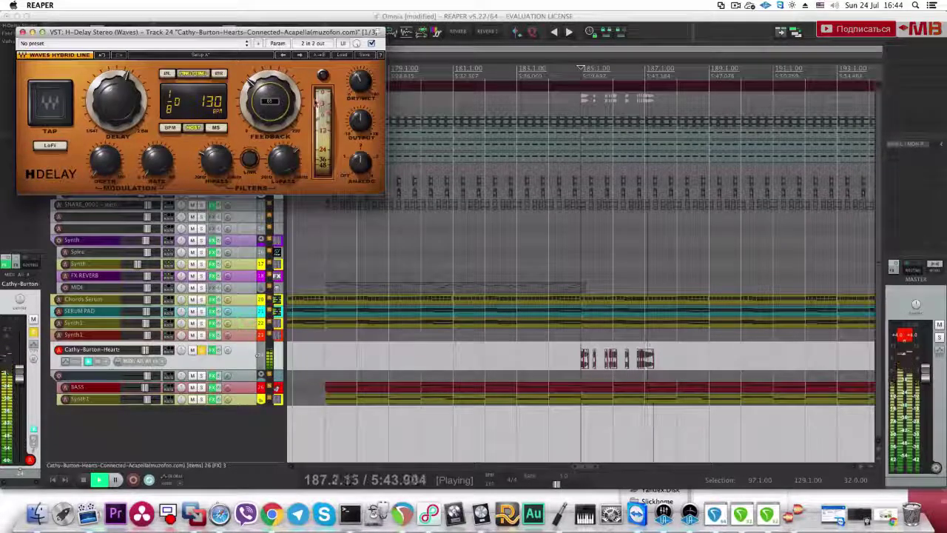
mouse_move(284, 159)
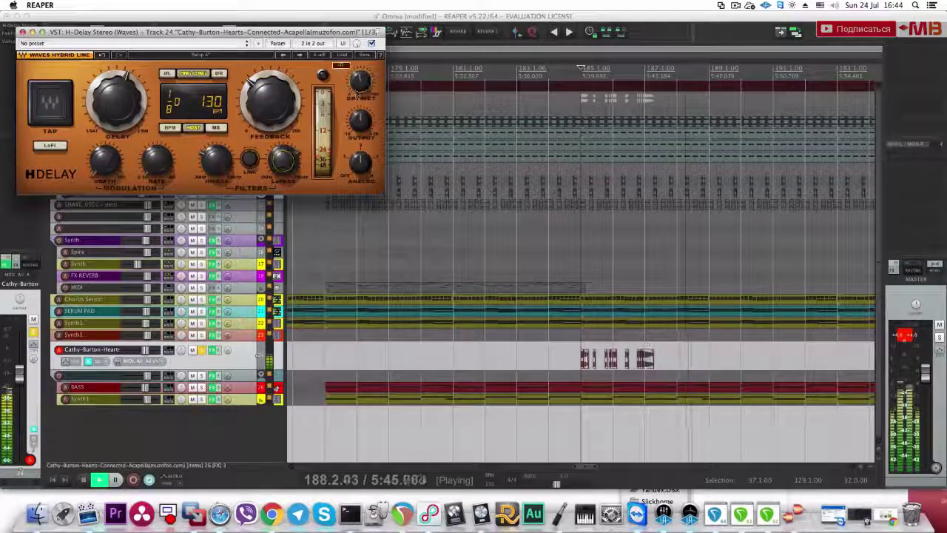
click(22, 32)
key(space)
key(space)
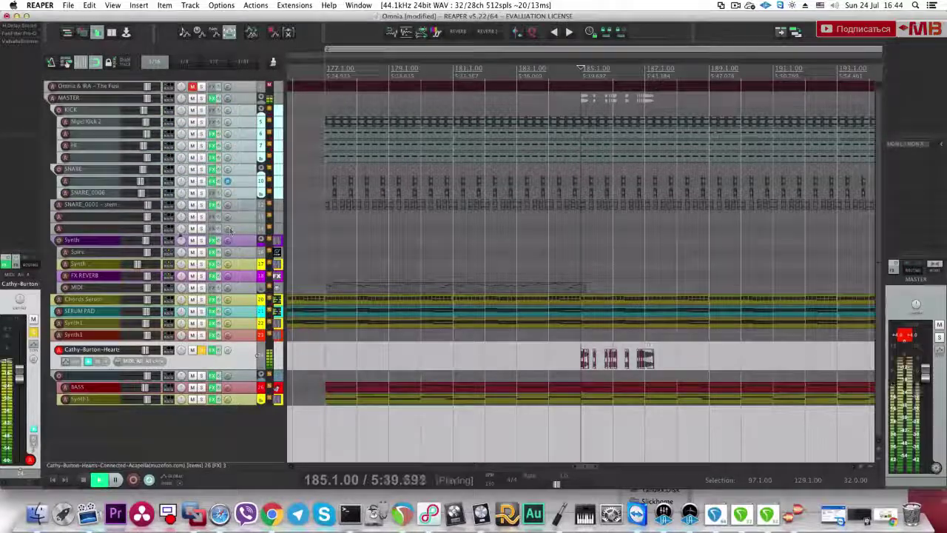
key(space)
key(super+s)
Step: Find WarmVerb with the filter "Warm", add its VST version to the vocal track and open its interface during playback
click(24, 51)
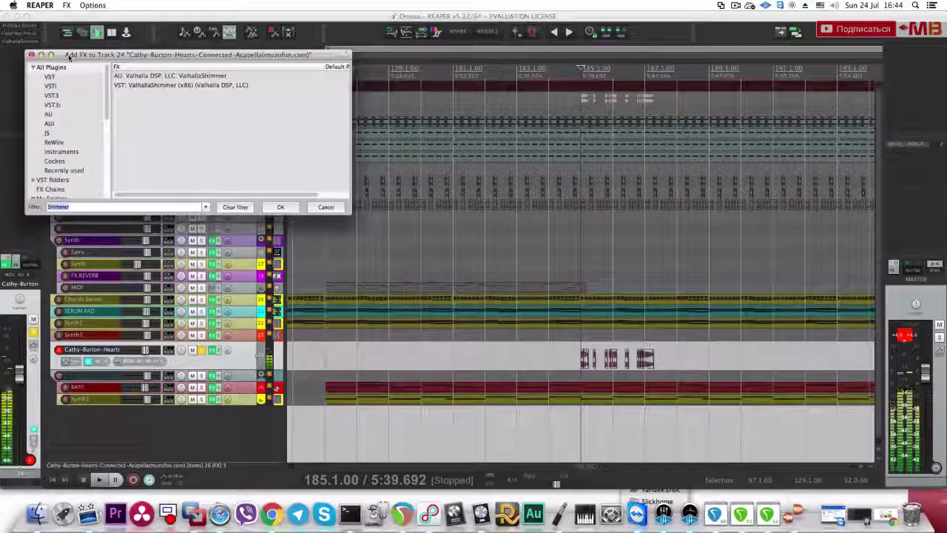
text(Warm)
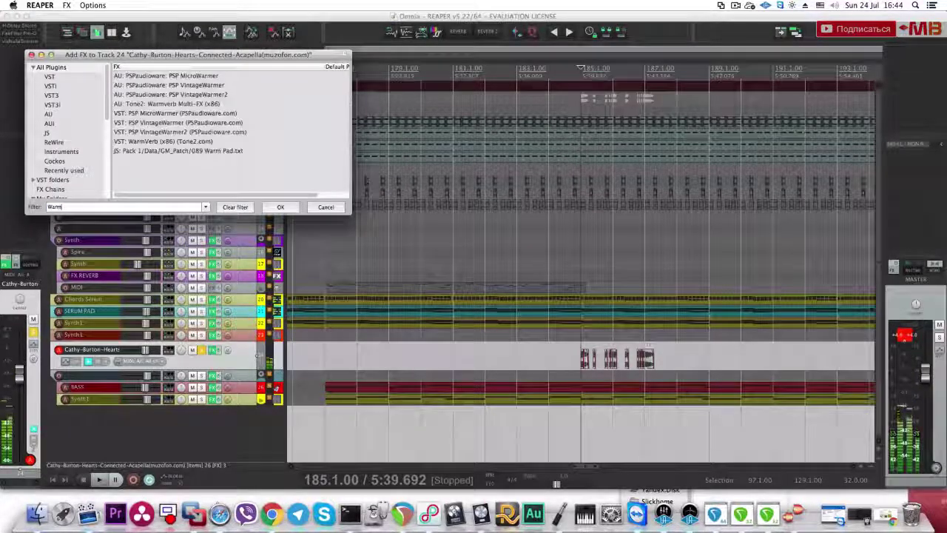
click(189, 141)
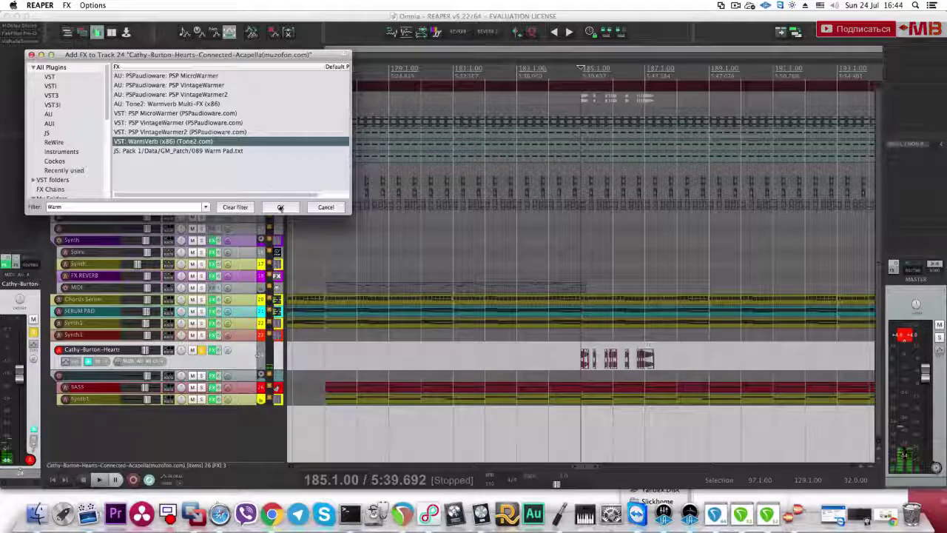
click(290, 207)
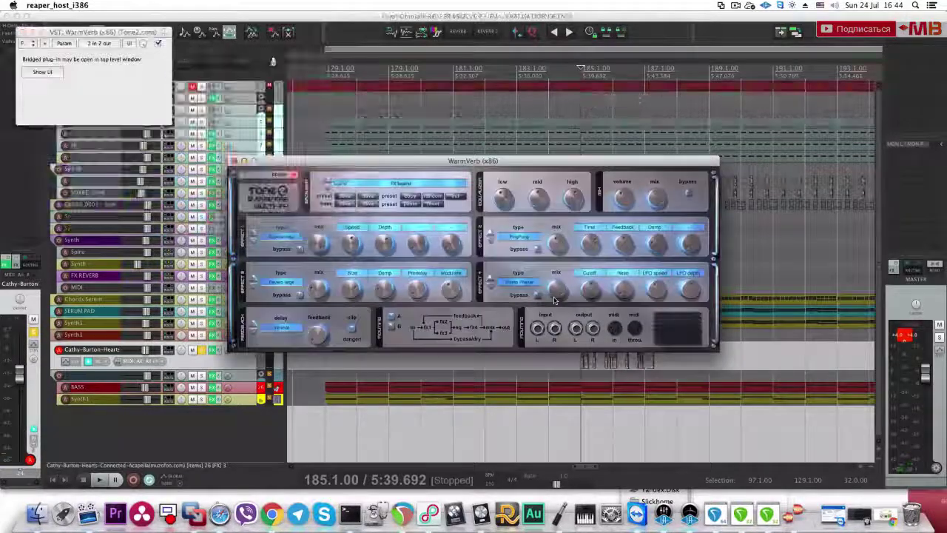
key(space)
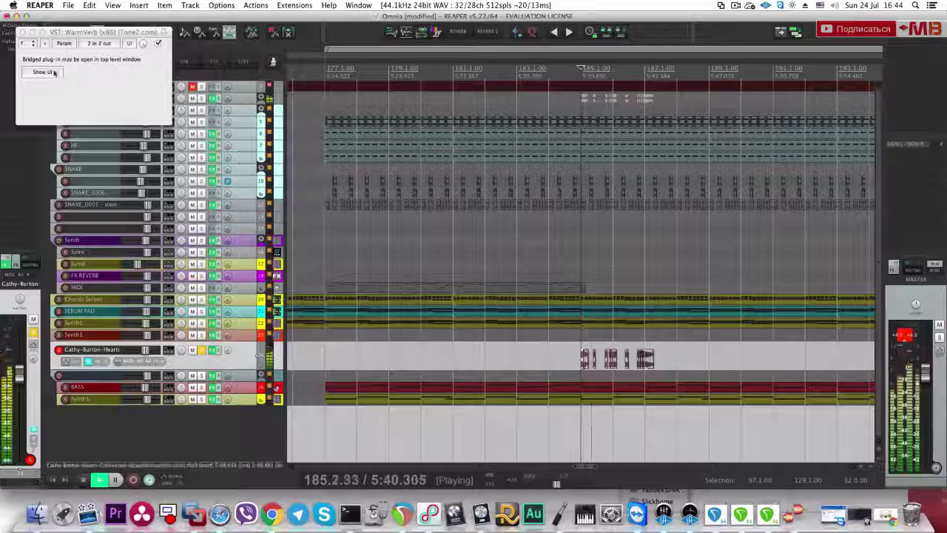
click(56, 72)
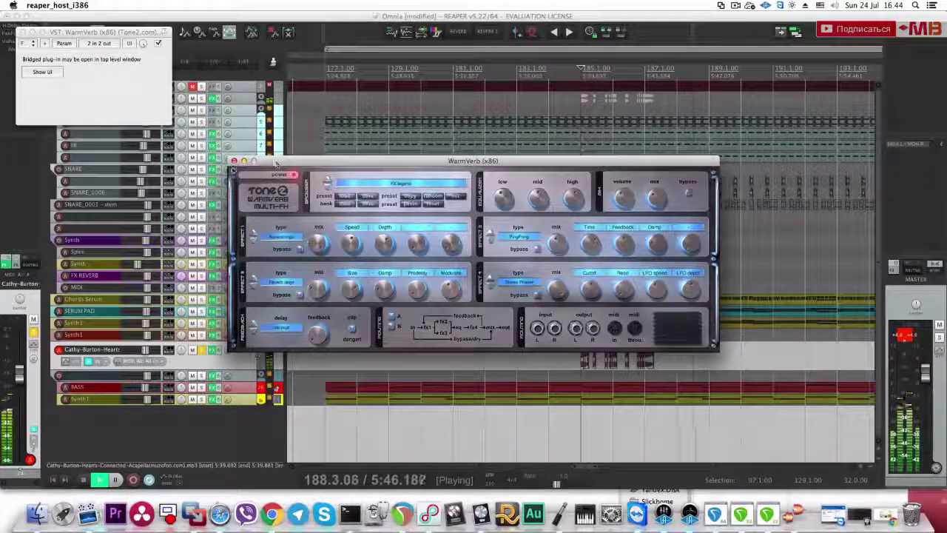
Step: Close the WarmVerb interface, unsolo the vocal track and set its volume to +1.00 dB while playing from 185.1.00
click(233, 161)
click(548, 350)
key(space)
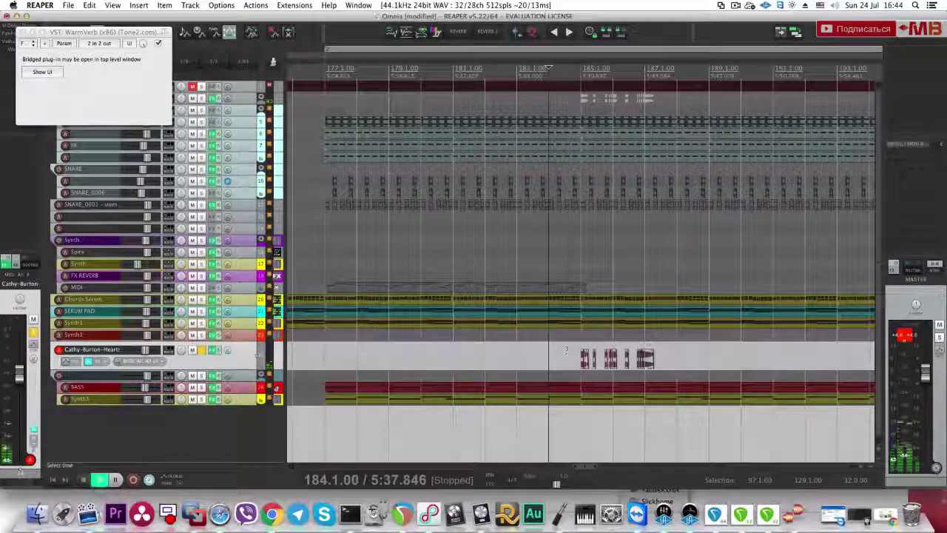
click(579, 335)
key(space)
click(198, 363)
click(154, 362)
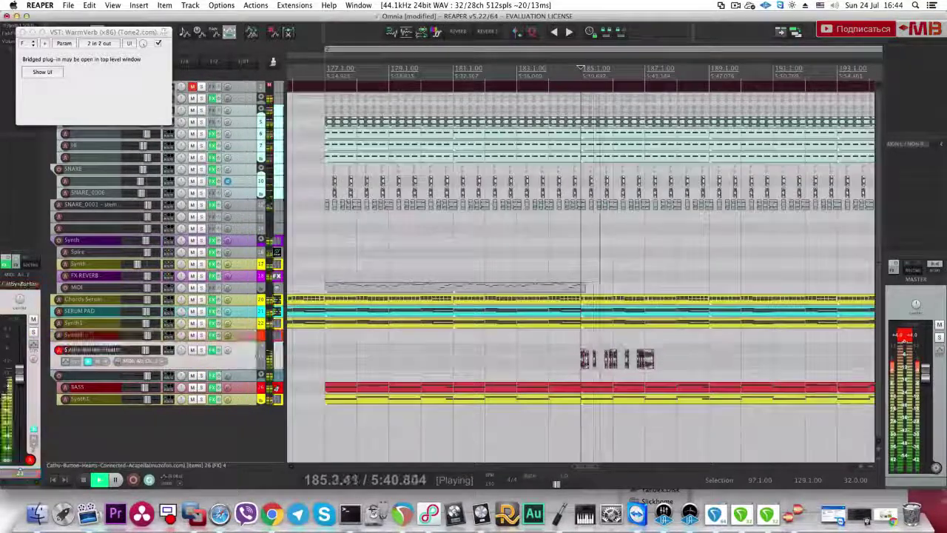
key(space)
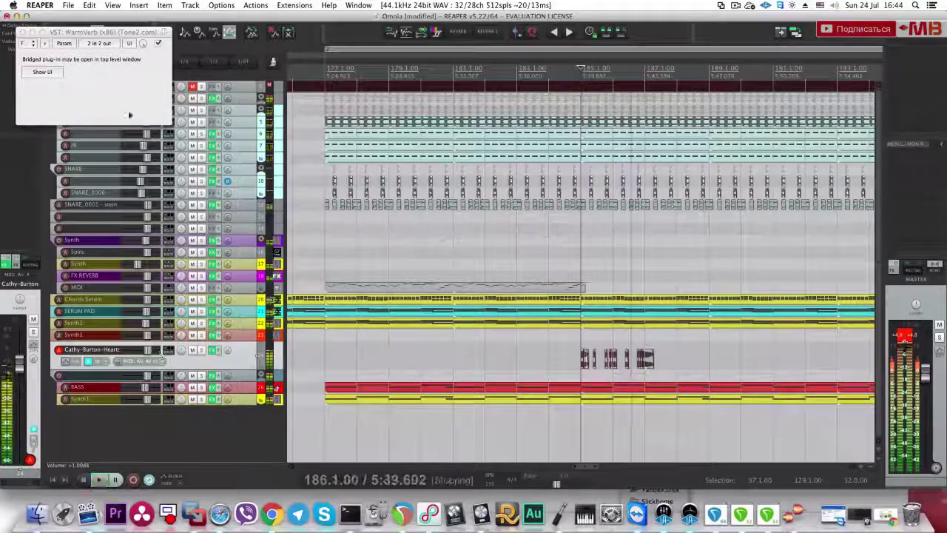
Step: Inspect the WarmVerb interface, close it and play the vocal section from 185.1.00
click(52, 71)
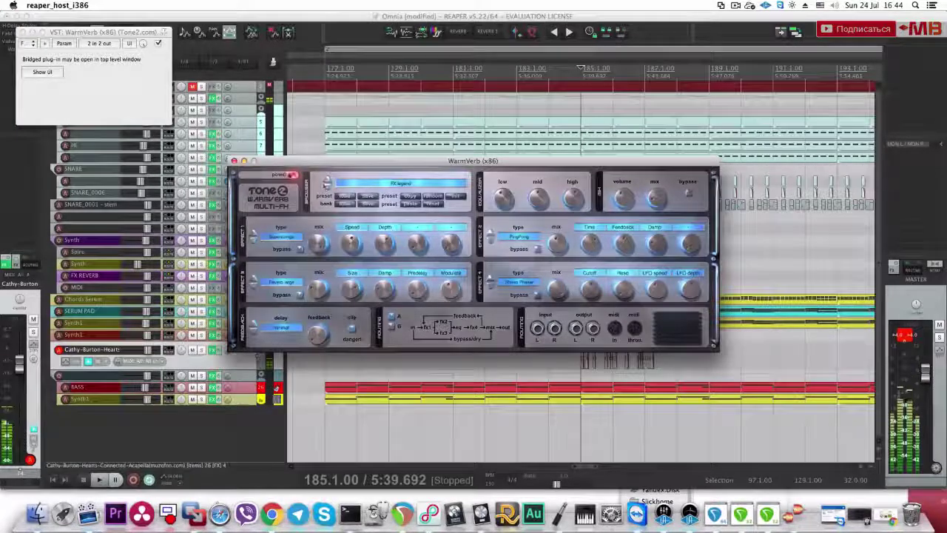
click(233, 160)
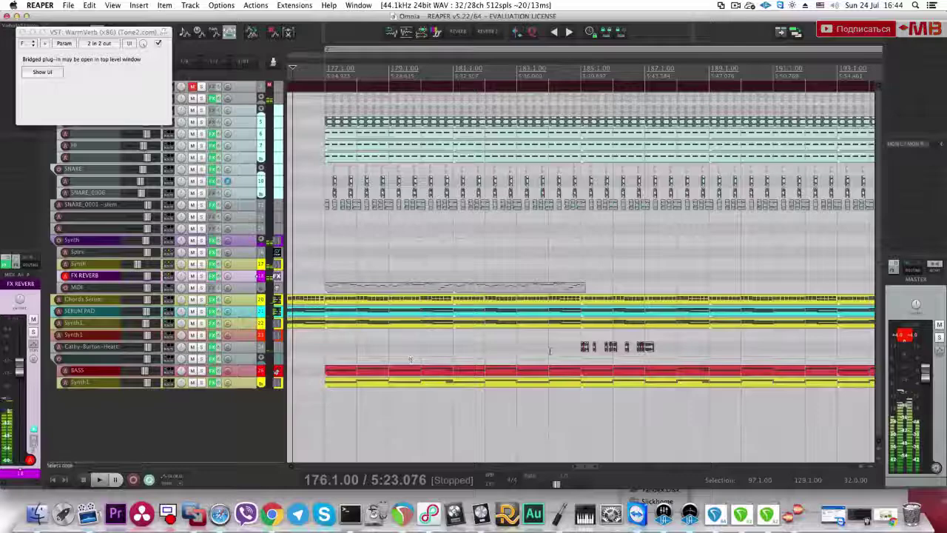
click(548, 68)
scroll(444, 222, left, 3)
click(361, 68)
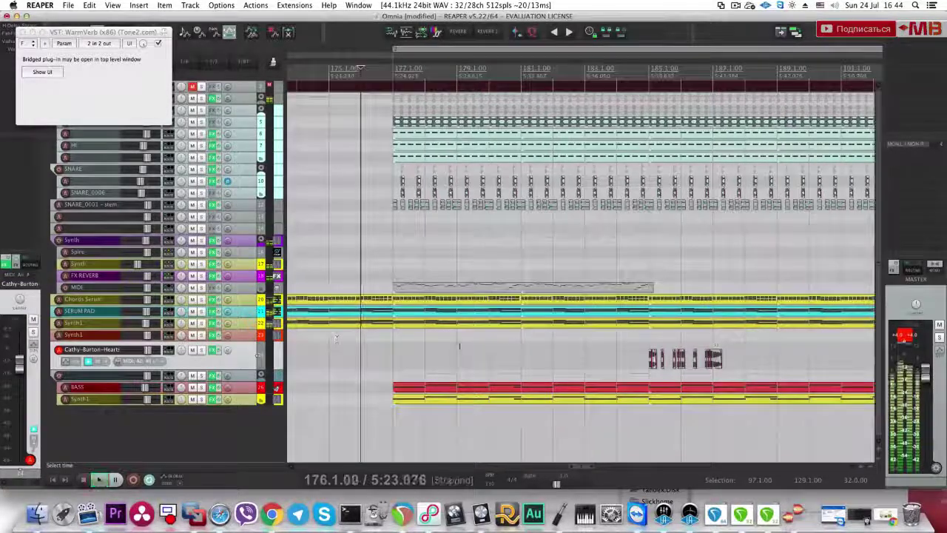
click(651, 359)
key(space)
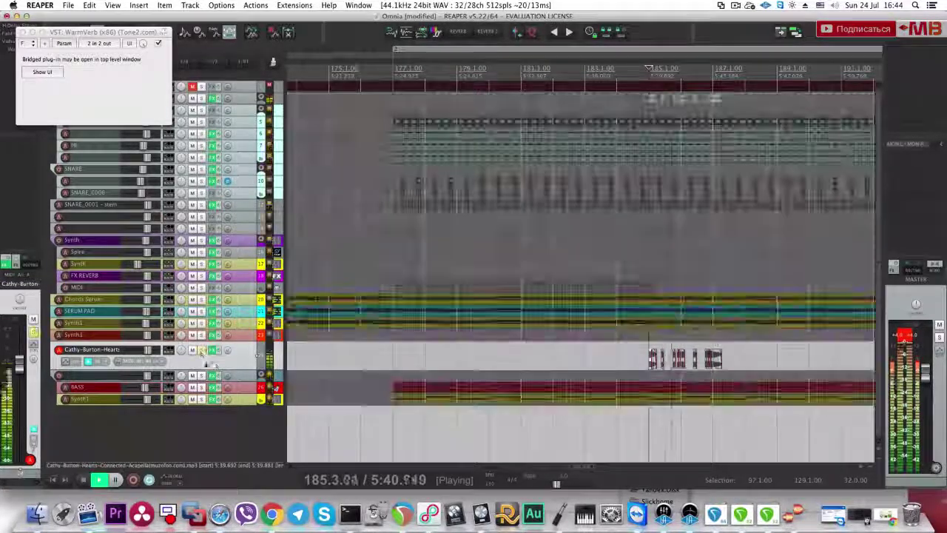
Step: Solo the vocal track during playback, close the WarmVerb plug-in window and stop playback
click(201, 351)
click(23, 32)
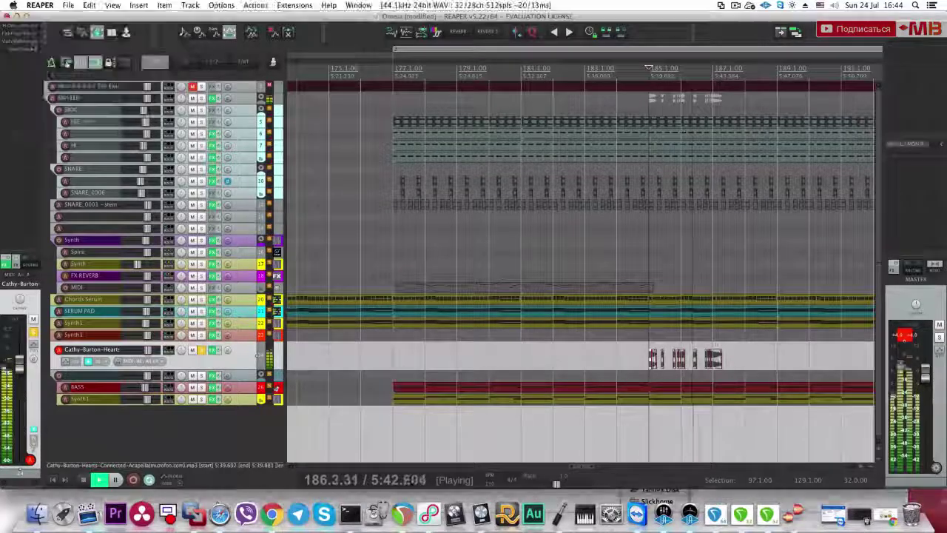
key(space)
Step: Find FabFilter Saturn with the filter "Saturn", add its VST version to the vocal track in evaluation mode and close its interface
click(28, 60)
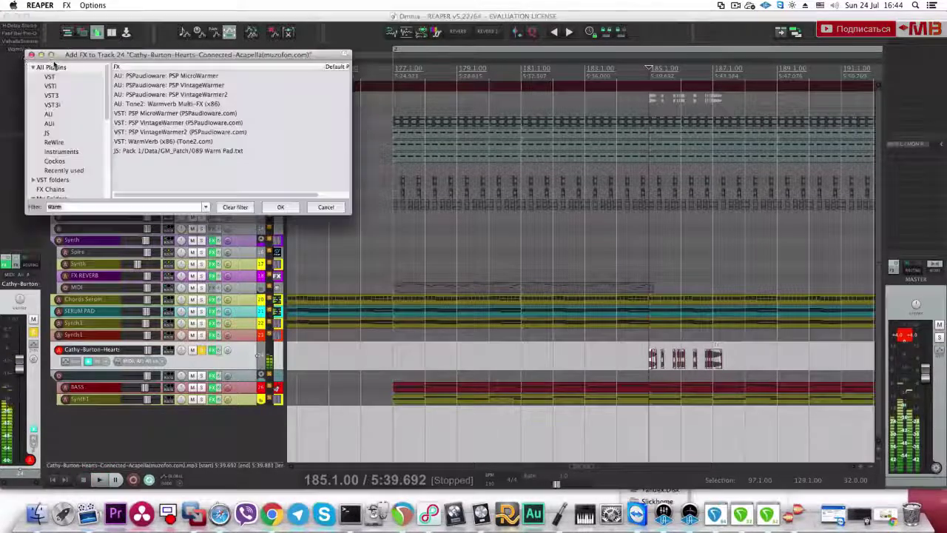
text(Saturn)
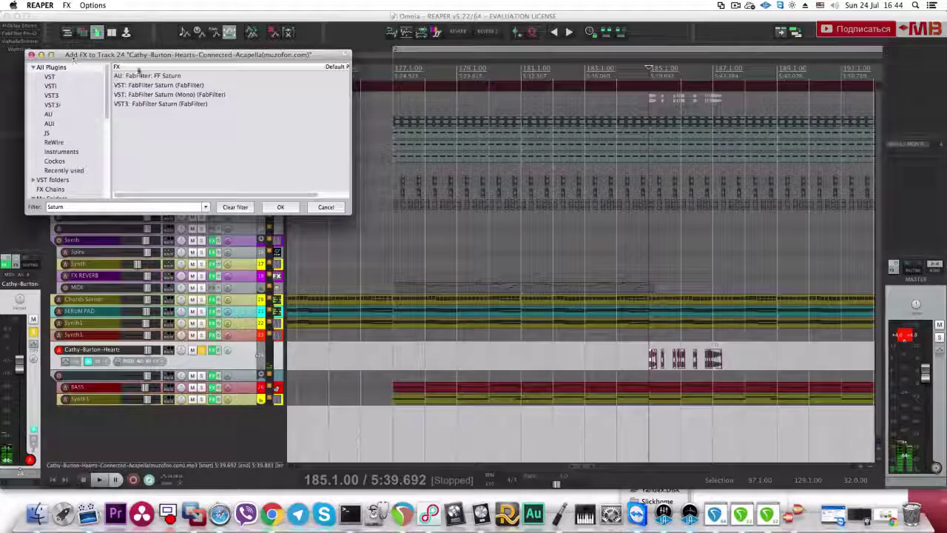
click(157, 86)
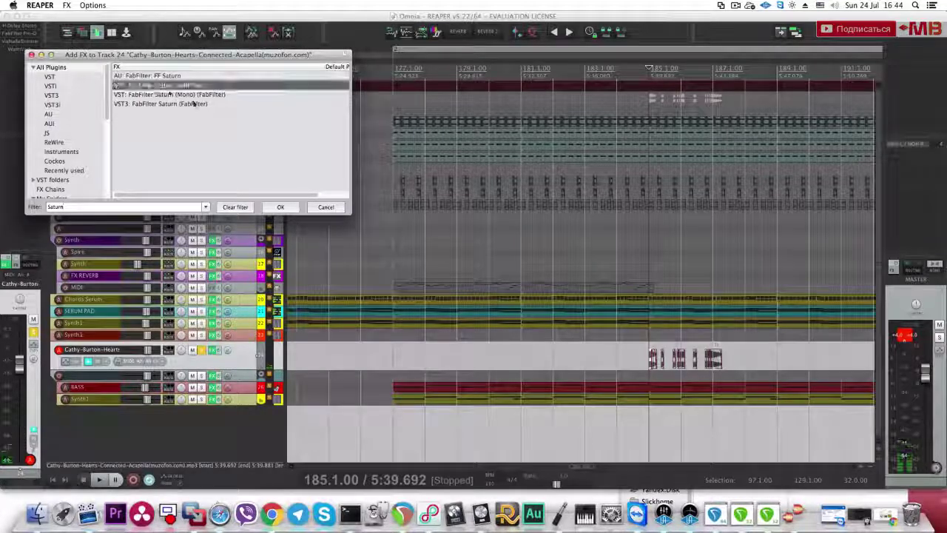
key(Return)
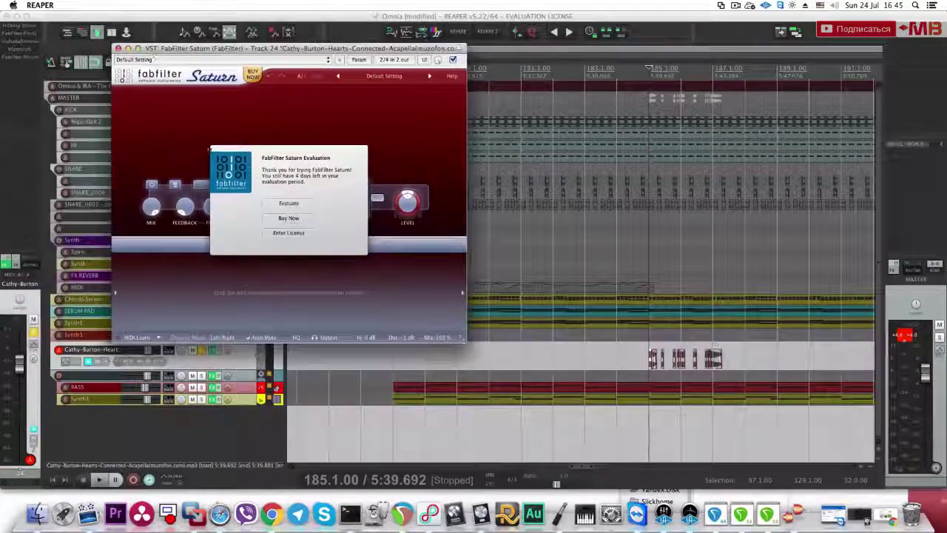
click(303, 205)
click(118, 48)
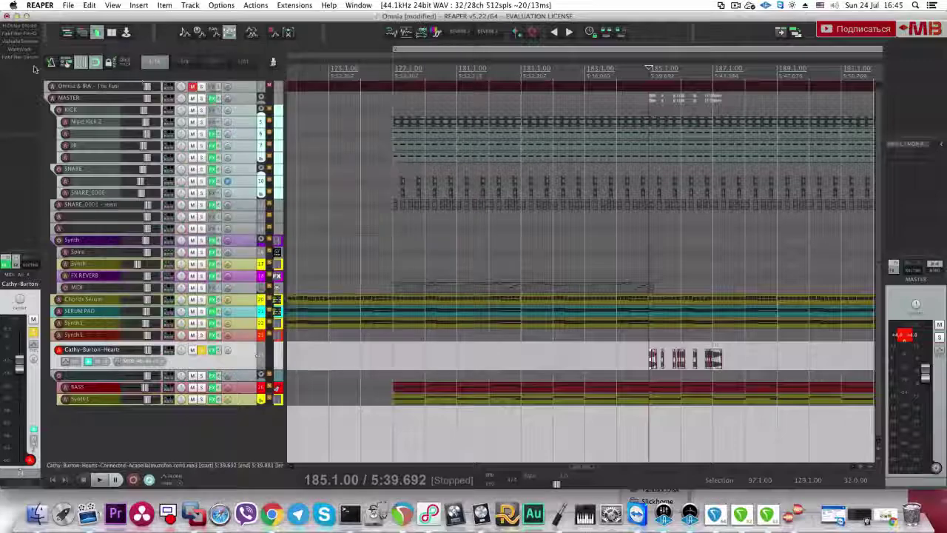
Step: Remove FabFilter Saturn from the vocal track's effect chain
scroll(21, 347, right, 4)
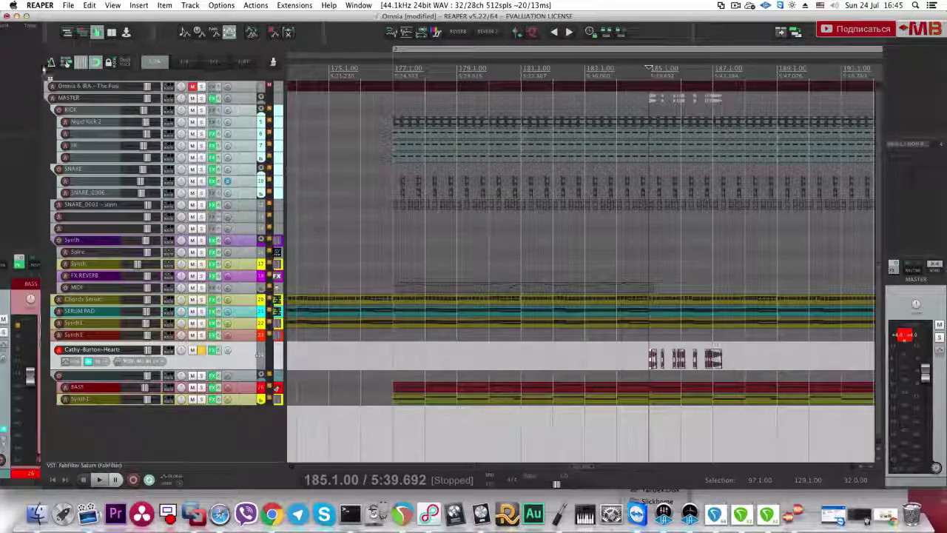
click(249, 358)
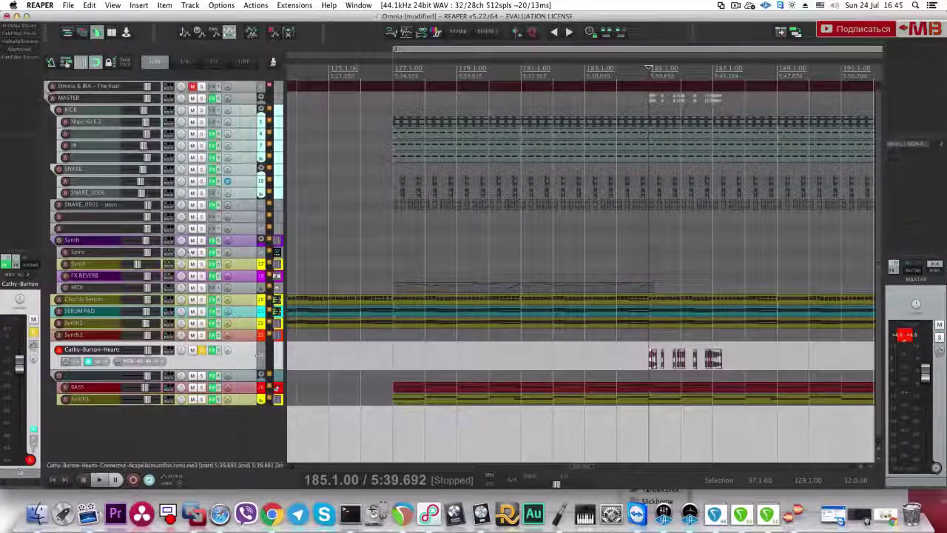
drag(27, 58, 31, 51)
alt+click(31, 51)
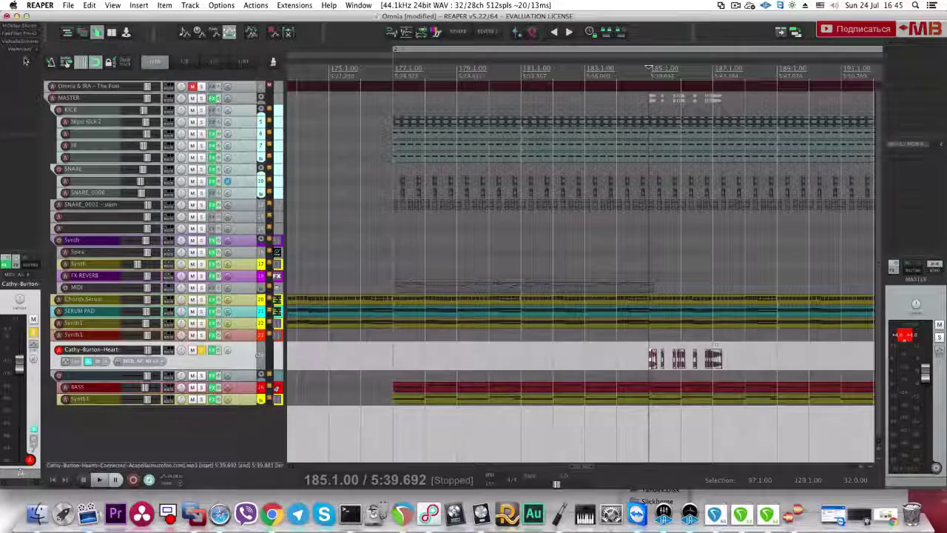
Step: Find the Waves vocal processor with the filter "JJP Vocals" and add the VST JJP-Vocals Stereo to the vocal track
click(31, 59)
text(lfo)
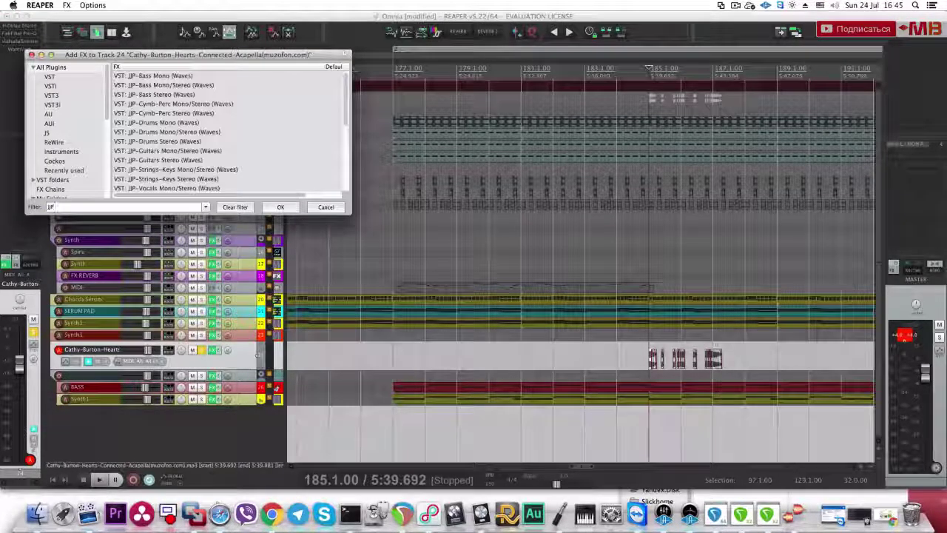
text( Vocals)
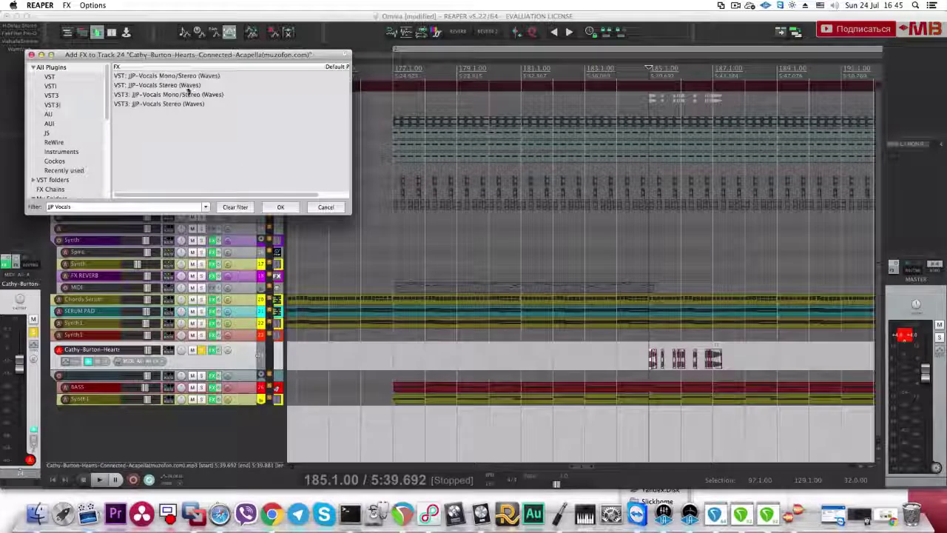
click(174, 85)
click(280, 206)
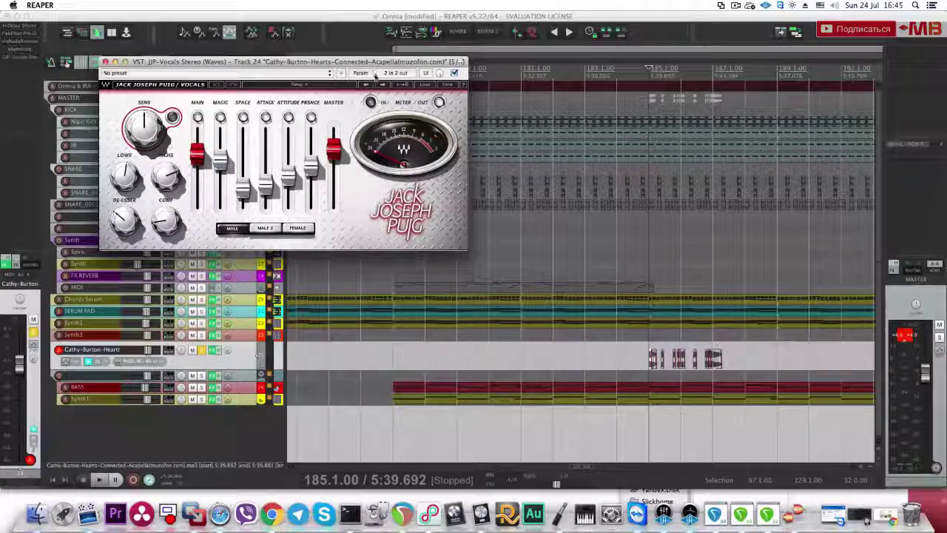
Step: Move JJP-Vocals directly after FabFilter Pro-Q 2 in the effect chain and switch it to the Warm Vox preset
click(372, 85)
drag(28, 57, 29, 46)
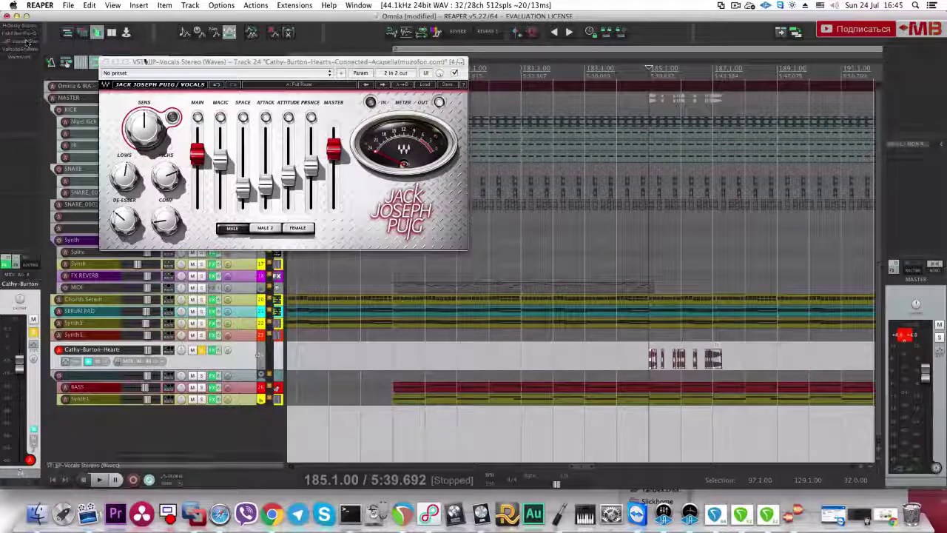
click(381, 85)
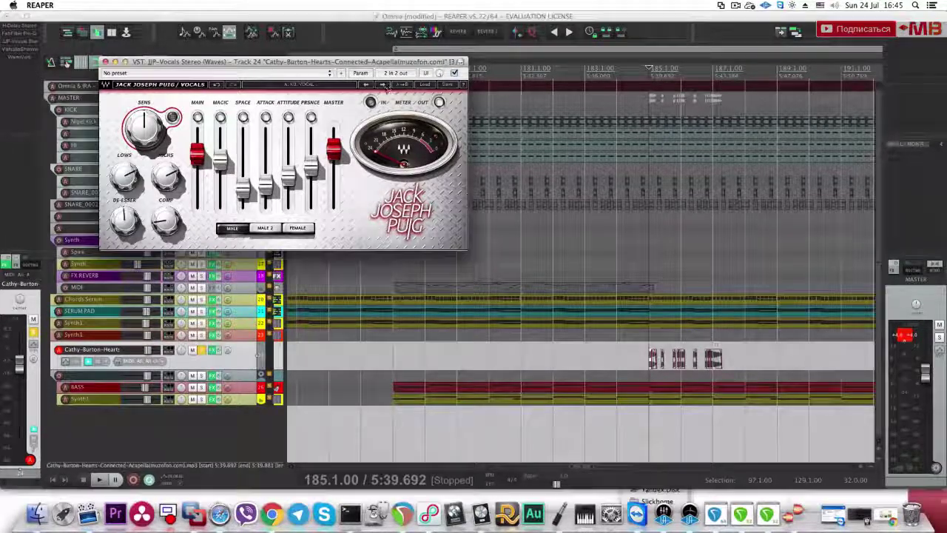
click(381, 85)
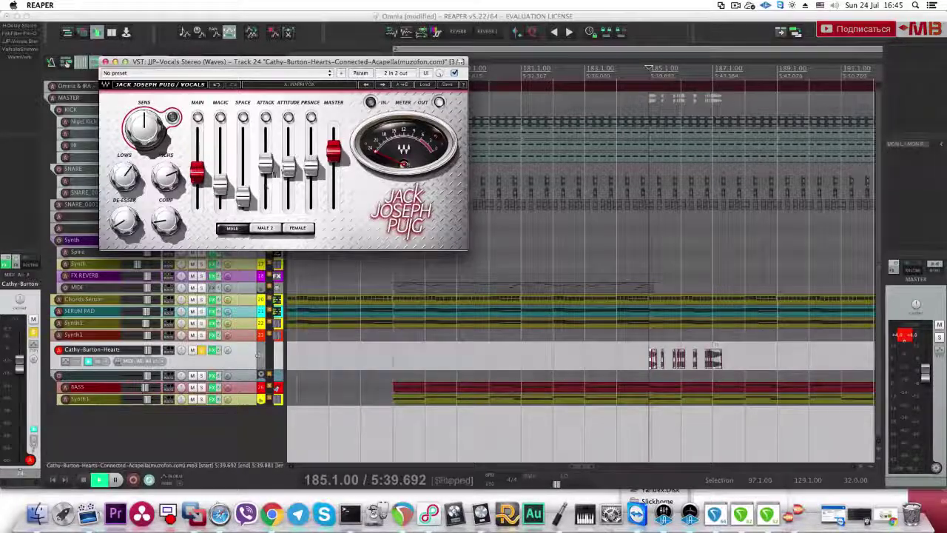
Step: Raise the SPACE and PRSNCE faders of JJP-Vocals while playing from 185.1.00, then close the plug-in and stop playback
key(space)
mouse_move(240, 196)
mouse_down()
mouse_move(240, 159)
mouse_move(243, 181)
mouse_up()
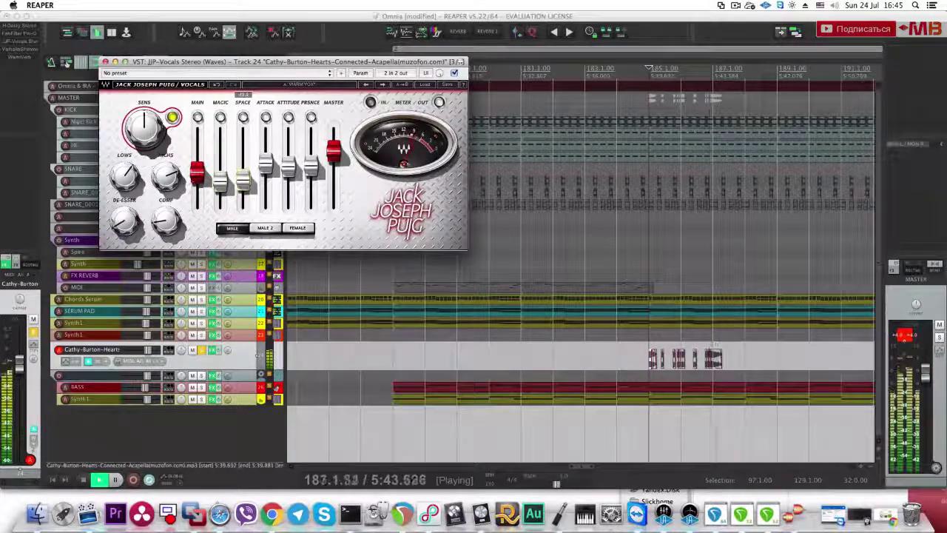
key(space)
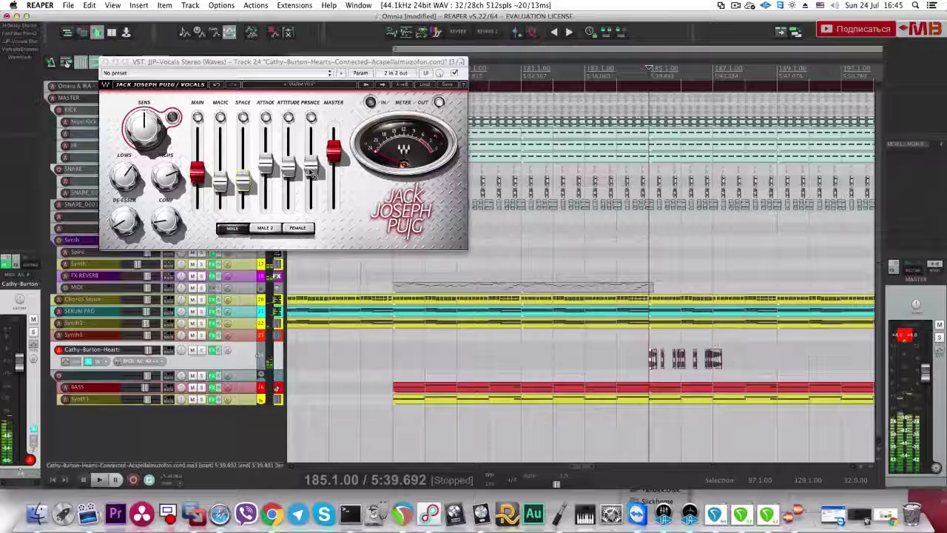
key(space)
drag(311, 165, 311, 150)
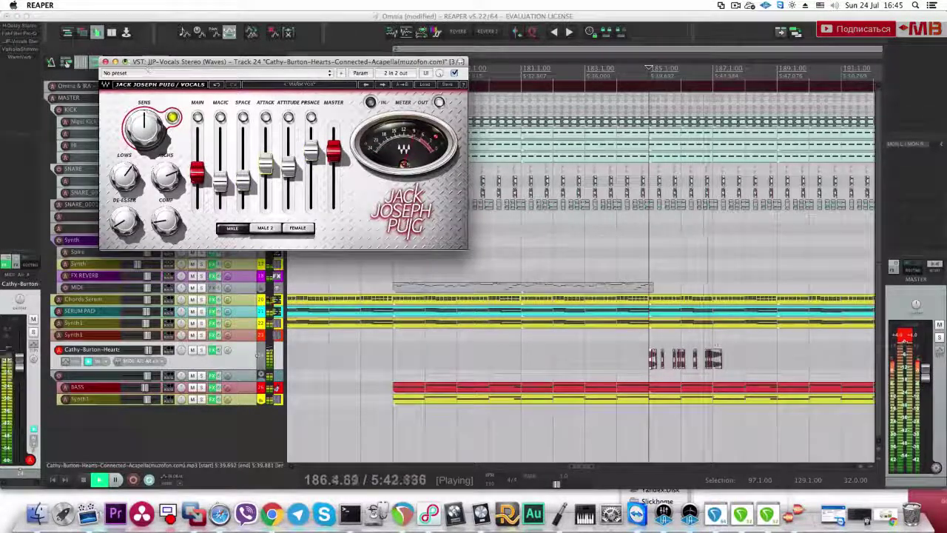
click(105, 61)
key(space)
Step: Solo the Omnia reference track, play it from 185.1.00 for comparison, then unsolo it and stop playback
click(202, 87)
click(201, 87)
key(space)
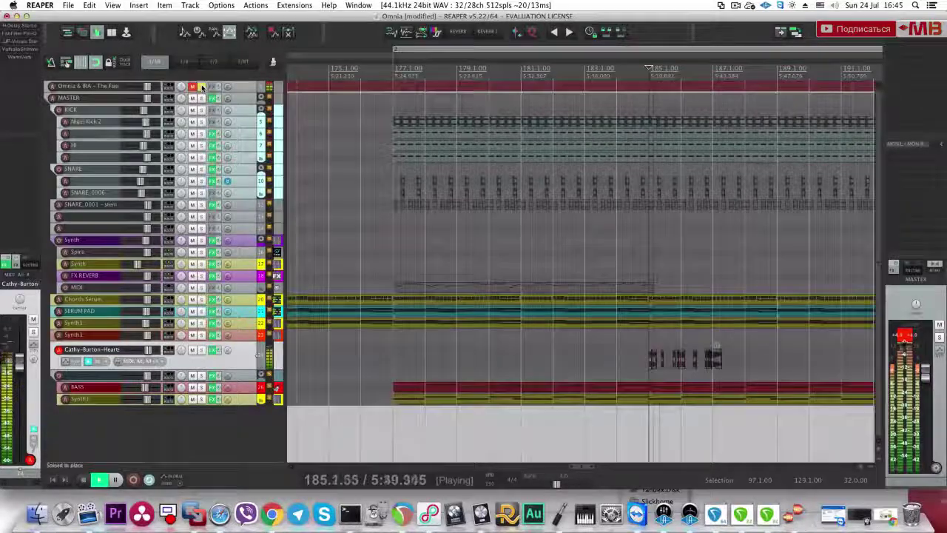
click(201, 87)
key(space)
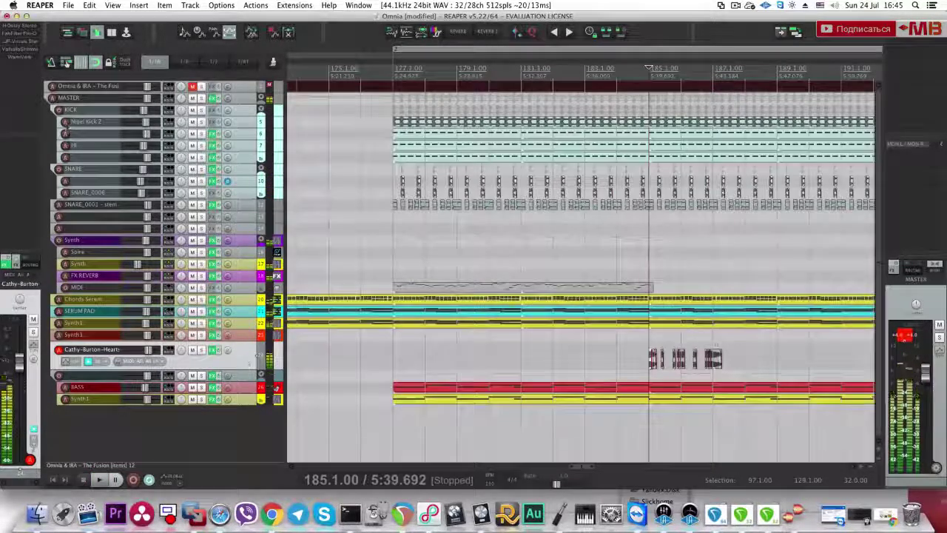
Step: Reopen JJP-Vocals on the vocal track, lower its PRSNCE fader while playing from 185.1.00 and close the plug-in
click(24, 43)
key(space)
drag(312, 150, 311, 165)
key(space)
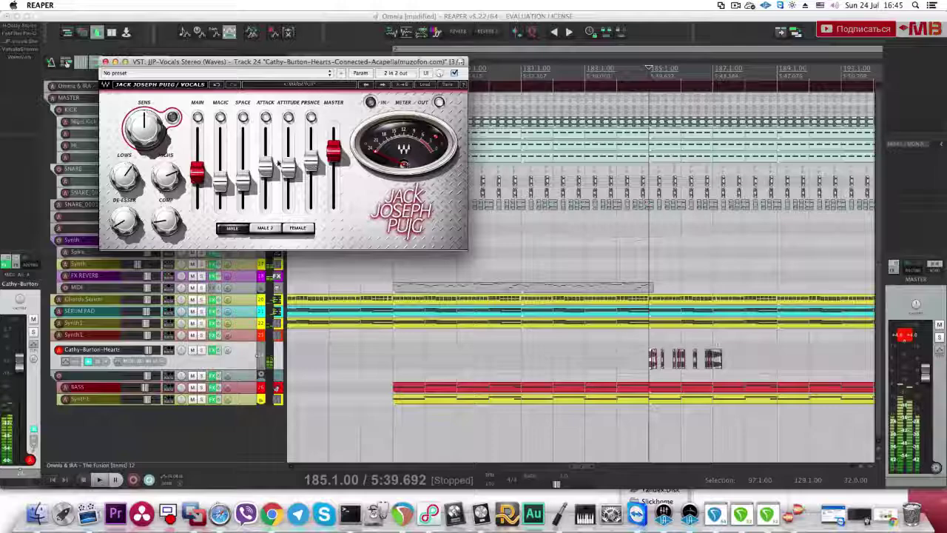
key(space)
click(105, 61)
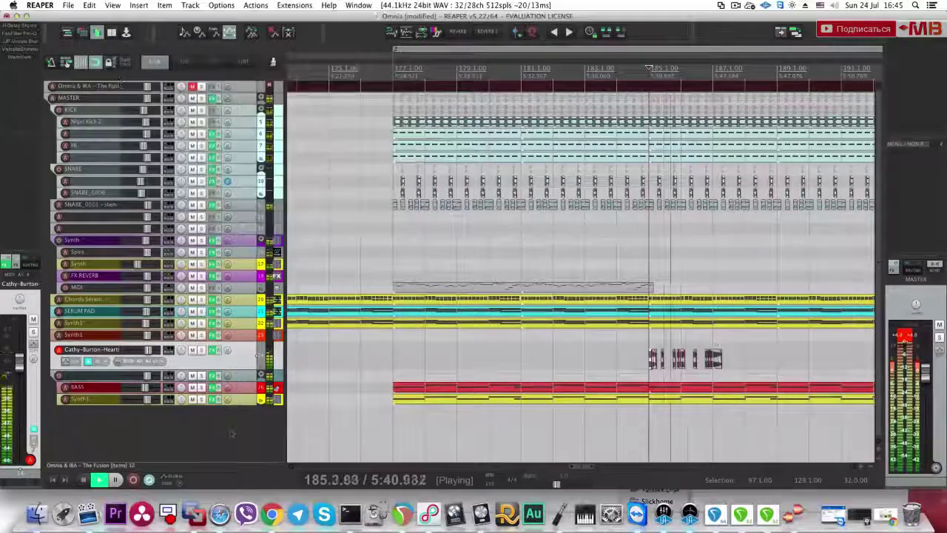
Step: Listen on through the section after bar 185 in the full mix and solo the Omnia reference track to compare
click(200, 429)
scroll(457, 348, down, 3)
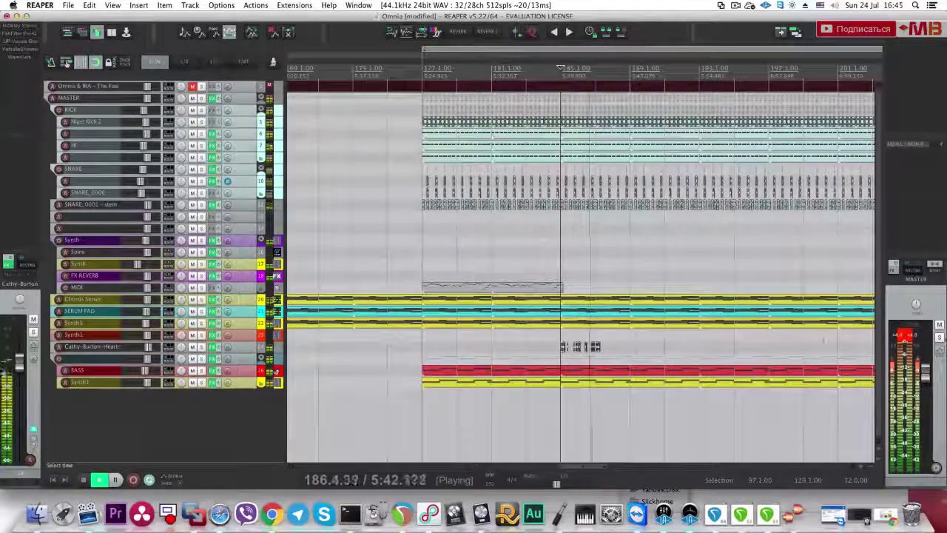
scroll(636, 305, down, 1)
scroll(636, 304, down, 1)
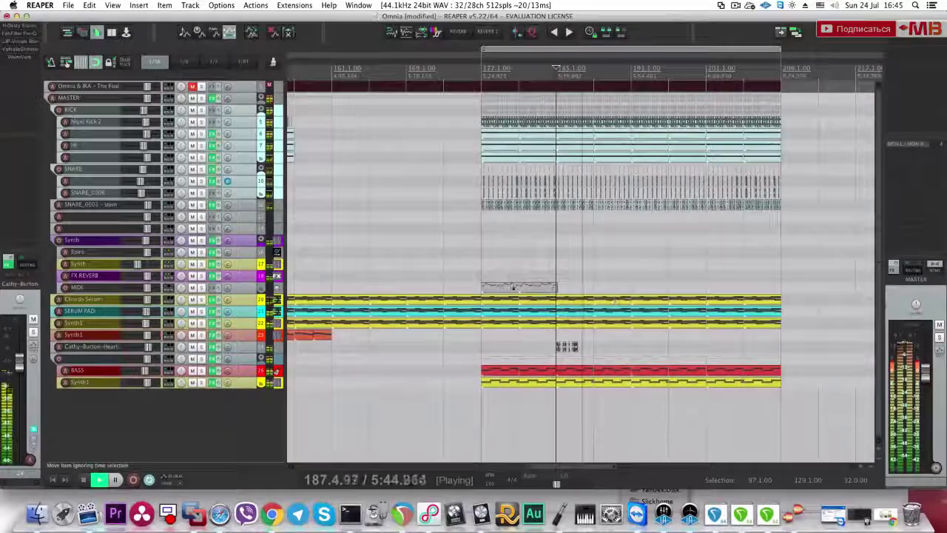
click(201, 87)
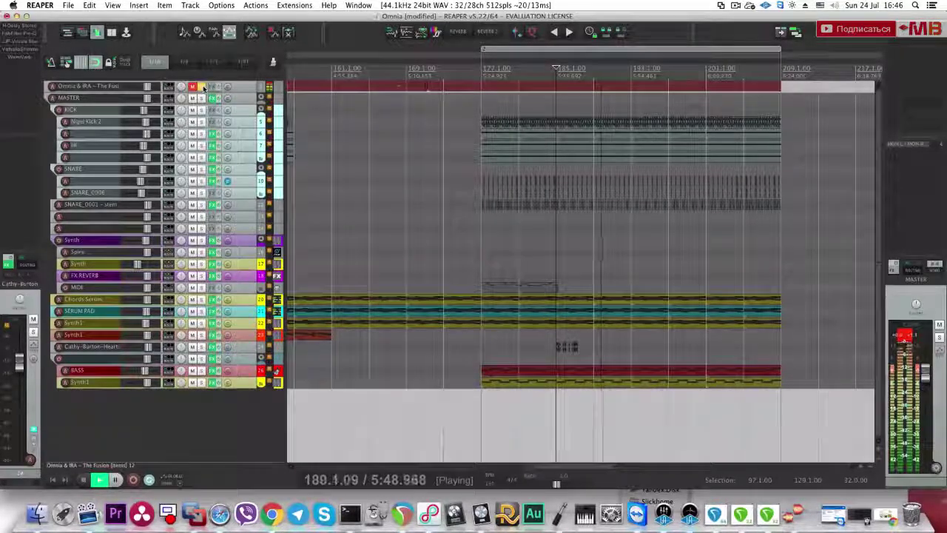
Step: In the vocal track's FabFilter Pro-Q 2, raise the low-cut frequency and boost a high-frequency band, then close the equalizer
click(254, 350)
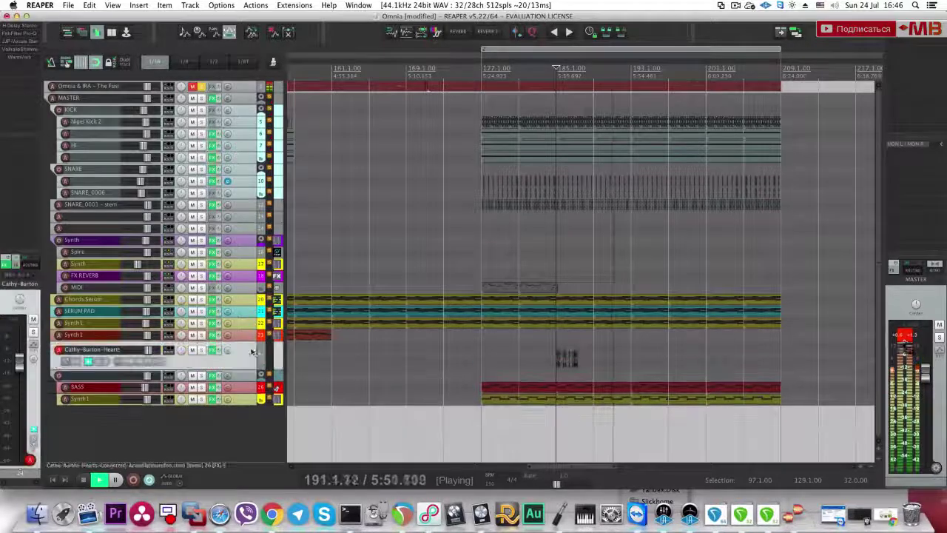
key(space)
click(29, 33)
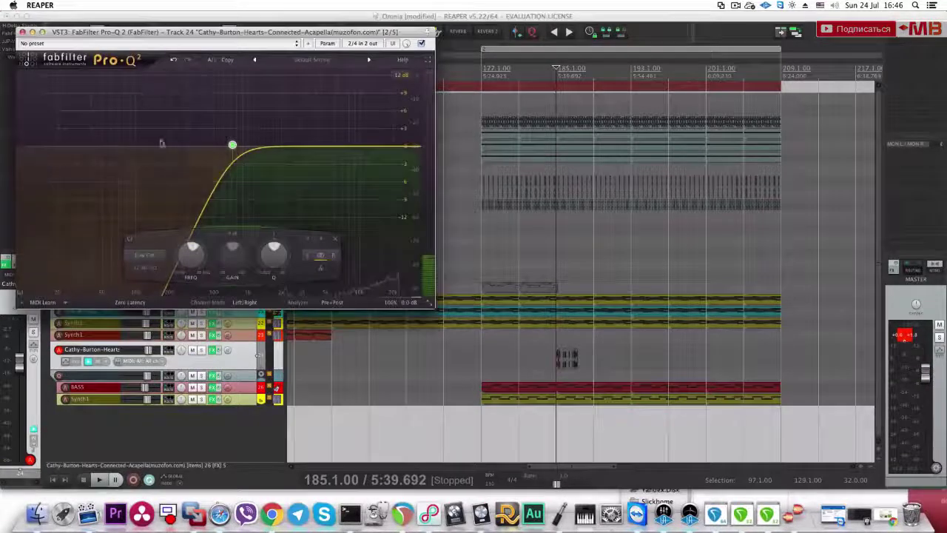
drag(234, 146, 241, 146)
drag(338, 146, 320, 119)
key(space)
scroll(346, 127, down, 3)
key(space)
drag(241, 145, 251, 148)
click(22, 32)
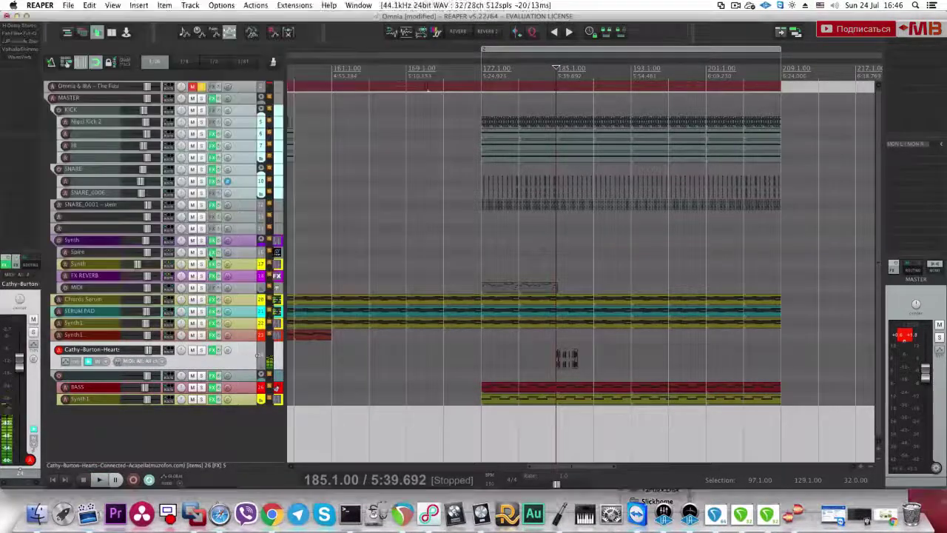
Step: Unsolo the Omnia reference track and raise the vocal track's volume to about +2.75 dB while playing from 185.1.00
click(250, 420)
click(201, 87)
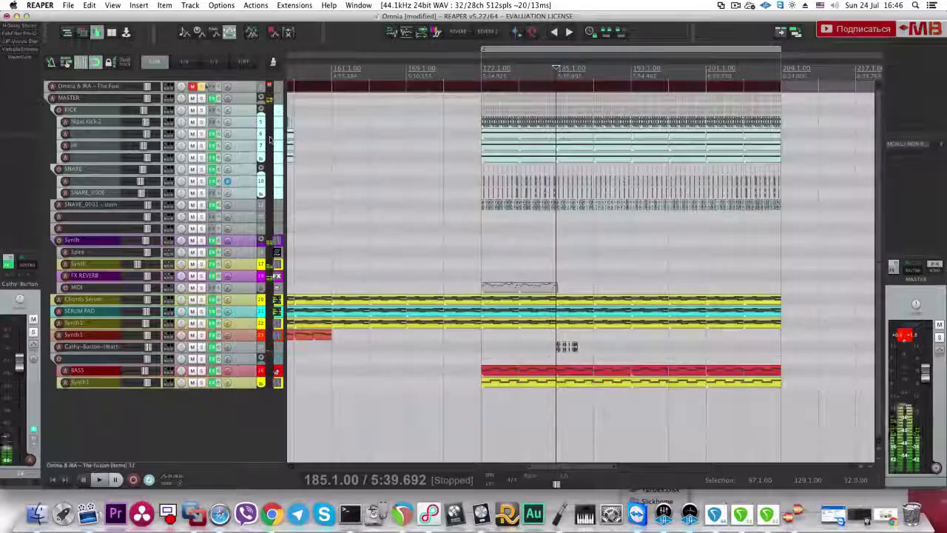
click(482, 335)
click(457, 363)
click(482, 350)
click(558, 343)
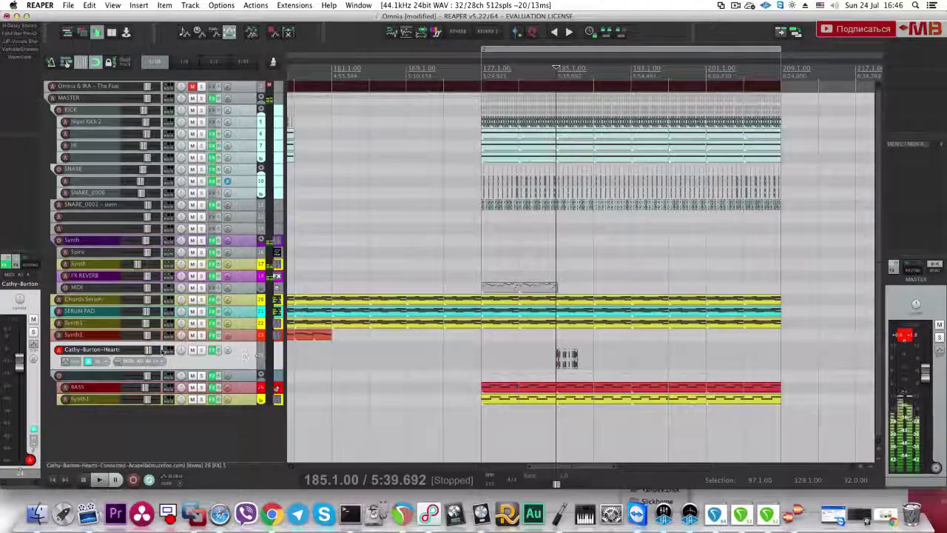
key(space)
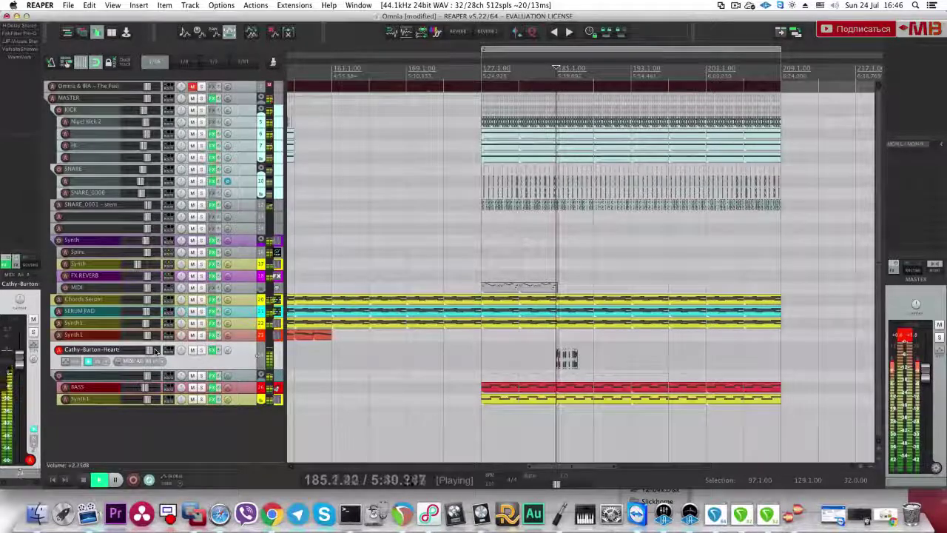
key(space)
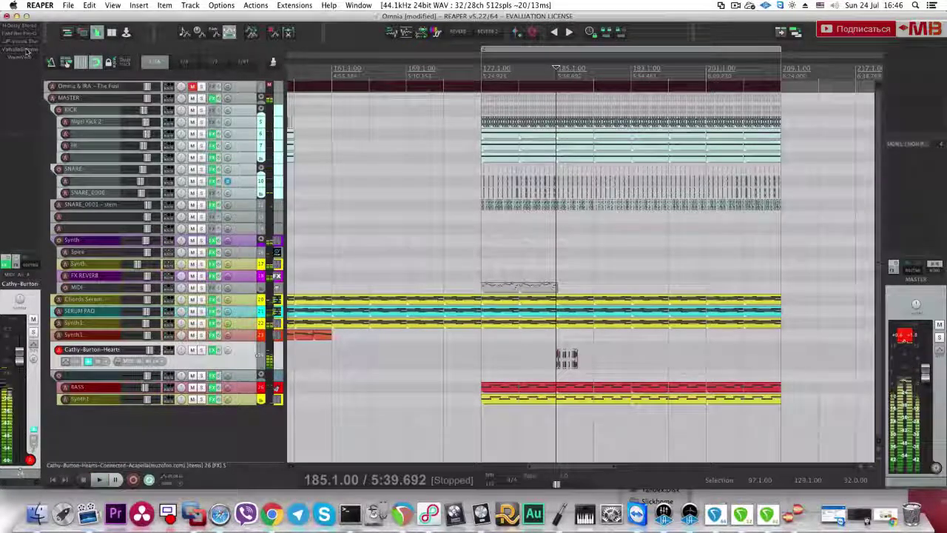
Step: Check the vocal track's ValhallaShimmer reverb, play the mix from 185.1.00, and close the plug-in
click(213, 350)
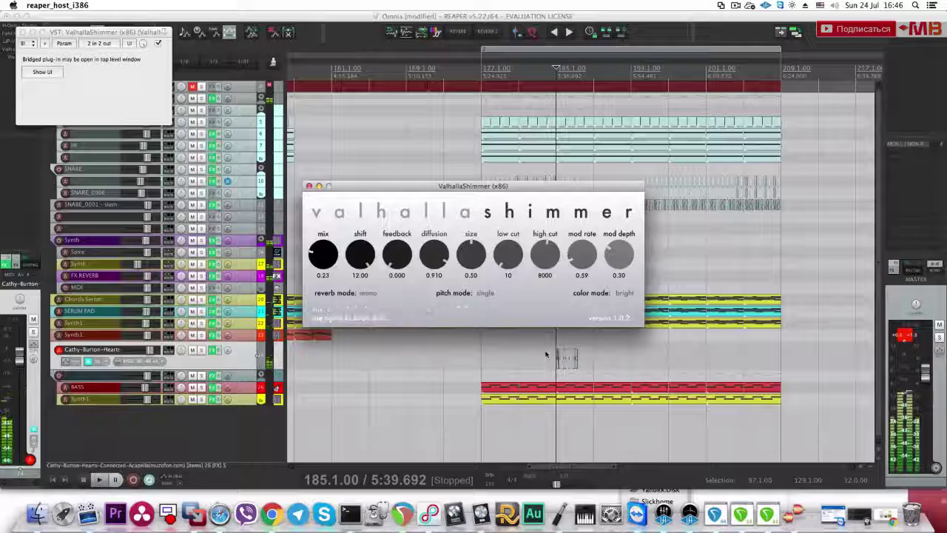
click(546, 354)
key(space)
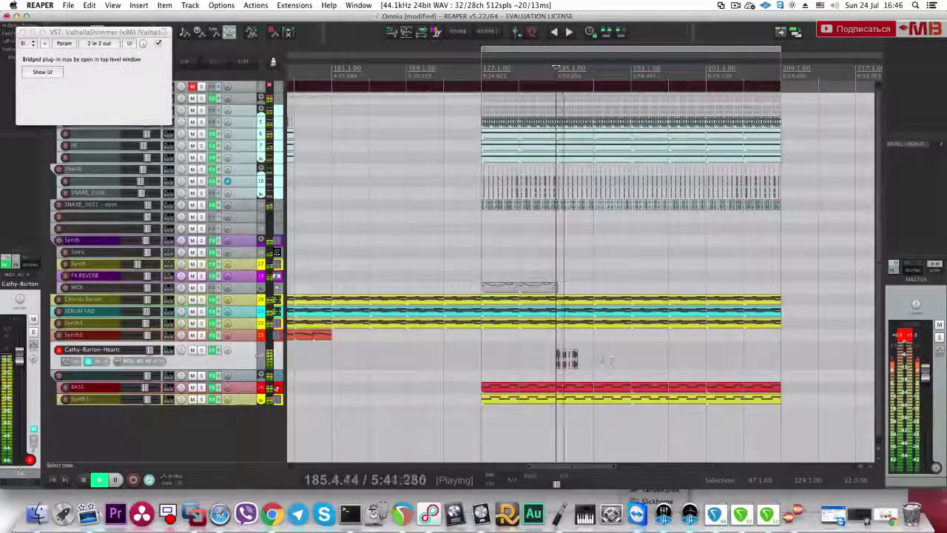
click(23, 32)
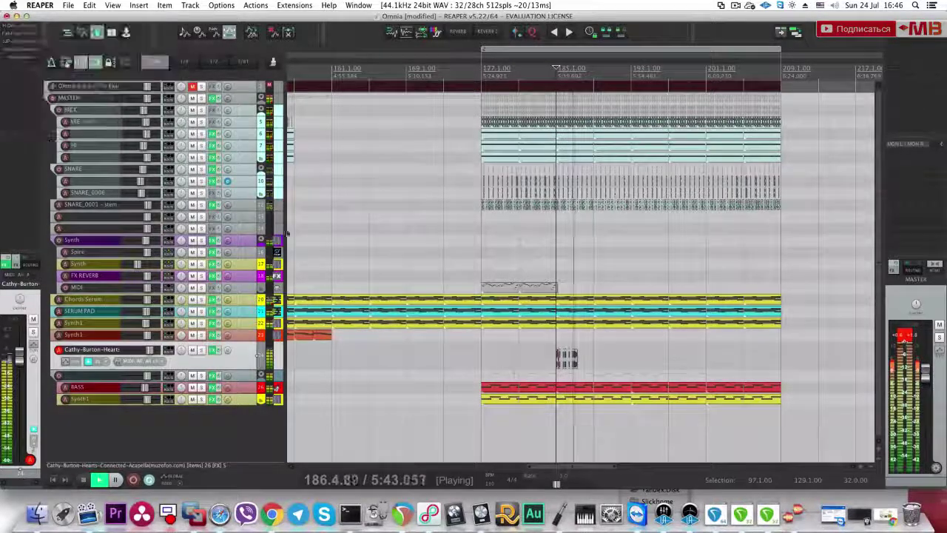
Step: Move the edit cursor to 177.1.00 and save the project
click(480, 355)
key(super+s)
click(68, 5)
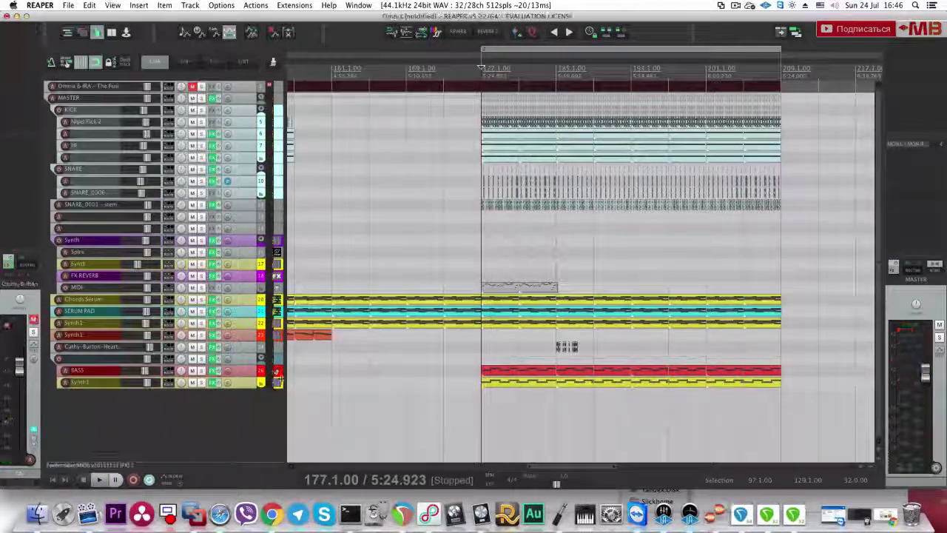
Step: Select the vocal track, inspect its H-Delay Stereo settings, and close the plug-in
click(245, 384)
click(246, 347)
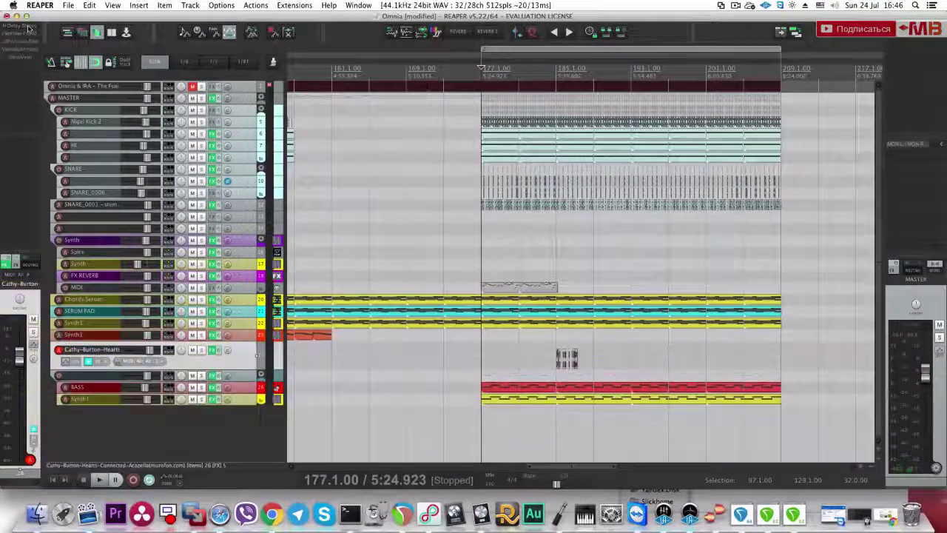
click(20, 26)
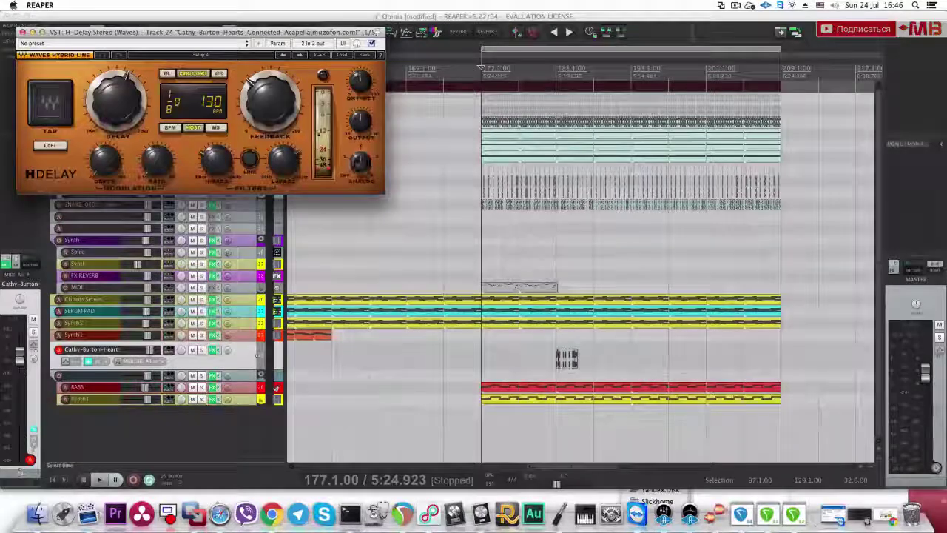
click(23, 32)
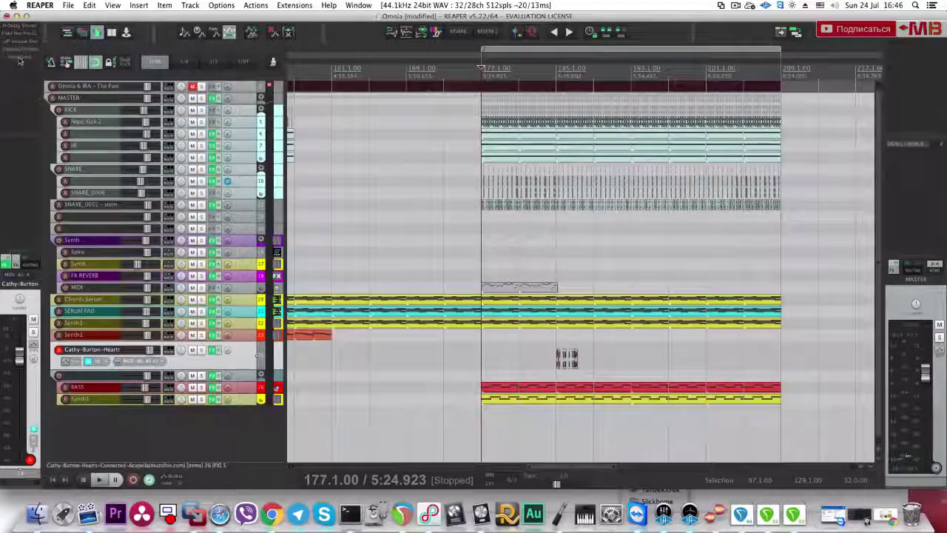
Step: Play the mix from 177.1.00 and 185.1.00, comparing it with the soloed Omnia reference track
key(space)
key(space)
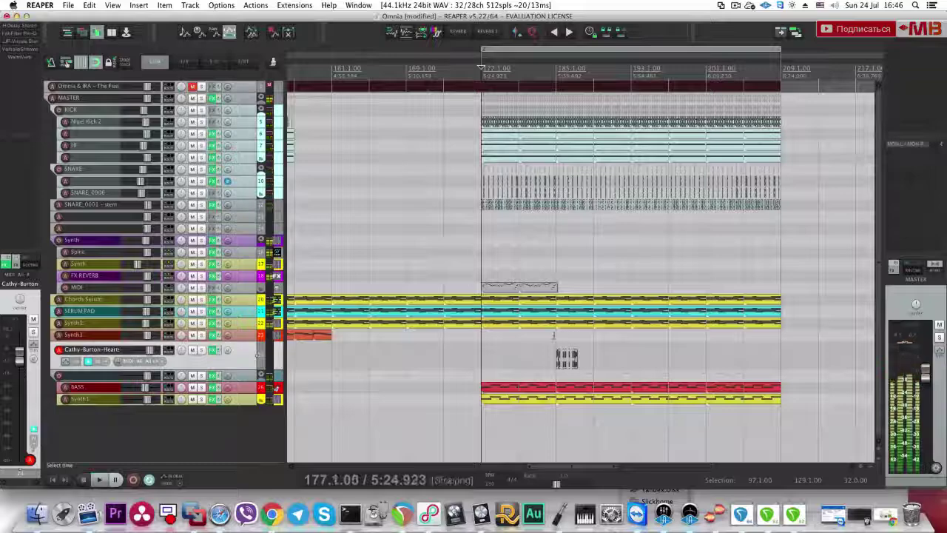
click(557, 335)
key(space)
click(196, 88)
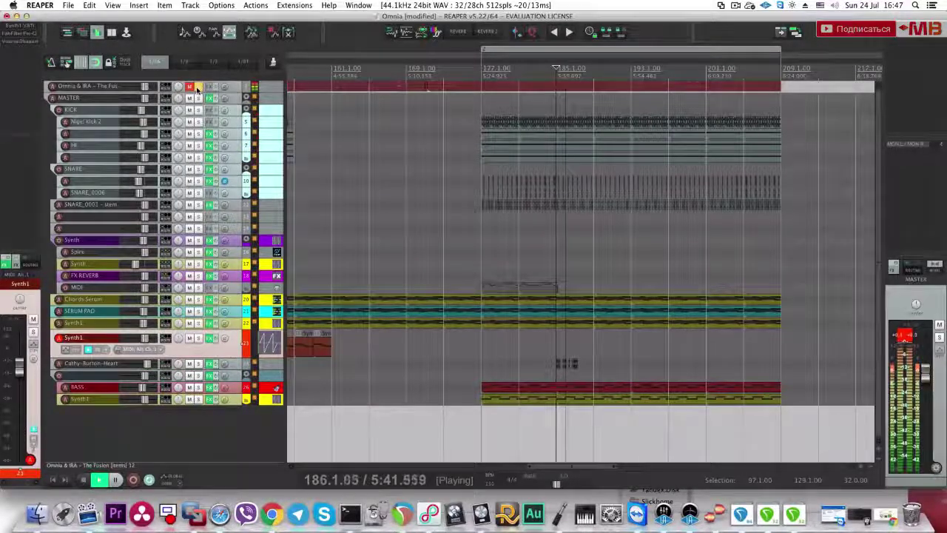
key(space)
click(197, 88)
key(space)
Step: Play the mix from 193.1.00 and compare that passage with the soloed Omnia reference track
click(626, 364)
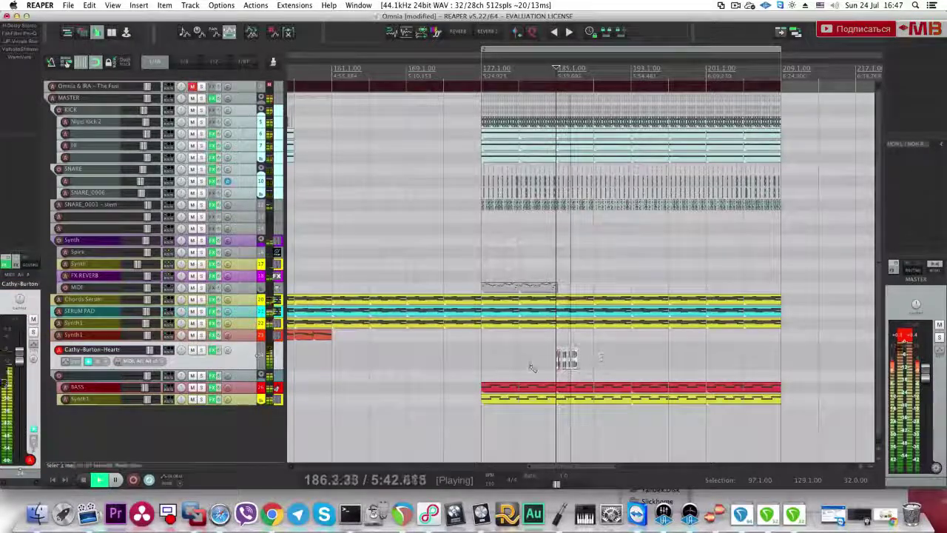
click(631, 356)
key(space)
key(space)
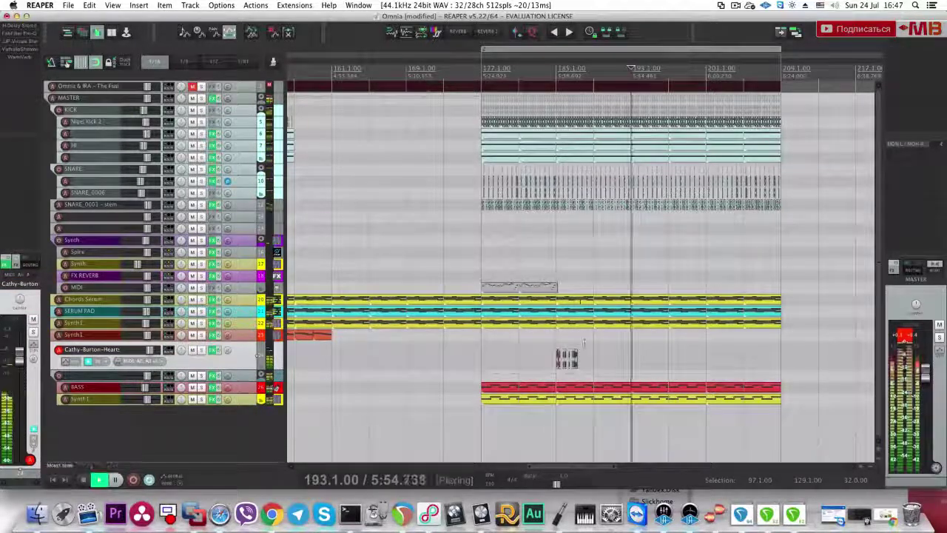
key(space)
click(202, 88)
key(space)
key(space)
Step: Listen to the reference from 189.1.00, paste a copy of the vocal phrase there, and return the cursor to its start
click(596, 337)
key(space)
scroll(621, 335, up, 5)
key(space)
key(ctrl+v)
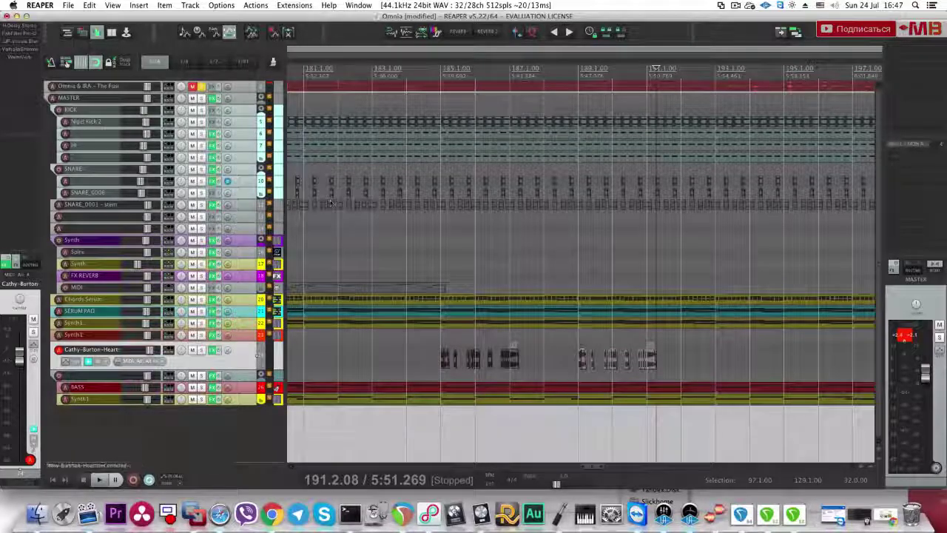
click(577, 361)
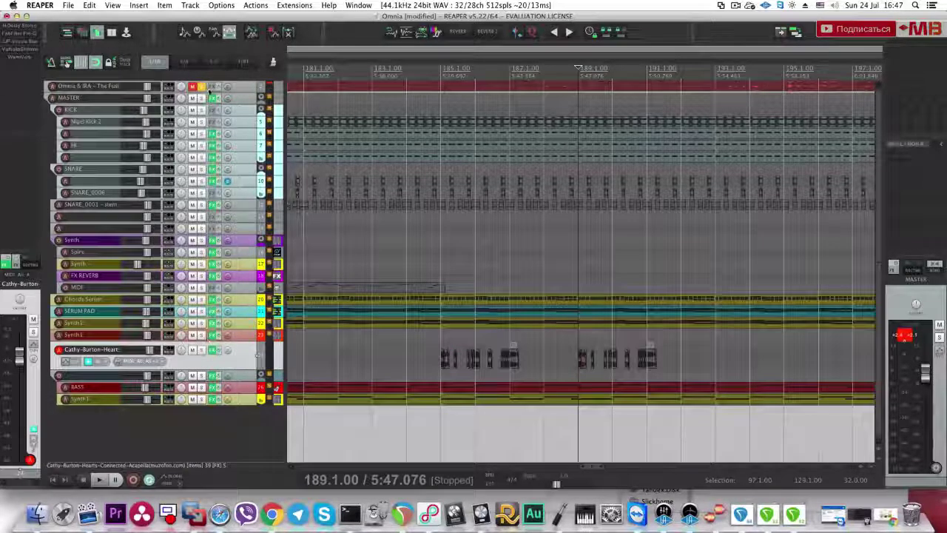
Step: In the vocal track's FabFilter Pro-Q 2, lower the low-cut frequency, adjust the high band's gain during playback, and close the equalizer
click(215, 350)
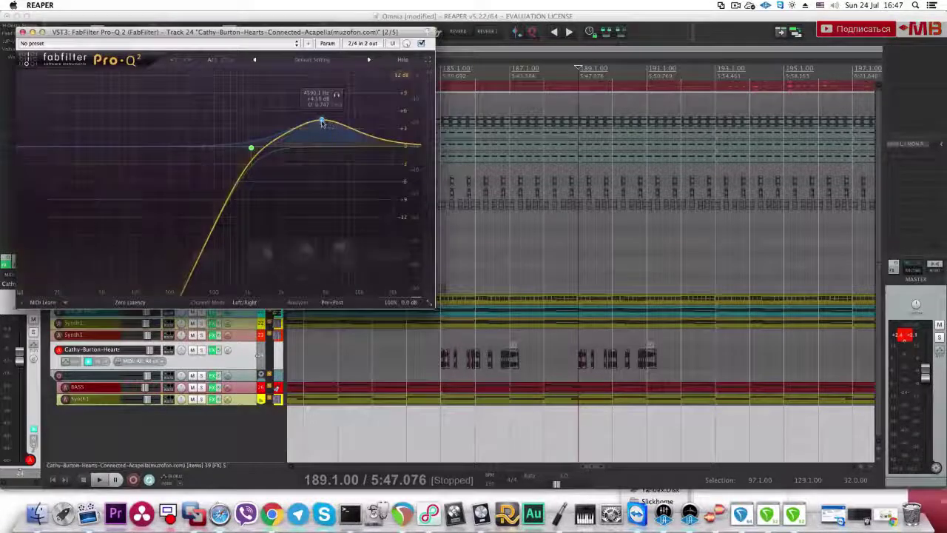
drag(251, 148, 217, 140)
drag(321, 130, 320, 146)
key(space)
drag(210, 140, 194, 145)
drag(320, 145, 320, 141)
key(space)
key(space)
click(23, 32)
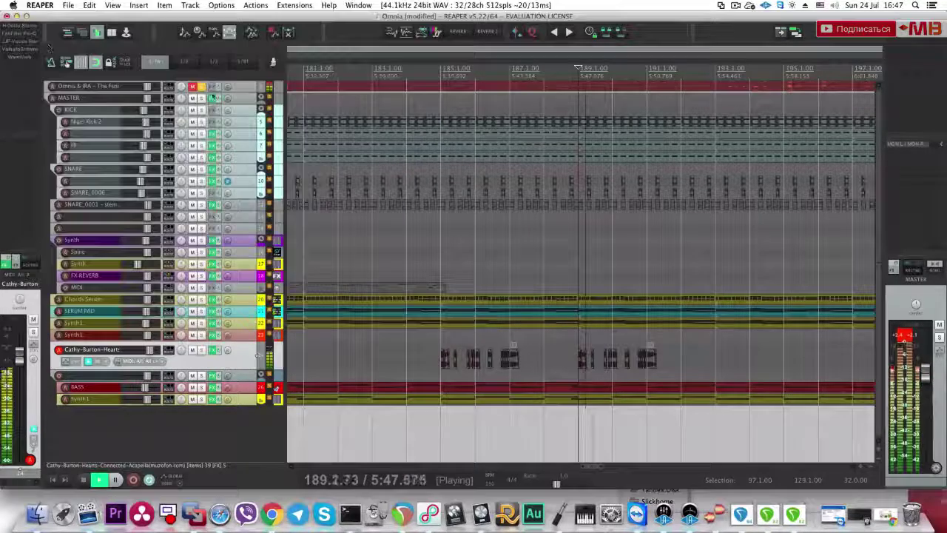
Step: Unsolo the Omnia reference track and play the full mix from 189.1.00
key(space)
click(202, 87)
key(space)
key(space)
key(space)
key(space)
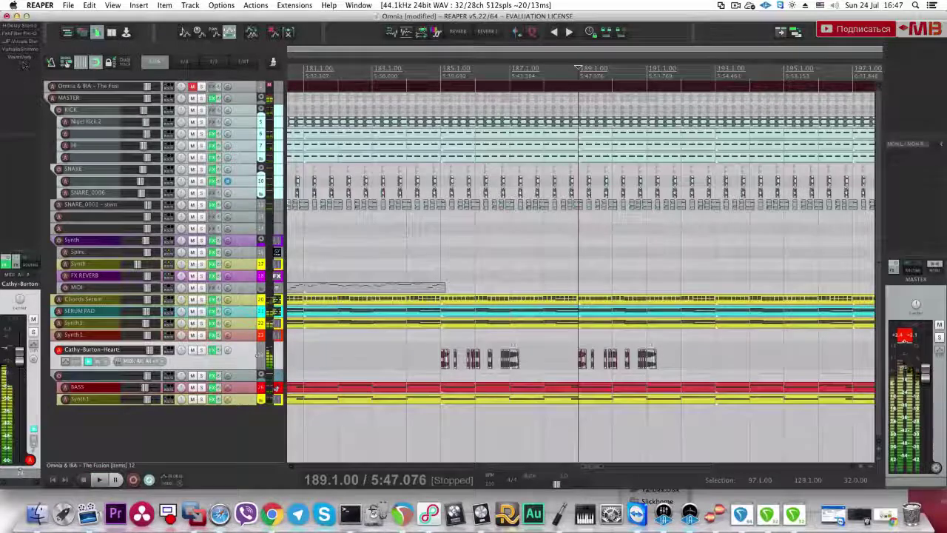
Step: In the vocal's Pro-Q 2, boost the band near 4.45 kHz by about 5.9 dB, add a higher-frequency boost, and close it
click(24, 33)
key(space)
drag(319, 111, 321, 100)
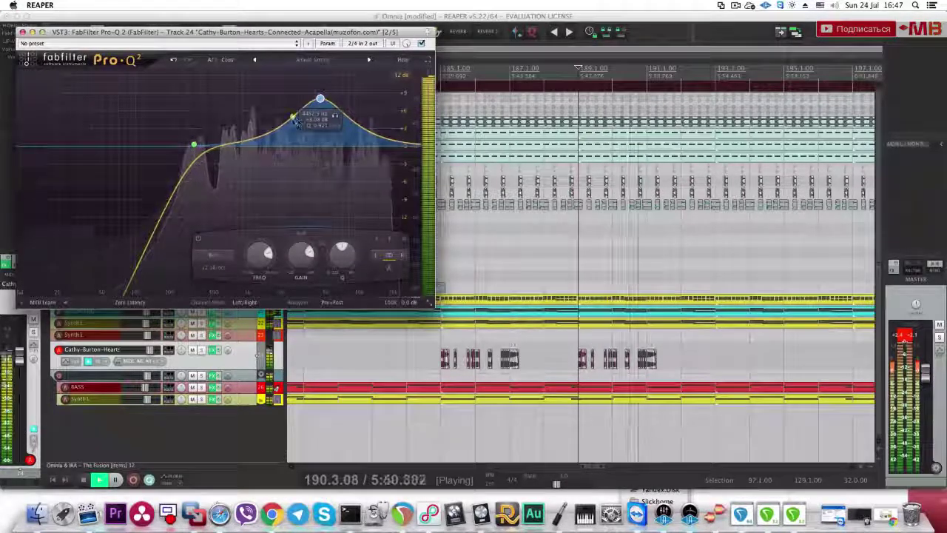
click(364, 121)
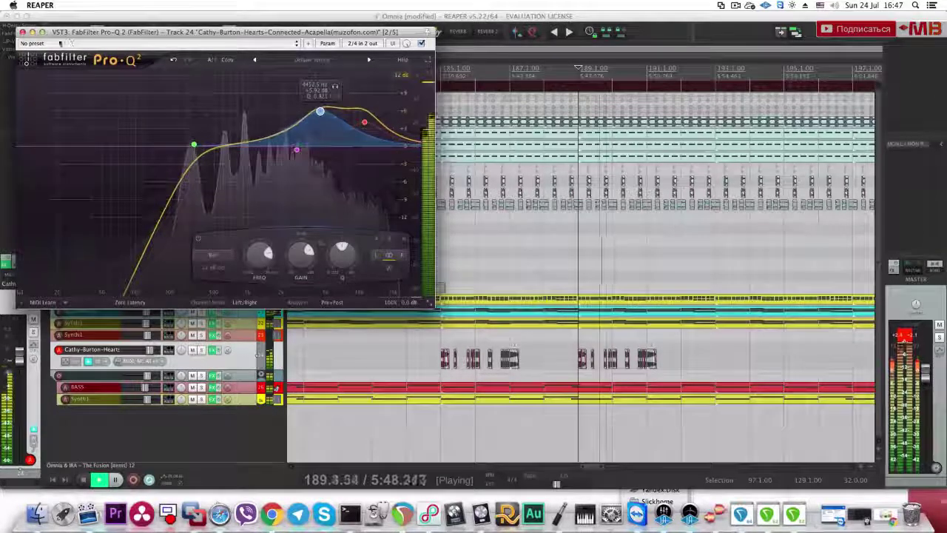
click(23, 31)
Step: Compare the mix from 189.1.00 with the soloed Omnia reference and select the percussion clips starting at that bar
click(201, 87)
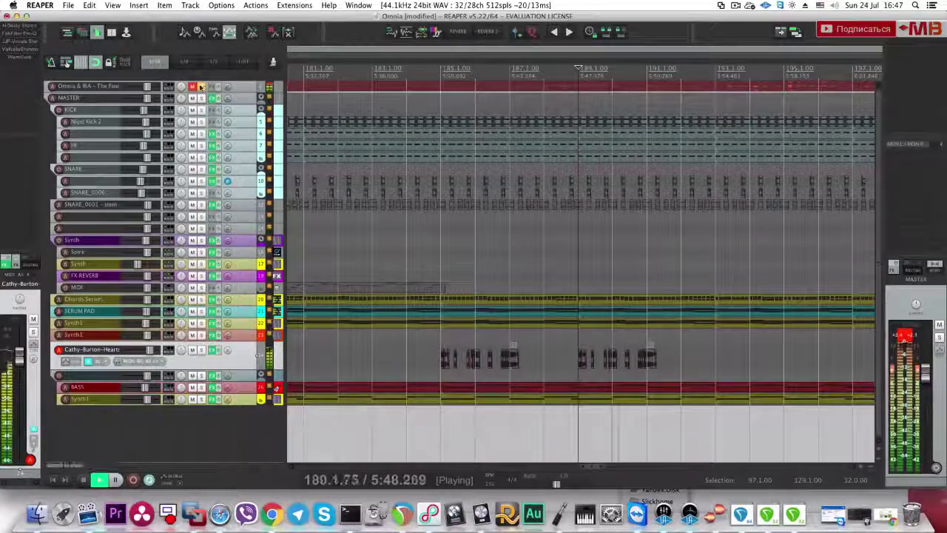
click(201, 87)
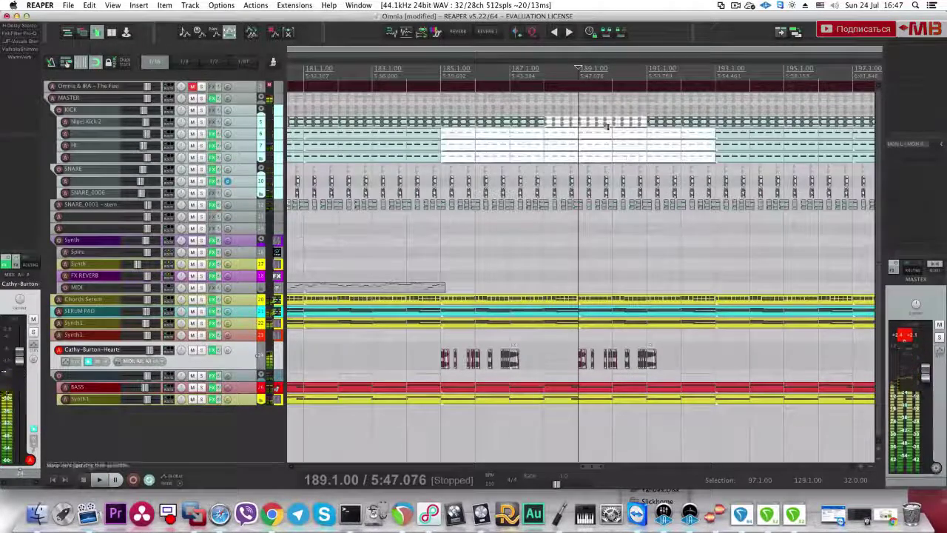
click(581, 130)
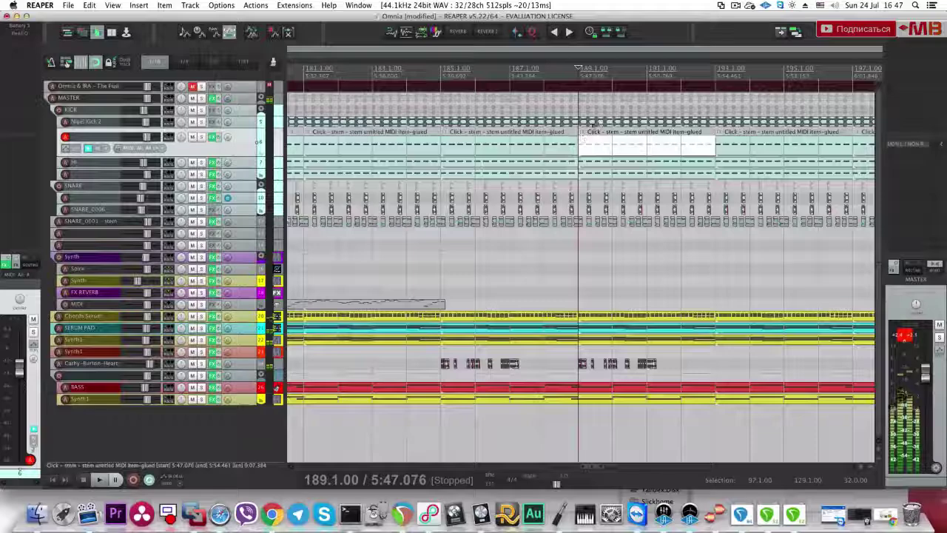
click(598, 156)
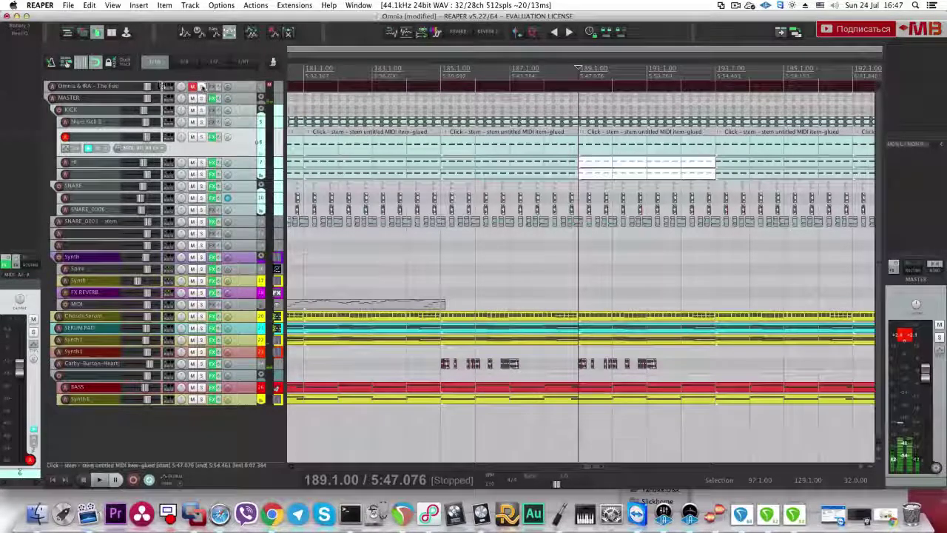
click(201, 86)
click(201, 86)
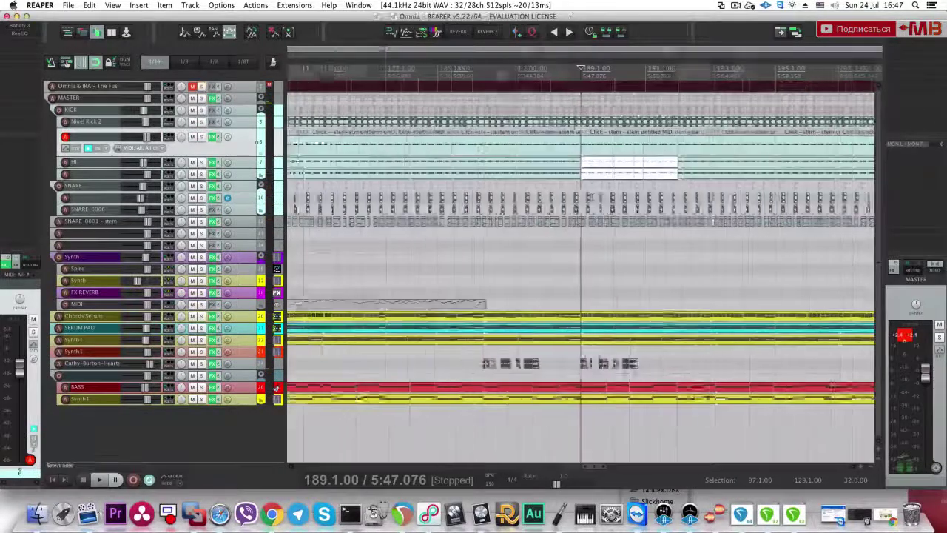
Step: Solo Chords Serum, play it from 97.1.00, add the Waves S1 Imager Stereo effect, increase its stereo width, and close it
scroll(598, 201, down, 4)
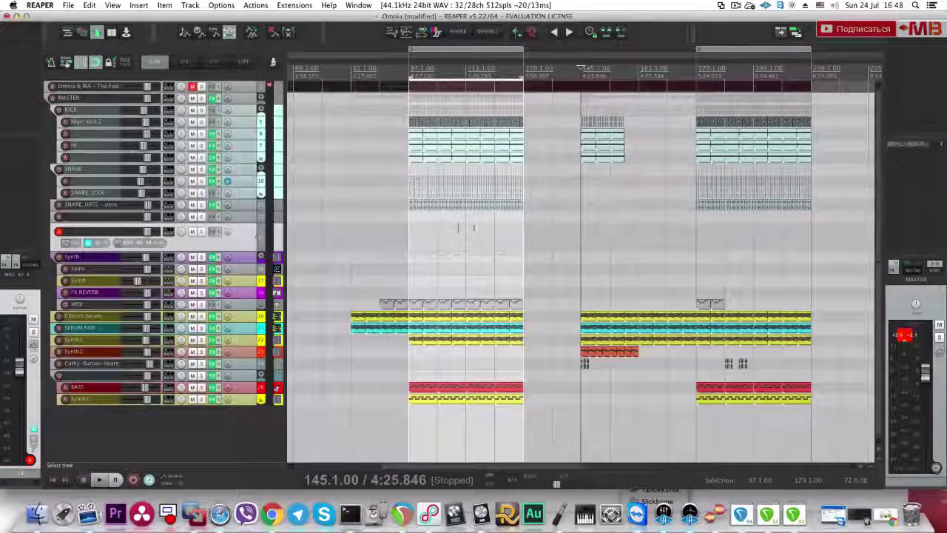
click(421, 245)
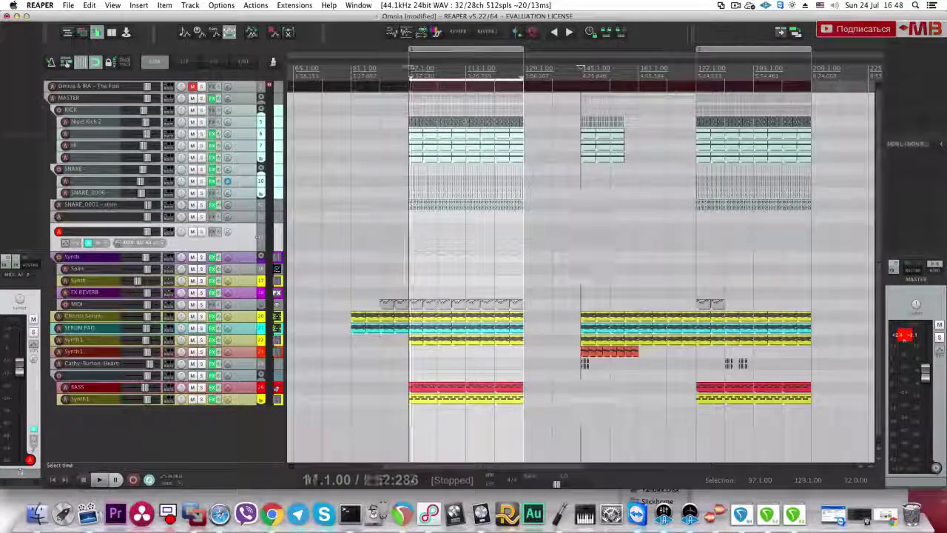
click(195, 315)
key(space)
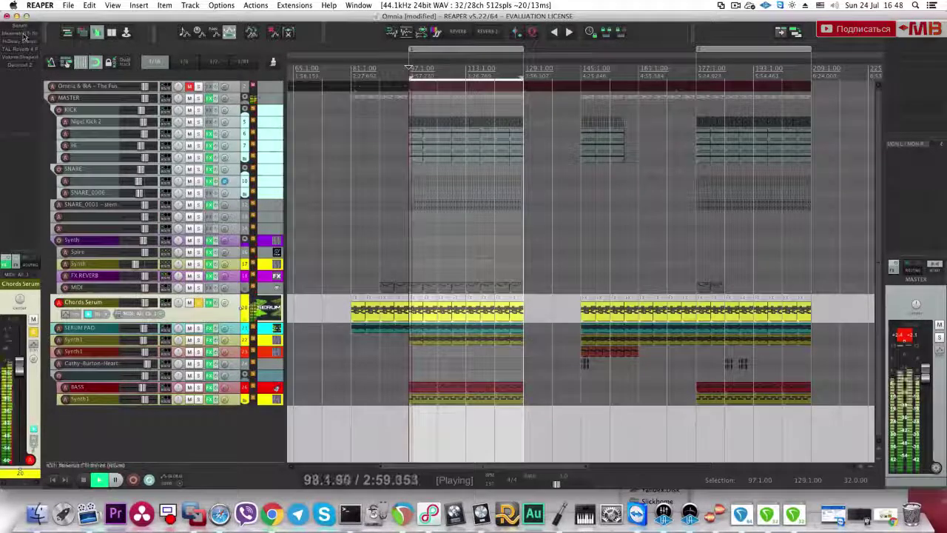
click(26, 80)
text(S1)
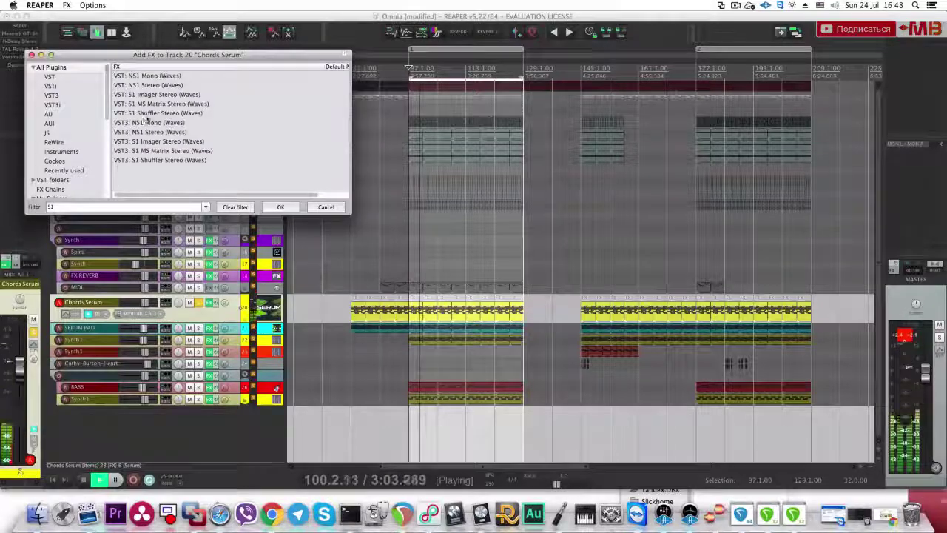
double_click(156, 95)
drag(55, 115, 56, 108)
click(32, 33)
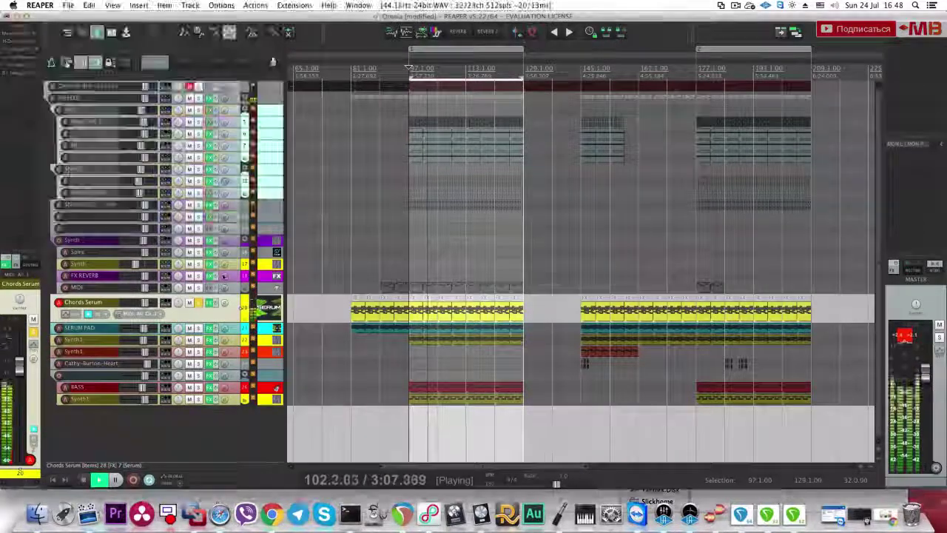
Step: Solo the SERUM PAD track and lower the CENTER fader in its Waves Center Stereo plug-in during playback
click(244, 326)
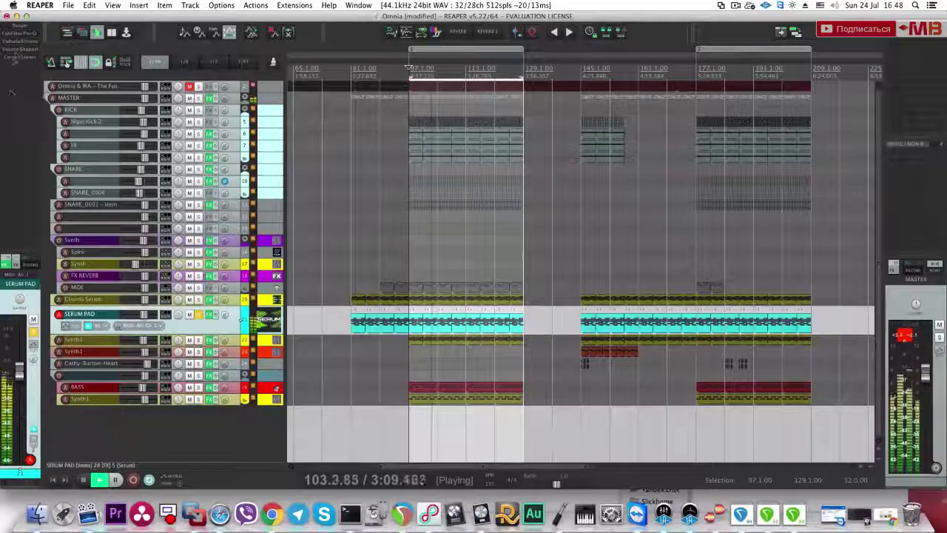
click(23, 70)
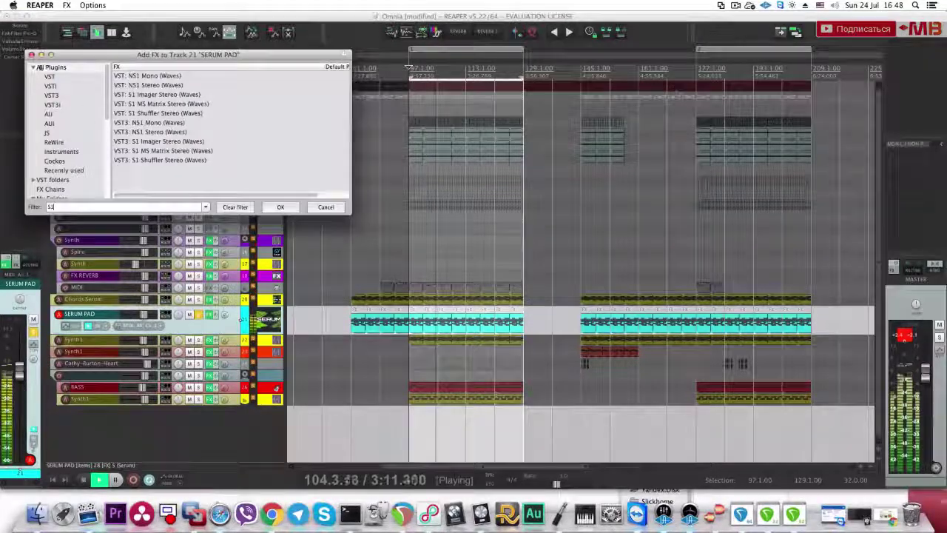
click(31, 56)
click(30, 57)
drag(67, 188, 70, 193)
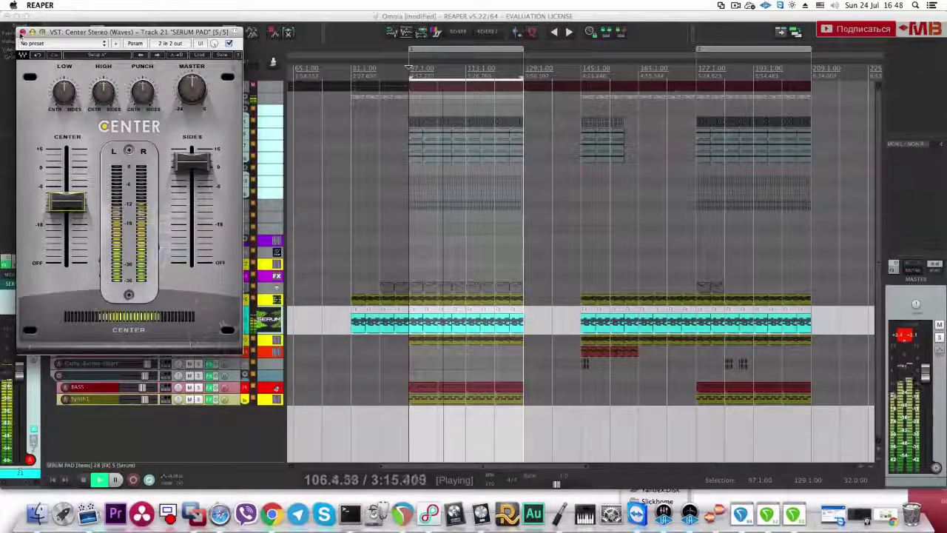
Step: Close the SERUM PAD plug-in, then solo the yellow Synth1 track 22 and lower its Waves Center Stereo CENTER fader slightly before closing it
click(22, 32)
click(519, 345)
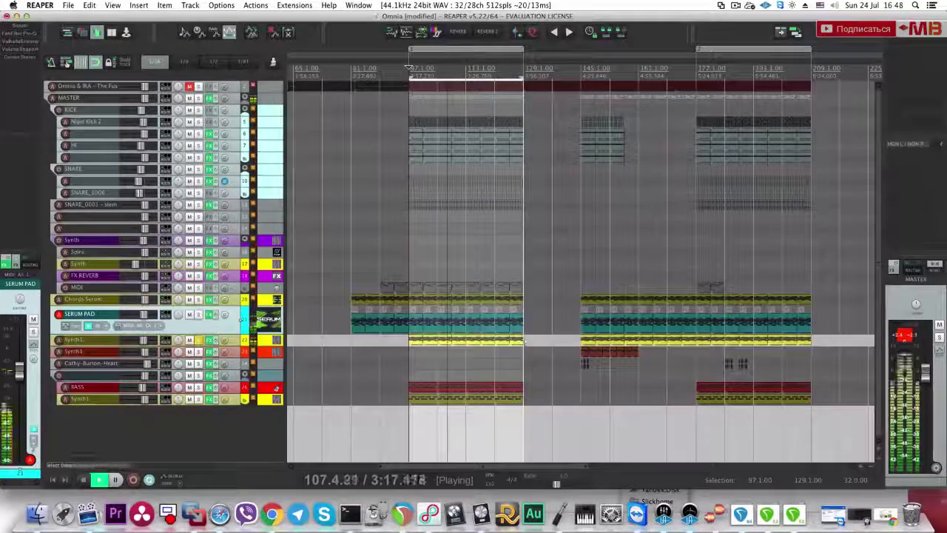
click(229, 340)
click(12, 59)
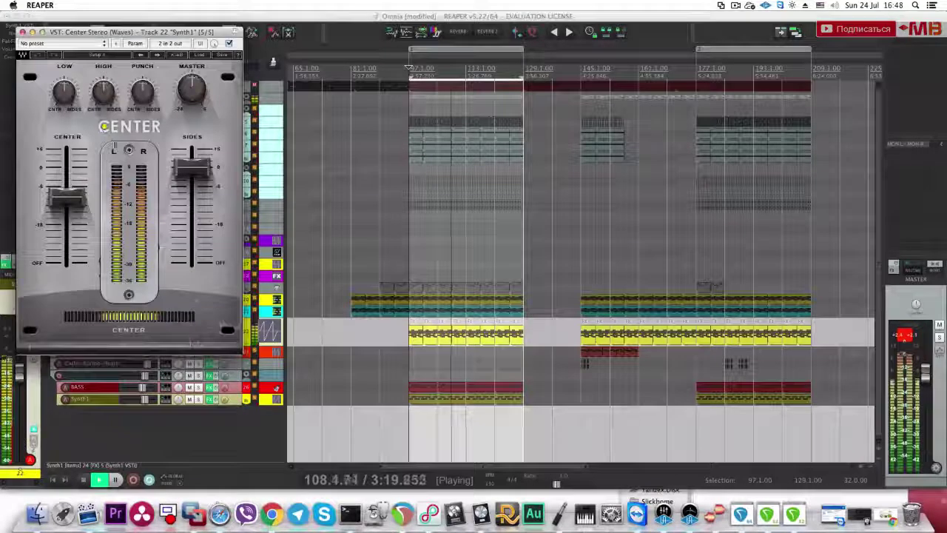
drag(67, 196, 66, 200)
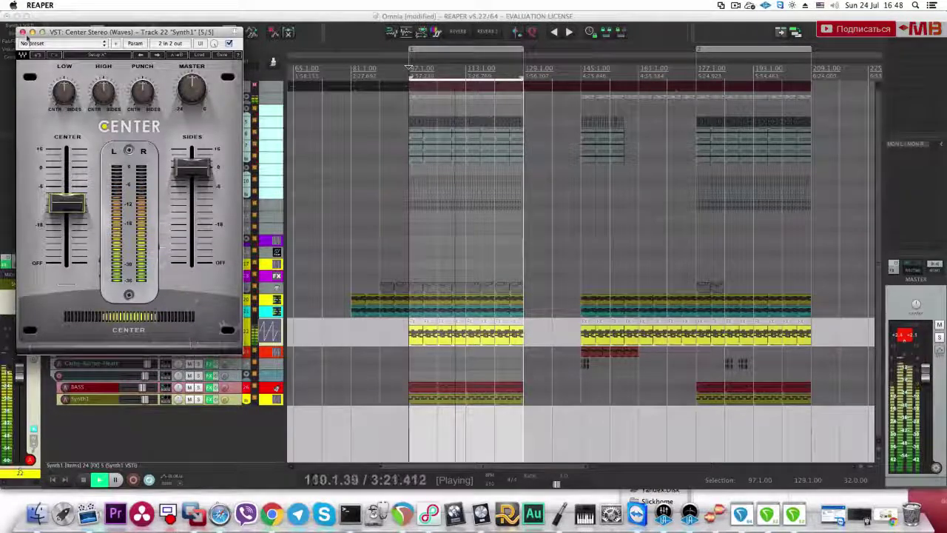
click(23, 33)
Step: Check the red Synth1 track 23 in solo, then play the full mix from 97.1.00 and compare it with the soloed Omnia reference
click(198, 351)
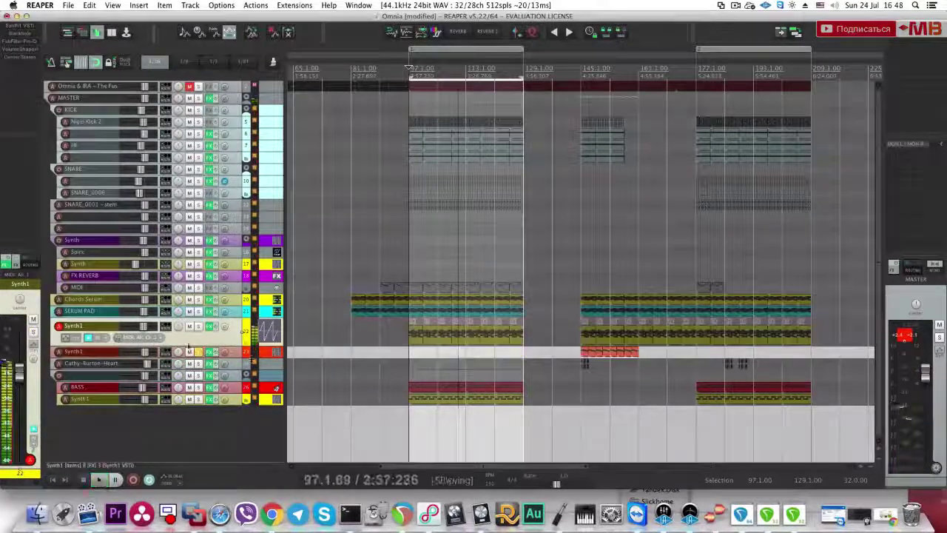
click(198, 351)
click(229, 351)
key(space)
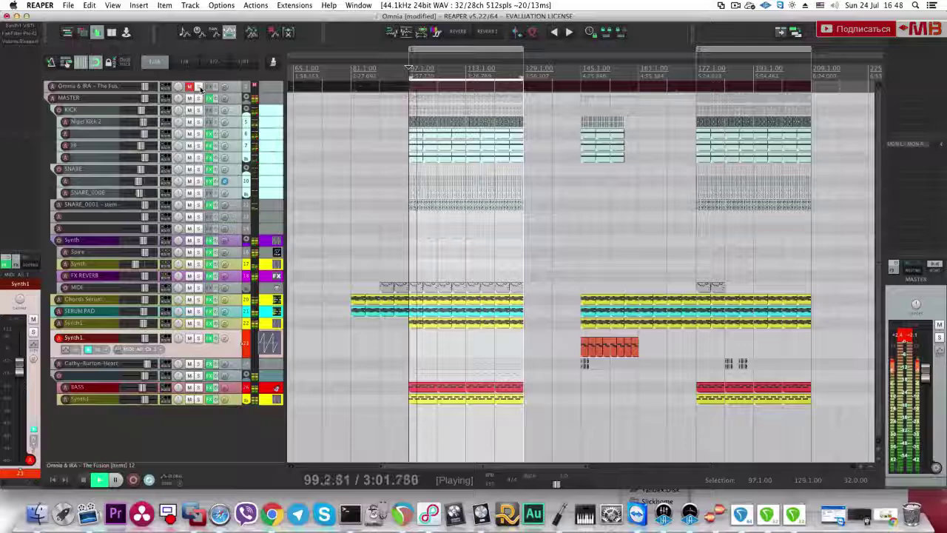
click(199, 88)
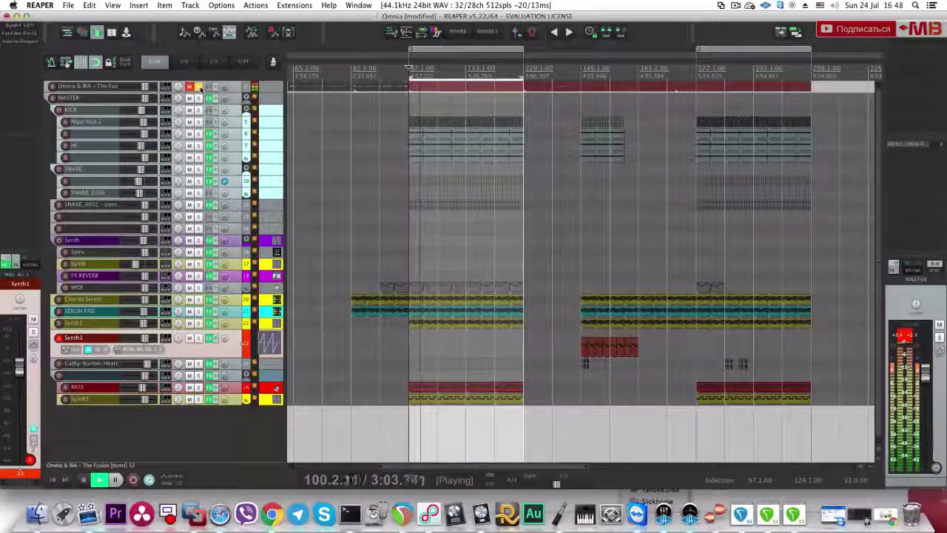
click(199, 88)
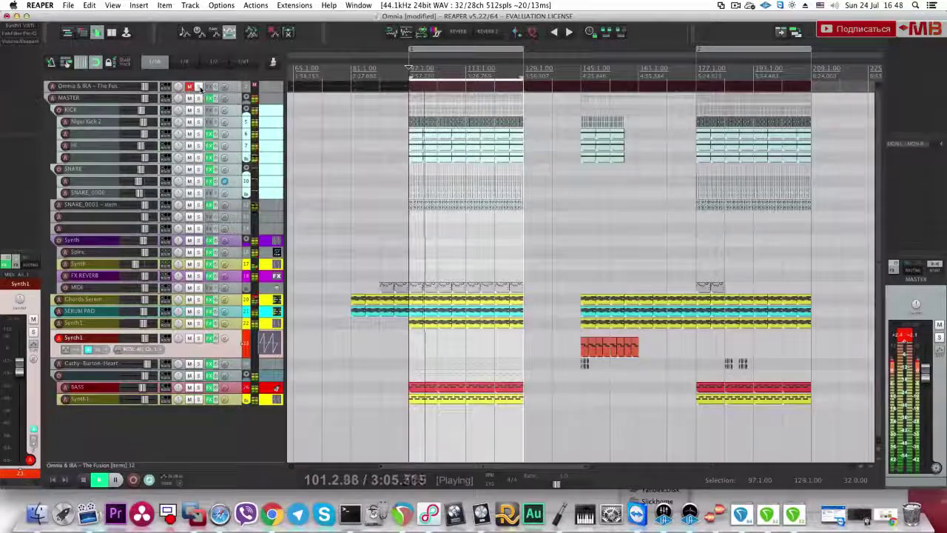
Step: Play the mix from 177.1.00 and 185.1.00 and compare the vocal passage with the soloed Omnia reference
click(695, 228)
key(space)
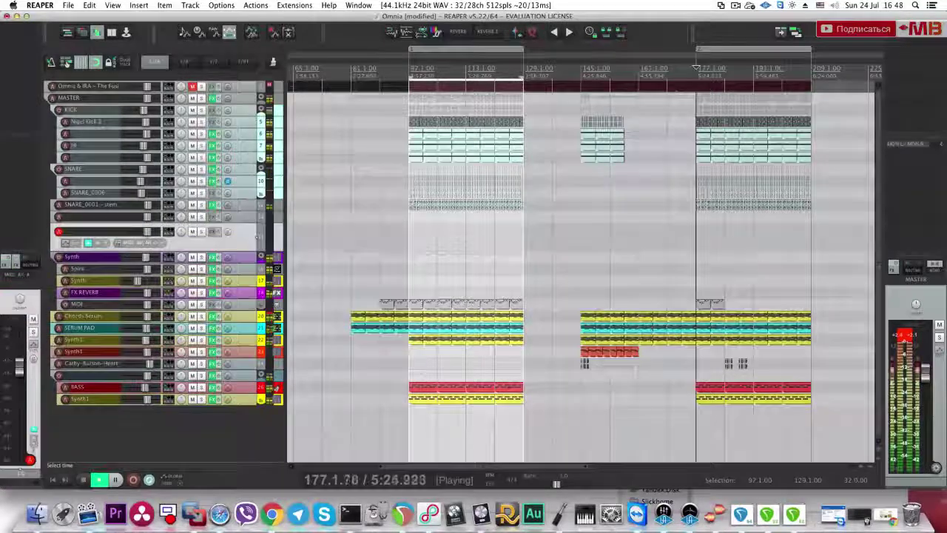
scroll(693, 233, up, 5)
key(space)
click(672, 266)
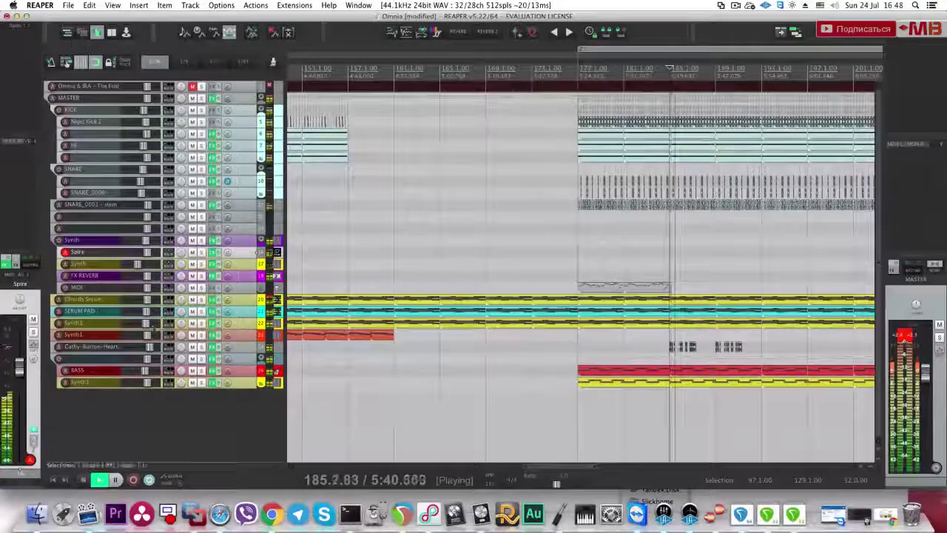
click(237, 349)
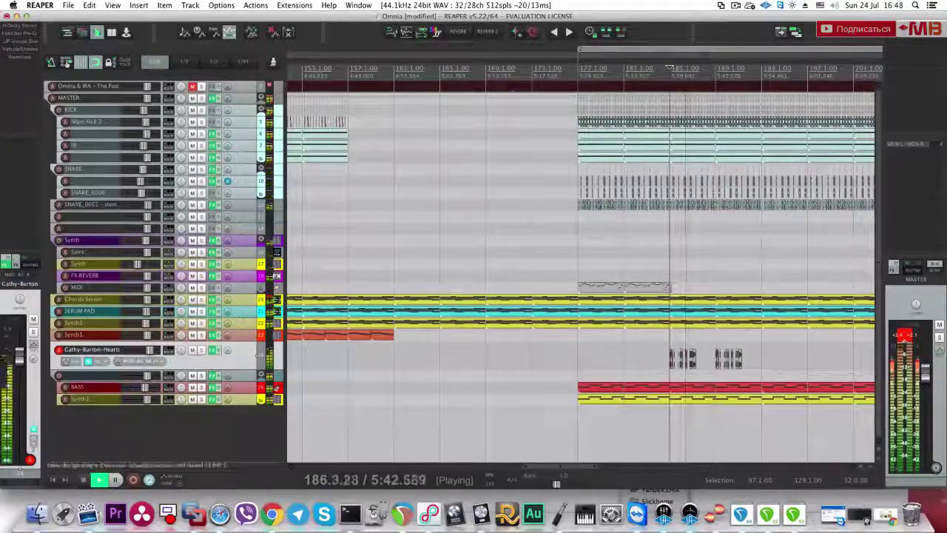
click(201, 87)
key(space)
key(space)
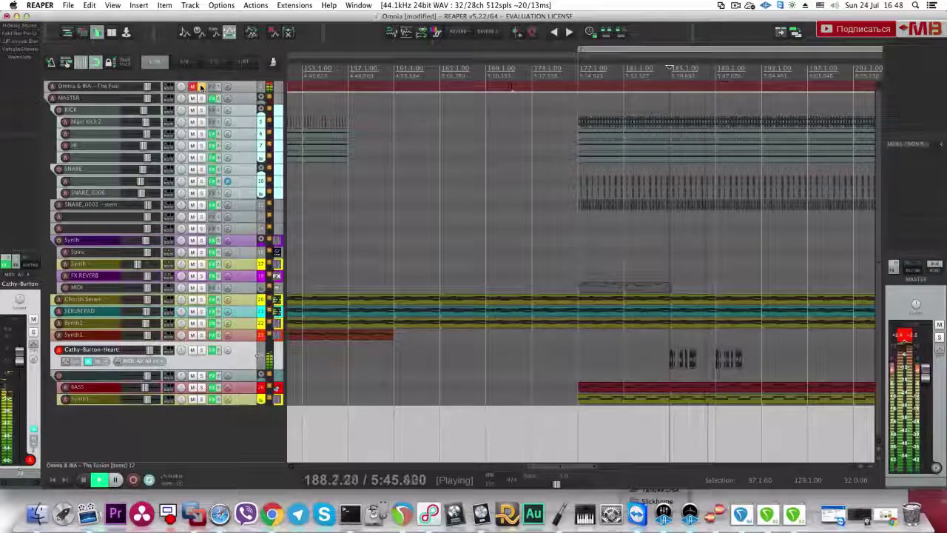
click(202, 87)
key(space)
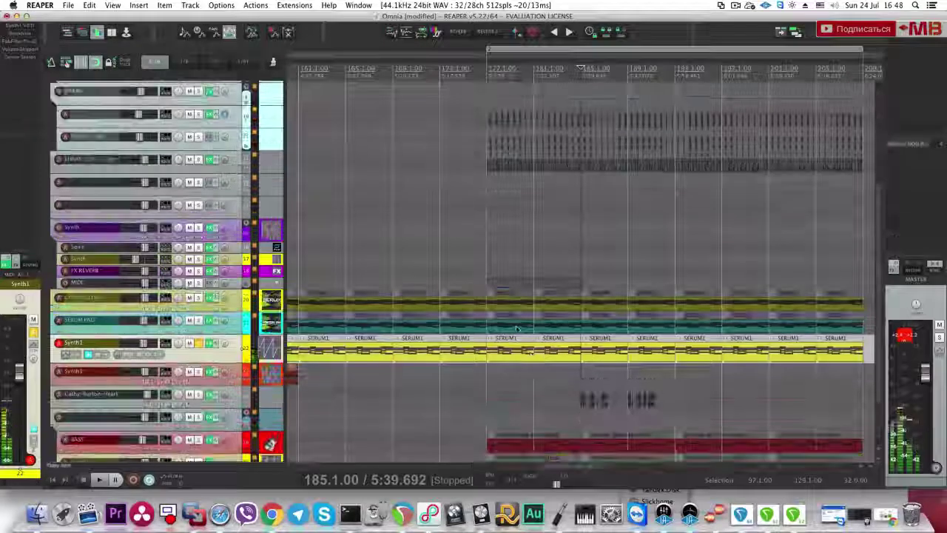
Step: Show the filter frequency automation of Synth1 track 22, play from 185.1.00, and hide the envelope again
key(v)
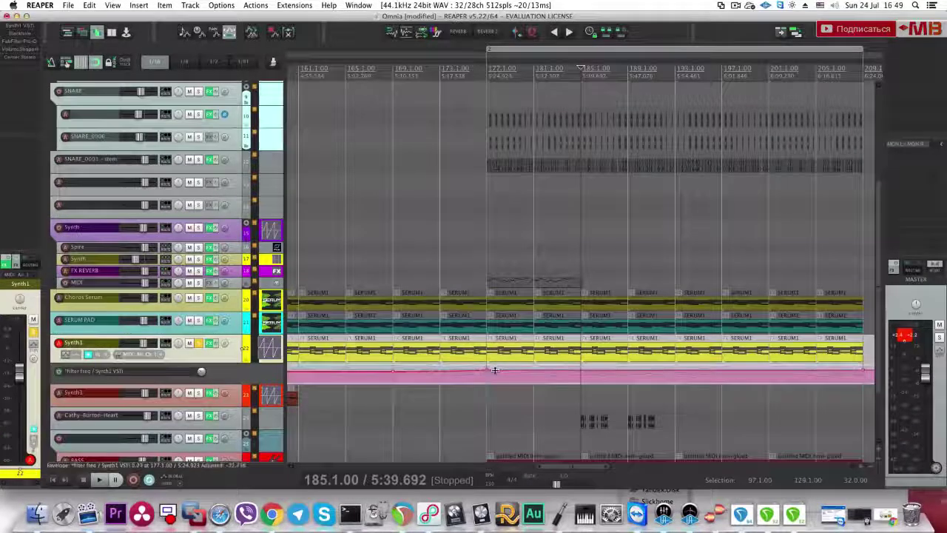
key(space)
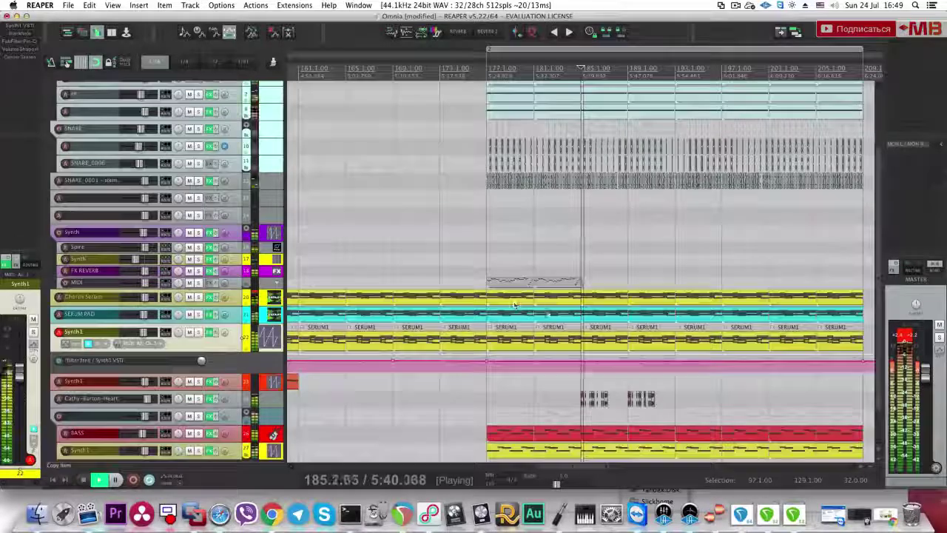
scroll(548, 314, down, 2)
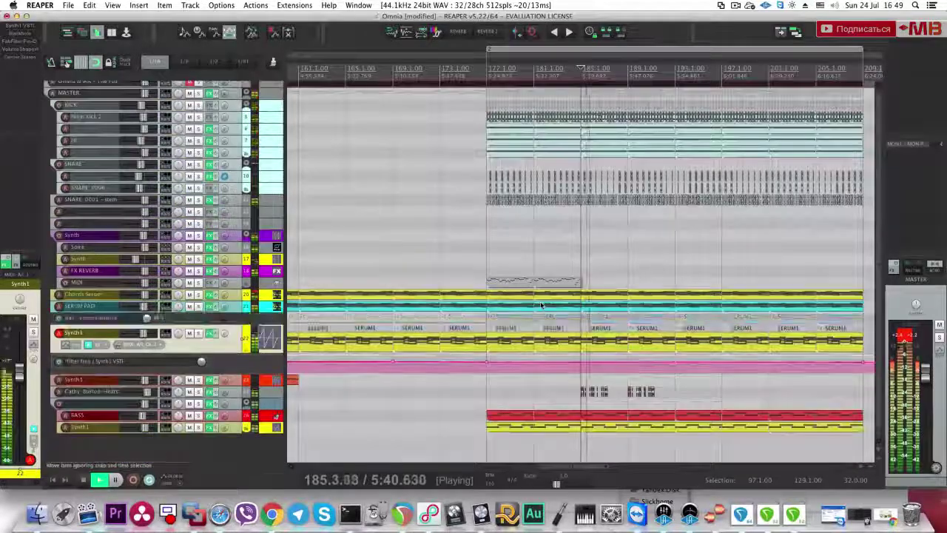
key(v)
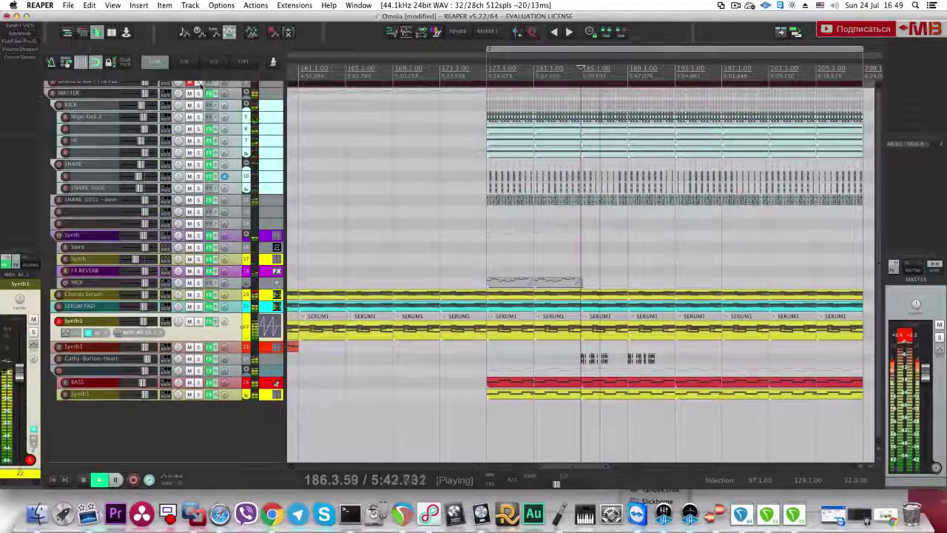
Step: Compare the mix with the soloed Omnia reference from 185.1.00 and 189.1.00
key(space)
click(199, 83)
key(space)
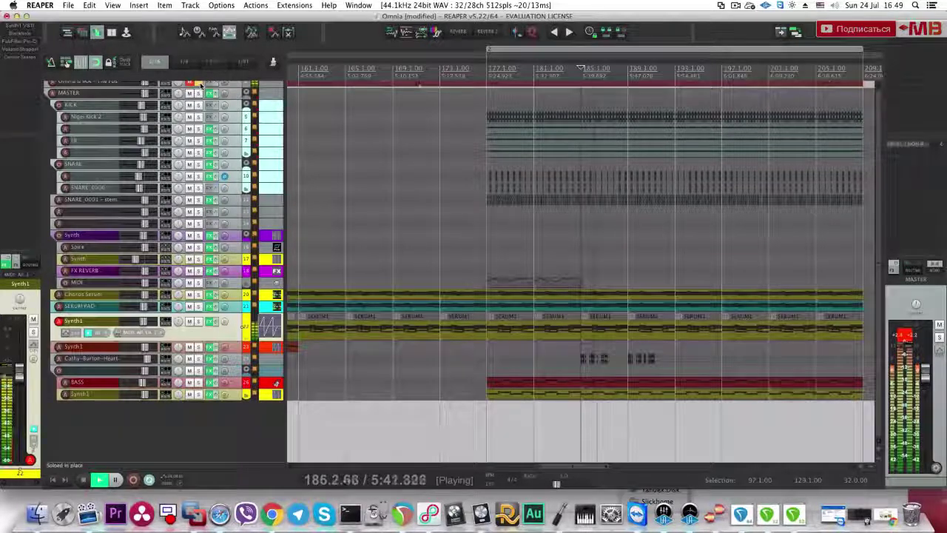
key(space)
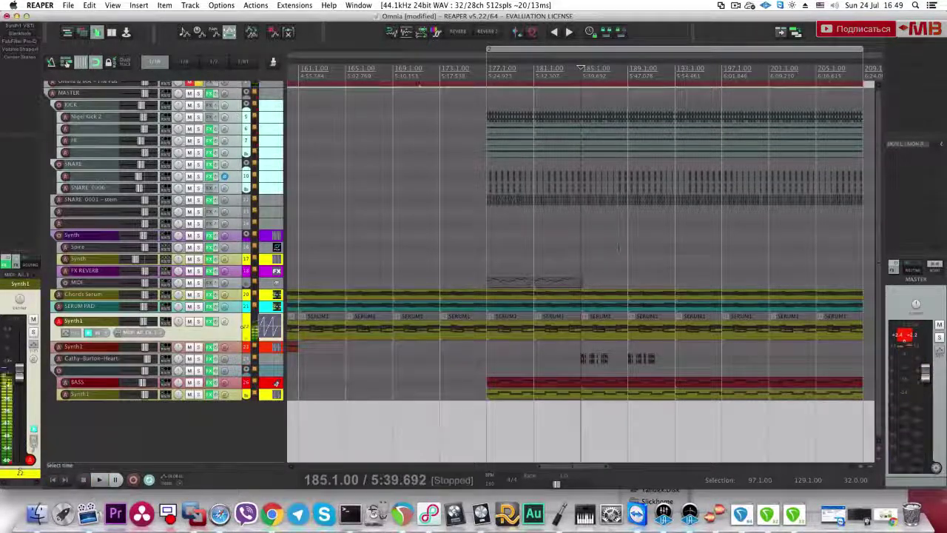
click(628, 247)
key(space)
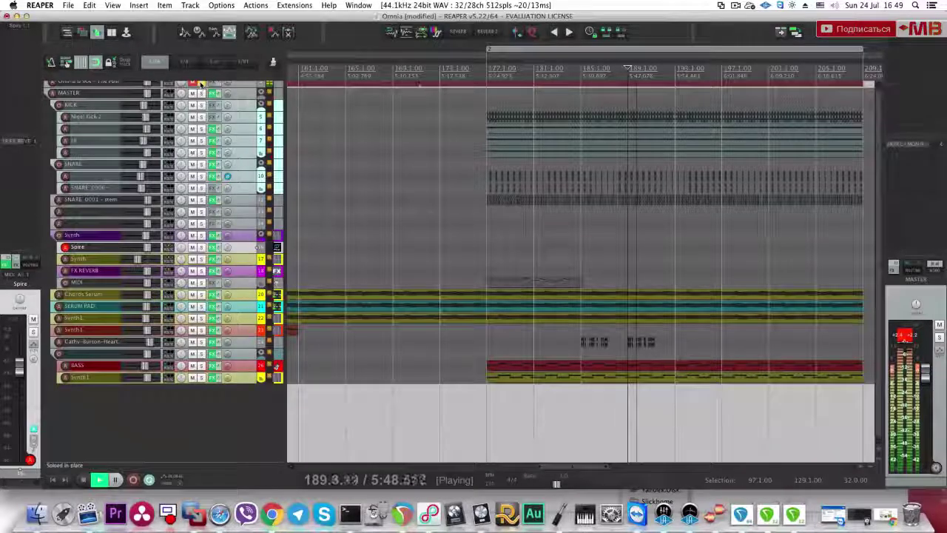
key(space)
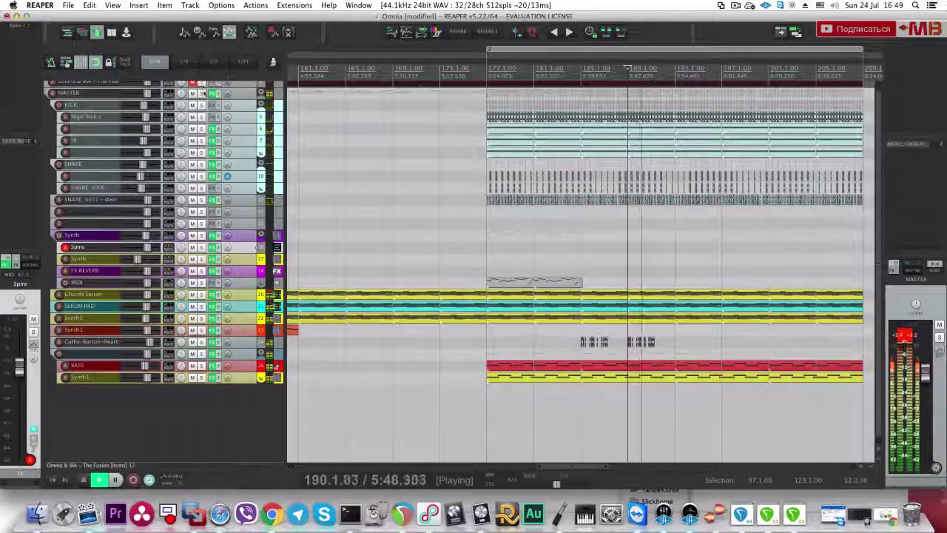
Step: Stop playback, slightly reduce the blue upper-mid boost in the vocal track's Pro-Q 2, and close the equalizer
scroll(570, 68, down, 4)
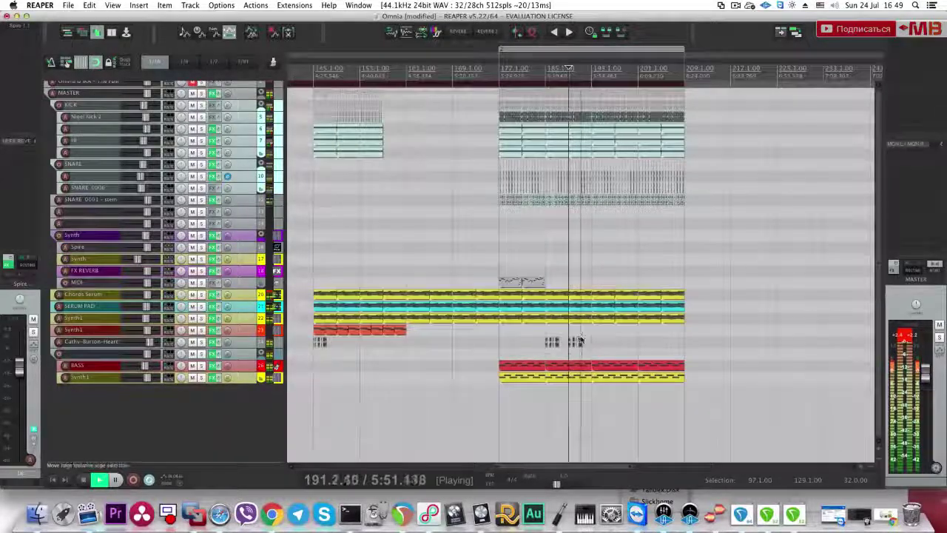
key(space)
click(246, 339)
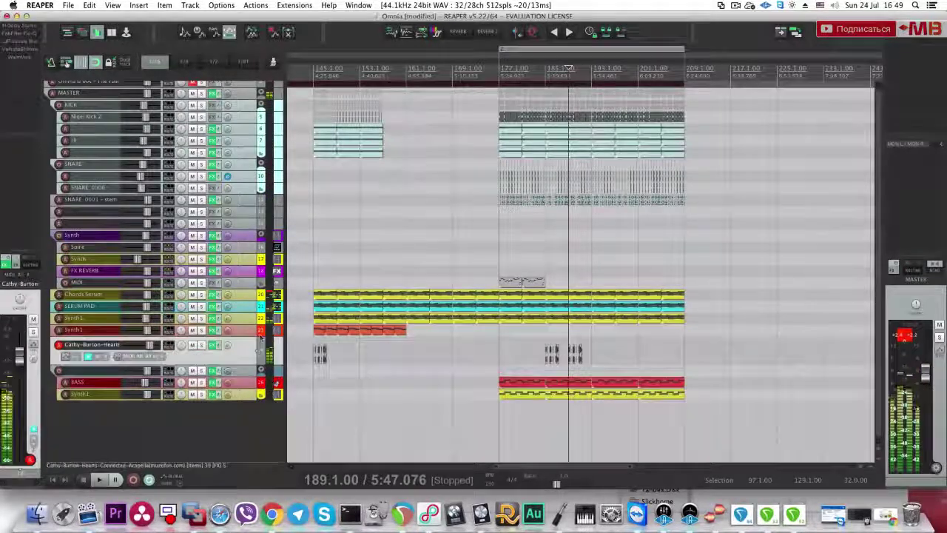
click(26, 35)
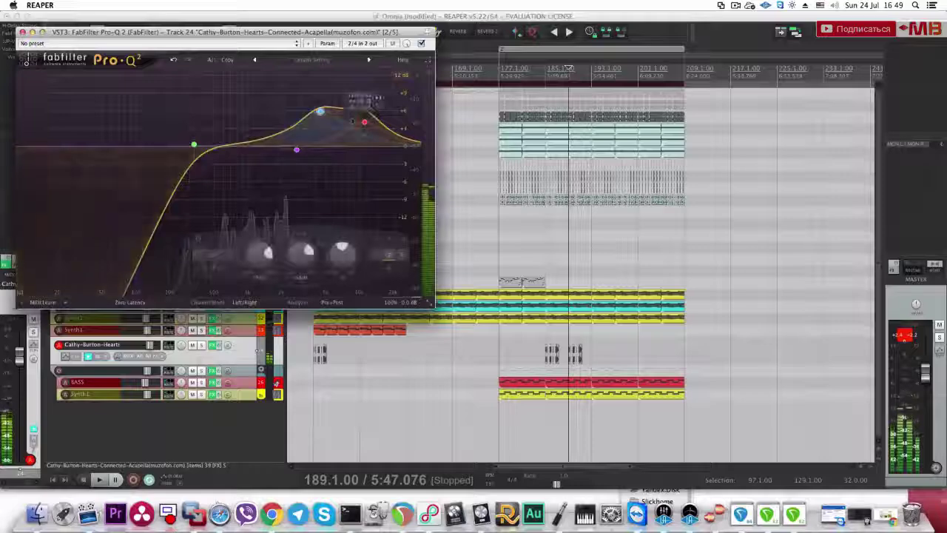
drag(321, 112, 321, 115)
click(364, 123)
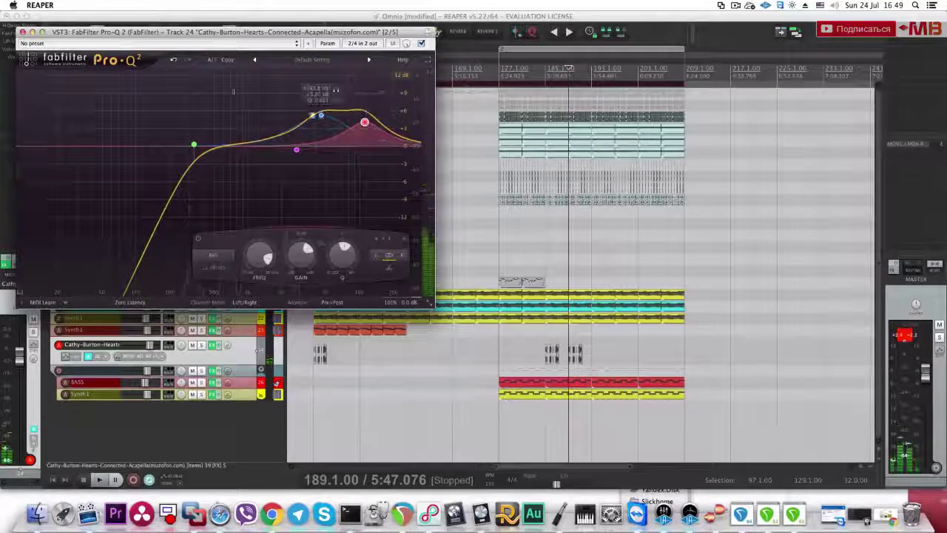
click(22, 32)
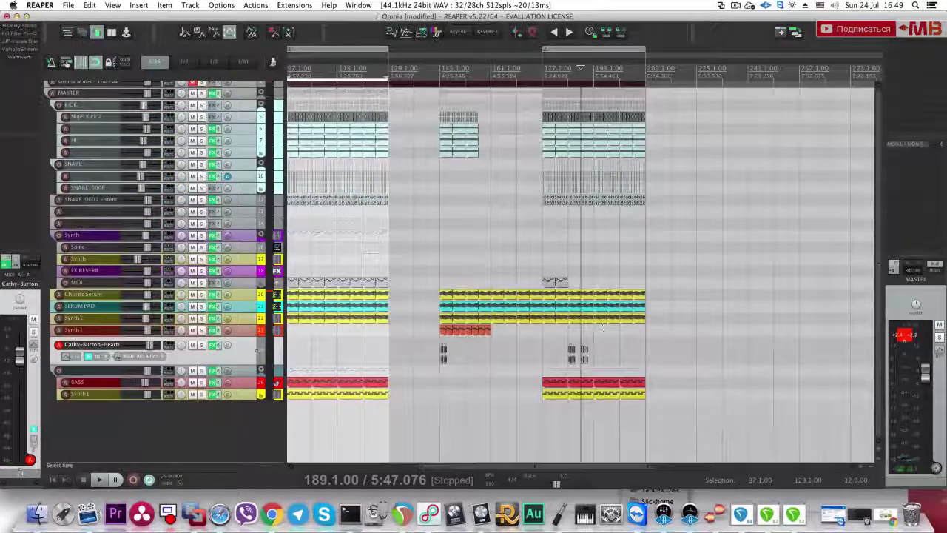
Step: Clear the time selection from 97.1.00 to 129.1.00, place the edit cursor at 97.1.00, and save the project
key(v)
key(v)
key(v)
key(v)
key(v)
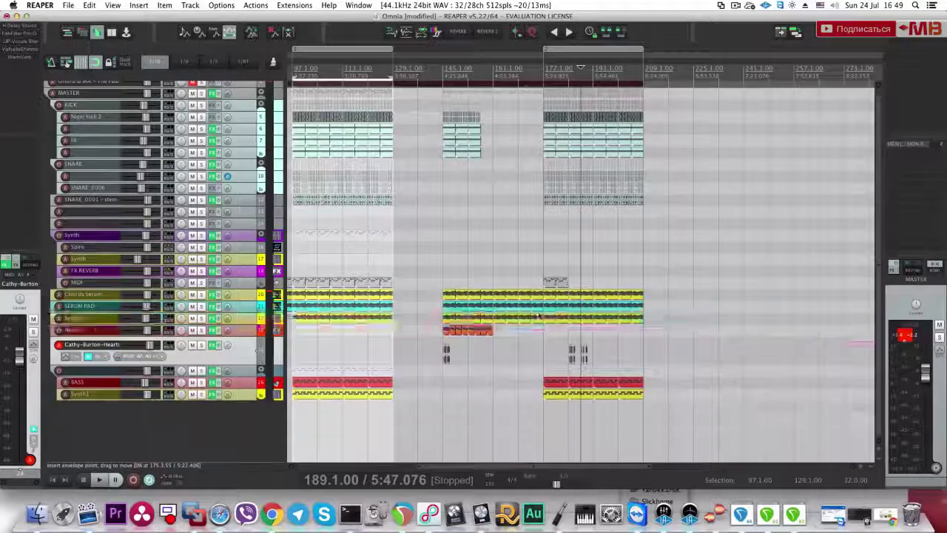
scroll(534, 314, left, 5)
scroll(572, 310, down, 2)
key(Escape)
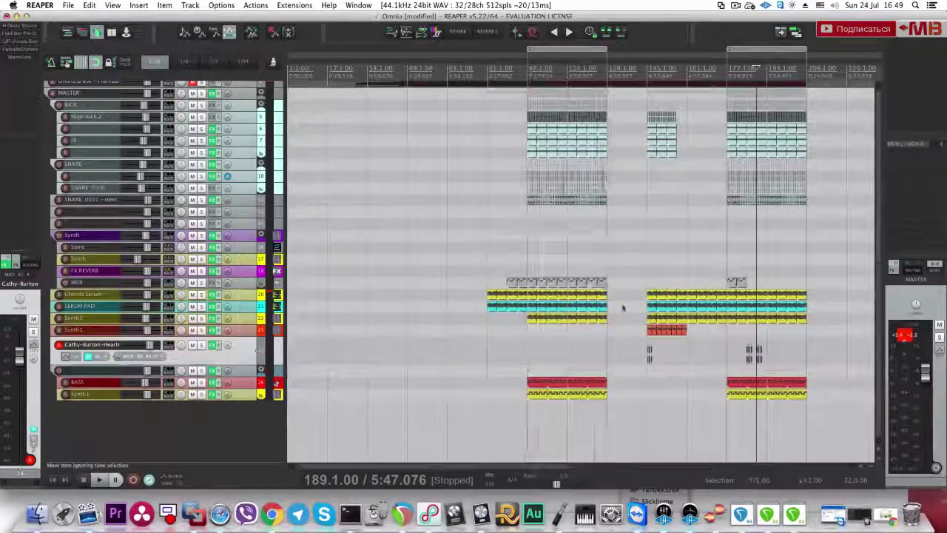
scroll(687, 311, down, 1)
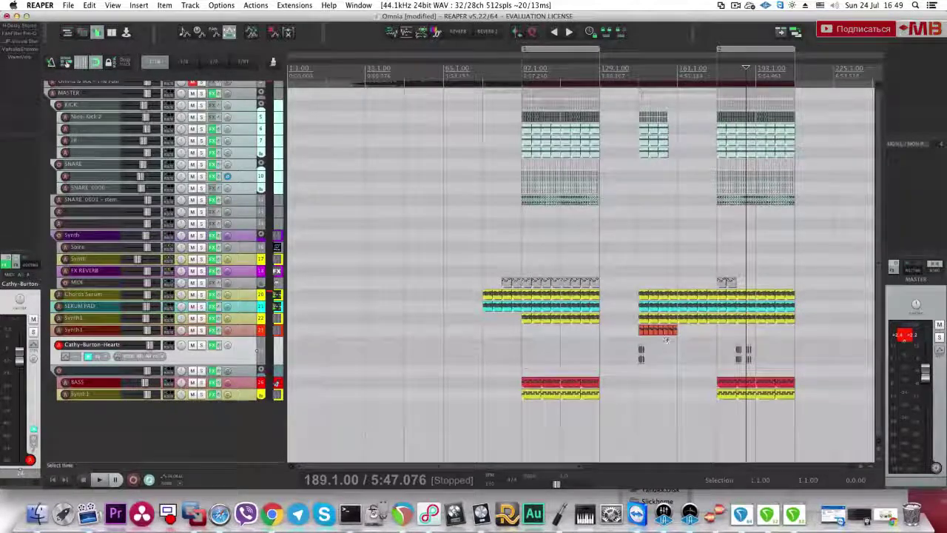
click(534, 260)
scroll(533, 269, up, 1)
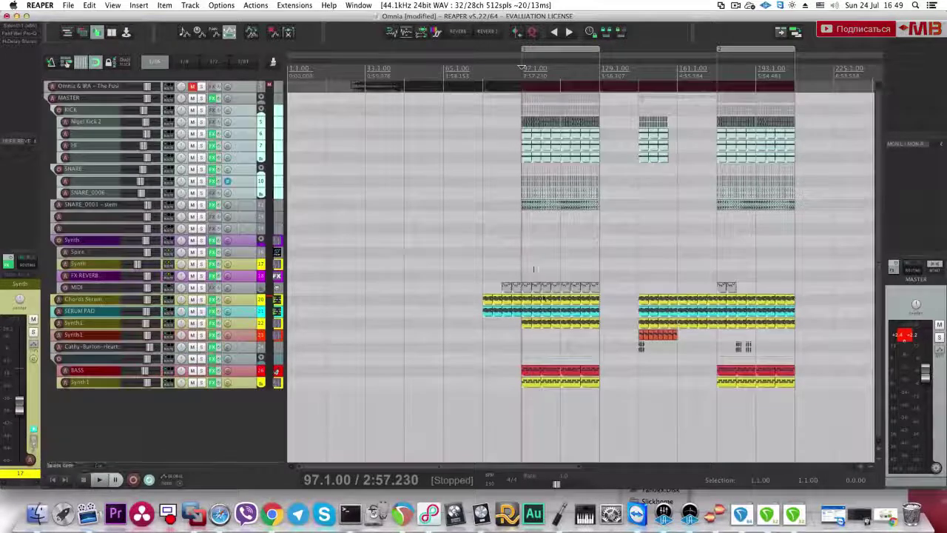
key(super+s)
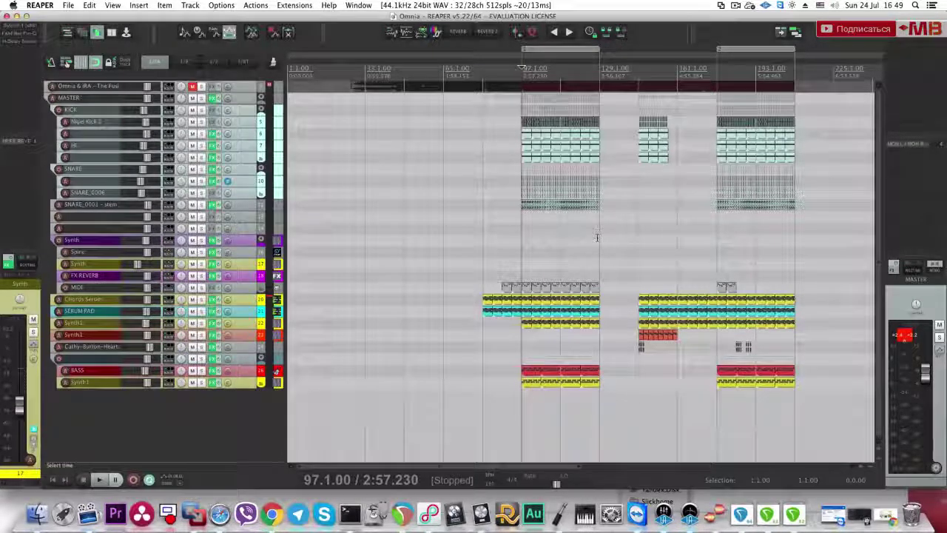
Step: Audition the HI track in solo from 177.1.00, raise its volume slightly in the full mix, and solo the Omnia reference for comparison
click(709, 225)
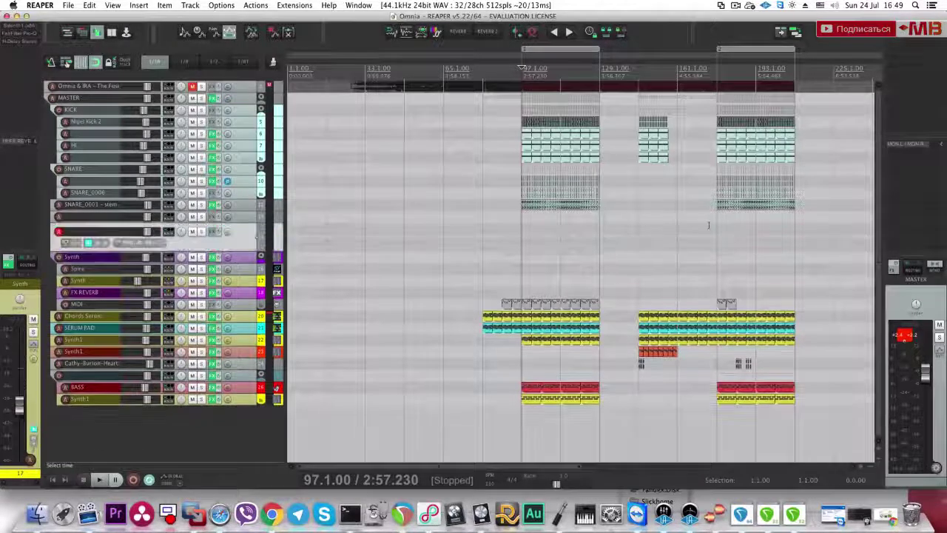
click(238, 149)
key(space)
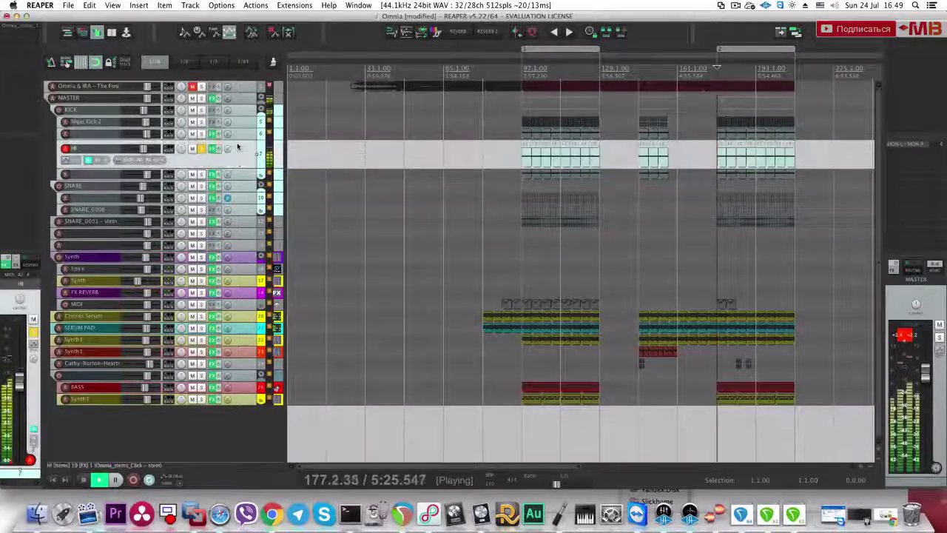
click(202, 149)
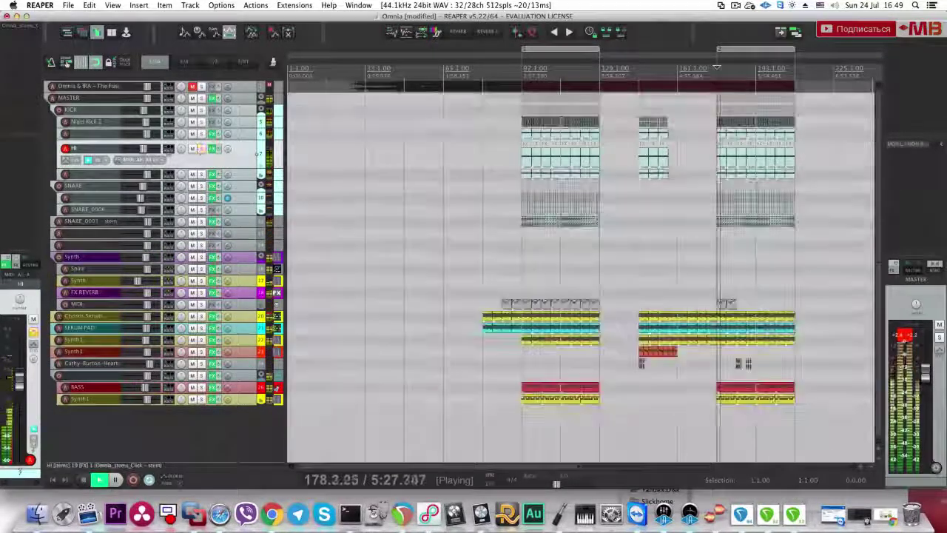
drag(151, 151, 153, 151)
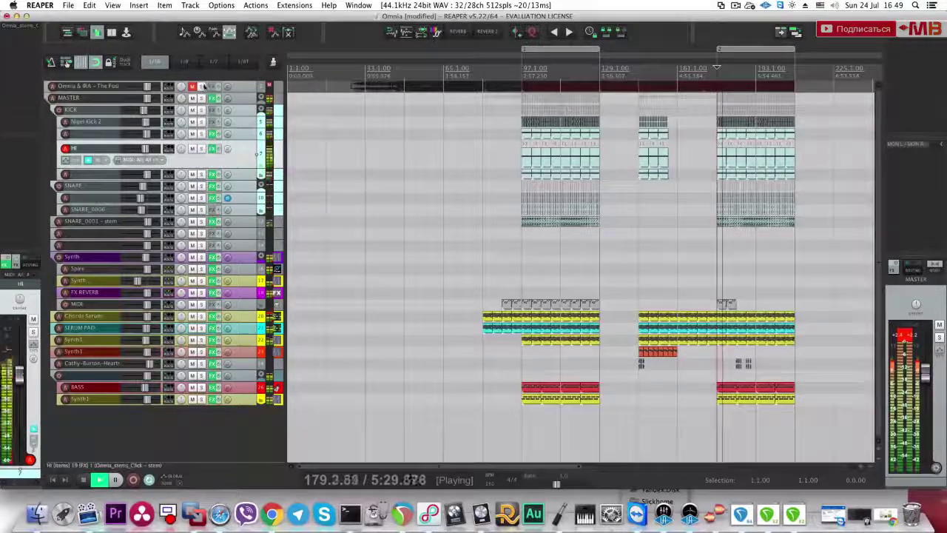
click(202, 86)
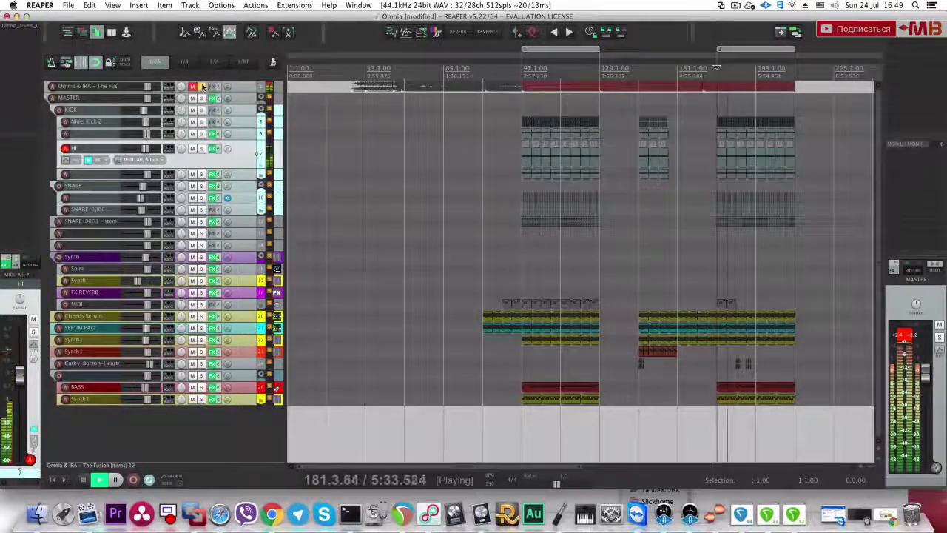
Step: Compare the full mix with the soloed Omnia reference, stop playback, clear the reference's solo, and save the project
click(203, 87)
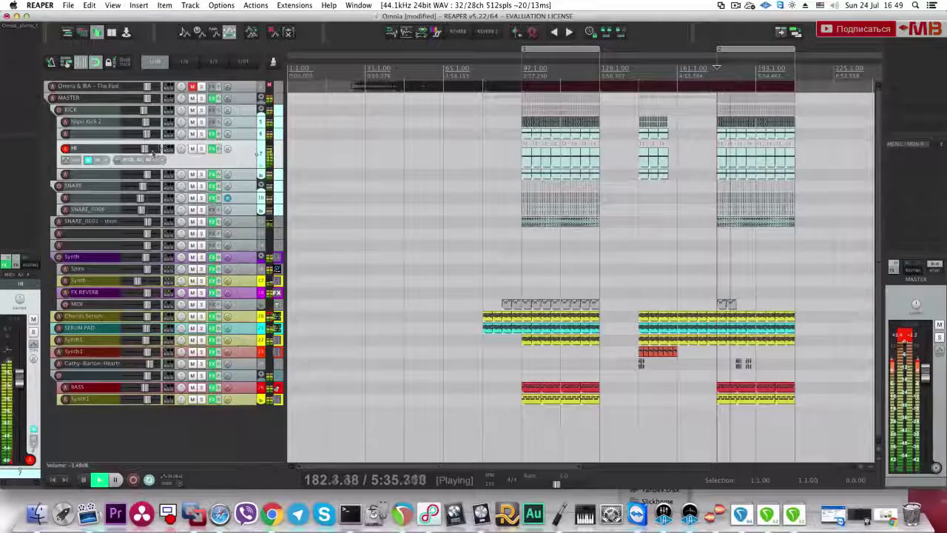
click(202, 86)
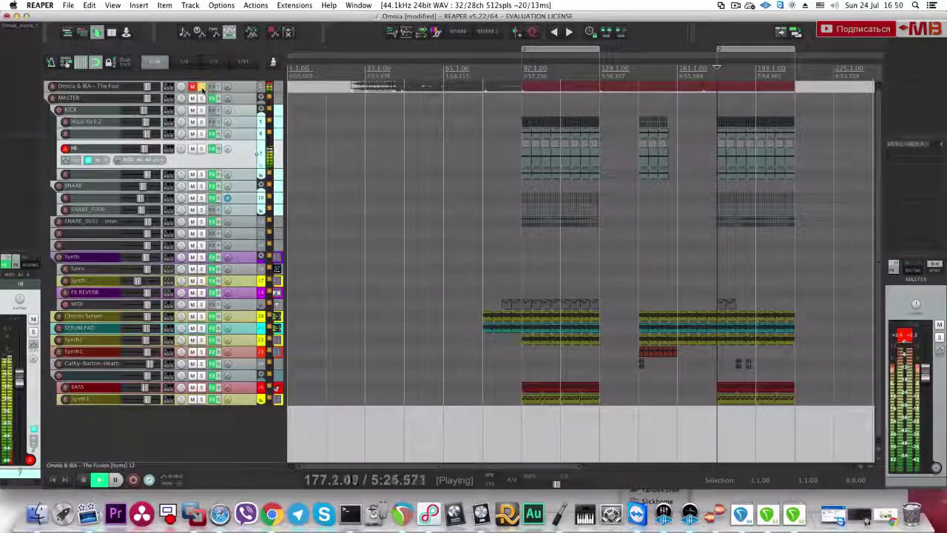
key(space)
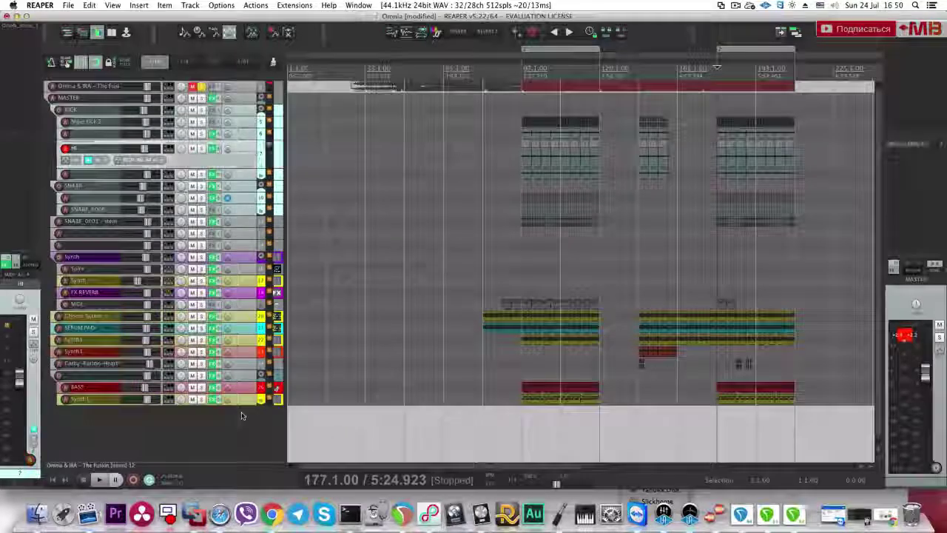
click(241, 416)
click(201, 87)
key(super+s)
Step: Play from 177.1.00 and switch the Omnia reference's solo on and off to compare it with the mix
scroll(762, 196, up, 3)
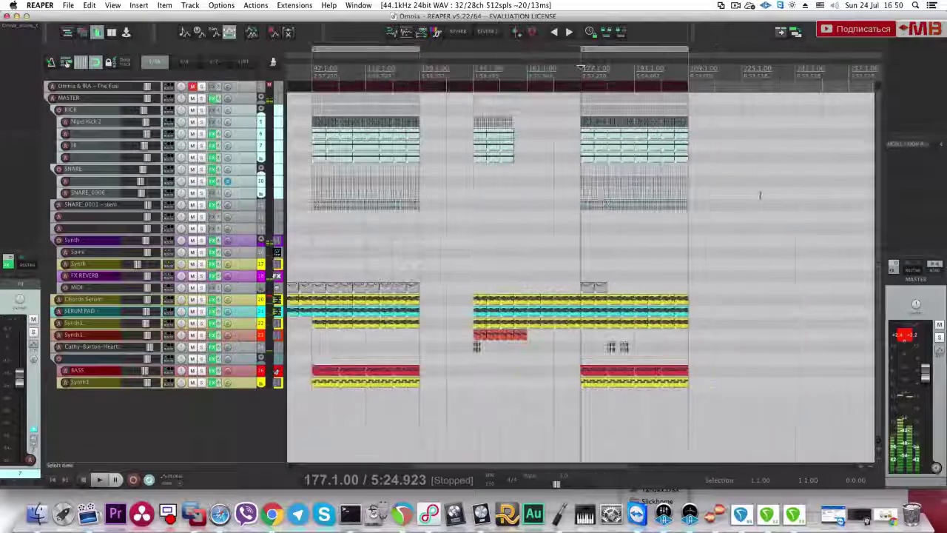
scroll(762, 194, up, 3)
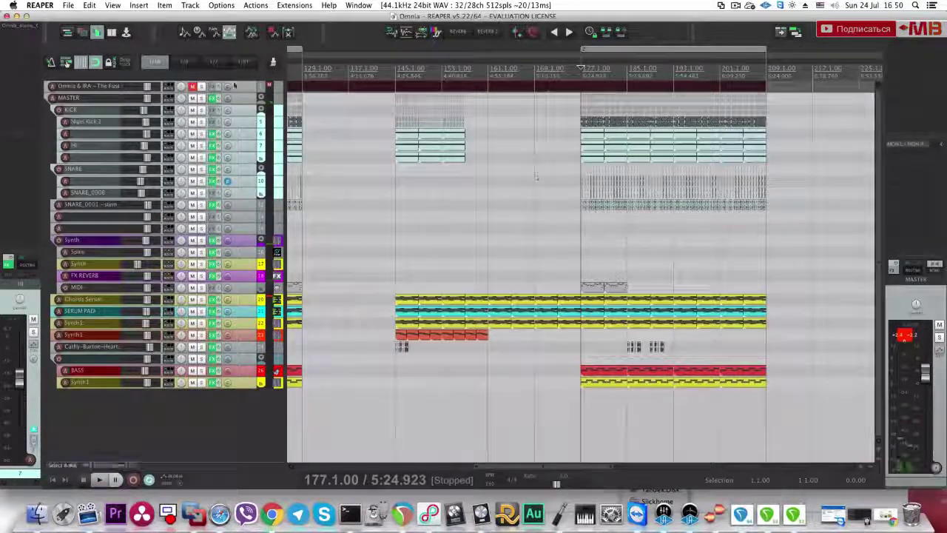
click(200, 86)
key(space)
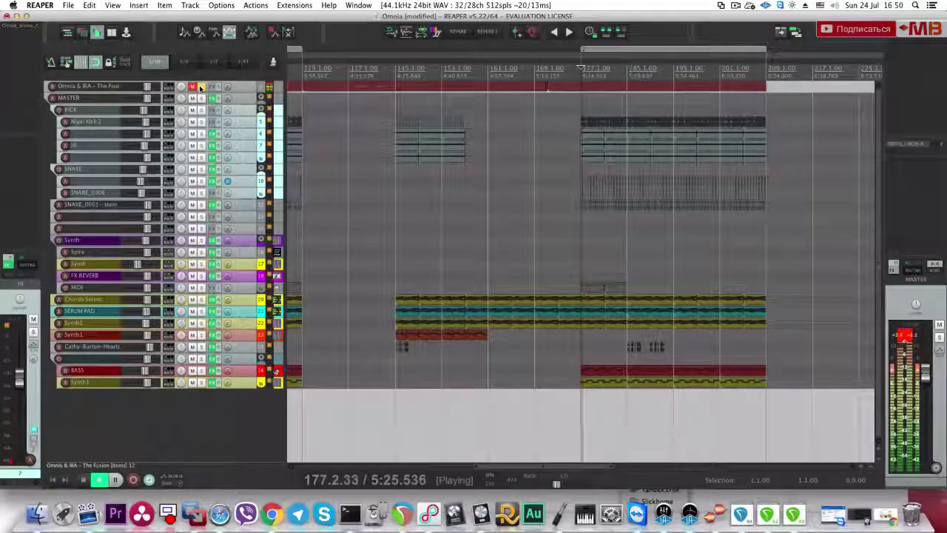
click(199, 87)
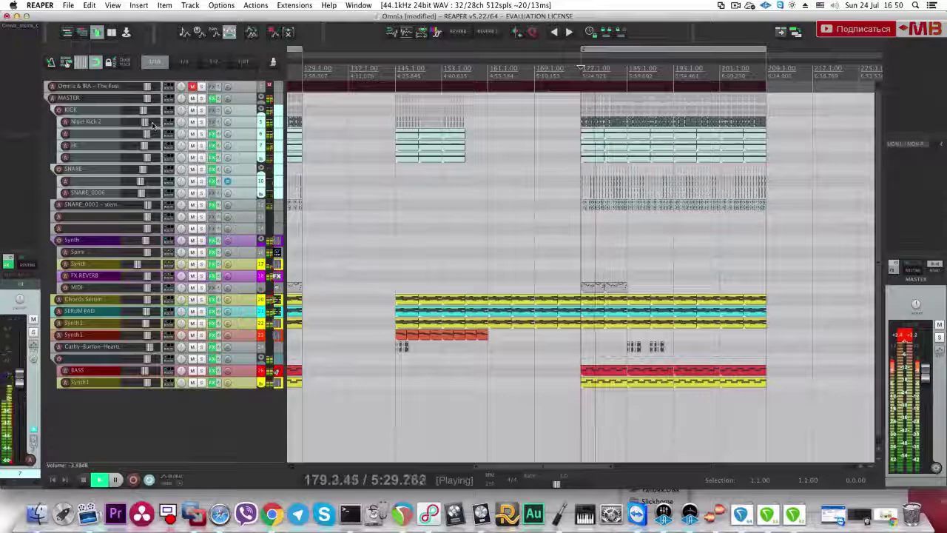
click(201, 87)
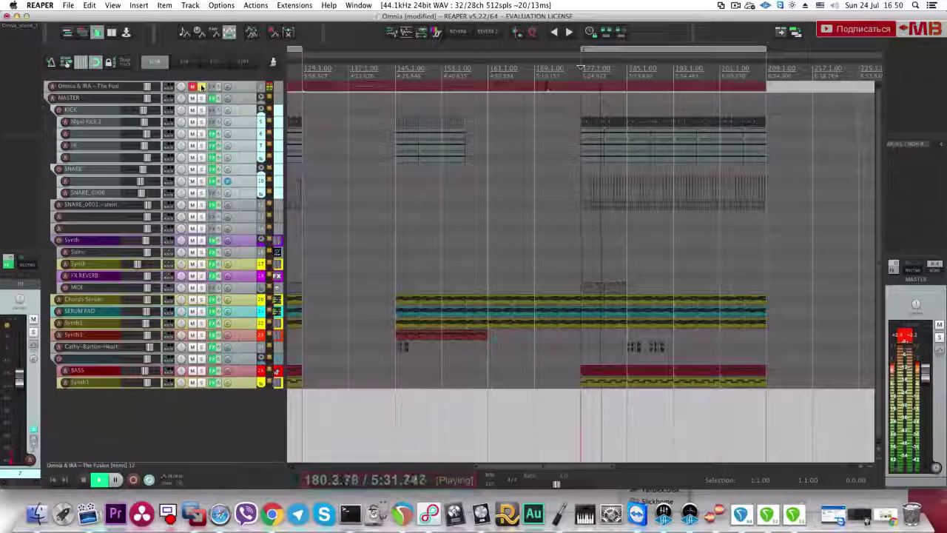
click(200, 86)
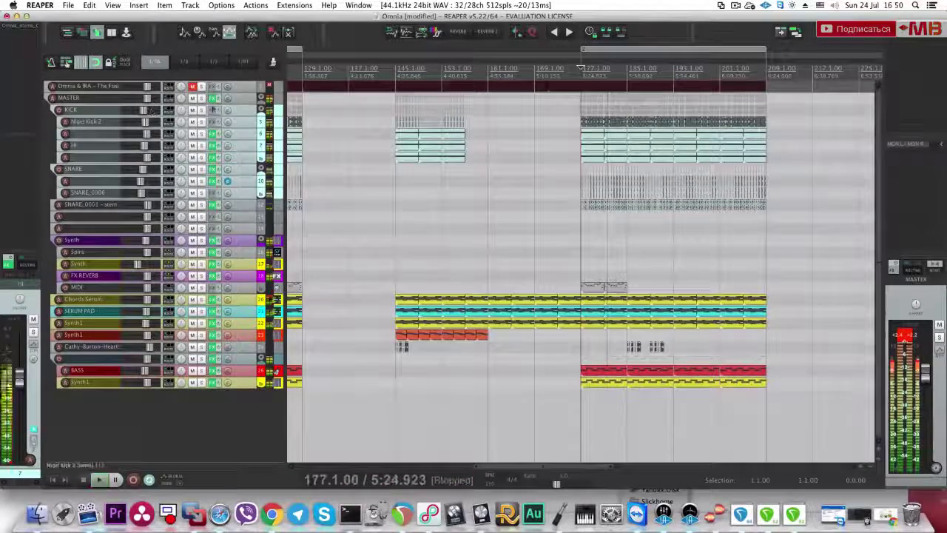
click(201, 86)
click(201, 86)
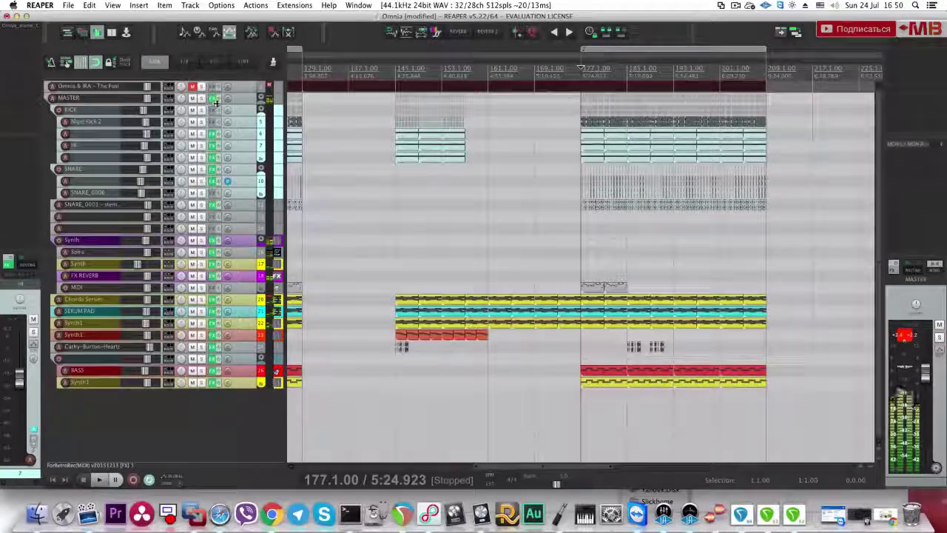
Step: Place the edit cursor at 97.1.00 and check the MASTER track's MMultiBandDynamics during playback
scroll(386, 134, down, 5)
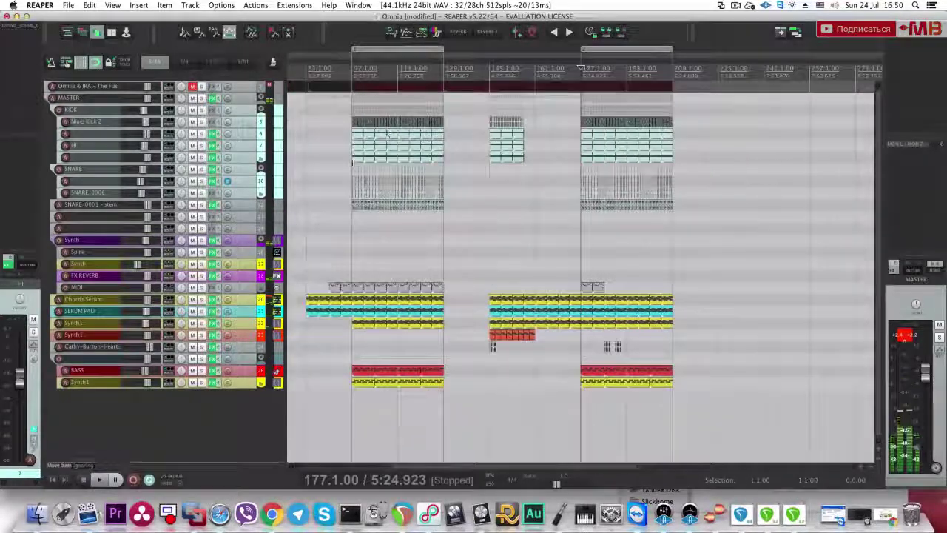
click(354, 165)
click(257, 243)
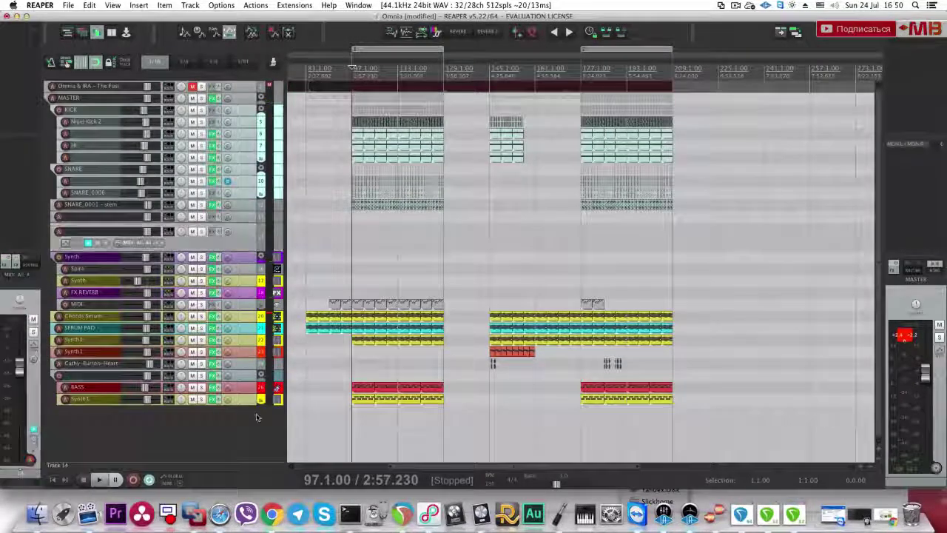
click(196, 101)
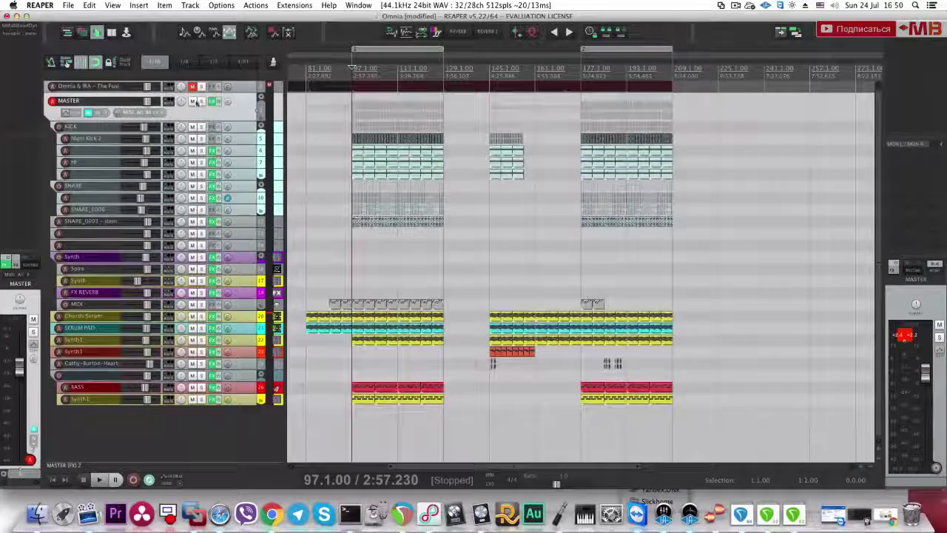
click(27, 26)
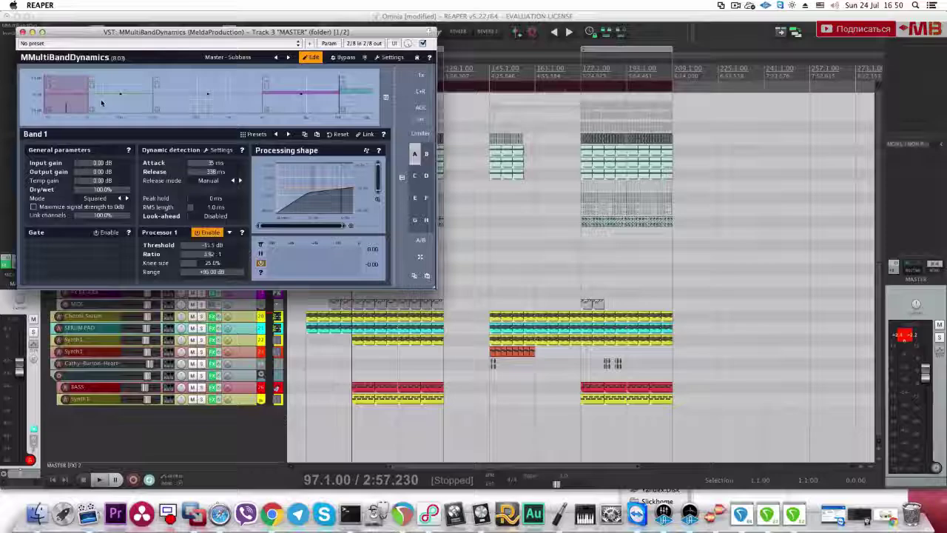
key(space)
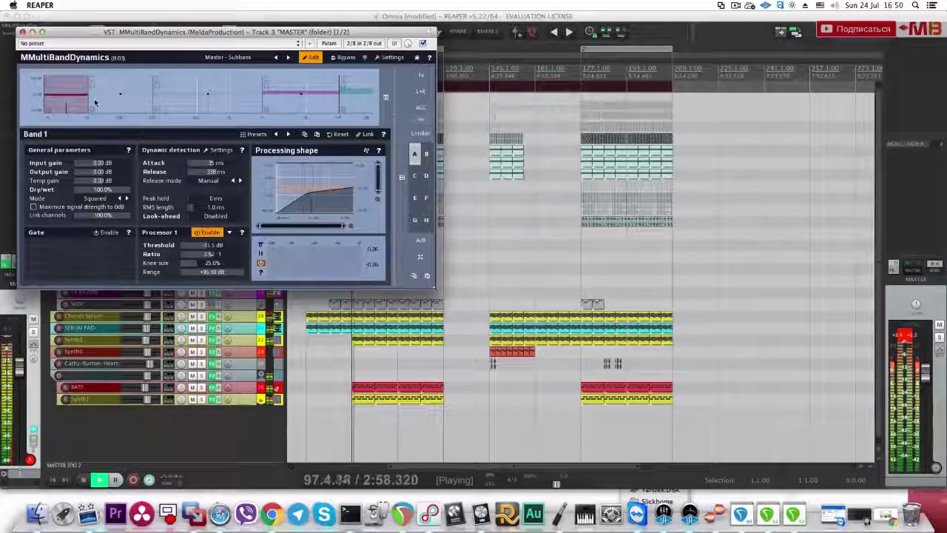
click(23, 32)
Step: Compare the mix with the soloed Omnia reference, then check the MASTER track's MMultiBandDynamics and Invisible Limiter before stopping playback
click(202, 86)
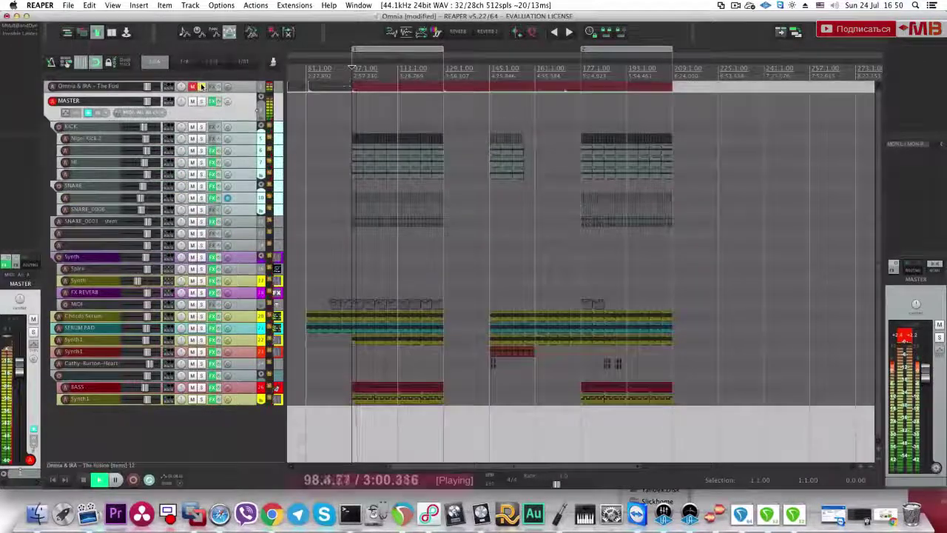
click(201, 86)
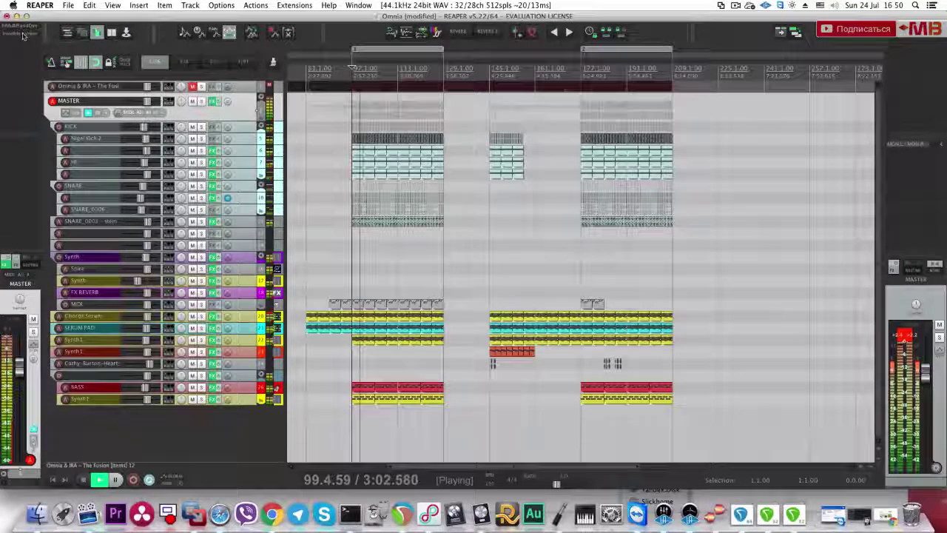
click(23, 34)
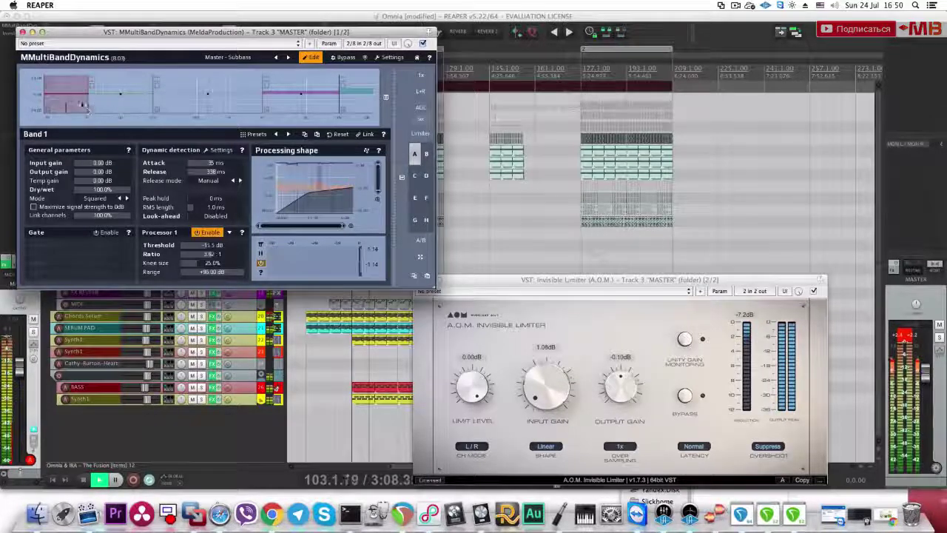
click(23, 32)
key(space)
click(420, 280)
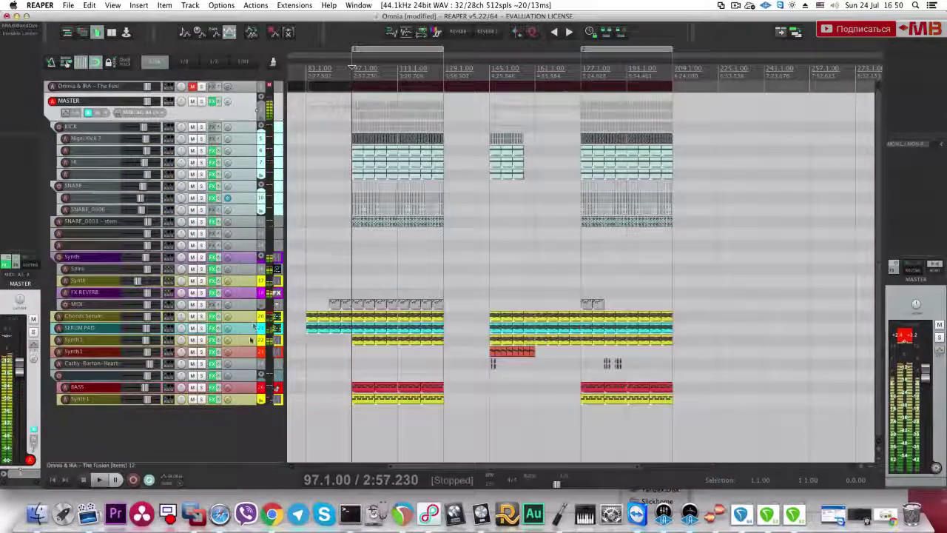
click(225, 444)
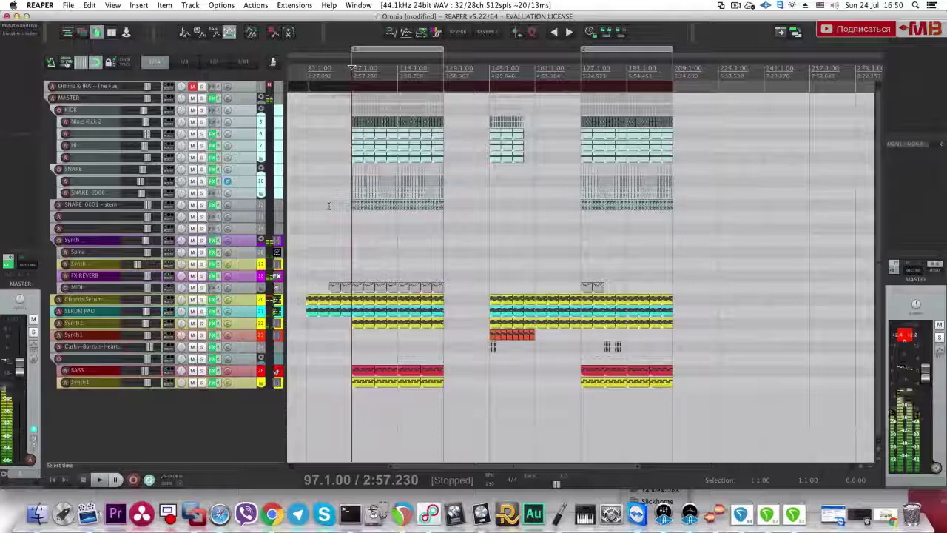
Step: Audition the KICK and SNARE folders in solo from 97.1.00 and compare them with the soloed Omnia reference
click(201, 109)
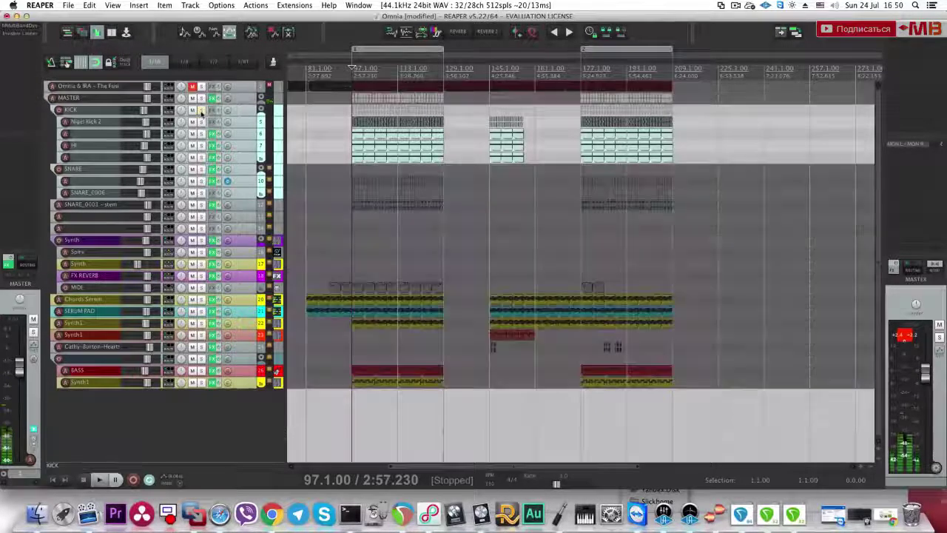
key(space)
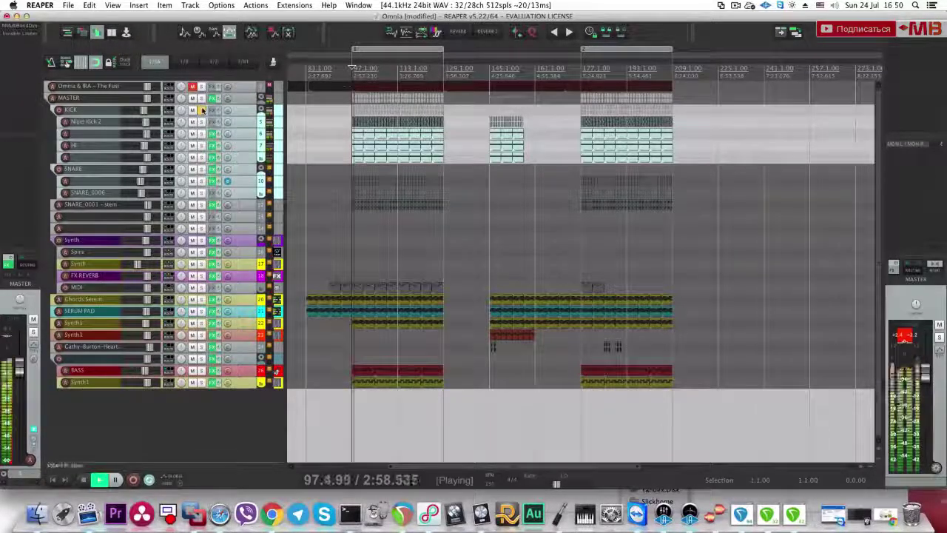
click(201, 168)
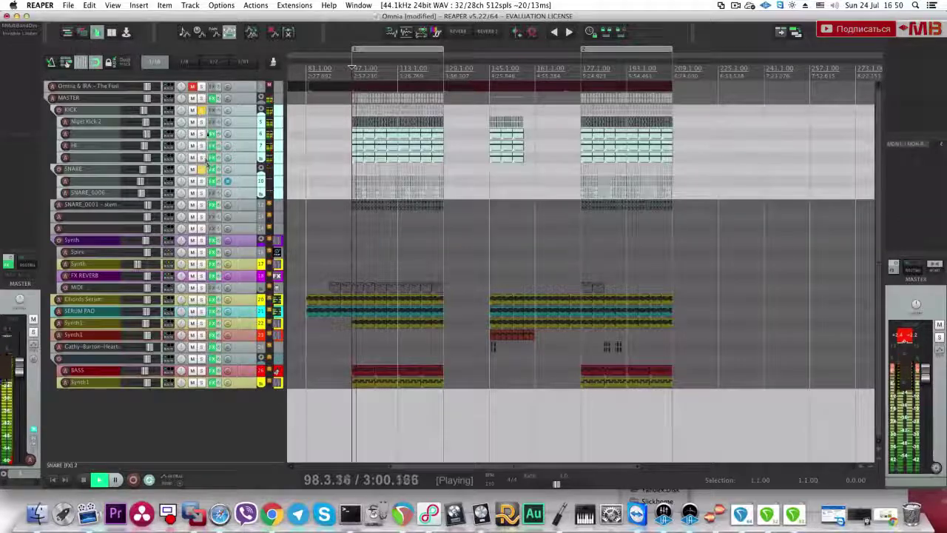
super+click(201, 109)
click(202, 87)
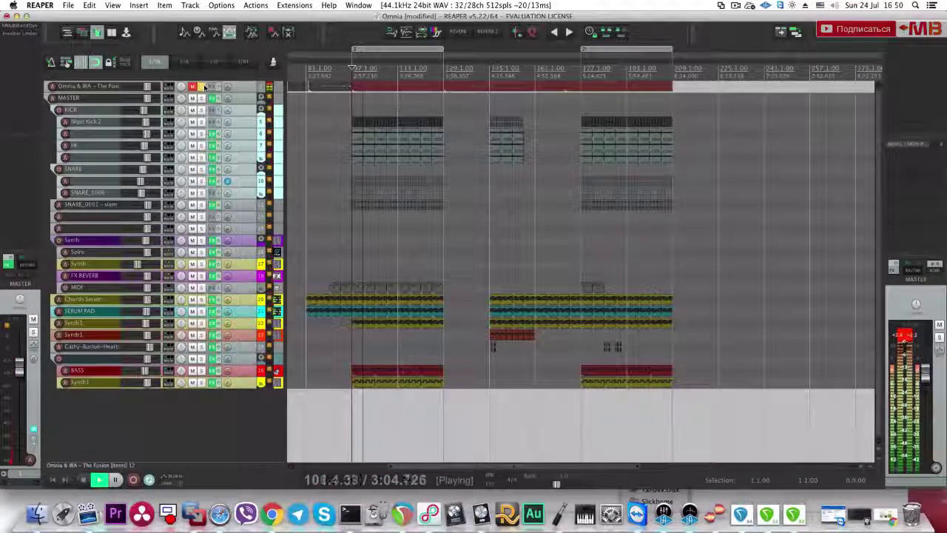
key(space)
click(203, 87)
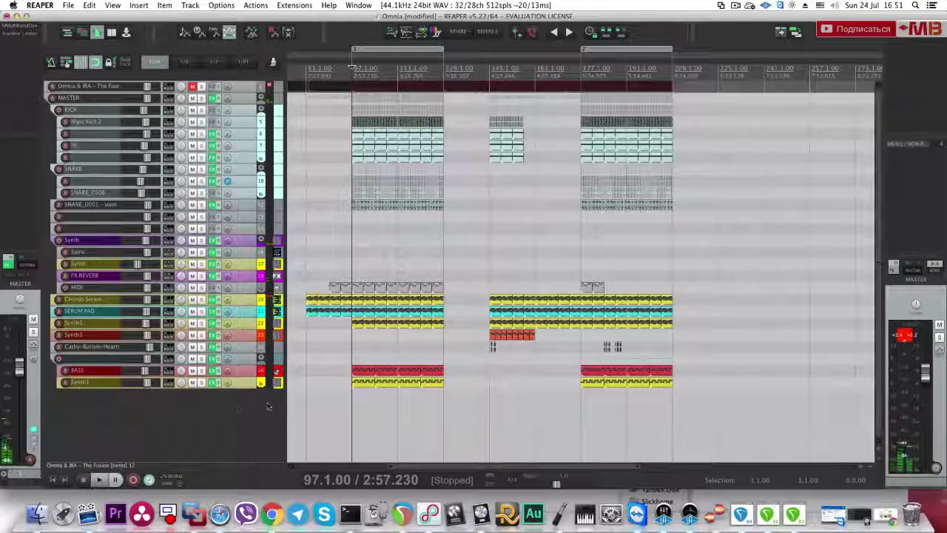
Step: Clear the track selection, solo the Omnia reference, and save the project
click(404, 232)
click(347, 433)
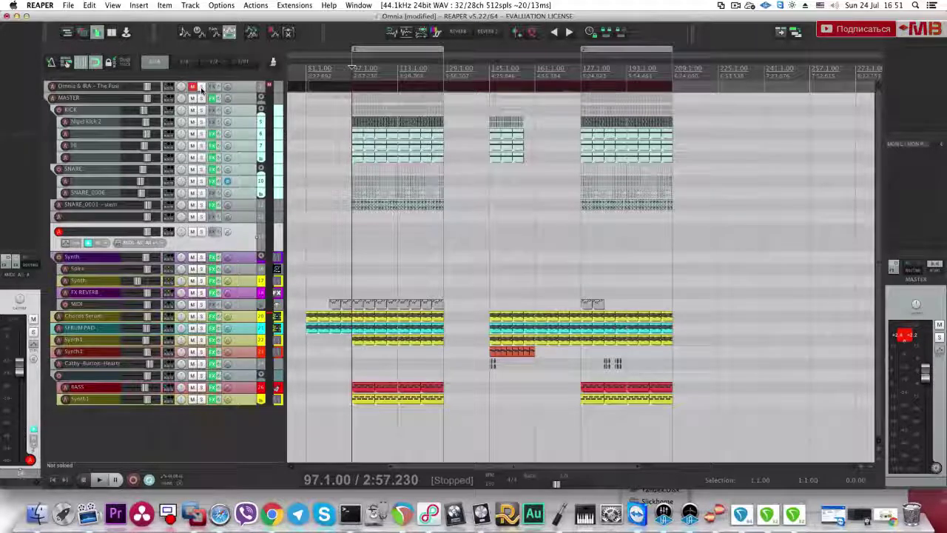
click(202, 441)
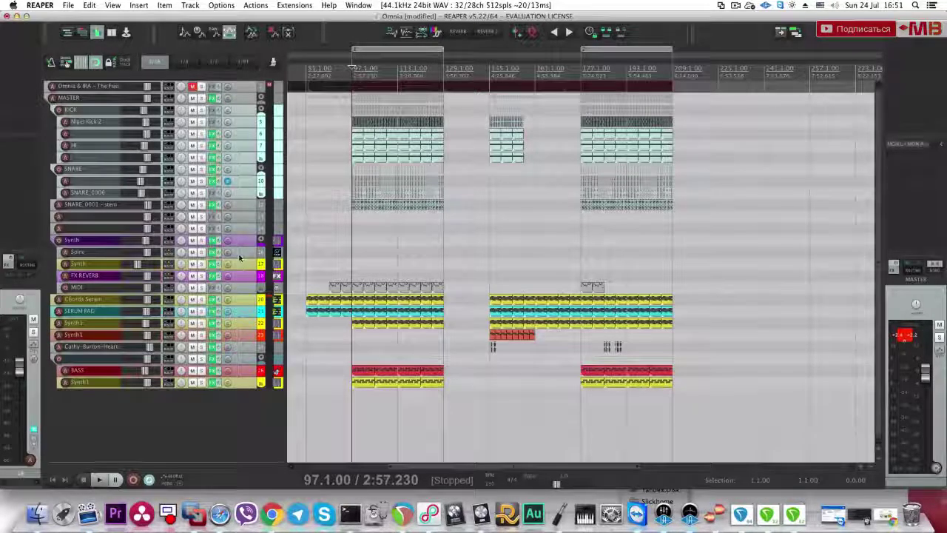
click(202, 85)
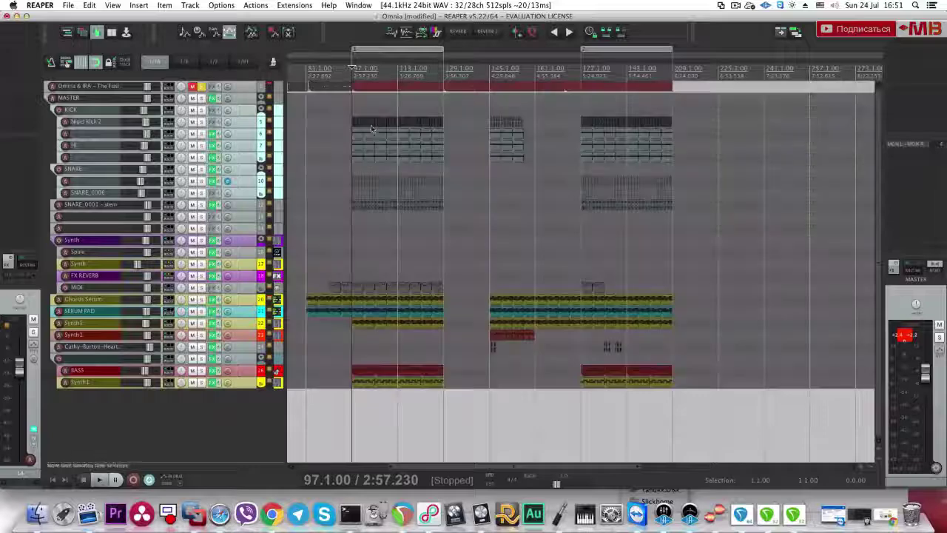
key(super+s)
Step: Select the MASTER track, clear the reference's solo, and compare the mix with the soloed Omnia reference from 97.1.00
scroll(457, 103, down, 2)
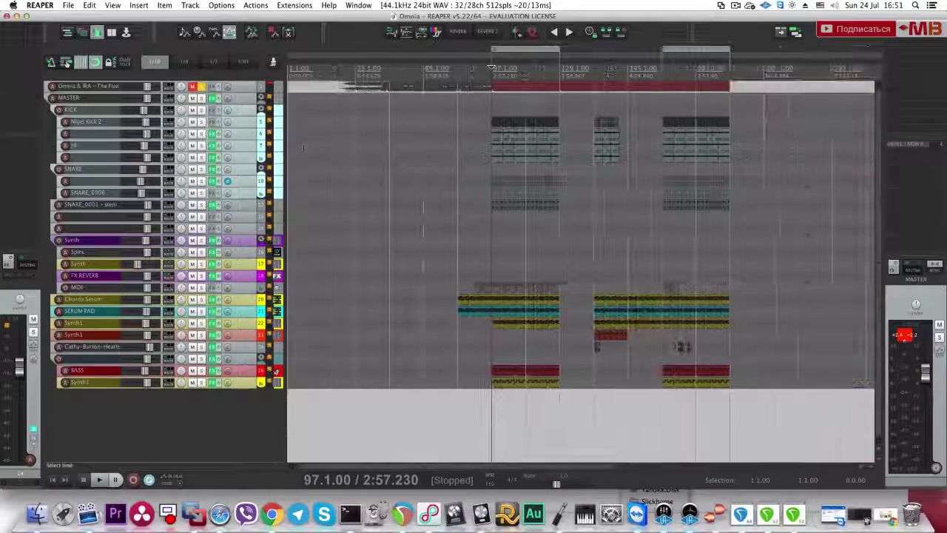
click(457, 100)
click(488, 102)
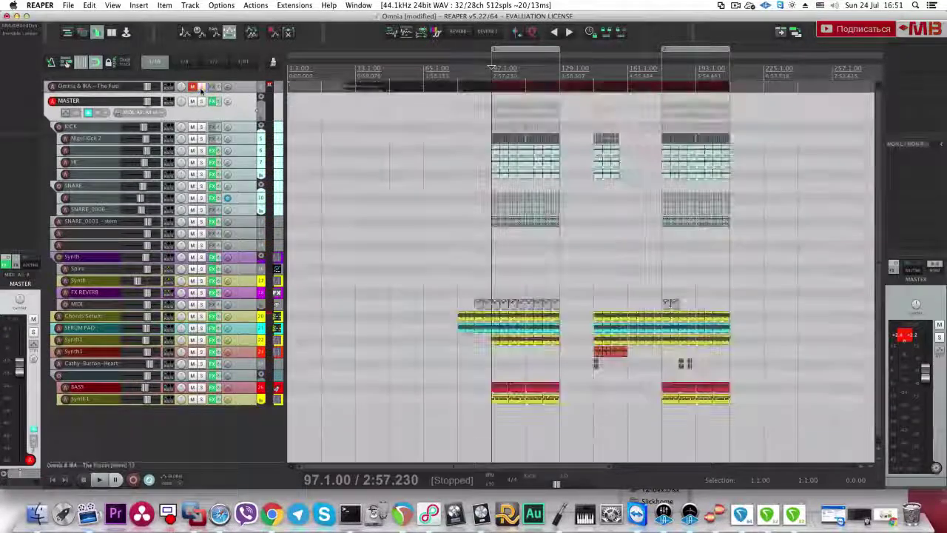
key(space)
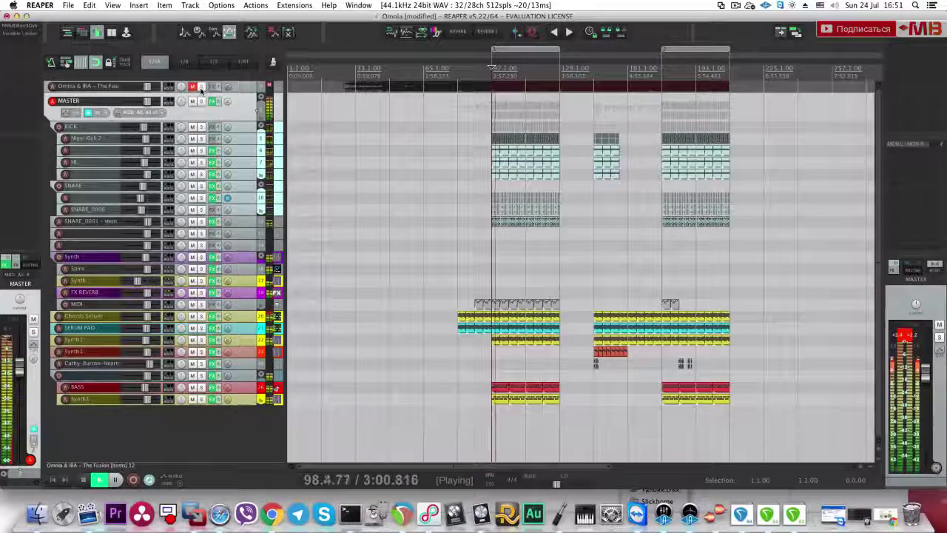
click(201, 89)
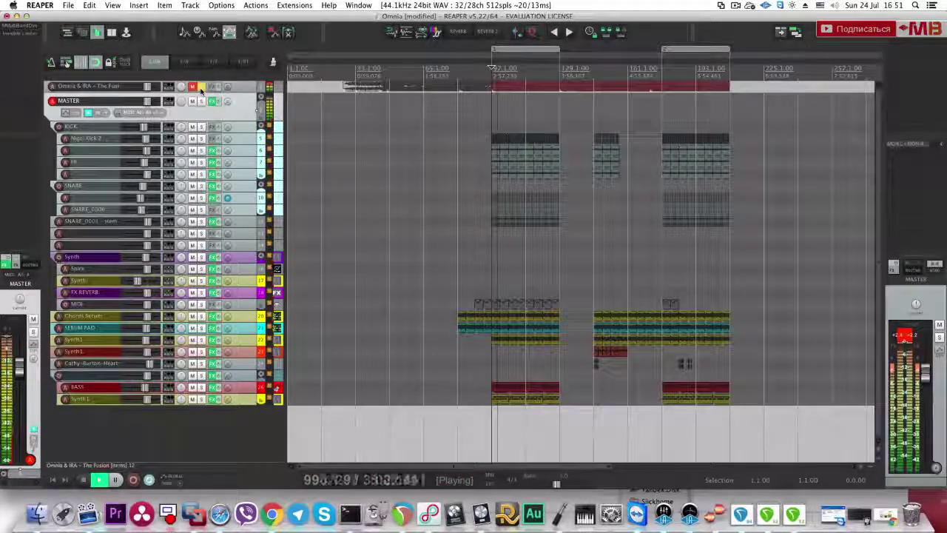
click(202, 88)
key(space)
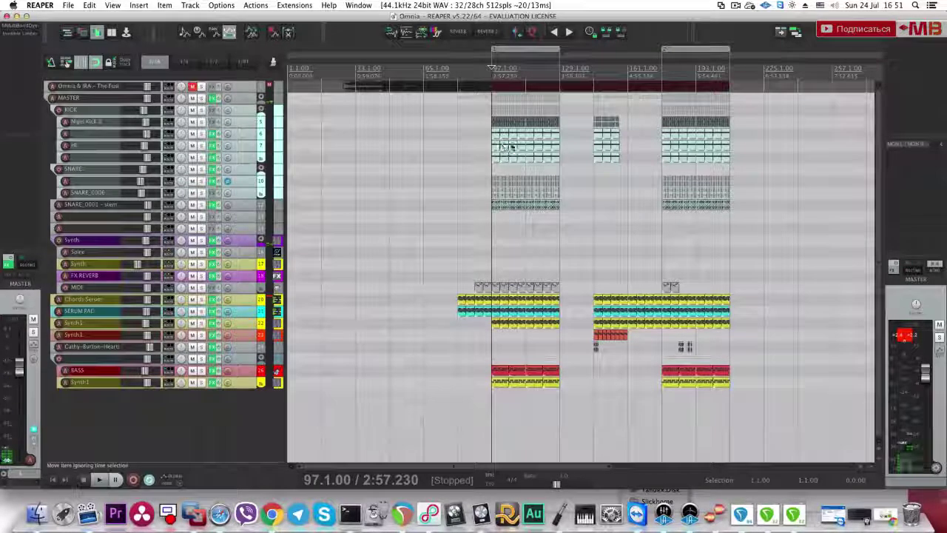
Step: Place the edit cursor at 113.1.00 on the empty track directly above the Synth folder
scroll(501, 67, up, 2)
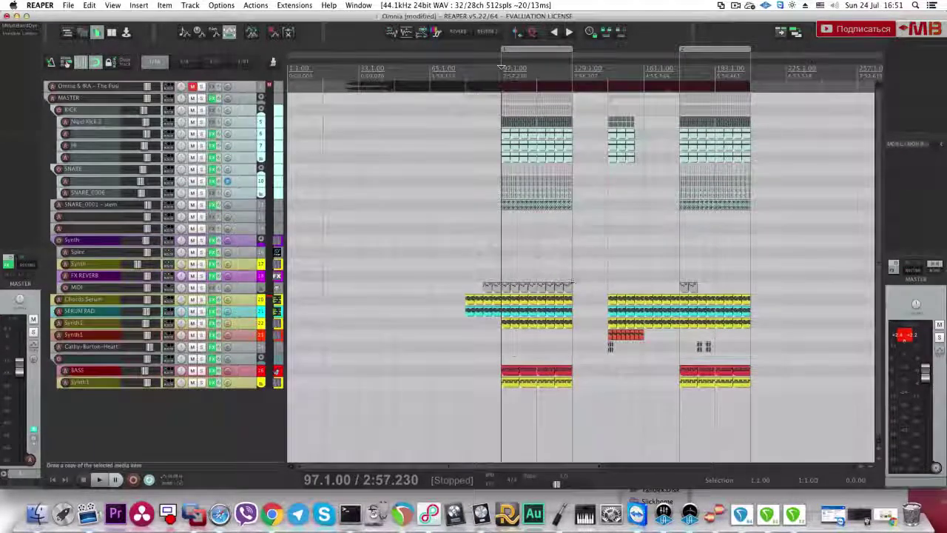
scroll(254, 400, down, 1)
scroll(547, 237, down, 1)
click(547, 228)
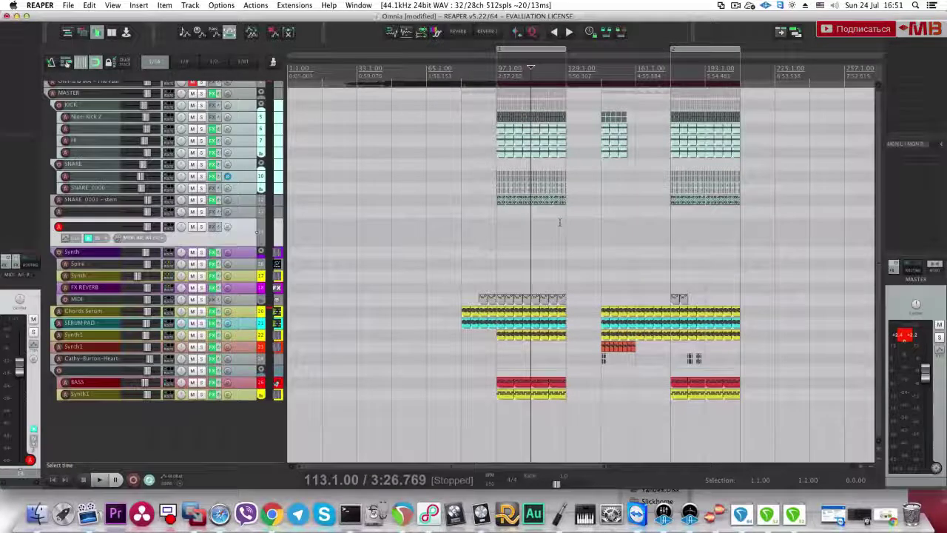
Step: Solo and unmute the Omnia reference, select its track, and audition it from 129.1.00
click(560, 222)
click(201, 83)
key(space)
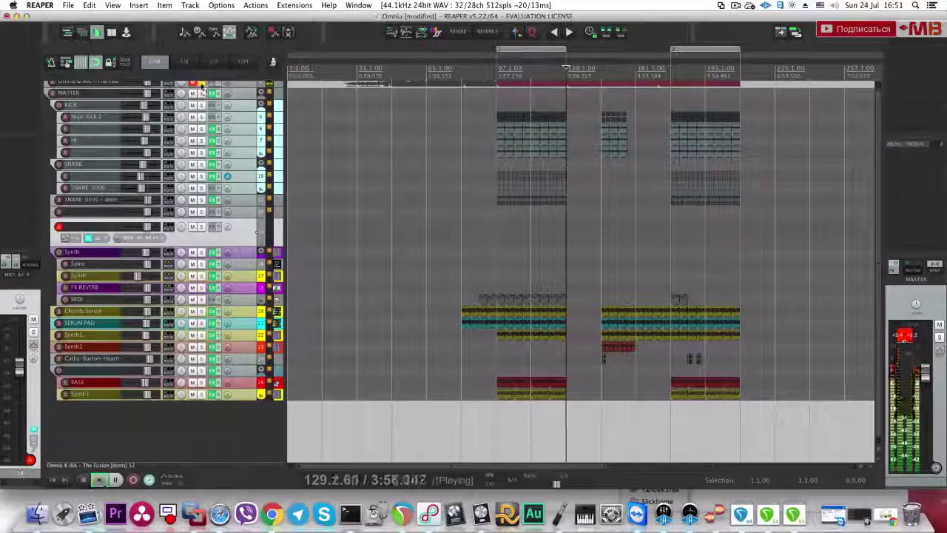
key(space)
scroll(198, 89, up, 1)
click(192, 86)
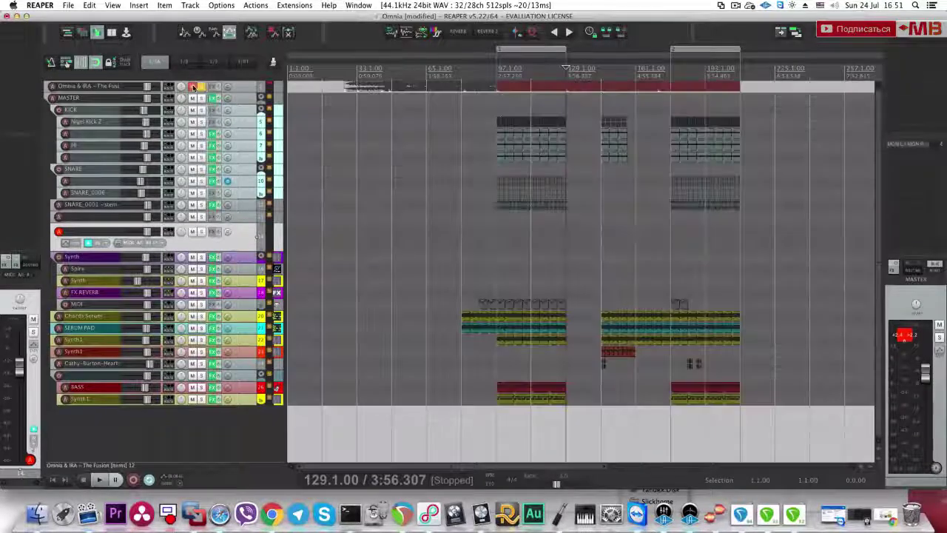
scroll(596, 131, up, 5)
scroll(598, 131, up, 5)
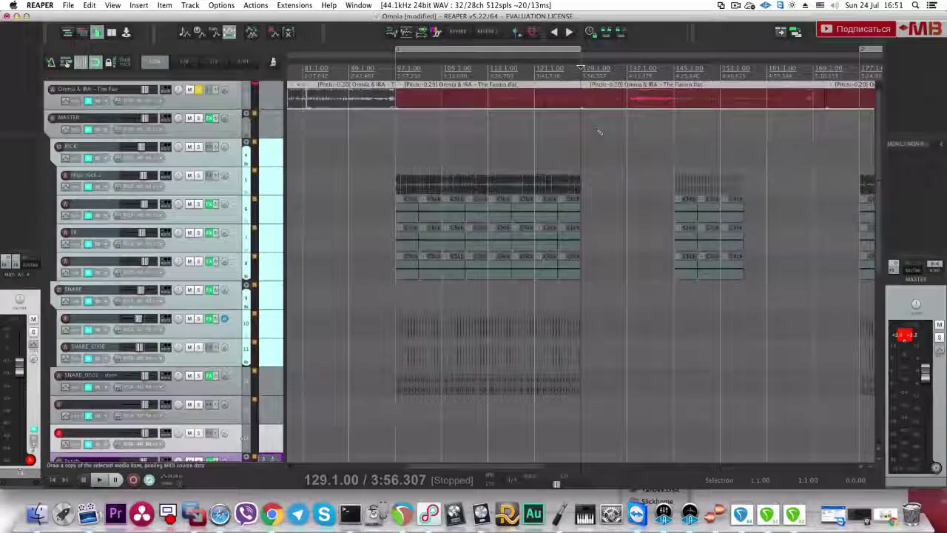
key(space)
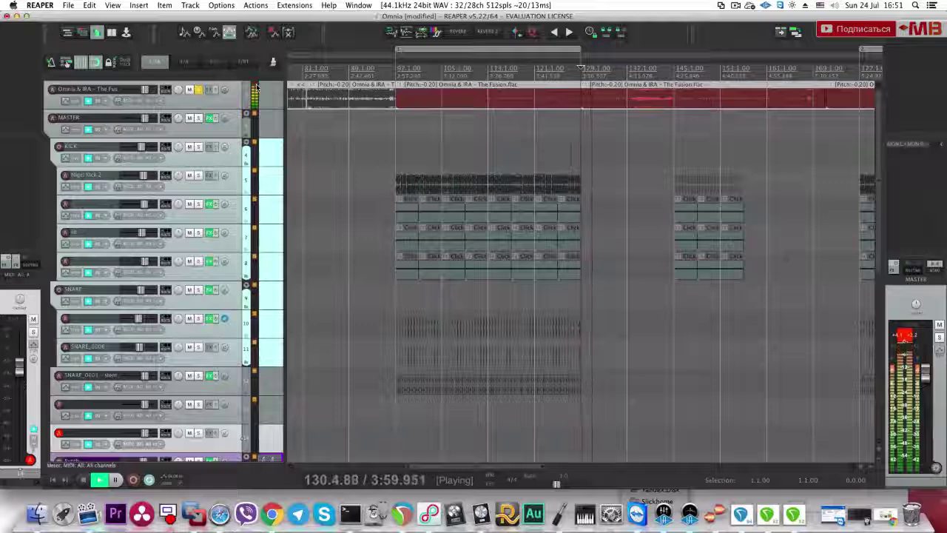
click(276, 103)
key(space)
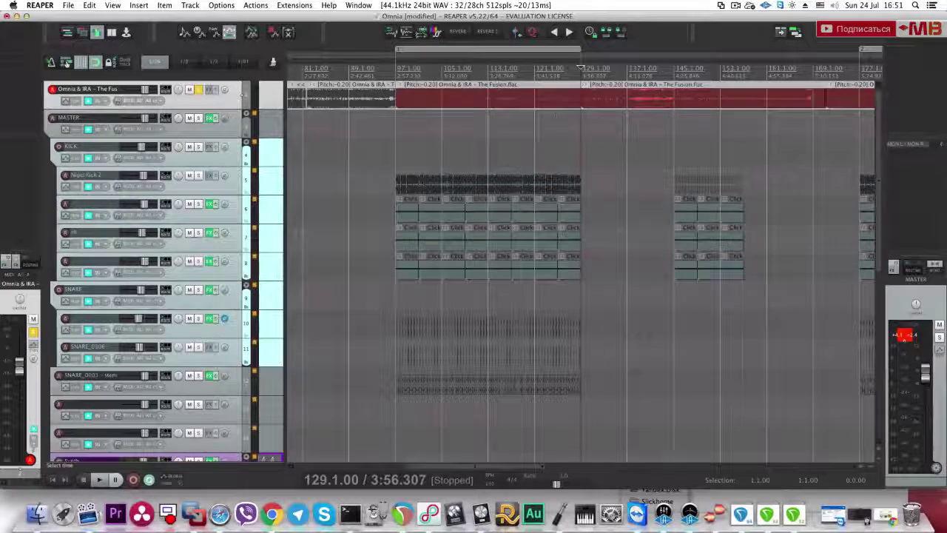
Step: Clear the Omnia reference's solo and set a time selection from 97.1.00 to 129.1.00
scroll(584, 119, up, 2)
scroll(585, 121, up, 3)
scroll(585, 120, up, 3)
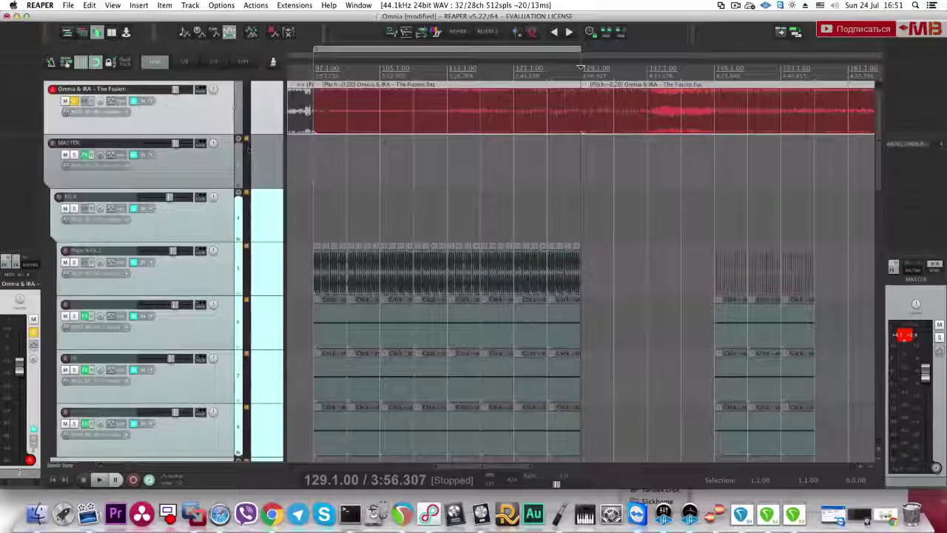
drag(223, 133, 256, 124)
scroll(319, 141, down, 5)
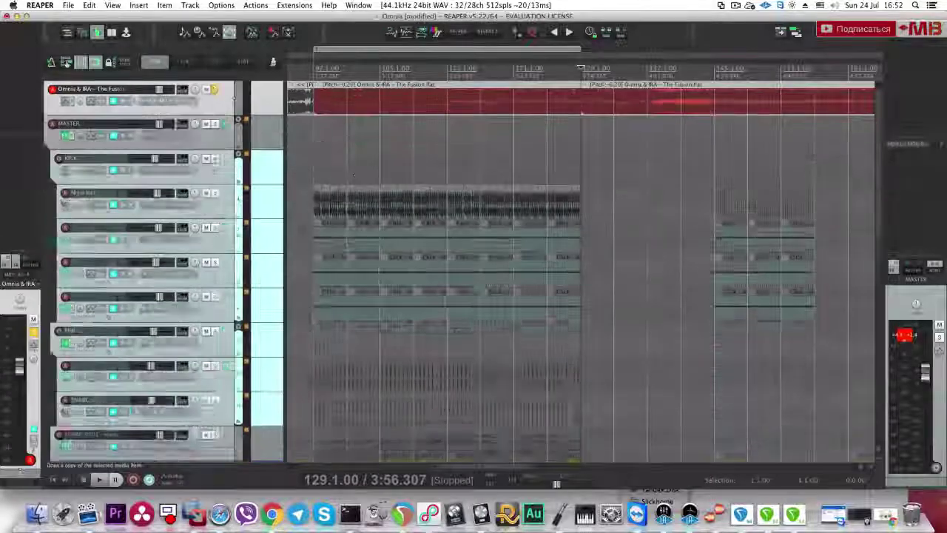
click(202, 92)
scroll(488, 144, down, 3)
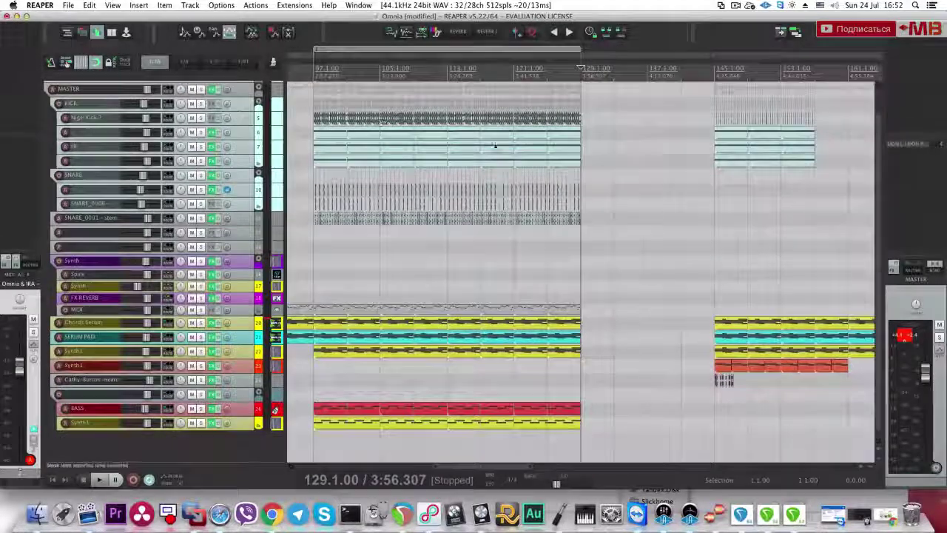
scroll(488, 143, down, 5)
drag(554, 253, 642, 241)
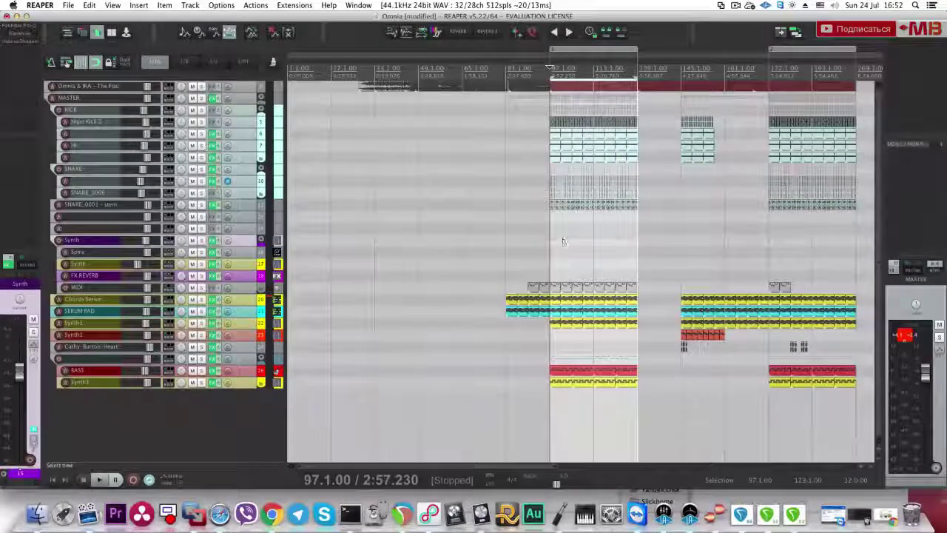
Step: Play from 65.1.00 and 81.1.00, mute the Omnia reference, and compare the mix with the soloed reference
click(417, 122)
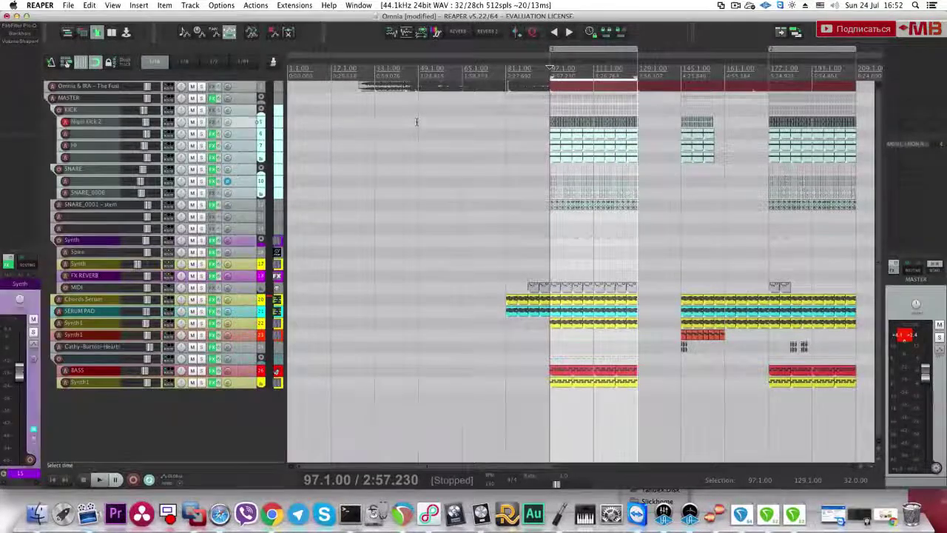
key(space)
click(475, 116)
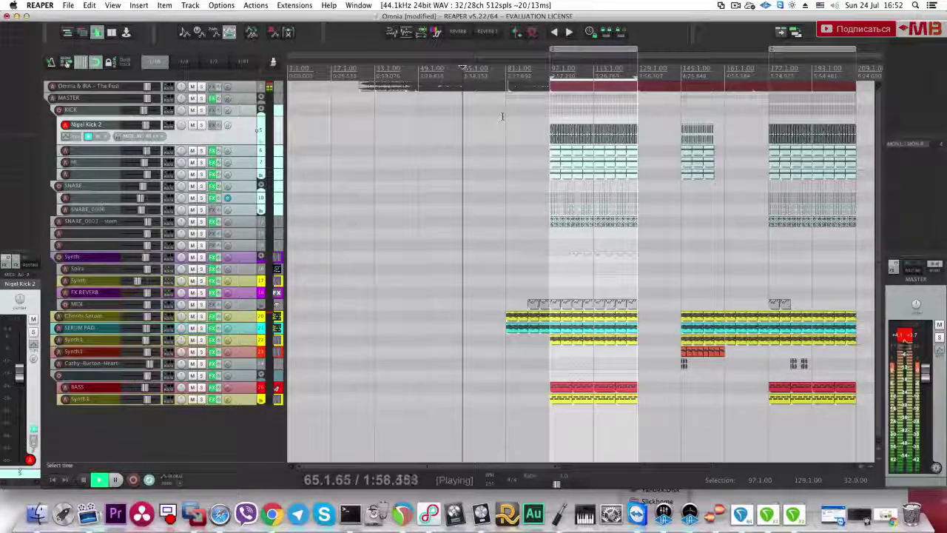
click(504, 116)
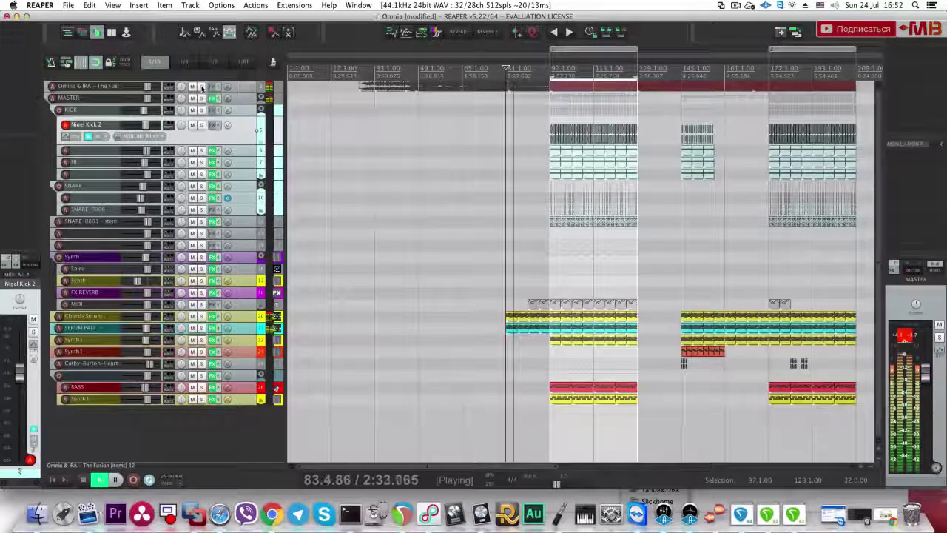
click(192, 86)
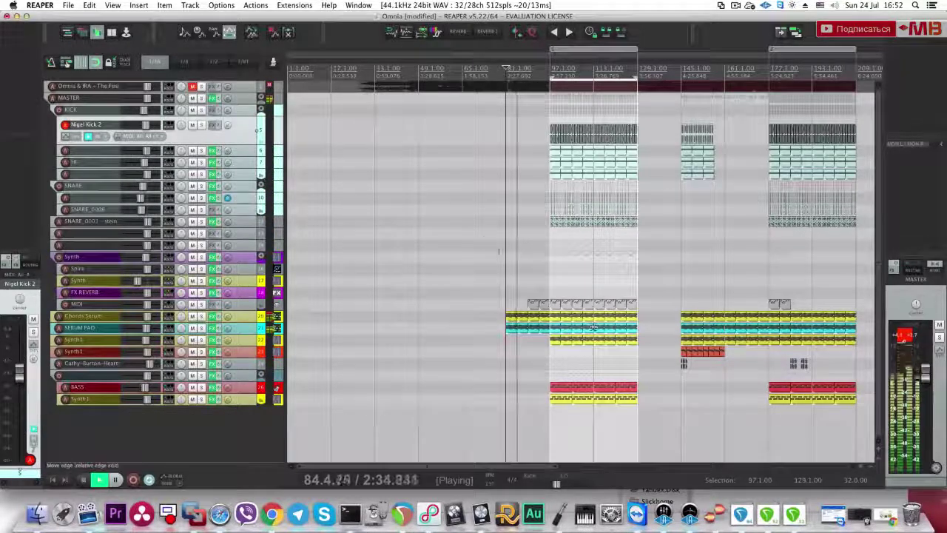
click(201, 86)
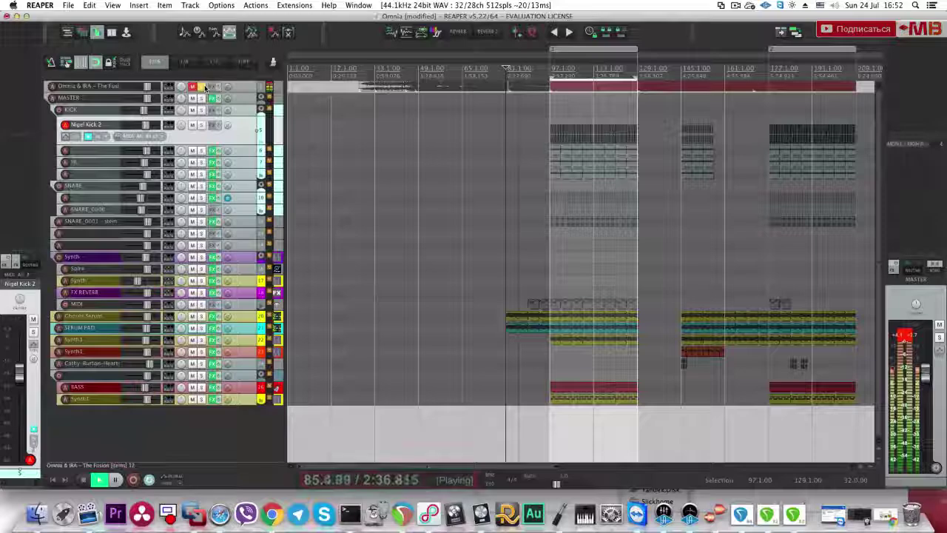
click(201, 86)
key(space)
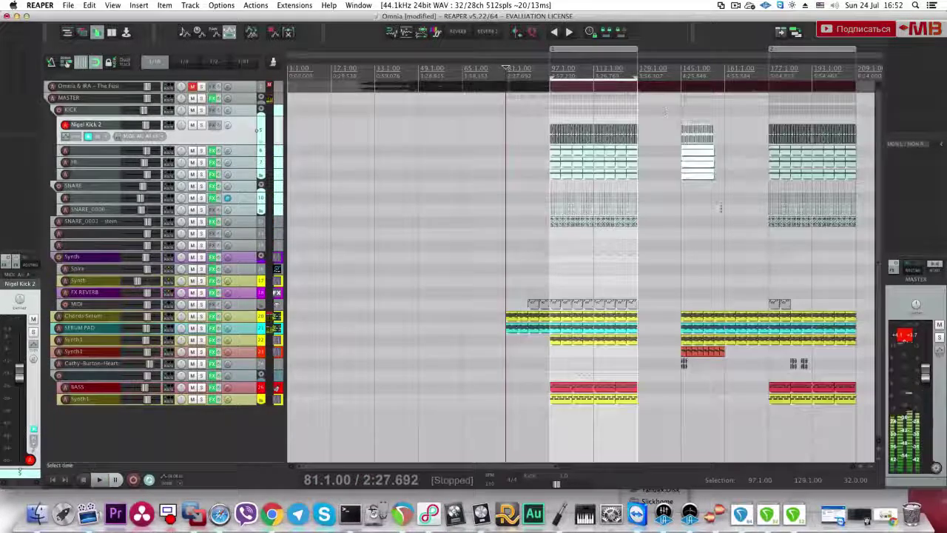
Step: Copy the KICK folder's items from 145.1.00 to 81.1.00 and audition the section
drag(685, 153, 505, 150)
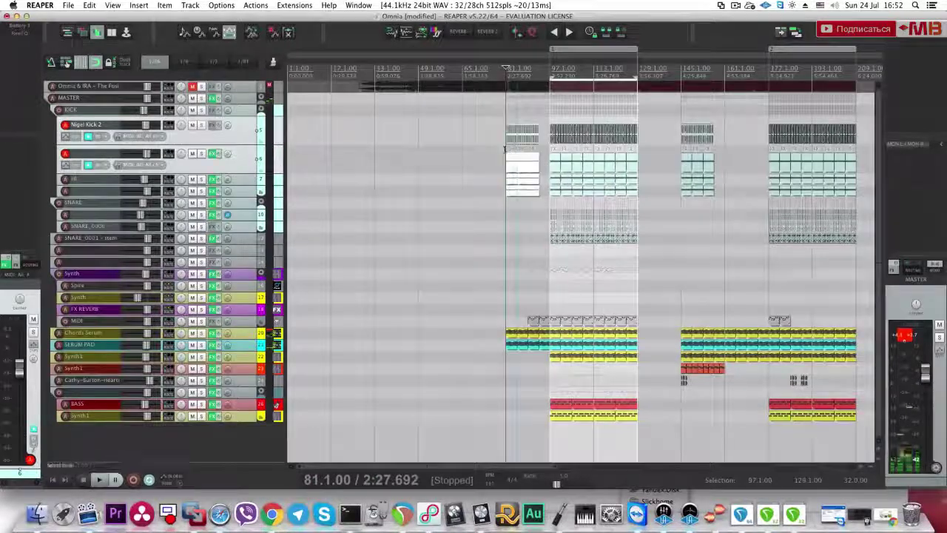
key(space)
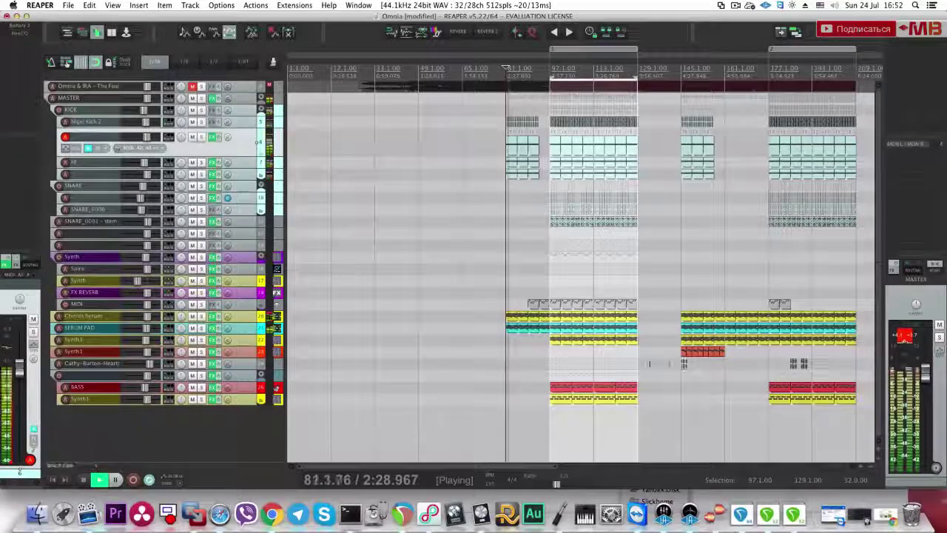
key(space)
Step: Copy the vocal chop to 81.1.00 on its track and compare the section with the soloed Omnia reference
click(510, 363)
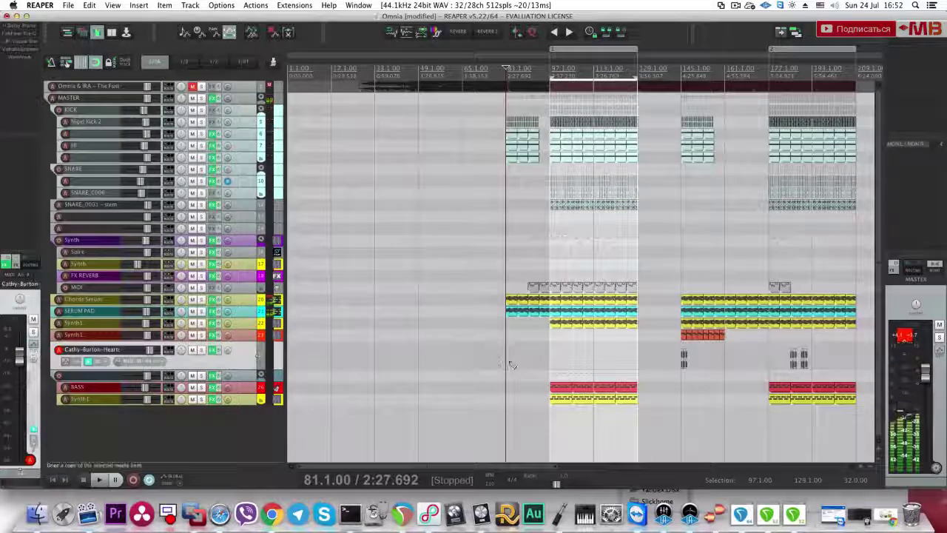
key(space)
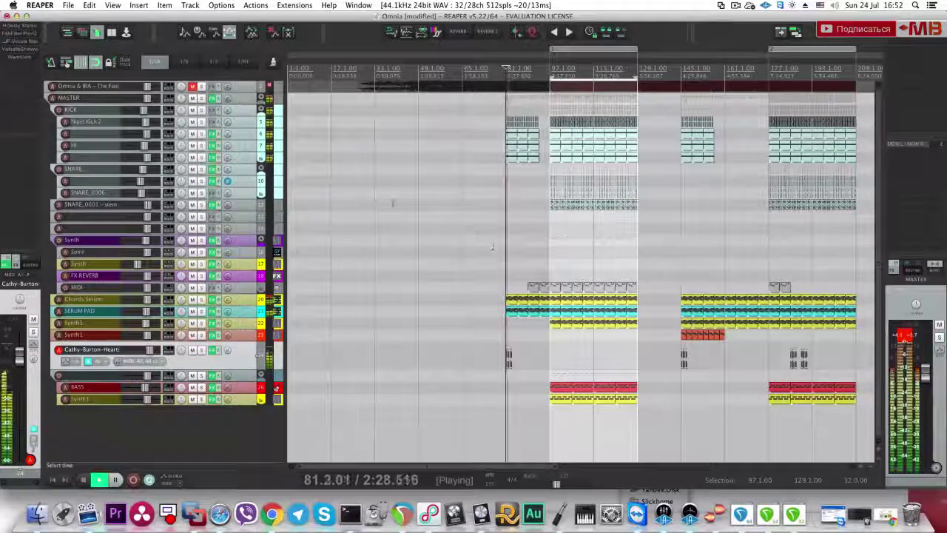
click(203, 86)
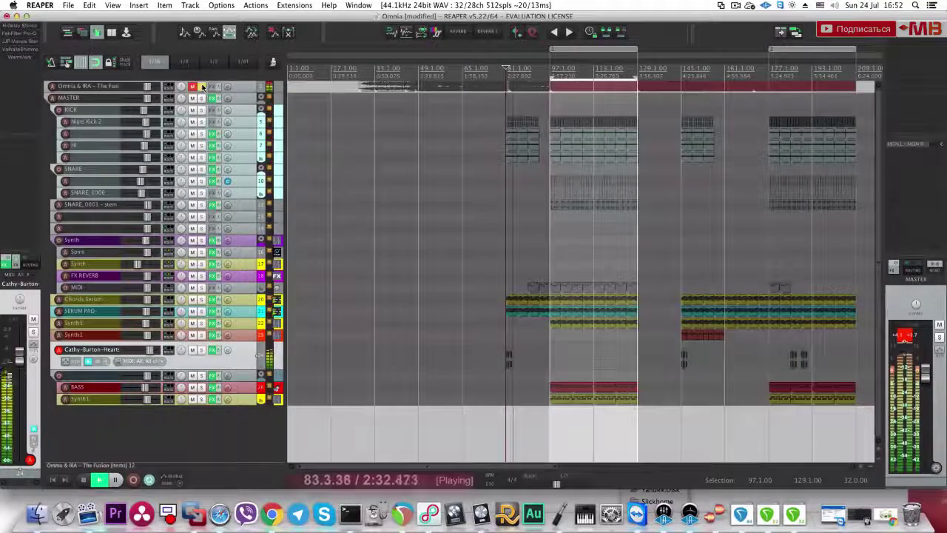
click(202, 86)
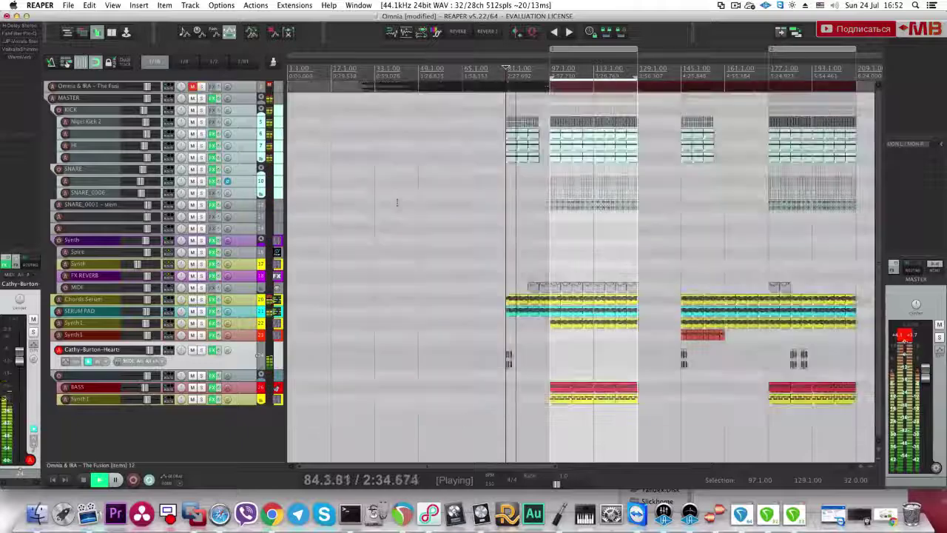
Step: Copy the red and yellow Synth1 tracks' items from 145.1.00 to 81.1.00
scroll(708, 334, up, 1)
drag(708, 335, 539, 338)
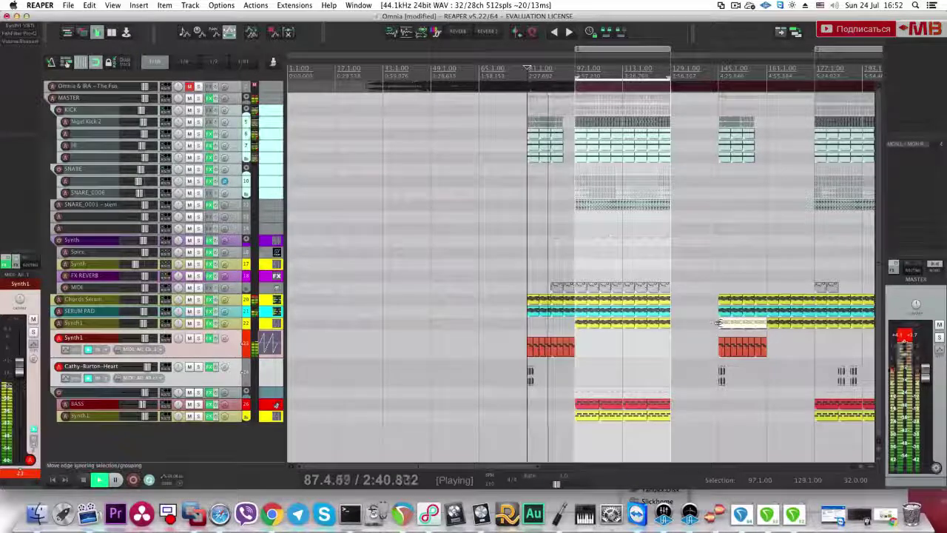
drag(723, 327, 529, 331)
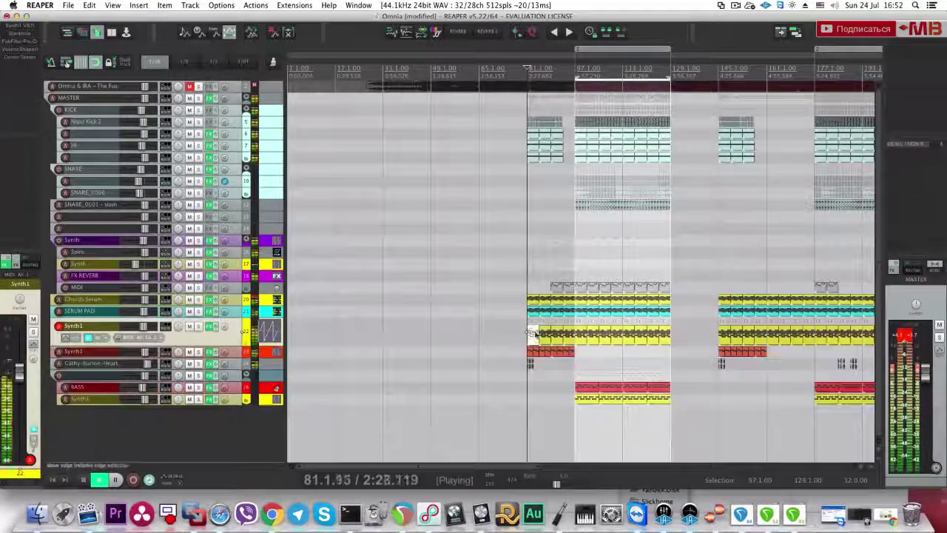
Step: Remove the upper point at 97.1.00 from the yellow Synth1 filter-frequency envelope, lower its segment from 81.1.00, and hide the envelope
key(v)
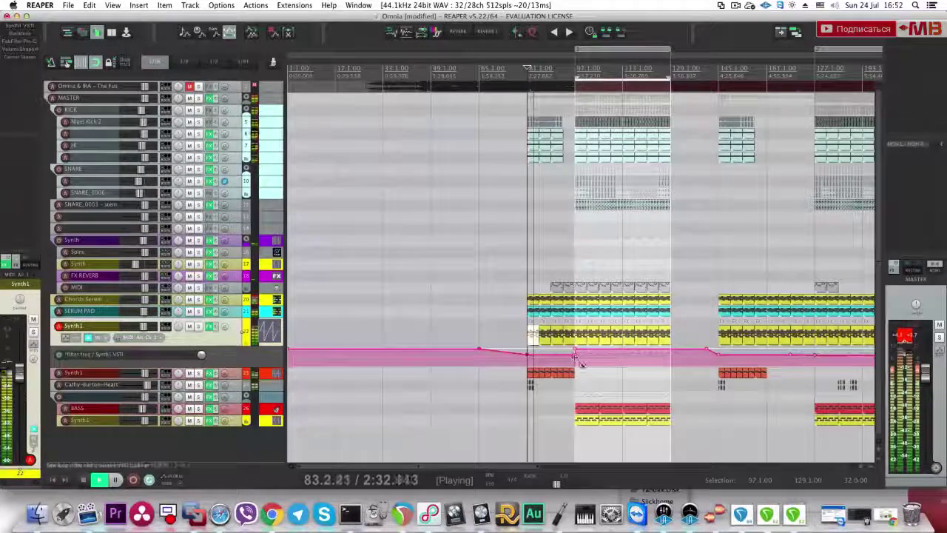
alt+click(575, 360)
drag(558, 352, 557, 358)
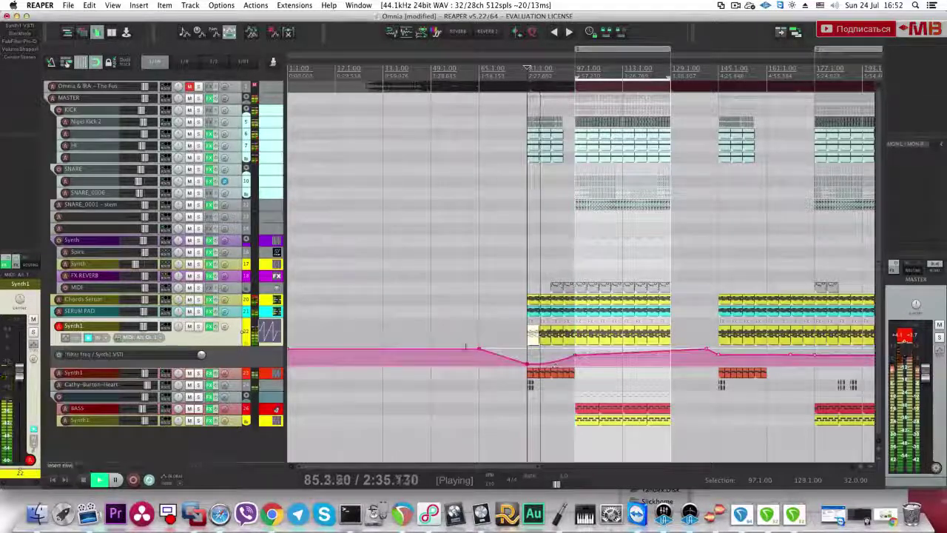
key(e)
key(e)
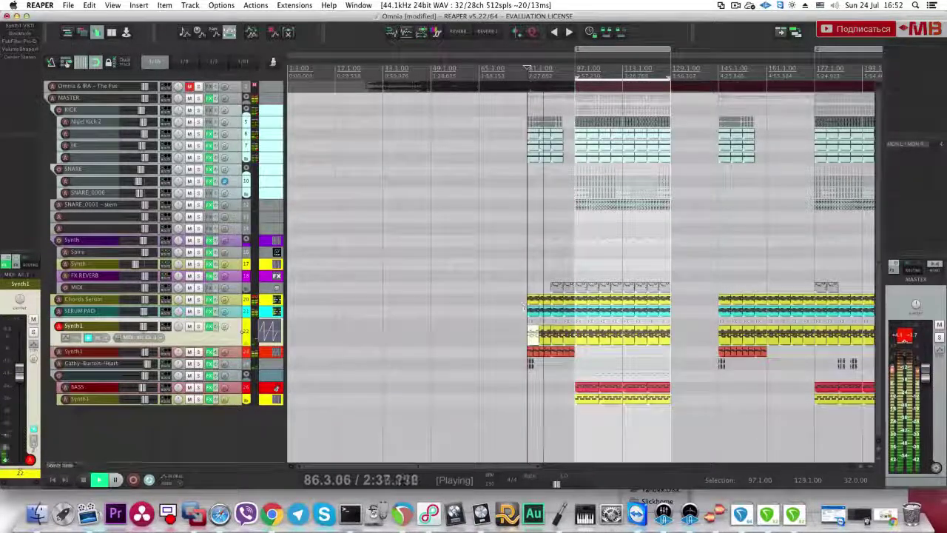
Step: Compare the section from 81.1.00 with the soloed Omnia reference, clear its solo, and stop playback
click(199, 86)
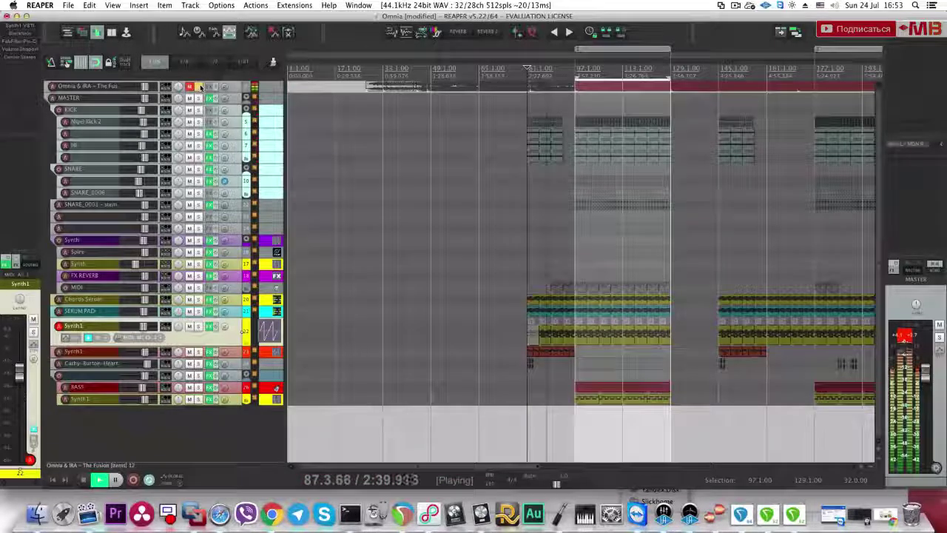
click(200, 87)
scroll(606, 218, up, 4)
scroll(665, 218, down, 1)
key(space)
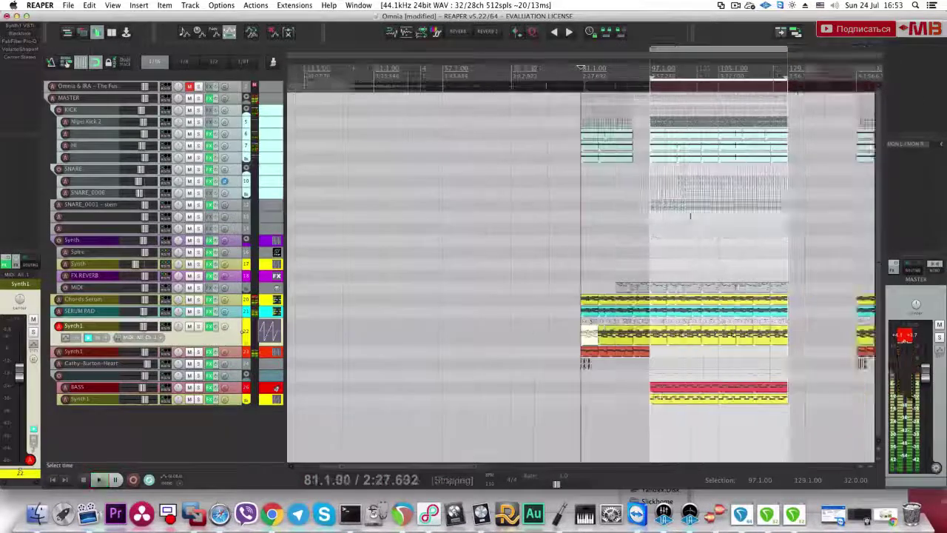
Step: Fill 81.1.00 to 93.1.00 in the SNARE folder with copies of the snare hits starting at 97.1.00
scroll(690, 216, up, 6)
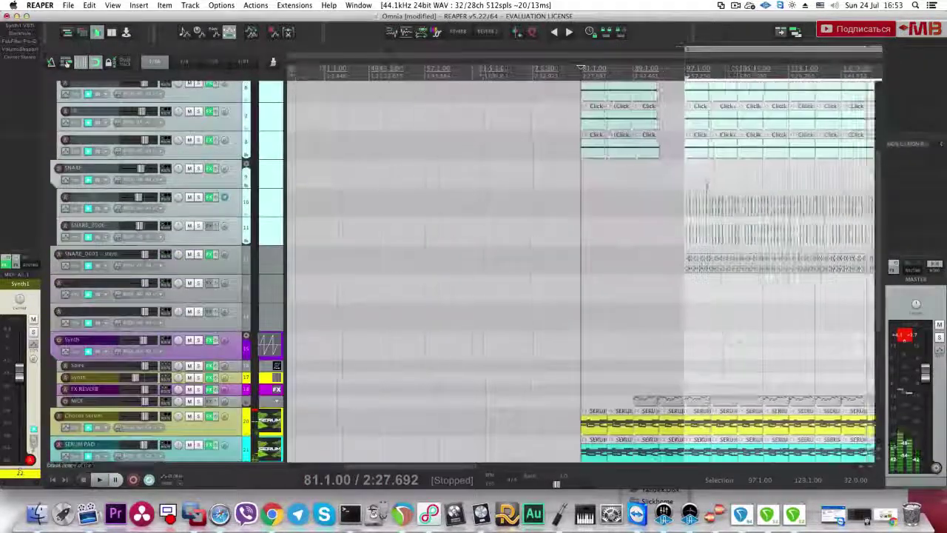
click(681, 182)
scroll(681, 182, up, 5)
drag(565, 190, 736, 237)
scroll(562, 203, down, 3)
drag(569, 181, 725, 240)
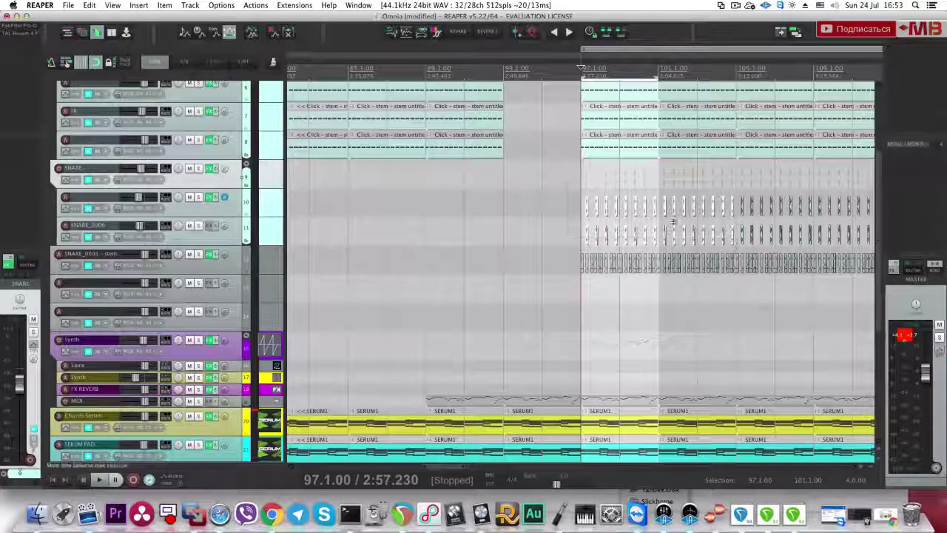
scroll(566, 187, down, 3)
drag(524, 178, 391, 147)
key(Delete)
drag(565, 150, 679, 245)
drag(617, 156, 509, 159)
Step: Place the edit cursor at 81.1.00 on the SNARE_0001 stem track and compare playback with the soloed Omnia reference
click(392, 251)
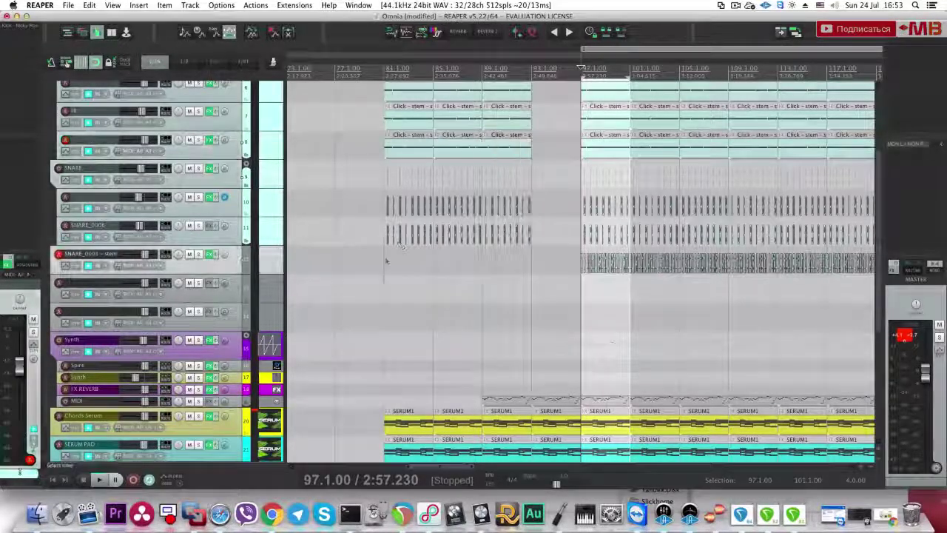
key(space)
scroll(390, 254, down, 3)
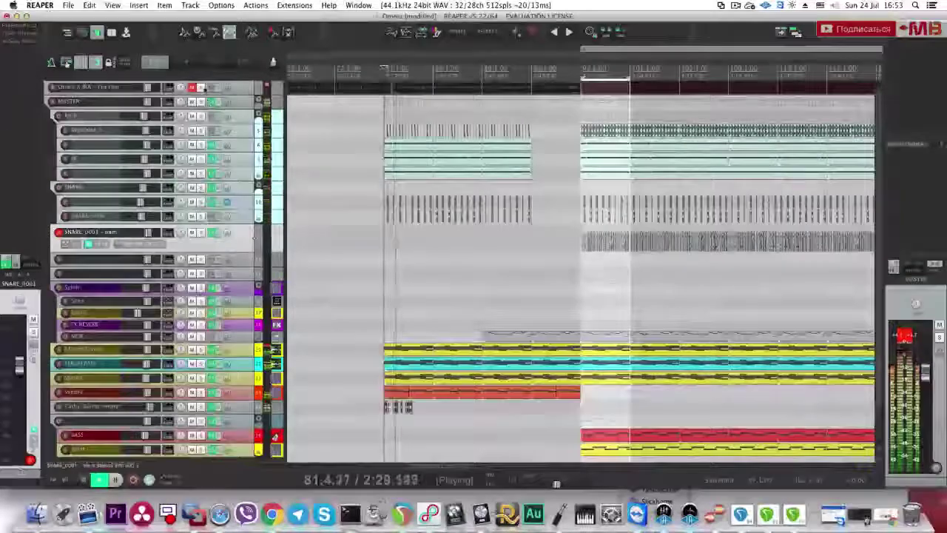
click(203, 87)
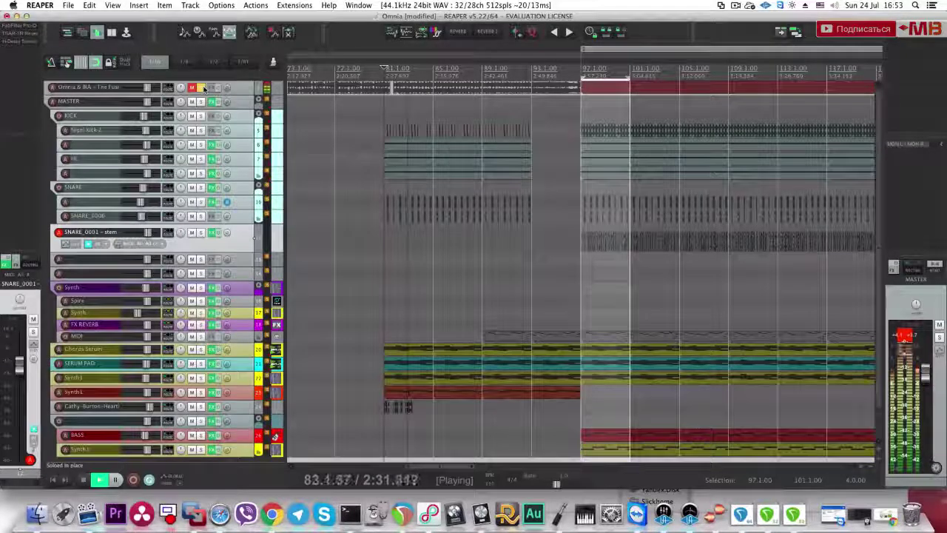
click(202, 87)
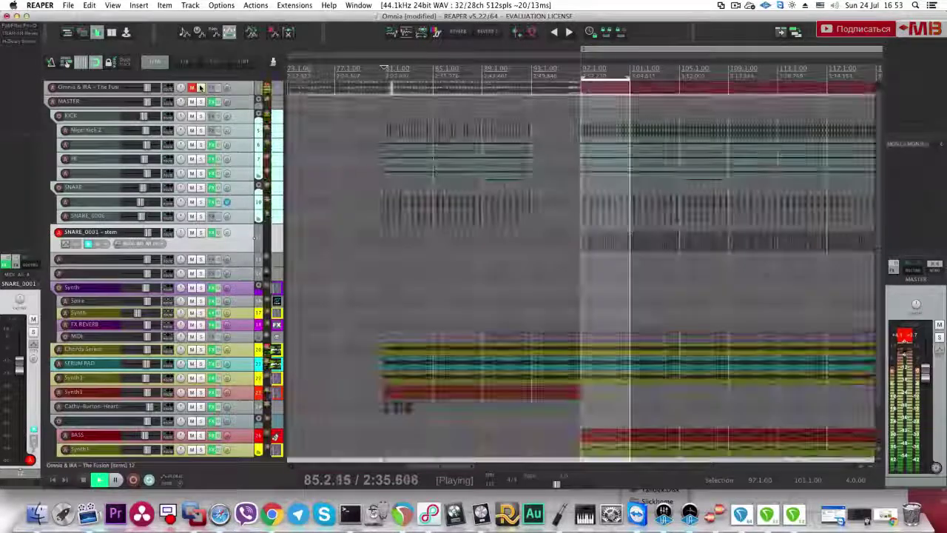
click(200, 87)
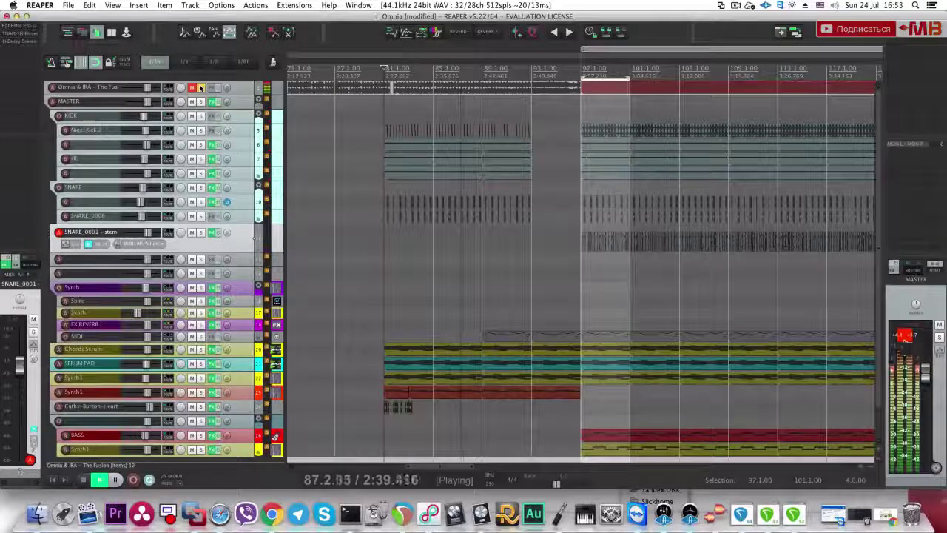
Step: Play the soloed Omnia reference from 85.1.00, return the edit cursor to 81.1.00, and clear its solo
click(199, 87)
click(200, 88)
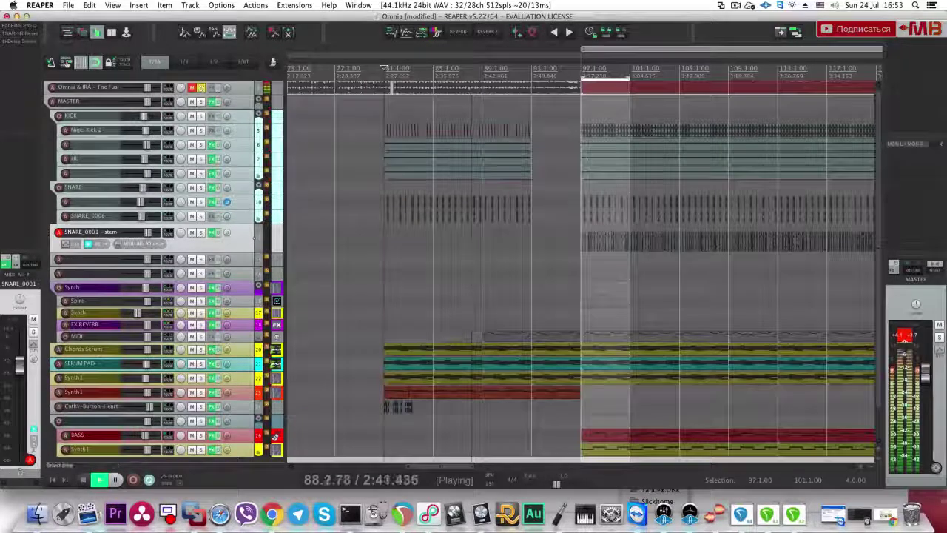
click(439, 250)
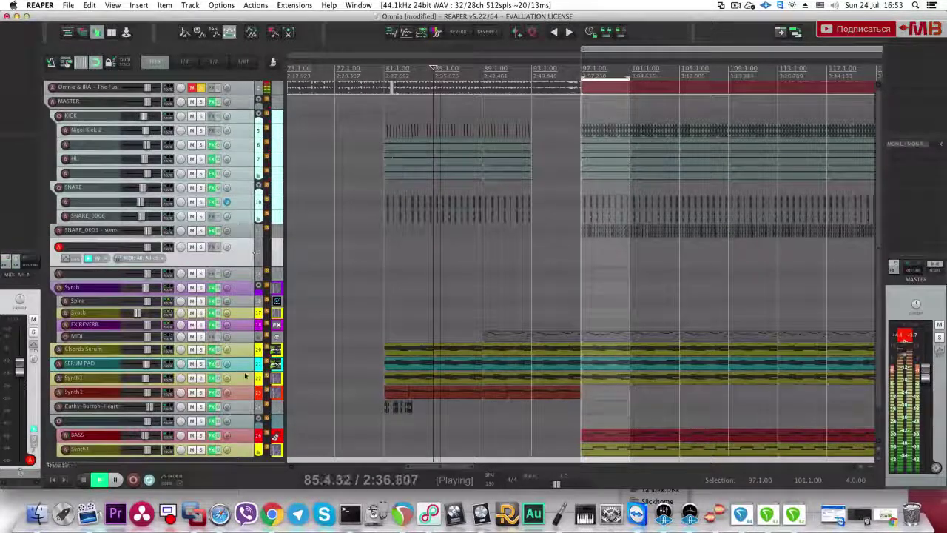
click(234, 378)
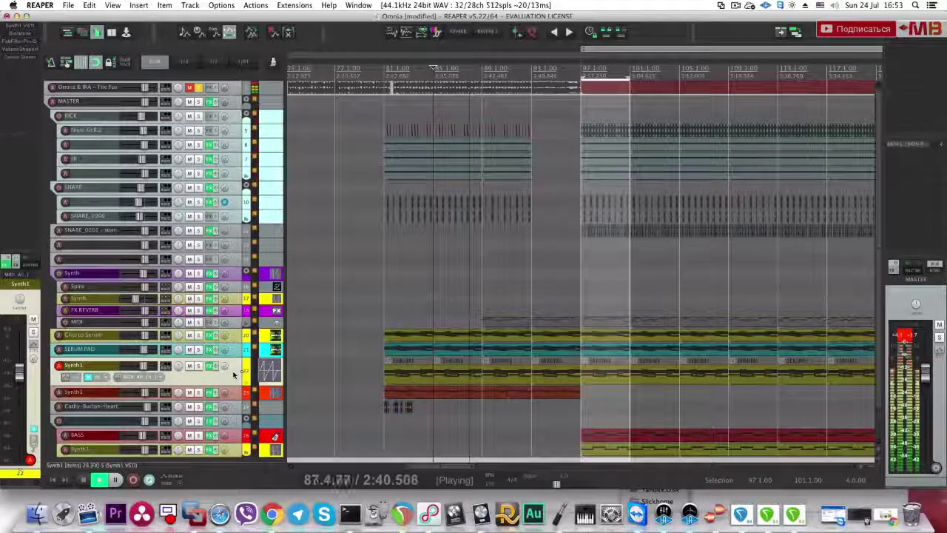
key(space)
key(Left)
click(198, 88)
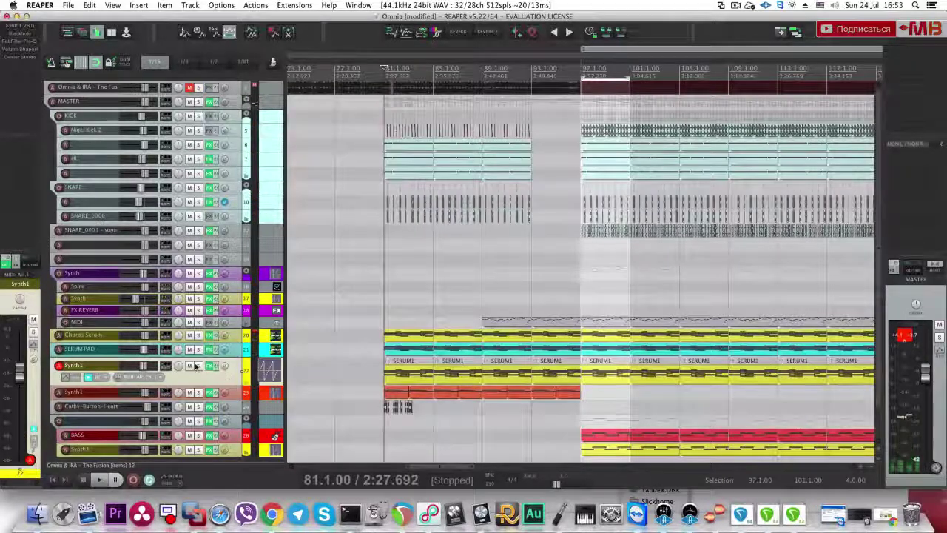
Step: Select the SERUM PAD track and audition its sound soloed from 81.1.00
double_click(243, 353)
key(space)
key(space)
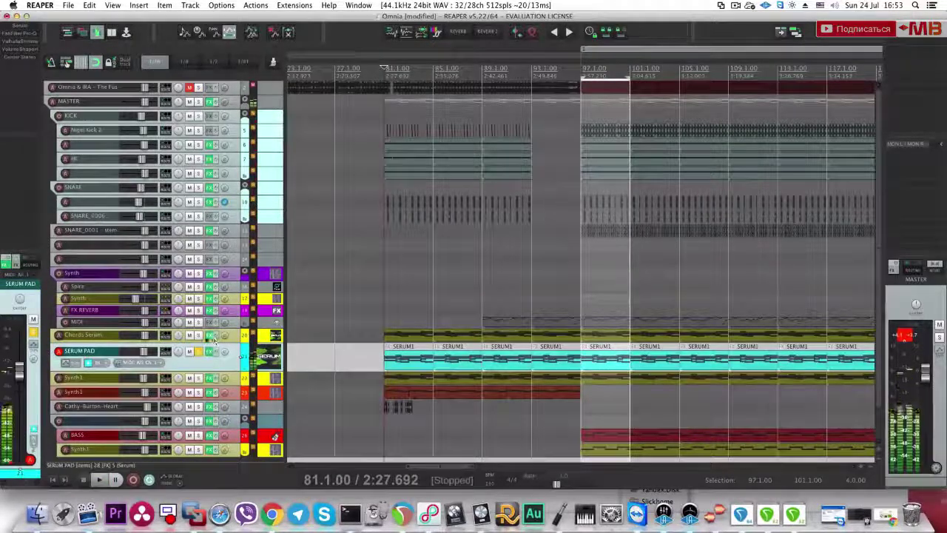
Step: Duplicate the Chords Serum track with an empty lane and check the copy's effects chain
double_click(244, 335)
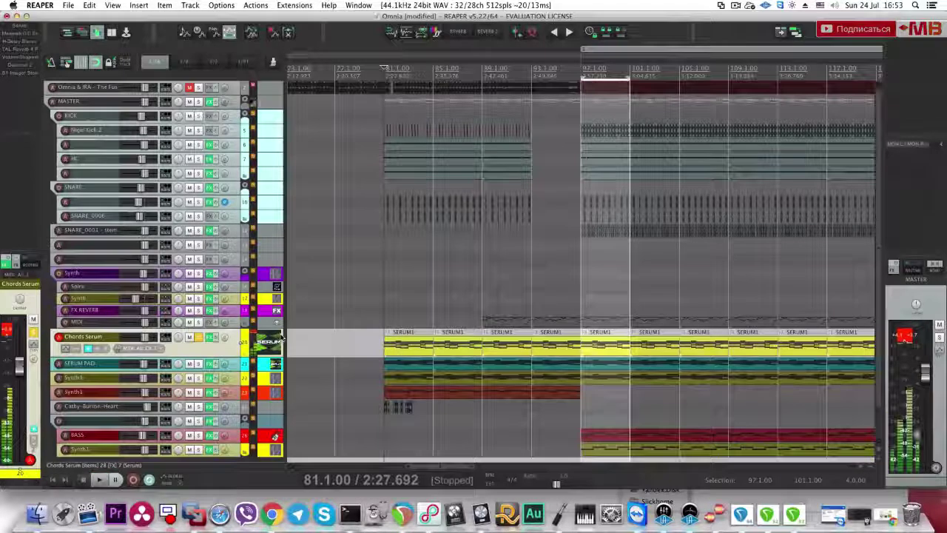
key(super+d)
double_click(231, 357)
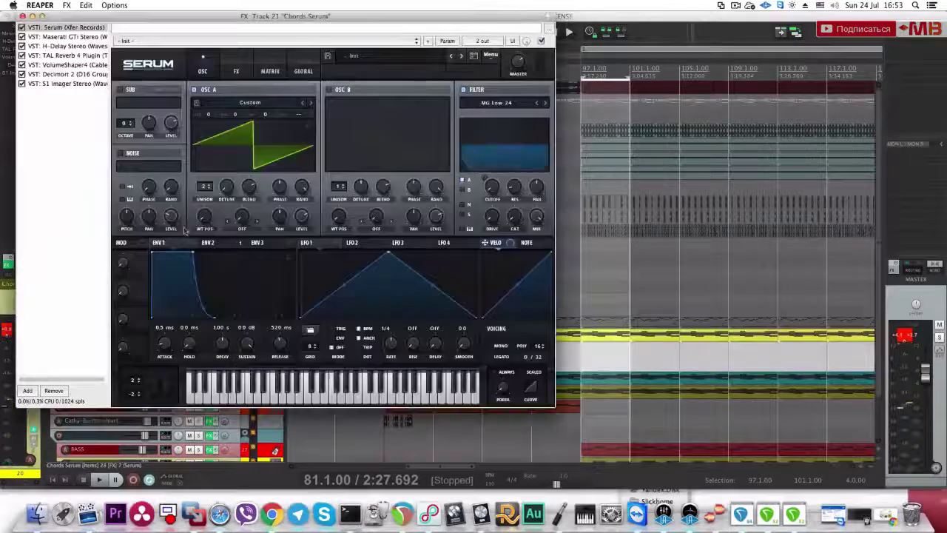
key(Escape)
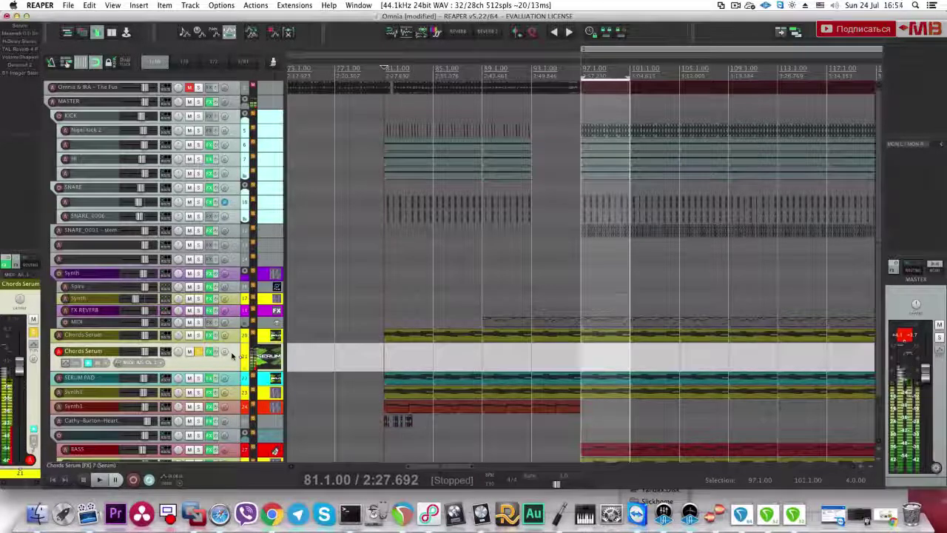
Step: Solo the Omnia reference alongside the duplicated Chords Serum track and listen to the section from 81.1.00
key(space)
key(space)
click(199, 87)
key(space)
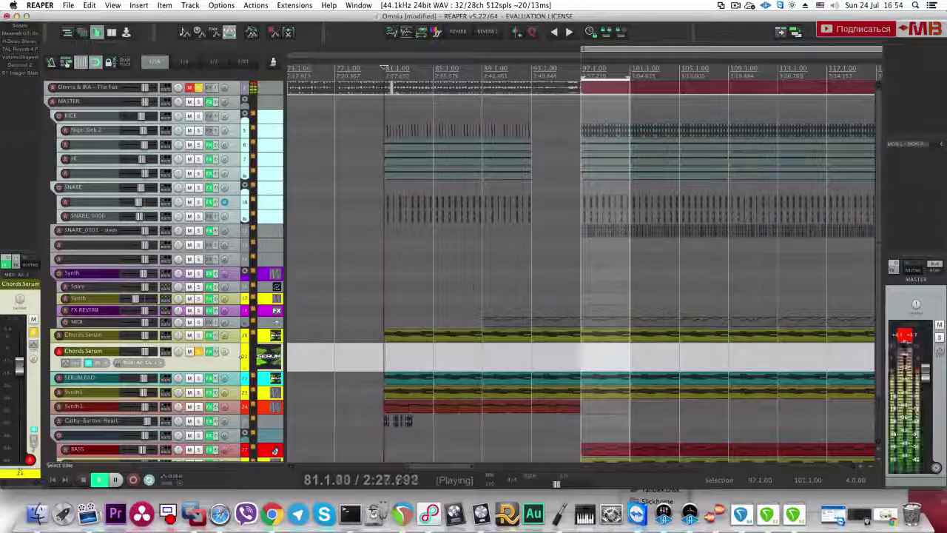
click(432, 349)
click(495, 355)
scroll(518, 330, up, 5)
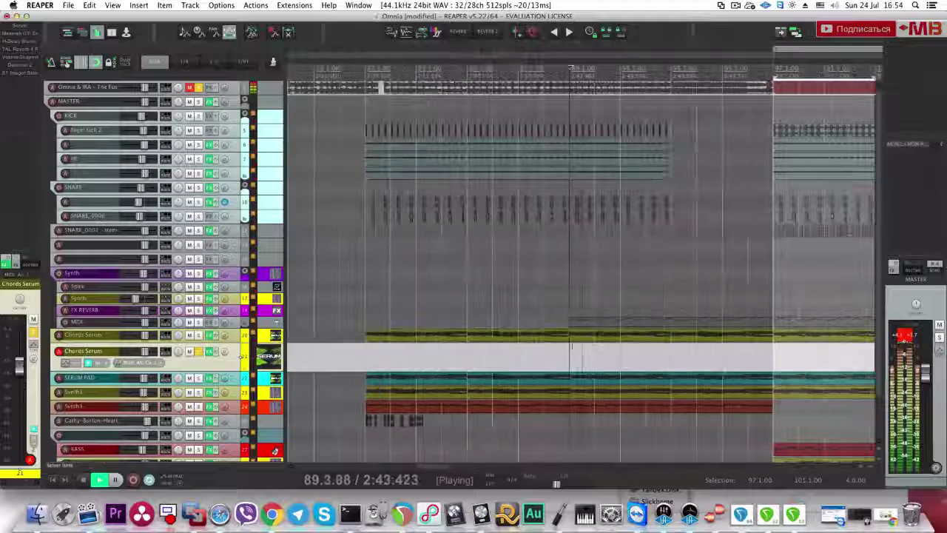
Step: Replay the soloed reference from 84.1.00 and repeatedly from 80.1.00 to study its chord part
click(433, 353)
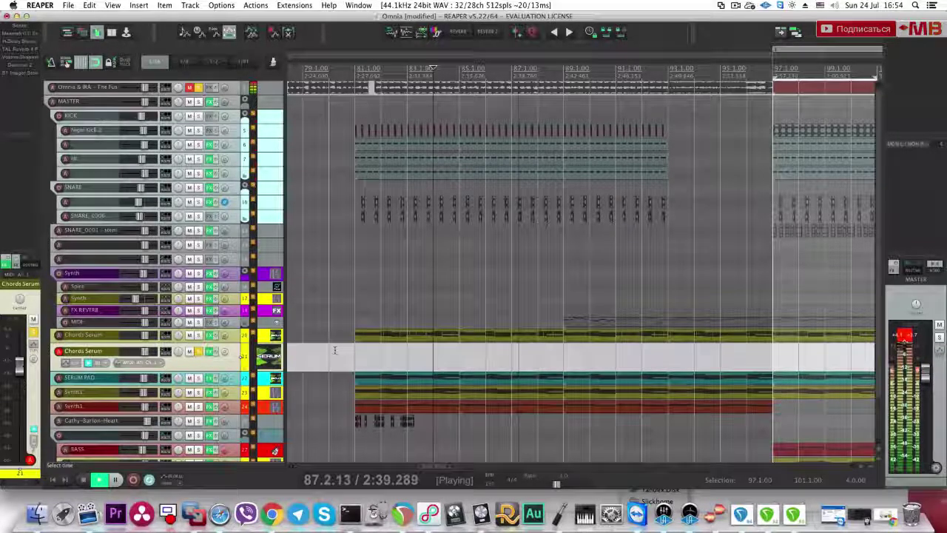
key(space)
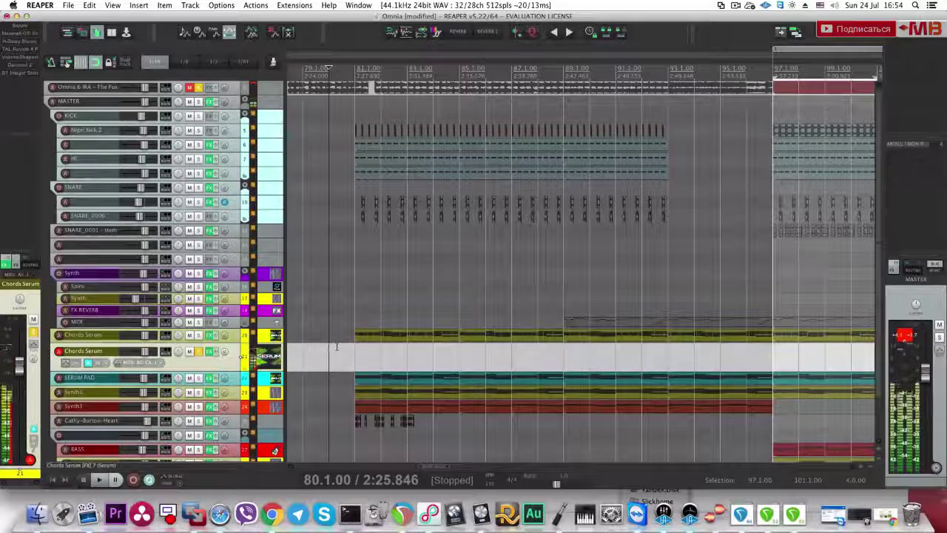
key(space)
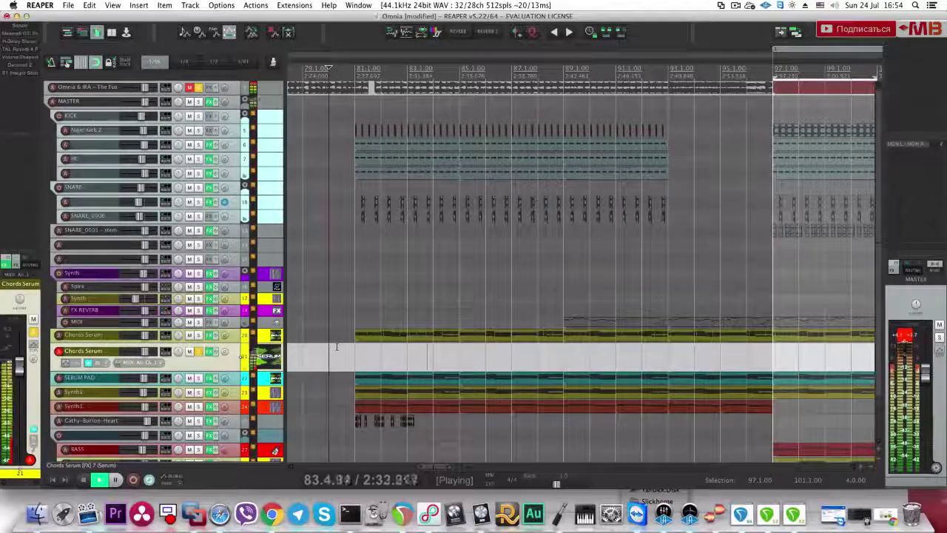
key(space)
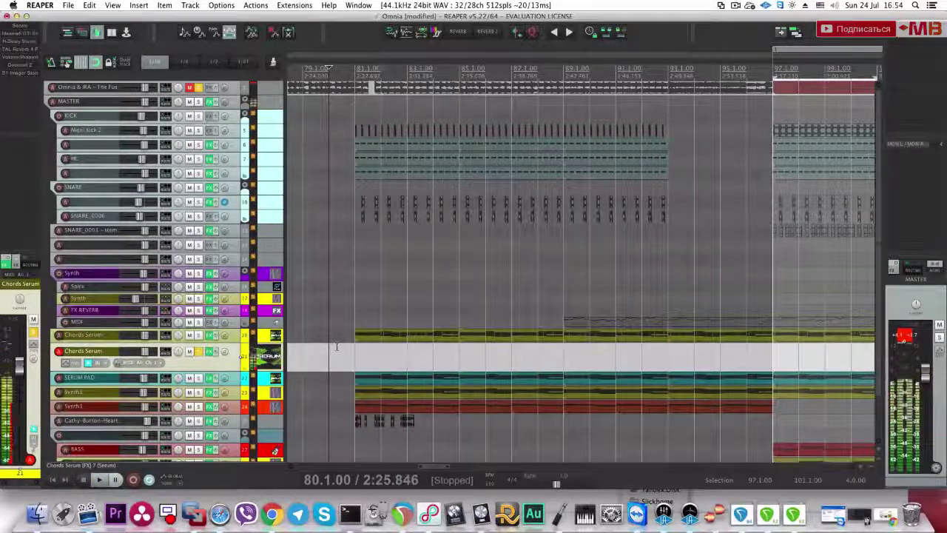
key(space)
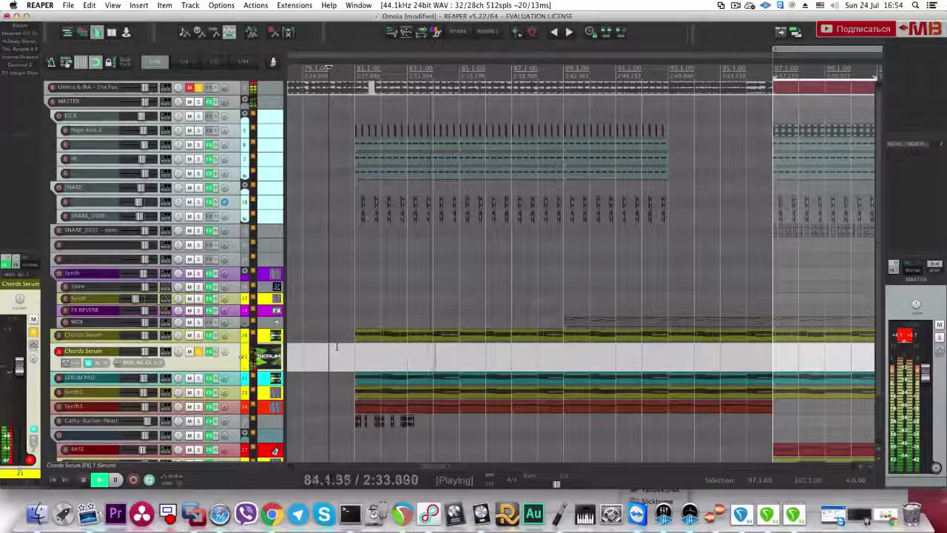
key(space)
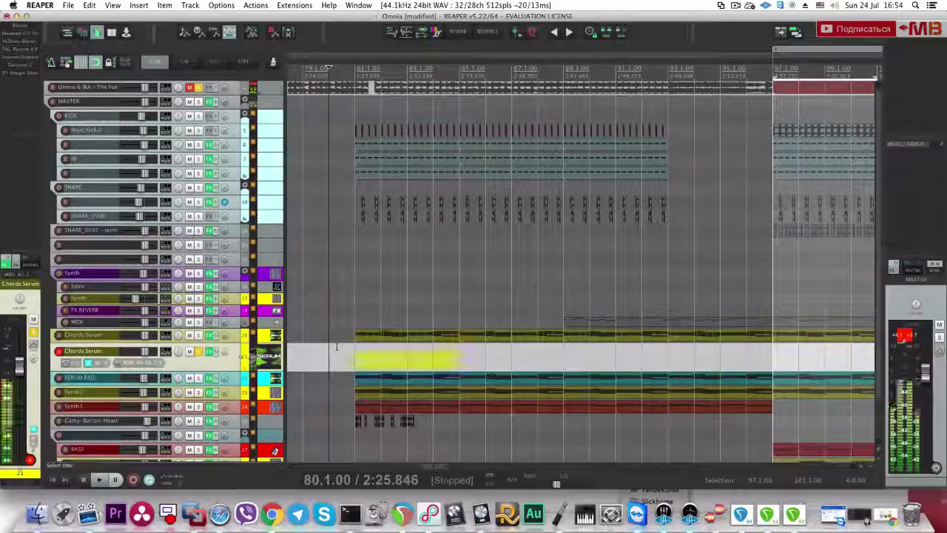
Step: Add a MIDI item of chord notes from 81.1.00 to 85.1.00 on the duplicated Chords Serum track and open its notes for editing
drag(356, 353, 443, 356)
double_click(447, 361)
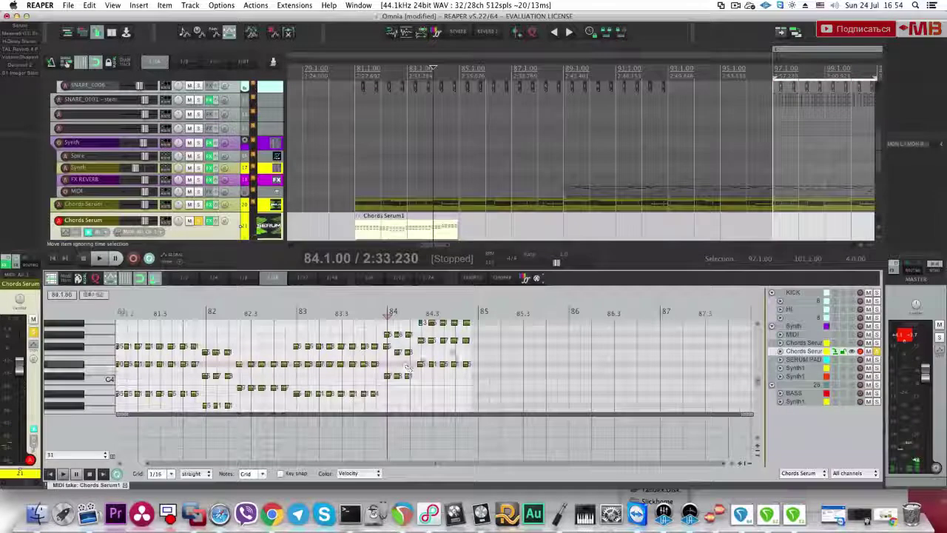
scroll(473, 346, up, 2)
scroll(491, 351, up, 5)
Step: Lower the middle chord notes after 84.2.00 by one semitone and align the item's notes to the 1/16 grid
click(501, 348)
scroll(453, 346, up, 1)
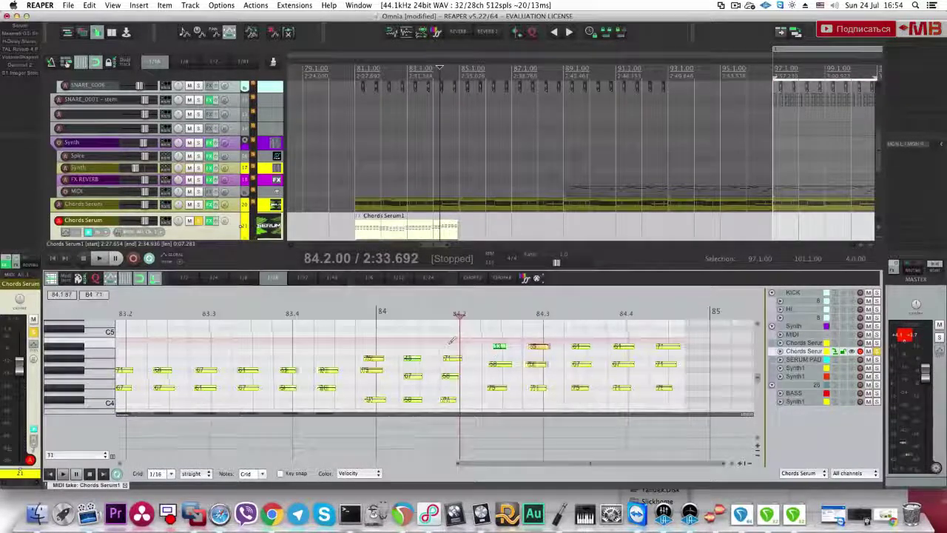
drag(486, 355, 681, 379)
drag(487, 377, 691, 403)
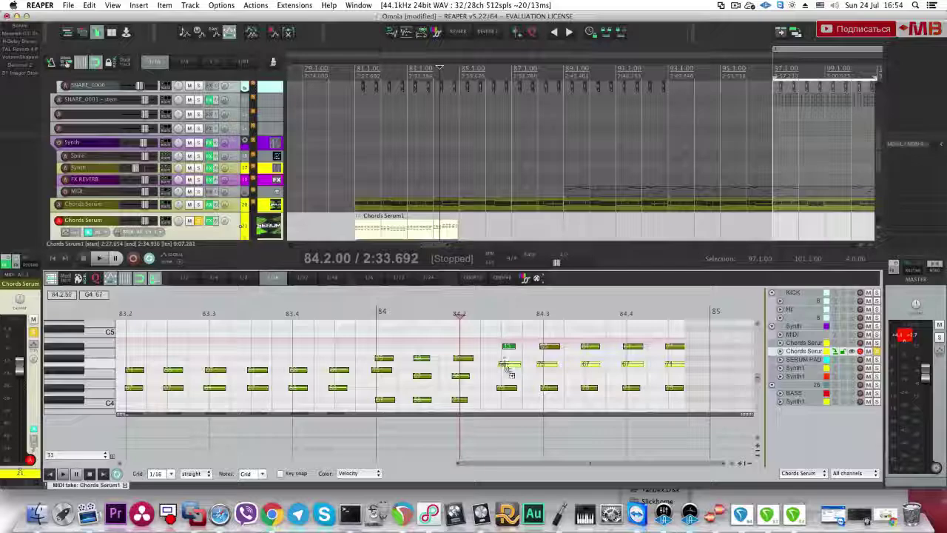
key(super+z)
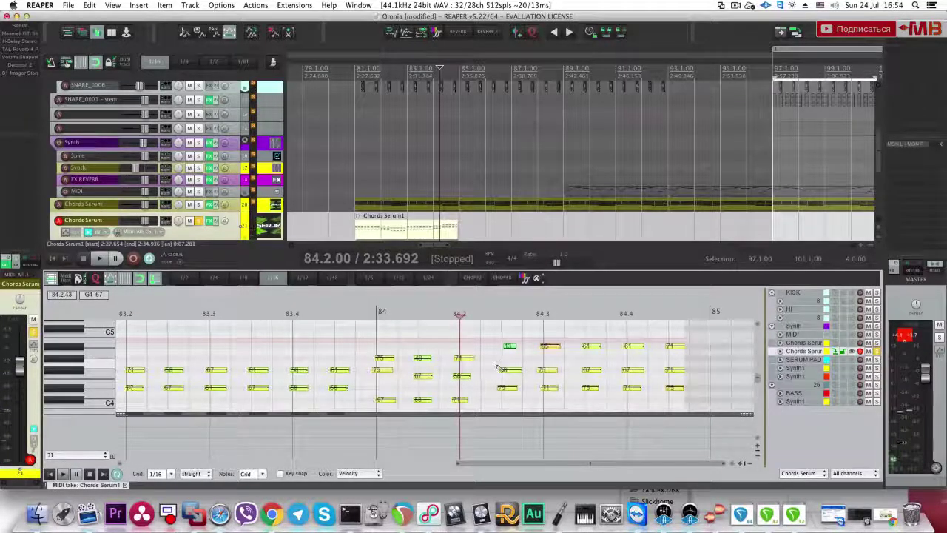
drag(416, 358, 395, 357)
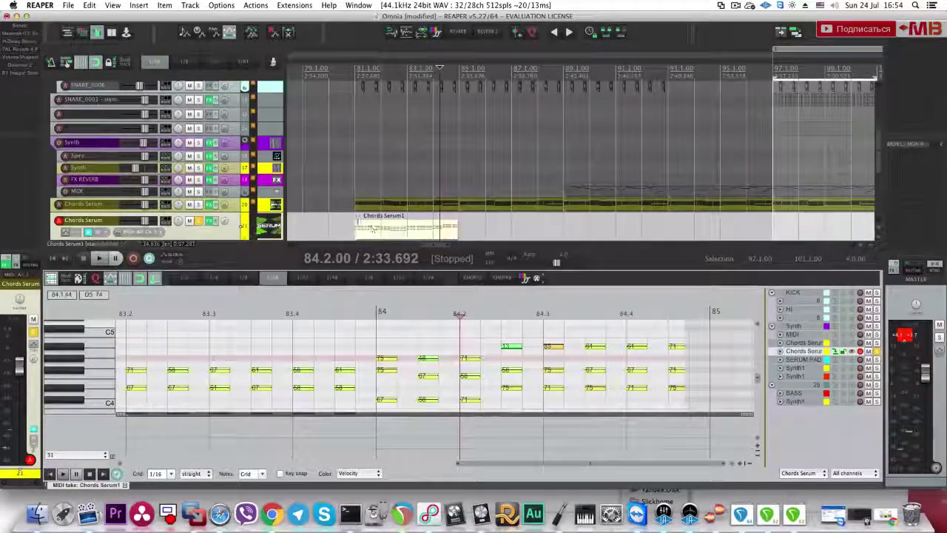
Step: Play the edited chords from 81.1.00 and enlarge the MIDI editor to follow the notes
click(352, 228)
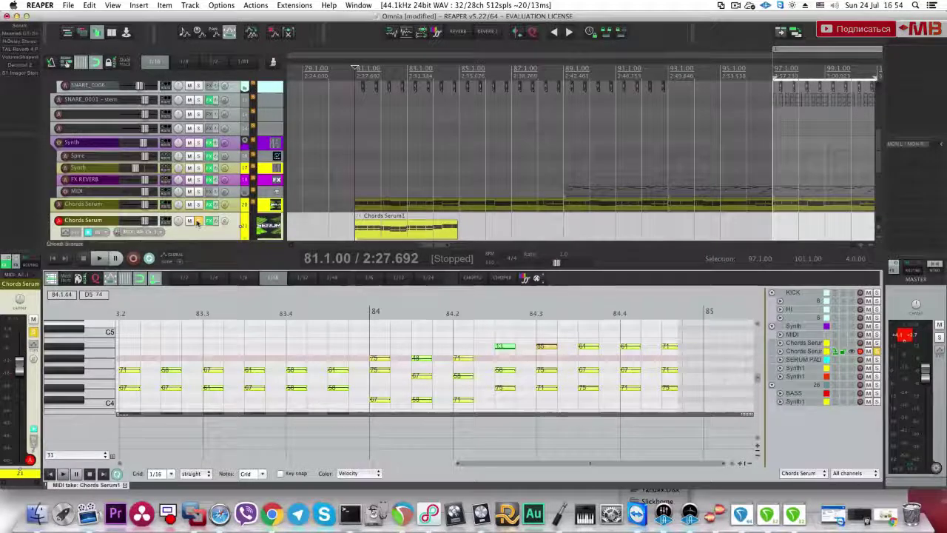
key(space)
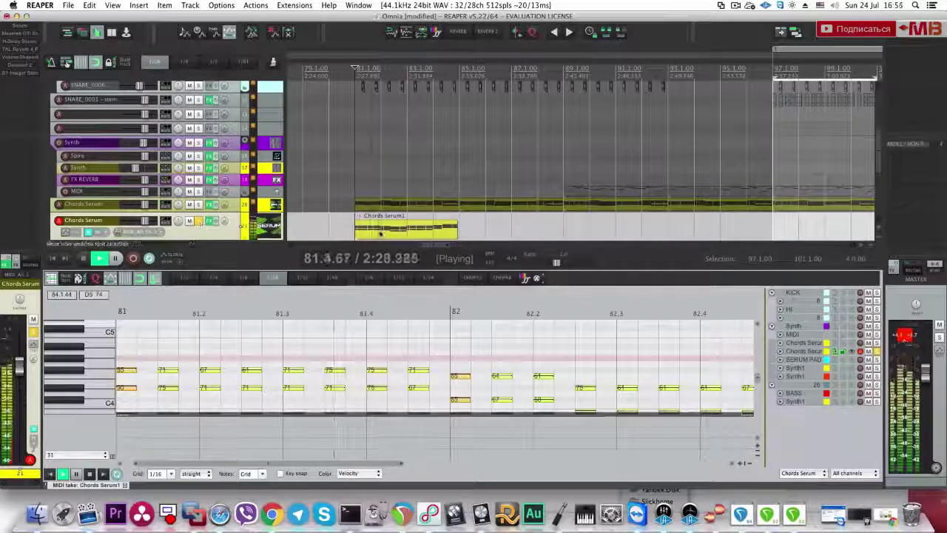
drag(501, 243, 502, 95)
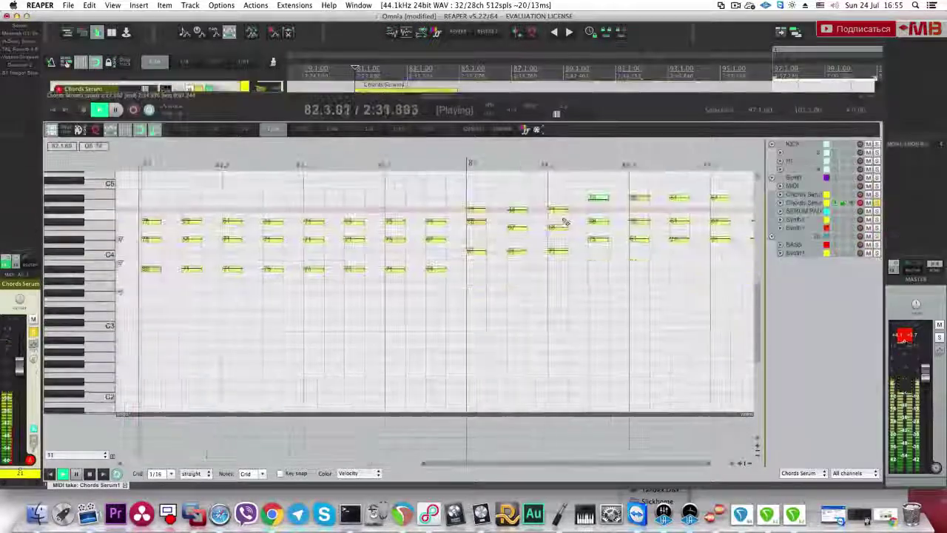
scroll(564, 219, down, 4)
Step: Lower the middle note of the chord at 84.1.00 by one semitone and close the MIDI editor
click(466, 230)
key(space)
drag(466, 229, 467, 235)
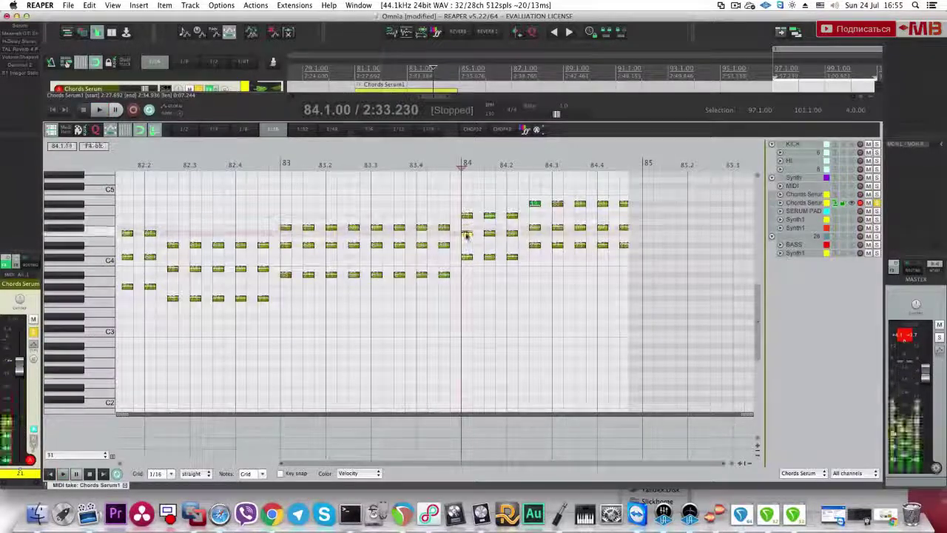
key(space)
key(Escape)
Step: Duplicate the new chord item into 85.1.00 to 89.1.00 and compare it with the soloed original Chords Serum track
key(space)
click(359, 308)
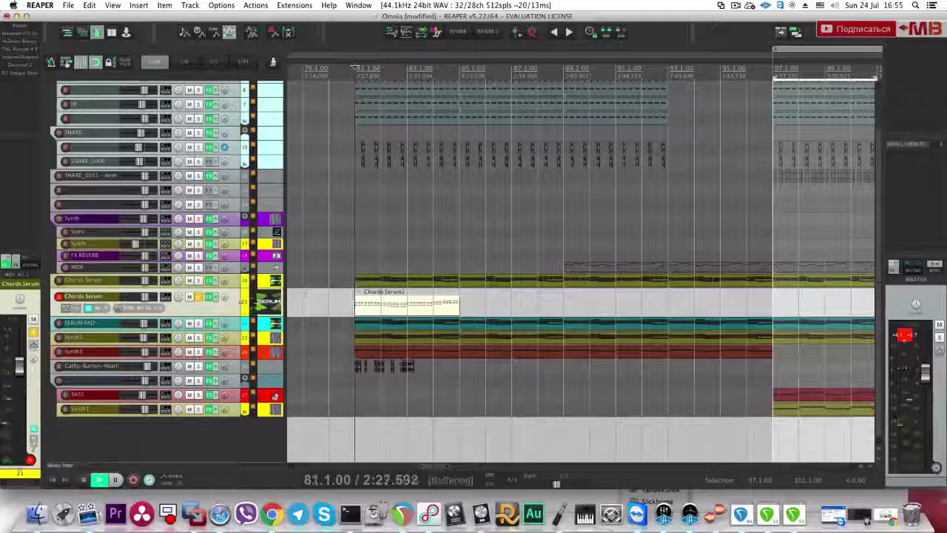
key(space)
click(198, 280)
key(super+d)
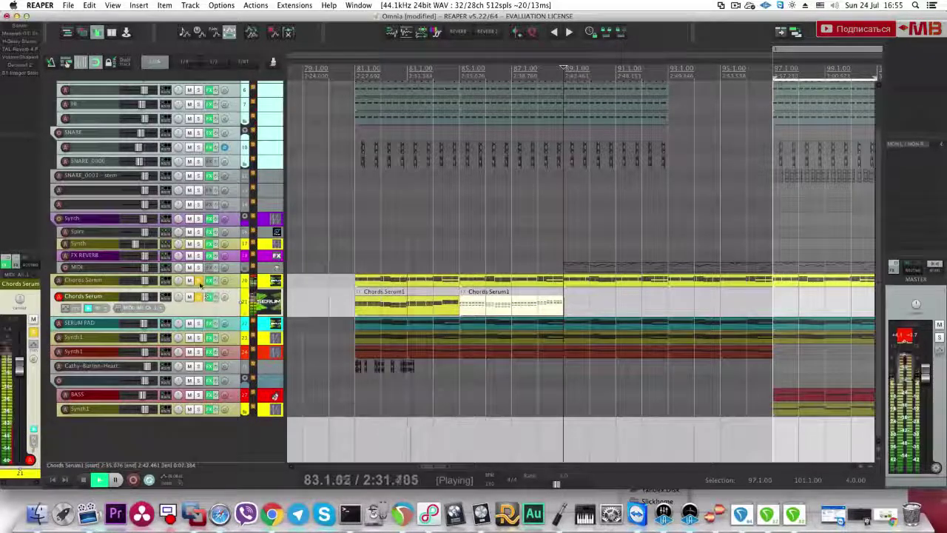
click(198, 297)
click(198, 297)
click(198, 281)
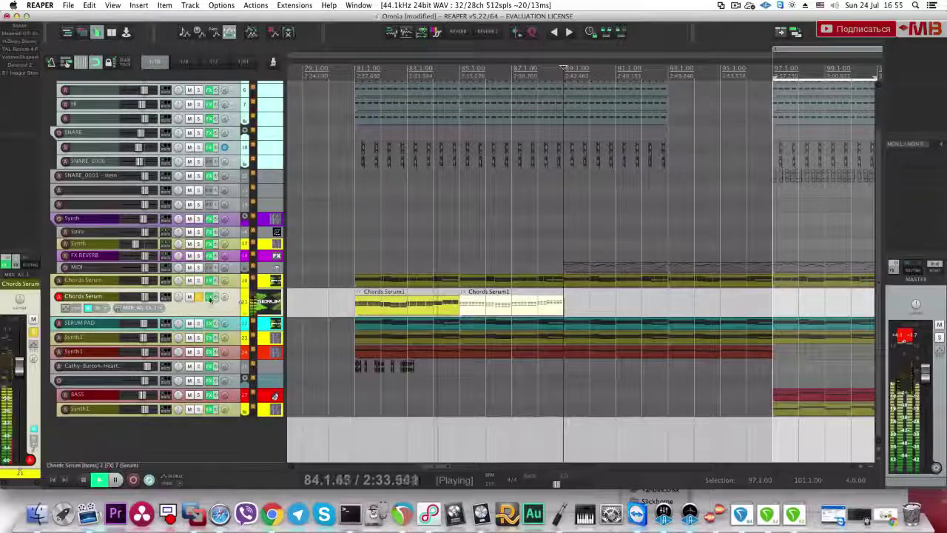
Step: Stop playback and open the Serum instrument of the duplicated Chords Serum track
key(space)
click(24, 25)
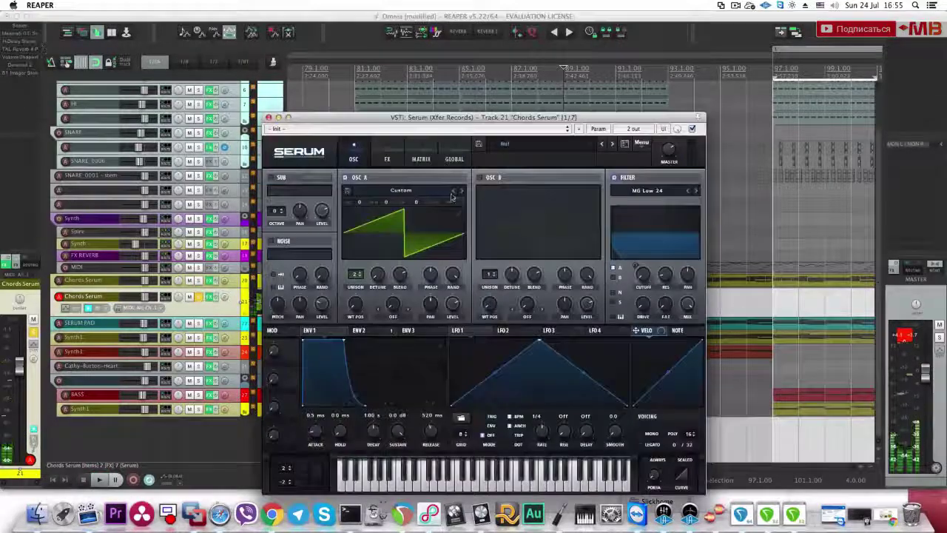
Step: Adjust the unison detune of Serum's oscillator A and move the plugin window away from the Chords Serum clips
drag(377, 274, 383, 259)
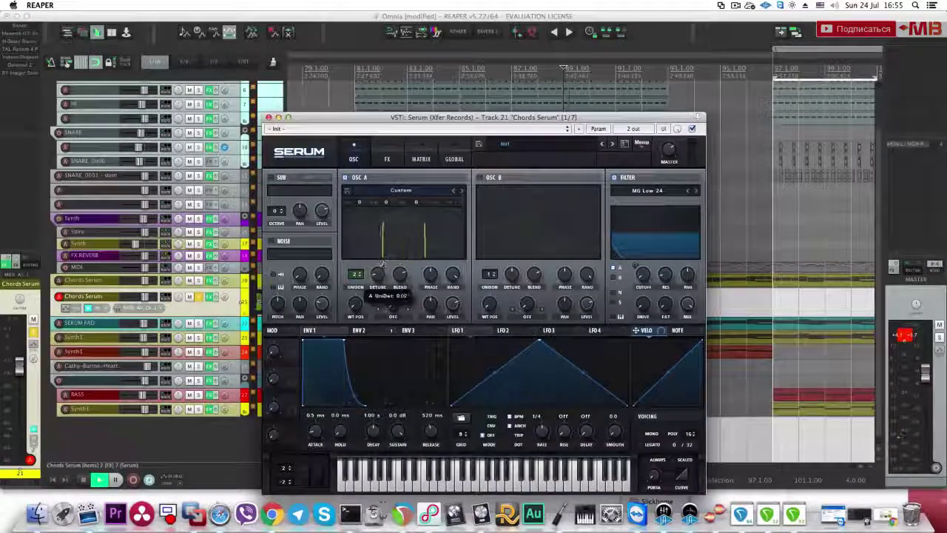
drag(310, 130, 636, 270)
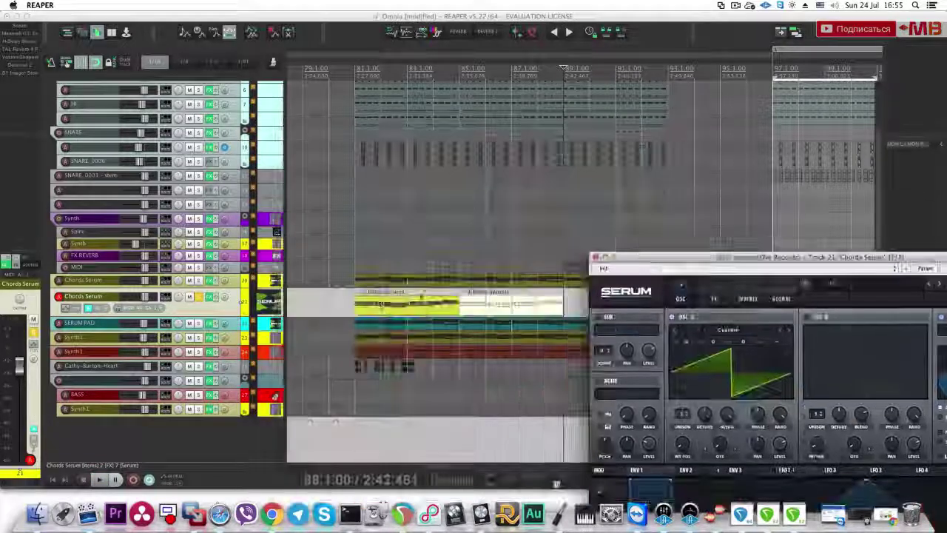
drag(708, 417, 708, 409)
Step: Browse oscillator A's wavetables in Serum and settle on wavetable 0005
click(789, 331)
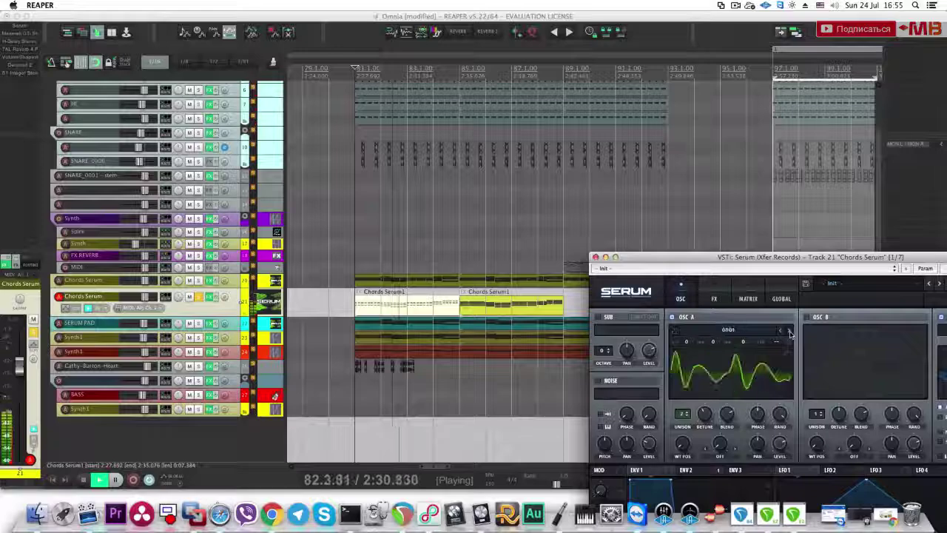
click(789, 331)
click(790, 332)
click(789, 332)
click(789, 332)
click(789, 332)
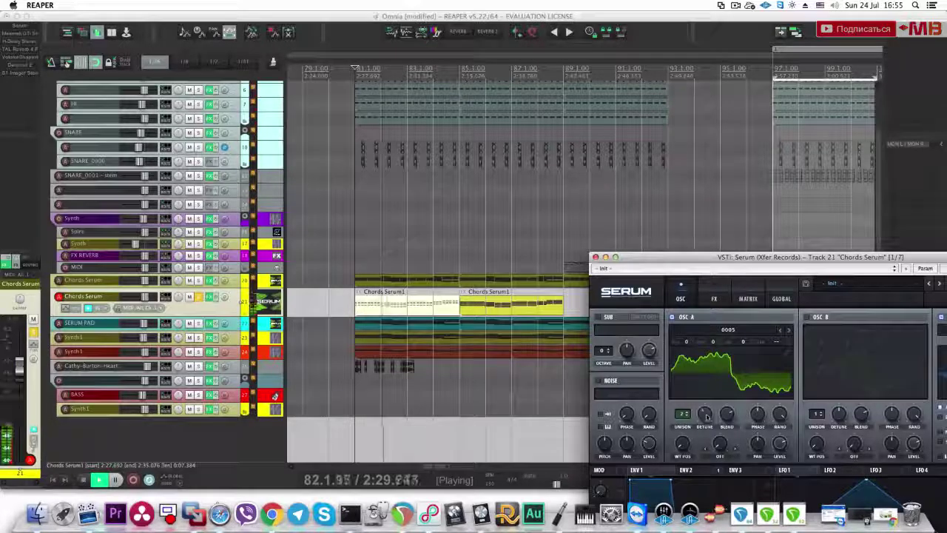
Step: Unsolo the Chords Serum track and remove the effect just before the S1 Imager from its chain
click(198, 296)
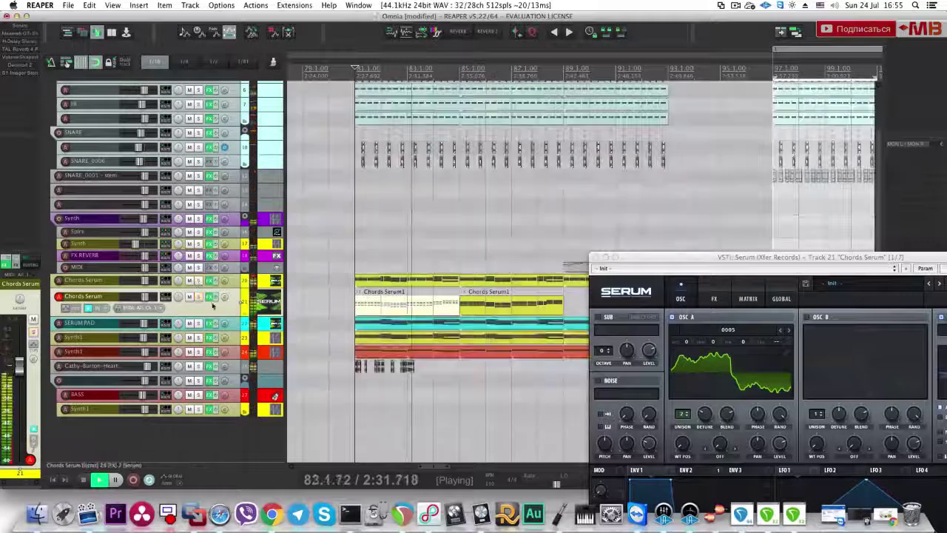
alt+click(28, 67)
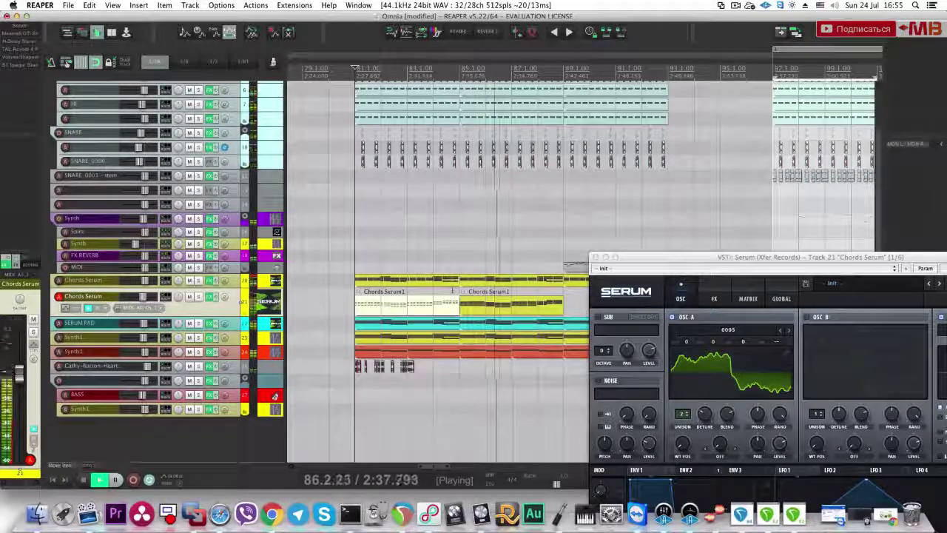
Step: Close the Serum window and copy the second Chords Serum1 clip to bar 89.1.00 on the same track
click(534, 302)
click(596, 257)
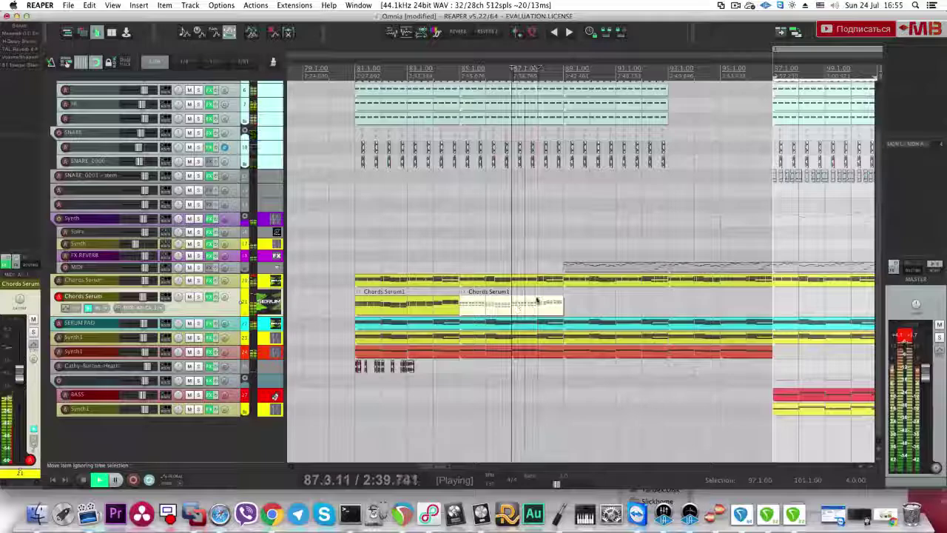
scroll(552, 296, down, 2)
drag(552, 296, 628, 296)
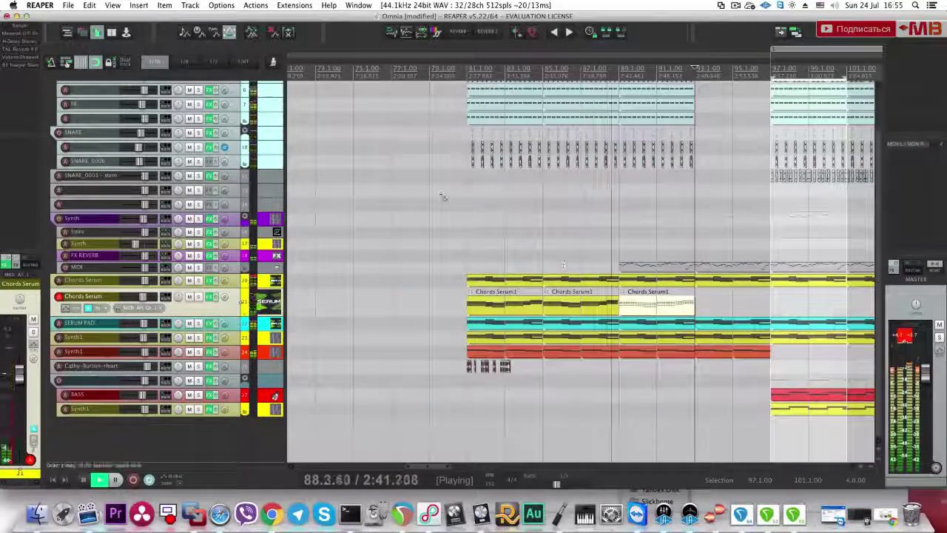
Step: Audition the Omnia & IRA – The Fusion reference in solo, and solo the Synth folder track with playback stopped
scroll(417, 184, up, 5)
click(199, 88)
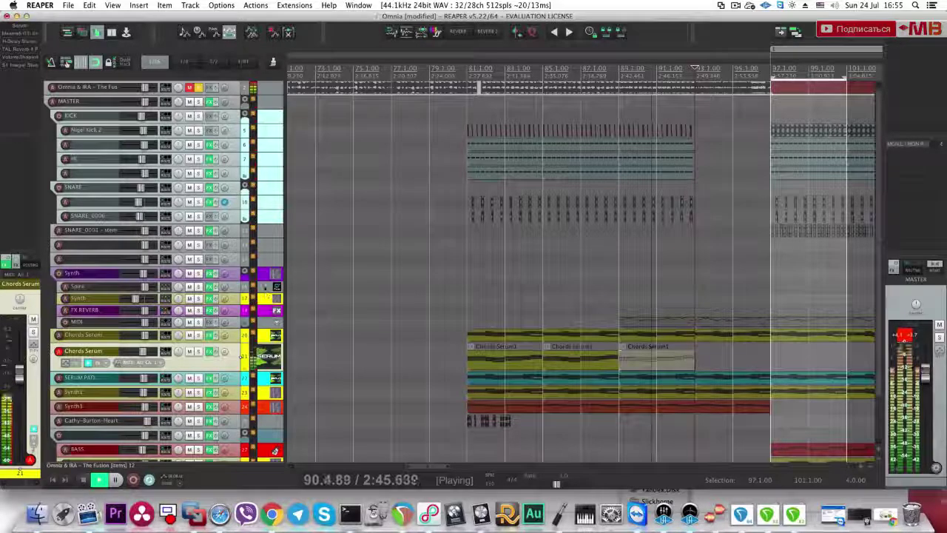
click(267, 278)
click(200, 276)
key(space)
Step: Add OneKnob Filter Stereo to the Synth folder track and show its Filter automation envelope
click(212, 274)
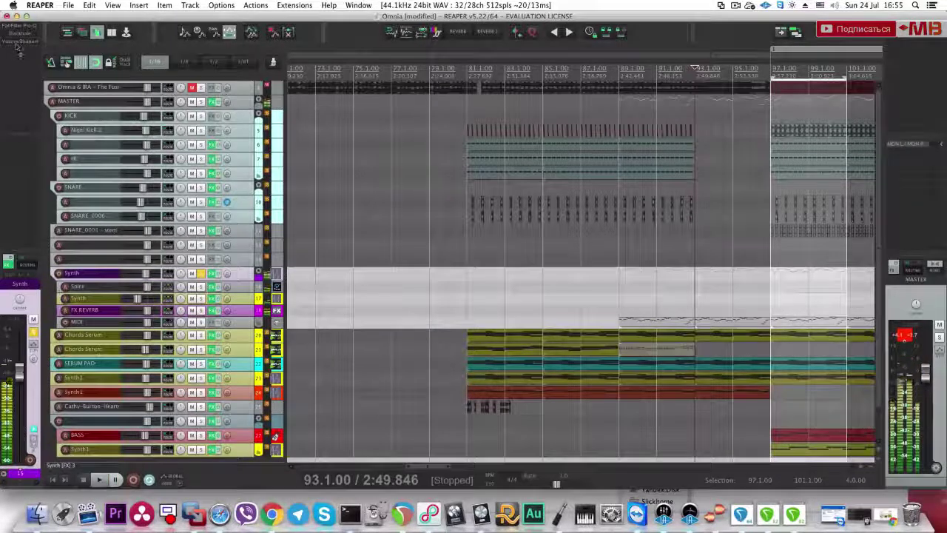
text(One Knob)
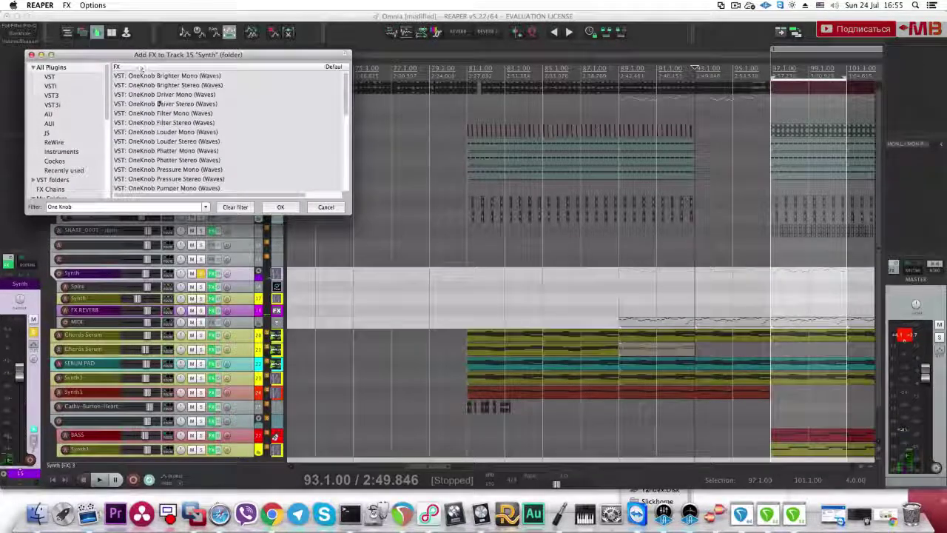
click(183, 97)
click(182, 114)
double_click(182, 122)
click(23, 31)
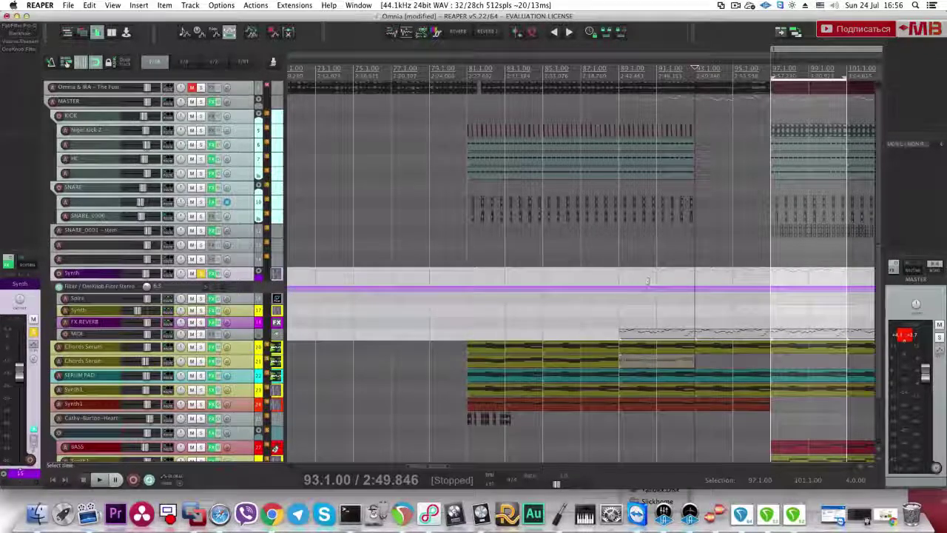
Step: Add Filter envelope points at 87.1.00 and 89.1.00, lower the second one, and clear the time selection
scroll(647, 282, up, 5)
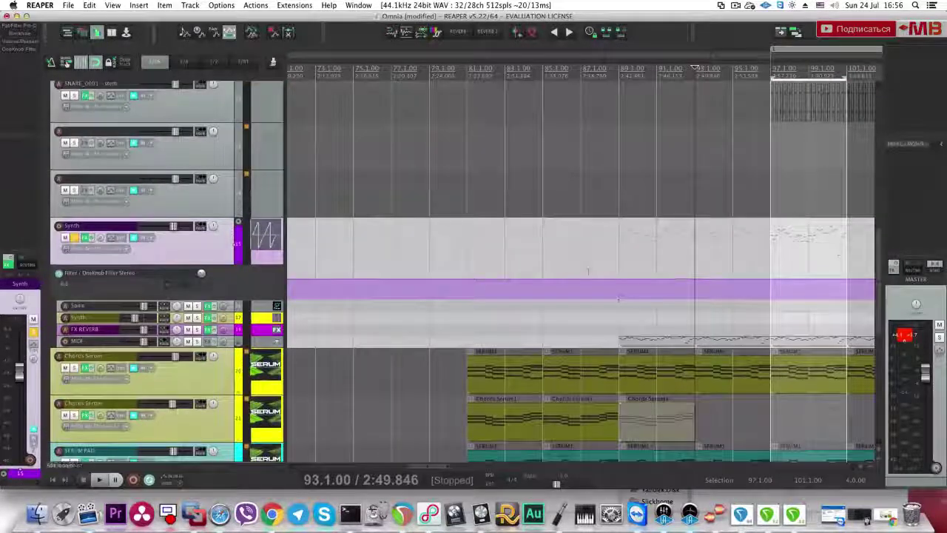
shift+click(581, 278)
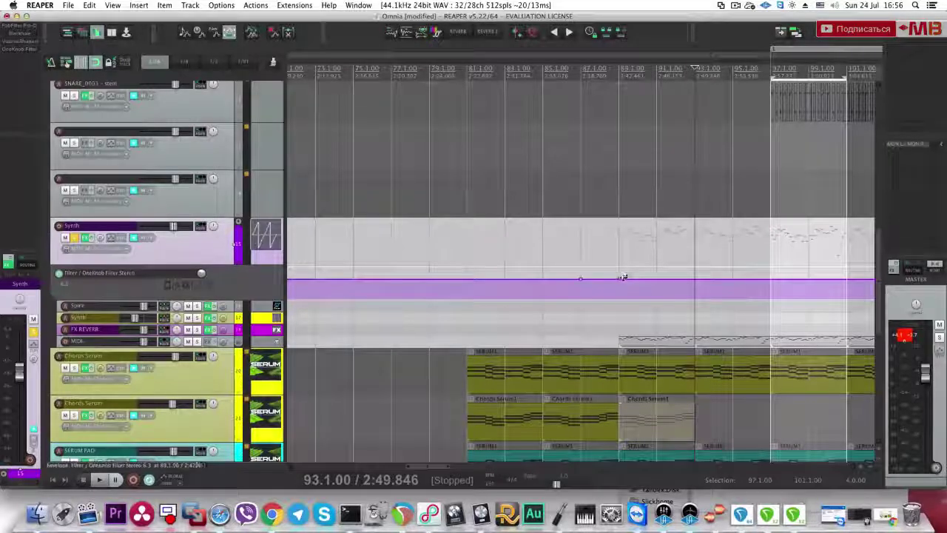
drag(623, 278, 636, 289)
click(627, 275)
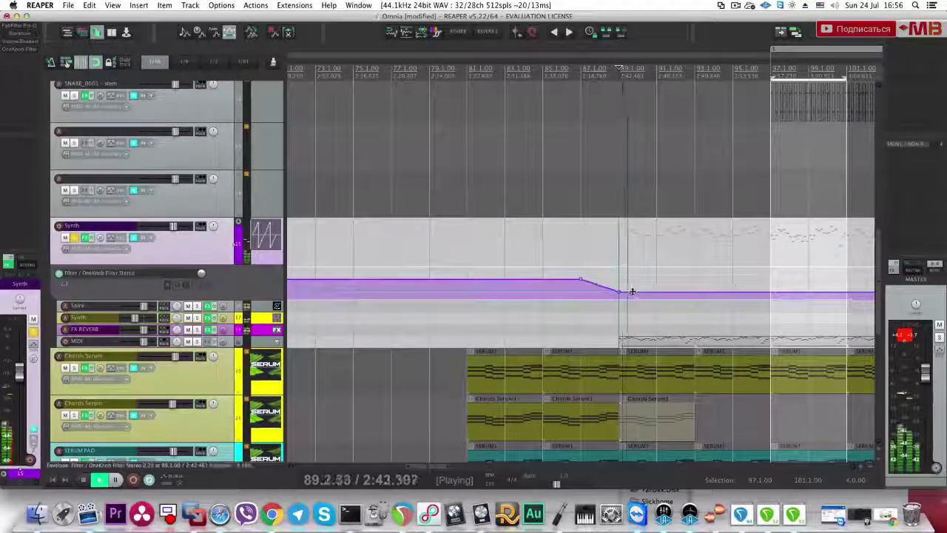
key(Escape)
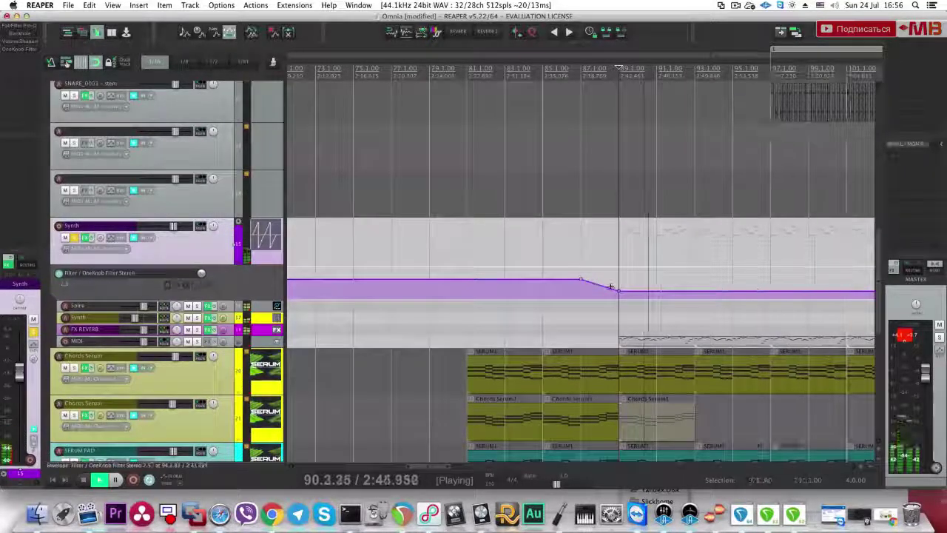
Step: Unsolo the Synth track, stop playback and select the third Chords Serum1 clip
click(73, 238)
key(space)
click(74, 238)
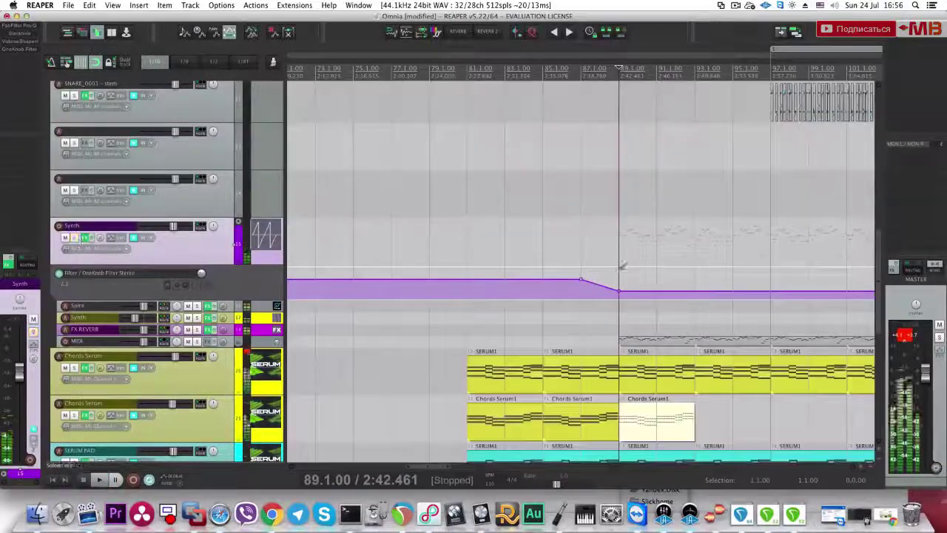
scroll(628, 271, down, 1)
scroll(632, 333, down, 3)
click(622, 335)
click(623, 335)
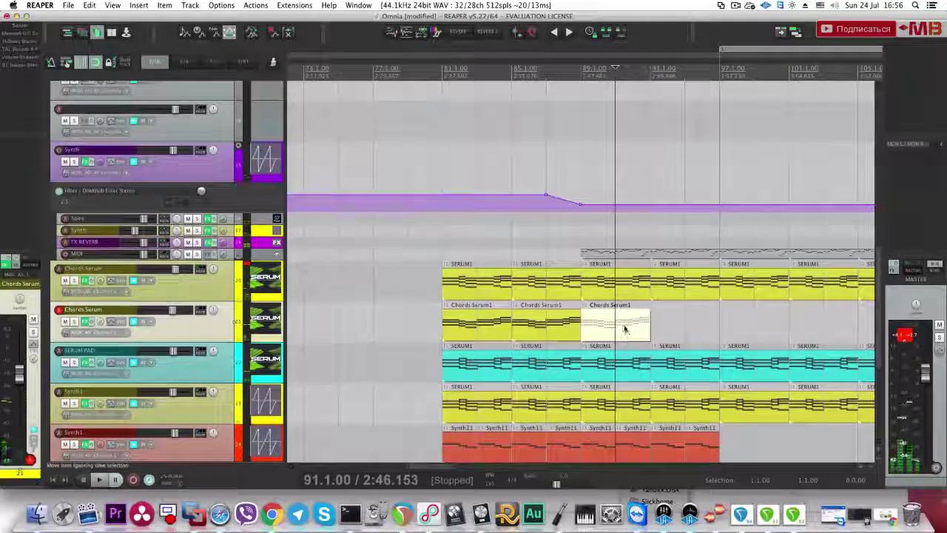
Step: Play the reference track in solo from 89.1.00 to check its arrangement, and unsolo it
click(580, 189)
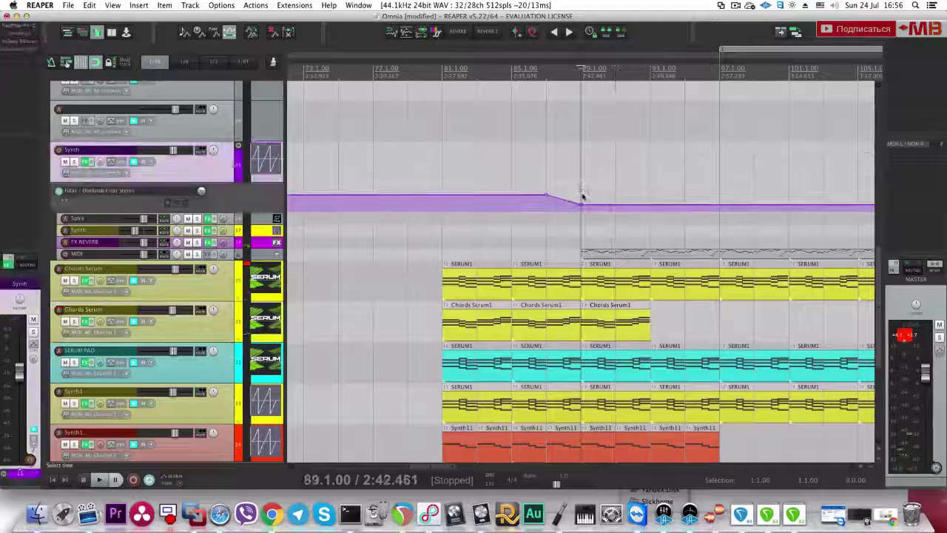
scroll(608, 191, down, 5)
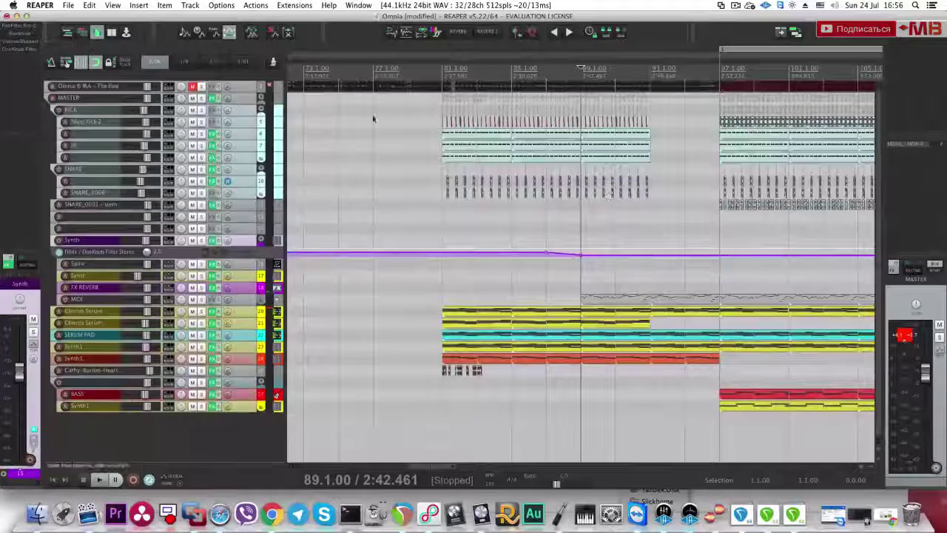
click(201, 86)
scroll(571, 268, up, 5)
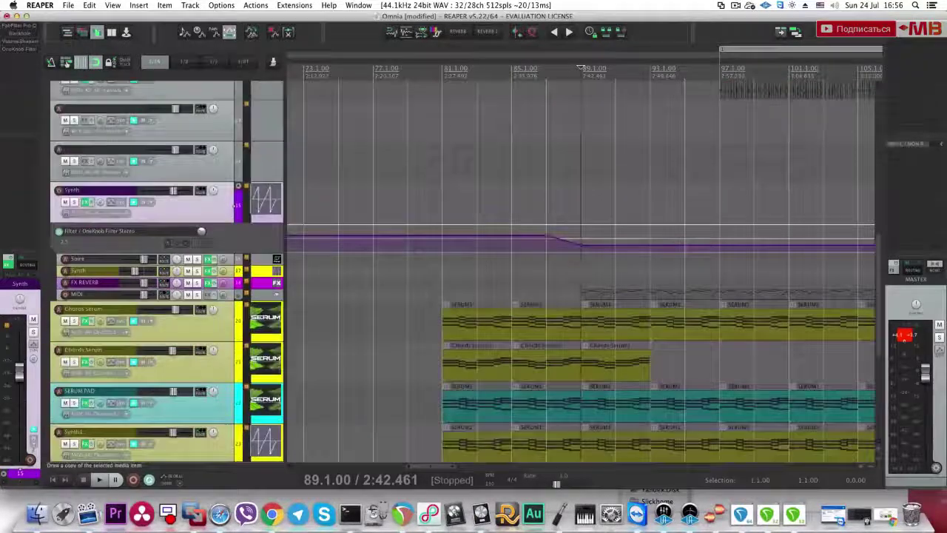
scroll(551, 259, up, 3)
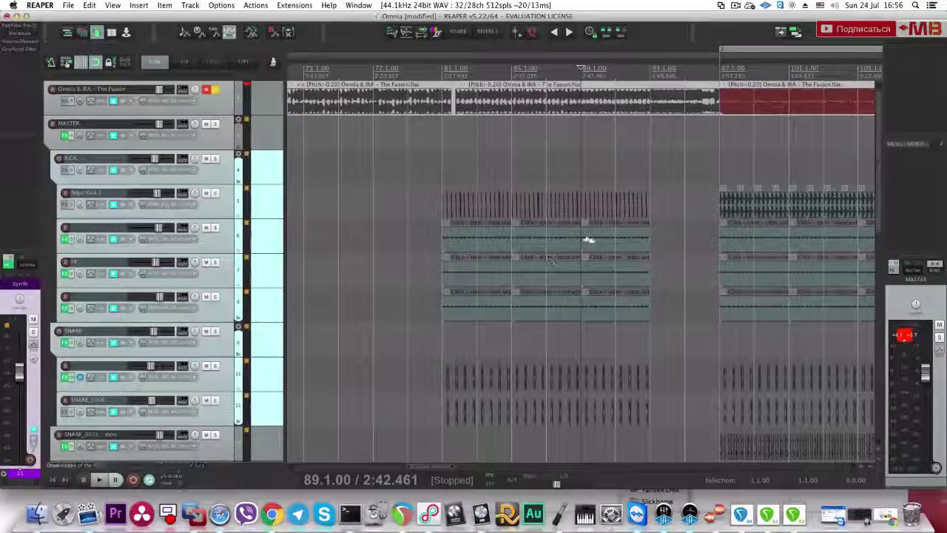
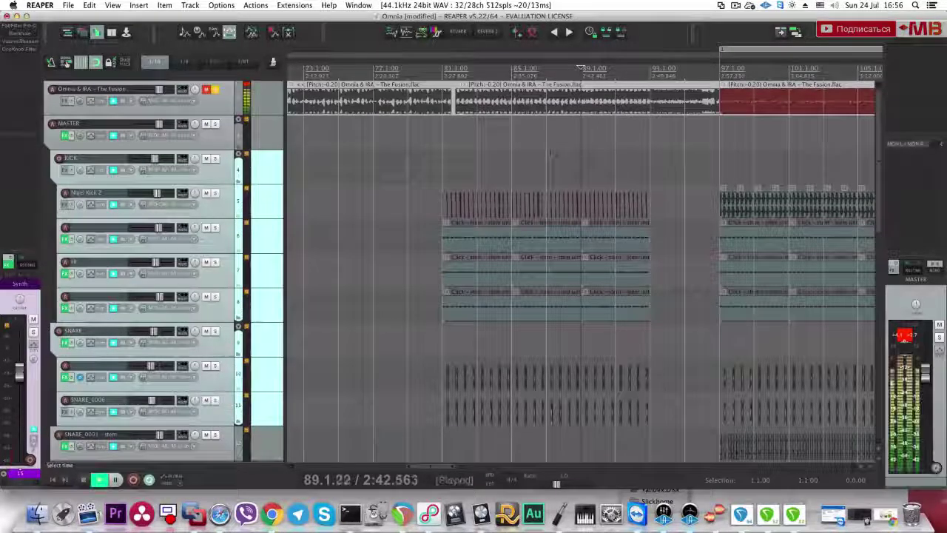
click(252, 88)
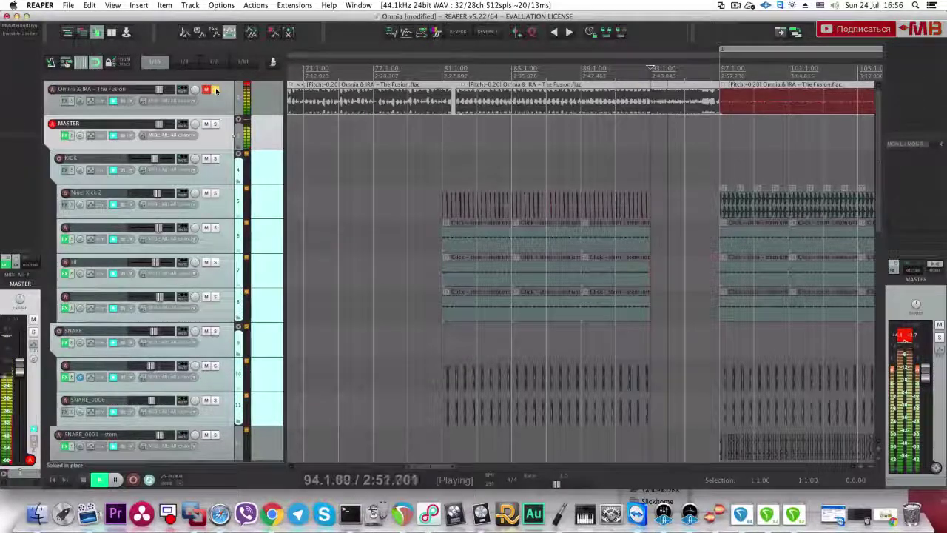
Step: Add a raised Filter envelope point at 93.1.00 and lift the level before 87.1.00 to match it
scroll(619, 285, down, 8)
key(space)
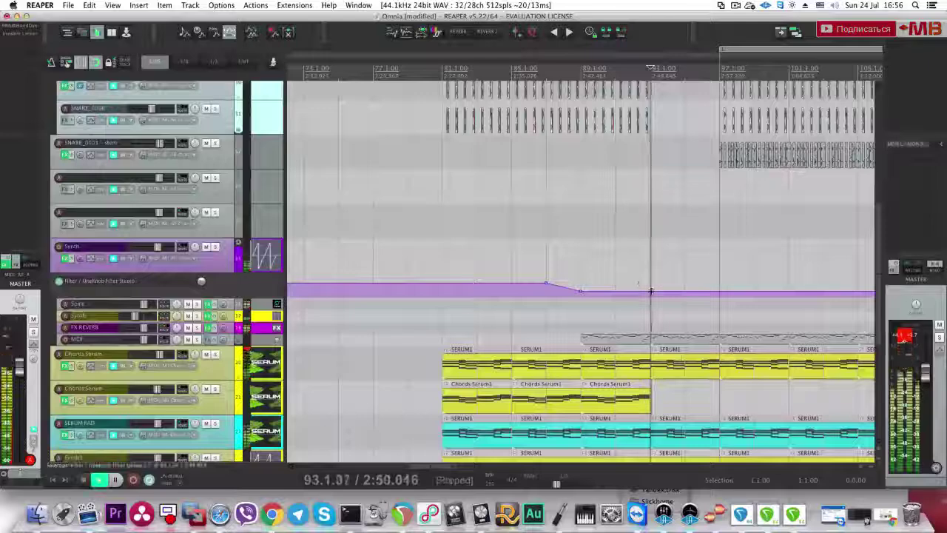
key(space)
drag(651, 290, 650, 275)
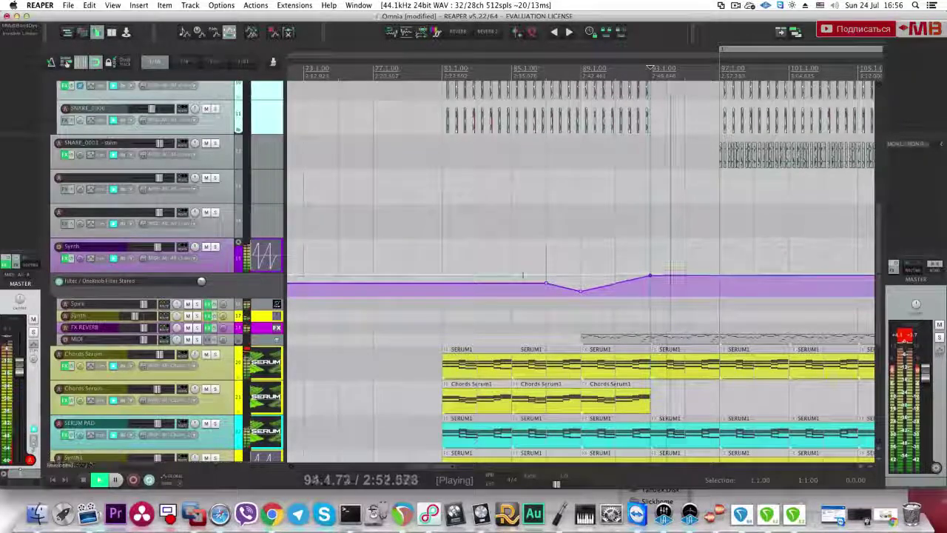
drag(513, 282, 513, 269)
Step: Play the mix from 81.1.00, 87.1.00 and 89.1.00 to judge the filter dip
key(space)
click(445, 257)
key(space)
click(548, 277)
key(space)
click(581, 289)
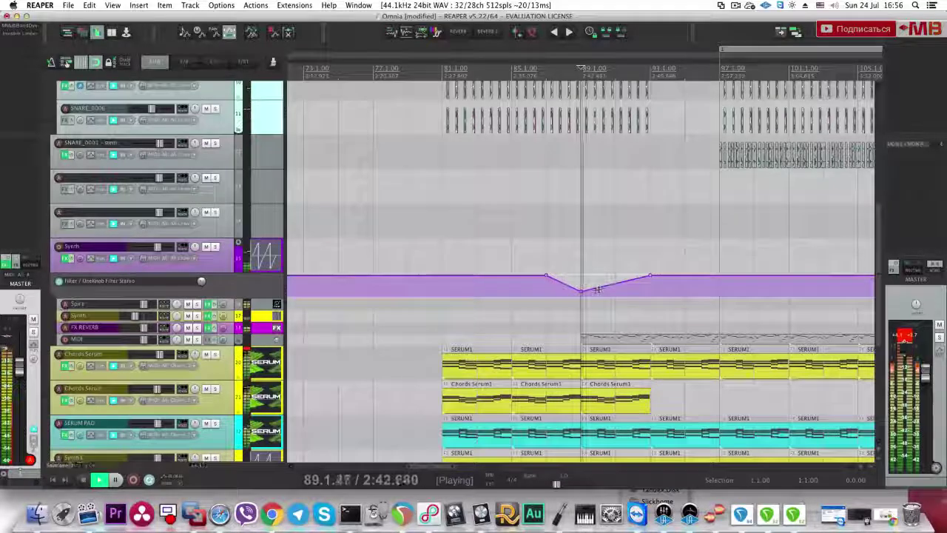
click(547, 266)
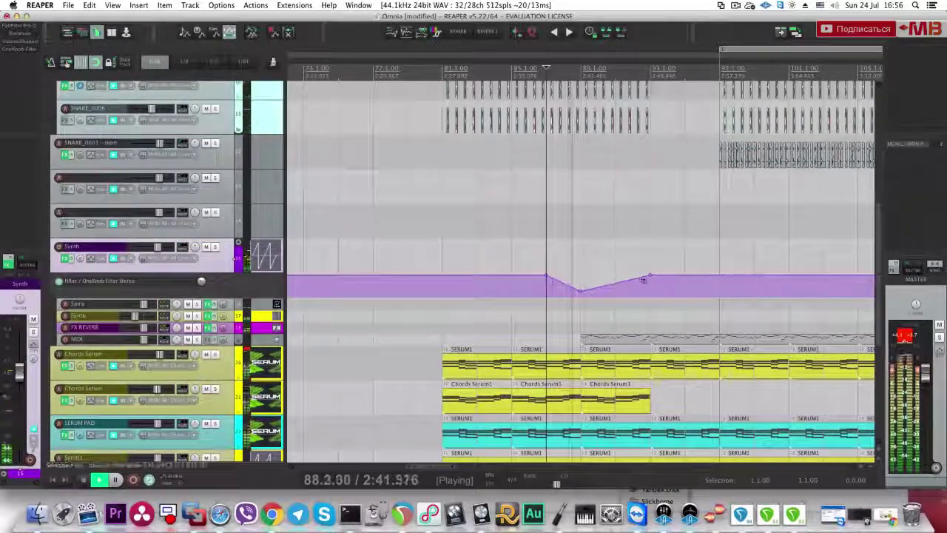
Step: Move the filter's recovery point from 93.1.00 to 97.1.00 with a curved rise, and hide the envelope
drag(658, 275, 684, 274)
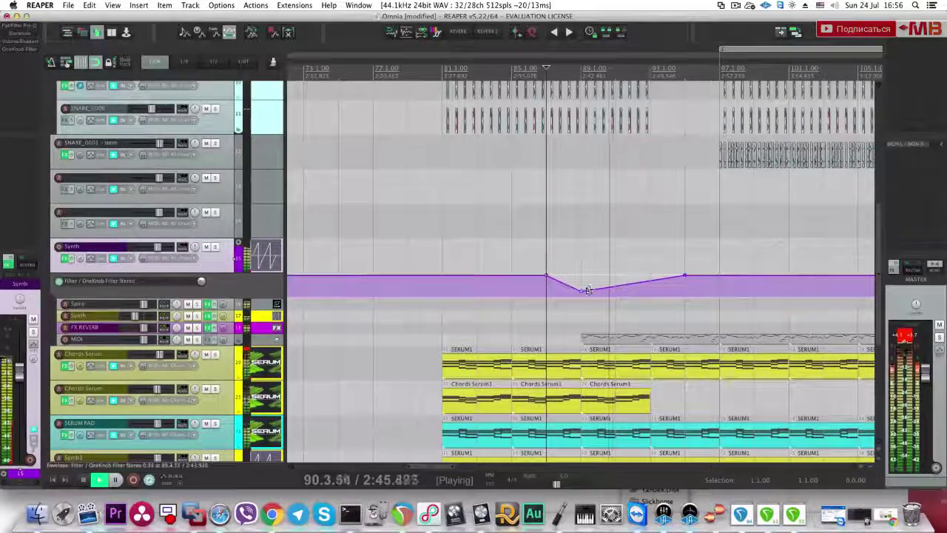
drag(684, 275, 717, 276)
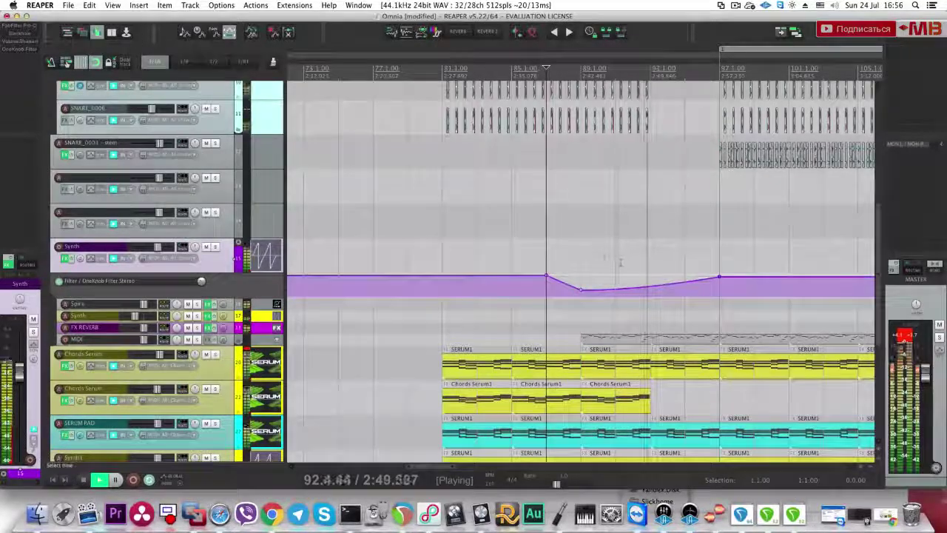
key(super+h)
key(grave)
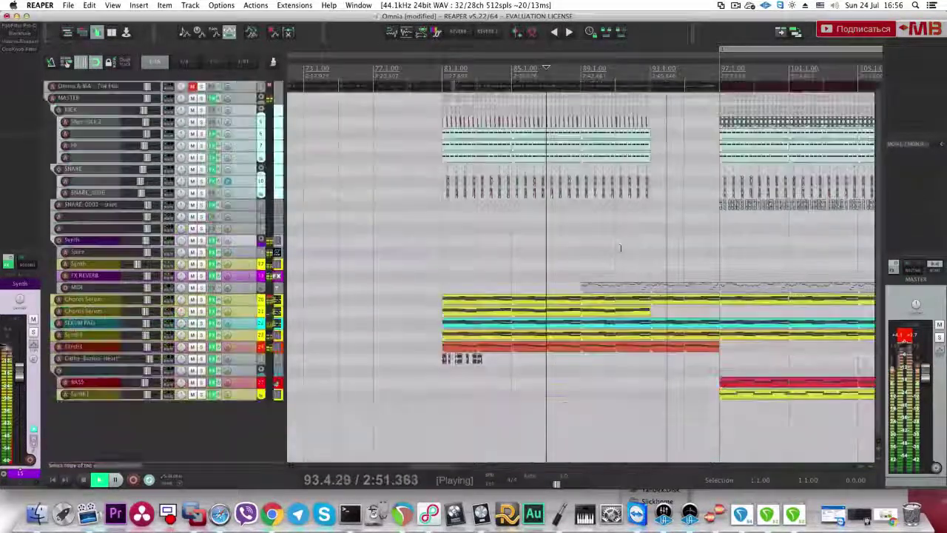
Step: Play the reference track in solo from 93.1.00 to hear its fill after the drums stop
click(201, 87)
click(650, 218)
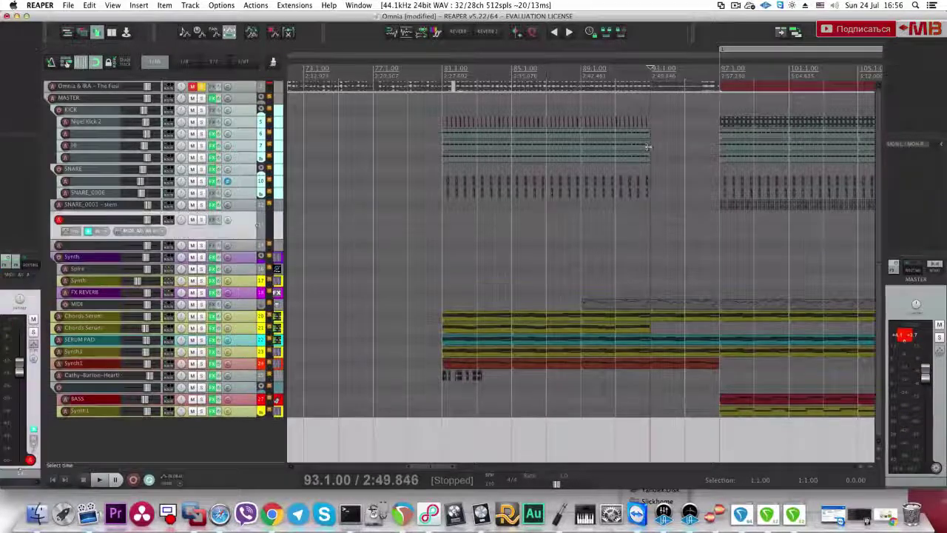
drag(663, 122, 587, 205)
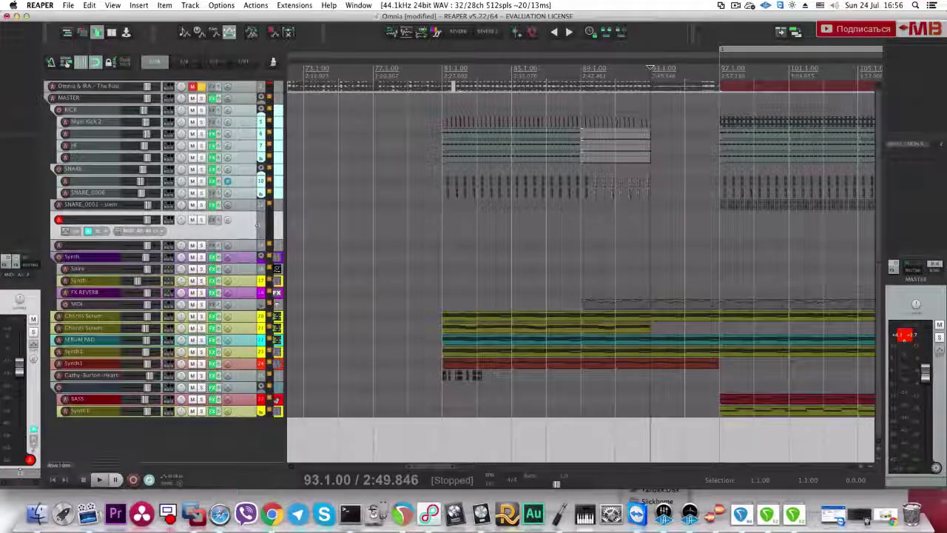
key(space)
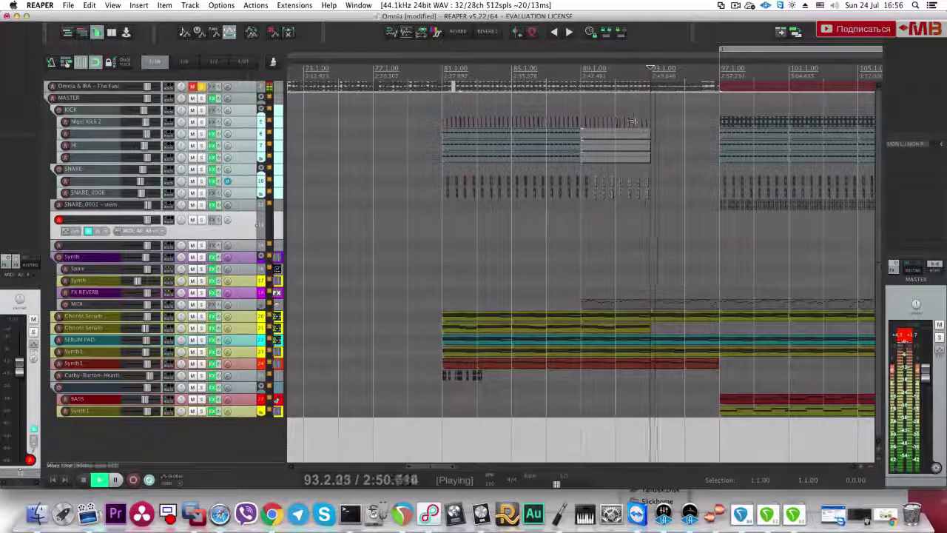
scroll(631, 121, up, 1)
scroll(592, 137, up, 1)
scroll(539, 153, up, 4)
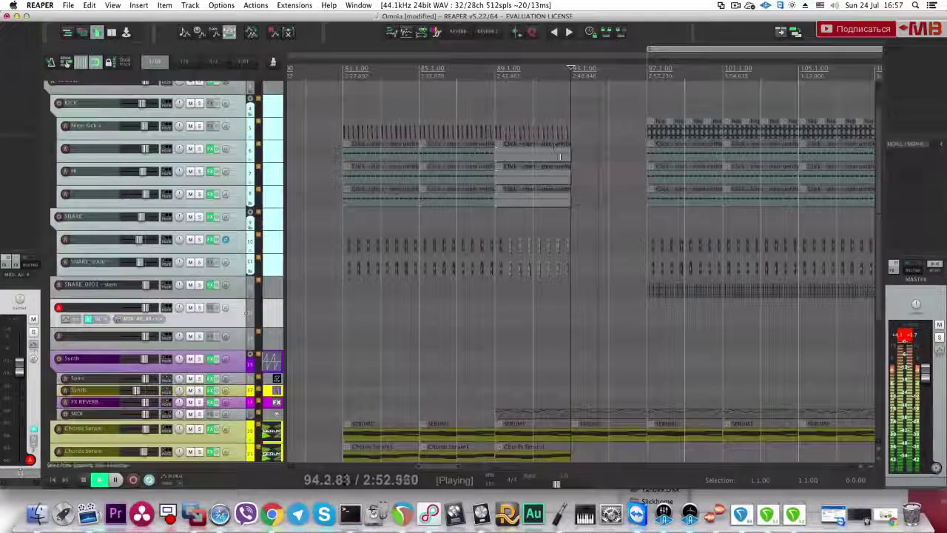
drag(581, 204, 496, 133)
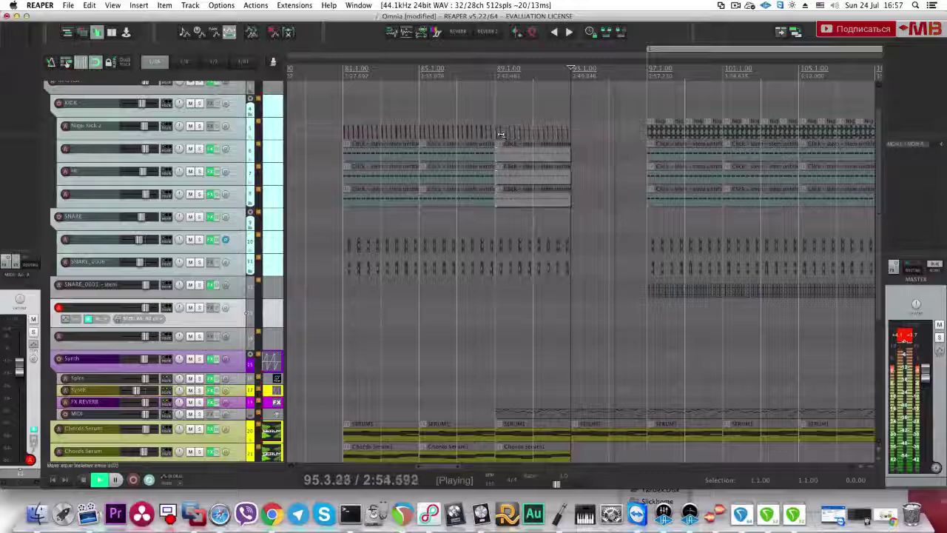
key(space)
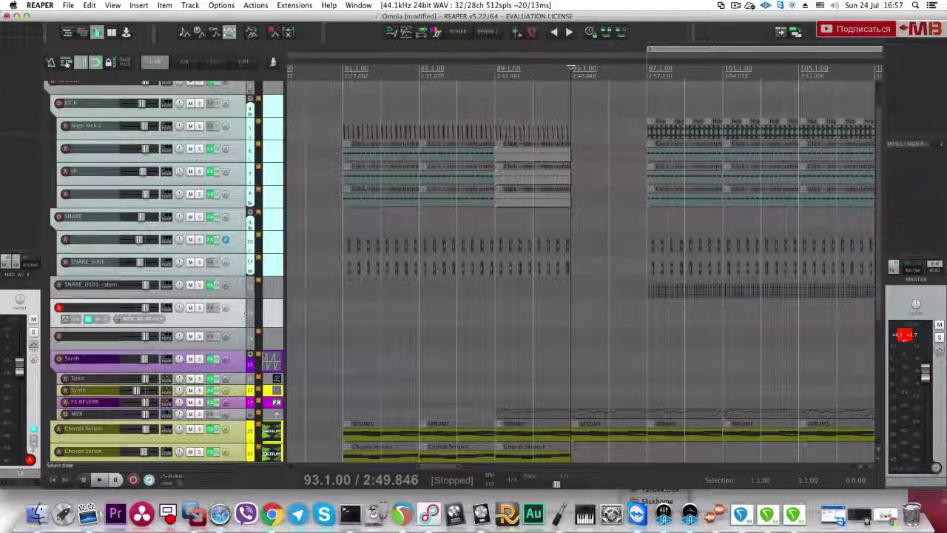
Step: Create a one-beat item on the KICK folder track at 89.1.00 and render it to a stem track
click(513, 107)
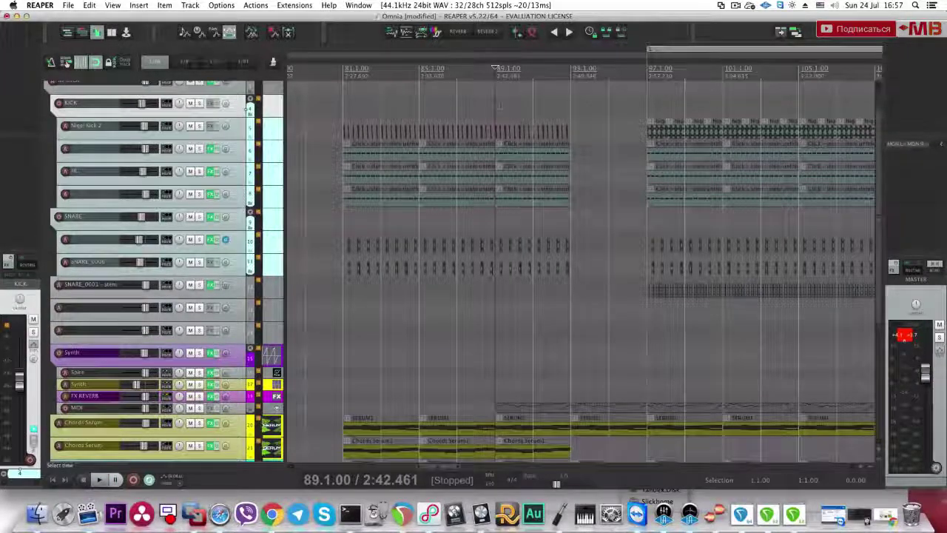
click(571, 111)
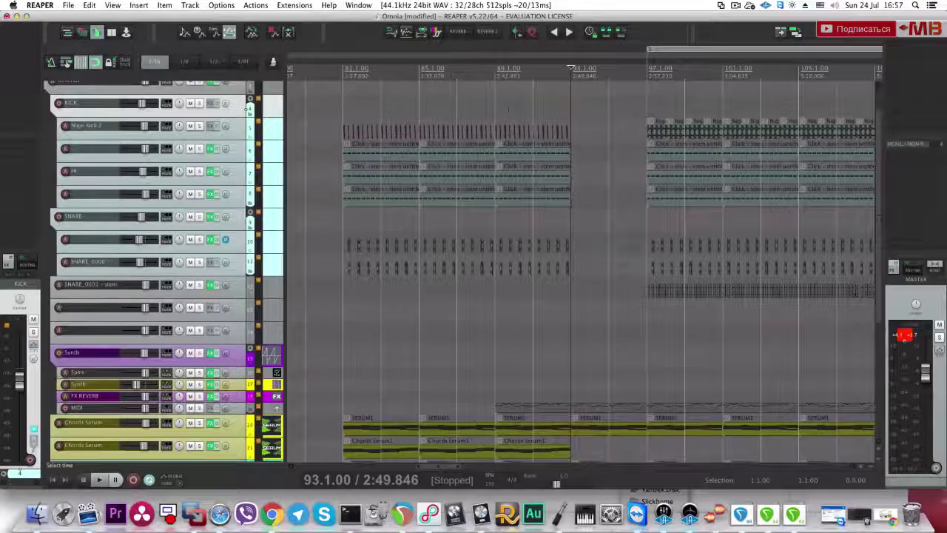
click(498, 110)
scroll(503, 110, up, 7)
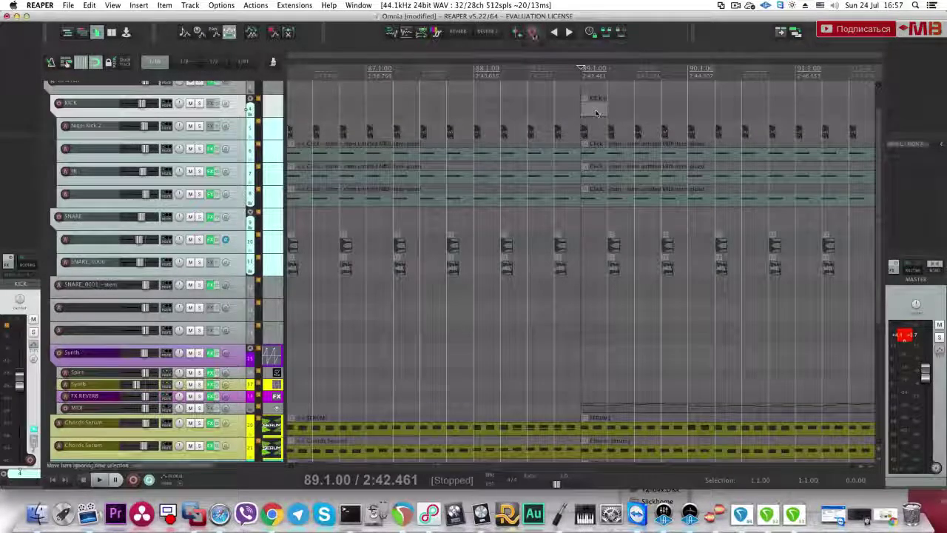
click(585, 112)
click(421, 33)
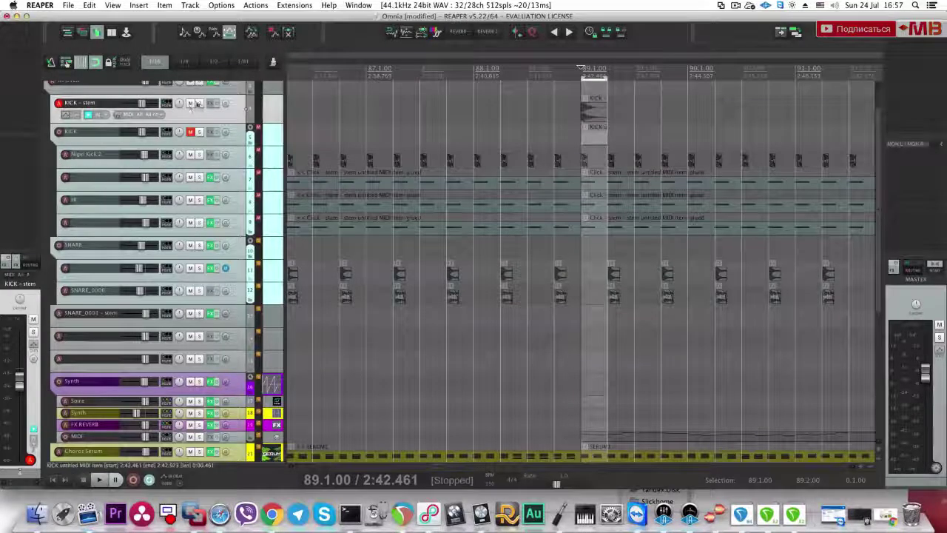
Step: Play the rendered kick on KICK - stem in solo and delete the helper item from the KICK folder track
click(199, 103)
key(space)
key(space)
key(Delete)
click(596, 121)
key(Escape)
Step: Move the kick stem clip to 93.1.00 and play it in solo
scroll(592, 118, down, 2)
drag(804, 122, 689, 121)
click(682, 120)
key(space)
scroll(683, 118, down, 3)
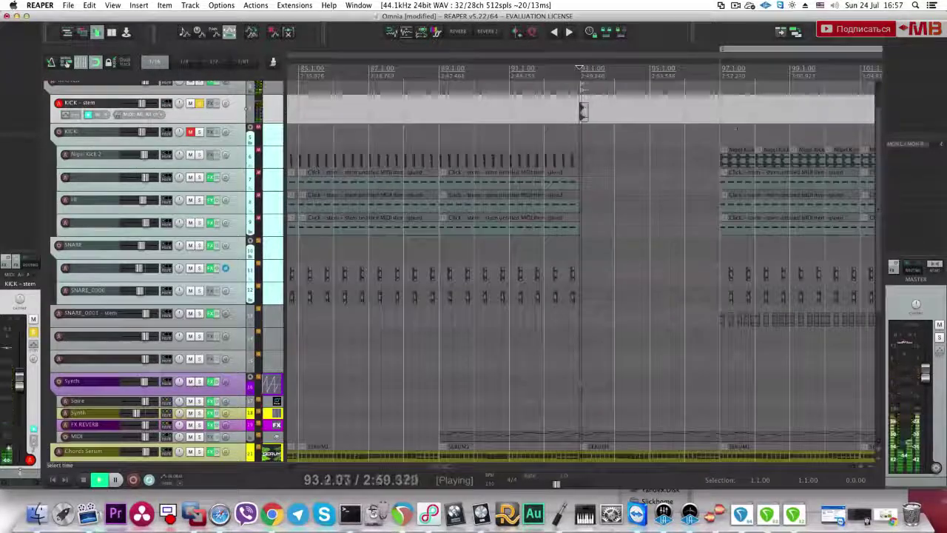
Step: Unmute the KICK folder and play its kick at 97.1.00 in solo to compare it with the stem clip at 93.1.00
click(719, 112)
key(space)
click(200, 132)
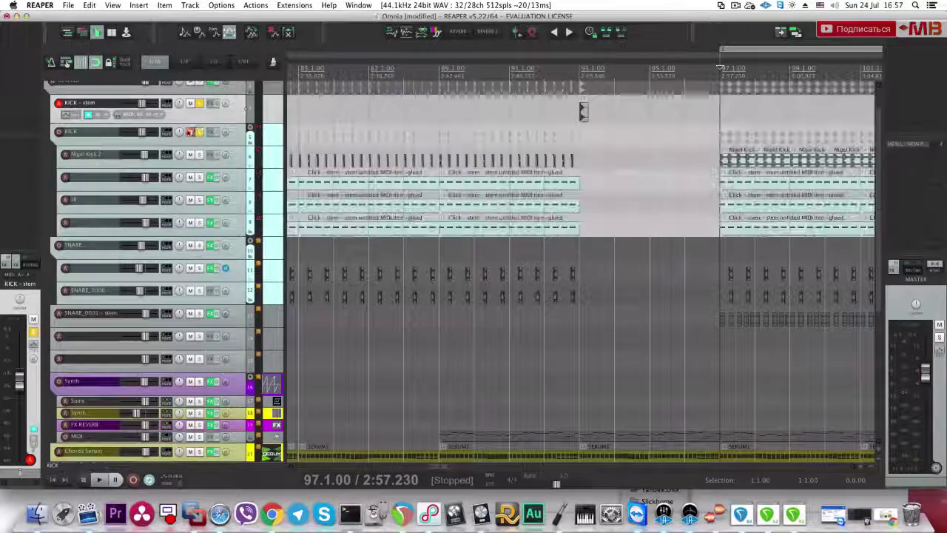
click(190, 131)
key(space)
key(space)
click(199, 132)
key(space)
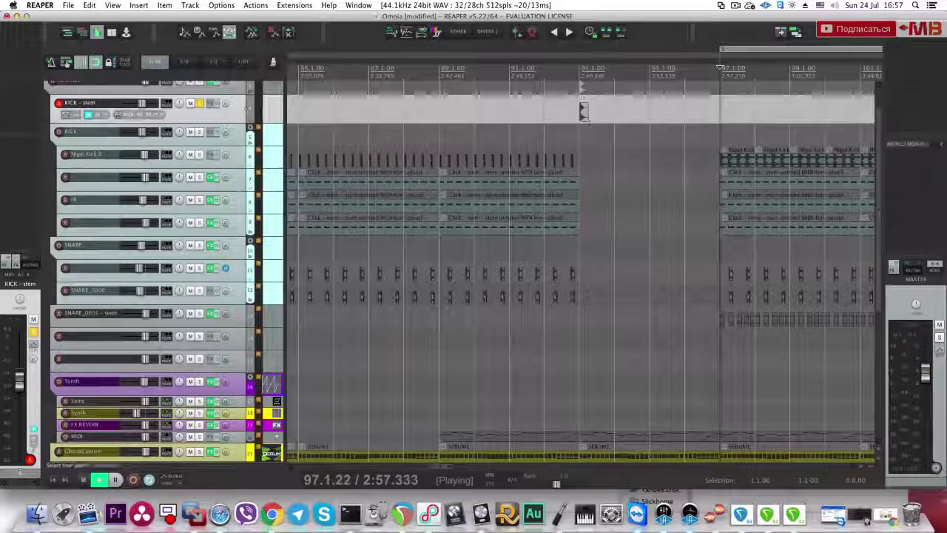
click(578, 119)
key(space)
Step: Unsolo KICK - stem and compare the mix with the soloed reference track from 93.1.00
click(199, 103)
key(space)
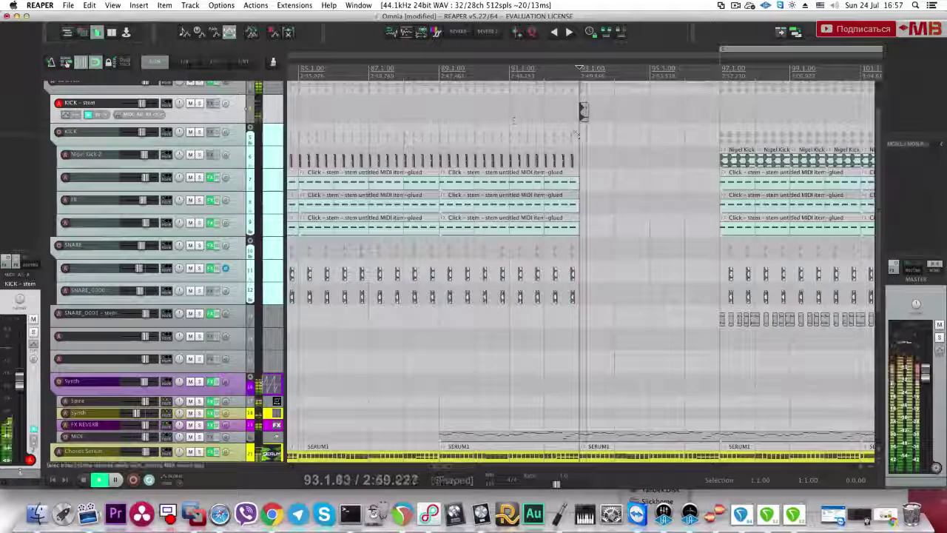
key(space)
scroll(200, 107, up, 2)
click(199, 90)
key(space)
scroll(582, 144, up, 4)
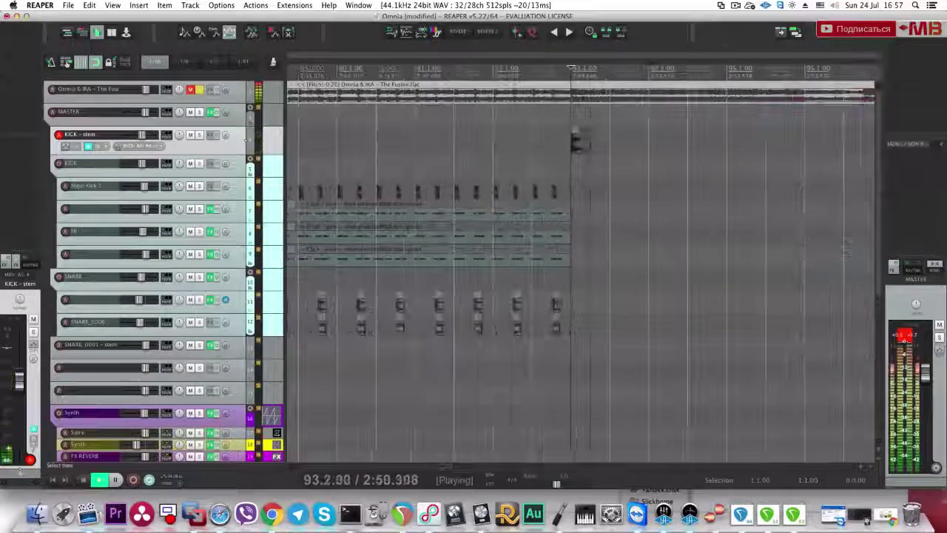
key(space)
key(space)
Step: Trim the kick stem clip to an eighth note and repeat it in a continuous row from 93.1.00 to 96.1.00
mouse_move(630, 148)
mouse_down()
mouse_move(607, 151)
mouse_move(624, 146)
mouse_up()
key(space)
key(ctrl+d)
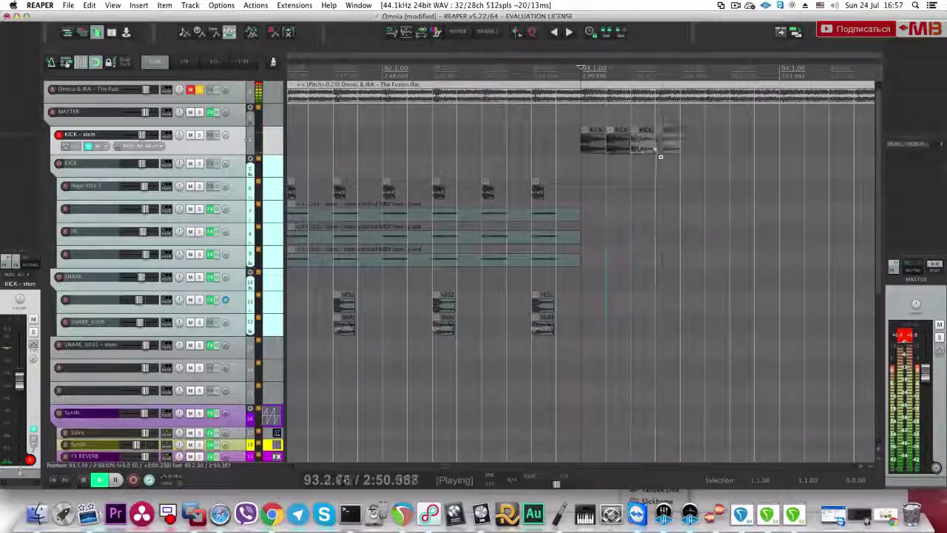
key(ctrl+d)
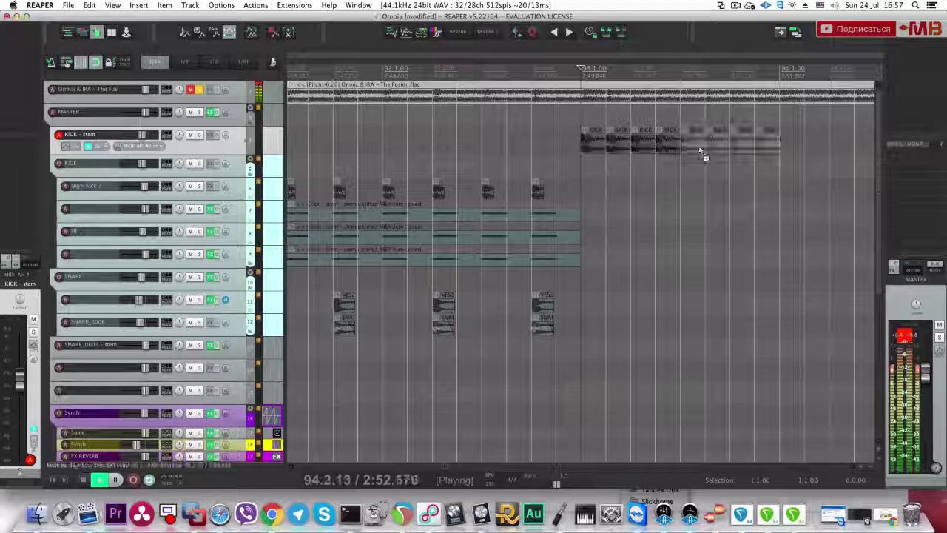
scroll(581, 145, down, 2)
key(space)
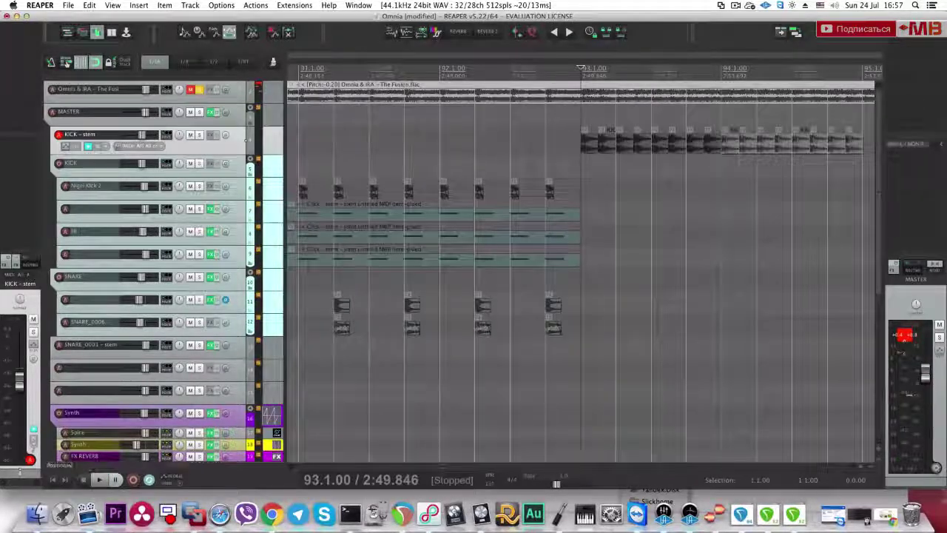
key(ctrl+d)
scroll(623, 156, down, 2)
Step: Turn the kick clips between 95.1.00 and 96.1.00 into sixteenth-note repeats
key(space)
drag(586, 144, 647, 146)
key(space)
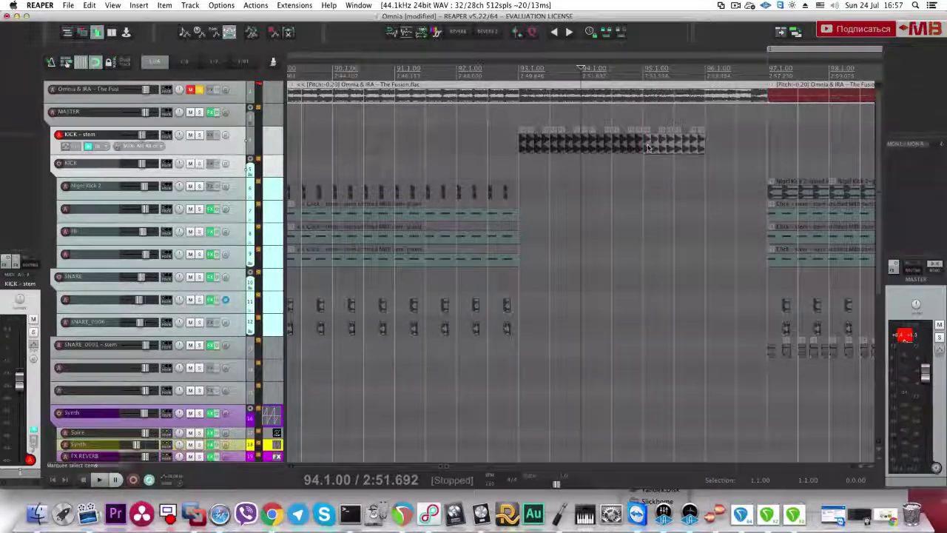
key(t)
click(780, 126)
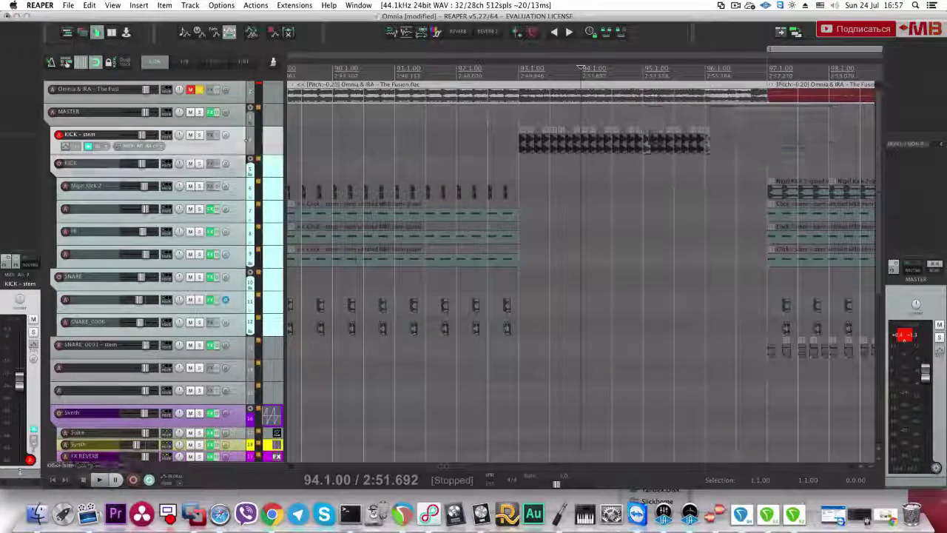
drag(717, 156, 649, 147)
key(t)
click(785, 126)
drag(727, 160, 654, 148)
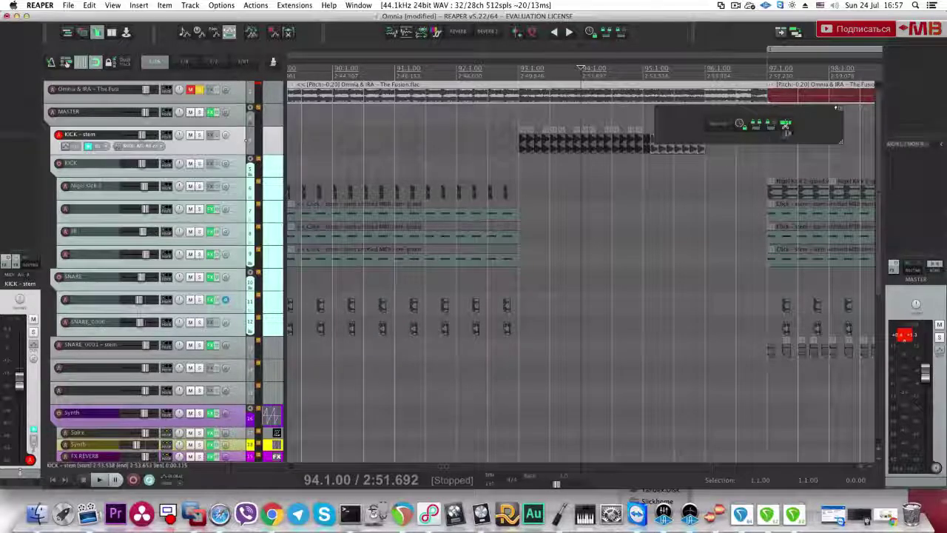
click(785, 125)
Step: Play the soloed reference from 95.1.00, and compare it with the kick roll by soloing only KICK - stem
click(644, 164)
key(space)
scroll(666, 157, up, 5)
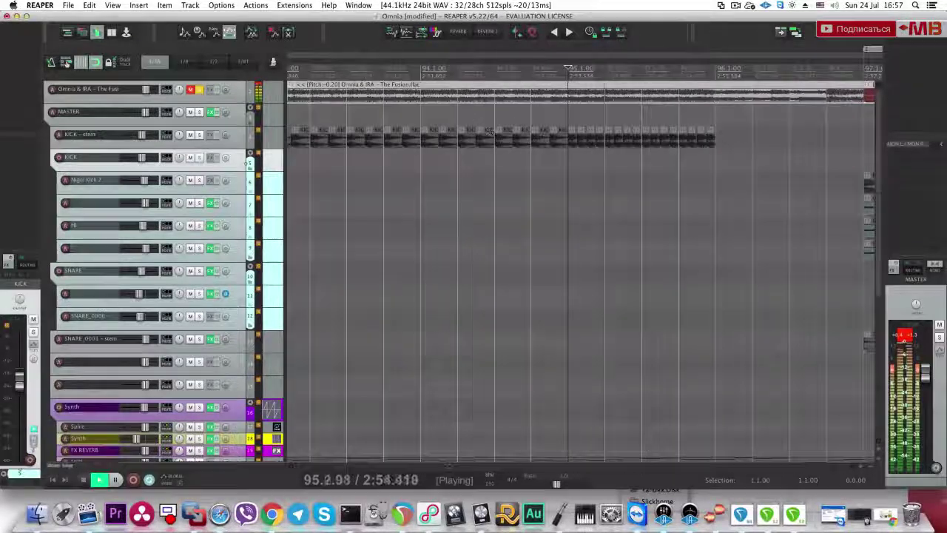
alt+super+click(200, 135)
key(space)
key(space)
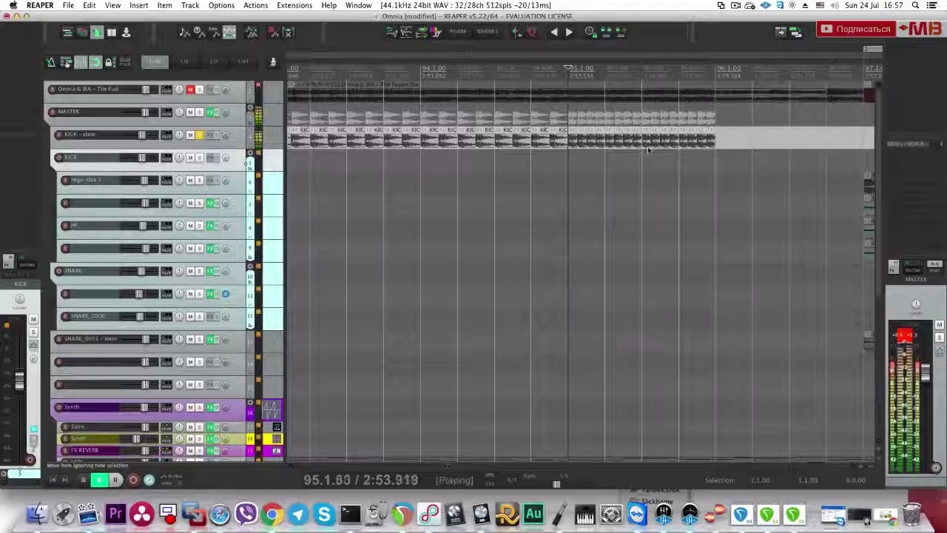
key(space)
scroll(651, 152, up, 5)
scroll(658, 174, up, 5)
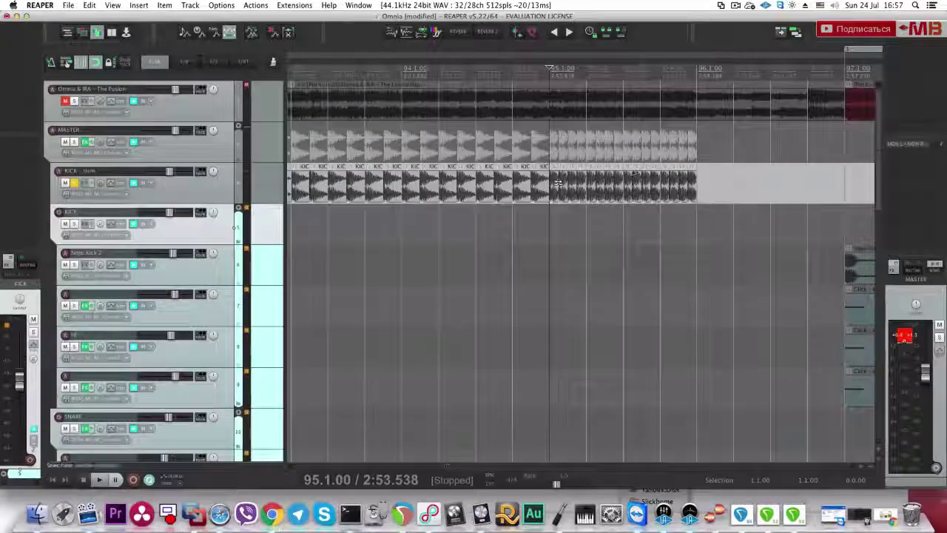
Step: Lower the second and third kick clips after 95.1.00 to -3.79 dB and play the result
click(564, 182)
scroll(560, 184, up, 5)
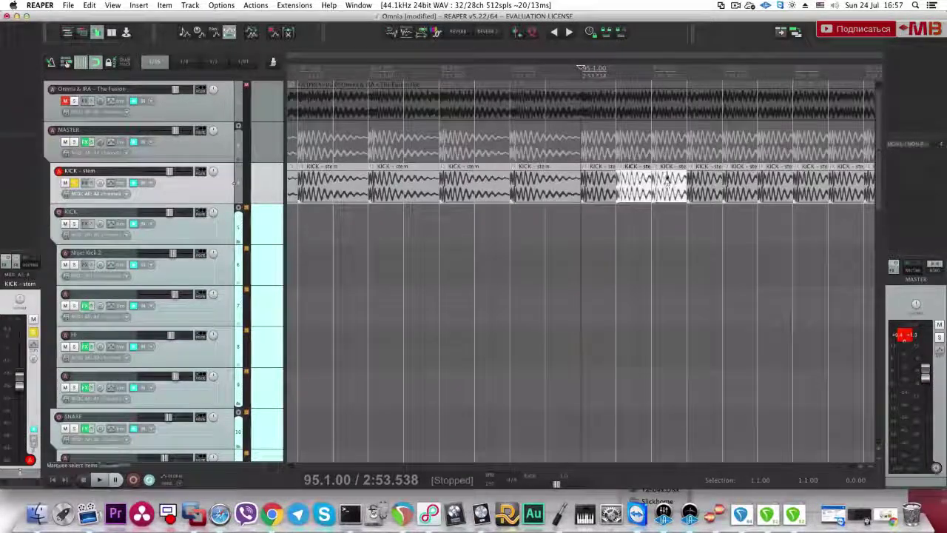
drag(664, 172, 669, 185)
key(space)
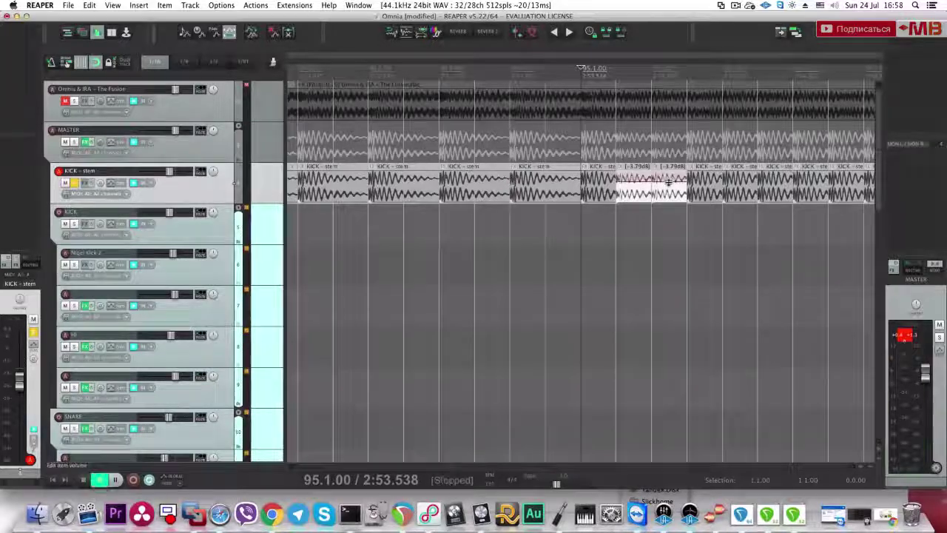
key(space)
click(702, 176)
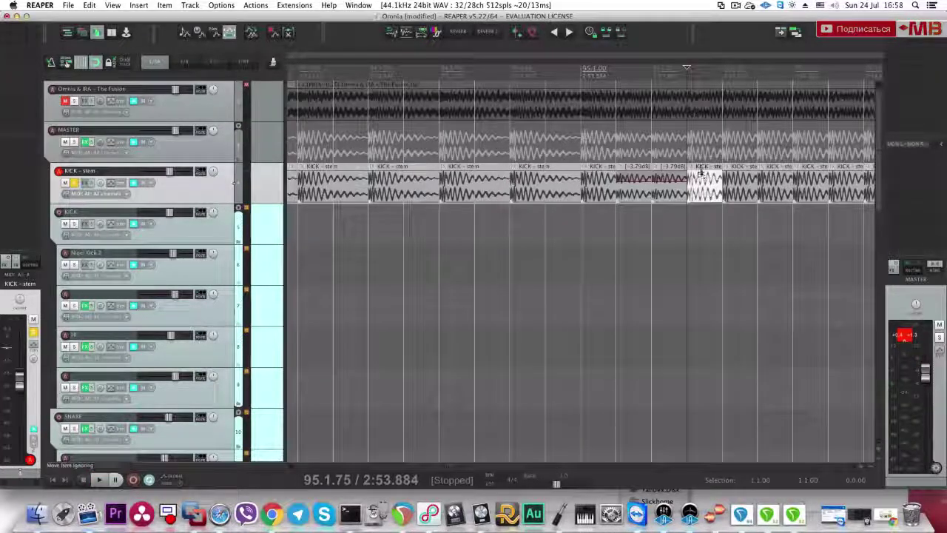
Step: Set the third kick clip after 95.1.00 to -6.16 dB and lower the second and fourth clips less strongly
key(space)
drag(664, 182, 664, 186)
click(576, 211)
key(space)
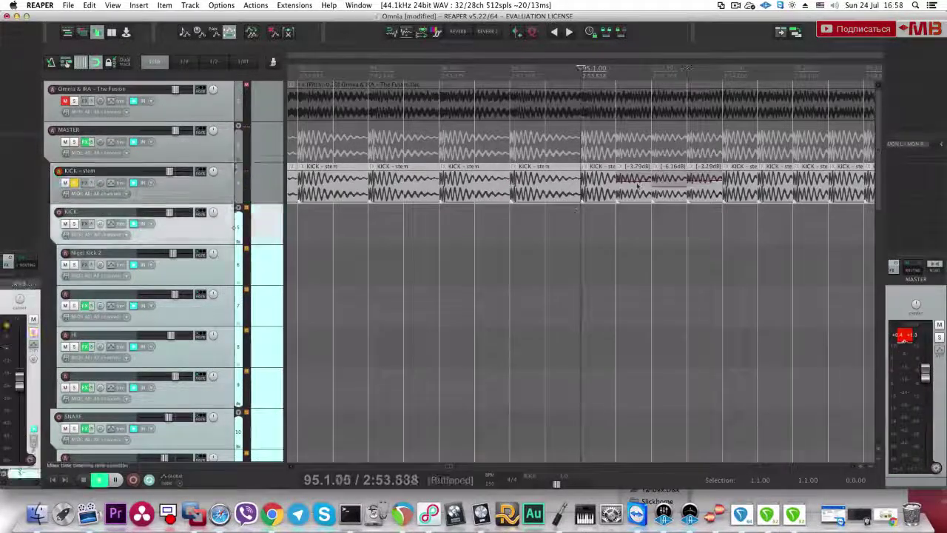
click(234, 183)
key(space)
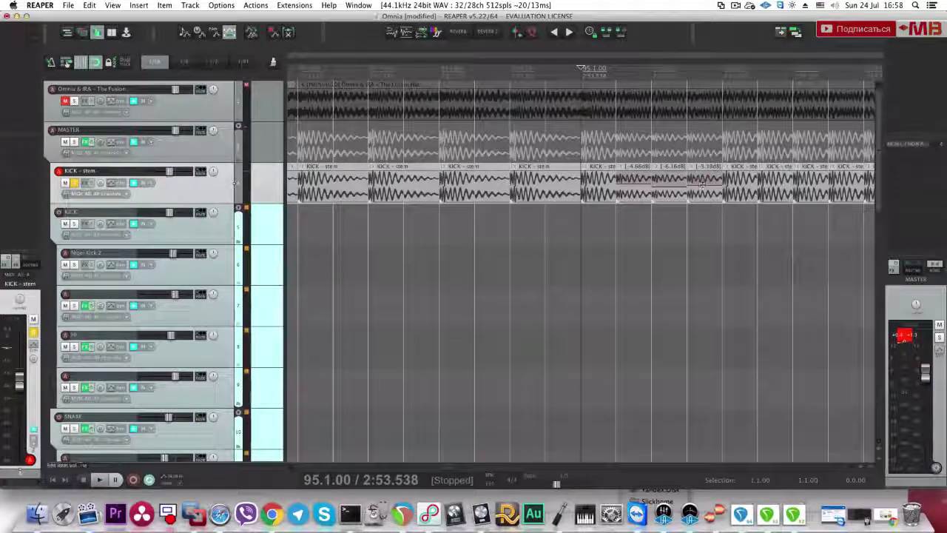
Step: Replace the remaining kicks up to 96.1.00 with three duplicates of the accented four-kick group at 95.1.00, and play the roll
scroll(632, 200, down, 5)
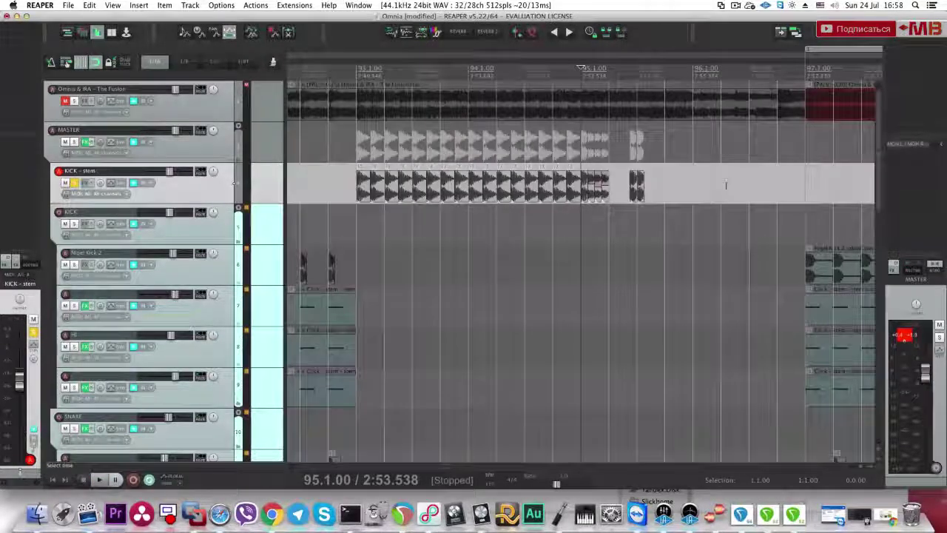
mouse_move(609, 211)
mouse_down()
mouse_move(581, 213)
mouse_move(621, 208)
mouse_up()
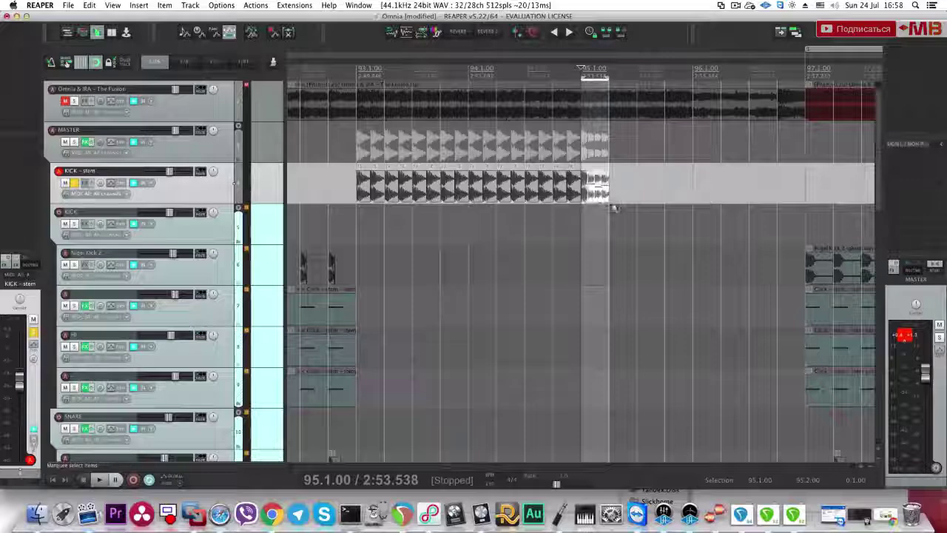
key(super+d)
key(super+d)
key(super+d)
click(612, 210)
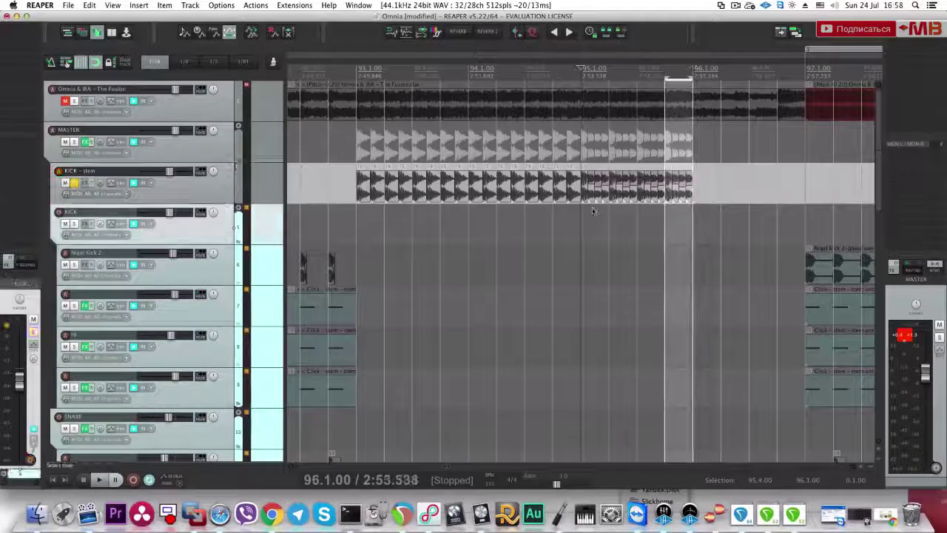
key(space)
key(space)
Step: Solo the reference instead of KICK - stem, play it from 95.1.00, and compare it with the soloed MASTER from 95.4.00
click(74, 183)
click(74, 100)
key(space)
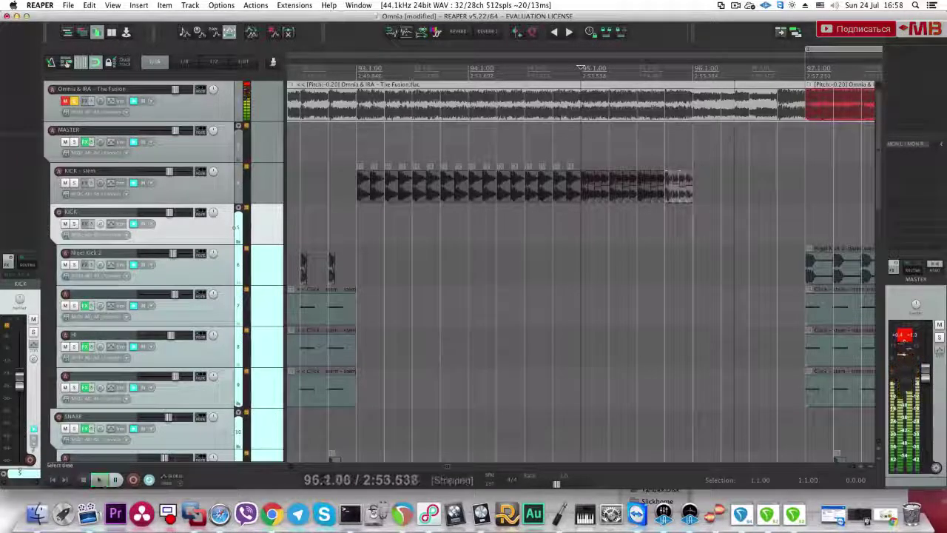
click(666, 154)
key(space)
key(space)
key(space)
key(space)
key(space)
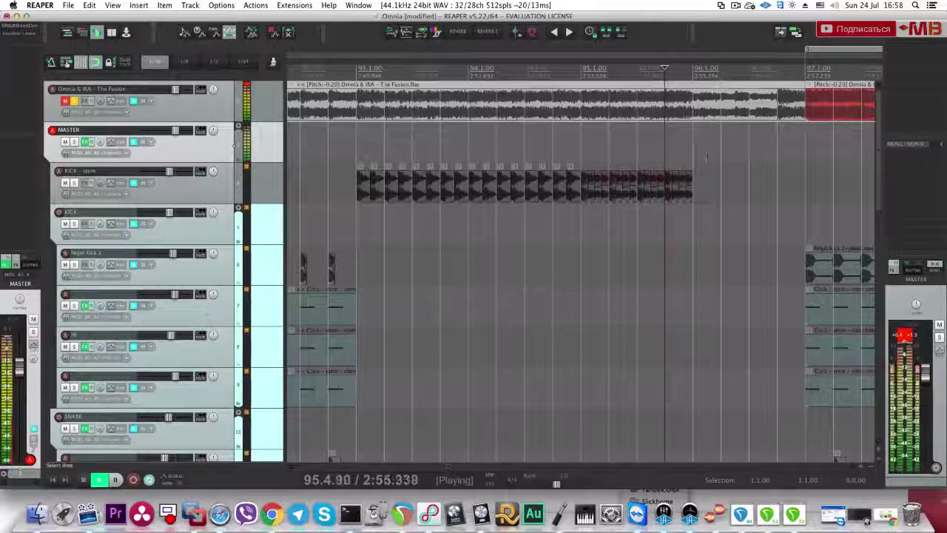
key(space)
Step: Solo KICK - stem and add the Audio Damage Eos reverb as an item effect on its last kick clip
click(85, 182)
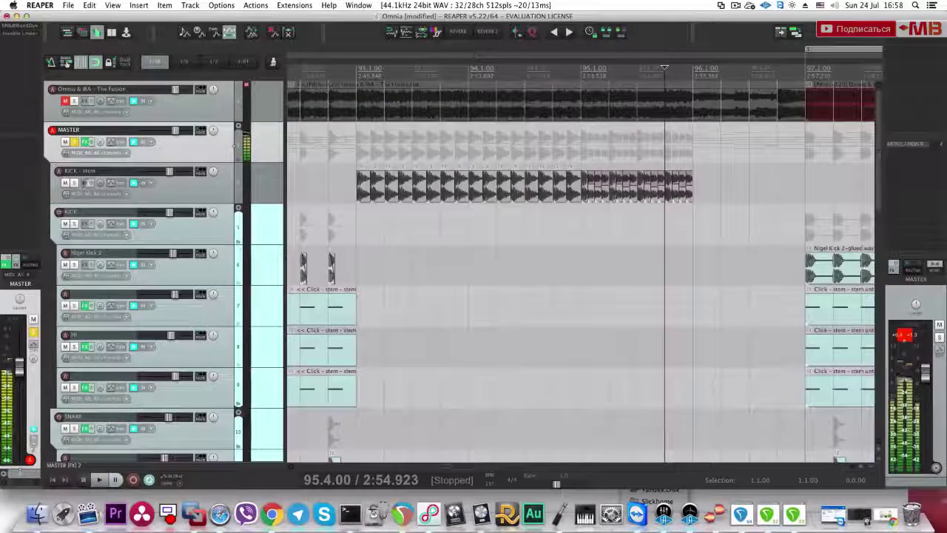
scroll(551, 207, up, 3)
drag(635, 199, 622, 171)
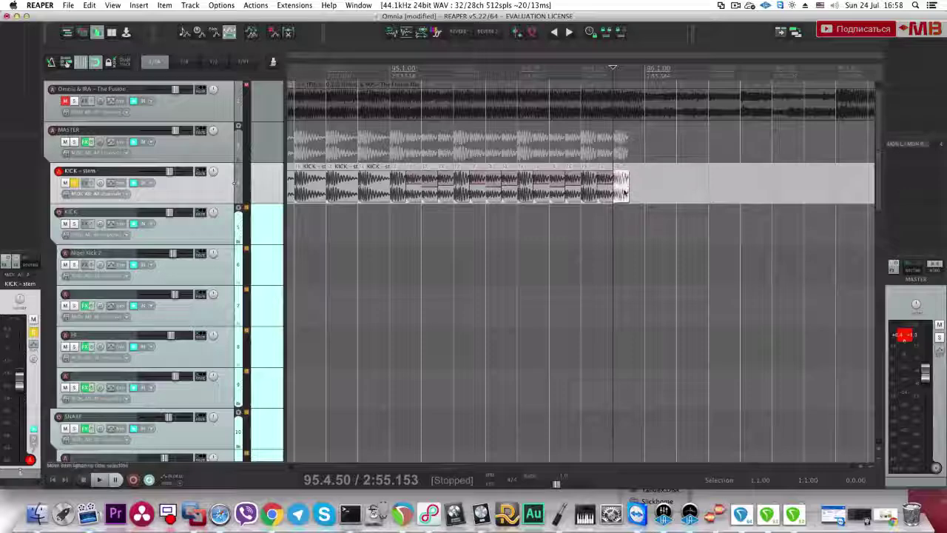
key(shift+e)
text(eos)
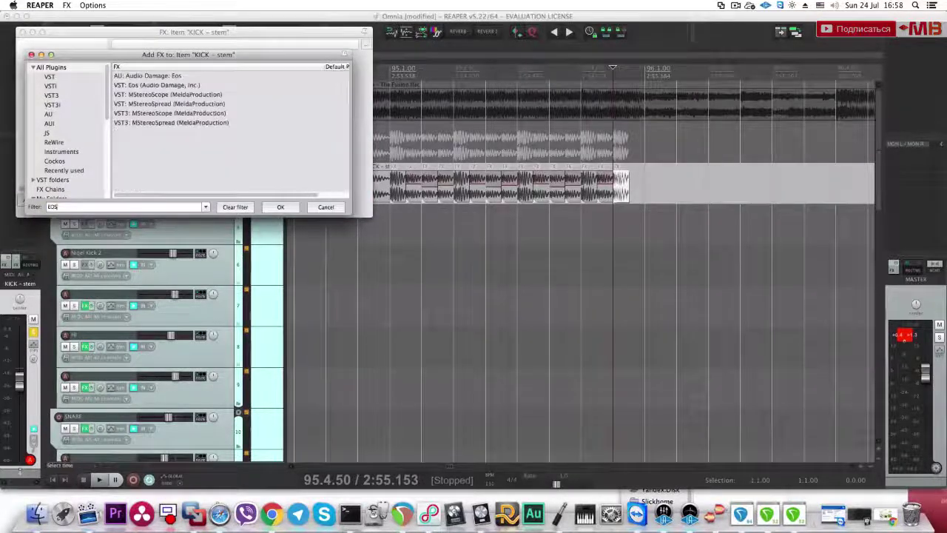
click(181, 76)
click(290, 207)
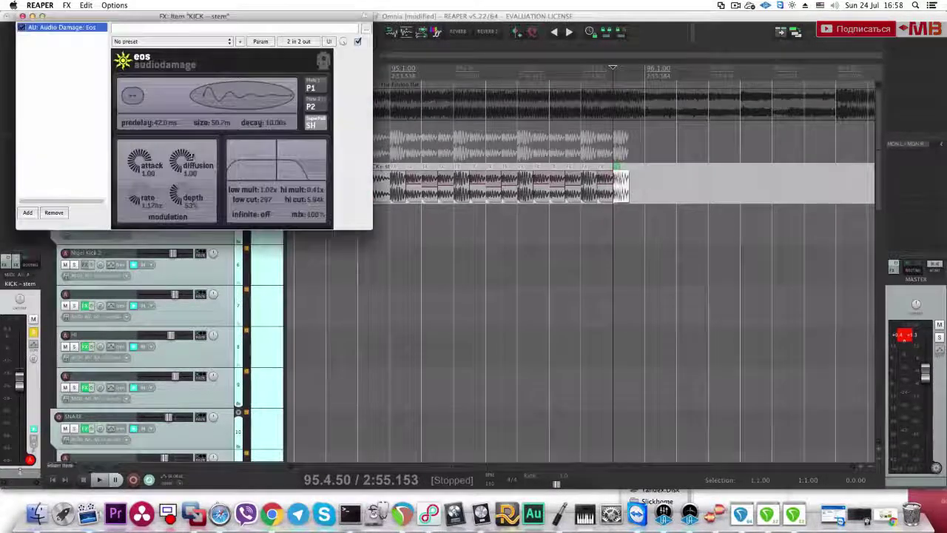
Step: Set the Eos low cut to 2.00k and low mult to 0.57x, and place the playback position at 95.4.00
drag(253, 168, 276, 176)
click(581, 145)
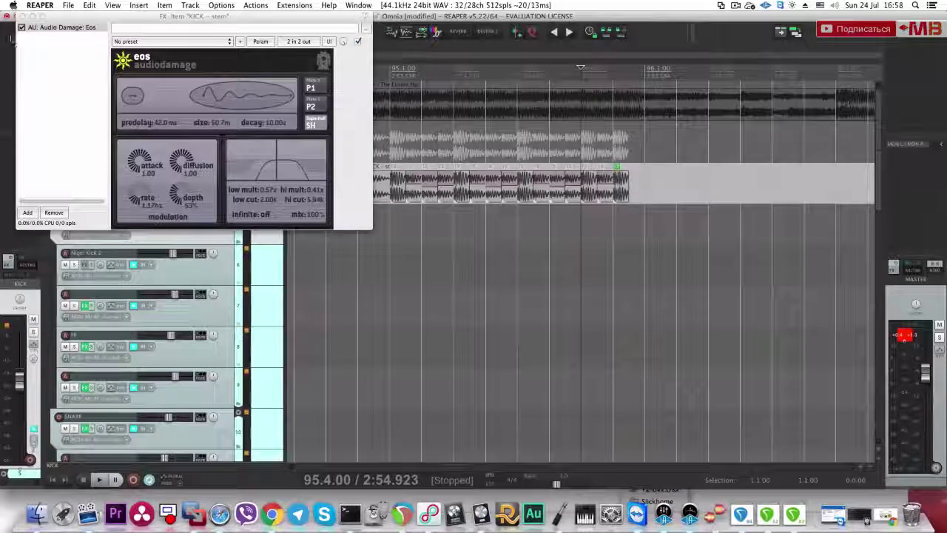
click(23, 15)
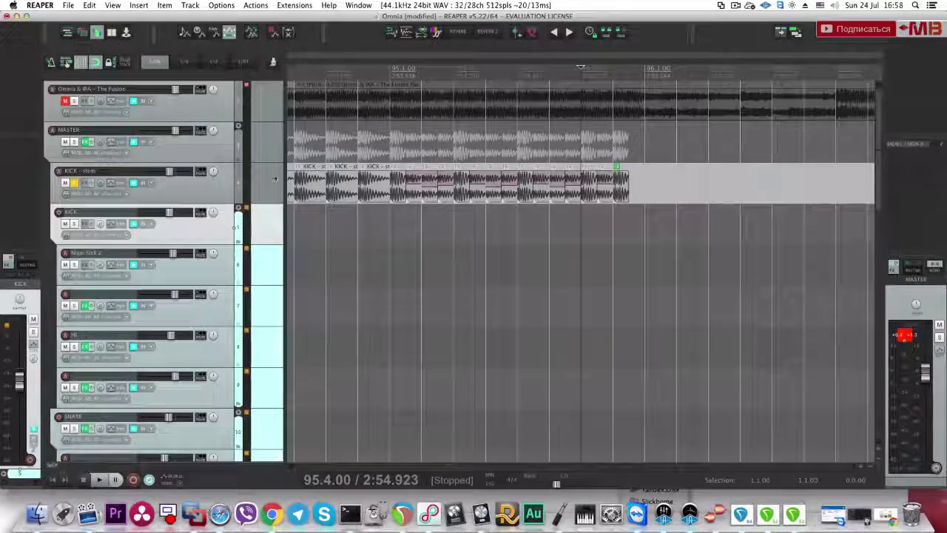
Step: Add FabFilter Pro-Q 2 to the KICK - stem track and sweep a 96 dB/oct high-cut band across the spectrum
click(224, 188)
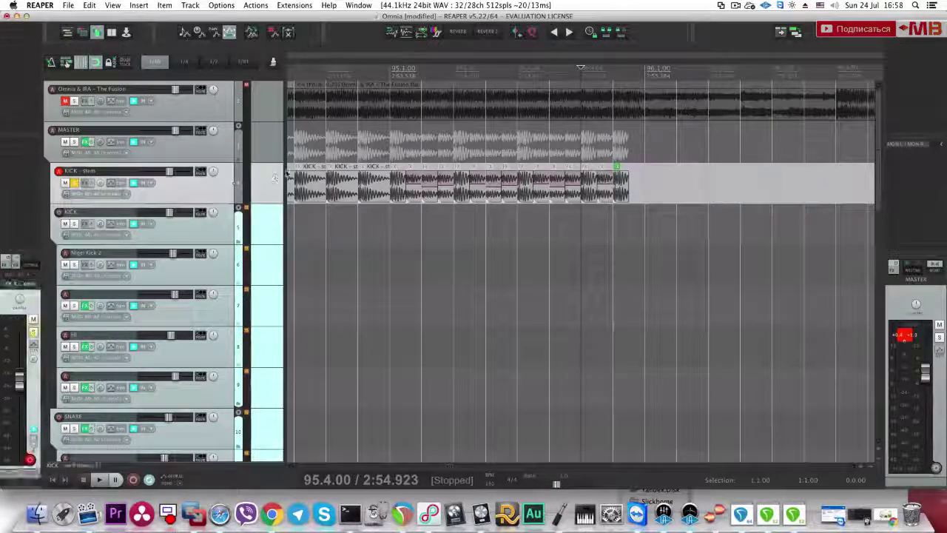
click(31, 29)
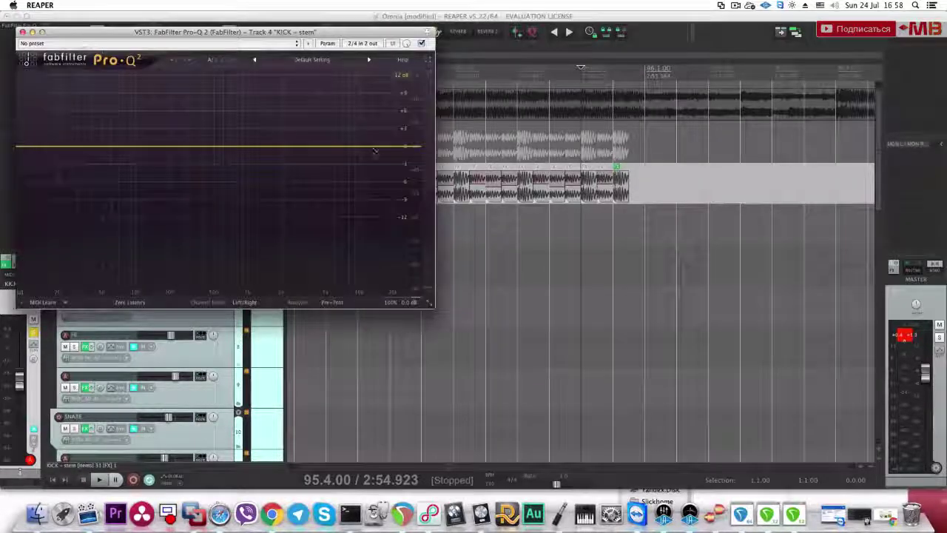
drag(407, 147, 248, 141)
right_click(248, 140)
mouse_move(264, 168)
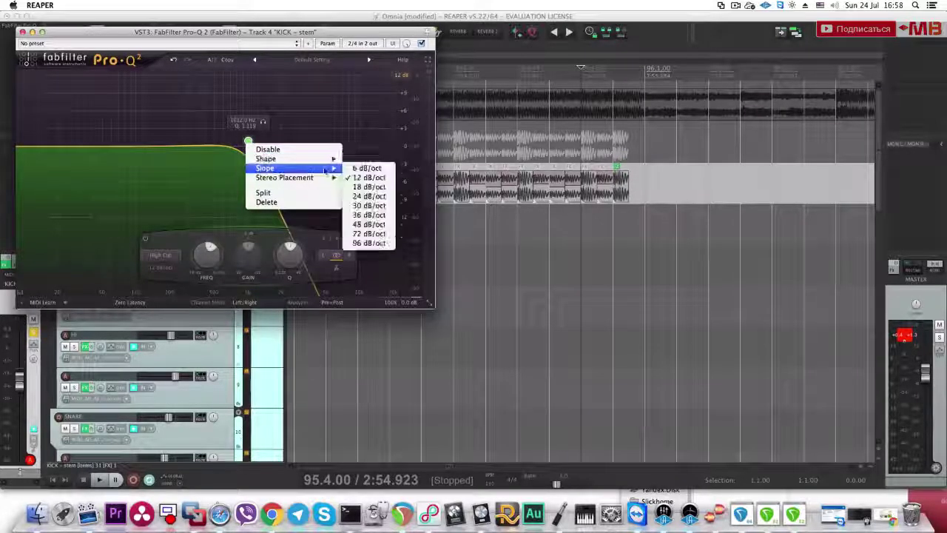
click(379, 242)
drag(248, 141, 225, 151)
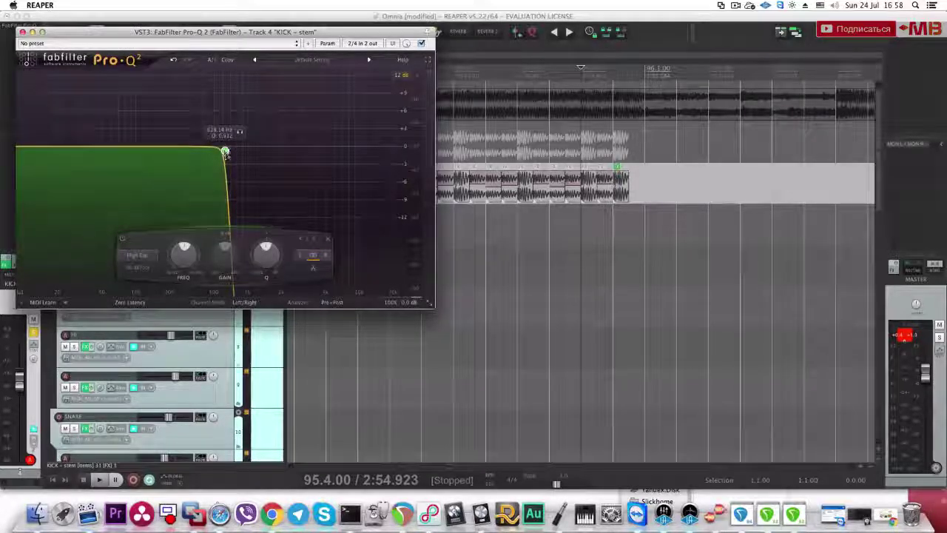
drag(225, 151, 268, 165)
drag(267, 162, 361, 156)
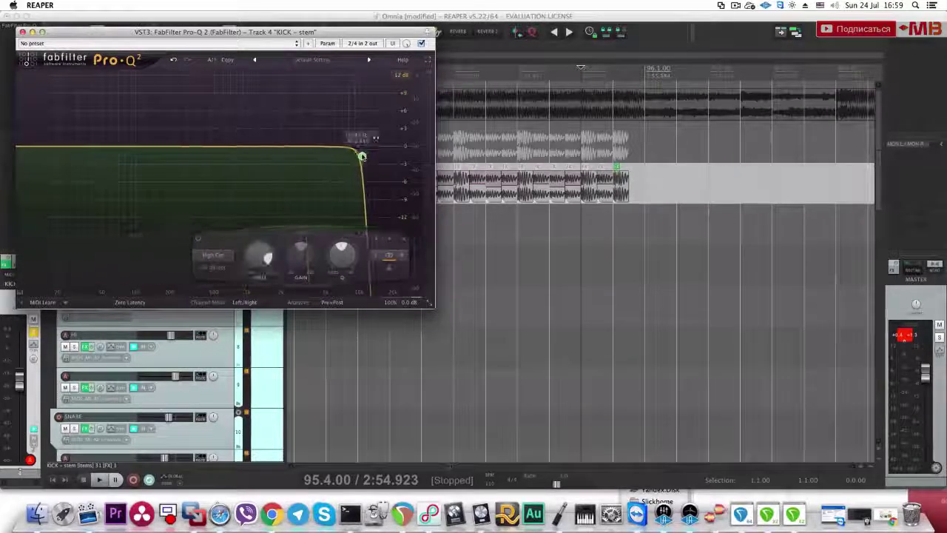
Step: Play the roll from 93.1.00 while sweeping the high cut up to the highest frequencies, and delete the band
scroll(462, 185, down, 5)
drag(373, 32, 681, 229)
scroll(401, 204, down, 4)
key(space)
drag(670, 353, 706, 353)
right_click(706, 354)
click(730, 412)
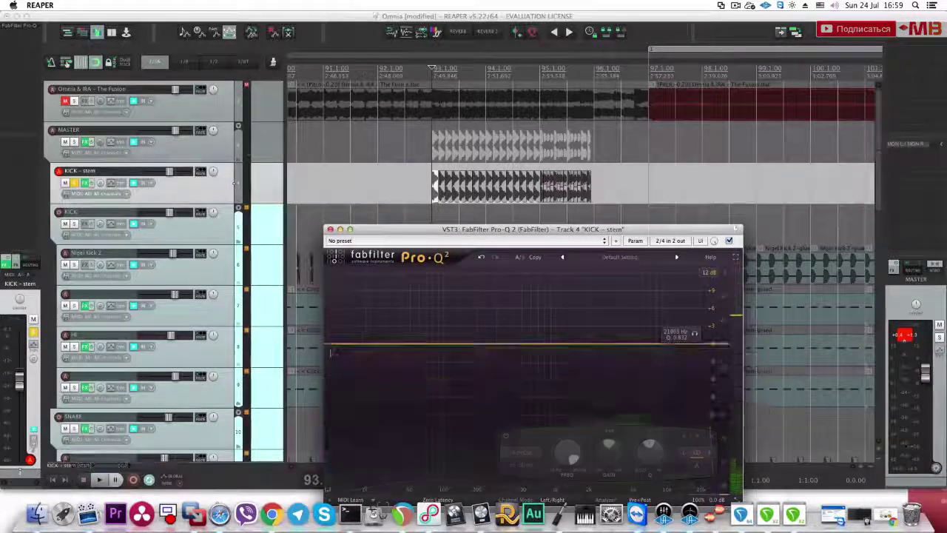
Step: Add a band at about 10 Hz in Pro-Q 2, try the High Cut shape, and set it back to Low Cut
click(335, 345)
right_click(336, 344)
mouse_move(370, 363)
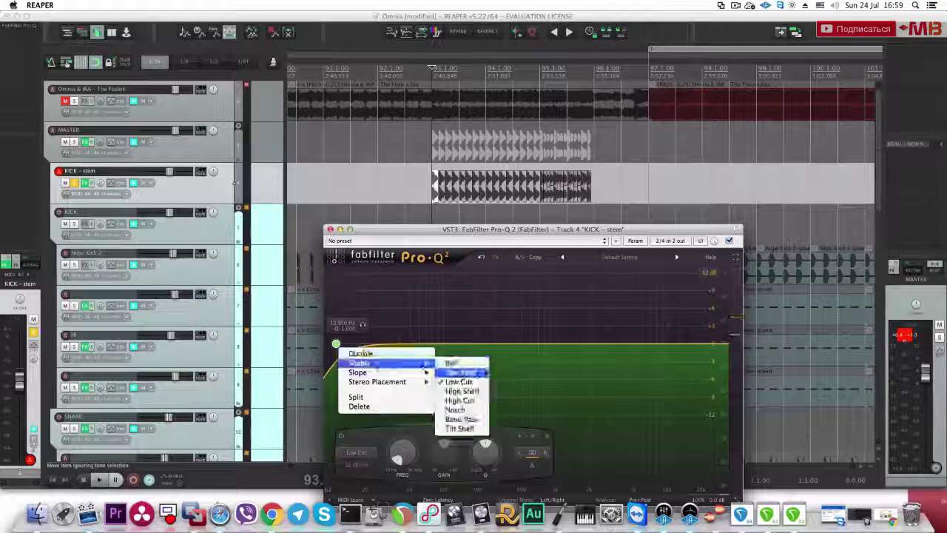
click(460, 401)
right_click(335, 344)
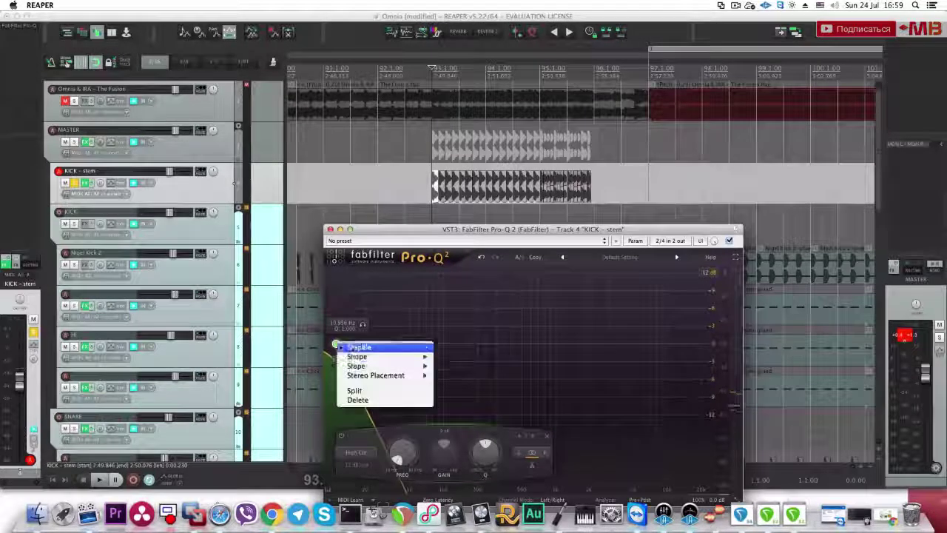
right_click(335, 347)
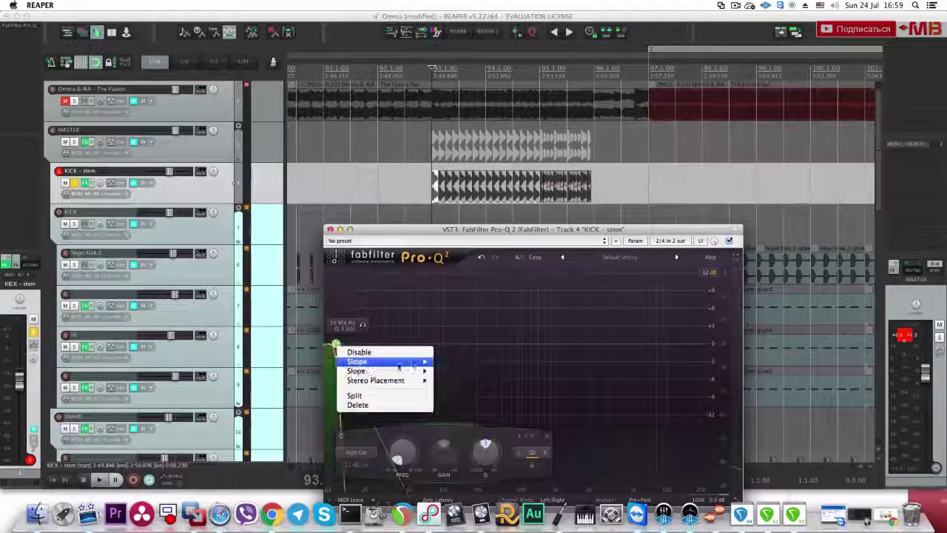
click(456, 380)
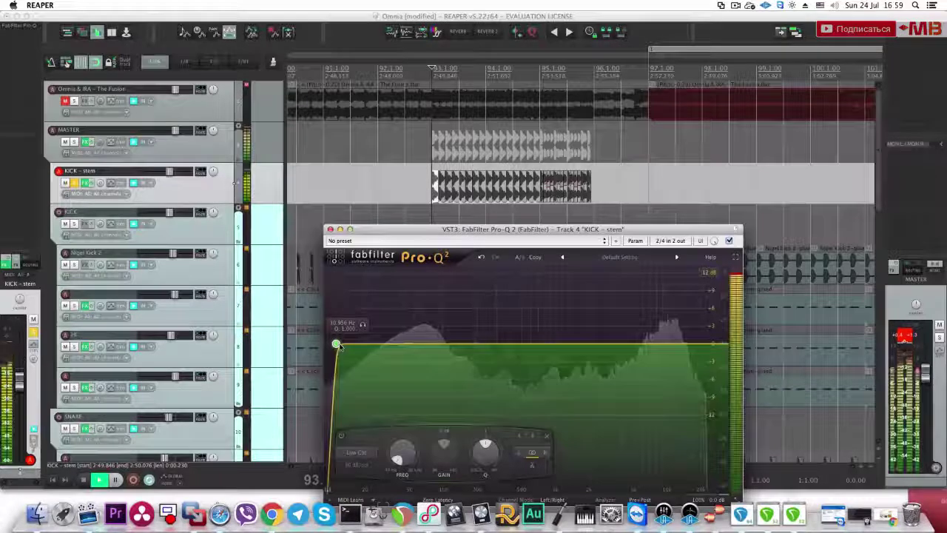
Step: Sweep the low cut up to about 9.4 kHz during playback and delete the band
drag(372, 347, 664, 349)
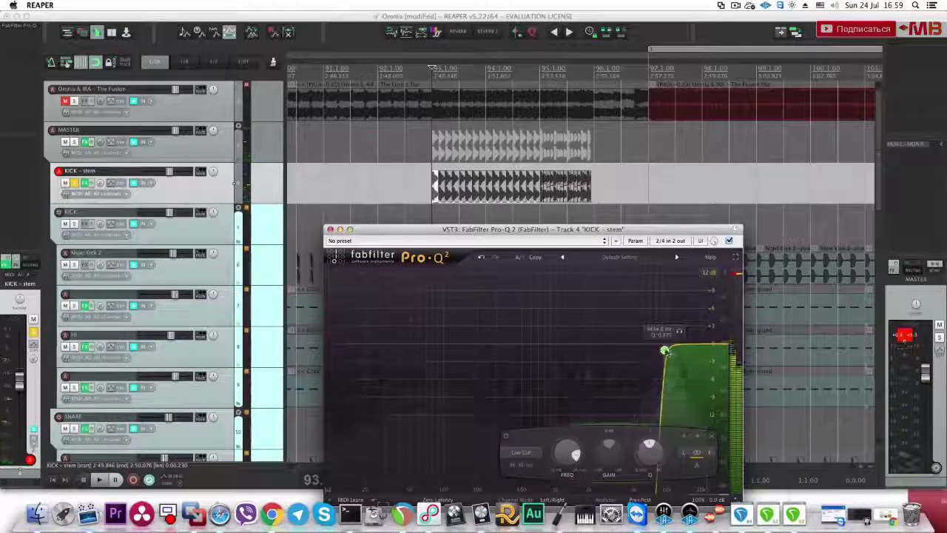
right_click(664, 349)
click(686, 409)
Step: Remove FabFilter Pro-Q 2 from the KICK - stem track and insert a fresh instance
click(19, 33)
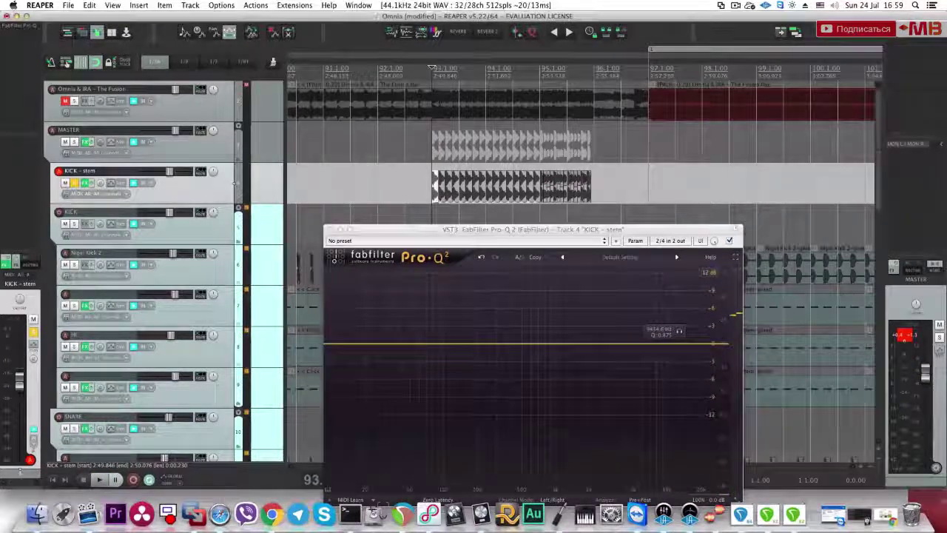
double_click(19, 33)
key(Escape)
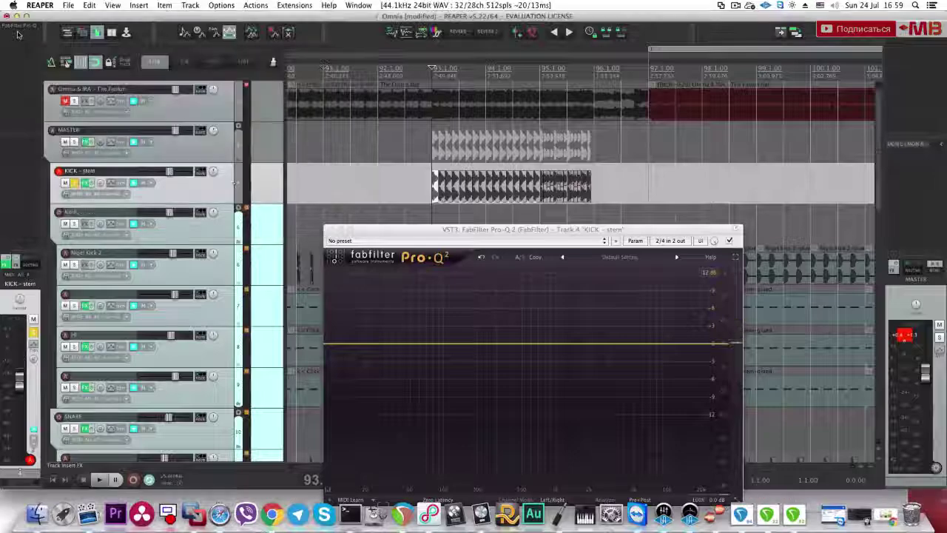
alt+click(25, 27)
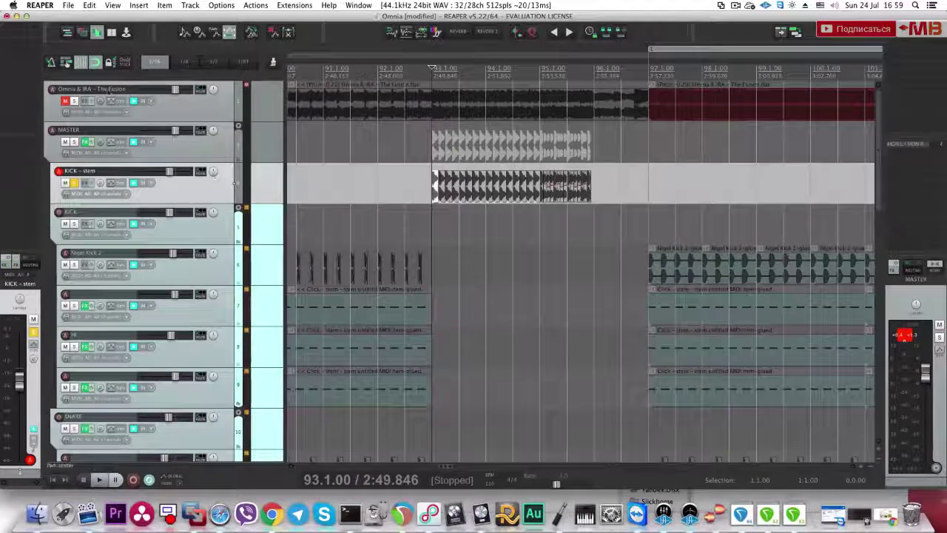
click(212, 174)
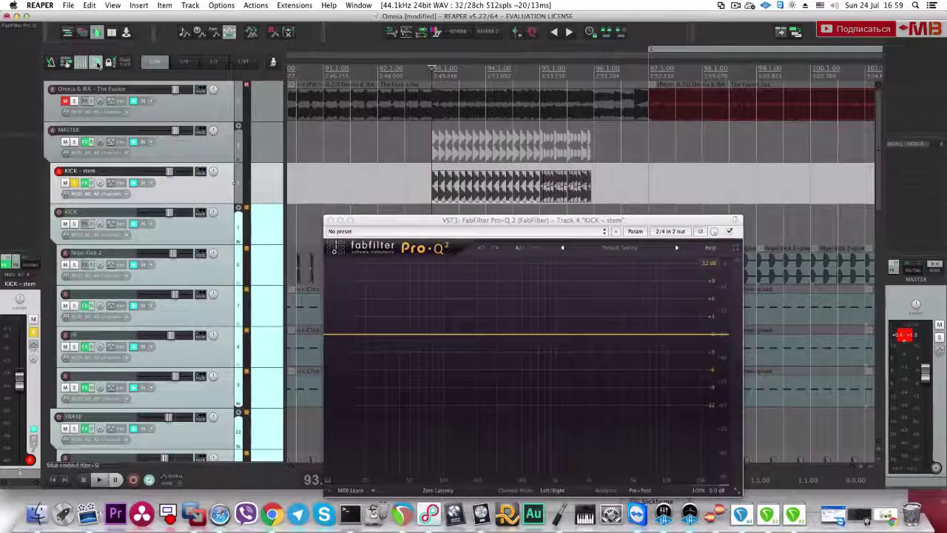
key(Escape)
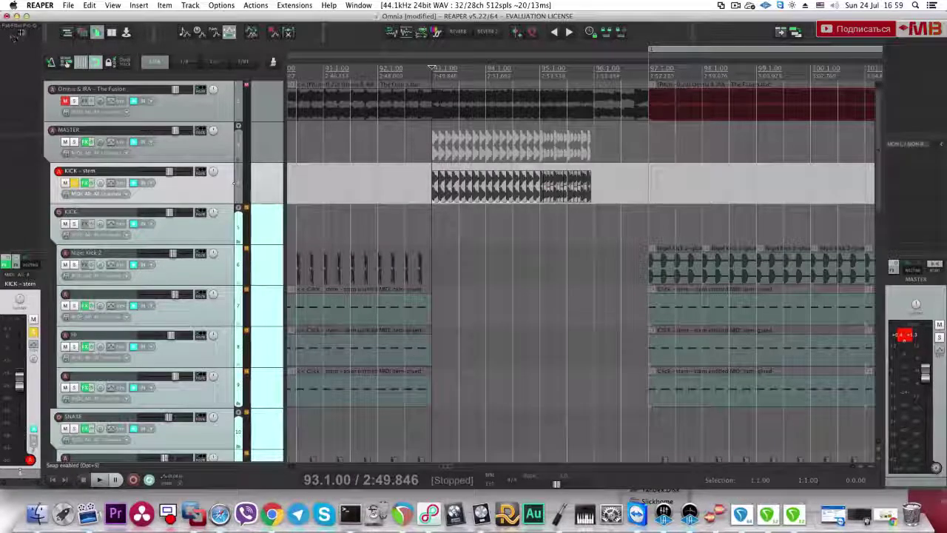
Step: Filter the effects for Melda Freq and add MFreqShifter to the KICK - stem track
click(22, 33)
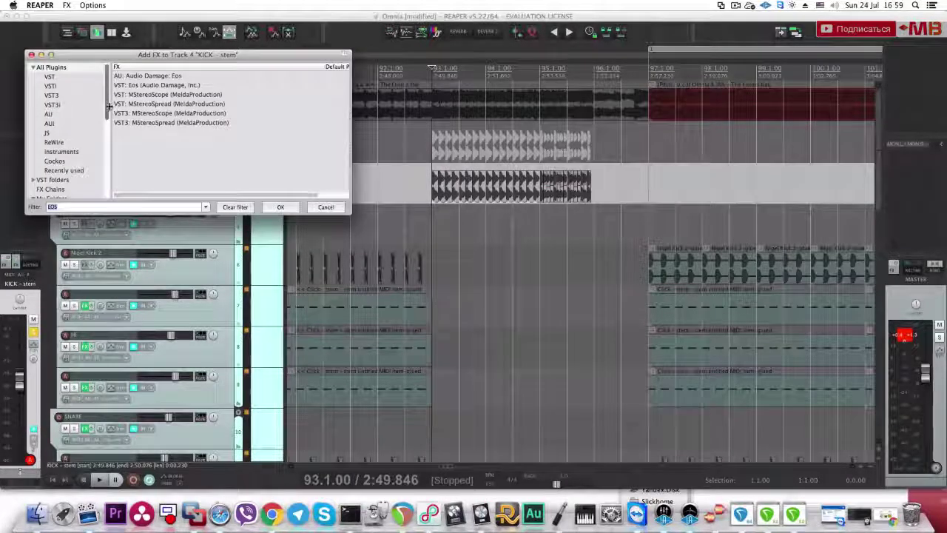
text(Melda F)
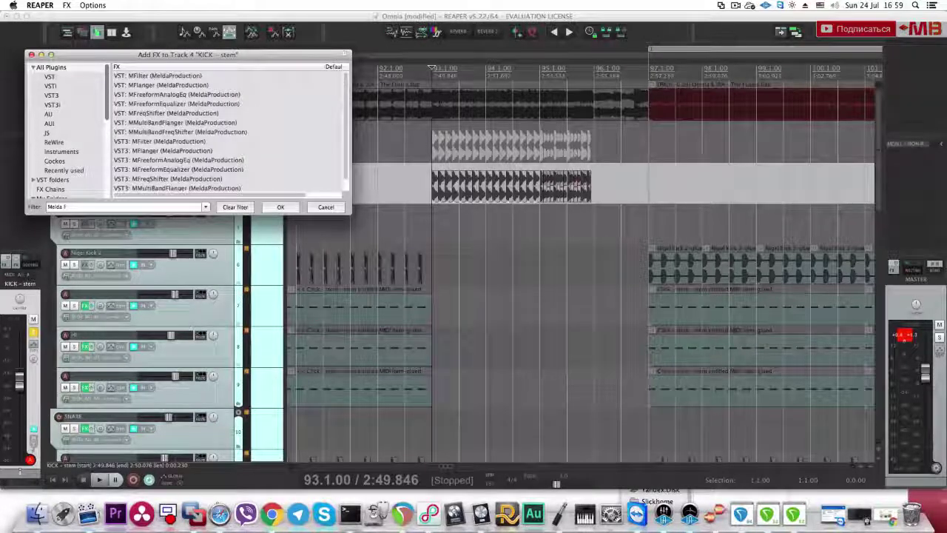
text(req)
click(182, 85)
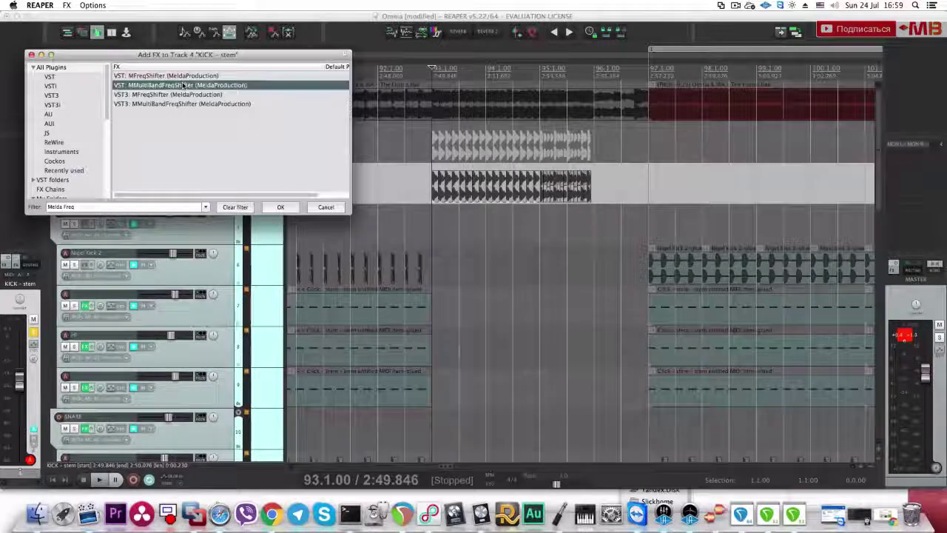
double_click(175, 76)
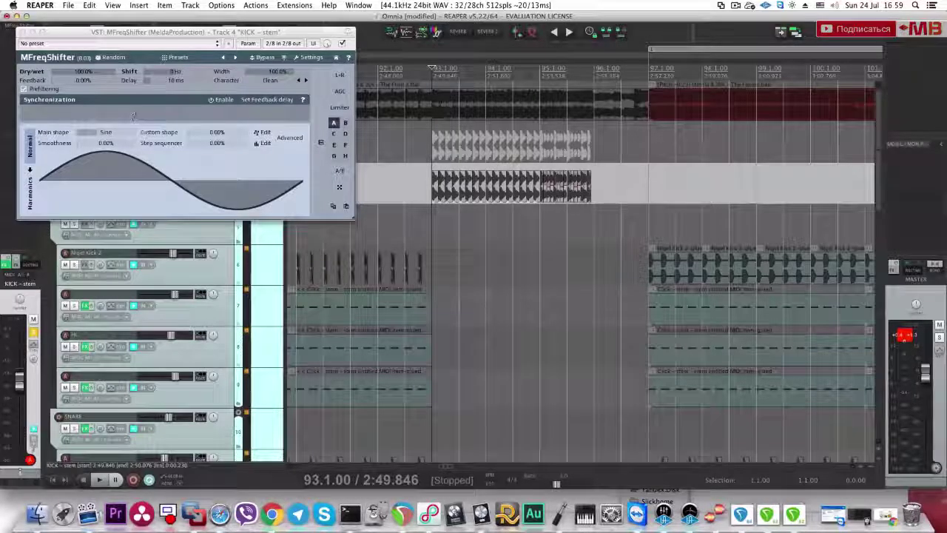
Step: Try different MFreqShifter shift amounts, including around 1300 Hz, while playing from 93.1.00, and remove the plug-in
key(space)
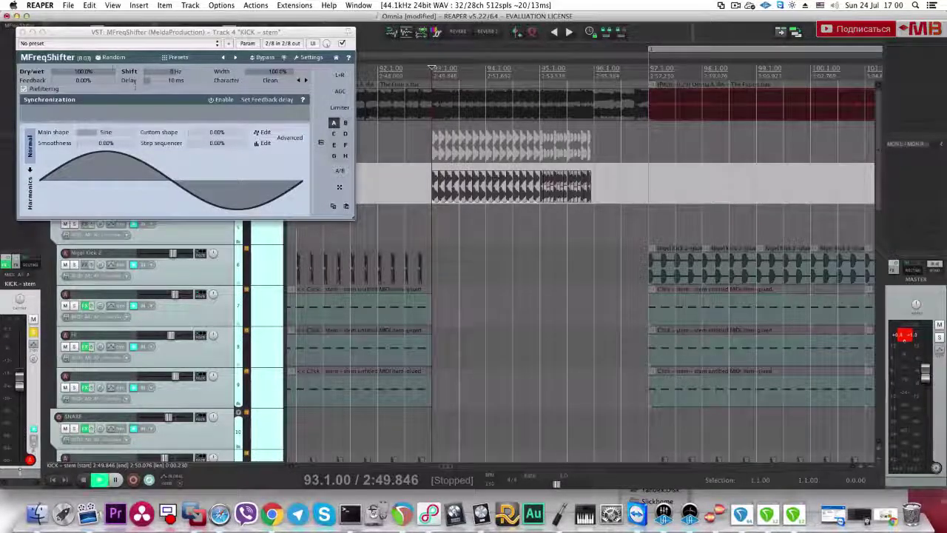
drag(172, 71, 252, 15)
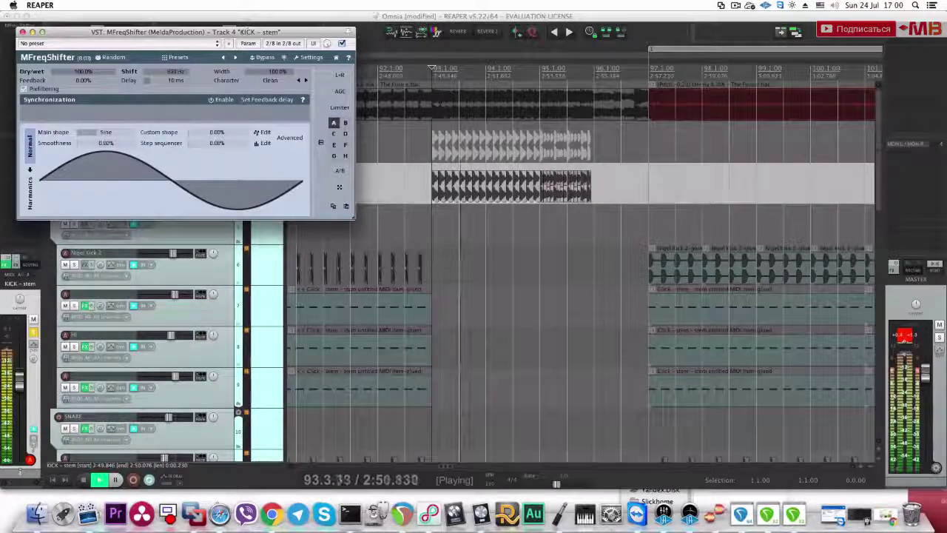
drag(215, 67, 176, 124)
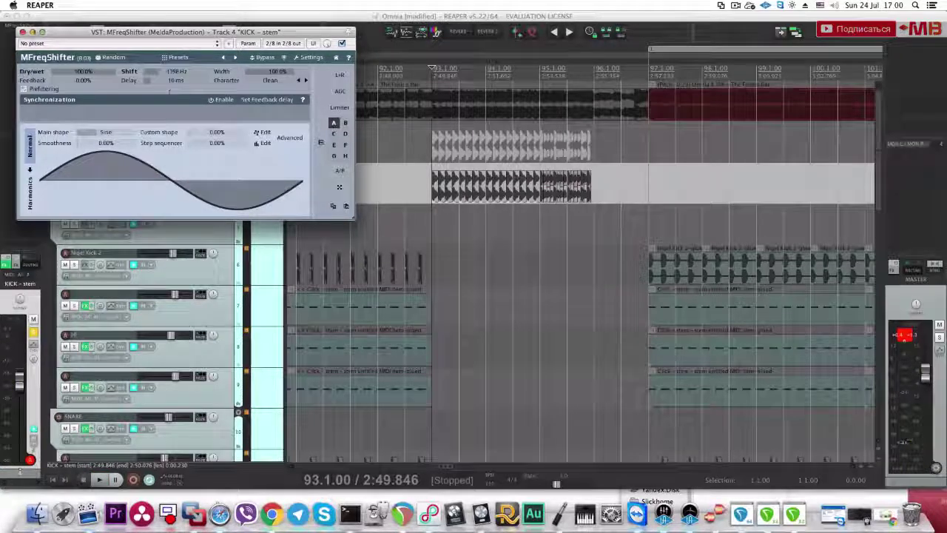
click(22, 32)
click(21, 25)
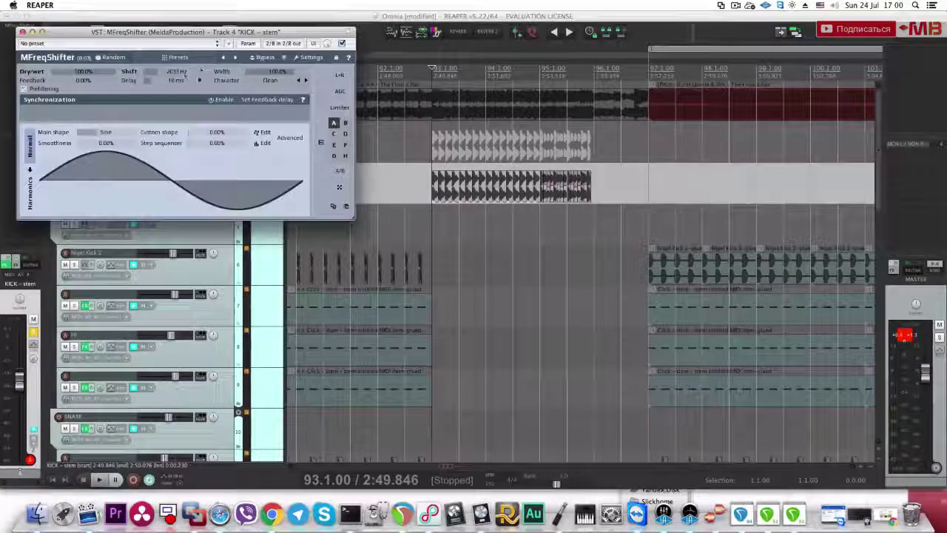
mouse_move(195, 69)
mouse_down()
mouse_move(190, 79)
mouse_move(195, 68)
mouse_up()
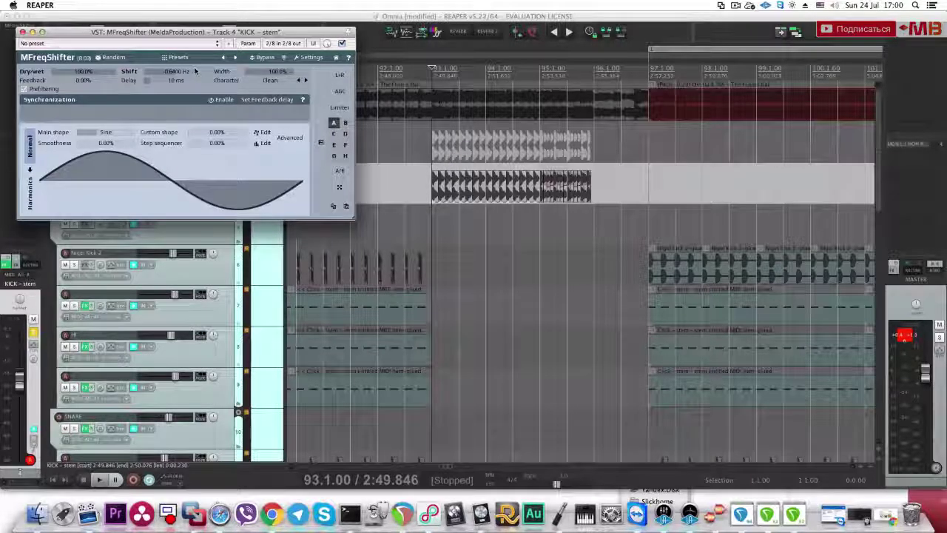
click(23, 31)
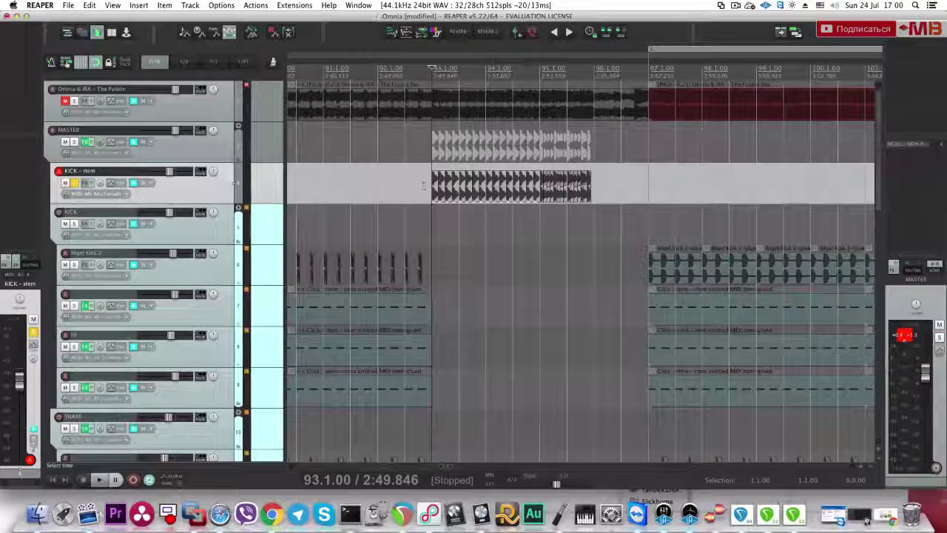
Step: Play the kick roll from 93.1.00 and from 95.3.00 to hear the reverb on the last kick
key(space)
key(space)
click(568, 213)
scroll(574, 210, up, 6)
key(space)
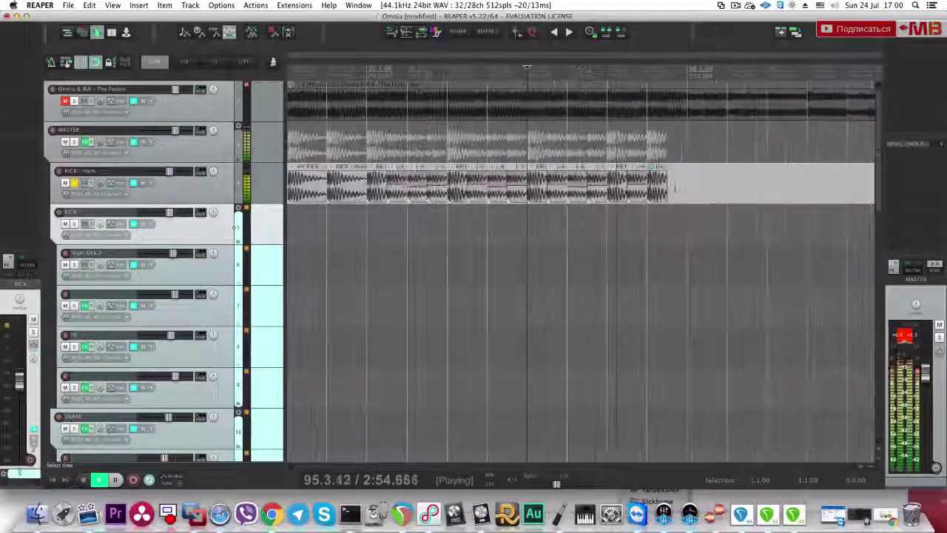
Step: Set the last kick's Eos reverb to 80% mix and about 8.28 s decay while auditioning from 95.3.00
click(651, 167)
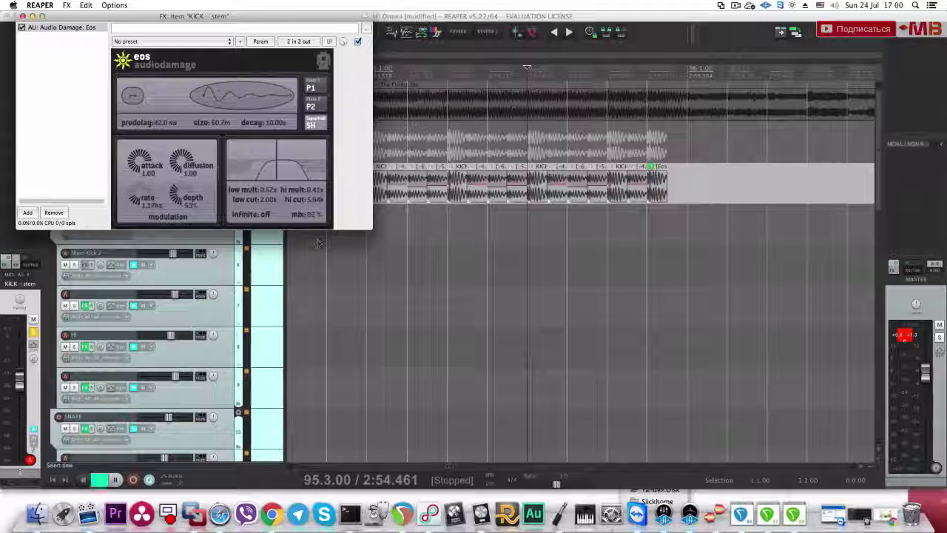
key(space)
key(space)
key(space)
mouse_move(315, 226)
mouse_down()
mouse_move(313, 242)
mouse_move(316, 227)
mouse_up()
key(space)
key(space)
drag(284, 124, 278, 135)
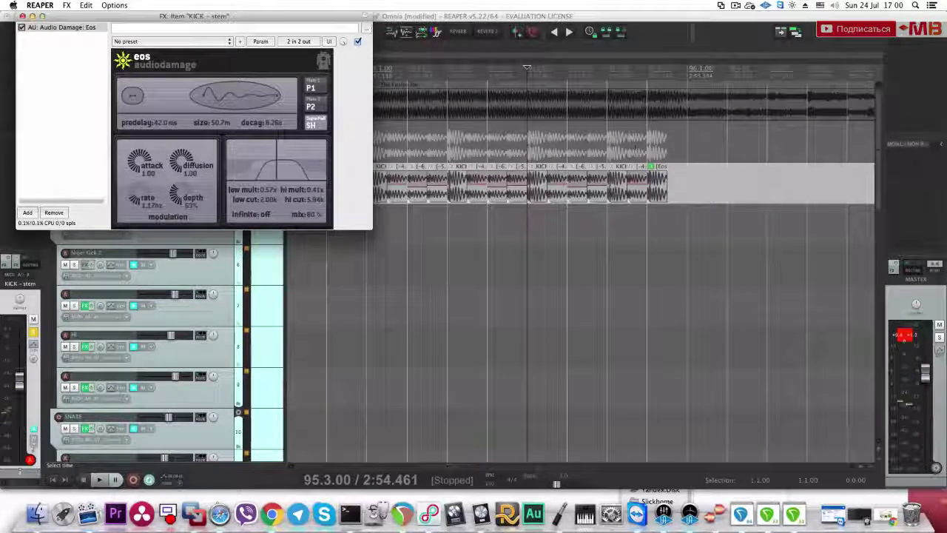
Step: Close the Eos reverb, play the kick roll's ending from 95.2.00, and unsolo it to hear the full mix
click(23, 16)
click(446, 223)
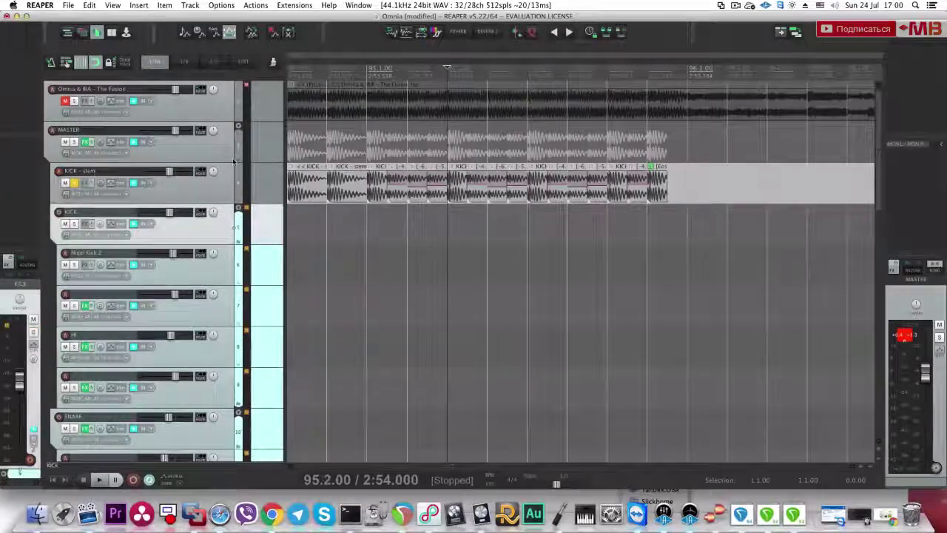
key(space)
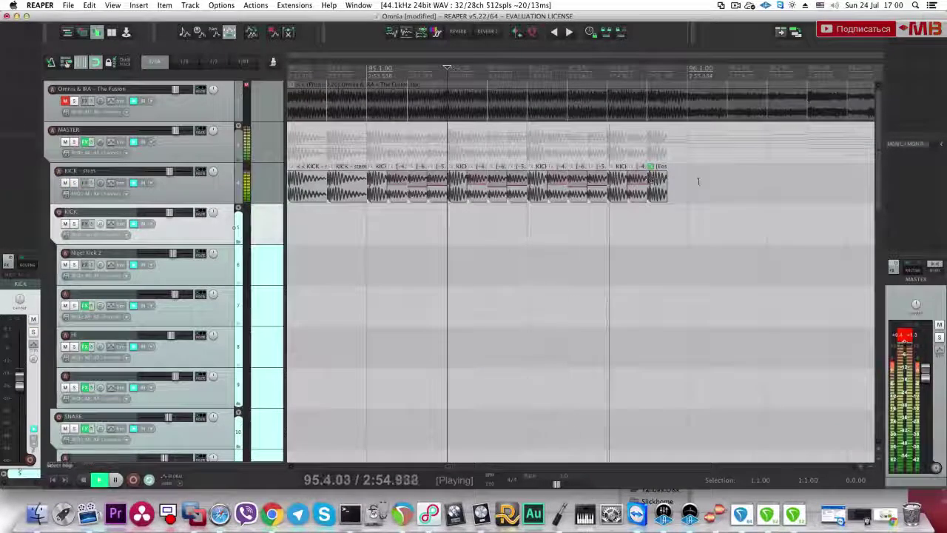
scroll(651, 180, down, 3)
key(grave)
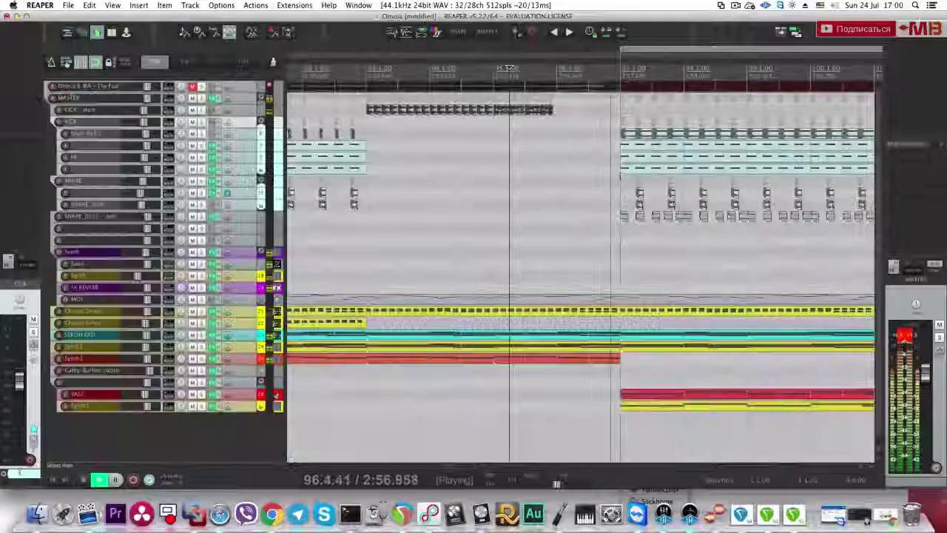
key(space)
Step: Solo the Omnia & IRA – The Fusion reference and listen to its transition around 95.3.00 and 96.1.00
key(1)
key(space)
click(556, 157)
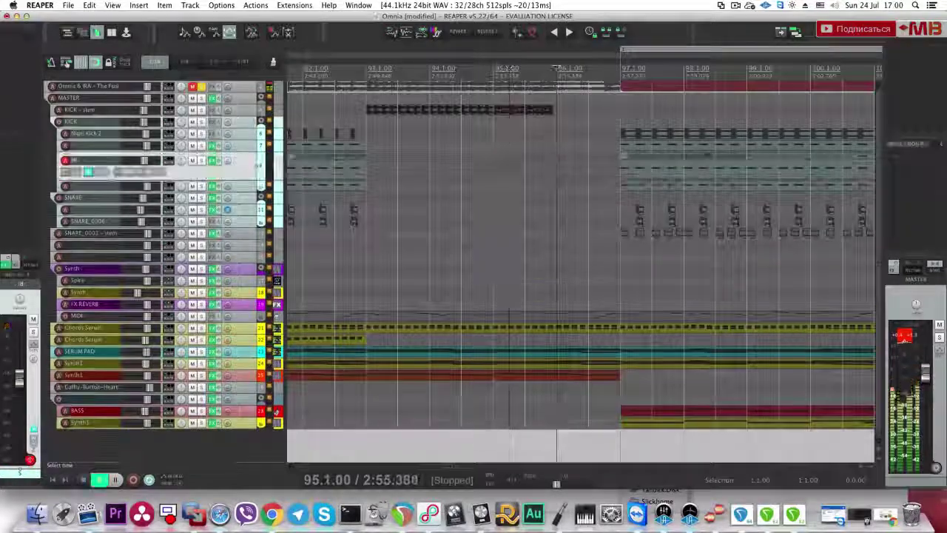
click(528, 157)
key(space)
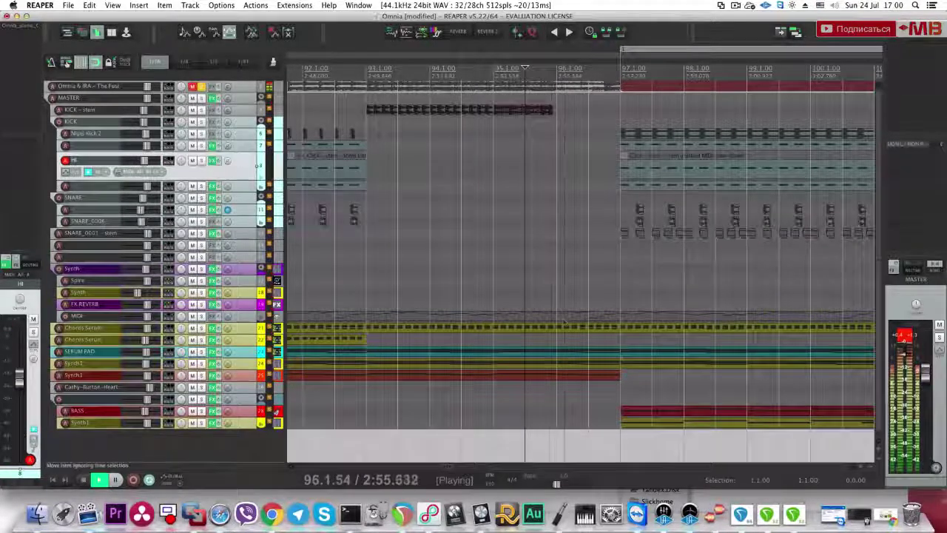
key(space)
click(571, 299)
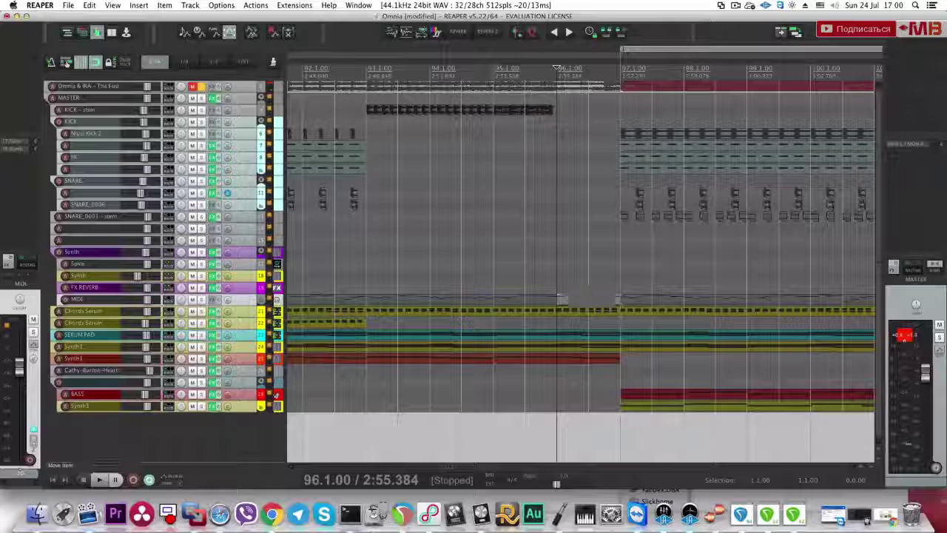
click(527, 264)
key(space)
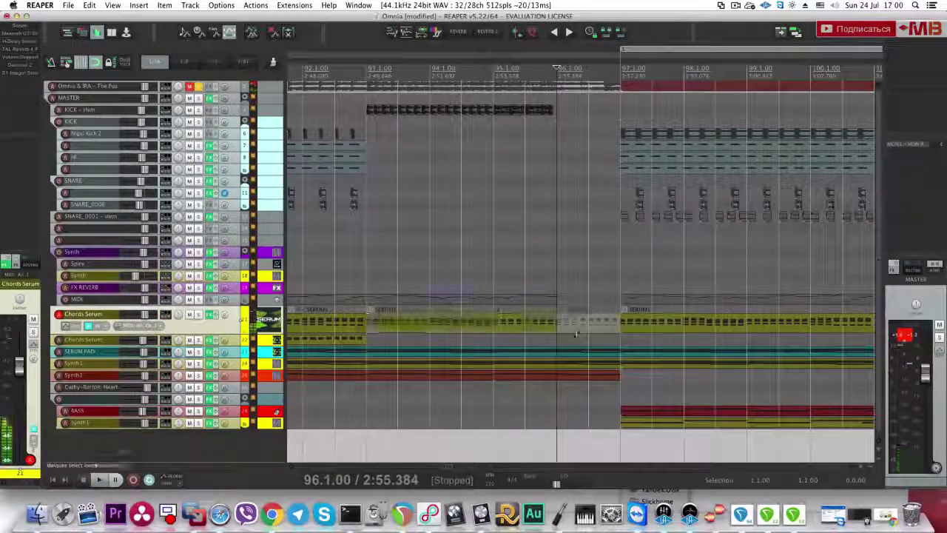
Step: Cut the chord, pad and synth parts between 96.1.00 and 97.1.00, and extend the vocal part past 96.1.00
drag(620, 304, 556, 381)
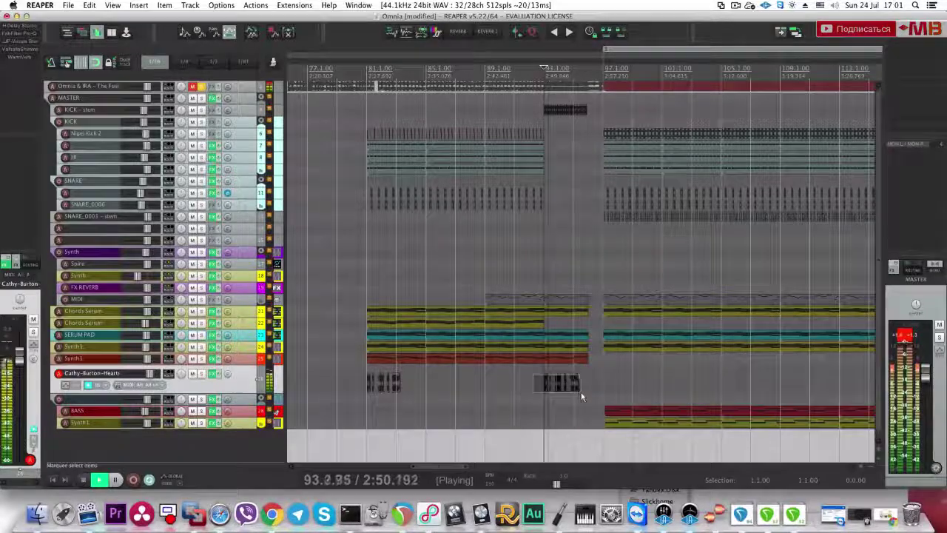
scroll(562, 386, up, 4)
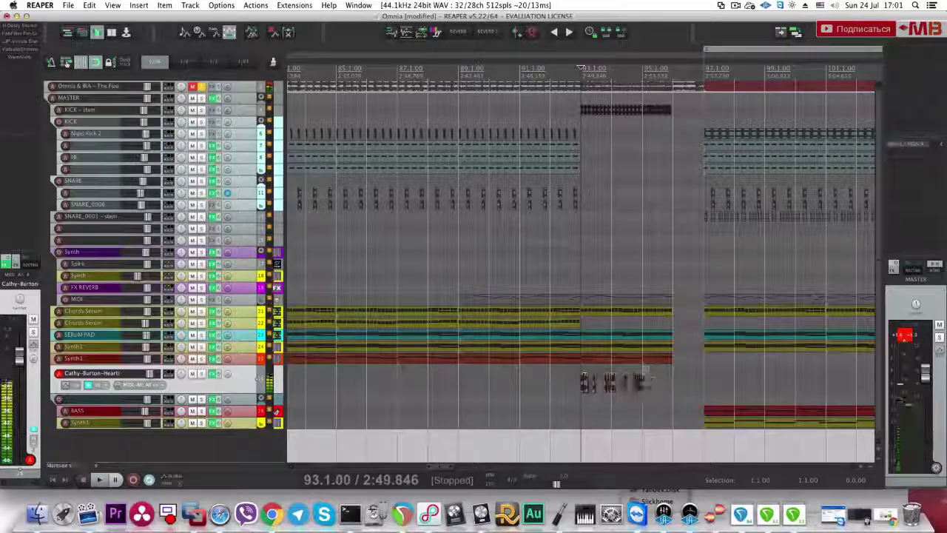
drag(645, 370, 708, 370)
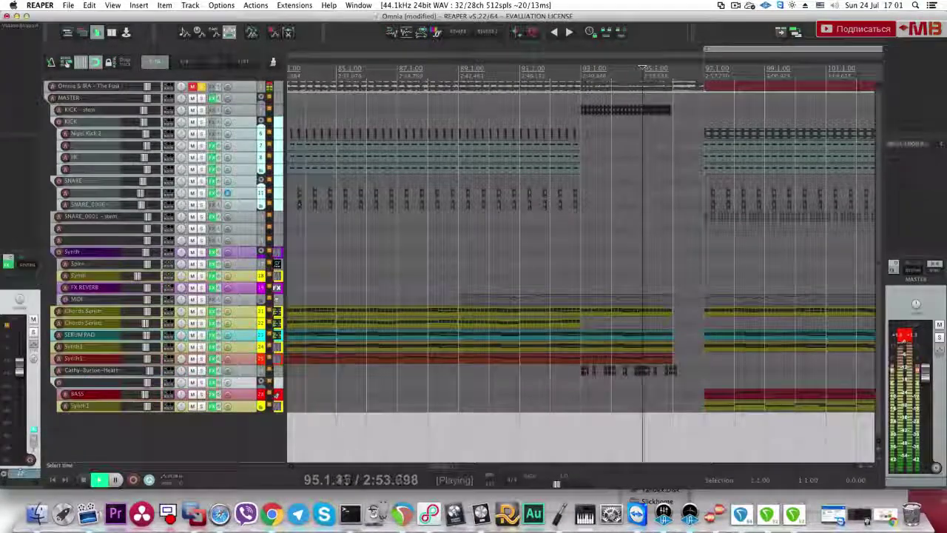
scroll(686, 392, up, 3)
scroll(684, 390, up, 2)
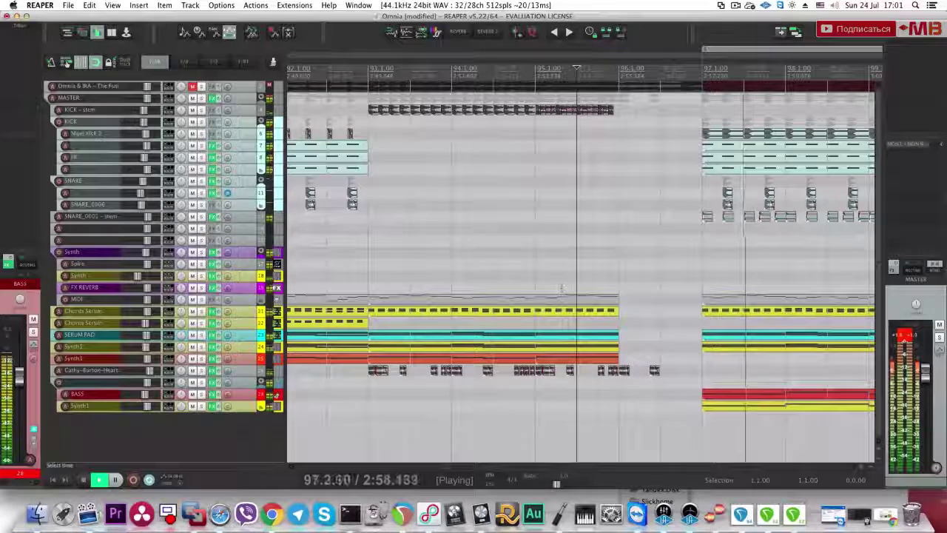
key(space)
Step: Move an empty 32-bar region from 289.1.00–321.1.00 to 97.1.00, pushing the drop back to 129.1.00
click(249, 102)
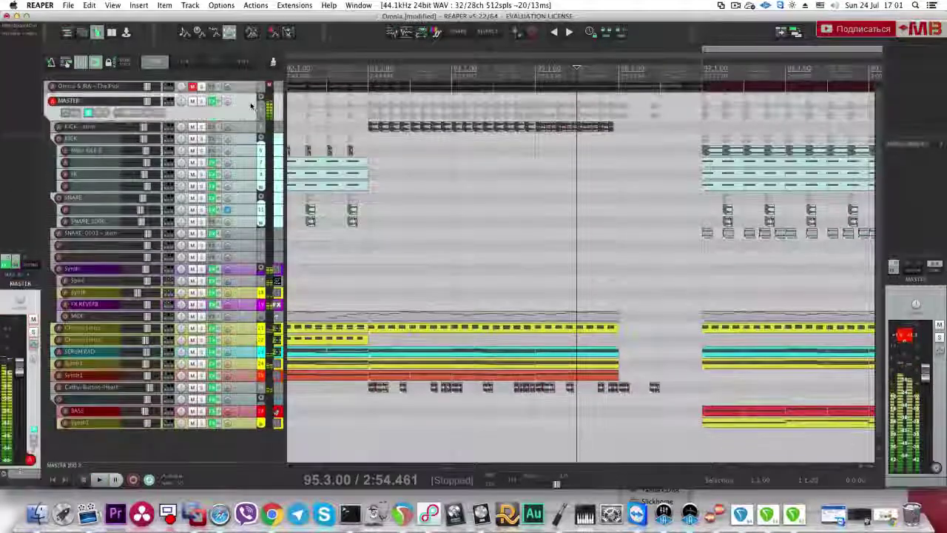
scroll(747, 290, down, 5)
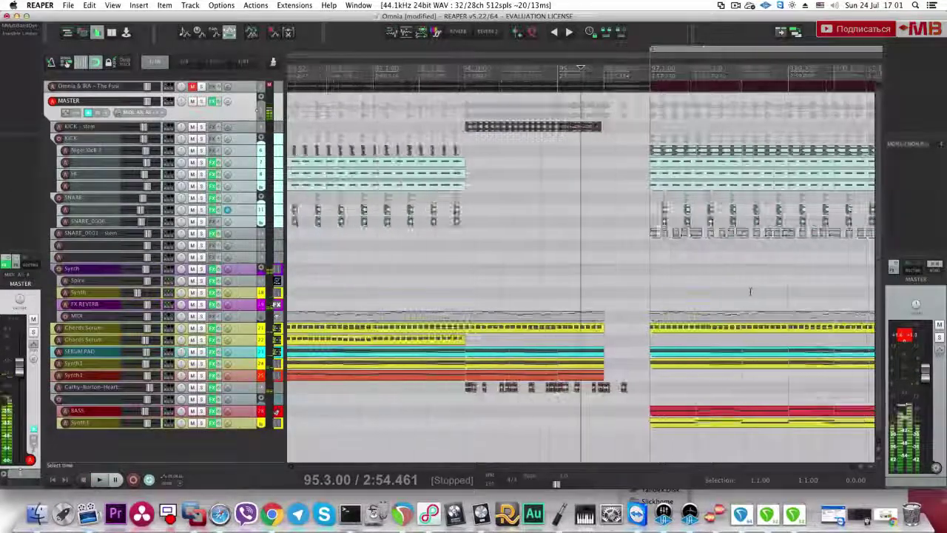
click(647, 233)
scroll(646, 234, down, 6)
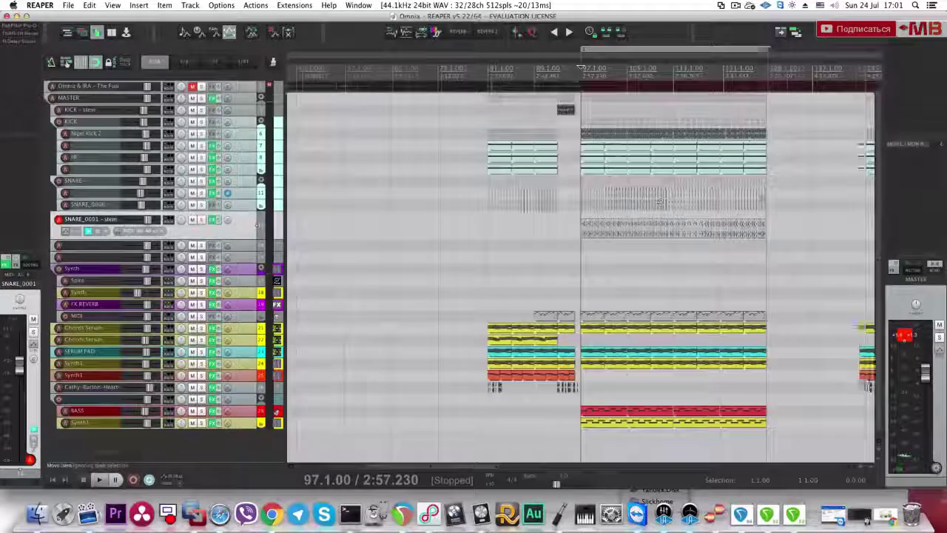
scroll(725, 116, down, 6)
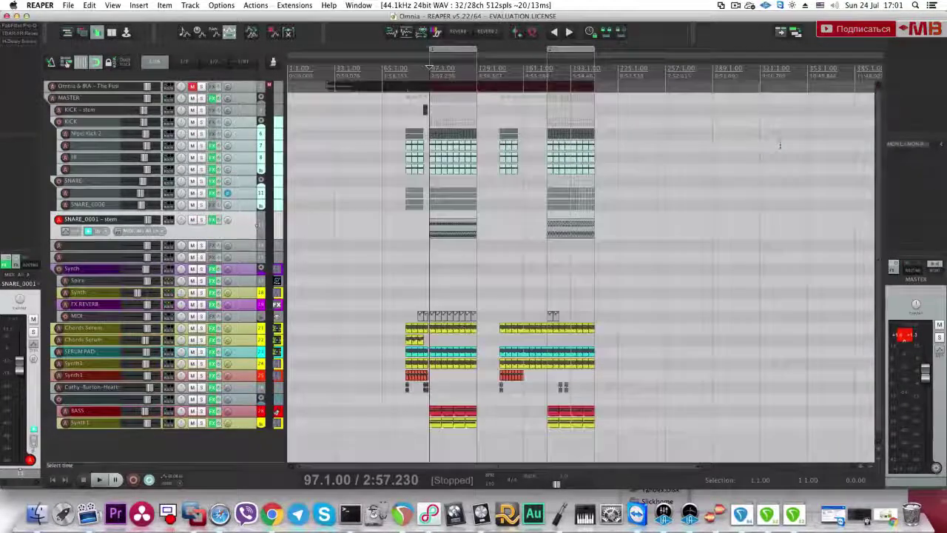
drag(744, 97, 723, 96)
drag(724, 49, 448, 50)
click(399, 277)
Step: Play the arrangement from 93.1.00 leading into the empty section
scroll(398, 277, up, 6)
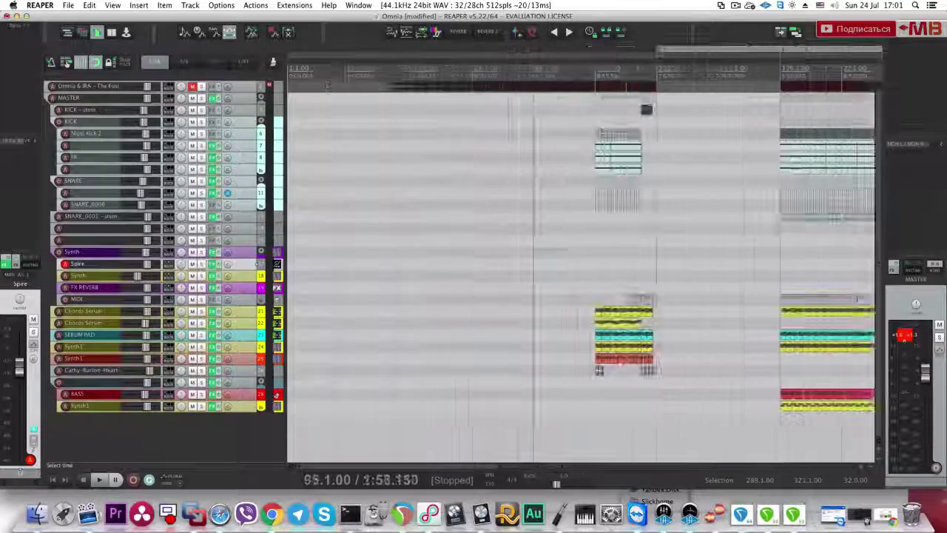
click(693, 235)
scroll(695, 235, up, 4)
key(space)
click(746, 248)
scroll(759, 250, up, 4)
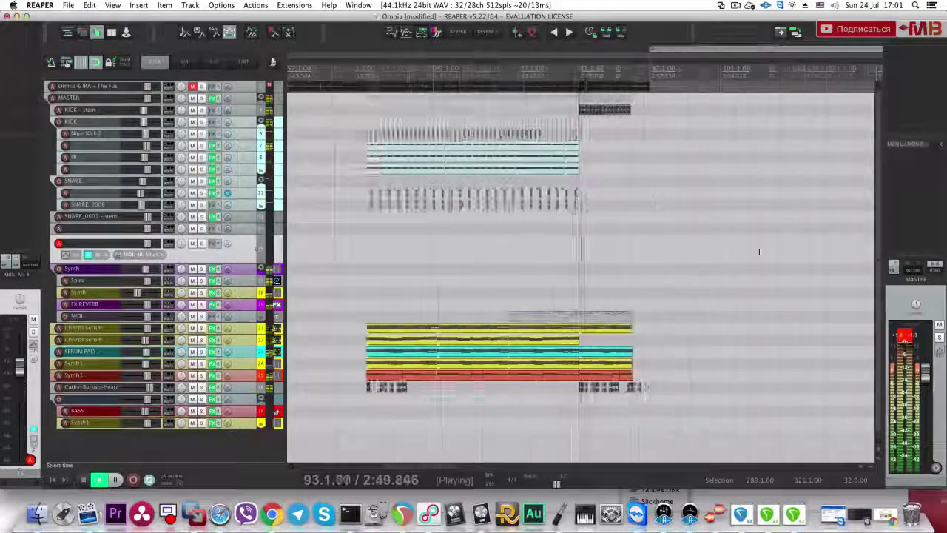
key(space)
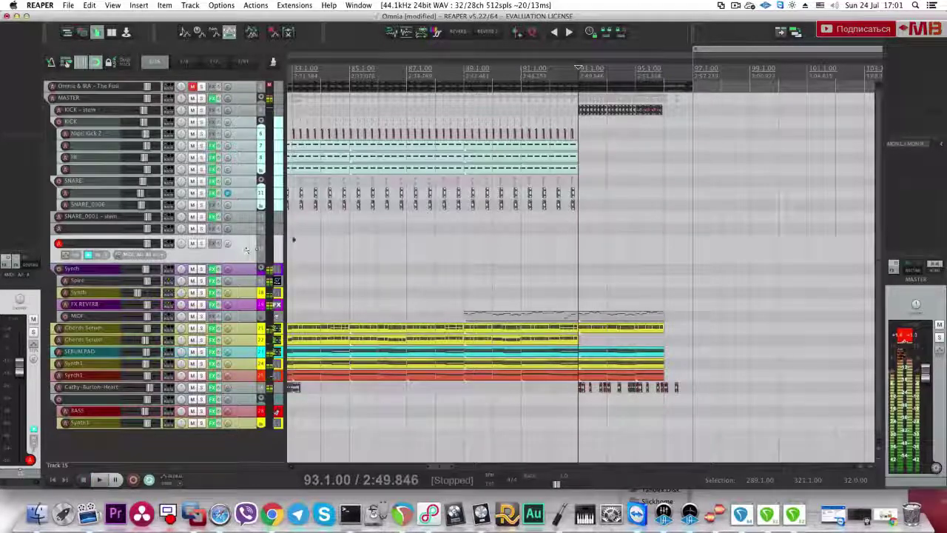
Step: Add Drop Snare.wav from the Hard EDM Drops – Kit 02 folder to the empty track and place it at 96.4.00
scroll(529, 171, down, 5)
scroll(530, 171, down, 2)
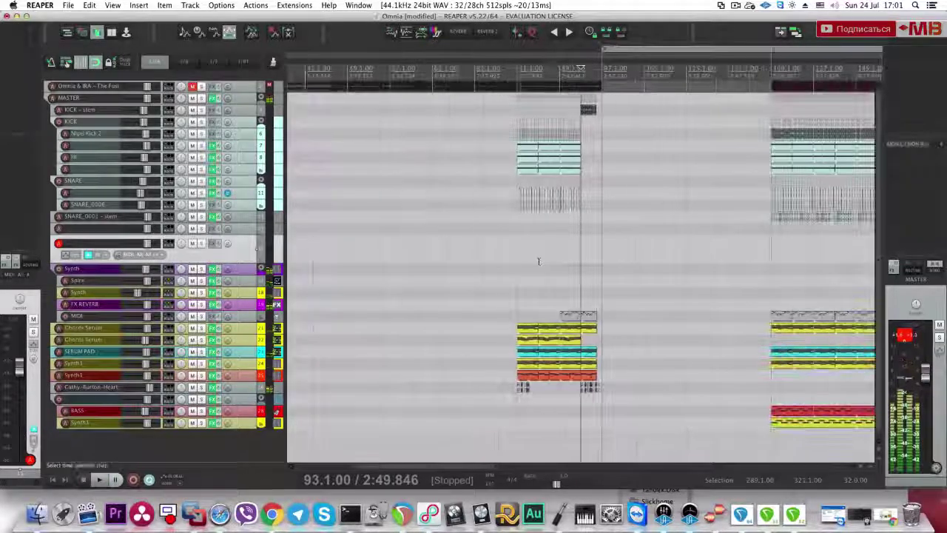
key(super+alt+x)
click(73, 277)
click(73, 277)
click(74, 278)
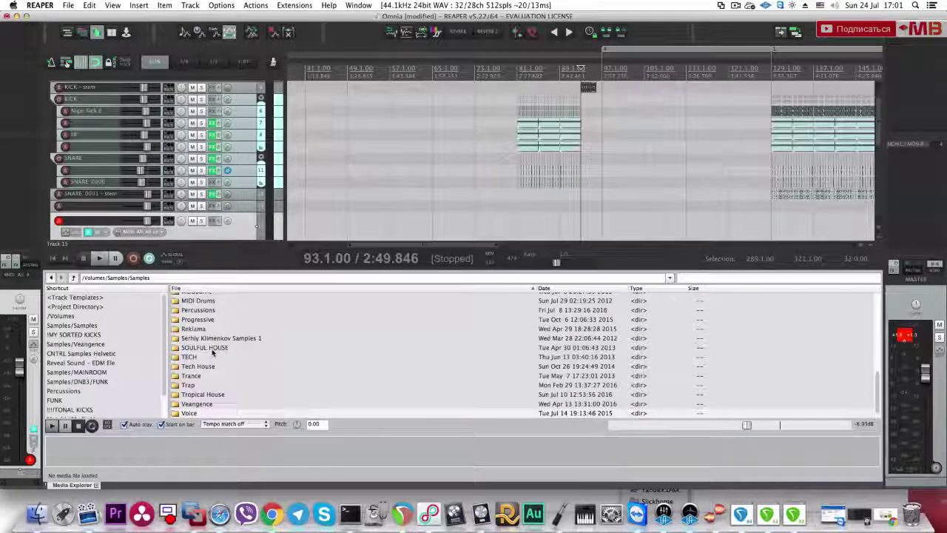
scroll(214, 353, up, 3)
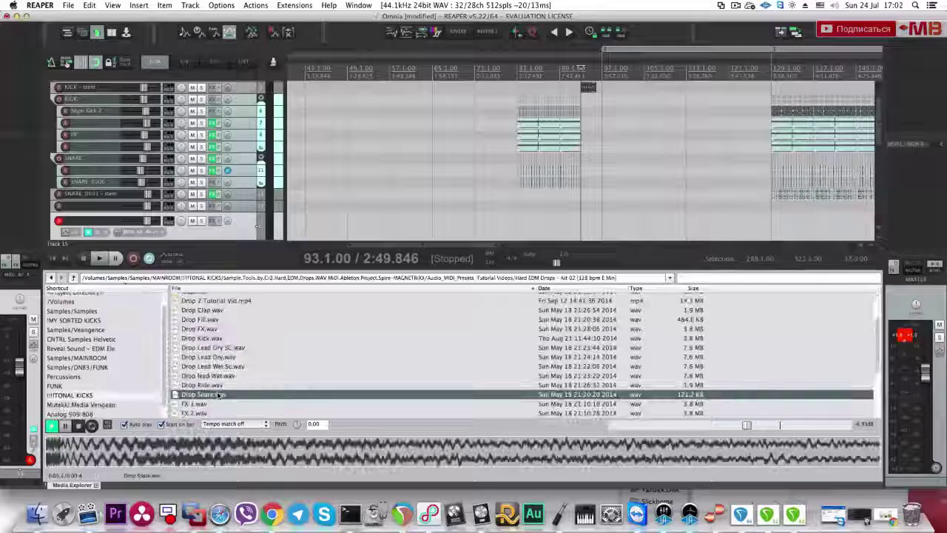
drag(594, 221, 595, 222)
scroll(595, 222, up, 6)
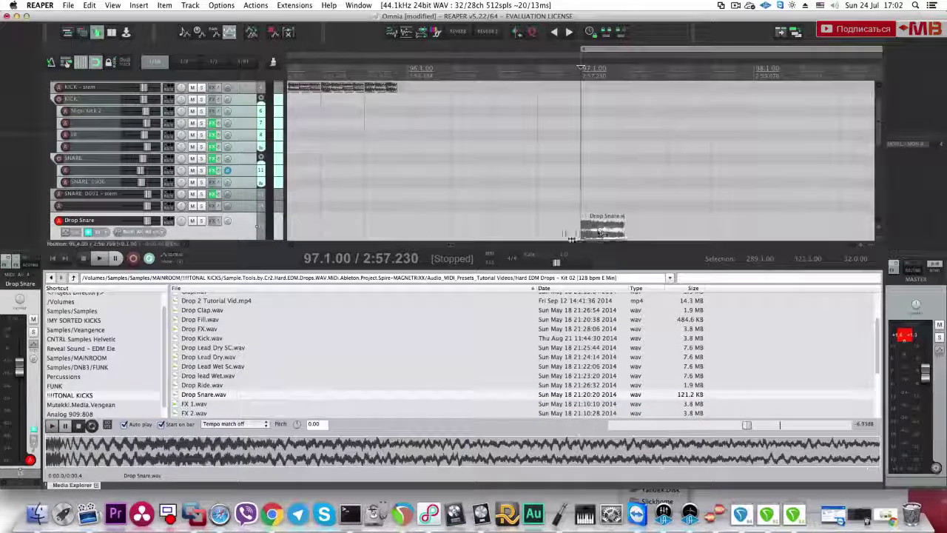
click(516, 226)
scroll(520, 225, down, 1)
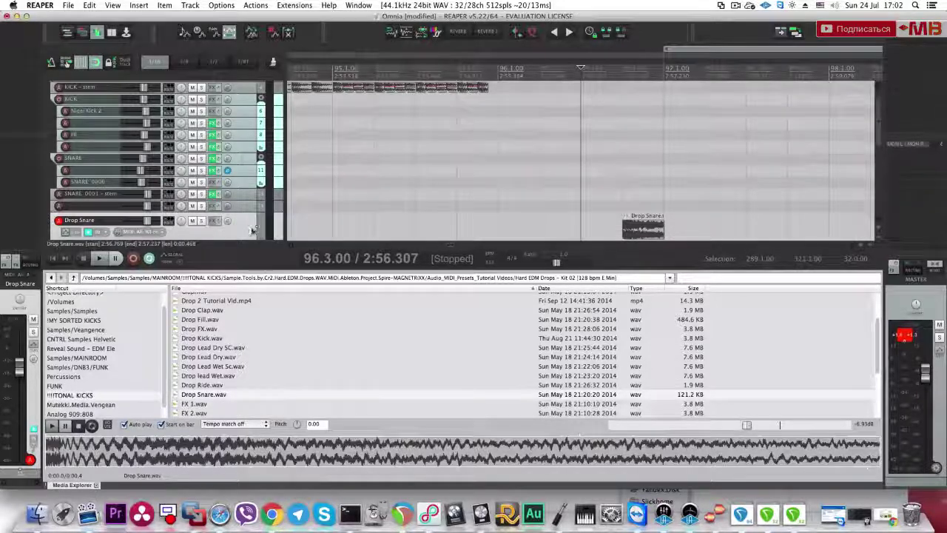
Step: Create a new track and add 01 HED Kit 01 Kick D# from Kit 01's Kicks All Key folder at 97.1.00
key(super+t)
scroll(265, 253, down, 1)
click(73, 278)
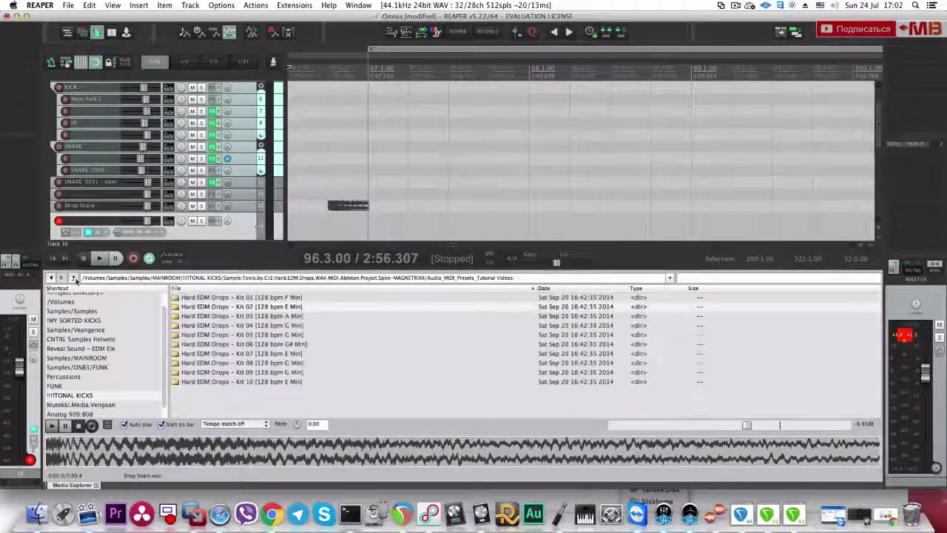
click(256, 308)
double_click(254, 299)
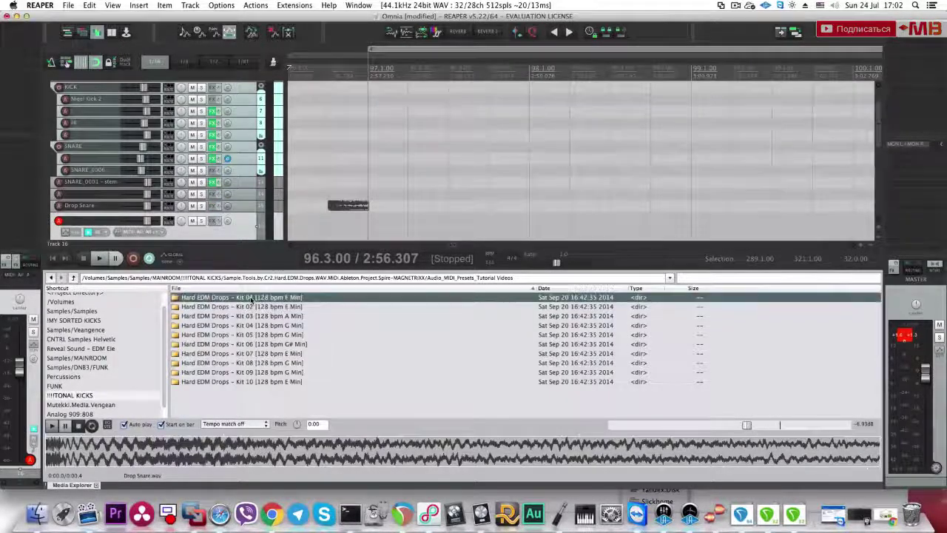
scroll(222, 325, up, 5)
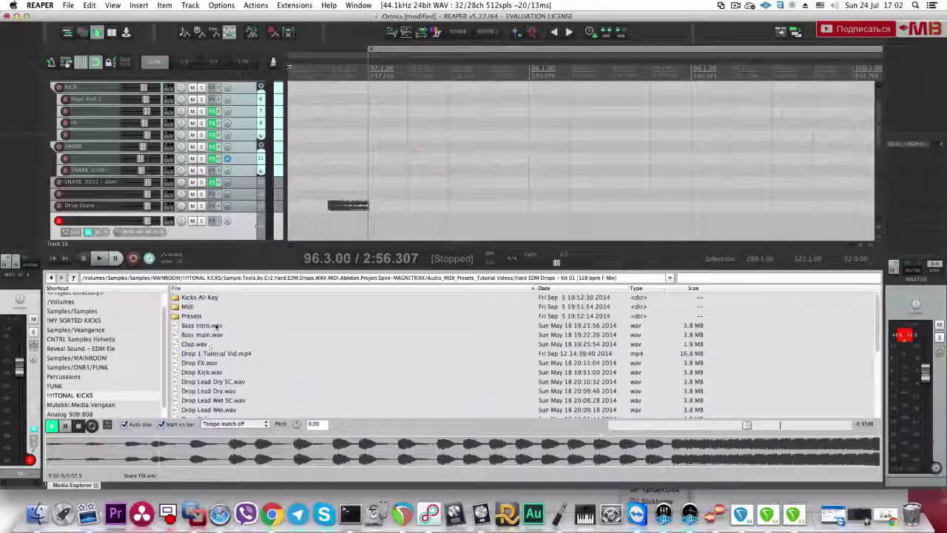
double_click(211, 297)
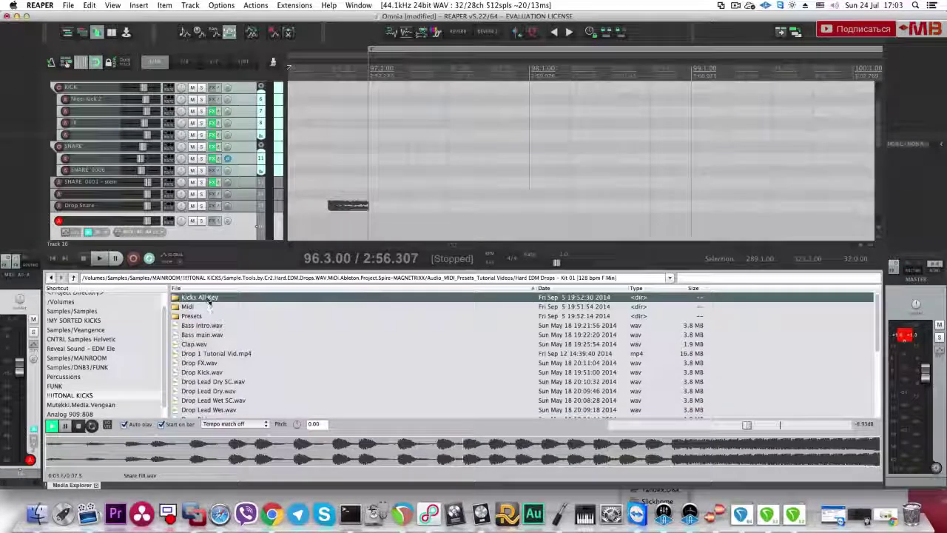
click(219, 307)
drag(220, 297, 373, 222)
key(alt+super+x)
Step: Duplicate the HED Kit 01 kick beat by beat from 97.1.00 to fill about seven bars
click(332, 227)
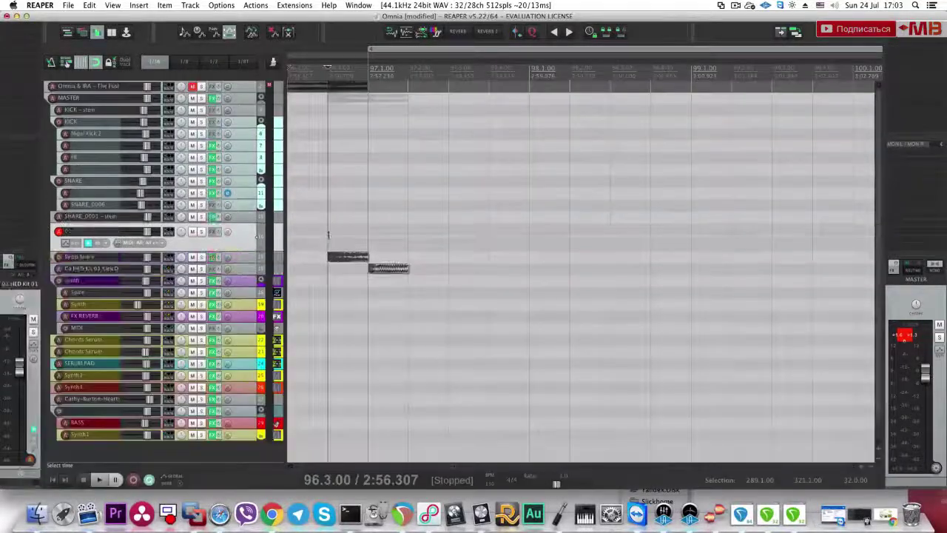
click(335, 252)
click(397, 270)
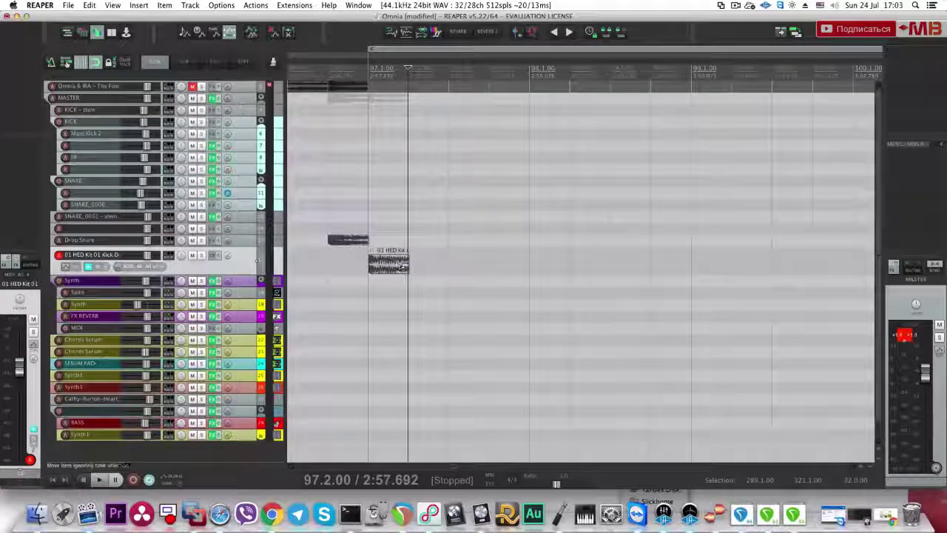
key(ctrl+d)
key(ctrl+d)
key(ctrl+d)
key(ctrl+d)
key(ctrl+d)
key(ctrl+d)
key(ctrl+d)
key(ctrl+d)
scroll(444, 277, down, 3)
key(ctrl+d)
key(ctrl+d)
key(ctrl+d)
key(ctrl+d)
key(ctrl+d)
key(ctrl+d)
key(ctrl+d)
key(ctrl+d)
key(ctrl+d)
key(ctrl+d)
key(ctrl+d)
key(ctrl+d)
key(ctrl+d)
key(ctrl+d)
key(ctrl+d)
key(ctrl+d)
key(ctrl+d)
scroll(444, 278, down, 3)
key(ctrl+d)
key(ctrl+d)
key(ctrl+d)
key(ctrl+d)
scroll(444, 277, down, 3)
Step: Play the kick roll from 93.1.00 toward the new snare and kick pattern
click(442, 263)
key(space)
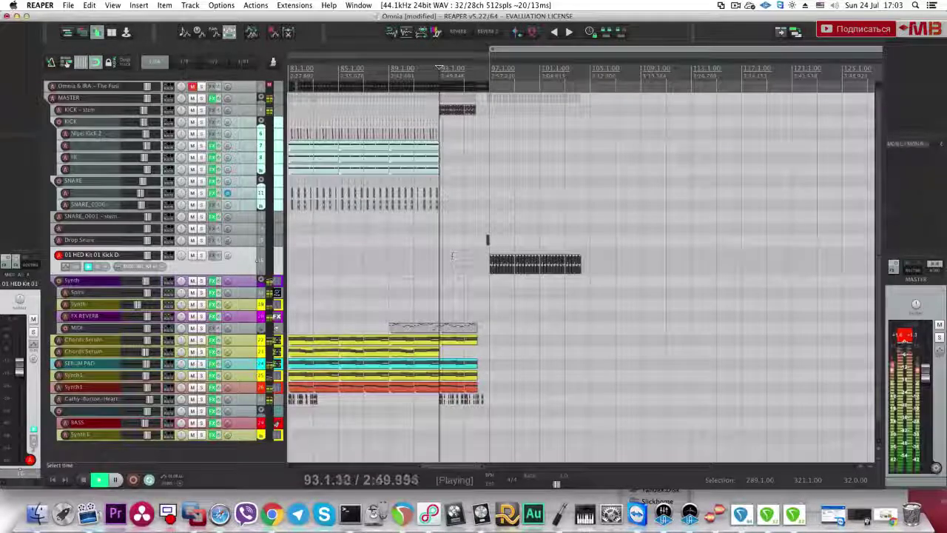
scroll(454, 256, up, 3)
scroll(454, 255, down, 3)
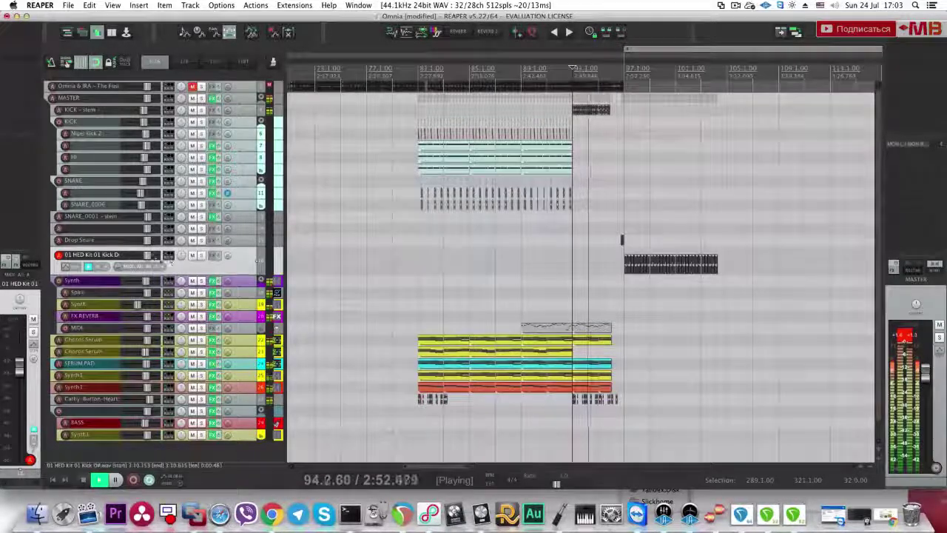
Step: Delete the surplus kicks beyond 103.1.00 and duplicate the six-bar kick block until it reaches 127.1.00
drag(725, 257, 705, 271)
key(Delete)
drag(636, 274, 626, 275)
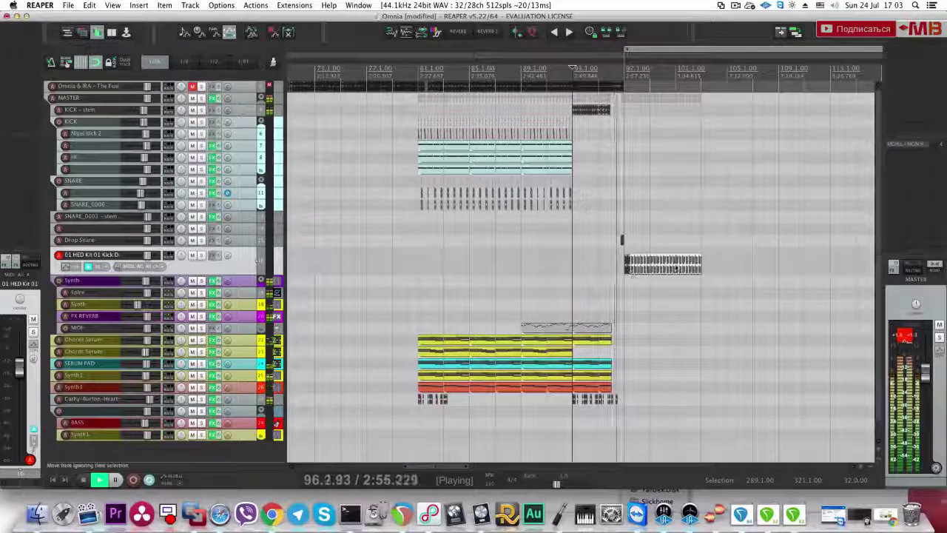
key(super+d)
key(super+d)
key(super+d)
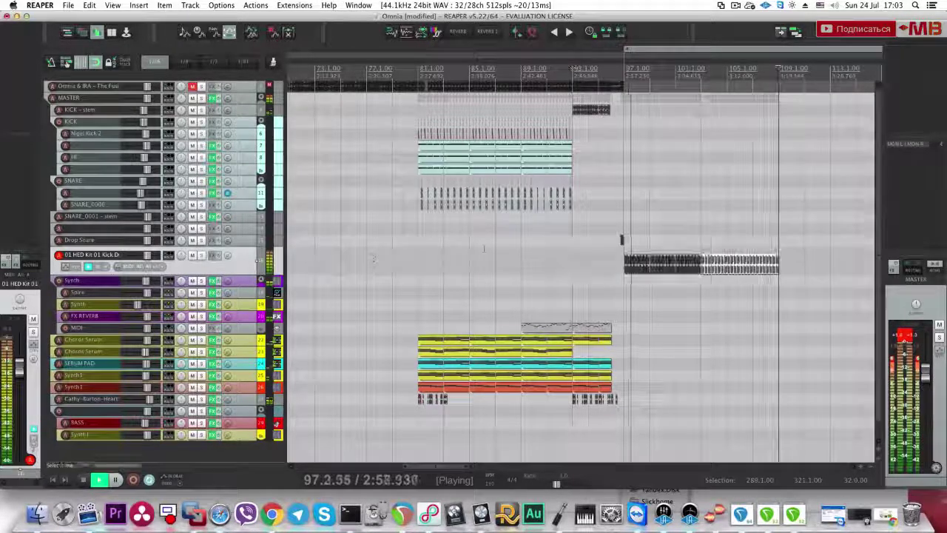
scroll(450, 258, down, 2)
key(super+d)
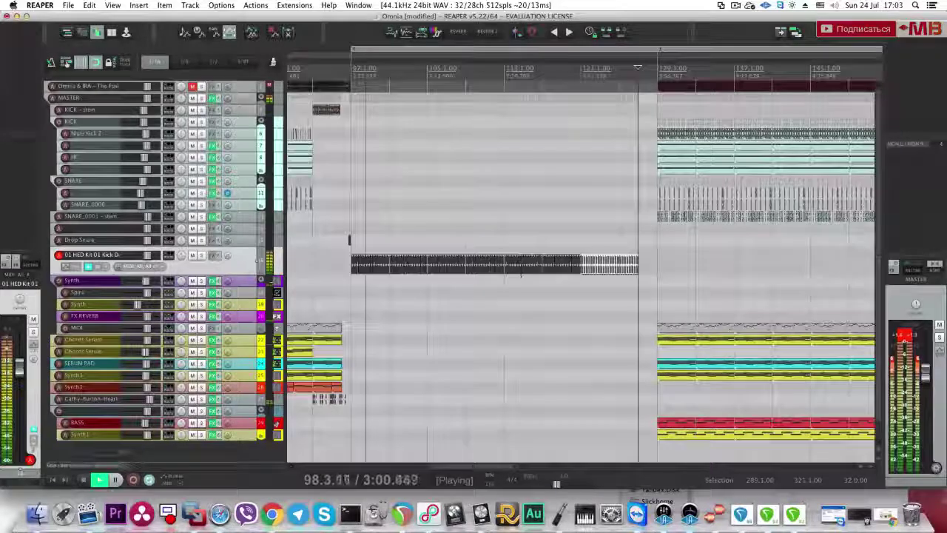
key(space)
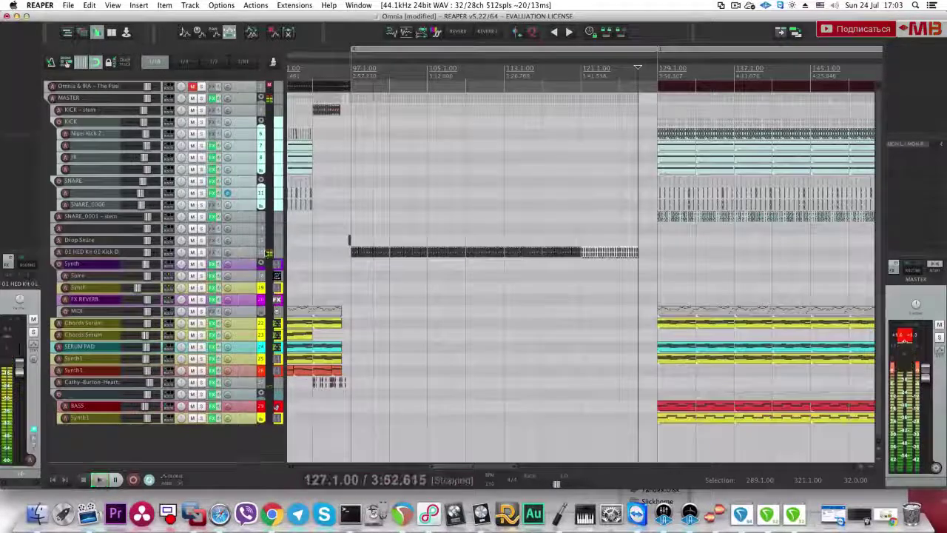
Step: Create a track with the Nexus synth below the 01 HED Kit 01 kick track and search its presets for Garr
click(250, 253)
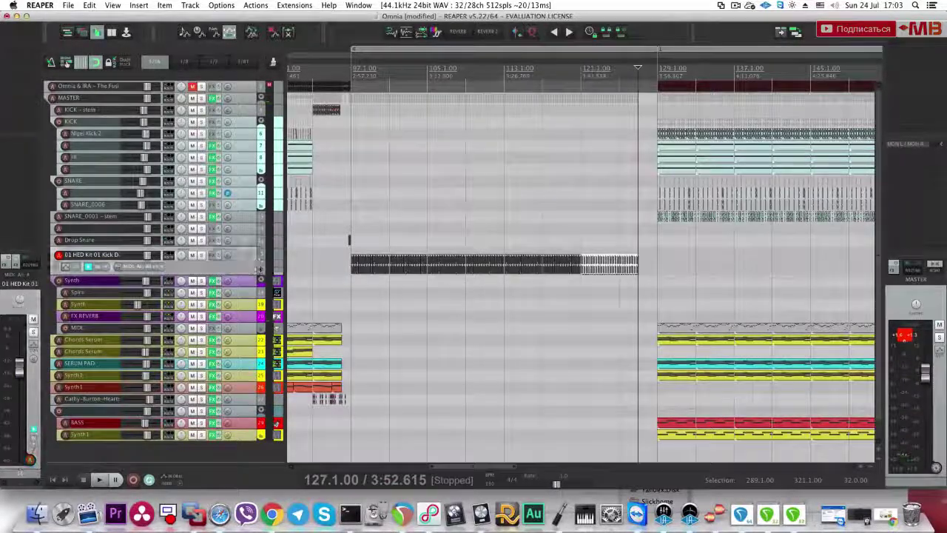
key(super+t)
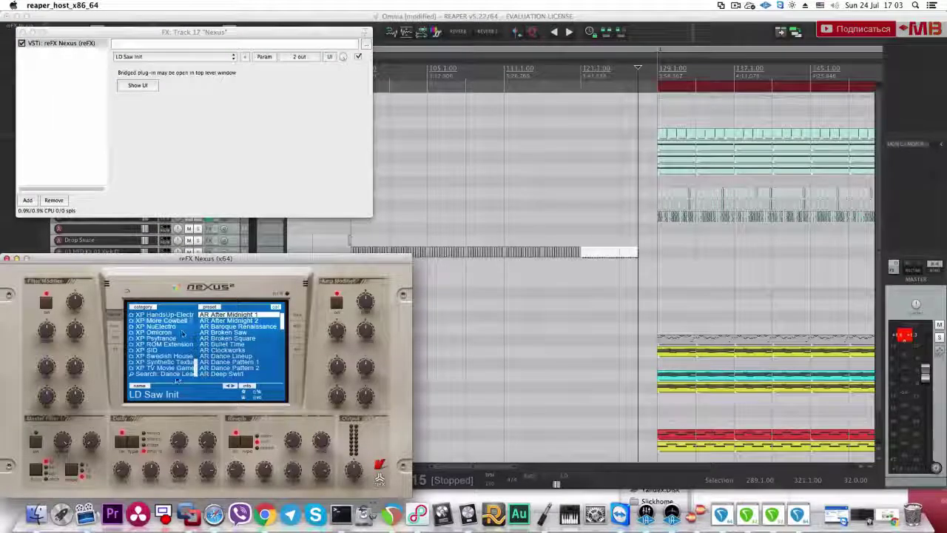
click(164, 374)
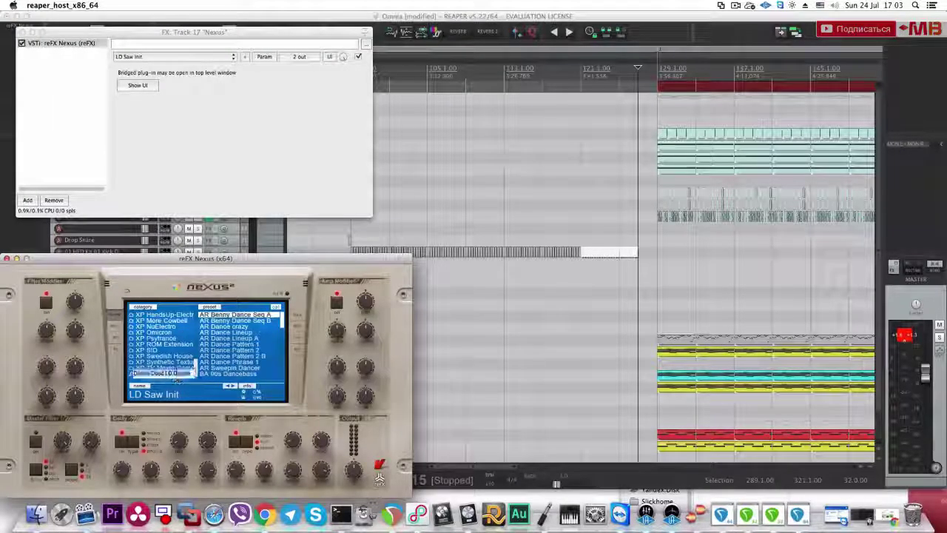
text(Garr)
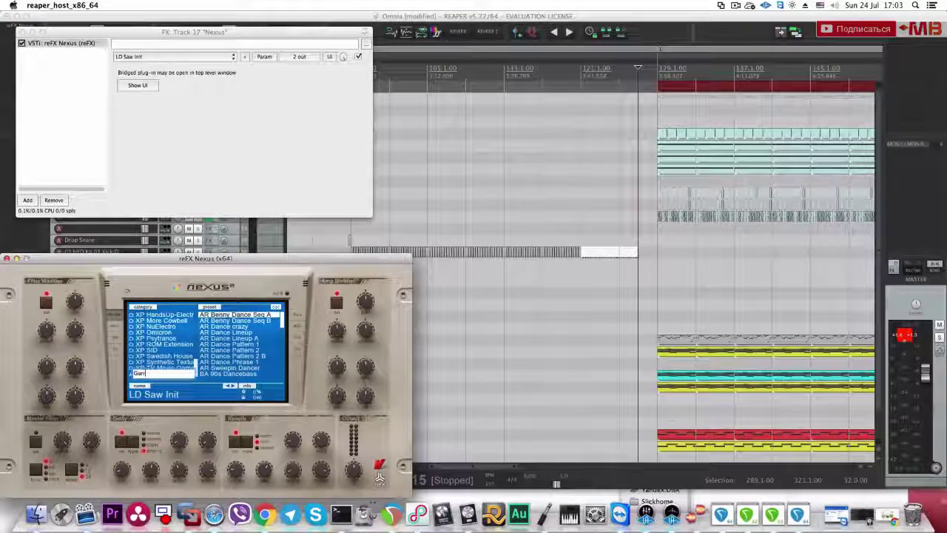
key(Return)
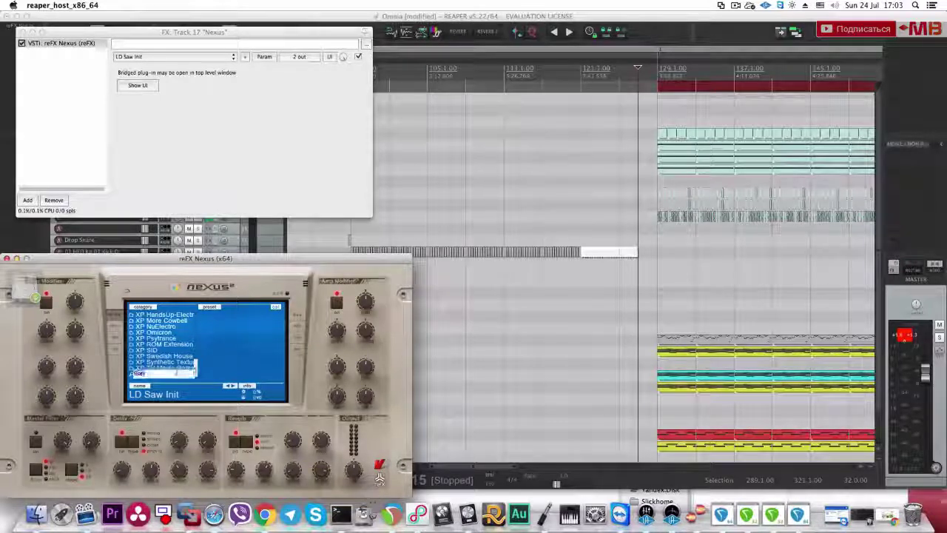
Step: Search the Nexus presets for Anim, load SQ Animals and close the plug-in windows
key(BackSpace)
key(BackSpace)
key(BackSpace)
key(BackSpace)
text(Anim)
key(Return)
click(230, 320)
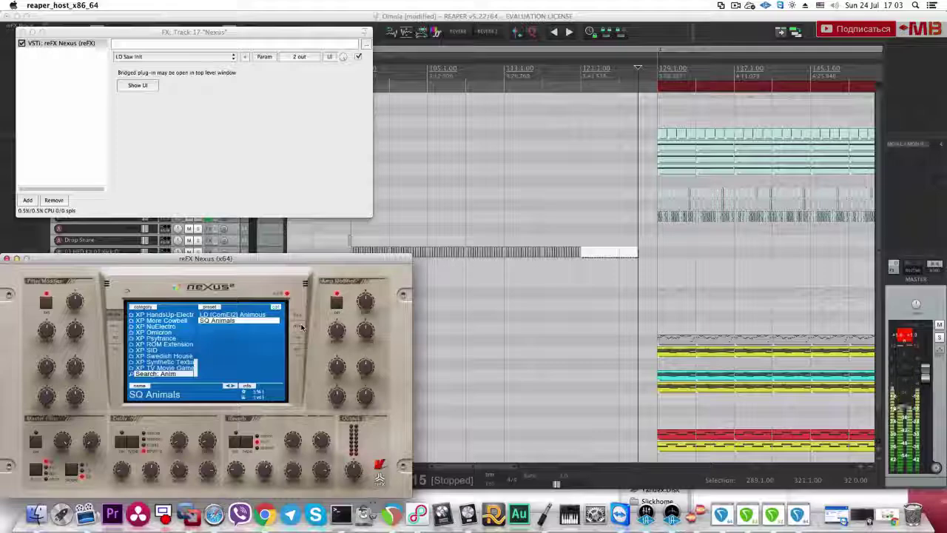
click(22, 31)
click(6, 258)
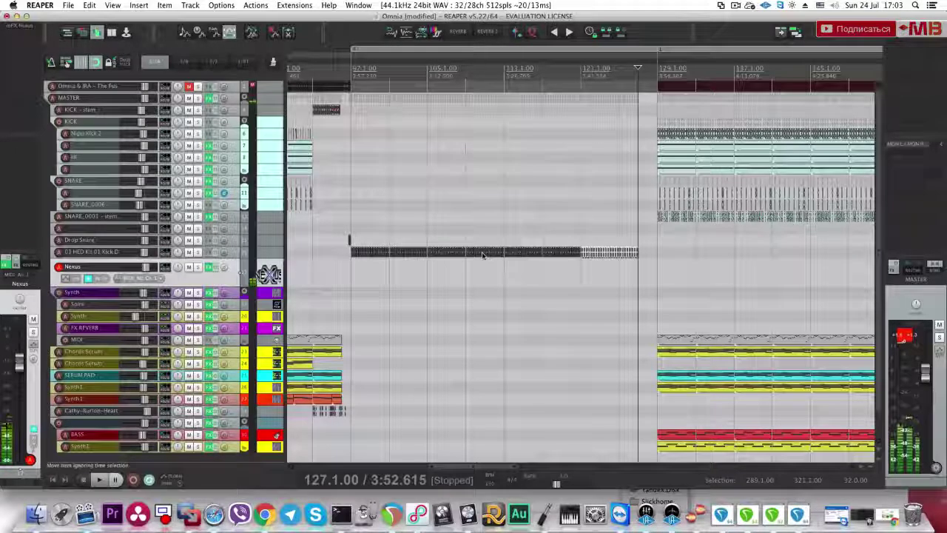
Step: Play the arrangement from 96.1.00 into the hard-kick section with the Nexus track armed
key(space)
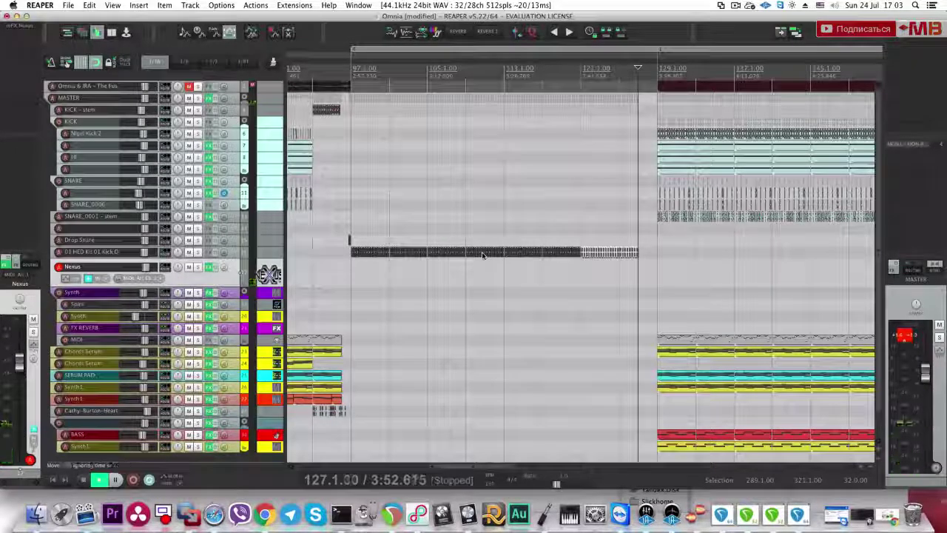
key(space)
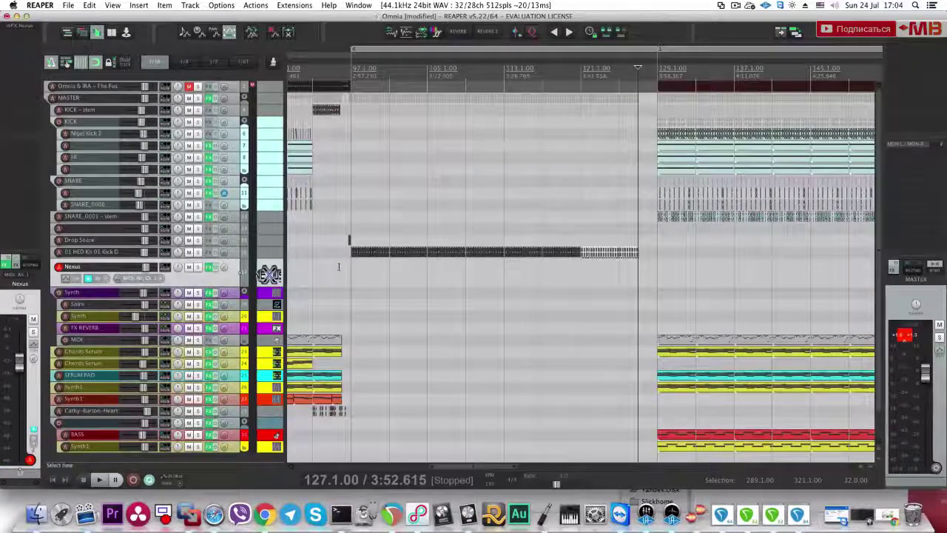
scroll(345, 266, up, 3)
scroll(603, 269, down, 5)
click(401, 274)
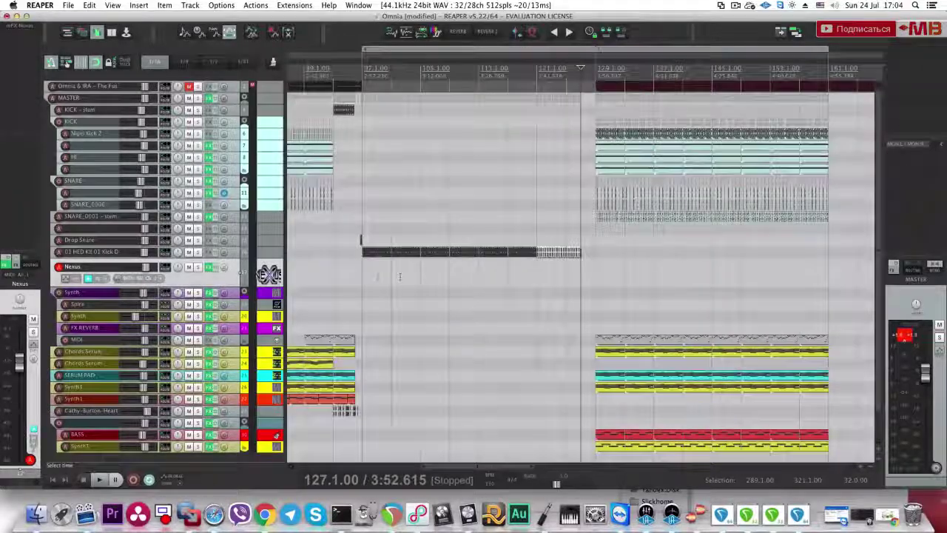
scroll(403, 274, up, 5)
click(416, 271)
key(space)
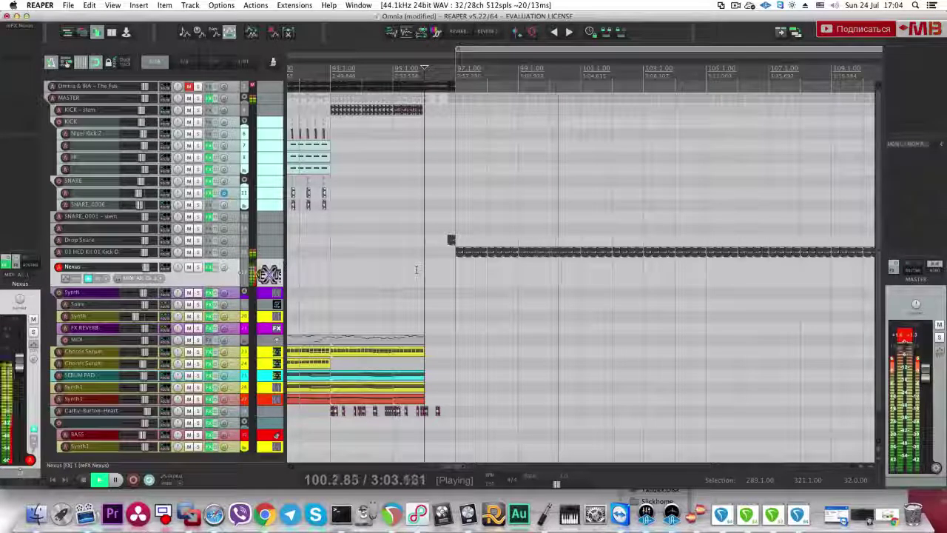
Step: Record the Nexus melody over the hard kicks as a MIDI item spanning 97.1.00 to 101.1.00
key(super+z)
click(520, 261)
key(space)
drag(562, 281, 581, 281)
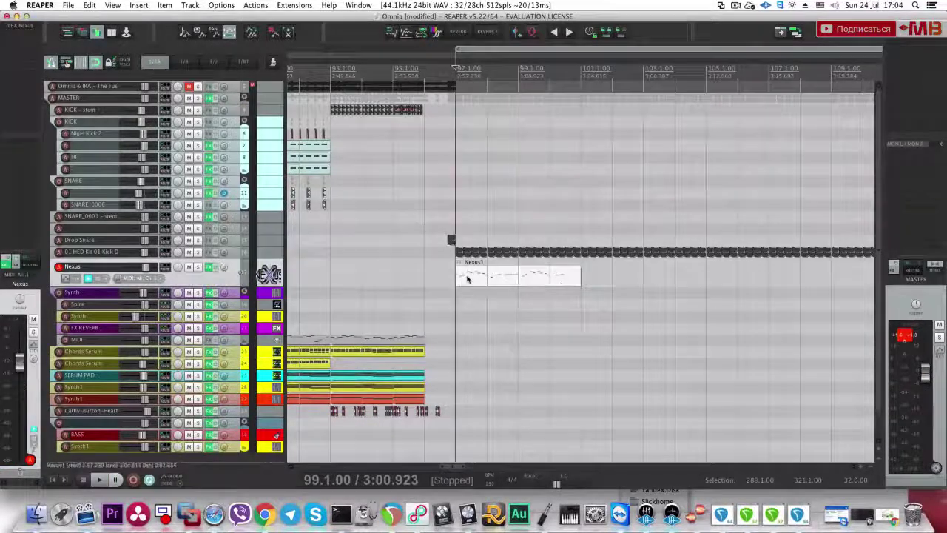
Step: Open the recorded Nexus item in the MIDI editor and try quantizing its notes to straight 1/16 and 1/8 grids
double_click(469, 280)
scroll(331, 349, up, 3)
key(q)
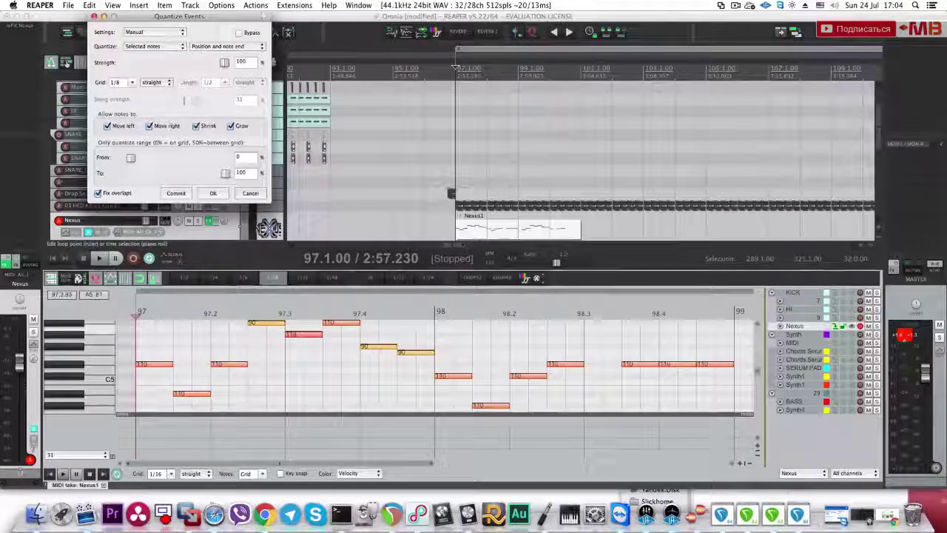
click(122, 82)
click(122, 116)
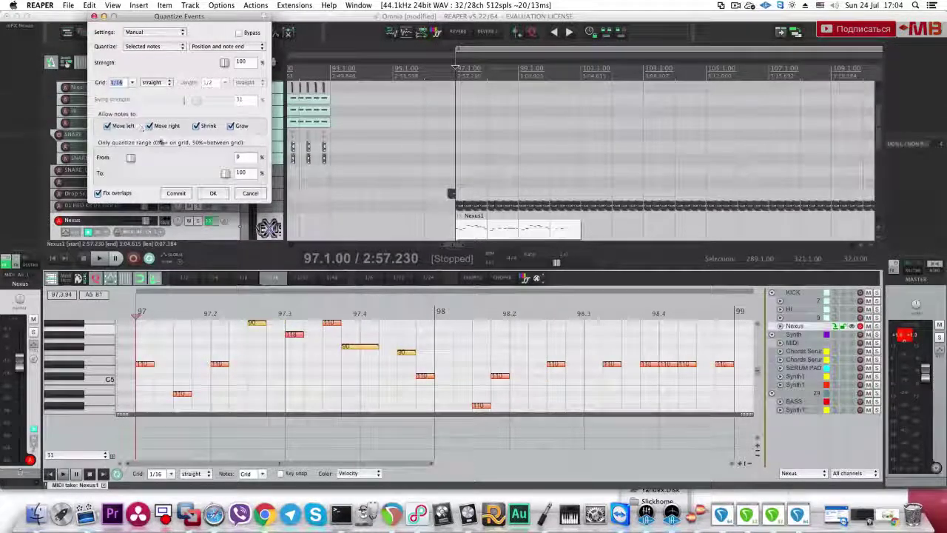
click(131, 83)
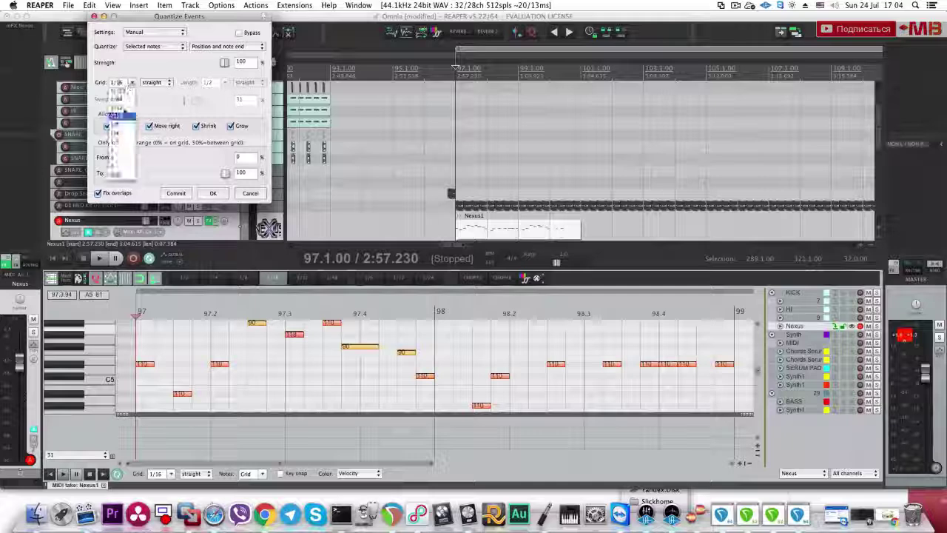
click(124, 124)
click(131, 84)
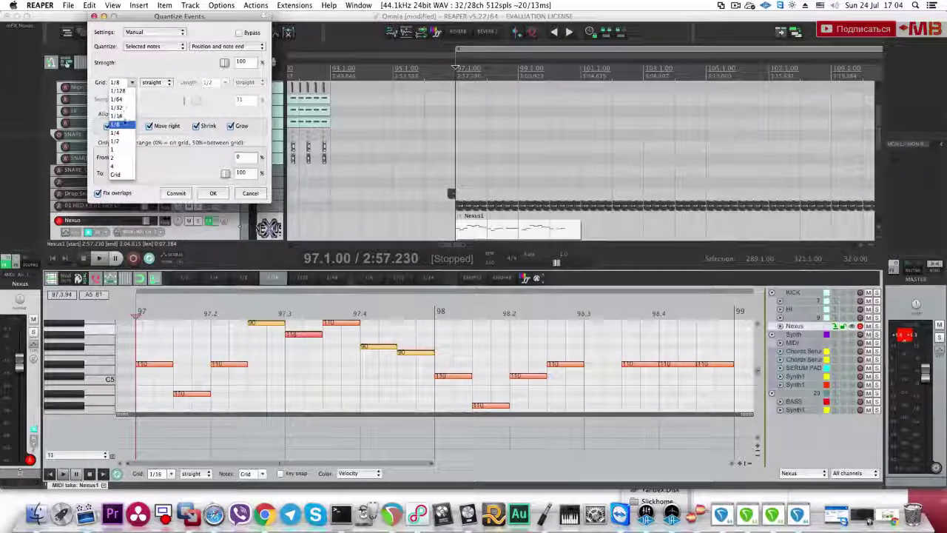
click(132, 83)
Step: Try quantizing the Nexus melody to 1/8 and 1/16 triplet grids and play it briefly
click(160, 83)
click(159, 98)
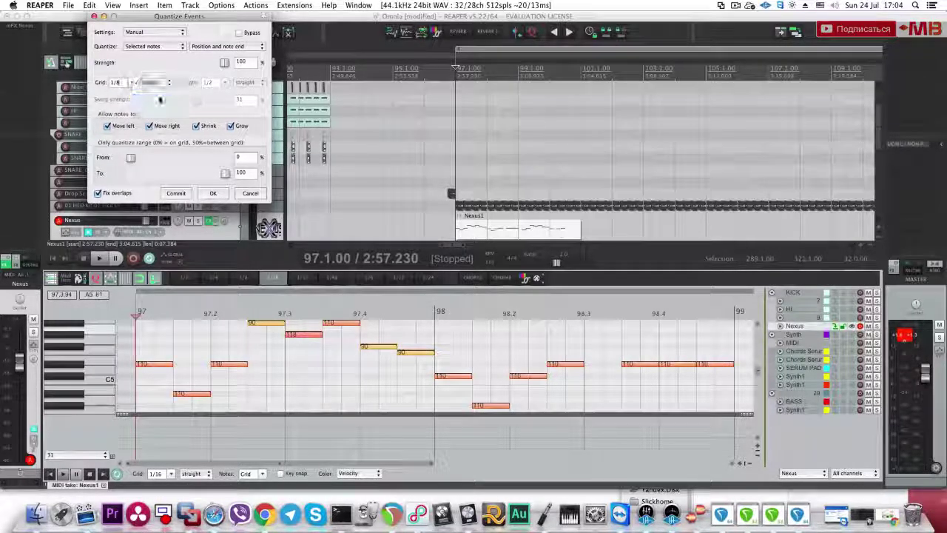
click(156, 82)
click(164, 75)
click(131, 82)
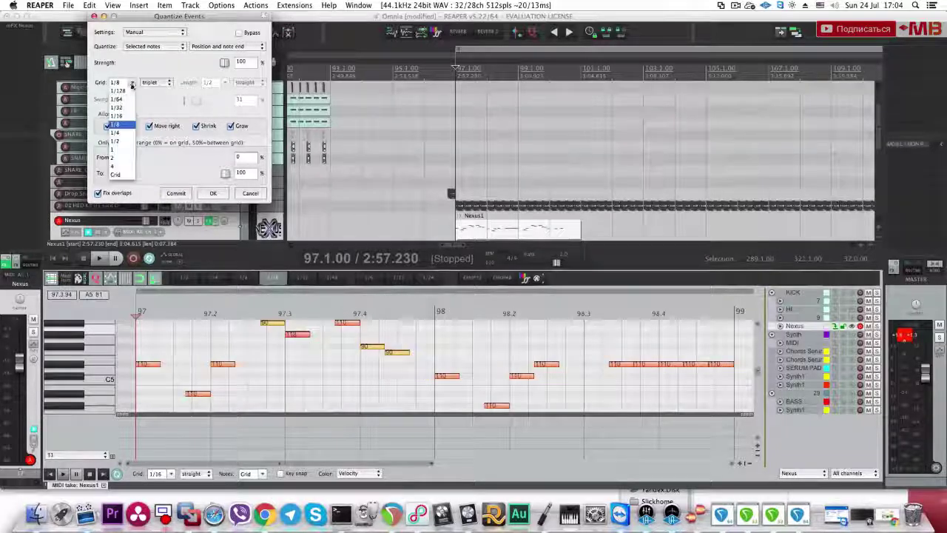
click(120, 122)
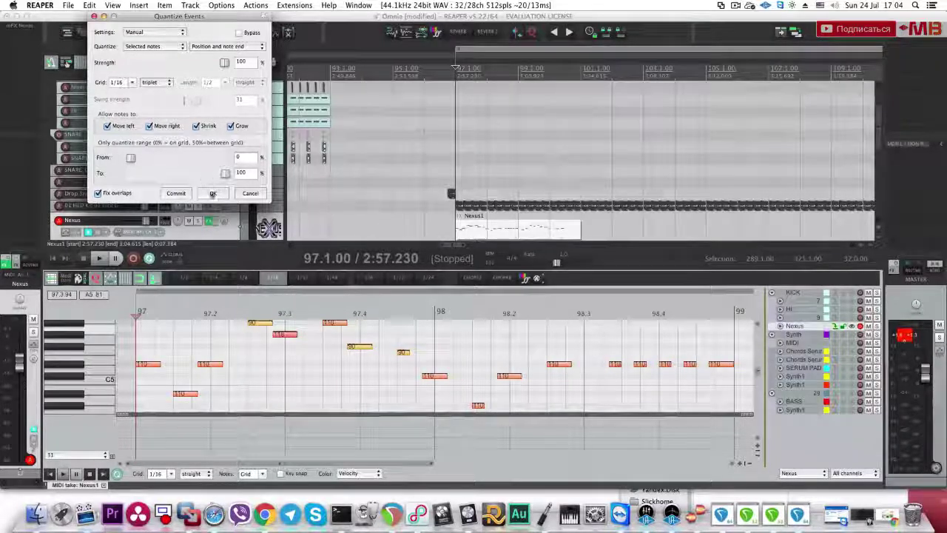
click(212, 194)
key(space)
key(space)
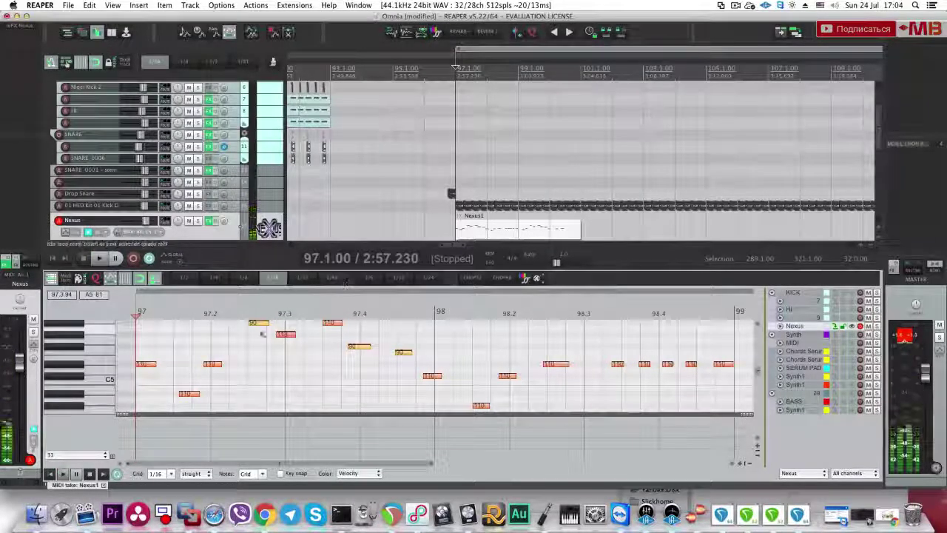
Step: Set the MIDI editor's grid to 1/8 triplet
scroll(274, 326, up, 2)
click(171, 473)
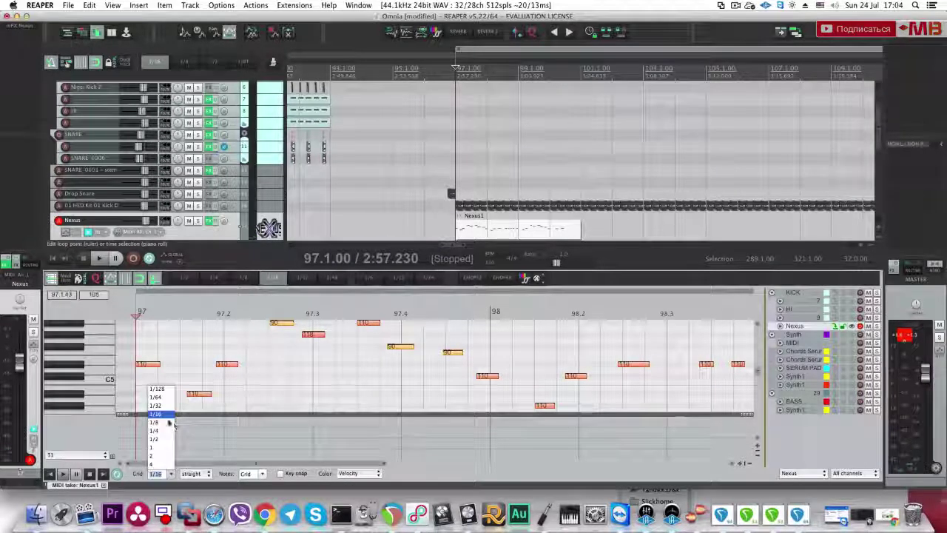
click(165, 429)
click(207, 473)
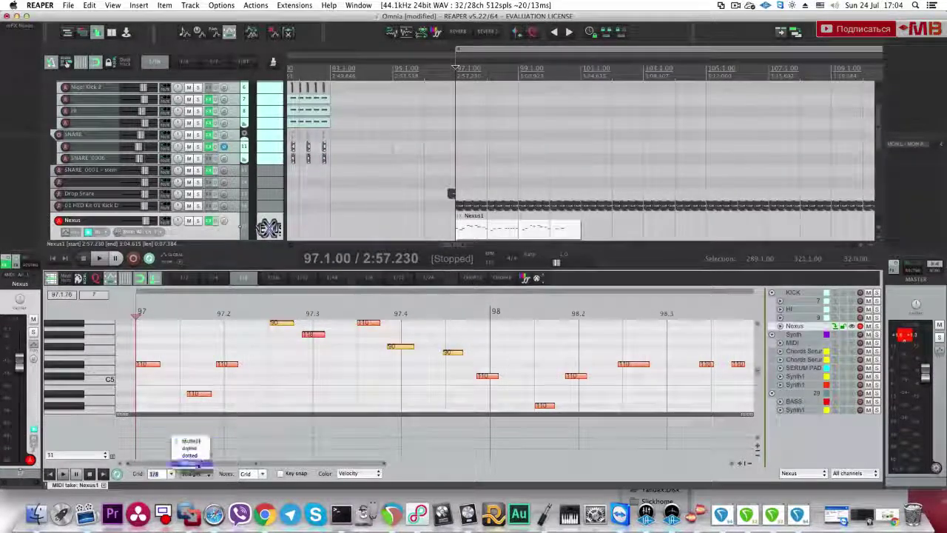
click(217, 424)
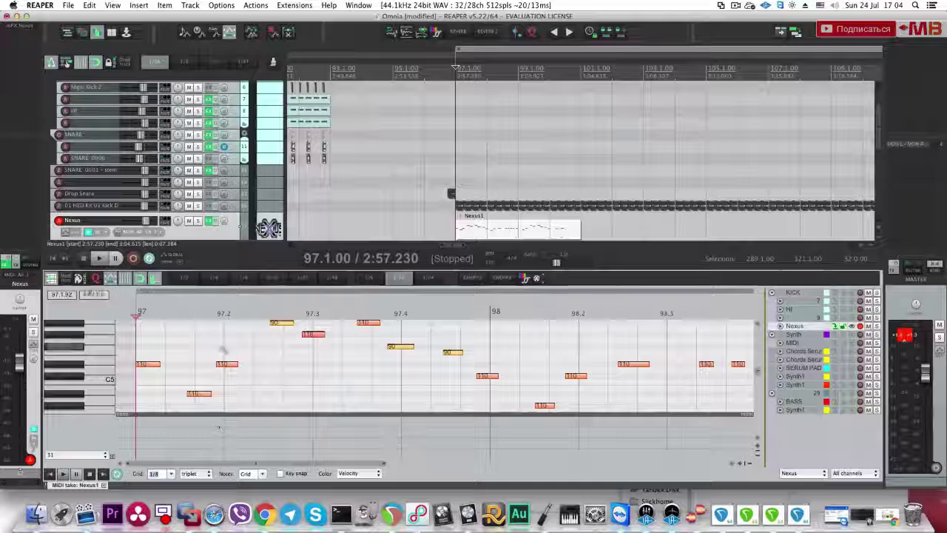
Step: Shift all Nexus notes slightly later and quantize them to a 1/8 triplet grid at 100% strength
drag(225, 361, 229, 361)
text(q)
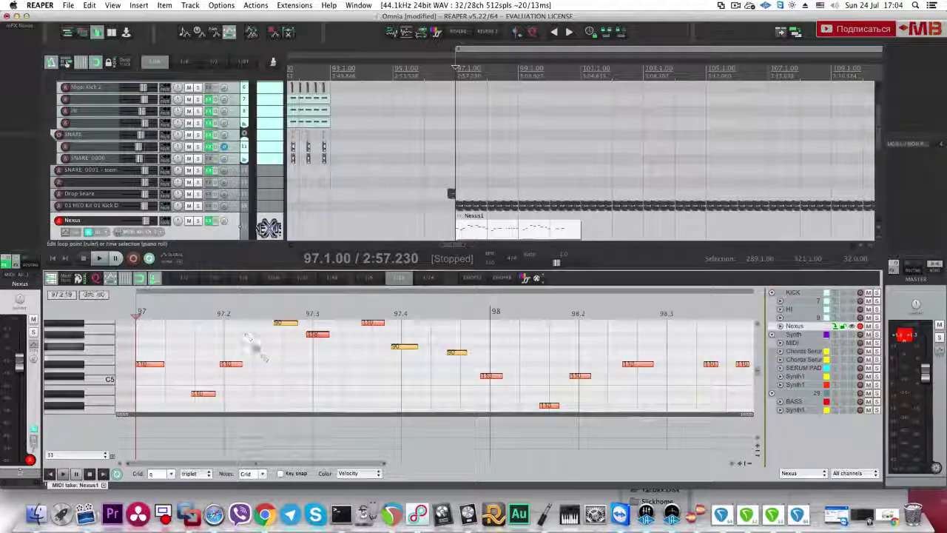
click(252, 315)
key(ctrl+q)
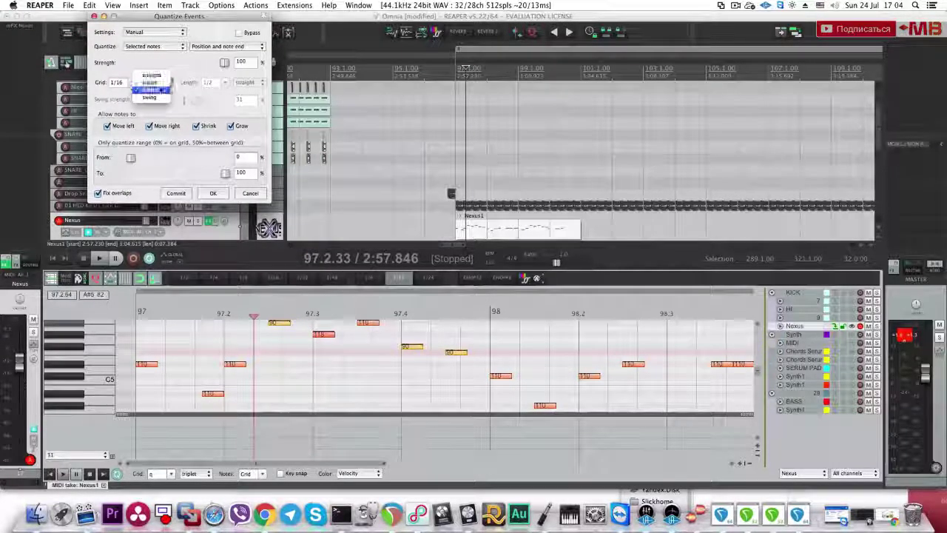
click(156, 89)
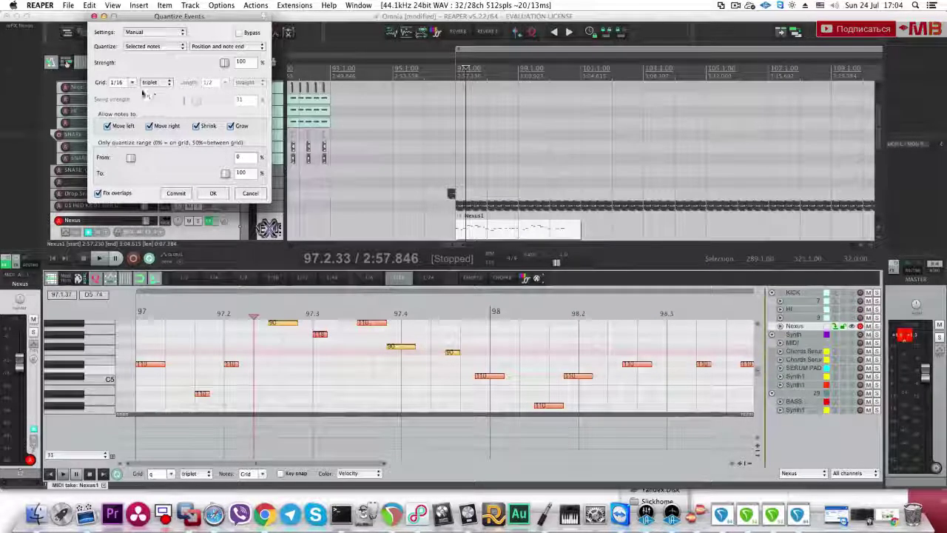
click(132, 83)
click(124, 124)
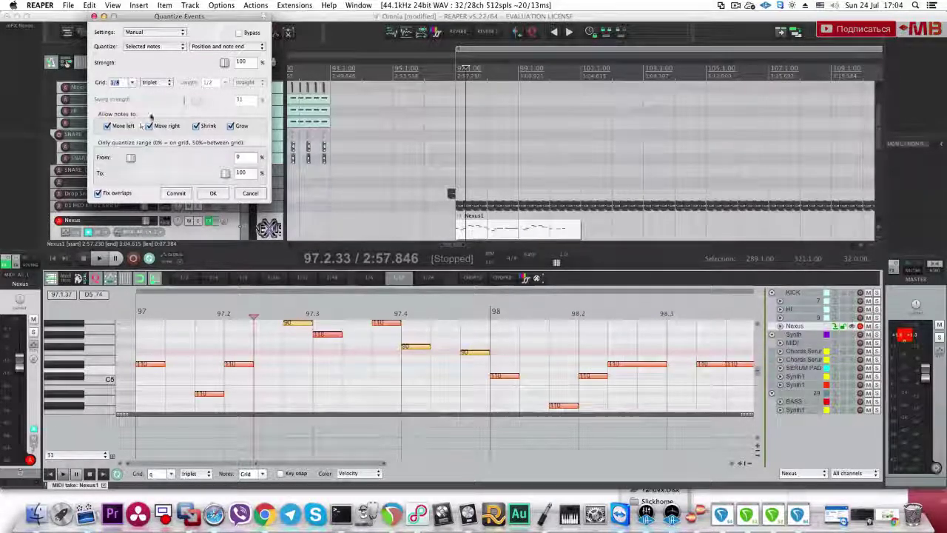
click(212, 193)
Step: Play the melody, move the long note before 98.3 one triplet step later and delete the repeated note directly after it
key(space)
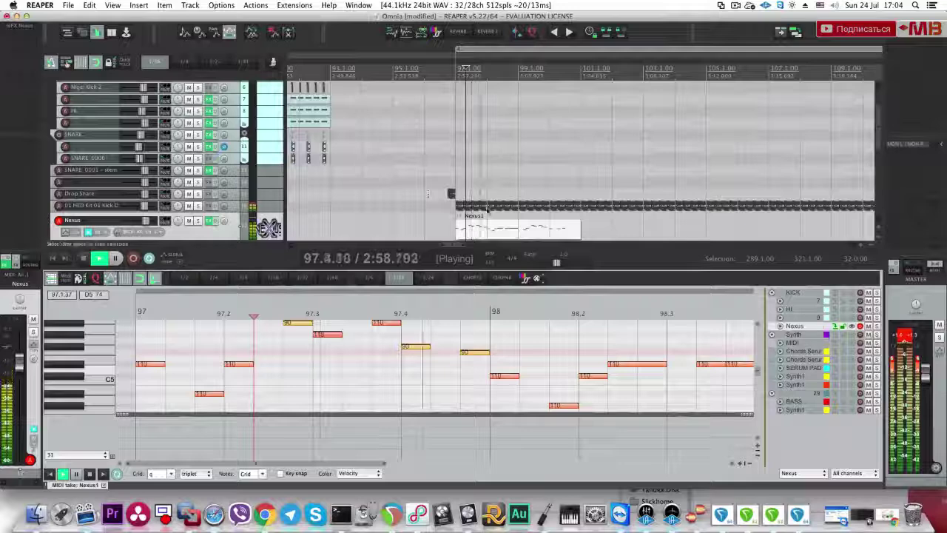
key(space)
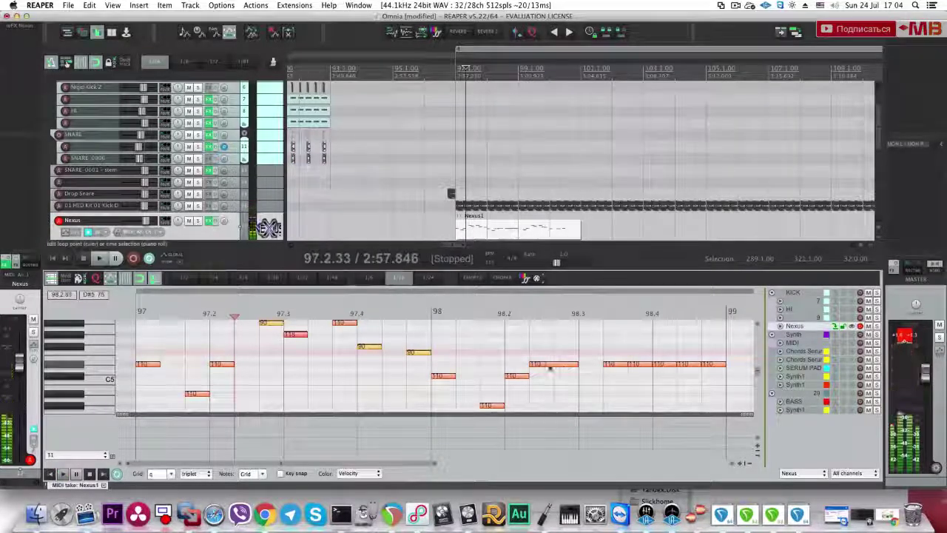
click(551, 365)
click(478, 362)
key(space)
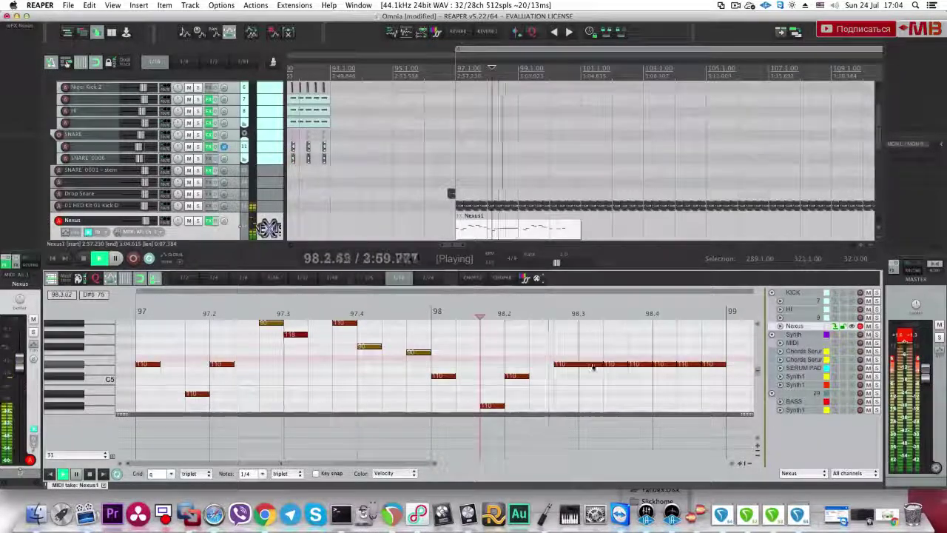
double_click(618, 364)
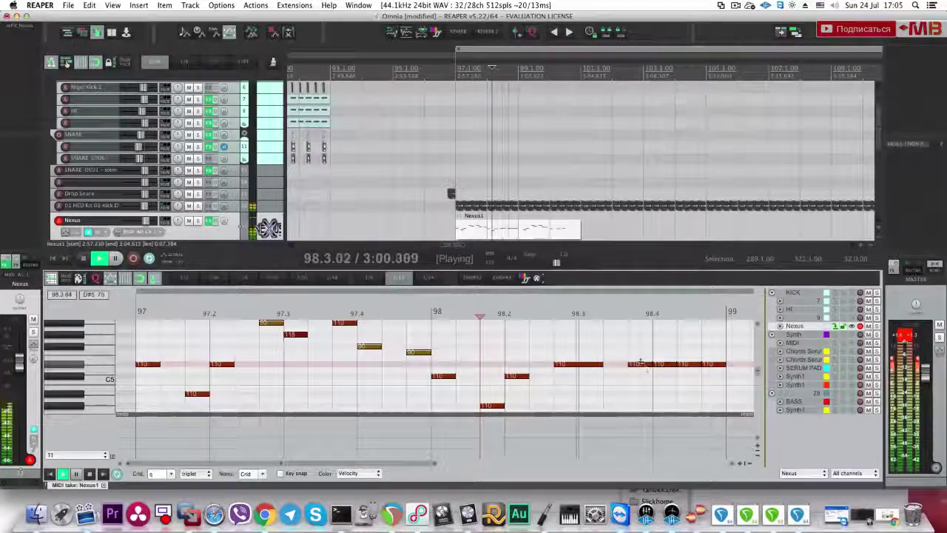
key(space)
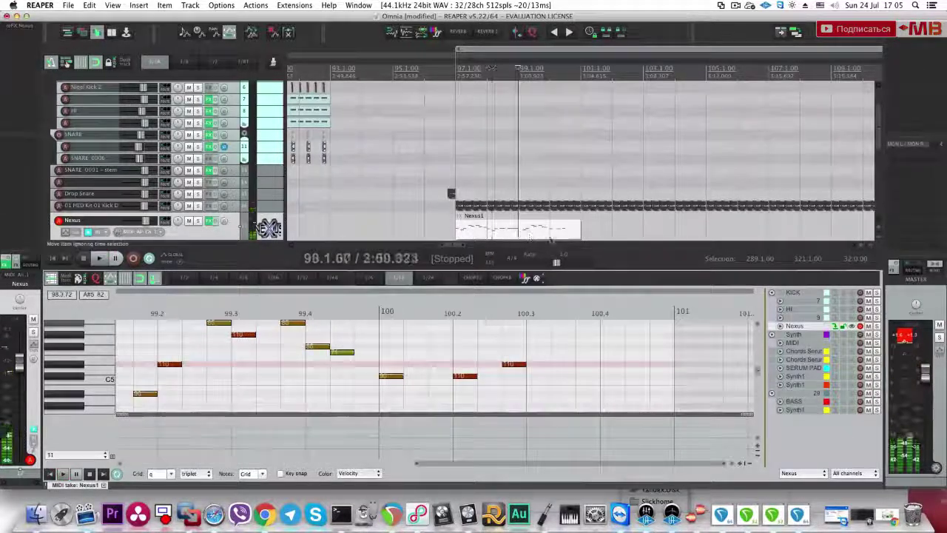
Step: Move the last note before bar 100 one triplet step later and add a low note just before 100.2
key(space)
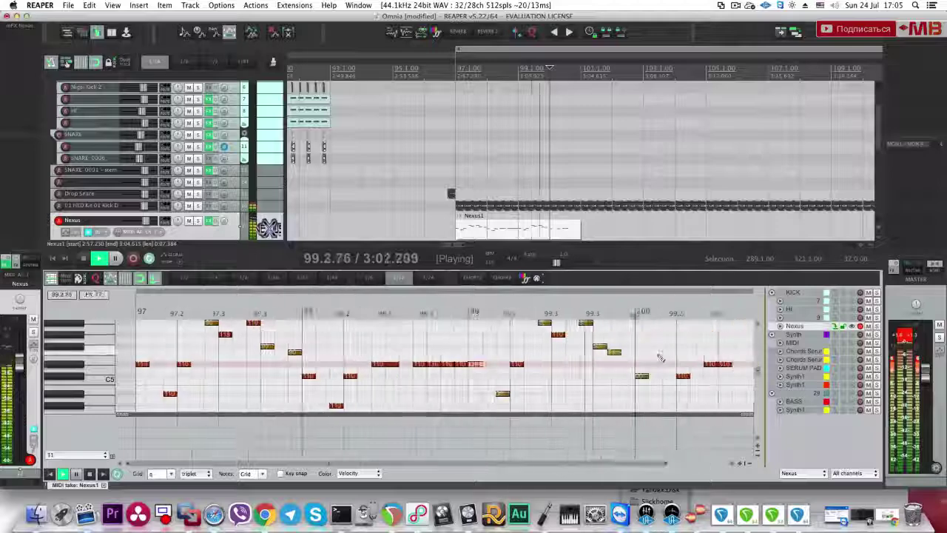
drag(610, 353, 625, 357)
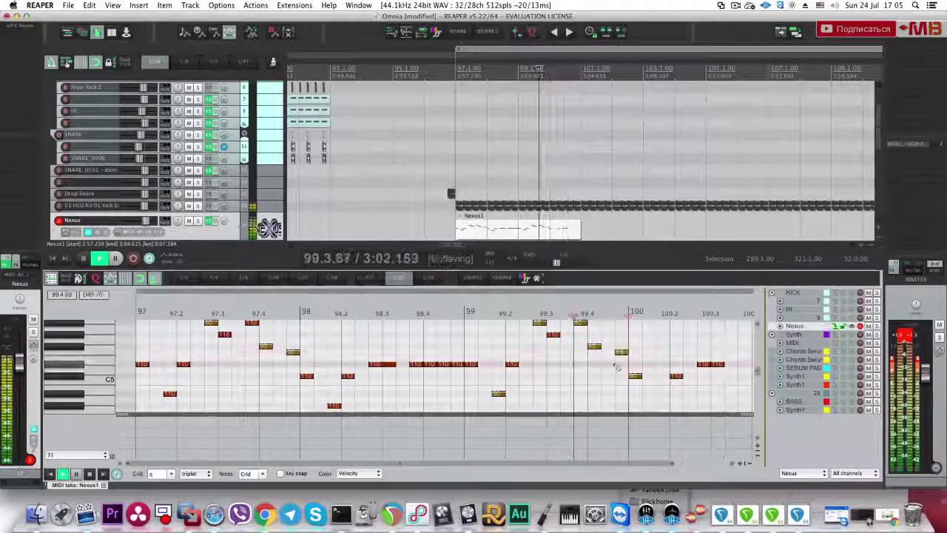
click(662, 404)
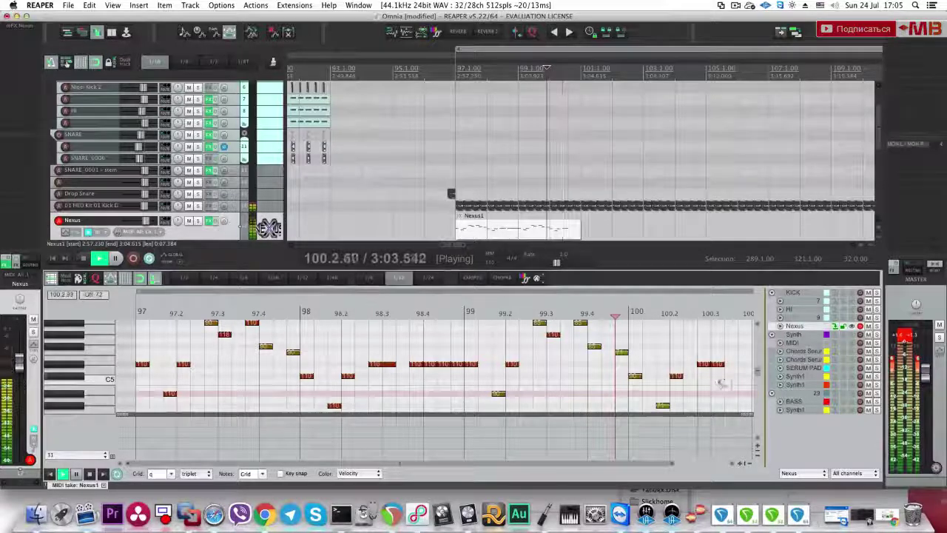
Step: Delete the last melody note after 100.3 in the Nexus MIDI item and resume playback
key(space)
double_click(718, 365)
key(space)
Step: Duplicate the Nexus melody item so the copy starts at 101.1.00, and stop playback
click(565, 232)
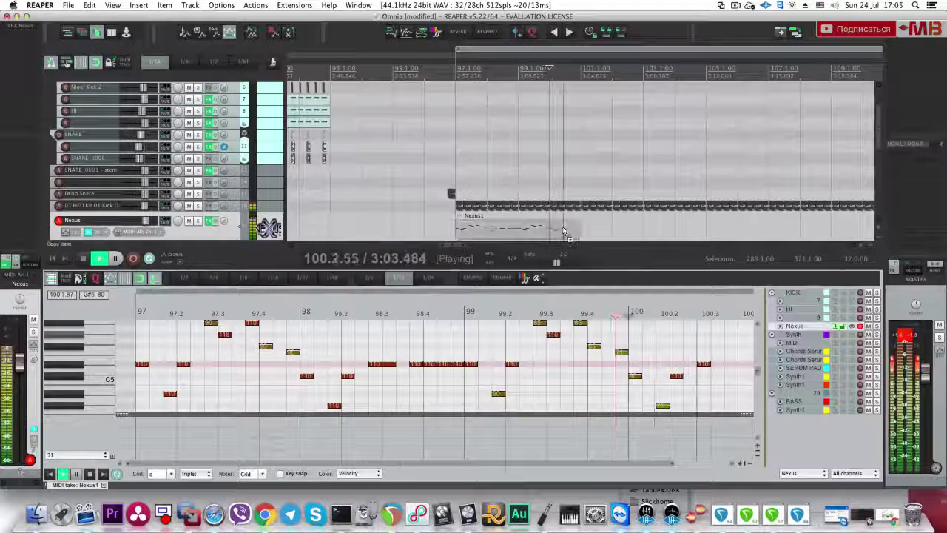
key(super+d)
key(Escape)
key(space)
Step: Add a second Nexus track below the first and load the preset LD Big Saw Chords 1
key(ctrl+t)
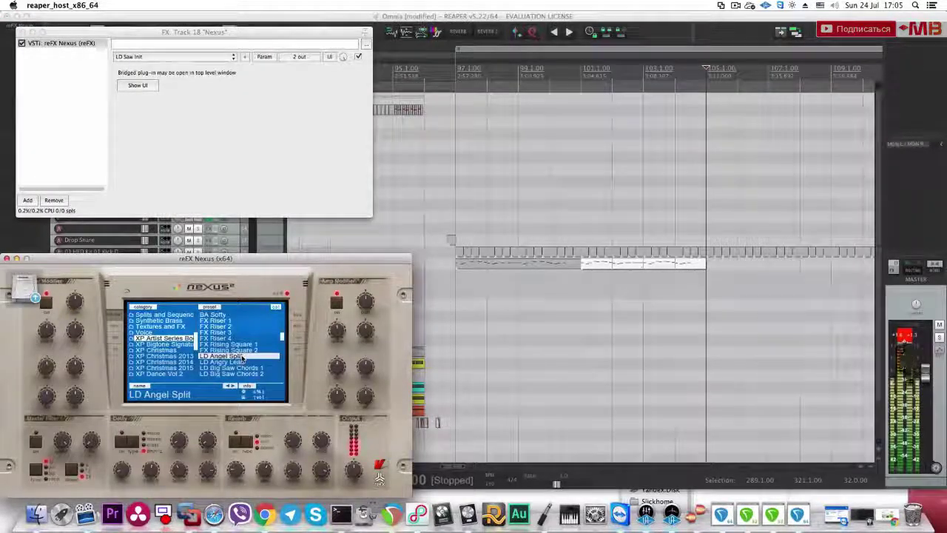
click(220, 361)
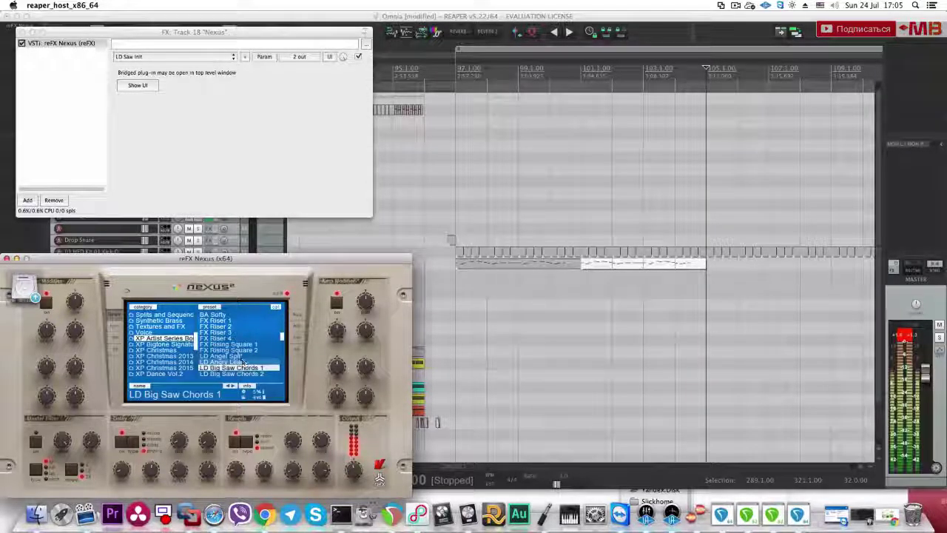
click(20, 32)
click(7, 258)
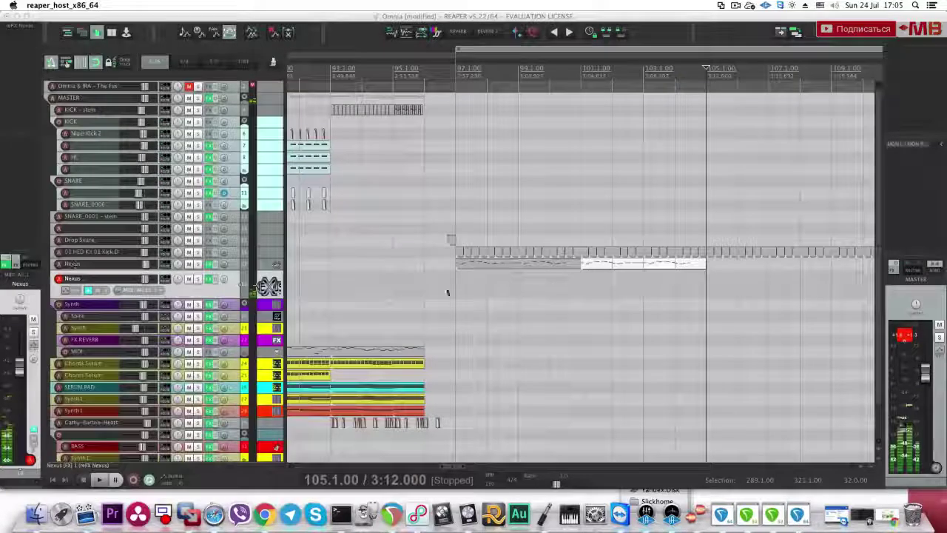
Step: Copy both melody items from the first Nexus track onto the second, starting at 97.1.00, and play them
drag(676, 284, 483, 265)
drag(482, 266, 481, 302)
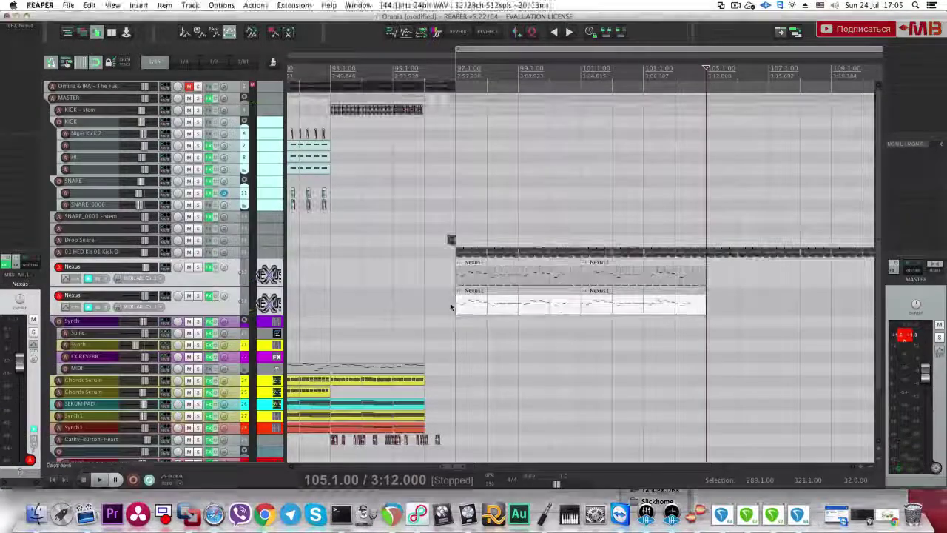
click(451, 308)
key(space)
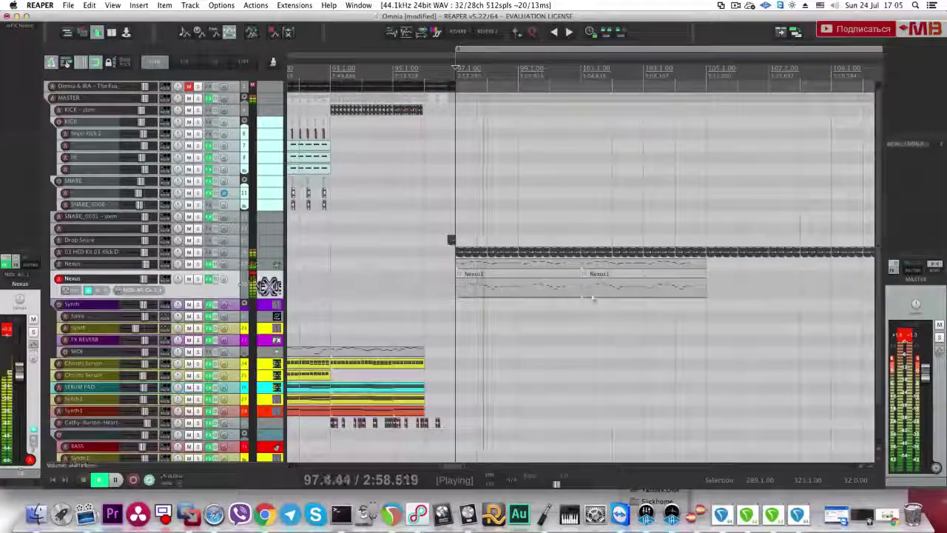
Step: Transpose both items on the second Nexus track down 12 semitones and play the section
click(703, 293)
key(shift+9)
key(shift+9)
key(shift+9)
key(shift+9)
key(shift+9)
key(shift+9)
key(shift+9)
key(shift+9)
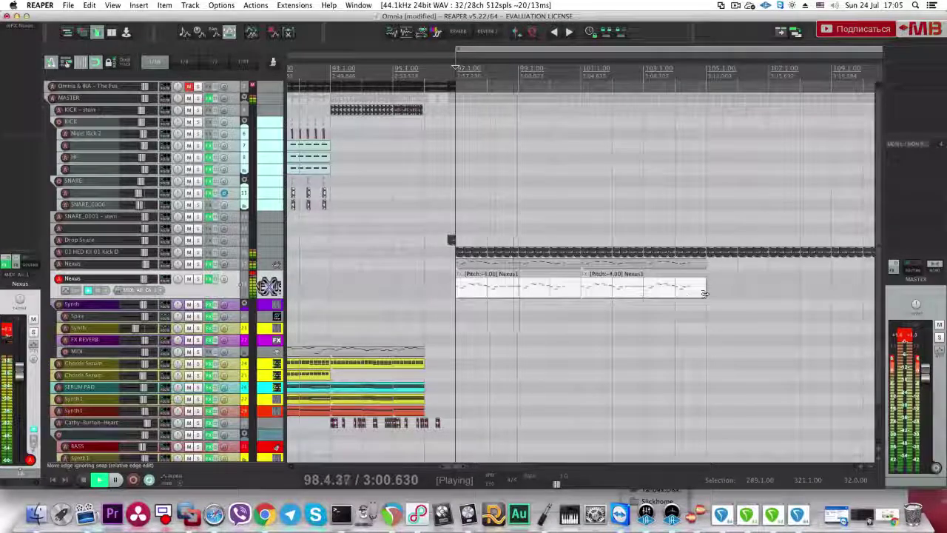
key(shift+9)
key(shift+9)
key(shift+9)
key(shift+9)
key(space)
key(space)
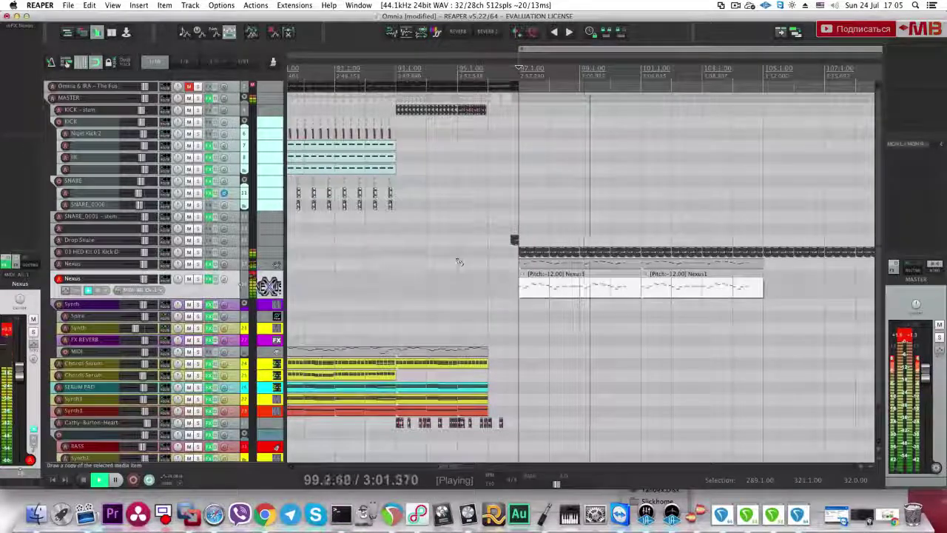
Step: Remove the hard-kick and Nexus items from 97.1.00 and bring the drum, chord and bass section back there
scroll(446, 264, down, 1)
scroll(481, 268, down, 2)
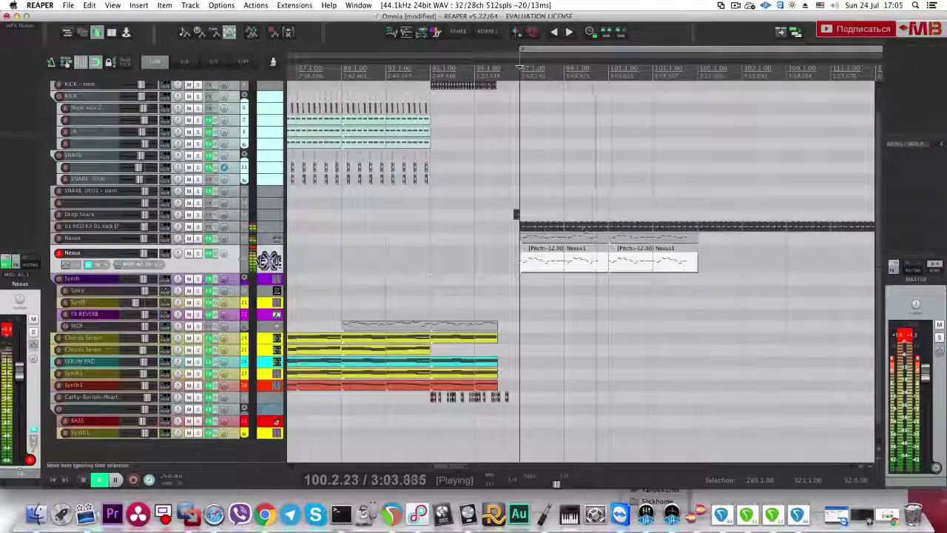
key(space)
drag(516, 215, 601, 224)
scroll(601, 222, down, 6)
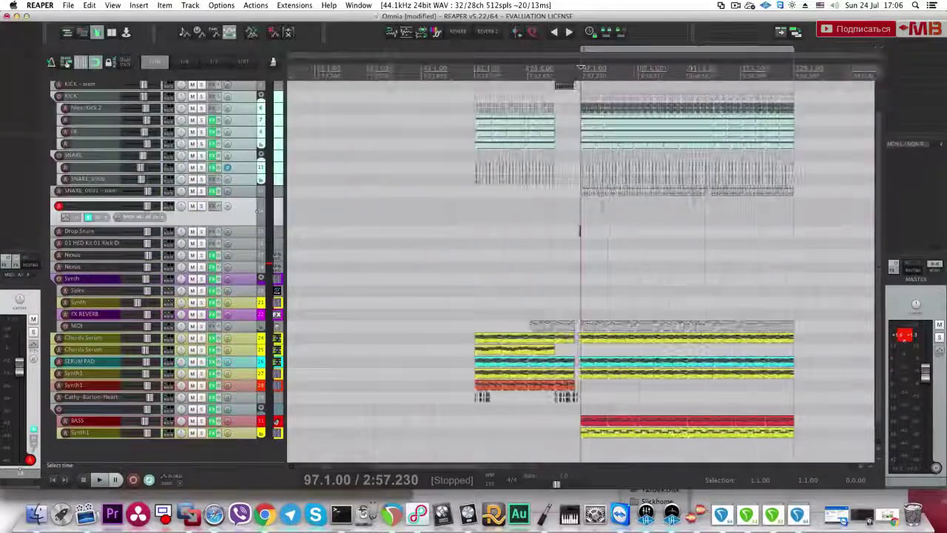
Step: Lower the Drop Snare track's volume slightly while playing the transition from 96.1.00 into the drop
key(space)
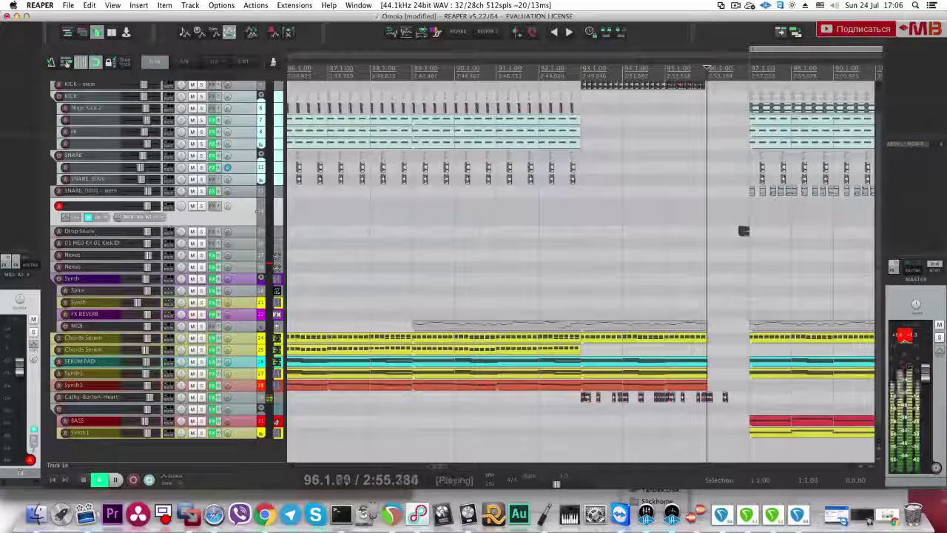
drag(154, 233, 152, 234)
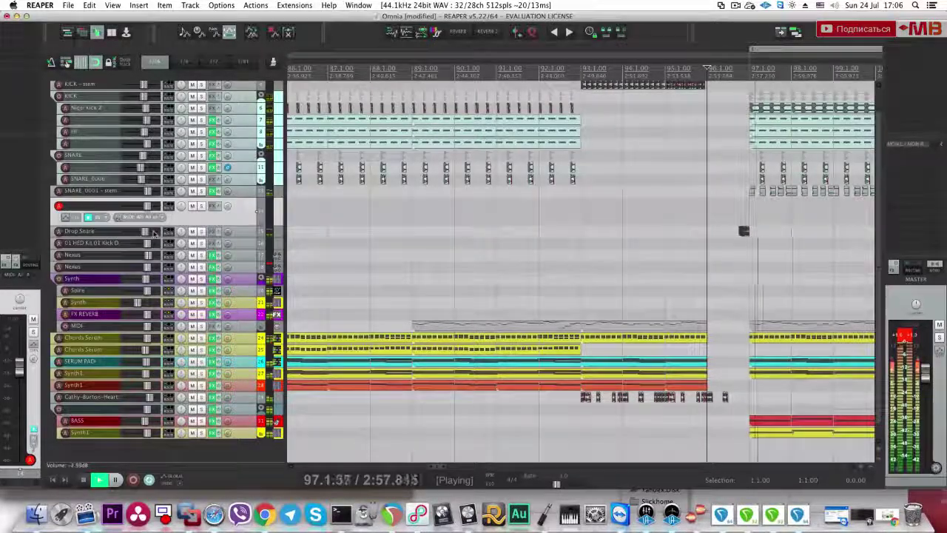
key(space)
key(space)
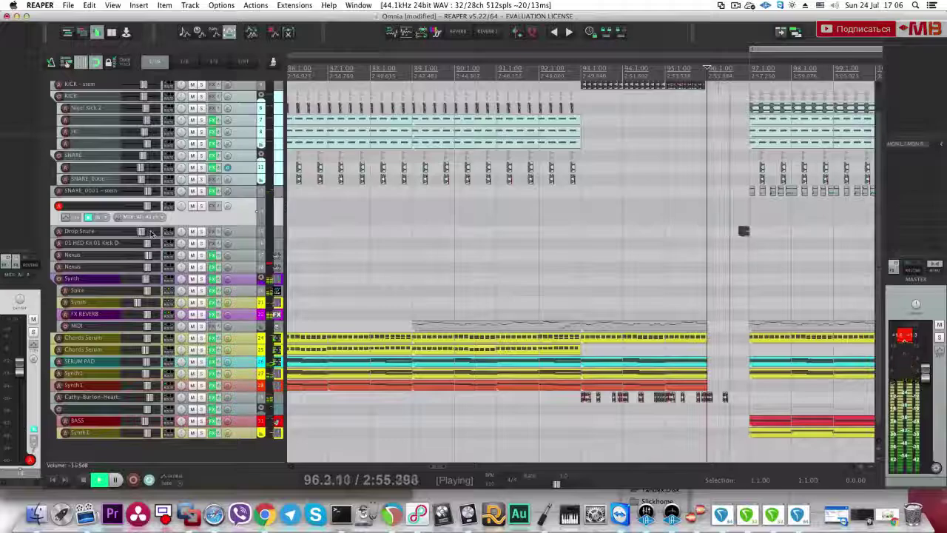
Step: Play the arrangement from 81.1.00 and review the build-up section
scroll(151, 233, down, 3)
key(space)
scroll(573, 291, down, 1)
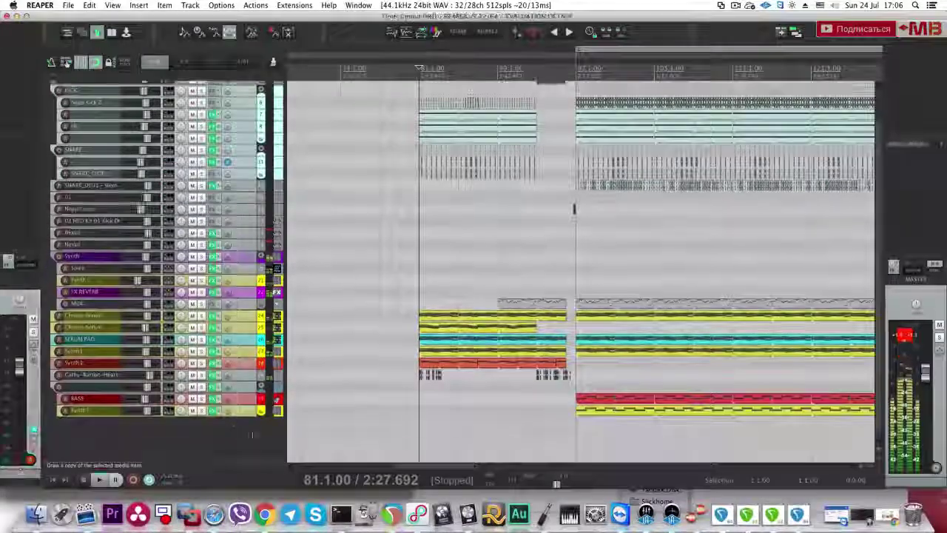
key(space)
scroll(573, 290, down, 1)
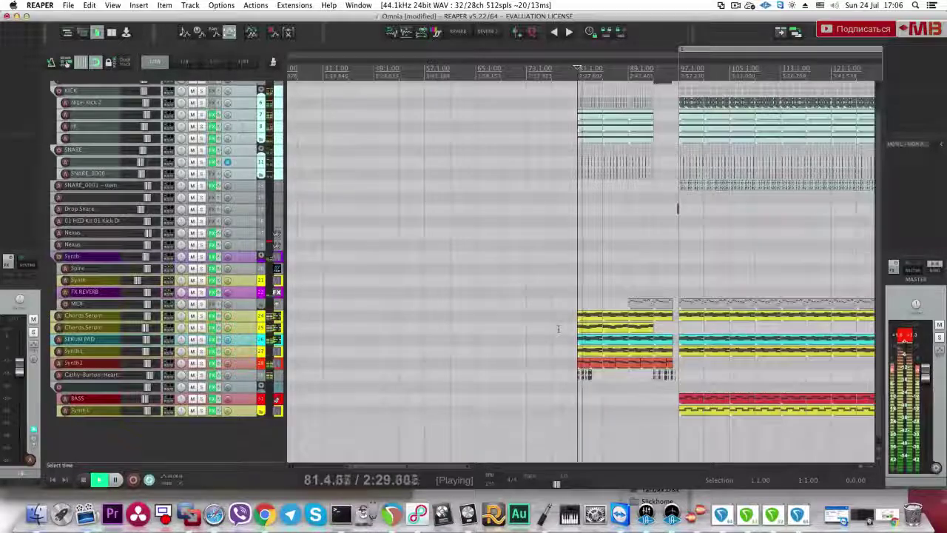
scroll(566, 329, up, 2)
scroll(588, 267, down, 1)
scroll(588, 266, down, 1)
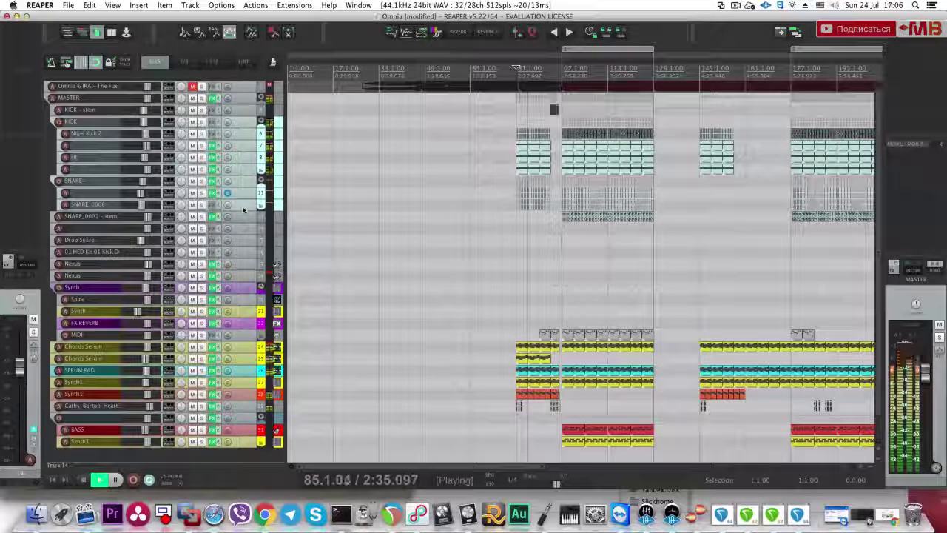
Step: Open Serum on the first Chords Serum track, touch its filter cutoff and show the Fil Cutoff automation envelope
click(246, 359)
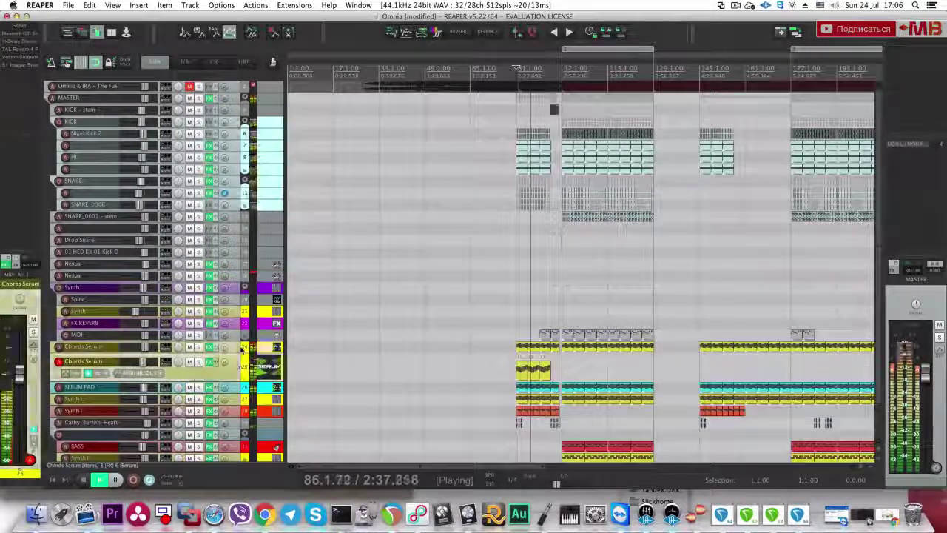
click(240, 348)
scroll(355, 355, up, 1)
key(v)
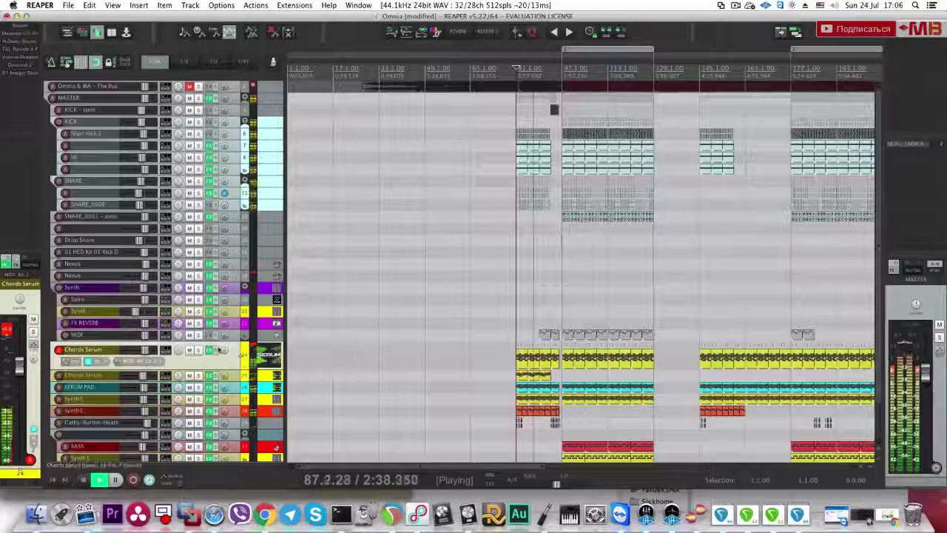
click(22, 28)
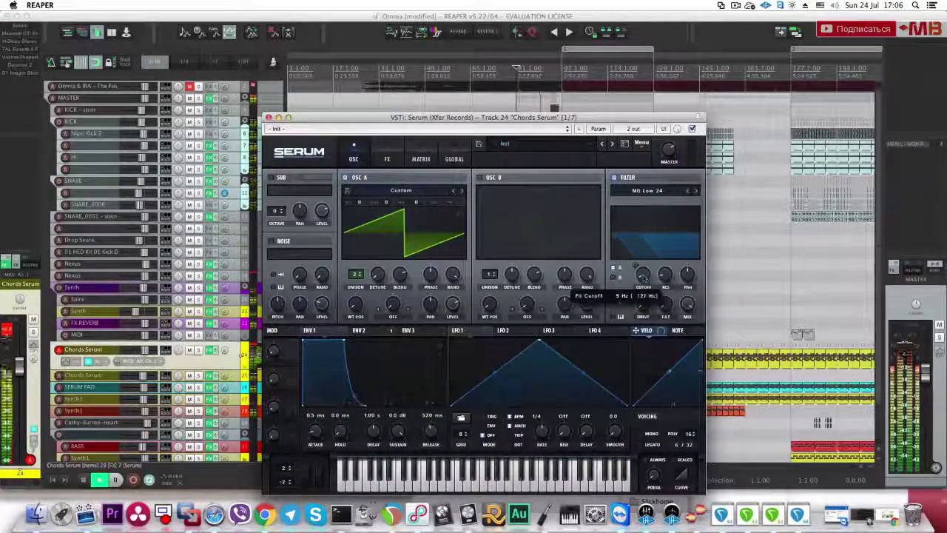
click(268, 117)
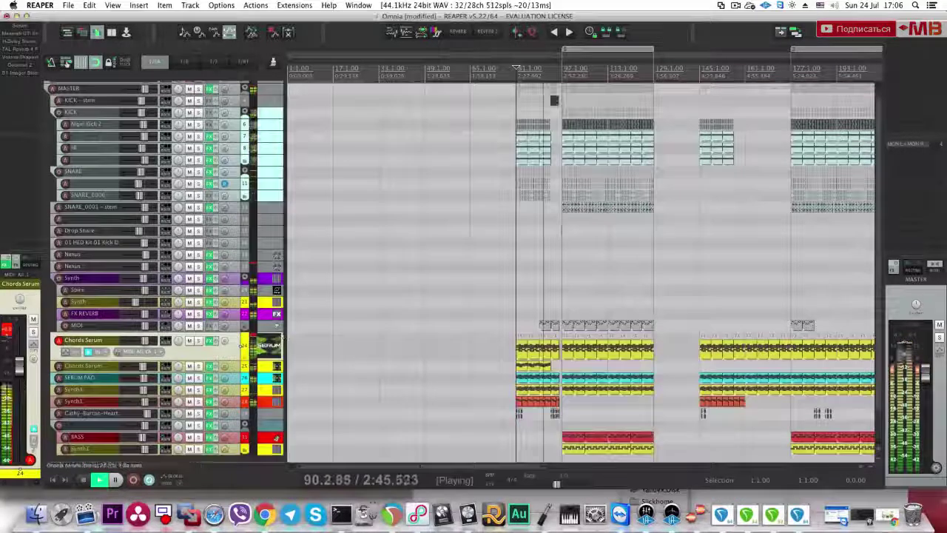
key(e)
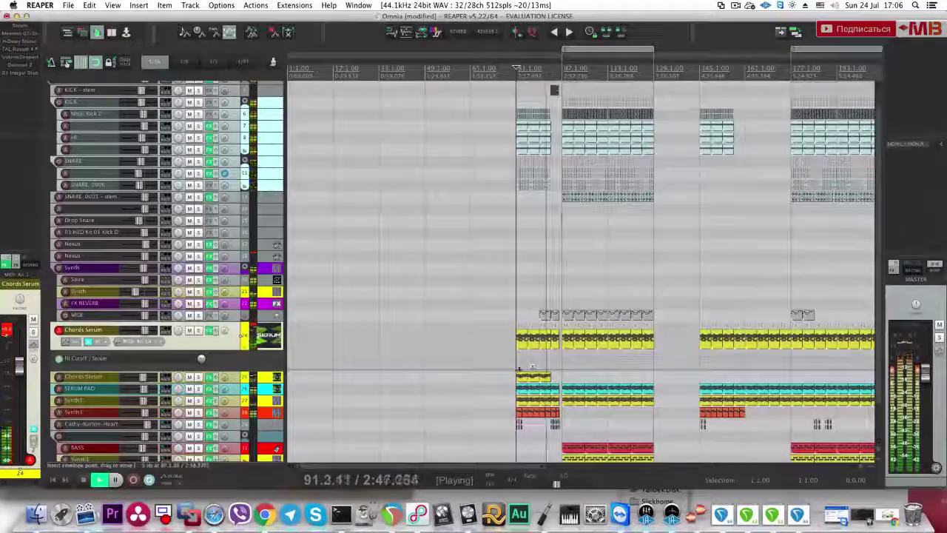
Step: Ramp the Fil Cutoff automation up from 81.1.00 to 0.57 at 97.1.00, and hide the envelope
scroll(562, 368, up, 5)
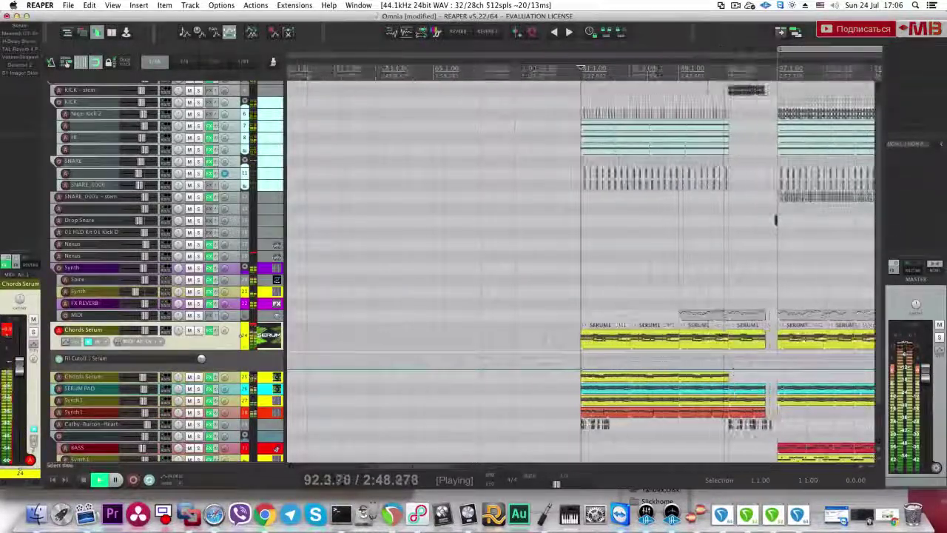
drag(751, 365, 758, 360)
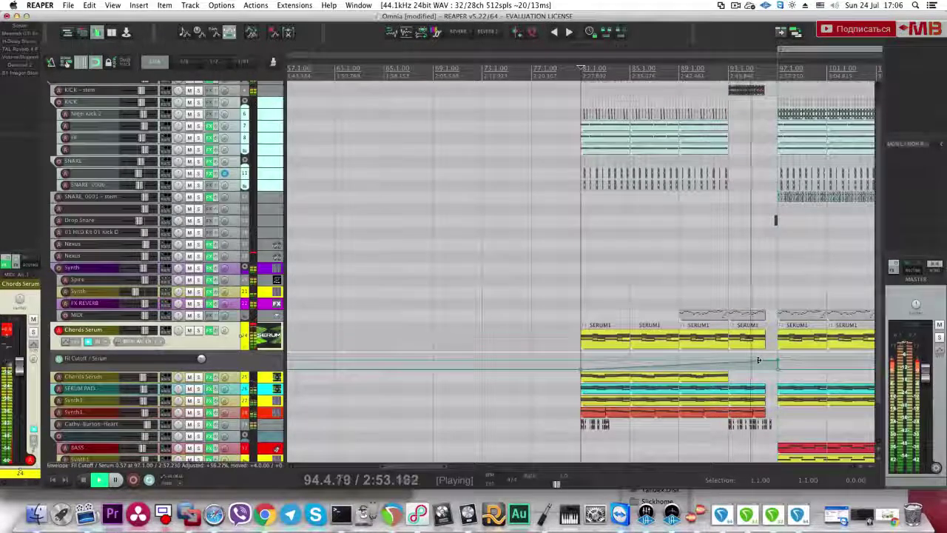
scroll(639, 366, up, 4)
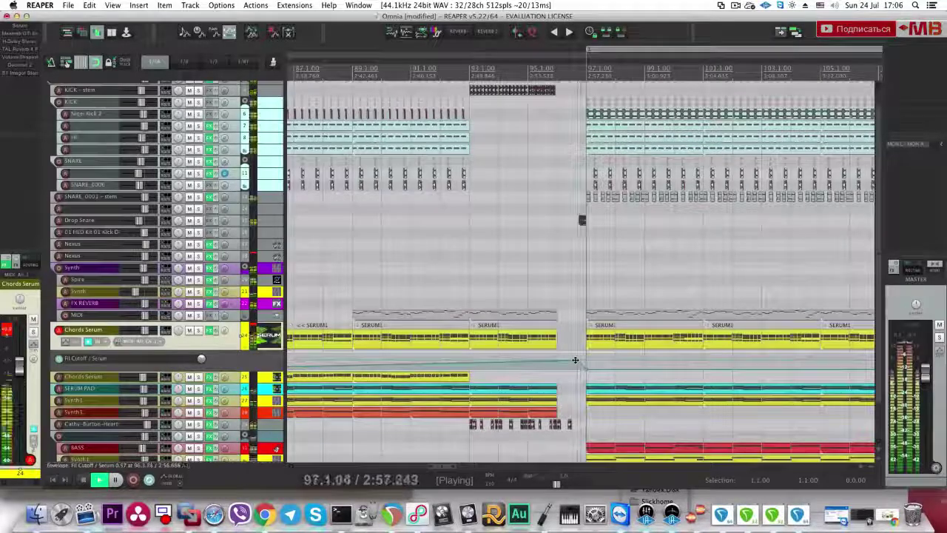
key(v)
key(v)
Step: Listen to the drop after 97.1.00 and solo the original Omnia & IRA reference track to compare it
scroll(564, 338, down, 10)
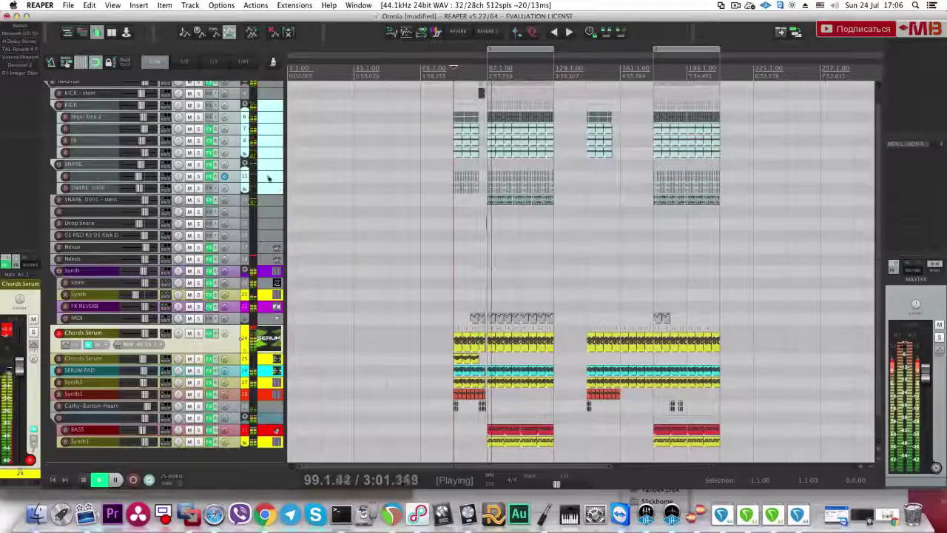
scroll(272, 181, up, 1)
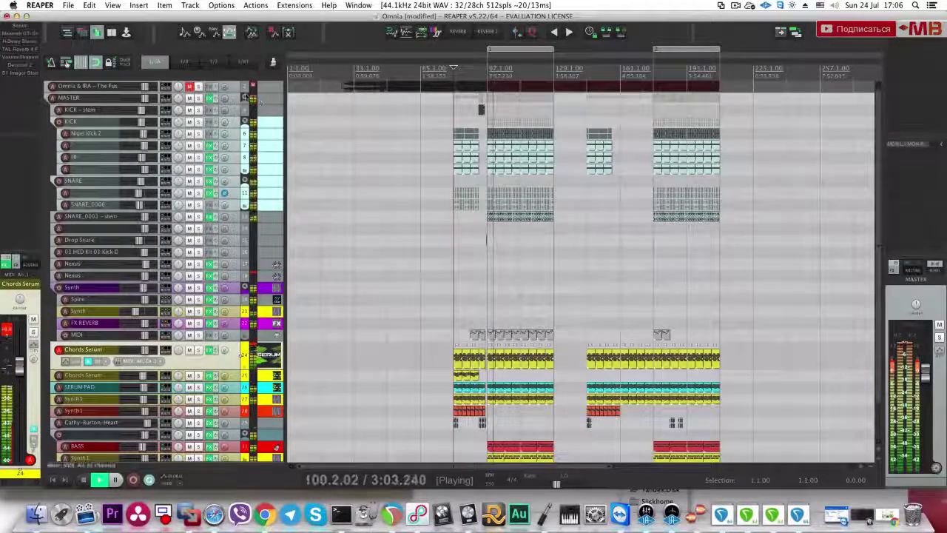
click(198, 87)
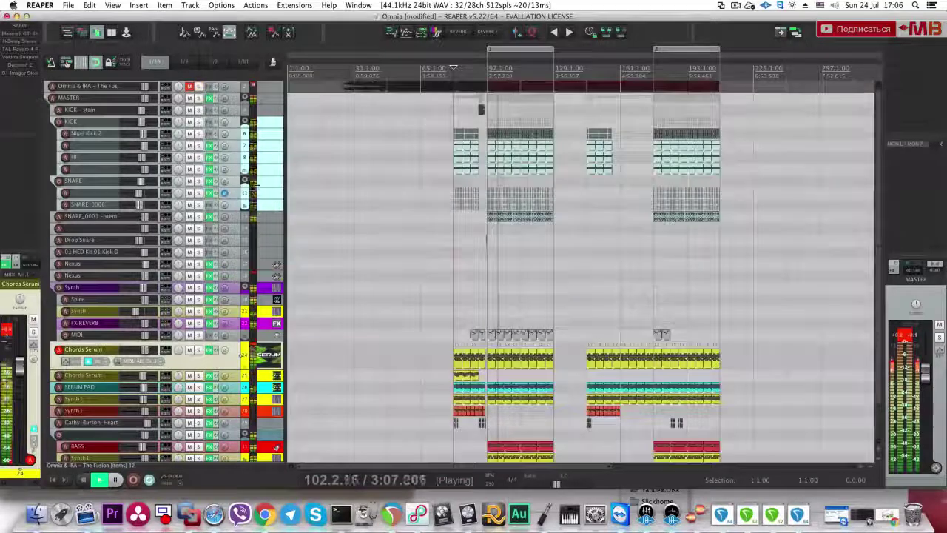
scroll(266, 443, down, 2)
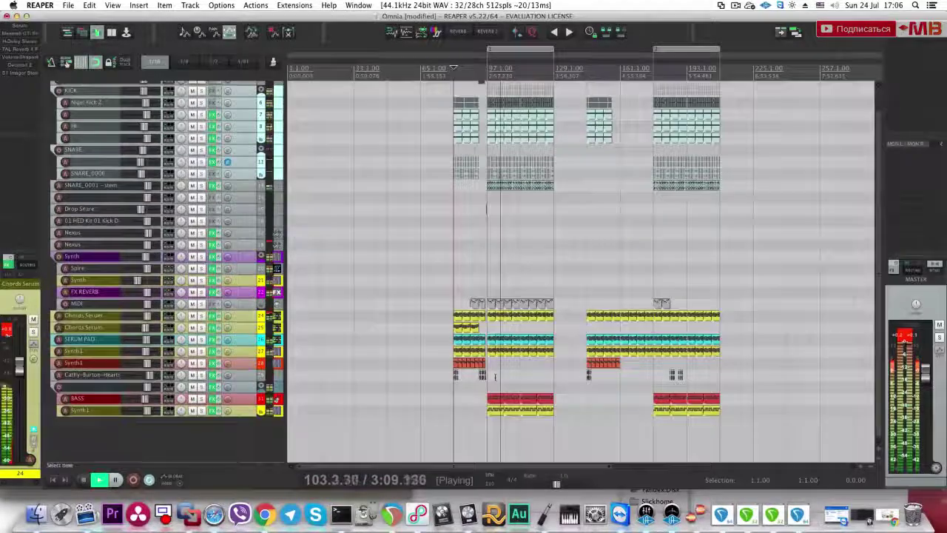
scroll(540, 377, up, 2)
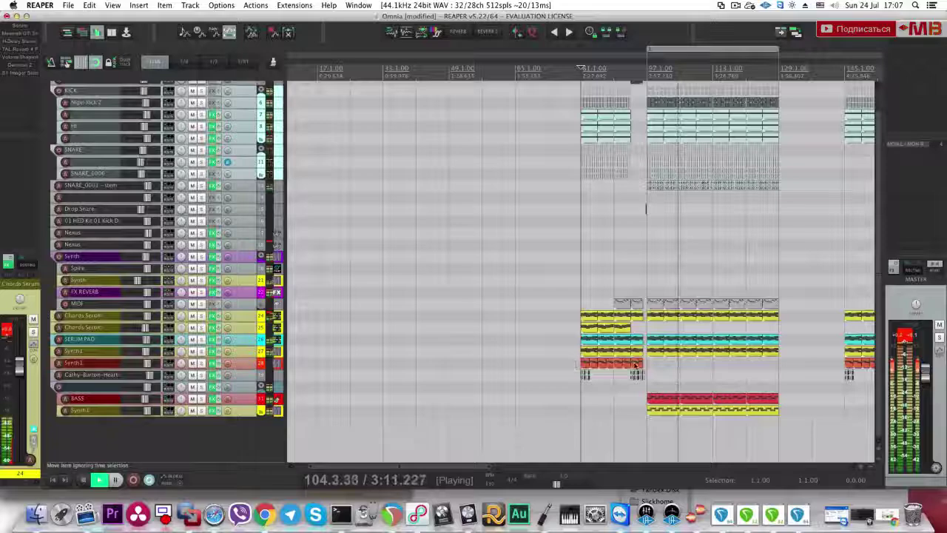
scroll(574, 368, down, 5)
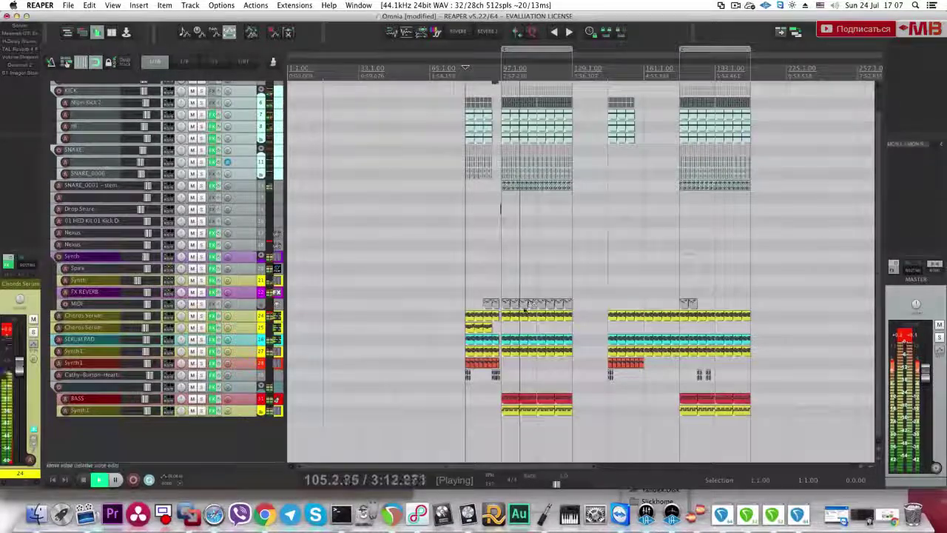
scroll(281, 205, up, 2)
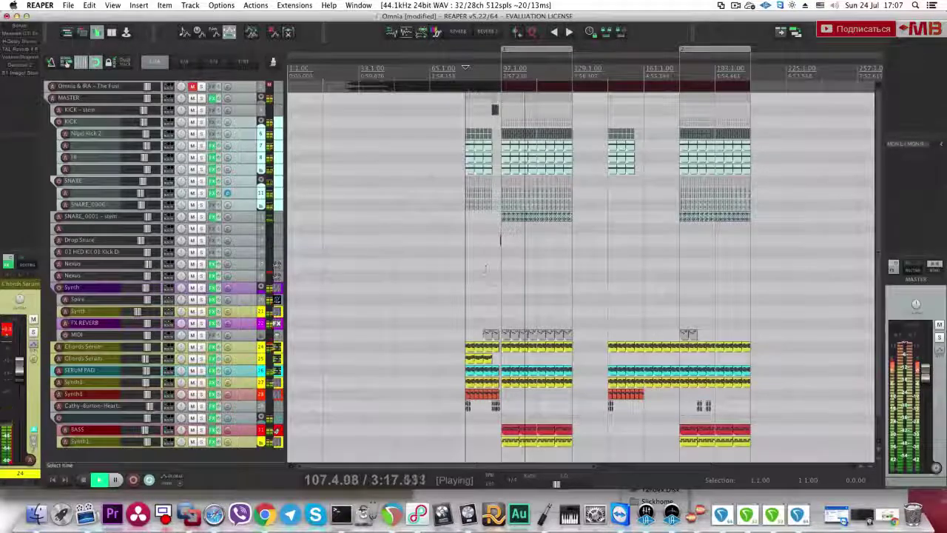
Step: Set the input gain of the Invisible Limiter on the MASTER track to 1.60 dB and close the plug-in
click(245, 98)
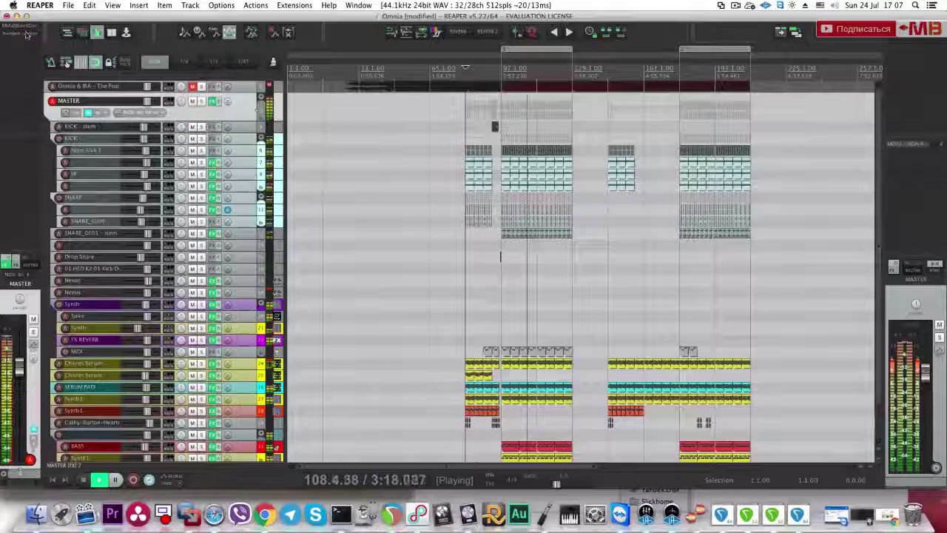
click(20, 33)
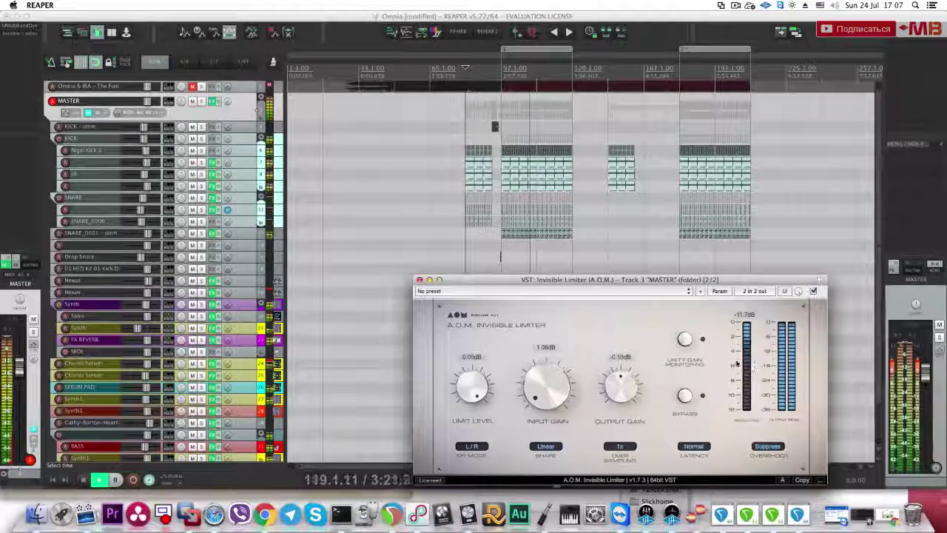
scroll(553, 382, up, 2)
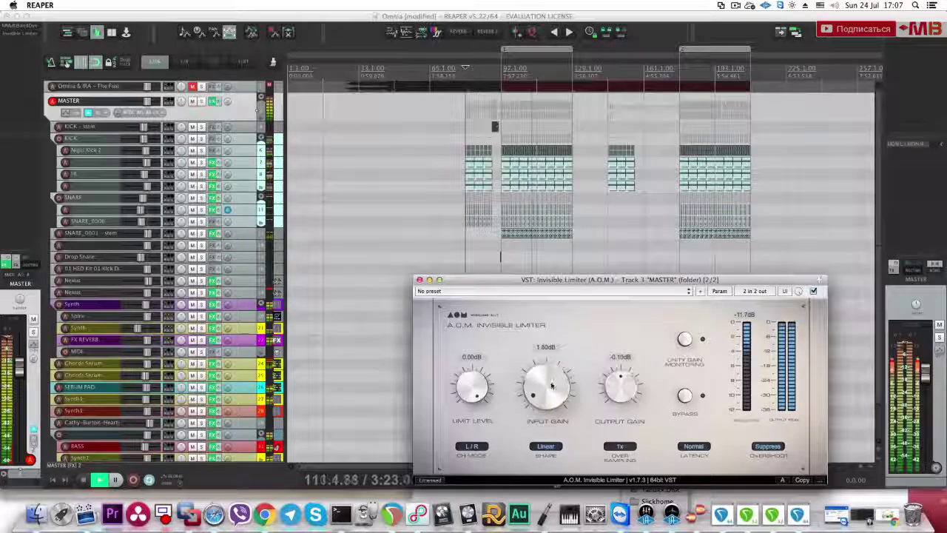
click(420, 281)
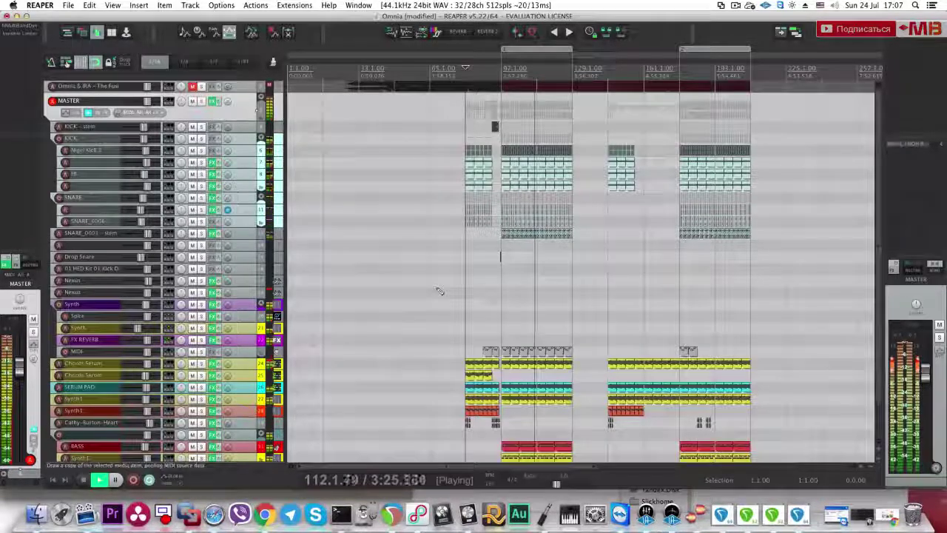
Step: Listen to the second build-up from 145.1.00 and compare it briefly with the soloed Omnia & IRA reference track
click(608, 259)
key(space)
scroll(608, 259, down, 2)
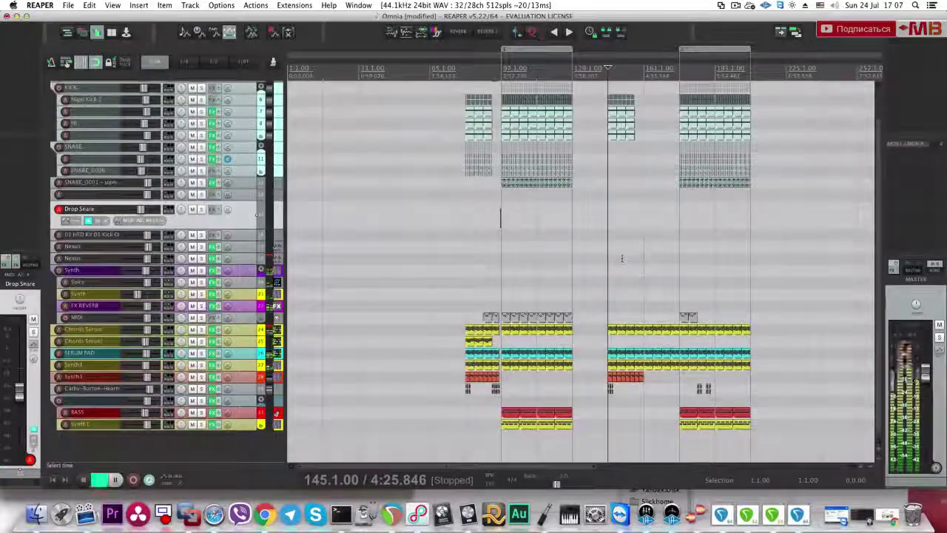
key(space)
scroll(622, 258, up, 2)
scroll(583, 259, up, 2)
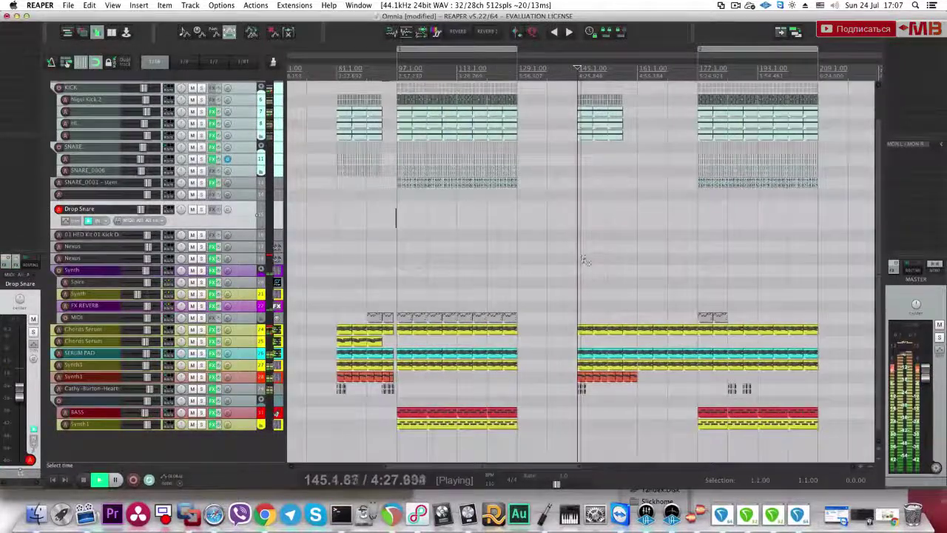
scroll(535, 255, up, 2)
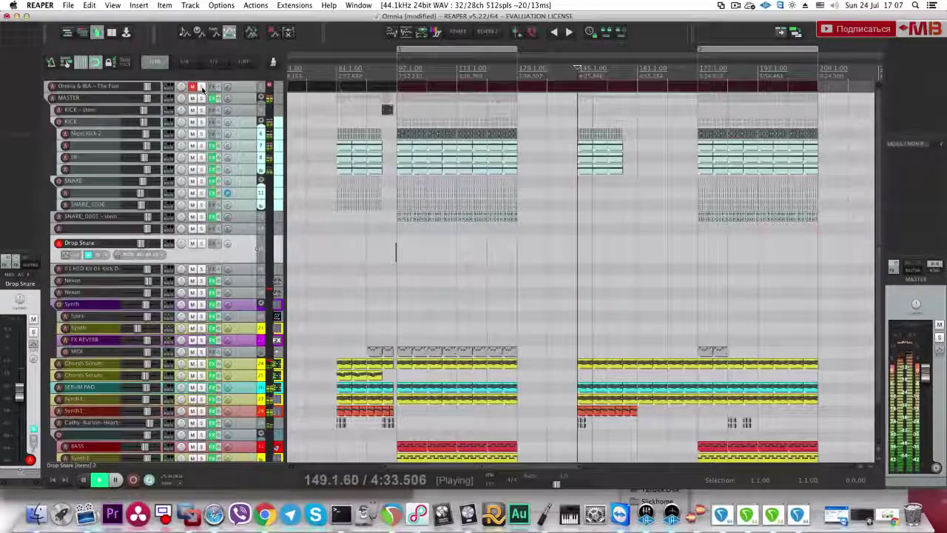
click(202, 87)
click(202, 87)
key(space)
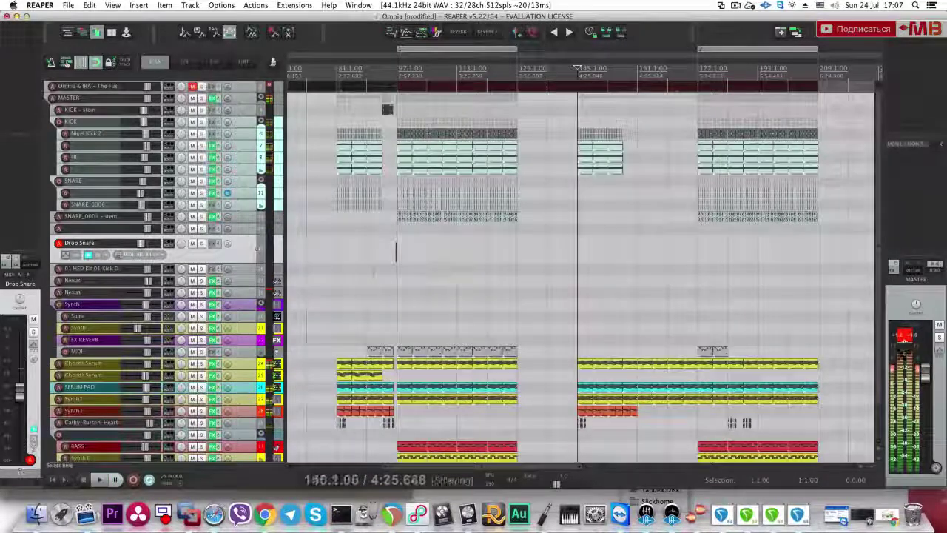
Step: Place the edit cursor at 89.1.00 in the first build-up and save the project
click(376, 271)
scroll(402, 283, down, 3)
click(404, 444)
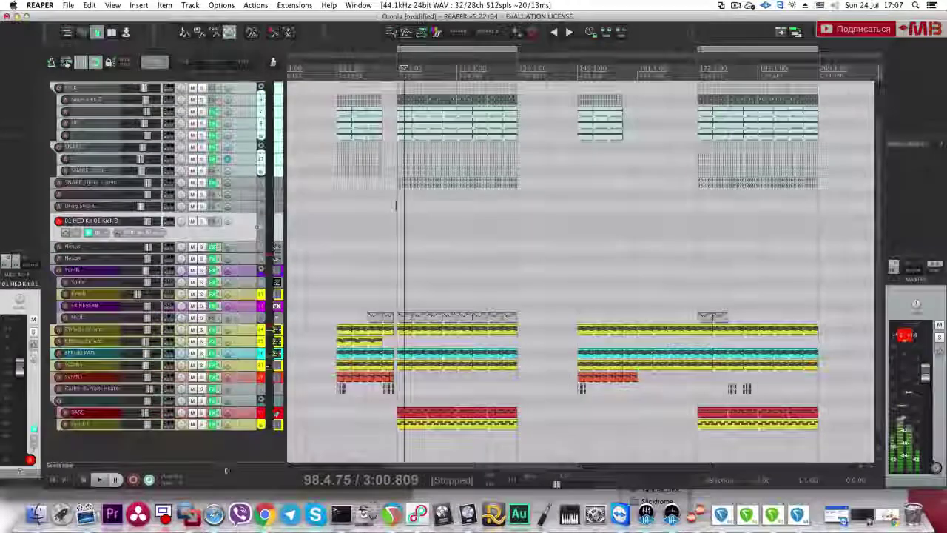
click(226, 453)
scroll(444, 400, up, 3)
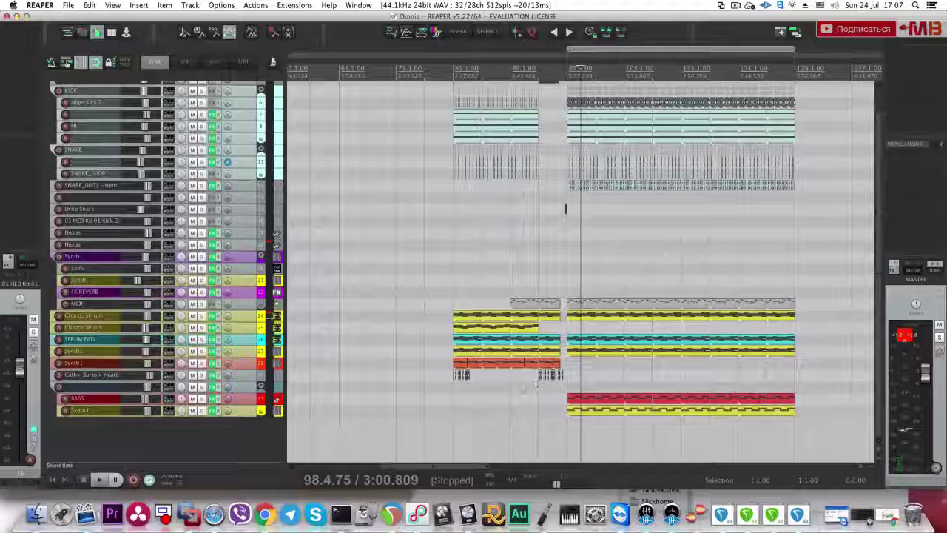
click(527, 389)
click(509, 68)
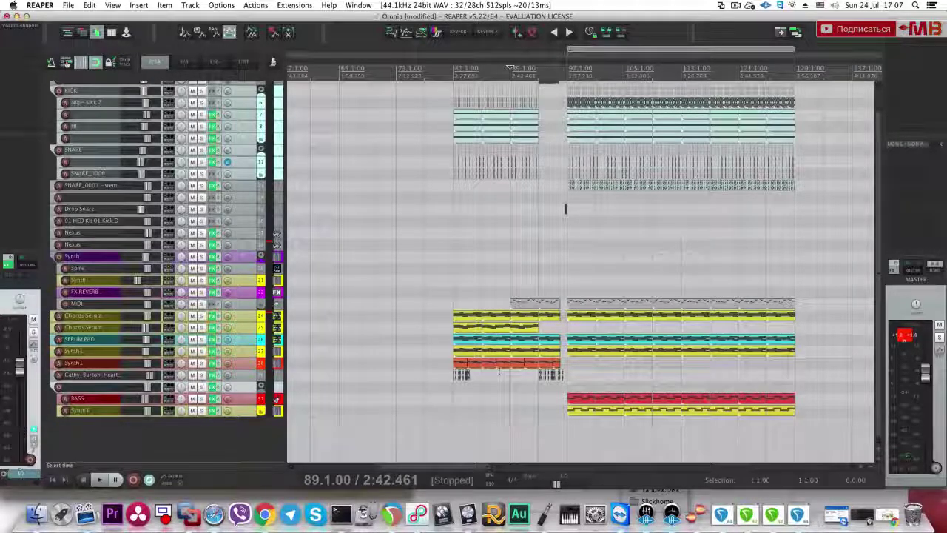
key(super+s)
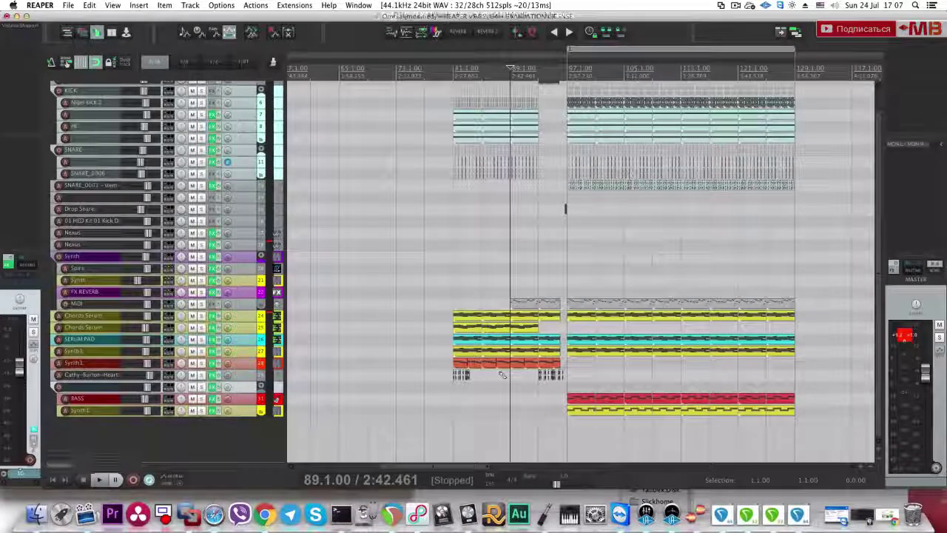
Step: Solo the Omnia & IRA reference track and listen to excerpts of it, ending with the cursor at 81.1.00
scroll(464, 328, down, 2)
scroll(500, 276, up, 2)
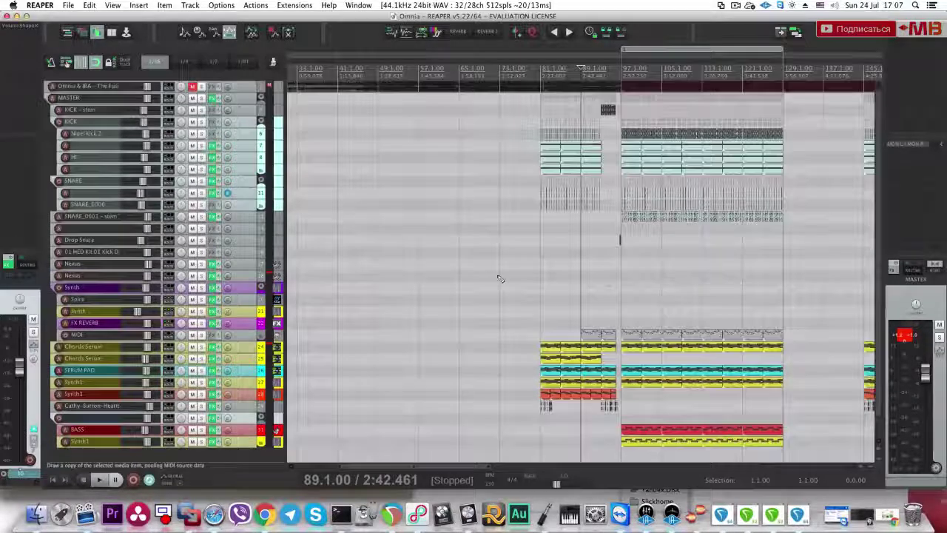
click(398, 150)
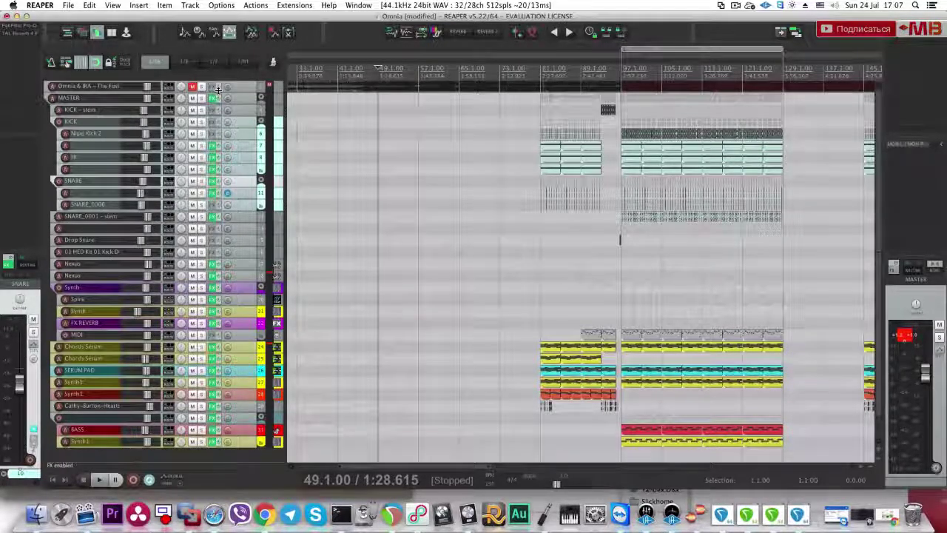
click(452, 111)
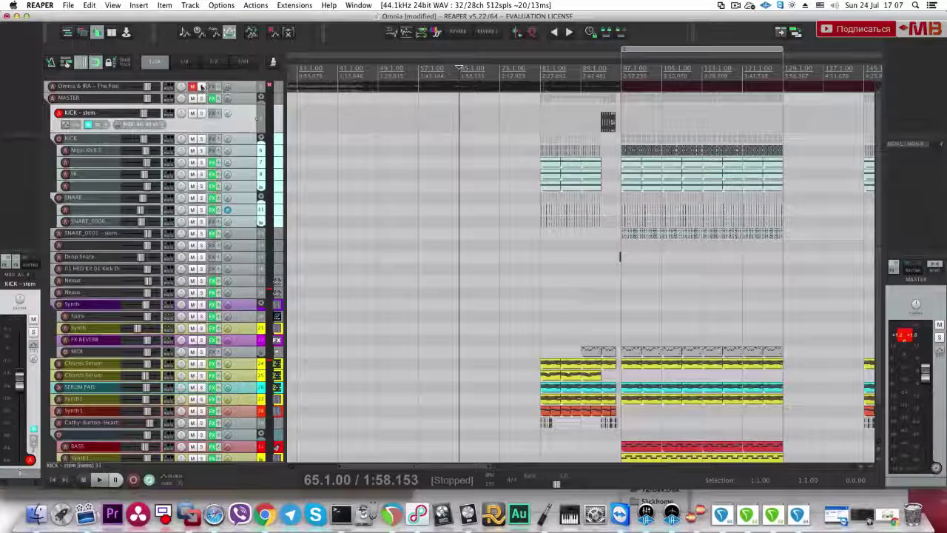
click(201, 87)
key(space)
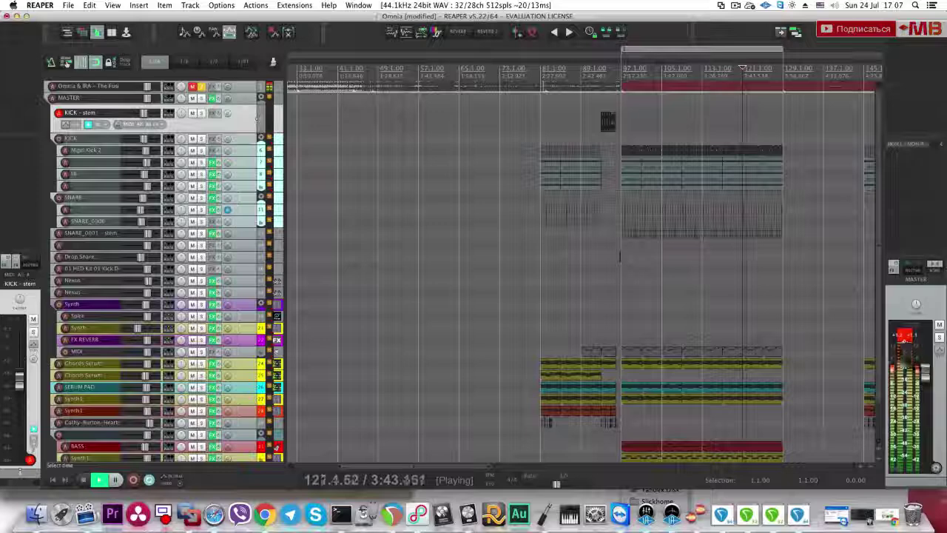
click(703, 99)
click(541, 99)
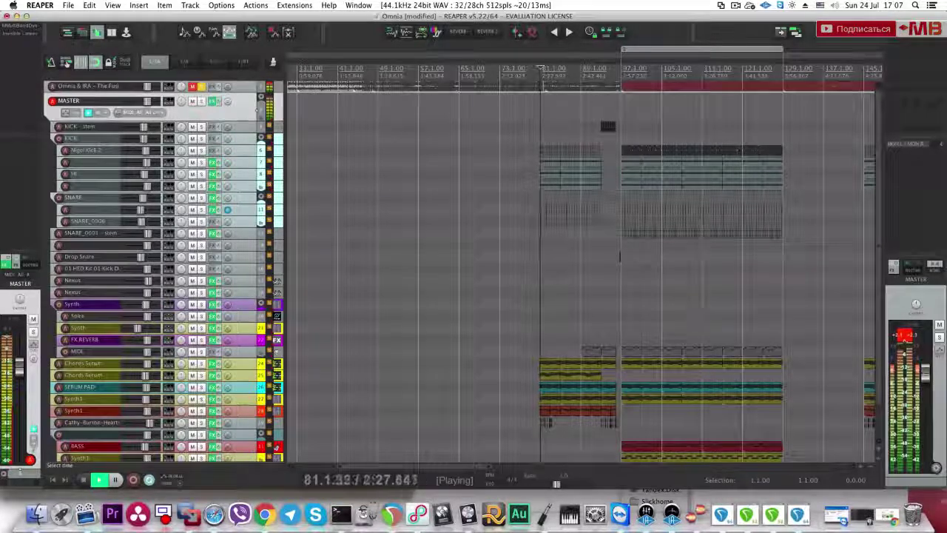
key(space)
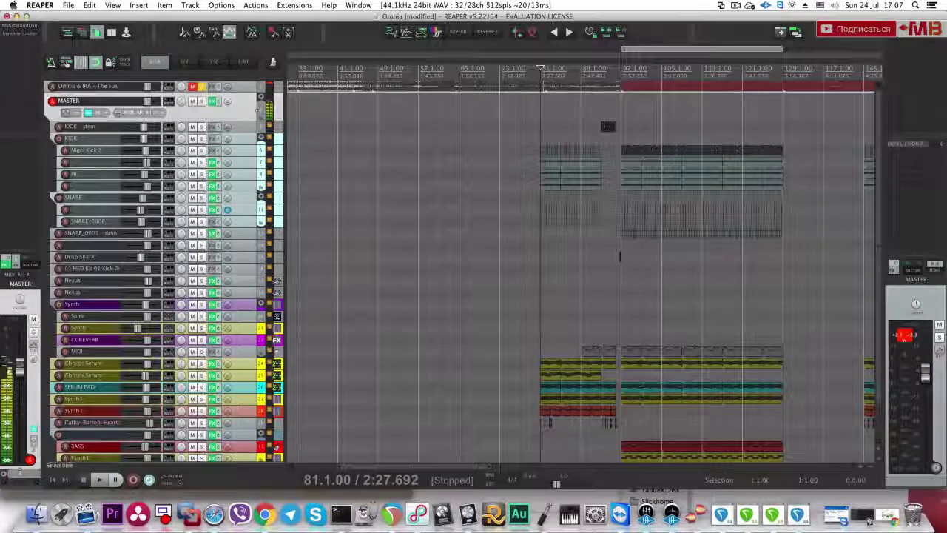
Step: Place the edit cursor at the start of the first drop, 97.1.00, and save the project
scroll(633, 105, down, 4)
drag(479, 104, 516, 104)
key(Escape)
click(515, 105)
key(super+s)
scroll(599, 153, down, 2)
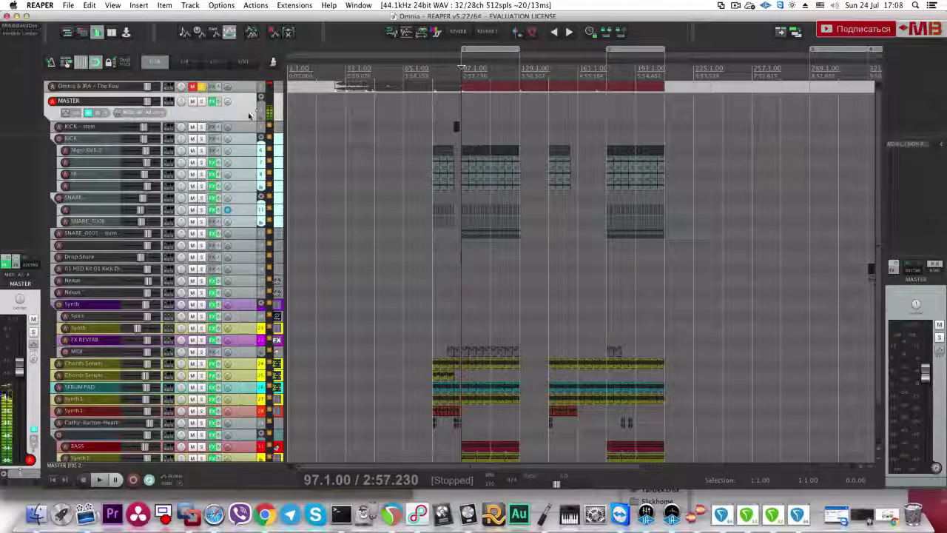
Step: Listen to the soloed reference track from the start of the build-up at 81.1.00
click(247, 124)
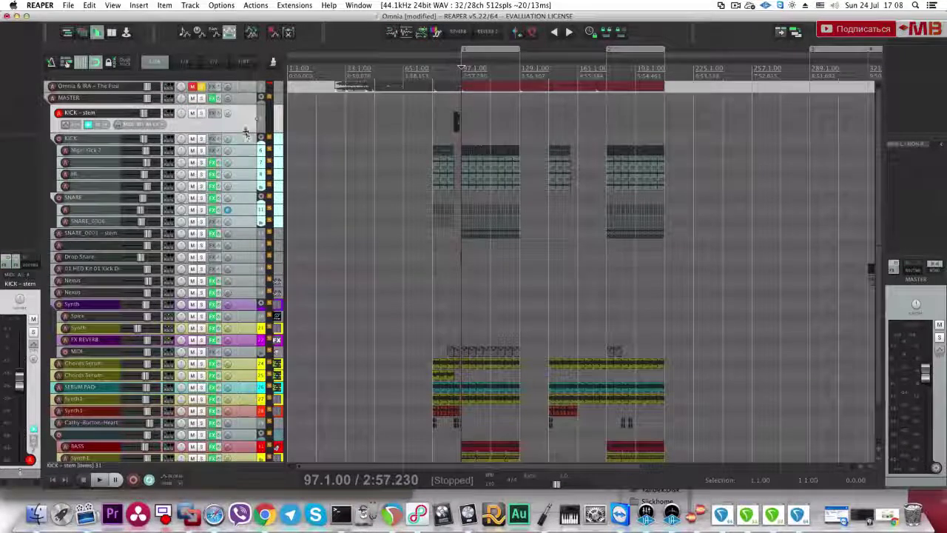
scroll(247, 124, down, 3)
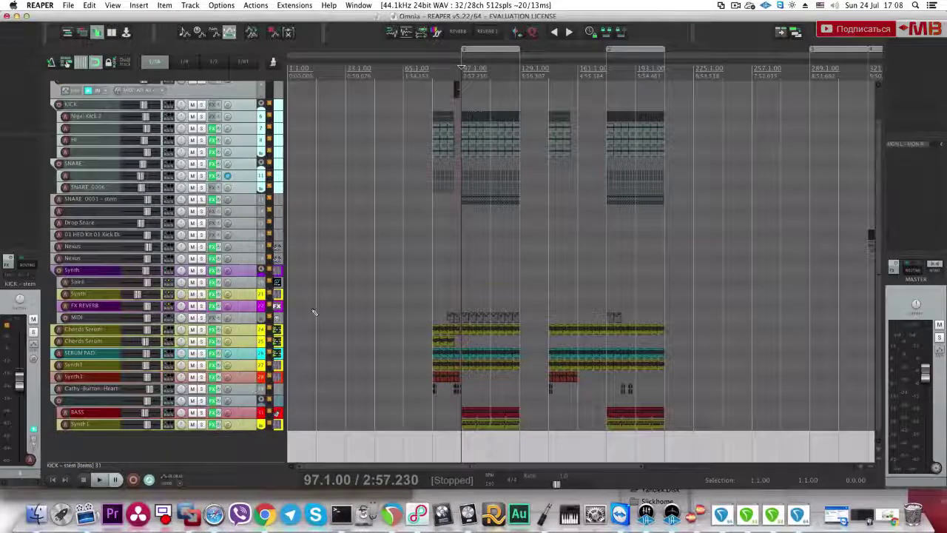
scroll(429, 351, up, 1)
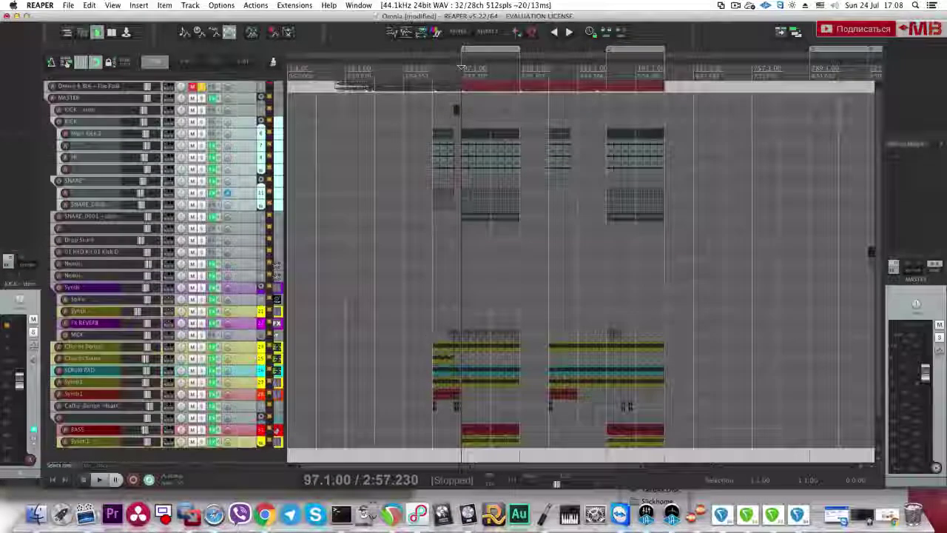
scroll(432, 340, down, 1)
click(434, 293)
scroll(544, 289, up, 5)
key(space)
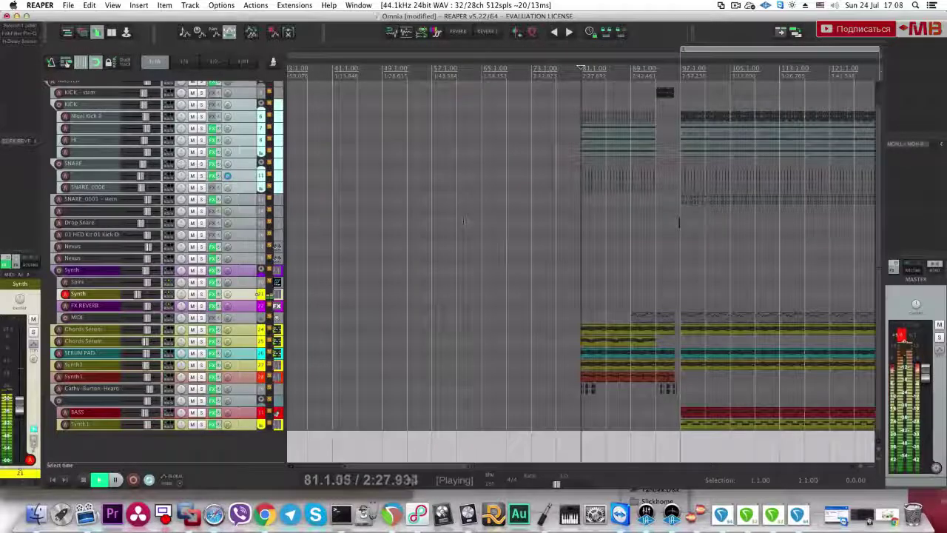
scroll(636, 355, up, 5)
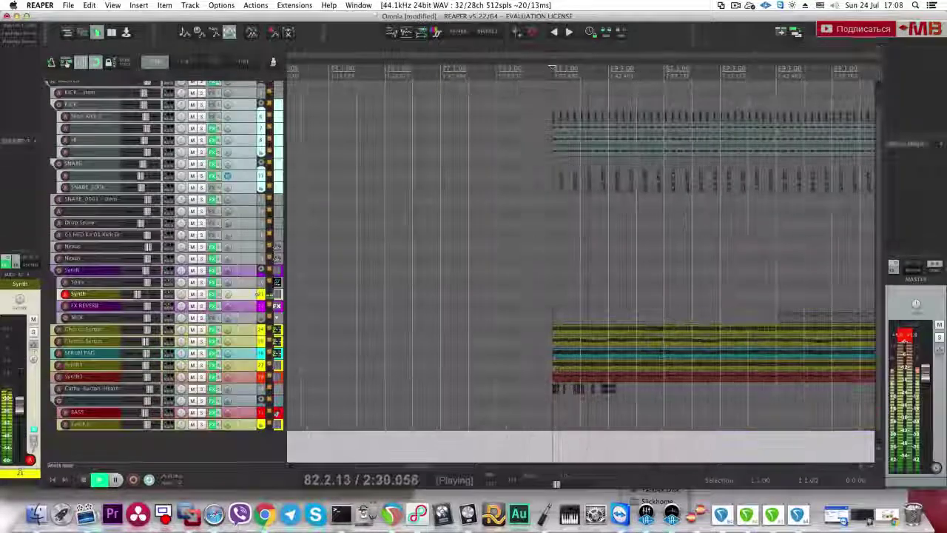
Step: Copy the vocal chops at 81.1.00 on the Cathy-Burton-Heart track and paste them at 85.1.00 and 89.1.00
click(664, 400)
drag(648, 402, 553, 387)
key(space)
key(super+c)
click(665, 389)
key(super+v)
click(778, 403)
key(space)
key(super+v)
key(space)
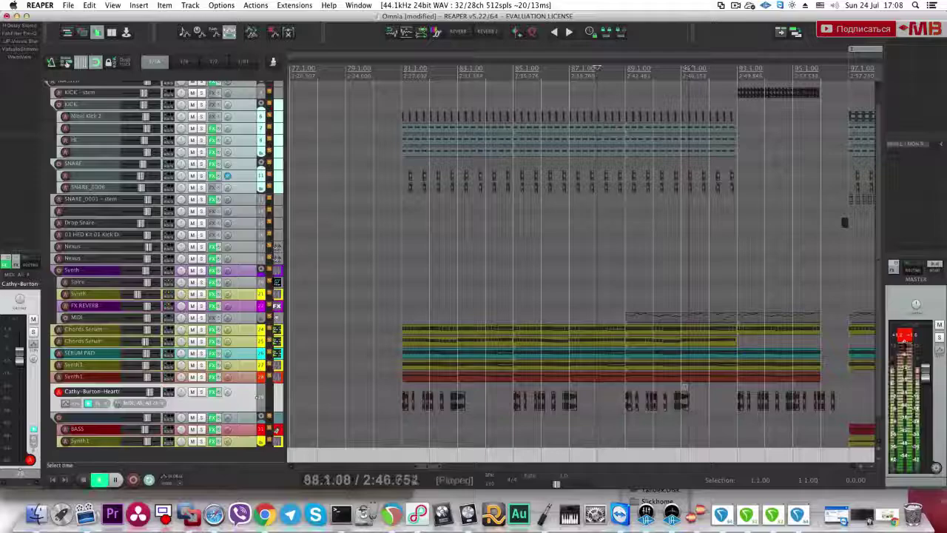
Step: Copy the first chops of the 89.1.00 vocal phrase and paste them at 91.1.00 on the same track
scroll(685, 408, down, 1)
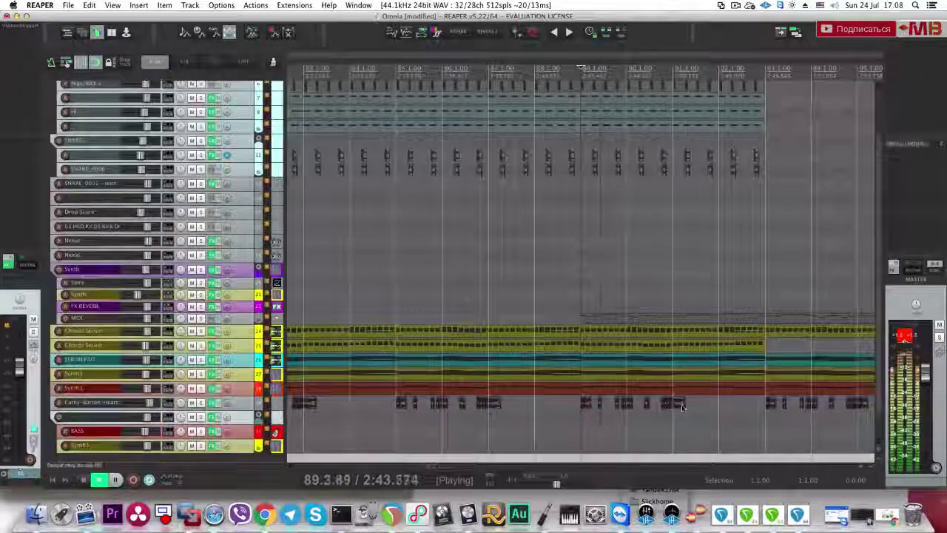
scroll(700, 409, up, 3)
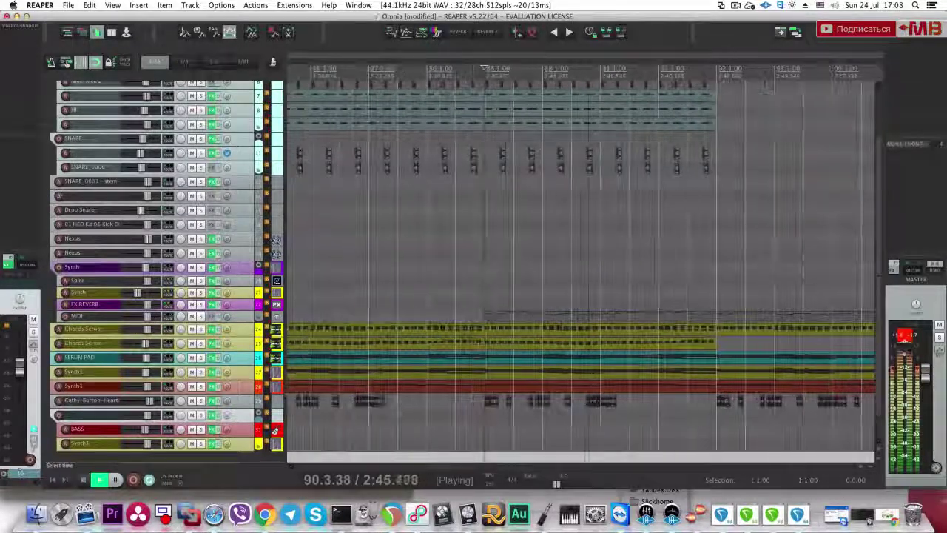
key(space)
drag(568, 413, 469, 401)
key(super+c)
click(593, 399)
key(super+v)
click(687, 68)
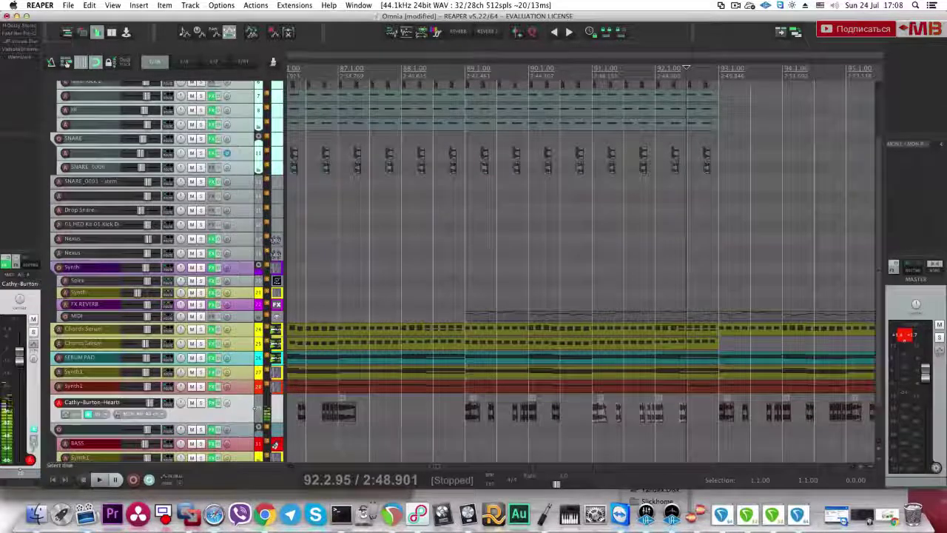
Step: Play the arrangement from 91.1.00 to check the passage with the pasted vocal chops
click(591, 68)
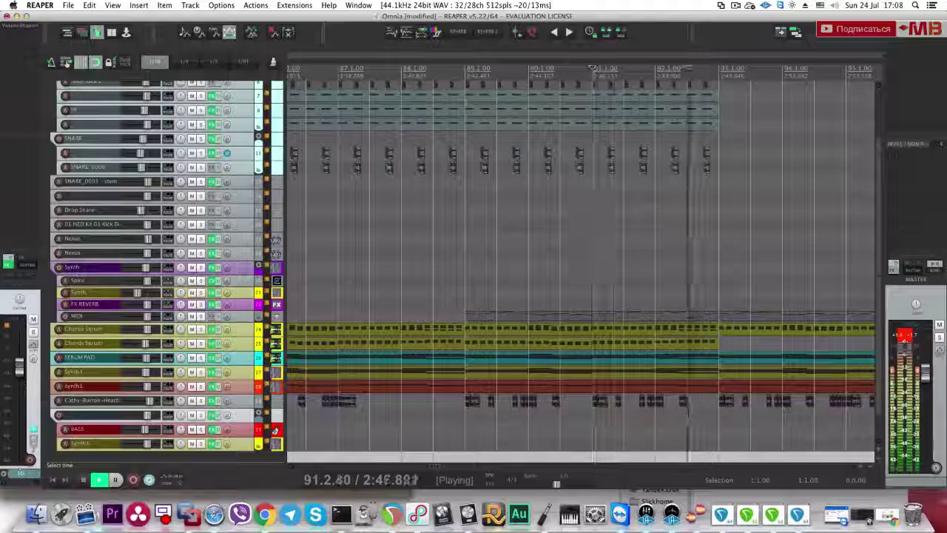
scroll(562, 68, down, 2)
scroll(723, 413, down, 5)
key(space)
Step: Play the build-up from 81.1.00 with the reference track unsoloed, save the project, and toggle the reference's solo for comparison
click(397, 418)
scroll(403, 410, up, 3)
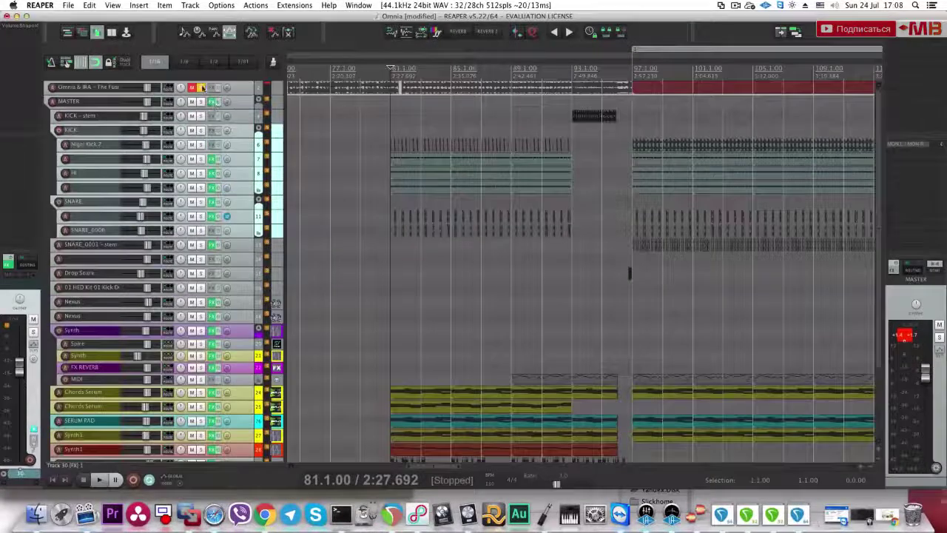
key(space)
scroll(431, 348, down, 4)
key(super+s)
scroll(287, 356, up, 4)
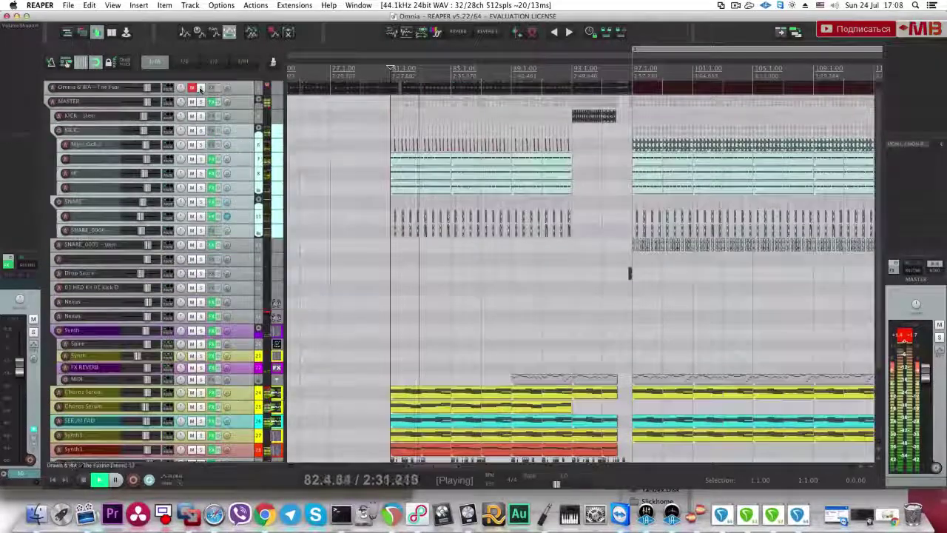
click(201, 88)
click(200, 89)
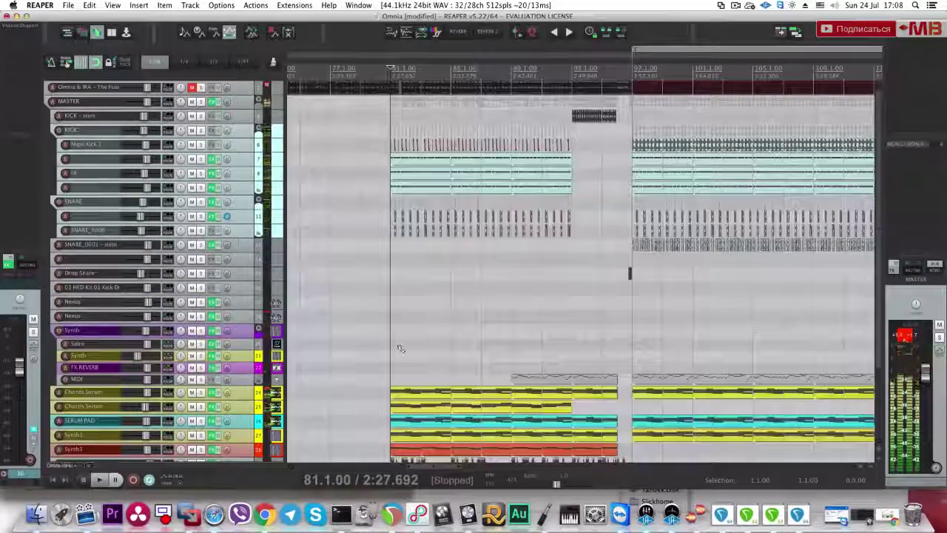
Step: Save the project and insert an empty track below the Cathy-Burton-Heart track
scroll(287, 370, down, 4)
key(super+s)
key(super+t)
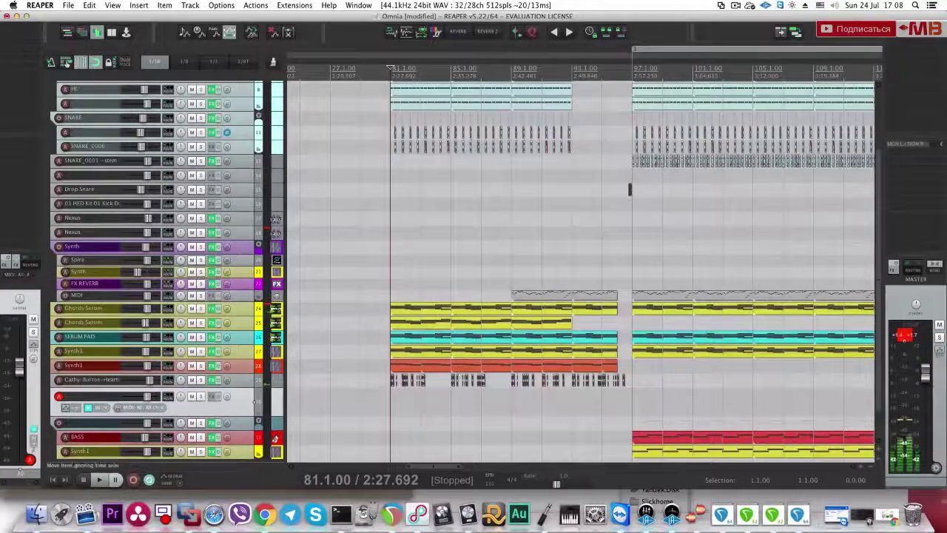
Step: Solo the reference track, listen to it from 79.1.00 and around 81.1.00, and turn its solo off
scroll(372, 199, up, 4)
click(200, 87)
key(space)
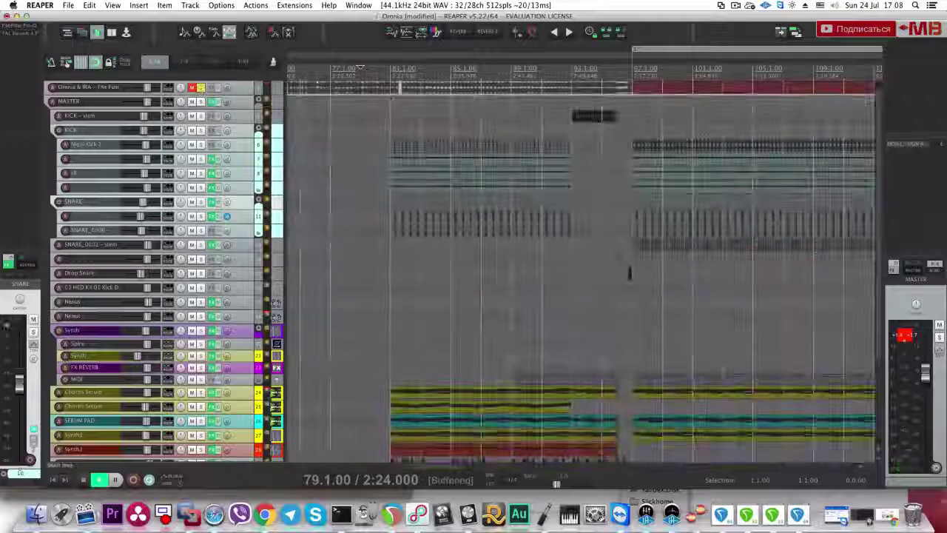
drag(393, 88, 401, 96)
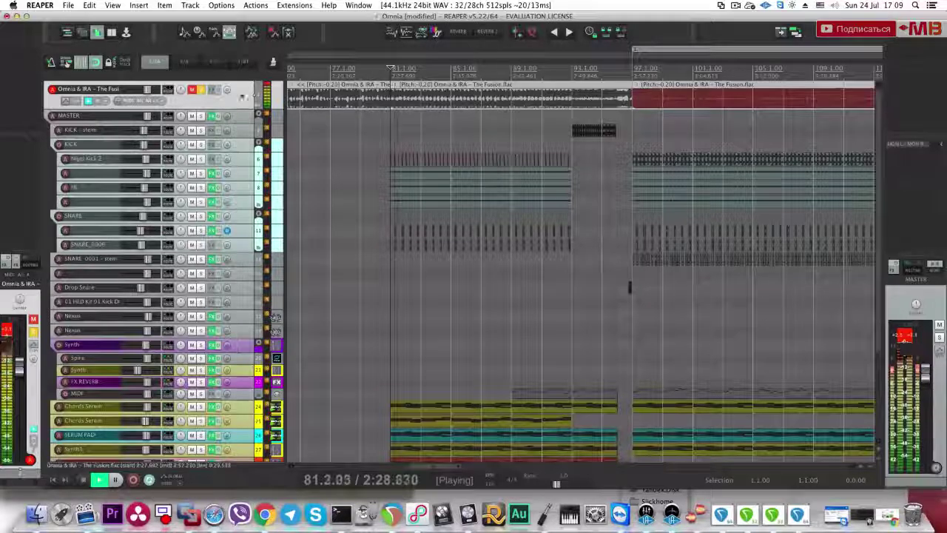
key(space)
scroll(629, 287, down, 5)
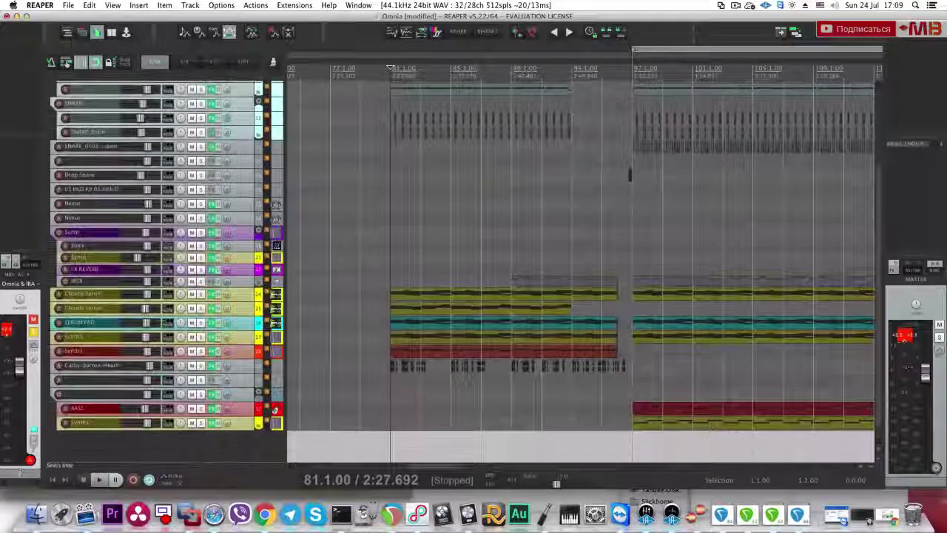
scroll(580, 271, up, 5)
click(202, 94)
Step: Browse the sample library in the Media Explorer to the Veangence folder under Samples/Samples
scroll(265, 194, down, 5)
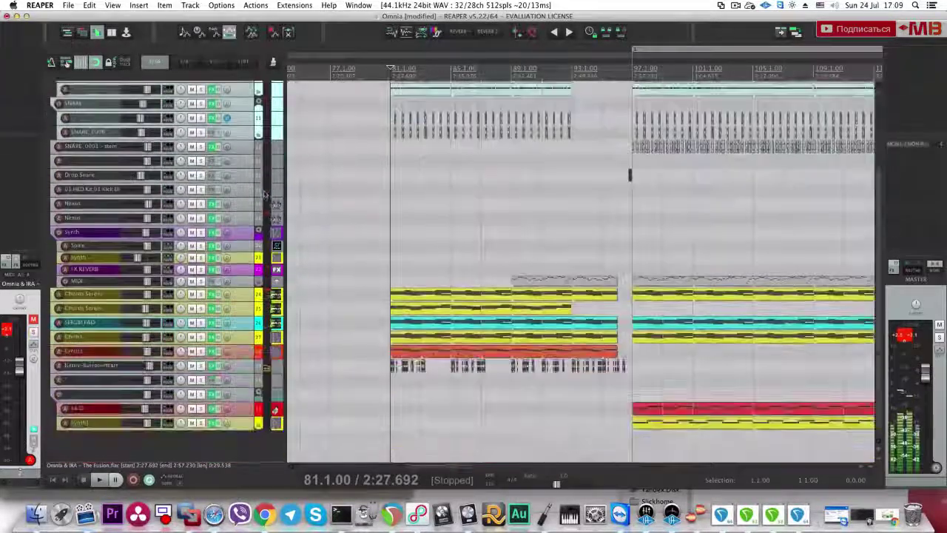
key(super+alt+x)
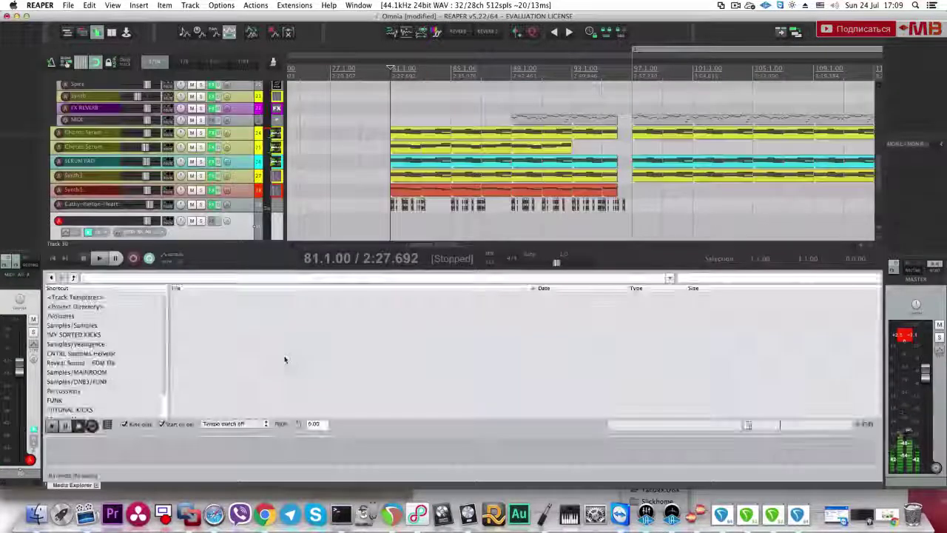
click(72, 301)
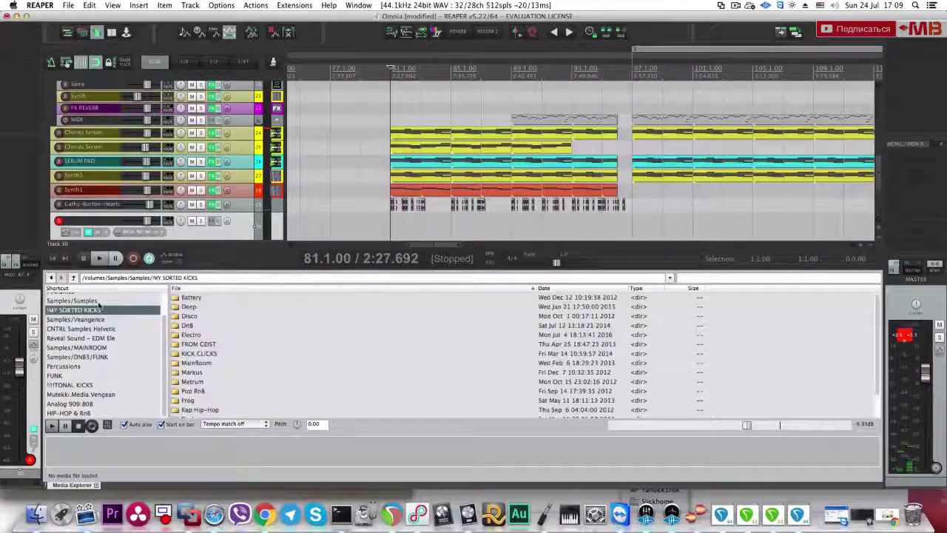
scroll(207, 357, down, 3)
scroll(208, 357, down, 3)
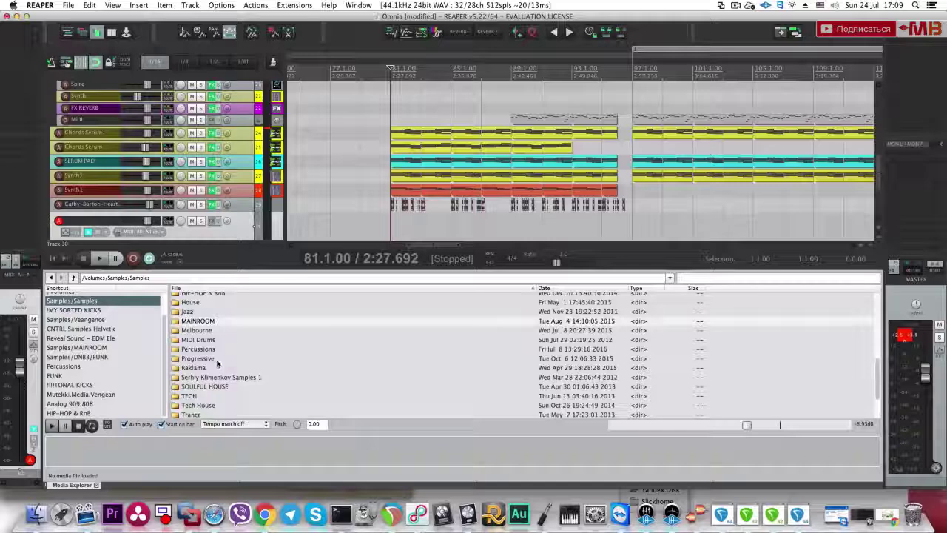
scroll(217, 362, down, 2)
double_click(222, 408)
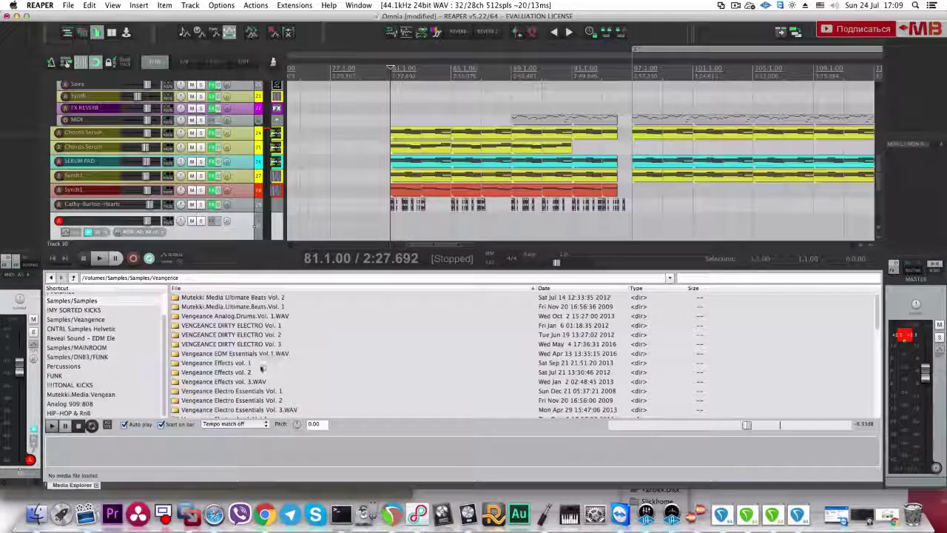
Step: Open the VES1 Downlifter folder in the VES1 FX folder of Vengeance Electroshock Vol.1
scroll(271, 349, down, 1)
scroll(271, 340, down, 2)
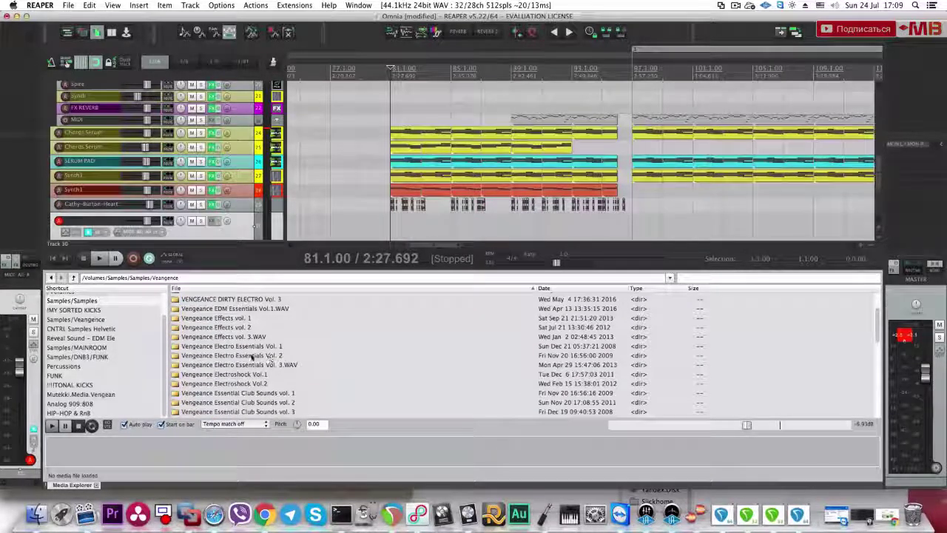
scroll(269, 355, down, 1)
scroll(268, 366, up, 3)
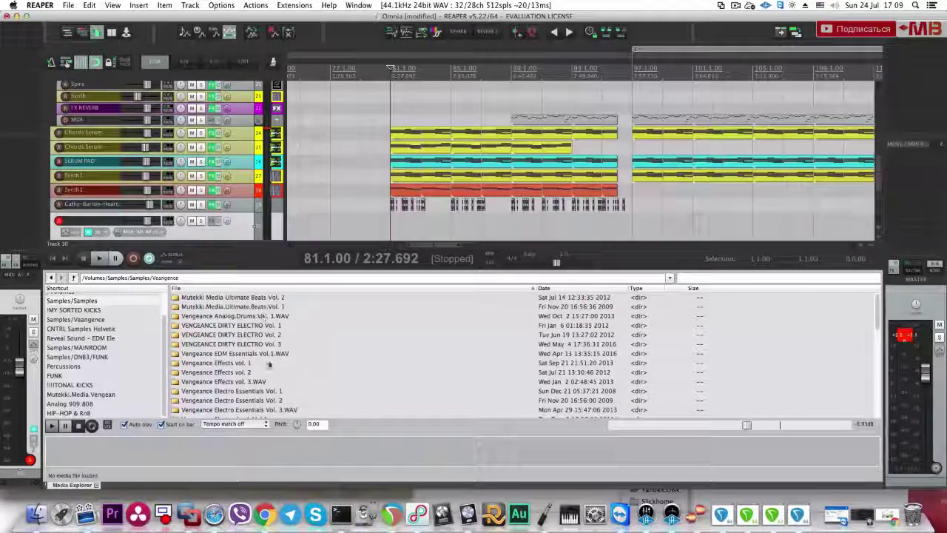
scroll(270, 363, down, 1)
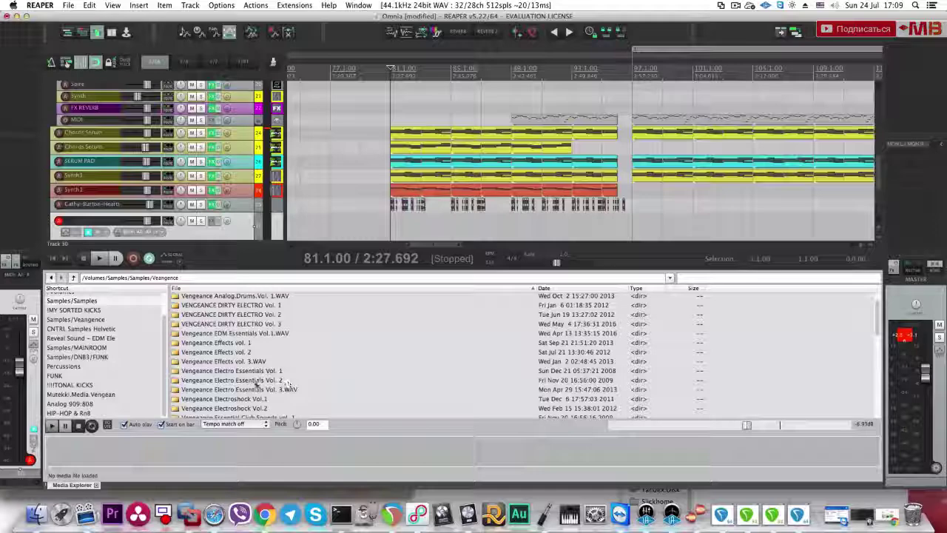
scroll(277, 379, down, 2)
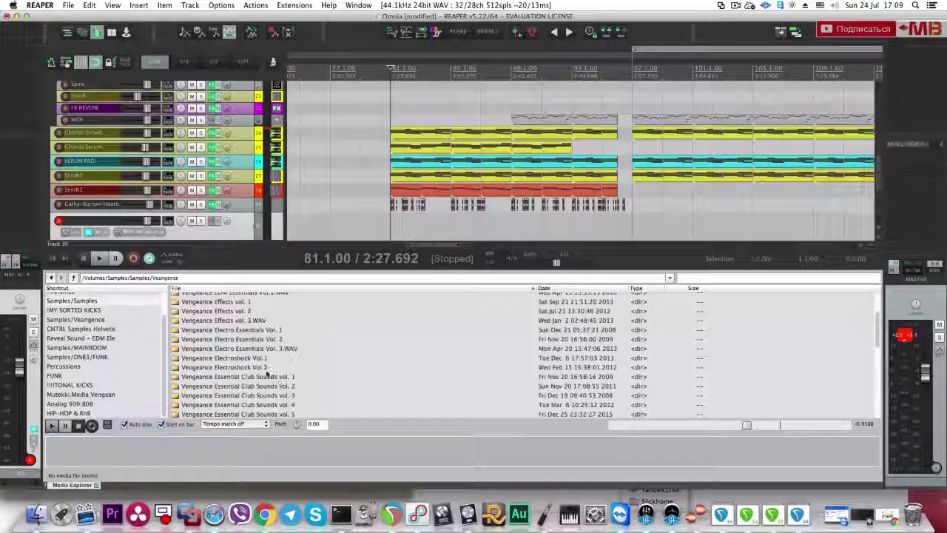
double_click(256, 359)
double_click(214, 336)
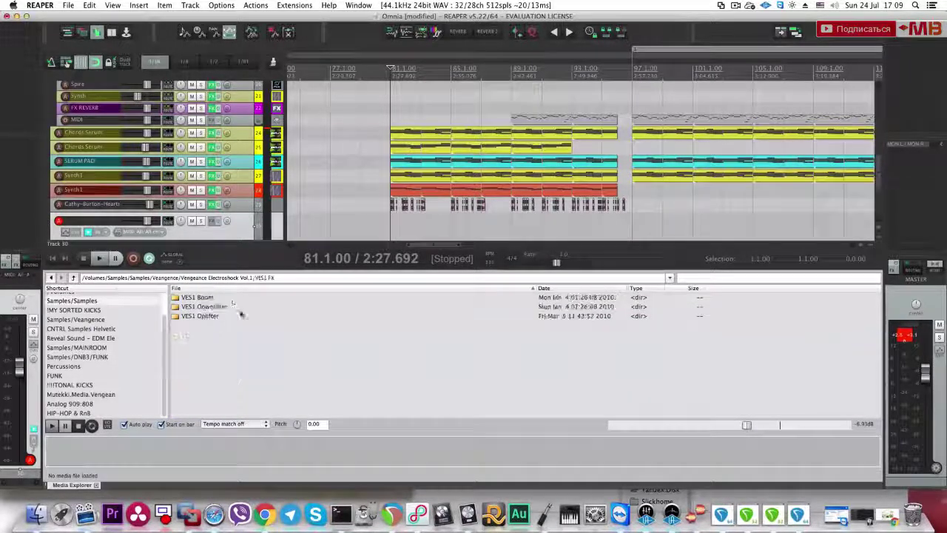
double_click(215, 311)
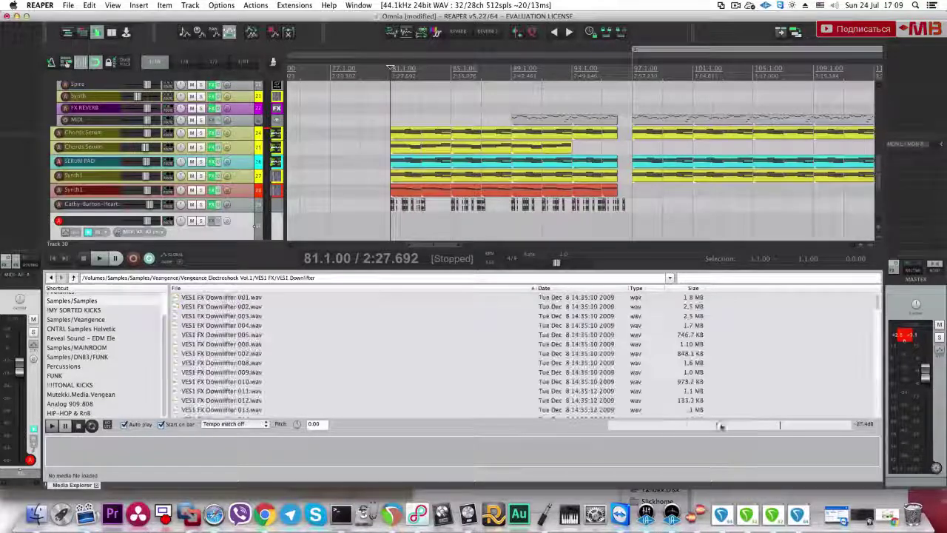
Step: Lower the sample preview volume to -25.4 dB and audition the VES1 FX Downlifter samples from 001 up to 019
key(Down)
click(240, 307)
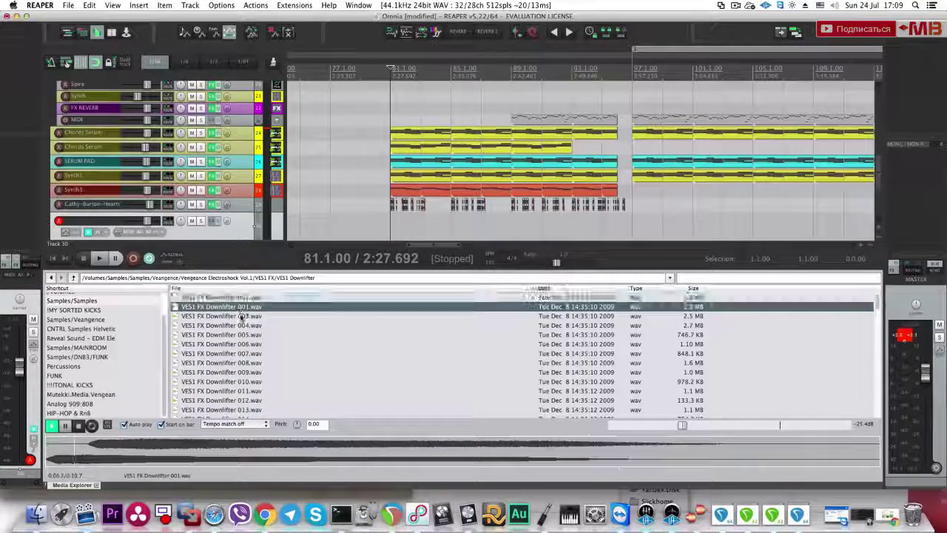
click(244, 316)
click(242, 326)
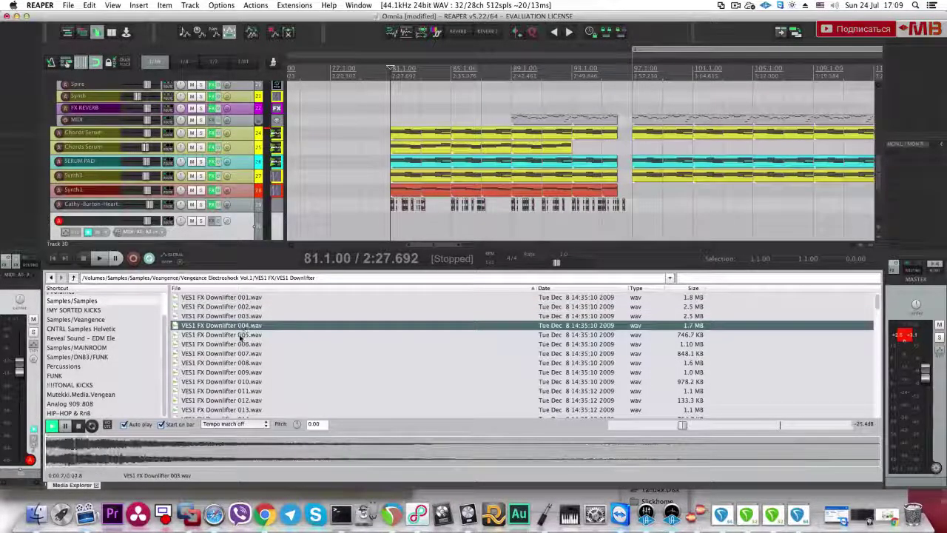
click(242, 334)
click(244, 344)
click(244, 354)
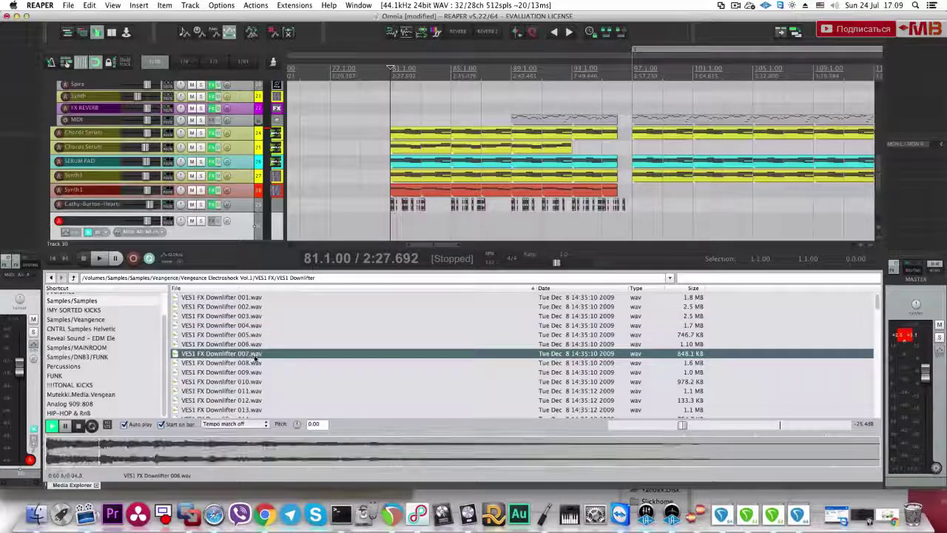
scroll(248, 355, down, 1)
click(252, 354)
key(Down)
key(Down)
key(Down)
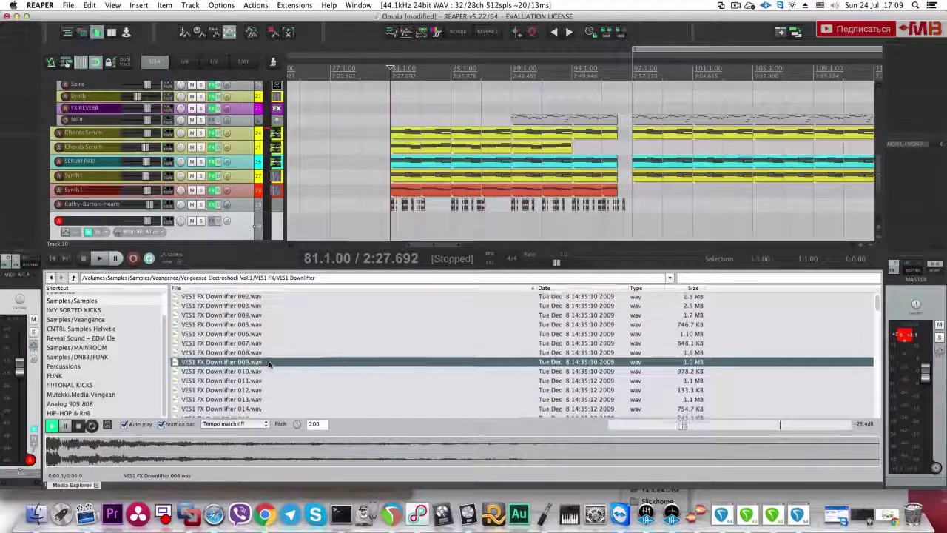
key(Down)
key(Up)
click(271, 396)
key(Down)
scroll(300, 387, down, 2)
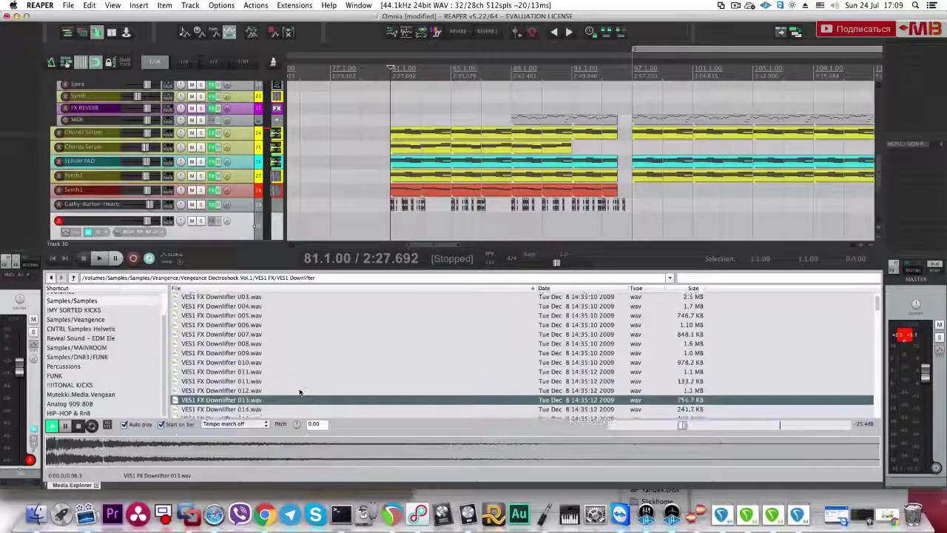
key(Down)
key(Down)
scroll(300, 388, down, 2)
key(Down)
scroll(300, 388, down, 1)
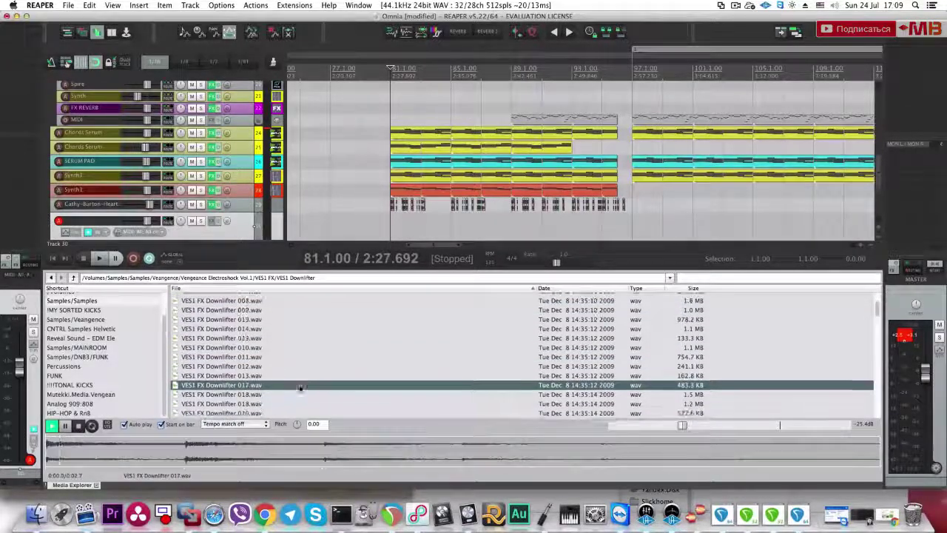
key(Down)
scroll(300, 387, down, 2)
key(Down)
click(287, 390)
Step: Switch to Vengeance Electroshock Vol.2 and open its VES2 FX Downlifter folder
key(BackSpace)
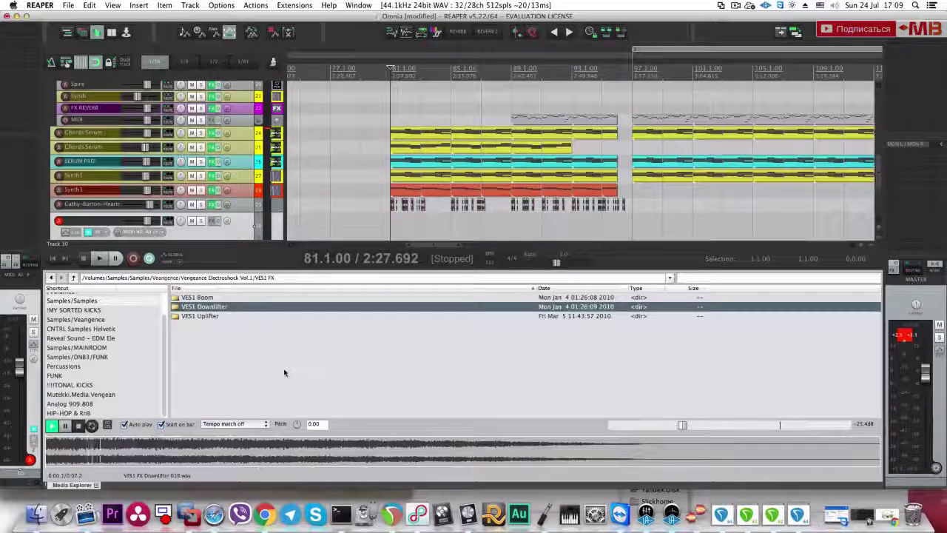
key(BackSpace)
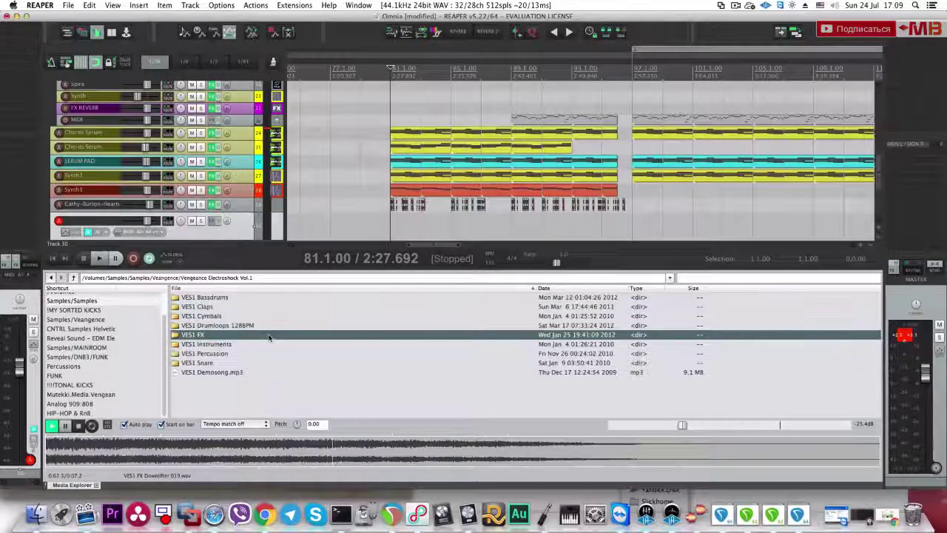
key(BackSpace)
key(Down)
key(Return)
key(Down)
key(Down)
key(Down)
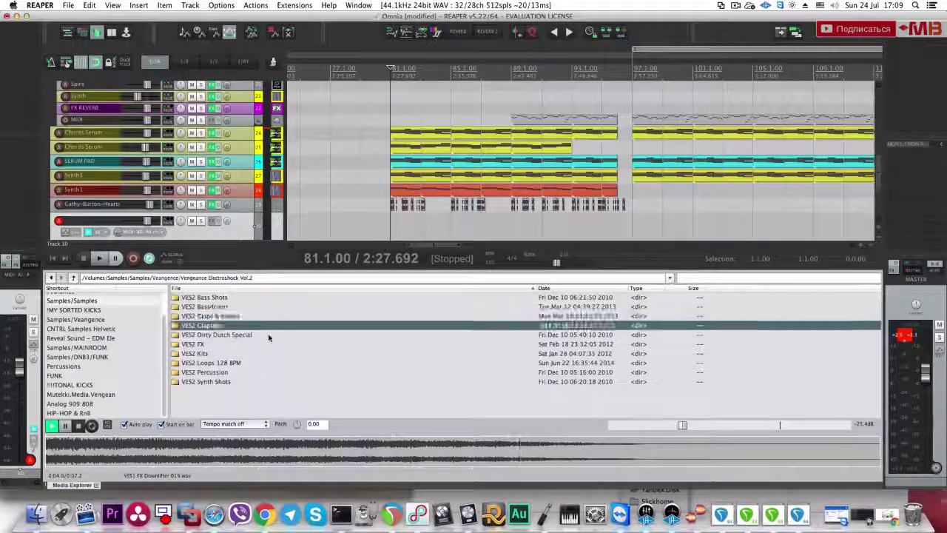
key(Return)
key(Down)
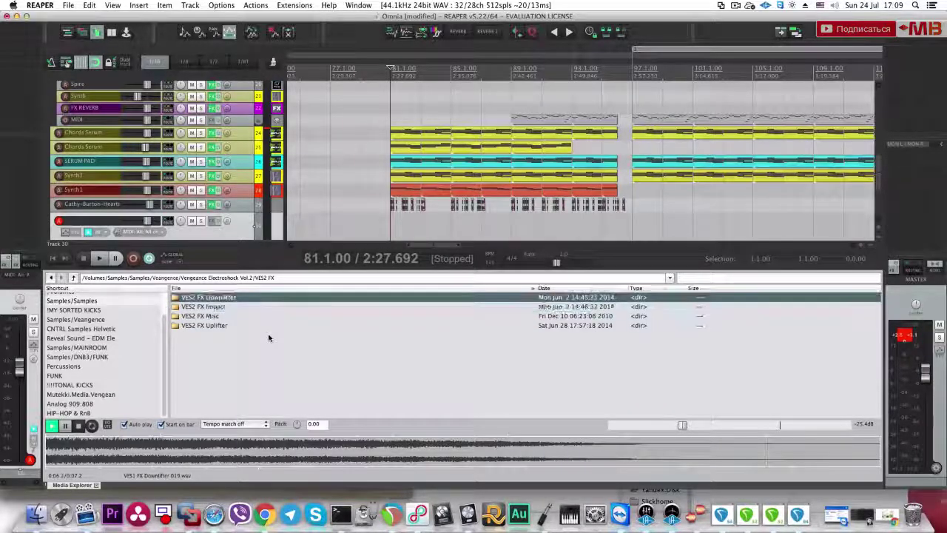
key(Return)
Step: Audition the first VES2 downlifters and place VES2 FX Downlifter 03.wav on the empty track at 81.1.00
key(Down)
click(251, 307)
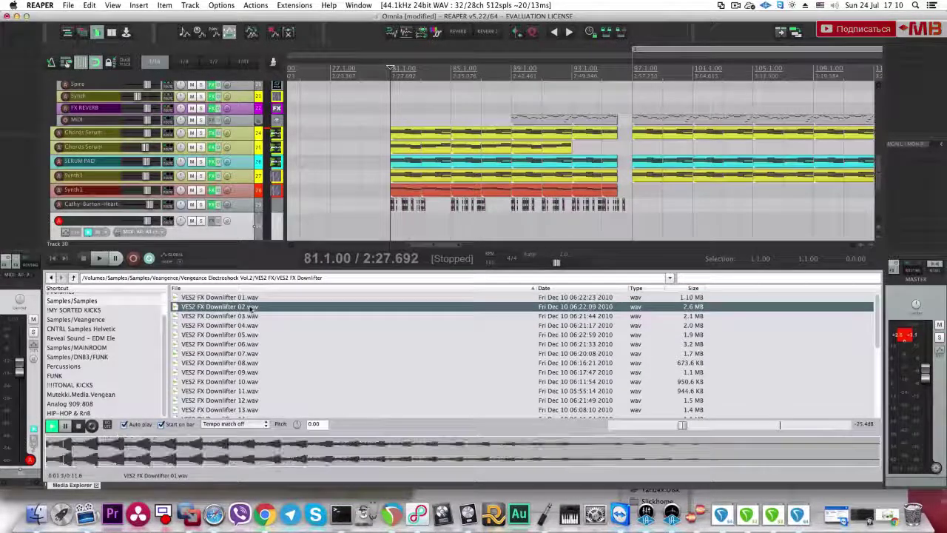
key(Down)
drag(250, 309, 418, 219)
Step: Play from 81.1.00, lower the downlifter track's volume, and restart playback to check the level
key(space)
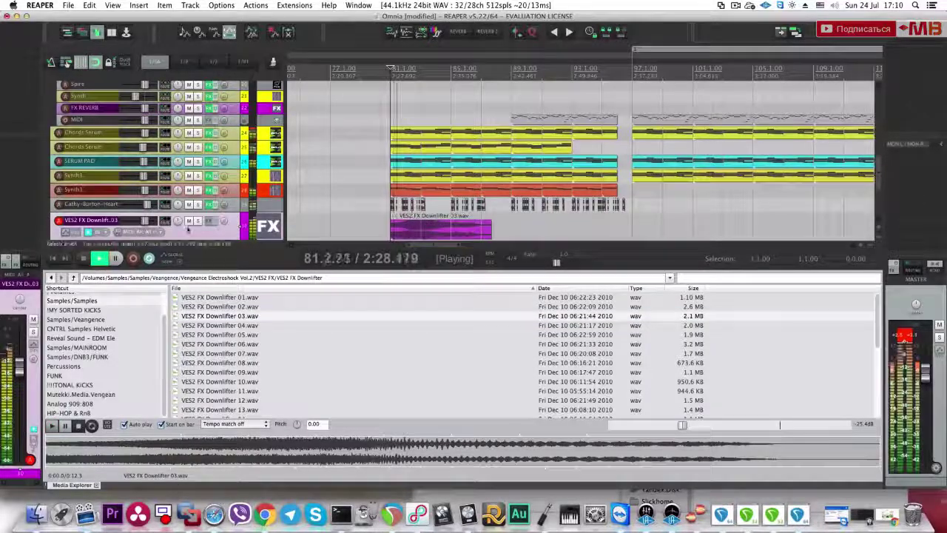
scroll(142, 220, down, 6)
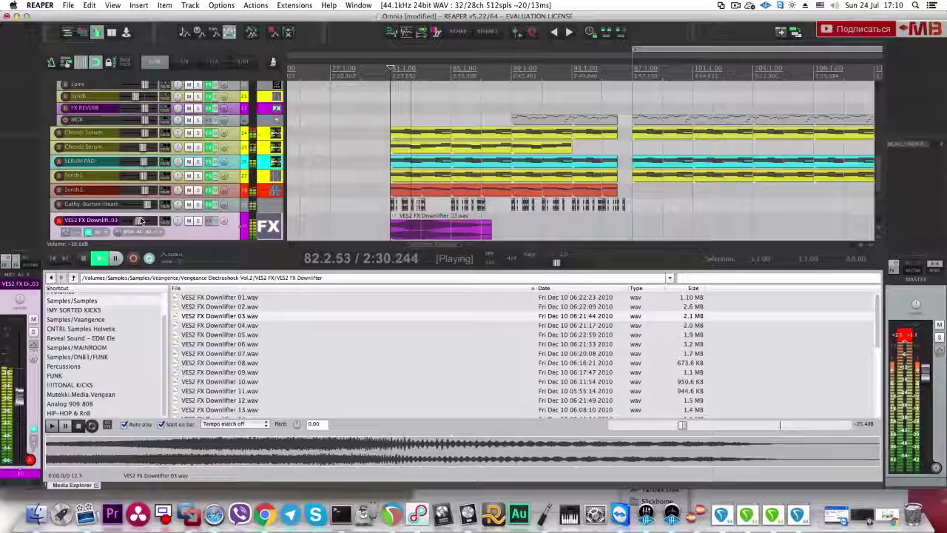
key(space)
key(space)
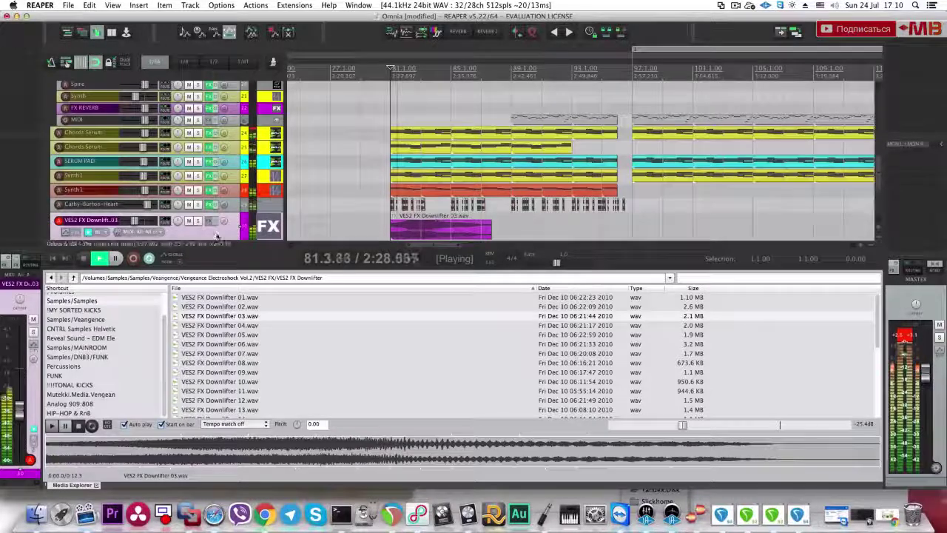
Step: Hide the sample browser, briefly solo the reference track for comparison, and listen to the downlifter track soloed
key(alt+super+x)
scroll(359, 162, up, 5)
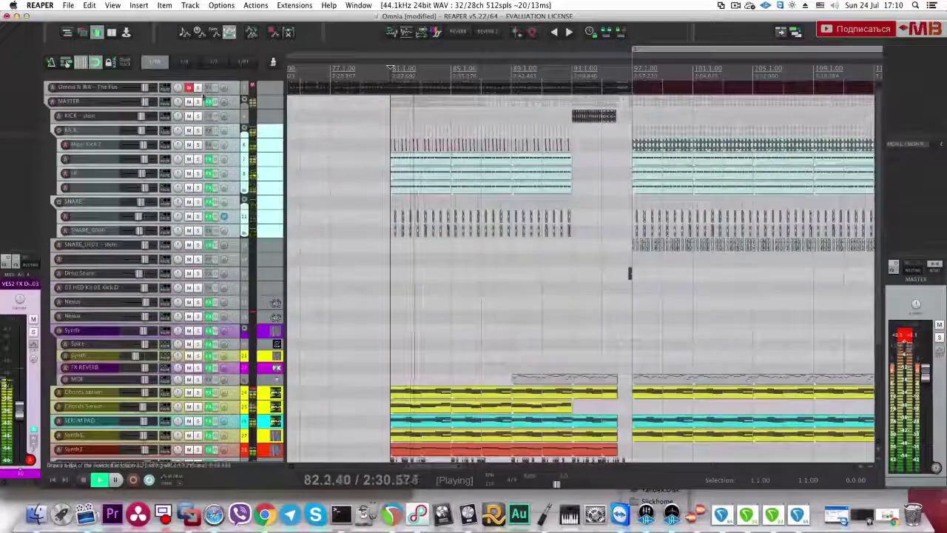
click(198, 88)
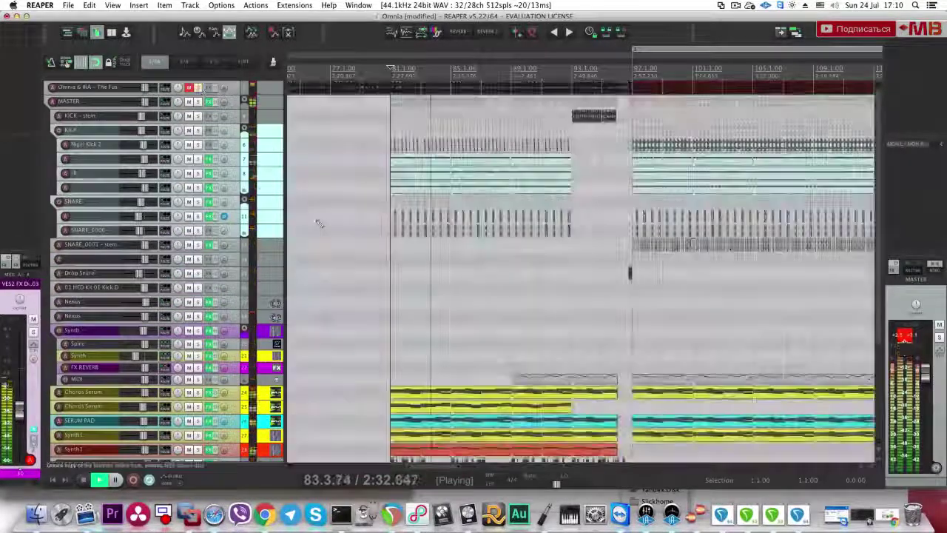
scroll(198, 355, down, 4)
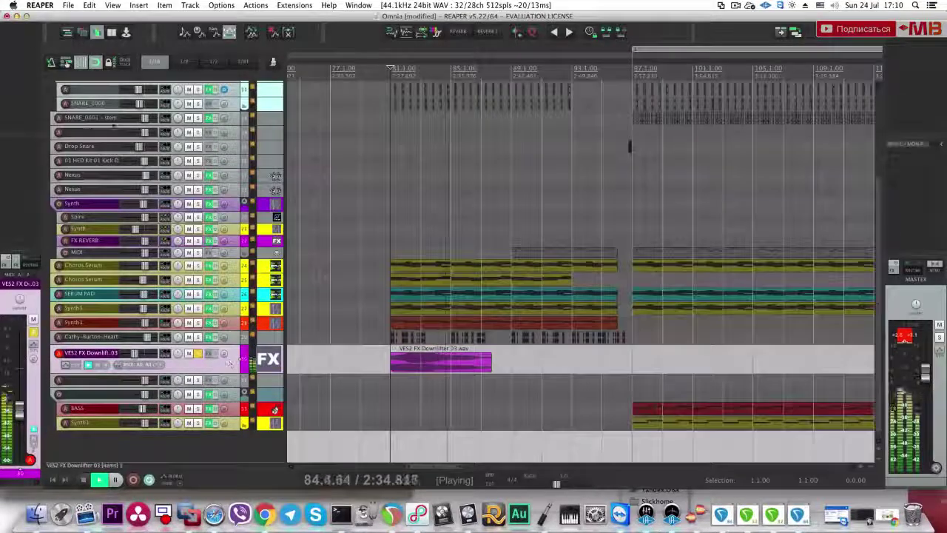
key(space)
Step: Add the VST Eos (Audio Damage) reverb to the downlifter track, play it soloed, and turn its solo off
click(211, 353)
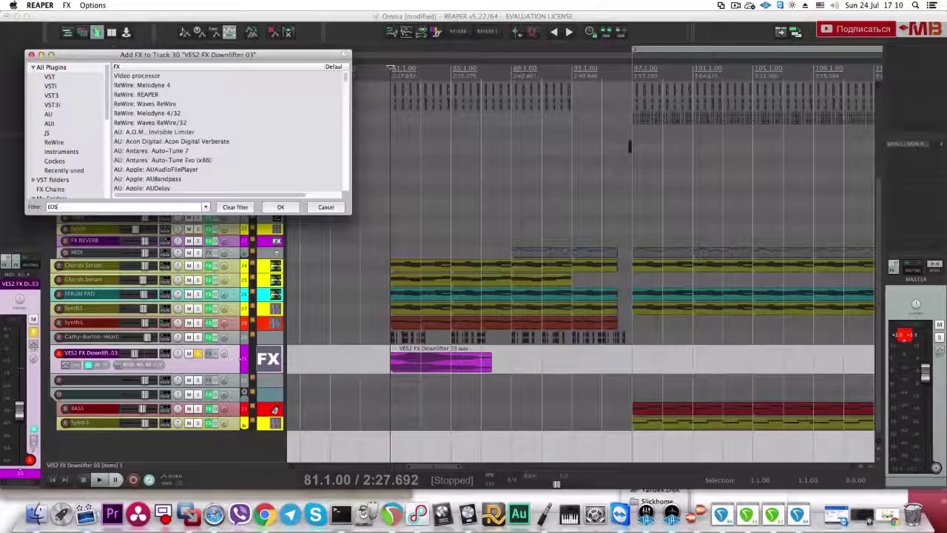
click(194, 85)
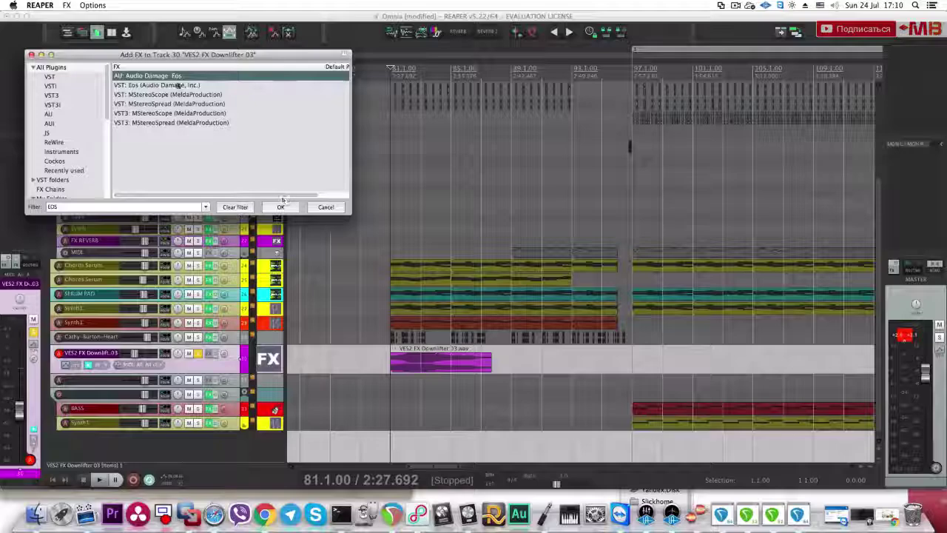
click(281, 206)
key(space)
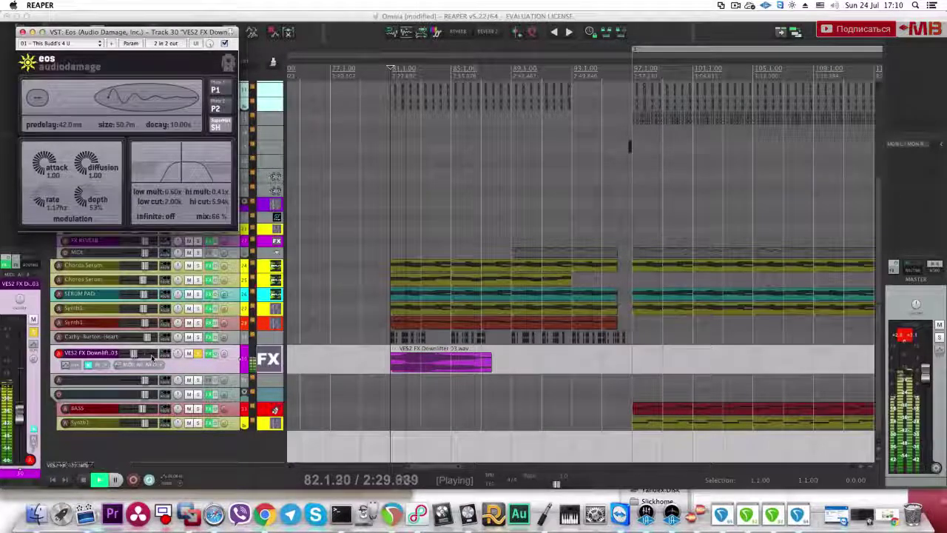
click(198, 354)
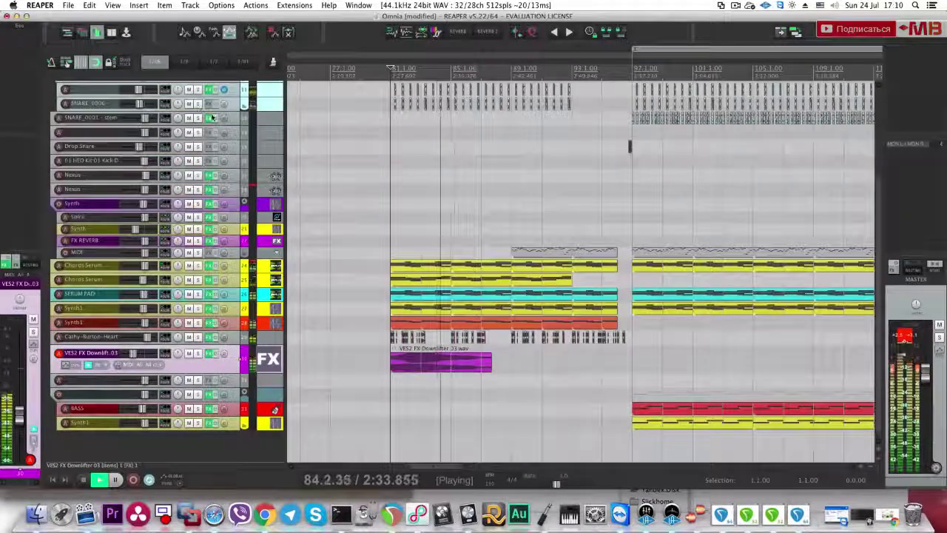
Step: Toggle the reference track's solo during playback to compare it with the mix containing the reverberated downlifter
scroll(195, 148, up, 6)
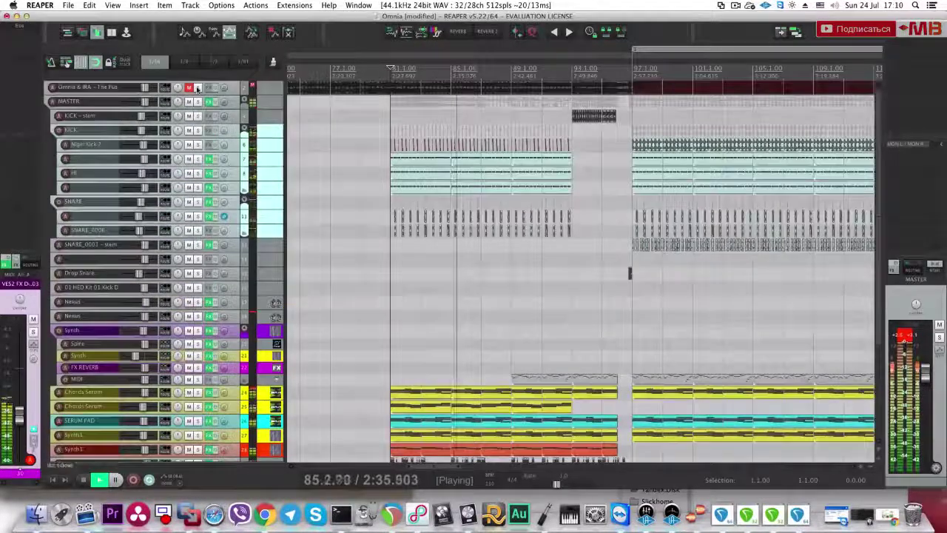
click(189, 87)
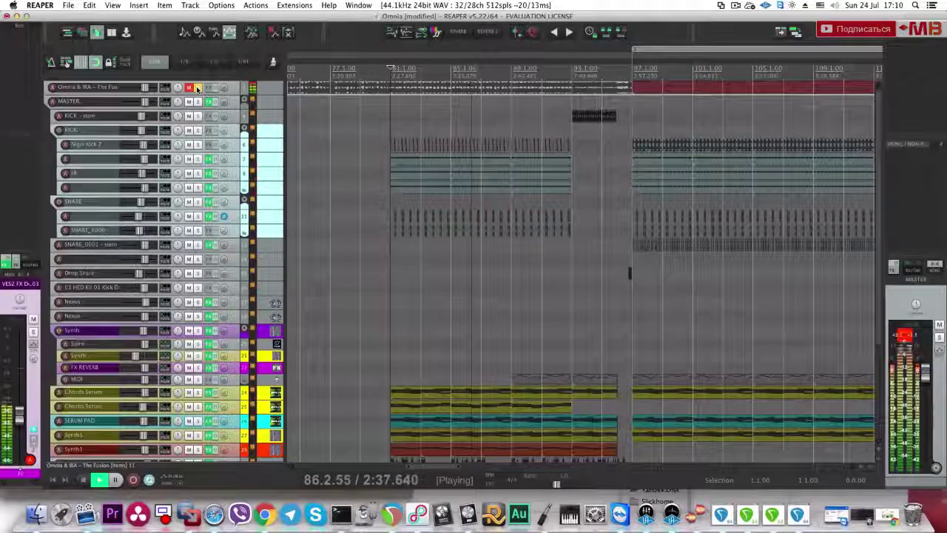
click(198, 88)
scroll(415, 238, down, 5)
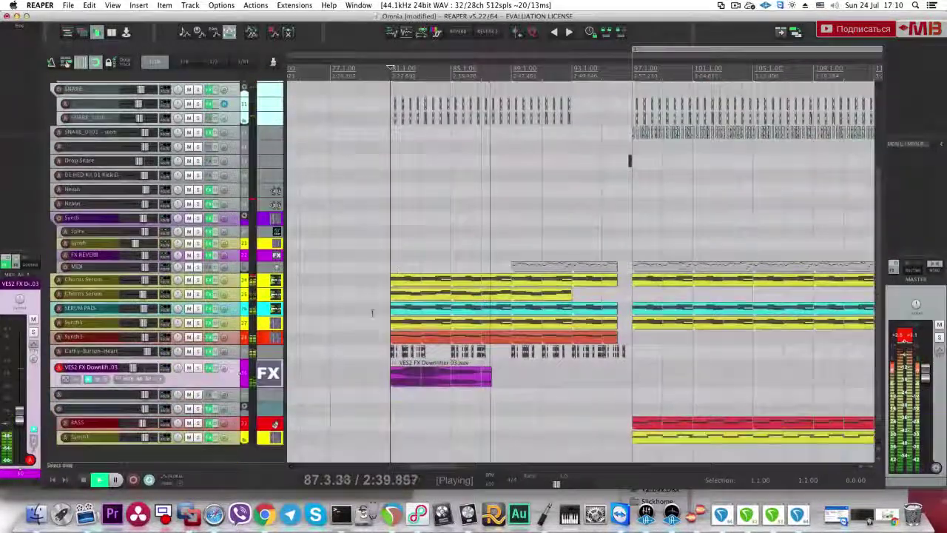
Step: Solo the second Chords Serum track and show its Serum filter cutoff automation envelope, rising from 81.1.00 to 93.1.00
scroll(381, 314, up, 3)
click(196, 315)
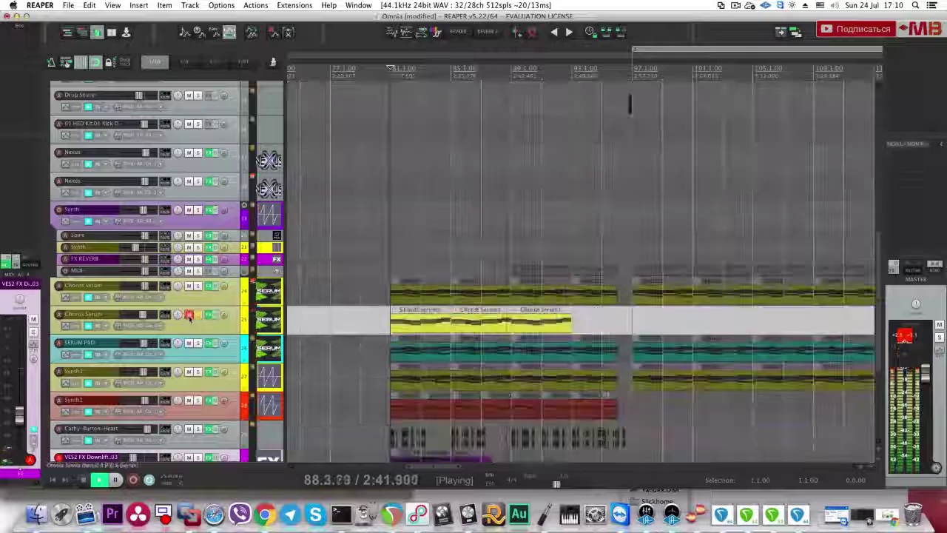
click(223, 328)
key(space)
click(208, 315)
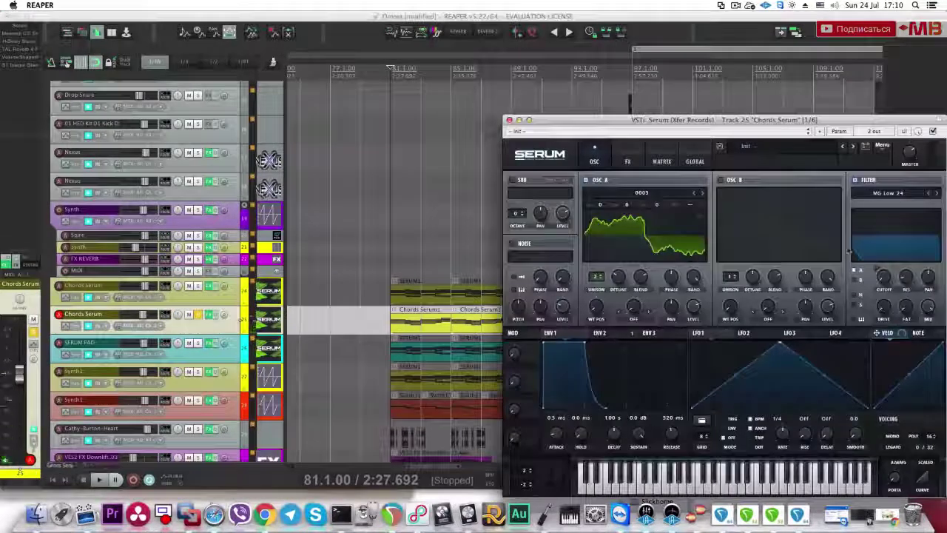
click(510, 120)
key(e)
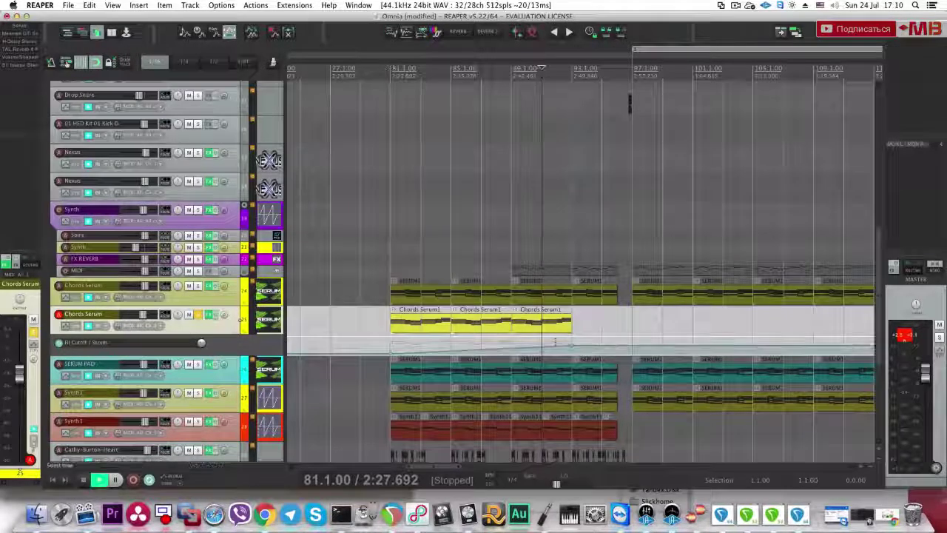
Step: Play from 81.1.00 with the track's solo off and lower the filter cutoff envelope's point at 93.1.00
key(space)
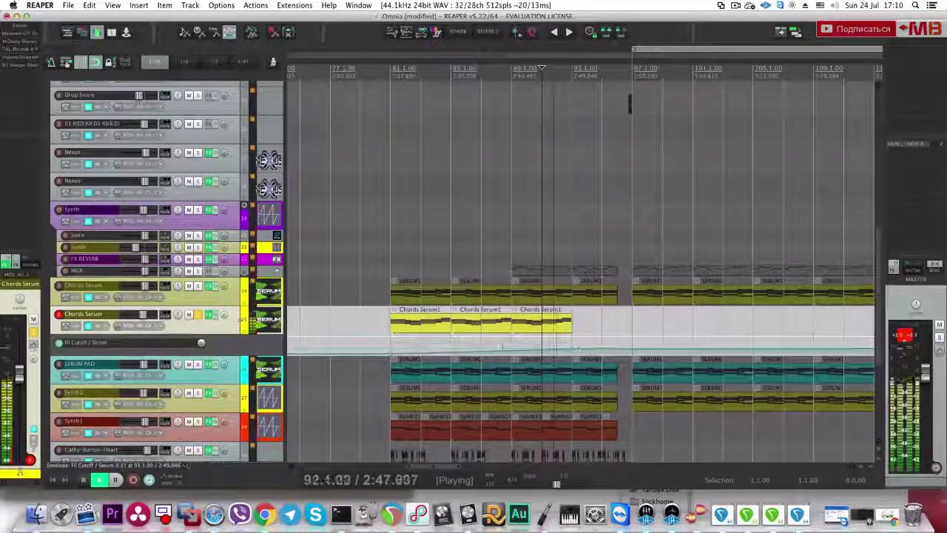
click(395, 343)
click(198, 314)
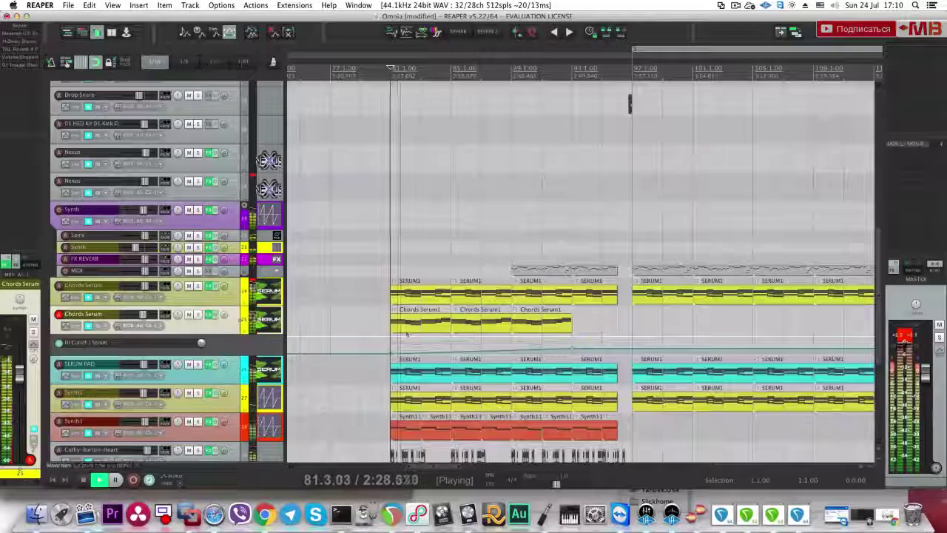
scroll(350, 353, up, 2)
scroll(349, 353, down, 3)
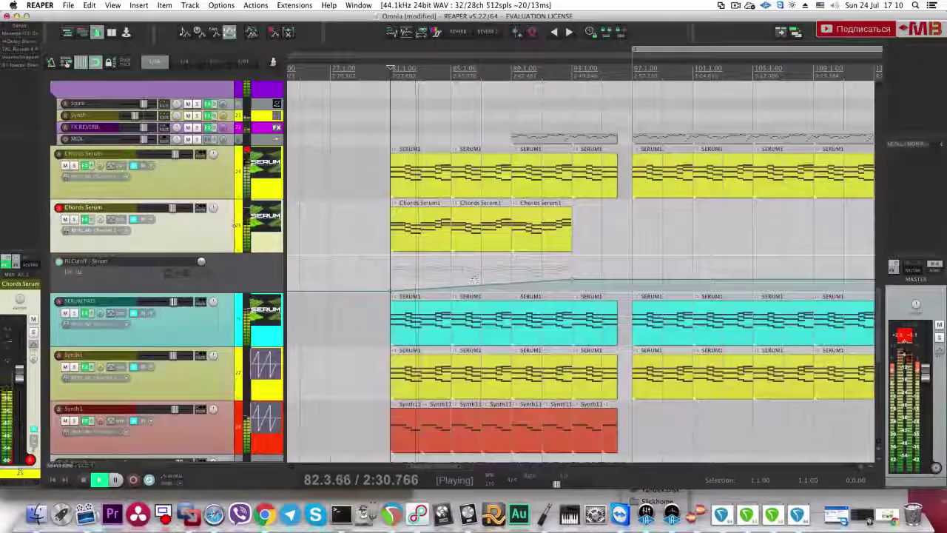
drag(572, 280, 576, 288)
key(space)
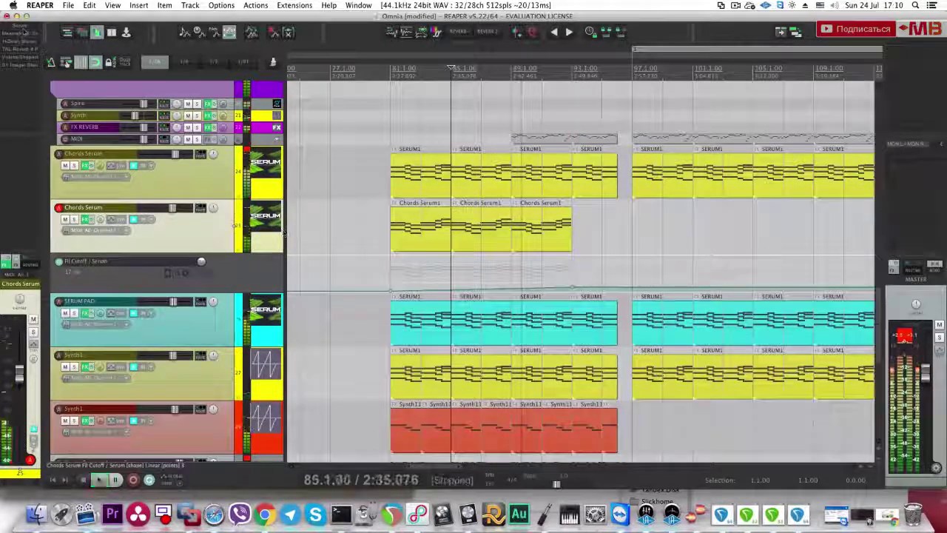
Step: Adjust the release of Serum's ENV 1 on the second Chords Serum track and show its automation envelope
click(278, 228)
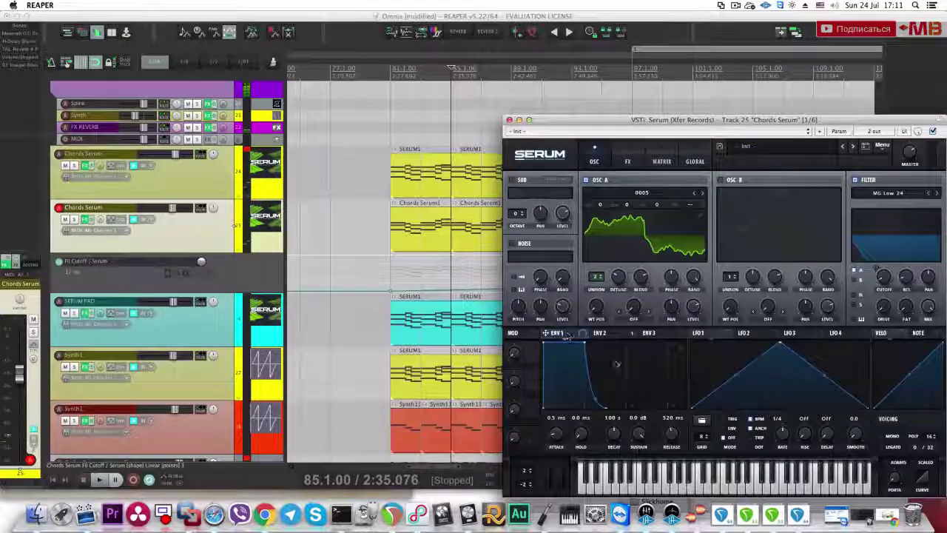
drag(675, 435, 675, 438)
click(509, 120)
key(e)
Step: During playback, add release envelope points at 89.1.00 and 93.1.00 and raise the one at 93.1.00 to about 0.57
click(546, 315)
key(space)
shift+click(513, 315)
shift+click(571, 315)
drag(589, 315, 593, 307)
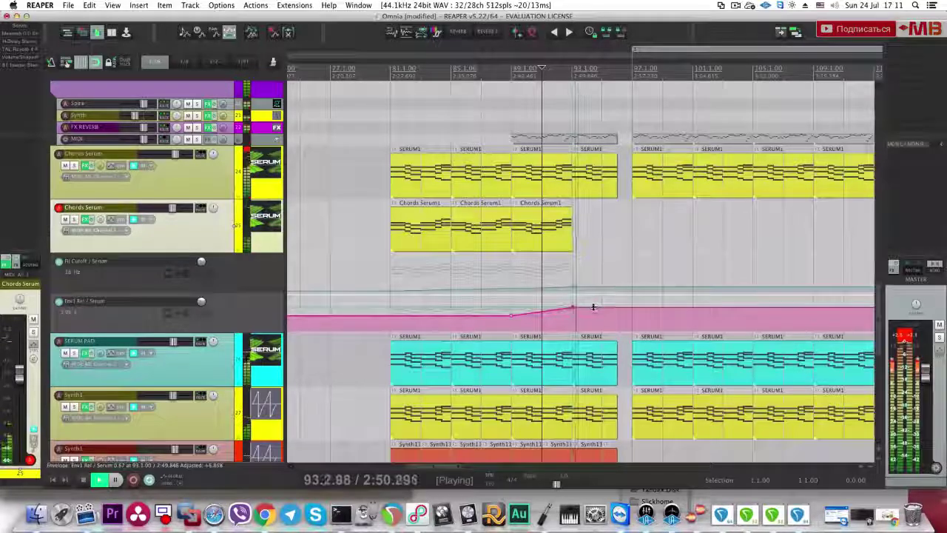
Step: Duplicate the last Chords Serum clip to 93.1.00 and delete both release envelope points at 93.1.00
click(555, 240)
key(super+d)
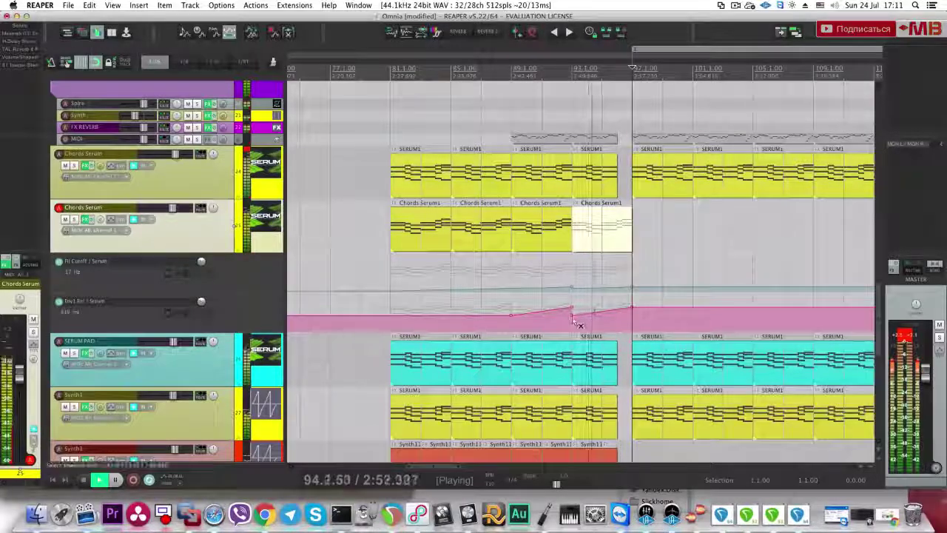
alt+click(573, 316)
alt+click(572, 307)
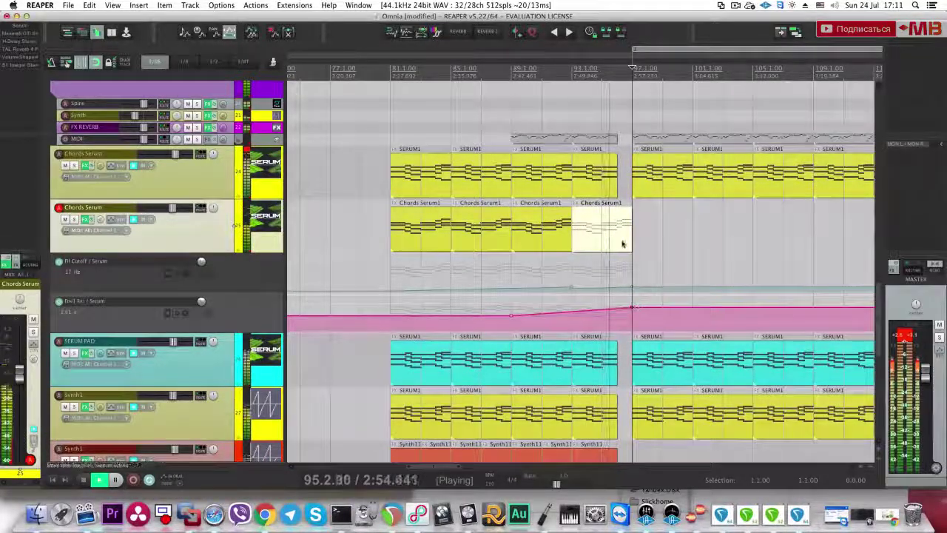
Step: Trim the duplicated clip to end at 96.1.00 and drop the release envelope back to its starting level at 97.1.00
scroll(579, 239, up, 5)
drag(579, 239, 539, 239)
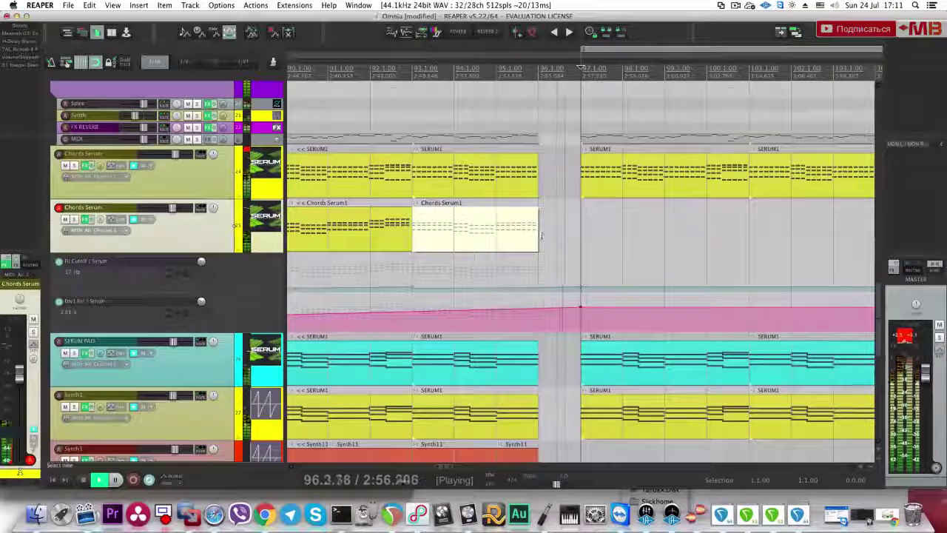
drag(583, 306, 583, 322)
scroll(588, 322, down, 5)
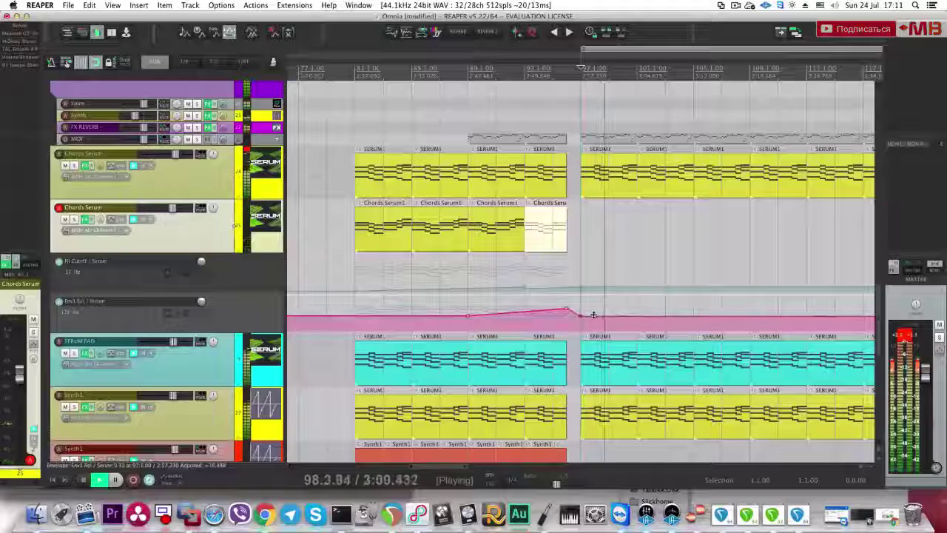
Step: Hide the Chords Serum envelopes, briefly solo the reference track to compare it with the mix, and stop playback
key(v)
key(v)
scroll(603, 308, down, 5)
scroll(604, 307, up, 5)
click(198, 87)
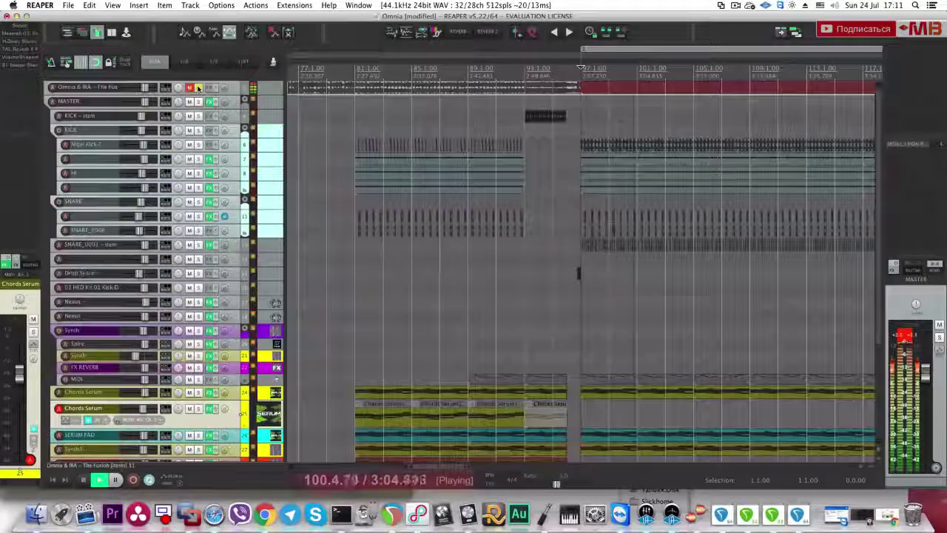
click(197, 87)
scroll(623, 325, down, 5)
key(space)
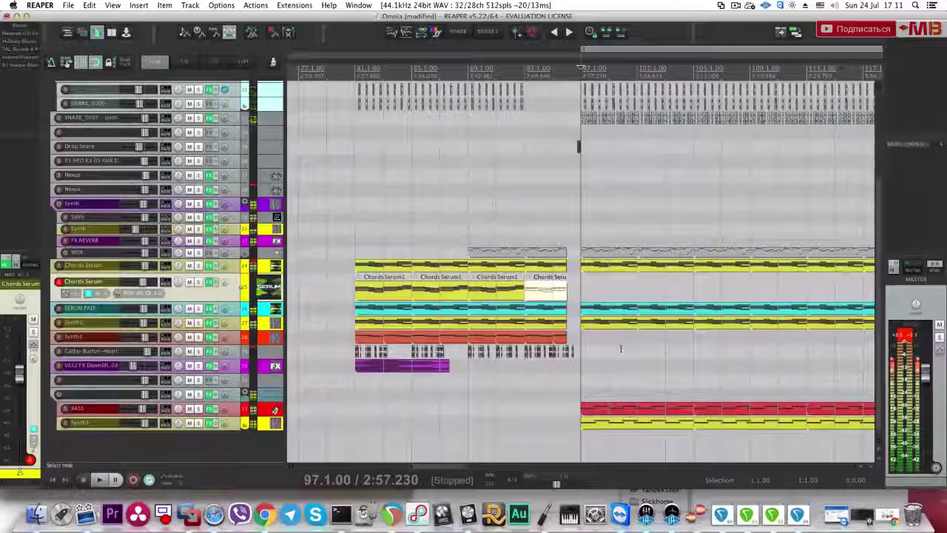
Step: Copy the downlifter clip to 97.1.00, play from there, and shorten the copy to about bar 103
super+drag(406, 373, 613, 375)
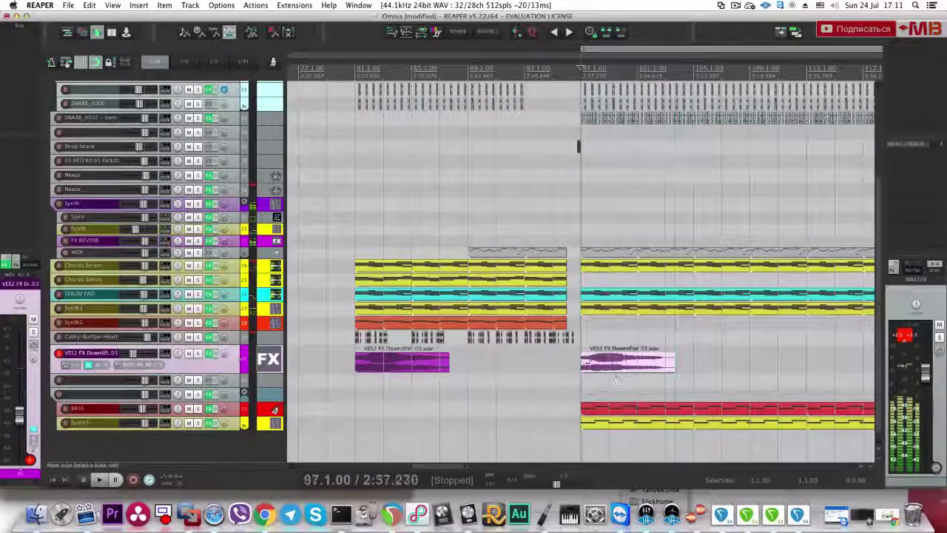
click(591, 366)
key(space)
key(space)
key(space)
drag(670, 362, 660, 362)
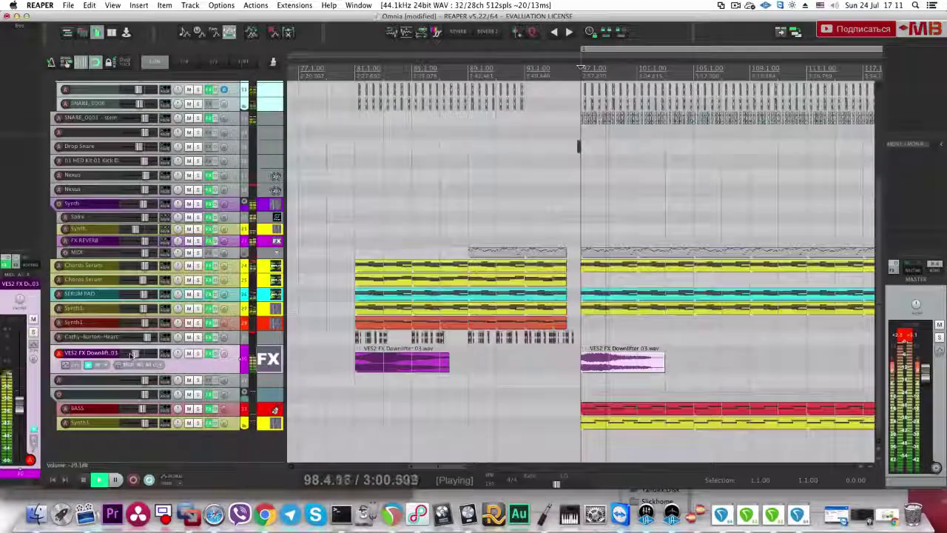
Step: Listen to the drop around 101.1.00 and toggle the reference track's solo to compare both versions
scroll(192, 439, down, 3)
click(192, 441)
scroll(192, 441, up, 4)
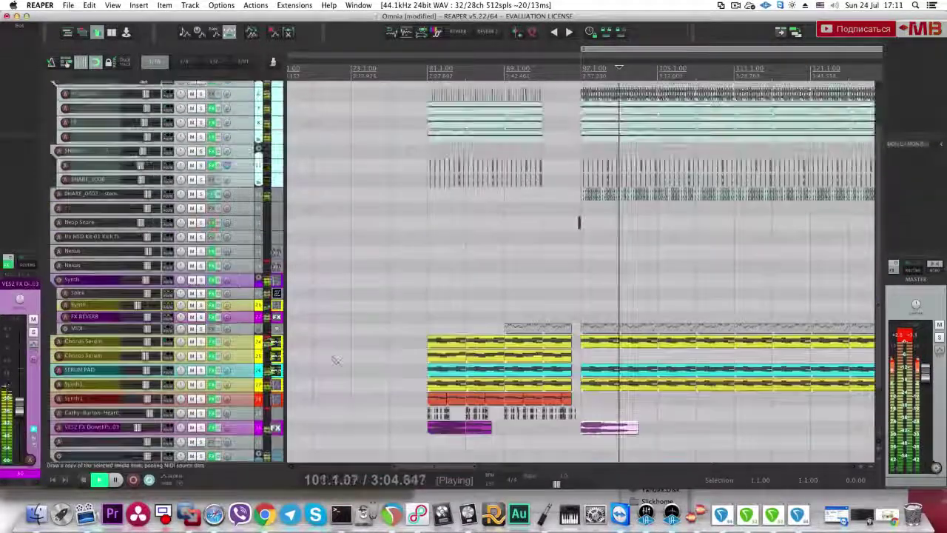
click(193, 87)
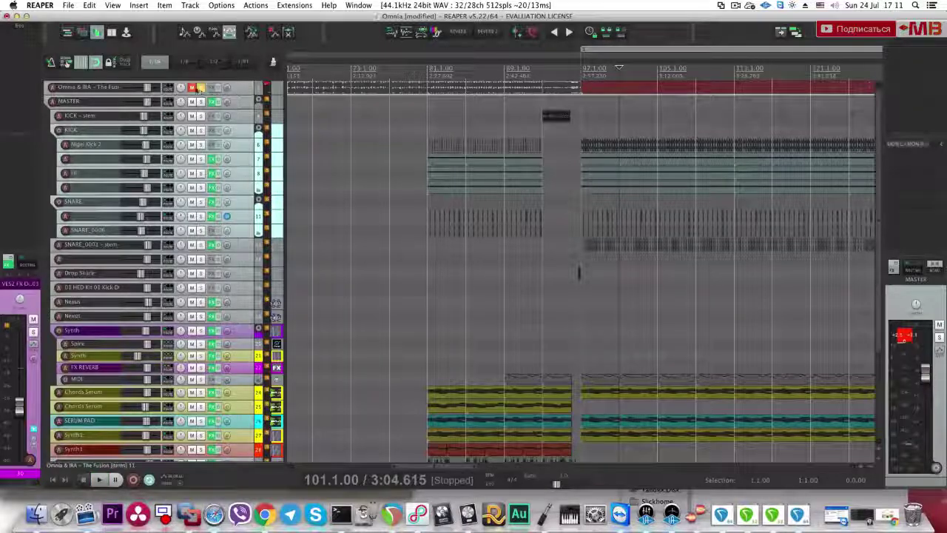
click(193, 88)
scroll(454, 377, down, 3)
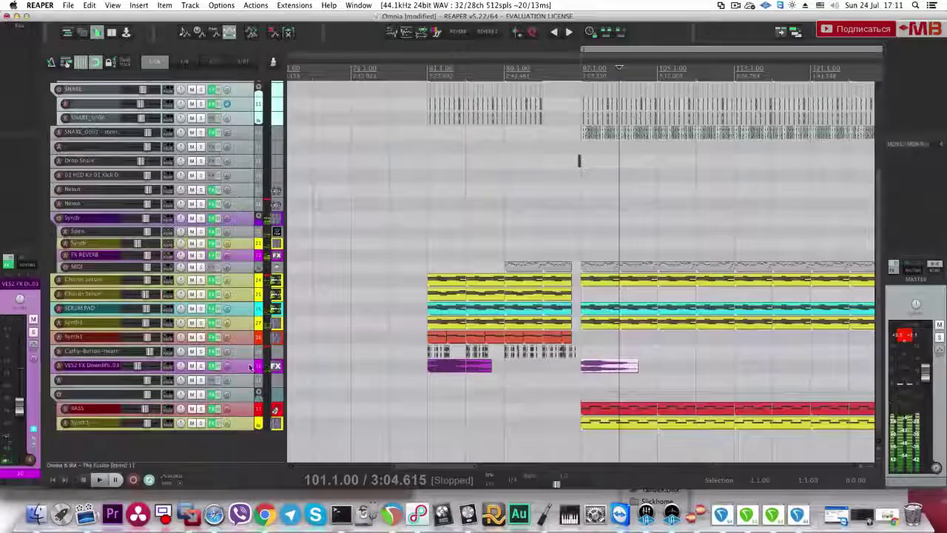
Step: Insert a new track below the downlifter track and load the Massive synth on it
click(240, 366)
key(super+t)
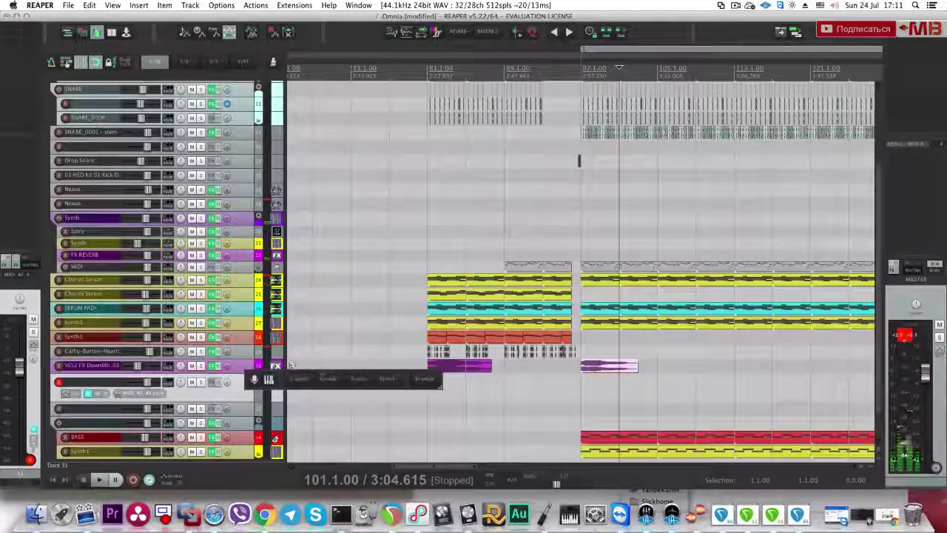
click(358, 379)
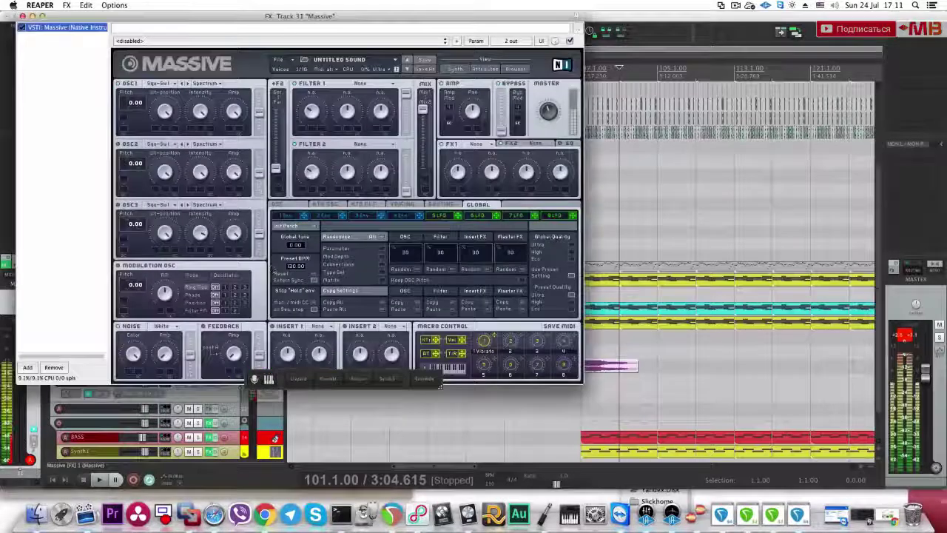
Step: Toggle oscillator 1 in Massive, set Filter 1 to Bandpass, and close the plug-in window
click(118, 84)
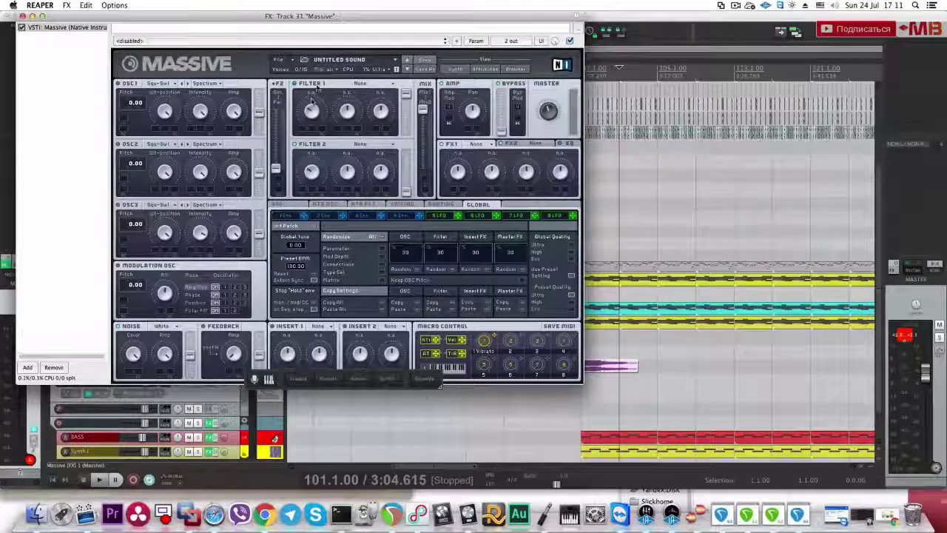
click(330, 84)
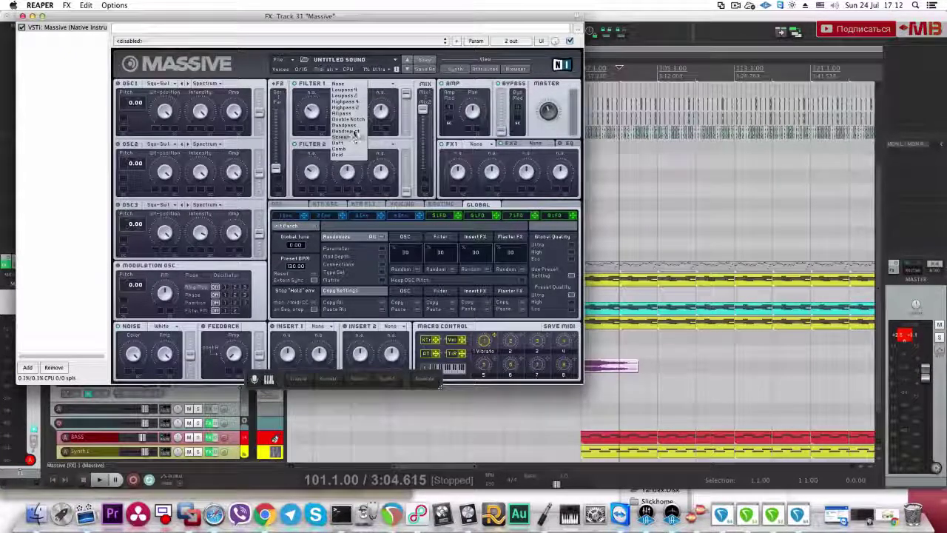
click(354, 126)
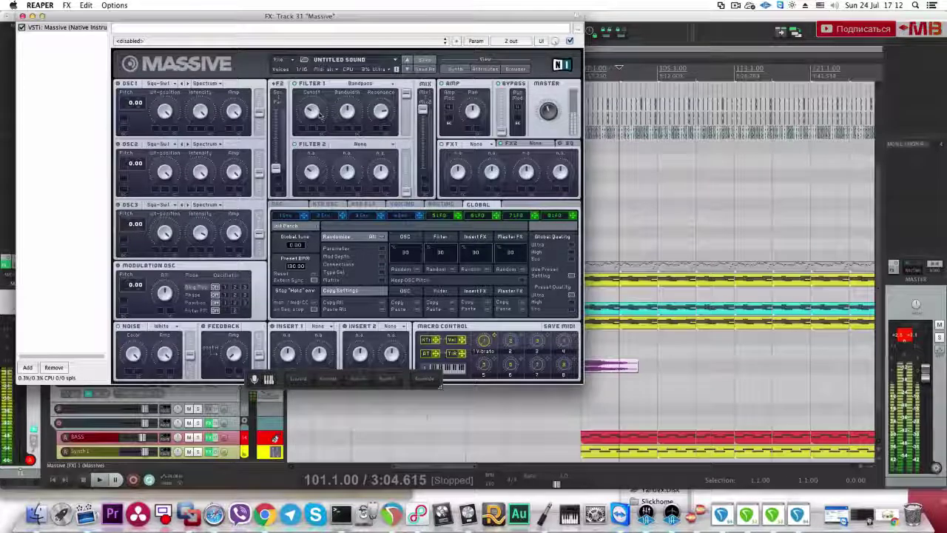
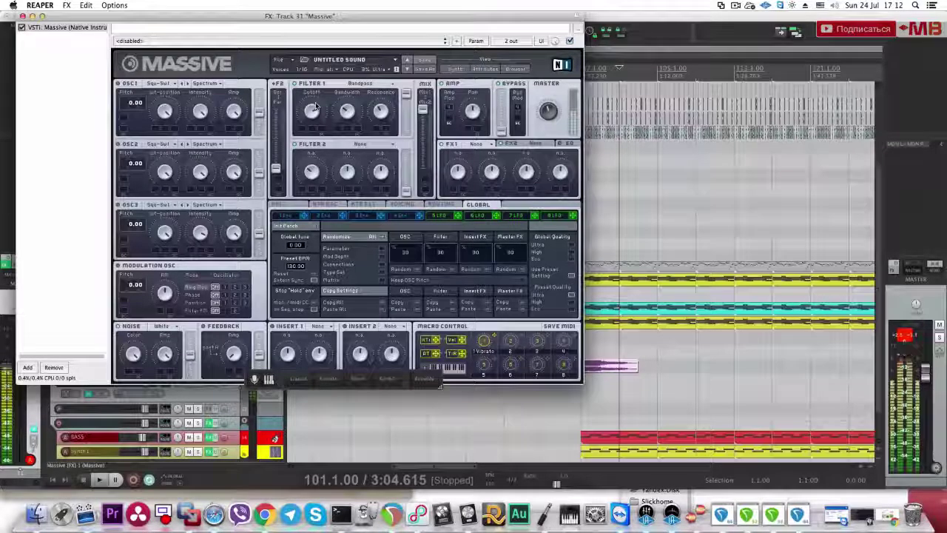
click(22, 16)
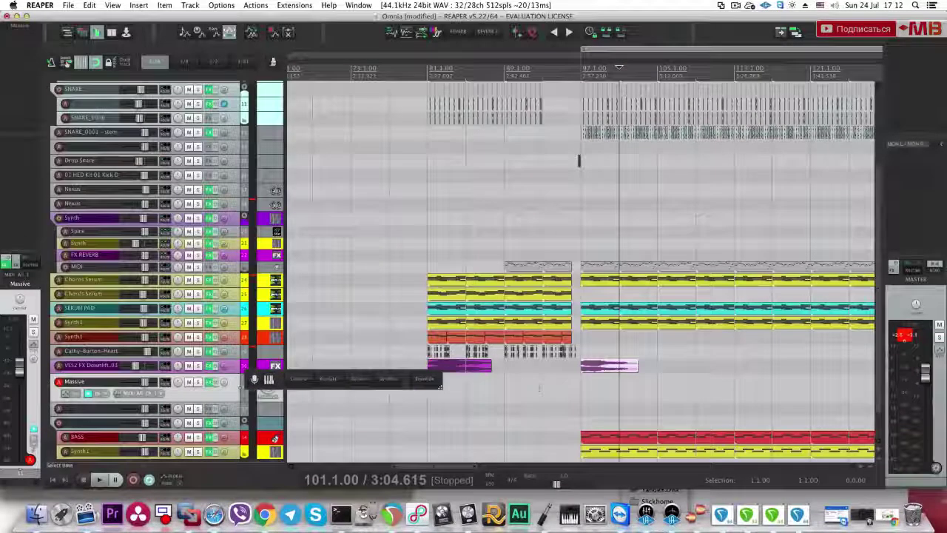
Step: Create a MIDI item from 97.1.00 to 101.1.00 on the Massive track and draw one sustained note in it
mouse_move(619, 367)
mouse_down()
mouse_move(618, 389)
mouse_move(621, 366)
mouse_move(594, 391)
mouse_up()
double_click(595, 390)
drag(123, 353, 382, 353)
key(Escape)
scroll(641, 341, down, 5)
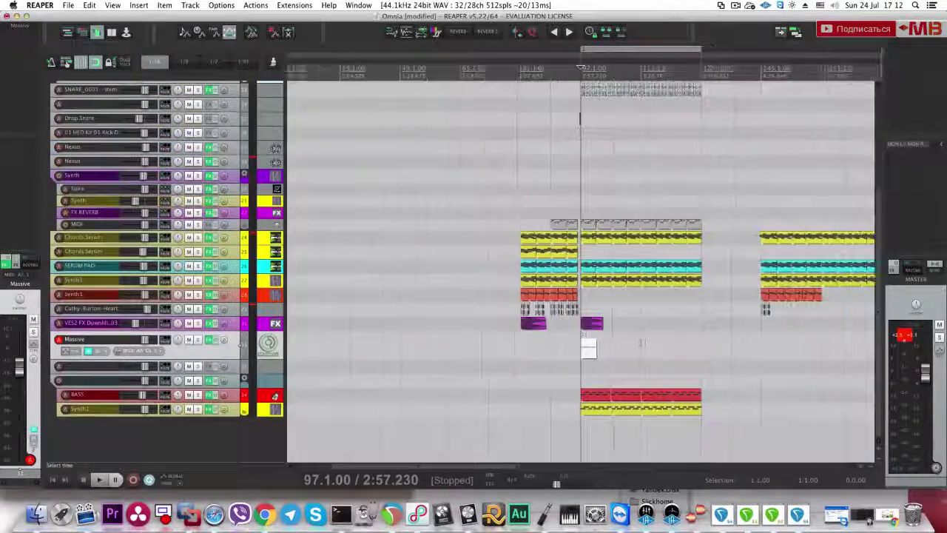
Step: Listen to the soloed reference track from several positions between 97.1.00 and 109.1.00, and turn its solo off
click(610, 346)
scroll(610, 345, down, 2)
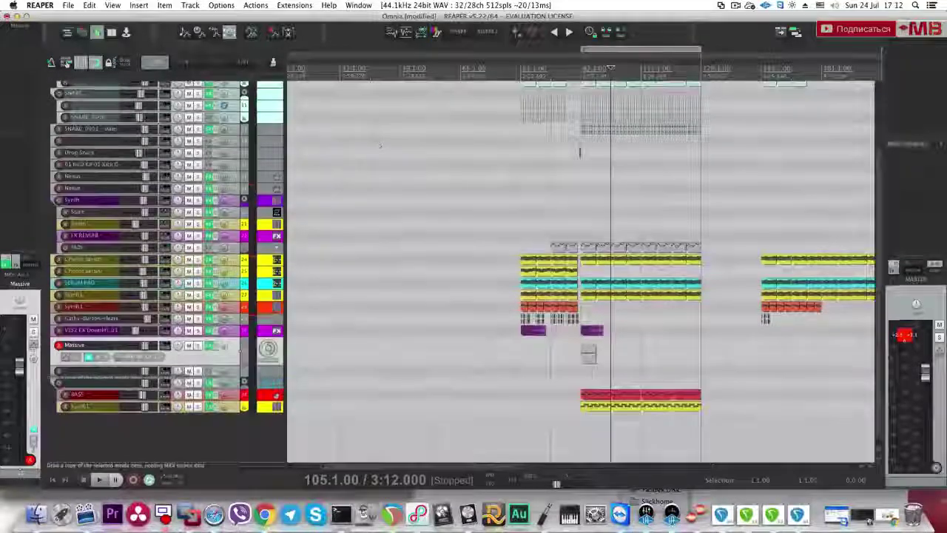
scroll(239, 354, up, 5)
key(space)
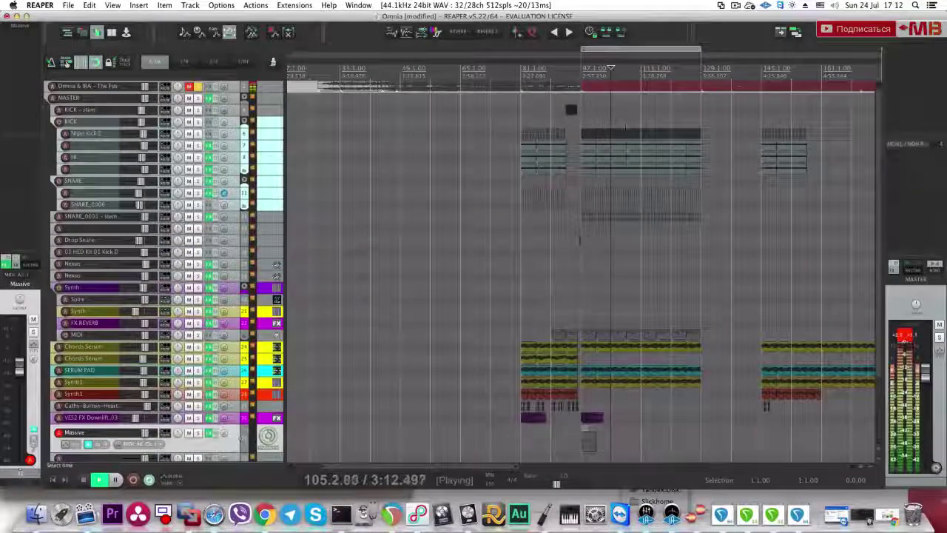
click(580, 98)
scroll(581, 98, up, 5)
click(618, 99)
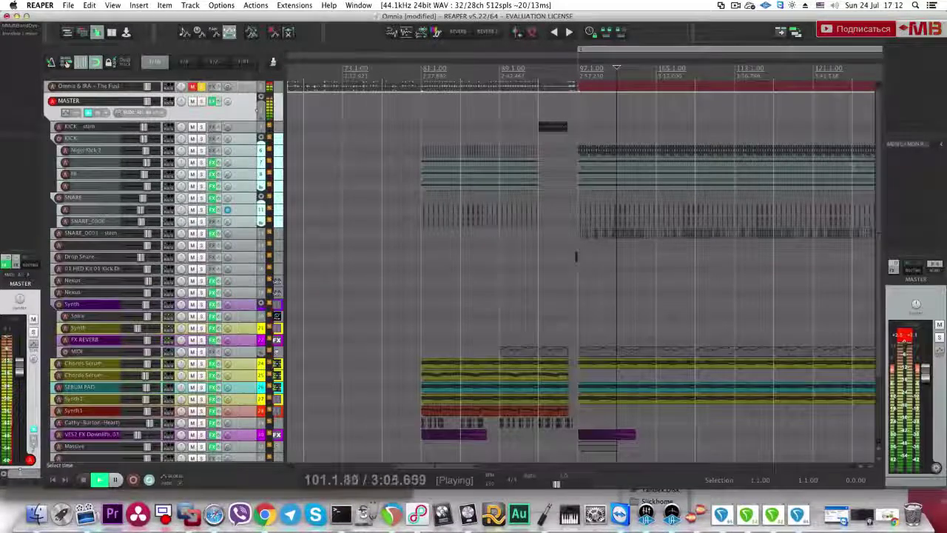
click(657, 99)
click(696, 98)
click(696, 69)
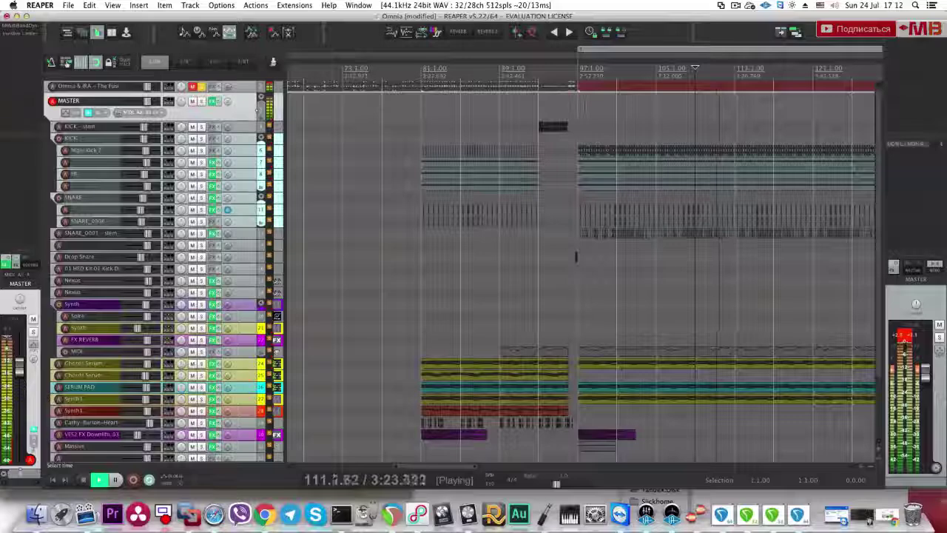
click(589, 87)
key(F6)
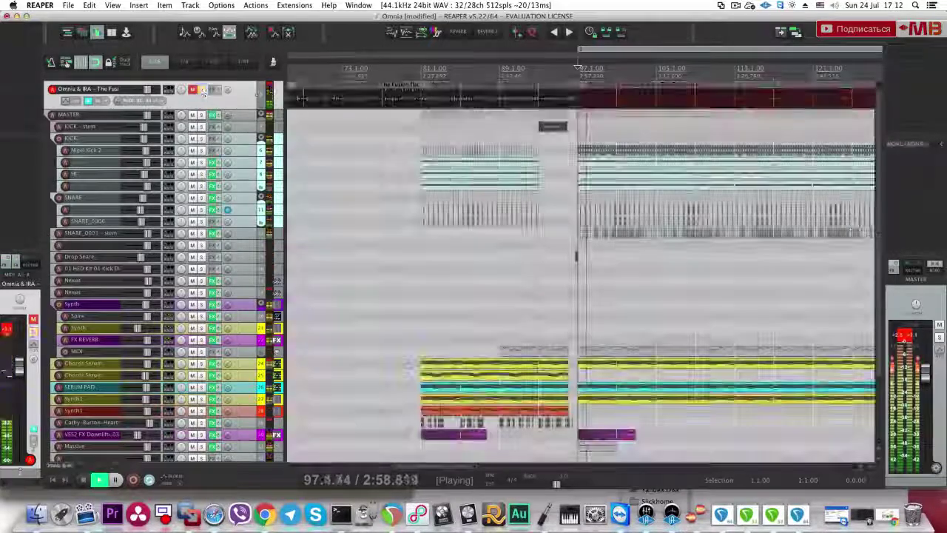
Step: Stretch the Massive MIDI item to end at 105.1.00 and play it soloed from 97.1.00
scroll(623, 422, down, 3)
key(space)
click(615, 400)
drag(615, 397, 657, 398)
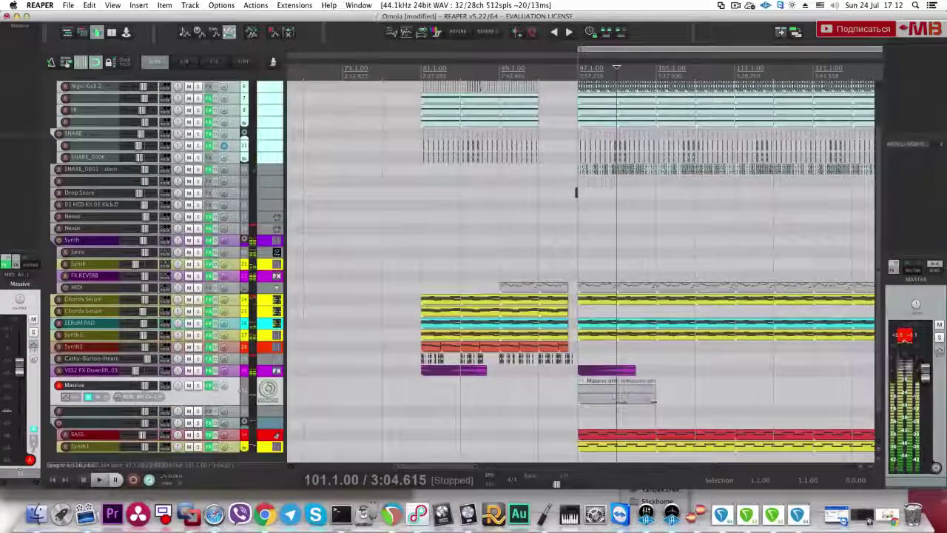
click(592, 401)
click(197, 385)
key(space)
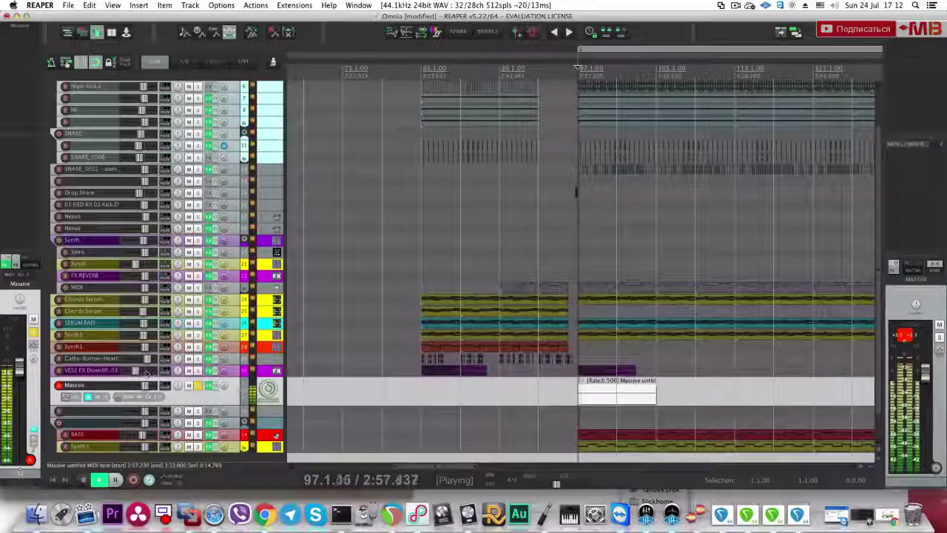
Step: Stop playback and, in Massive's voicing settings, enable the unison spread for Pan Position and Pitch Cutoff
key(space)
click(208, 385)
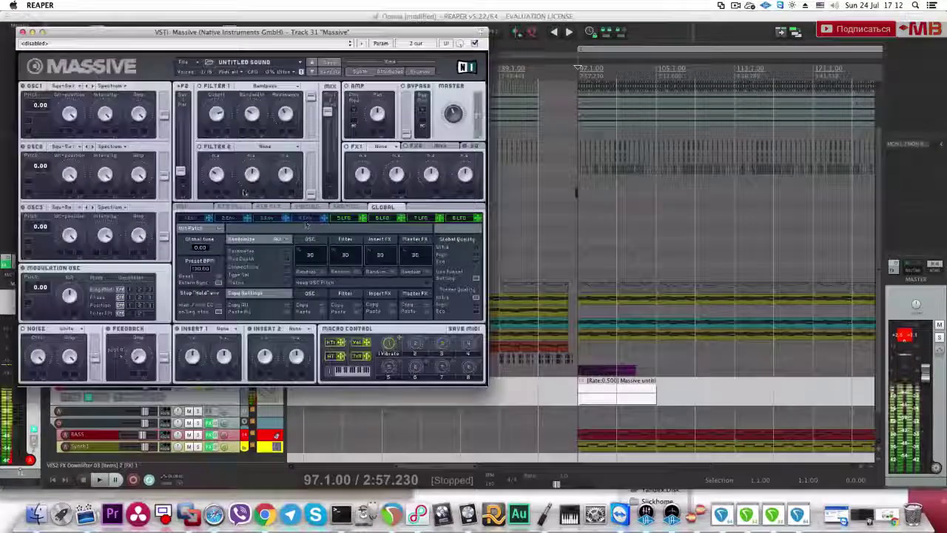
click(187, 207)
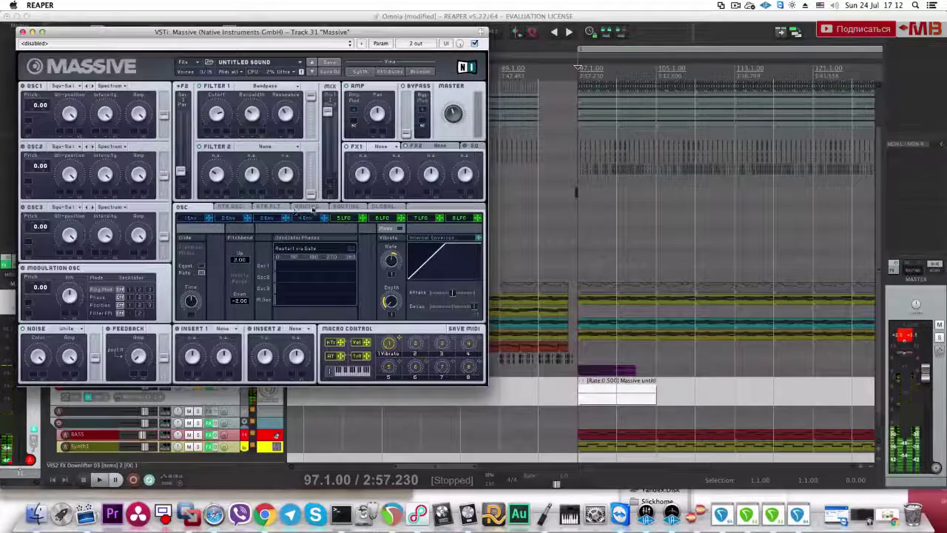
click(306, 206)
click(241, 307)
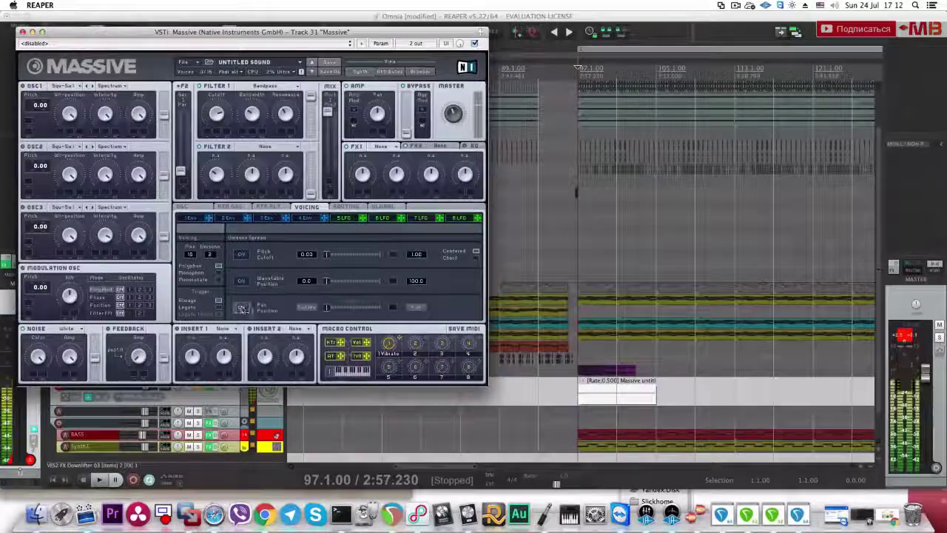
click(241, 254)
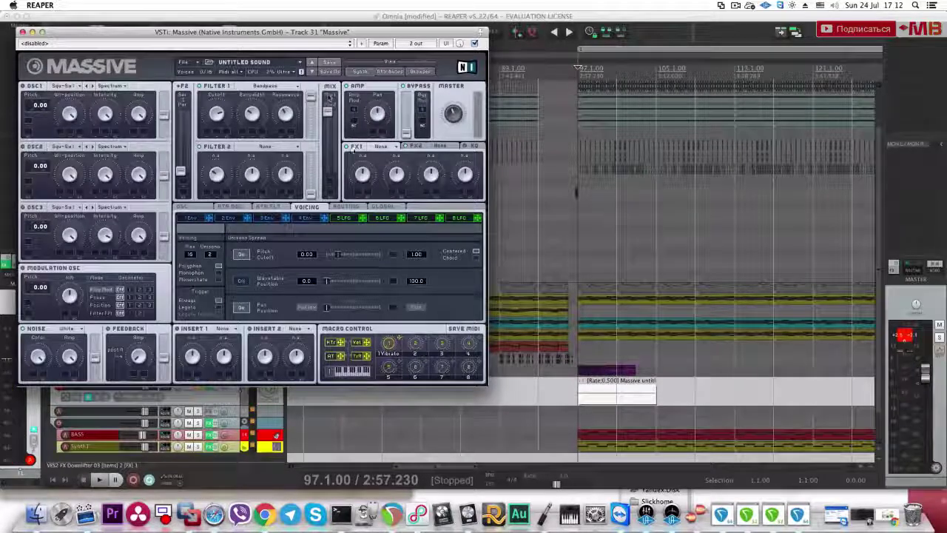
Step: Set Massive's FX1 effect to Chorus and close the plug-in window
click(380, 146)
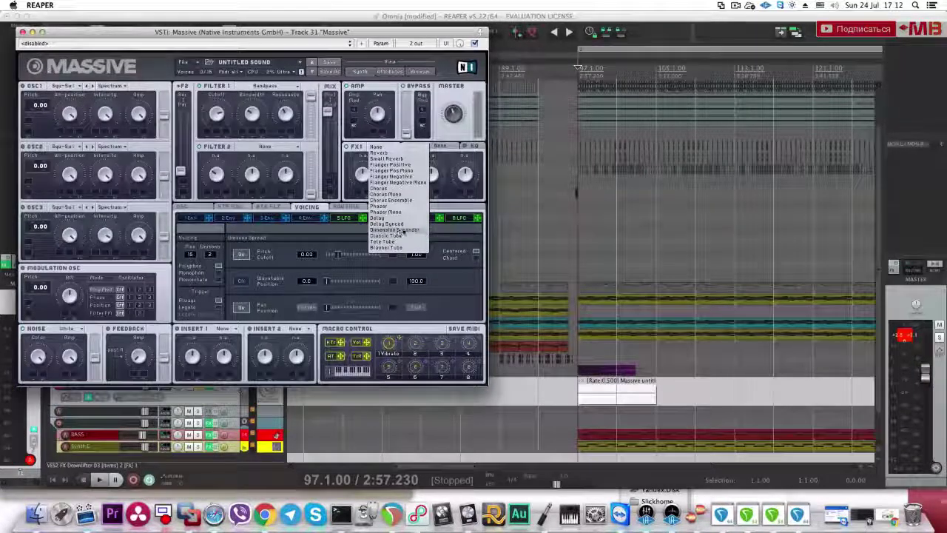
click(409, 188)
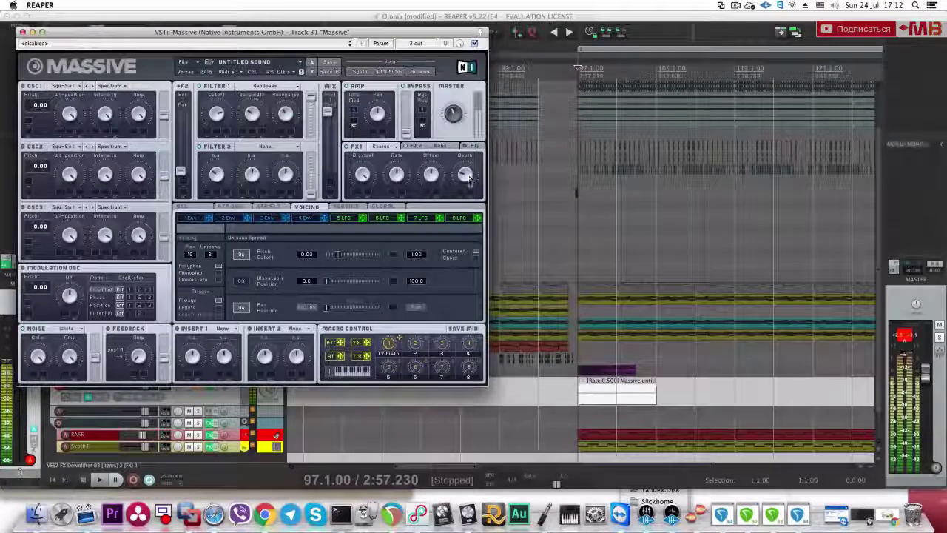
click(22, 32)
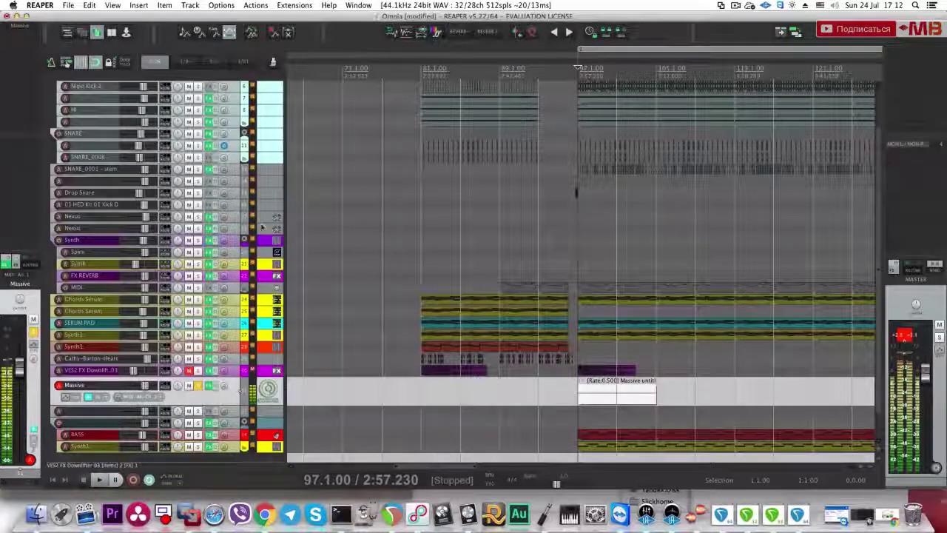
Step: Automate Massive's Filter 1 cutoff with an envelope falling from 97.1.00 to 105.1.00, and audition it soloed
click(208, 385)
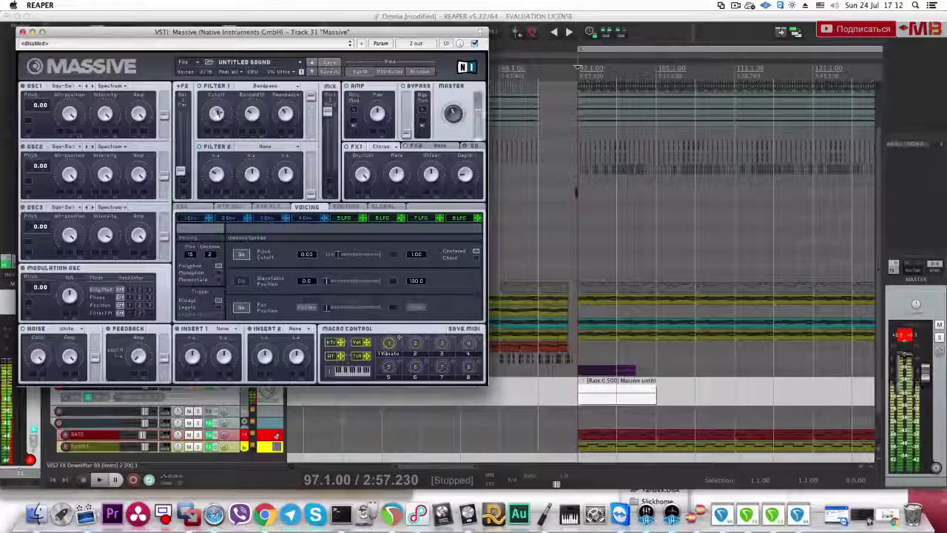
click(22, 32)
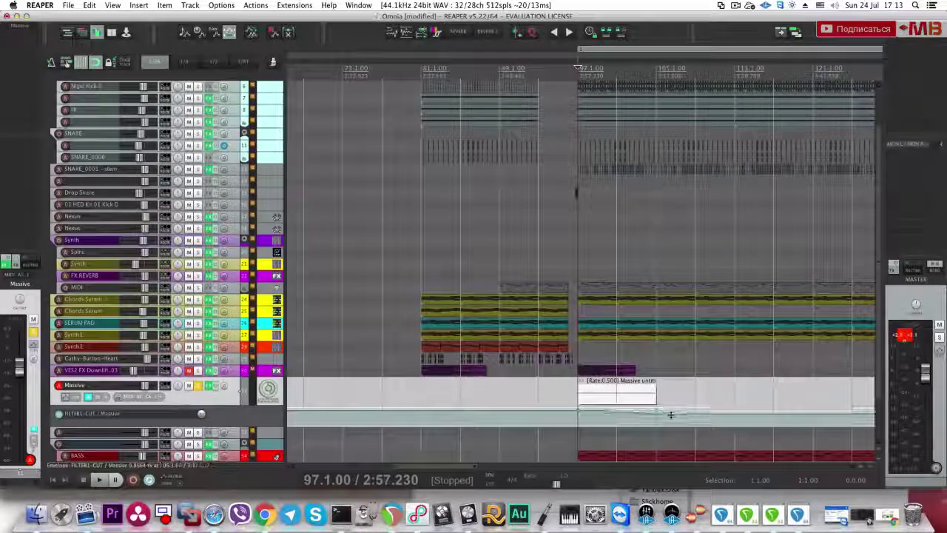
click(669, 413)
click(586, 397)
key(space)
click(633, 400)
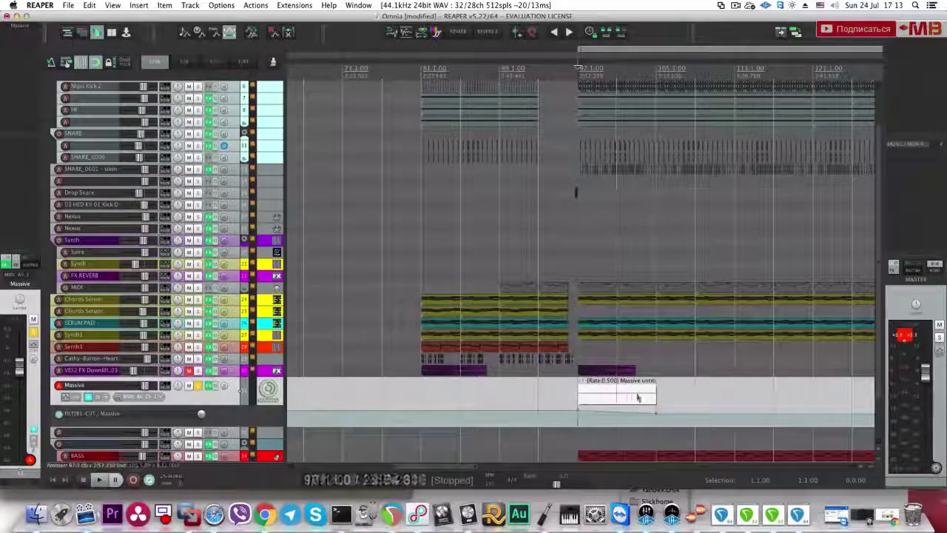
drag(656, 413, 656, 416)
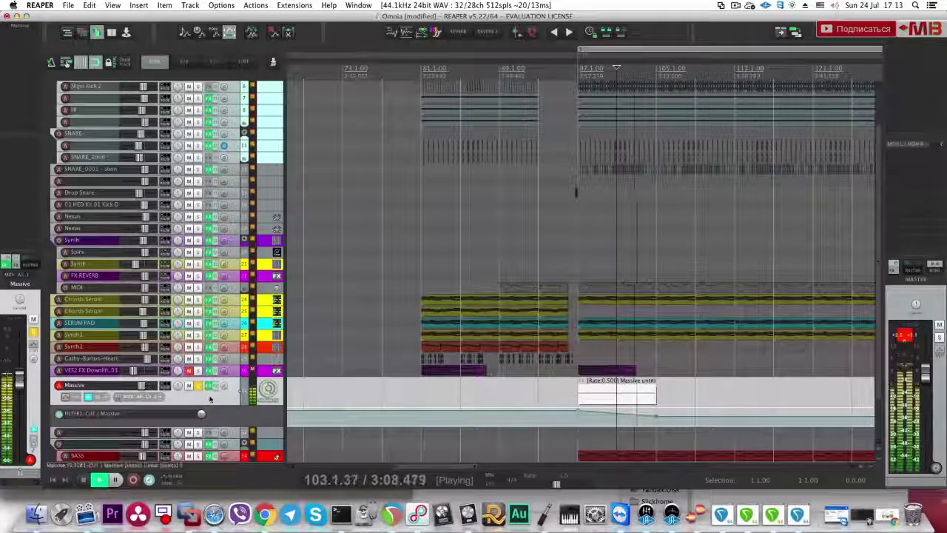
Step: Add VolumeShaper 4 with the My Sidechaine preset to the Massive track and reshape its High Band curve with a shallower, slower-rising dip
click(21, 35)
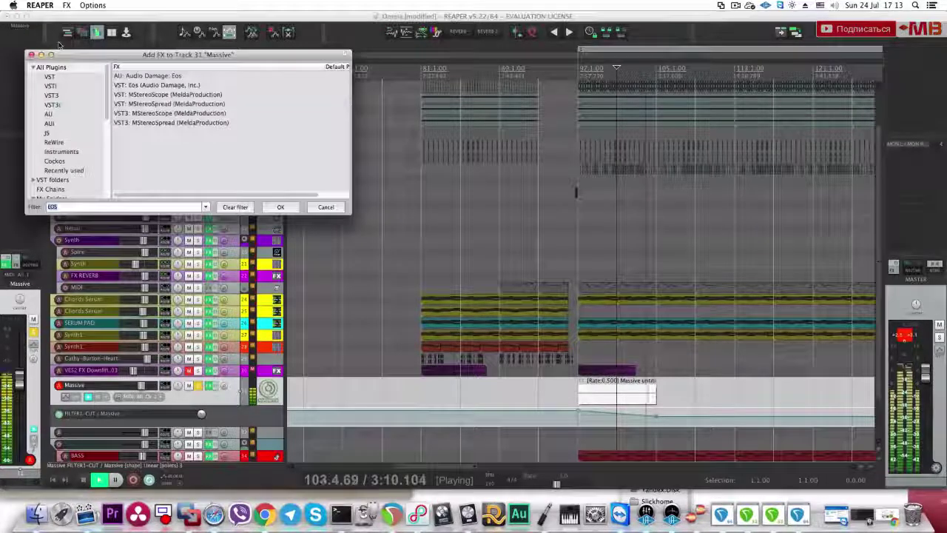
click(31, 55)
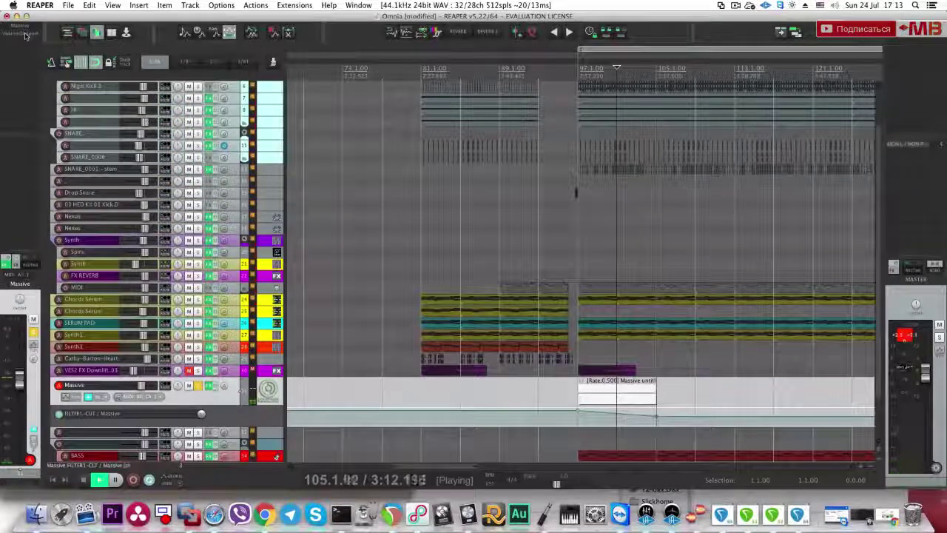
click(574, 387)
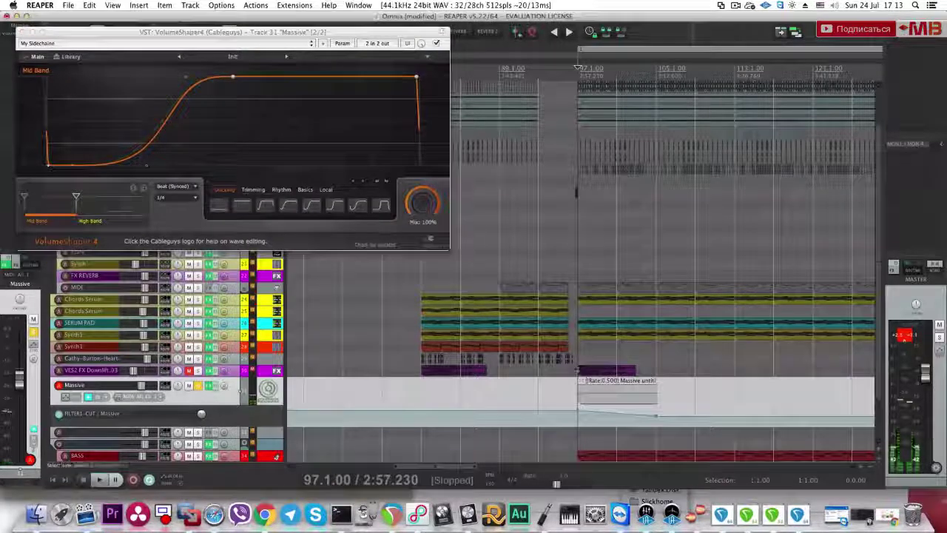
click(90, 216)
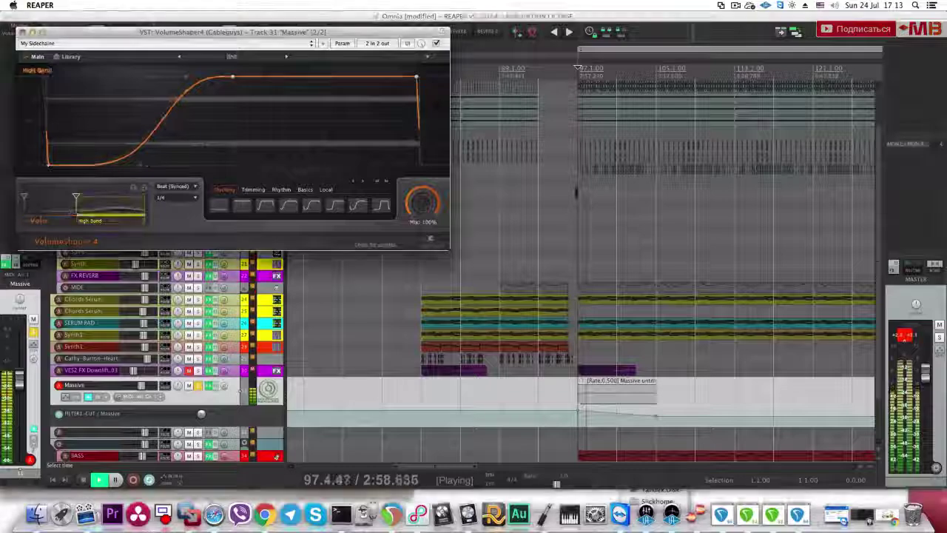
drag(49, 164, 51, 146)
drag(233, 78, 137, 138)
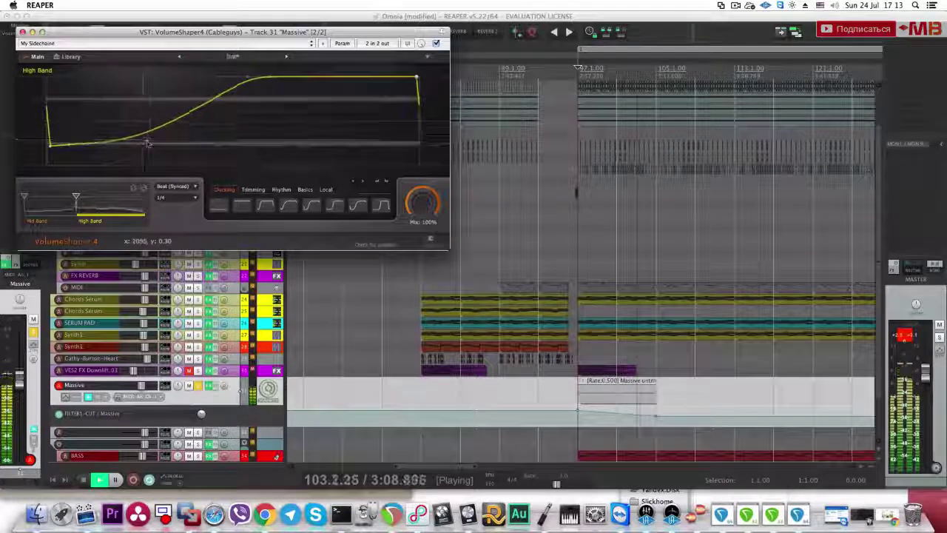
click(23, 32)
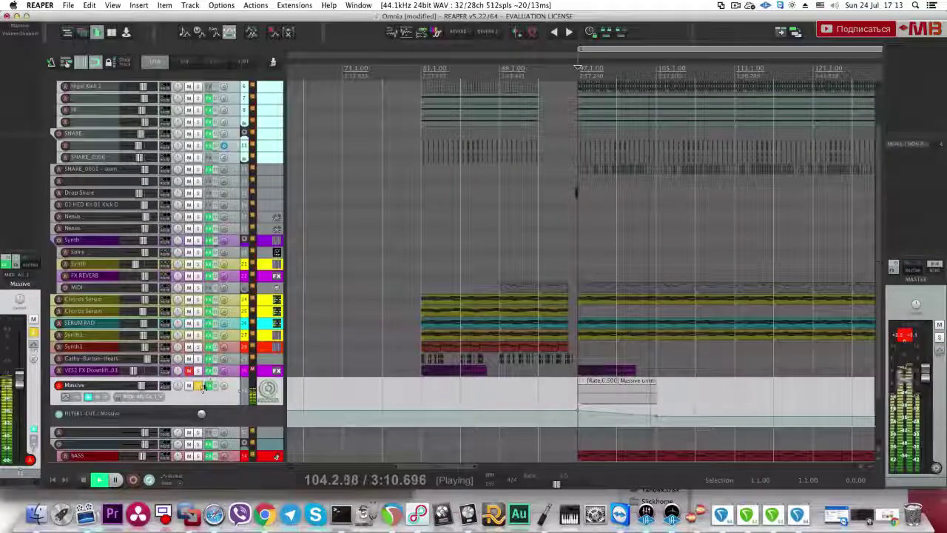
Step: Play the full mix from 97.1.00 with the Massive track unsoloed, and unmute the VES2 FX Downlifter 03 track
key(space)
key(space)
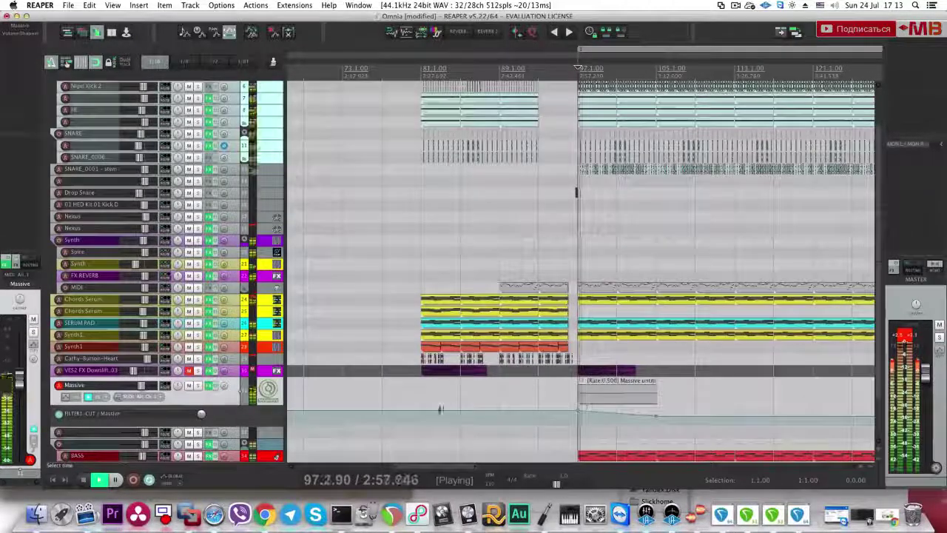
click(189, 370)
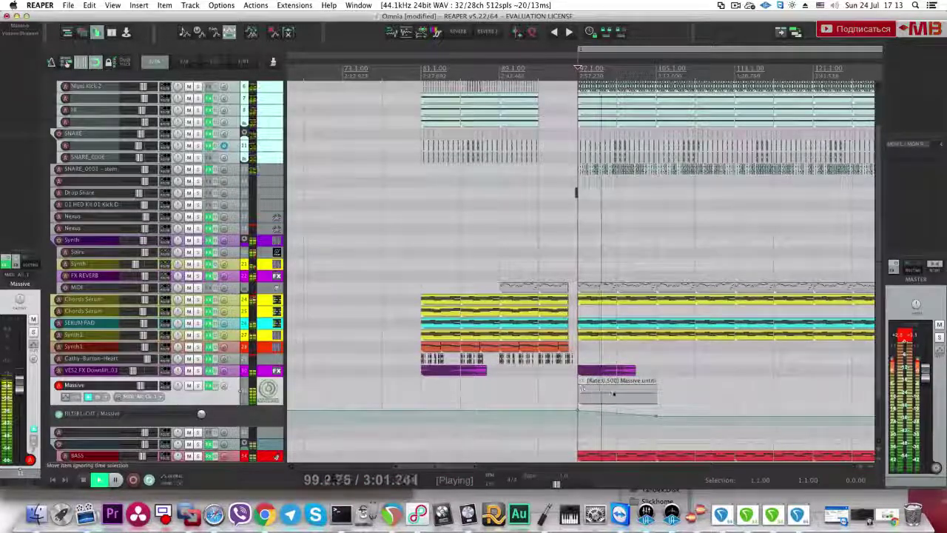
Step: Add the Eos reverb to the Massive track and set its mix to 63%
scroll(621, 392, down, 3)
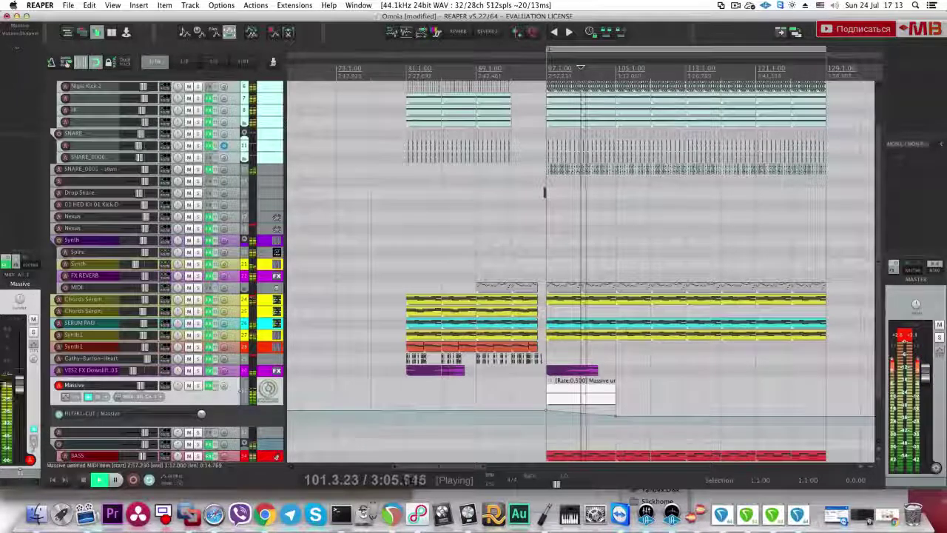
click(23, 62)
double_click(178, 85)
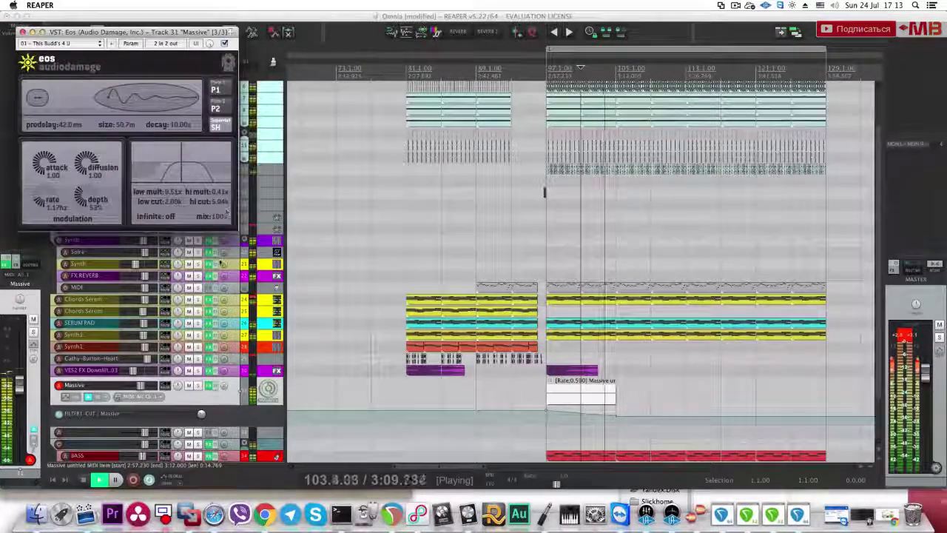
Step: Copy the Massive MIDI item with its cutoff automation to 113.1.00, add an envelope point at 109.1.00, and play the copy
click(581, 398)
drag(581, 400, 719, 394)
shift+click(651, 414)
alt+click(686, 416)
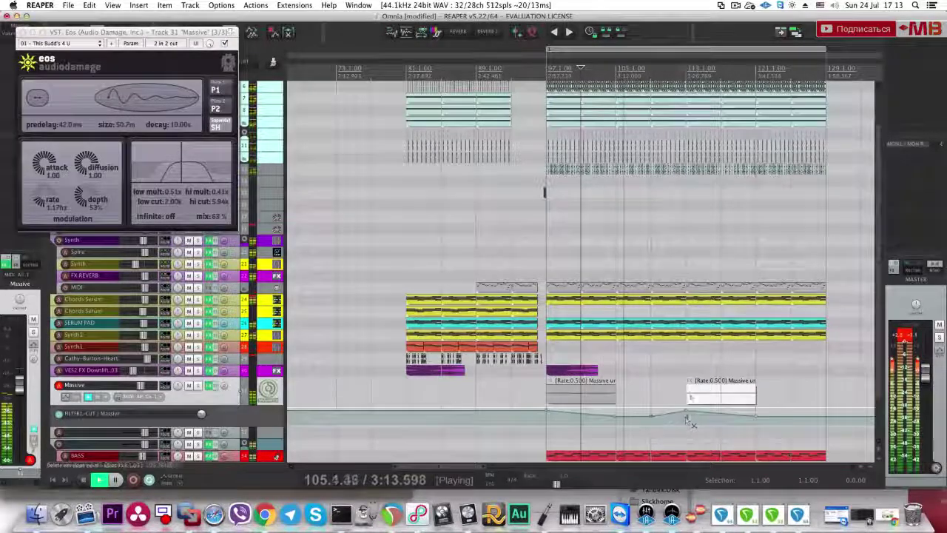
click(692, 384)
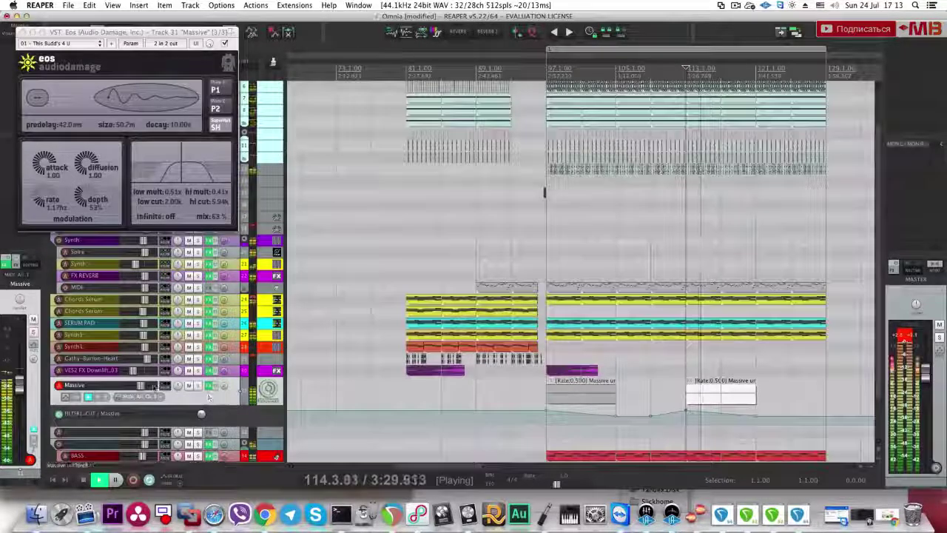
click(23, 32)
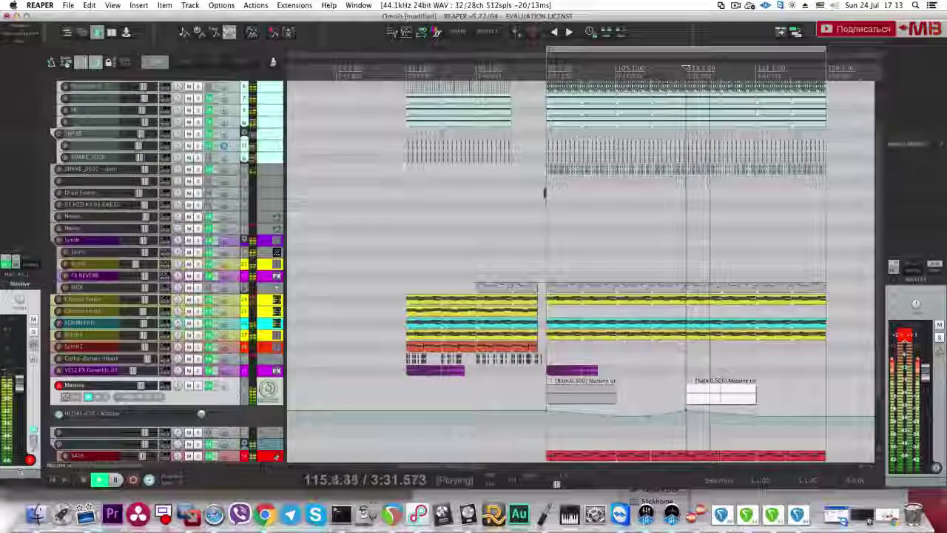
Step: Compare the full mix, the soloed reference track and the soloed Massive track from 97.1.00
scroll(420, 206, up, 3)
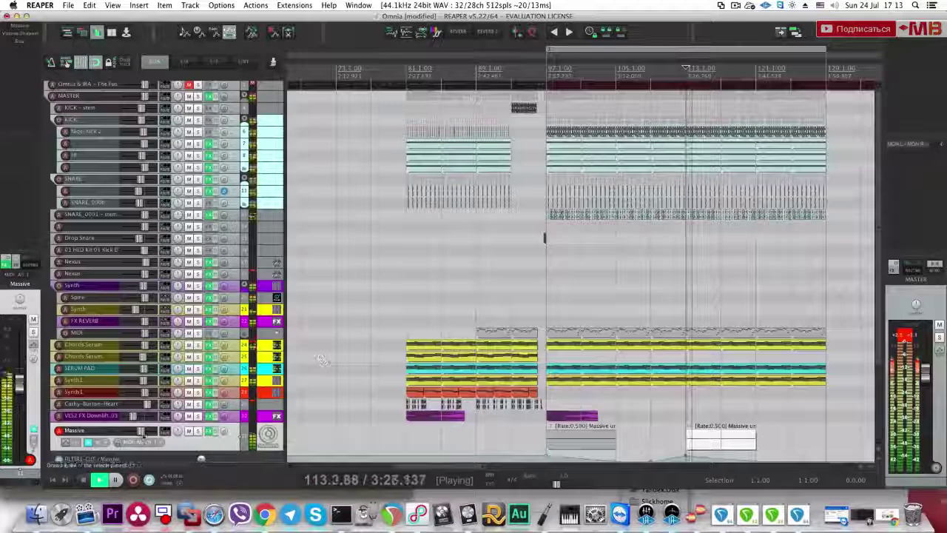
key(space)
click(552, 440)
key(space)
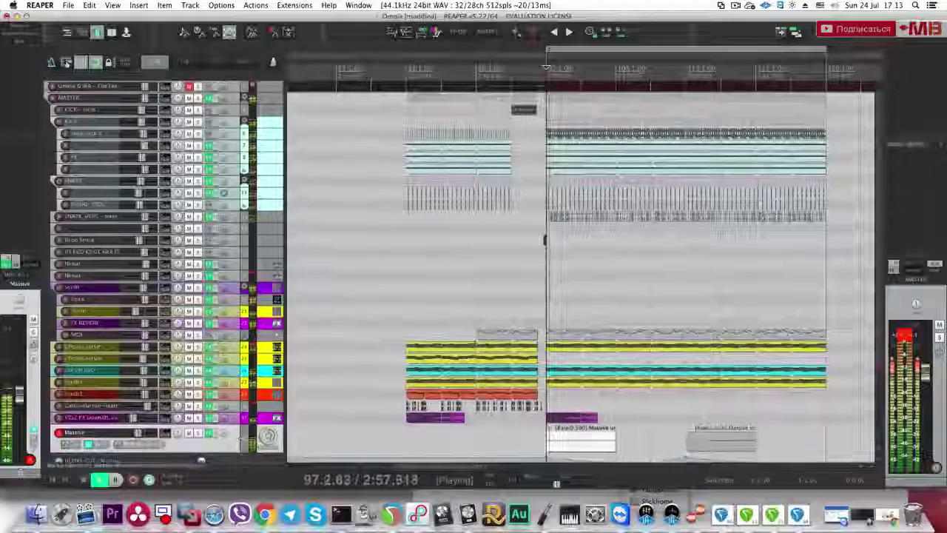
click(200, 86)
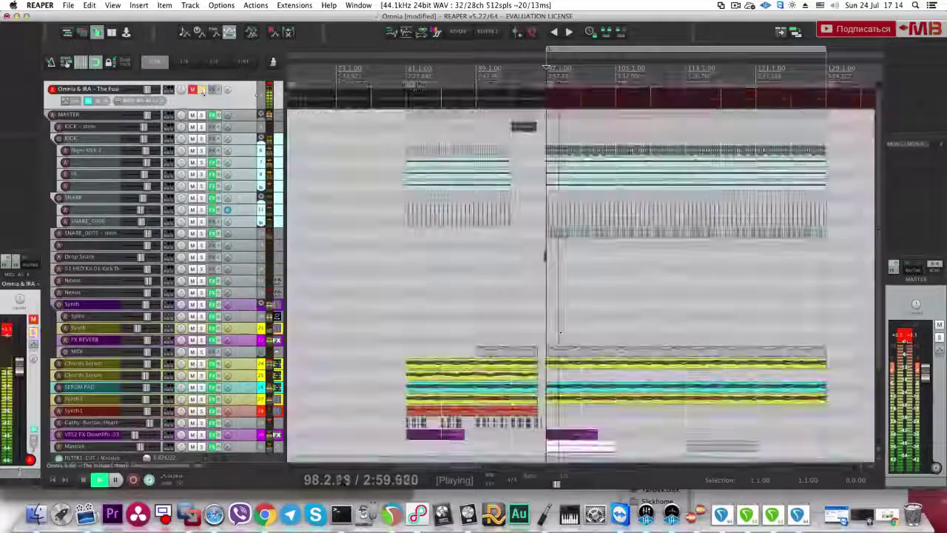
scroll(244, 393, down, 3)
click(201, 397)
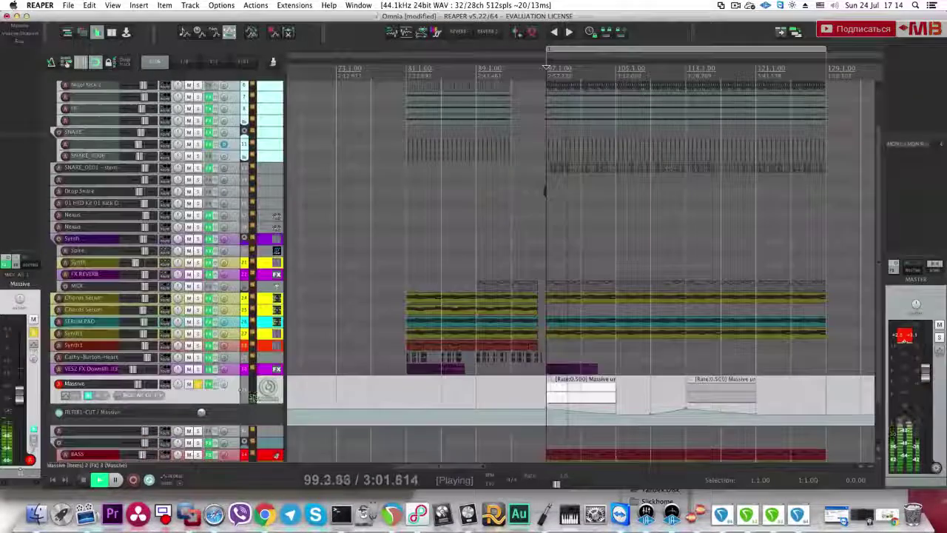
Step: Add FabFilter Pro-Q 2 to the Massive track with a Low Cut band at about 12 Hz and a raised Q
key(space)
click(28, 49)
drag(45, 147, 34, 182)
right_click(33, 182)
mouse_move(59, 200)
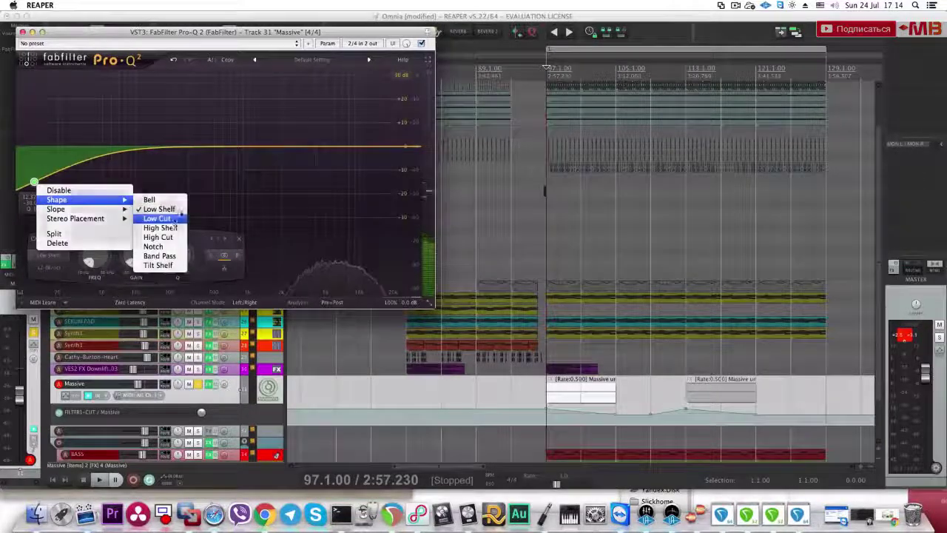
click(155, 219)
drag(35, 173, 32, 126)
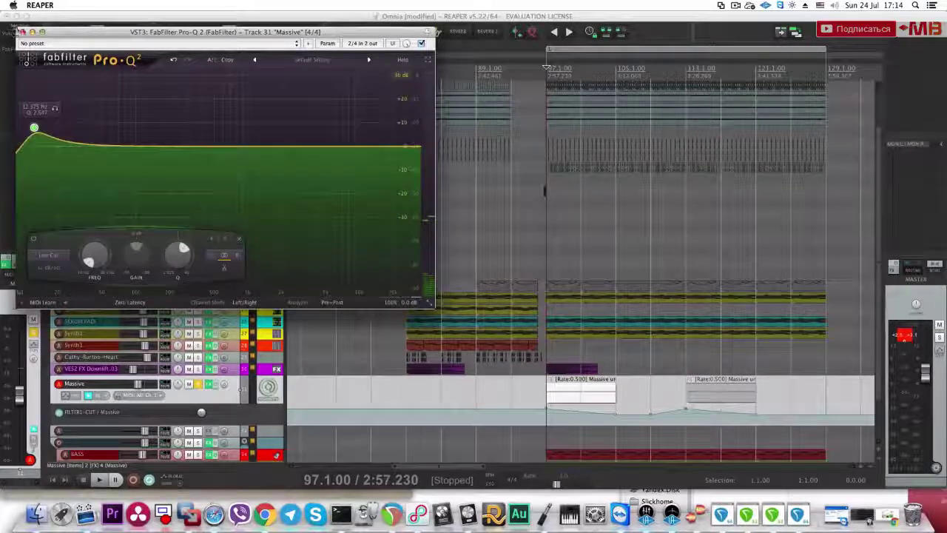
click(23, 32)
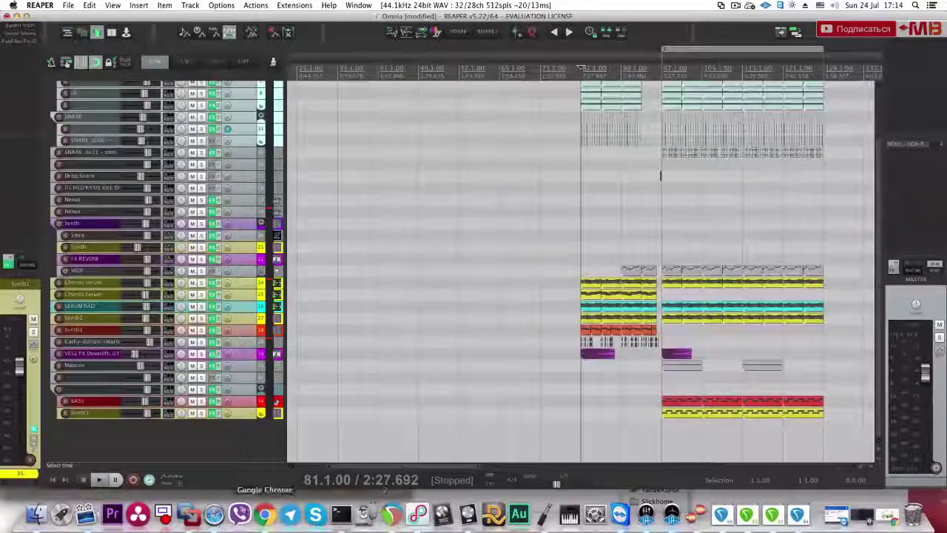
Step: Play the arrangement from 81.1.00 and show the automation envelopes of the tracks
scroll(660, 175, down, 5)
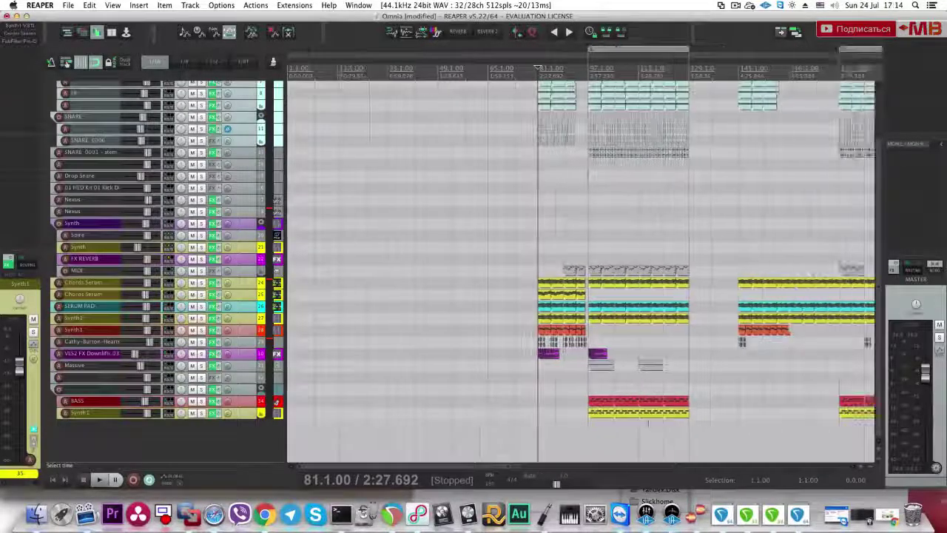
key(space)
scroll(621, 403, up, 2)
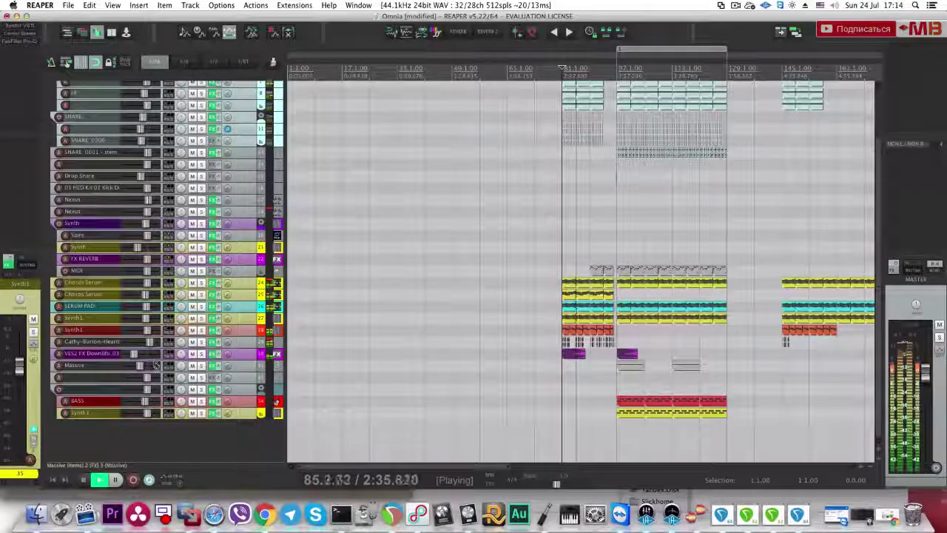
scroll(574, 345, up, 2)
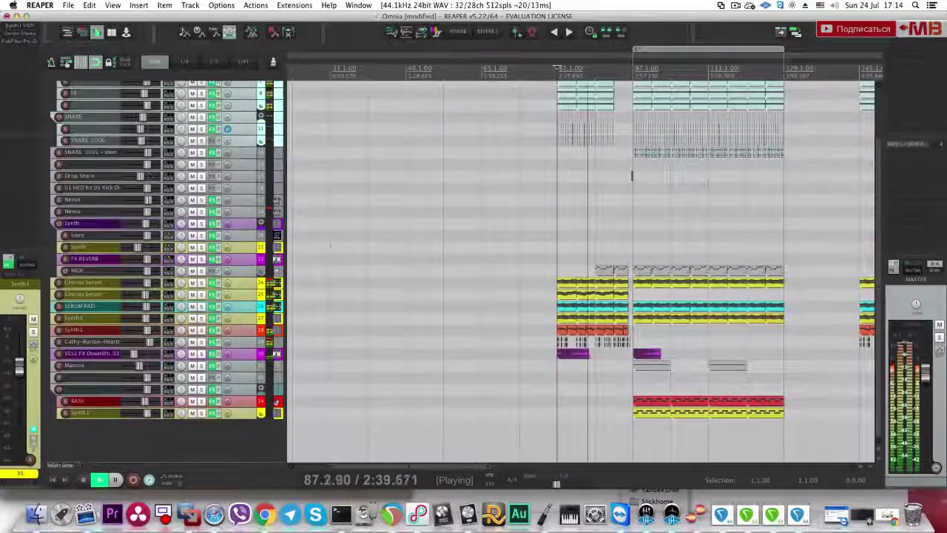
click(252, 272)
key(v)
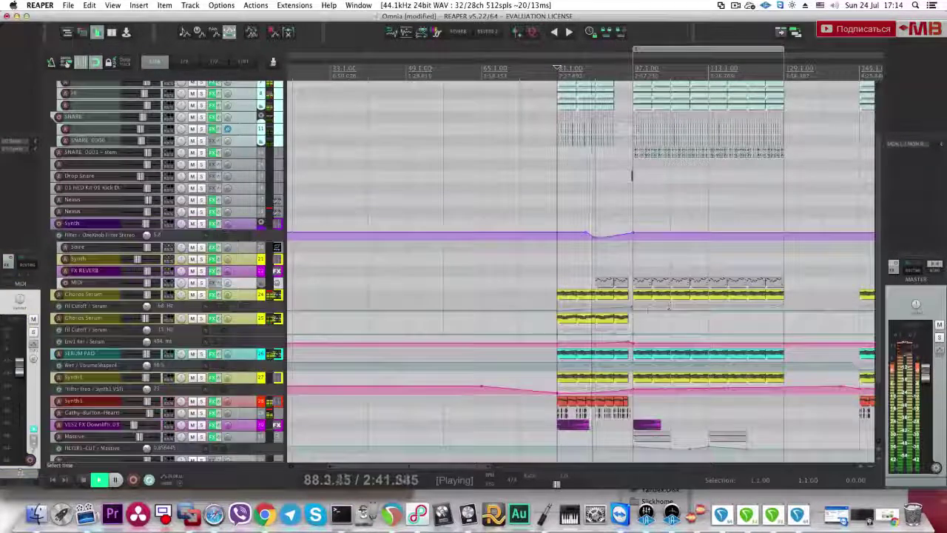
Step: Review the tracks' automation envelopes around 97.1.00 during playback and hide the envelopes
scroll(649, 312, up, 3)
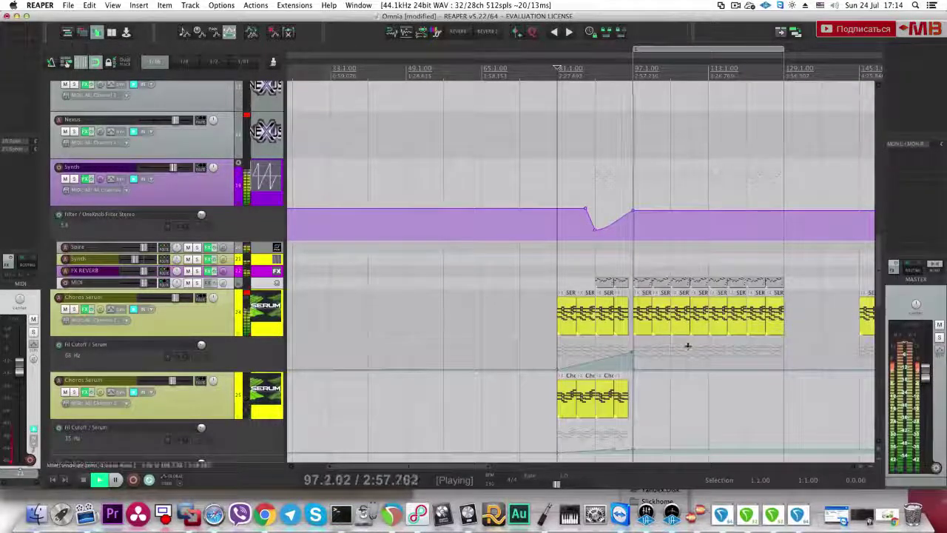
key(super+l)
key(super+l)
scroll(689, 348, down, 5)
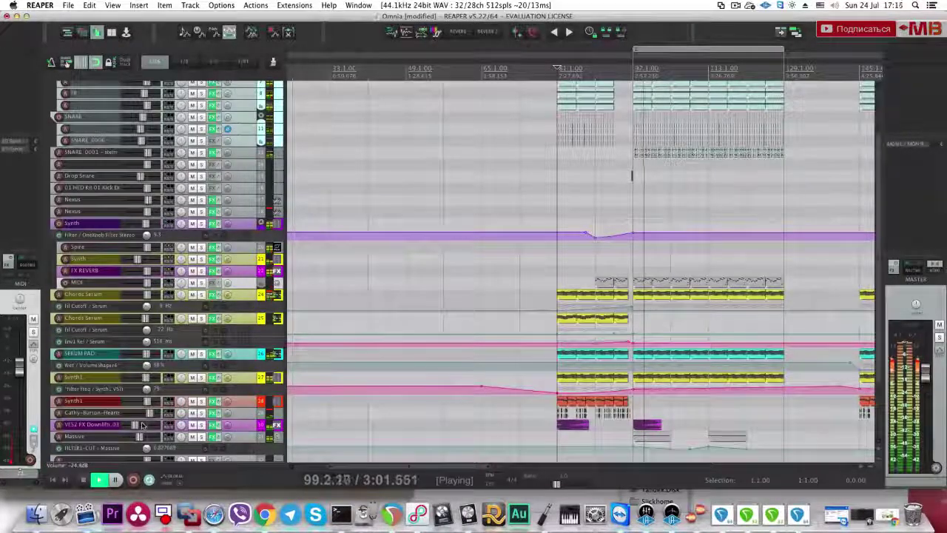
key(super+l)
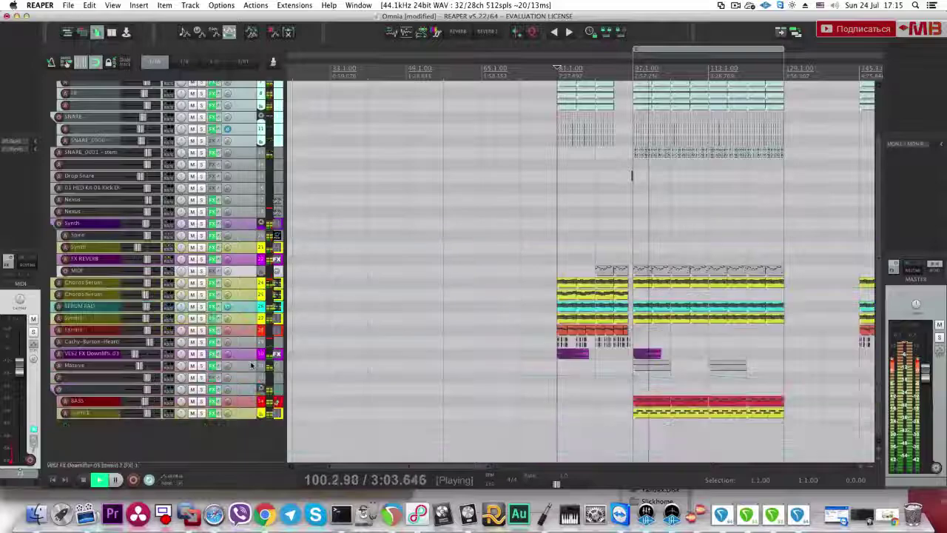
Step: Slightly lower the volume of the unnamed last track in the KICK folder while the arrangement plays
scroll(854, 331, right, 3)
scroll(491, 381, down, 4)
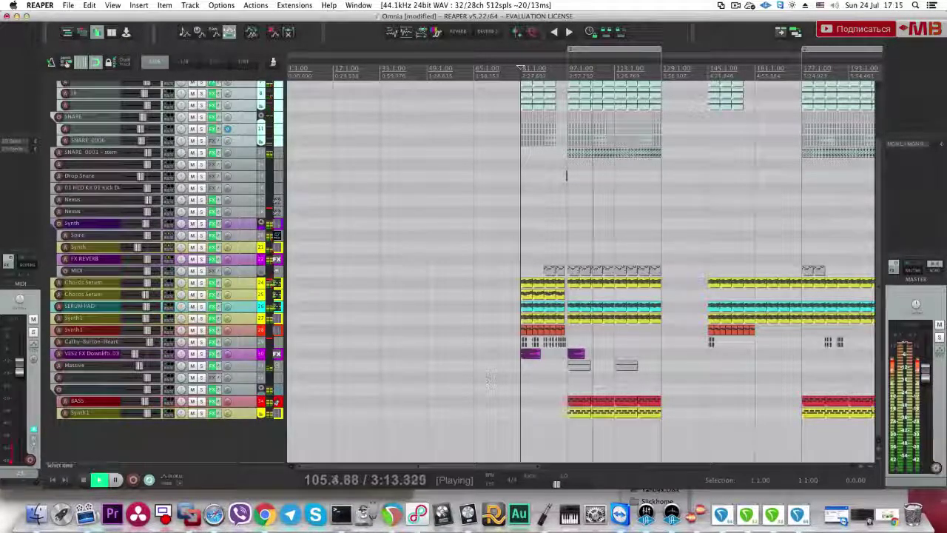
scroll(420, 219, up, 3)
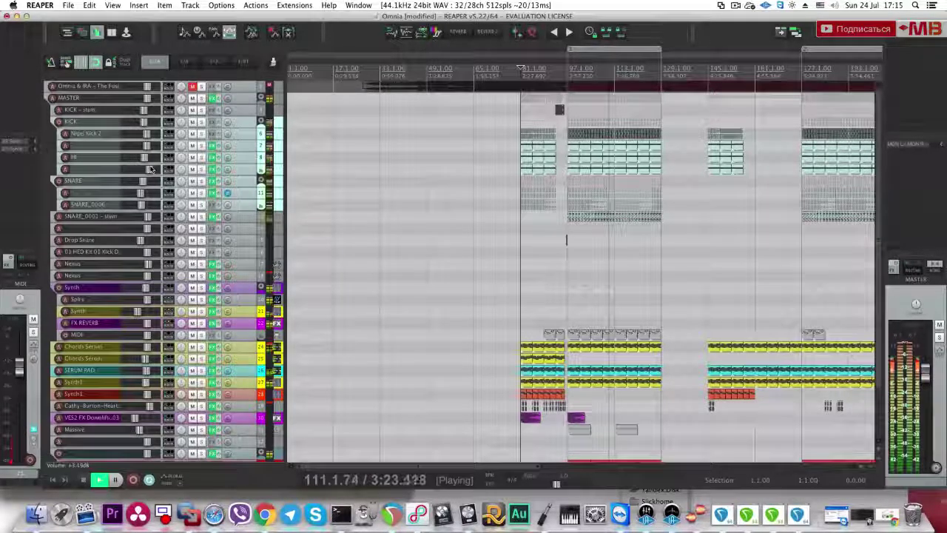
drag(150, 170, 149, 171)
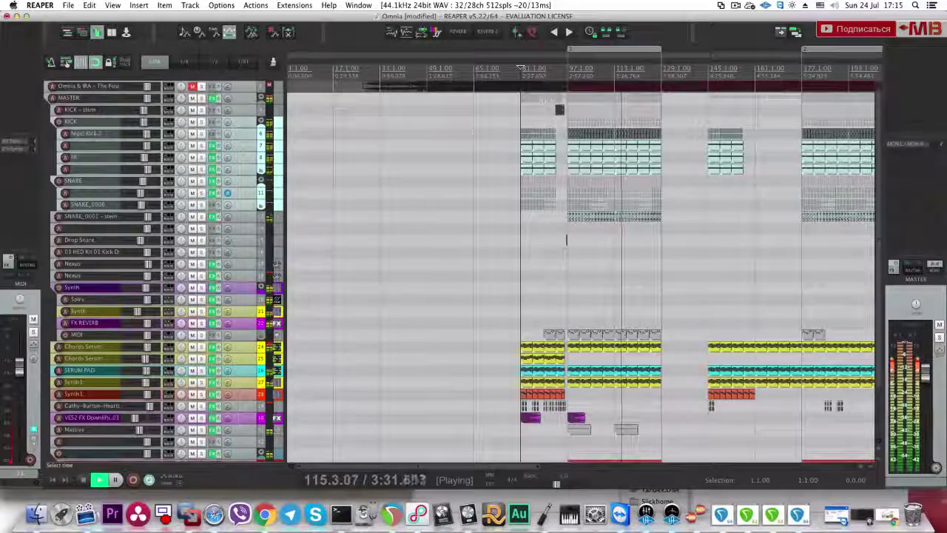
Step: Show the envelopes and reshape the yellow Synth1 track's filter frequency envelope to peak at 129.1.00, removing the point at 144.1.00
scroll(278, 133, down, 3)
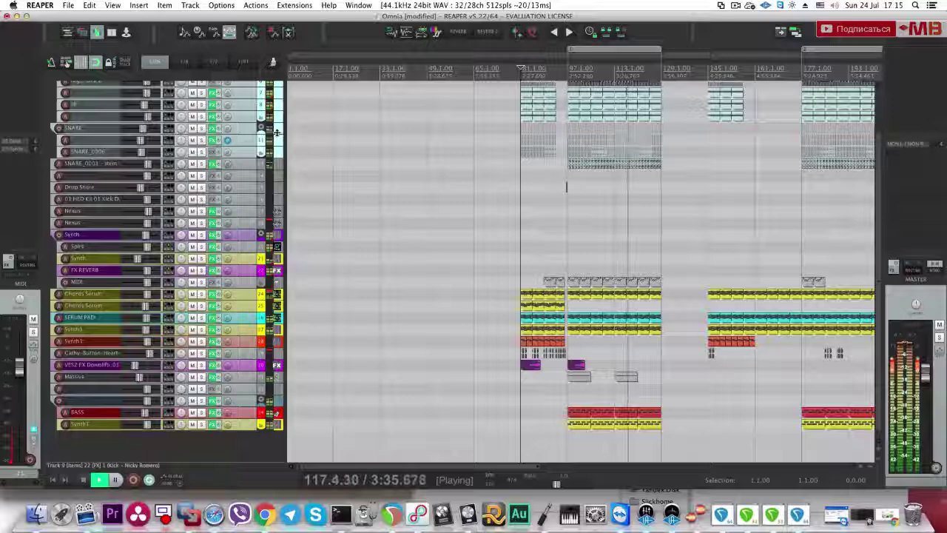
click(246, 331)
key(v)
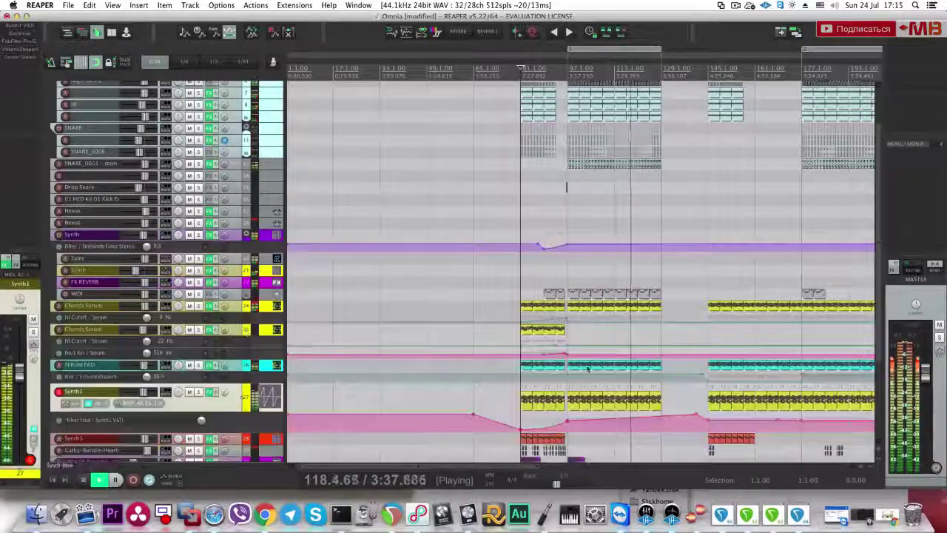
scroll(607, 376, up, 3)
scroll(640, 400, down, 3)
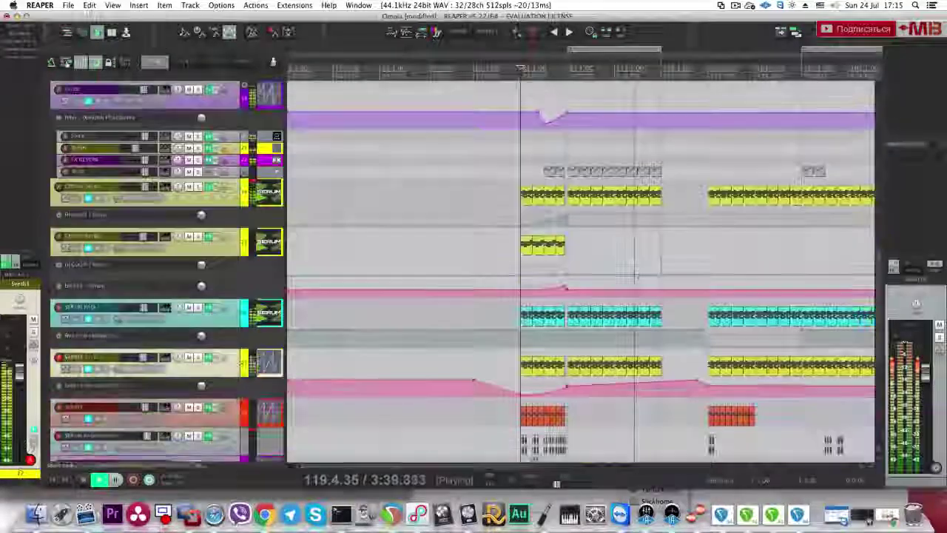
drag(662, 382, 627, 359)
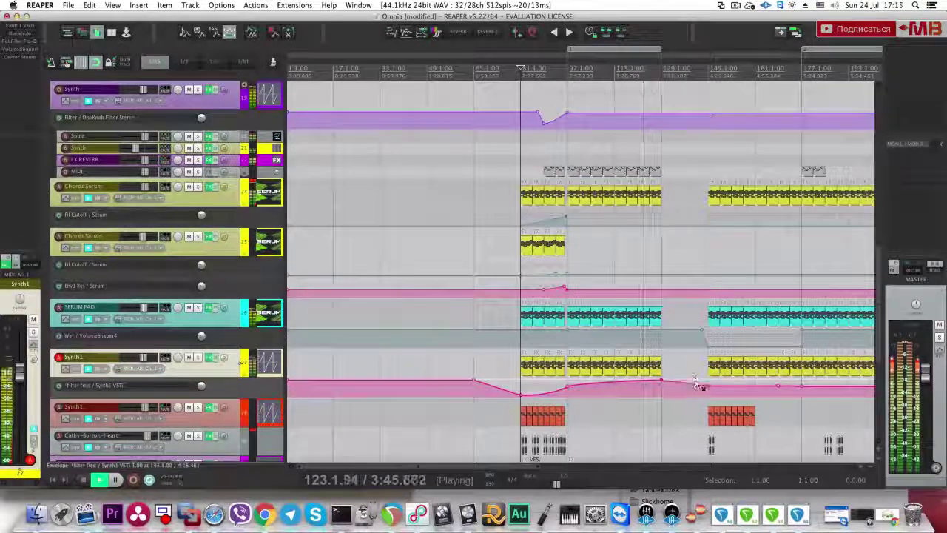
Step: Hide all automation envelopes, deselect the Synth1 track, and stop playback
scroll(699, 353, down, 1)
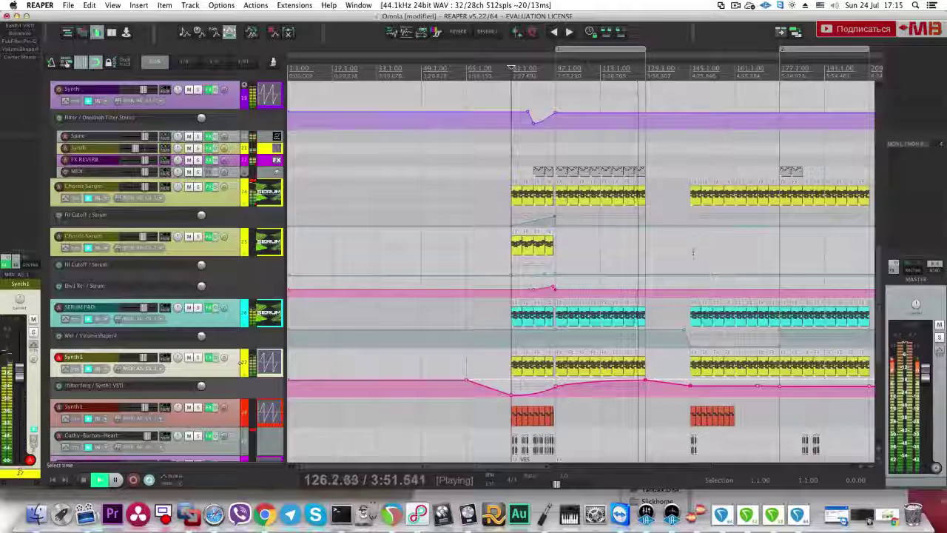
scroll(694, 252, down, 1)
scroll(696, 262, down, 1)
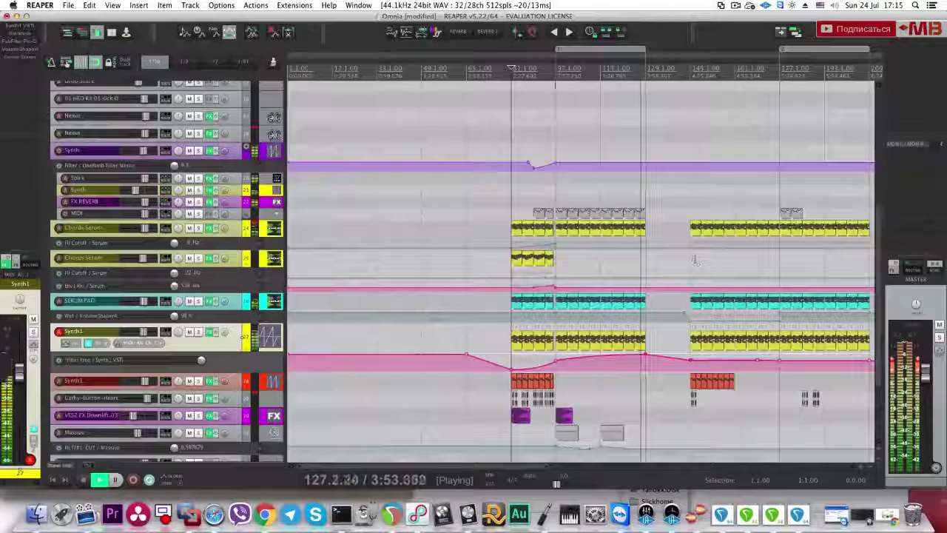
scroll(677, 288, down, 2)
scroll(768, 278, down, 1)
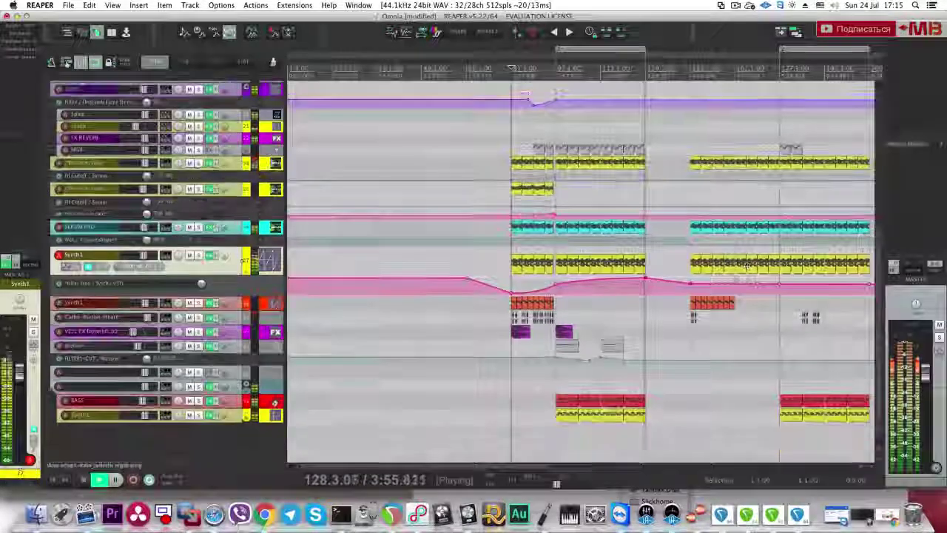
key(super+h)
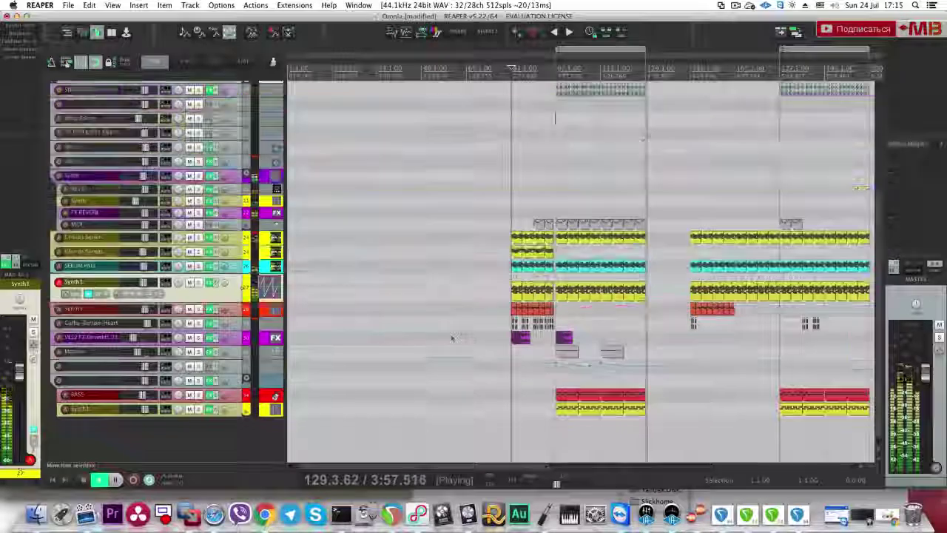
click(264, 442)
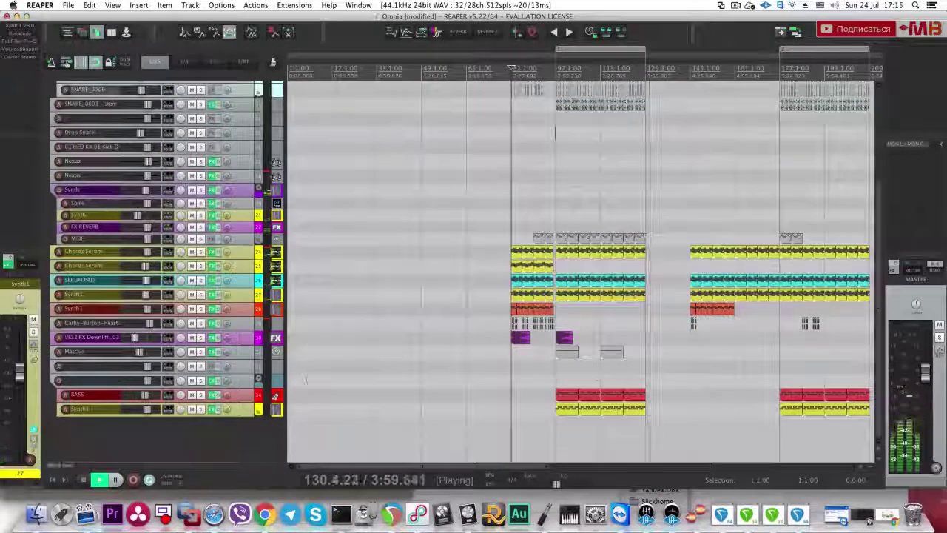
key(space)
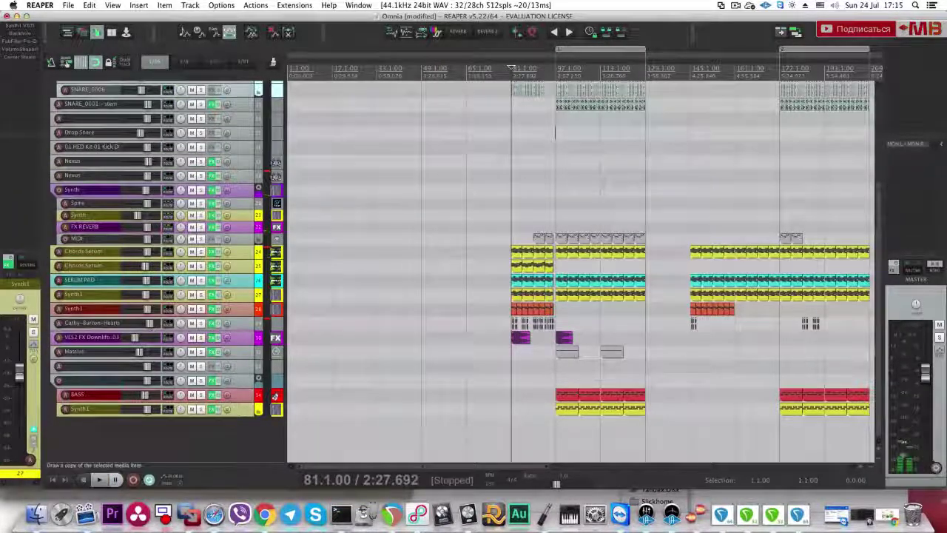
scroll(437, 399, down, 1)
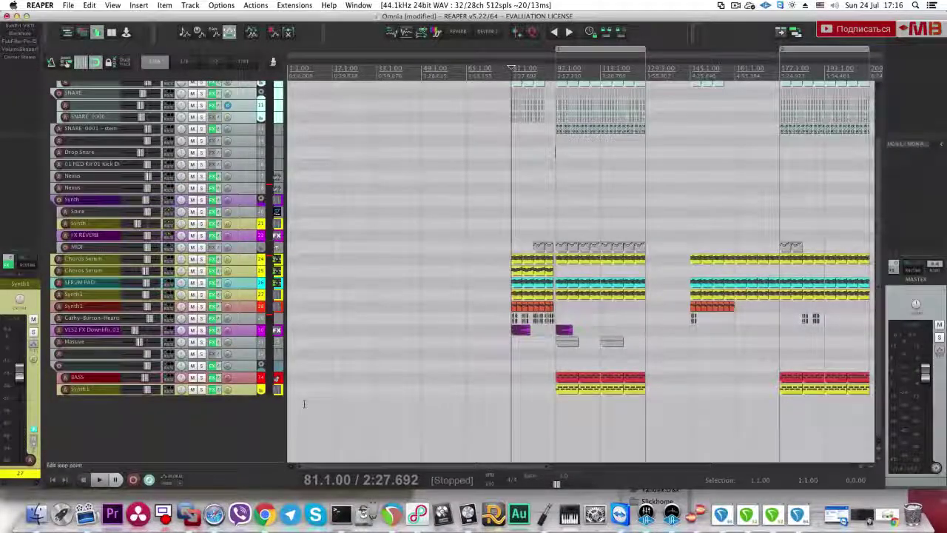
click(546, 355)
click(510, 355)
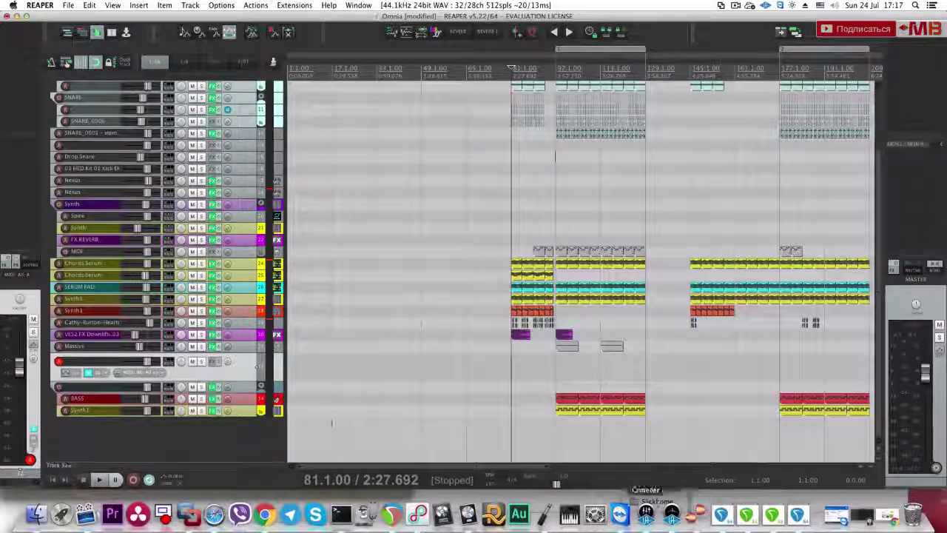
click(246, 437)
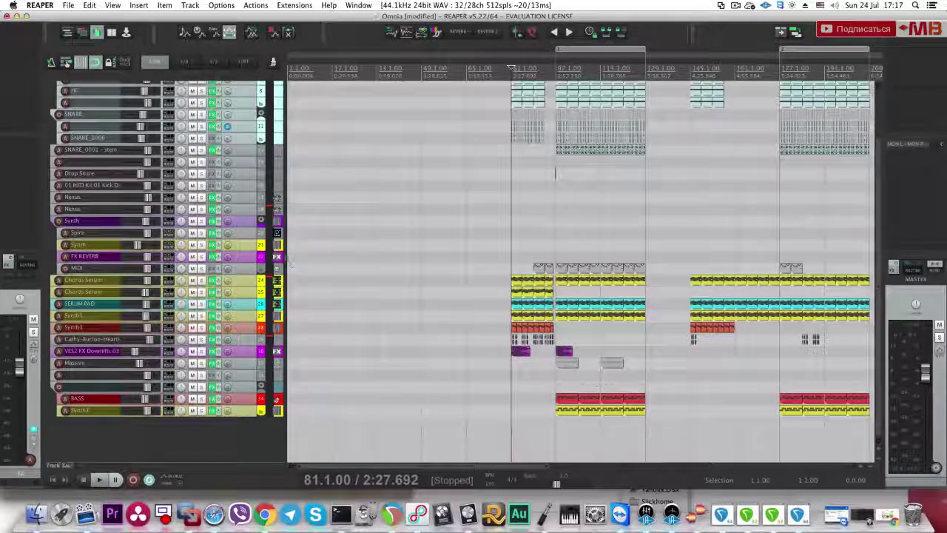
Step: Solo the KICK folder and play it from 85.1.00 to check its level
scroll(275, 263, up, 3)
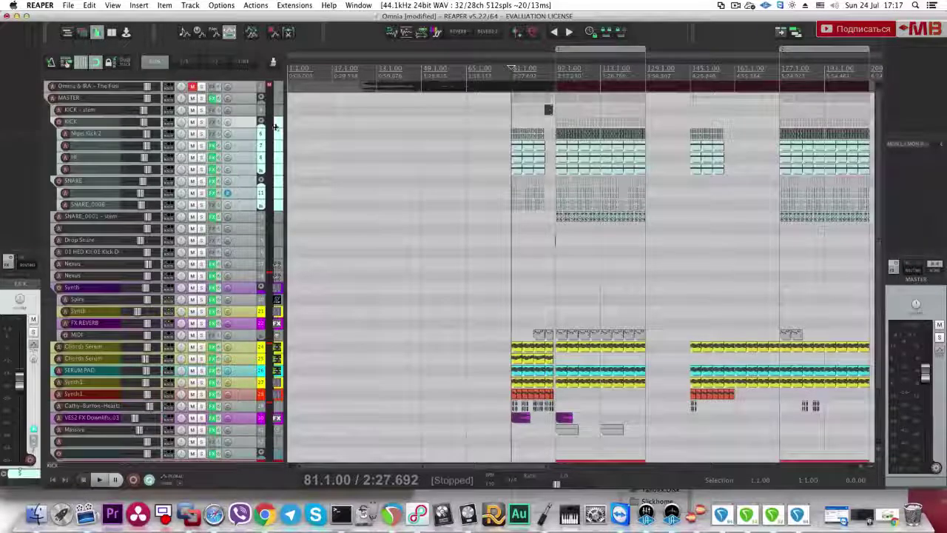
click(206, 124)
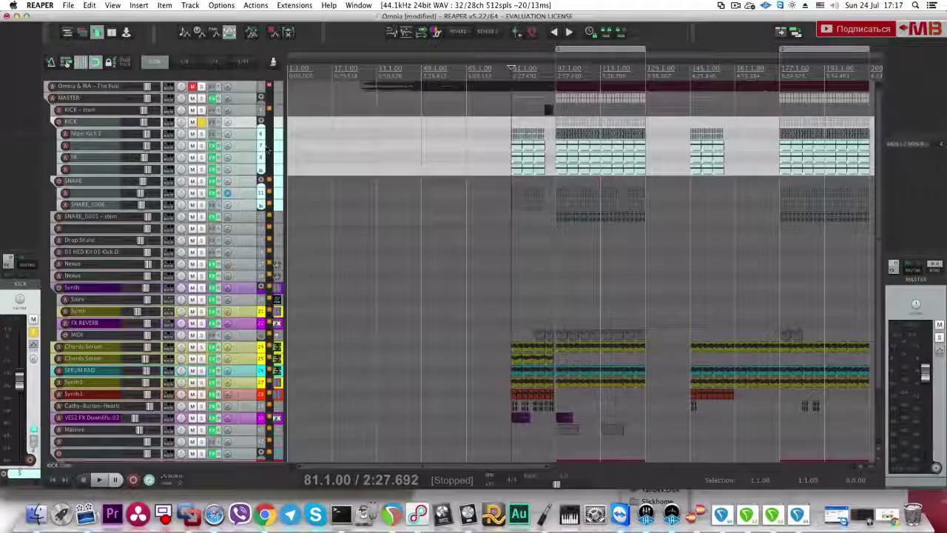
scroll(360, 243, up, 5)
scroll(432, 245, up, 5)
scroll(432, 244, up, 3)
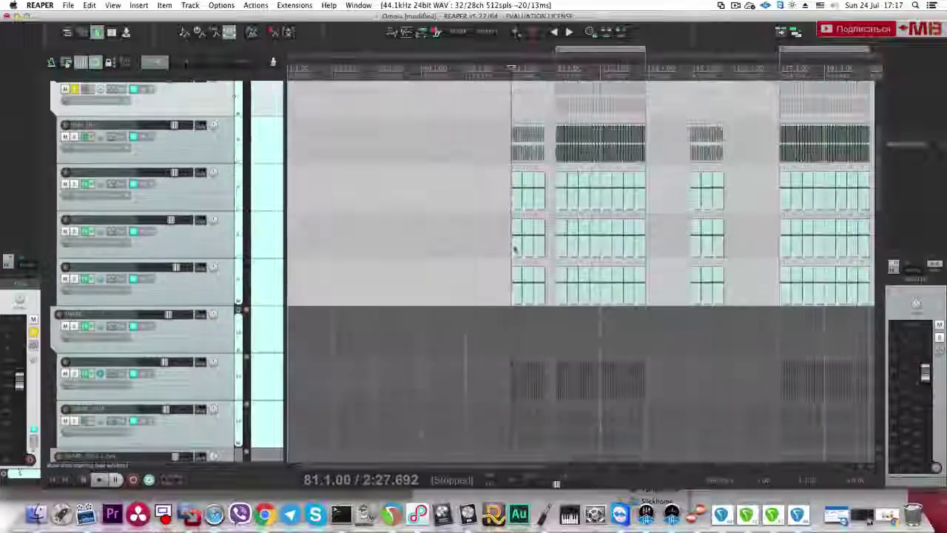
scroll(513, 246, up, 5)
click(617, 292)
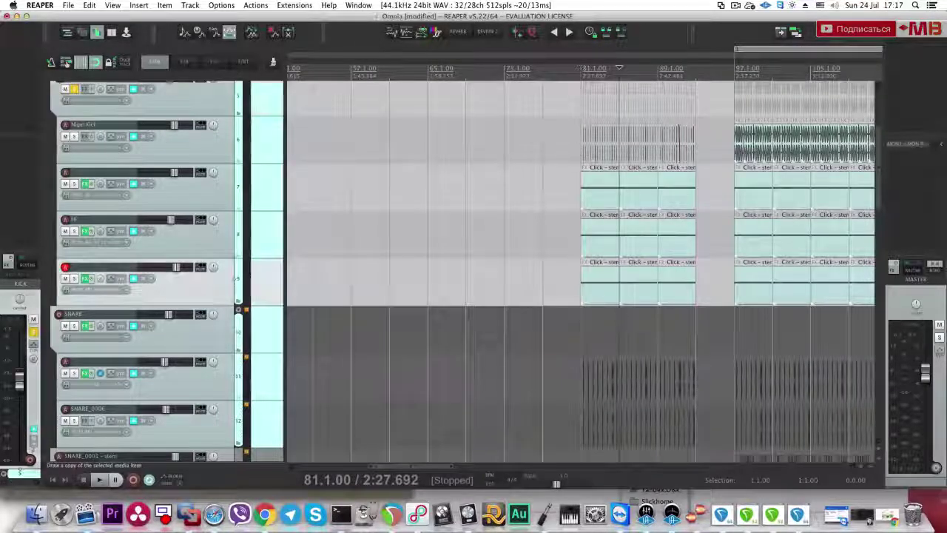
click(221, 102)
key(space)
scroll(318, 148, up, 3)
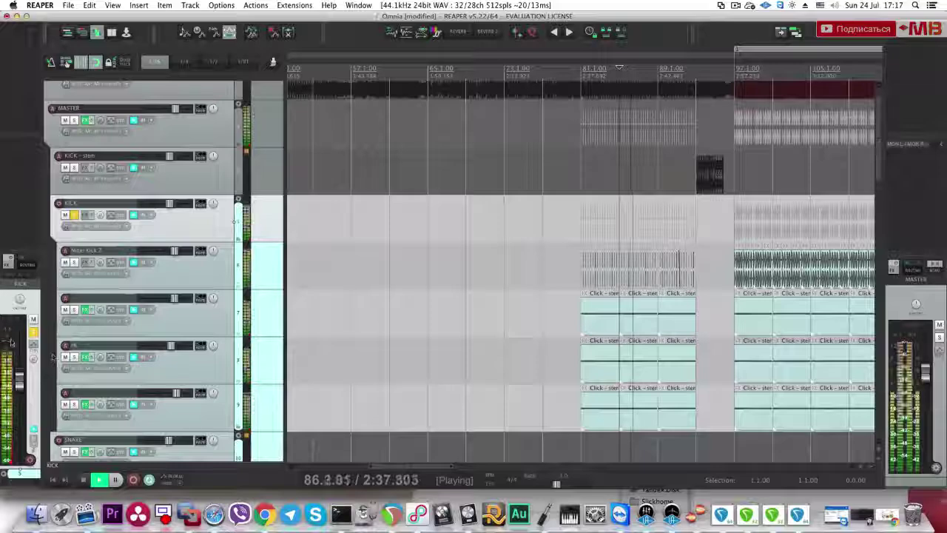
key(space)
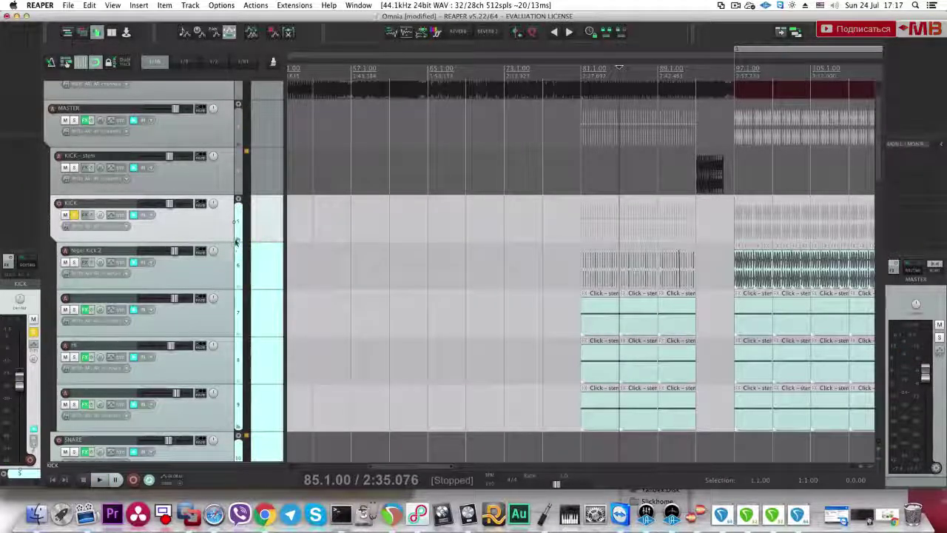
Step: Open the A.O.M. Invisible Limiter on the MASTER track and check its gain reduction with the soloed kick playing
scroll(259, 239, down, 2)
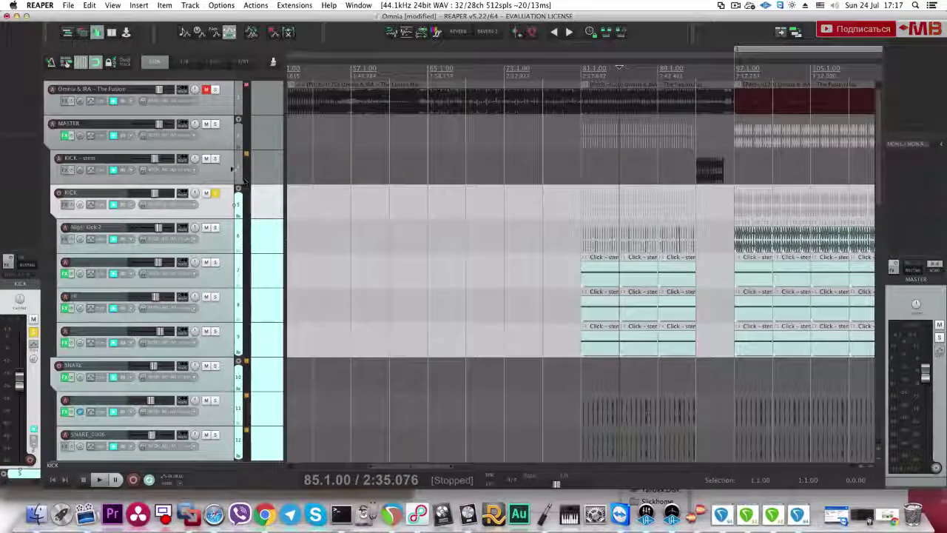
click(263, 143)
click(27, 34)
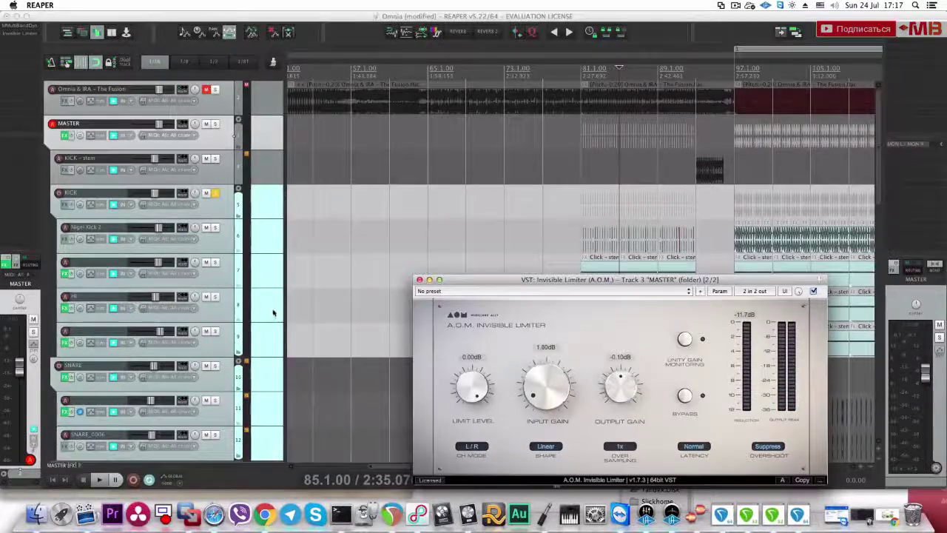
key(grave)
key(space)
scroll(265, 231, down, 3)
key(space)
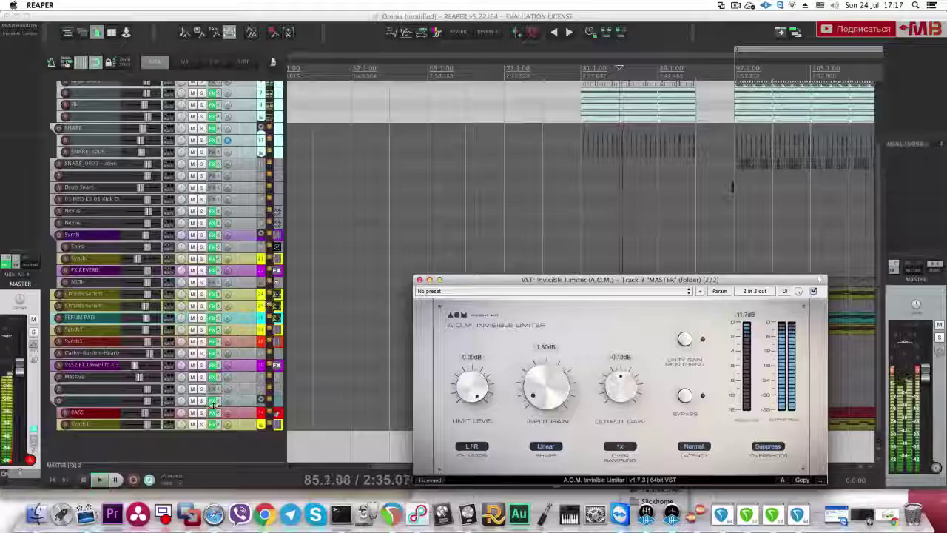
Step: Add the unnamed bass folder to the solo and play from 97.1.00 while watching the limiter's reduction meter
click(201, 401)
key(space)
click(734, 211)
key(space)
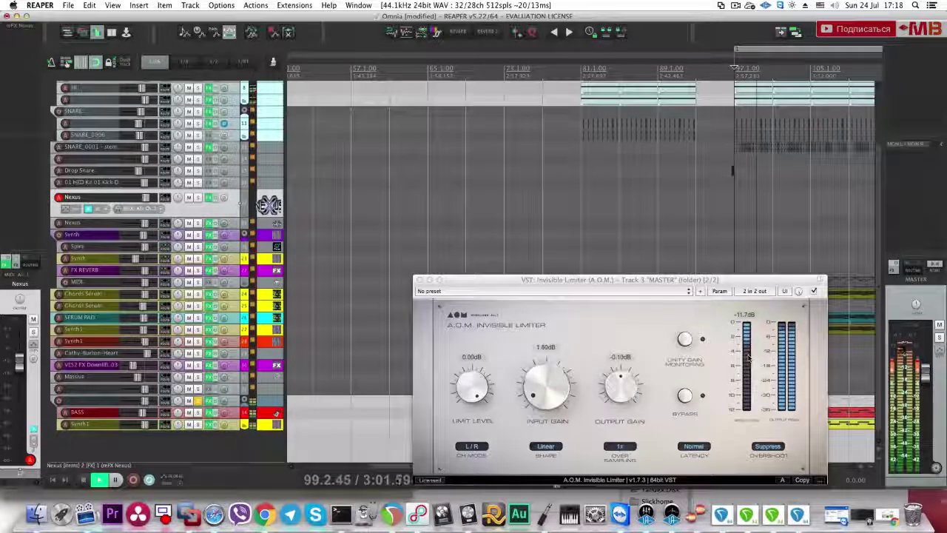
key(space)
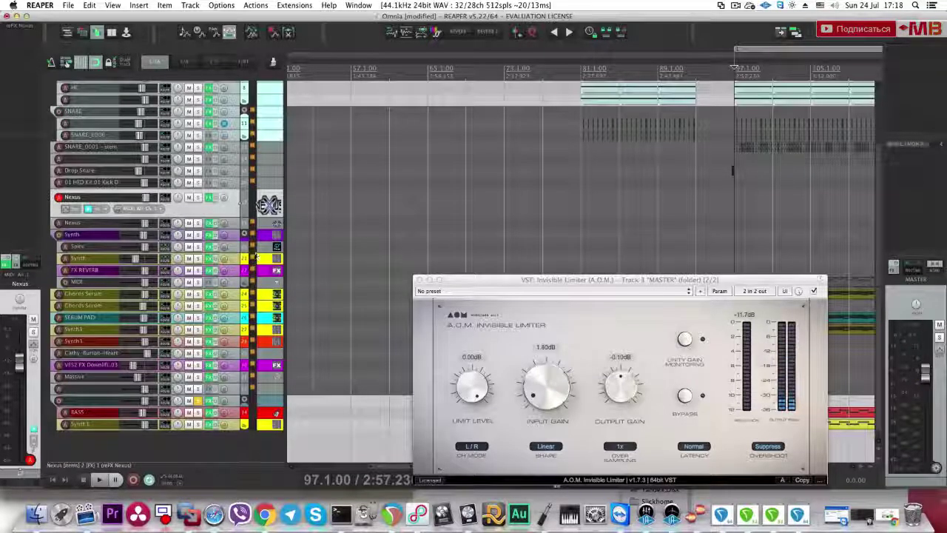
Step: Add the Synth and SNARE folders to the solo one after another, playing from 97.1.00 each time to check the limiter
key(space)
click(198, 235)
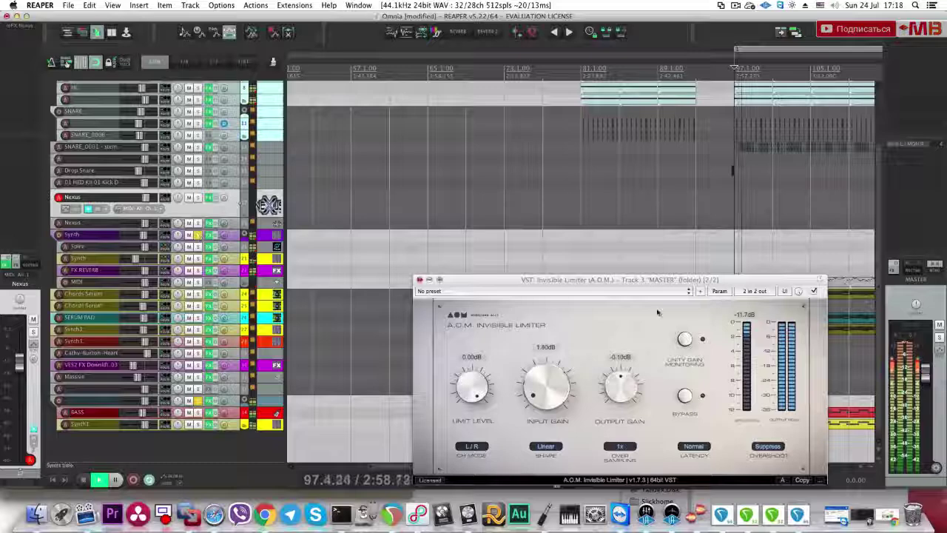
key(space)
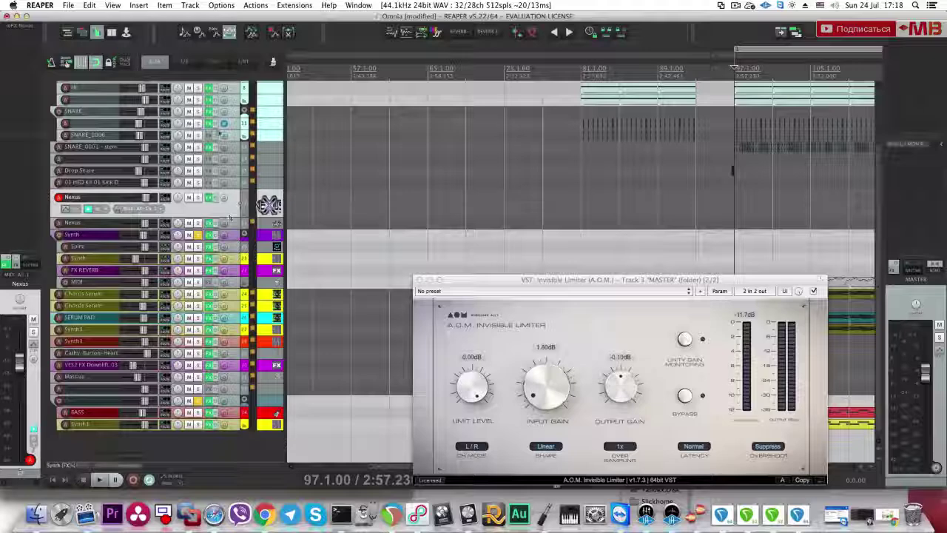
click(198, 112)
key(space)
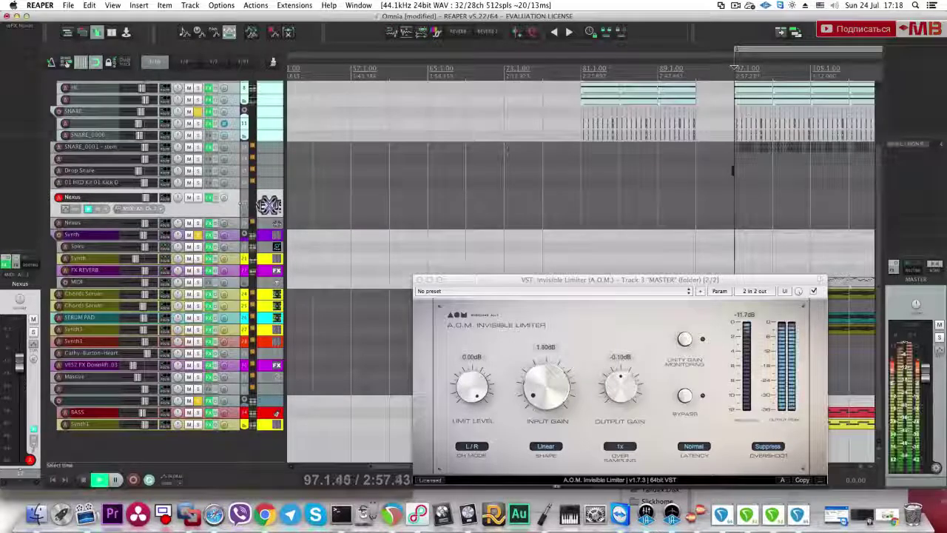
key(space)
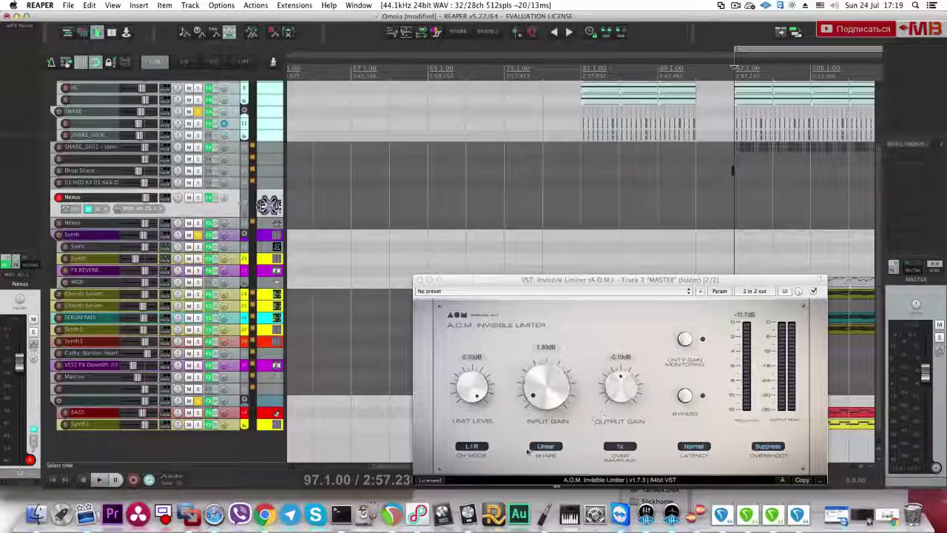
Step: Switch to the Google Hangouts broadcast window in Safari
click(214, 513)
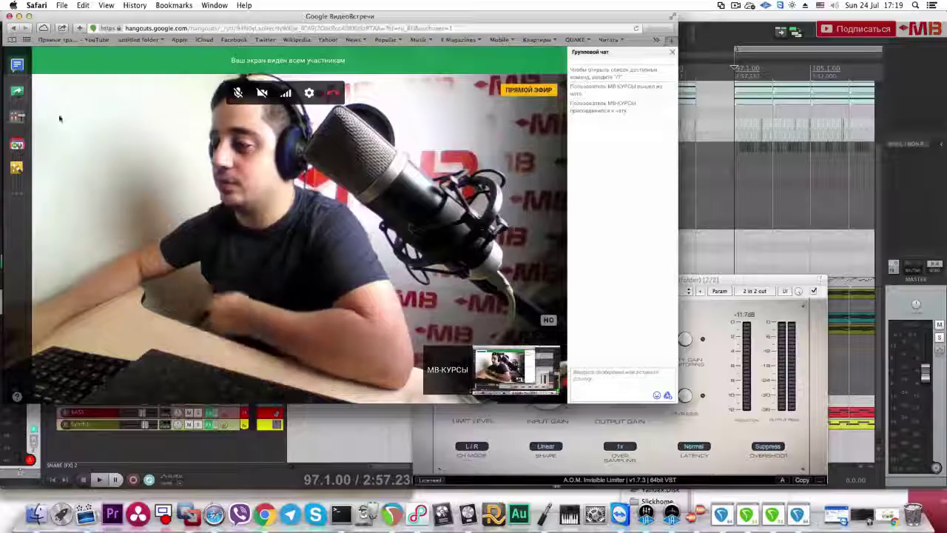